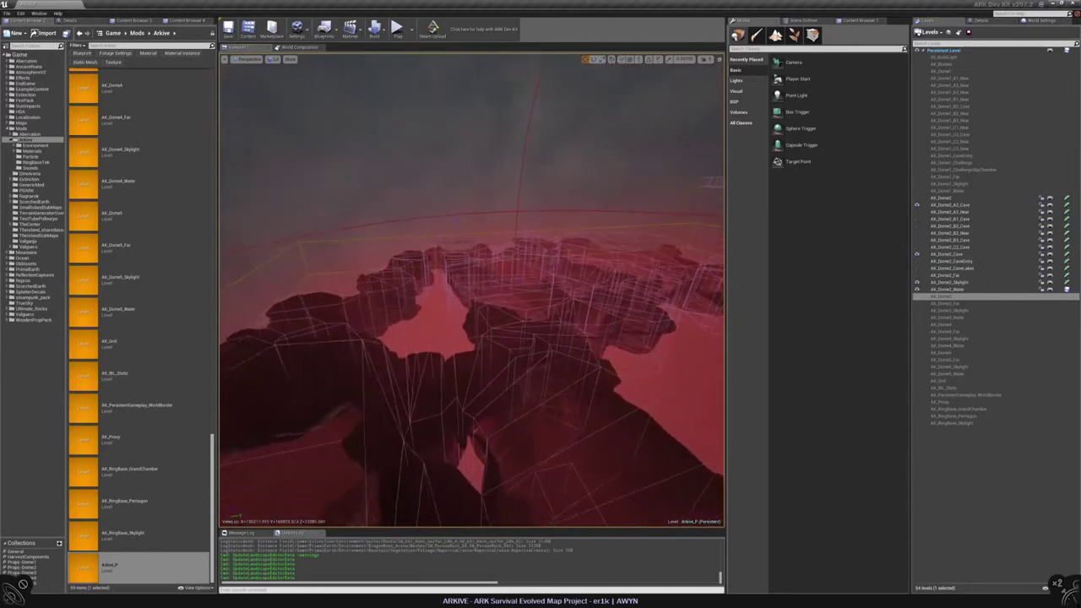
Hide the volume wireframes in the viewport and make the BuildLight level visible
left_click(289, 59)
left_click(397, 279)
right_click_drag(456, 220, 718, 338)
double_click(943, 56)
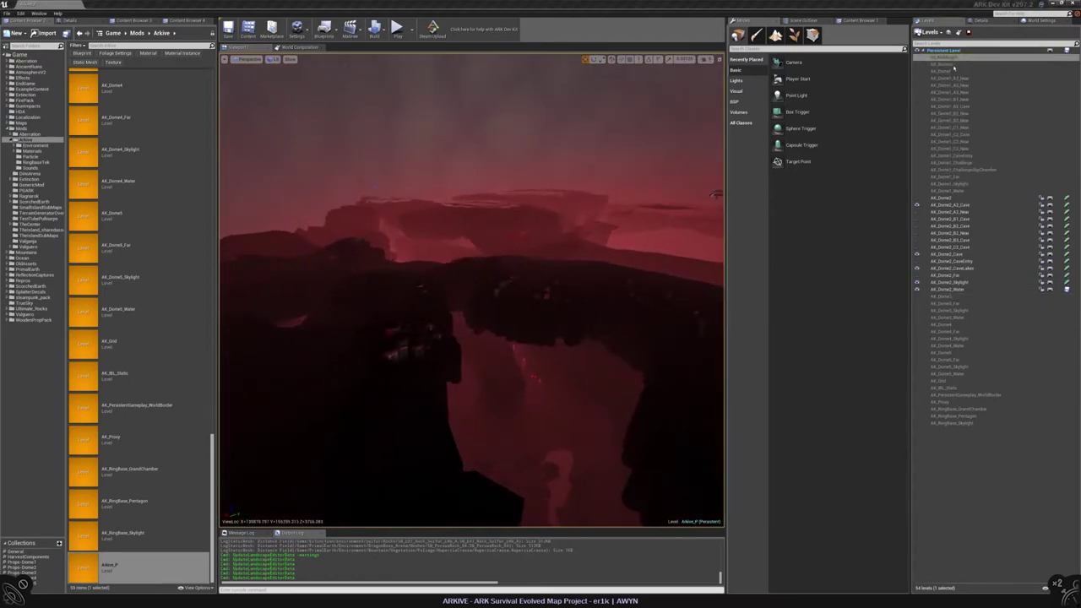
Make AK_Dome2_CaveLakes the current level and show the AK_Dome2 landscape level
left_click(953, 269)
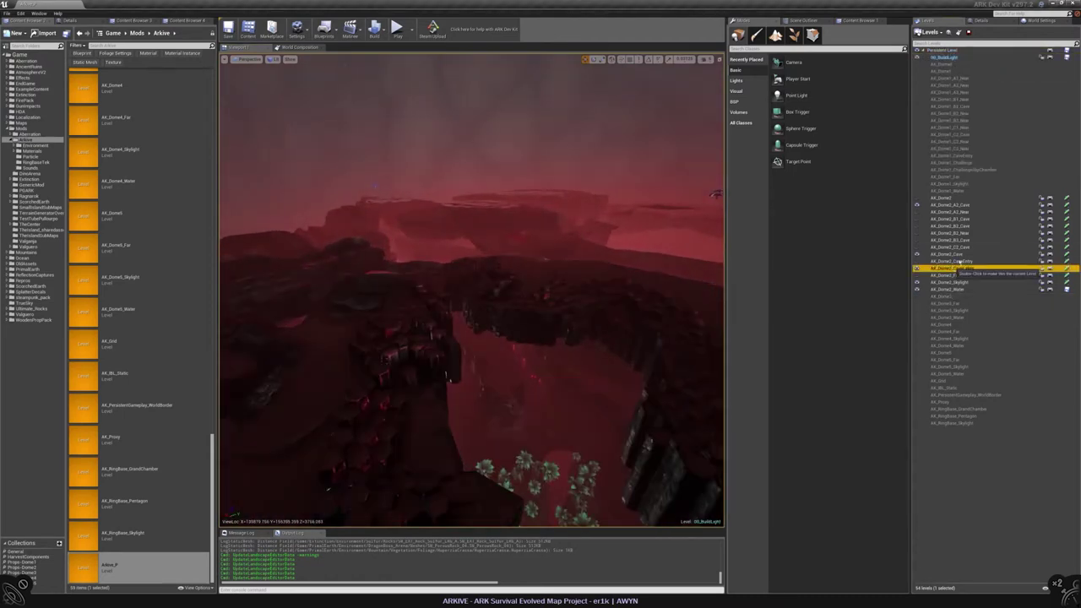
double_click(953, 269)
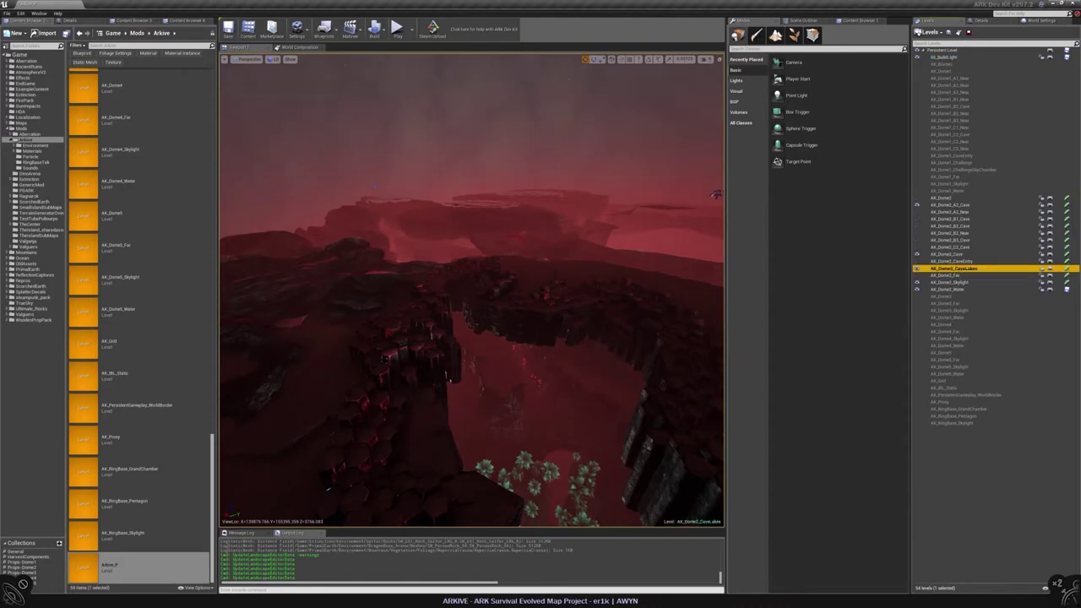
right_click_drag(473, 295, 550, 236)
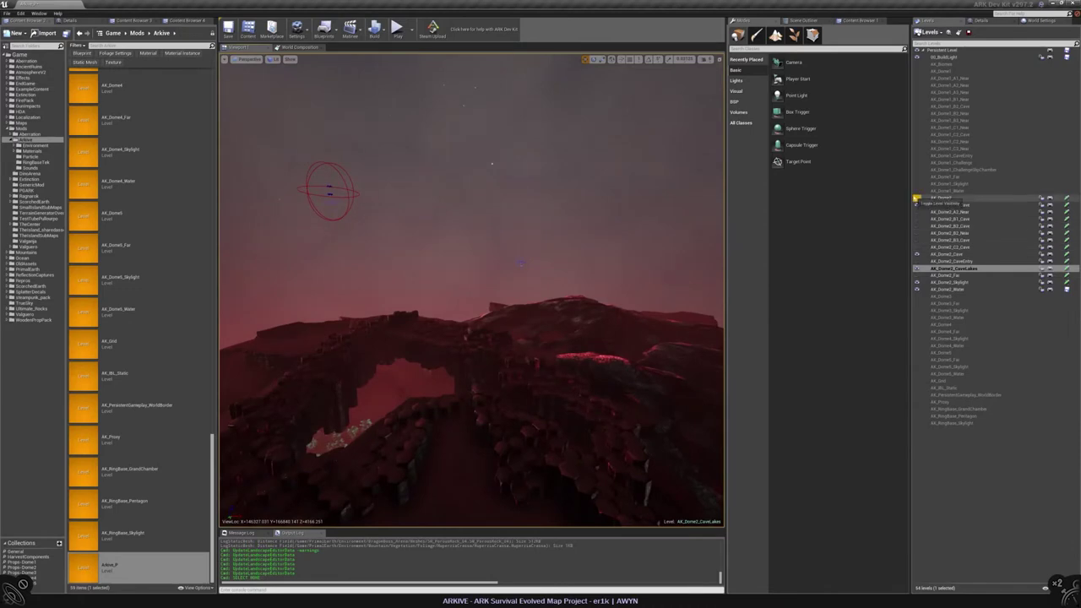
left_click(916, 198)
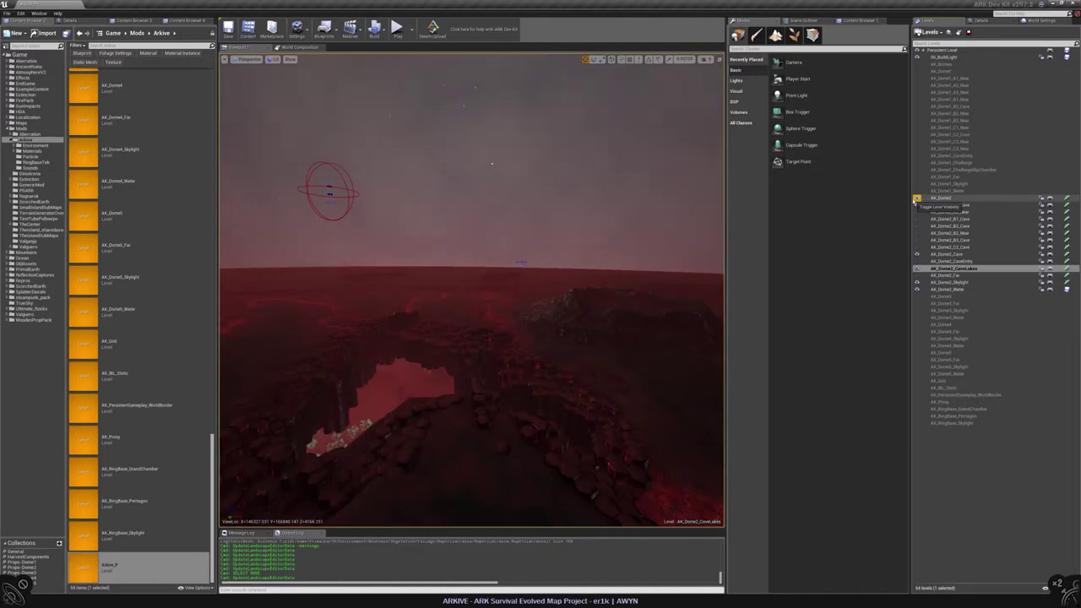
left_click(917, 199)
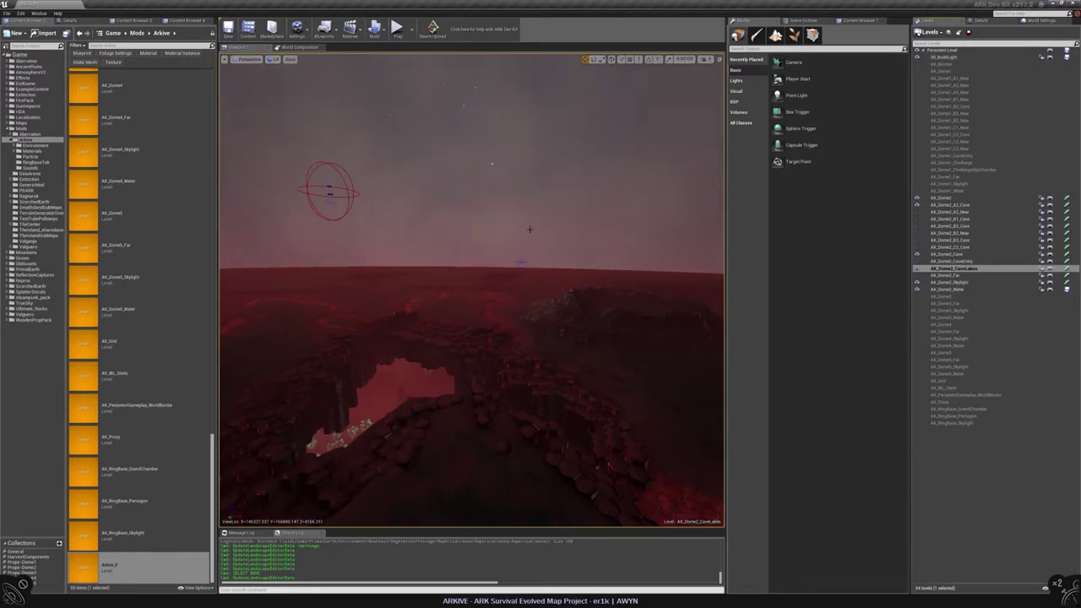
Copy the two neighbouring basalt column meshes at the edge of the finished cave lake opening
right_click_drag(313, 426, 506, 386)
left_click(507, 363)
left_click(507, 386)
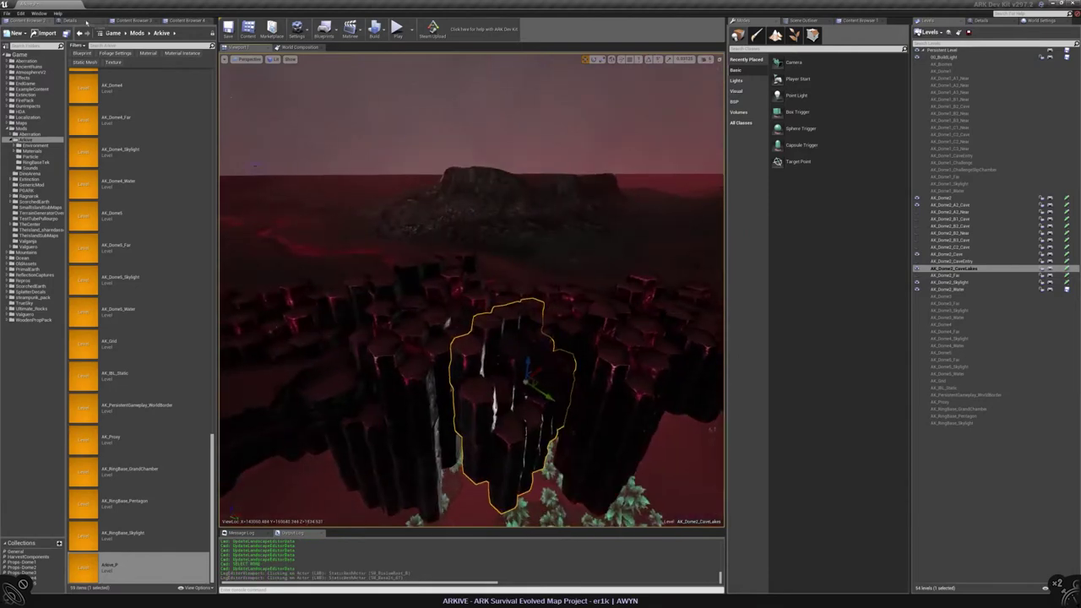
left_click(173, 21)
left_click(423, 338, "ctrl")
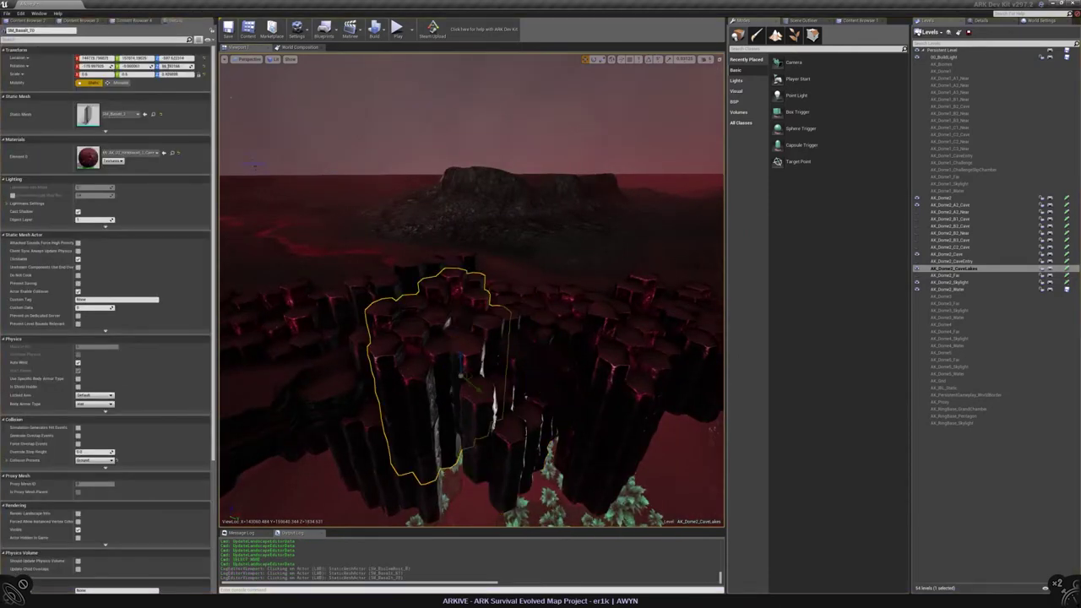
key("ctrl+c")
Paste the copied basalt columns onto the landscape beside the unfinished red crystal lake
right_click_drag(423, 338, 379, 338)
right_click(380, 338)
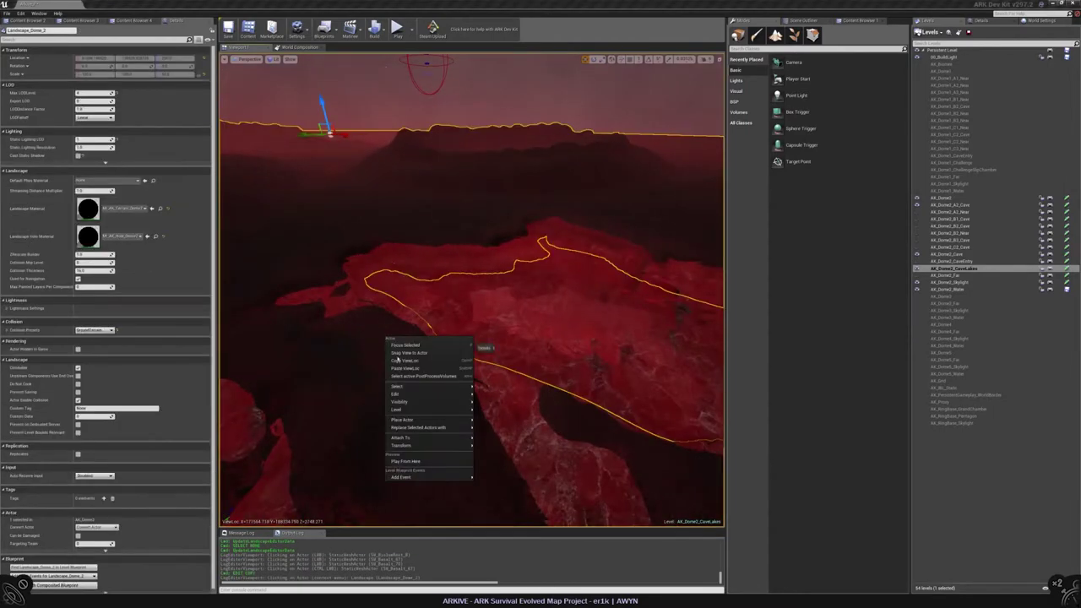
mouse_move(422, 390)
left_click(504, 420)
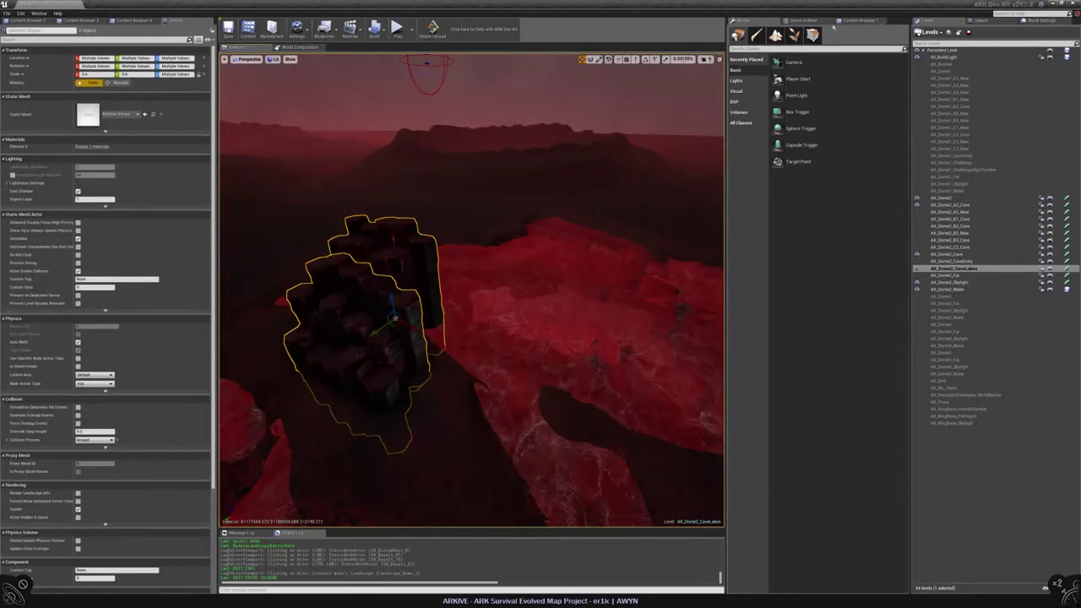
Move the two pasted basalt meshes into the Dome2_CrystalLakes folder of the World Outliner
left_click(802, 19)
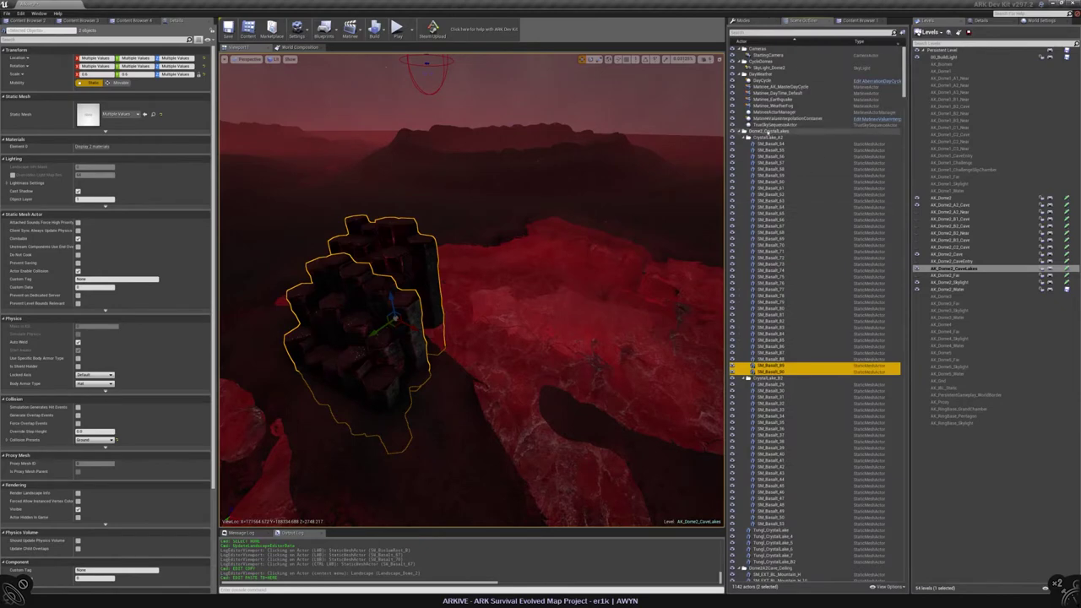
left_click_drag(765, 368, 771, 136)
right_click(765, 519)
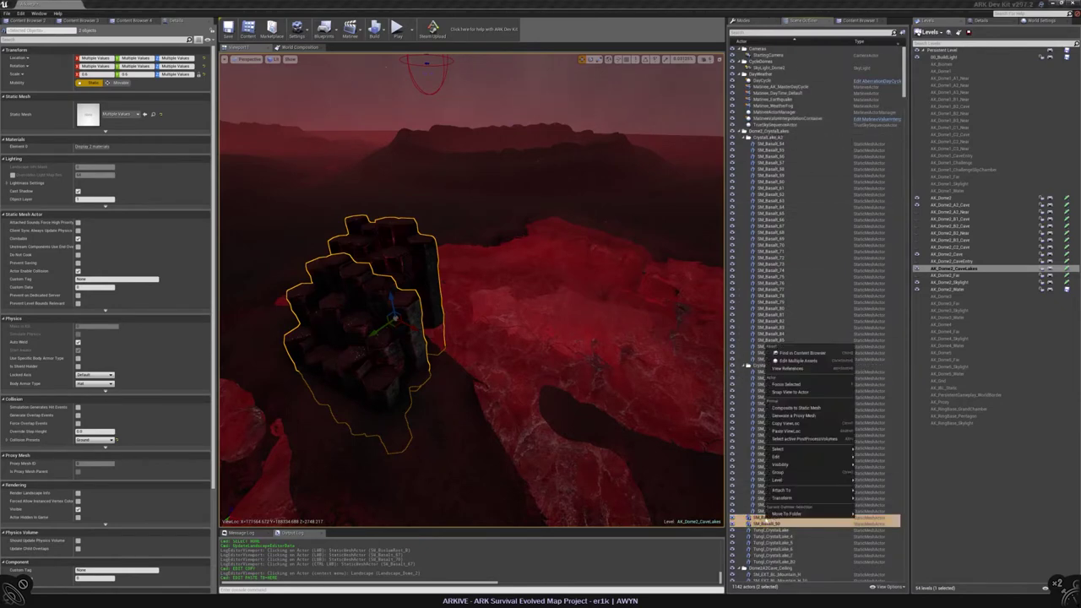
key("Escape")
Show the AK_Grid level for the lake's sector and put the two basalt meshes in a new subfolder named CrystalLake_B3
left_click(948, 381)
right_click_drag(473, 296, 471, 319)
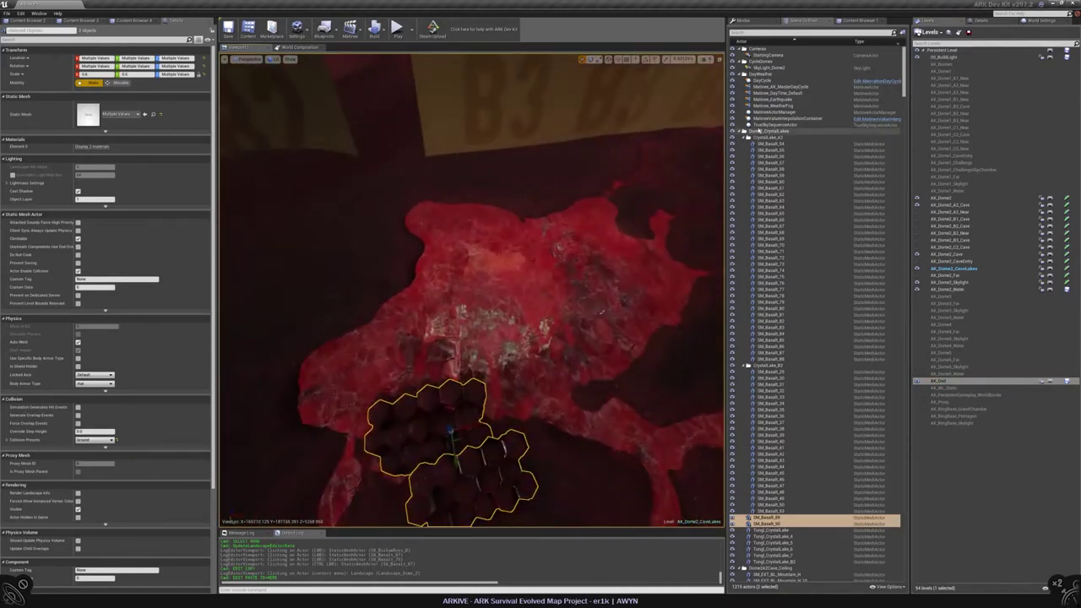
right_click(765, 518)
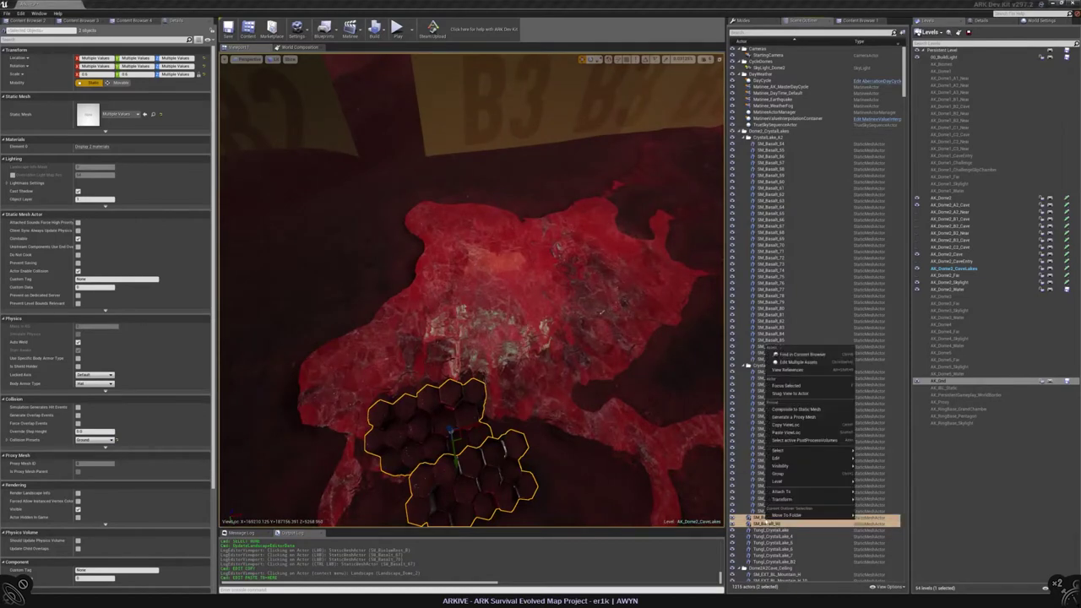
mouse_move(790, 515)
left_click(879, 431)
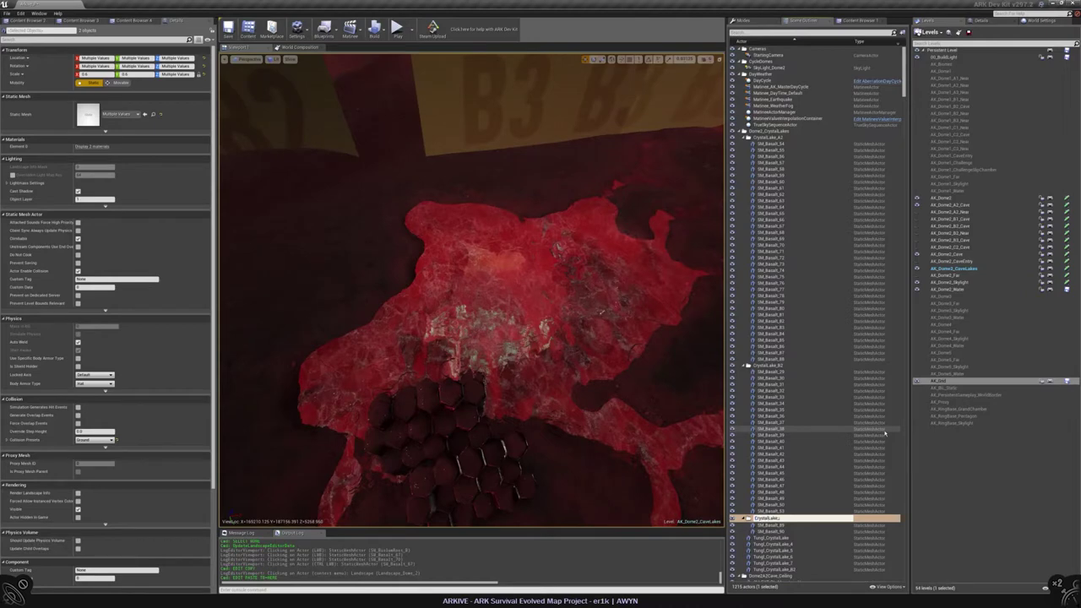
key("Return")
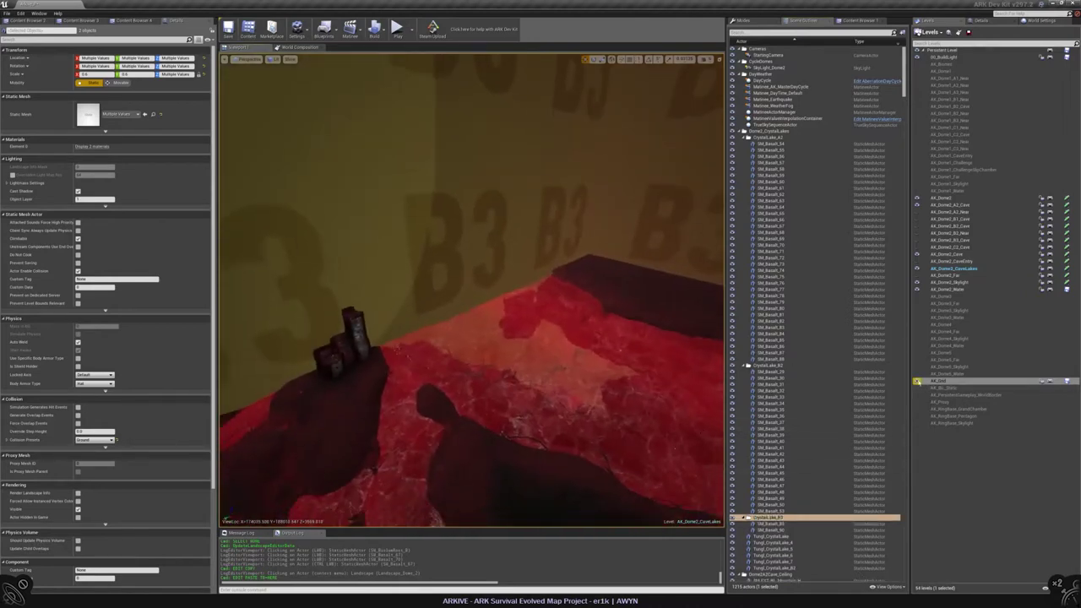
key("Escape")
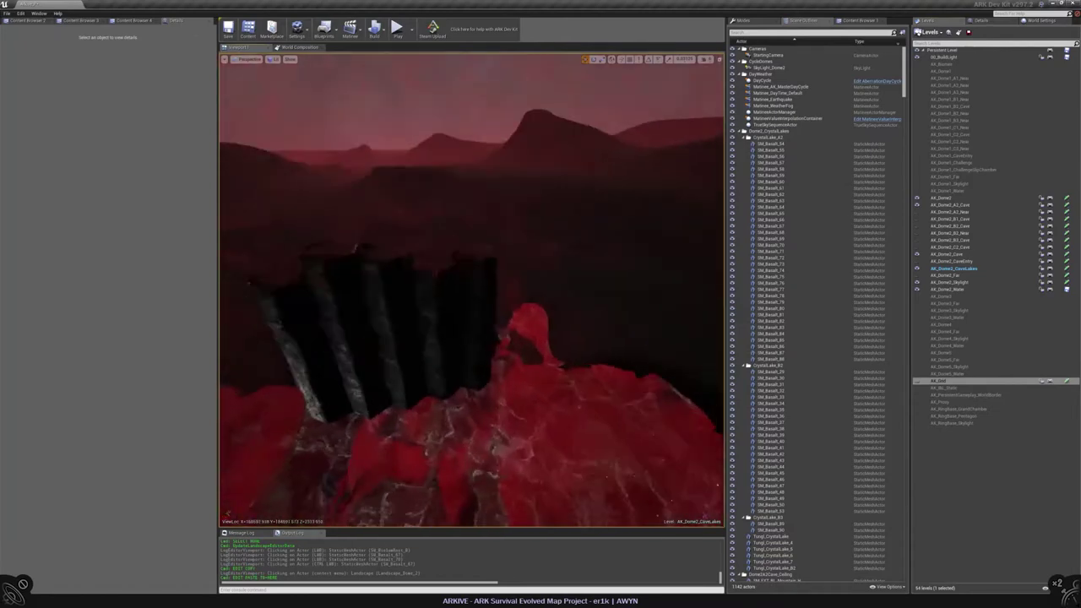
Scrub the day-cycle Matinee to a point near the middle of its timeline and close the editor
left_click(350, 30)
left_click(397, 86)
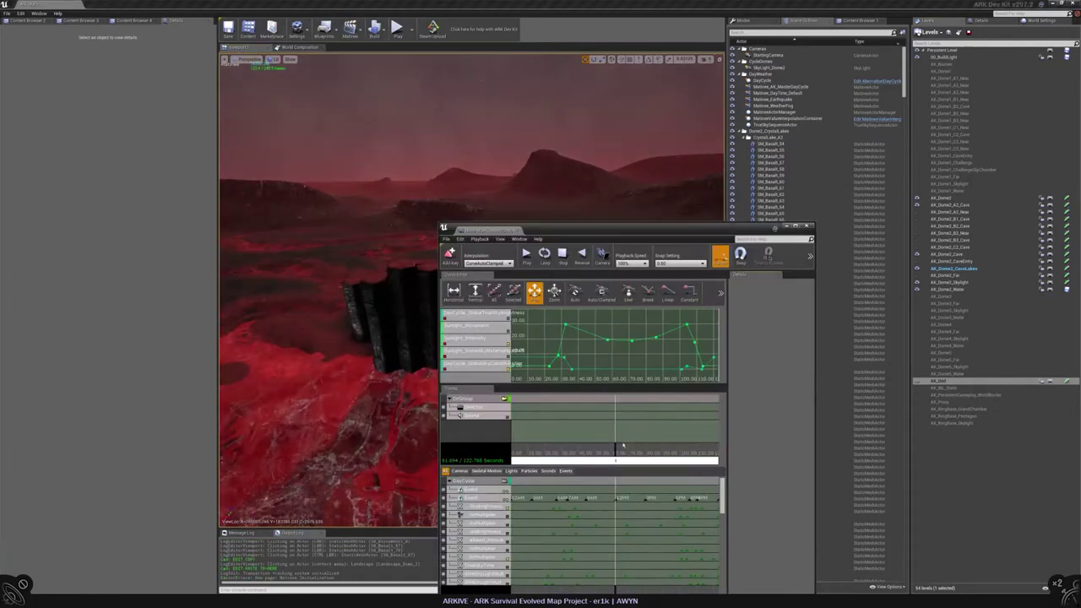
left_click_drag(624, 445, 616, 452)
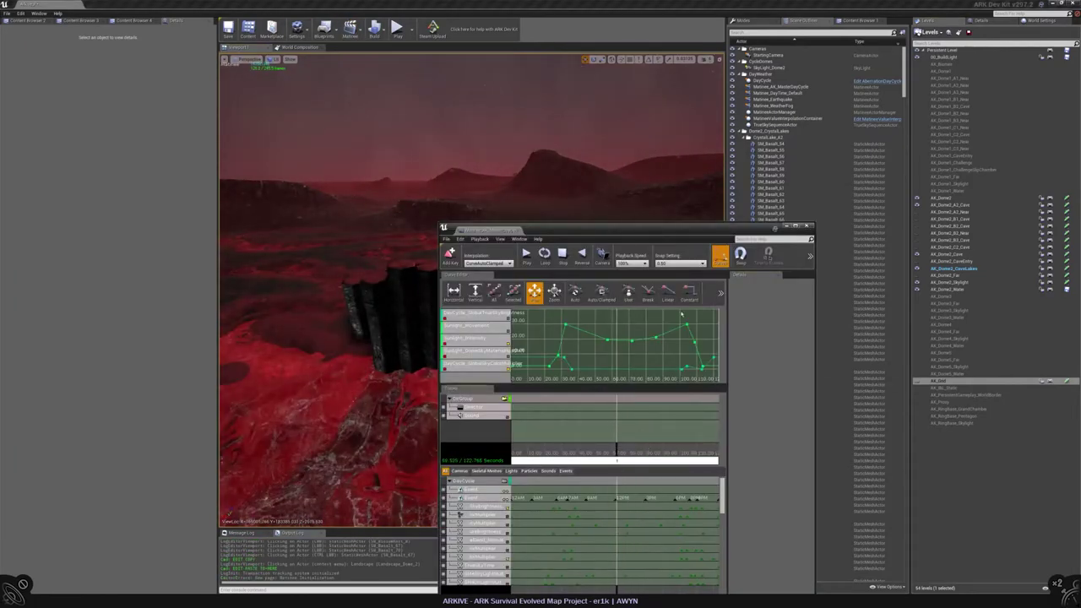
left_click(810, 226)
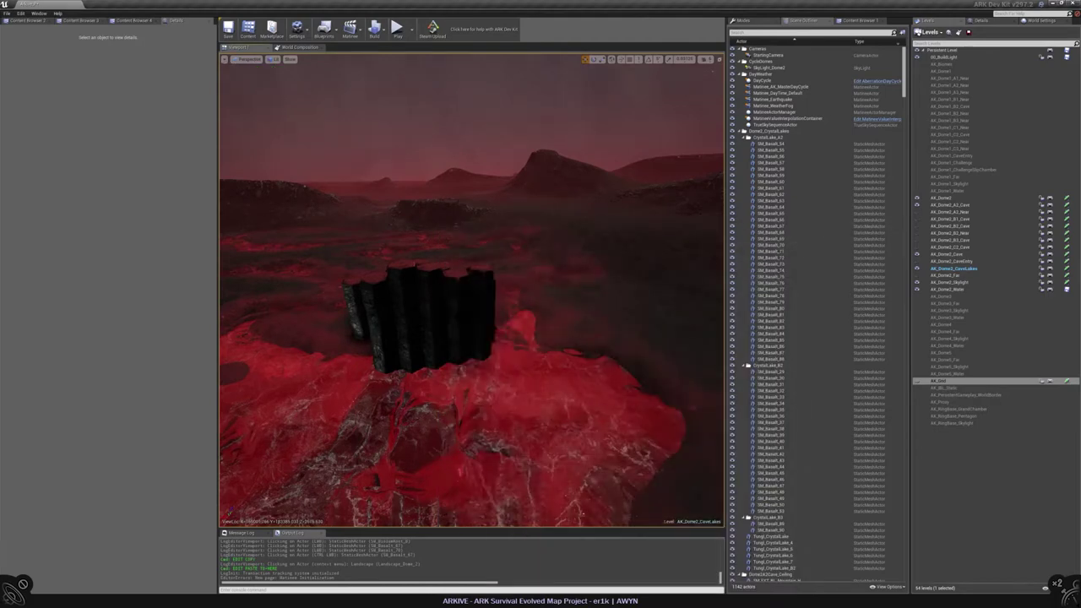
Move the two basalt column meshes apart to opposite sides of the red lake's narrow end
left_click(433, 473)
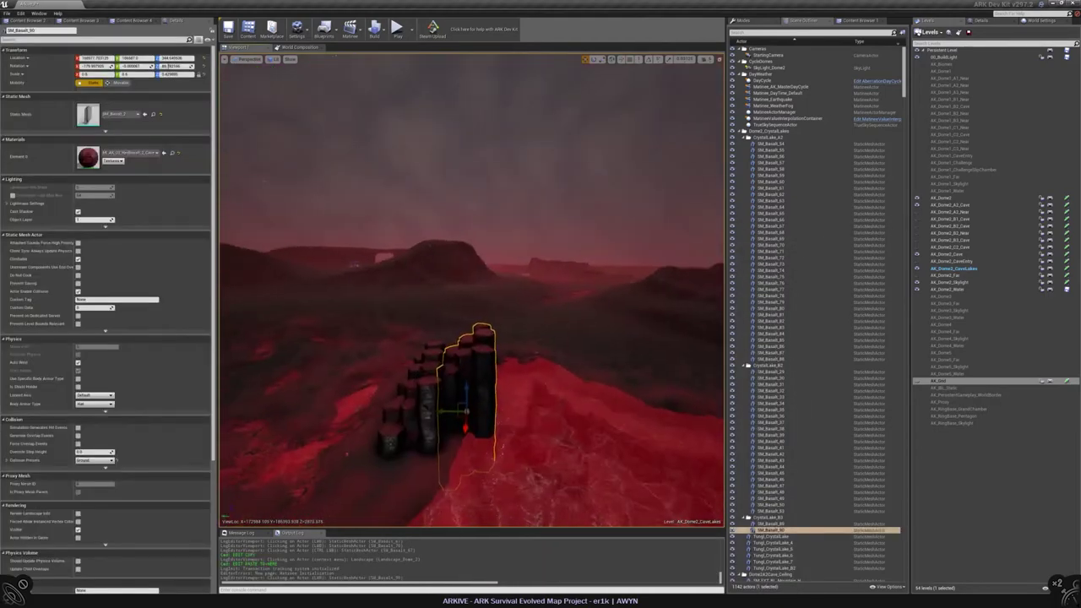
key("w")
left_click(558, 405)
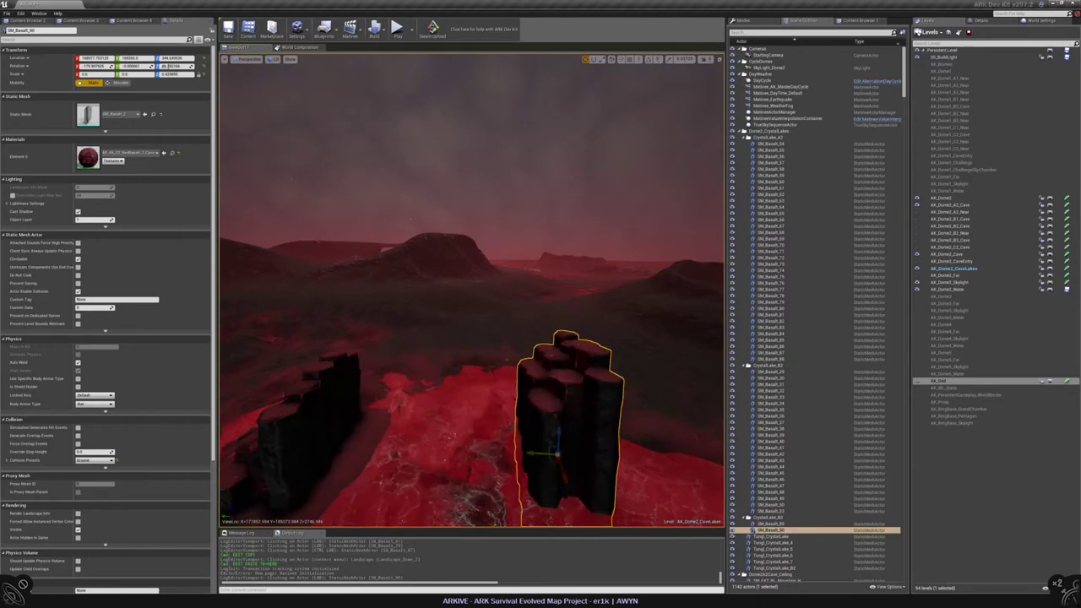
key("w")
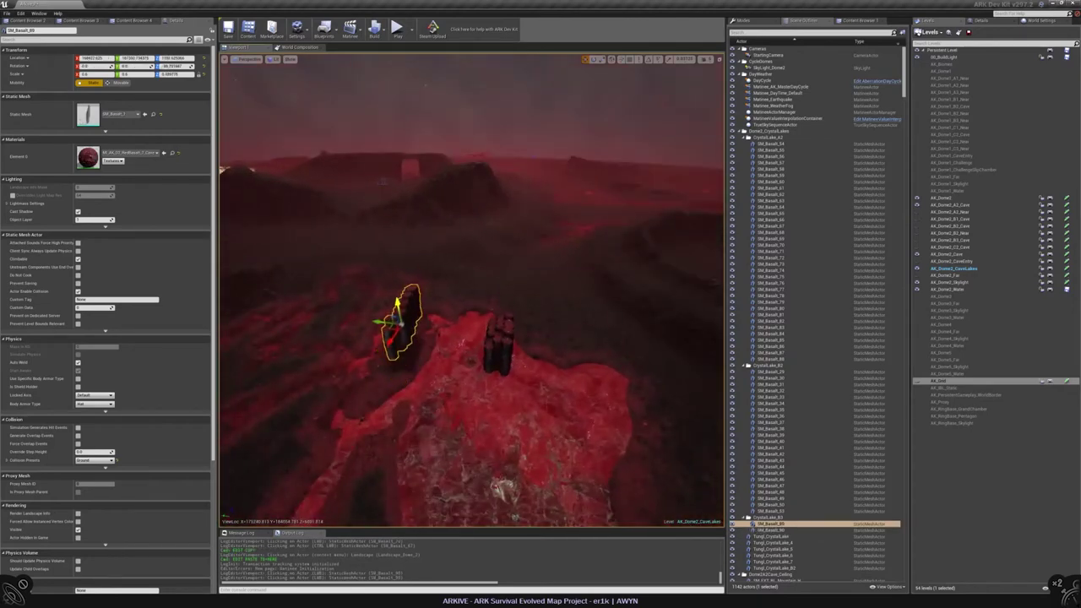
mouse_move(473, 287)
right_mouse_down()
mouse_move(506, 270)
mouse_move(439, 279)
mouse_move(473, 287)
right_mouse_up()
left_click(506, 397)
Delete the red lake surface mesh Tungl_CrystalLake_5 that covers the cave opening
left_click_drag(506, 397, 460, 276, "alt")
left_click(535, 427)
left_click(460, 276)
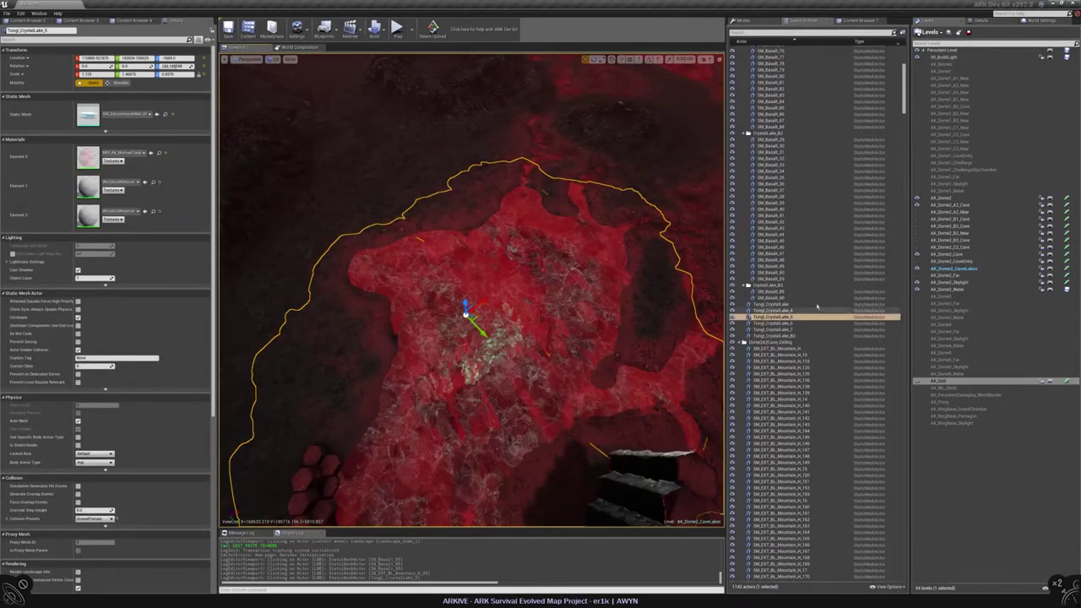
left_click_drag(460, 276, 463, 304, "alt")
key("Delete")
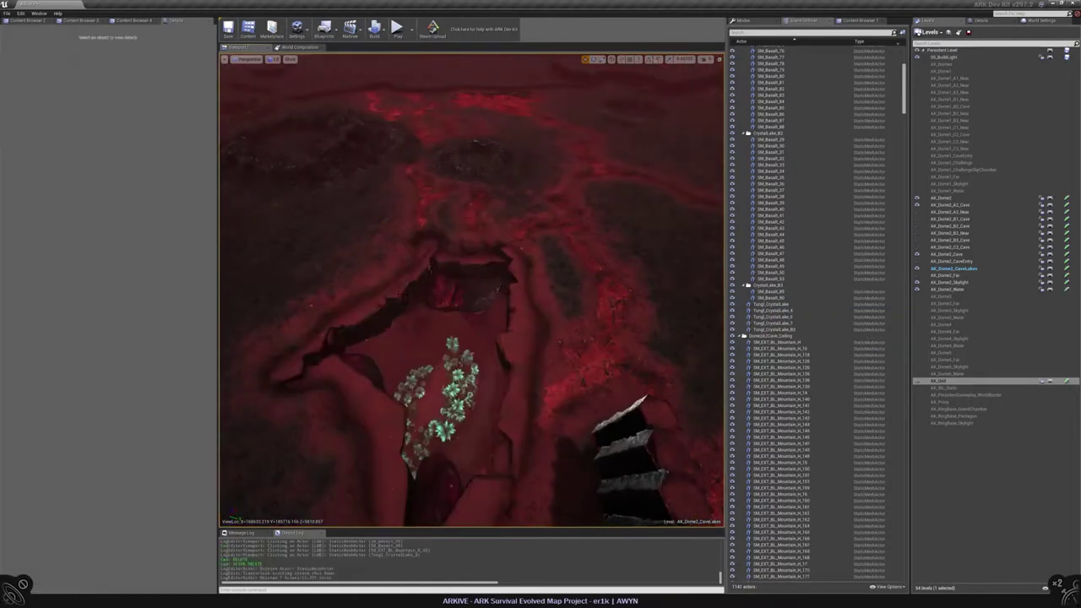
Delete four decoration meshes inside the uncovered cave opening, including the hanging lava stalagmites
right_click_drag(473, 338, 490, 321)
left_click(434, 376)
key("Delete")
left_click(423, 314)
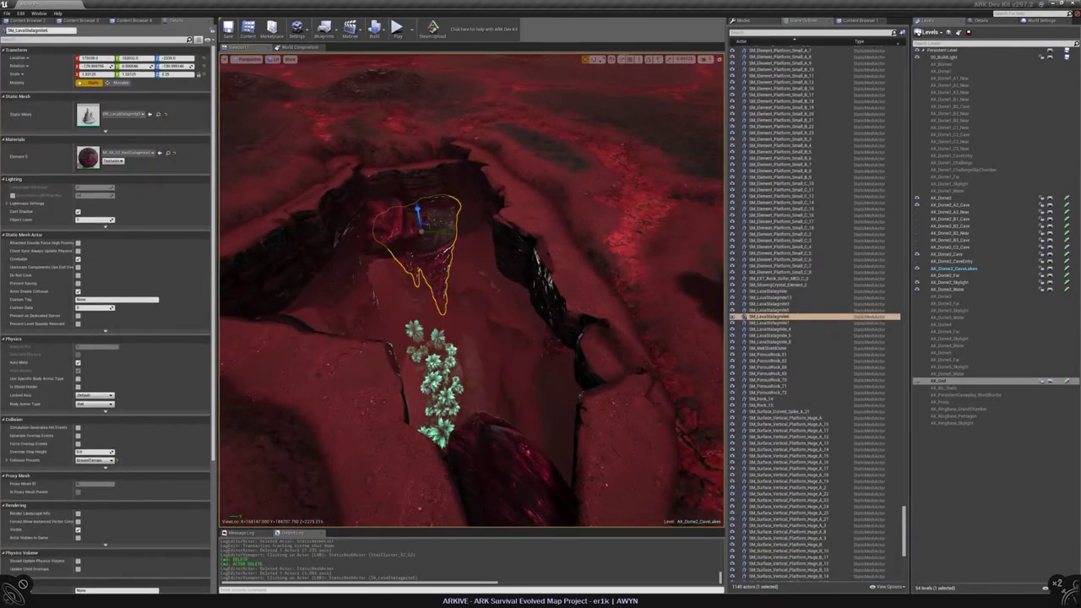
key("Delete")
left_click(558, 345)
key("Delete")
right_click_drag(557, 345, 558, 296)
left_click(459, 254)
key("Delete")
Reposition the floating basalt column mesh SM_Basalt_89 above the ground near the cave opening
right_click_drag(284, 290, 475, 263)
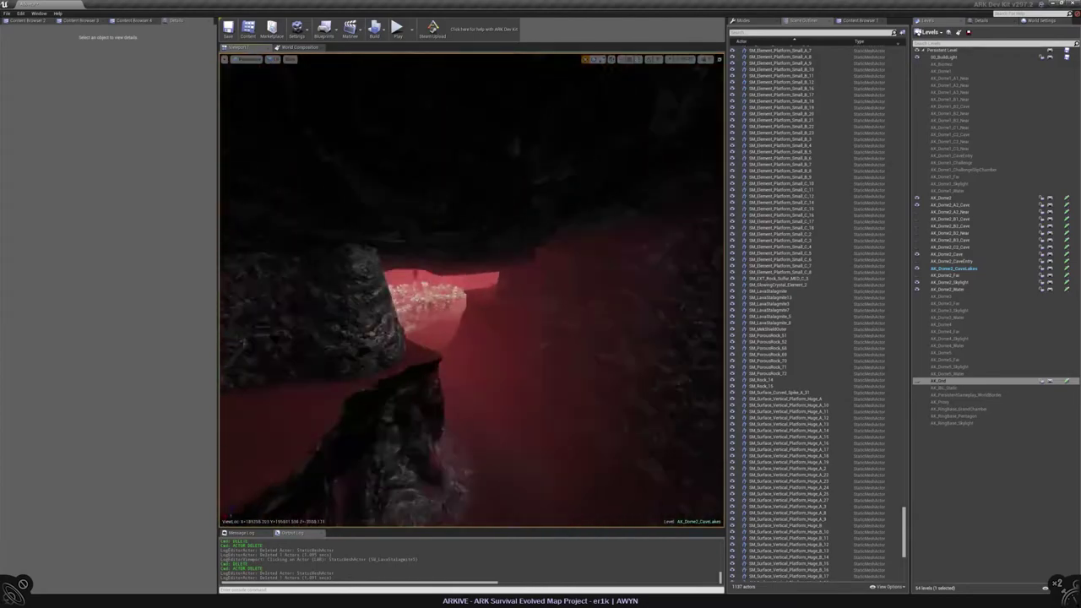
right_click_drag(472, 287, 447, 295)
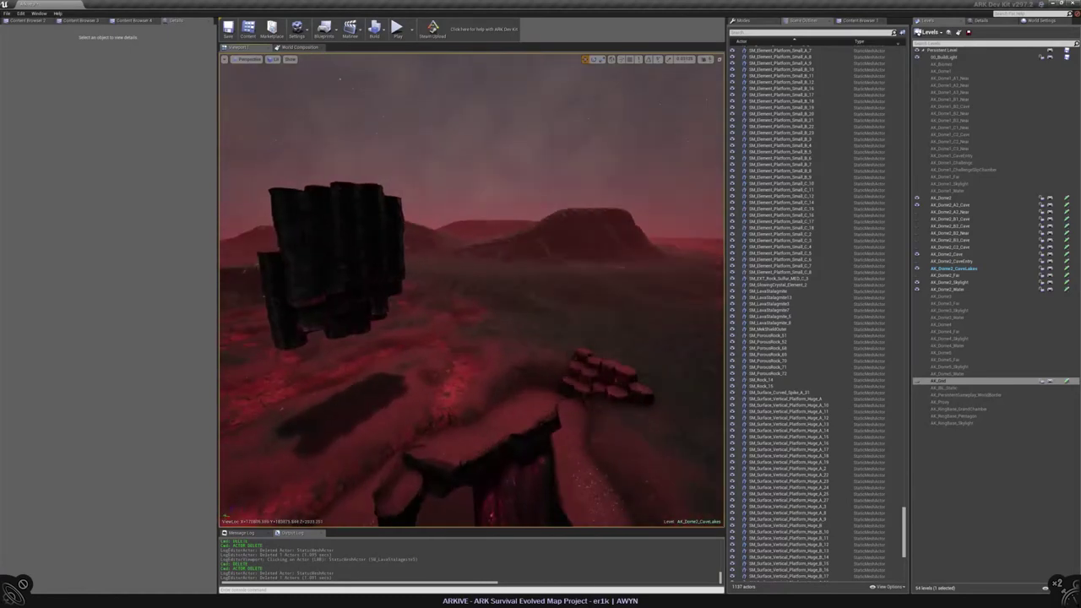
left_click(350, 266)
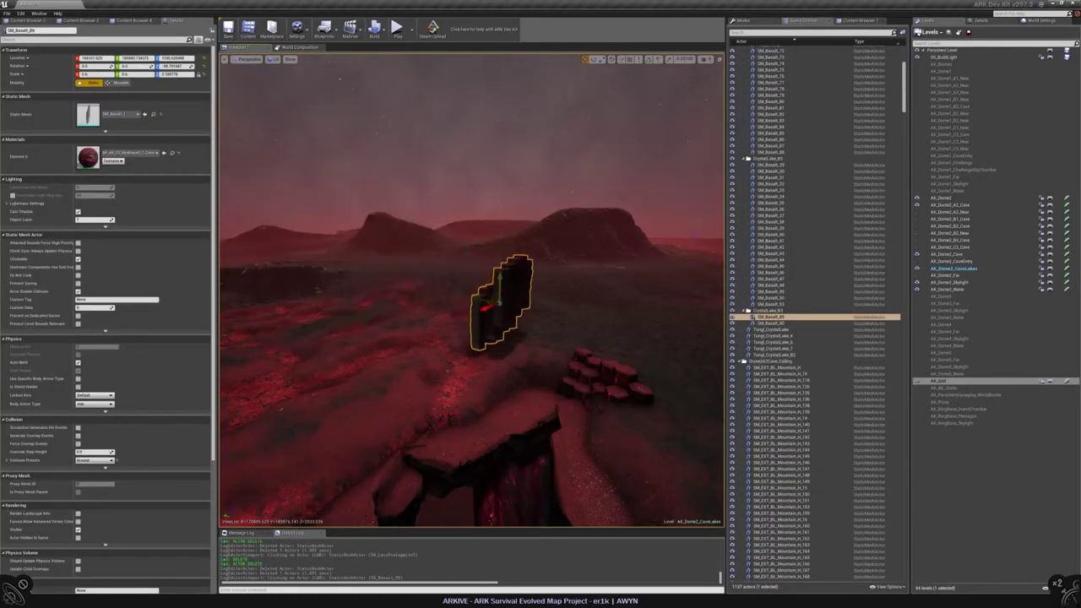
right_click_drag(448, 296, 448, 296)
Duplicate the sunken basalt mesh SM_Basalt_90 and place the copy next to it along the opening's rim
left_click(398, 265)
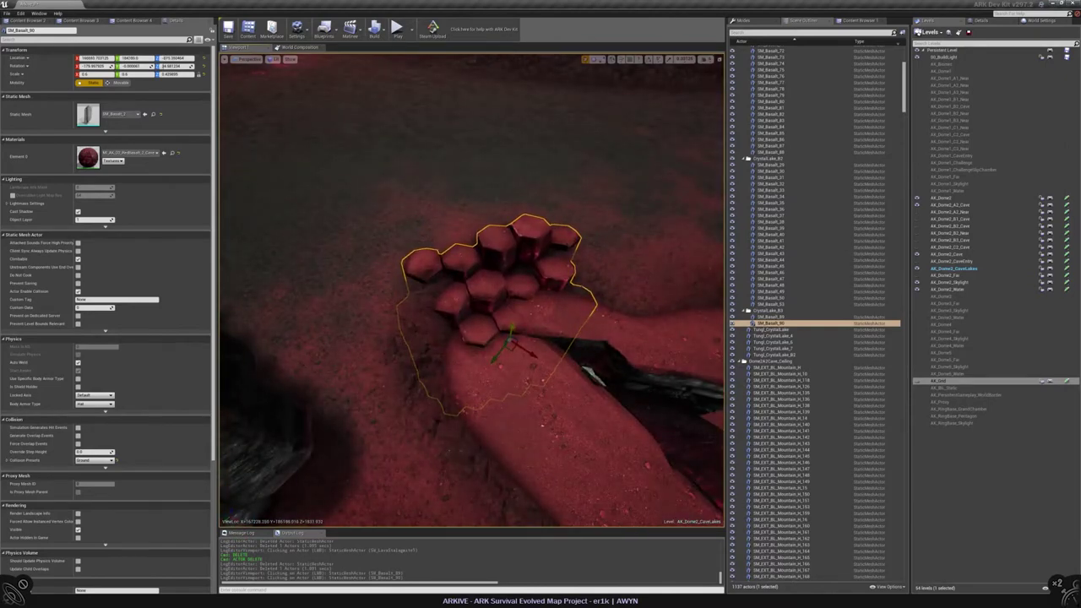
right_click_drag(448, 296, 448, 296)
key("ctrl+w")
right_click_drag(502, 414, 503, 414)
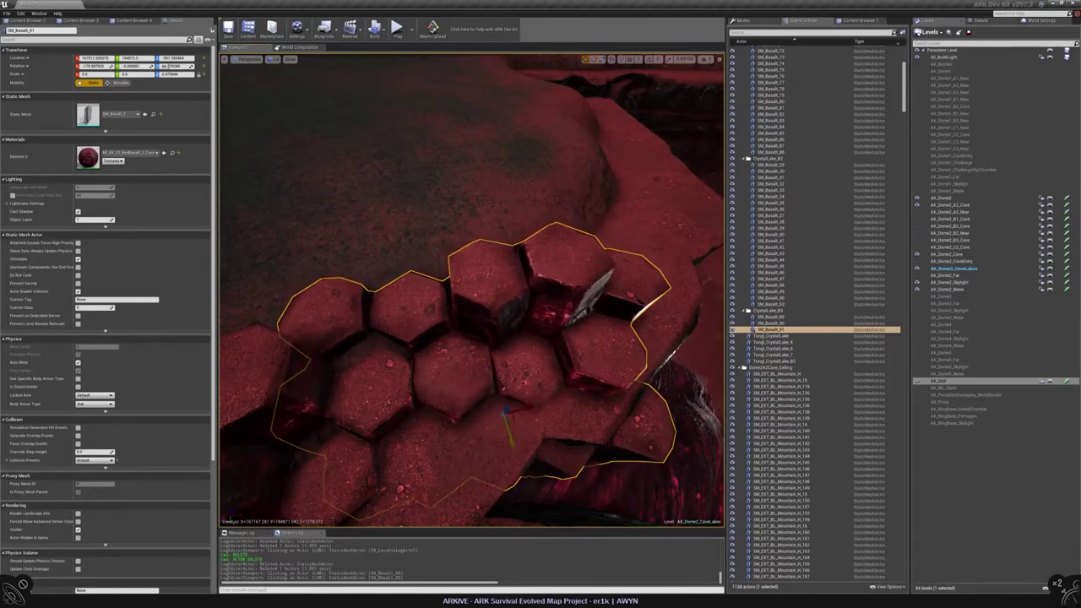
right_click_drag(503, 414, 503, 414)
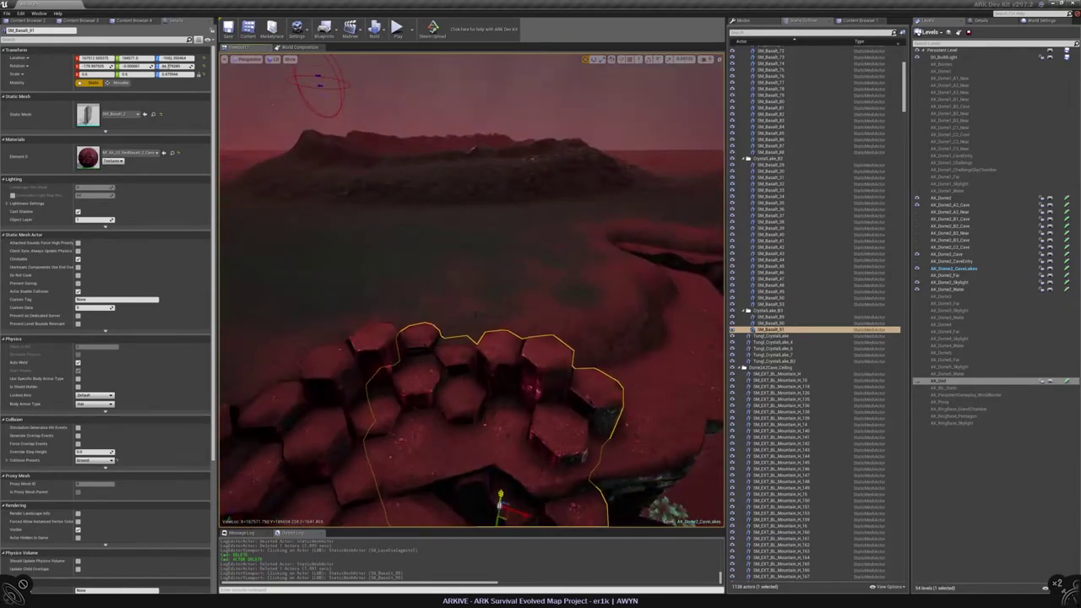
right_click_drag(503, 414, 502, 413)
key("Escape")
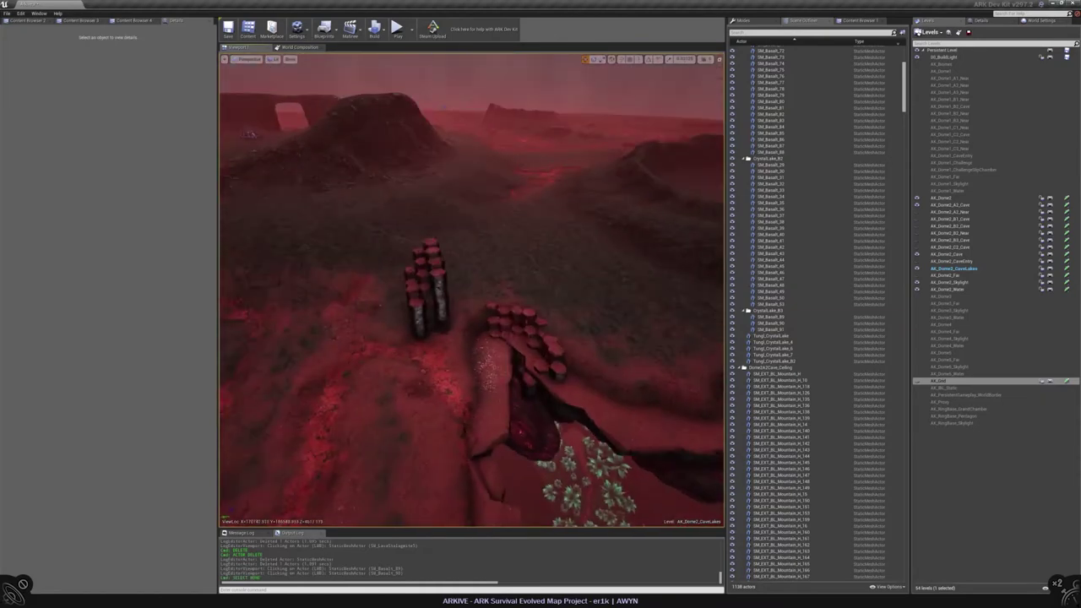
Rotate SM_Basalt_89 and sink it into the opening's rim beside the other two basalt meshes
key("ctrl+z")
key("f")
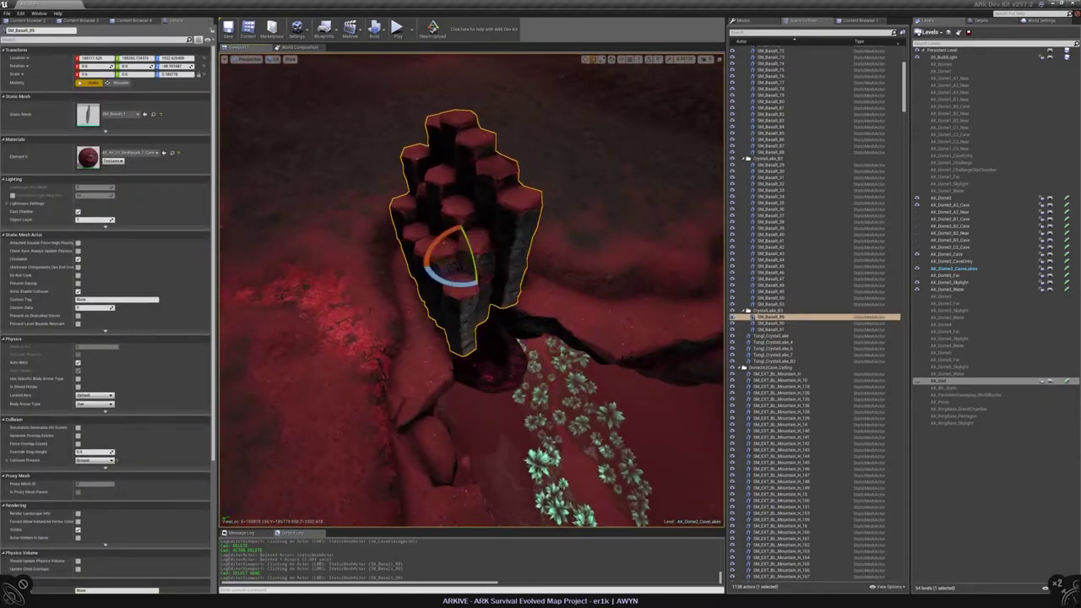
left_click_drag(461, 241, 447, 270)
right_click_drag(338, 321, 289, 322)
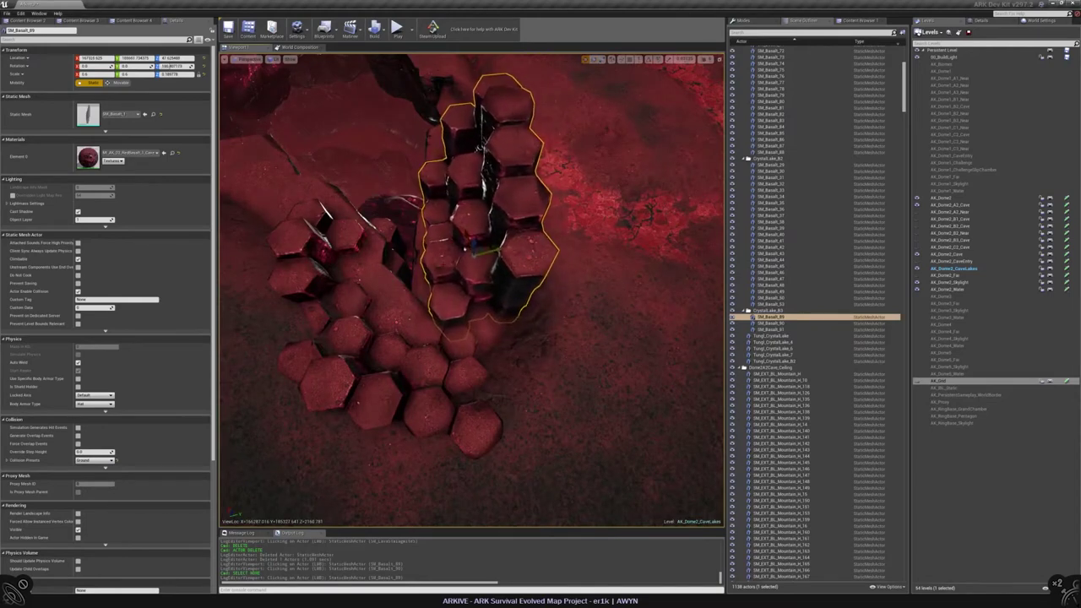
Shorten the basalt mesh SM_Basalt_89 vertically and reposition it so its columns fit into the narrow end of the opening's rim
mouse_move(289, 323)
right_mouse_down()
mouse_move(289, 291)
mouse_move(304, 292)
mouse_move(249, 414)
mouse_move(468, 270)
mouse_move(492, 338)
right_mouse_up()
key("f")
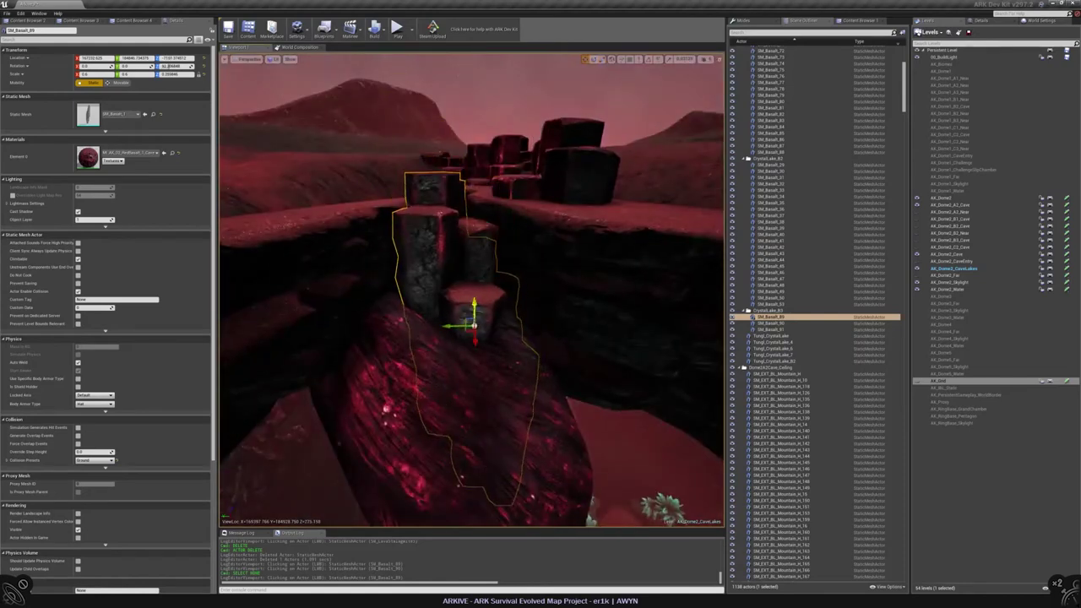
right_click_drag(495, 156, 495, 156)
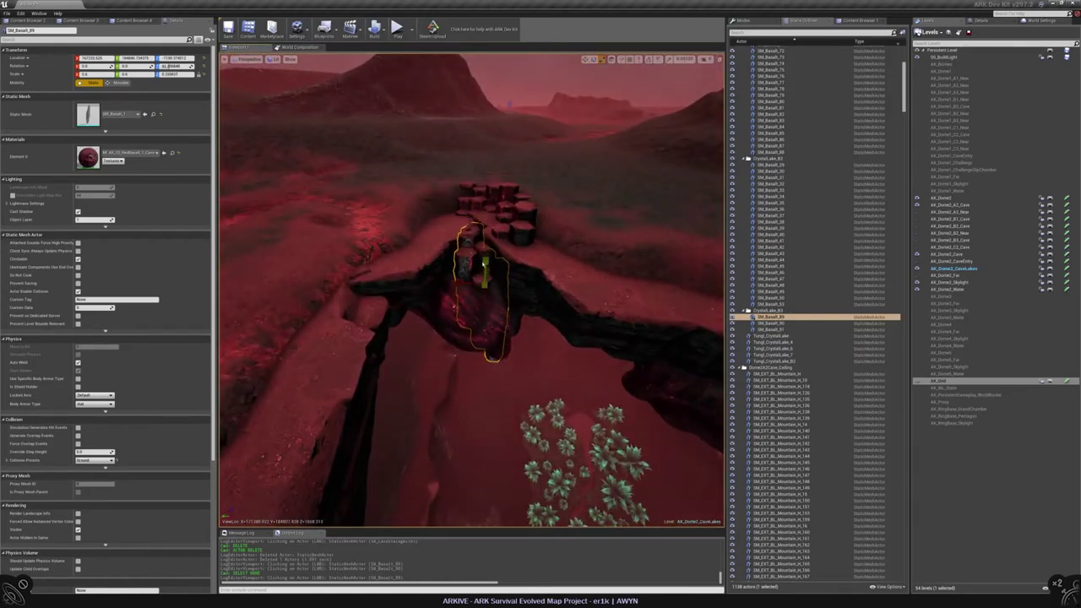
left_click(475, 307)
key("f")
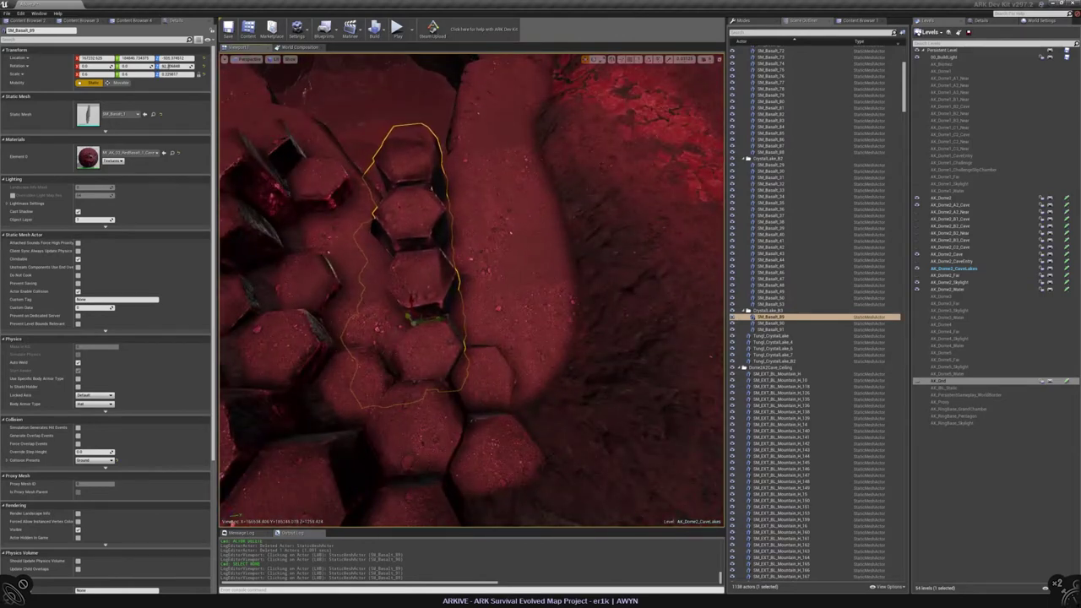
key("End")
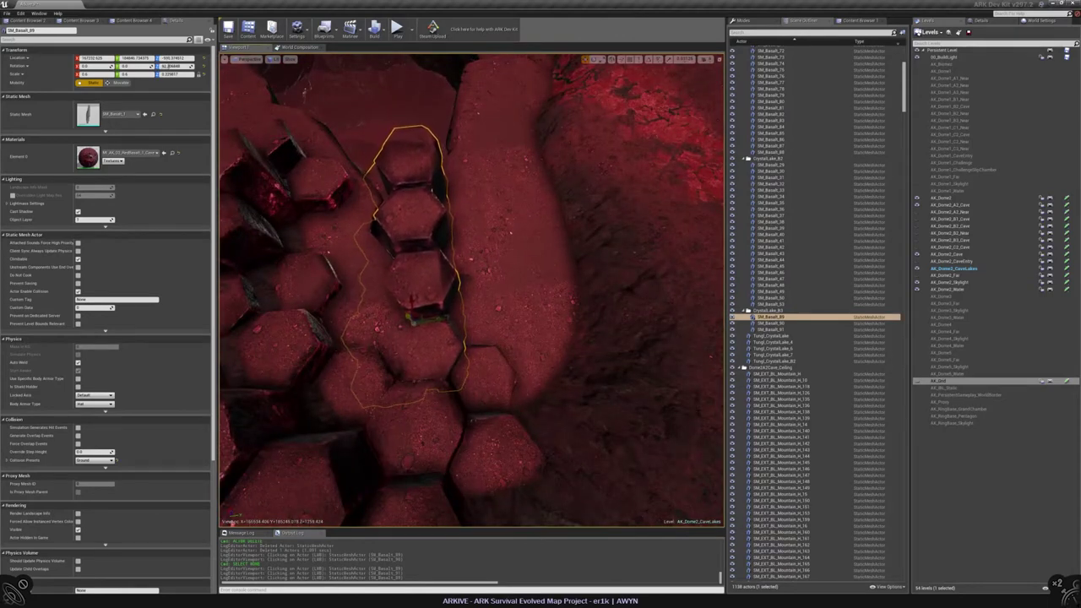
right_click_drag(471, 287, 592, 338)
key("Escape")
Move SM_Basalt_91 along the rim and rotate it so its columns continue the neighbouring basalt cluster
left_click(591, 338)
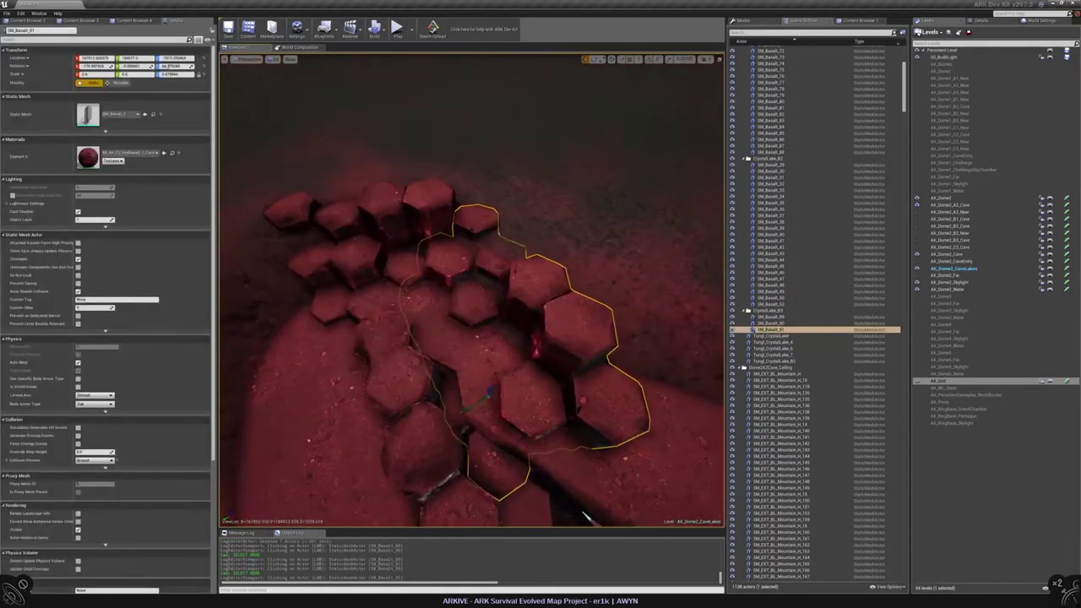
right_click_drag(592, 515, 574, 490)
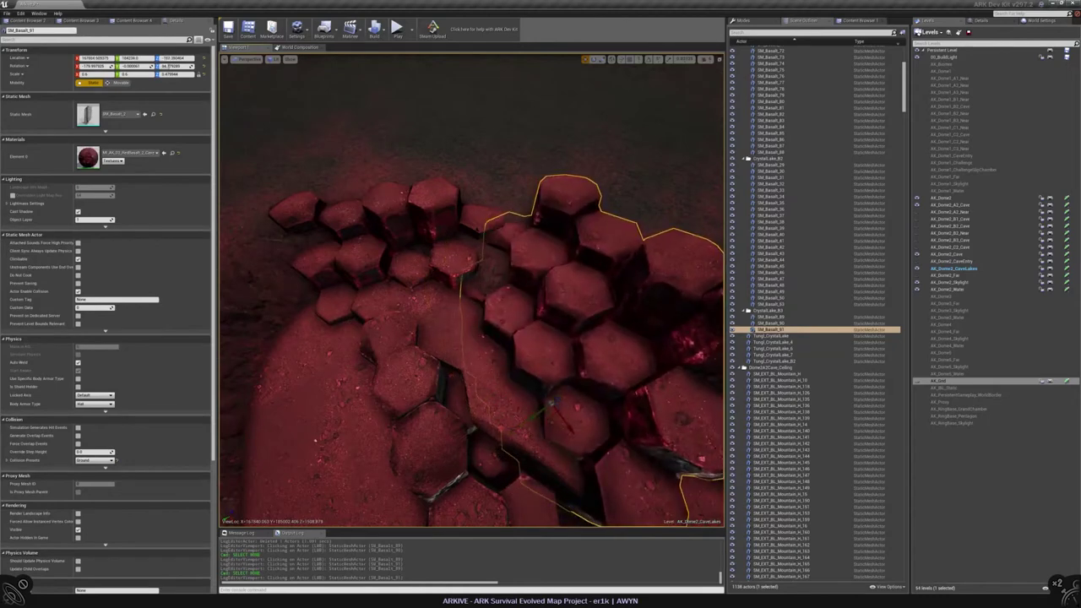
key("f")
key("e")
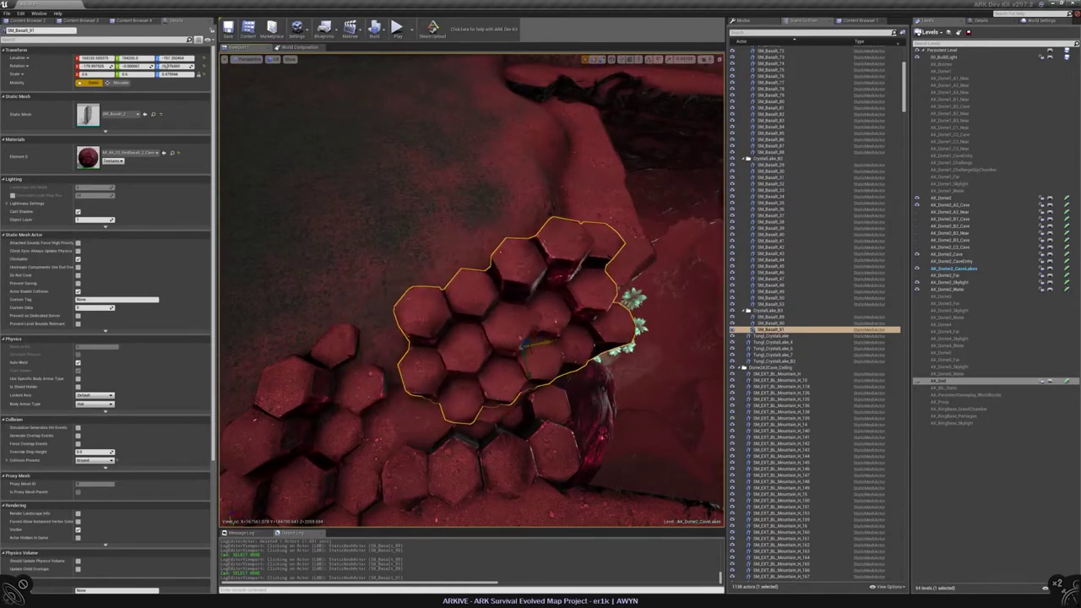
right_click_drag(473, 287, 465, 240)
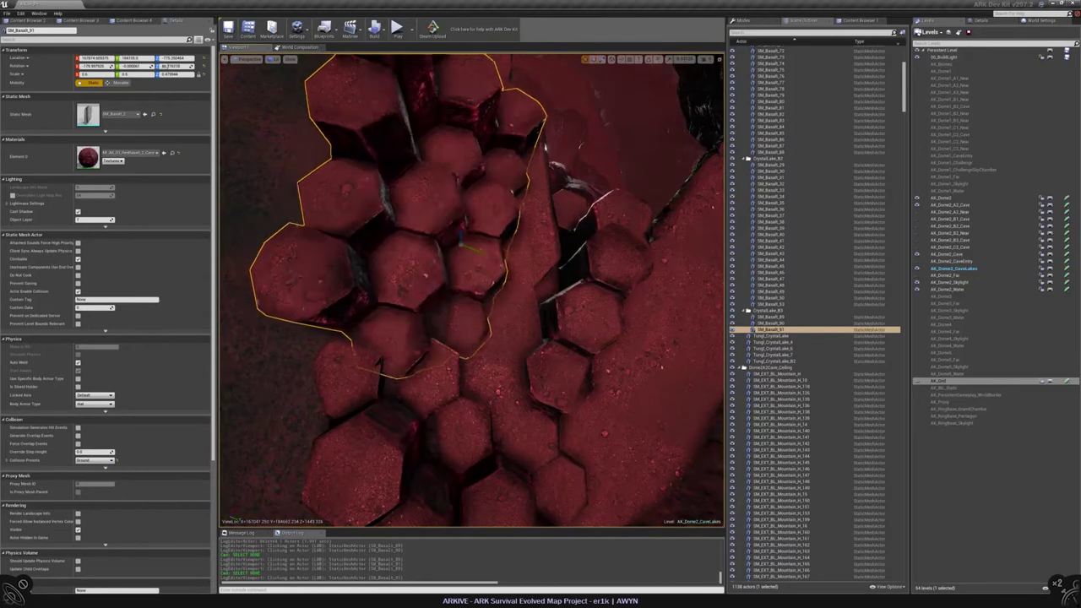
key("e")
left_click_drag(486, 253, 416, 304)
right_click_drag(415, 305, 427, 253)
key("Escape")
right_click_drag(441, 498, 435, 566)
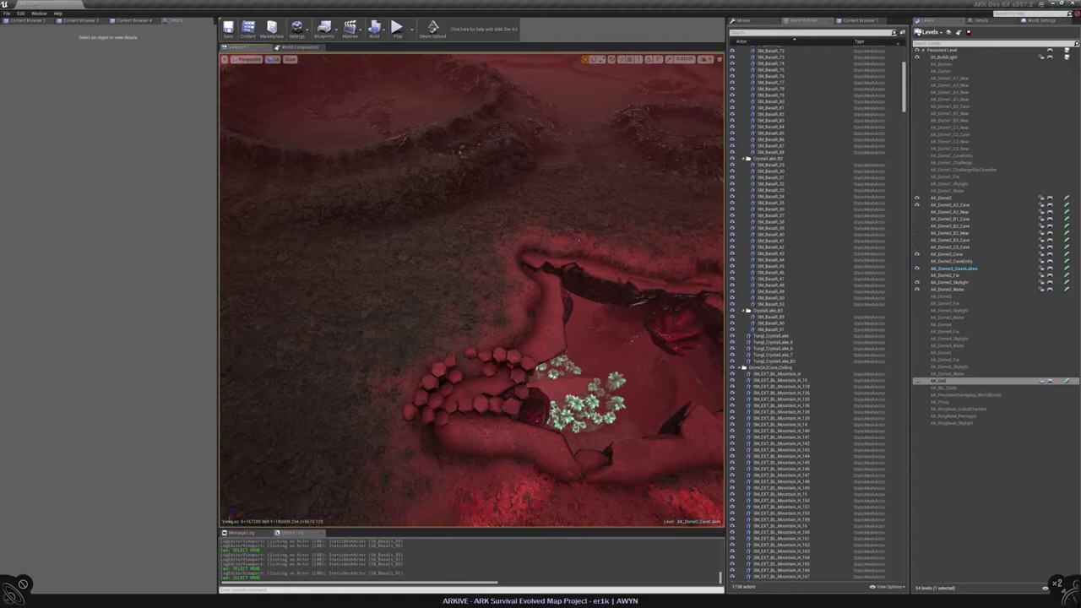
Reselect SM_Basalt_91 and adjust its rotation and position to follow the edge of the cave opening
scroll(478, 386, "up", 5)
left_click(478, 386)
scroll(478, 386, "up", 3)
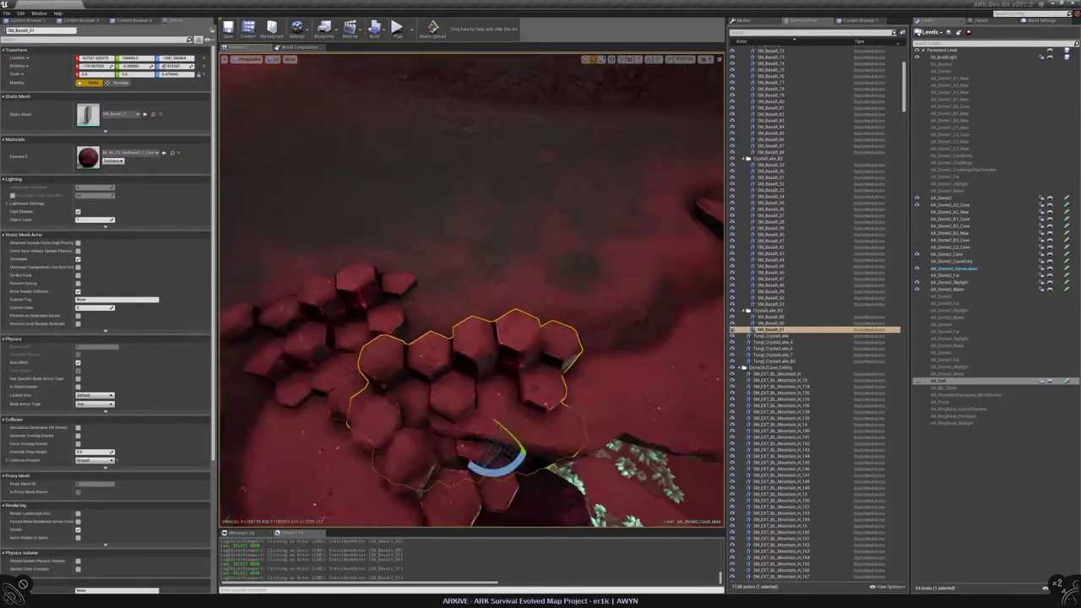
left_click_drag(499, 381, 600, 362, "alt")
left_click(460, 348, "ctrl")
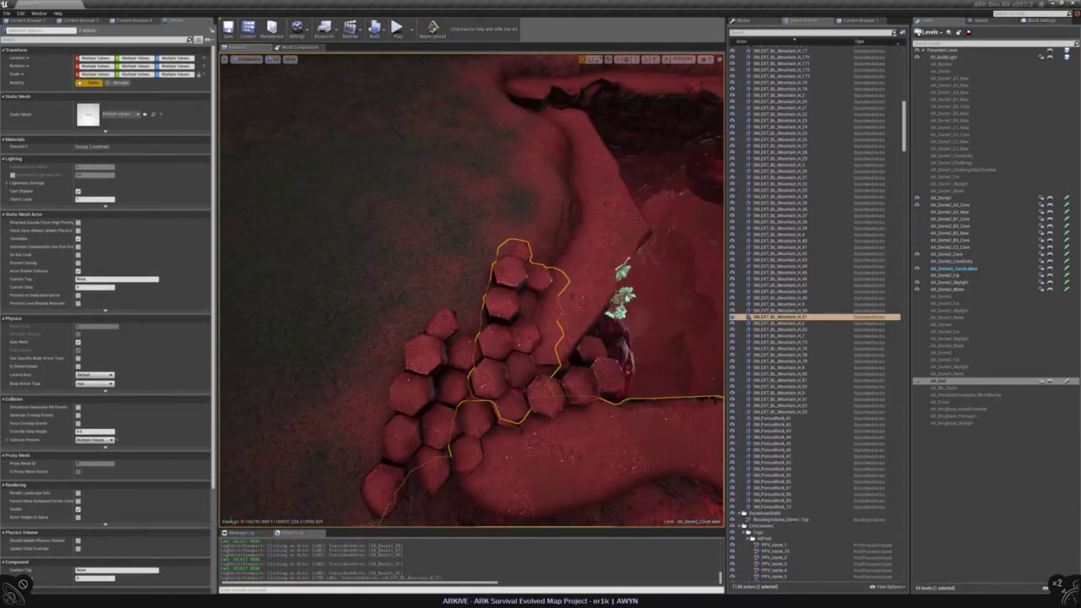
Undo the accidental mountain mesh selection and reposition SM_Basalt_91 lower along the rim, partly buried in the ground
key("ctrl+z")
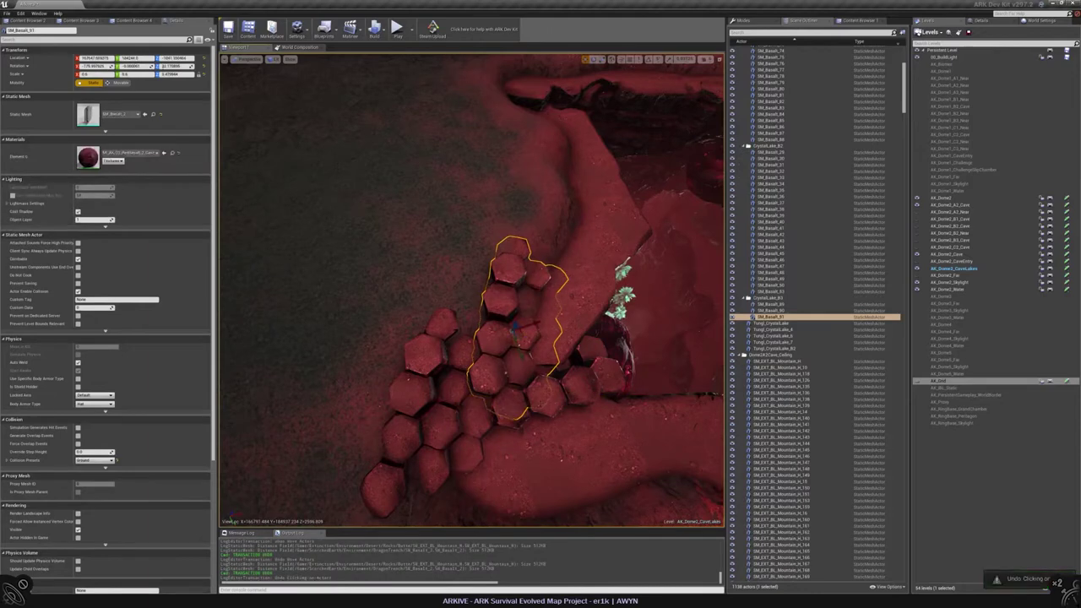
key("ctrl+z")
right_click_drag(560, 296, 456, 279)
key("ctrl+z")
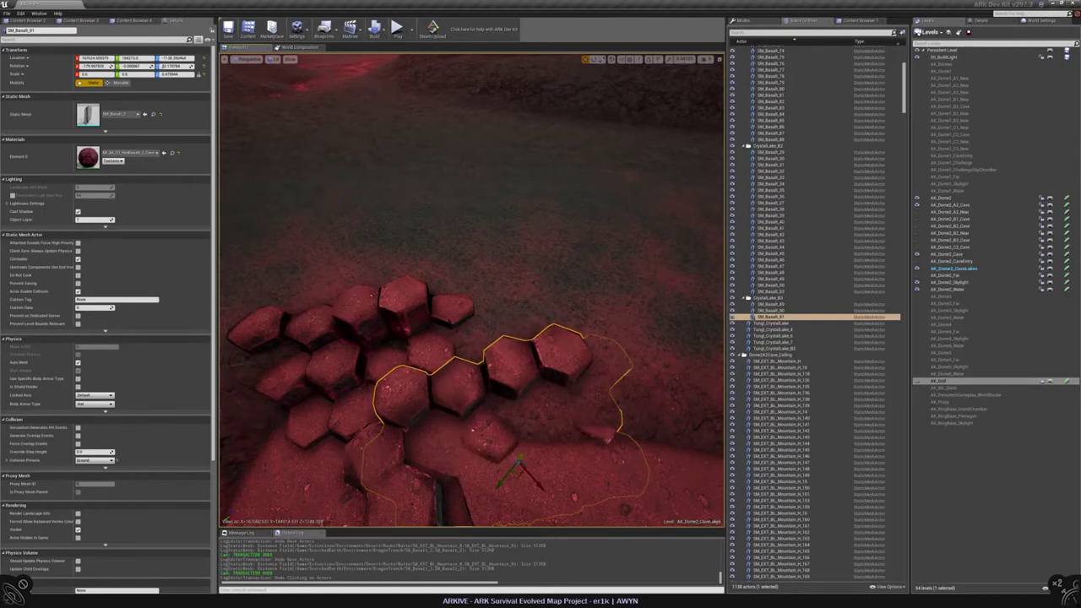
right_click_drag(456, 279, 469, 325)
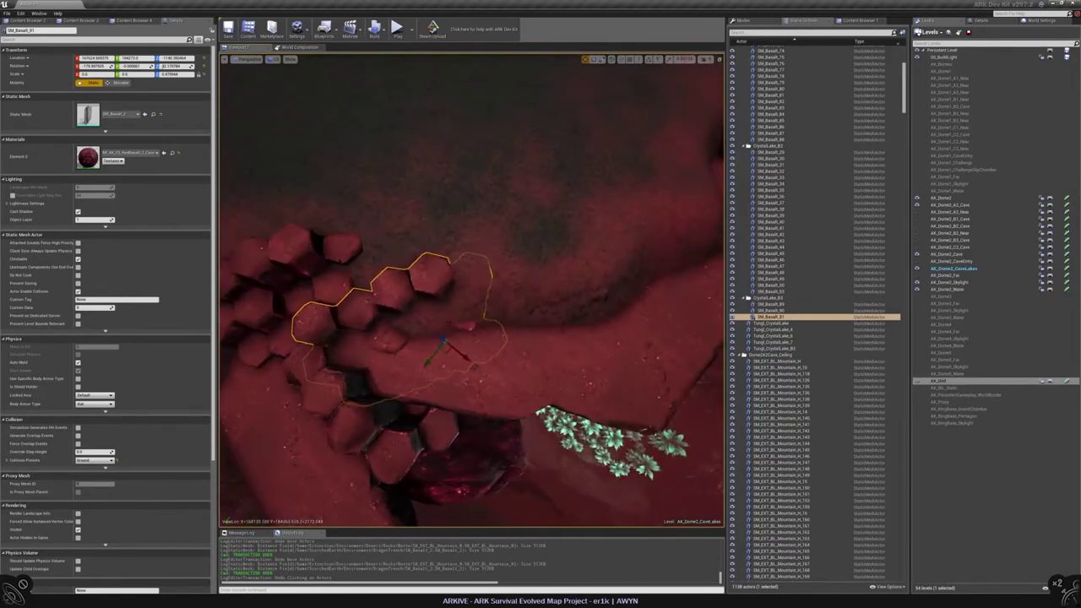
Duplicate SM_Basalt_91, rotate the copy and place it beside the original along the rim
mouse_move(441, 342)
left_mouse_down("alt")
mouse_move(429, 321)
mouse_move(470, 374)
mouse_move(436, 334)
left_mouse_up("alt")
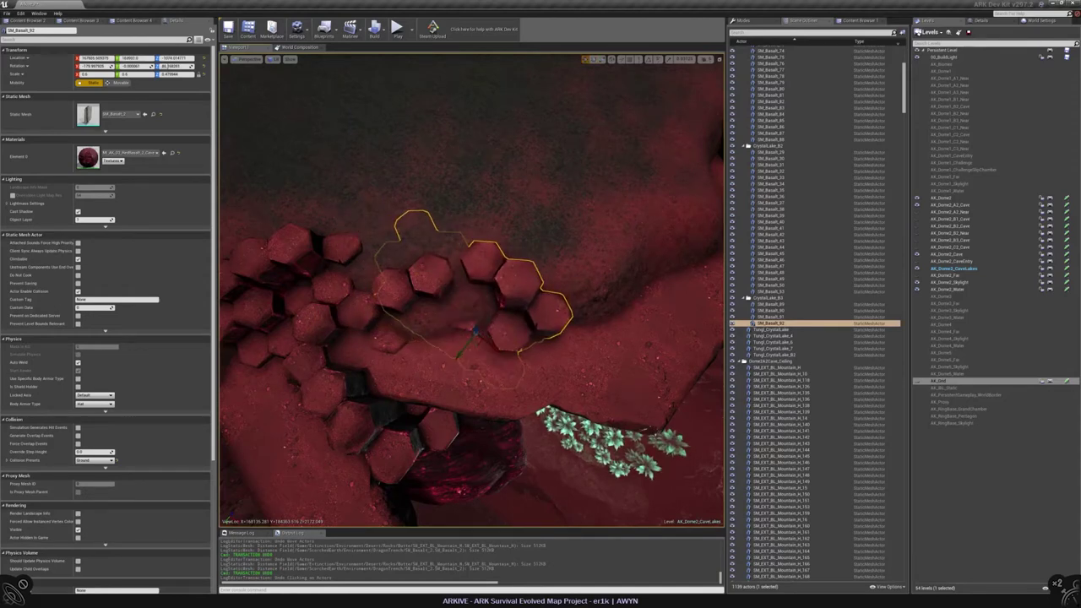
left_click_drag(487, 319, 514, 337)
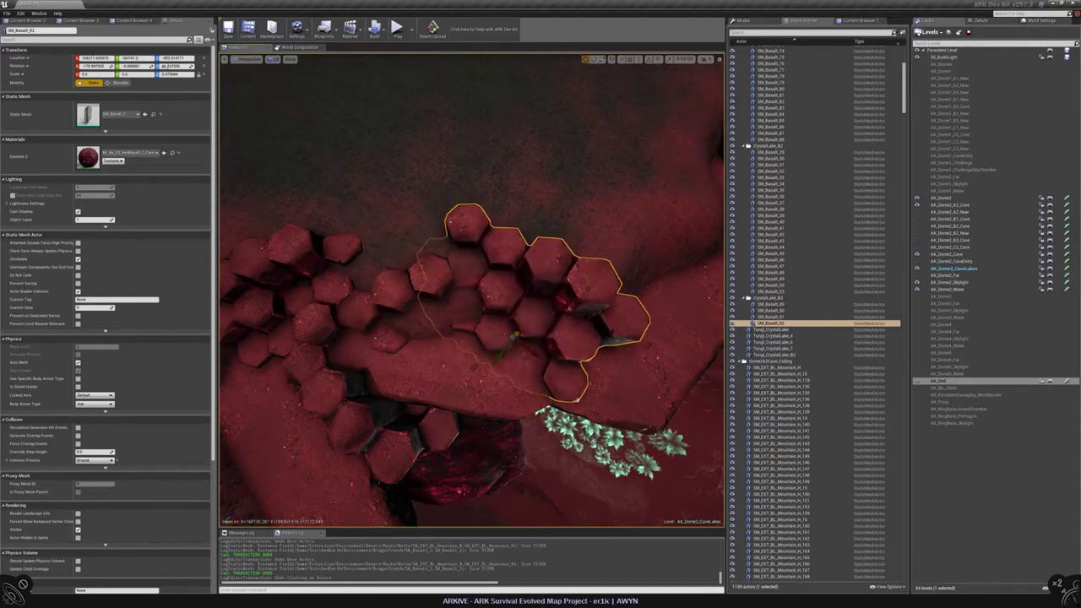
right_click_drag(513, 336, 463, 447)
Reduce the vertical scale of SM_Basalt_92 so its columns hang less far below the rim into the cave
key("ctrl+z")
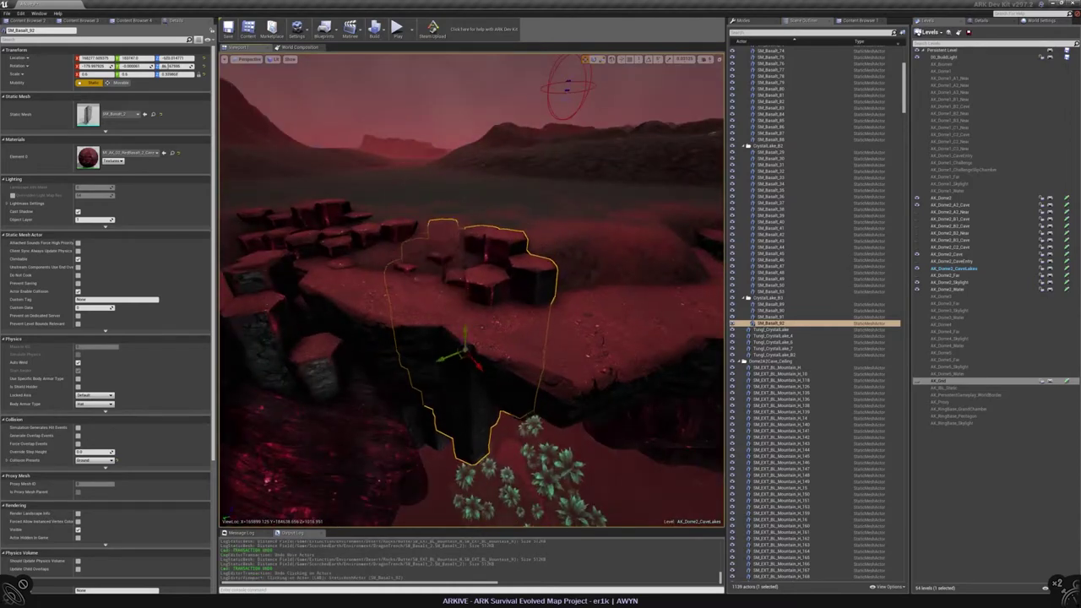
right_click_drag(462, 447, 538, 471)
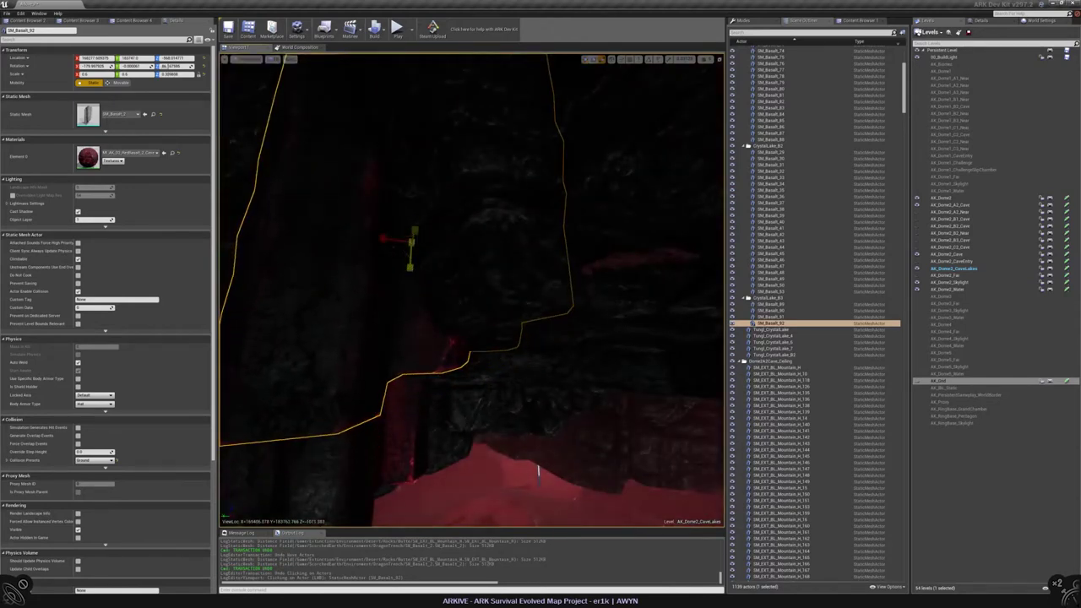
key("f")
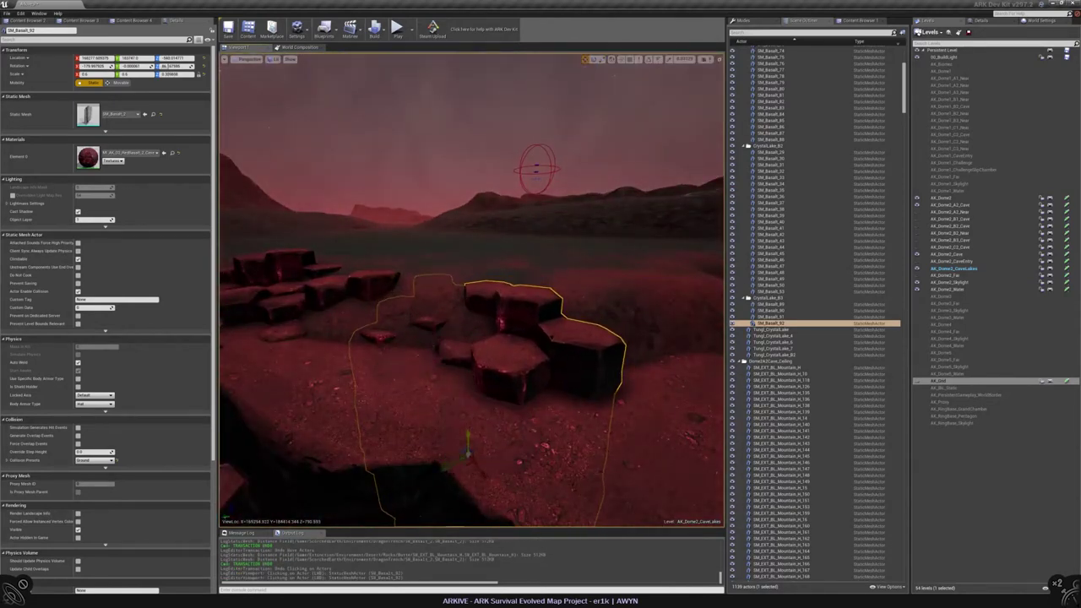
right_click_drag(225, 516, 226, 514)
key("Escape")
Duplicate SM_Basalt_92, rotate the copy and place it next in line along the opening's rim
left_click(442, 269)
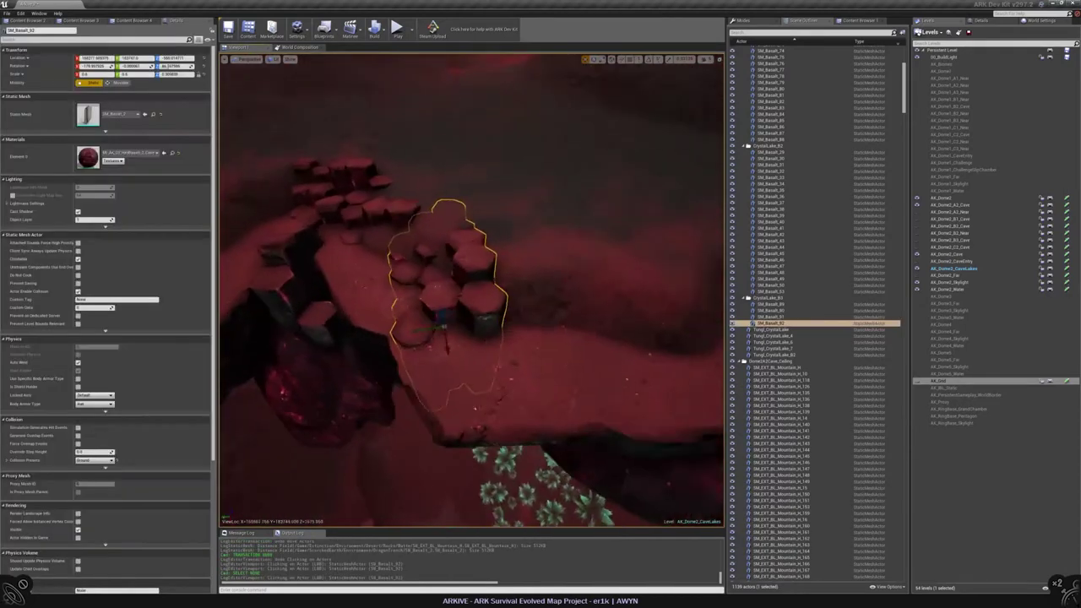
right_click_drag(441, 269, 452, 259)
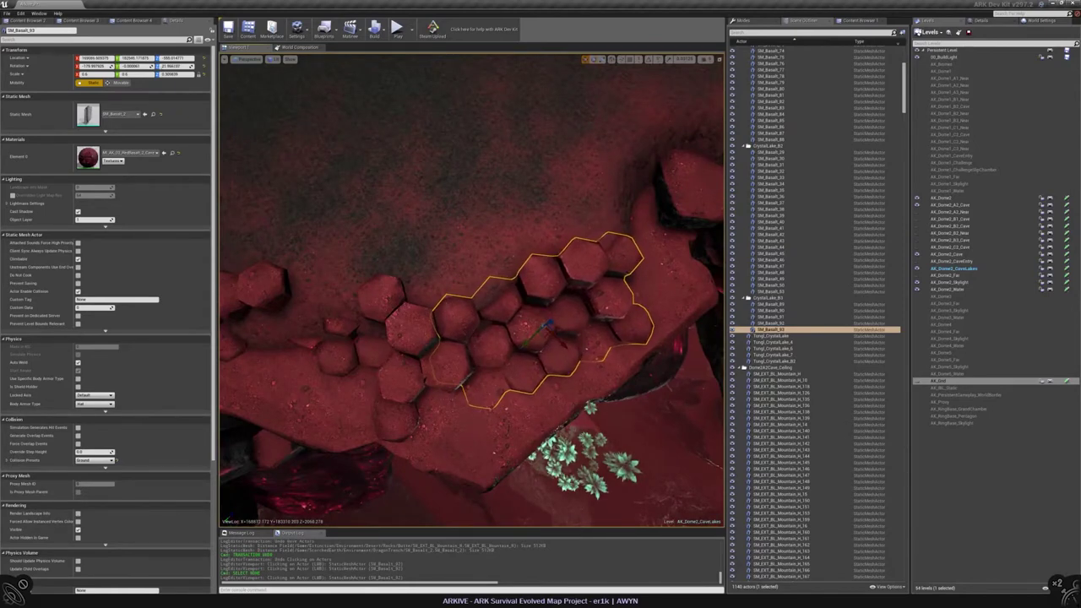
right_click_drag(452, 258, 455, 255)
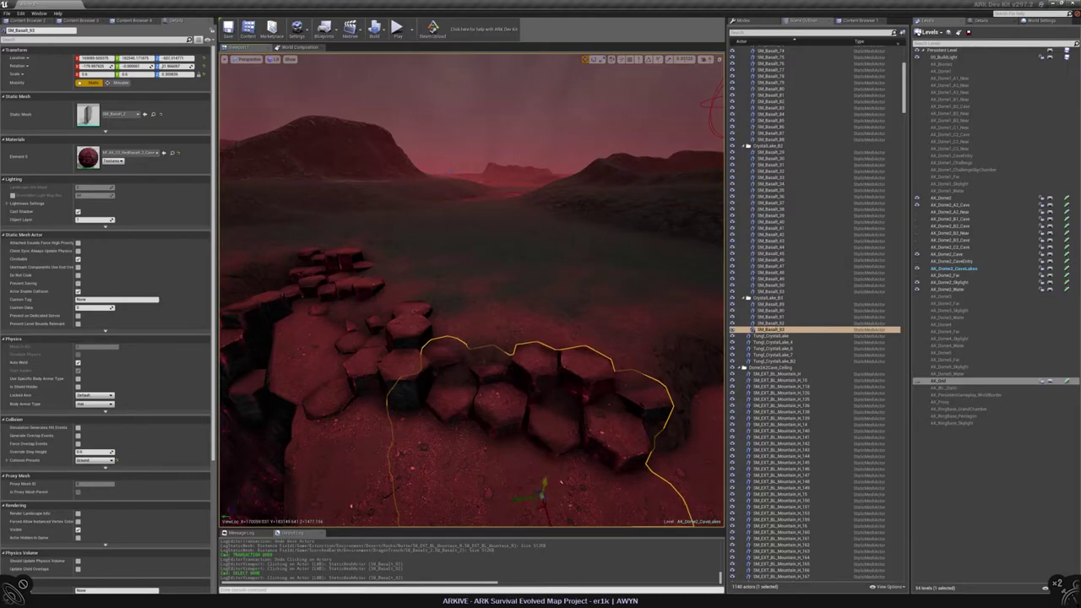
right_click_drag(455, 255, 467, 243)
key("Escape")
Duplicate SM_Basalt_93, rotate and fit the copy at the rim's far corner, and save the AK_Dome2_CaveLakes level
left_click(473, 279)
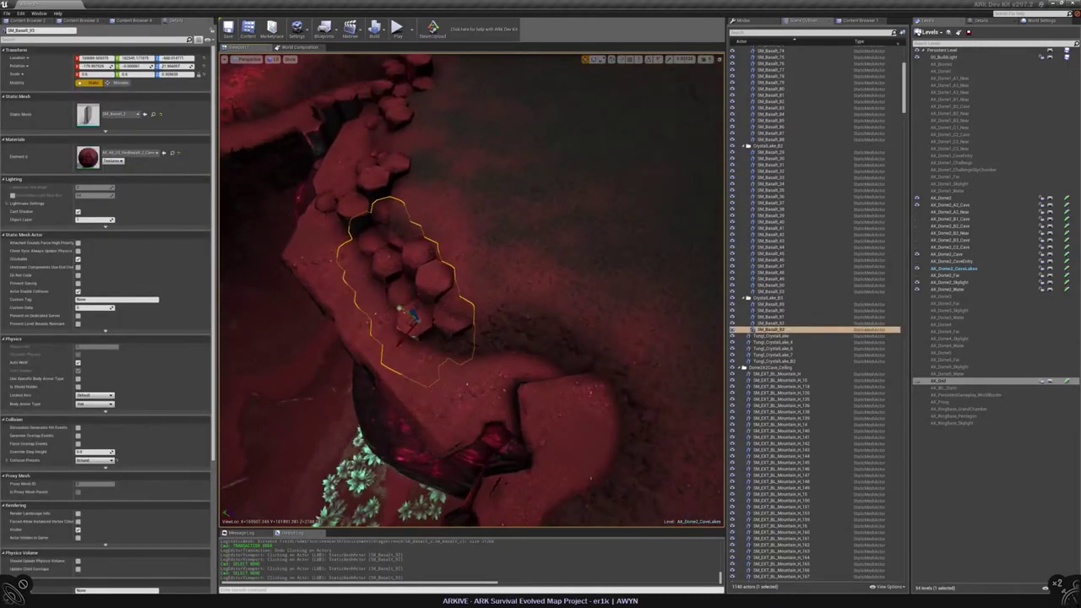
left_click_drag(410, 316, 473, 328, "alt")
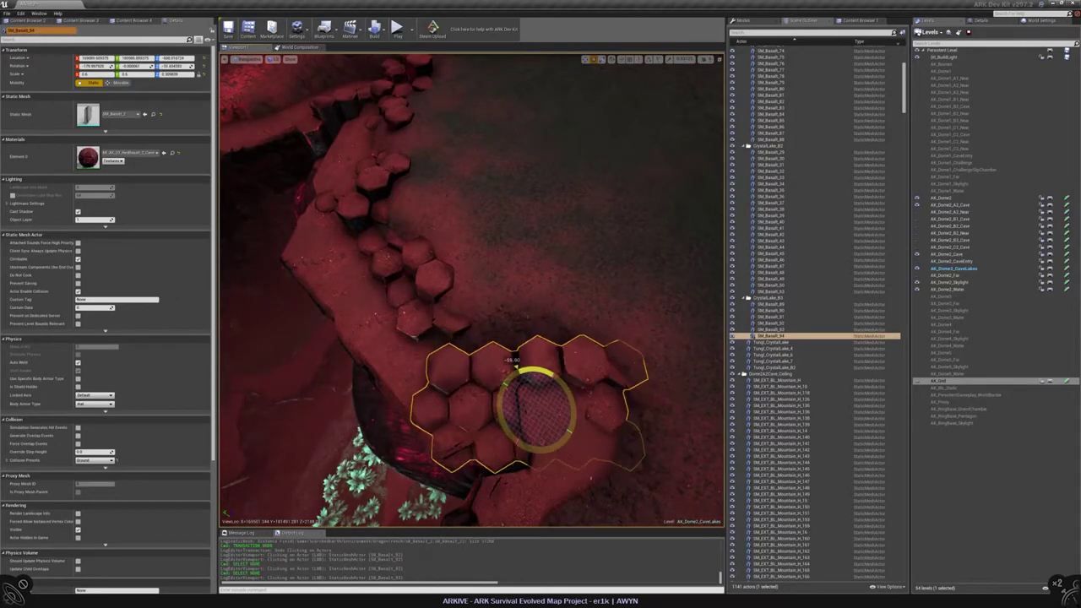
right_click_drag(471, 288, 483, 276)
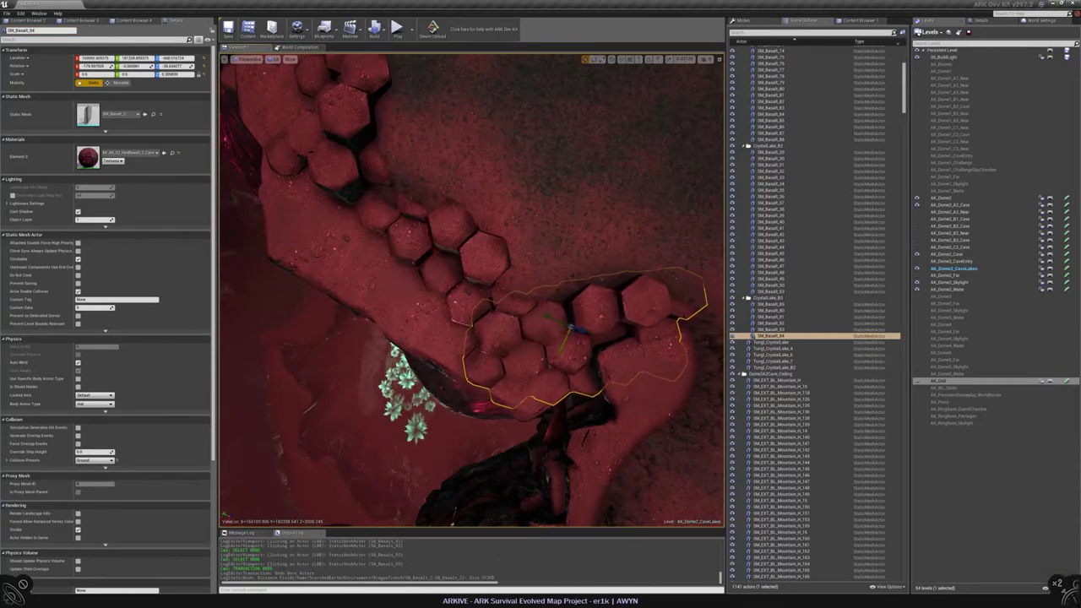
right_click_drag(483, 276, 490, 245)
key("Escape")
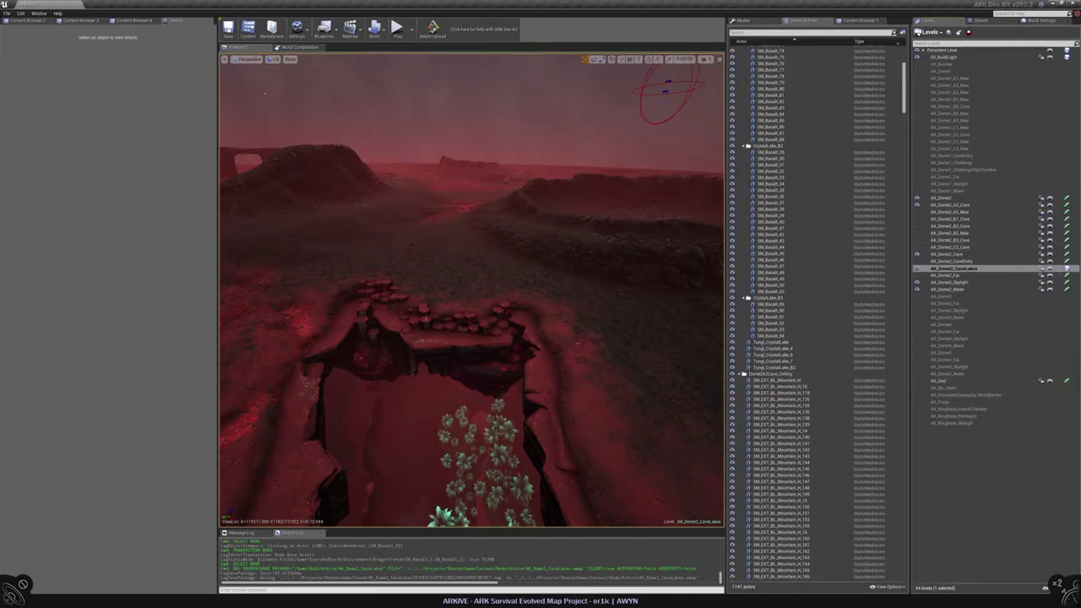
Duplicate three of the placed basalt meshes together, and move and rotate the copies around the corner of the rim
right_click_drag(490, 245, 485, 262)
left_click(398, 265)
right_click_drag(397, 265, 313, 342)
left_click(321, 359, "ctrl")
left_click_drag(355, 315, 591, 253, "alt")
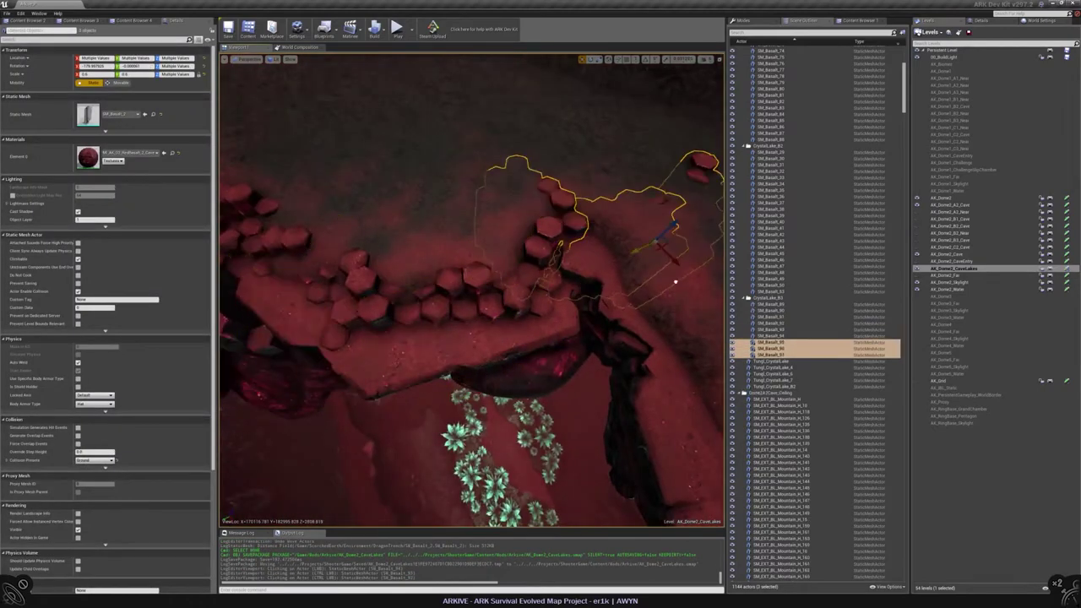
right_click_drag(473, 287, 422, 300)
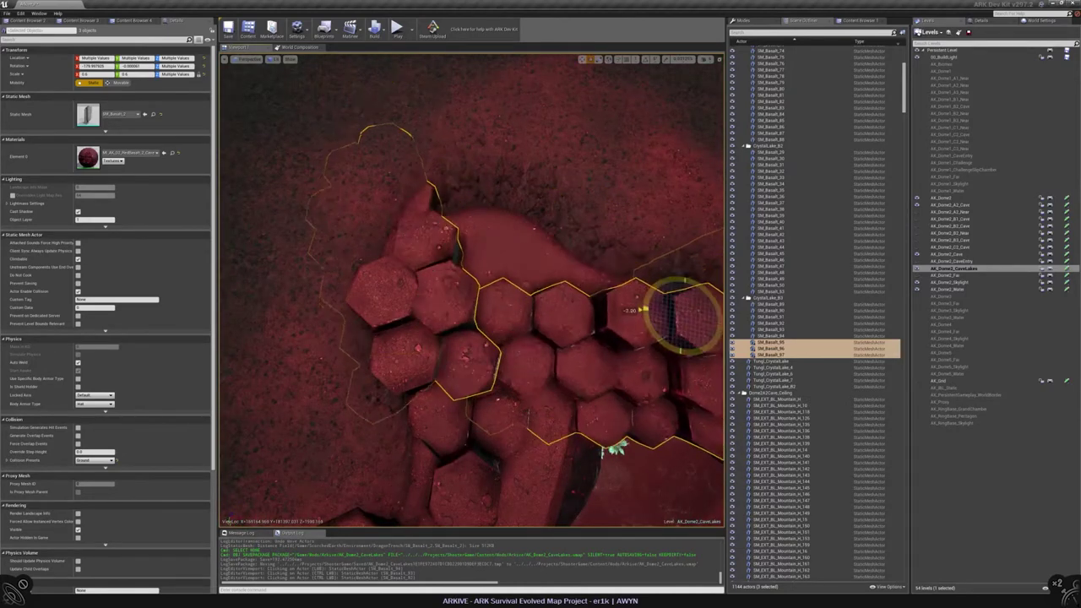
left_click_drag(616, 448, 686, 287)
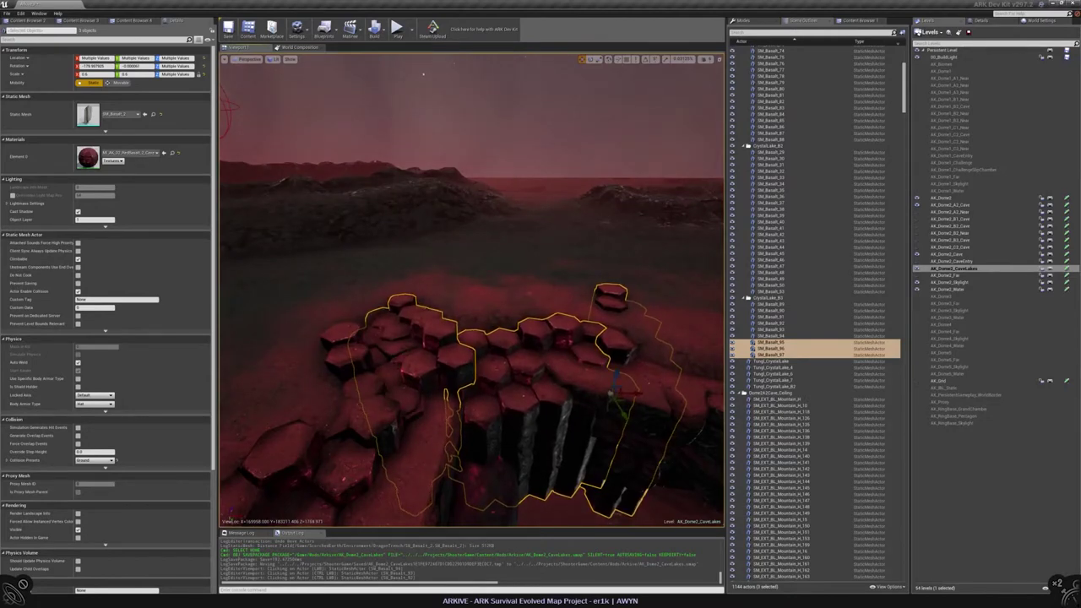
Undo the last rotations of the three copied basalt meshes
mouse_move(423, 73)
right_mouse_down()
mouse_move(432, 144)
mouse_move(411, 124)
mouse_move(419, 132)
right_mouse_up()
left_click_drag(596, 243, 597, 244)
key("ctrl+z")
key("ctrl+z")
key("ctrl+z")
key("ctrl+z")
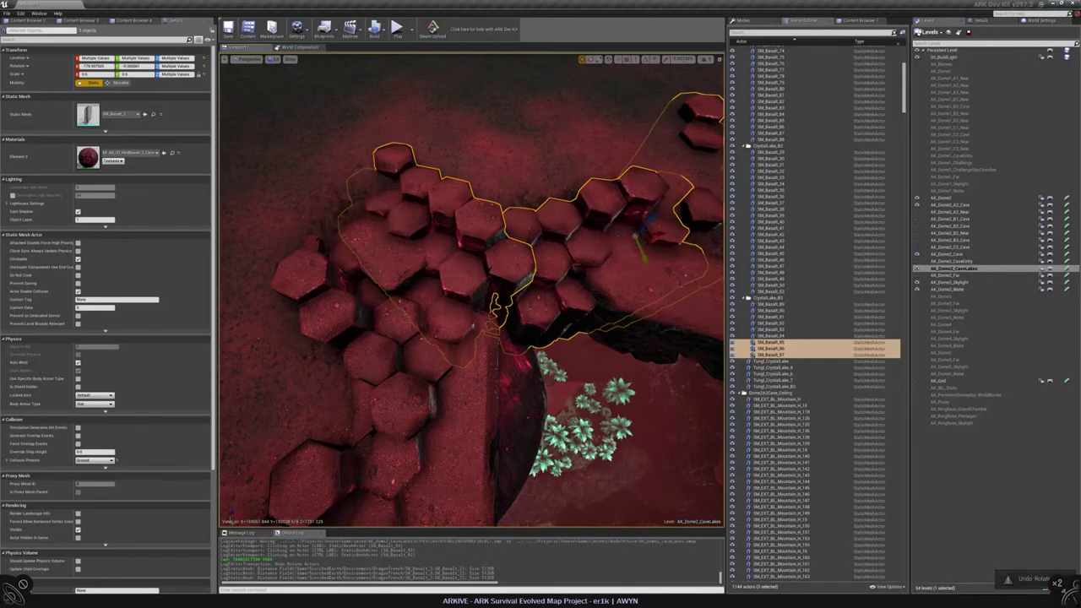
right_click_drag(419, 132, 424, 119)
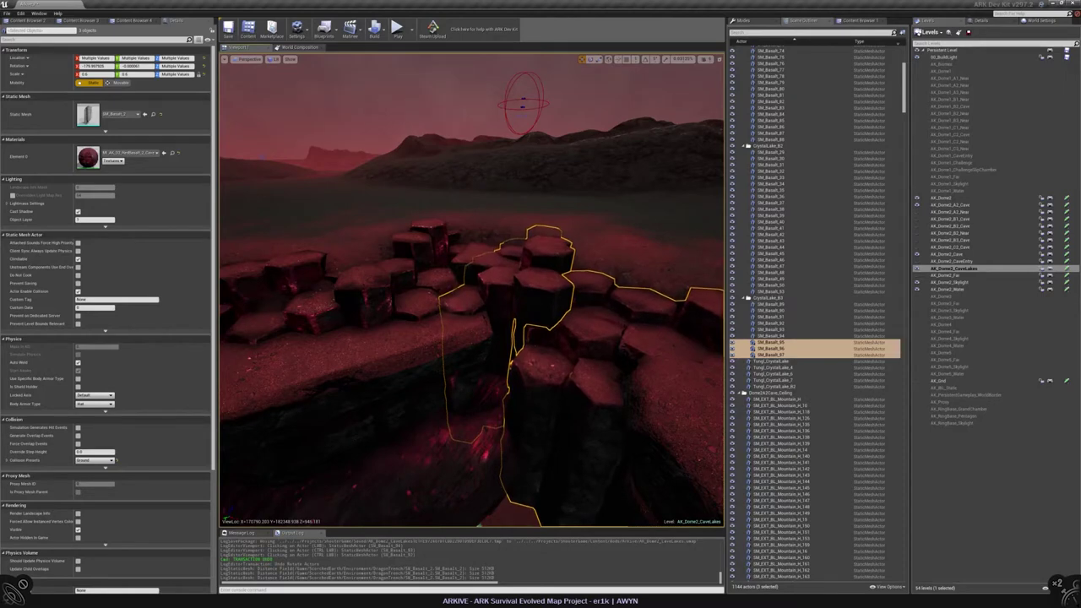
Select the copied meshes SM_Basalt_95 and SM_Basalt_96 individually and adjust their placement at the rim's corner
right_click_drag(423, 119, 424, 139)
left_click(498, 384)
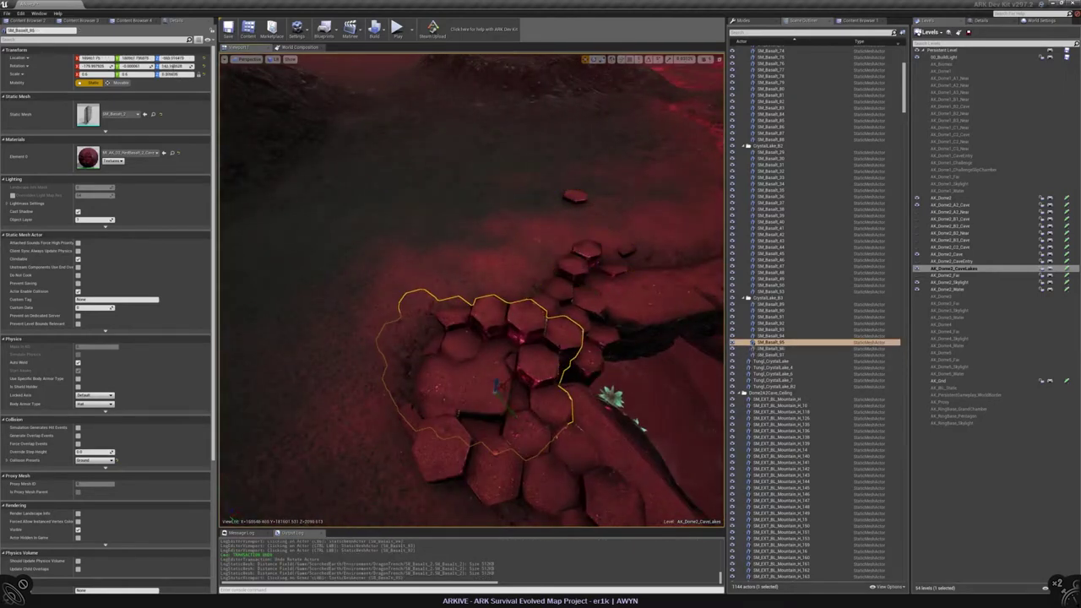
right_click_drag(498, 384, 461, 304)
key("Escape")
left_click(460, 353)
Try rotating SM_Basalt_97 on its own beside the rim's edge and undo the rotations
left_click(461, 304)
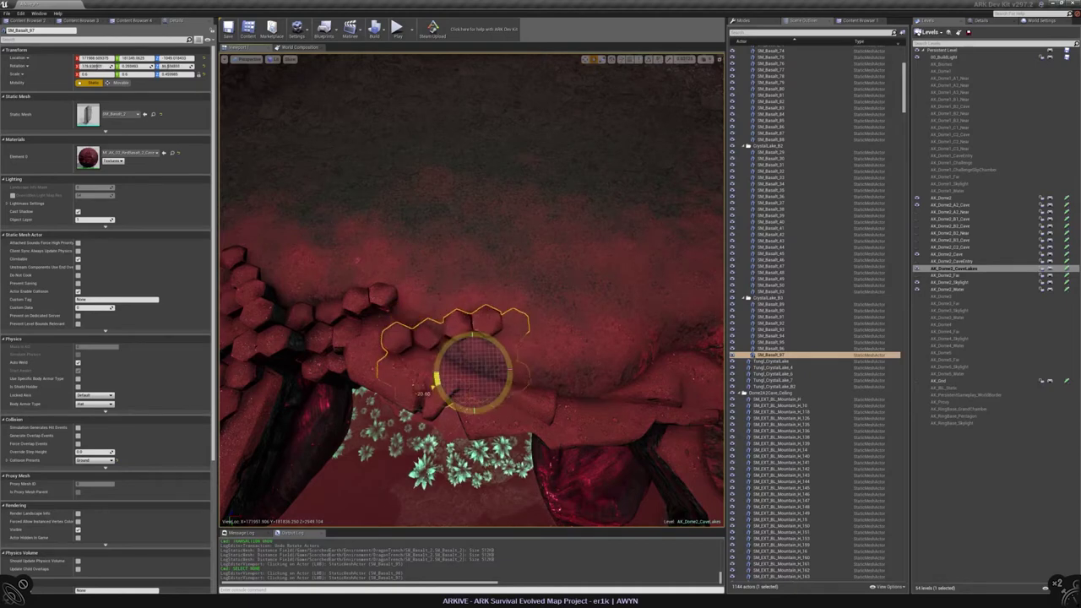
key("ctrl+z")
key("ctrl+z")
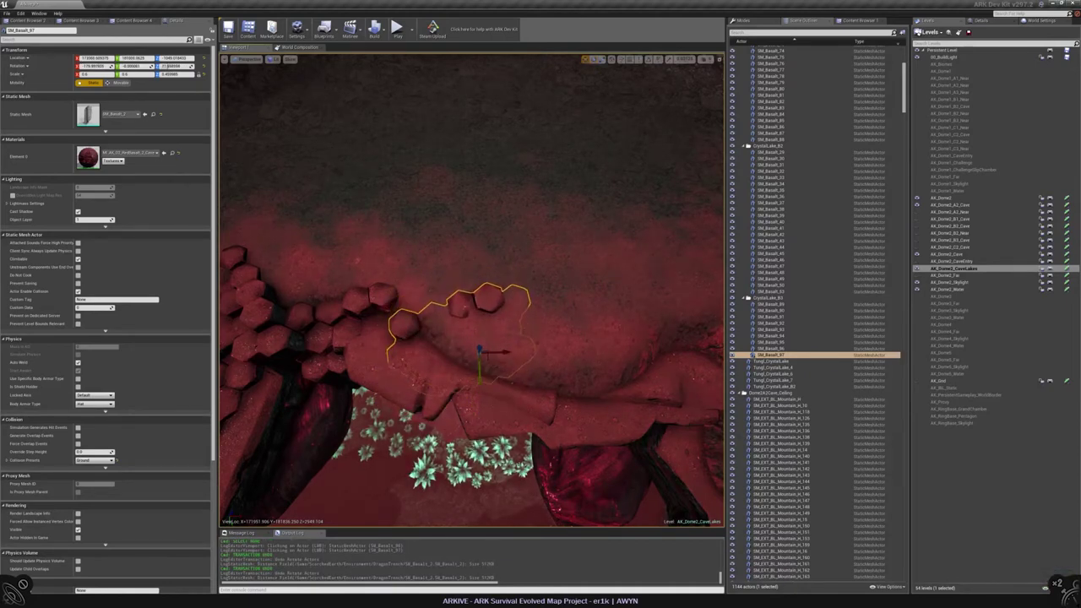
key("f")
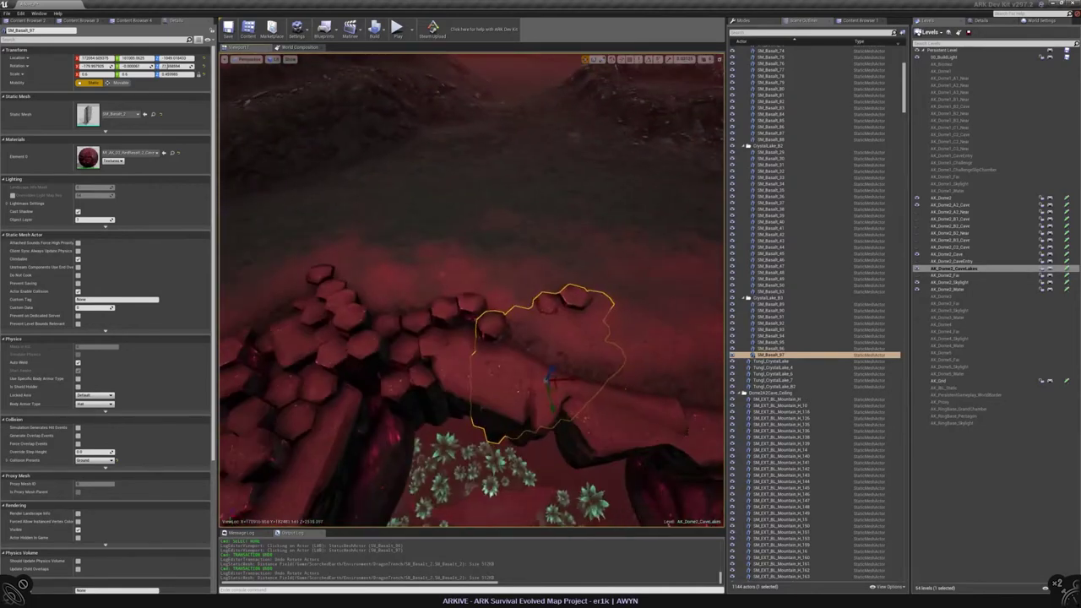
Reposition and rotate basalt mesh SM_Basalt_97 so its columns fit the rim's edge
left_click_drag(545, 385, 507, 323, "alt")
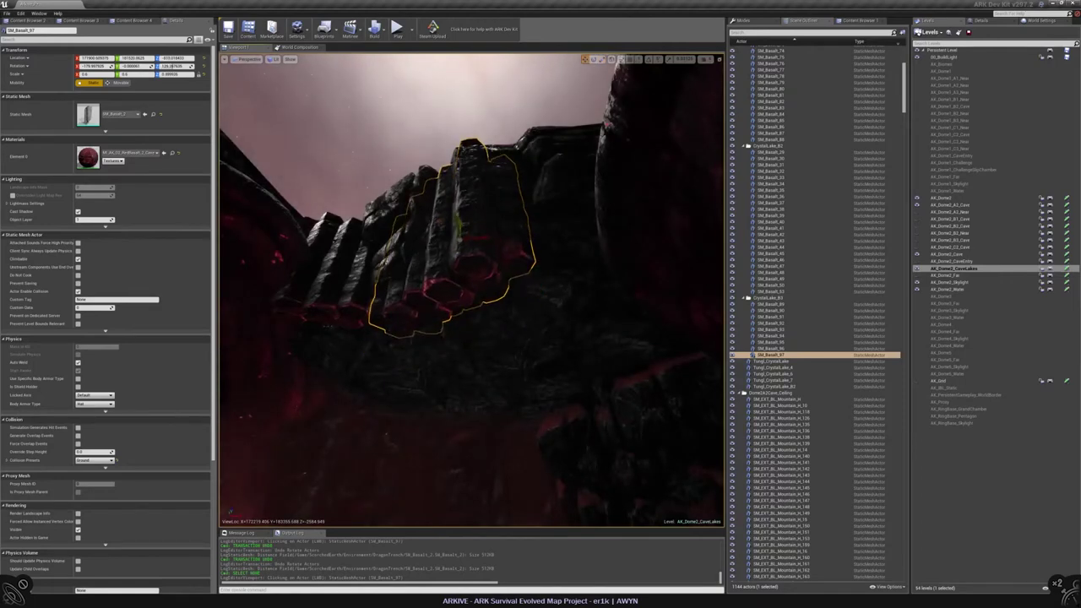
left_click_drag(443, 235, 442, 235, "alt")
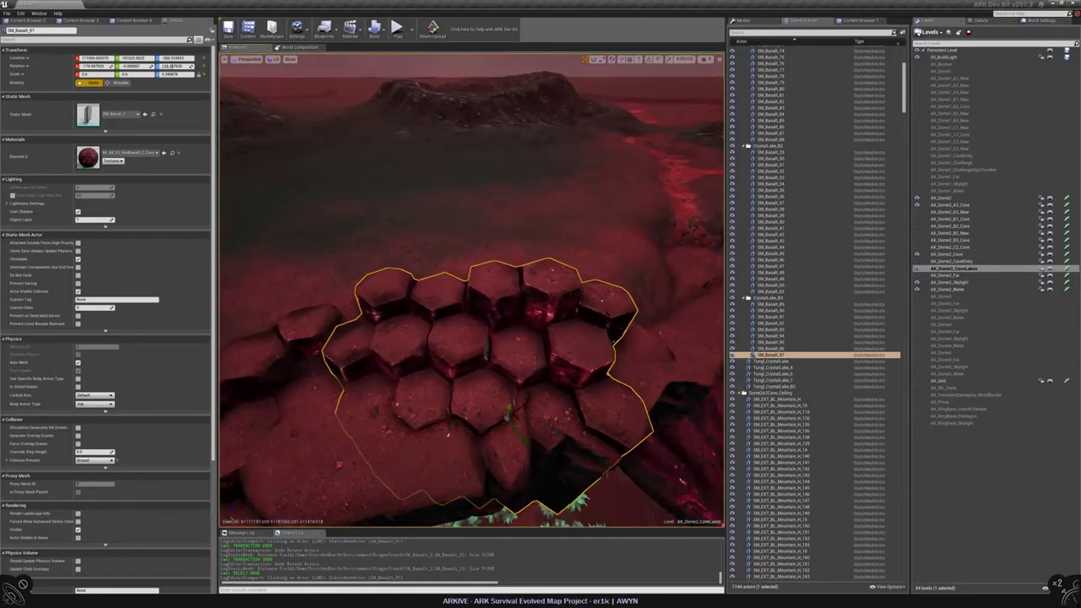
left_click_drag(236, 177, 237, 177, "alt")
left_click(237, 177)
Duplicate basalt mesh SM_Basalt_89 and fit the copy into the rim behind the columns at the opposite corner
left_click(355, 329)
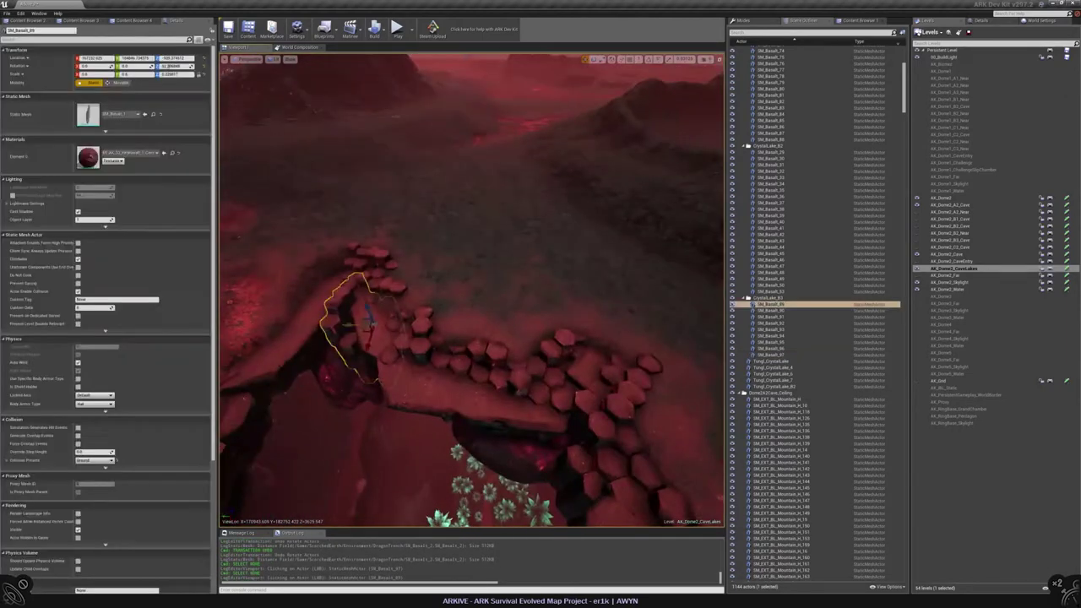
left_click_drag(354, 329, 262, 367, "alt")
left_click(262, 367)
key("f")
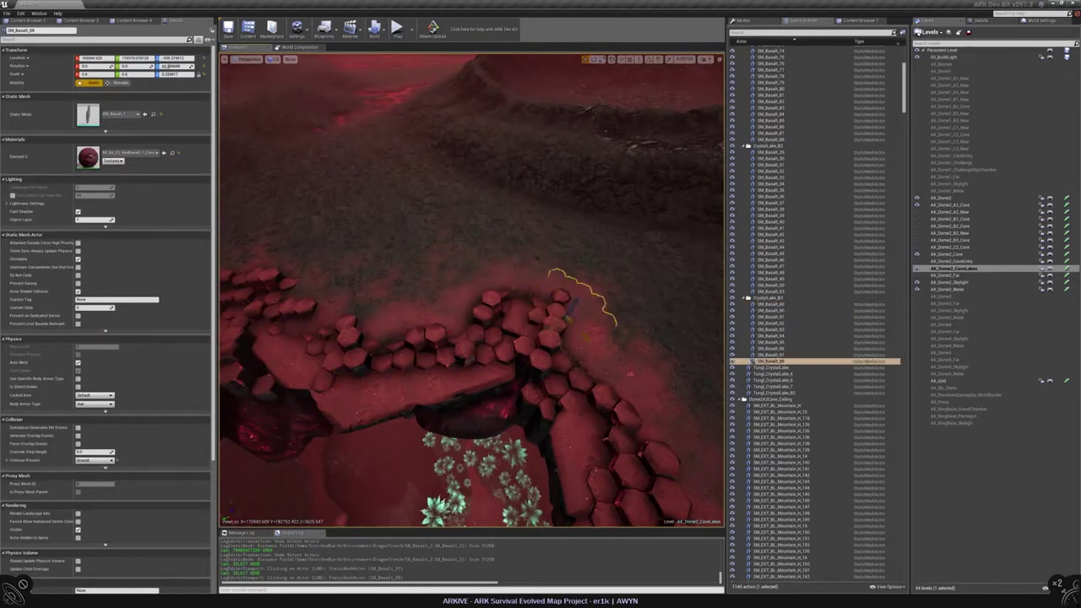
left_click_drag(471, 287, 471, 287, "alt")
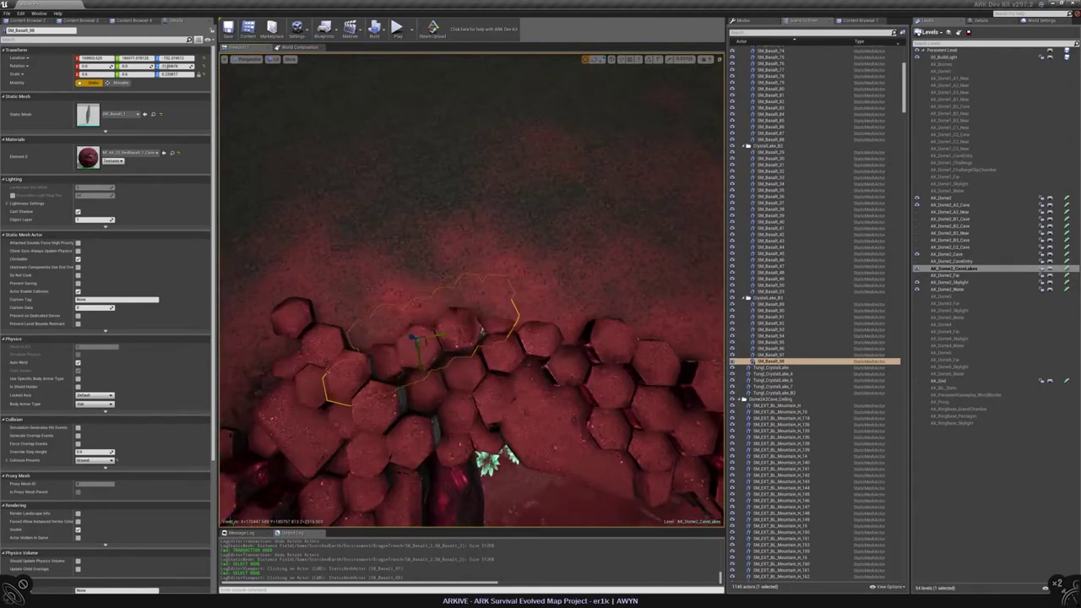
left_click_drag(471, 287, 471, 287, "alt")
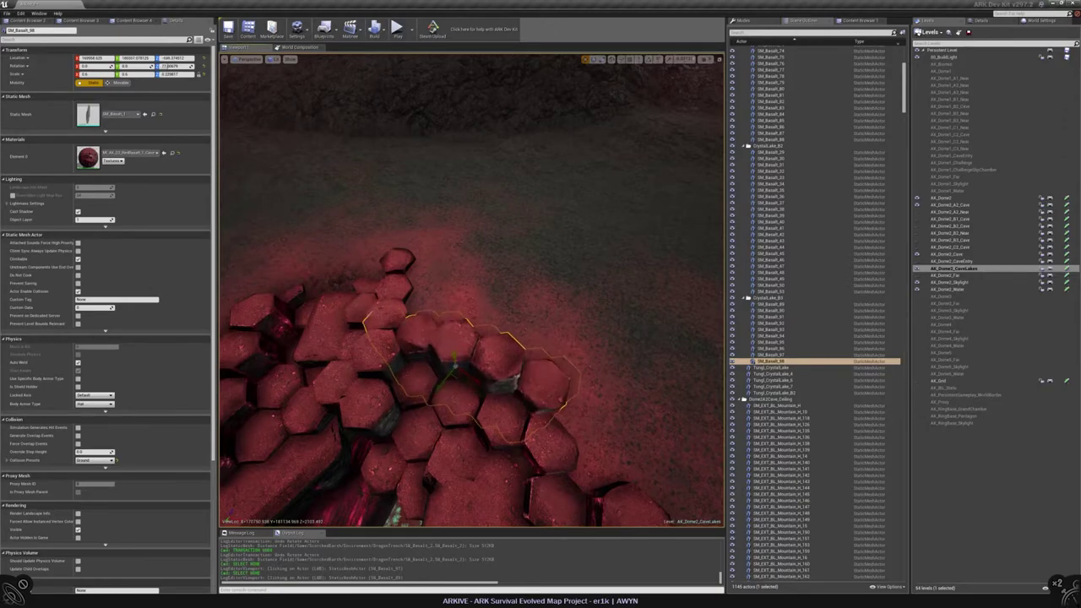
Delete the sulfur rock mesh hanging inside the cave below the rim
right_click_drag(412, 370, 415, 321)
key("Escape")
left_click(452, 279)
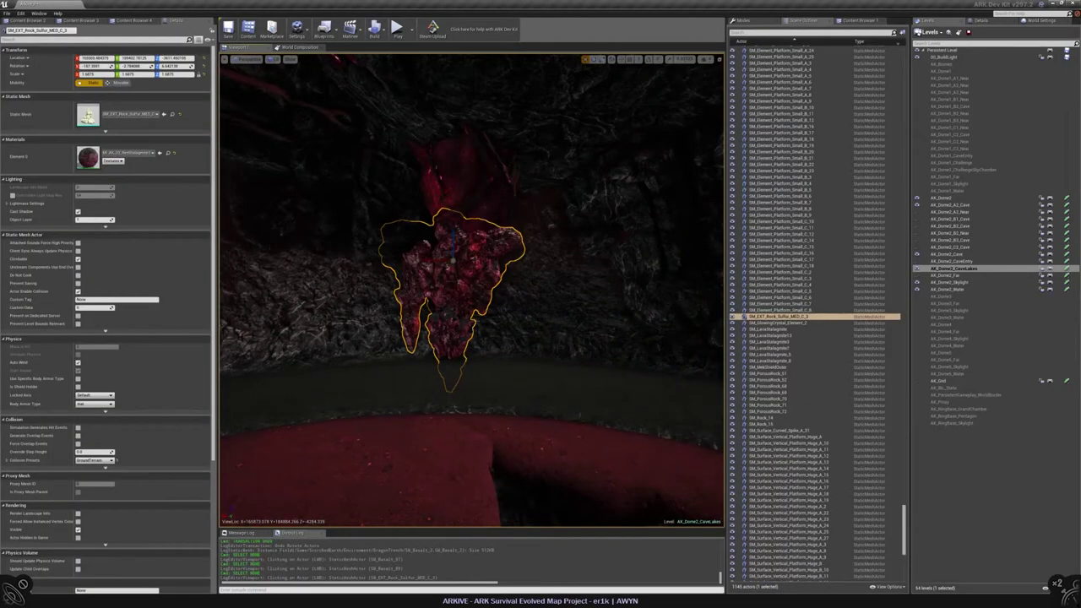
key("Delete")
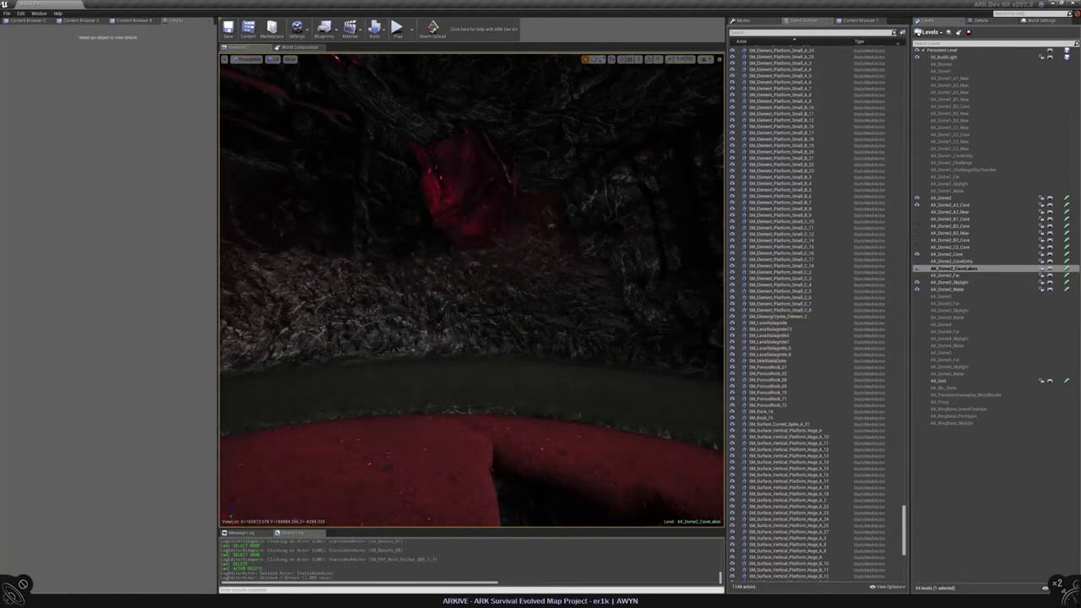
Duplicate basalt mesh SM_Basalt_96 further along the rim and adjust the copy's position and height at the edge
right_click_drag(414, 321, 415, 321)
left_click(359, 309)
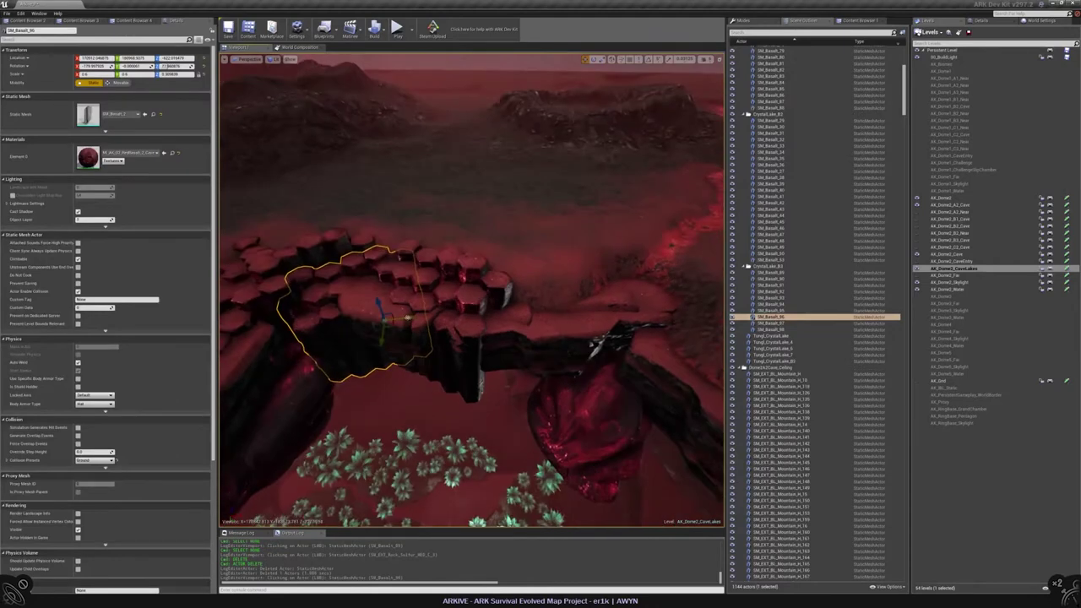
left_click_drag(382, 319, 585, 311, "alt")
right_click_drag(584, 312, 584, 312)
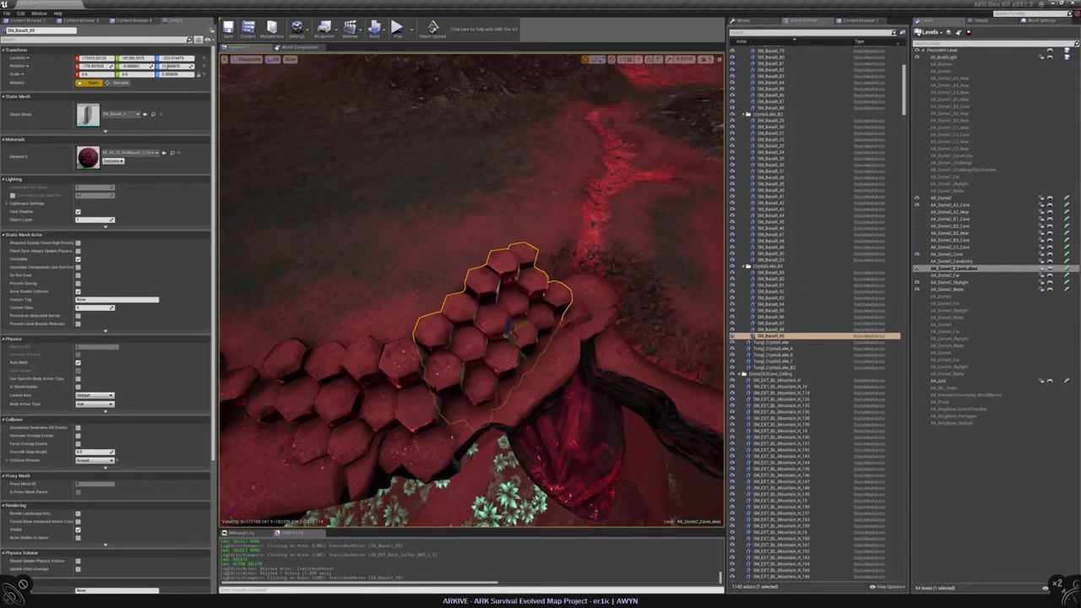
right_click_drag(585, 312, 585, 312)
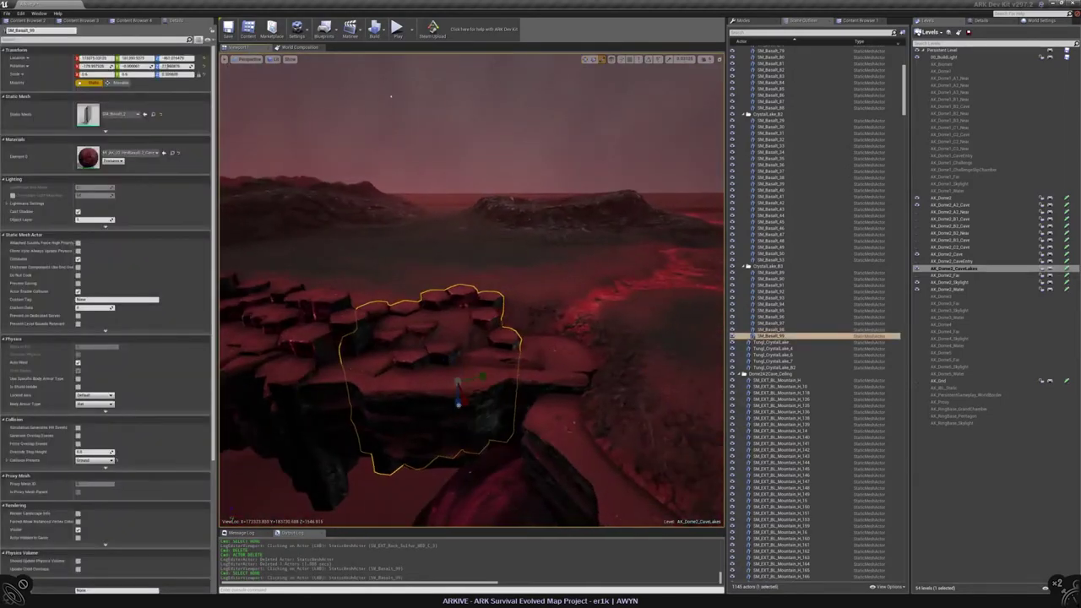
left_click(457, 405)
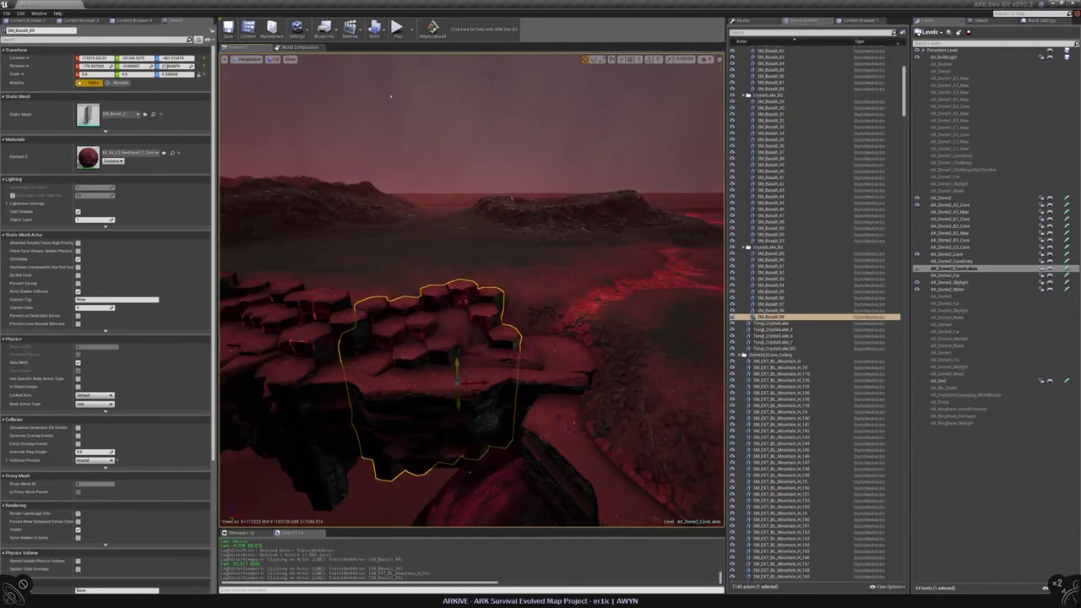
right_click_drag(457, 405, 457, 405)
key("Escape")
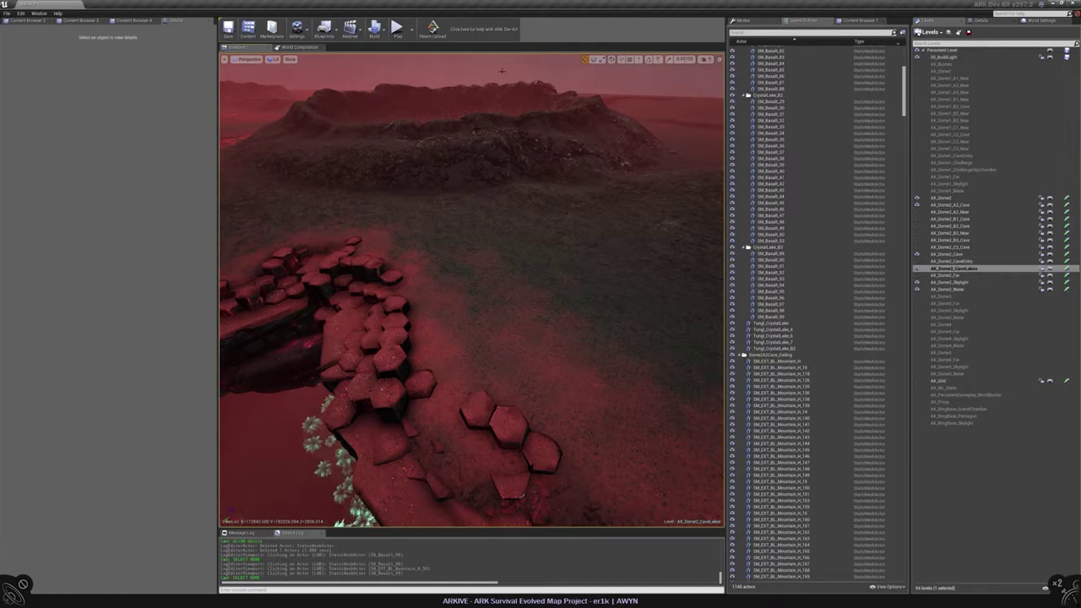
Reselect basalt mesh SM_Basalt_99 at the rim's open end and fine-tune its height against the ground
right_click_drag(501, 71, 441, 113)
left_click(442, 113)
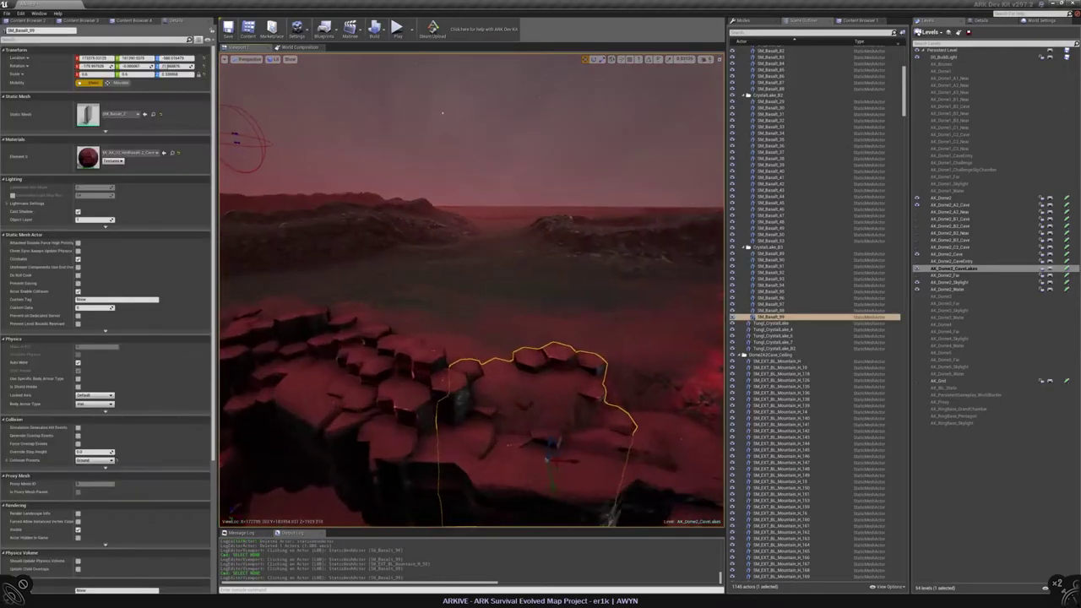
key("f")
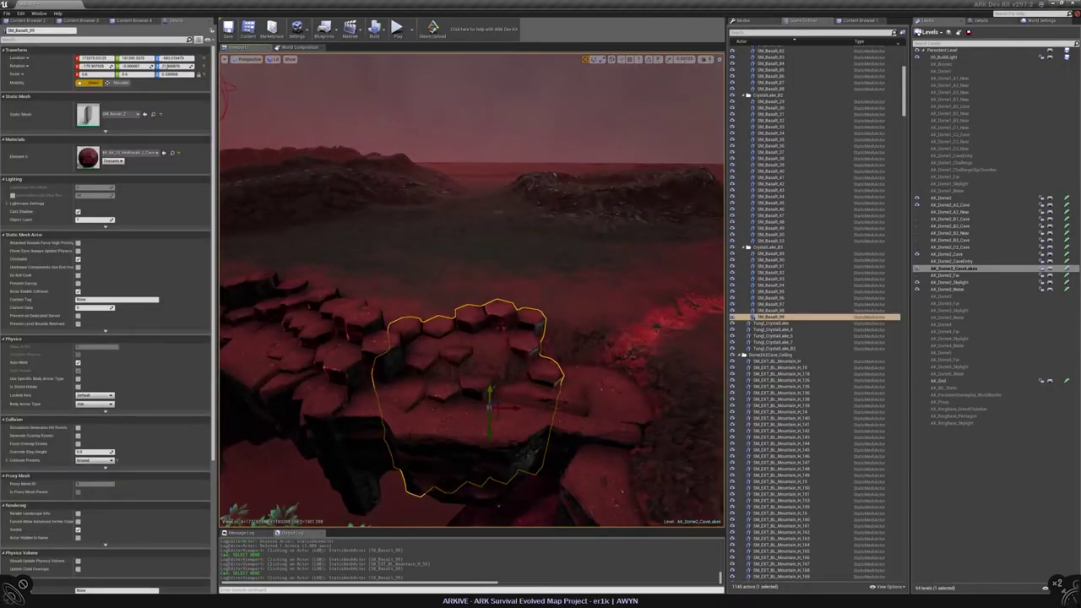
right_click_drag(442, 113, 442, 169)
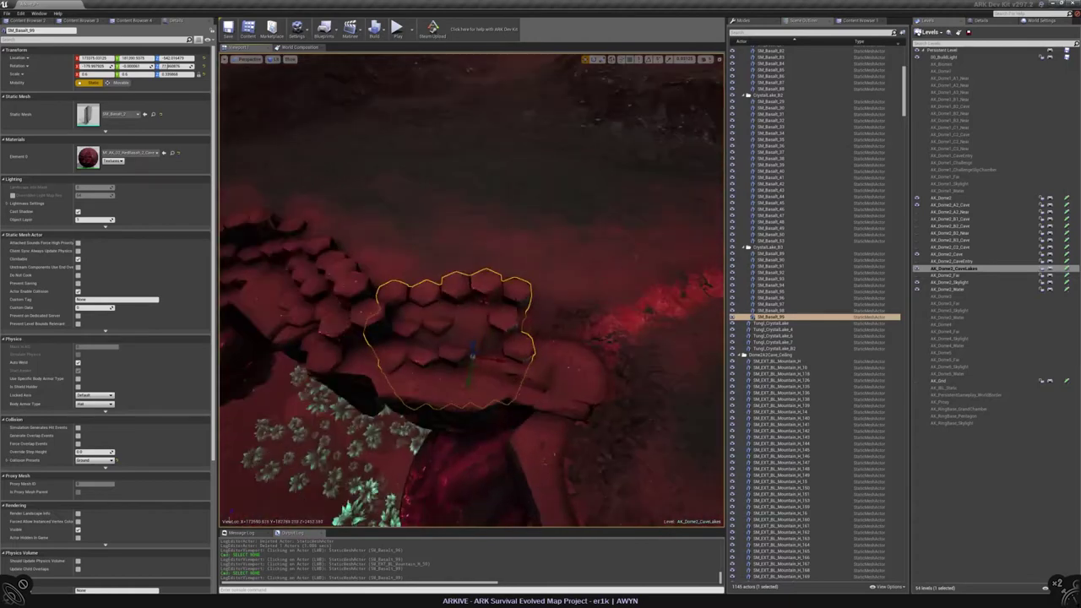
Duplicate SM_Basalt_99 beyond the rim's open end, then rotate and move the copy onto the next corner
left_click_drag(499, 362, 639, 362, "alt")
right_click_drag(639, 362, 640, 338)
key("e")
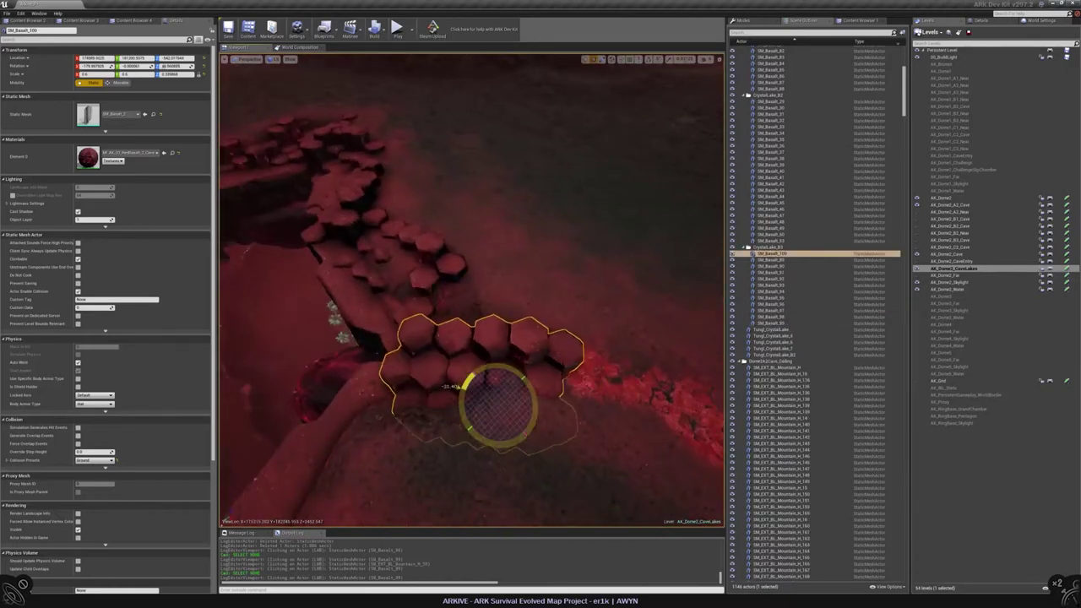
left_click_drag(460, 380, 490, 473)
right_click_drag(490, 473, 490, 541)
left_click_drag(460, 362, 442, 346)
key("w")
left_click_drag(446, 419, 433, 462)
right_click_drag(434, 462, 428, 389)
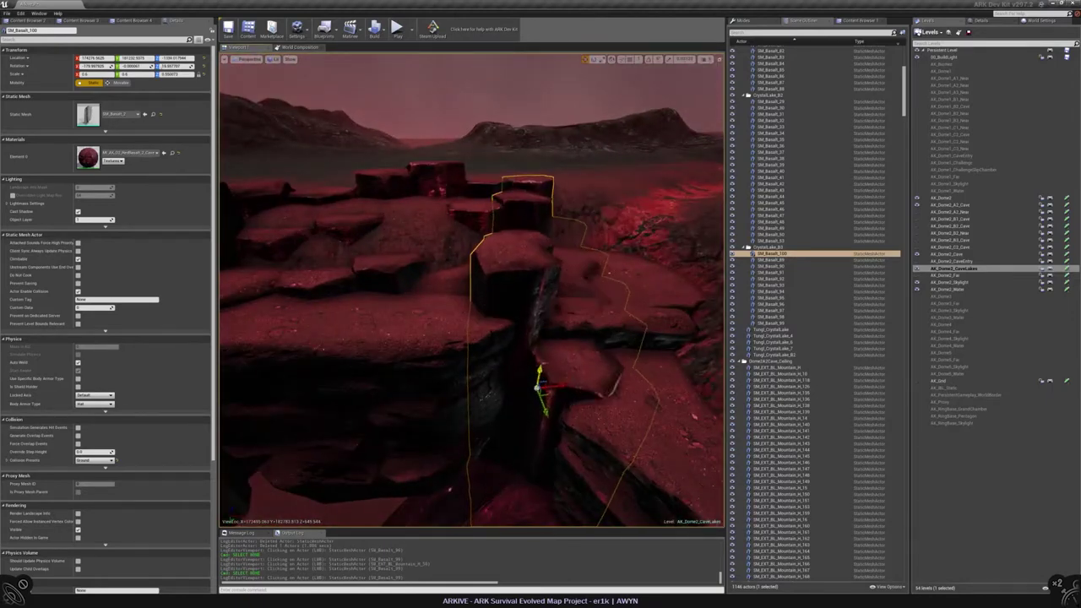
Fine-tune the height of the basalt copy at the new corner to fit the neighbouring columns
right_click_drag(429, 389, 428, 400)
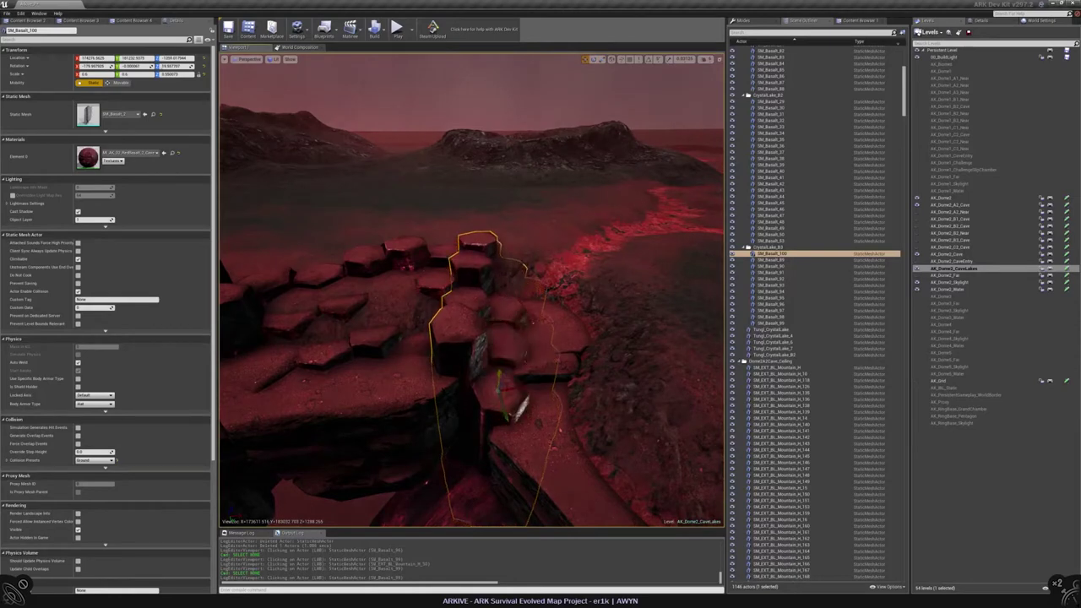
right_click_drag(428, 400, 428, 401)
key("f")
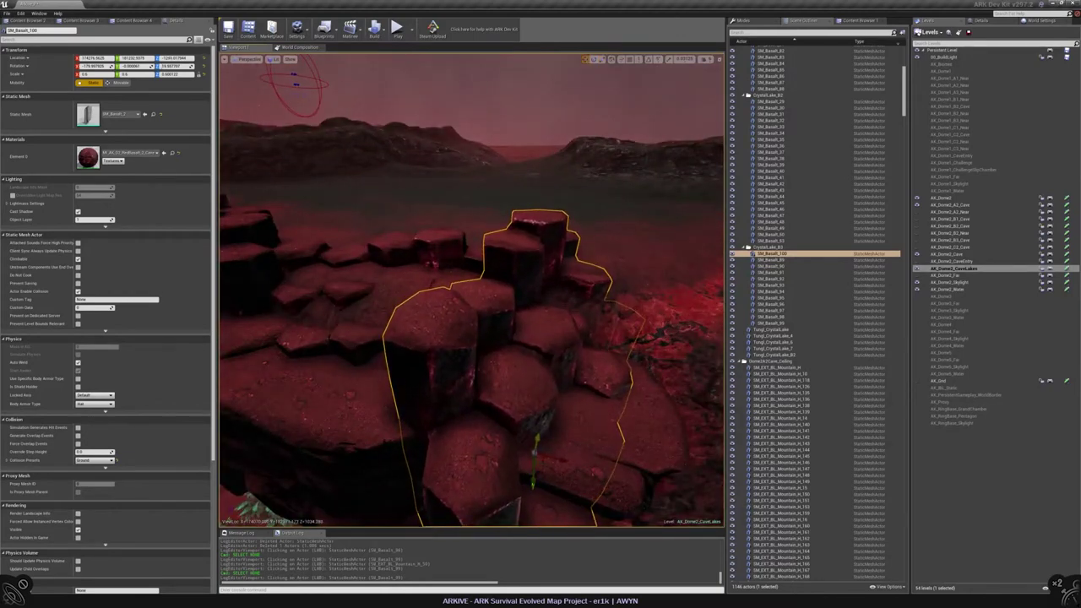
key("Escape")
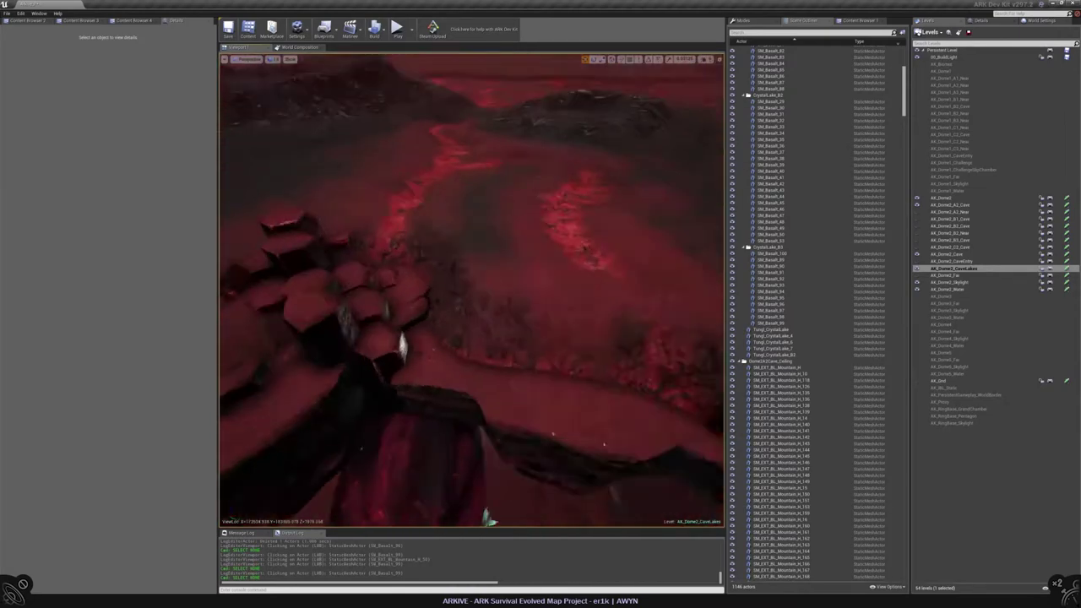
Duplicate SM_Basalt_100 past the corner and rotate and move the copy along the next stretch of rim
left_click(389, 295)
left_click(483, 340)
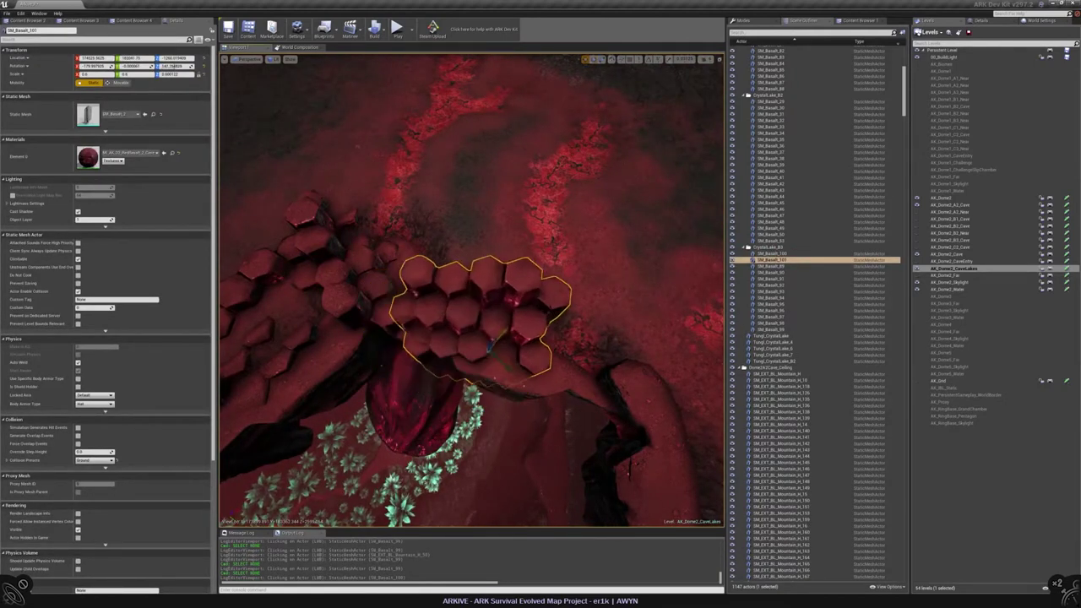
key("f")
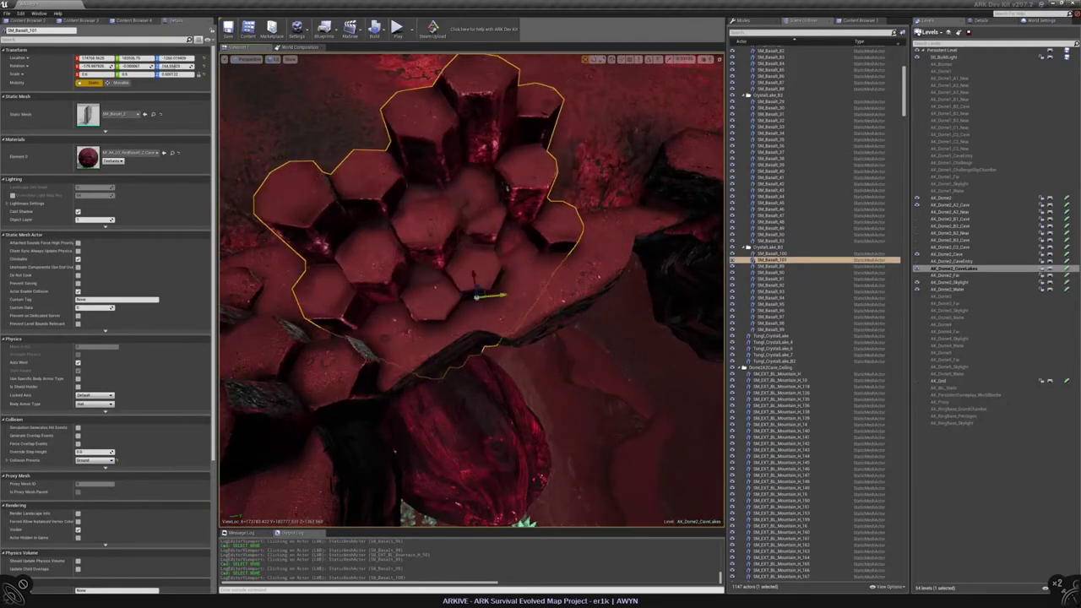
left_click_drag(477, 296, 613, 248, "alt")
scroll(477, 296, "up", 5)
Duplicate SM_Basalt_101 further along the edge and rotate and position the copy to follow the rim's curve
left_click(397, 319)
key("f")
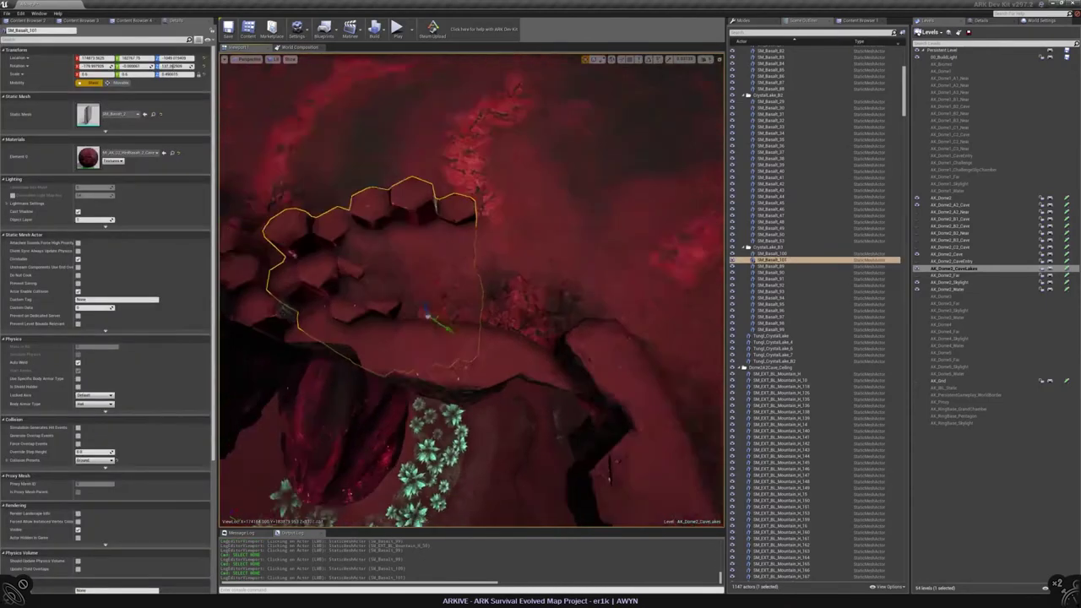
left_click(566, 382)
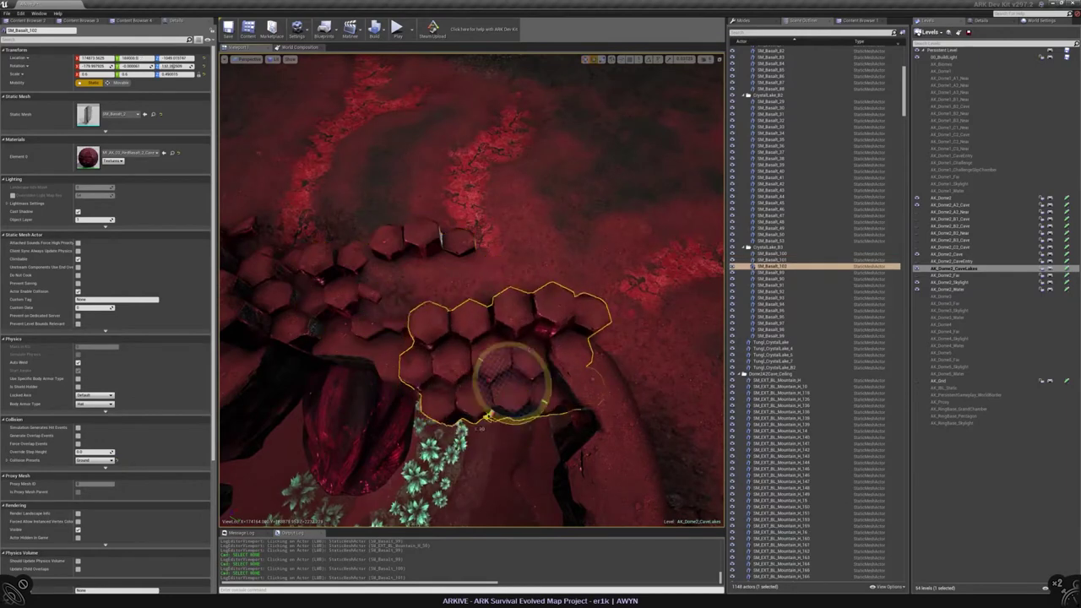
left_click_drag(566, 382, 595, 346, "alt")
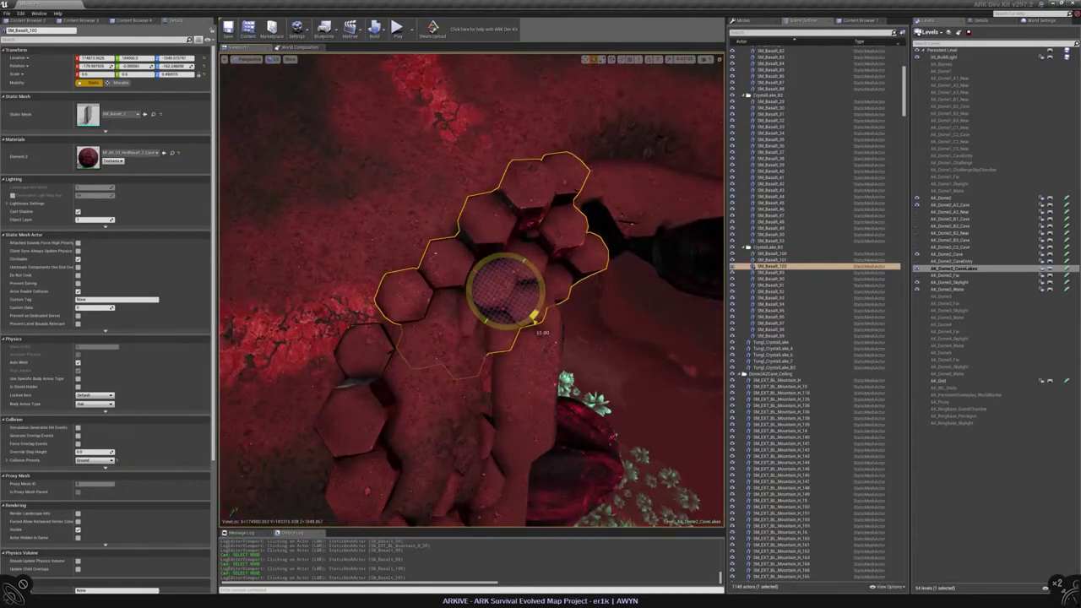
left_click_drag(595, 346, 528, 308, "alt")
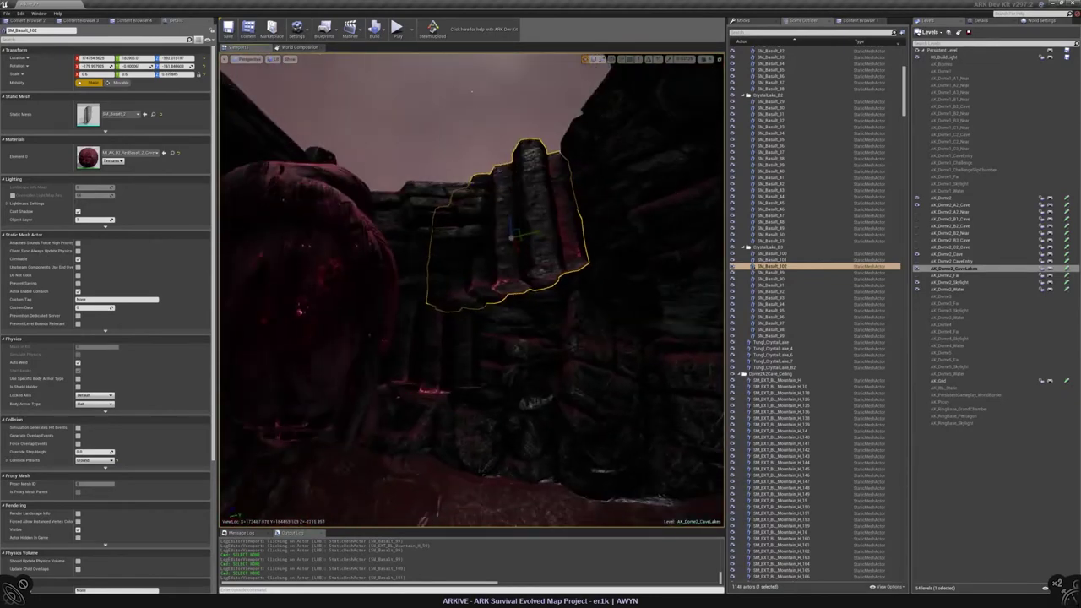
Adjust the heights of SM_Basalt_101 and SM_Basalt_102 so both line up with the rim
left_click(473, 253)
left_click_drag(473, 254, 490, 279, "alt")
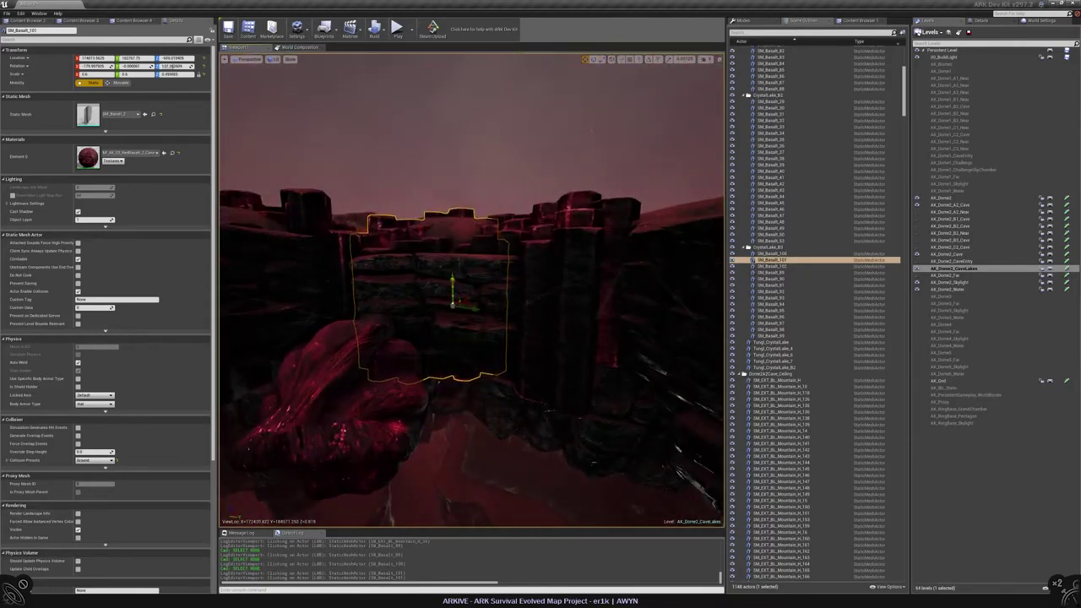
mouse_move(490, 279)
left_mouse_down("alt")
mouse_move(503, 258)
mouse_move(481, 287)
mouse_move(490, 245)
mouse_move(494, 283)
left_mouse_up("alt")
key("Escape")
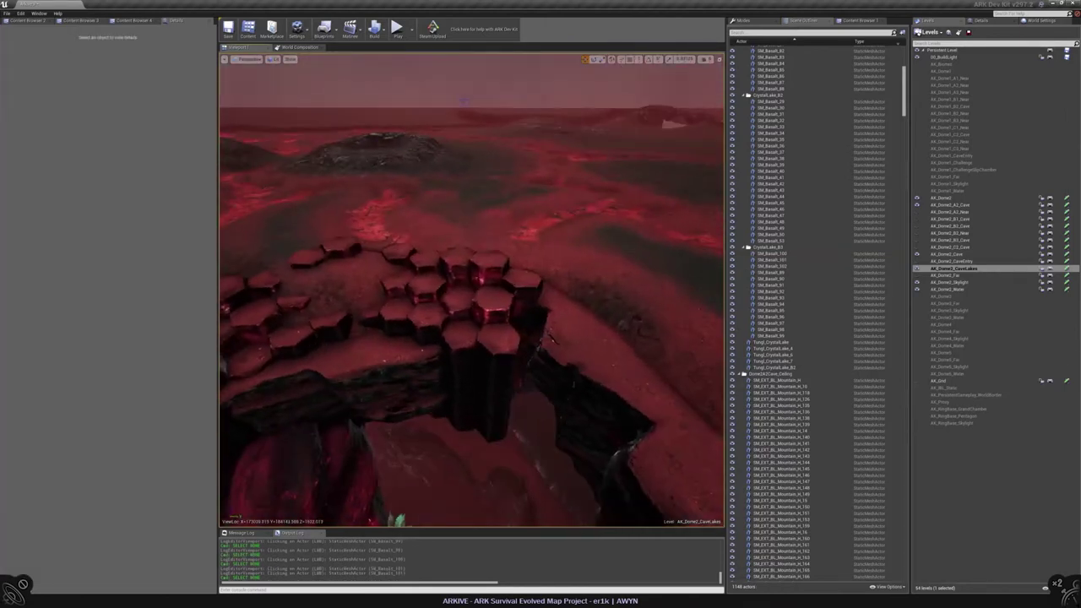
left_click(495, 283)
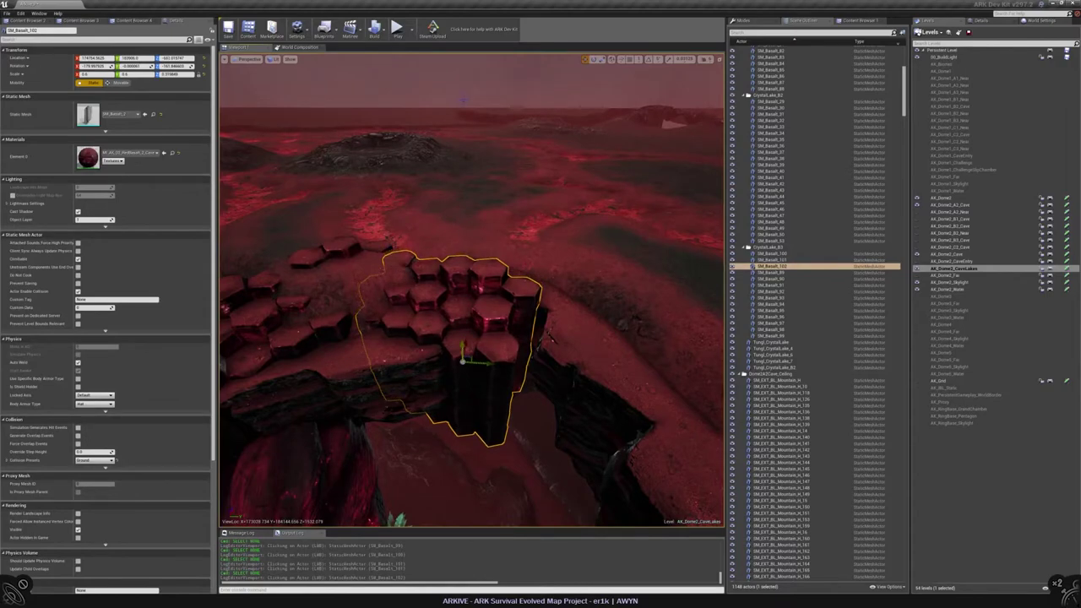
left_click_drag(494, 283, 543, 316, "alt")
key("Escape")
Duplicate SM_Basalt_102 around the bend, rotate the copy, and adjust its position and height against the adjoining columns
left_click(460, 363)
left_click(507, 304)
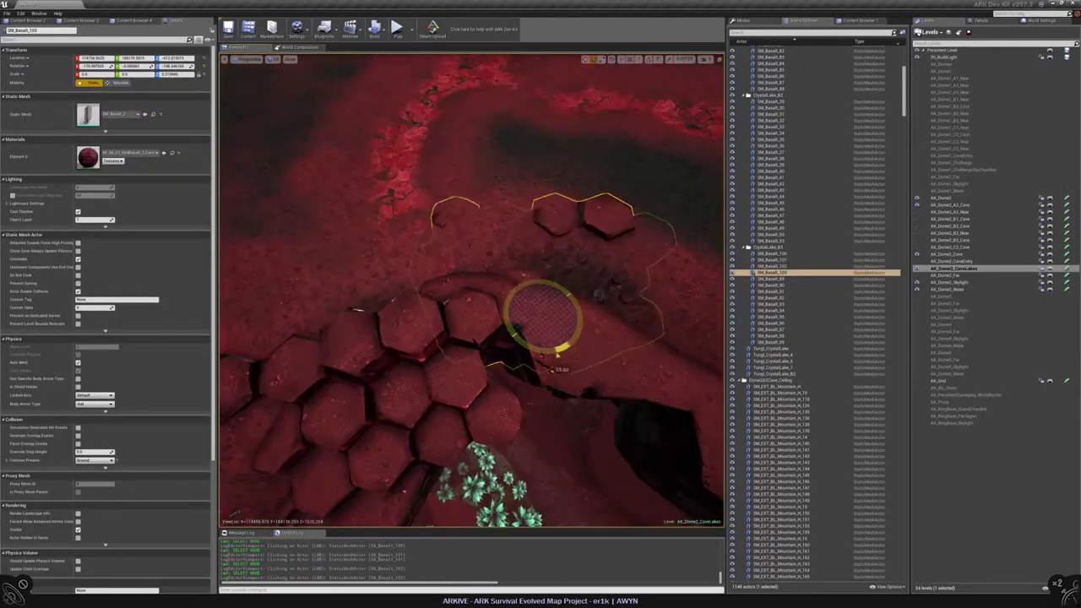
left_click_drag(525, 365, 506, 266)
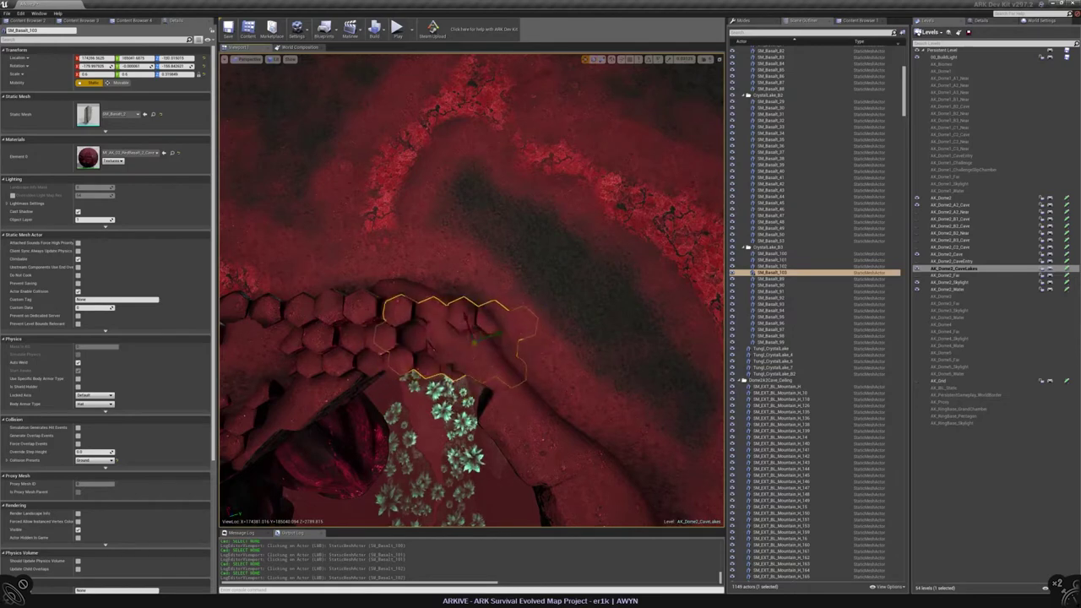
left_click_drag(473, 338, 446, 269, "alt")
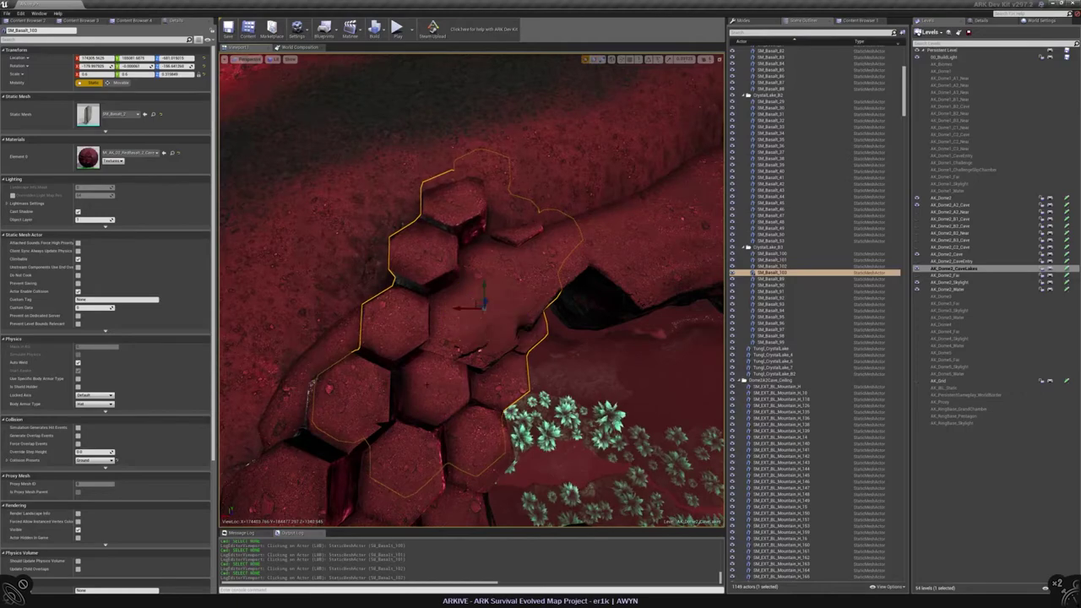
left_click_drag(446, 269, 469, 430, "alt")
scroll(472, 290, "down", 3)
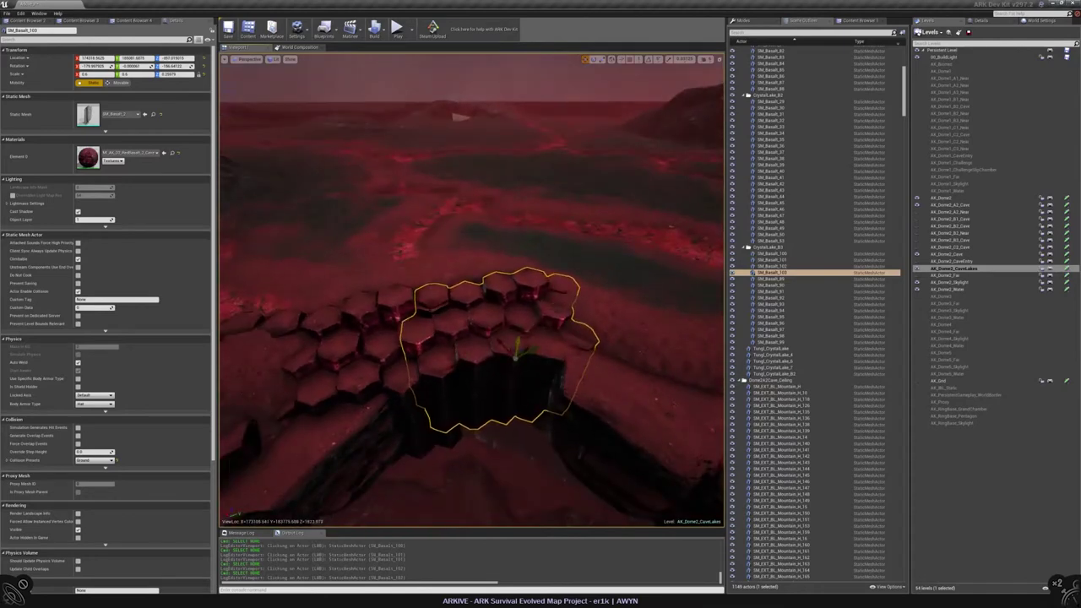
left_click_drag(472, 338, 474, 236, "alt")
key("Escape")
Check how SM_Basalt_100 and SM_Basalt_101 fit against the neighbouring columns around the corner of the rim
left_click(359, 287)
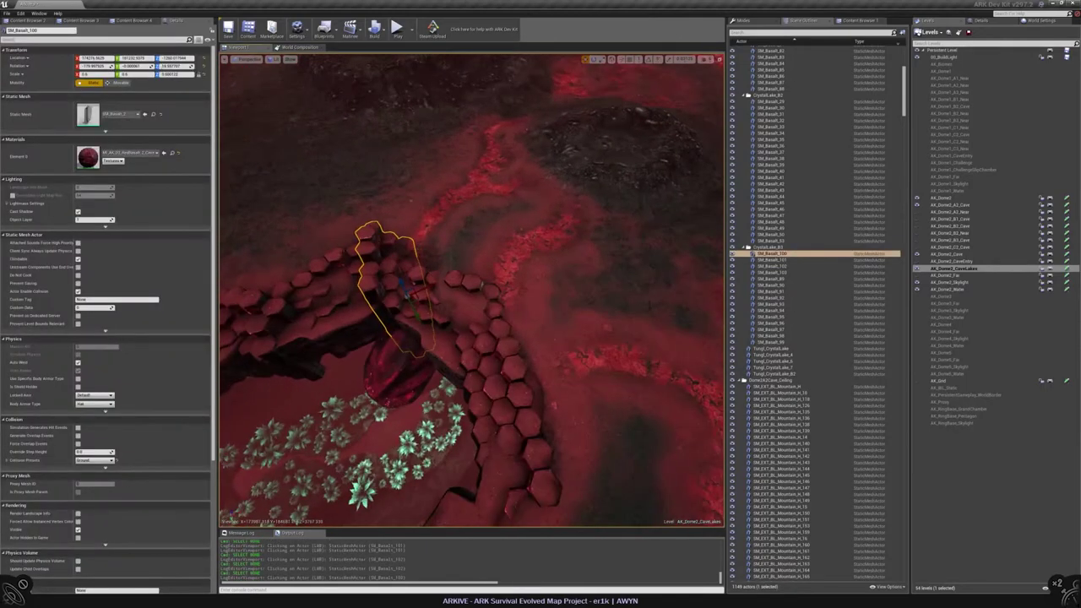
left_click(308, 301)
left_click(370, 278)
scroll(473, 296, "up", 2)
left_click(448, 305)
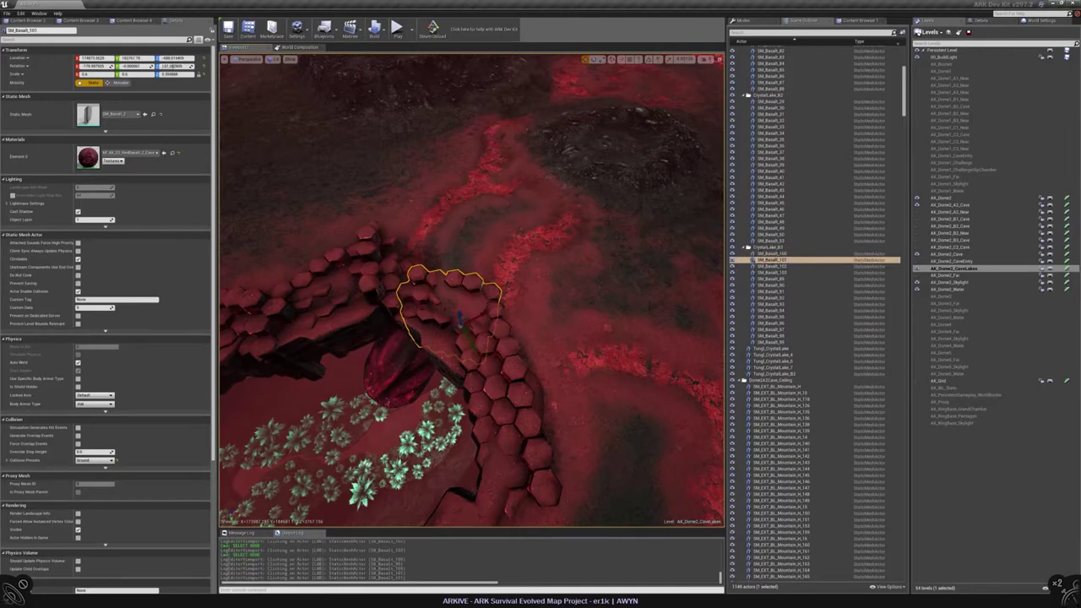
left_click(397, 288)
Duplicate a column cluster that uses the SM_Basalt_1 mesh and rotate the copy beneath the corner of the rim
left_click(270, 334)
left_click_drag(475, 237, 445, 232, "alt")
left_click(312, 275)
left_click(574, 227)
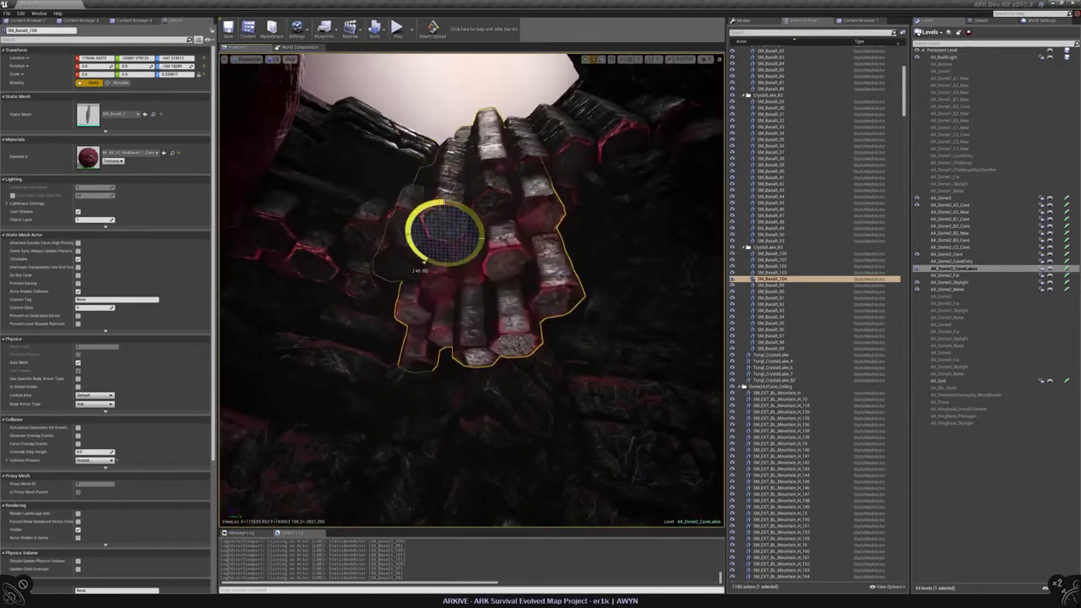
right_click_drag(445, 233, 469, 372)
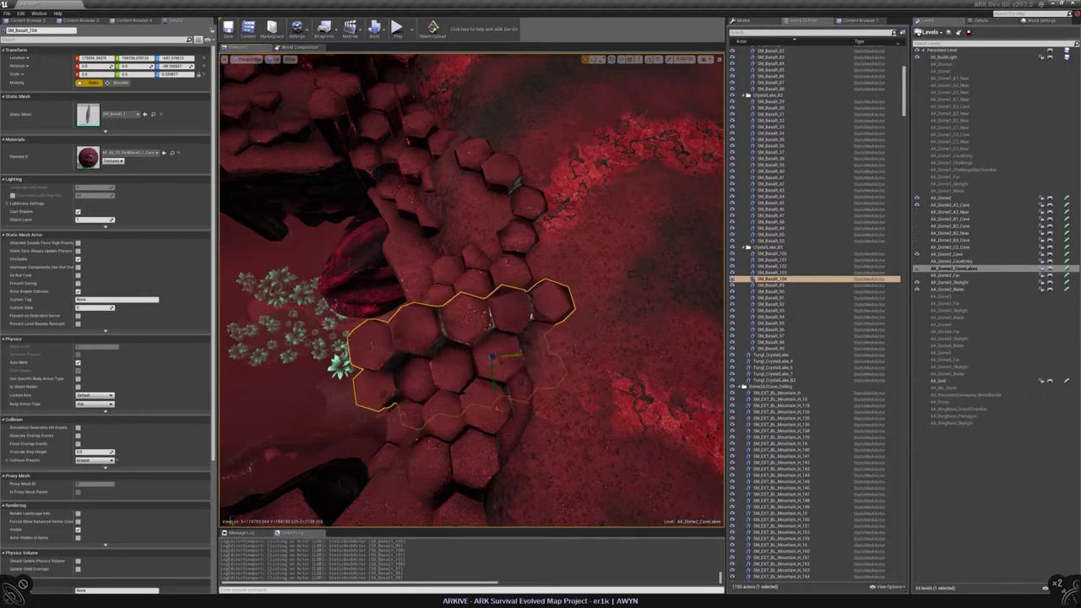
Reduce the scale of SM_Basalt_104, rotate it, and lower it against the inner face of the rim
right_click_drag(468, 372, 436, 329)
right_click_drag(459, 174, 477, 264)
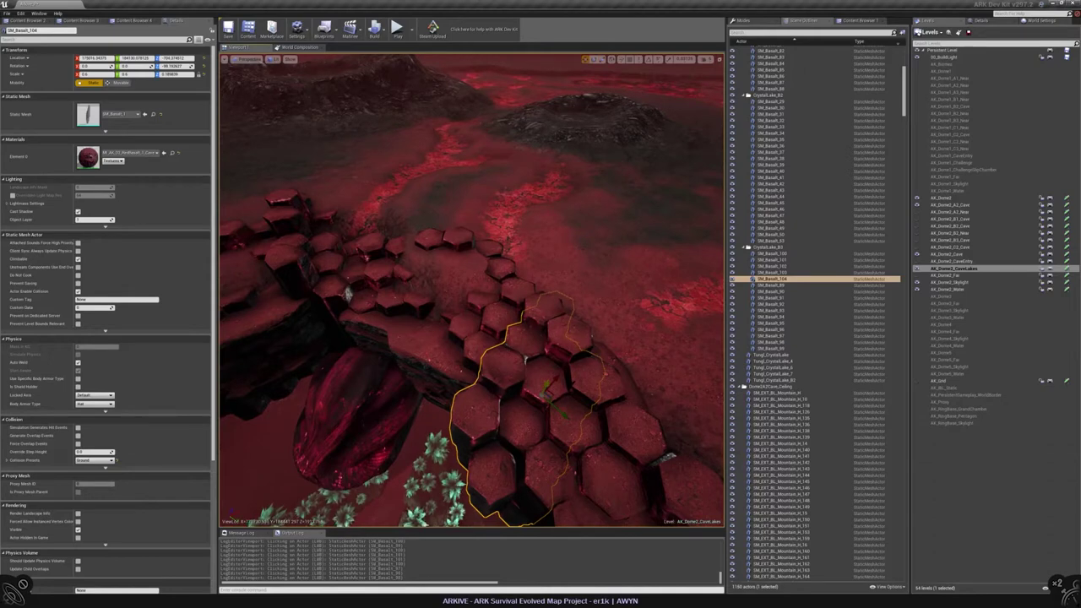
right_click_drag(476, 263, 457, 323)
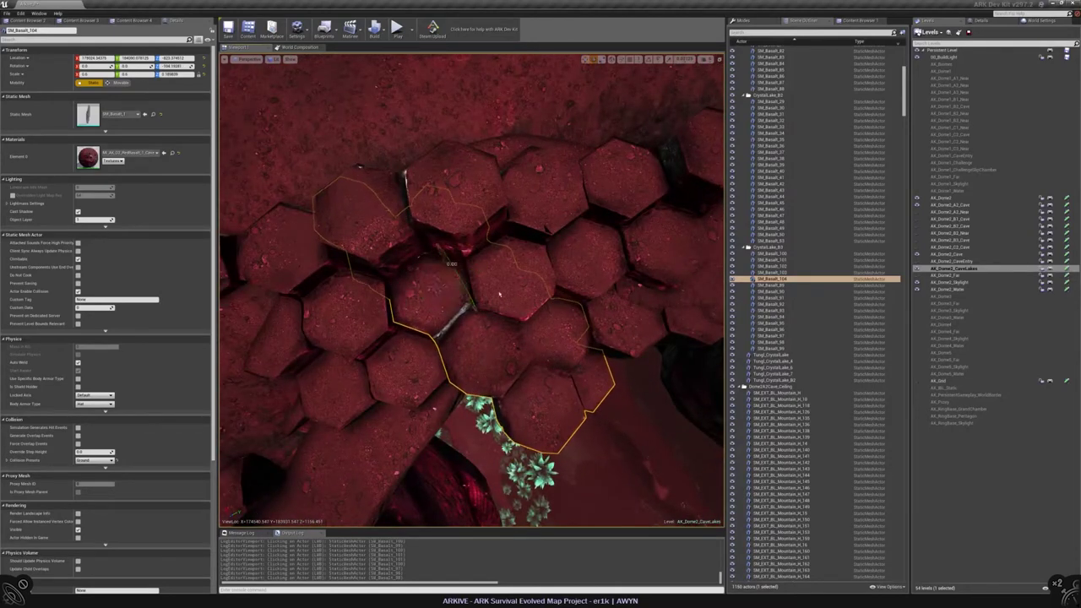
left_click_drag(448, 308, 512, 265)
right_click_drag(457, 323, 457, 253)
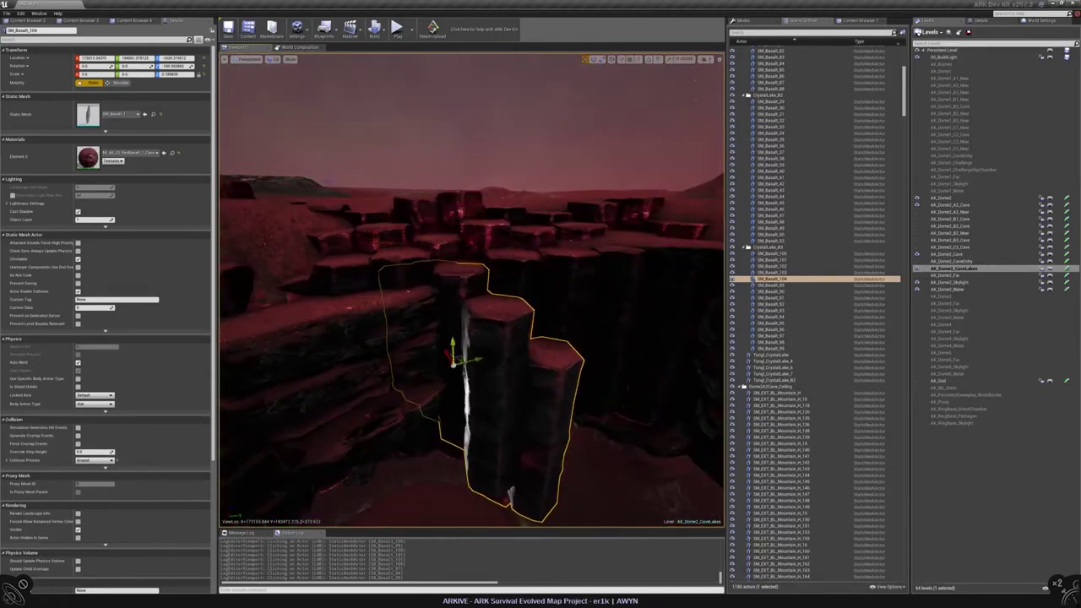
mouse_move(457, 254)
right_mouse_down()
mouse_move(457, 321)
mouse_move(457, 245)
right_mouse_up()
key("Escape")
Duplicate SM_Basalt_104 into the gap at the end of the rim and rotate the copy to mesh with the adjoining columns
left_click(498, 321)
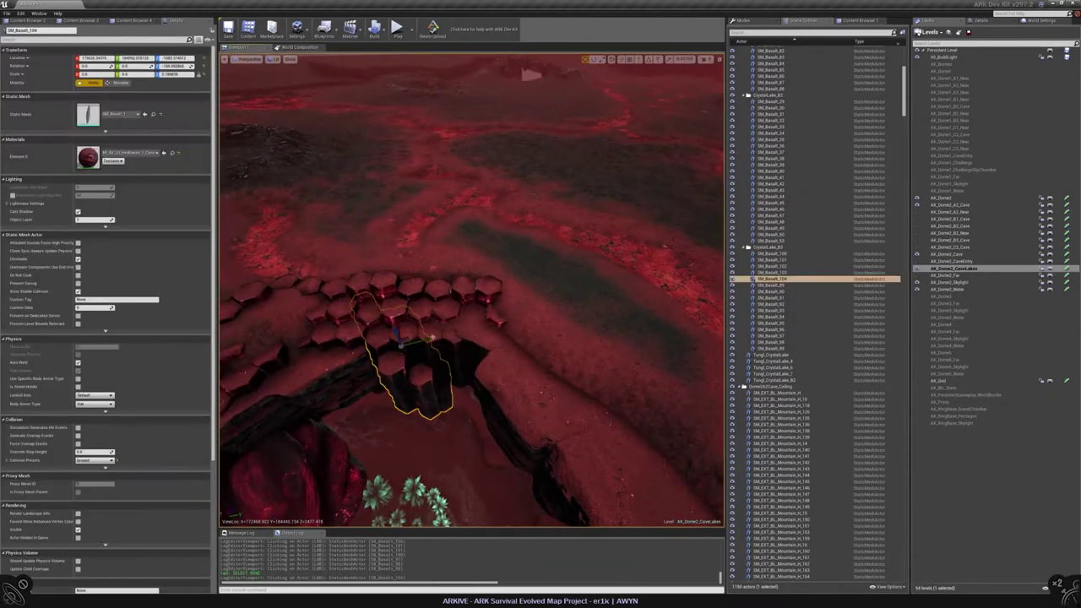
key("f")
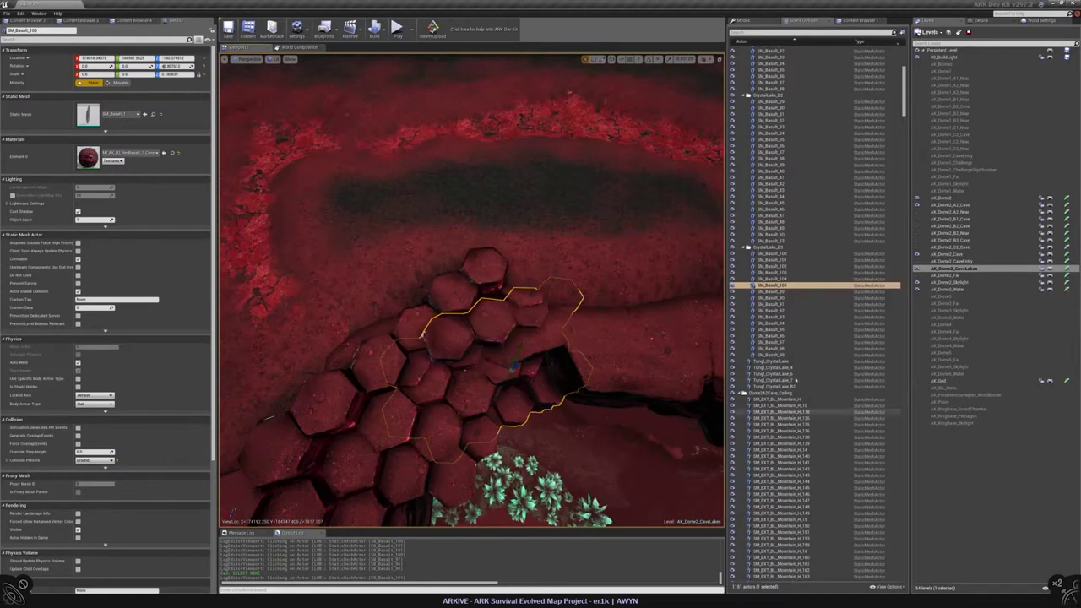
right_click_drag(473, 304, 499, 321)
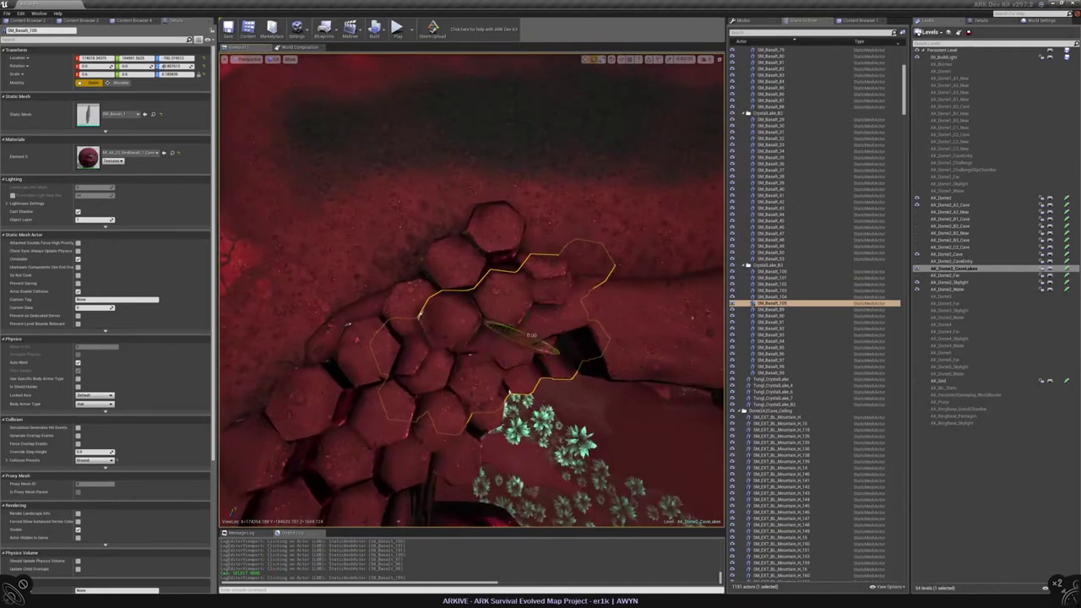
key("ctrl+z")
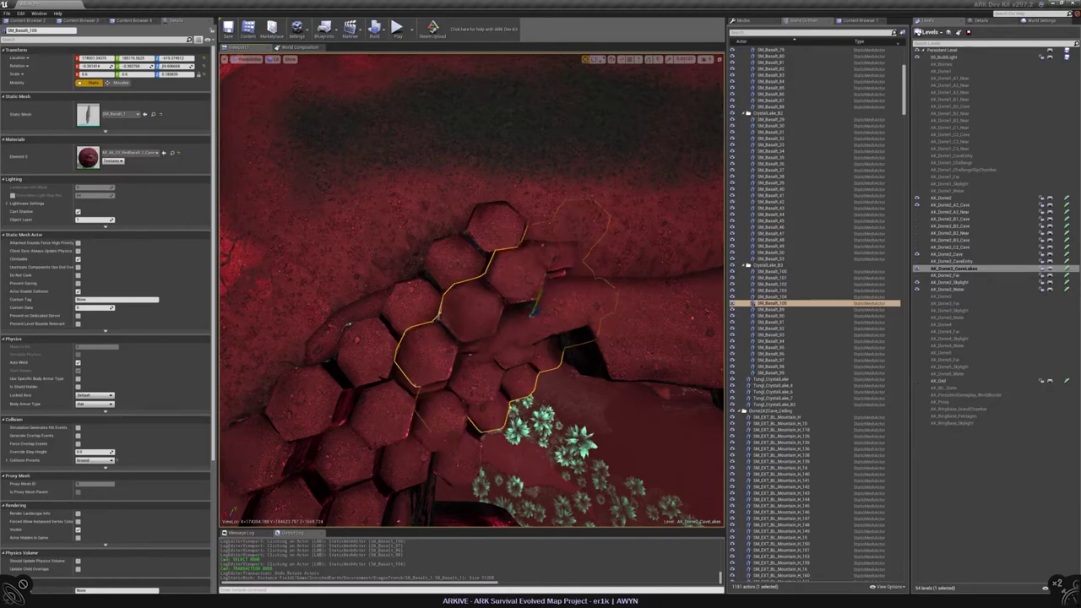
right_click_drag(473, 304, 482, 258)
key("f")
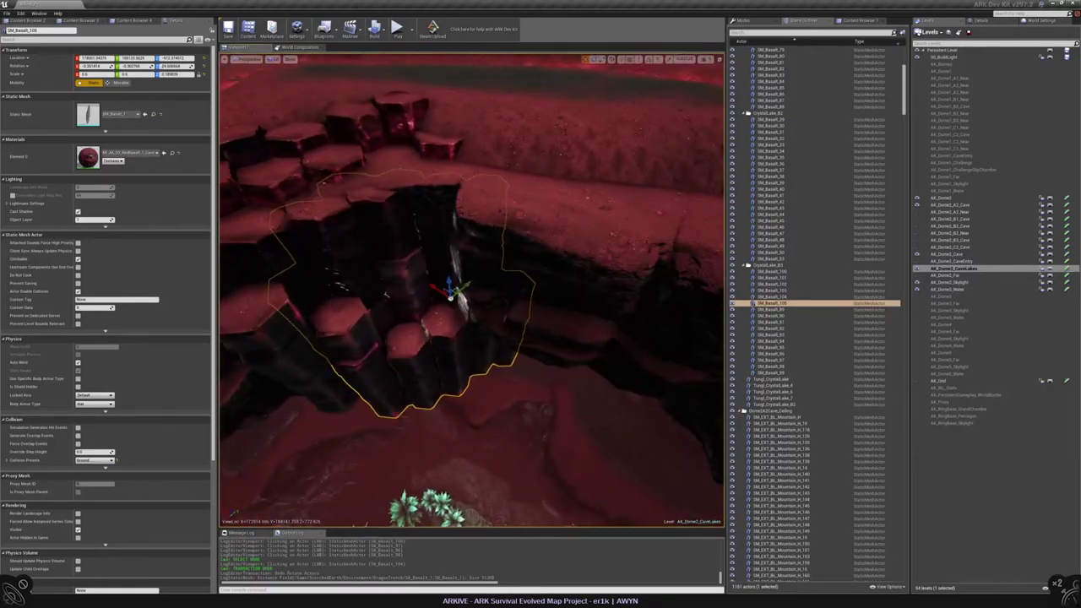
Adjust the position, height and rotation of SM_Basalt_105 against the cave wall below the rim
left_click_drag(450, 278, 450, 248)
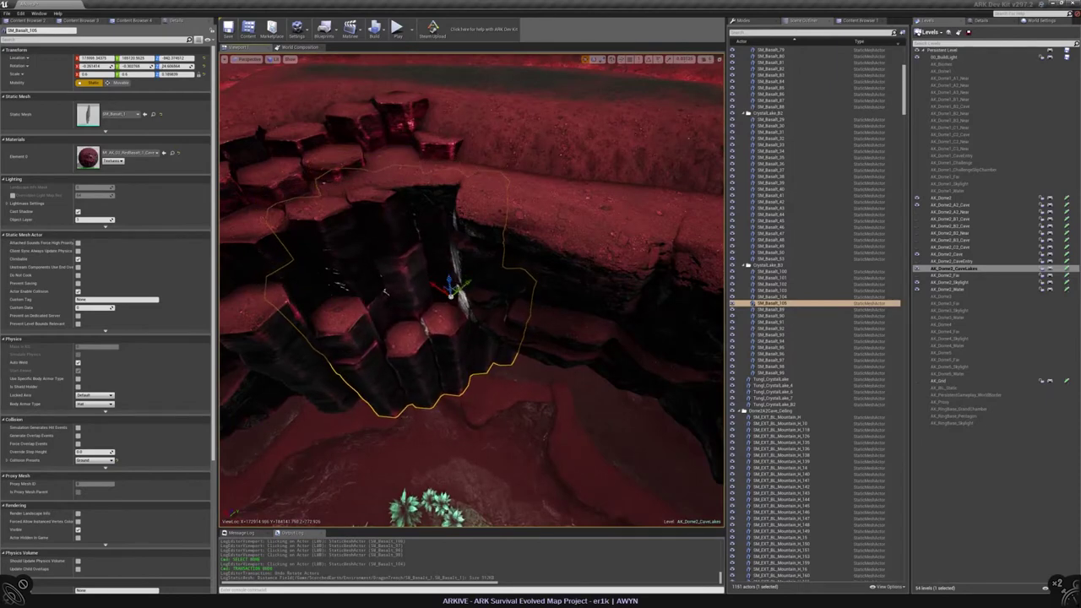
left_click_drag(450, 287, 448, 282)
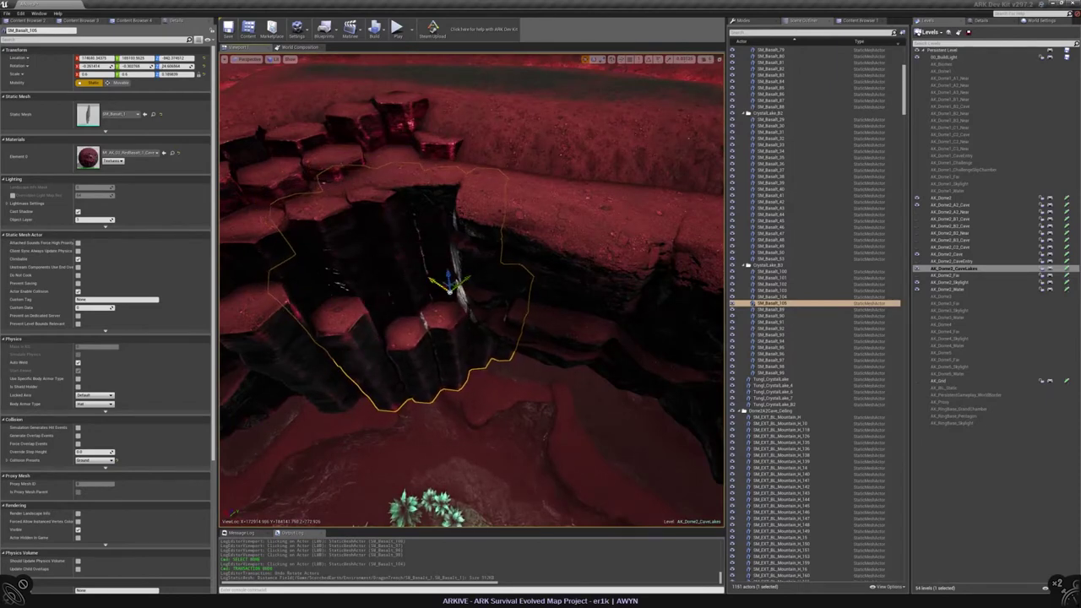
key("f")
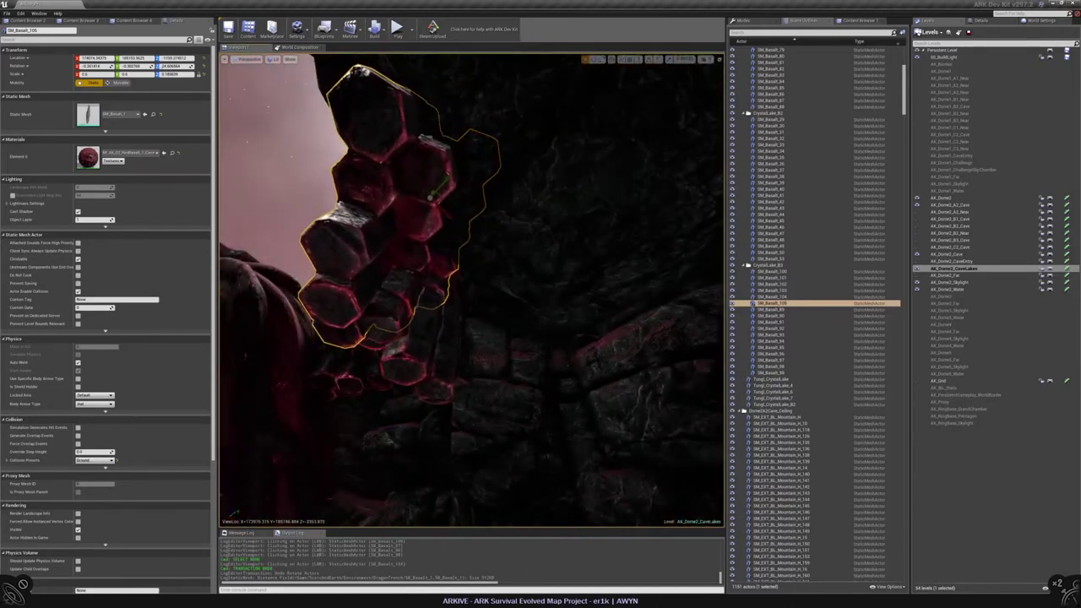
right_click_drag(473, 288, 541, 270)
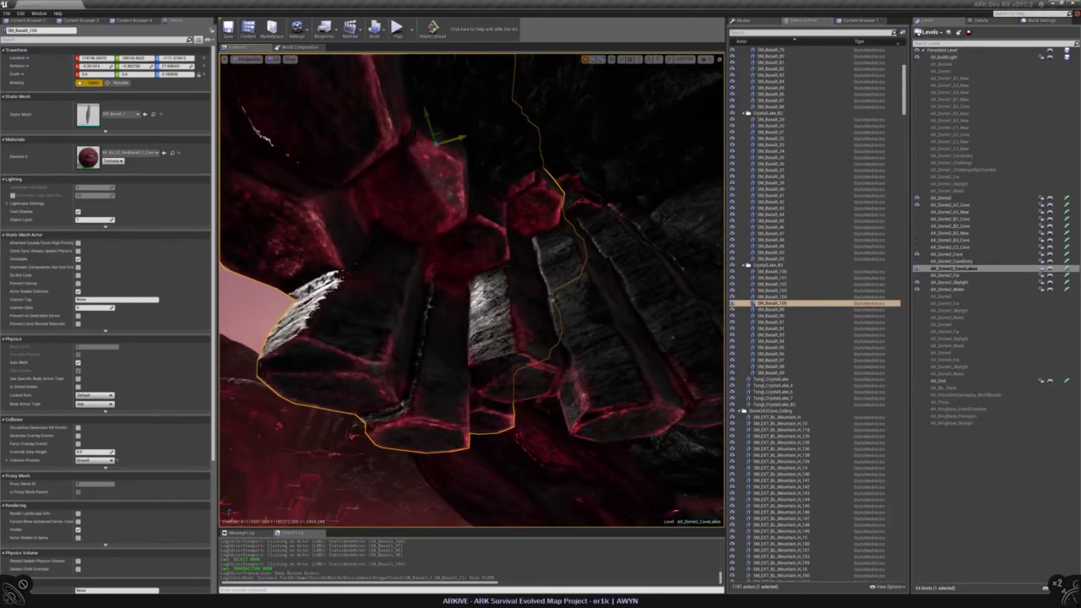
mouse_move(473, 288)
right_mouse_down()
mouse_move(481, 270)
mouse_move(498, 295)
mouse_move(488, 304)
mouse_move(461, 289)
right_mouse_up()
key("Escape")
left_click(499, 311)
left_click_drag(502, 329, 503, 310)
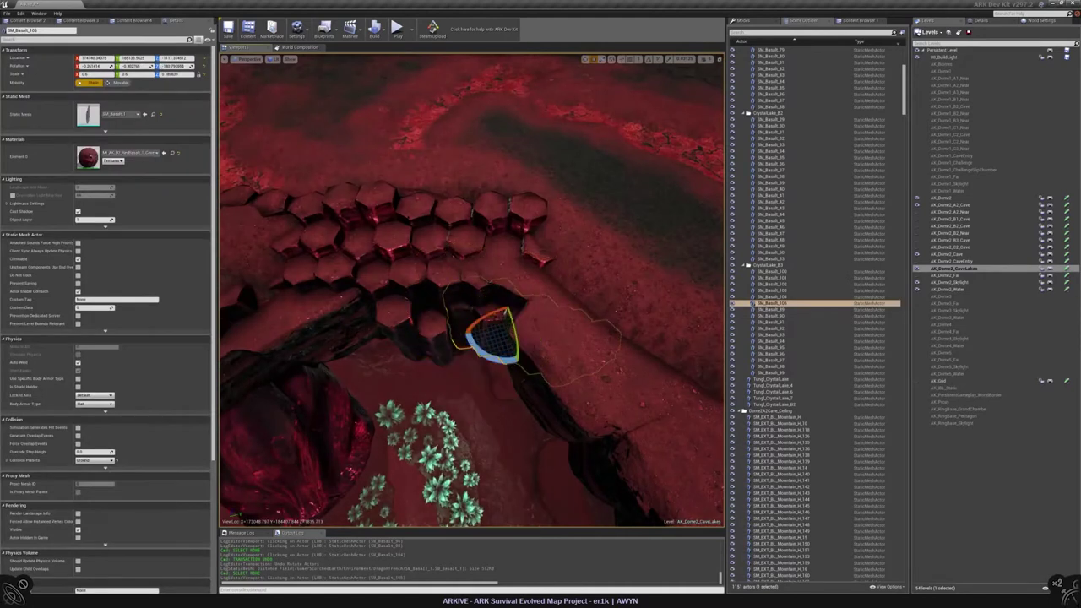
key("ctrl+z")
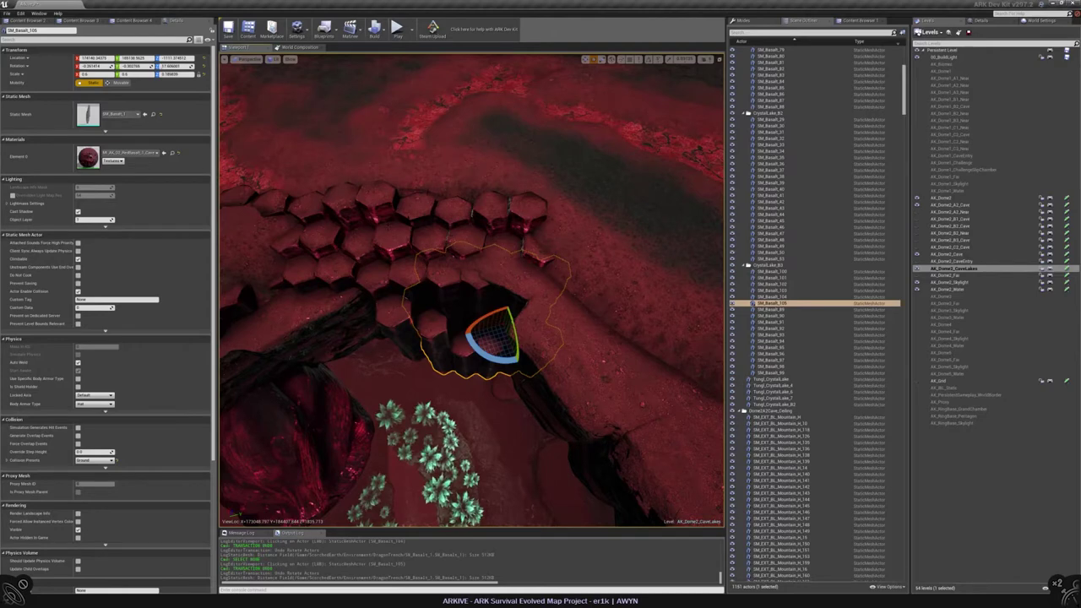
Move, raise and rotate SM_Basalt_105 so its columns step down from the rim surface into the opening
right_click_drag(473, 338, 440, 283)
key("w")
left_click_drag(610, 255, 632, 238)
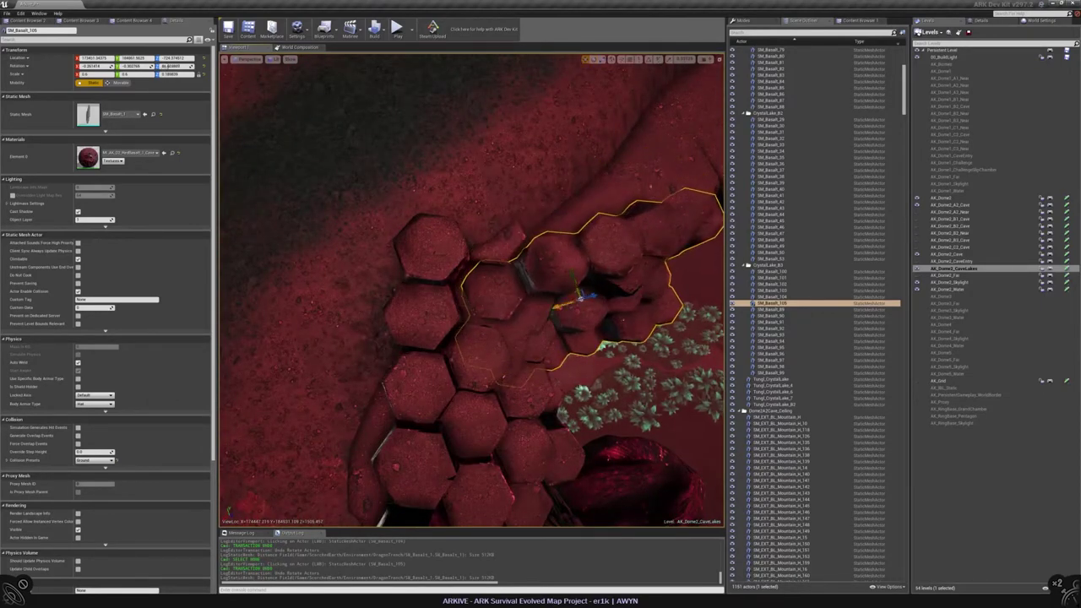
right_click_drag(560, 364, 495, 274)
key("Escape")
left_click(499, 286)
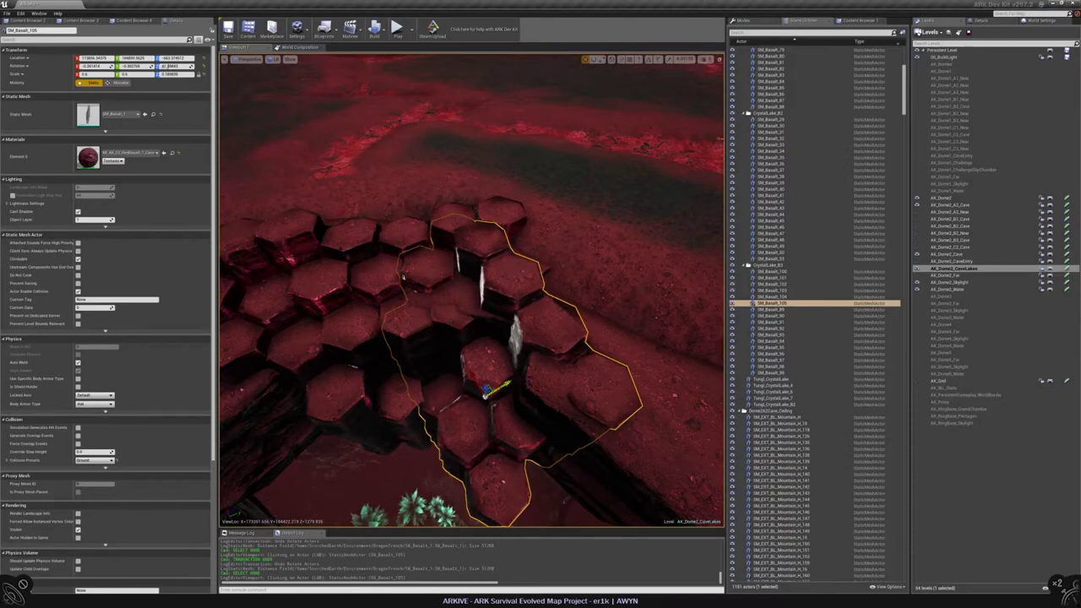
right_click_drag(494, 275, 492, 269)
Duplicate SM_Basalt_103 further along the edge and rotate and position the copy over the next stretch of rim
left_click(324, 274)
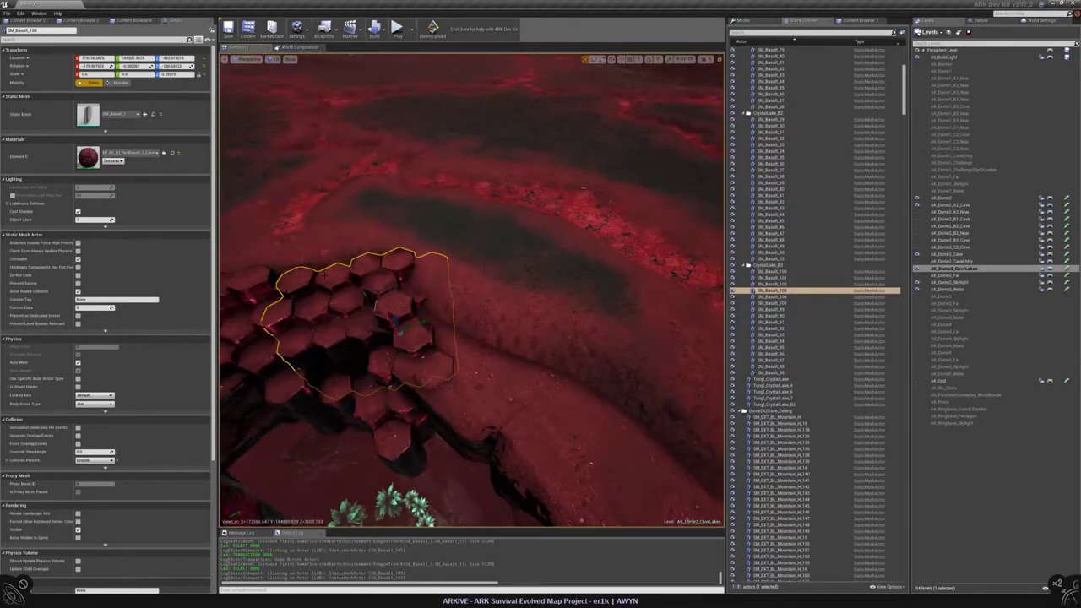
left_click_drag(419, 325, 492, 412, "alt")
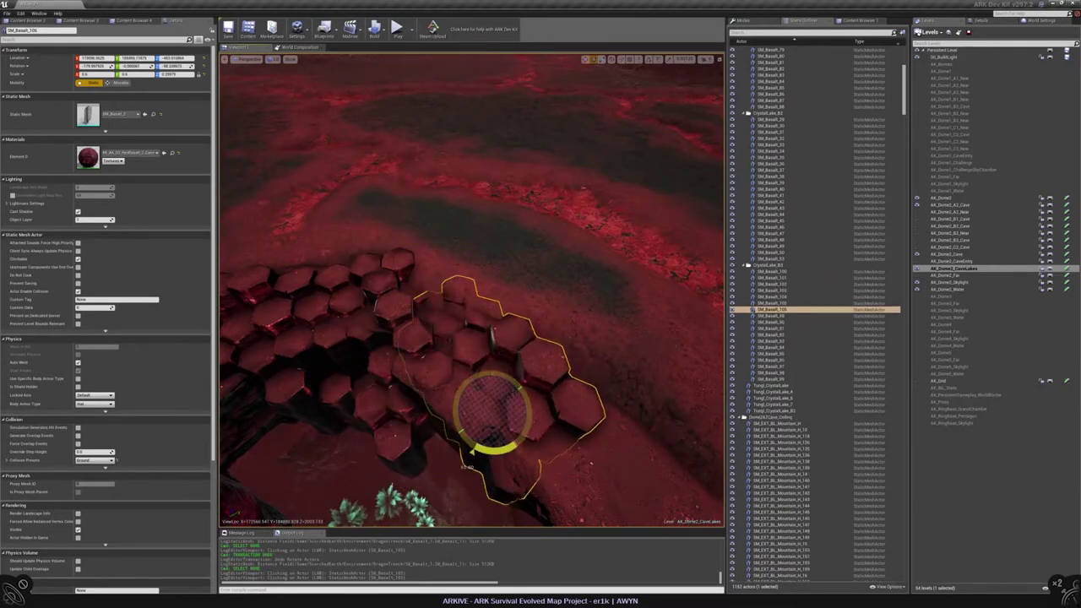
left_click_drag(501, 418, 502, 346, "shift")
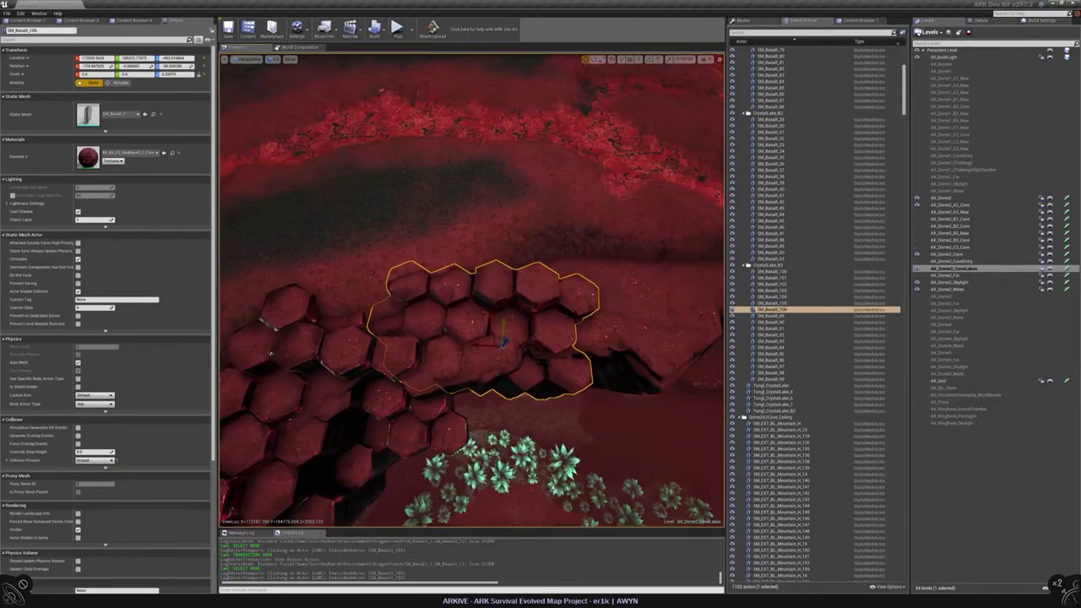
right_click_drag(475, 268, 482, 169)
Hide a basalt cluster to inspect the rim from inside the cave and show all actors again
key("Escape")
left_click(495, 242)
right_click_drag(495, 242, 495, 202)
key("Escape")
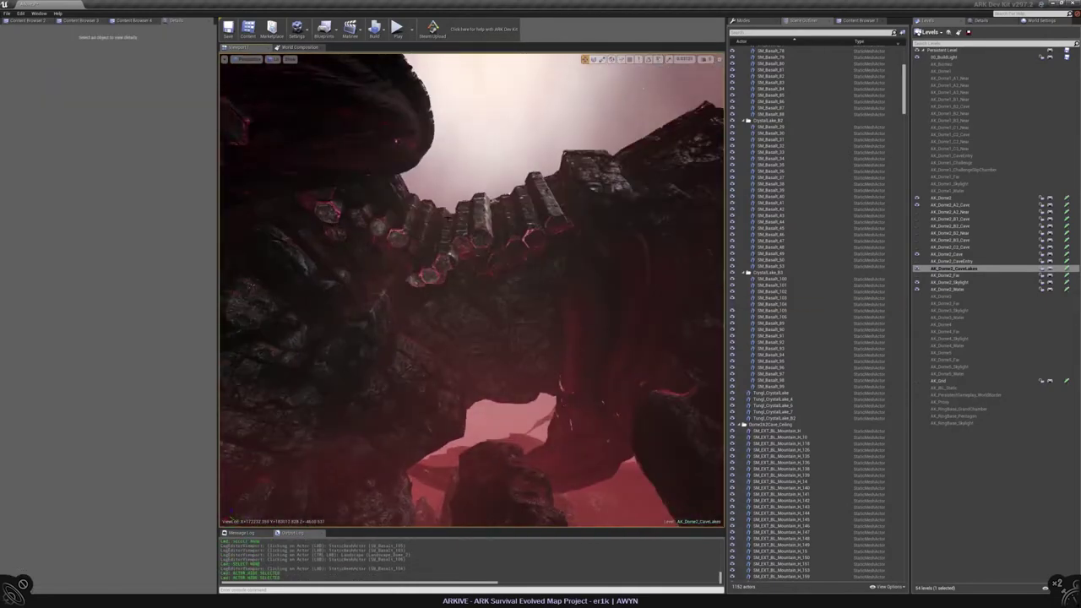
key("ctrl+h")
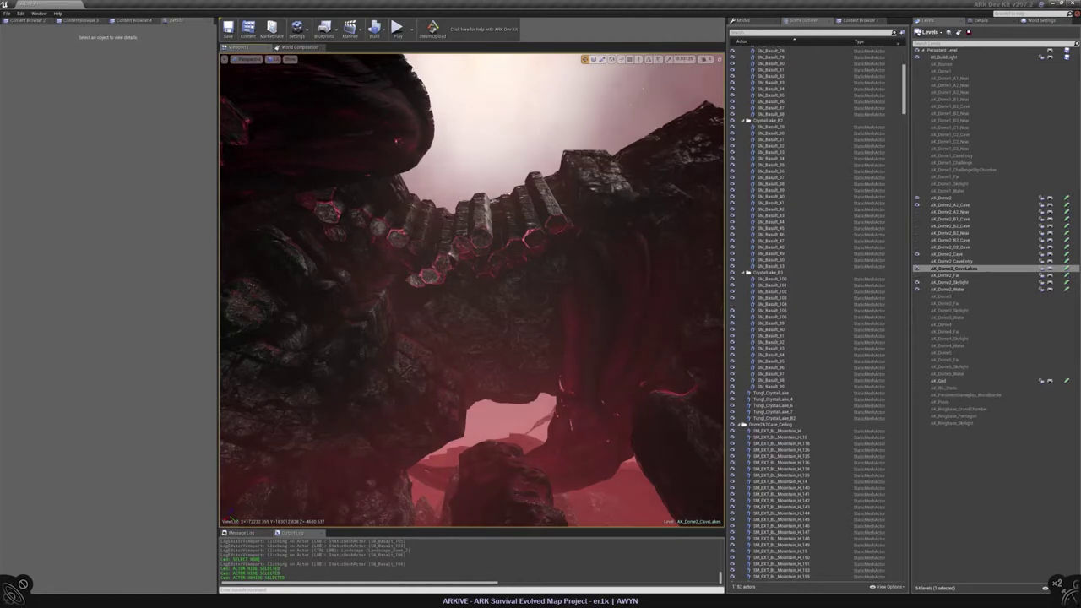
right_click(404, 269)
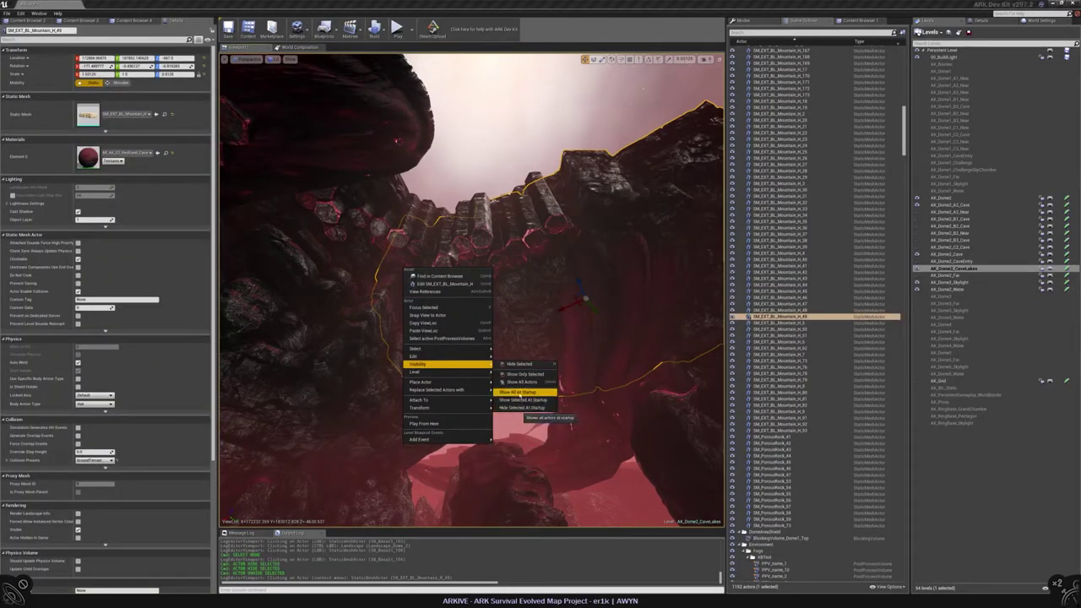
left_click(521, 382)
Move SM_Basalt_104 away from the rim corner and rotate and reposition SM_Basalt_105 in the gap between the column groups
right_click_drag(520, 382, 490, 363)
left_click(473, 270)
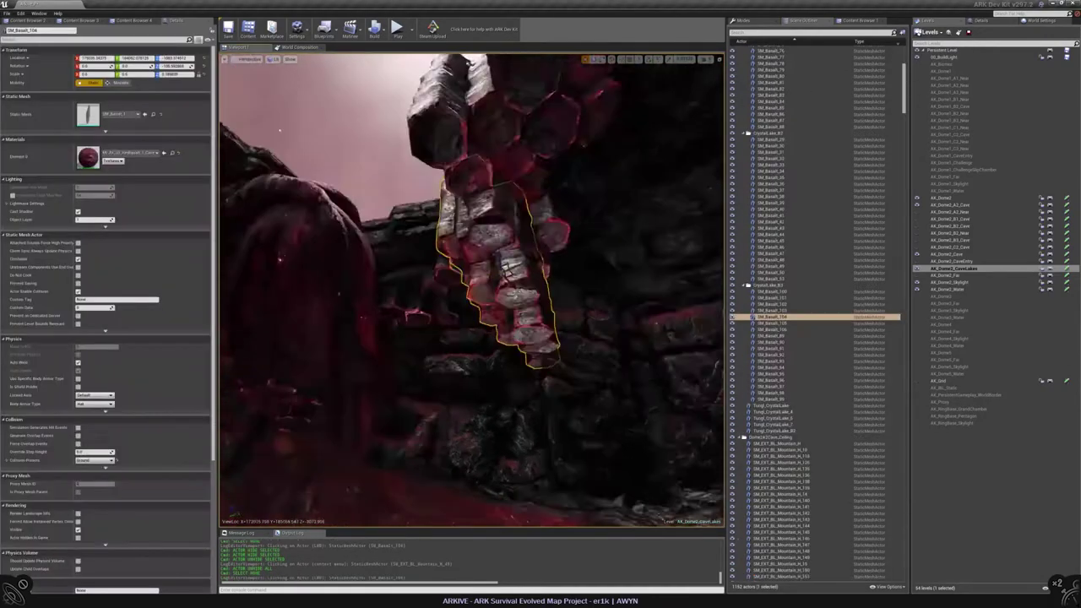
right_click_drag(473, 271, 422, 279)
left_click(456, 388)
mouse_move(456, 388)
right_mouse_down()
mouse_move(456, 372)
mouse_move(458, 397)
right_mouse_up()
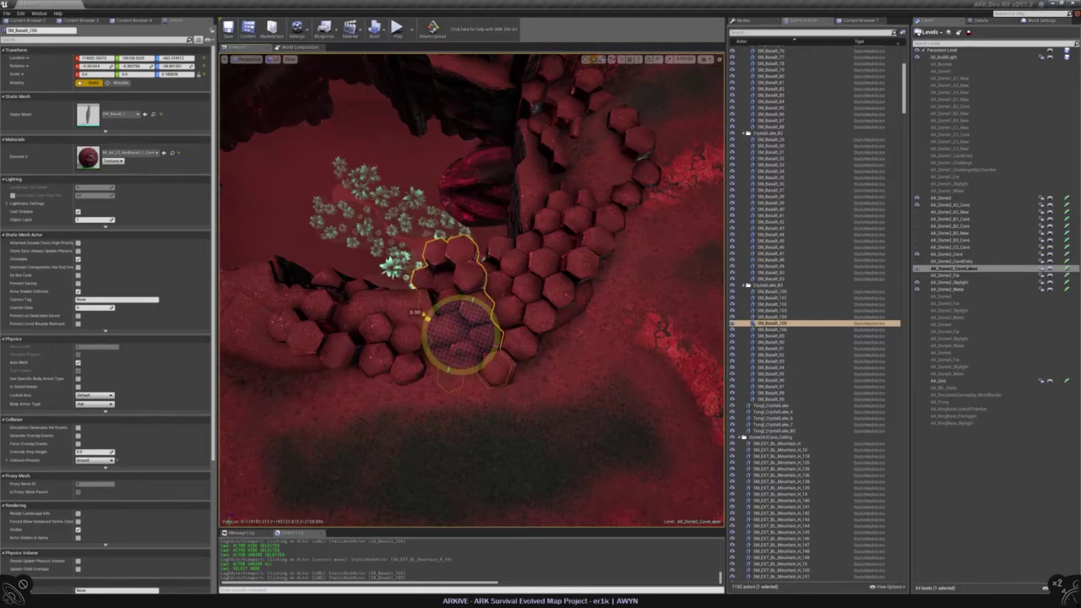
right_click_drag(459, 397, 459, 397)
Check the rim from below with SM_Basalt_105 hidden and shown again
key("Escape")
left_click(397, 279)
key("Escape")
left_click(414, 253)
right_click_drag(519, 292, 492, 439)
key("Escape")
key("Escape")
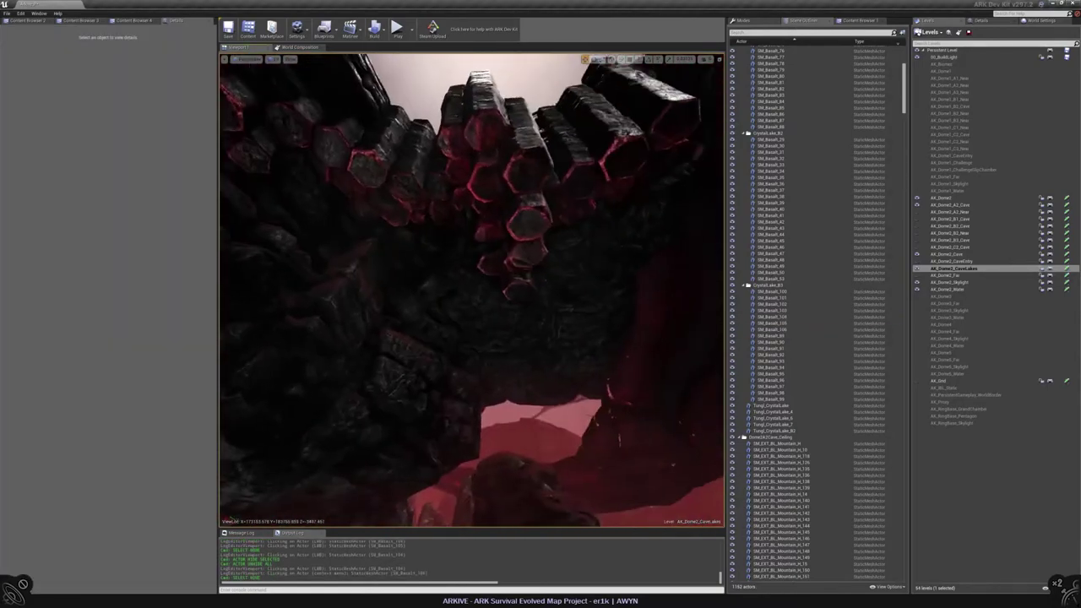
Stretch SM_Basalt_105 vertically and adjust its height so its columns hang lower along the cave wall
right_click_drag(467, 200, 467, 200)
left_click(467, 200)
key("Escape")
left_click(517, 212)
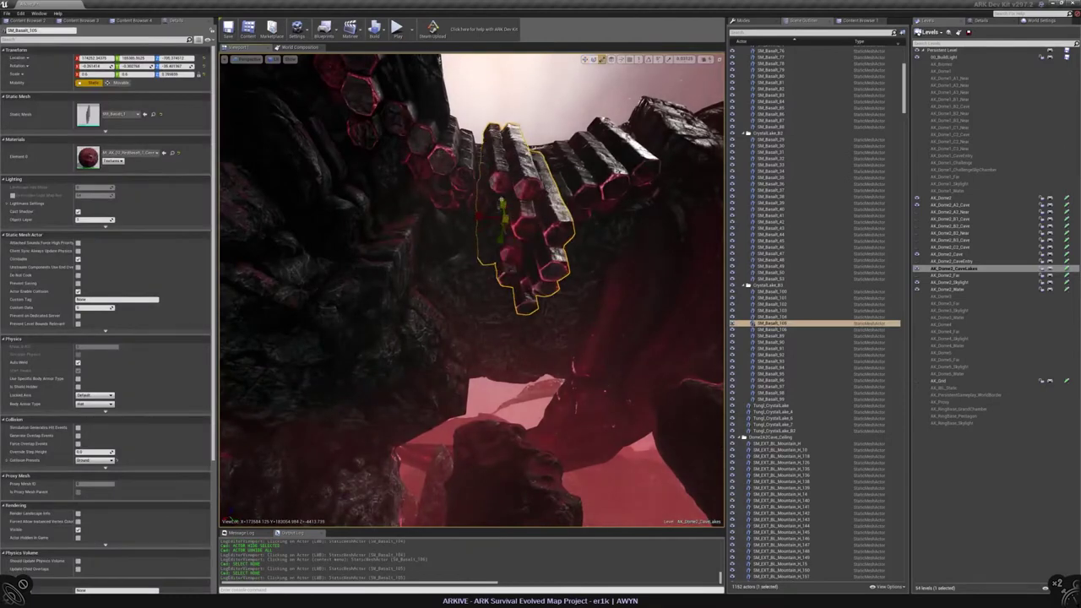
key("f")
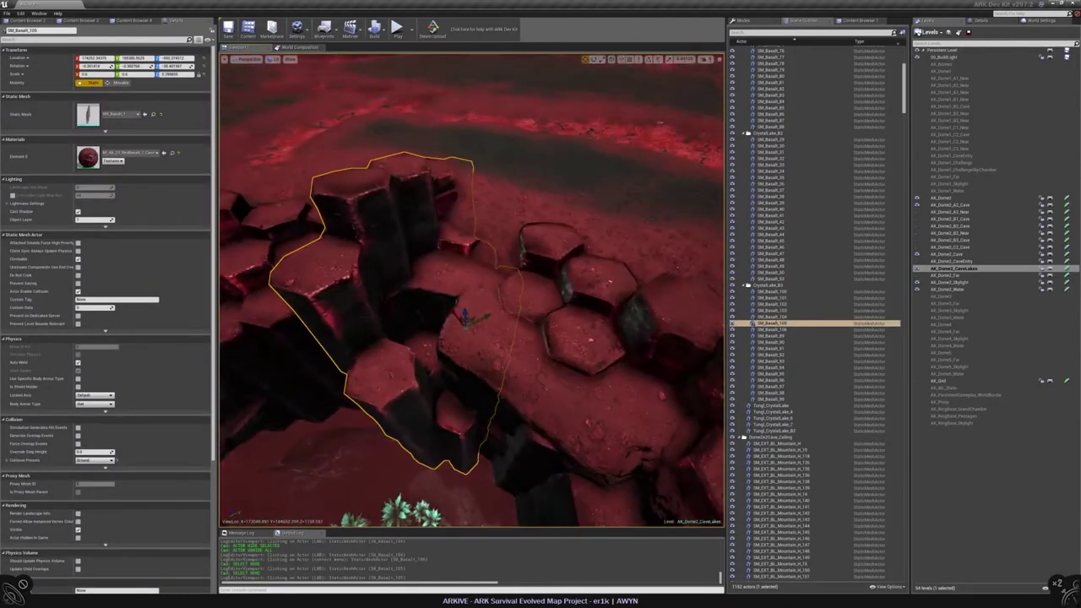
right_click_drag(468, 200, 467, 200)
key("Escape")
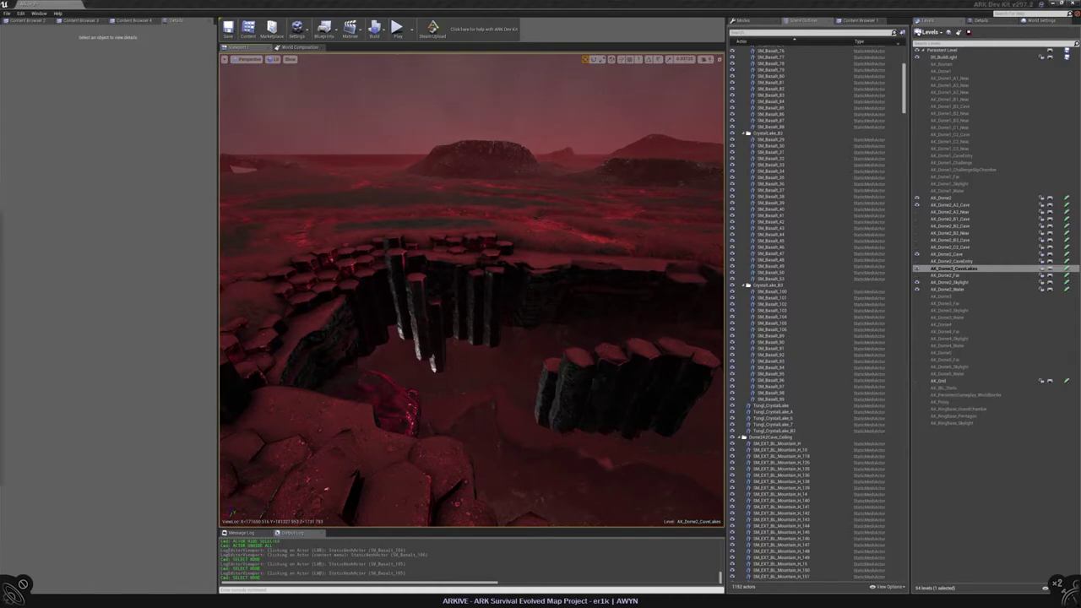
Rotate SM_Basalt_104 and move it along the cave rim against the neighbouring columns, adjusting its height
right_click_drag(473, 287, 473, 347)
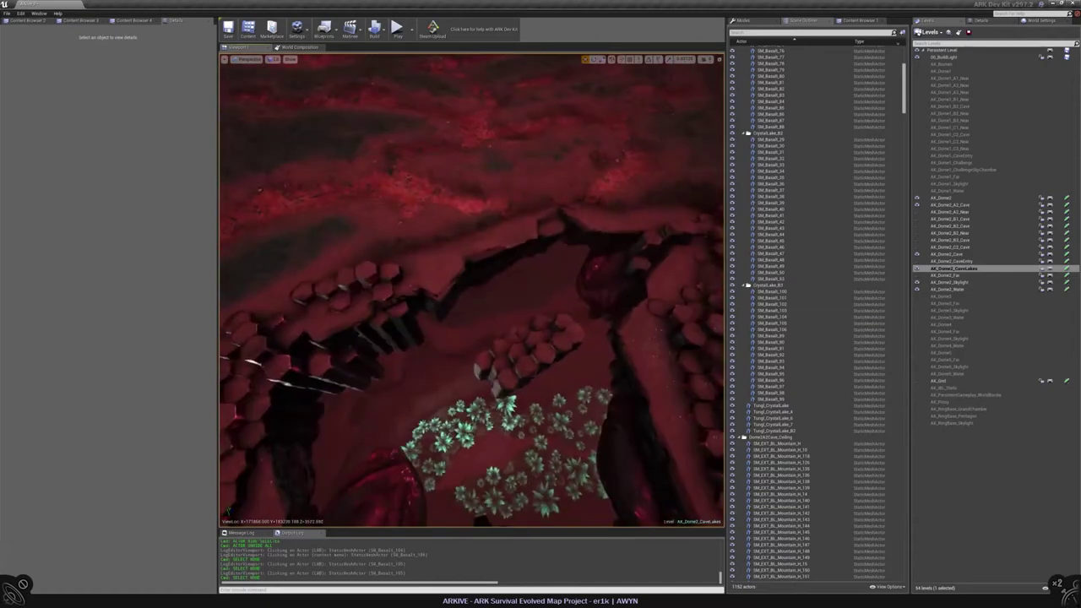
left_click(522, 345)
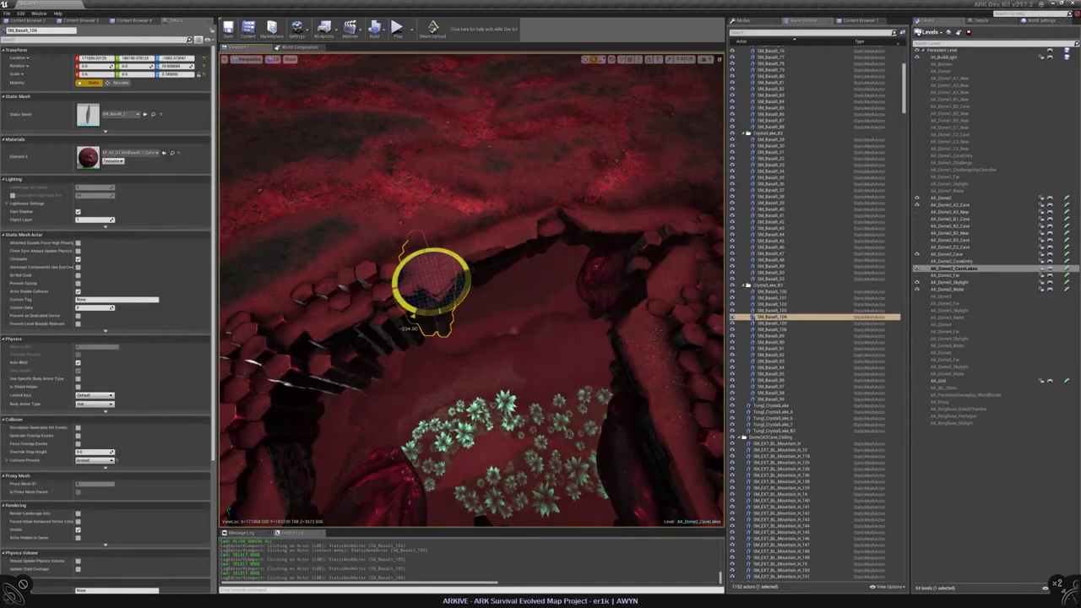
key("f")
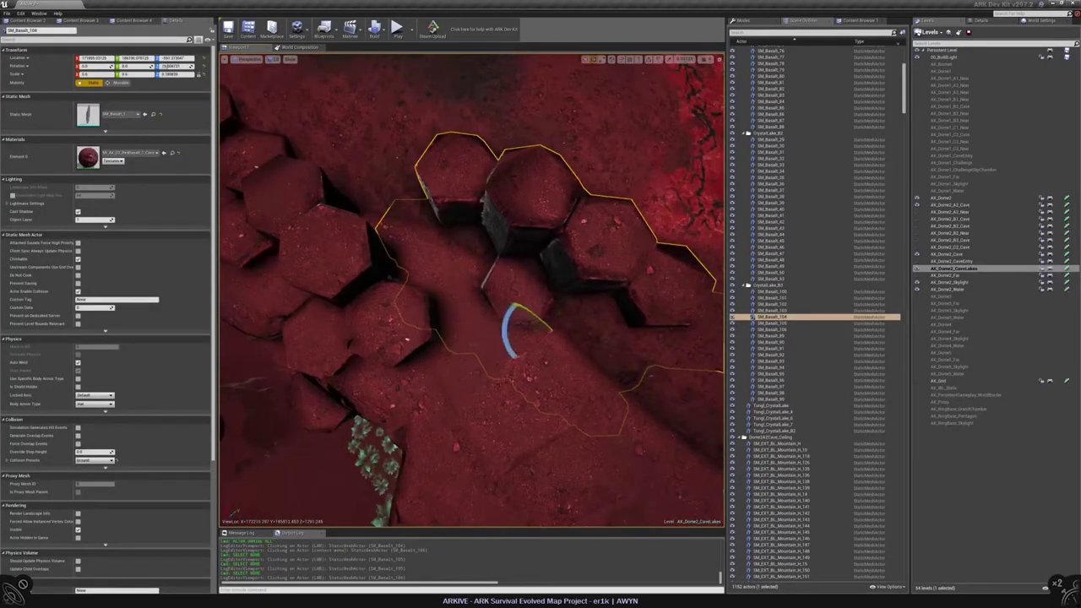
right_click_drag(473, 287, 532, 330)
left_click_drag(489, 372, 507, 376)
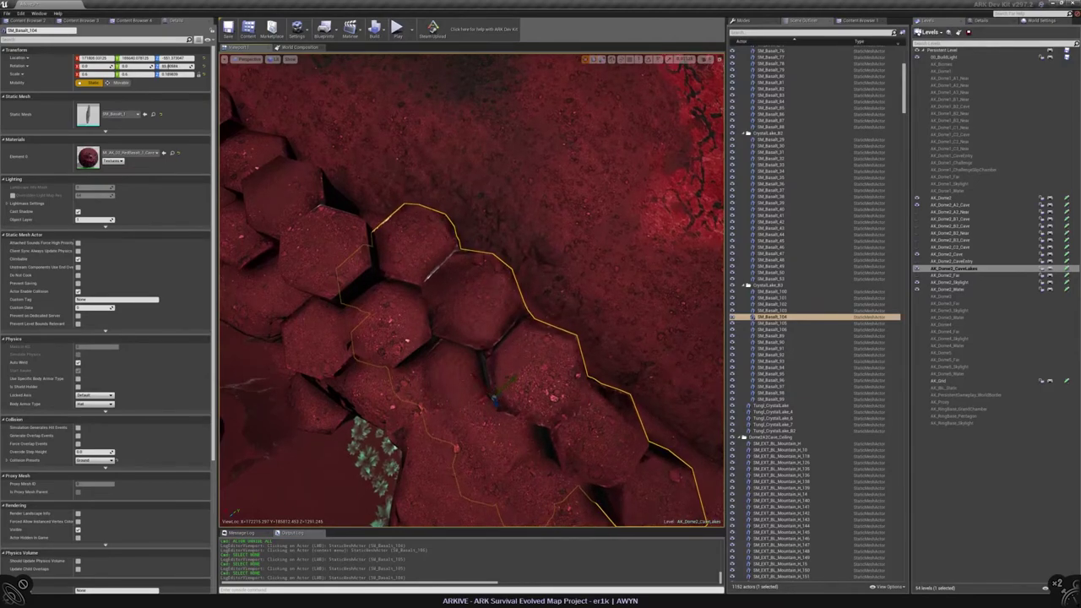
right_click_drag(499, 380, 451, 322)
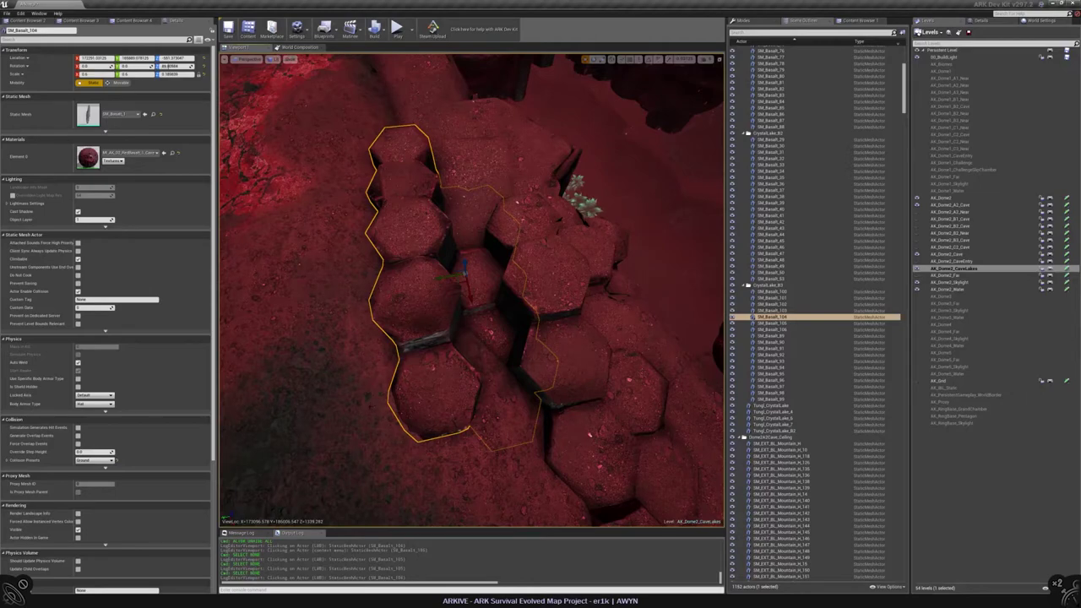
right_click_drag(451, 322, 451, 322)
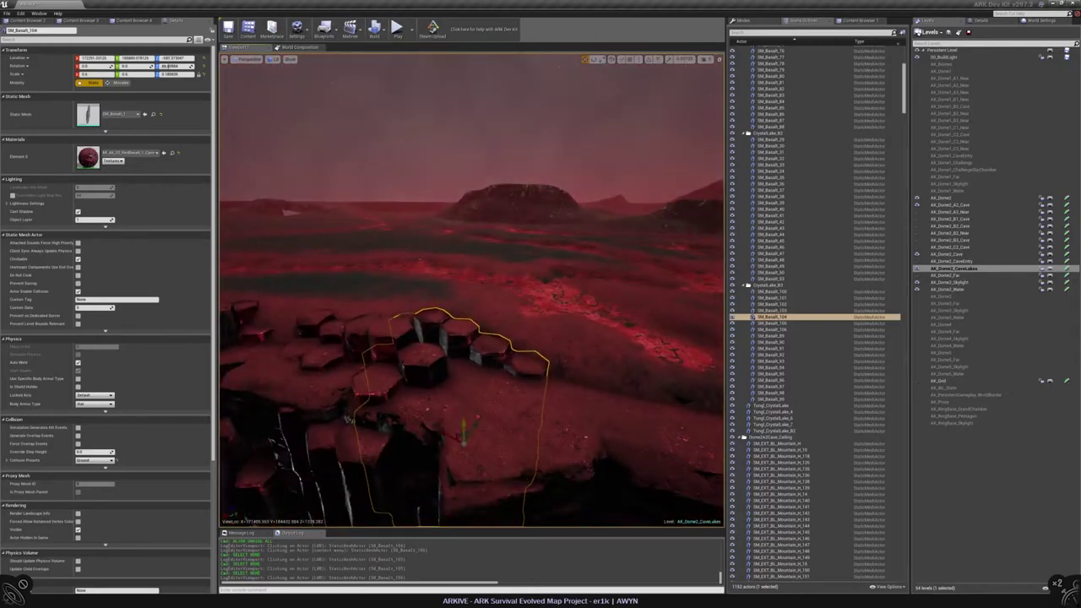
key("f")
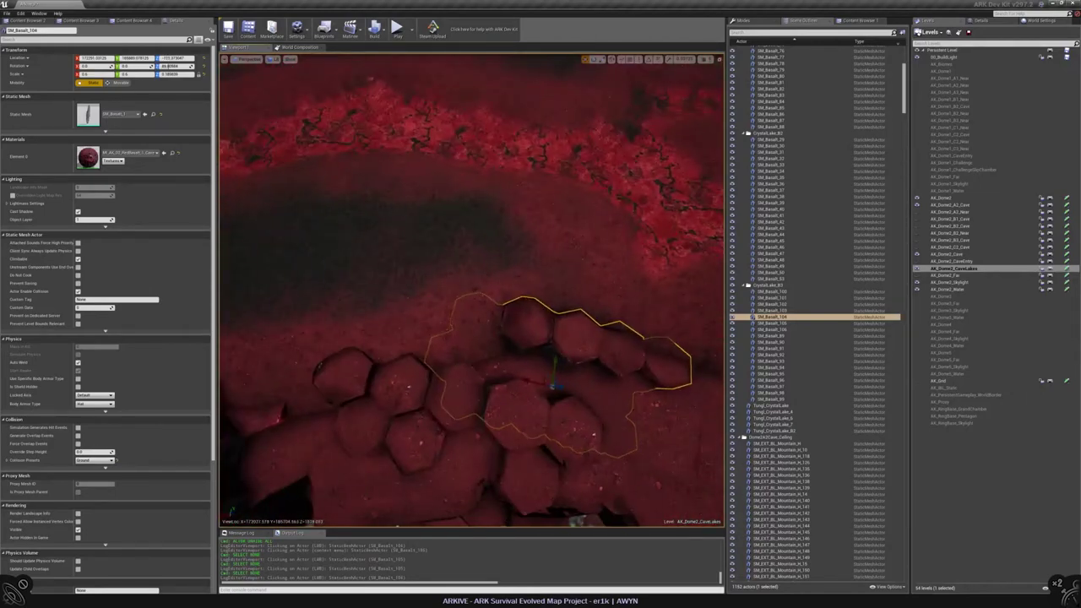
key("Escape")
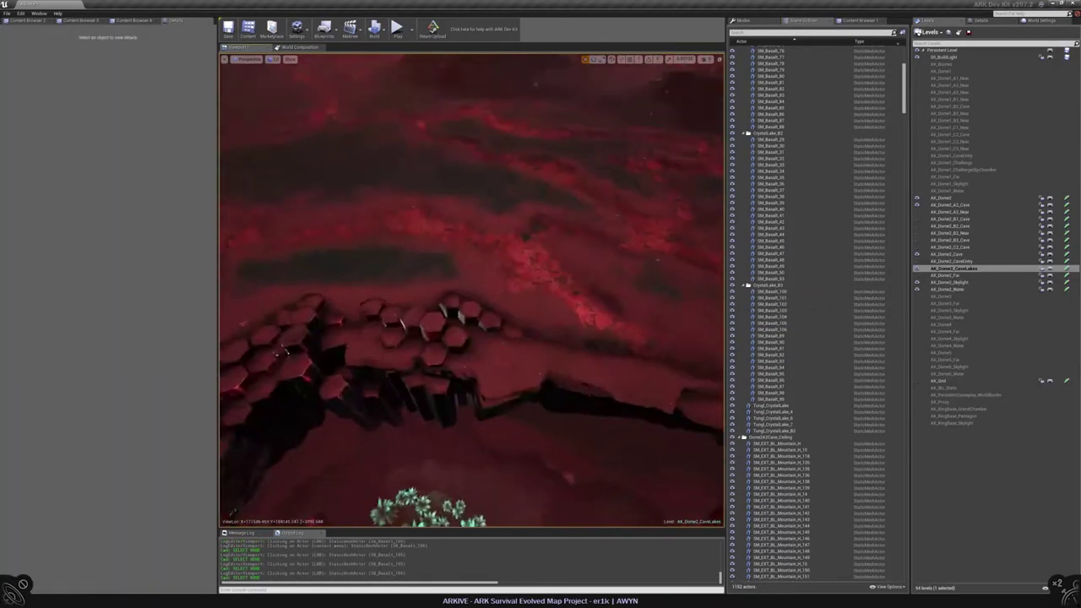
Stretch SM_Basalt_104 vertically and adjust its height so its columns run through the cave rim
left_click(473, 346)
key("f")
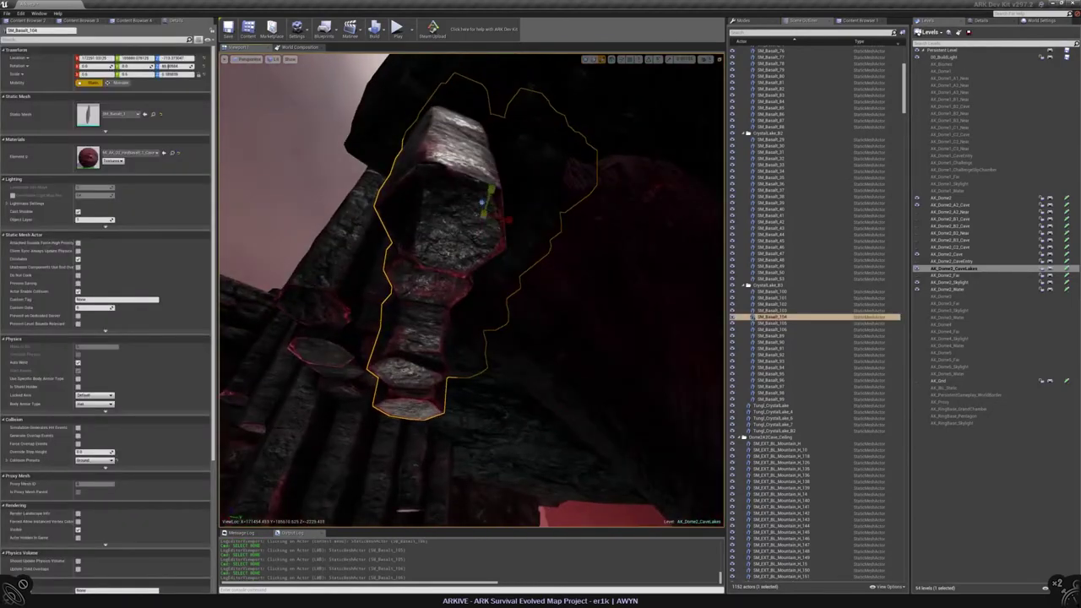
key("f")
left_click_drag(177, 57, 240, 57)
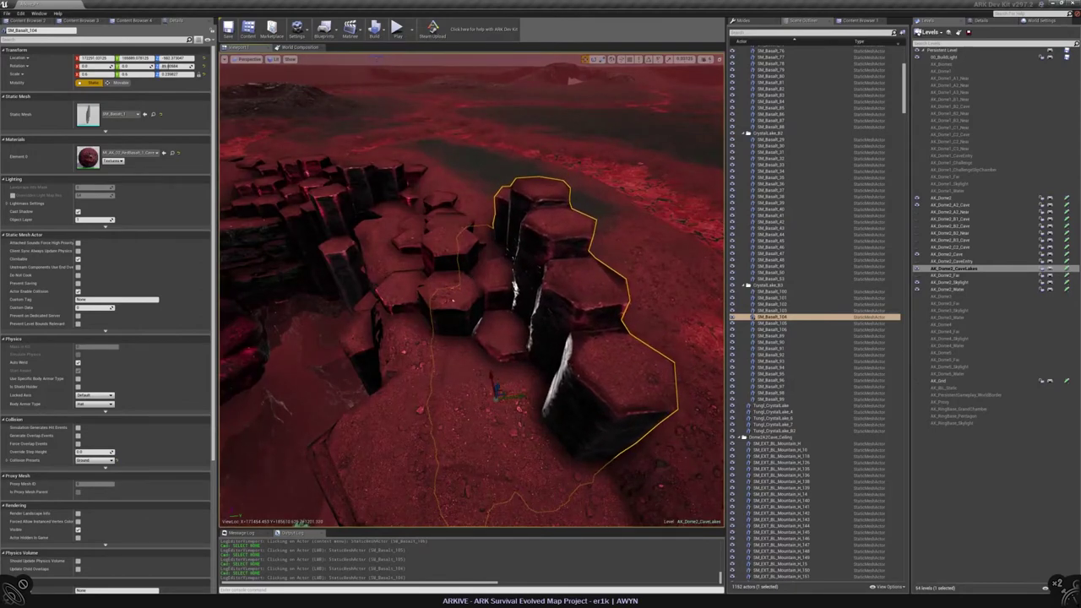
key("f")
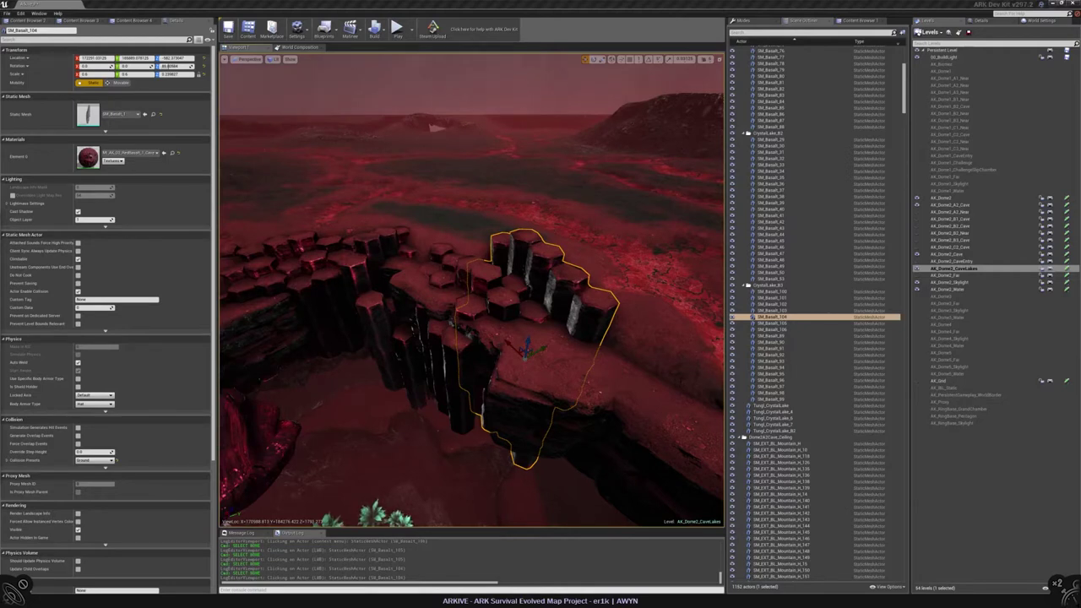
right_click_drag(473, 291, 523, 338)
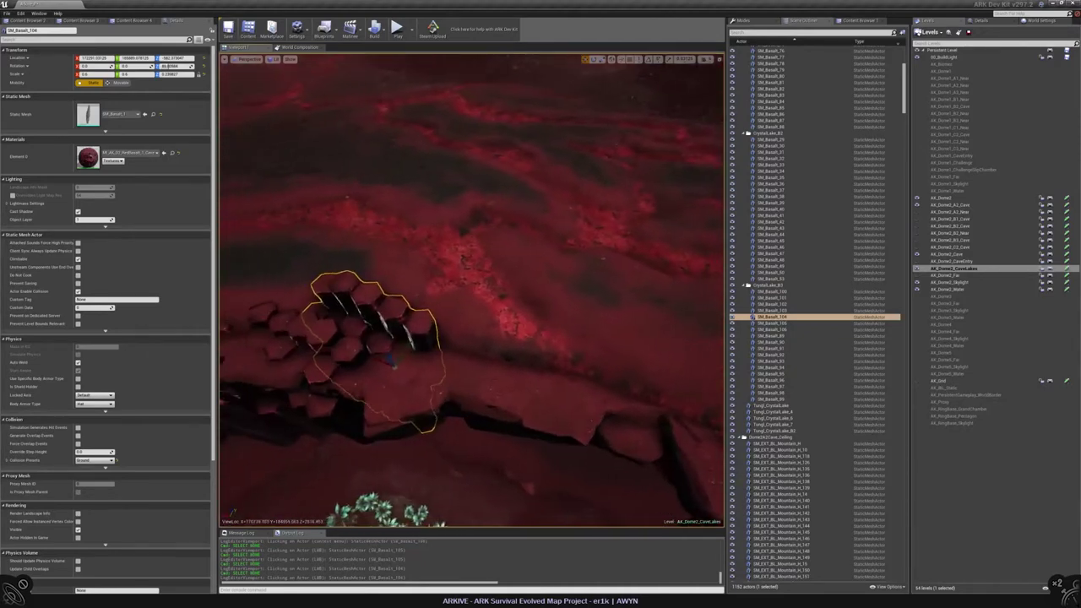
Duplicate a basalt cluster beside SM_Basalt_104 and rotate the copy toward the rim's bare edge
left_click(337, 338)
right_click_drag(337, 338, 355, 354)
left_click(406, 367)
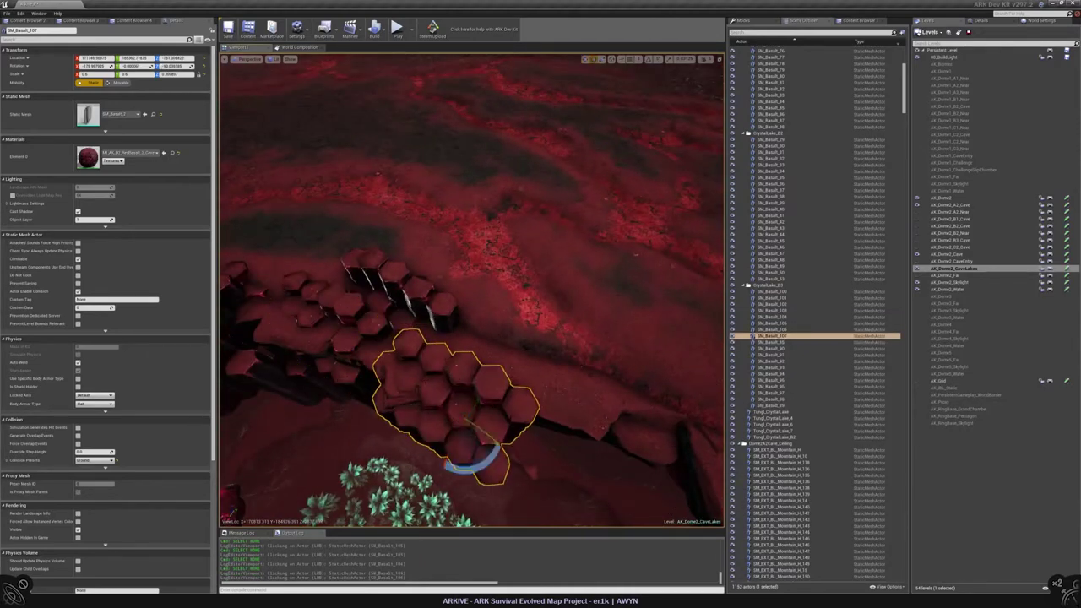
left_click(456, 376)
mouse_move(456, 376)
right_mouse_down()
mouse_move(456, 338)
mouse_move(457, 380)
right_mouse_up()
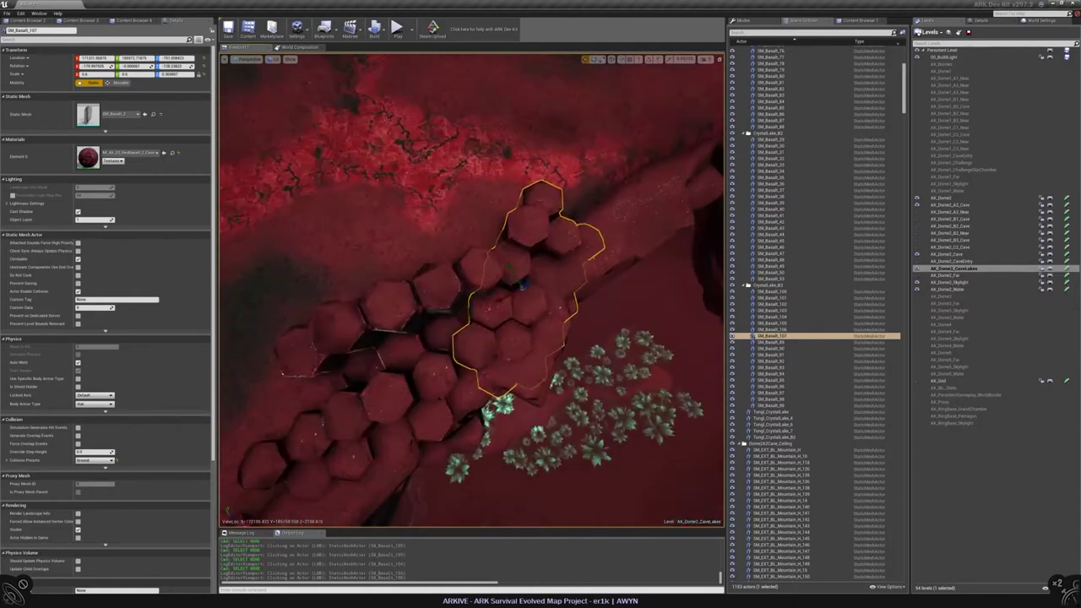
Rotate and reposition SM_Basalt_107 so its hexagonal columns continue the row beyond SM_Basalt_104
left_click_drag(516, 321, 556, 321)
right_click_drag(473, 338, 446, 322)
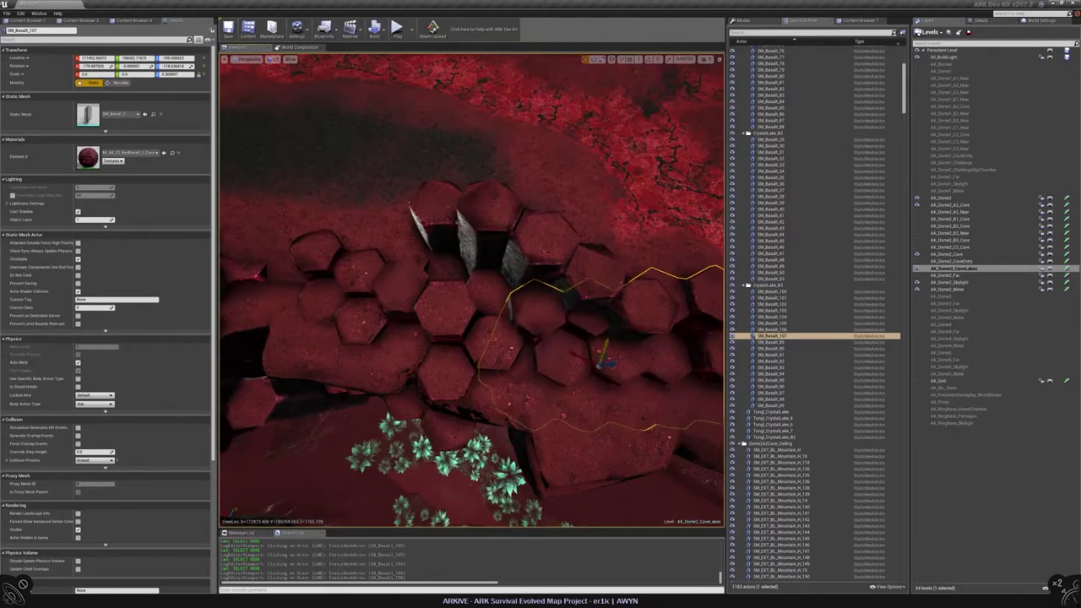
key("f")
right_click_drag(463, 375, 485, 376)
left_click_drag(518, 395, 526, 370)
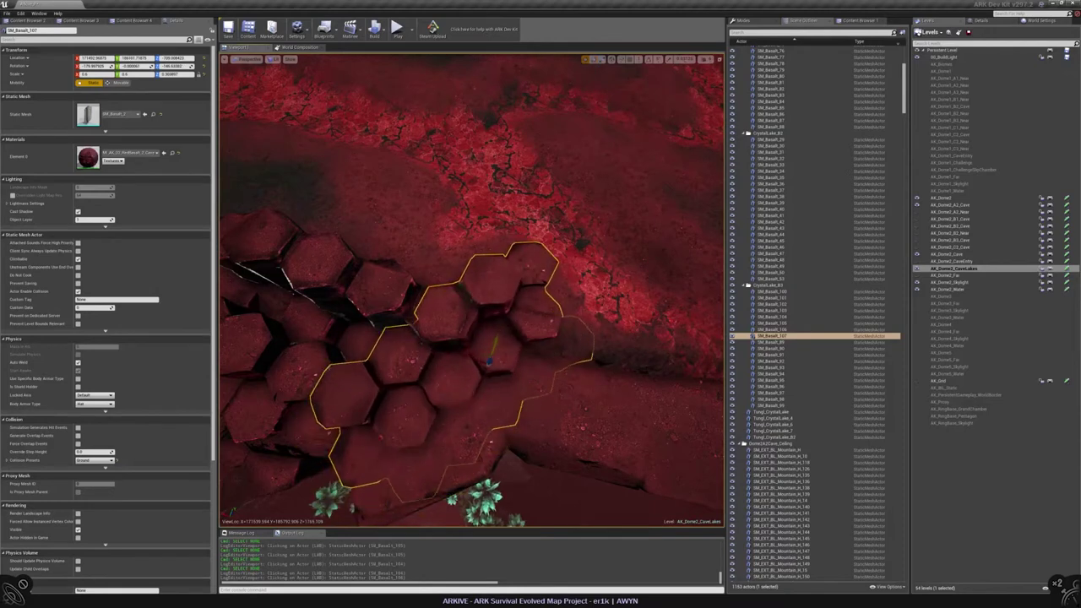
mouse_move(473, 372)
right_mouse_down()
mouse_move(469, 308)
mouse_move(470, 363)
right_mouse_up()
key("Escape")
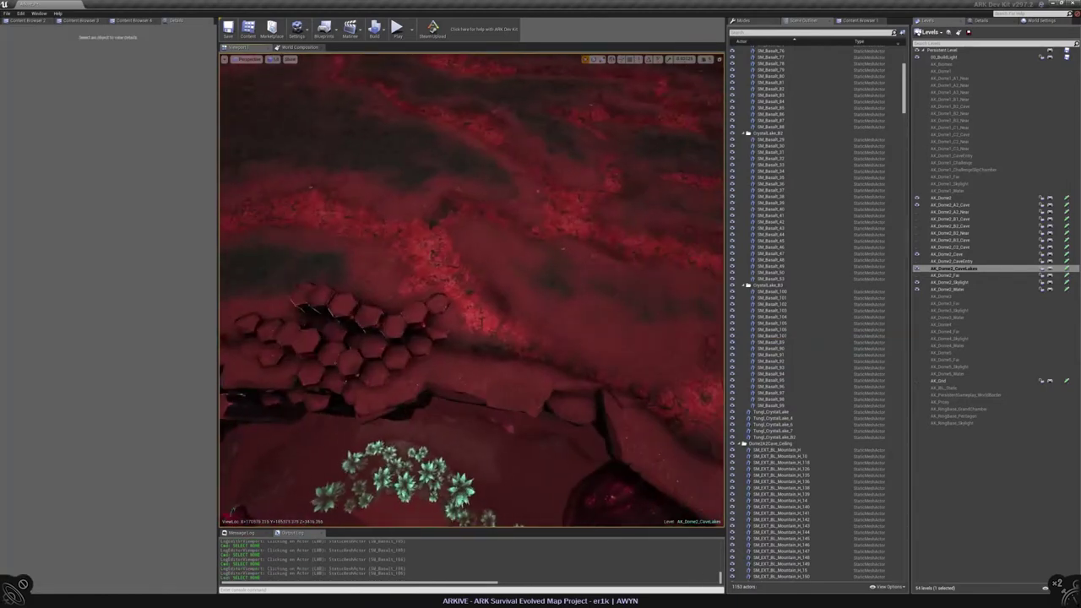
Duplicate a basalt cluster farther along the cave opening and fit the copy against SM_Basalt_107
left_click(372, 342)
left_click_drag(372, 342, 493, 365, "alt")
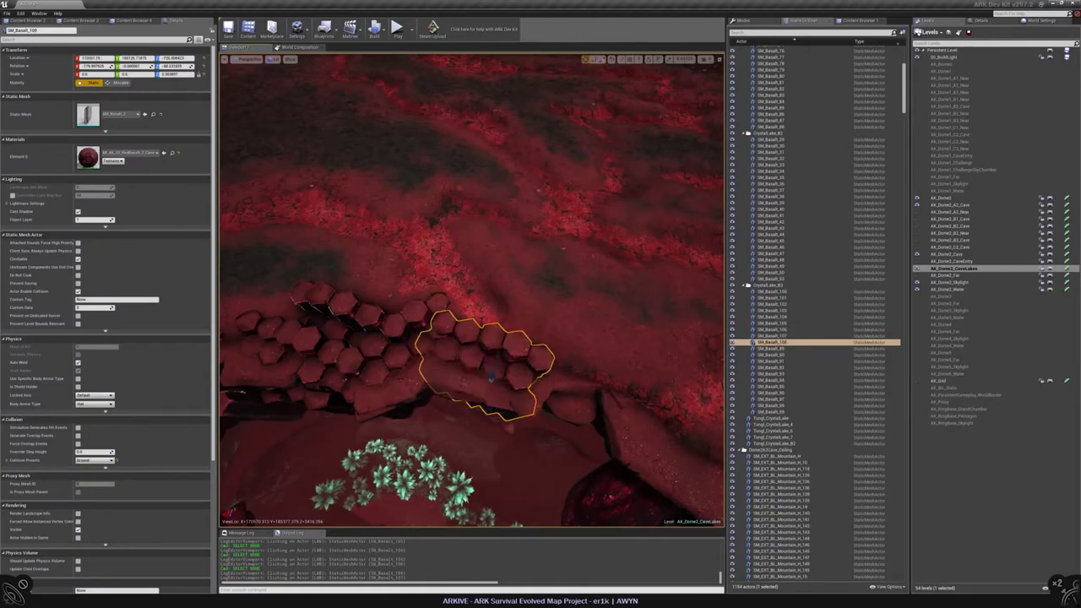
right_click_drag(492, 365, 478, 400)
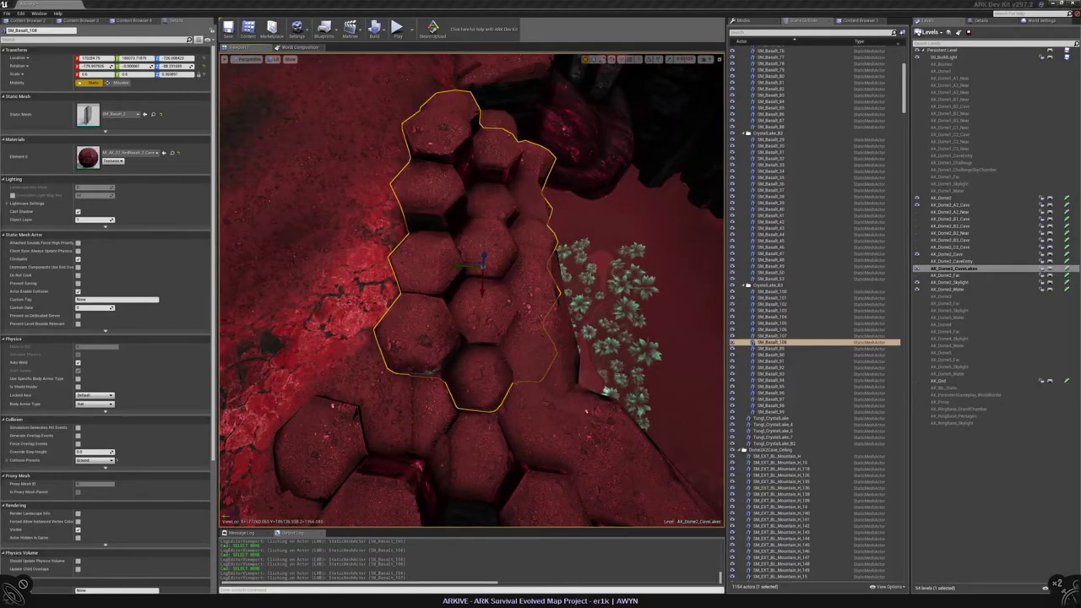
right_click_drag(478, 400, 470, 423)
key("Escape")
Duplicate SM_Basalt_108 toward the large pink crystal, rotate the copy and fit it along the rim's bend
left_click(391, 355)
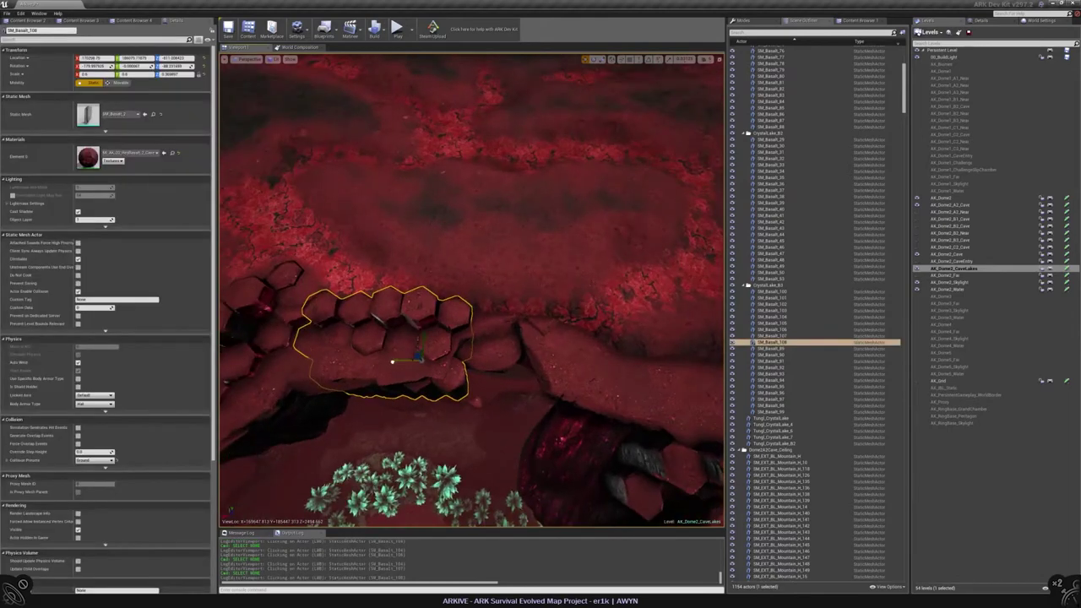
left_click_drag(392, 361, 532, 421)
key("e")
key("w")
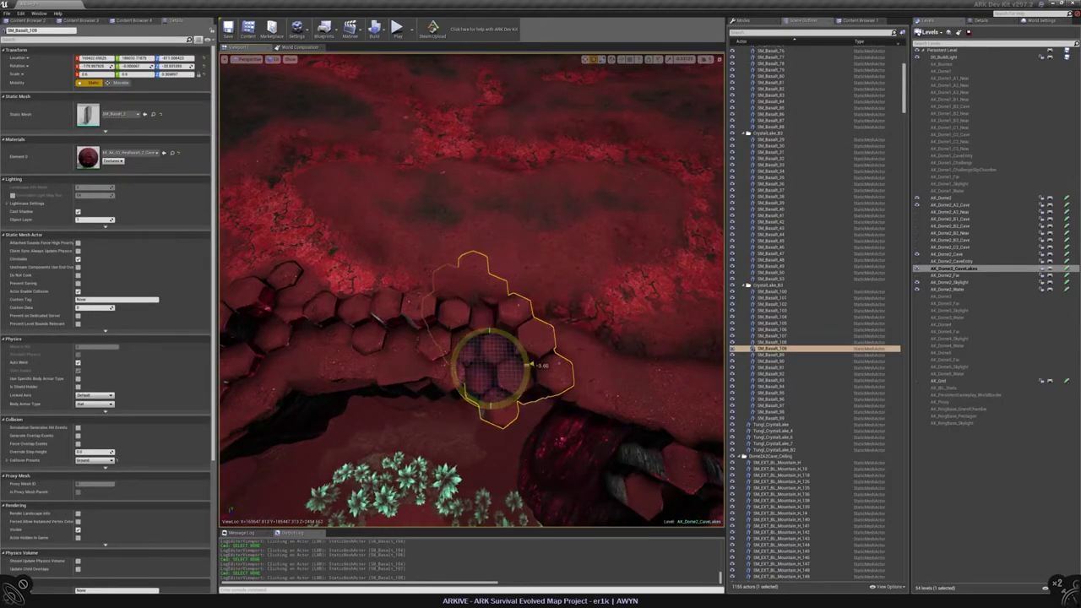
right_click_drag(528, 365, 528, 365)
right_click_drag(463, 391, 463, 391)
left_click_drag(513, 324, 509, 329)
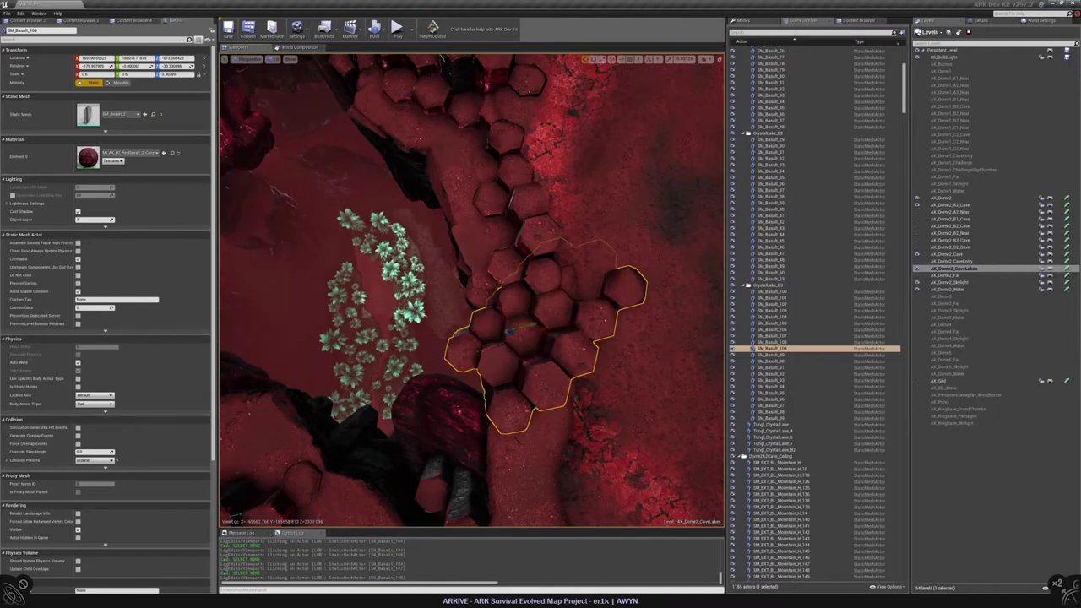
Adjust the vertical scale and height of SM_Basalt_108 to match the surrounding rim columns
right_click_drag(415, 290, 414, 289)
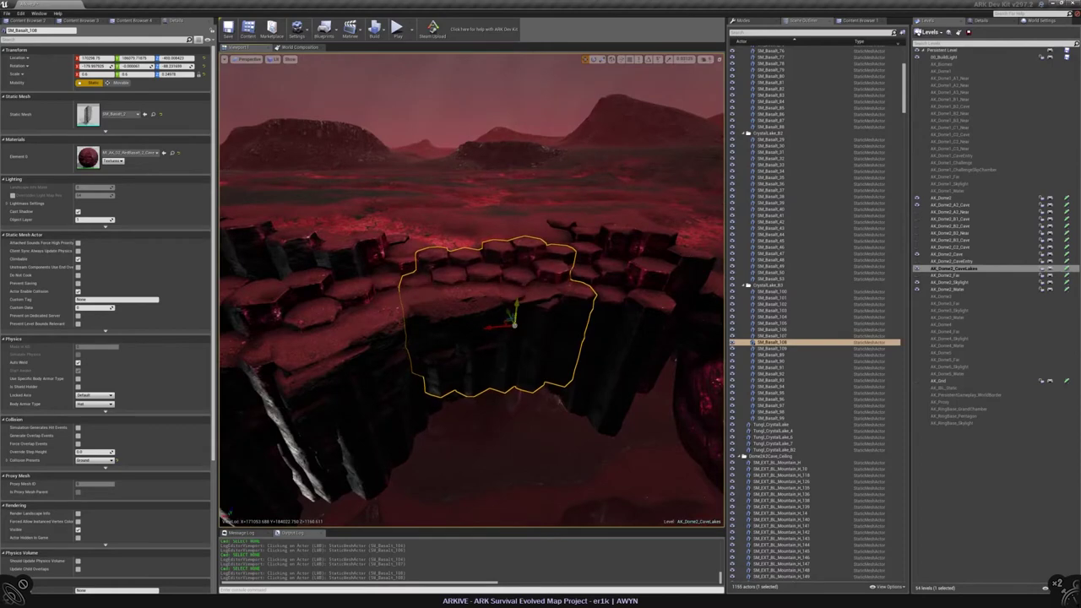
right_click_drag(415, 290, 415, 290)
key("Escape")
left_click(415, 290)
key("Escape")
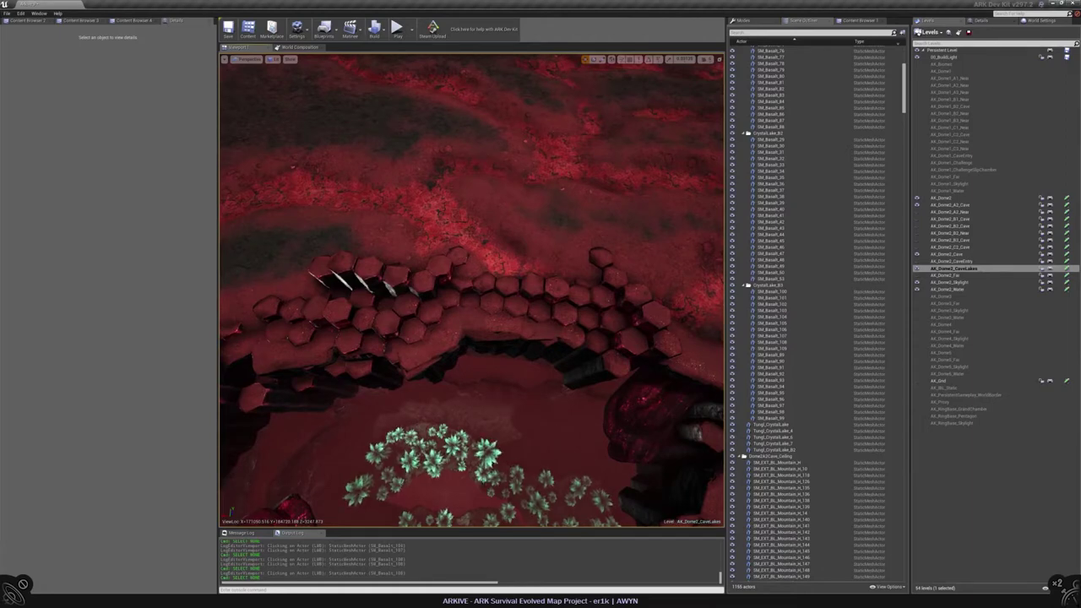
Duplicate a basalt cluster to the gap behind the large pink crystal and rotate and position the copy there
right_click_drag(360, 295, 360, 296)
left_click(361, 295)
left_click_drag(361, 296, 442, 309, "alt")
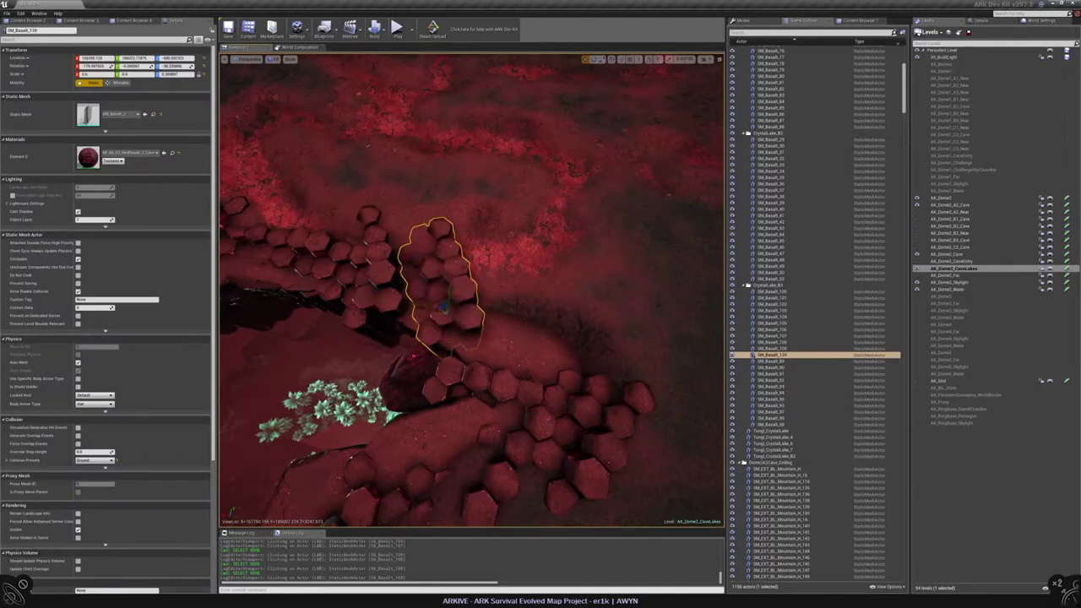
right_click_drag(442, 309, 442, 308)
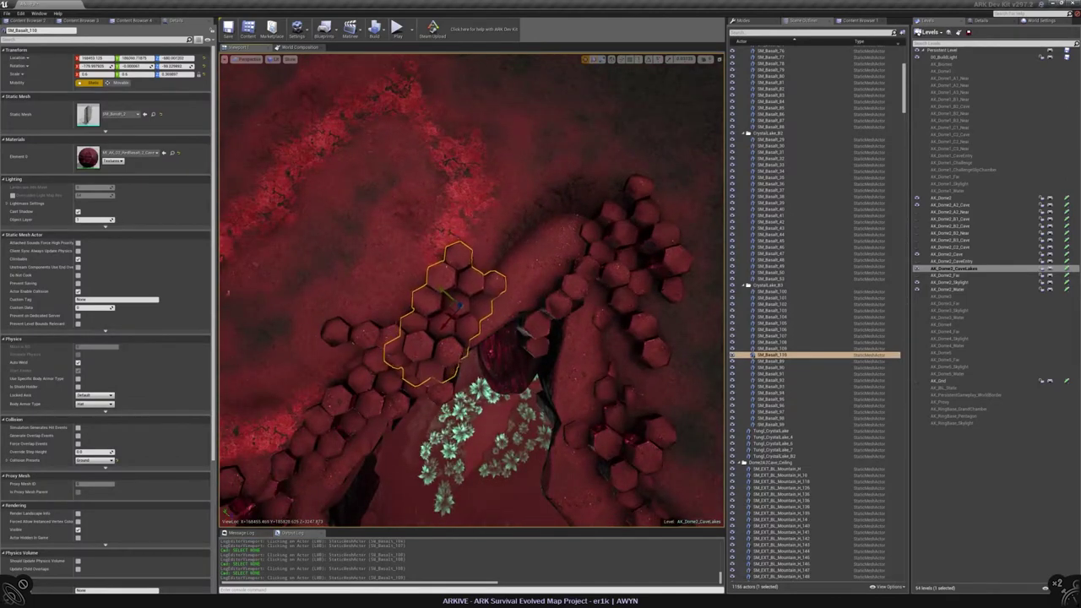
right_click_drag(442, 309, 442, 308)
right_click_drag(560, 234, 560, 234)
key("e")
key("w")
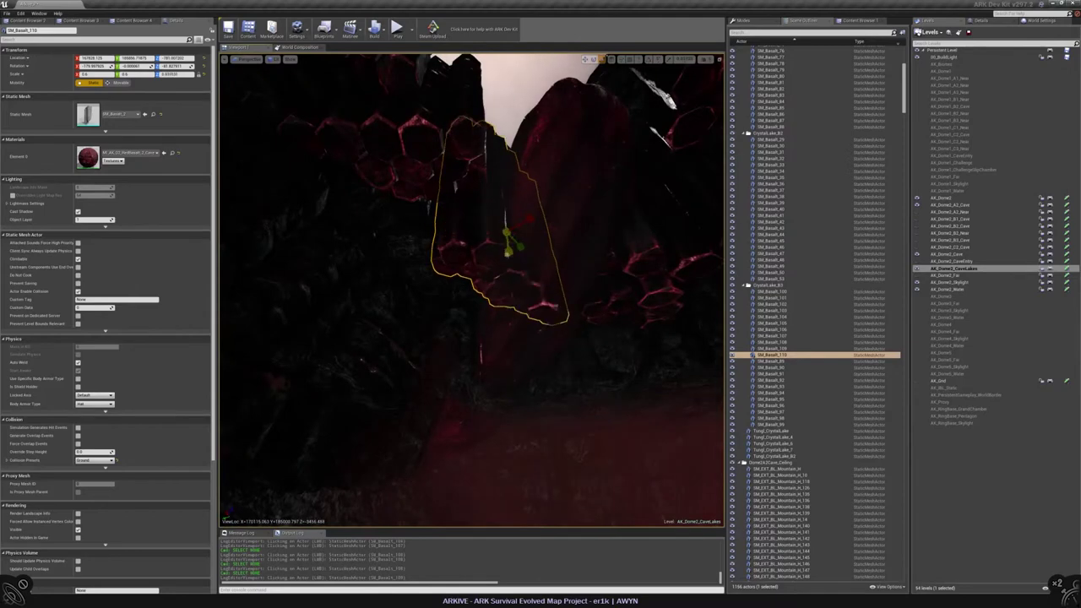
Stretch SM_Basalt_110 vertically and adjust its height so its columns line the cave wall behind the crystal
key("f")
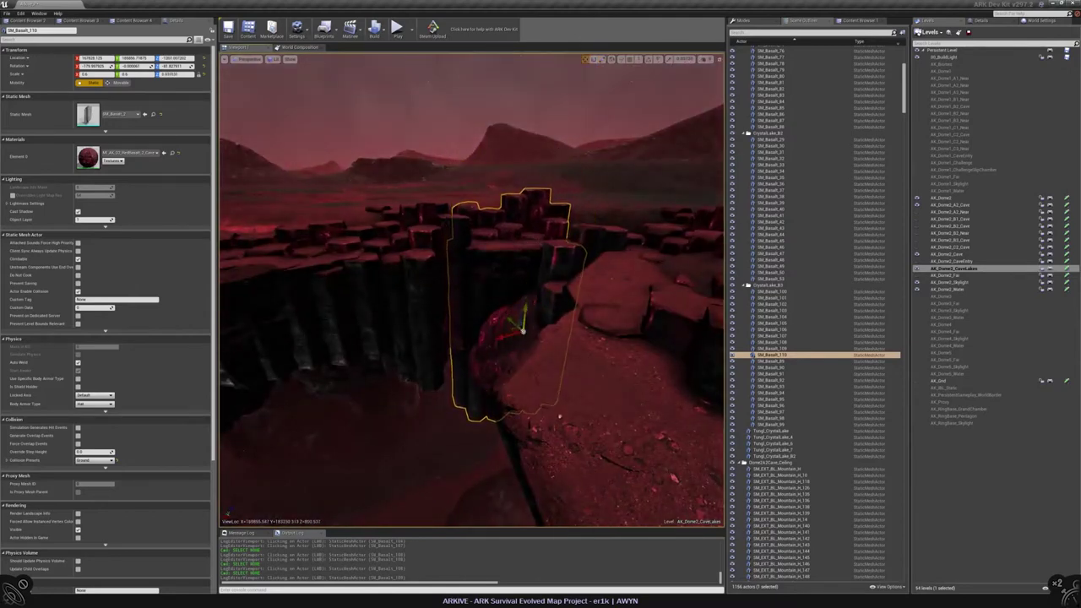
left_click_drag(509, 153, 510, 153, "alt")
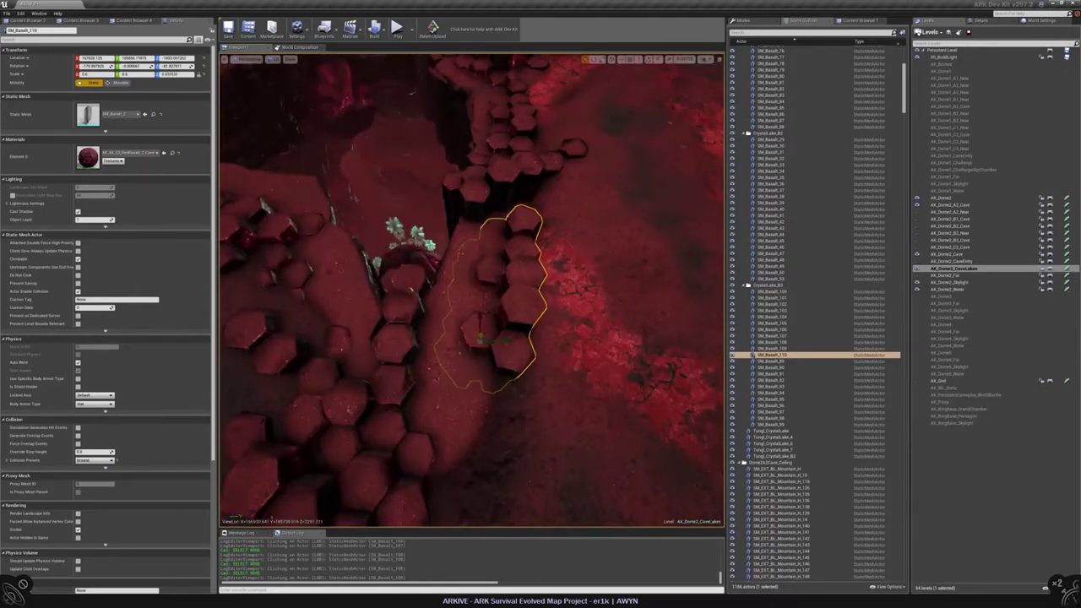
left_click_drag(472, 290, 471, 290, "alt")
key("Escape")
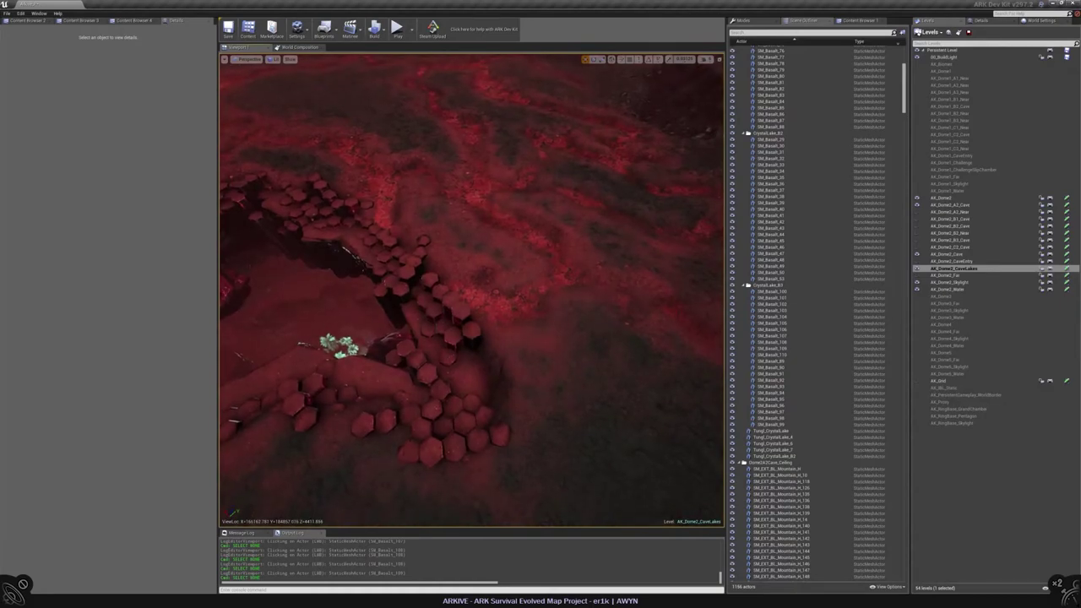
left_click_drag(471, 290, 472, 290, "alt")
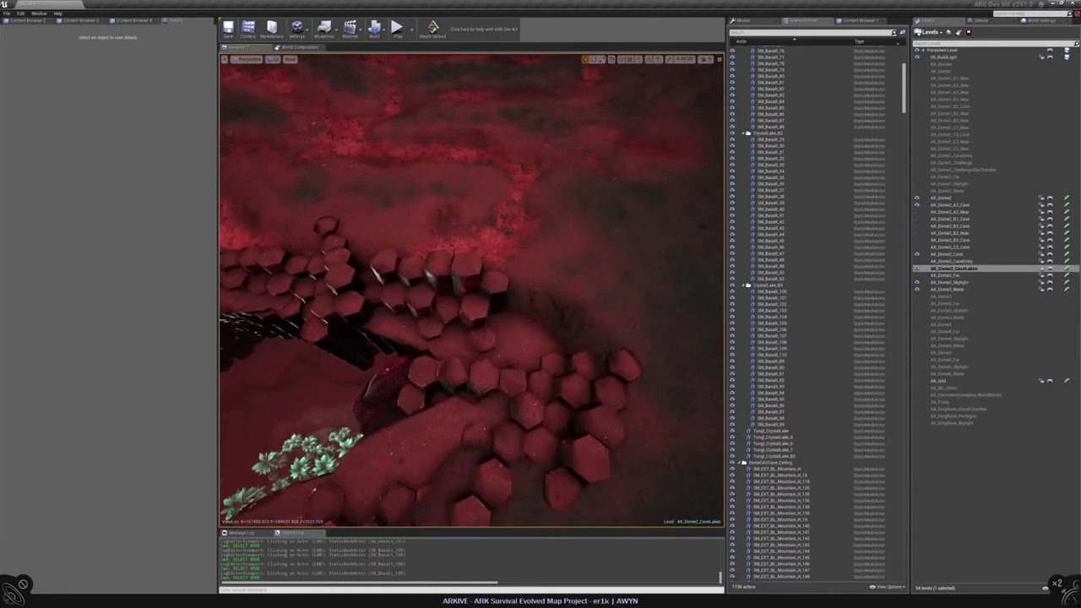
Duplicate the basalt cluster behind the large pink crystal, then rotate, shorten and position the copy over the adjoining gap in the rim
left_click(528, 351)
left_click_drag(528, 350, 466, 331, "alt")
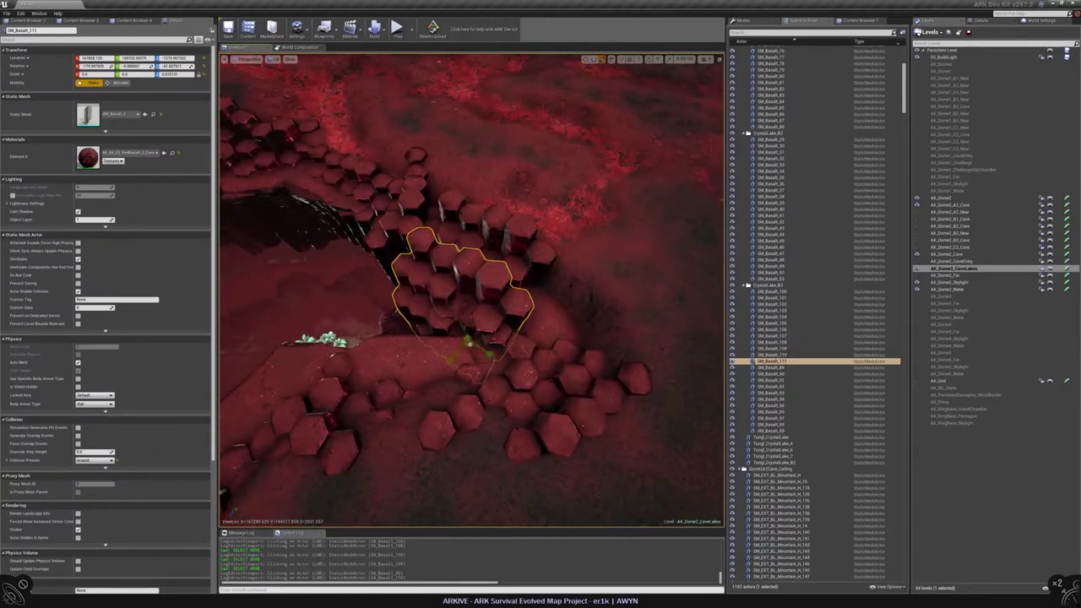
scroll(477, 292, "up", 5)
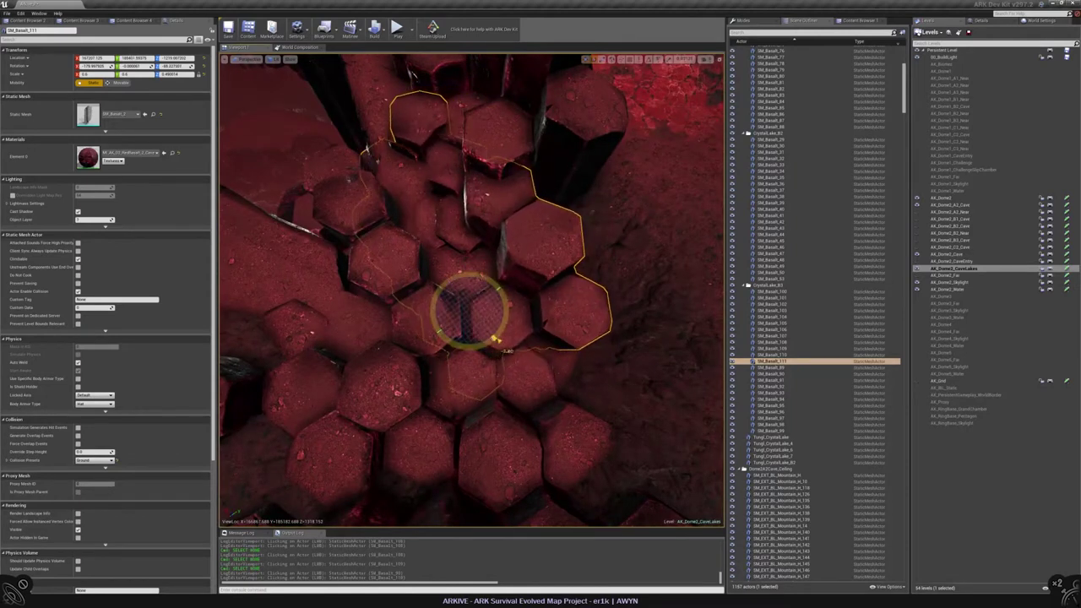
left_click_drag(463, 309, 463, 308)
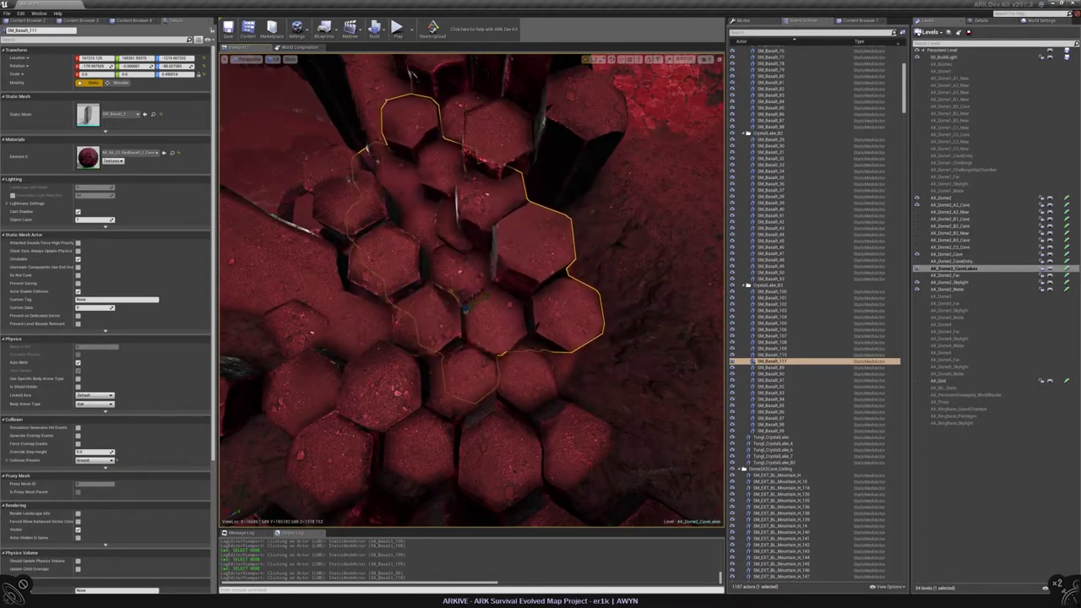
key("ctrl+z")
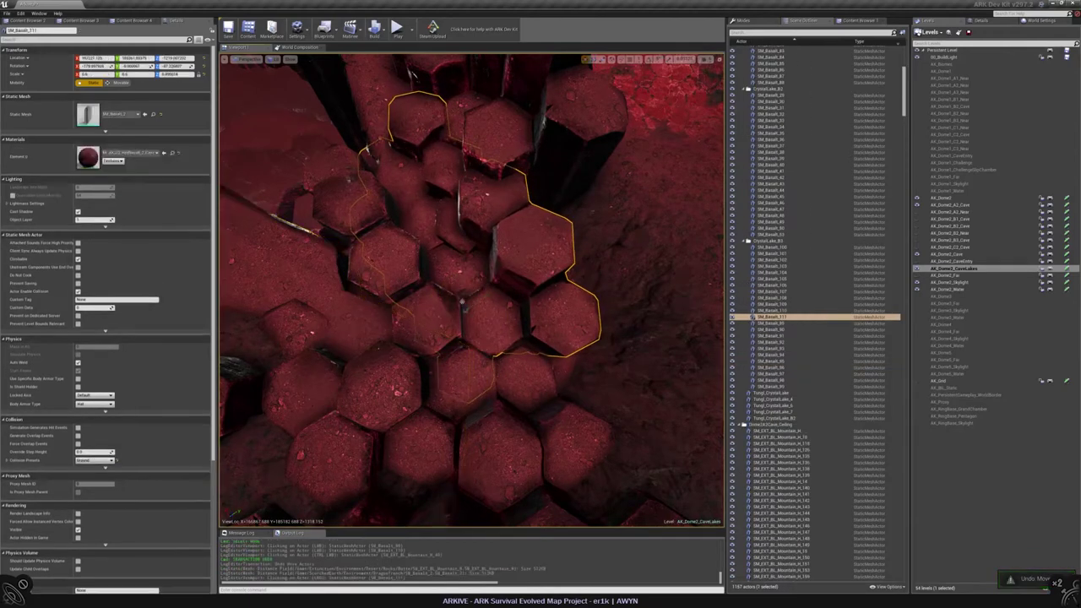
Shift SM_Basalt_111 outward along the rim and adjust its height to fit between the neighbouring columns
left_click_drag(466, 311, 574, 380, "alt")
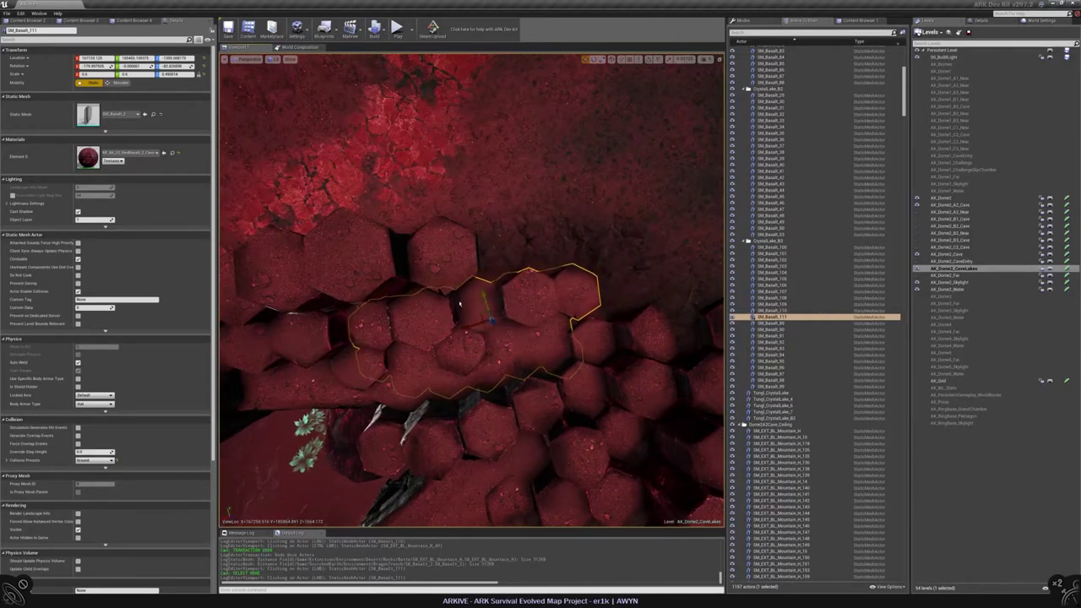
left_click_drag(459, 304, 481, 346, "alt")
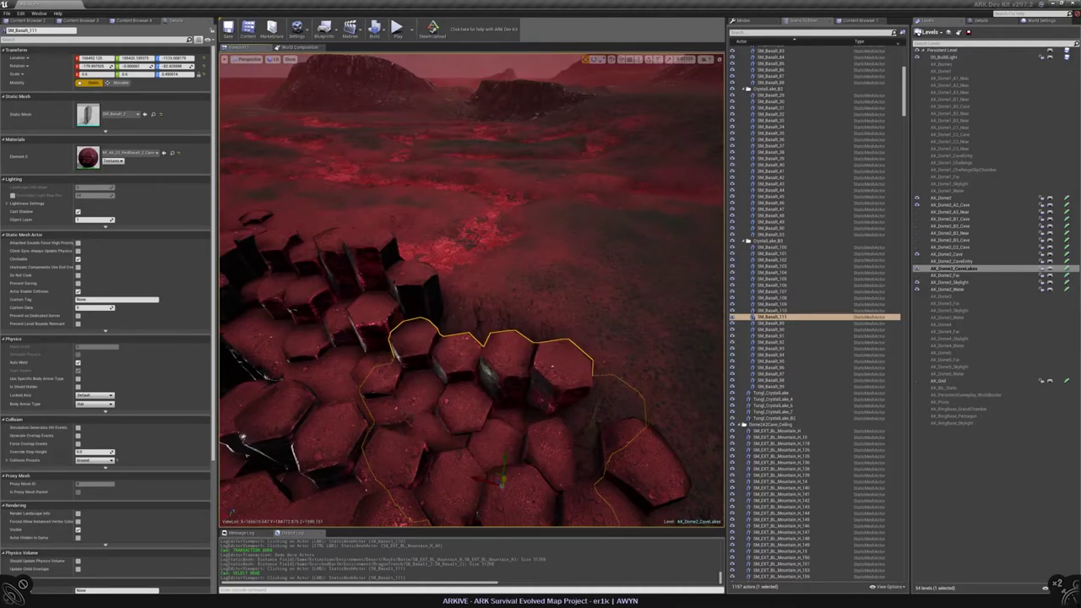
key("f")
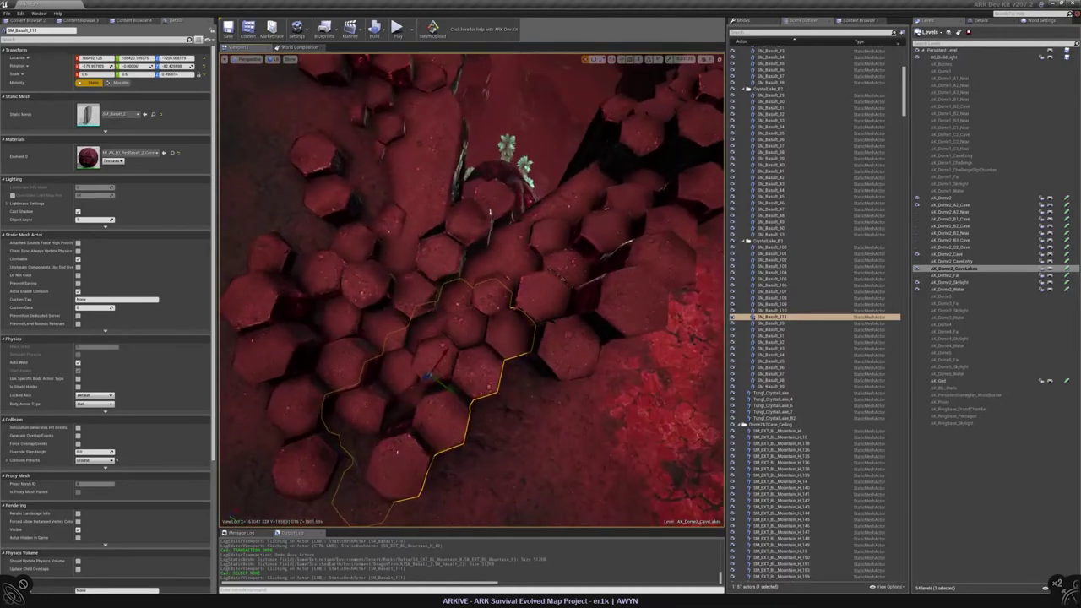
right_click_drag(473, 287, 458, 313)
key("Escape")
Adjust the vertical scale and height of SM_Basalt_110 so its columns line the rim and wall behind the crystal
left_click(456, 304)
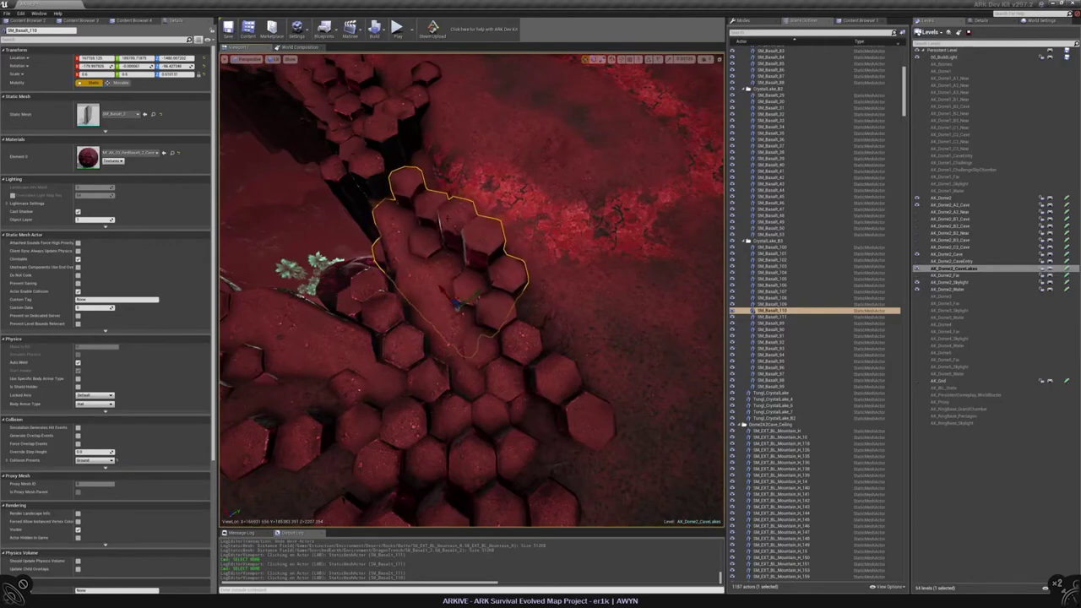
right_click_drag(459, 312, 460, 256)
key("f")
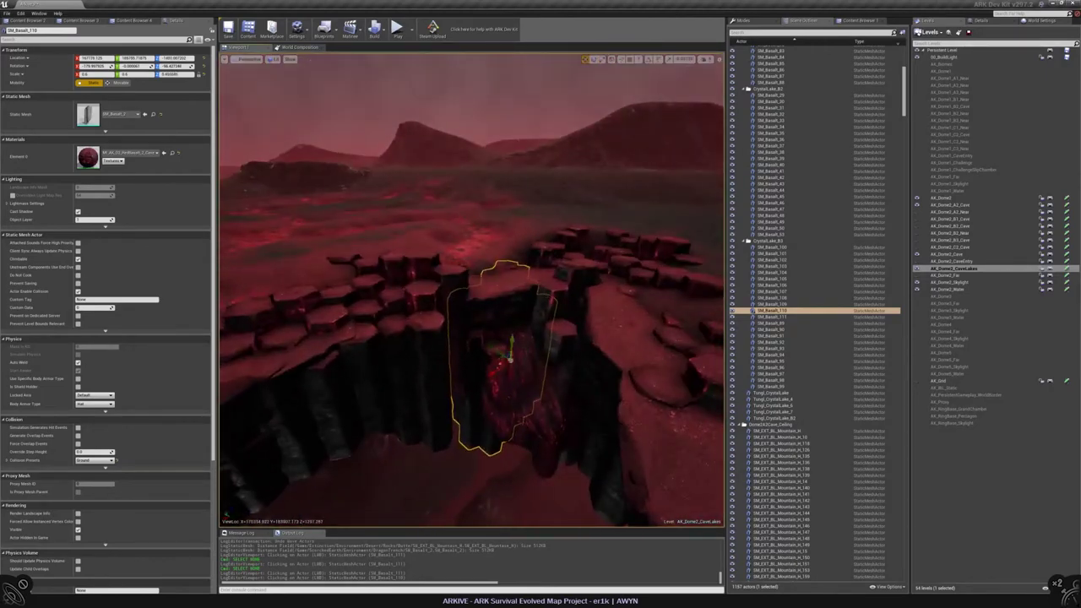
right_click_drag(460, 255, 478, 329)
scroll(473, 287, "up", 3)
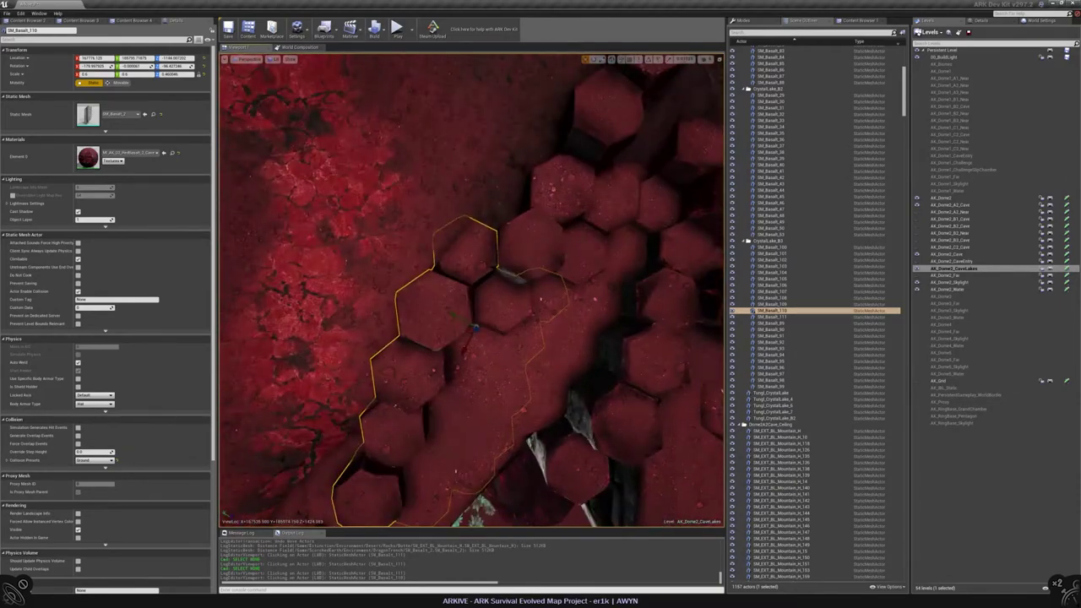
left_click_drag(477, 329, 478, 397)
key("Escape")
Examine the basalt rim from inside the cave and from above, including the underside of SM_Basalt_104
right_click_drag(473, 338, 466, 167)
right_click_drag(608, 180, 630, 152)
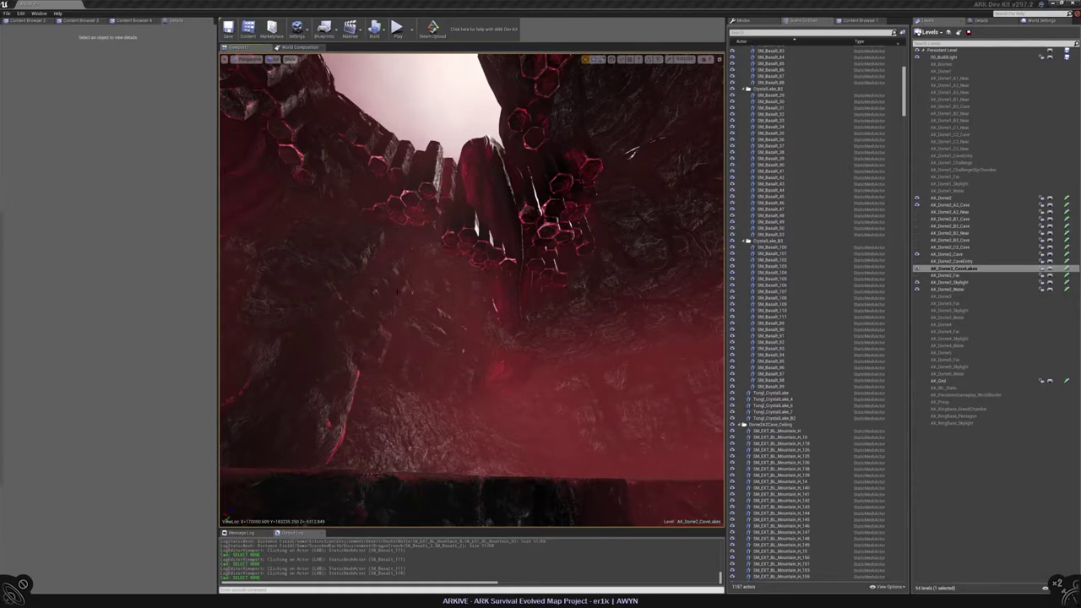
right_click_drag(471, 287, 471, 414)
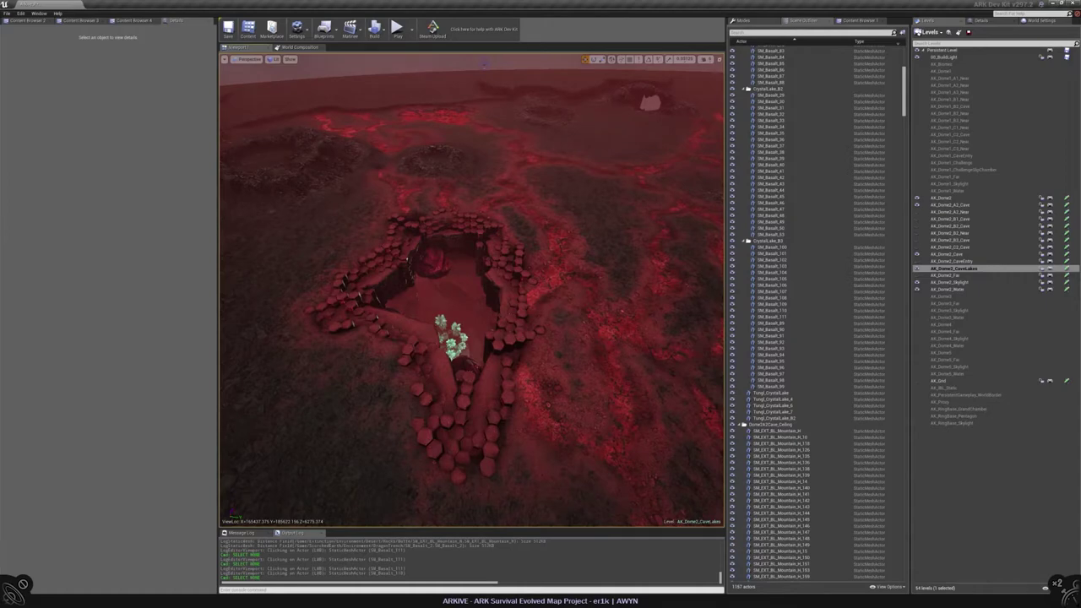
right_click_drag(471, 414, 476, 495)
left_click(422, 304)
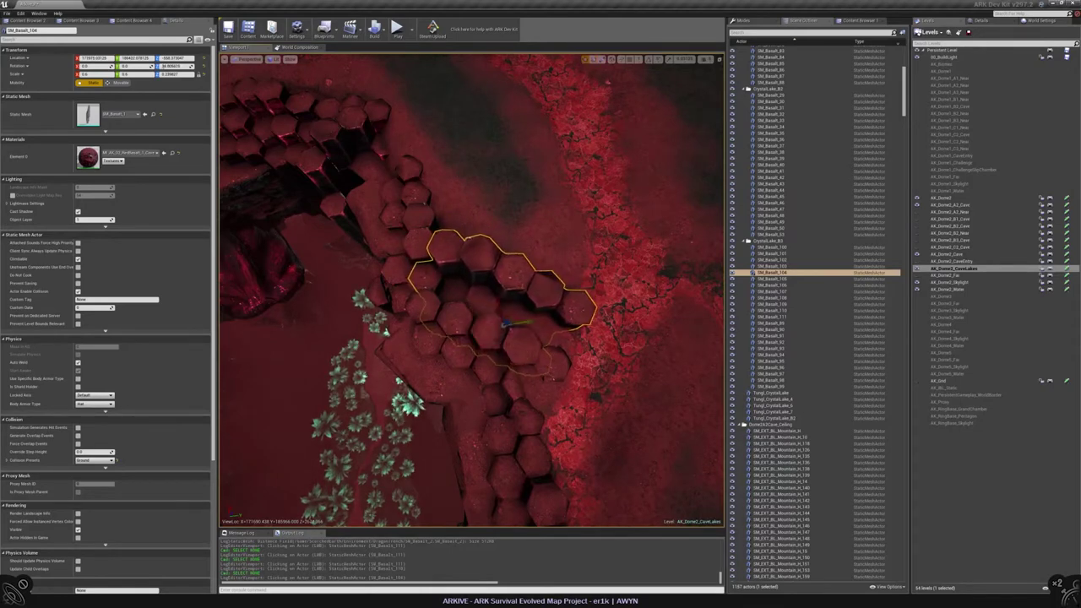
key("f")
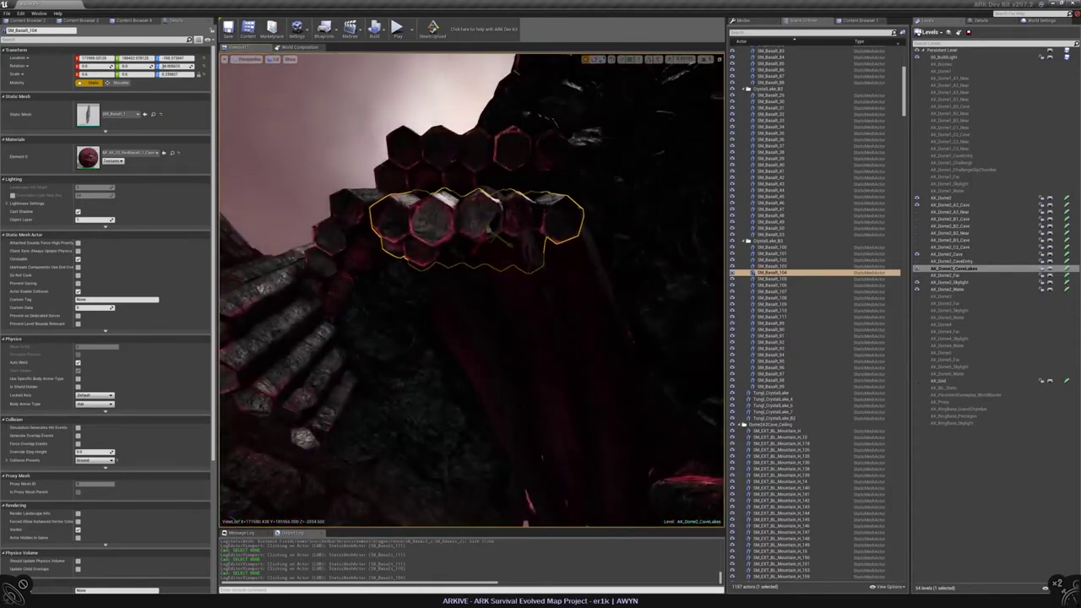
left_click_drag(378, 194, 377, 260, "alt")
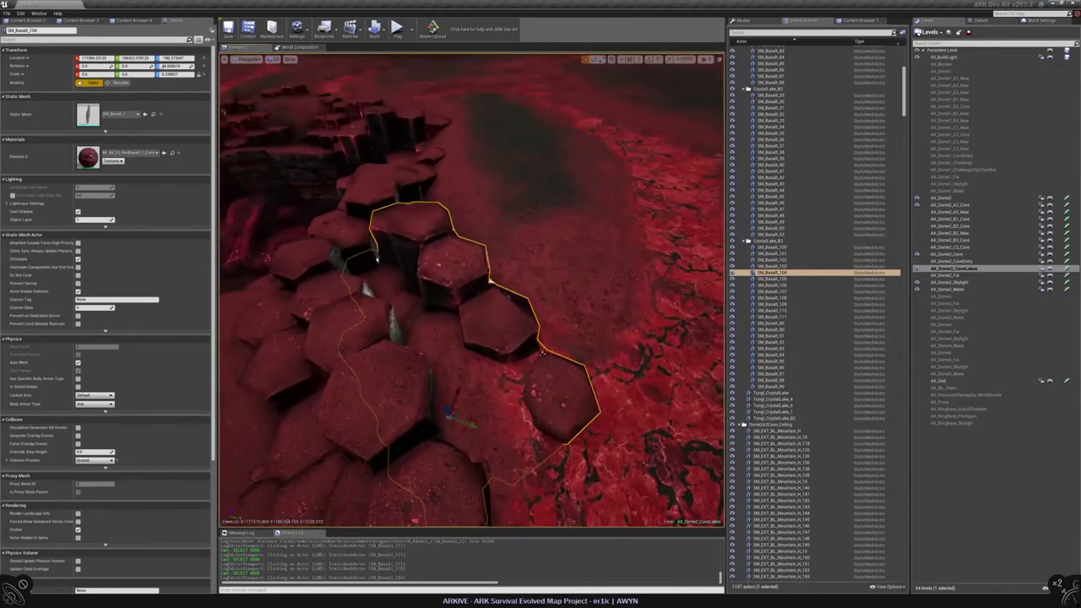
right_click_drag(378, 261, 377, 260)
key("Escape")
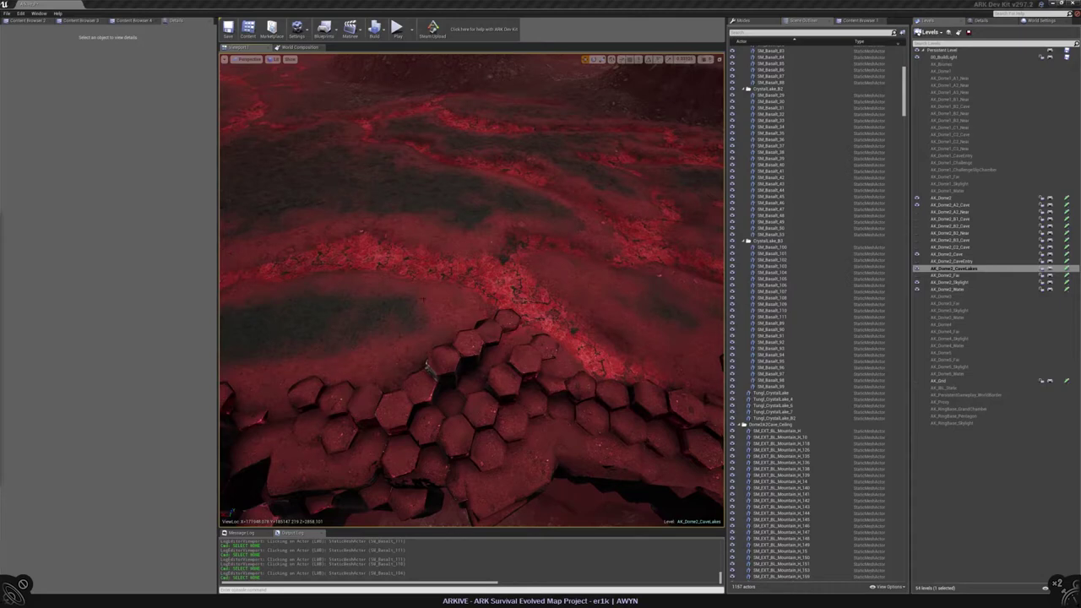
Copy a basalt cluster from the rim and paste it at the bare ledge on the other side of the opening
right_click_drag(378, 260, 377, 261)
left_click(334, 338)
key("ctrl+c")
right_click(410, 310)
mouse_move(459, 403)
left_click(519, 428)
Move the pasted basalt cluster onto the bare ledge and adjust its height and vertical scale to line the cave edge
left_click_drag(461, 279, 471, 278)
right_click_drag(470, 278, 471, 278)
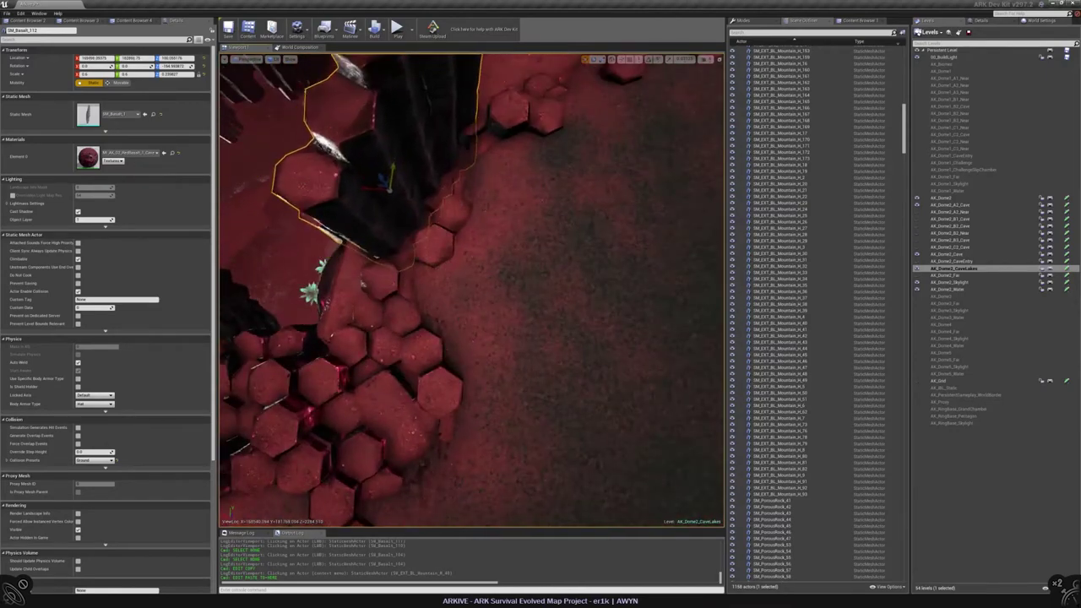
left_click_drag(470, 278, 471, 277)
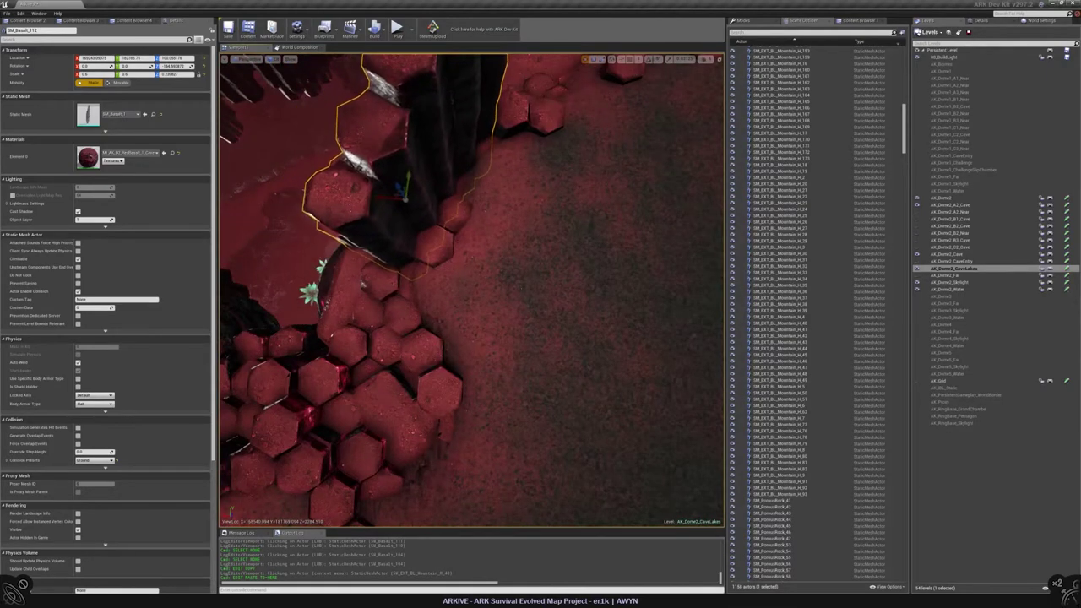
right_click_drag(471, 278, 470, 278)
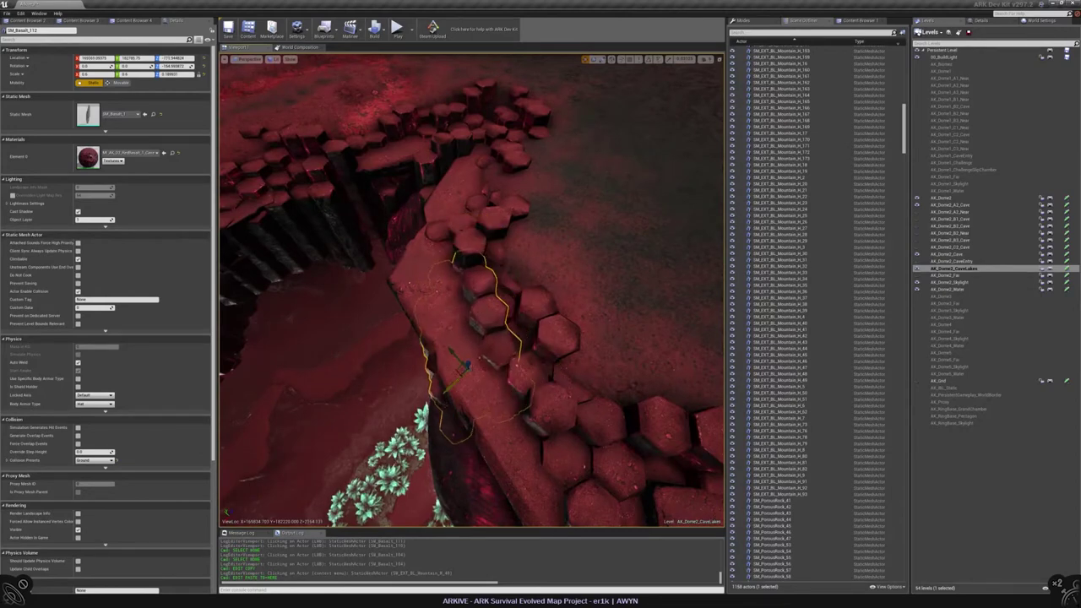
right_click_drag(470, 278, 470, 278)
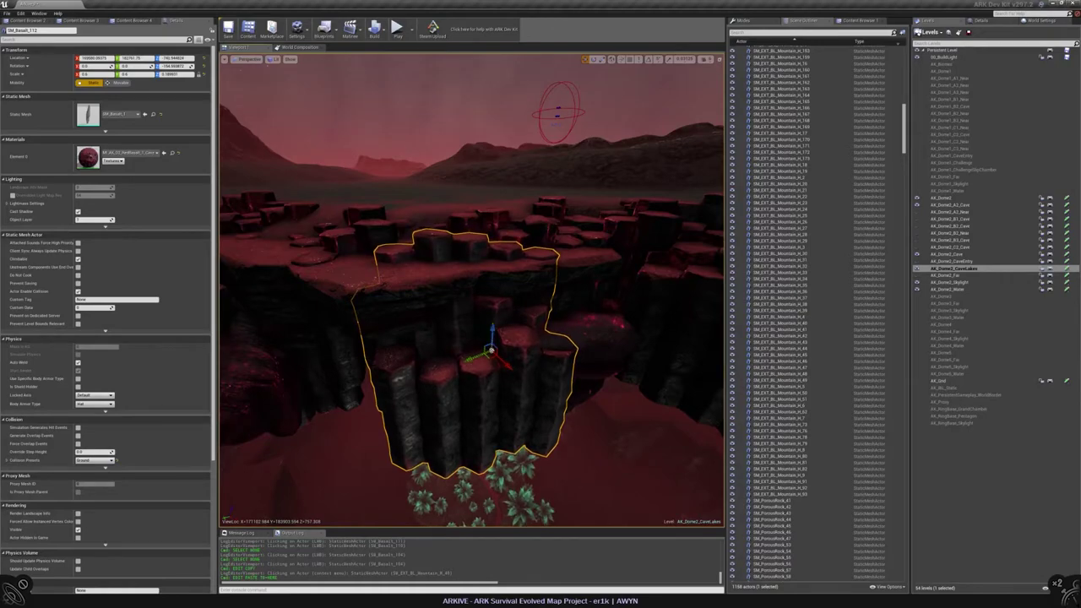
right_click_drag(470, 278, 470, 277)
key("Escape")
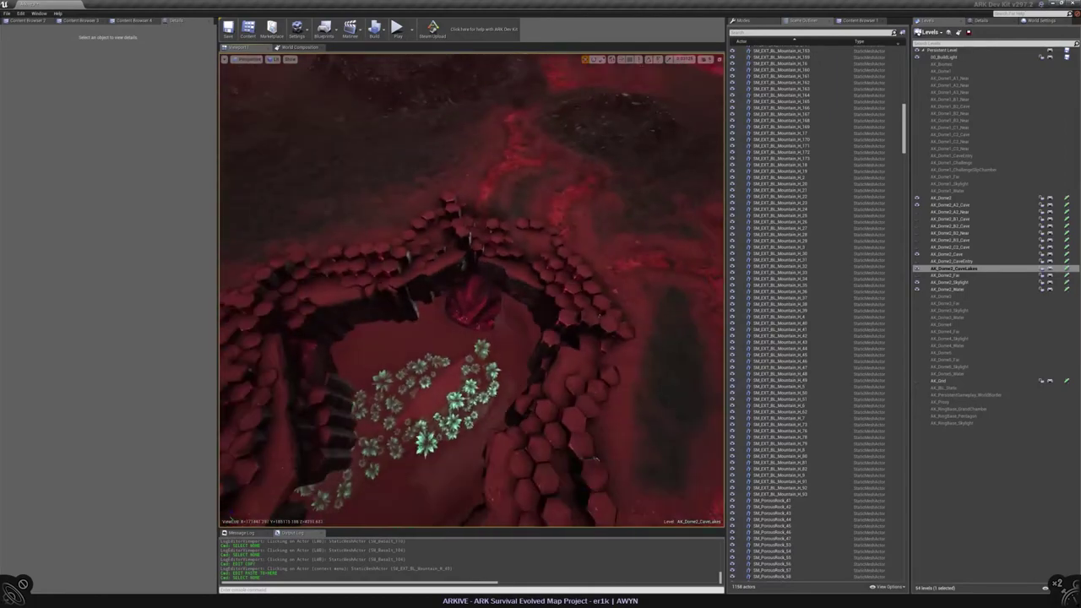
Select the large curved root below the cave opening, then move, rotate and rescale it toward the basalt rim
left_click(464, 283)
key("f")
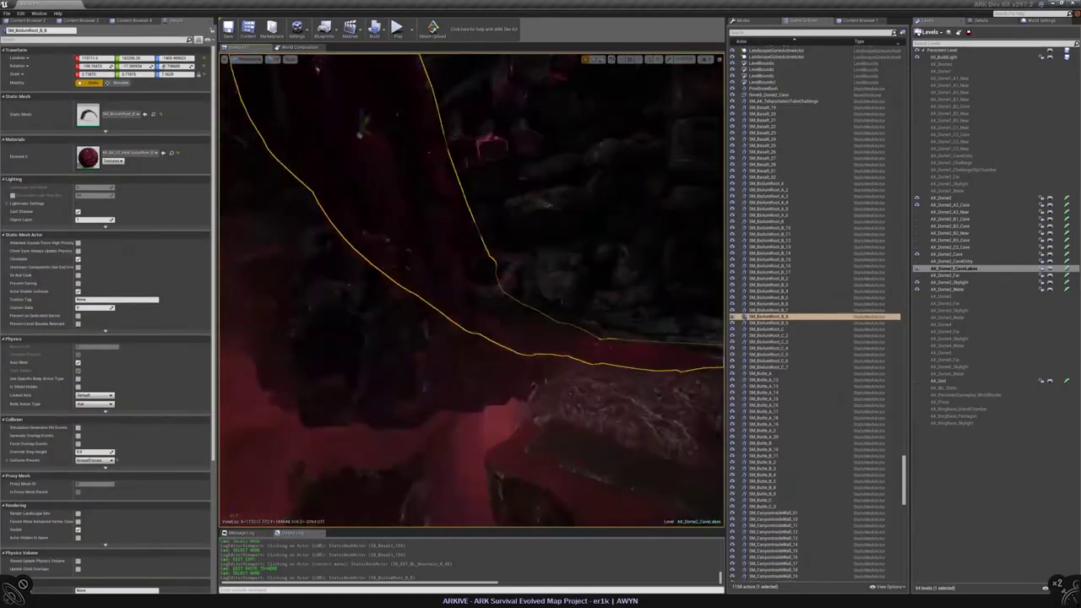
left_click_drag(470, 289, 470, 290, "alt")
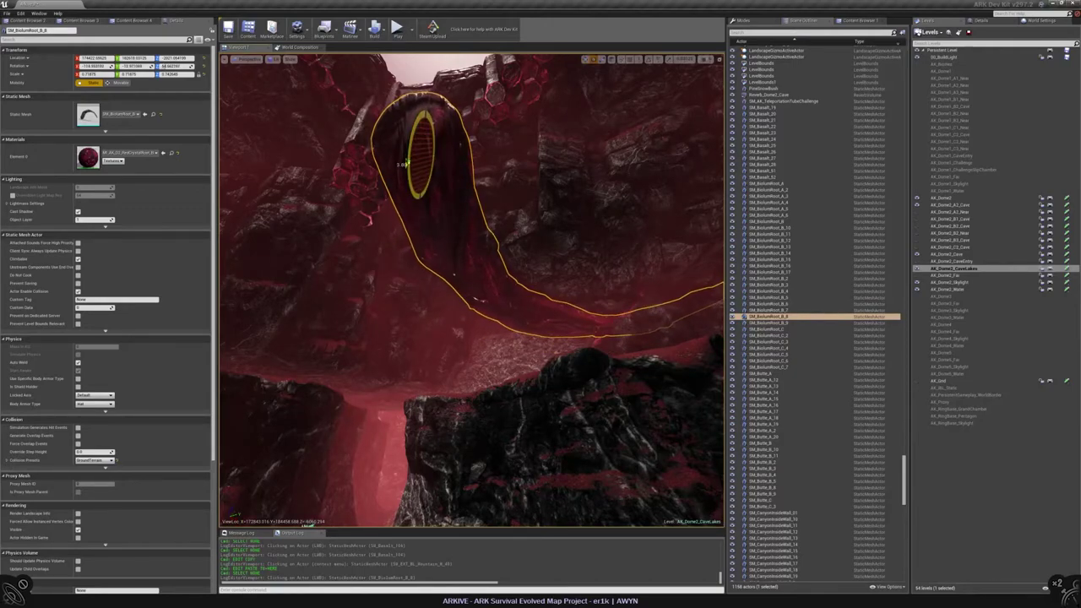
right_click_drag(472, 289, 716, 228)
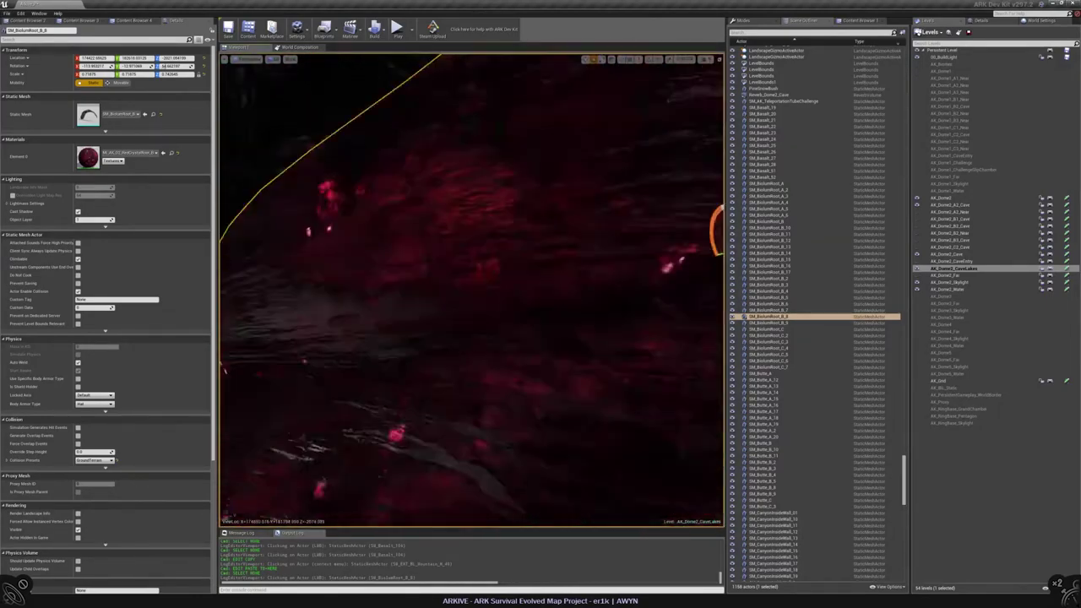
key("f")
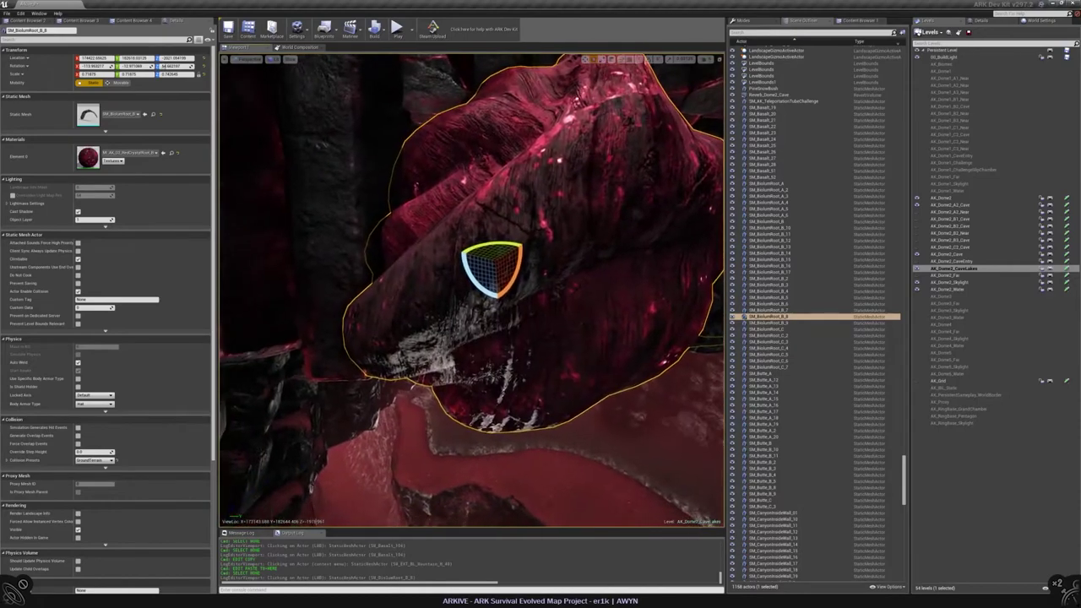
Undo unwanted moves of the root, then raise it toward the rim and tilt it along the cave wall
right_click_drag(473, 287, 374, 410)
key("ctrl+z")
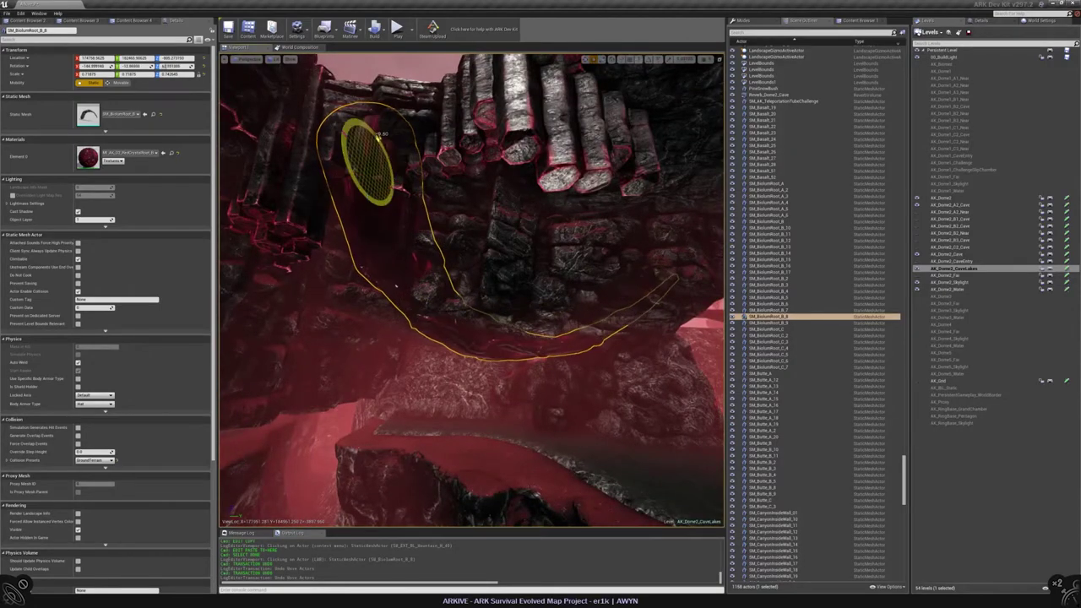
mouse_move(373, 411)
right_mouse_down()
mouse_move(376, 447)
mouse_move(355, 430)
mouse_move(358, 396)
right_mouse_up()
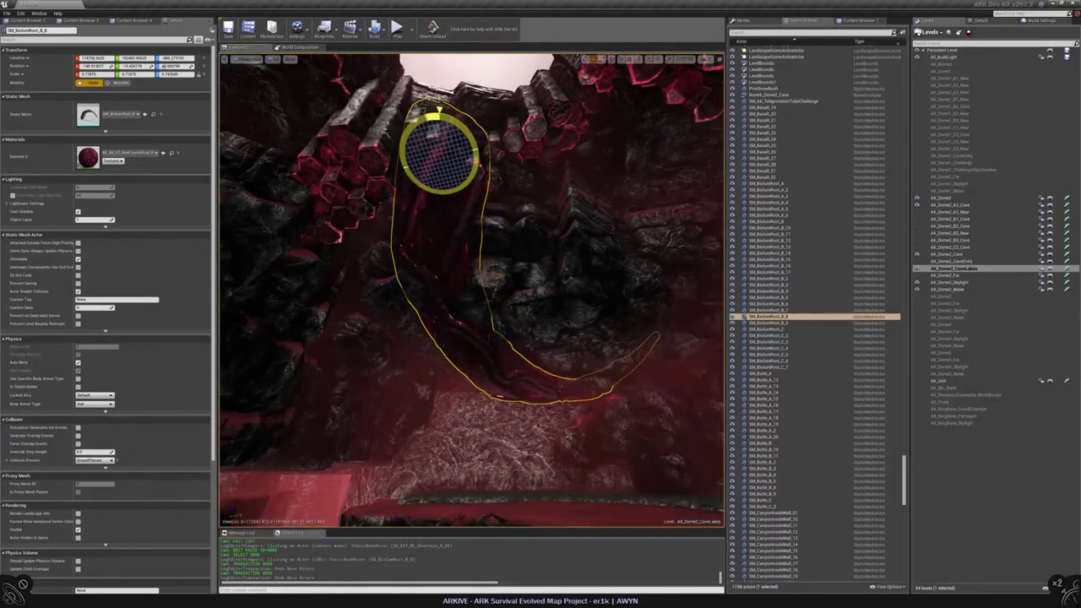
left_click_drag(433, 135, 372, 199)
right_click_drag(371, 198, 388, 232)
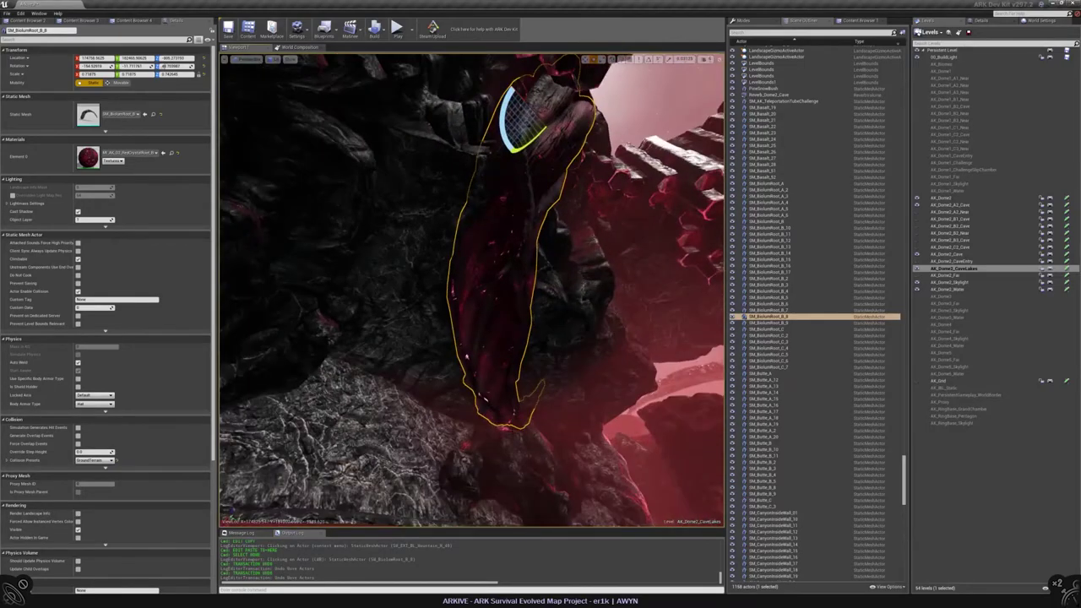
Rotate the root so it curves down against the rock wall and adjust its scale
left_click_drag(530, 143, 578, 161)
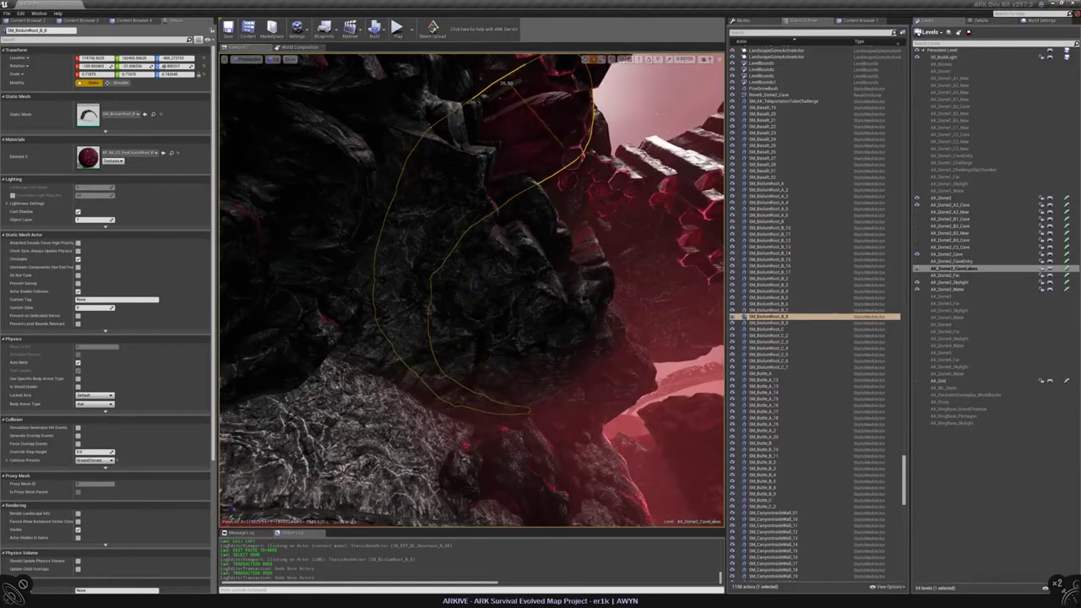
left_click_drag(537, 120, 525, 116)
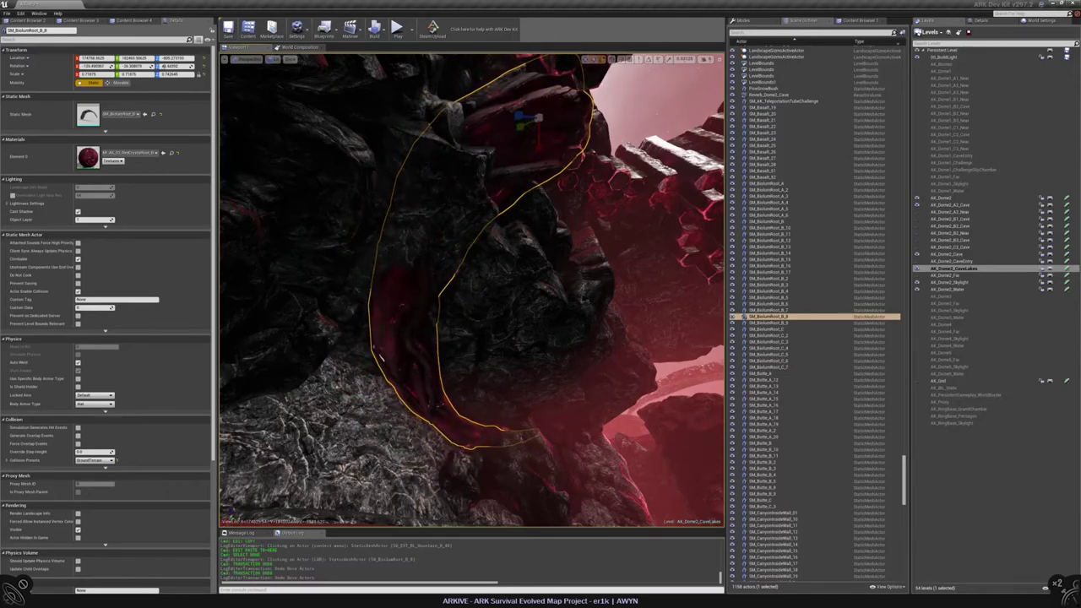
right_click_drag(471, 290, 392, 301)
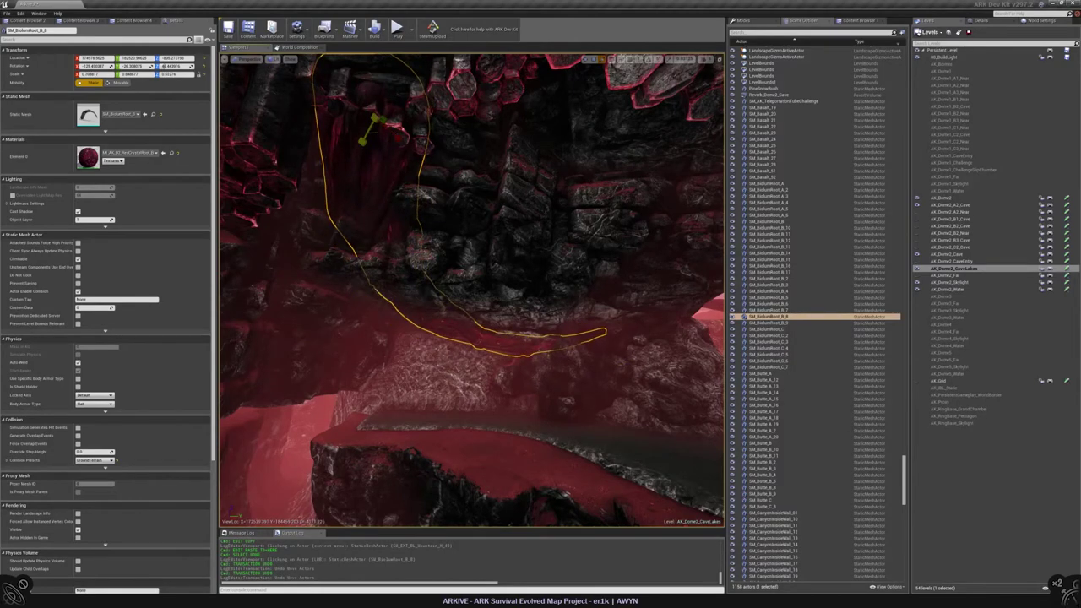
Fine-tune the root's rotation, narrow it and position its upper end beneath the basalt columns
key("e")
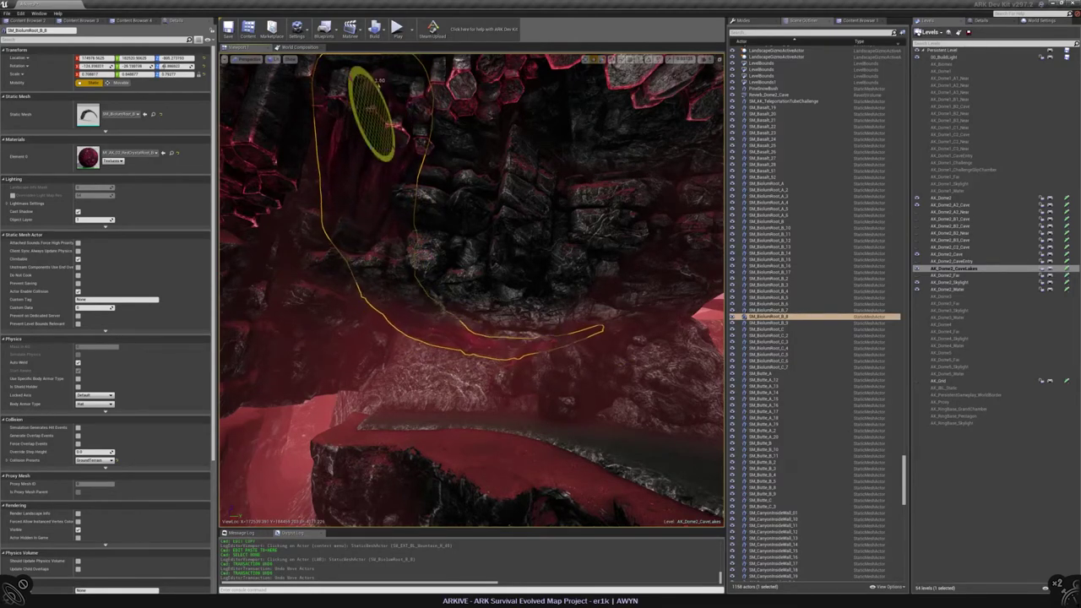
left_click_drag(365, 78, 381, 150)
key("w")
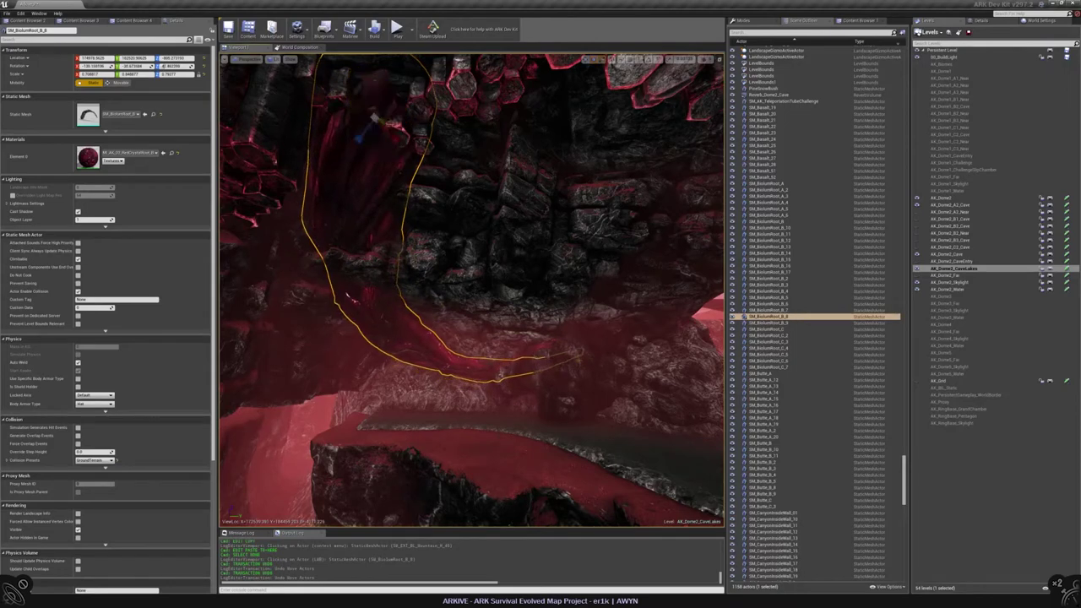
key("ctrl+z")
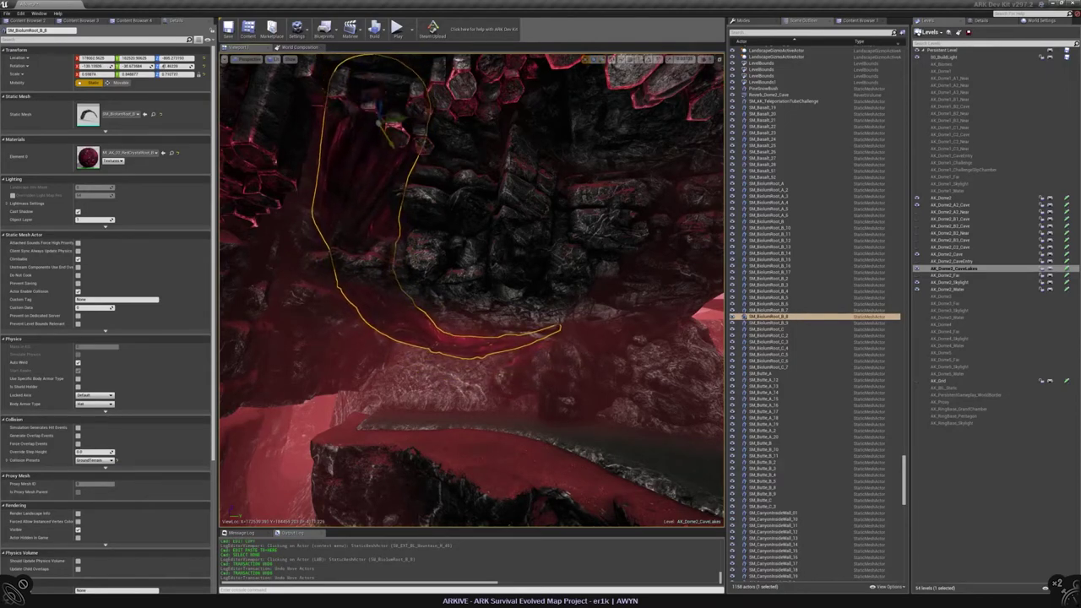
right_click_drag(473, 288, 448, 287)
left_click_drag(416, 184, 410, 189)
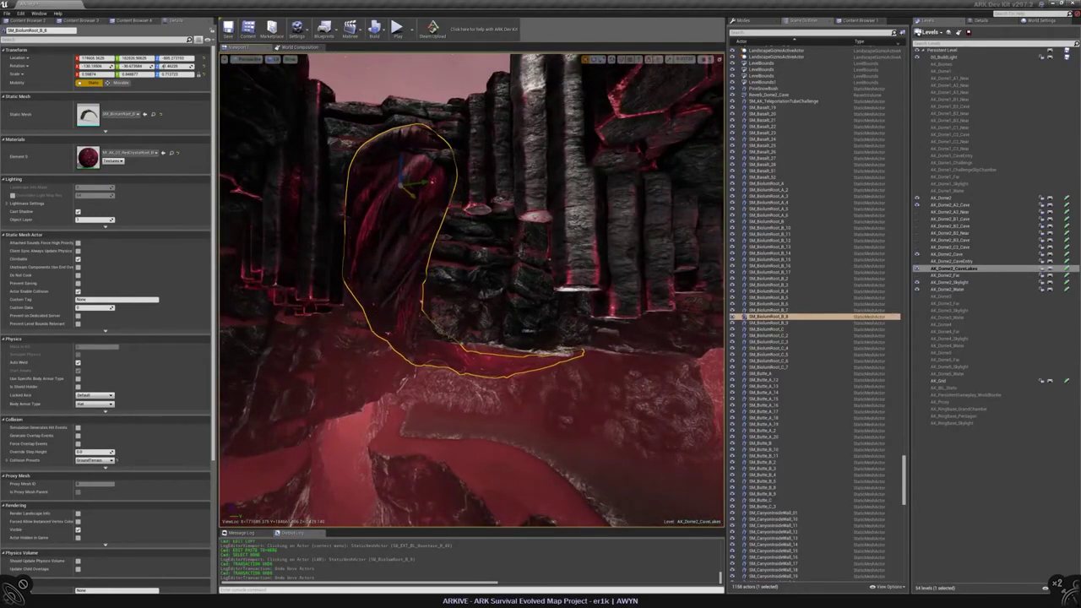
Rescale the curved root beneath the basalt columns so it stretches further along the cave wall
right_click_drag(447, 288, 478, 457)
left_click_drag(355, 123, 368, 106)
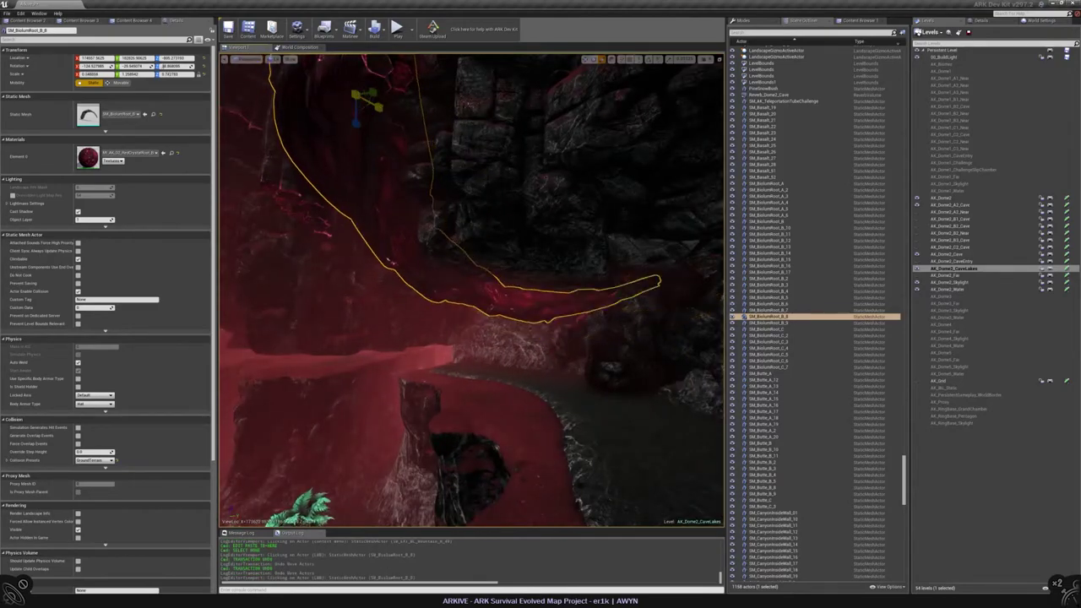
right_click_drag(478, 457, 478, 457)
Select the neighbouring root SM_BidiumRoot_B_7 and rotate and shift it so it bends down along the rock wall
left_click(545, 321)
left_click_drag(310, 113, 267, 72)
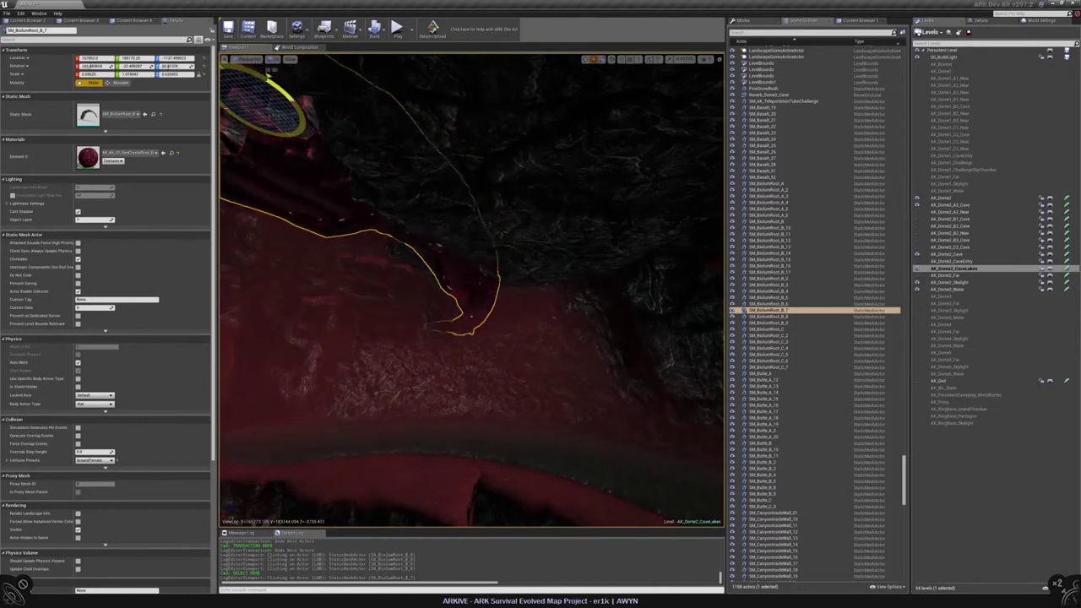
key("f")
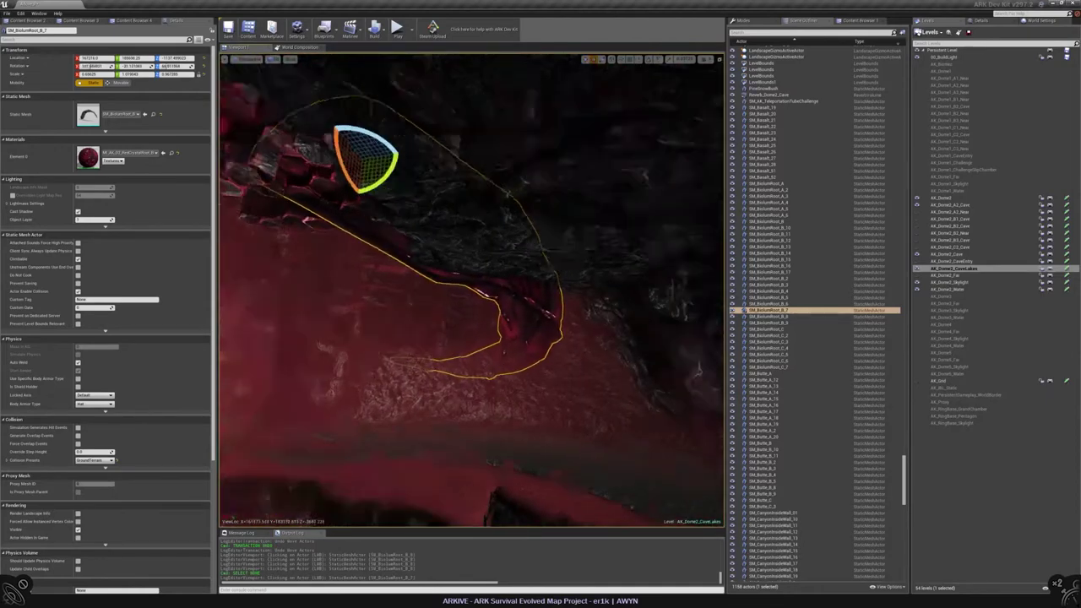
right_click_drag(473, 287, 379, 243)
Clear the selection, toggle visibility of the Dome2 CaveEntry and CaveLakes levels, and inspect the basalt rim from inside and above
key("Escape")
left_click(917, 261)
left_click(917, 268)
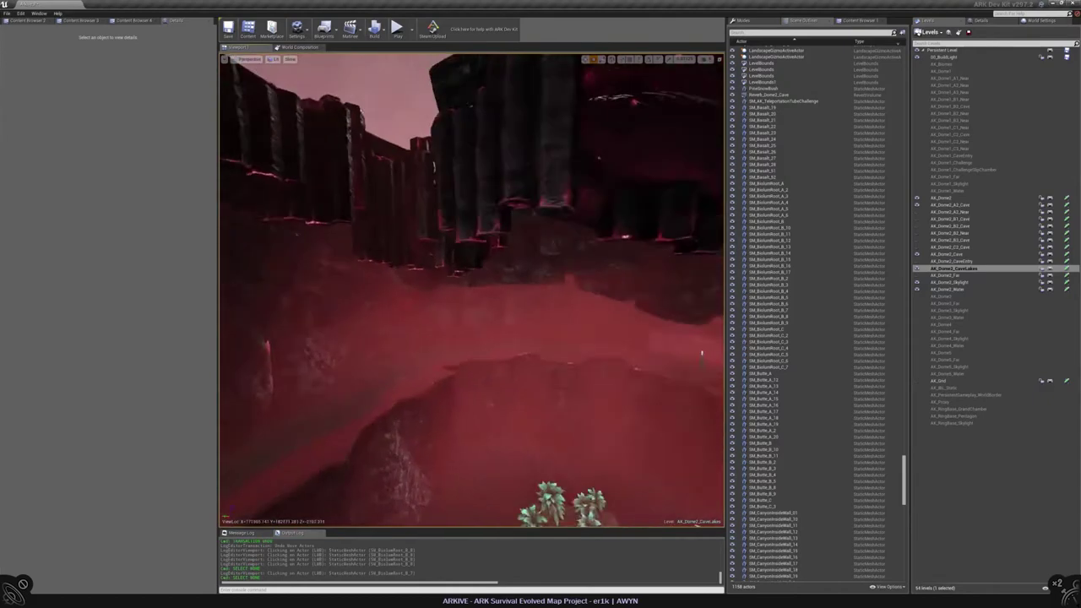
right_click_drag(381, 245, 425, 408)
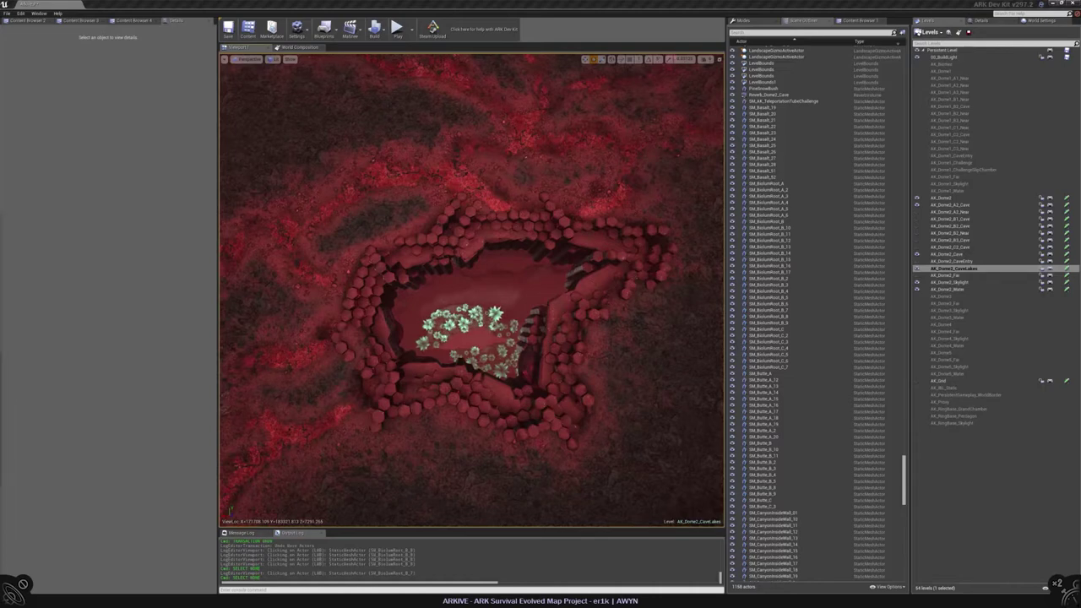
right_click_drag(471, 338, 468, 250)
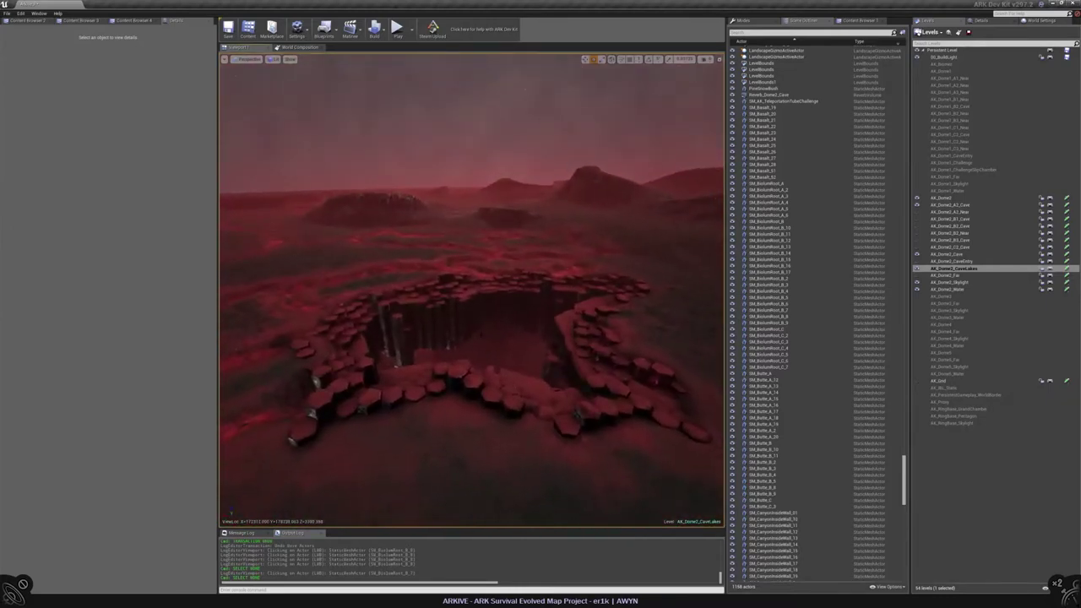
Locate the source mesh of a rim basalt cluster, SM_Basalt_2, and export it as an FBX file
left_click(486, 414)
left_click(150, 113)
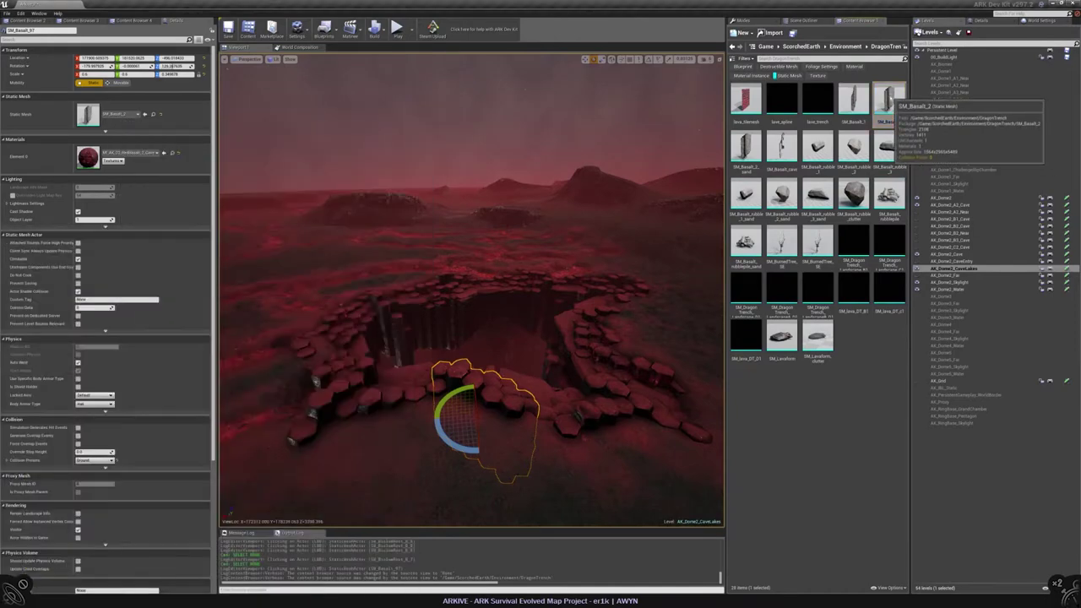
right_click(892, 100)
left_click(902, 237)
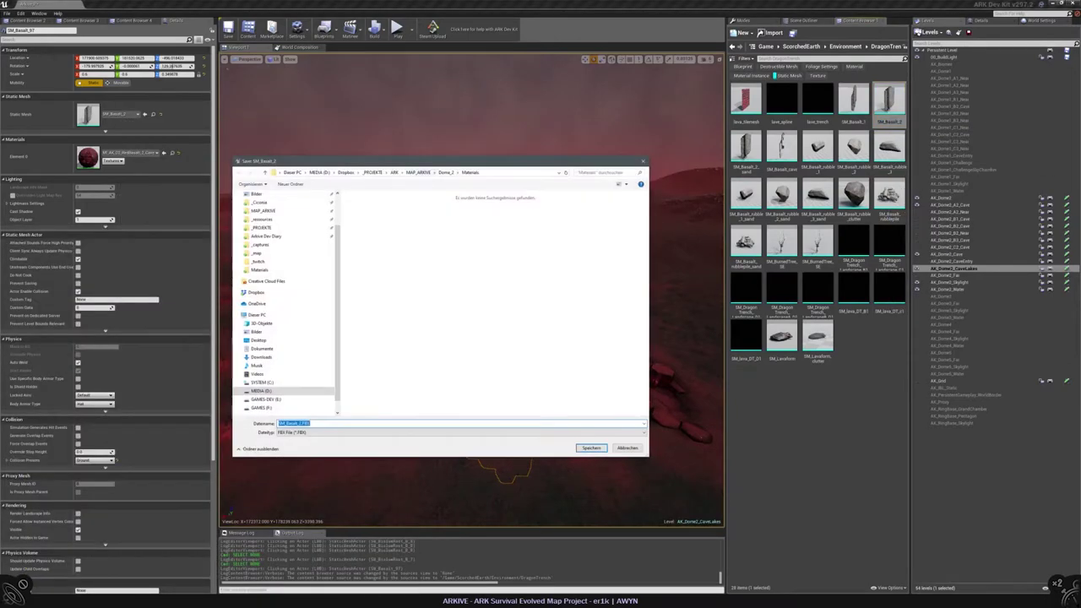
key("Return")
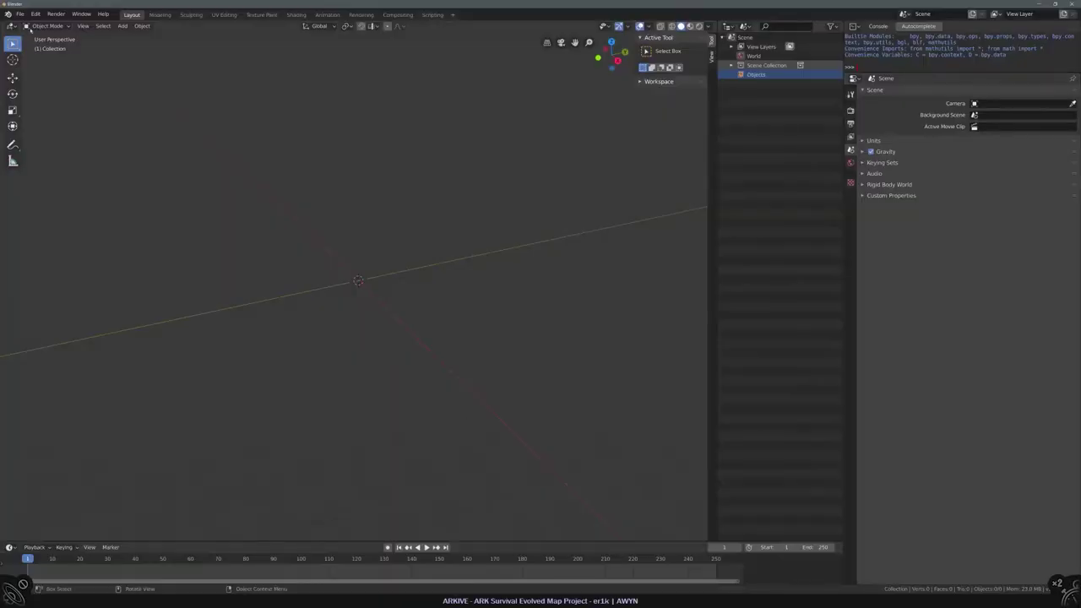
Switch to Blender and import SM_Basalt_2.FBX from the _mesh-dump_UE folder, then frame it in the viewport
left_click(18, 15)
mouse_move(50, 138)
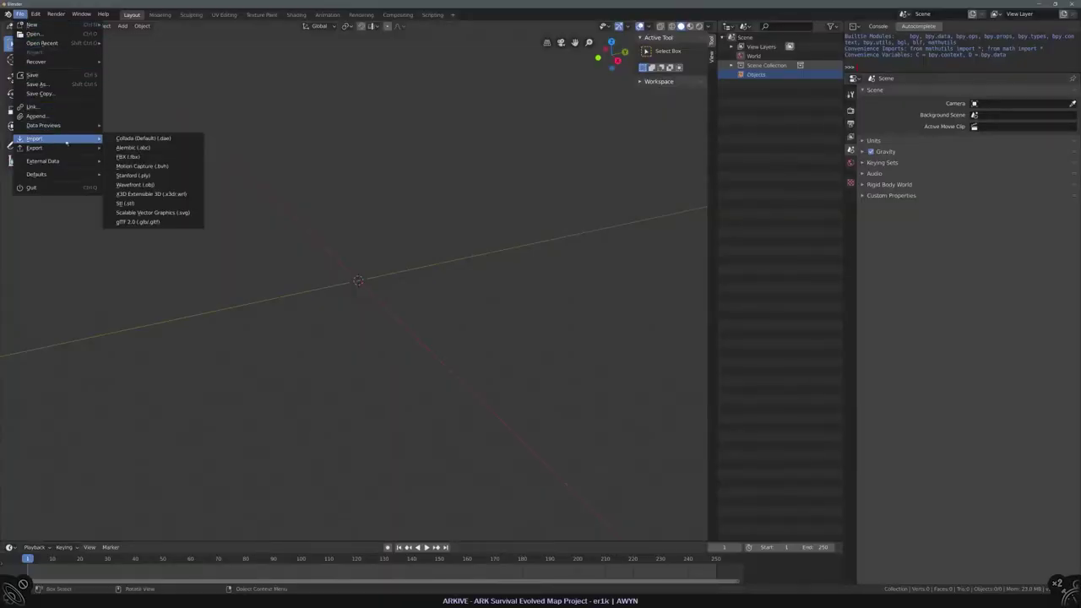
left_click(140, 156)
double_click(160, 121)
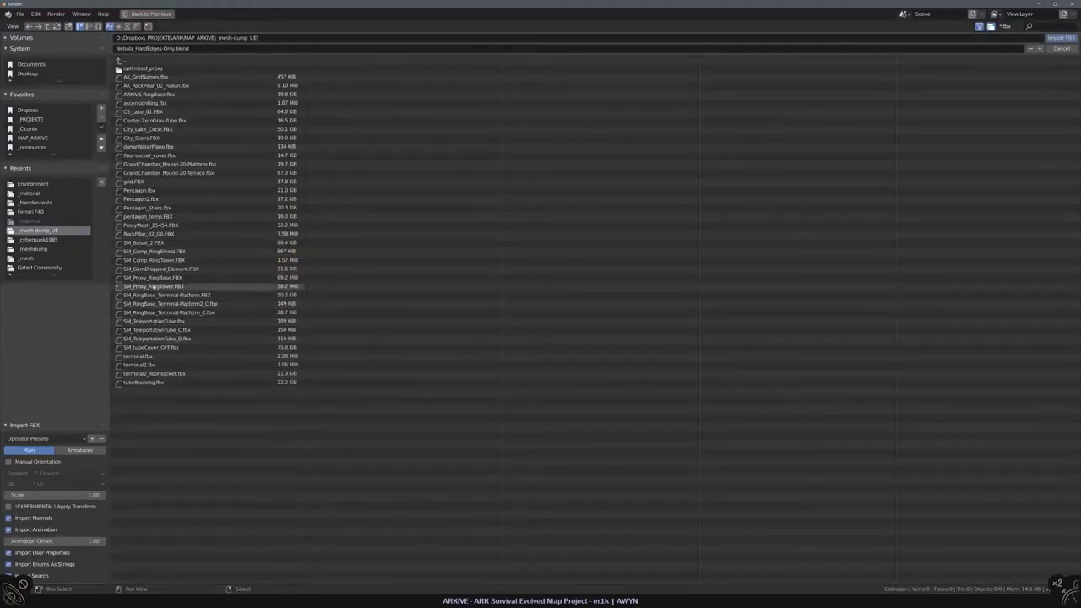
double_click(145, 243)
key("KP_Decimal")
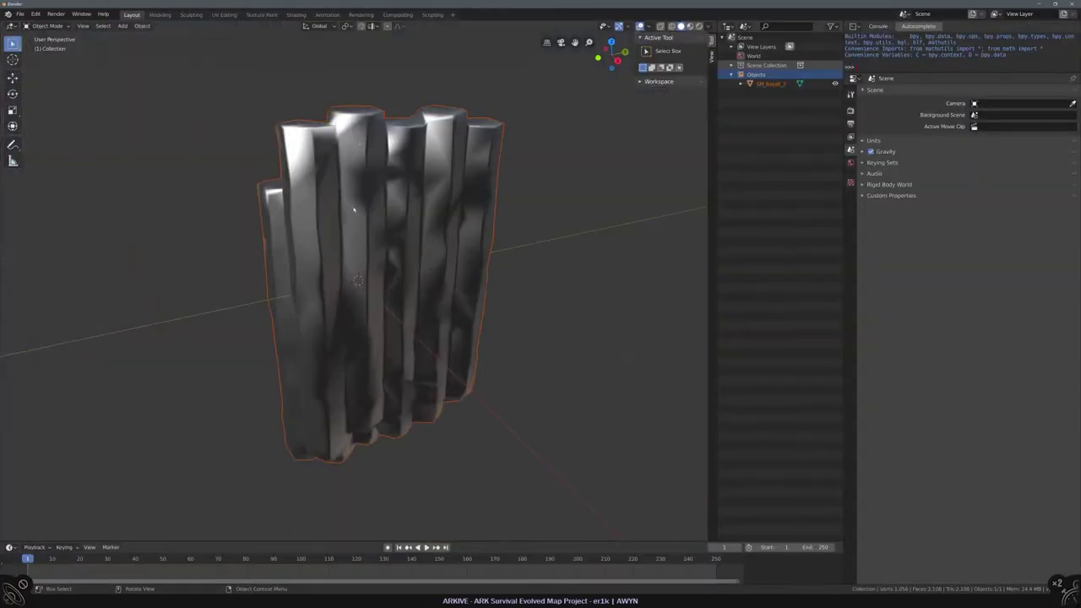
Examine the imported basalt mesh from the front and both sides, paying attention to its column tops
middle_click_drag(277, 113, 391, 127)
key("KP_1")
key("KP_3")
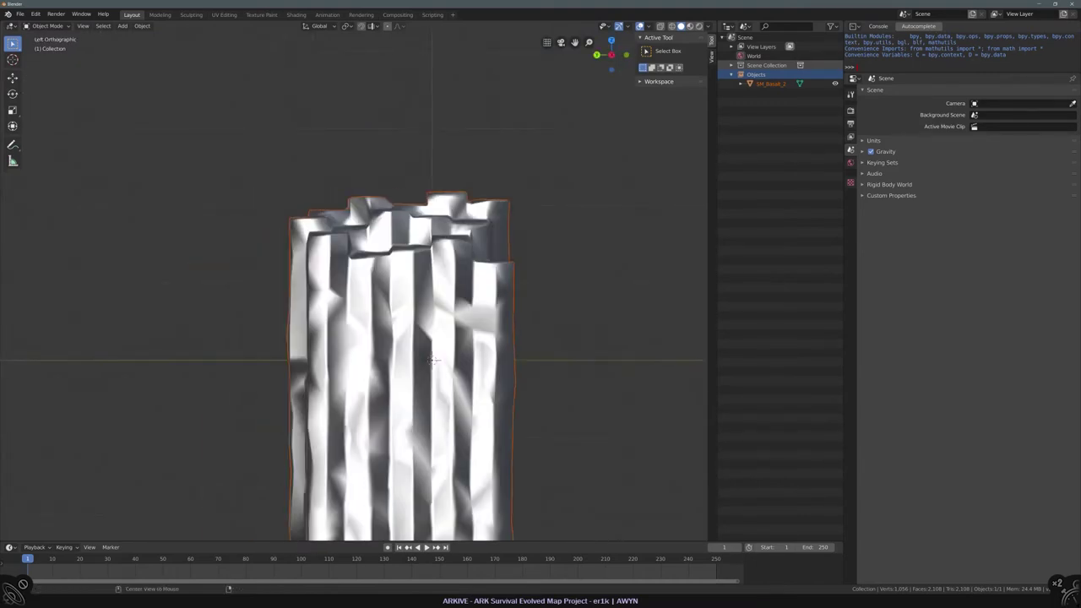
key("KP_1")
key("KP_3")
key("KP_1")
key("ctrl+KP_3")
left_click(740, 84)
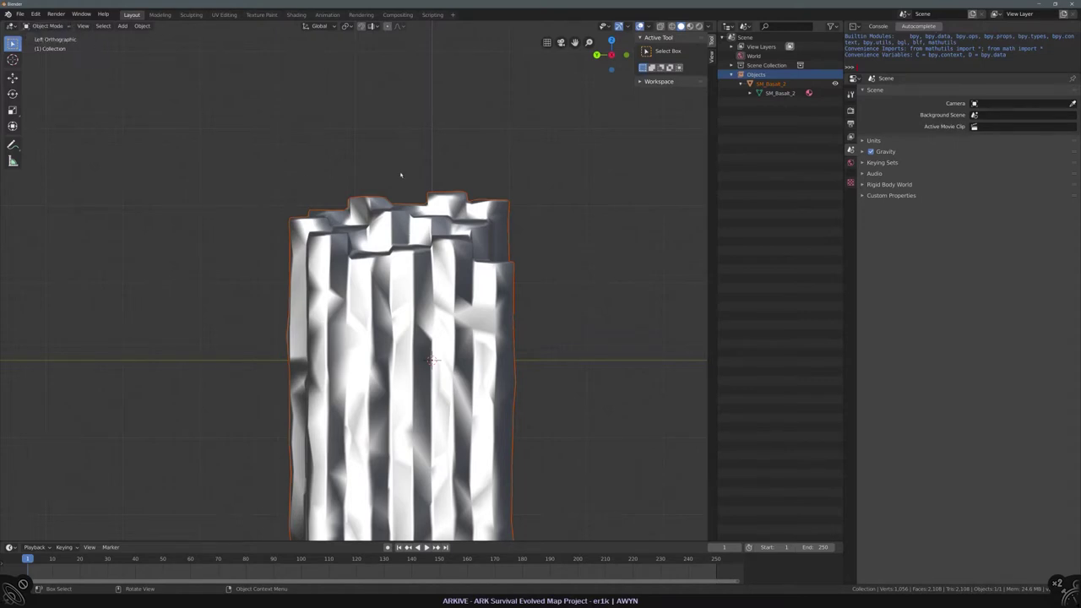
key("KP_4")
key("KP_8")
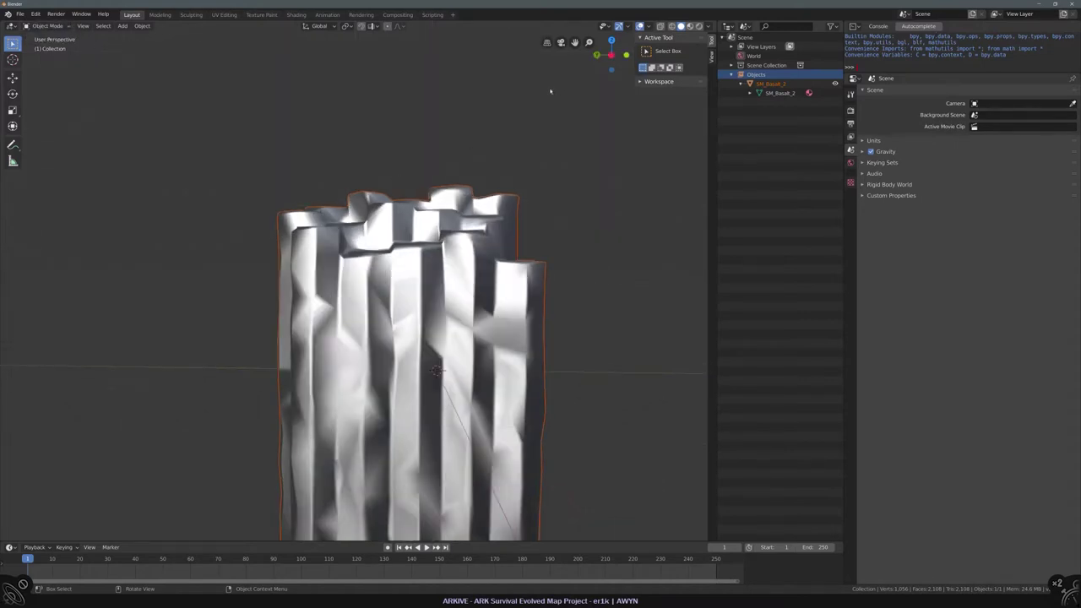
Open the SM_Basalt_2 mesh in Edit Mode and turn on X-ray in the left orthographic view of the column tops
key("space")
left_click(778, 93)
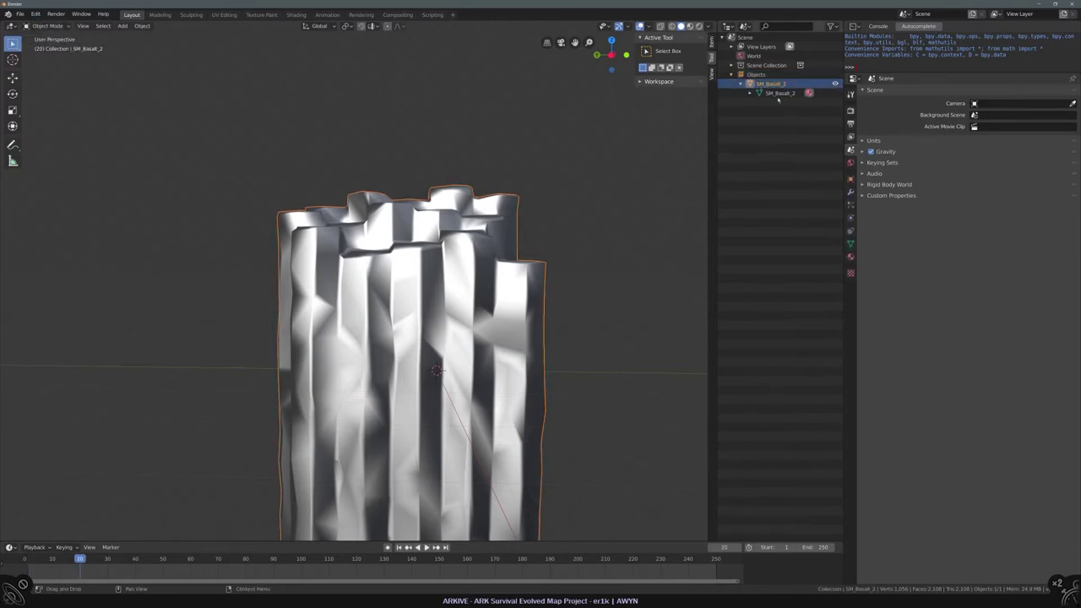
key("Tab")
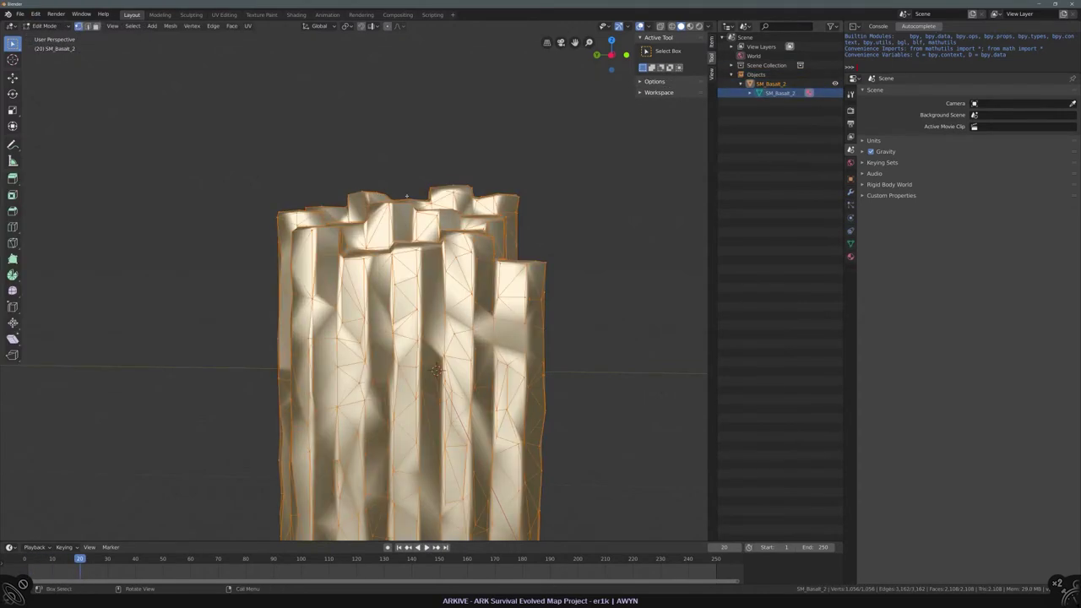
middle_click_drag(407, 196, 377, 186, "alt")
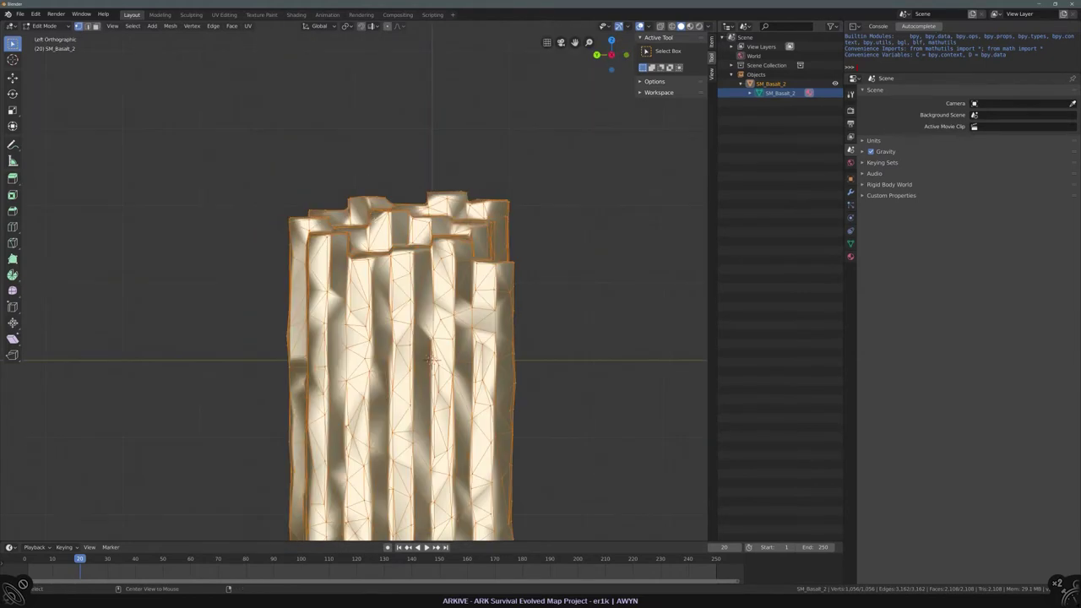
scroll(376, 173, "up", 4)
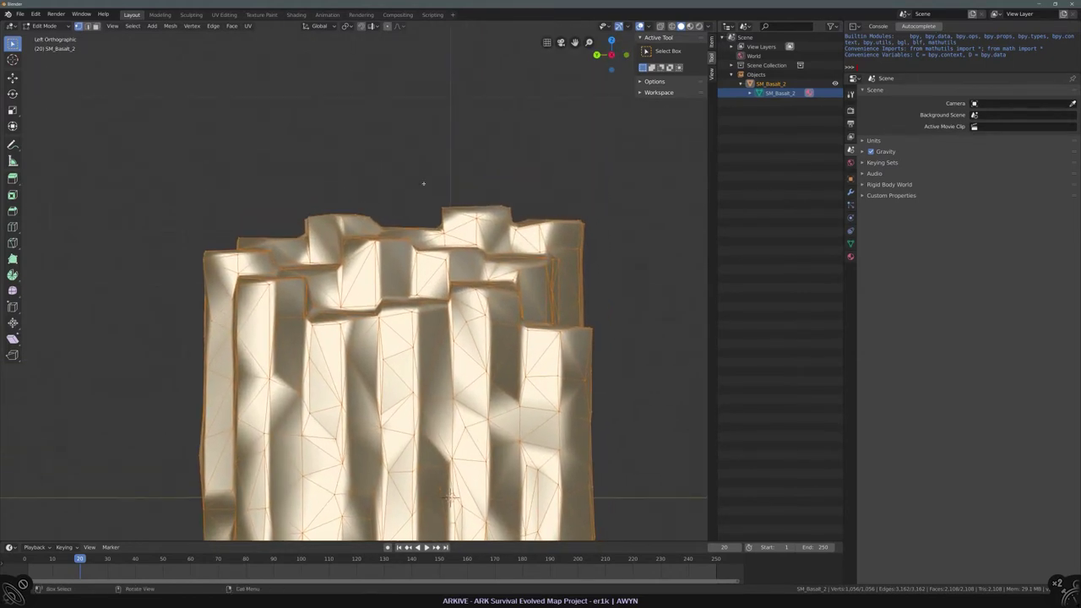
scroll(423, 183, "up", 3)
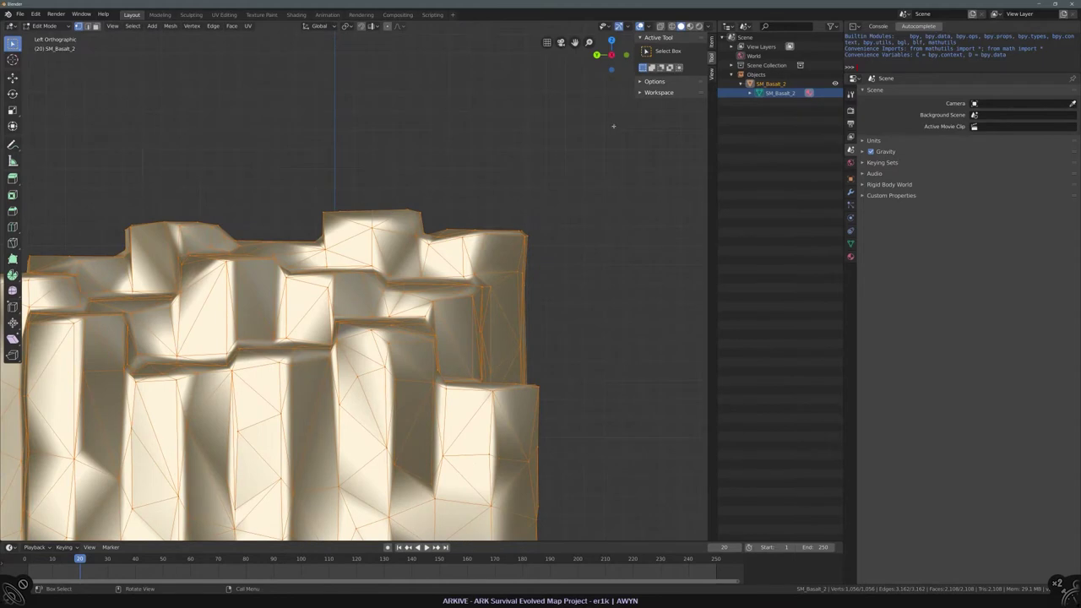
left_click(661, 26)
middle_click_drag(211, 182, 317, 181, "shift")
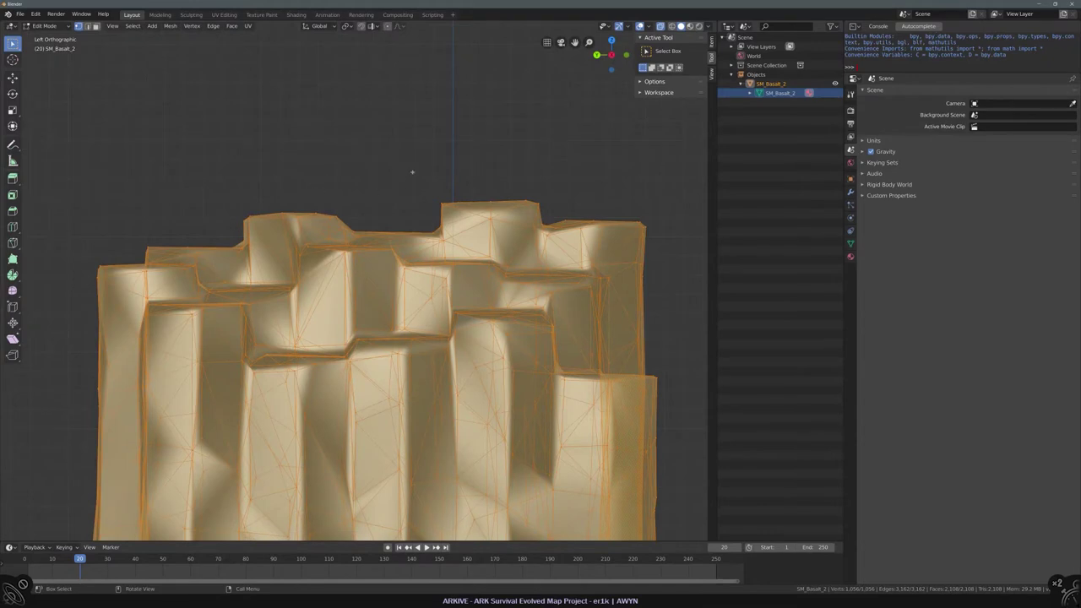
Isolate the top of the tallest basalt column by selecting its cap vertices, inverting the selection and deleting the remaining vertices
left_click_drag(429, 181, 546, 233)
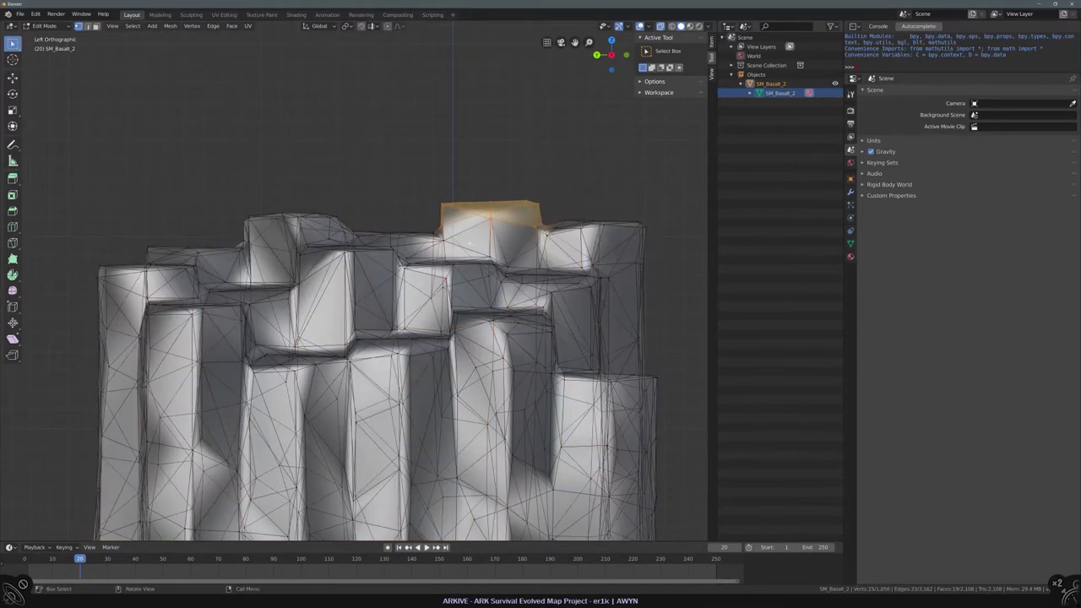
middle_click_drag(470, 241, 376, 199)
scroll(234, 226, "up", 1)
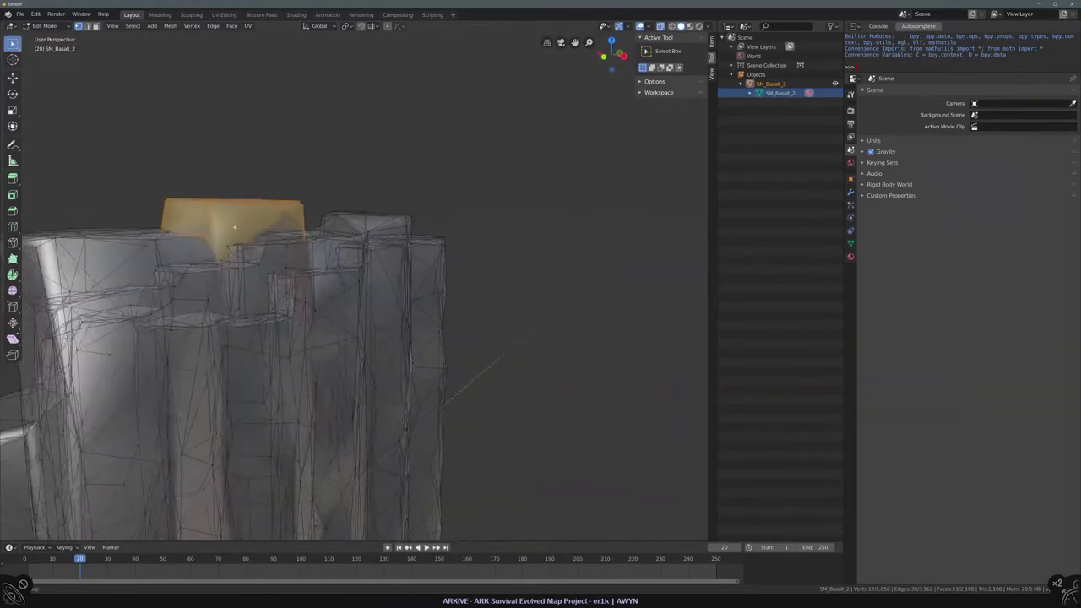
middle_click_drag(235, 226, 222, 254)
left_click(132, 26)
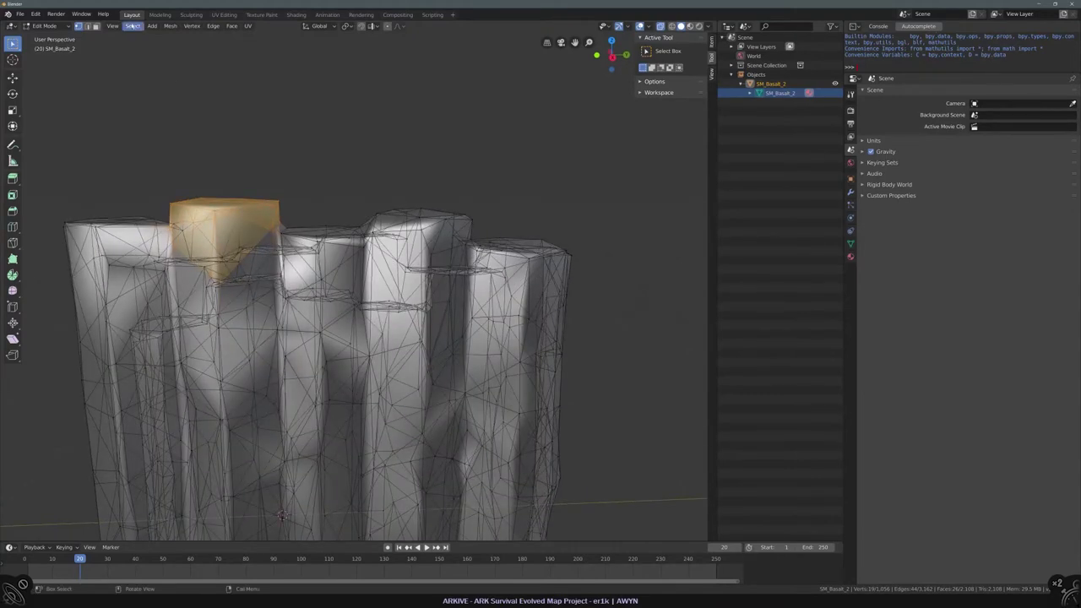
left_click(151, 59)
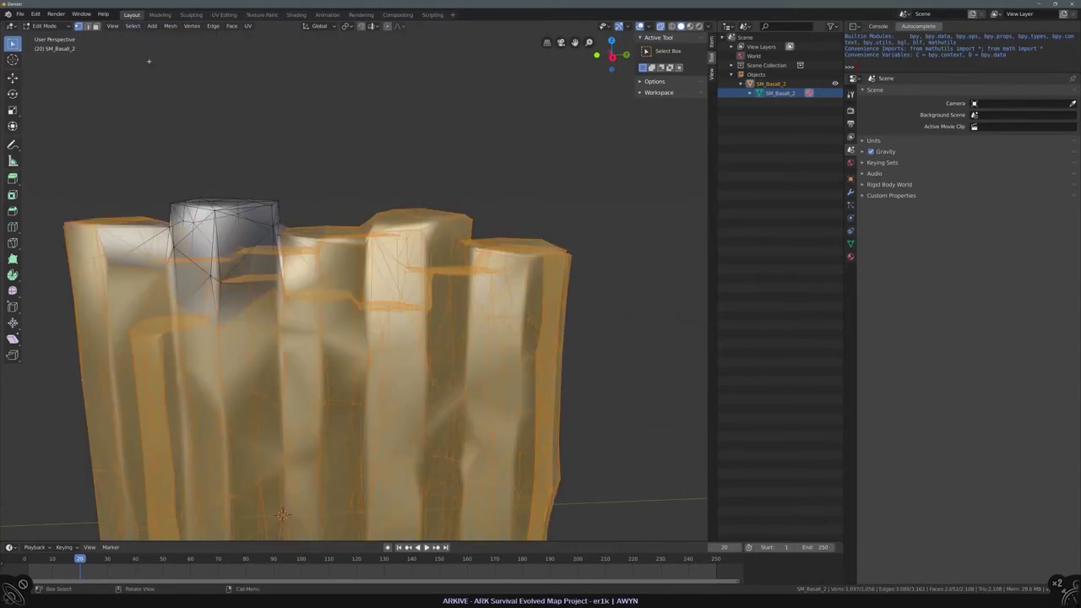
key("x")
left_click(133, 65)
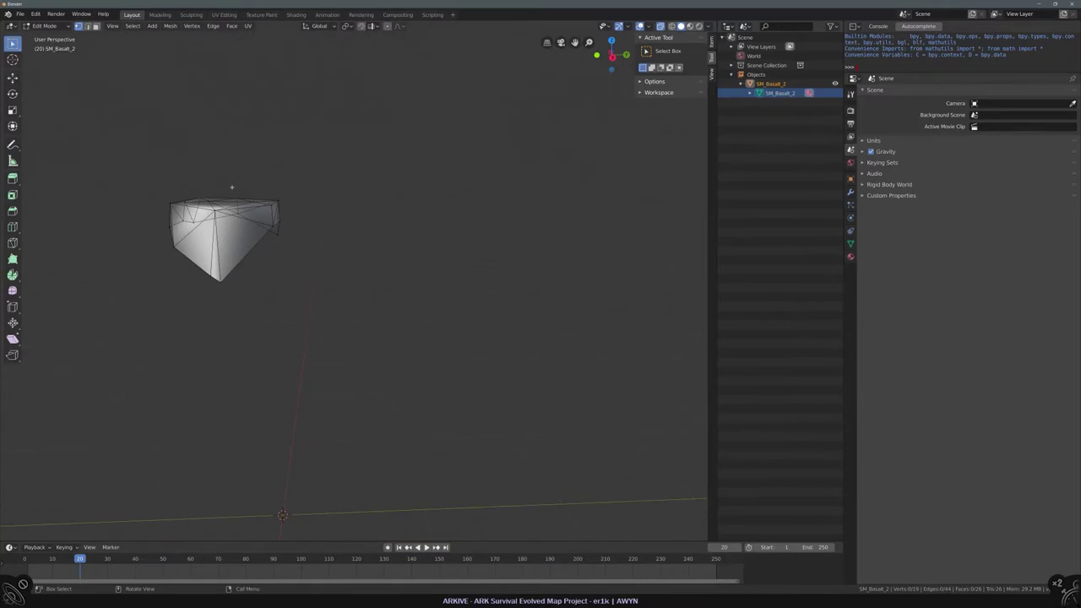
middle_click_drag(232, 186, 262, 199)
key("KP_3")
left_click_drag(163, 214, 370, 291)
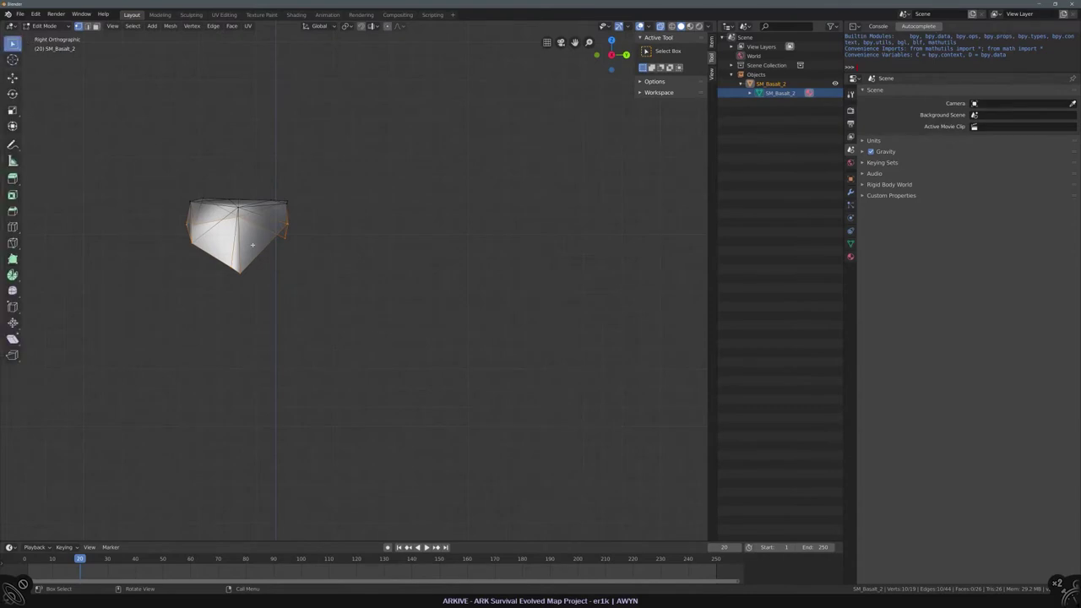
key("s")
right_click(259, 241)
key("g")
left_click(260, 242)
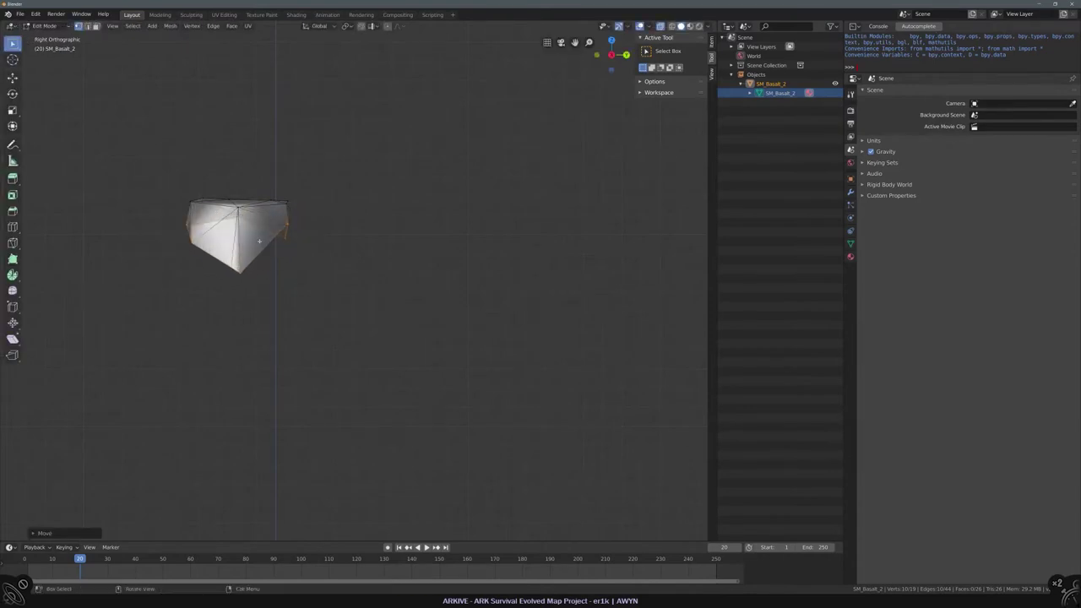
key("g")
right_click(259, 241)
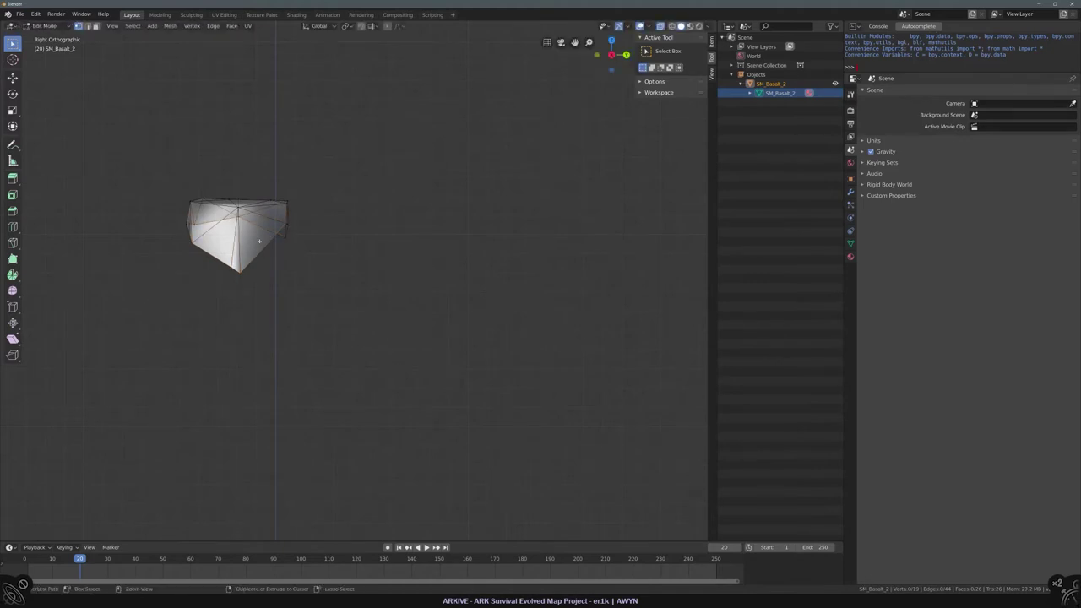
Select the lower vertices of the isolated column cap and flatten them by scaling to 0 along Z
left_click_drag(172, 220, 352, 276)
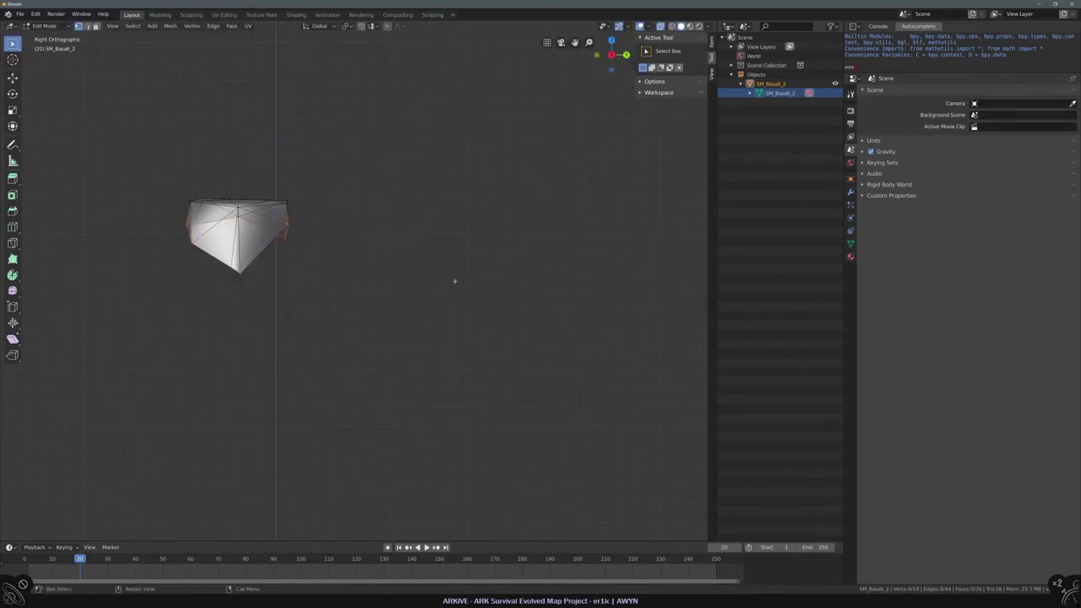
right_click(259, 225)
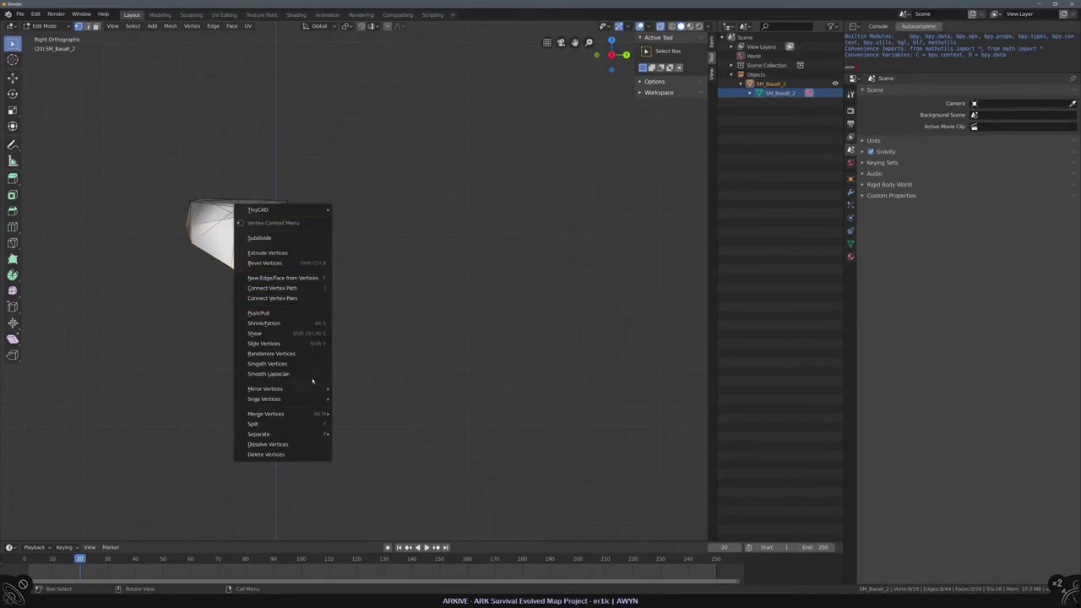
mouse_move(311, 392)
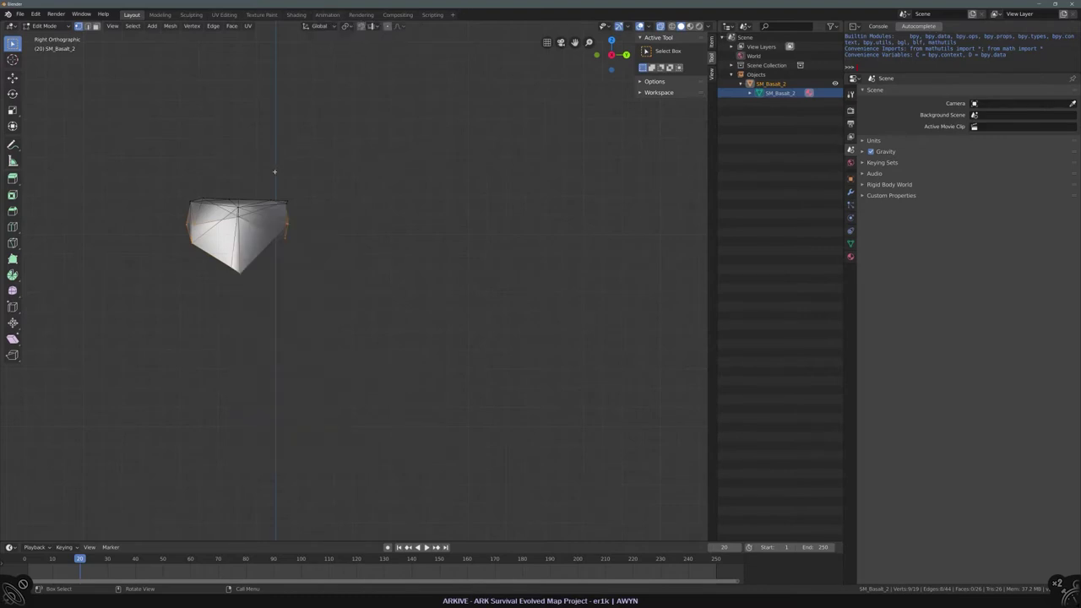
left_click(652, 81)
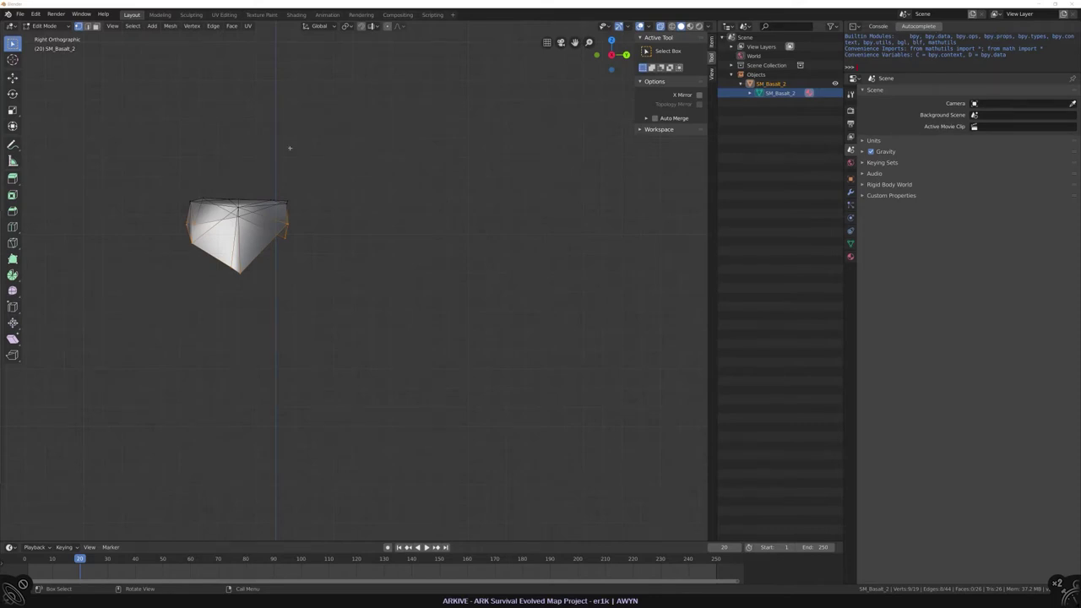
key("s")
key("z")
key("0")
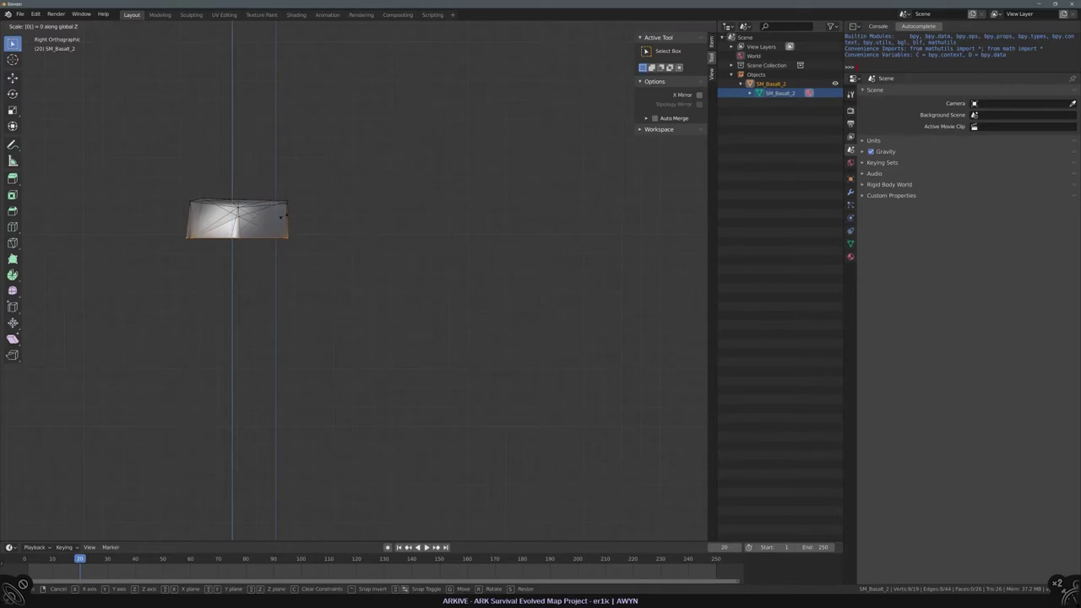
key("Return")
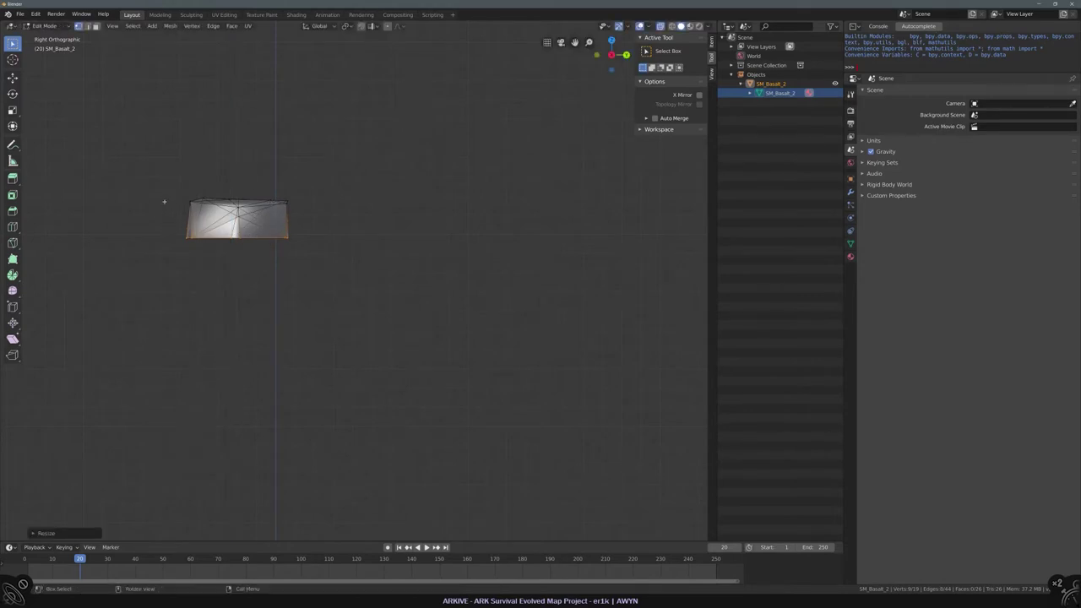
Export the flattened column cap as an FBX named AK_D2_Basalt2_CapA into the MAP_ARKIVE _mesh-dump_UE folder
middle_click_drag(164, 201, 270, 198)
left_click(19, 15)
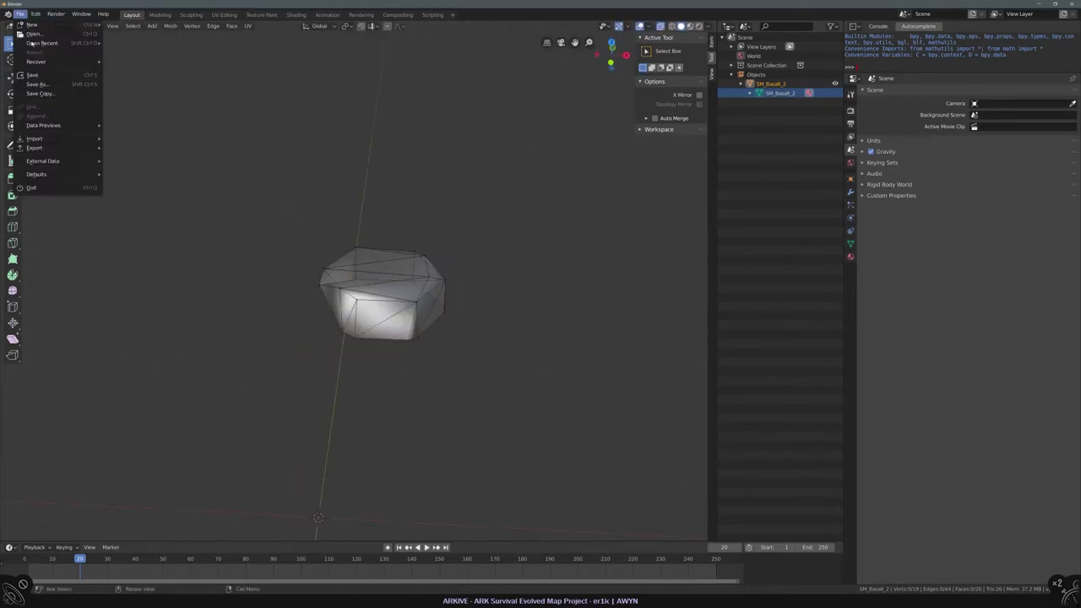
mouse_move(33, 148)
left_click(135, 167)
left_click(34, 137)
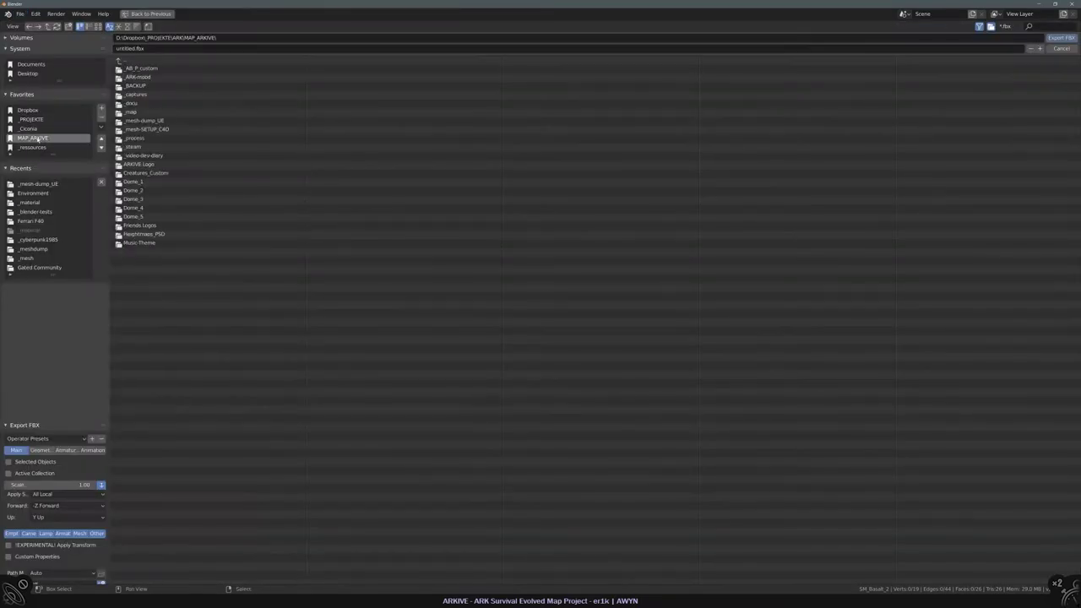
left_click(145, 121)
left_click(149, 49)
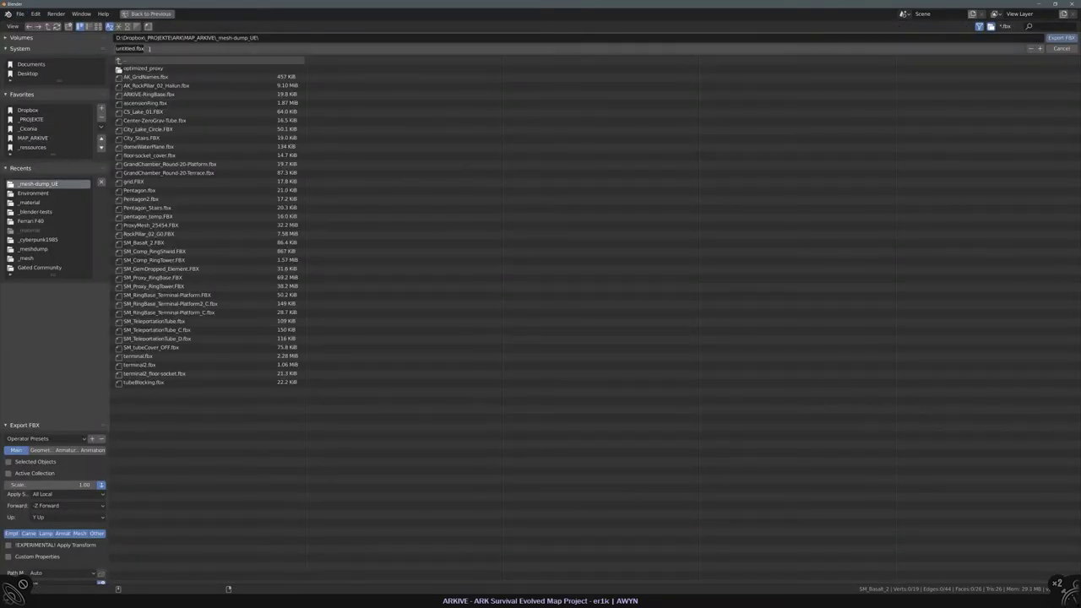
type("AK_D2_Basalt2_CapA")
key("Return")
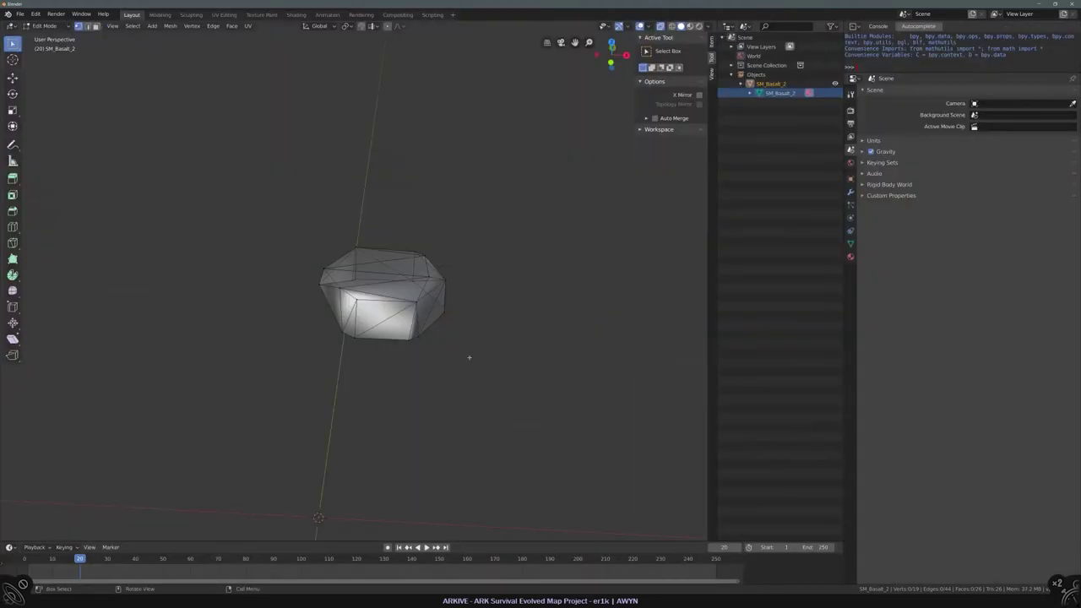
Select all of the cap's lower vertices and flatten them by scaling to 0 along Z
middle_click_drag(468, 358, 515, 274)
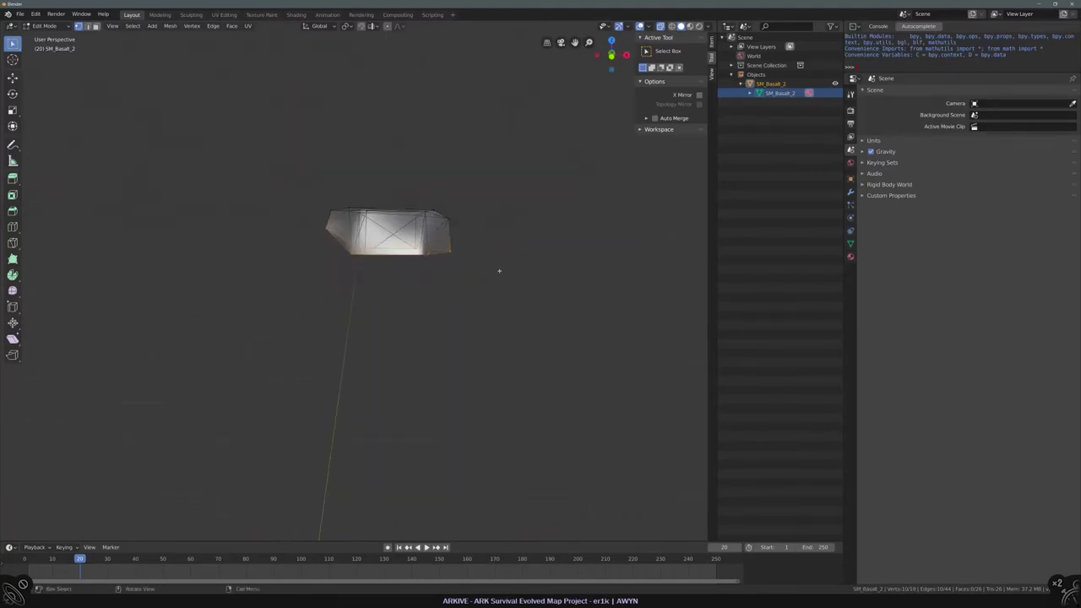
key("z")
key("Escape")
key("s")
key("z")
key("0")
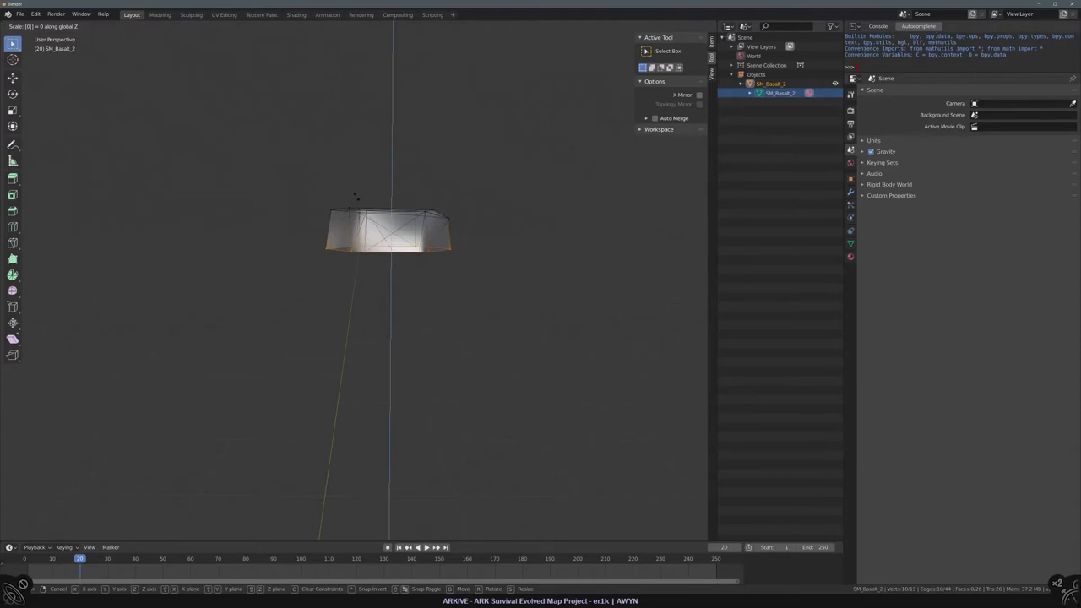
key("Return")
middle_click_drag(372, 261, 280, 208)
Export the corrected cap as FBX again, overwriting AK_D2_Basalt2_CapA.fbx in the _mesh-dump_UE folder
left_click(20, 14)
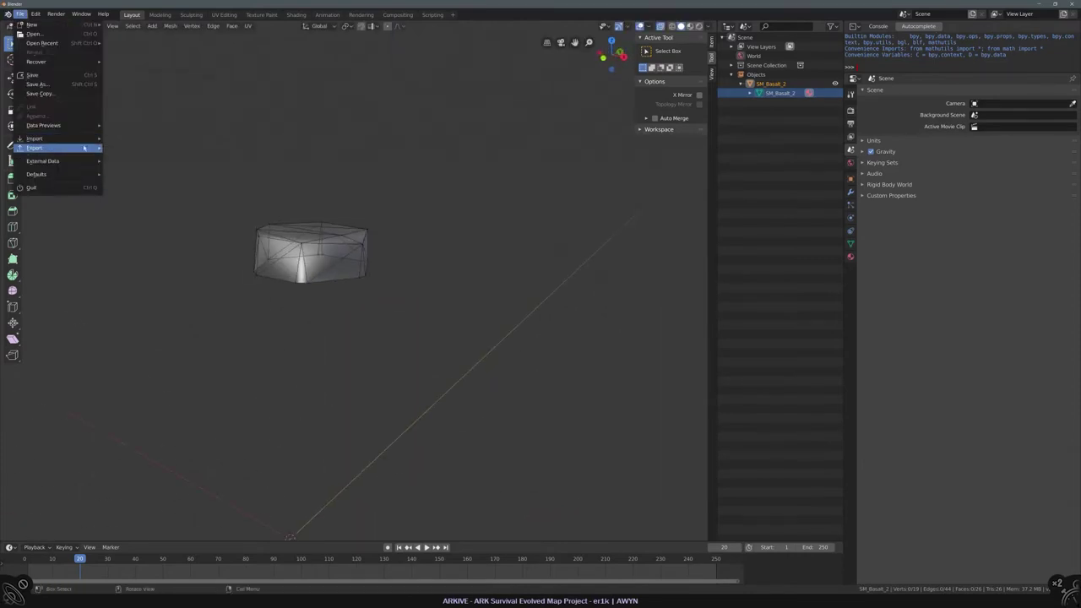
mouse_move(84, 148)
left_click(140, 174)
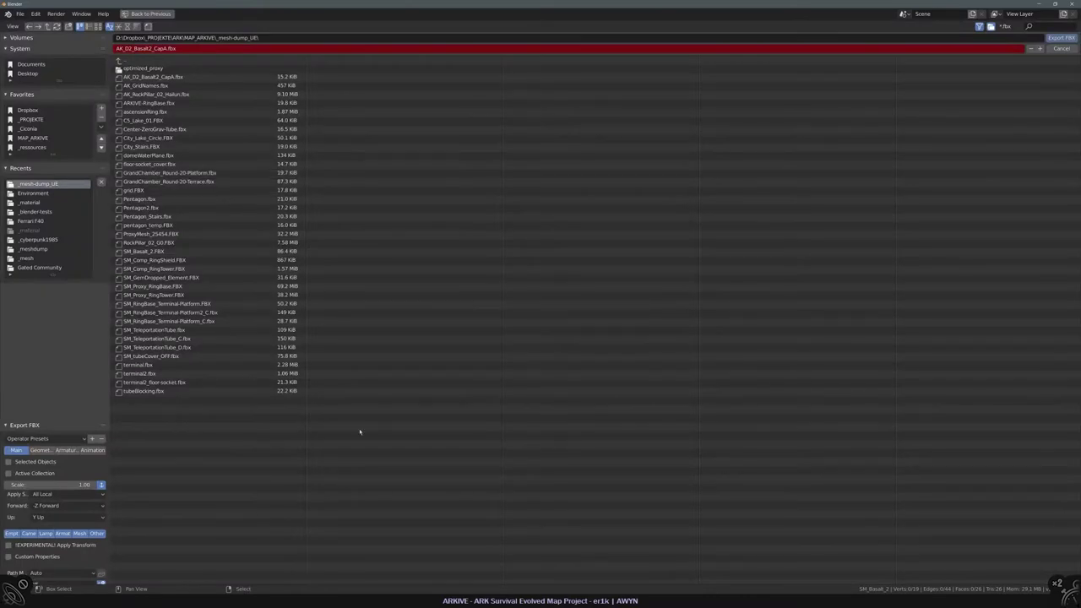
key("Return")
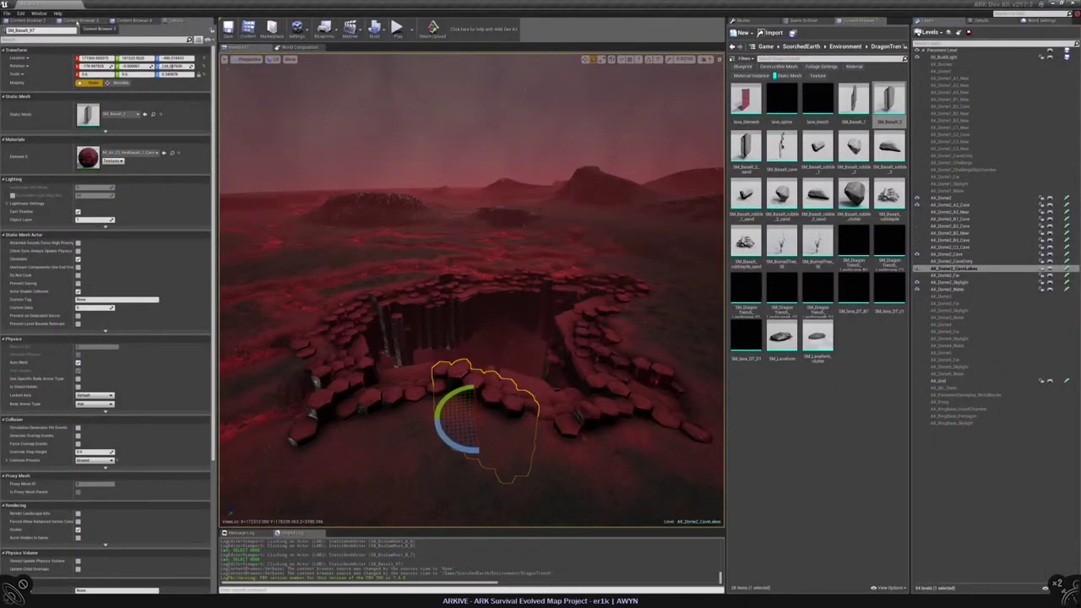
Switch to the ARK Dev Kit and open the Mods/Arkive/Environment/Rocks/Dome2 content folder
left_click(94, 19)
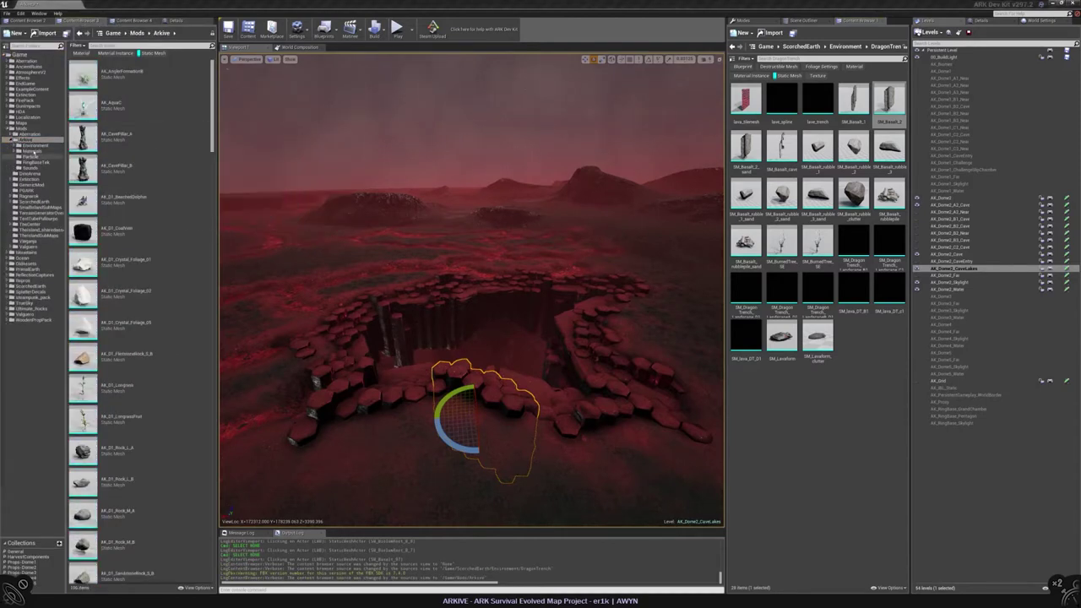
left_click(17, 146)
left_click(21, 174)
left_click(35, 184)
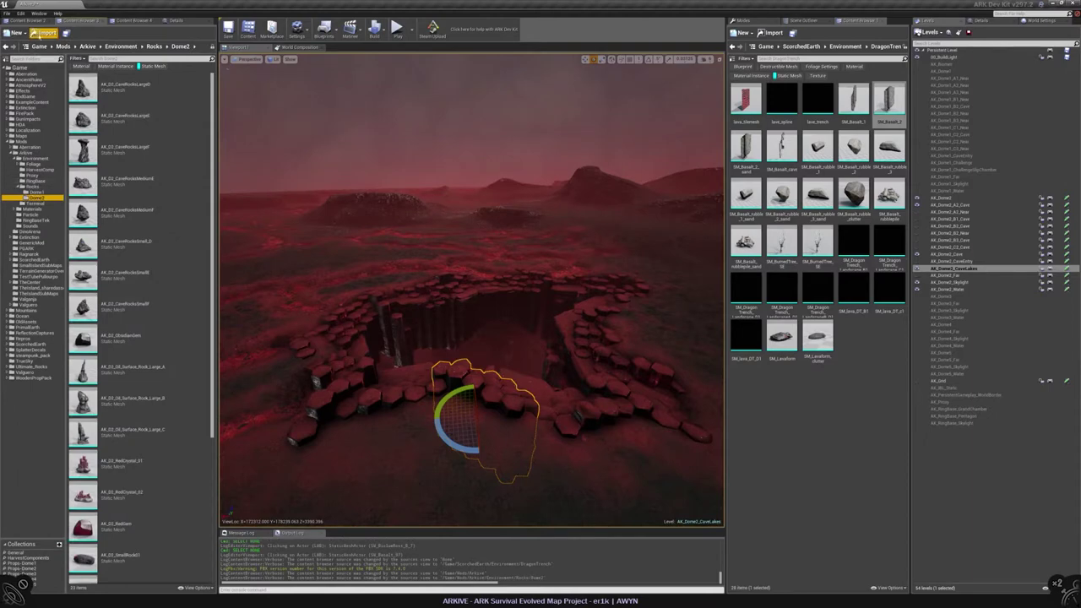
Import AK_D2_Basalt2_CapA.fbx into the Dome2 folder, finding the file by searching for "basa"
left_click(45, 32)
left_click(601, 172)
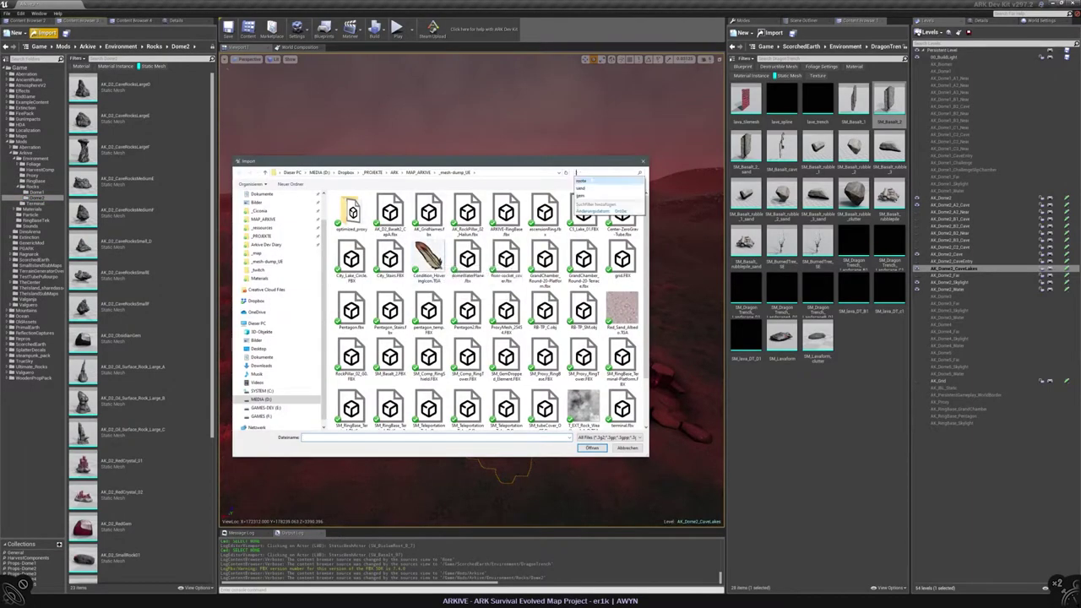
type("basa")
key("Return")
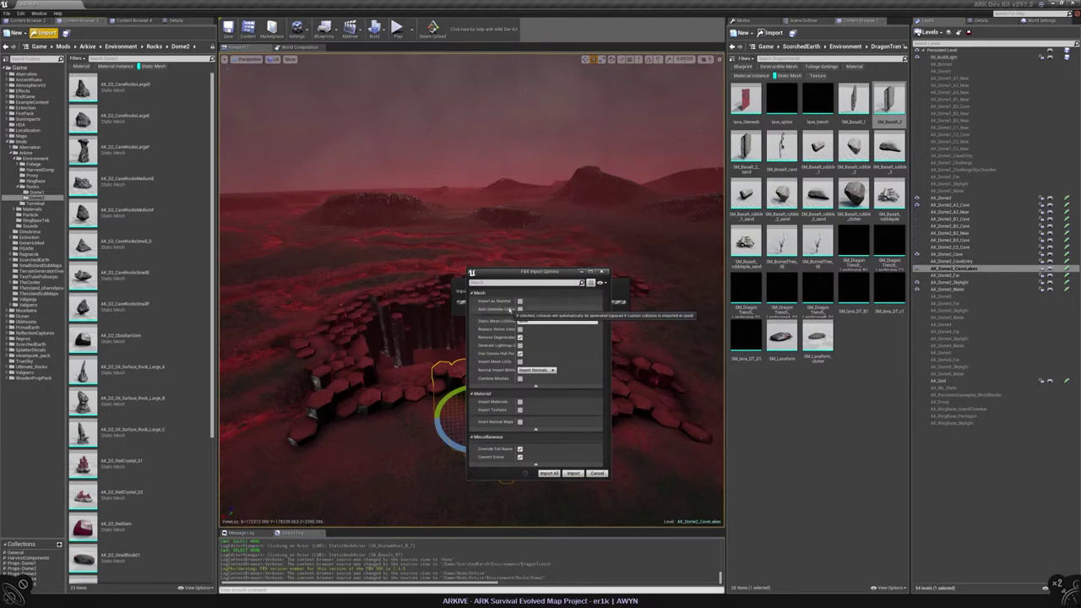
left_click(573, 473)
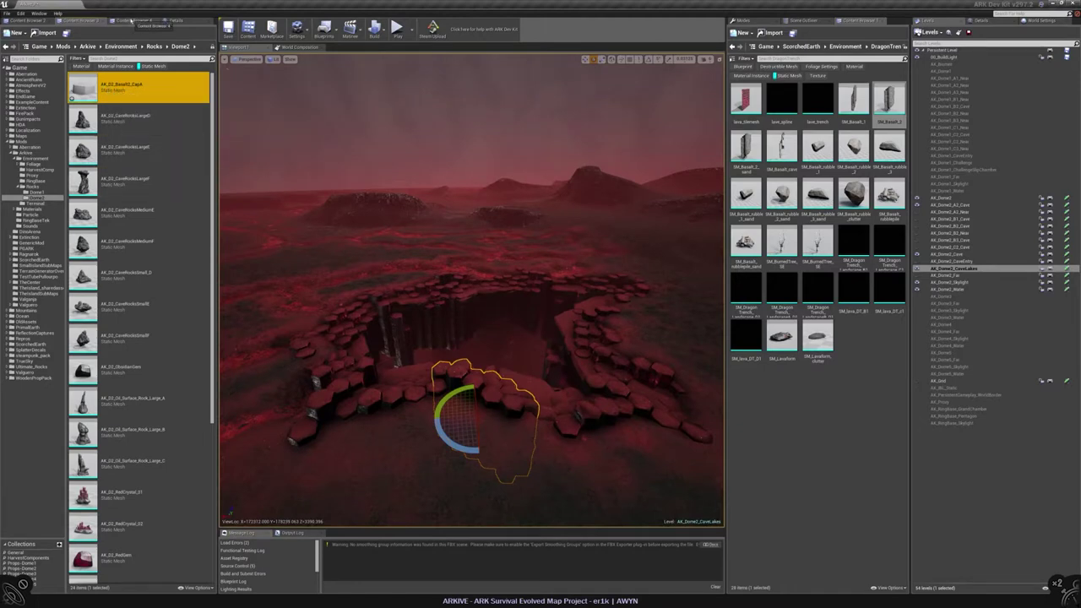
Show the Mods/Arkive/Materials folder in another content browser with the Static Mesh filter turned off
left_click(131, 19)
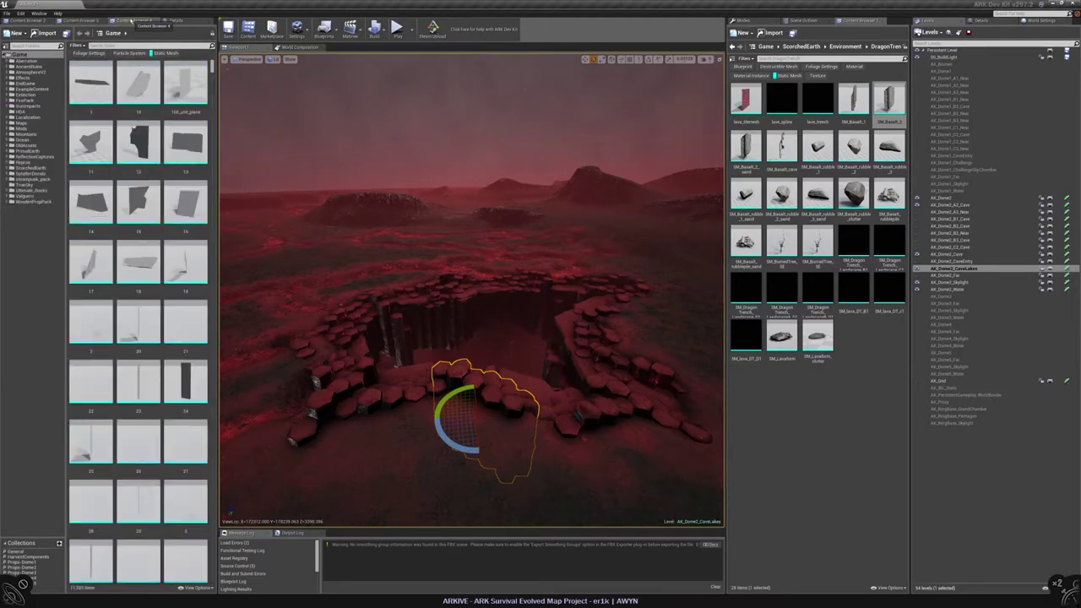
left_click(21, 129)
double_click(21, 130)
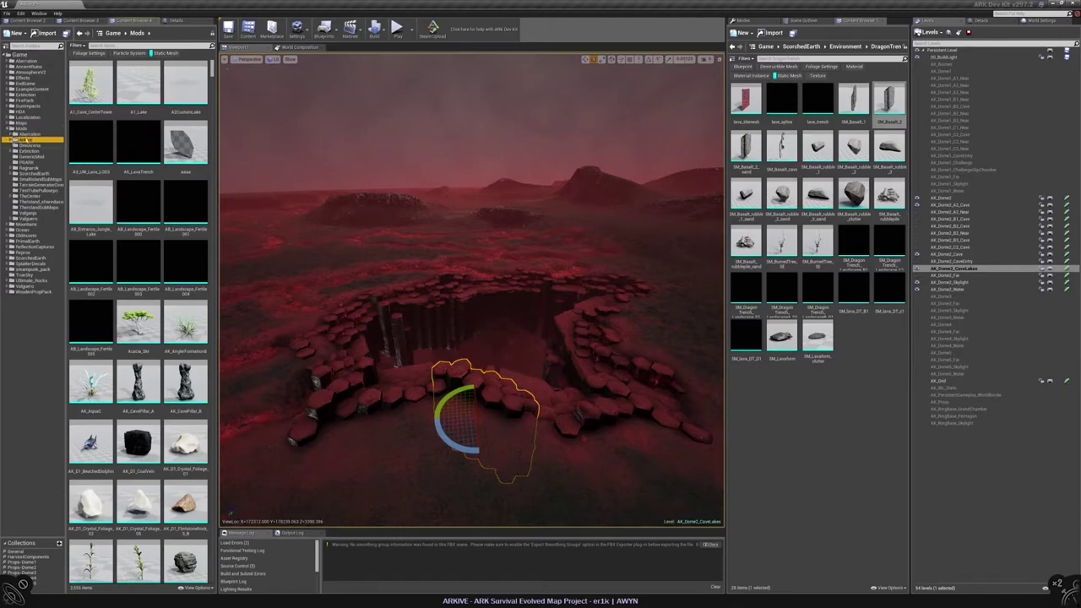
double_click(25, 139)
left_click(33, 151)
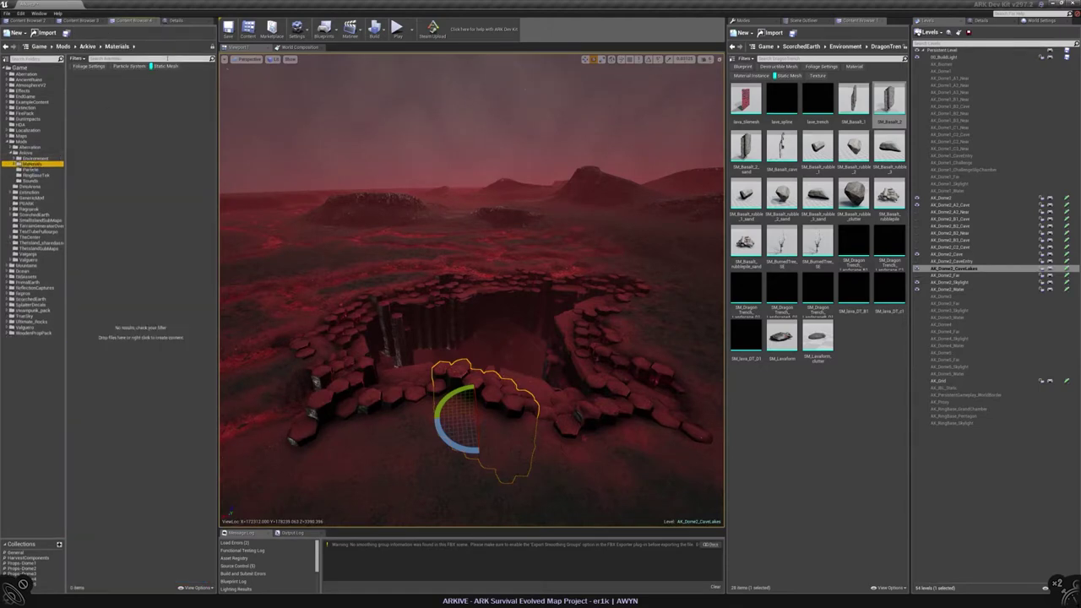
left_click(165, 66)
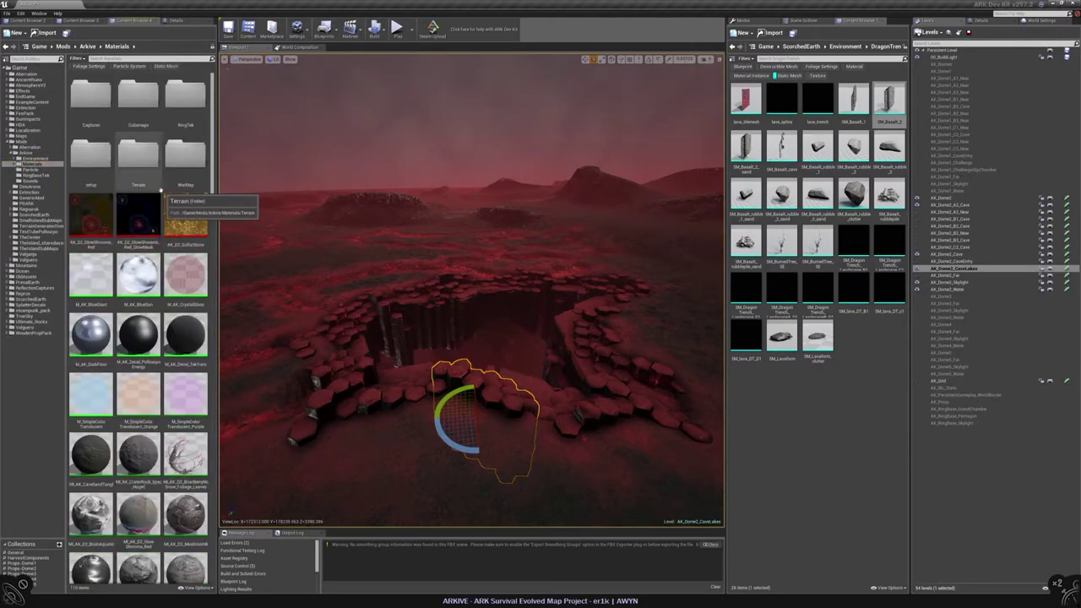
Display the materials as a list with smaller thumbnails and select the MI_AK_D2_RedBasalt_2_Cave material instance
scroll(150, 192, "down", 1)
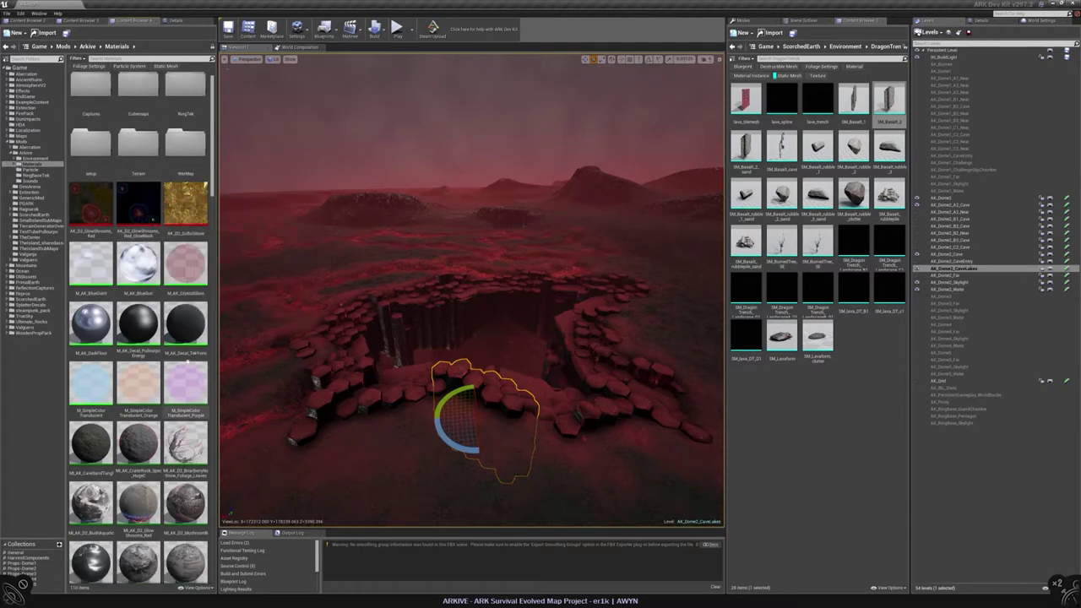
scroll(182, 448, "down", 5)
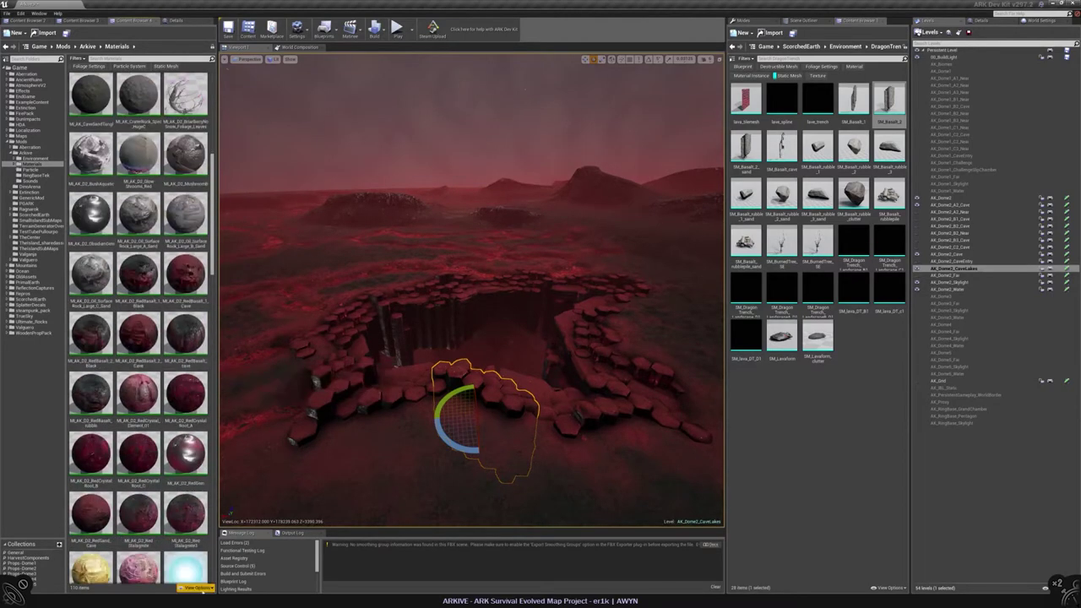
left_click(197, 587)
left_click(187, 502)
left_click(197, 587)
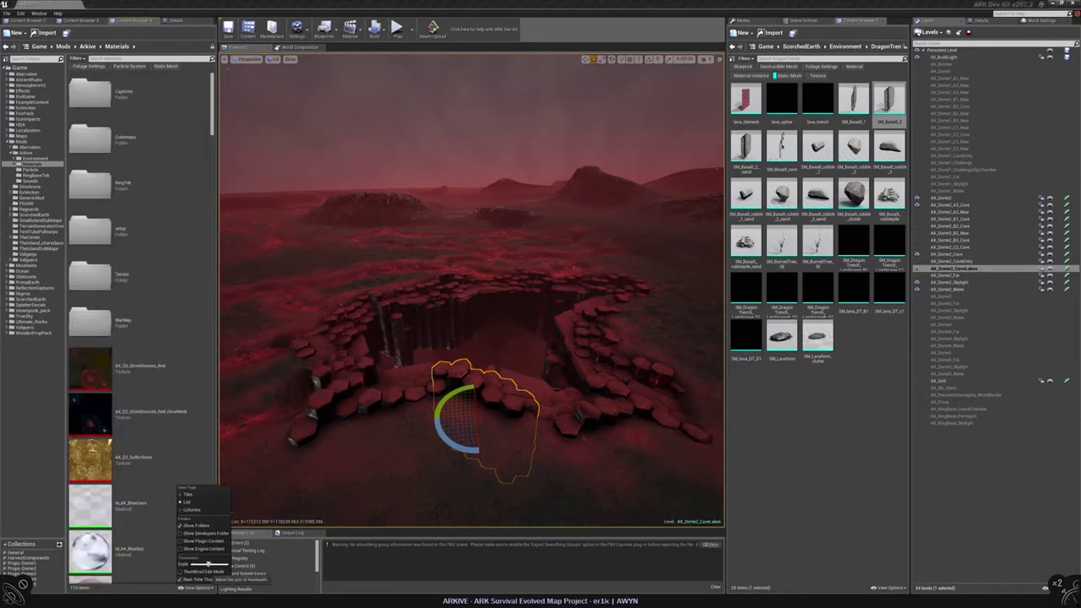
scroll(143, 338, "down", 6)
left_click(212, 166)
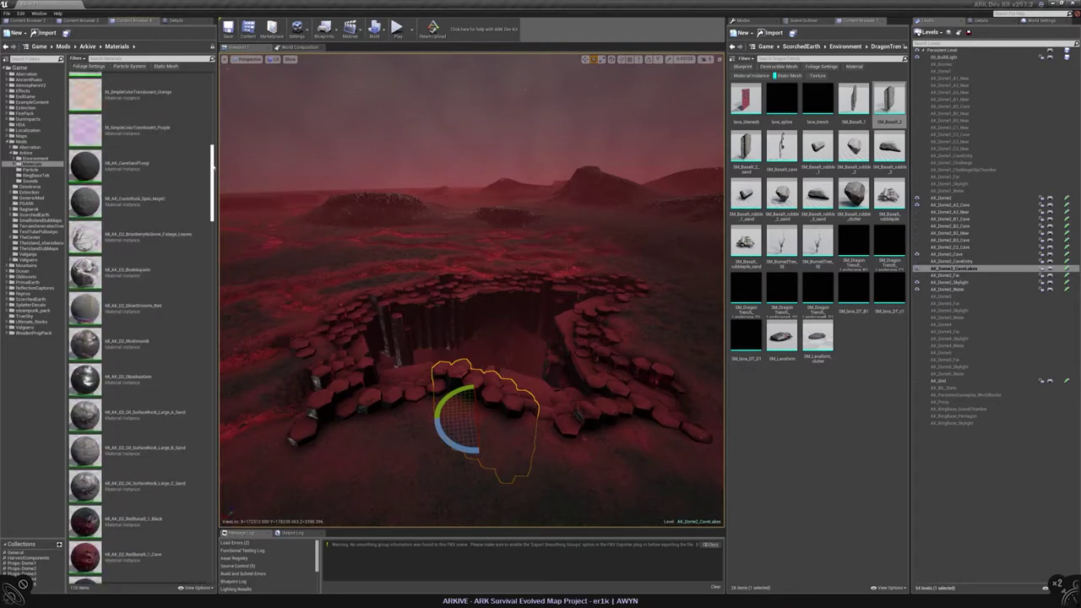
scroll(212, 166, "down", 4)
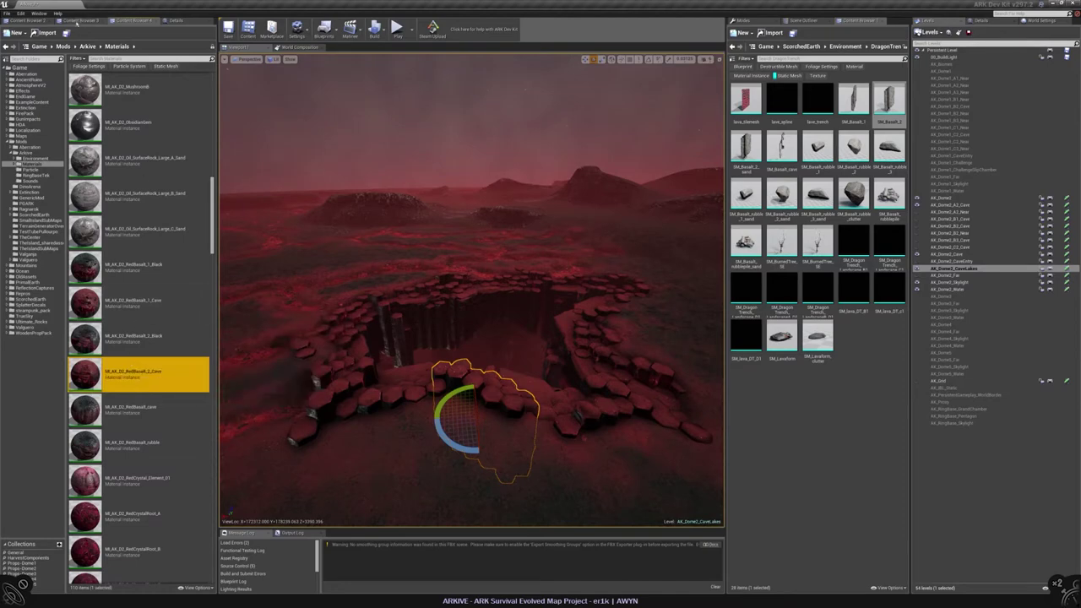
Open the imported AK_D2_Basalt2_CapA mesh, assign the selected red basalt cave material to Element 0 and inspect it from several angles
key("ctrl+b")
double_click(175, 91)
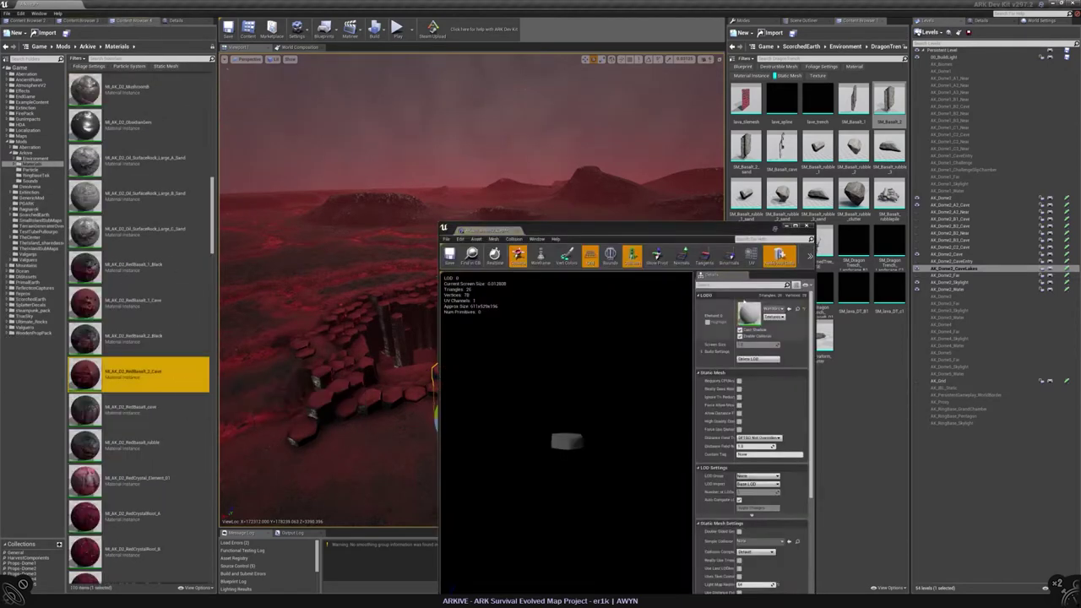
scroll(566, 431, "up", 5)
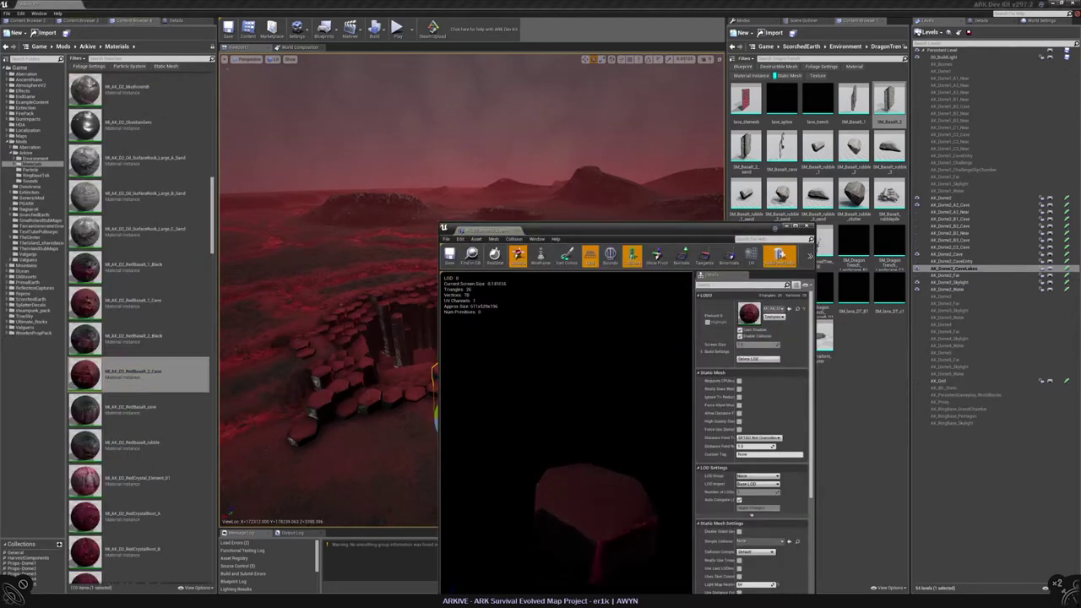
left_click_drag(566, 431, 620, 406)
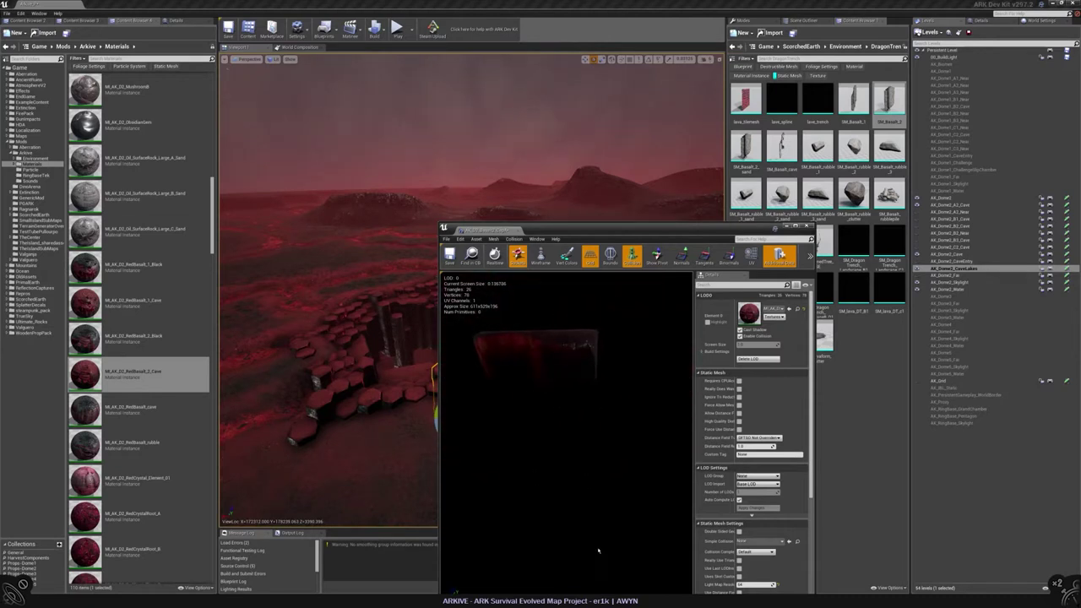
left_click_drag(598, 551, 520, 530)
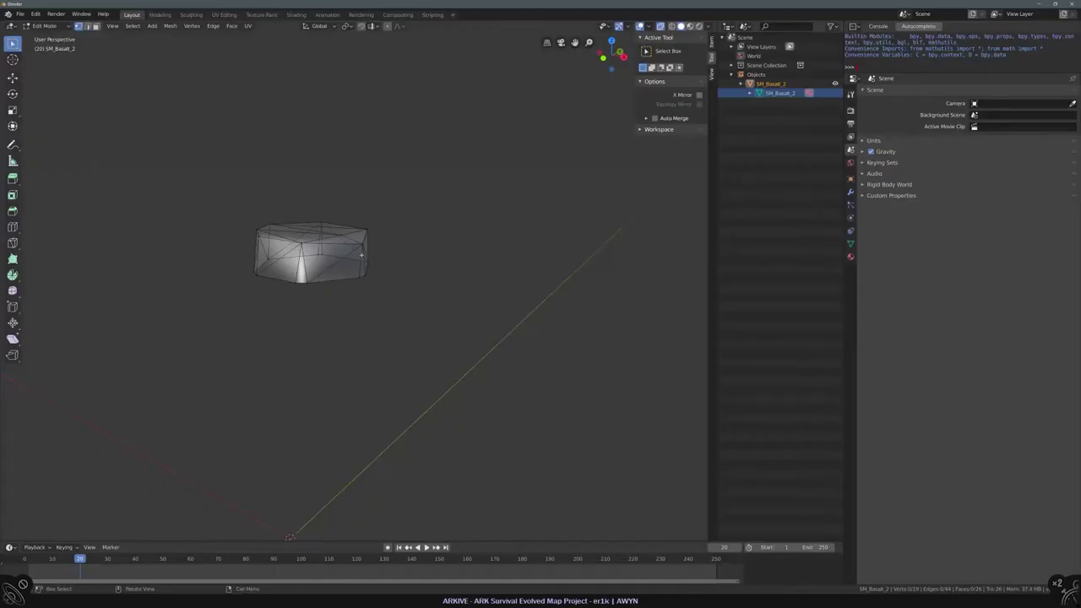
Switch to Blender, undo the cap edits back to the full SM_Basalt_2 mesh and turn off X-ray
key("alt+h")
key("ctrl+i")
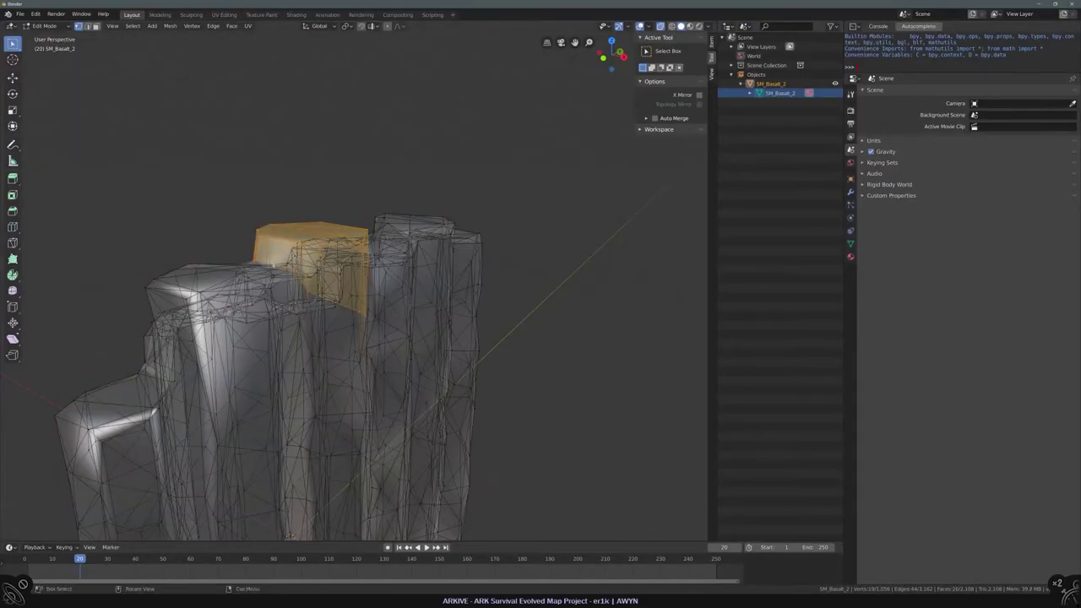
middle_click_drag(354, 321, 363, 380)
left_click(662, 27)
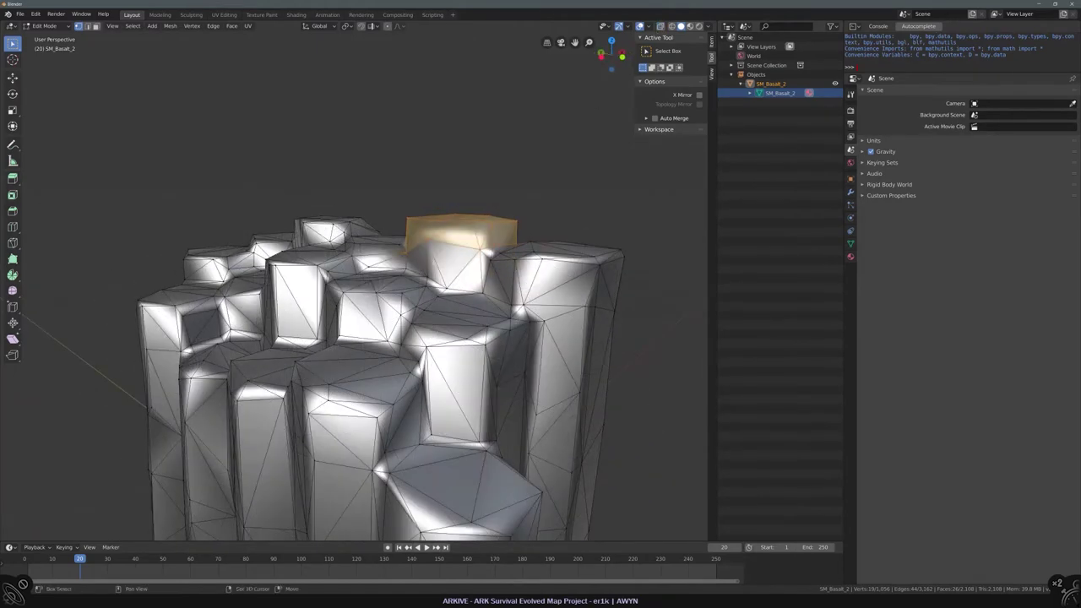
Adjust the vertex selection around the column cap, invert it and delete the rest of the basalt mesh
middle_click_drag(364, 380, 296, 414)
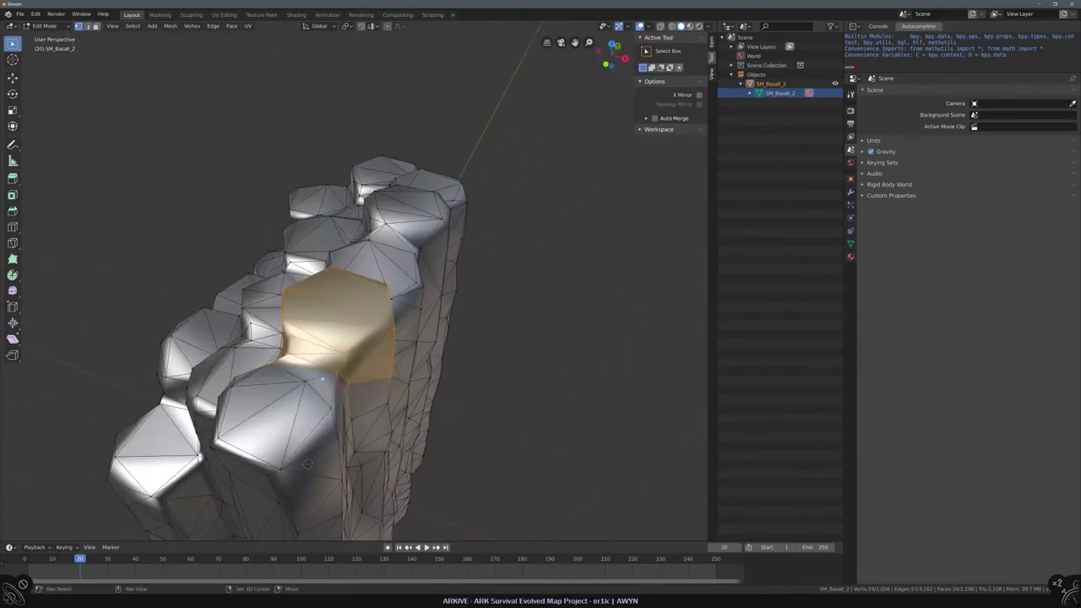
mouse_move(309, 377)
middle_mouse_down()
mouse_move(301, 364)
mouse_move(313, 376)
middle_mouse_up()
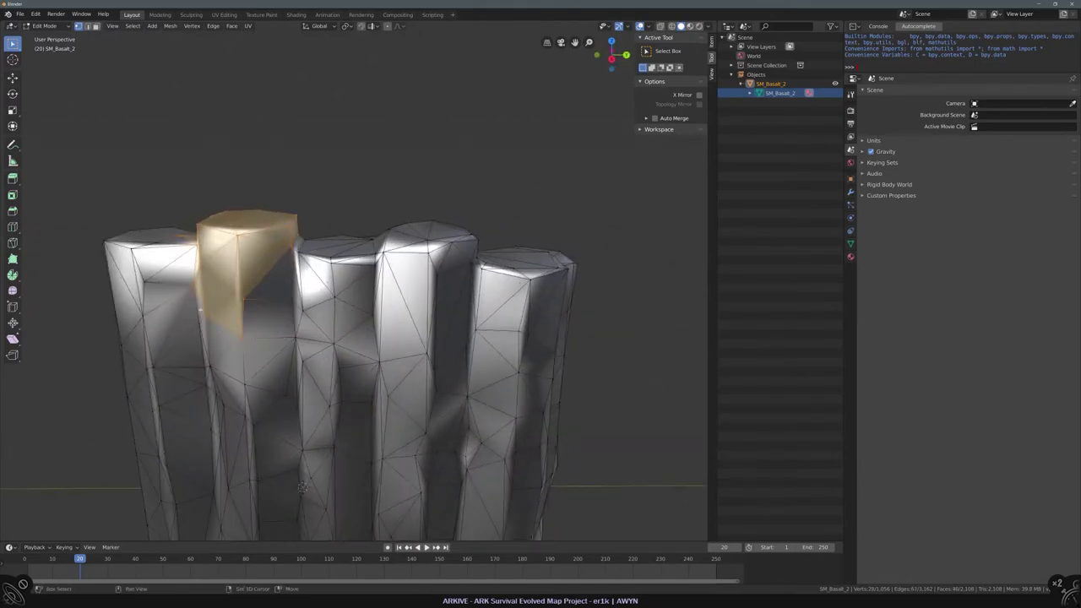
middle_click_drag(223, 326, 160, 194)
key("ctrl+i")
key("x")
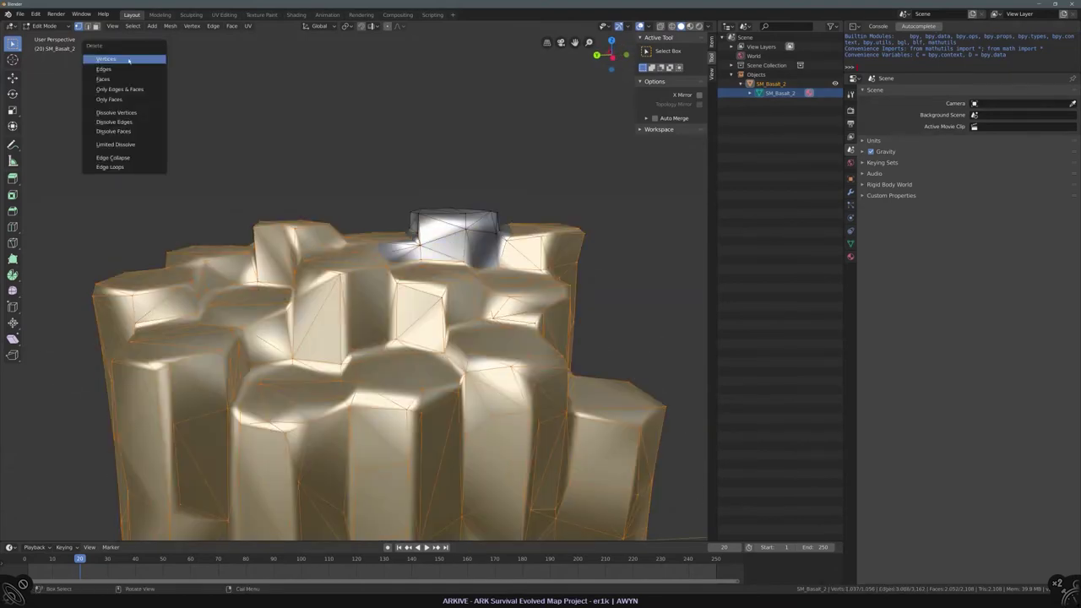
left_click(129, 58)
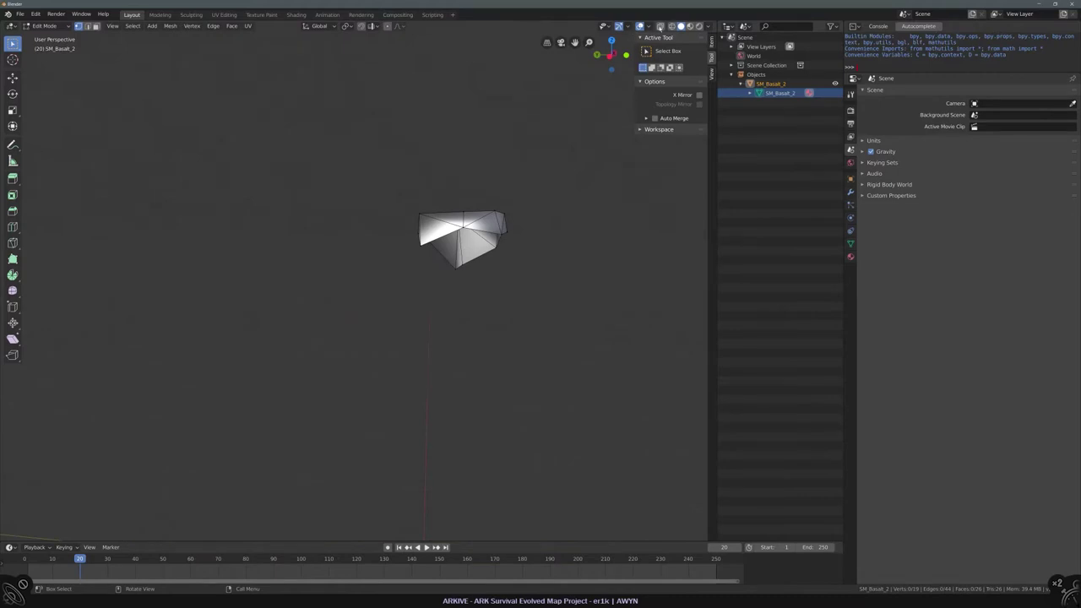
Select the cap's lower vertices with X-ray on, flatten them to one level along Z and shift them vertically to leave a thin cap
left_click(660, 26)
left_click_drag(403, 221, 574, 286)
key("z")
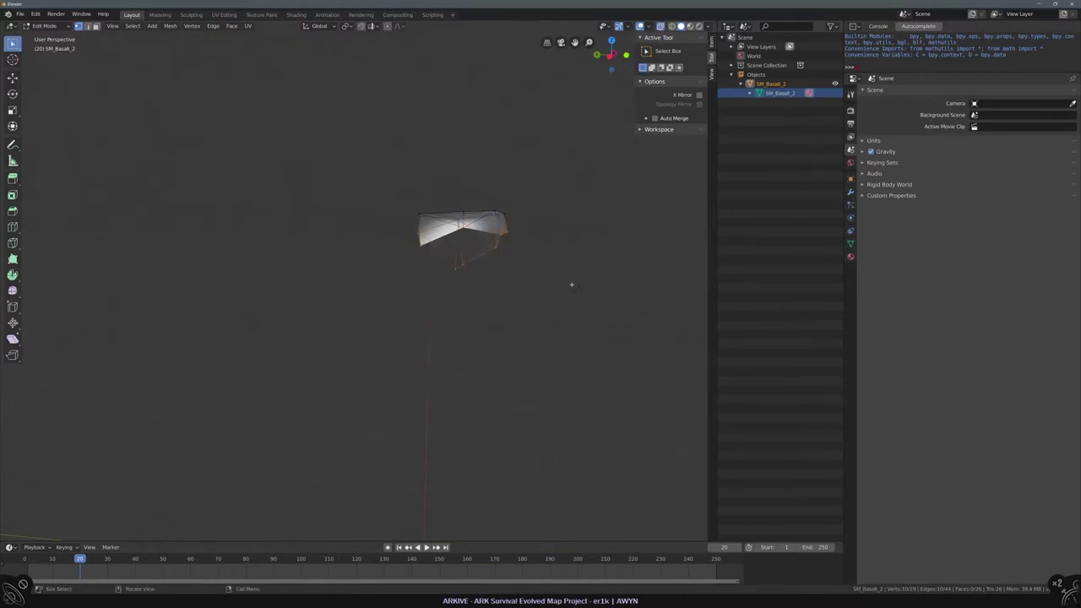
key("s")
key("z")
key("Return")
key("g")
key("z")
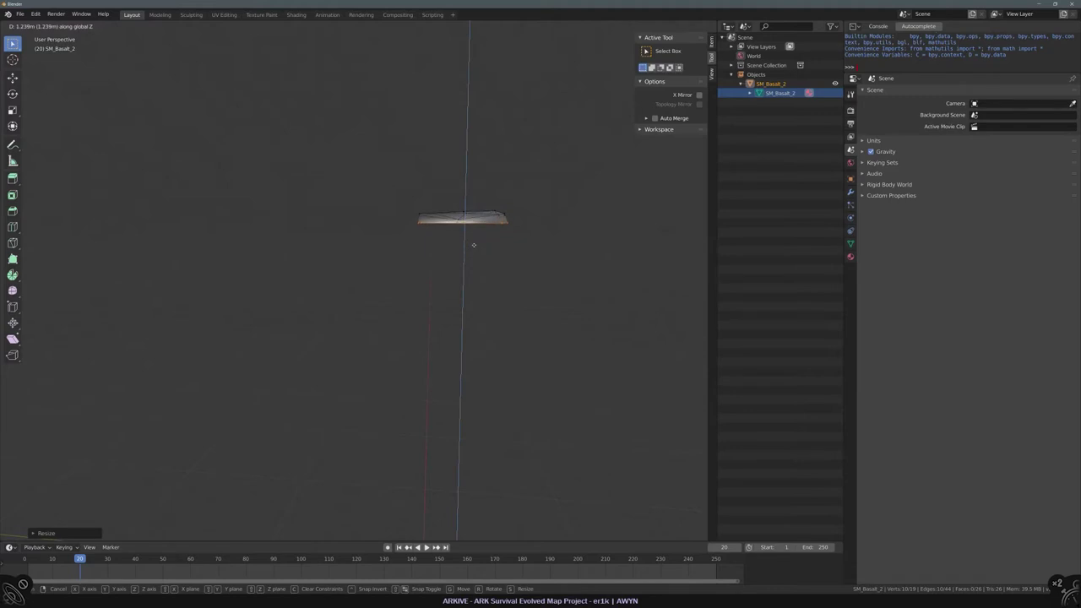
key("Return")
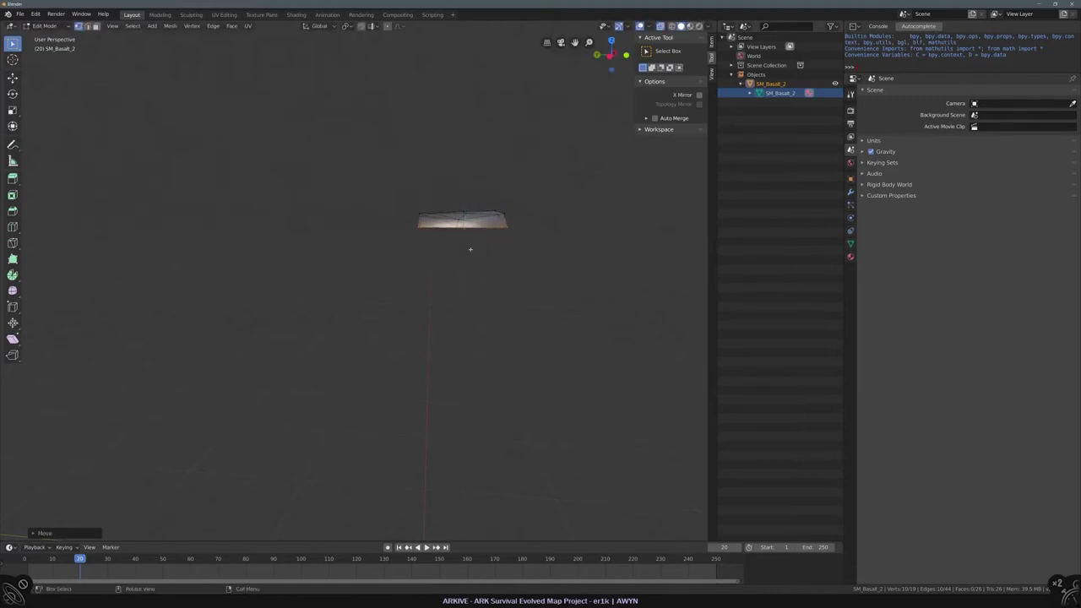
right_click(467, 253)
key("z")
right_click(469, 254)
key("m")
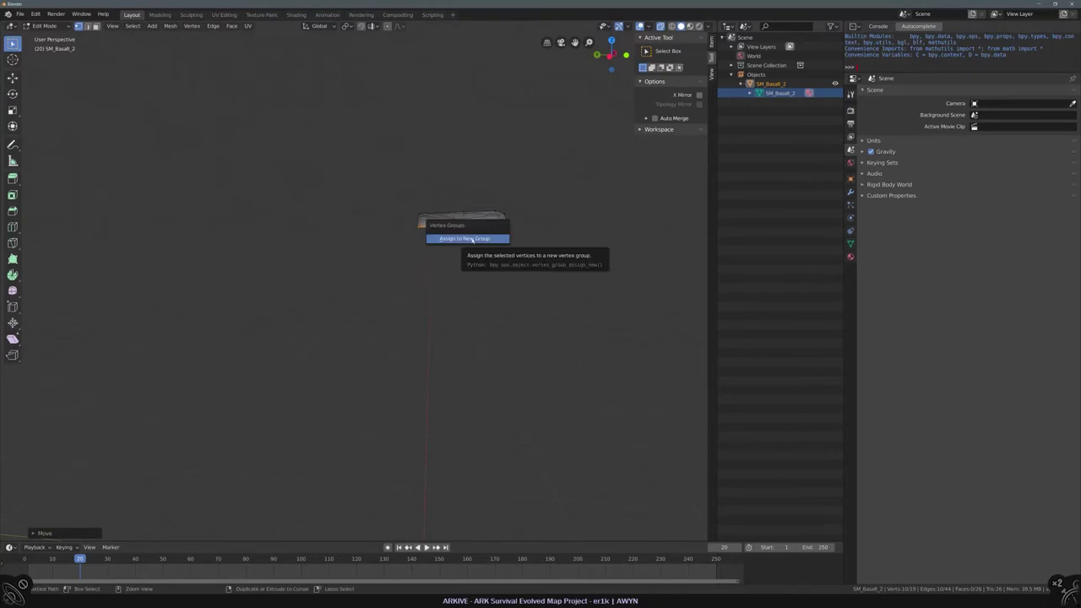
left_click(469, 238)
key("g")
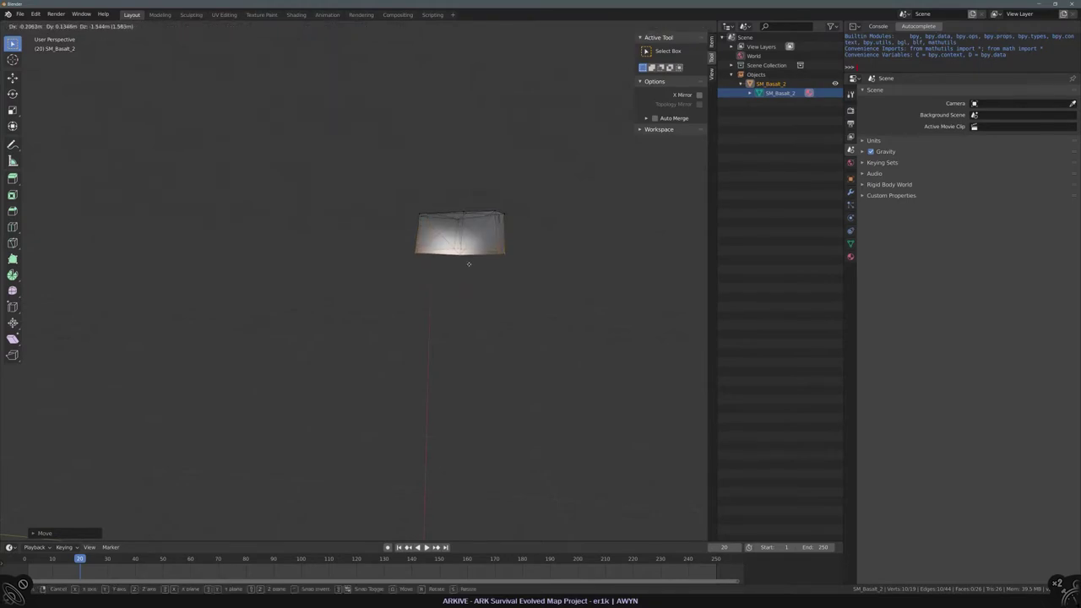
right_click(468, 263)
Export the flattened cap over its existing file, switch to the ARK Dev Kit and reimport the AK_D2_Basalt2_CapA mesh
middle_click_drag(453, 261, 406, 197)
left_click(18, 15)
mouse_move(50, 147)
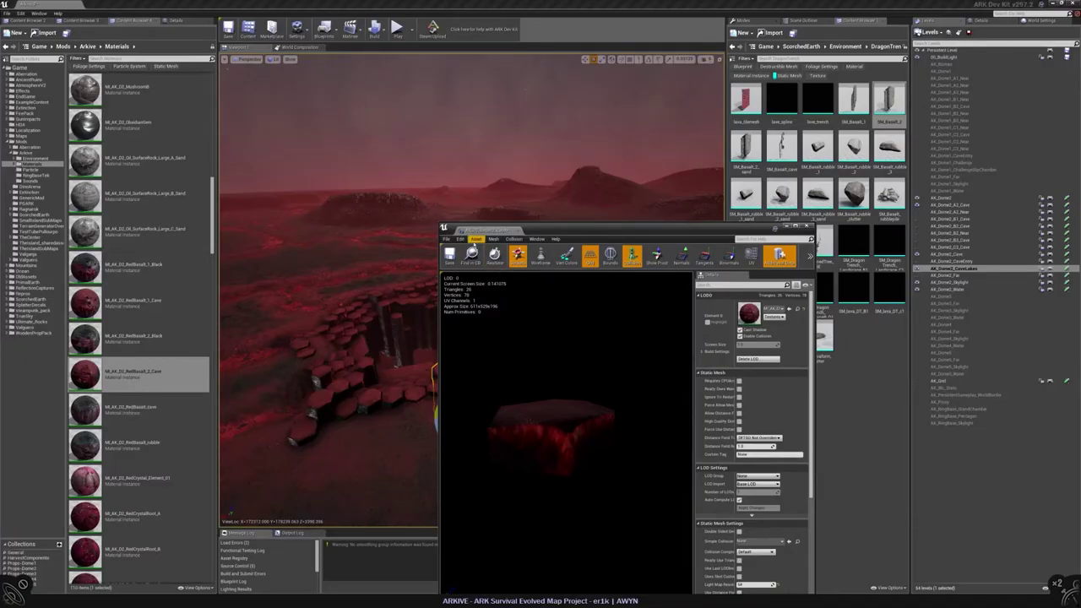
left_click(476, 239)
left_click(499, 268)
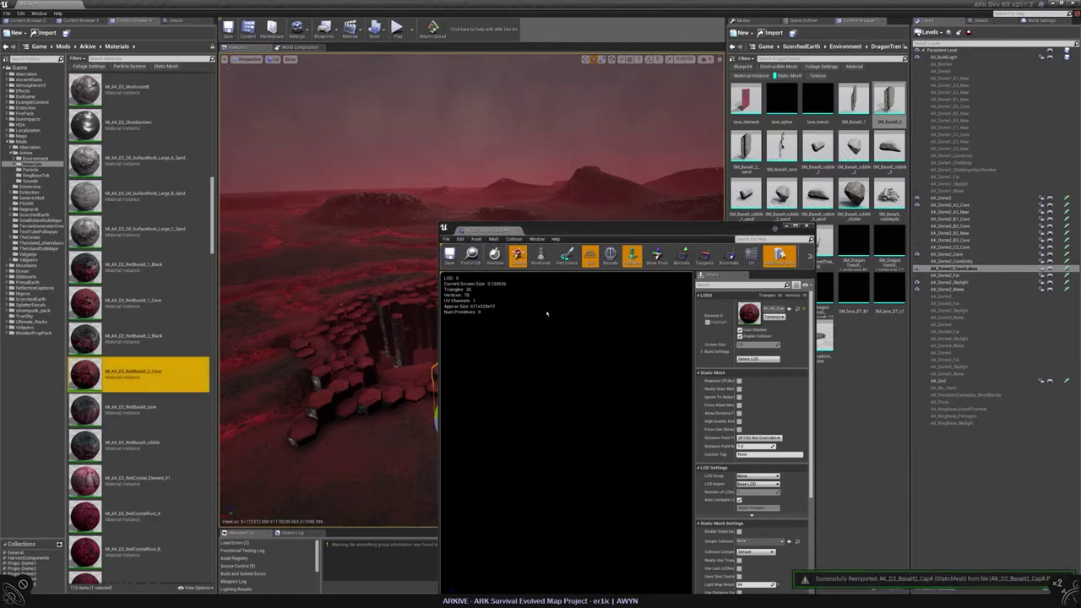
Inspect the reimported AK_D2_Basalt2_CapA mesh from several angles and distances
scroll(506, 390, "up", 5)
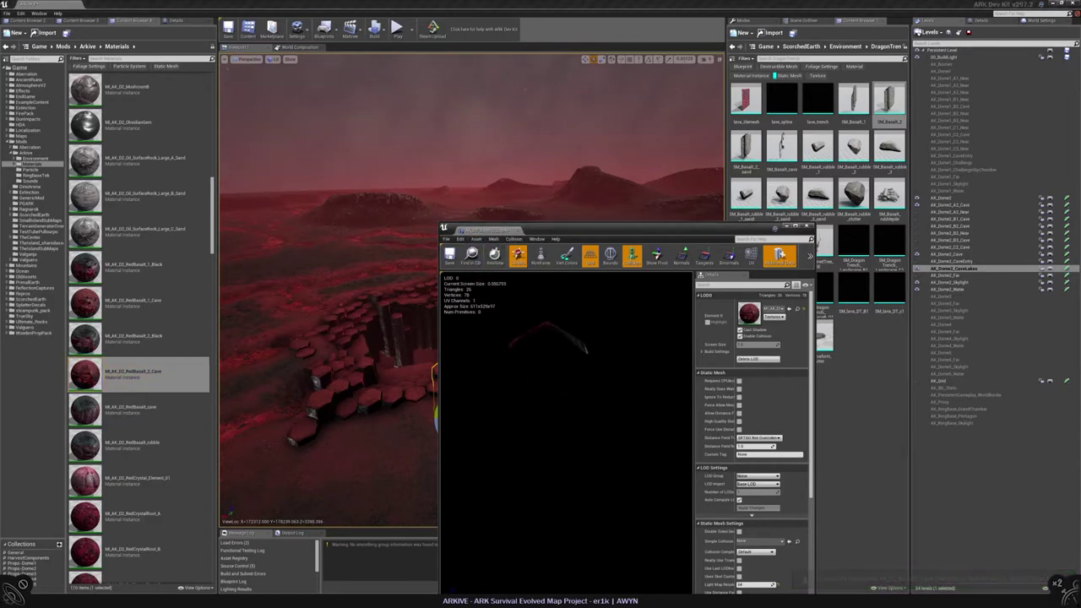
left_click_drag(566, 389, 566, 389)
left_click_drag(526, 421, 525, 421)
scroll(526, 422, "down", 5)
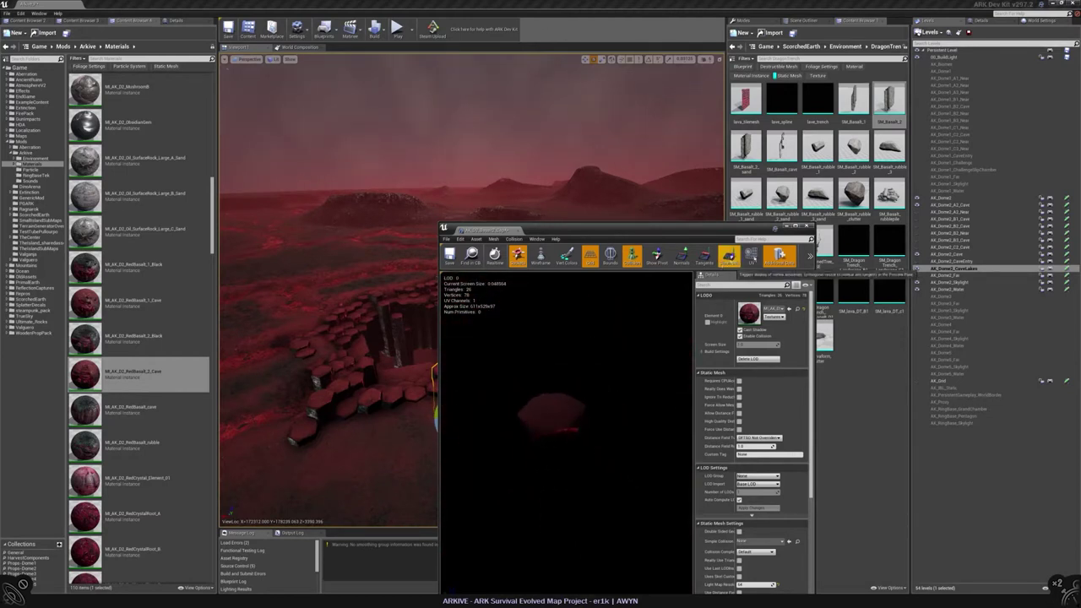
left_click(148, 375)
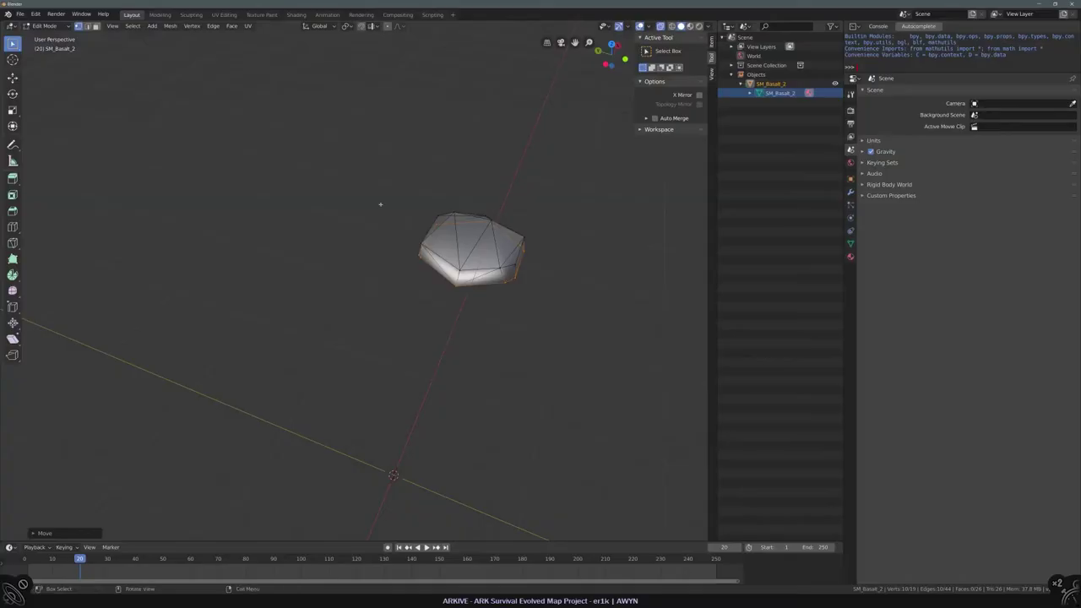
Switch back to Blender and restore the full SM_Basalt_2 mesh around the finished cap
right_click(379, 203)
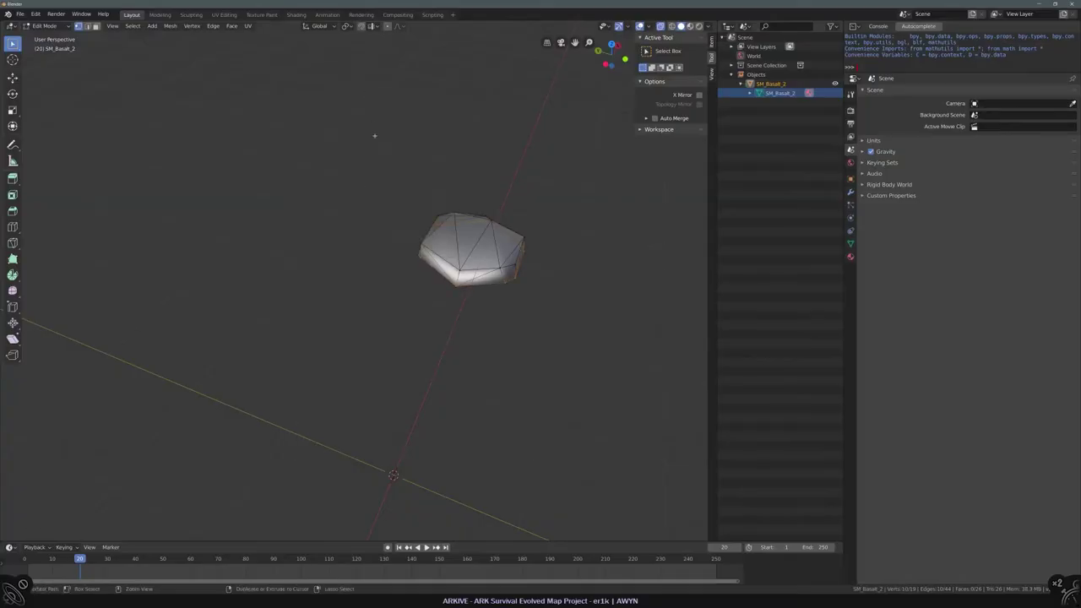
key("alt+h")
right_click(398, 181)
middle_click_drag(398, 181, 263, 207)
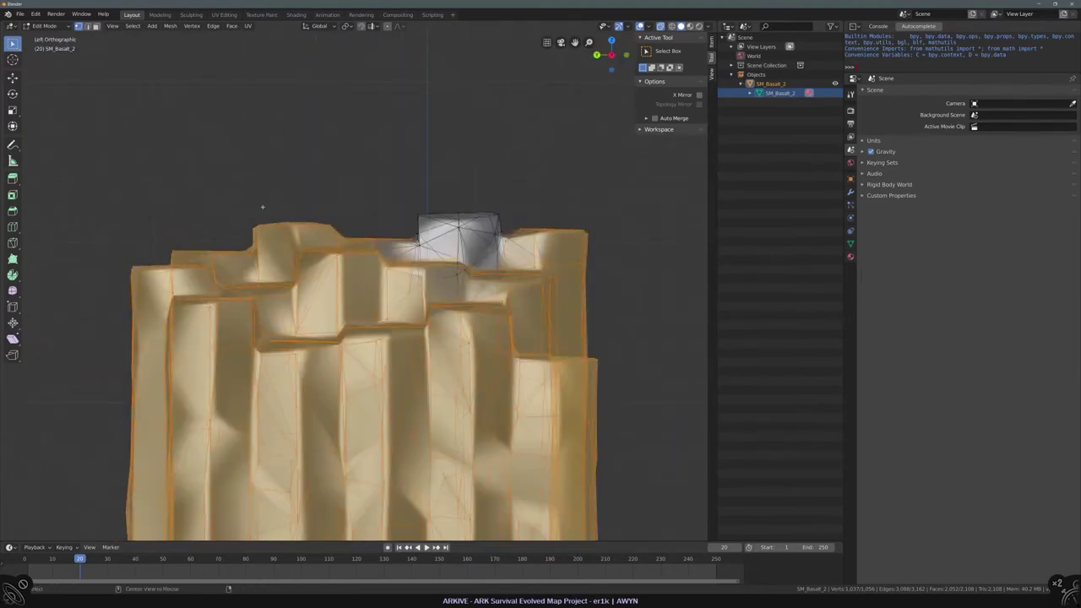
Select the top vertices of a different basalt column, invert the selection and remove the rest of the mesh
middle_click_drag(355, 230, 303, 449)
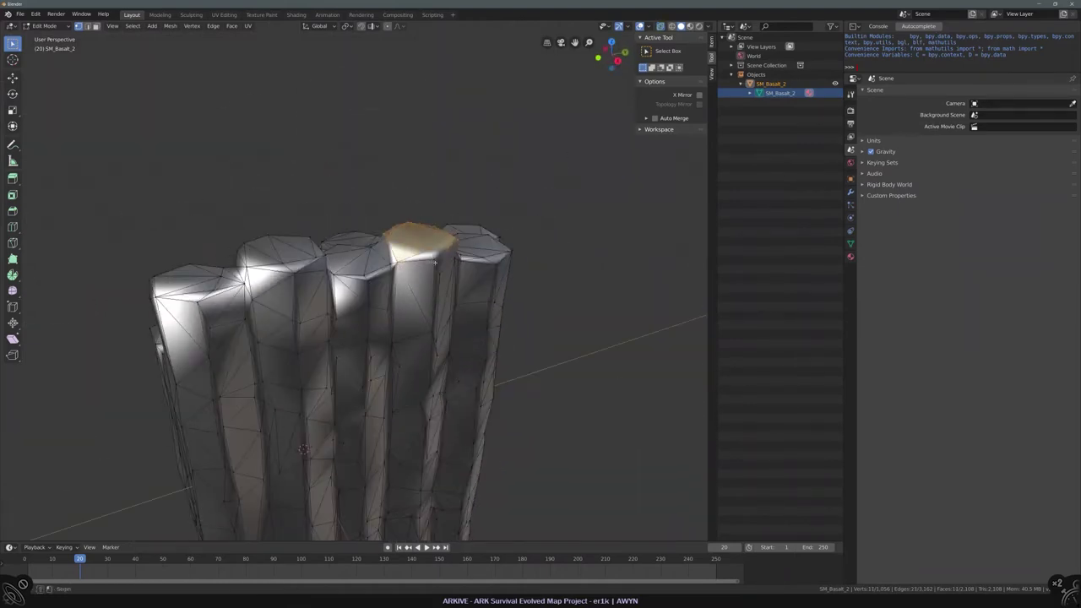
middle_click_drag(435, 262, 228, 211)
scroll(203, 164, "up", 5)
scroll(205, 162, "down", 10)
middle_click_drag(204, 162, 344, 248)
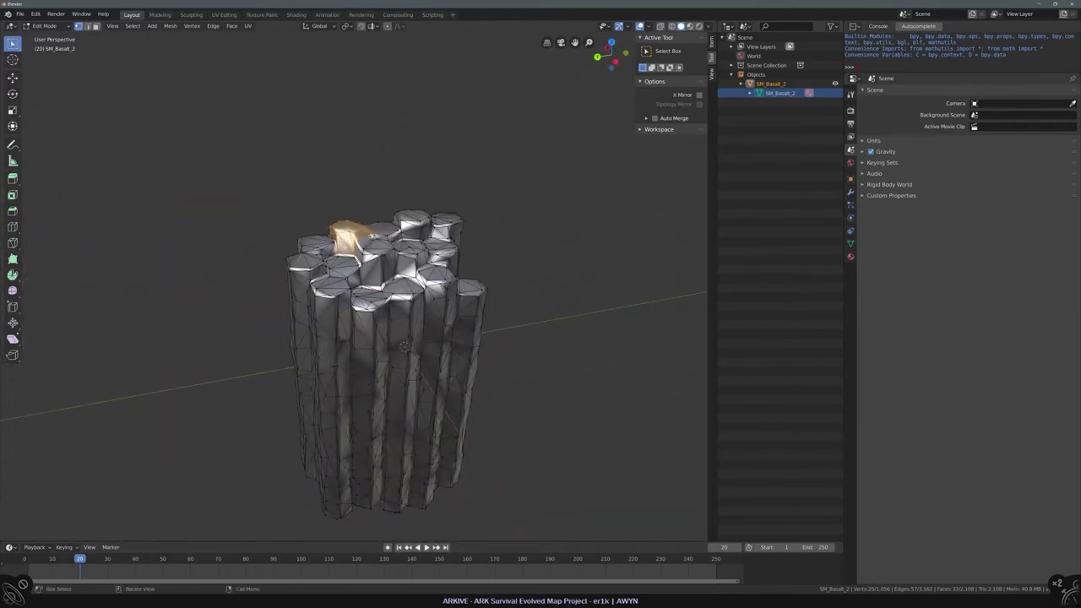
right_click(344, 248)
key("Escape")
key("alt+z")
scroll(406, 338, "up", 5)
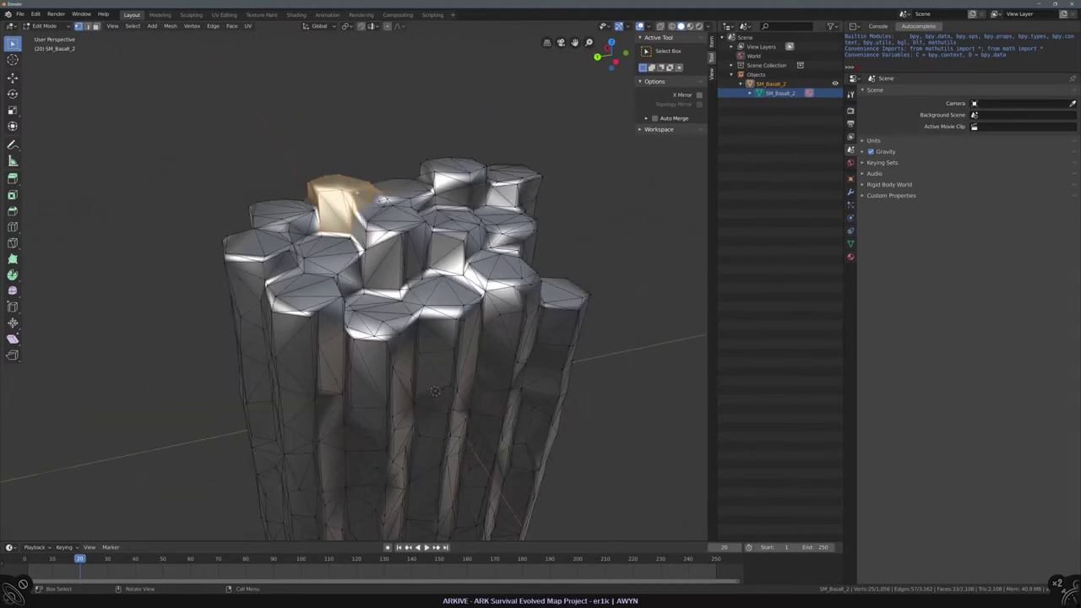
key("ctrl+i")
key("h")
In the right view with X-ray on, flatten the second cap's lower vertices to zero scale along Z and raise them towards the top
middle_click_drag(287, 182, 432, 186)
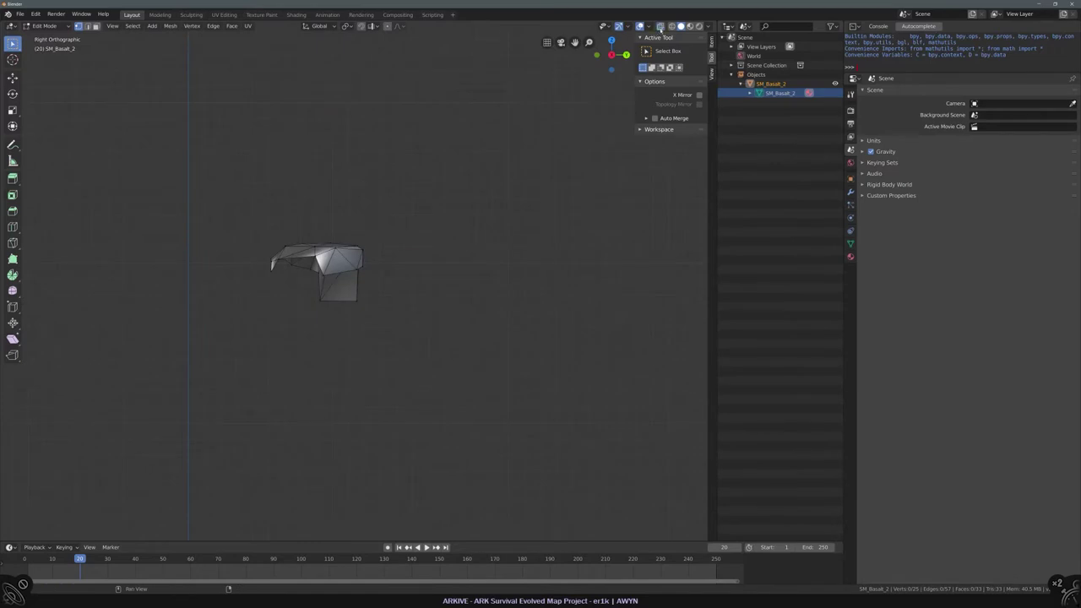
left_click(661, 26)
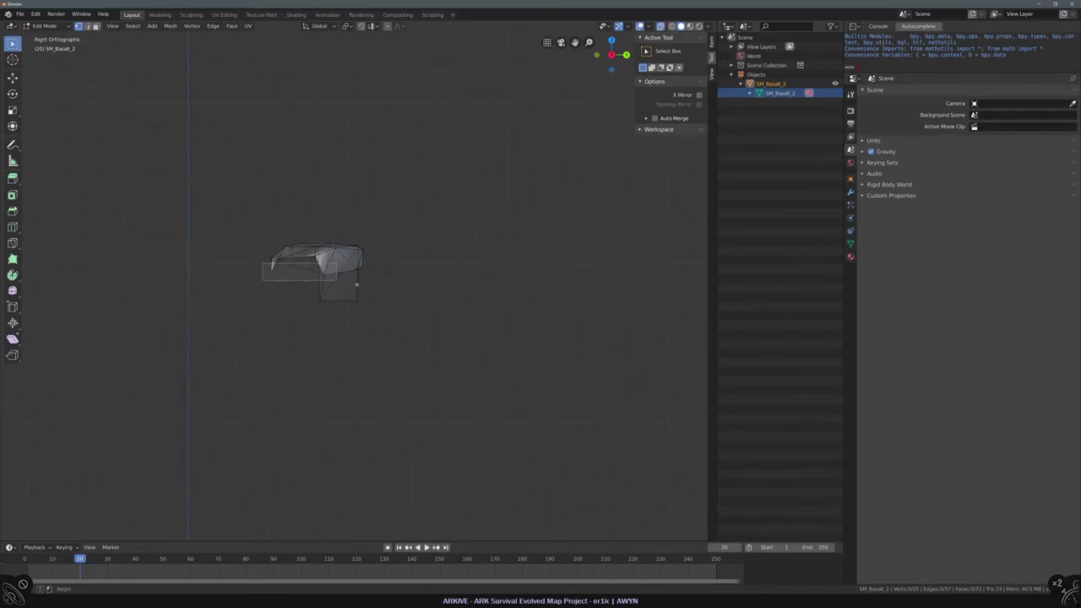
left_click_drag(358, 285, 421, 319)
key("s")
key("z")
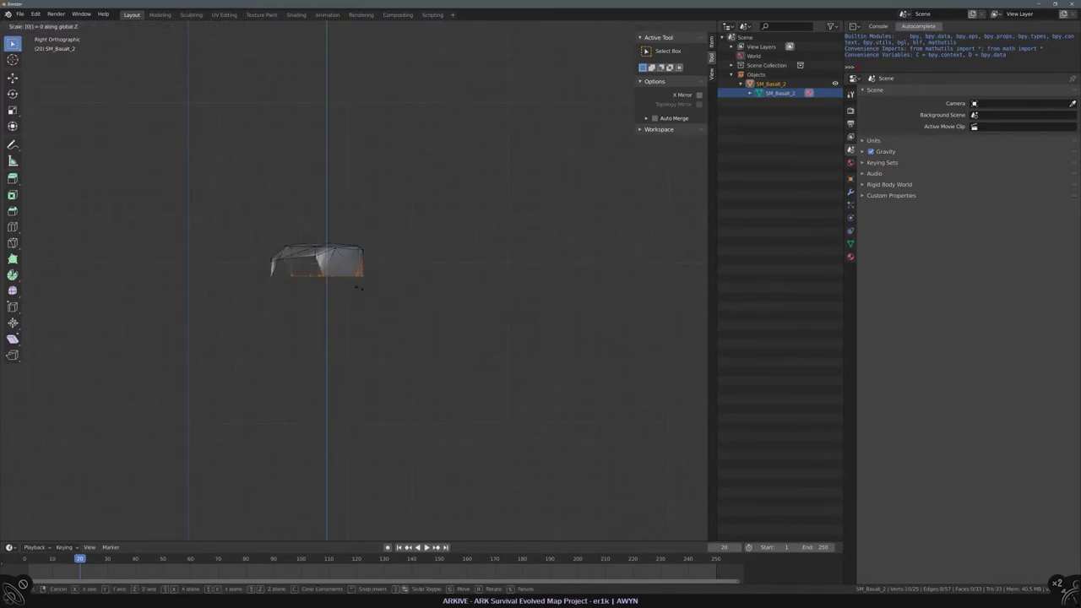
key("Return")
key("g")
key("z")
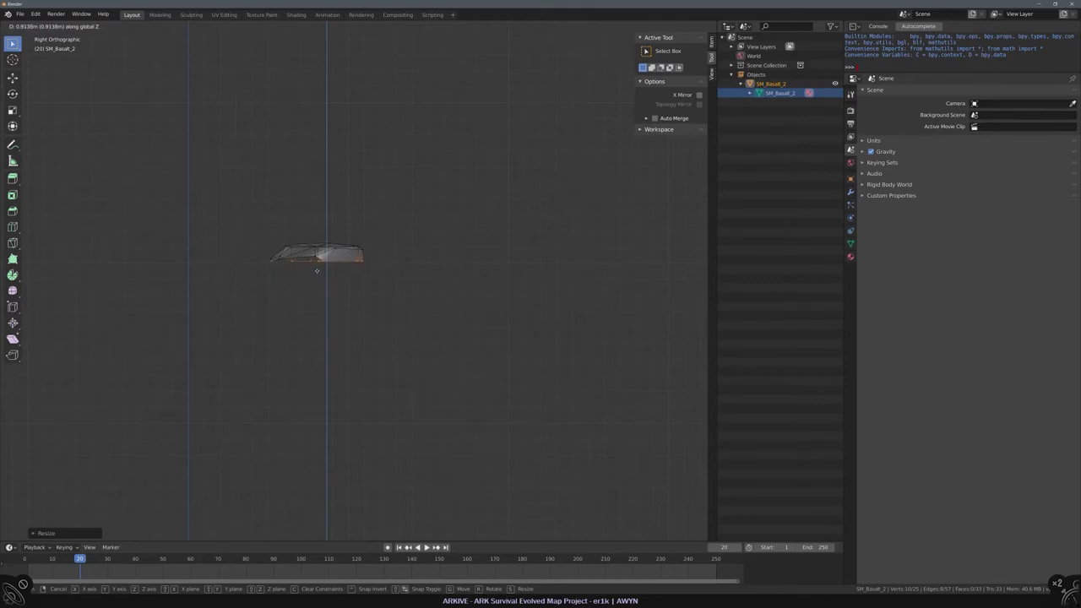
key("Return")
Select the protruding corner on the second cap's lower rim and move it along the Y axis
middle_click_drag(387, 284, 348, 309)
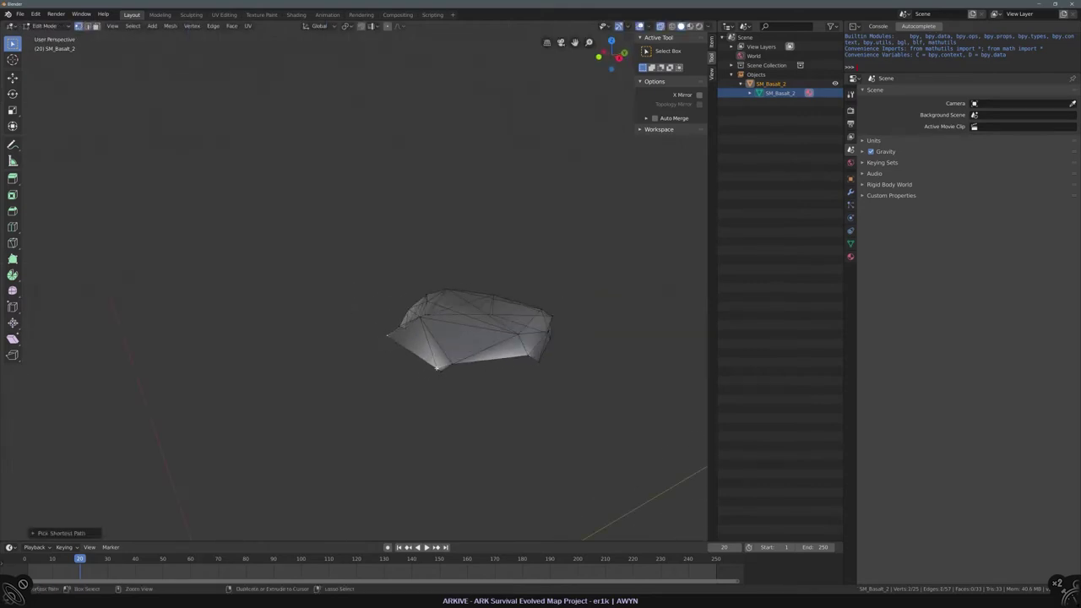
middle_click_drag(425, 346, 393, 361)
key("g")
key("y")
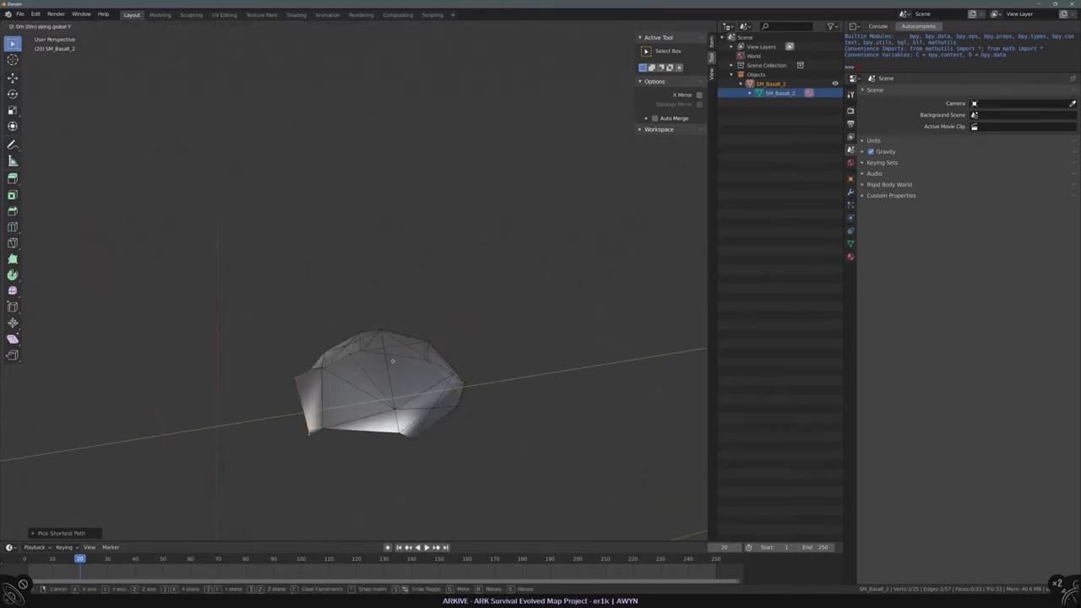
left_click(407, 359)
Move a single lower-rim corner vertex of the second cap along the X axis to round the outline
middle_click_drag(406, 359, 377, 369)
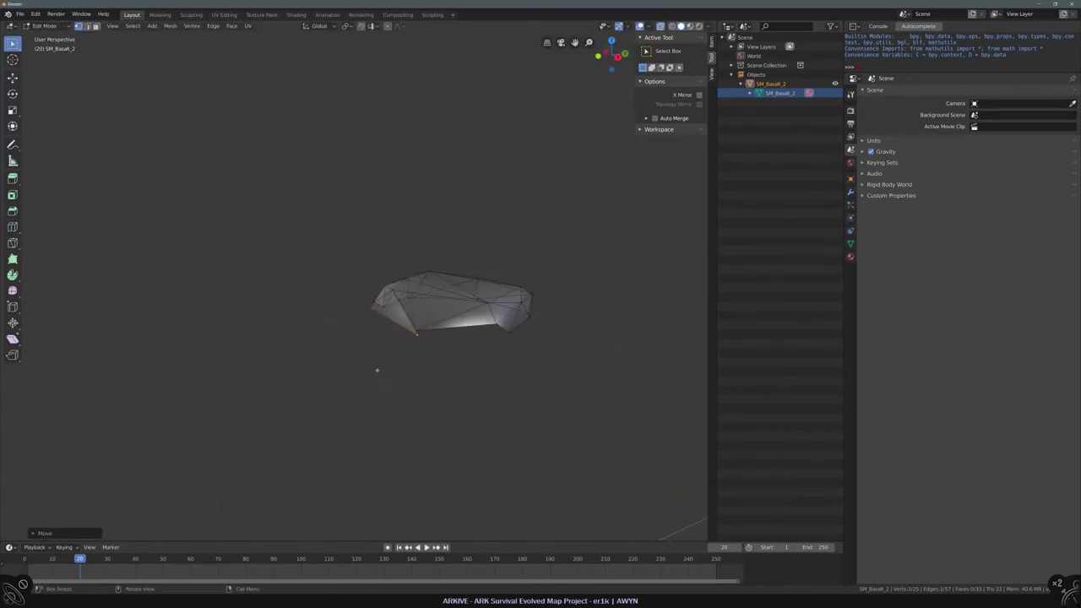
mouse_move(450, 334)
middle_mouse_down()
mouse_move(438, 339)
mouse_move(458, 331)
middle_mouse_up()
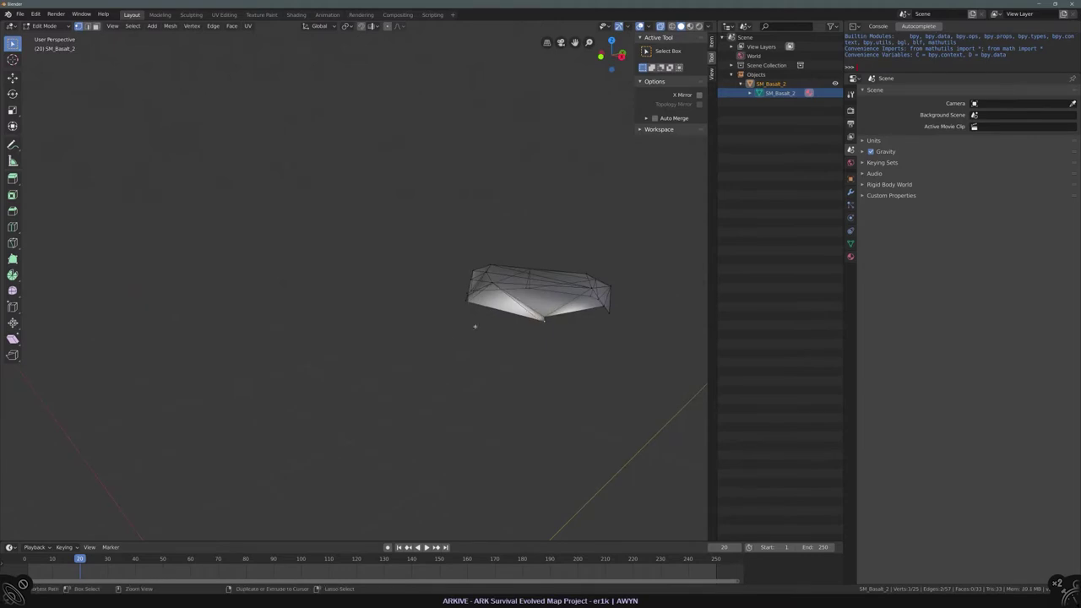
key("g")
key("x")
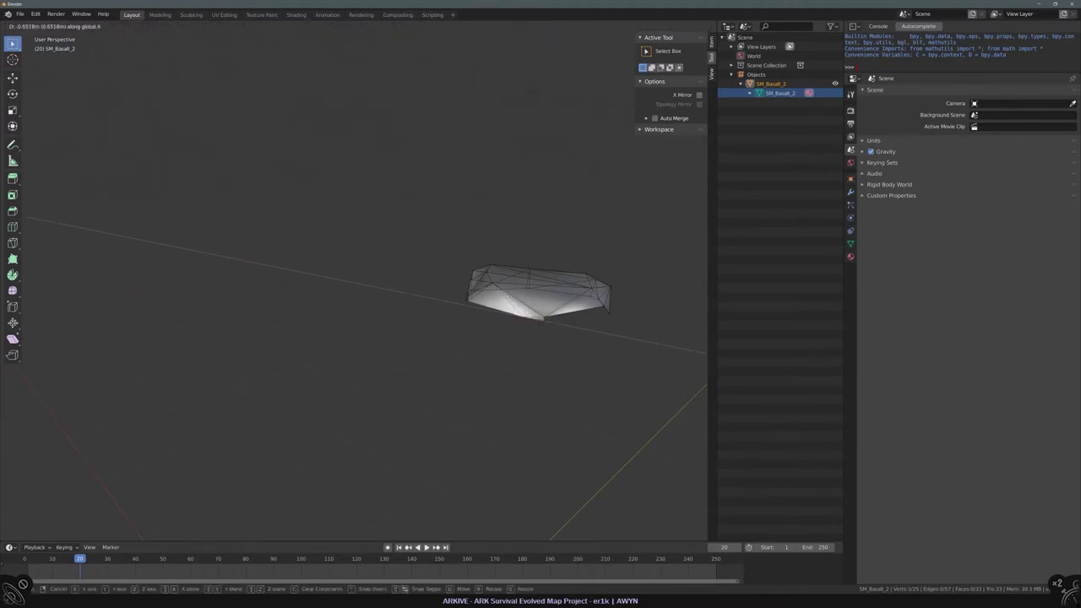
left_click(458, 346)
Adjust the lower-rim corner vertex slightly along Z and move it about 0.41 m along Y
middle_click_drag(458, 347, 458, 347)
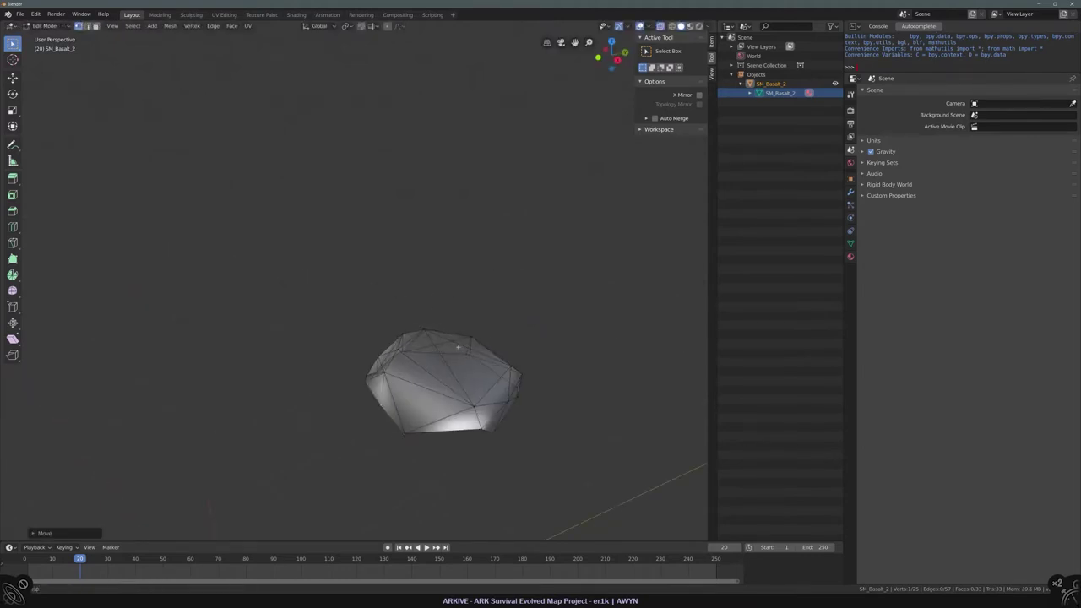
middle_click_drag(331, 353, 447, 329)
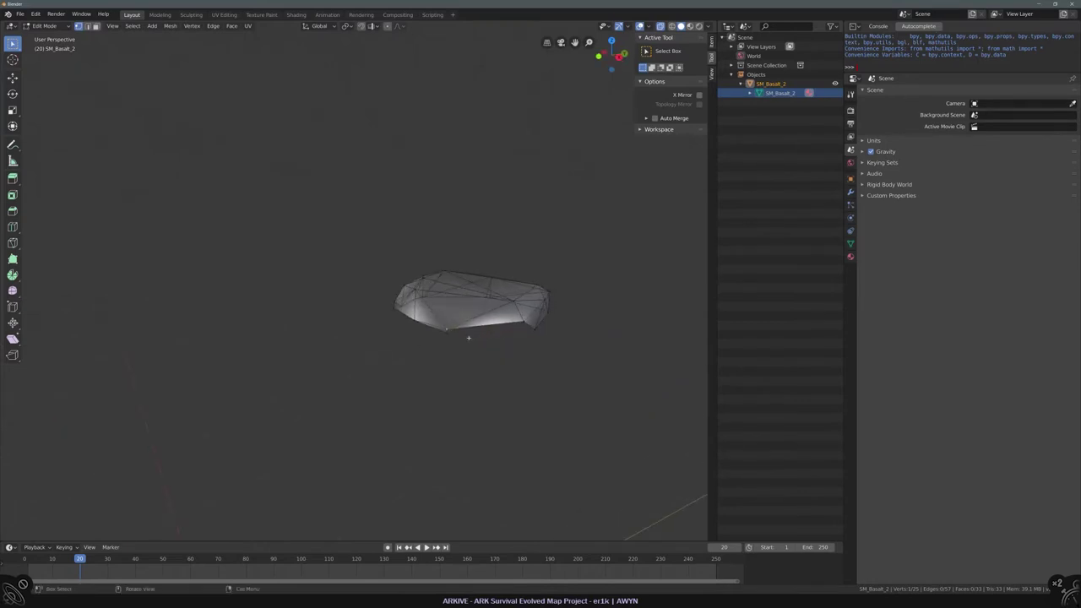
key("g")
key("z")
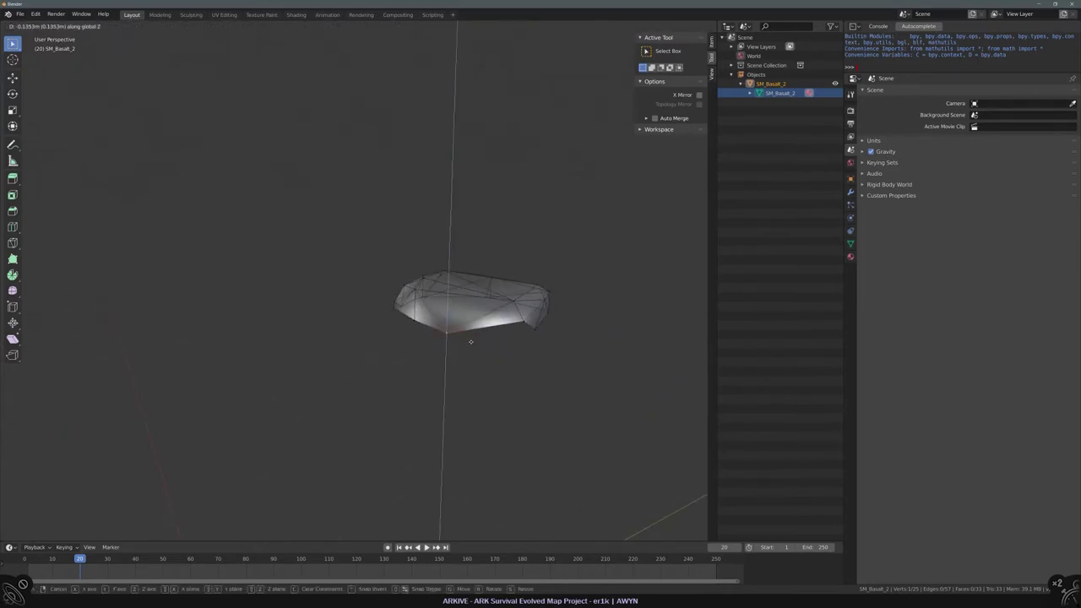
left_click(470, 341)
key("g")
key("y")
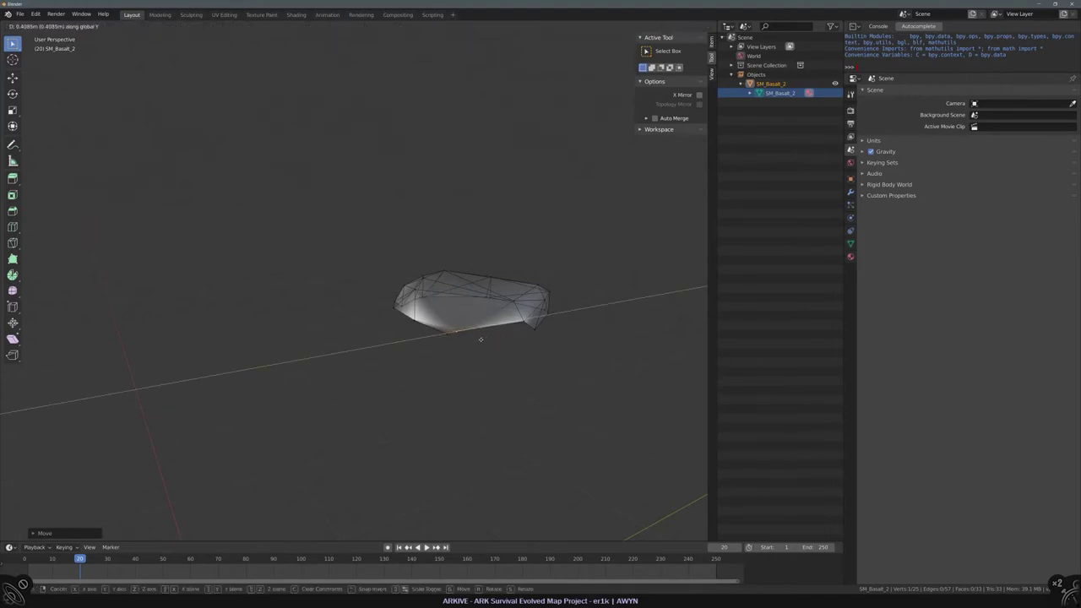
left_click(480, 339)
In the right view, align the lower-rim corner vertices with the cap's flat base along Z
middle_click_drag(481, 340, 281, 257)
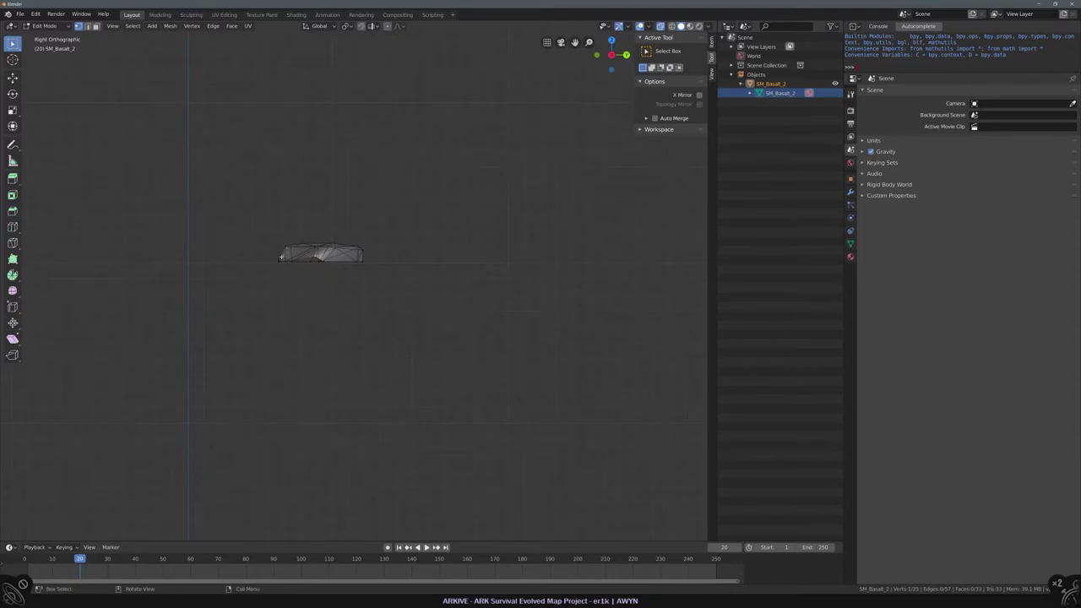
key("g")
key("z")
left_click(280, 255)
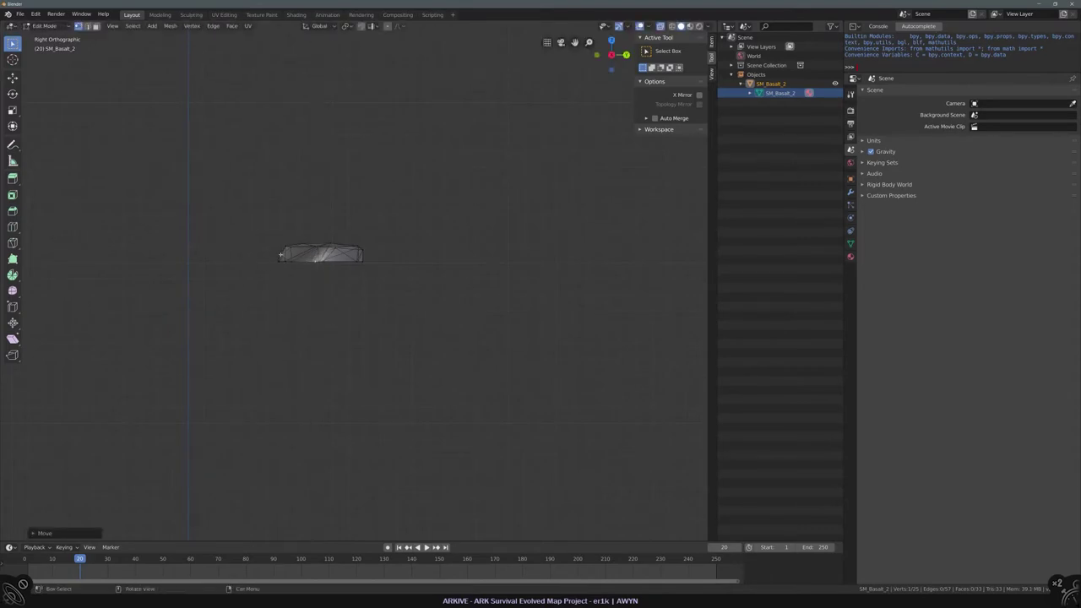
key("g")
key("z")
left_click(312, 262)
Delete the surplus vertex on the underside of the second cap
middle_click_drag(284, 278, 417, 364)
key("x")
left_click(346, 292)
Move the indented lower-rim vertex about 0.5 m along X and about 0.3 m along Y to smooth the rim
scroll(506, 346, "up", 3)
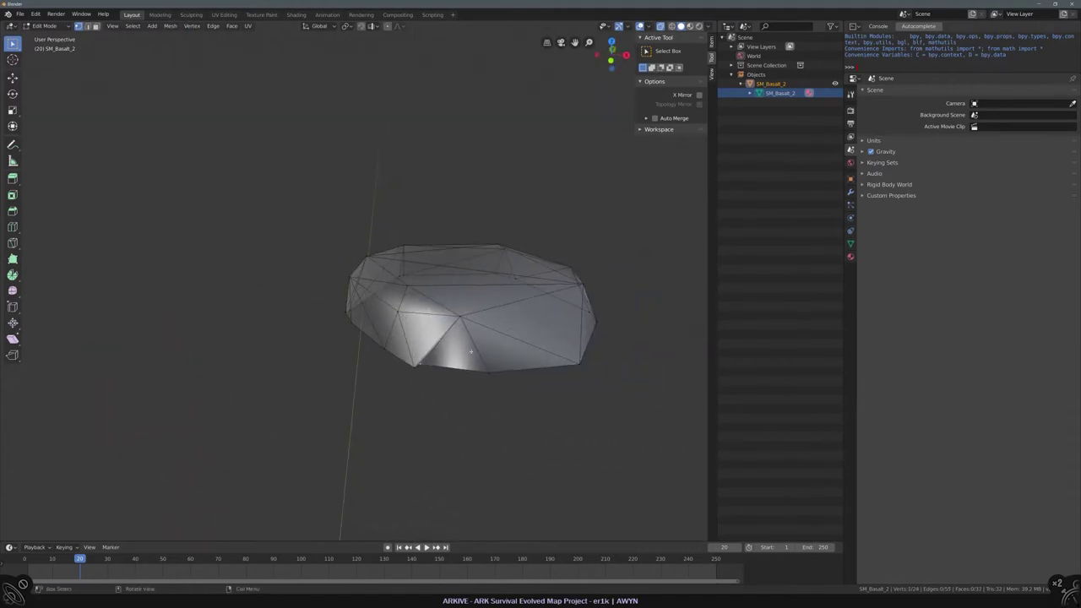
key("g")
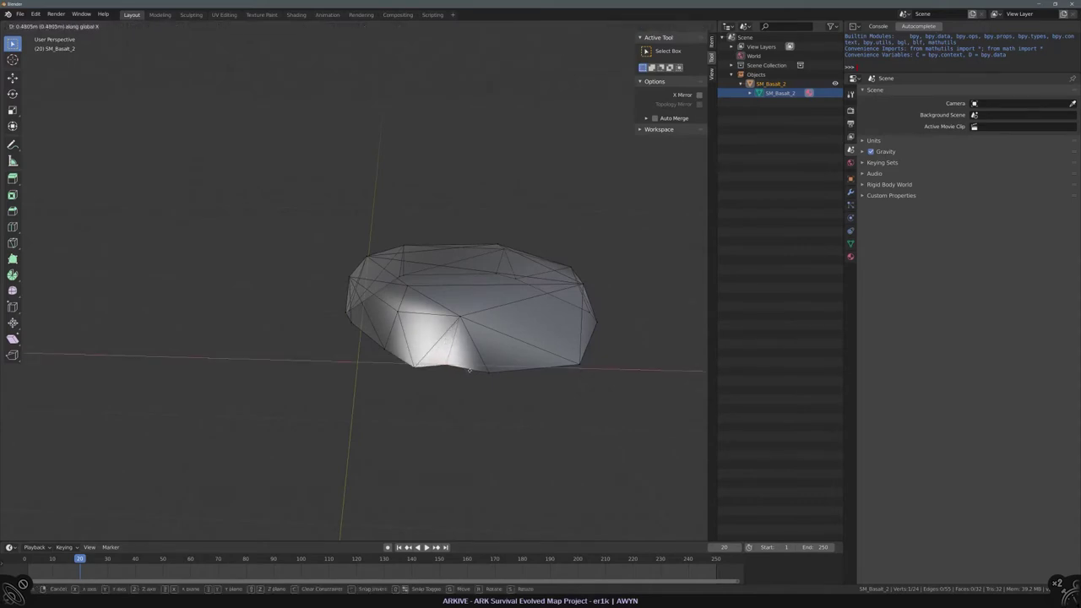
left_click(470, 369)
key("g")
key("y")
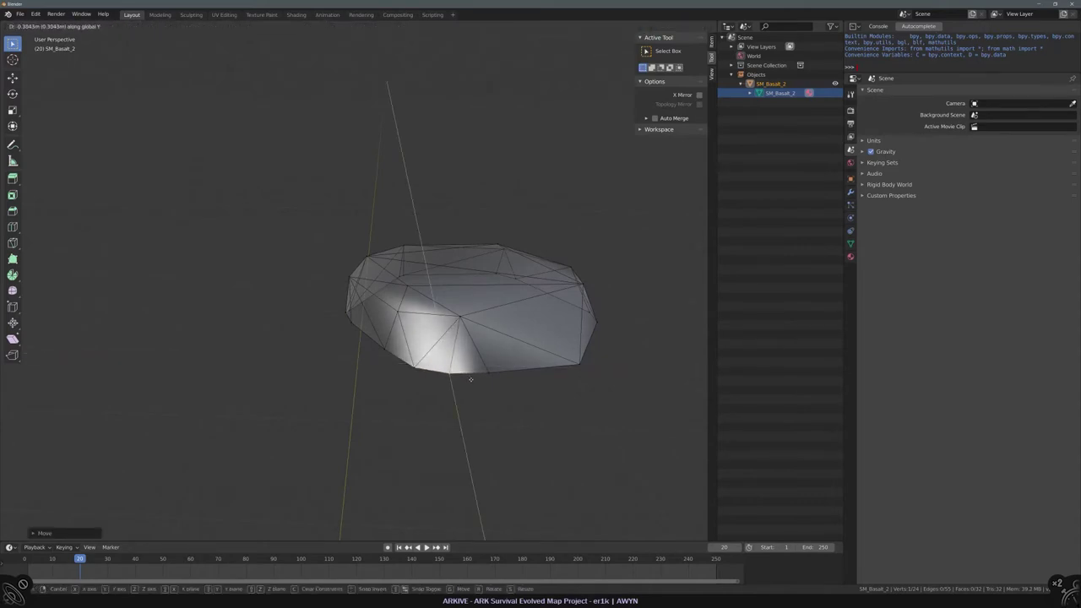
left_click(471, 379)
Move the selected lower-rim vertex about 0.3 m along Y and refine its position along X to round the second cap's base
middle_click_drag(471, 379, 459, 333)
key("g")
key("y")
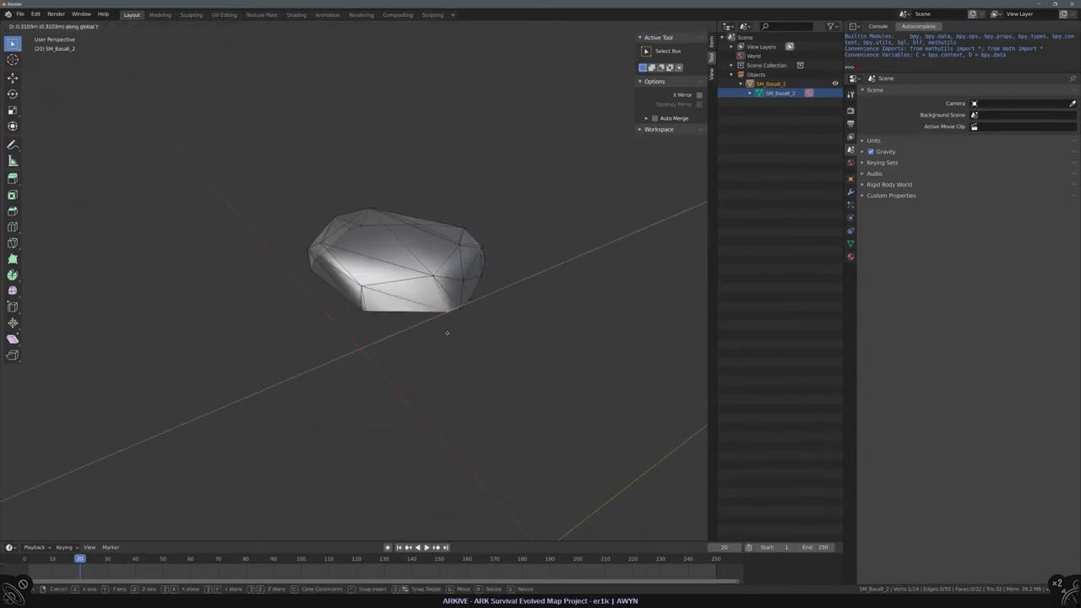
left_click(409, 328)
key("g")
key("y")
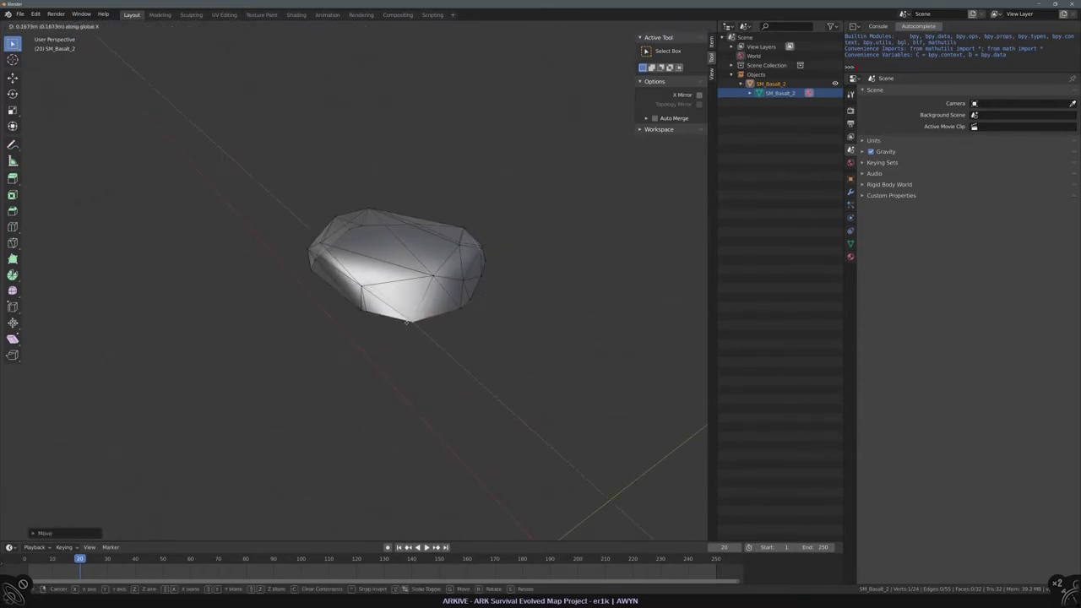
left_click(353, 343)
Adjust another lower-rim corner vertex of the cap along Y to even out the base outline
middle_click_drag(422, 287, 506, 310)
middle_click_drag(272, 397, 250, 389)
key("g")
key("y")
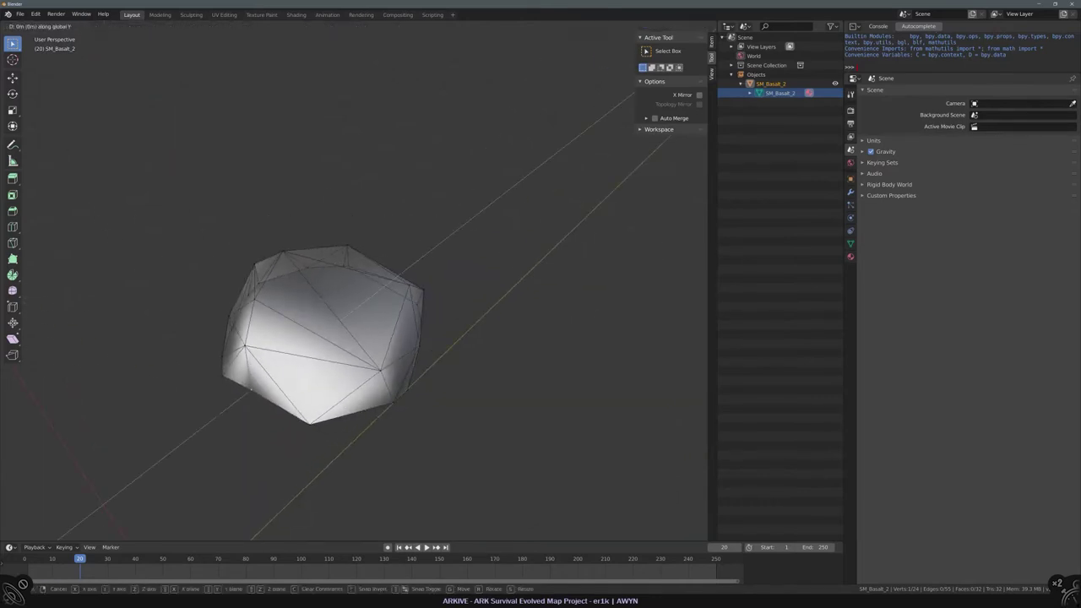
left_click(355, 338)
middle_click_drag(354, 337, 370, 319)
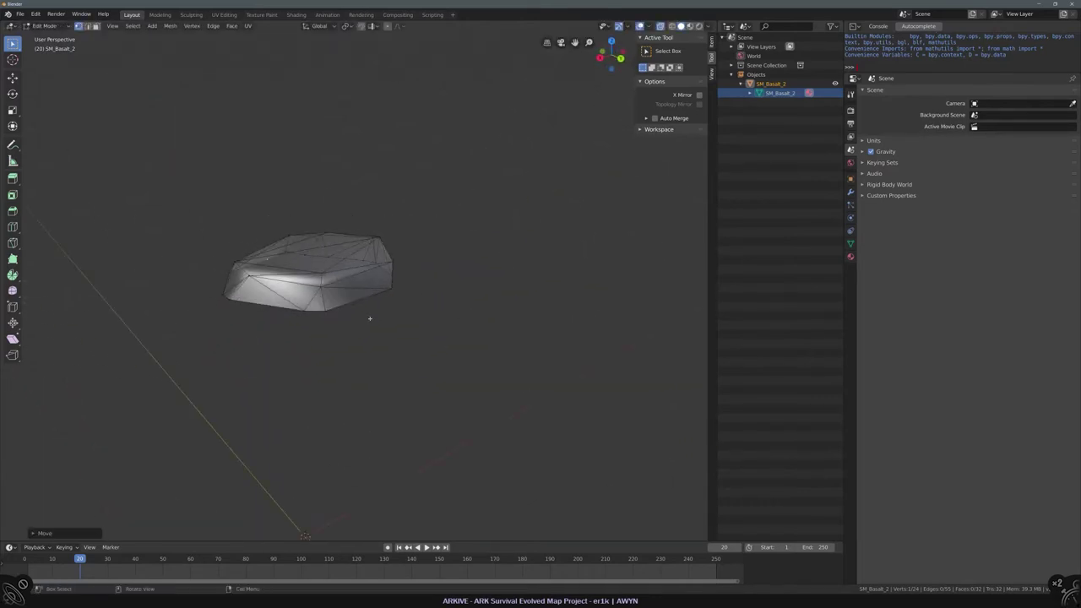
Export the second cap as AK_D2_Basalt2_CapB.fbx to the _mesh-dump_UE folder
left_click(19, 14)
mouse_move(34, 145)
left_click(127, 203)
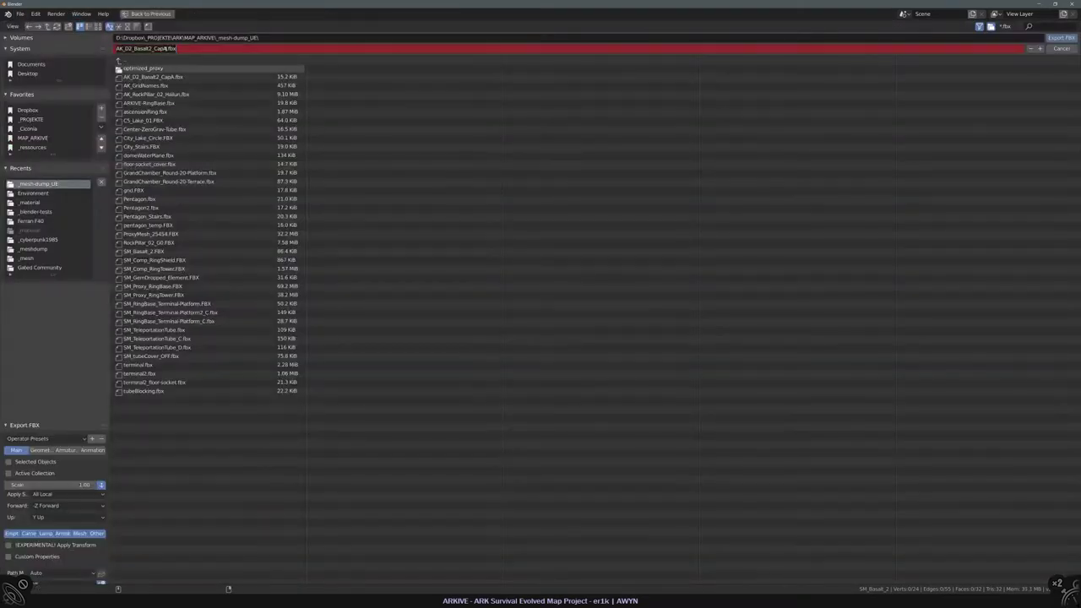
key("Return")
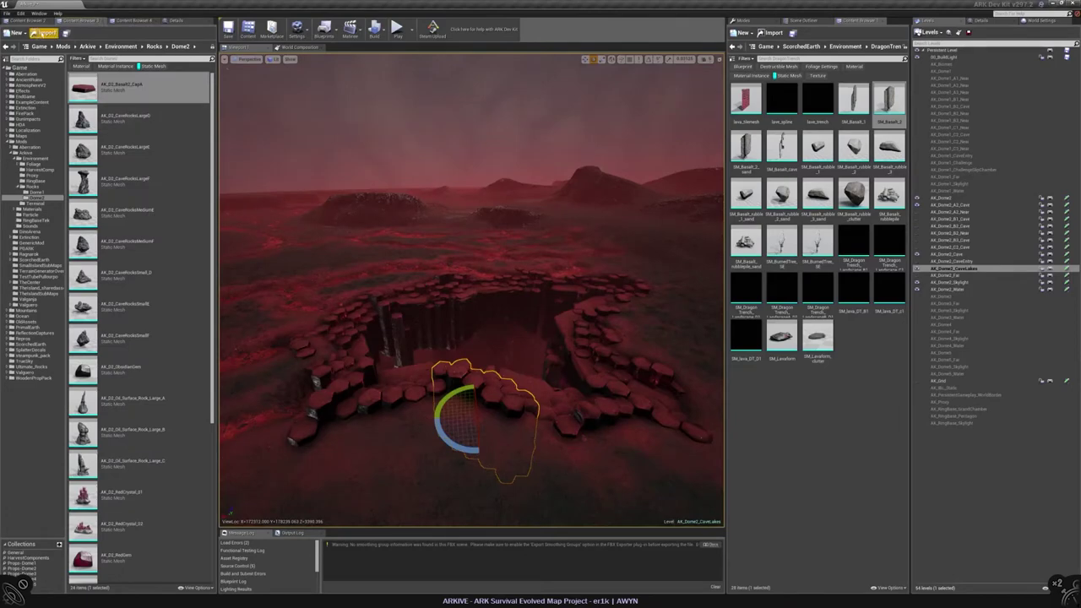
In the ARK Dev Kit, import AK_D2_Basalt2_CapB into the Dome2 rocks folder with the current FBX options
left_click(44, 33)
double_click(353, 216)
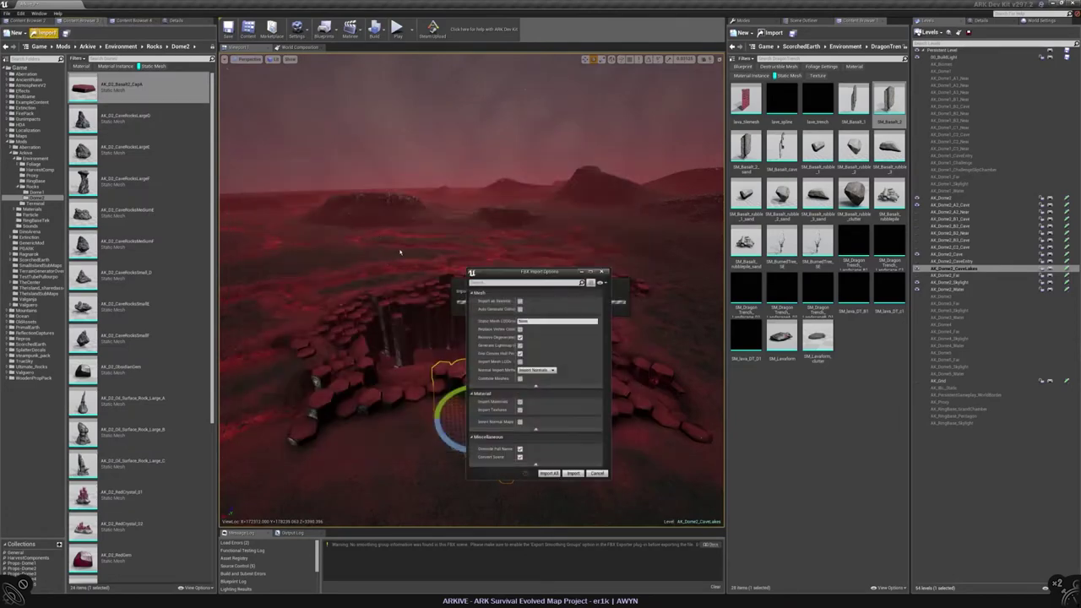
left_click(574, 473)
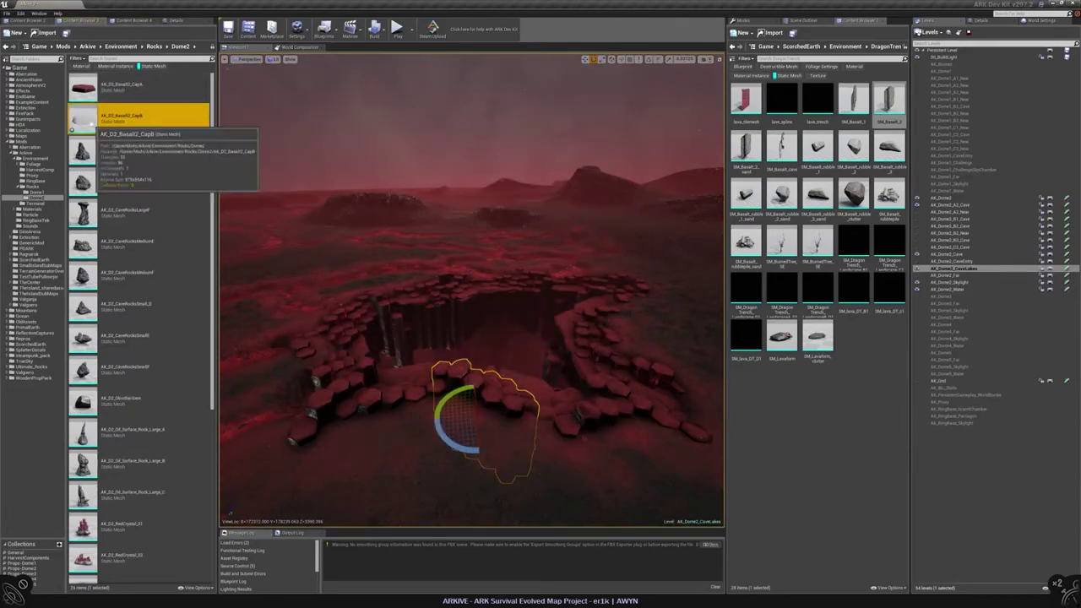
Assign the MI_AK_D2_RedBasalt_2_Cave material to AK_D2_Basalt2_CapB, inspect the mesh from above and close its editor
double_click(85, 114)
left_click(133, 21)
left_click_drag(85, 372, 749, 312)
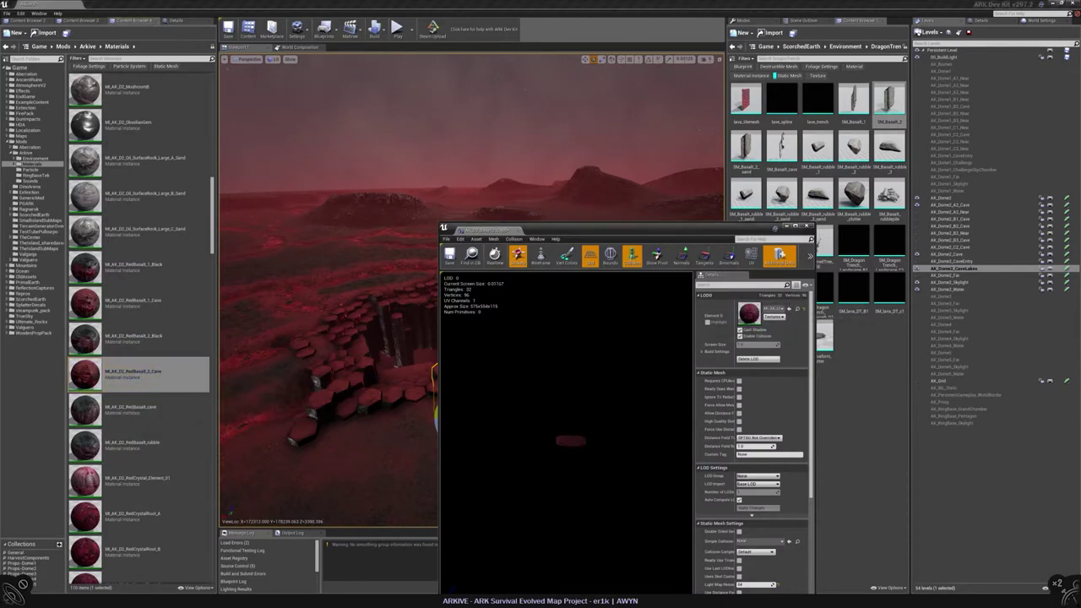
left_click_drag(562, 464, 506, 307)
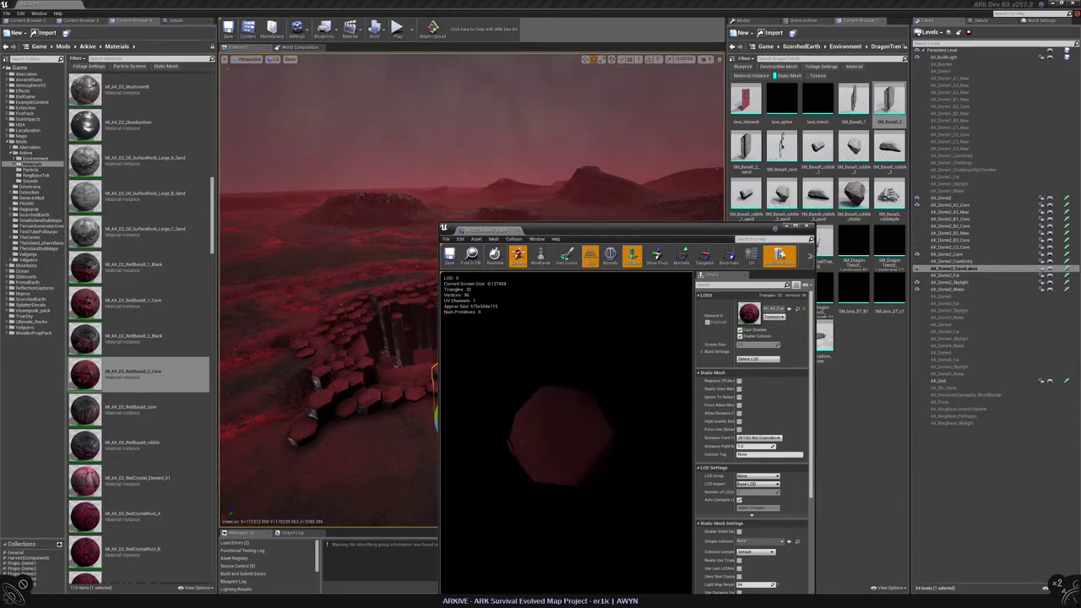
left_click(807, 226)
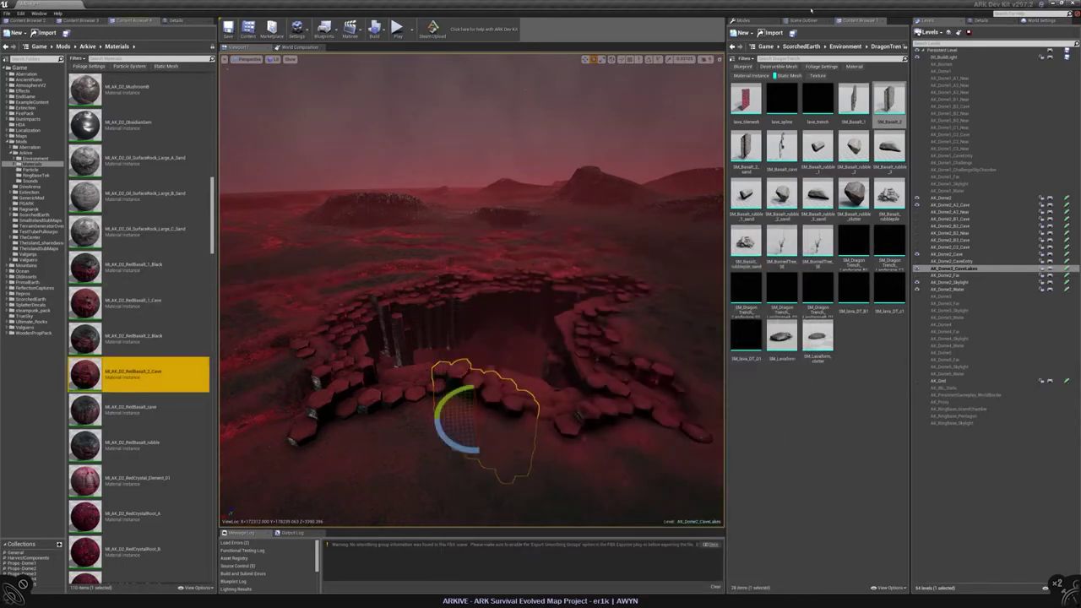
Show the foliage painting settings and return the asset browser to the Dome2 rocks folder
left_click(743, 19)
scroll(135, 253, "up", 2)
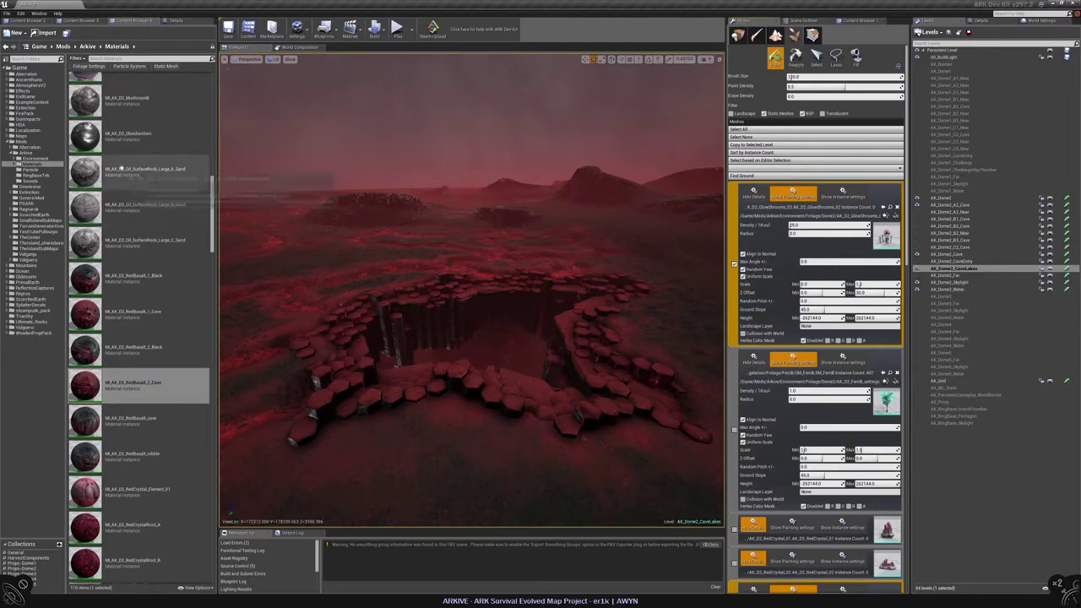
key("alt+Left")
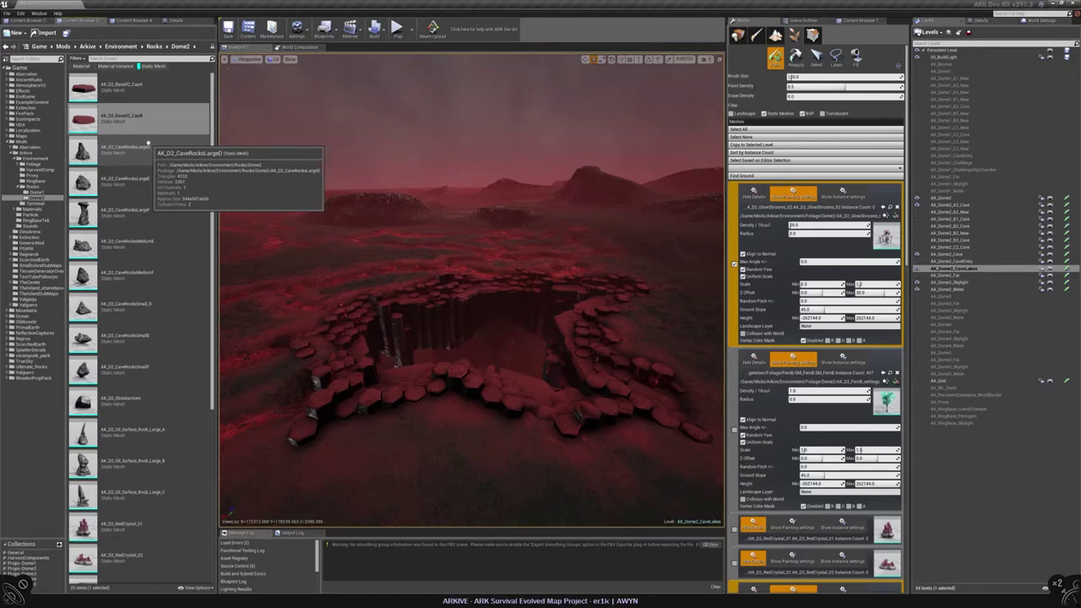
Search all game content for rock assets, including foliage settings in the filter
left_click(862, 20)
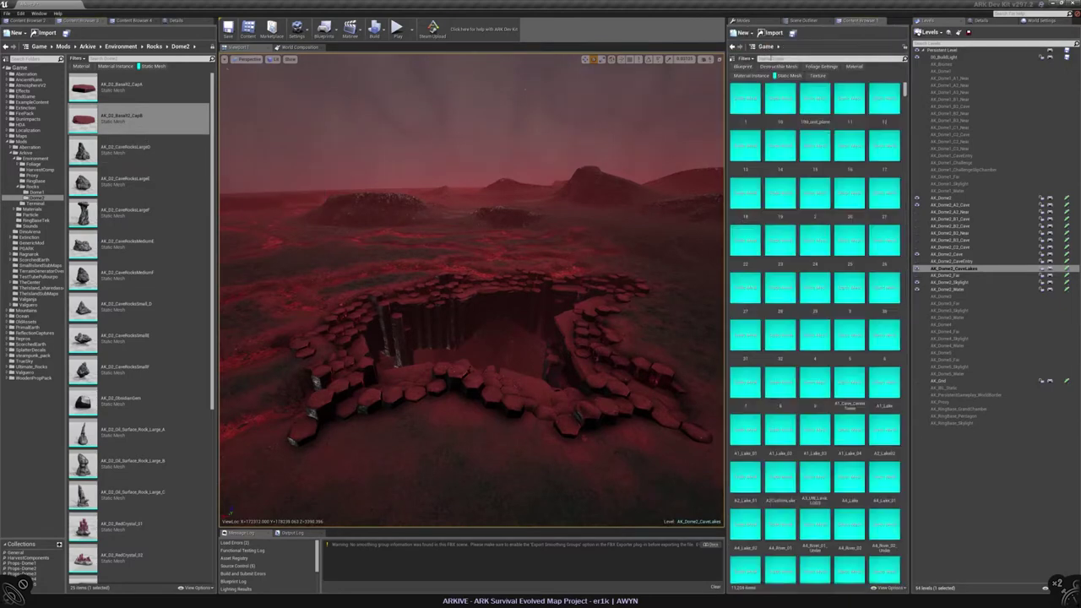
type("foliage")
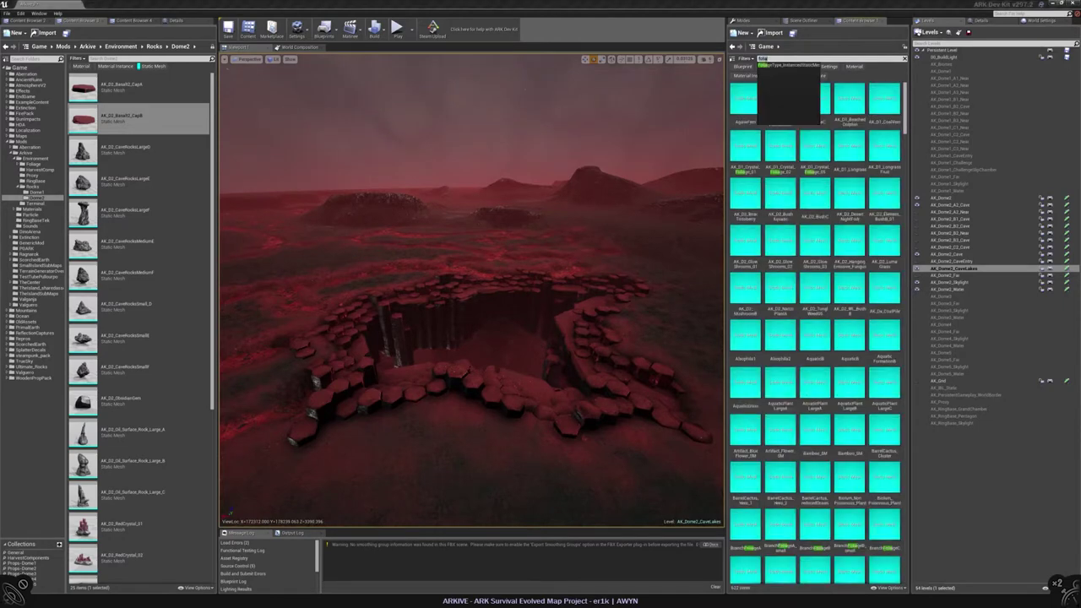
key("Return")
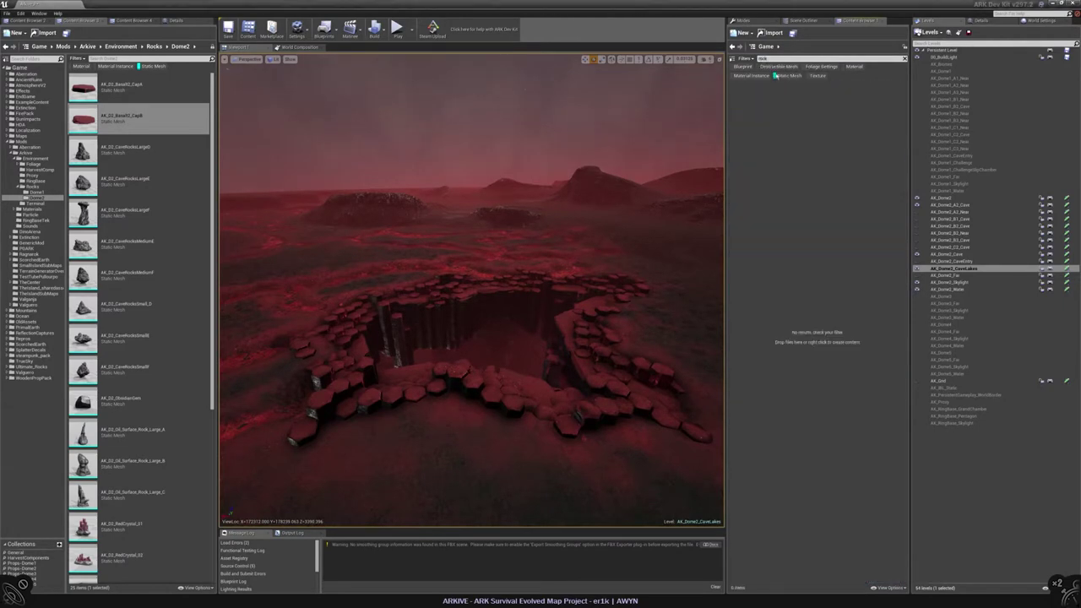
left_click(794, 76)
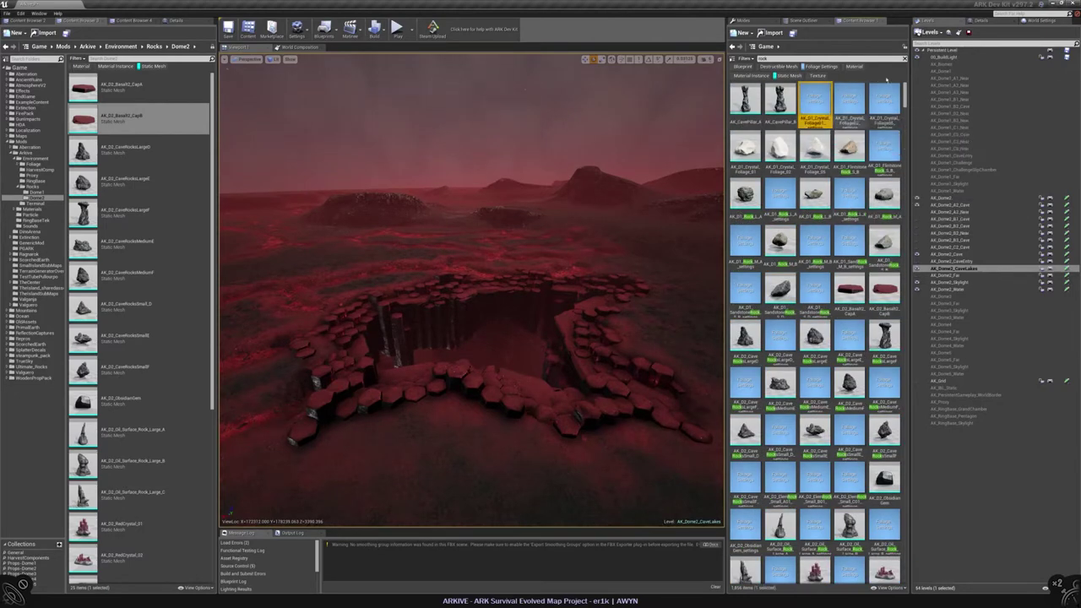
Find the AK_D2_CaveRocksMediumF_settings foliage settings among the rock assets and duplicate it
mouse_move(883, 198)
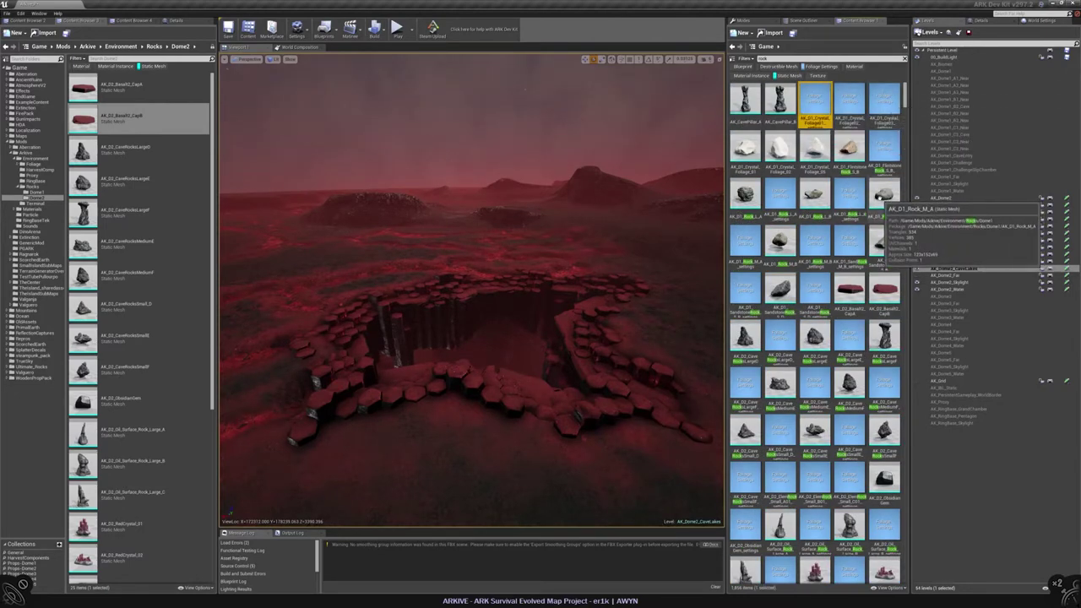
scroll(883, 198, "down", 10)
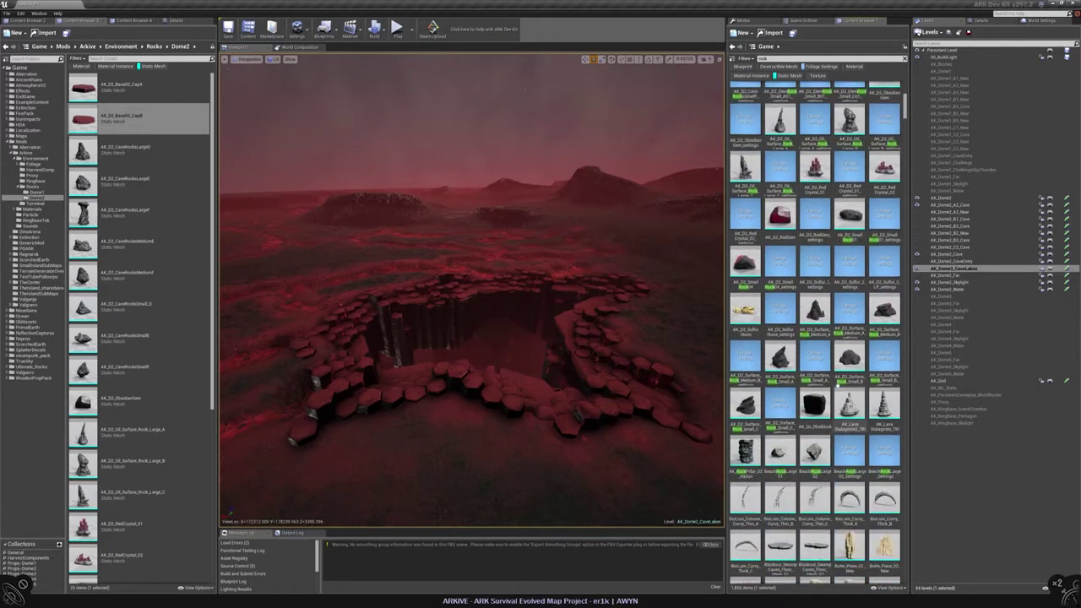
scroll(837, 387, "down", 3)
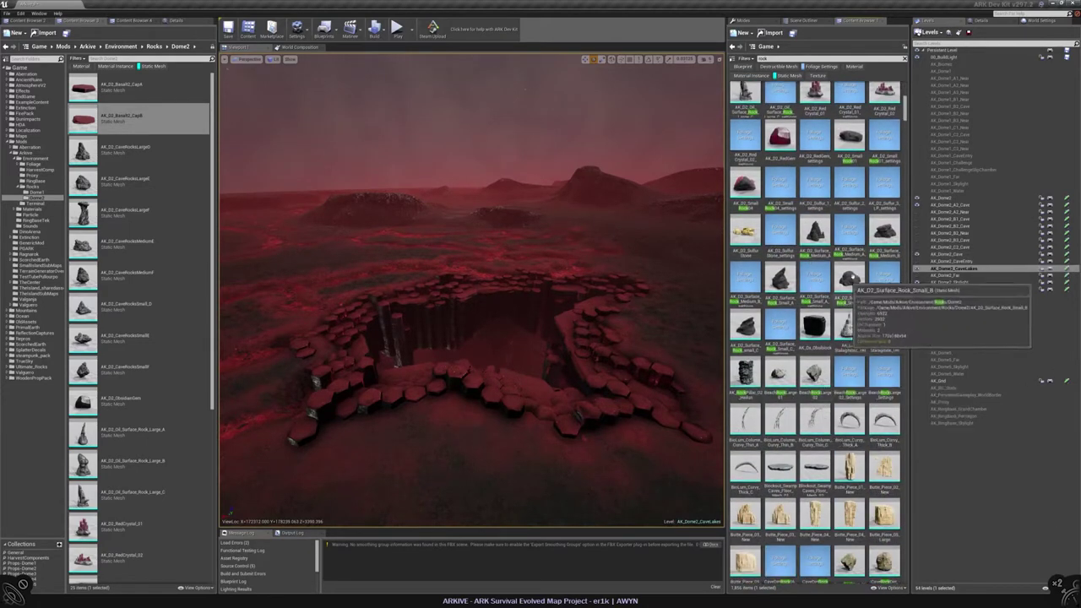
scroll(849, 279, "down", 5)
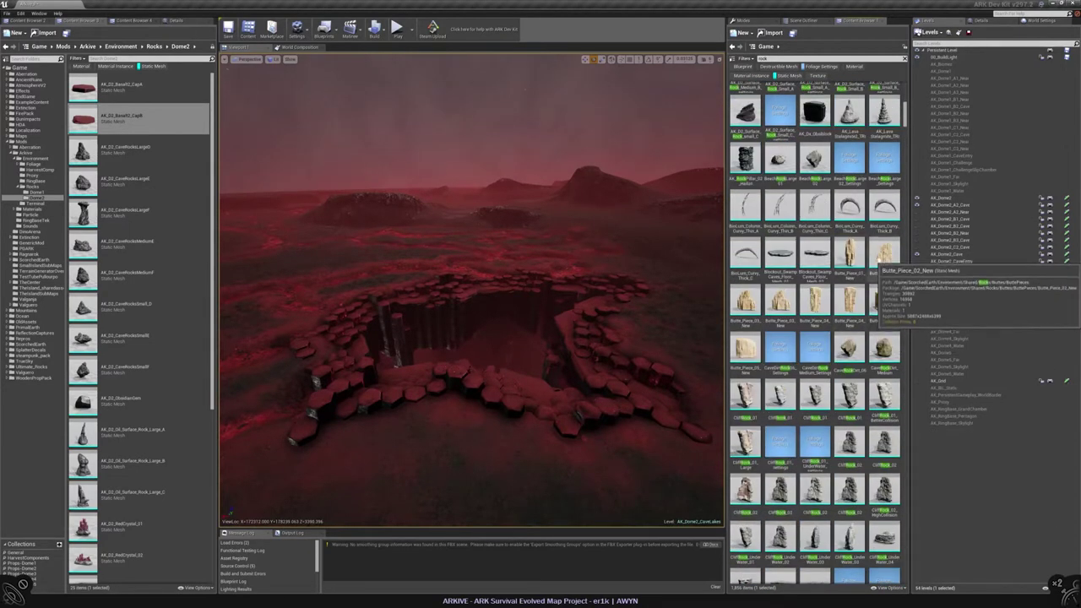
scroll(845, 237, "up", 6)
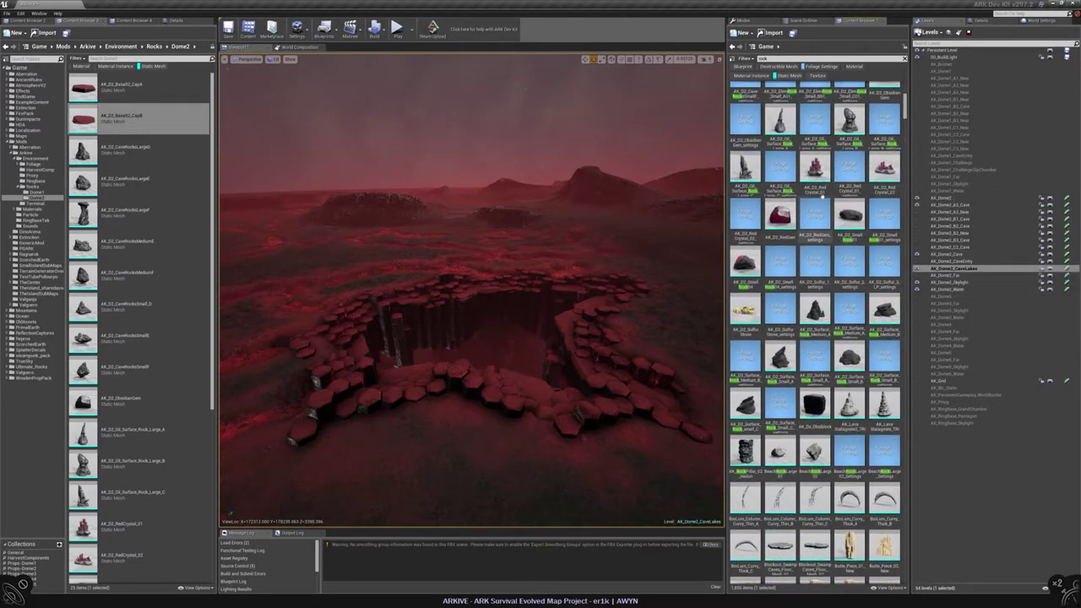
scroll(845, 228, "up", 3)
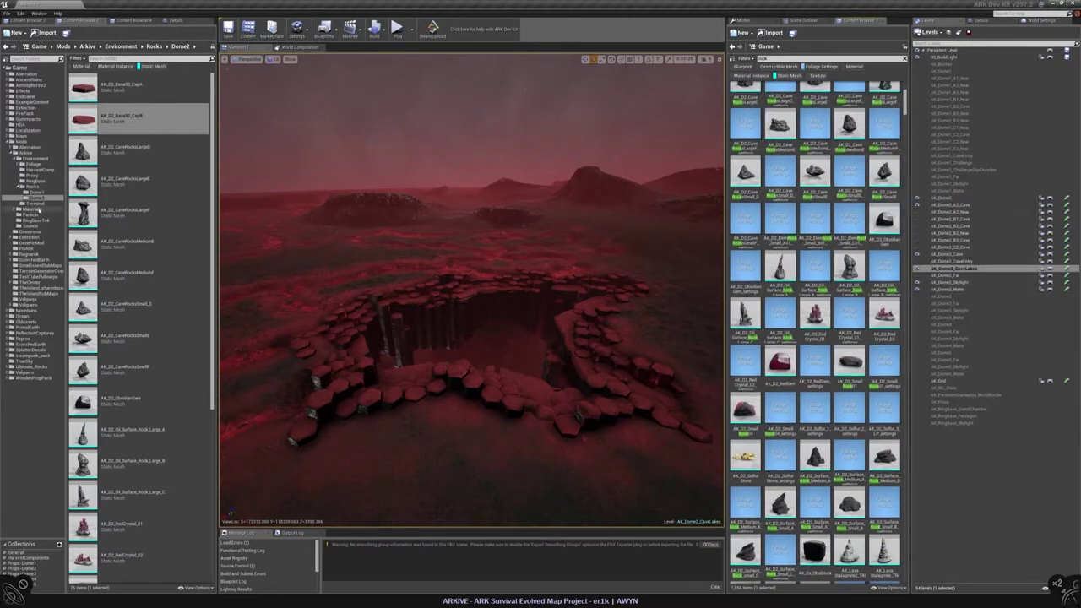
left_click(140, 118)
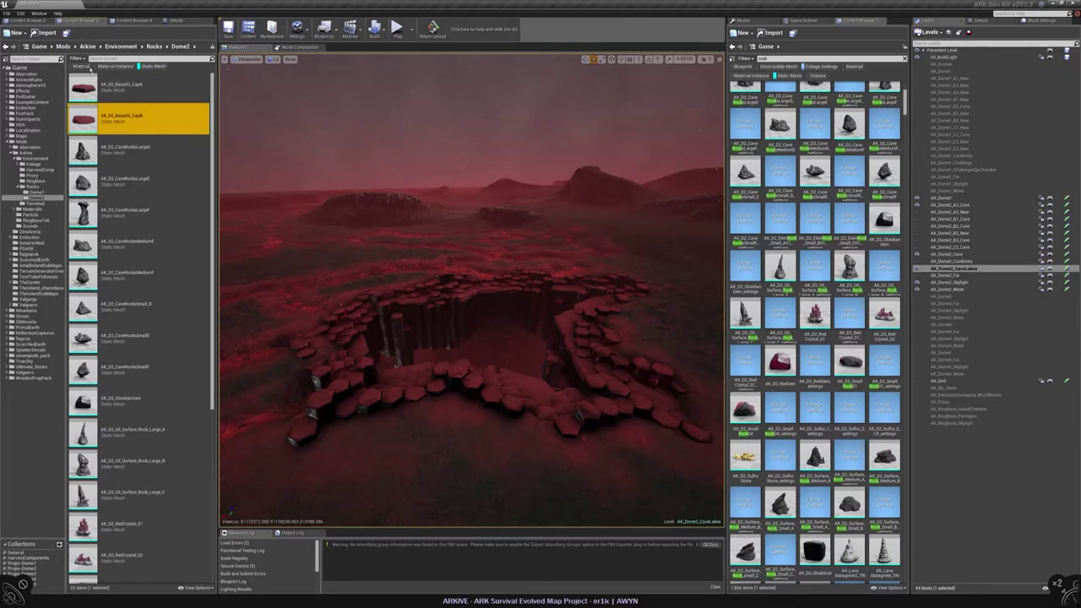
scroll(878, 268, "up", 1)
right_click(887, 173)
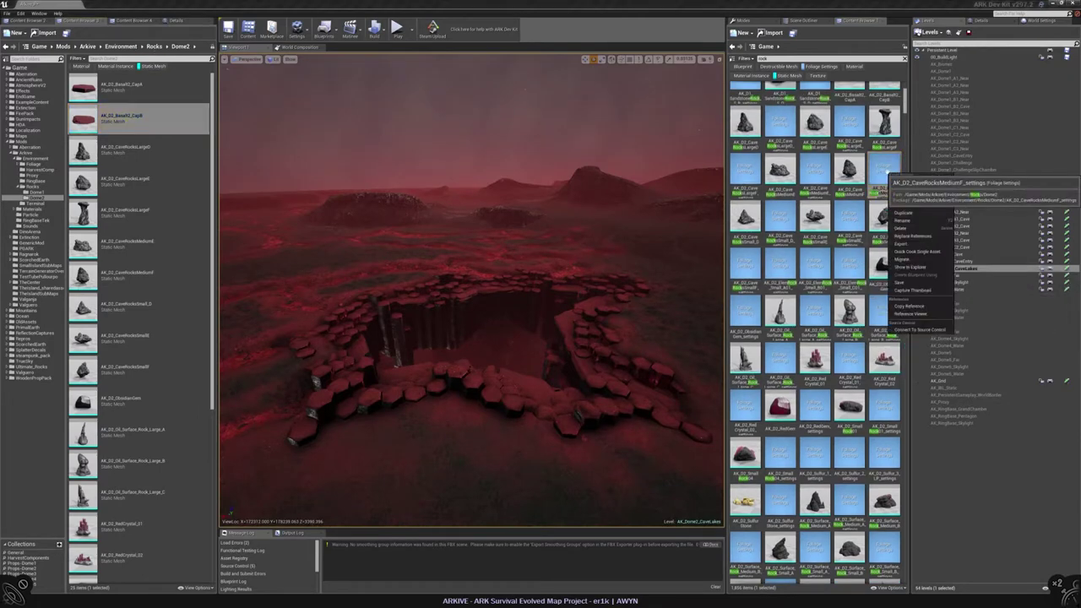
left_click(911, 214)
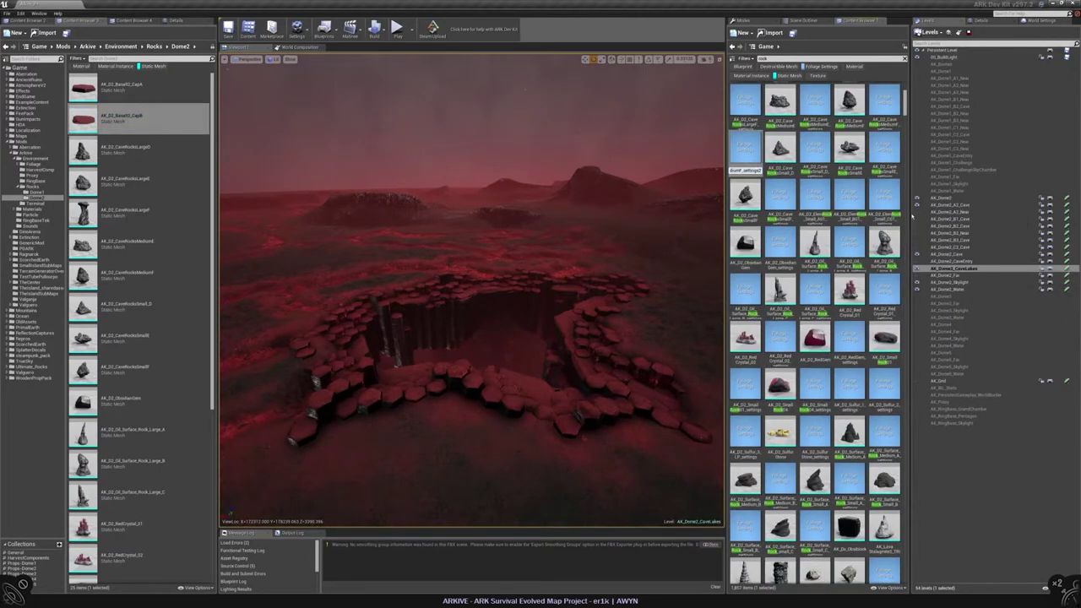
Rename the duplicated foliage settings as AK_D2_Basalt2_CapA_settings and open it for editing
key("BackSpace")
key("BackSpace")
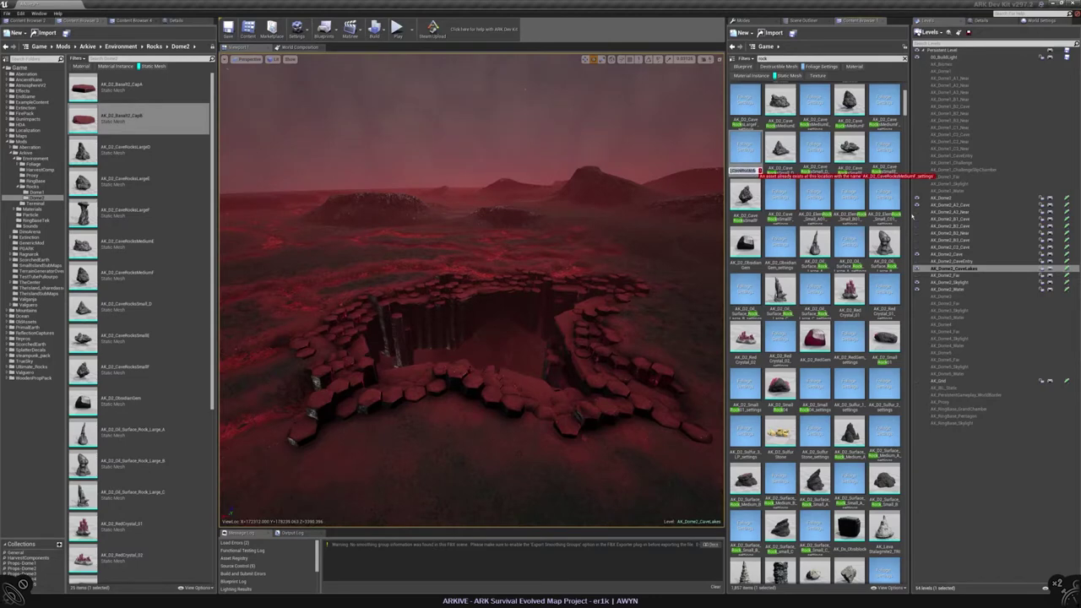
key("BackSpace")
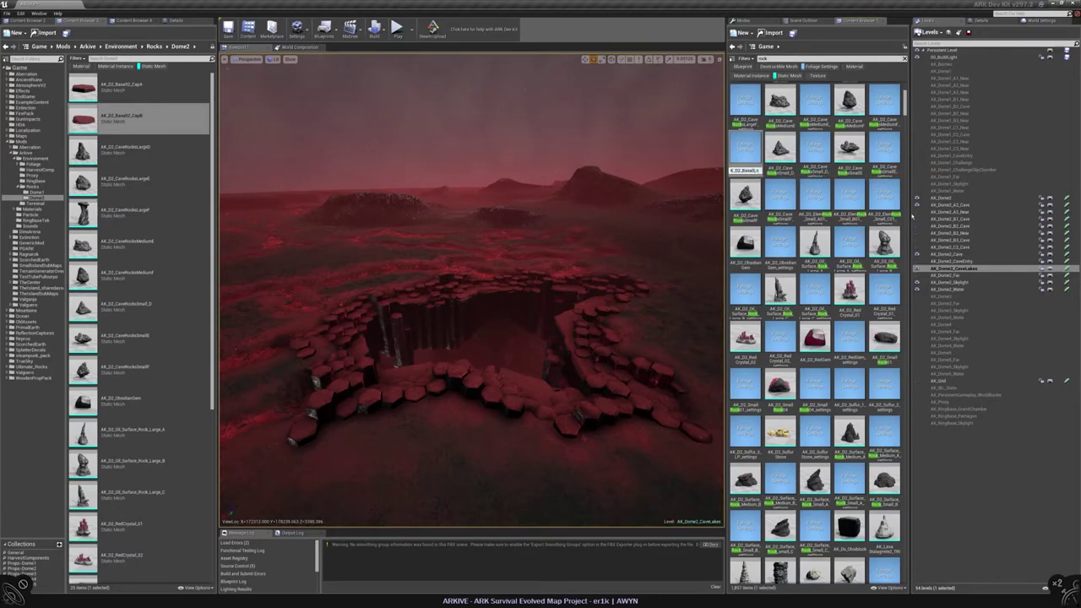
type("CapA_settings")
key("Return")
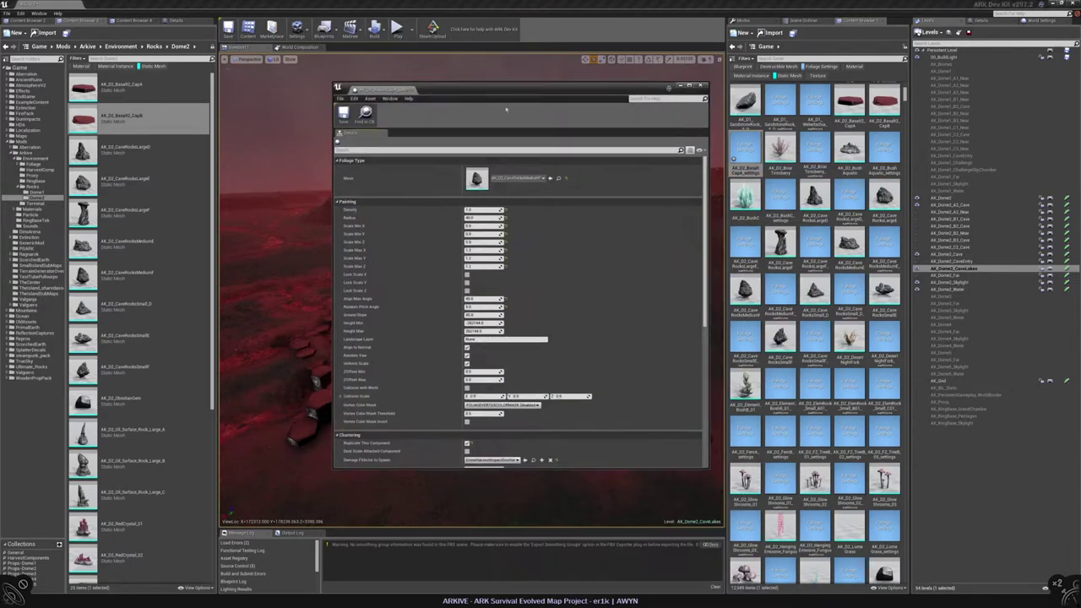
Clear the damage FX actor, attached component class, destroyed mesh actor class and destroyed mesh in the Clustering settings
scroll(440, 294, "down", 5)
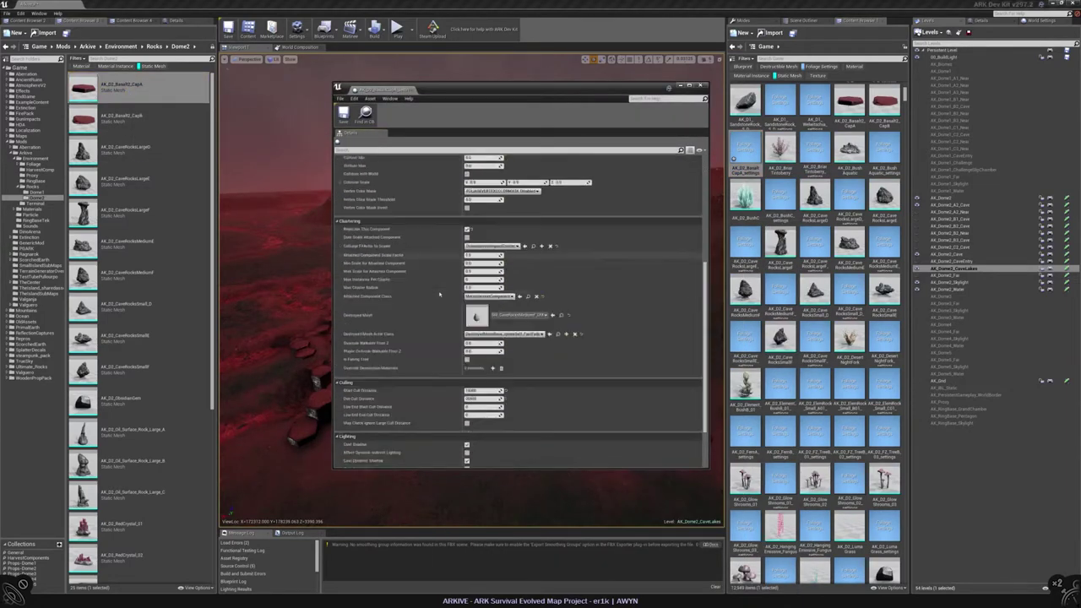
scroll(439, 294, "down", 1)
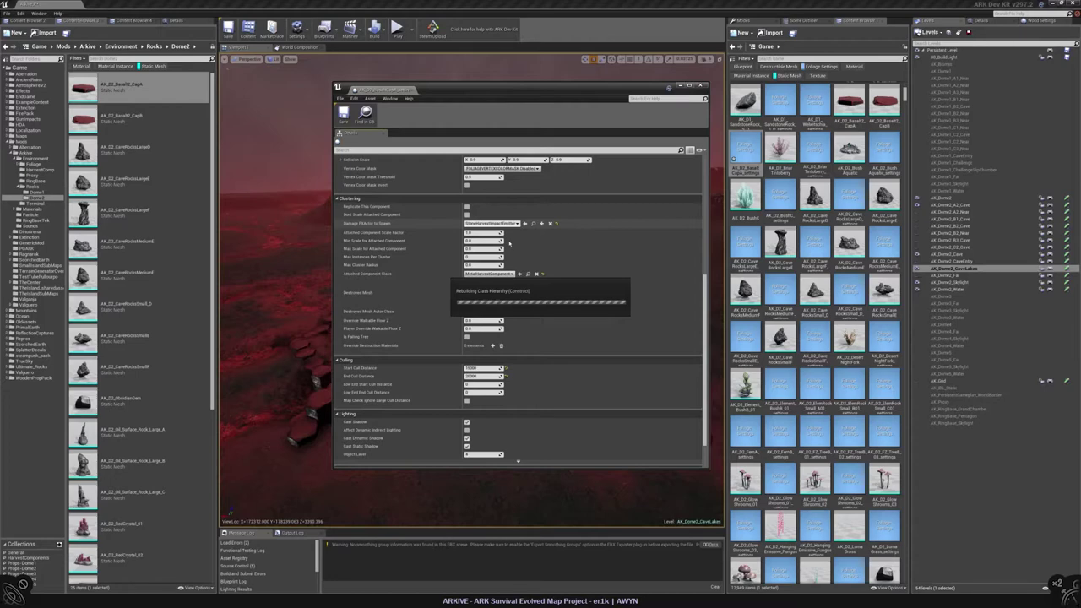
left_click(507, 223)
left_click(555, 213)
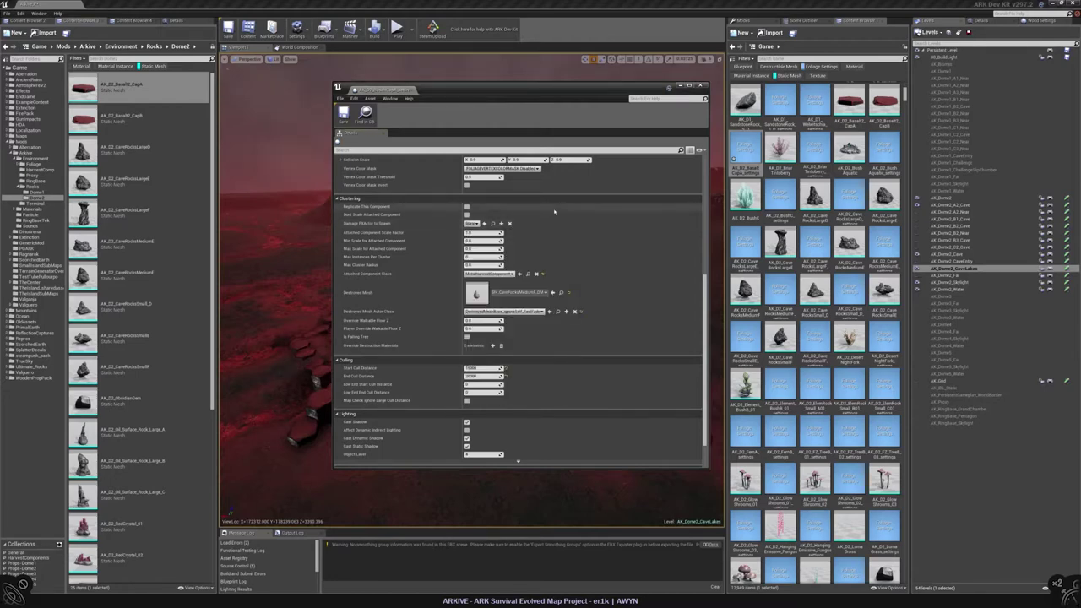
left_click(490, 273)
left_click(591, 274)
left_click(502, 311)
left_click(592, 312)
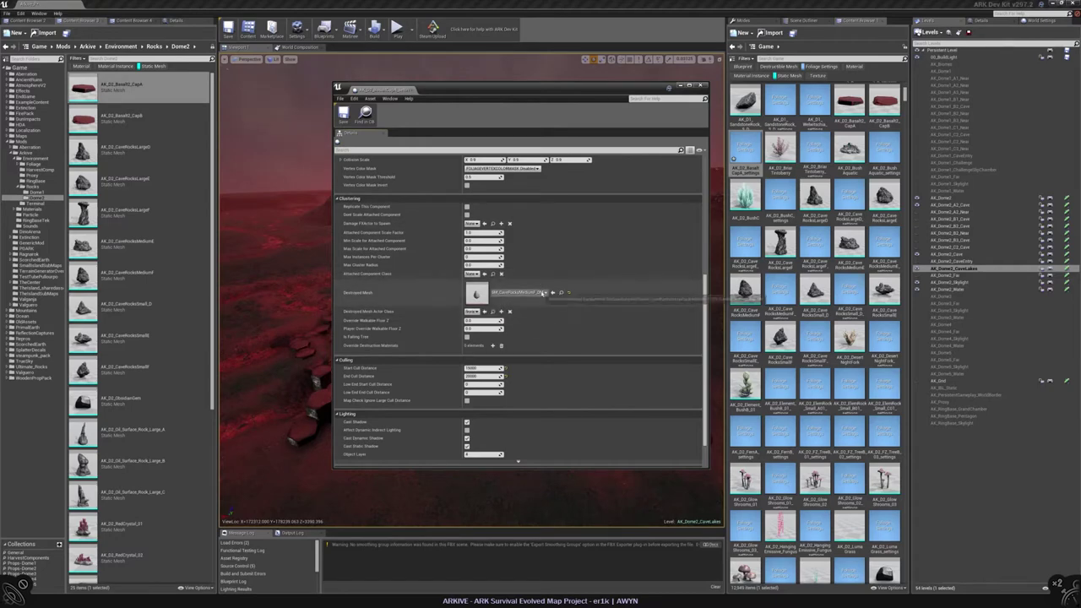
left_click(542, 293)
left_click(532, 323)
Set the culling distances to start 5000, end 8000, low-end start 2000 and low-end end 4000, and save the CapA foliage settings
scroll(461, 349, "down", 1)
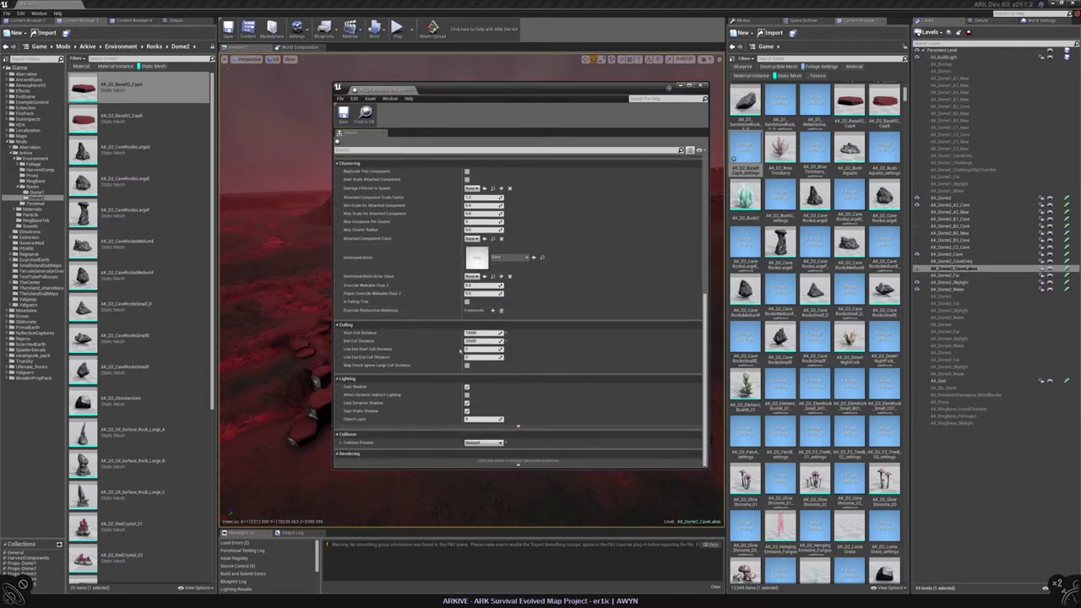
left_click(478, 333)
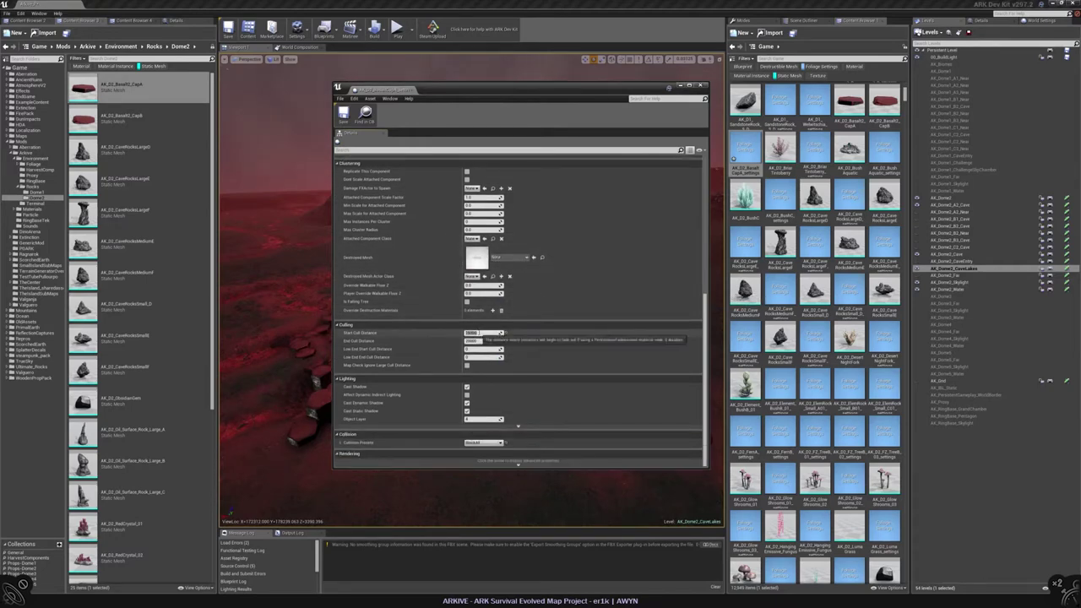
type("5000")
key("Tab")
type("8000")
key("Tab")
type("2000")
key("Tab")
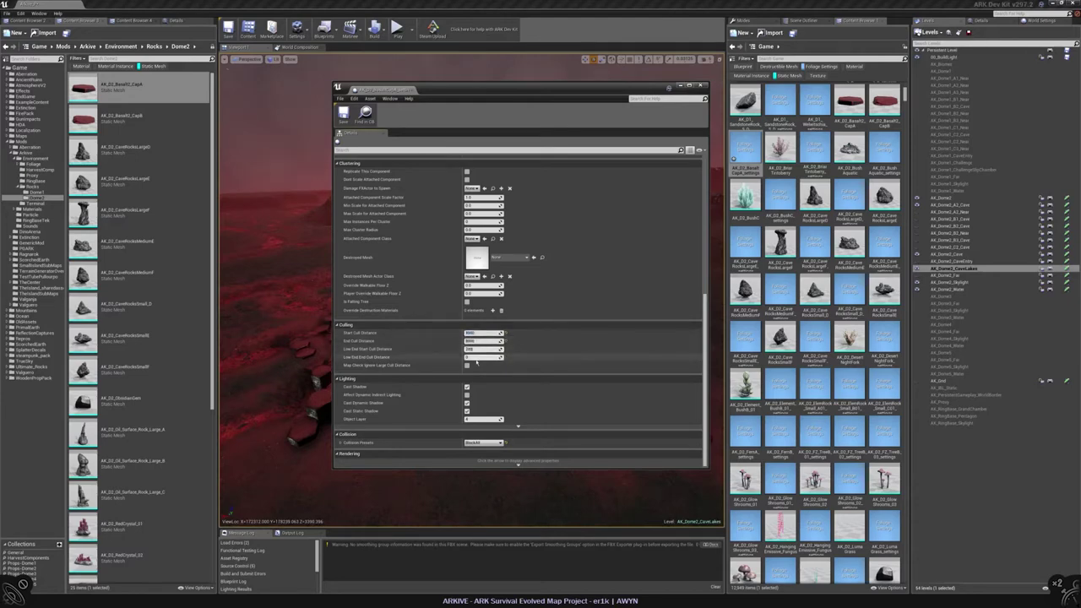
type("4000")
key("Return")
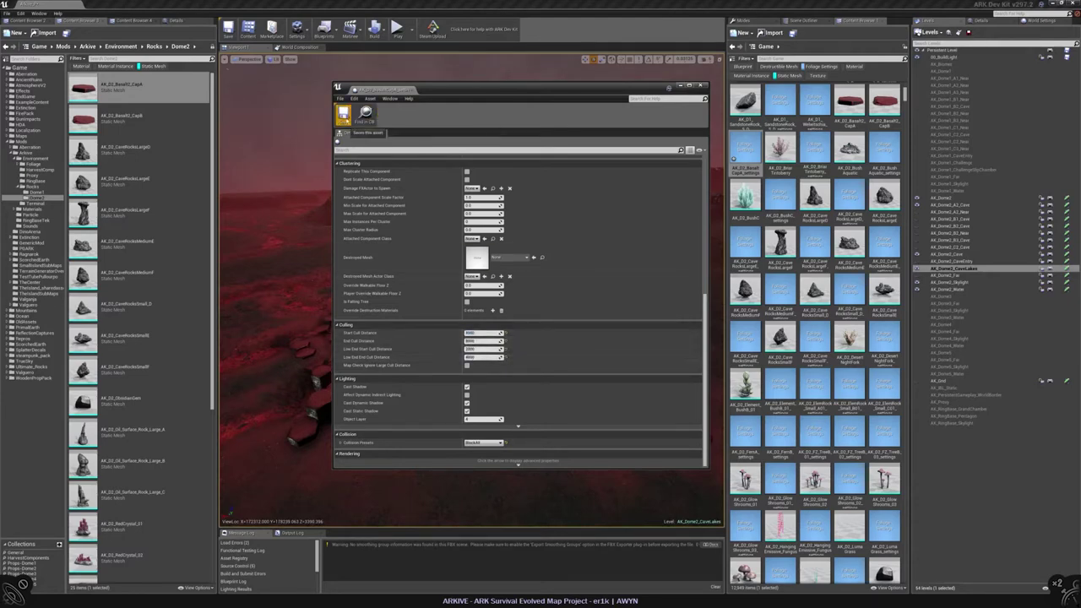
left_click(343, 114)
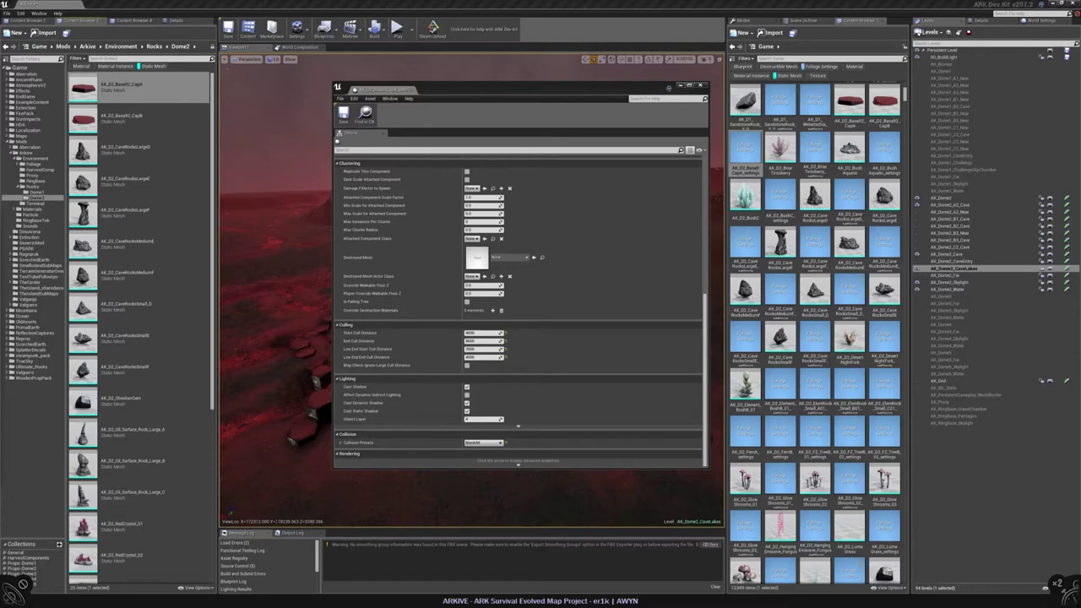
Close the CapA foliage settings and duplicate them as AK_D2_Basalt2_CapB_settings
left_click(365, 113)
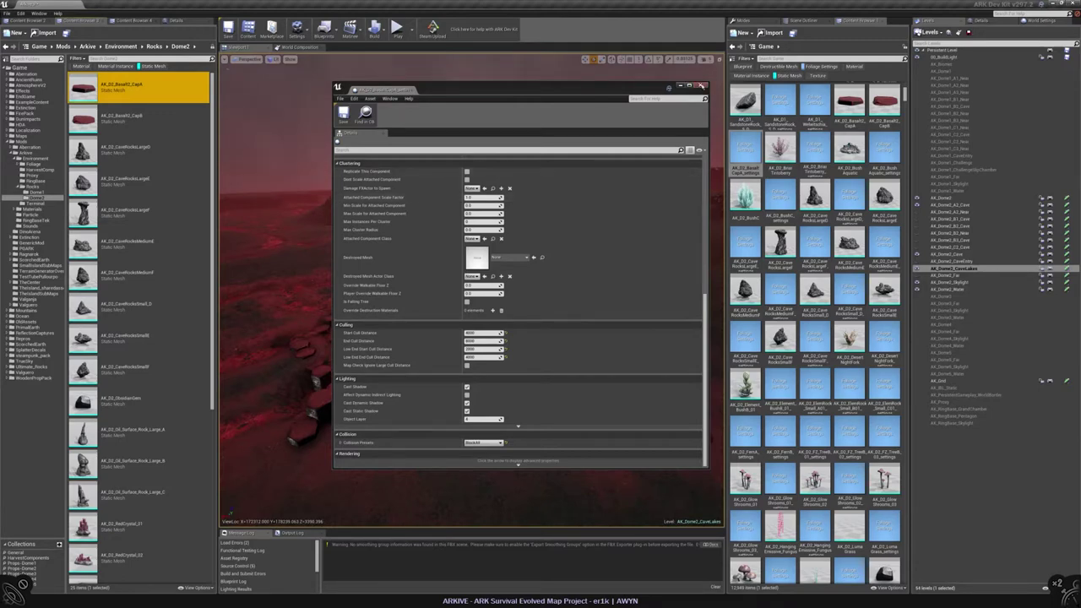
left_click(700, 85)
right_click(754, 161)
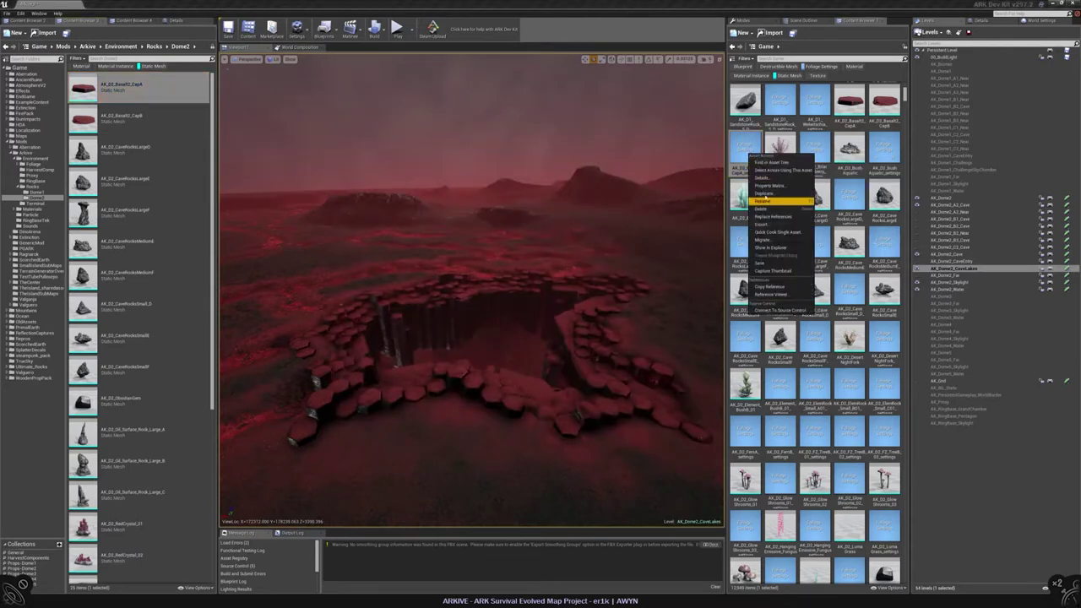
left_click(772, 204)
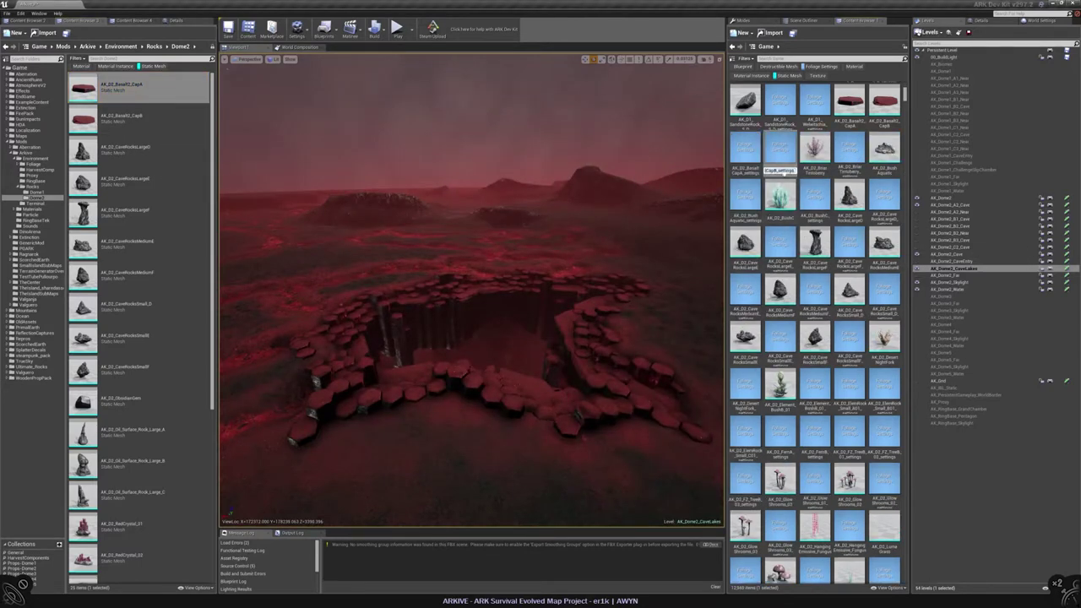
key("Return")
Assign the AK_D2_Basalt2_CapB mesh to the CapB foliage settings and close their editor
double_click(779, 152)
left_click(546, 179)
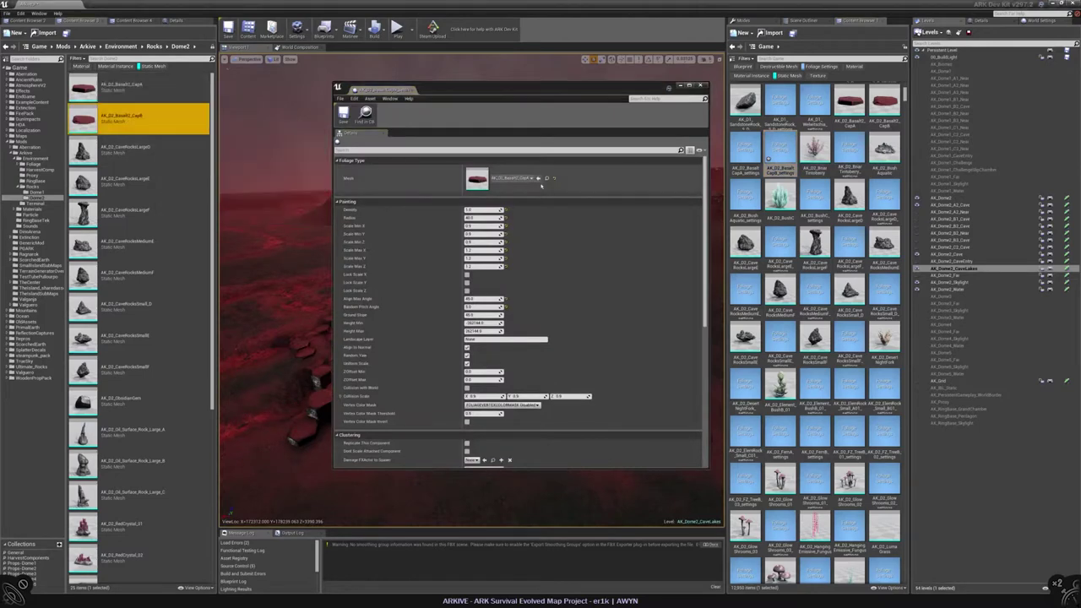
left_click(700, 86)
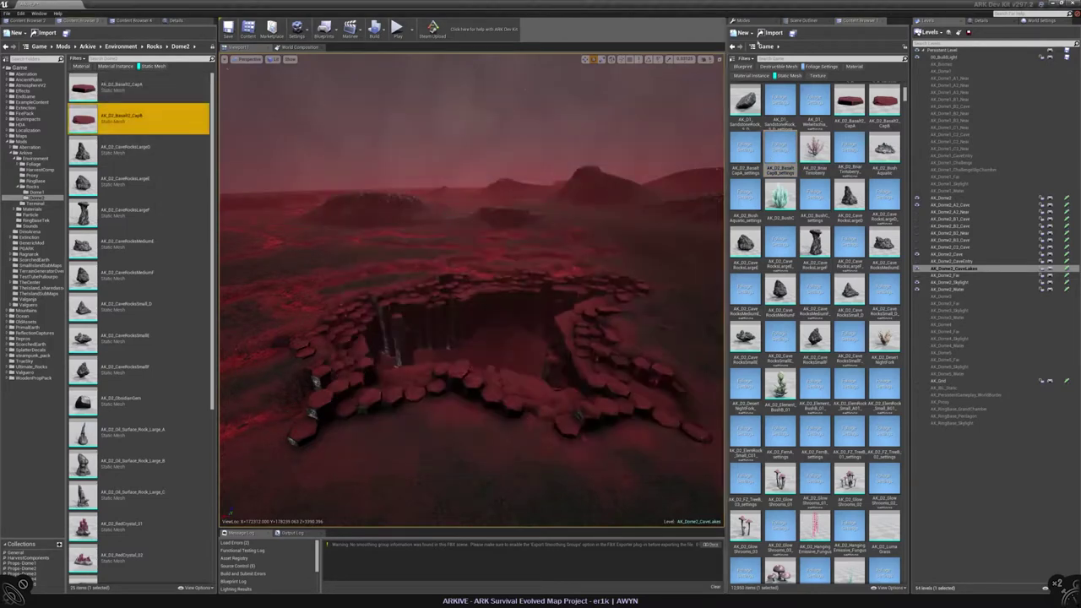
Add both basalt cap meshes, CapA and CapB, to the foliage painting mesh list
left_click(743, 19)
left_click(84, 89, "ctrl")
left_click_drag(84, 89, 823, 254)
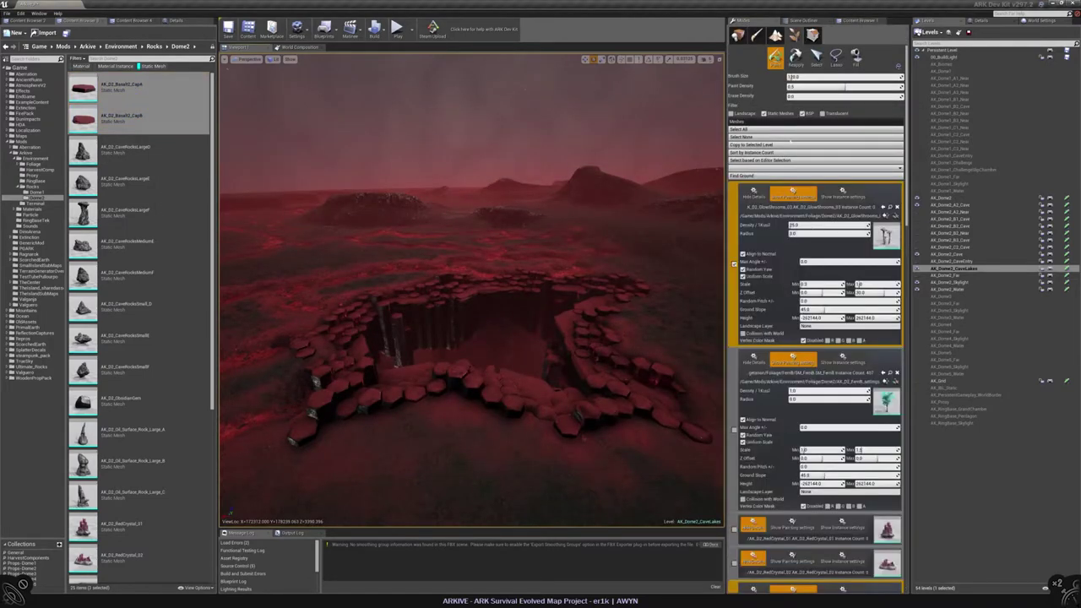
Collapse the details of the expanded glowshroom, fern, hanging fungus and mushroom entries in the foliage mesh list
left_click(754, 193)
left_click(754, 226)
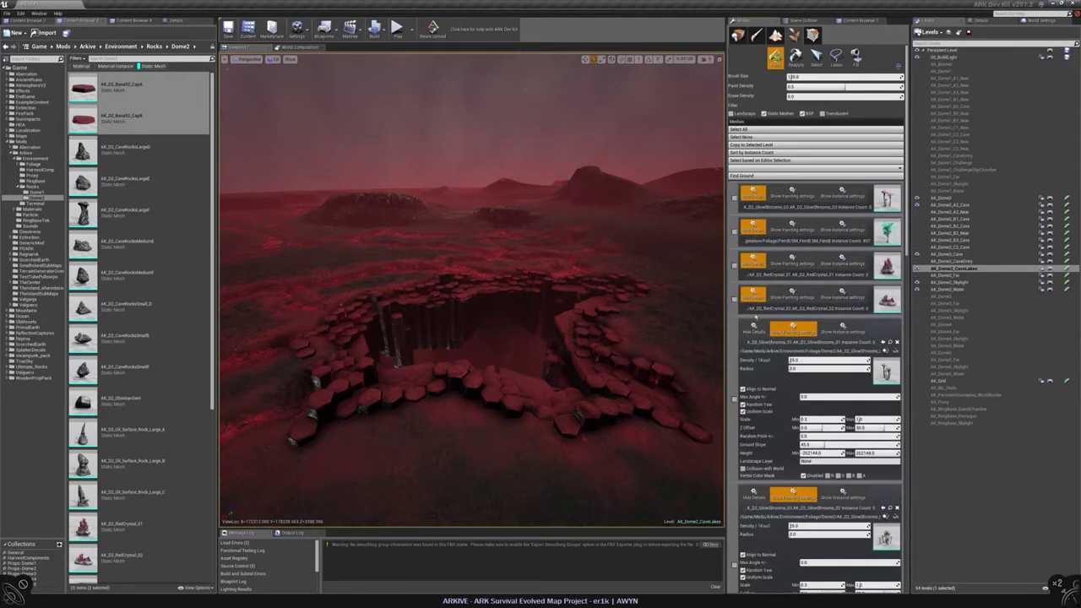
left_click(754, 328)
left_click(753, 362)
left_click(753, 395)
left_click(753, 429)
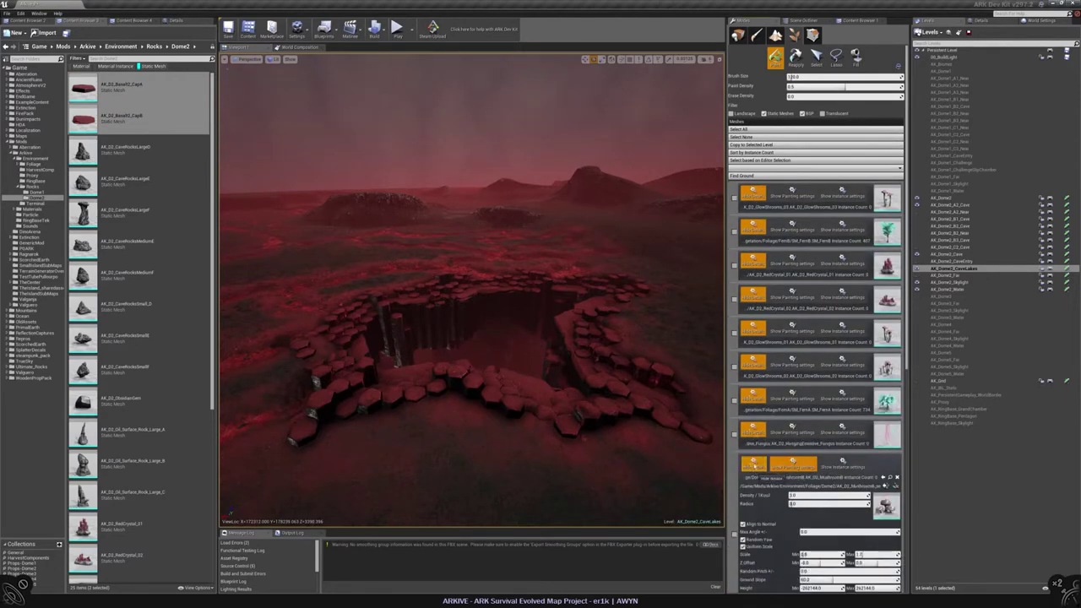
left_click(754, 463)
Enable only-listed basalt caps CapA and CapB for painting, with scale 0.5 to 0.7 and random pitch 5 on both
scroll(747, 463, "down", 3)
scroll(748, 463, "down", 3)
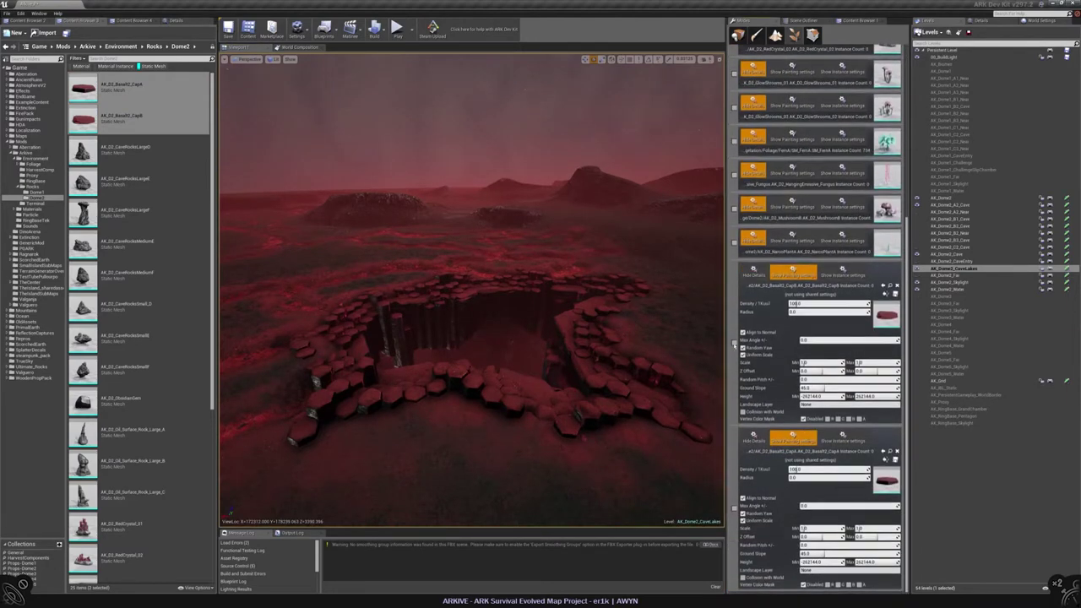
left_click(735, 343)
left_click(735, 507)
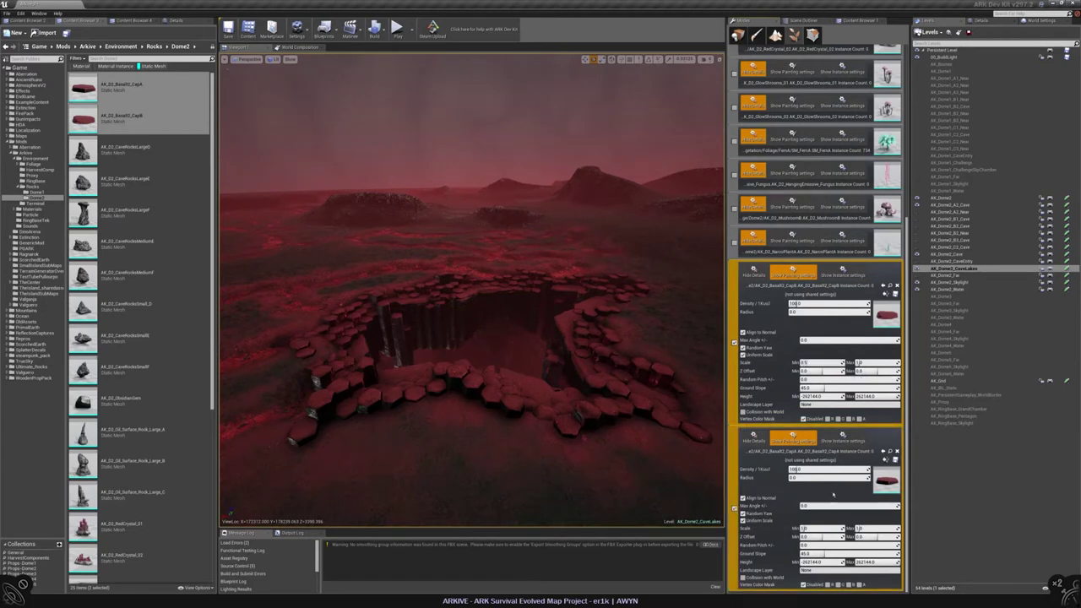
type("0.50.70.7")
left_click(832, 545)
type("5")
left_click(832, 379)
type("5")
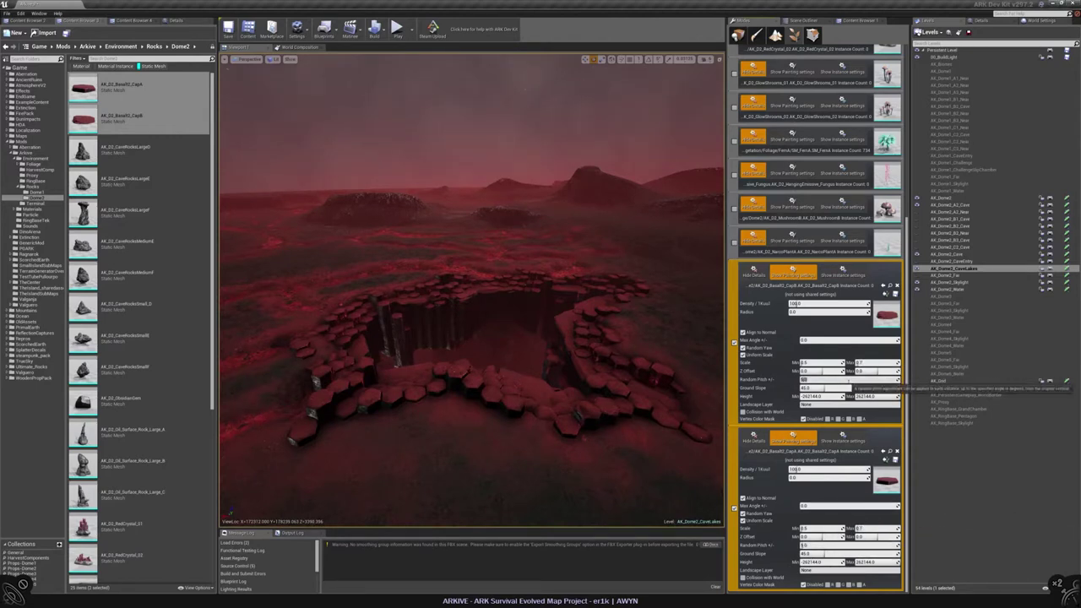
Set the Z offset of the basalt CapA and CapB foliage types to a minimum of -2 and a maximum of 2
left_click(811, 370)
type("-2")
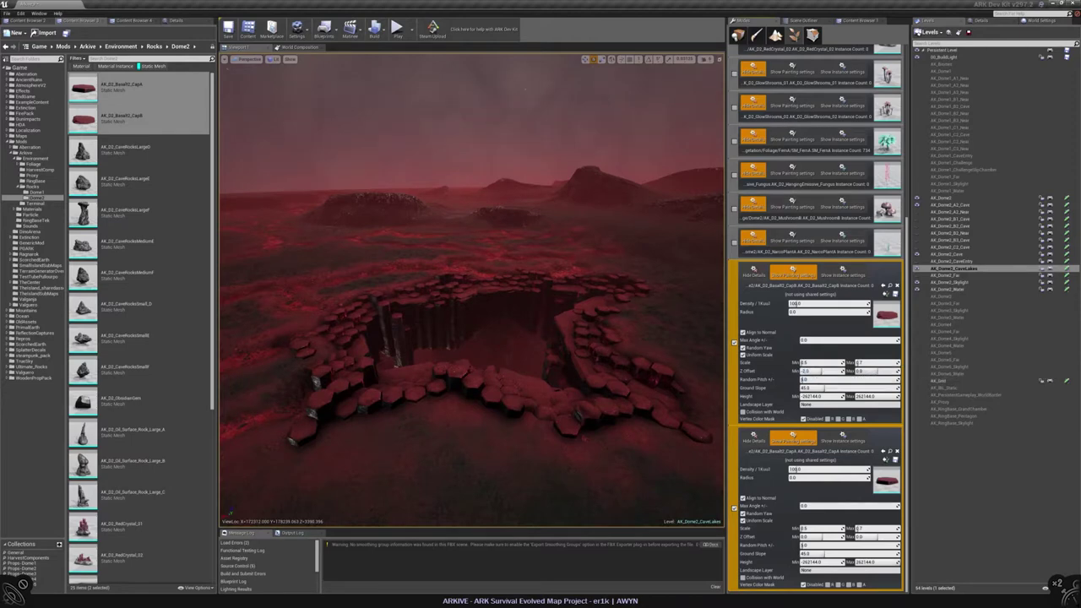
left_click(868, 370)
type("2")
left_click(811, 537)
type("-2")
left_click(868, 536)
type("2")
Try to paint basalt caps on the ground beside the crater rim
right_click_drag(473, 287, 473, 313)
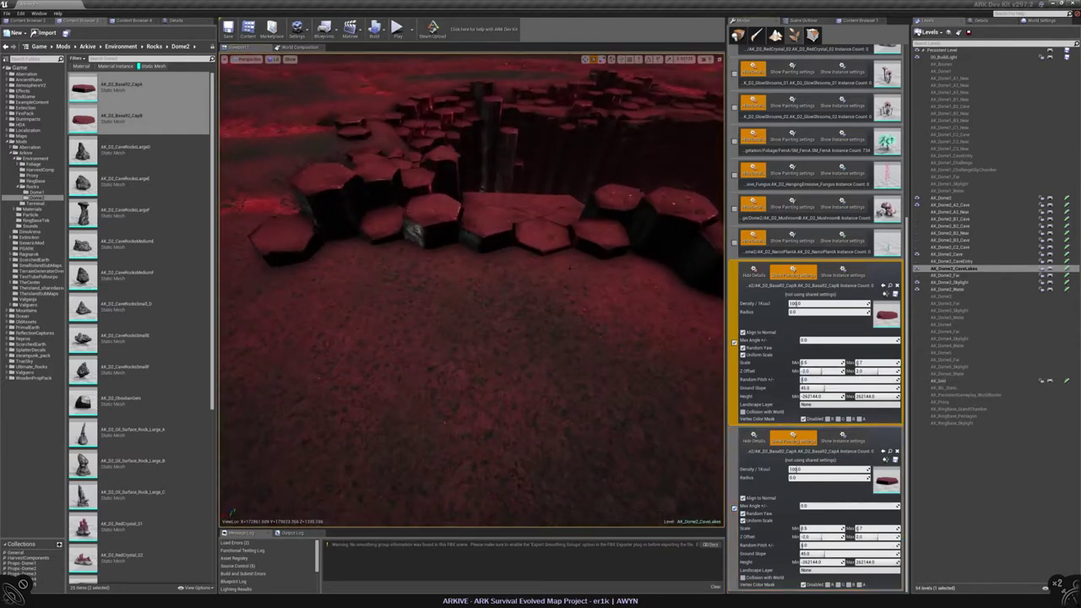
scroll(815, 338, "up", 8)
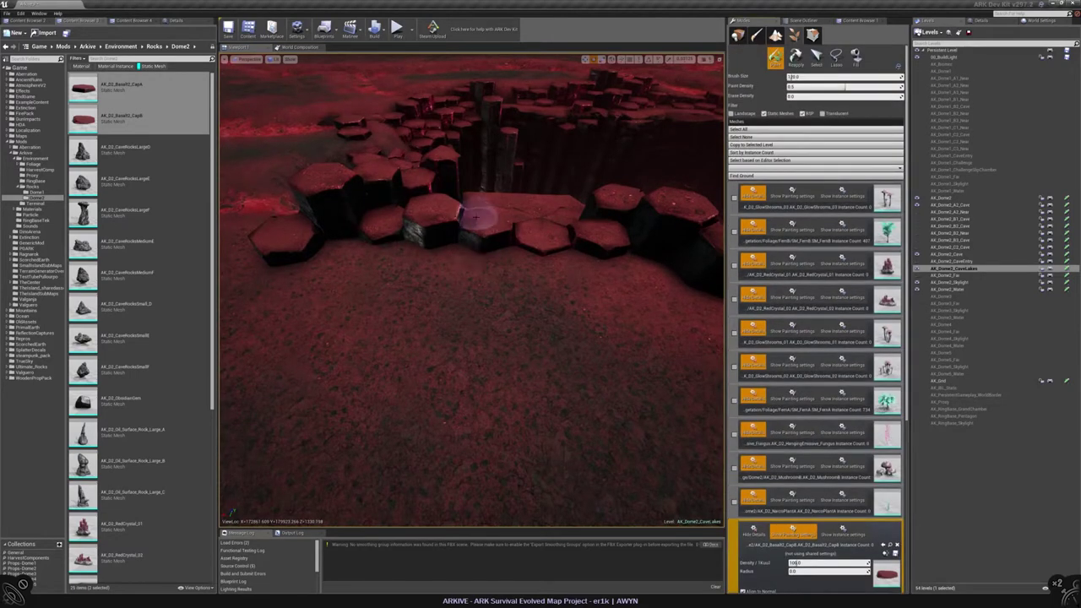
right_click_drag(478, 217, 466, 249)
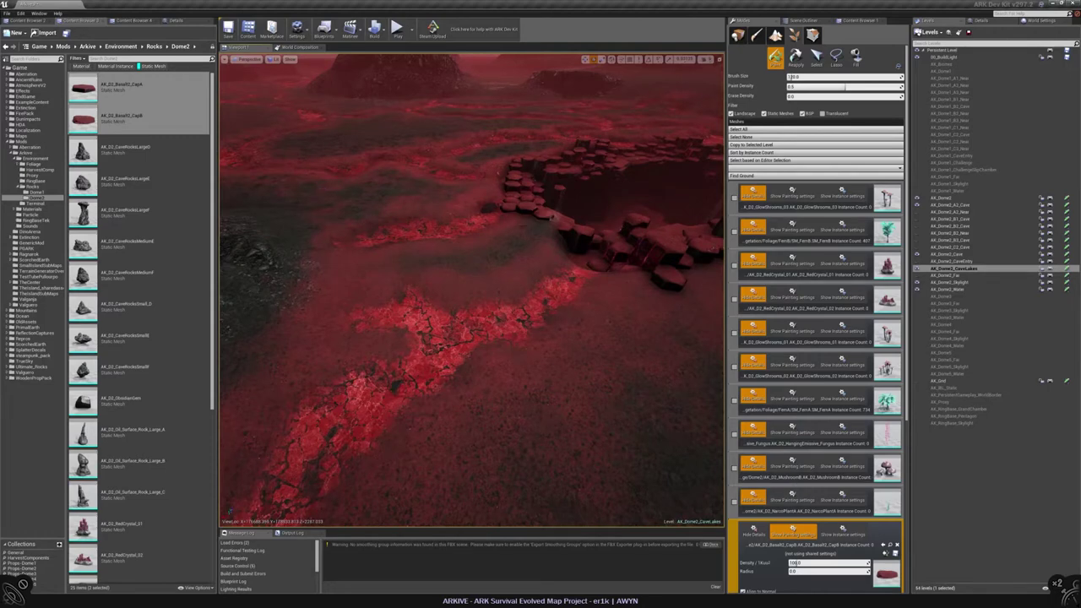
right_click_drag(553, 215, 478, 354)
left_click(481, 352)
left_click(553, 322)
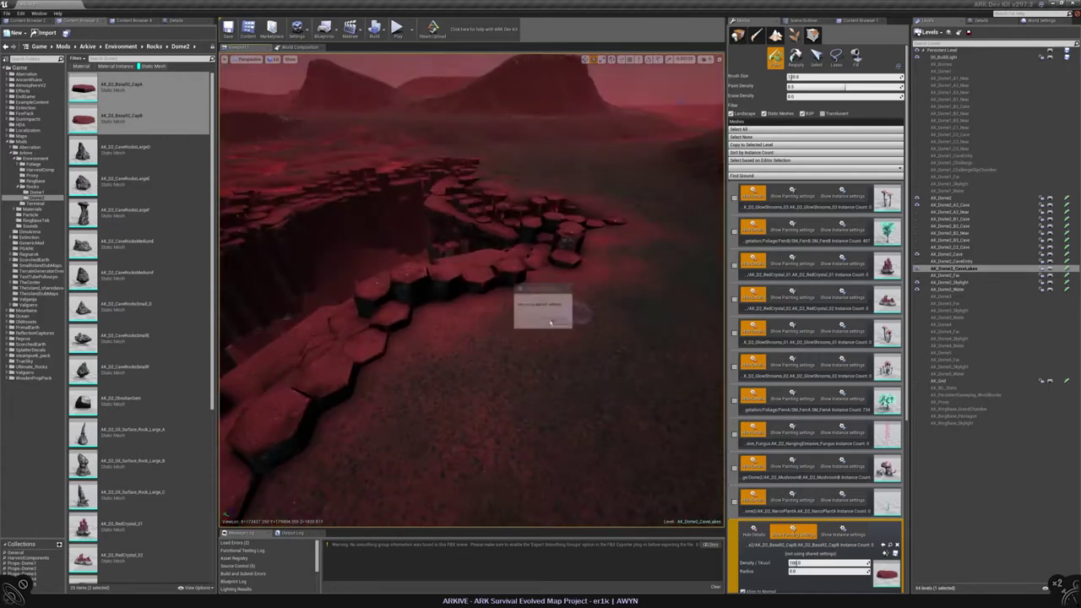
right_click_drag(553, 322, 545, 329)
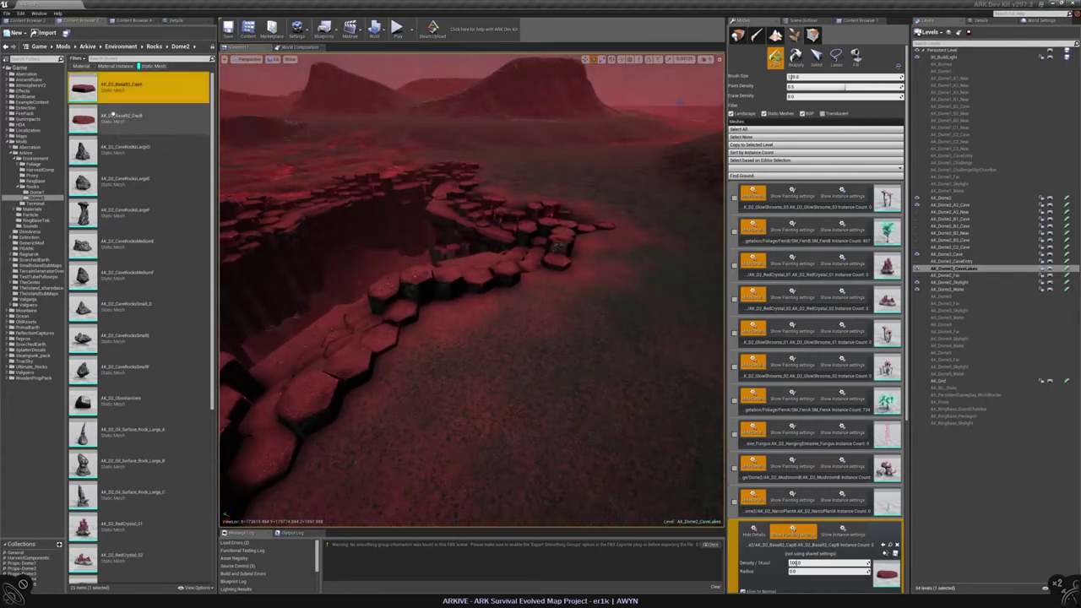
Assign the saved CapB and CapA foliage settings from the Arkive Rocks/Dome2 folder to the two matching basalt cap foliage types
left_click(16, 157)
left_click(34, 163)
left_click(13, 158)
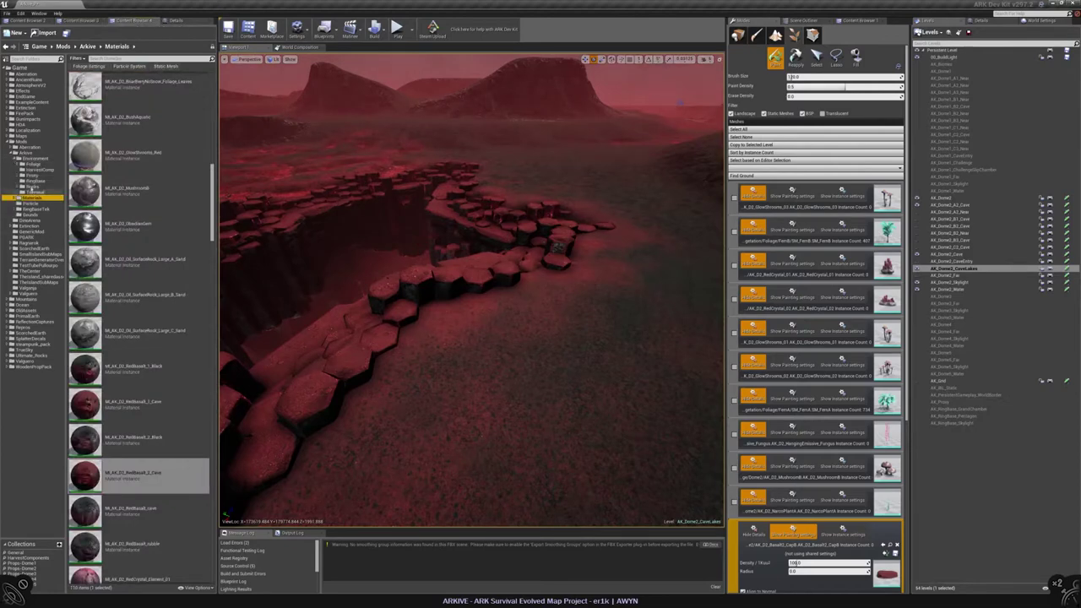
double_click(34, 187)
left_click(36, 198)
left_click_drag(127, 159, 811, 524)
left_click(135, 194)
left_click(884, 286)
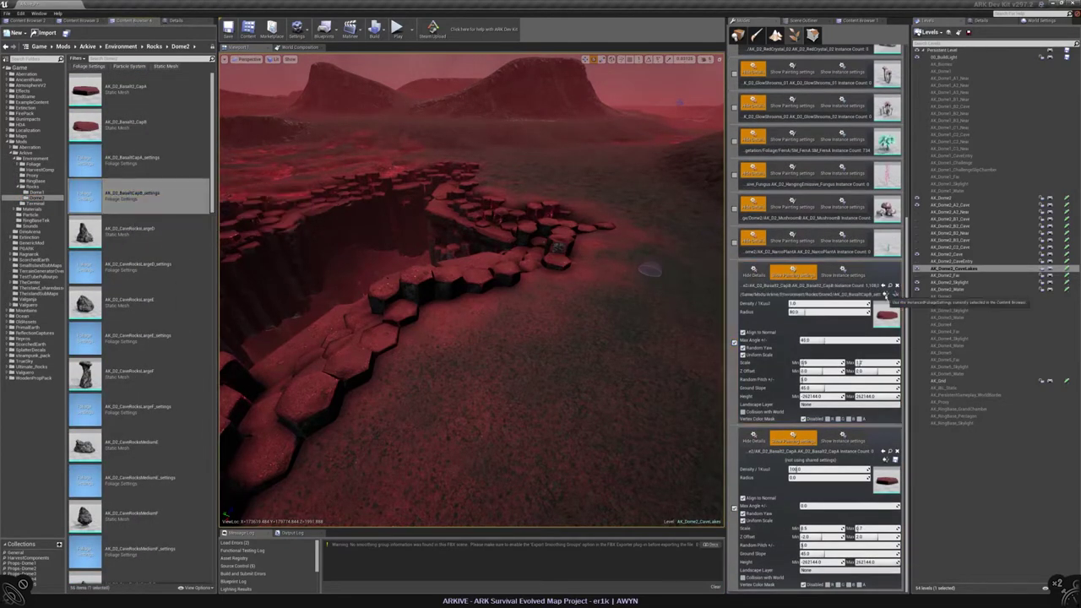
left_click(135, 159)
left_click(884, 451)
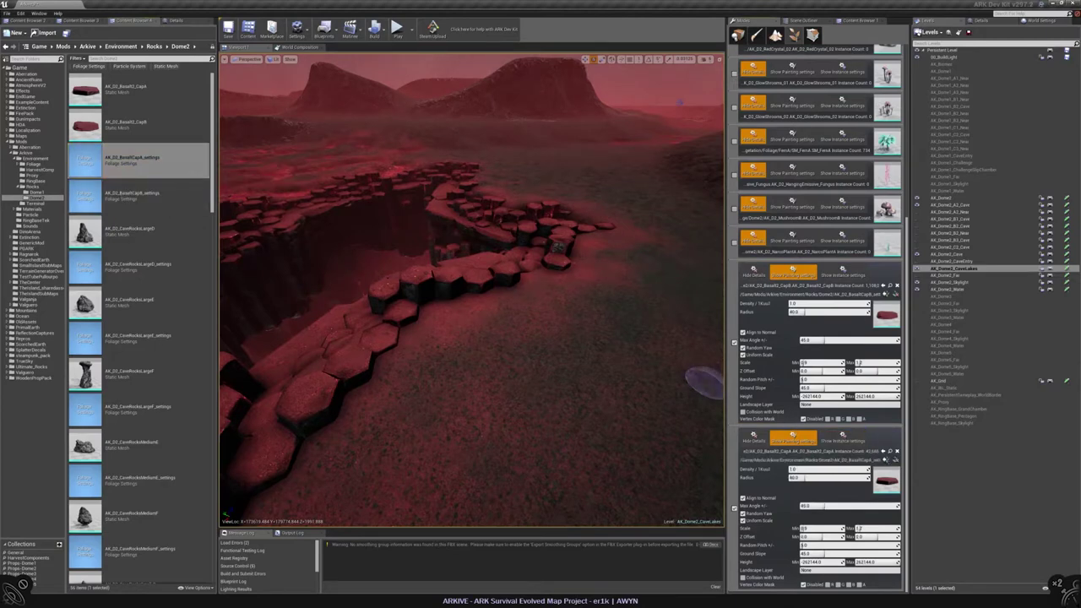
Toggle painting for the basalt CapA and CapB foliage types and look along the crater rim
right_click_drag(405, 296, 406, 355)
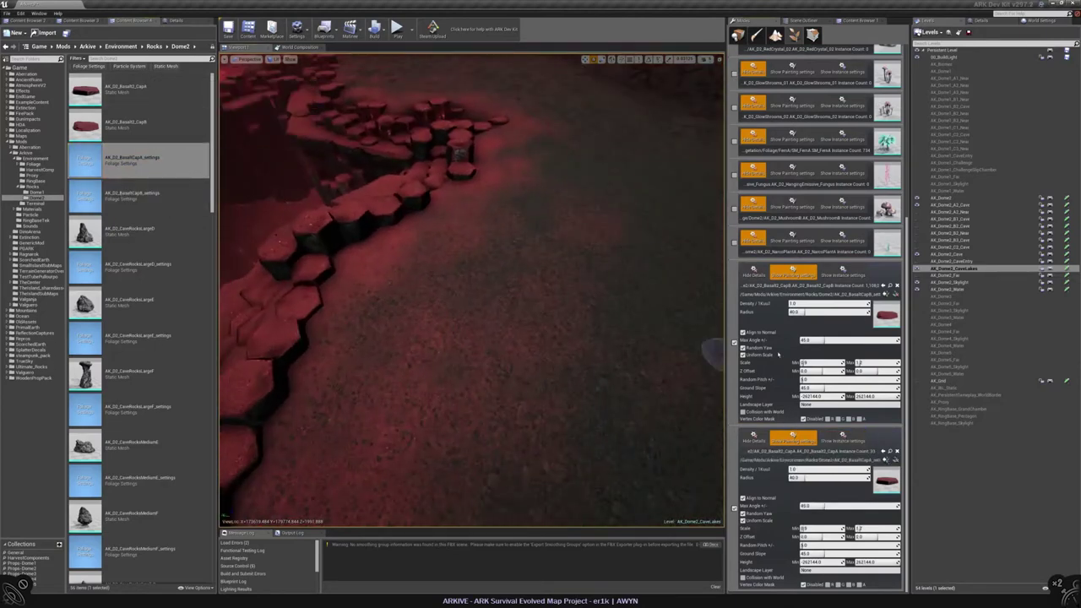
left_click(734, 342)
left_click(734, 510, "ctrl")
right_click_drag(713, 355, 535, 282)
right_click_drag(560, 386, 440, 407)
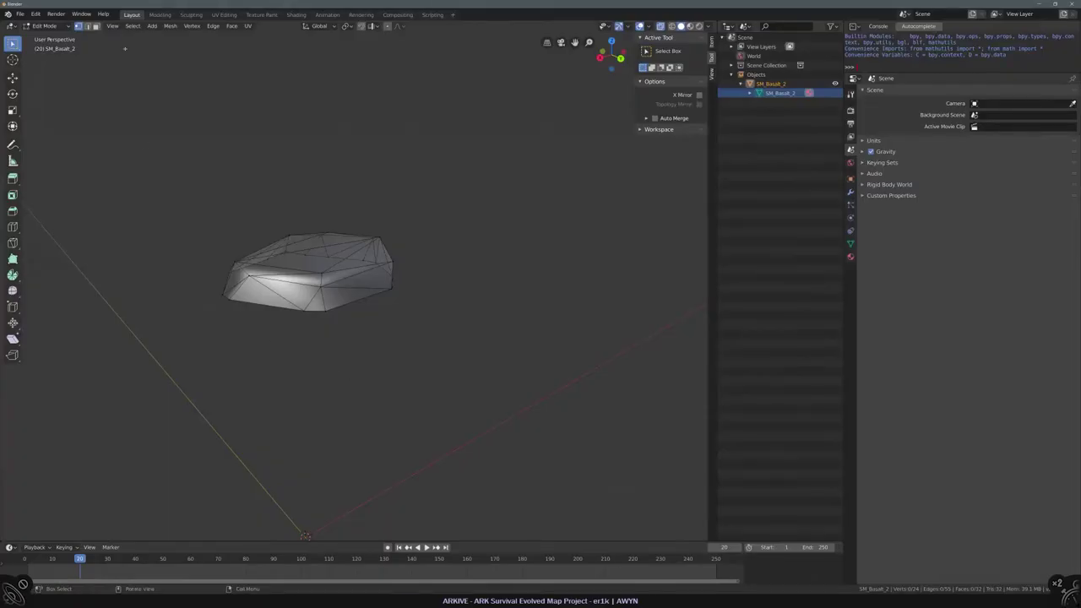
Switch to Blender, import another basalt mesh into the open scene and try to join it with the existing one
left_click(19, 14)
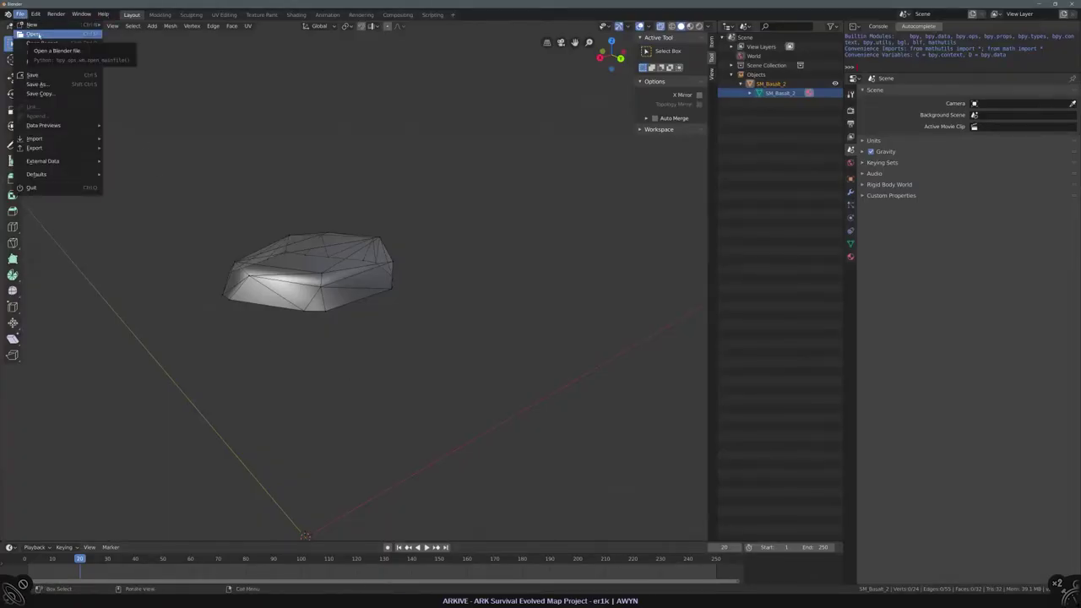
mouse_move(34, 138)
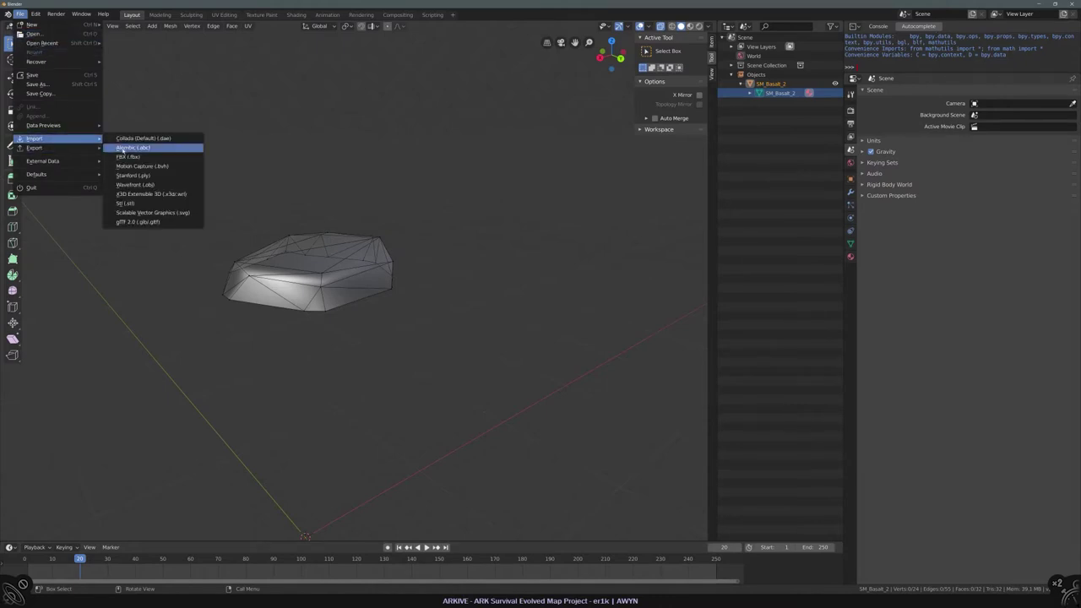
left_click(186, 147)
key("Return")
middle_click_drag(253, 163, 297, 227)
scroll(329, 220, "down", 5)
scroll(328, 220, "up", 3)
left_click(297, 227)
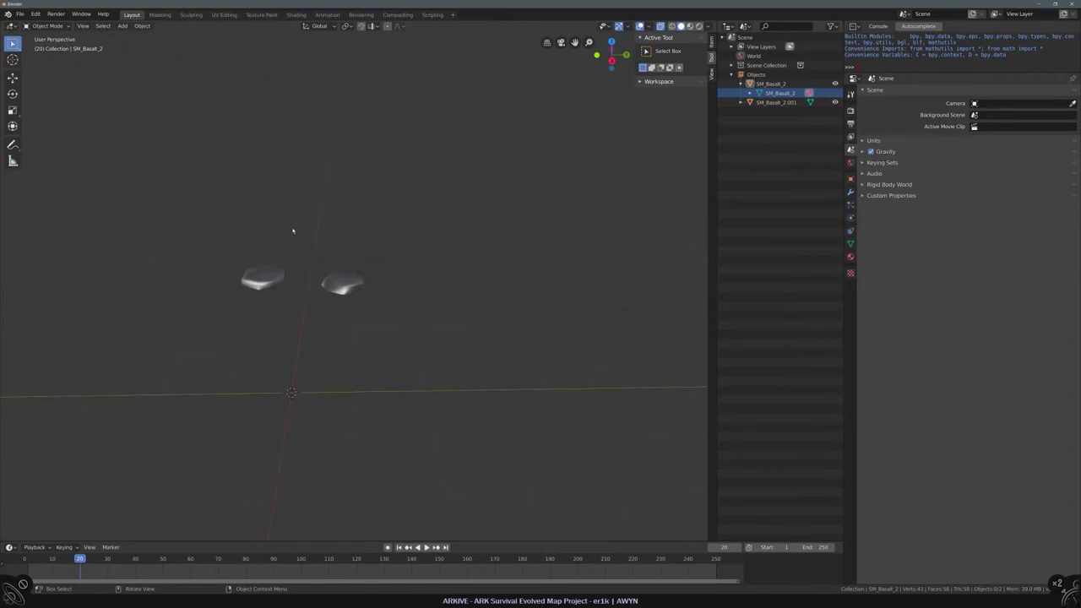
key("a")
key("ctrl+j")
key("Tab")
Start a new General file without saving the current scene
key("ctrl+n")
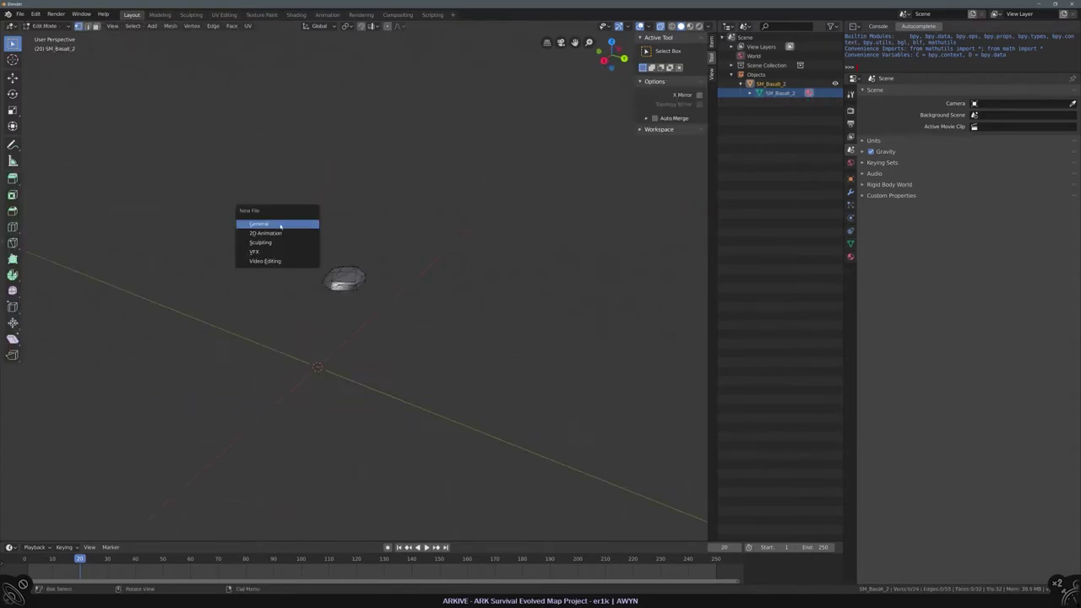
left_click(280, 226)
left_click(567, 313)
Import the basalt cap FBX from the _mesh-dump_UE folder and select the mesh
left_click(19, 14)
mouse_move(34, 138)
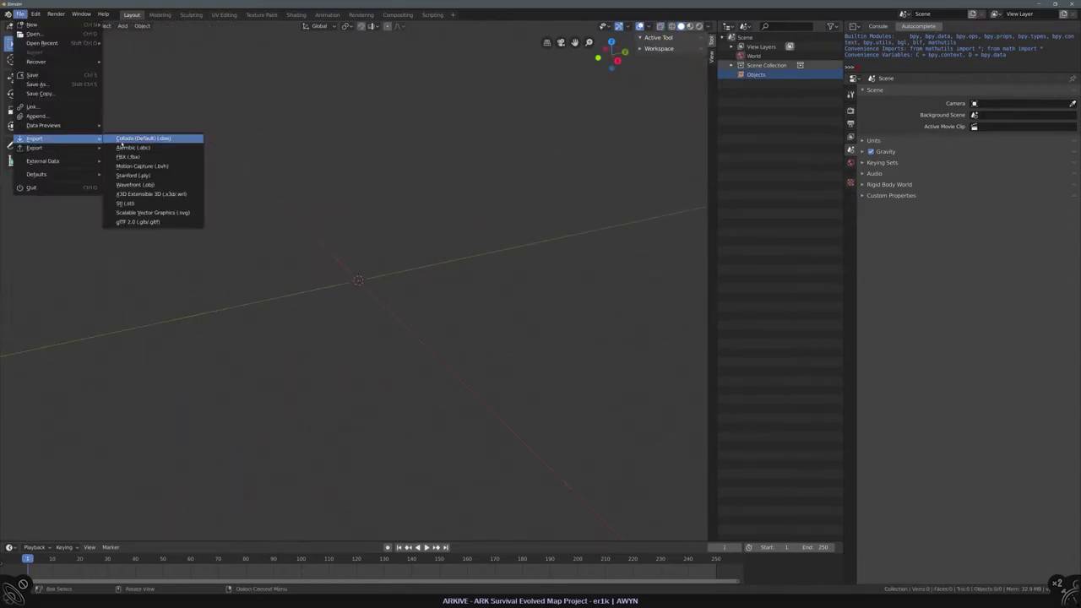
left_click(128, 157)
double_click(139, 69)
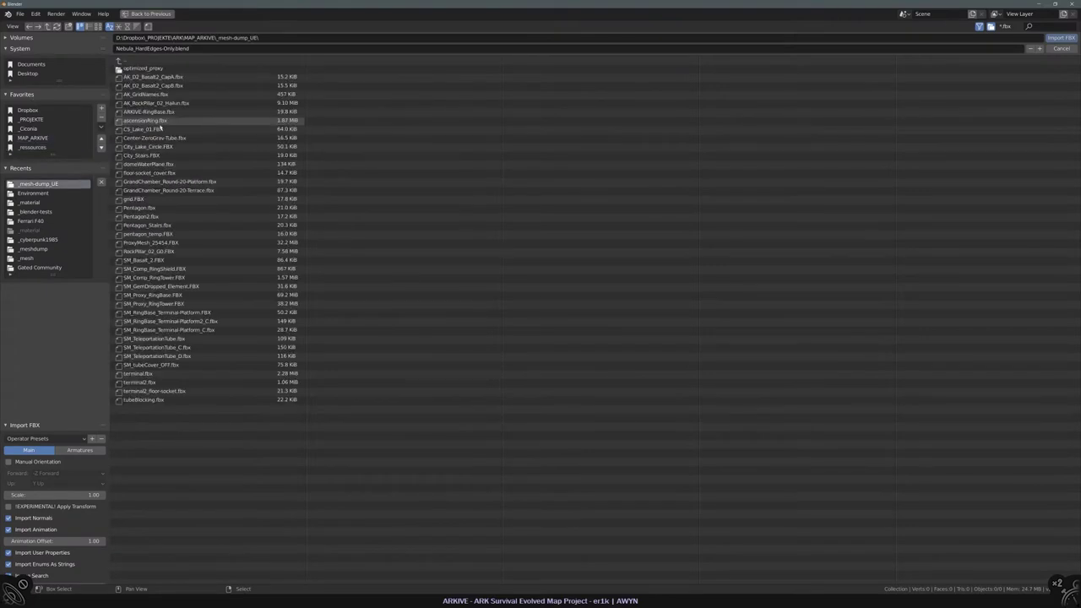
double_click(160, 123)
middle_click_drag(381, 188, 244, 113)
left_click(410, 146)
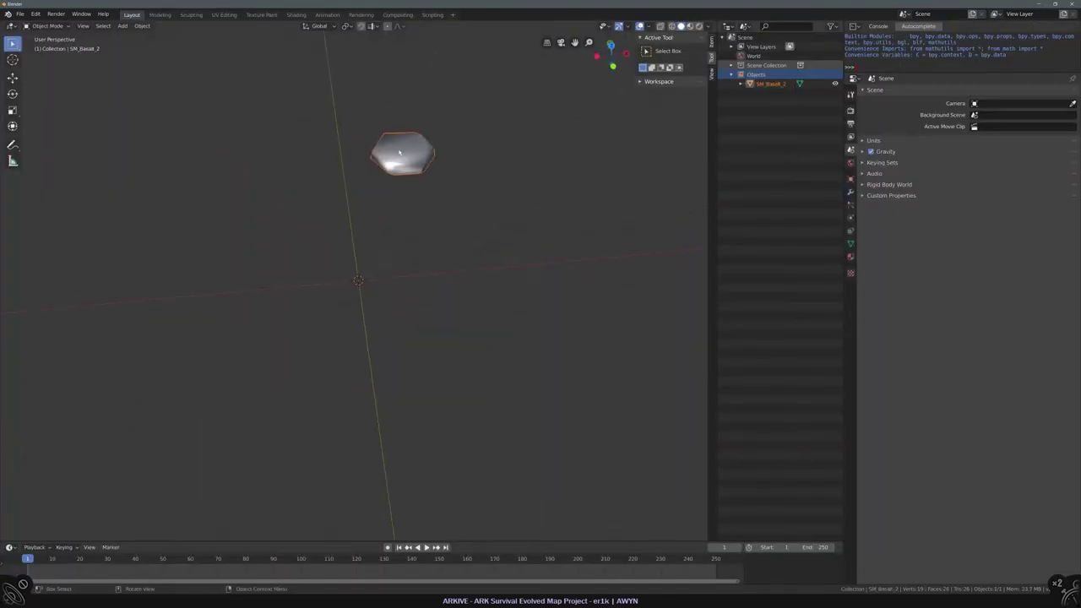
Enter Edit Mode on the basalt mesh and look through its transform, tool and workspace options
left_click(697, 82)
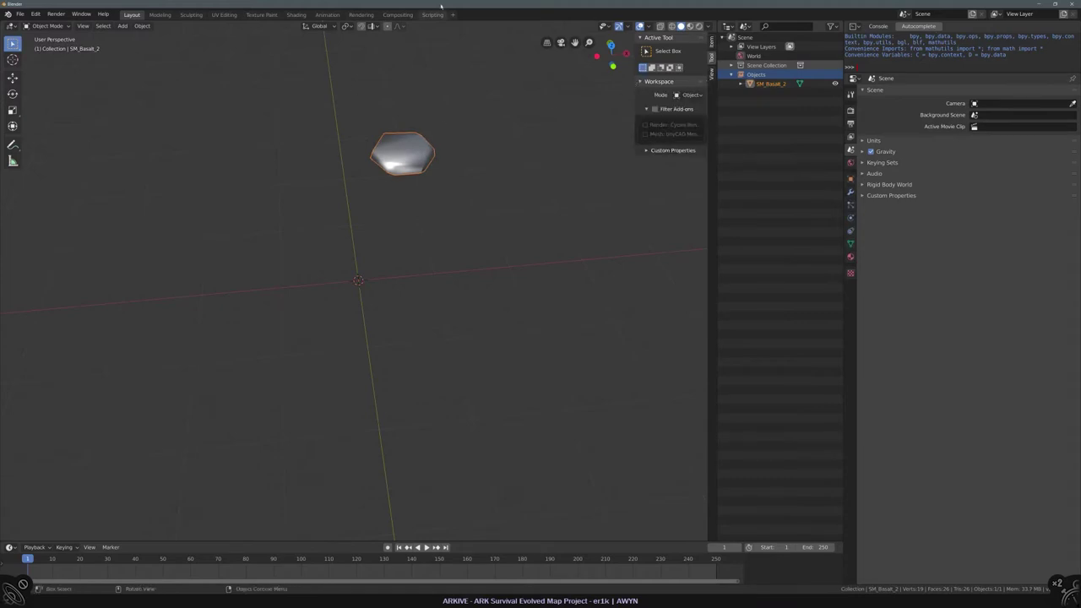
key("Tab")
right_click(371, 140)
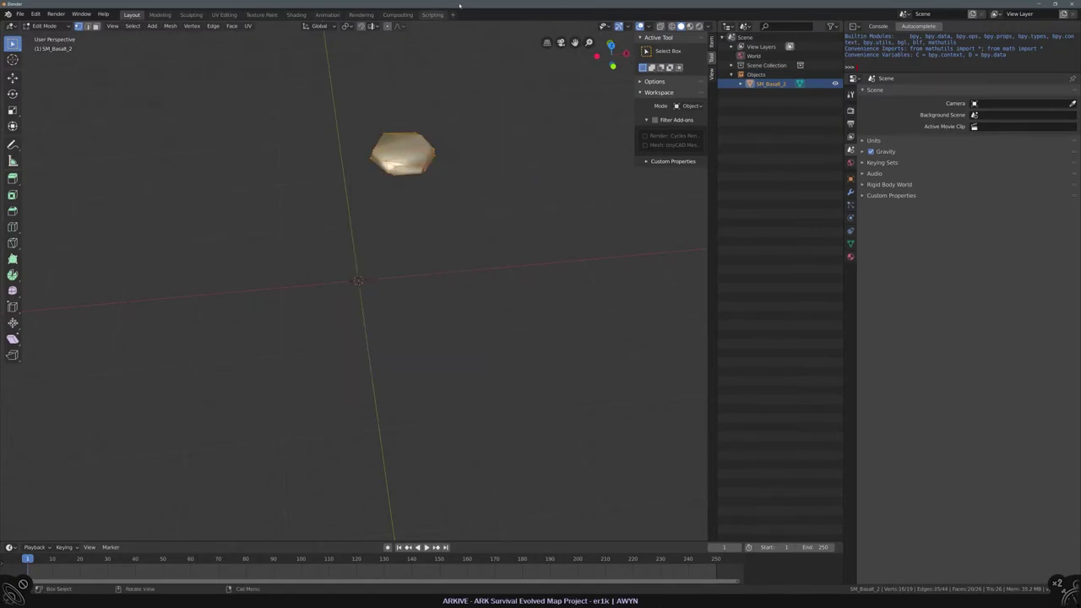
left_click(639, 82)
left_click(647, 198)
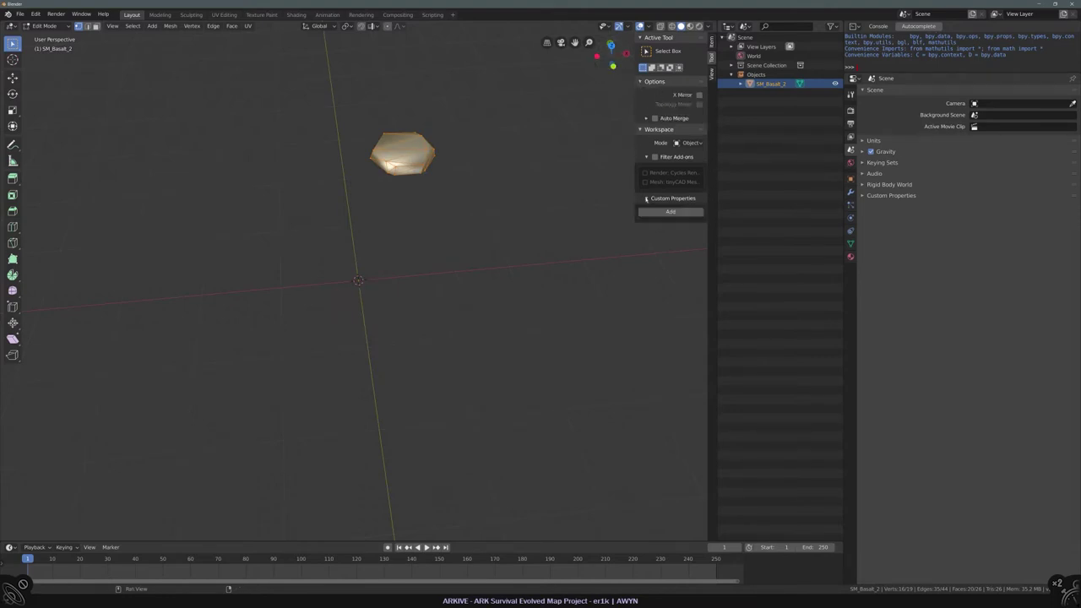
left_click(711, 43)
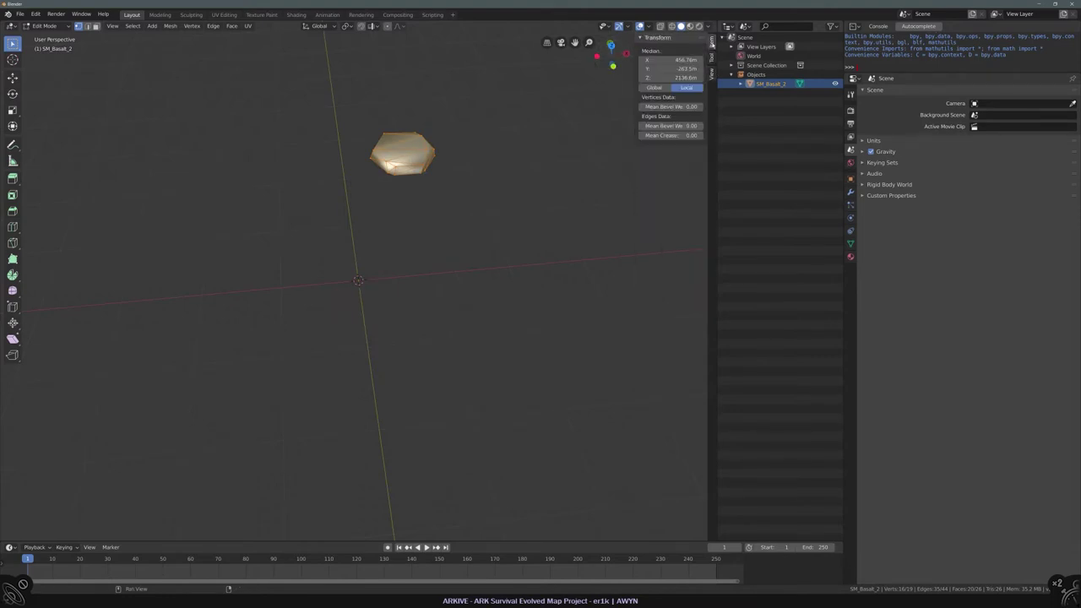
left_click(712, 57)
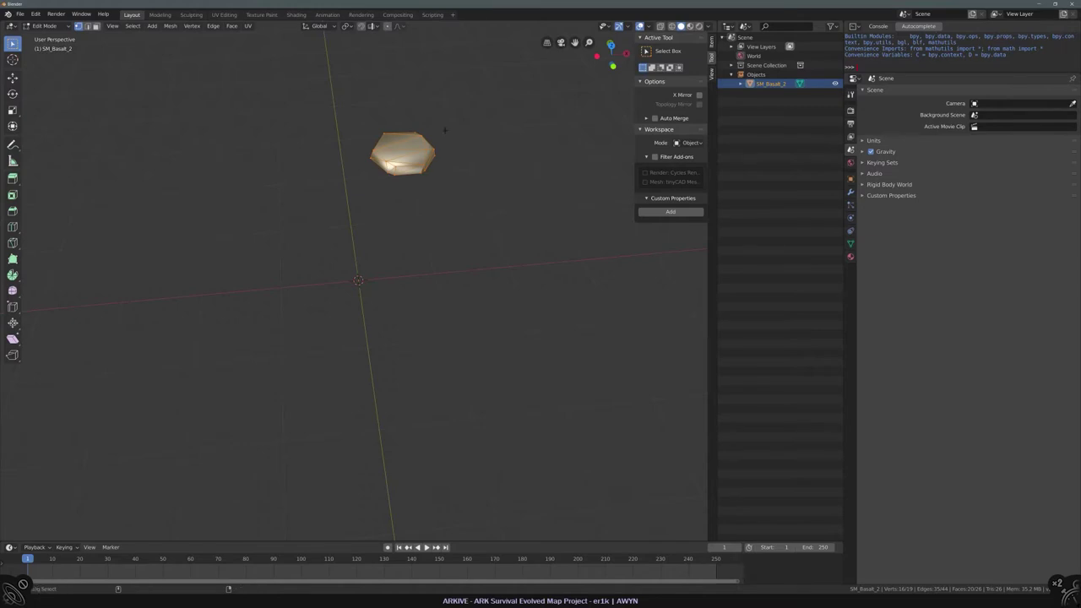
key("alt+a")
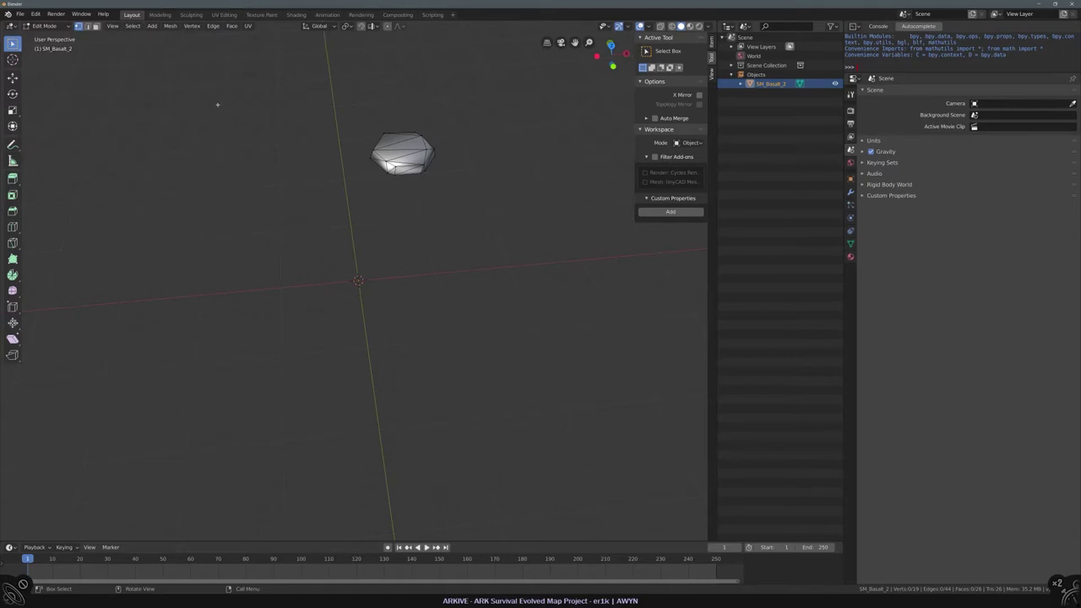
key("a")
right_click(389, 145)
left_click(392, 207)
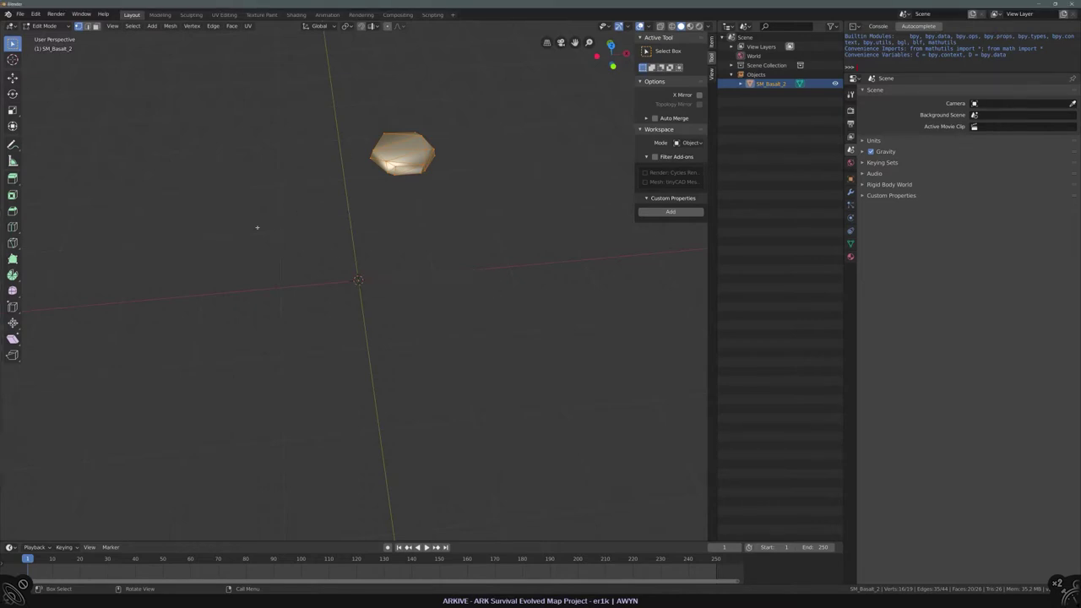
Return to Object Mode and clear the basalt mesh's location
key("Tab")
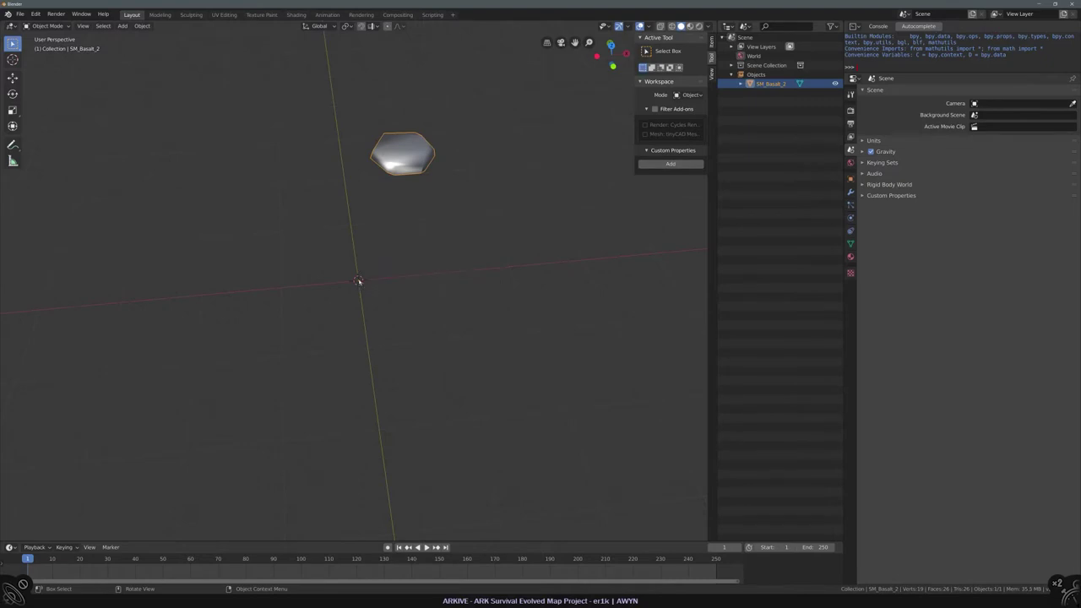
key("alt+g")
left_click(42, 533)
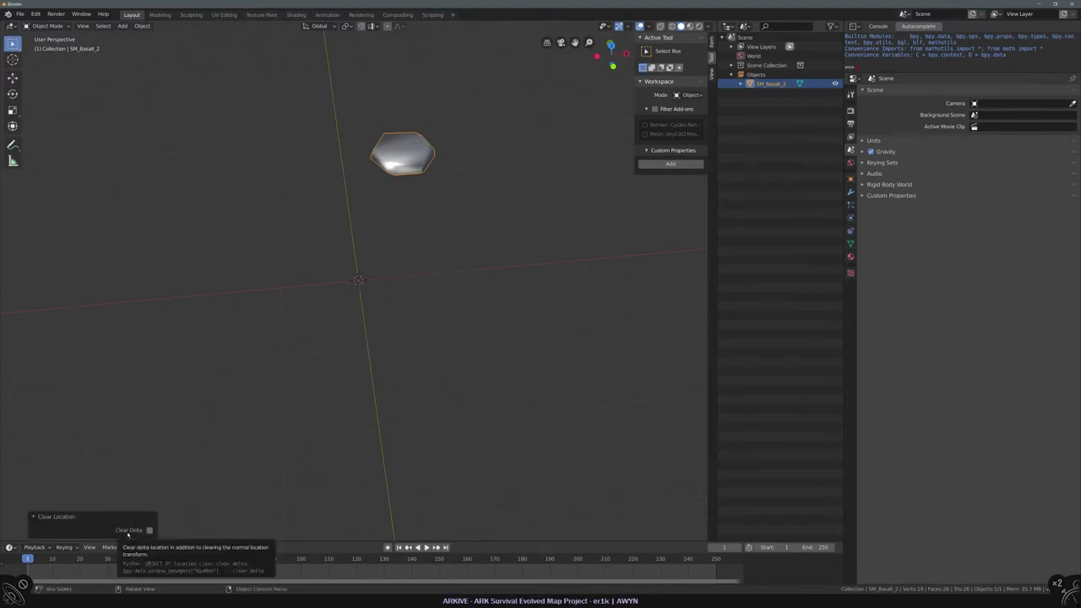
left_click(194, 465)
Try to snap the basalt mesh's vertices to the 3D cursor in Edit Mode and undo the attempts
key("Tab")
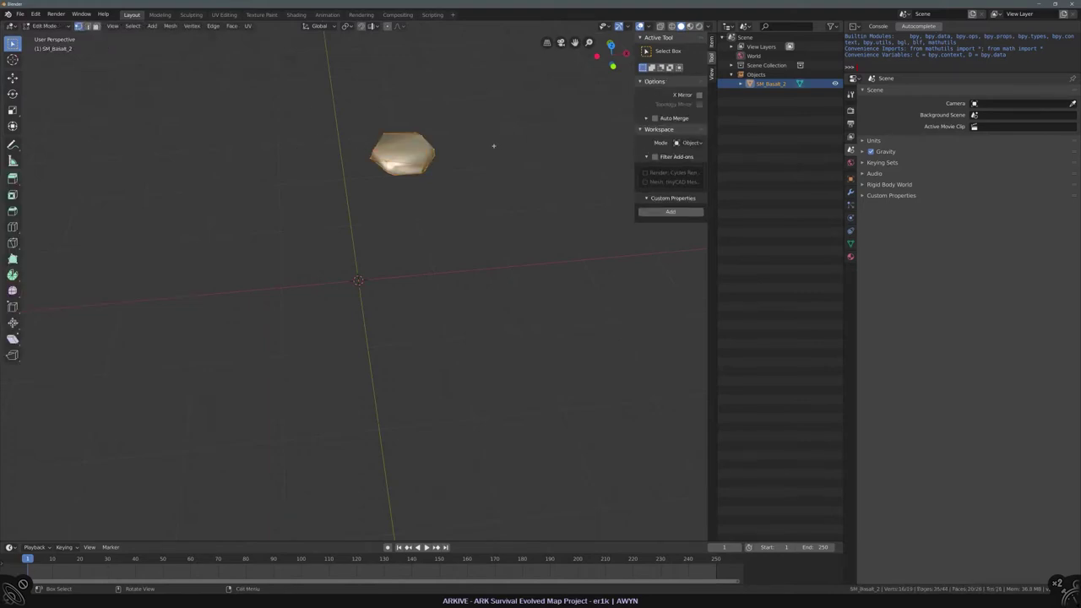
key("shift+s")
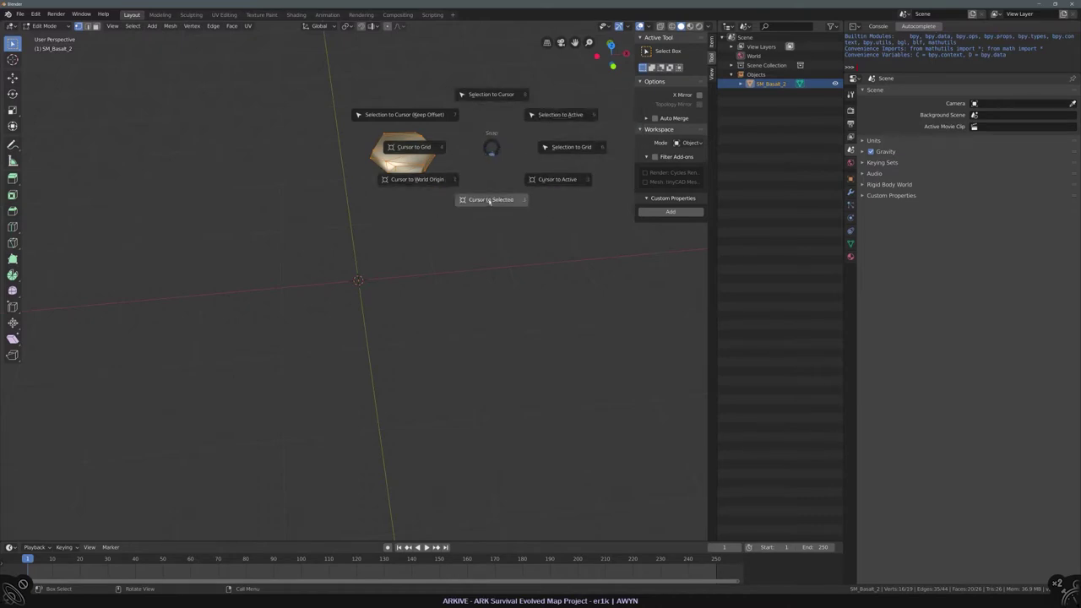
left_click(490, 94)
key("ctrl+z")
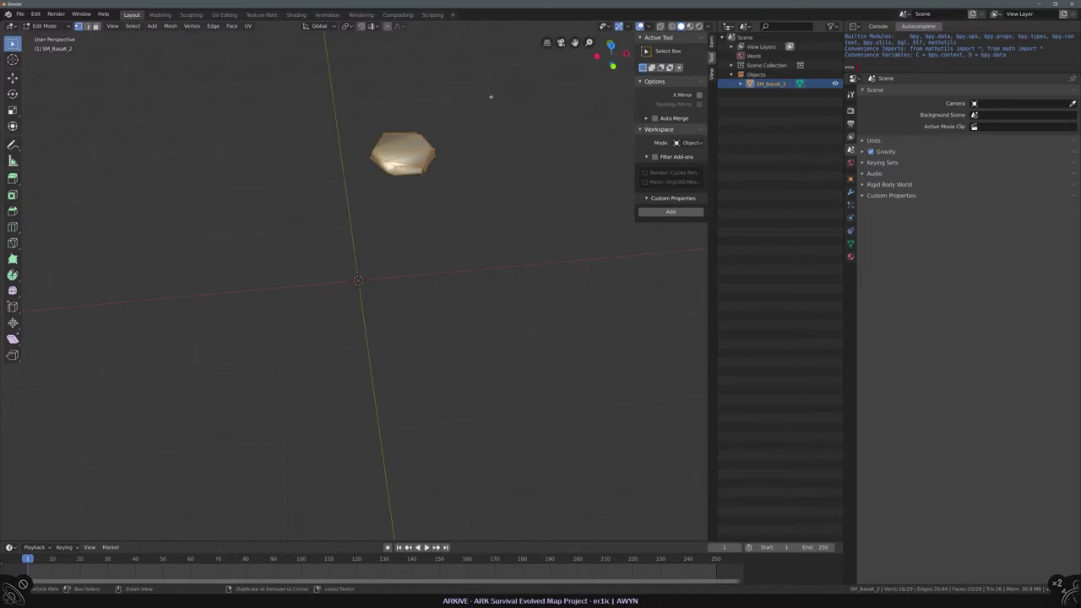
key("a")
right_click(408, 150)
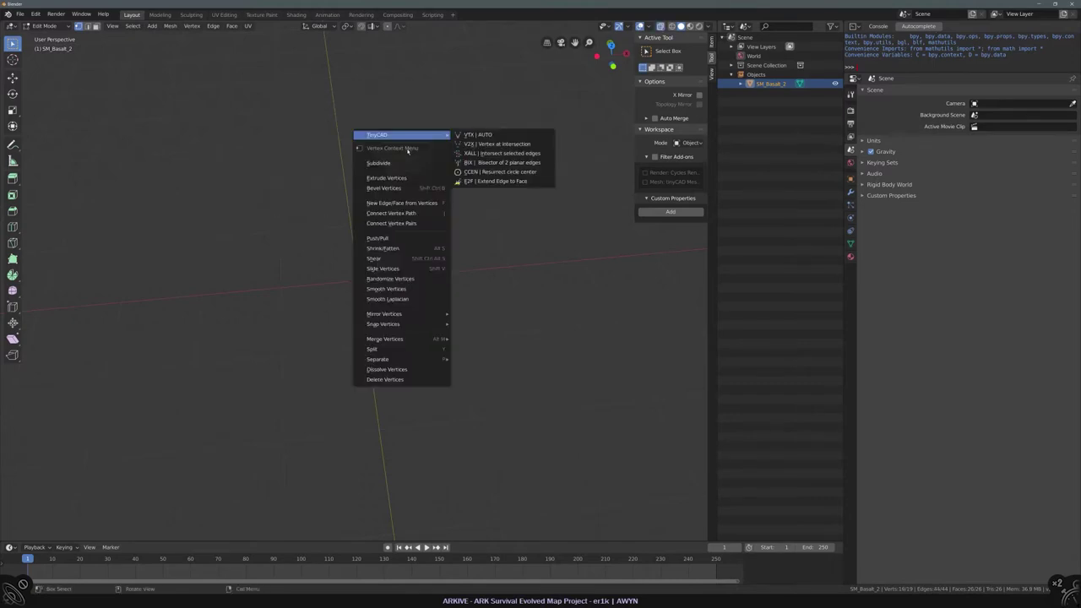
key("Escape")
key("shift+s")
left_click(442, 104)
key("ctrl+z")
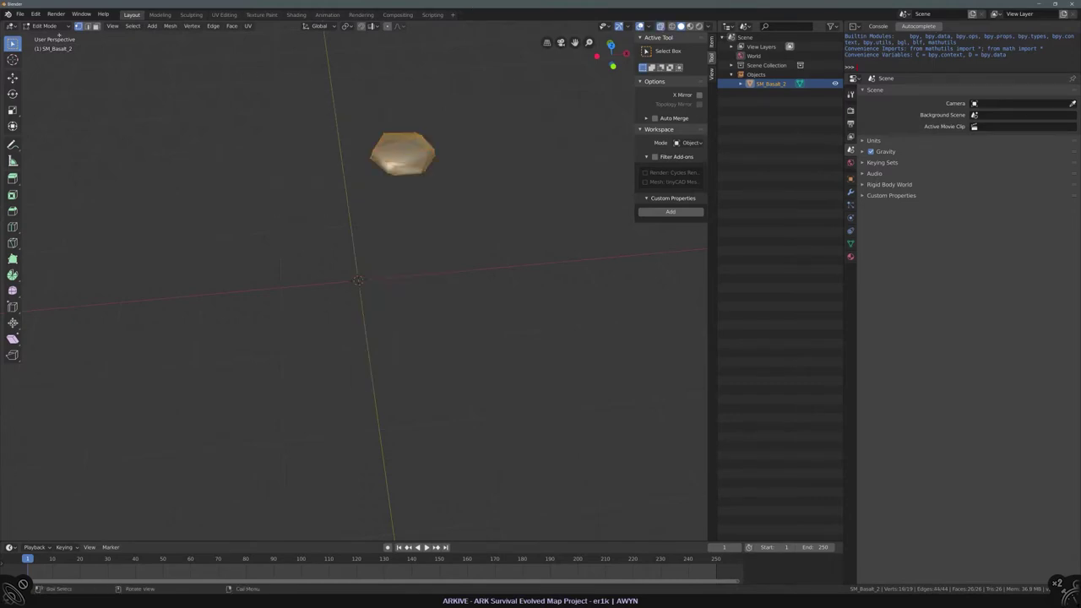
Duplicate the basalt mesh in place in Object Mode
key("Tab")
right_click(411, 151)
left_click(412, 153)
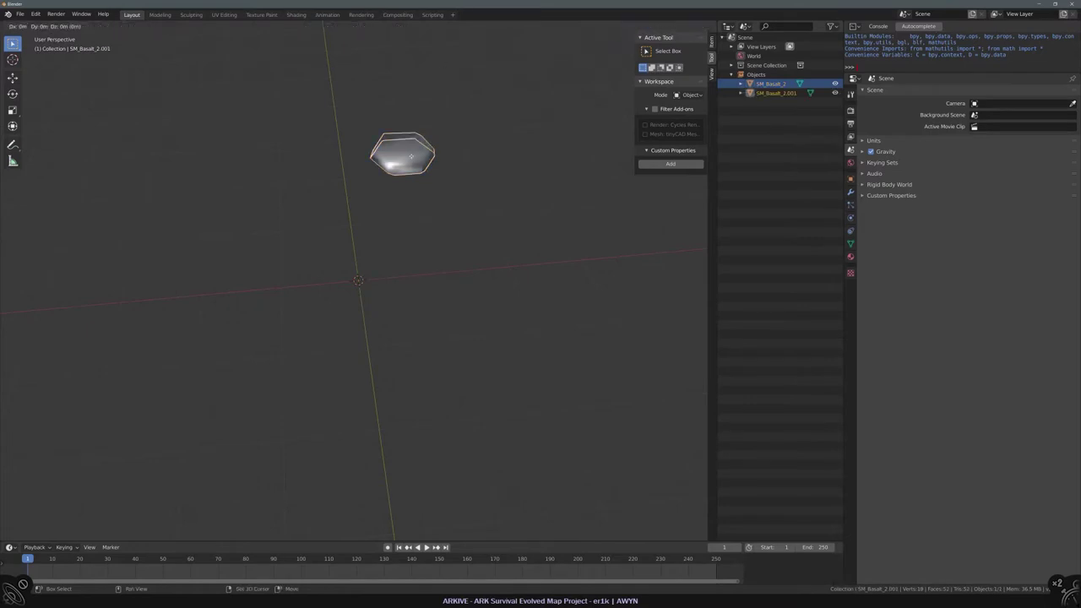
left_click(411, 155)
Snap the duplicated basalt mesh to the 3D cursor without offset and open it in Edit Mode
key("shift+s")
left_click(412, 104)
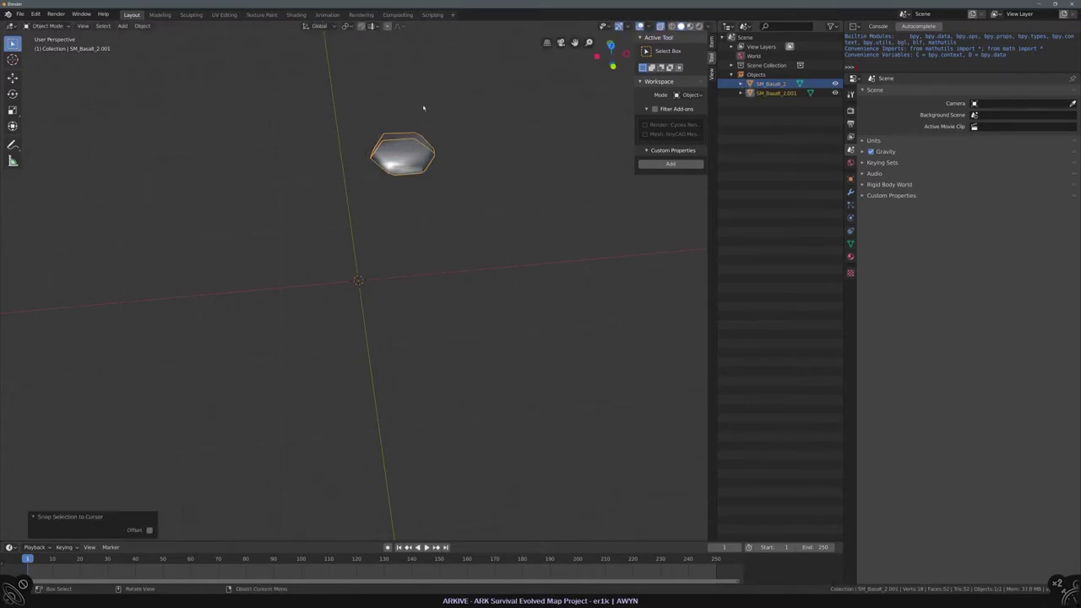
key("shift+s")
key("Escape")
key("Tab")
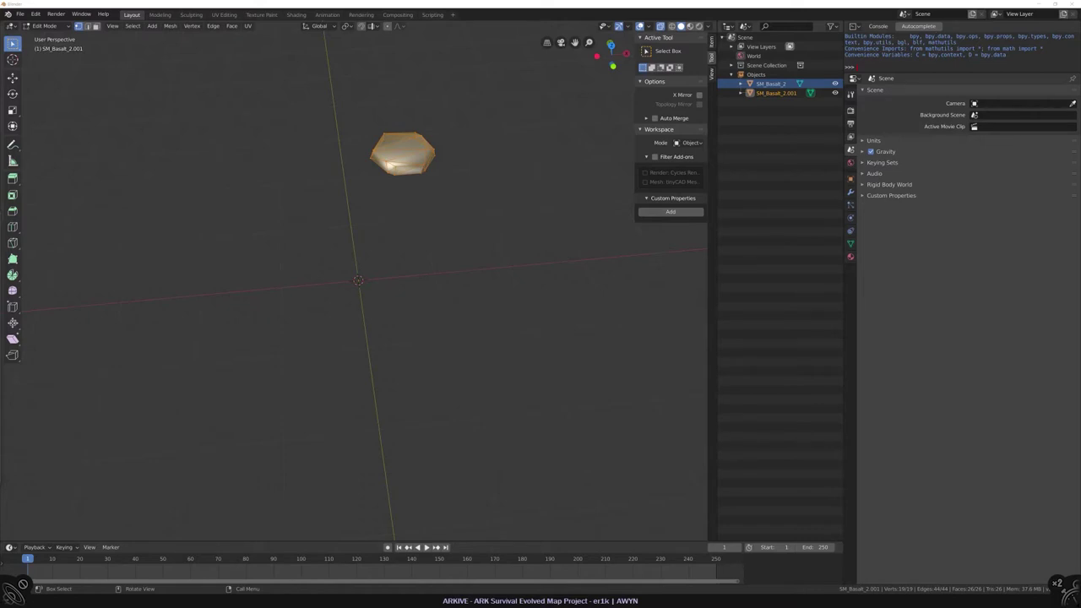
Return the duplicated basalt mesh to Object Mode and set its origin to its geometry
key("shift+s")
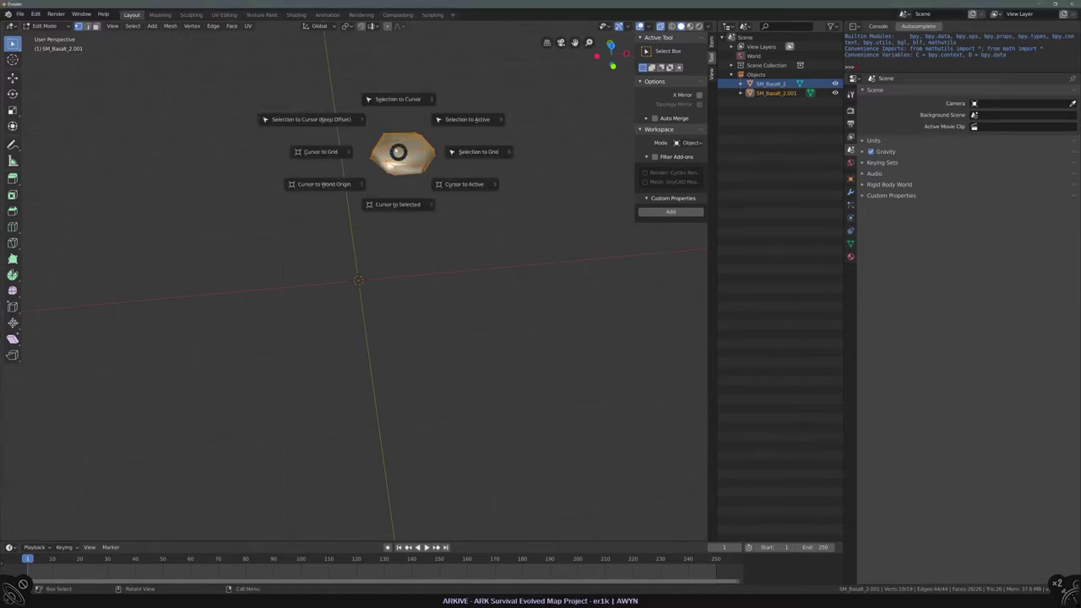
key("Escape")
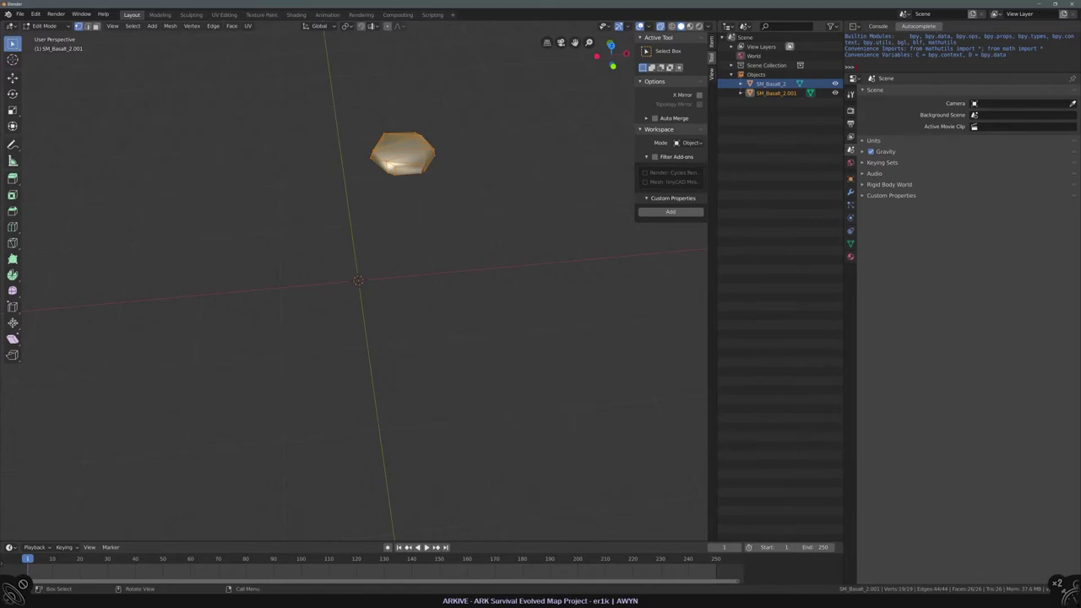
key("Tab")
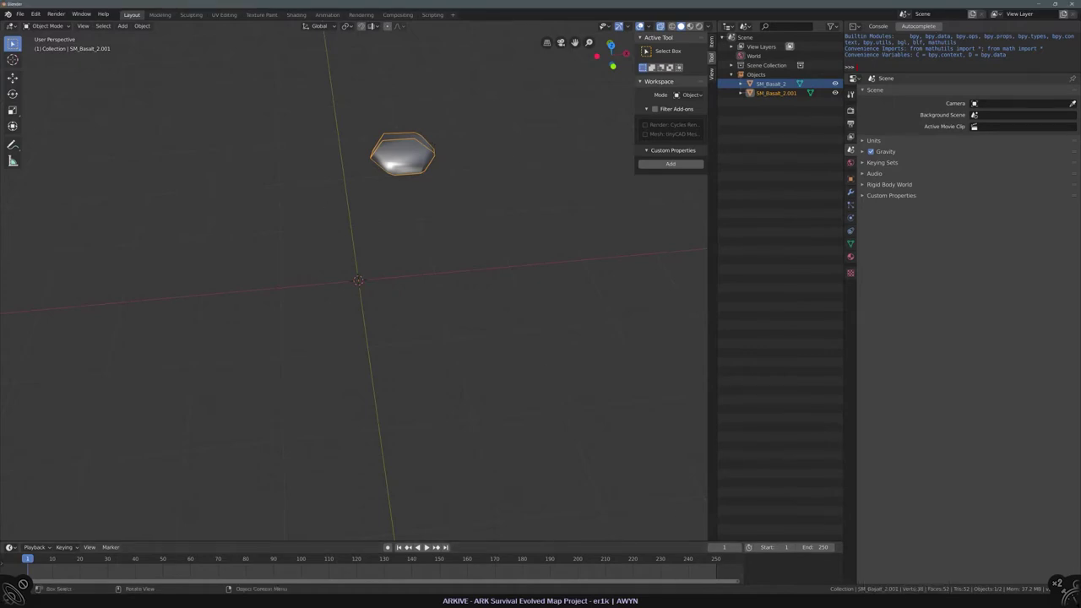
right_click(408, 144)
right_click(373, 150)
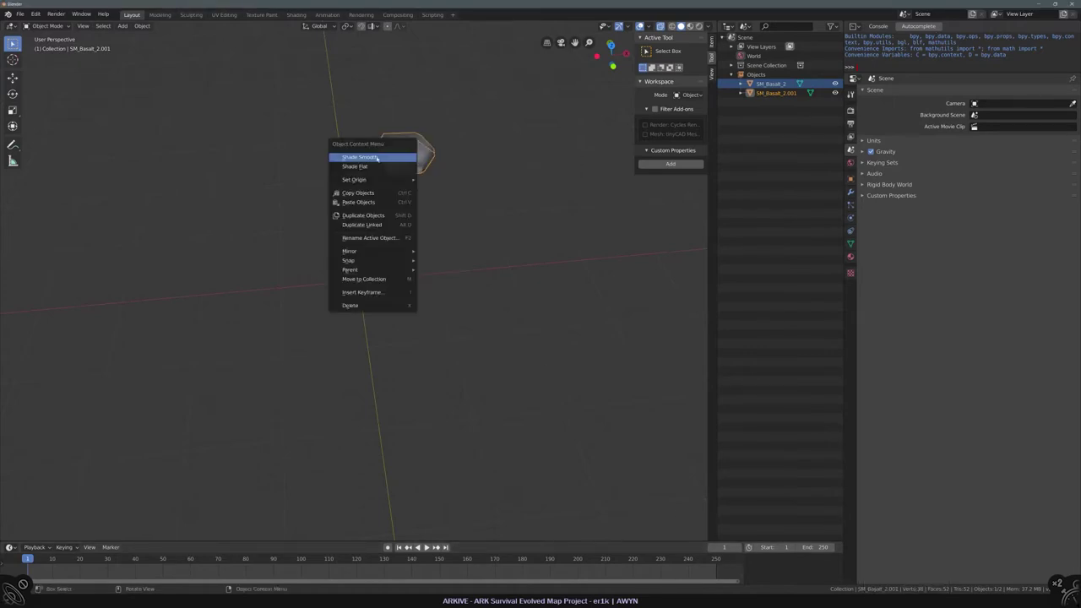
right_click(437, 148)
mouse_move(406, 174)
left_click(507, 183)
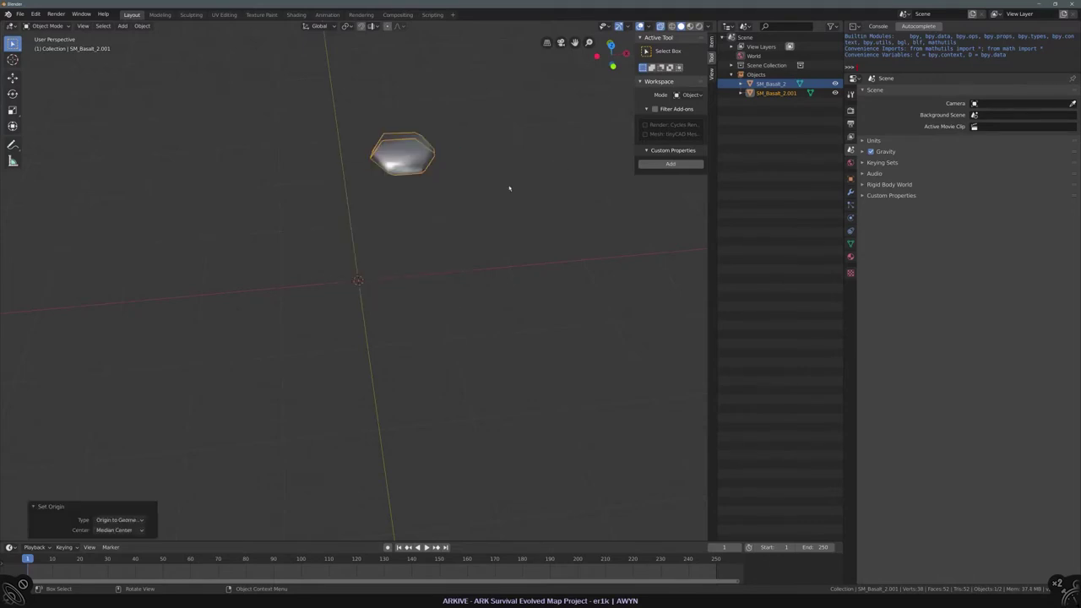
Snap the duplicated basalt mesh to the 3D cursor and delete the original off-centre mesh
key("shift+s")
left_click(399, 106)
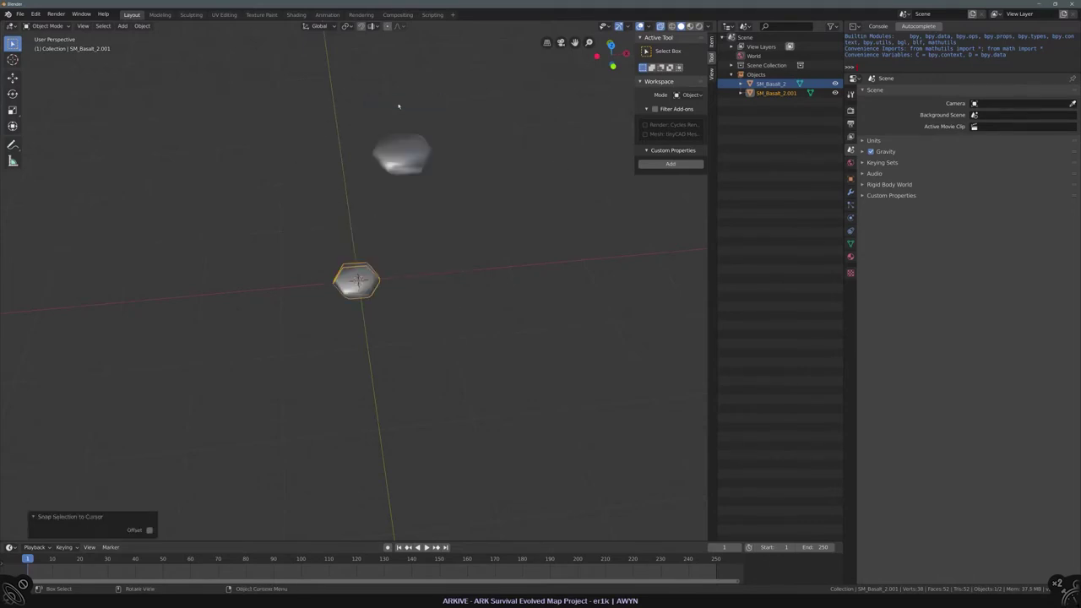
left_click(411, 152)
key("Delete")
scroll(347, 266, "up", 6)
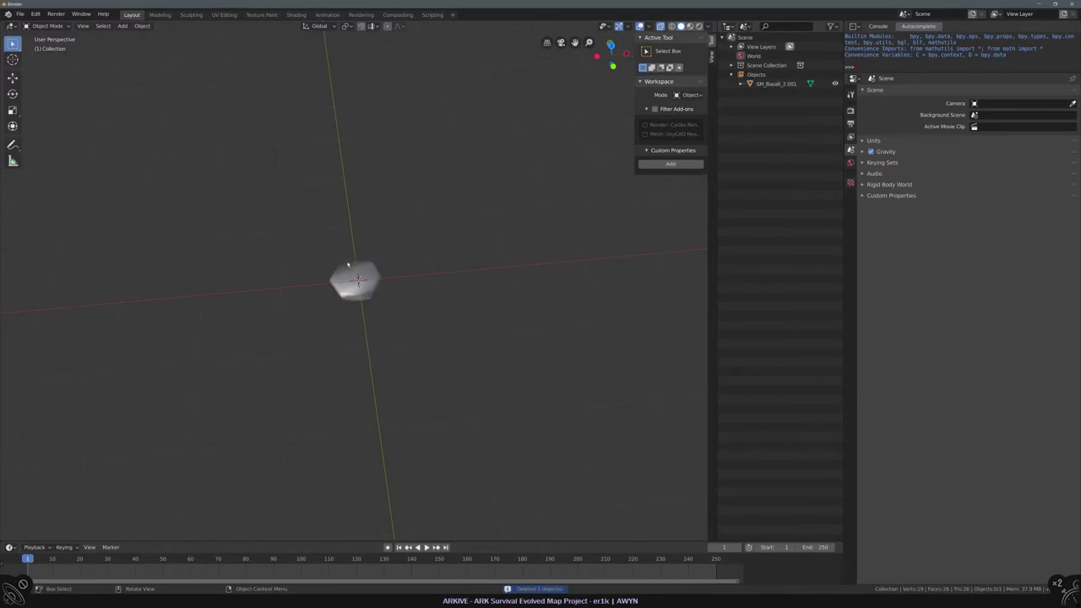
scroll(363, 253, "up", 2)
left_click(770, 84)
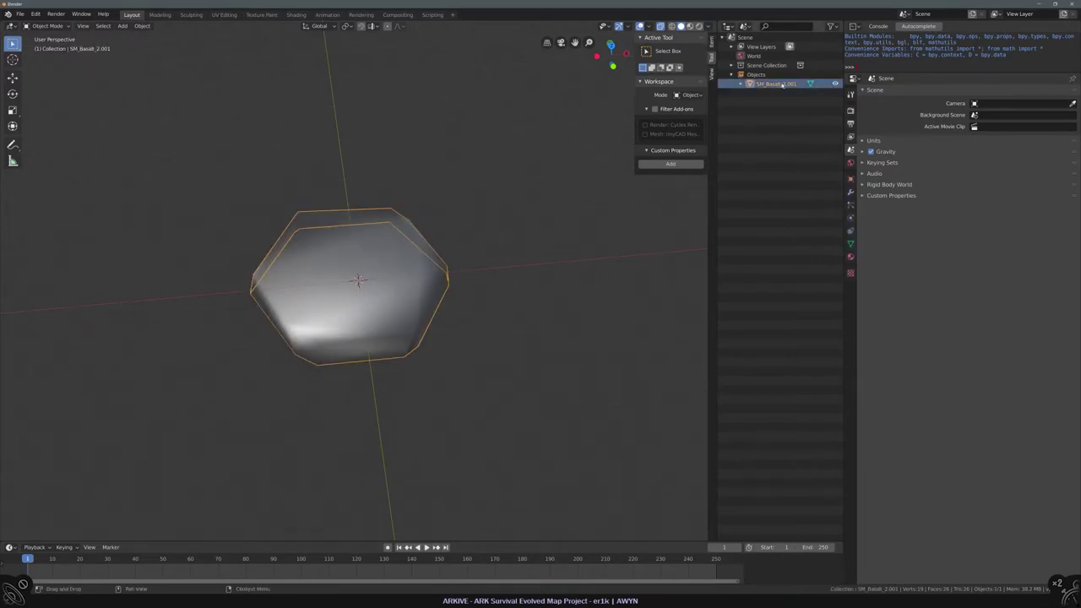
key("F2")
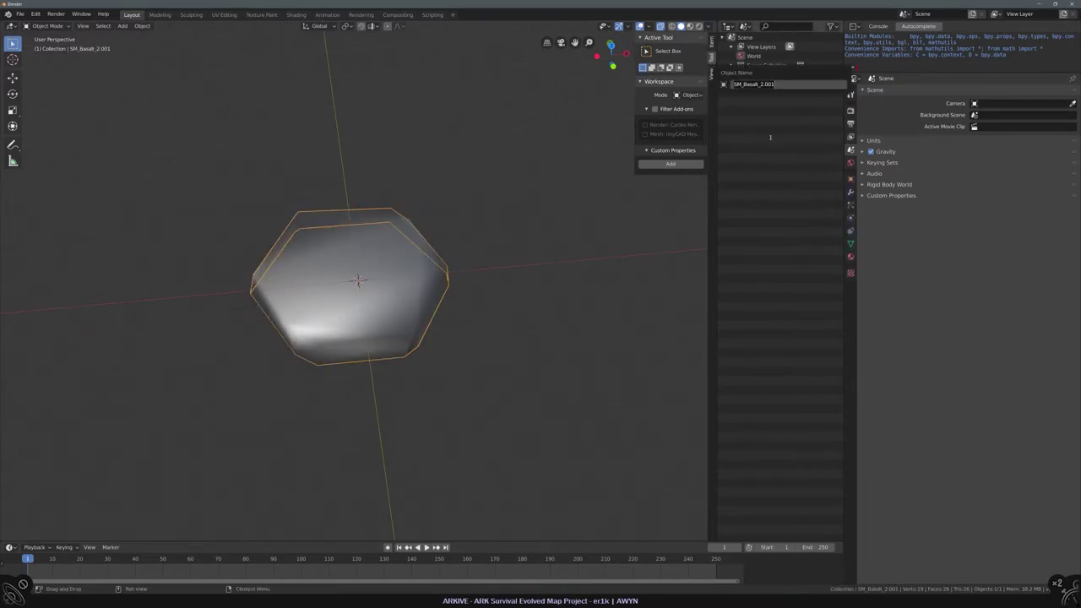
key("Return")
Try to move the centred basalt mesh along the Z axis in the left orthographic view
scroll(300, 221, "down", 6)
middle_click_drag(300, 221, 307, 189)
key("grave")
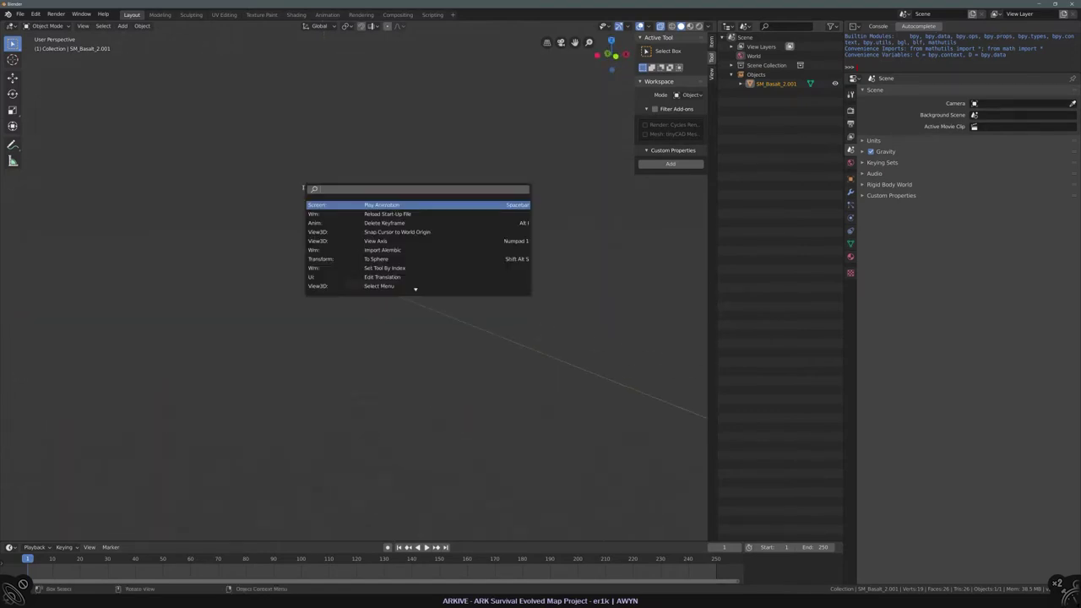
left_click(338, 248)
scroll(353, 260, "up", 4)
scroll(352, 259, "down", 2)
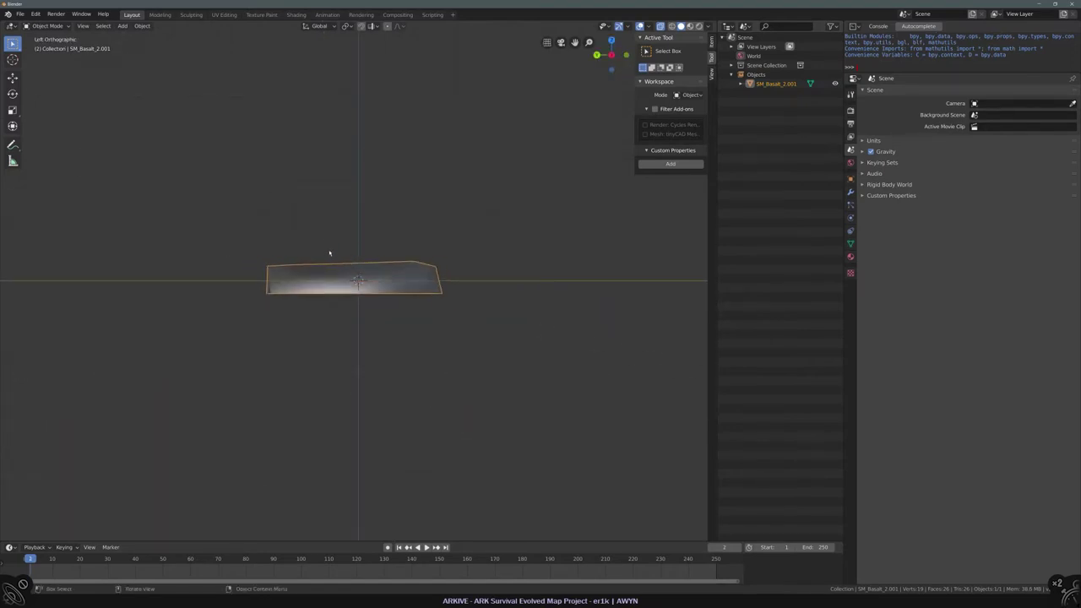
key("g")
key("z")
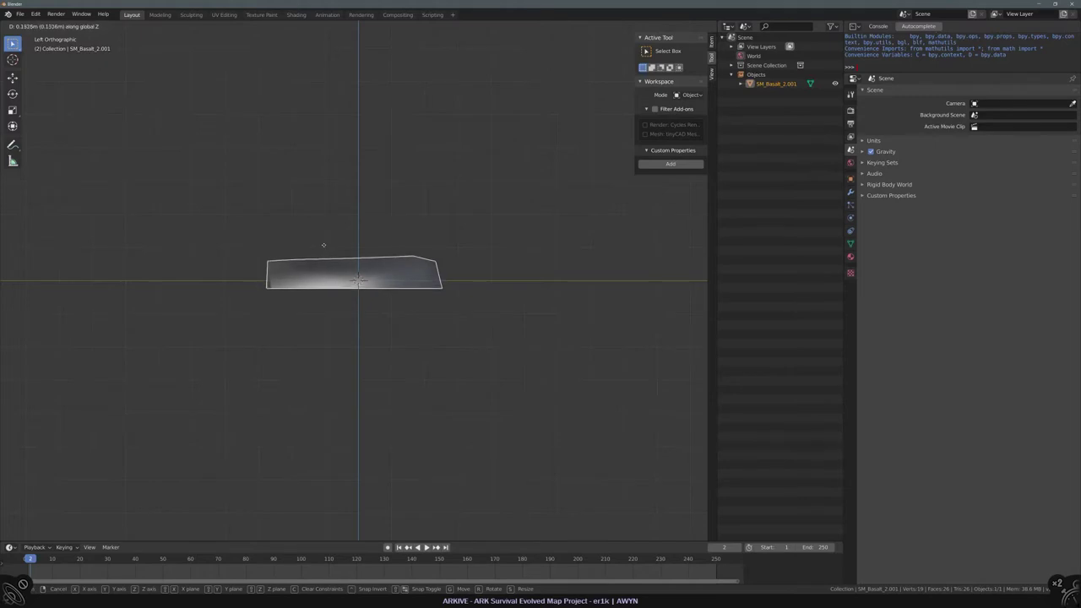
left_click(316, 252)
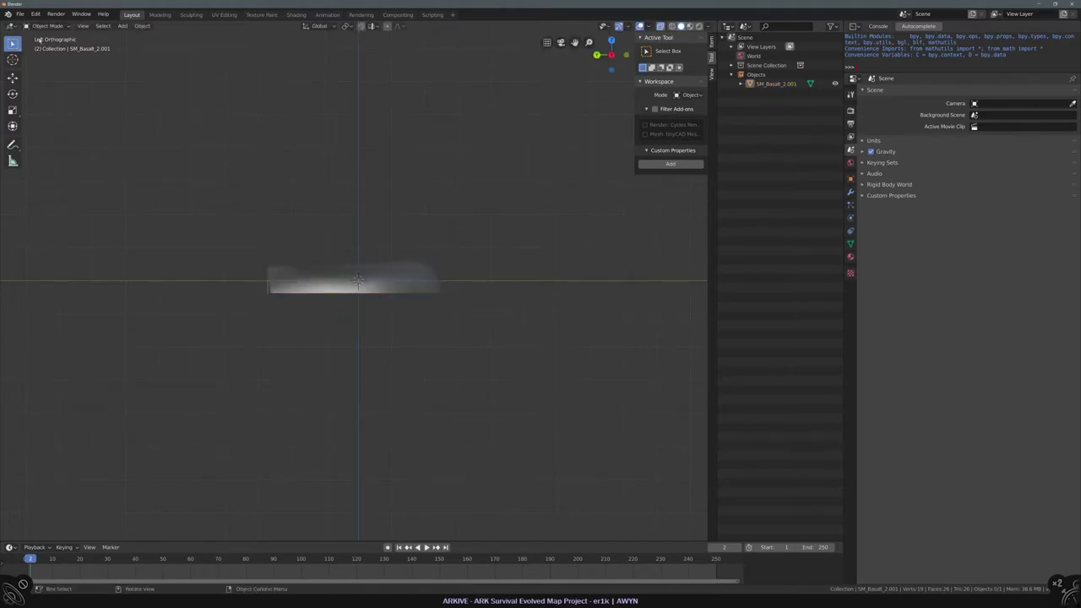
Export the centred mesh as FBX over AK_D2_Basalt2_CapA.fbx in the _mesh-dump_UE folder
left_click(19, 13)
mouse_move(48, 161)
left_click(135, 167)
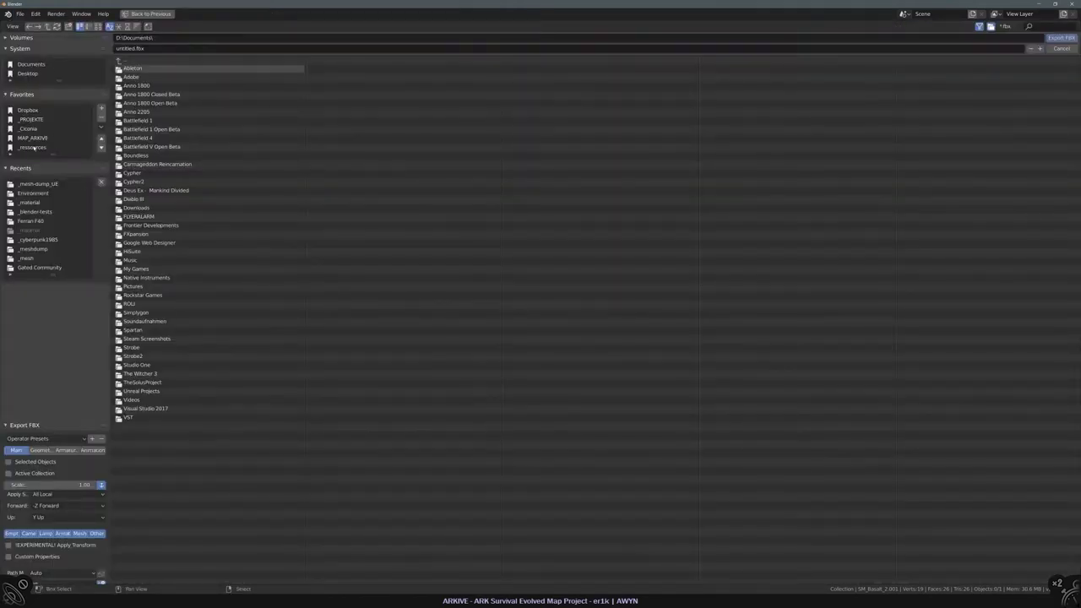
left_click(39, 183)
double_click(169, 77)
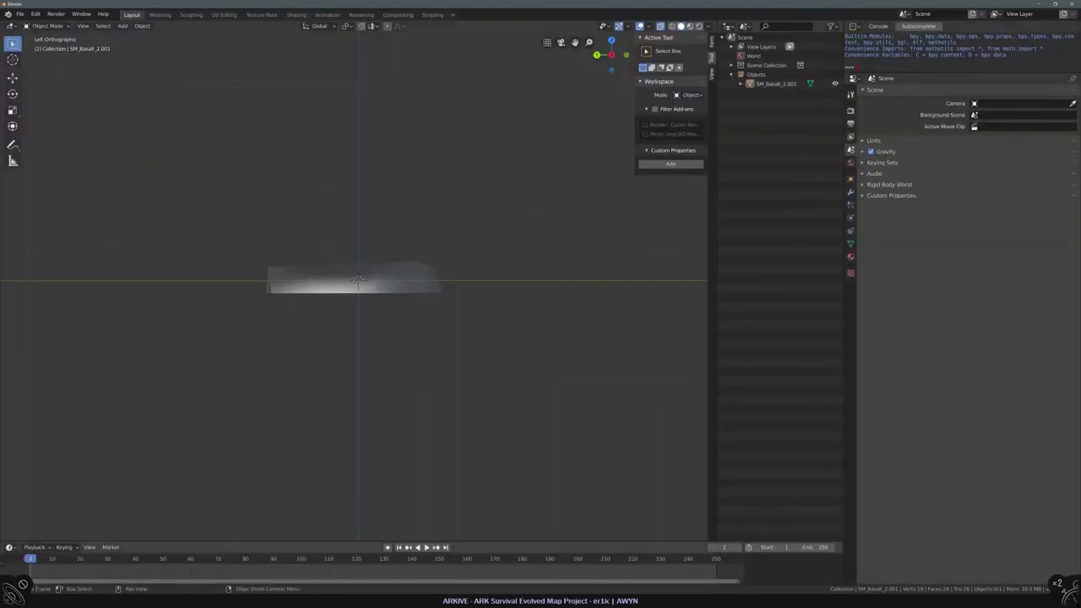
Switch to the ARK Dev Kit and reimport the AK_D2_Basalt2_CapA static mesh
key("alt+Tab")
right_click(124, 98)
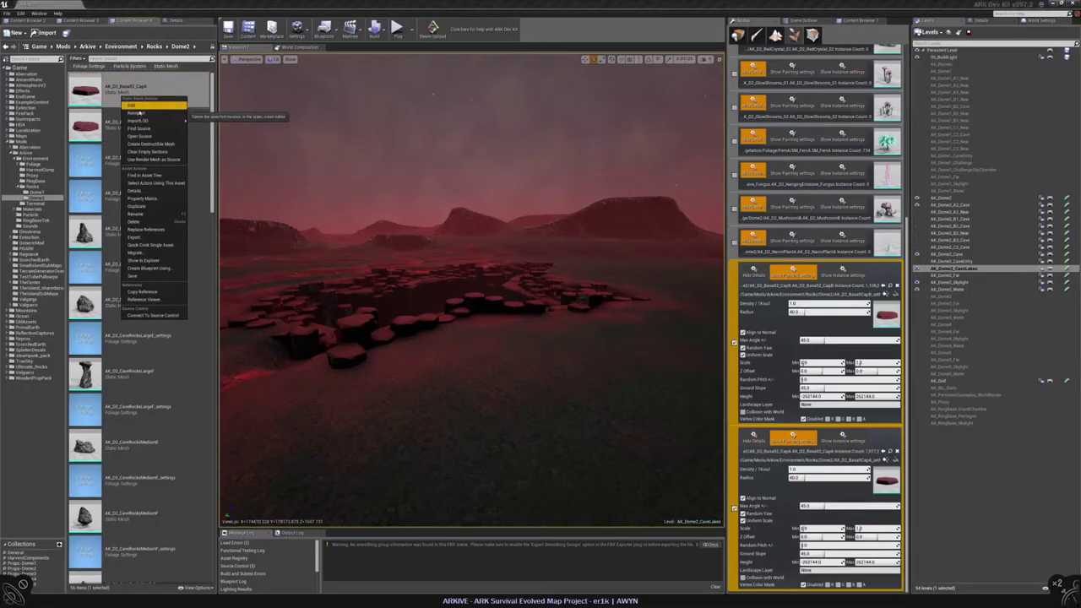
left_click(129, 104)
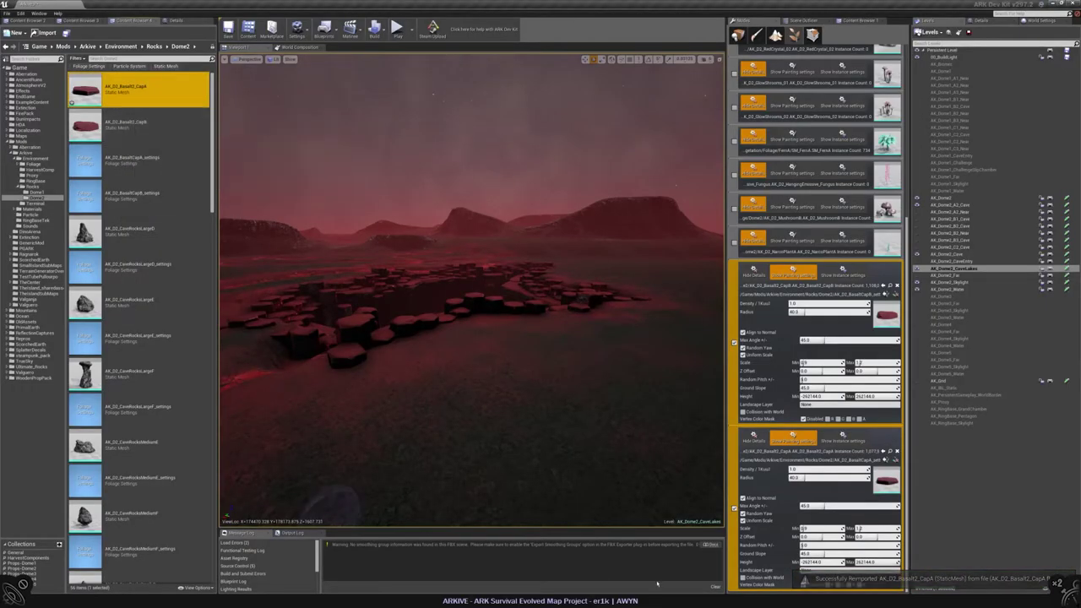
Switch to Blender and start a new General file, discarding the unsaved scene
key("alt+Tab")
key("ctrl+n")
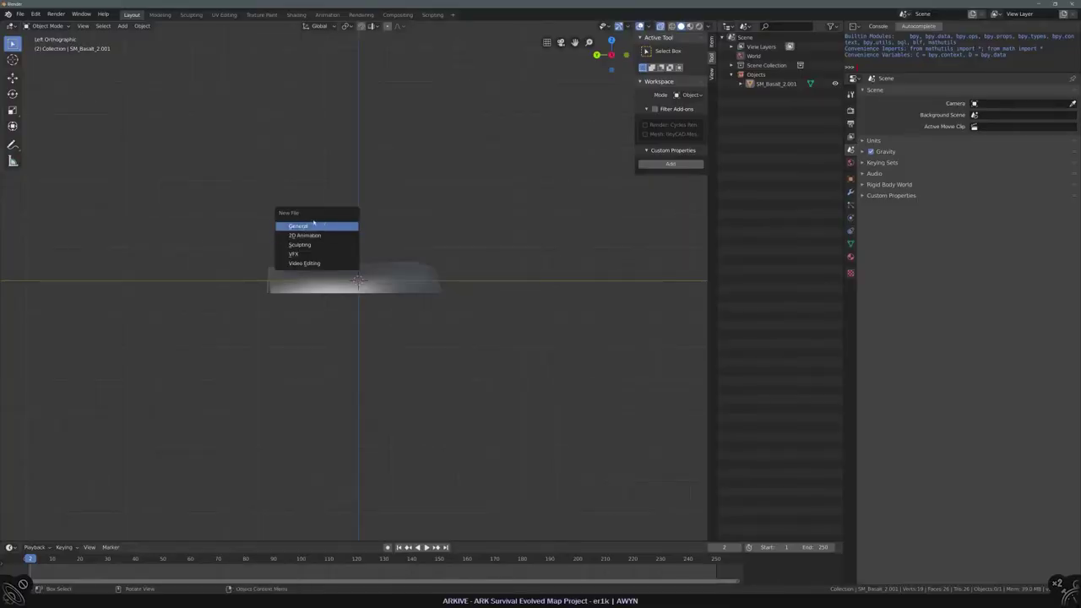
left_click(319, 225)
left_click(567, 312)
Import AK_D2_Basalt2_CapB.fbx from the _mesh-dump_UE folder
left_click(19, 15)
mouse_move(52, 139)
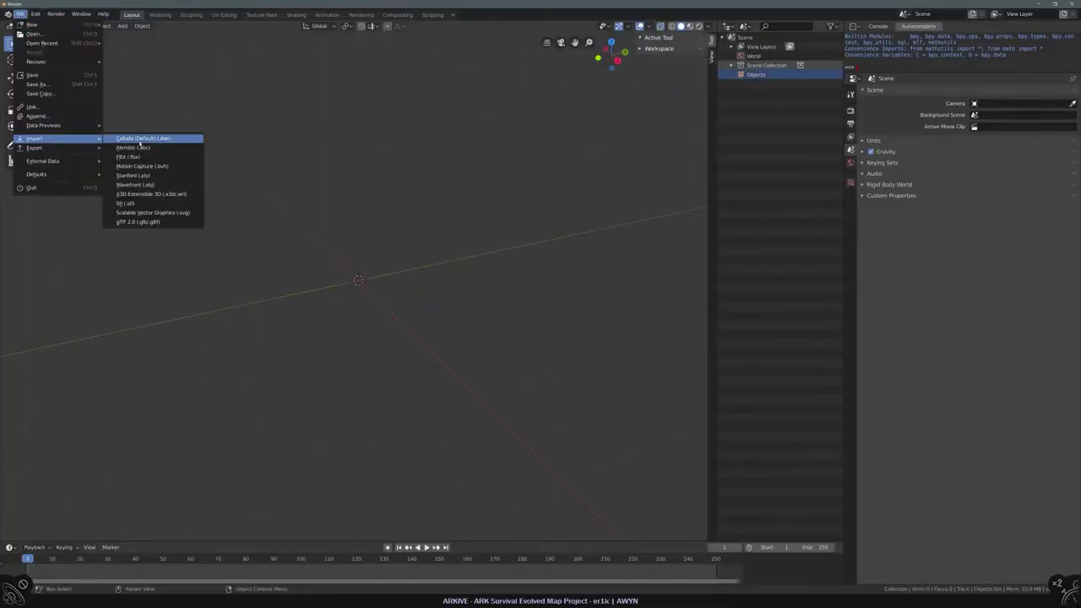
left_click(126, 194)
left_click(50, 195)
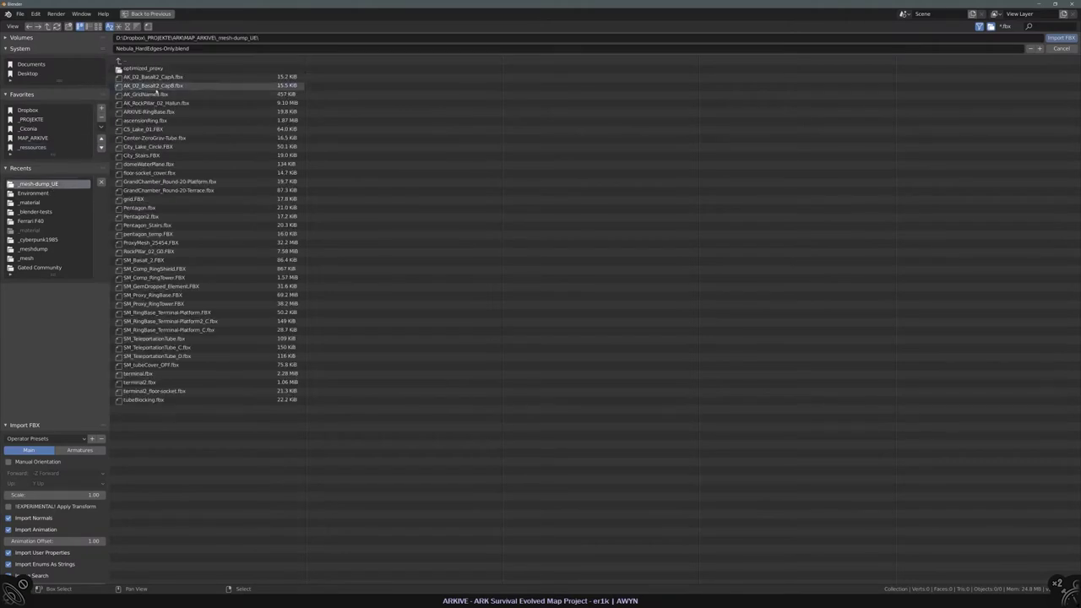
double_click(143, 88)
Select the imported CapB mesh and move its geometry to the origin with Set Origin
right_click(409, 172)
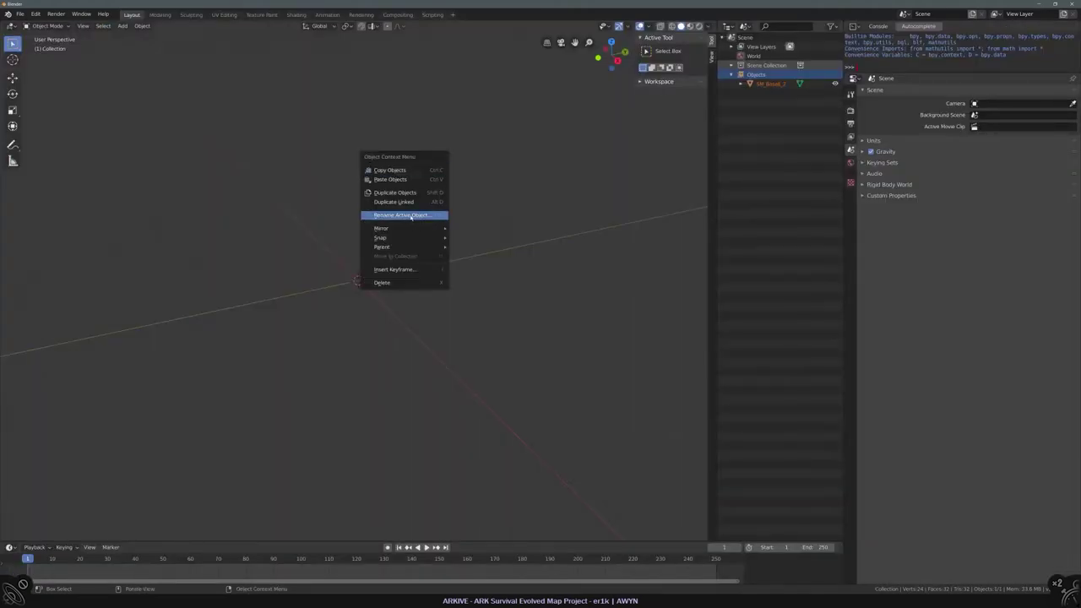
key("Escape")
left_click(412, 173)
right_click(412, 180)
mouse_move(413, 173)
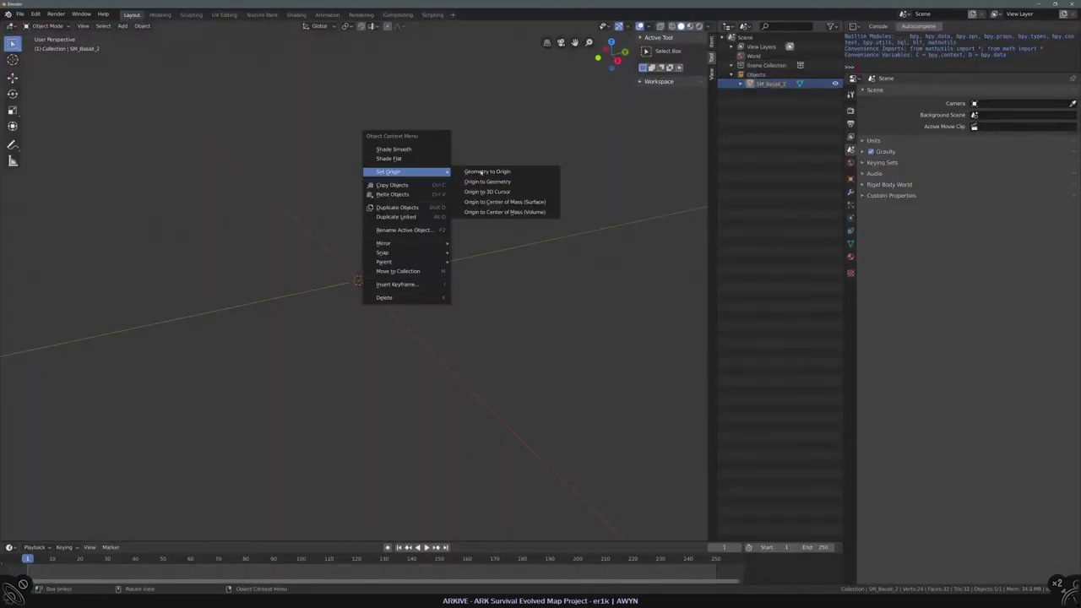
left_click(553, 172)
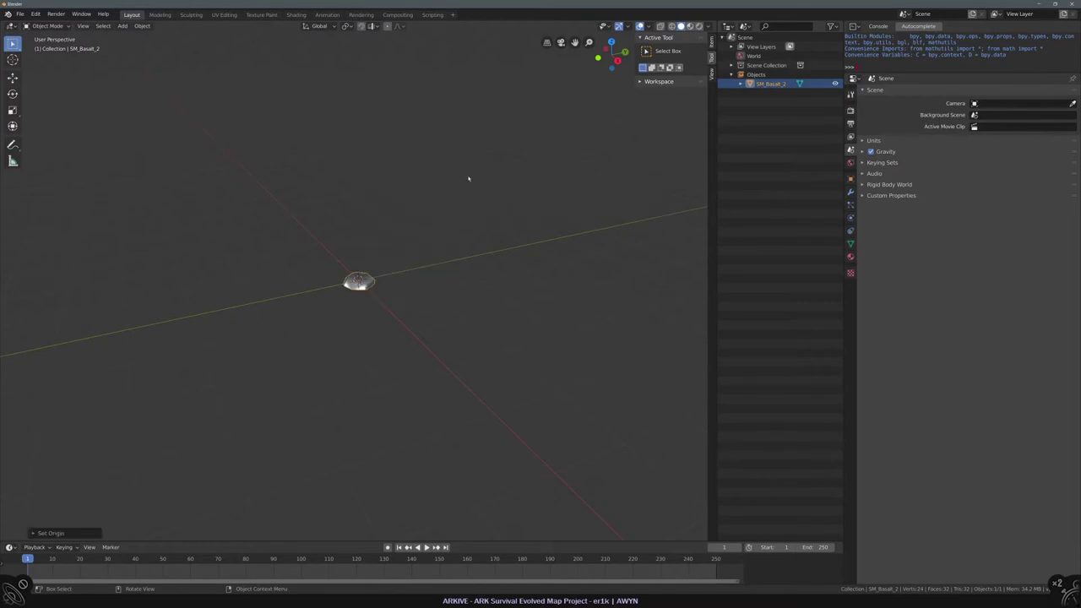
scroll(374, 242, "up", 10)
middle_click_drag(374, 242, 350, 231)
scroll(368, 234, "down", 7)
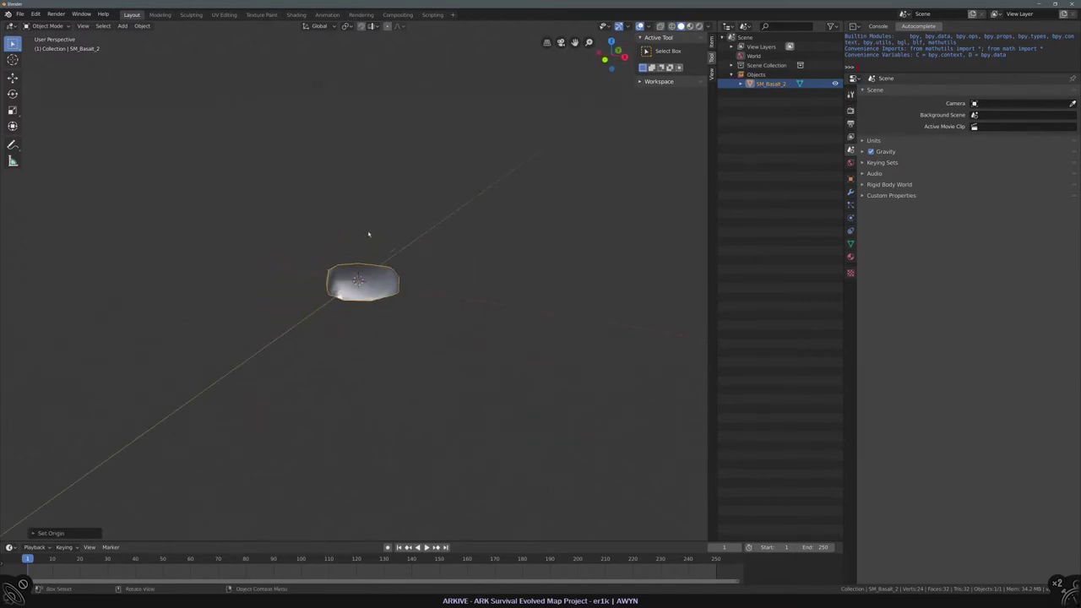
Export the corrected mesh as FBX over AK_D2_Basalt2_CapB.fbx in the _mesh-dump_UE folder
left_click(20, 14)
mouse_move(42, 145)
left_click(140, 196)
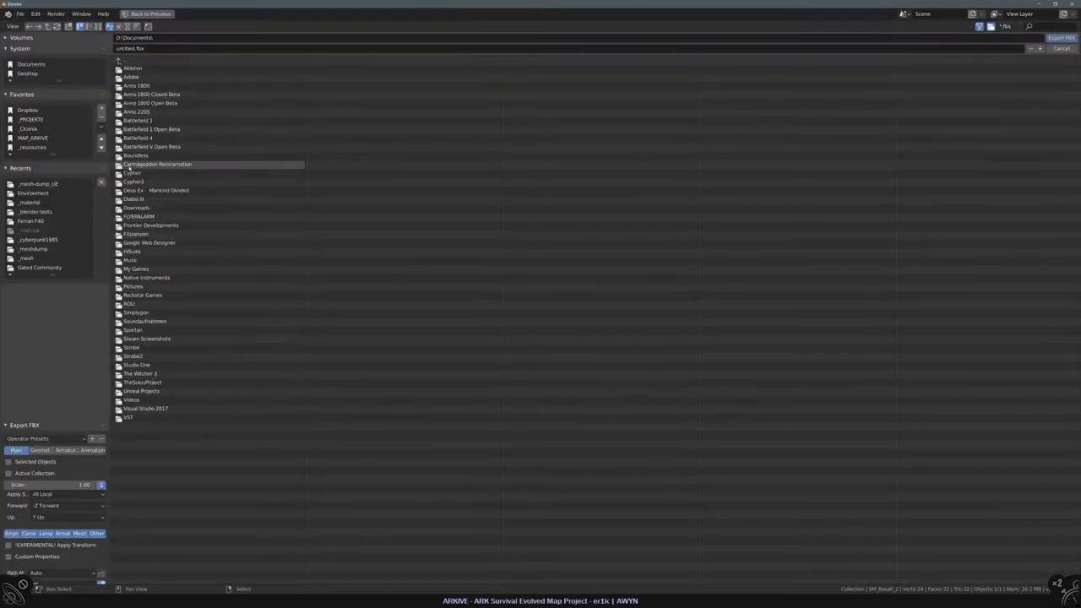
left_click(49, 209)
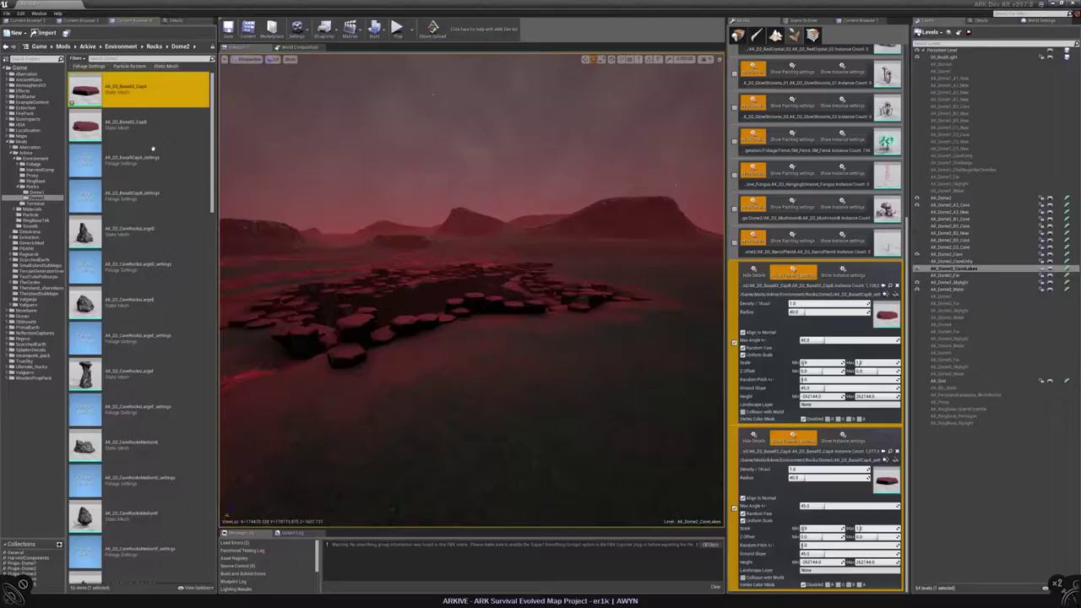
Reimport AK_D2_Basalt2_CapB in the ARK Dev Kit and briefly inspect the CapA mesh in the Static Mesh Editor
right_click(140, 126)
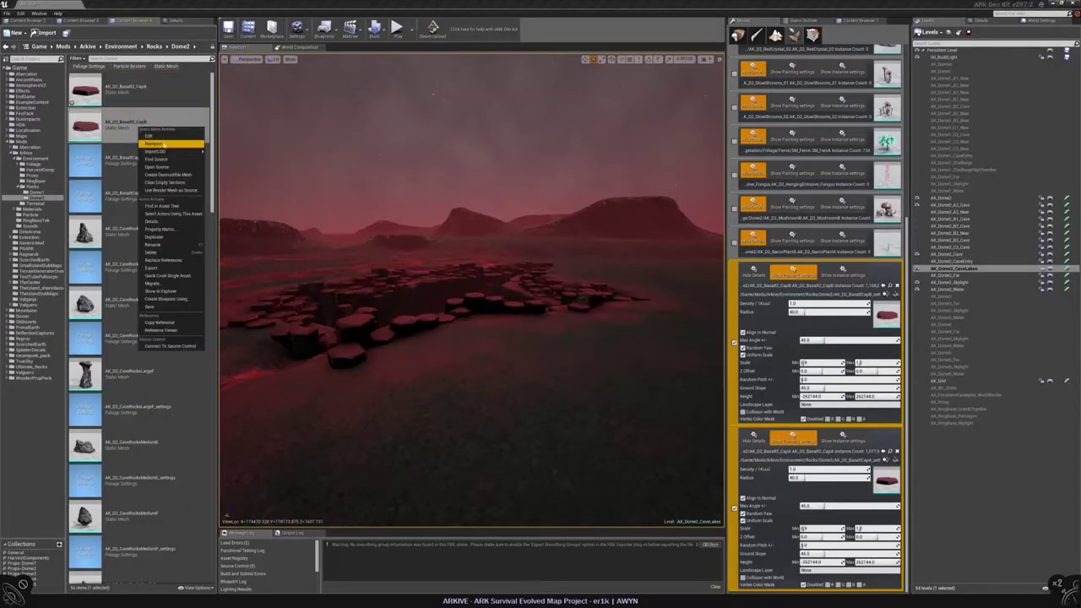
left_click(153, 144)
double_click(127, 89)
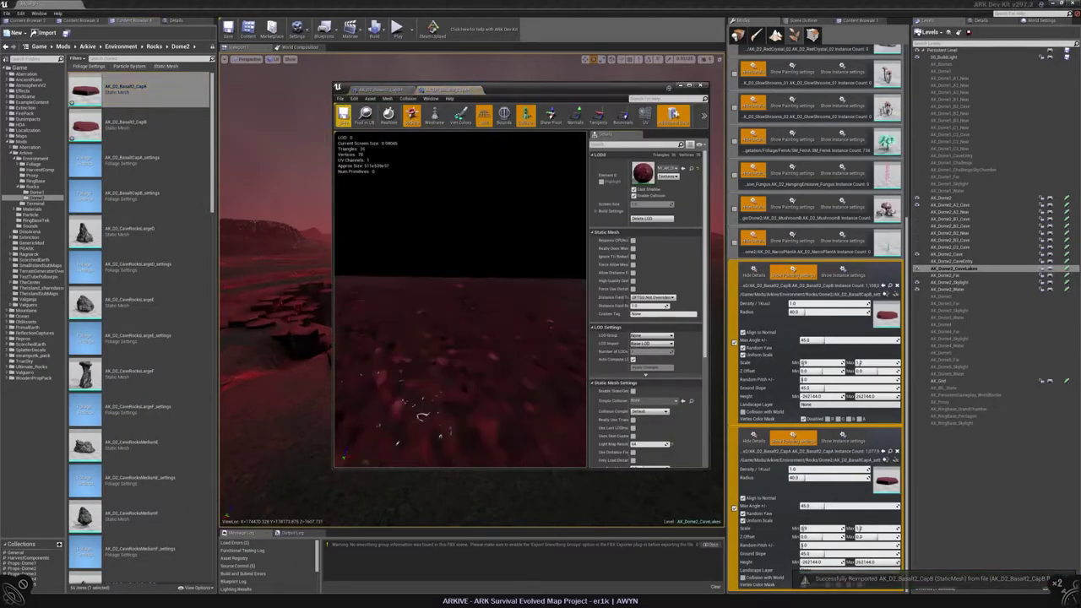
key("ctrl+w")
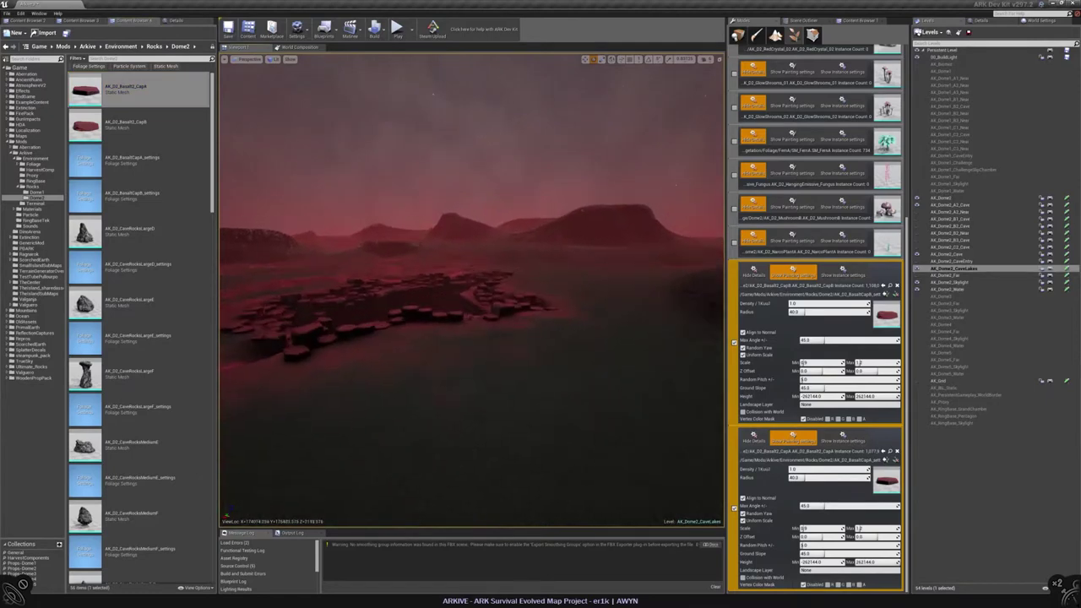
Try painting a basalt cap on the ground beside the crater and undo it
mouse_move(471, 254)
right_mouse_down()
mouse_move(473, 325)
mouse_move(459, 272)
mouse_move(429, 278)
mouse_move(506, 326)
right_mouse_up()
left_click(448, 296)
key("ctrl+z")
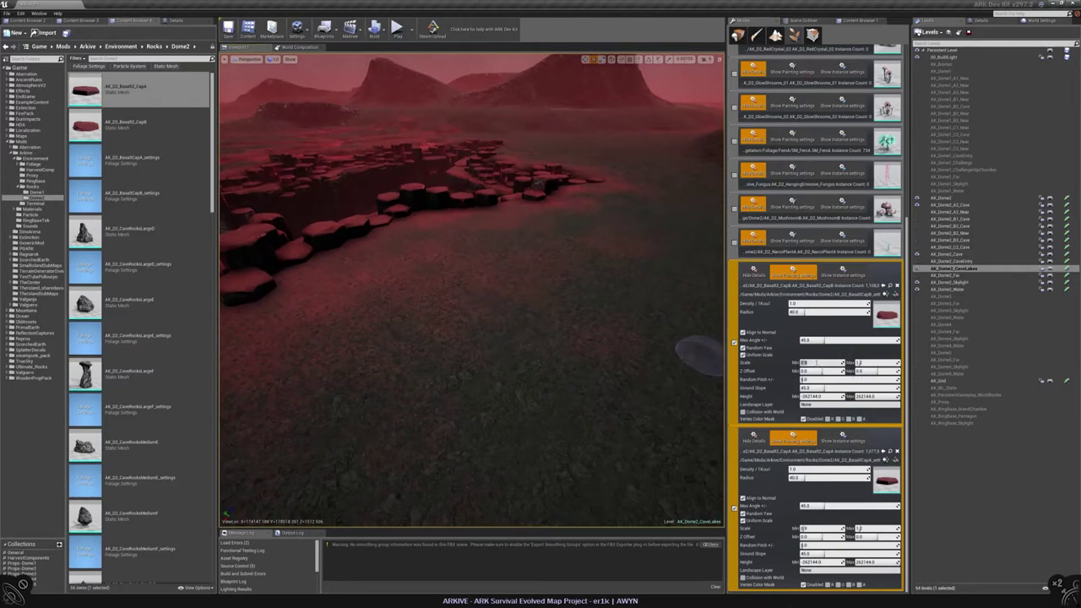
Set both basalt cap foliage types' scale range to 0.5–0.7 and paint two test caps beside the crater
type("0.5")
key("Tab")
type("0.7")
left_click(806, 528)
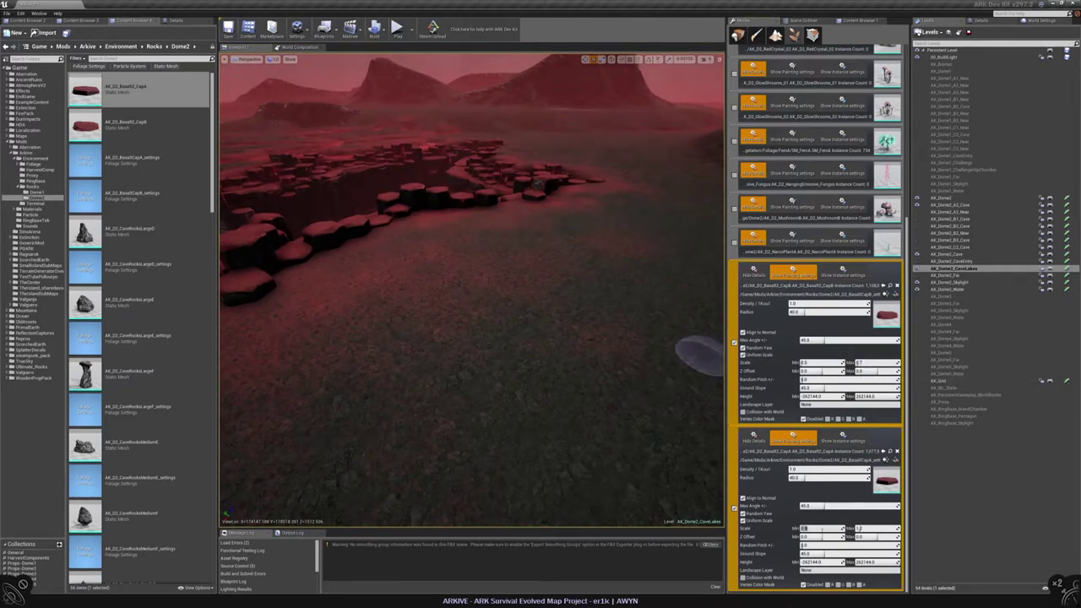
type("0.5")
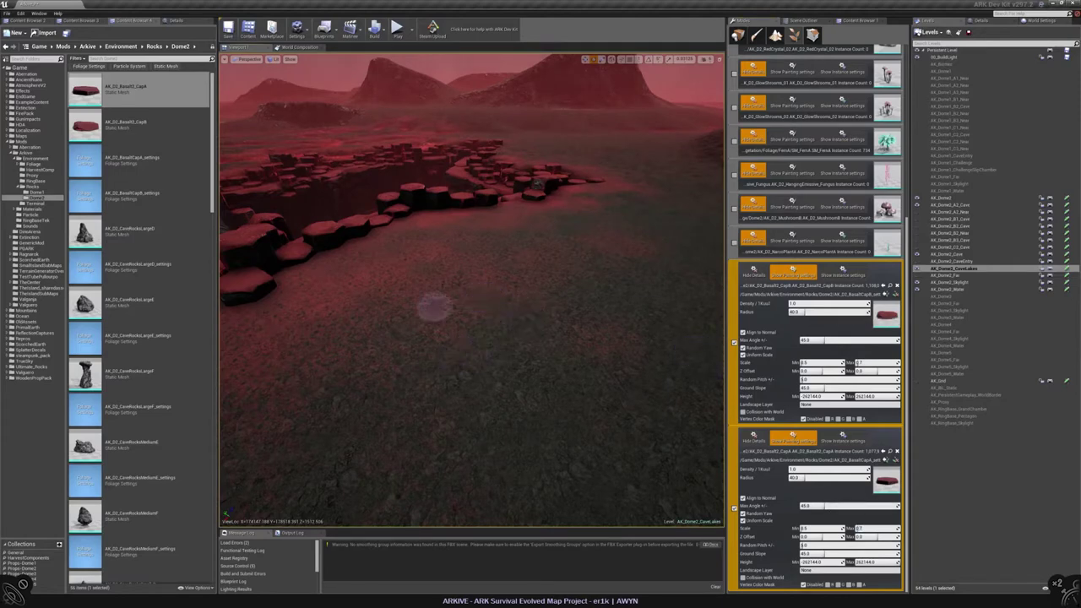
left_click(448, 317)
left_click(438, 347)
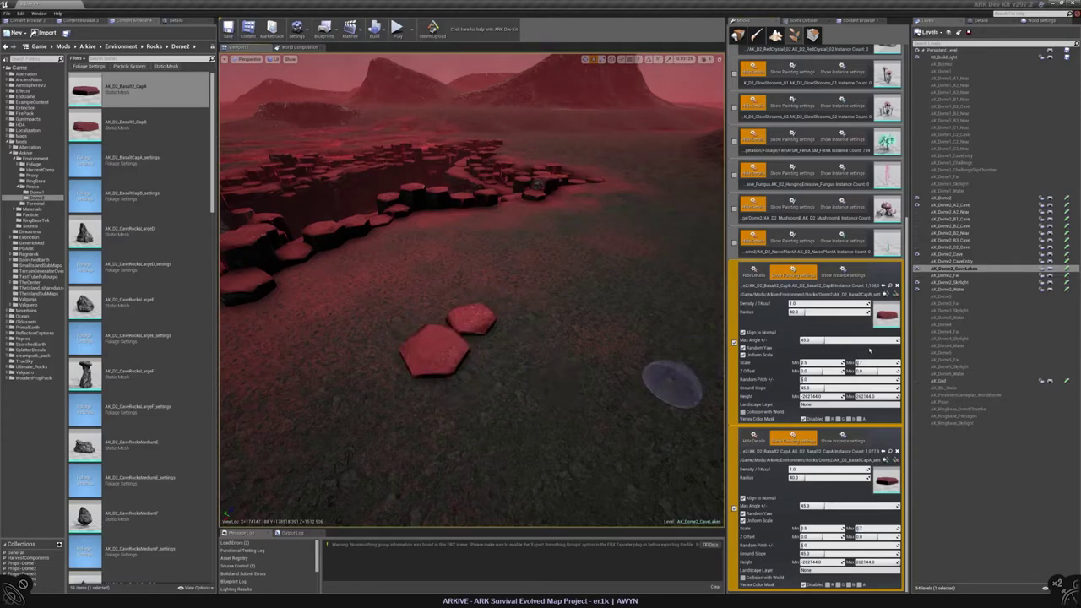
Set both basalt cap foliage types' scale range to 0.58–0.62 and undo the painted test caps
type("0.58")
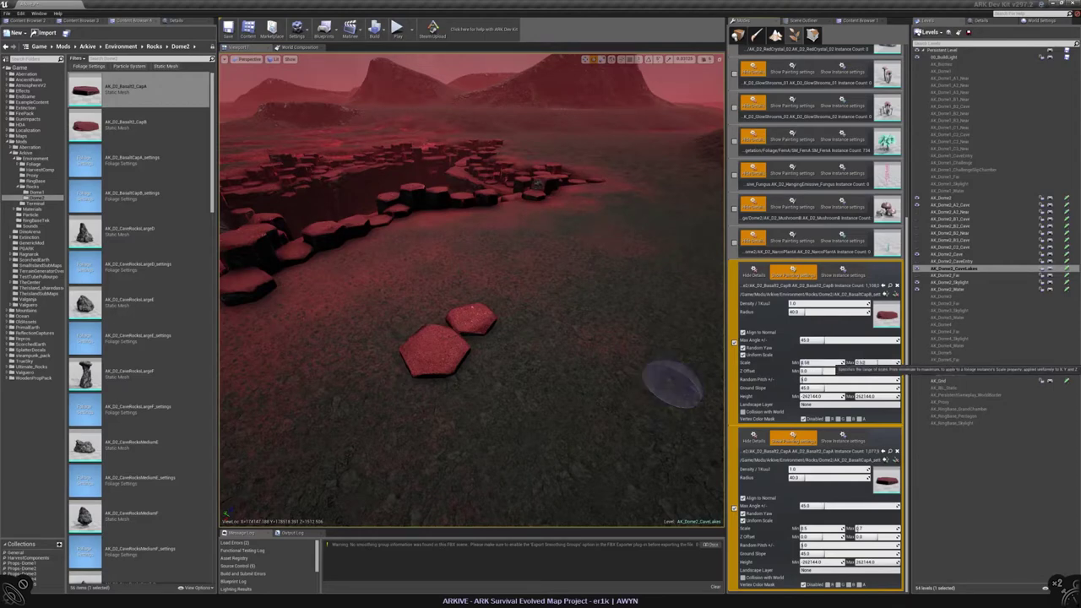
key("Tab")
type("0.620.5")
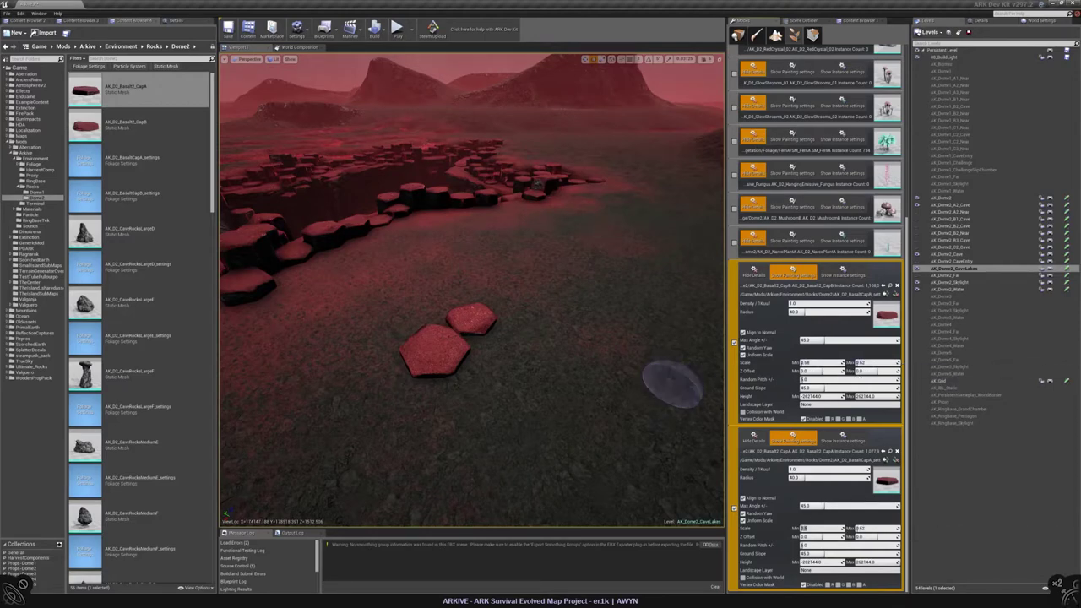
type("8")
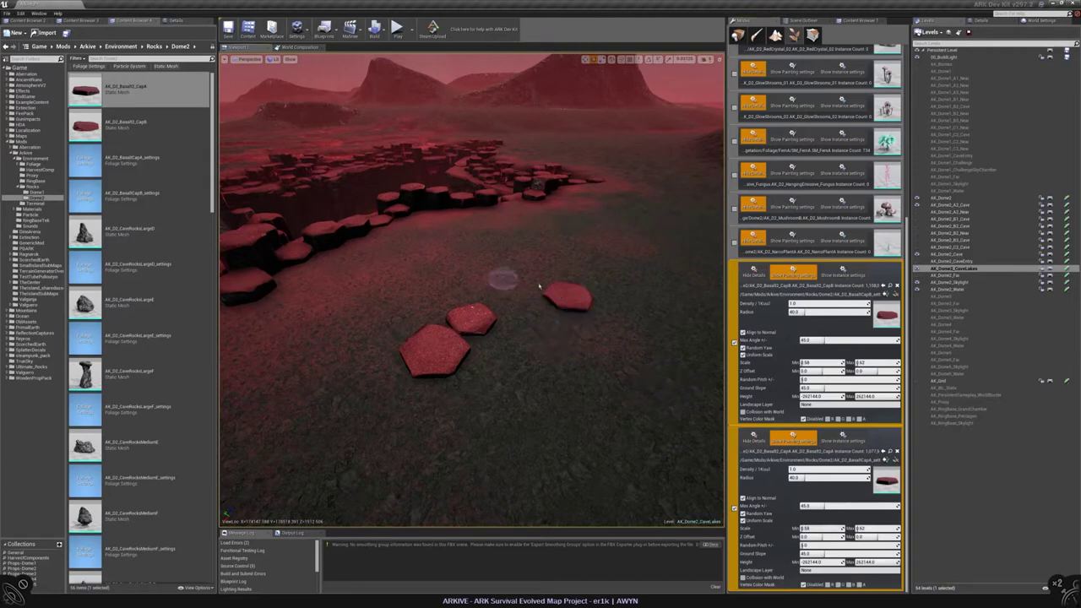
key("ctrl+z")
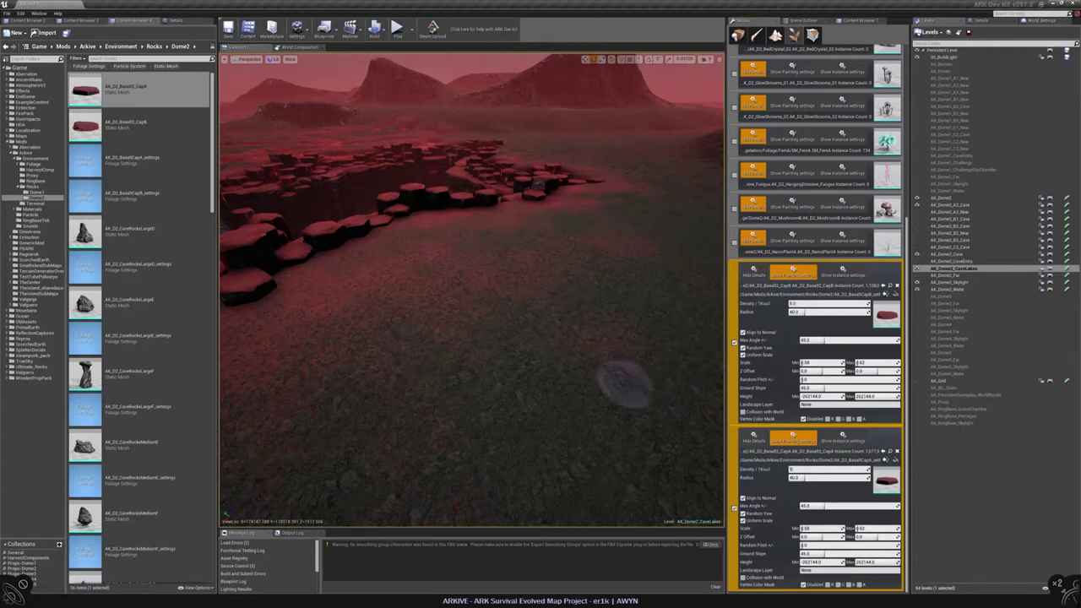
Paint test strokes of basalt caps on the ground beside the crater and erase them
left_click(452, 296)
right_click_drag(440, 294, 389, 273)
left_click_drag(388, 273, 369, 236)
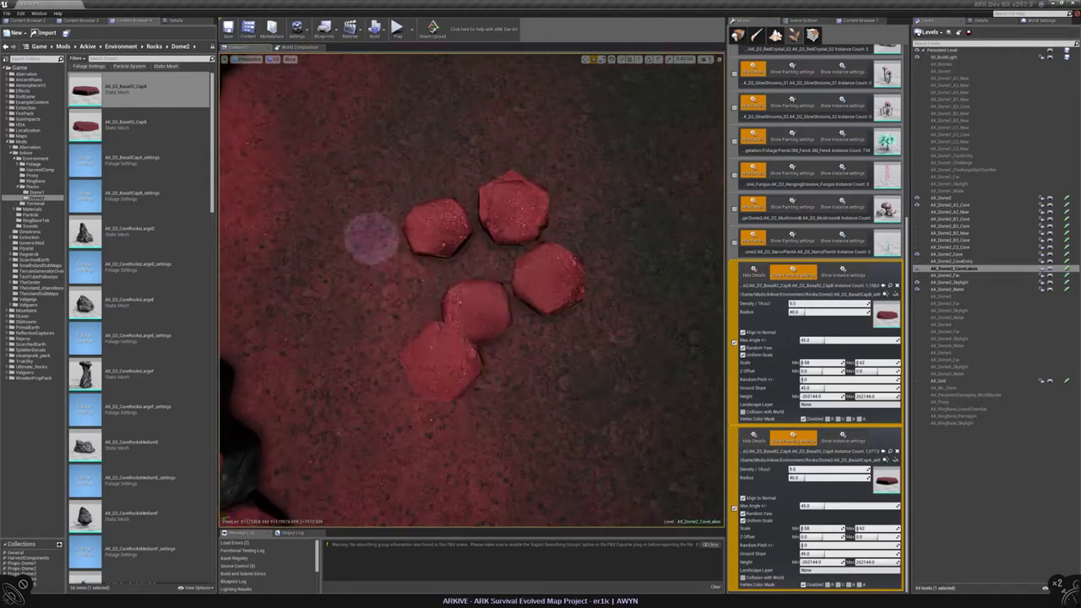
mouse_move(369, 237)
right_mouse_down()
mouse_move(405, 254)
mouse_move(466, 314)
right_mouse_up()
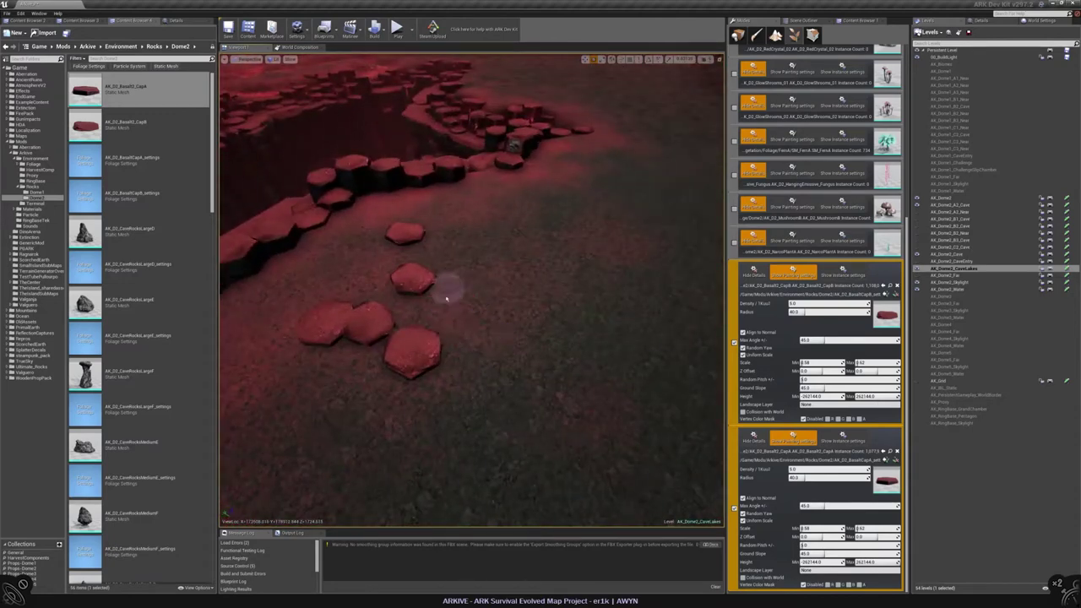
mouse_move(467, 237)
left_mouse_down("shift")
mouse_move(473, 244)
mouse_move(329, 316)
mouse_move(705, 376)
left_mouse_up("shift")
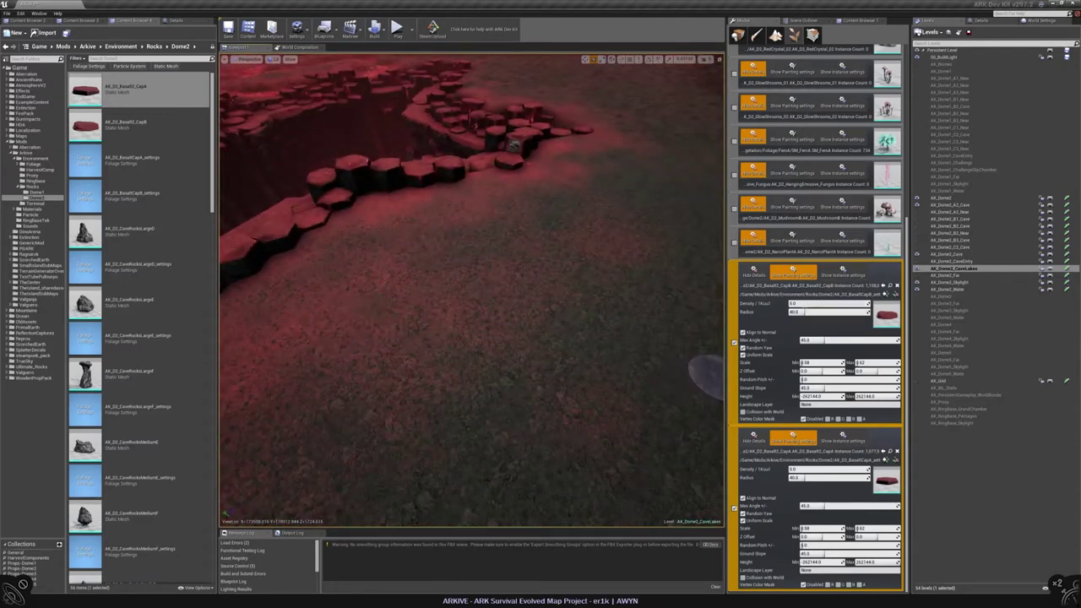
mouse_move(393, 234)
left_mouse_down()
mouse_move(447, 267)
mouse_move(356, 292)
mouse_move(388, 342)
mouse_move(465, 309)
left_mouse_up()
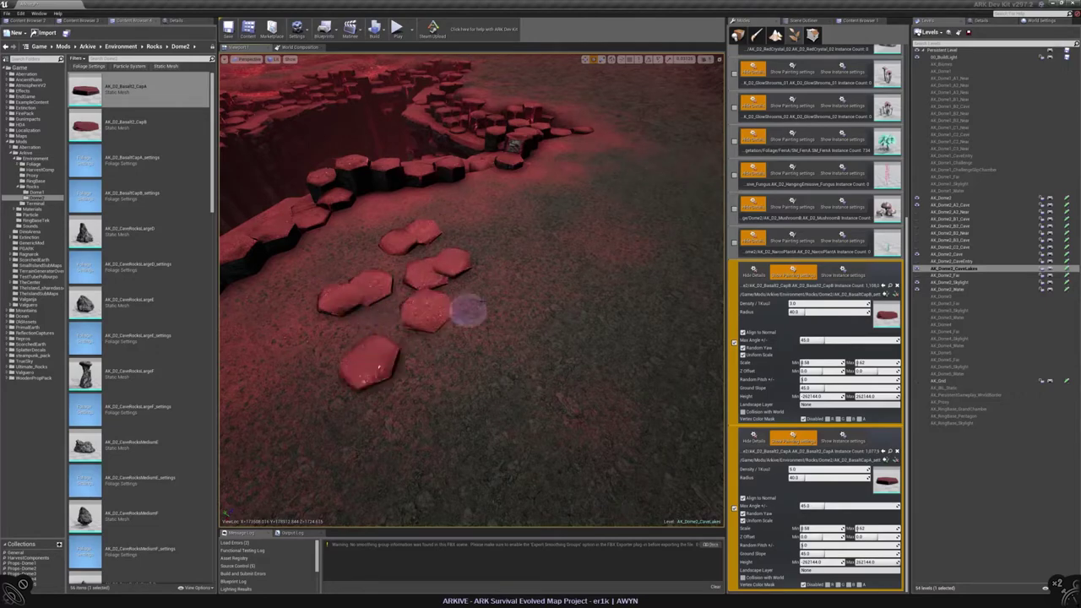
right_click_drag(465, 310, 477, 249)
left_click_drag(477, 250, 446, 213, "shift")
right_click_drag(446, 213, 448, 216)
Set the collision preset to Ground in both the CapA and CapB foliage settings assets
double_click(126, 157)
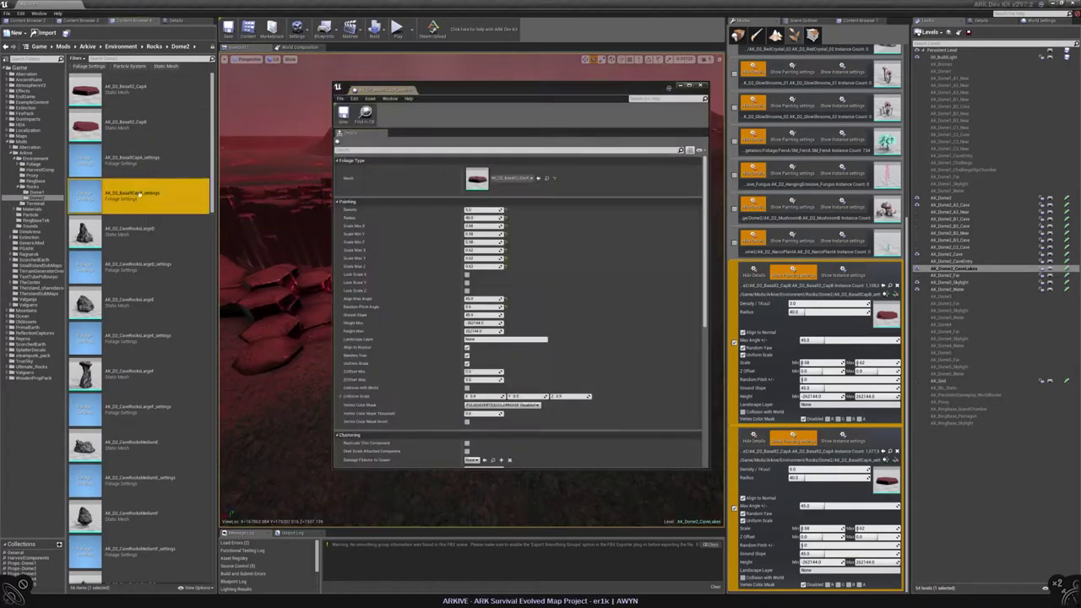
double_click(127, 193)
scroll(486, 380, "down", 5)
left_click(487, 442)
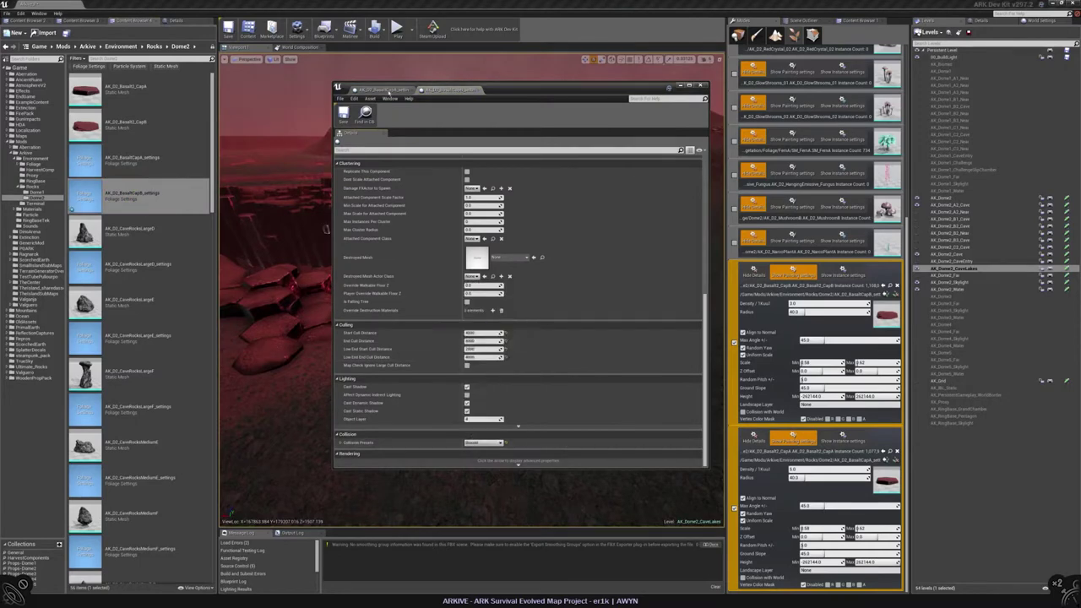
left_click(477, 276)
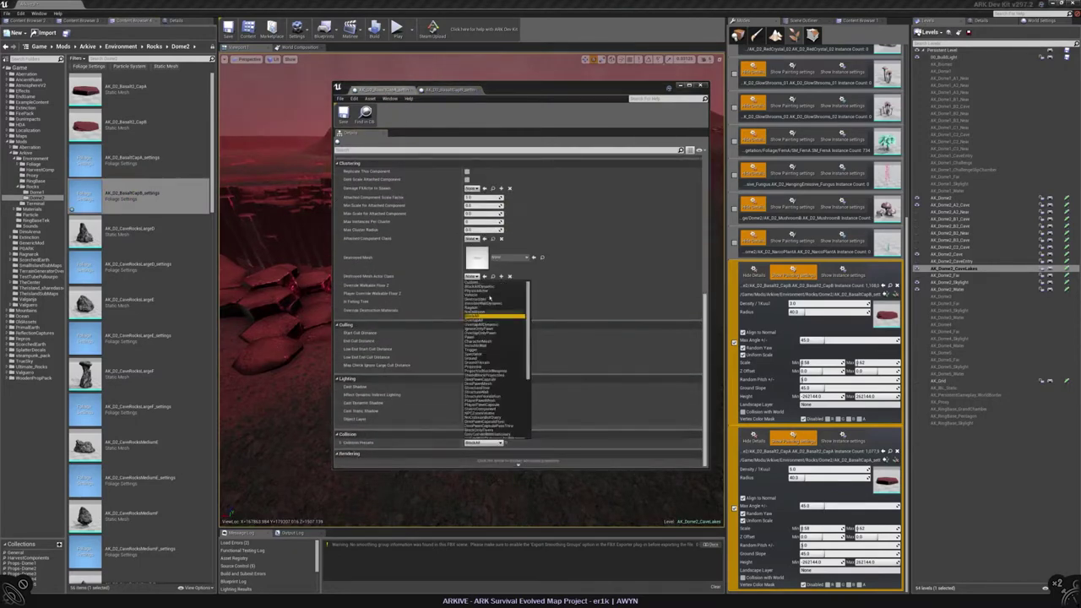
left_click(478, 359)
left_click(700, 85)
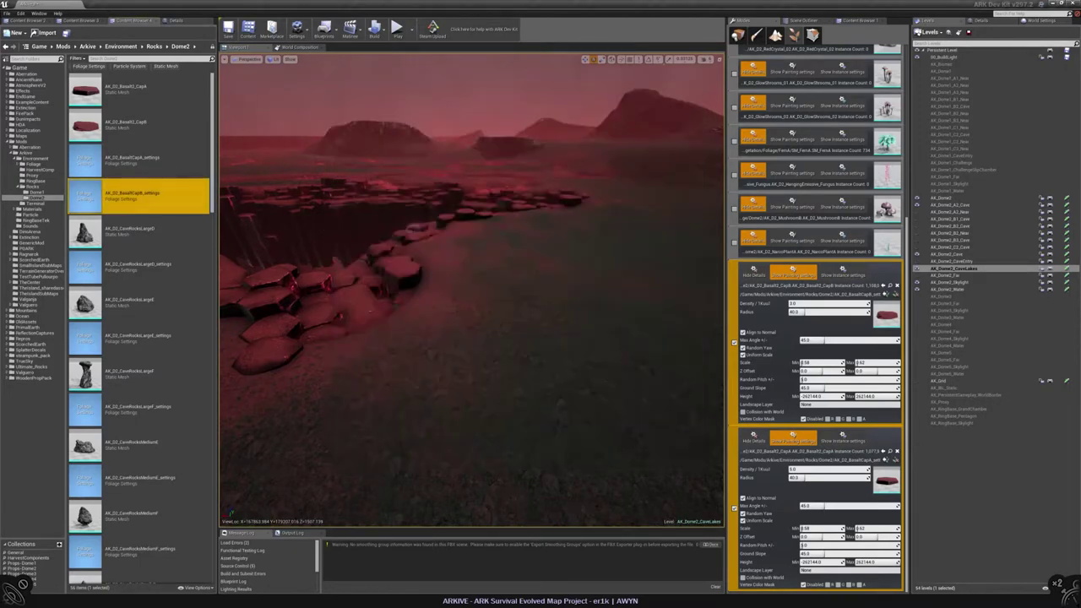
Show AK_Dome2_Far, make it the current level and add both basalt cap meshes to its foliage types
right_click_drag(473, 287, 473, 342)
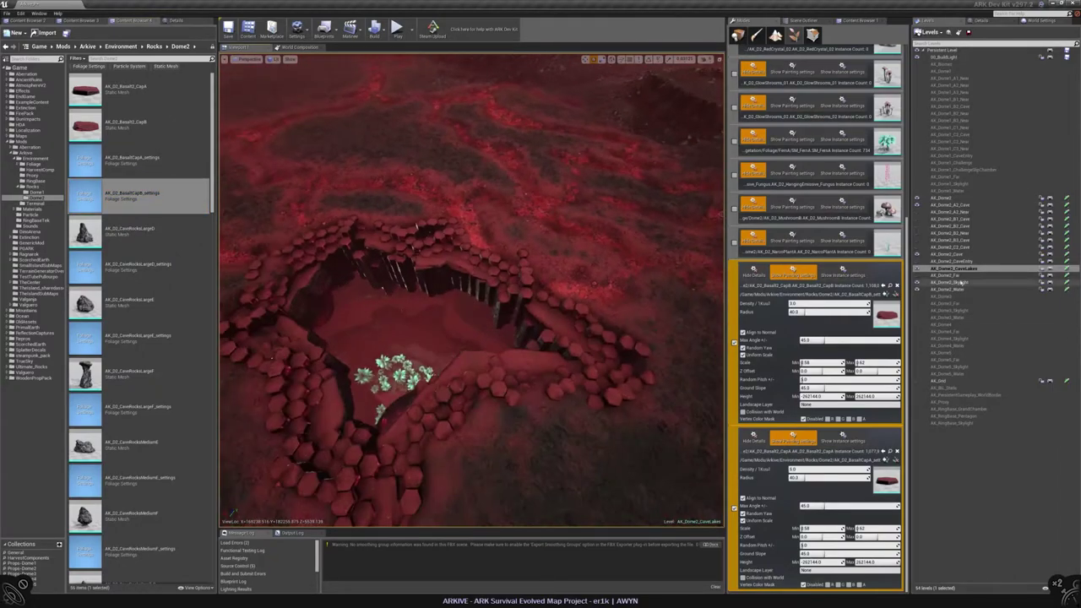
left_click(918, 275)
double_click(950, 275)
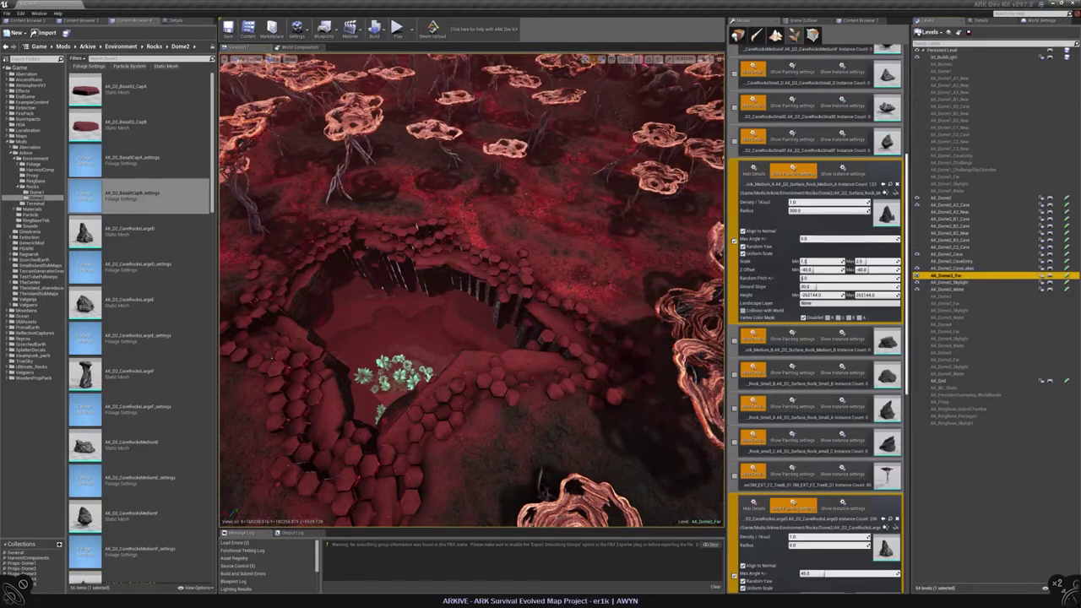
left_click_drag(126, 125, 845, 304)
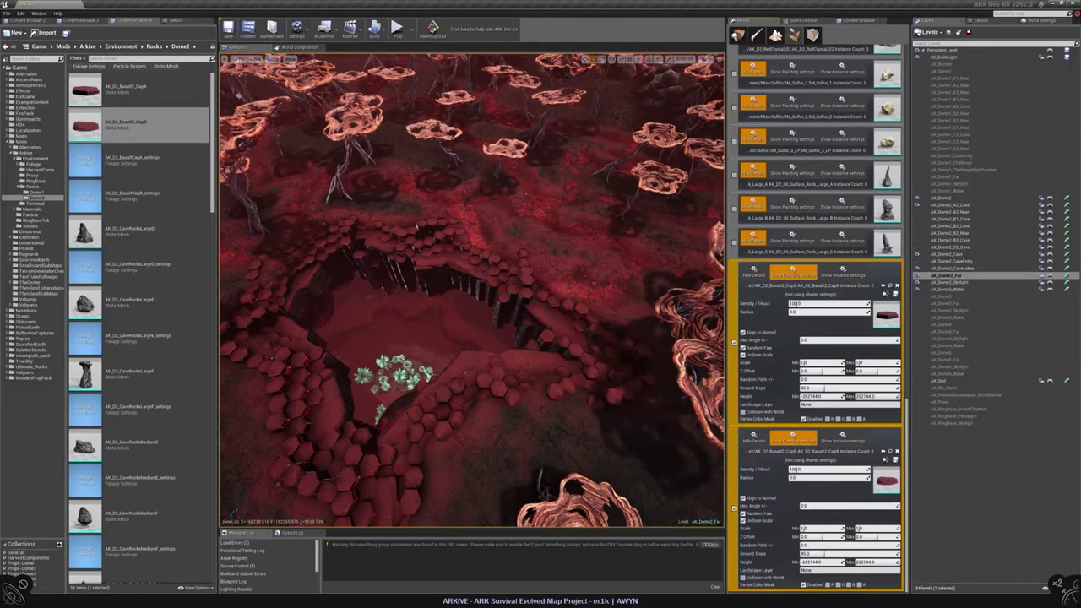
Assign the shared CapA and CapB foliage settings to their matching cap types and save the AK_Dome2_CaveLakes level
left_click(127, 161)
left_click(884, 294)
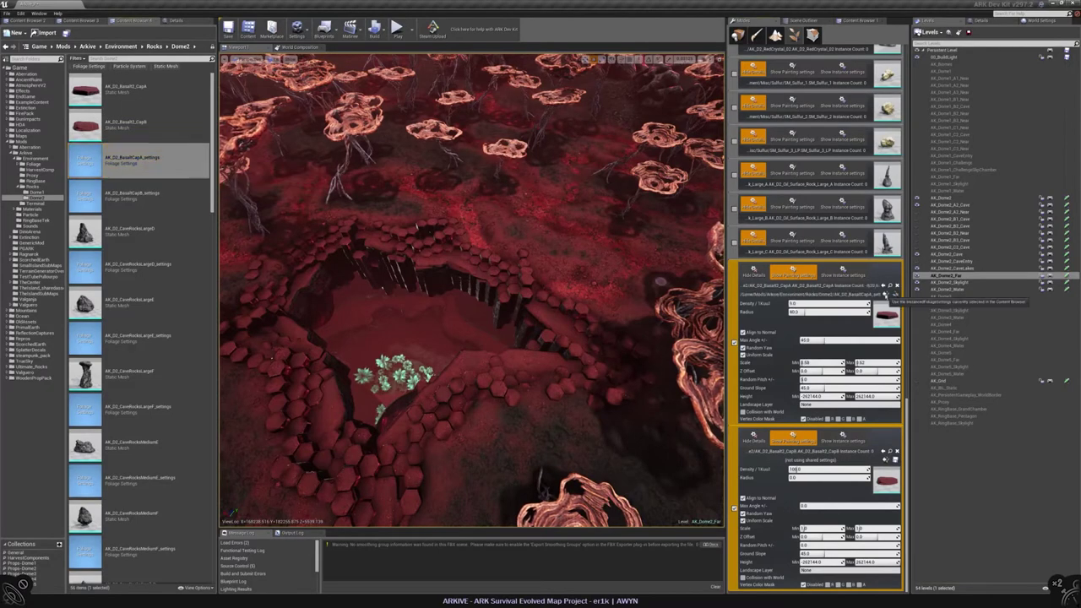
left_click(138, 187)
left_click(884, 460)
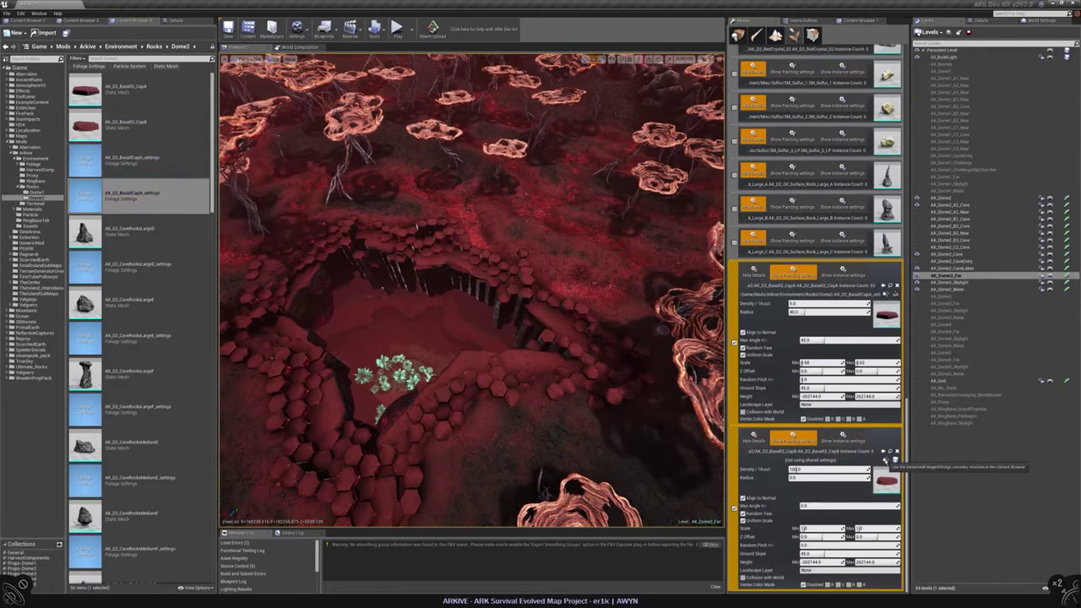
left_click(1067, 269)
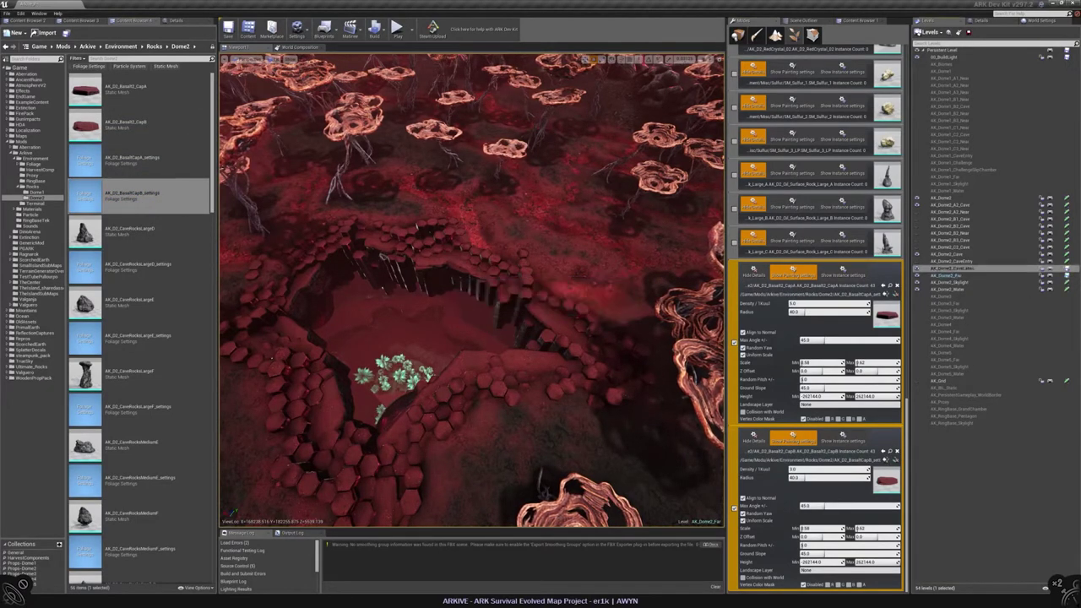
Scatter single basalt caps over the ground just outside the crater's column rim in AK_Dome2_Far
right_click_drag(520, 254, 520, 215)
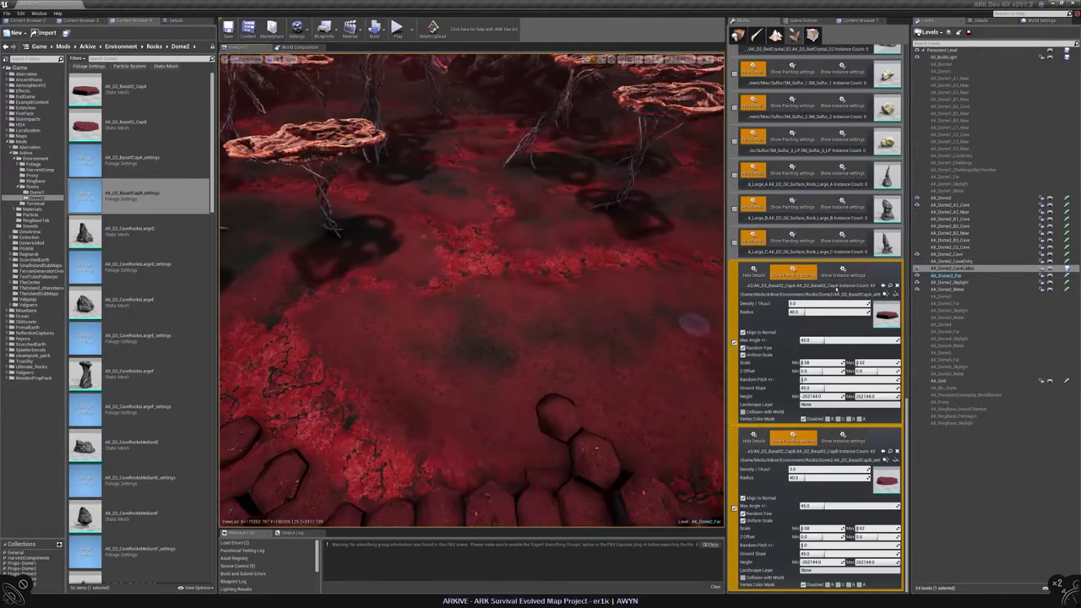
scroll(816, 319, "down", 10)
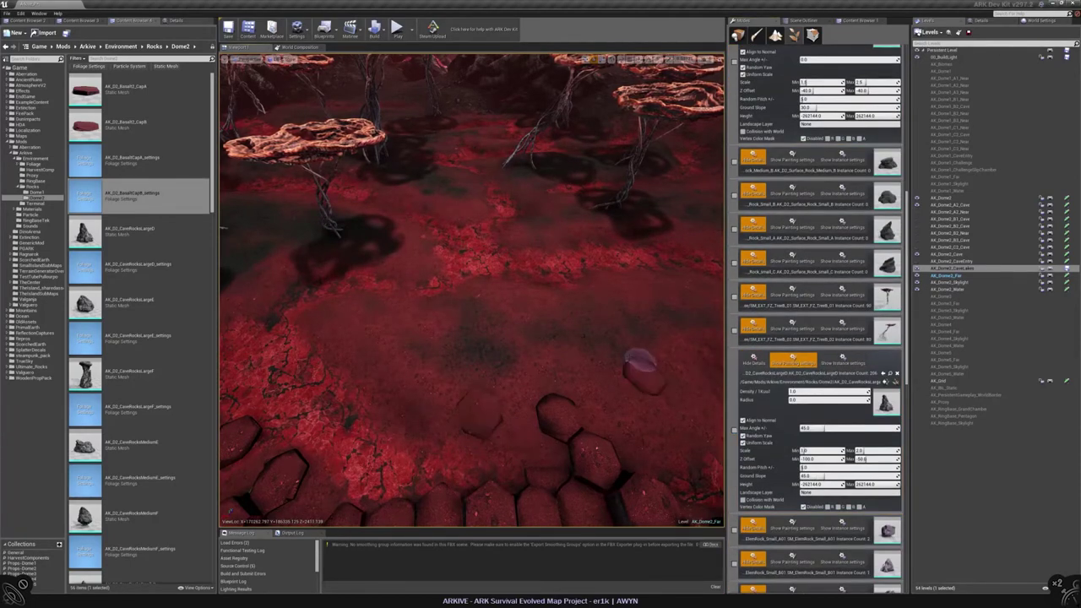
mouse_move(639, 367)
right_mouse_down()
mouse_move(480, 345)
mouse_move(577, 374)
right_mouse_up()
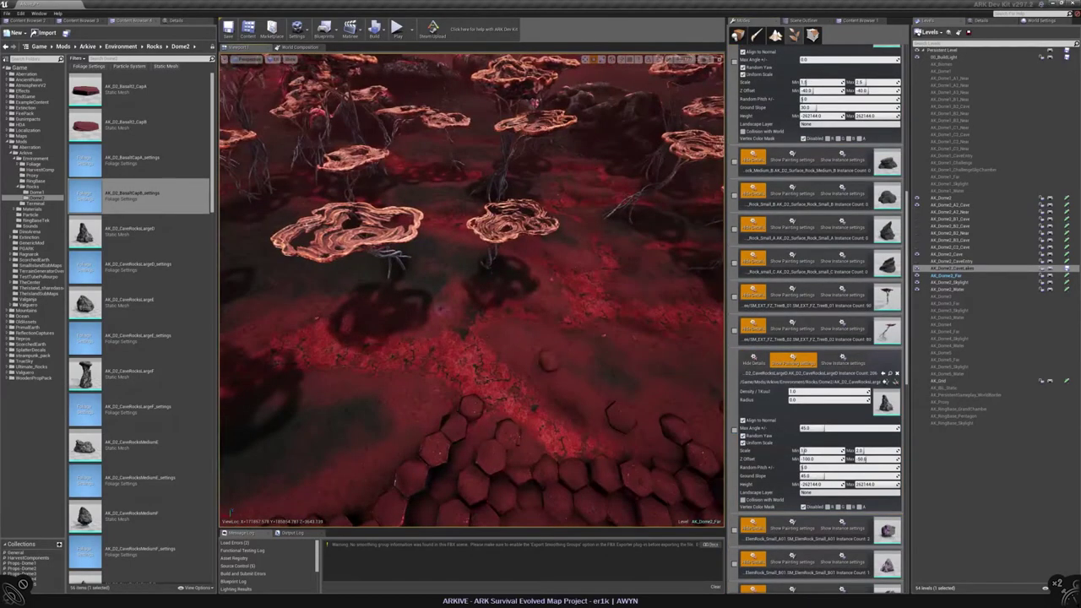
scroll(378, 422, "up", 3)
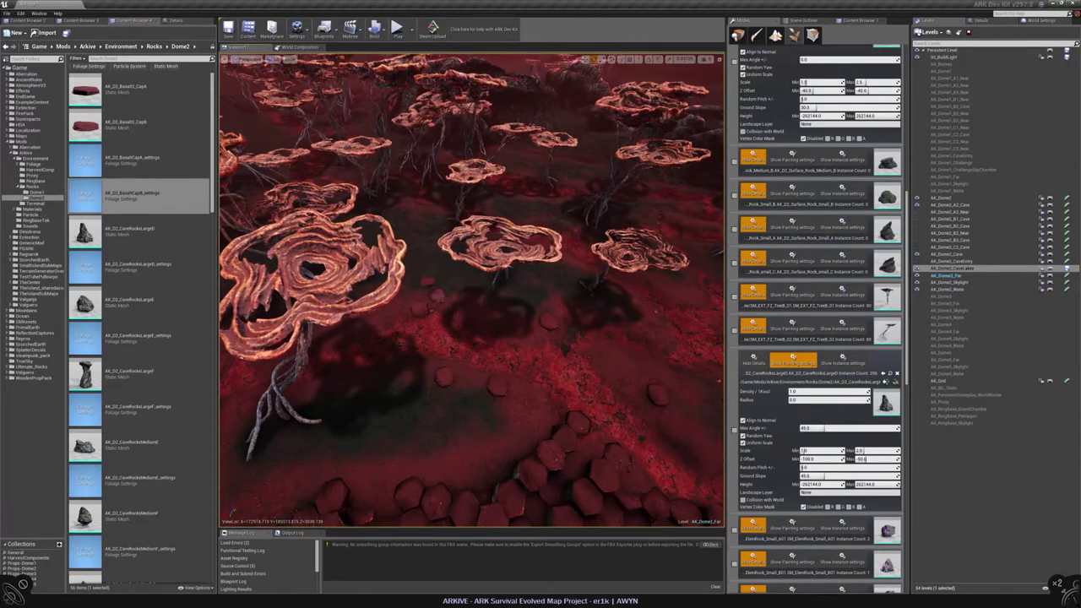
Set the ground slope of both basalt cap foliage types to 20
right_click_drag(415, 302, 418, 245)
mouse_move(456, 338)
right_mouse_down()
mouse_move(475, 349)
mouse_move(473, 380)
mouse_move(466, 321)
mouse_move(454, 311)
mouse_move(499, 232)
right_mouse_up()
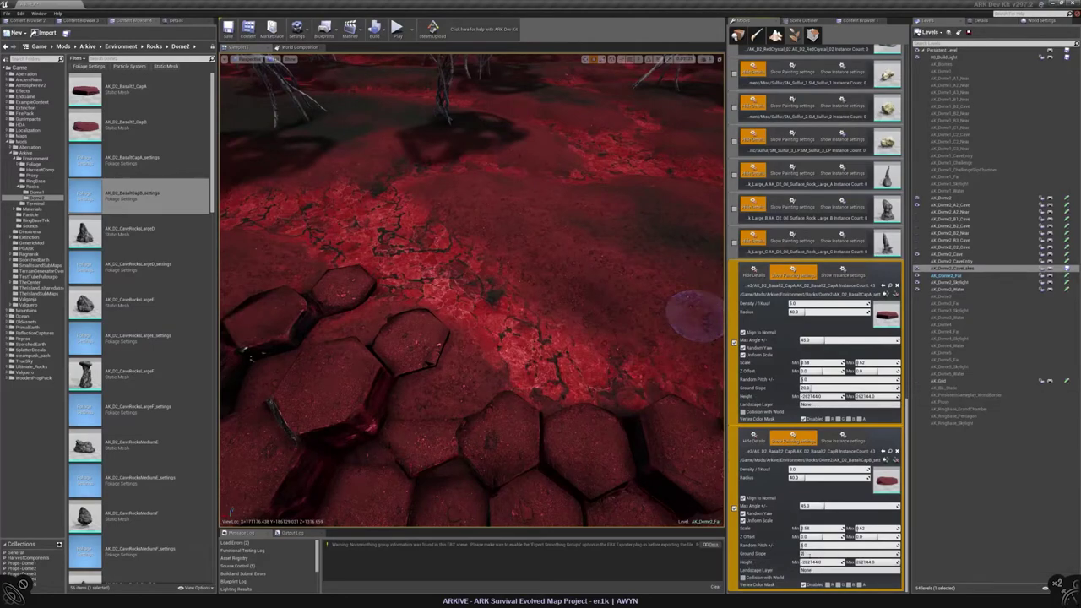
key("Return")
Paint more loose basalt caps along the outer edge of the column rim, between the crater and the trees
right_click_drag(616, 228, 515, 295)
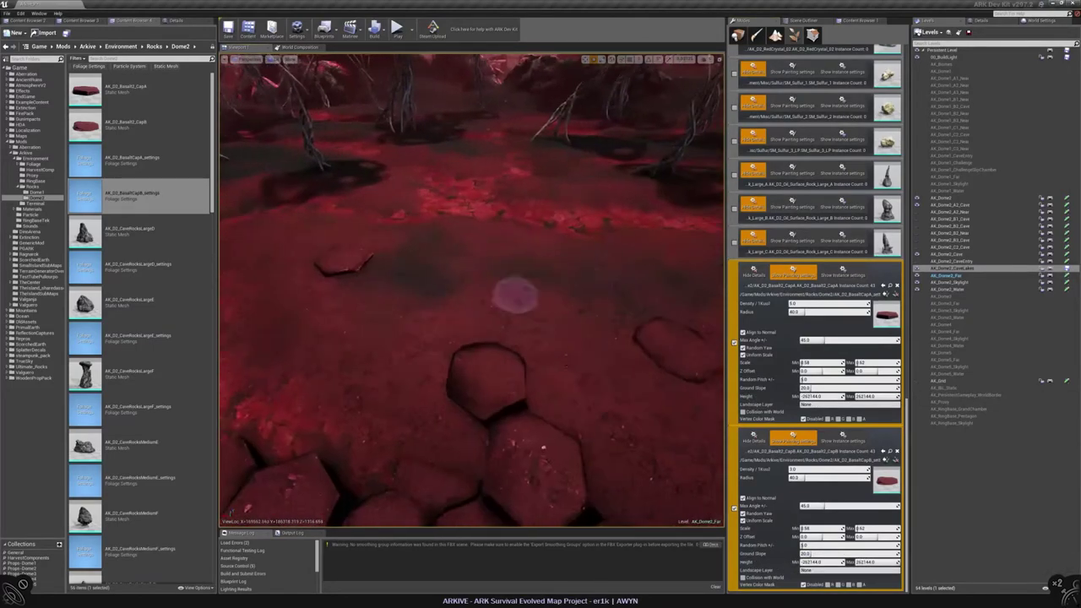
mouse_move(600, 305)
right_mouse_down()
mouse_move(591, 363)
mouse_move(559, 348)
mouse_move(501, 357)
mouse_move(449, 308)
mouse_move(425, 323)
right_mouse_up()
right_click_drag(393, 265, 394, 253)
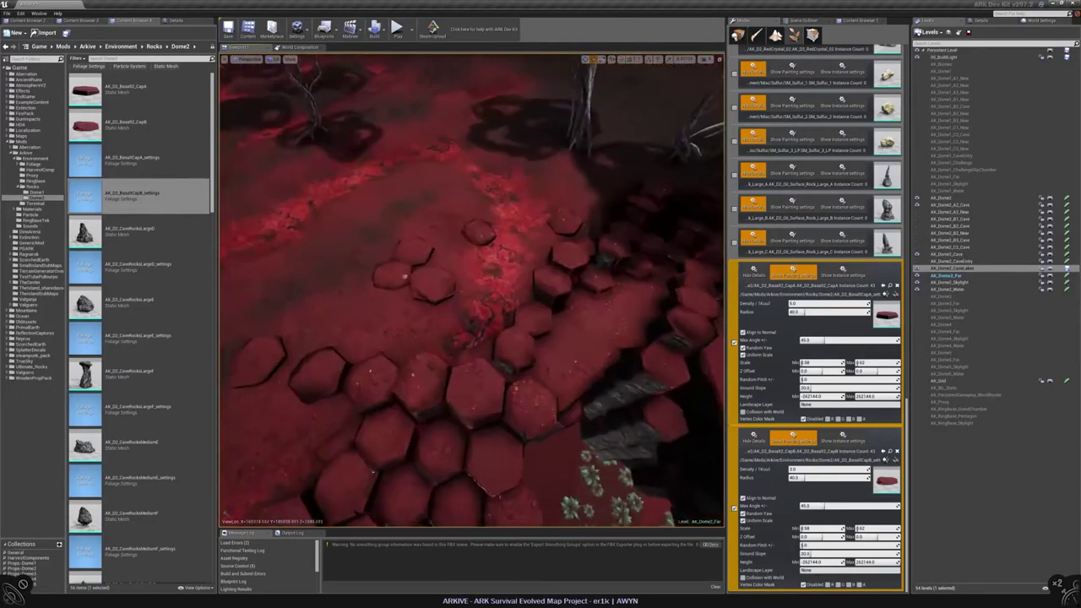
right_click_drag(411, 289, 411, 343)
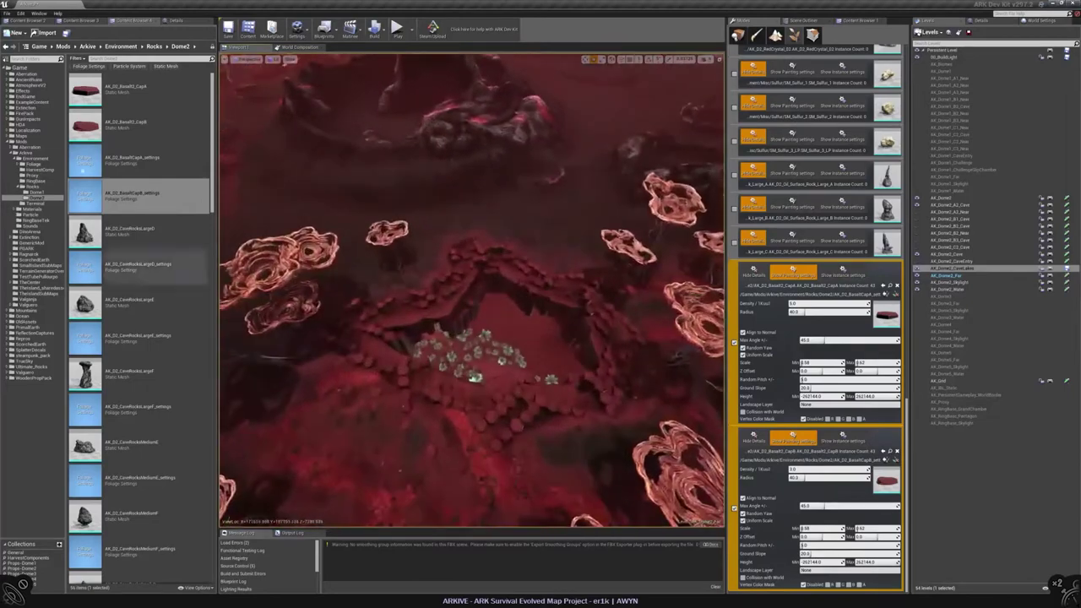
Check the culling and collision values in both basalt cap foliage settings assets
double_click(84, 158)
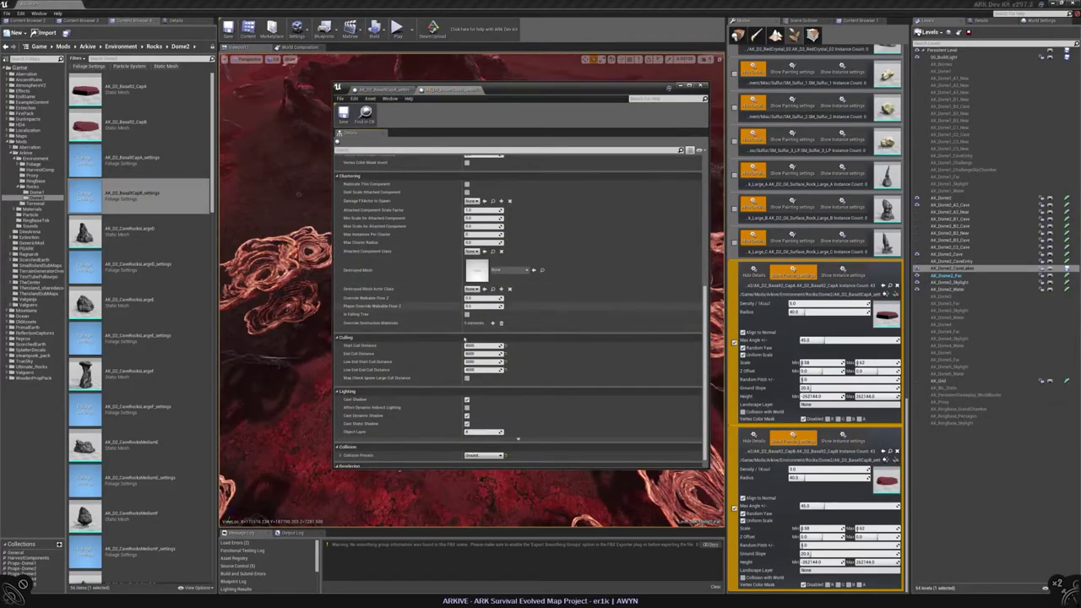
left_click(372, 89)
scroll(507, 254, "down", 10)
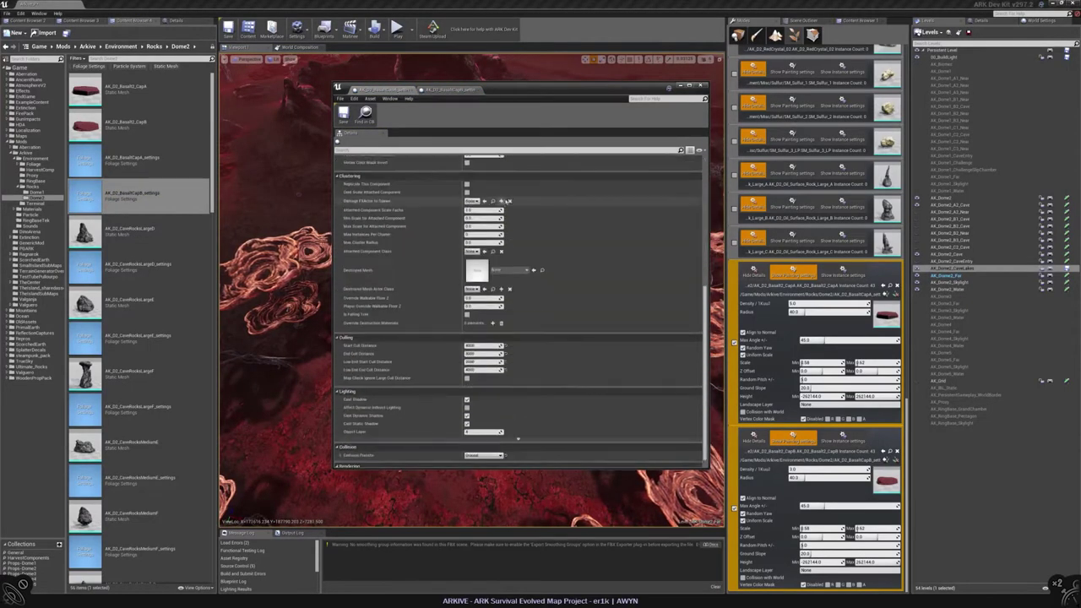
left_click(701, 86)
Scatter single basalt caps outward from the remaining sides of the crater rim and undo the last misplaced cap
mouse_move(473, 288)
right_mouse_down()
mouse_move(473, 245)
mouse_move(499, 233)
mouse_move(520, 254)
mouse_move(474, 268)
right_mouse_up()
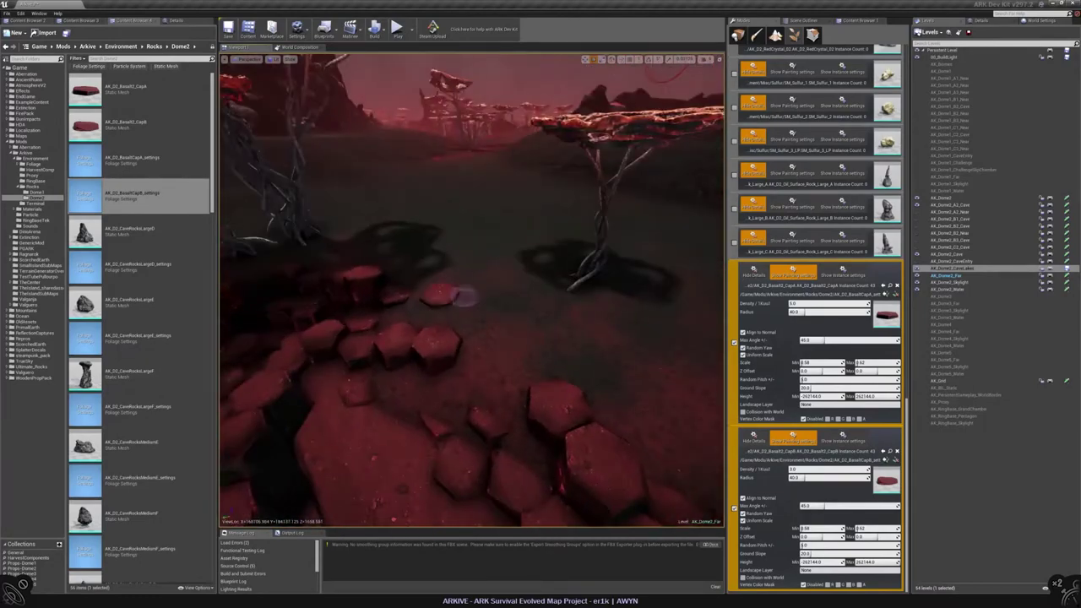
right_click_drag(610, 329, 485, 253)
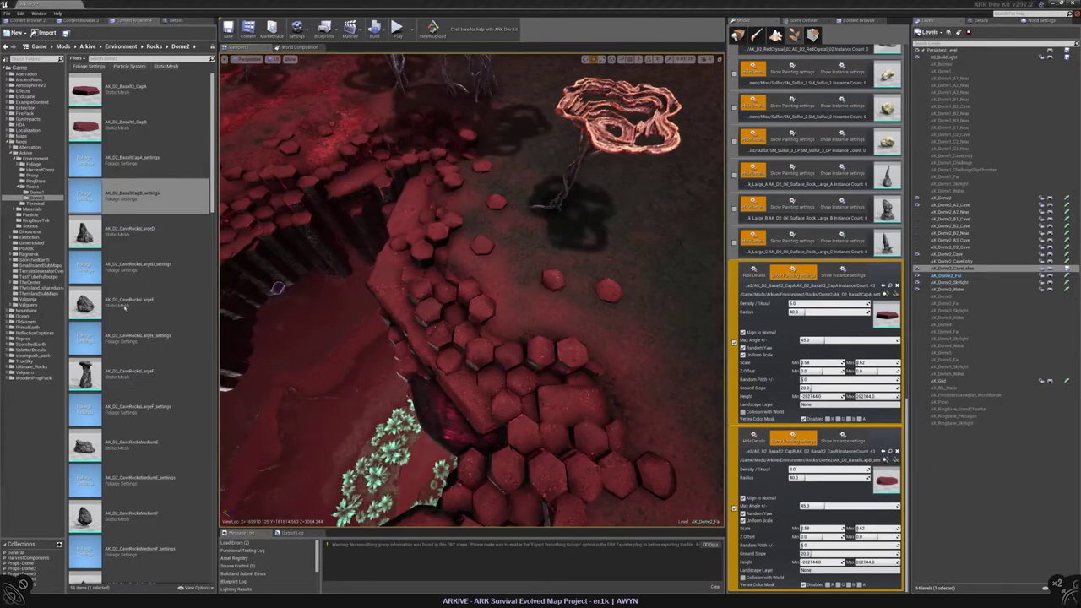
right_click_drag(452, 222, 454, 182)
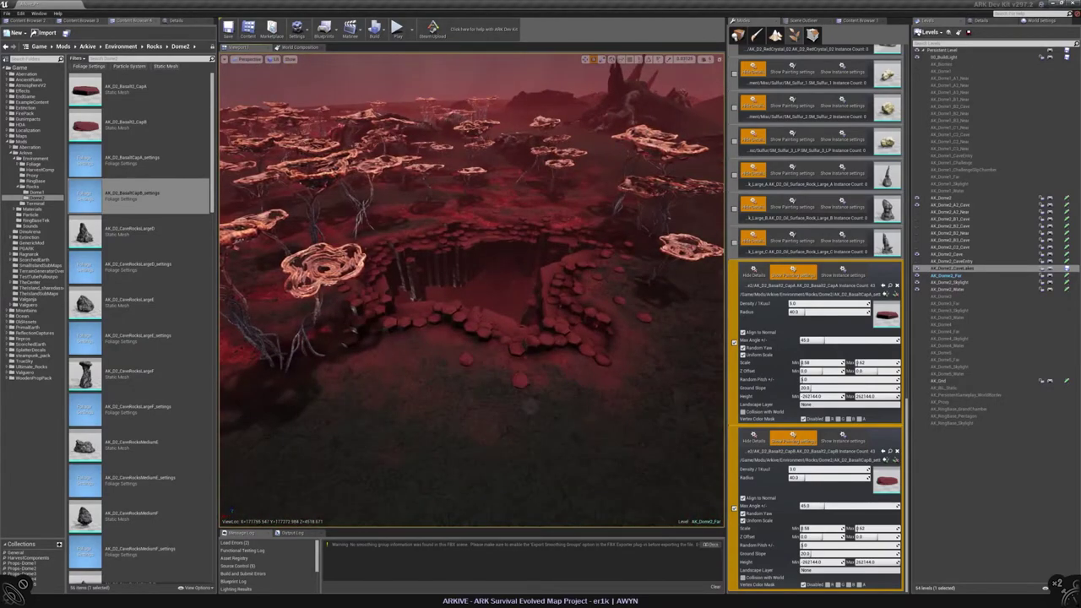
mouse_move(583, 378)
right_mouse_down()
mouse_move(456, 376)
mouse_move(461, 359)
mouse_move(392, 358)
mouse_move(663, 144)
mouse_move(447, 357)
right_mouse_up()
left_click(420, 340)
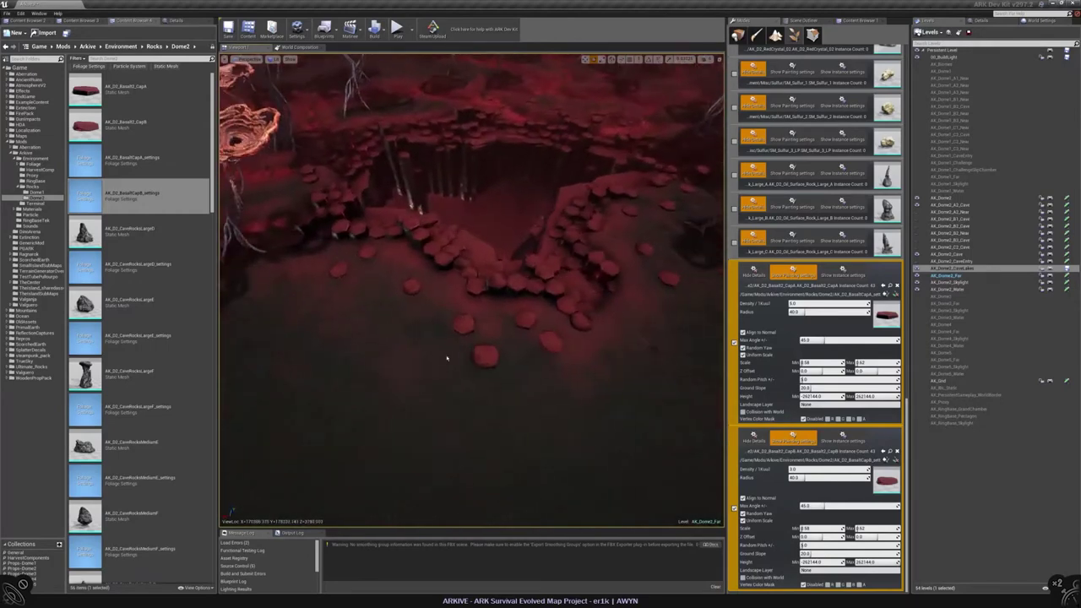
key("ctrl+z")
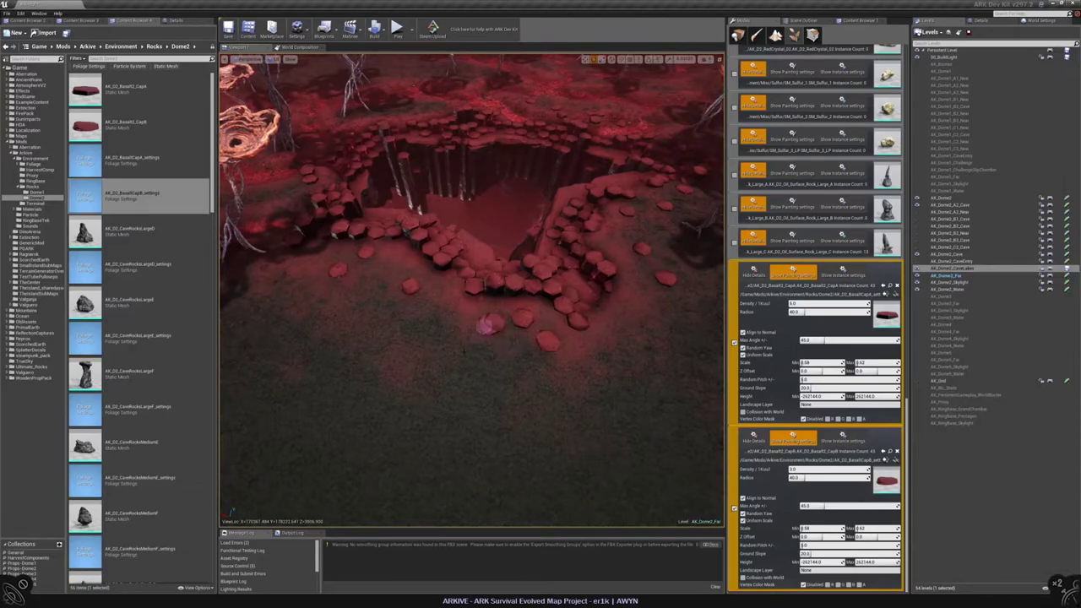
Scatter more single basalt caps on the ground around the crater's outer rim, undoing the misplaced cap beside the columns
mouse_move(477, 342)
right_mouse_down()
mouse_move(498, 253)
mouse_move(532, 245)
mouse_move(512, 367)
mouse_move(514, 343)
mouse_move(452, 334)
mouse_move(456, 342)
mouse_move(465, 346)
mouse_move(428, 279)
right_mouse_up()
left_click(345, 335, "shift")
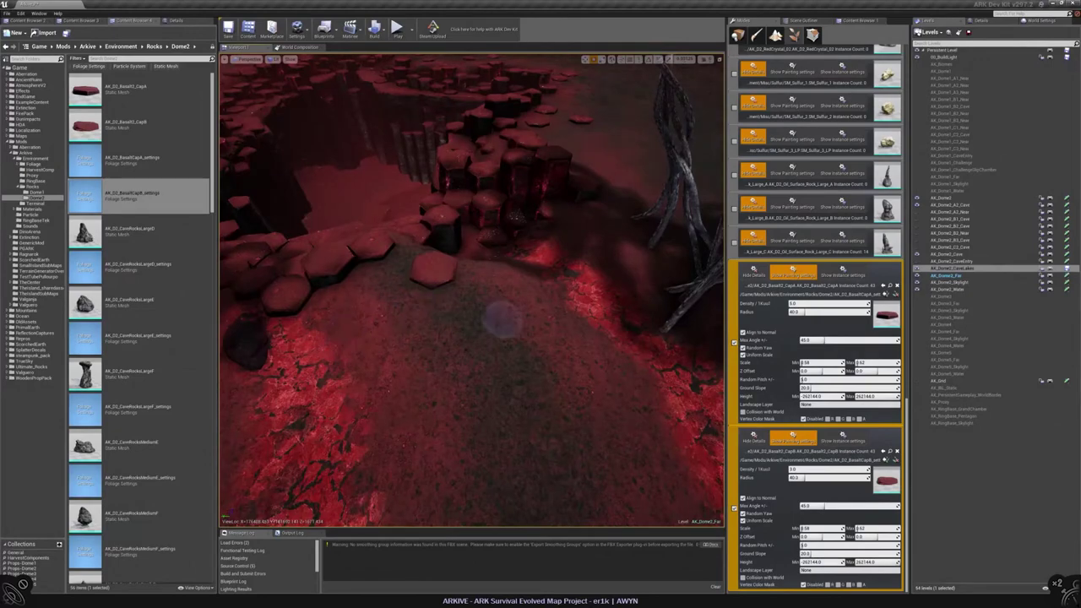
mouse_move(524, 320)
right_mouse_down()
mouse_move(517, 299)
mouse_move(536, 300)
mouse_move(467, 329)
right_mouse_up()
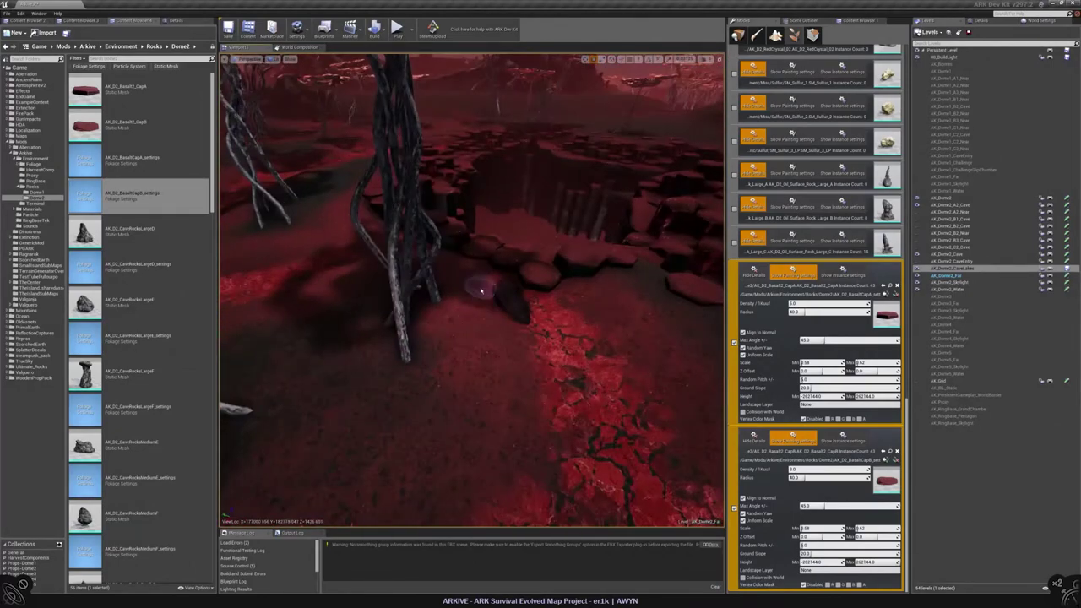
mouse_move(481, 290)
right_mouse_down()
mouse_move(530, 304)
mouse_move(528, 319)
mouse_move(520, 309)
right_mouse_up()
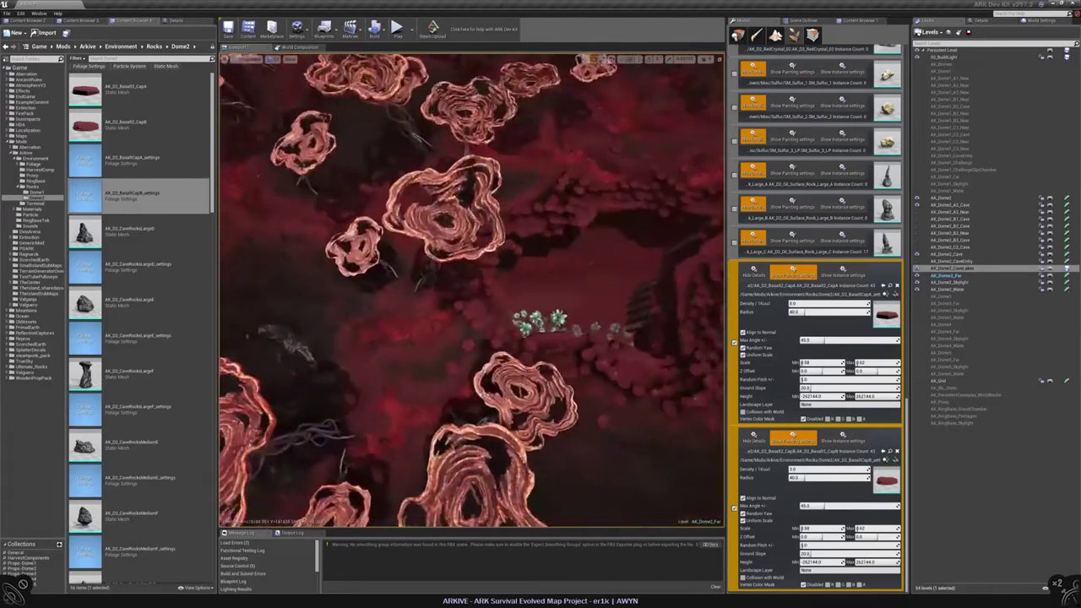
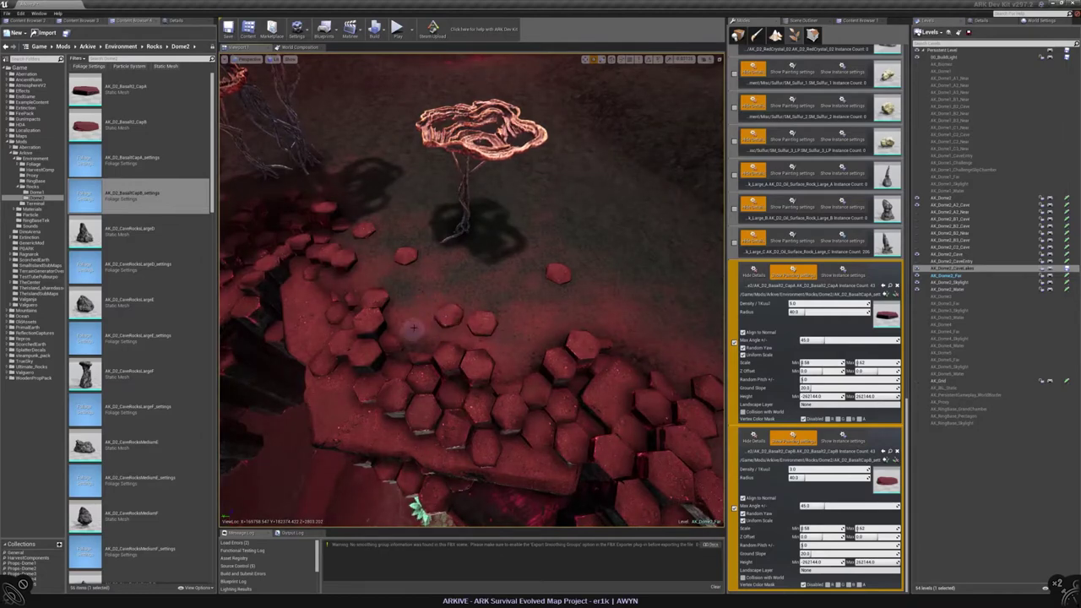
right_click_drag(413, 327, 413, 346)
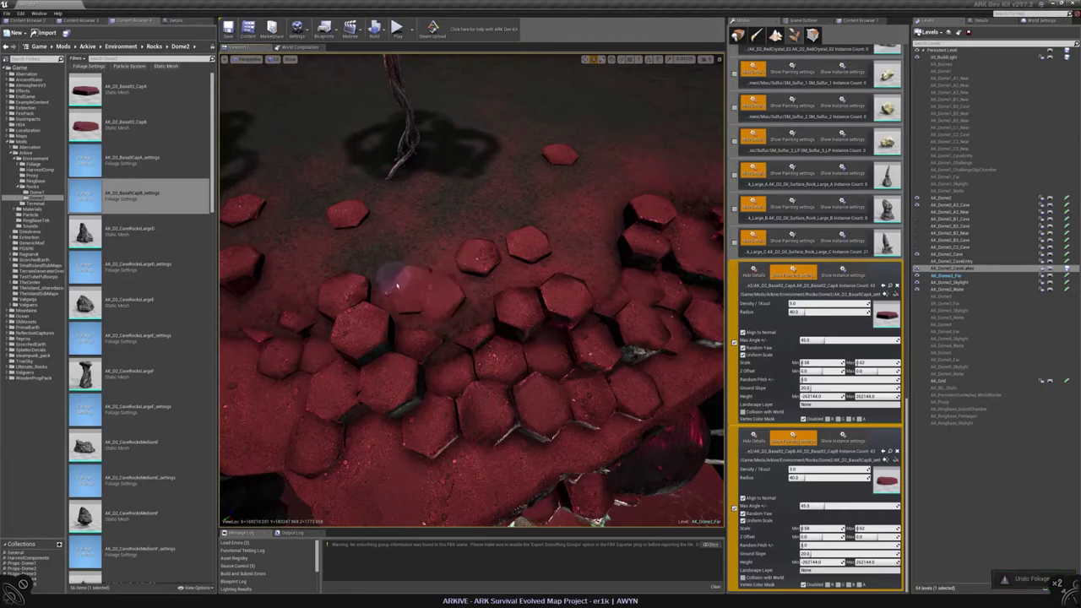
mouse_move(396, 253)
right_mouse_down()
mouse_move(393, 216)
mouse_move(453, 306)
right_mouse_up()
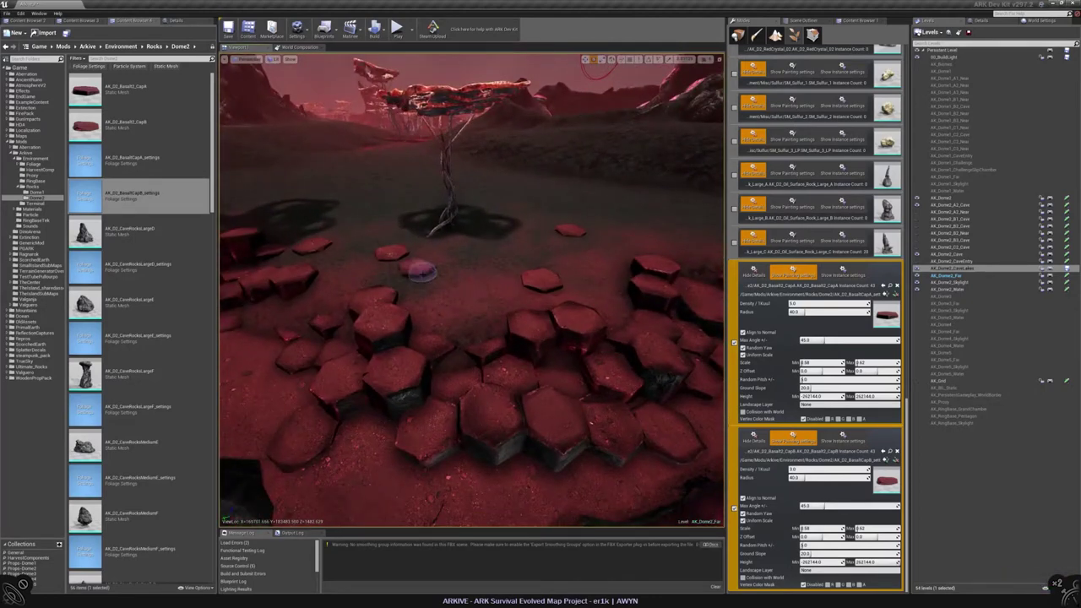
mouse_move(457, 284)
right_mouse_down()
mouse_move(457, 309)
mouse_move(457, 253)
mouse_move(652, 146)
mouse_move(460, 266)
right_mouse_up()
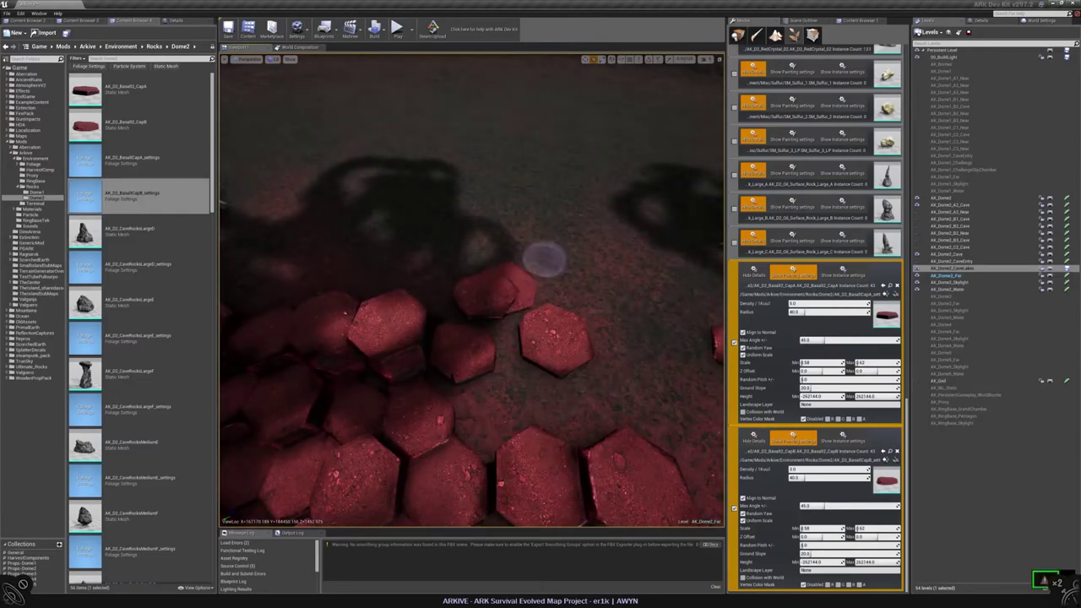
mouse_move(466, 300)
right_mouse_down()
mouse_move(466, 253)
mouse_move(447, 211)
mouse_move(485, 198)
mouse_move(466, 259)
right_mouse_up()
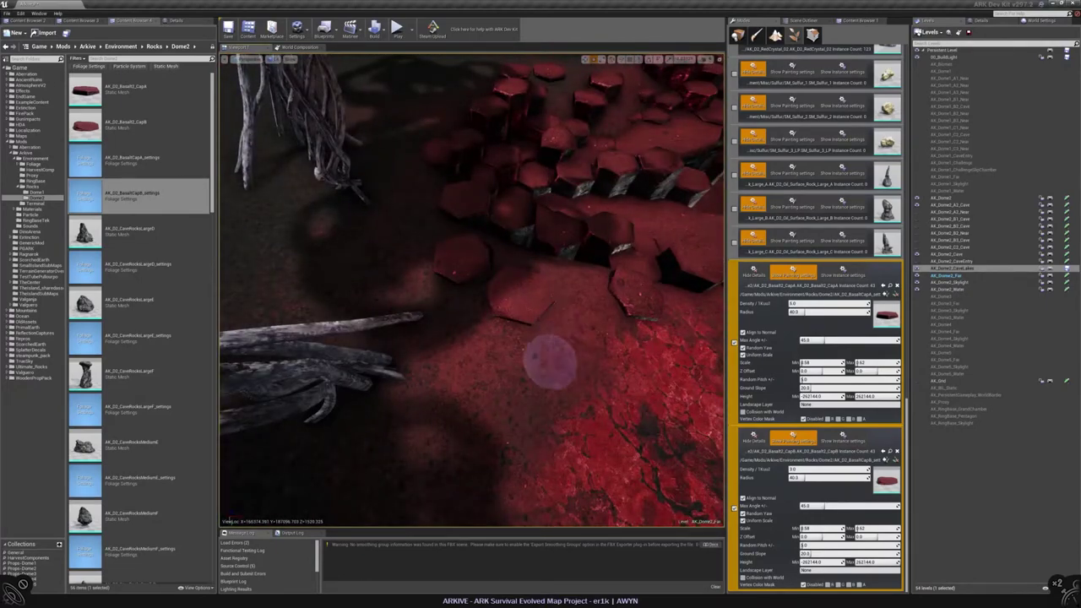
Paint single basalt caps onto the bare patches of the rock ledge along the crater's inner edge
mouse_move(550, 362)
right_mouse_down()
mouse_move(549, 372)
mouse_move(547, 321)
mouse_move(489, 337)
right_mouse_up()
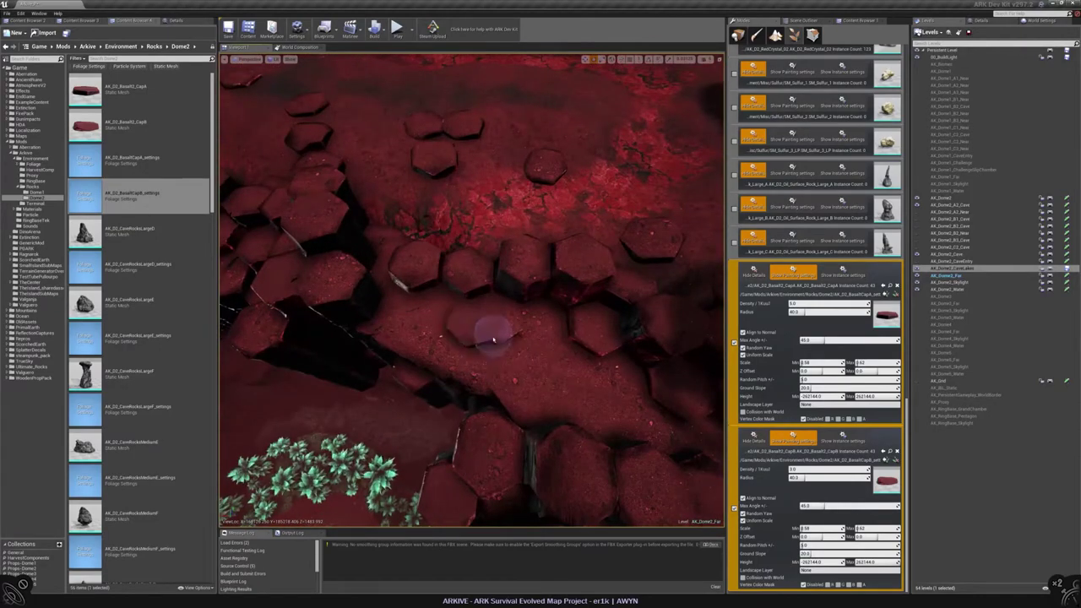
right_click_drag(431, 347, 531, 362)
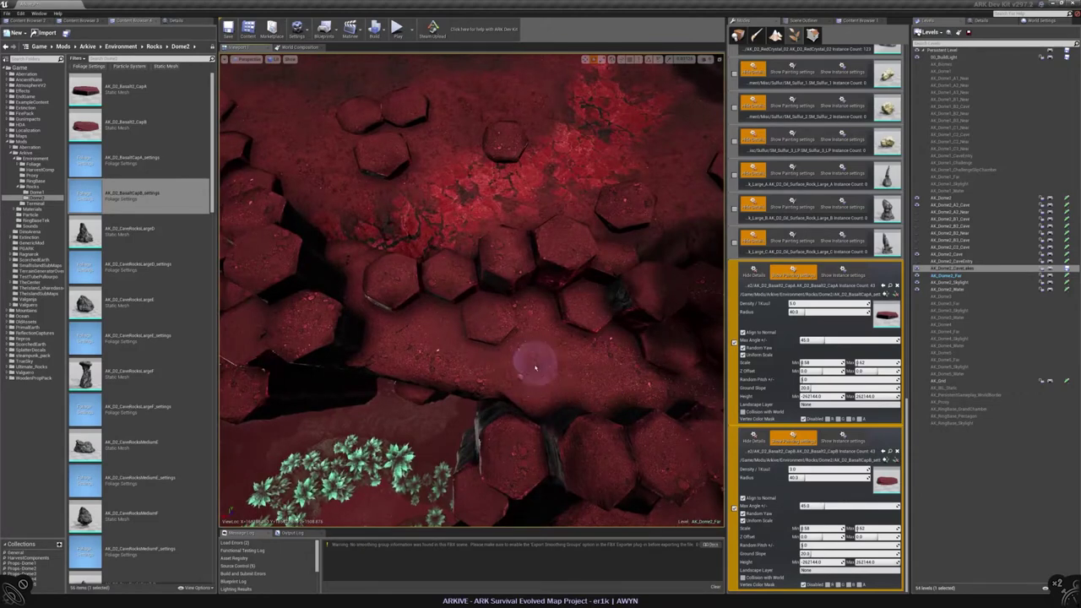
right_click_drag(558, 384, 591, 376)
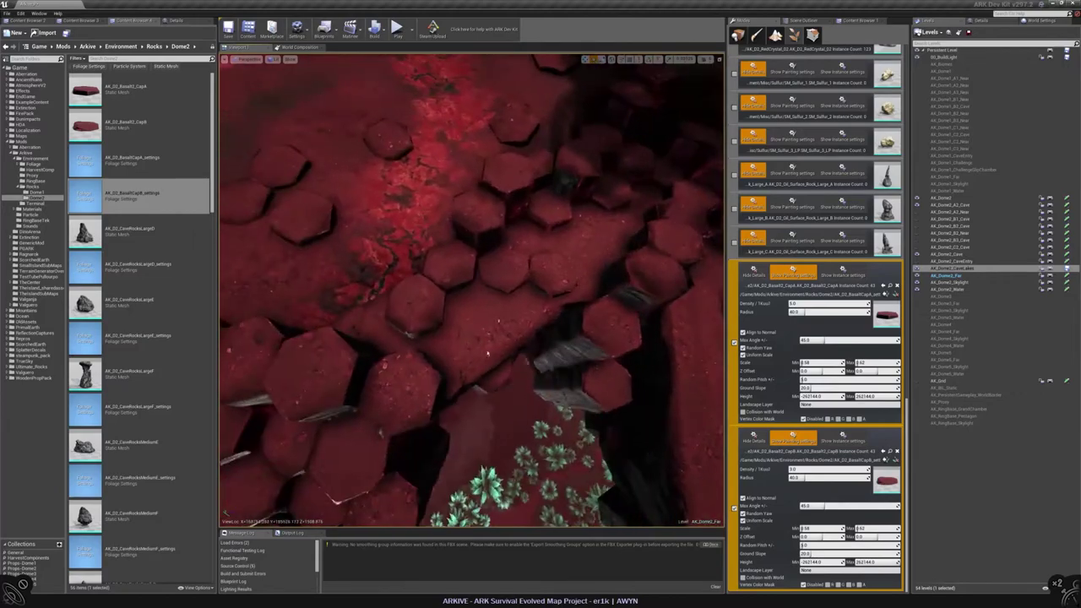
mouse_move(498, 321)
right_mouse_down()
mouse_move(503, 279)
mouse_move(500, 314)
mouse_move(540, 304)
mouse_move(453, 314)
right_mouse_up()
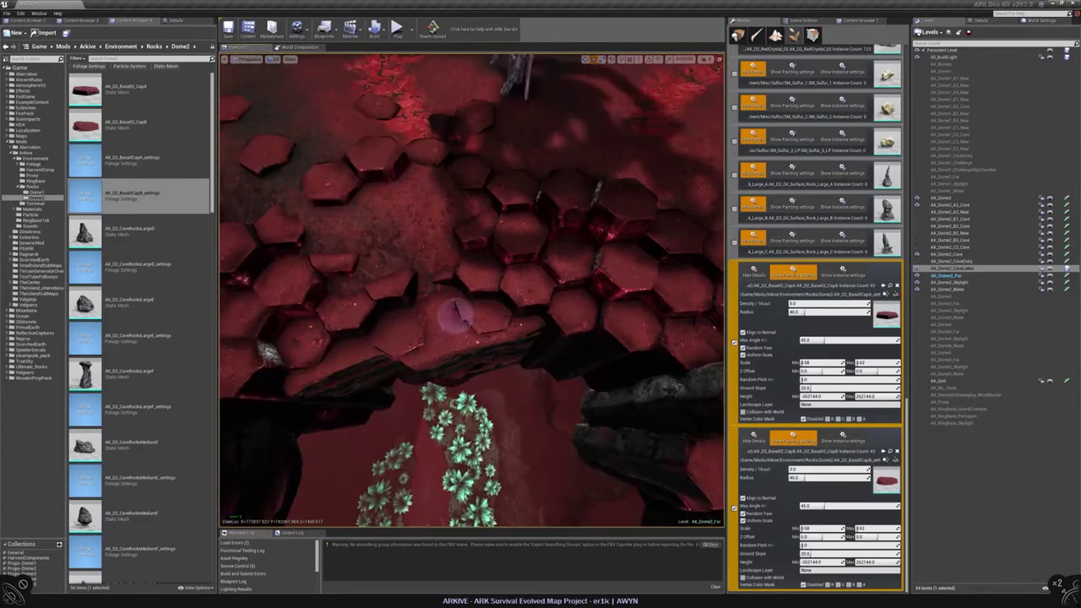
mouse_move(434, 352)
right_mouse_down()
mouse_move(434, 312)
mouse_move(503, 355)
mouse_move(488, 342)
right_mouse_up()
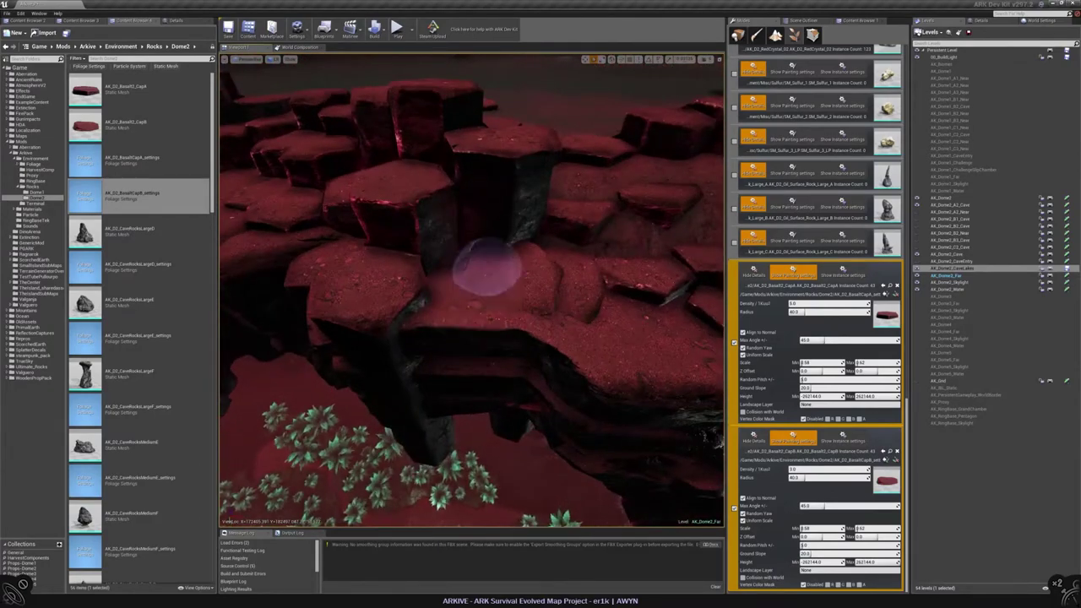
mouse_move(486, 269)
right_mouse_down()
mouse_move(411, 309)
mouse_move(414, 300)
mouse_move(487, 299)
right_mouse_up()
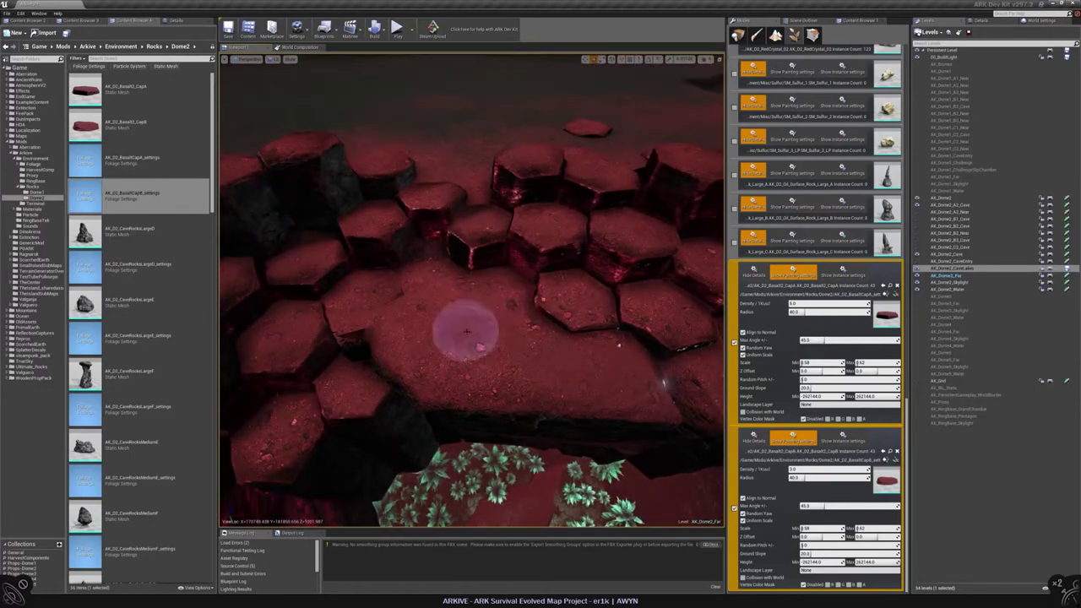
mouse_move(477, 340)
right_mouse_down()
mouse_move(447, 282)
mouse_move(469, 300)
mouse_move(463, 306)
right_mouse_up()
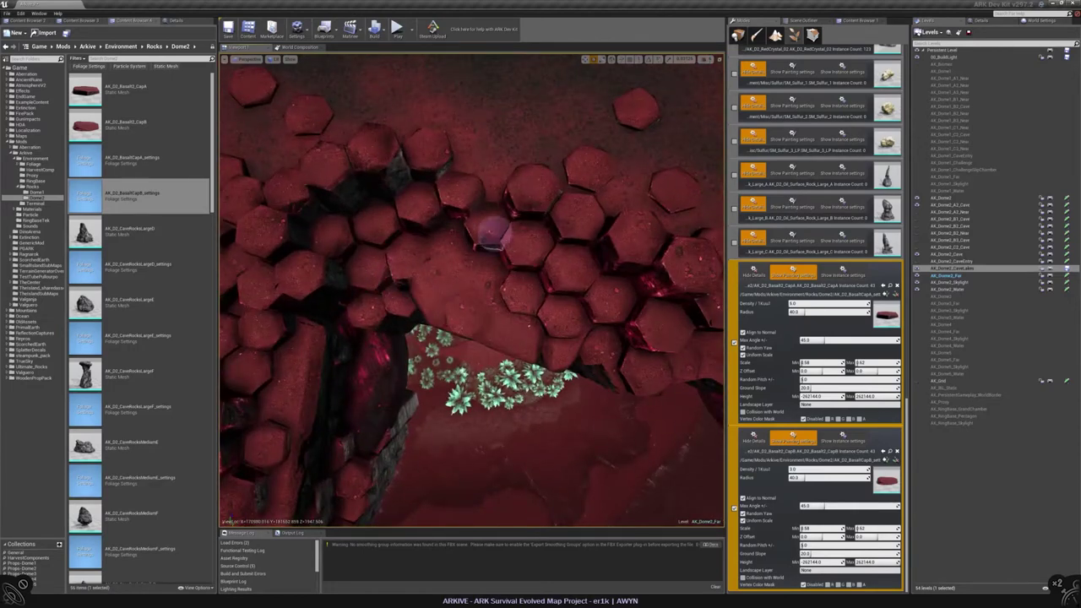
Select individual basalt caps on the crater ledge and the ground behind it and adjust their placement to cover the gaps
left_click(776, 35)
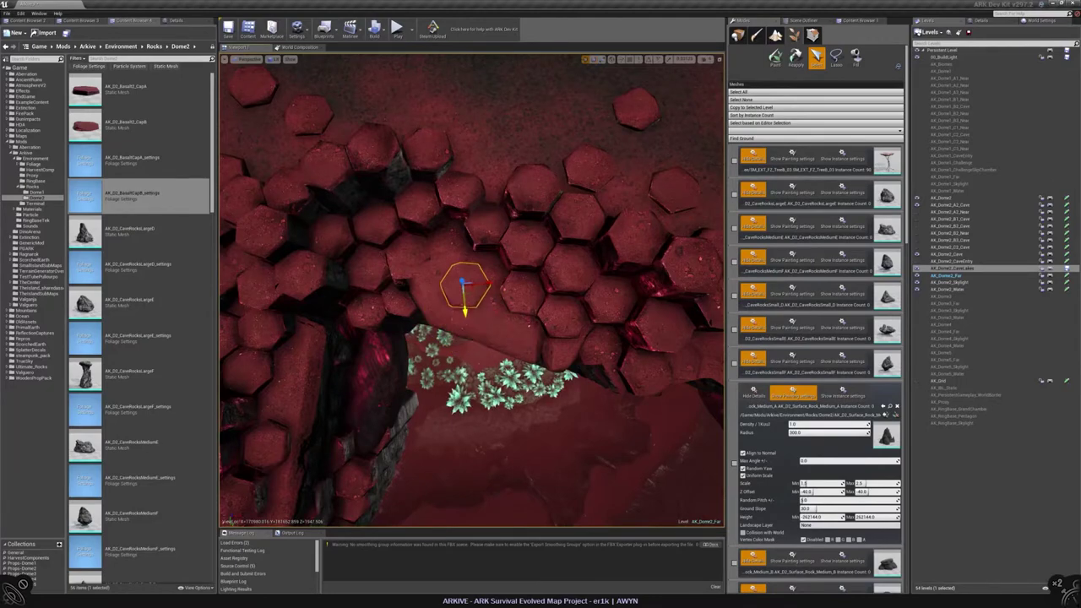
right_click_drag(470, 299, 427, 257)
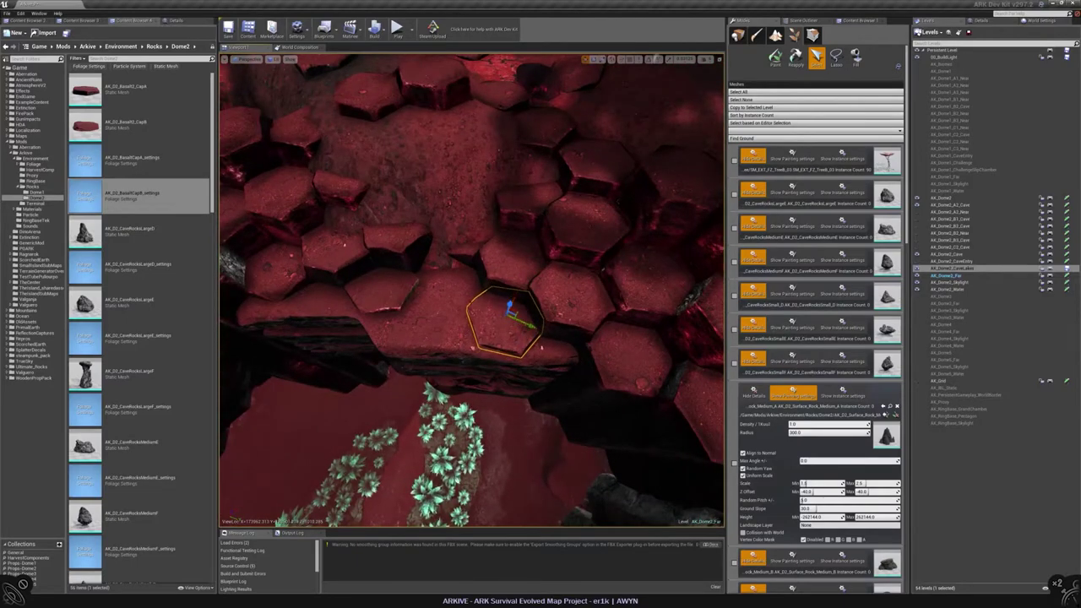
right_click_drag(570, 97, 563, 106)
left_click(610, 280)
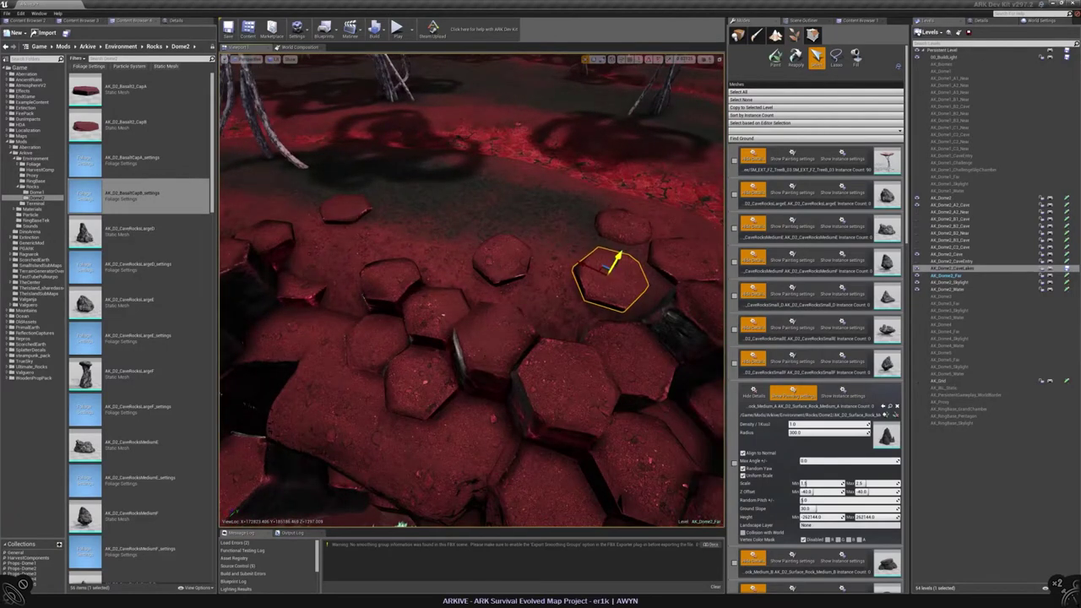
left_click_drag(606, 268, 505, 222)
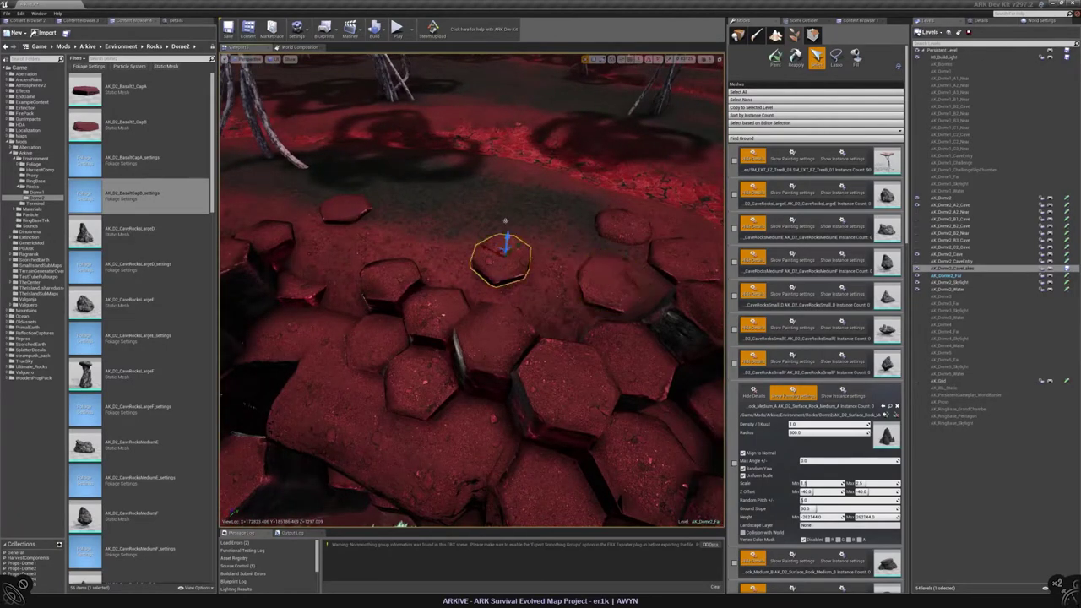
mouse_move(501, 253)
right_mouse_down()
mouse_move(496, 211)
mouse_move(493, 241)
mouse_move(502, 245)
right_mouse_up()
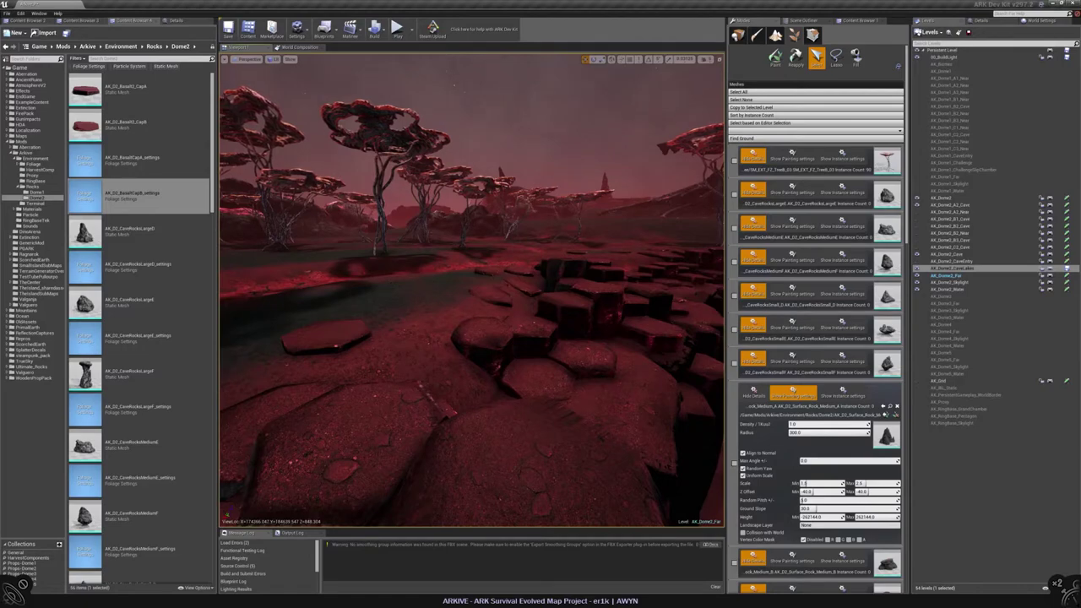
mouse_move(503, 245)
right_mouse_down()
mouse_move(505, 266)
mouse_move(421, 340)
right_mouse_up()
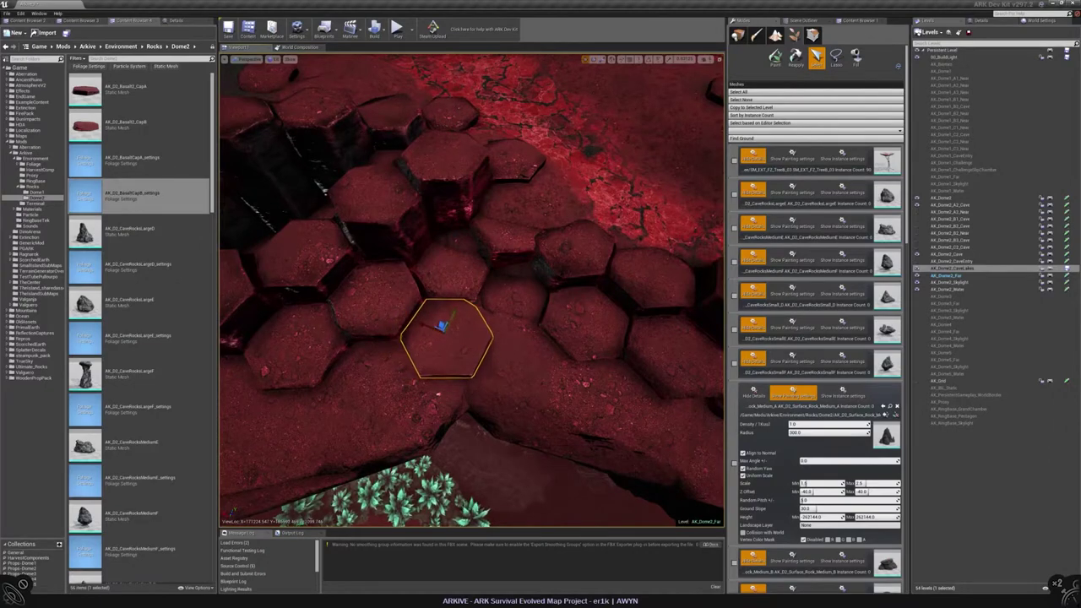
mouse_move(420, 341)
right_mouse_down()
mouse_move(422, 292)
mouse_move(424, 304)
right_mouse_up()
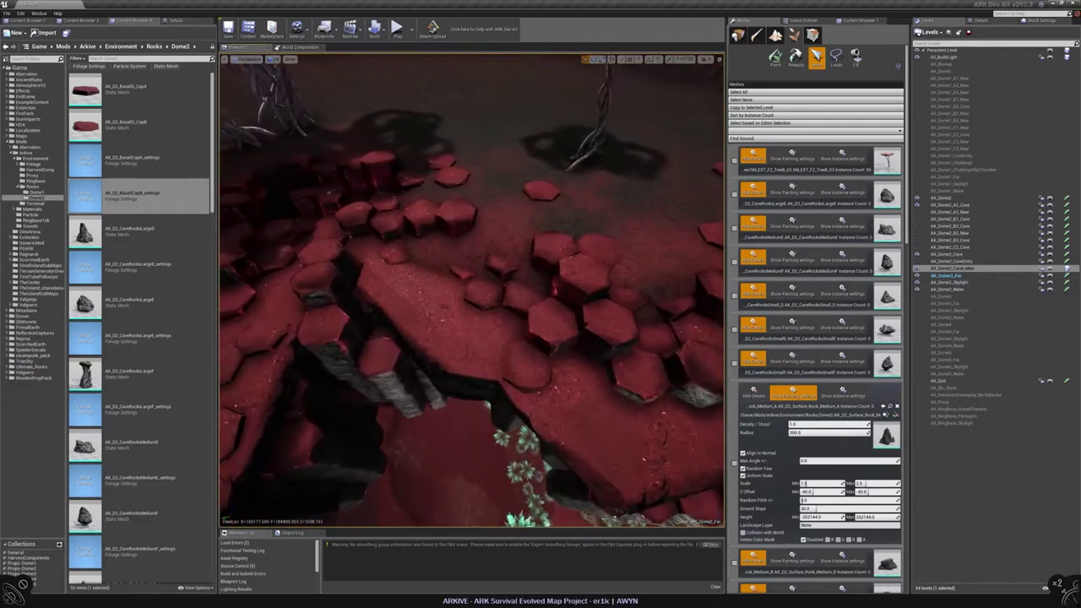
Paint additional basalt caps on the bare ledge above the crater and adjust the position and tilt of the selected ones
left_click(775, 56)
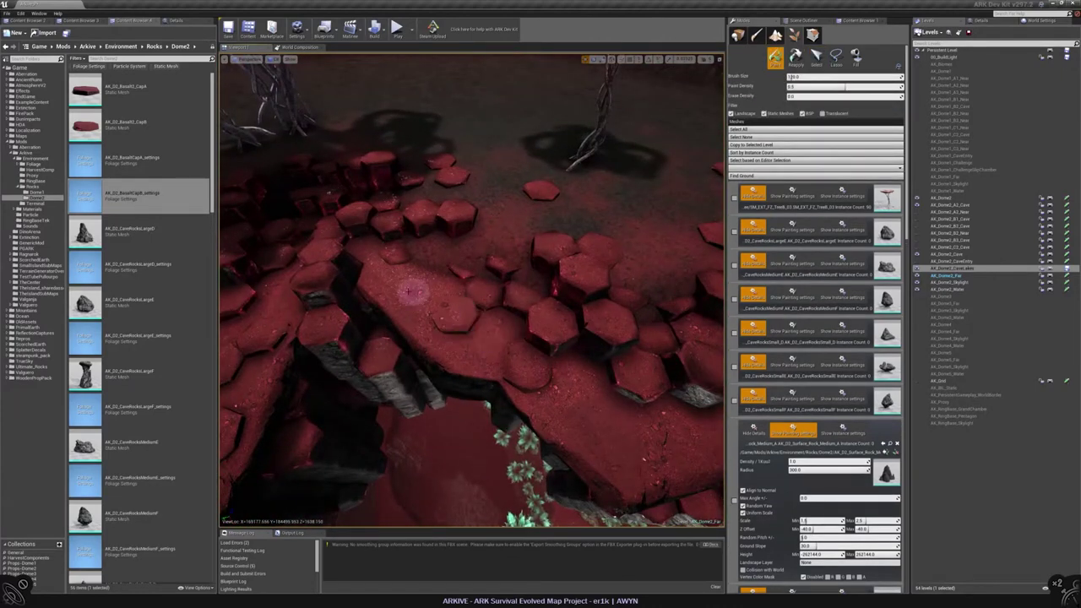
right_click_drag(409, 281, 410, 281)
left_click(815, 56)
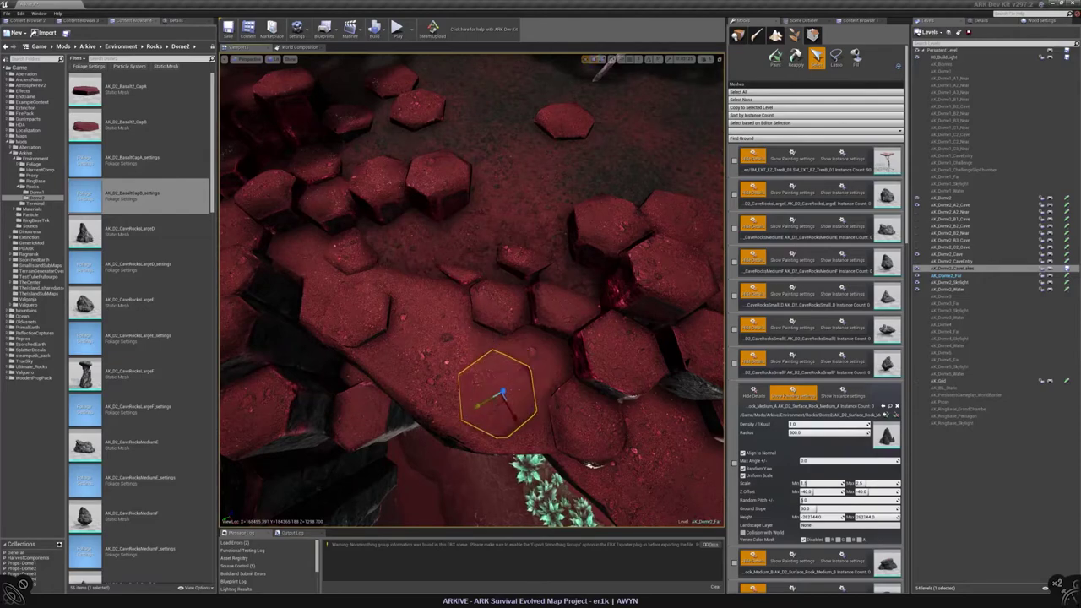
right_click_drag(473, 287, 475, 254)
left_click(407, 338)
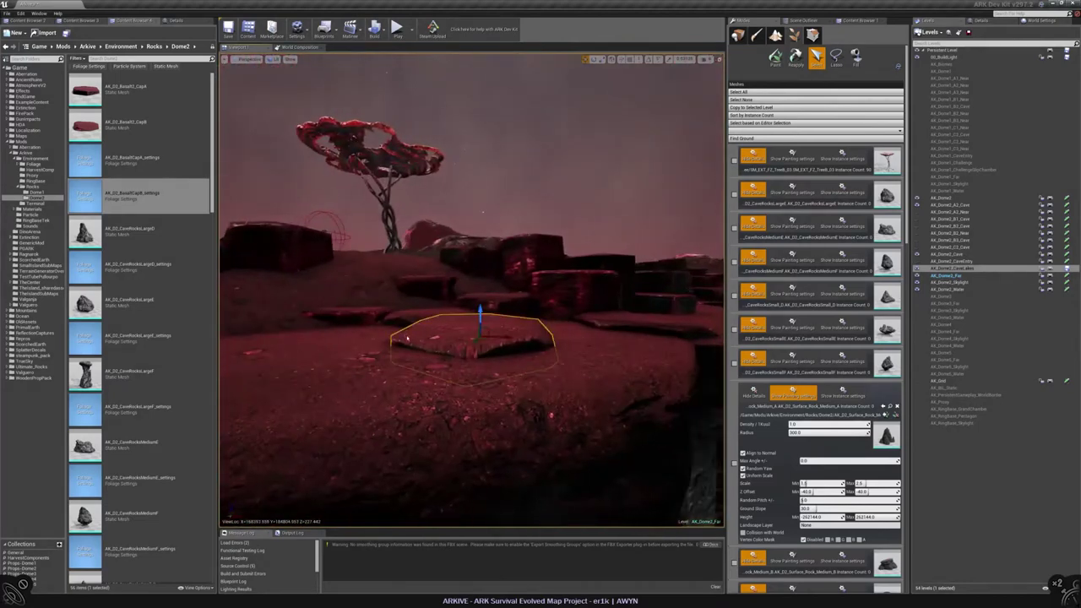
mouse_move(473, 342)
right_mouse_down()
mouse_move(434, 338)
mouse_move(495, 411)
right_mouse_up()
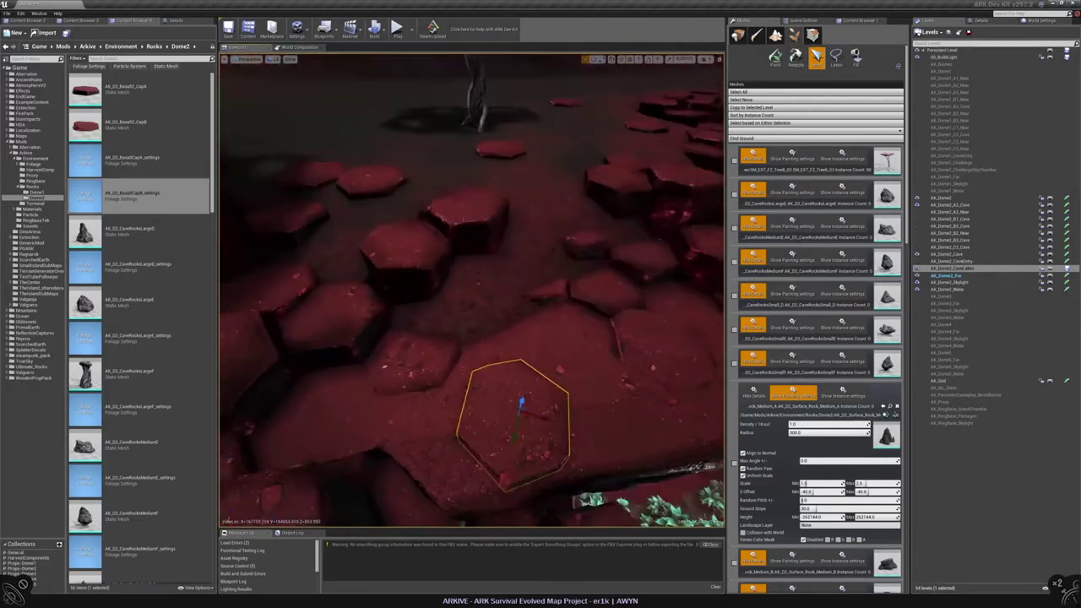
left_click(515, 412)
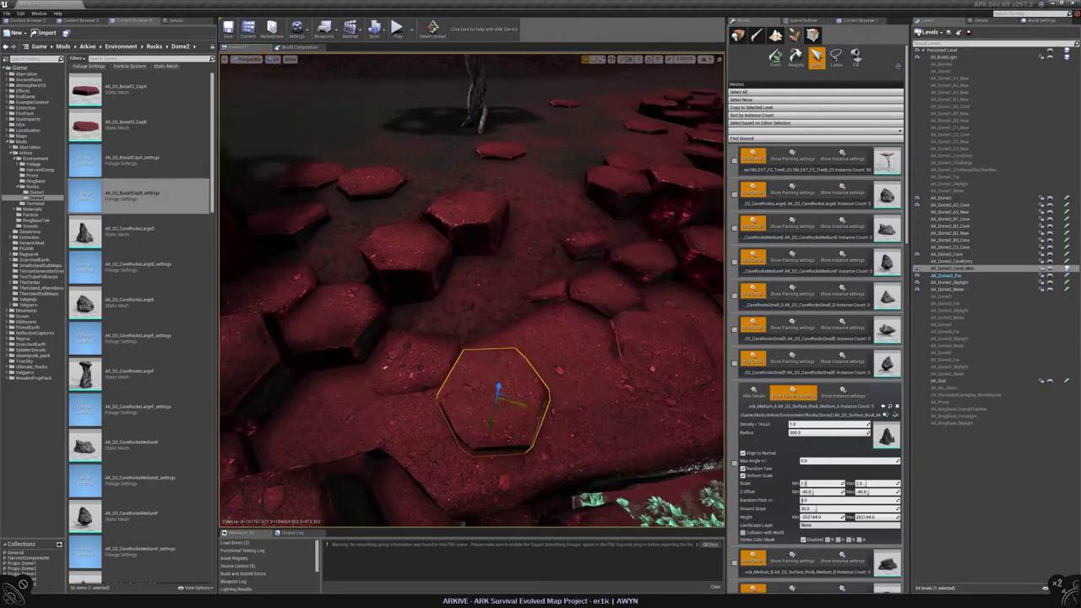
right_click_drag(465, 415, 461, 344)
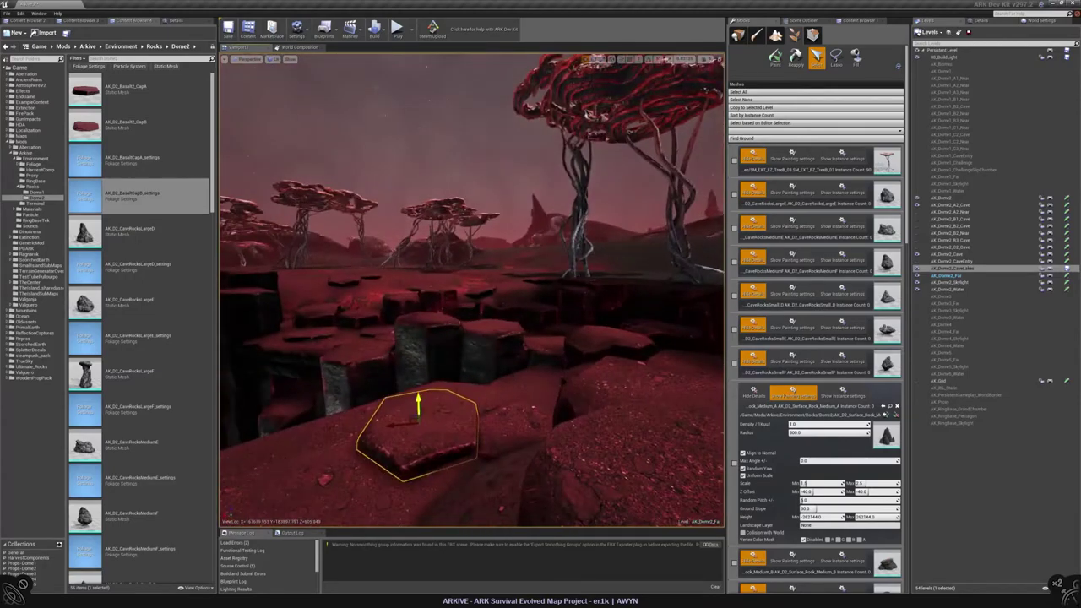
mouse_move(466, 416)
right_mouse_down()
mouse_move(470, 499)
mouse_move(467, 405)
mouse_move(472, 463)
right_mouse_up()
Paint more loose caps on the outer slope of the rim and align the selected caps with the sloping ground
left_click(775, 56)
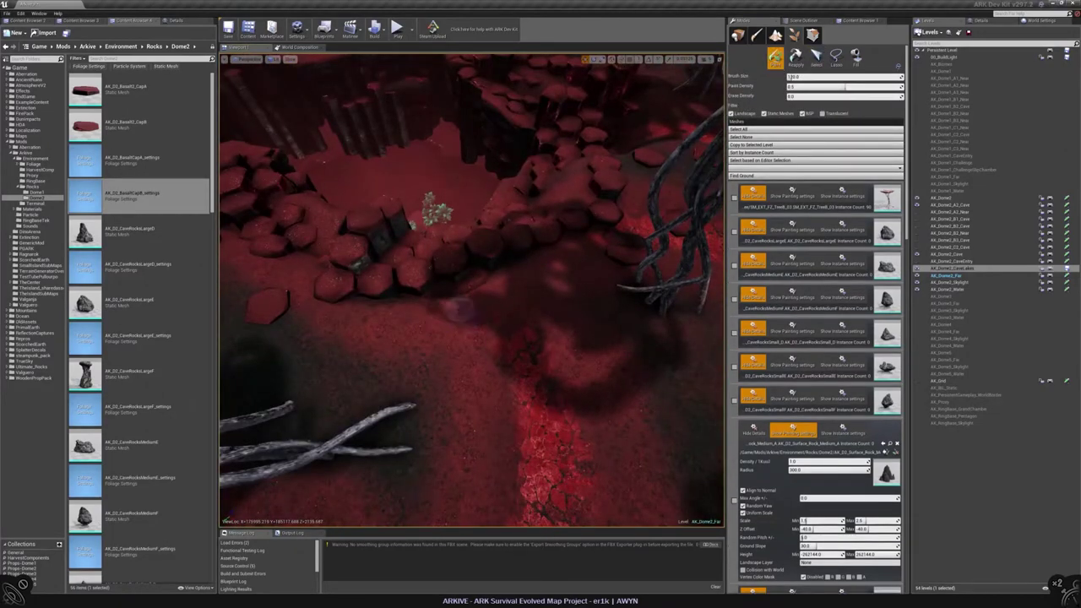
mouse_move(583, 308)
right_mouse_down()
mouse_move(566, 270)
mouse_move(488, 323)
mouse_move(503, 314)
mouse_move(487, 292)
right_mouse_up()
left_click(816, 56)
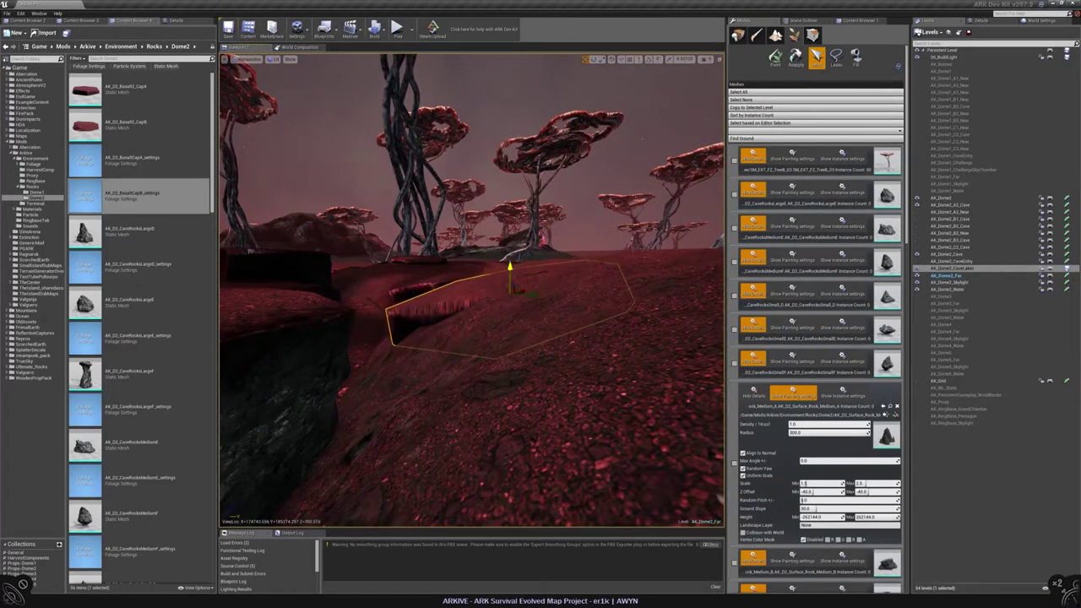
mouse_move(510, 292)
right_mouse_down()
mouse_move(484, 297)
mouse_move(513, 217)
mouse_move(532, 228)
mouse_move(523, 161)
right_mouse_up()
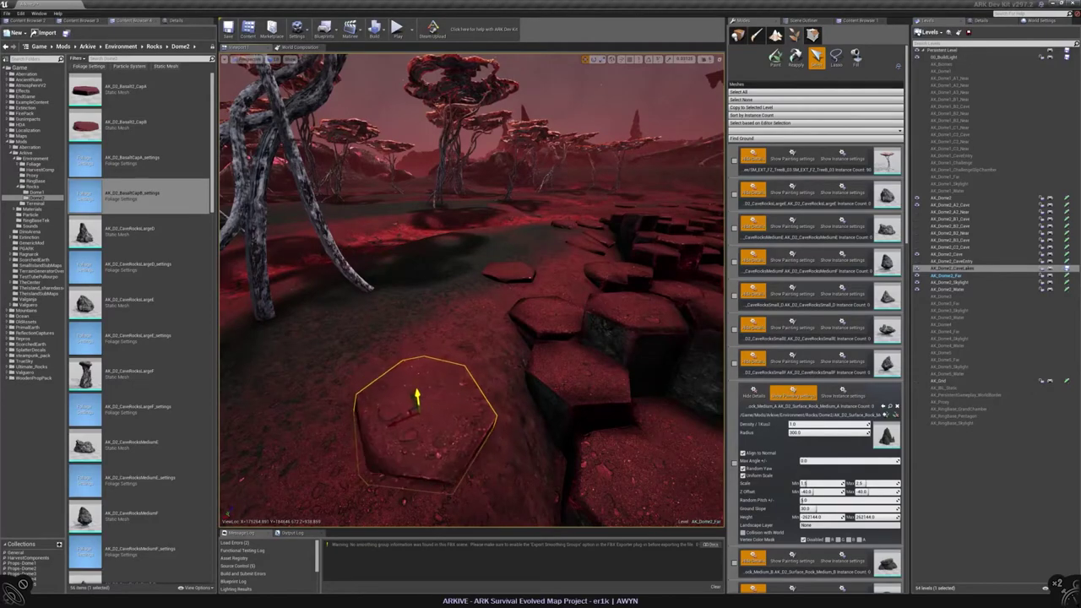
right_click_drag(415, 397, 451, 366)
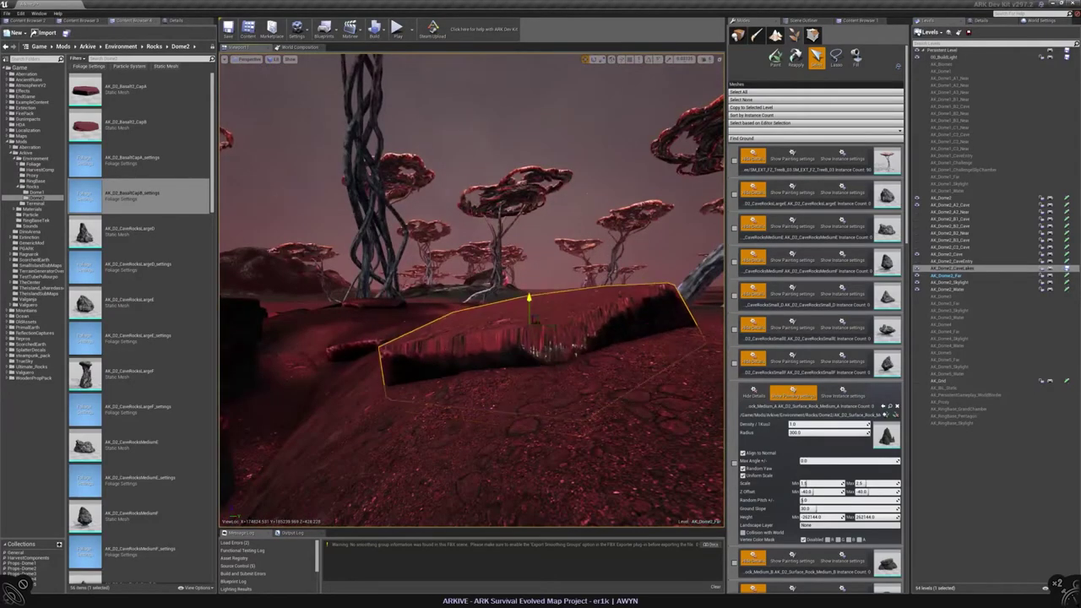
mouse_move(528, 306)
right_mouse_down()
mouse_move(521, 205)
mouse_move(425, 285)
mouse_move(381, 214)
mouse_move(494, 256)
mouse_move(520, 295)
mouse_move(515, 316)
mouse_move(502, 241)
mouse_move(494, 271)
mouse_move(486, 266)
mouse_move(490, 249)
mouse_move(494, 279)
mouse_move(490, 236)
mouse_move(490, 281)
mouse_move(507, 218)
right_mouse_up()
key("e")
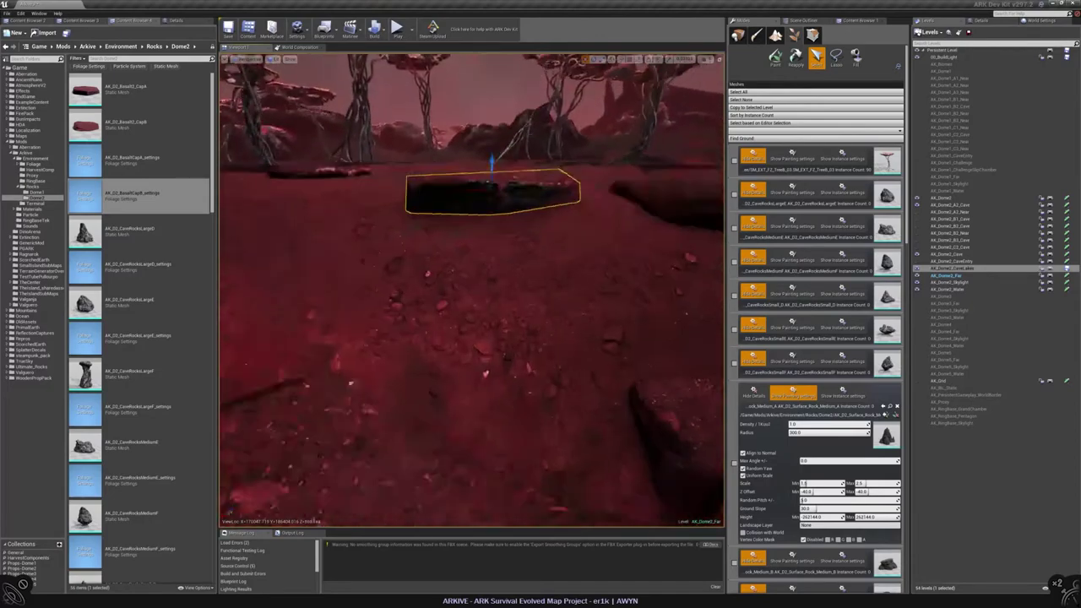
right_click_drag(507, 218, 506, 249)
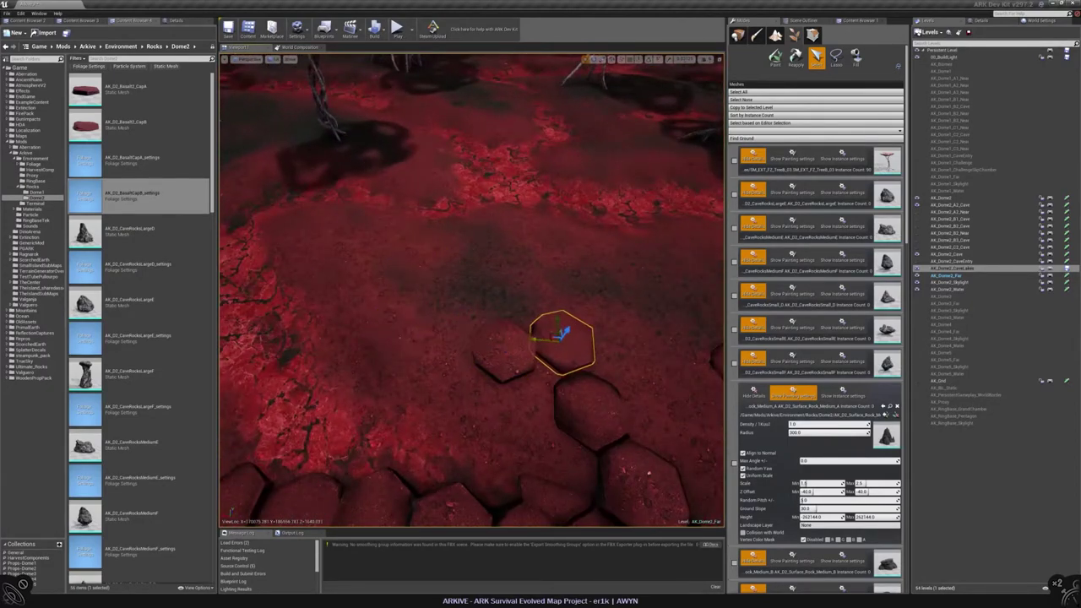
mouse_move(506, 249)
right_mouse_down()
mouse_move(507, 218)
mouse_move(544, 217)
mouse_move(517, 267)
right_mouse_up()
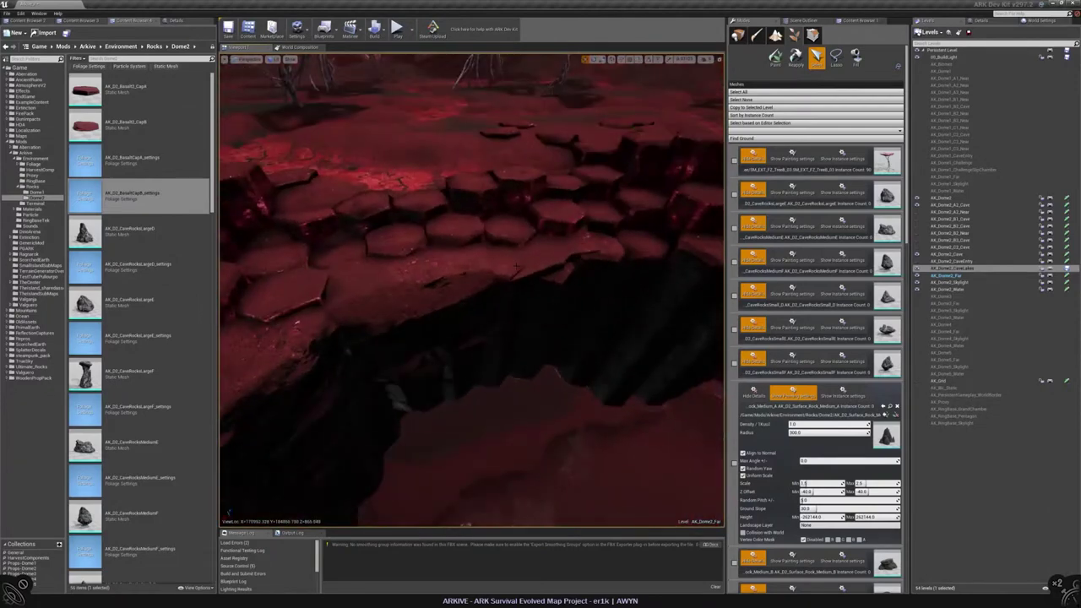
Paint one more basalt cap onto the bare front ledge of the crater and tilt it to sit flush with the rock
left_click(774, 56)
mouse_move(406, 490)
left_mouse_down()
mouse_move(456, 473)
mouse_move(445, 304)
left_mouse_up()
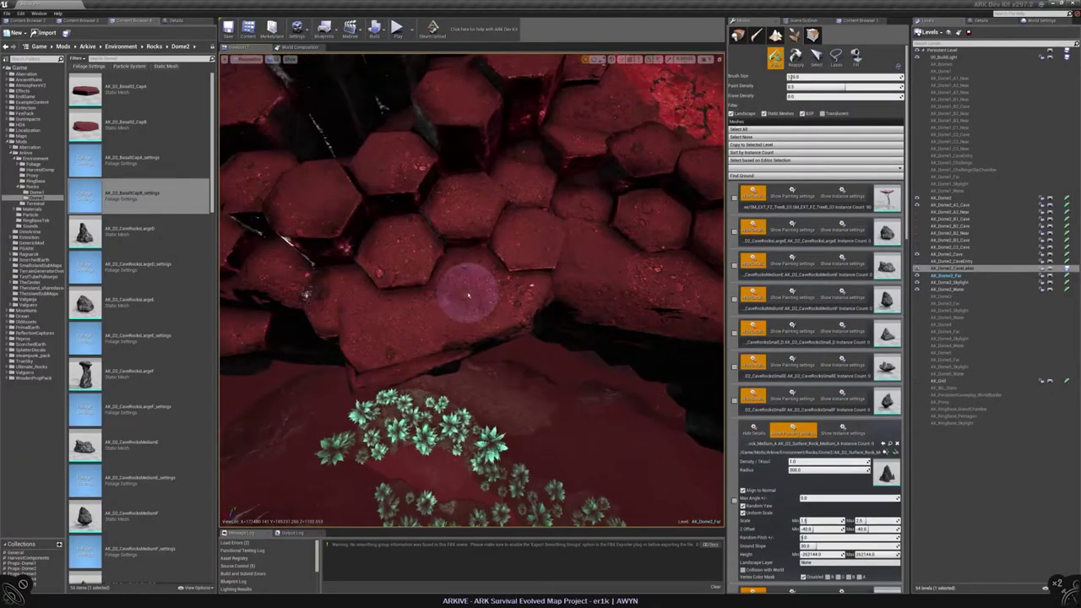
right_click_drag(521, 319, 515, 312)
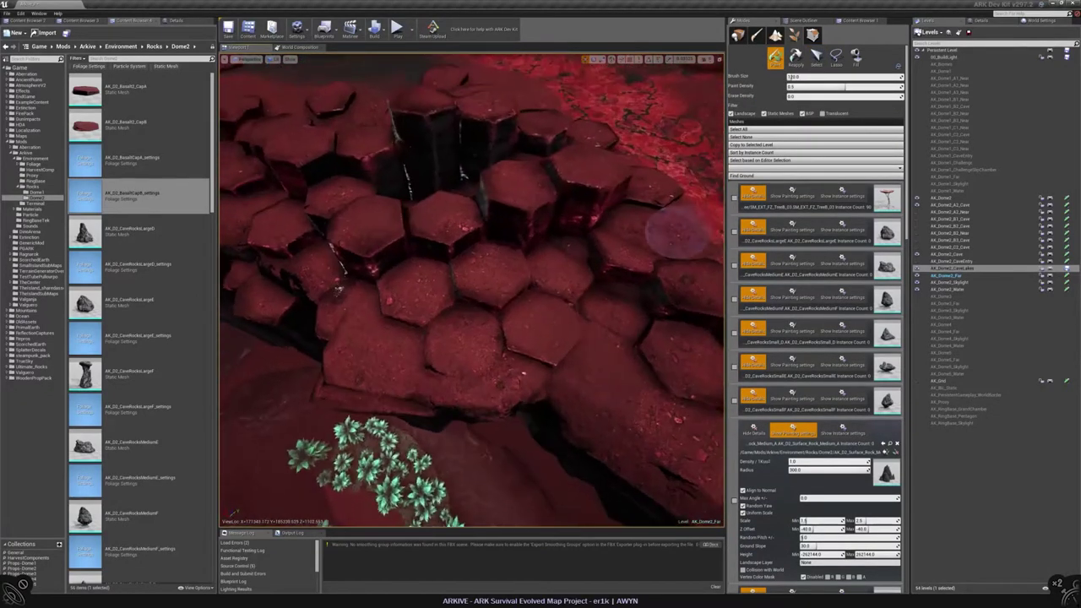
left_click(816, 55)
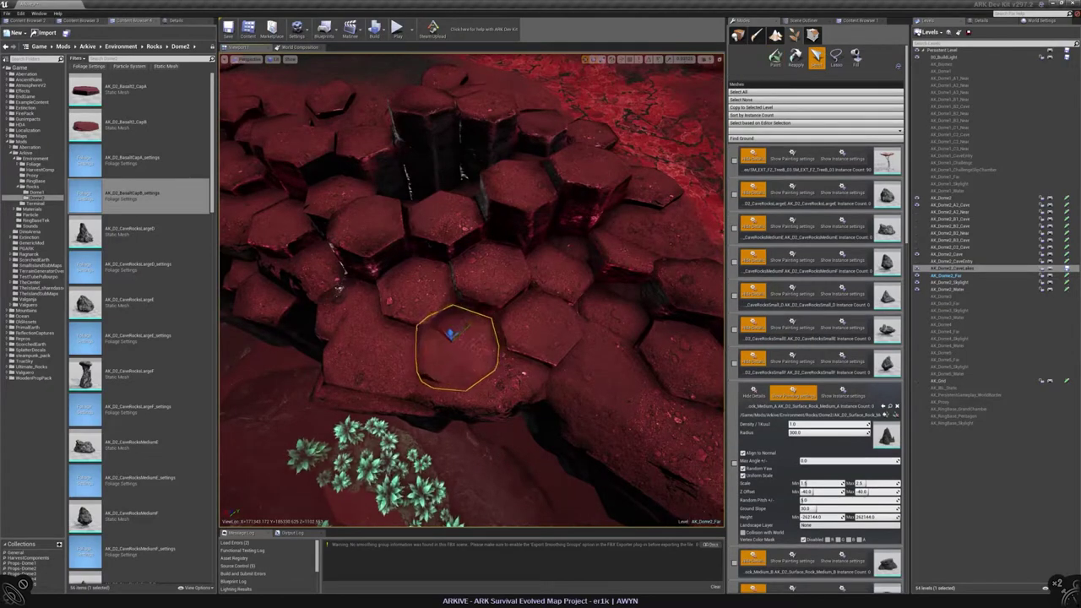
right_click_drag(515, 312, 517, 283)
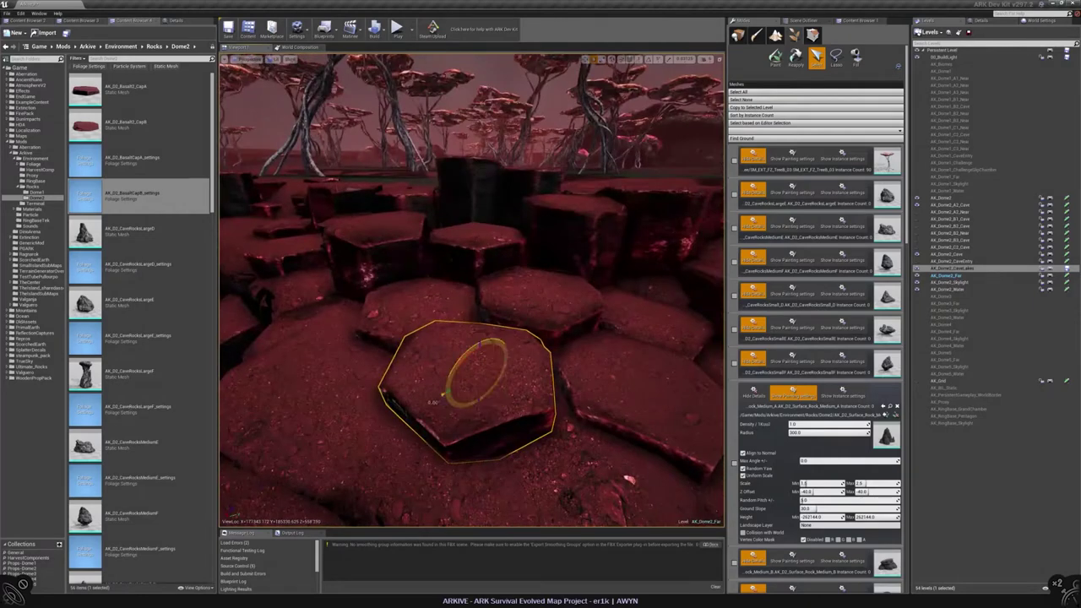
key("e")
right_click_drag(473, 287, 473, 355)
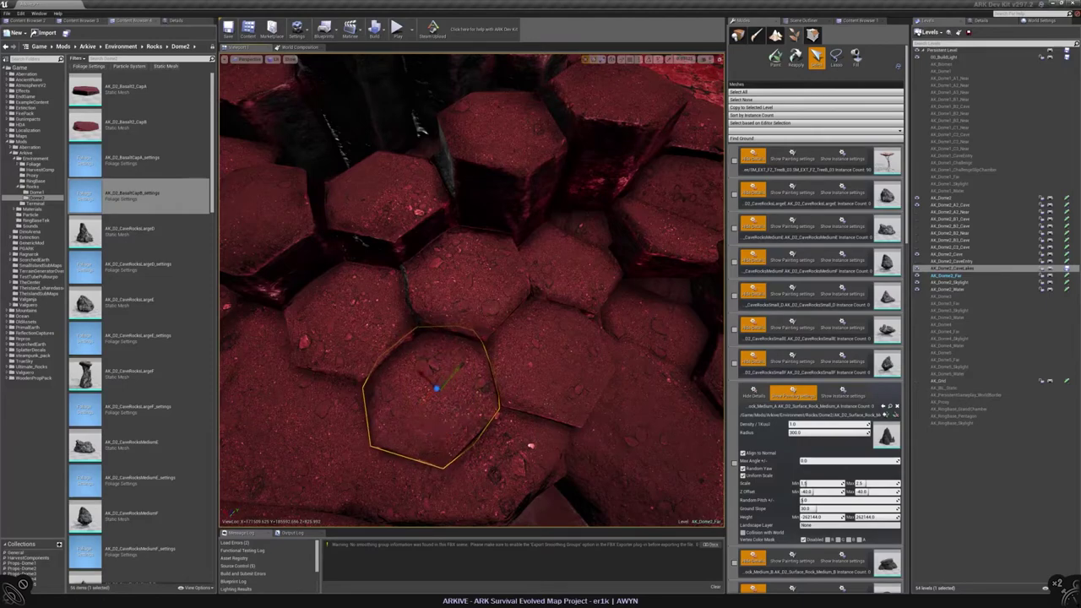
mouse_move(473, 354)
right_mouse_down()
mouse_move(473, 278)
mouse_move(473, 351)
right_mouse_up()
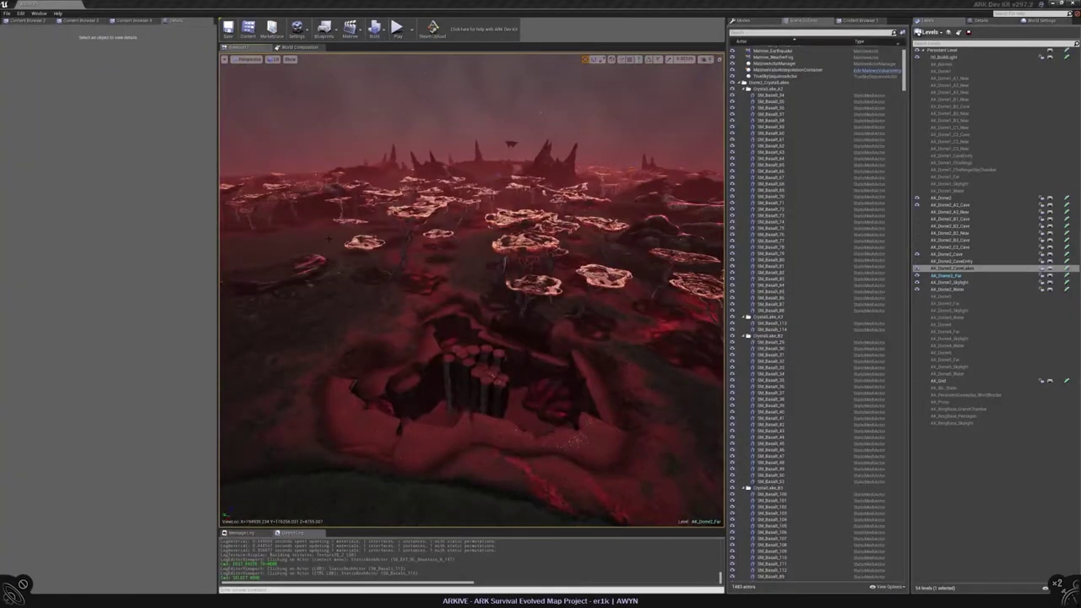
Move and rotate the basalt column cluster SM_Basalt_113 so it sits in the far rim of the crater
right_click_drag(473, 316, 473, 355)
left_click(443, 268)
left_click_drag(445, 268, 239, 186)
key("f")
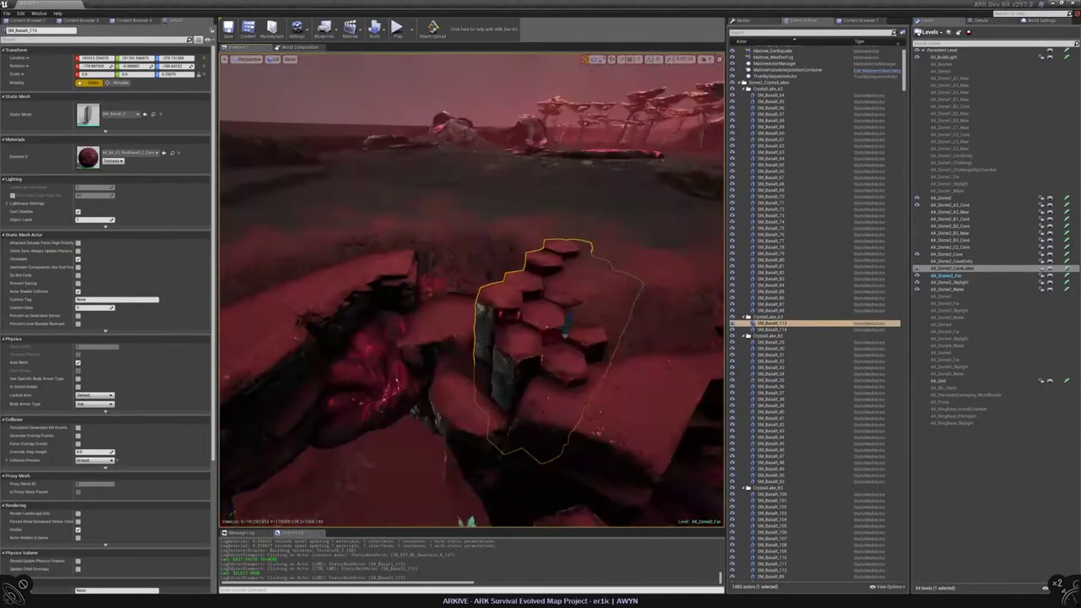
left_click_drag(518, 292, 510, 330, "alt")
key("e")
scroll(478, 355, "up", 3)
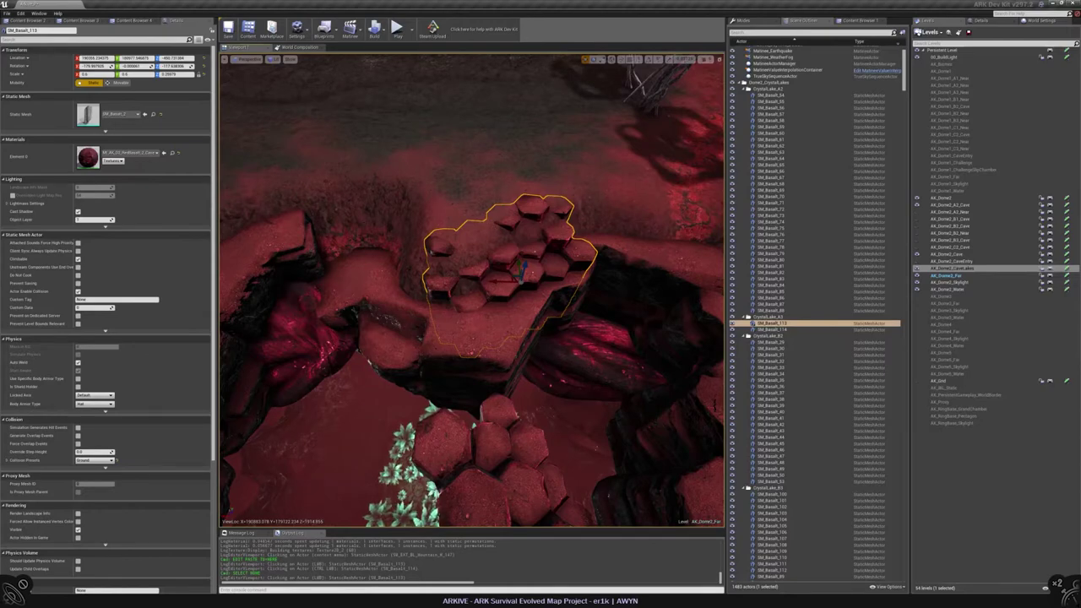
Duplicate the basalt cluster beside the original on the far rim and rotate the copy to vary its pattern
left_click_drag(510, 329, 532, 363, "alt")
left_click(545, 315)
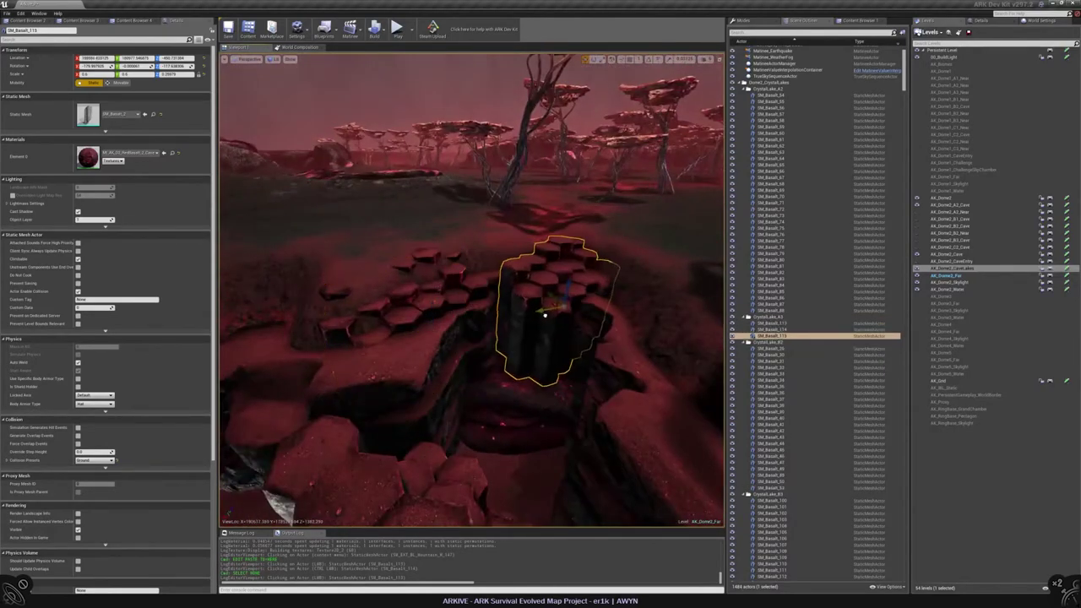
left_click_drag(544, 314, 499, 304, "alt")
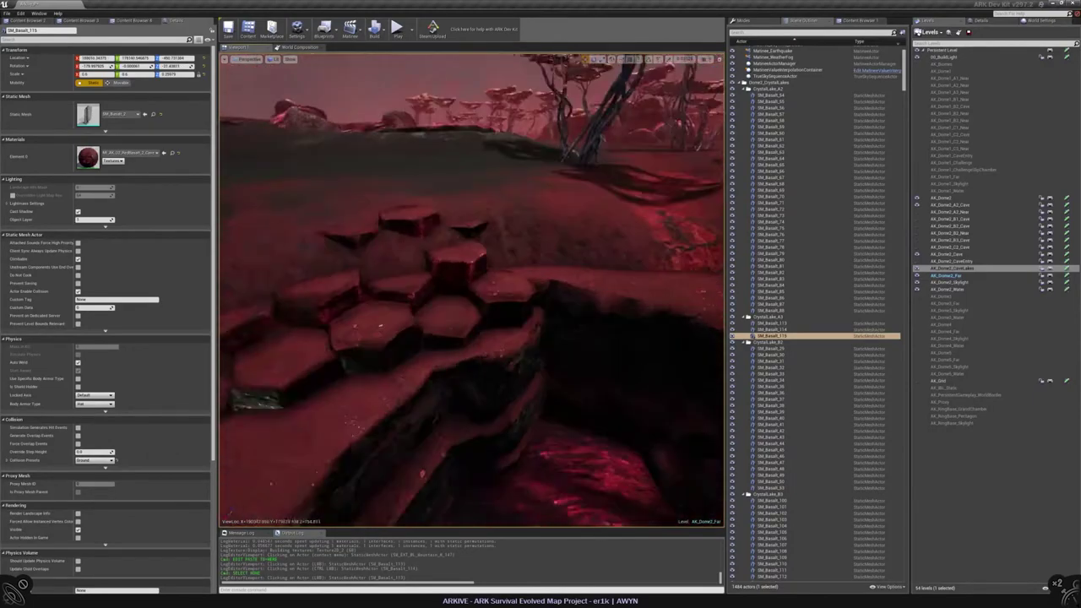
Adjust the height scale and placement of the original cluster SM_Basalt_113 so its columns fit the rim and cave ceiling
left_click(434, 278)
left_click_drag(434, 278, 456, 241, "alt")
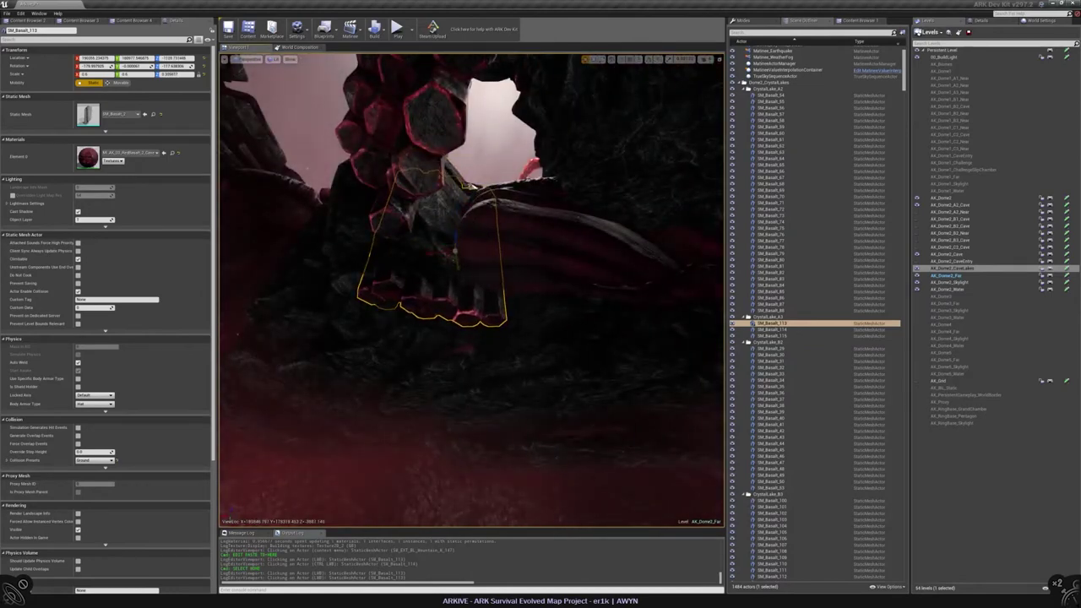
key("f")
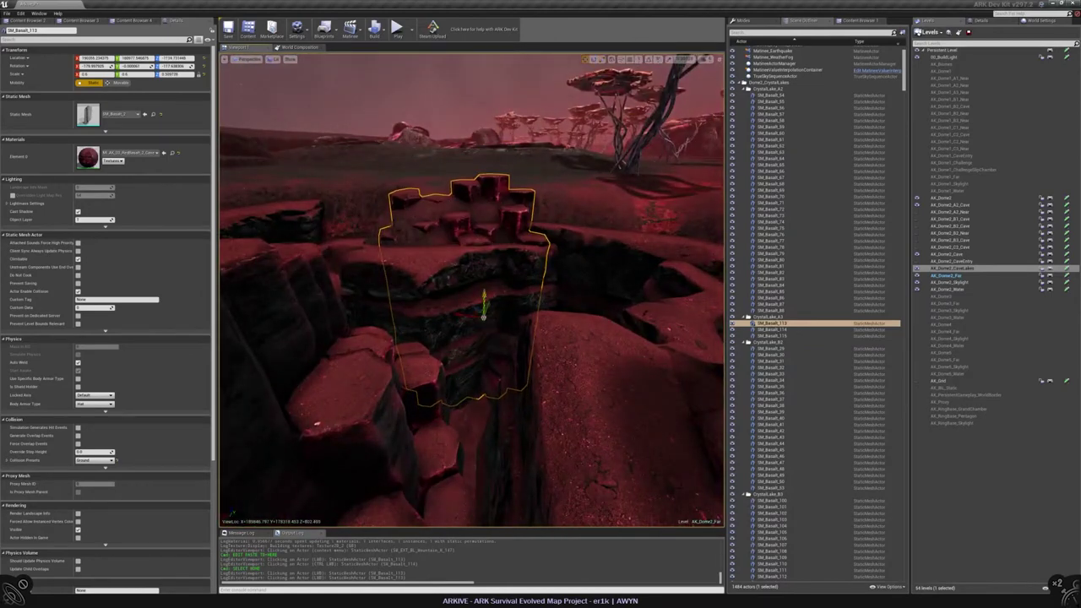
left_click_drag(484, 305, 384, 465, "alt")
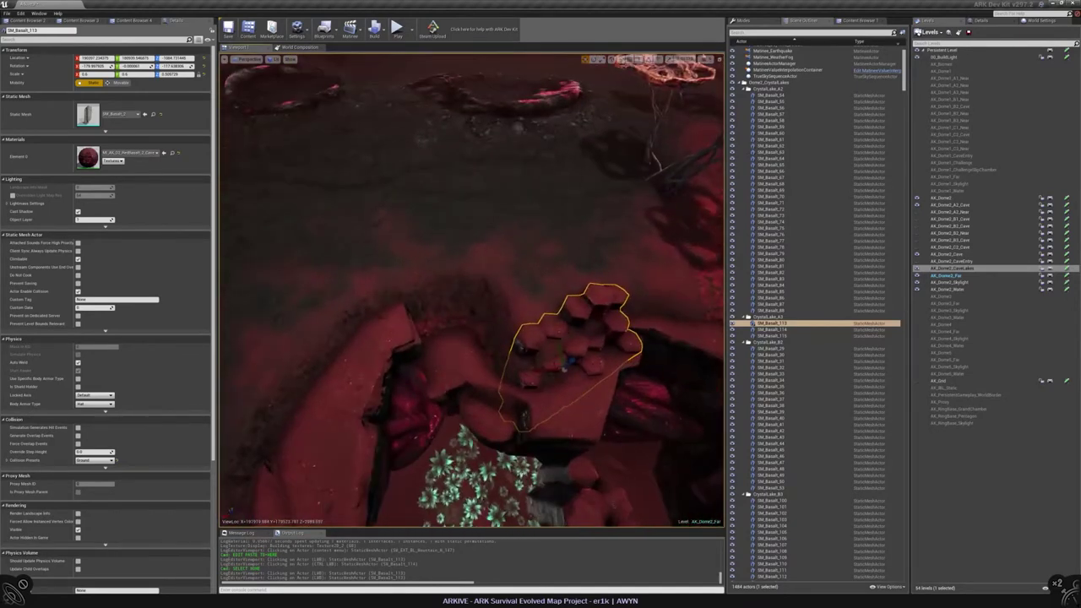
Duplicate the basalt cluster twice to continue the row along the crater rim, adjusting each copy's rotation and height
left_click_drag(530, 367, 460, 365, "alt")
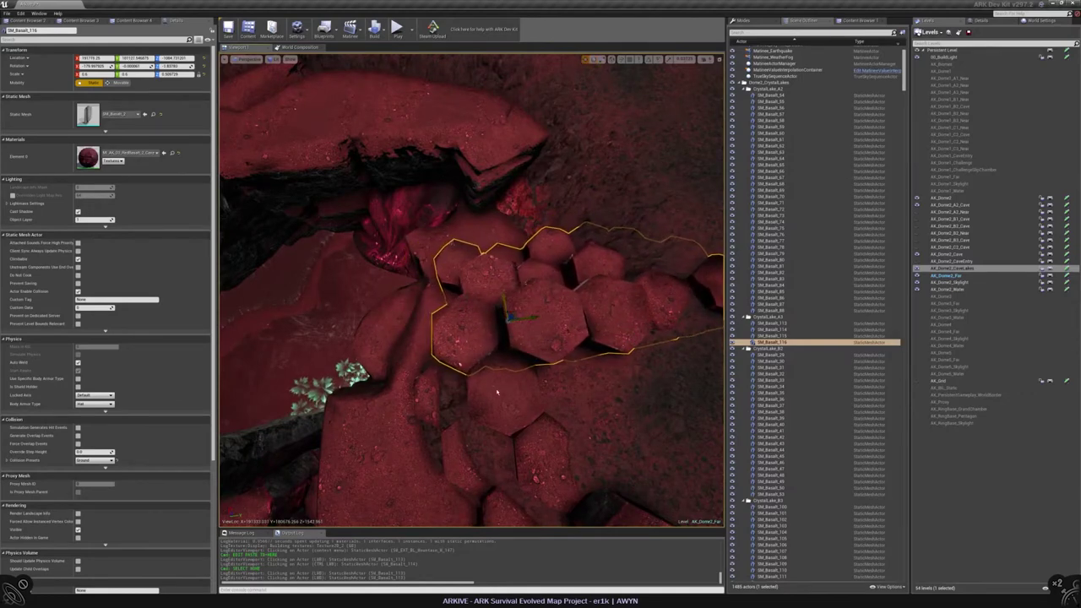
left_click_drag(460, 365, 502, 329, "alt")
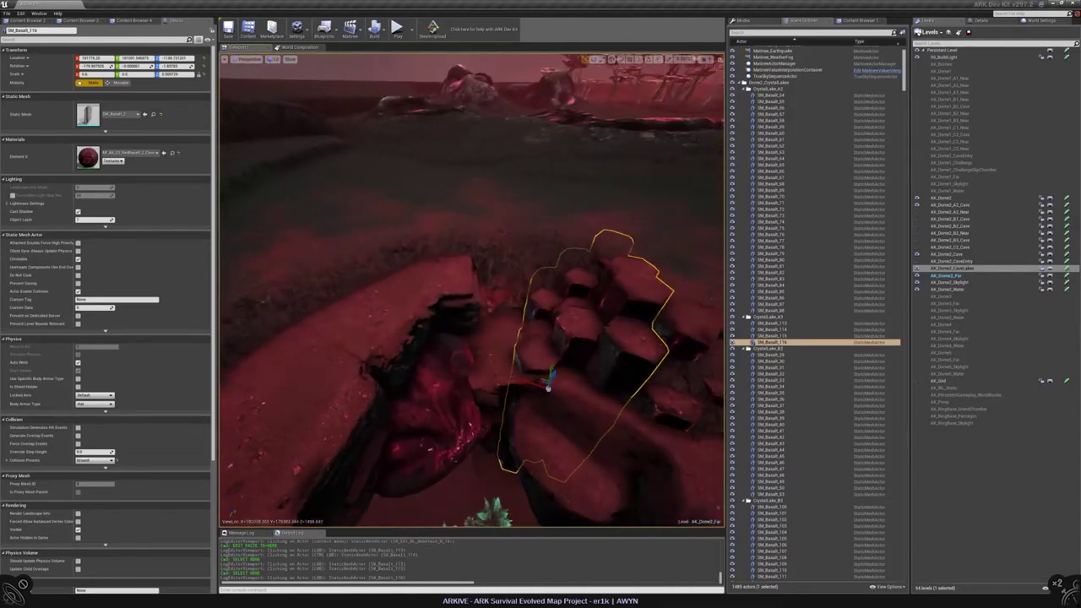
left_click_drag(549, 390, 460, 328, "alt")
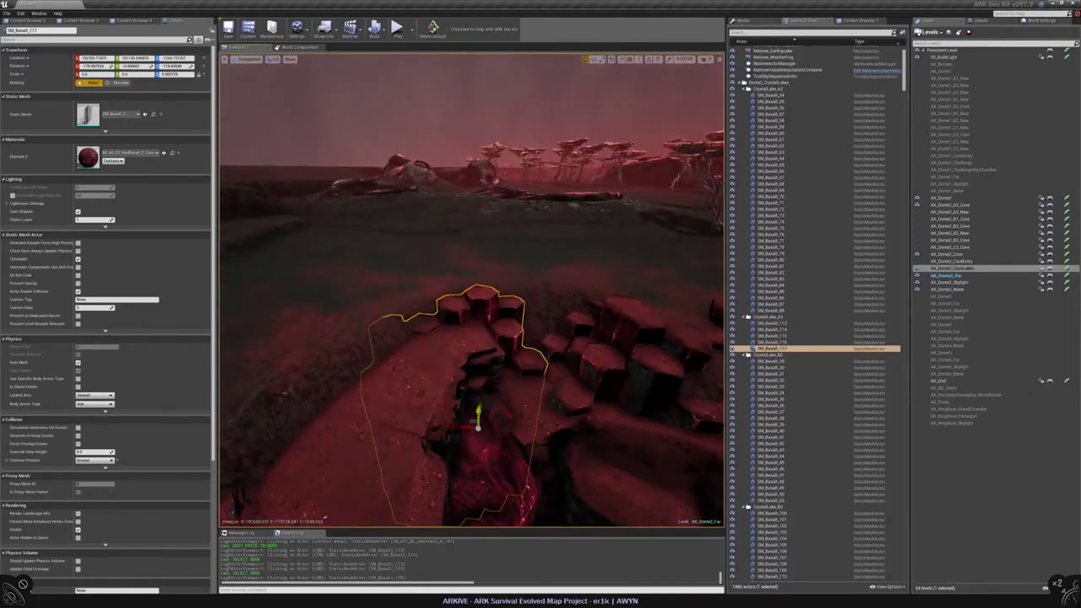
mouse_move(460, 328)
left_mouse_down("alt")
mouse_move(461, 371)
mouse_move(460, 337)
left_mouse_up("alt")
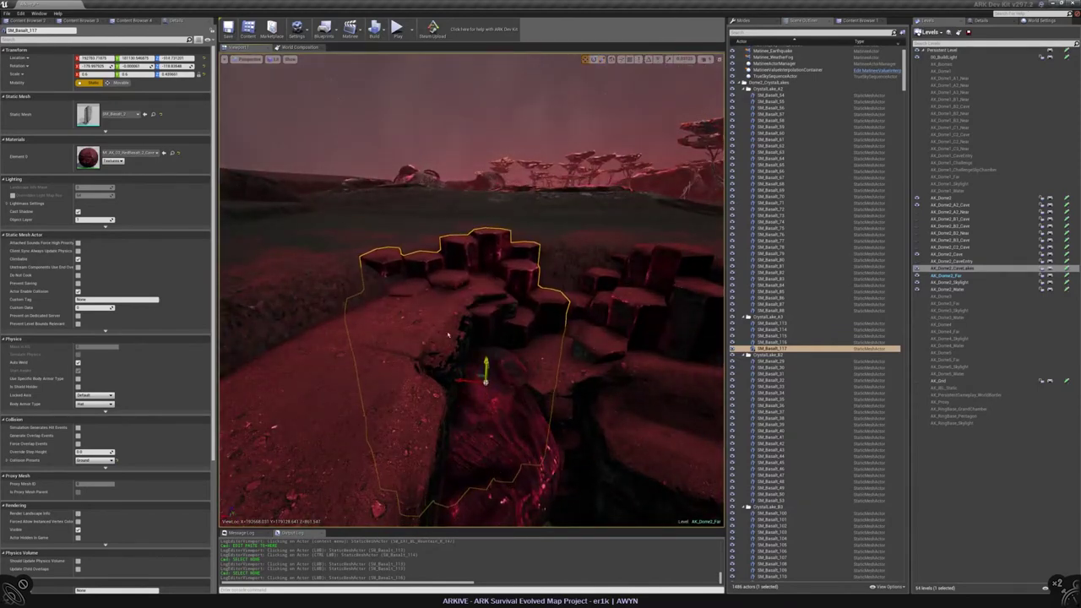
left_click_drag(449, 335, 449, 371, "alt")
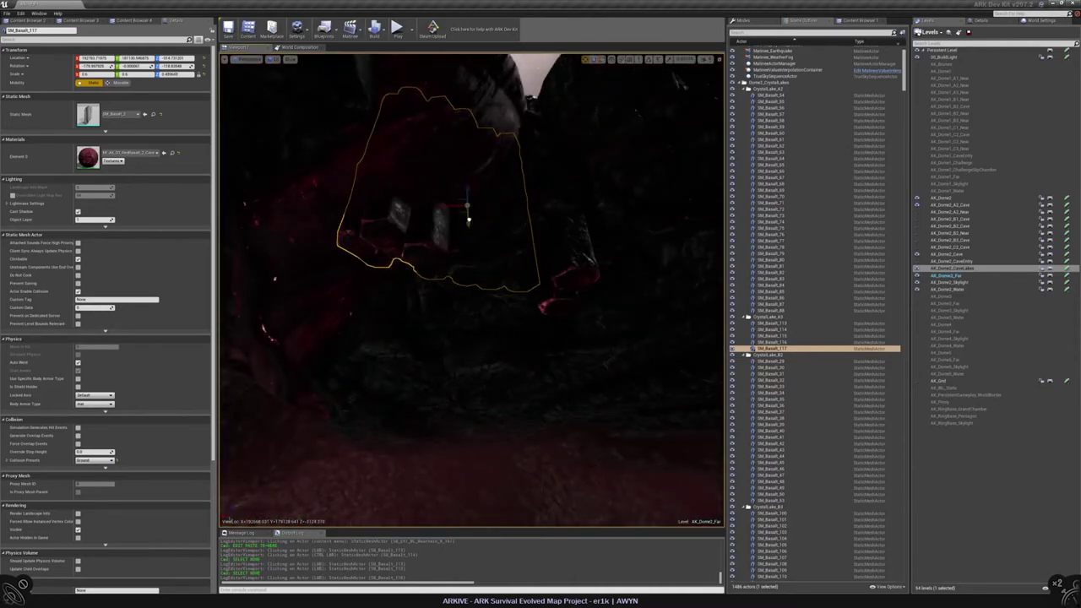
mouse_move(427, 221)
left_mouse_down("alt")
mouse_move(426, 190)
mouse_move(435, 253)
mouse_move(434, 203)
left_mouse_up("alt")
key("Escape")
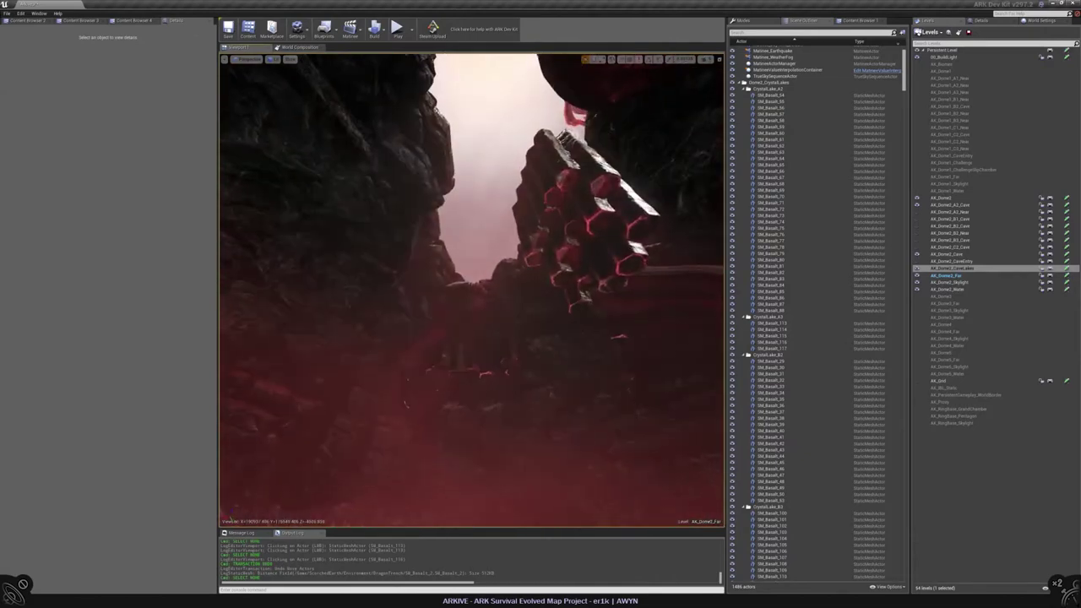
Make AK_Dome2_CaveLakes the current level, list the actors by level, and cut and paste the five crater basalt clusters into it
left_click_drag(473, 287, 473, 219, "alt")
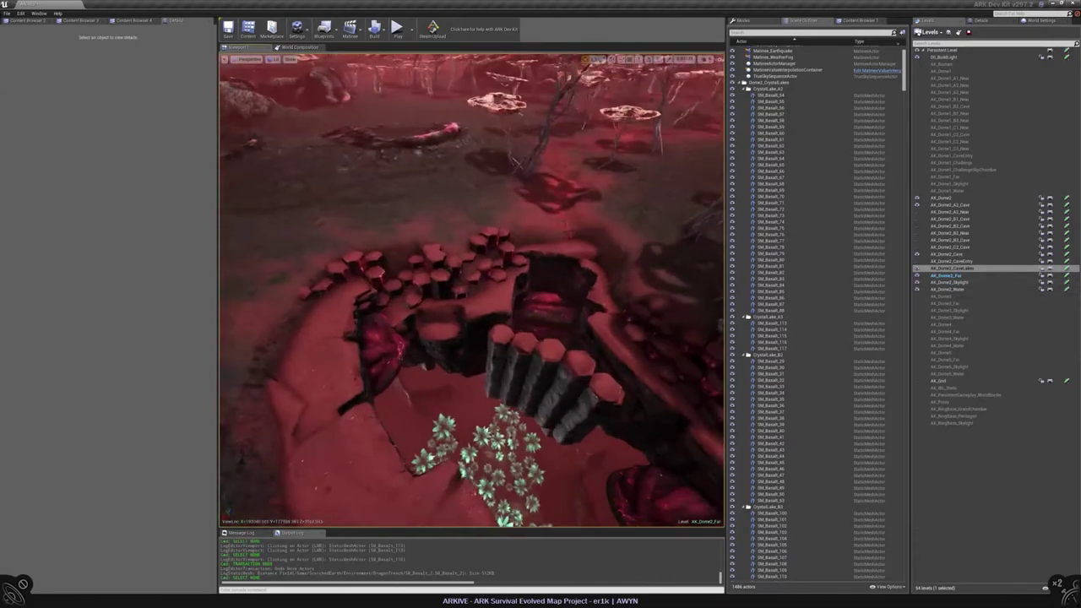
left_click(355, 304)
left_click(426, 270, "ctrl")
left_click(494, 262, "ctrl")
left_click(549, 380, "ctrl")
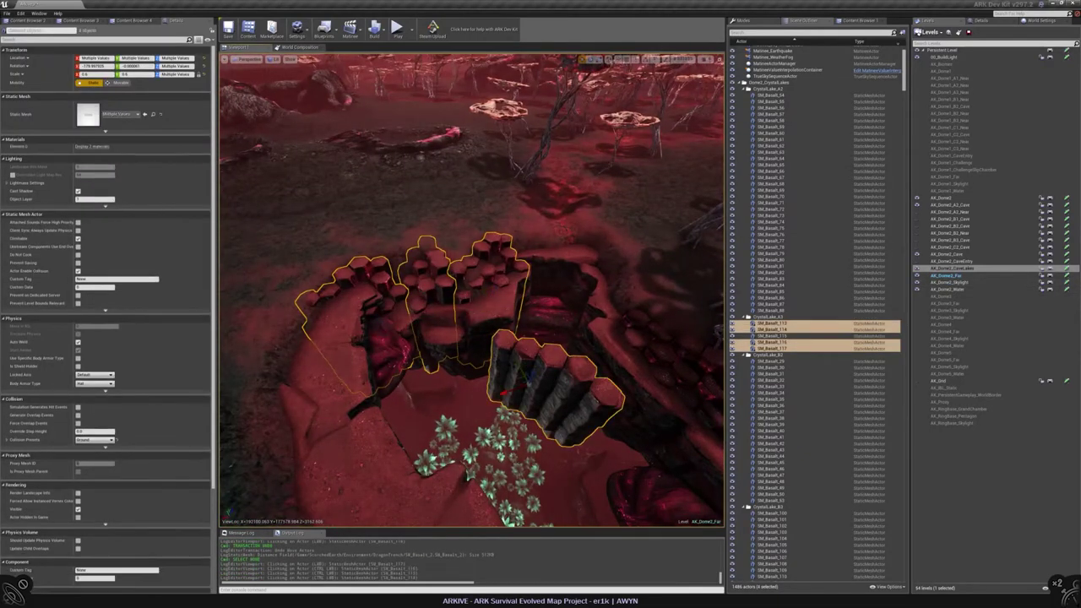
left_click(967, 268)
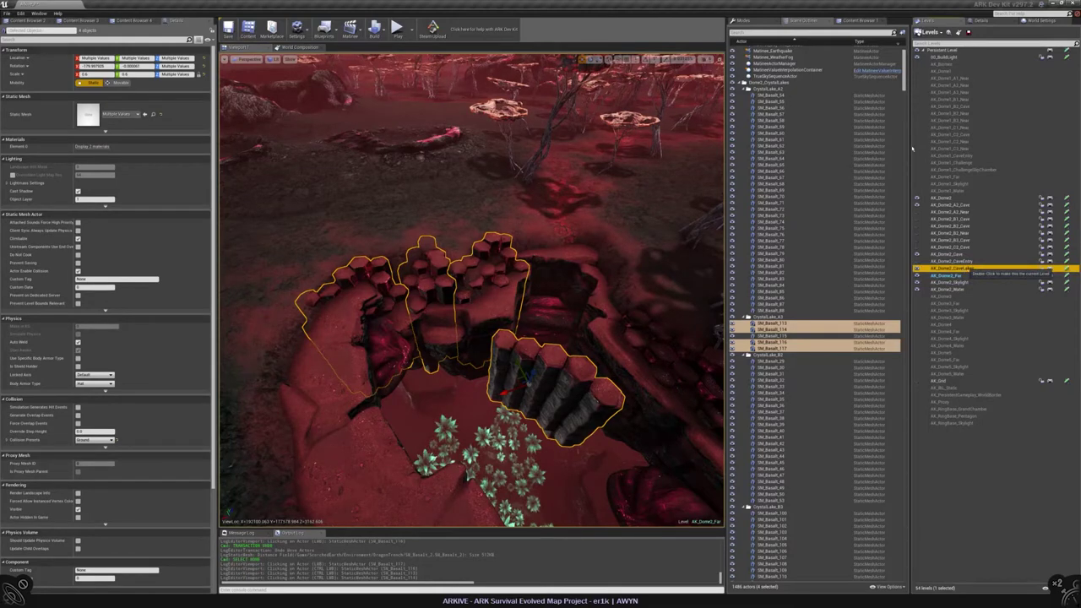
left_click(879, 40)
left_click(913, 65)
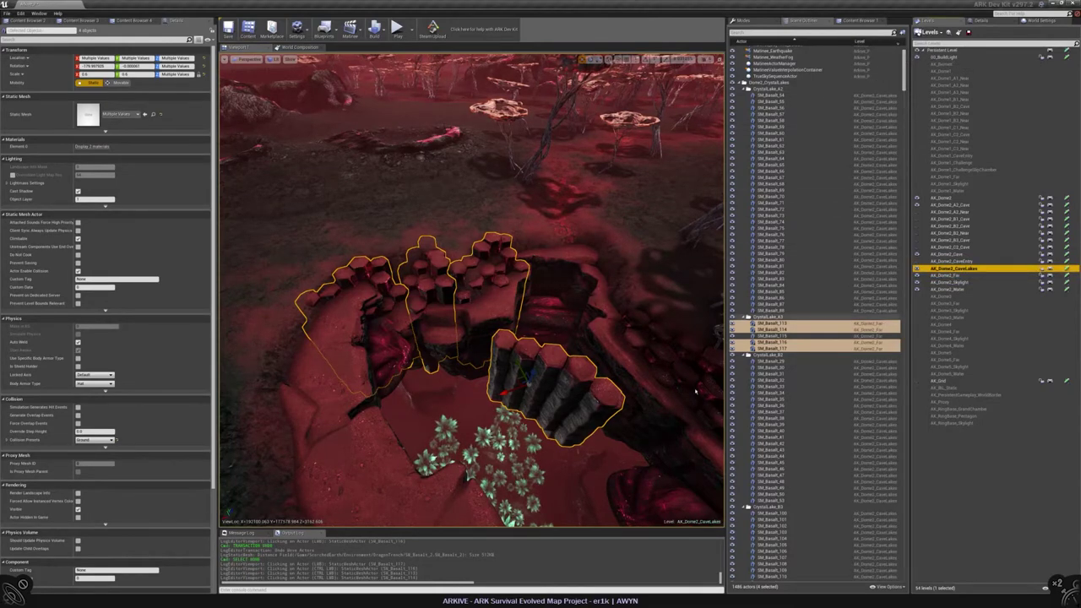
left_click(696, 391, "ctrl")
key("ctrl+x")
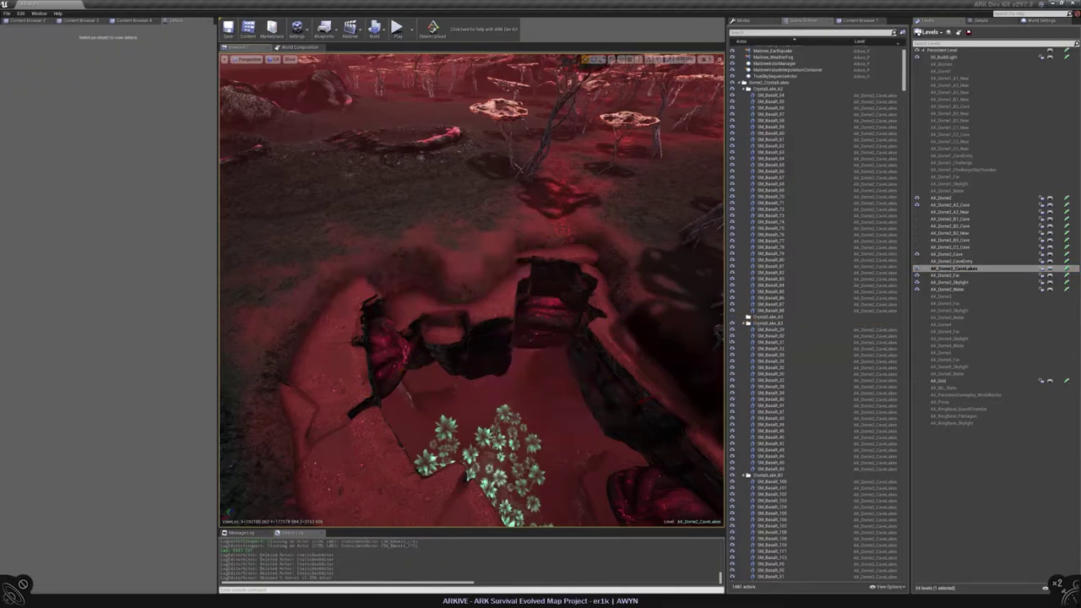
key("ctrl+v")
key("Escape")
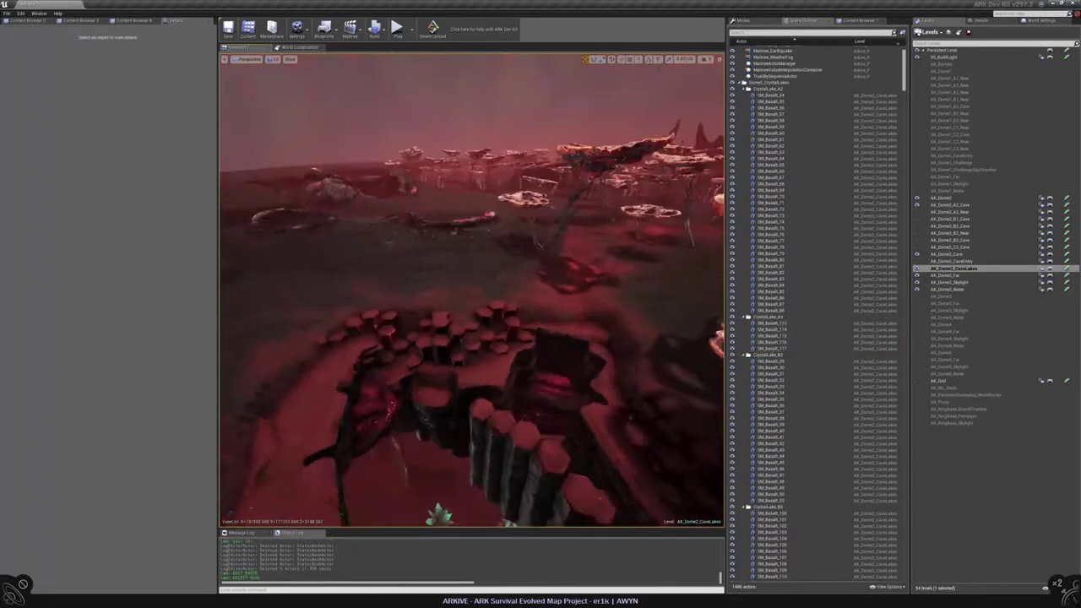
Duplicate the end cluster SM_Basalt_117 further along the rim, then rotate the copy and reduce its height to match the ground
left_click(506, 341)
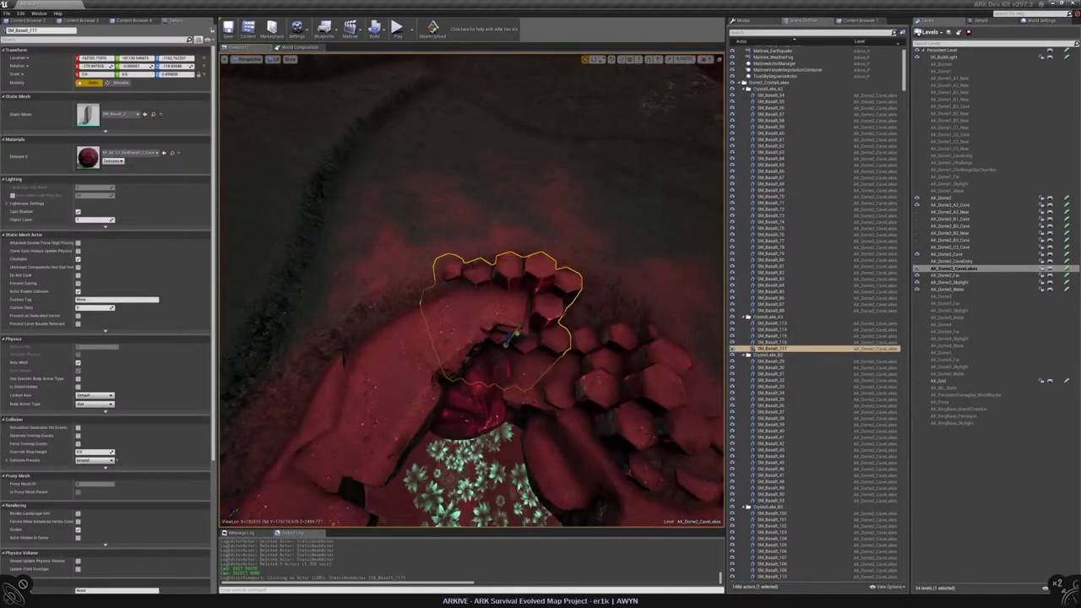
left_click_drag(505, 337, 483, 361, "alt")
left_click_drag(505, 420, 482, 439)
right_click_drag(481, 439, 506, 473)
left_click_drag(470, 285, 488, 285)
right_click_drag(397, 338, 443, 313)
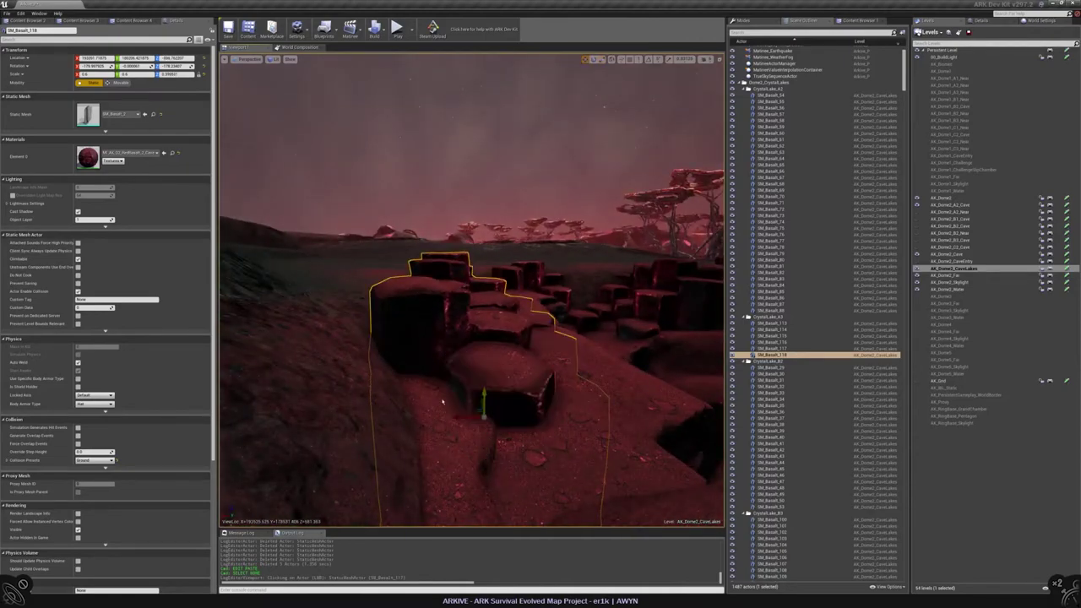
right_click_drag(442, 402, 331, 306)
key("Escape")
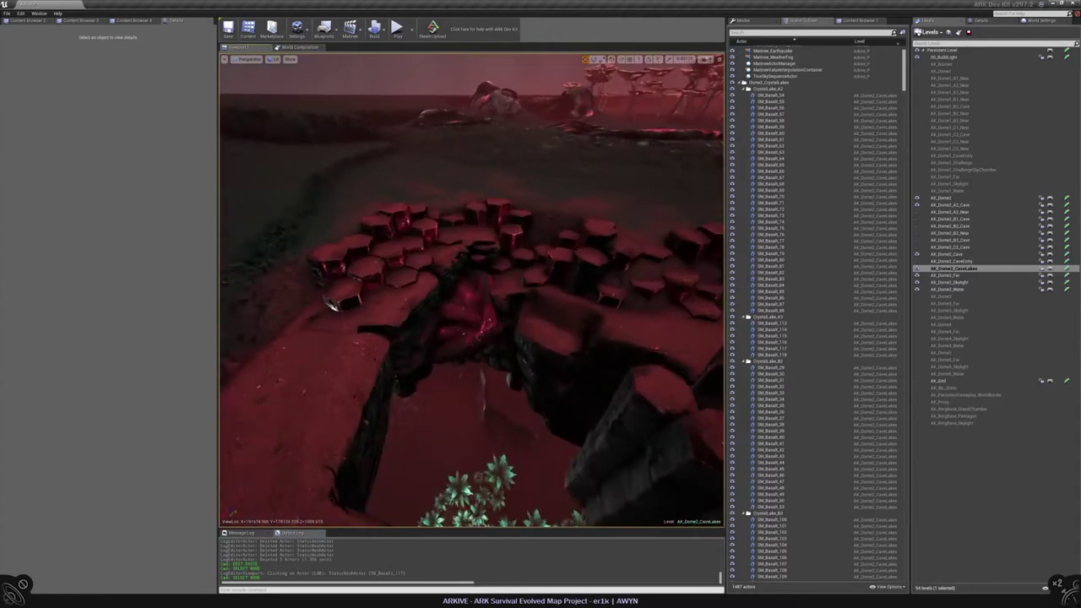
Duplicate the end cluster SM_Basalt_118 along the crater edge and turn the copy so it joins the neighbouring columns
left_click(650, 439)
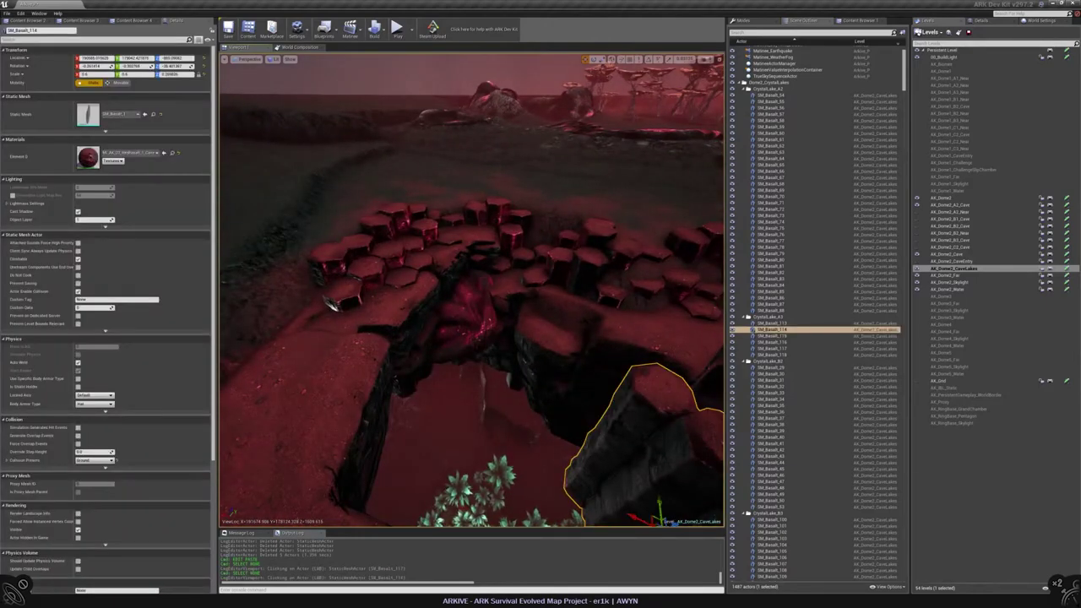
left_click(332, 306)
key("f")
left_click(574, 328)
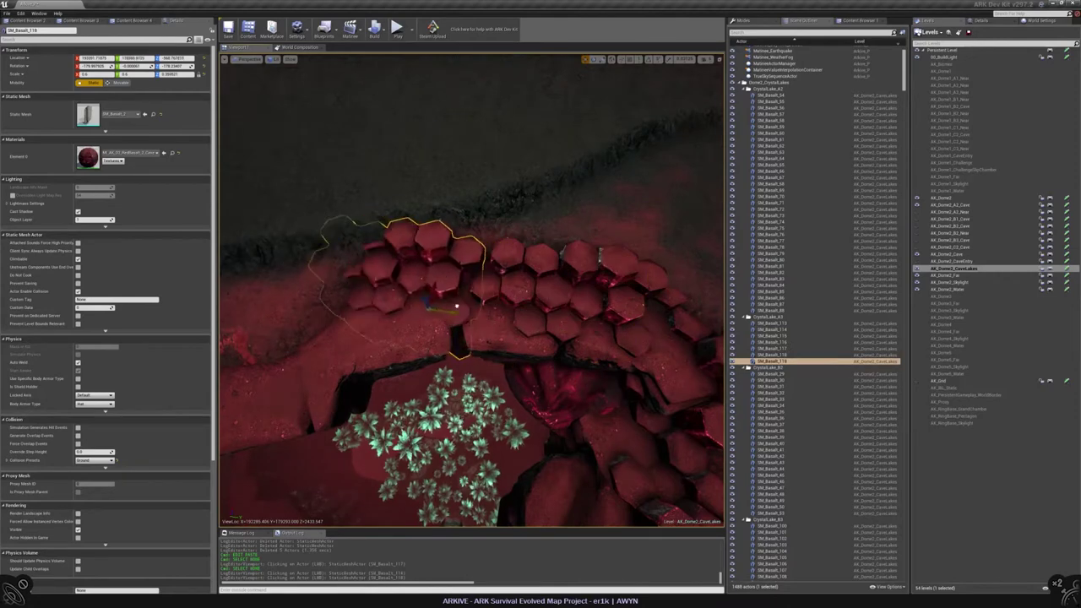
key("f")
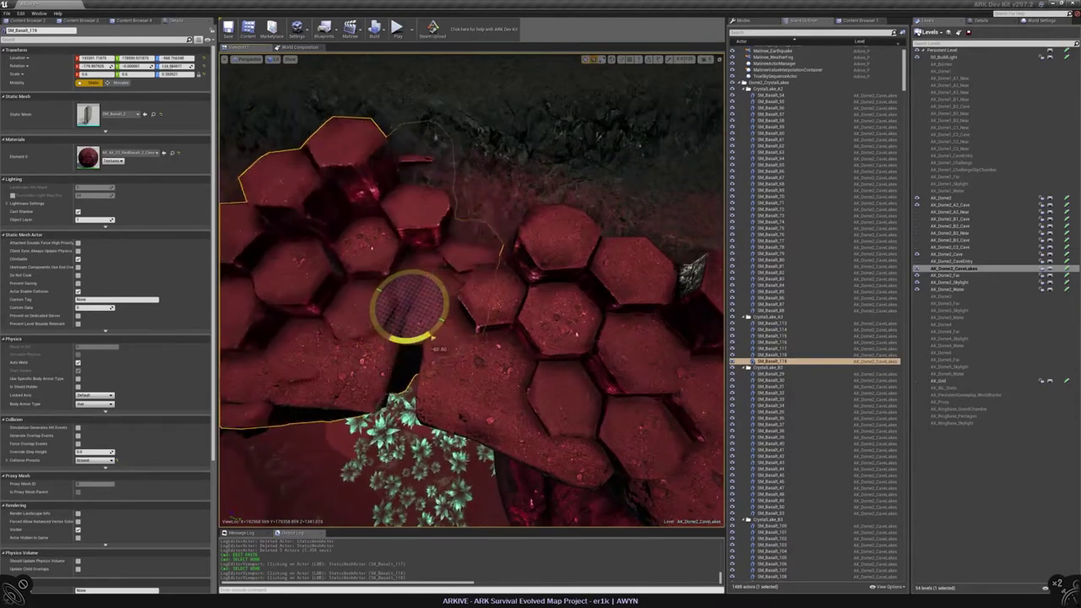
left_click_drag(431, 337, 434, 332)
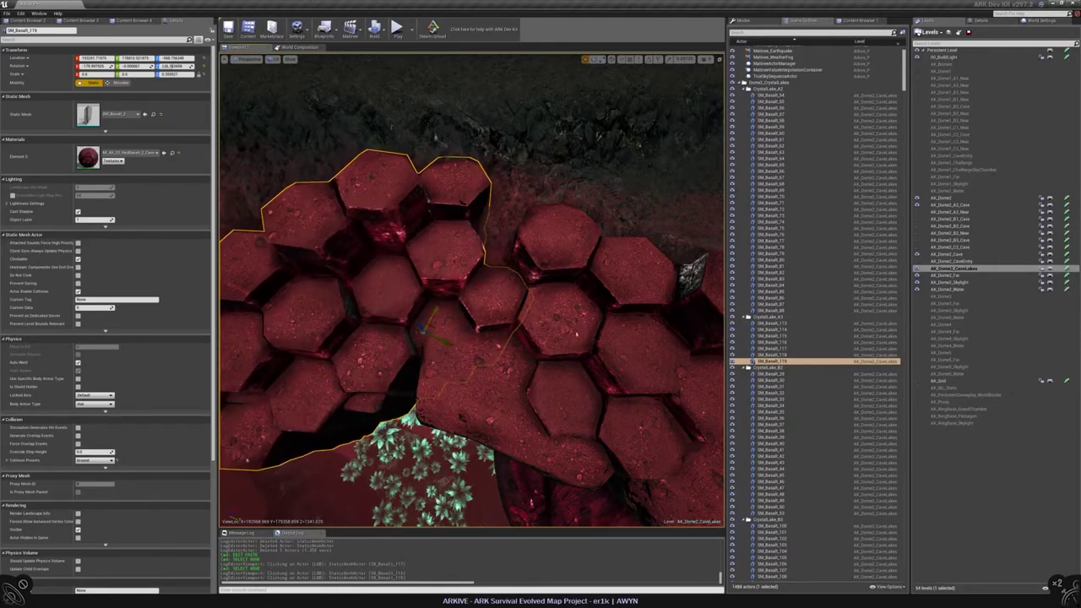
Reduce the height scale of the new end cluster and reposition it vertically so its tops line up with the rim
left_click_drag(480, 361, 555, 396, "alt")
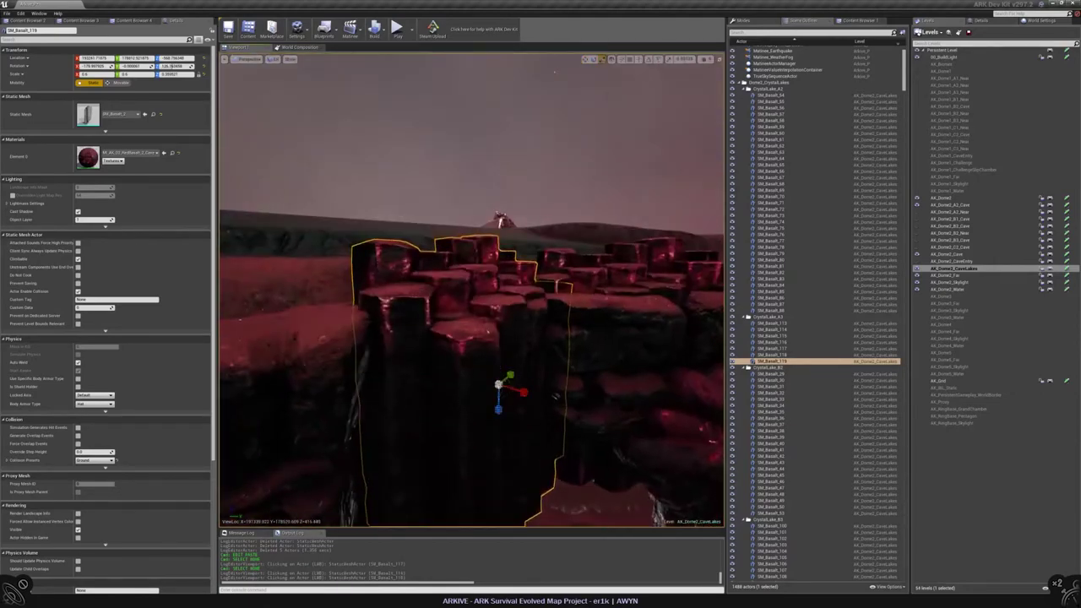
scroll(554, 71, "up", 3)
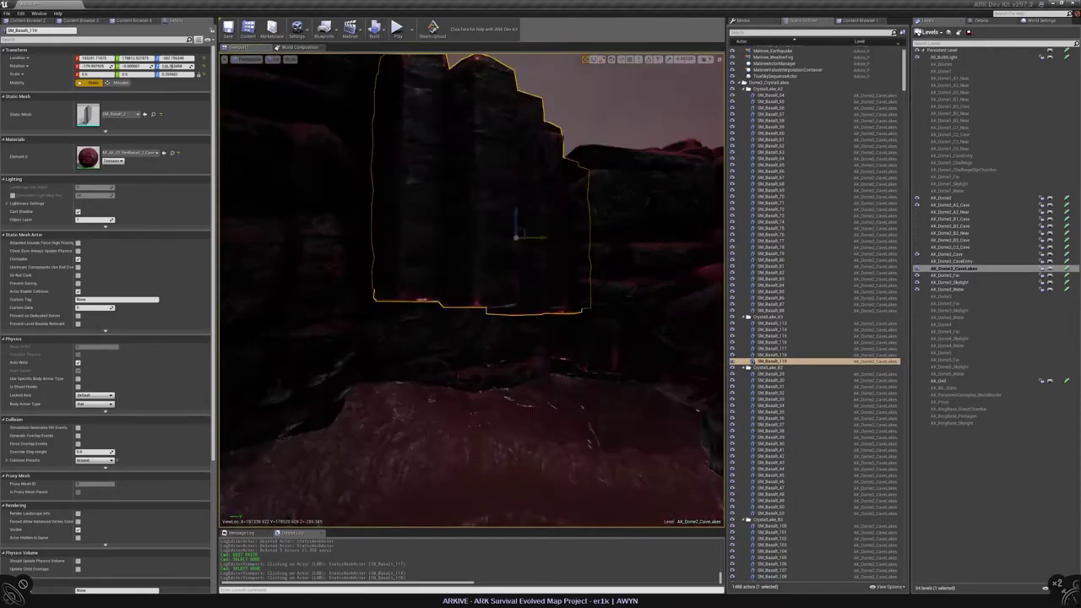
scroll(547, 94, "down", 3)
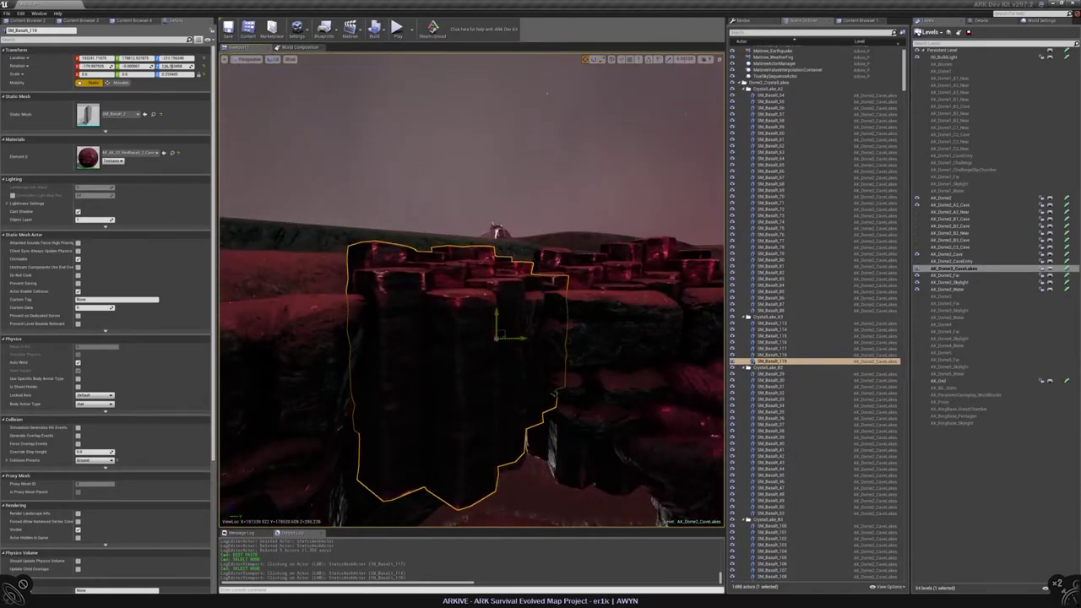
Readjust the height scale and vertical position of the end cluster SM_Basalt_119 to fit the rim
left_click_drag(546, 94, 553, 127, "alt")
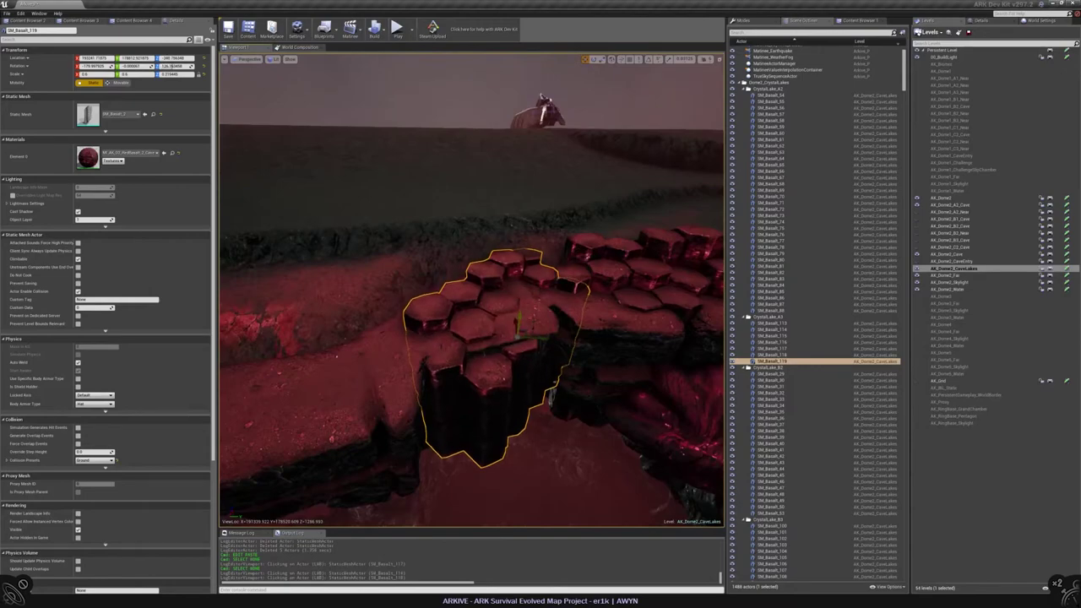
right_click_drag(548, 100, 642, 354)
key("Escape")
Duplicate the end cluster SM_Basalt_119 further along the crater rim, turn the copy to follow the edge and lower it
left_click(691, 304)
left_click_drag(640, 356, 507, 286, "alt")
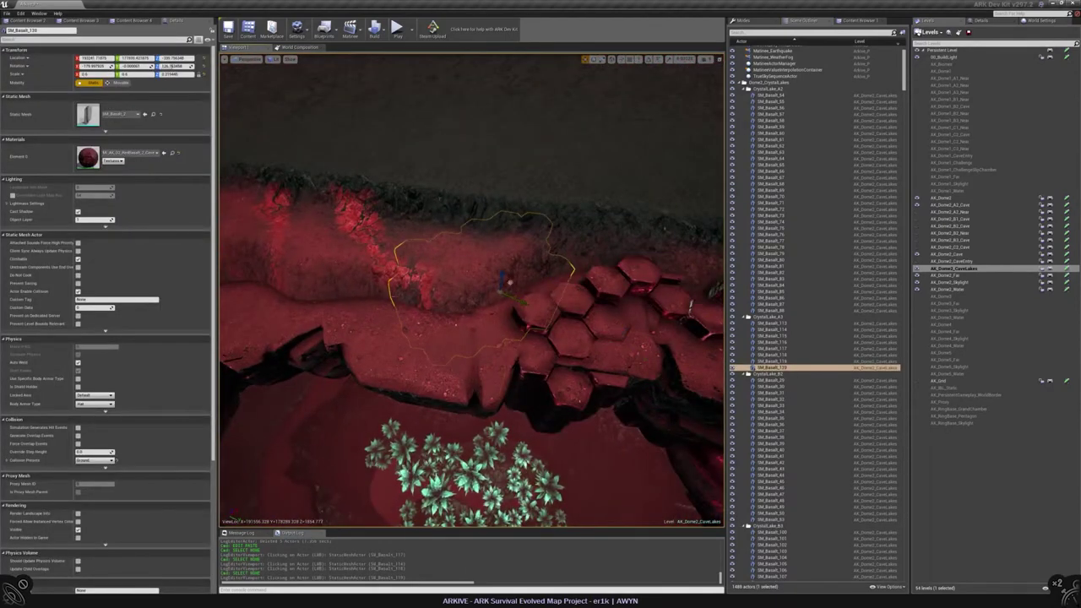
right_click_drag(456, 371, 457, 338)
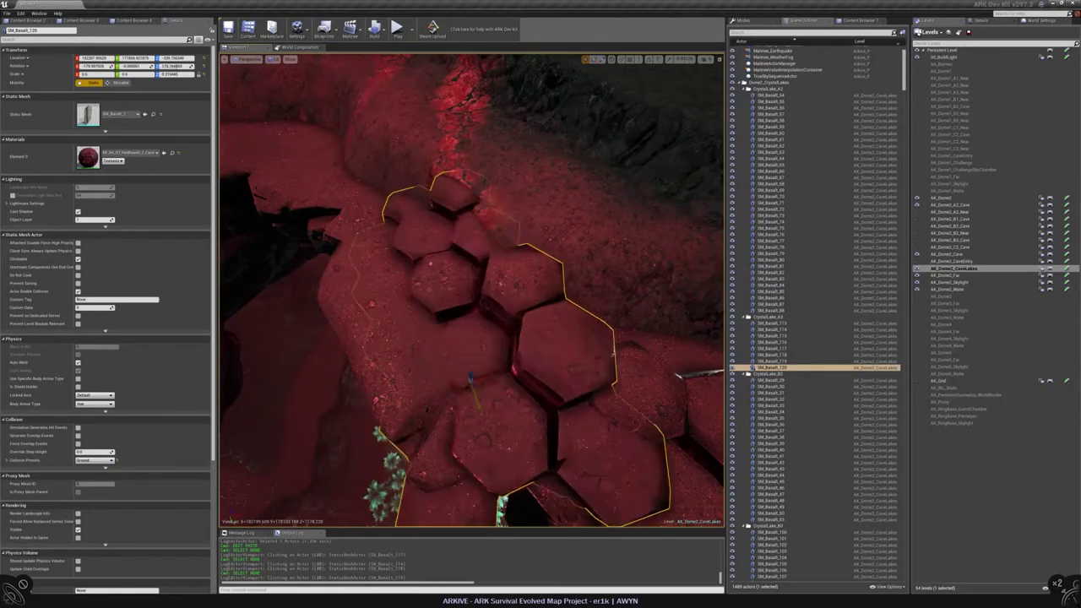
right_click_drag(610, 355, 594, 368)
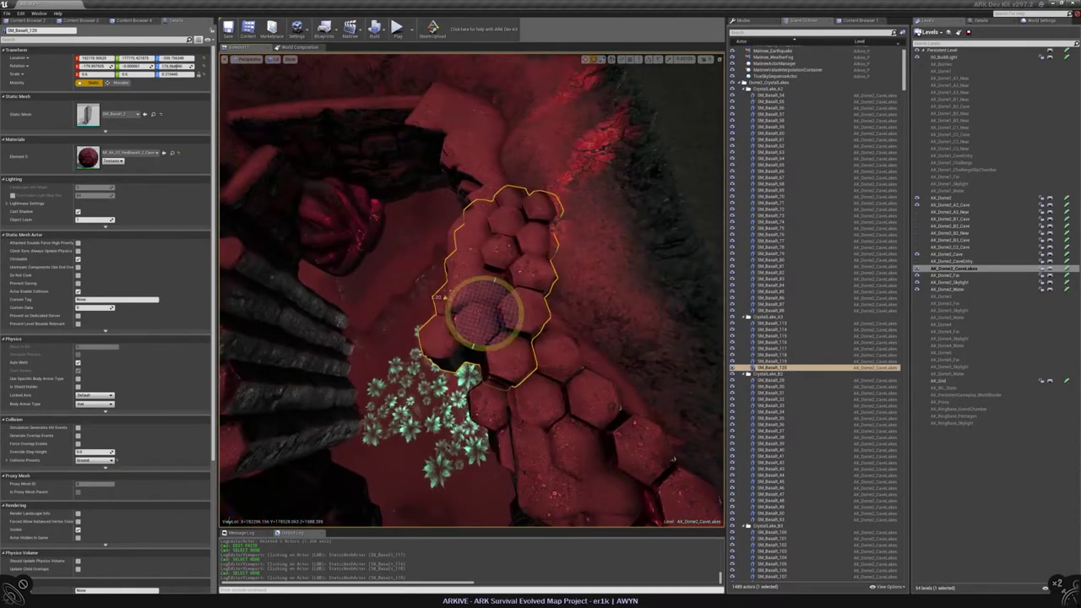
left_click_drag(486, 321, 486, 254, "alt")
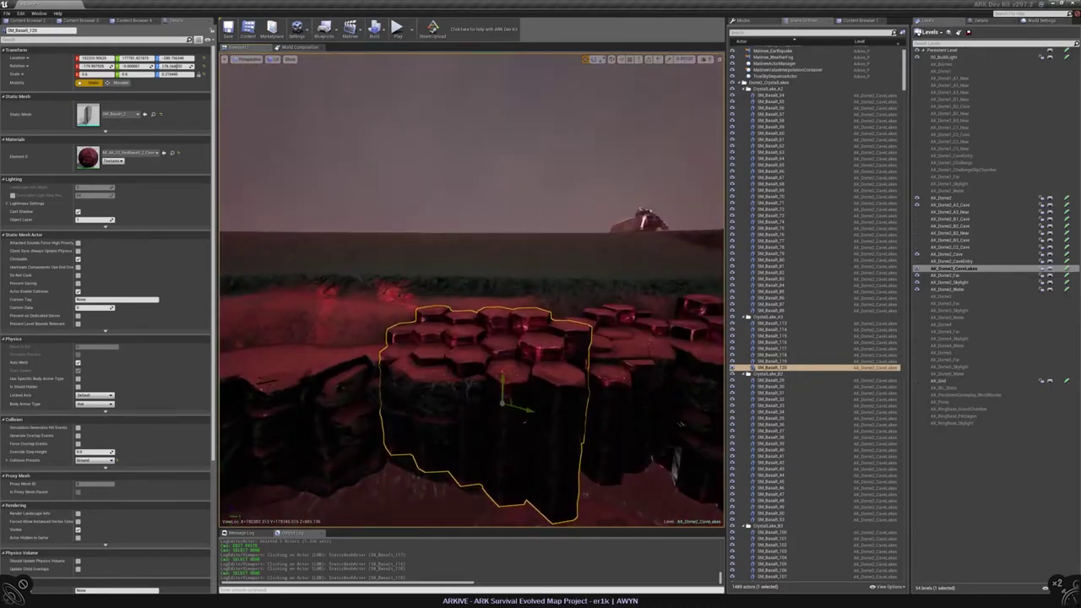
left_click_drag(486, 253, 506, 253, "alt")
key("Escape")
Duplicate the end cluster SM_Basalt_120 along the rim and rotate the copy to follow the crater's curve
mouse_move(485, 296)
right_mouse_down()
mouse_move(485, 363)
mouse_move(473, 287)
right_mouse_up()
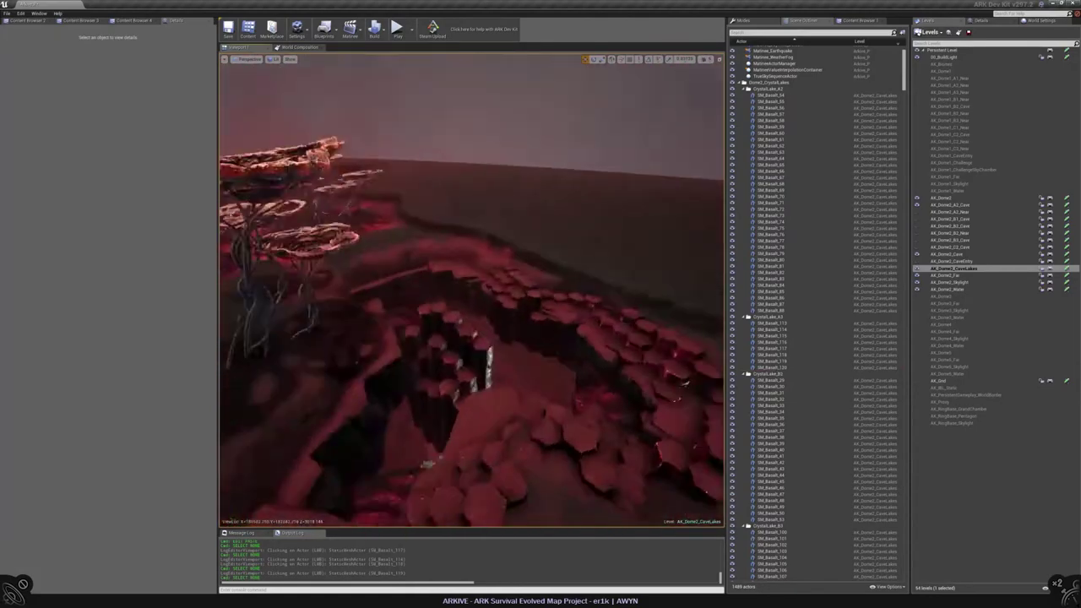
left_click(608, 329)
right_click_drag(629, 338, 630, 338)
left_click(558, 287)
right_click_drag(557, 288, 557, 288)
right_click_drag(665, 271, 685, 312)
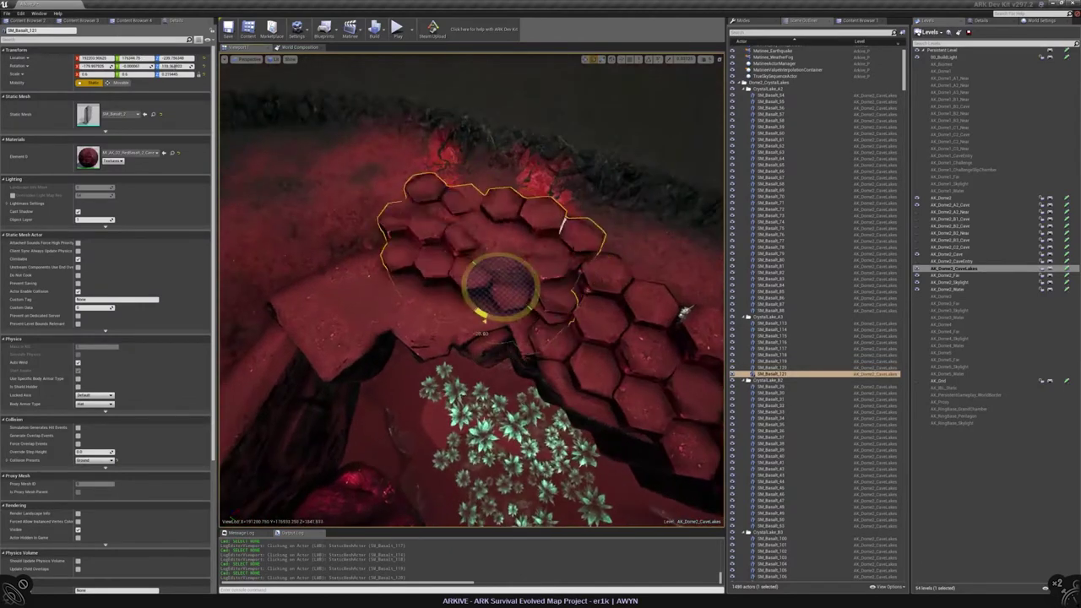
Move the new end cluster against the neighbouring columns and fine-tune its rotation and height on the ledge
left_click_drag(500, 288, 486, 262)
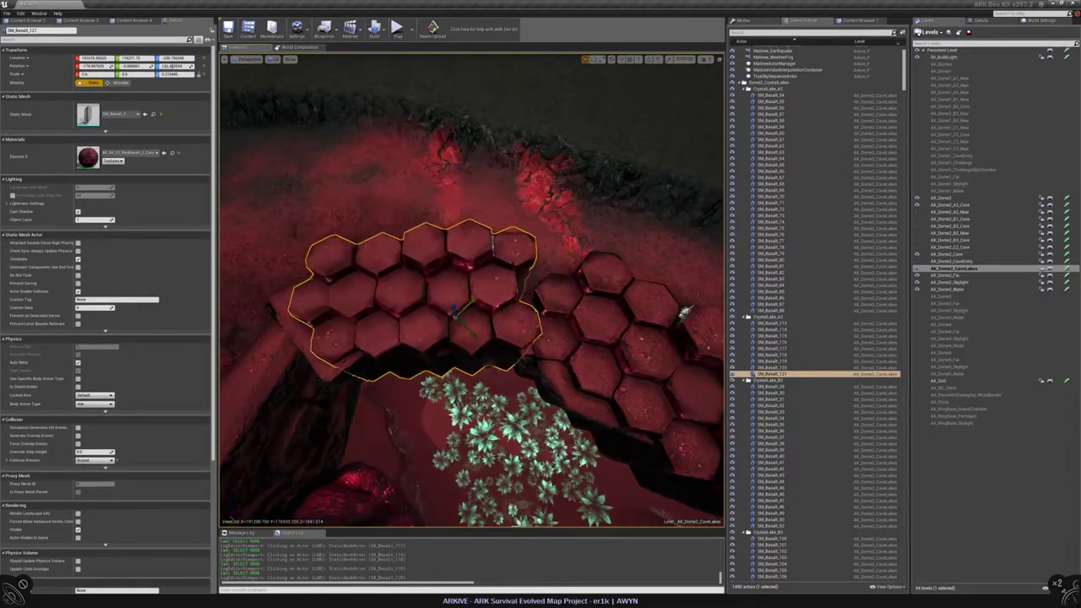
right_click_drag(684, 313, 684, 312)
left_click_drag(430, 295, 449, 249)
left_click_drag(466, 346, 514, 296)
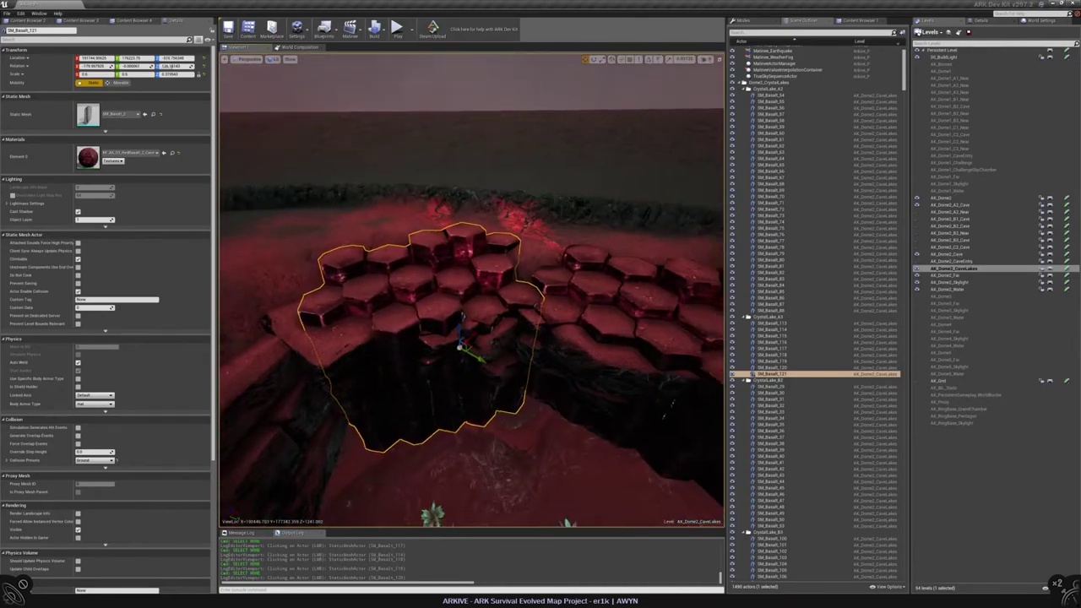
scroll(473, 291, "up", 5)
key("Escape")
Reduce the height scale of the end cluster SM_Basalt_121 and reposition it vertically on the ledge
right_click_drag(473, 292, 427, 280)
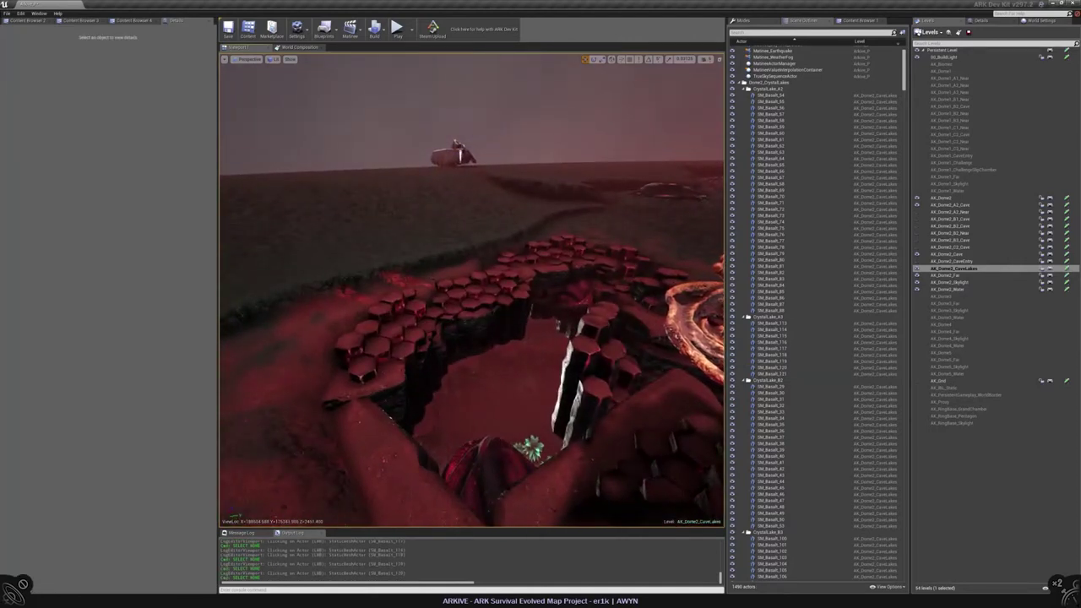
left_click(486, 337)
right_click_drag(486, 338, 461, 348)
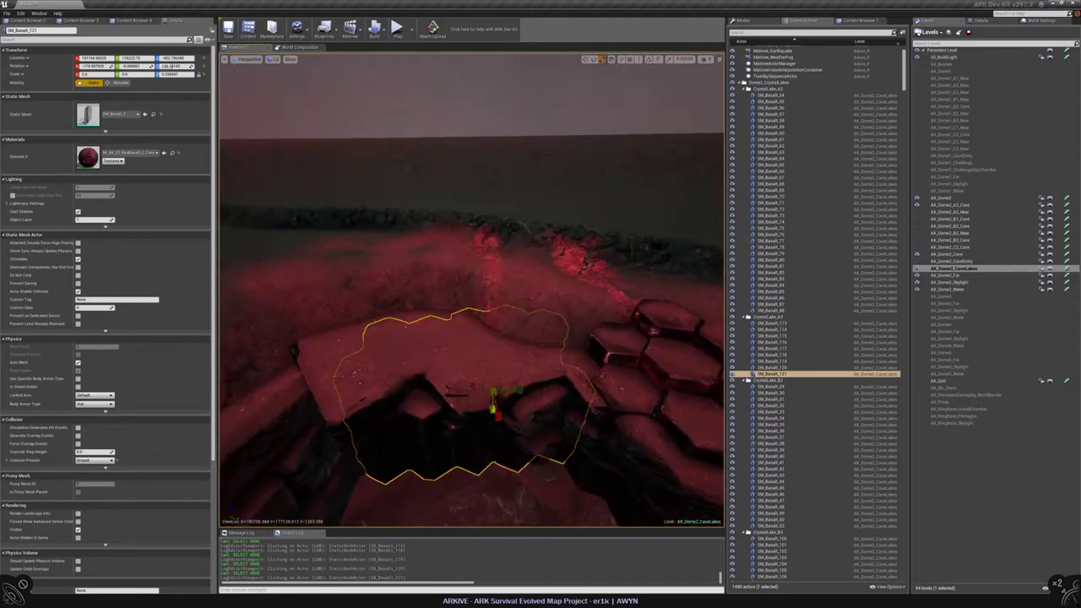
left_click_drag(178, 73, 183, 59)
mouse_move(439, 473)
right_mouse_down()
mouse_move(431, 523)
mouse_move(441, 464)
right_mouse_up()
key("Escape")
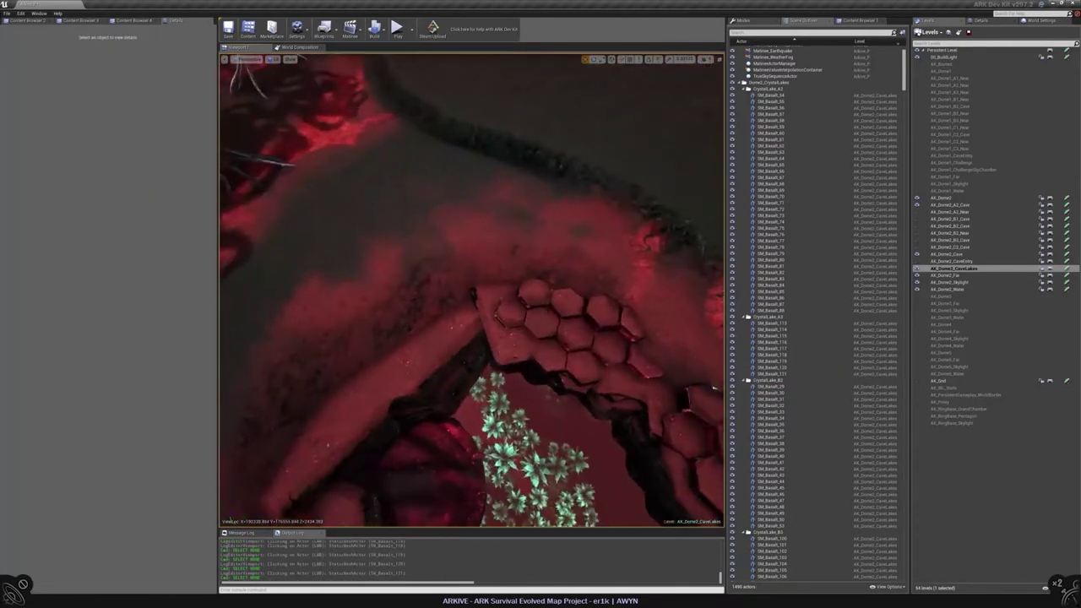
Duplicate the end cluster SM_Basalt_121 around the crater's bend, rotate the copy along the edge and adjust its position
left_click(582, 338)
left_click_drag(619, 351, 451, 375, "alt")
key("e")
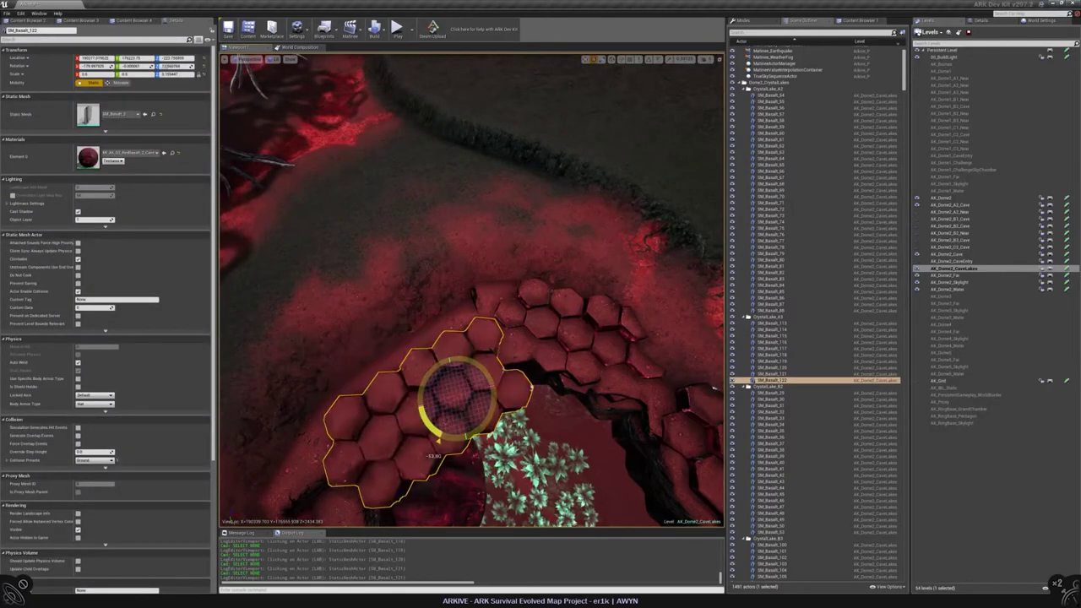
key("w")
right_click_drag(472, 290, 438, 269)
left_click_drag(435, 284, 435, 293)
right_click_drag(435, 294, 522, 291)
key("Escape")
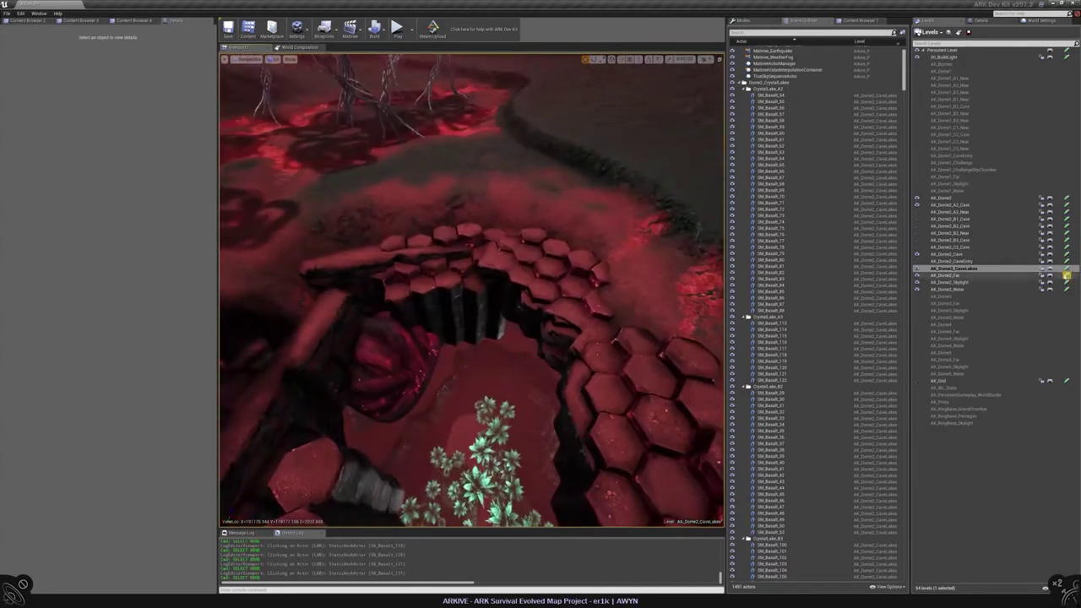
Save the AK_Dome2_CaveLakes and AK_Dome2_Cave levels
left_click(1061, 271)
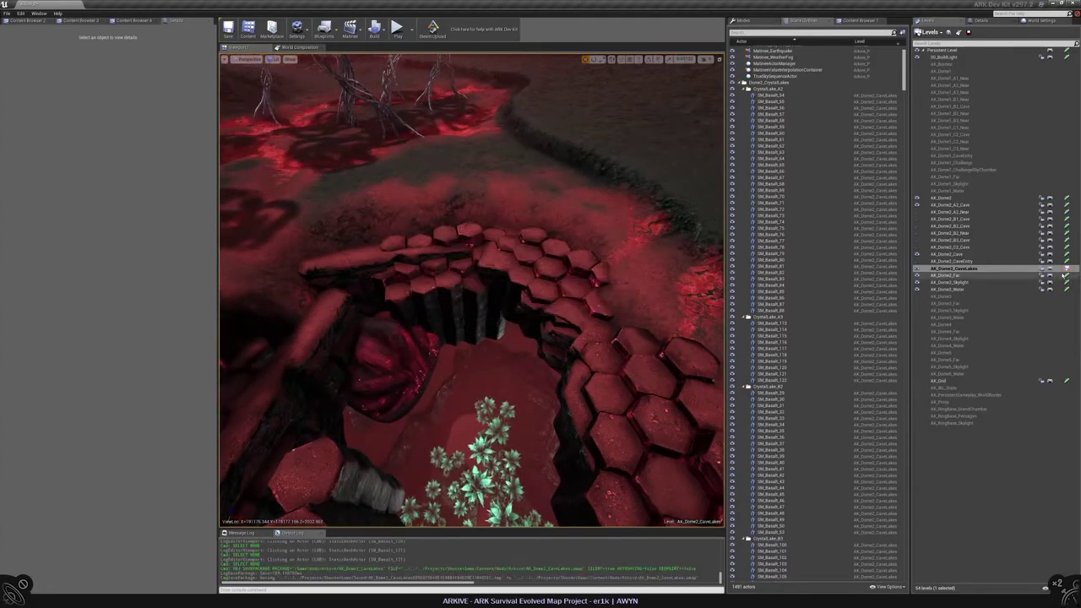
left_click(1062, 254)
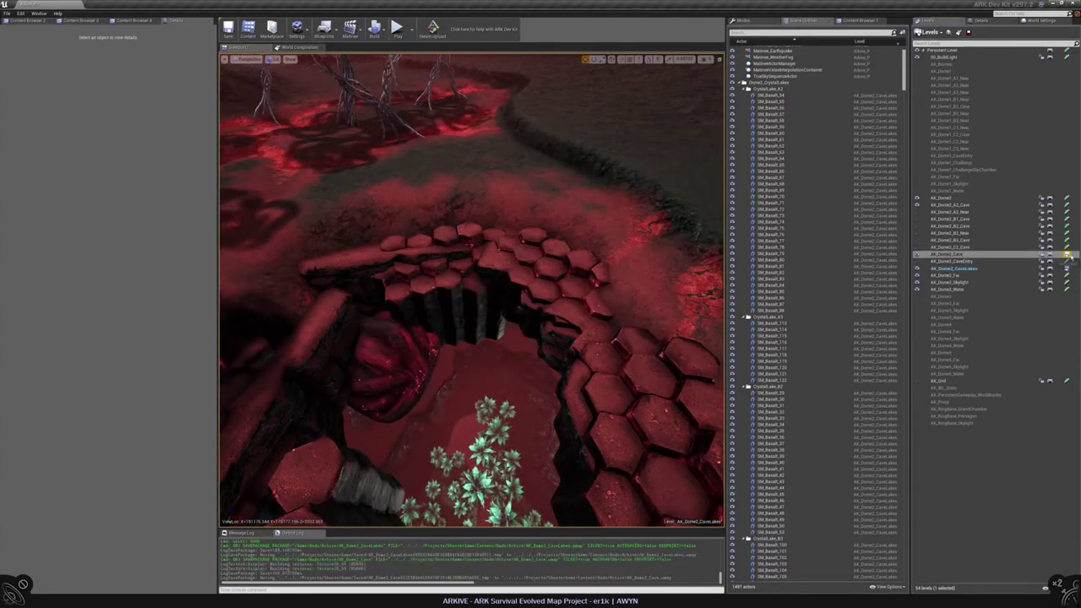
Duplicate the end cluster SM_Basalt_122 and move the copy to the next bare stretch of the rim
mouse_move(507, 254)
right_mouse_down()
mouse_move(515, 228)
mouse_move(515, 279)
mouse_move(520, 219)
mouse_move(519, 245)
mouse_move(505, 255)
right_mouse_up()
left_click(511, 248)
key("Escape")
left_click(516, 279)
key("Escape")
left_click(537, 411)
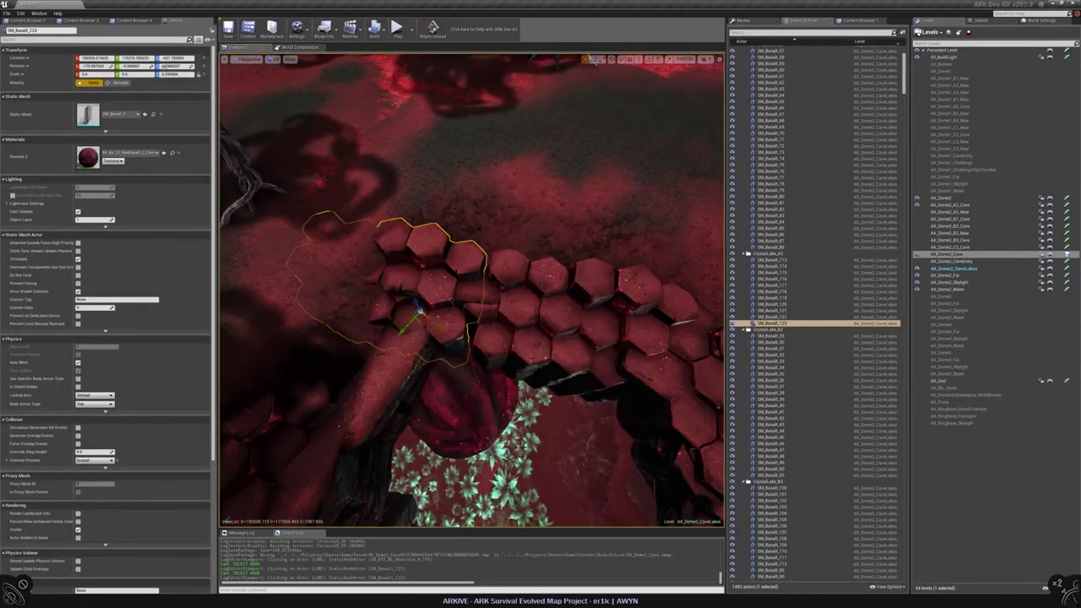
Rotate the new end cluster to follow the rim, then move it into line with the adjoining columns and ground height
key("e")
left_click_drag(390, 330, 386, 278)
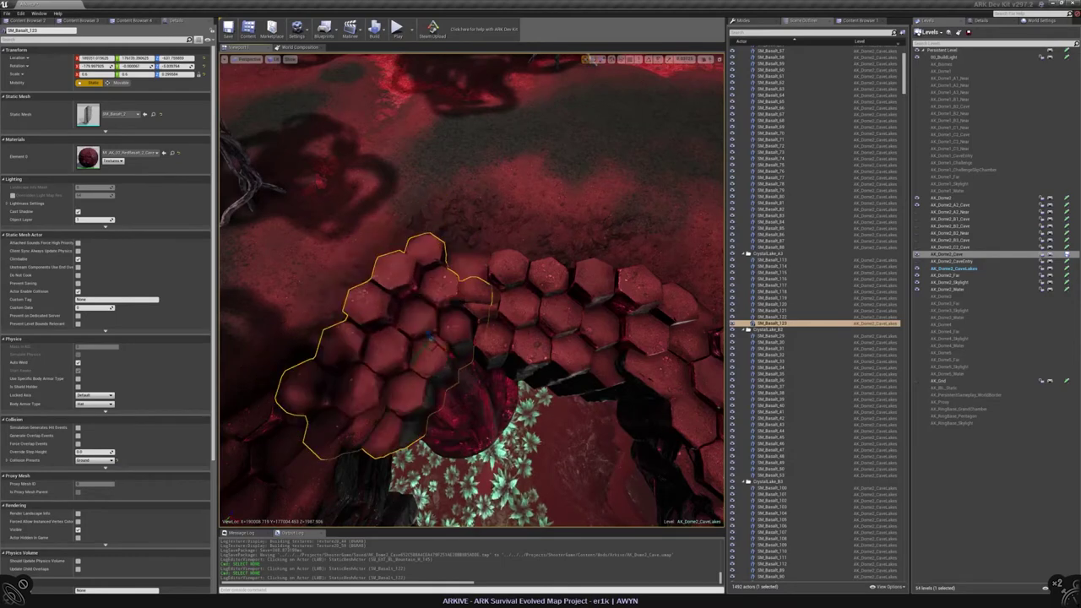
left_click_drag(429, 334, 397, 305)
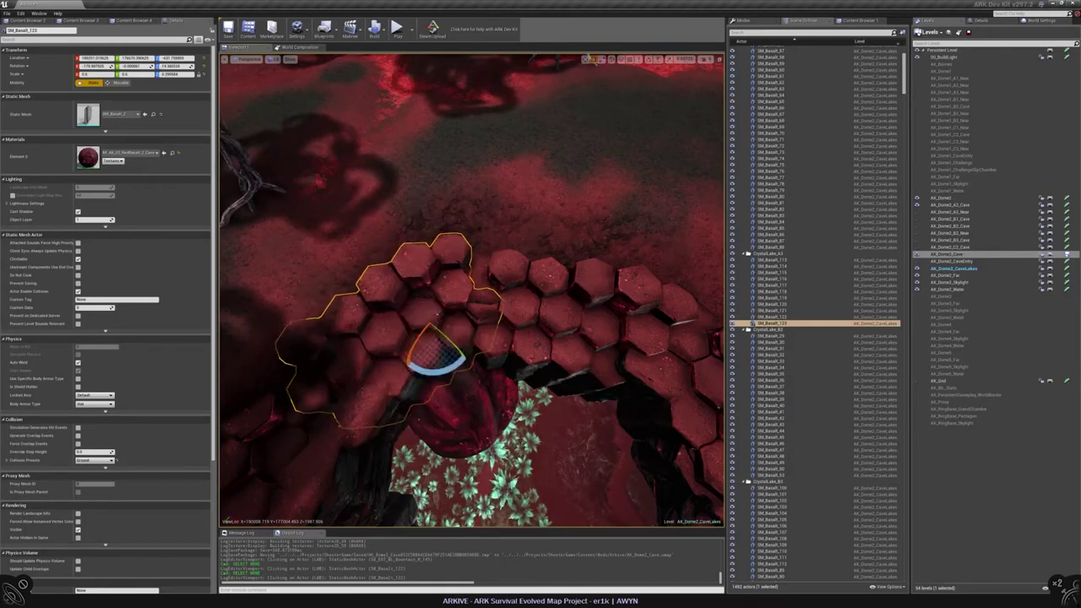
key("w")
right_click_drag(471, 290, 474, 220)
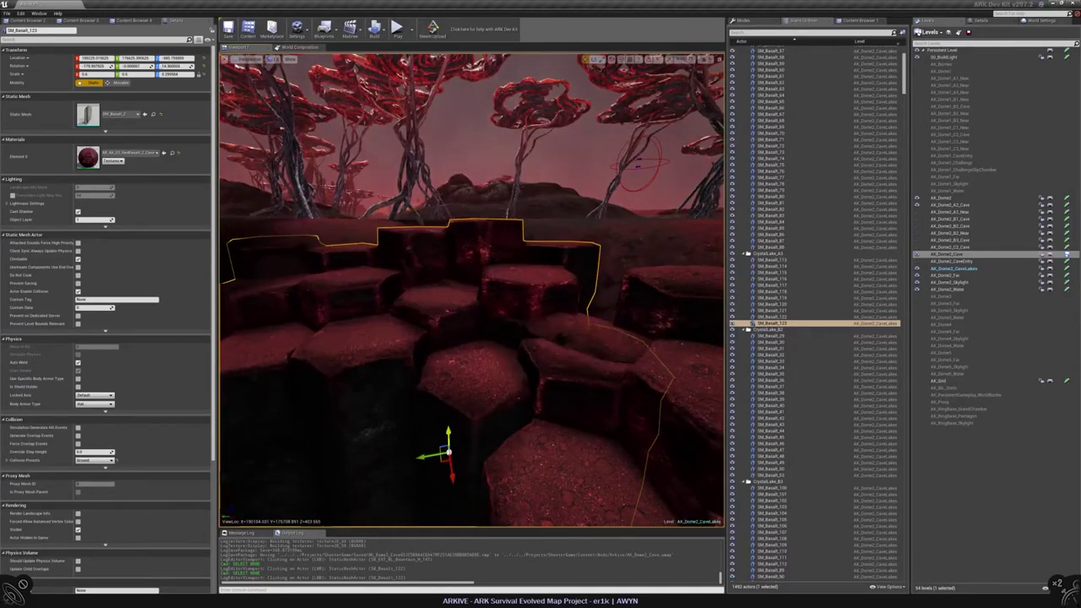
key("f")
right_click_drag(473, 254, 460, 190)
Select the cluster SM_Basalt_115, then turn and move it along the bare ledge beside the new columns
double_click(770, 272)
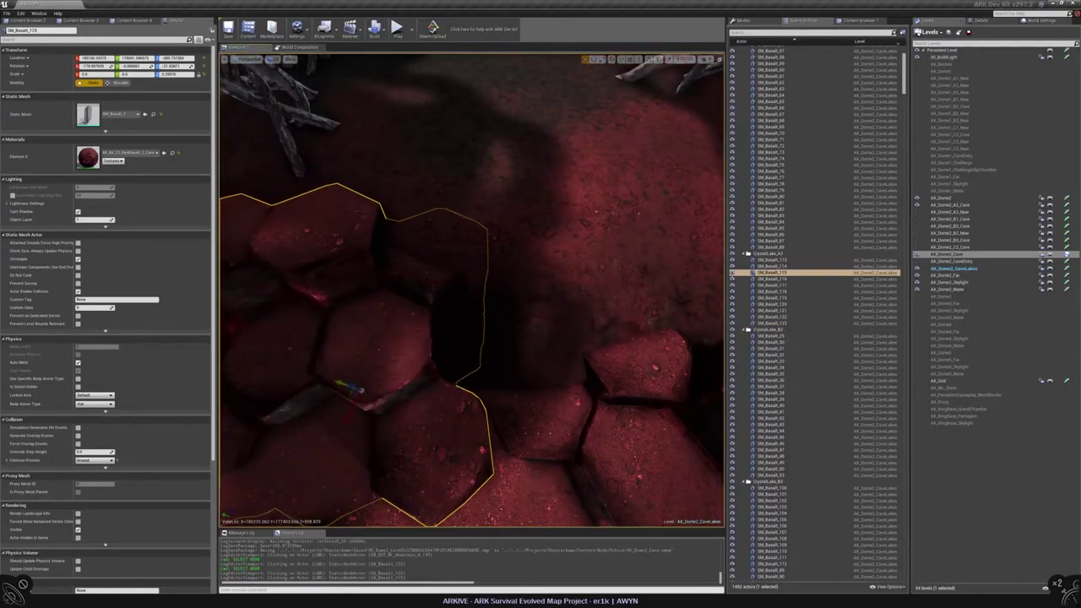
right_click_drag(473, 279, 471, 245)
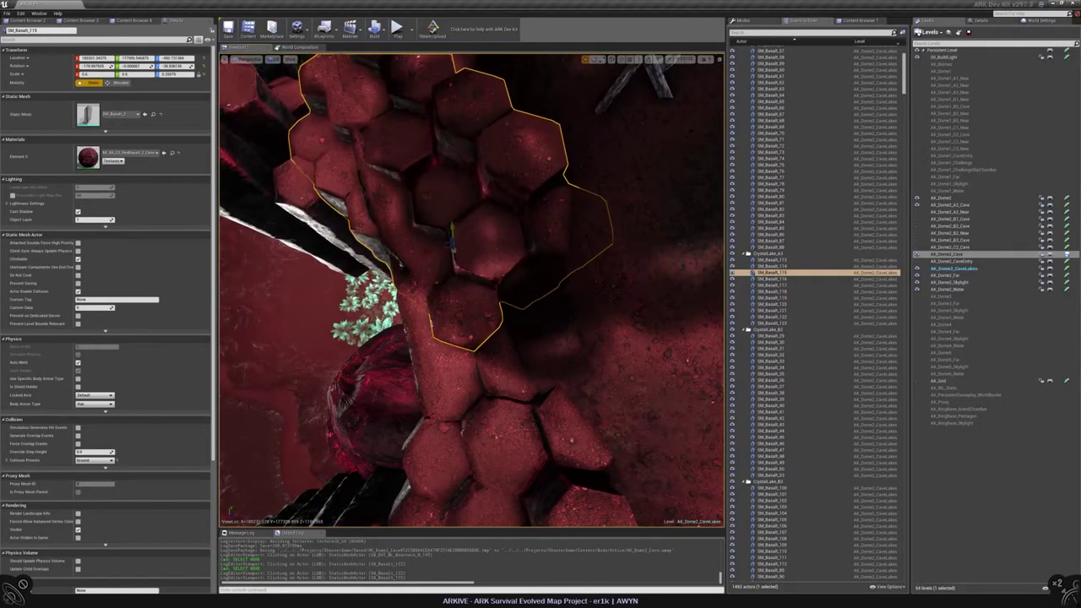
right_click_drag(472, 245, 438, 278)
left_click(437, 278)
scroll(438, 278, "down", 6)
left_click(438, 278)
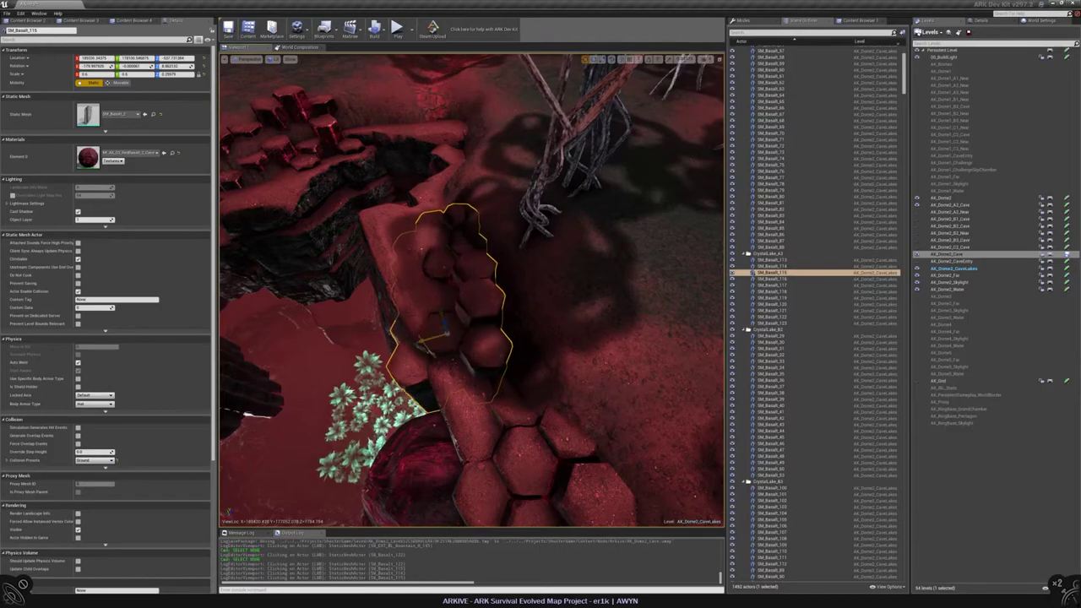
right_click_drag(438, 278, 437, 278)
key("Escape")
Duplicate a basalt cluster onto the uncovered ledge near the trees and increase the copy's height scale
right_click_drag(551, 324, 446, 317)
left_click(552, 324)
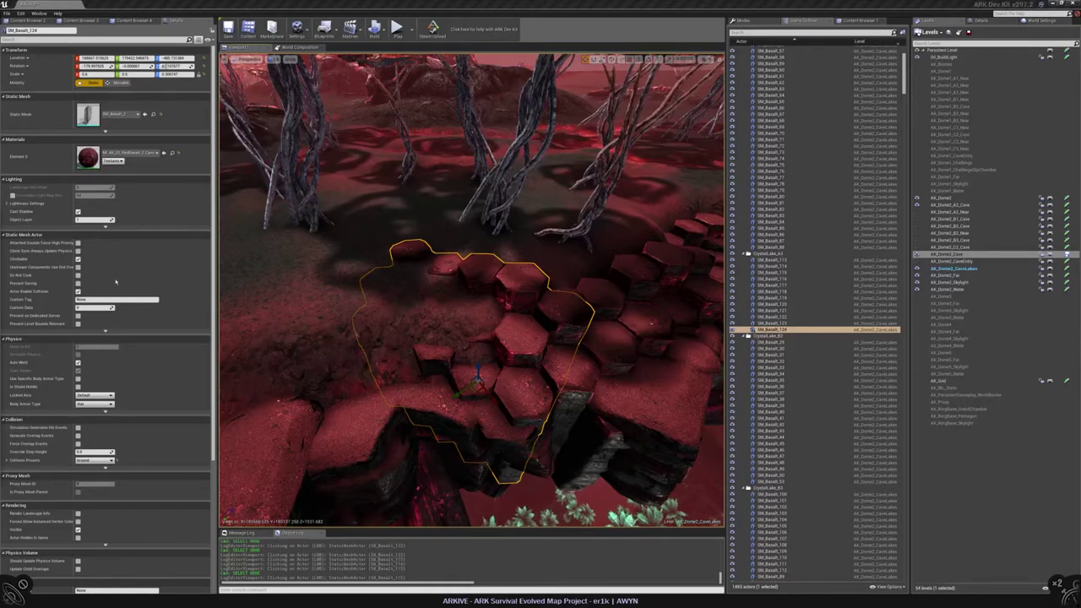
mouse_move(473, 304)
right_mouse_down()
mouse_move(473, 269)
mouse_move(473, 298)
right_mouse_up()
right_click_drag(473, 287, 473, 287)
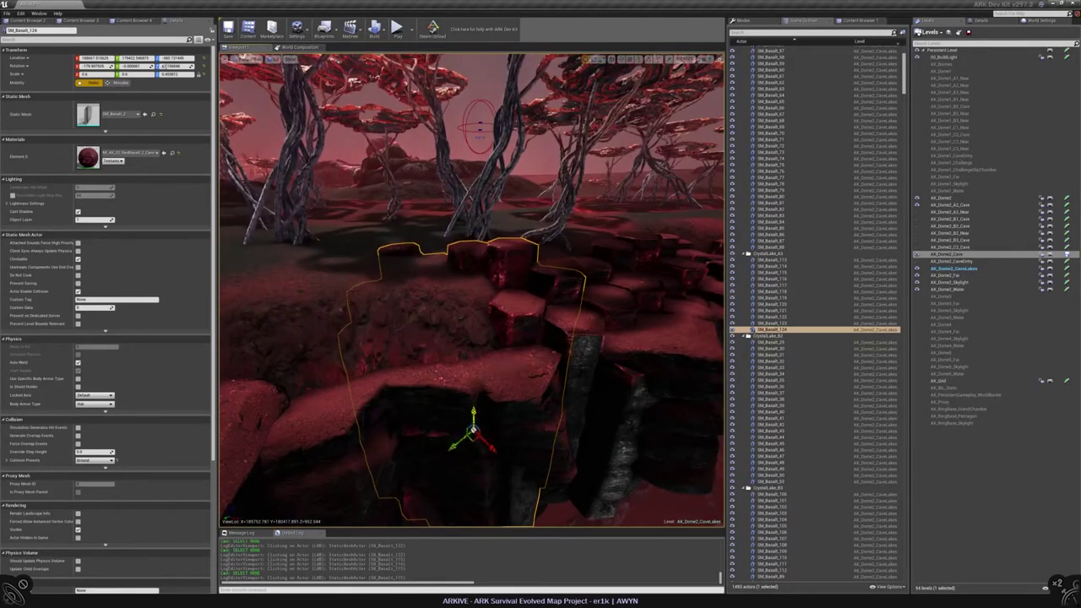
right_click_drag(473, 287, 473, 287)
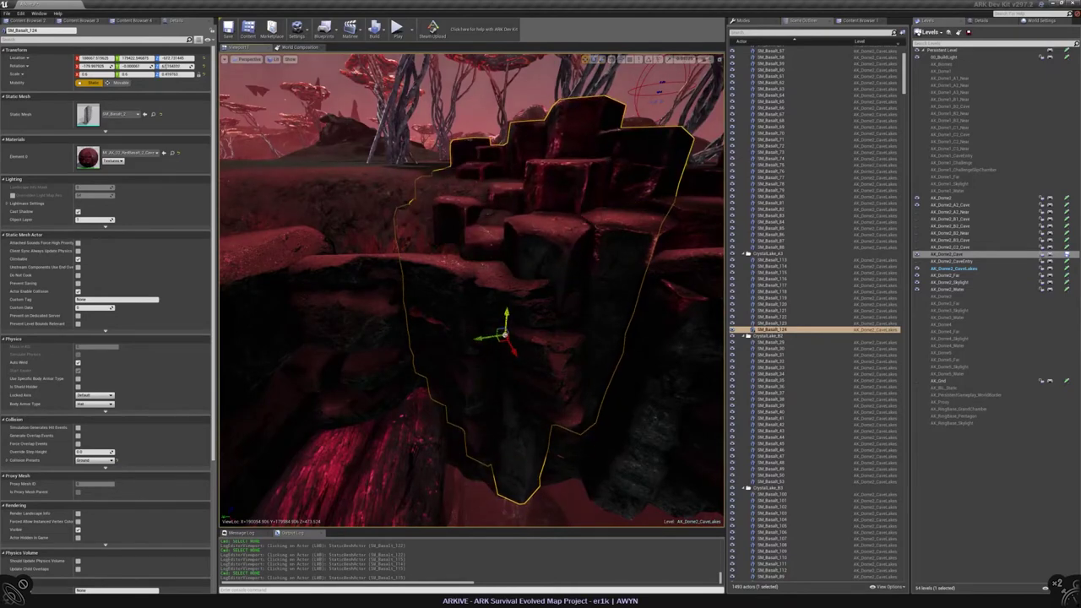
Reposition the enlarged cluster on the ledge and readjust its height scale so the columns step up from the rim
right_click_drag(473, 287, 473, 288)
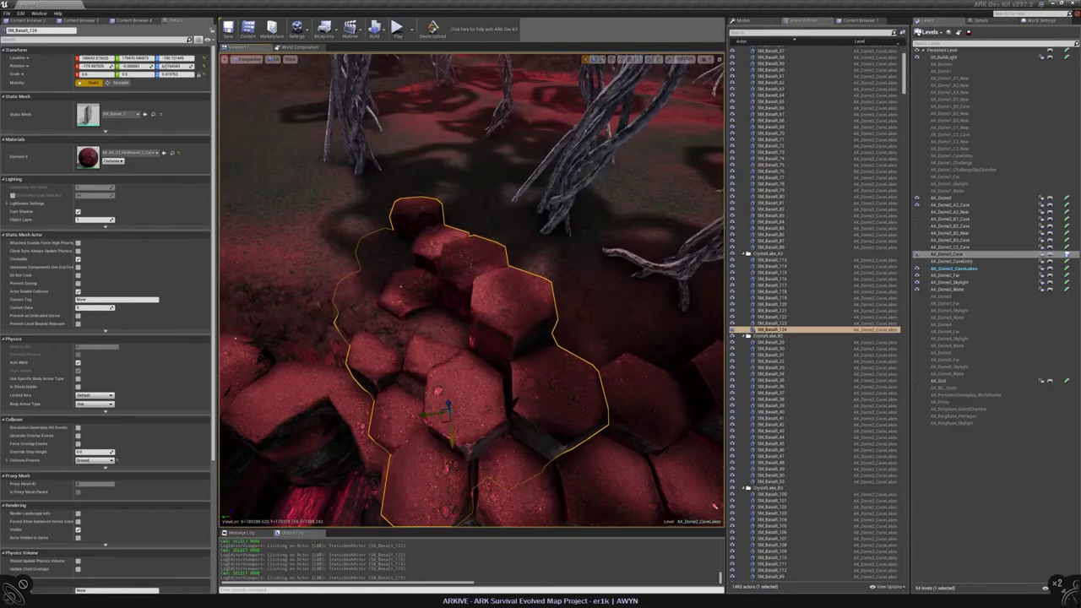
right_click_drag(473, 287, 473, 287)
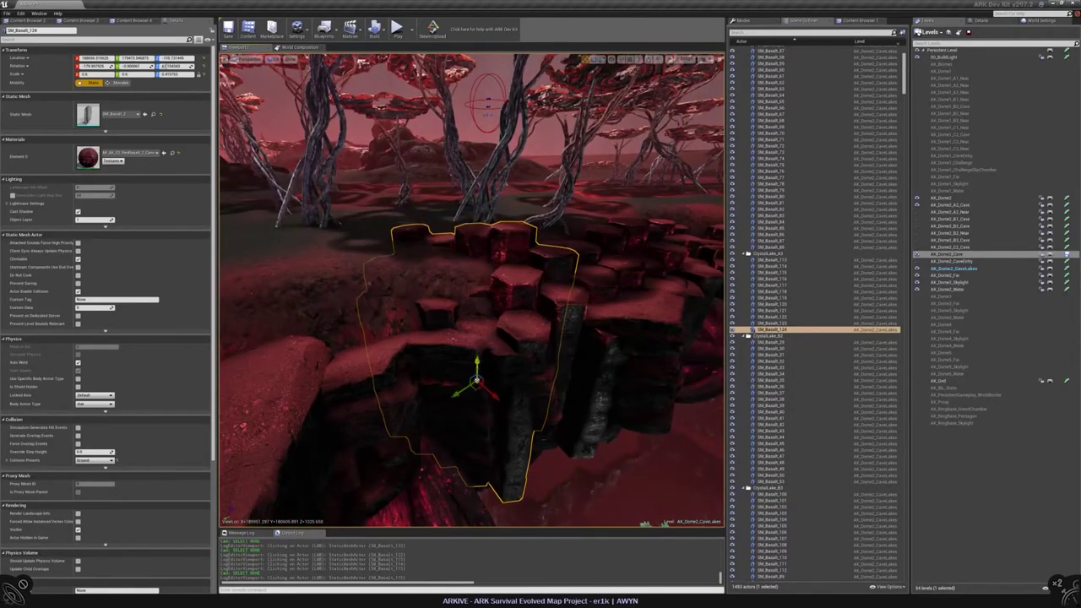
right_click_drag(473, 287, 473, 287)
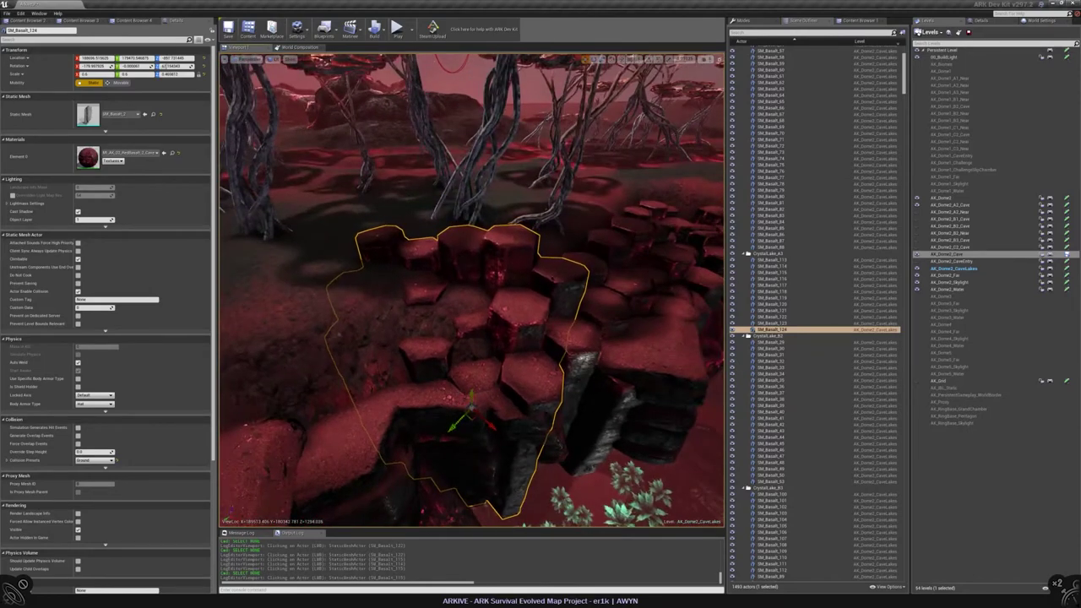
right_click_drag(473, 287, 473, 287)
key("Escape")
Duplicate the enlarged cluster SM_Basalt_124 twice along the next section of the crater edge
left_click(507, 364)
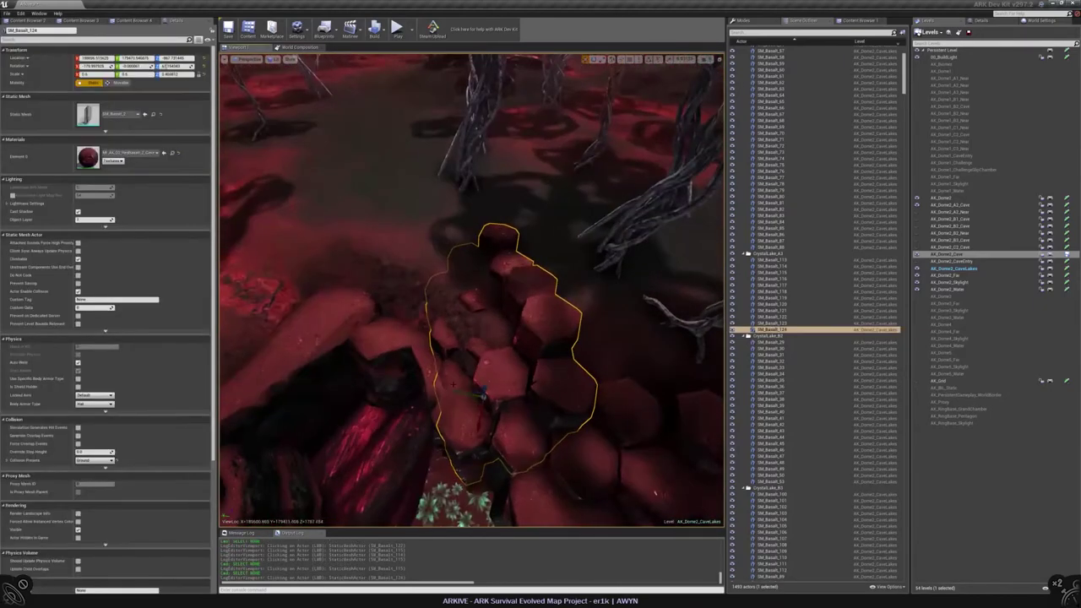
right_click_drag(381, 374, 381, 374)
right_click_drag(473, 287, 454, 285)
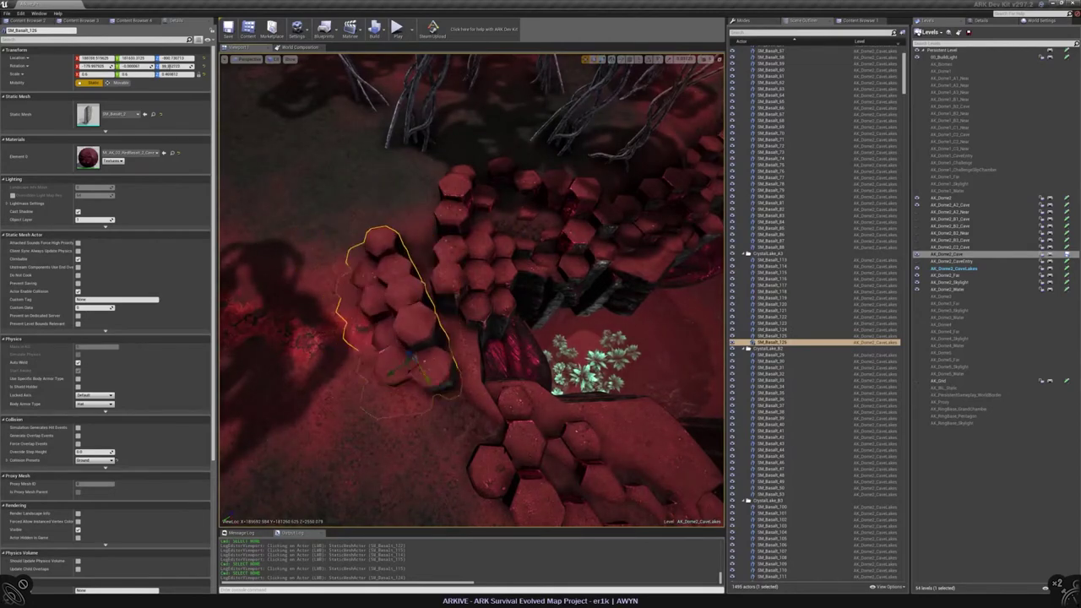
Rotate and move the newest cluster to bridge the gap between the columns on both sides of the rim
right_click_drag(455, 285, 455, 285)
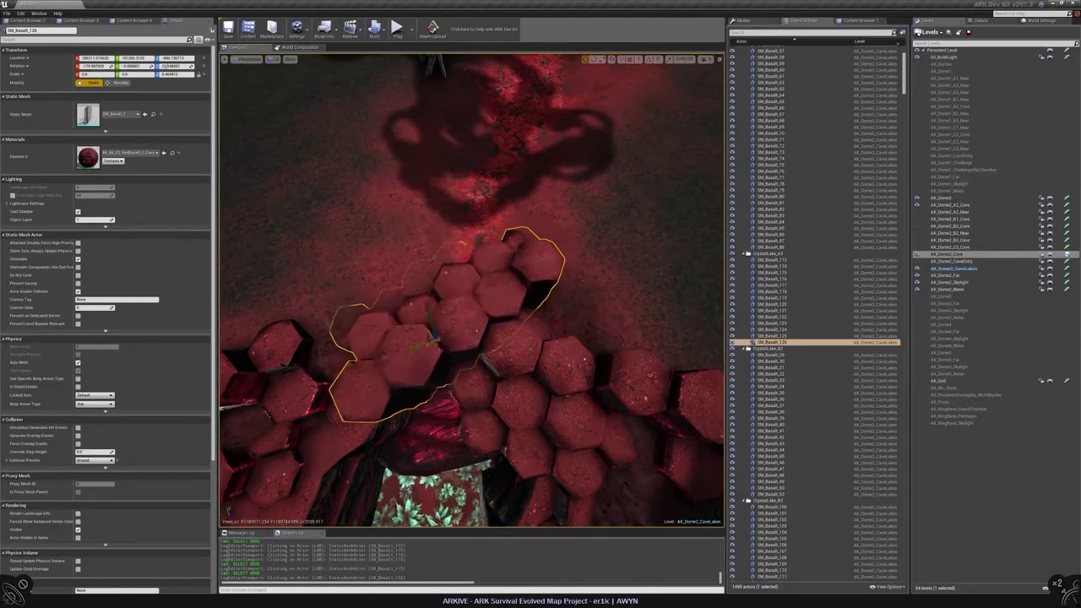
right_click_drag(454, 286, 454, 285)
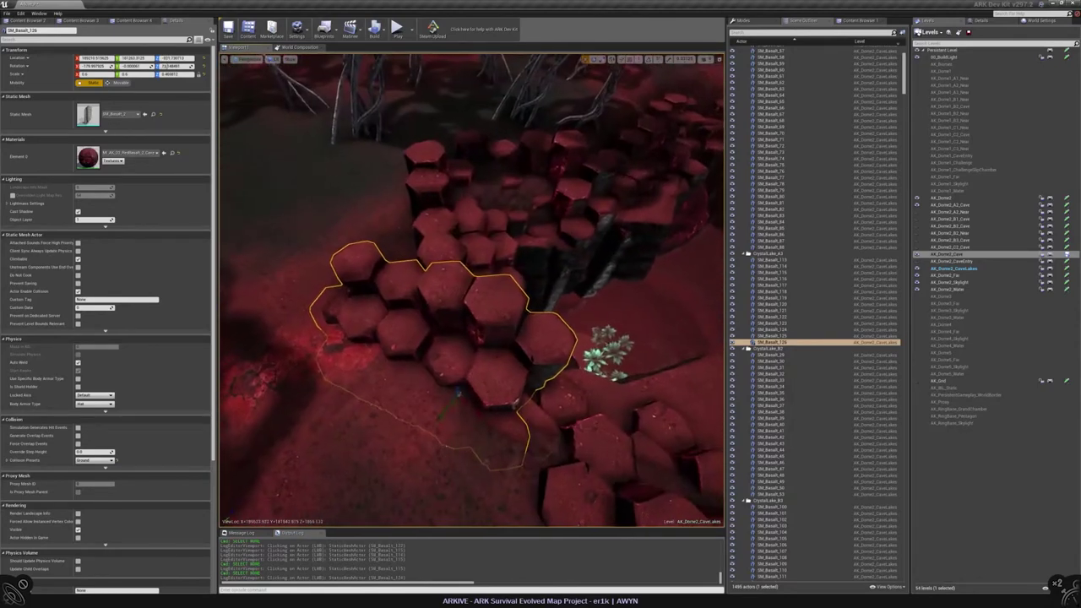
left_click_drag(457, 356, 467, 440)
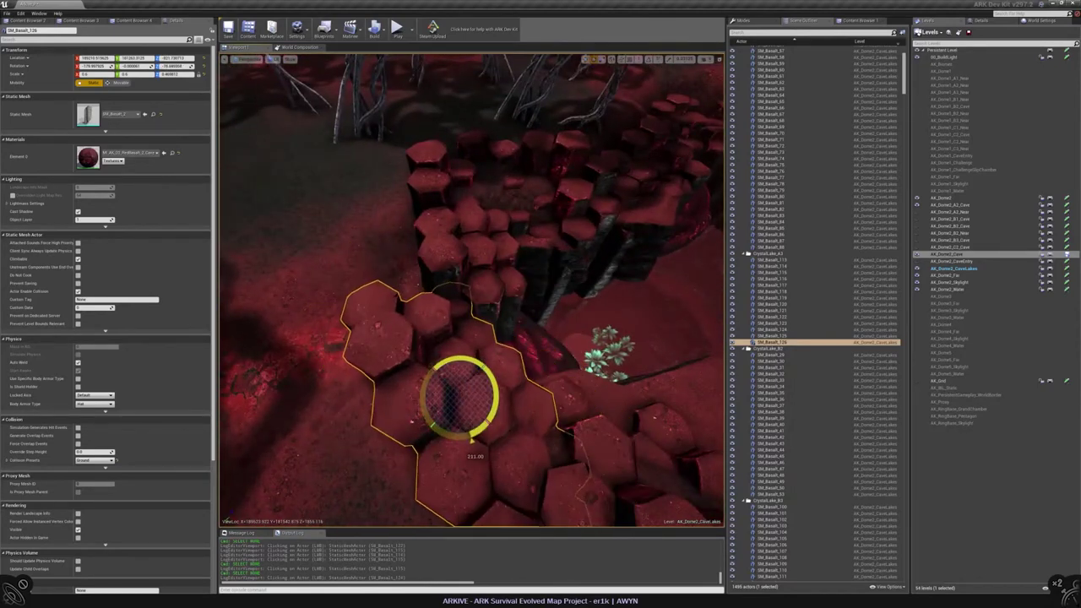
right_click_drag(454, 285, 454, 285)
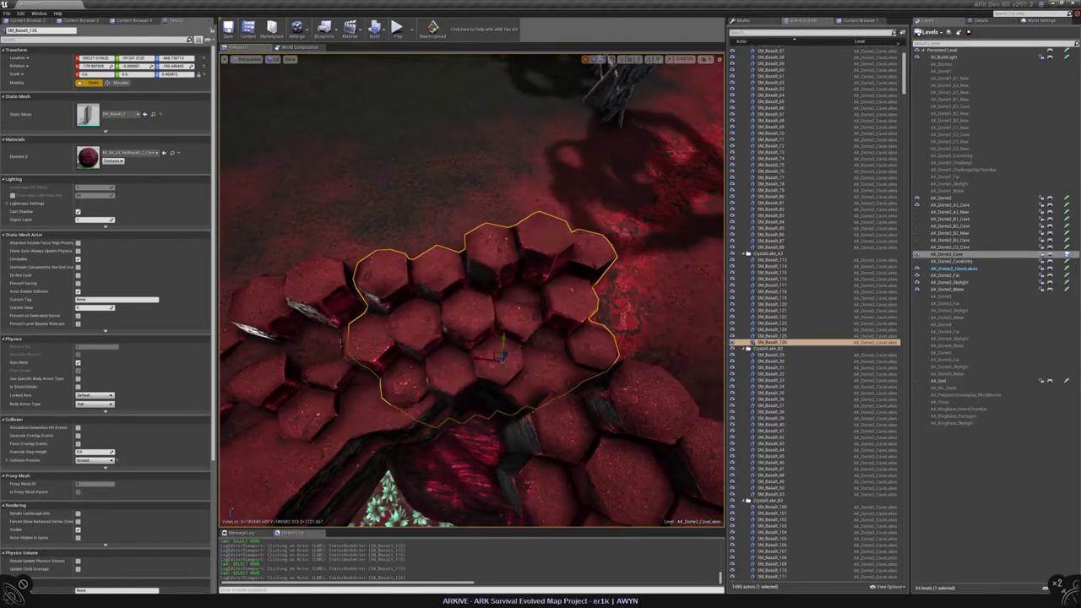
Rotate the SM_Basalt_126 cluster to follow the crater rim and lower it into the ground beside the neighbouring columns
right_click_drag(454, 286, 463, 338)
key("Escape")
left_click(455, 285)
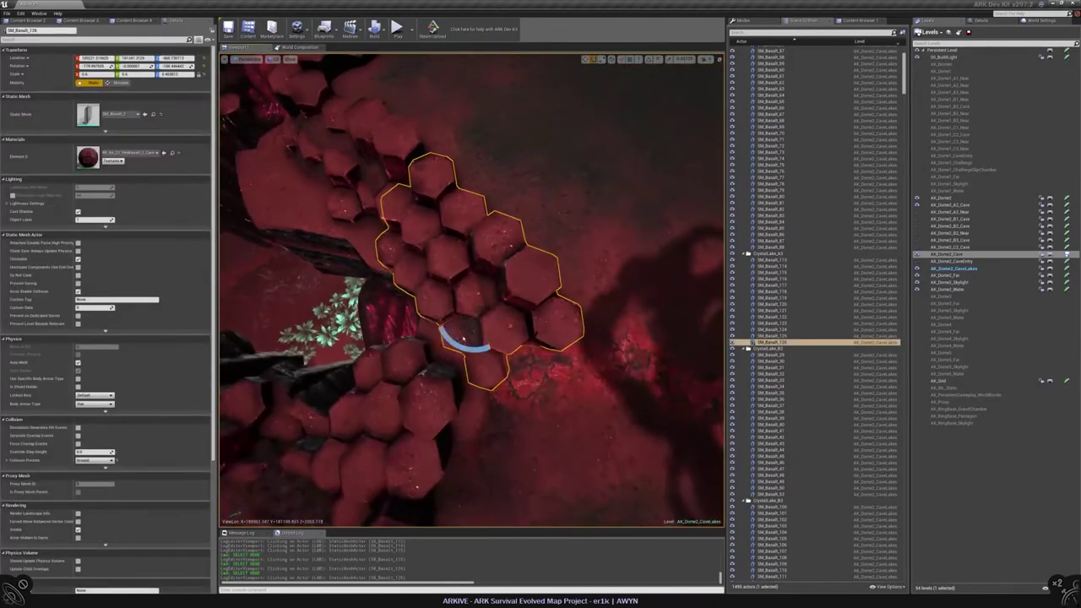
left_click_drag(463, 338, 480, 305)
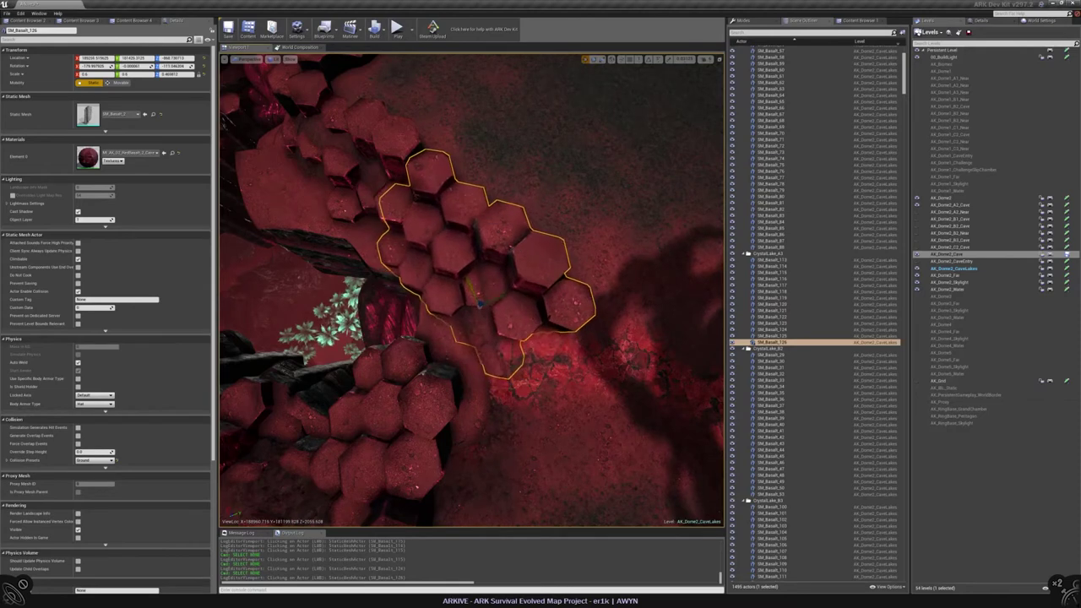
right_click_drag(479, 303, 479, 303)
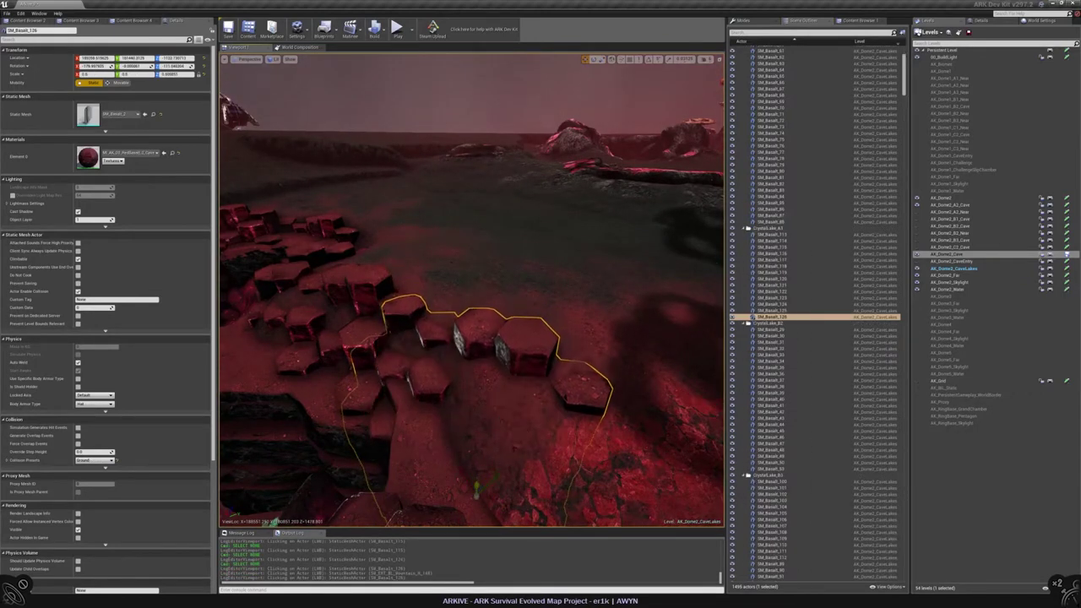
Try moving the SM_Basalt_114 cluster within the crater near the plants, and undo the last move
right_click_drag(479, 302, 425, 310)
key("Escape")
left_click(425, 310)
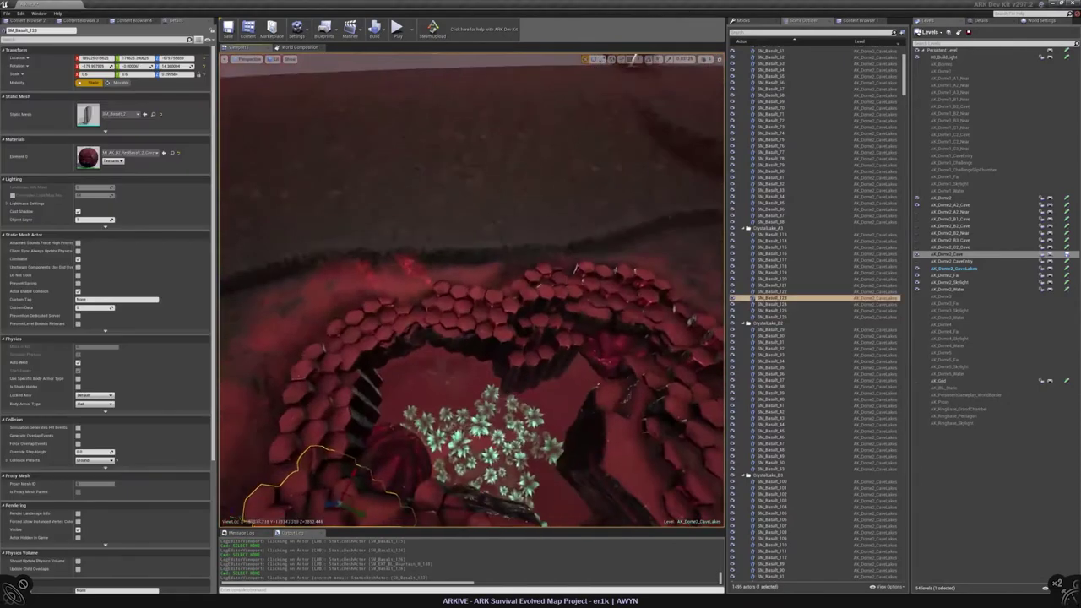
left_click(510, 335)
right_click_drag(509, 335, 509, 336)
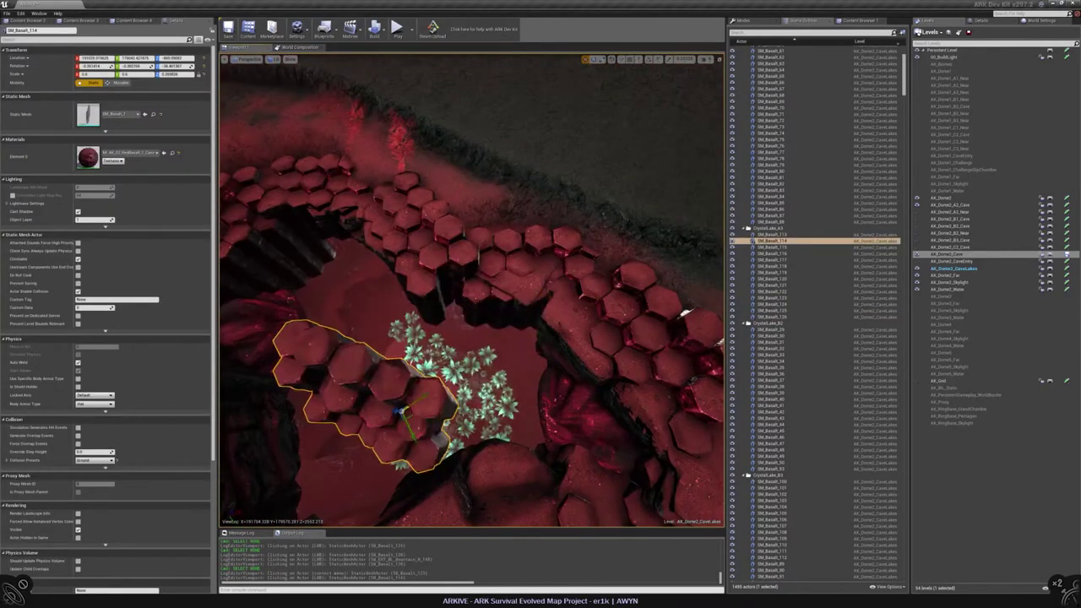
key("ctrl+z")
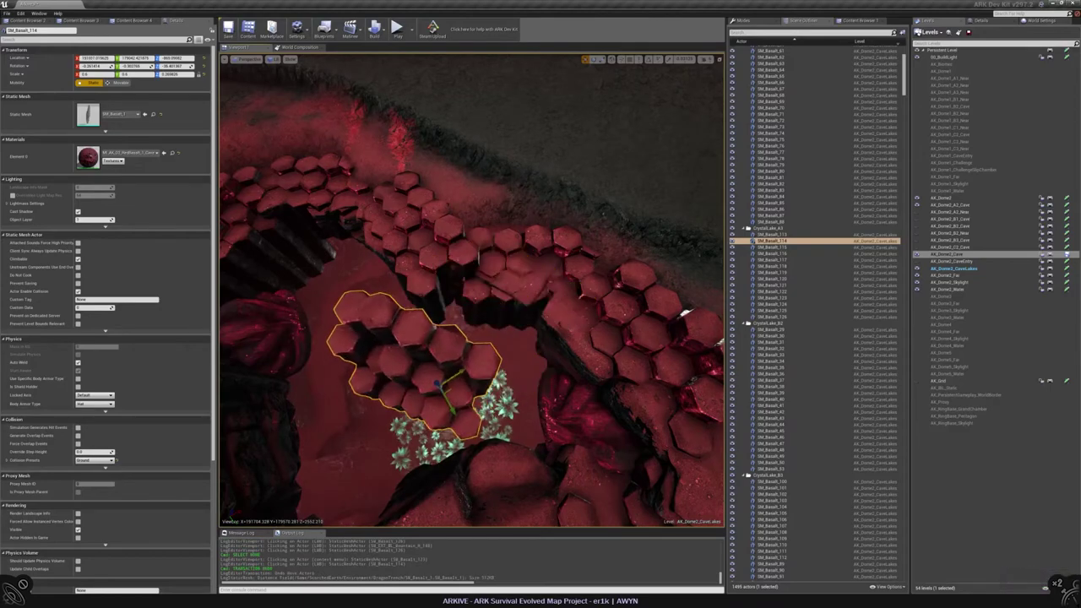
Lower the SM_Basalt_119 cluster and adjust the adjoining SM_Basalt_118 so the columns connect along the rim
right_click_drag(507, 338, 507, 380)
left_click(507, 337)
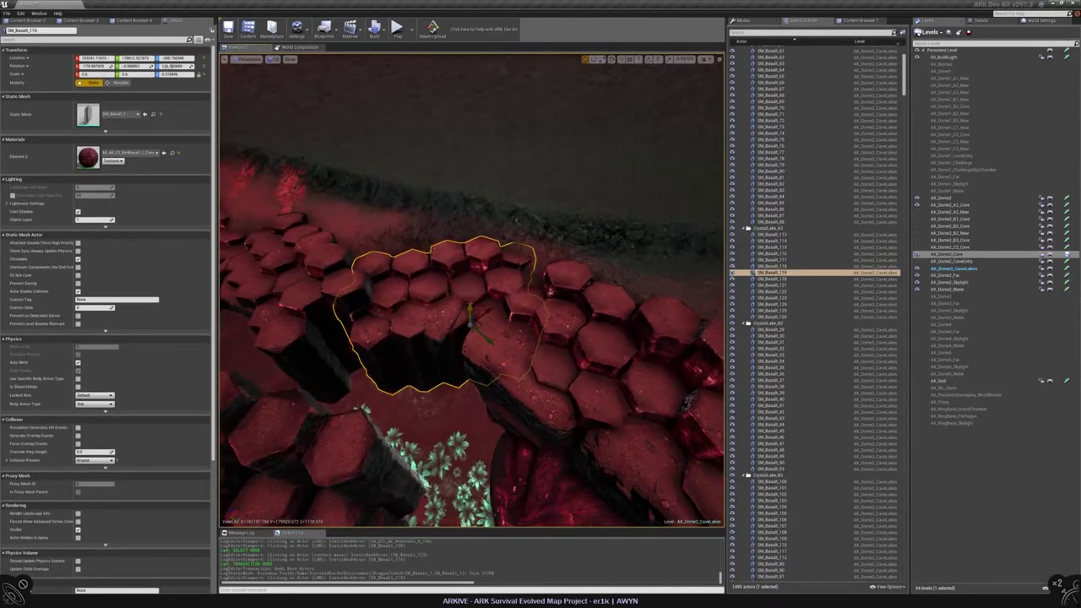
right_click_drag(506, 338, 465, 304)
key("Escape")
left_click(507, 329)
scroll(473, 337, "up", 2)
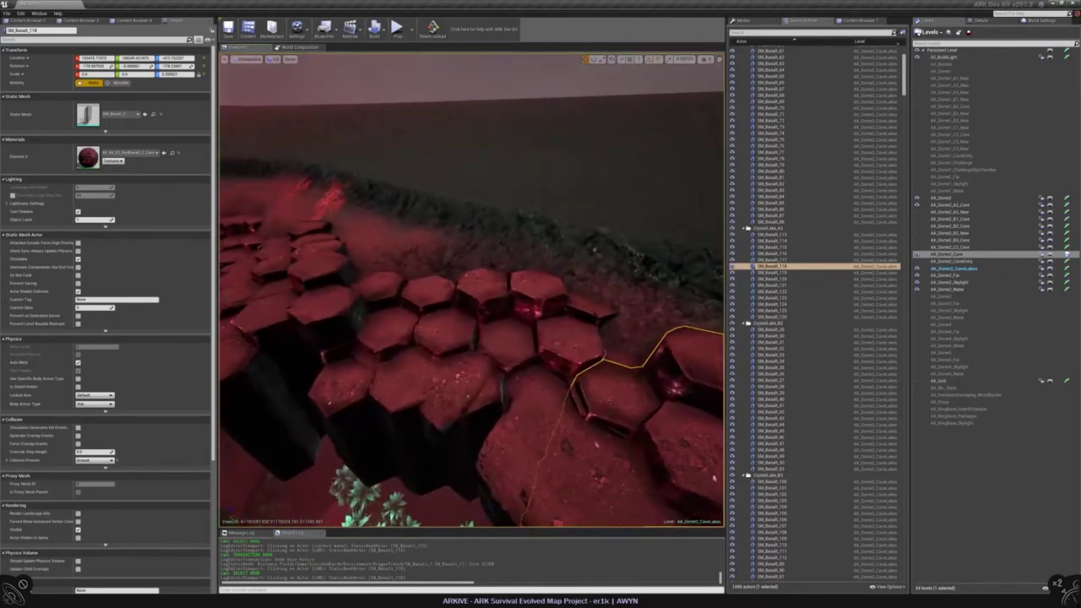
left_click(464, 346)
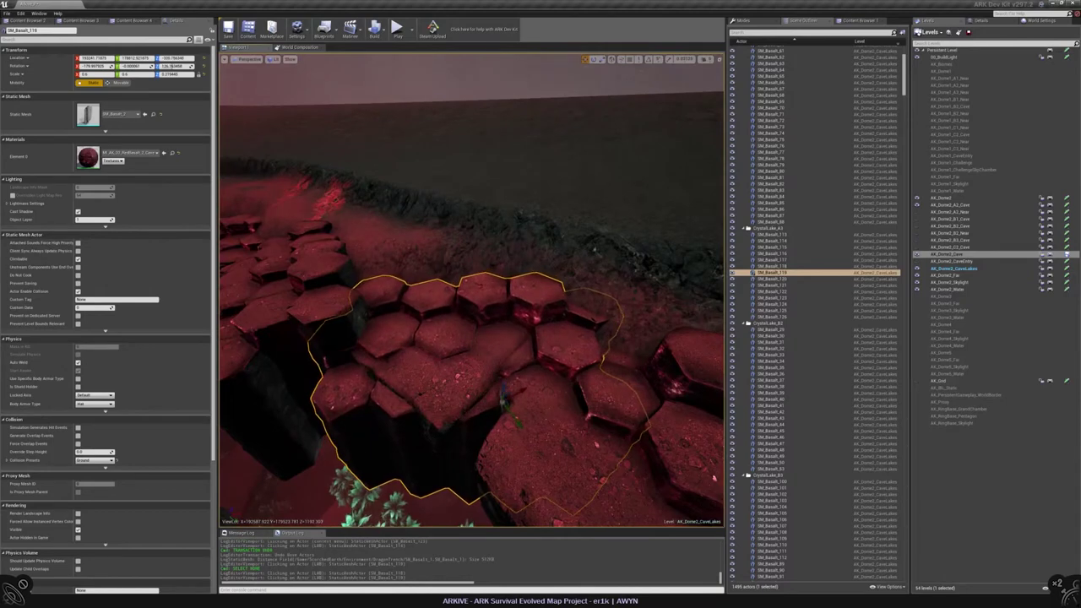
left_click(541, 296)
right_click_drag(507, 337, 517, 376)
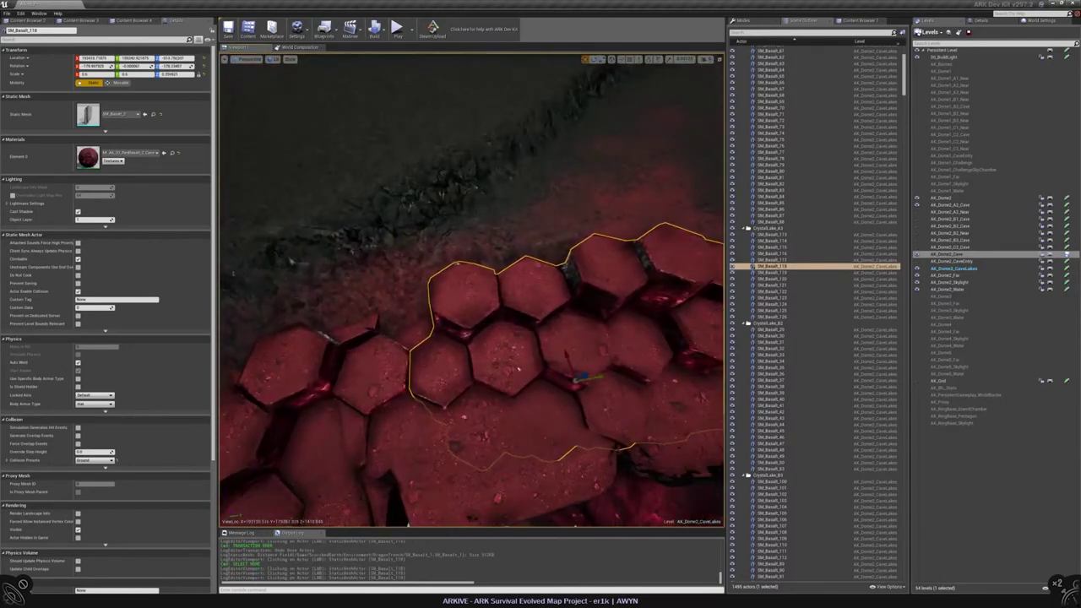
Move the SM_Basalt_114 cluster to the rim gap and rotate it to fit between the surrounding columns
right_click_drag(507, 338, 525, 355)
key("Escape")
left_click(380, 422)
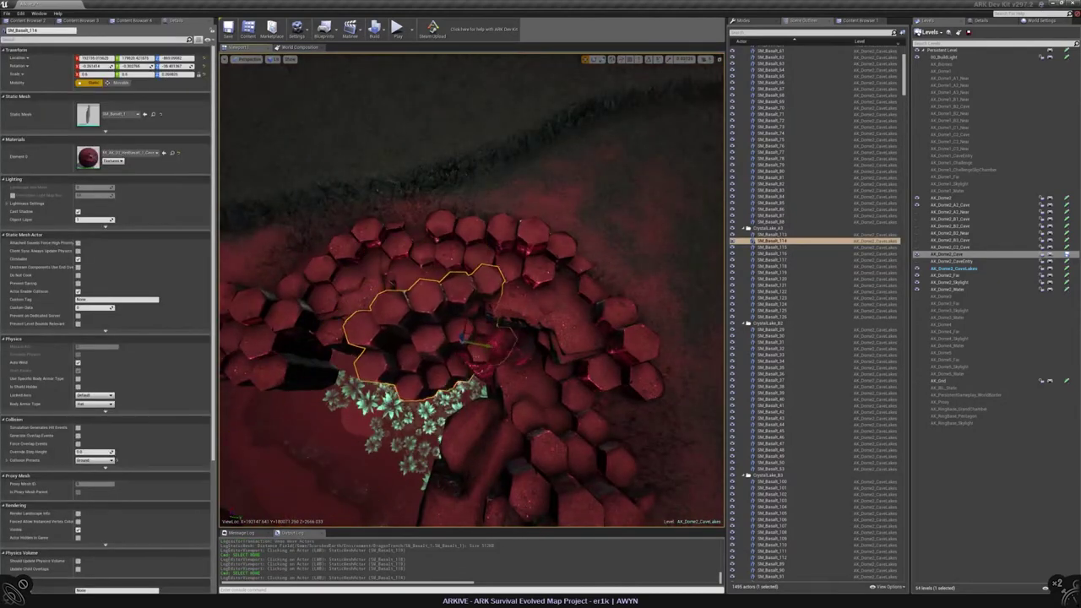
right_click_drag(380, 423, 363, 414)
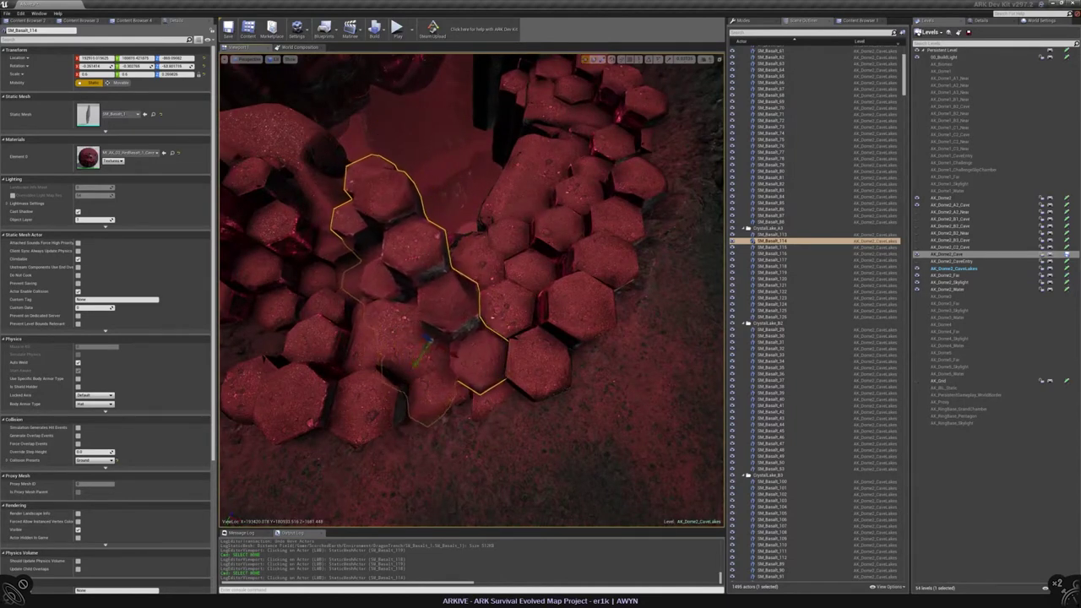
right_click_drag(363, 414, 435, 262)
key("e")
key("Escape")
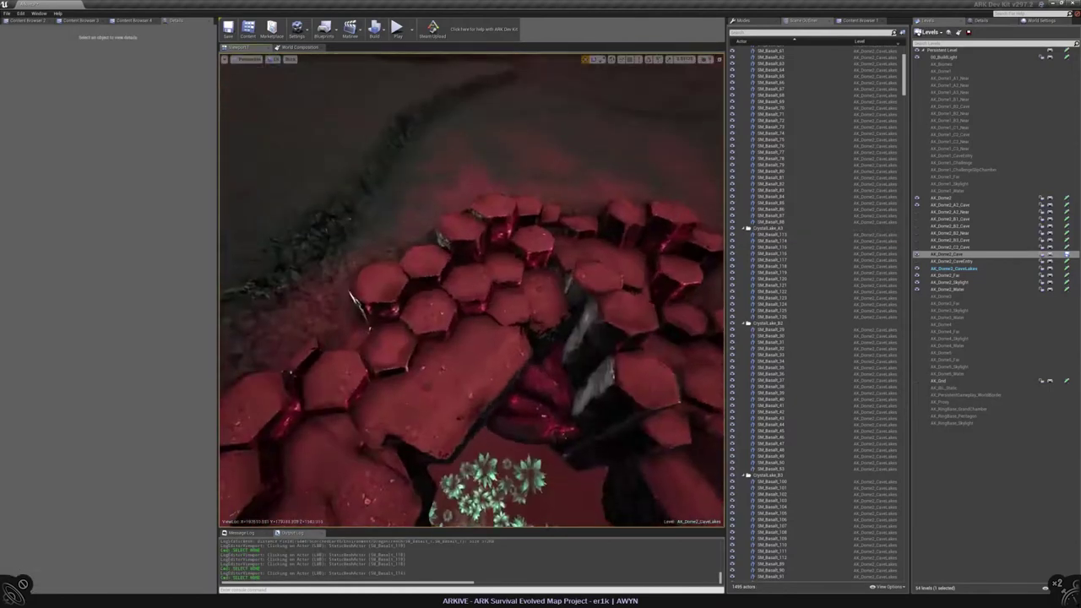
Place a rotated copy of the SM_Basalt_114 cluster under the rim ledge above the plants, adjusting its height and height scale
right_click_drag(459, 321, 460, 342)
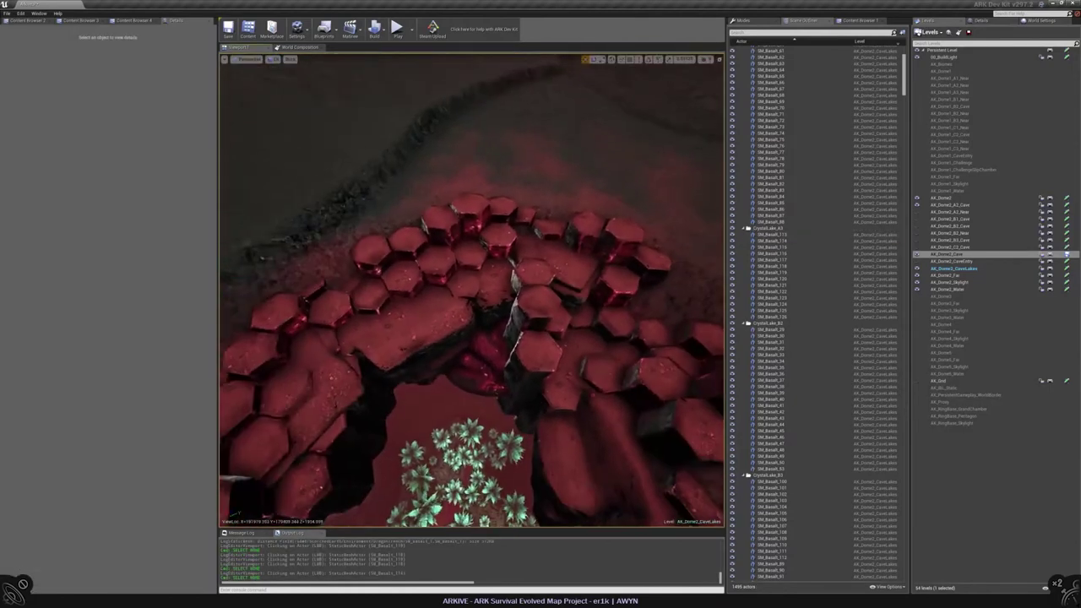
left_click(518, 295)
left_click(460, 342)
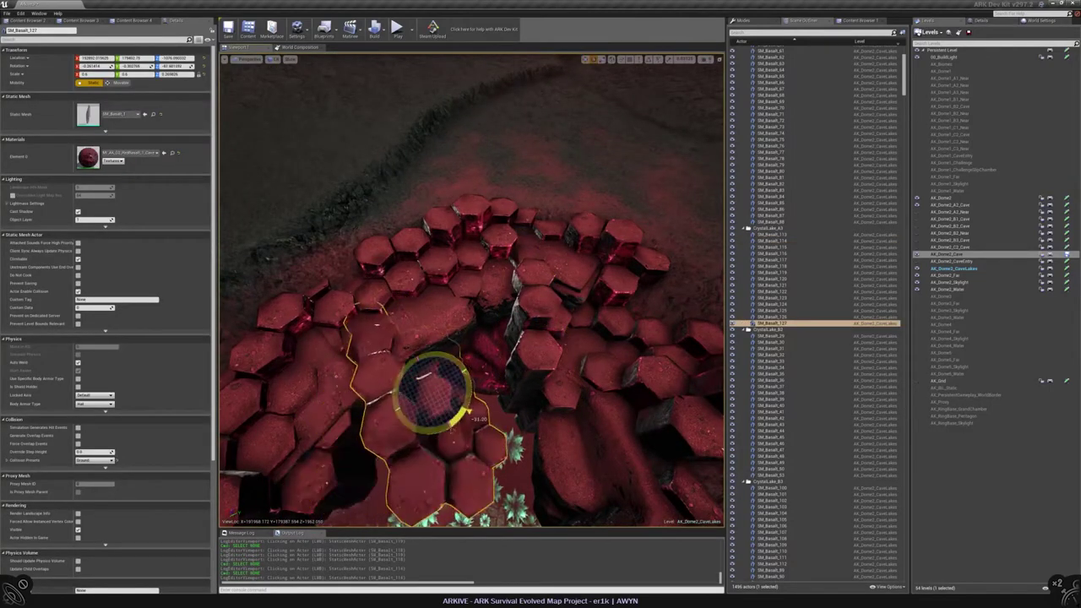
right_click_drag(433, 390, 432, 346)
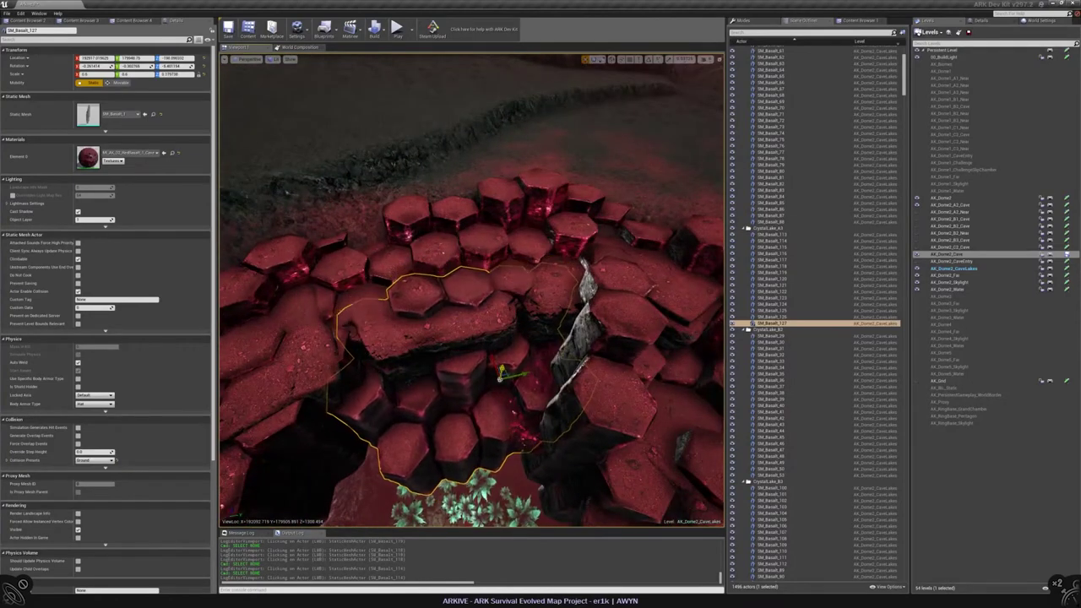
right_click_drag(432, 346, 444, 288)
key("Escape")
Duplicate SM_Basalt_114 and move and rotate the copy onto the bare crater edge above the red crystal
left_click(524, 338)
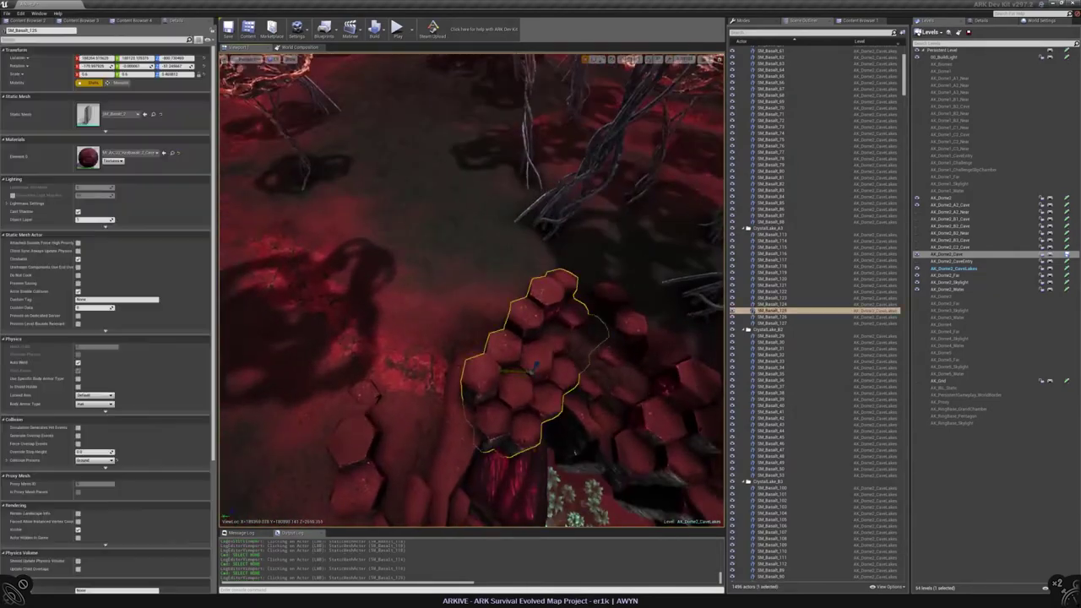
right_click_drag(524, 338, 473, 253)
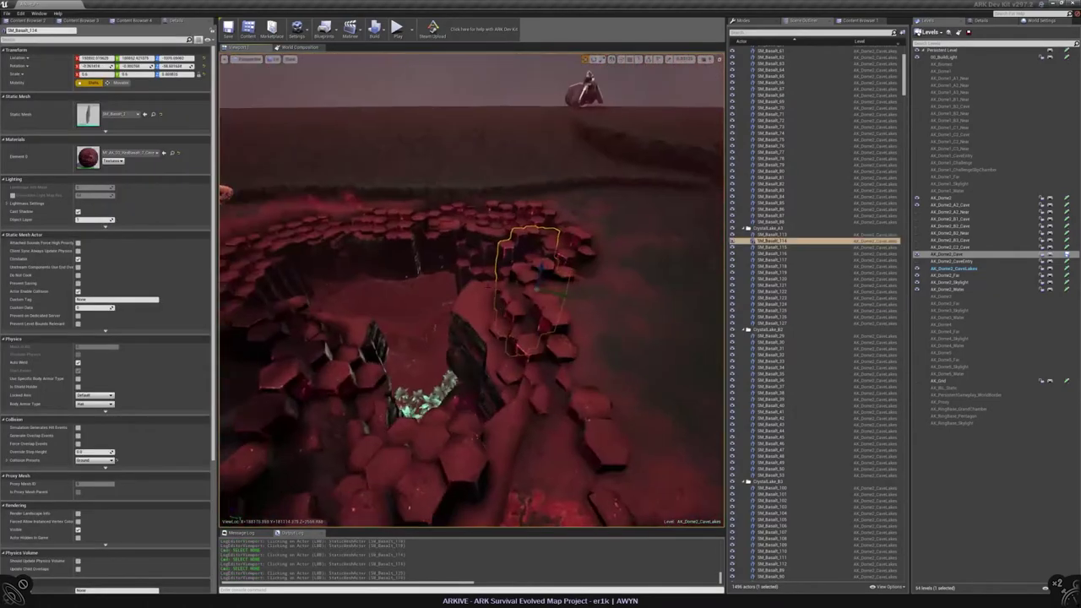
left_click(579, 287)
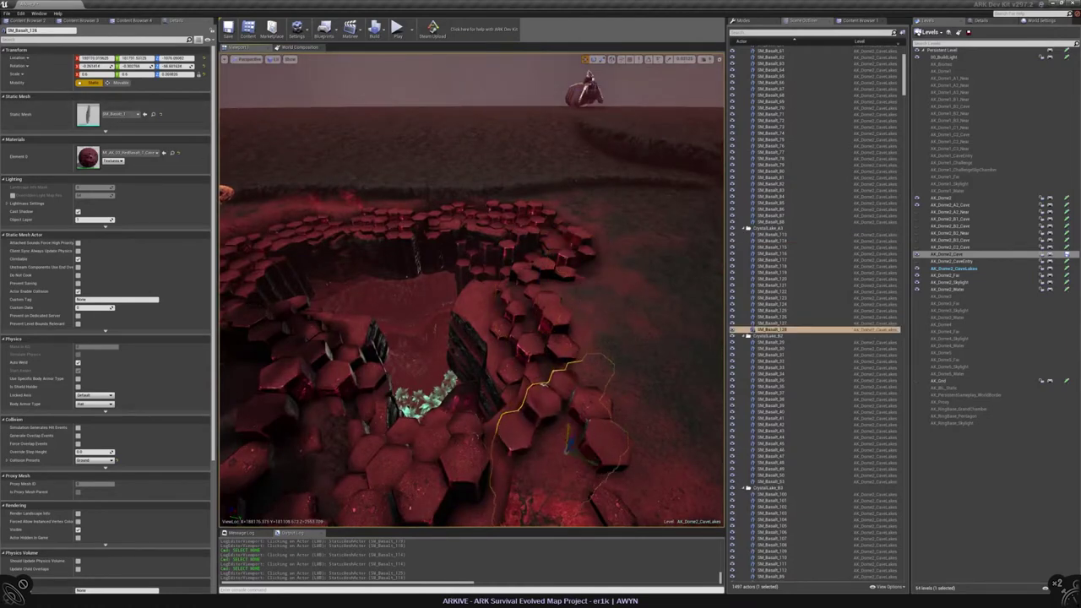
key("f")
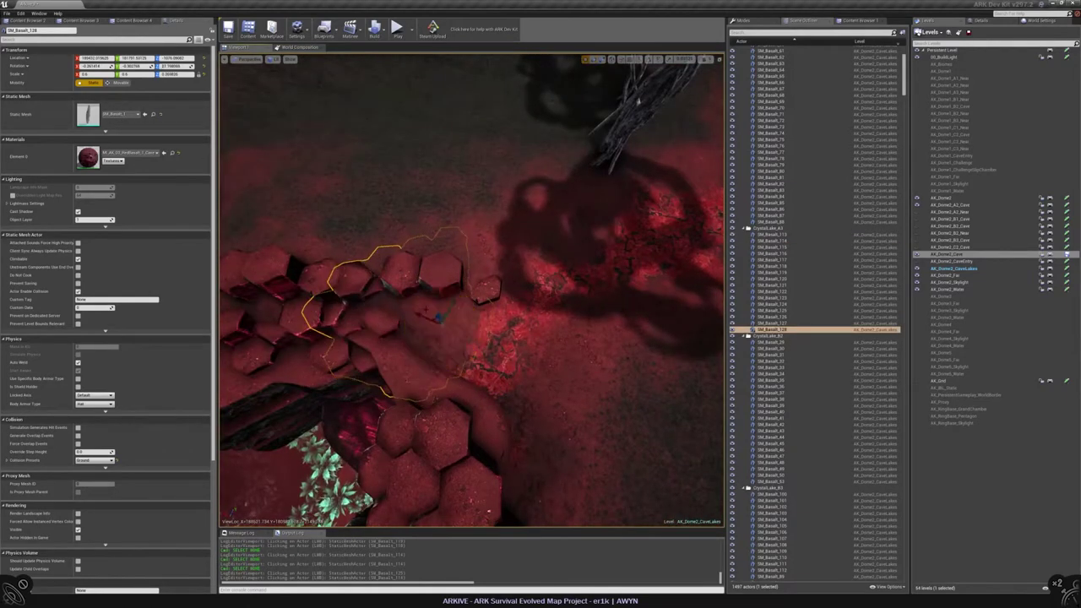
right_click_drag(476, 387, 524, 350)
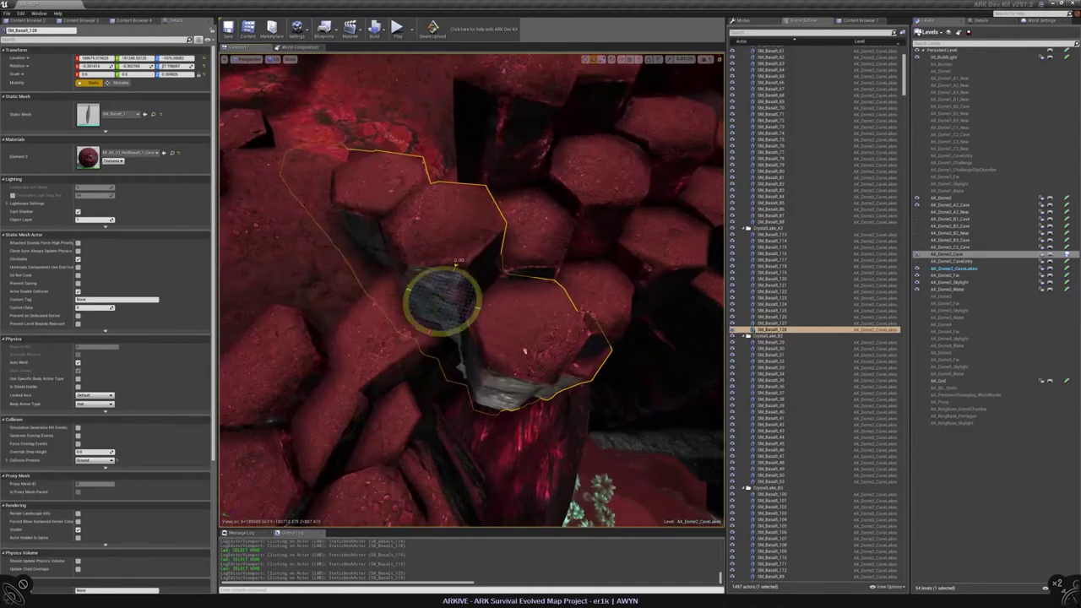
right_click_drag(473, 287, 393, 344)
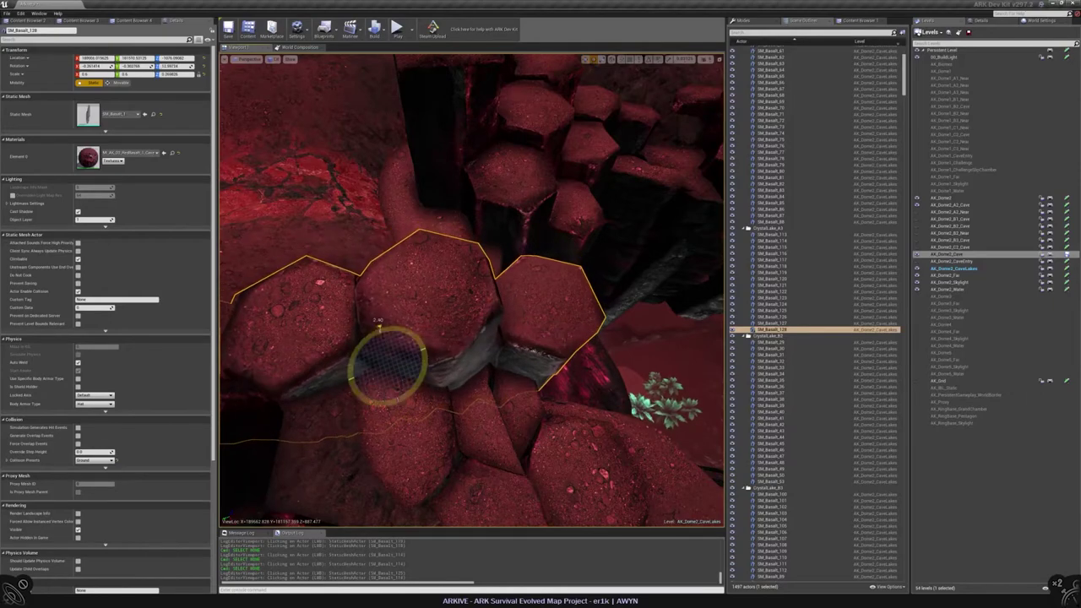
Undo the accidental move, then lower, rotate and reposition SM_Basalt_128 so its columns step down toward the red crystal
key("ctrl+z")
right_click_drag(473, 423, 496, 473)
key("f")
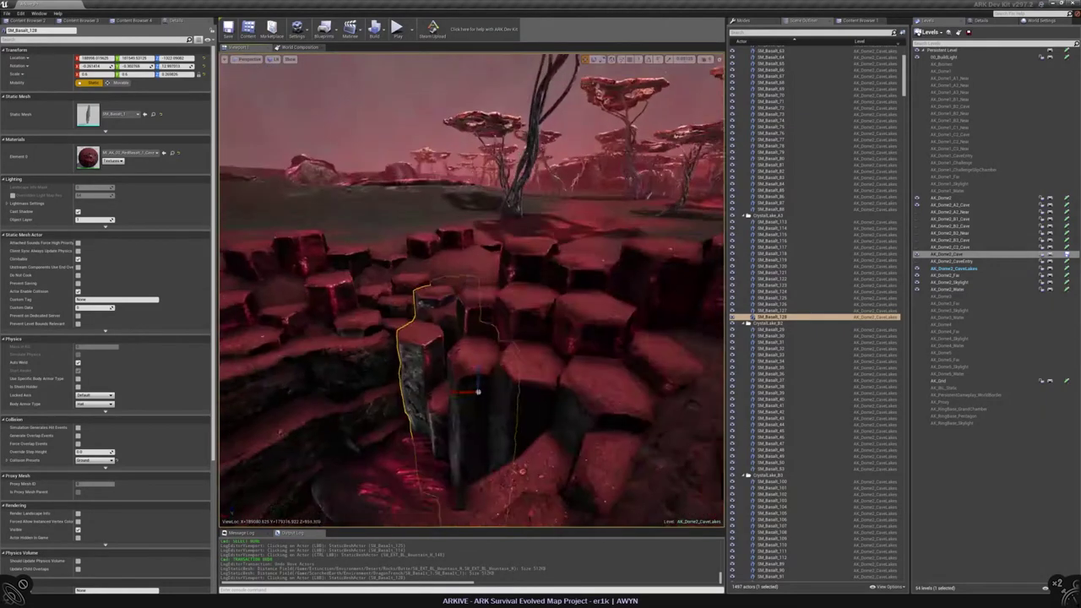
key("End")
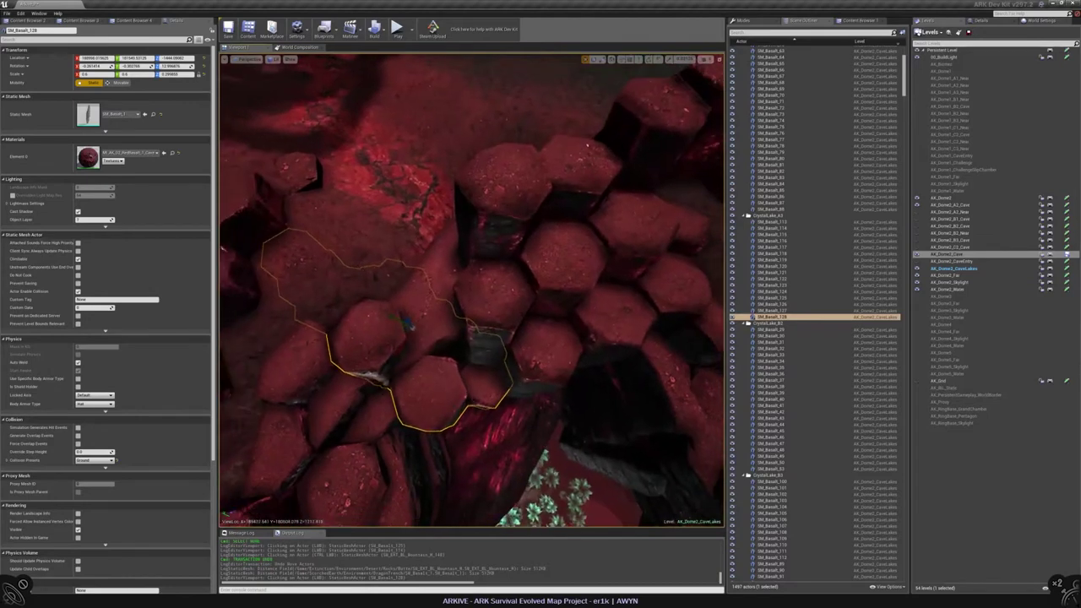
key("shift+2")
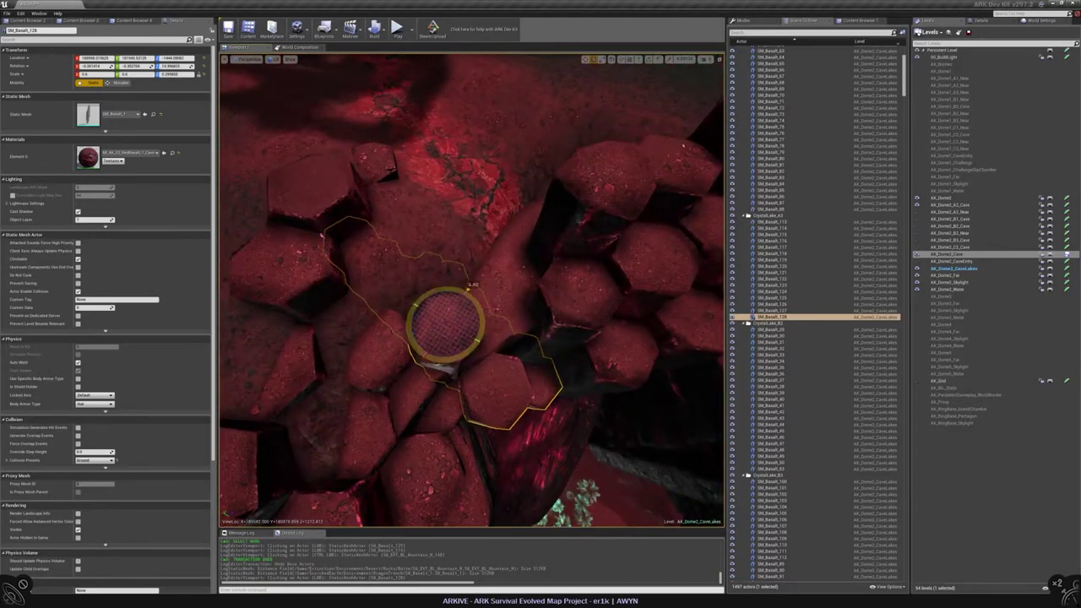
key("shift+1")
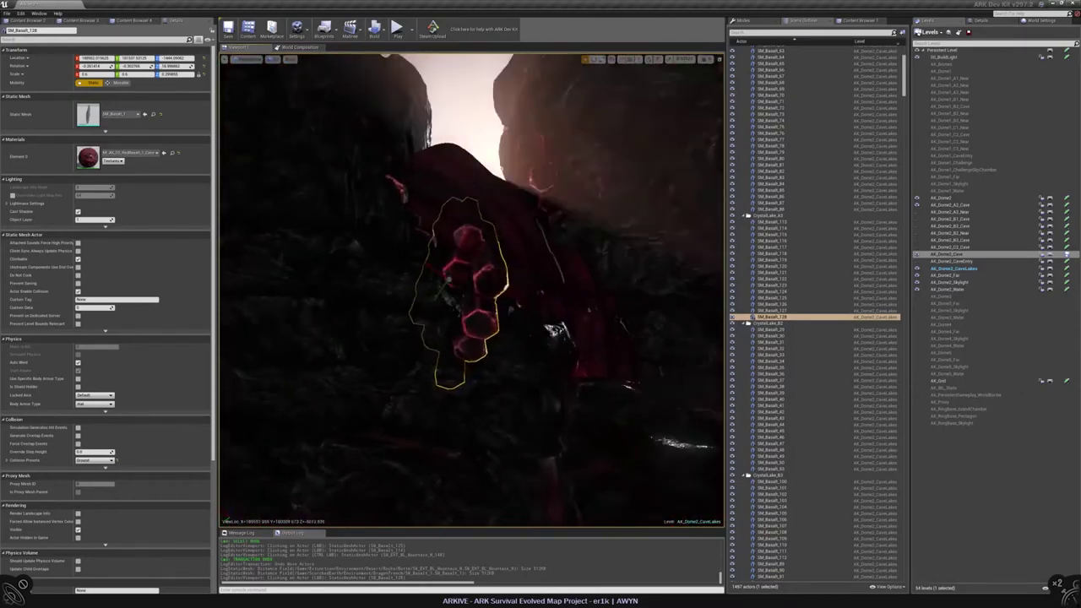
key("Escape")
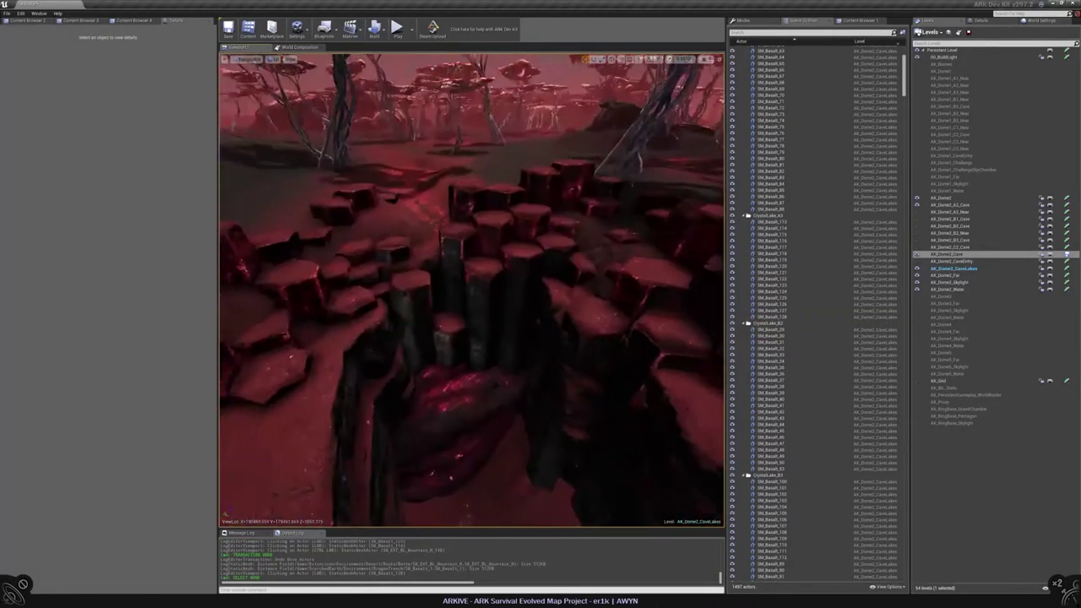
Duplicate SM_Basalt_125 and fit the copy lower on the crater wall beside the plants, adjusting its rotation and height scale
left_click(507, 321)
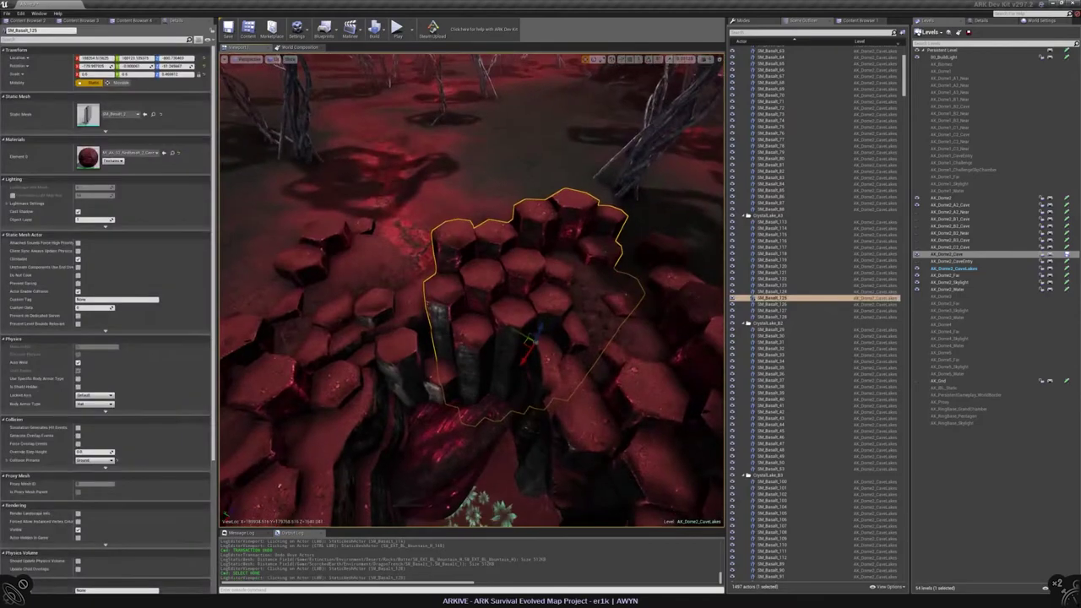
left_click(514, 357)
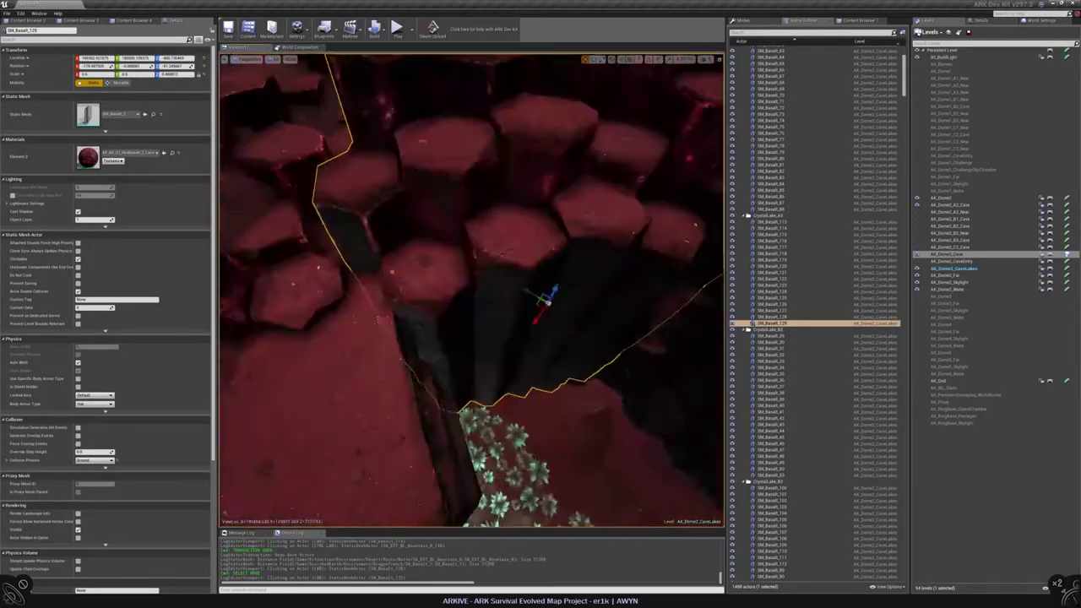
key("f")
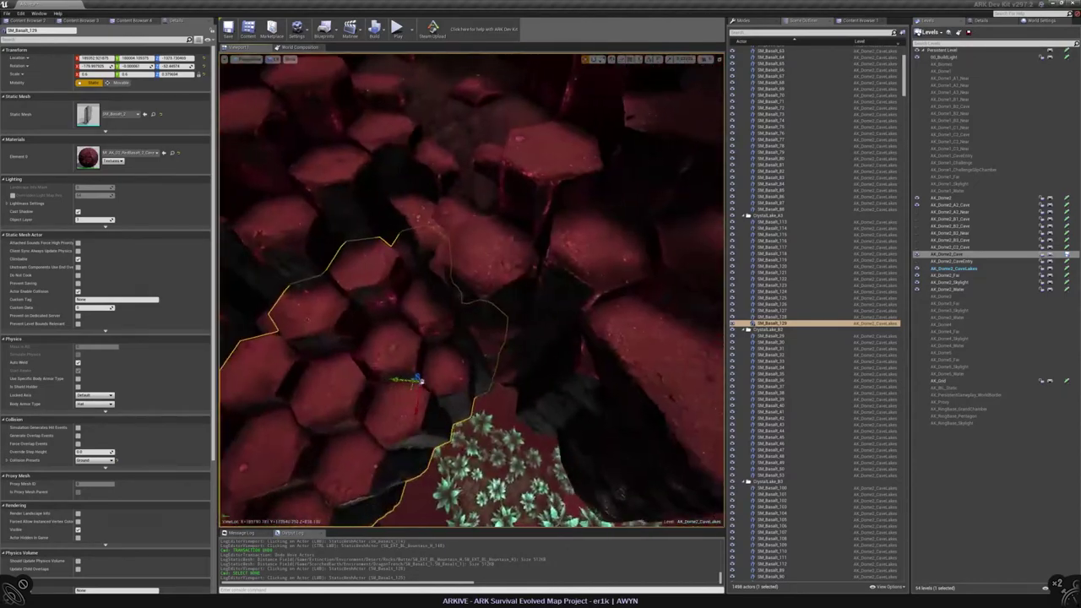
key("Escape")
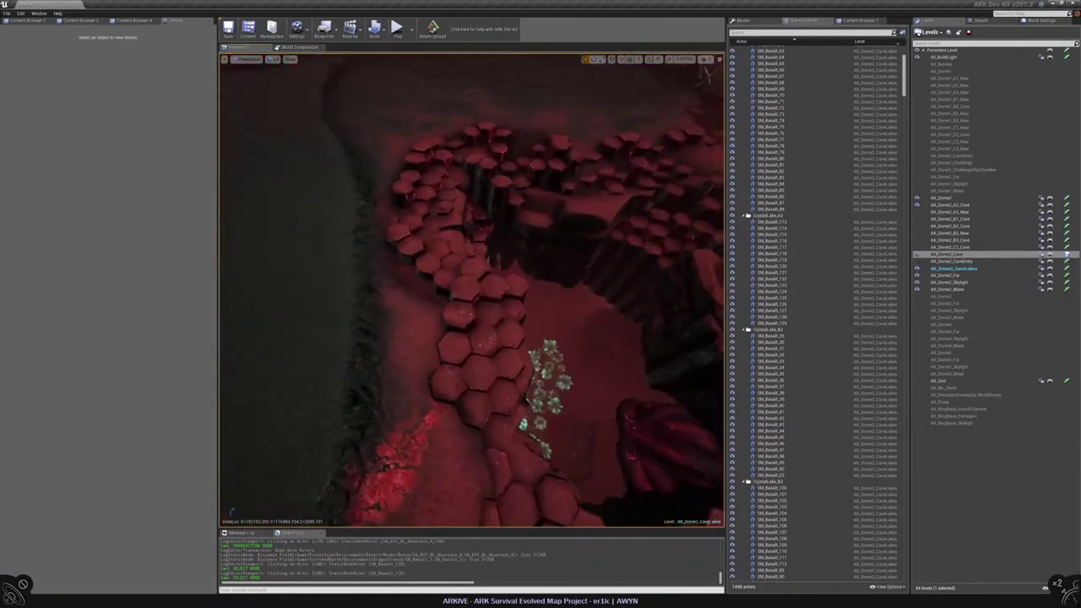
Rotate the SM_Basalt_120 cluster to follow the rim, undo the accidental mountain mesh move, and lower the cluster
left_click(507, 321)
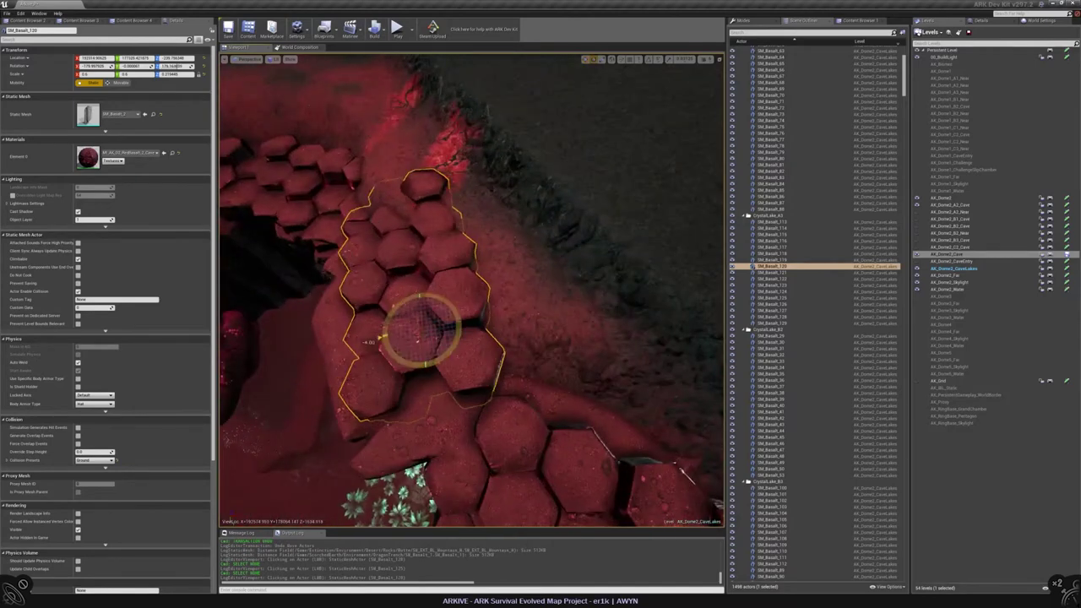
key("ctrl+z")
key("ctrl+z")
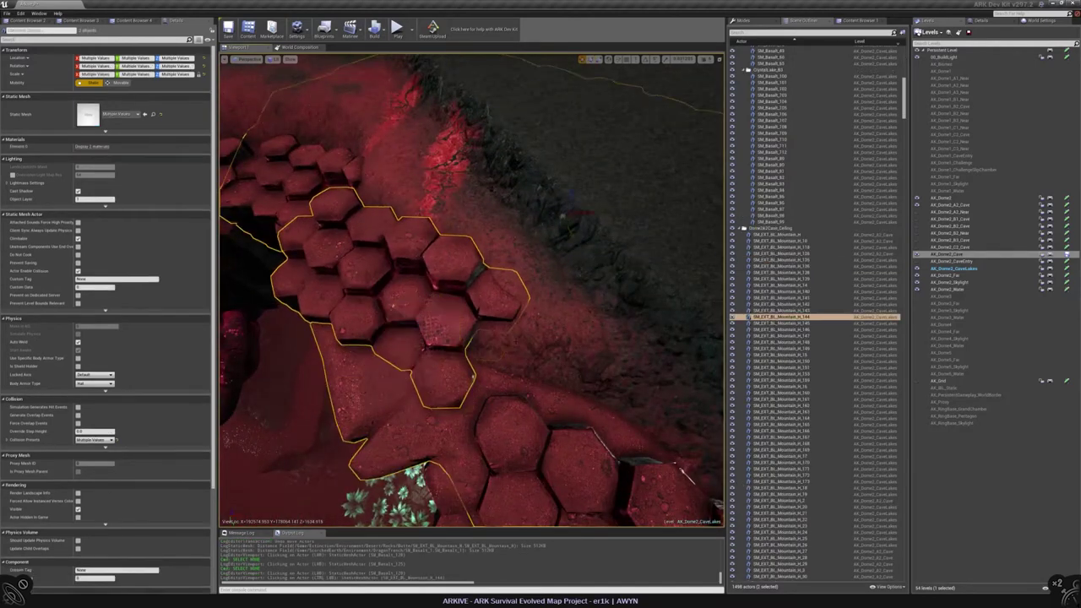
key("ctrl+z")
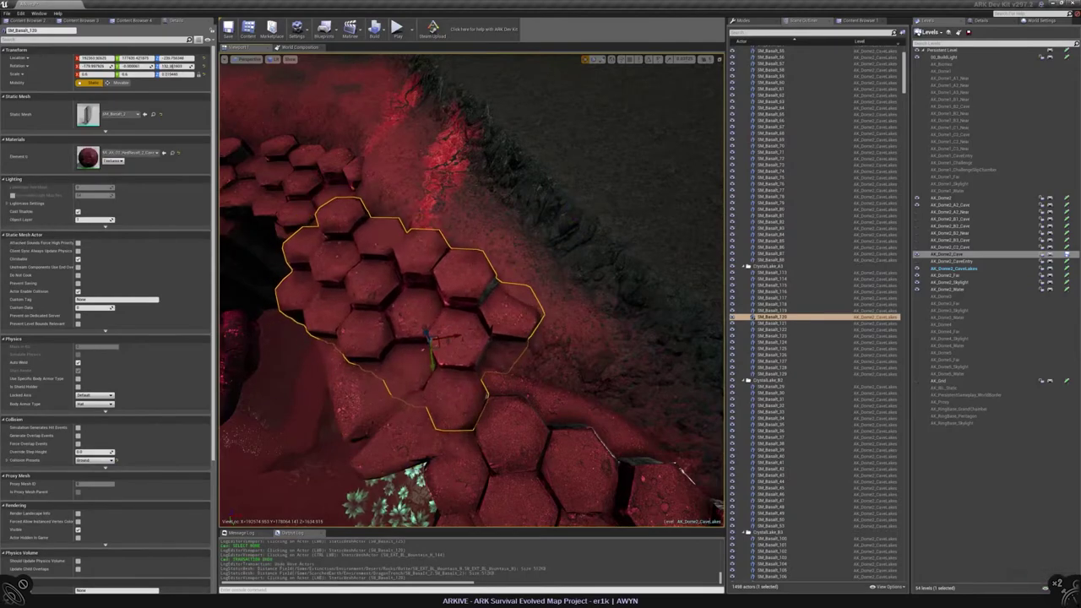
left_click_drag(473, 337, 473, 279, "alt")
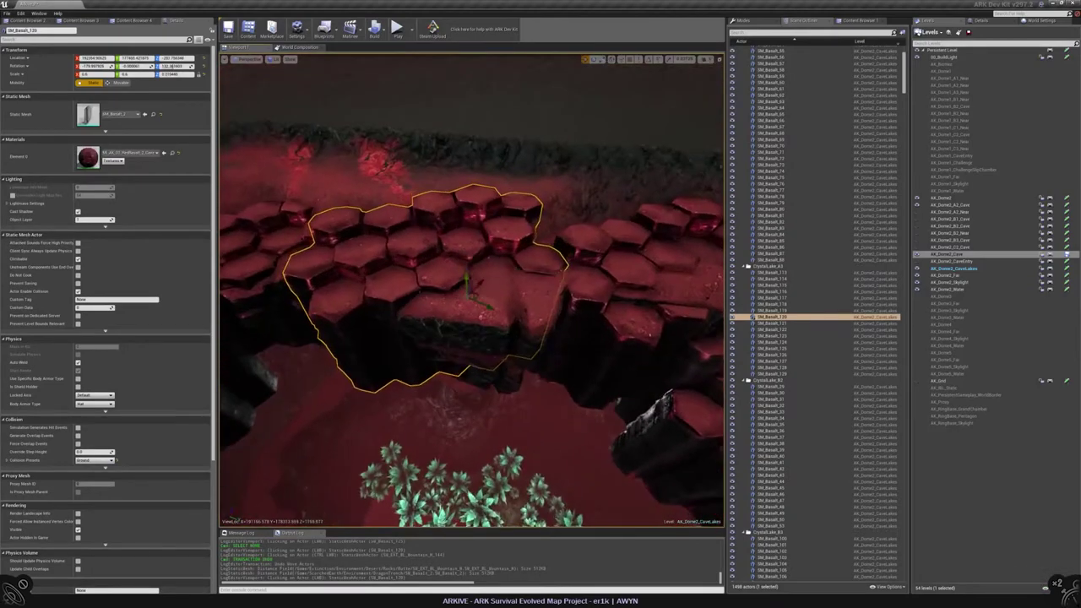
Increase the height scale of the SM_Basalt_120 cluster, then lower and rotate it to fit the crater edge
right_click_drag(473, 290, 472, 290)
key("Escape")
right_click_drag(391, 394, 391, 394)
left_click(463, 355)
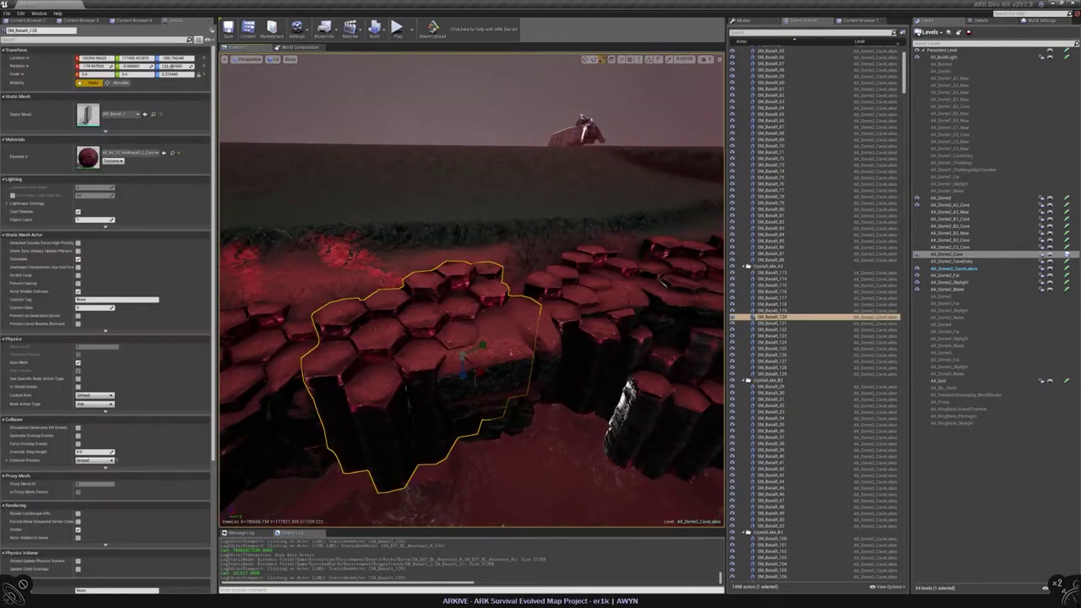
mouse_move(466, 380)
left_mouse_down()
mouse_move(465, 507)
mouse_move(466, 398)
left_mouse_up()
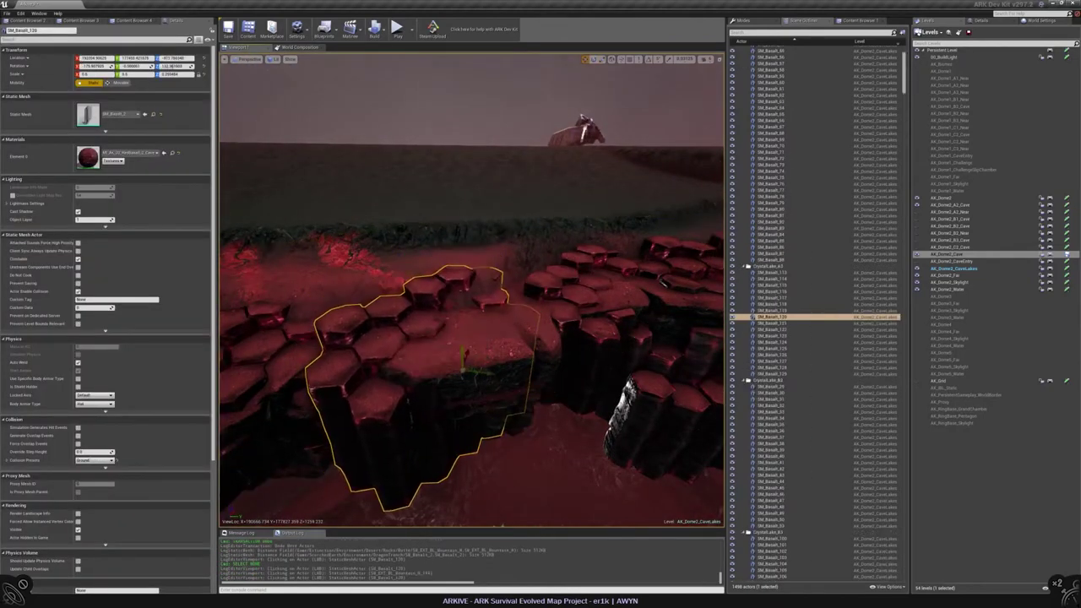
right_click_drag(466, 397, 448, 354)
right_click(474, 372)
left_click(448, 355)
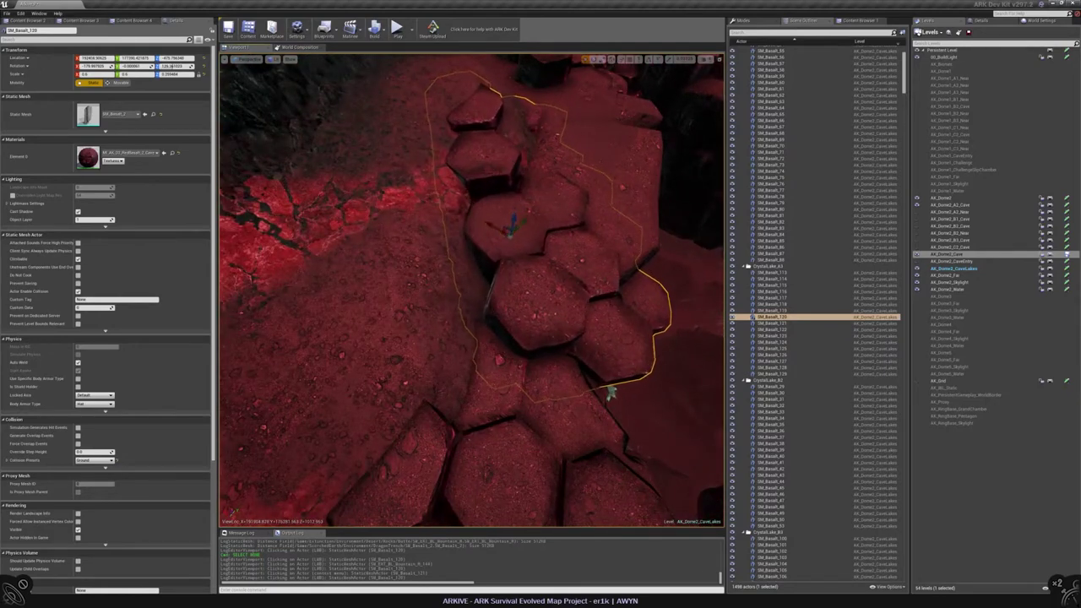
right_click_drag(447, 355, 448, 355)
key("Escape")
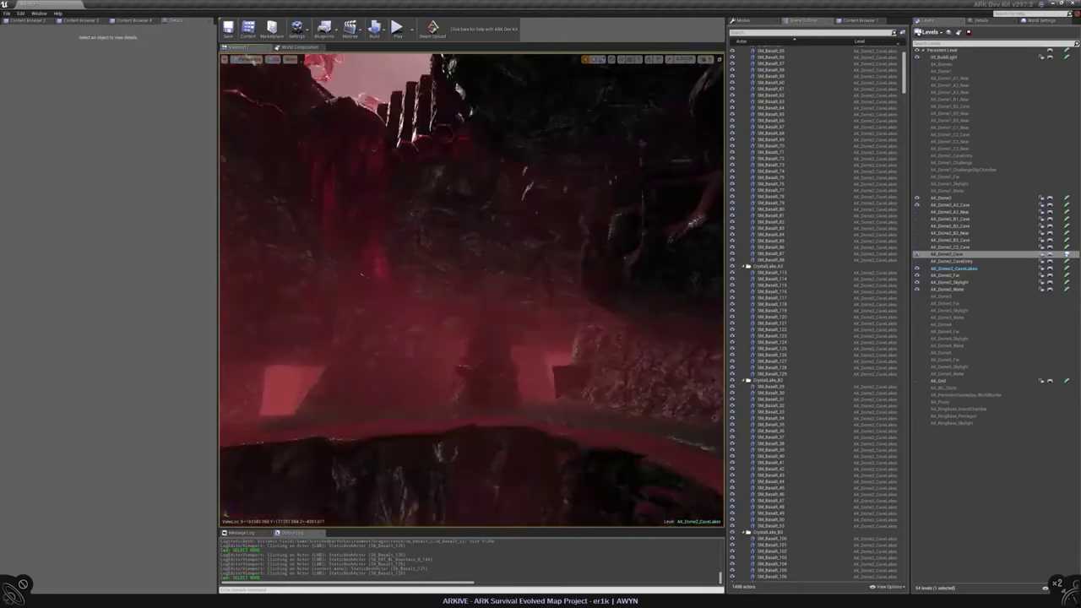
right_click_drag(447, 355, 448, 355)
left_click(447, 355)
key("Escape")
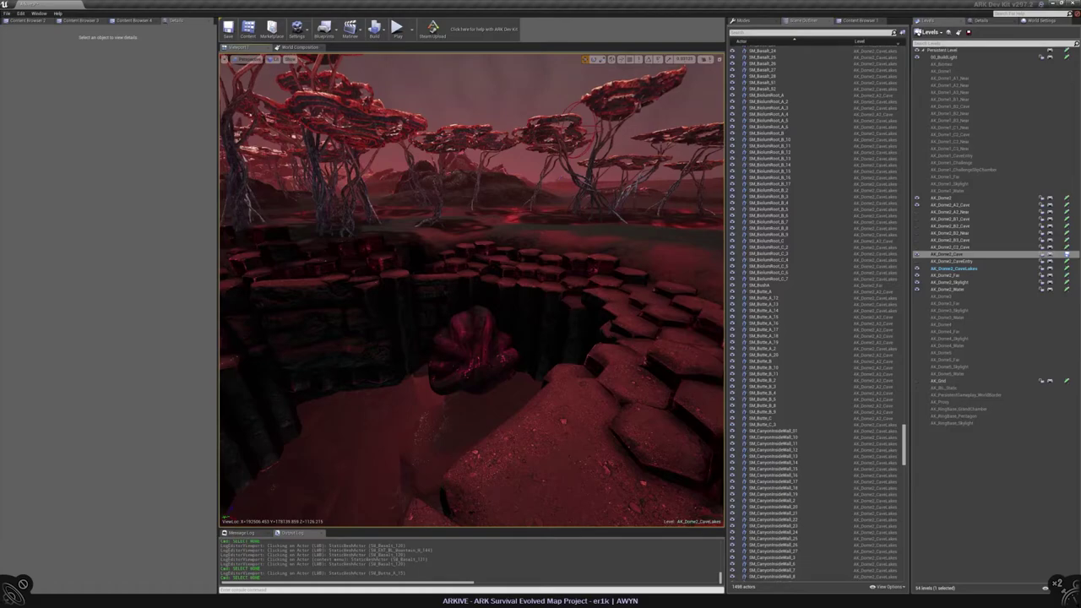
Try moving the SM_Basalt_127 cluster on the crater rim and undo the move
right_click_drag(258, 282, 258, 282)
left_click(409, 275)
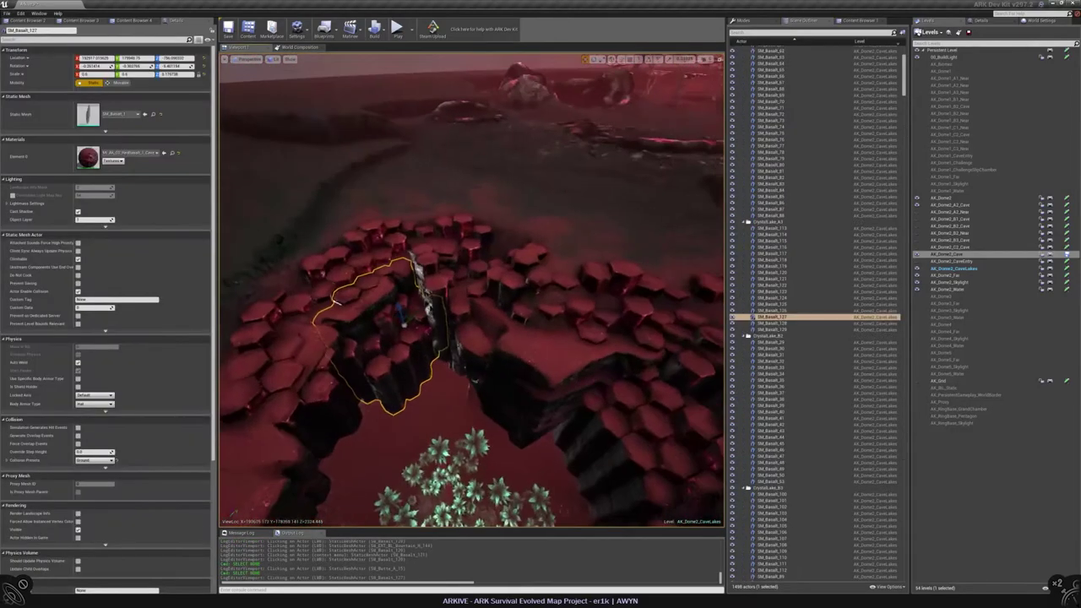
key("f")
left_click(414, 319)
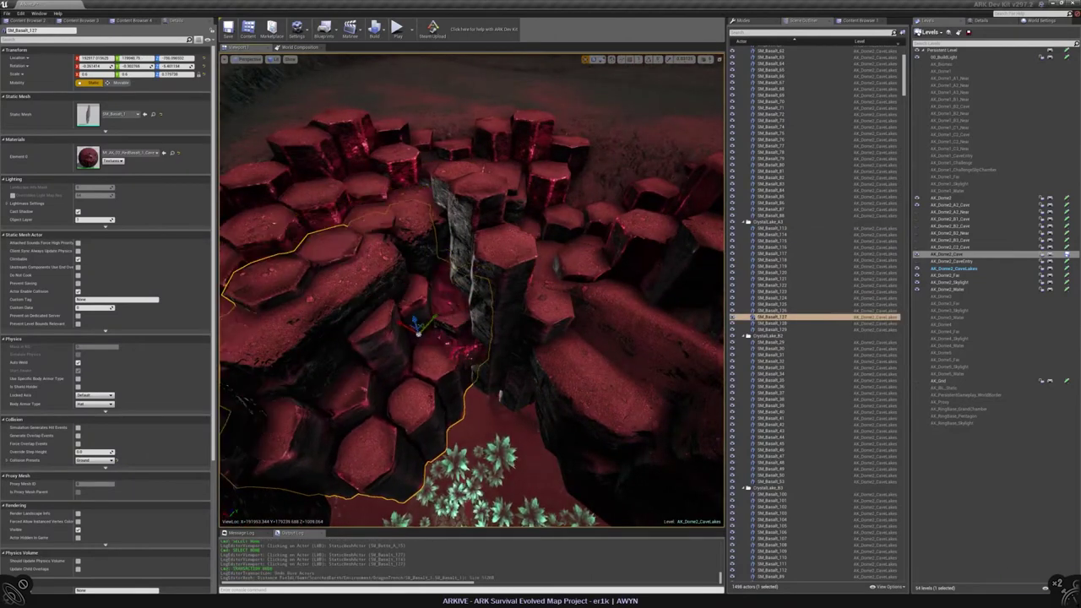
key("ctrl+z")
Rotate, rescale and lower the SM_BiolumRoot_B_10 root so it curves down the cave wall beneath the basalt columns
right_click_drag(414, 320, 414, 319)
left_click(414, 319)
key("e")
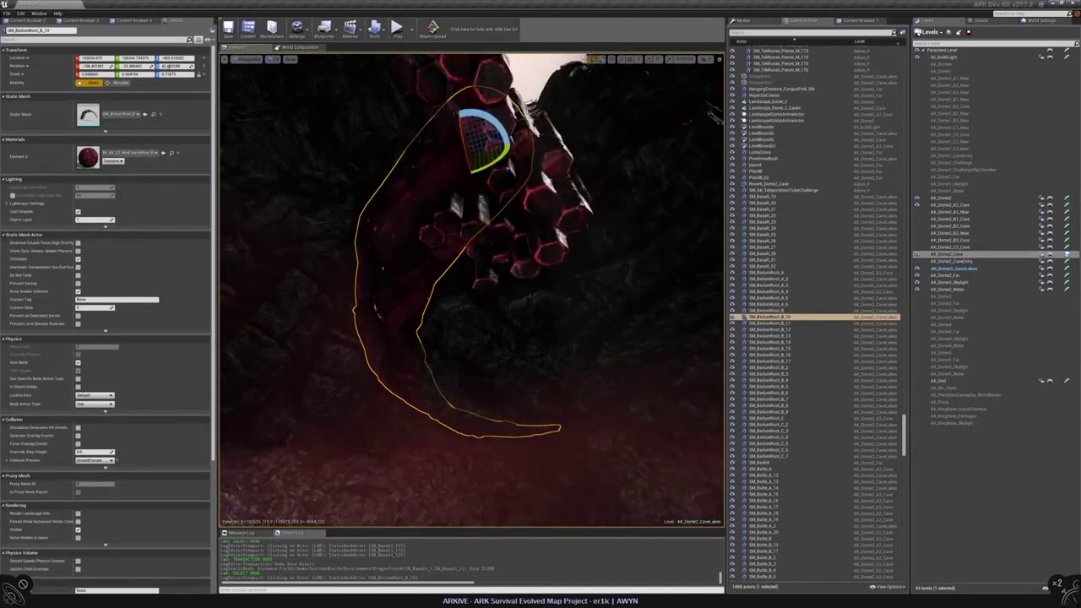
left_click_drag(486, 144, 433, 369)
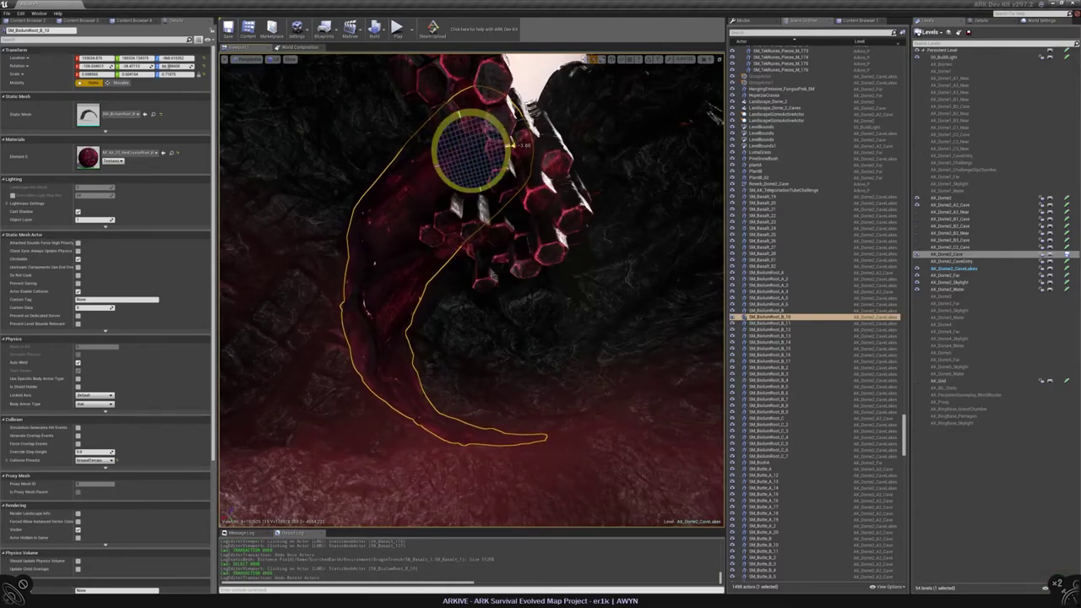
right_click_drag(433, 369, 434, 370)
left_click(434, 369)
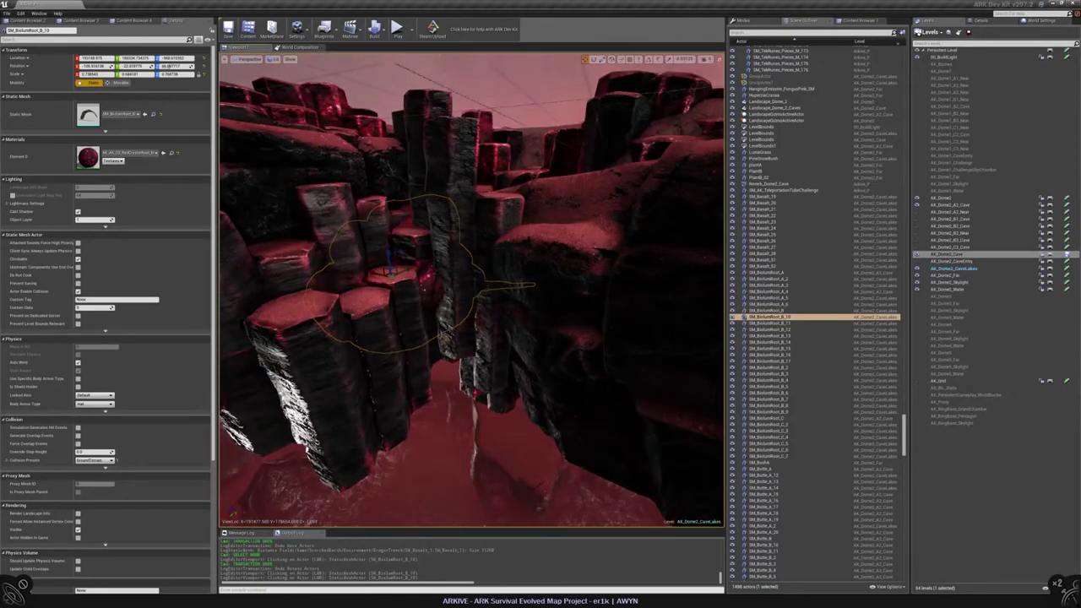
right_click_drag(433, 369, 433, 369)
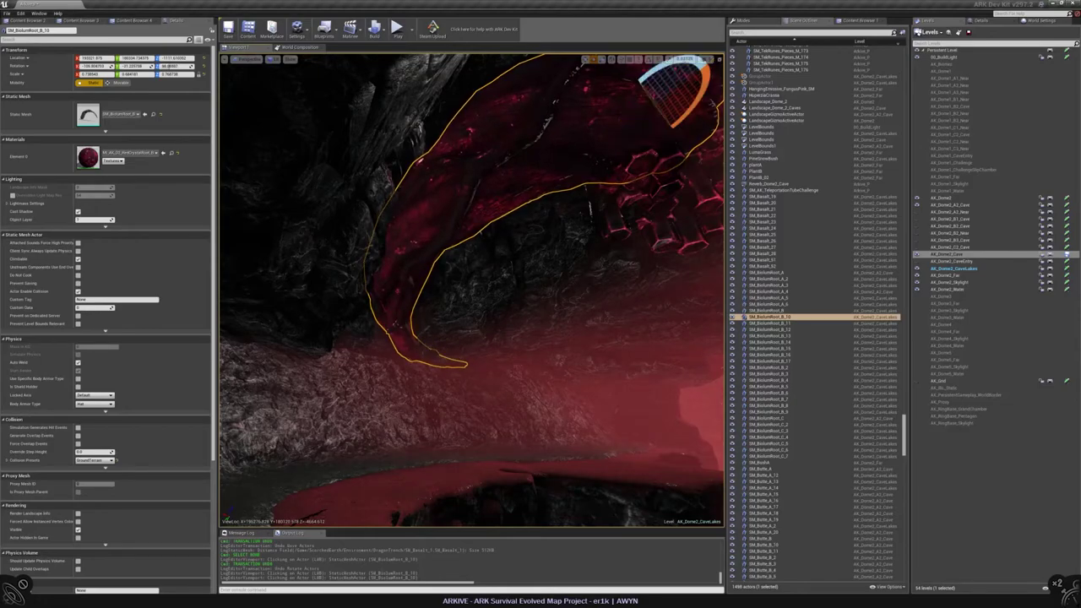
right_click_drag(433, 370, 434, 369)
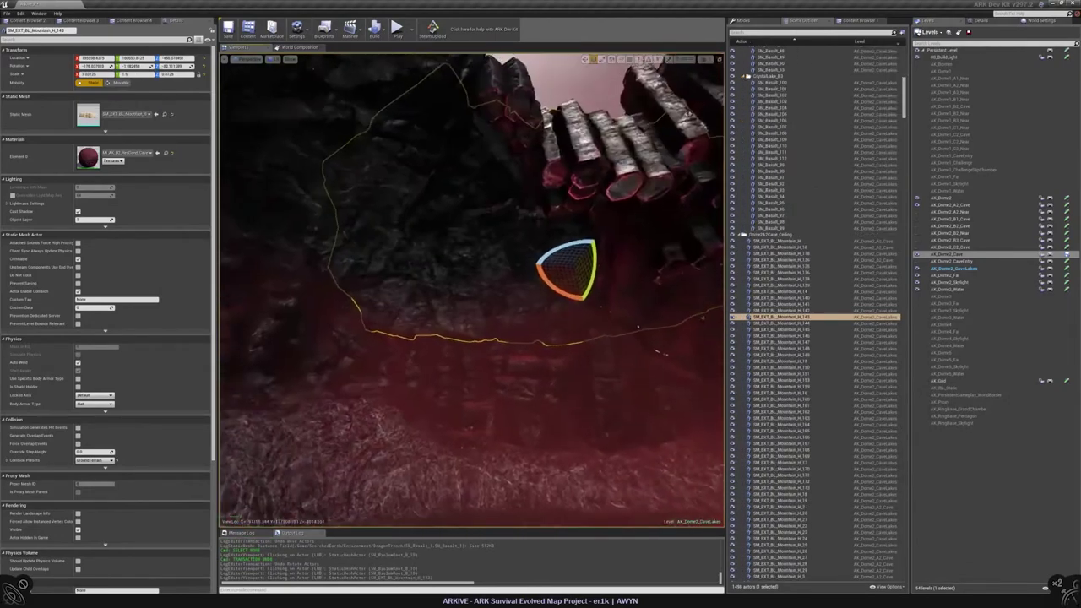
Adjust the height of the mountain meshes SM_EXT_BL_Mountain_H_143 and SM_EXT_BL_Mountain_H_150 around the lake opening
left_click(501, 297)
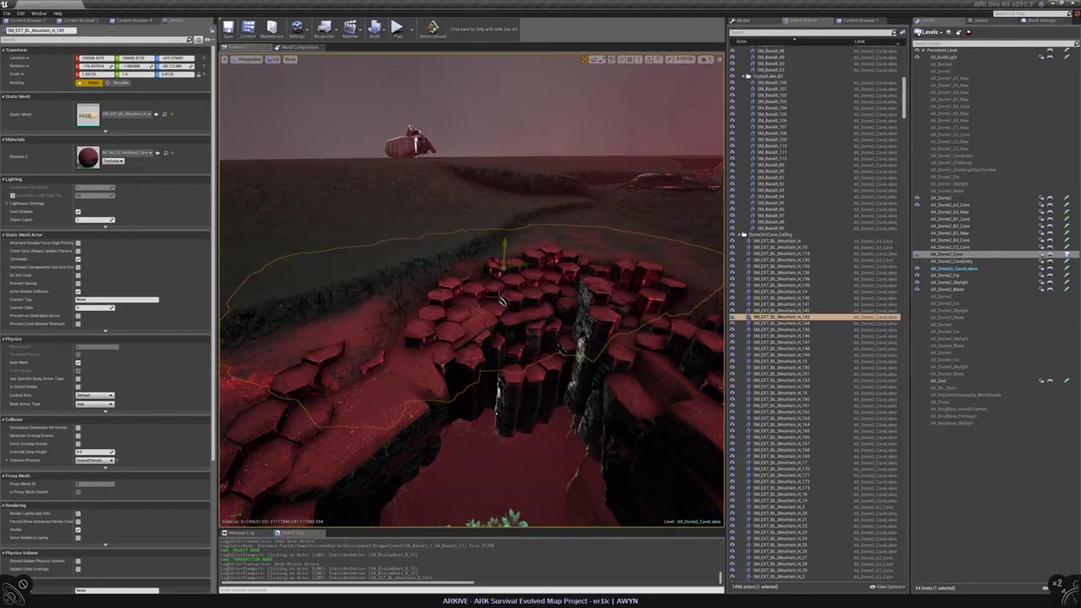
right_click_drag(502, 297, 671, 221)
key("Escape")
left_click(671, 222)
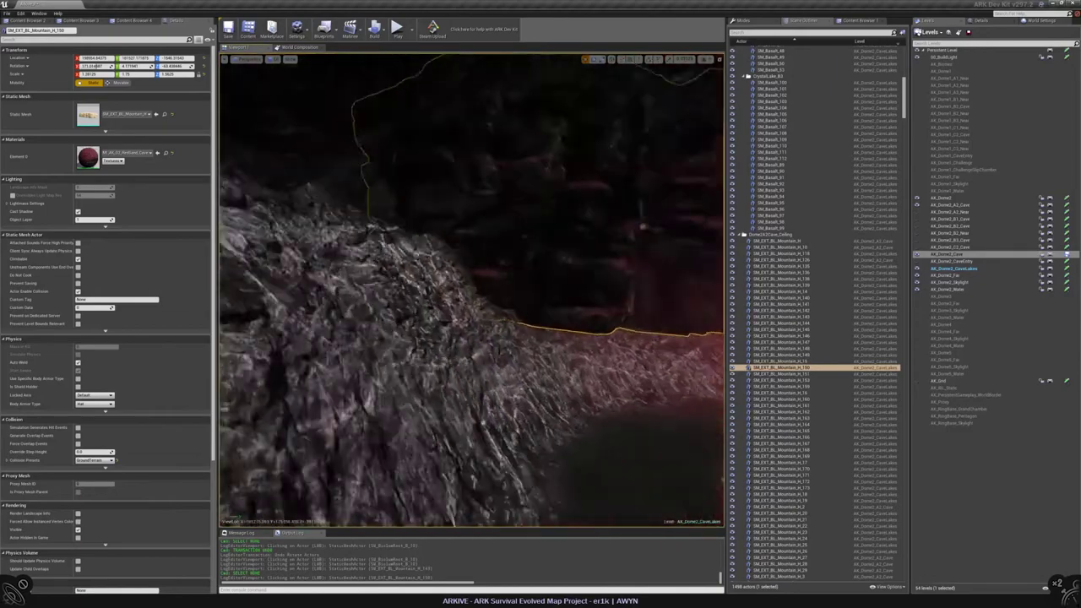
right_click_drag(671, 221, 642, 253)
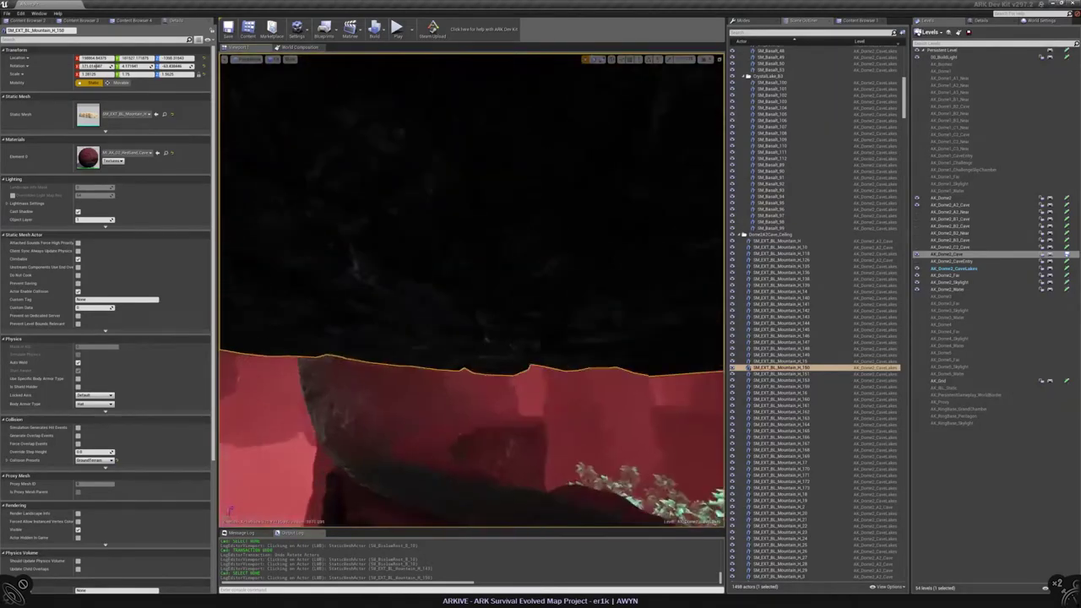
right_click_drag(547, 139, 473, 196)
key("Escape")
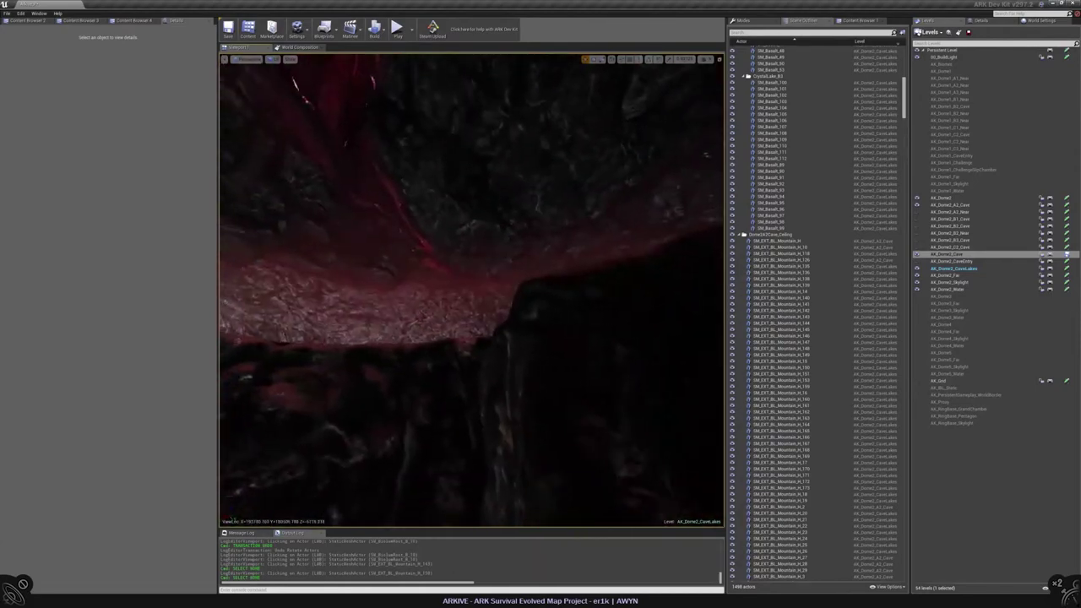
Rotate and reposition the SM_Basalt_127 cluster so its columns fill the gap at the crater edge
right_click_drag(471, 289, 490, 313)
left_click(494, 334)
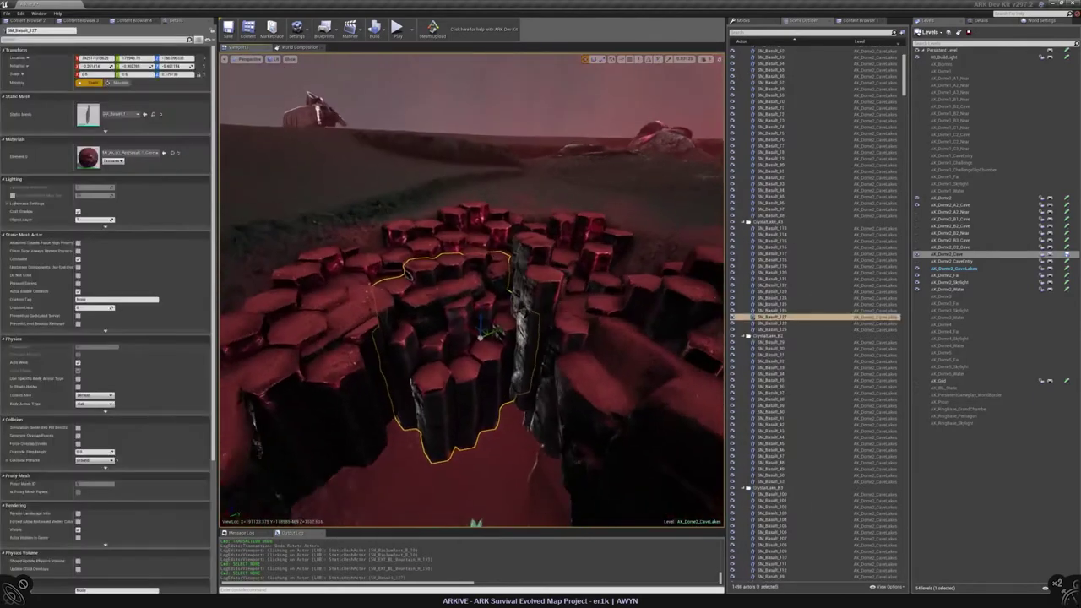
right_click_drag(456, 396, 456, 443)
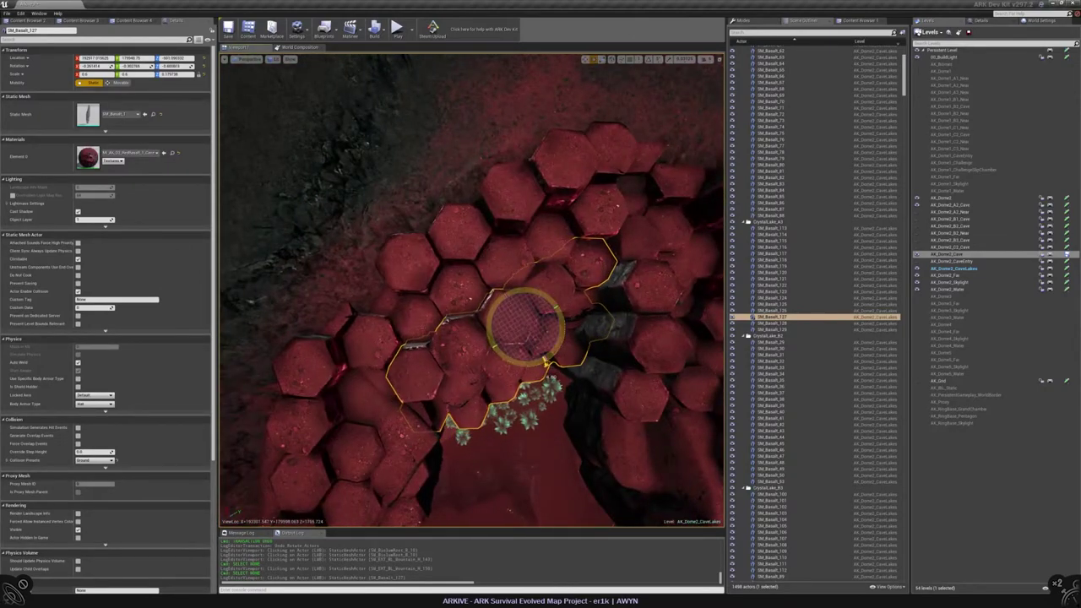
right_click_drag(456, 443, 456, 355)
key("w")
left_click_drag(557, 444, 557, 338)
key("Escape")
Rotate the SM_BiolumRoot_B_11 root so it follows the cave wall below the crater rim
right_click_drag(558, 338, 549, 427)
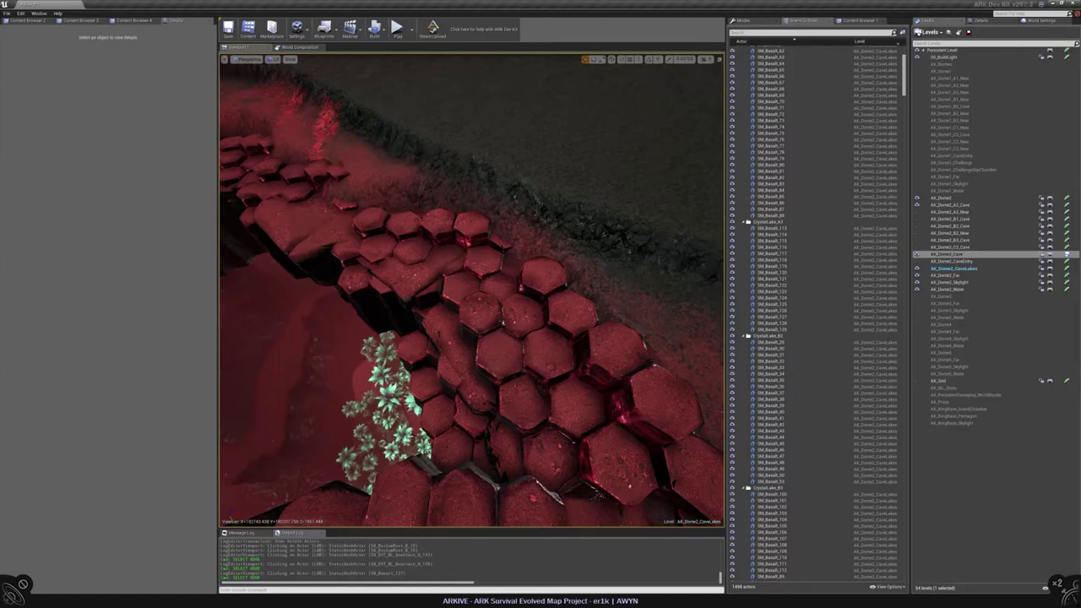
right_click_drag(549, 427, 578, 441)
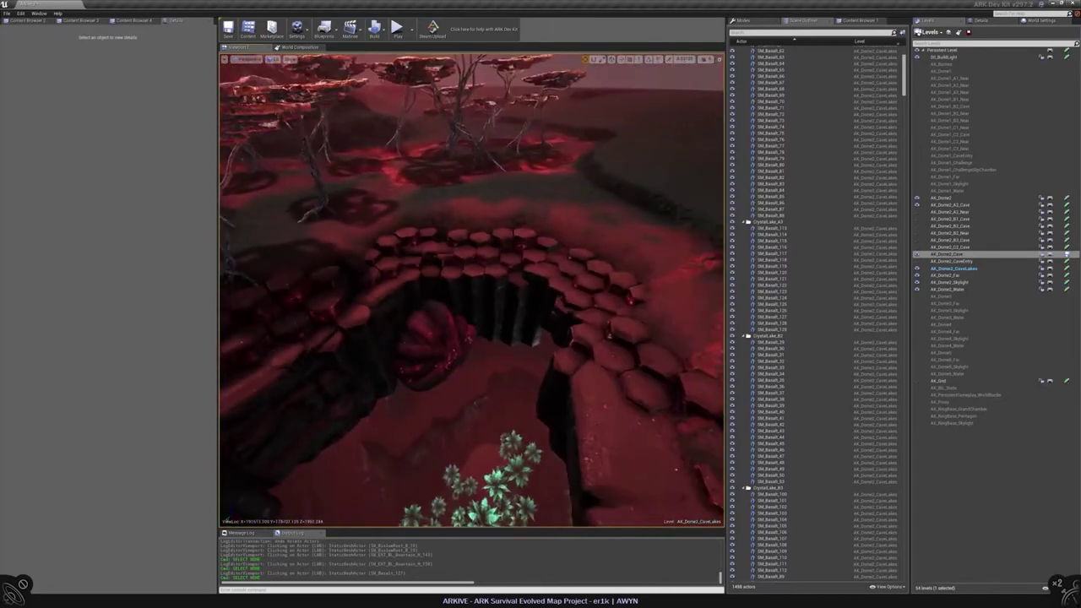
left_click(450, 319)
key("f")
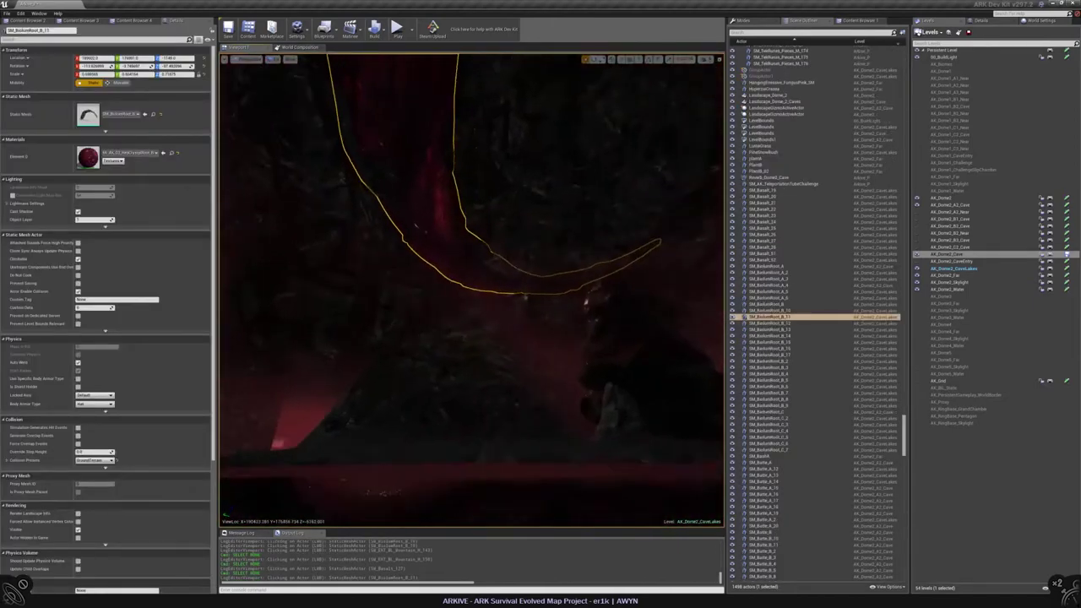
right_click_drag(585, 302, 553, 296)
key("e")
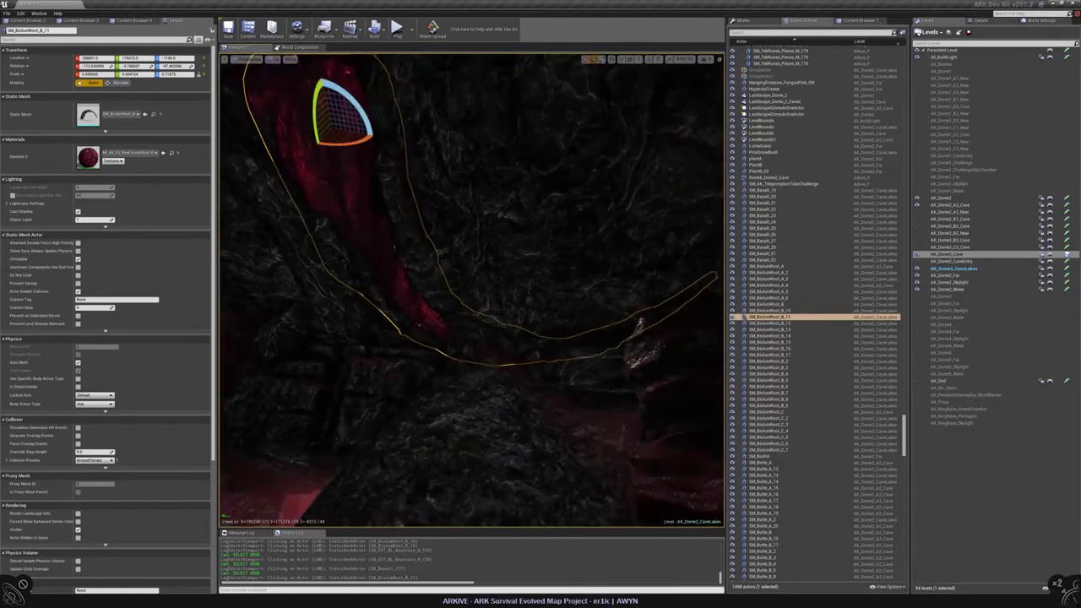
right_click_drag(393, 337, 394, 338)
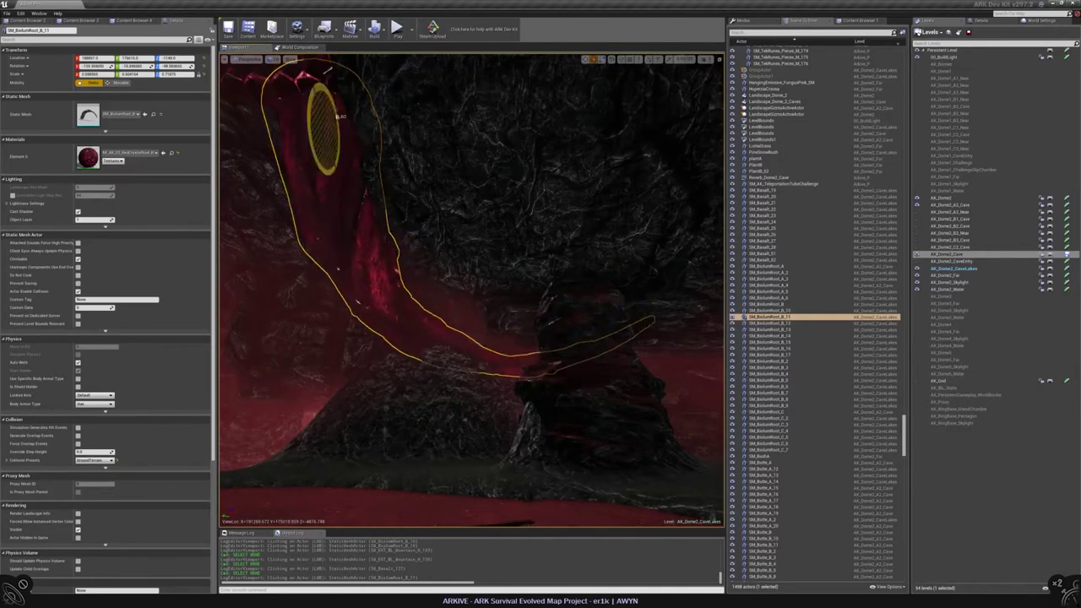
Undo the accidental move, then rescale and rotate SM_BiolumRoot_B_11 toward the rock pillar
mouse_move(394, 338)
right_mouse_down()
mouse_move(401, 331)
mouse_move(393, 338)
right_mouse_up()
key("ctrl+z")
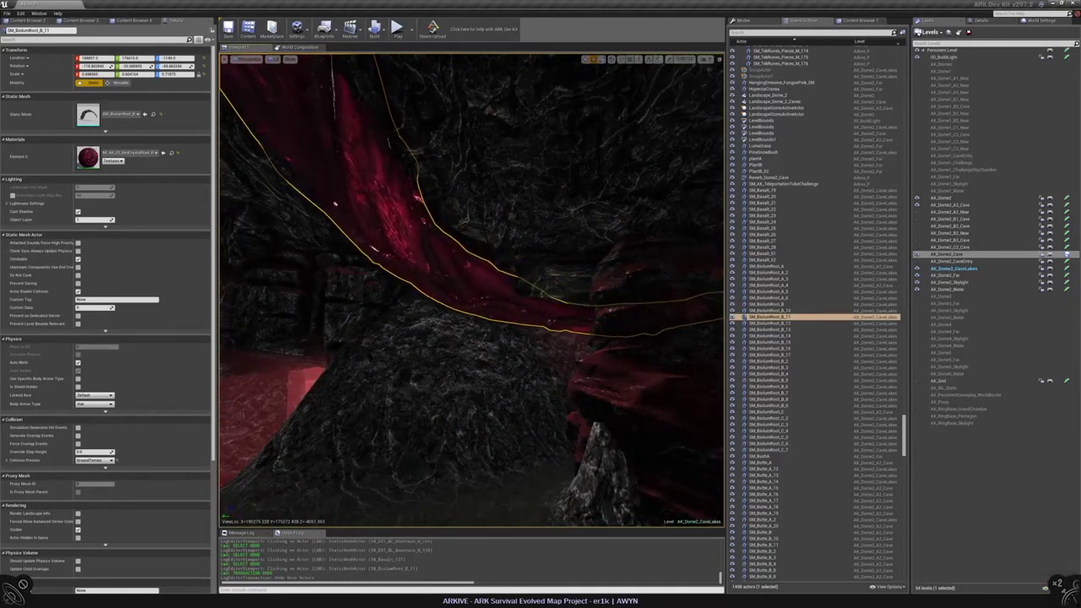
right_click_drag(394, 338, 399, 338)
left_click(393, 338)
left_click(393, 338)
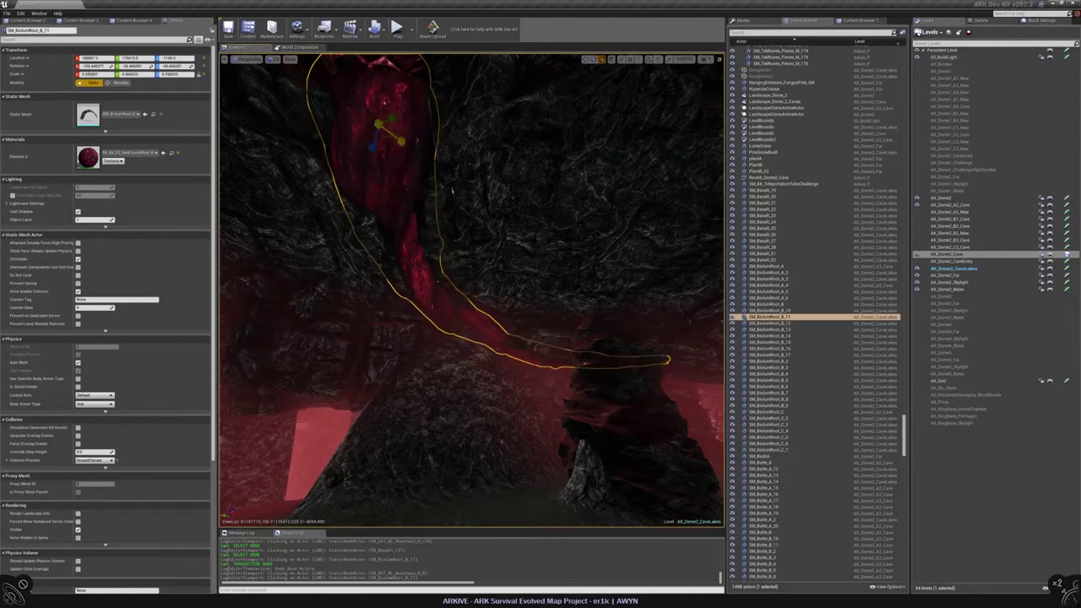
key("e")
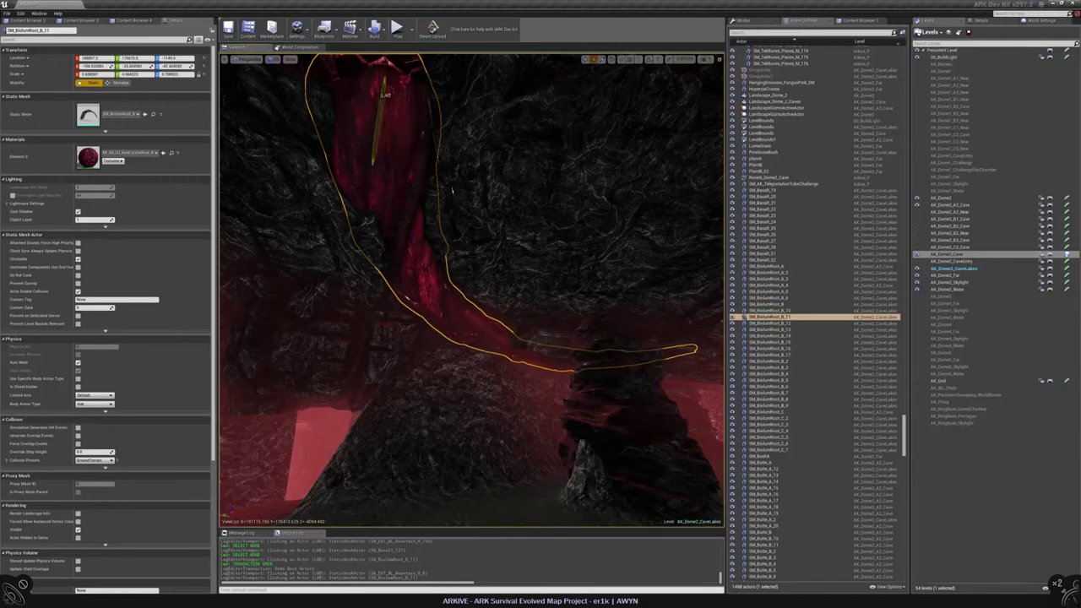
key("Escape")
Shift SM_BiolumRoot_B_11 sideways and fine-tune its rotation against the cave wall
right_click_drag(372, 217, 473, 245)
left_click(473, 245)
key("f")
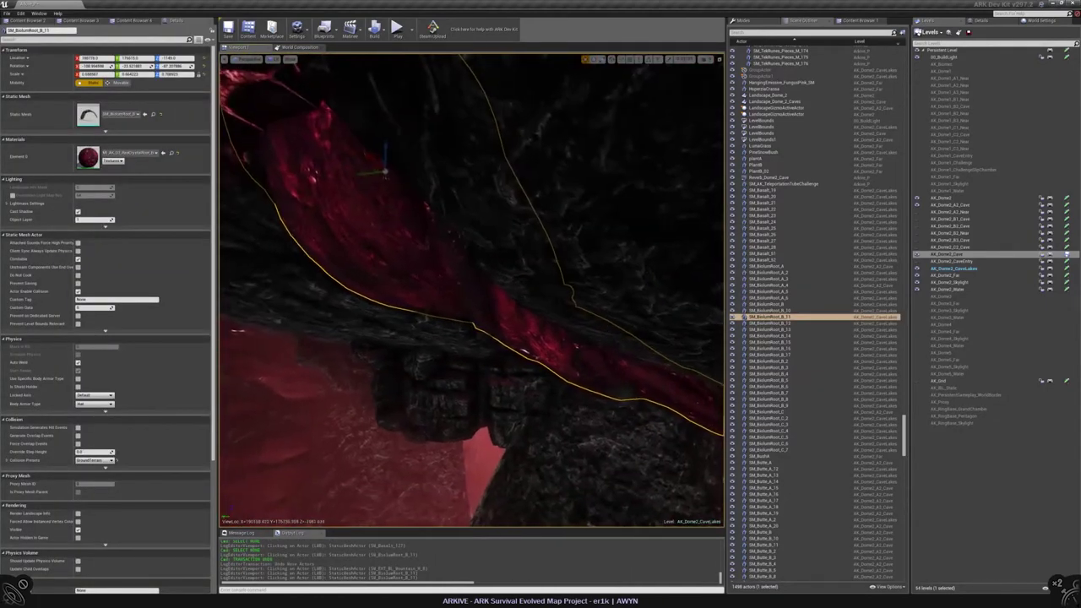
right_click_drag(473, 245, 528, 283)
key("Escape")
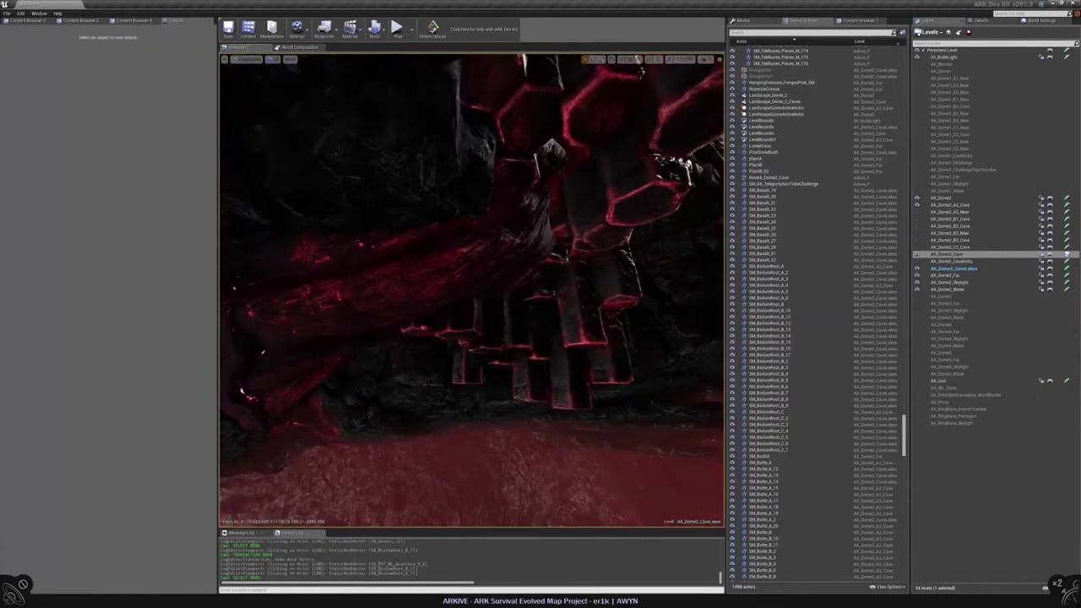
Raise and rotate SM_BiolumRoot_B_10 against the cave wall, and save the AK_Dome2_CaveLakes level
left_click(376, 213)
right_click_drag(375, 213, 388, 226)
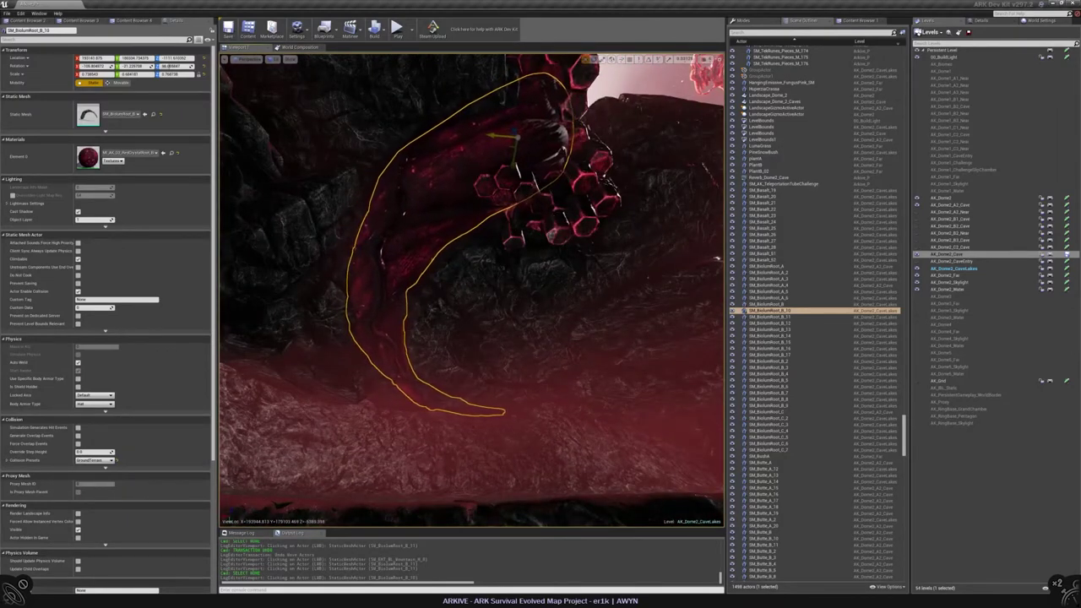
right_click_drag(389, 225, 397, 234)
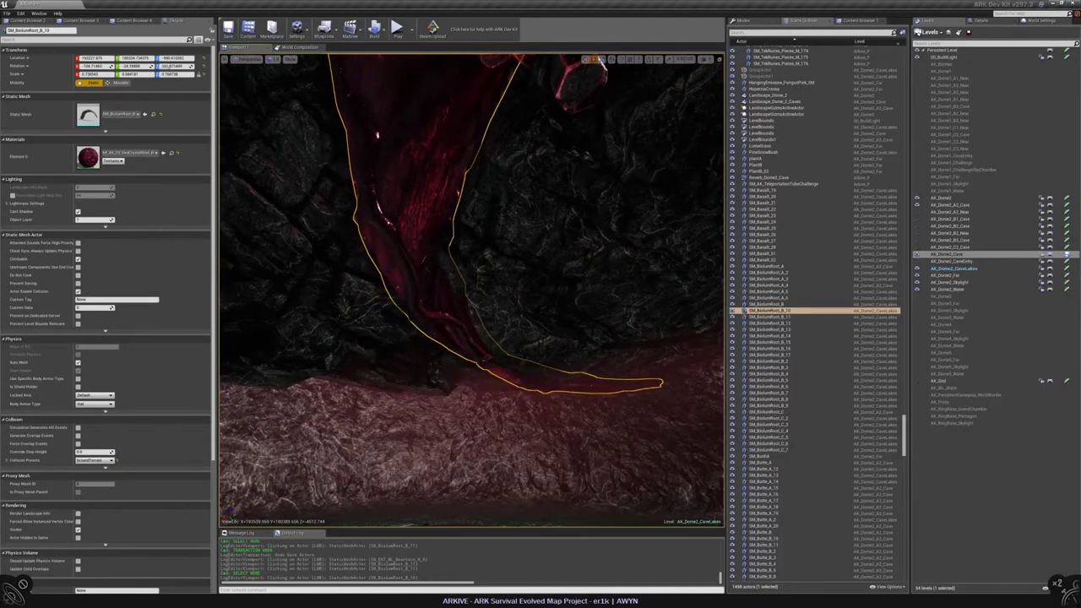
right_click_drag(397, 234, 480, 293)
key("Escape")
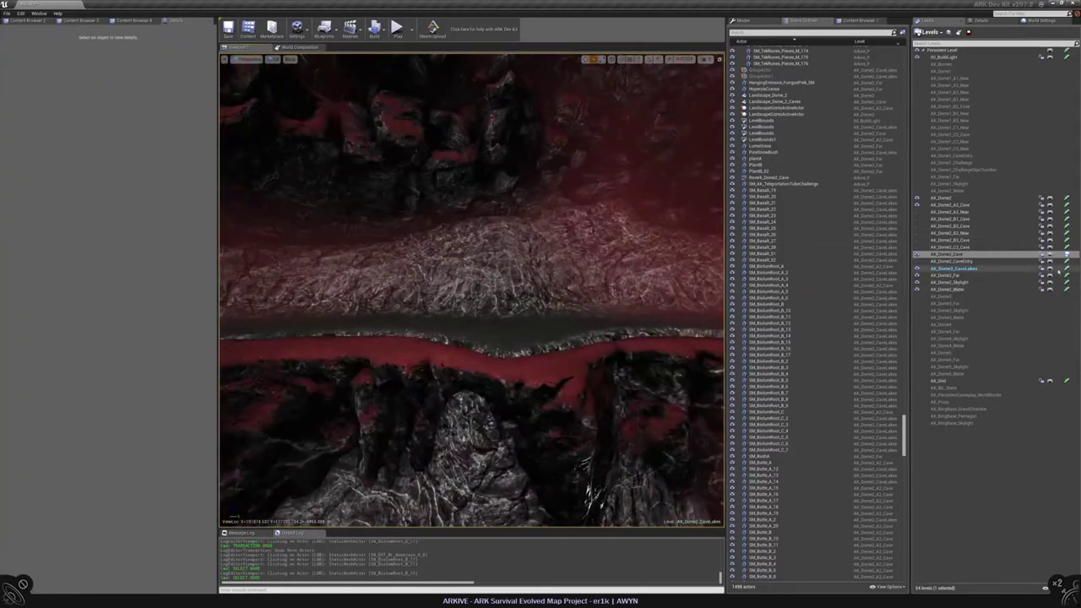
left_click(1067, 268)
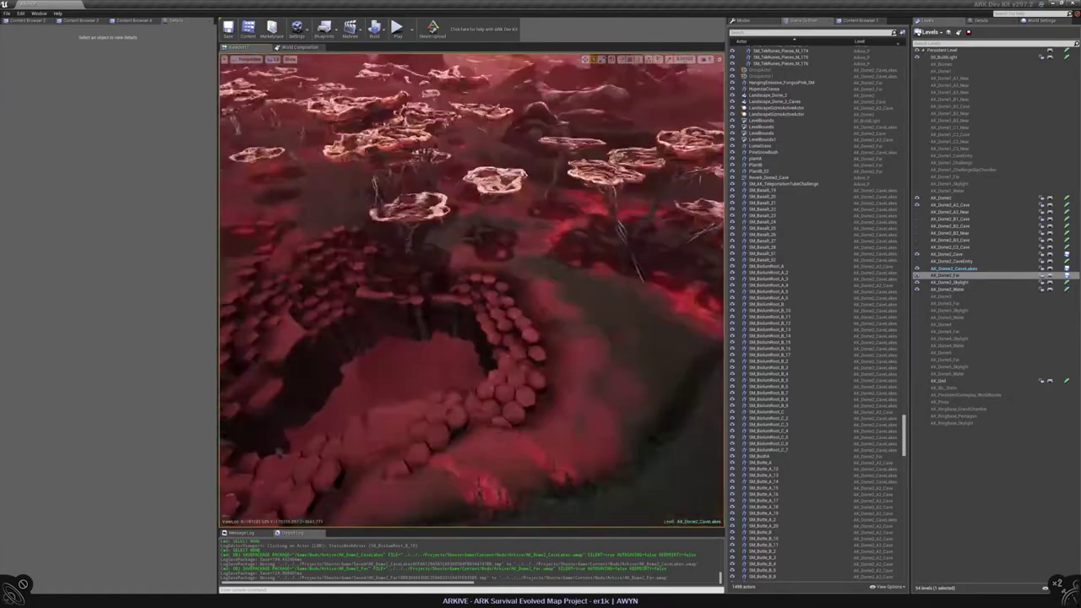
Paint basalt cap A and cap B foliage meshes onto the ground just outside the crater's column rim
key("shift+1")
key("shift+4")
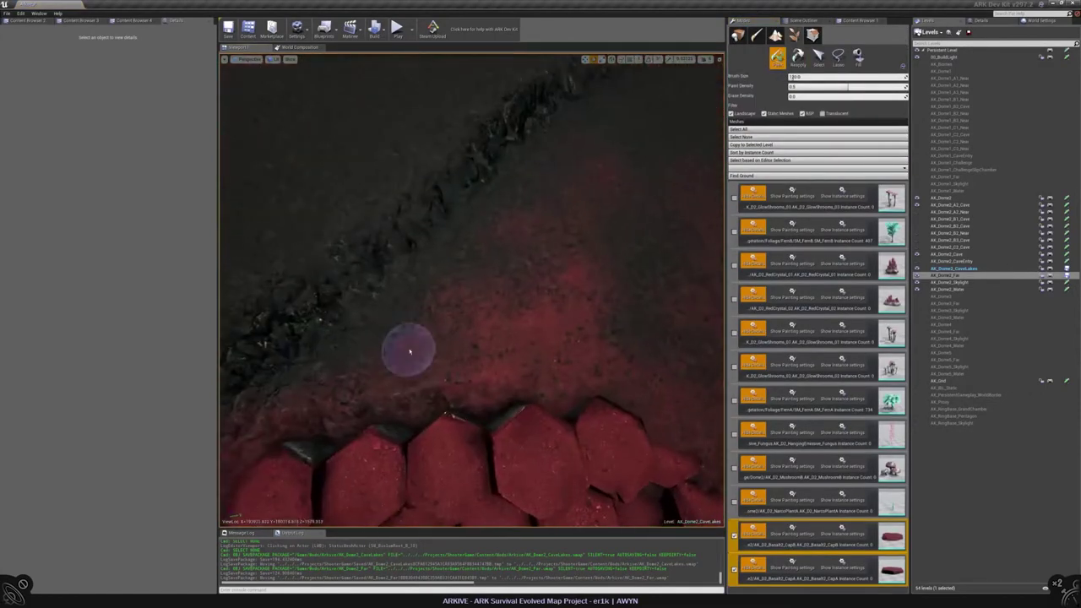
left_click(408, 350)
left_click(553, 328)
left_click(535, 326)
mouse_move(535, 327)
right_mouse_down()
mouse_move(493, 366)
mouse_move(506, 405)
mouse_move(442, 191)
mouse_move(473, 253)
mouse_move(452, 245)
right_mouse_up()
left_click(492, 367)
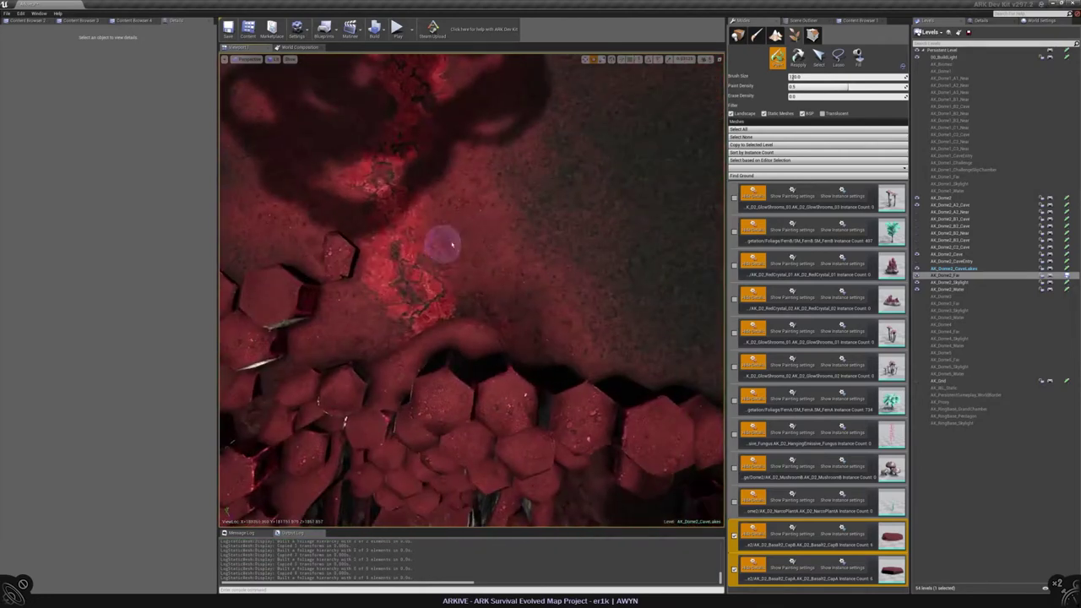
Switch to landscape sculpting on Landscape_Dome_2 and set up the Smooth tool with a lower tool strength
mouse_move(546, 226)
right_mouse_down()
mouse_move(430, 242)
mouse_move(512, 358)
mouse_move(540, 338)
right_mouse_up()
left_click(776, 35)
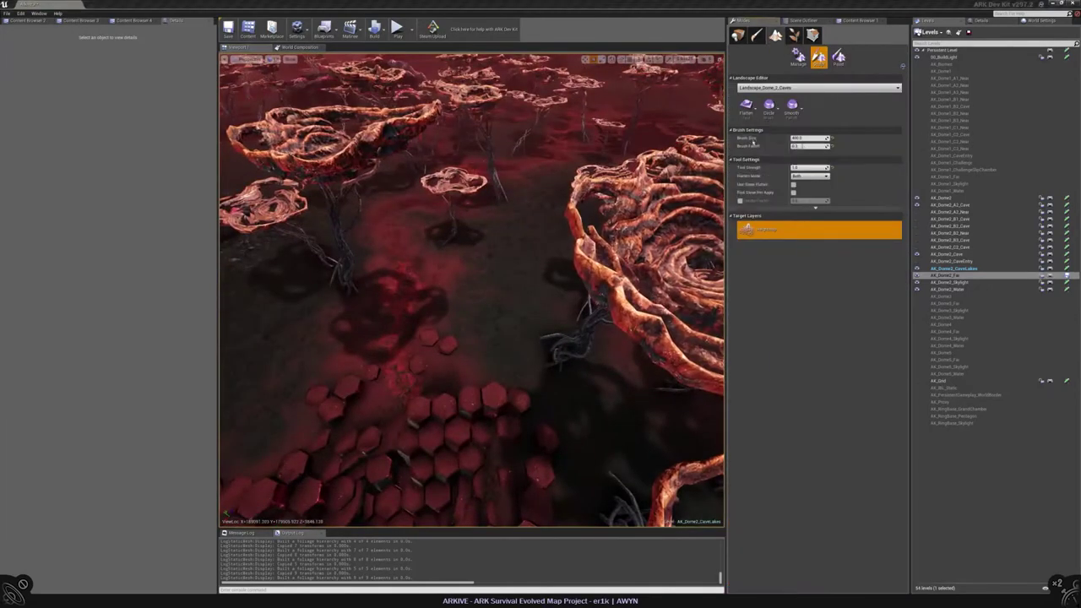
left_click(746, 103)
left_click(755, 164)
left_click_drag(809, 168, 801, 167)
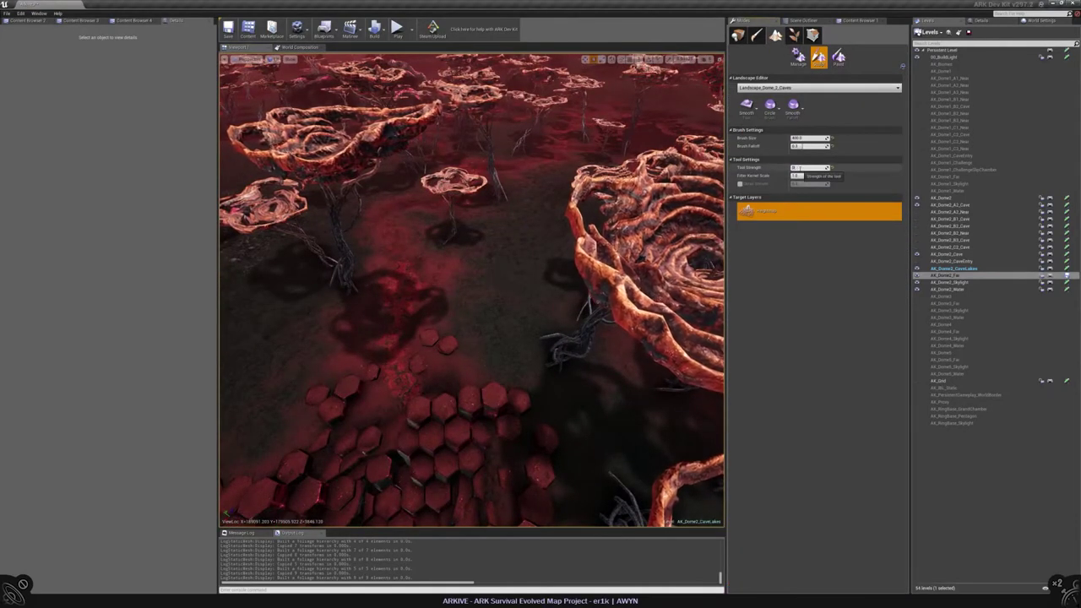
mouse_move(472, 288)
right_mouse_down()
mouse_move(456, 321)
mouse_move(473, 304)
right_mouse_up()
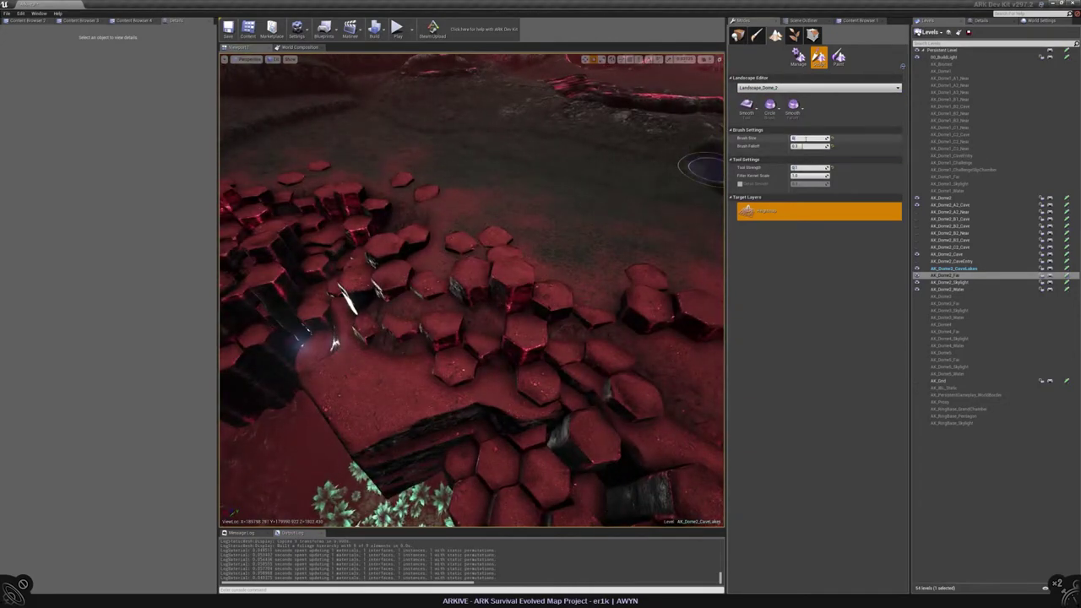
Smooth the landscape between the basalt columns and loose caps along the crater's outer rim
right_click_drag(397, 321, 524, 363)
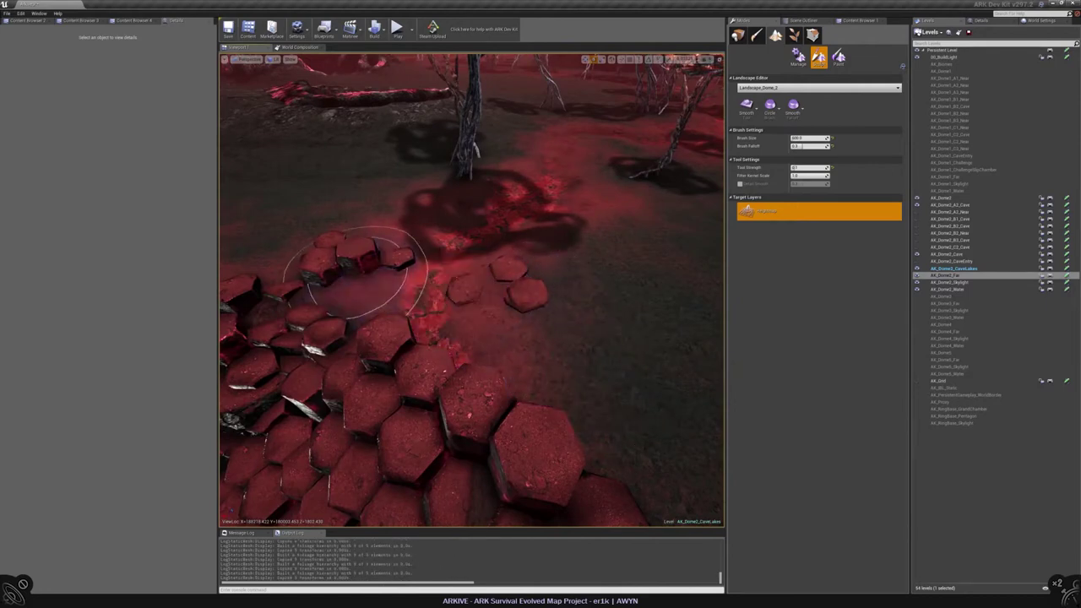
right_click_drag(372, 266, 458, 254)
mouse_move(528, 305)
left_mouse_down()
mouse_move(559, 295)
mouse_move(579, 328)
mouse_move(574, 310)
mouse_move(561, 328)
mouse_move(524, 319)
mouse_move(494, 334)
left_mouse_up()
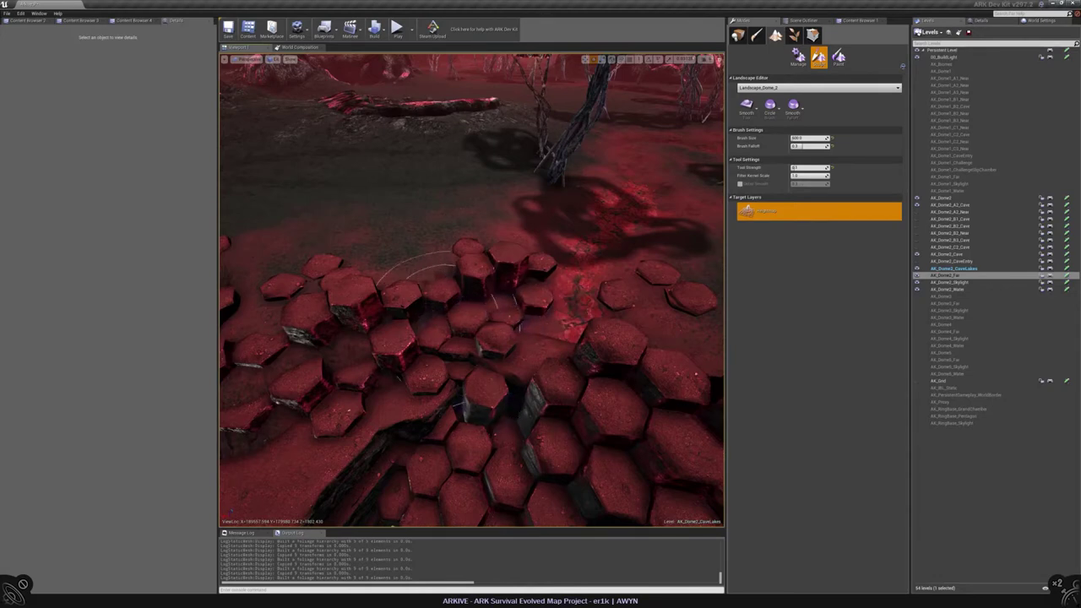
right_click_drag(448, 296, 482, 254)
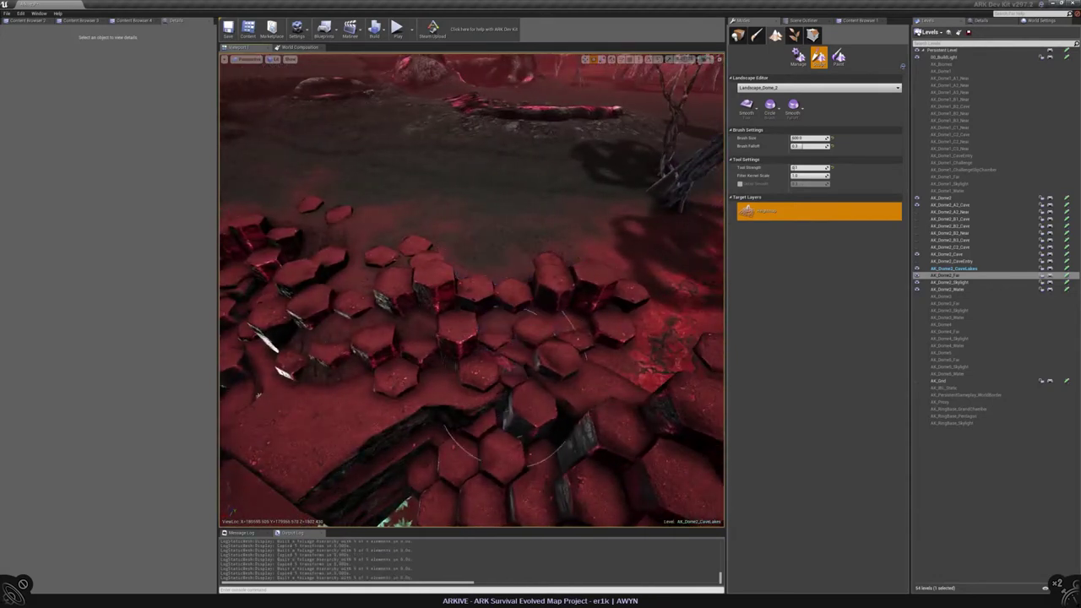
right_click_drag(507, 389, 541, 354)
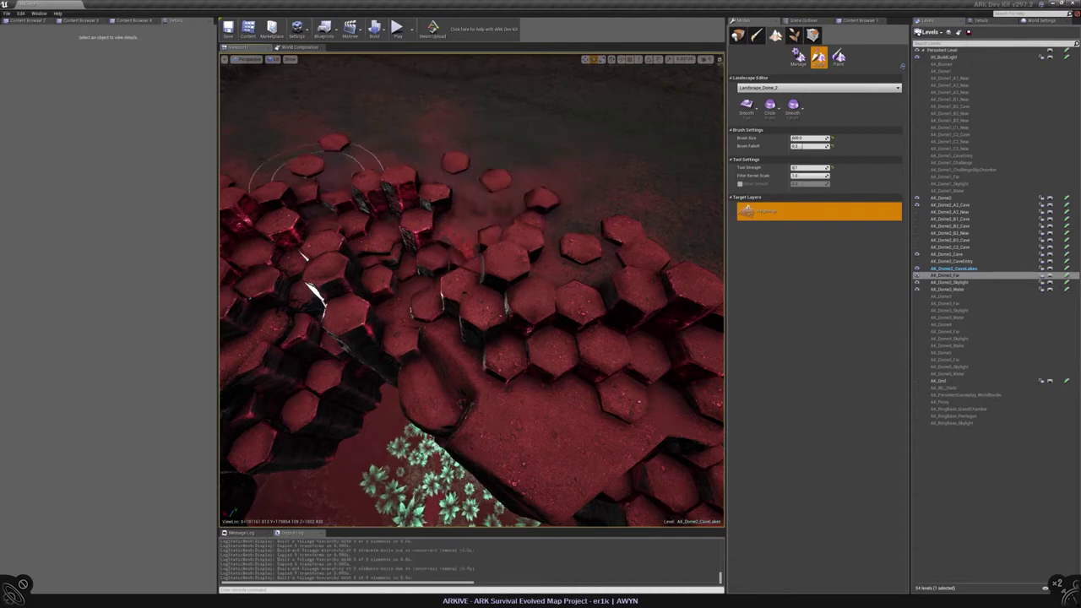
right_click_drag(465, 279, 469, 228)
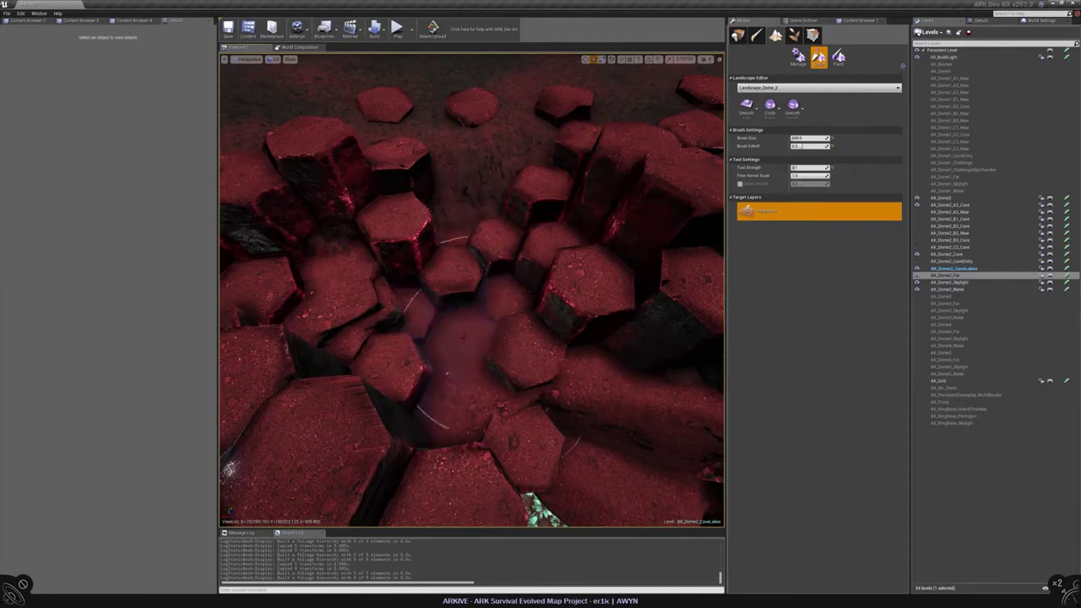
Smooth the ground around the outlying caps and the raised ridge beside the crater rim
mouse_move(469, 228)
right_mouse_down()
mouse_move(473, 304)
mouse_move(473, 241)
mouse_move(431, 246)
right_mouse_up()
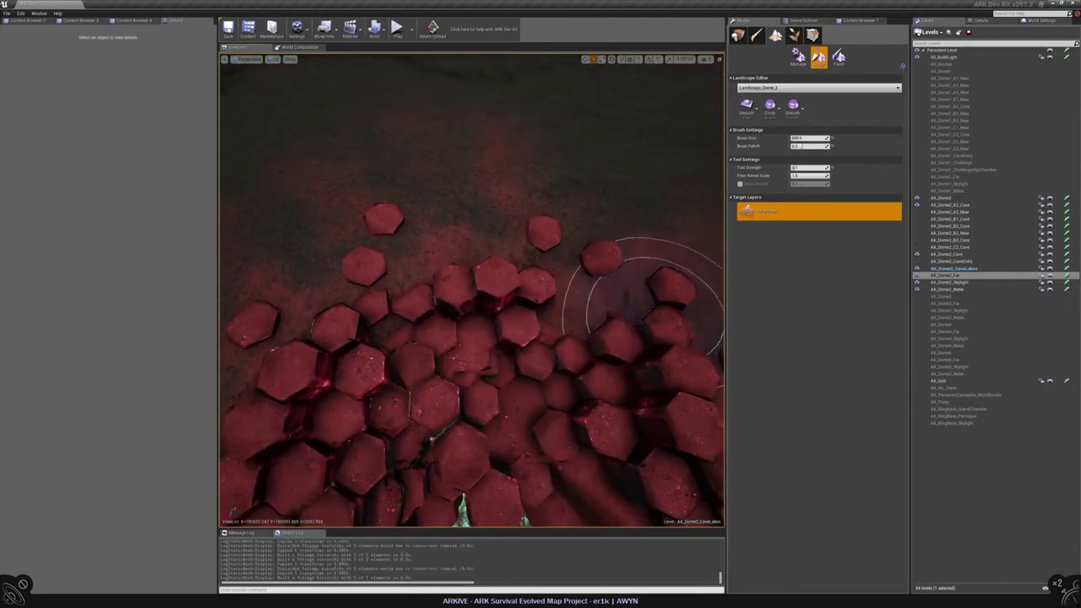
right_click_drag(616, 282, 667, 270)
mouse_move(499, 419)
right_mouse_down()
mouse_move(506, 423)
mouse_move(448, 288)
mouse_move(490, 262)
mouse_move(486, 245)
right_mouse_up()
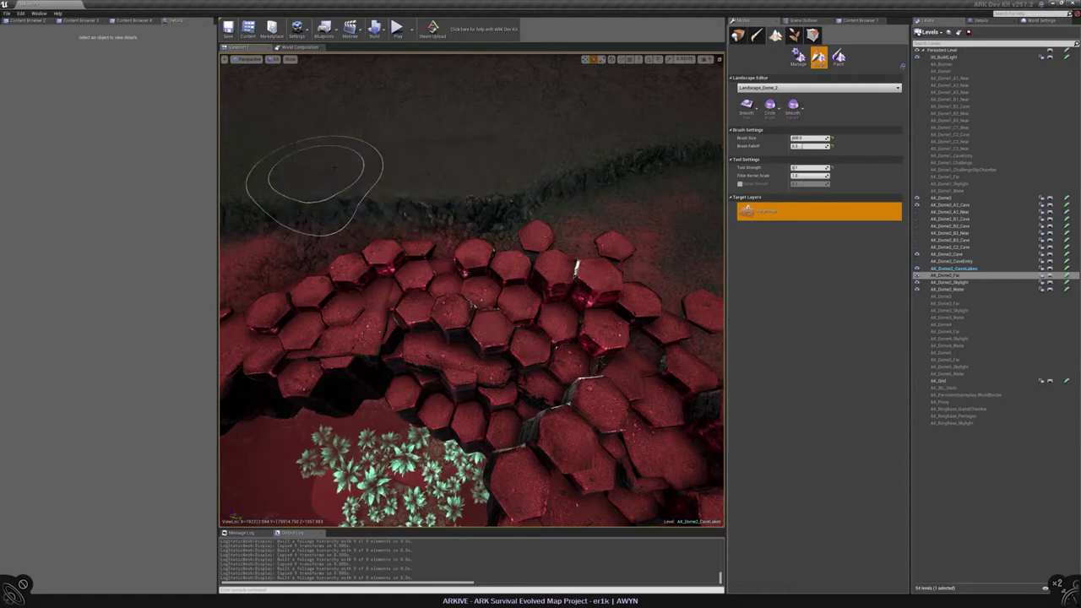
mouse_move(309, 169)
right_mouse_down()
mouse_move(422, 203)
mouse_move(528, 254)
right_mouse_up()
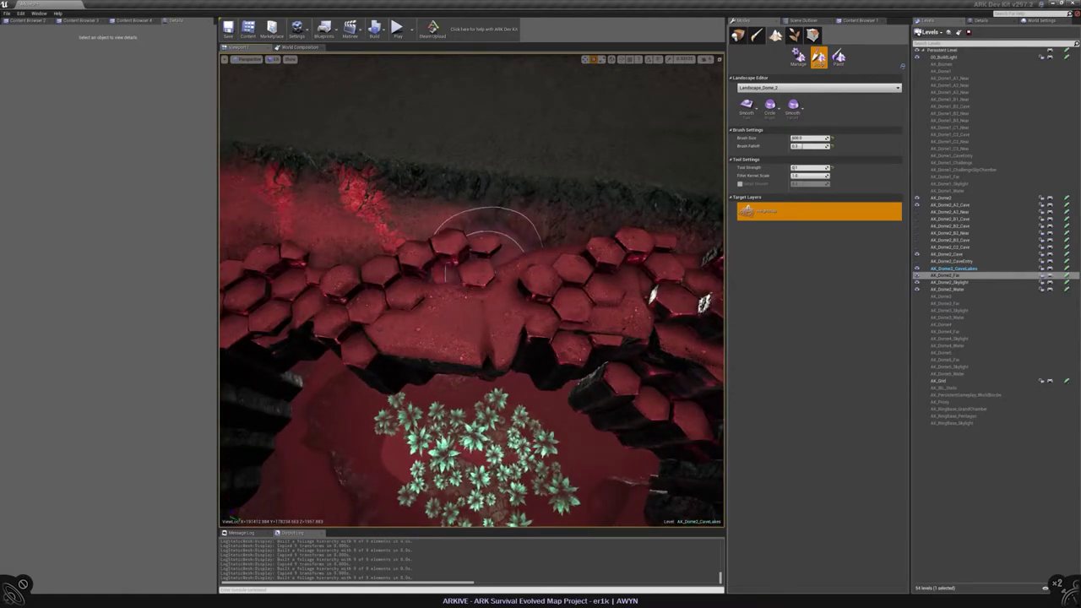
mouse_move(444, 211)
right_mouse_down()
mouse_move(507, 309)
mouse_move(358, 319)
mouse_move(378, 330)
right_mouse_up()
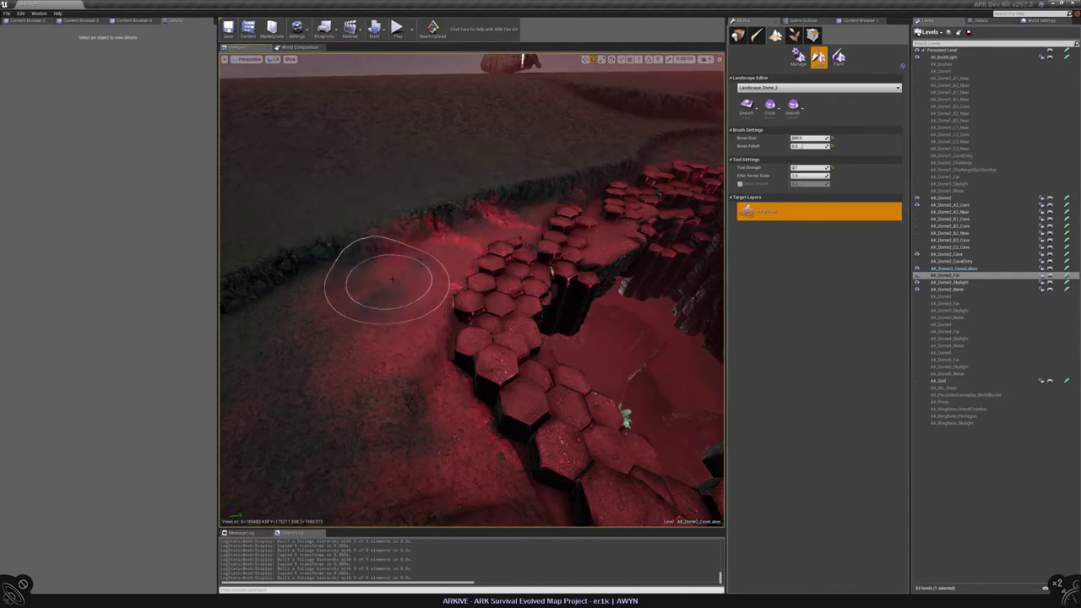
double_click(347, 196)
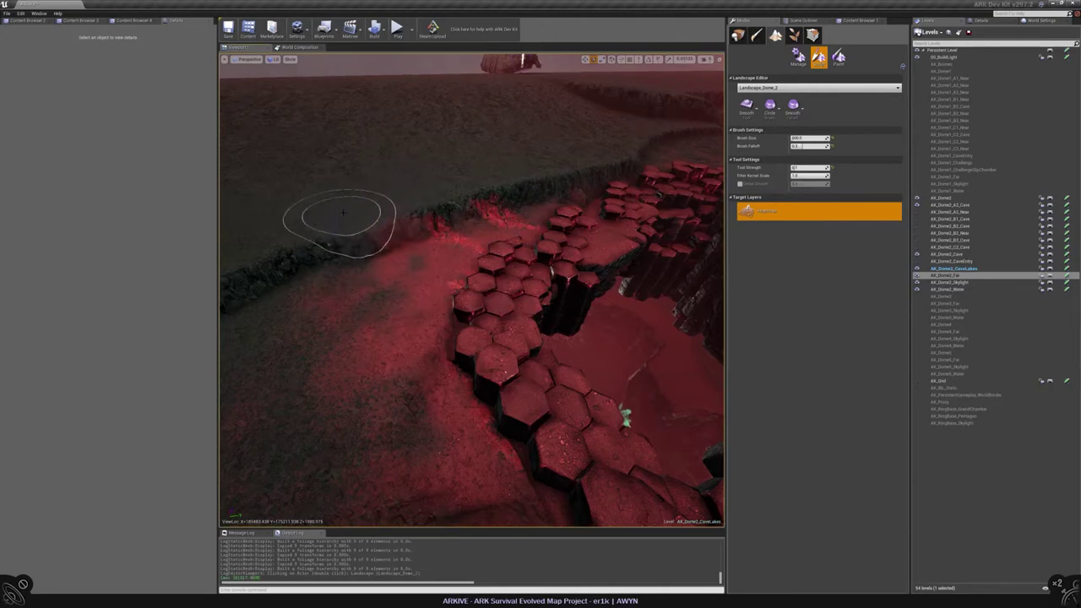
mouse_move(432, 193)
right_mouse_down()
mouse_move(427, 271)
mouse_move(440, 338)
right_mouse_up()
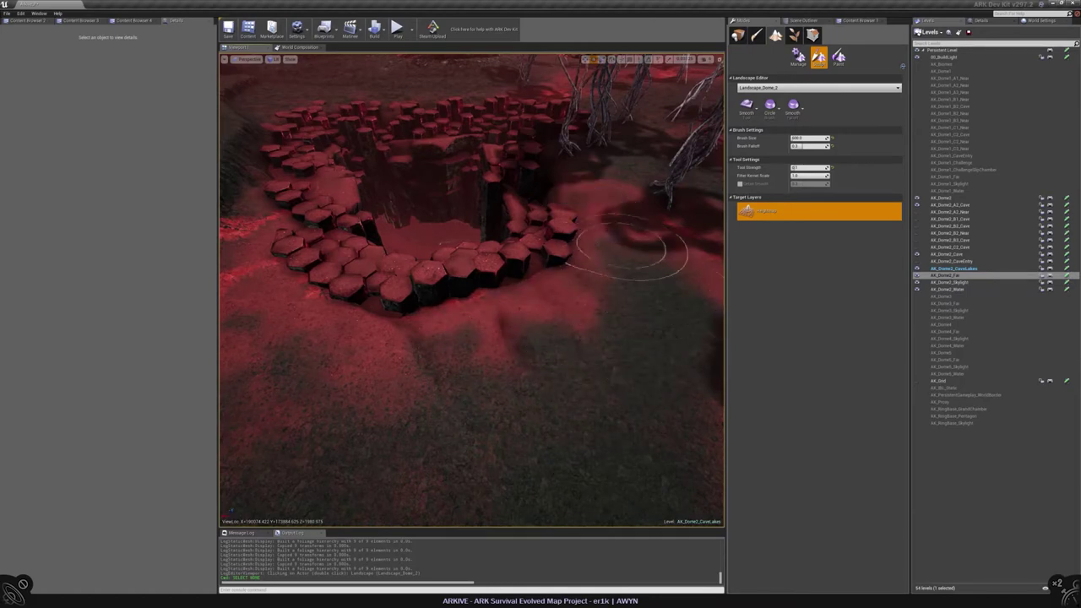
Apply a softer brush falloff and smooth the ground where the rim columns meet the terrain near the trees
mouse_move(567, 278)
right_mouse_down()
mouse_move(558, 245)
mouse_move(523, 279)
mouse_move(469, 288)
right_mouse_up()
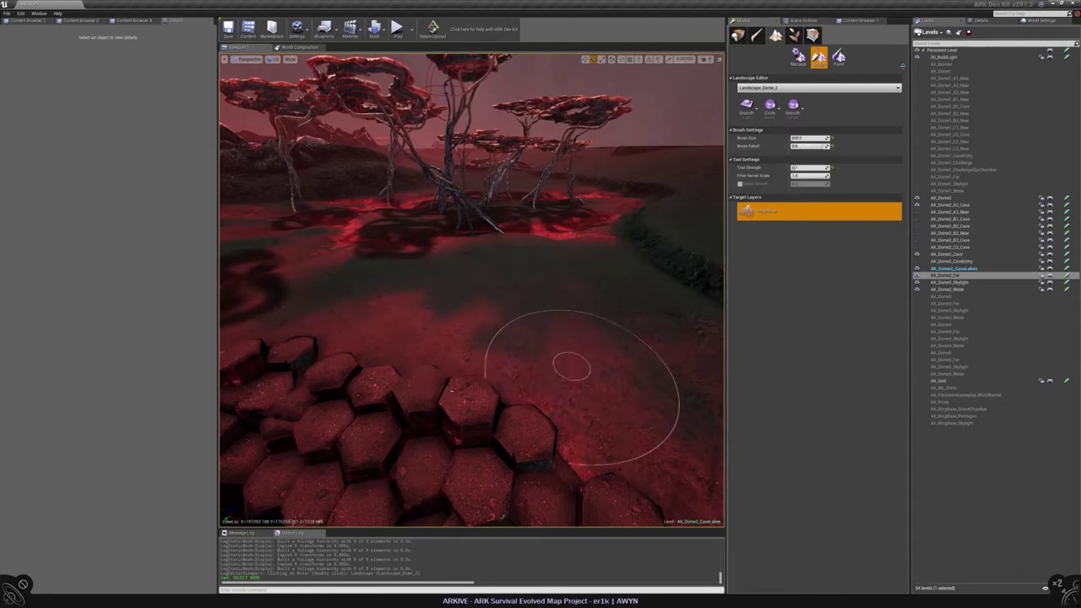
right_click_drag(572, 365, 572, 439)
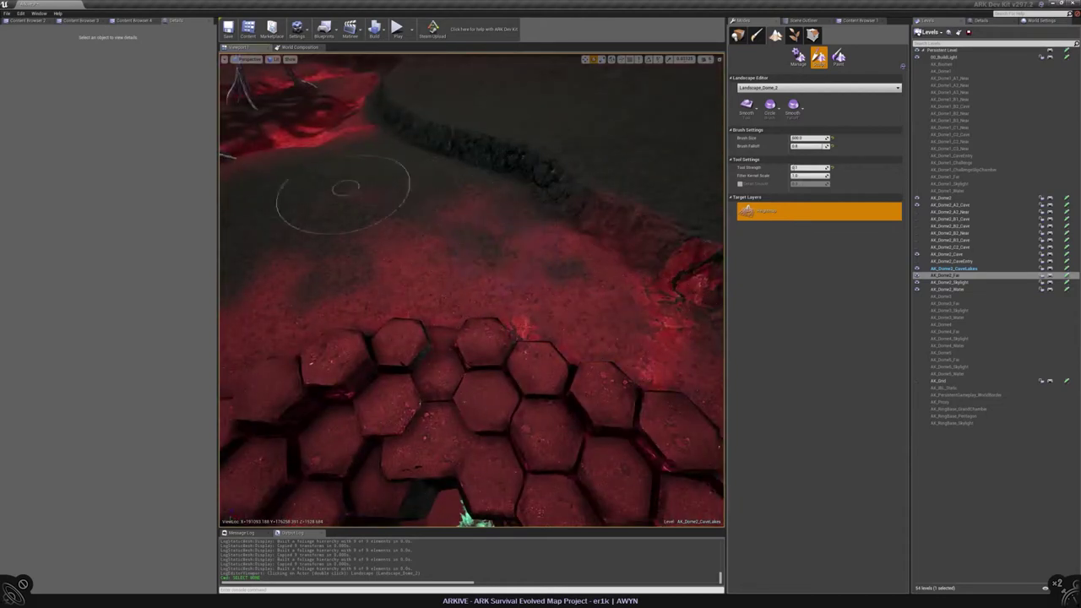
right_click_drag(444, 260, 684, 249)
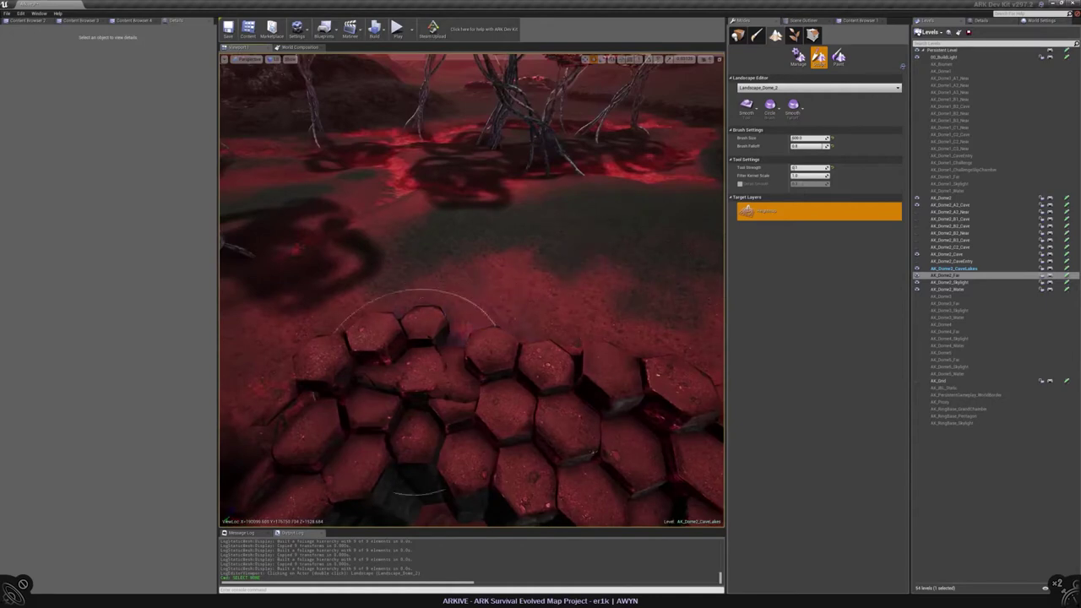
right_click_drag(509, 277, 577, 311)
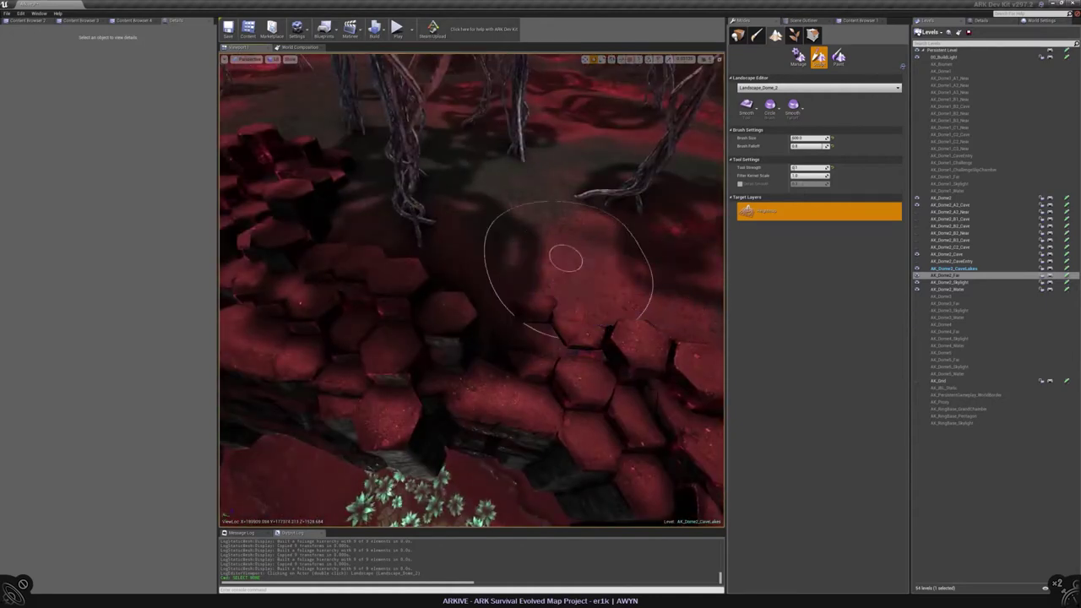
right_click_drag(515, 273, 620, 381)
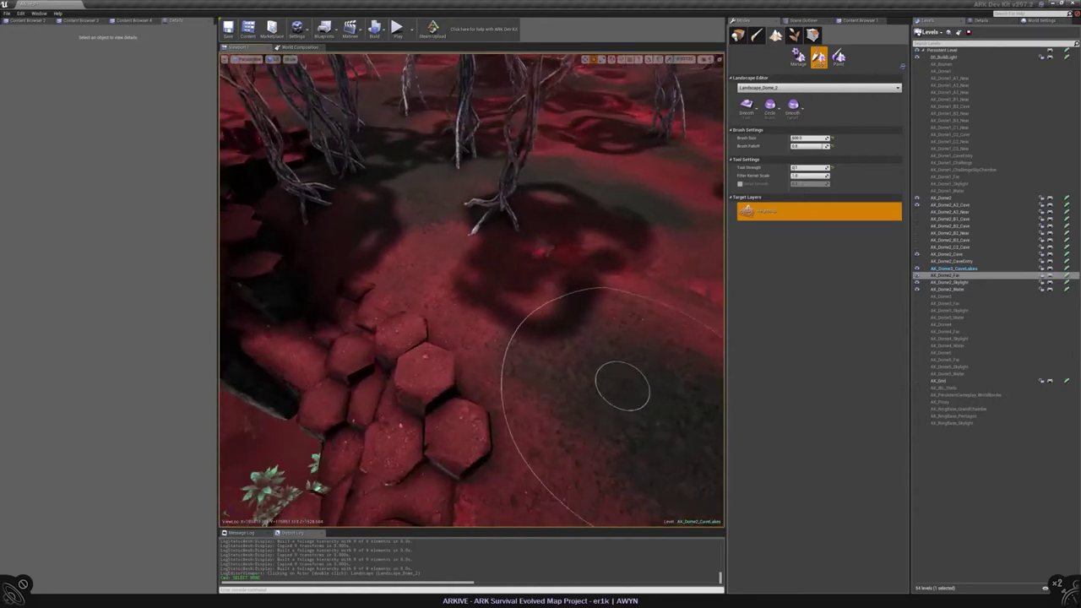
mouse_move(420, 284)
right_mouse_down()
mouse_move(430, 215)
mouse_move(446, 209)
mouse_move(462, 213)
mouse_move(470, 272)
right_mouse_up()
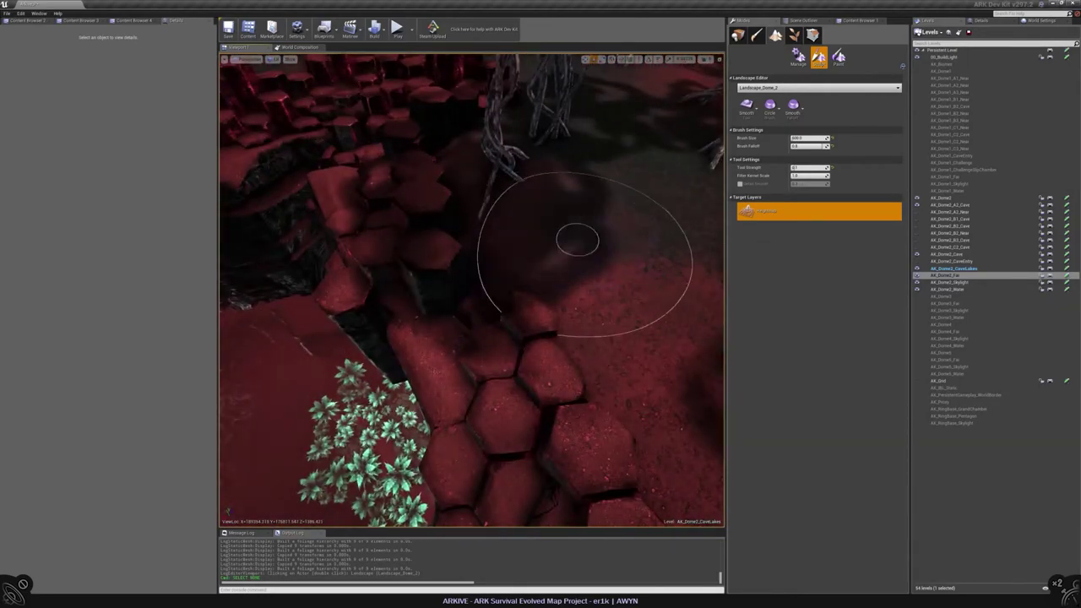
right_click_drag(488, 191, 496, 253)
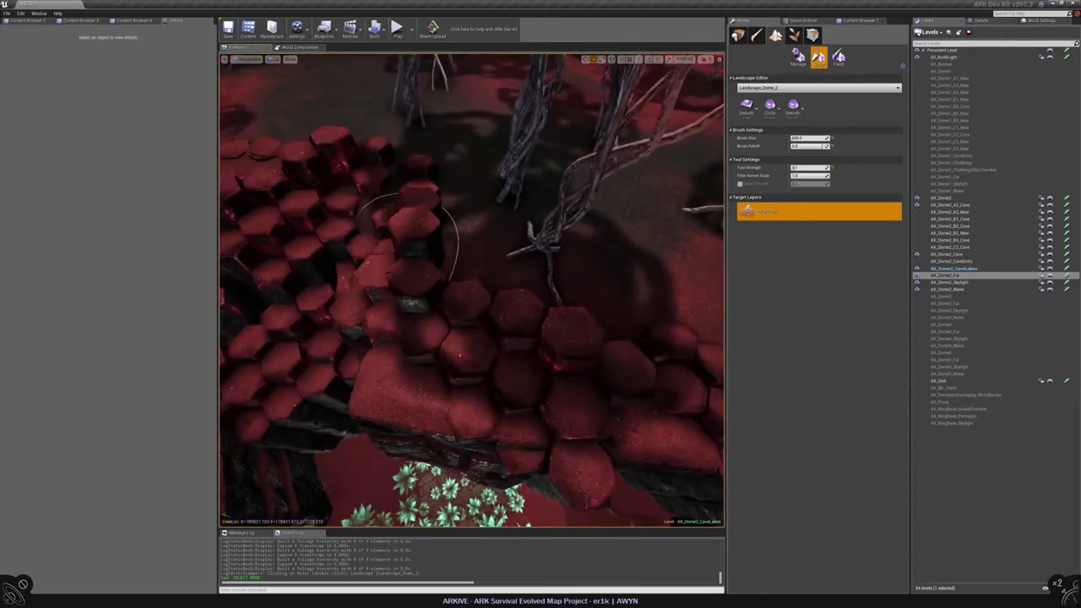
right_click_drag(410, 236, 418, 296)
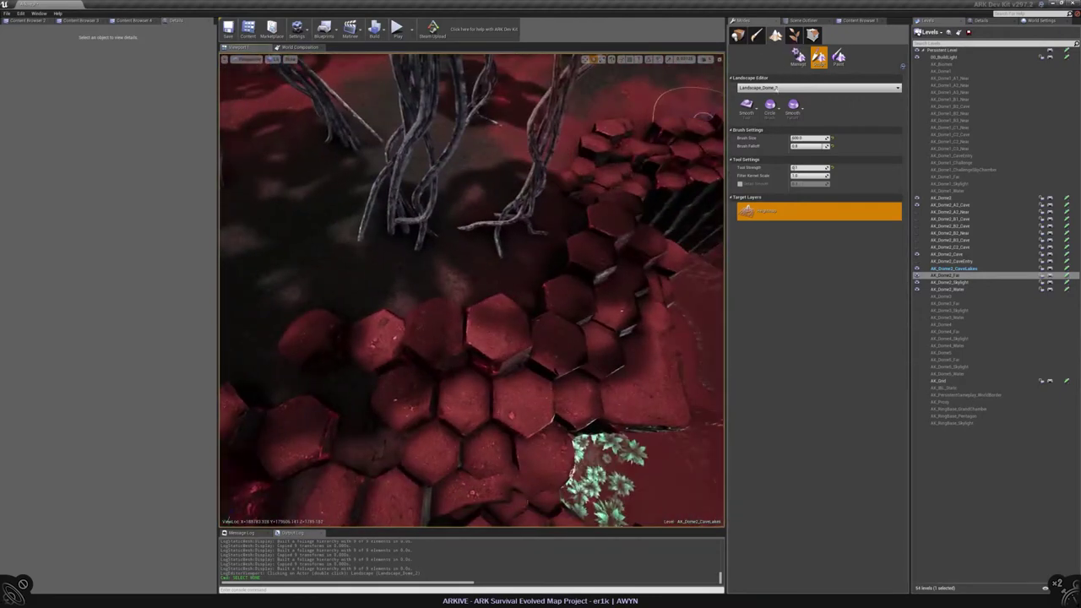
Flatten the ground beside the rim columns near the tree roots, and blend the surrounding terrain with the Smooth tool
left_click(747, 104)
left_click(755, 182)
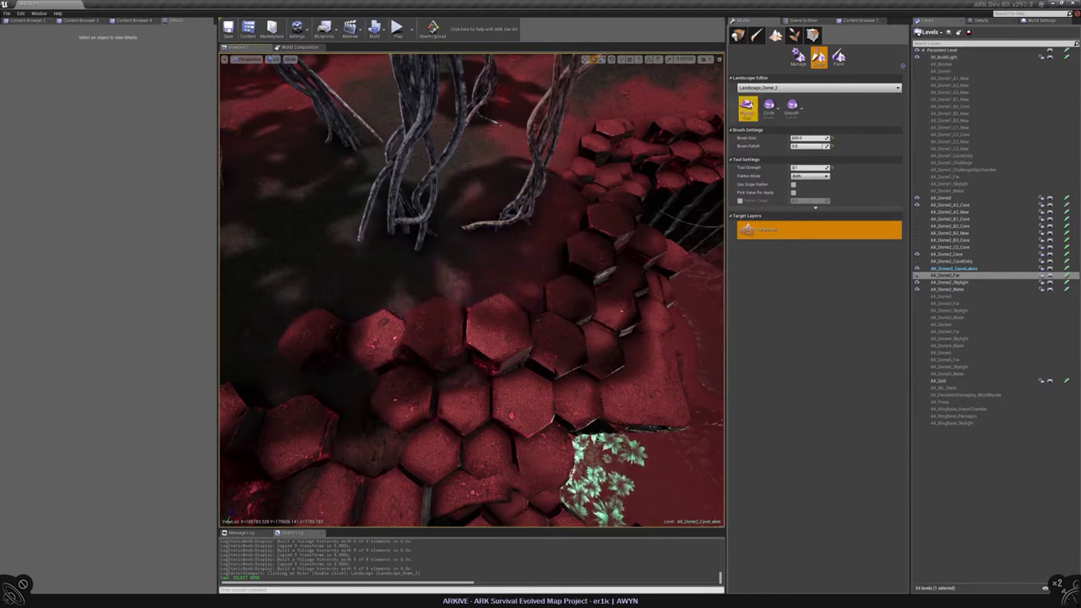
left_click(746, 104)
left_click(754, 161)
right_click_drag(418, 287, 460, 311)
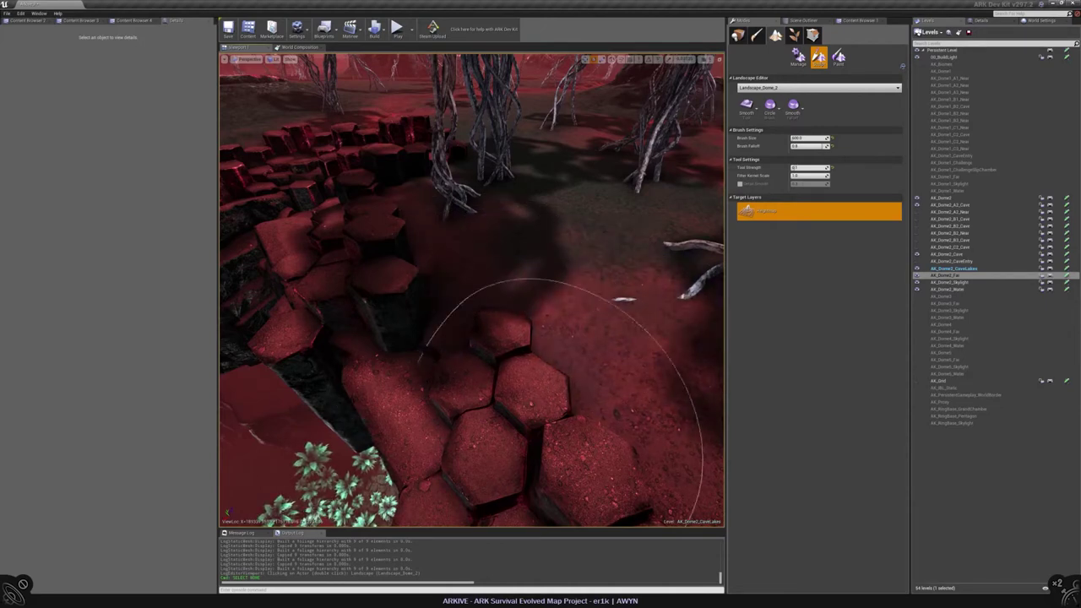
mouse_move(632, 233)
right_mouse_down()
mouse_move(575, 164)
mouse_move(395, 221)
right_mouse_up()
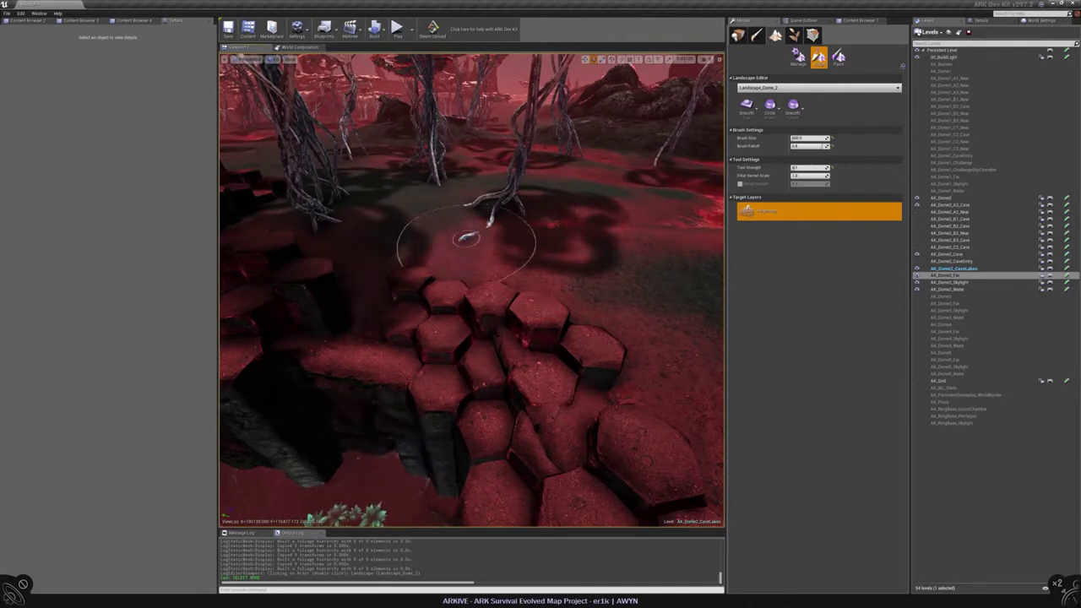
mouse_move(467, 239)
right_mouse_down()
mouse_move(372, 224)
mouse_move(448, 216)
mouse_move(676, 245)
right_mouse_up()
Flatten the ground beneath the loose basalt caps outside the column rim and smooth its edges
left_click(746, 103)
left_click(753, 180)
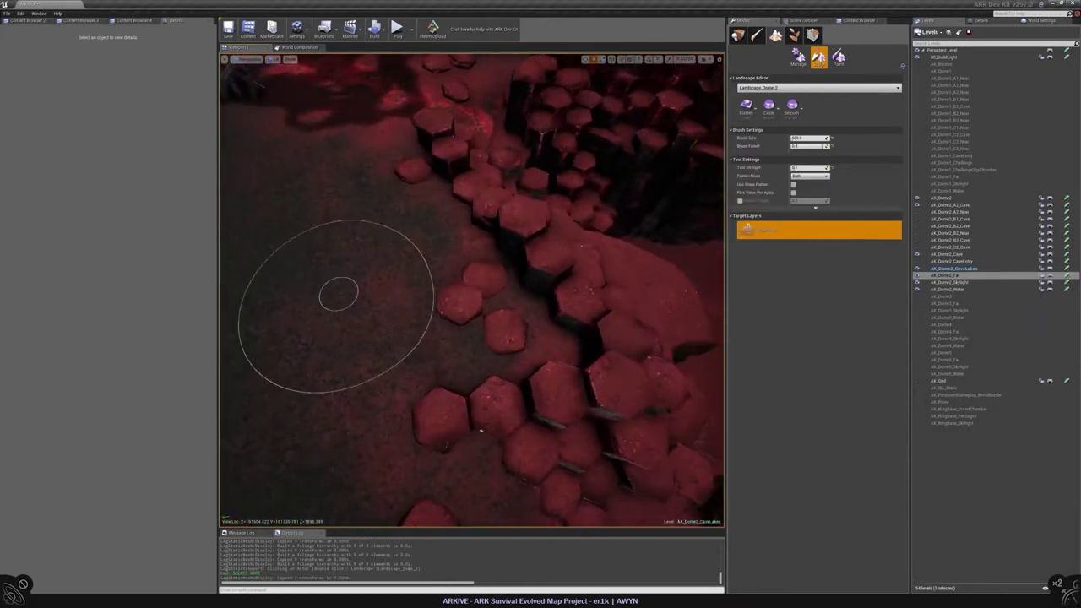
left_click(746, 103)
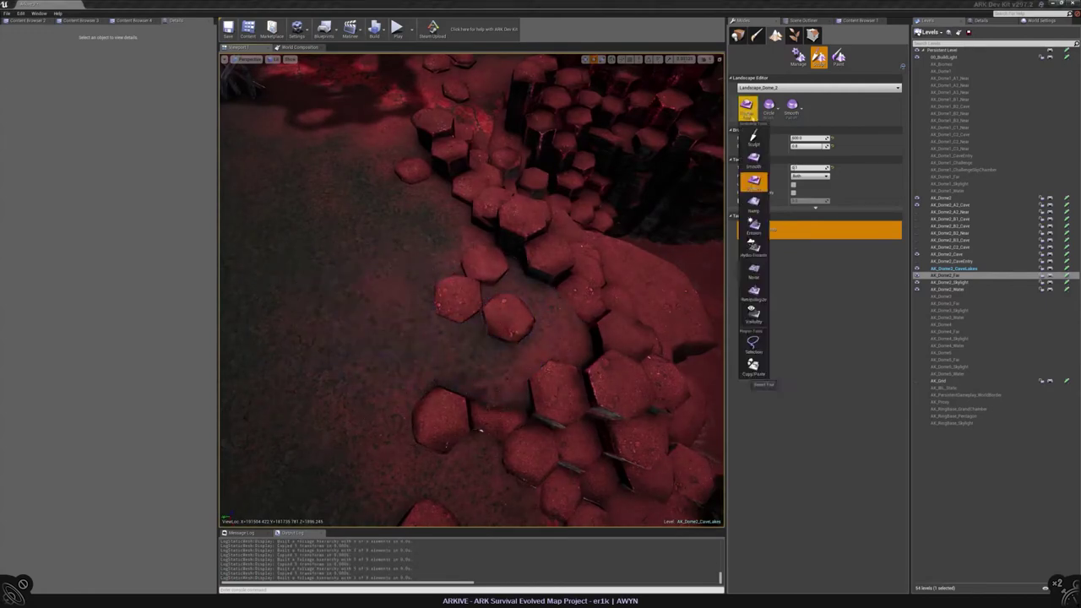
left_click(753, 161)
right_click_drag(505, 404, 528, 337)
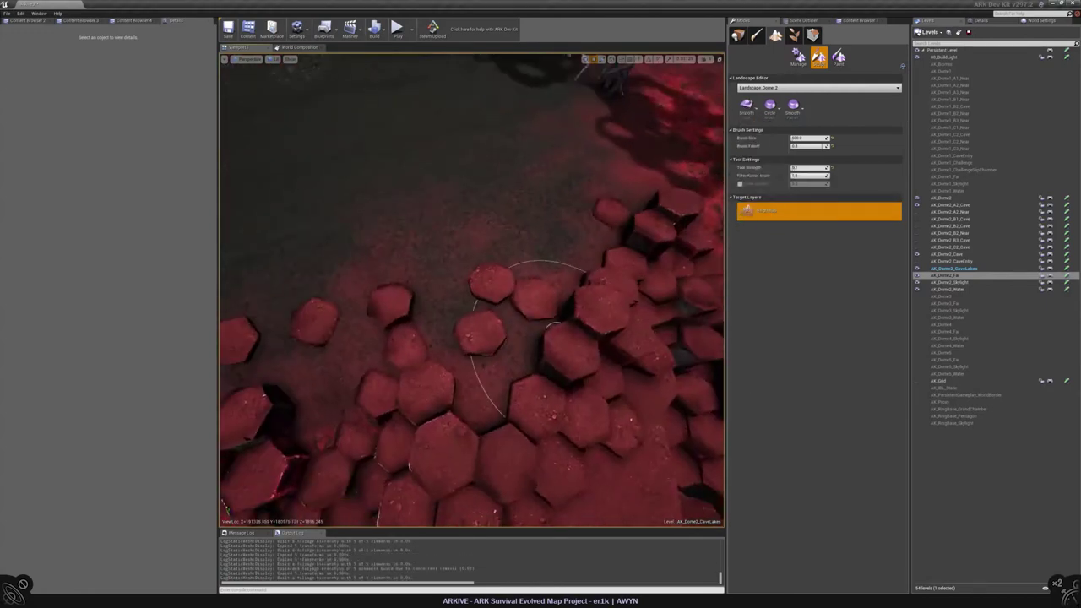
Smooth the terrain from the gaps between the rim columns out to the open ground by the rocky ring formations
right_click_drag(359, 363, 543, 306)
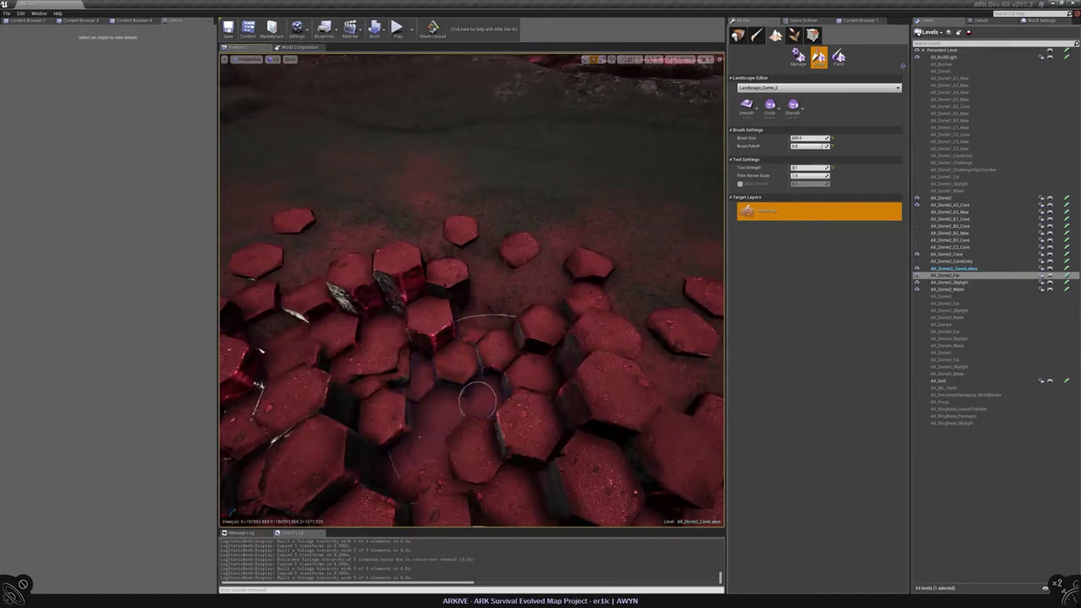
right_click_drag(477, 399, 454, 338)
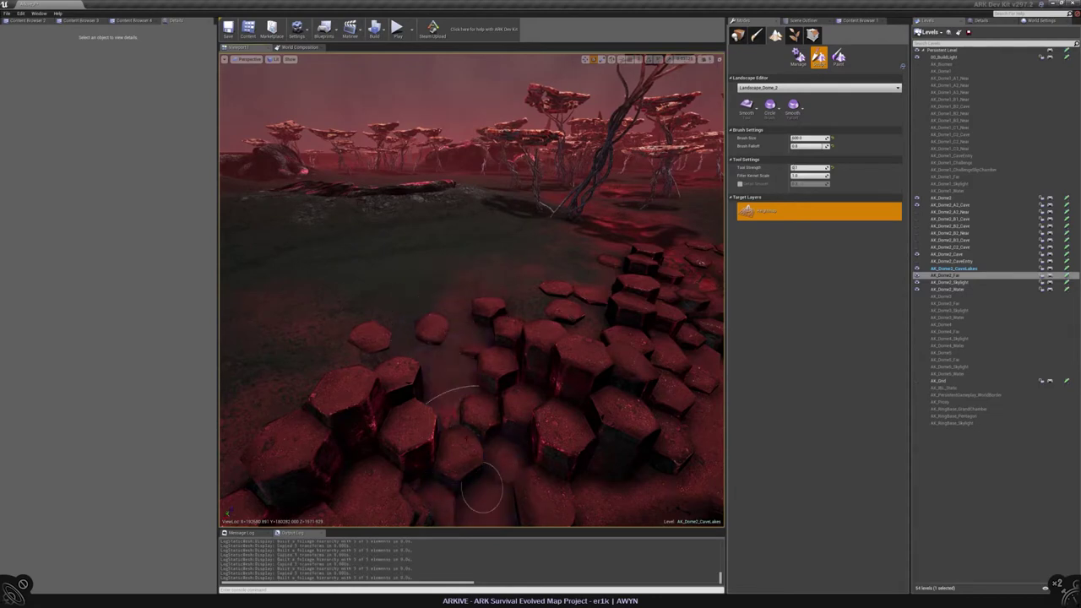
mouse_move(456, 414)
right_mouse_down()
mouse_move(473, 456)
mouse_move(422, 440)
mouse_move(354, 338)
mouse_move(267, 82)
mouse_move(422, 211)
mouse_move(647, 314)
mouse_move(700, 313)
mouse_move(675, 355)
mouse_move(514, 285)
right_mouse_up()
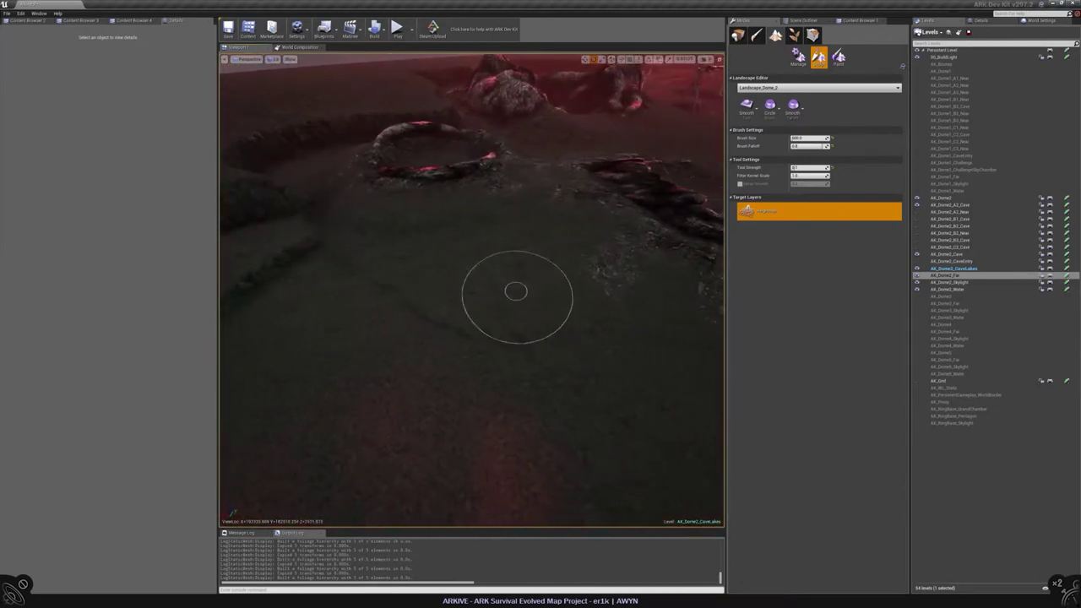
mouse_move(525, 357)
right_mouse_down()
mouse_move(448, 366)
mouse_move(326, 312)
mouse_move(569, 261)
right_mouse_up()
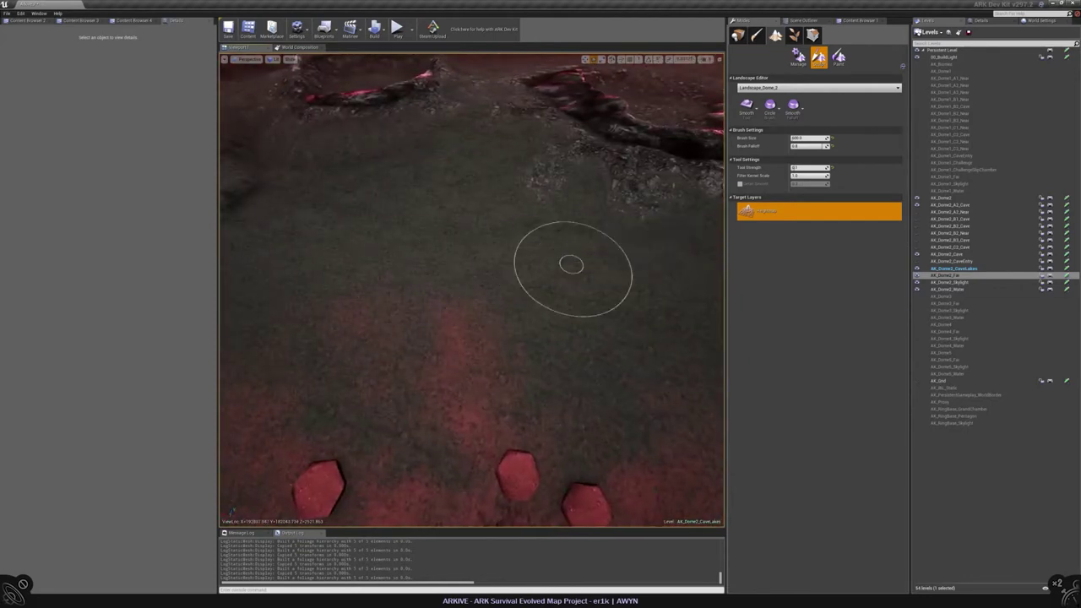
right_click_drag(495, 222, 445, 214)
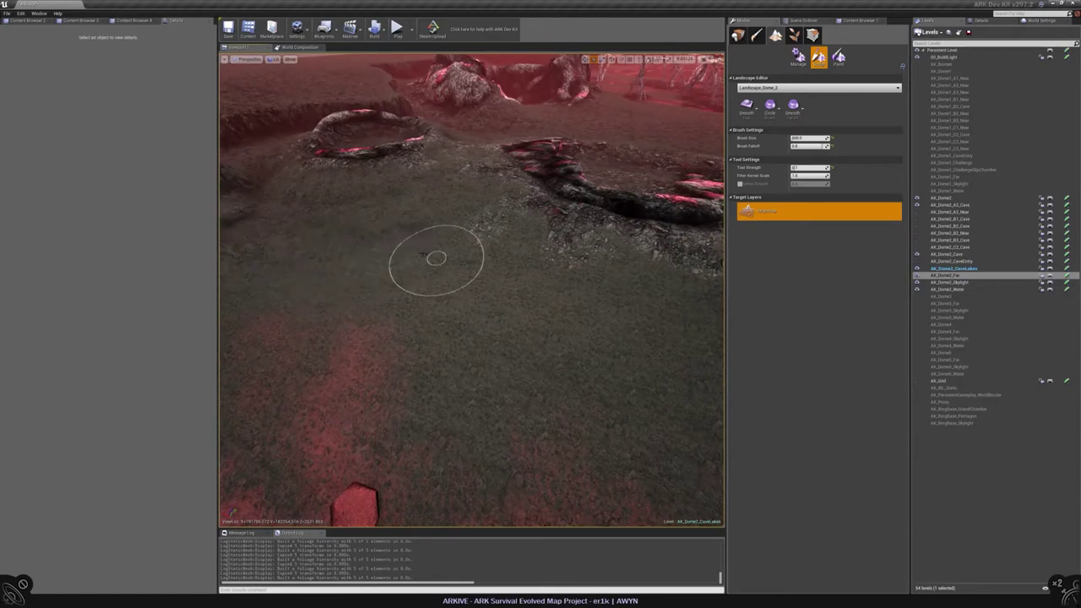
right_click_drag(403, 254, 389, 296)
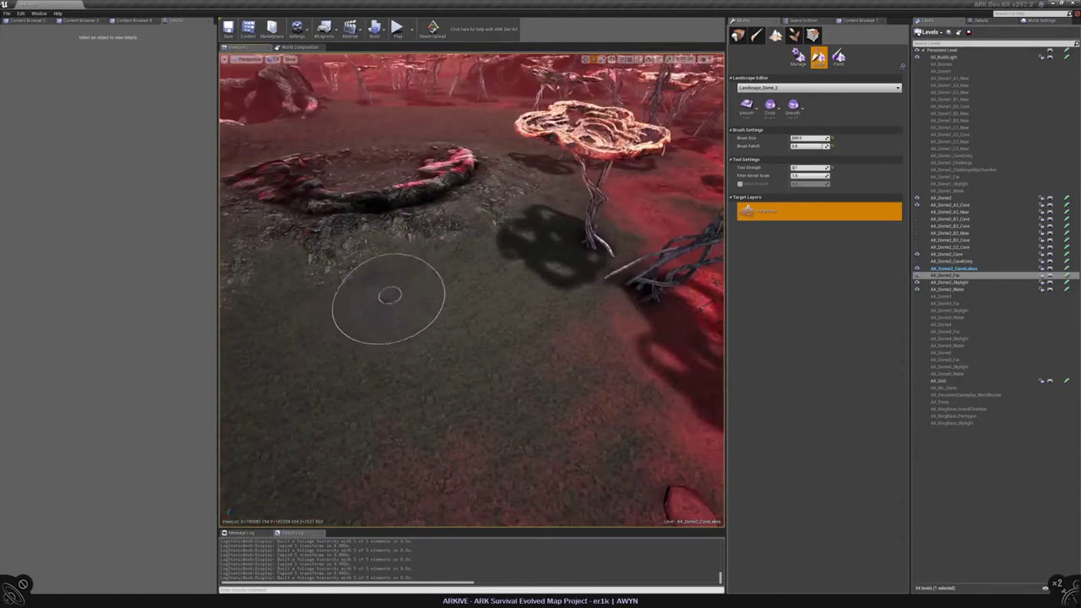
mouse_move(457, 294)
right_mouse_down()
mouse_move(464, 360)
mouse_move(464, 299)
mouse_move(487, 314)
right_mouse_up()
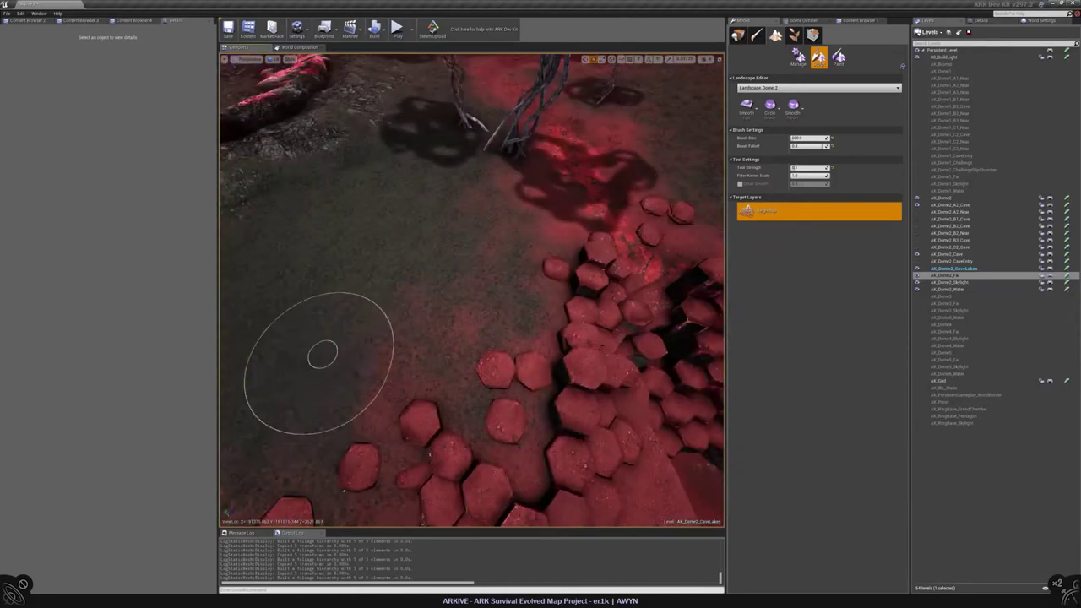
Smooth the open ground between the crater rim and the dark rocky ring formation
mouse_move(318, 352)
right_mouse_down()
mouse_move(512, 321)
mouse_move(507, 254)
mouse_move(490, 304)
mouse_move(495, 270)
right_mouse_up()
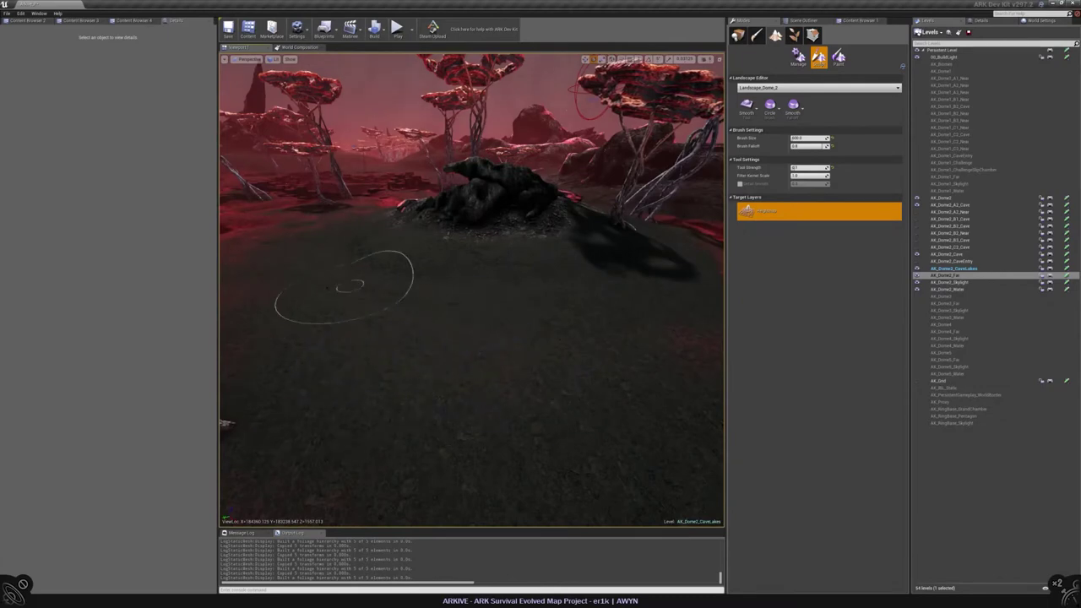
mouse_move(475, 320)
right_mouse_down()
mouse_move(498, 313)
mouse_move(382, 273)
right_mouse_up()
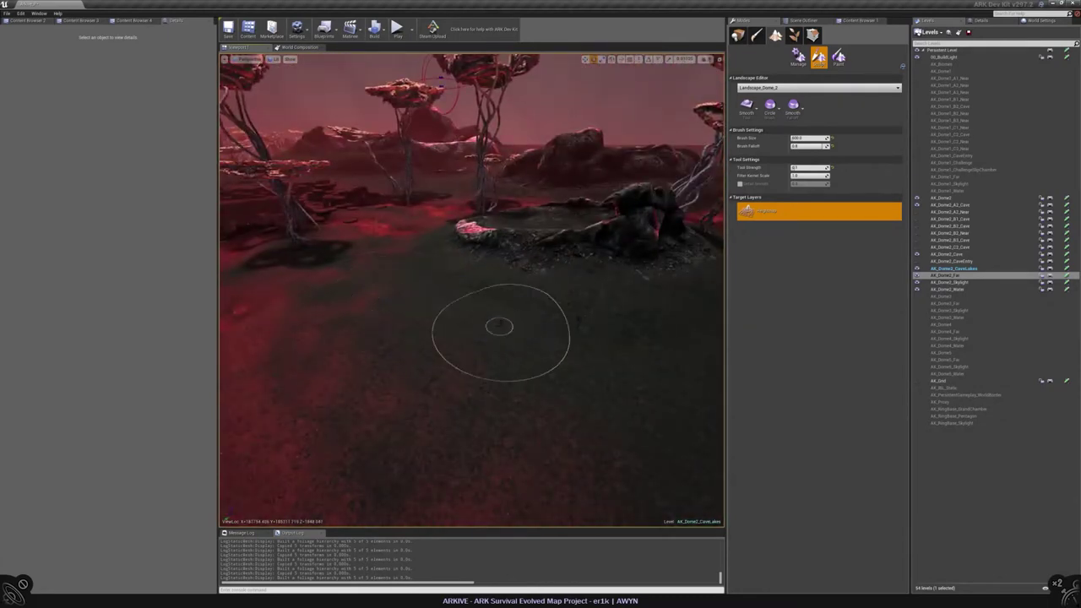
mouse_move(428, 341)
right_mouse_down()
mouse_move(470, 350)
mouse_move(517, 250)
right_mouse_up()
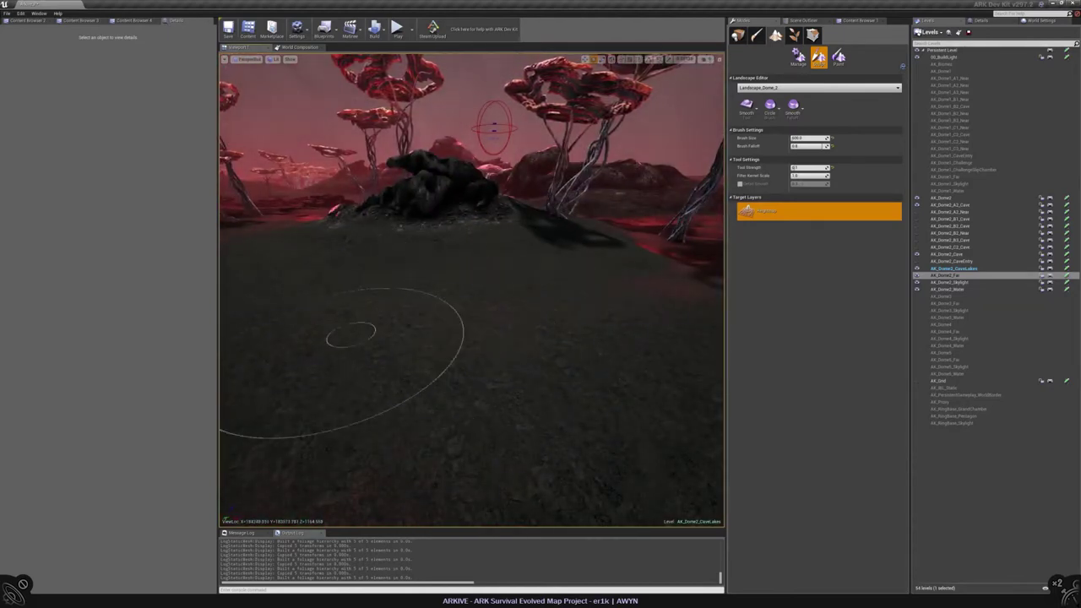
mouse_move(530, 386)
right_mouse_down()
mouse_move(498, 364)
mouse_move(517, 359)
mouse_move(511, 380)
mouse_move(528, 359)
mouse_move(515, 329)
right_mouse_up()
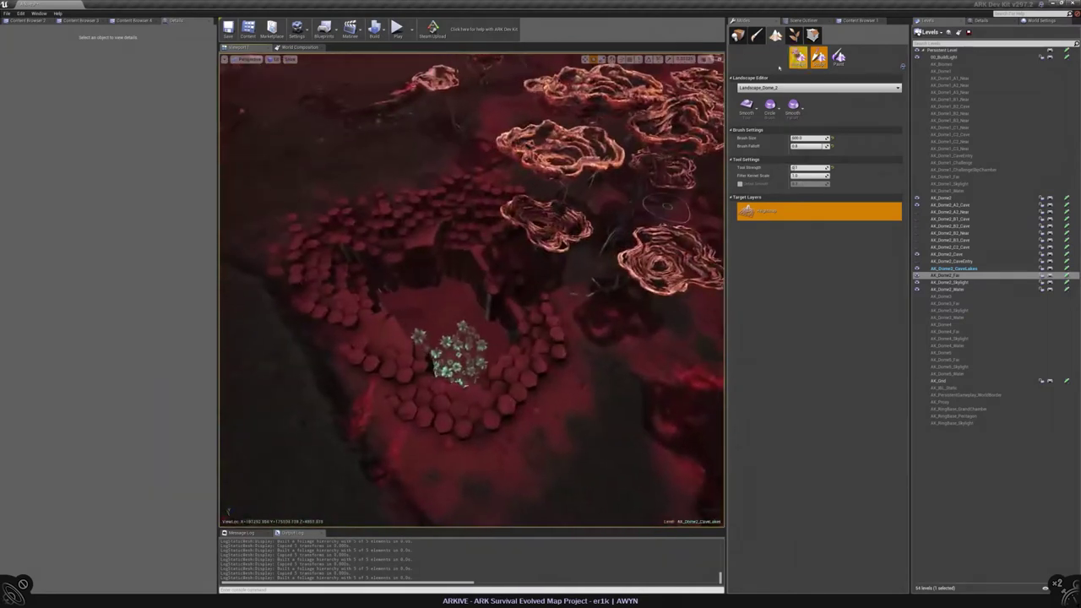
Paint the dark red Flat landscape layer with the Alpha brush and soft cloud texture onto the ground around the rim columns and loose caps
left_click(794, 35)
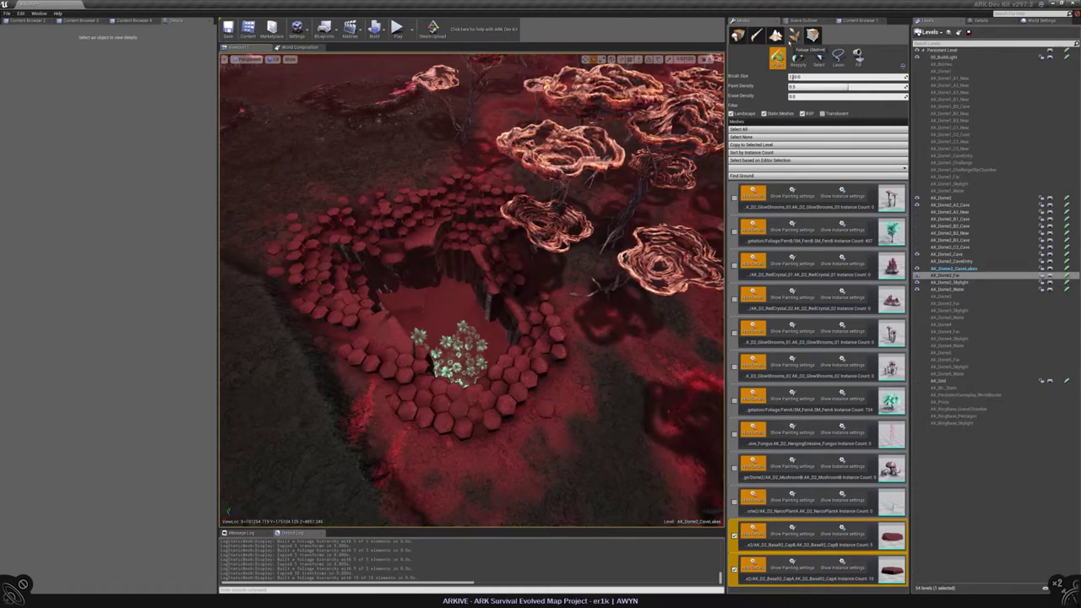
left_click(775, 35)
left_click(770, 103)
left_click(773, 160)
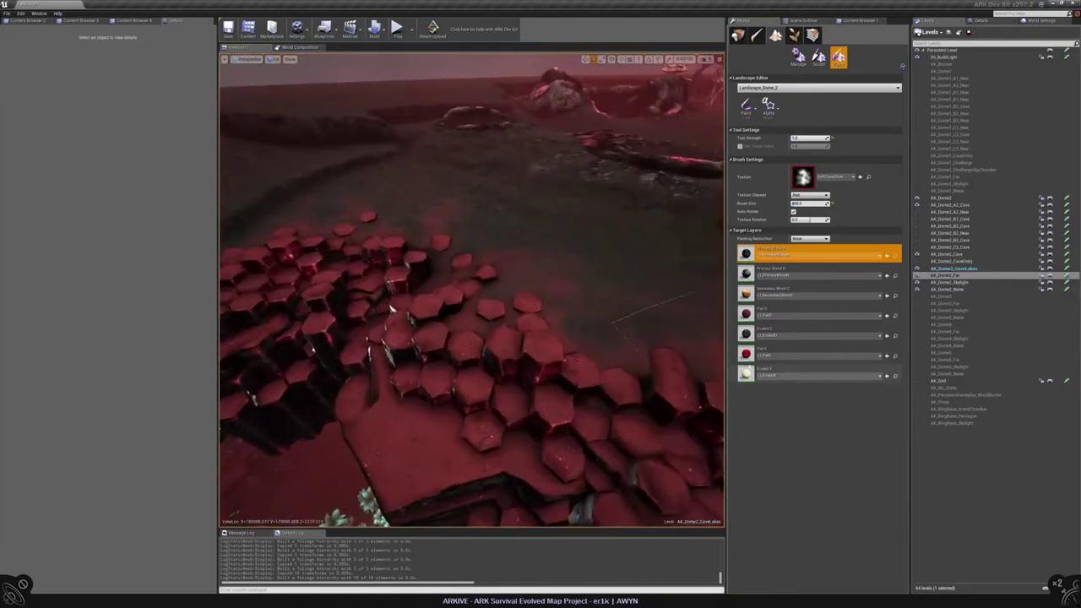
left_click(811, 314)
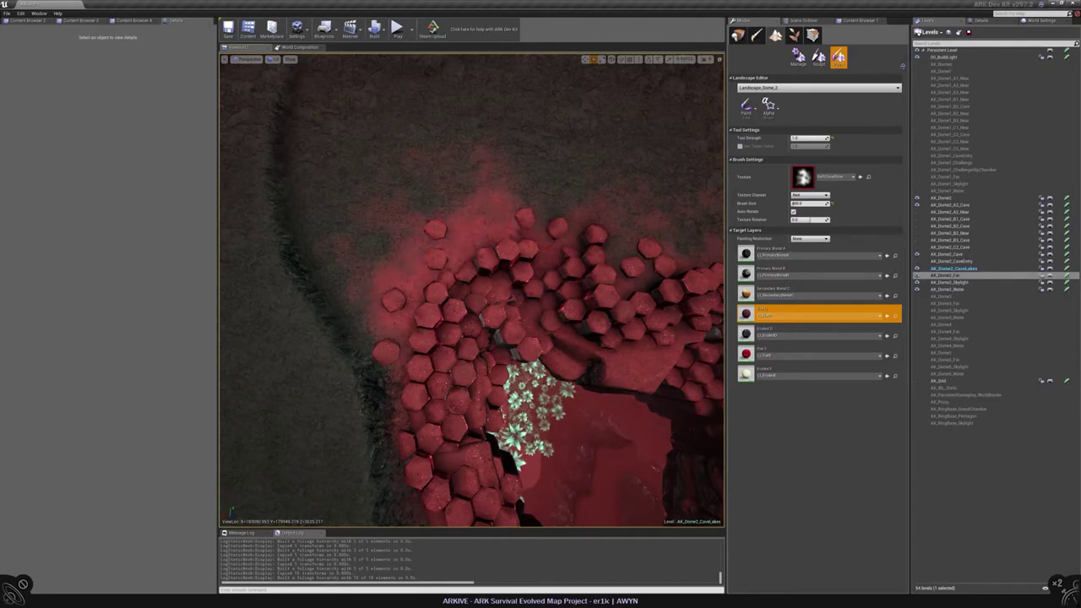
right_click_drag(471, 290, 471, 254)
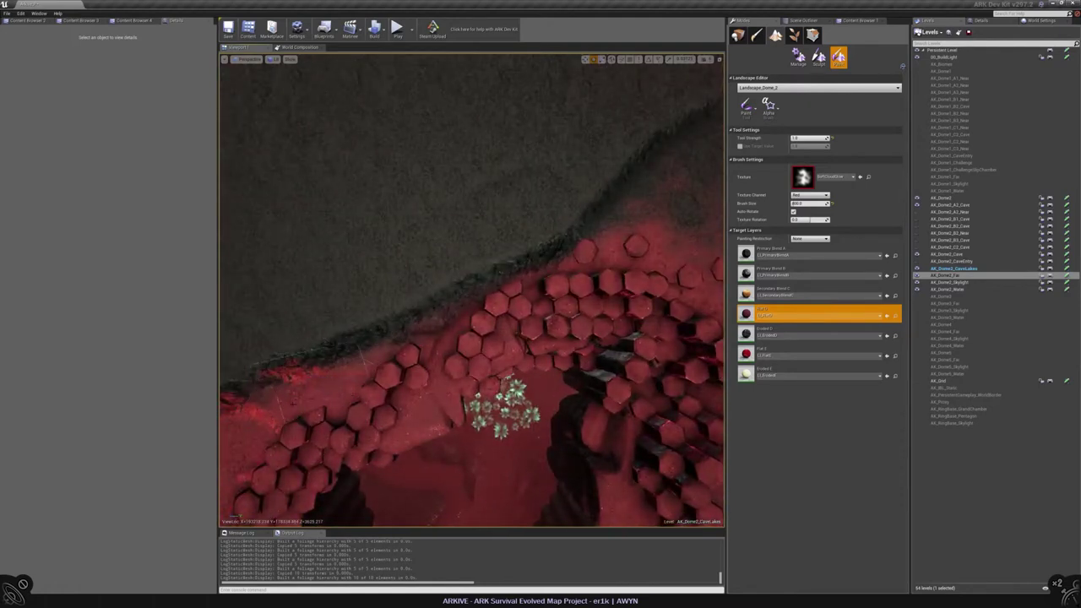
Extend the dark red Flat layer from the rim columns out to the dark ridge and toward the trees
right_click_drag(291, 355, 473, 333)
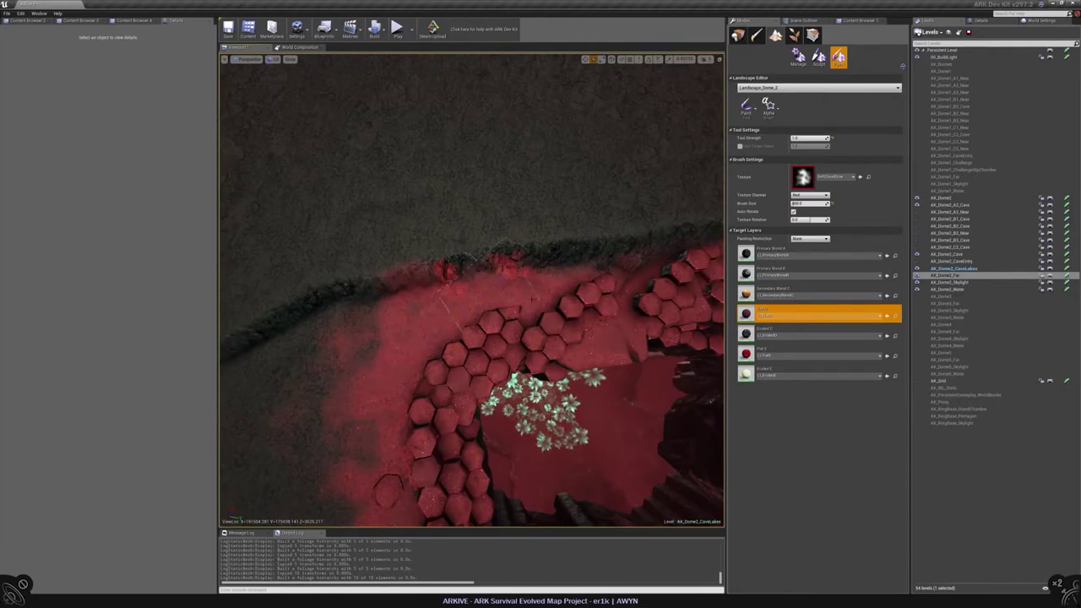
right_click_drag(557, 253, 465, 369)
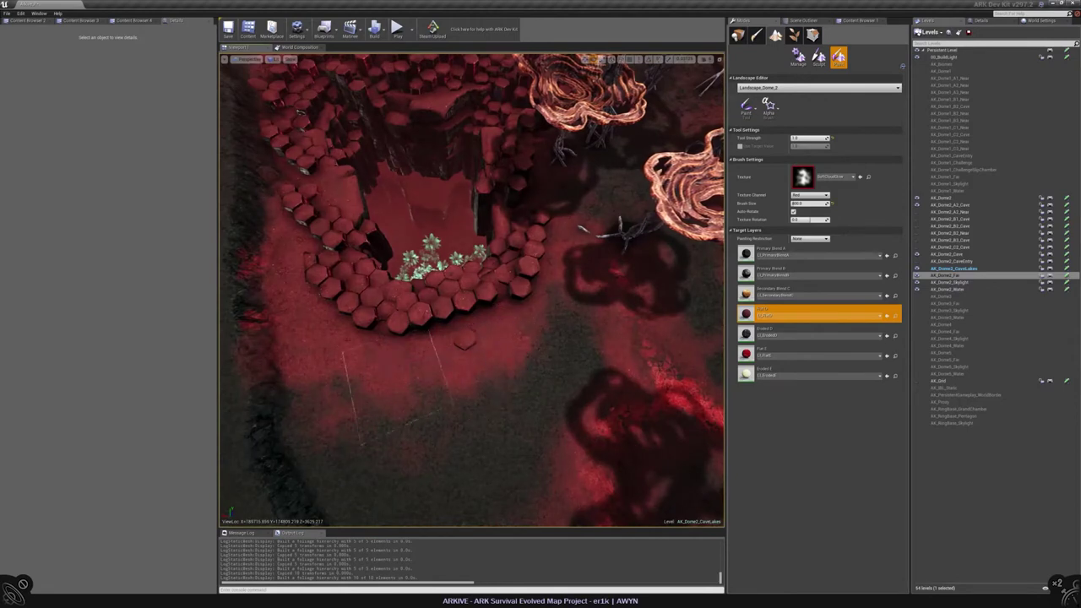
right_click_drag(520, 397, 518, 362)
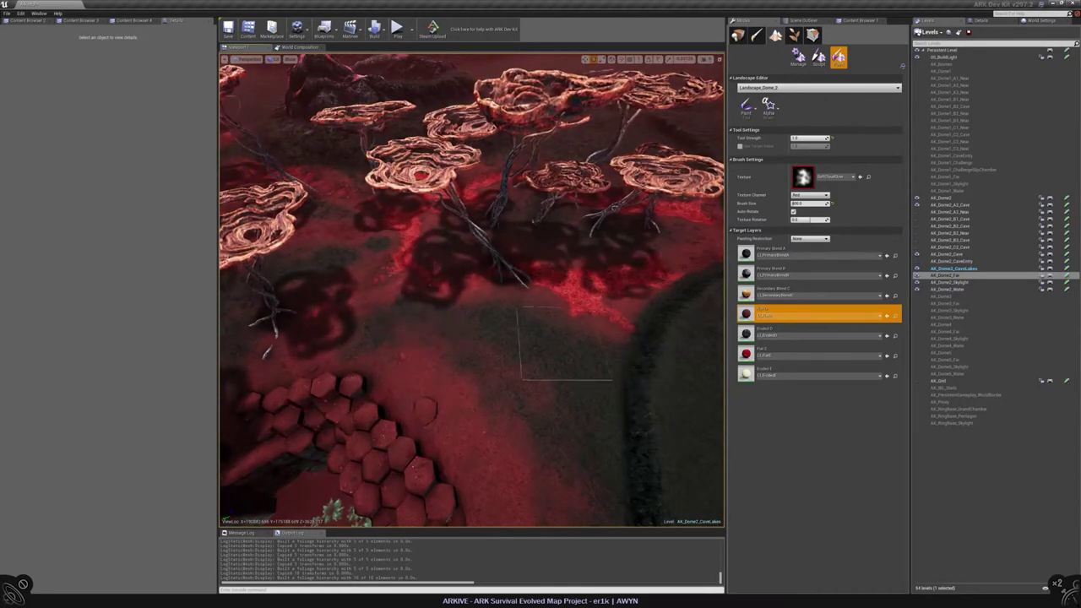
right_click_drag(405, 346, 399, 321)
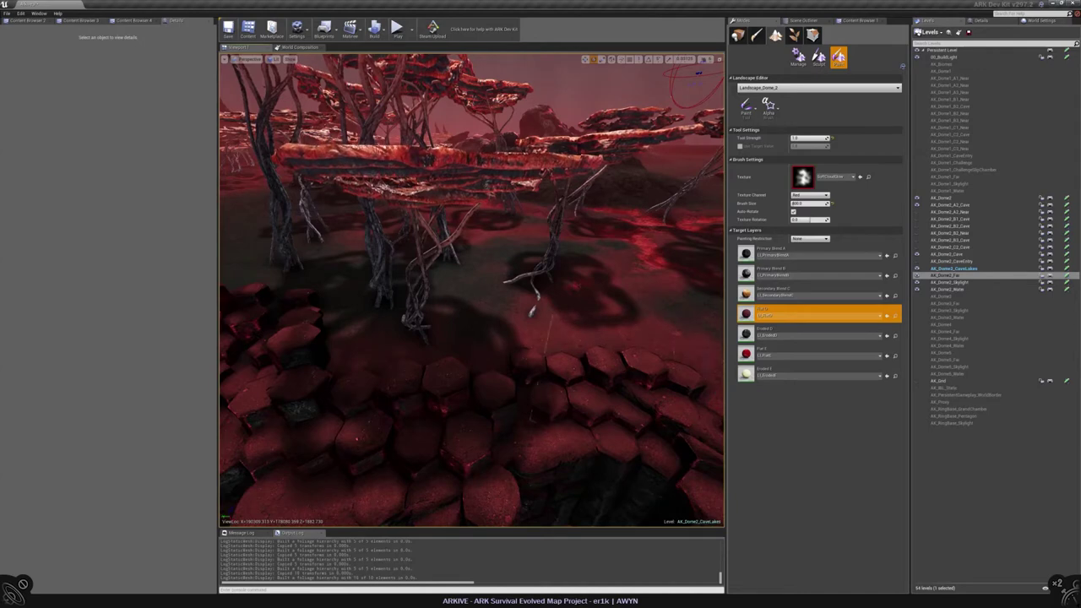
Paint the dark red Flat layer on the ground between the tree roots and the basalt columns
right_click_drag(545, 304, 544, 304)
right_click_drag(397, 283, 397, 299)
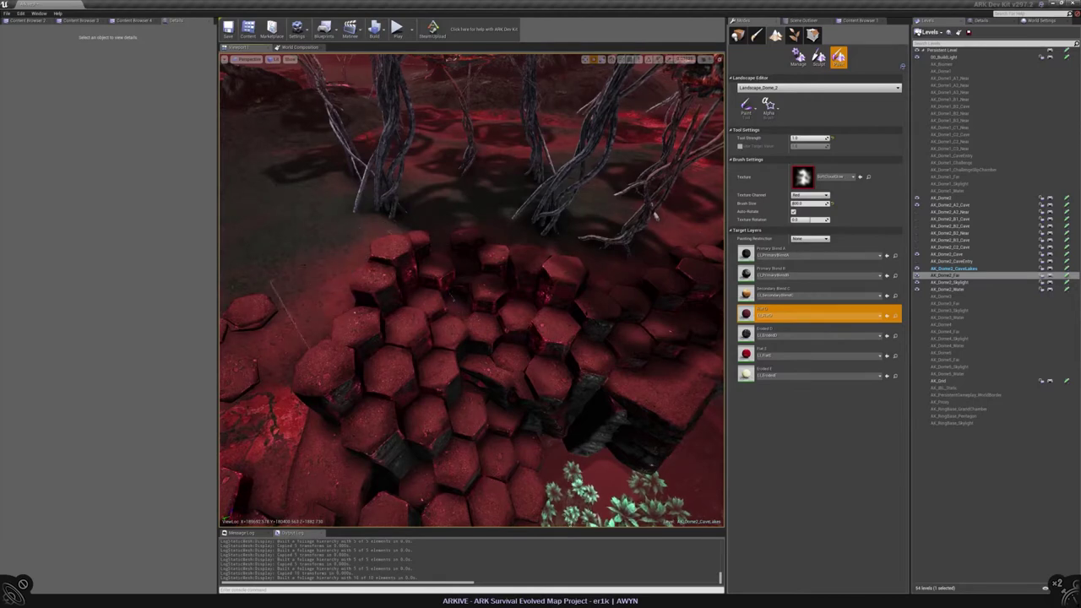
mouse_move(397, 300)
right_mouse_down()
mouse_move(380, 308)
mouse_move(451, 295)
right_mouse_up()
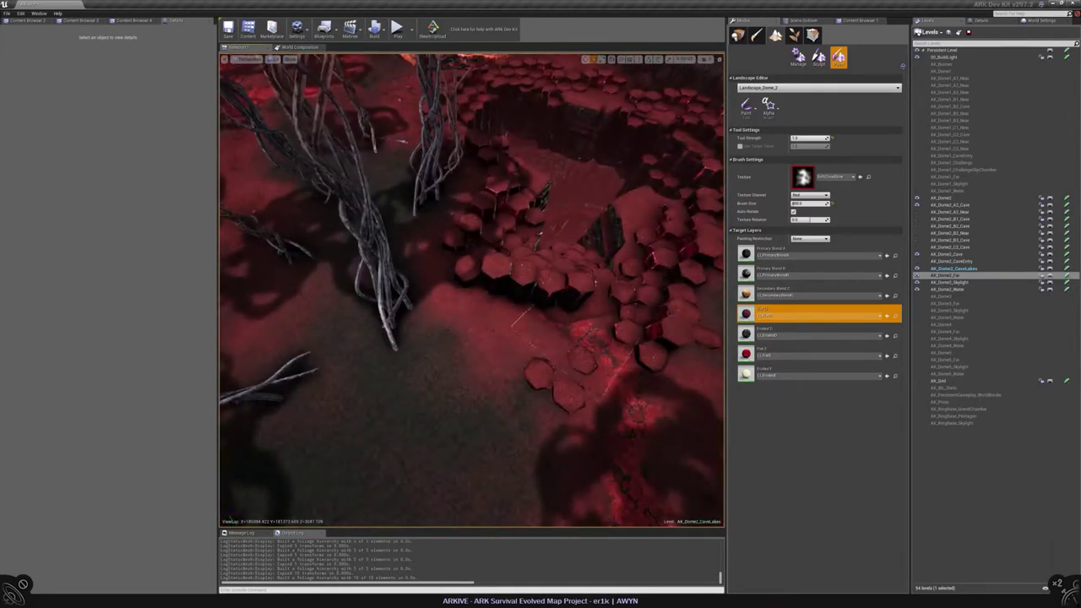
mouse_move(629, 406)
right_mouse_down()
mouse_move(460, 304)
mouse_move(498, 254)
mouse_move(473, 338)
mouse_move(482, 354)
mouse_move(485, 253)
mouse_move(490, 279)
mouse_move(513, 247)
mouse_move(484, 345)
right_mouse_up()
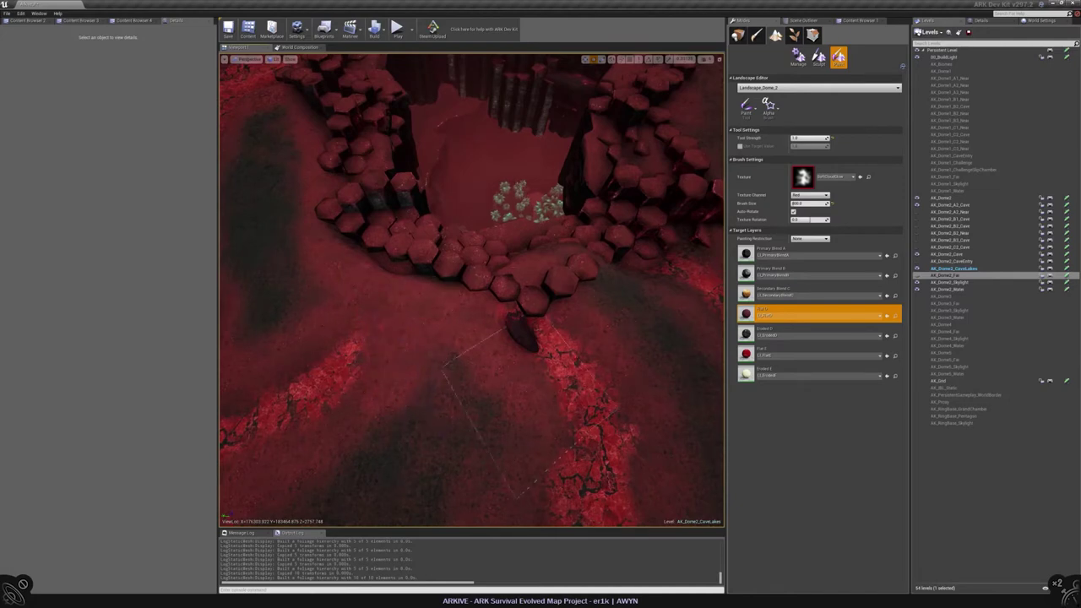
Blend the dark red Flat layer along the rim where the glowing cracked streaks approach the columns
right_click_drag(596, 291, 574, 270)
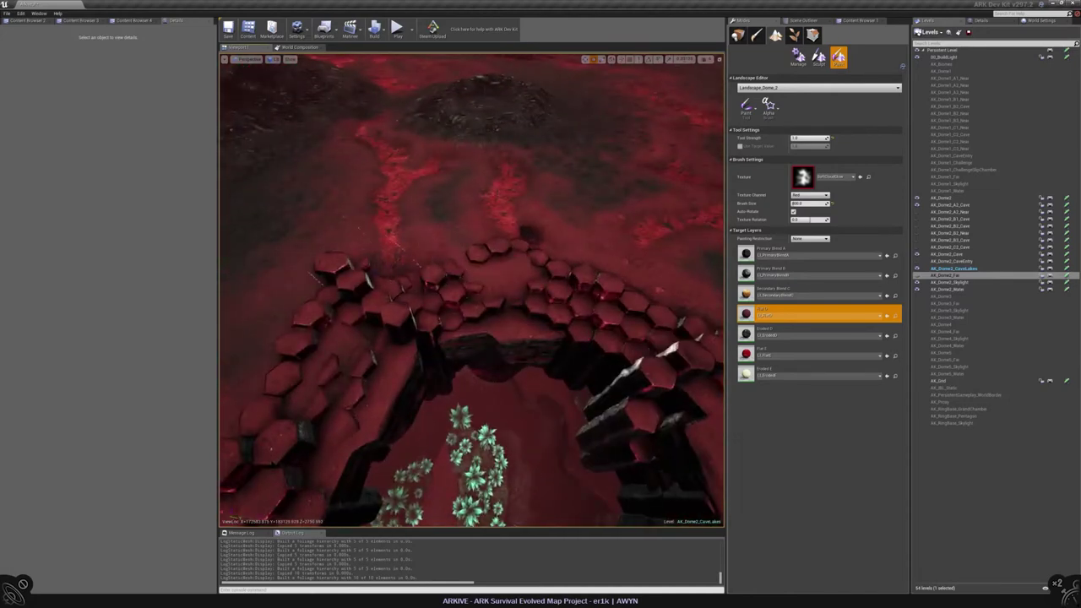
right_click_drag(258, 316, 287, 315)
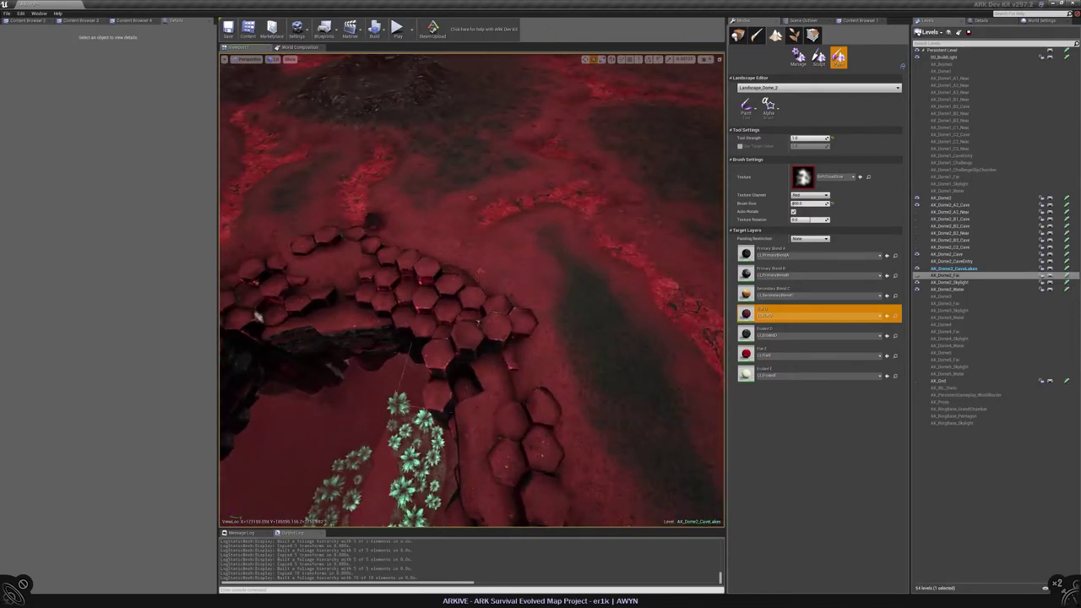
right_click_drag(258, 317, 376, 258)
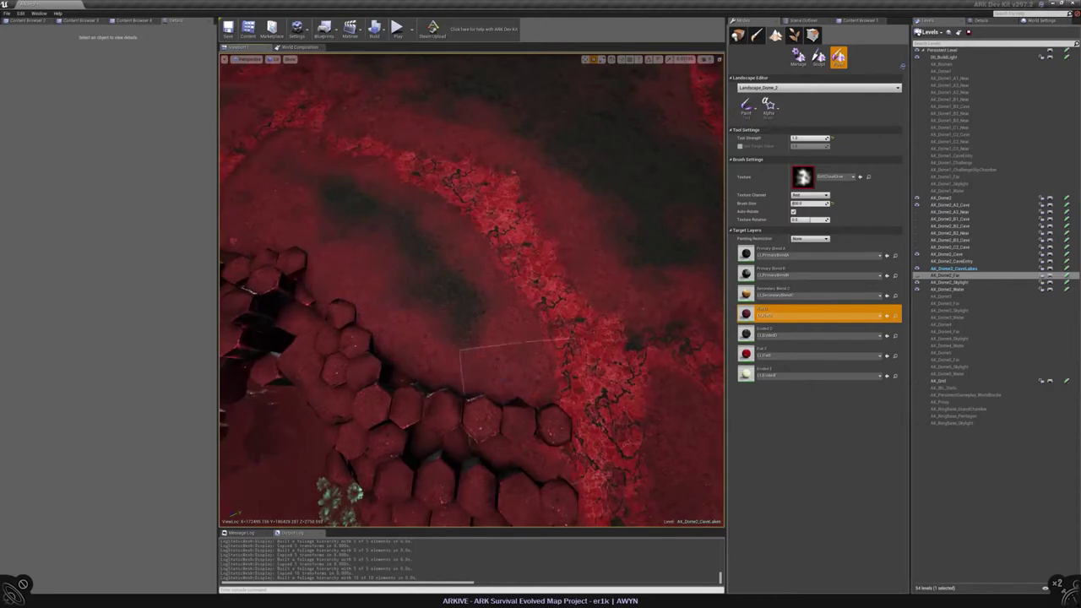
right_click_drag(376, 258, 426, 253)
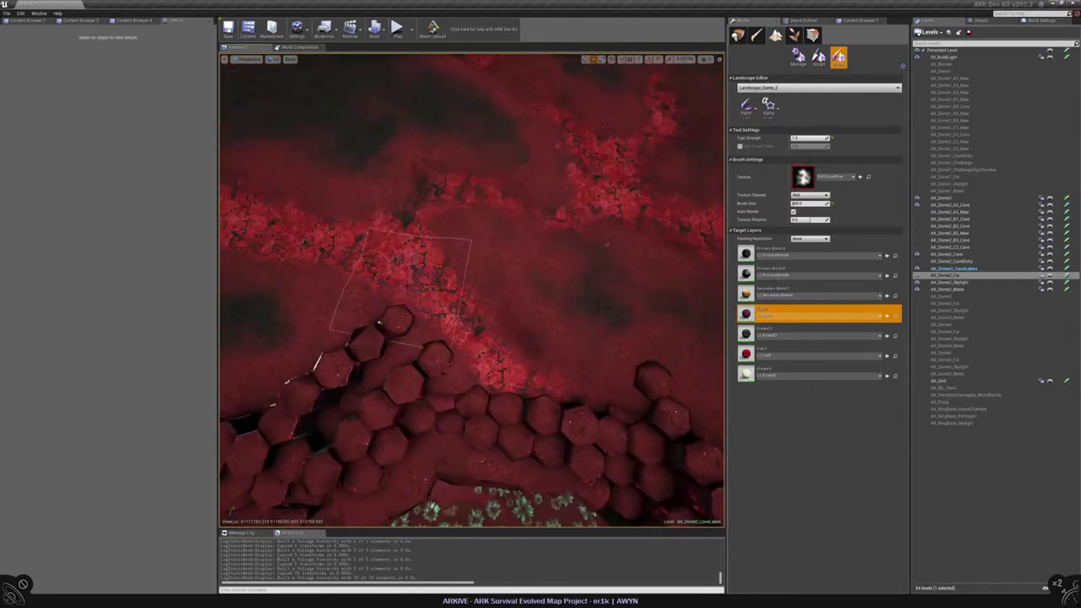
Paint the dark red Flat layer over the glowing cracked patch just outside the rim columns, leaving no actor selected
double_click(409, 284)
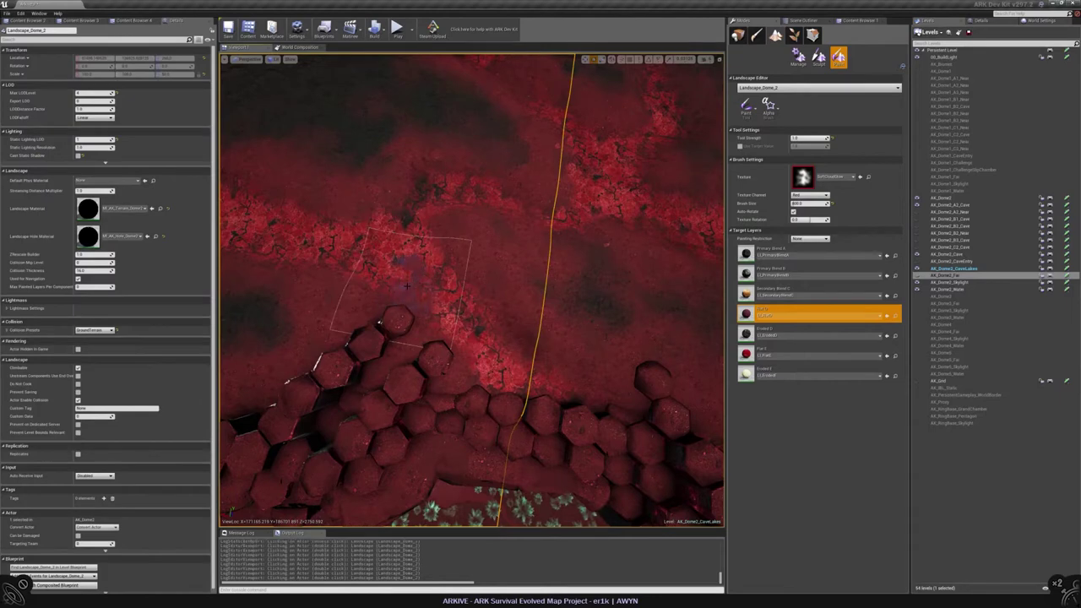
key("Escape")
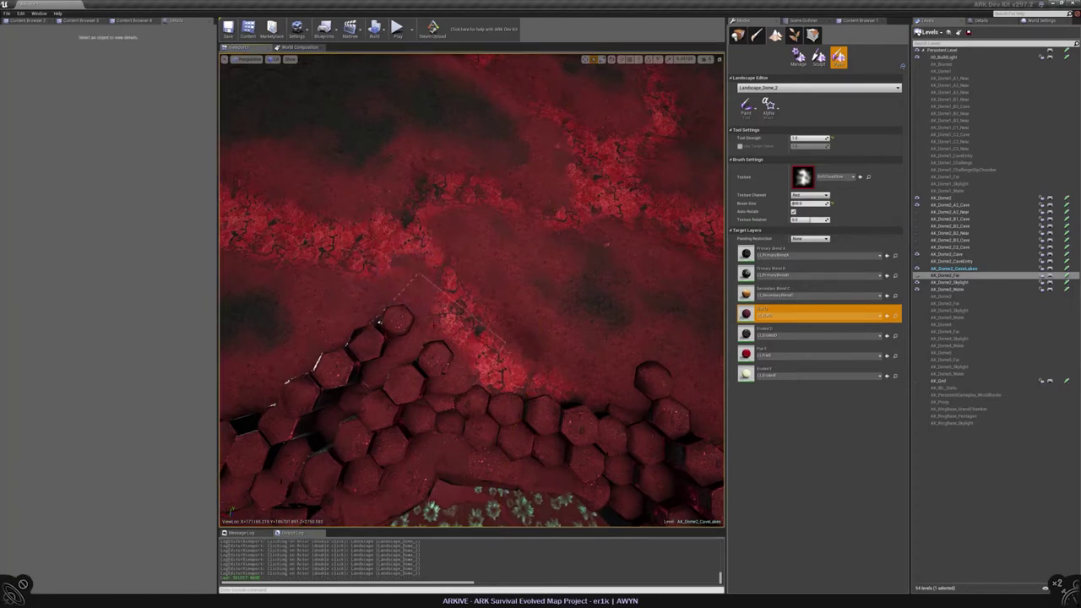
double_click(437, 329)
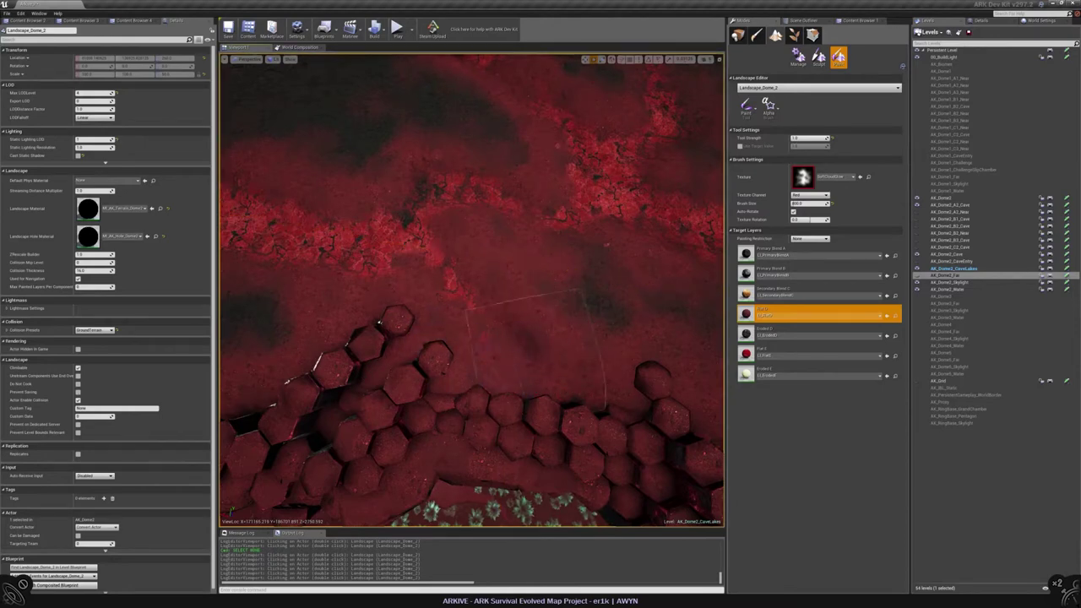
right_click_drag(552, 323, 465, 351)
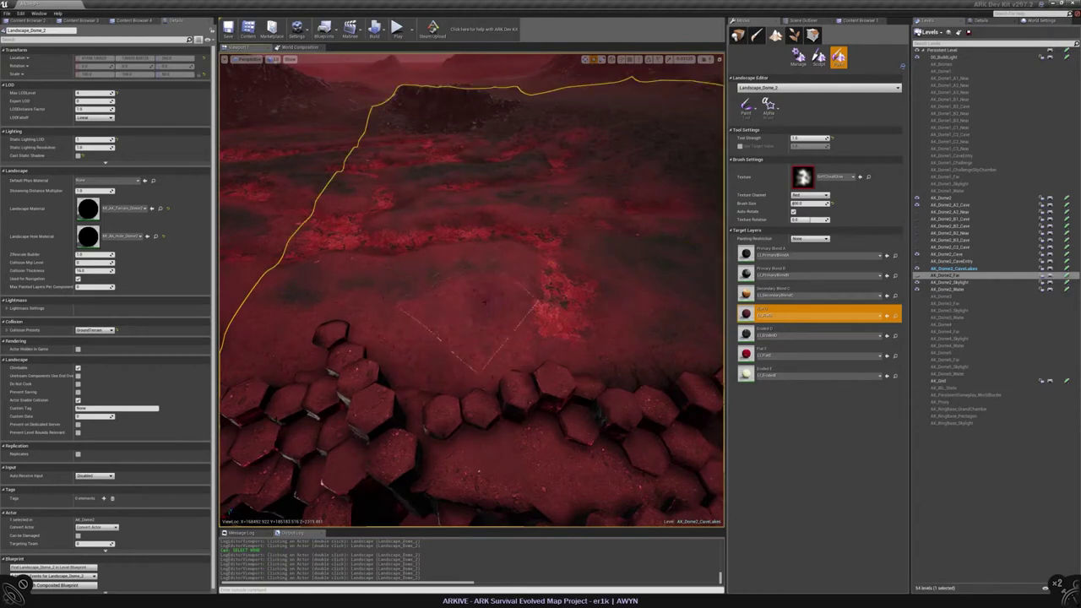
key("Escape")
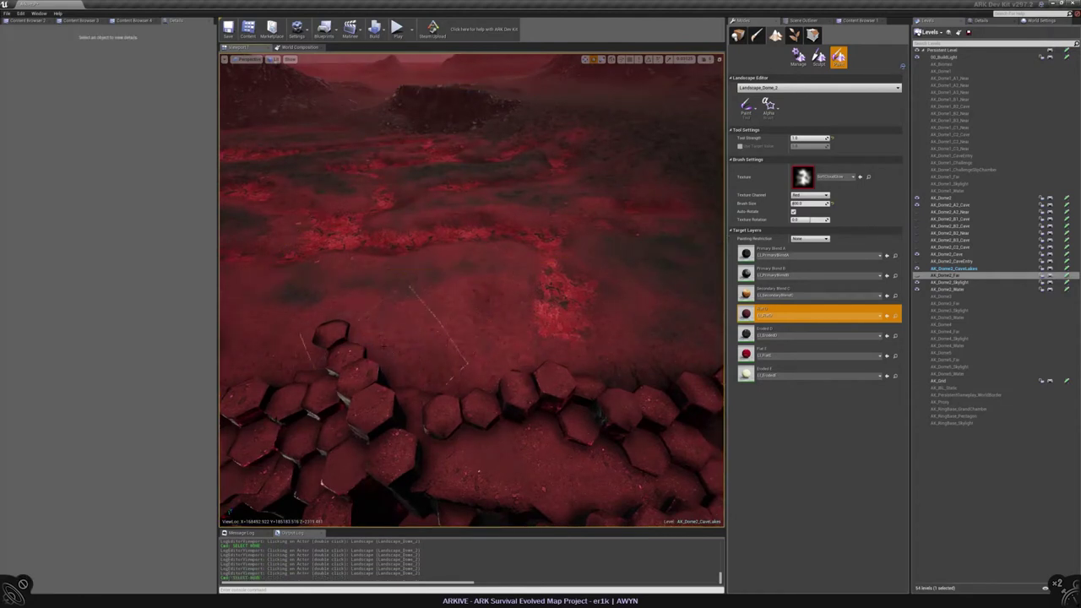
Paint the dark red Flat layer around the rim's protruding column cluster and along the edge facing the dark open ground
right_click_drag(465, 338, 465, 372)
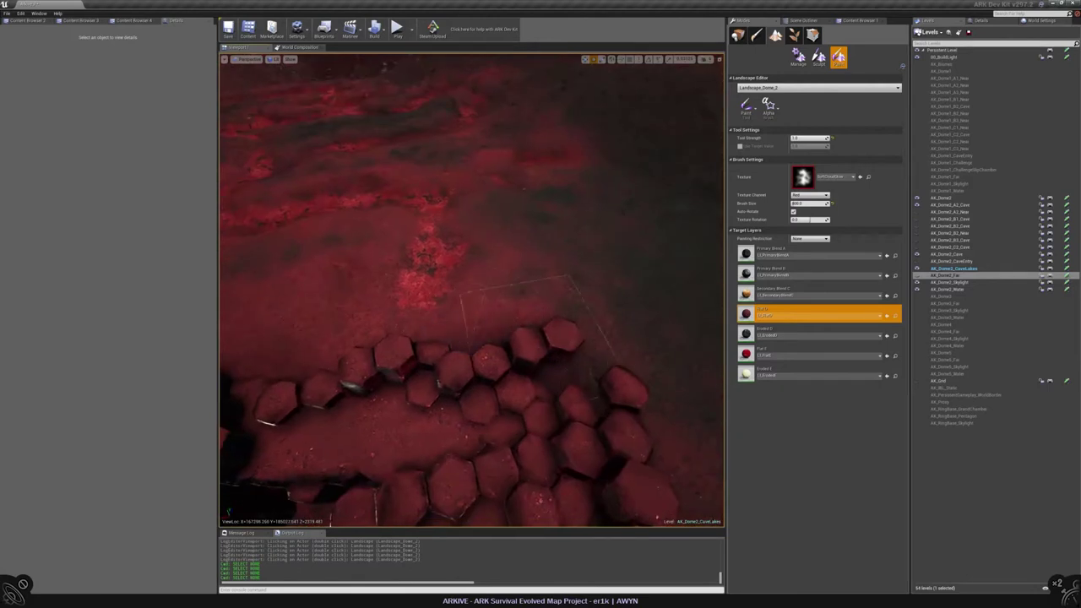
right_click_drag(464, 338, 447, 363)
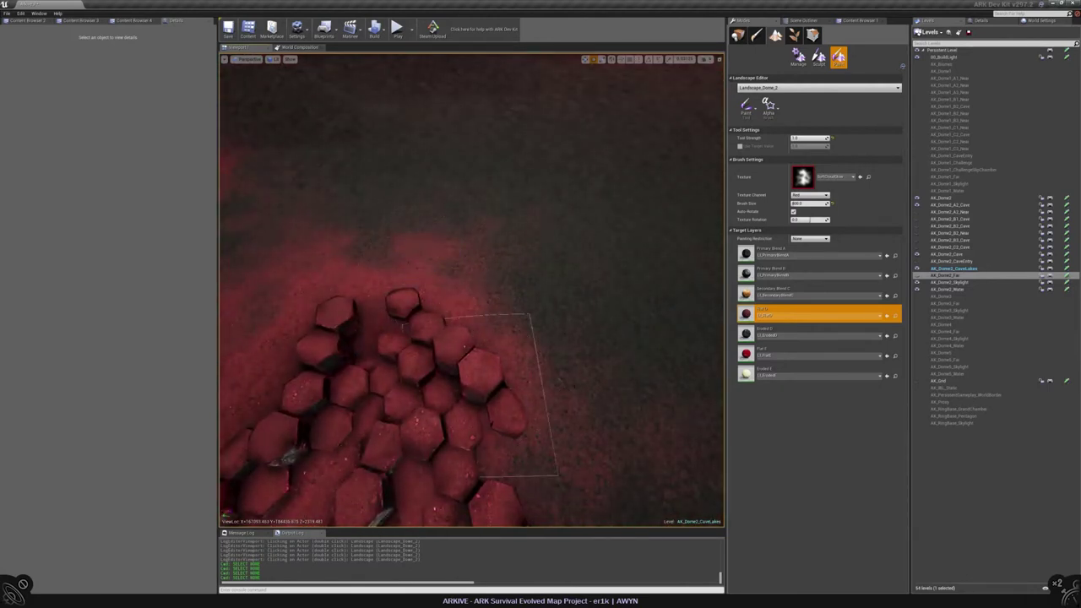
mouse_move(603, 498)
right_mouse_down()
mouse_move(523, 380)
mouse_move(429, 288)
right_mouse_up()
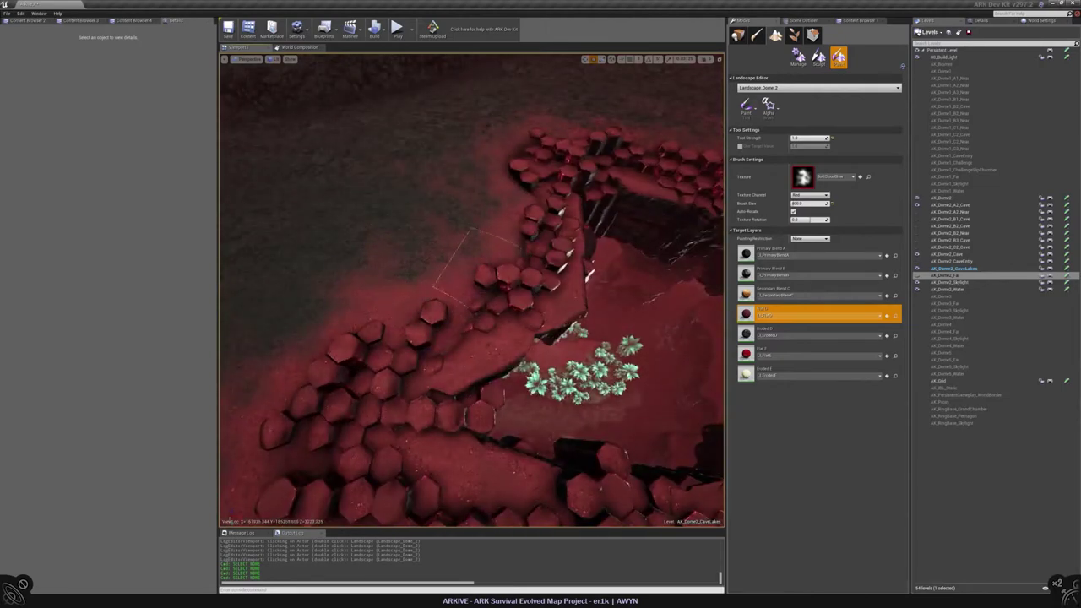
right_click_drag(486, 279, 444, 287)
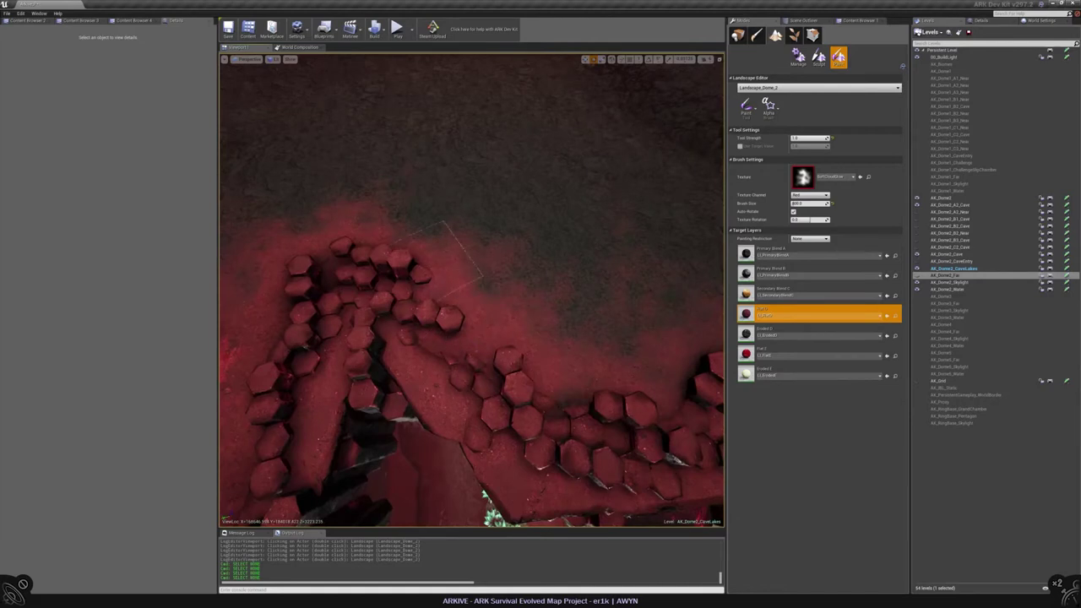
right_click_drag(478, 334, 444, 342)
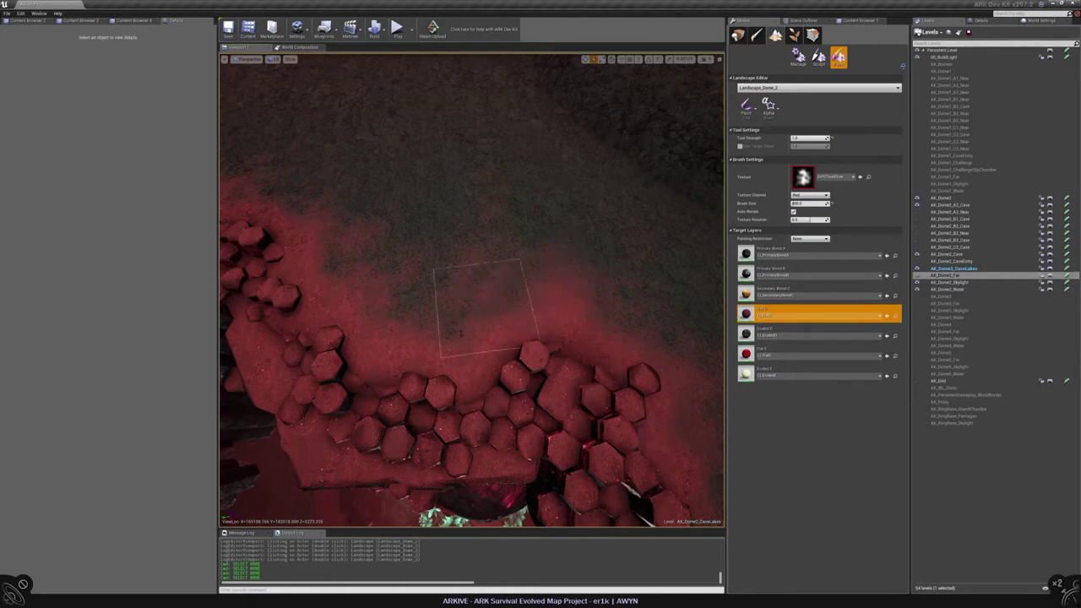
Continue the dark red Flat layer along the outer columns to where the glowing cracks meet the rim
right_click_drag(570, 313, 540, 316)
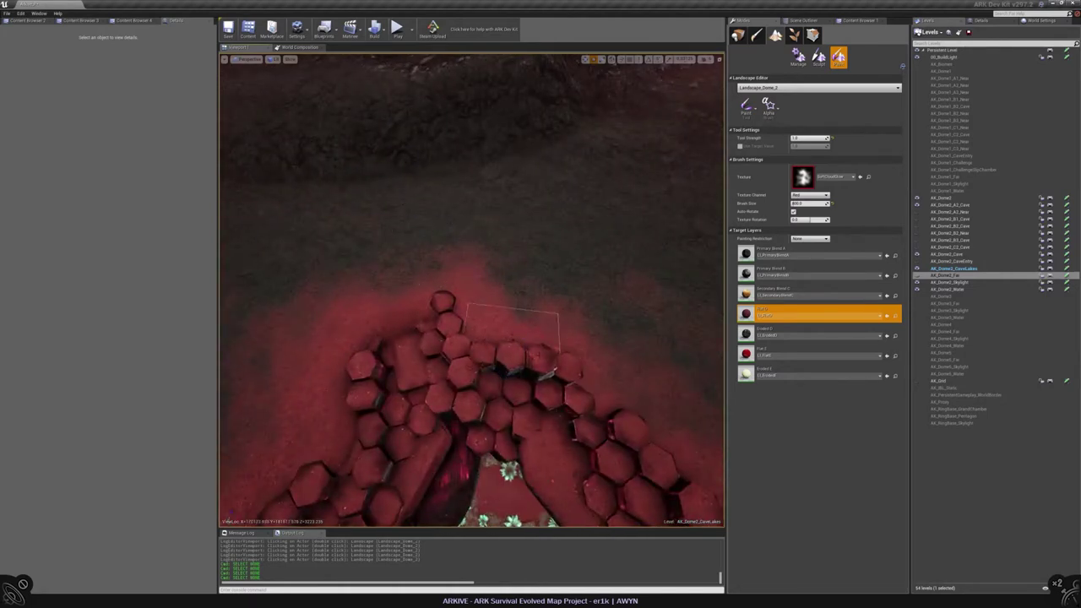
right_click_drag(574, 354, 549, 351)
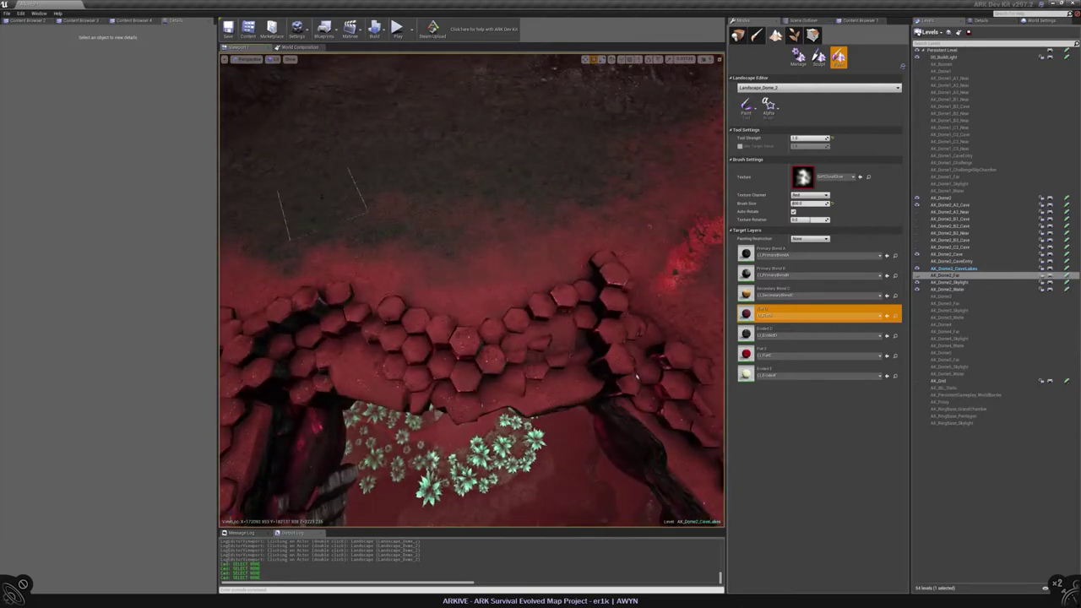
right_click_drag(316, 249, 438, 359)
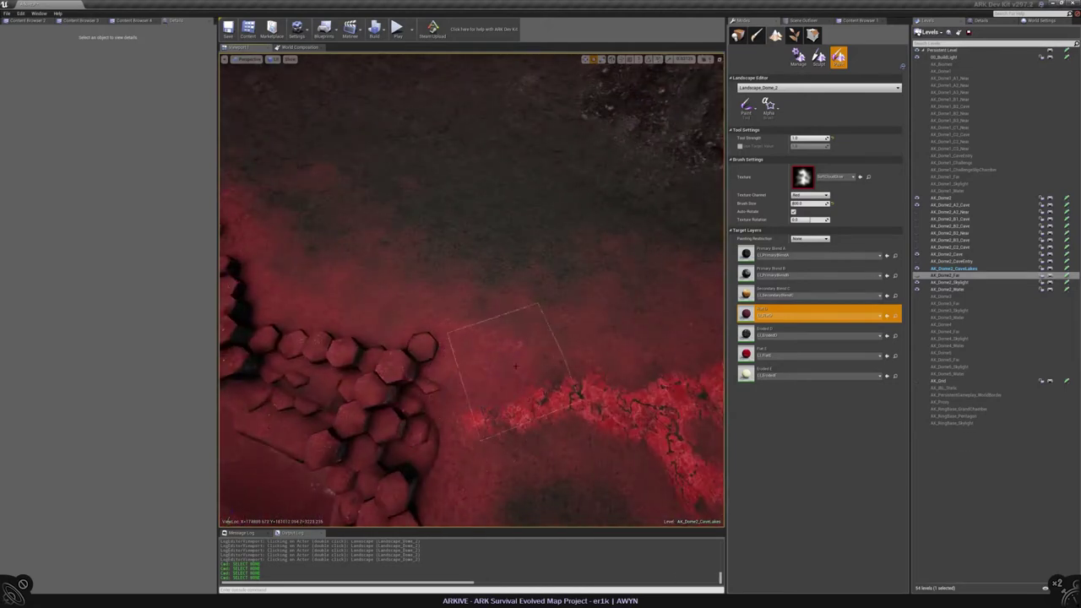
right_click_drag(474, 368, 448, 279)
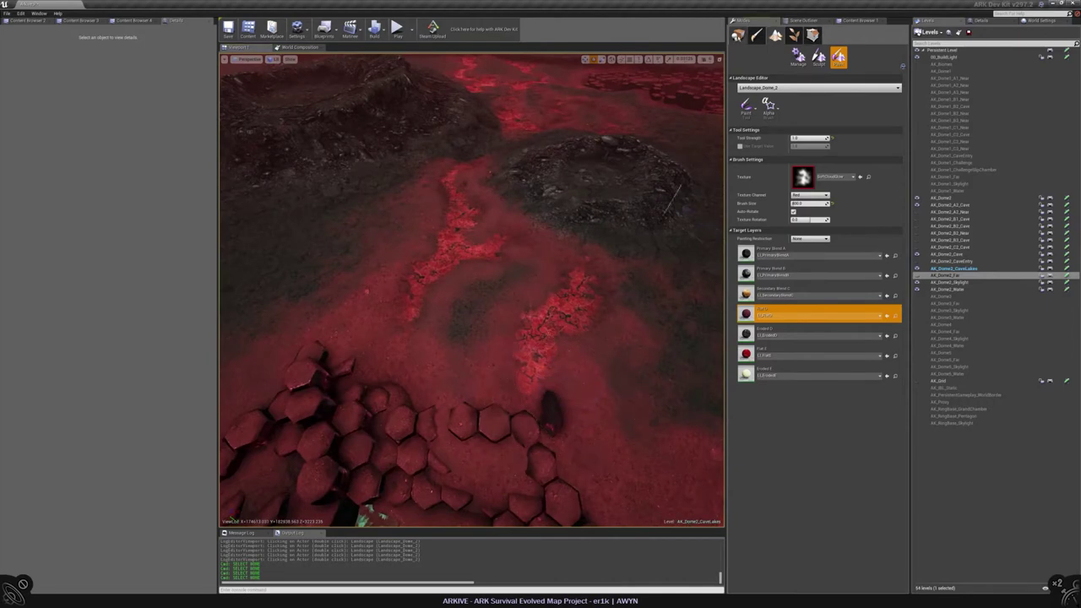
Select the bioluminescent root mesh poking through the ground behind the rim columns and rotate it closer to the cave's rock wall
key("shift+1")
left_click(549, 411)
key("f")
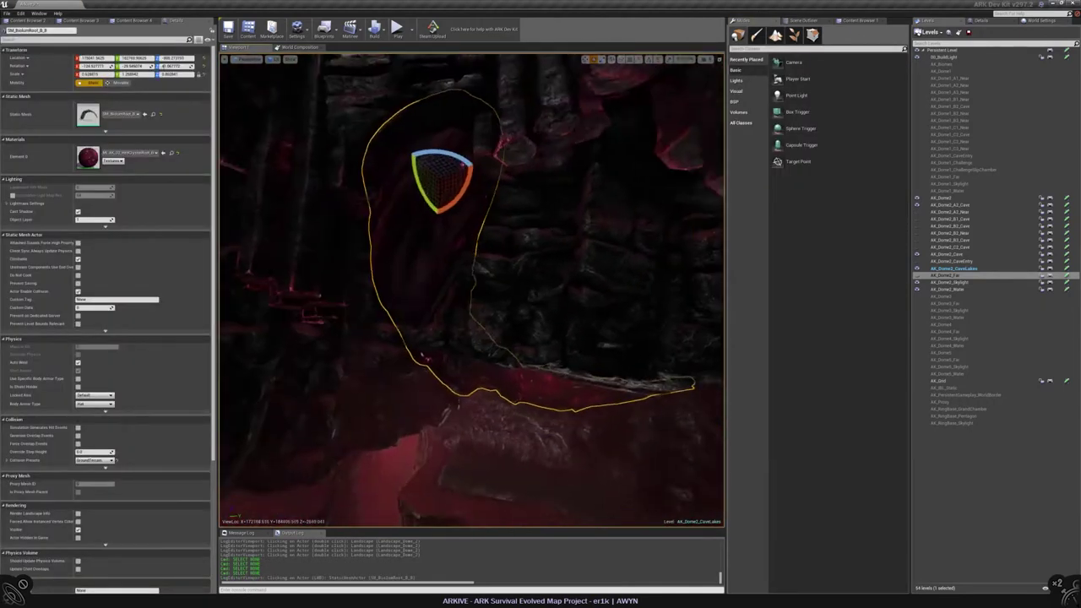
left_click_drag(452, 174, 448, 191)
key("w")
right_click_drag(448, 191, 585, 517)
key("f")
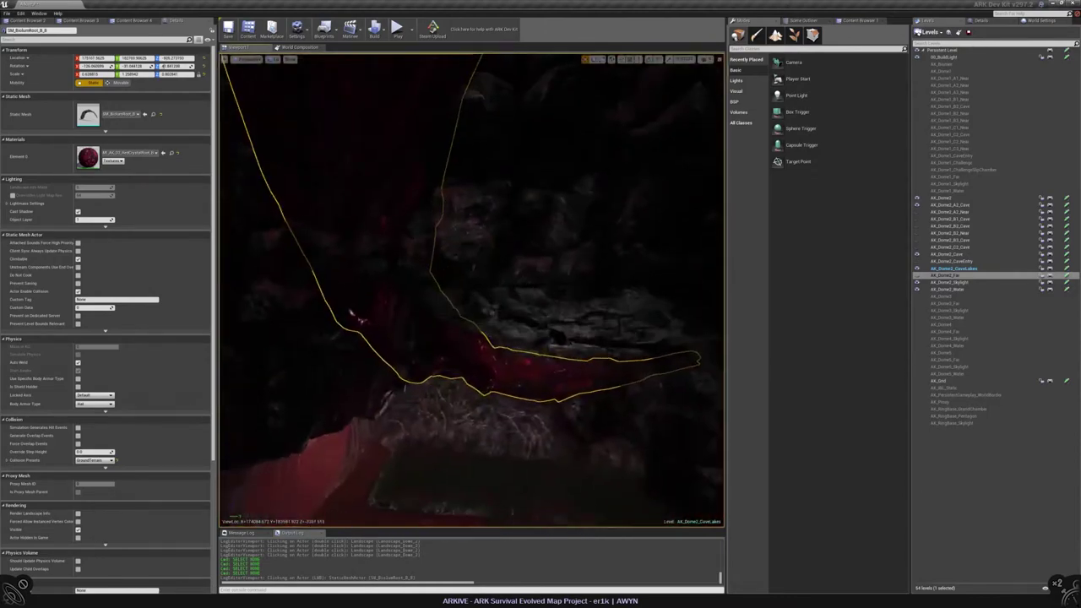
Undo the root's last scaling, readjust its scale and position along the rock wall, and leave it deselected
mouse_move(622, 321)
right_mouse_down()
mouse_move(591, 338)
mouse_move(630, 322)
right_mouse_up()
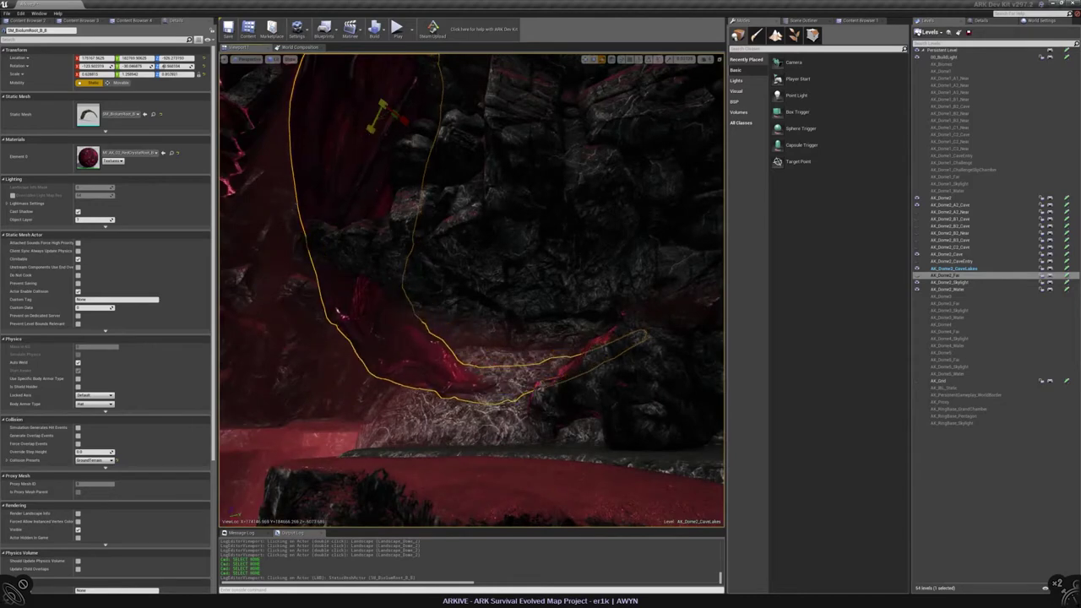
key("ctrl+z")
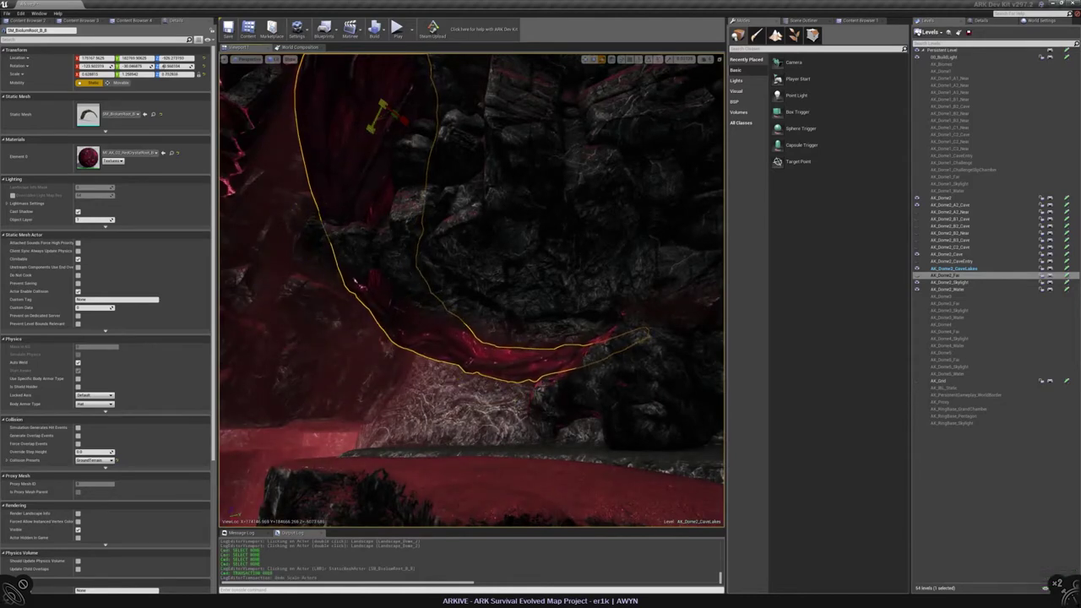
right_click_drag(629, 322, 630, 321)
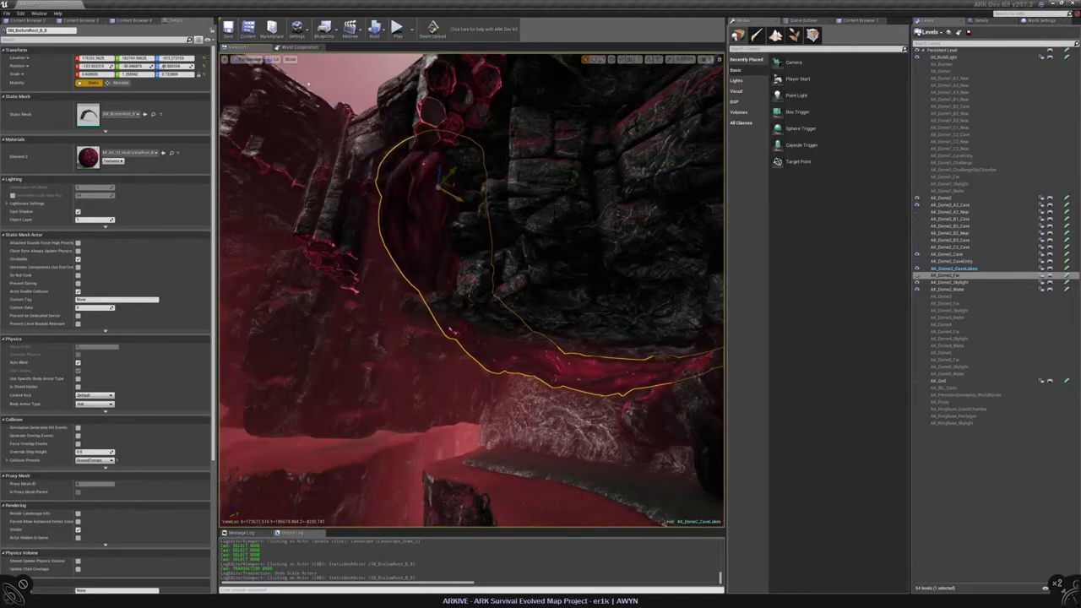
right_click_drag(629, 321, 629, 321)
key("Escape")
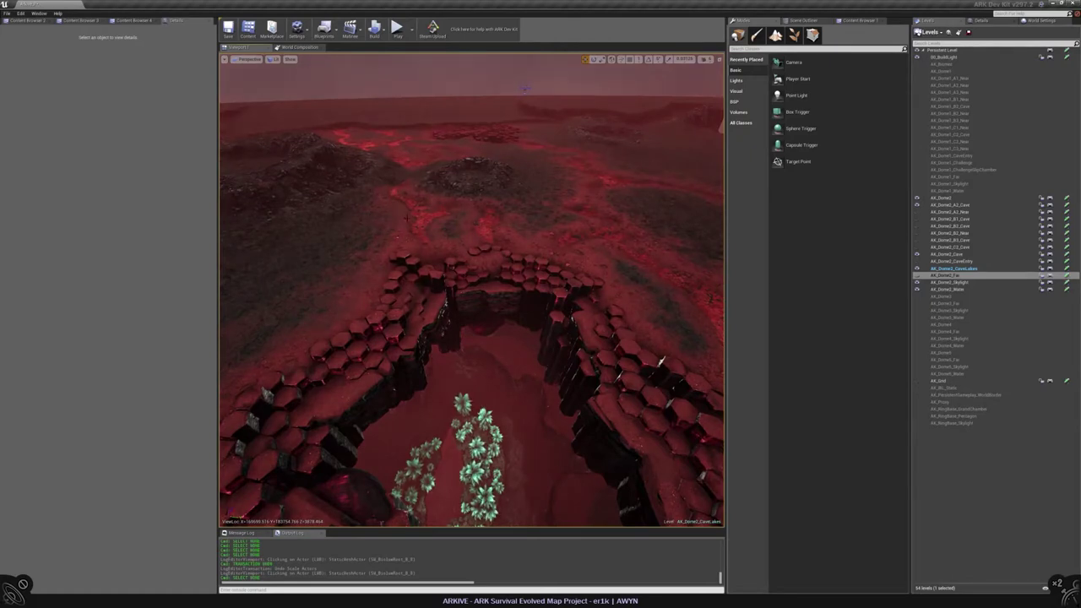
Paint the dark red Flat layer over the bright glowing patch touching the columns at the rim's narrow end, leaving no actor selected
right_click_drag(630, 321, 629, 322)
left_click(813, 35)
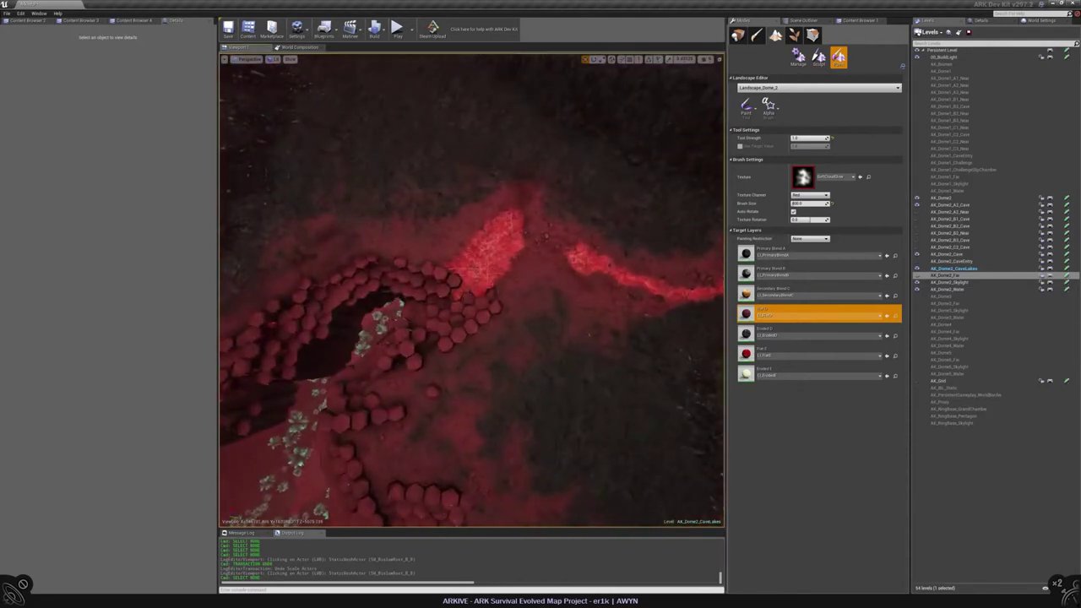
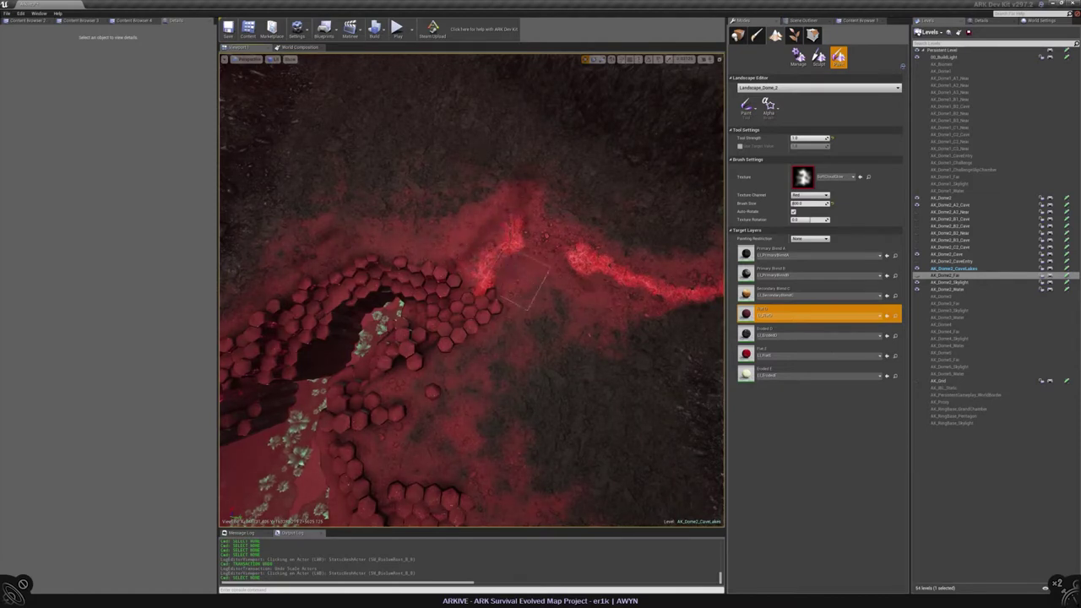
double_click(504, 291)
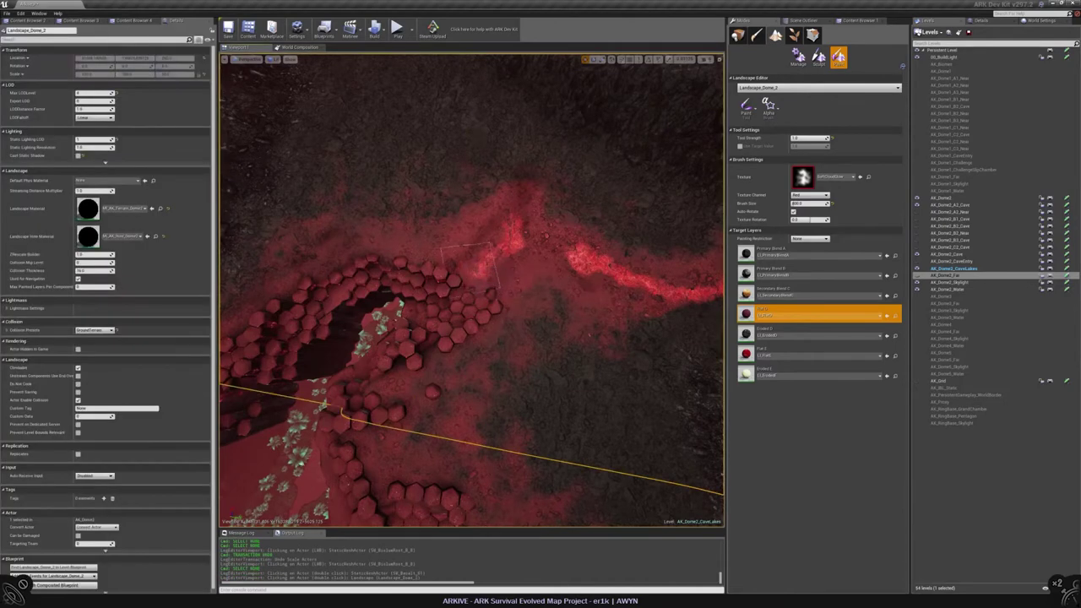
left_click(504, 292)
right_click_drag(472, 287, 472, 287)
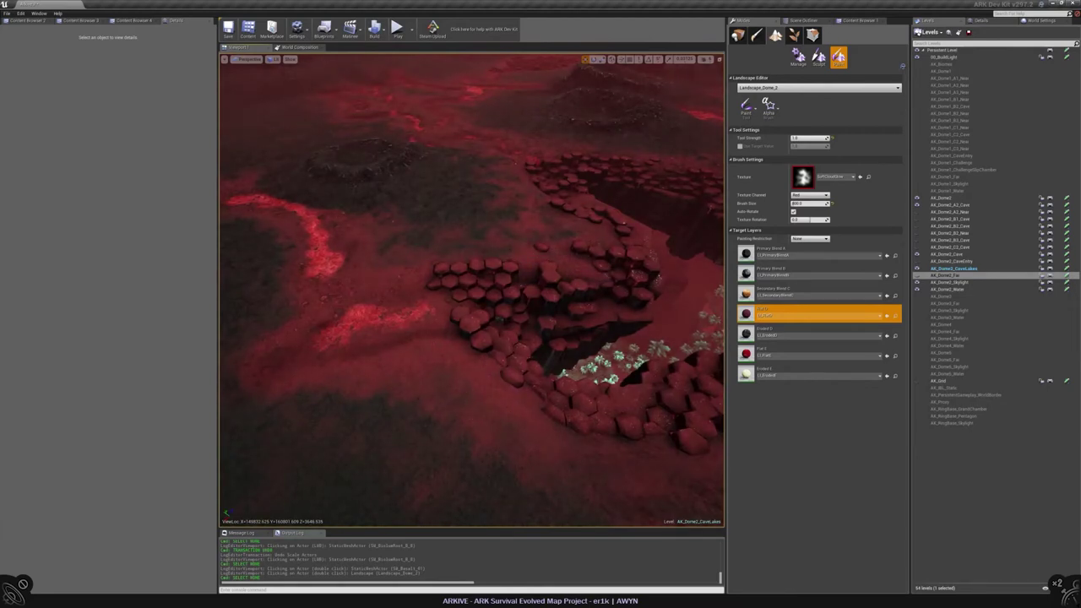
Paint the selected landscape layer over the end of the bright red lava streak where it meets the basalt columns
right_click_drag(471, 287, 471, 287)
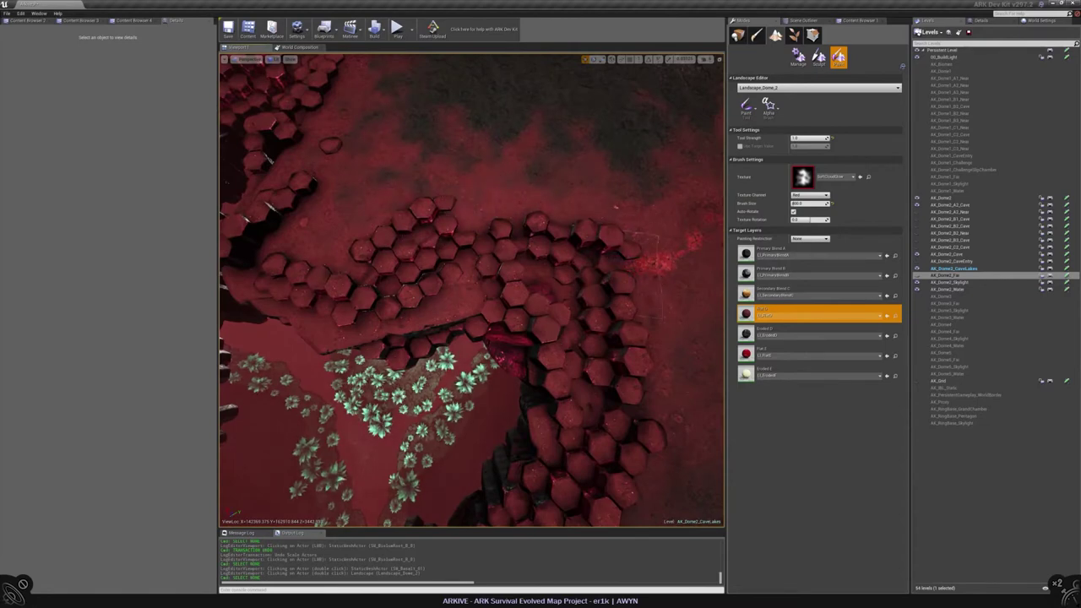
right_click_drag(471, 287, 471, 287)
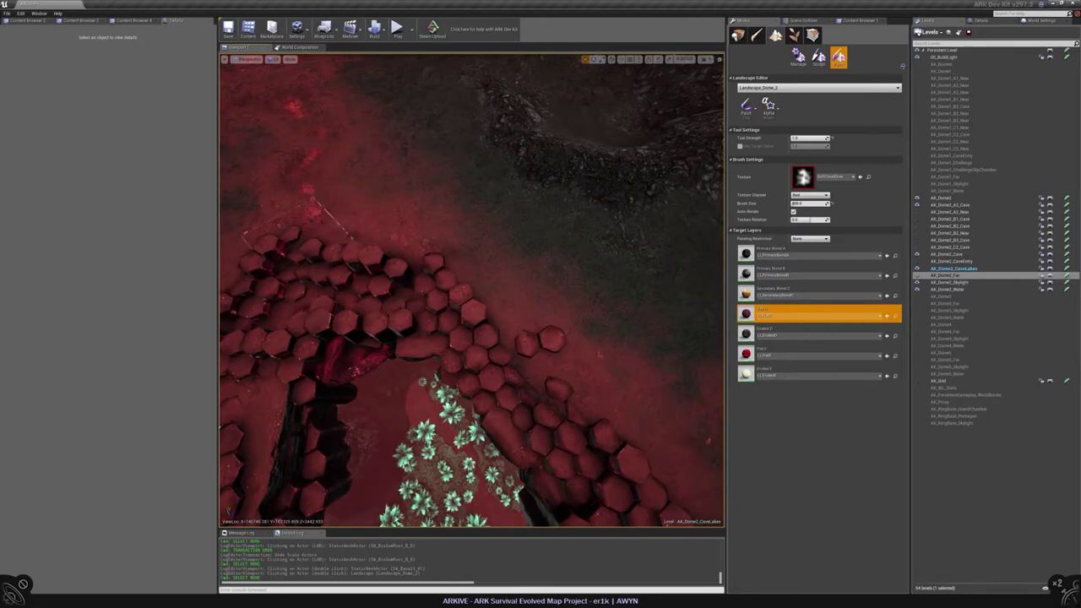
mouse_move(549, 342)
right_mouse_down()
mouse_move(435, 313)
mouse_move(512, 273)
right_mouse_up()
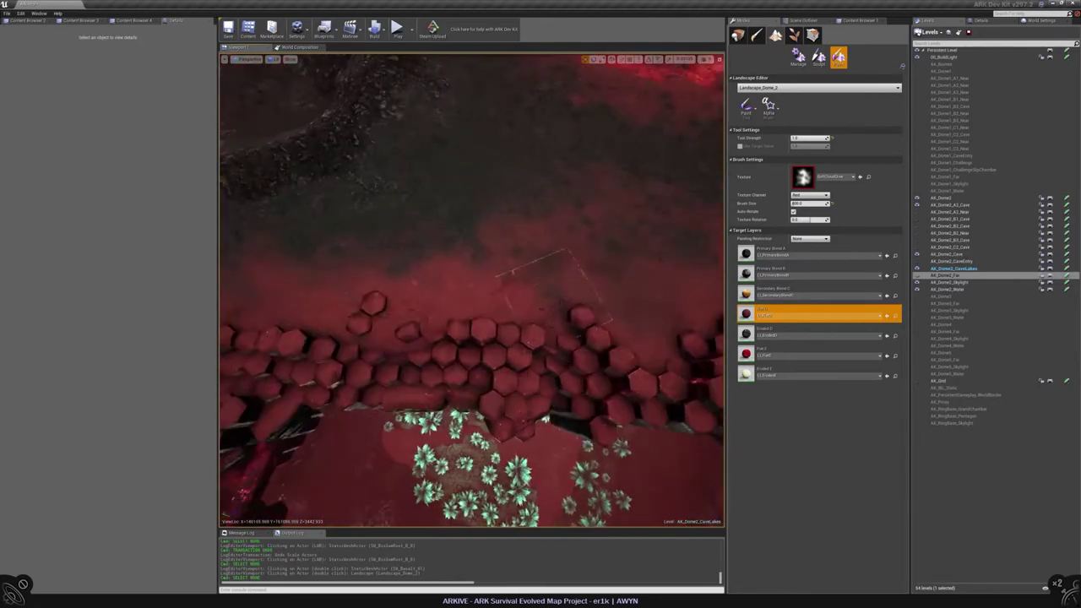
right_click_drag(506, 338, 557, 329)
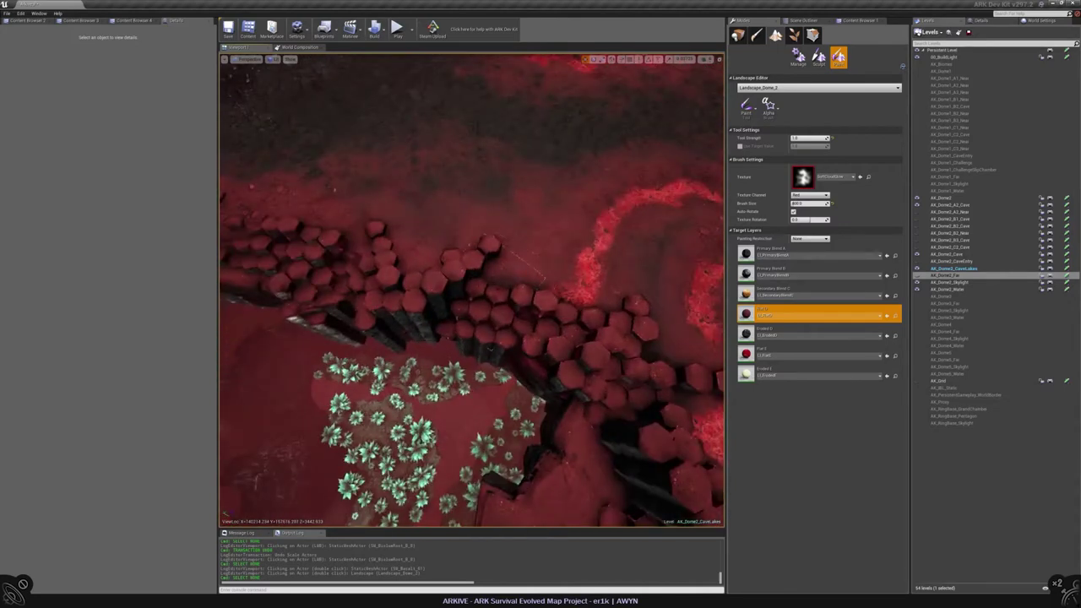
double_click(558, 249)
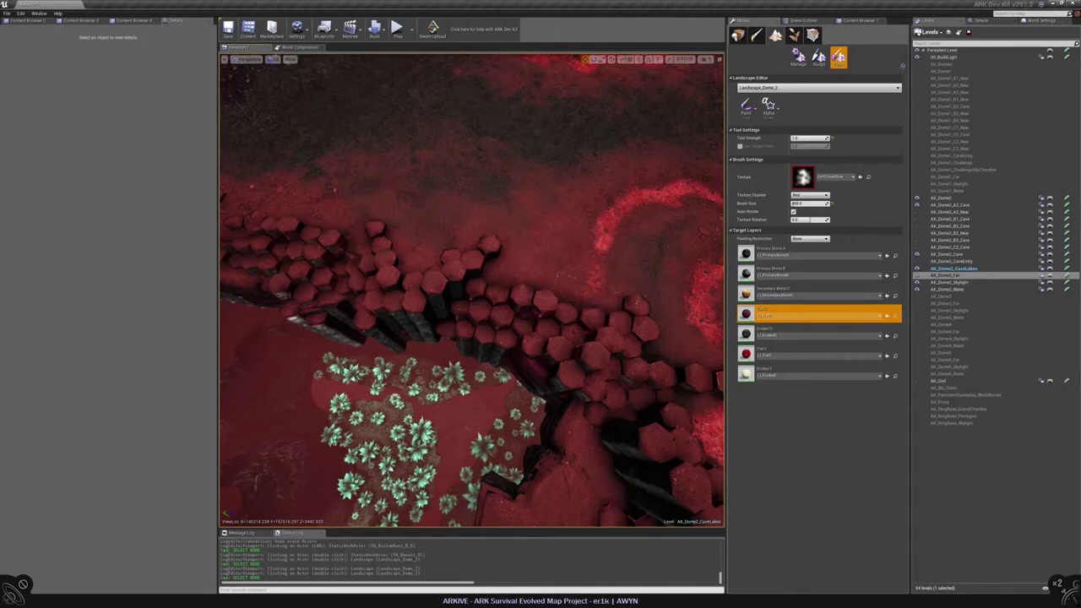
Paint the same layer over the end of the wide lava streak, tapering it before the outer basalt columns
right_click_drag(473, 288, 507, 296)
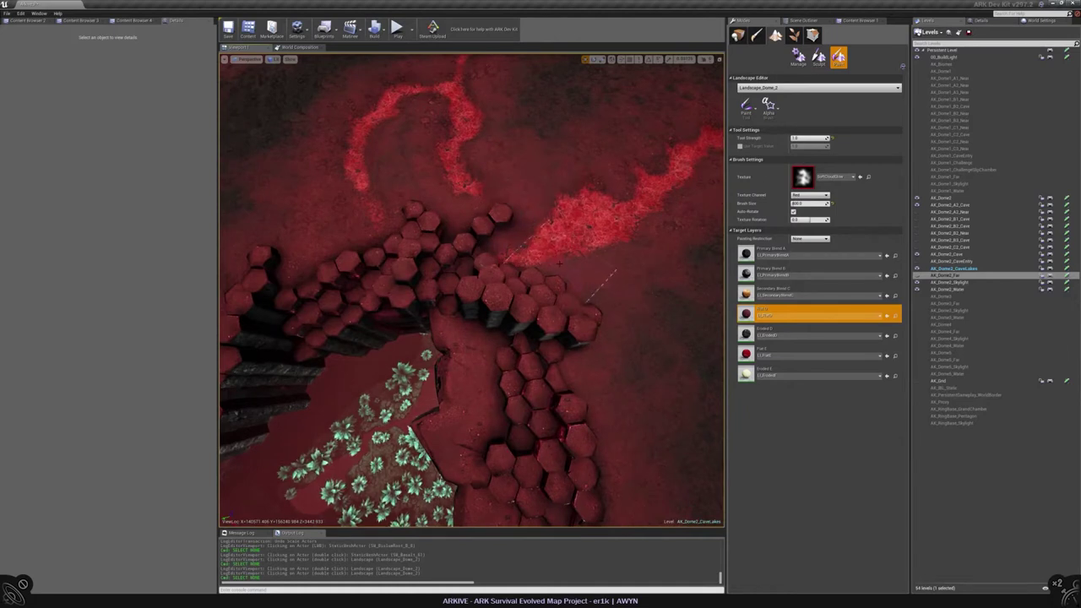
double_click(557, 250)
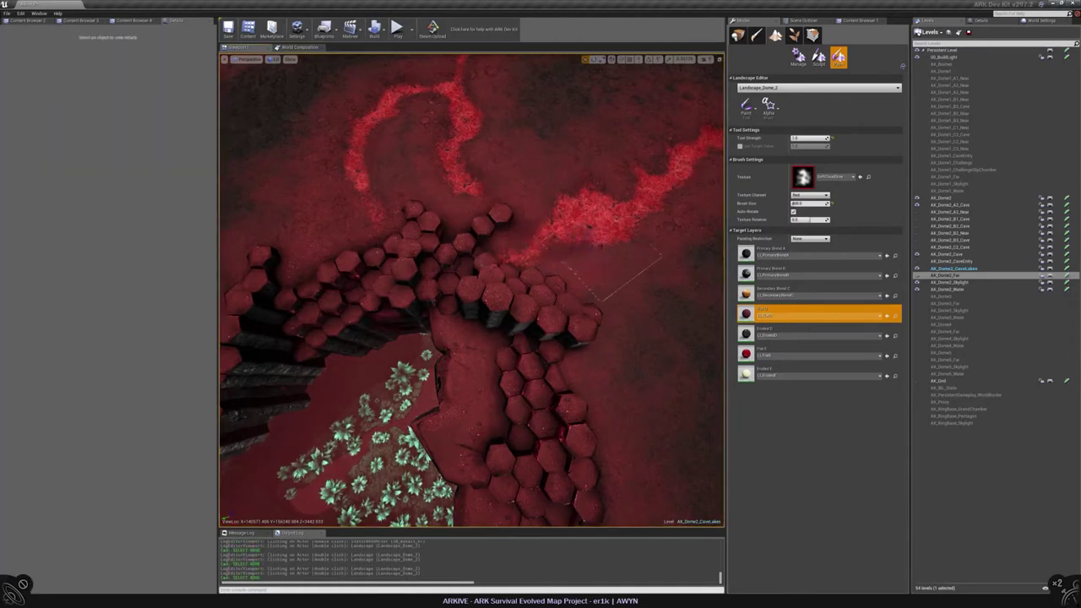
double_click(549, 203)
right_click_drag(549, 203, 473, 296)
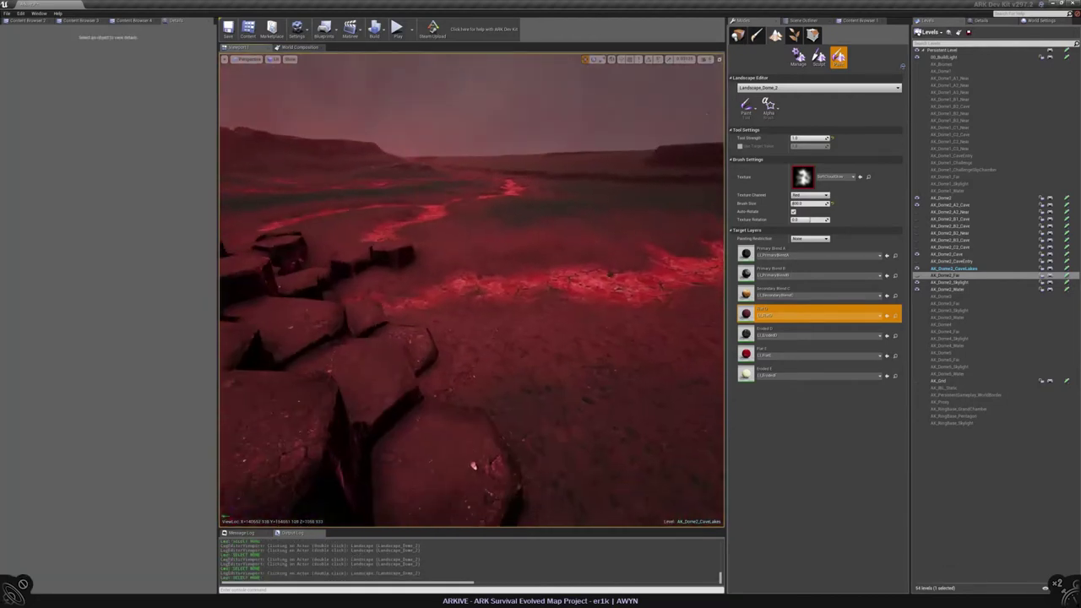
right_click_drag(473, 465, 564, 514)
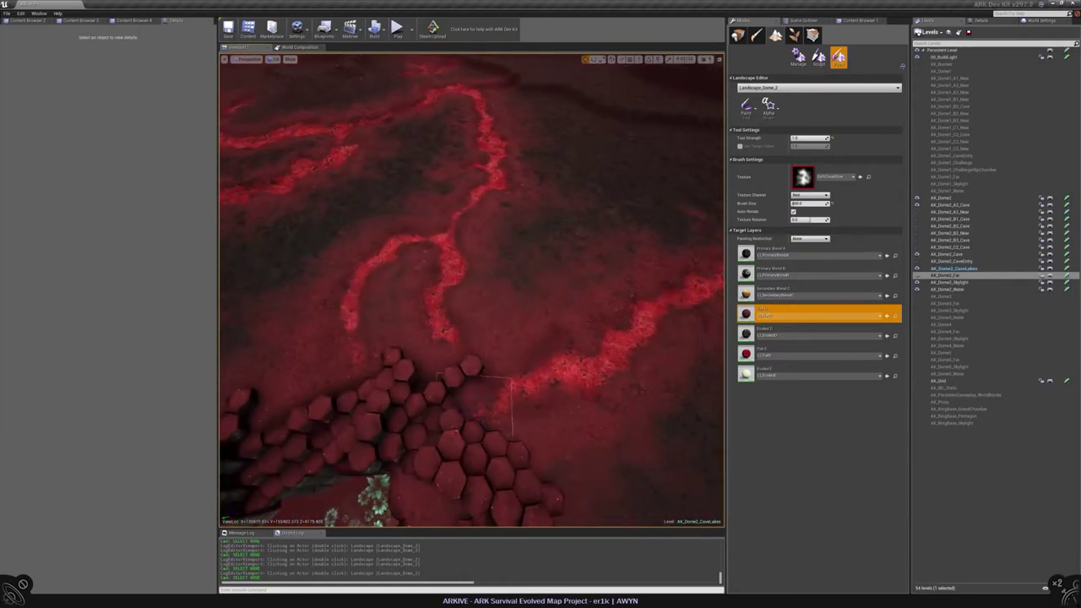
double_click(520, 418)
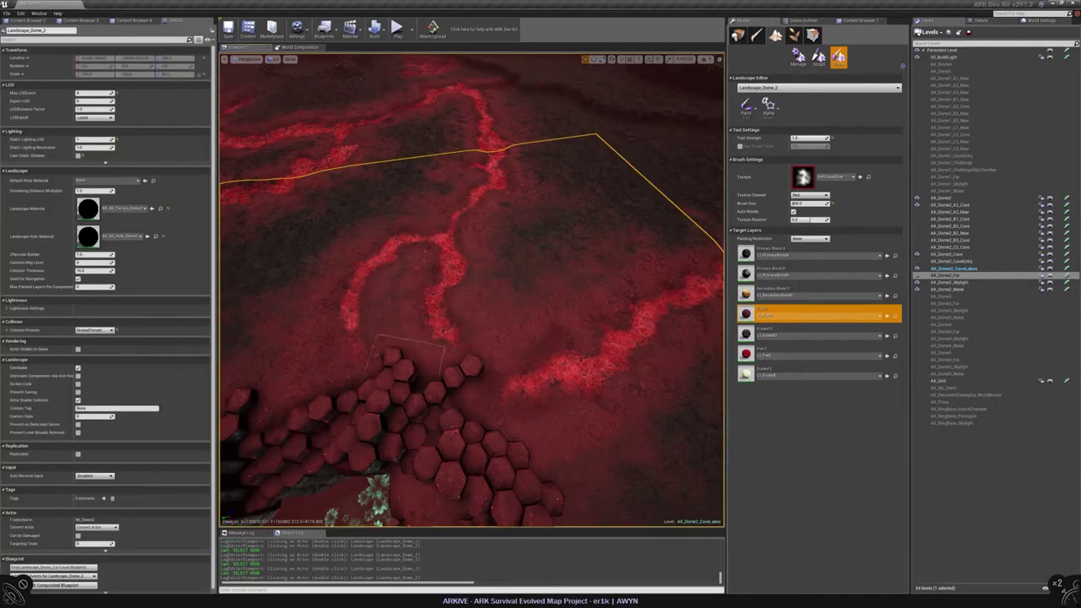
Thin and break up both branches of the forked lava streak behind the basalt rim with the same layer
right_click_drag(519, 418, 596, 334)
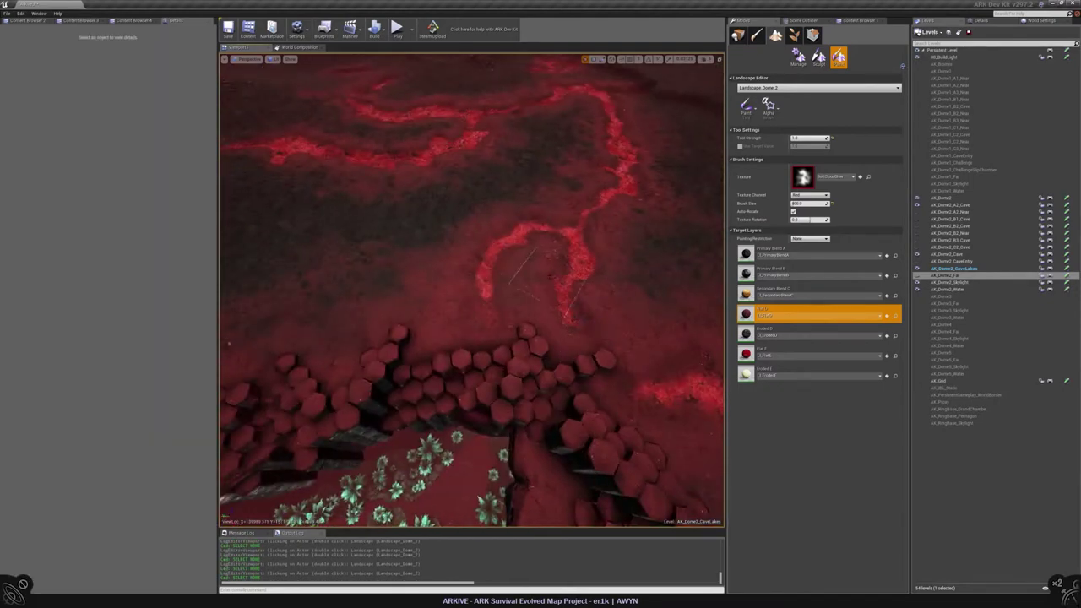
double_click(591, 257)
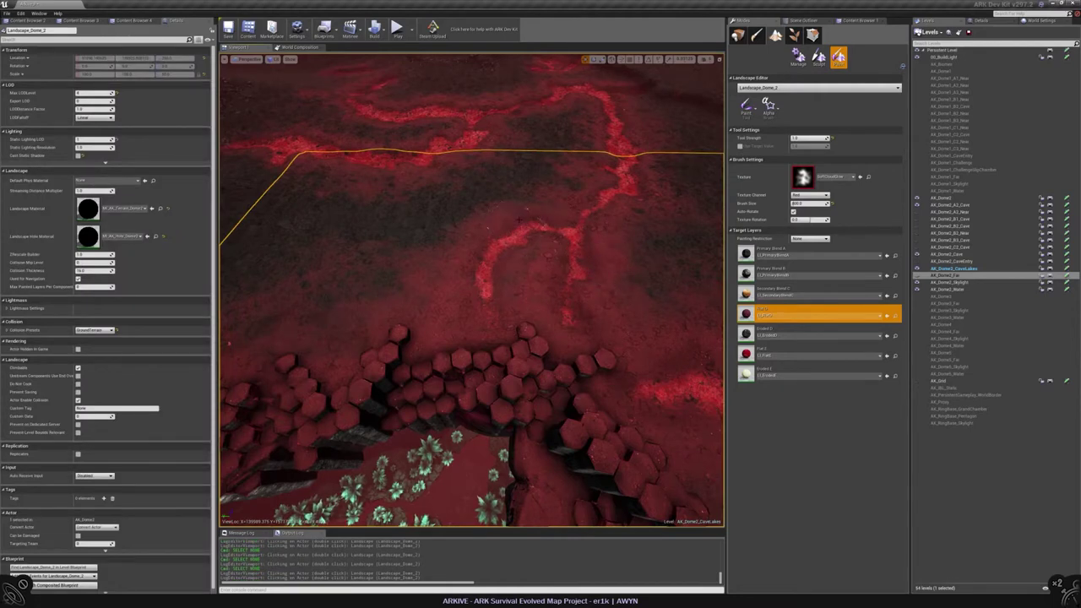
key("Escape")
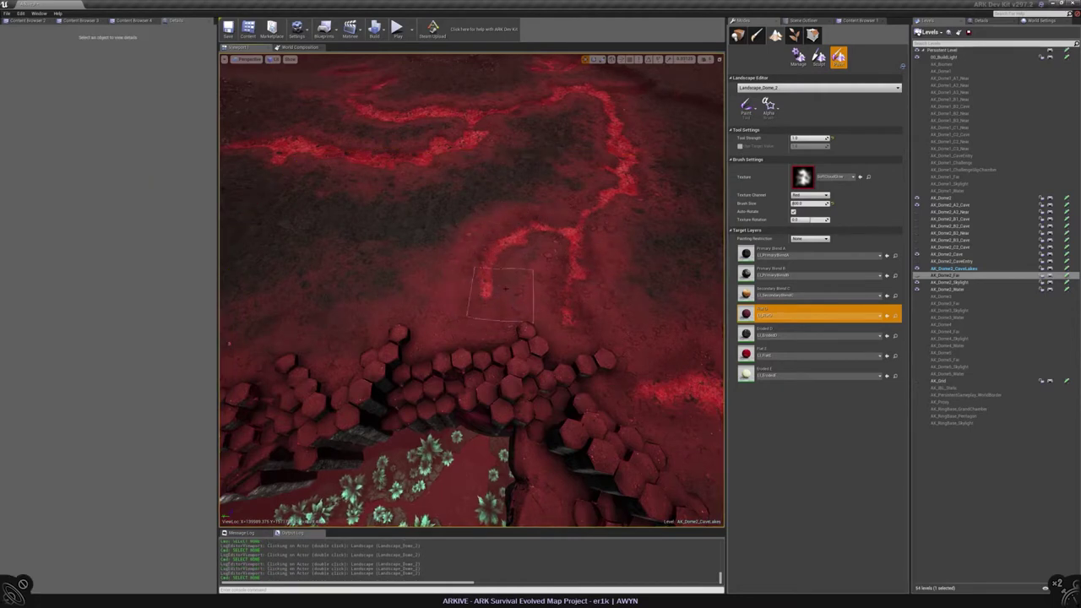
double_click(520, 253)
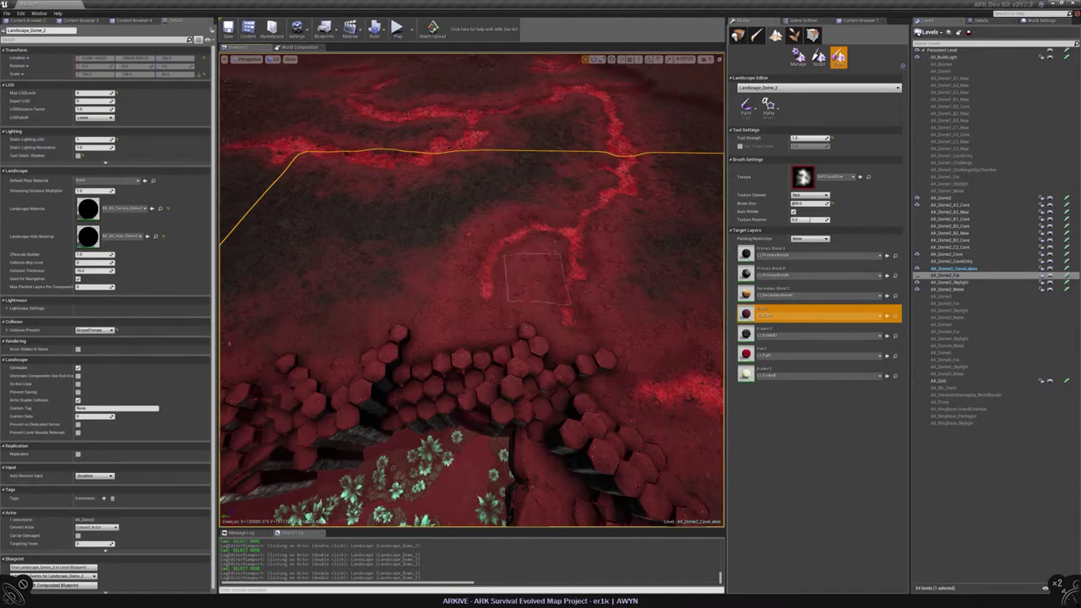
key("Escape")
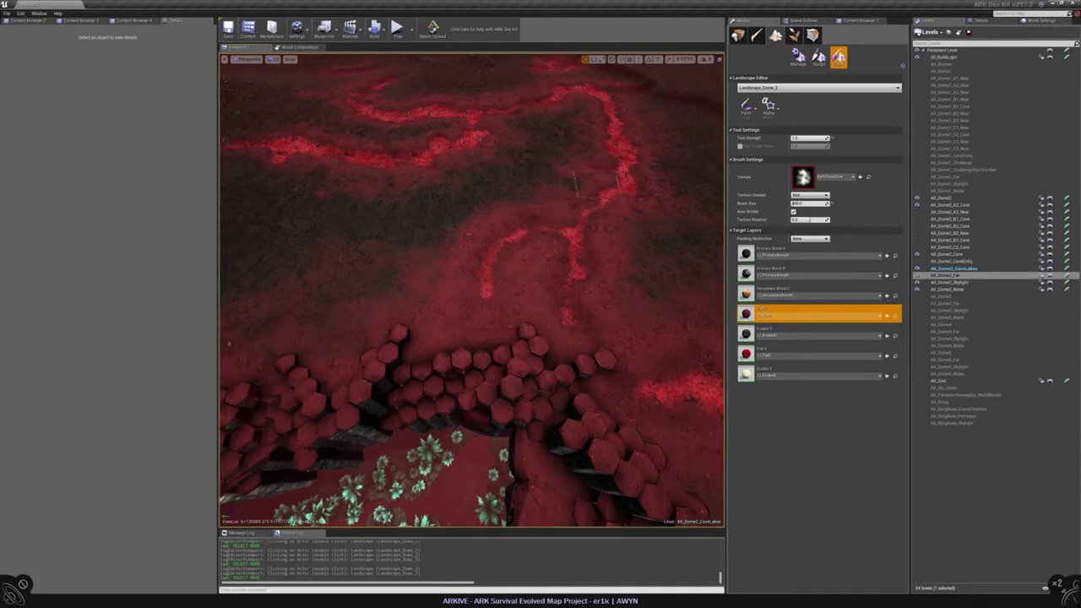
Inspect the rest of the basalt rim and touch up the ground paint at its narrow end
right_click_drag(596, 186, 357, 397)
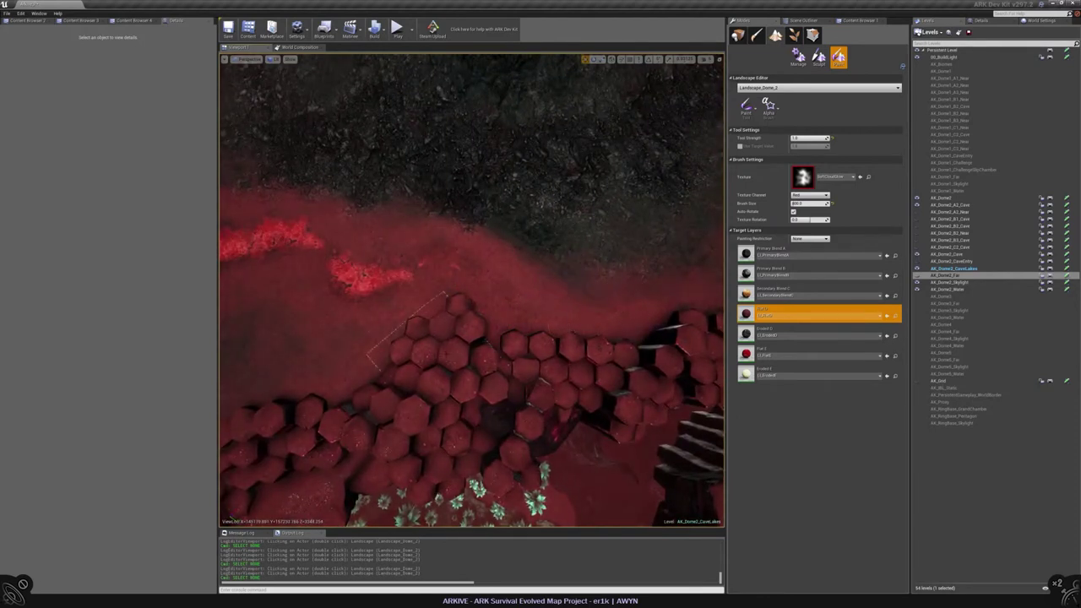
mouse_move(549, 317)
right_mouse_down()
mouse_move(555, 364)
mouse_move(532, 325)
right_mouse_up()
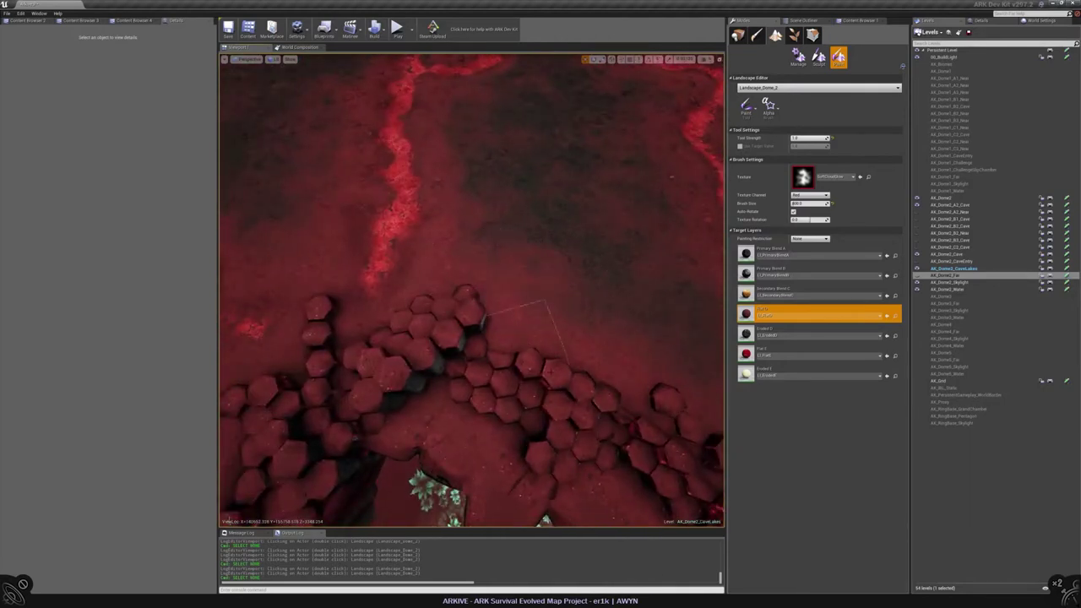
right_click_drag(532, 326, 544, 346)
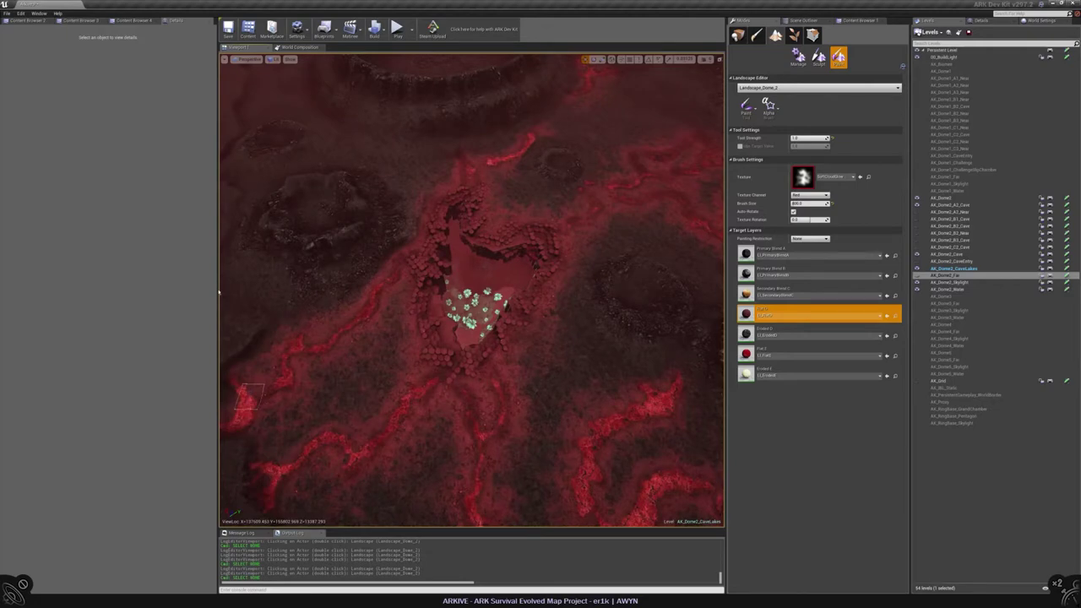
mouse_move(544, 346)
right_mouse_down()
mouse_move(544, 331)
mouse_move(545, 348)
right_mouse_up()
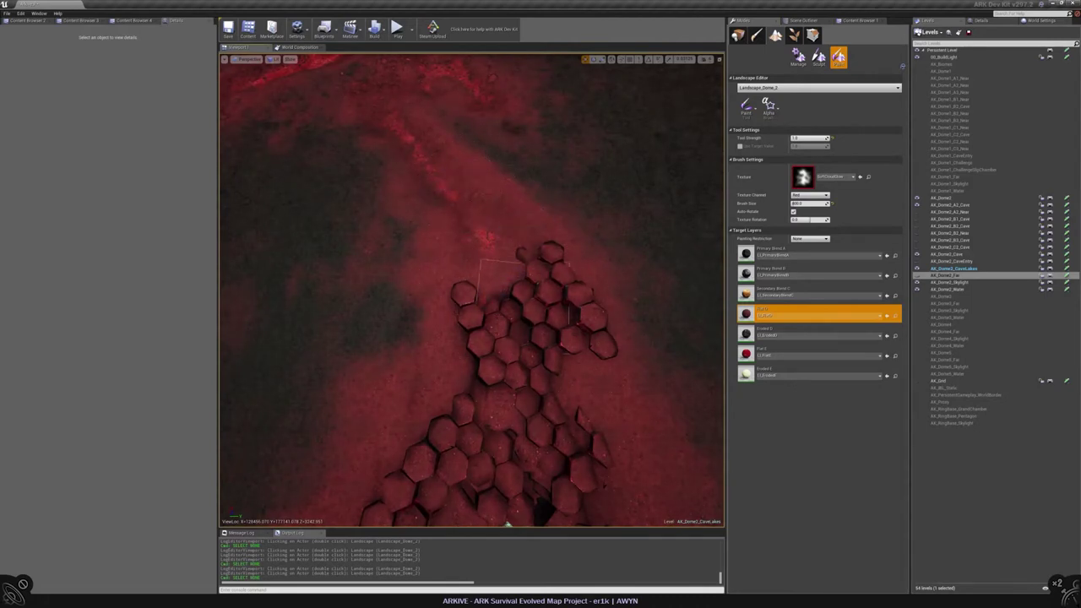
mouse_move(545, 348)
right_mouse_down()
mouse_move(546, 312)
mouse_move(482, 319)
mouse_move(478, 334)
right_mouse_up()
double_click(482, 319)
key("Escape")
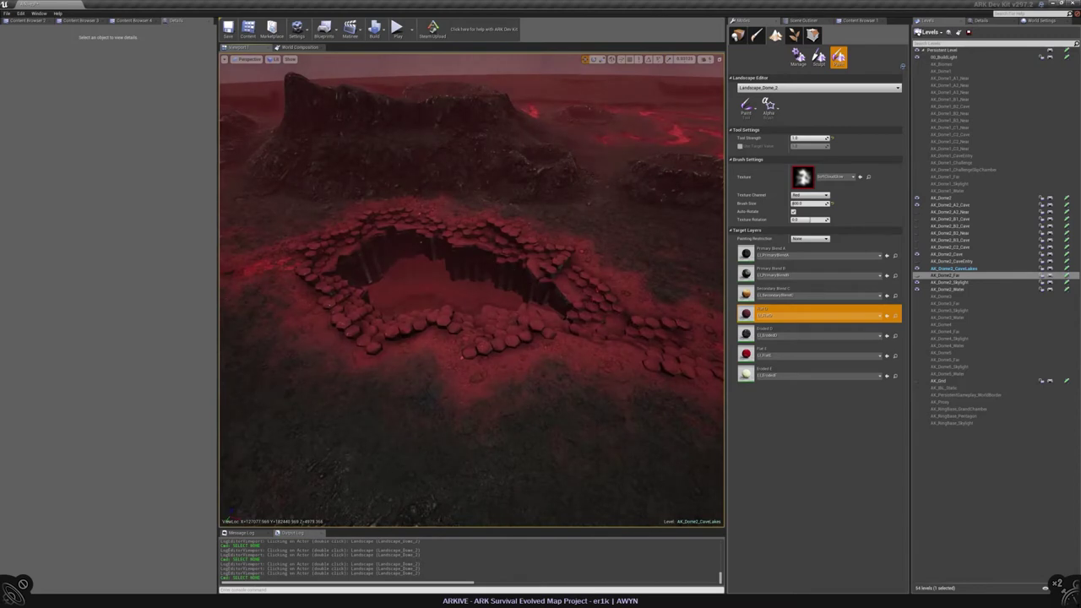
Save the AK_Dome2 level and paint basalt CapA and CapB foliage on the open ground beside the pool's rim
left_click(794, 35)
left_click(1066, 200)
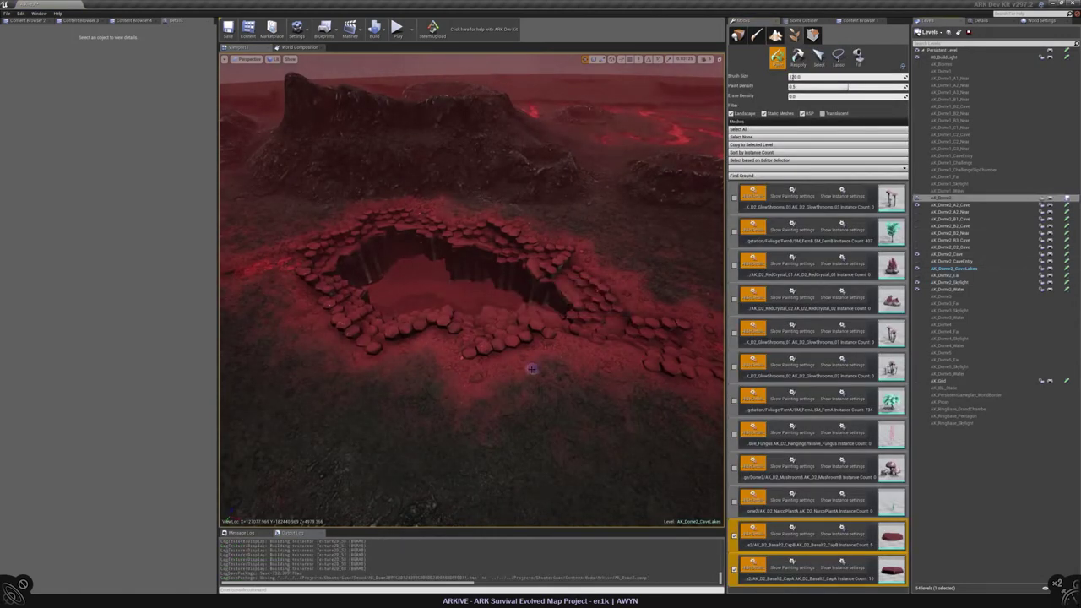
right_click_drag(525, 370, 525, 381)
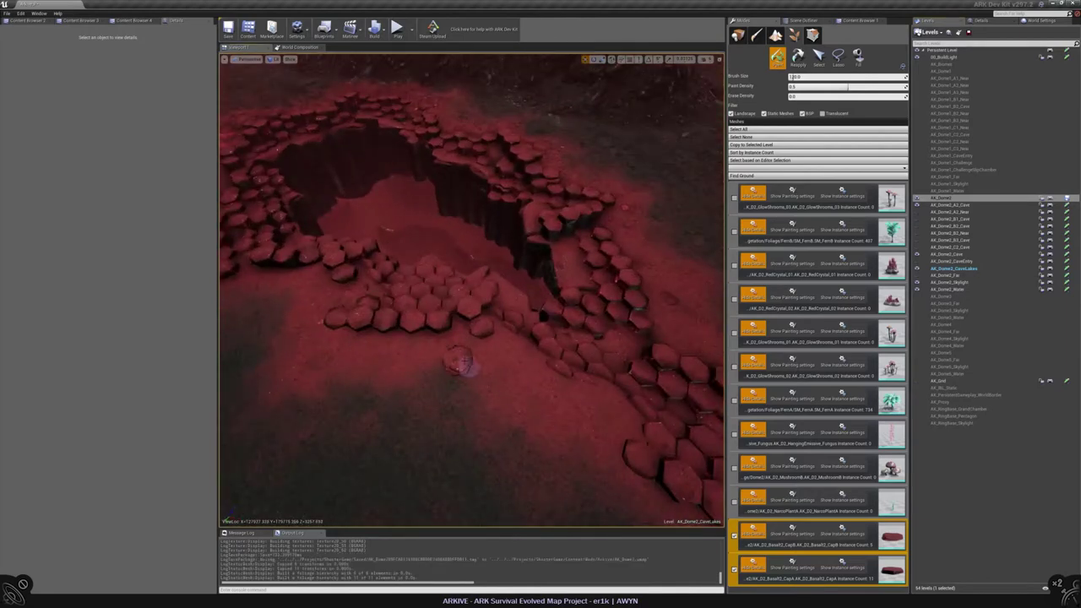
scroll(411, 362, "up", 5)
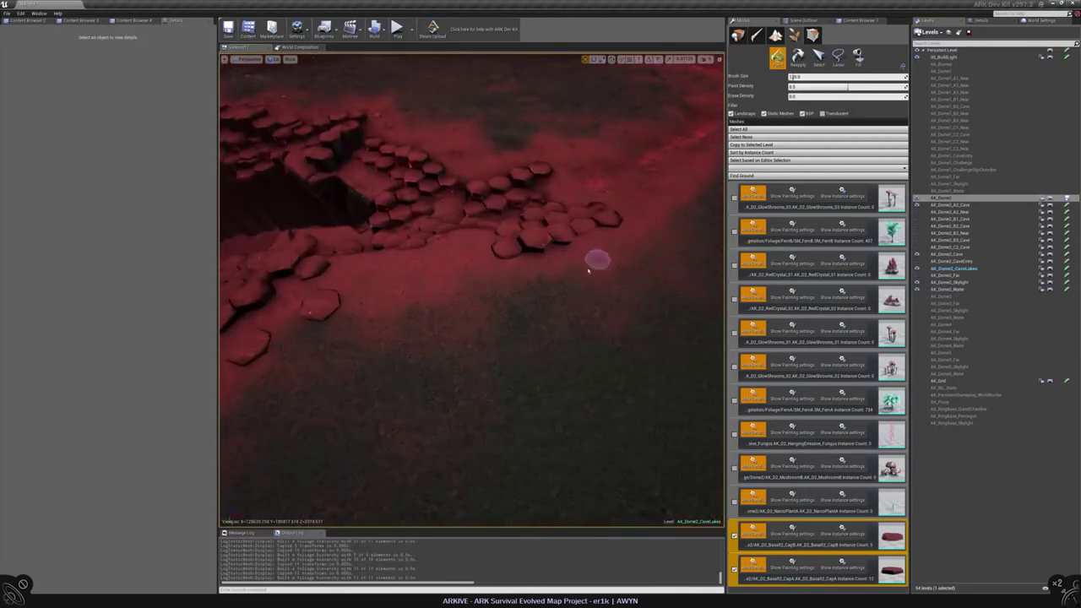
mouse_move(530, 287)
left_mouse_down()
mouse_move(588, 302)
mouse_move(592, 290)
mouse_move(572, 289)
mouse_move(589, 300)
left_mouse_up()
Scatter a few basalt cap foliage instances on the ground beside the narrow tongue of columns
right_click_drag(589, 301, 575, 391)
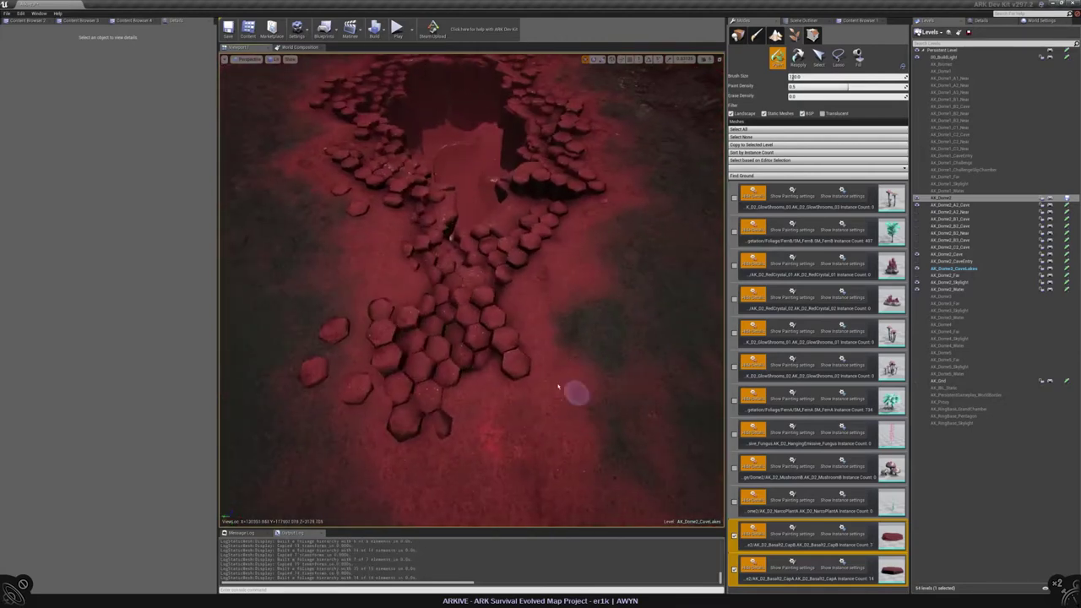
left_click_drag(532, 305, 558, 264)
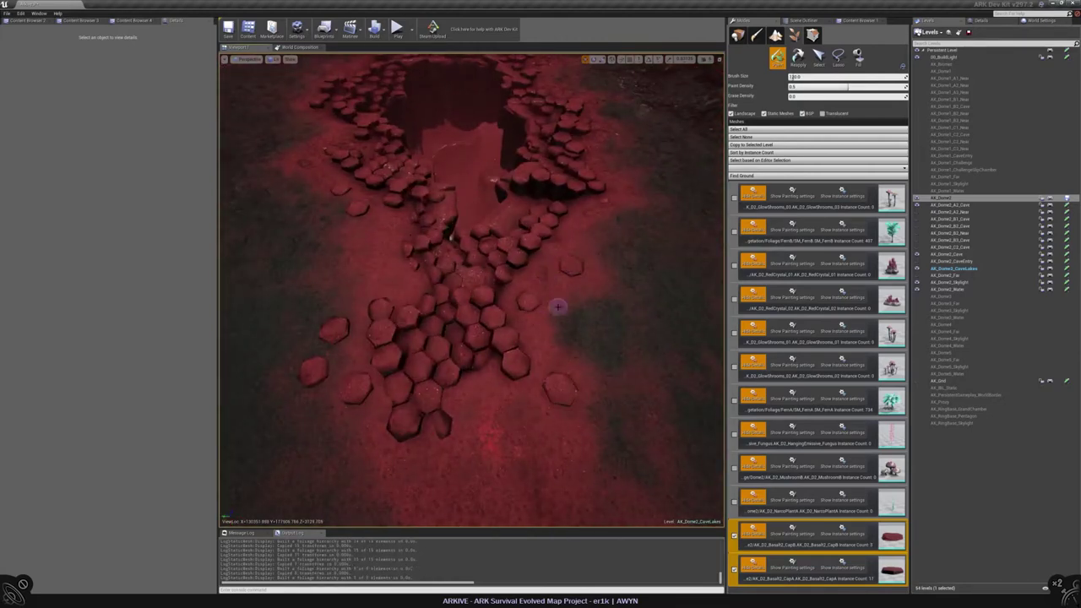
mouse_move(557, 307)
left_mouse_down()
mouse_move(550, 328)
mouse_move(543, 319)
left_mouse_up()
Paint more scattered basalt caps on the ground around the remaining outer edge of the pool's column rim
right_click_drag(543, 319, 514, 318)
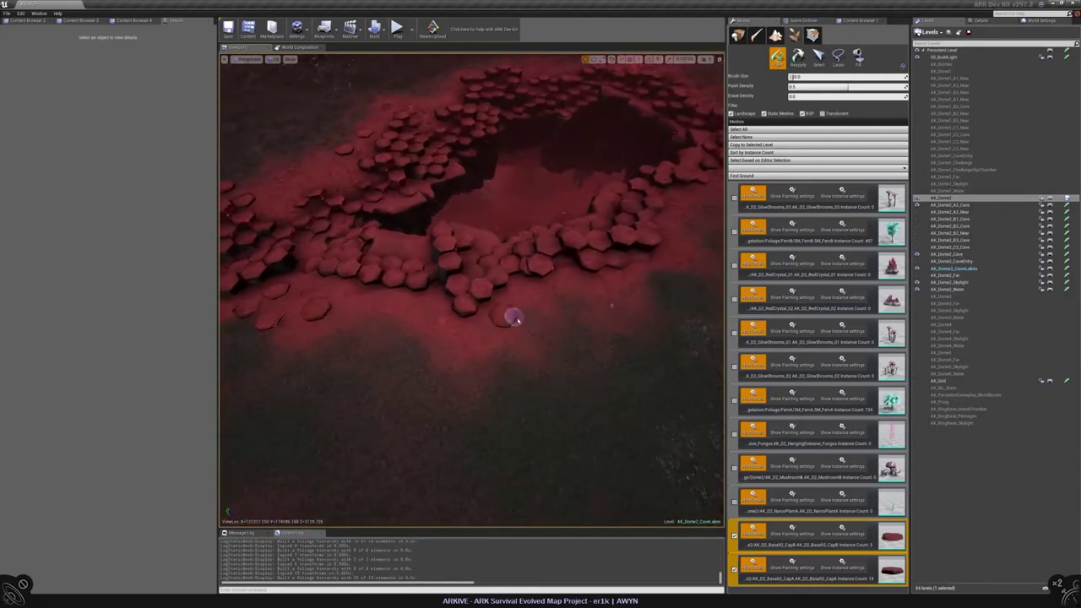
mouse_move(603, 309)
right_mouse_down()
mouse_move(587, 316)
mouse_move(582, 254)
mouse_move(414, 330)
mouse_move(476, 306)
right_mouse_up()
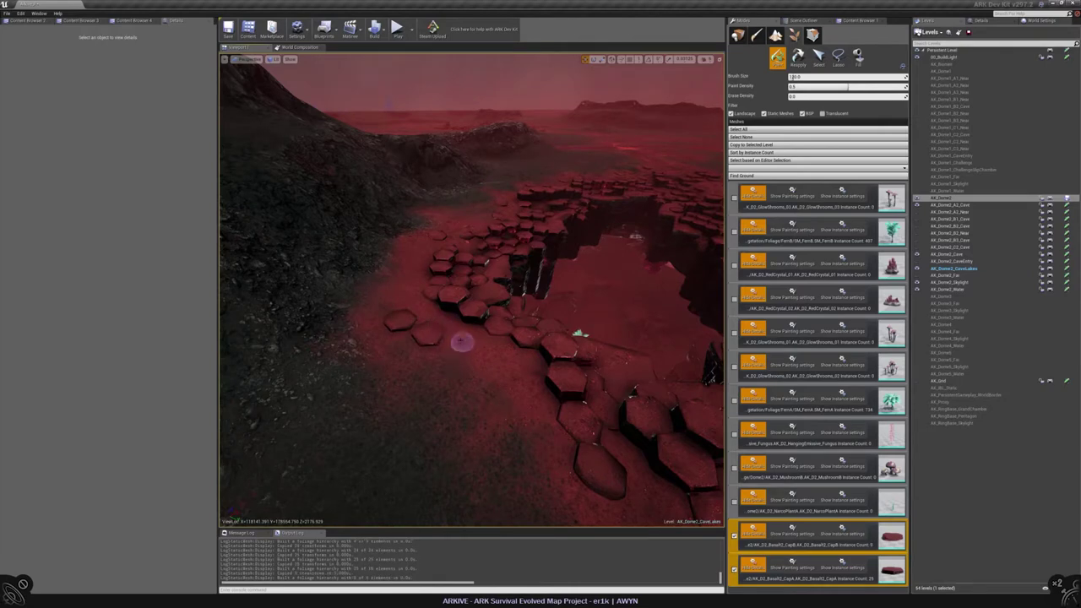
right_click_drag(459, 355, 535, 365)
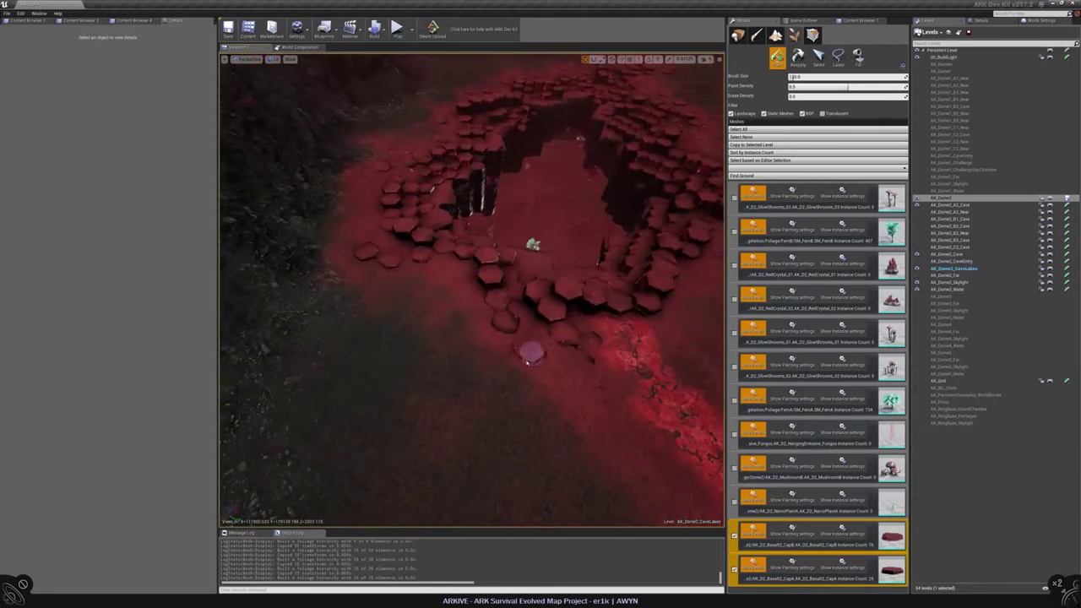
right_click_drag(462, 338, 439, 334)
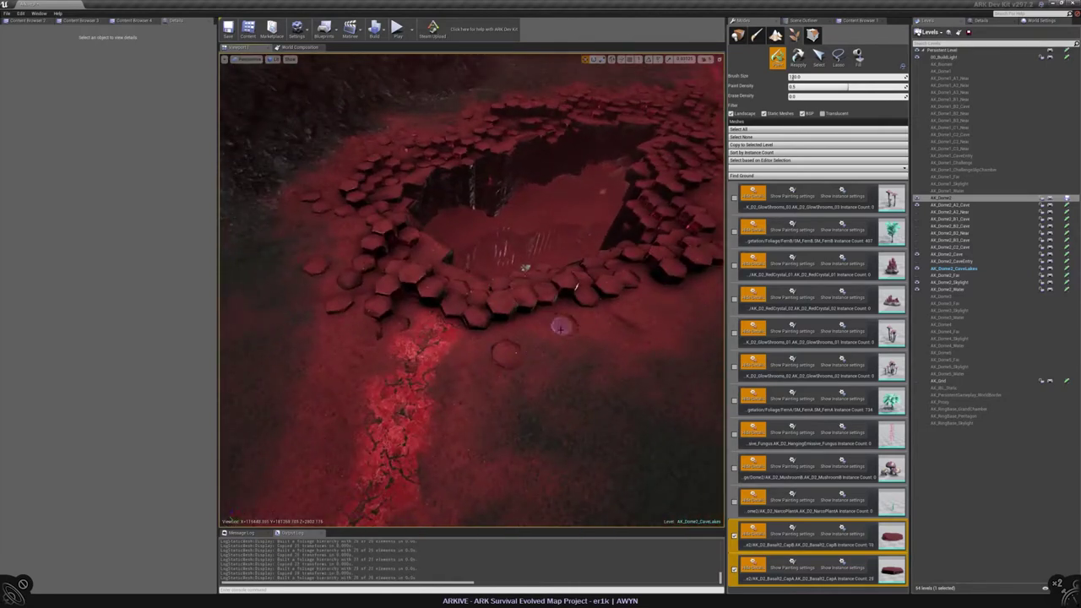
mouse_move(561, 327)
right_mouse_down()
mouse_move(545, 318)
mouse_move(580, 314)
mouse_move(507, 413)
mouse_move(456, 377)
mouse_move(441, 381)
mouse_move(523, 457)
mouse_move(568, 403)
mouse_move(472, 336)
mouse_move(462, 279)
mouse_move(499, 369)
right_mouse_up()
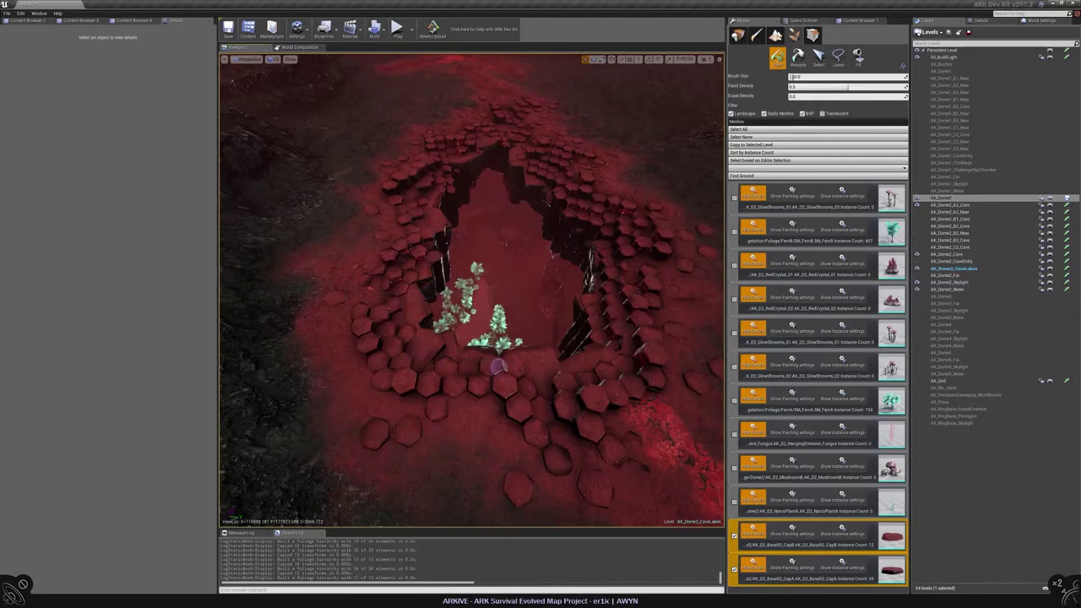
mouse_move(499, 366)
right_mouse_down()
mouse_move(497, 338)
mouse_move(500, 381)
mouse_move(458, 326)
right_mouse_up()
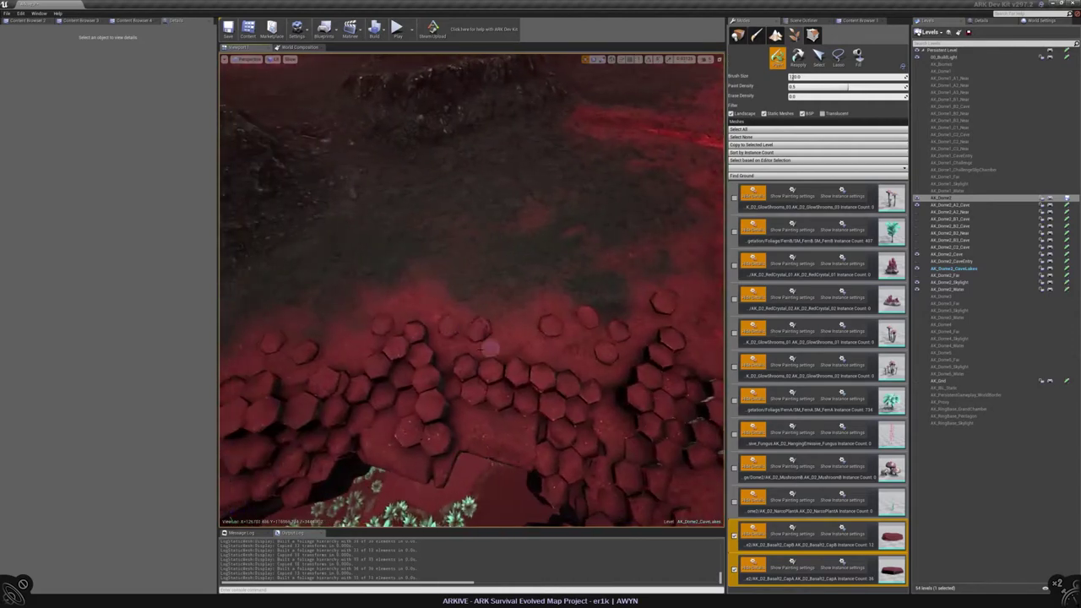
right_click_drag(502, 266, 494, 292)
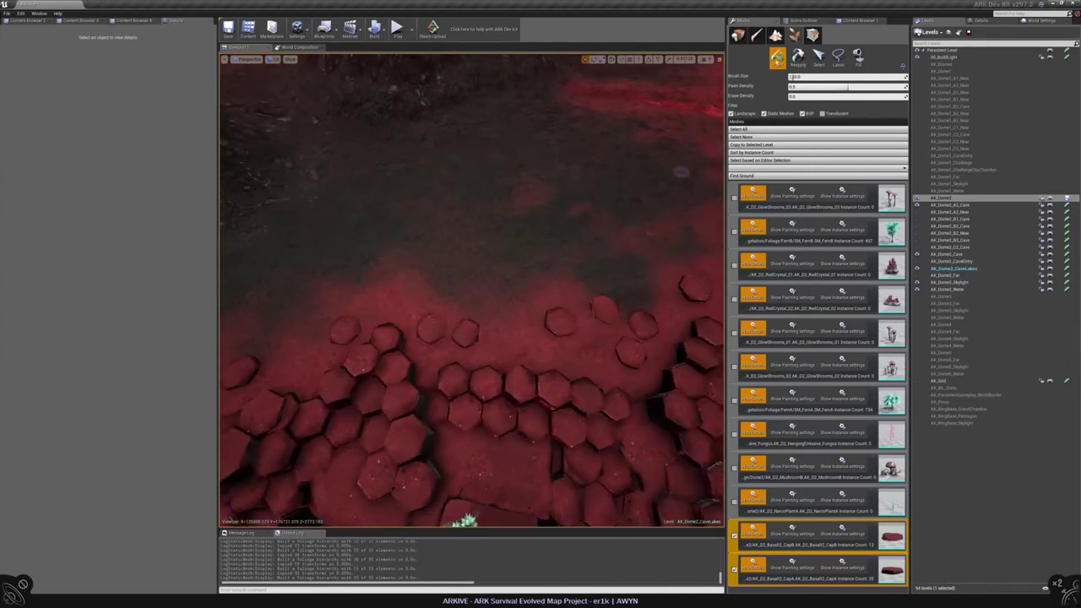
Select individual basalt caps on the ground outside the column rim and adjust their position and rotation
left_click(818, 56)
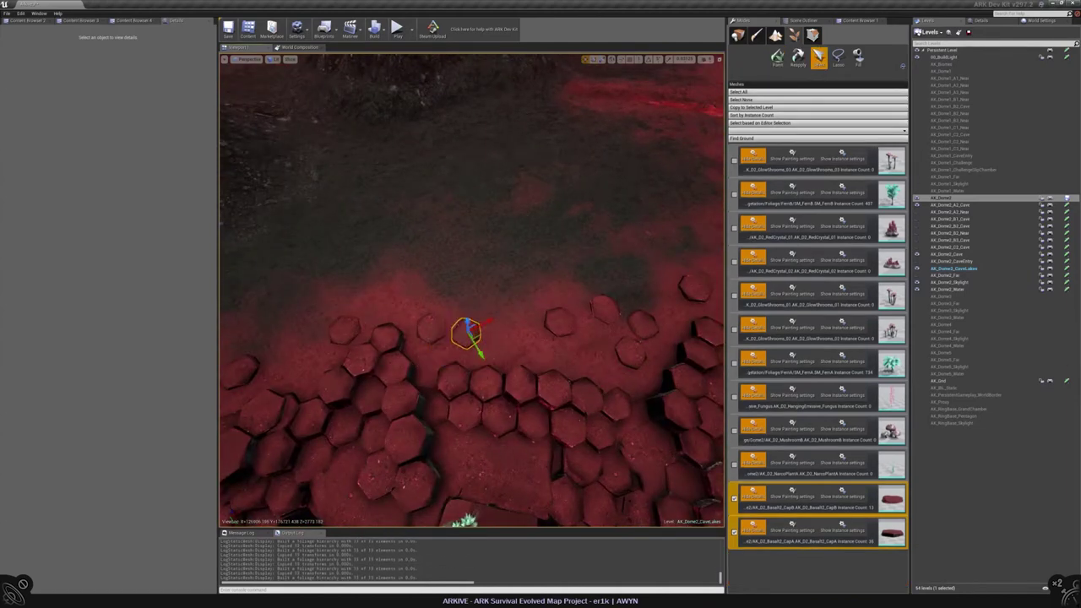
key("f")
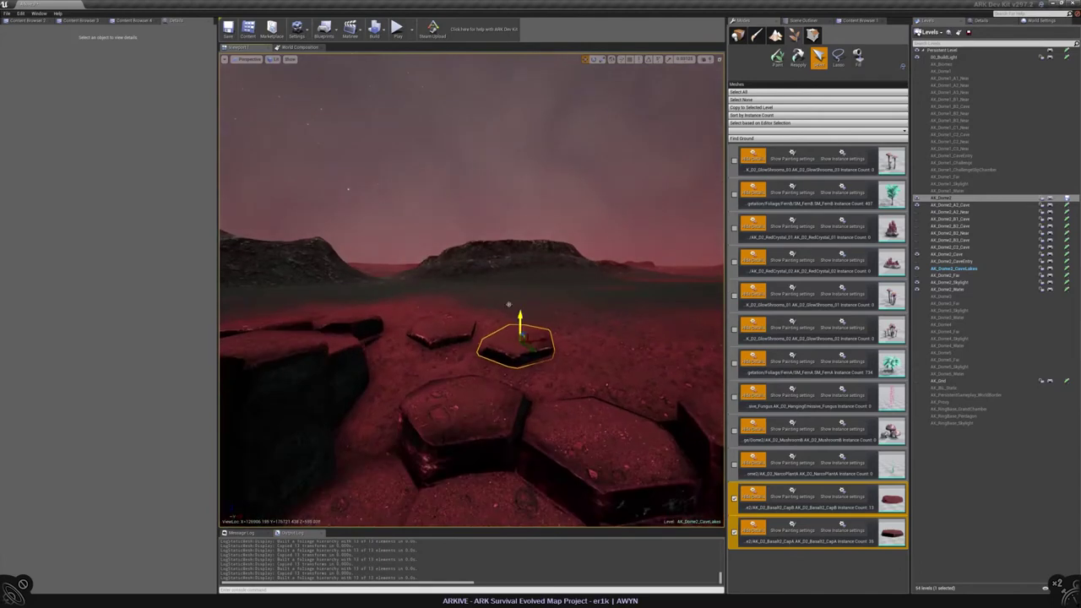
left_click_drag(509, 304, 439, 353, "alt")
key("e")
key("w")
key("e")
key("w")
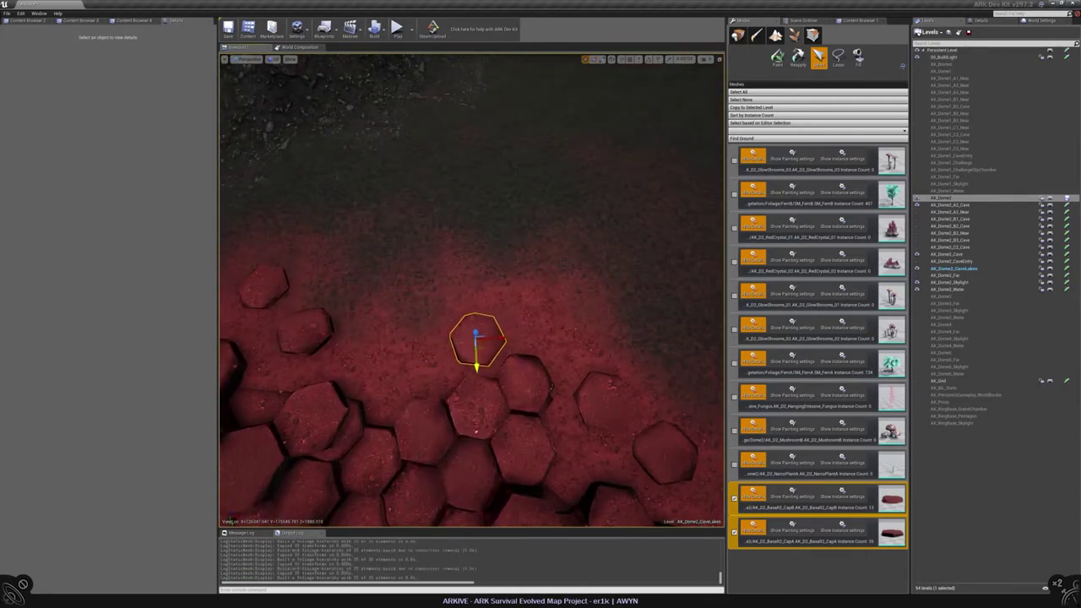
Try to shift the selected basalt caps closer to the rim, undoing the unwanted moves
left_click_drag(505, 340, 722, 345)
key("ctrl+z")
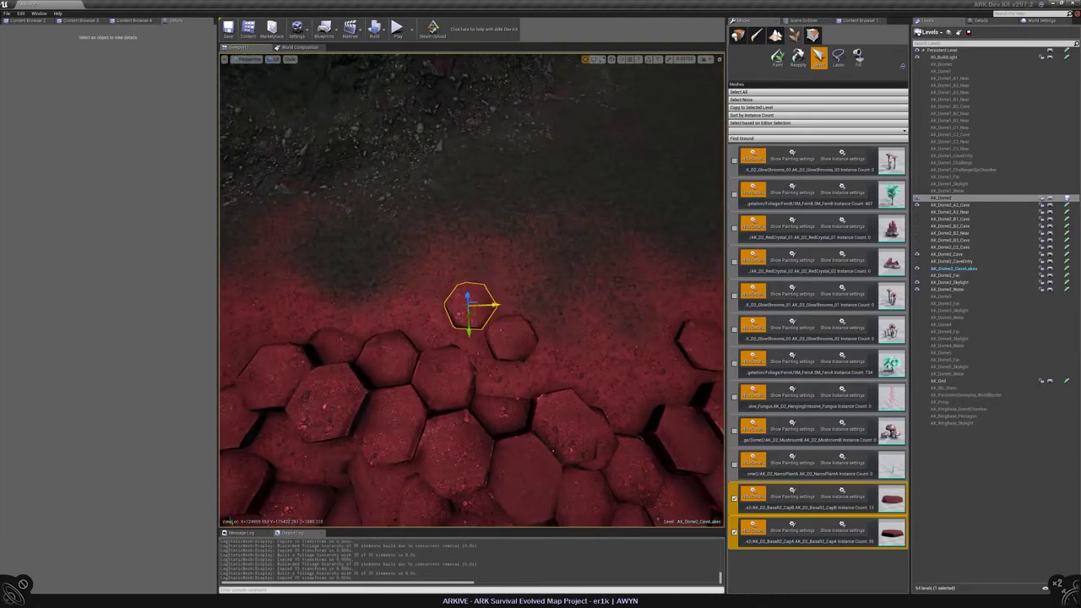
right_click_drag(473, 287, 477, 253)
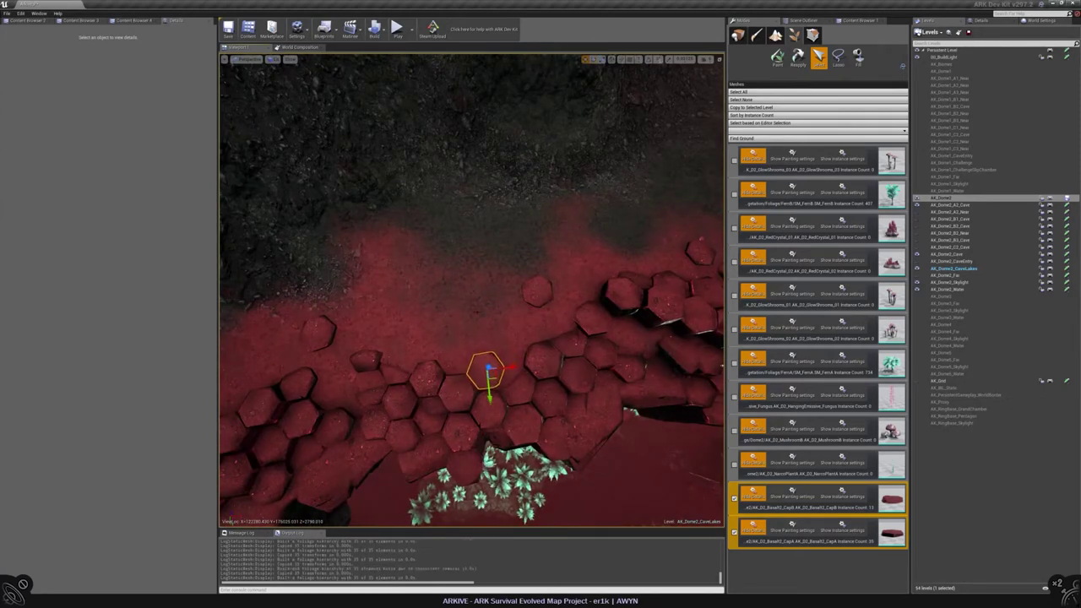
key("ctrl+z")
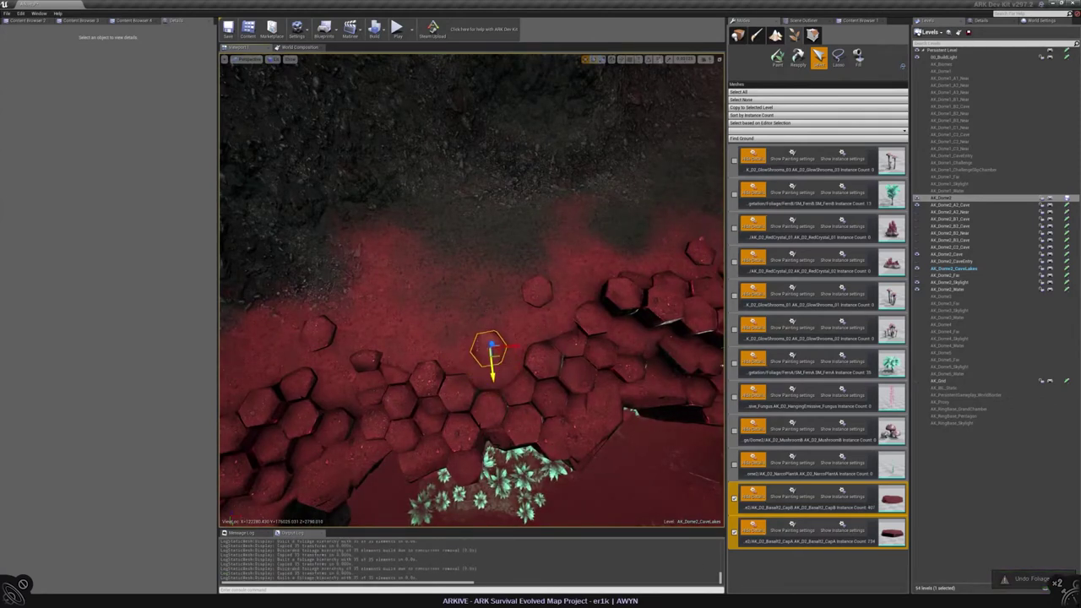
Rotate the selected basalt cap slightly so it follows the slope of the ground beside the rim
right_click_drag(492, 361, 473, 313)
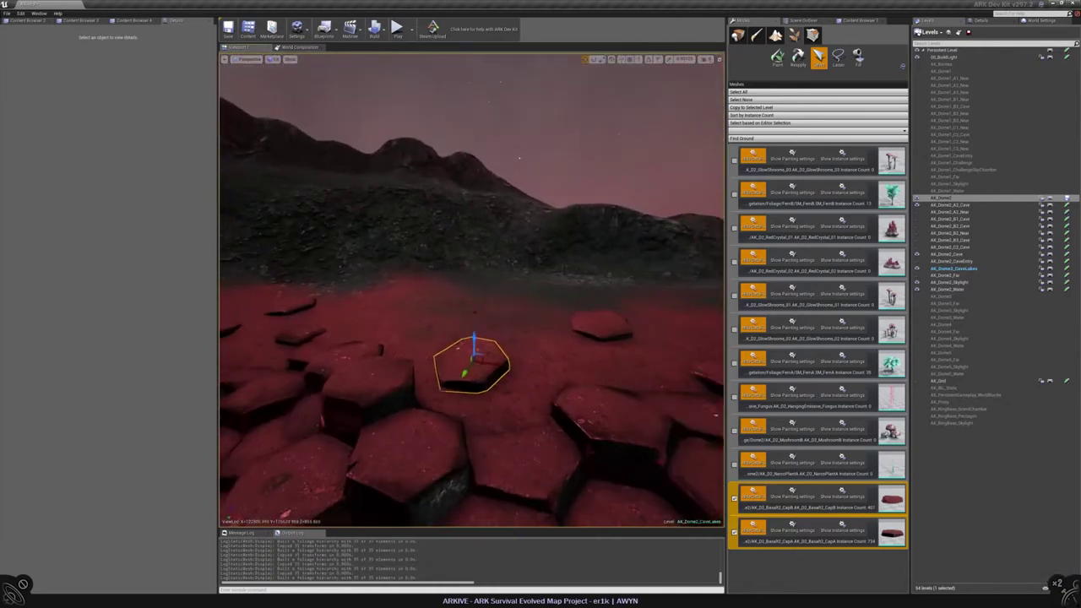
key("e")
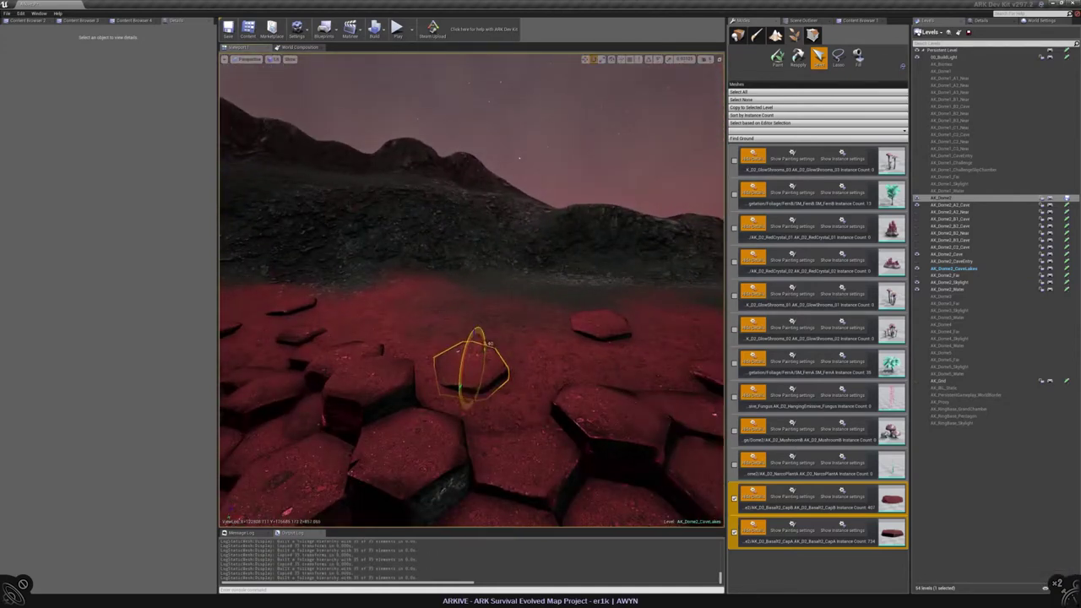
left_click_drag(489, 341, 482, 346)
Nudge the basalt caps lying just outside the pool's column rim into better positions
right_click_drag(473, 338, 528, 393)
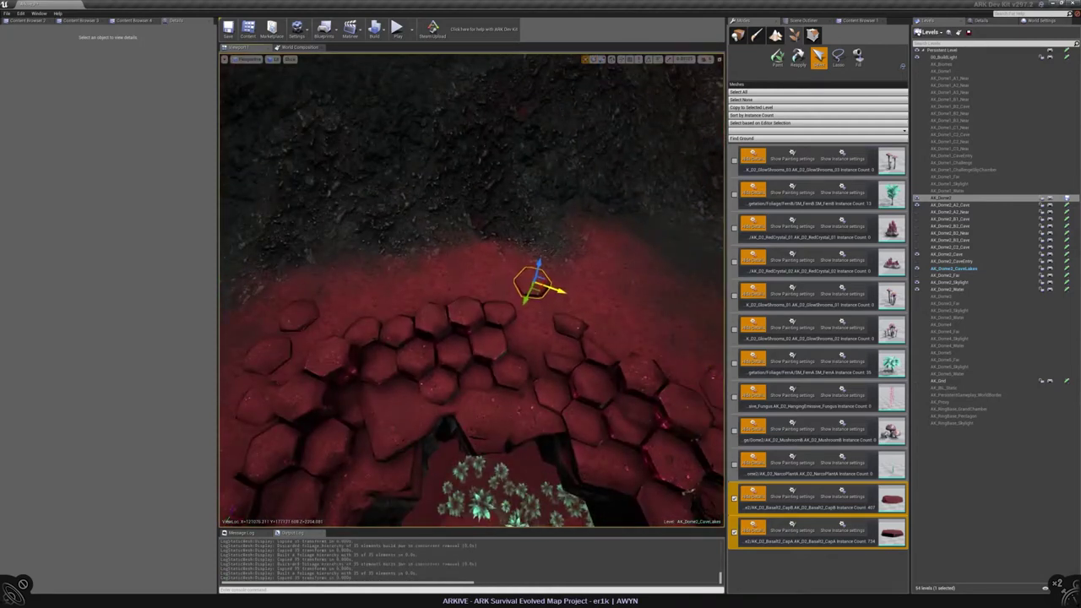
left_click_drag(524, 297, 521, 303)
right_click_drag(520, 303, 491, 344)
scroll(491, 343, "down", 5)
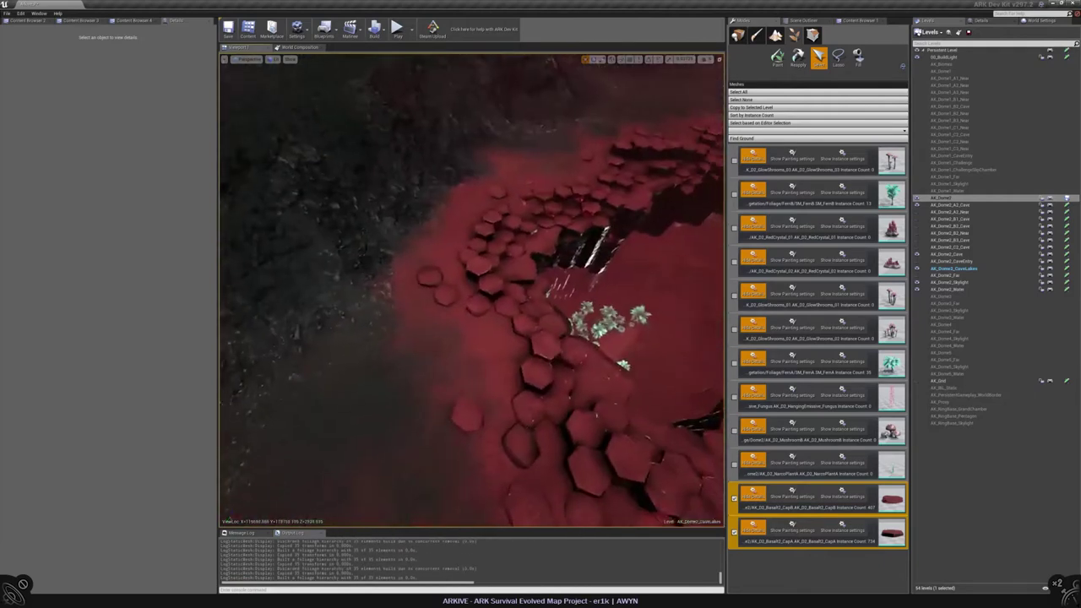
left_click_drag(439, 266, 449, 264)
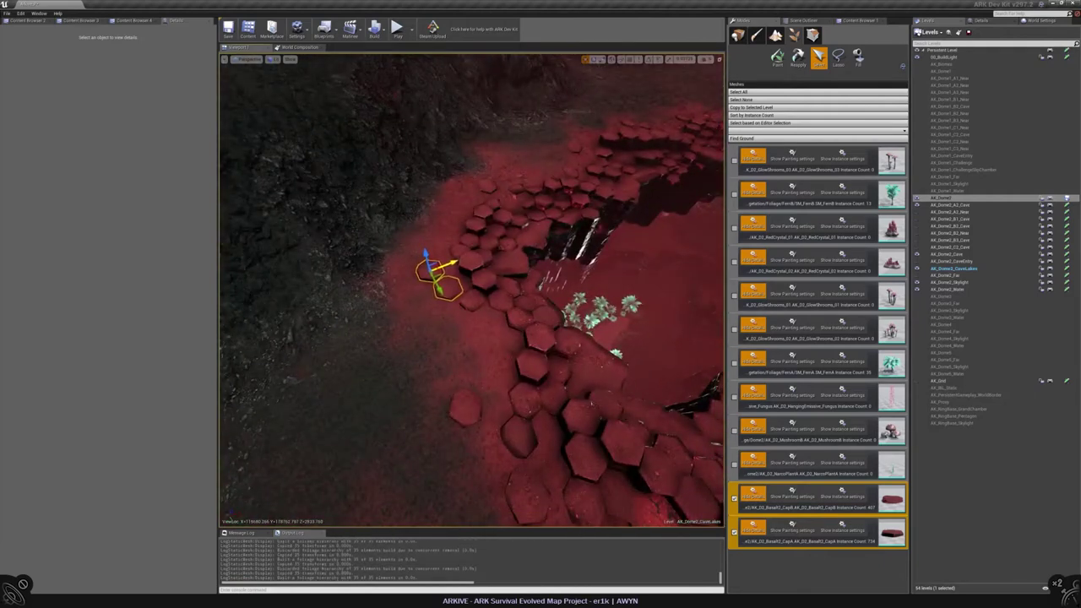
right_click_drag(449, 264, 501, 319)
Select the outermost basalt cap near the cracked lava streak and check how it sits on the ground up close
left_click(435, 446)
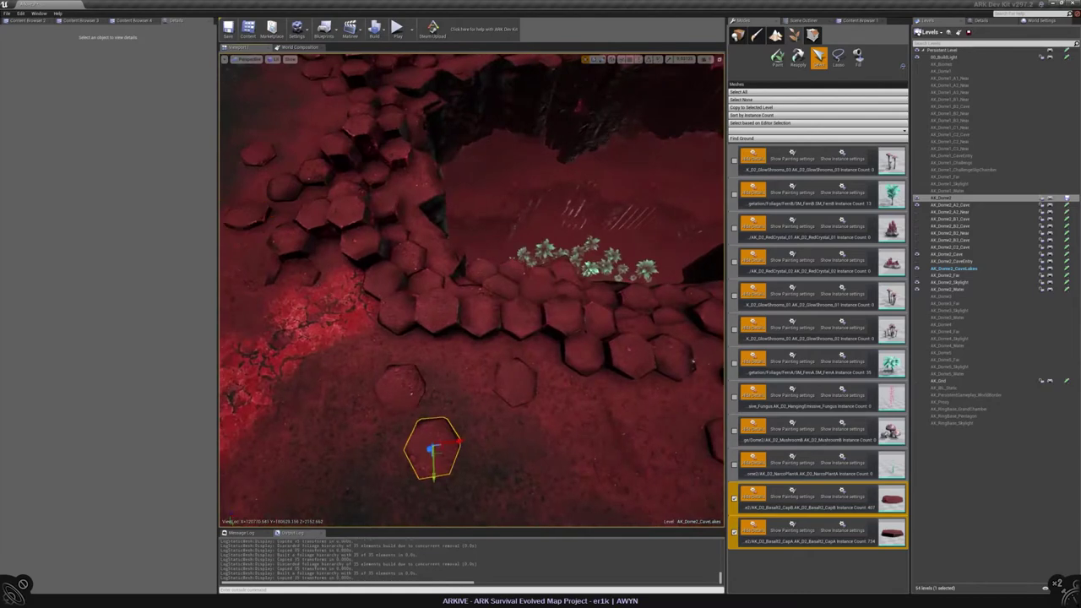
key("f")
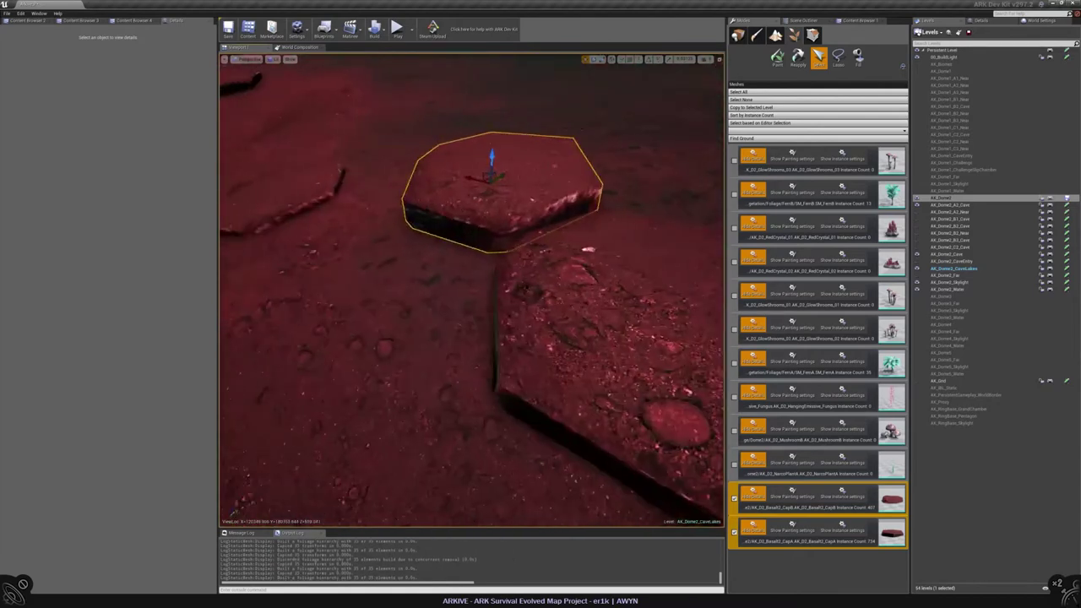
right_click_drag(472, 290, 474, 173)
key("w")
mouse_move(501, 318)
right_mouse_down()
mouse_move(512, 336)
mouse_move(442, 237)
mouse_move(515, 292)
right_mouse_up()
Paint a few more CapA and CapB basalt caps on the ground around the rim and beside the lava streaks
key("shift+2")
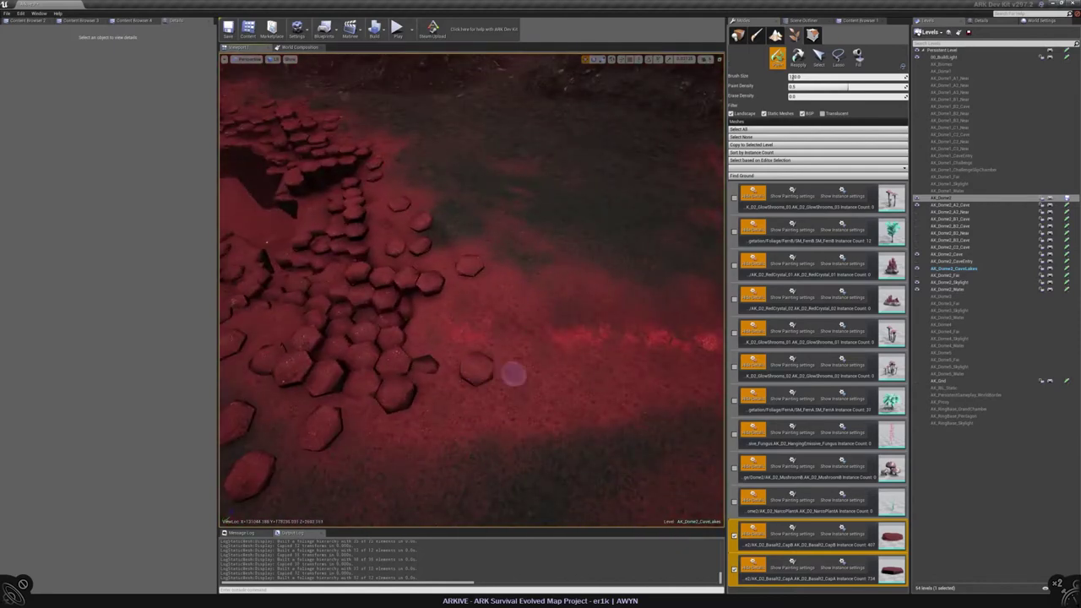
right_click_drag(575, 321, 576, 321)
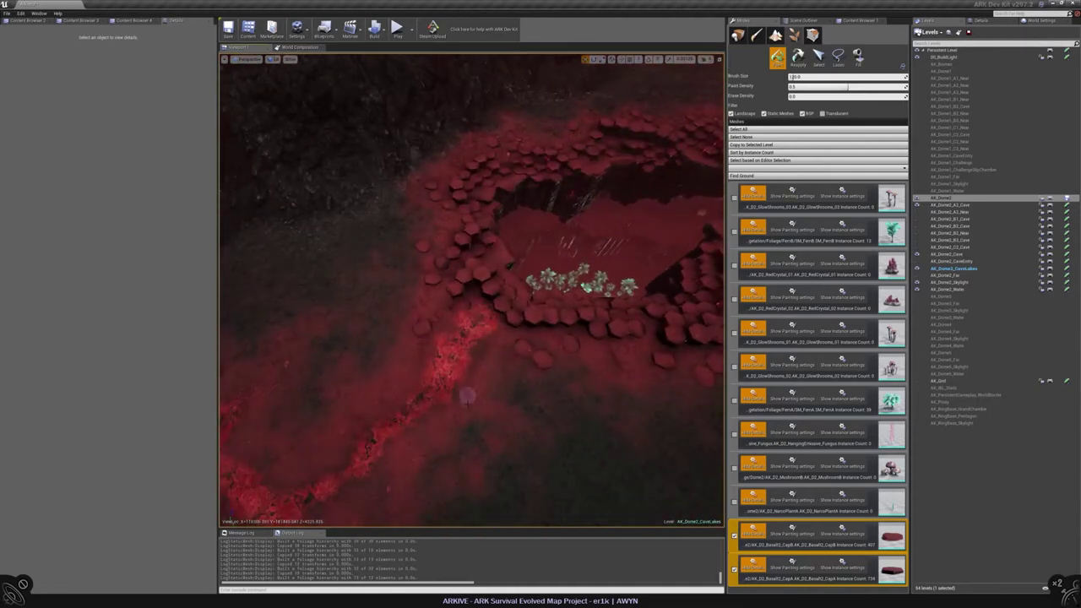
right_click_drag(469, 397, 565, 383)
mouse_move(425, 317)
right_mouse_down()
mouse_move(405, 299)
mouse_move(417, 281)
mouse_move(493, 372)
right_mouse_up()
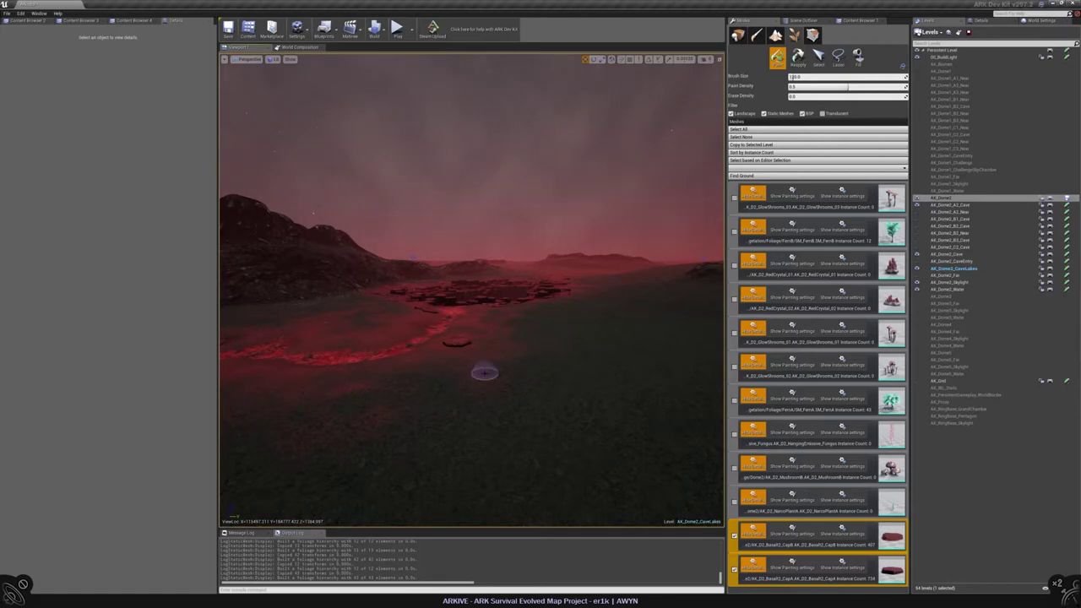
right_click_drag(473, 287, 473, 338)
Paint the red ground layer of Landscape_Dome_2 around the scattered basalt caps along the outer rim
left_click(776, 35)
double_click(534, 317)
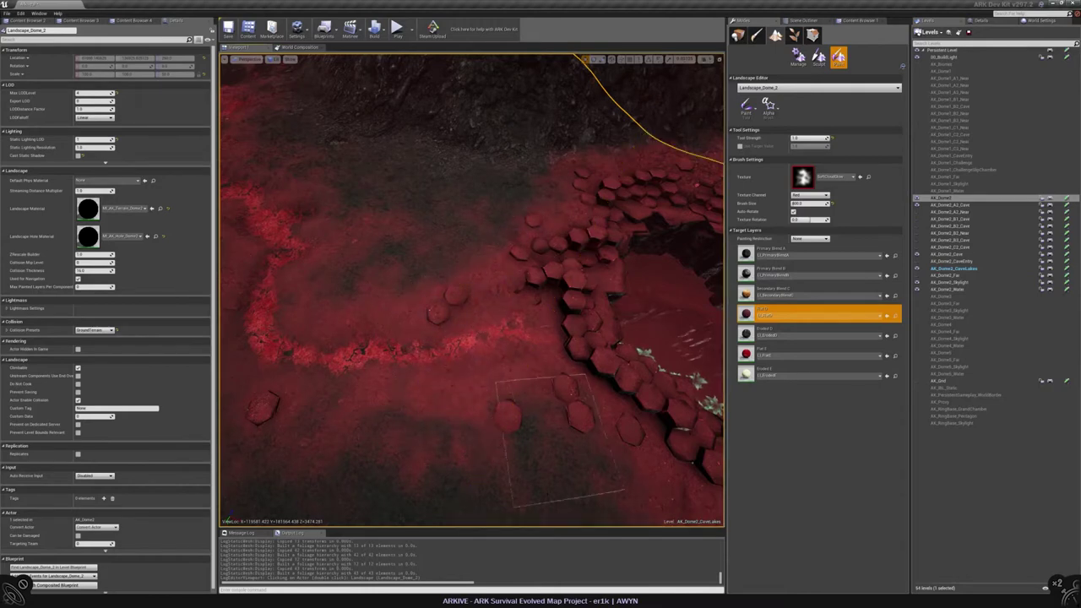
right_click_drag(506, 415, 494, 363)
key("Escape")
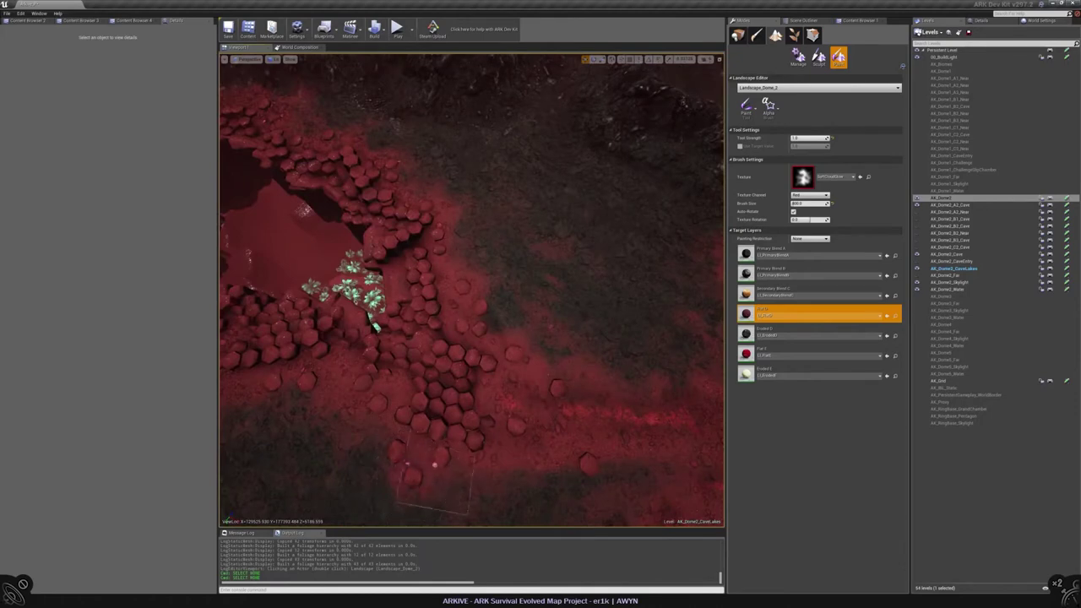
right_click_drag(372, 397, 400, 308)
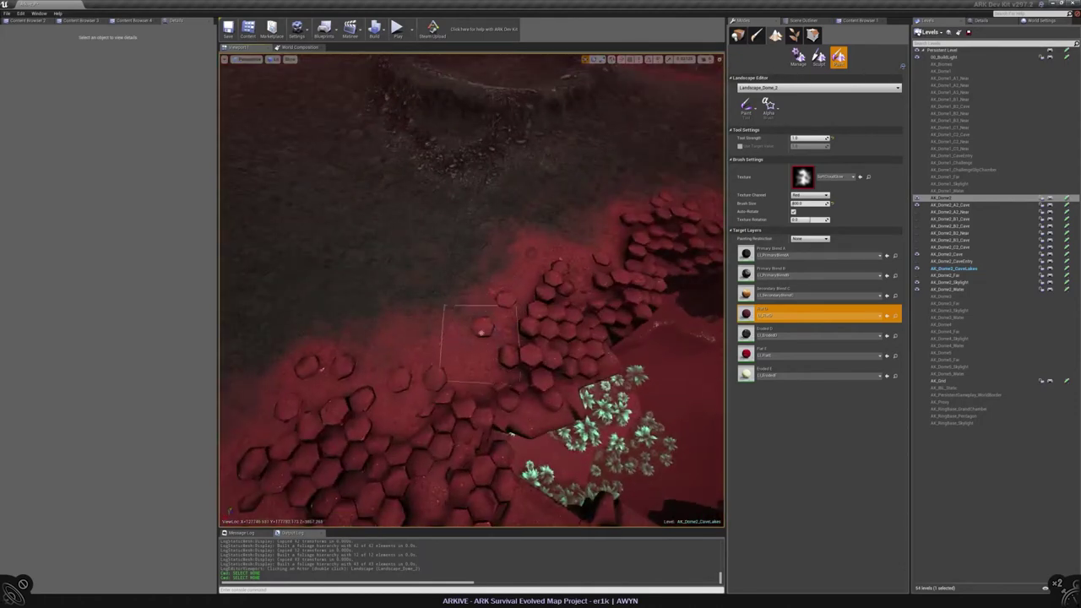
left_click(482, 328)
right_click_drag(467, 339, 416, 311)
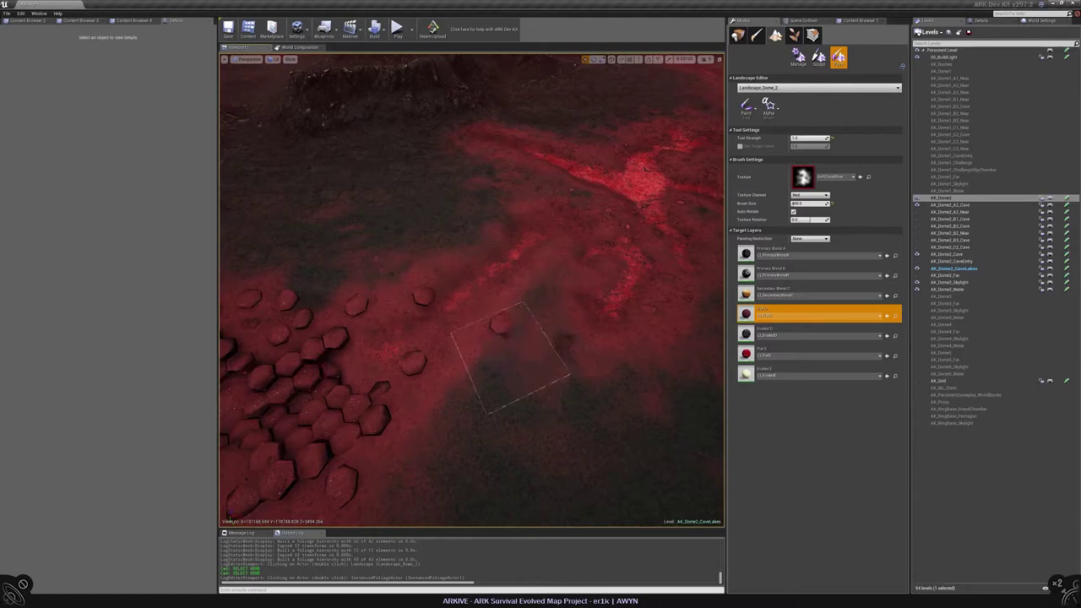
right_click_drag(534, 309, 499, 302)
Select the foliage actor holding the scattered basalt caps and make the AK_Dome2_Far level visible
key("shift+4")
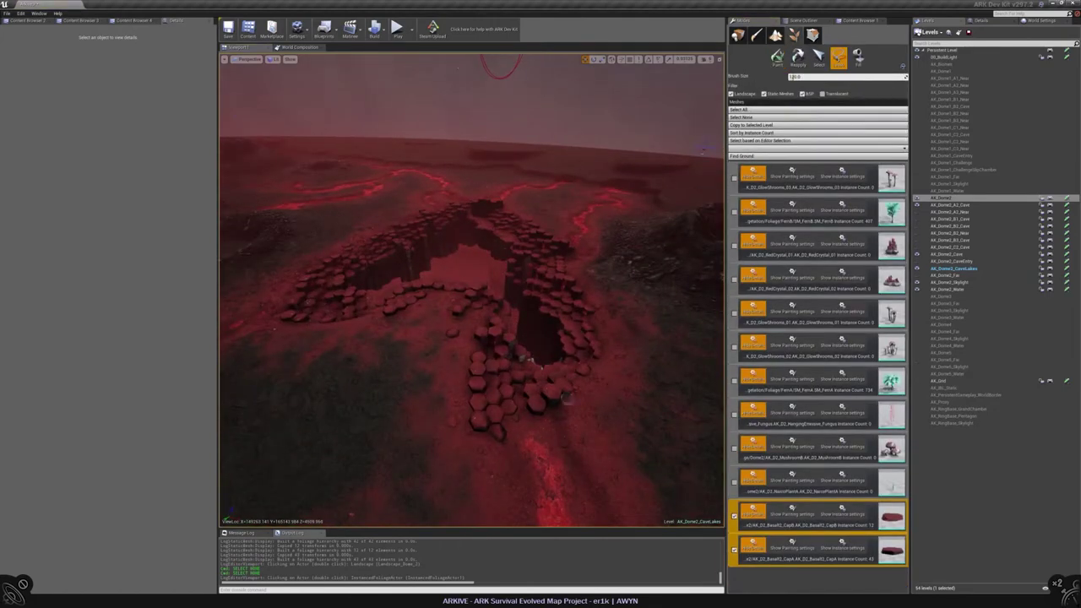
right_click_drag(499, 302, 498, 297)
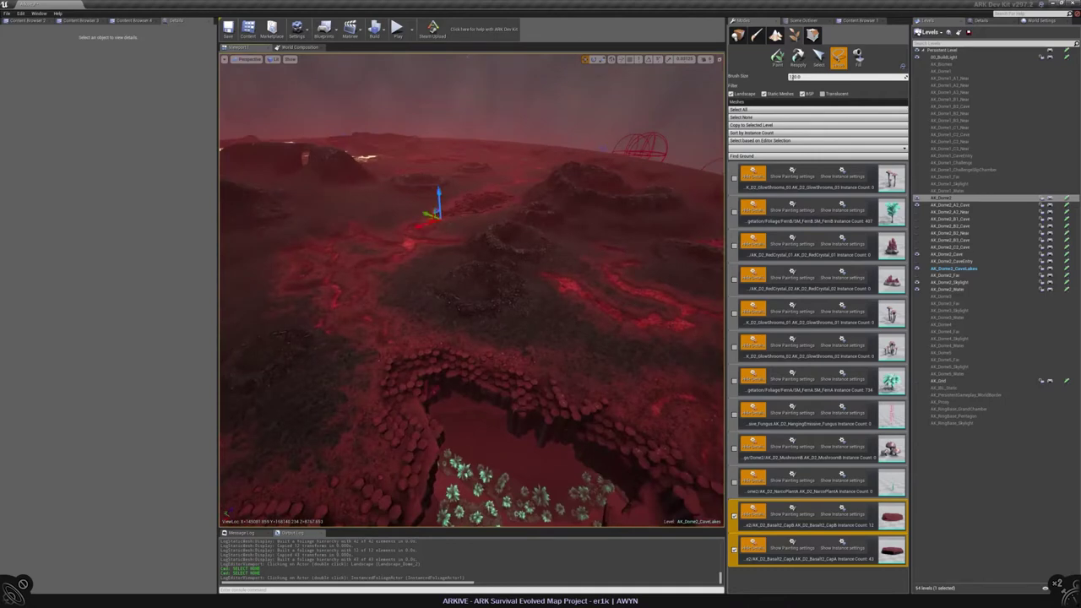
left_click(819, 56)
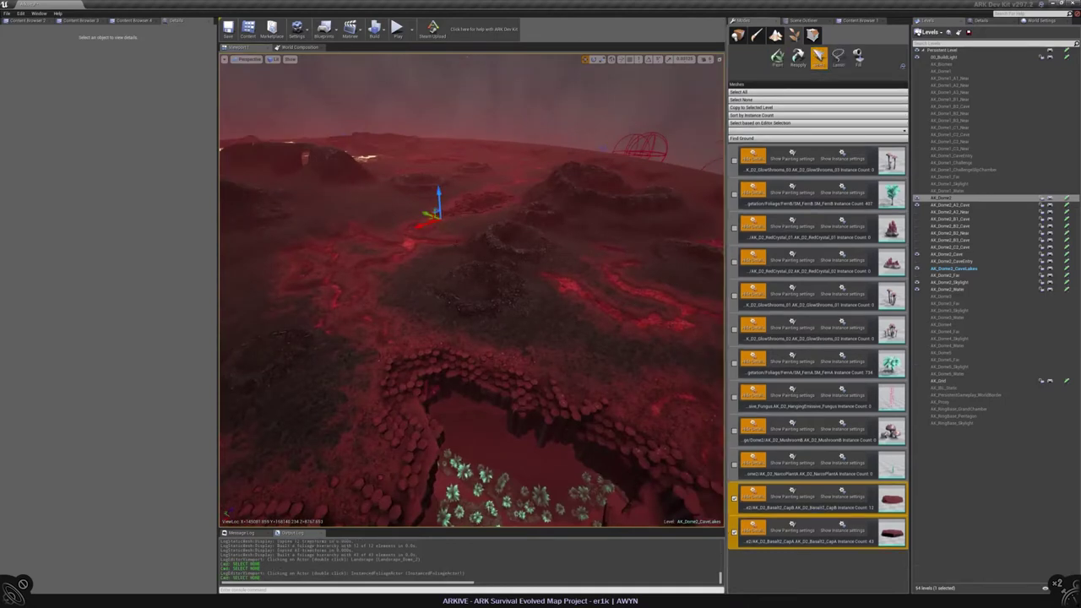
right_click_drag(499, 295, 502, 282)
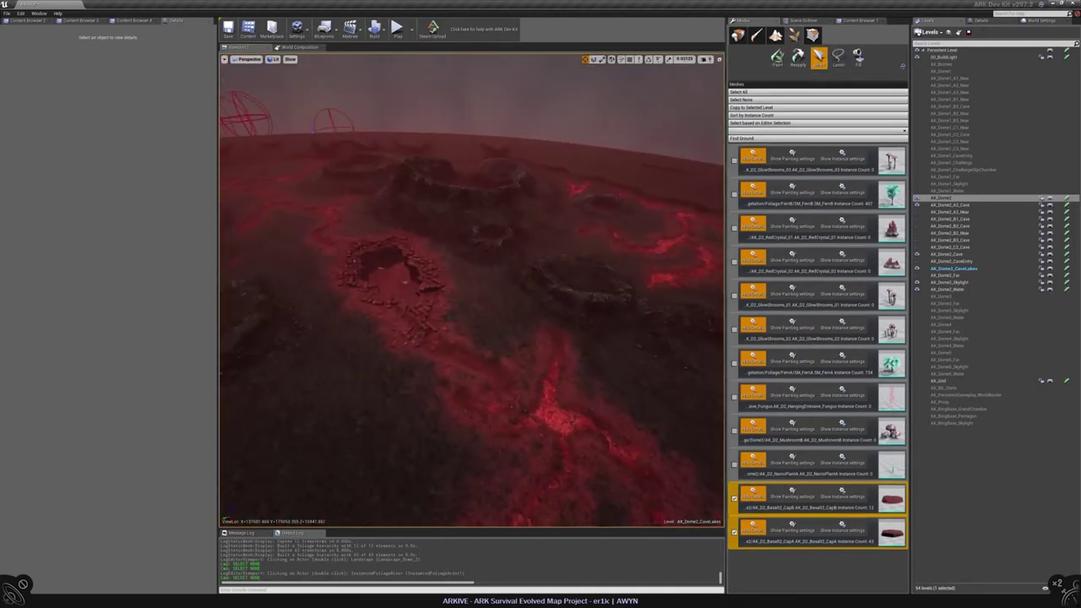
key("shift+1")
left_click(405, 338)
right_click_drag(406, 337, 415, 306)
left_click(916, 276)
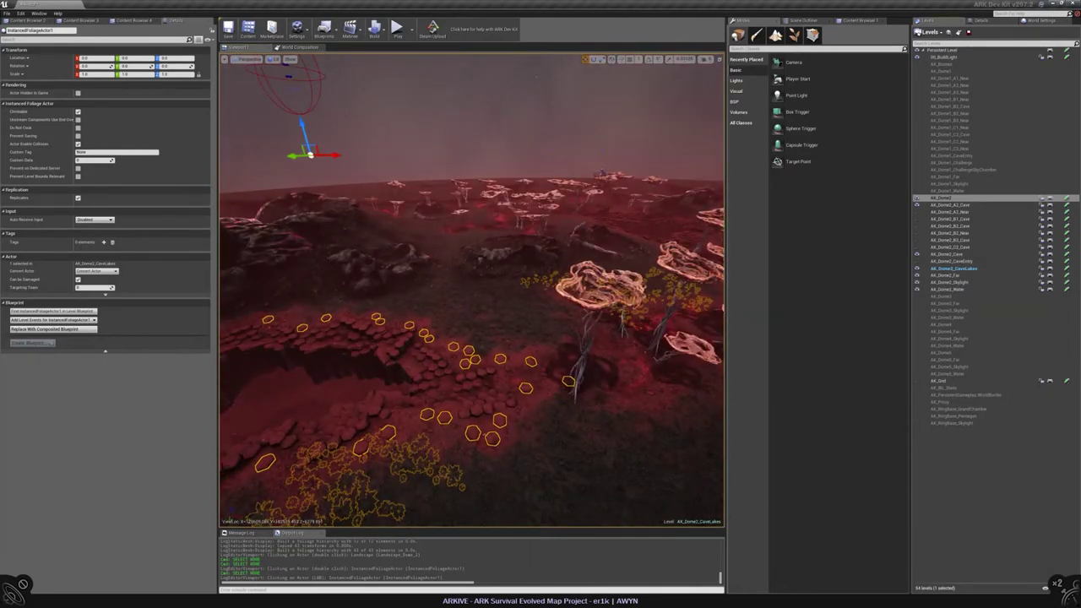
Copy the two basalt cap foliage types from AK_Dome2_CaveLakes to the AK_Dome2_Far level
left_click(794, 36)
left_click(784, 124)
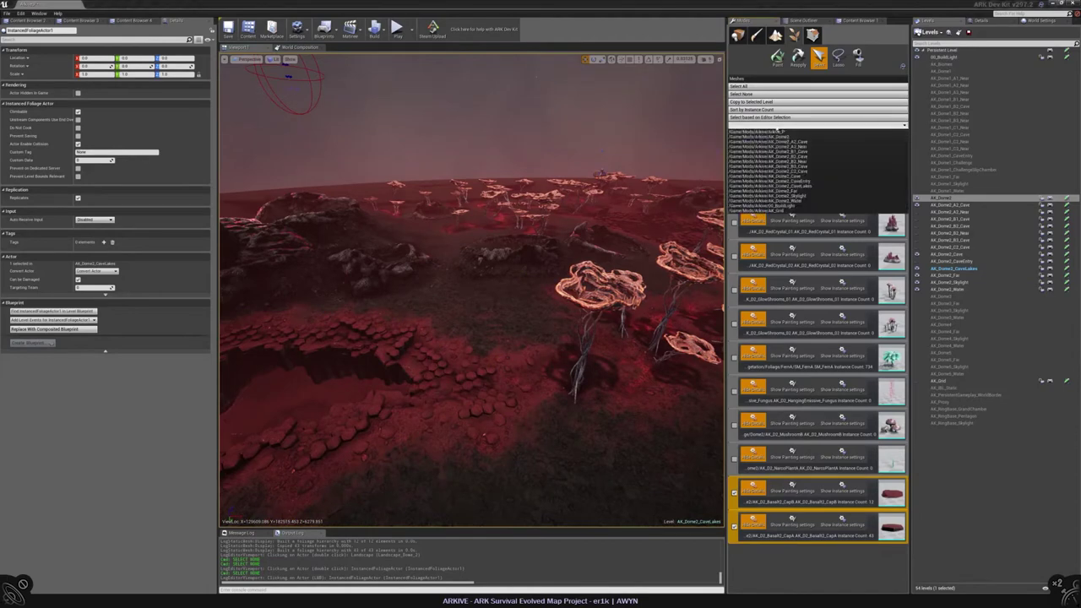
left_click(794, 191)
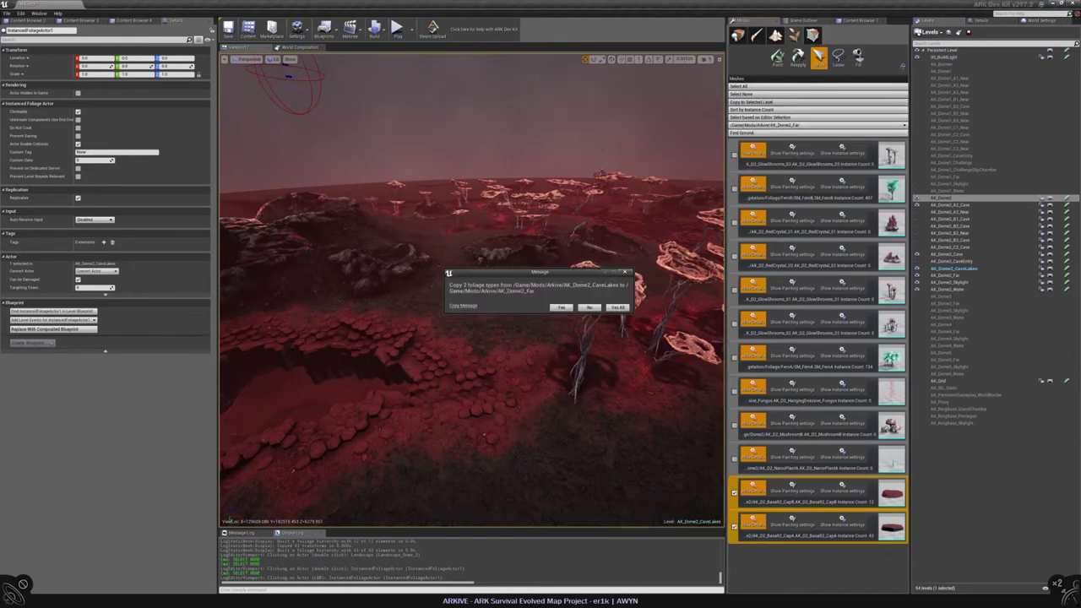
left_click(561, 307)
Lasso-select the scattered basalt caps around the pool with an enlarged brush and delete them from AK_Dome2_CaveLakes
left_click(838, 56)
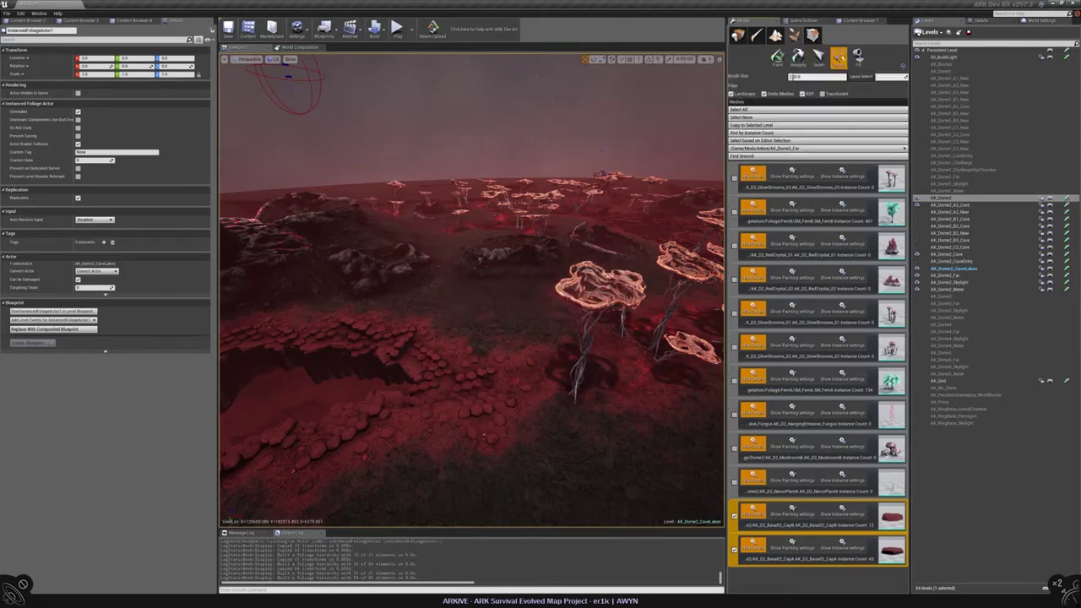
right_click_drag(473, 288, 473, 287)
left_click_drag(473, 288, 429, 284)
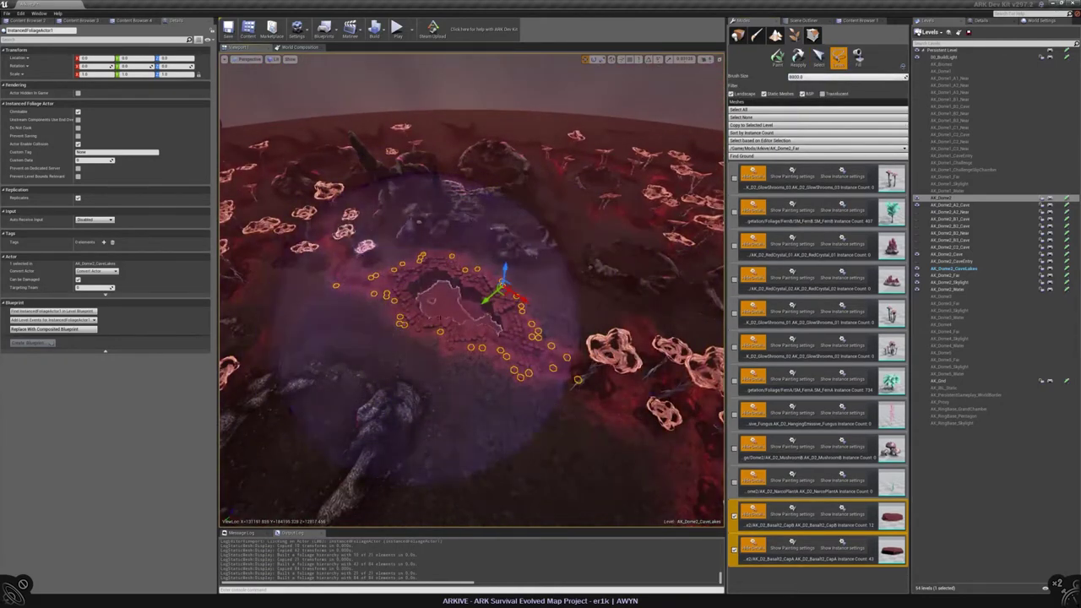
key("Delete")
right_click_drag(484, 311, 484, 310)
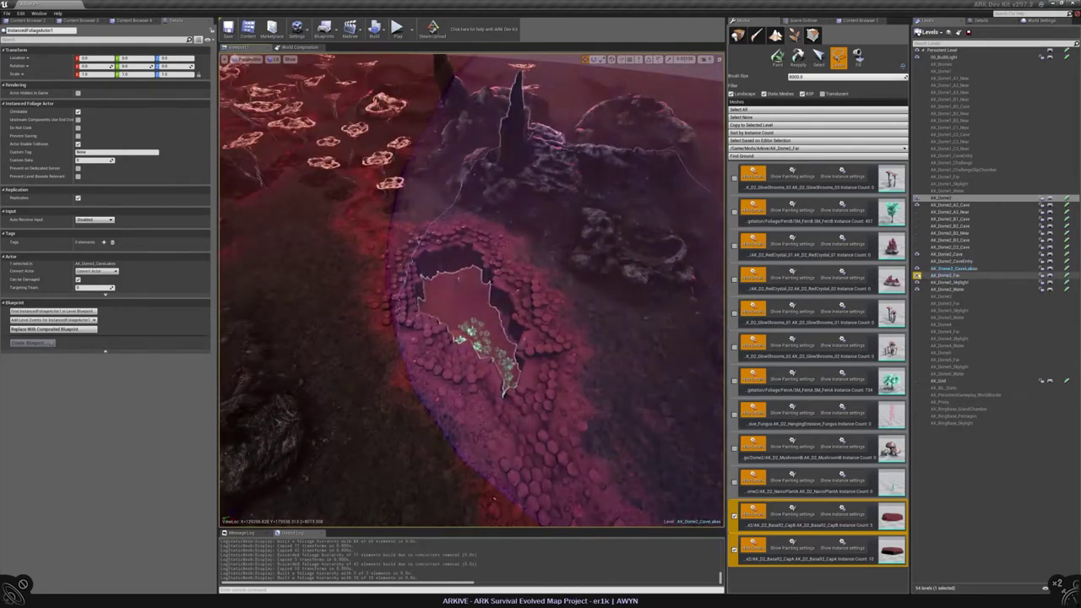
Make AK_Dome2_Far the current level and locate the basalt CapA and CapB types in its foliage list
right_click_drag(248, 72, 247, 72)
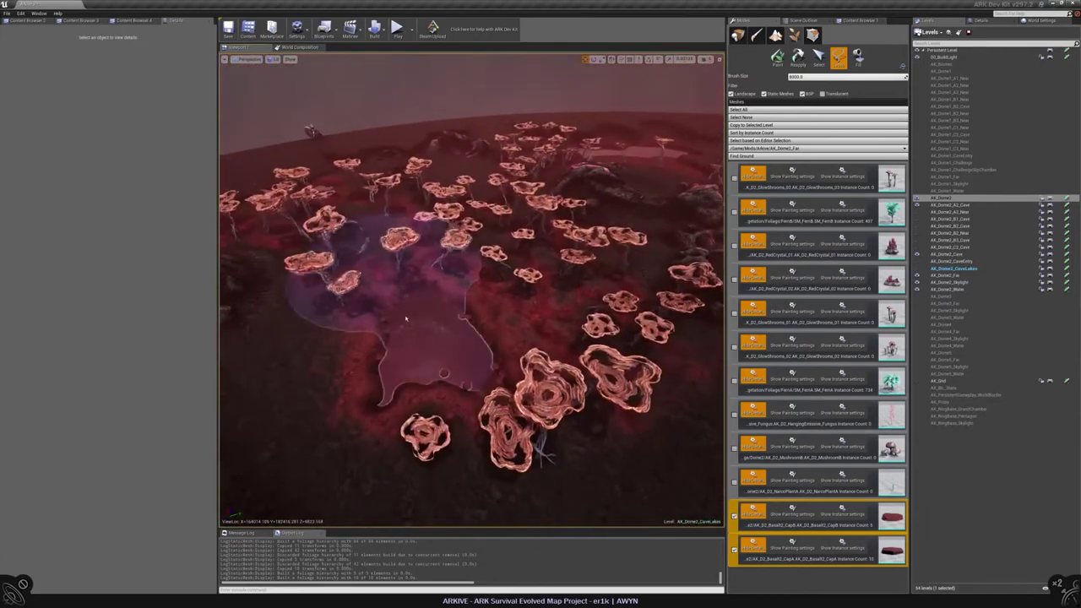
left_click(946, 276)
double_click(946, 277)
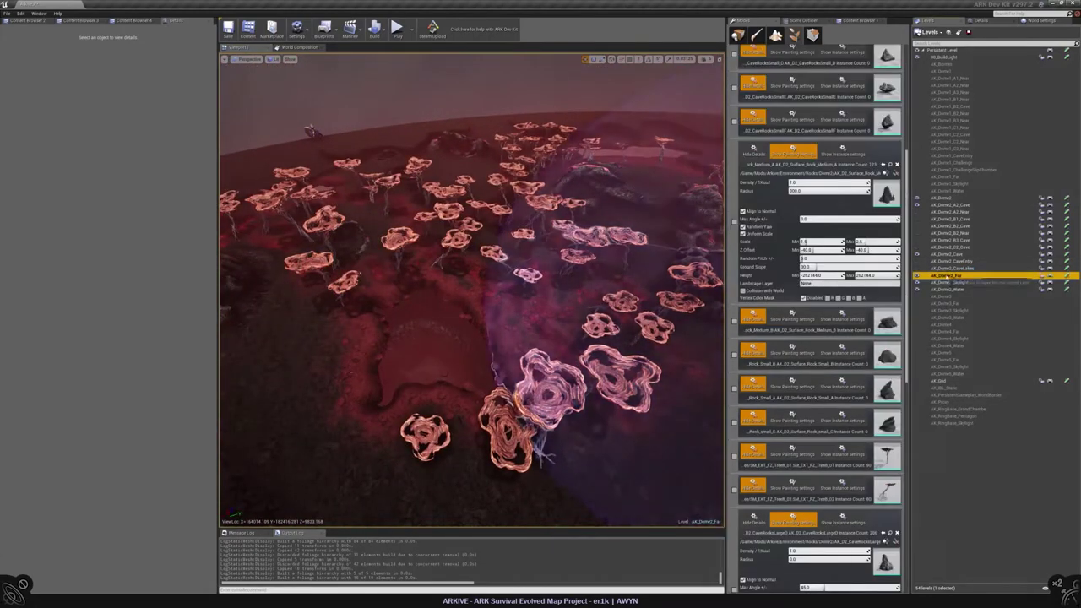
right_click_drag(248, 71, 247, 72)
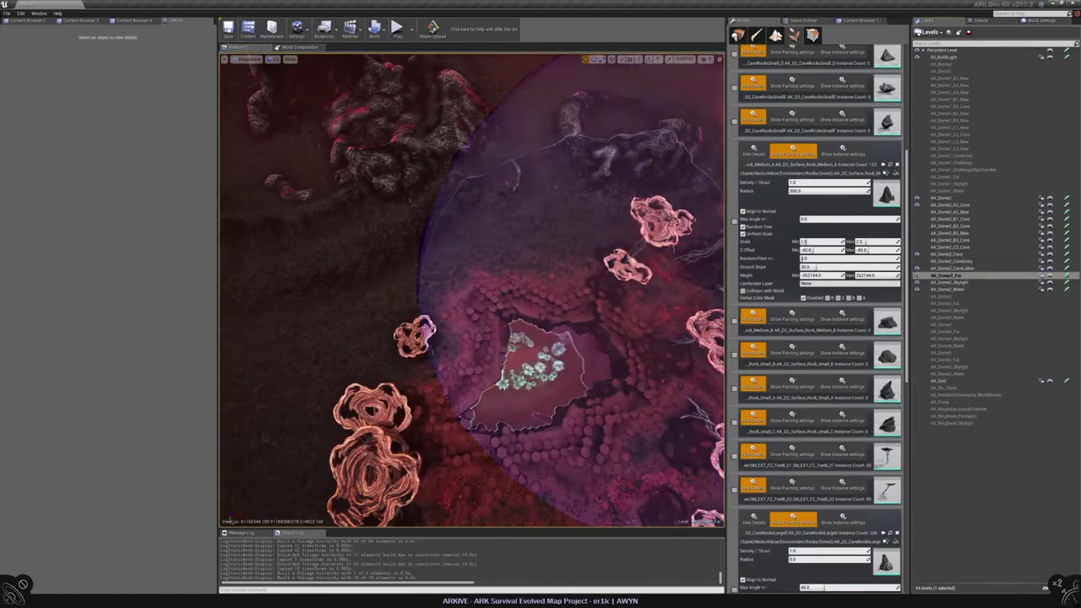
scroll(842, 128, "up", 1)
scroll(842, 128, "up", 10)
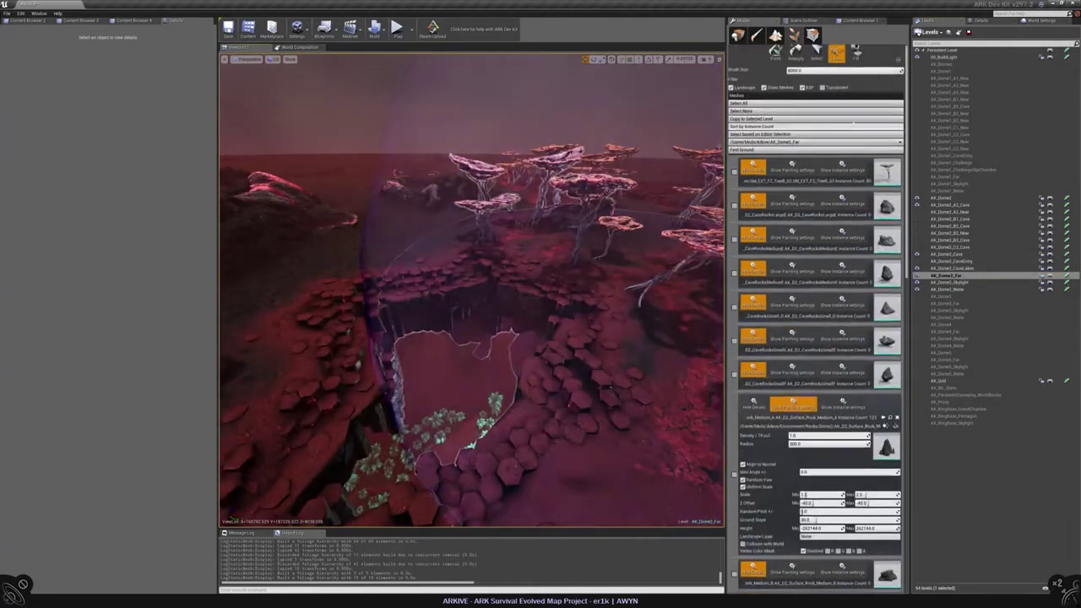
left_click_drag(908, 93, 908, 515)
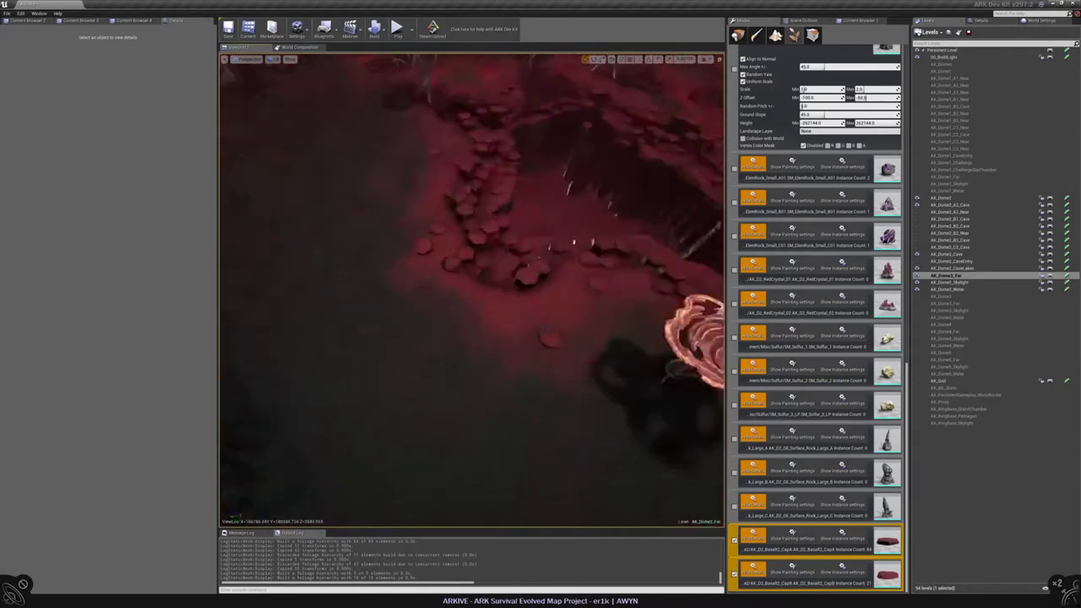
Paint the red Flat ground layer on Landscape_Dome_2 around the basalt-column pool rim
left_click(794, 35)
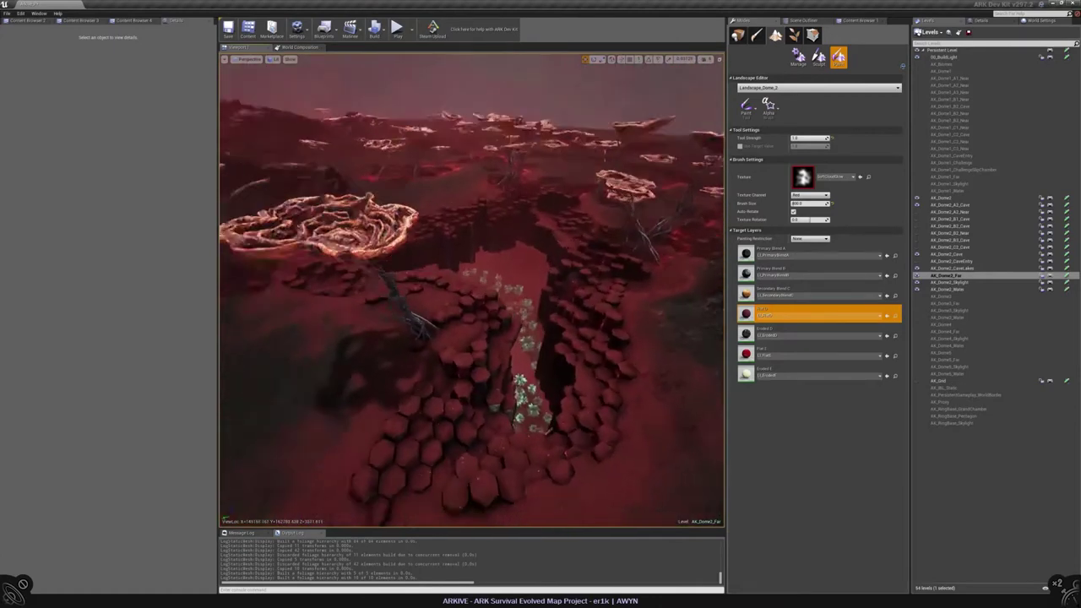
key("shift+4")
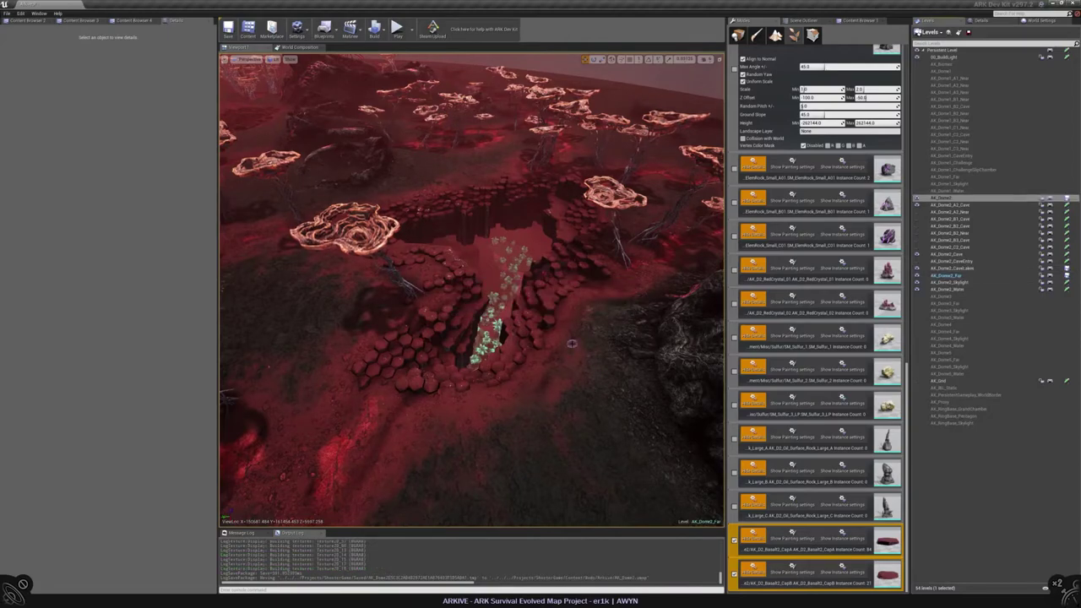
Rotate and rescale the SM_Basalt column cluster so it fits into the gap in the pool rim, and deselect it
right_click_drag(471, 290, 471, 253)
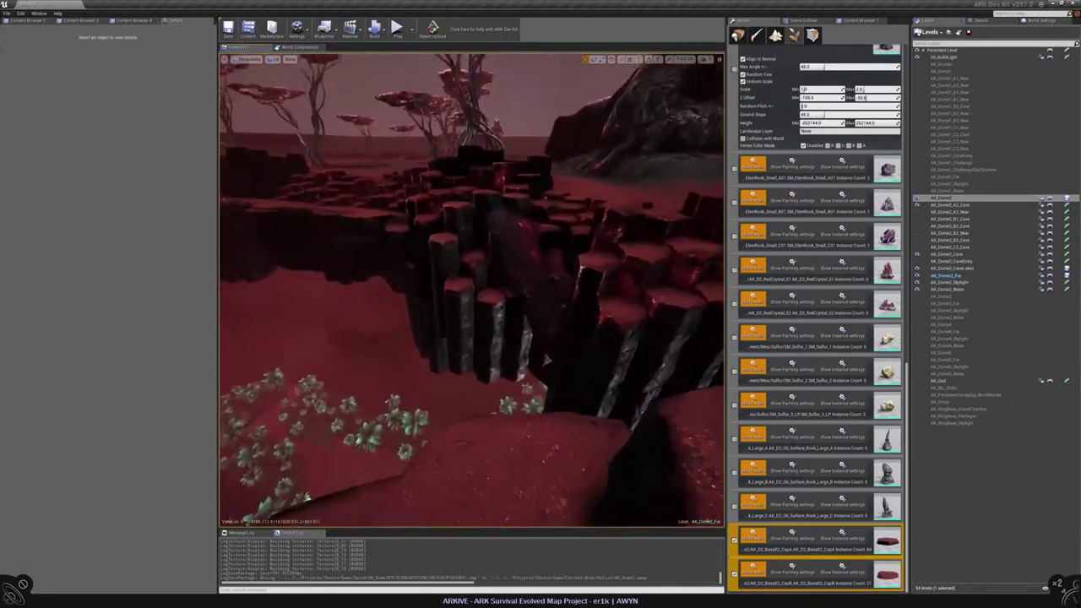
right_click_drag(471, 253, 456, 305)
right_click_drag(484, 222, 484, 222)
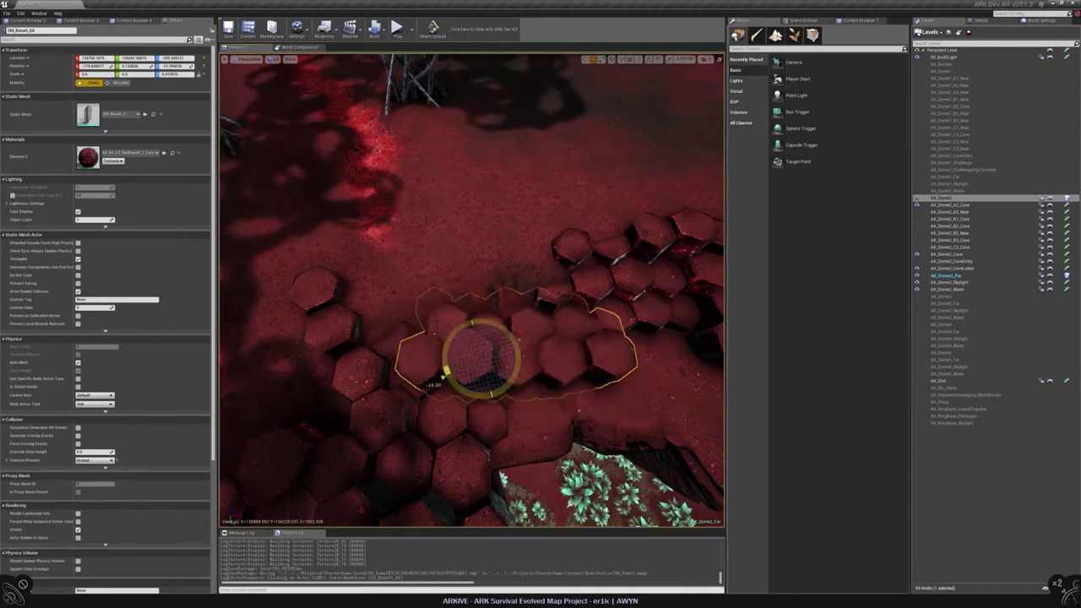
right_click_drag(484, 222, 484, 222)
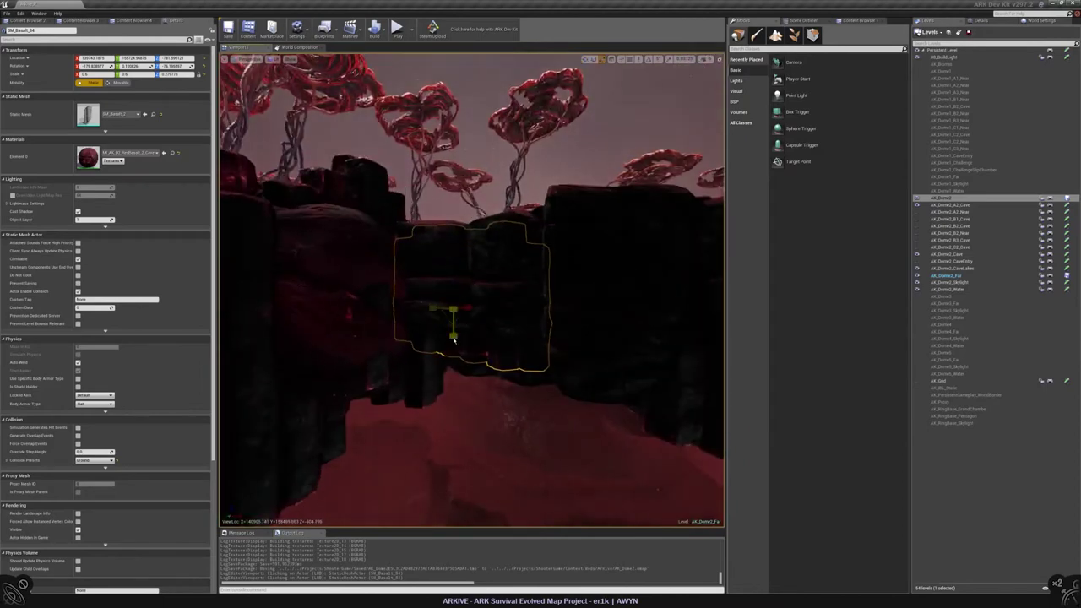
right_click_drag(453, 339, 453, 339)
key("Escape")
Smooth the landscape along the outer edge of the basalt rim with the Smooth sculpt tool
left_click(794, 35)
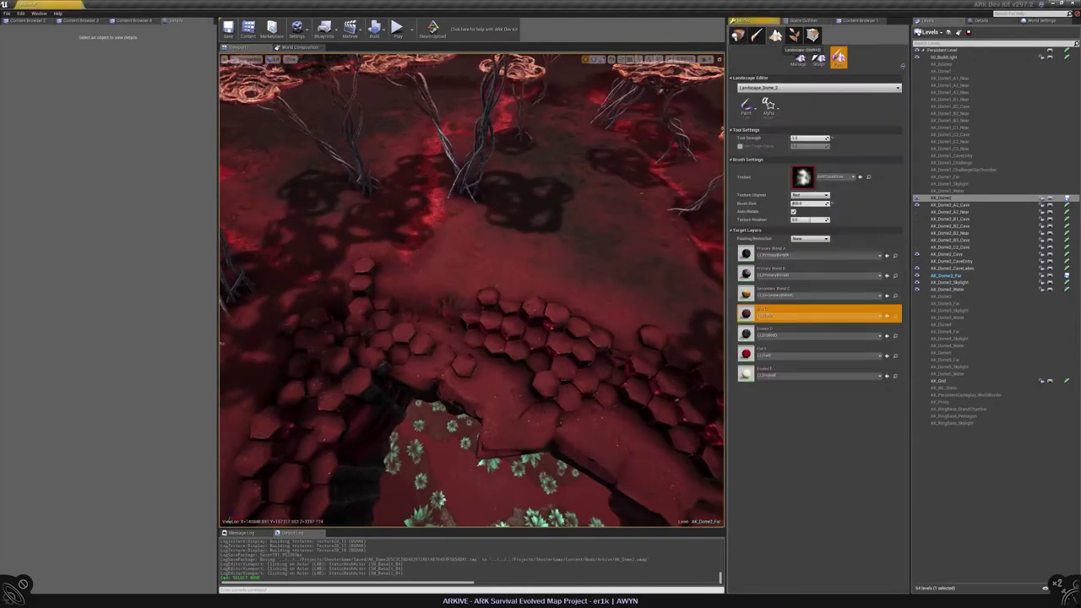
left_click(818, 56)
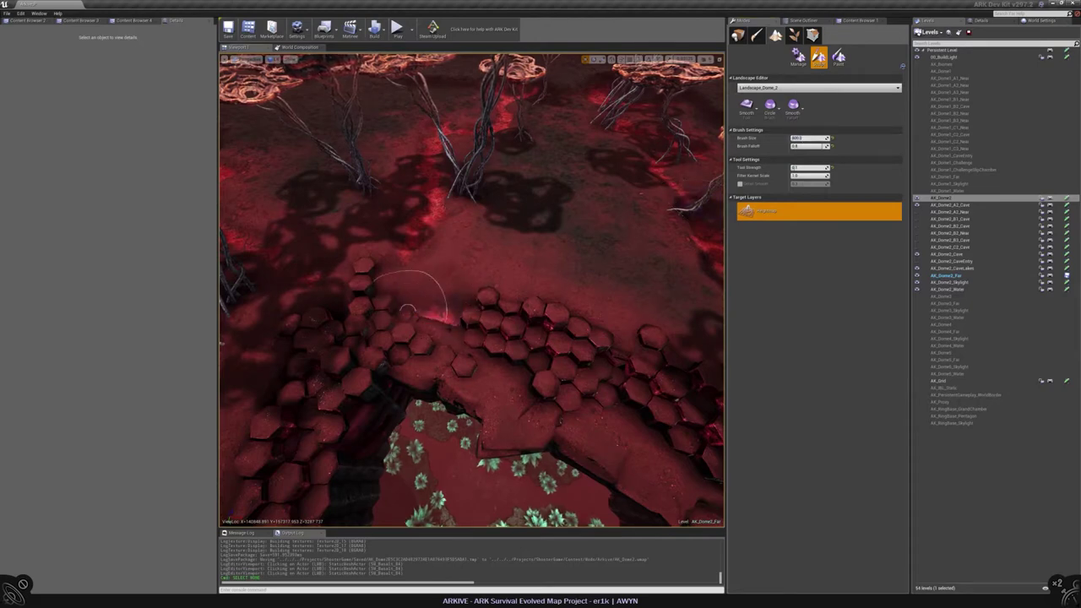
right_click_drag(409, 295, 440, 207)
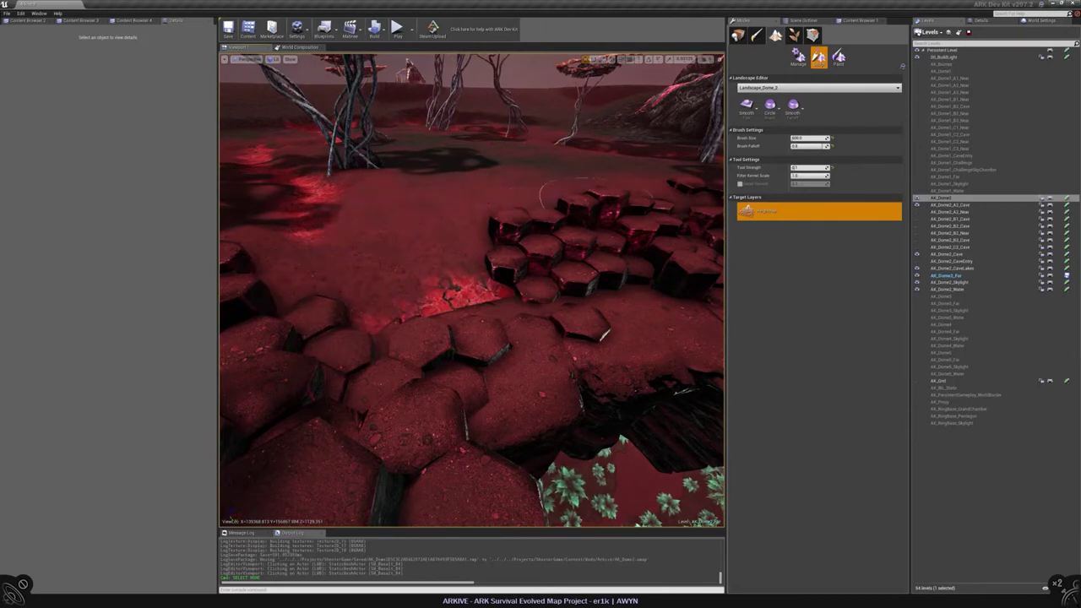
right_click_drag(545, 194, 565, 224)
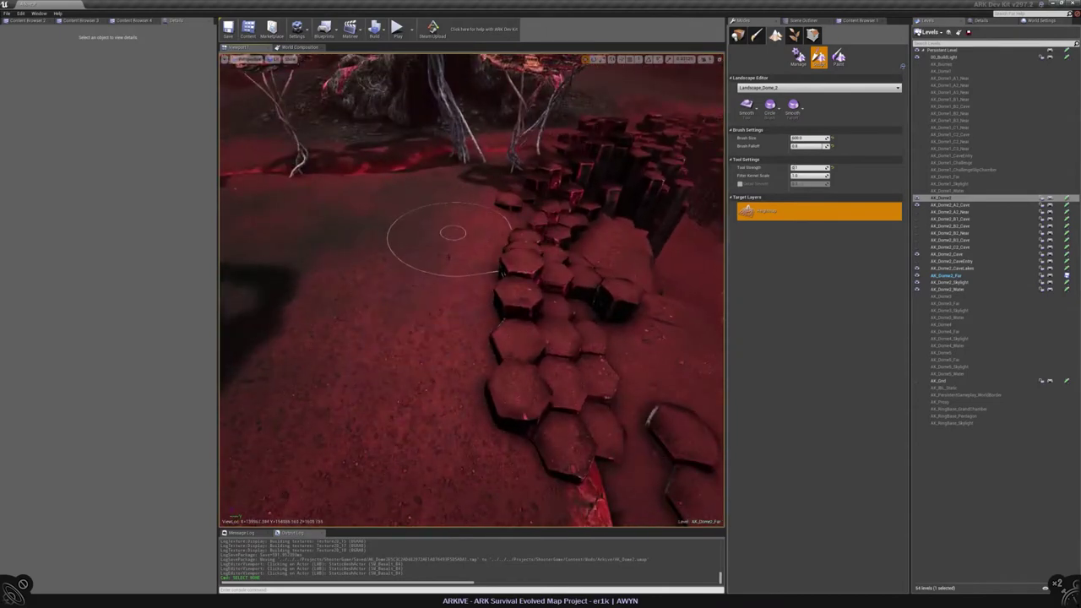
right_click_drag(431, 388, 338, 321)
Try to flatten the ground beside the basalt columns with the Flatten tool, and undo the stroke
left_click(745, 104)
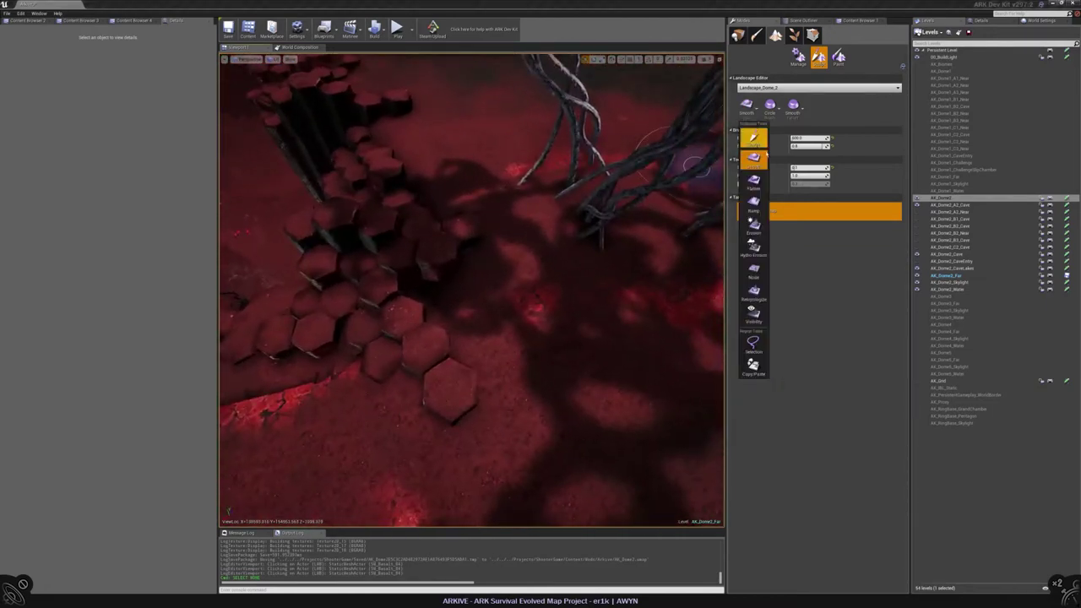
left_click(754, 184)
mouse_move(469, 312)
right_mouse_down()
mouse_move(495, 270)
mouse_move(490, 253)
mouse_move(481, 304)
mouse_move(528, 269)
mouse_move(460, 309)
right_mouse_up()
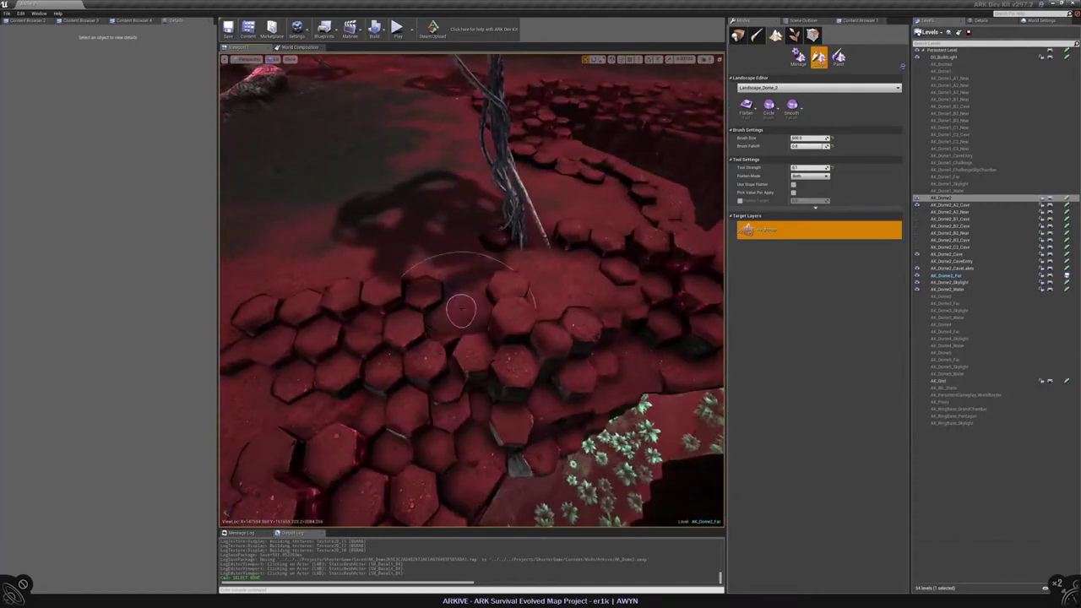
mouse_move(449, 262)
right_mouse_down()
mouse_move(438, 274)
mouse_move(445, 253)
mouse_move(533, 239)
right_mouse_up()
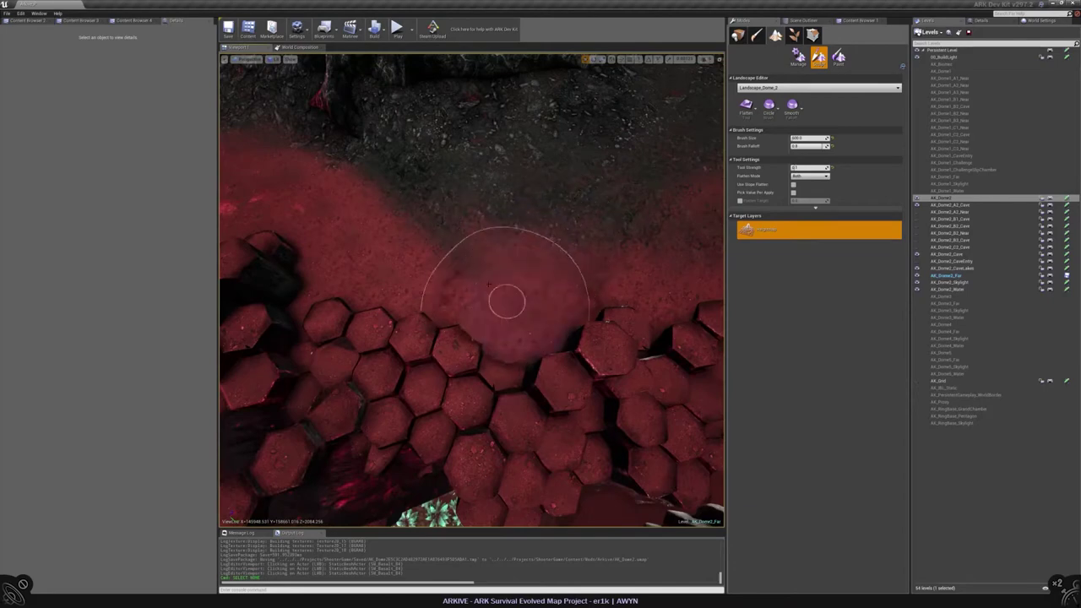
right_click_drag(506, 302, 495, 285)
key("ctrl+z")
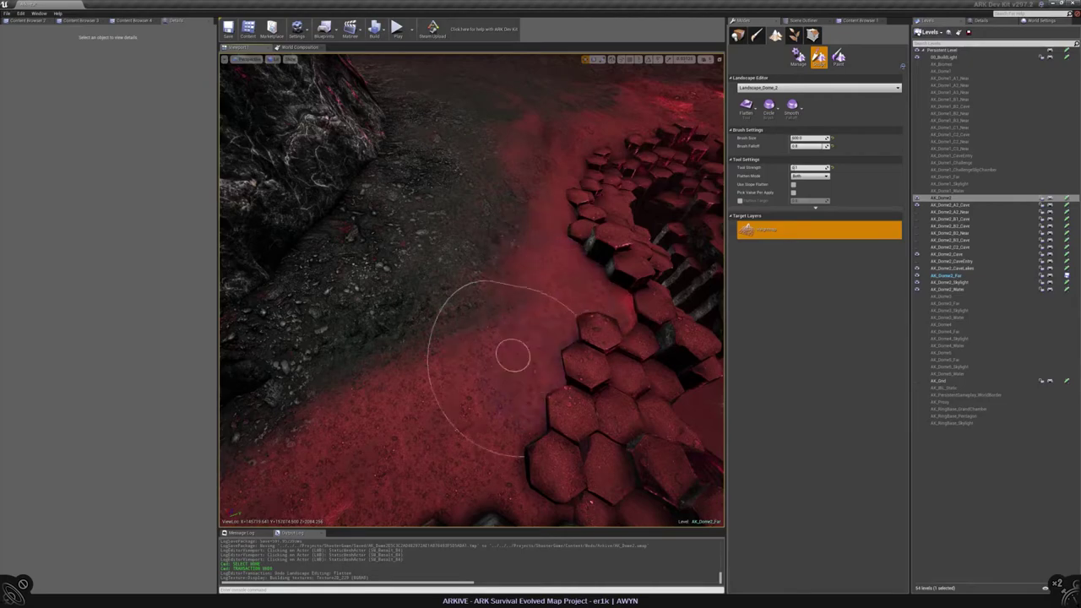
Smooth the uneven terrain around the basalt columns on all sides of the pool with the Smooth tool
mouse_move(512, 355)
right_mouse_down()
mouse_move(477, 257)
mouse_move(524, 374)
mouse_move(515, 355)
right_mouse_up()
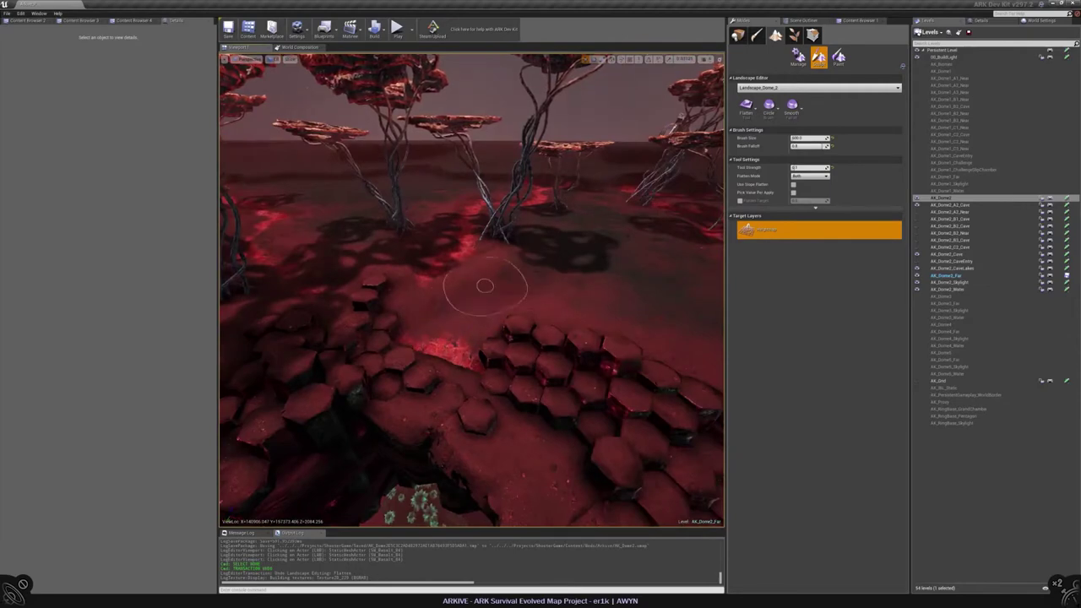
right_click_drag(485, 286, 440, 390)
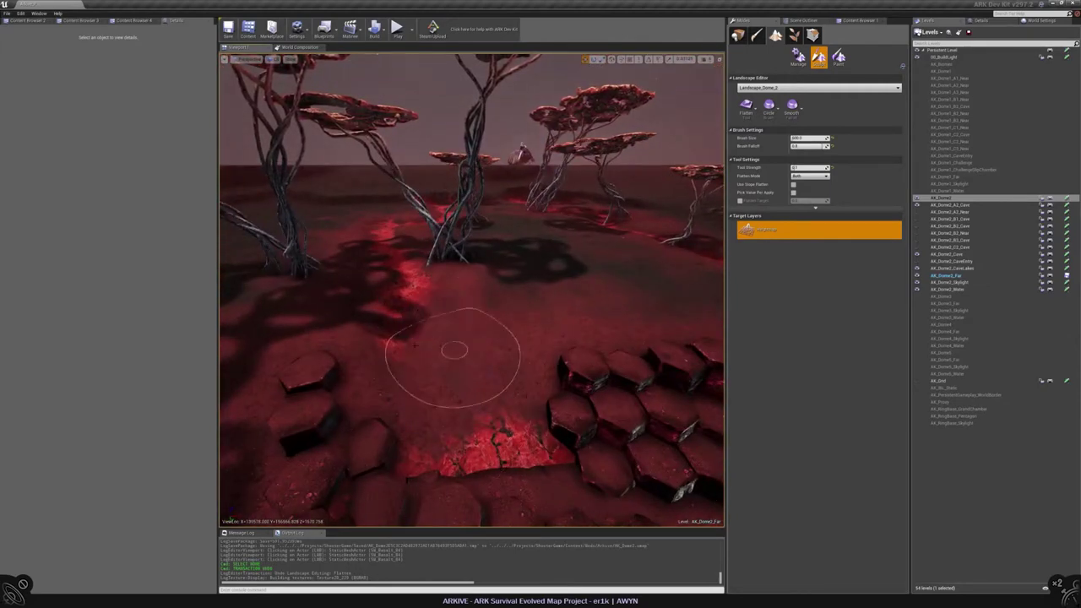
left_click(746, 106)
left_click(752, 150)
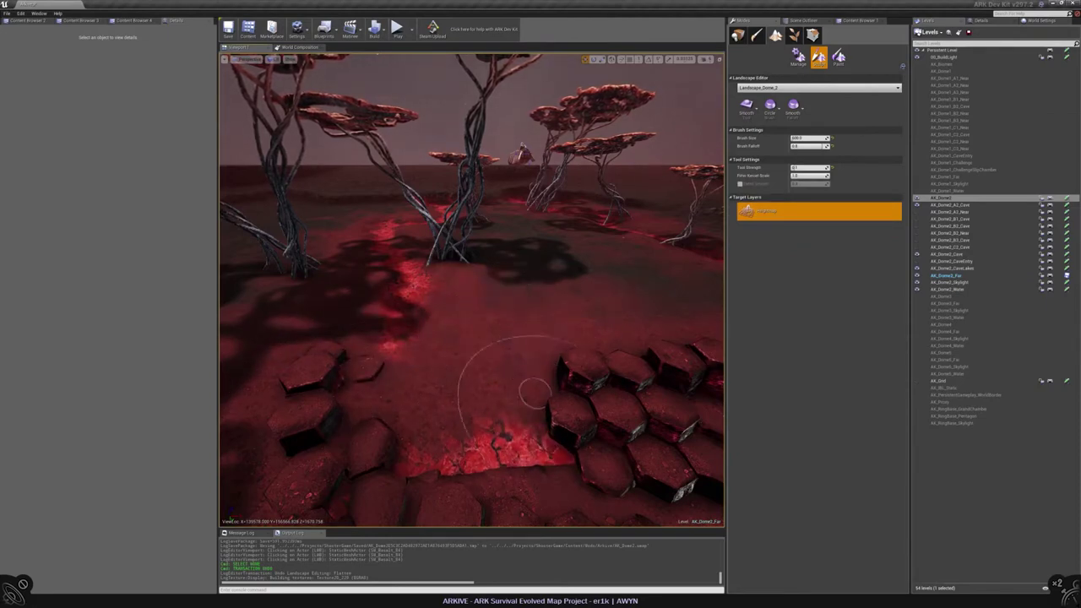
mouse_move(538, 353)
right_mouse_down()
mouse_move(538, 448)
mouse_move(446, 291)
mouse_move(397, 296)
mouse_move(415, 335)
mouse_move(594, 325)
right_mouse_up()
mouse_move(447, 344)
right_mouse_down()
mouse_move(555, 229)
mouse_move(570, 250)
right_mouse_up()
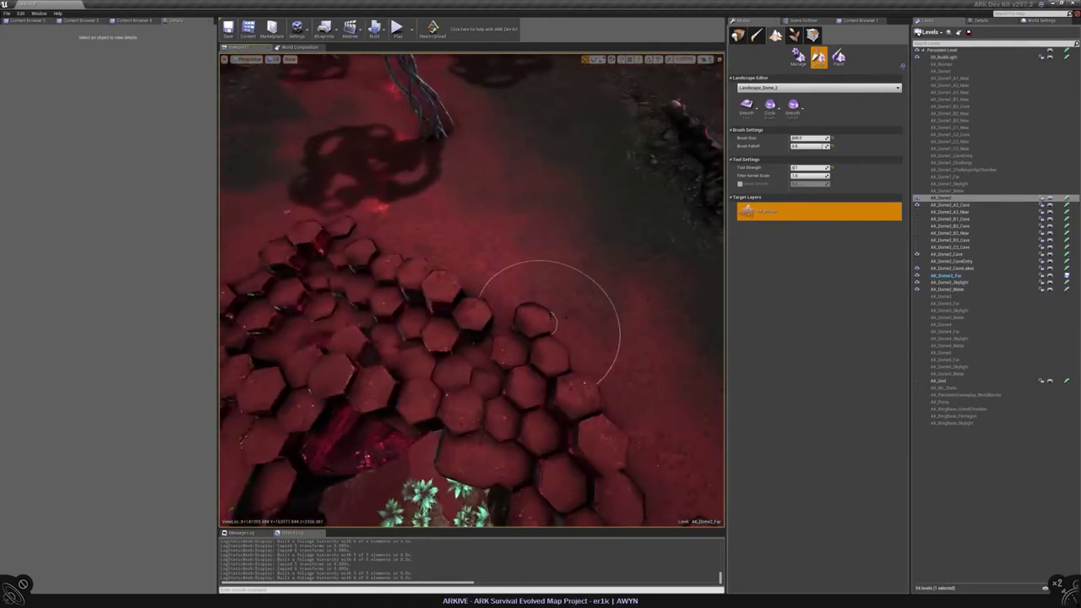
right_click_drag(543, 317, 455, 279)
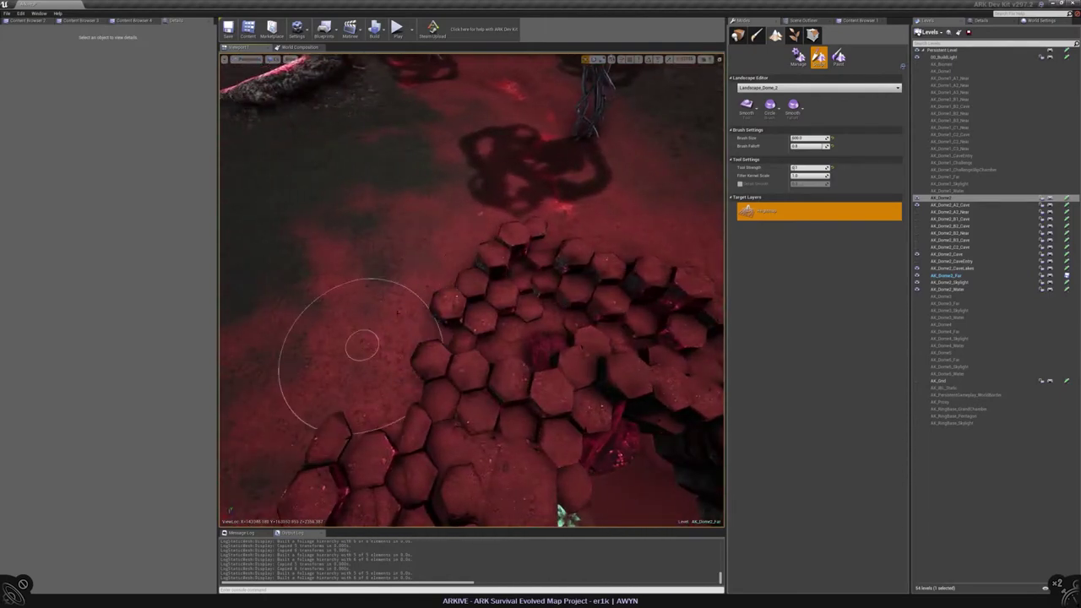
right_click_drag(362, 344, 475, 258)
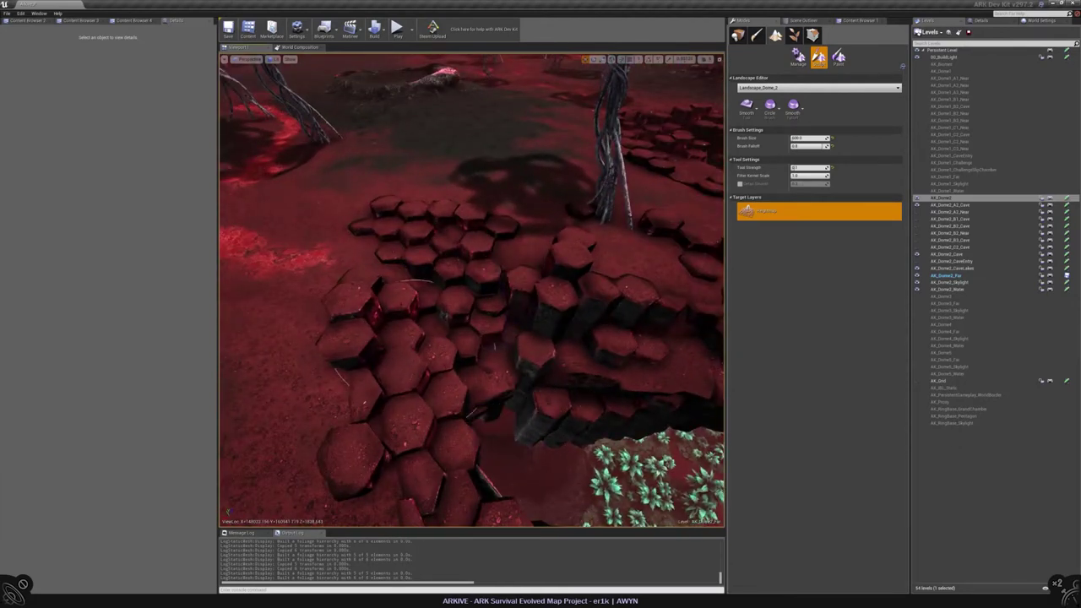
mouse_move(380, 396)
right_mouse_down()
mouse_move(482, 398)
mouse_move(448, 374)
right_mouse_up()
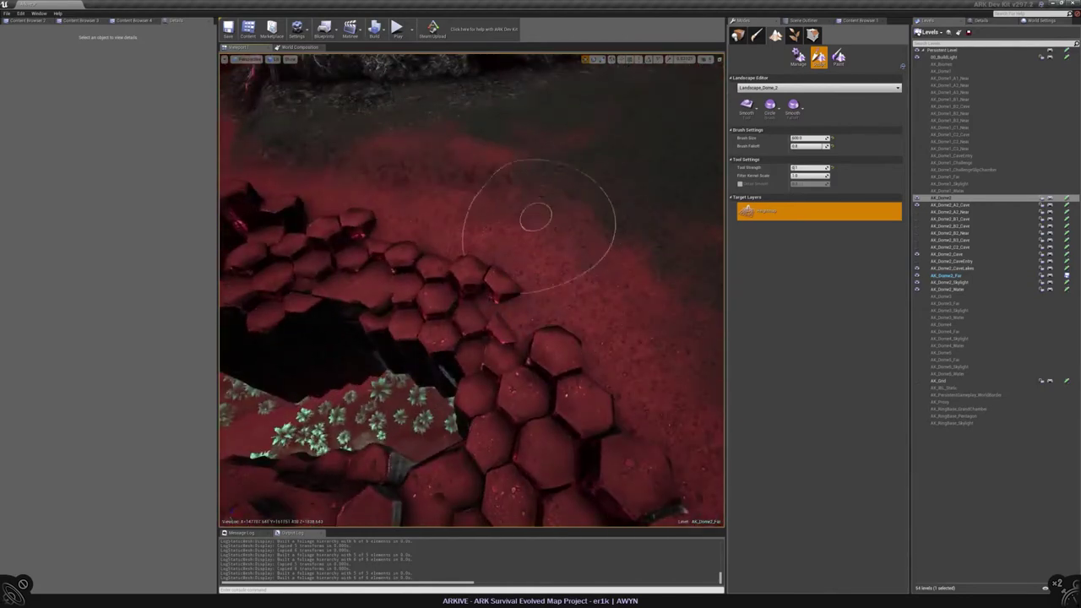
right_click_drag(533, 188, 541, 160)
right_click_drag(515, 235, 514, 236)
Paint the dark Primary Blend A layer on the ground between the basalt rim and the large rock
left_click(839, 56)
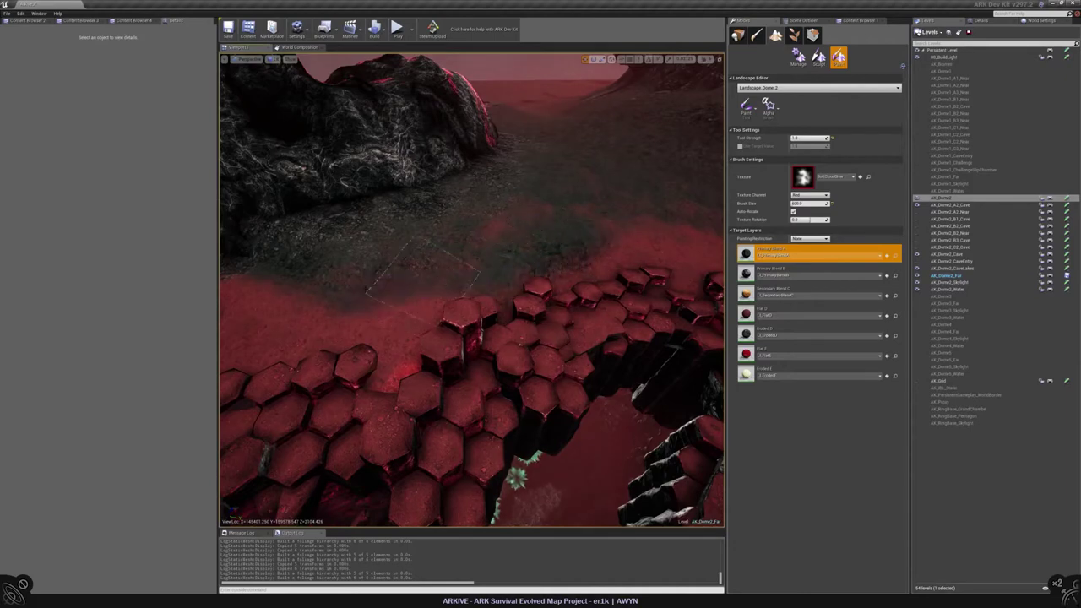
right_click_drag(410, 287, 410, 288)
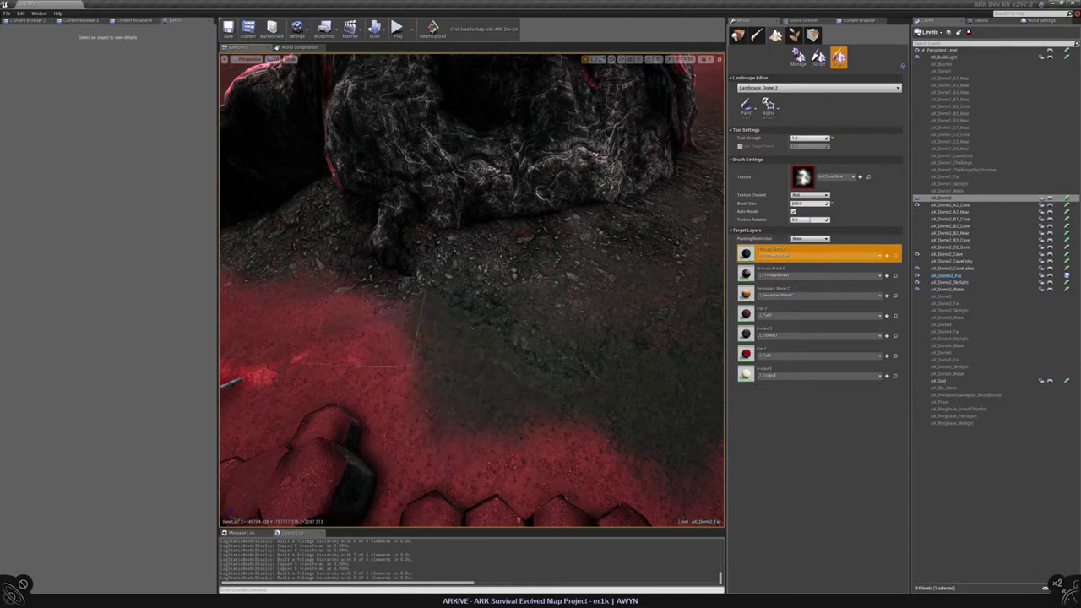
mouse_move(380, 325)
right_mouse_down()
mouse_move(437, 347)
mouse_move(456, 338)
mouse_move(422, 333)
mouse_move(440, 300)
right_mouse_up()
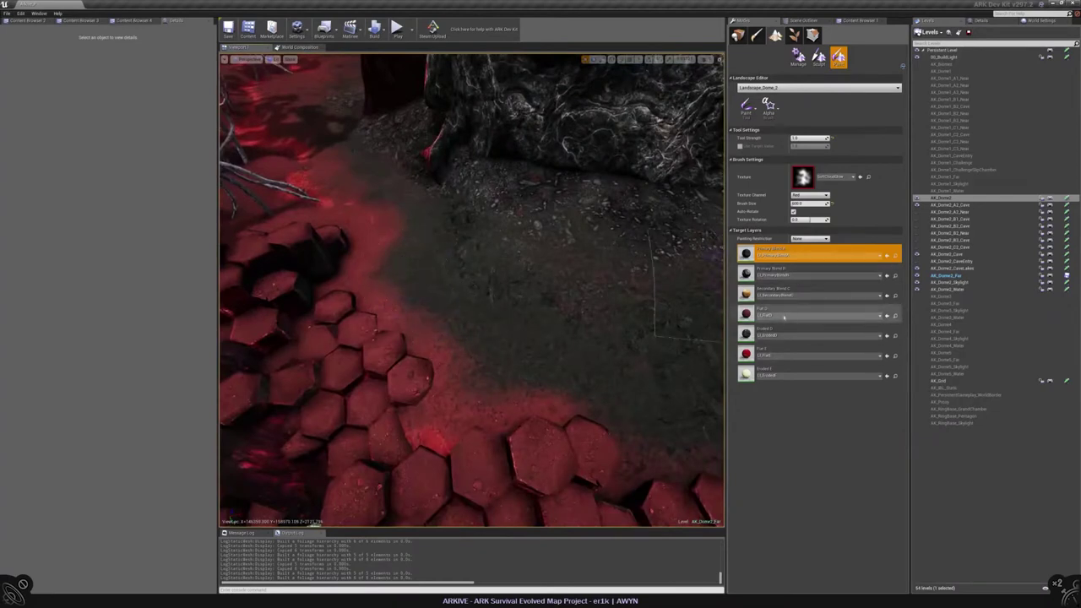
Blend the red Flat layer back into the dark ground along the outer edge of the basalt columns
left_click(810, 313)
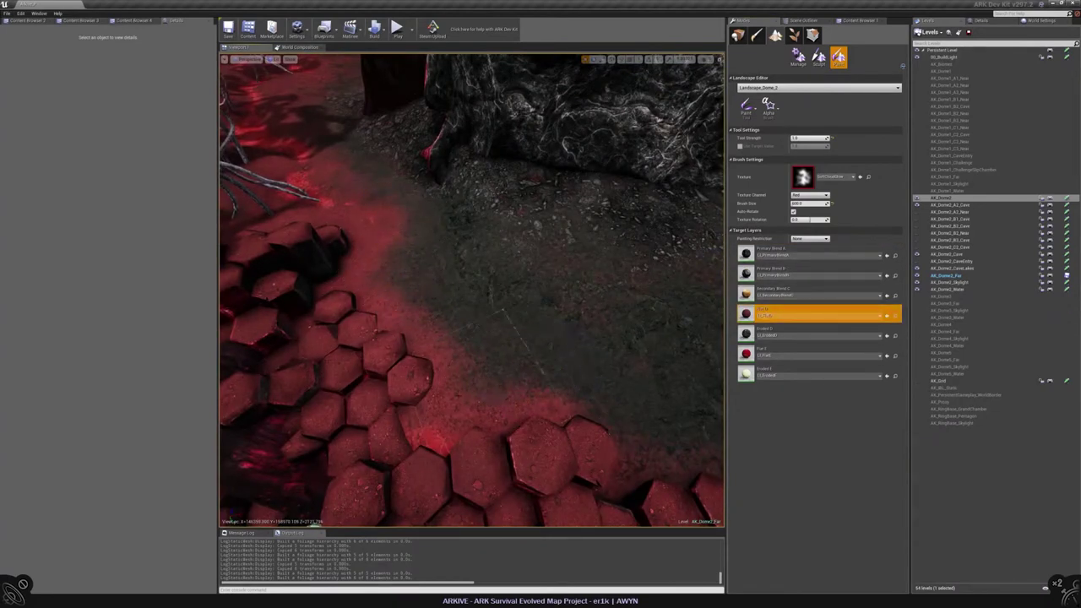
mouse_move(515, 338)
right_mouse_down()
mouse_move(507, 363)
mouse_move(498, 330)
right_mouse_up()
key("Escape")
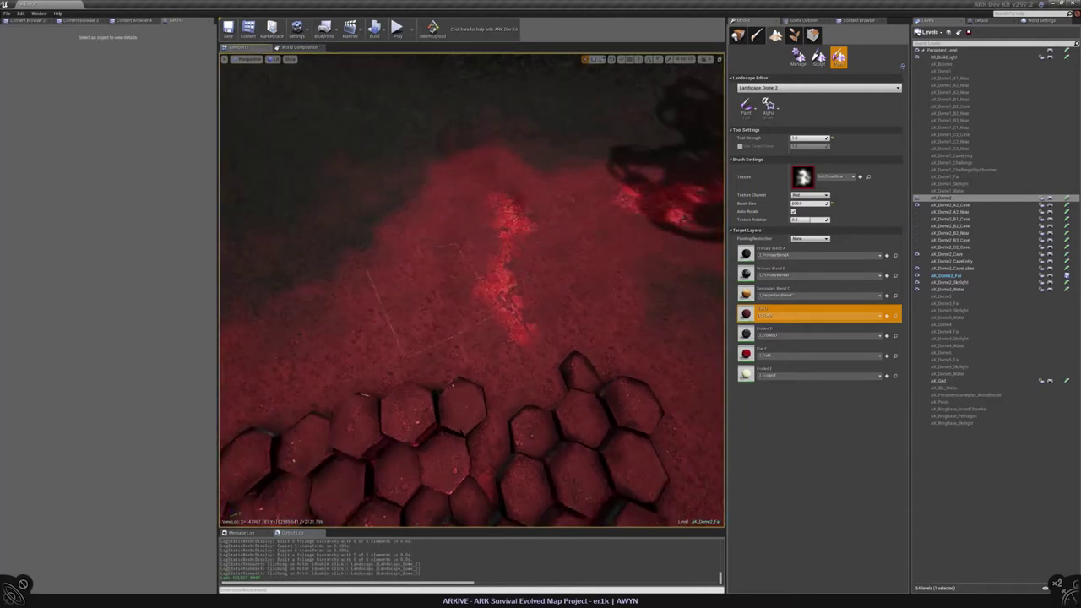
right_click_drag(499, 329, 496, 362)
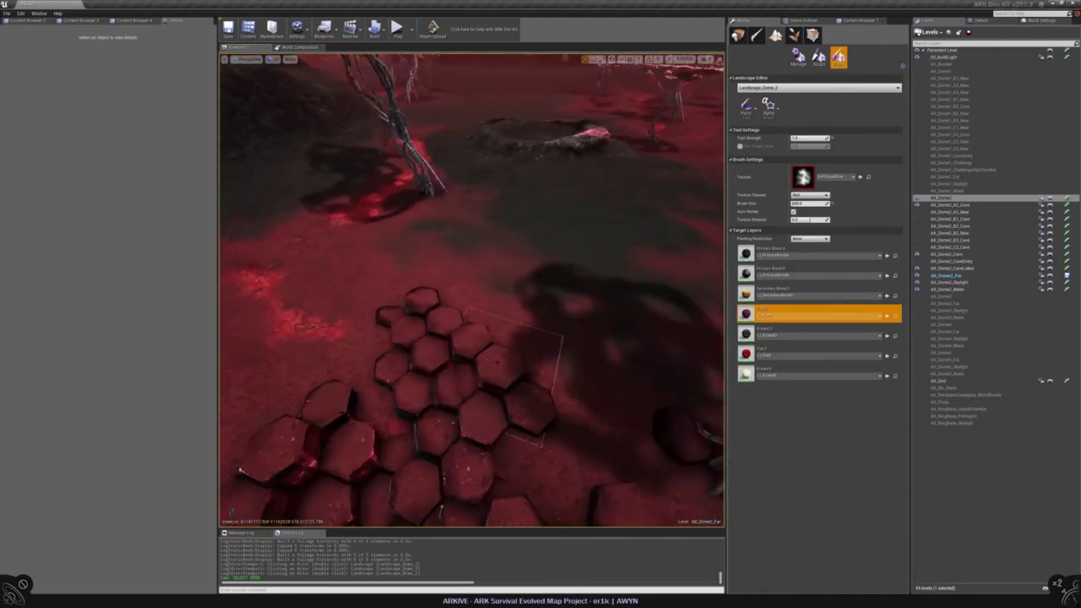
Scatter additional CapA and CapB basalt cap foliage on the ground around the outer edge of the pool rim
key("shift+4")
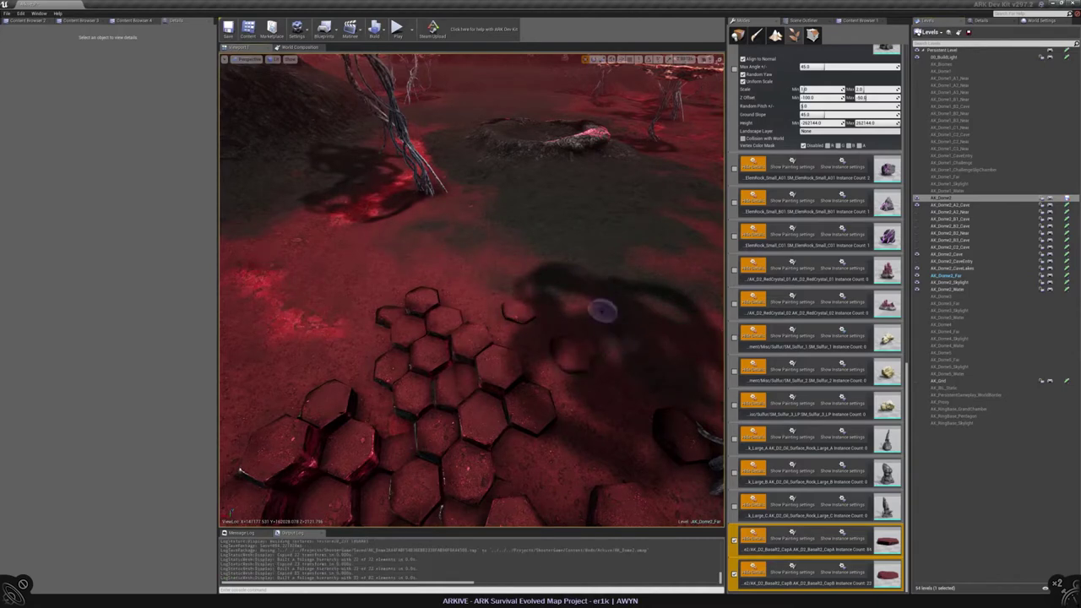
right_click_drag(549, 386, 547, 373)
mouse_move(478, 278)
right_mouse_down()
mouse_move(433, 363)
mouse_move(501, 360)
right_mouse_up()
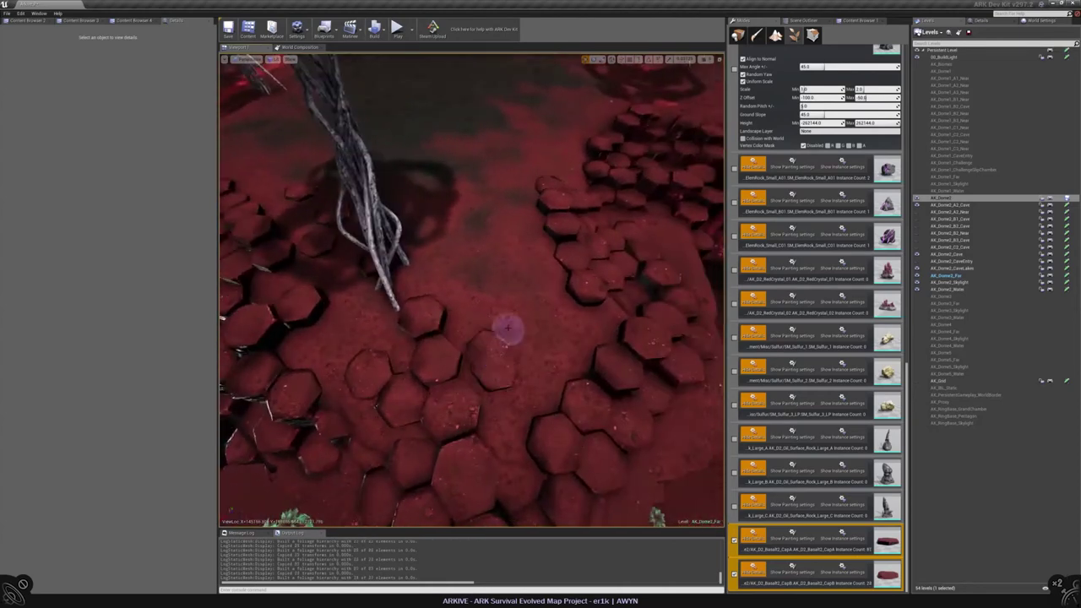
right_click_drag(502, 316, 485, 337)
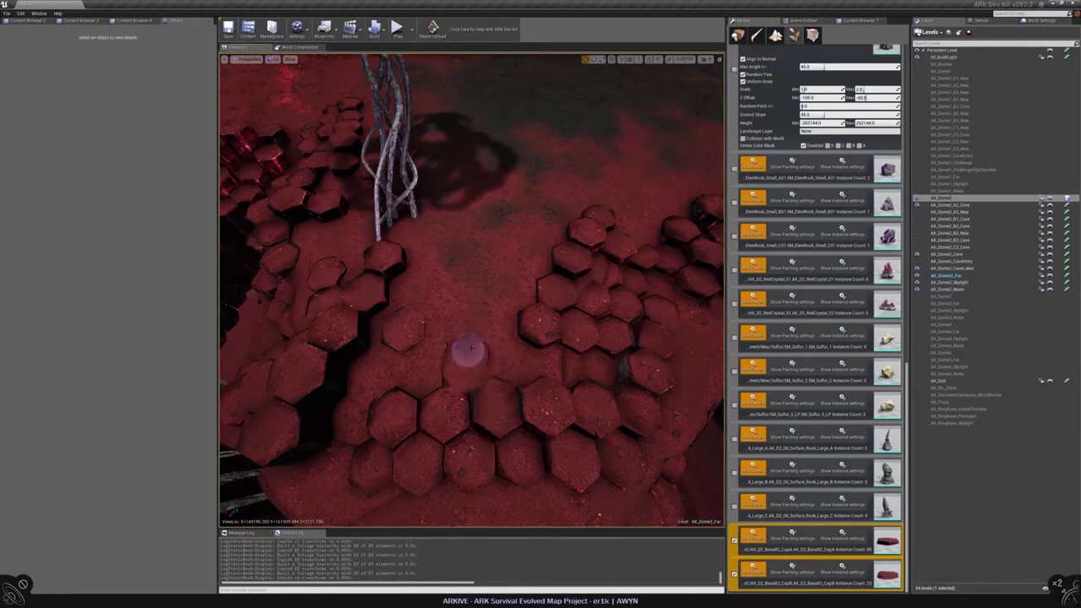
mouse_move(480, 343)
right_mouse_down()
mouse_move(500, 362)
mouse_move(547, 341)
mouse_move(506, 337)
mouse_move(519, 309)
mouse_move(504, 347)
mouse_move(504, 312)
mouse_move(516, 315)
mouse_move(503, 324)
mouse_move(473, 315)
mouse_move(456, 239)
mouse_move(398, 348)
right_mouse_up()
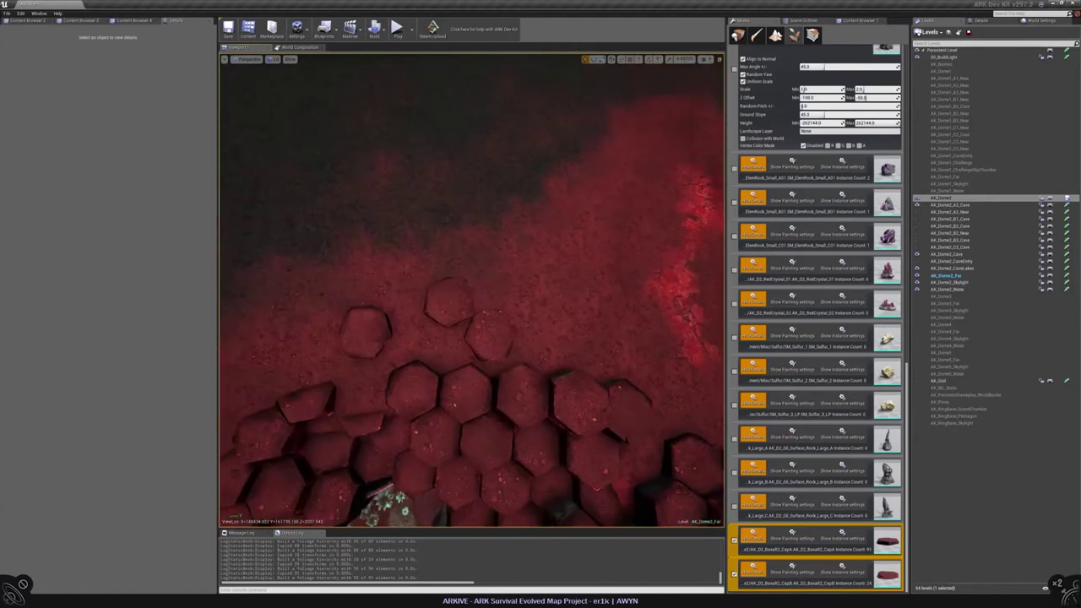
right_click_drag(536, 336, 500, 350)
right_click_drag(526, 346, 525, 347)
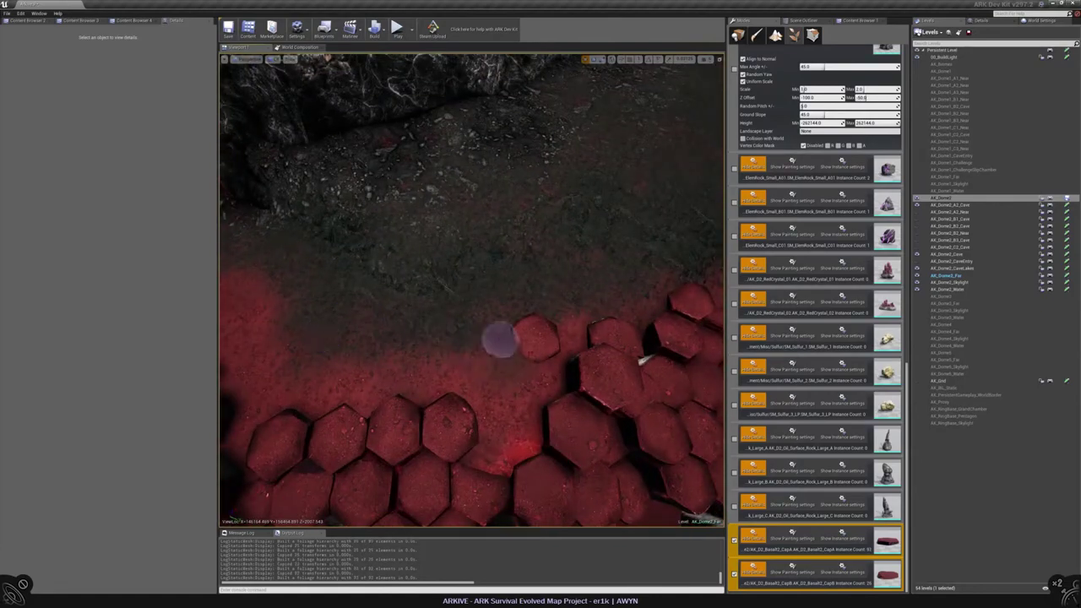
mouse_move(640, 359)
right_mouse_down()
mouse_move(298, 230)
mouse_move(528, 323)
mouse_move(477, 320)
right_mouse_up()
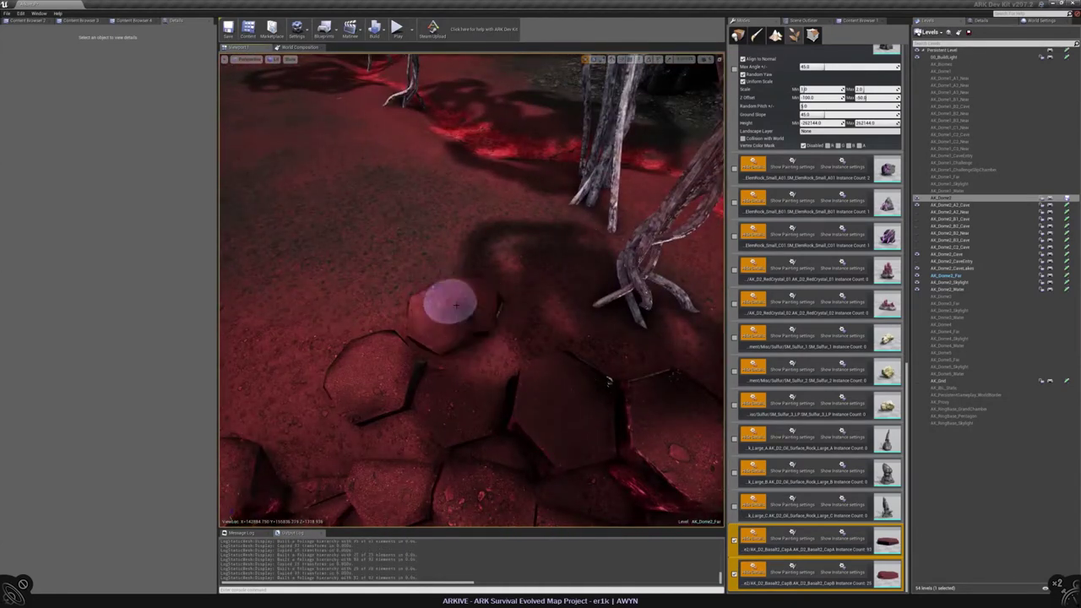
right_click_drag(492, 296, 450, 340)
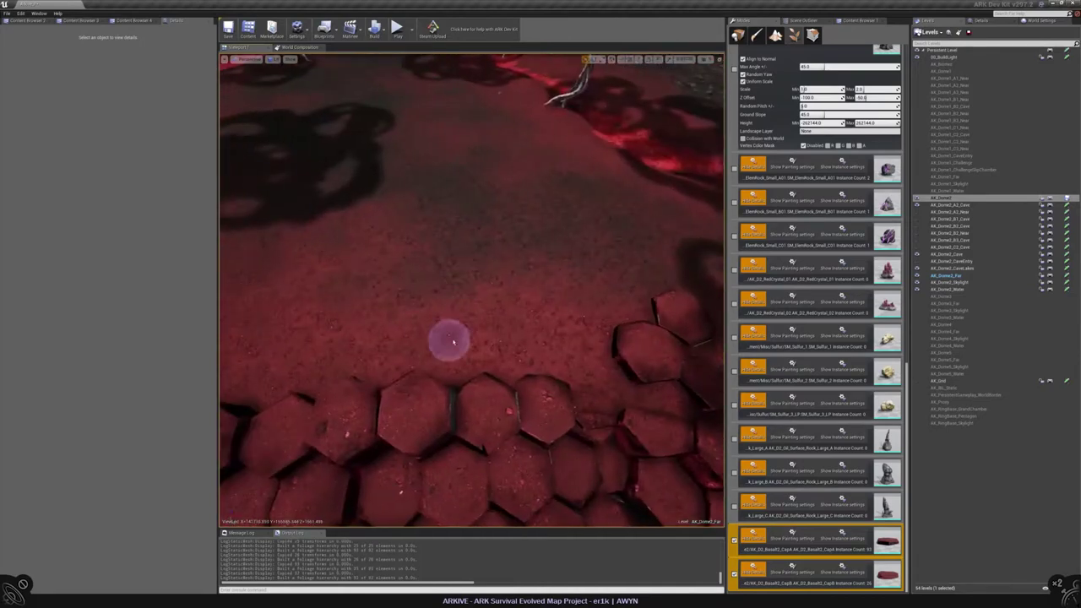
right_click_drag(484, 277, 452, 331)
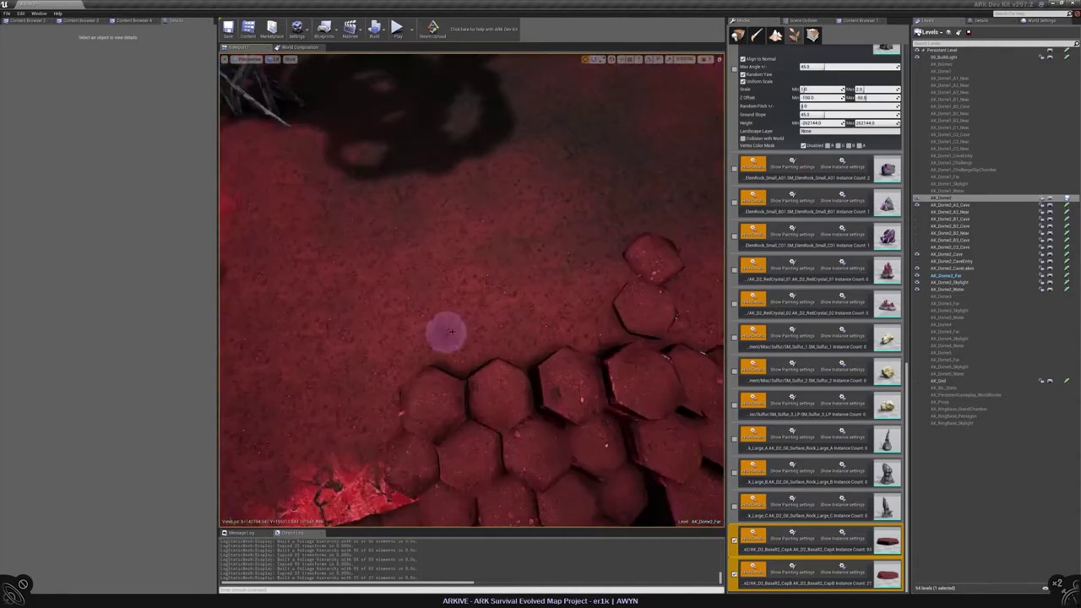
left_click(488, 266)
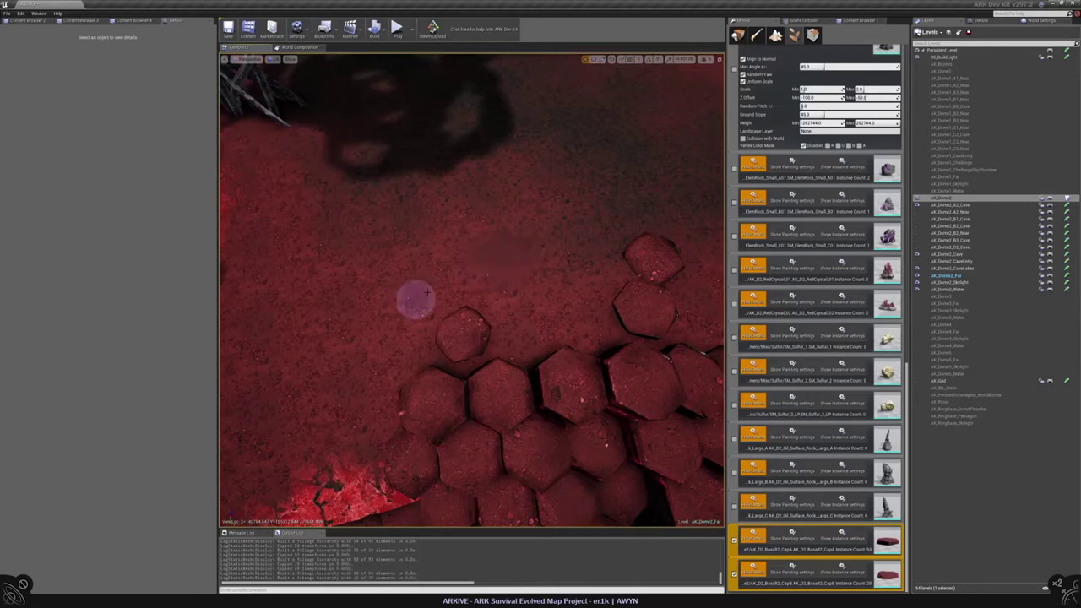
Add a basalt cap on the open ground beyond the outermost basalt columns
mouse_move(581, 302)
right_mouse_down()
mouse_move(519, 278)
mouse_move(519, 338)
right_mouse_up()
left_click(519, 278)
key("shift+3")
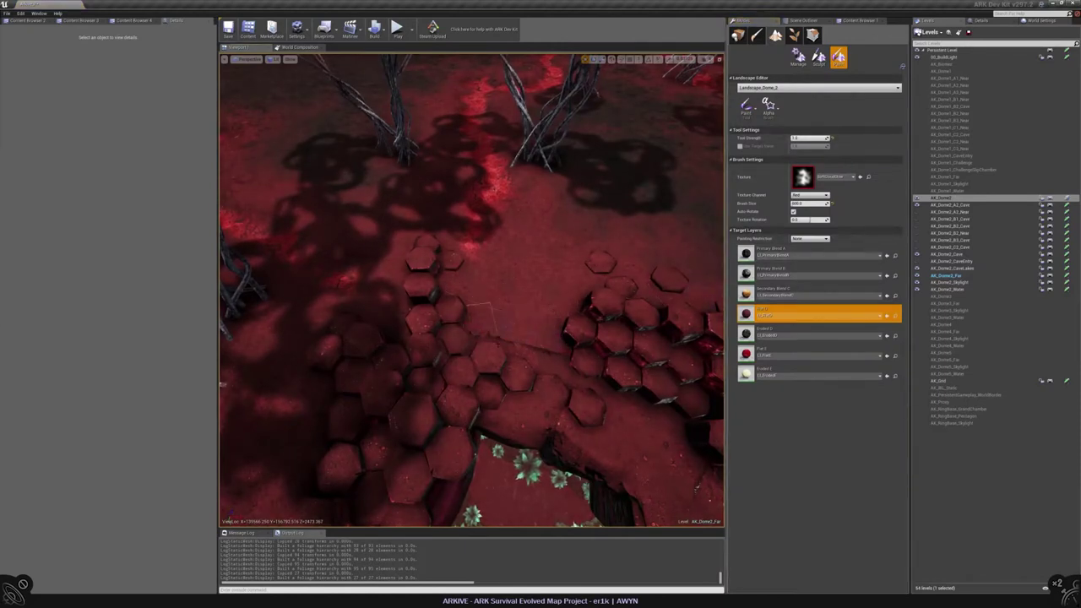
left_click(359, 274)
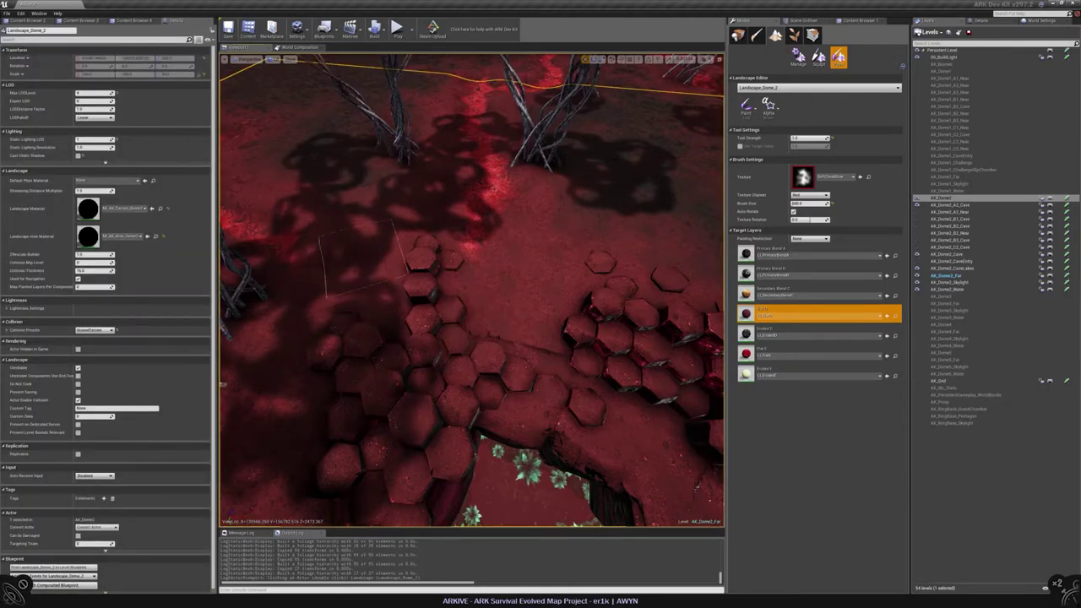
key("Escape")
right_click_drag(471, 288, 498, 313)
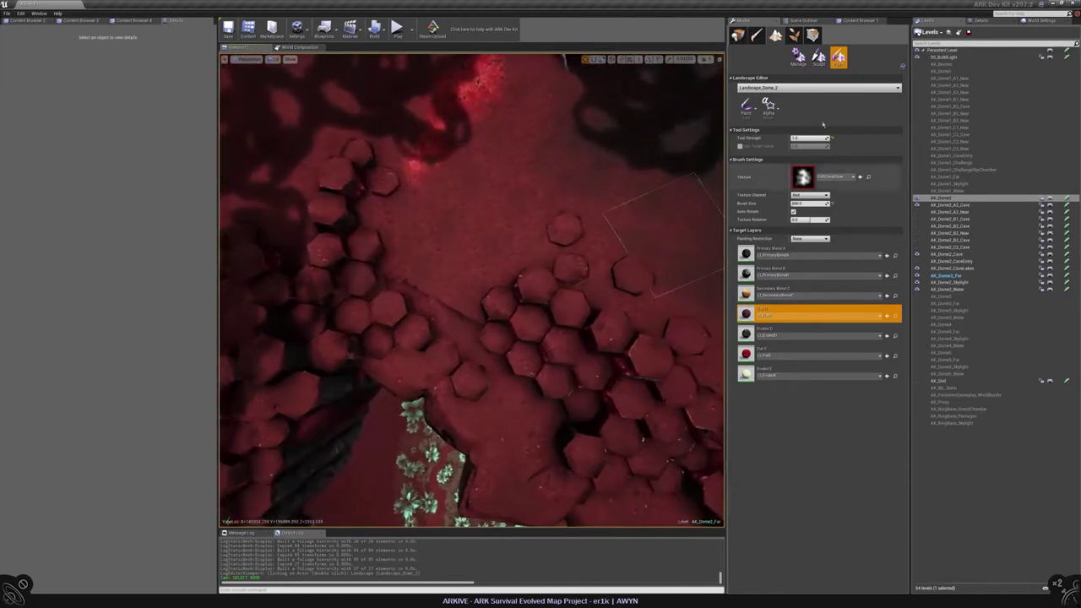
Paint CapA and CapB basalt caps across the open ground in the gap between the two column clusters
key("shift+4")
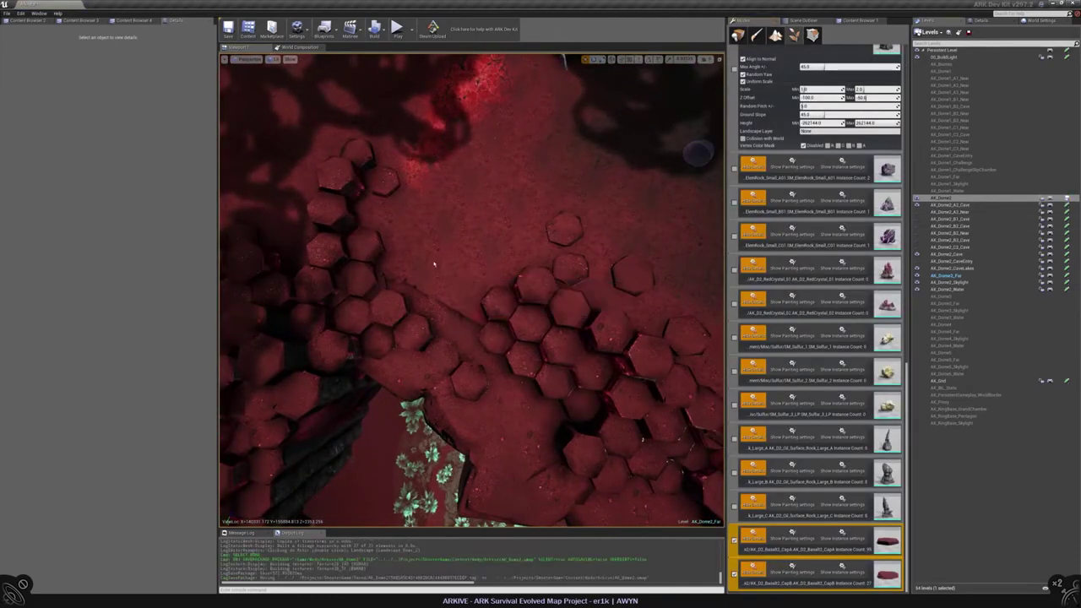
right_click_drag(434, 264, 451, 290)
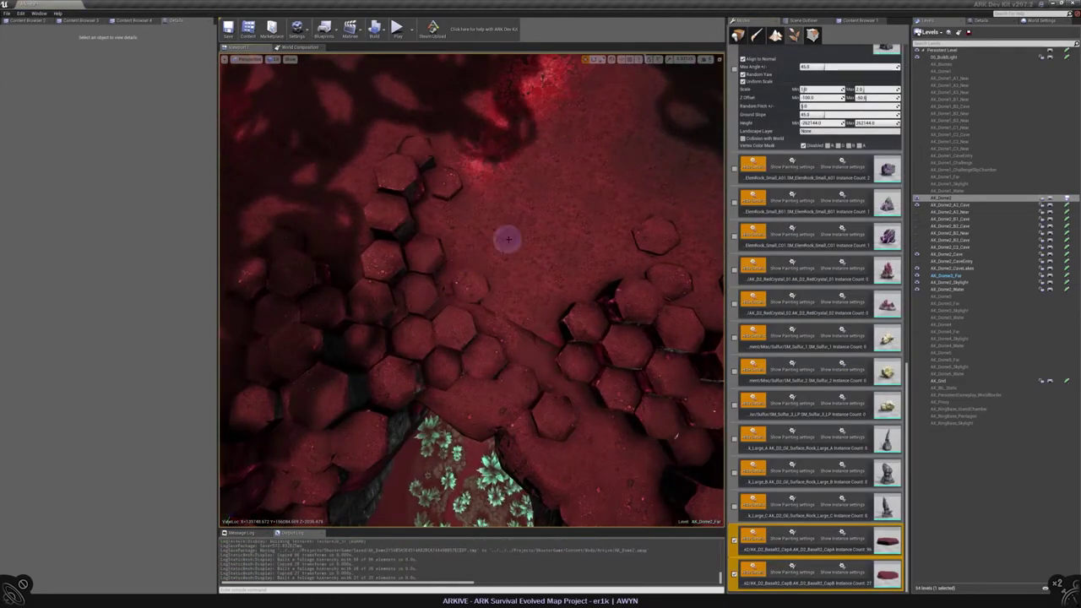
left_click(519, 297)
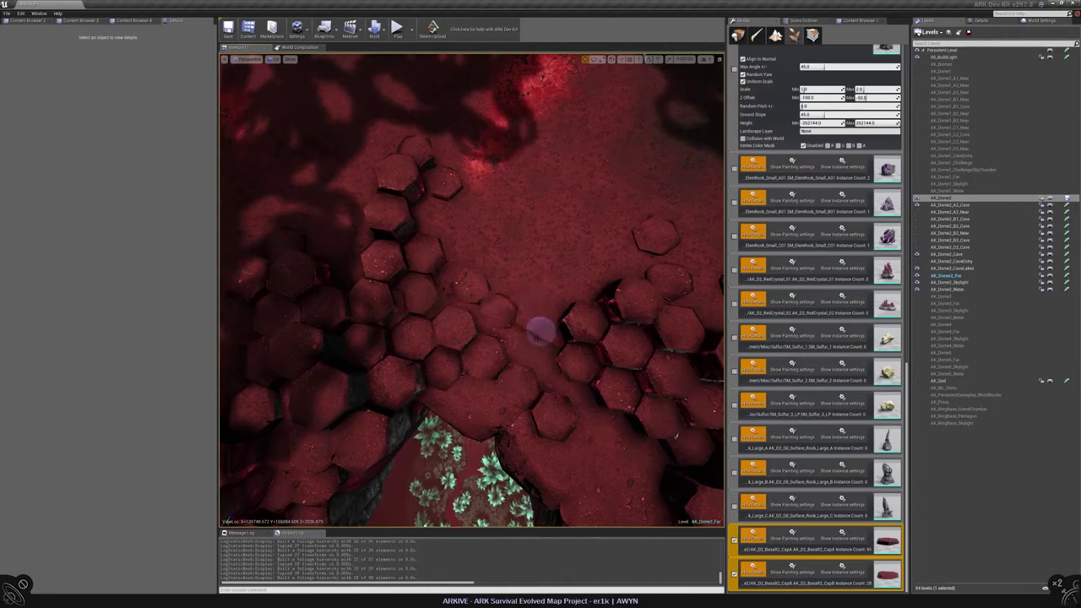
right_click_drag(551, 346, 428, 228)
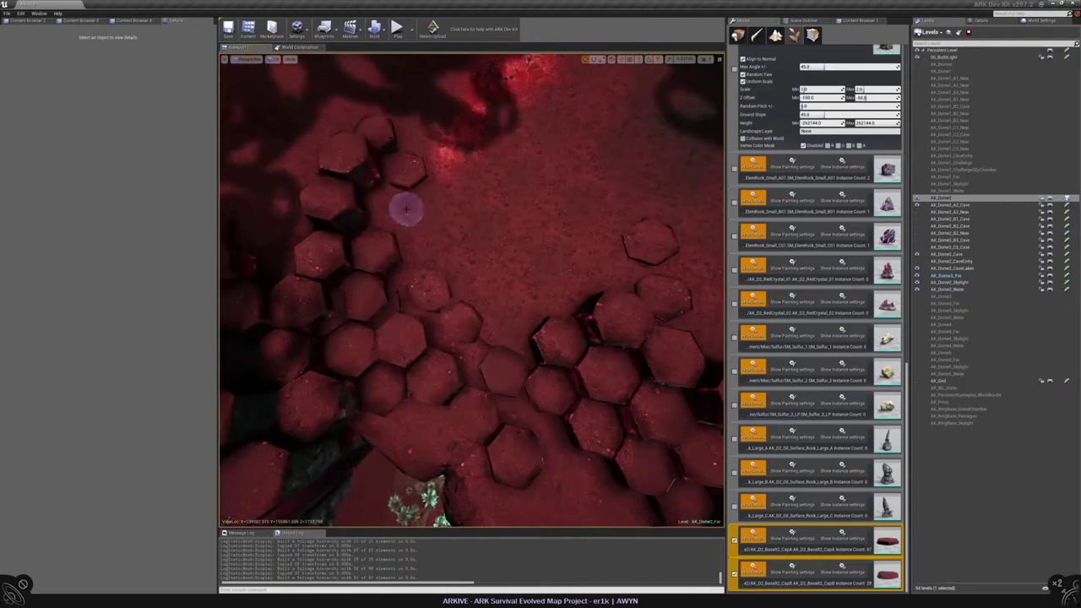
left_click(564, 191)
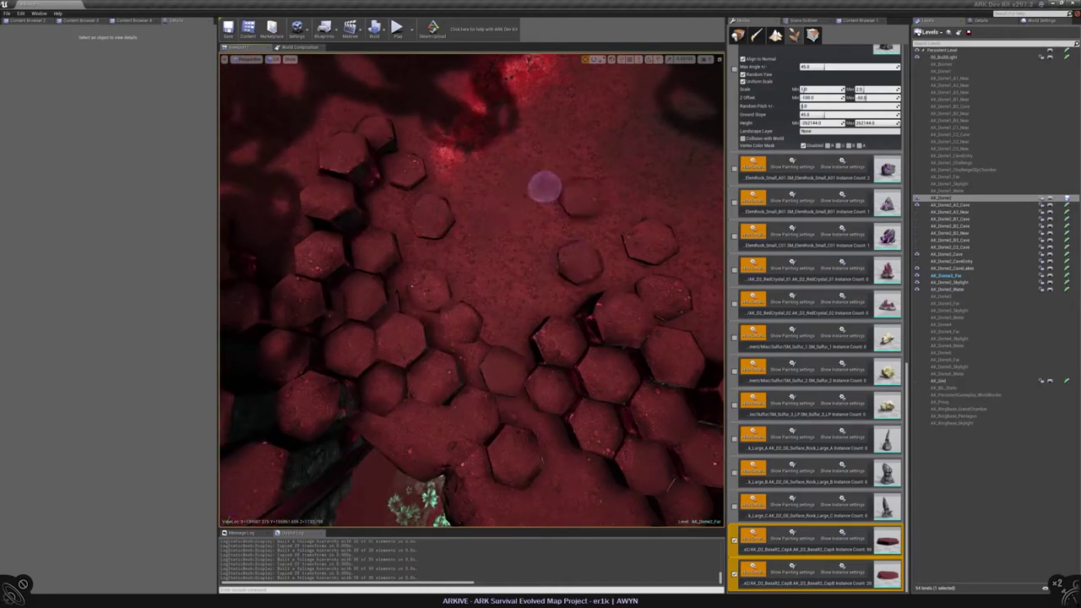
Move and rotate a basalt cap instance in the gap between the clusters using the foliage Select tool
mouse_move(484, 268)
right_mouse_down()
mouse_move(477, 212)
mouse_move(486, 304)
mouse_move(482, 198)
right_mouse_up()
scroll(834, 206, "up", 10)
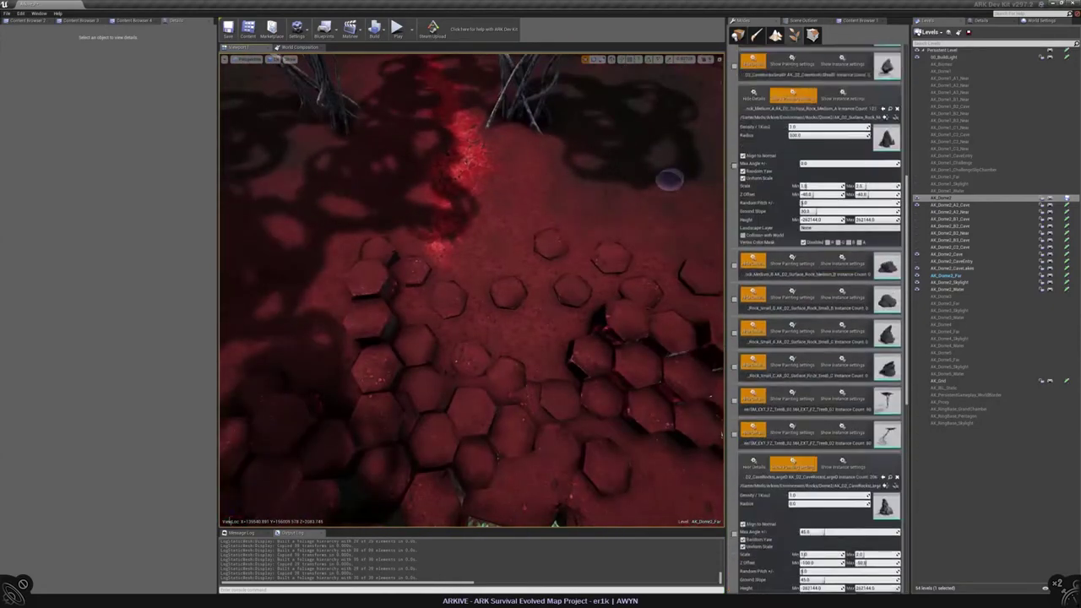
scroll(834, 207, "up", 4)
left_click(816, 56)
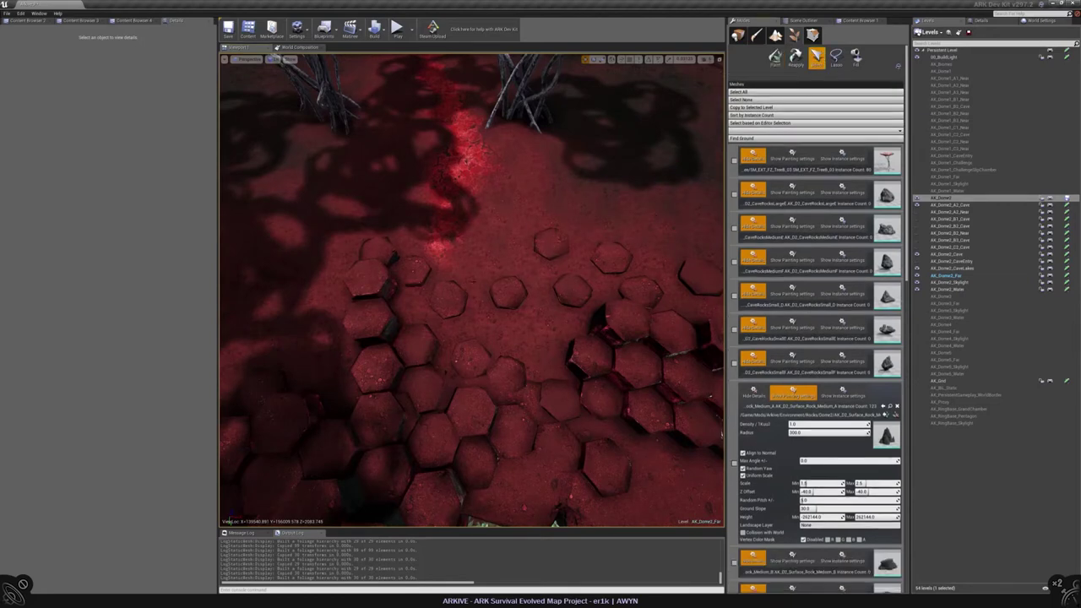
right_click_drag(485, 304, 473, 287)
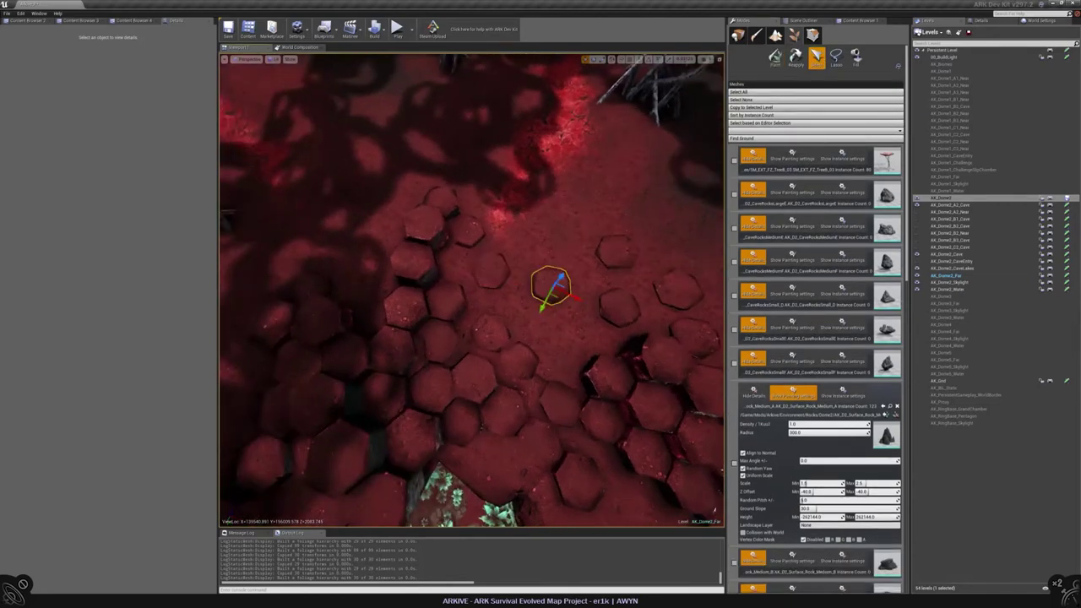
left_click_drag(566, 297, 548, 284)
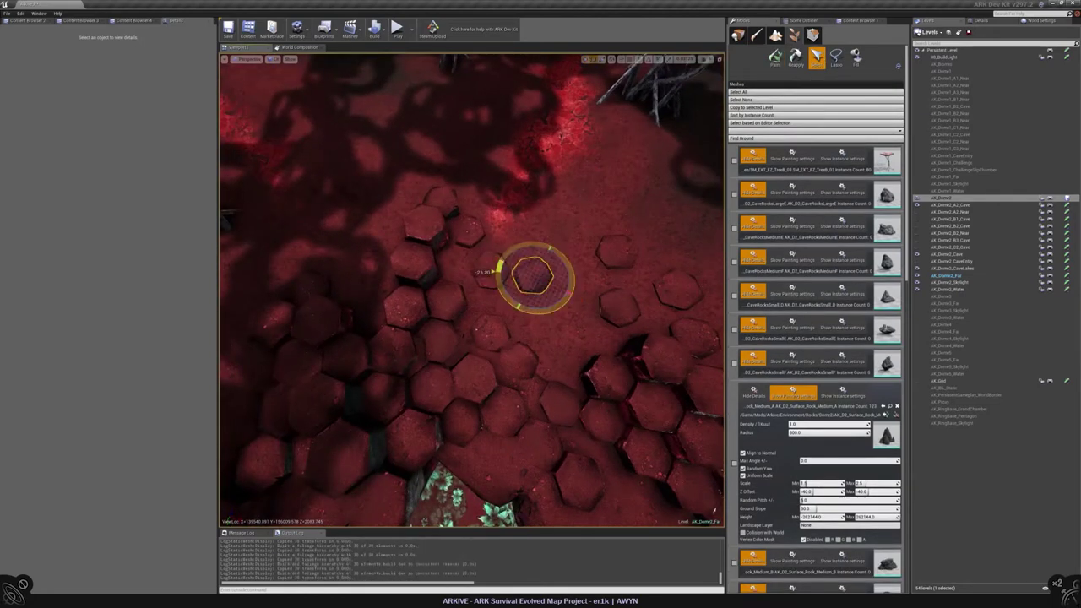
key("w")
left_click_drag(568, 292, 540, 290)
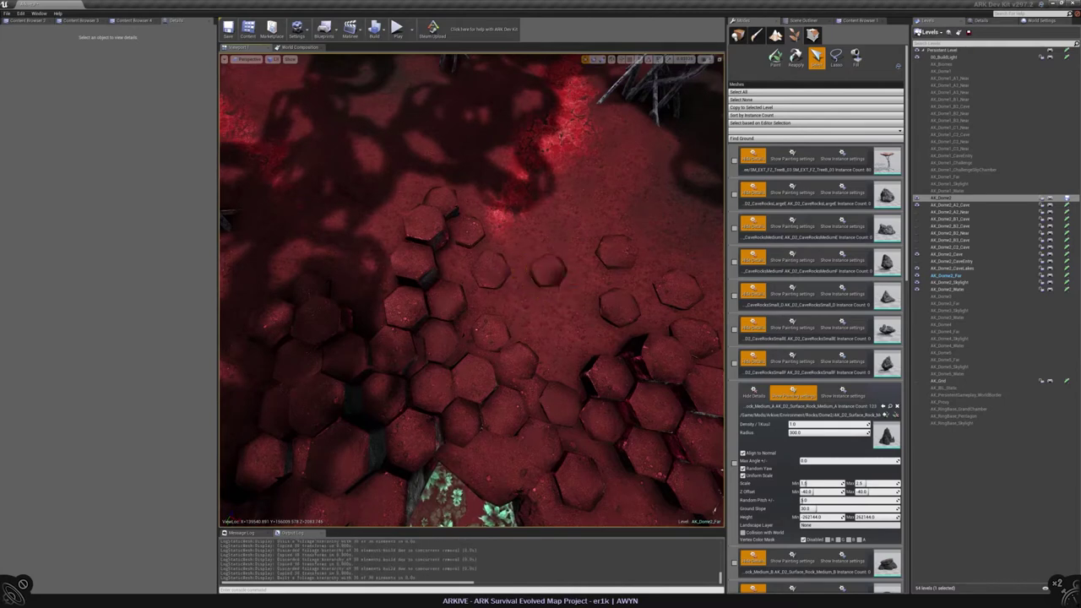
Reposition further loose basalt caps closer to the edge of the column cluster
key("f")
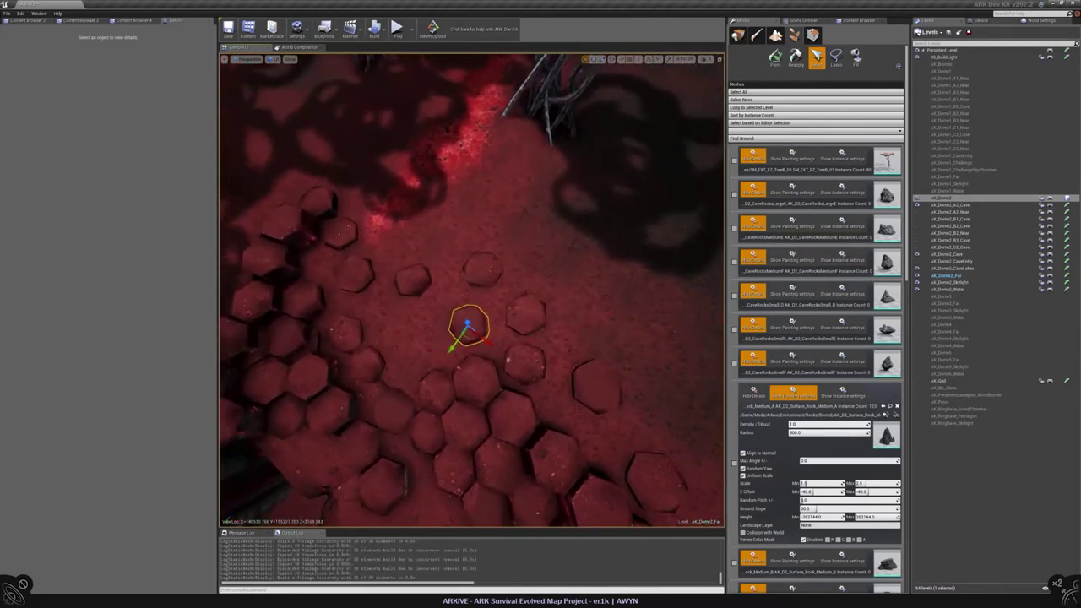
left_click_drag(458, 342, 471, 353)
right_click_drag(470, 354, 478, 295)
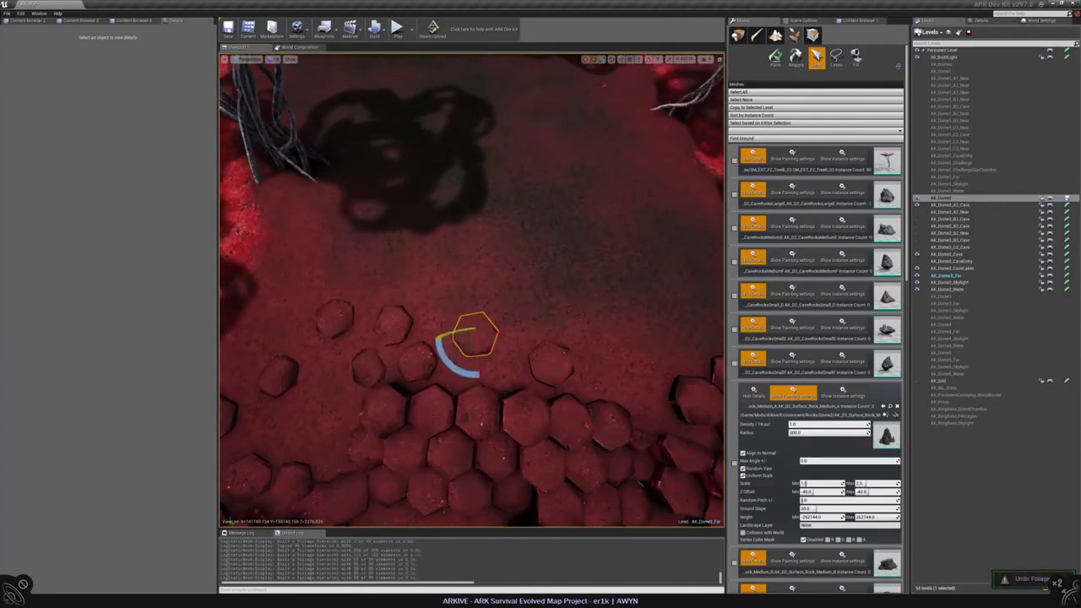
left_click_drag(478, 361, 478, 380)
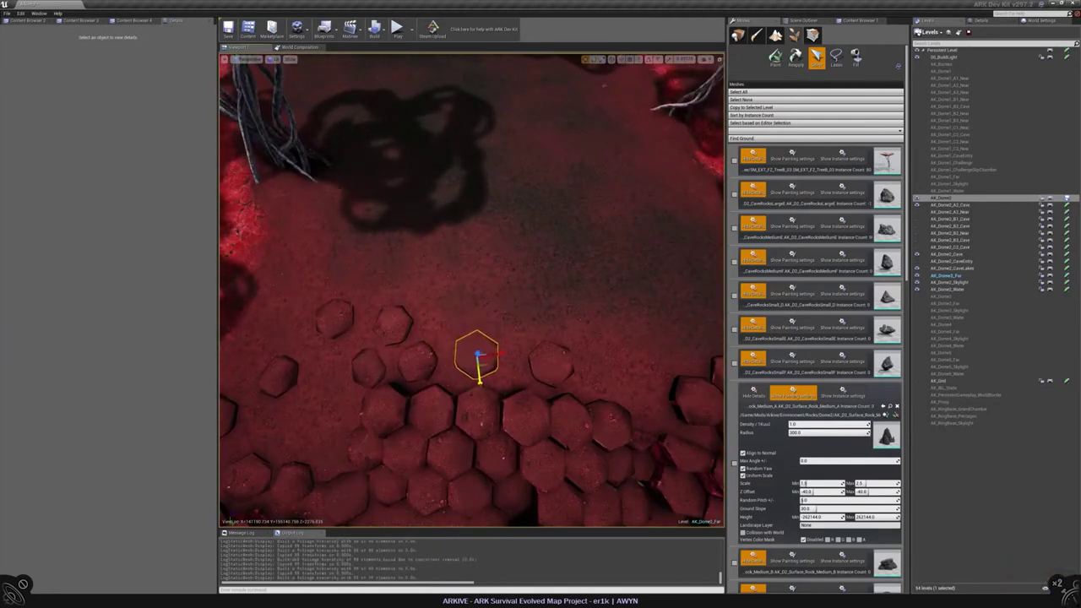
Undo the last two foliage edits and adjust the height of the cap protruding from the ground
right_click_drag(480, 361, 471, 393)
key("ctrl+z")
key("ctrl+z")
left_click(448, 347)
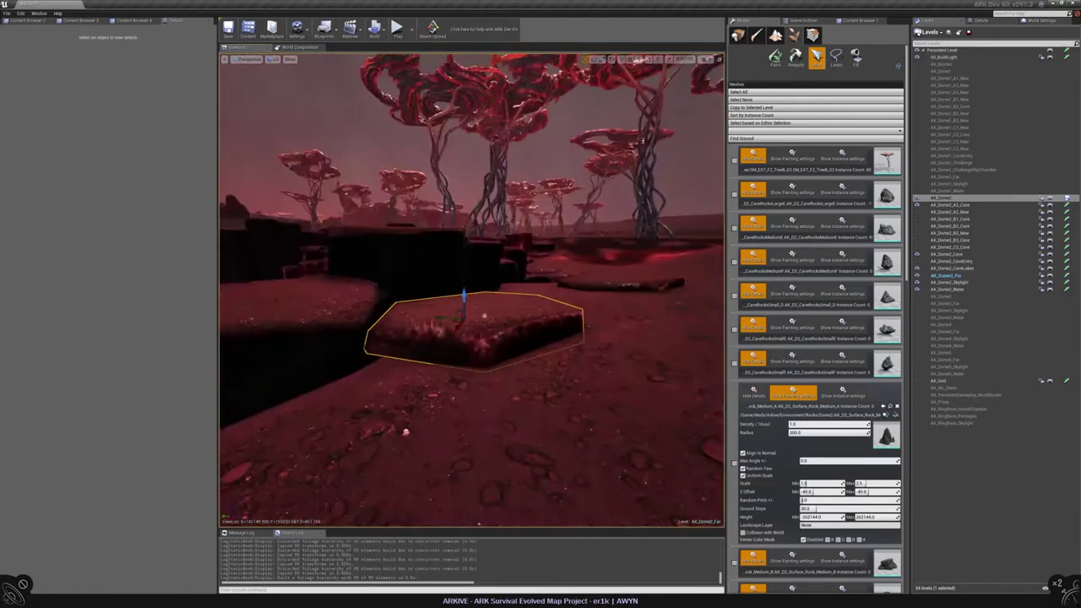
left_click_drag(466, 307, 463, 304)
right_click_drag(463, 304, 435, 258)
key("Escape")
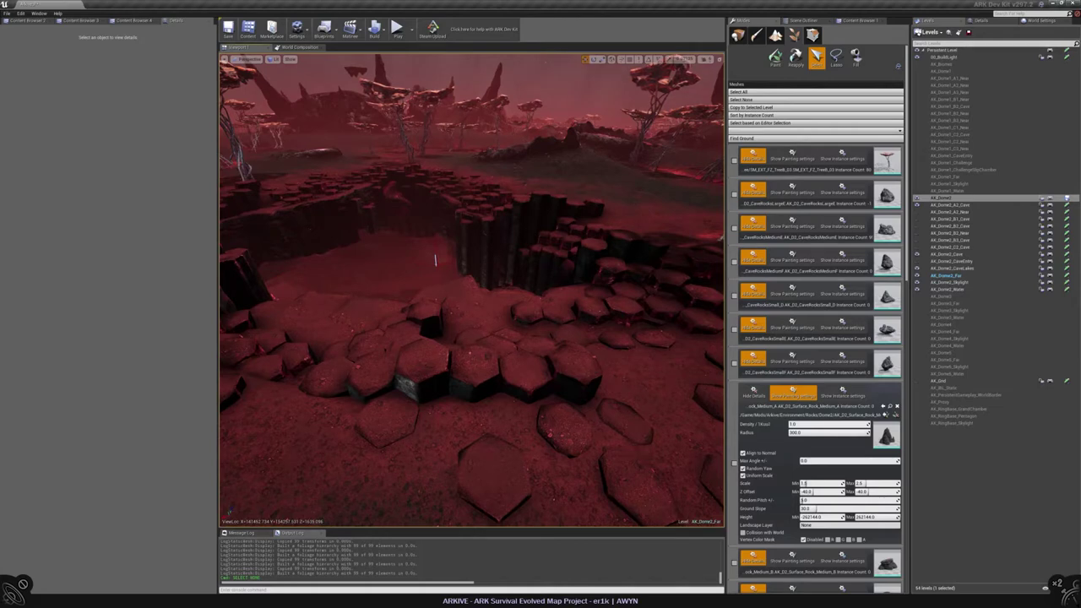
Paint more basalt caps on the ground beside the outer columns near the tree roots and along the adjoining rim
mouse_move(435, 260)
right_mouse_down()
mouse_move(446, 338)
mouse_move(456, 321)
mouse_move(579, 525)
mouse_move(507, 473)
mouse_move(644, 510)
mouse_move(544, 292)
mouse_move(380, 292)
right_mouse_up()
left_click(775, 55)
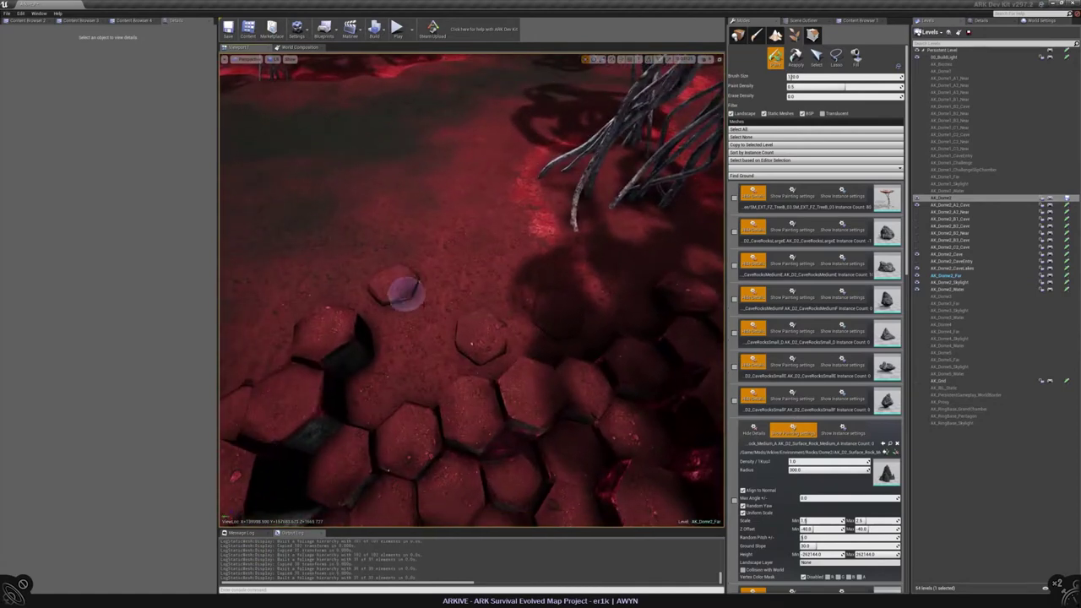
right_click_drag(431, 348, 449, 350)
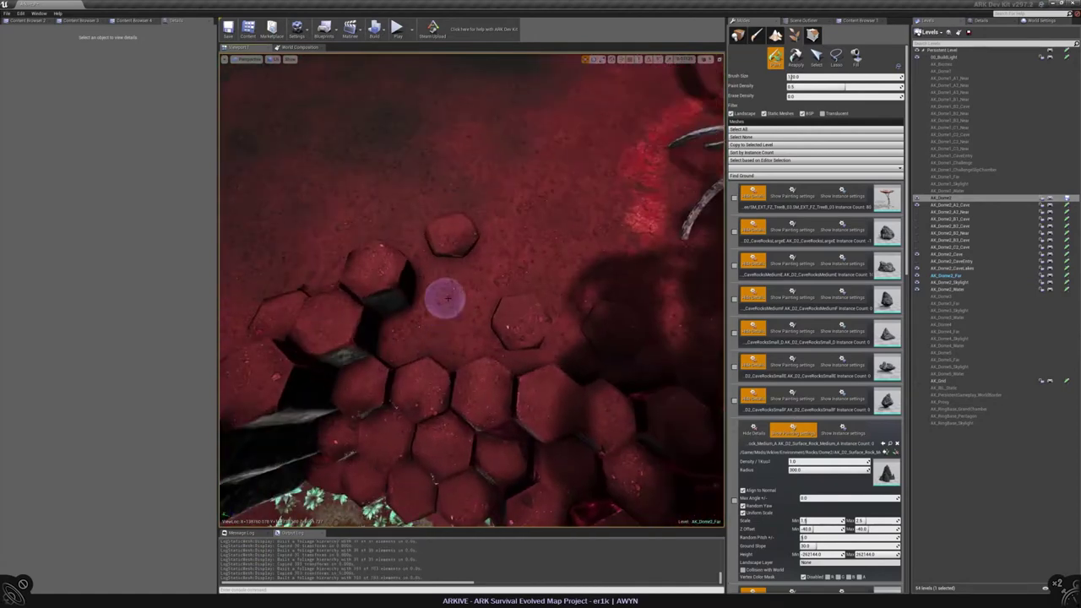
mouse_move(448, 297)
right_mouse_down()
mouse_move(431, 287)
mouse_move(440, 336)
right_mouse_up()
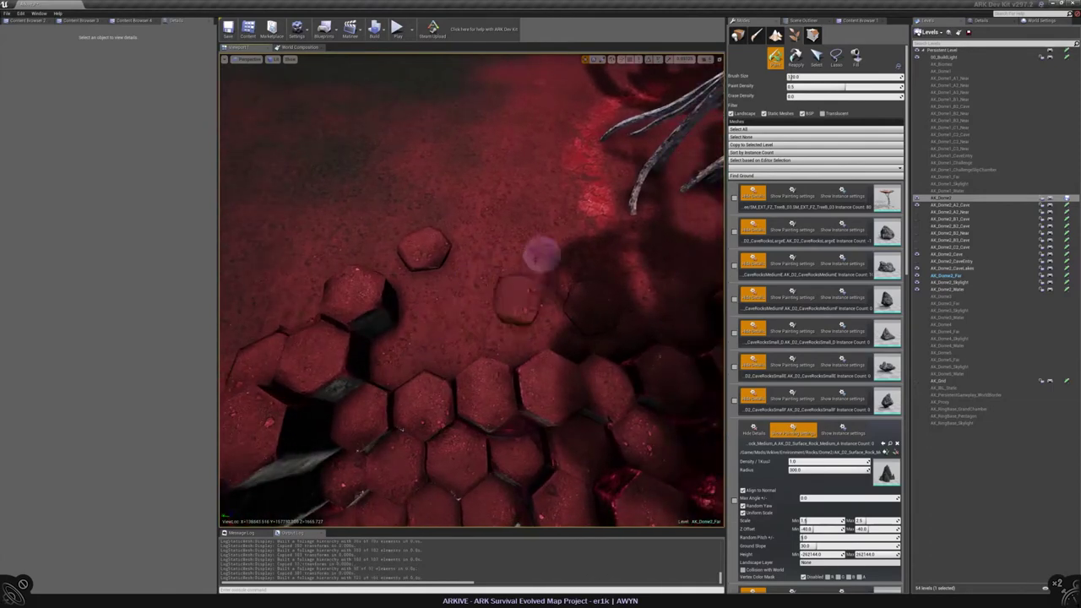
right_click_drag(510, 316, 487, 317)
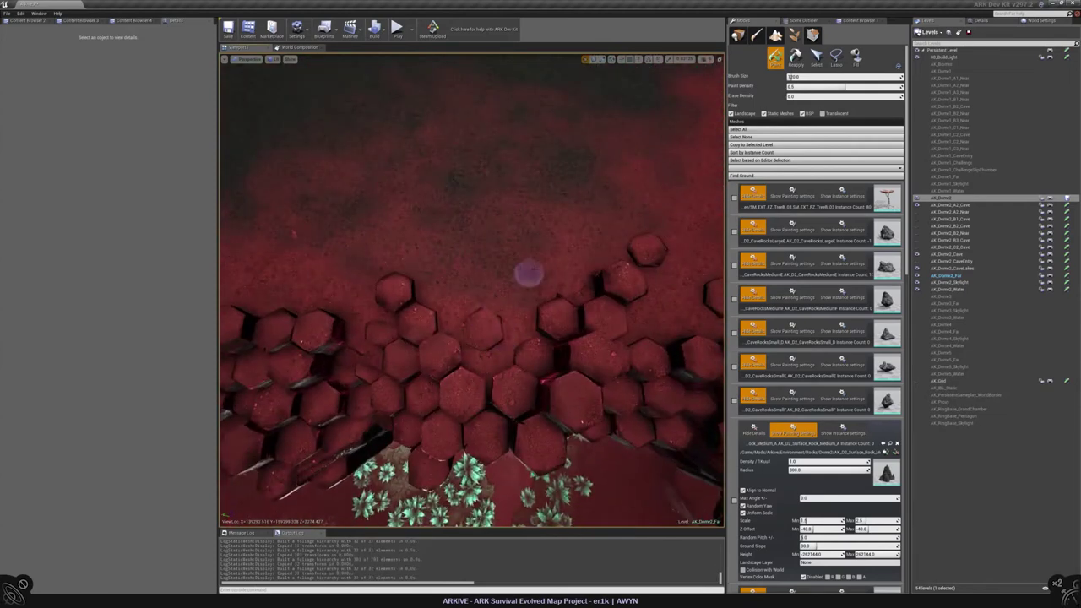
right_click_drag(560, 267, 553, 311)
Move and rotate individual basalt caps to fit the gaps along the outer edge of the columns
left_click(816, 57)
left_click(456, 346)
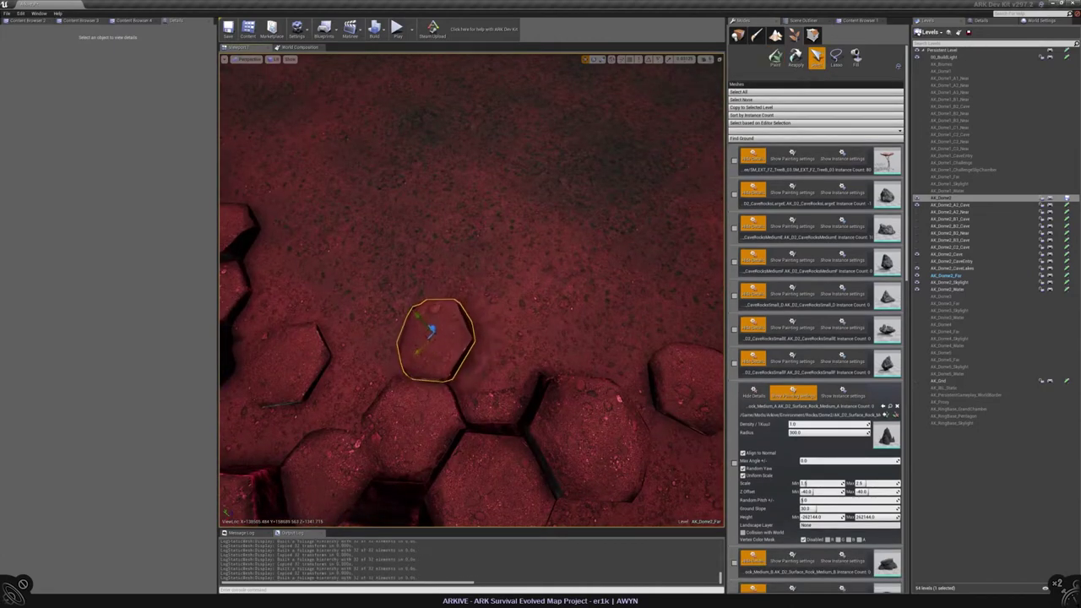
right_click_drag(467, 448, 430, 515)
key("ctrl+z")
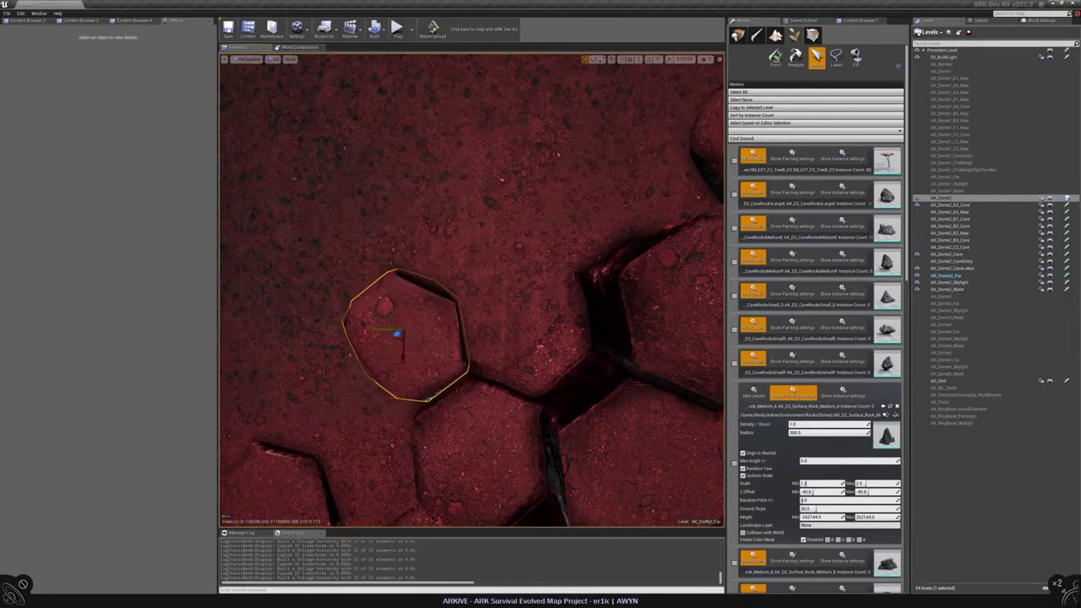
right_click_drag(429, 515, 363, 527)
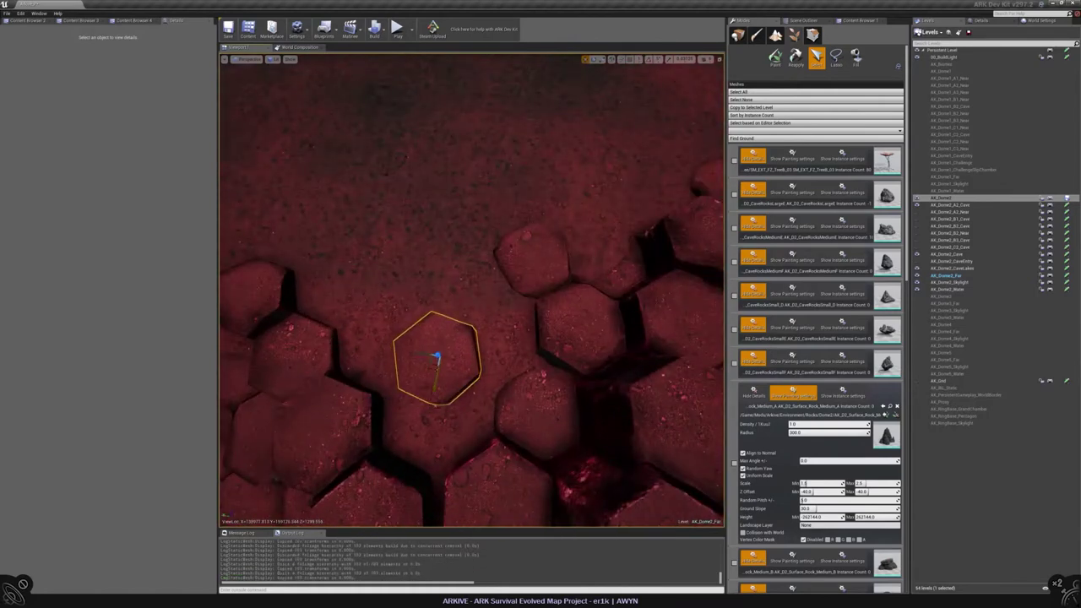
left_click_drag(436, 359, 444, 341)
right_click_drag(446, 338, 435, 344)
key("e")
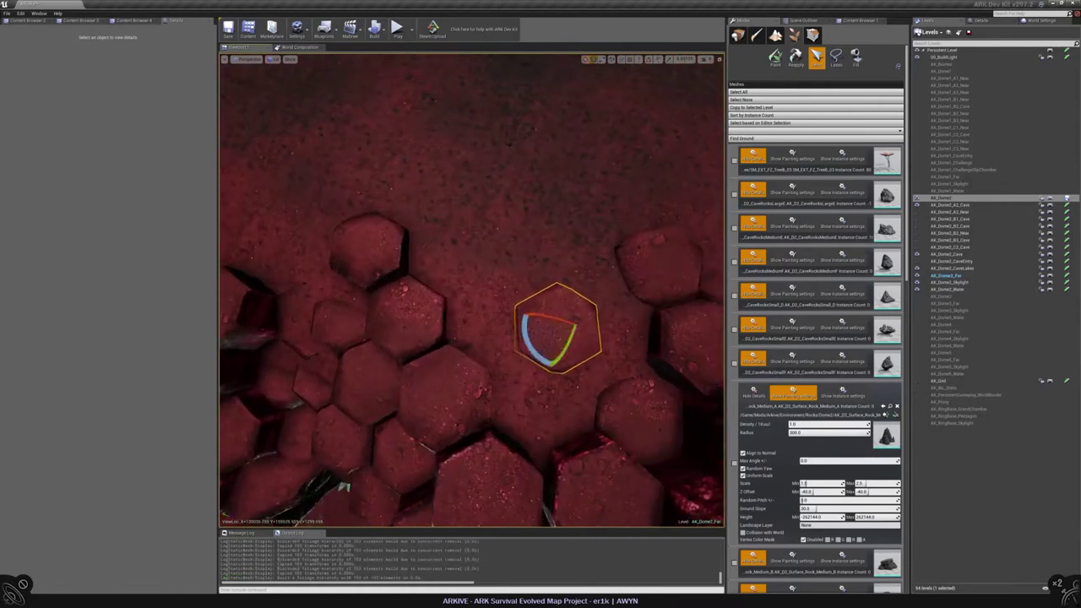
left_click_drag(575, 295, 581, 290)
key("w")
left_click_drag(559, 331, 577, 333)
Paint basalt caps on the red ground along the next stretch of the rim's outer edge, undoing the last placement
right_click_drag(473, 338, 473, 313)
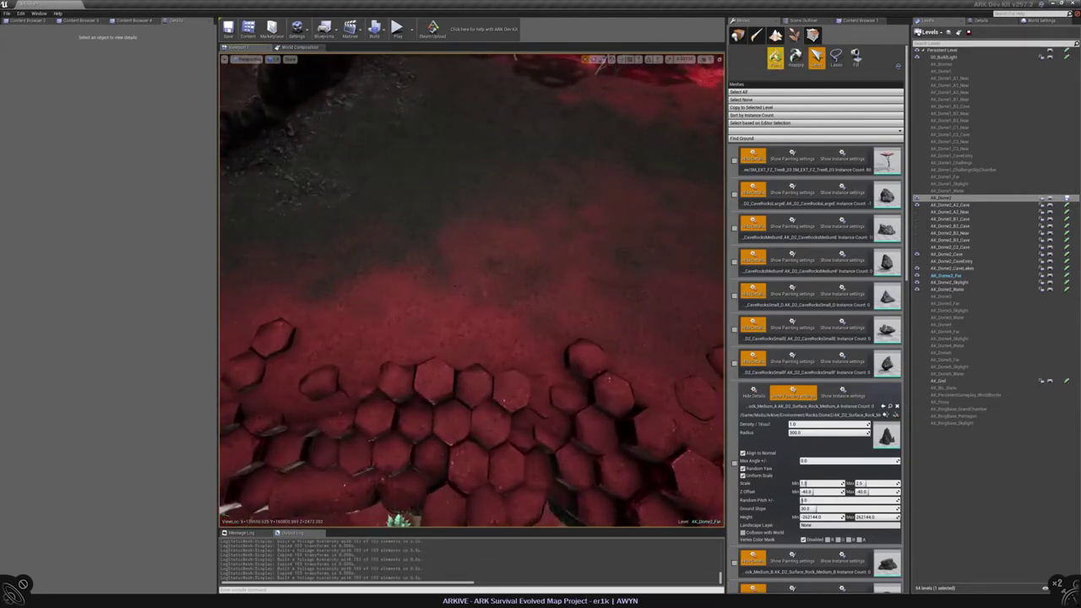
left_click(775, 58)
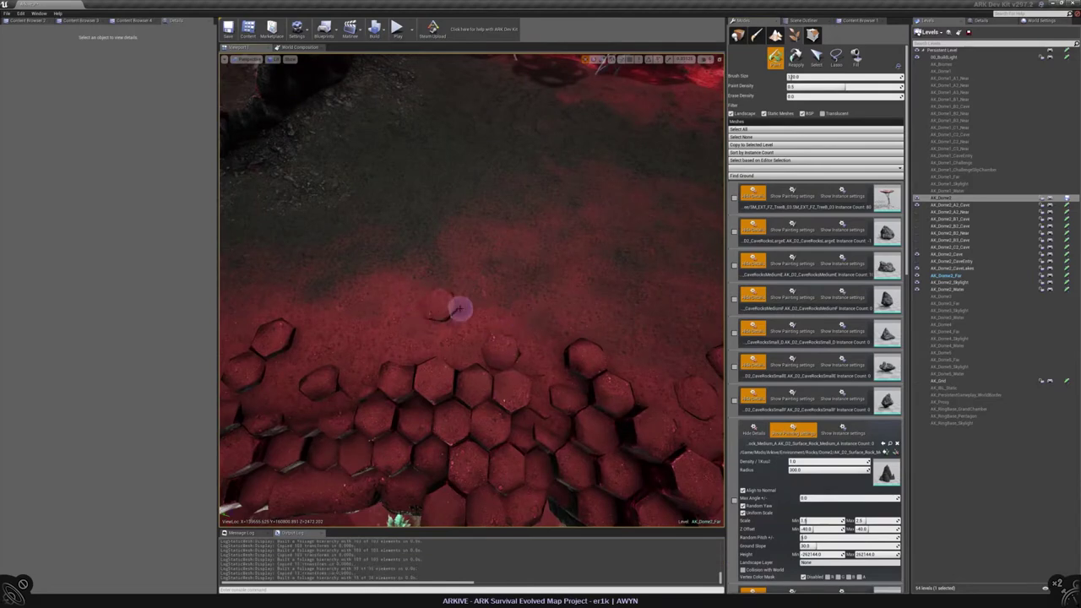
mouse_move(408, 338)
right_mouse_down()
mouse_move(456, 341)
mouse_move(451, 331)
mouse_move(446, 352)
mouse_move(395, 339)
mouse_move(399, 327)
mouse_move(532, 327)
right_mouse_up()
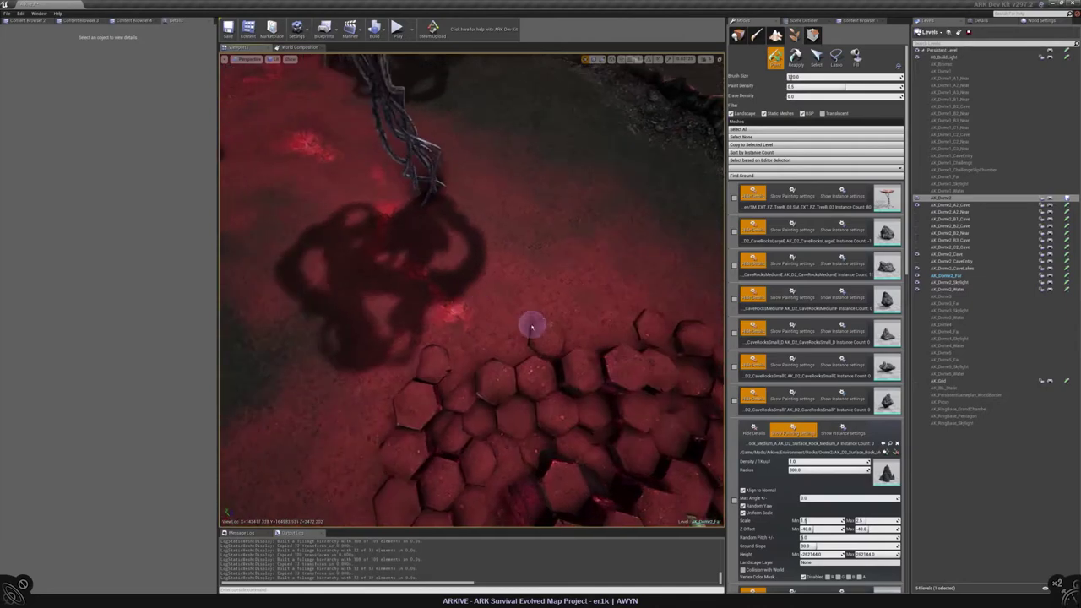
mouse_move(595, 299)
right_mouse_down()
mouse_move(564, 238)
mouse_move(415, 241)
mouse_move(456, 253)
mouse_move(501, 217)
mouse_move(511, 257)
mouse_move(541, 257)
mouse_move(493, 265)
mouse_move(517, 264)
right_mouse_up()
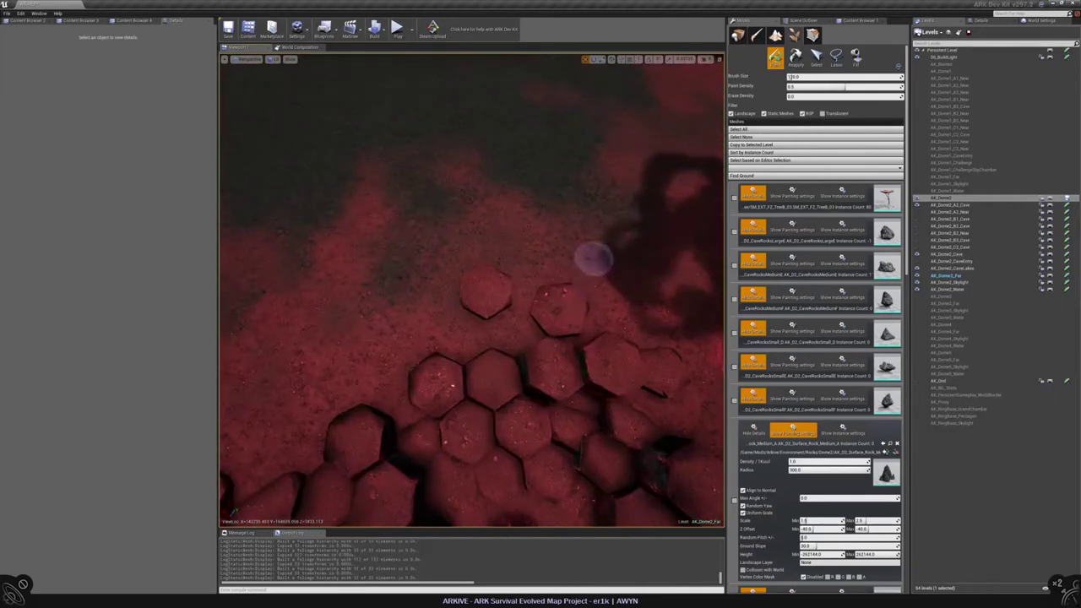
mouse_move(594, 259)
right_mouse_down()
mouse_move(558, 253)
mouse_move(488, 280)
mouse_move(511, 302)
mouse_move(490, 285)
mouse_move(534, 291)
mouse_move(493, 329)
mouse_move(500, 294)
mouse_move(485, 272)
mouse_move(482, 288)
mouse_move(663, 290)
right_mouse_up()
key("ctrl+z")
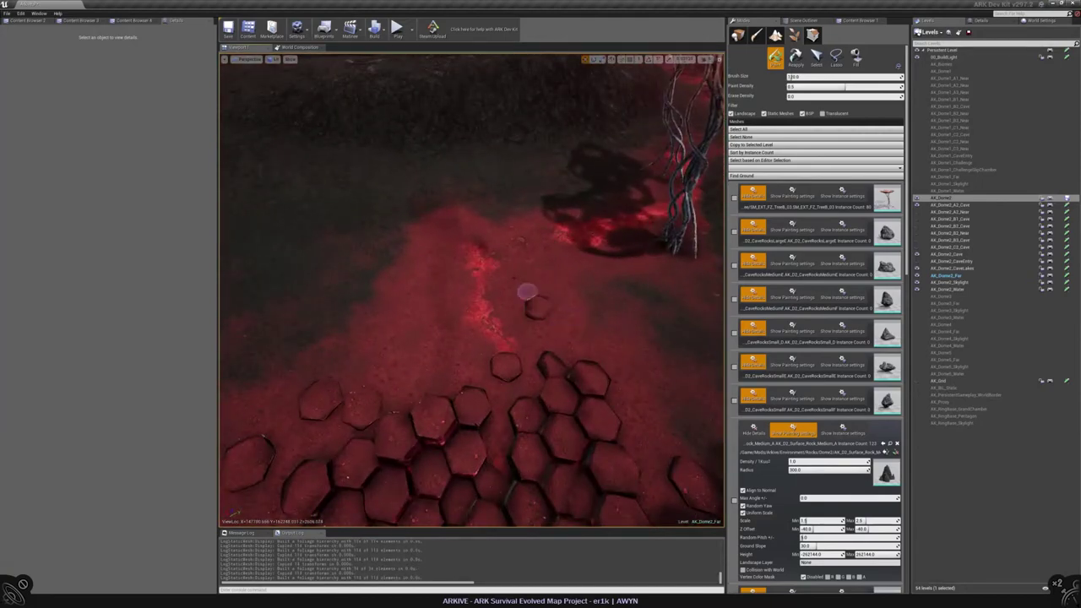
Paint basalt caps beside the bright red ground streak and onto the bare ledge above the pool
mouse_move(527, 292)
right_mouse_down()
mouse_move(423, 511)
mouse_move(506, 272)
right_mouse_up()
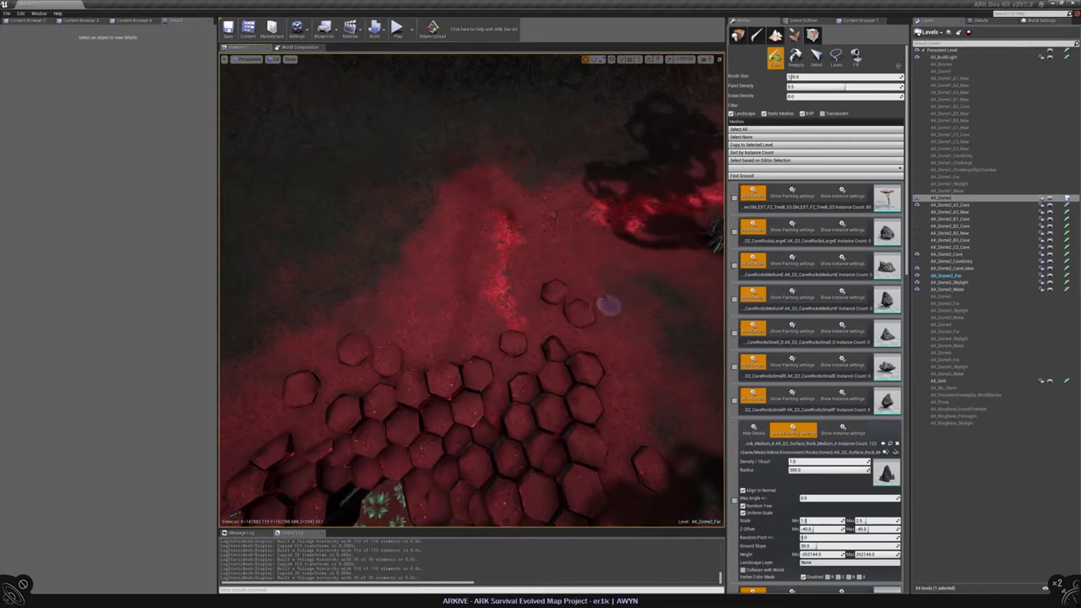
right_click_drag(608, 322, 530, 363)
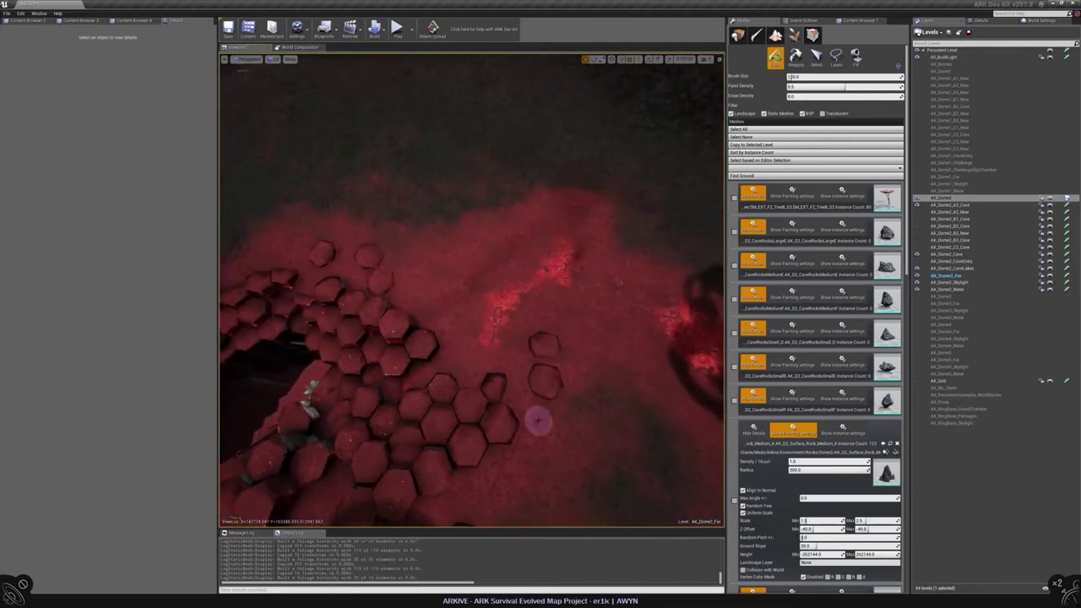
right_click_drag(478, 318, 486, 296)
mouse_move(471, 325)
right_mouse_down()
mouse_move(426, 321)
mouse_move(448, 308)
right_mouse_up()
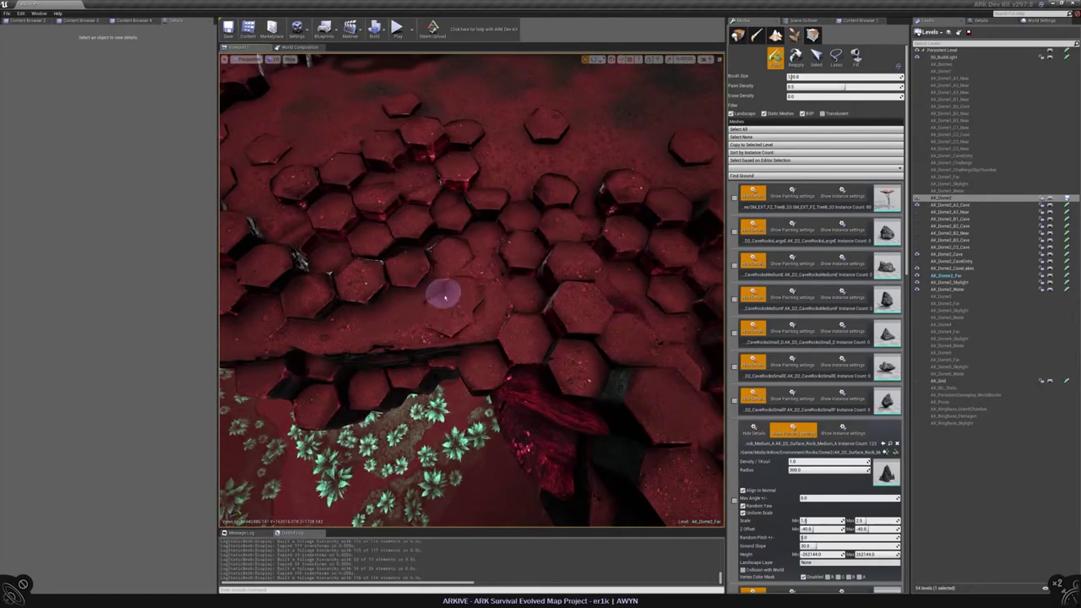
mouse_move(506, 300)
right_mouse_down()
mouse_move(500, 274)
mouse_move(477, 312)
right_mouse_up()
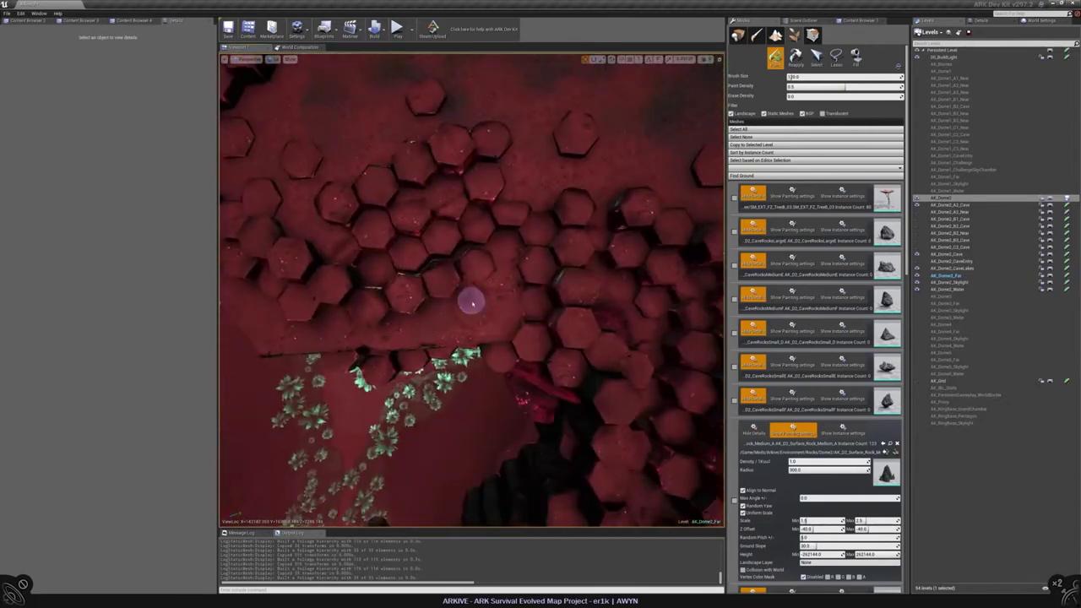
Rotate the basalt cap on the bare ledge above the pool and position another cap among the neighbouring columns
scroll(477, 320, "up", 5)
left_click(816, 56)
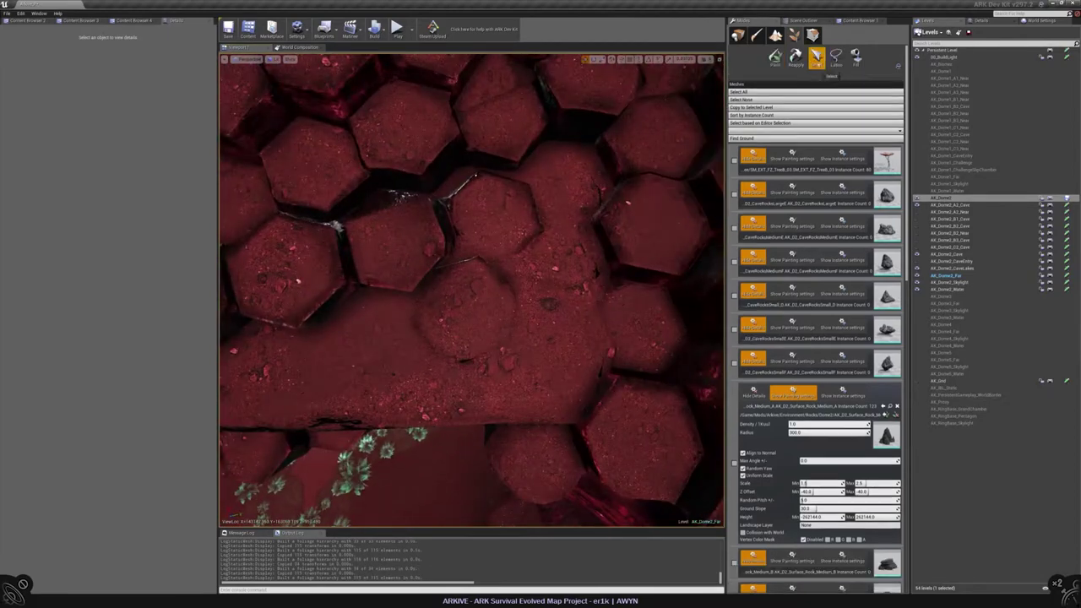
key("e")
right_click_drag(456, 308, 418, 304)
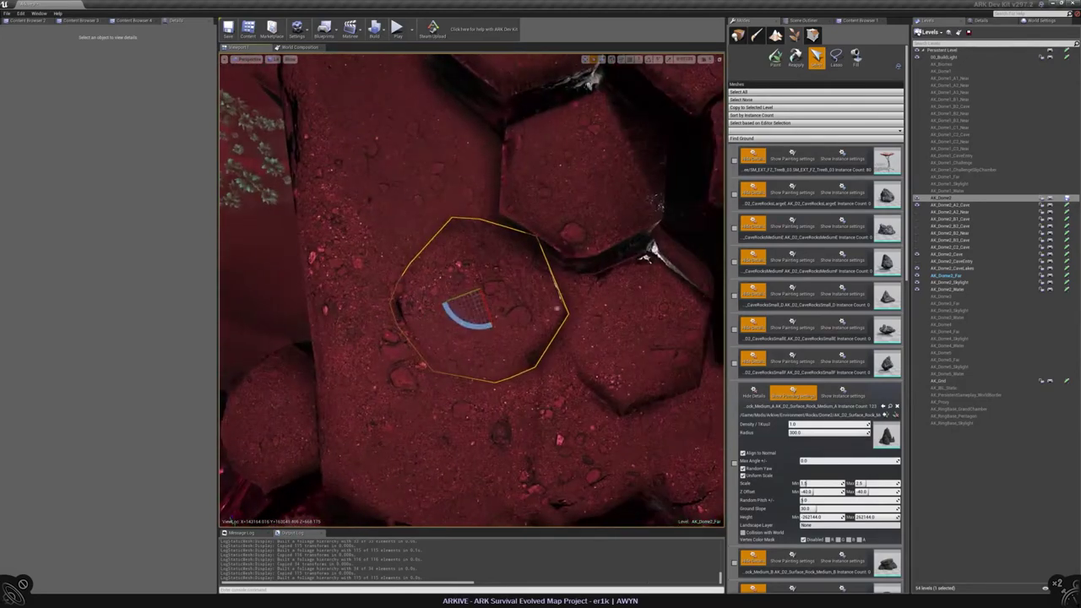
left_click_drag(446, 310, 449, 317)
key("w")
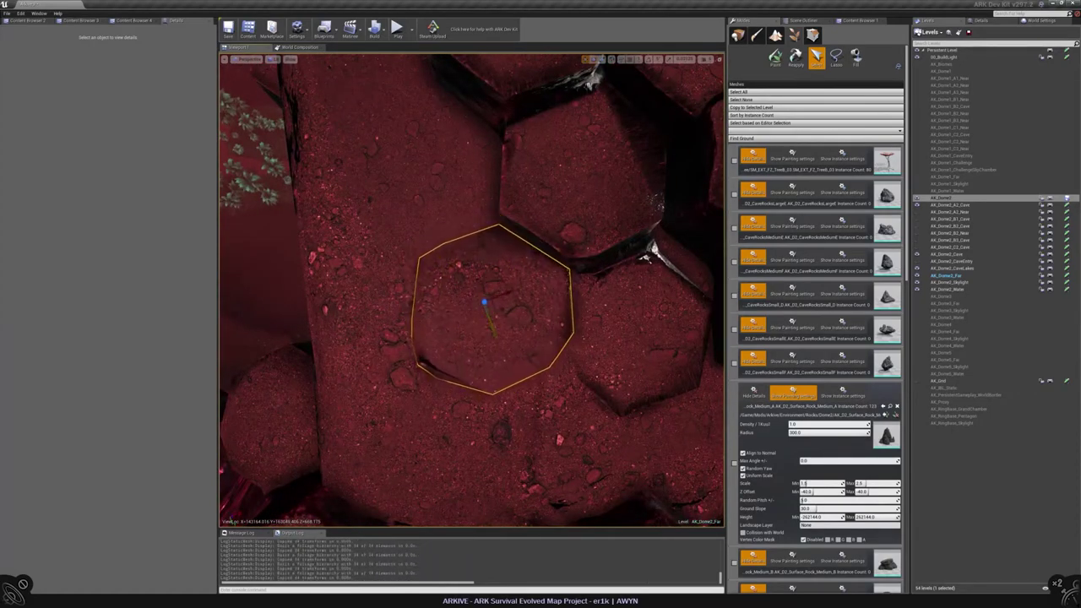
mouse_move(450, 317)
right_mouse_down()
mouse_move(439, 296)
mouse_move(461, 310)
mouse_move(468, 279)
mouse_move(435, 287)
mouse_move(506, 245)
mouse_move(485, 269)
mouse_move(477, 240)
right_mouse_up()
left_click(775, 56)
left_click(473, 342)
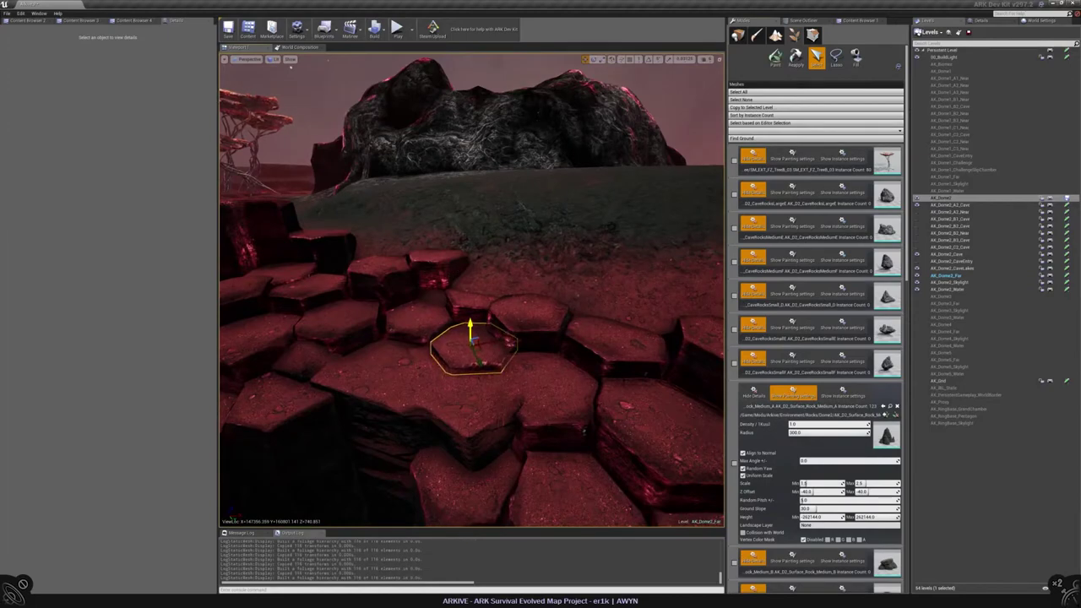
mouse_move(477, 241)
right_mouse_down()
mouse_move(469, 262)
mouse_move(477, 254)
right_mouse_up()
Paint basalt caps on the red ground near the dead branches and fit one against the outer columns, adjusting its height
left_click(775, 56)
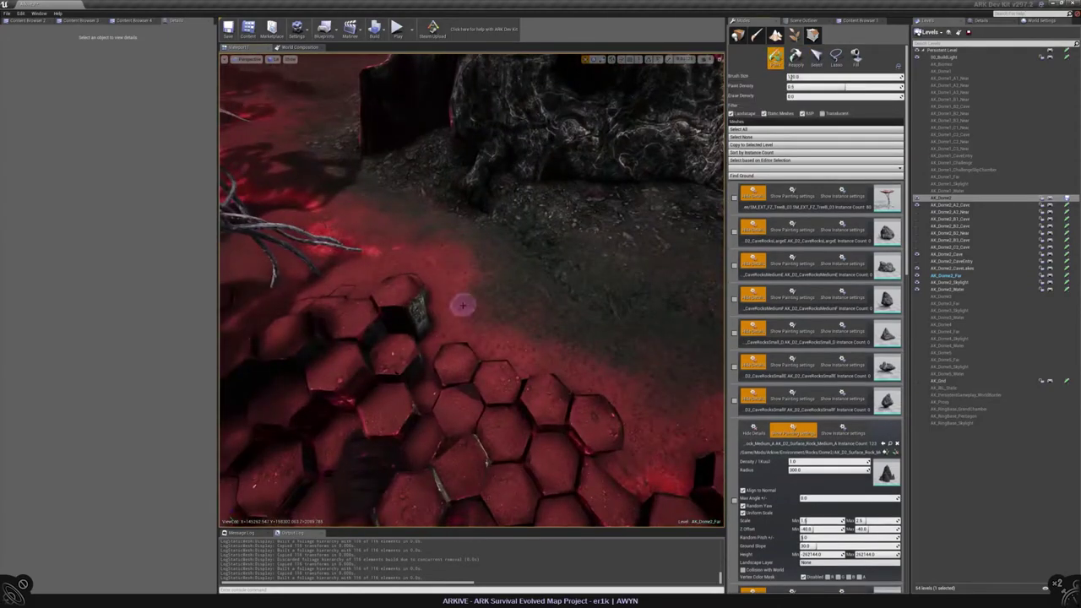
right_click_drag(463, 307, 497, 312)
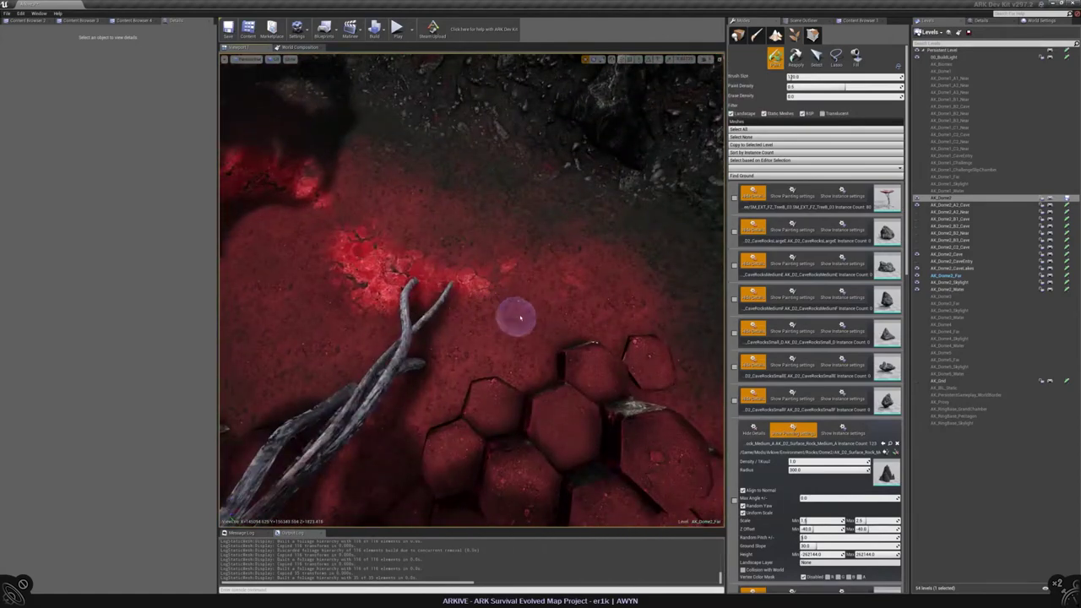
mouse_move(591, 276)
right_mouse_down()
mouse_move(598, 286)
mouse_move(504, 357)
mouse_move(473, 330)
mouse_move(526, 302)
mouse_move(523, 338)
mouse_move(550, 350)
right_mouse_up()
left_click(816, 57)
left_click(483, 336)
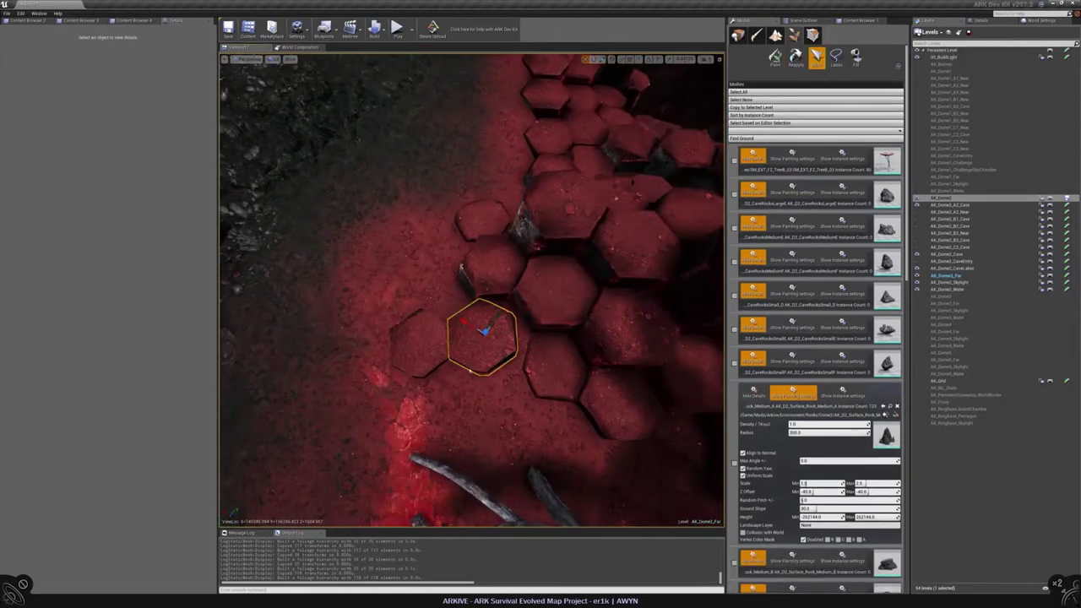
left_click_drag(484, 331, 494, 329)
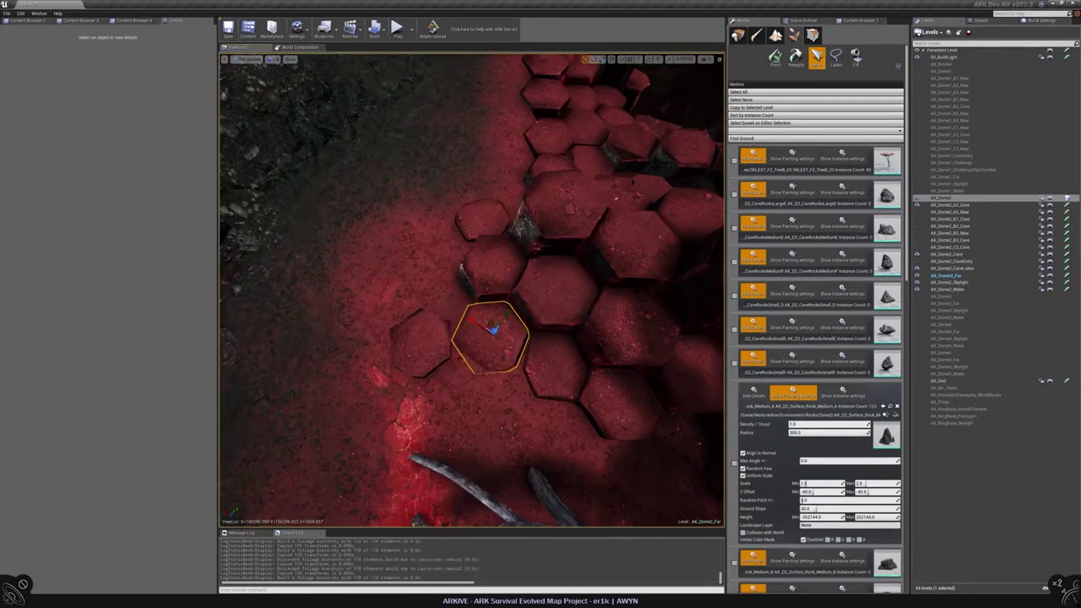
right_click_drag(494, 331, 494, 331)
left_click_drag(493, 340, 493, 345)
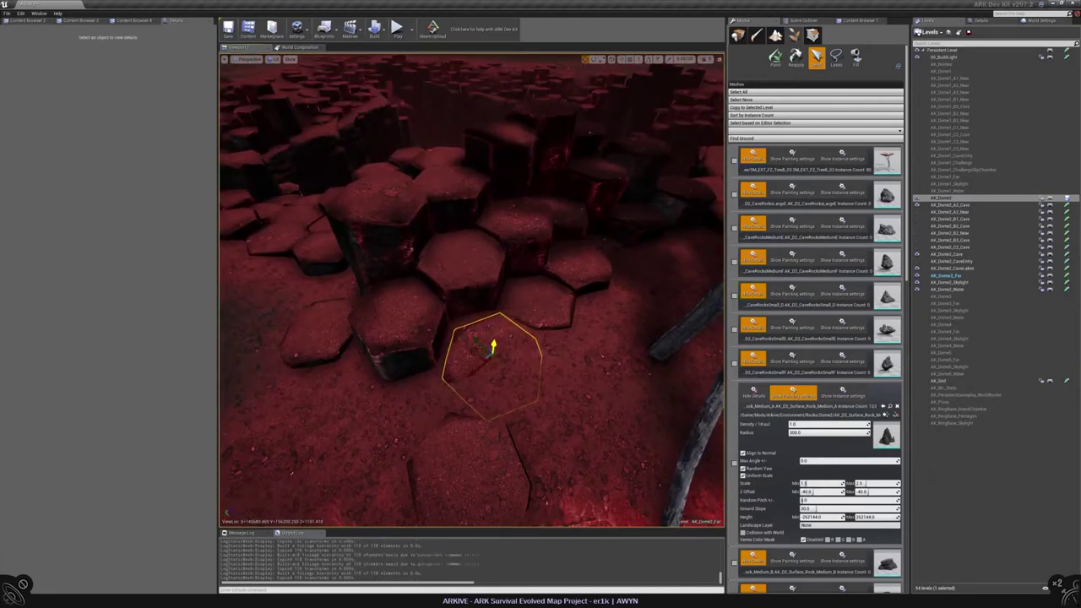
right_click_drag(494, 345, 493, 344)
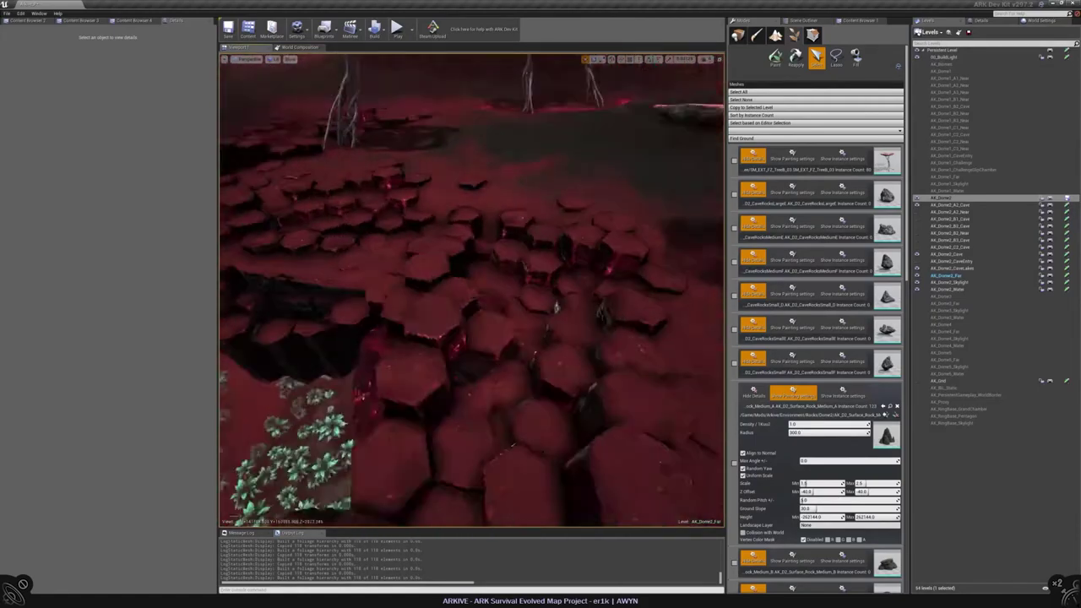
Leave foliage editing and adjust the placement and rotation of the large biolum root mesh beneath the pool, deselecting it when done
key("shift+1")
left_click(414, 423)
right_click_drag(414, 423, 414, 423)
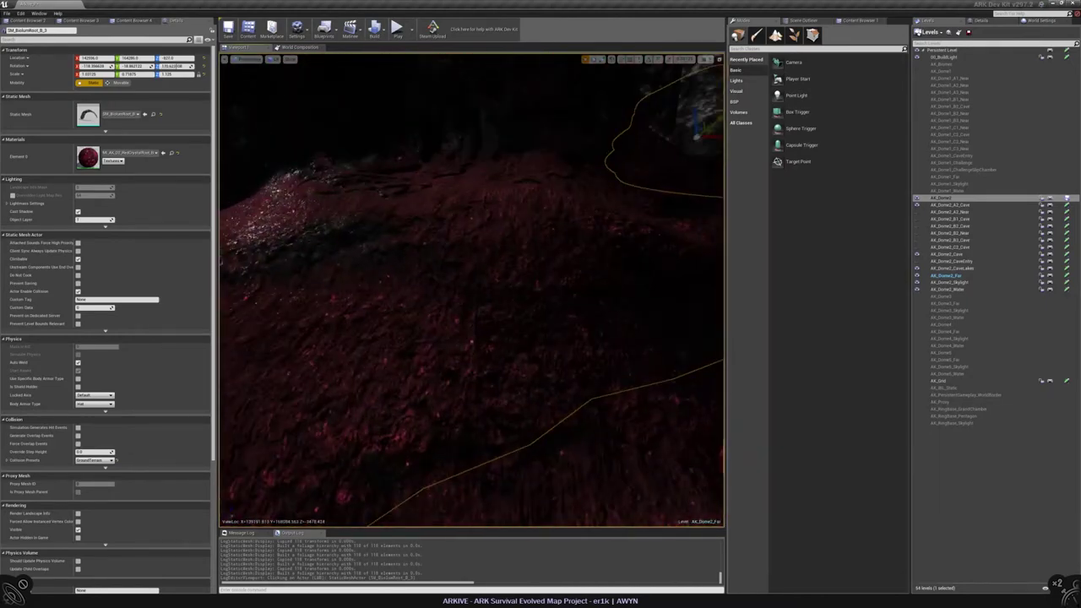
left_click(413, 423)
right_click_drag(414, 422, 414, 423)
left_click(414, 422)
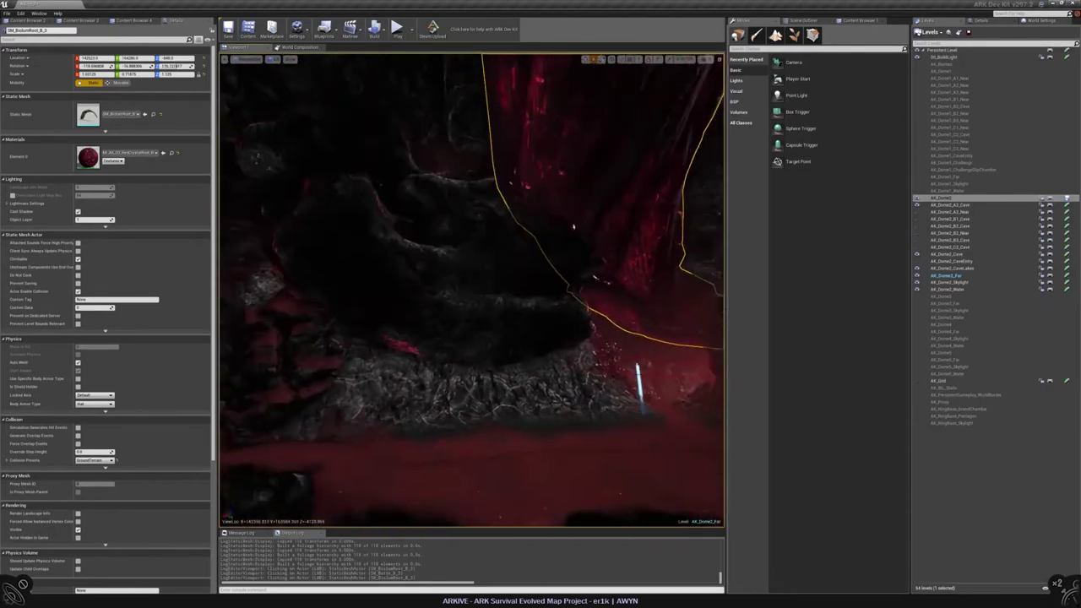
key("Escape")
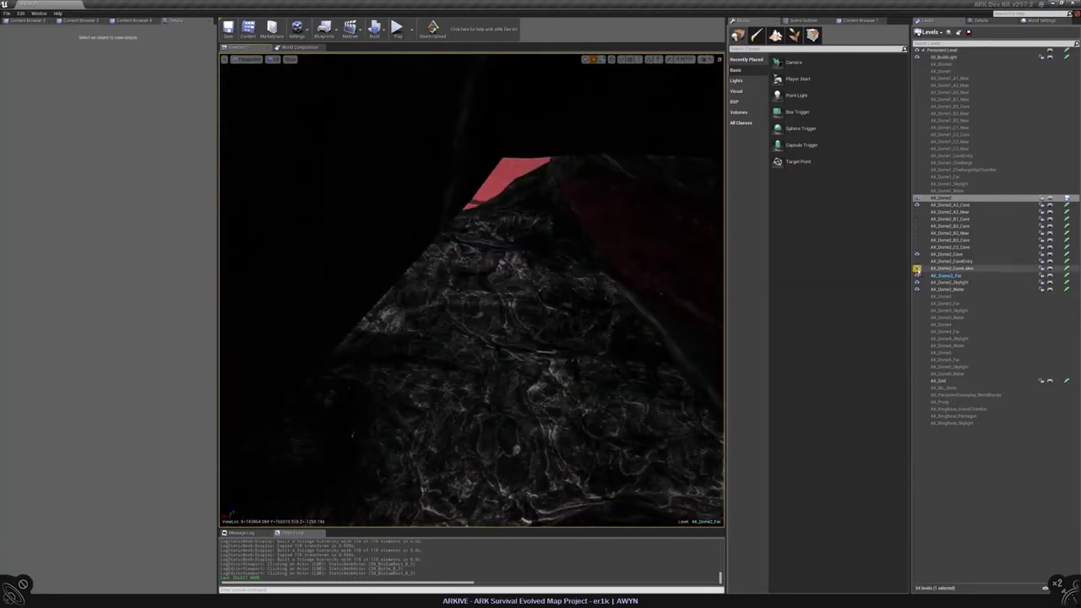
Hide the AK_Dome2_CaveLakes and AK_Dome2_A2_Cave levels, toggling AK_Dome2_Far and AK_Dome2_Cave to expose the cave landscape
left_click(918, 276)
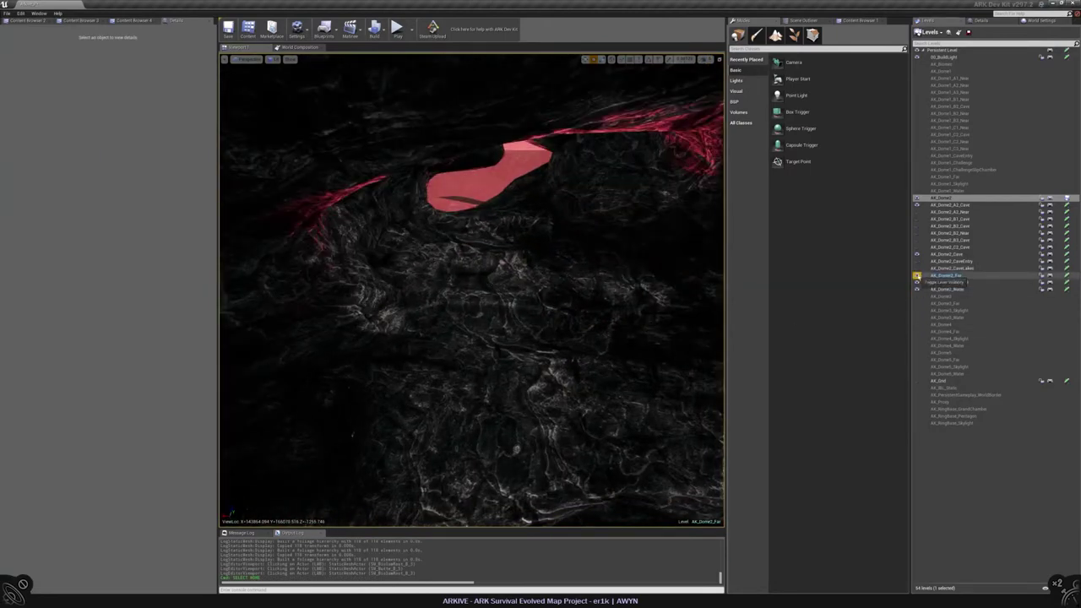
left_click(917, 255)
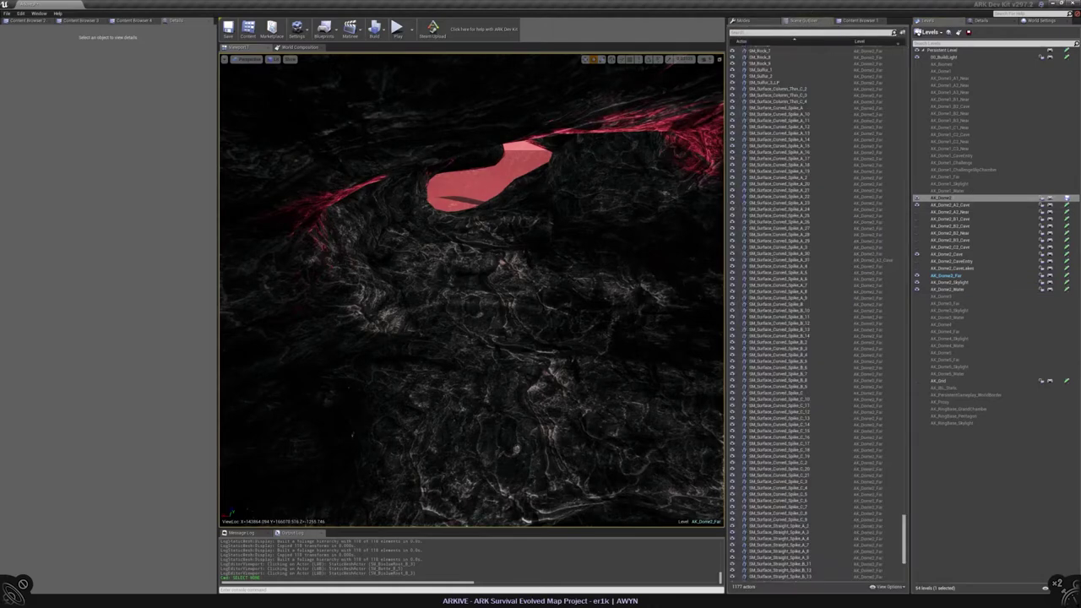
left_click(917, 205)
mouse_move(473, 287)
right_mouse_down()
mouse_move(443, 287)
mouse_move(481, 300)
mouse_move(469, 296)
mouse_move(477, 292)
right_mouse_up()
left_click(918, 205)
left_click(917, 205)
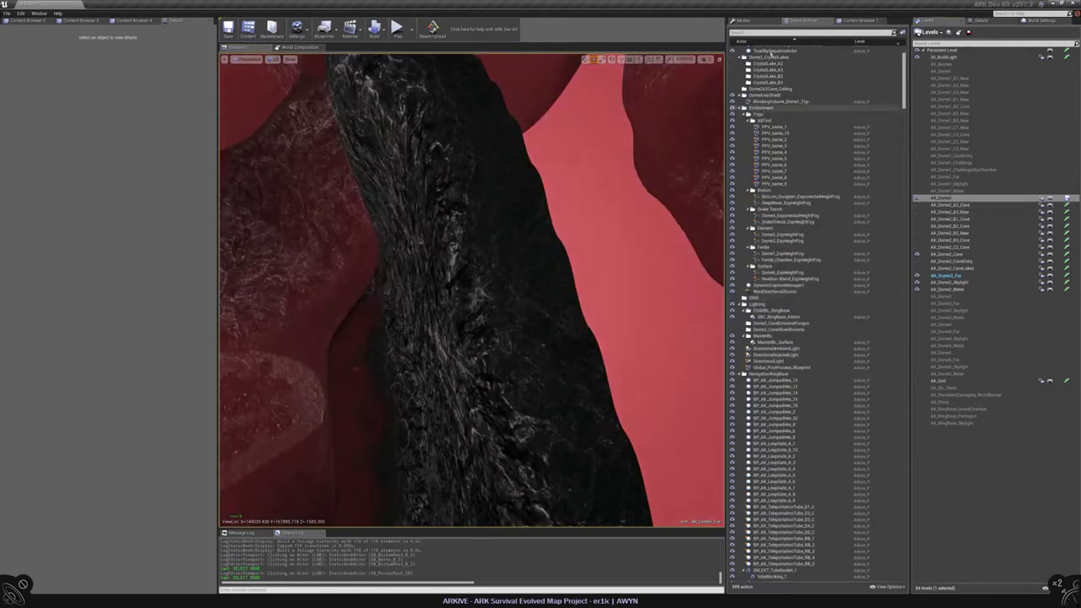
Set up landscape sculpting on Landscape_Dome_2_Caves and raise the terrain on the dark ridge beside the opening with the Sculpt tool
left_click(743, 20)
left_click(775, 34)
left_click(839, 57)
left_click(819, 88)
left_click(769, 97)
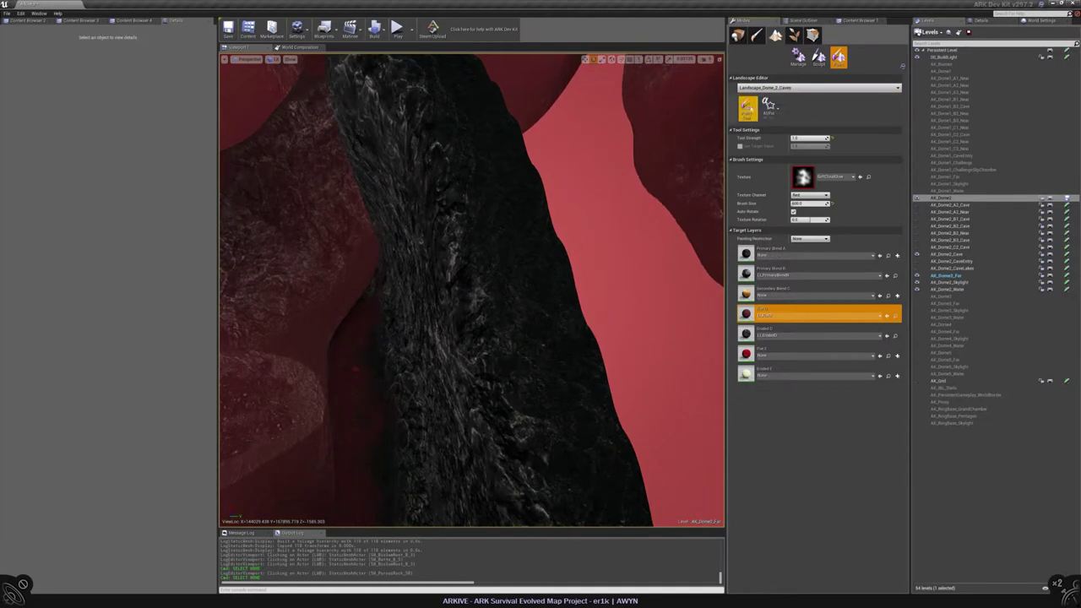
left_click(819, 56)
left_click(747, 105)
left_click(754, 137)
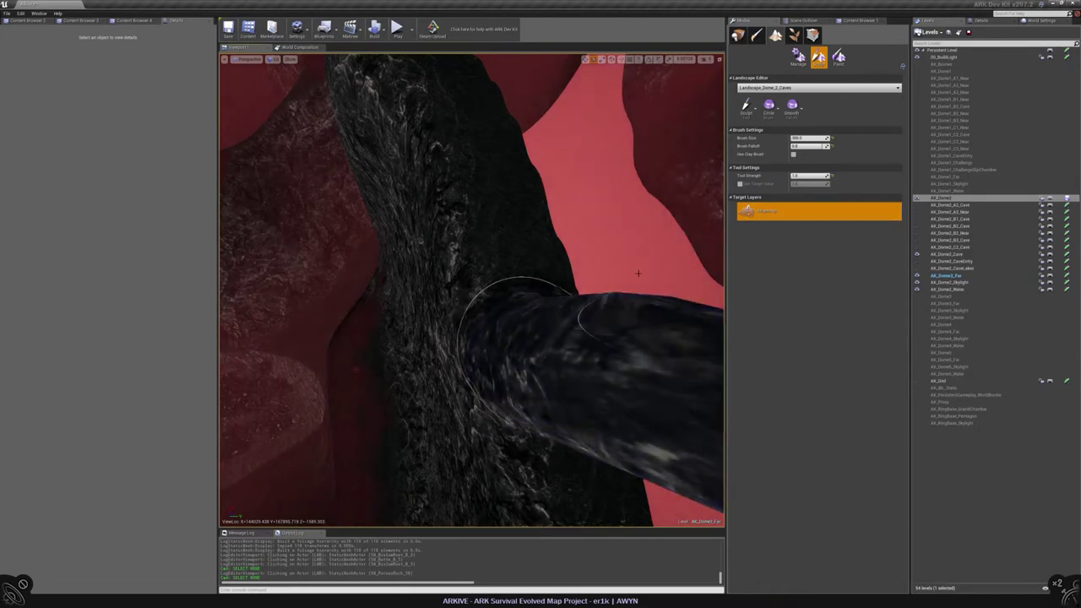
mouse_move(639, 273)
right_mouse_down()
mouse_move(617, 245)
mouse_move(583, 274)
right_mouse_up()
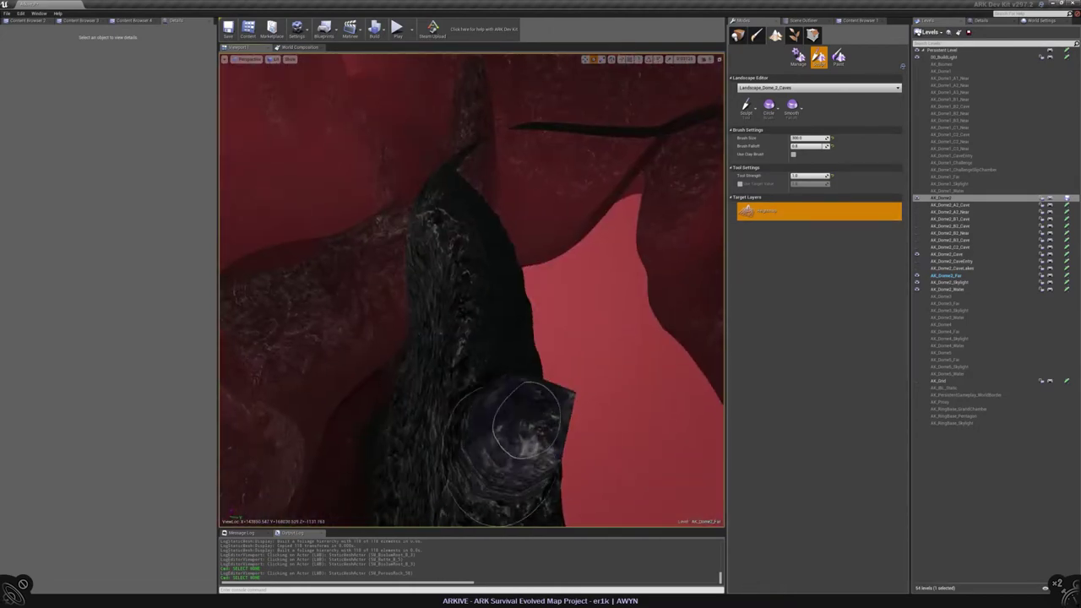
Flatten the raised ridge terrain into a level shelf extending over the opening
left_click(747, 105)
left_click(755, 180)
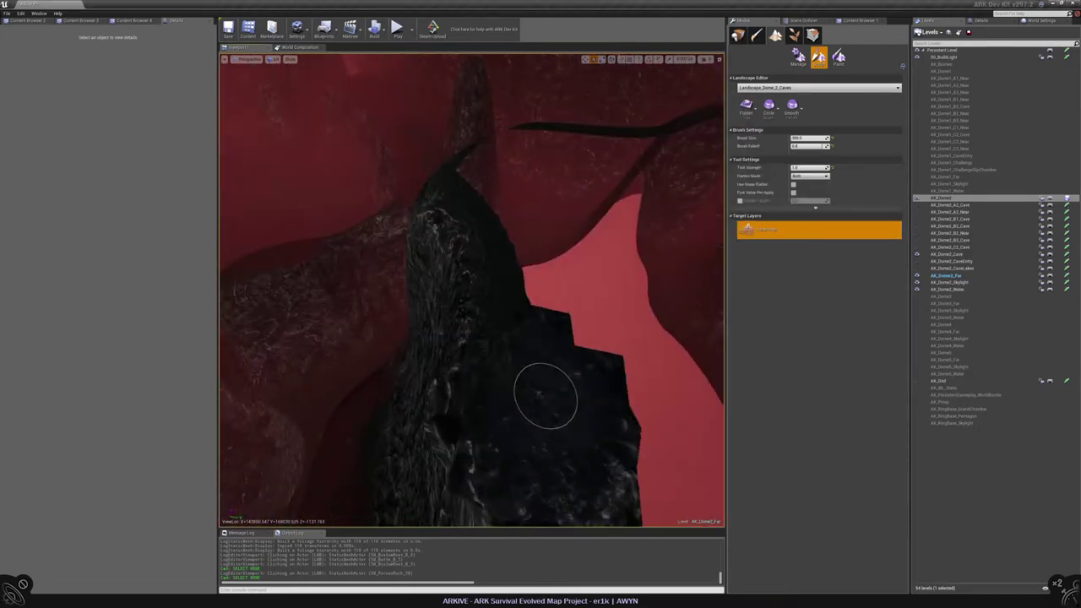
mouse_move(611, 422)
right_mouse_down()
mouse_move(516, 330)
mouse_move(439, 291)
mouse_move(419, 312)
mouse_move(418, 333)
mouse_move(388, 313)
mouse_move(413, 321)
mouse_move(397, 325)
mouse_move(558, 243)
right_mouse_up()
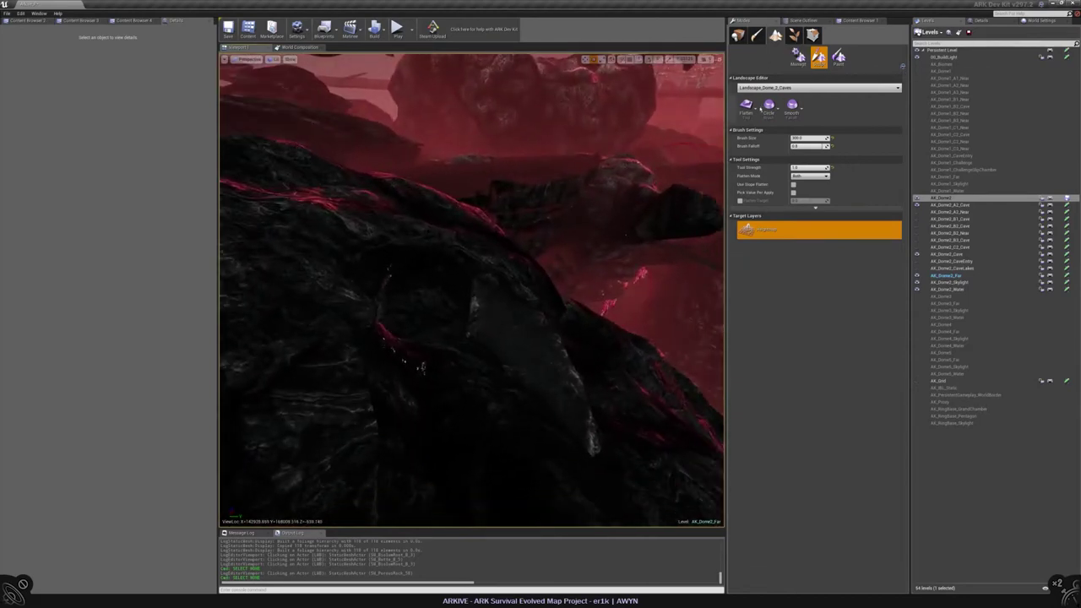
Sculpt the landscape up through the cave rocks and flatten its peaks into a broad level ledge
left_click(746, 104)
left_click(751, 160)
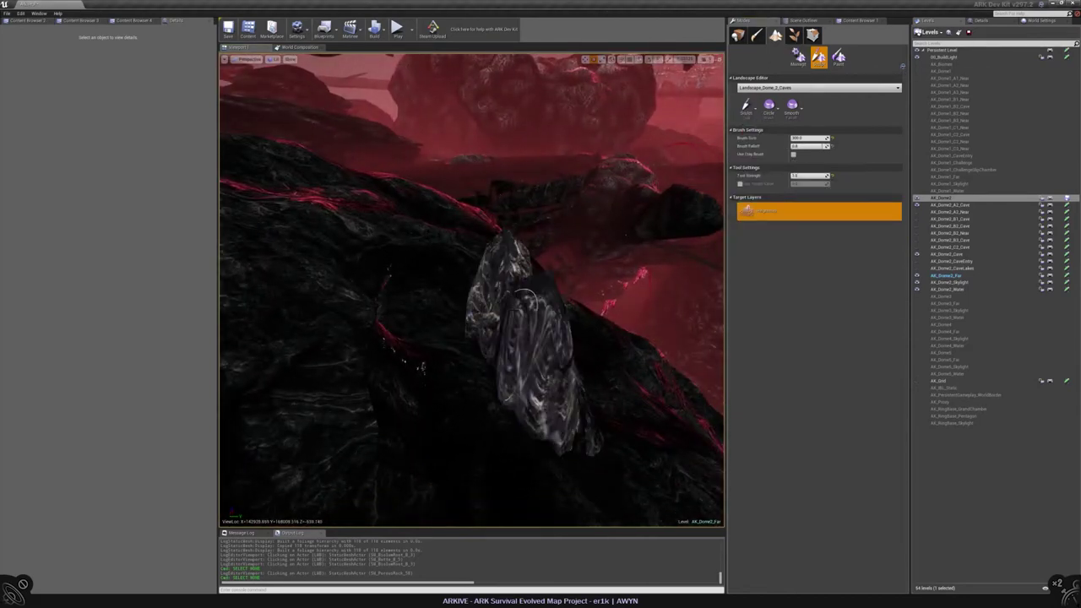
right_click_drag(524, 298, 498, 315)
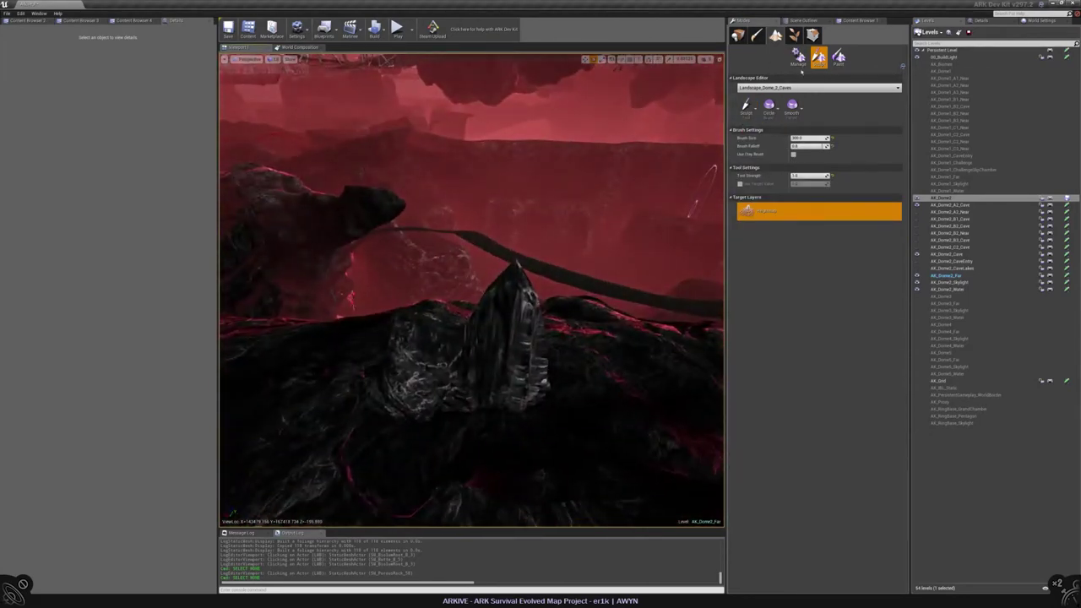
left_click(746, 104)
left_click(752, 163)
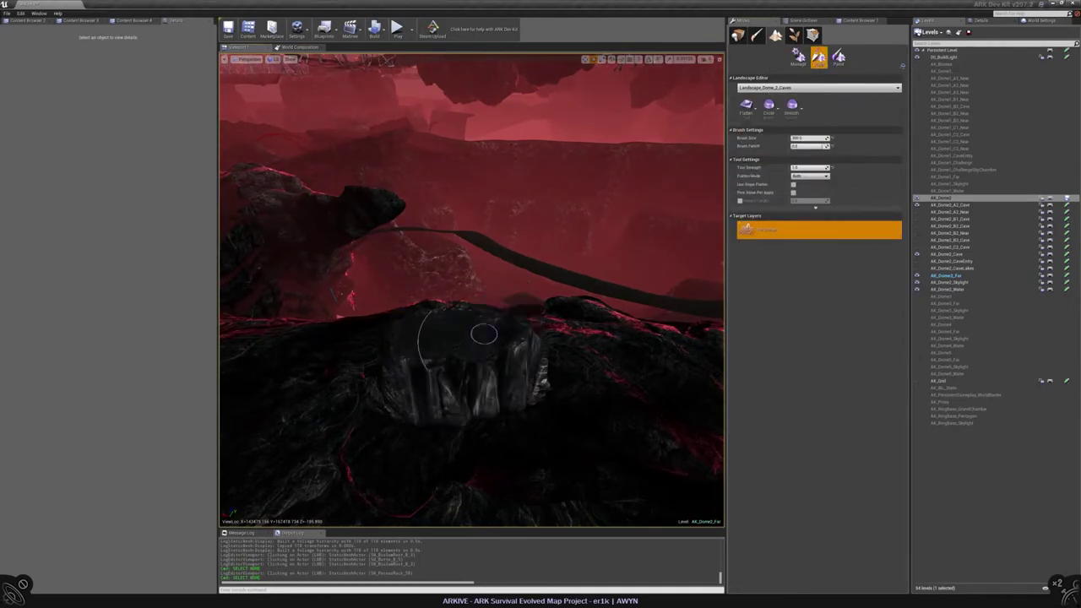
right_click_drag(524, 390, 518, 390)
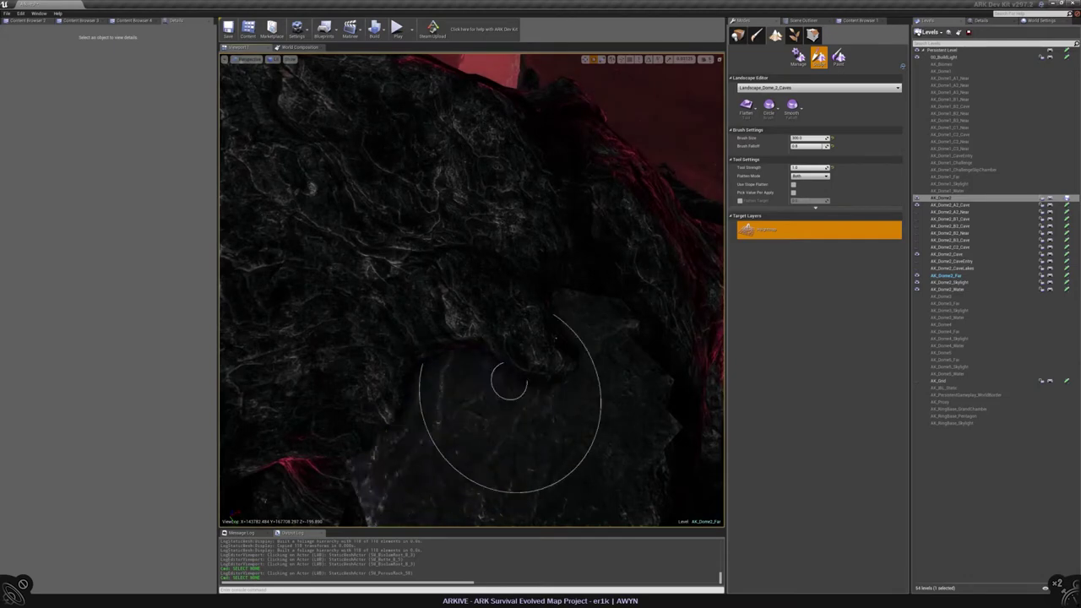
right_click_drag(664, 326, 664, 317)
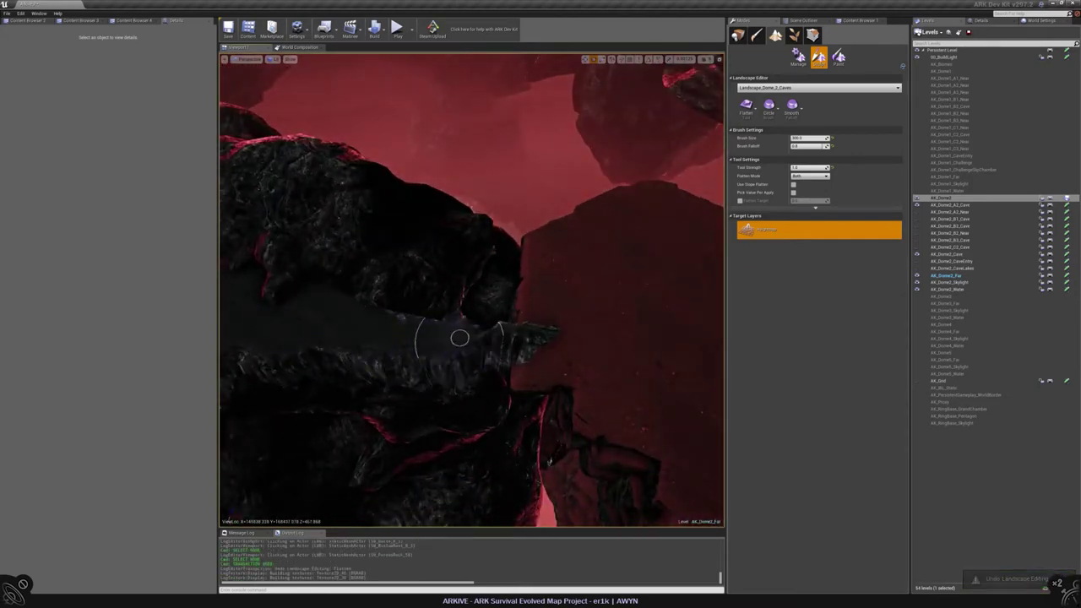
Undo the flatten strokes that extend the ledge past the edge of the rock
key("ctrl+z")
right_click_drag(355, 254, 344, 244)
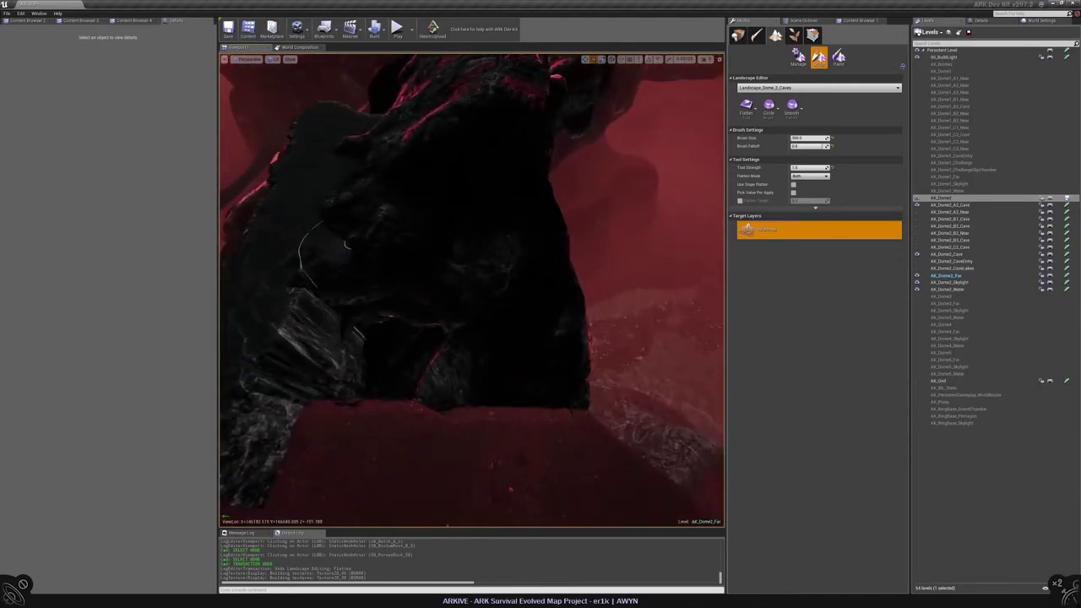
mouse_move(326, 329)
right_mouse_down()
mouse_move(323, 304)
mouse_move(321, 329)
mouse_move(329, 314)
right_mouse_up()
key("ctrl+z")
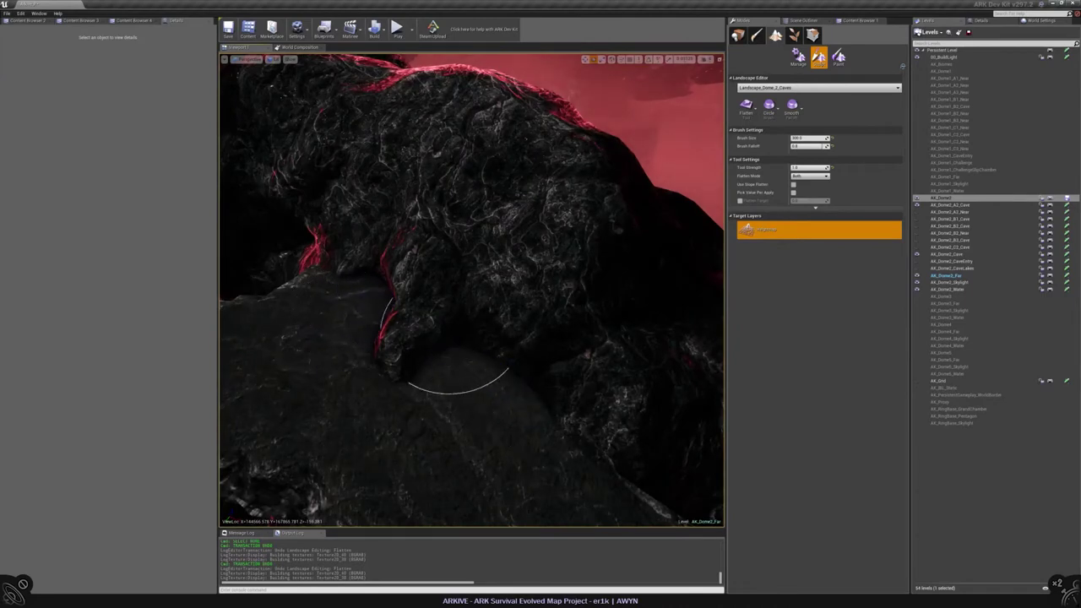
Raise the terrain where the ledge meets the overhanging rock and level it with the Flatten tool
left_click(746, 105)
left_click(764, 135)
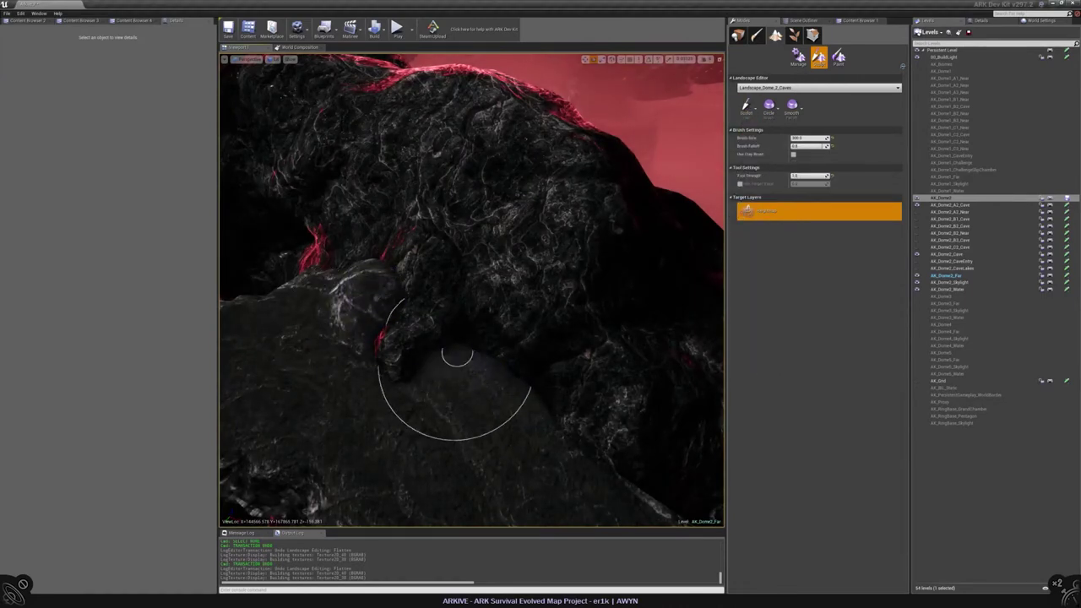
left_click(746, 104)
left_click(763, 190)
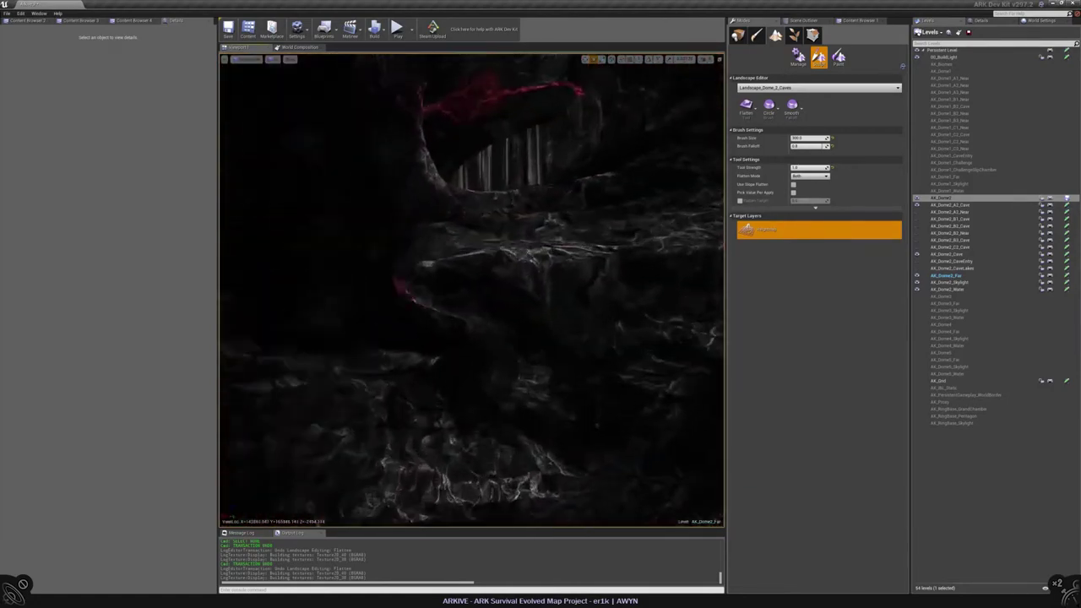
Flatten the landscape along the narrow ridge from the tall raised column around the edge of the opening
right_click_drag(471, 289, 471, 290)
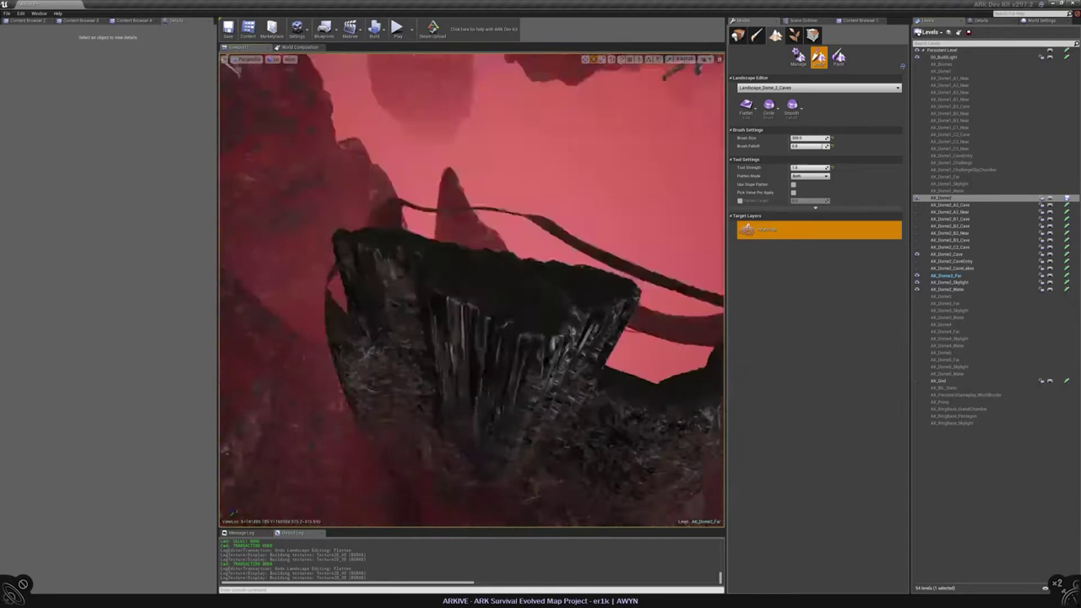
mouse_move(541, 321)
right_mouse_down()
mouse_move(471, 326)
mouse_move(465, 287)
mouse_move(446, 264)
right_mouse_up()
mouse_move(446, 265)
left_mouse_down()
mouse_move(502, 273)
mouse_move(591, 241)
mouse_move(583, 237)
mouse_move(597, 250)
mouse_move(618, 246)
left_mouse_up()
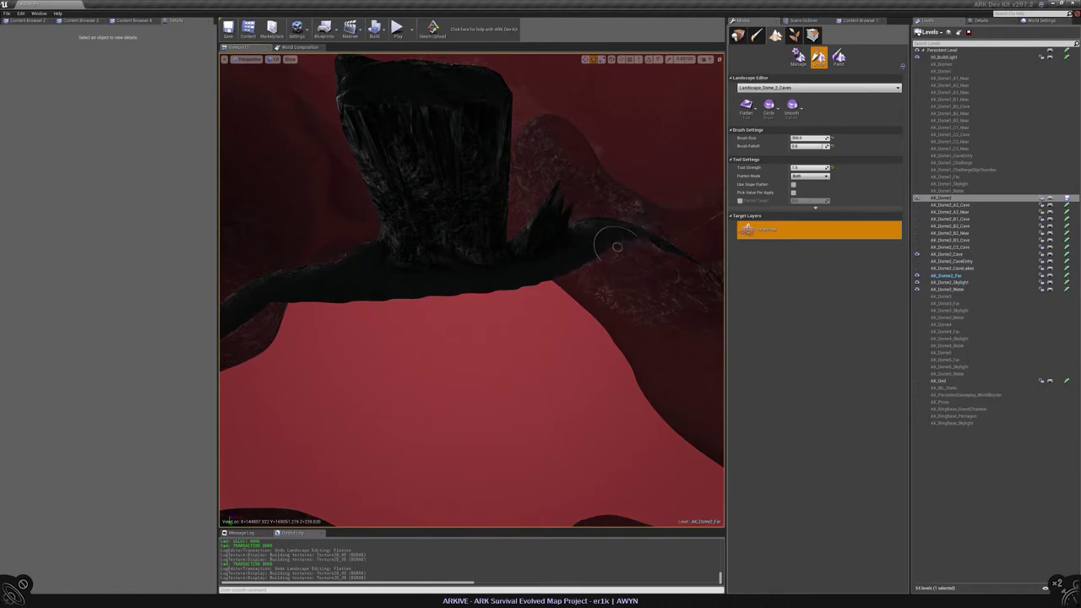
right_click_drag(638, 250, 513, 376)
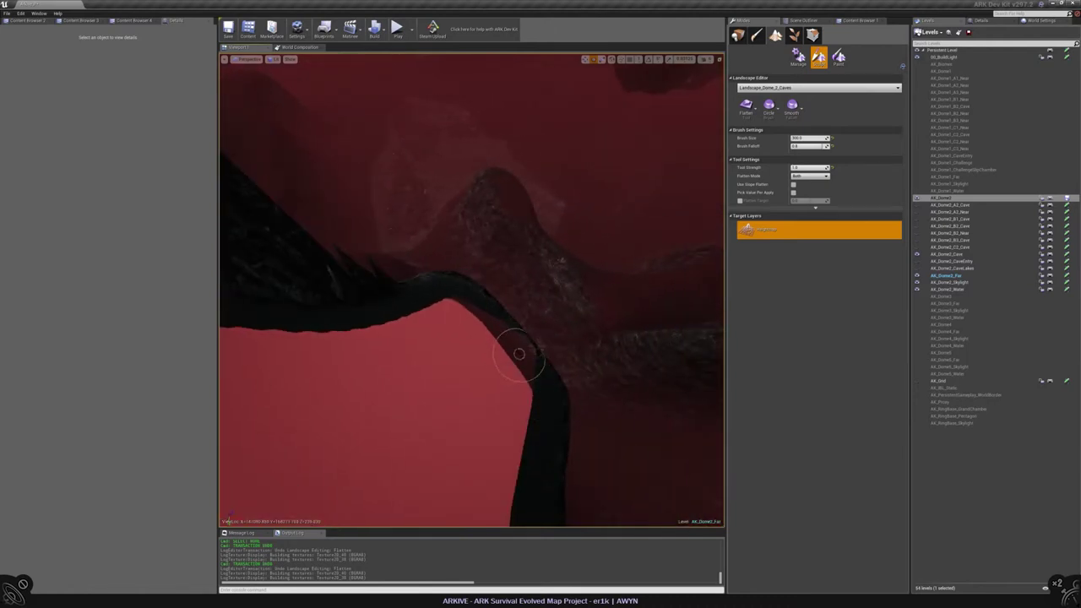
Reduce the tall raised column to the height of the surrounding ridge and smooth the terrain there
mouse_move(456, 309)
right_mouse_down()
mouse_move(511, 300)
mouse_move(490, 319)
mouse_move(523, 314)
right_mouse_up()
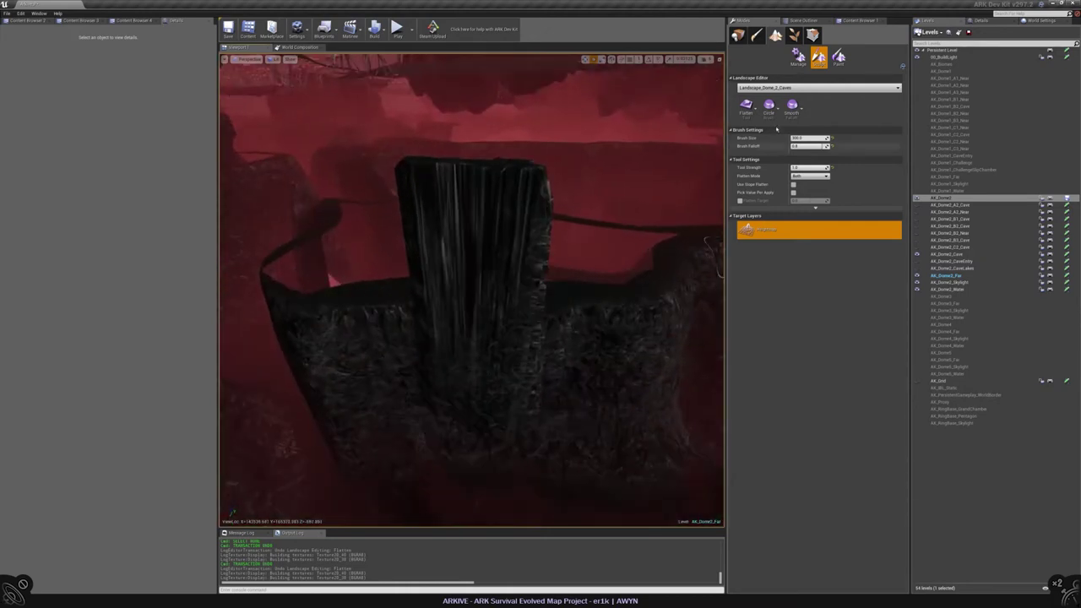
left_click(746, 106)
left_click(753, 158)
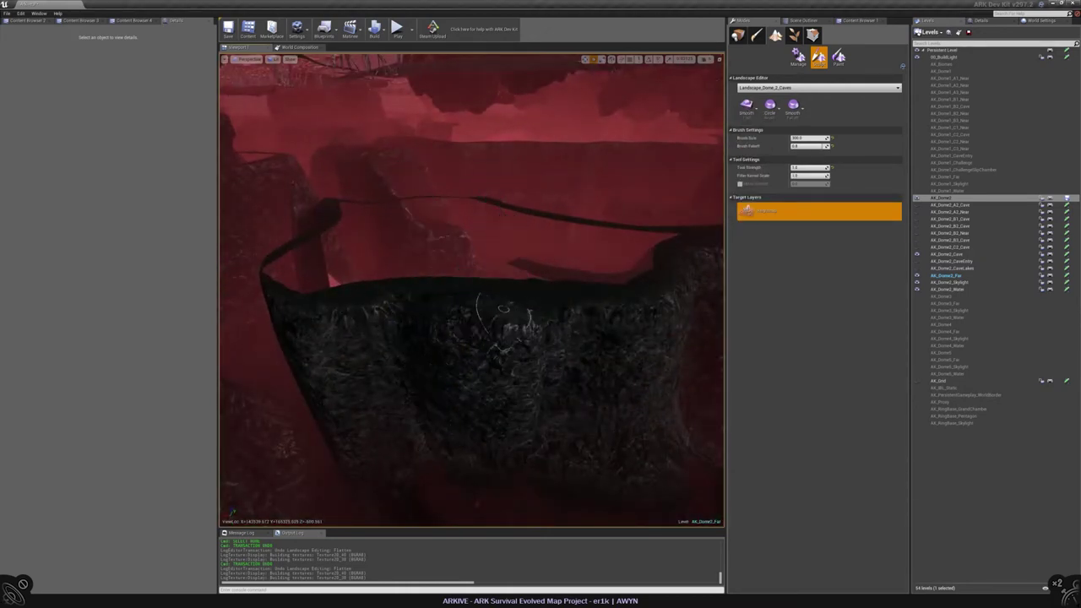
Set the landscape tool strength to 0.1 and work the steep wall below the ledge down to its base with the Flatten tool
mouse_move(802, 138)
left_mouse_down()
mouse_move(826, 137)
mouse_move(804, 168)
left_mouse_up()
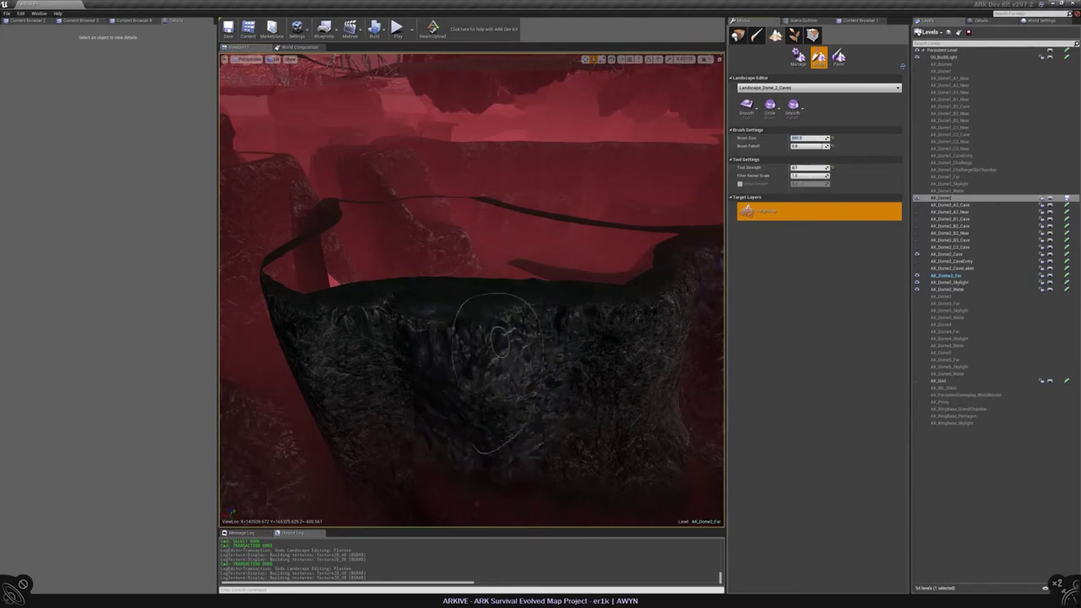
scroll(499, 422, "up", 5)
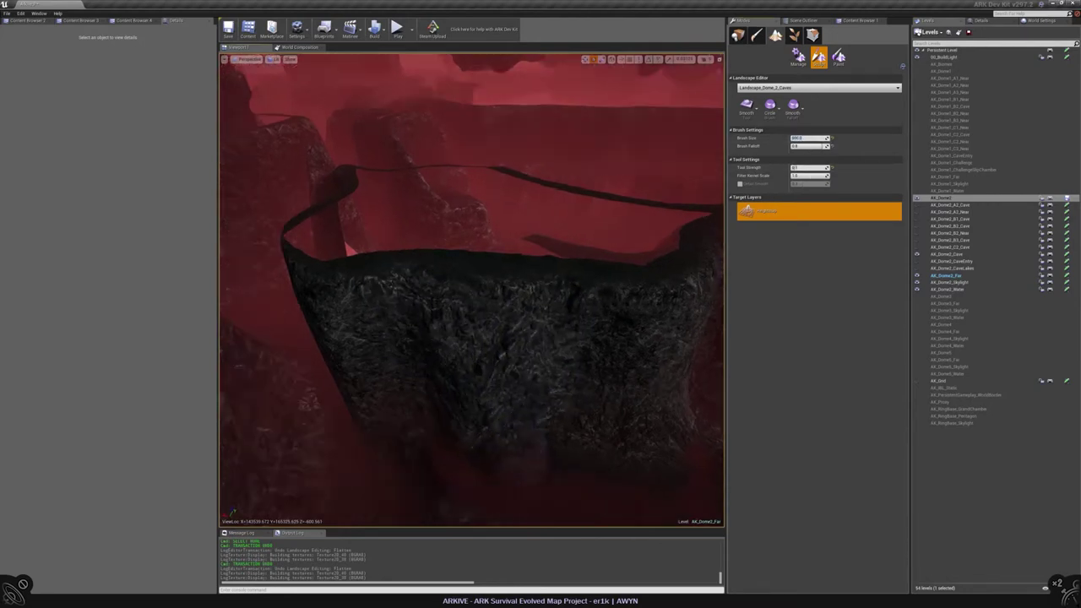
left_click(746, 105)
left_click(750, 157)
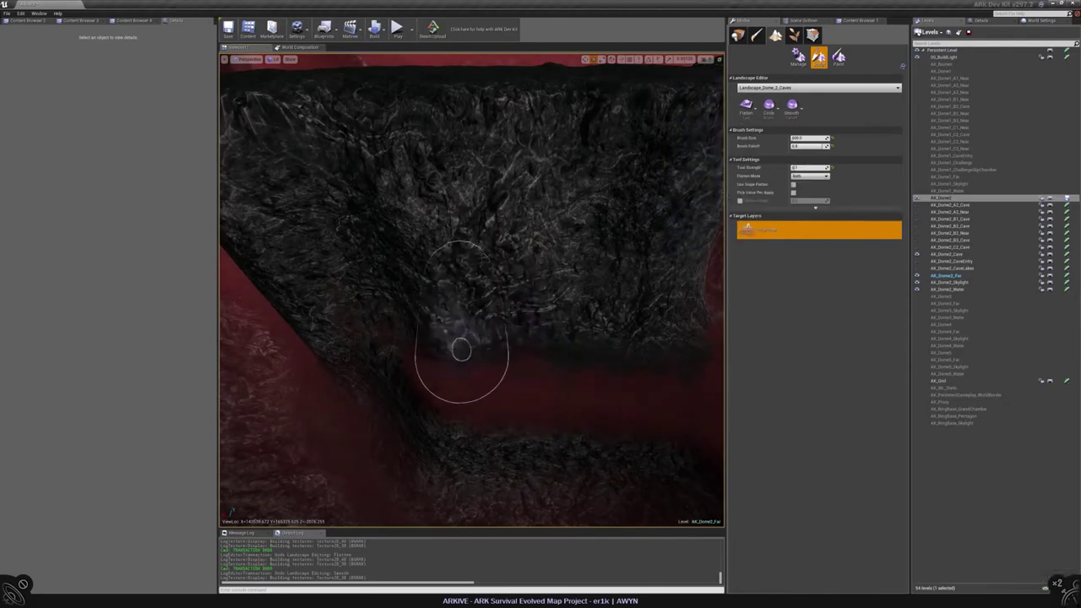
mouse_move(714, 340)
right_mouse_down()
mouse_move(701, 292)
mouse_move(560, 358)
mouse_move(560, 314)
right_mouse_up()
right_click_drag(476, 317, 465, 323)
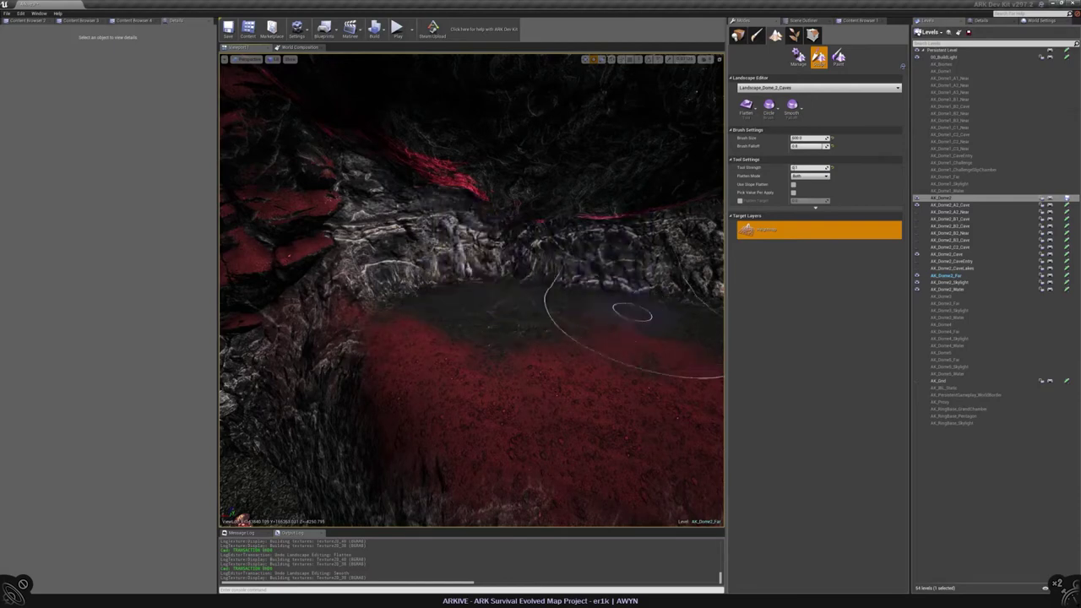
Smooth the cave landscape where the rock wall meets the flat floor beneath the overhang
right_click_drag(632, 312, 591, 304)
left_click(746, 104)
left_click(755, 181)
right_click_drag(507, 295, 452, 292)
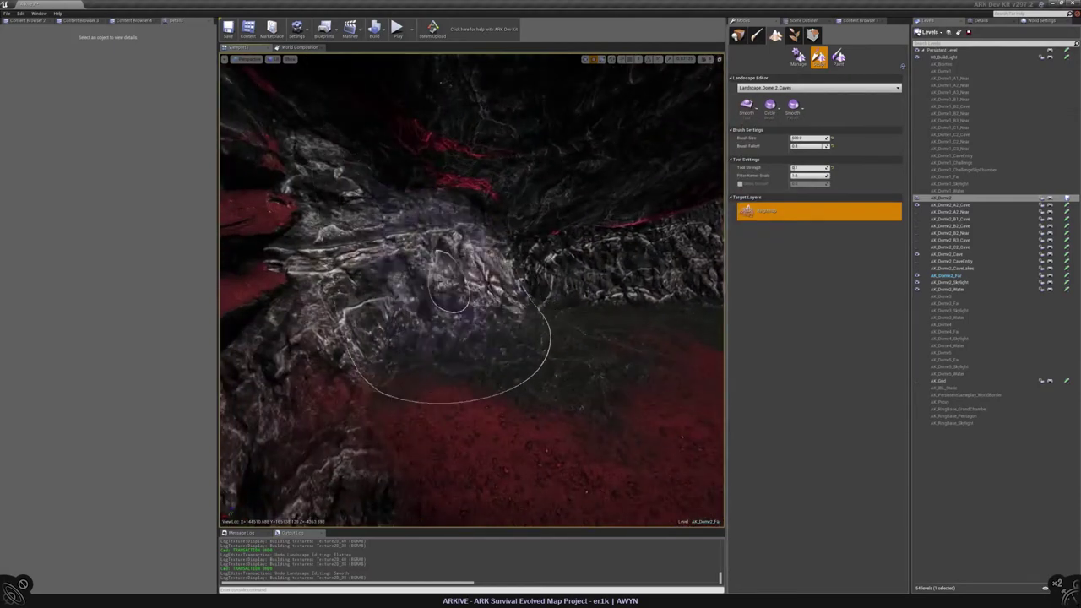
left_click_drag(448, 321, 524, 291)
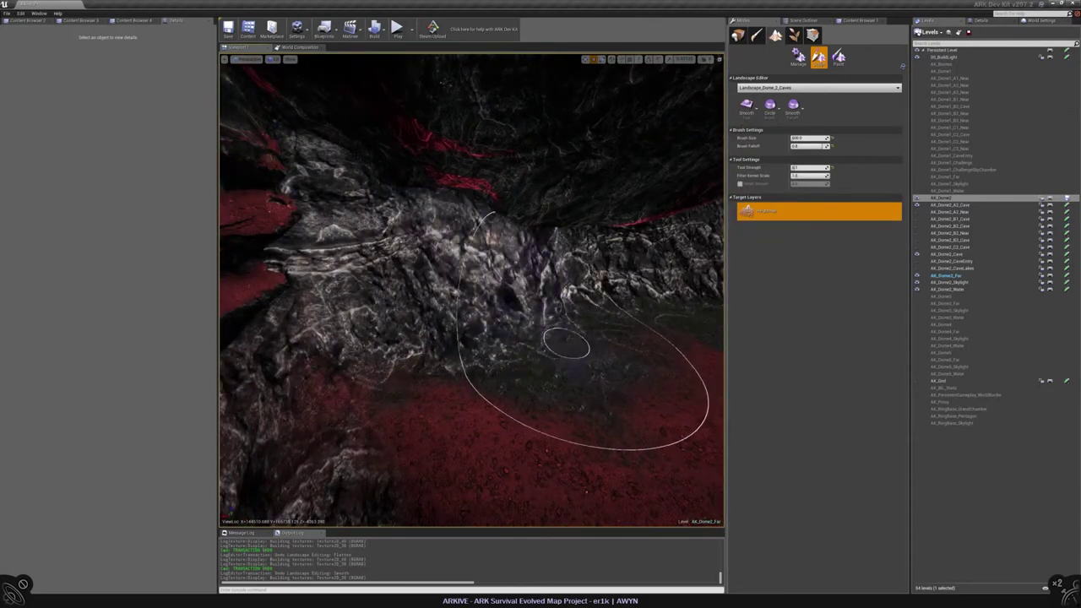
mouse_move(459, 355)
right_mouse_down()
mouse_move(454, 314)
mouse_move(555, 398)
mouse_move(523, 380)
mouse_move(507, 397)
mouse_move(540, 371)
mouse_move(515, 384)
mouse_move(506, 312)
mouse_move(490, 329)
mouse_move(506, 355)
mouse_move(523, 338)
mouse_move(507, 321)
mouse_move(499, 337)
mouse_move(515, 329)
mouse_move(494, 348)
right_mouse_up()
Make AK_Dome2_A2_Cave the current level and duplicate the mountain rock SM_EXT_BL_Mountain_H_4 along the overhang
left_click(737, 36)
left_click(300, 355)
left_click(803, 20)
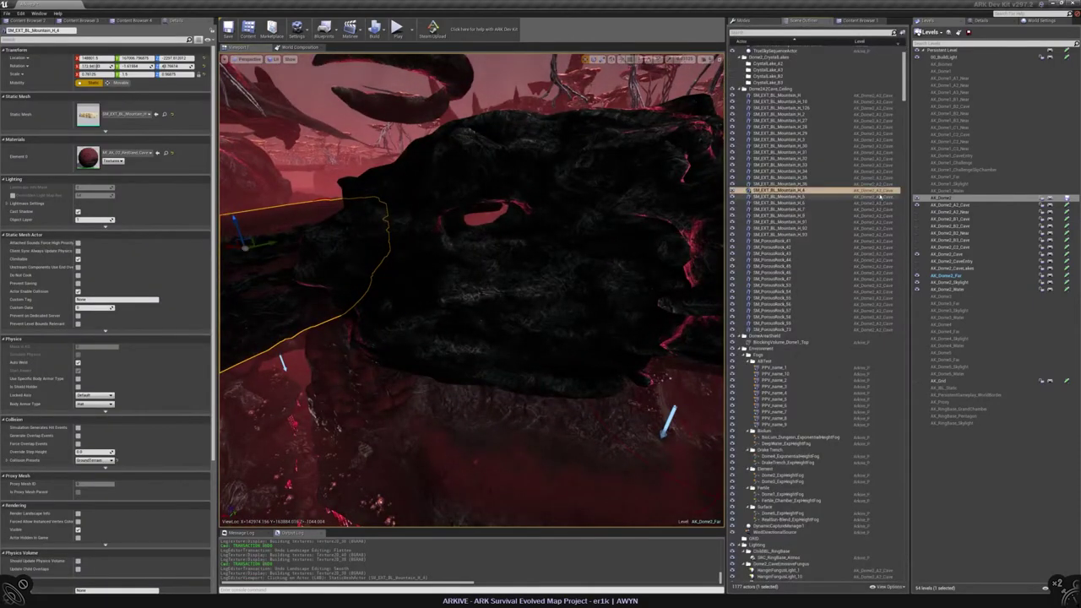
left_click(953, 205)
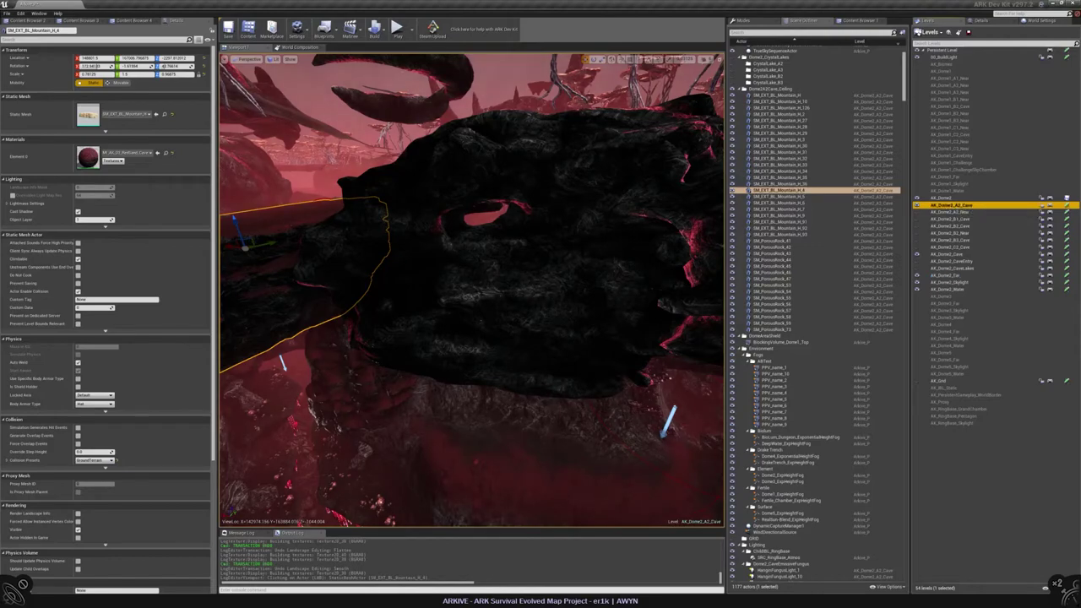
right_click_drag(473, 287, 430, 298)
left_click(452, 289)
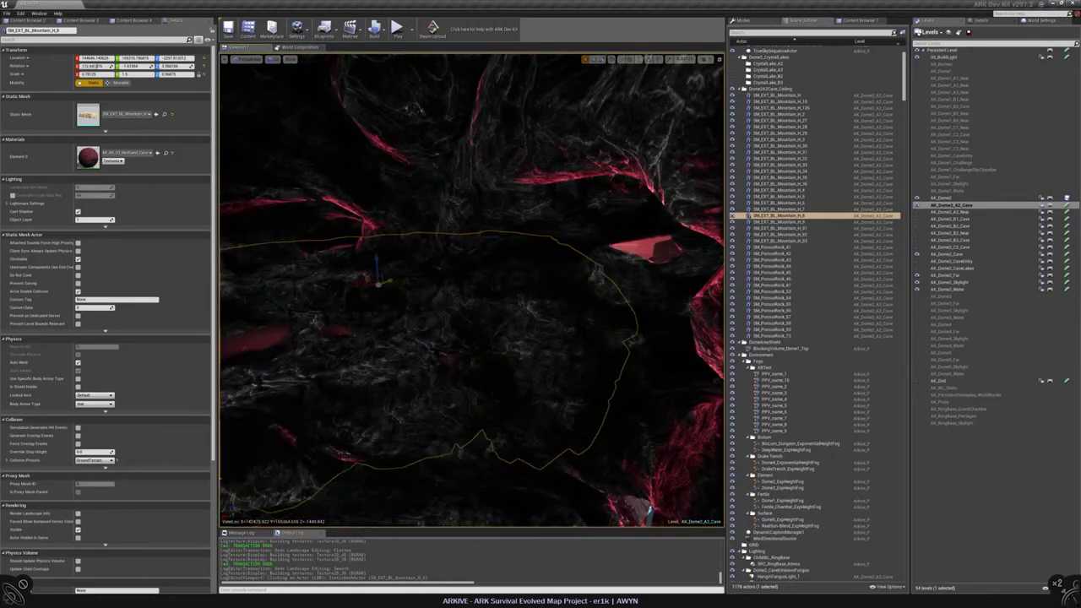
Rotate, move and enlarge the duplicated mountain rock so it fits the overhang above the cave ledge
key("e")
left_click_drag(450, 216, 453, 247)
key("f")
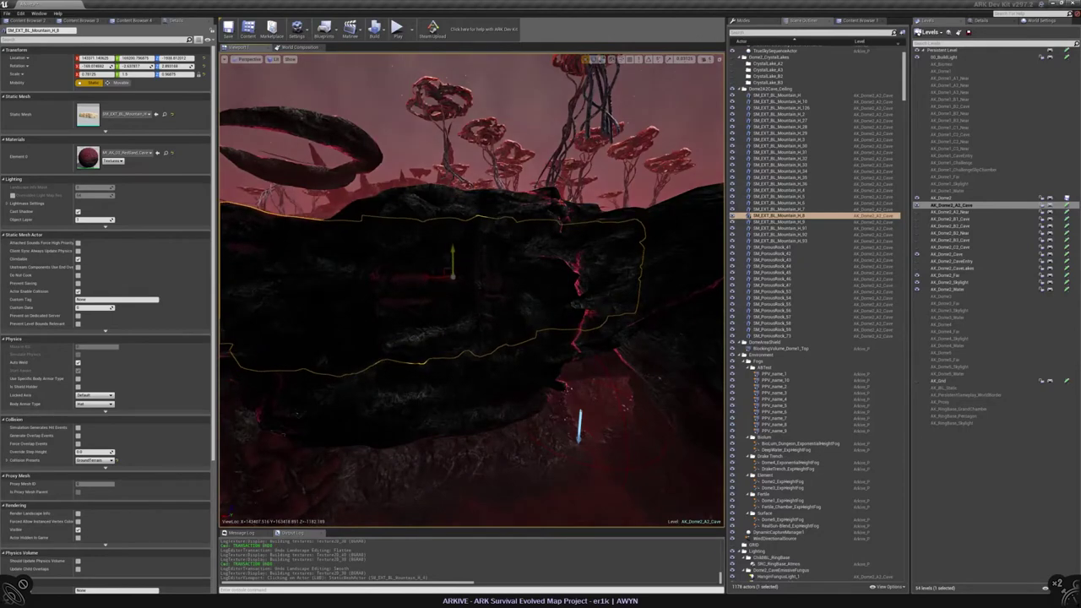
right_click_drag(432, 298, 432, 251)
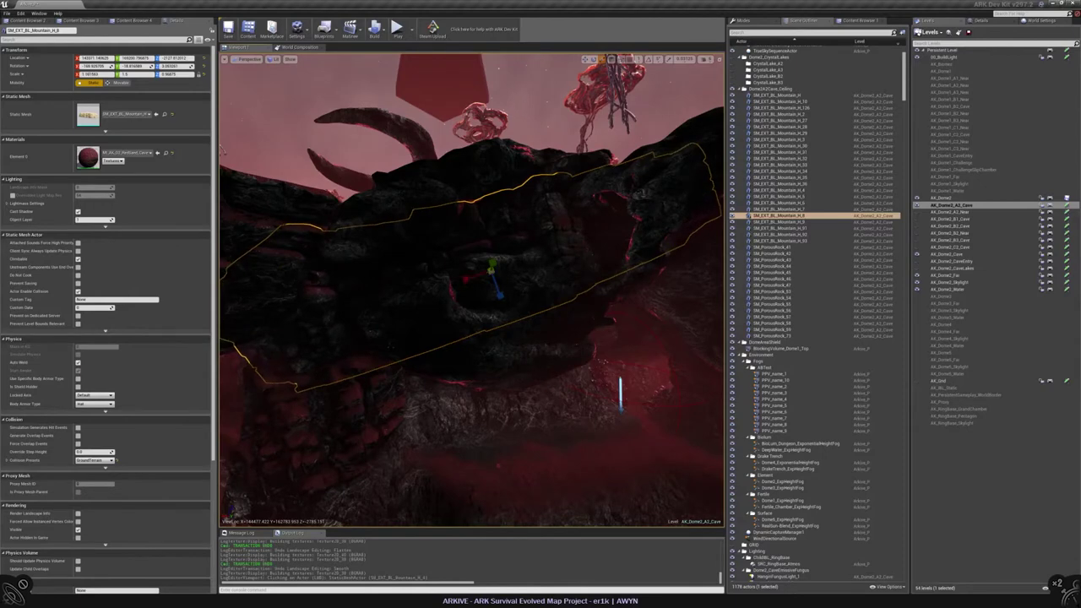
right_click_drag(432, 251, 432, 248)
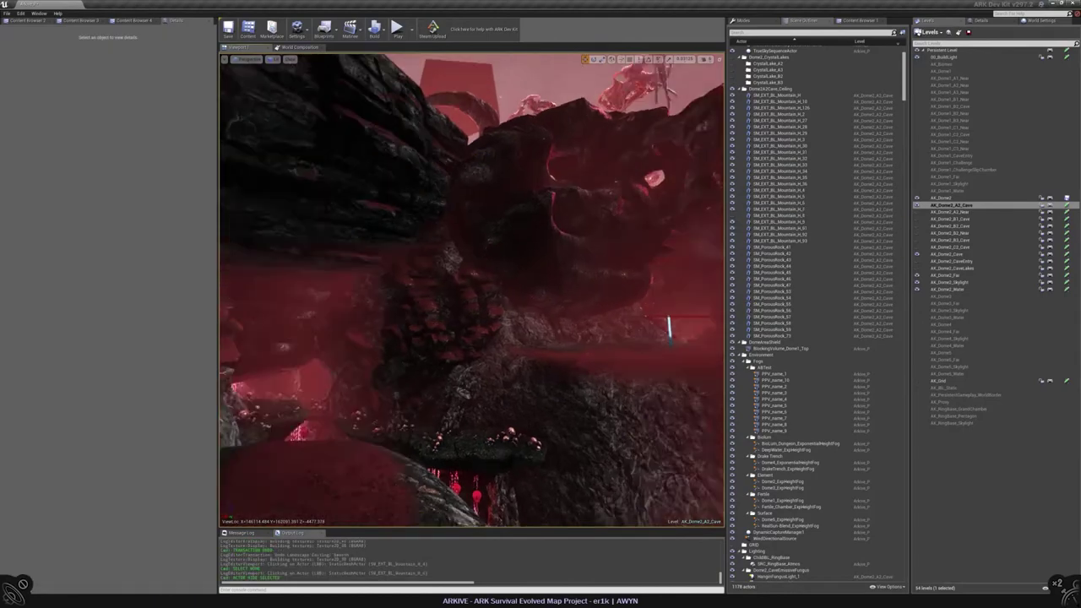
Show the AK_Dome2_CaveLakes level and refine the duplicated mountain rock's placement against the surrounding cave rocks
key("h")
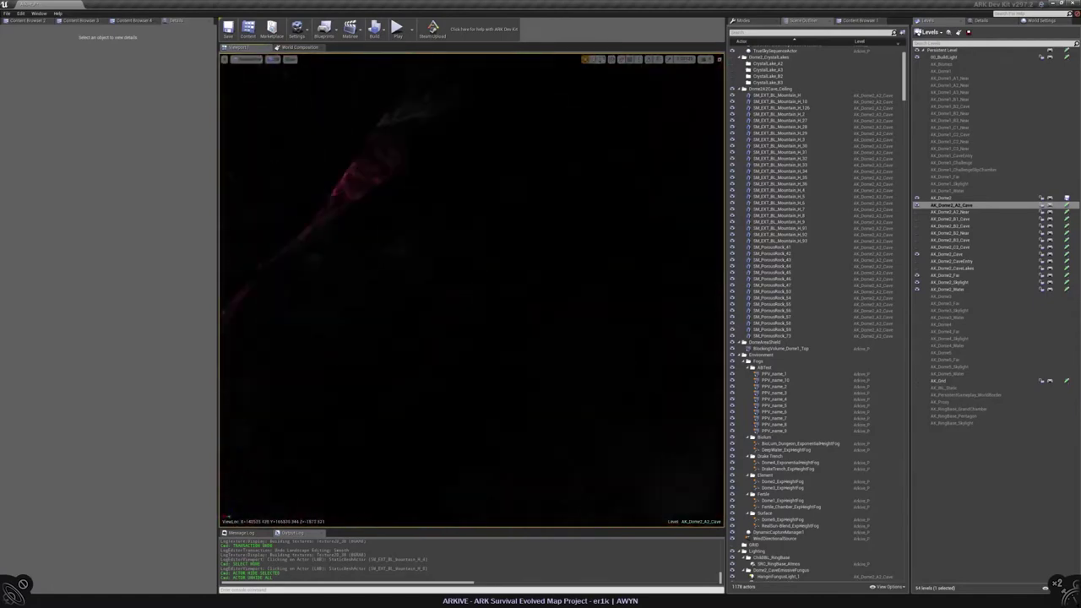
left_click(917, 268)
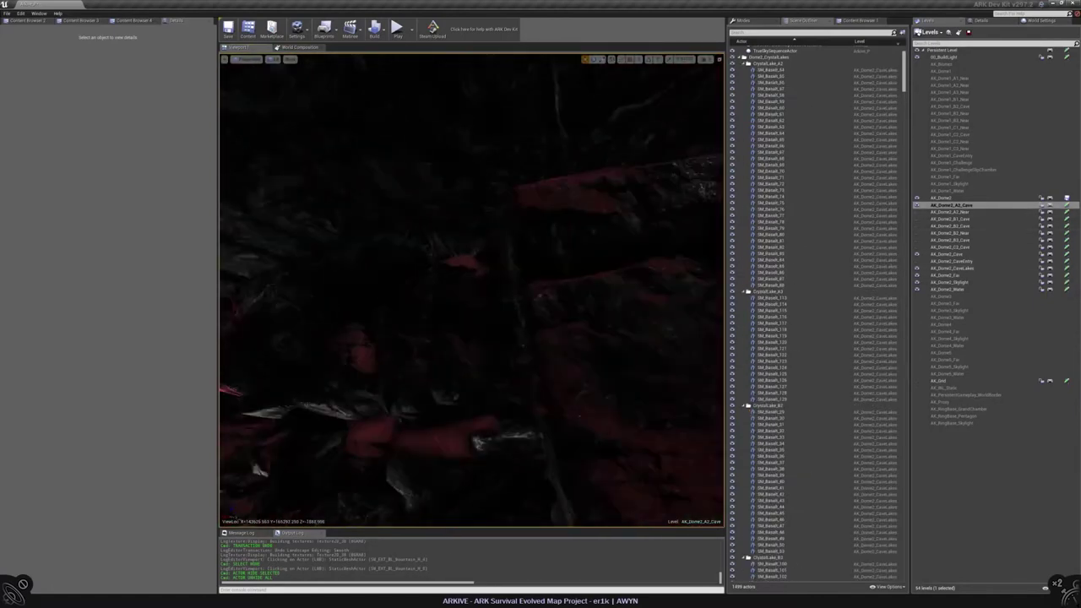
left_click(494, 338)
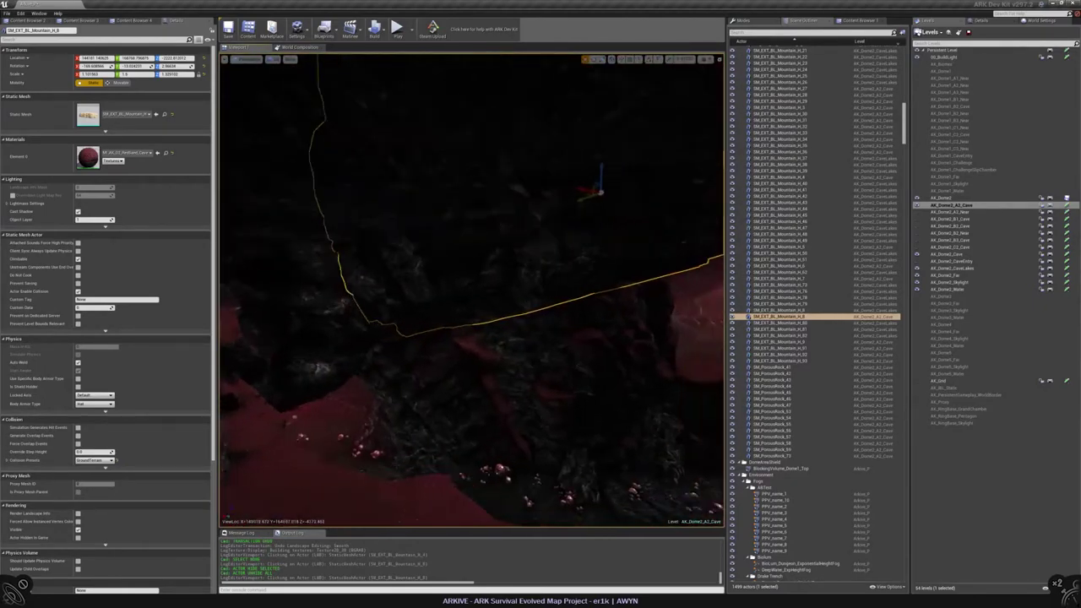
mouse_move(471, 290)
right_mouse_down()
mouse_move(439, 304)
mouse_move(456, 279)
mouse_move(456, 300)
mouse_move(465, 292)
mouse_move(456, 288)
right_mouse_up()
key("Escape")
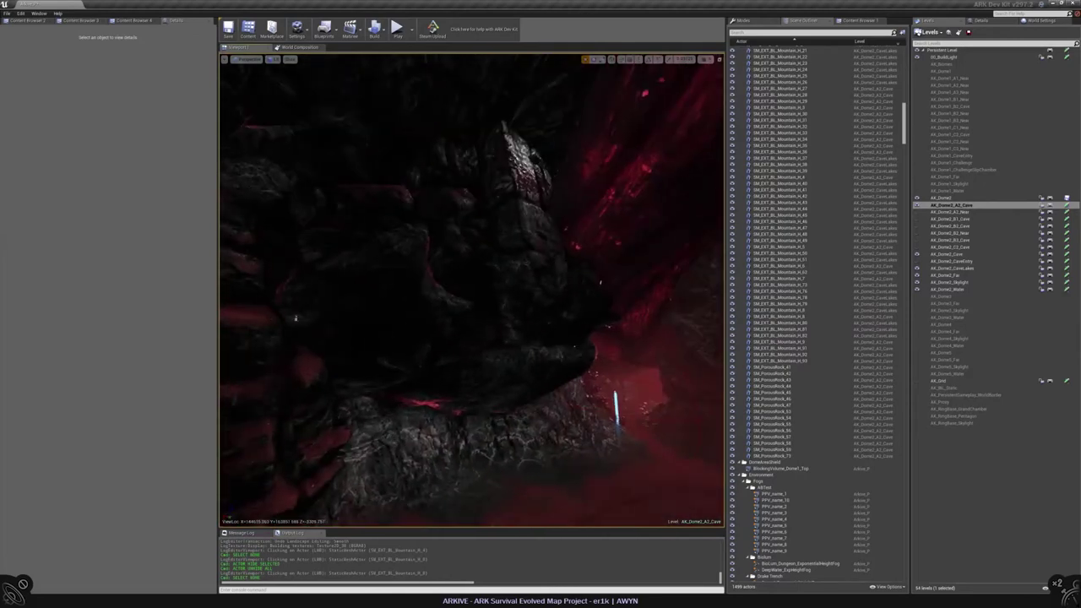
Rotate the porous rock beneath the basalt columns to fit against the cave wall and check the adjoining mountain rock
left_click(296, 317)
right_click_drag(296, 317, 507, 327)
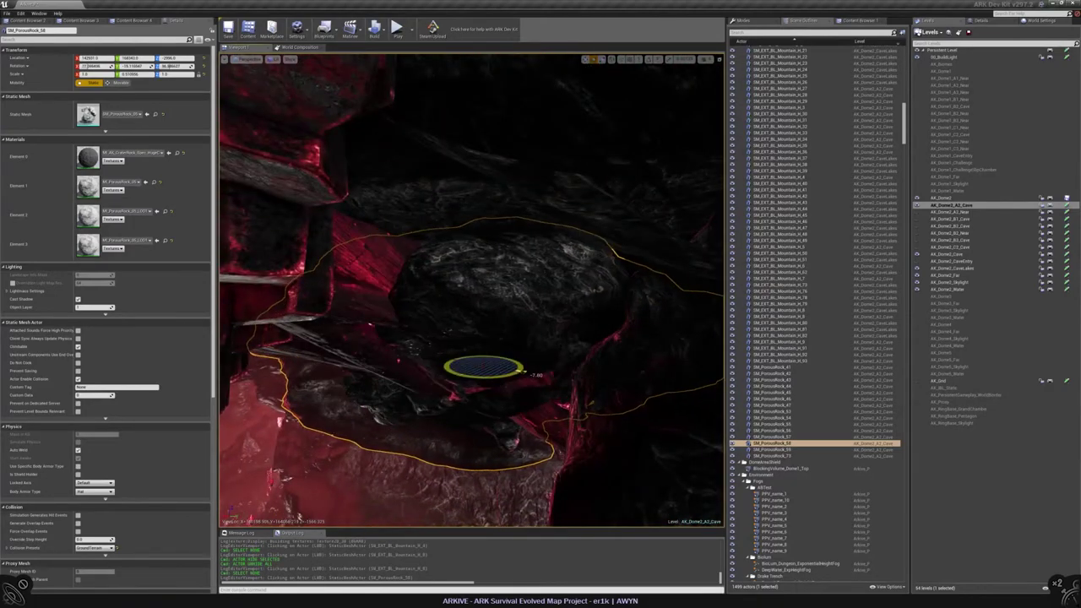
right_click_drag(506, 327, 393, 363)
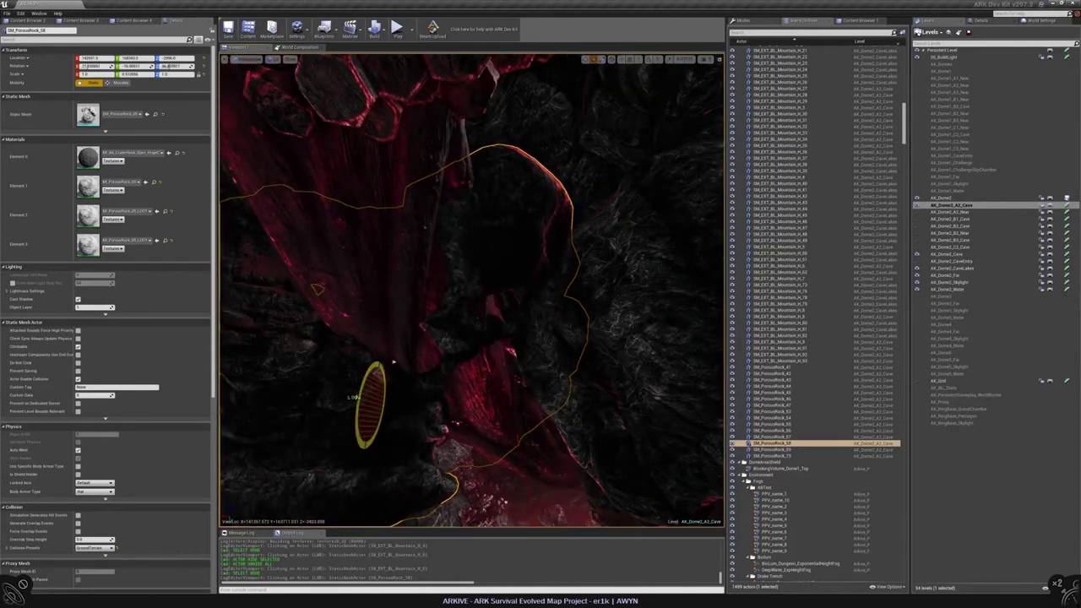
mouse_move(393, 364)
right_mouse_down()
mouse_move(342, 381)
mouse_move(393, 346)
right_mouse_up()
key("Escape")
left_click(473, 236)
right_click_drag(473, 237, 575, 235)
key("Escape")
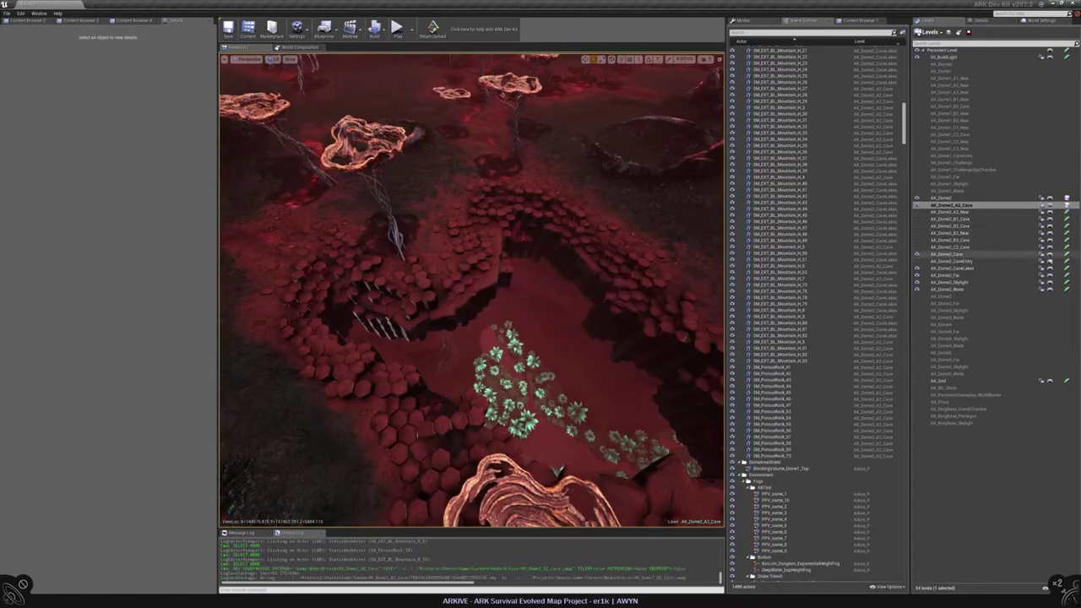
Save the AK_Dome2_CaveLakes level and make AK_Dome2_Far the current level
left_click(1066, 268)
left_click(946, 276)
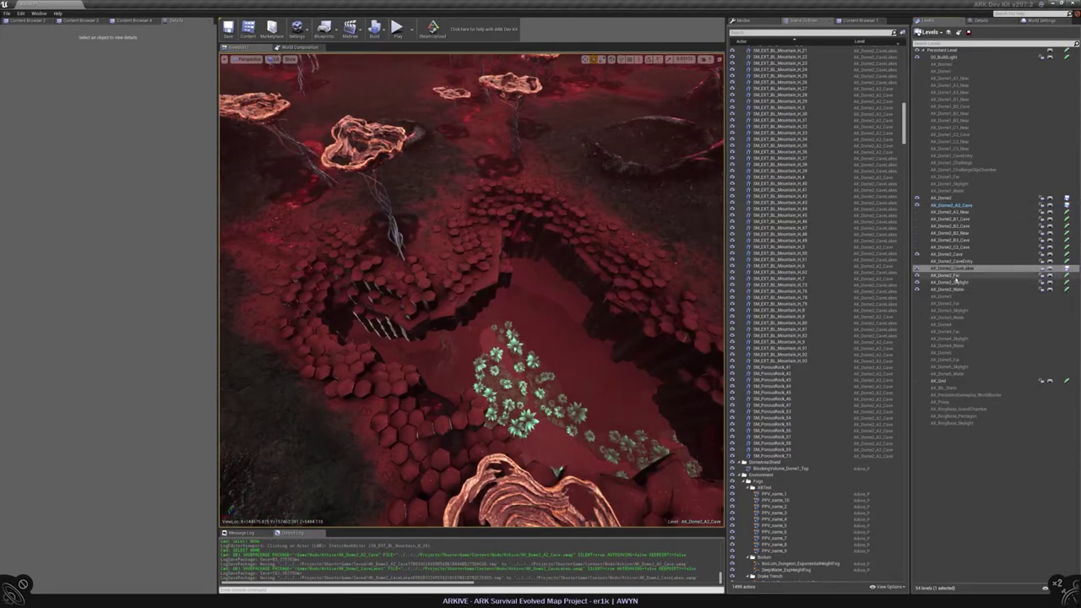
double_click(946, 275)
Paint scattered basalt-column foliage onto the ground just outside the pool's column rim
left_click(743, 19)
left_click(794, 35)
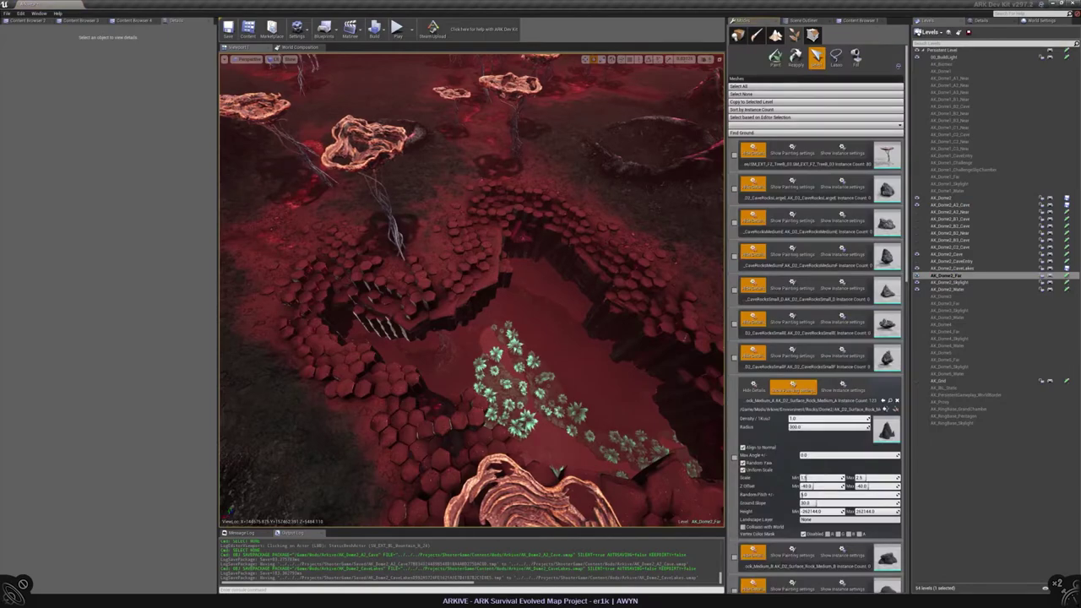
left_click(775, 56)
right_click_drag(473, 287, 473, 359)
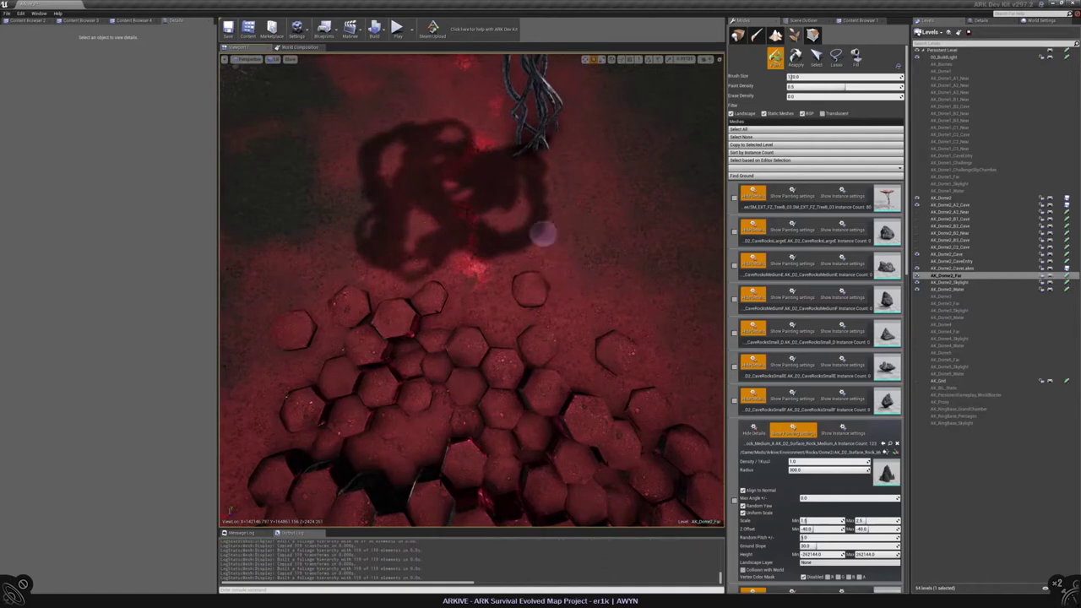
mouse_move(569, 233)
right_mouse_down()
mouse_move(482, 313)
mouse_move(486, 293)
right_mouse_up()
mouse_move(543, 321)
right_mouse_down()
mouse_move(519, 355)
mouse_move(434, 338)
mouse_move(471, 291)
mouse_move(512, 429)
mouse_move(509, 330)
right_mouse_up()
Paint the dark red flat layer over the bright streak beside the basalt columns at tool strength 1.0
key("shift+3")
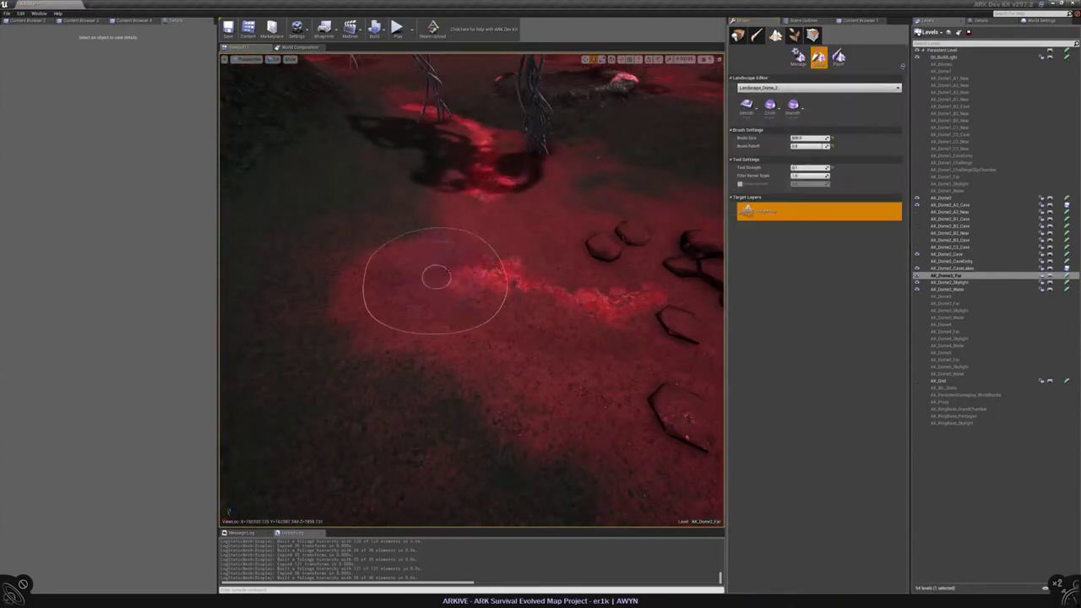
mouse_move(436, 277)
right_mouse_down()
mouse_move(475, 266)
mouse_move(495, 338)
right_mouse_up()
left_click(839, 57)
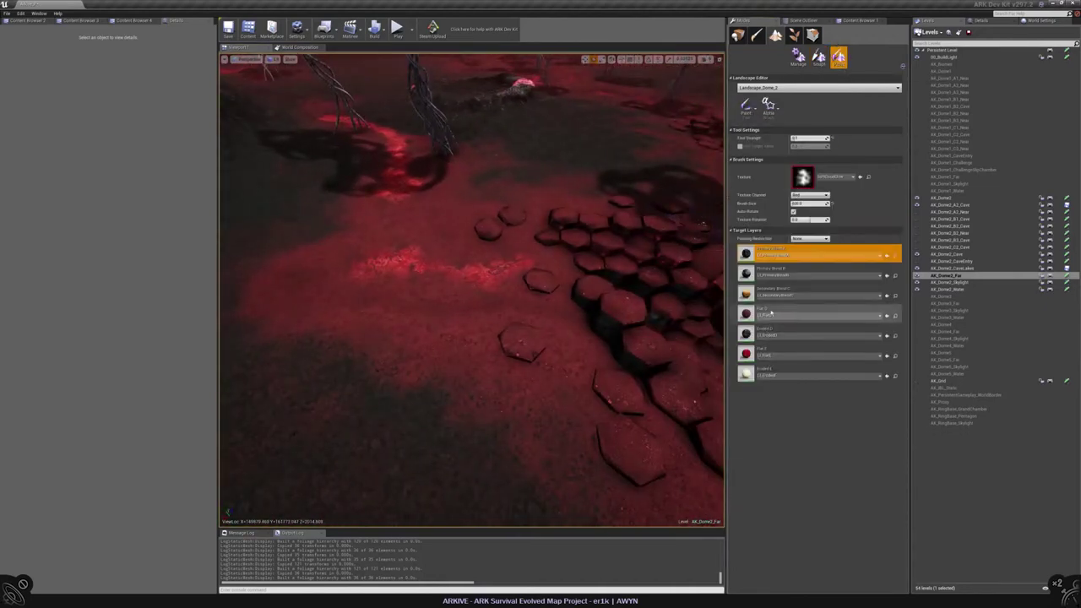
left_click(811, 314)
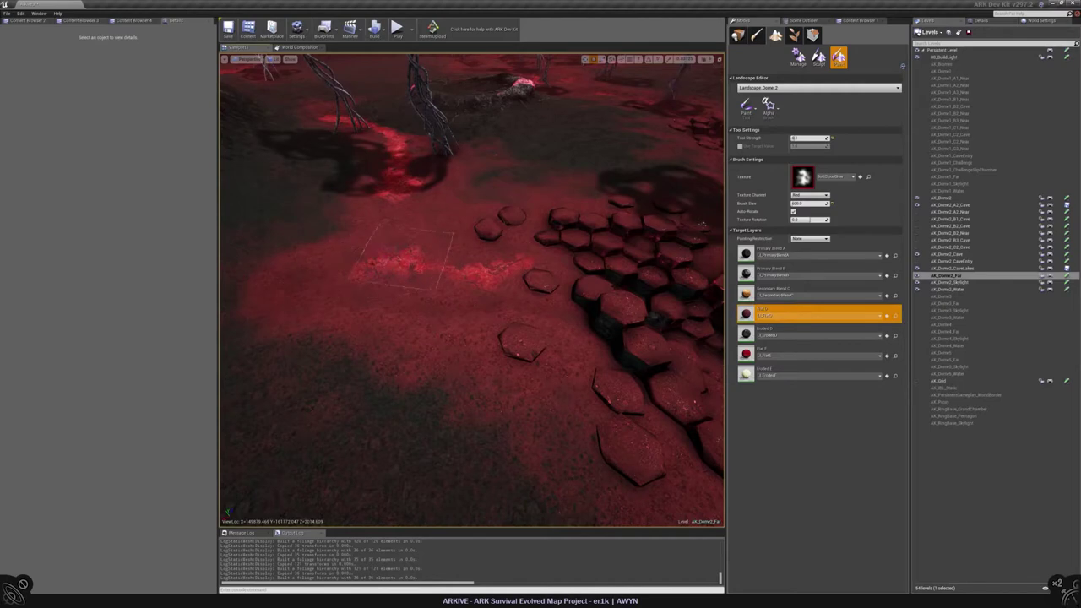
double_click(435, 292)
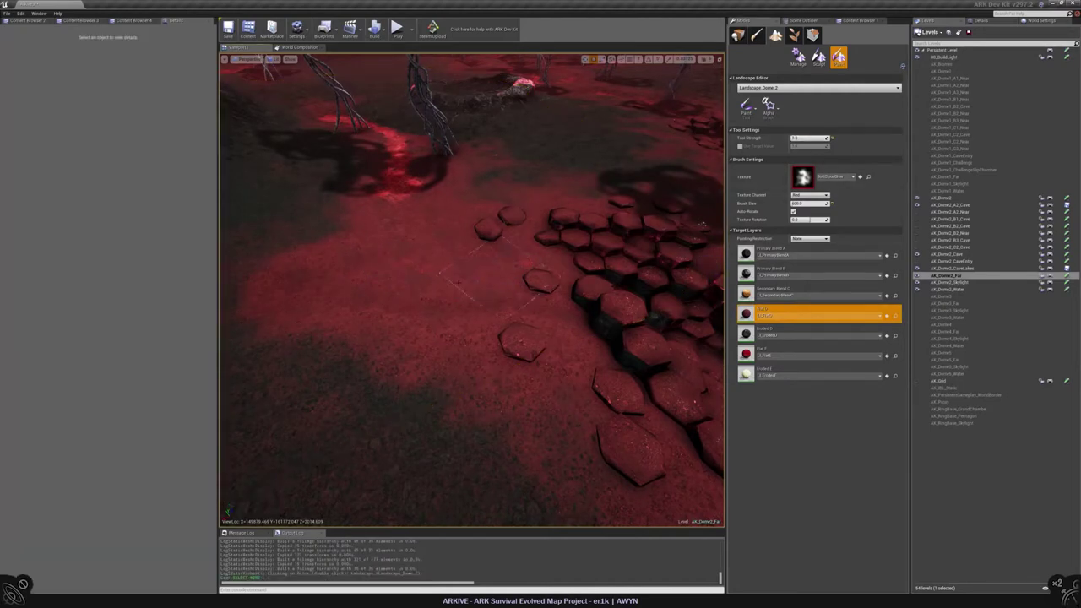
right_click_drag(457, 281, 432, 216)
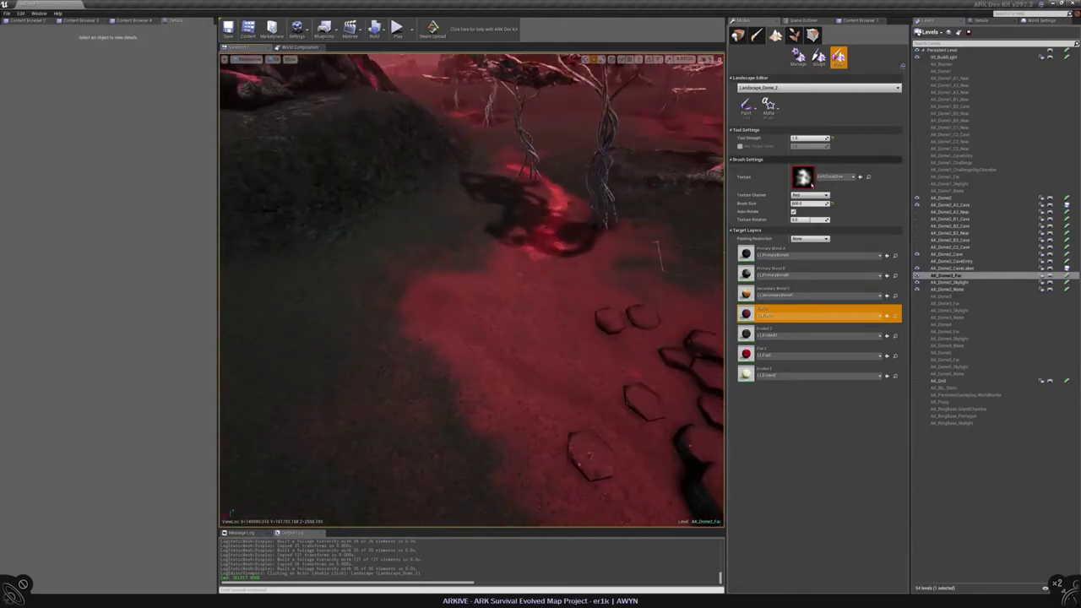
Adjust the landscape brush size and paint the Primary Blend A layer over the red ground bordering the columns
left_click(809, 204)
type("5000")
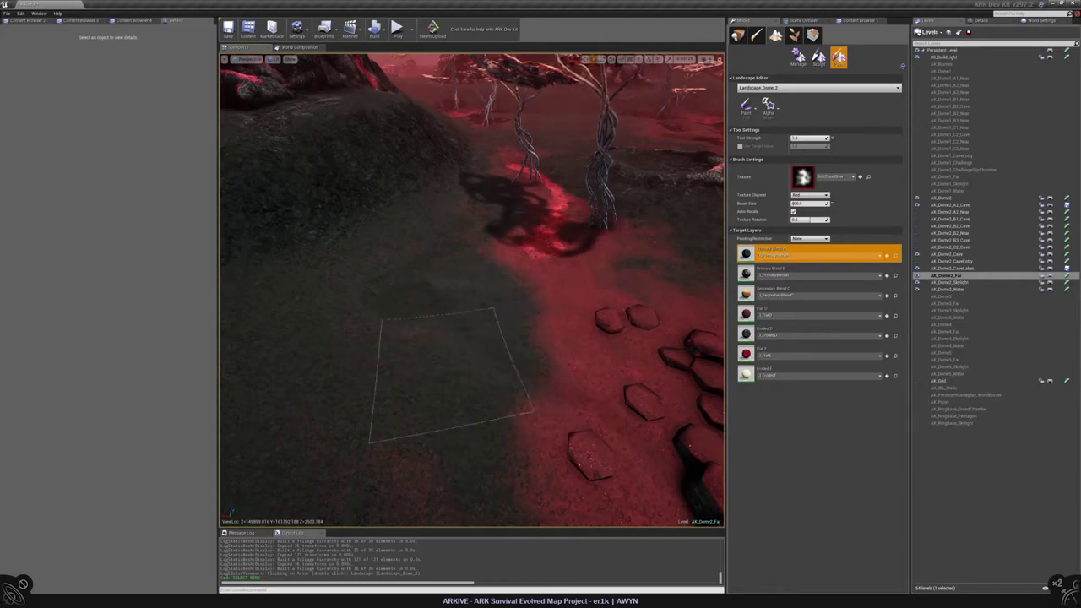
mouse_move(410, 414)
right_mouse_down()
mouse_move(478, 363)
mouse_move(486, 376)
mouse_move(502, 359)
mouse_move(511, 372)
mouse_move(524, 355)
right_mouse_up()
Touch up the border of the dark ground with the dark red flat layer and undo the last paint stroke
left_click(764, 313)
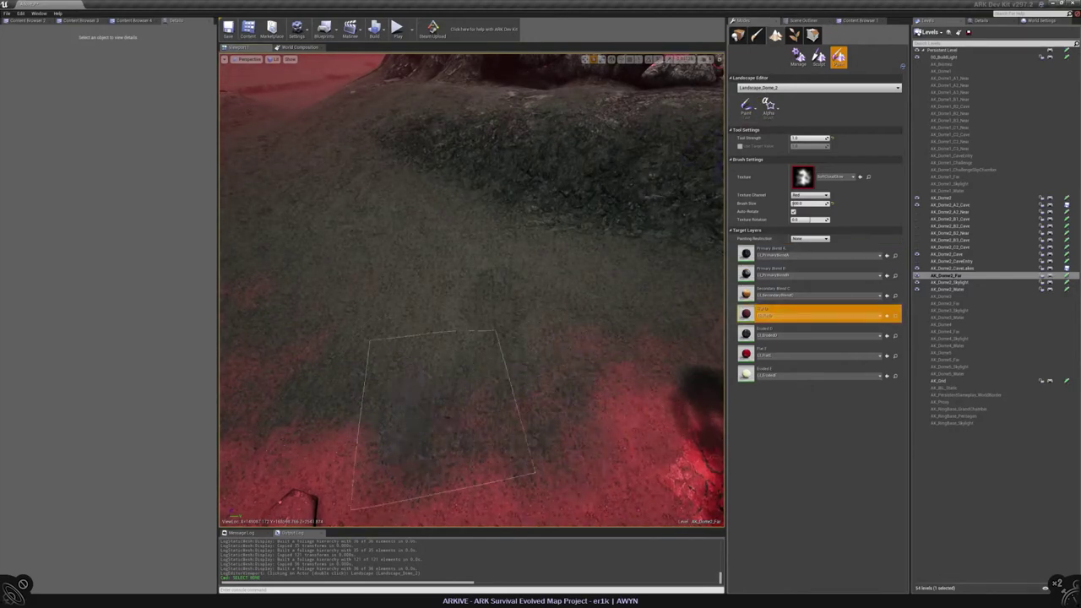
right_click_drag(405, 380, 441, 387)
key("ctrl+z")
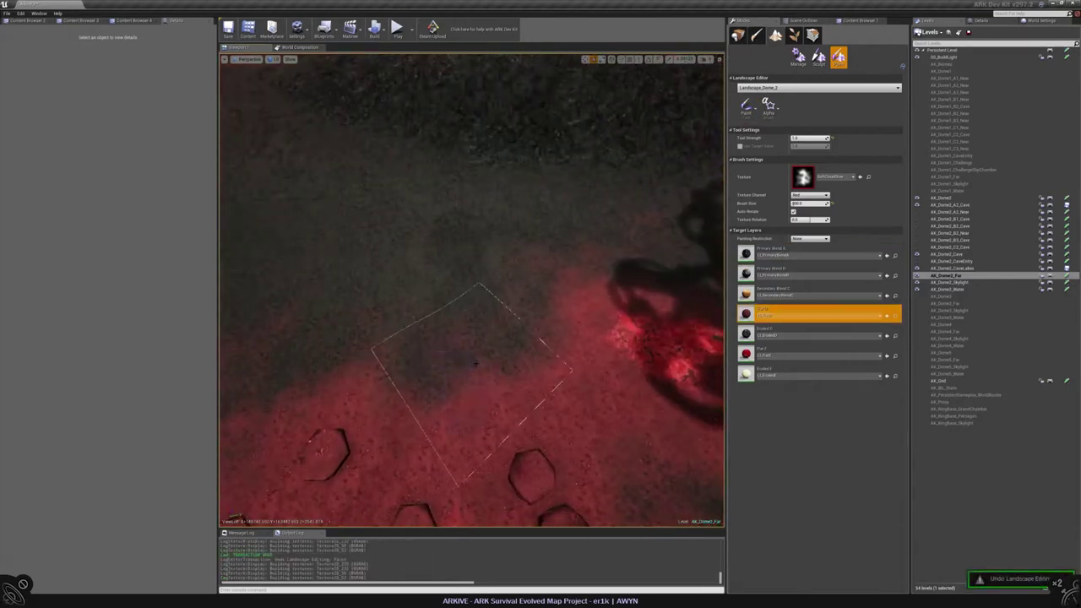
mouse_move(316, 388)
right_mouse_down()
mouse_move(331, 395)
mouse_move(355, 379)
right_mouse_up()
Save the AK_Dome2 level and scatter more basalt-column foliage between the column rim and the nearby tree
left_click(794, 35)
left_click(1066, 198)
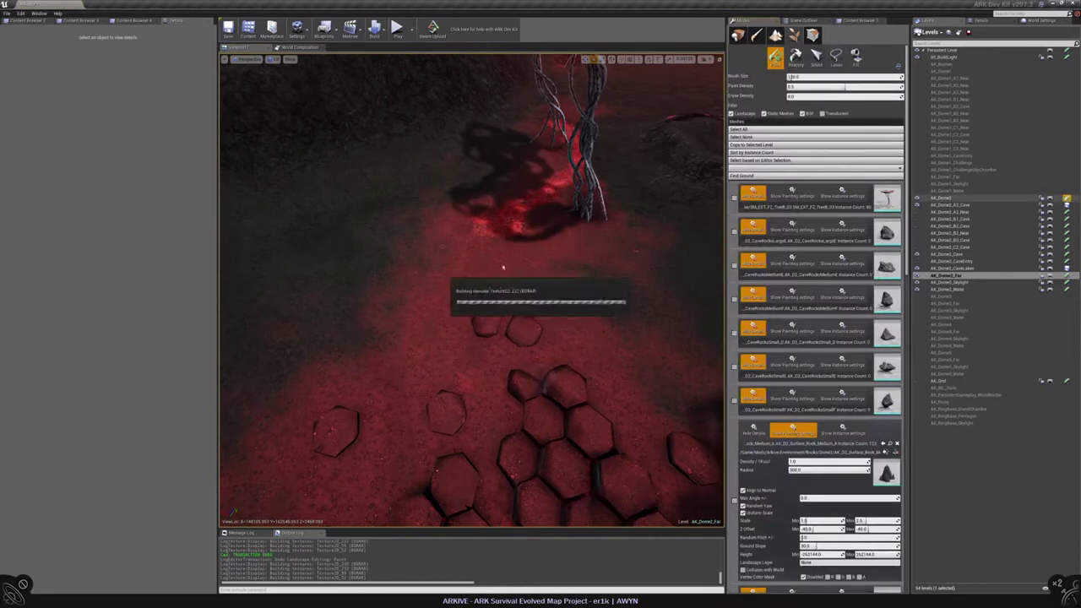
right_click_drag(423, 327, 473, 286)
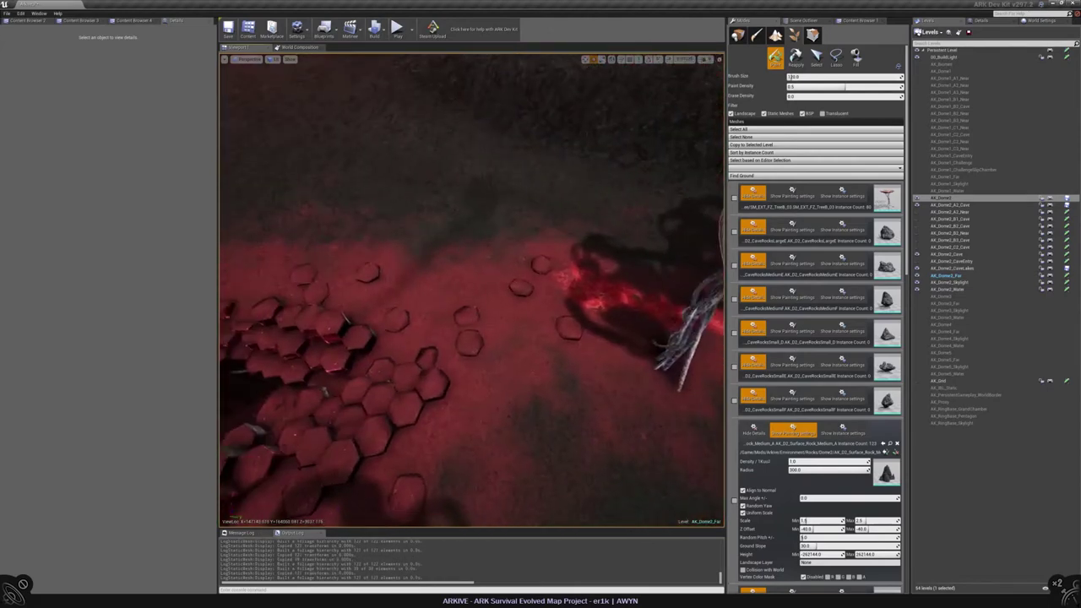
right_click_drag(473, 286, 541, 287)
Scatter more basalt-column foliage along the pool rim and select a single column below the cluster to adjust its placement
right_click_drag(468, 288, 522, 282)
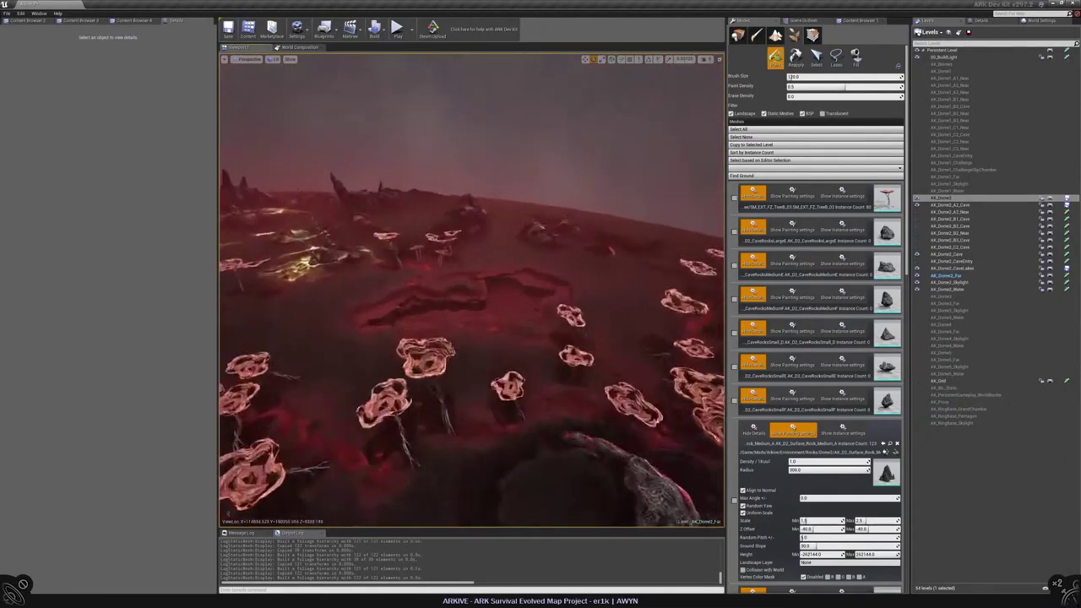
mouse_move(522, 282)
right_mouse_down()
mouse_move(522, 298)
mouse_move(522, 278)
mouse_move(470, 349)
right_mouse_up()
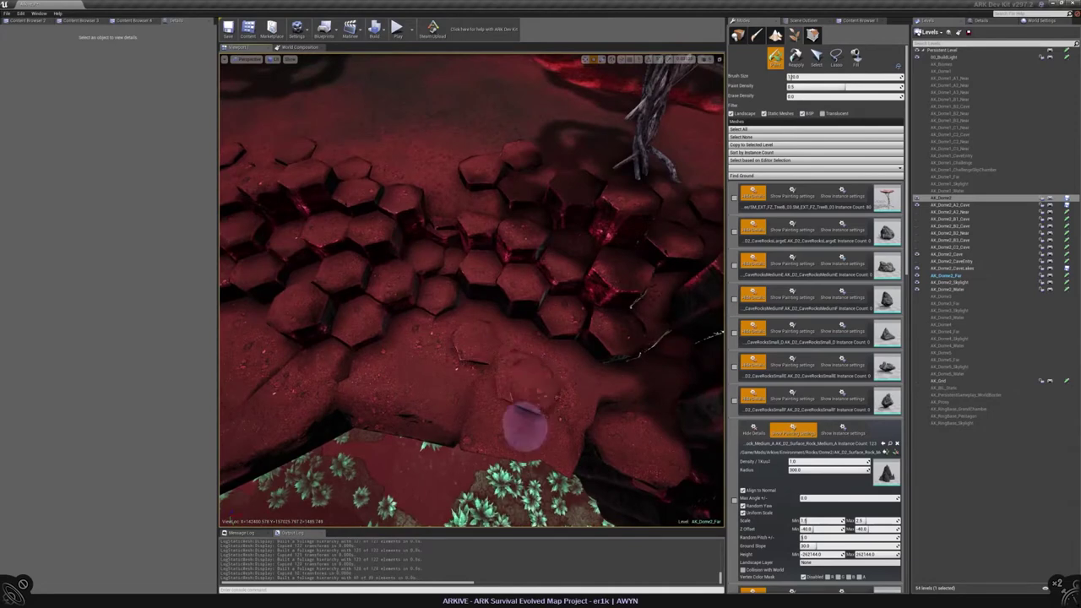
right_click_drag(475, 409, 475, 309)
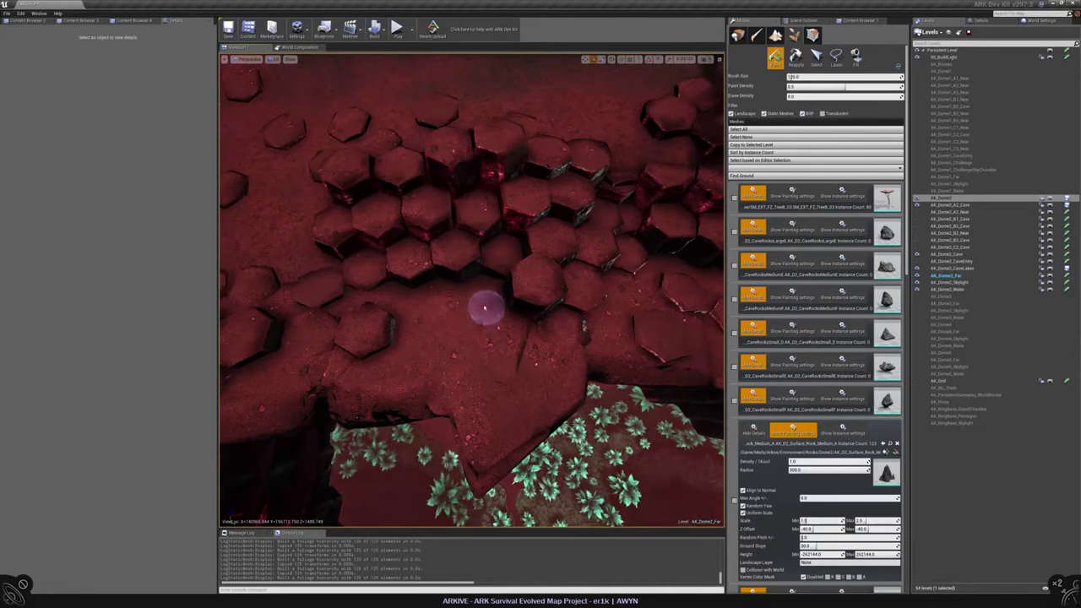
right_click_drag(425, 370, 681, 278)
left_click(816, 56)
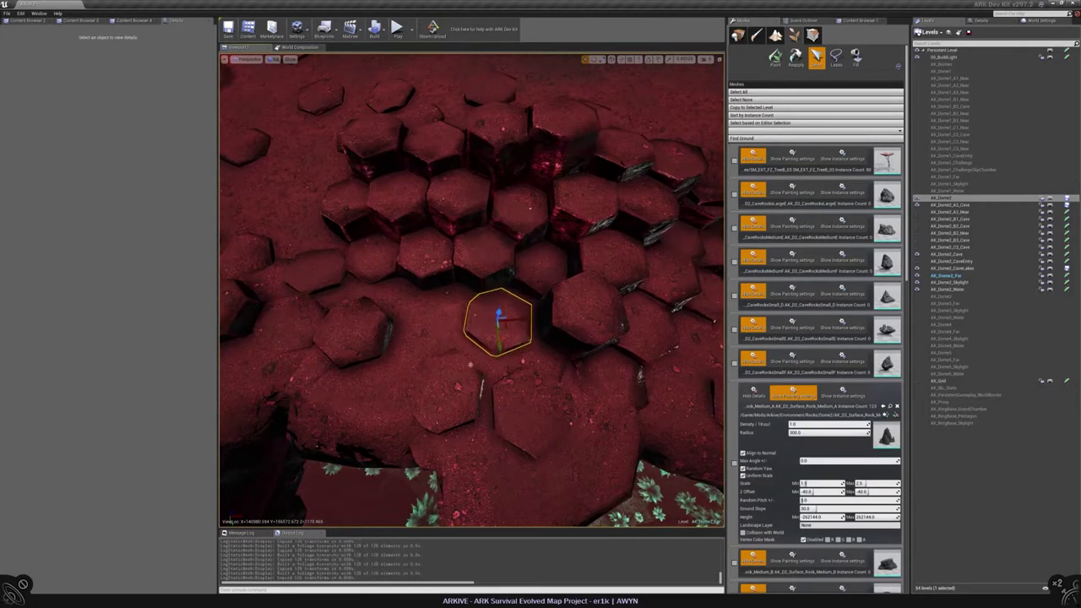
right_click_drag(521, 59, 575, 73)
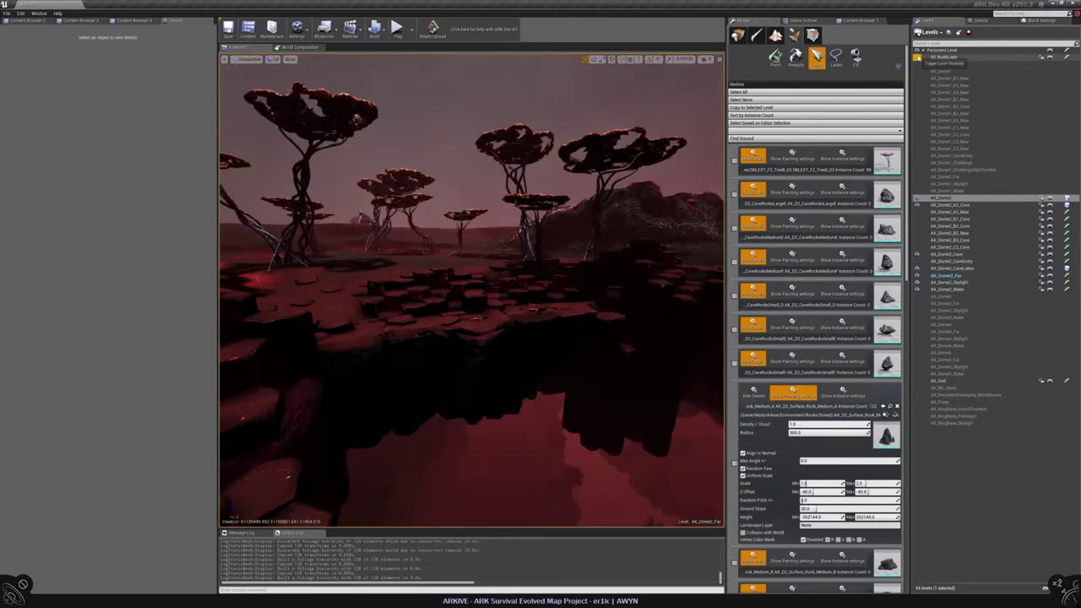
Paint the dark red flat layer on the landscape bordering the rock rim of the AK_Dome2_A2_Near cave opening
right_click_drag(471, 287, 414, 296)
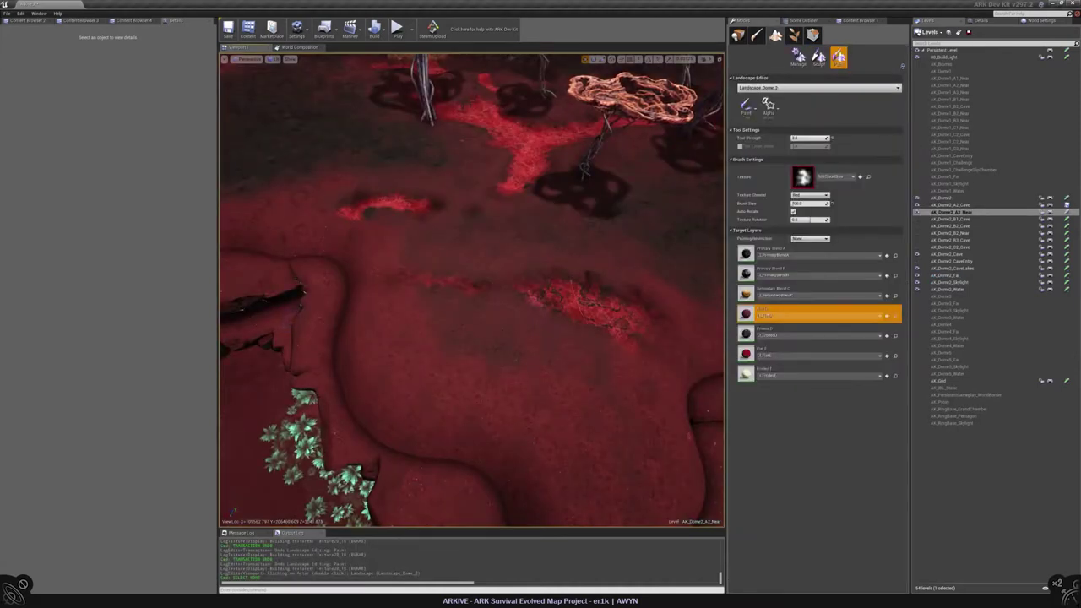
right_click_drag(269, 338, 448, 296)
right_click_drag(583, 222, 373, 314)
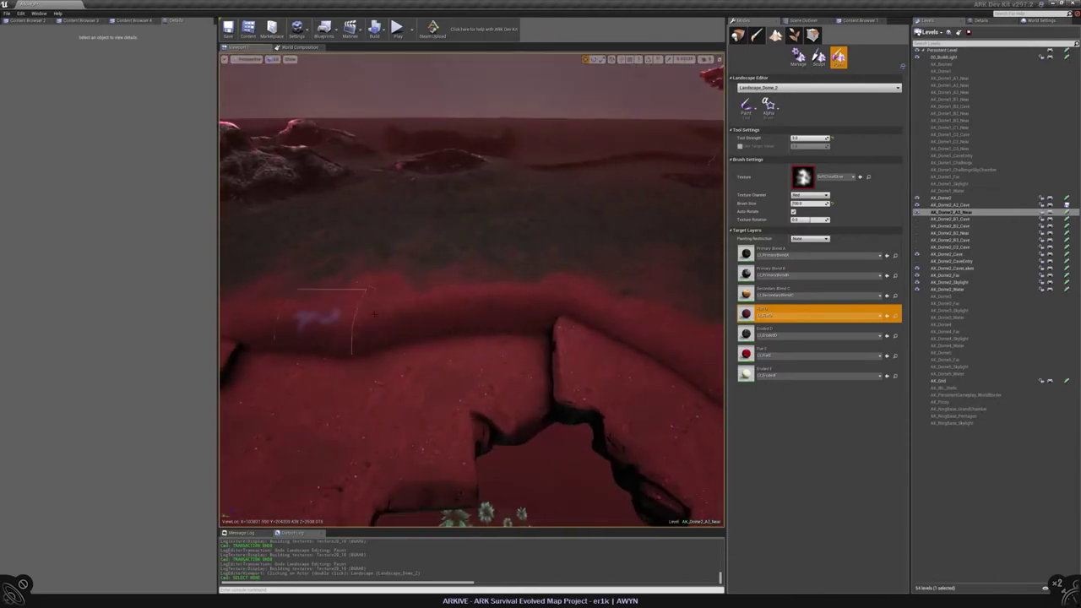
right_click_drag(510, 320, 498, 397)
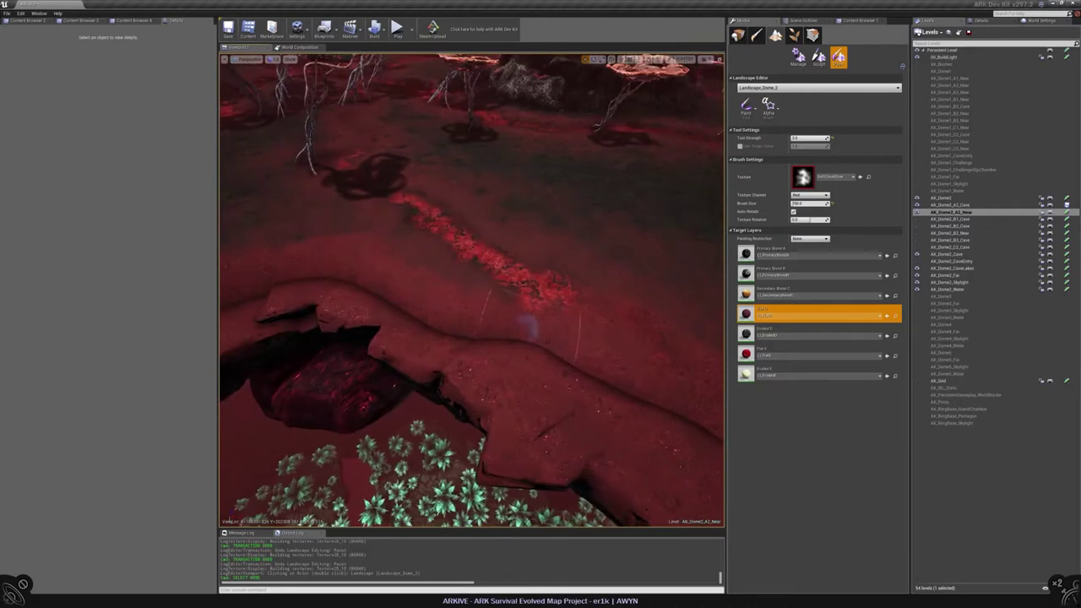
mouse_move(383, 295)
right_mouse_down()
mouse_move(387, 338)
mouse_move(397, 258)
right_mouse_up()
Smooth the landscape with the Smooth sculpt tool where it meets the rock rim around the cave opening
left_click(818, 57)
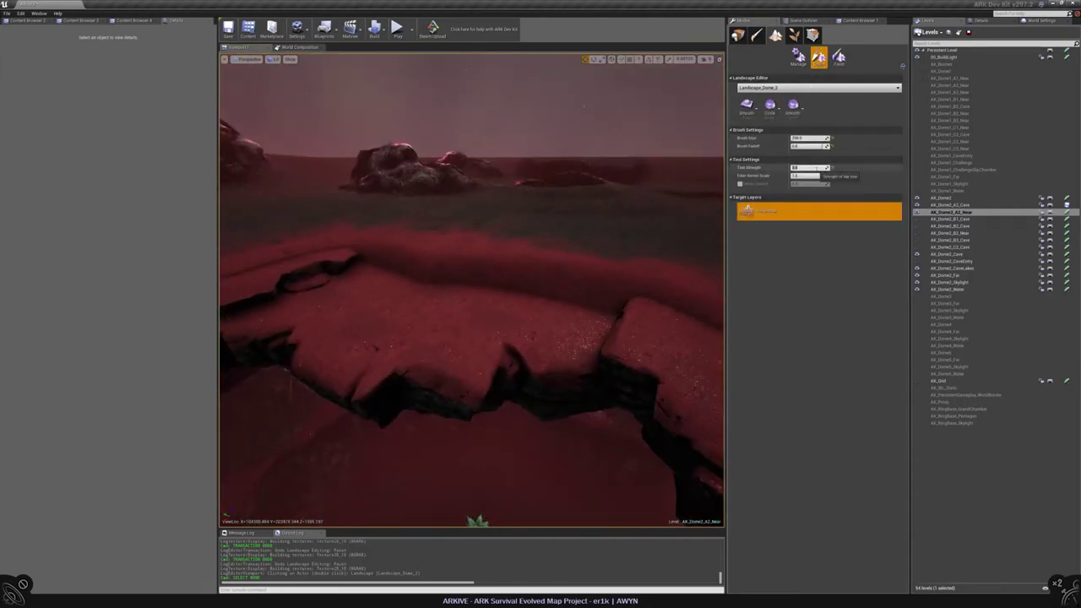
right_click_drag(350, 228, 353, 287)
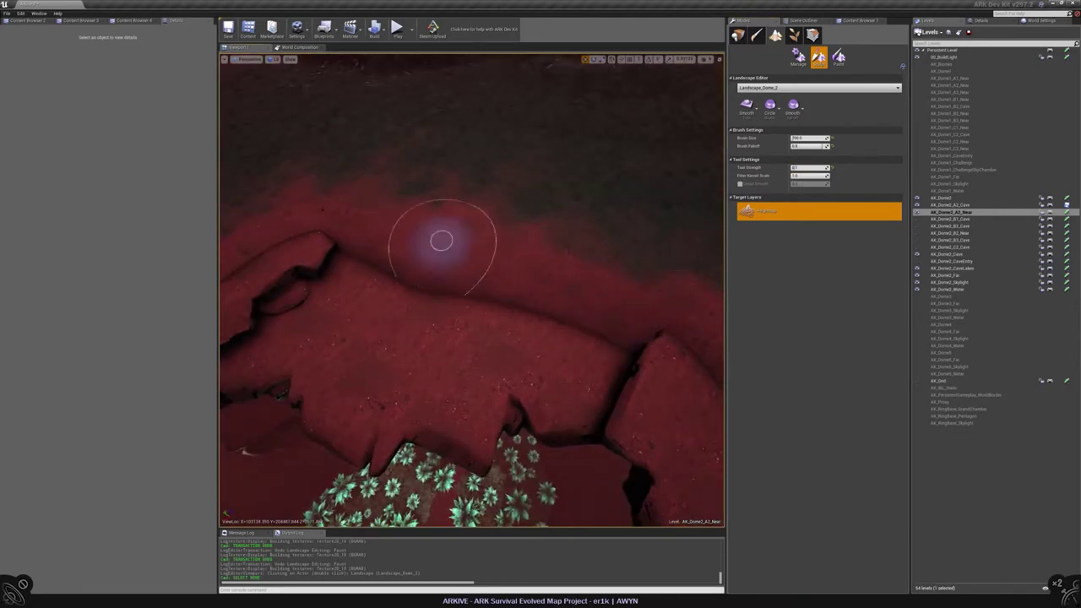
right_click_drag(313, 212, 315, 169)
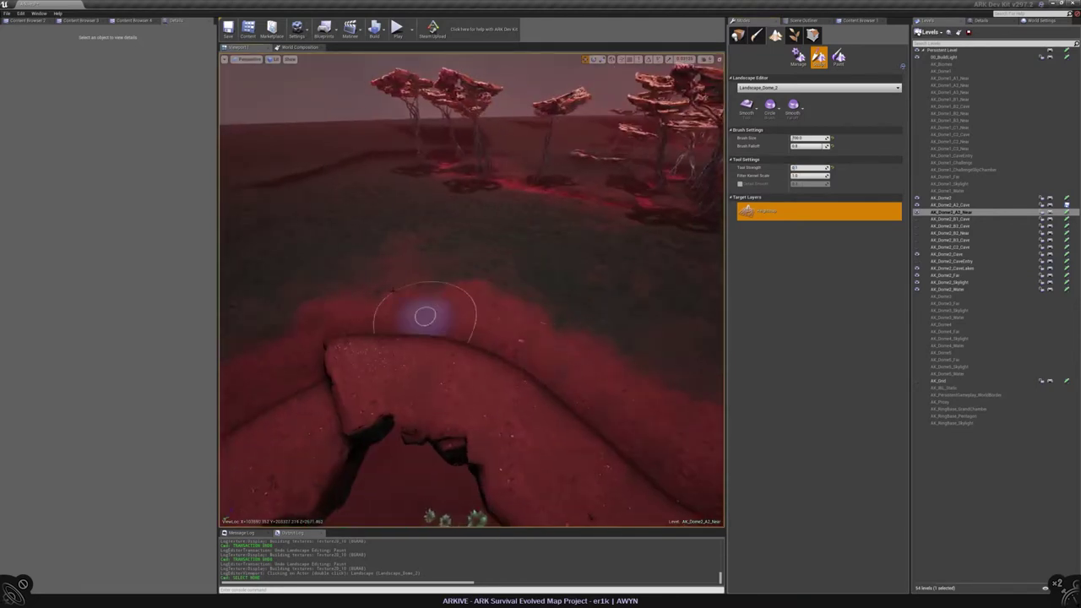
mouse_move(527, 316)
right_mouse_down()
mouse_move(429, 279)
mouse_move(425, 244)
mouse_move(325, 245)
right_mouse_up()
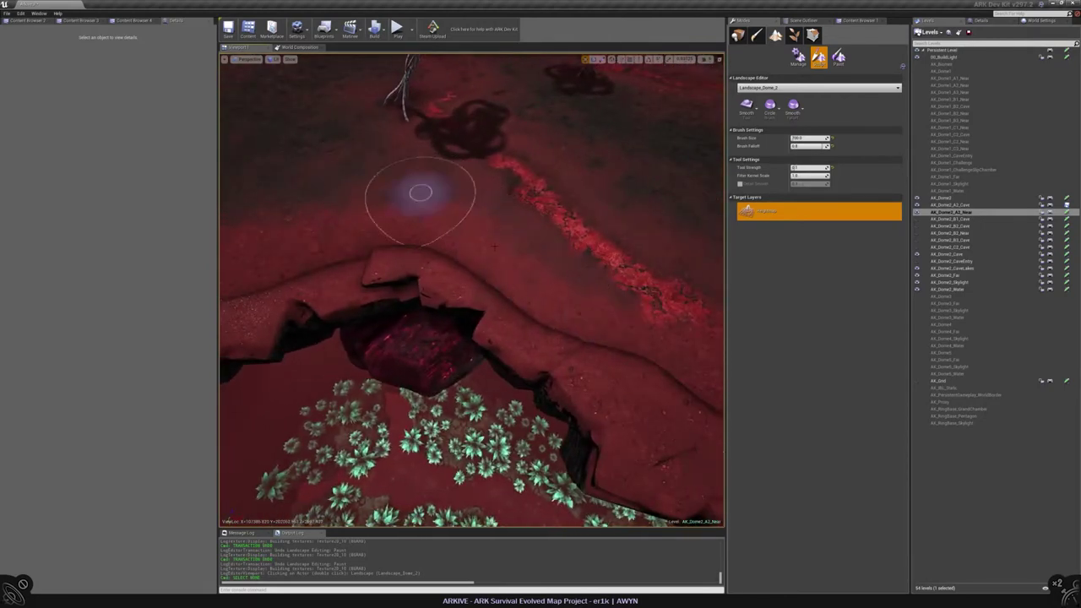
mouse_move(414, 191)
right_mouse_down()
mouse_move(567, 128)
mouse_move(507, 334)
right_mouse_up()
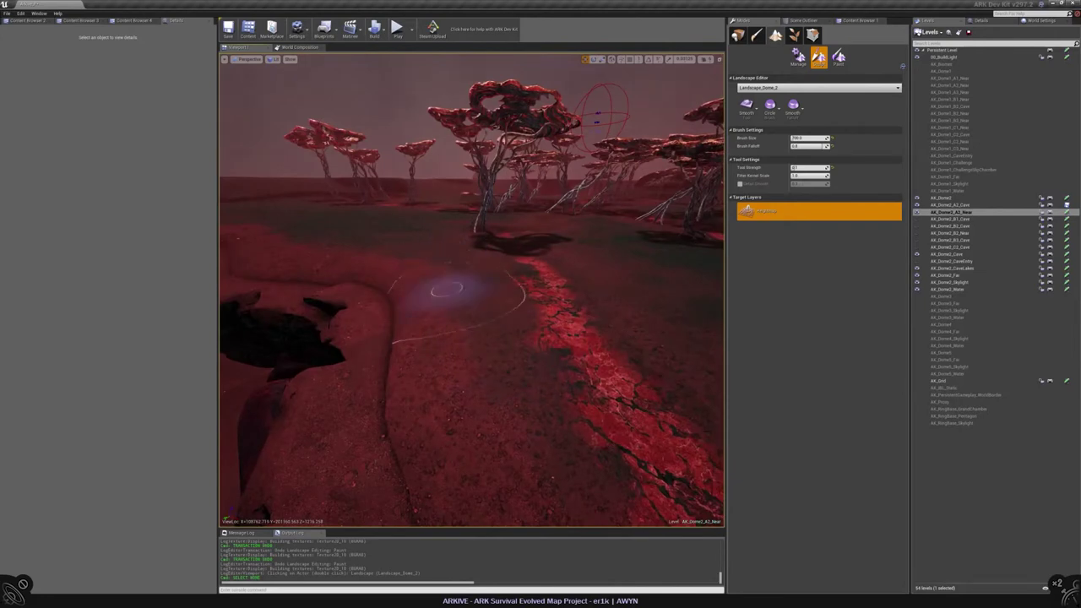
mouse_move(446, 291)
right_mouse_down()
mouse_move(386, 279)
mouse_move(397, 291)
mouse_move(393, 258)
mouse_move(414, 258)
mouse_move(401, 253)
mouse_move(477, 306)
right_mouse_up()
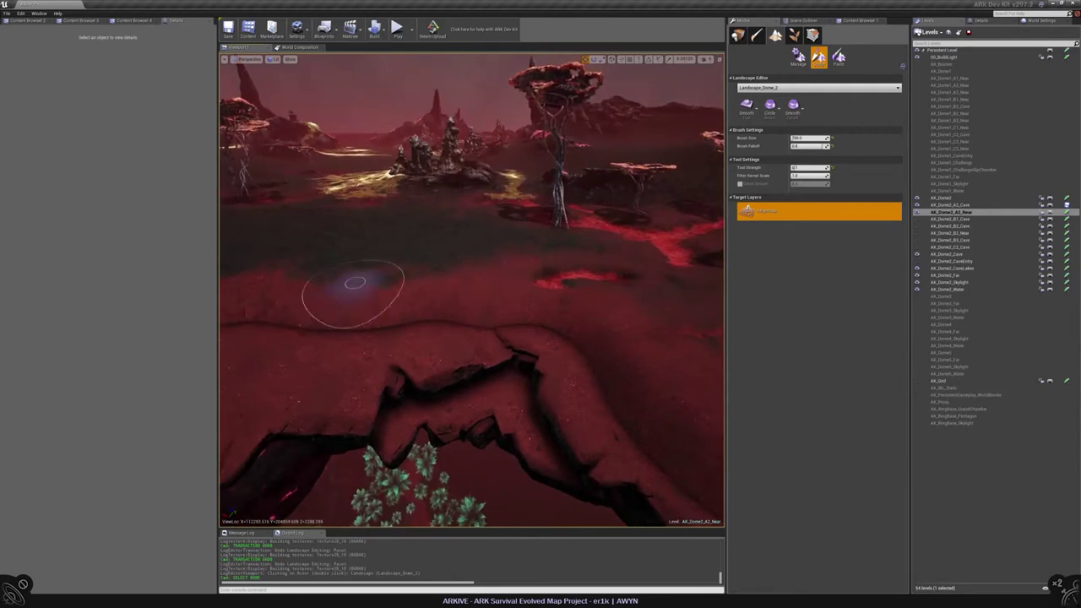
Continue smoothing the ground along the jagged rim and across the rounded lobe of land between the cave openings
right_click_drag(355, 283, 402, 207)
right_click_drag(495, 268, 502, 313)
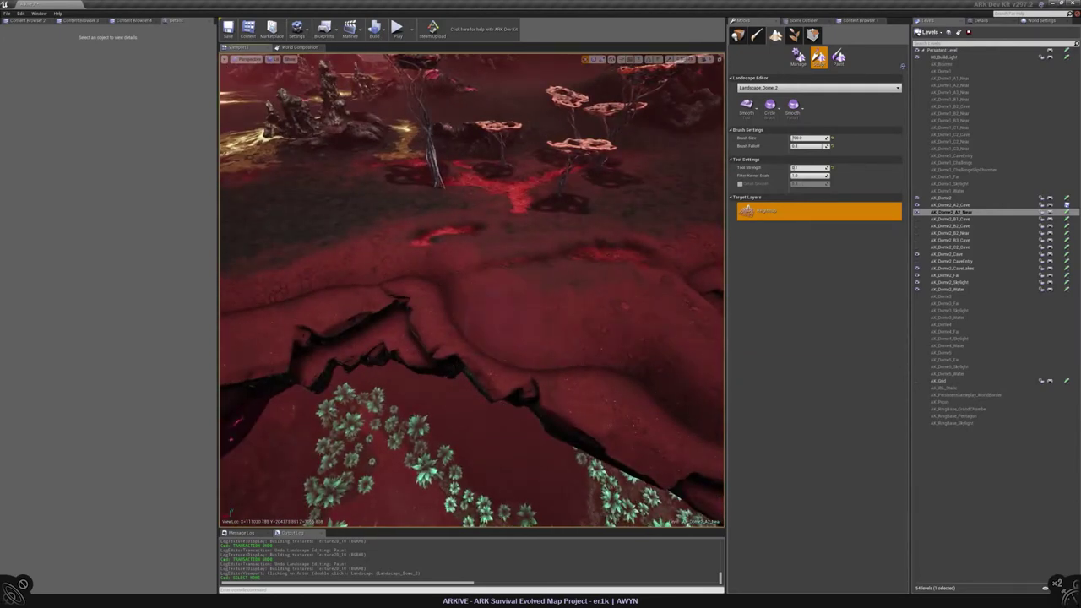
right_click_drag(628, 327, 529, 310)
right_click_drag(419, 295, 541, 351)
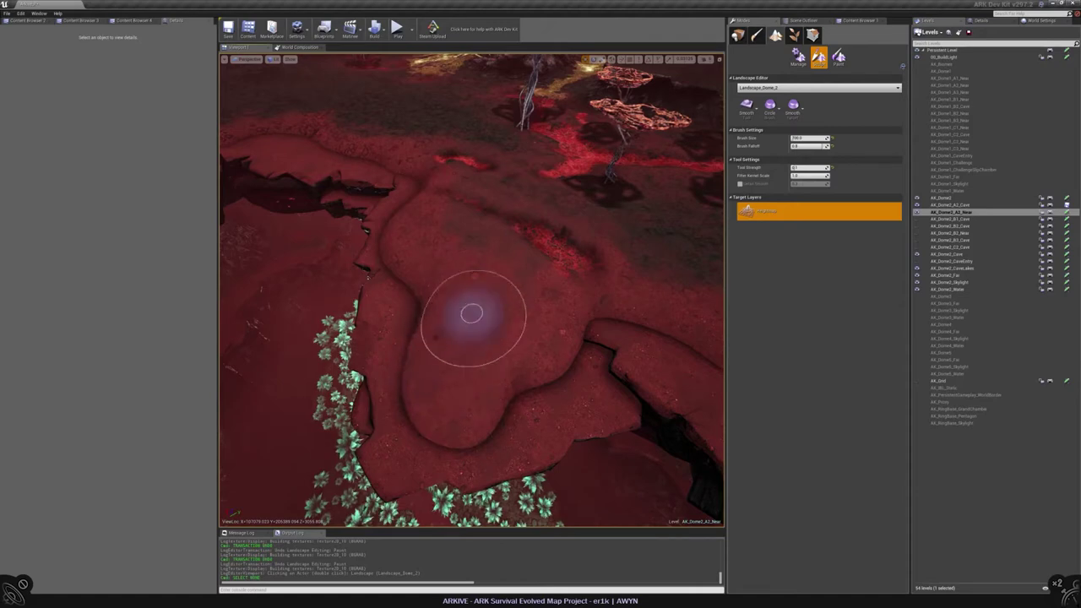
right_click_drag(509, 264, 509, 264)
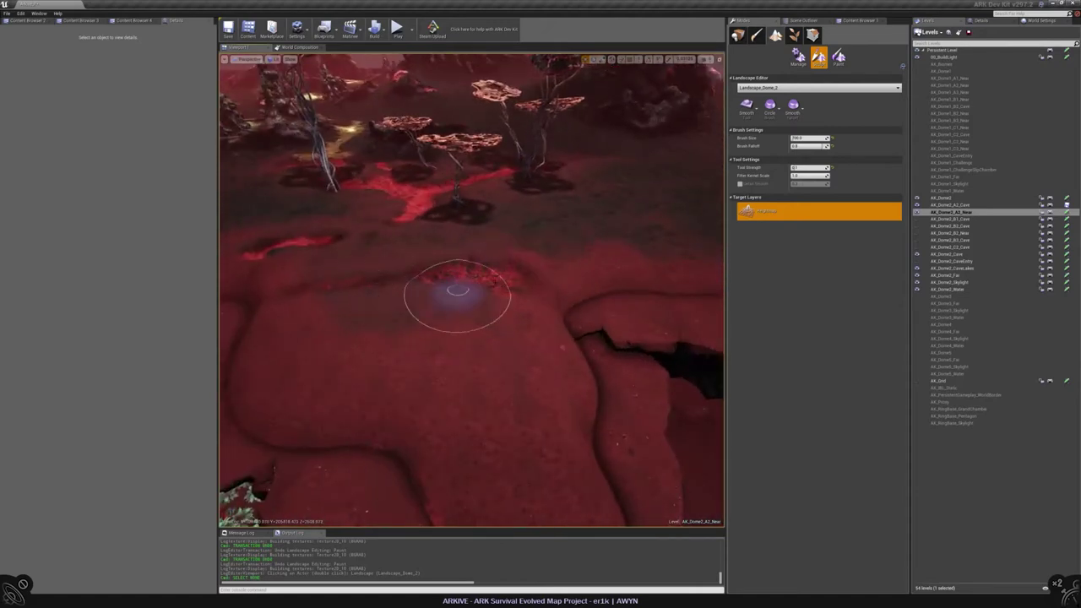
right_click_drag(362, 284, 398, 311)
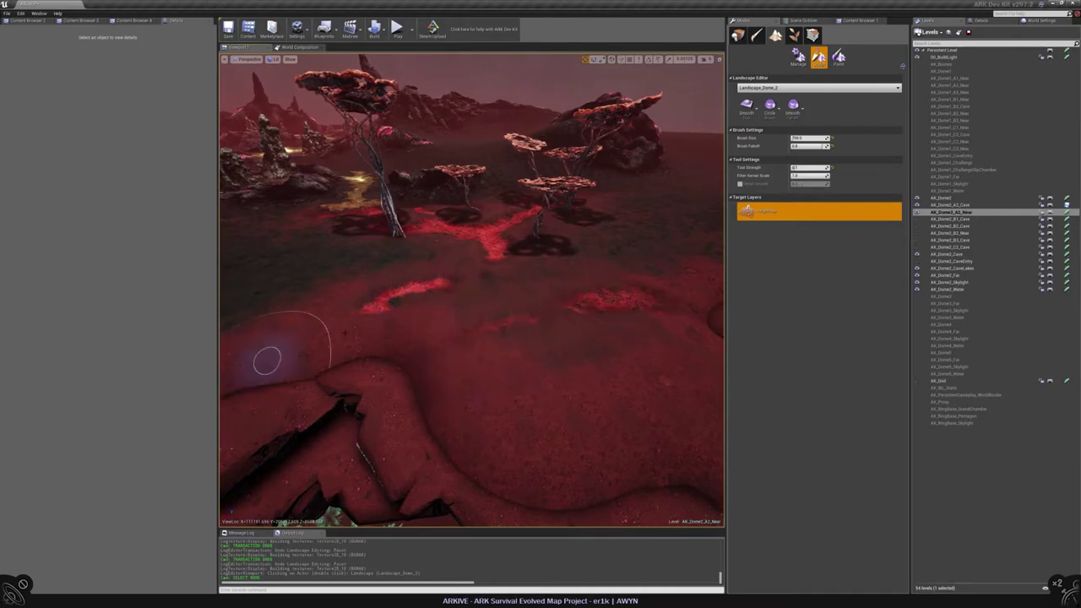
right_click_drag(487, 285, 487, 286)
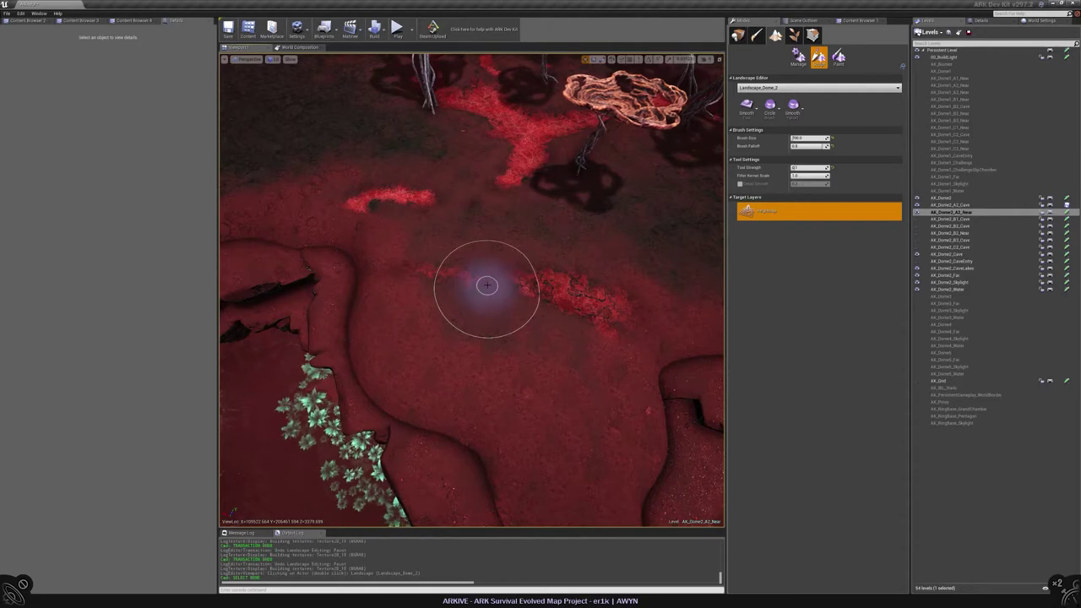
Cover the bright red streaks on the lobe of land with the dark red flat layer
left_click(838, 57)
left_click(811, 314)
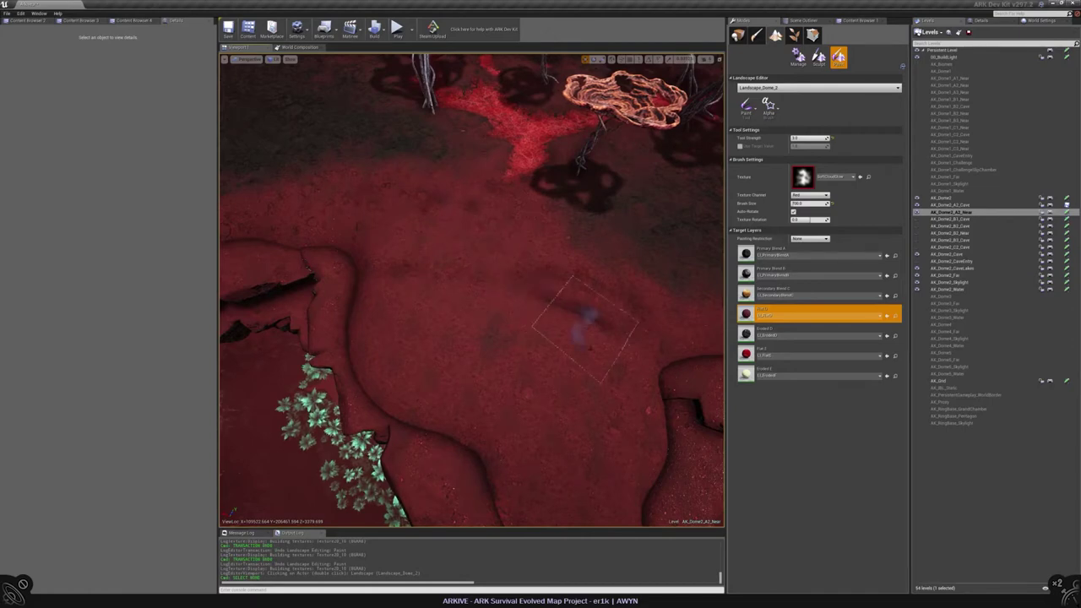
right_click_drag(507, 448, 372, 346)
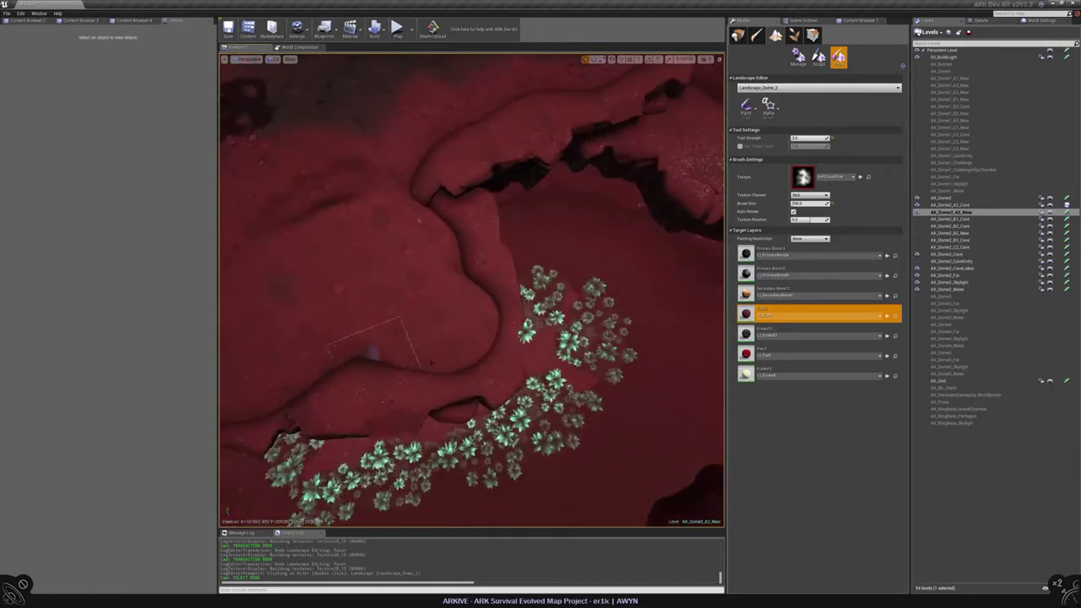
mouse_move(393, 202)
right_mouse_down()
mouse_move(401, 84)
mouse_move(397, 139)
right_mouse_up()
Smooth out the ridge crossing the dark red lobe below the trees
left_click(818, 57)
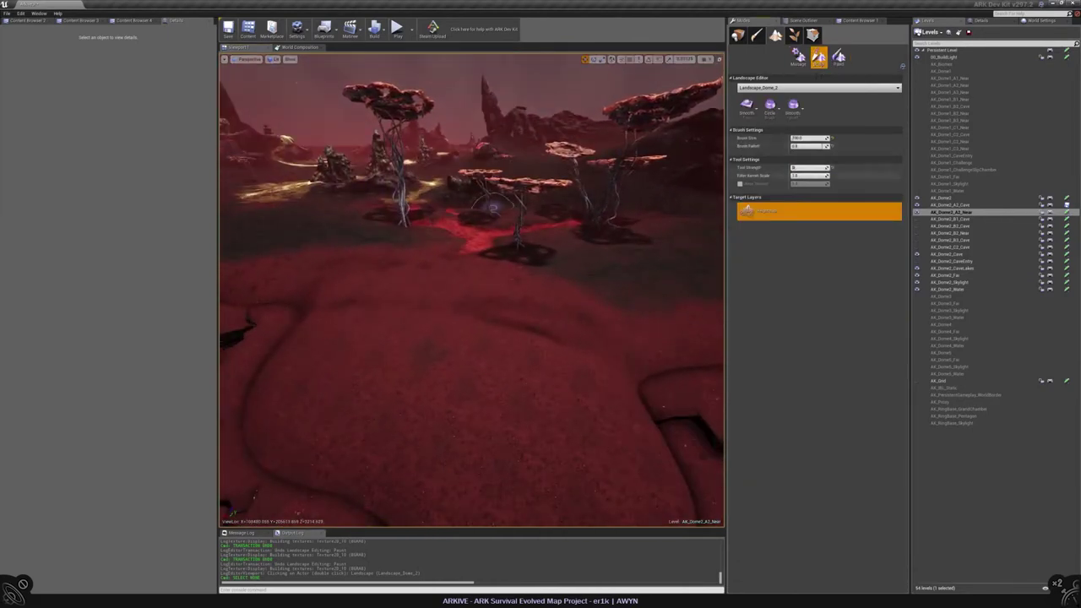
scroll(490, 279, "up", 3)
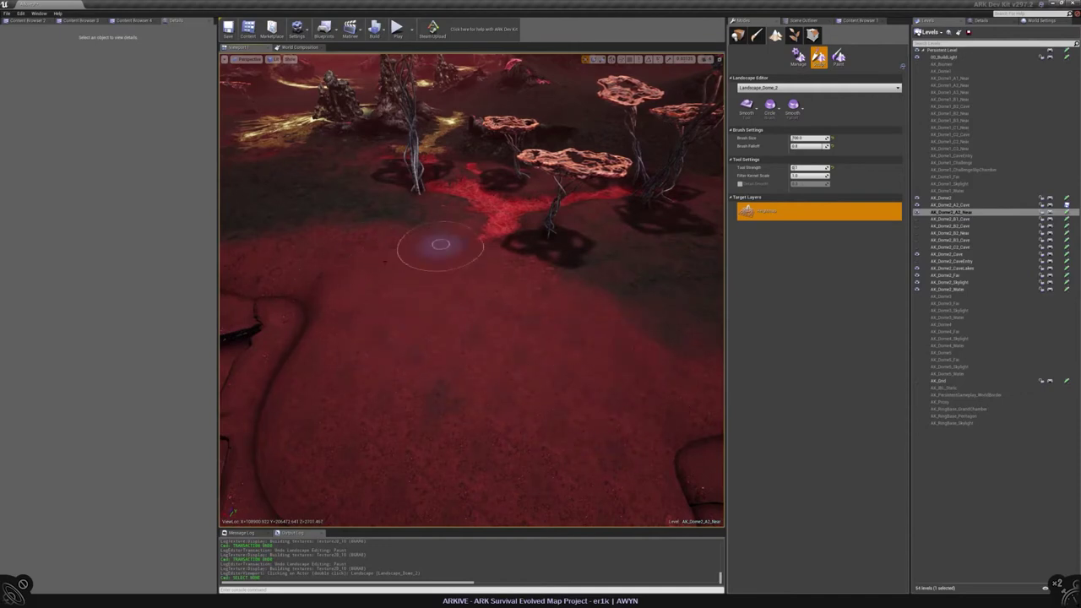
mouse_move(433, 378)
right_mouse_down()
mouse_move(439, 364)
mouse_move(429, 374)
right_mouse_up()
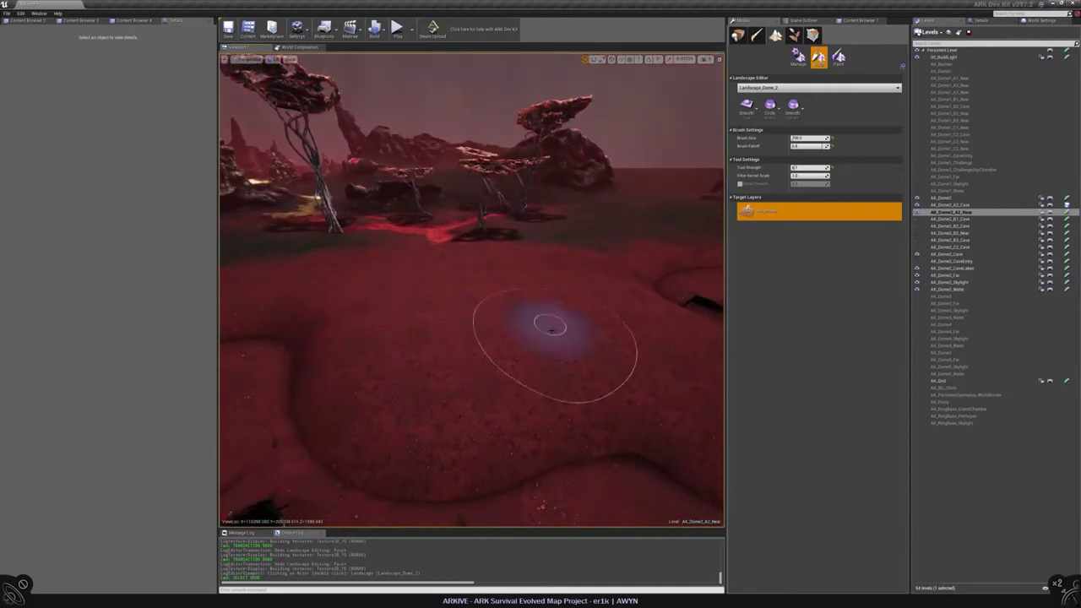
mouse_move(550, 321)
right_mouse_down()
mouse_move(532, 325)
mouse_move(680, 202)
right_mouse_up()
Flatten a channel from the bright red streak onto the lobe, enlarging the Flatten brush to 400
left_click(746, 103)
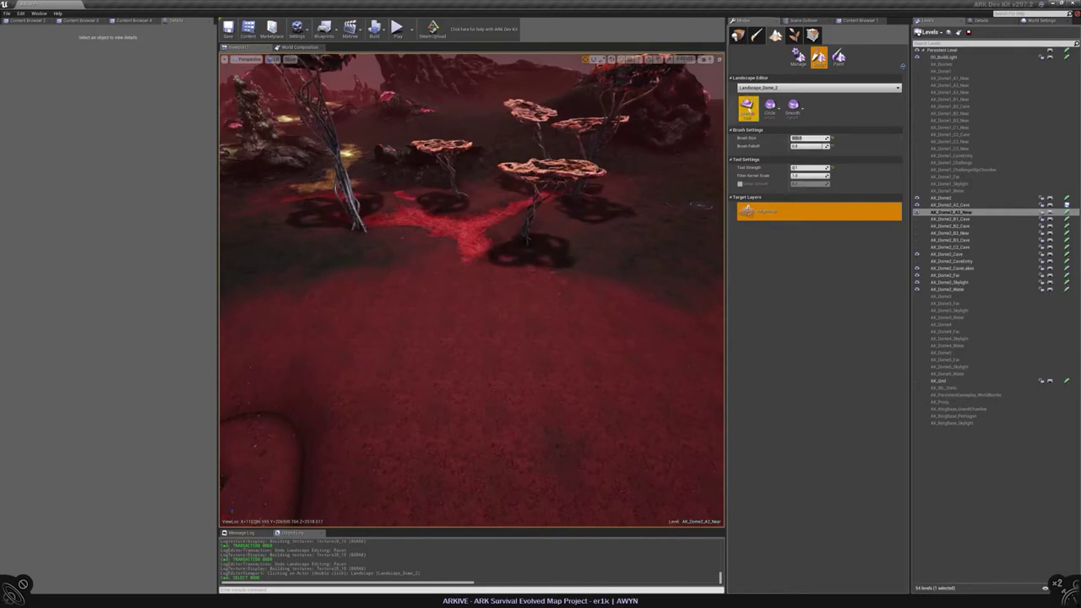
mouse_move(515, 325)
right_mouse_down()
mouse_move(572, 381)
mouse_move(489, 215)
right_mouse_up()
left_click_drag(530, 297, 592, 296)
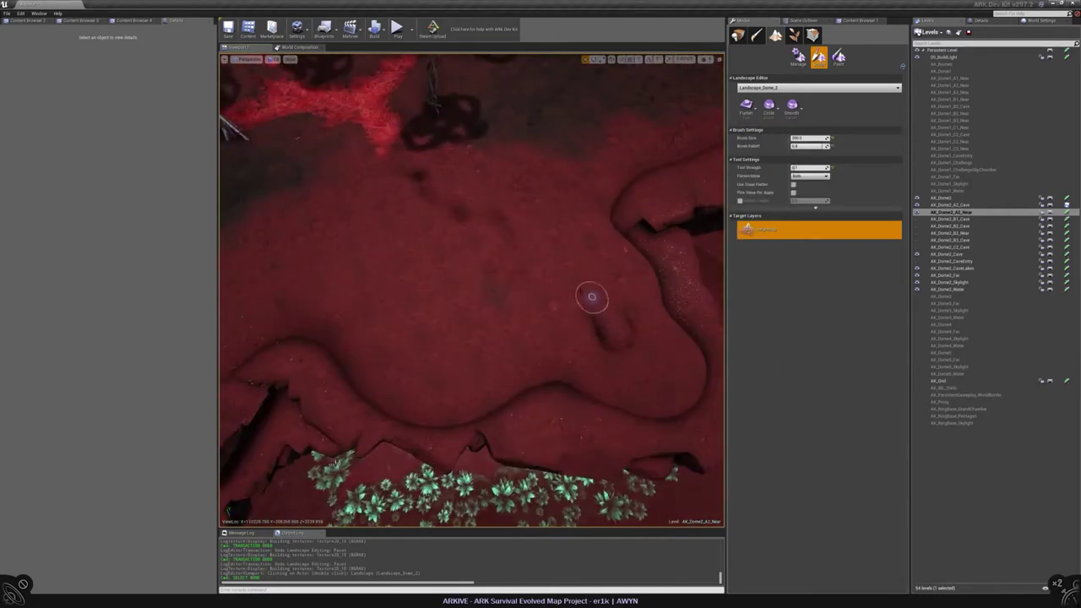
left_click_drag(514, 251, 411, 174)
right_click_drag(410, 174, 391, 217)
right_click_drag(489, 275, 685, 326)
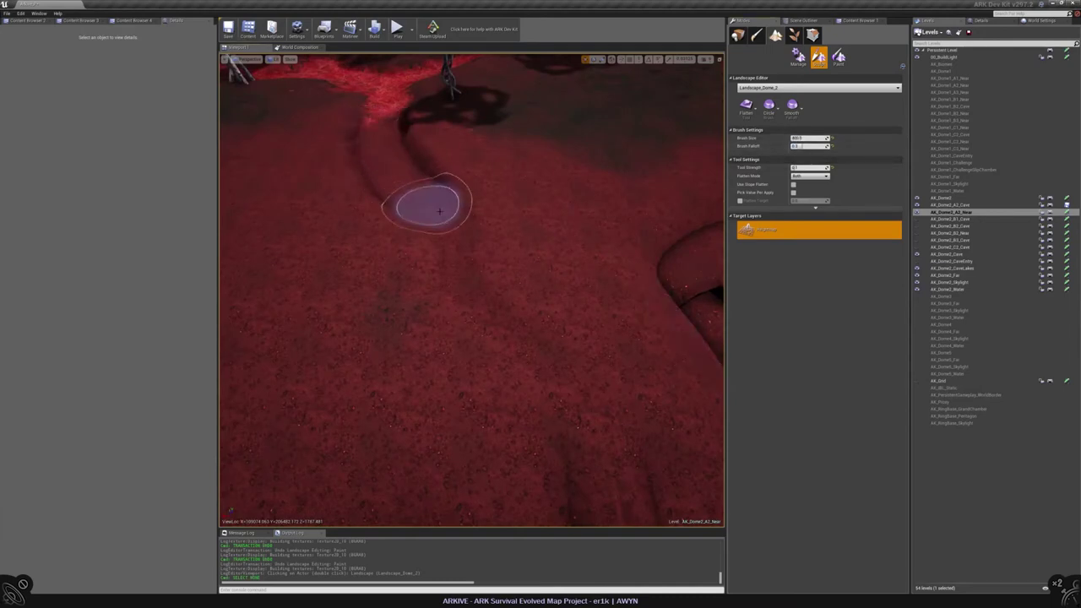
right_click_drag(471, 275, 476, 299)
mouse_move(451, 393)
right_mouse_down()
mouse_move(451, 337)
mouse_move(403, 313)
right_mouse_up()
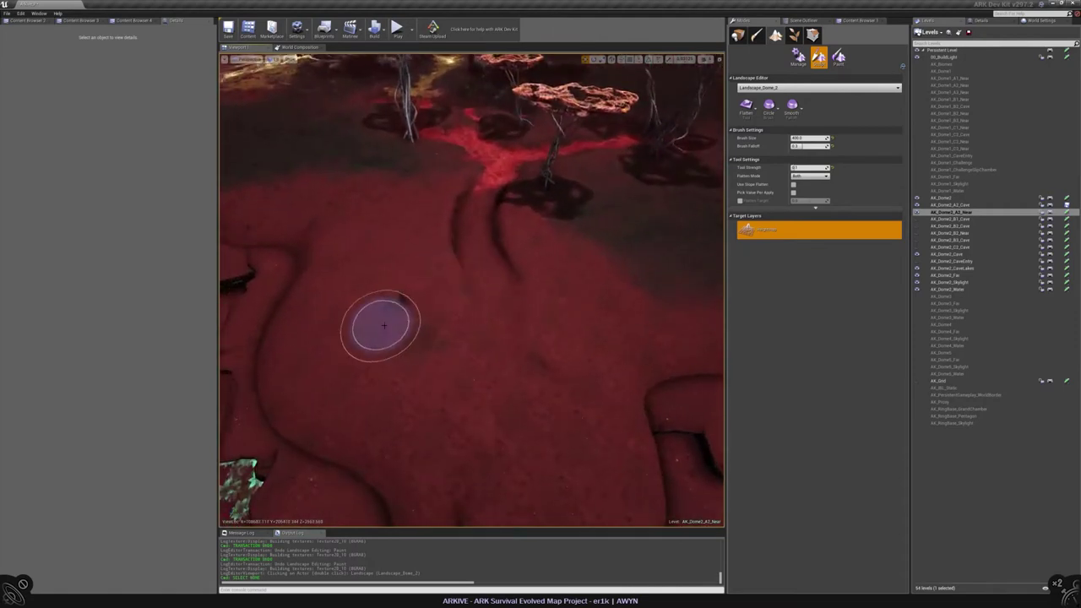
Smooth the grooved edges of the flattened channel and the surrounding ground of the lobe with the Smooth tool
left_click(747, 105)
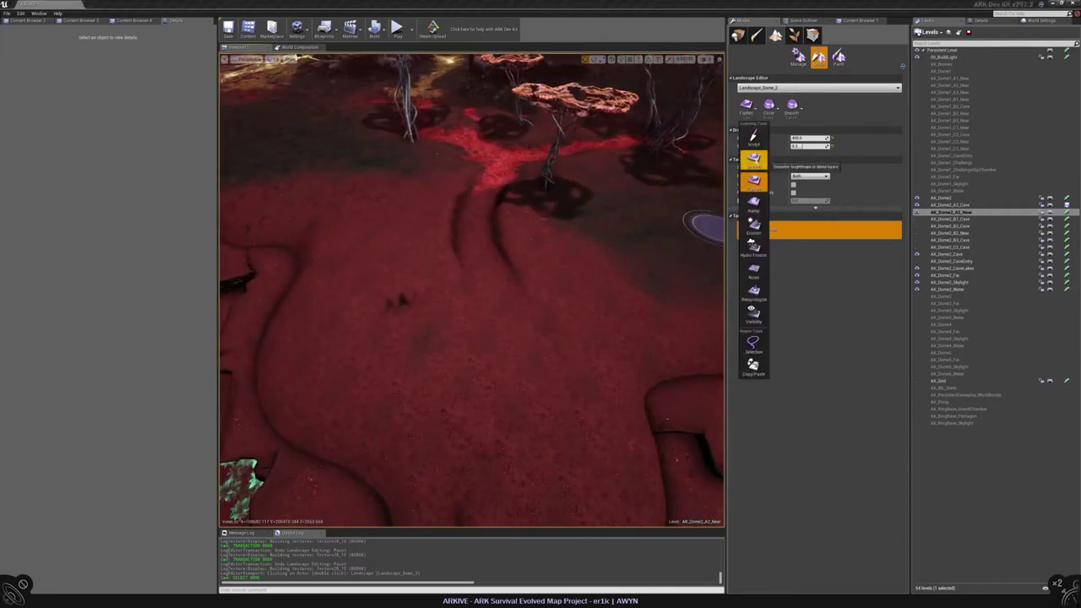
left_click(752, 176)
mouse_move(407, 321)
left_mouse_down()
mouse_move(444, 301)
mouse_move(434, 246)
mouse_move(447, 229)
mouse_move(469, 301)
left_mouse_up()
mouse_move(505, 268)
right_mouse_down()
mouse_move(507, 220)
mouse_move(603, 377)
mouse_move(386, 321)
right_mouse_up()
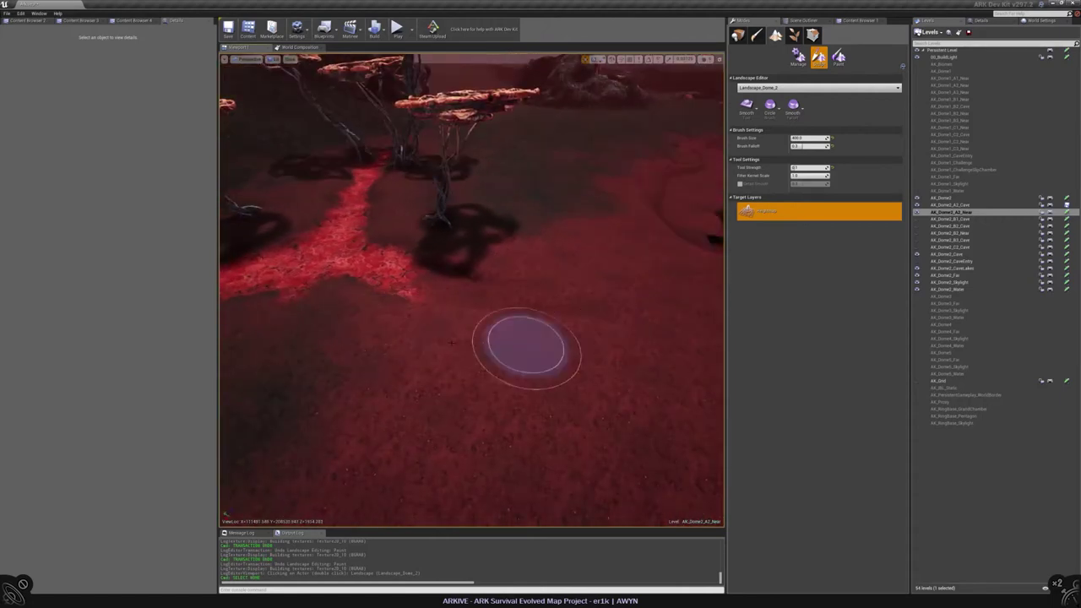
right_click_drag(526, 345, 507, 337)
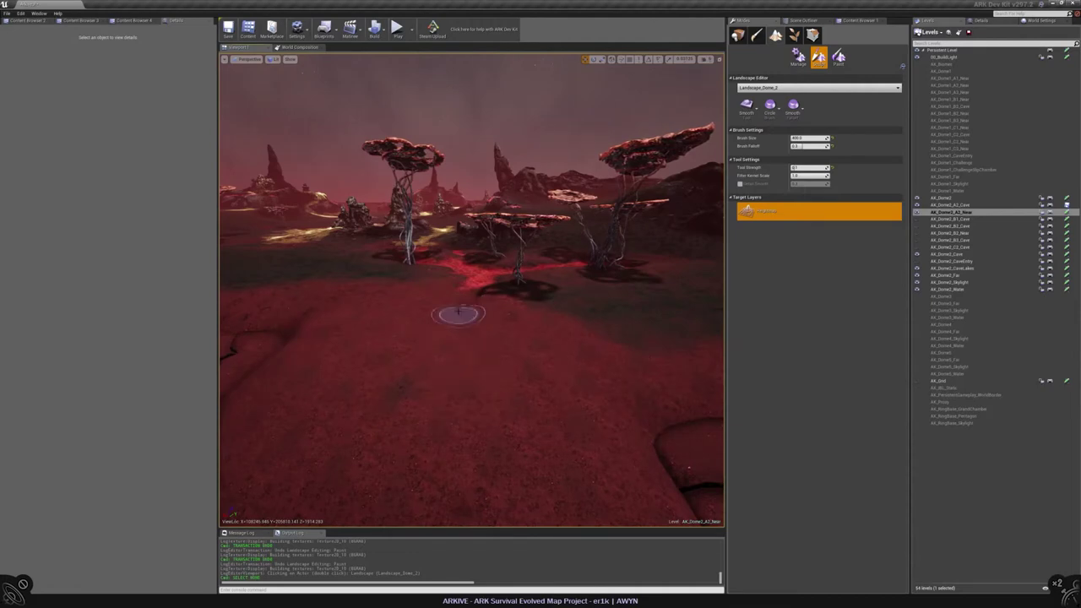
right_click_drag(458, 310, 442, 221)
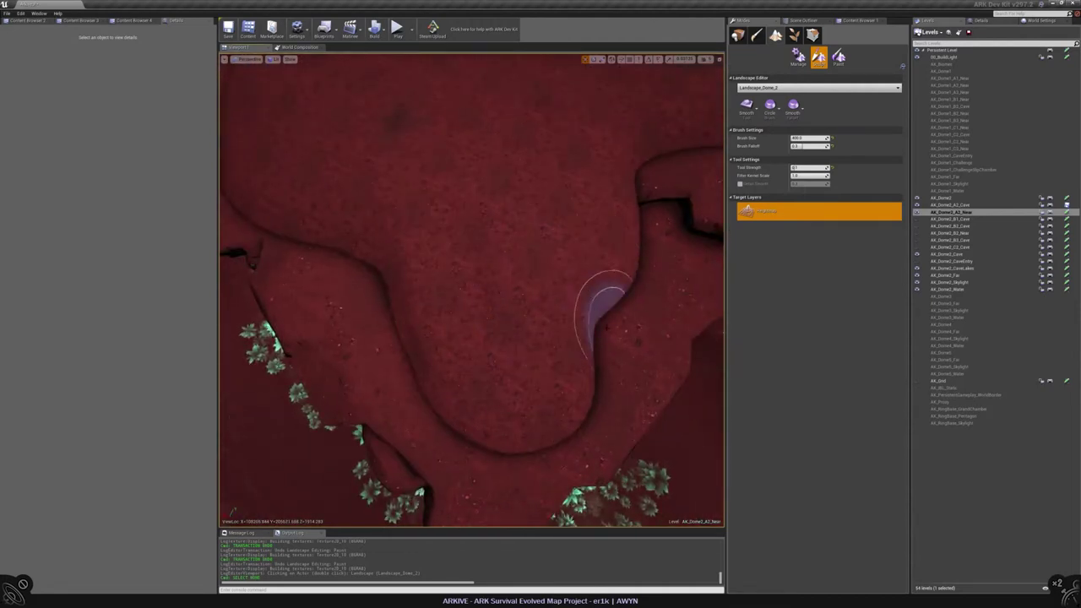
scroll(601, 310, "up", 5)
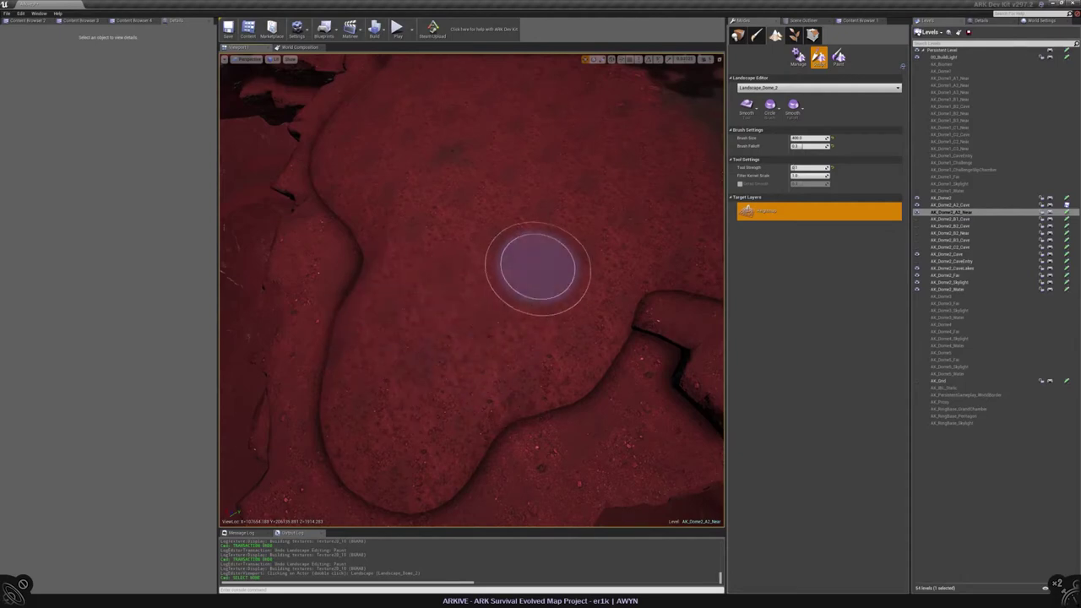
mouse_move(538, 267)
right_mouse_down()
mouse_move(458, 374)
mouse_move(473, 372)
mouse_move(374, 333)
mouse_move(473, 372)
mouse_move(477, 385)
mouse_move(473, 338)
mouse_move(439, 333)
mouse_move(473, 329)
mouse_move(473, 355)
mouse_move(663, 309)
right_mouse_up()
Paint the bright red flat layer from the streak below the trees onto the lobe, using tool strength 1.0 and brush size 800
left_click(839, 56)
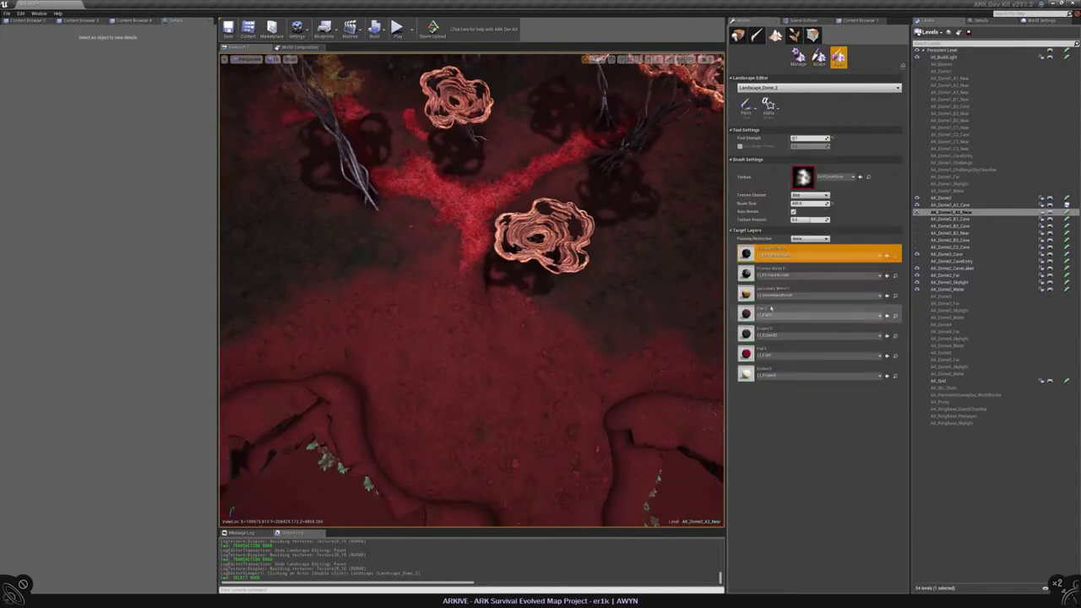
left_click(768, 354)
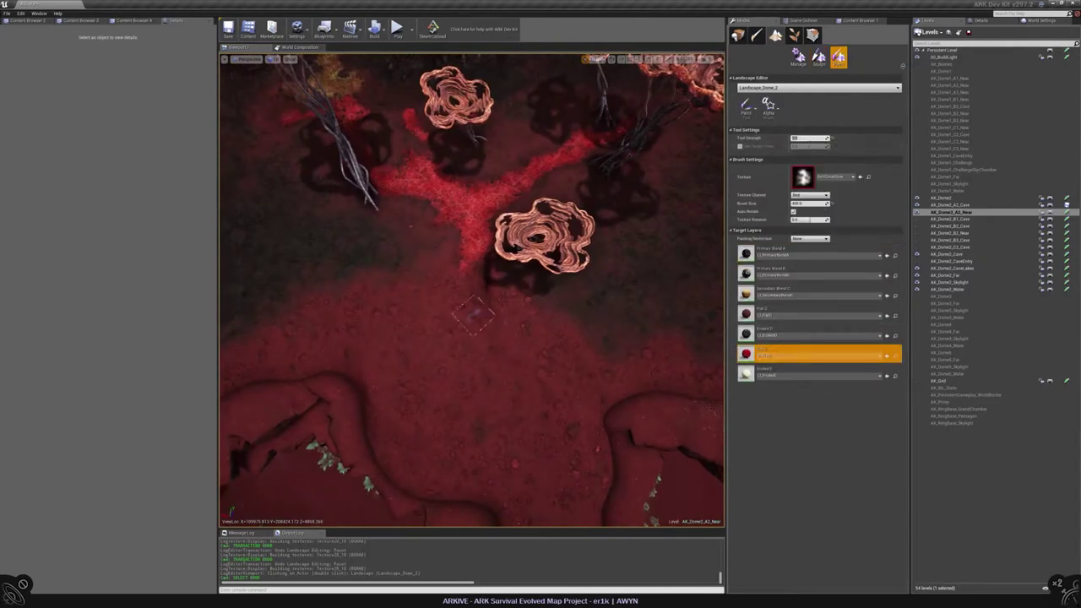
scroll(473, 314, "up", 5)
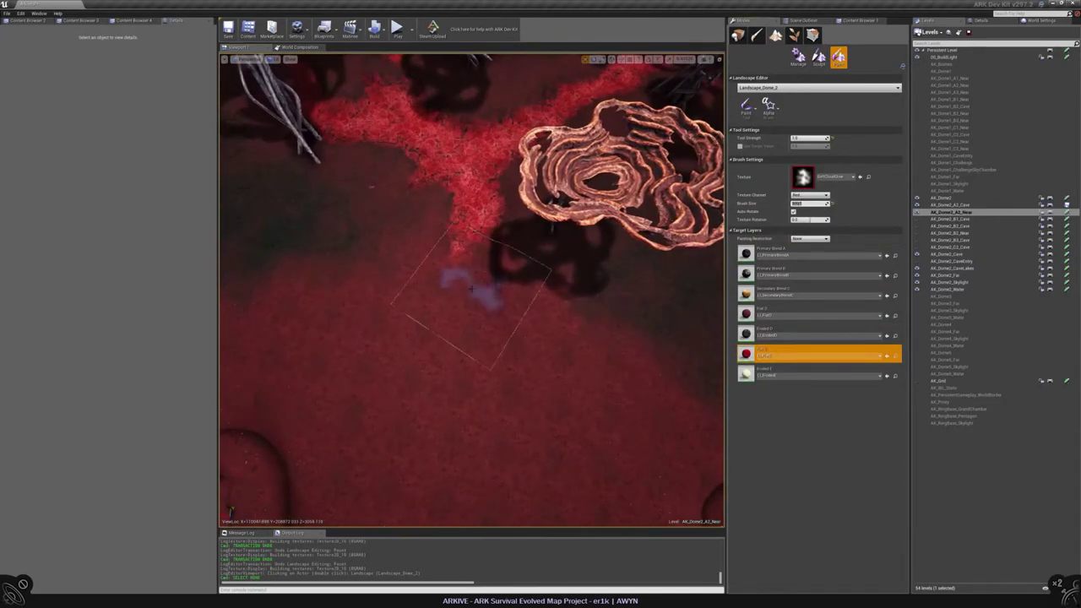
right_click_drag(475, 353, 476, 308)
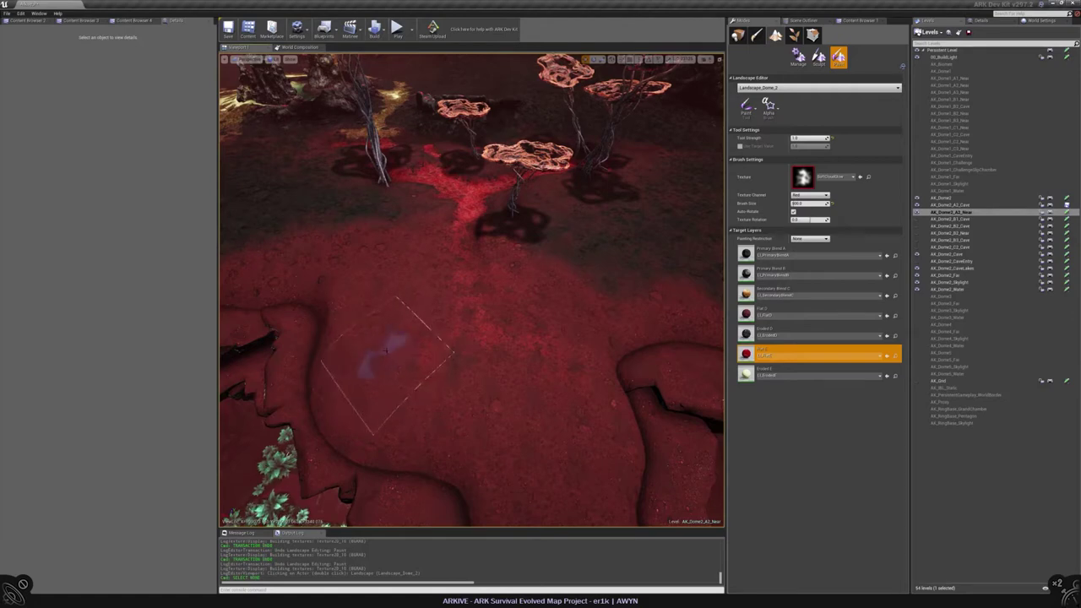
mouse_move(390, 370)
right_mouse_down()
mouse_move(459, 326)
mouse_move(519, 362)
mouse_move(483, 313)
mouse_move(495, 350)
mouse_move(410, 363)
mouse_move(560, 402)
mouse_move(495, 381)
mouse_move(459, 338)
mouse_move(475, 316)
mouse_move(456, 363)
right_mouse_up()
key("ctrl+z")
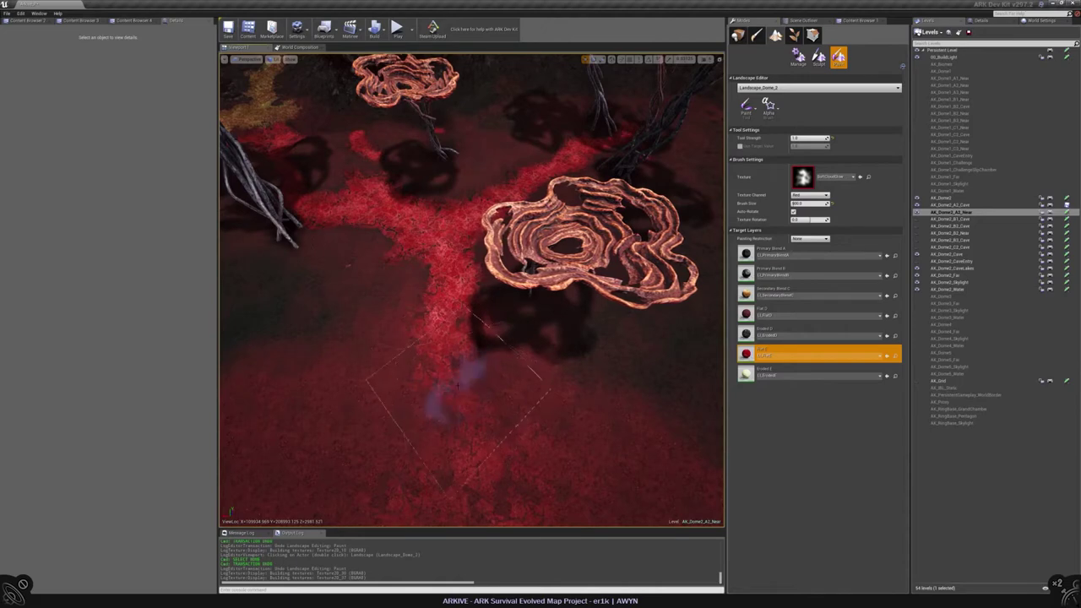
right_click_drag(456, 391, 445, 325)
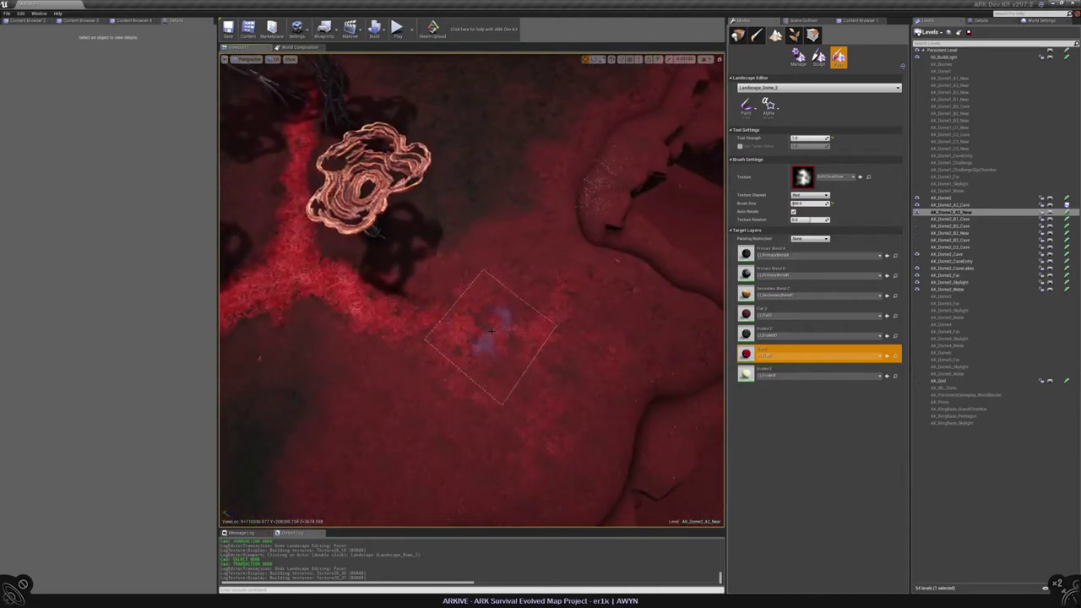
right_click_drag(494, 333, 448, 350)
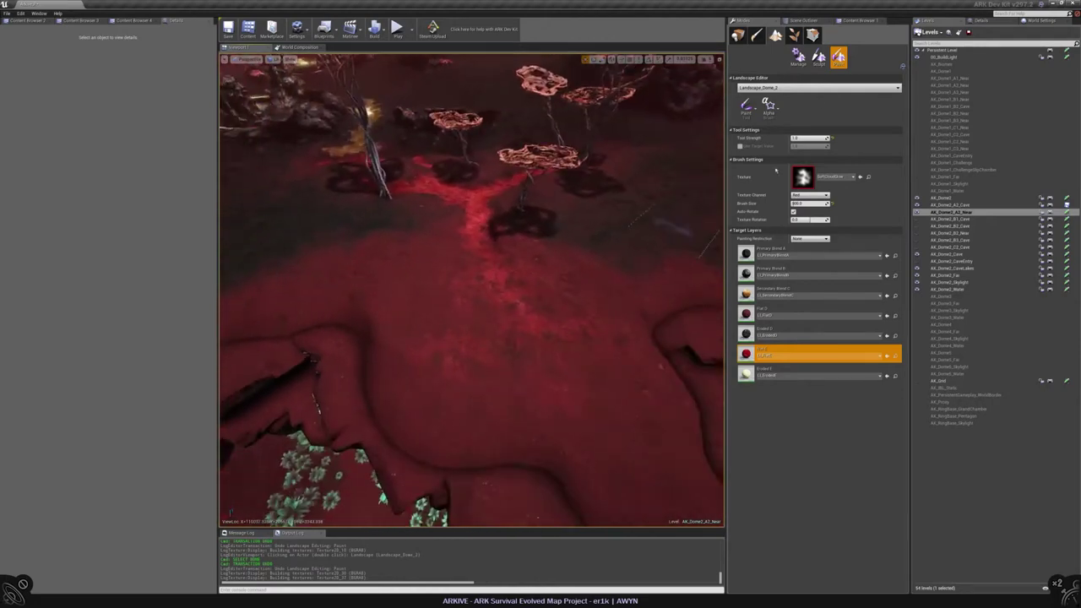
Paint Primary Blend A patches on both sides of the bright red streak and blend the surrounding ground with the dark red flat layer
left_click(811, 254)
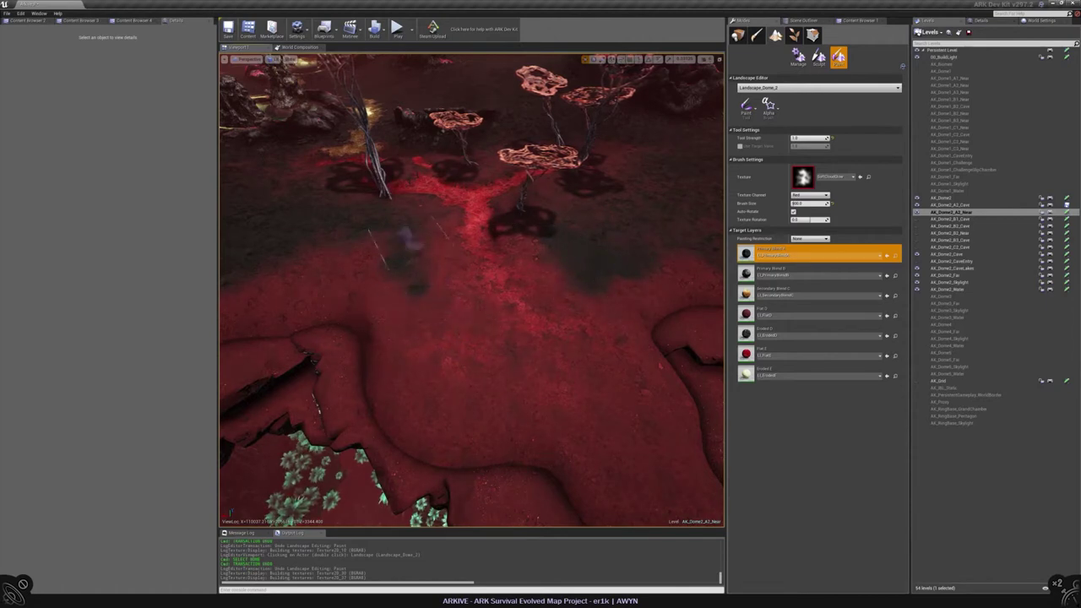
left_click(811, 314)
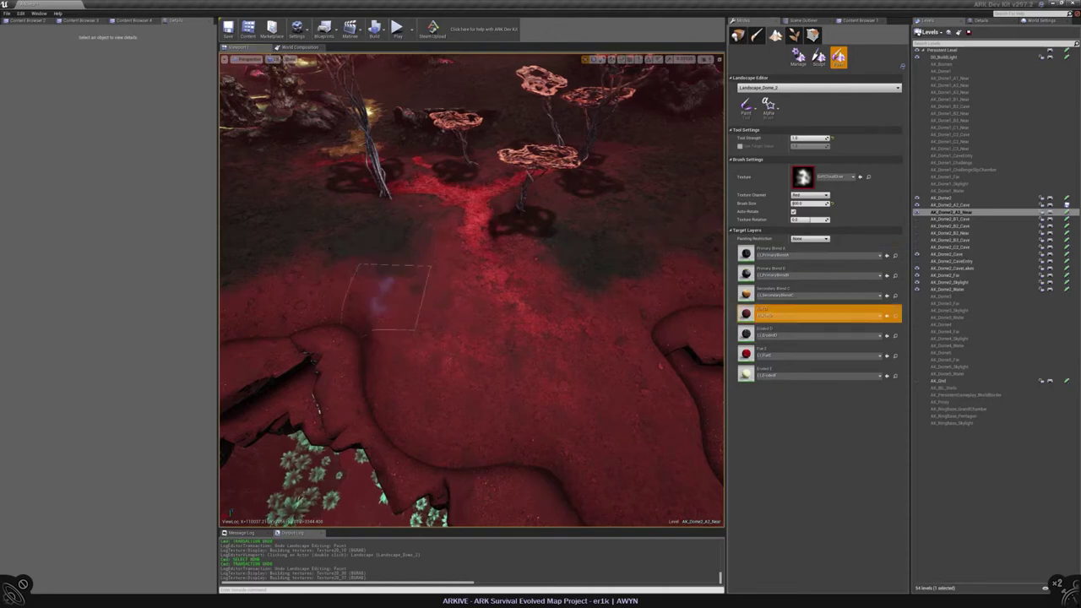
mouse_move(342, 268)
right_mouse_down()
mouse_move(422, 296)
mouse_move(408, 320)
right_mouse_up()
right_click_drag(338, 347, 388, 287)
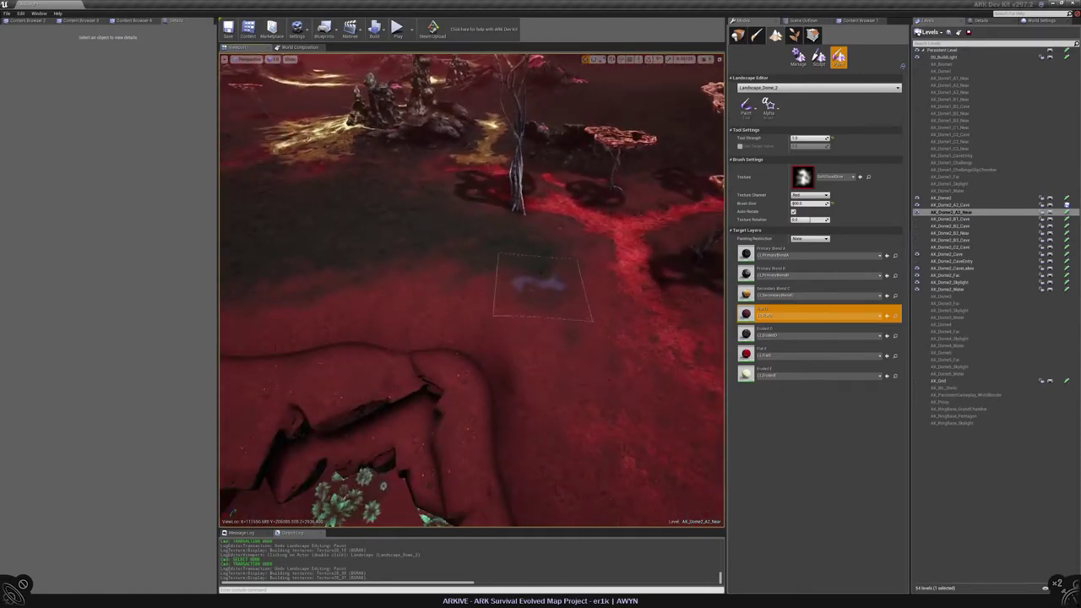
right_click_drag(541, 272, 490, 255)
mouse_move(515, 308)
right_mouse_down()
mouse_move(504, 241)
mouse_move(510, 268)
mouse_move(457, 292)
right_mouse_up()
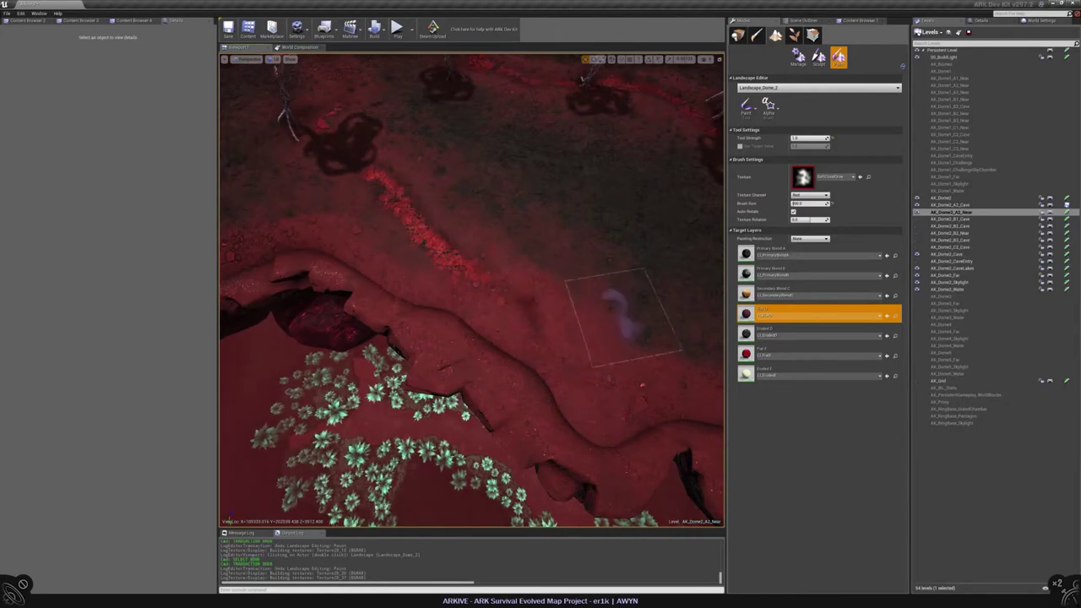
mouse_move(504, 263)
right_mouse_down()
mouse_move(504, 211)
mouse_move(489, 260)
right_mouse_up()
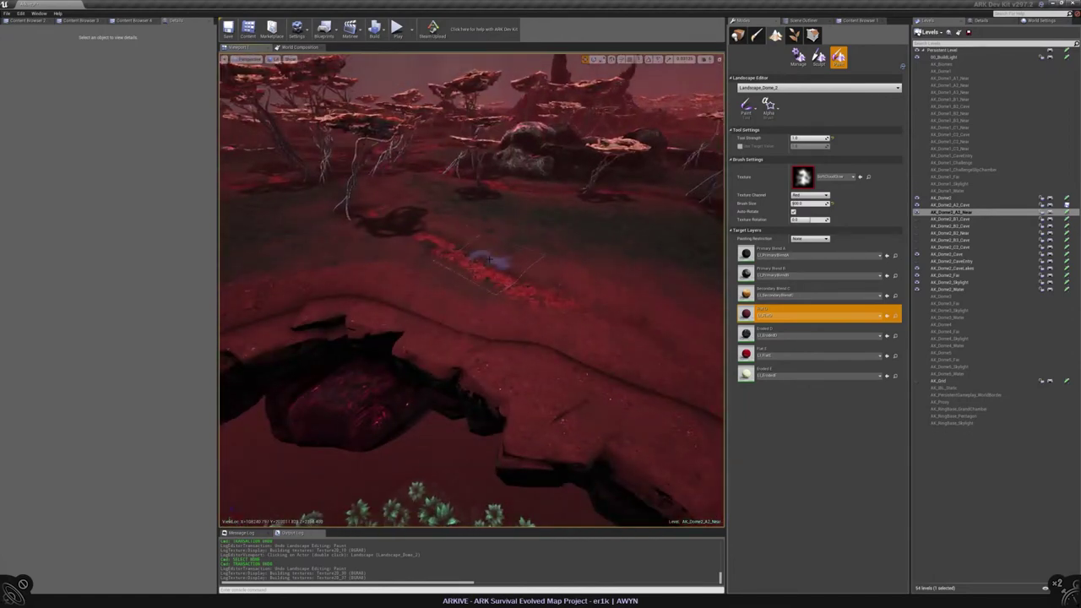
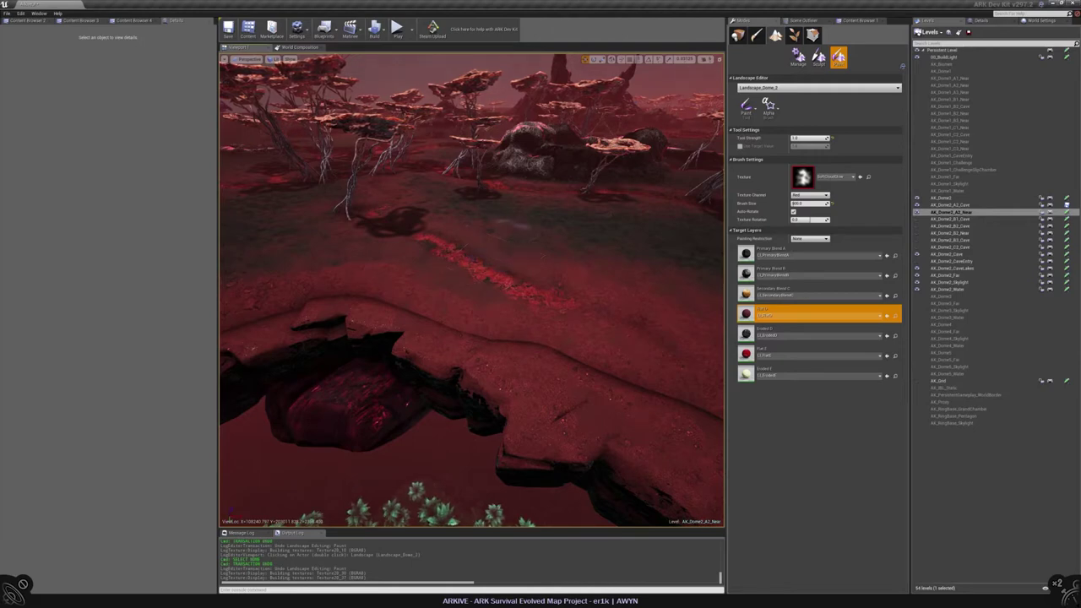
Leave landscape editing, select two basalt column meshes on the finished pool rim and copy them
right_click_drag(471, 287, 507, 300)
key("shift+1")
left_click(507, 287)
left_click(579, 386)
right_click_drag(579, 386, 587, 376)
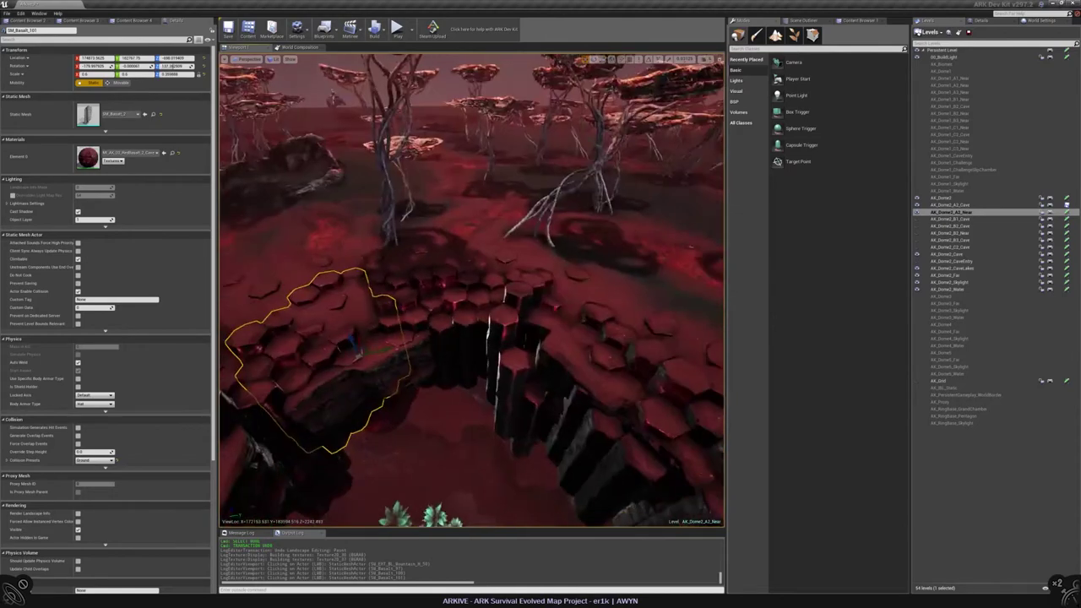
left_click(498, 364)
left_click(465, 313, "ctrl")
right_click_drag(473, 287, 473, 279)
right_click_drag(506, 353, 509, 309)
Make AK_Dome2_CaveLakes the current level and paste the basalt columns onto the rock ledge at the bare pool rim
left_click(801, 20)
right_click(436, 231)
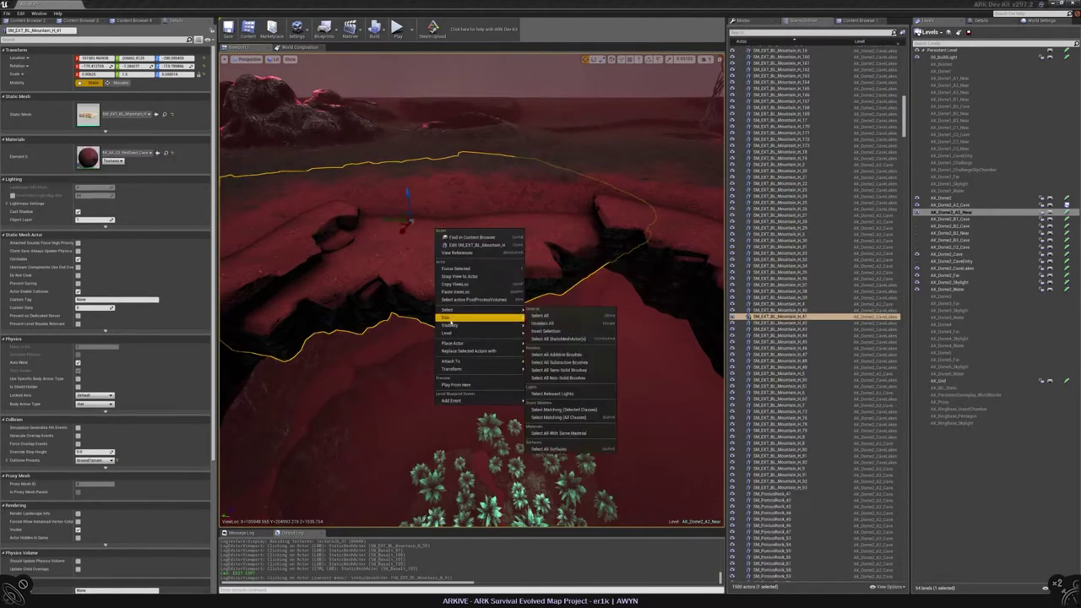
left_click(591, 346)
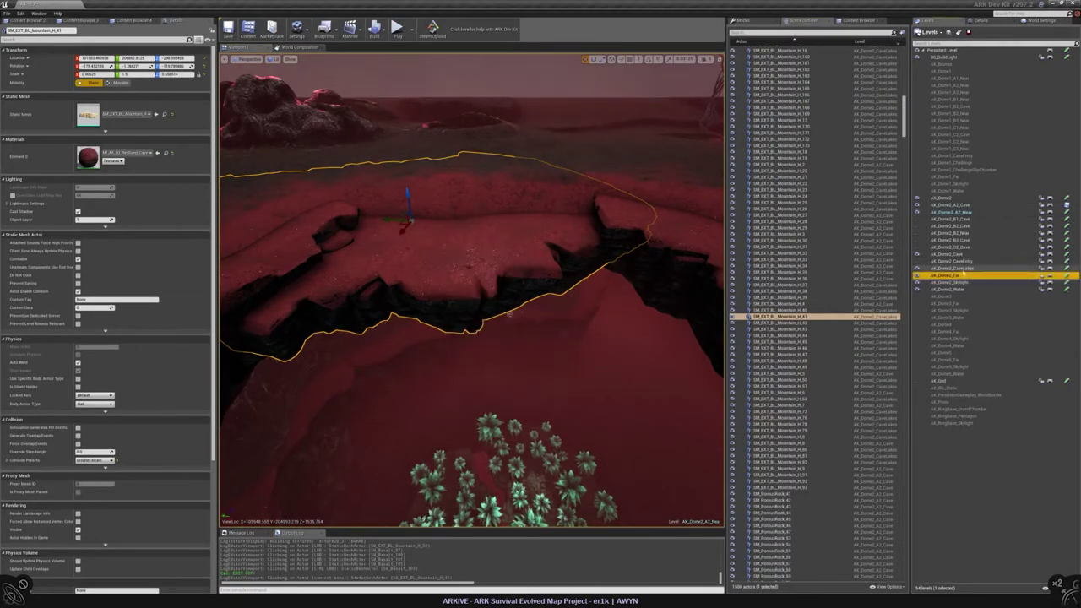
left_click(944, 268)
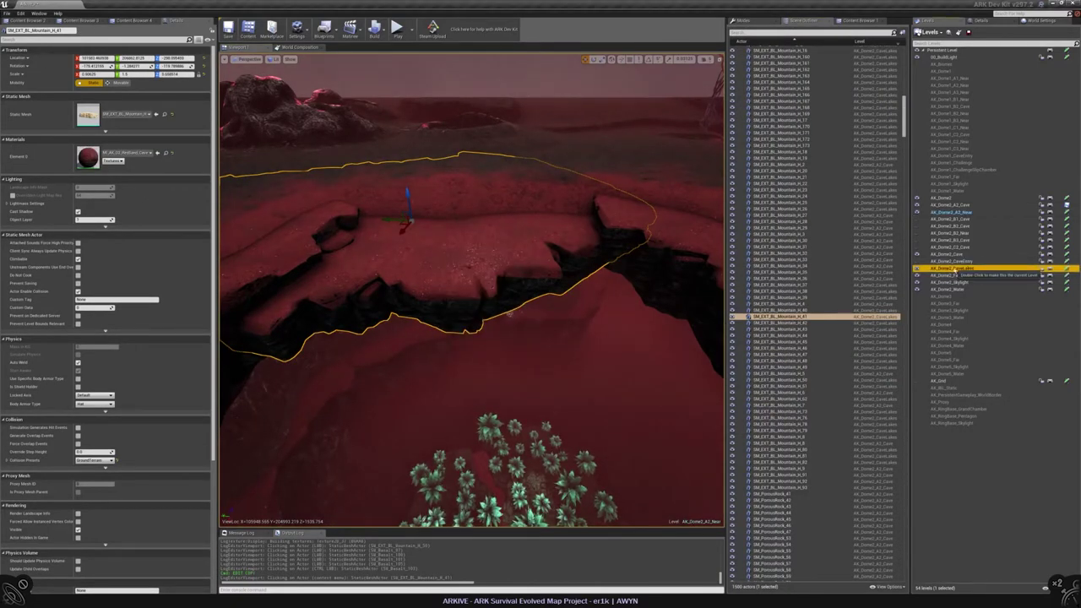
right_click(453, 227)
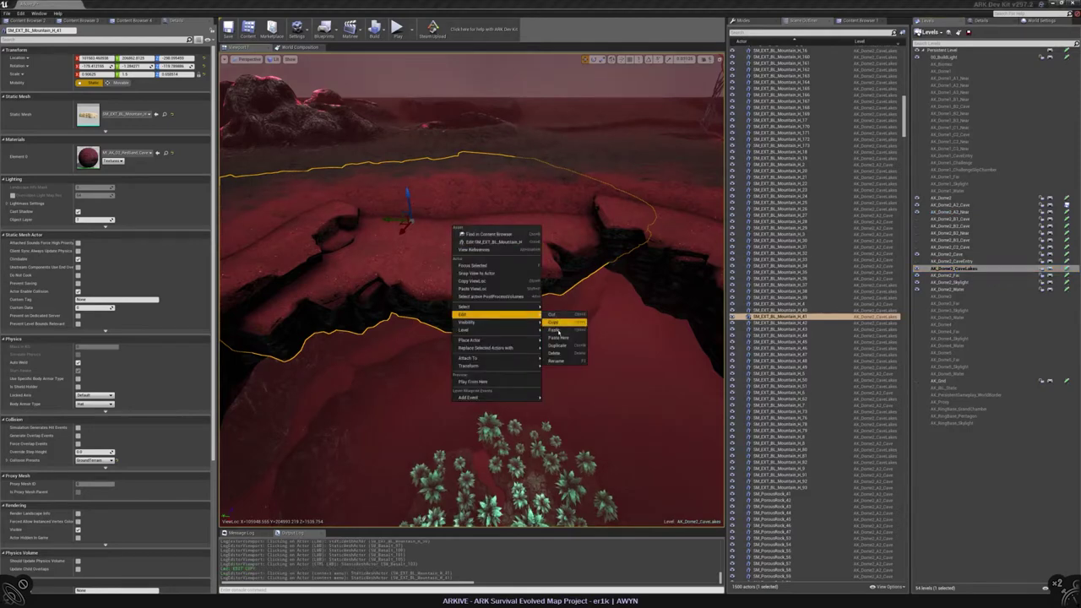
left_click(558, 337)
Move the two pasted basalt columns out of their lake subfolder into the Dome2_CrystalLakes folder
left_click(774, 302)
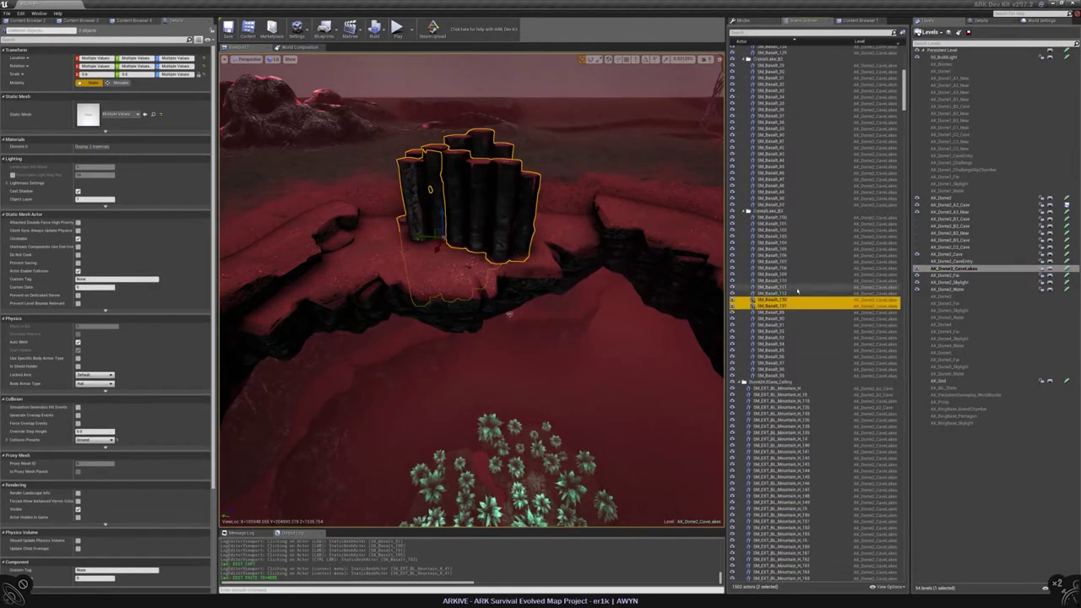
right_click(773, 301)
mouse_move(838, 468)
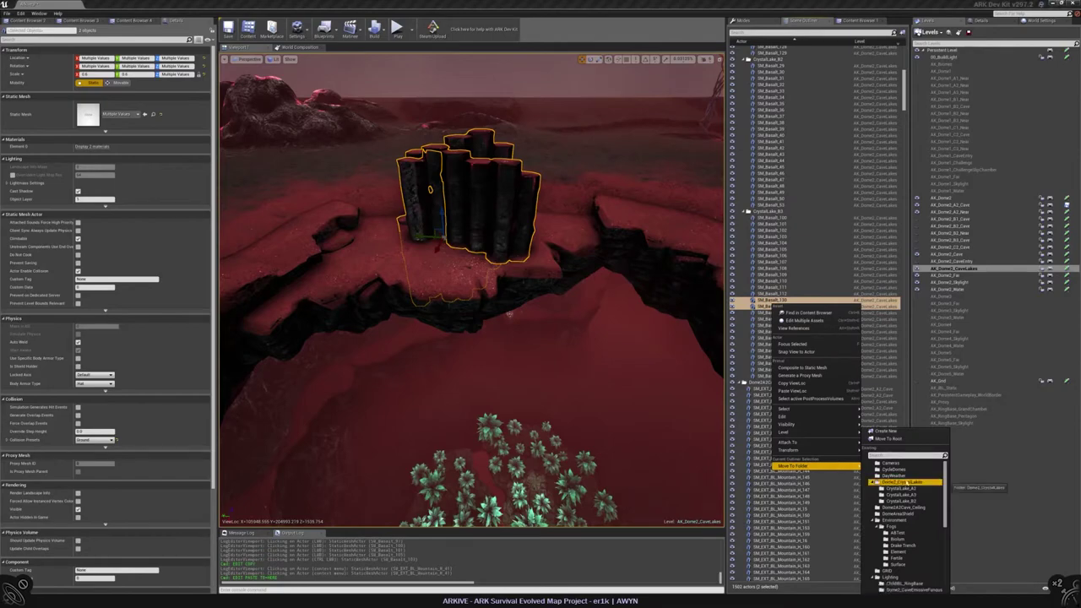
right_click(774, 373)
mouse_move(837, 538)
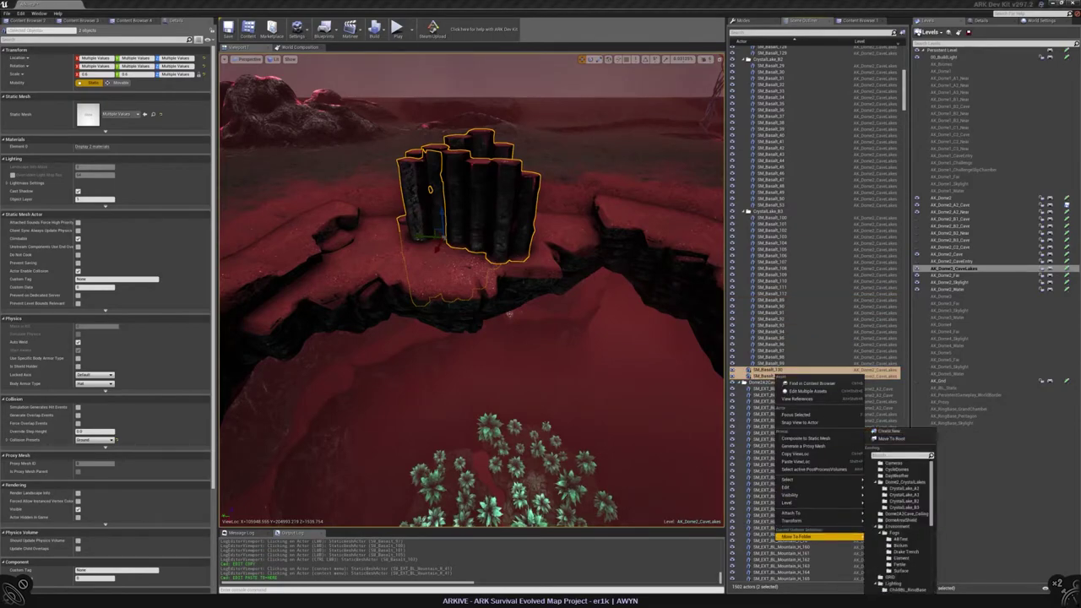
left_click(904, 512)
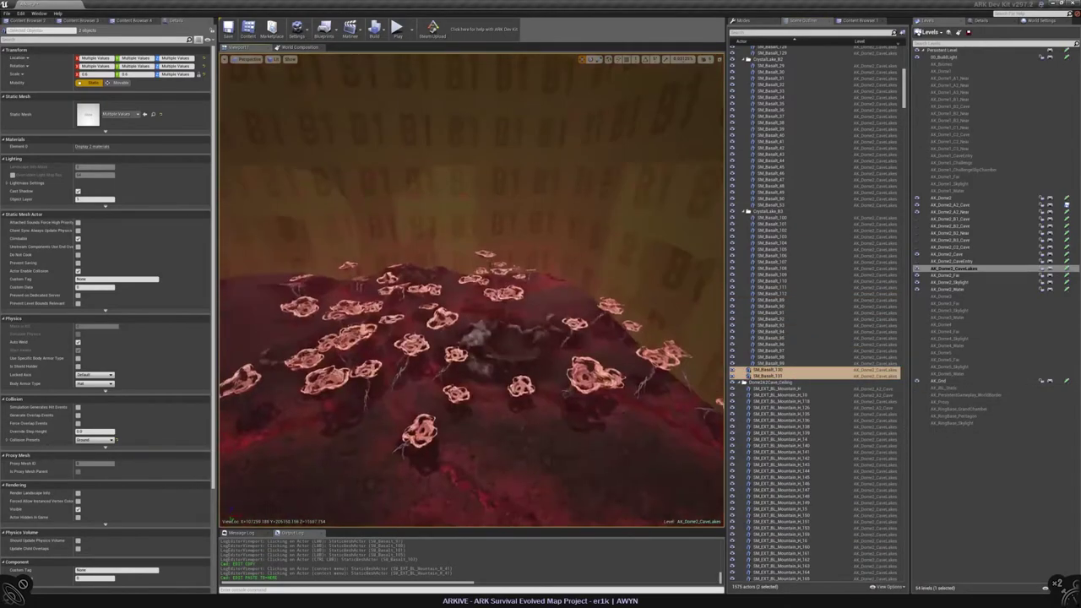
Locate the pool in the dome and put the two pasted columns into a new subfolder named CrystalLake_B1
key("f")
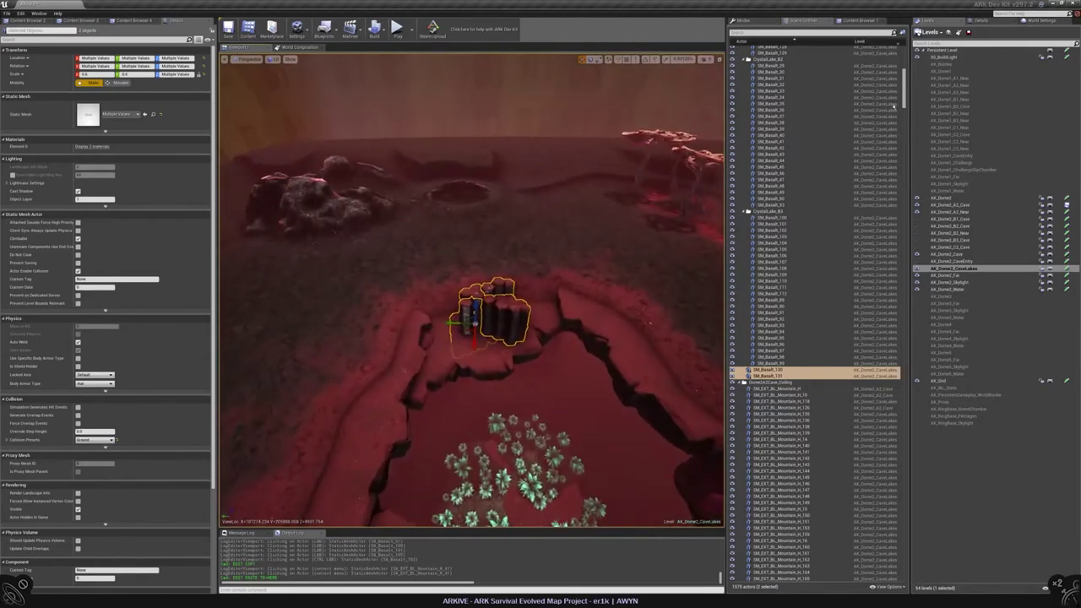
scroll(895, 99, "down", 15)
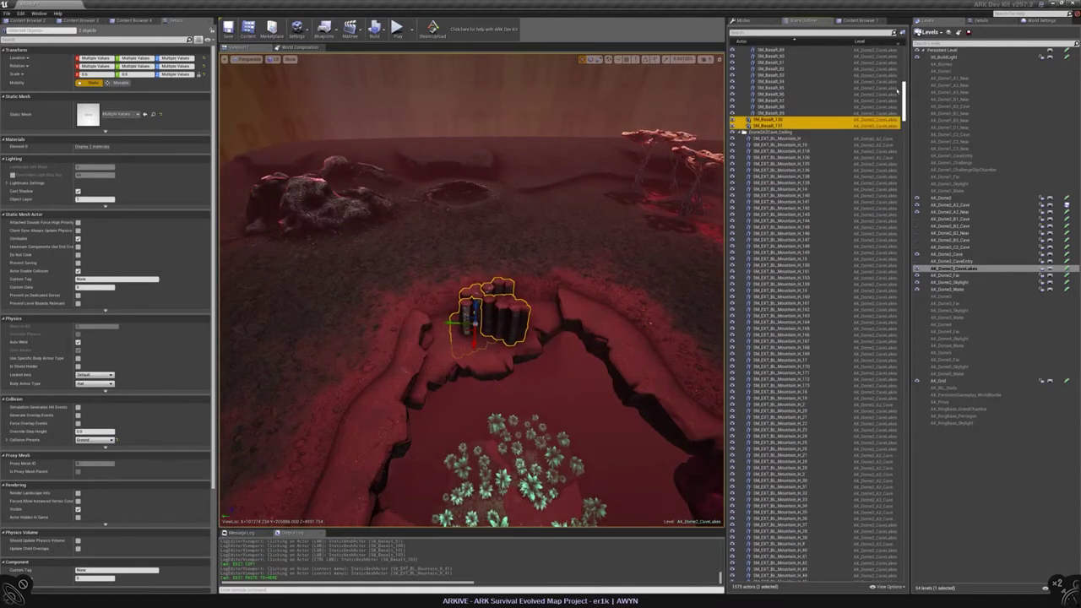
scroll(895, 86, "up", 12)
right_click(769, 325)
mouse_move(810, 487)
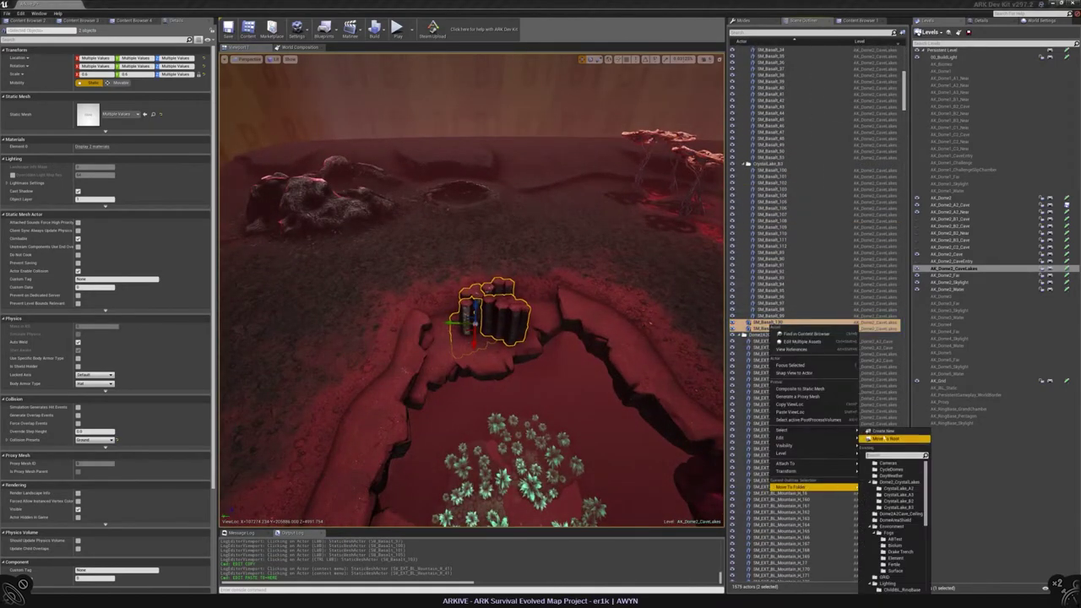
left_click(879, 432)
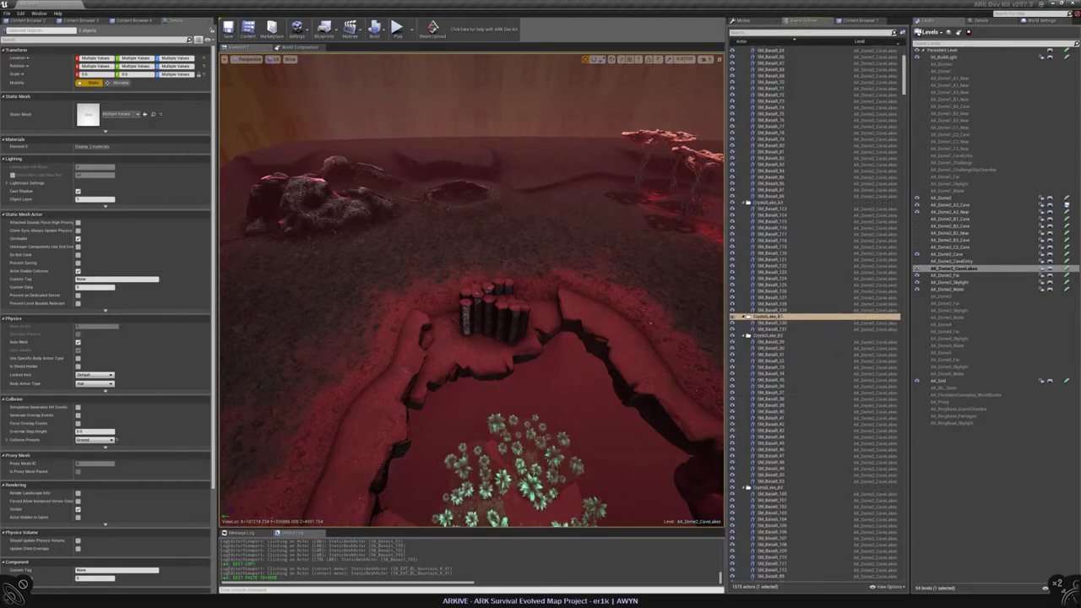
Position the two basalt columns side by side along the pool rim above the green plants
double_click(770, 322)
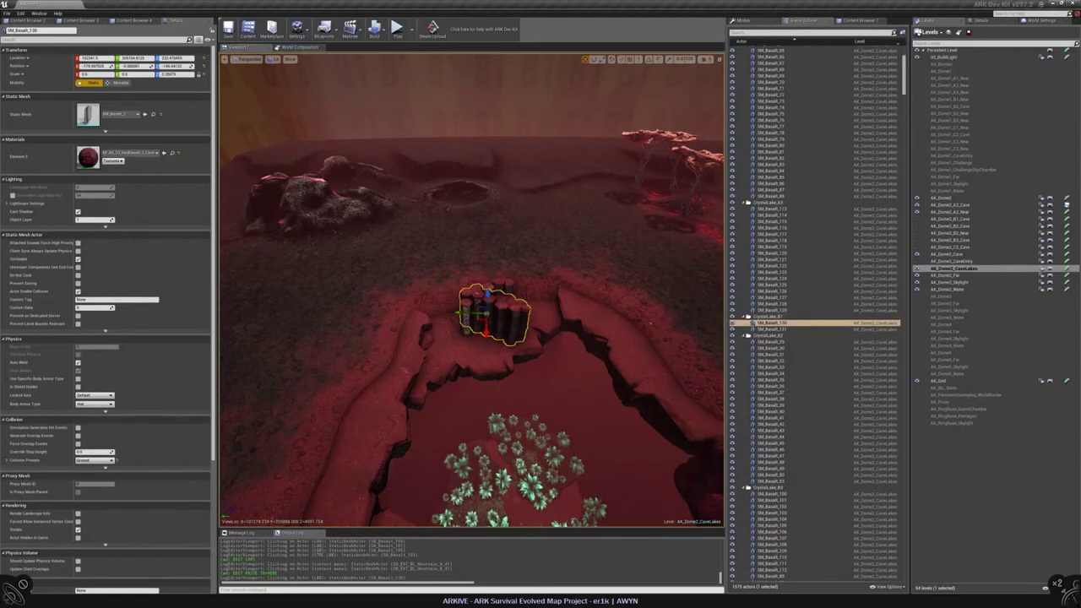
left_click_drag(553, 269, 367, 222)
left_click(551, 268)
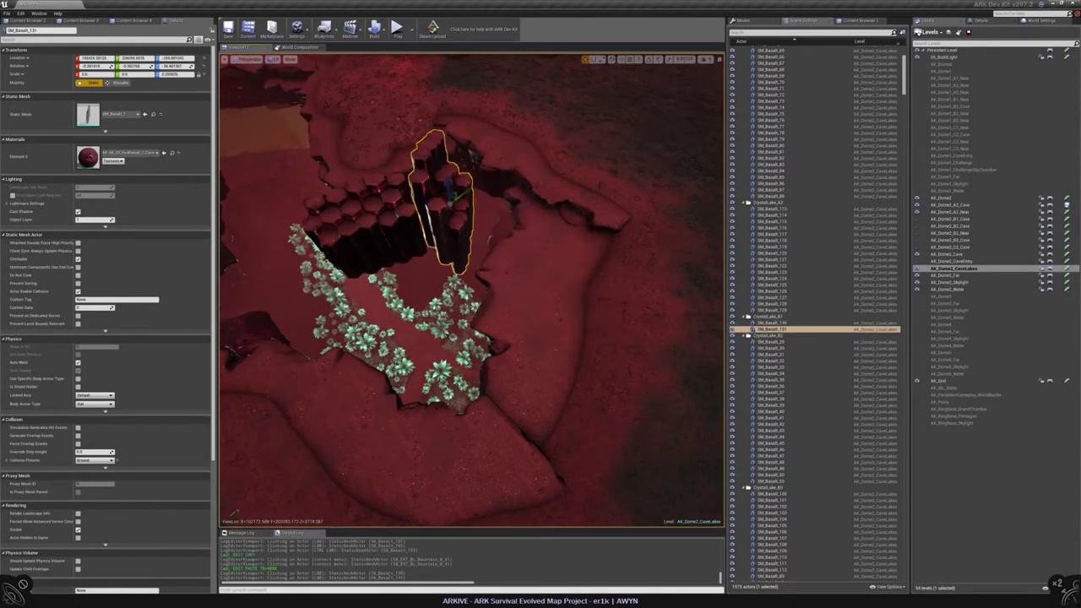
Duplicate the wide basalt column twice and sink the copies side by side into the ground along the pool rim
double_click(771, 323)
double_click(770, 335)
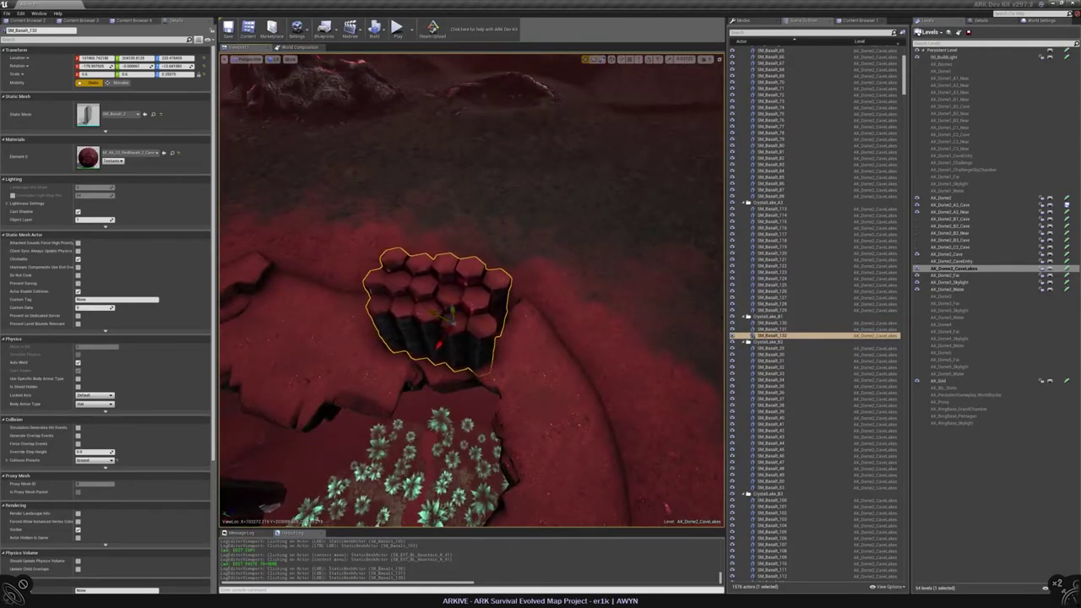
left_click_drag(473, 295, 463, 239, "alt")
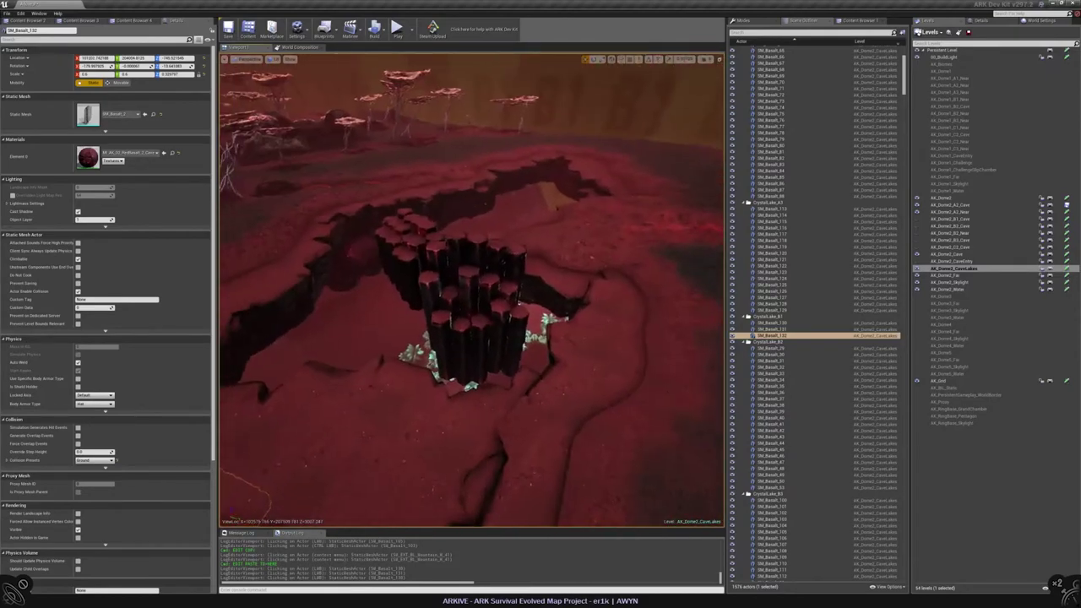
right_click_drag(463, 239, 415, 319)
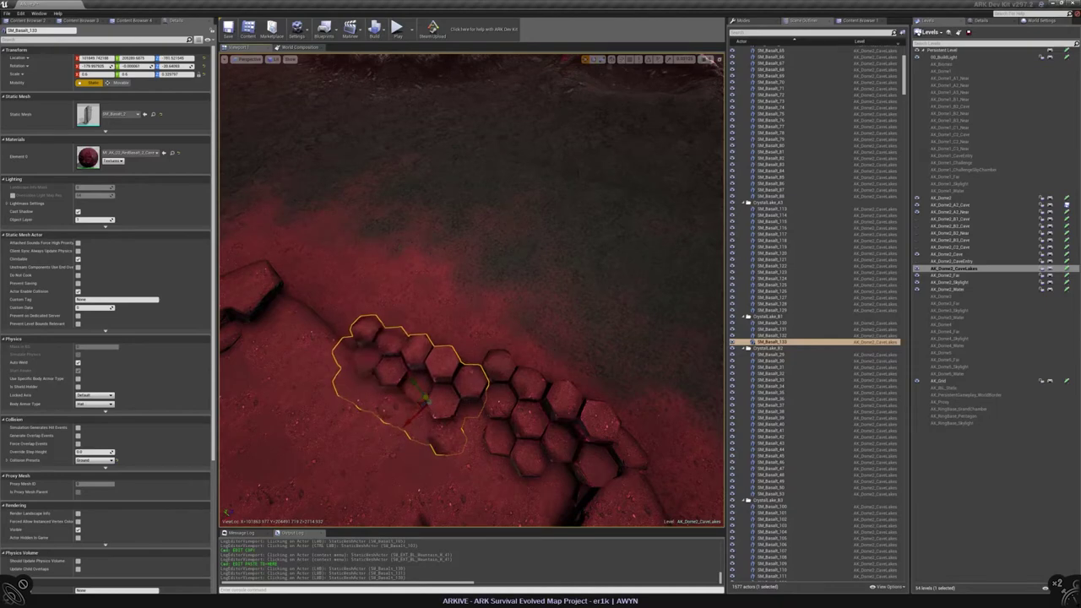
right_click_drag(415, 320, 413, 287)
right_click_drag(440, 435, 410, 426)
mouse_move(471, 287)
right_mouse_down()
mouse_move(448, 287)
mouse_move(471, 288)
right_mouse_up()
Adjust the height of the two sunken basalt columns on the pool rim, checking their undersides from the cave below
left_click(541, 118)
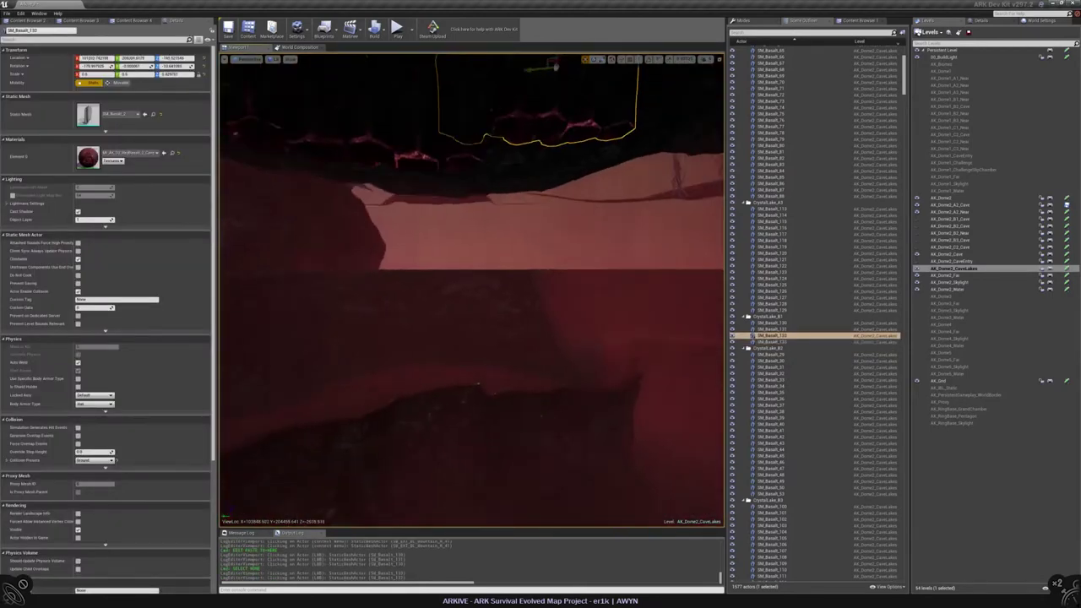
key("f")
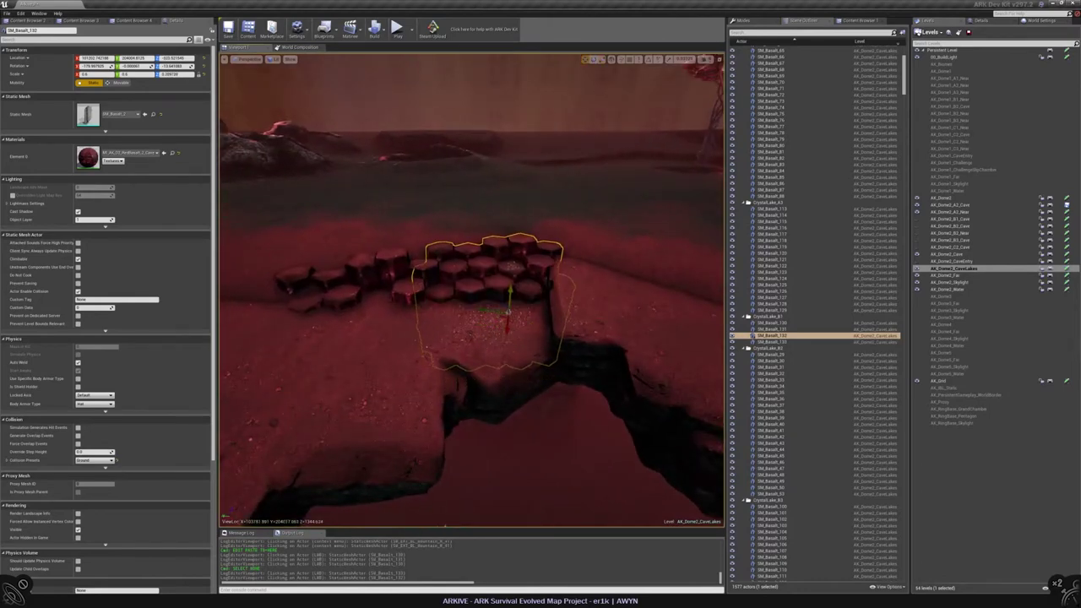
left_click(772, 341)
key("f")
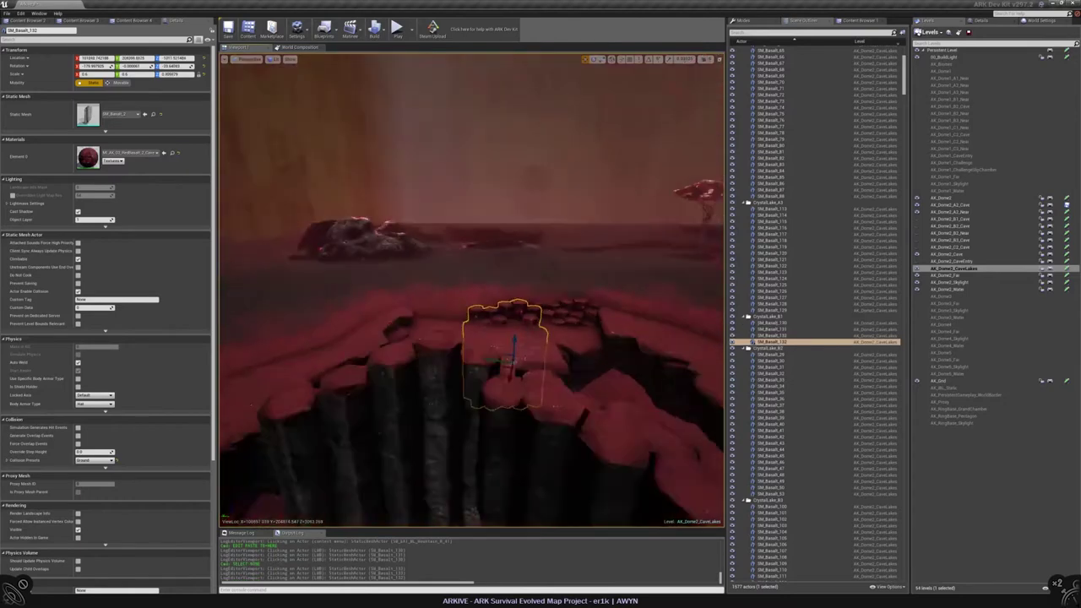
mouse_move(541, 143)
right_mouse_down()
mouse_move(507, 152)
mouse_move(542, 144)
right_mouse_up()
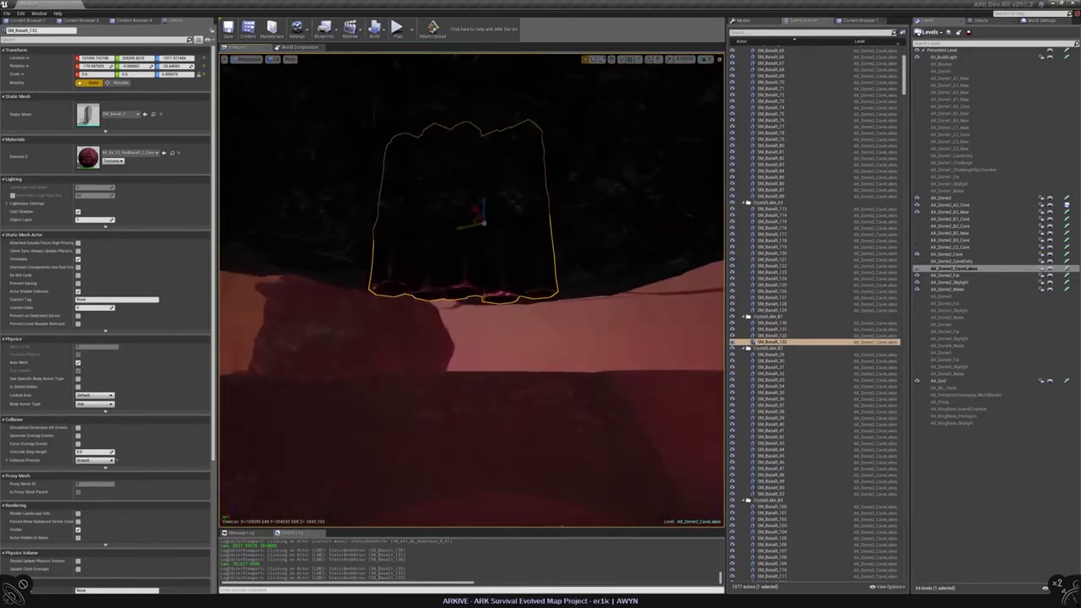
left_click_drag(485, 224, 498, 287, "alt")
left_click(473, 355)
key("Escape")
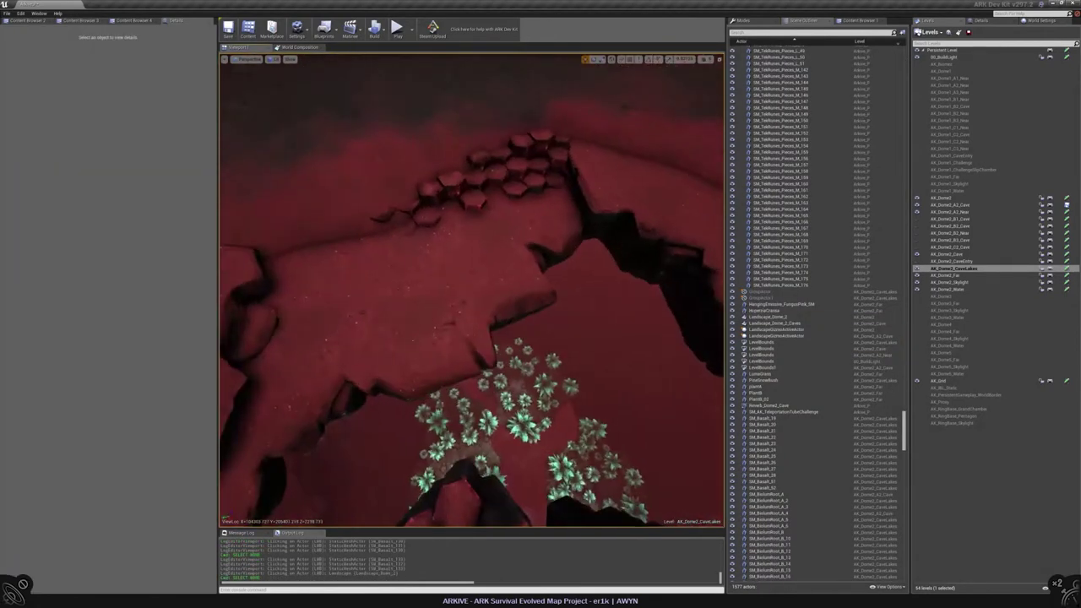
Duplicate a basalt column, rotate the copy and fit it at the end of the row along the pool rim
left_click(507, 253)
left_click(511, 354)
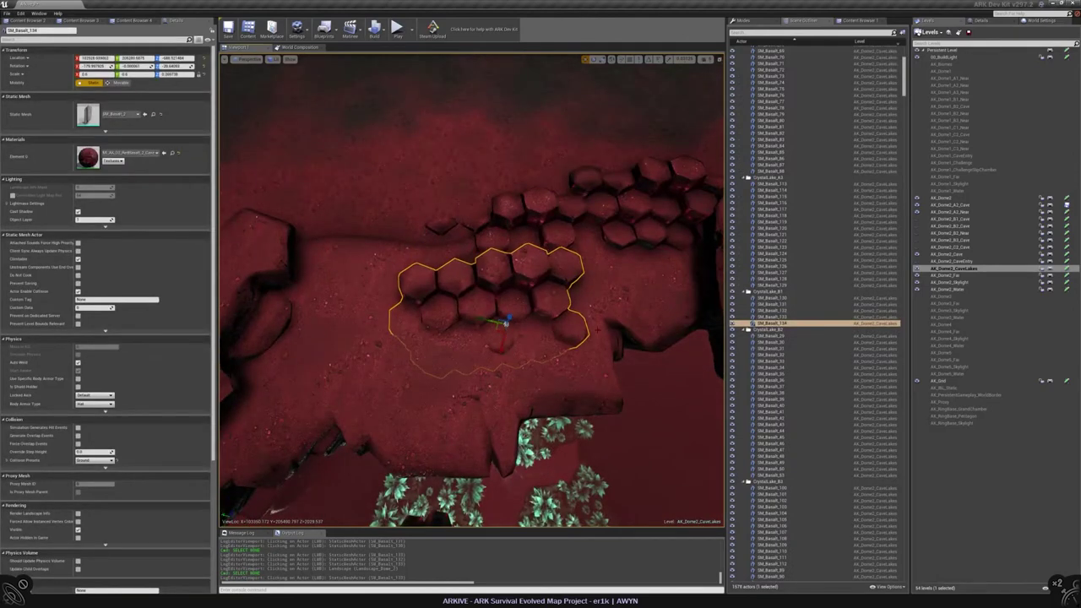
key("e")
left_click_drag(507, 355, 420, 346, "alt")
key("w")
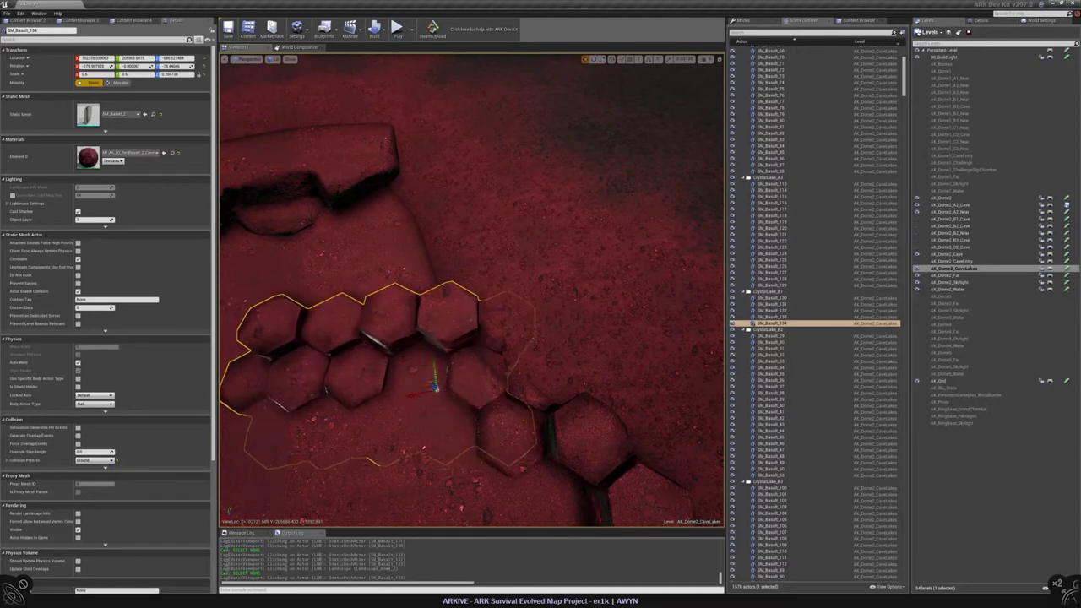
right_click_drag(422, 346, 423, 346)
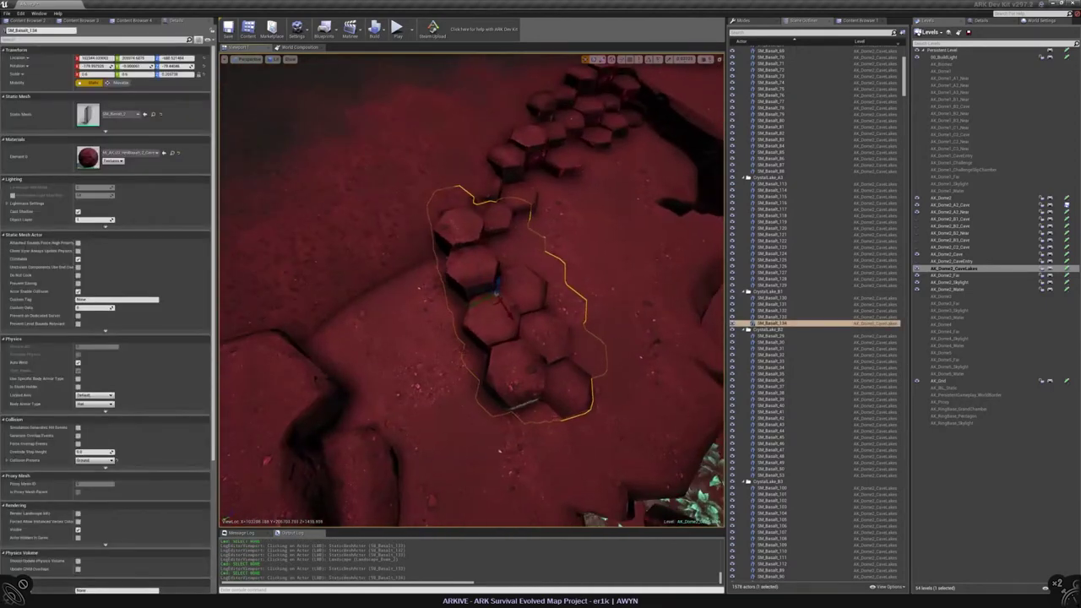
Add another basalt copy at the row's end, rotated to follow the rim's curve and fitted against the flat rock
left_click_drag(469, 306, 411, 323, "alt")
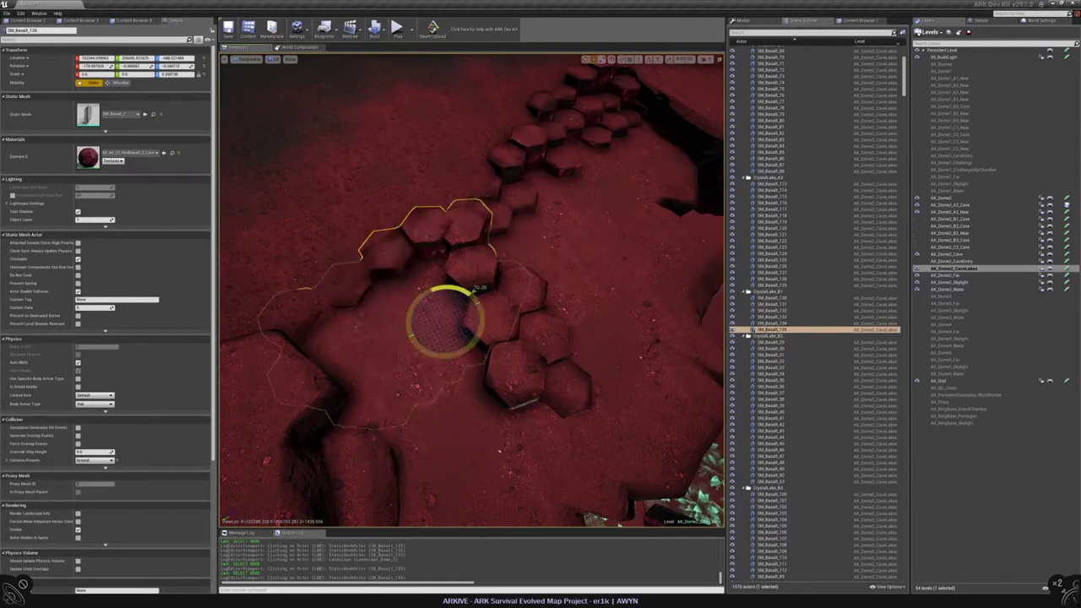
left_click_drag(476, 290, 461, 348)
right_click_drag(422, 346, 422, 346)
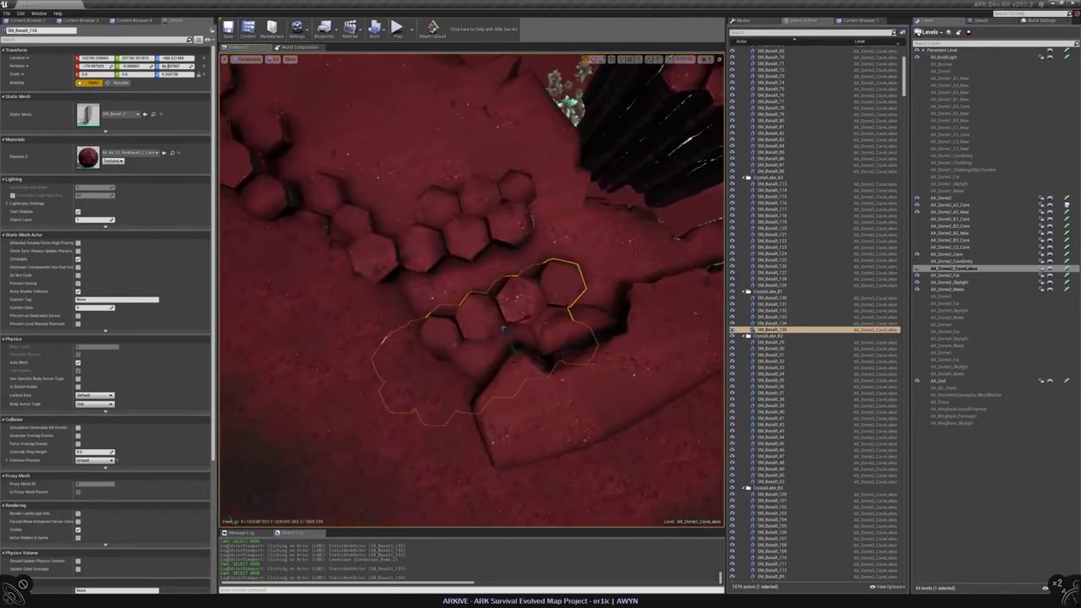
left_click_drag(494, 359, 476, 351)
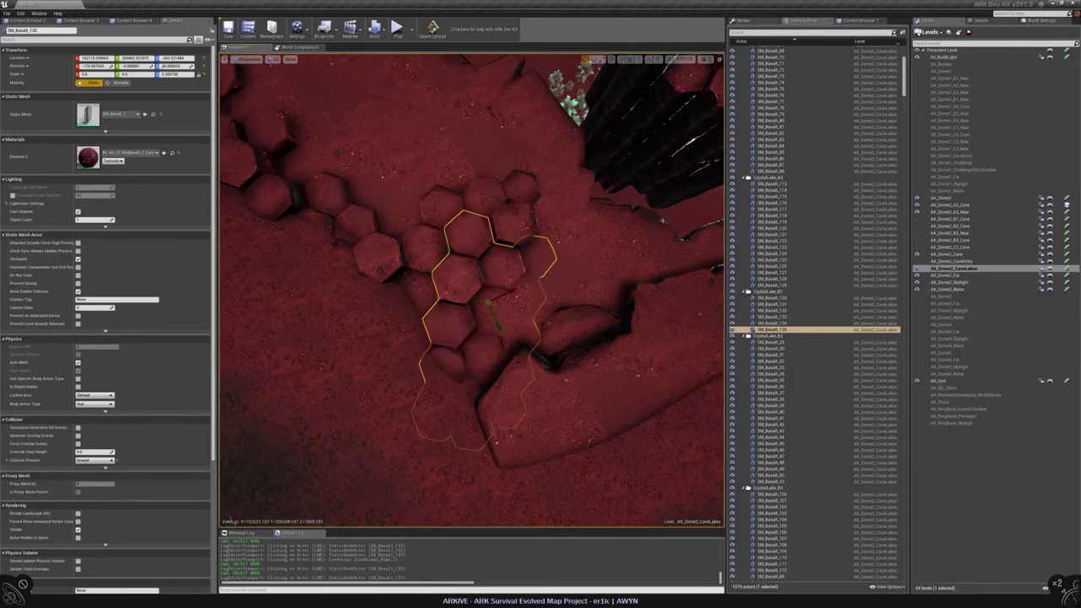
right_click_drag(422, 346, 422, 347)
key("Escape")
left_click(435, 314)
left_click(423, 355)
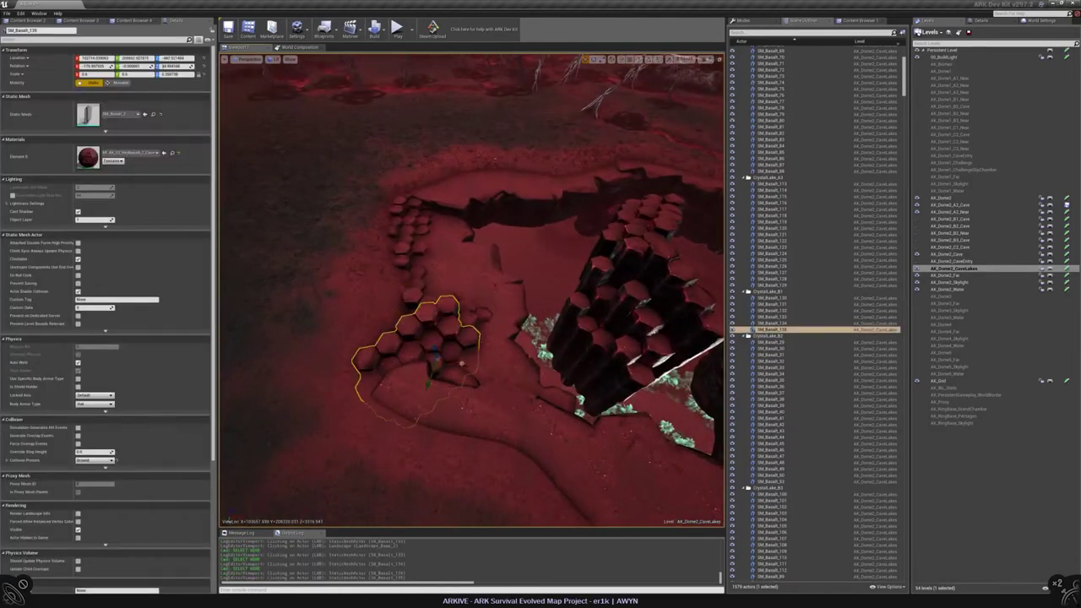
Duplicate the column beside the flat rock and rotate the copy so the row turns along the tall dark pillars
left_click(507, 354)
scroll(499, 342, "up", 3)
key("e")
left_click_drag(498, 316, 465, 372)
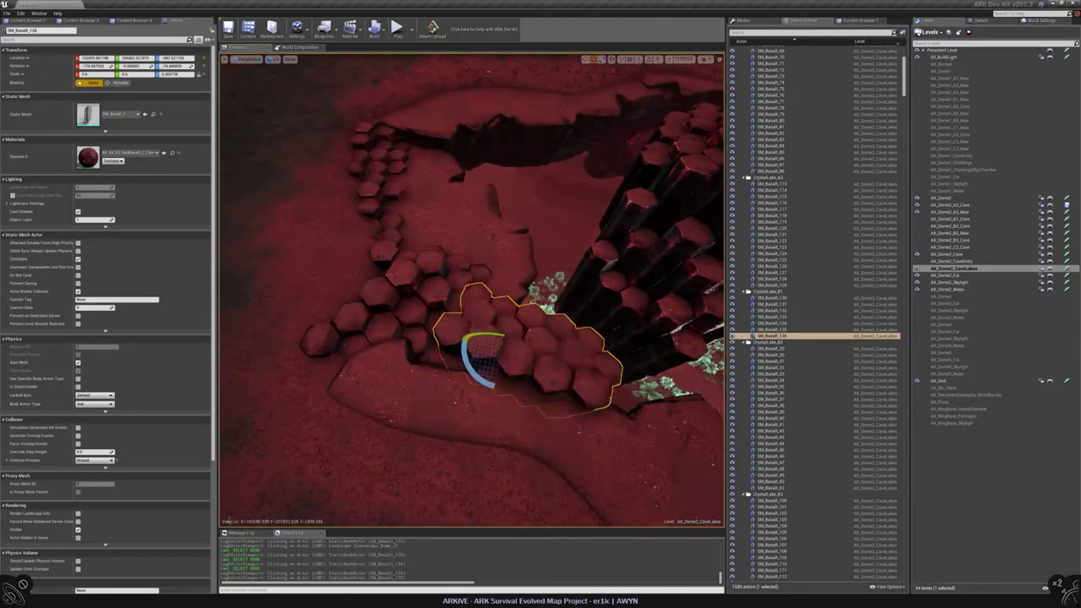
right_click_drag(472, 287, 471, 287)
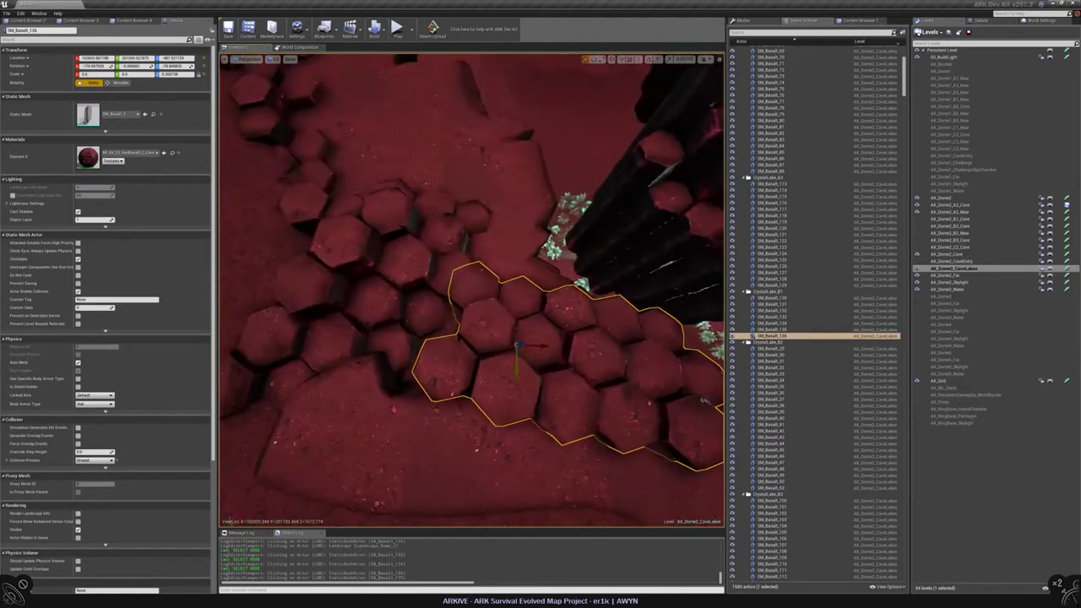
left_click_drag(474, 342, 478, 346)
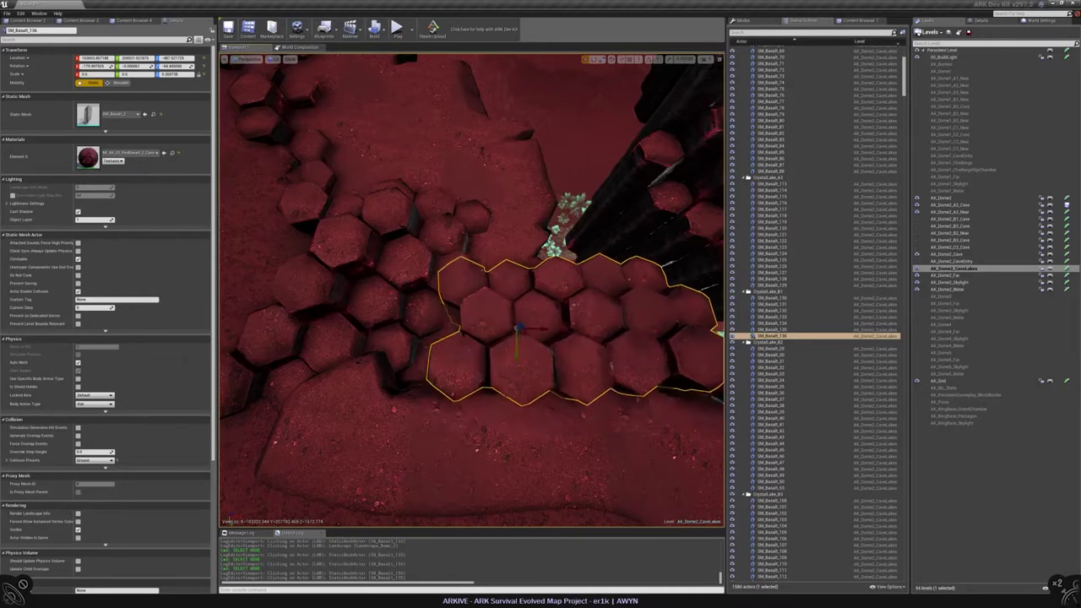
right_click_drag(472, 287, 471, 287)
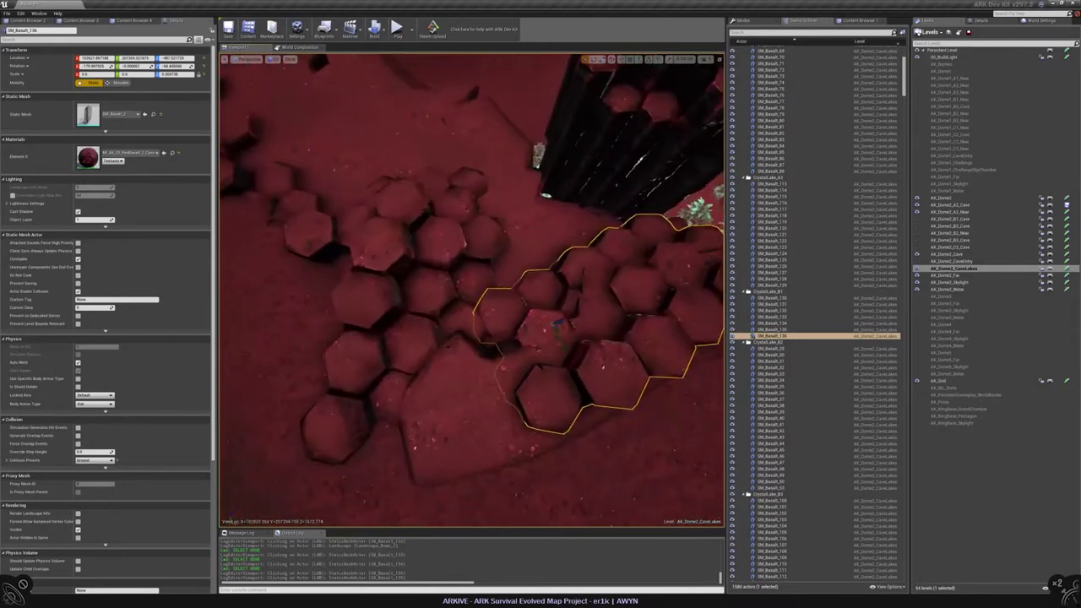
left_click_drag(553, 327, 561, 336)
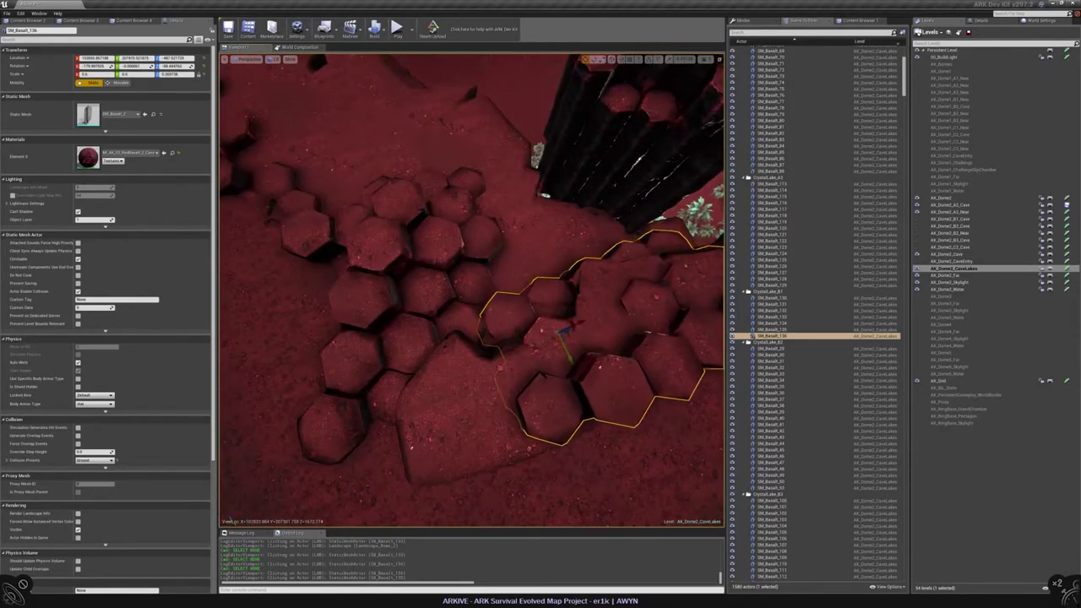
Shift the copy to the far side of the flat rock and raise its hexagonal tops above the ground
right_click_drag(471, 287, 471, 287)
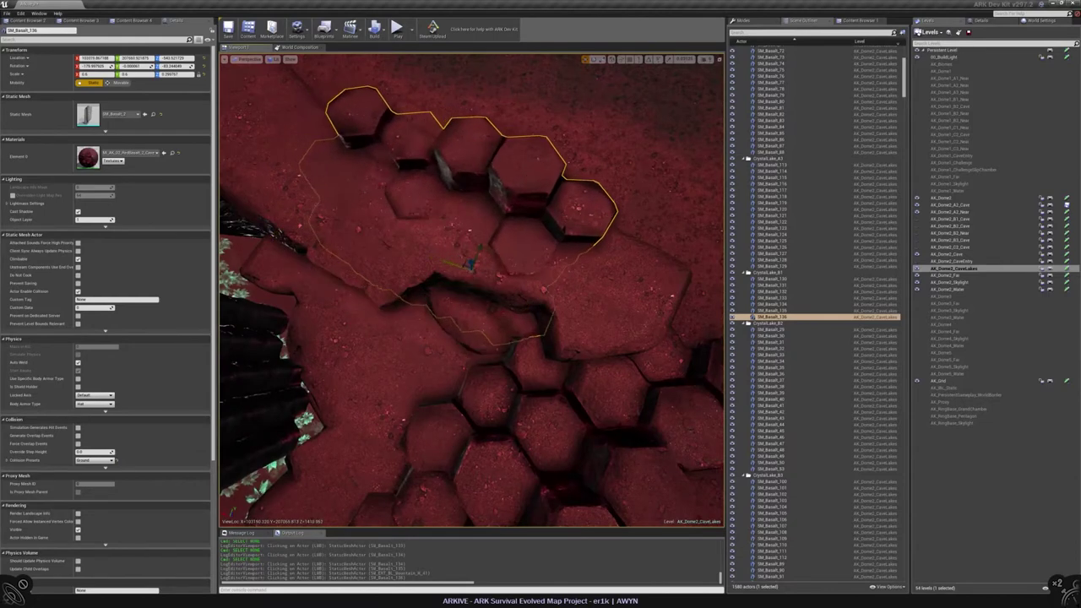
left_click_drag(476, 256, 476, 235)
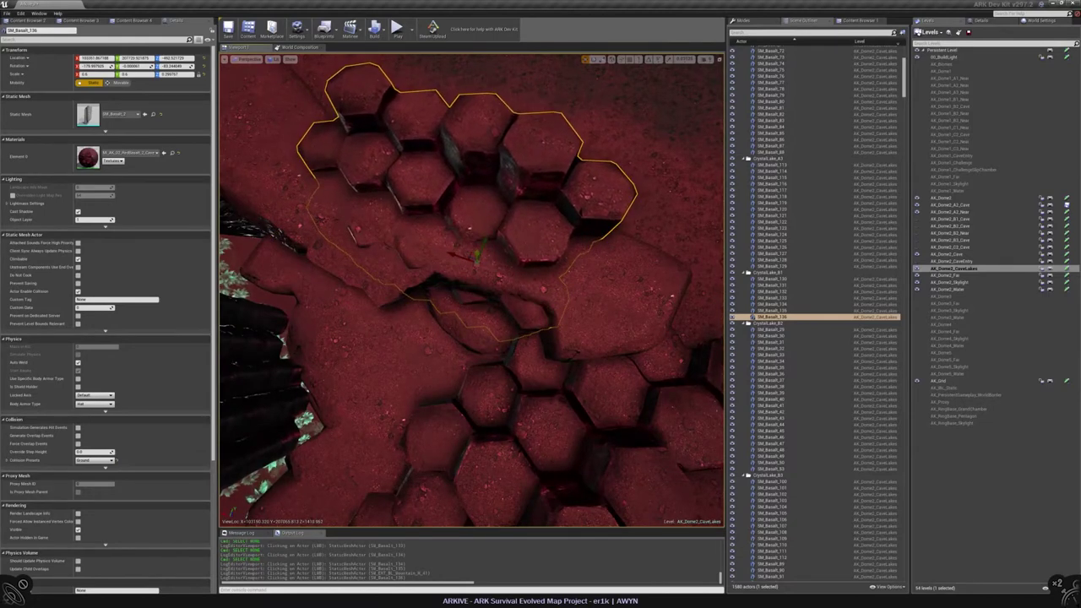
right_click_drag(475, 235, 523, 254)
left_click(475, 235)
key("Escape")
Place another basalt copy between the existing hexagons and the tall dark pillars, aligned with the pool edge
left_click(524, 253)
key("ctrl+w")
left_click_drag(470, 348, 402, 299)
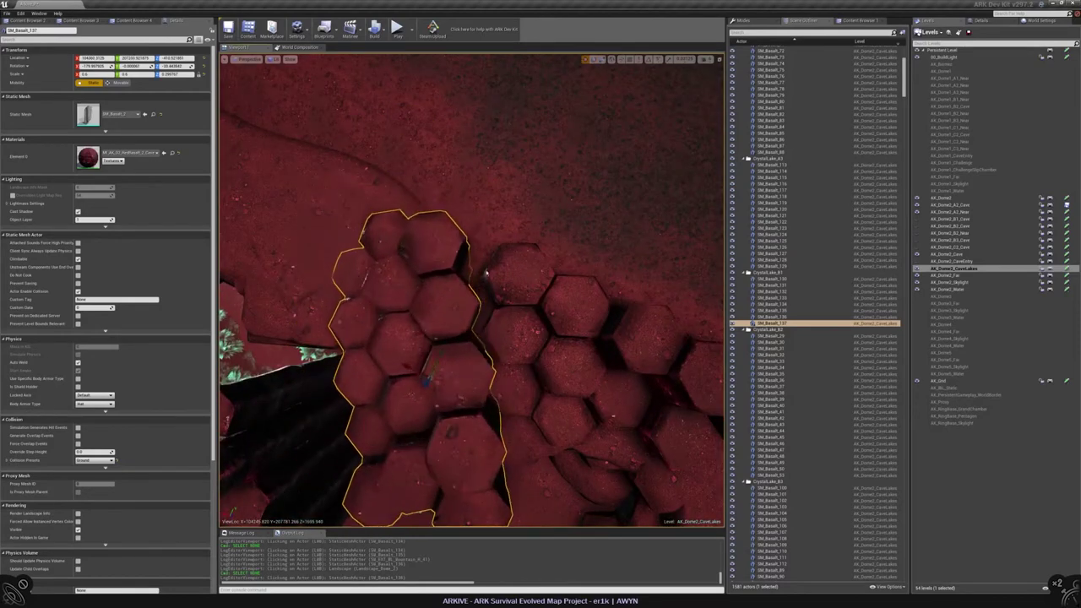
right_click_drag(470, 287, 469, 287)
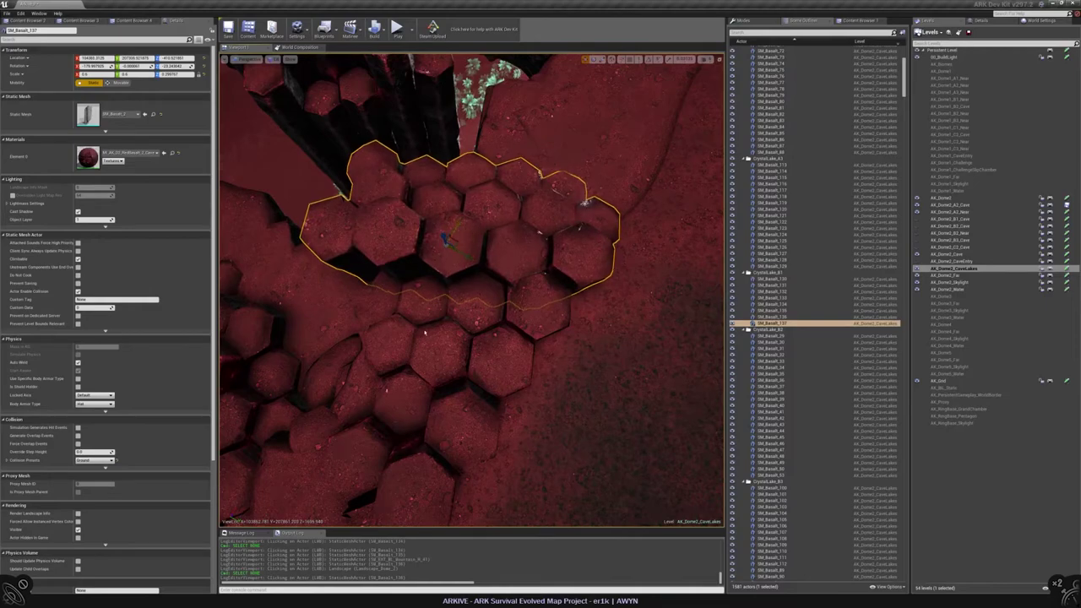
right_click_drag(470, 287, 469, 287)
key("Escape")
Duplicate the basalt column and move the copy further along the rim as a separate rotated cluster
left_click(470, 287)
left_click(579, 283)
left_click(431, 323)
left_click_drag(553, 287, 545, 325)
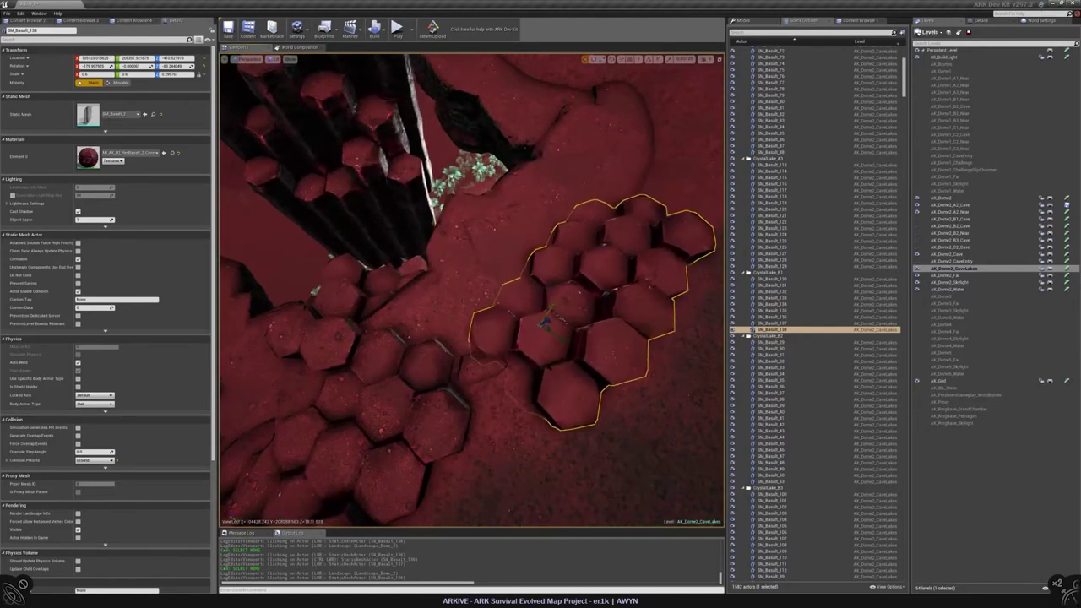
right_click_drag(469, 287, 470, 288)
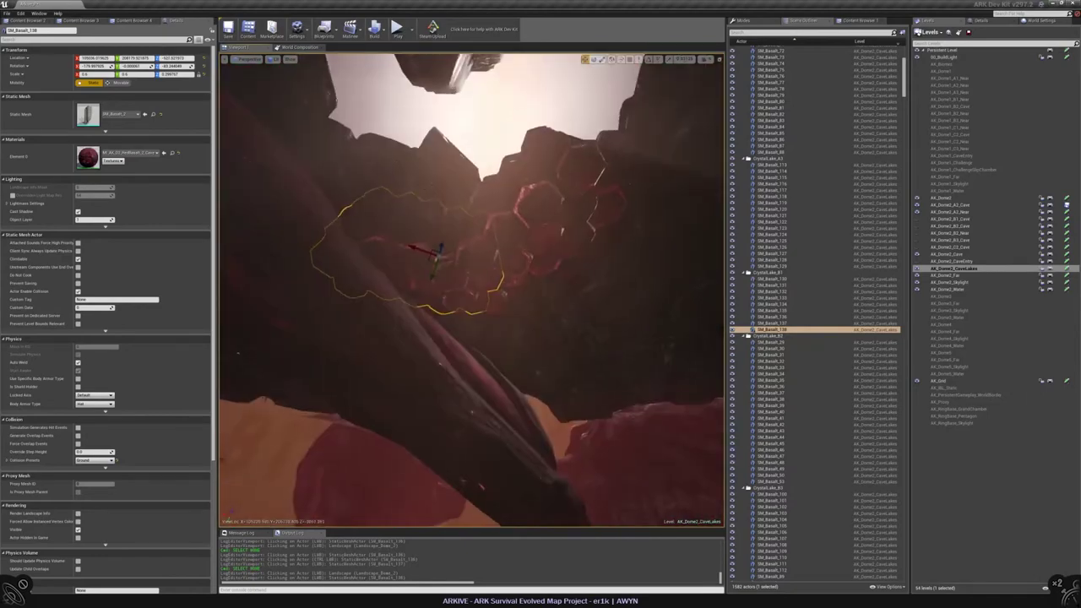
Adjust the new cluster's height and vertical scale, sinking it into the rim with its base checked from the cave
left_click(406, 304)
key("ctrl+z")
key("f")
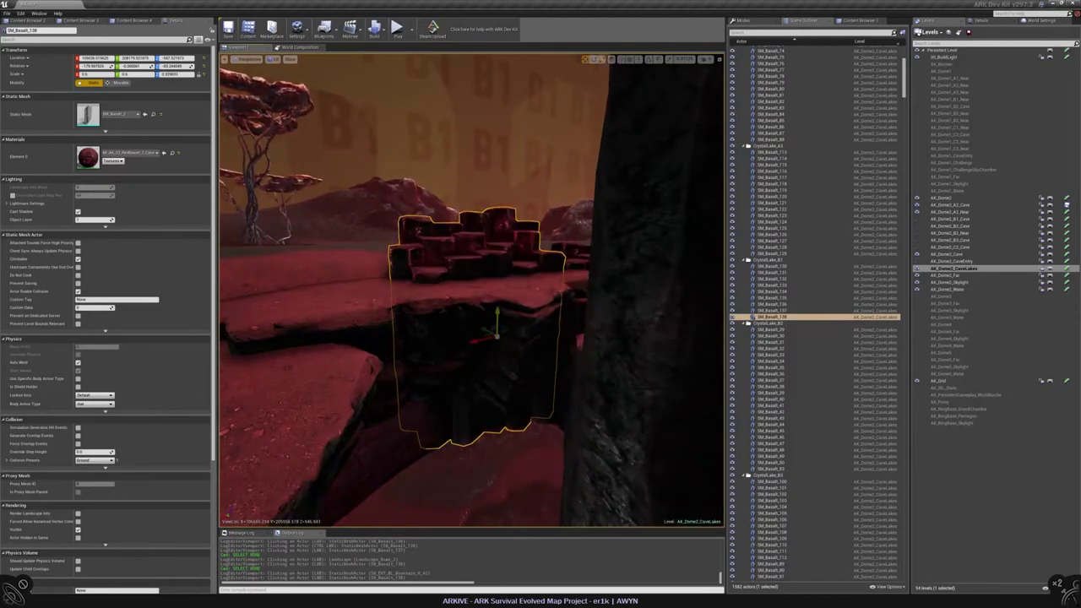
mouse_move(469, 287)
right_mouse_down()
mouse_move(438, 310)
mouse_move(470, 287)
right_mouse_up()
key("Escape")
left_click(541, 355)
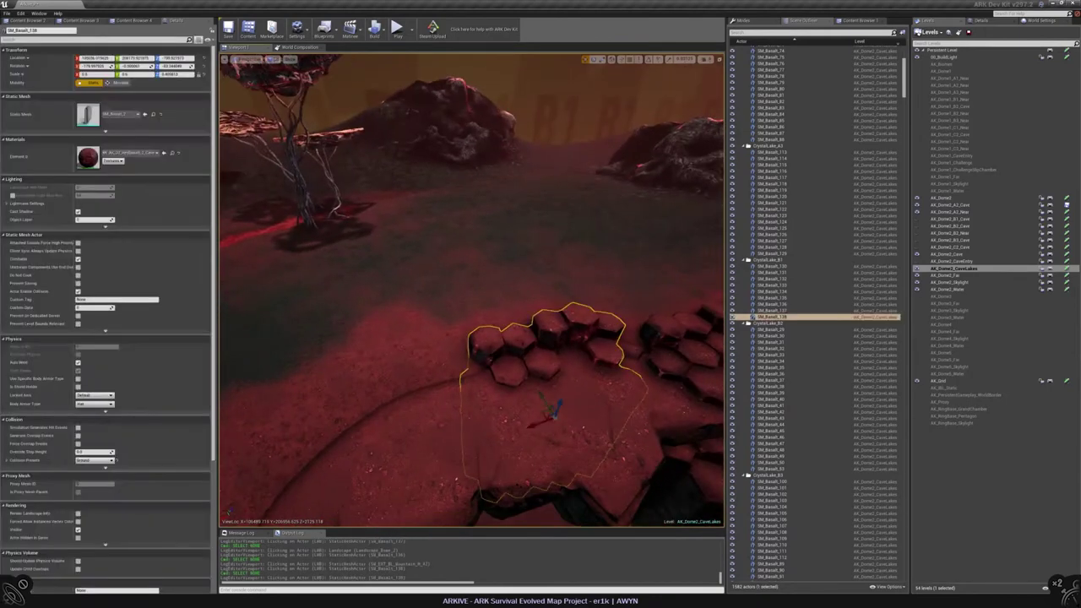
Duplicate the sunken column, rotate and shorten the copy, and align it with the hexagons along the rim
right_click_drag(541, 355, 541, 354)
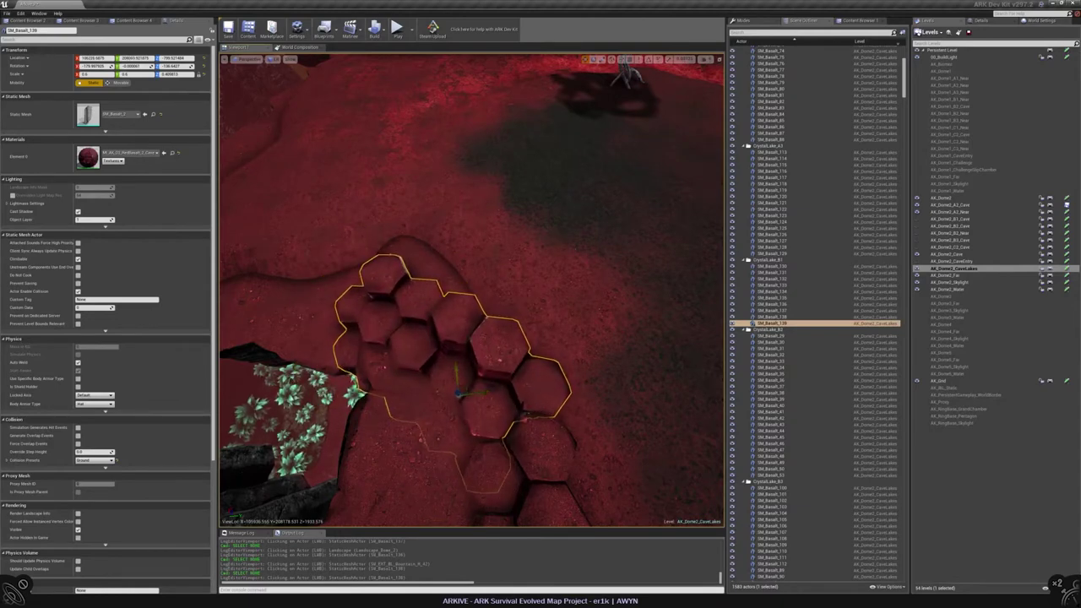
right_click_drag(541, 354, 541, 355)
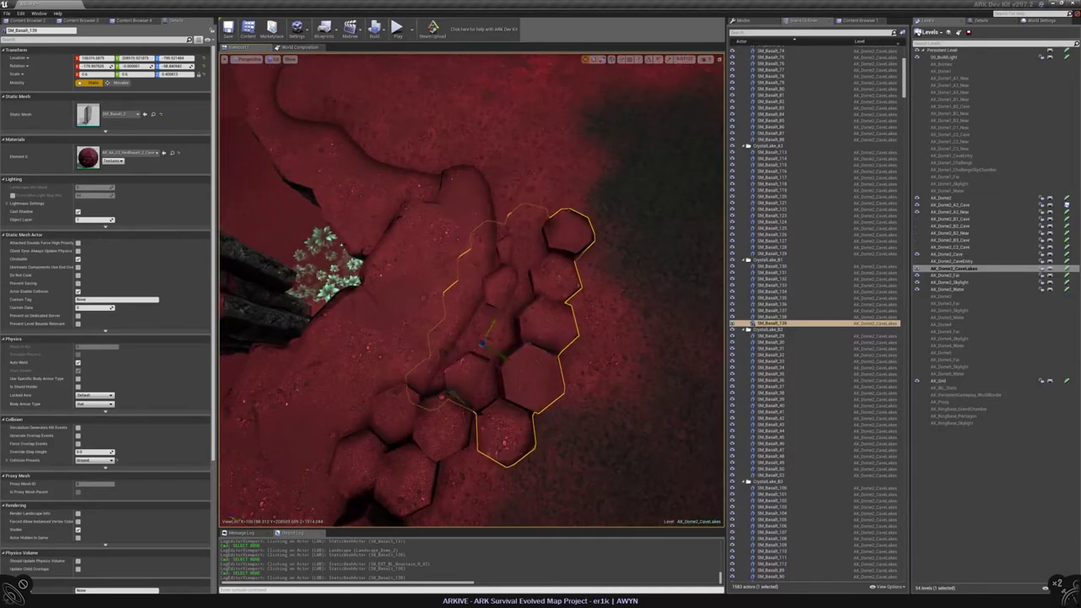
right_click_drag(541, 355, 541, 354)
key("e")
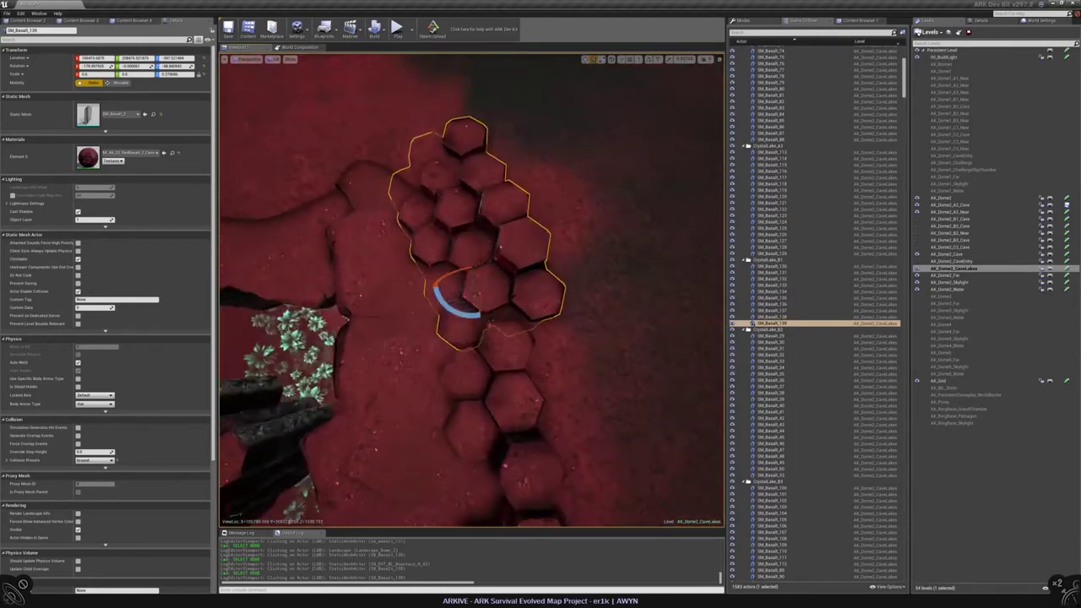
left_click_drag(478, 319, 524, 338)
key("ctrl+z")
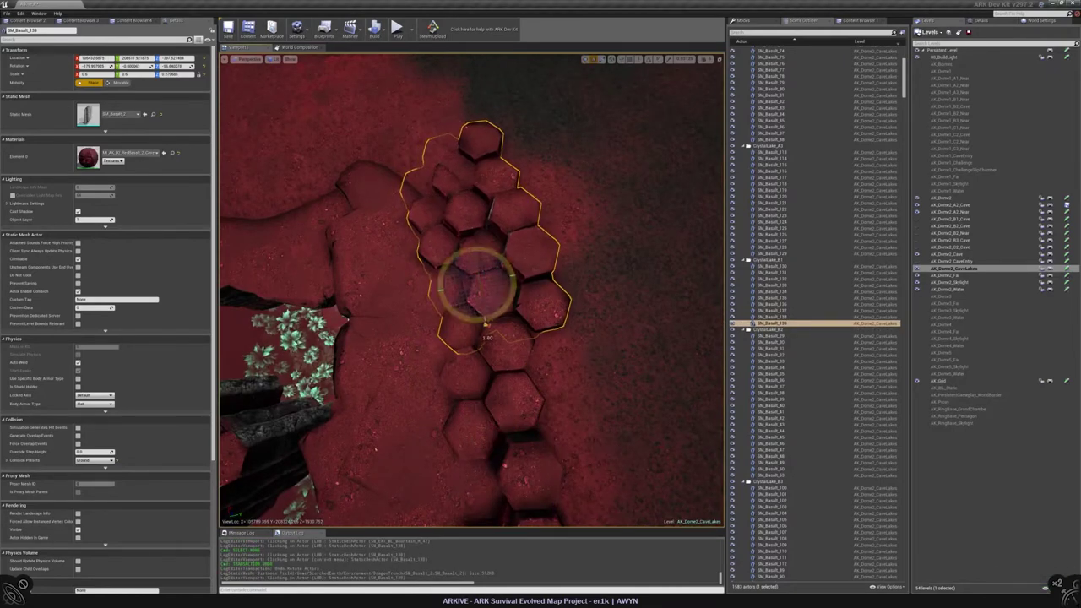
right_click_drag(471, 287, 448, 271)
key("Escape")
Add one more rotated basalt copy between the row's end and the pool edge
left_click(448, 270)
left_click_drag(534, 426, 498, 363)
right_click_drag(471, 287, 472, 287)
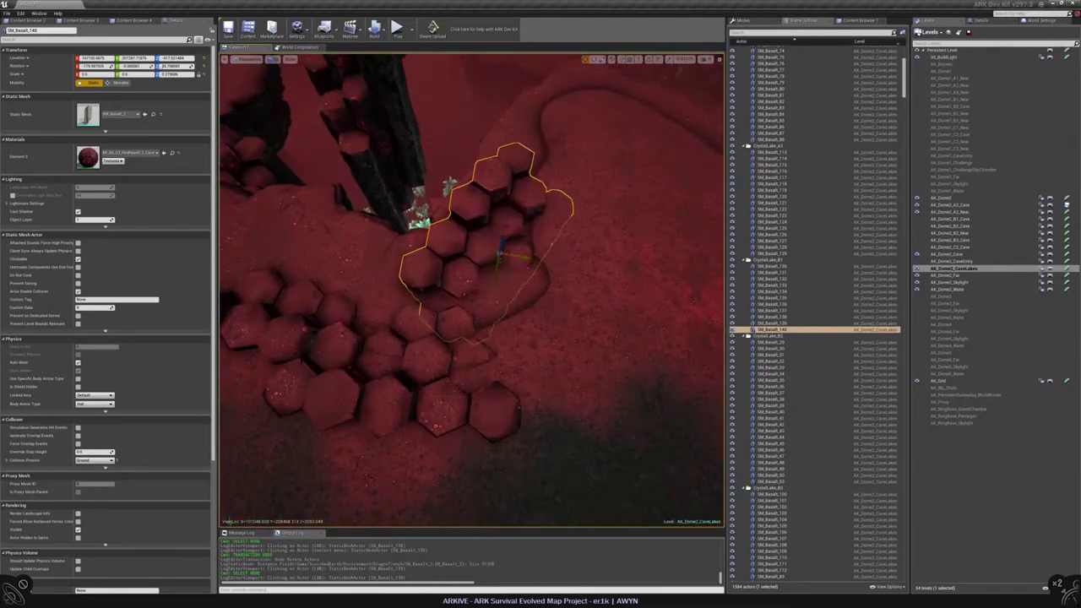
Adjust the last copy's height from the cave side, sink it into the rim, and save the AK_Dome2_CaveLakes level
right_click_drag(472, 287, 472, 288)
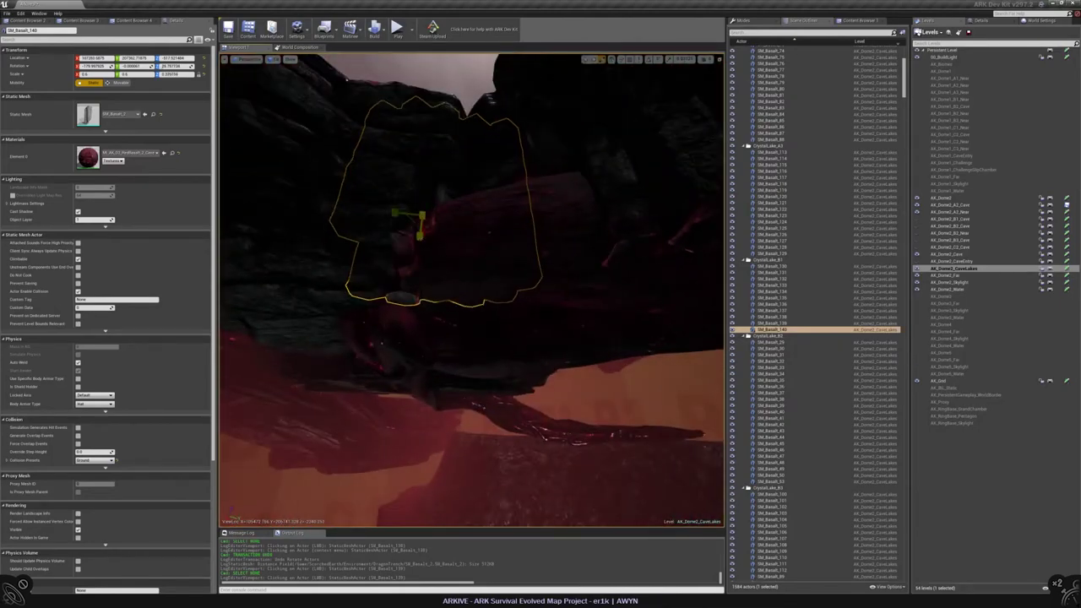
right_click_drag(471, 213, 470, 212)
mouse_move(472, 290)
right_mouse_down()
mouse_move(456, 278)
mouse_move(473, 254)
mouse_move(490, 287)
mouse_move(473, 271)
mouse_move(464, 288)
right_mouse_up()
key("Escape")
left_click(545, 249)
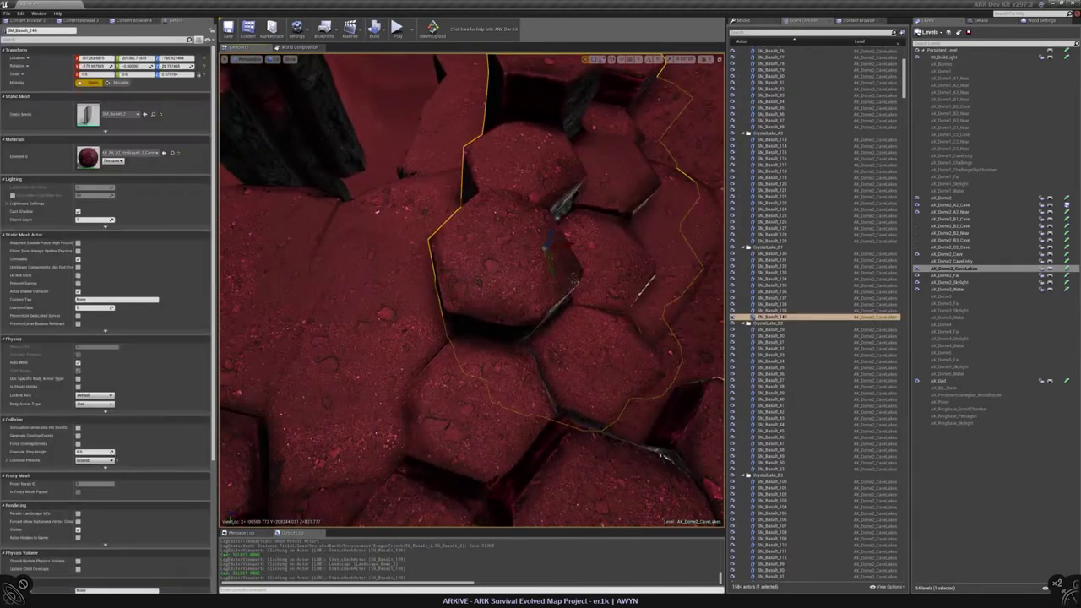
key("f")
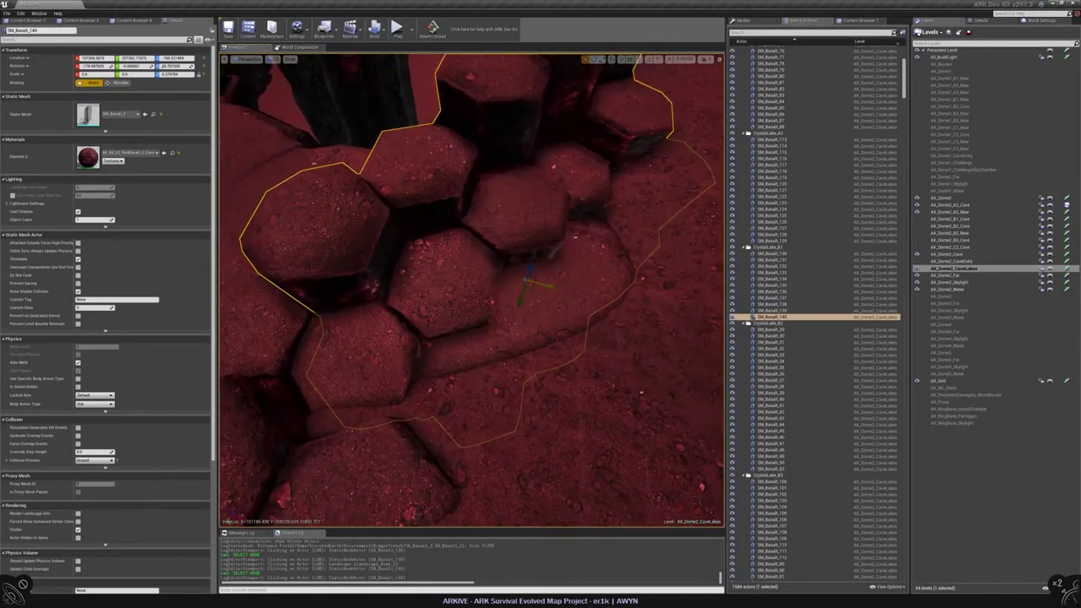
mouse_move(473, 287)
right_mouse_down()
mouse_move(456, 287)
mouse_move(473, 276)
right_mouse_up()
key("Escape")
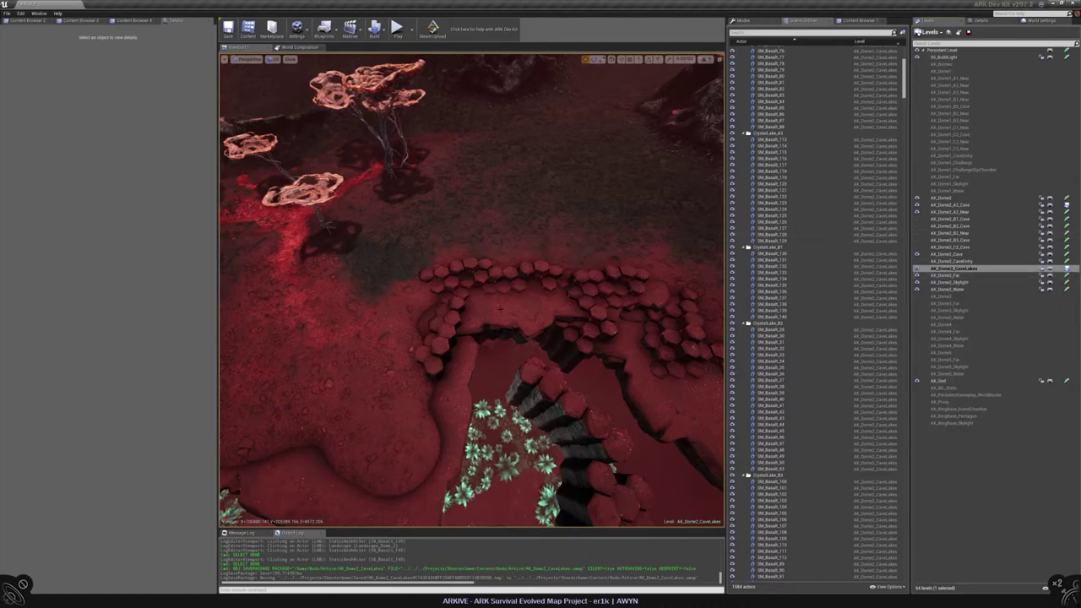
Duplicate the basalt column at the row's end, then rotate the copy, sink it and align its hexagons along the rim
right_click_drag(472, 289, 477, 304)
left_click(622, 285)
right_click_drag(622, 285, 591, 305)
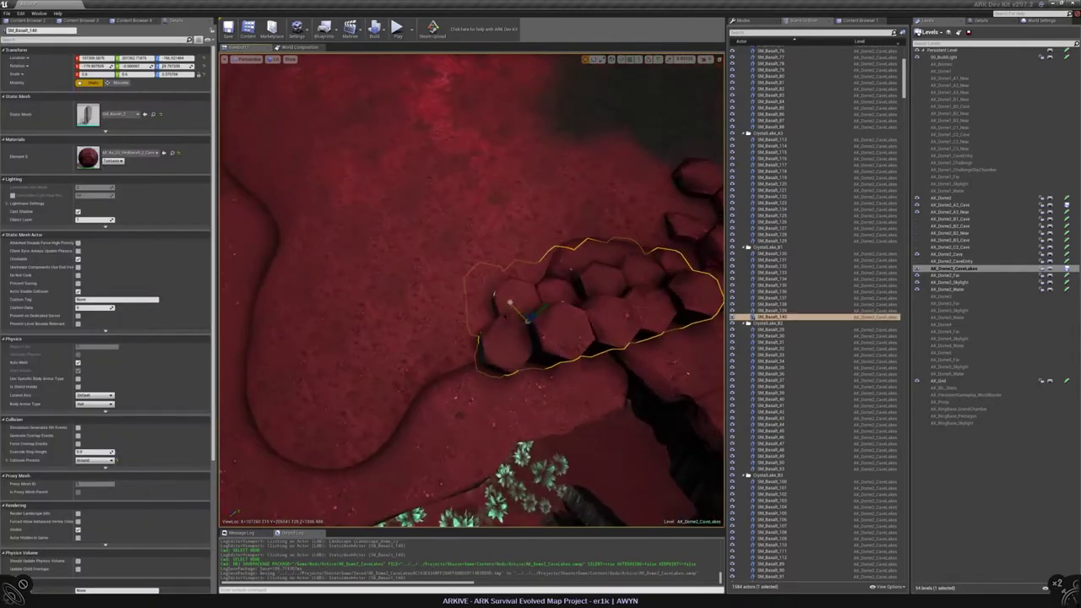
left_click_drag(510, 303, 452, 306, "alt")
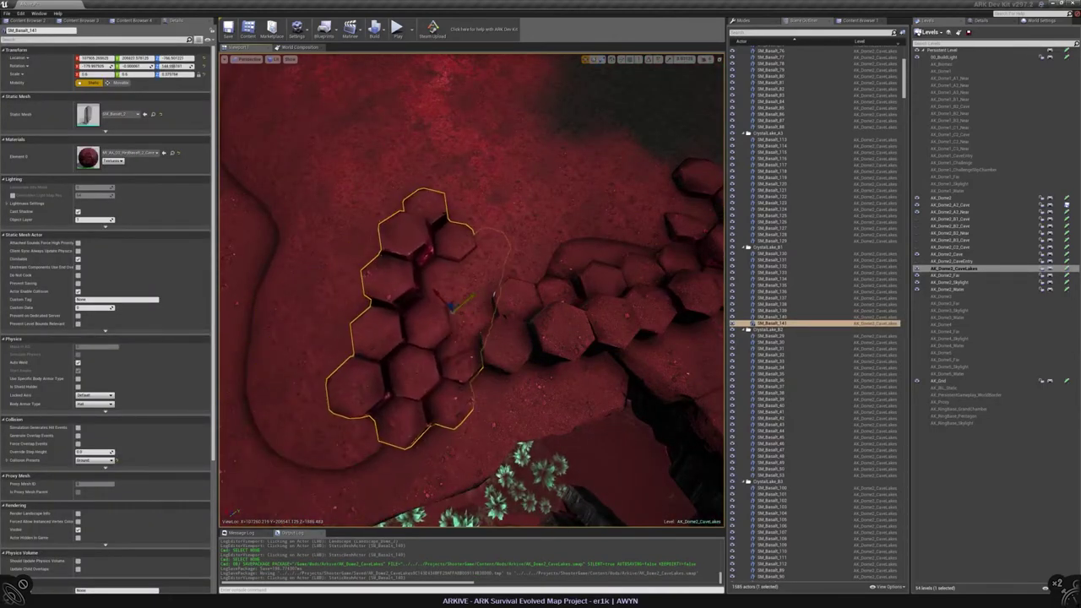
right_click_drag(452, 305, 447, 364)
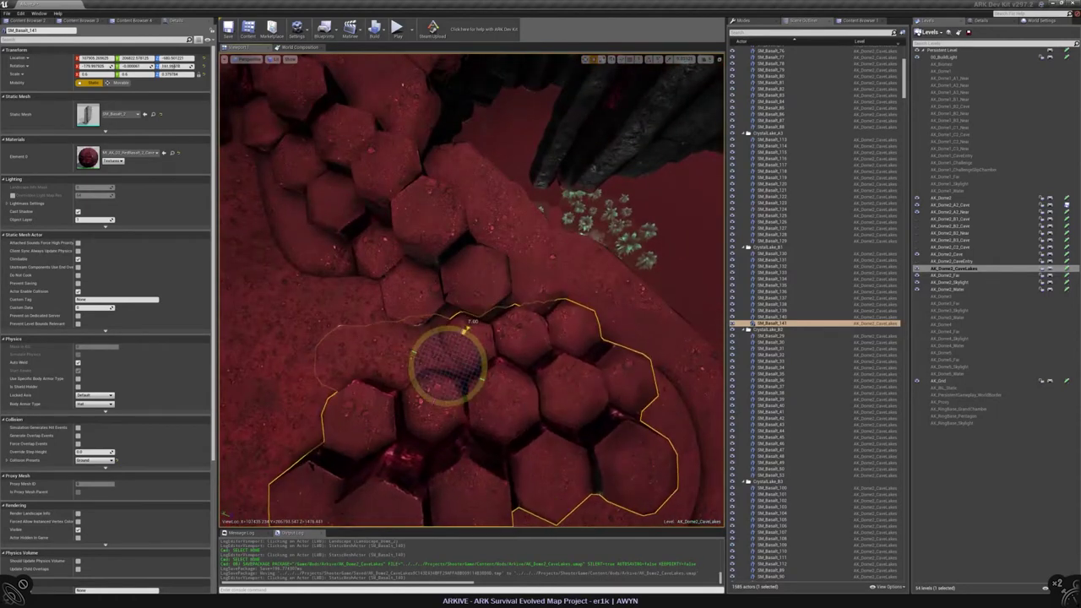
left_click_drag(463, 356, 427, 361)
right_click_drag(427, 362, 466, 337)
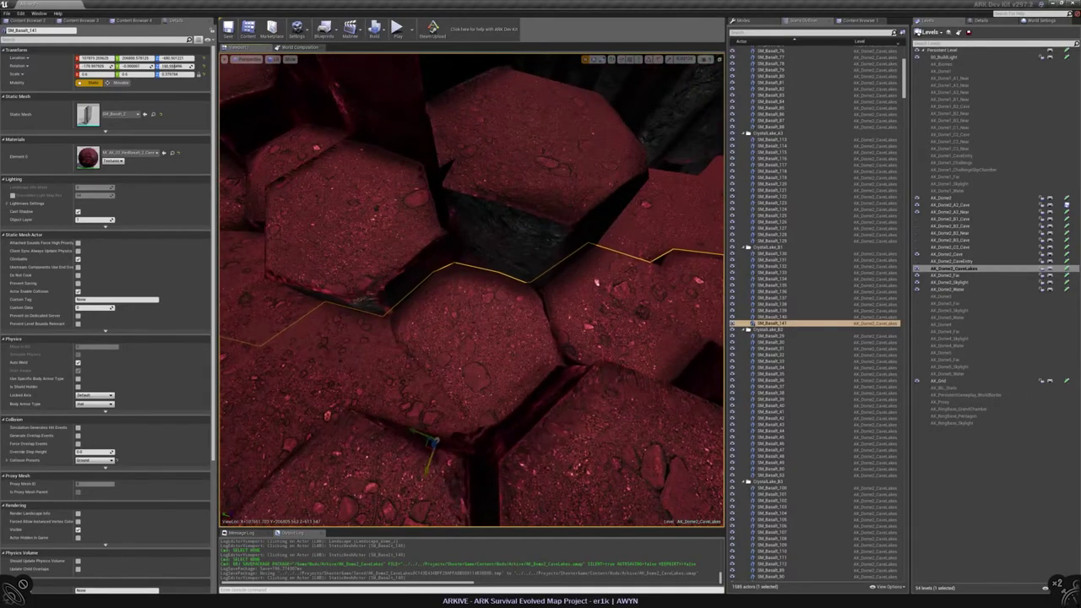
key("f")
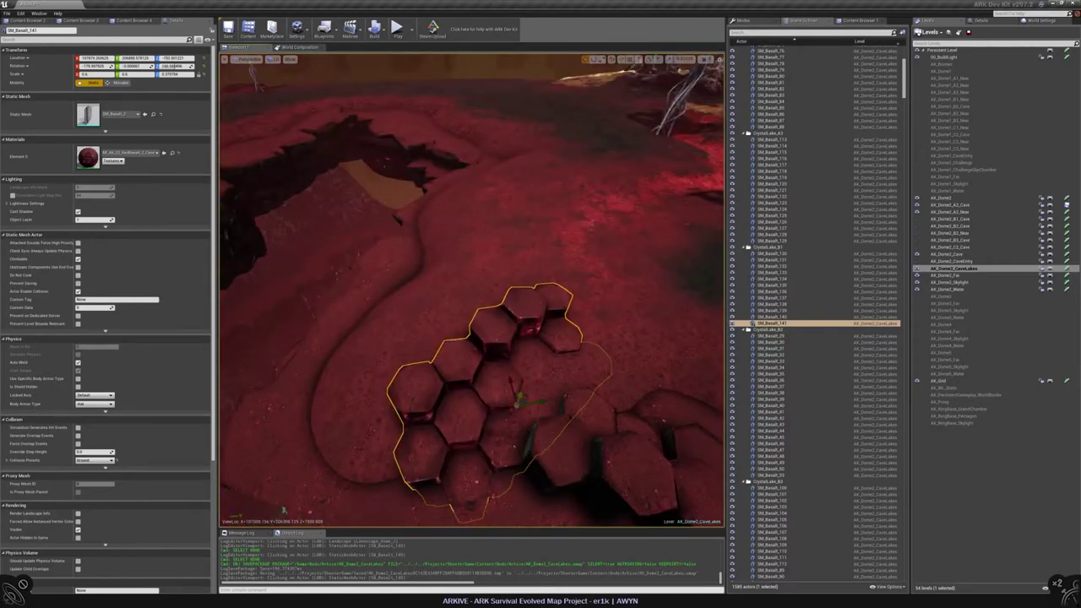
right_click_drag(466, 337, 475, 363)
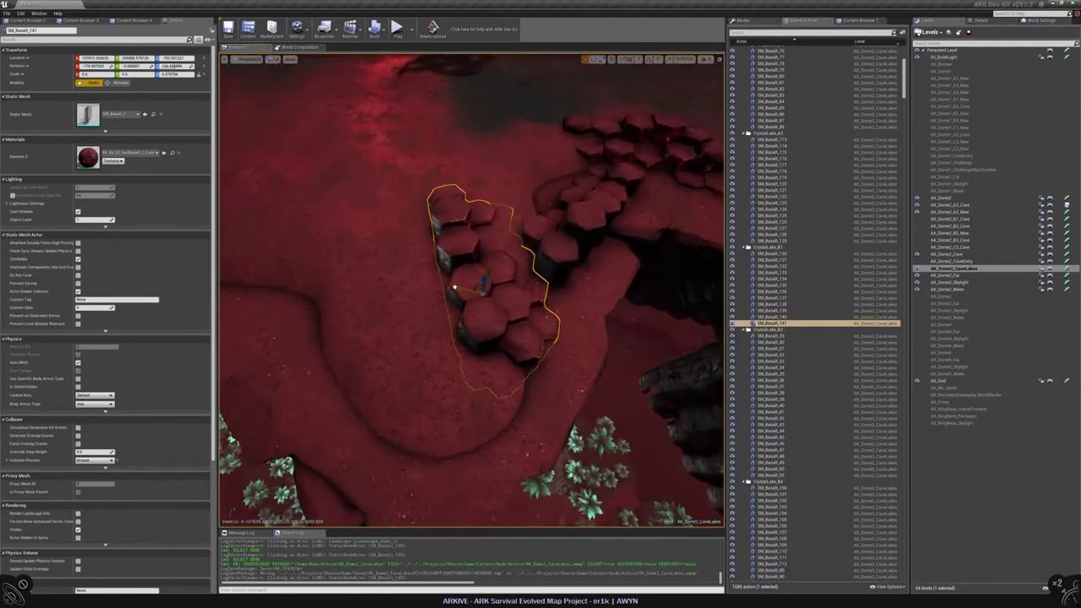
Duplicate the new column farther along the CrystalLake_B1 rim and rotate the copy to follow the ledge's curve
left_click_drag(454, 287, 410, 277, "alt")
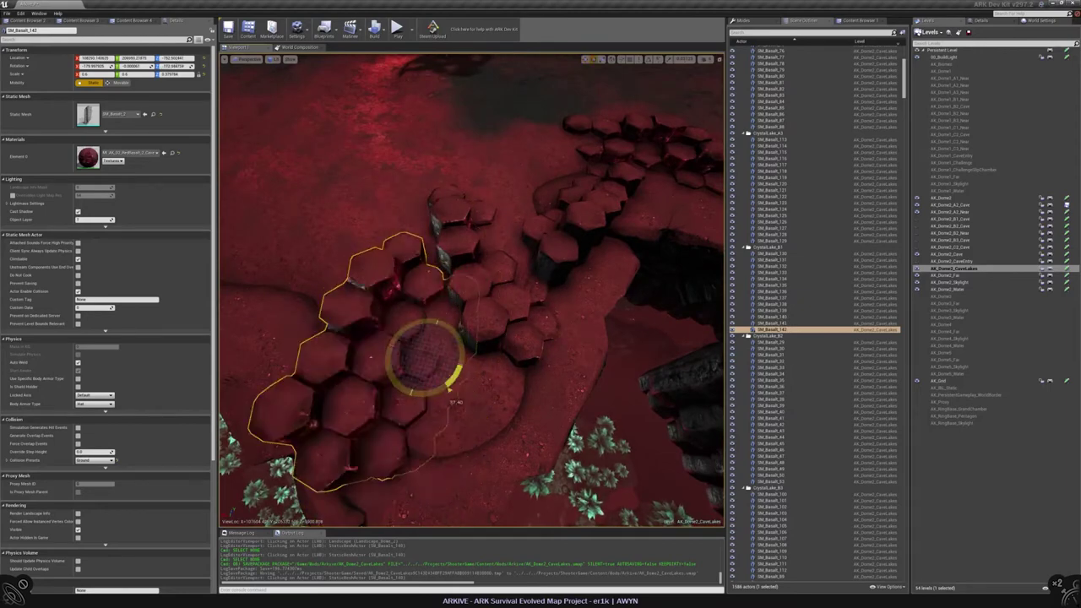
left_click_drag(422, 349, 402, 383)
right_click_drag(422, 409, 447, 329)
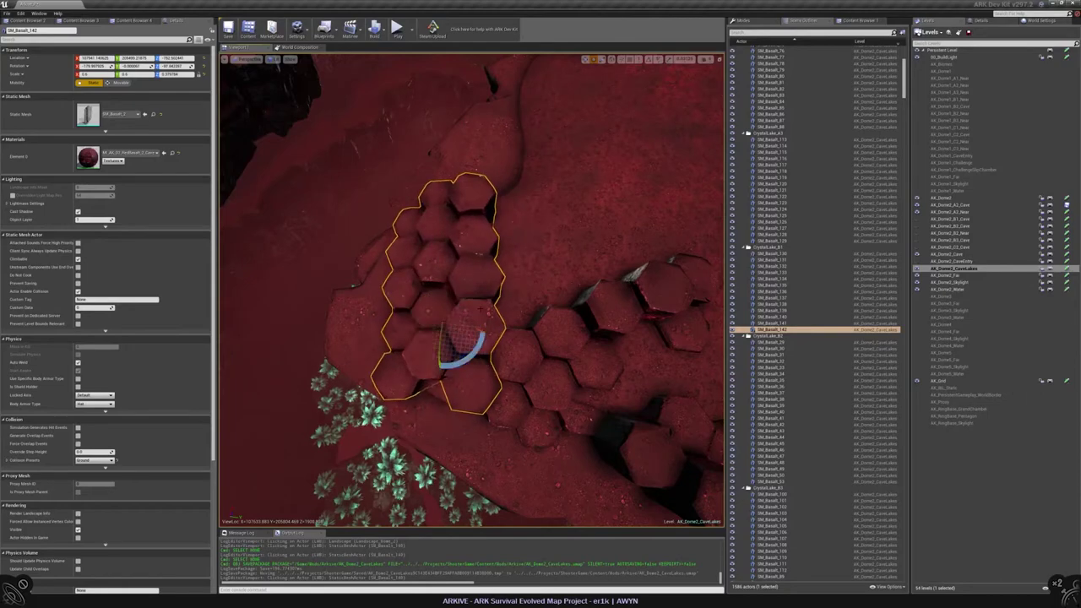
right_click_drag(473, 304, 518, 177)
key("Escape")
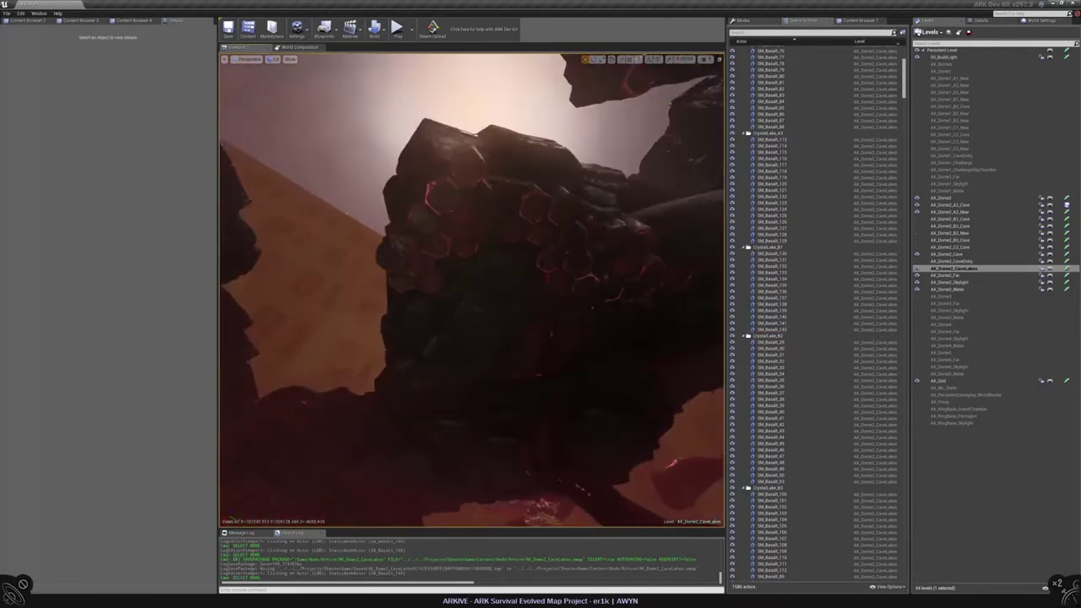
Check the columns from the cave side, save the modified Dome 2 levels, and hide AK_Dome2_Cave
left_click(448, 219)
right_click_drag(447, 219, 456, 259)
key("Escape")
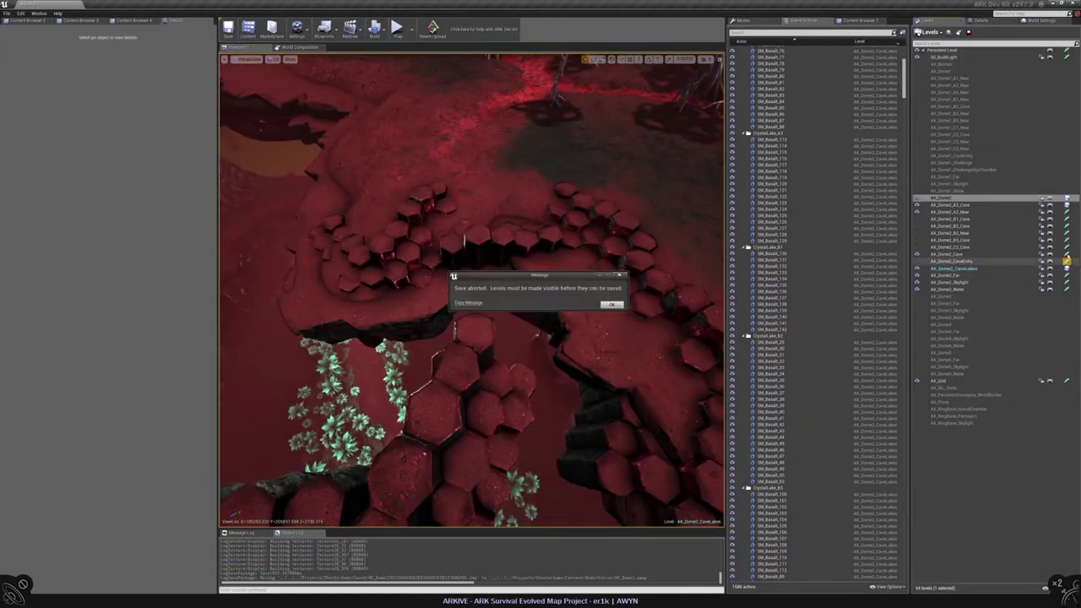
left_click(611, 304)
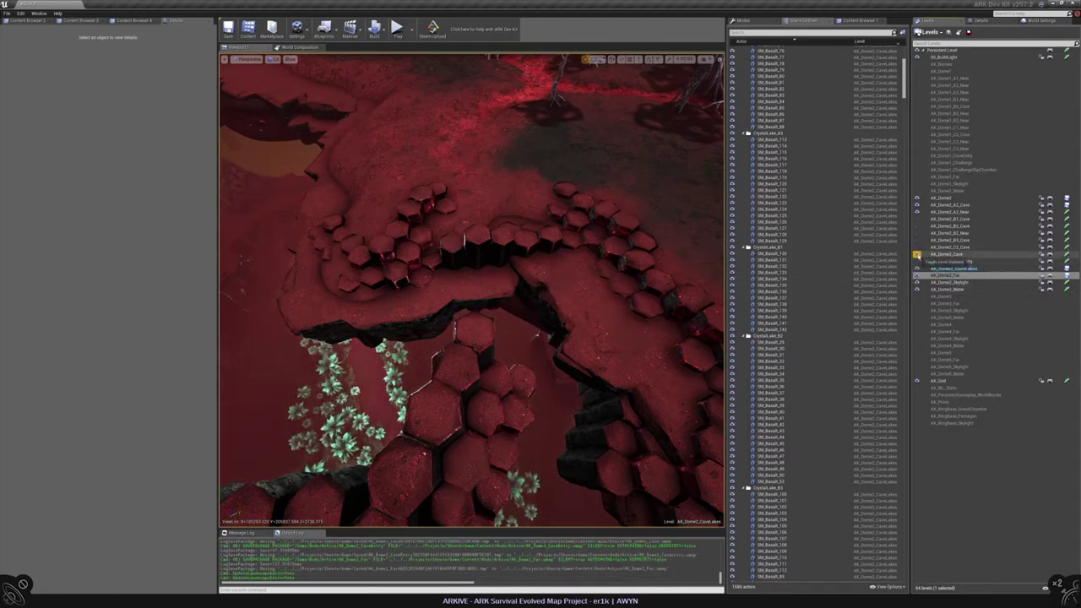
right_click_drag(471, 291, 509, 285)
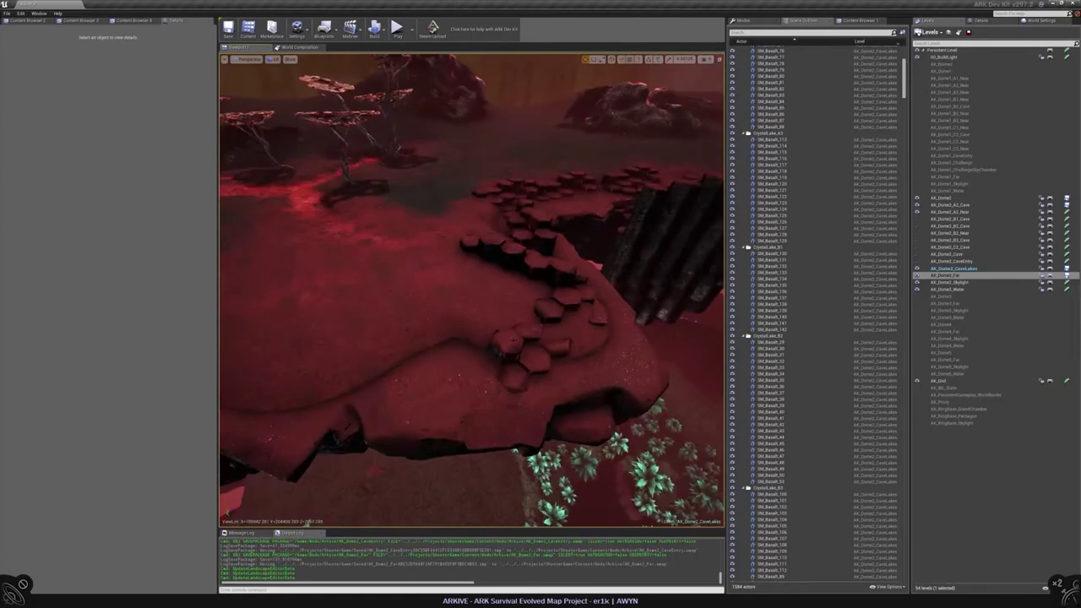
Add another basalt copy on the open ledge above the pool, rotate it, and sink it into the rock
left_click(437, 402)
key("f")
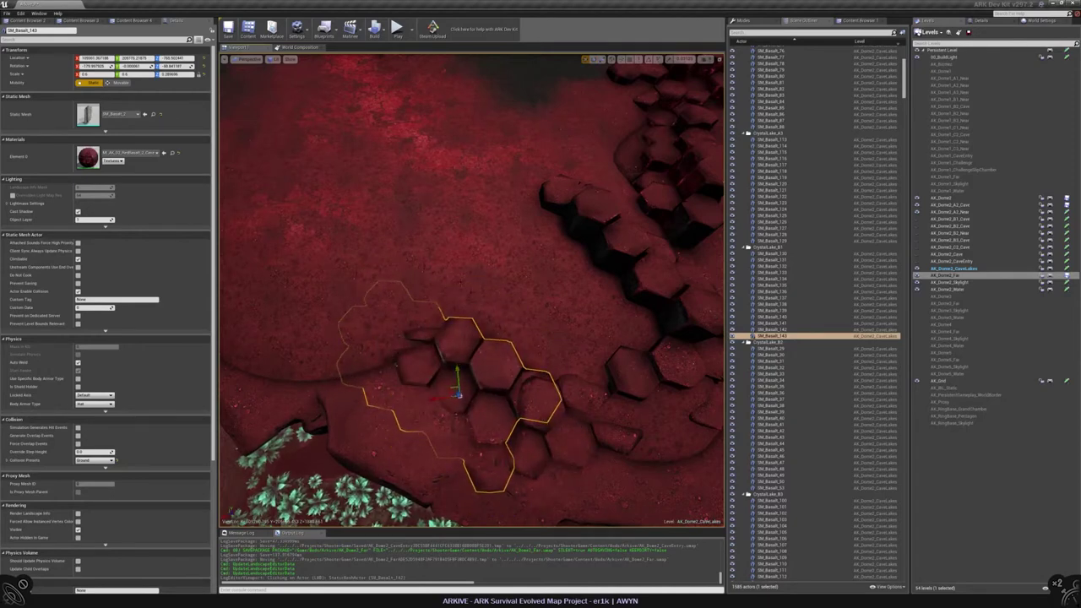
right_click_drag(509, 286, 512, 287)
key("e")
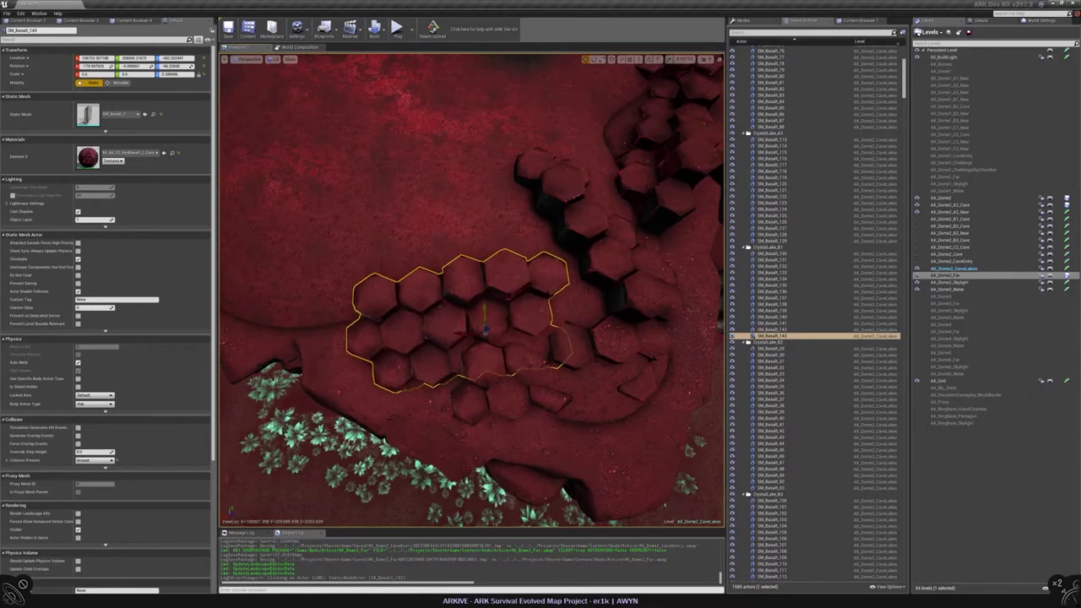
right_click_drag(507, 287, 507, 271)
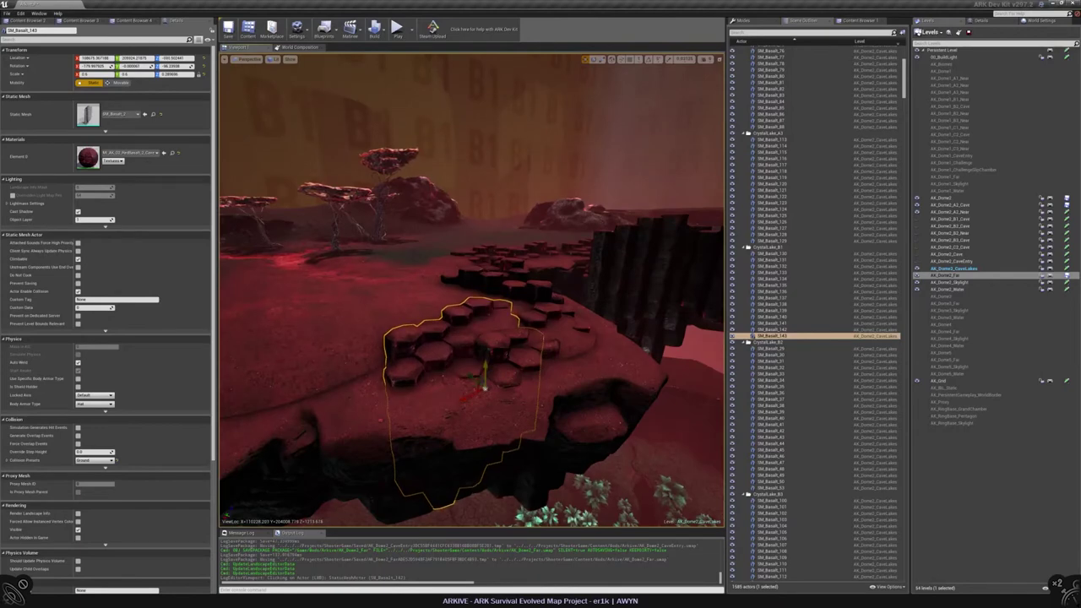
right_click_drag(473, 287, 534, 212)
key("Escape")
Duplicate the ledge column toward the overhanging edge and rotate the copy to continue the row
left_click(560, 298)
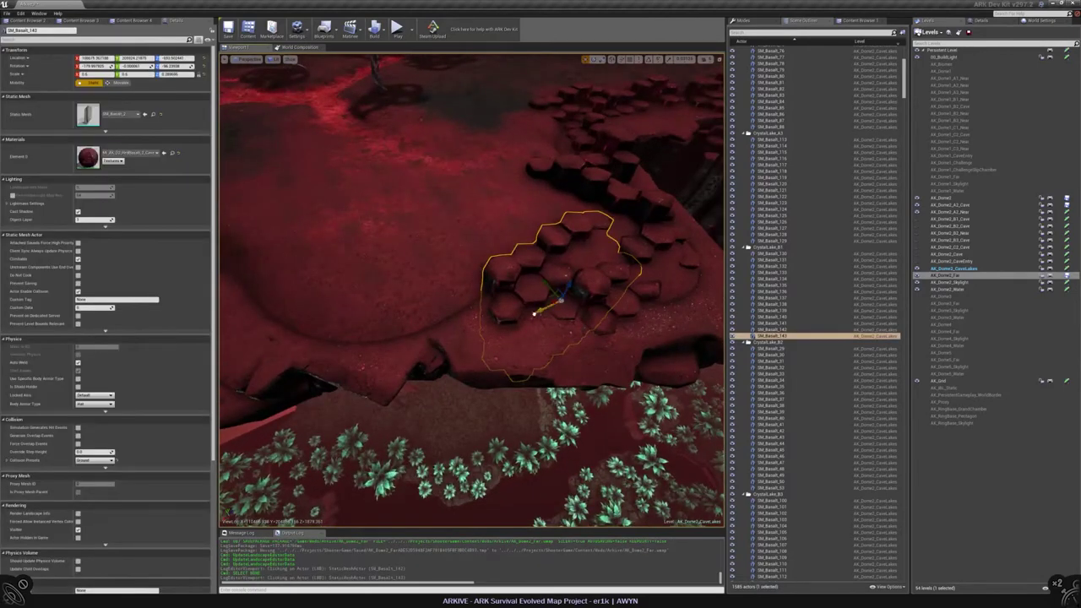
left_click(420, 330)
mouse_move(465, 346)
right_mouse_down()
mouse_move(519, 459)
mouse_move(437, 377)
mouse_move(473, 338)
mouse_move(464, 279)
mouse_move(447, 359)
right_mouse_up()
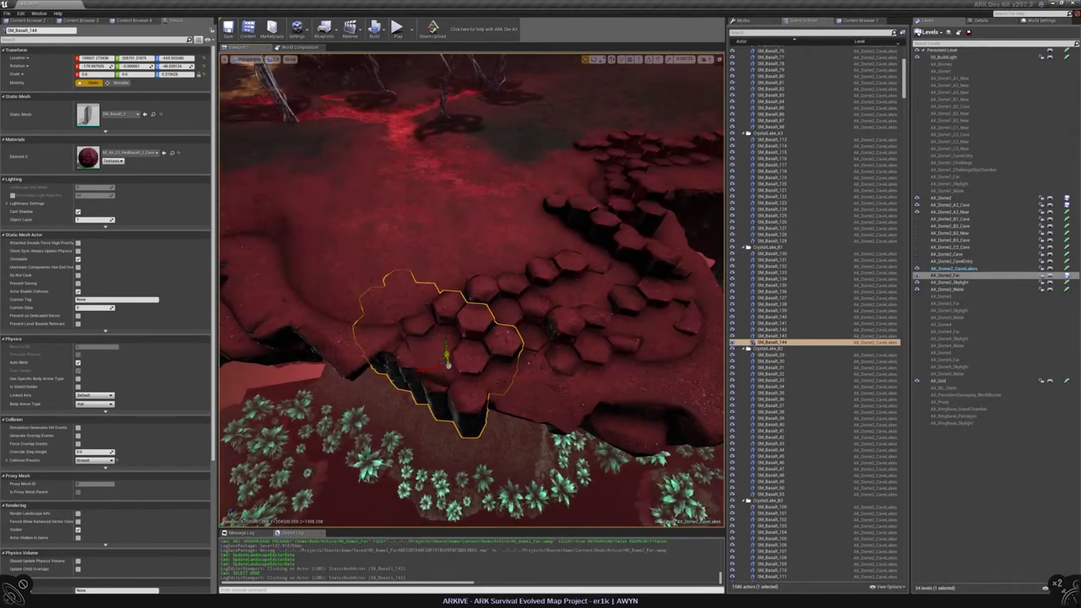
right_click_drag(448, 359, 445, 279)
Undo the last scale changes on the edge column and readjust its height in the rim
right_click_drag(474, 326, 473, 346)
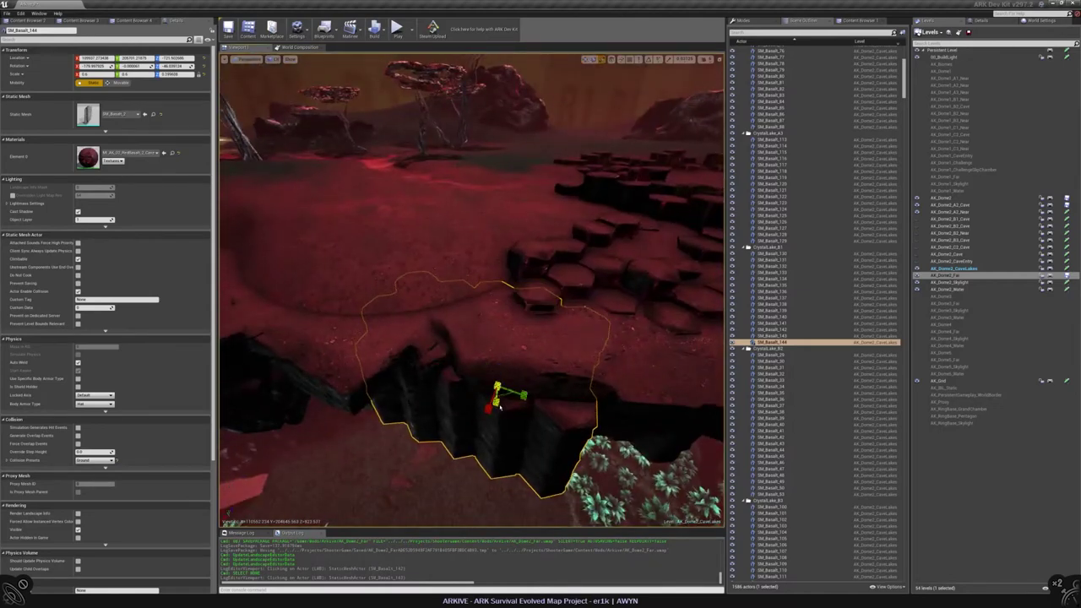
key("ctrl+z")
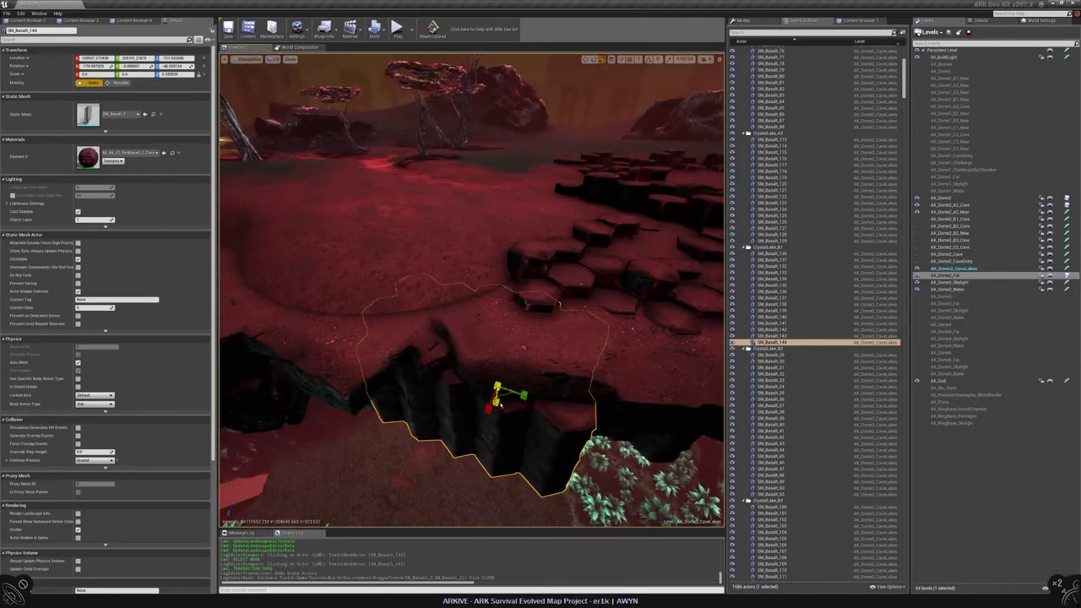
key("ctrl+z")
key("ctrl+z")
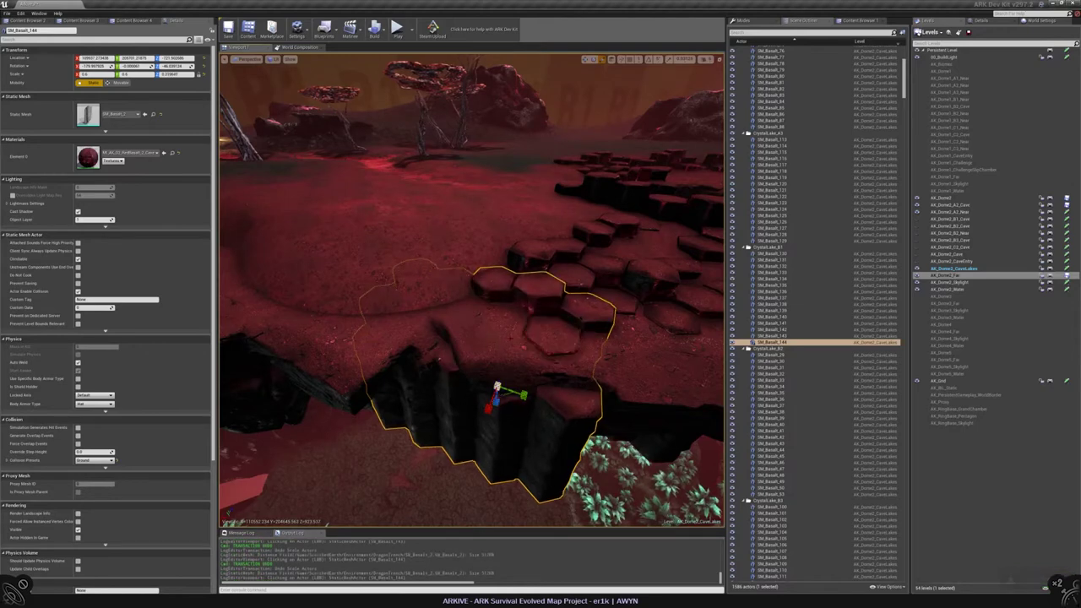
right_click_drag(473, 288, 473, 447)
key("Escape")
Duplicate the edge column farther along the rim and rotate the copy until its hexagons line up
left_click(583, 320)
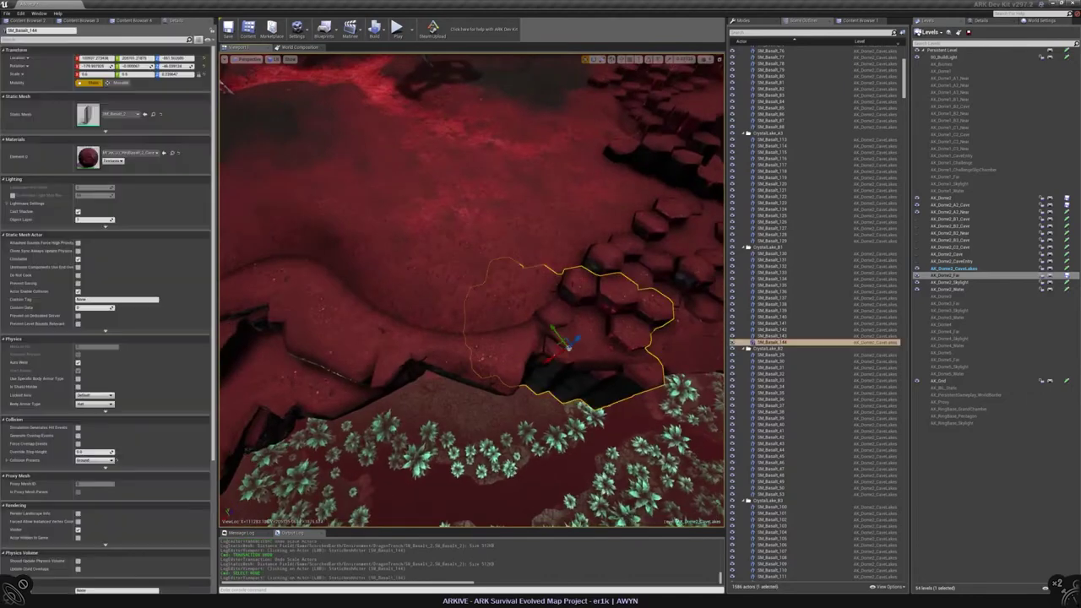
left_click_drag(564, 342, 490, 389, "alt")
right_click_drag(473, 448, 473, 456)
key("e")
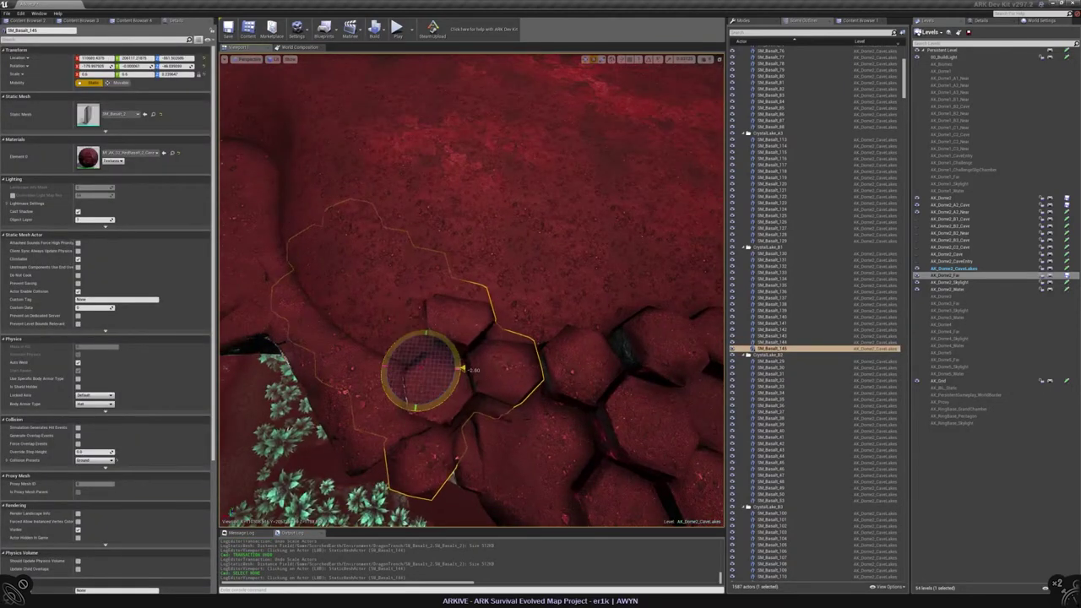
right_click_drag(473, 456, 465, 397)
key("Escape")
Duplicate the last column onto the crack beside the overhang, try rotating the copy, and undo the last change
left_click(567, 386)
left_click(562, 386)
scroll(563, 386, "up", 3)
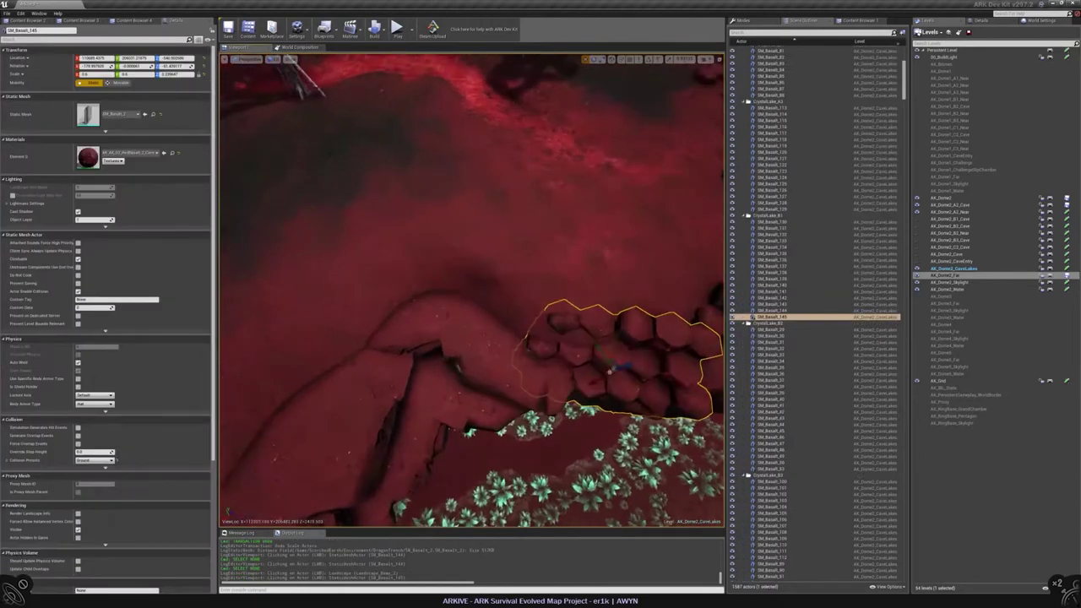
left_click_drag(597, 347, 551, 285, "alt")
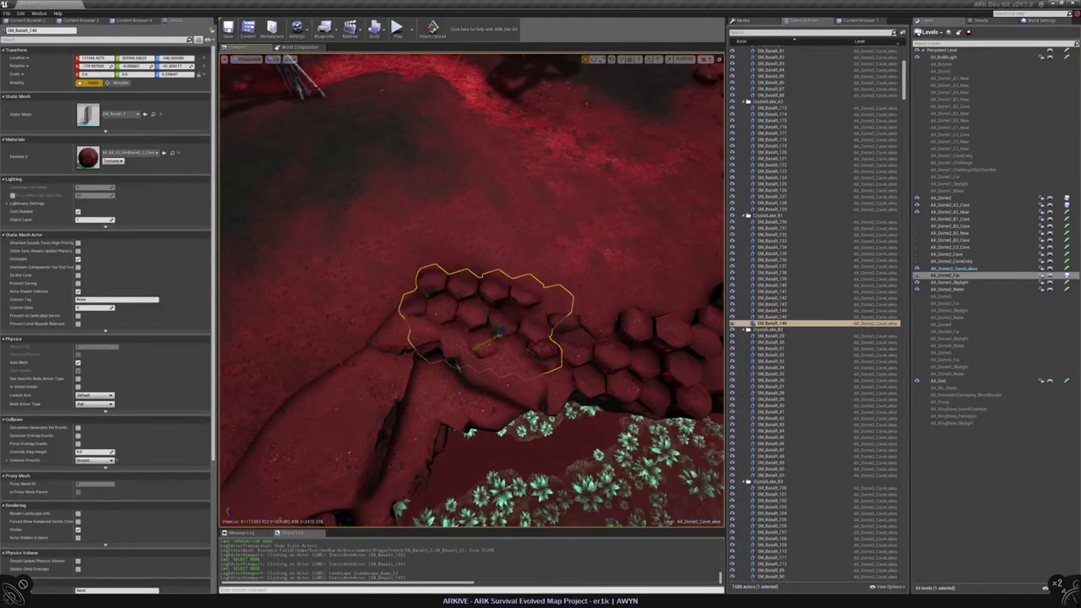
right_click_drag(473, 287, 473, 329)
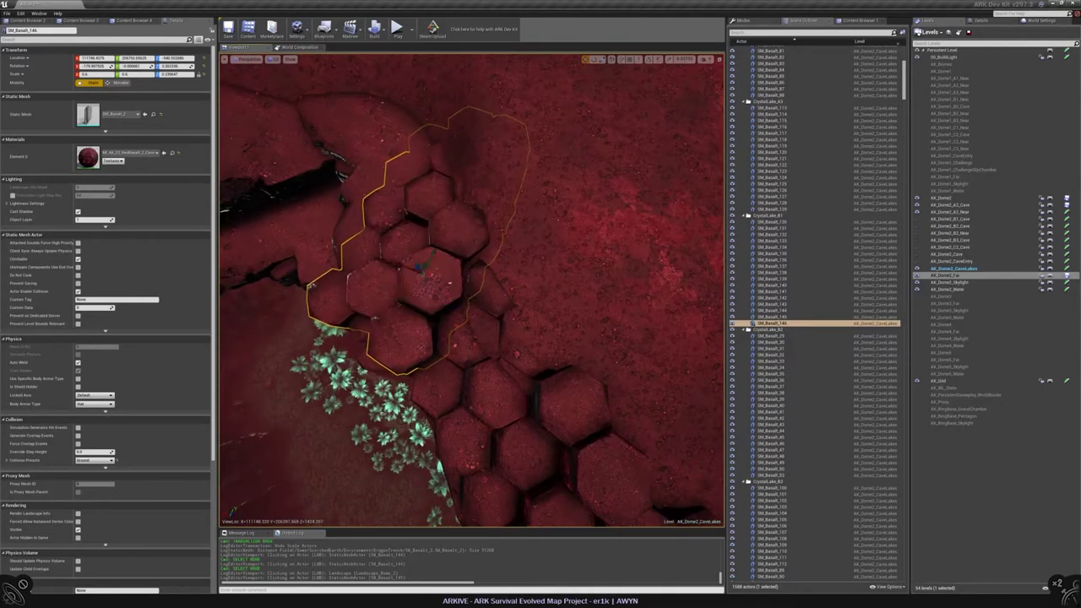
right_click_drag(473, 329, 502, 335)
key("ctrl+z")
key("Escape")
Add a further basalt copy at the row's end, rotated to fit the neighbouring hexagons
right_click_drag(472, 289, 505, 409)
left_click(471, 261)
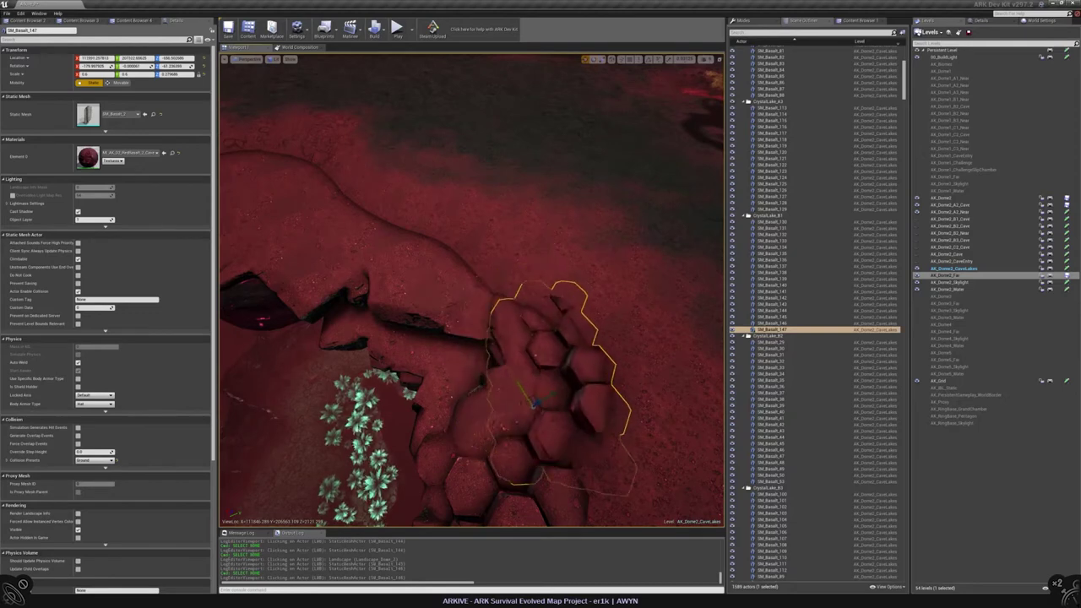
right_click_drag(505, 409, 511, 381)
key("e")
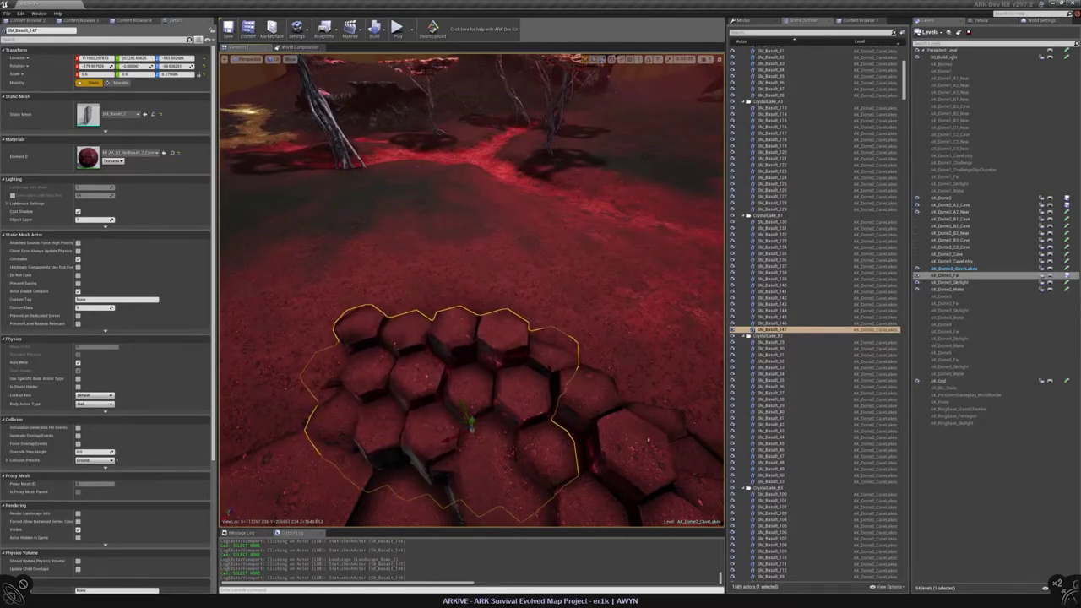
Check the column bases from the cave side, then shorten and raise SM_Basalt_144 at the overhanging edge
right_click_drag(511, 380, 388, 310)
right_click_drag(460, 346, 461, 308)
left_click(355, 194)
right_click_drag(354, 195, 331, 181)
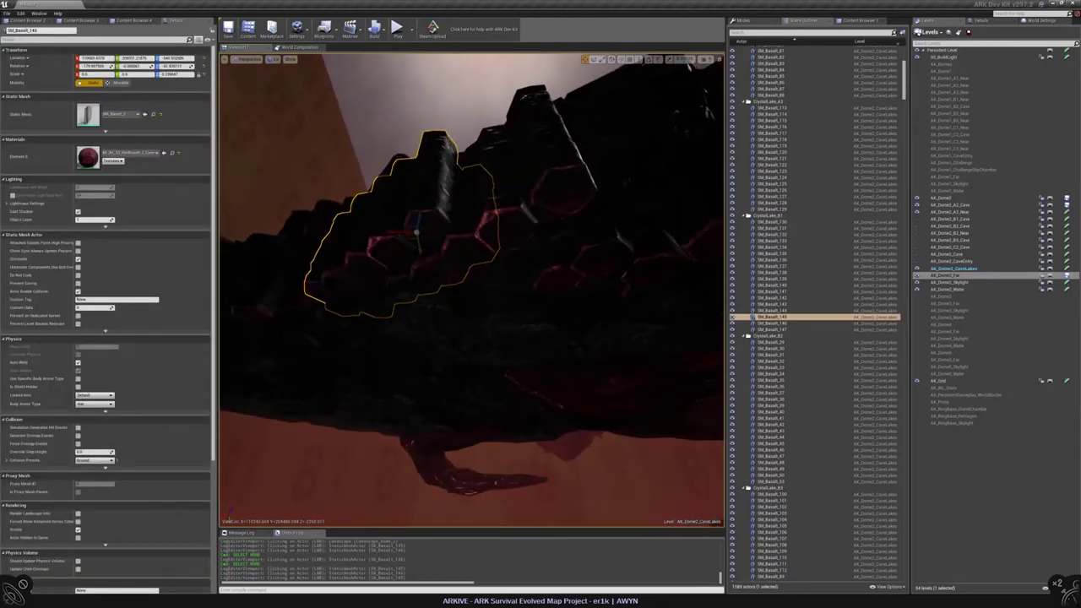
left_click(423, 194)
key("f")
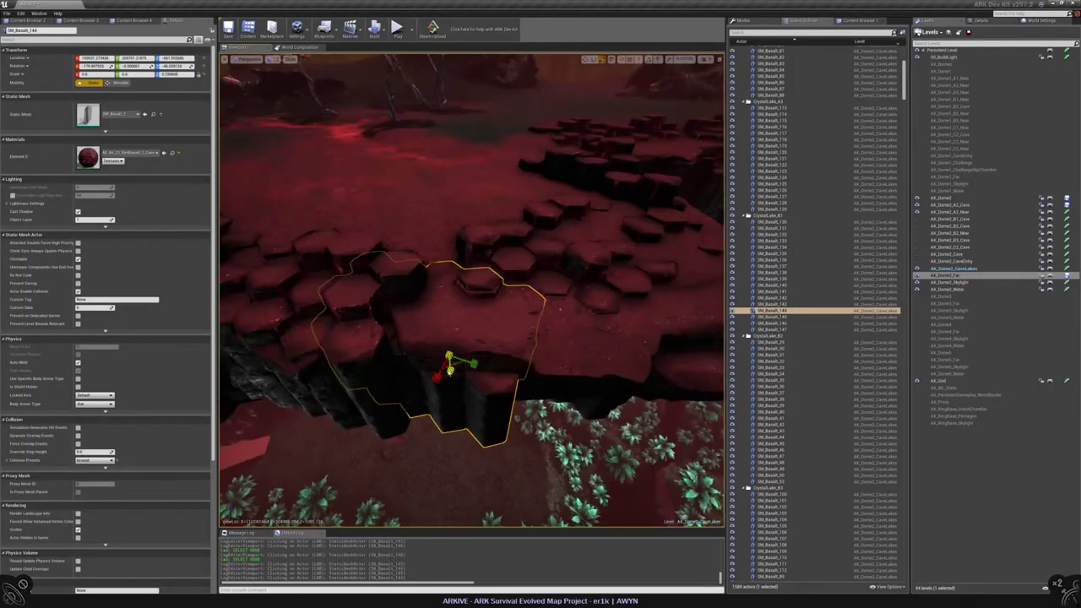
left_click(447, 355)
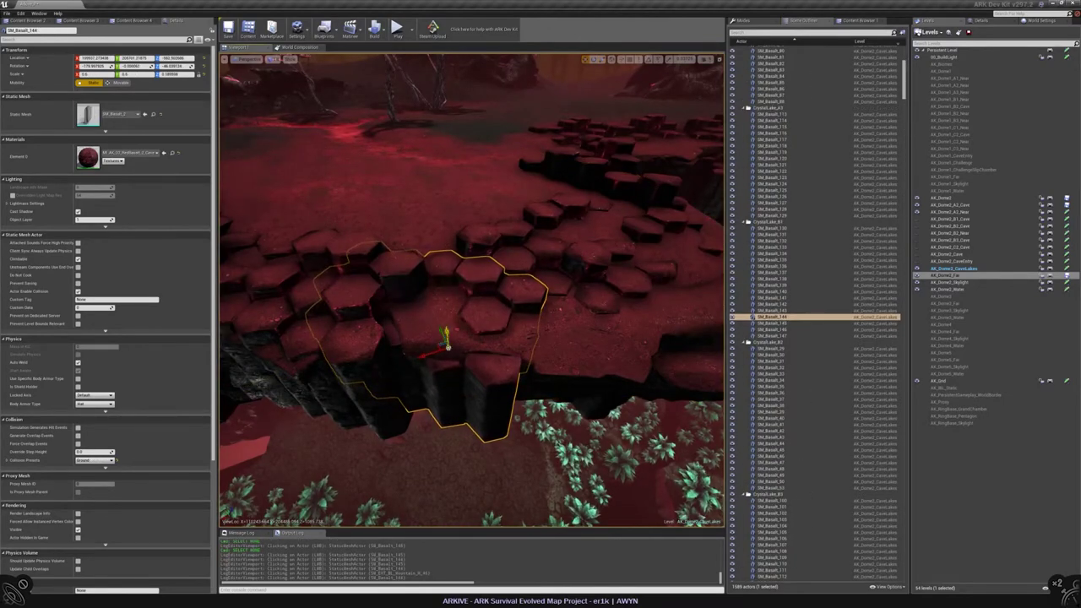
key("Escape")
Duplicate the row's end column over the next rock crack, then rotate and align the copy along the rim
right_click_drag(447, 346, 403, 326)
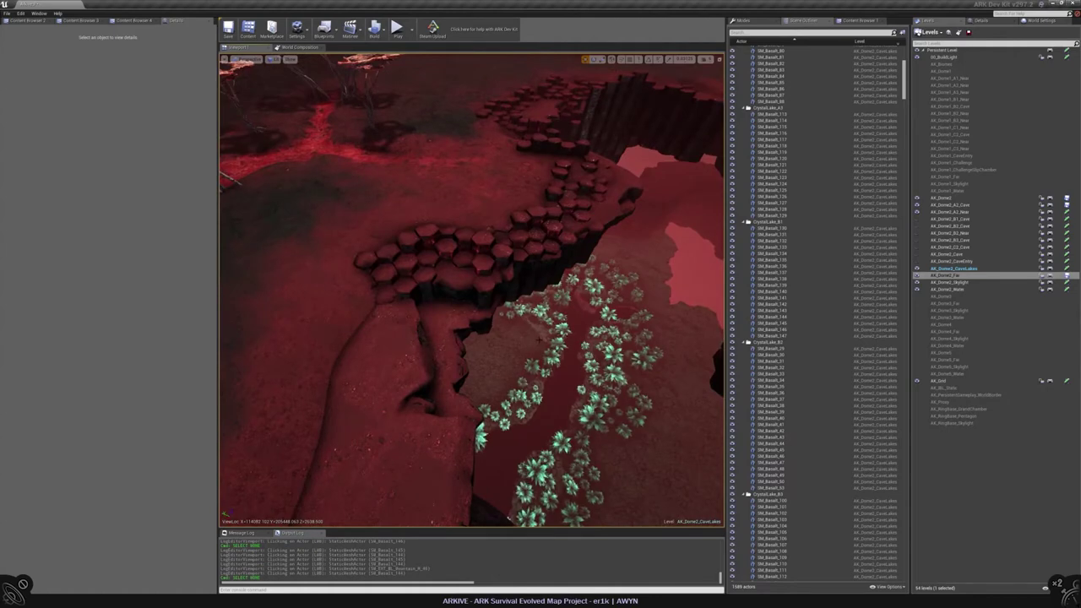
right_click_drag(404, 326, 406, 327)
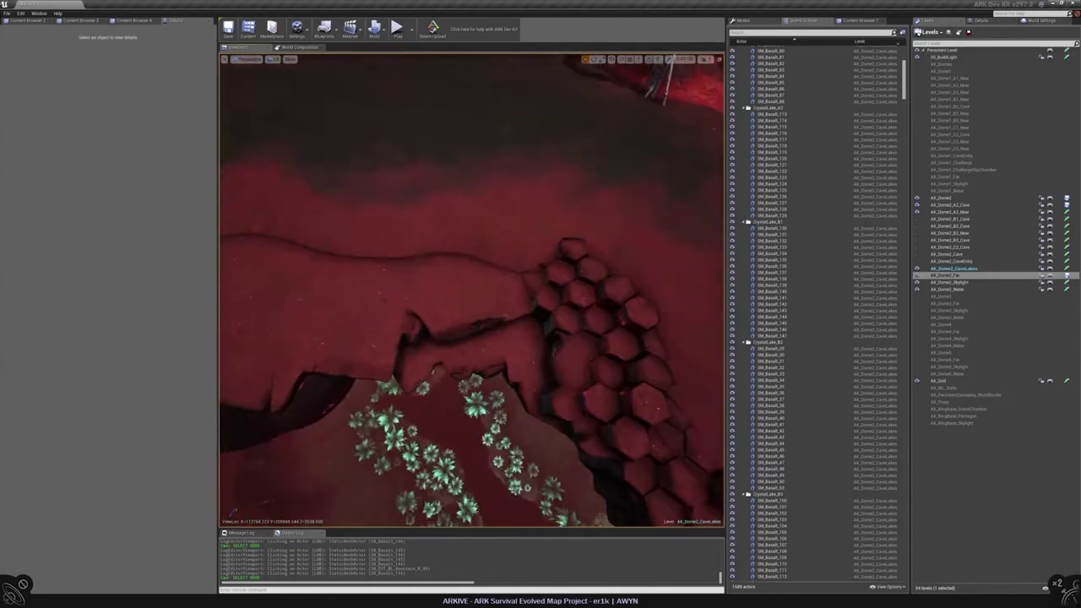
left_click(494, 270)
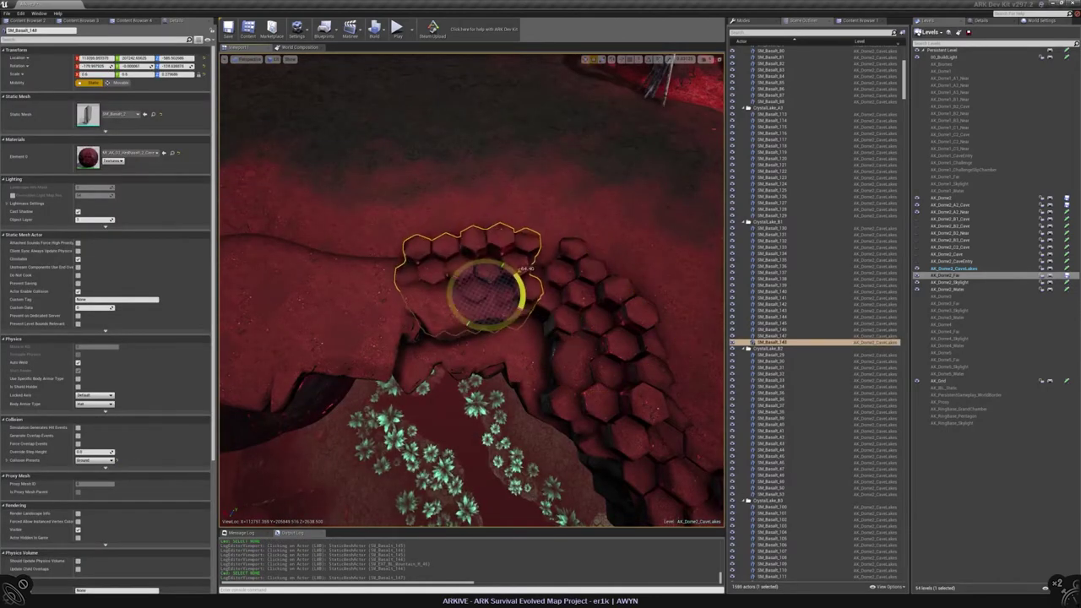
right_click_drag(494, 270, 494, 286)
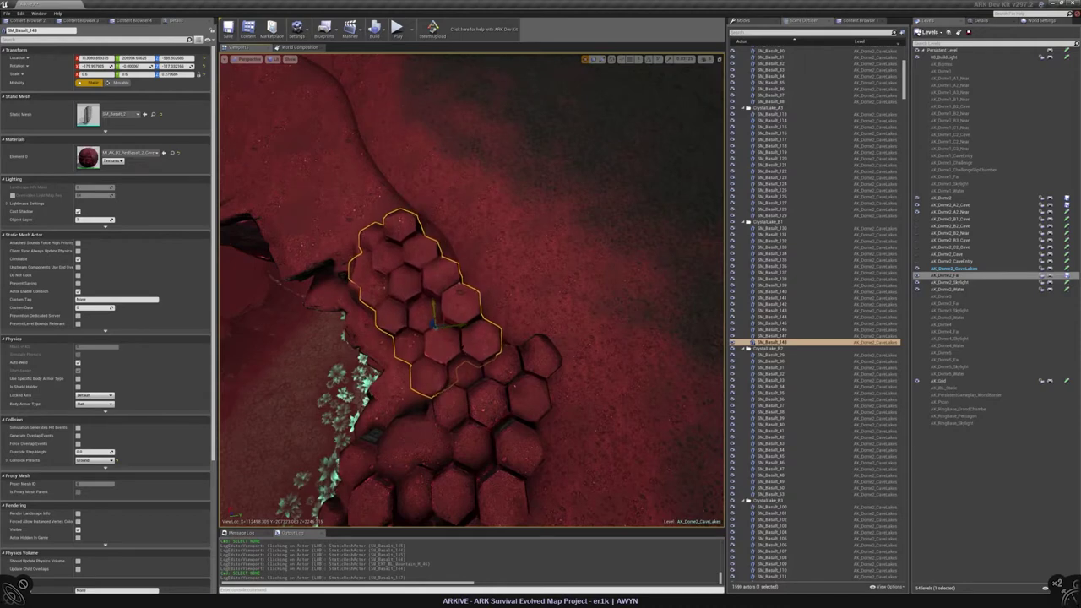
Create one more copy of the end column, rotate it, and fit it between the neighbouring hexagons
right_click_drag(422, 359, 419, 341)
left_click_drag(557, 355, 507, 355, "alt")
right_click_drag(507, 355, 507, 324)
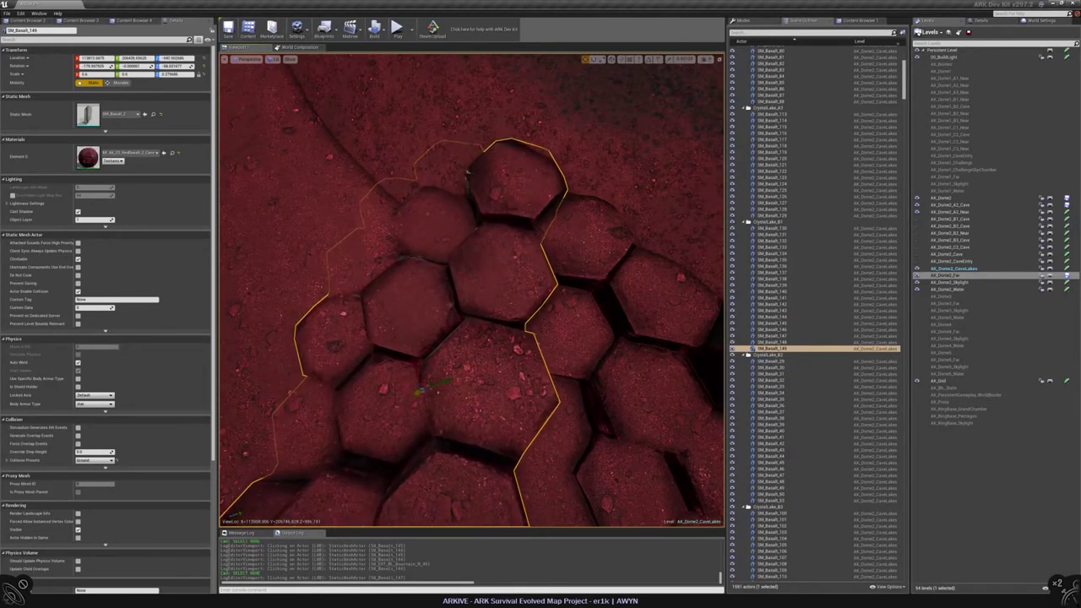
Copy the row's end column farther along the cave-opening rim and turn the copy to follow the edge
right_click_drag(507, 325, 506, 305)
key("Escape")
left_click(507, 309)
left_click(506, 310)
left_click_drag(435, 300, 300, 375)
key("f")
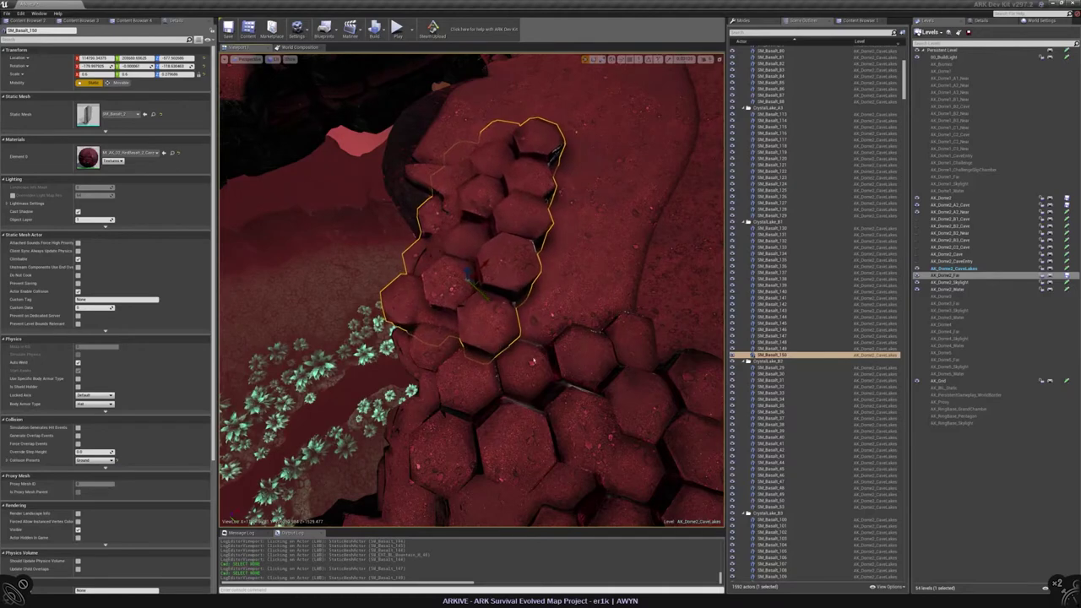
left_click_drag(435, 309, 431, 304)
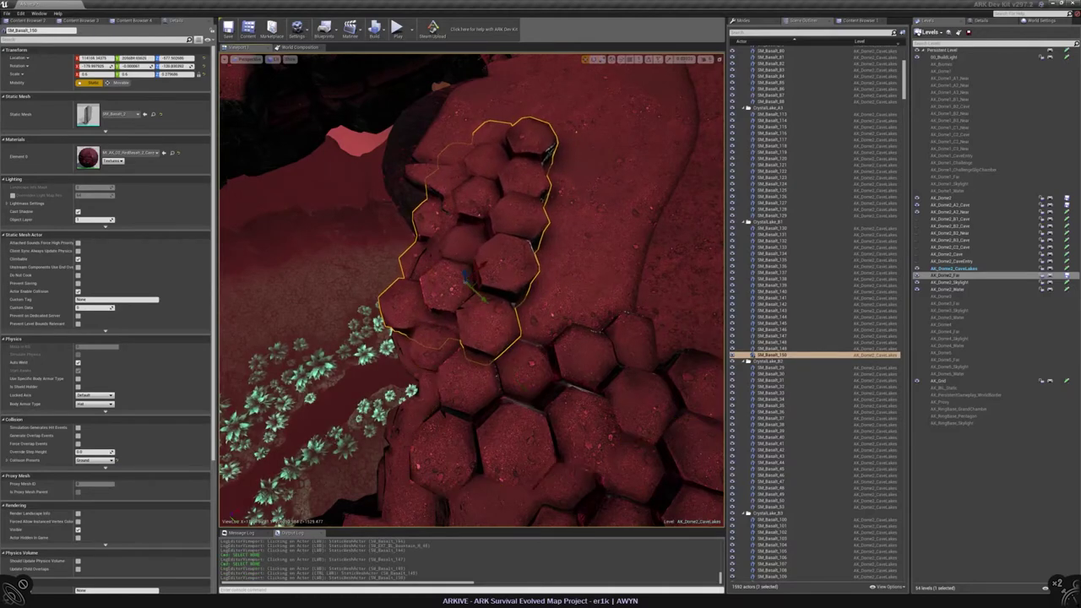
Rotate SM_Basalt_150 so its hexagons run alongside the existing row above the crystal plants
right_click_drag(431, 304, 472, 365)
key("Escape")
left_click(456, 351)
key("Escape")
left_click(472, 365)
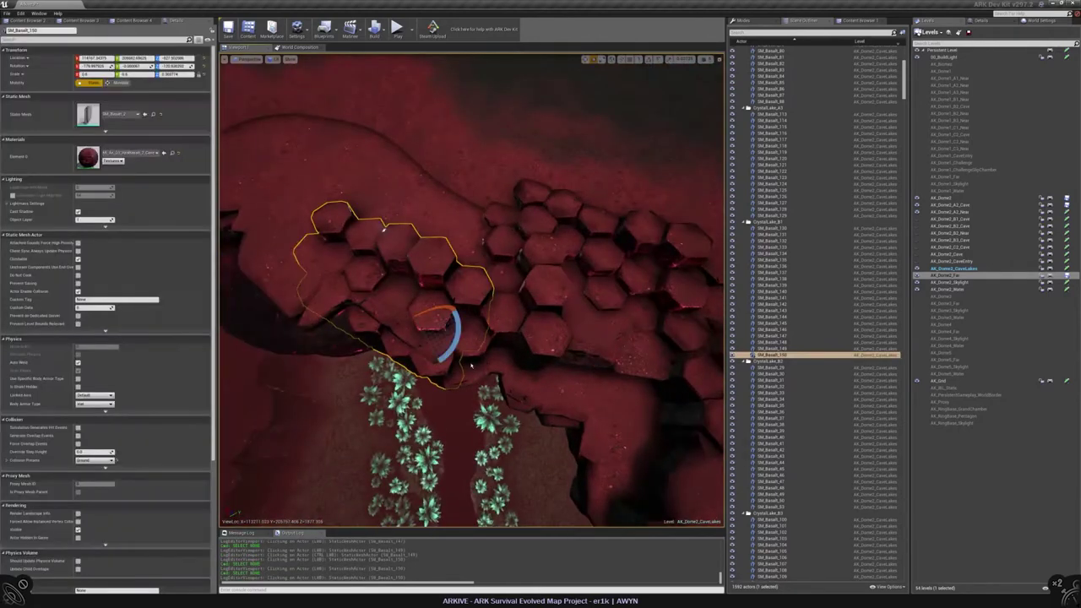
left_click_drag(472, 365, 405, 371)
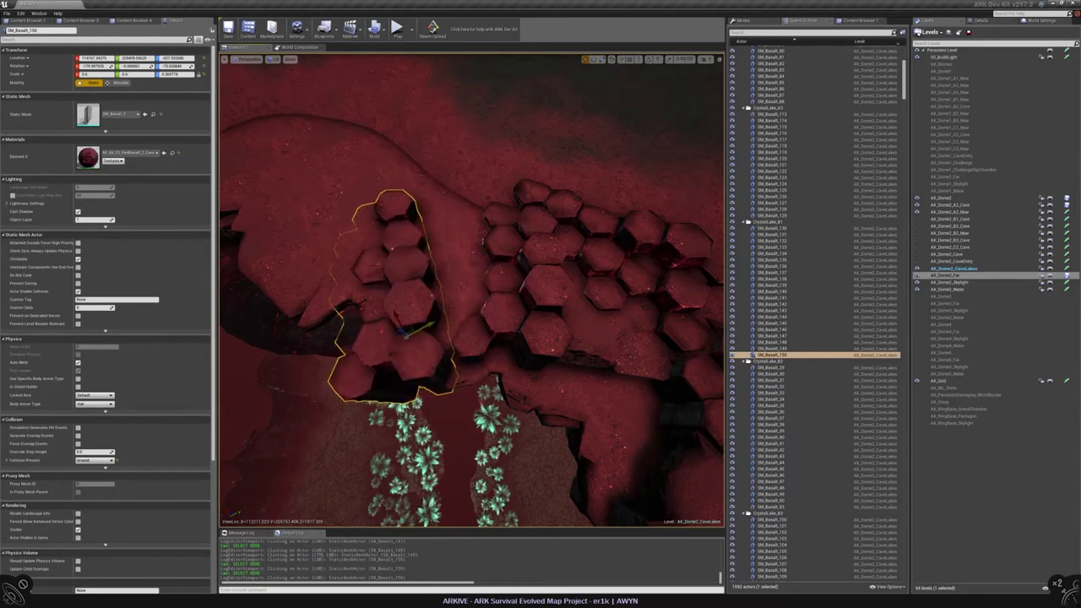
right_click_drag(406, 372, 414, 355)
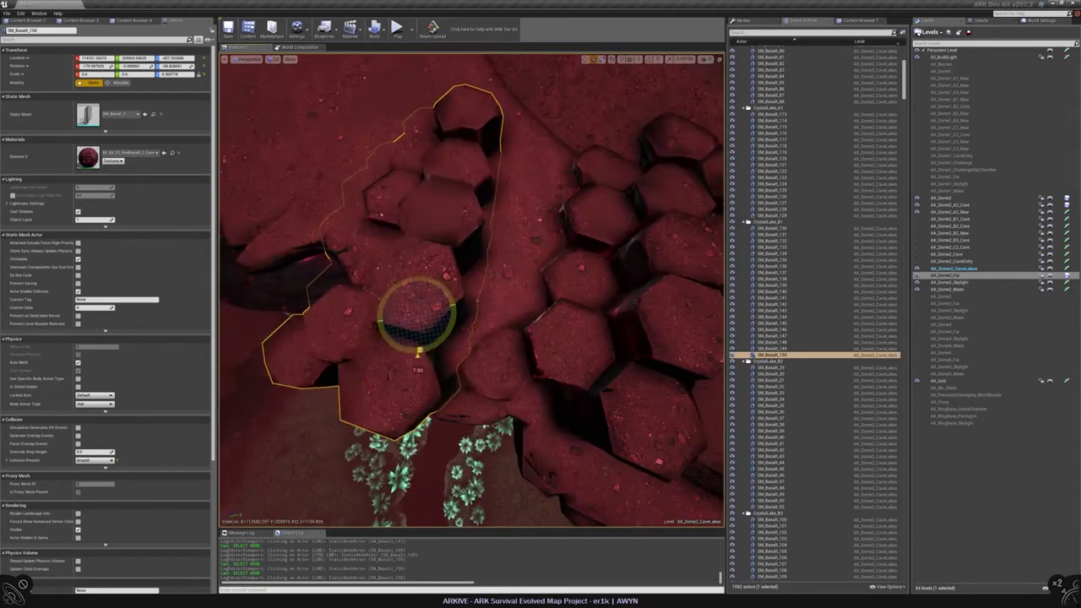
left_click_drag(414, 308, 435, 306)
Duplicate the basalt column to fill the space behind the row's end
key("w")
right_click_drag(435, 306, 482, 368)
key("ctrl+w")
key("Escape")
Create another basalt copy from the neighbouring column and rotate it along the rim's outer edge
left_click(540, 294)
key("ctrl+w")
key("e")
left_click_drag(405, 254, 346, 253)
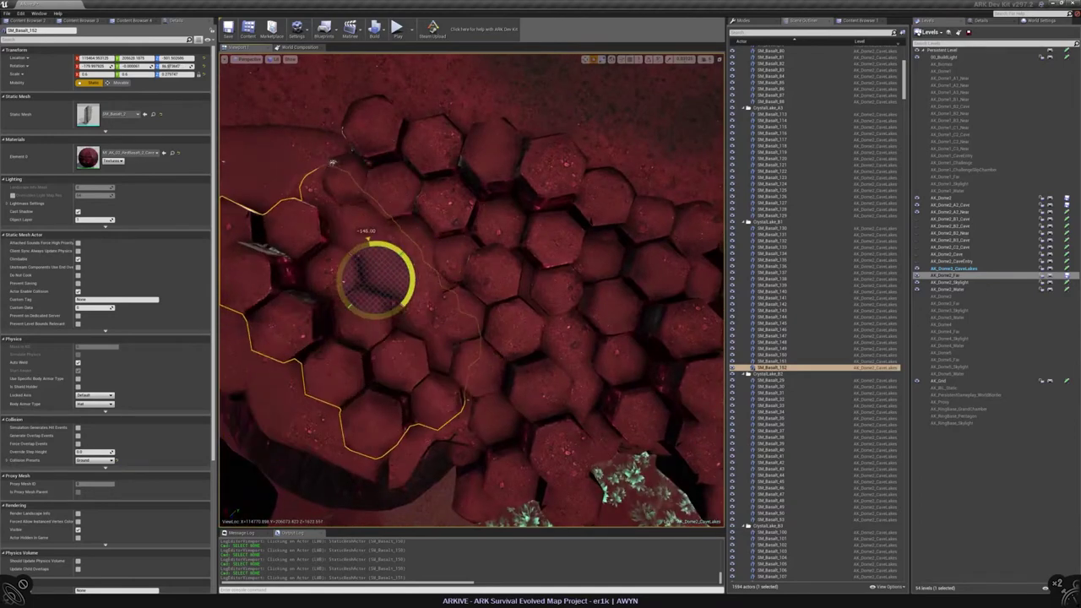
left_click_drag(332, 162, 334, 165)
right_click_drag(473, 287, 456, 283)
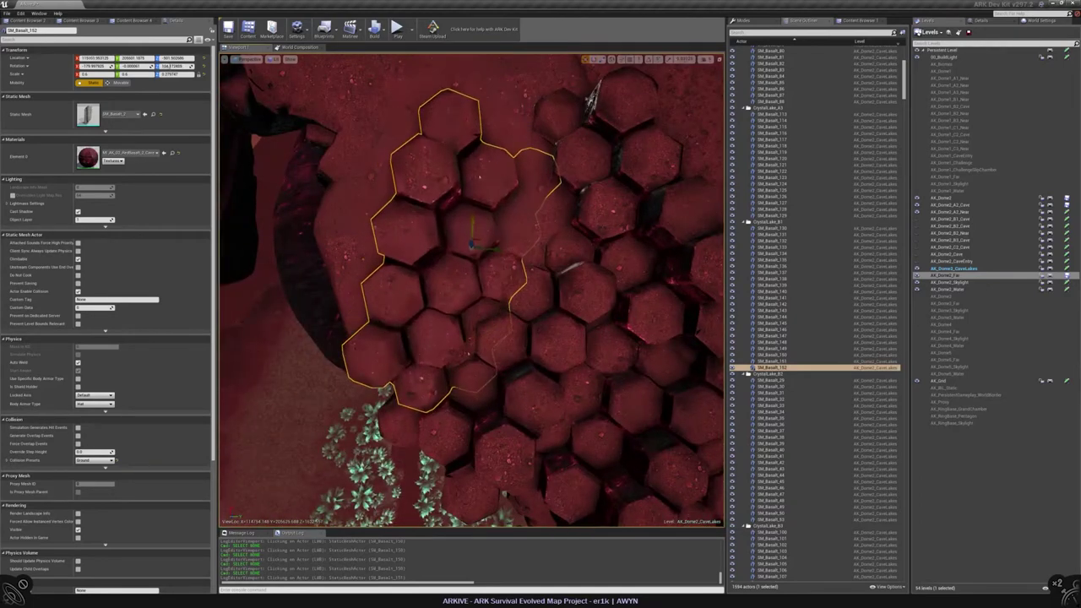
Fine-tune the rotation and position of SM_Basalt_152 so its hexagons interlock with the adjacent columns
scroll(473, 287, "up", 5)
scroll(532, 300, "up", 3)
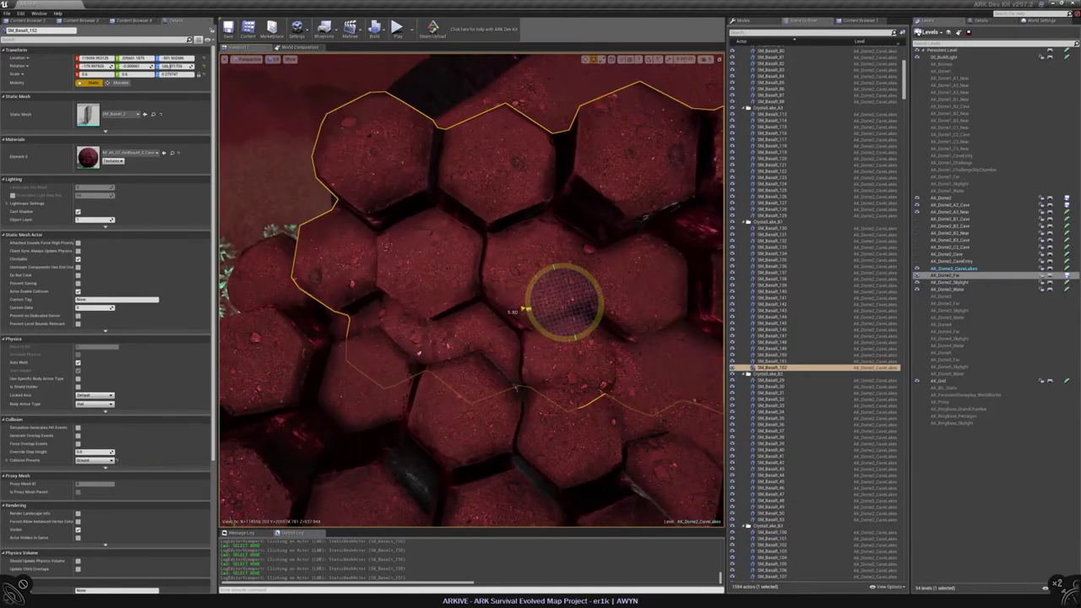
right_click_drag(515, 387, 515, 380)
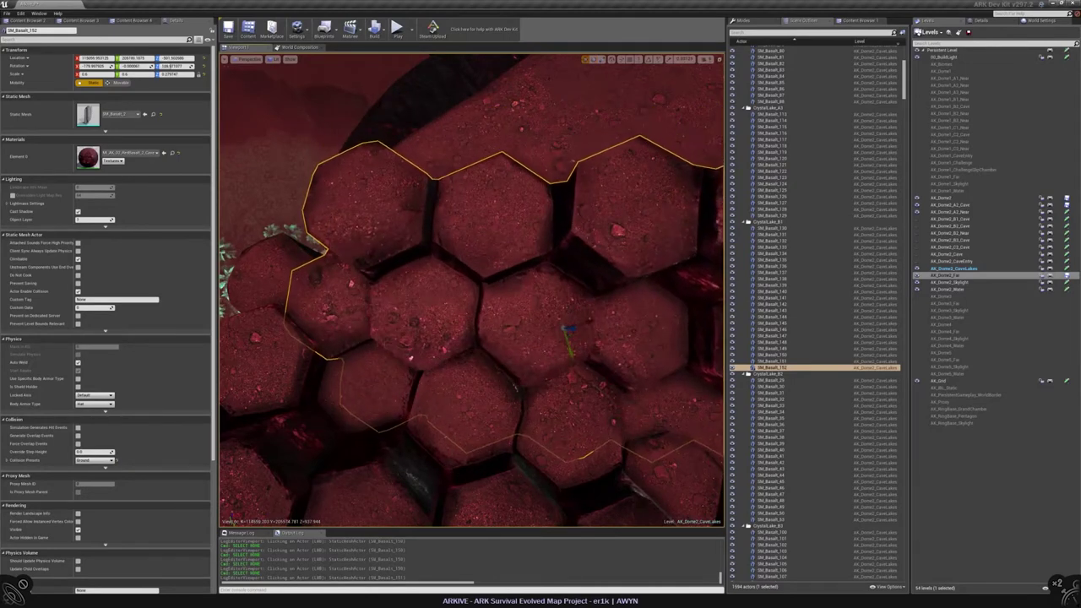
key("e")
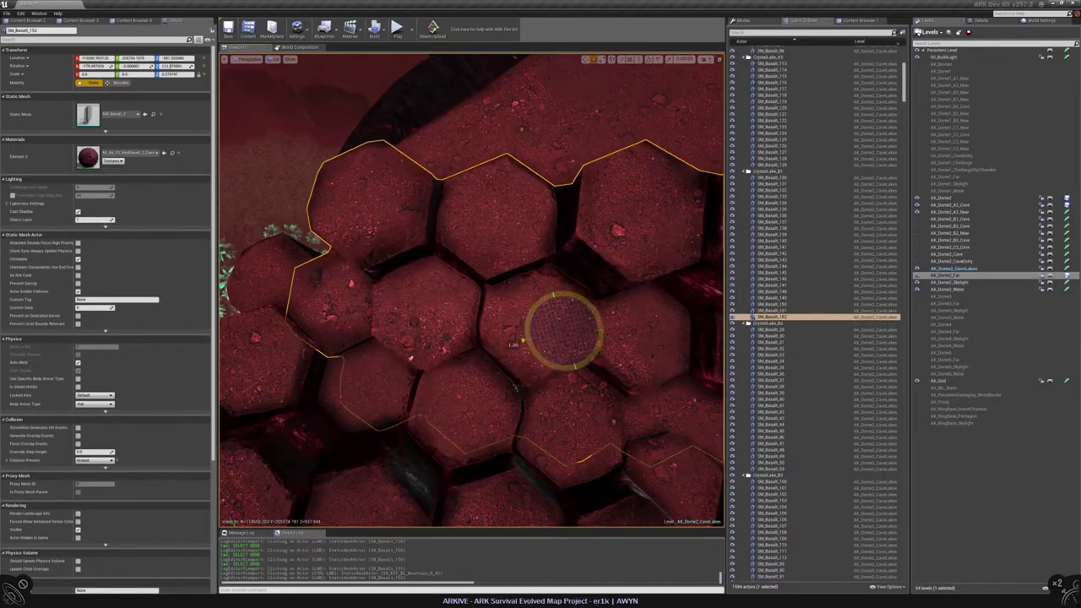
left_click_drag(523, 341, 525, 338)
right_click_drag(526, 338, 414, 196)
right_click_drag(469, 218, 417, 223)
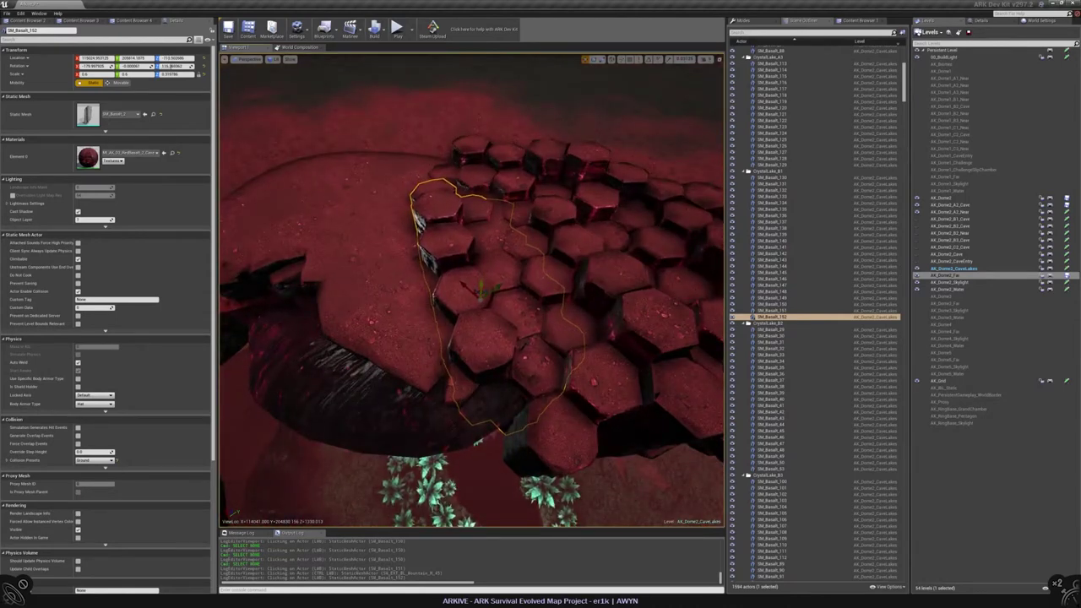
Copy SM_Basalt_151 to the outer side of the rounded rock ledge and rotate the copy along its edge
mouse_move(473, 287)
right_mouse_down()
mouse_move(439, 254)
mouse_move(473, 296)
mouse_move(460, 275)
right_mouse_up()
key("Escape")
left_click(602, 283)
right_click_drag(602, 283, 598, 287)
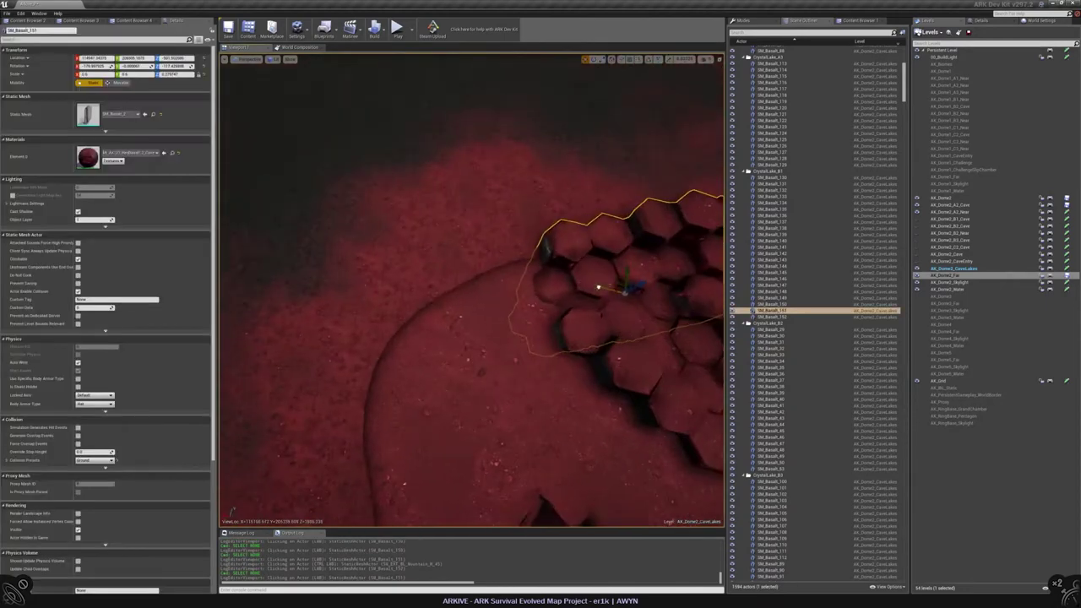
left_click_drag(598, 287, 486, 246, "alt")
right_click_drag(440, 283, 428, 220)
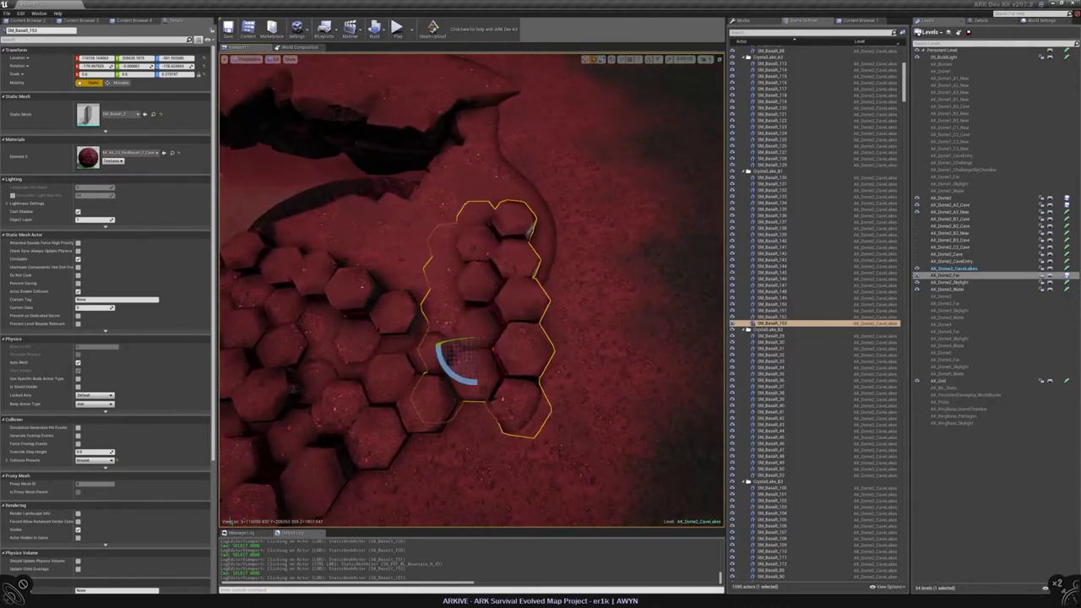
Duplicate SM_Basalt_153, rotate the copy crosswise, and move it over the gap between the two rock ledges
right_click_drag(428, 220, 473, 279)
key("ctrl+w")
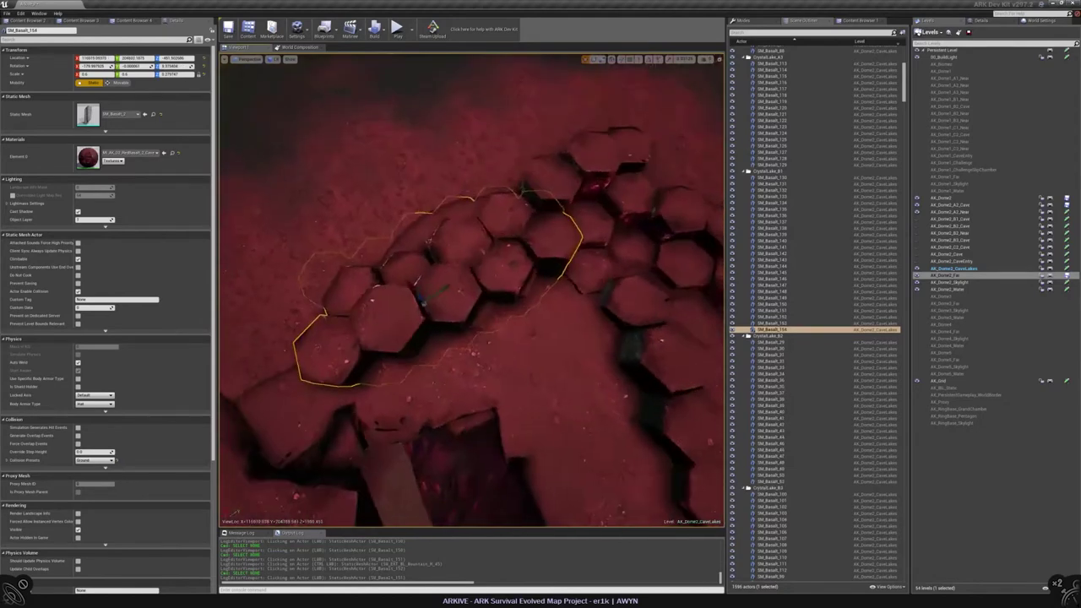
key("e")
left_click_drag(458, 331, 355, 288)
right_click_drag(355, 287, 380, 279)
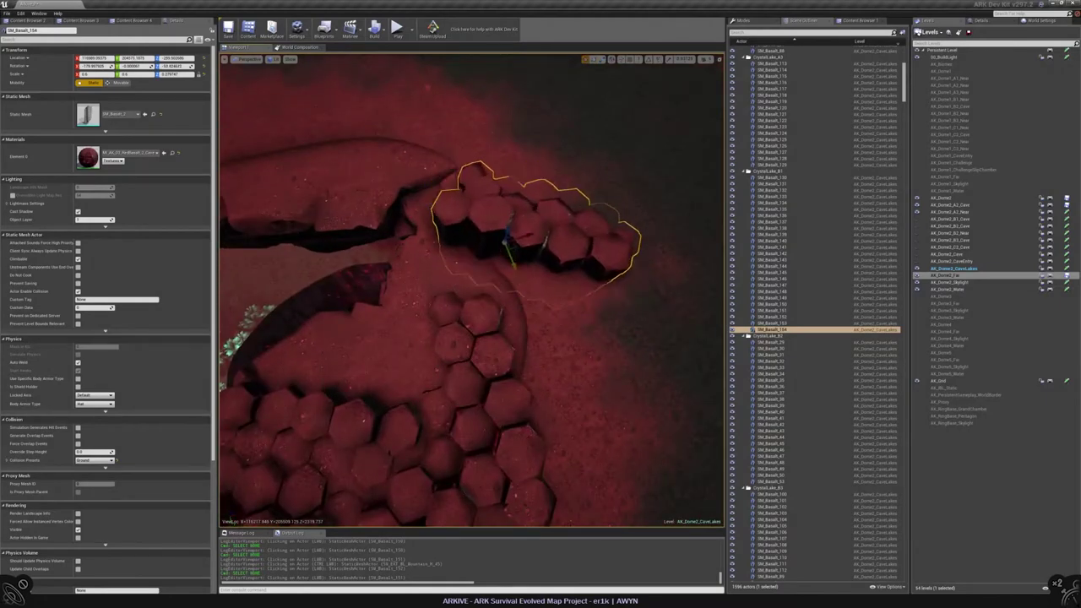
left_click_drag(507, 244, 495, 318)
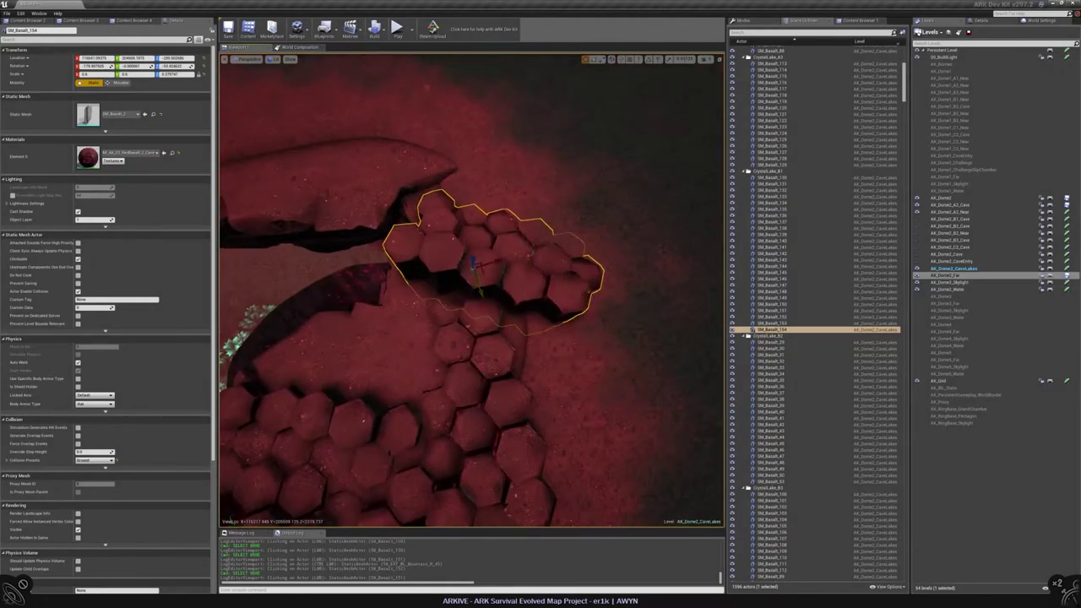
Reposition the SM_Basalt_154 column cluster so it sits in the ground along the rim of the lake opening
scroll(472, 288, "up", 3)
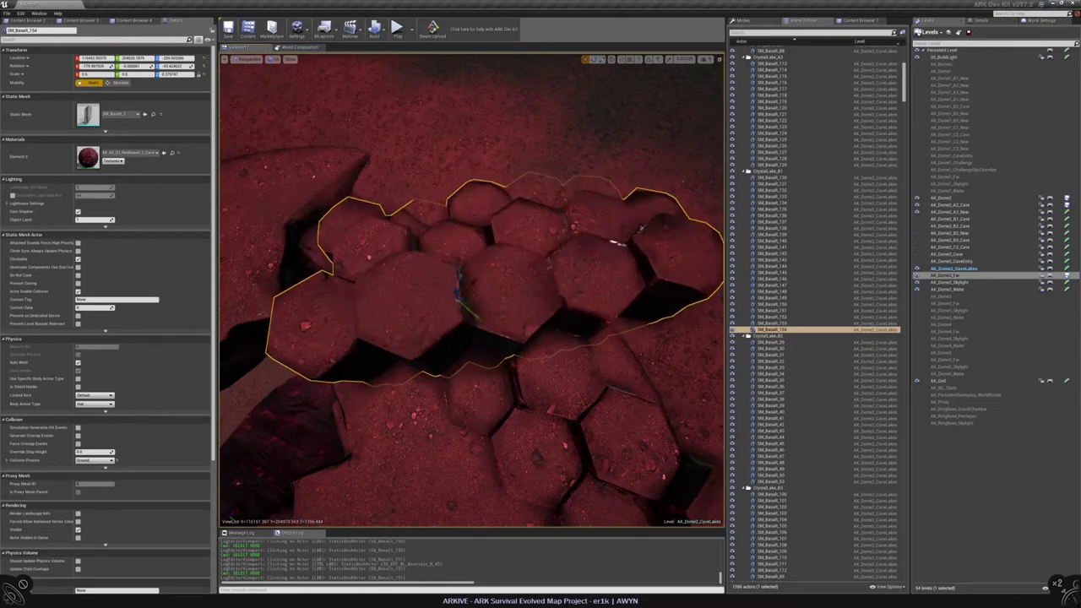
left_click_drag(473, 287, 507, 288, "alt")
key("Escape")
left_click(423, 206)
left_click_drag(422, 207, 473, 271, "alt")
key("Escape")
left_click(507, 253)
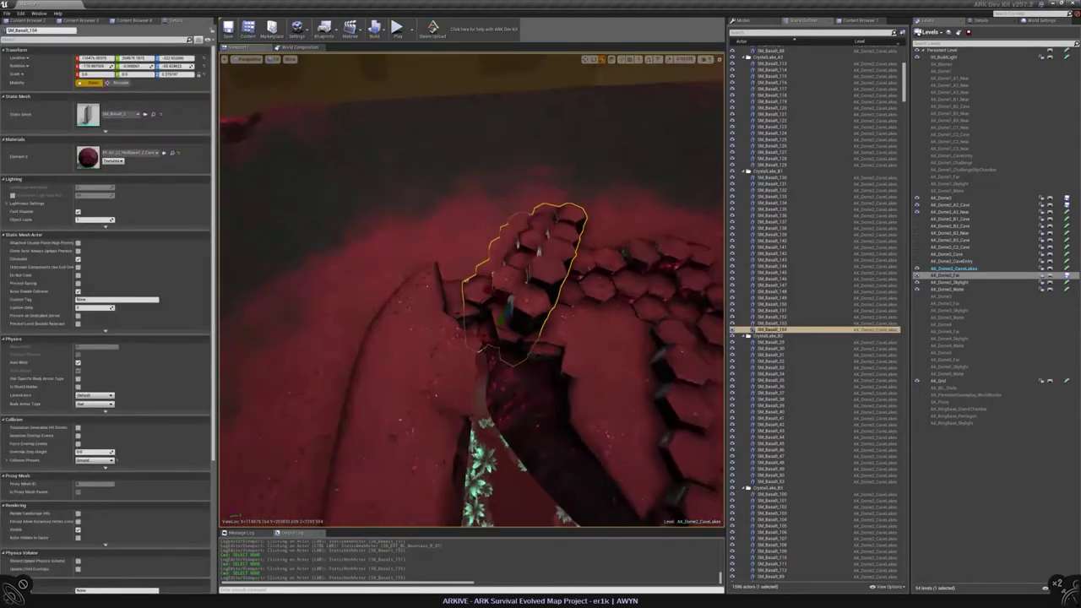
Place a rotated duplicate of SM_Basalt_154 beside it on the rim and save the AK_Dome2_CaveLakes level
left_click(460, 308)
key("f")
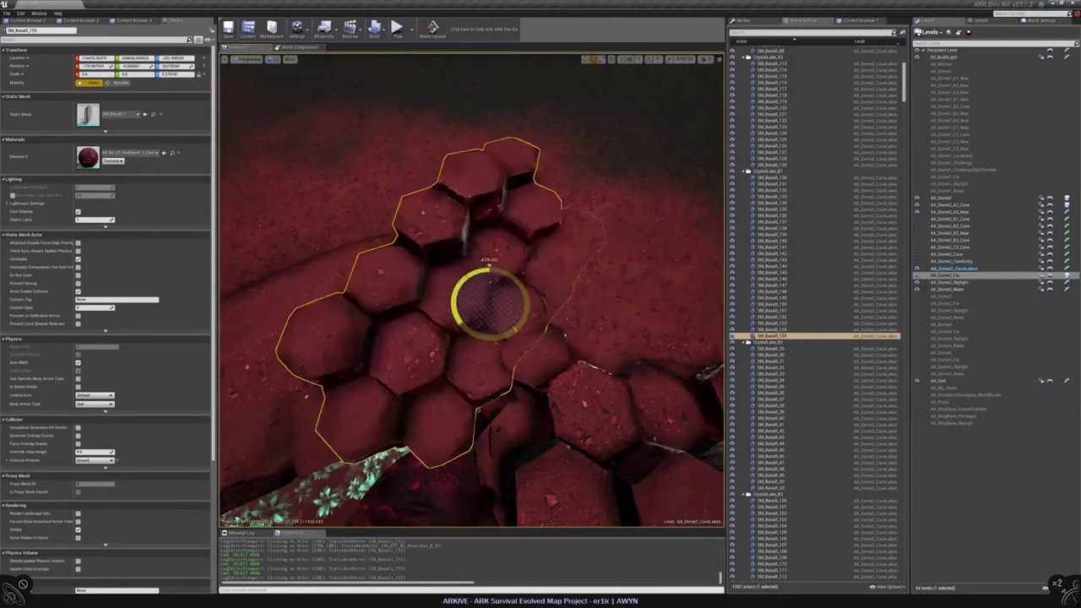
left_click_drag(490, 300, 523, 313, "alt")
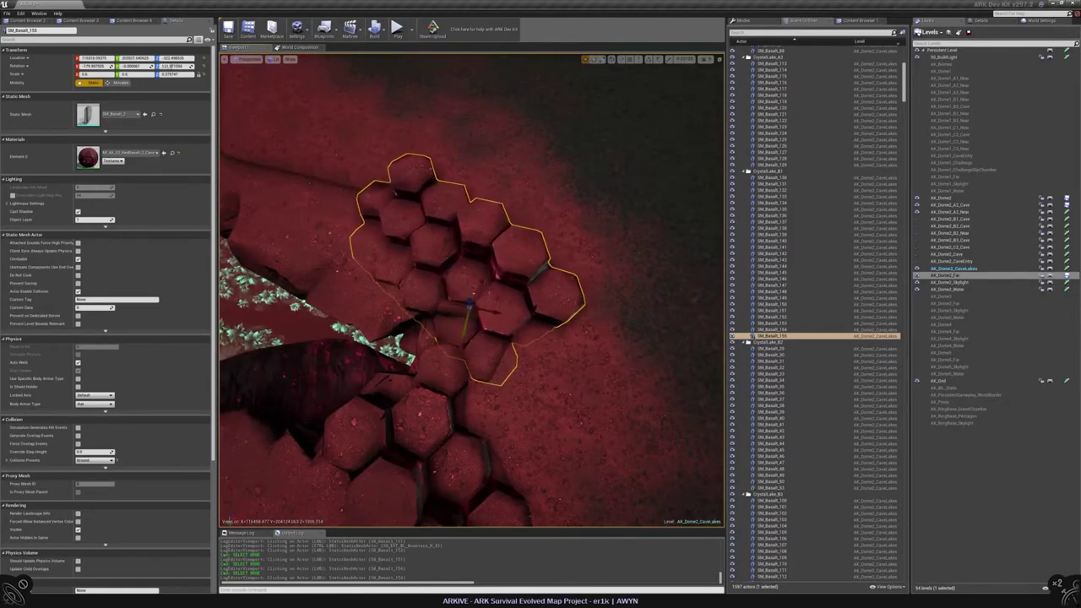
left_click_drag(523, 313, 507, 389, "alt")
key("Escape")
left_click(1067, 269)
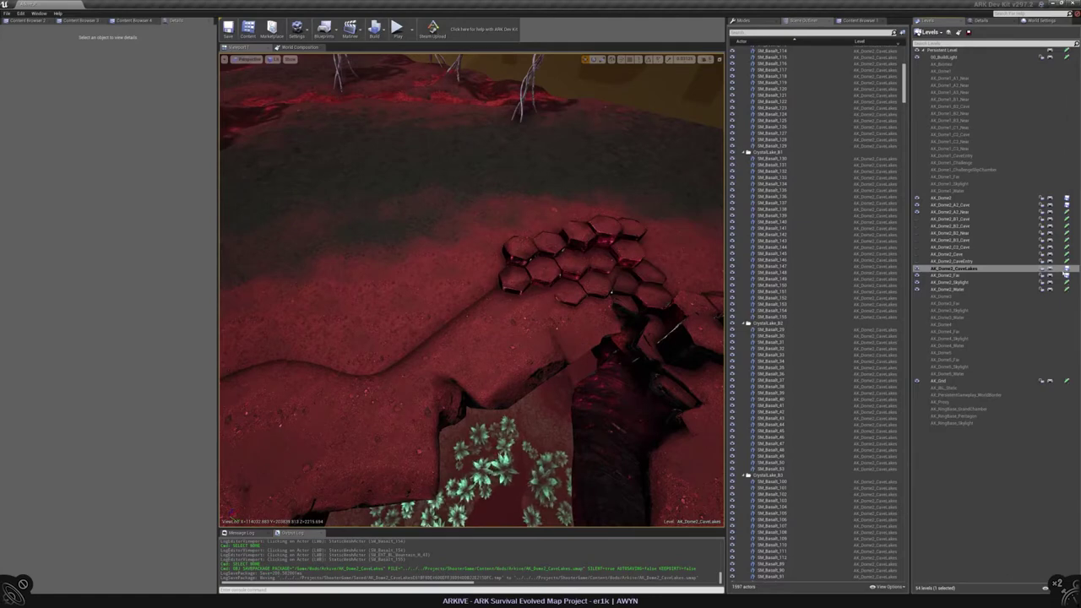
Duplicate SM_Basalt_155 and place the copy, turned to follow the rim, at the end of the basalt row
left_click(583, 262)
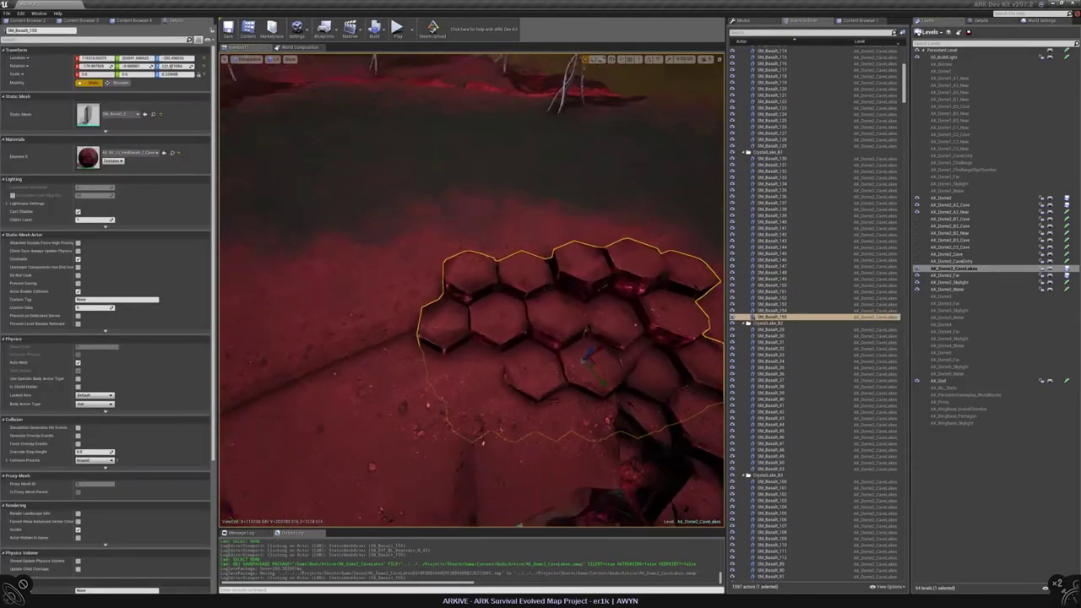
key("f")
left_click_drag(486, 426, 451, 380)
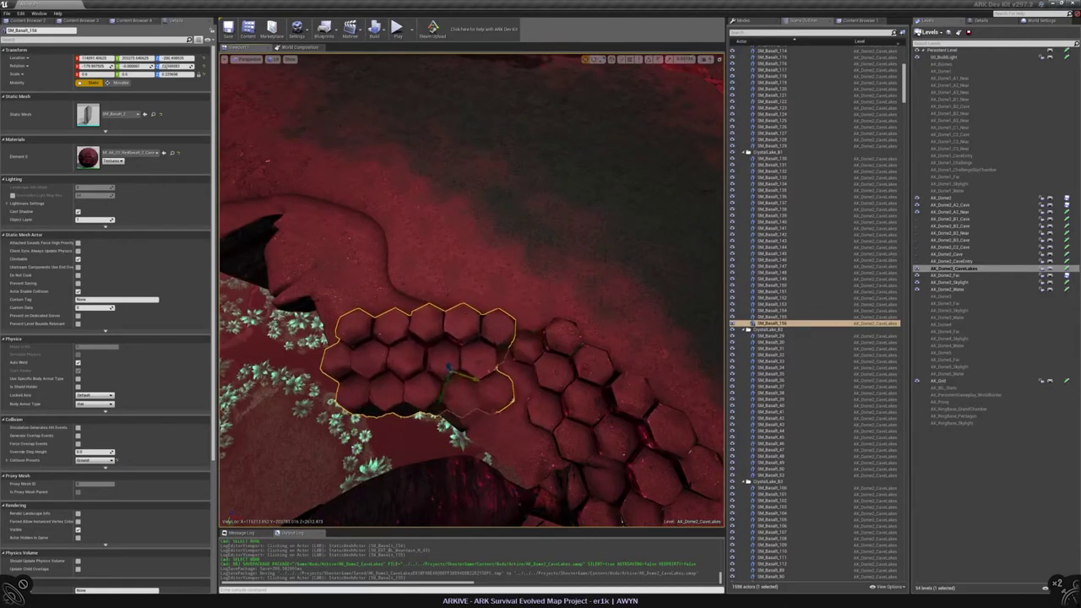
left_click_drag(473, 287, 562, 268, "alt")
left_click_drag(439, 300, 506, 342)
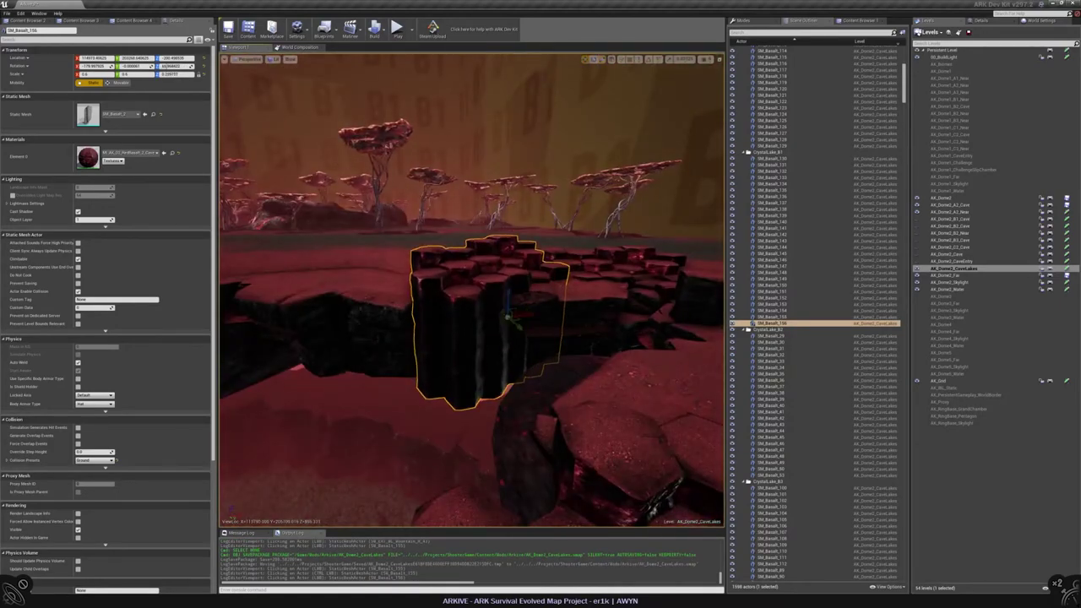
Try stretching the newest basalt cluster vertically and sinking it deeper, and undo those changes
left_click_drag(505, 342, 507, 304, "alt")
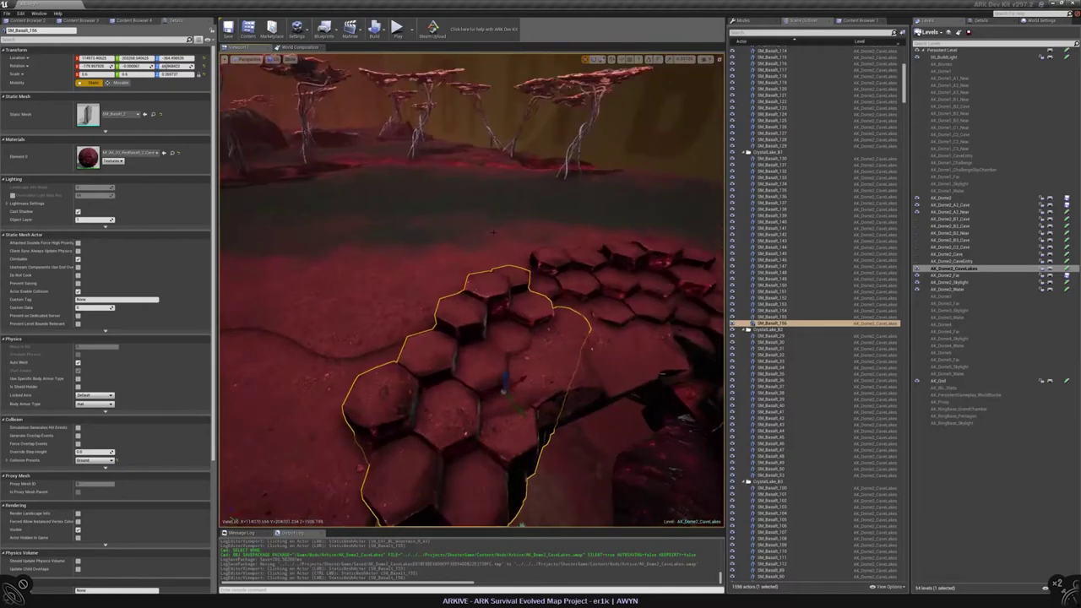
key("ctrl+z")
key("ctrl+z")
key("ctrl+z")
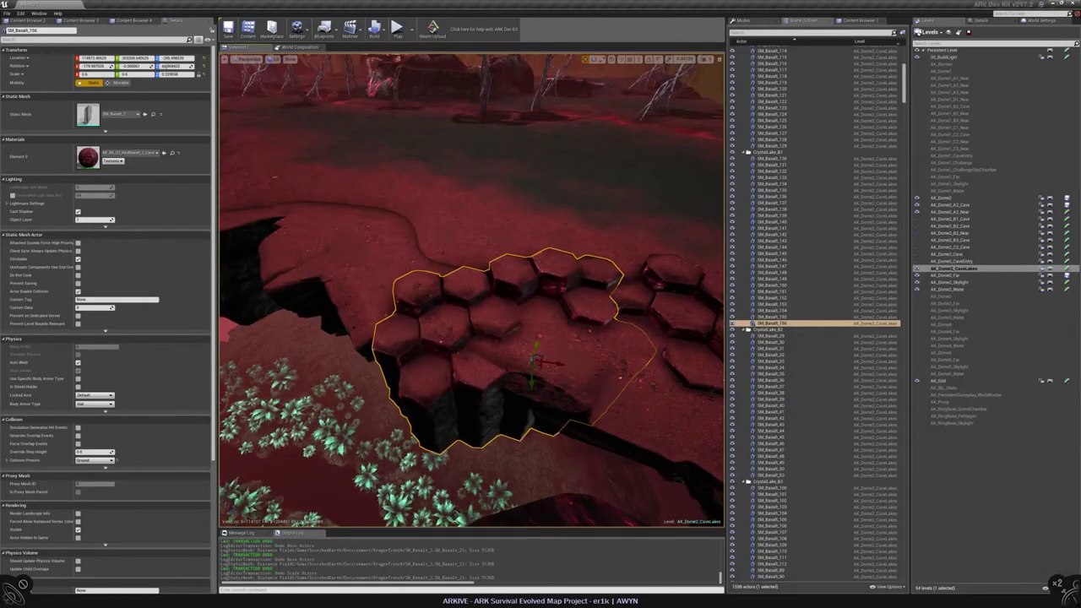
Duplicate SM_Basalt_156 and rotate the copy to extend the row of columns along the rim
left_click_drag(507, 304, 506, 203, "alt")
key("Escape")
left_click(575, 321)
key("ctrl+w")
scroll(575, 325, "up", 2)
key("e")
left_click_drag(541, 304, 540, 398)
key("w")
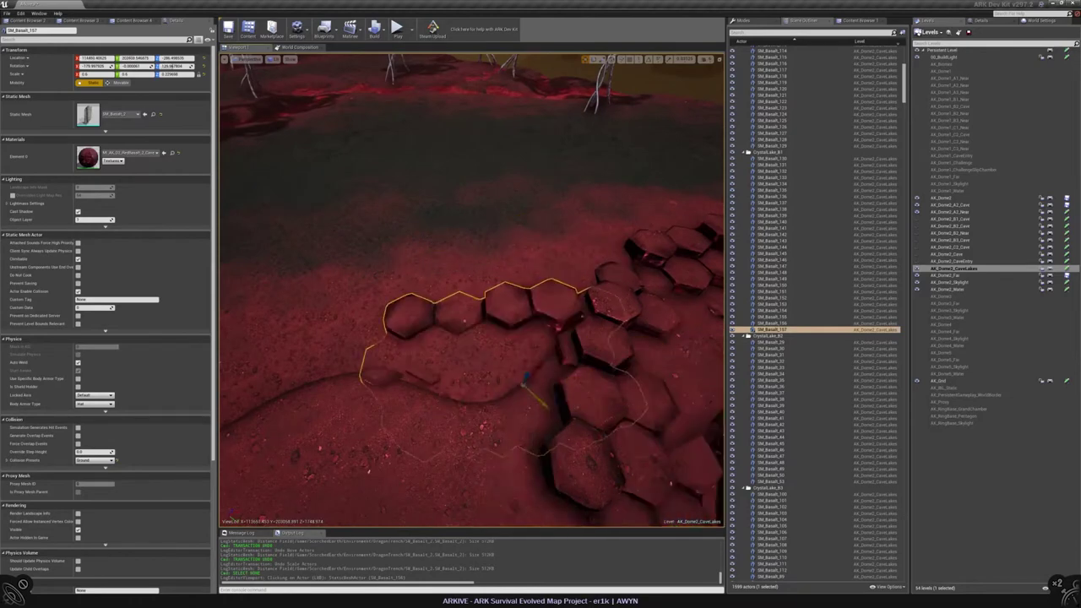
Move the rotated copy along the rim so its columns join the neighbouring basalt cluster
left_click_drag(470, 422, 578, 368, "alt")
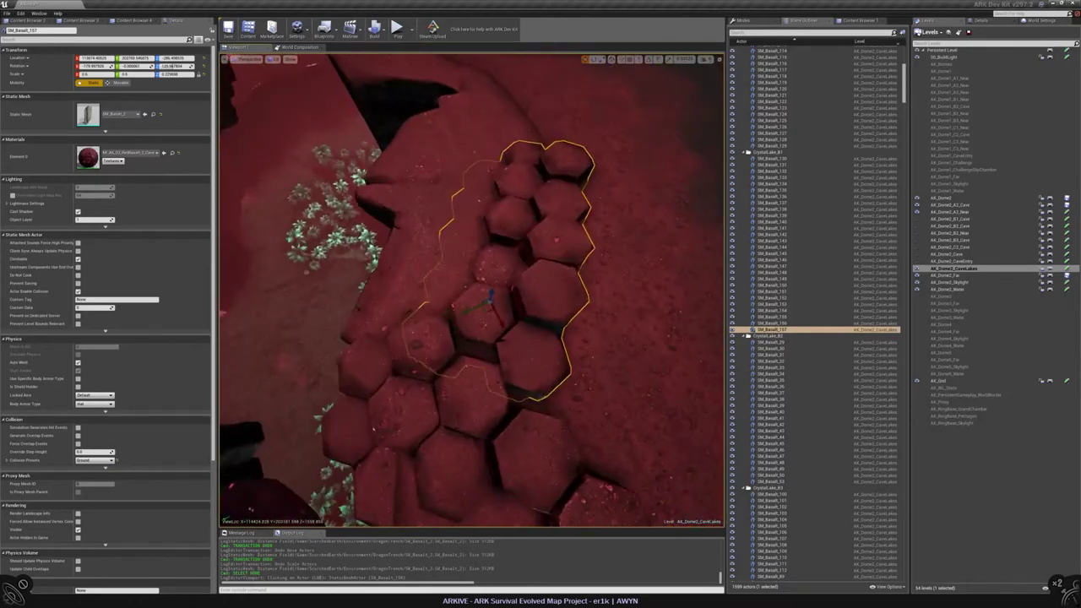
left_click_drag(486, 299, 507, 389)
left_click_drag(446, 362, 507, 363)
Duplicate SM_Basalt_157 and rotate the copy to follow the curve of the lake's edge
left_click(619, 334)
left_click_drag(619, 334, 591, 354)
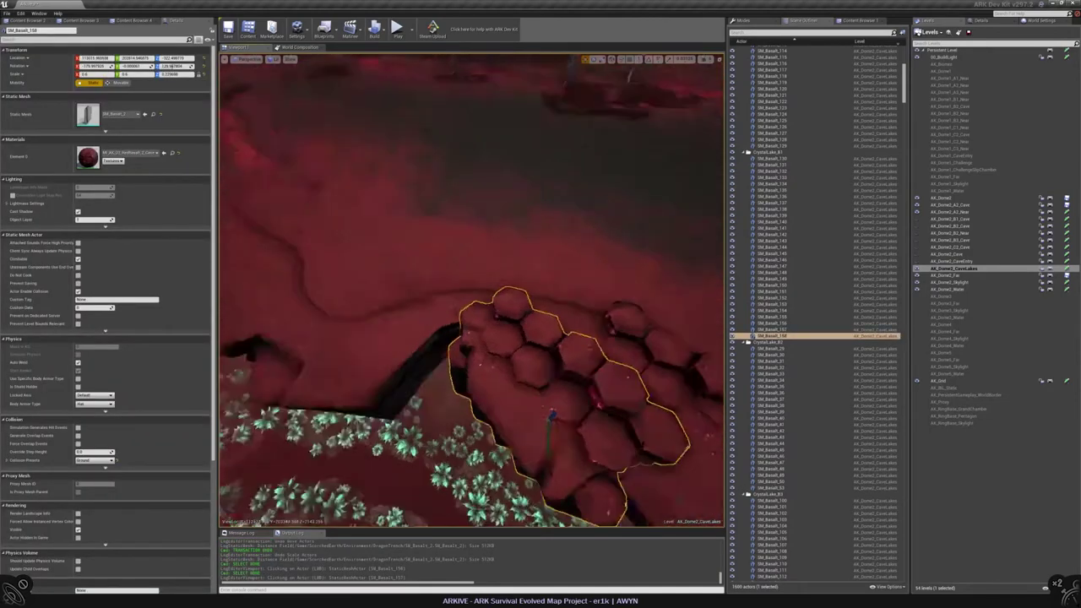
left_click_drag(473, 371, 439, 427, "alt")
key("f")
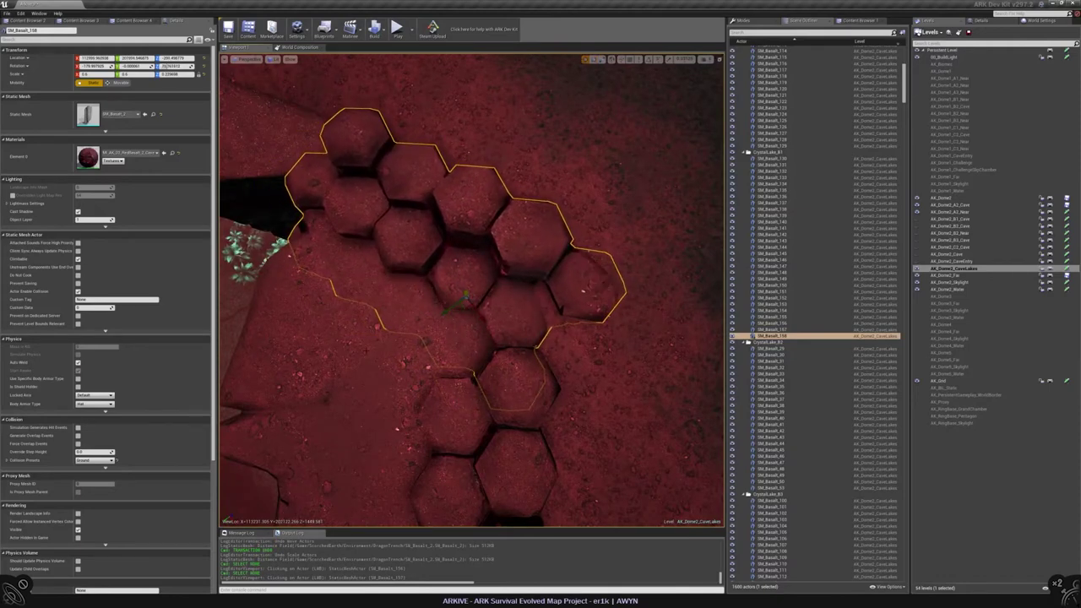
Stretch SM_Basalt_158 vertically and lower it into the ground at the rim
mouse_move(472, 290)
right_mouse_down()
mouse_move(471, 254)
mouse_move(473, 333)
mouse_move(473, 262)
mouse_move(473, 287)
right_mouse_up()
left_click(440, 330)
left_click(564, 383)
left_click(473, 363)
key("Escape")
left_click(473, 363)
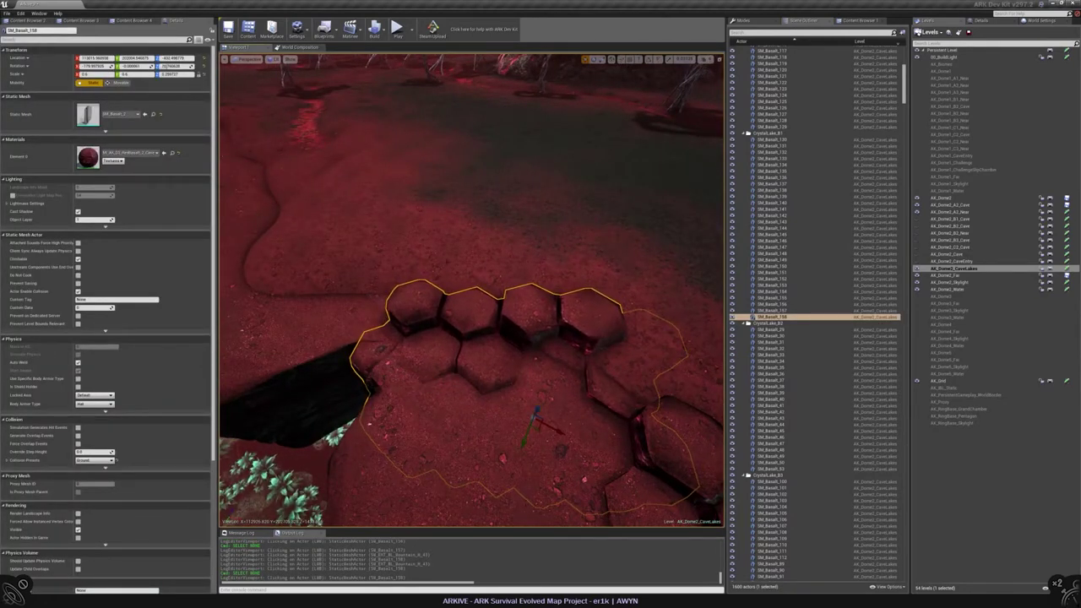
Duplicate SM_Basalt_158 and place the rotated copy farther along the rim, with most of its columns buried
right_click_drag(473, 296, 473, 270)
key("Escape")
left_click(587, 350)
right_click_drag(586, 350, 586, 350)
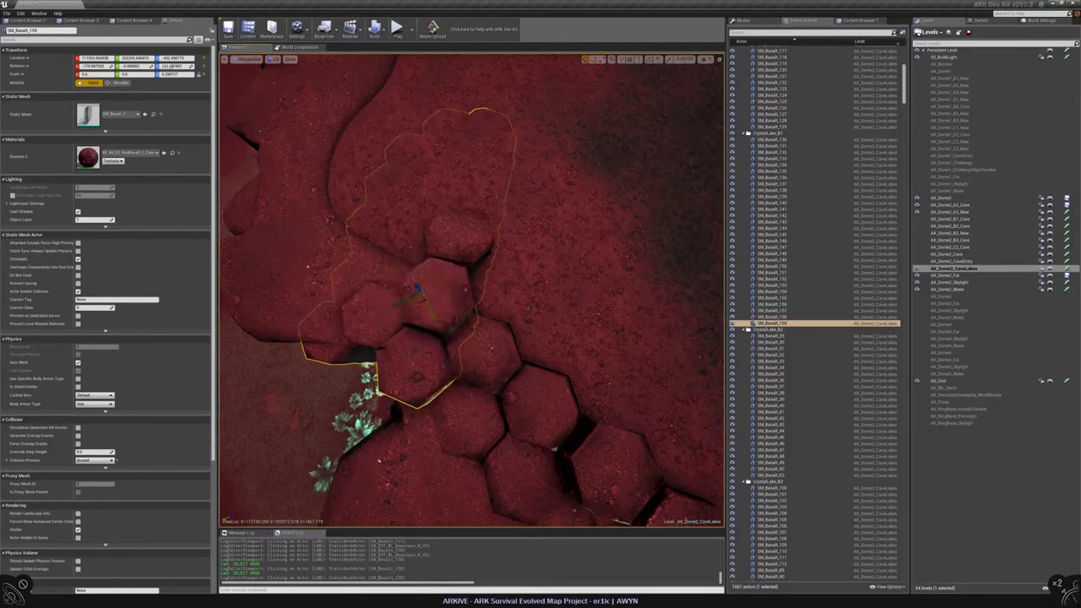
Duplicate SM_Basalt_159 and raise the copy out of the ground beside the existing row of columns
right_click_drag(586, 350, 572, 358)
key("Escape")
left_click(572, 357)
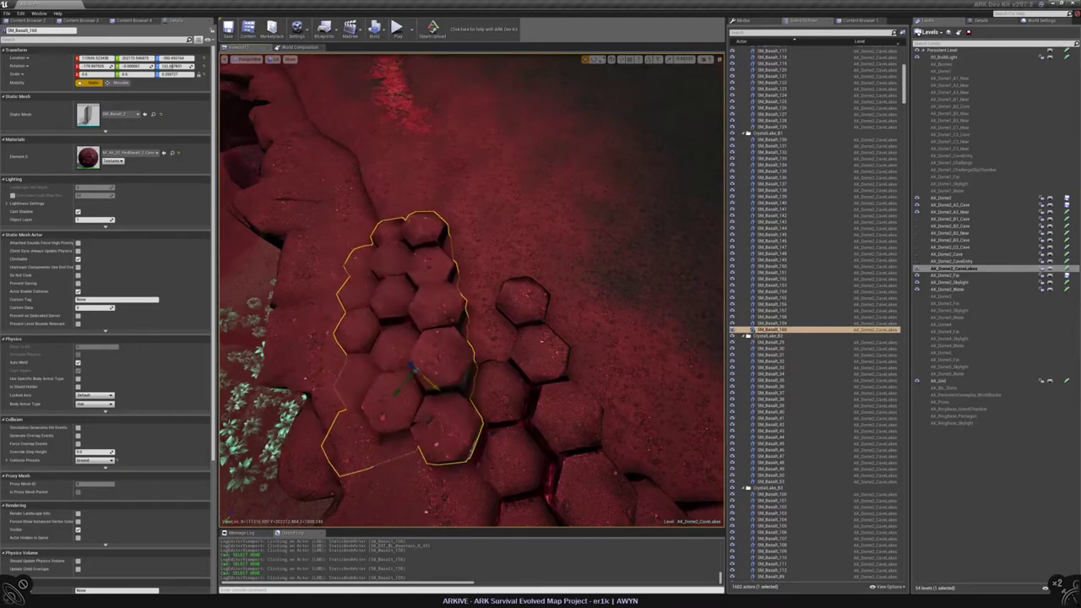
right_click_drag(572, 358, 571, 357)
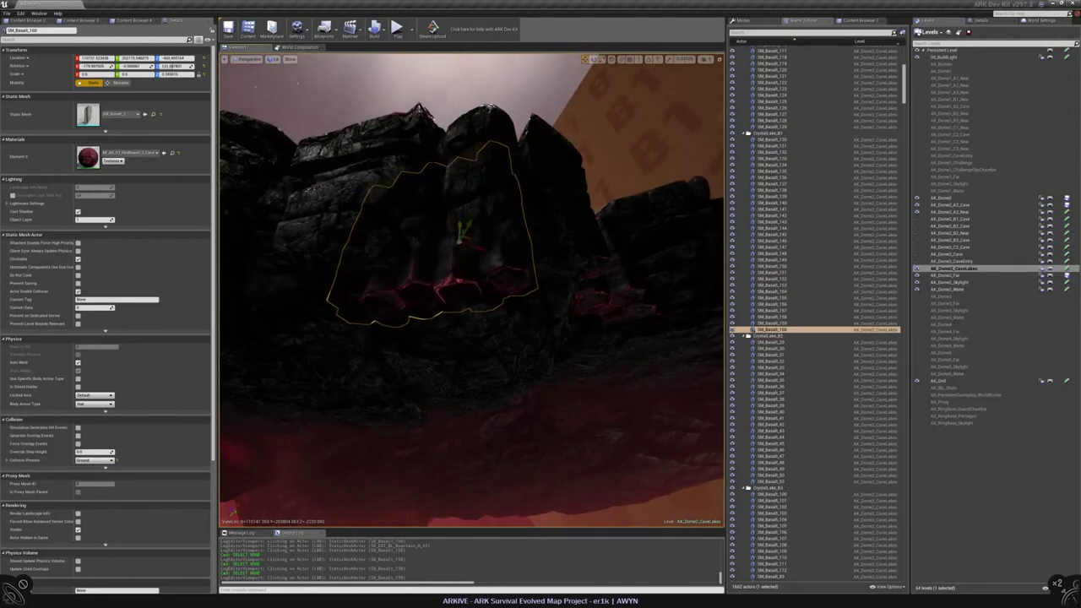
Reduce the vertical scale of SM_Basalt_160 and reposition it on the cliff edge so its base stays hidden
right_click_drag(703, 424, 703, 424)
left_click_drag(462, 222, 473, 228)
right_click_drag(436, 266, 435, 265)
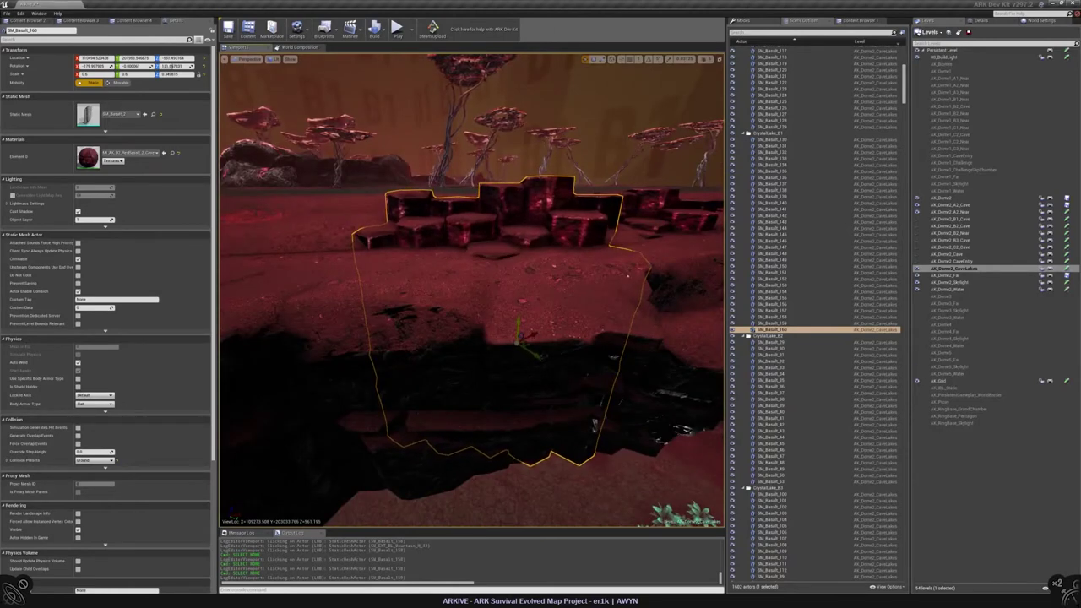
key("Escape")
Duplicate SM_Basalt_160 and fit the rotated copy against the neighbouring hexagonal columns on the rim
right_click_drag(436, 266, 436, 265)
left_click(564, 338)
left_click(460, 372)
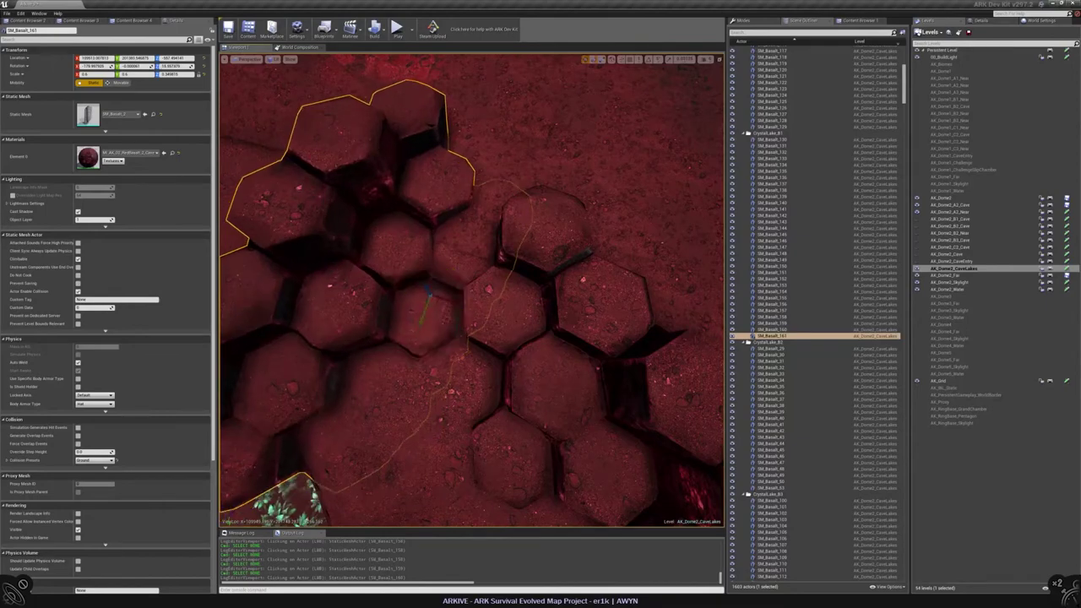
right_click_drag(436, 265, 454, 290)
Duplicate SM_Basalt_161, rotate the copy, and settle it at the end of the row at a slightly different height
key("Escape")
left_click(655, 408)
right_click_drag(656, 408, 655, 407)
left_click(516, 312)
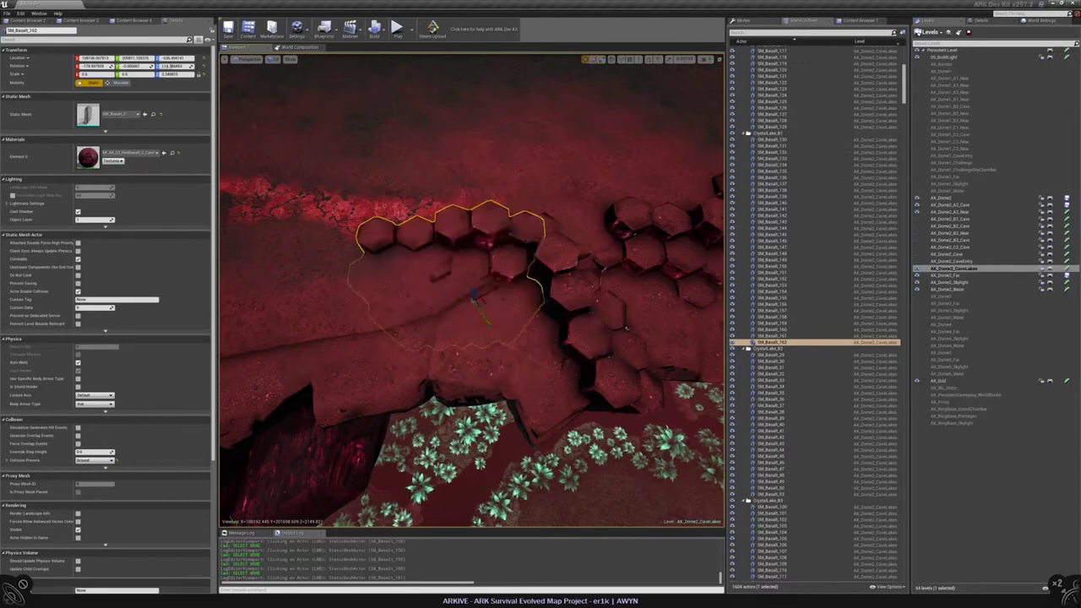
right_click_drag(515, 312, 515, 312)
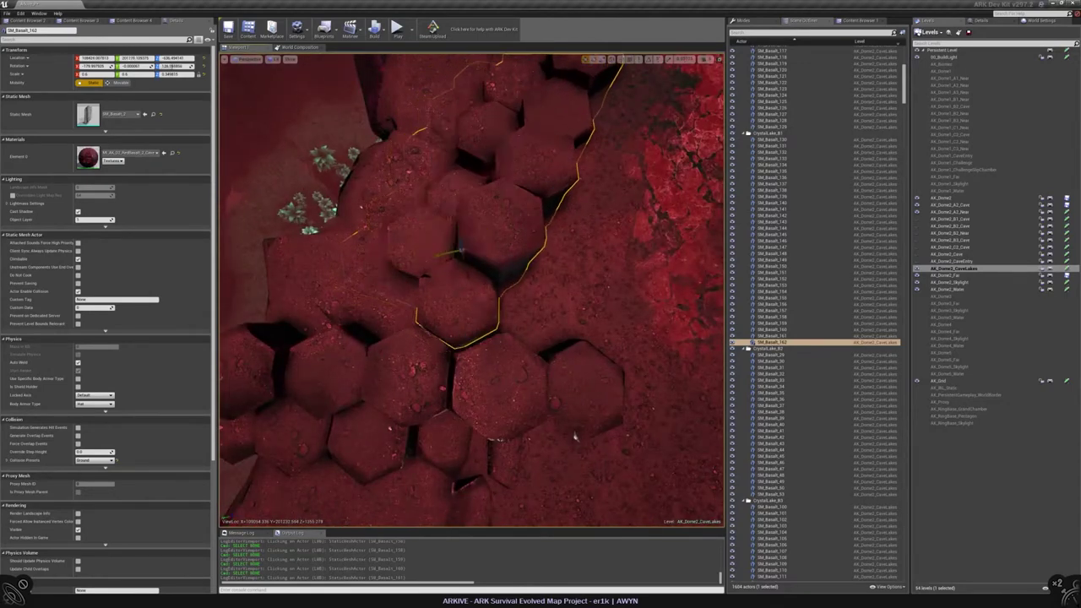
mouse_move(574, 437)
left_mouse_down("alt")
mouse_move(575, 354)
mouse_move(574, 436)
left_mouse_up("alt")
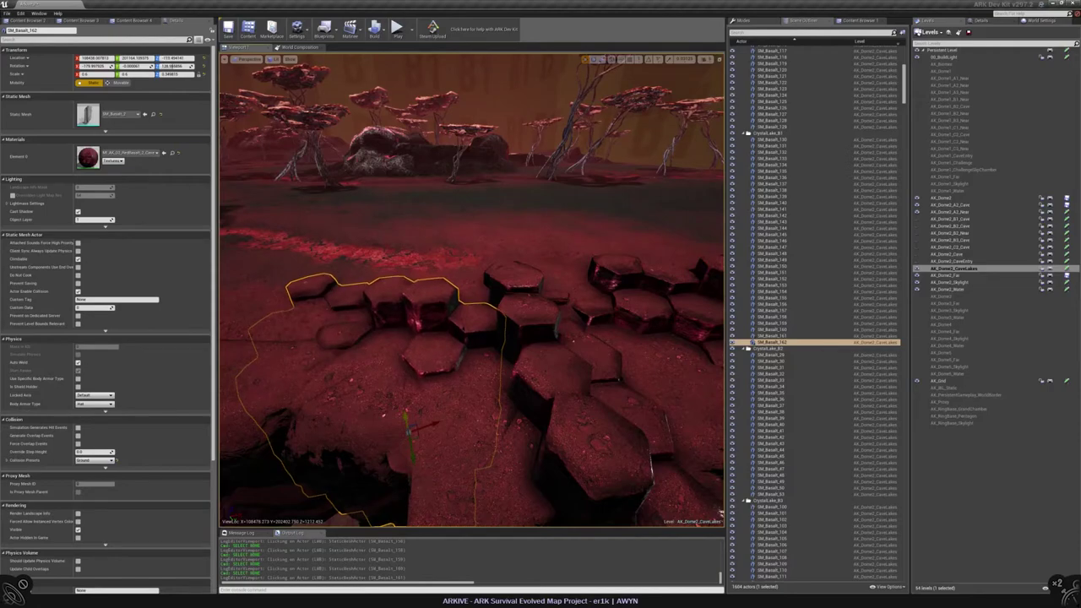
left_click_drag(575, 436, 659, 389, "alt")
Duplicate SM_Basalt_162 and place the rotated copy farther along the rim
key("Escape")
left_click(659, 384)
key("ctrl+w")
left_click_drag(595, 361, 574, 490, "alt")
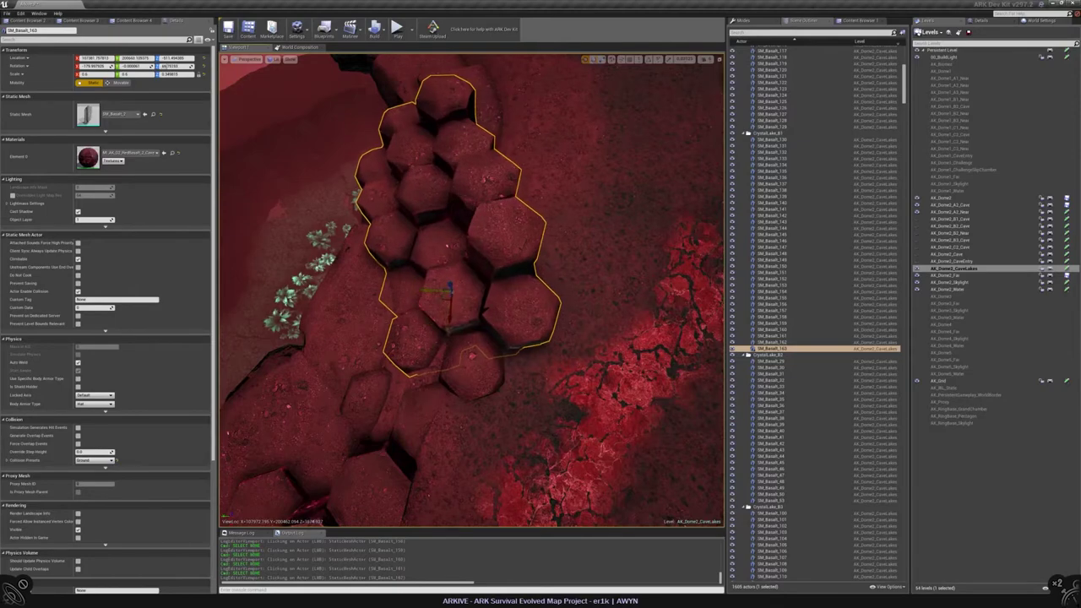
Adjust the position and height of SM_Basalt_163 on the cliff edge and deselect it
mouse_move(450, 282)
left_mouse_down("alt")
mouse_move(460, 371)
mouse_move(449, 281)
left_mouse_up("alt")
left_click_drag(415, 316, 418, 279, "alt")
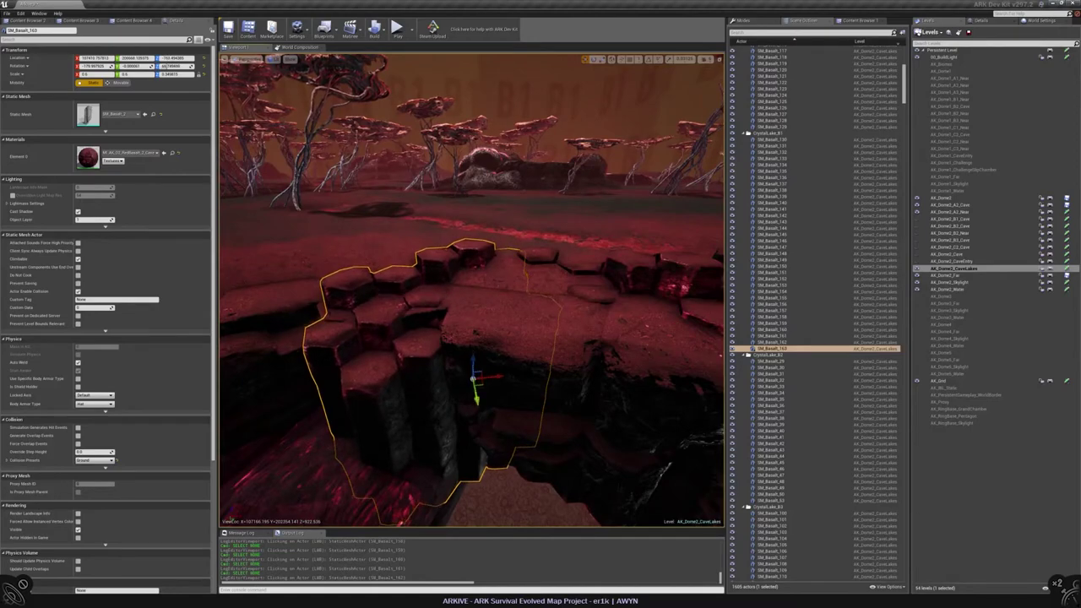
left_click_drag(475, 380, 507, 371, "alt")
left_click_drag(473, 338, 524, 304, "alt")
key("Escape")
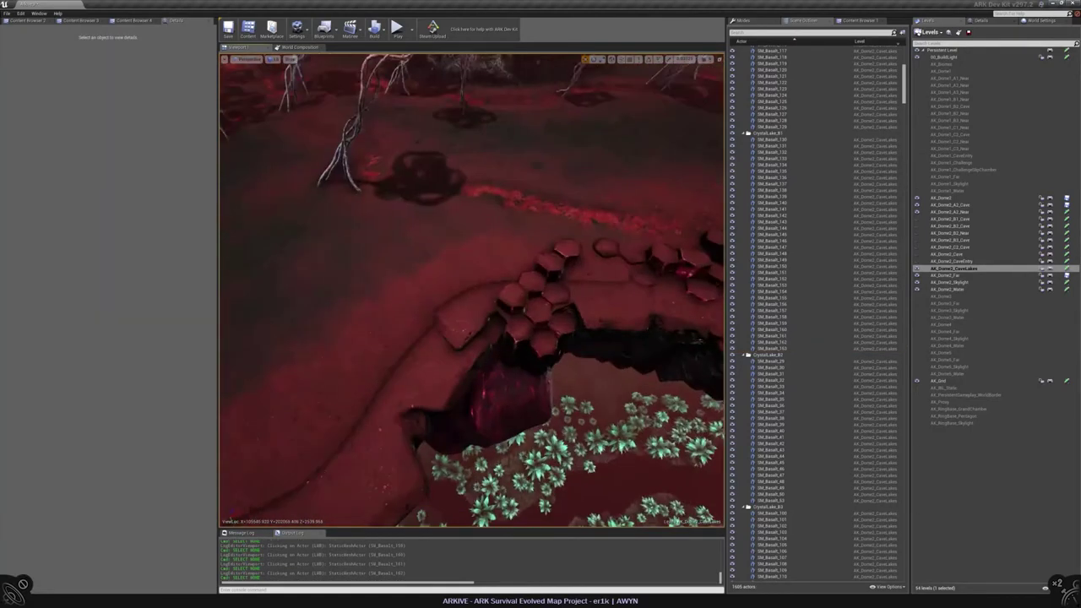
Duplicate SM_Basalt_163 and rotate and move the copy into place above the dark red rock
left_click(642, 422)
left_click_drag(642, 422, 499, 342, "alt")
left_click(603, 418)
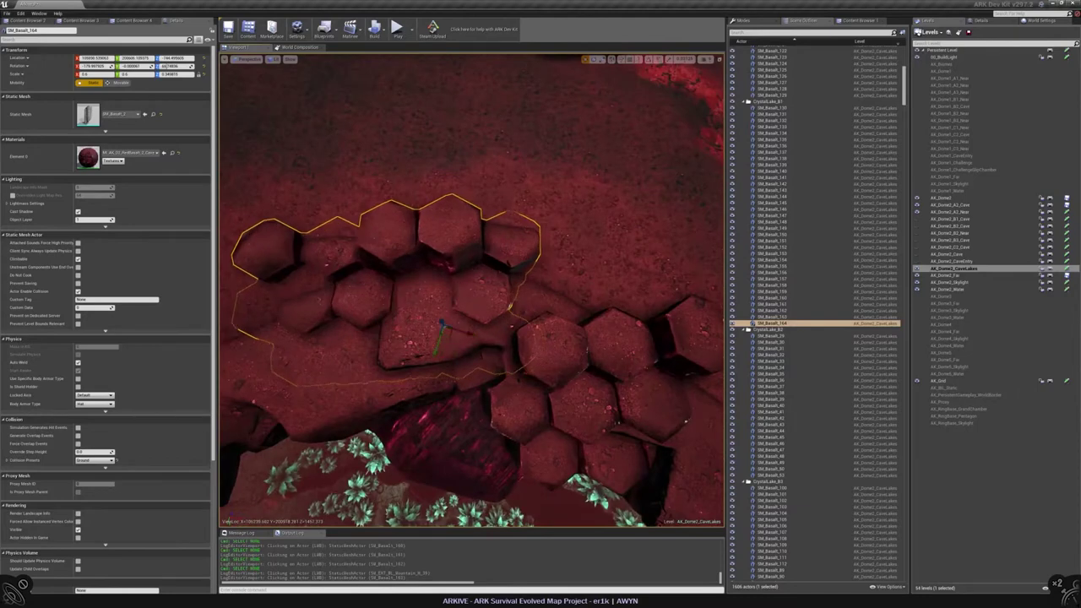
scroll(587, 502, "up", 4)
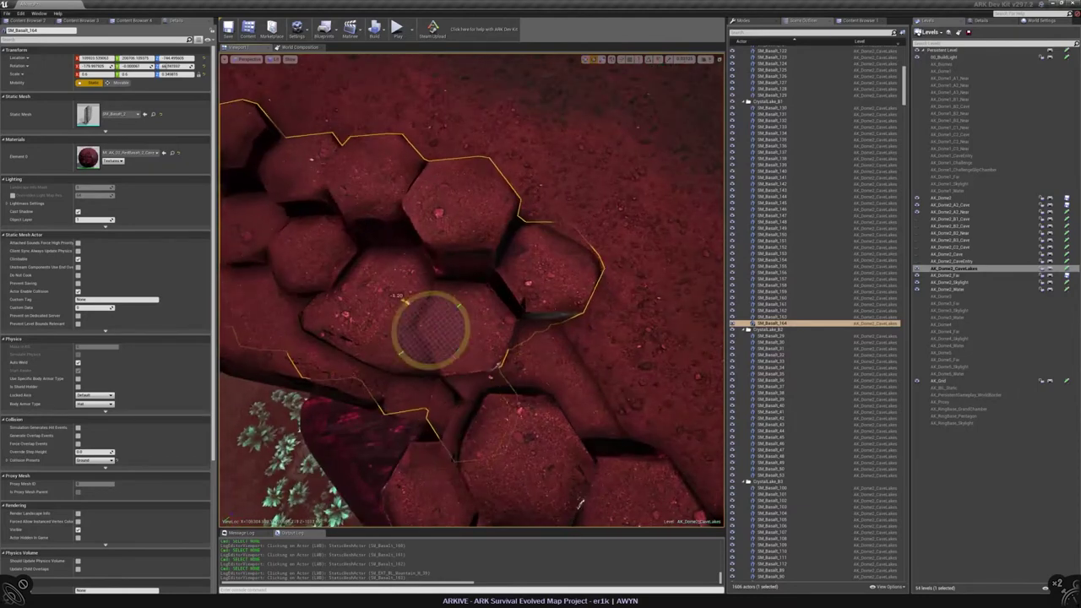
left_click_drag(431, 330, 456, 351, "alt")
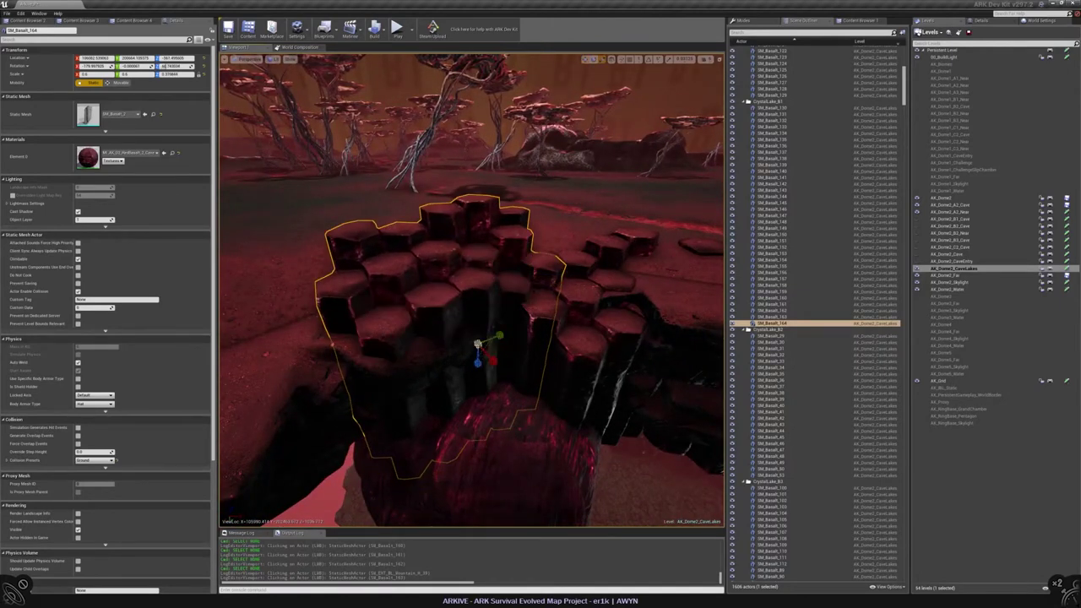
Reduce the vertical scale of SM_Basalt_164 and check its base from below
left_click_drag(478, 348, 478, 365)
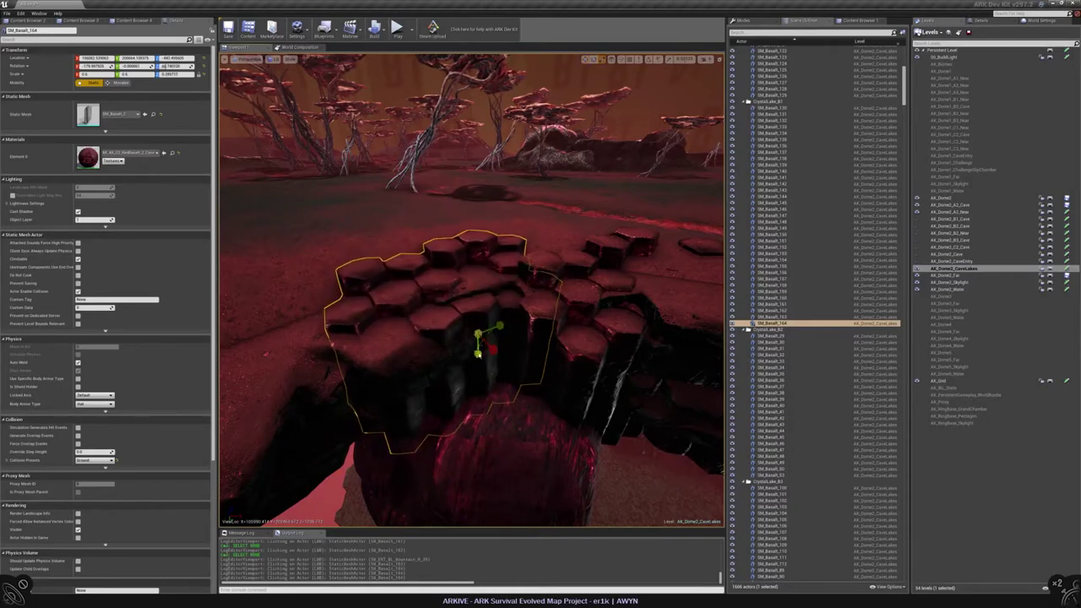
left_click_drag(478, 353, 478, 364)
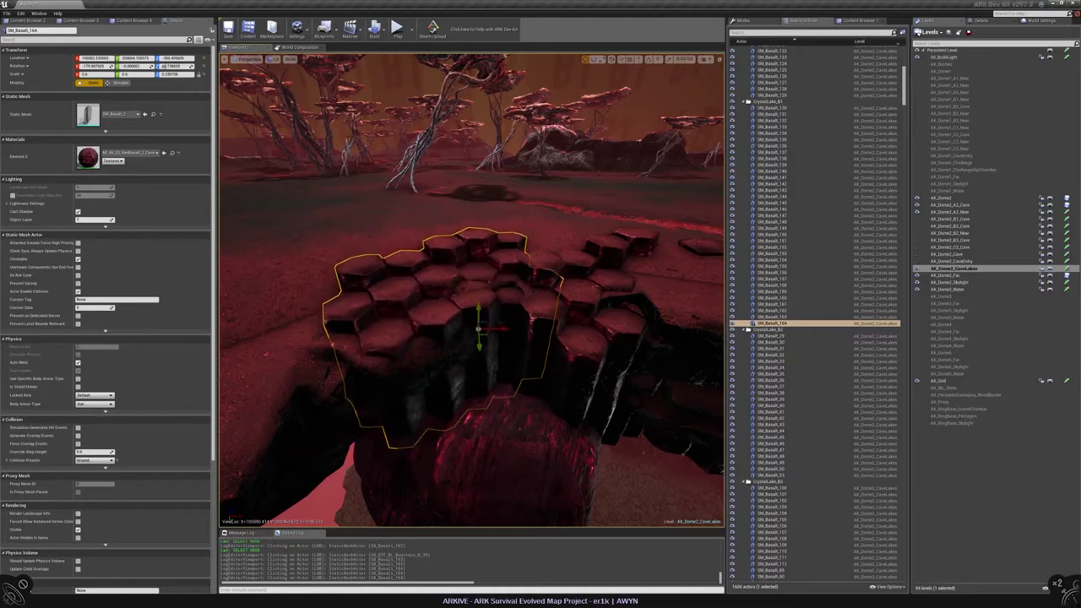
scroll(472, 290, "up", 5)
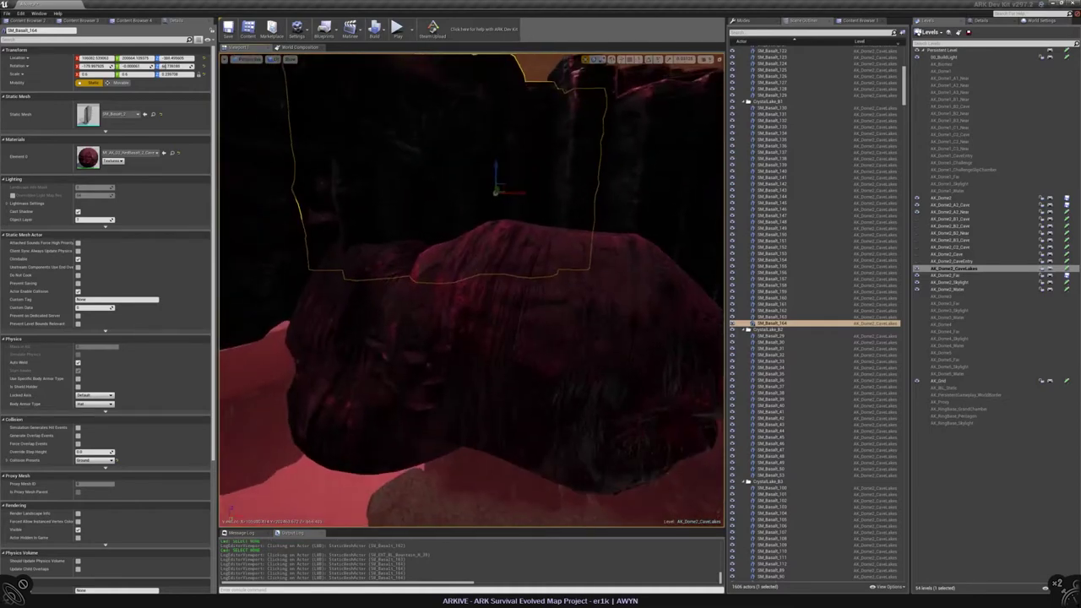
scroll(472, 290, "down", 5)
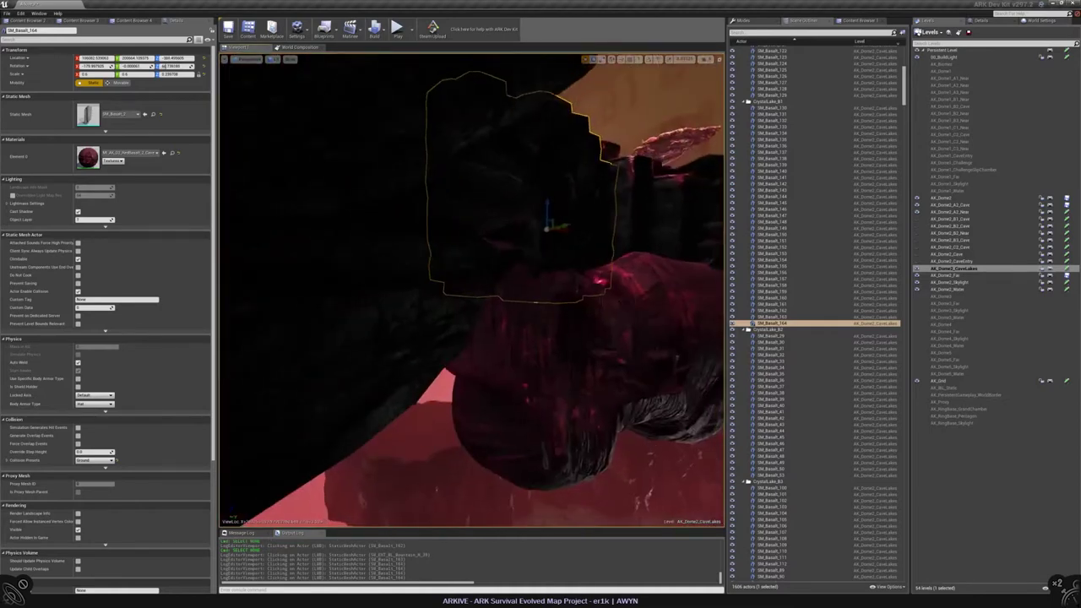
Duplicate SM_Basalt_164 and move the copy farther along the rim
key("Escape")
right_click_drag(472, 290, 524, 278)
left_click(541, 321)
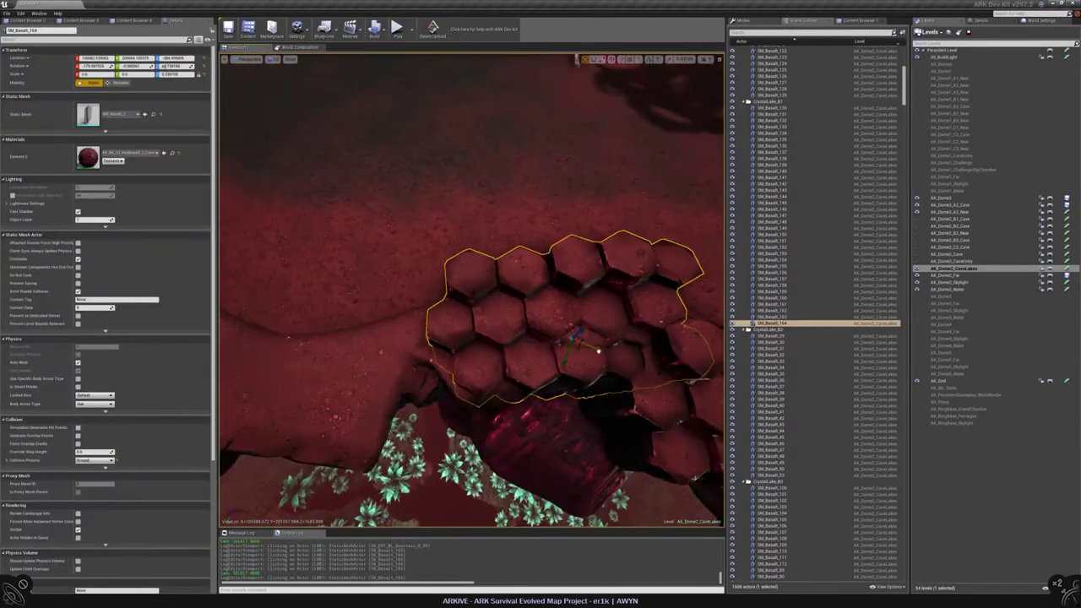
key("ctrl+w")
right_click_drag(599, 351, 574, 338)
Try rotating the newly copied basalt cluster, and undo the rotation
key("e")
left_click_drag(574, 279, 564, 314)
key("ctrl+z")
key("ctrl+z")
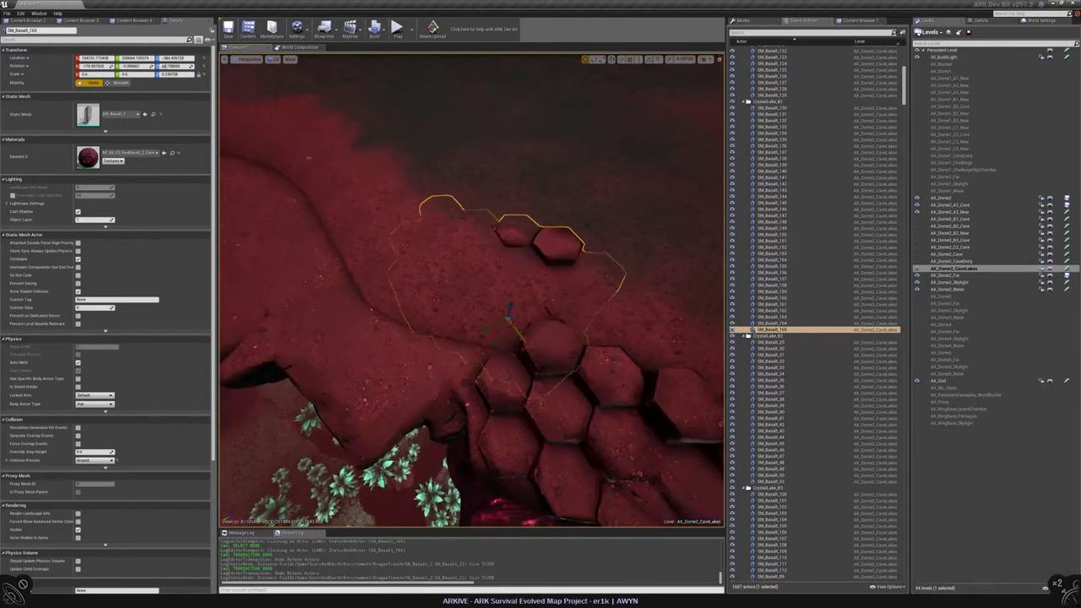
Move SM_Basalt_165 onto the rim so its columns meet the neighbouring cluster, and lower it toward the ground
right_click_drag(473, 355, 435, 316)
left_click_drag(459, 317, 488, 269)
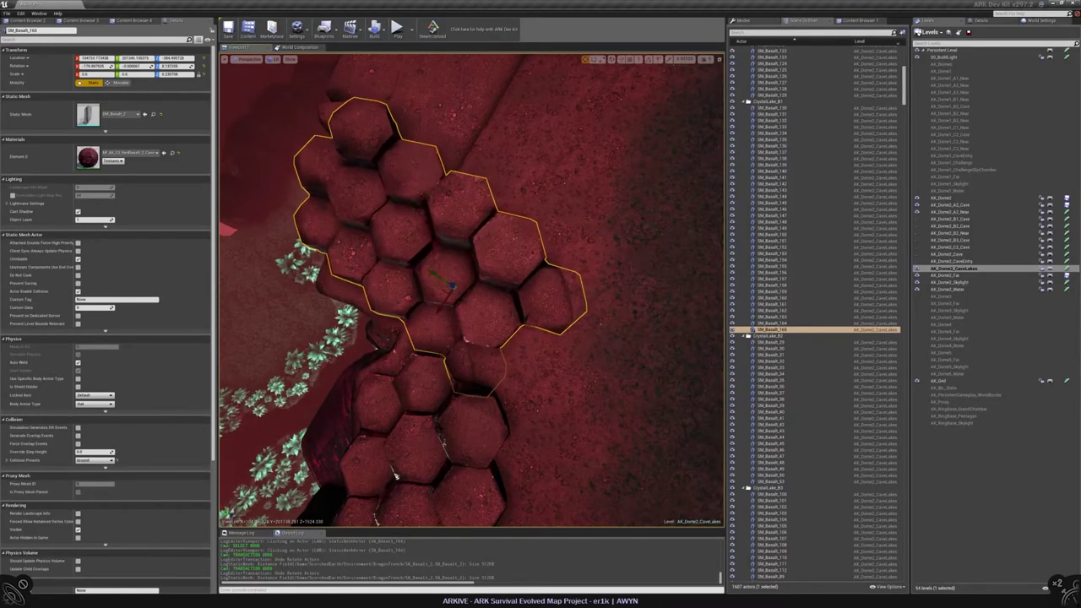
right_click_drag(395, 476, 507, 321)
key("f")
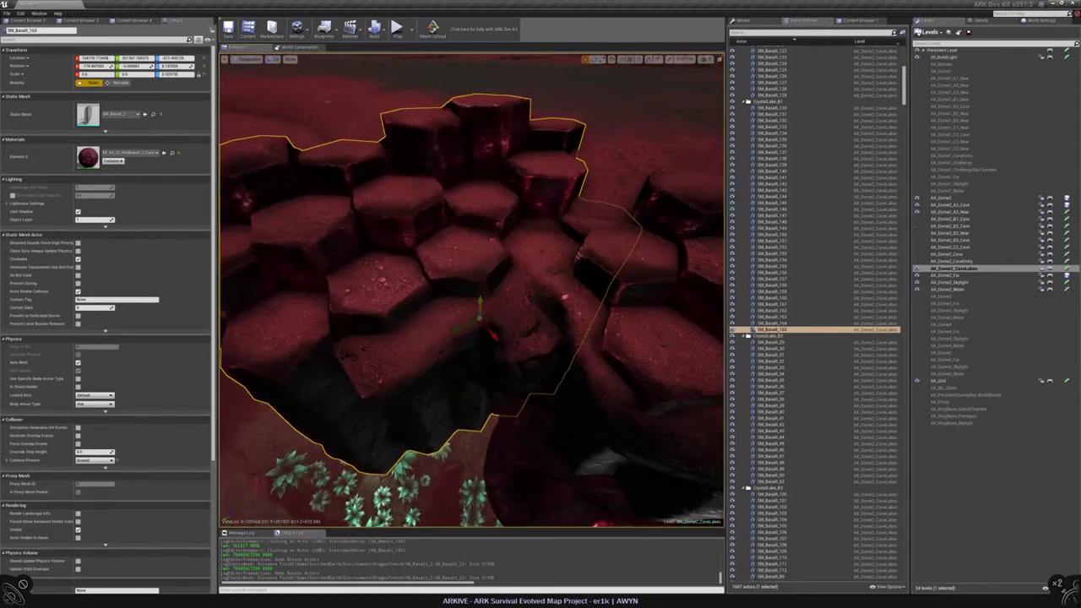
Duplicate SM_Basalt_165, and rotate and move the copy onto the bare ground next to the existing columns
right_click_drag(465, 274, 560, 266)
key("Escape")
left_click(540, 270)
key("f")
left_click_drag(524, 338, 429, 311, "alt")
right_click_drag(429, 311, 432, 359)
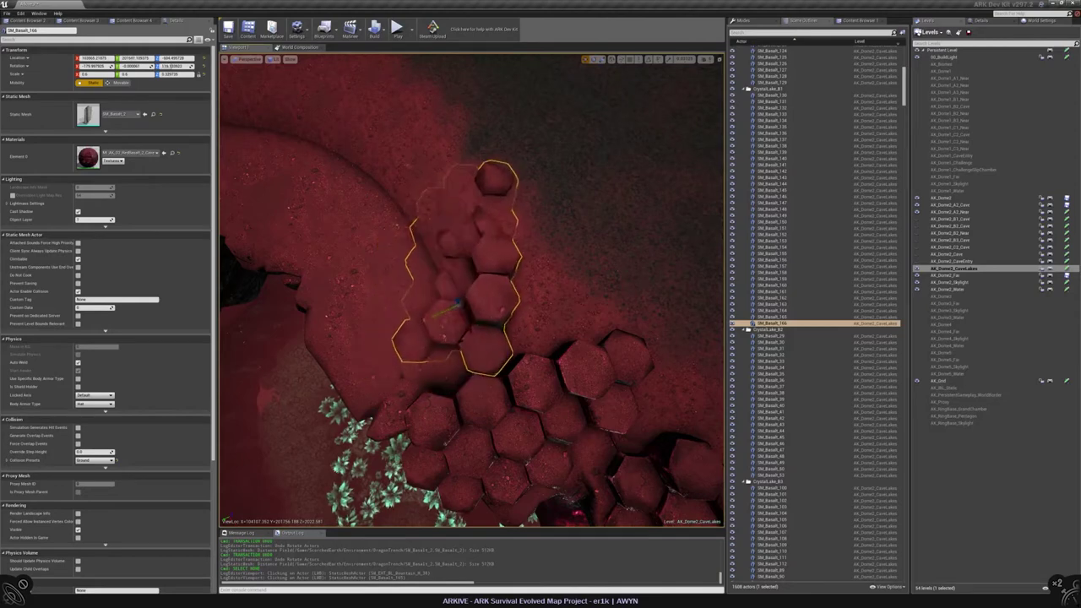
Fit SM_Basalt_166 against the adjoining columns by adjusting its rotation and position, and sink it into the ground
scroll(471, 290, "up", 5)
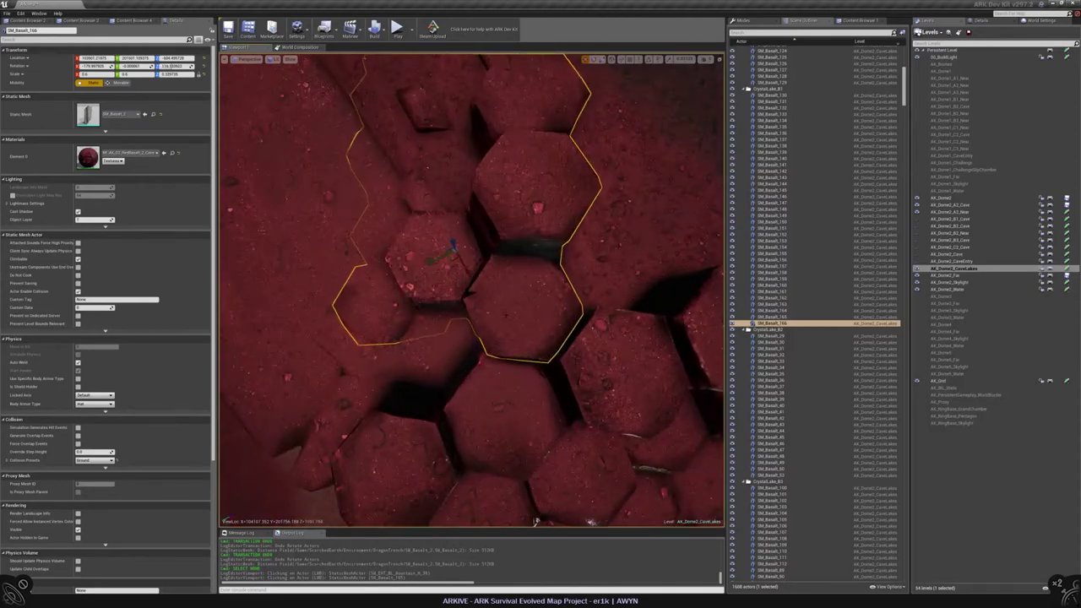
left_click_drag(451, 246, 456, 259)
right_click_drag(535, 521, 536, 439)
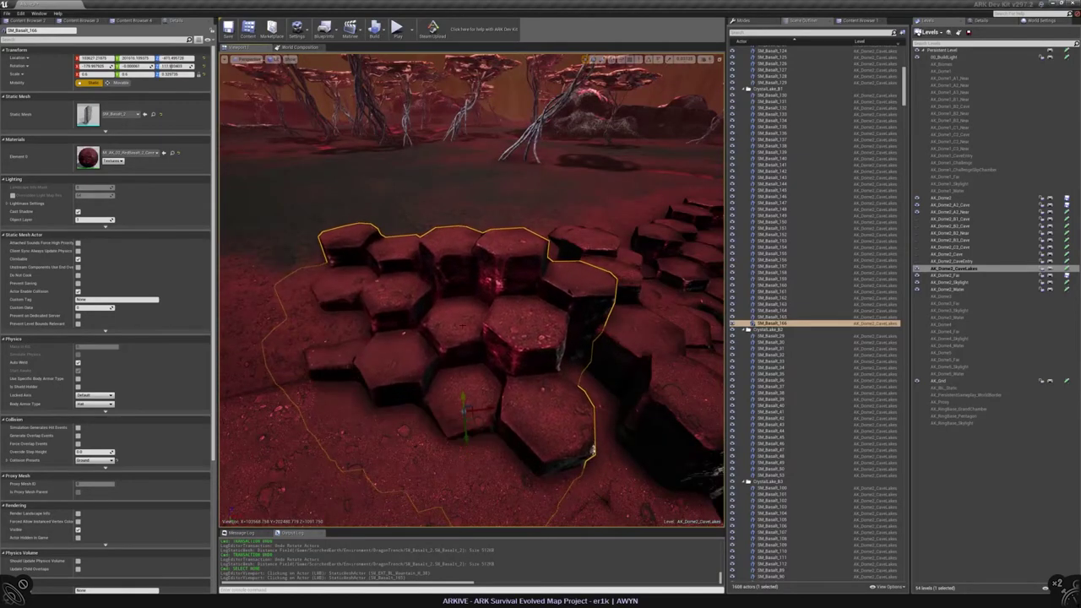
scroll(471, 290, "up", 6)
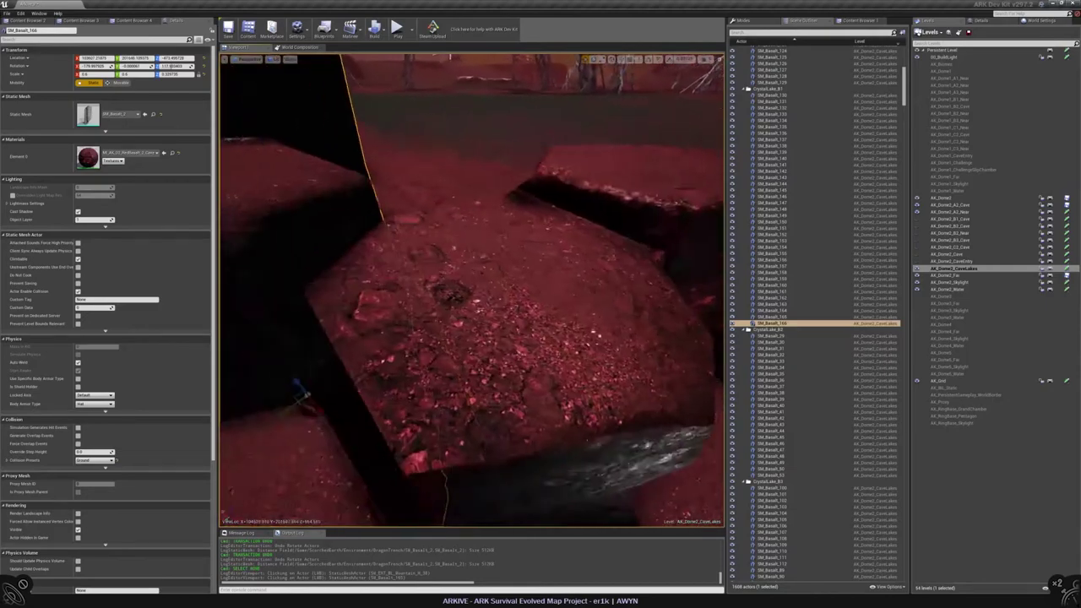
right_click_drag(471, 289, 494, 249)
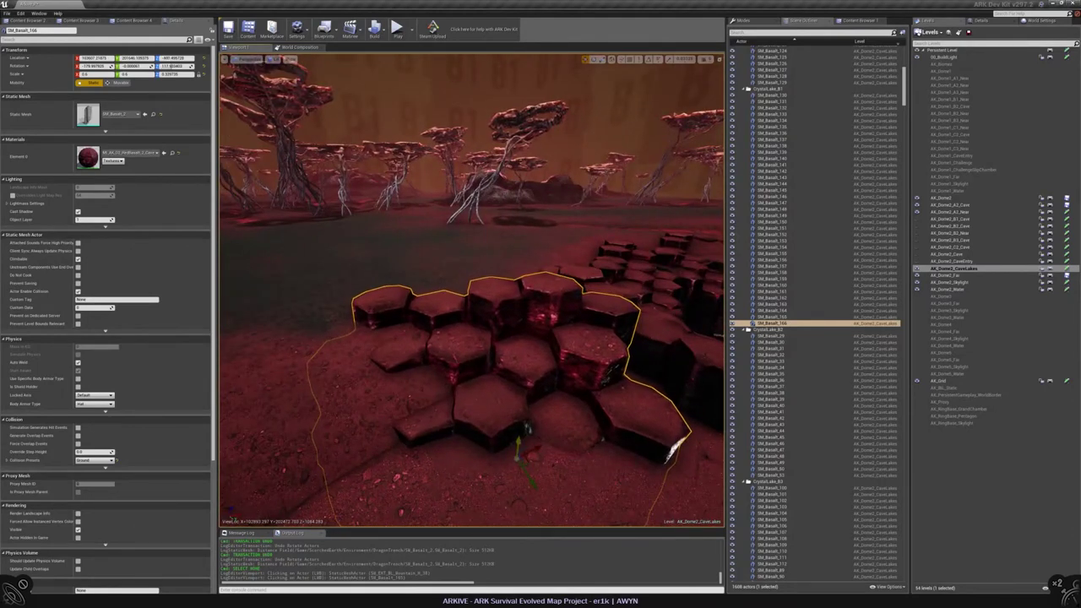
Reselect SM_Basalt_166 and nudge it so its columns interlock with the neighbouring cluster
right_click_drag(494, 250, 496, 296)
key("Escape")
left_click(414, 270)
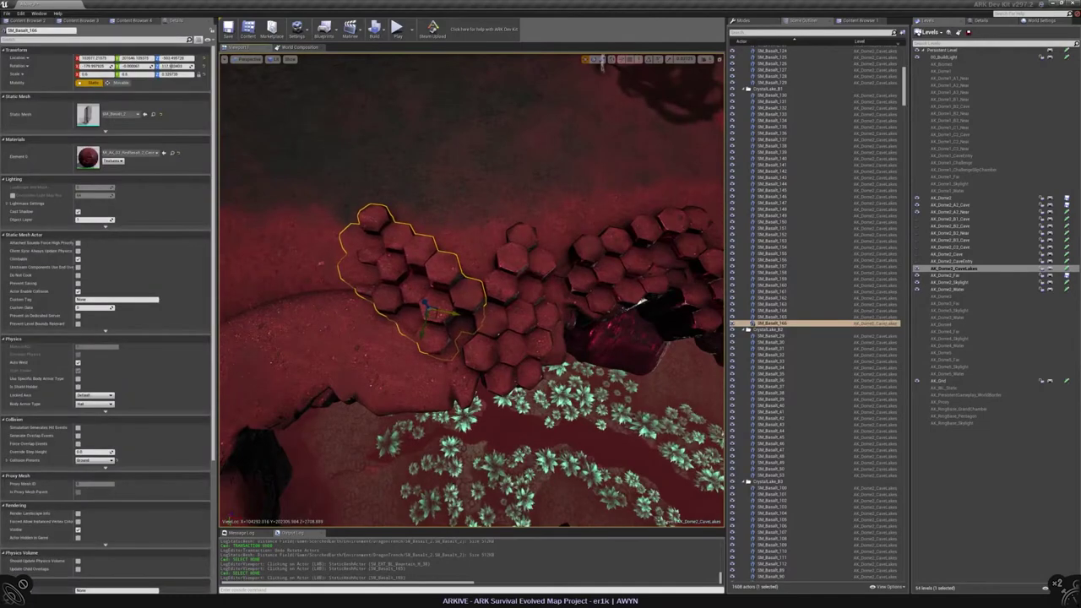
right_click_drag(602, 68, 579, 383)
key("Escape")
left_click(423, 254)
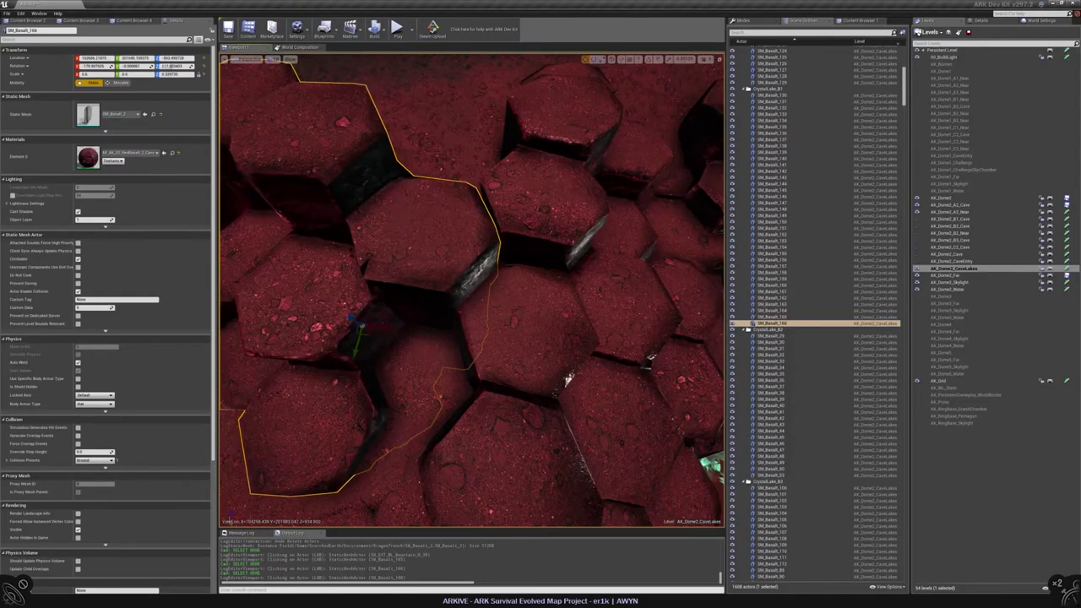
Duplicate SM_Basalt_166, and rotate, move and lower the copy to continue the rim beside it
right_click_drag(423, 254, 422, 271)
right_click_drag(460, 312, 463, 315)
left_click(463, 315)
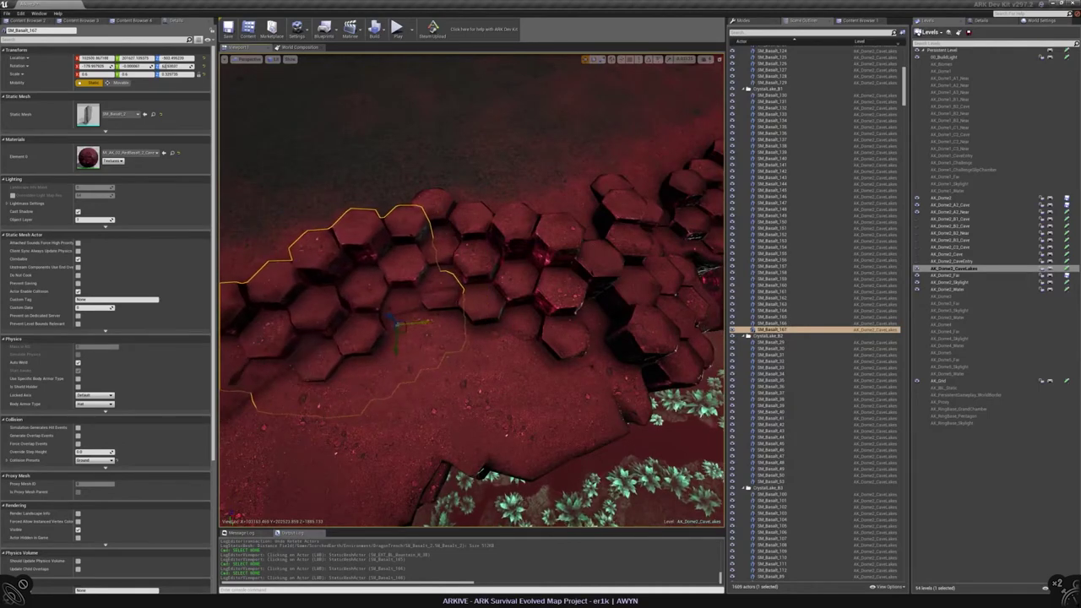
right_click_drag(647, 321, 643, 328)
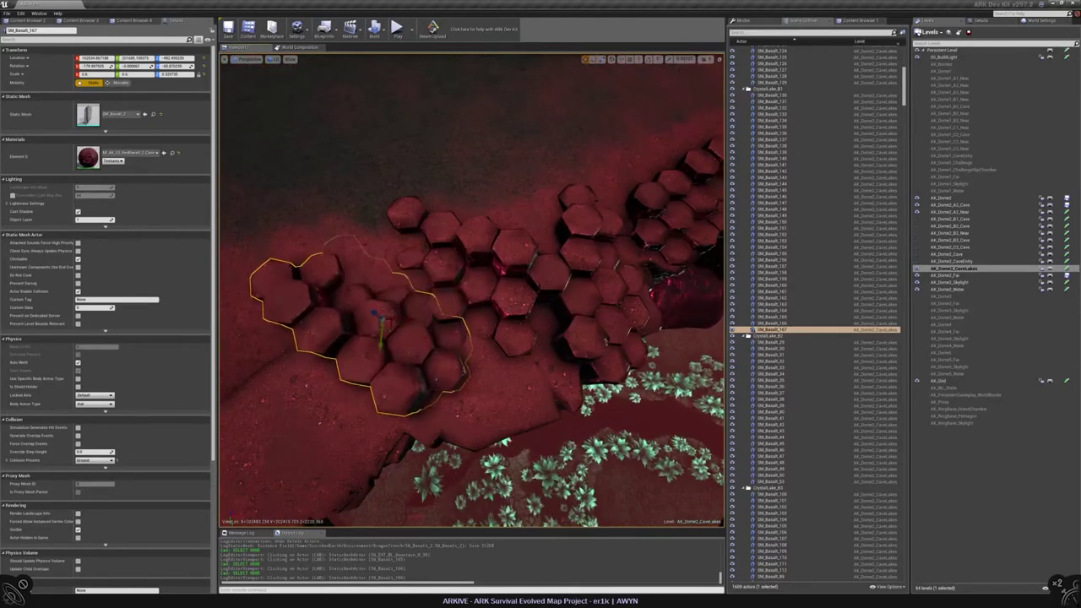
right_click_drag(463, 346, 463, 346)
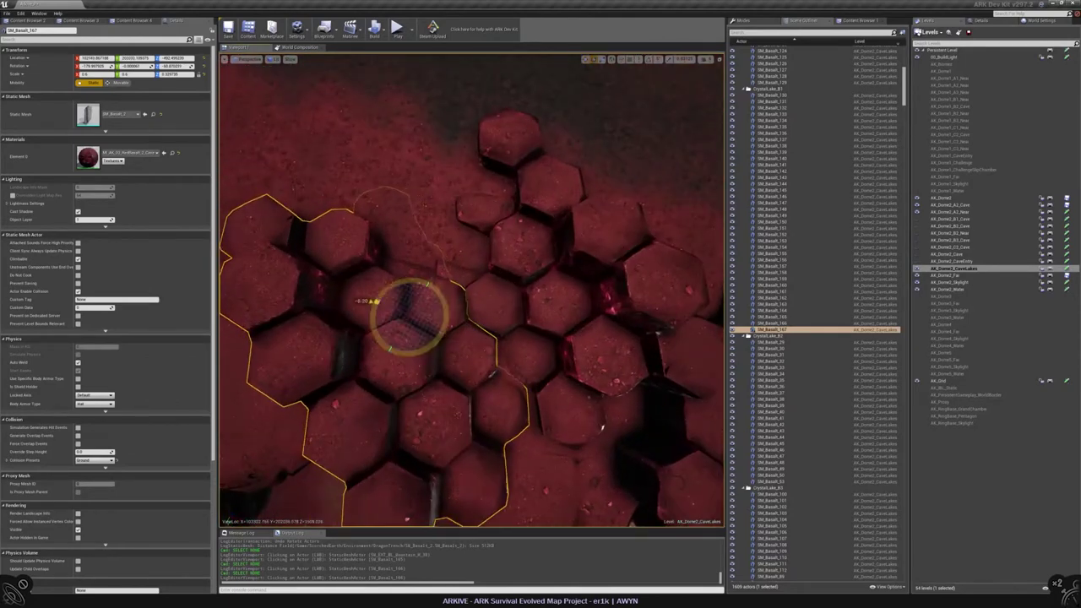
left_click_drag(377, 300, 414, 315)
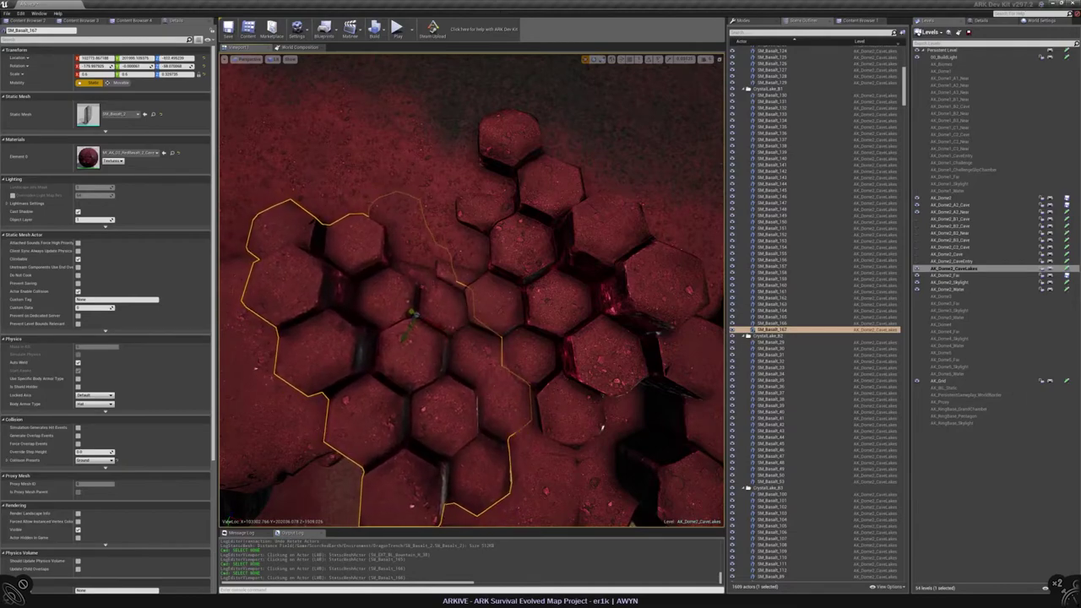
Duplicate another basalt cluster from the rim, and rotate and move the copy onto the bare corner ledge above the green plants
right_click_drag(602, 429, 480, 266)
key("Escape")
left_click(517, 416)
left_click(487, 312)
key("e")
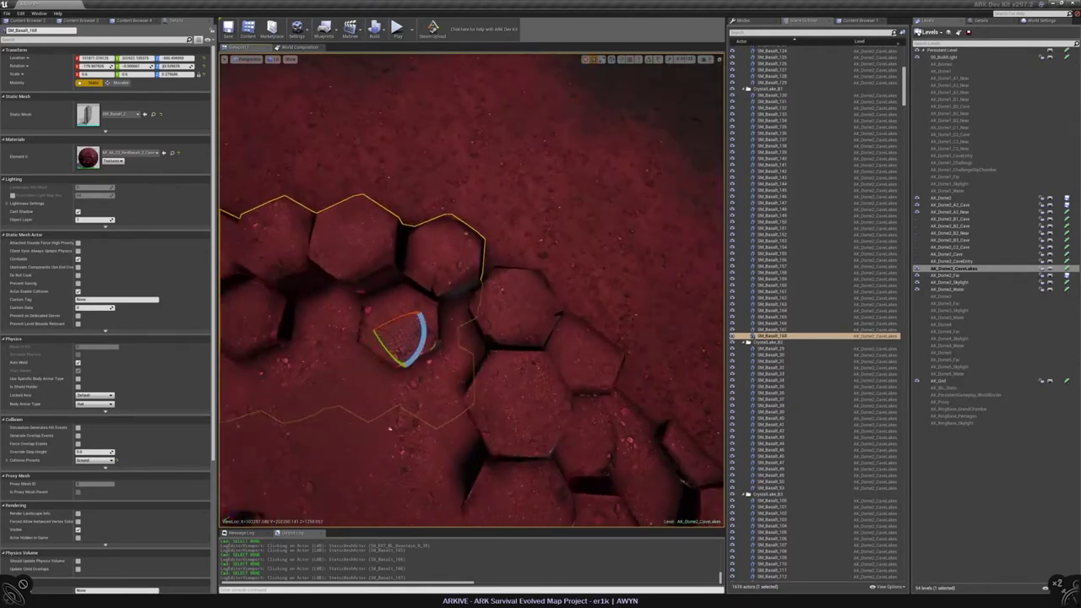
left_click_drag(418, 336, 426, 363)
right_click_drag(426, 362, 427, 346)
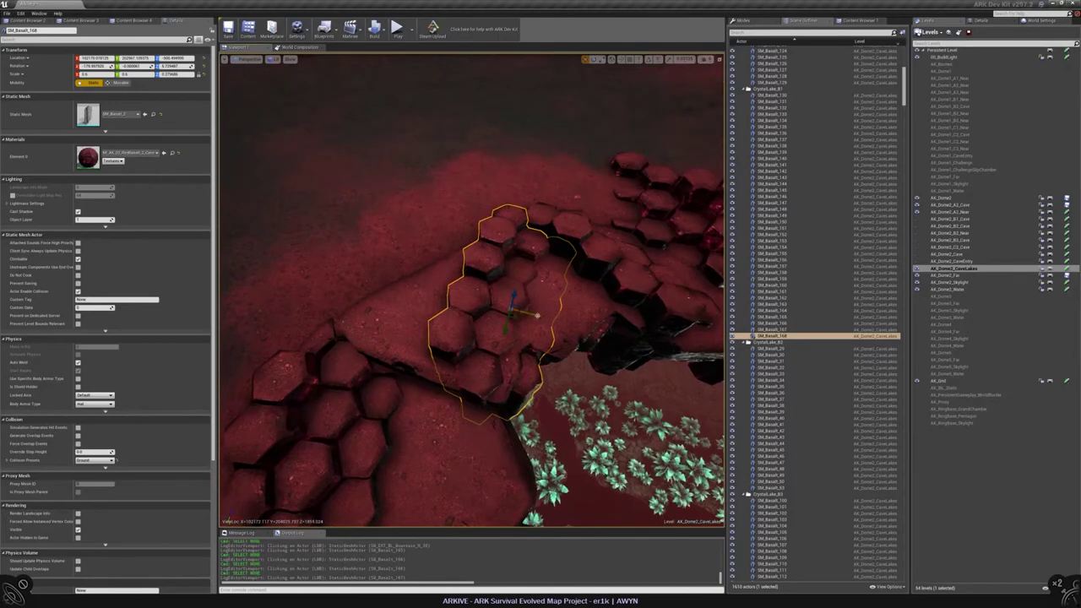
Duplicate SM_Basalt_168, rotate and move the copy into the gap between the clusters, and save the level
left_click_drag(538, 314, 454, 303, "alt")
right_click_drag(454, 303, 485, 340)
left_click_drag(486, 340, 452, 319)
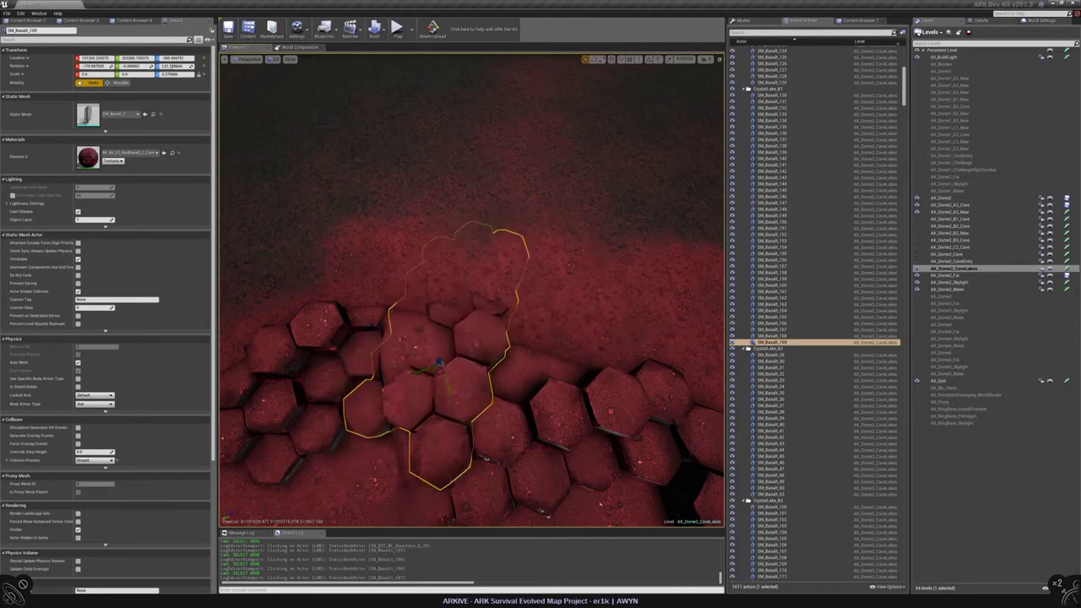
right_click_drag(485, 458, 482, 437)
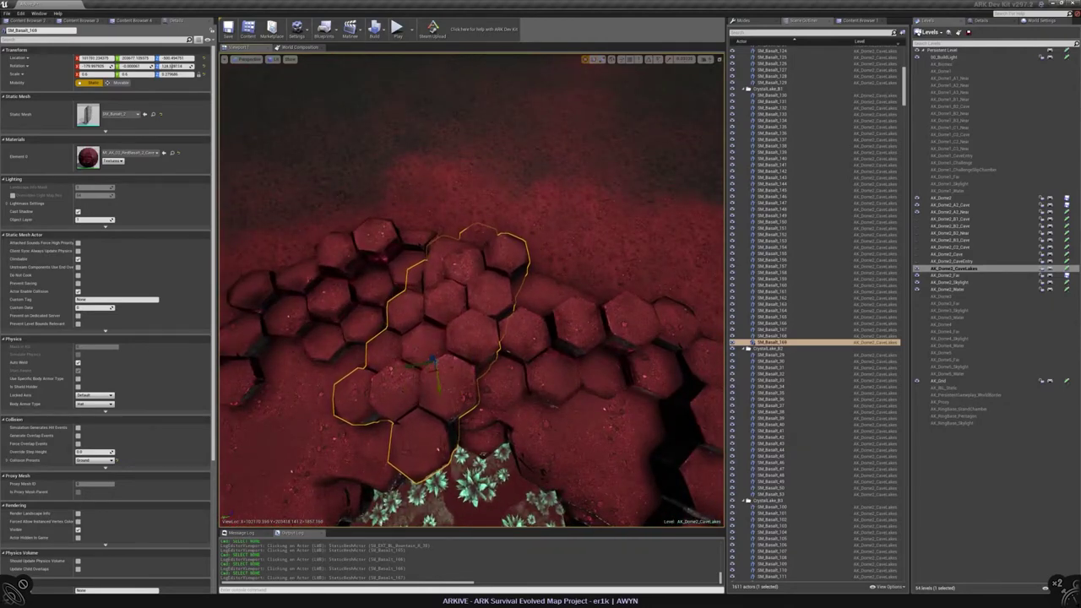
right_click_drag(482, 437, 509, 415)
key("Escape")
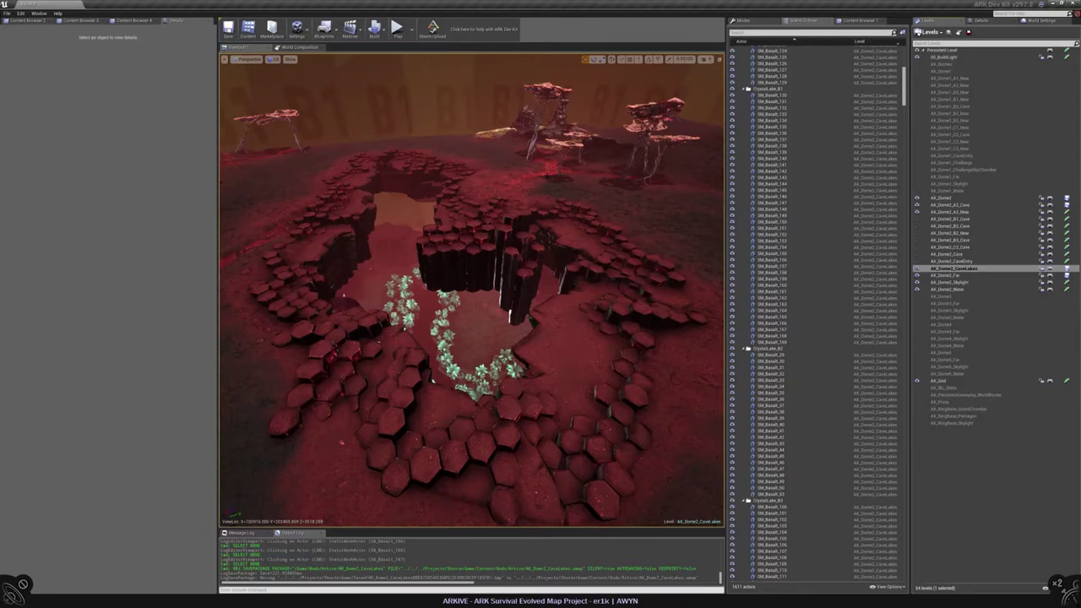
Rotate and move SM_Basalt_130 to fit against the neighbouring rim columns, and raise it slightly
left_click(510, 317)
right_click_drag(509, 316, 545, 359)
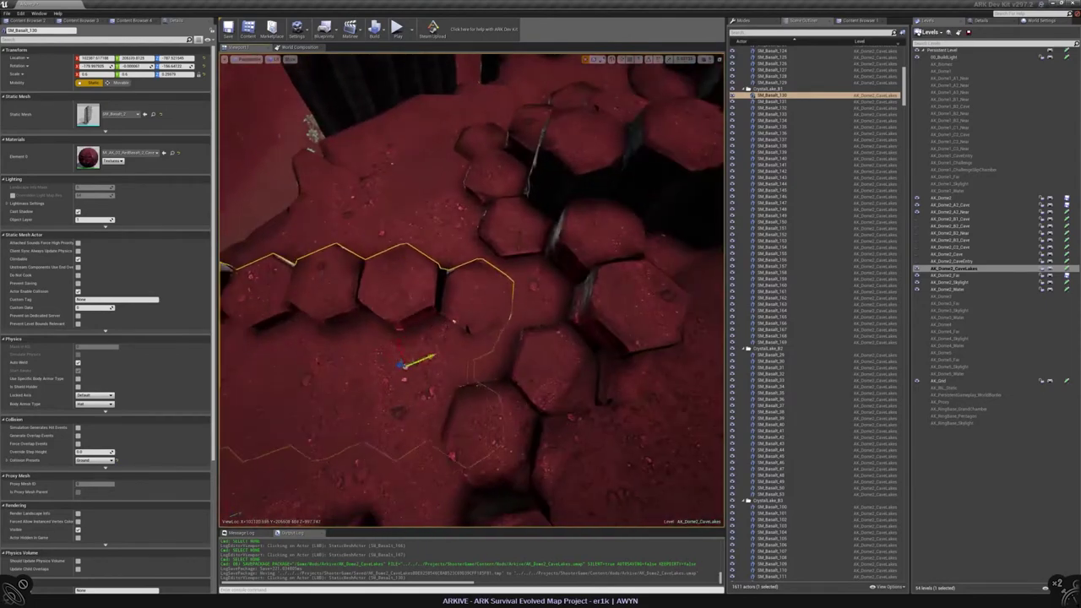
key("e")
left_click_drag(433, 398, 438, 400)
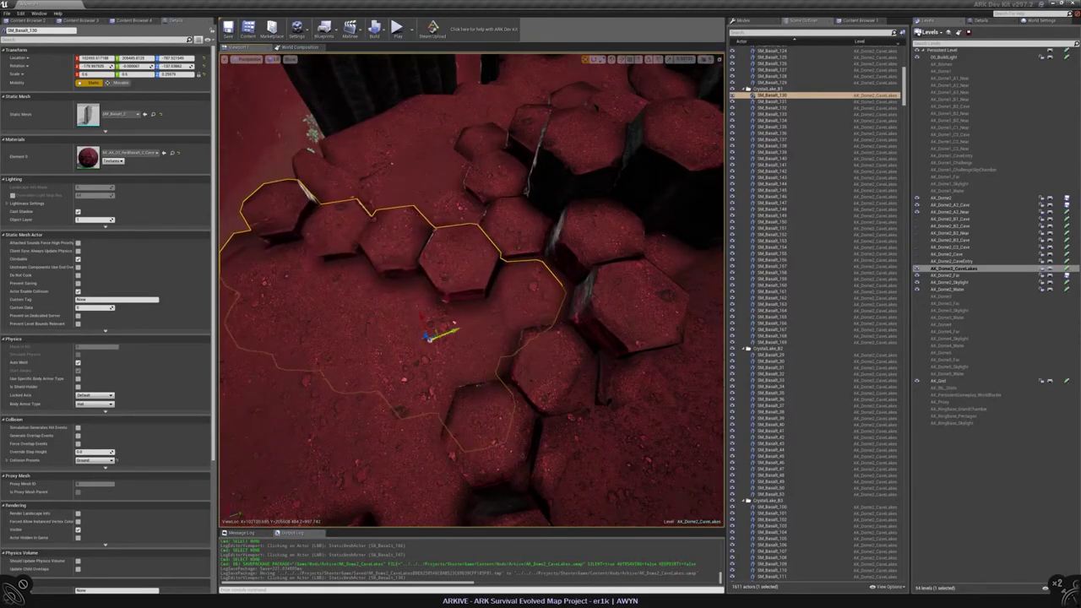
right_click_drag(545, 359, 546, 334)
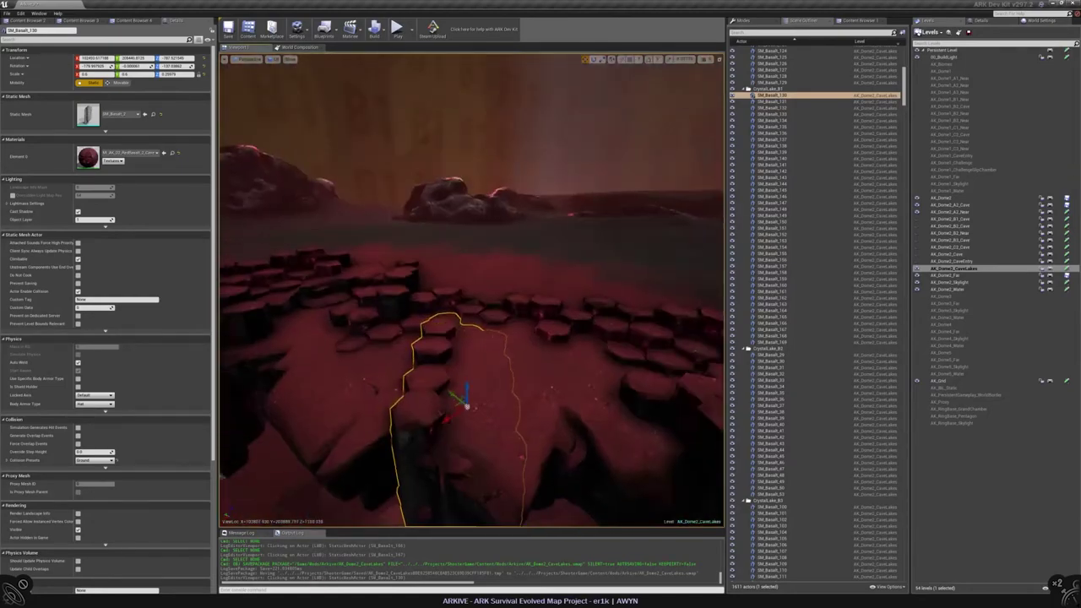
left_click_drag(466, 397, 466, 389)
right_click_drag(465, 388, 532, 368)
Rotate SM_Basalt_131, move it to the inner edge above the dark red rock and lower it among the columns
key("Escape")
left_click(533, 338)
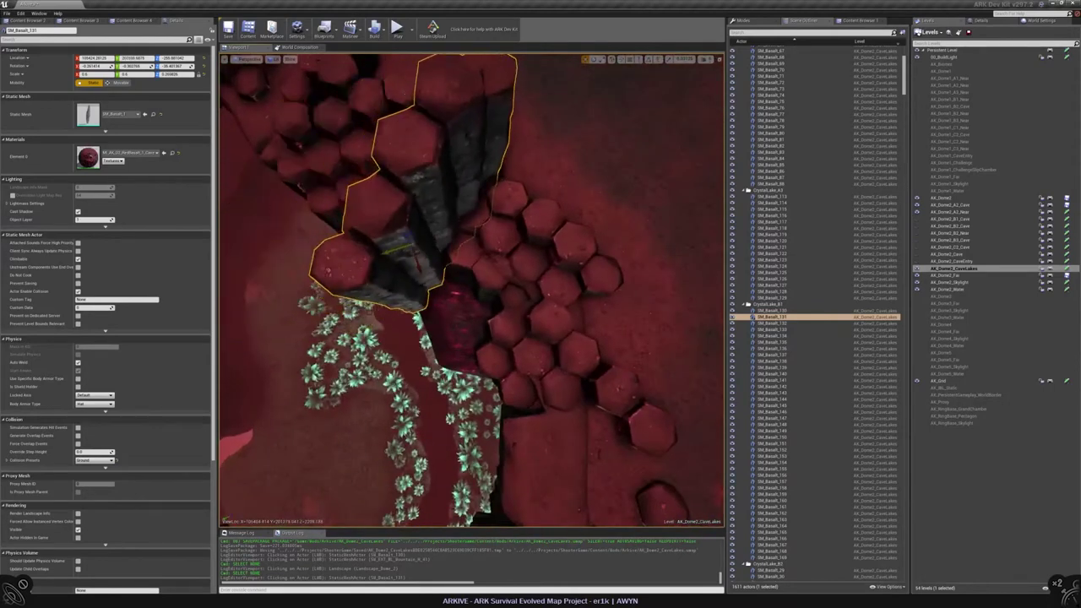
left_click_drag(397, 245, 414, 325)
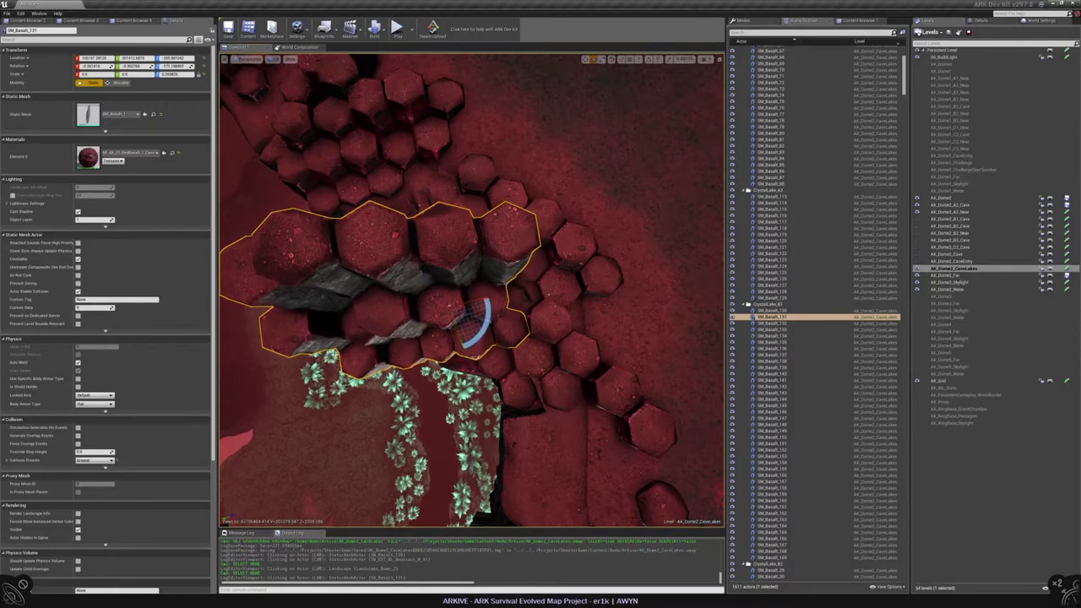
right_click_drag(473, 321, 532, 339)
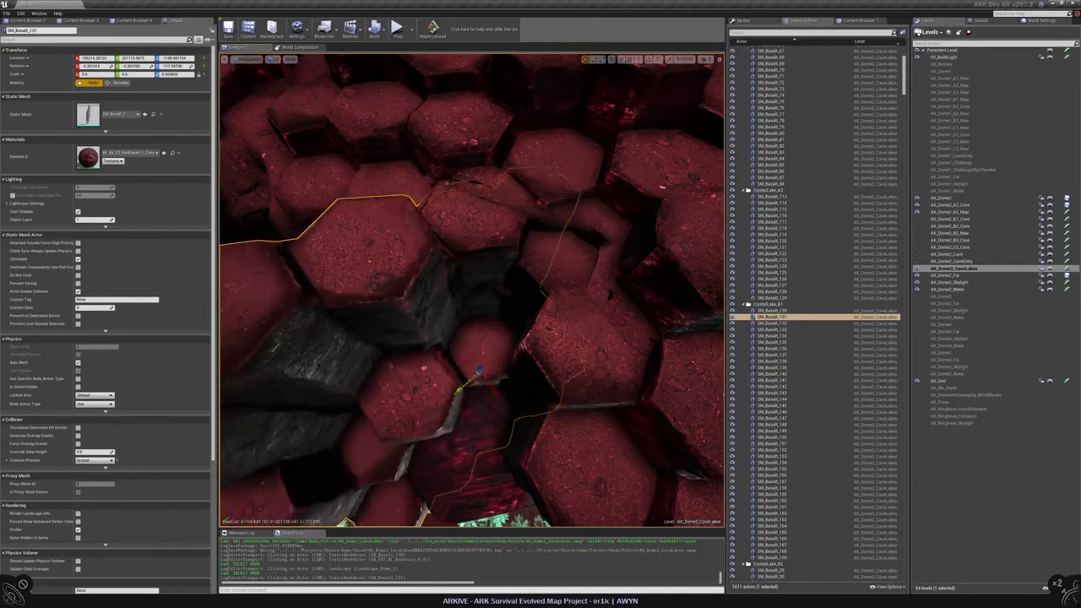
Duplicate SM_Basalt_131, and move, rotate and lower the copy along the inner edge above the green plants
right_click_drag(532, 340, 533, 340)
key("Escape")
left_click(532, 340)
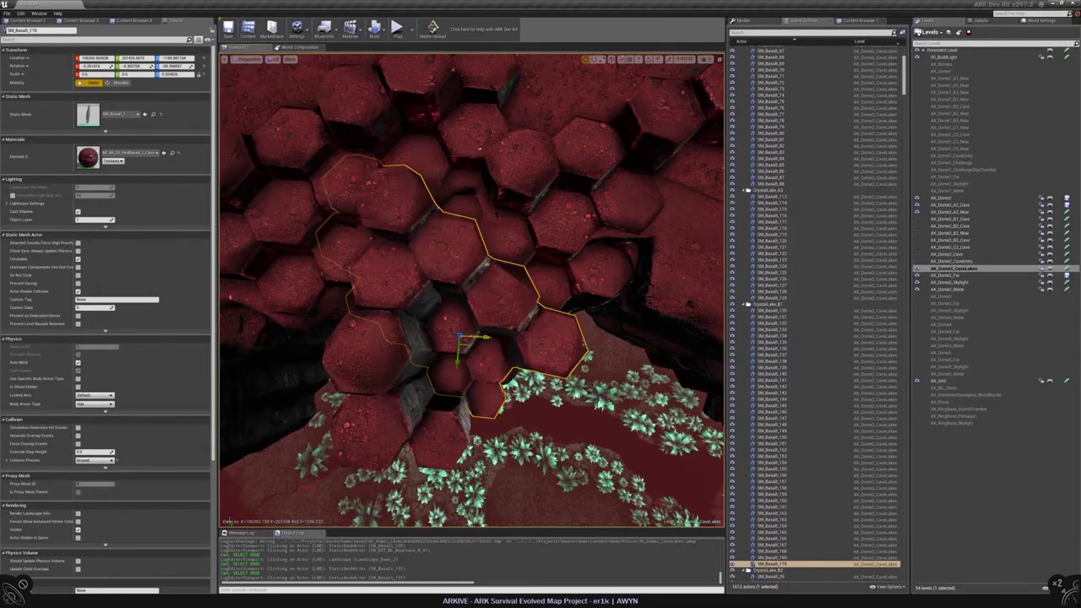
right_click_drag(532, 340, 532, 339)
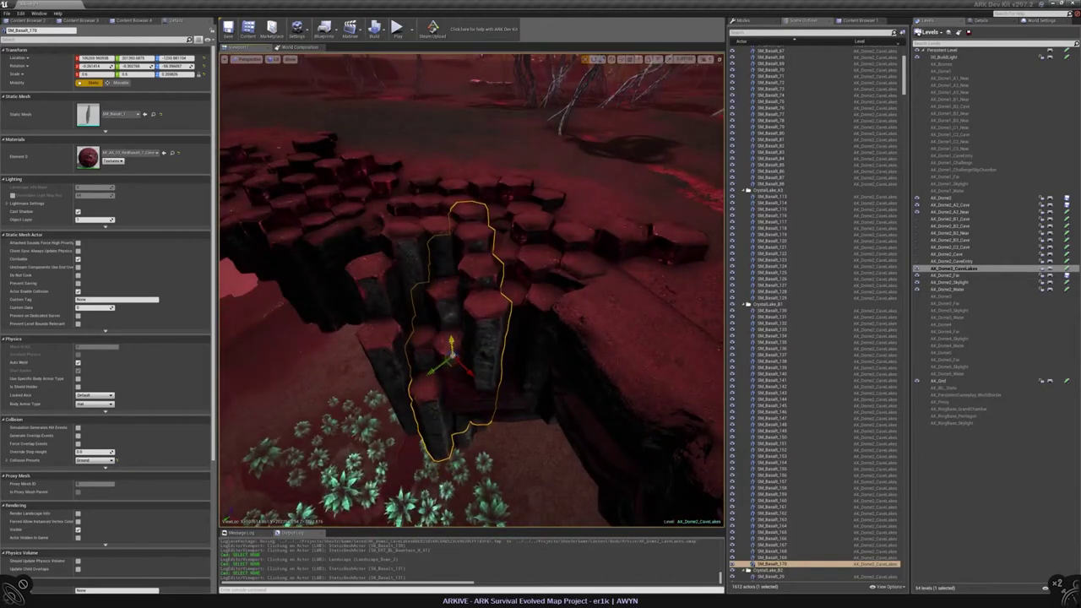
right_click_drag(532, 340, 532, 340)
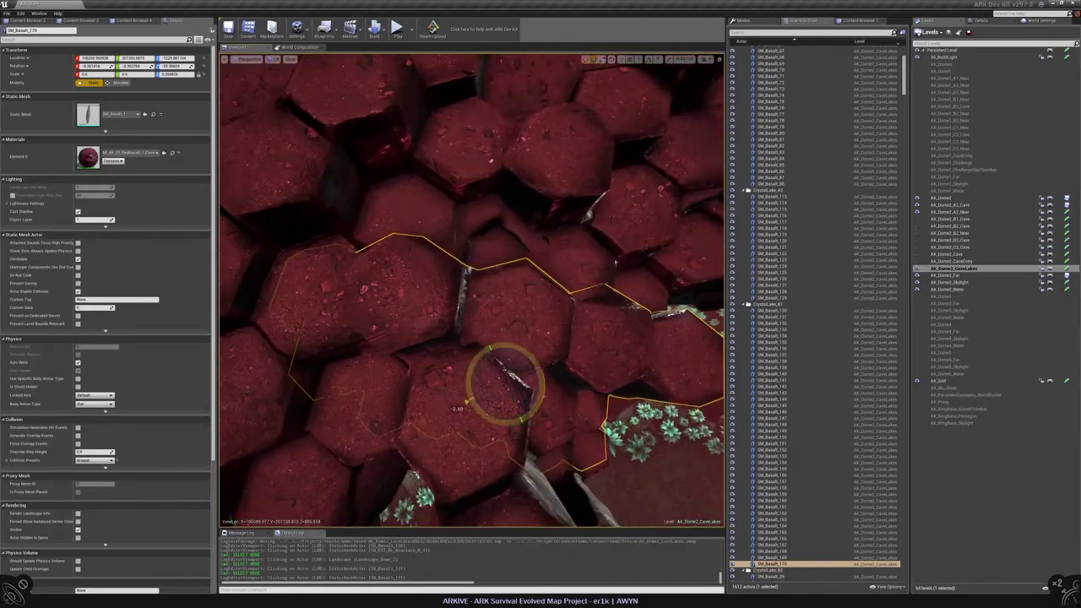
right_click(407, 346)
left_click(507, 383)
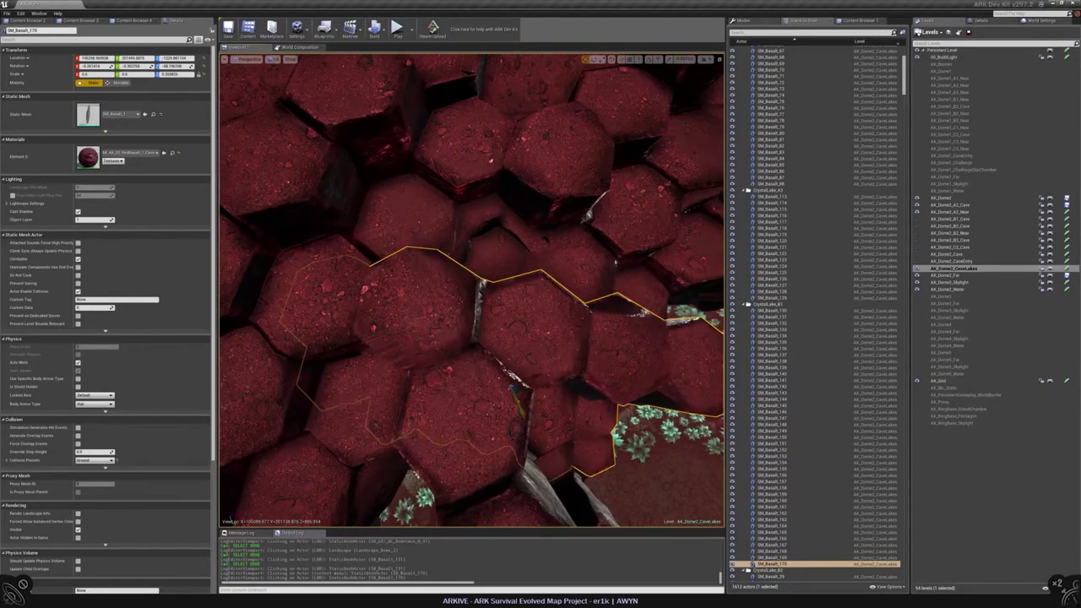
Reselect SM_Basalt_131 and rotate it to follow the inner rim edge beside the dark red rock
right_click_drag(507, 383, 506, 383)
key("Escape")
left_click(507, 382)
left_click(397, 279)
key("e")
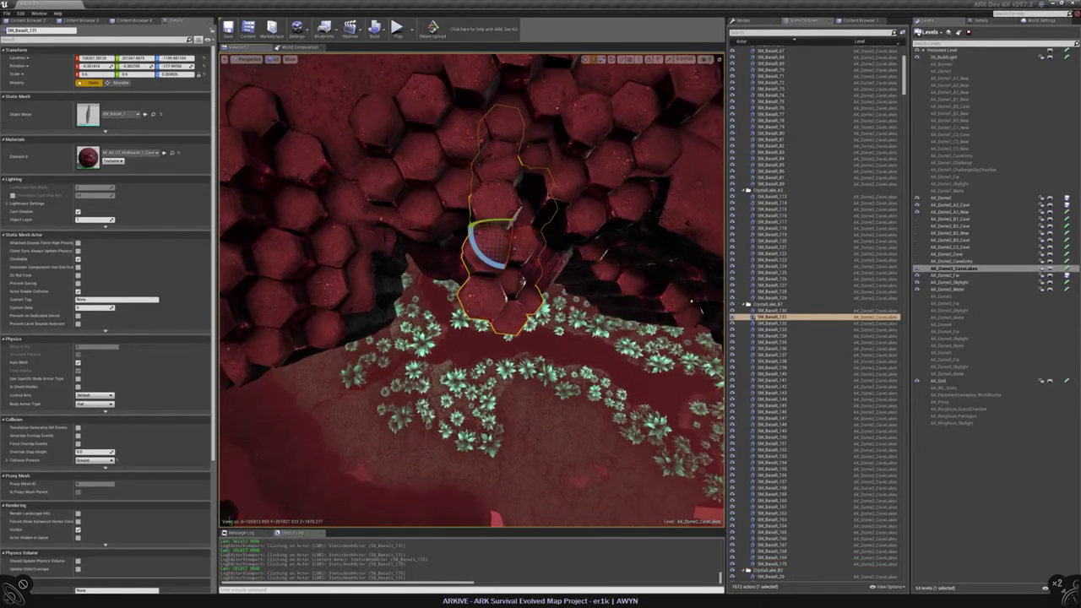
left_click_drag(505, 193, 532, 206)
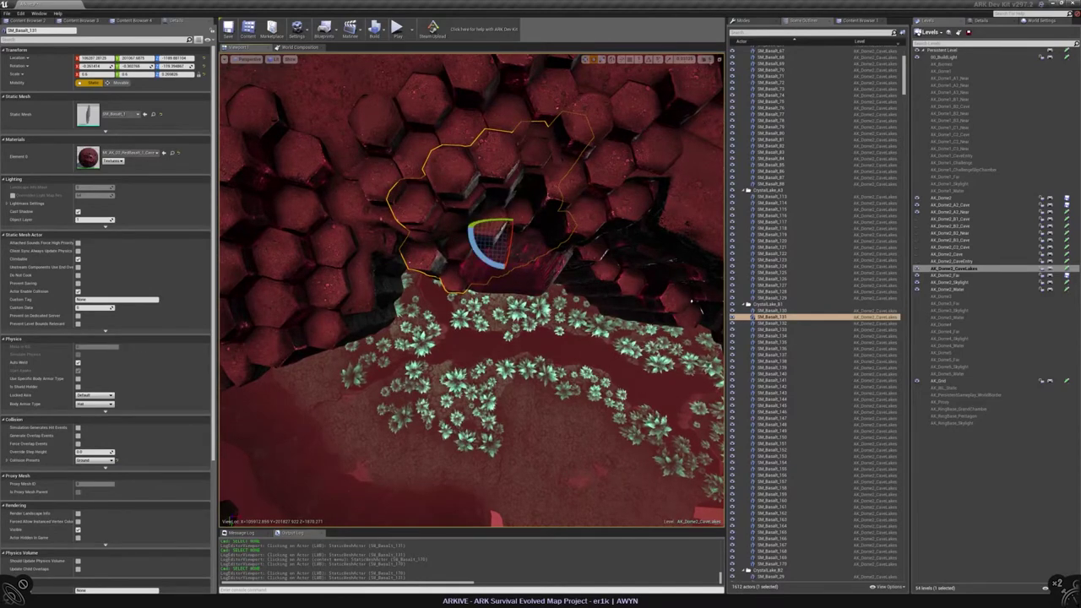
left_click_drag(532, 206, 551, 225)
key("w")
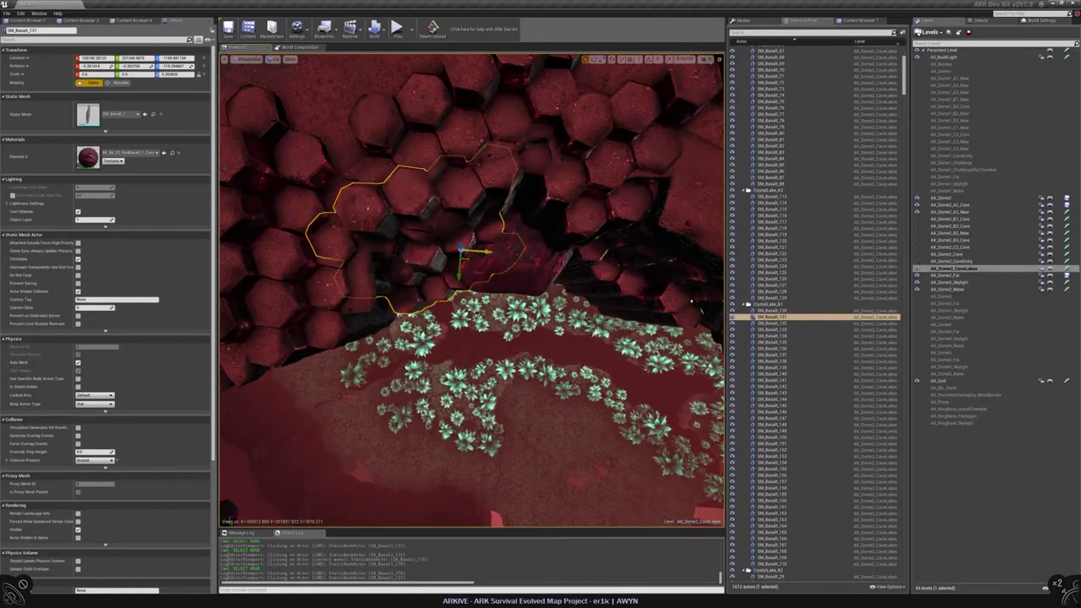
Shift SM_Basalt_131 against the surrounding columns and lower it farther into the lake opening
left_click_drag(462, 253, 467, 216)
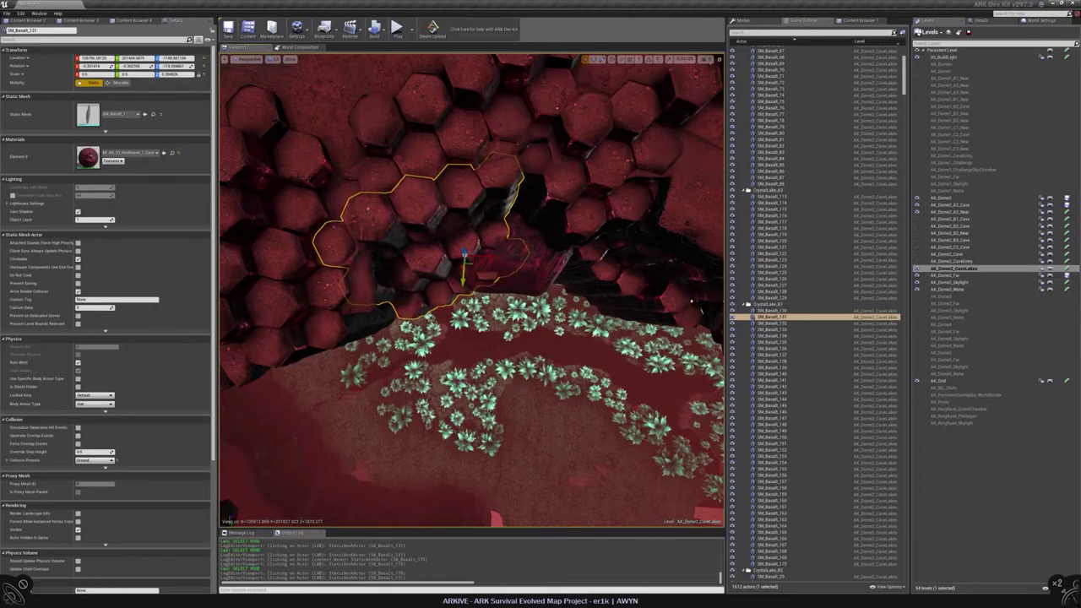
key("f")
left_click_drag(498, 422, 499, 458)
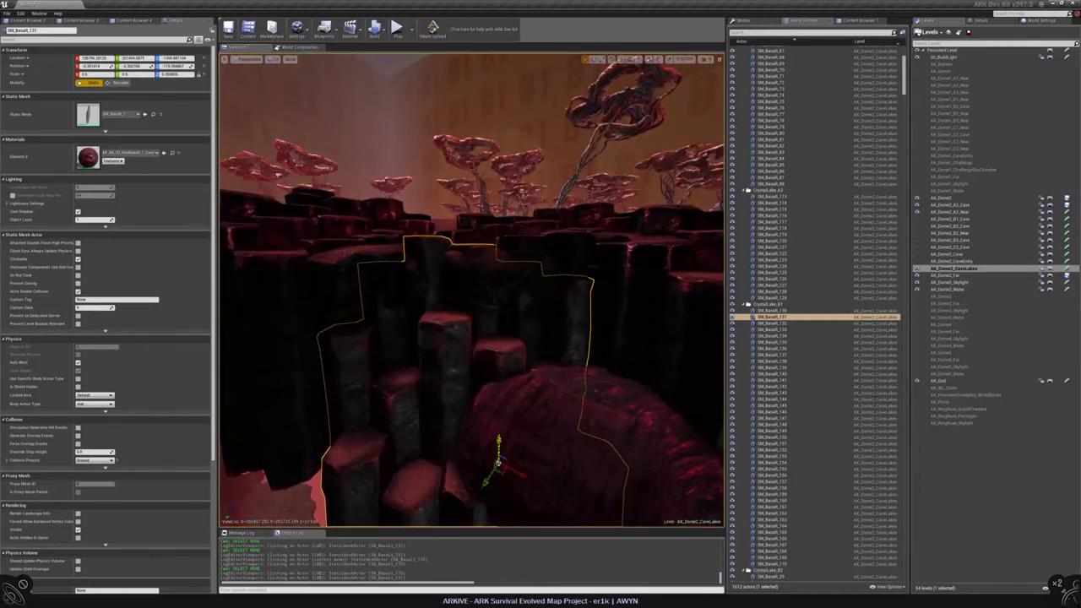
Rotate SM_Basalt_131 to follow the inner rim edge above the green plants and undo the stray rotation of SM_Basalt_164
left_click_drag(473, 295, 473, 397, "alt")
right_click(467, 289)
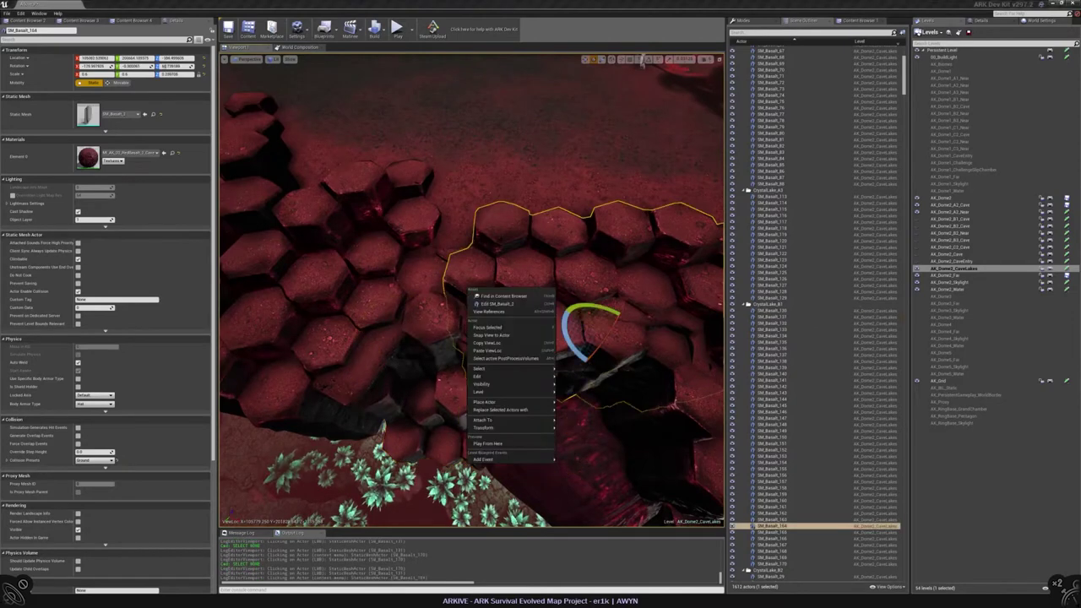
key("Escape")
key("ctrl+z")
key("w")
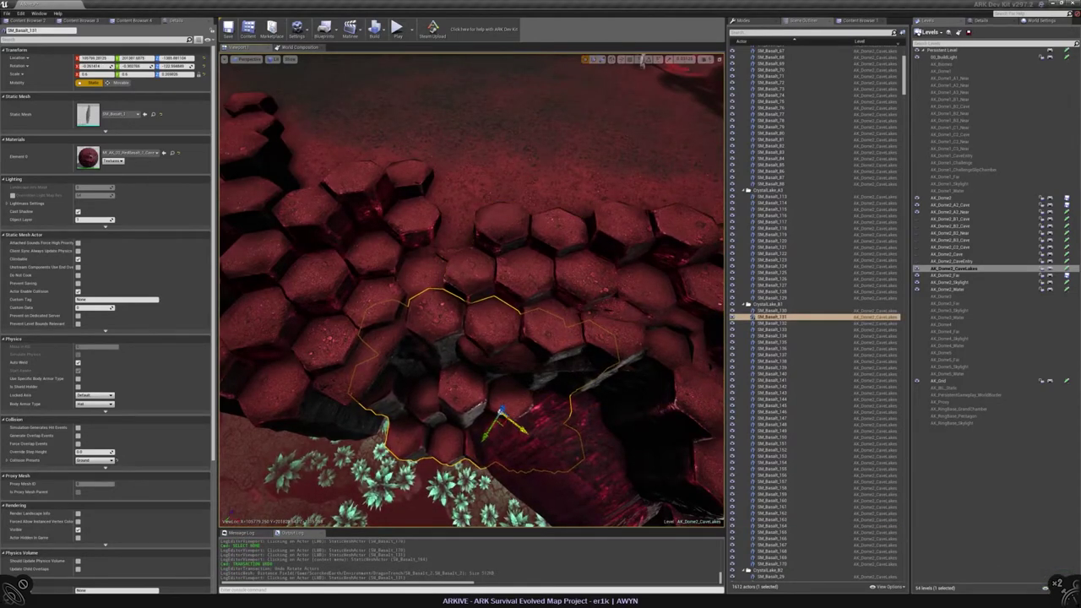
Duplicate a flat-topped basalt cluster that uses the SM_Basalt_2 mesh and place the copy on the inner rim edge over SM_Basalt_131
right_click_drag(507, 423, 498, 338)
left_click(591, 359)
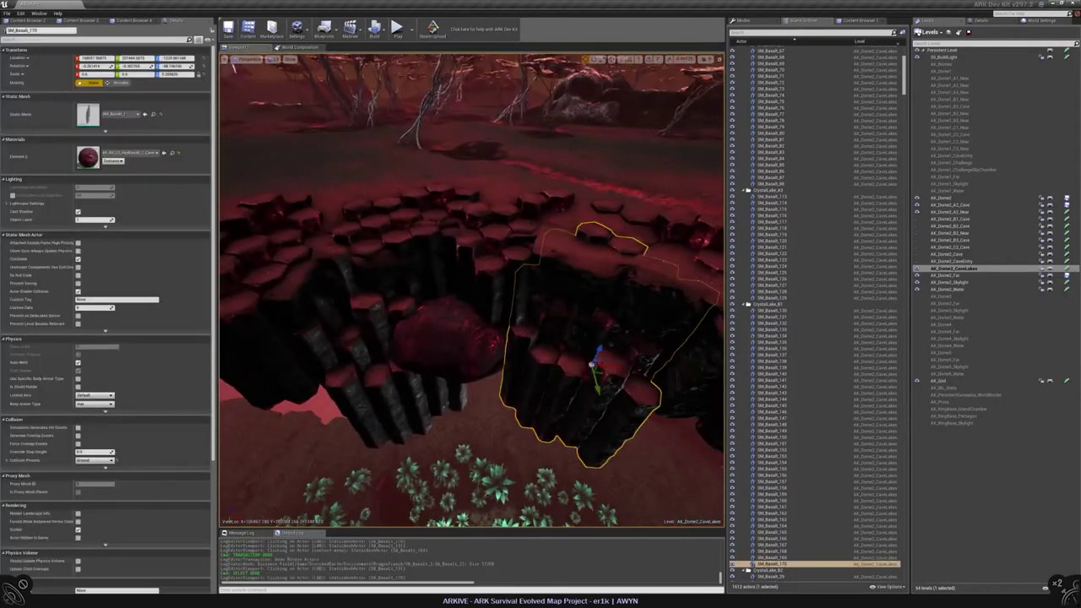
right_click_drag(591, 359, 524, 329)
key("w")
left_click(557, 347)
left_click(397, 271)
mouse_move(397, 270)
right_mouse_down()
mouse_move(380, 287)
mouse_move(389, 275)
right_mouse_up()
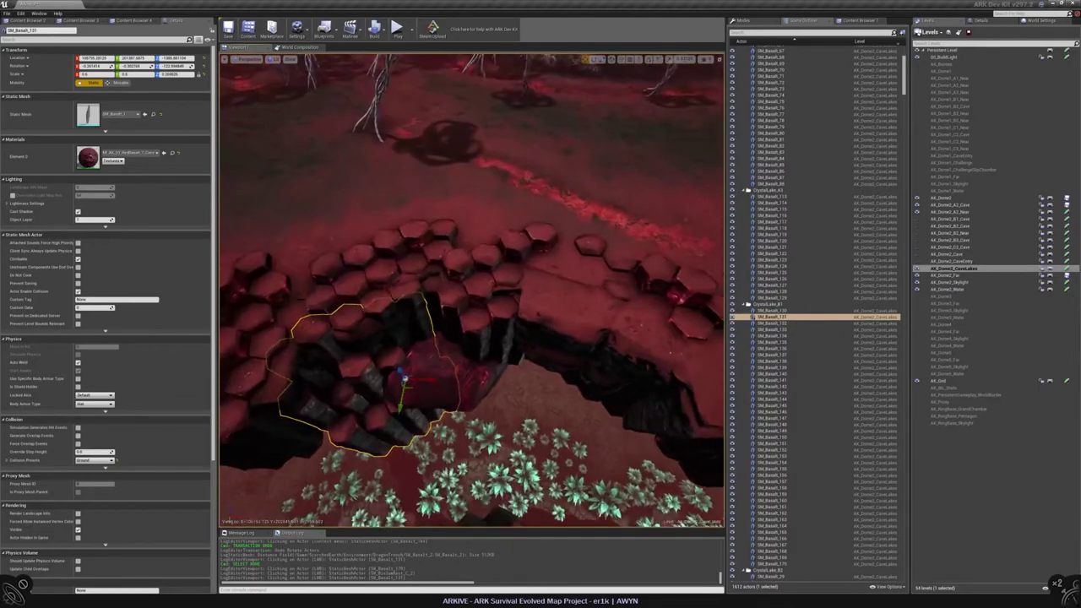
left_click(388, 270)
left_click(417, 407)
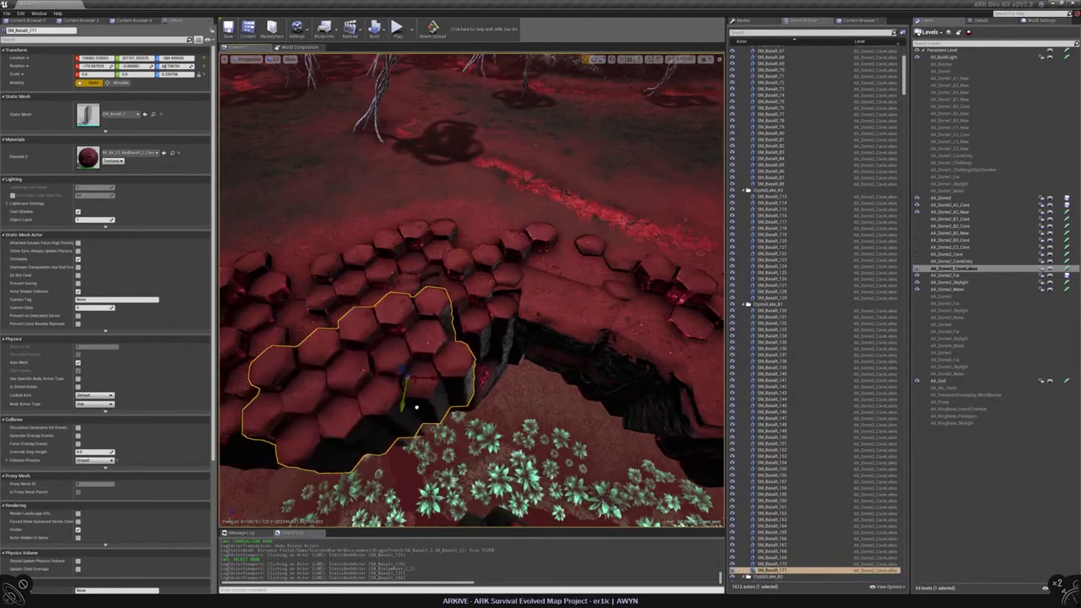
right_click_drag(416, 407, 465, 432)
Try to extend the inner rim edge with another duplicate of SM_Basalt_171
key("ctrl+w")
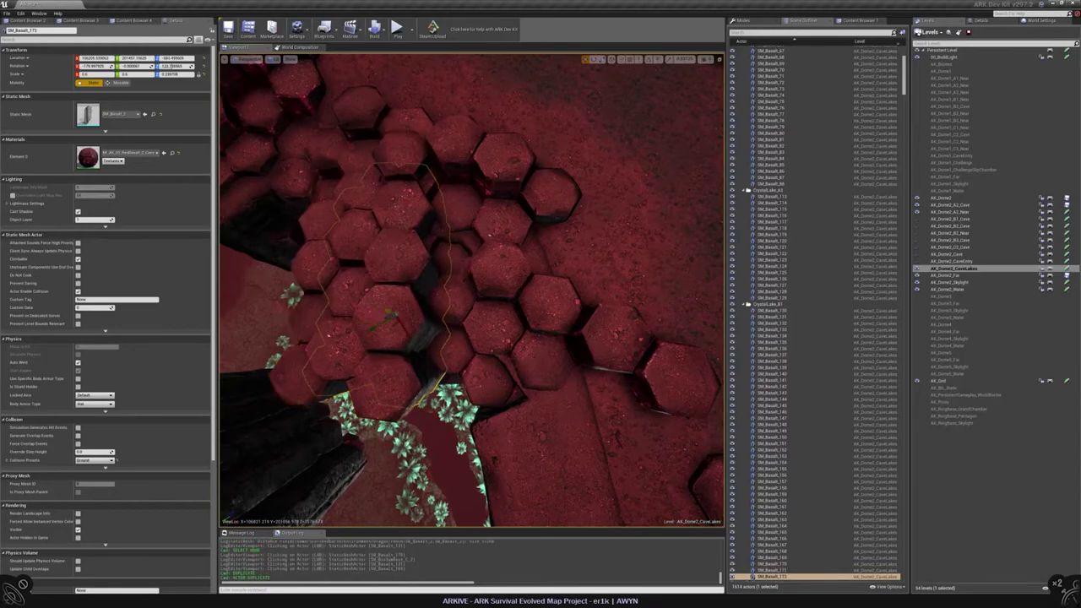
key("ctrl+z")
right_click_drag(465, 432, 498, 385)
left_click(490, 371)
key("Escape")
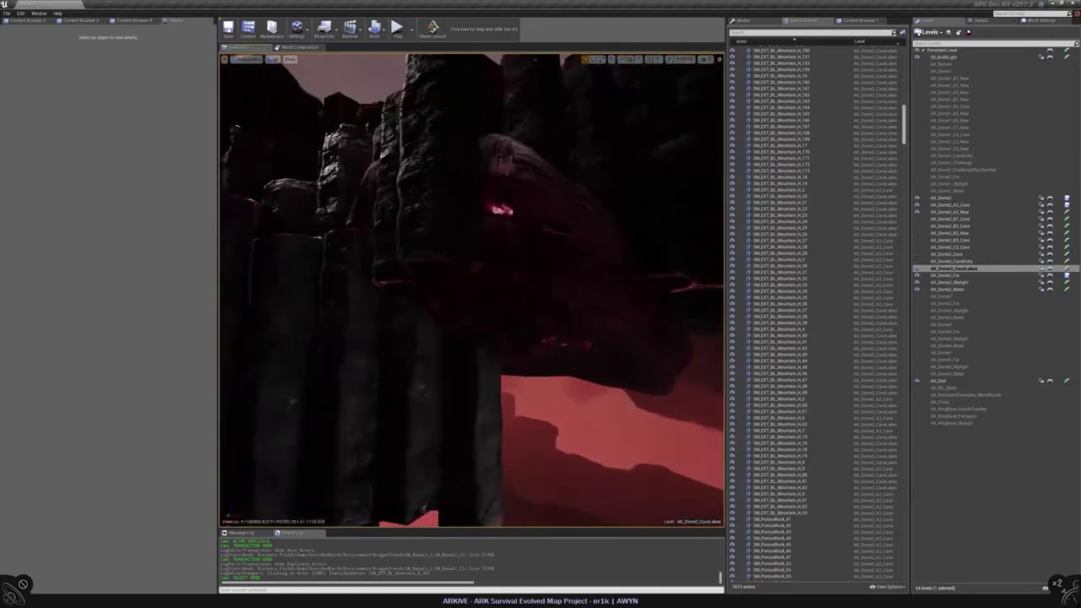
Raise and rotate SM_Basalt_131, and shift it toward the plant side of the inner rim edge
left_click(461, 114)
key("f")
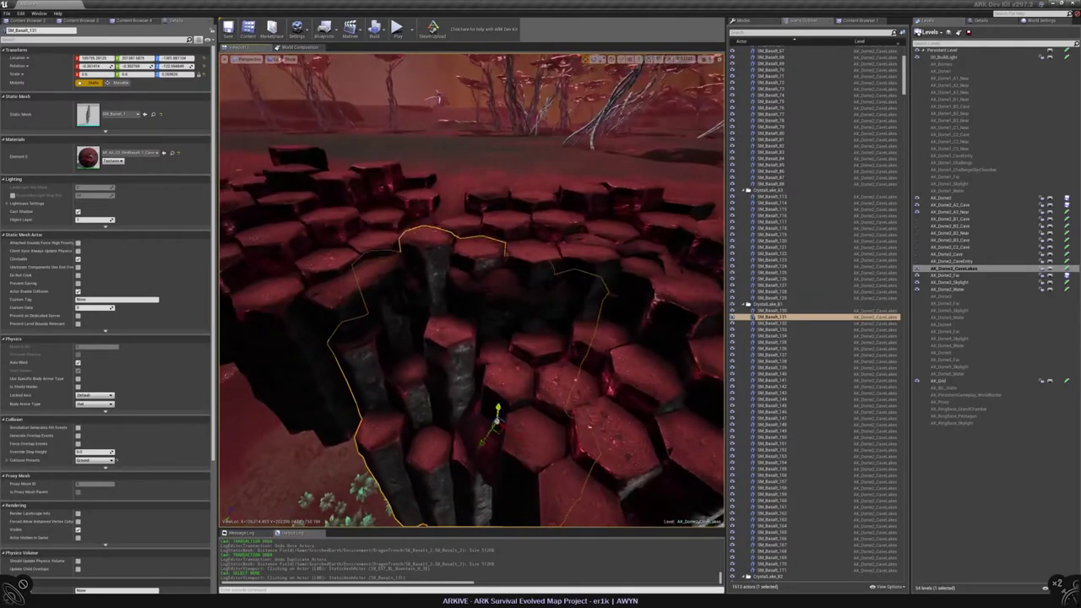
scroll(435, 422, "down", 5)
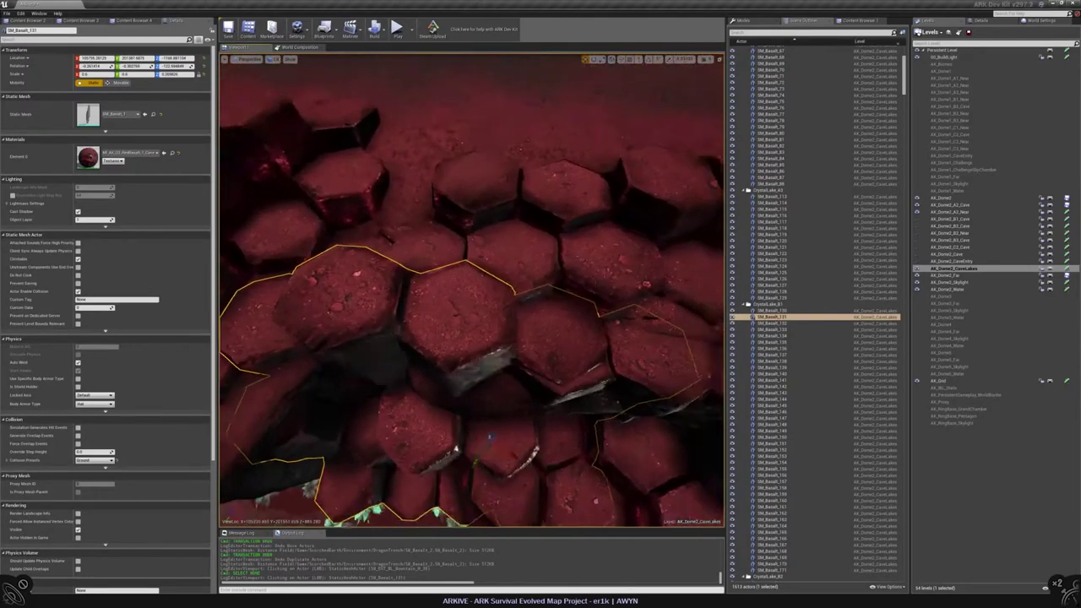
right_click_drag(435, 422, 431, 363)
scroll(473, 291, "down", 5)
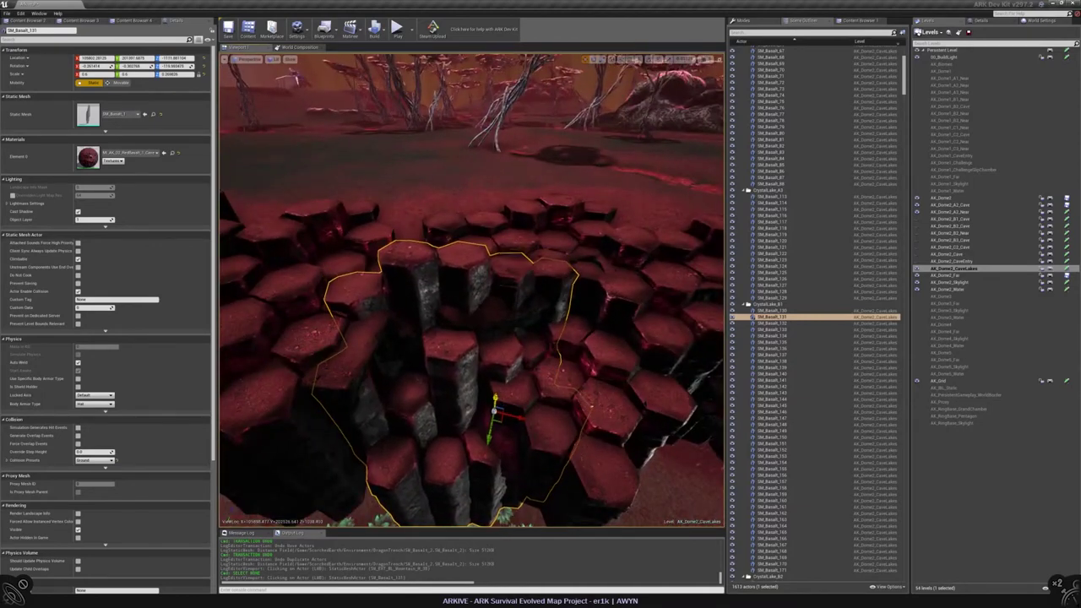
right_click_drag(557, 422, 557, 422)
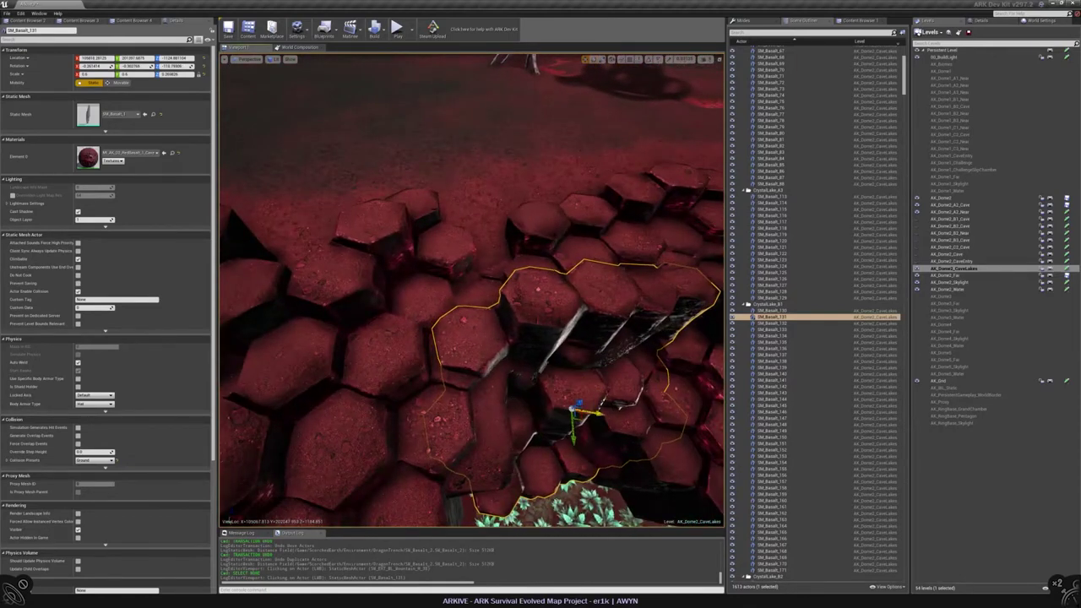
left_click_drag(573, 426, 568, 439)
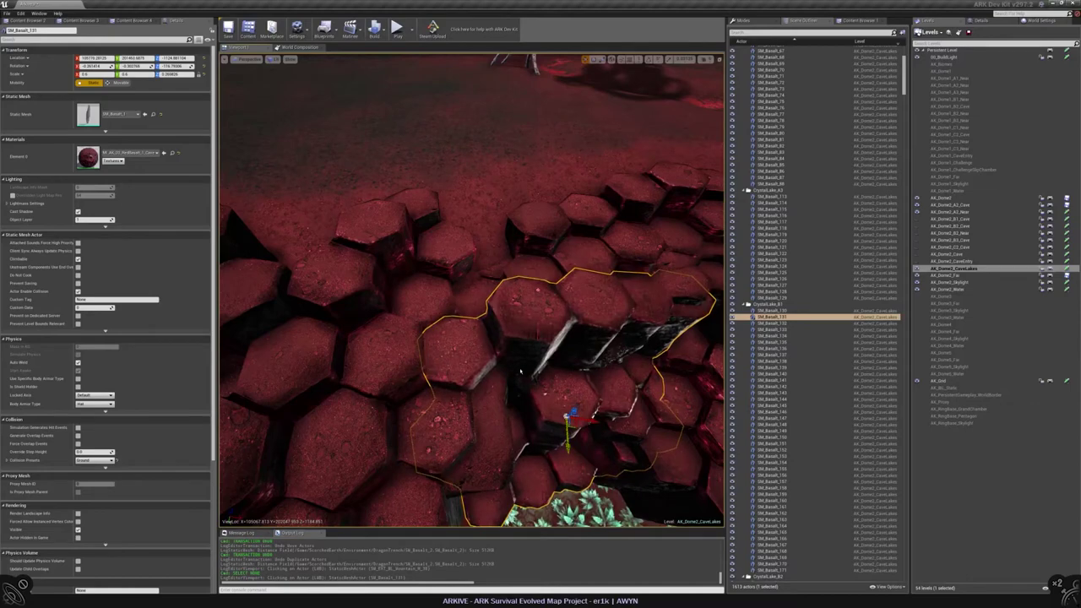
Fine-tune the rotation of SM_Basalt_131 and lower it slightly along the inner rim edge
right_click_drag(503, 350, 502, 351)
right_click(437, 250)
left_click(439, 279)
scroll(472, 290, "down", 3)
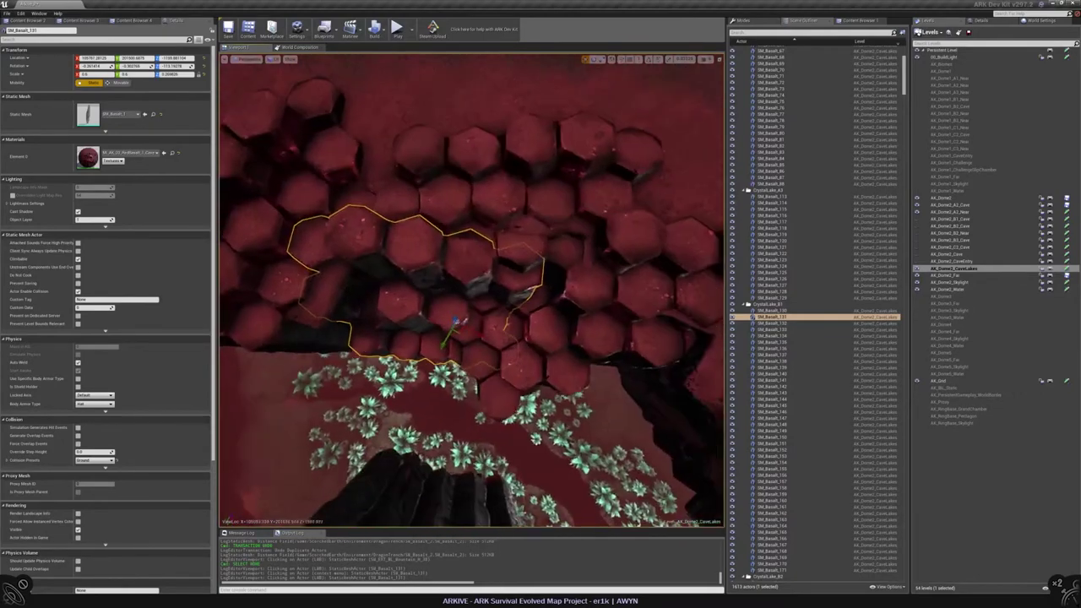
Reposition SM_Basalt_171 on the inner edge above the green plants and shift SM_Basalt_131 to meet it
left_click(446, 364)
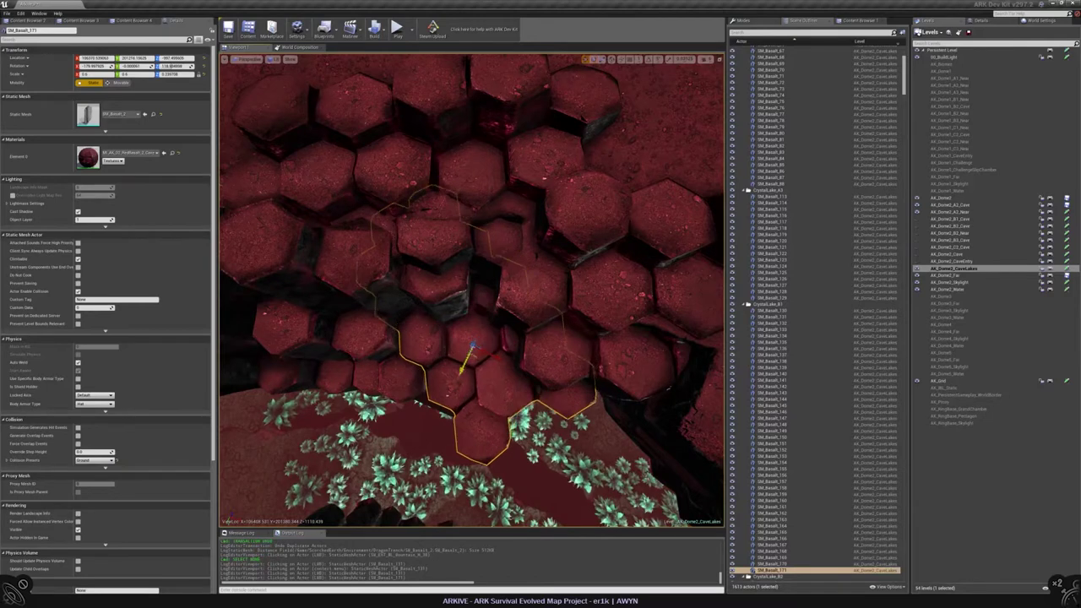
key("ctrl+z")
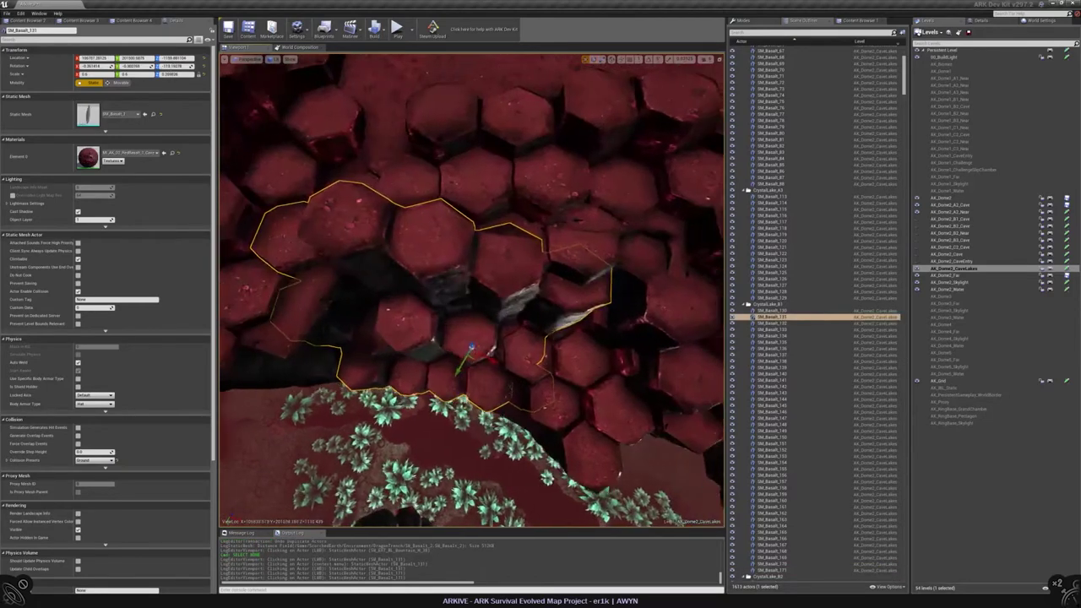
left_click_drag(480, 348, 460, 356)
key("w")
right_click_drag(460, 356, 517, 378)
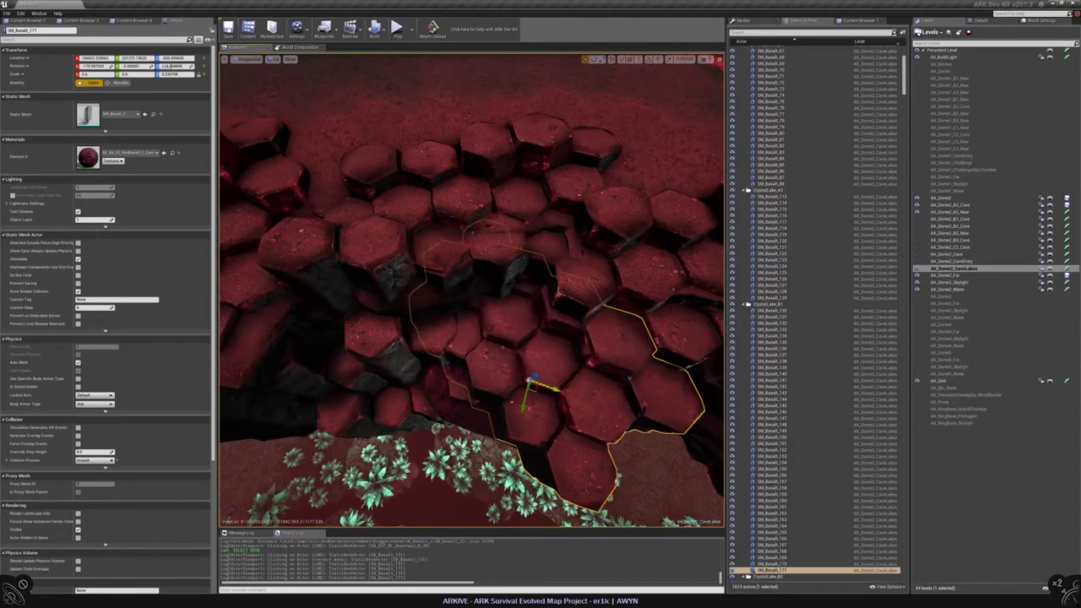
Rotate SM_Basalt_171 slightly and move it closer to SM_Basalt_131 along the inner edge
key("e")
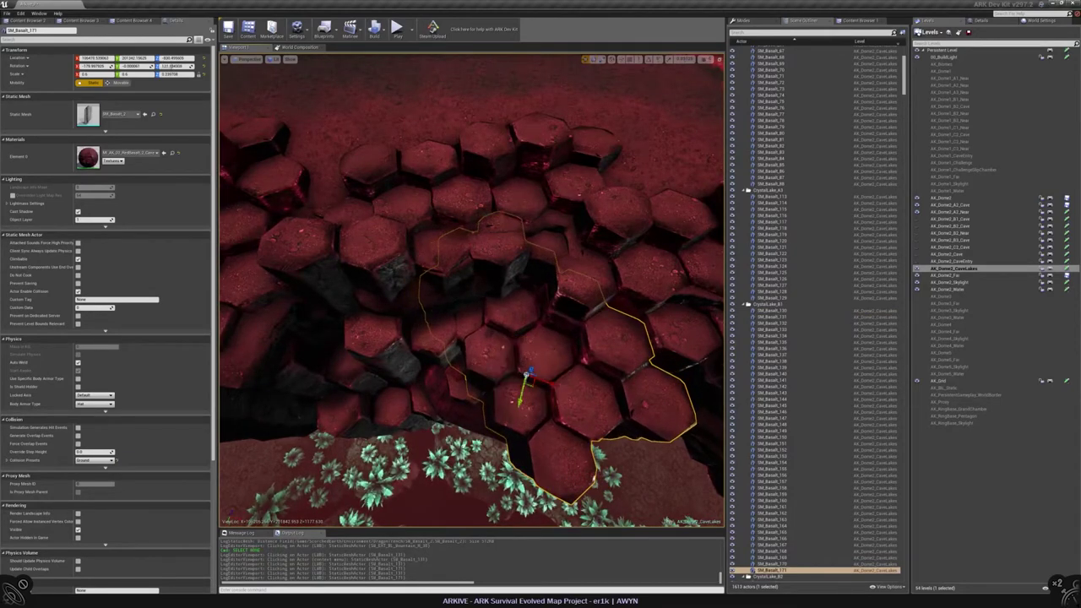
left_click_drag(525, 373, 530, 368)
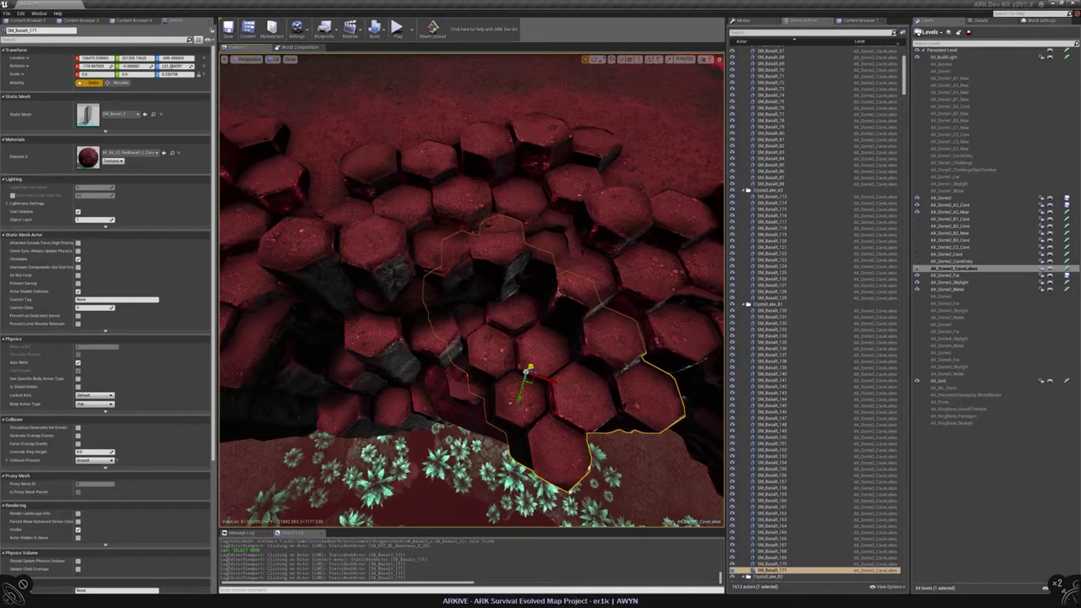
right_click_drag(530, 368, 530, 328)
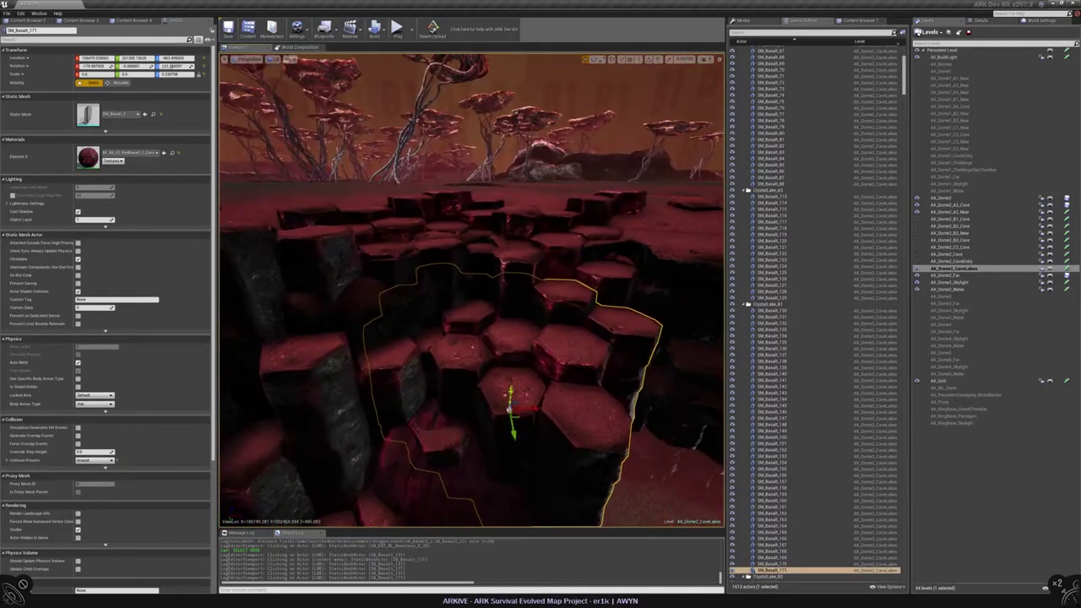
Stretch SM_Basalt_171 vertically and lower it so its columns reach farther down into the lake opening
left_click_drag(511, 394, 512, 368)
mouse_move(512, 368)
right_mouse_down()
mouse_move(512, 347)
mouse_move(512, 388)
right_mouse_up()
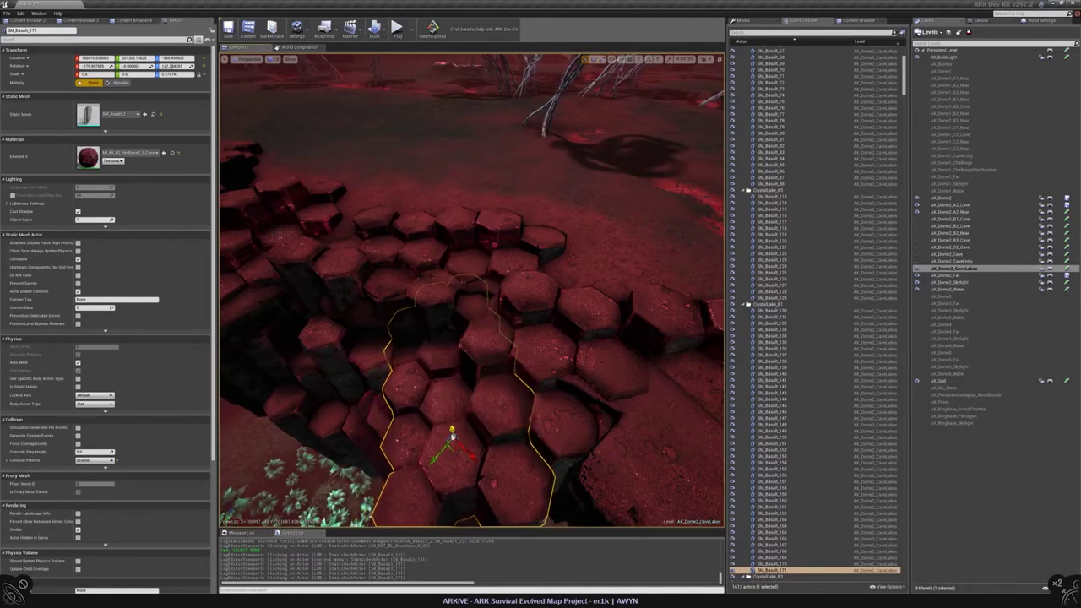
mouse_move(512, 388)
right_mouse_down()
mouse_move(512, 350)
mouse_move(512, 384)
right_mouse_up()
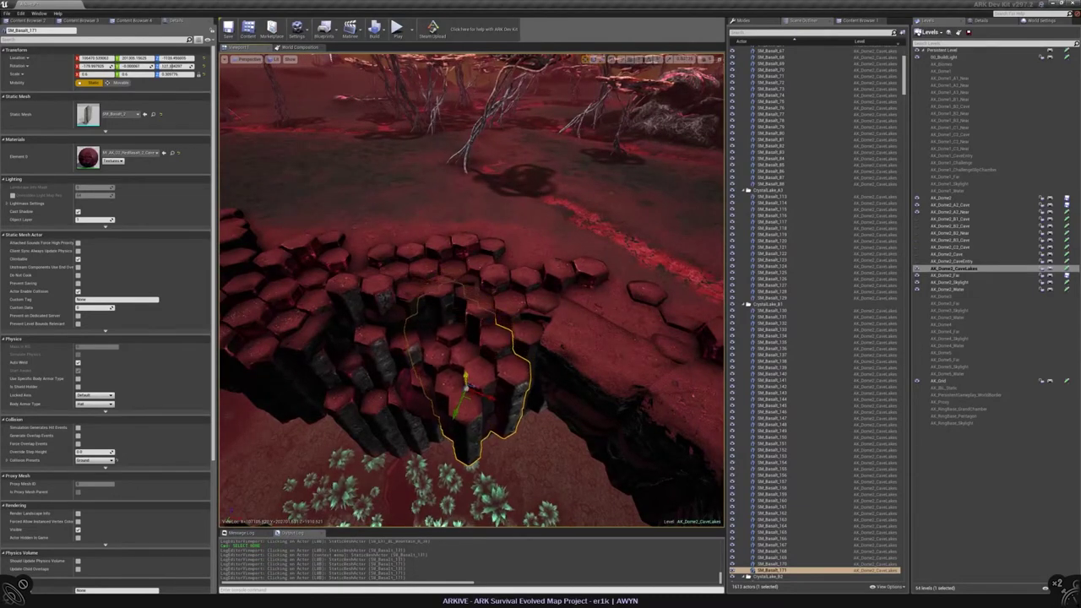
Reselect SM_Basalt_131, lower it beside SM_Basalt_171 and adjust its vertical scale
right_click_drag(512, 384, 478, 368)
left_click(478, 368)
key("f")
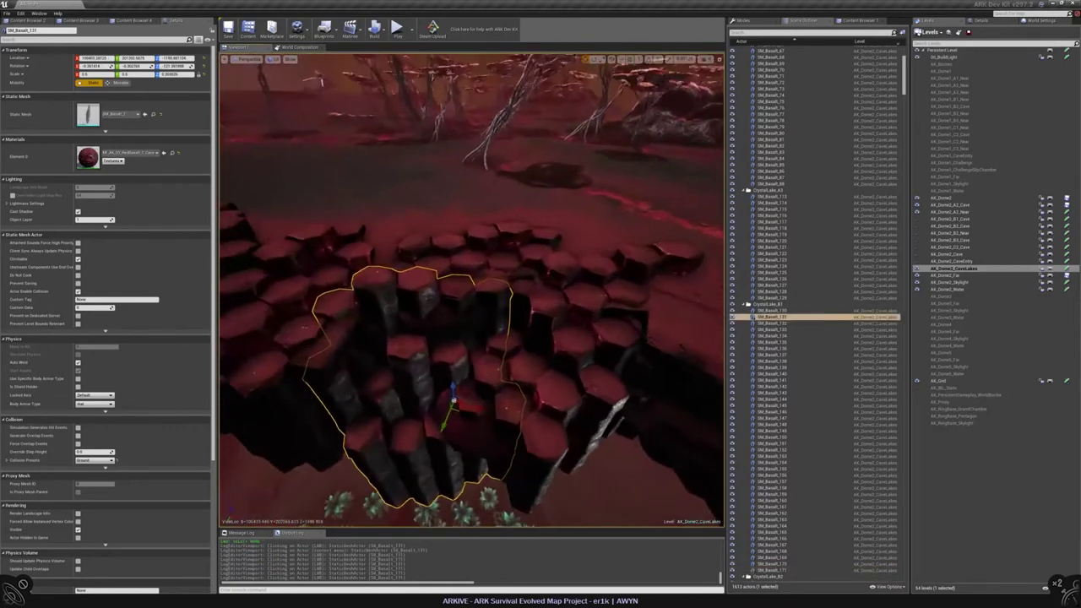
mouse_move(173, 73)
left_mouse_down()
mouse_move(161, 73)
mouse_move(174, 74)
left_mouse_up()
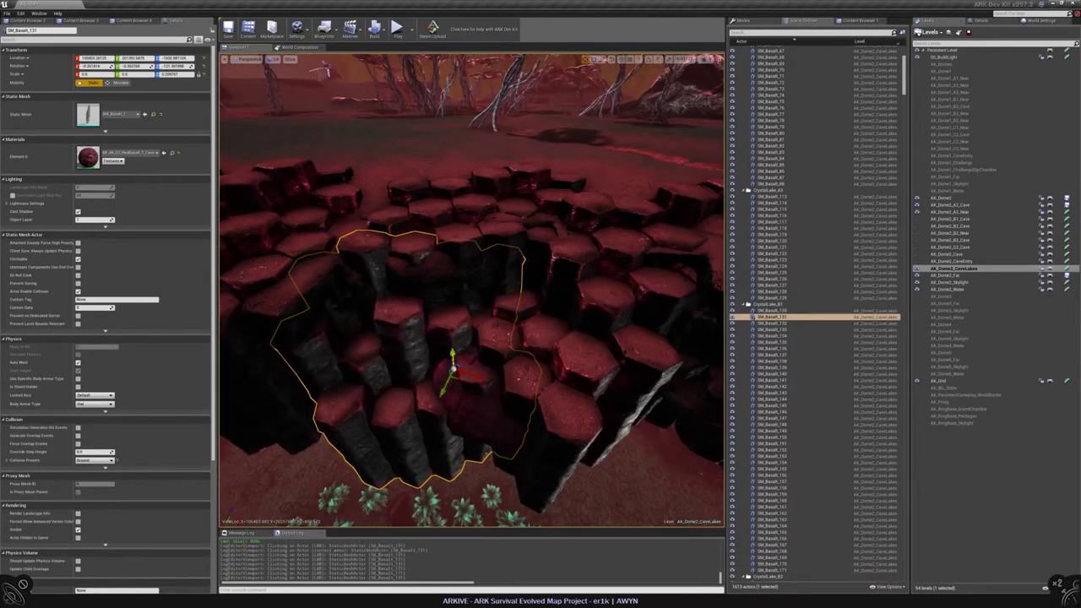
right_click_drag(471, 338, 486, 279)
Make the AK_Dome2_B1_Cave level visible while checking SM_Basalt_131 from beneath the lake opening
key("Escape")
left_click(473, 304)
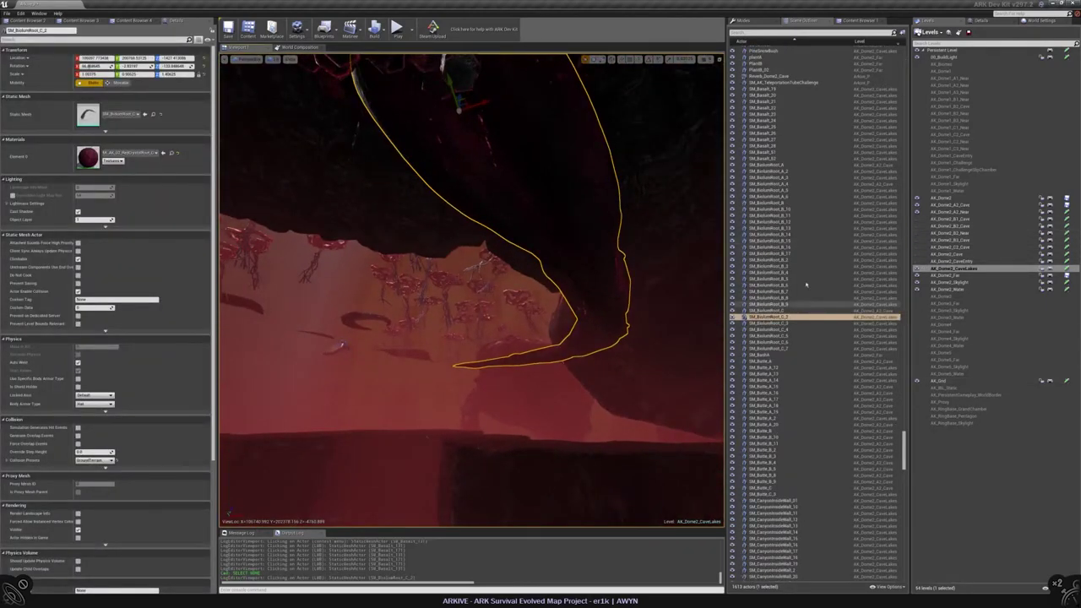
key("f")
left_click(504, 288)
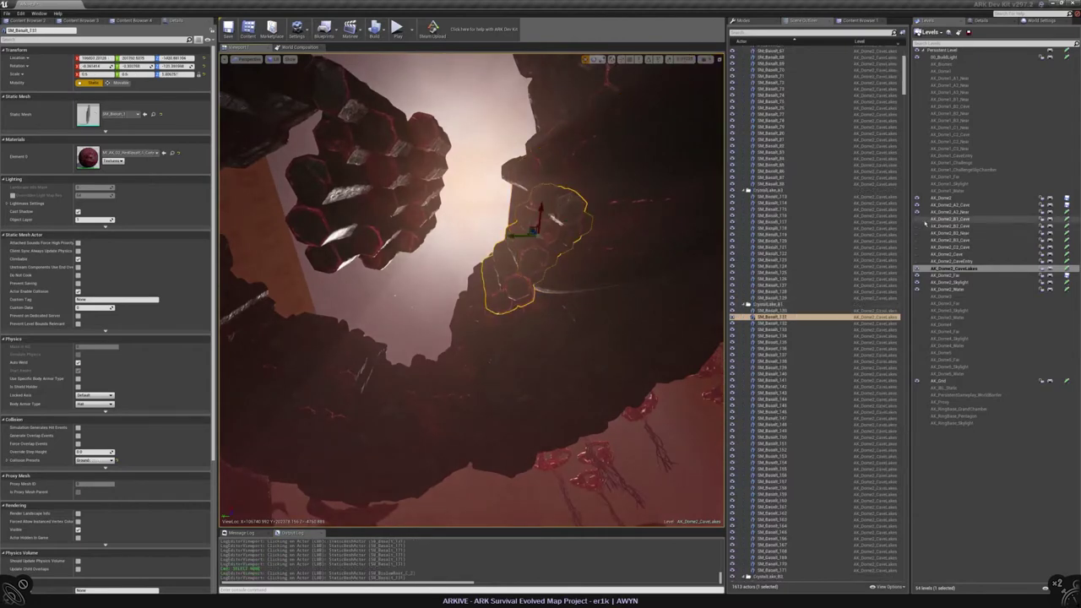
key("f")
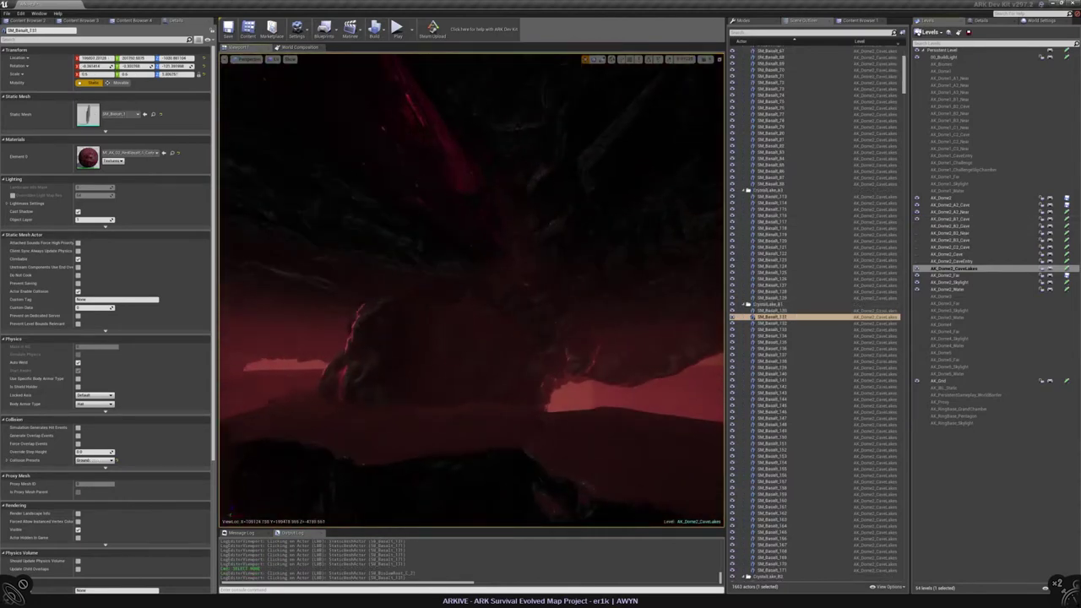
Shift the large curved root SM_BiolumRoot_C_2 beneath the basalt columns at the edge of the lake opening
key("ctrl+z")
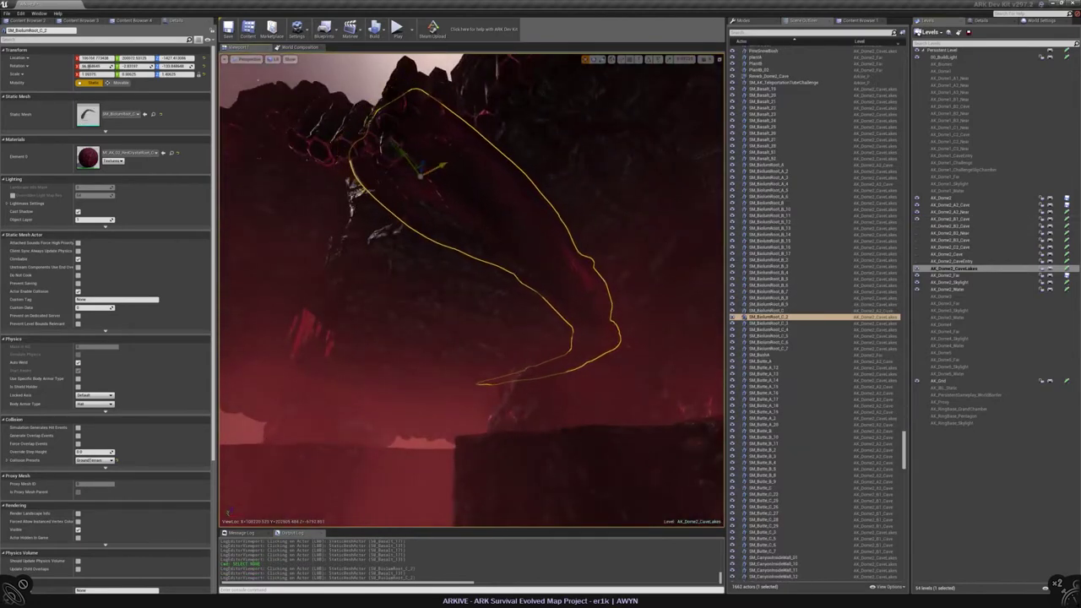
right_click_drag(410, 171, 427, 191)
key("Escape")
left_click(442, 168)
key("Escape")
Clear the selection and save the AK_Dome2_CaveLakes level
left_click(633, 295)
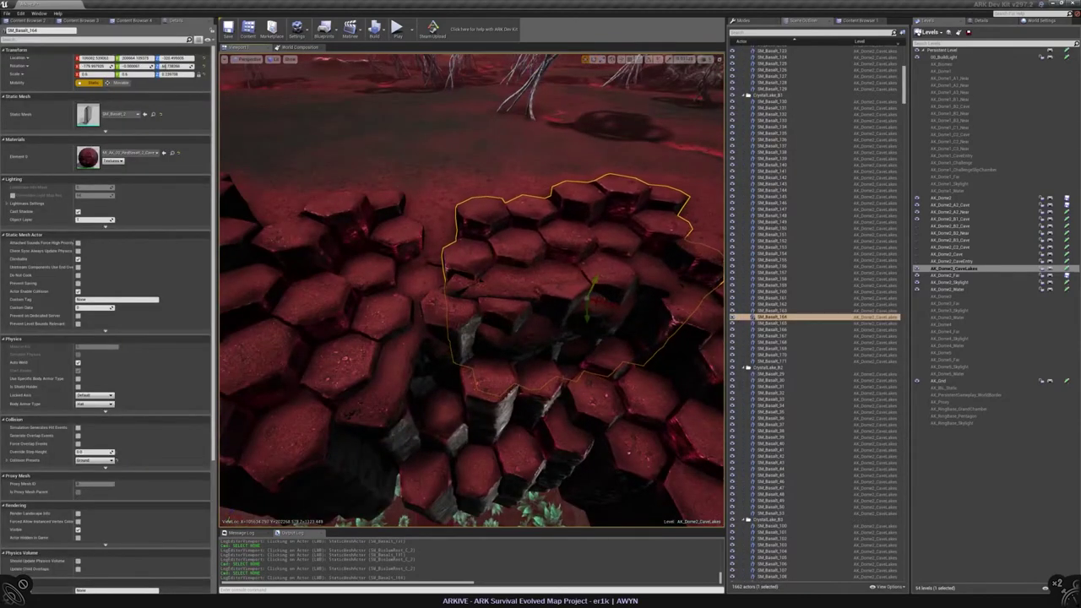
key("Escape")
right_click_drag(427, 190, 427, 191)
key("ctrl+s")
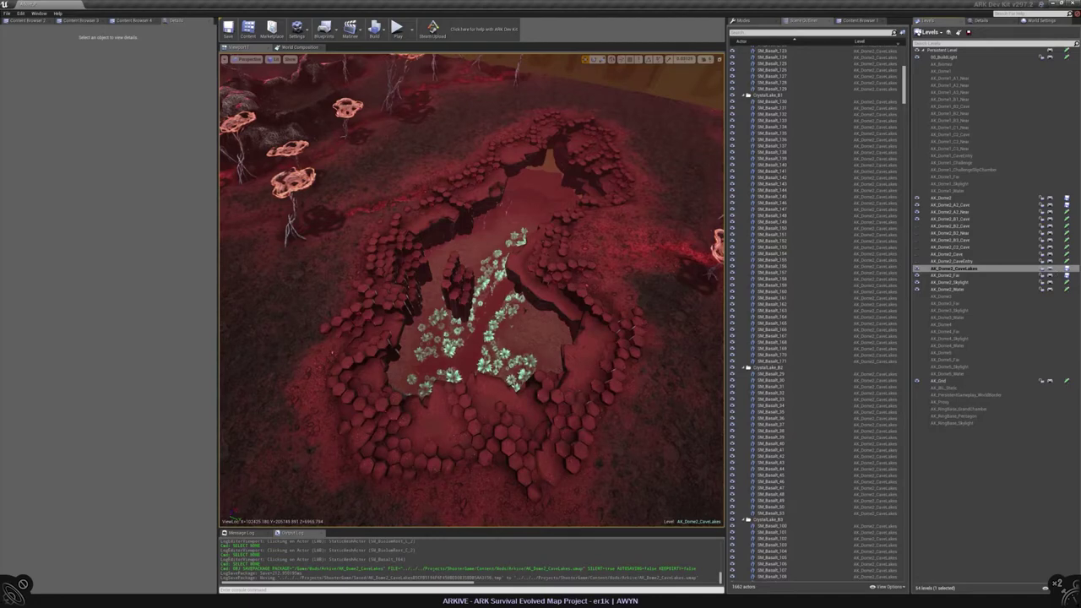
Delete the unwanted static mesh actors near the crystal lake and review the rim from above
right_click_drag(427, 190, 426, 191)
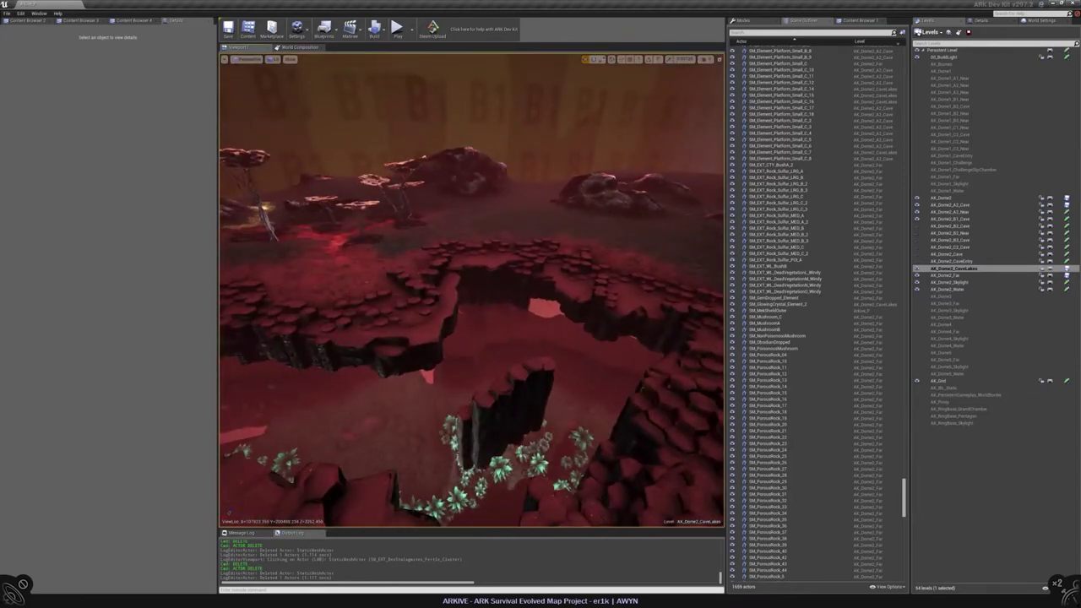
right_click_drag(427, 191, 426, 191)
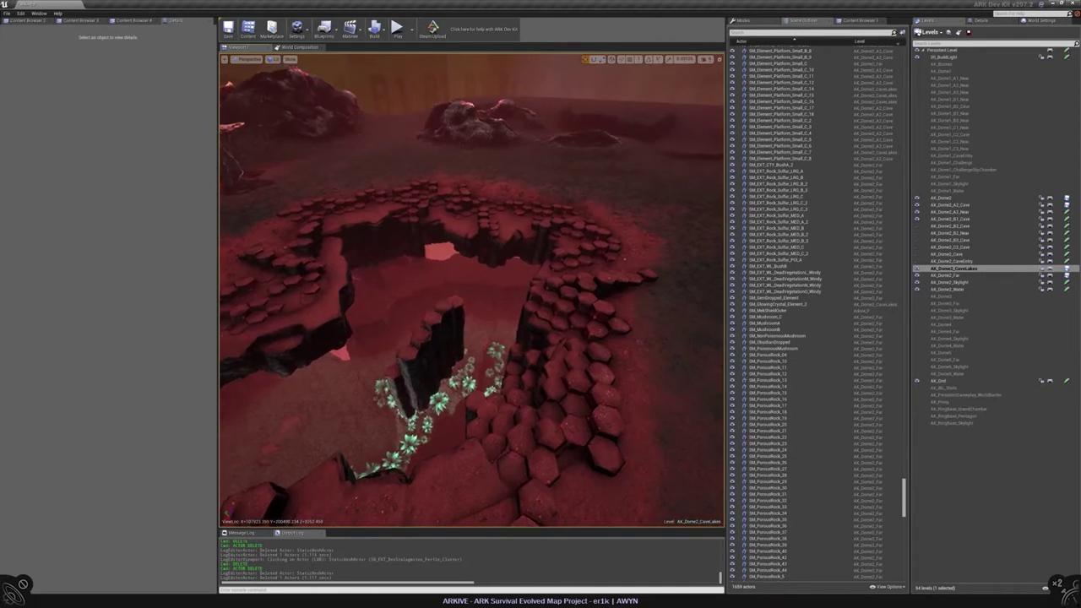
right_click_drag(426, 191, 426, 191)
Switch to landscape painting and brush the selected target layer onto the ground along the outer edge of the basalt rim
key("shift+1")
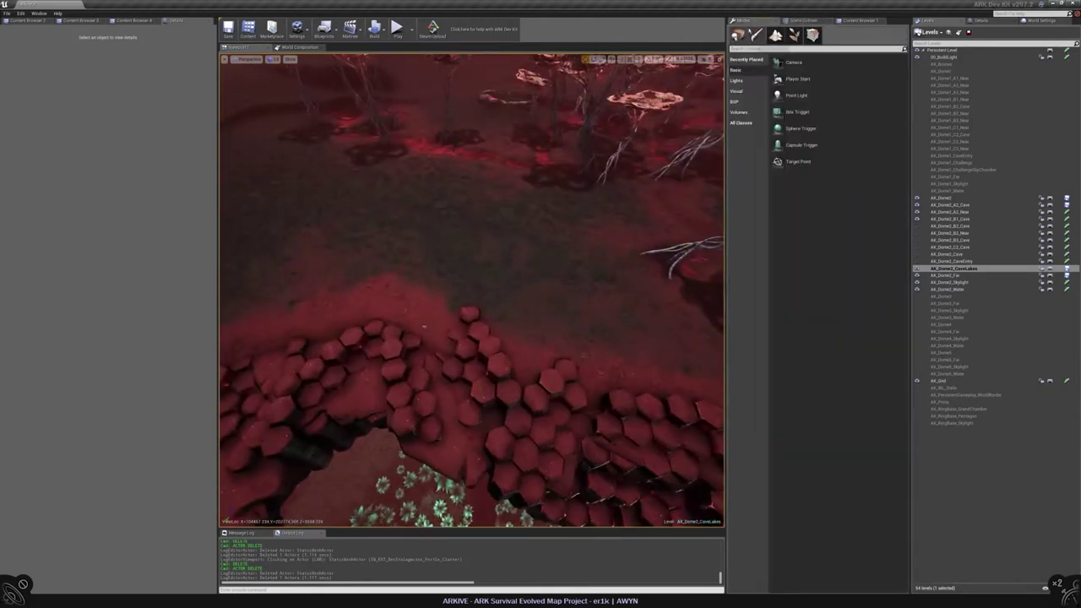
key("shift+4")
key("shift+3")
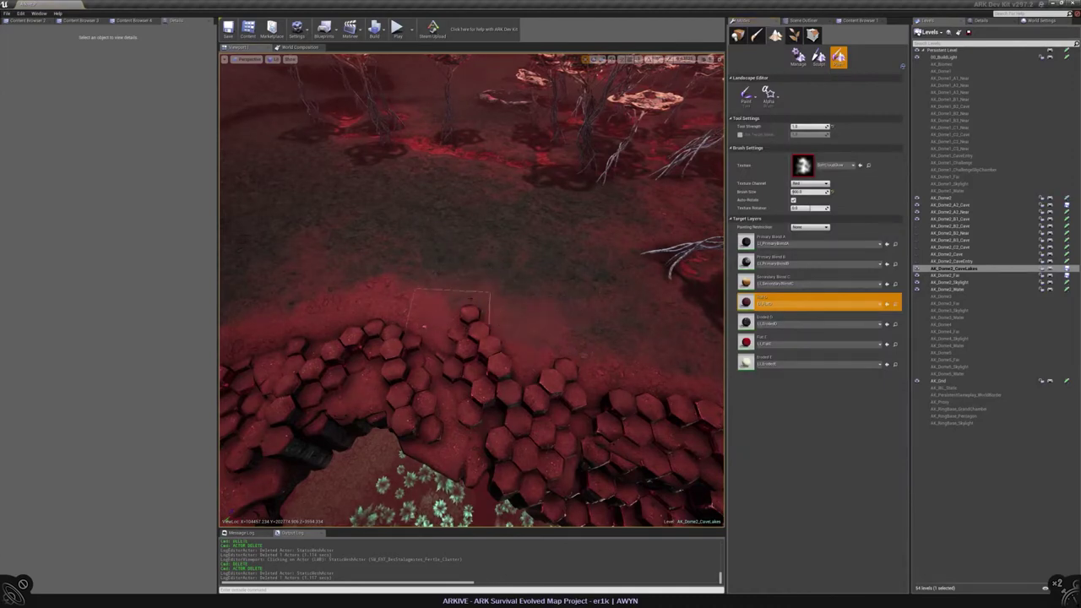
scroll(473, 292, "down", 3)
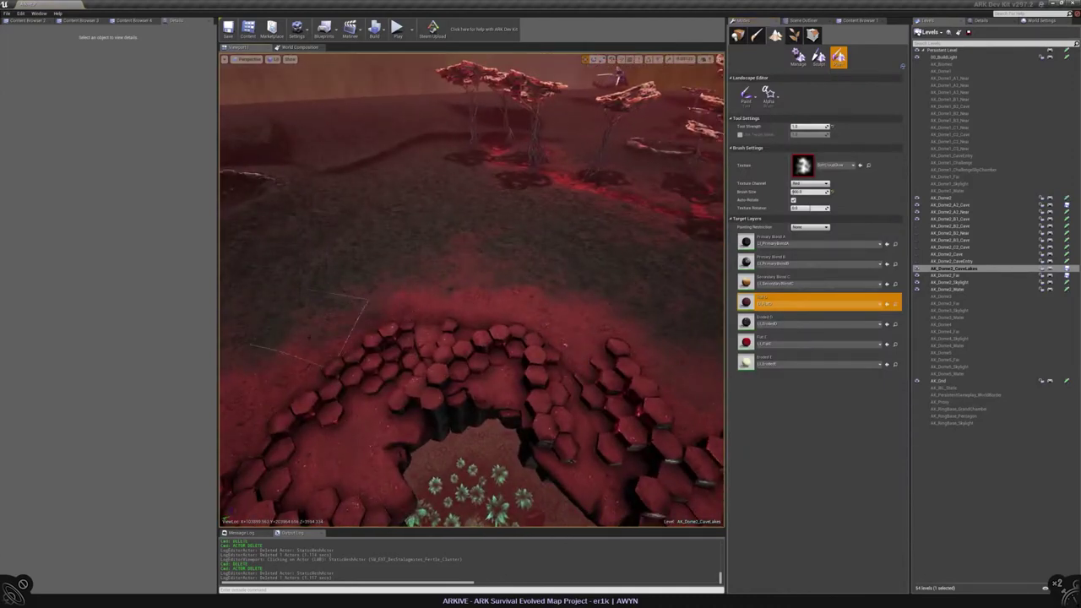
scroll(471, 290, "up", 3)
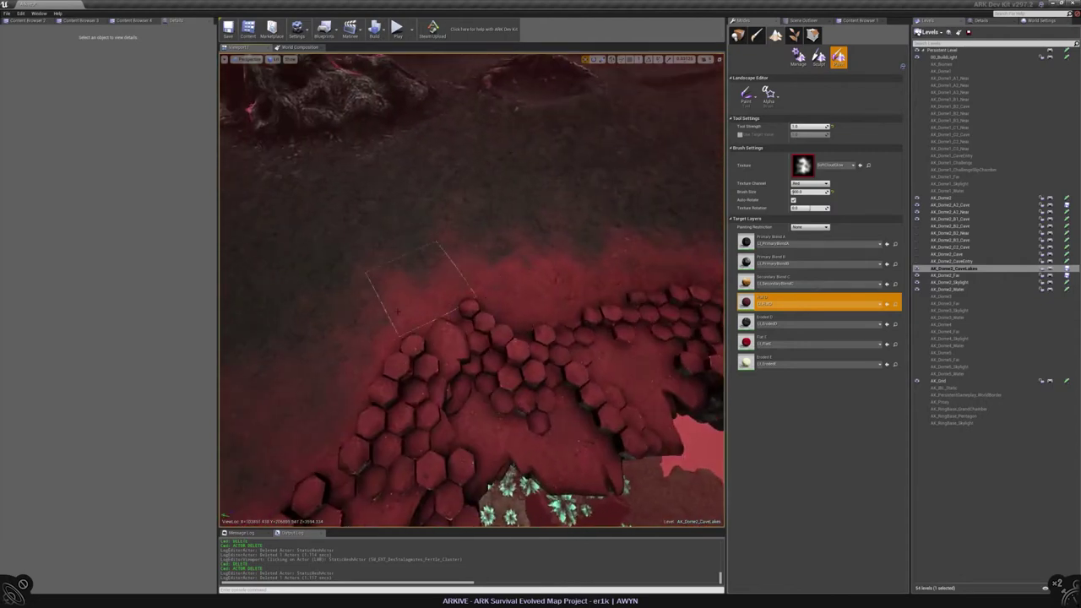
right_click_drag(509, 307, 427, 296)
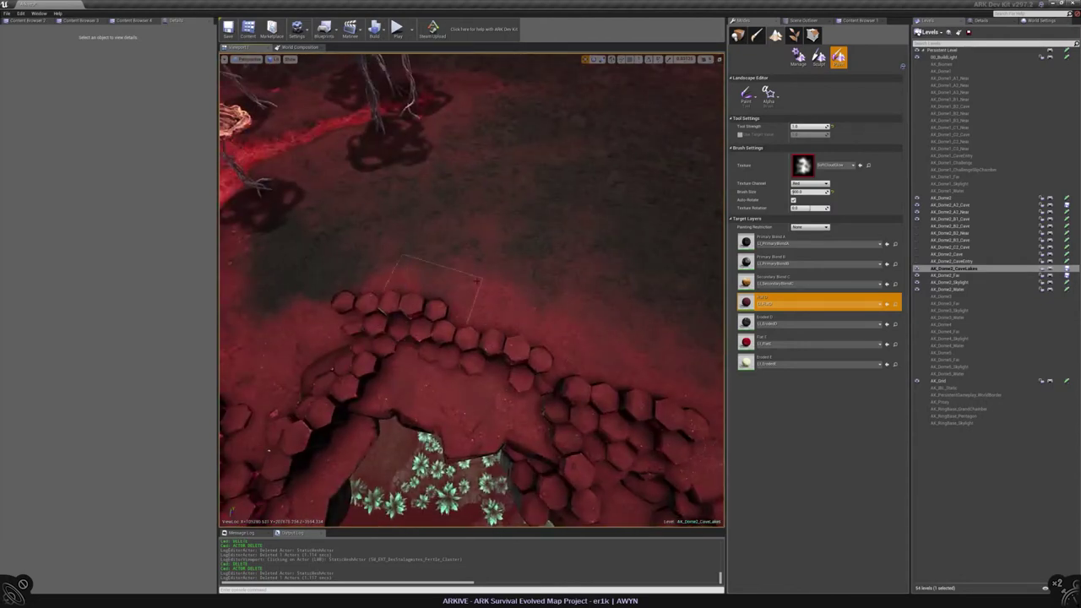
right_click_drag(461, 253, 410, 259)
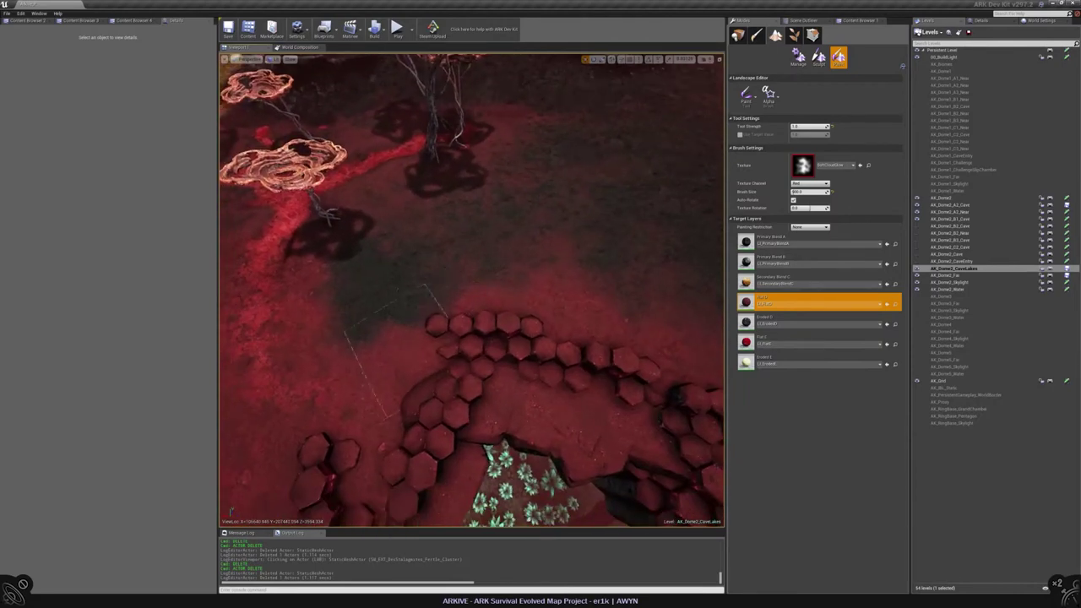
right_click_drag(448, 312, 367, 299)
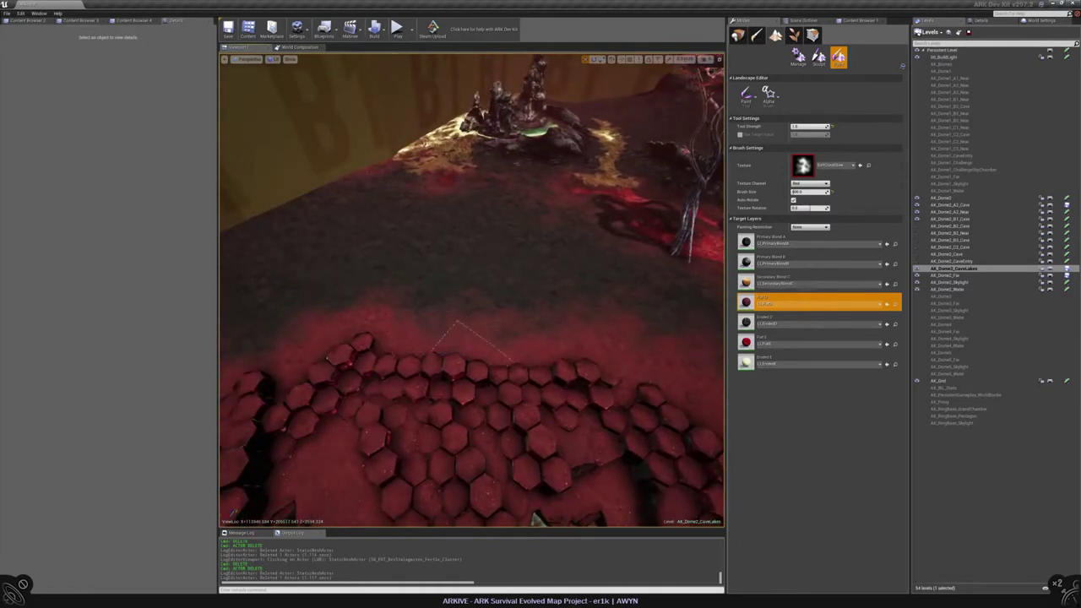
right_click_drag(367, 299, 338, 295)
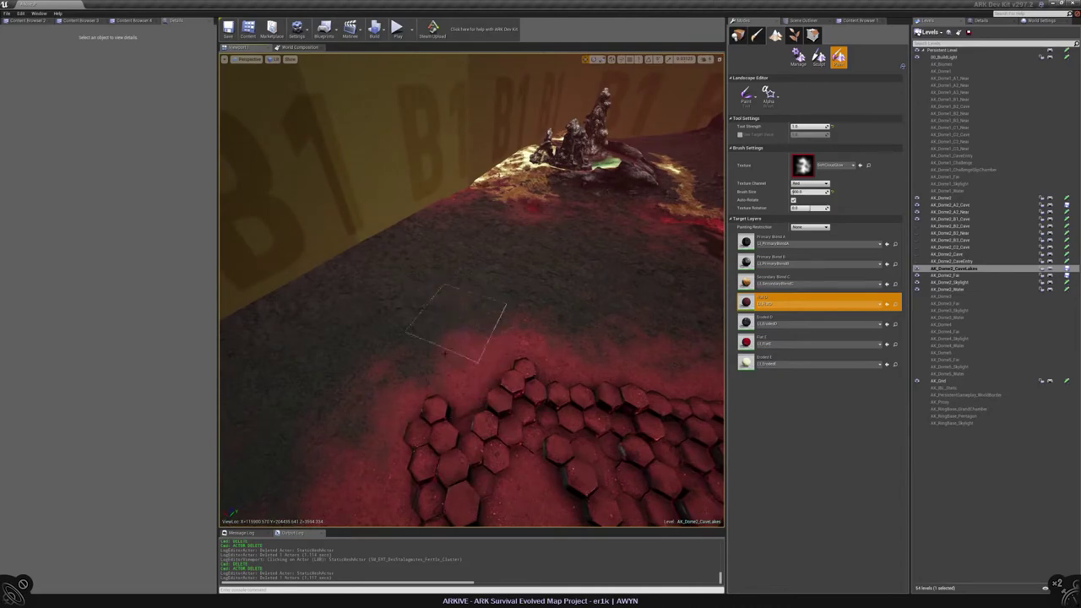
Extend the selected layer's ground paint around the remaining sides of the lake opening and review the rim from several angles
mouse_move(445, 353)
right_mouse_down()
mouse_move(511, 416)
mouse_move(582, 411)
mouse_move(436, 364)
right_mouse_up()
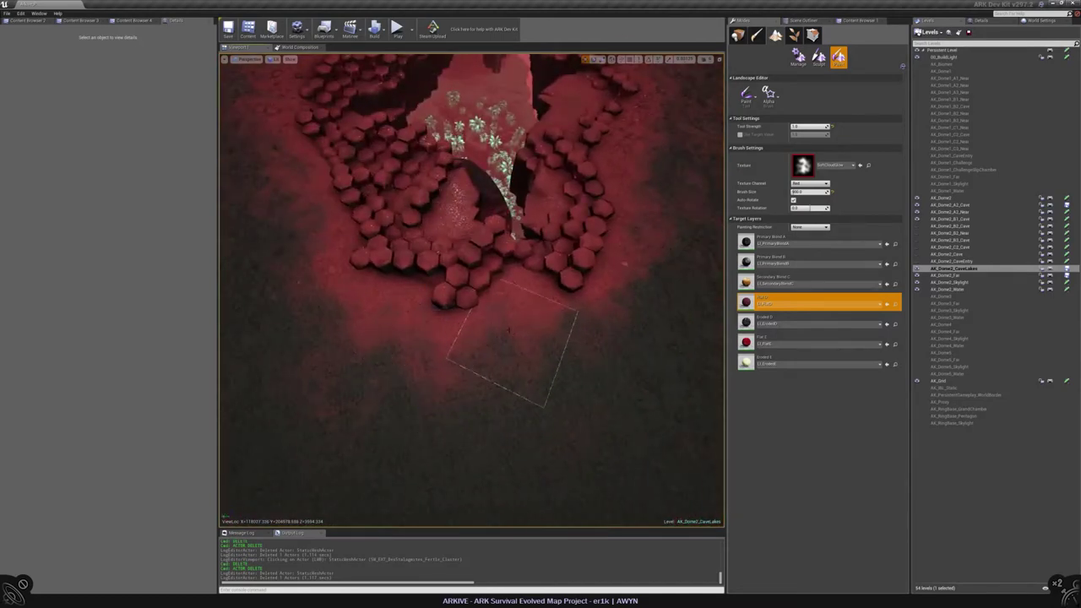
mouse_move(574, 329)
right_mouse_down()
mouse_move(507, 350)
mouse_move(459, 331)
right_mouse_up()
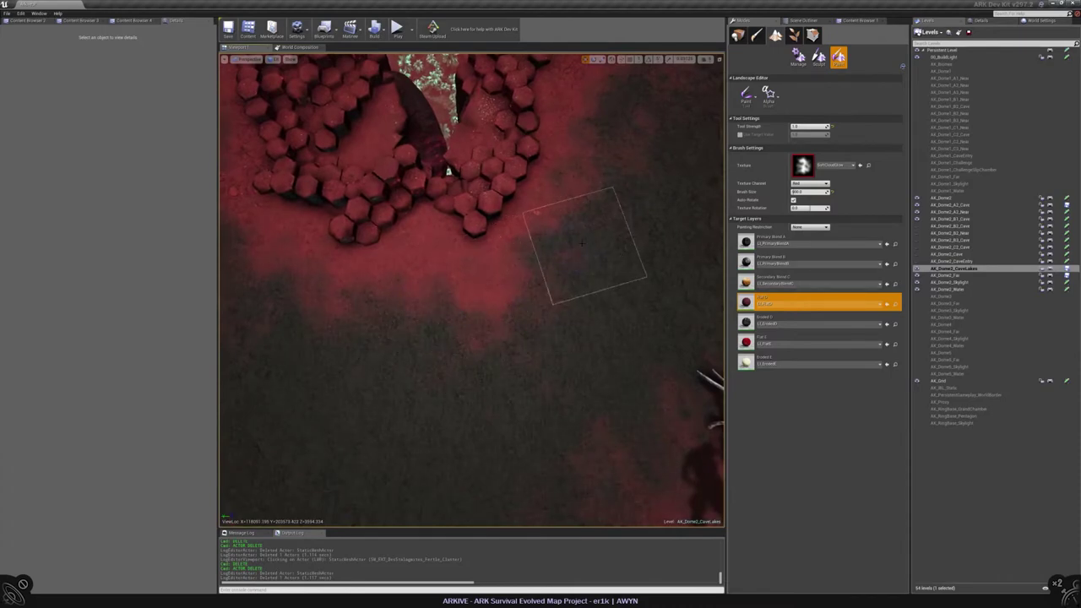
right_click_drag(449, 172, 368, 477)
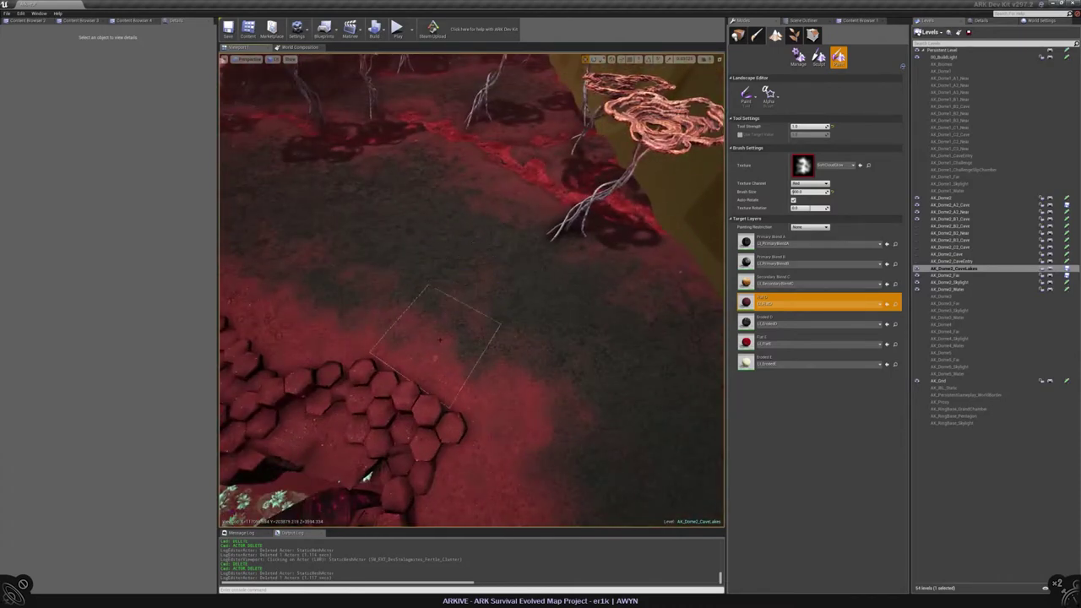
right_click_drag(473, 415, 427, 401)
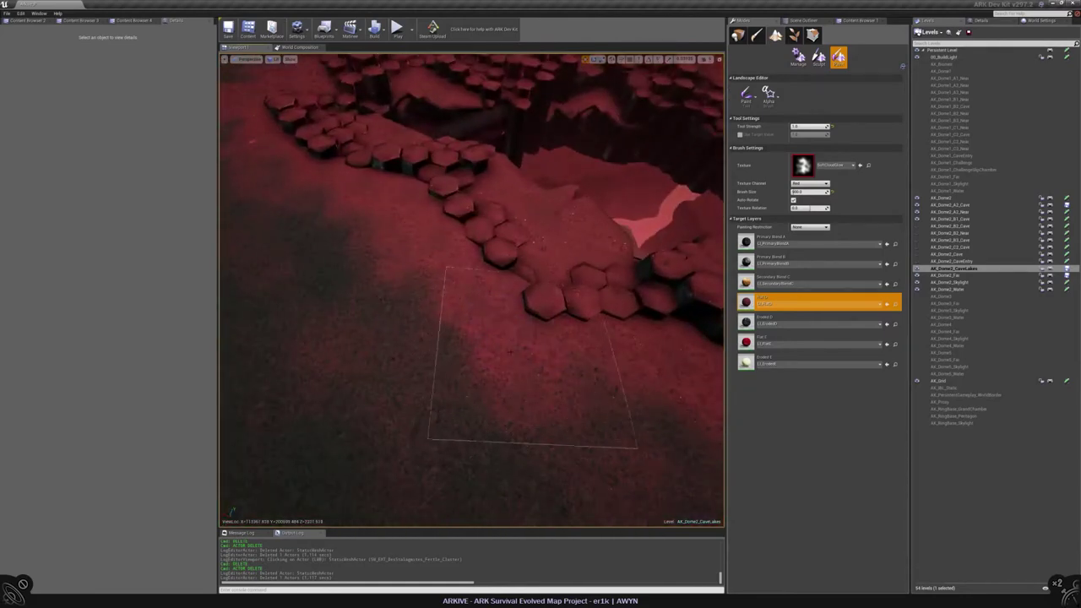
right_click_drag(445, 318, 453, 313)
right_click_drag(509, 341, 522, 335)
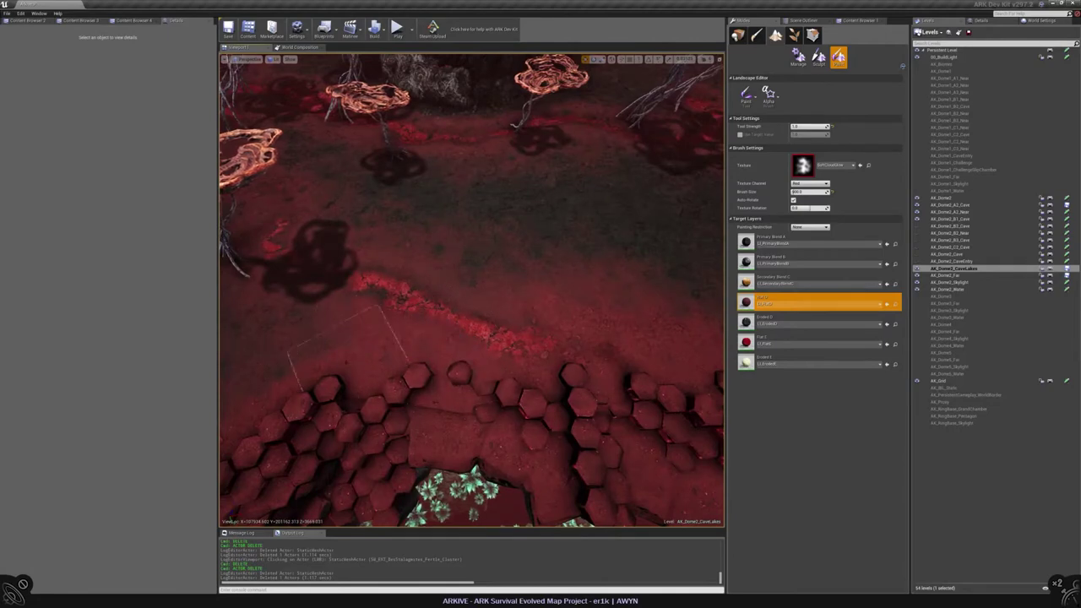
right_click_drag(522, 334, 586, 303)
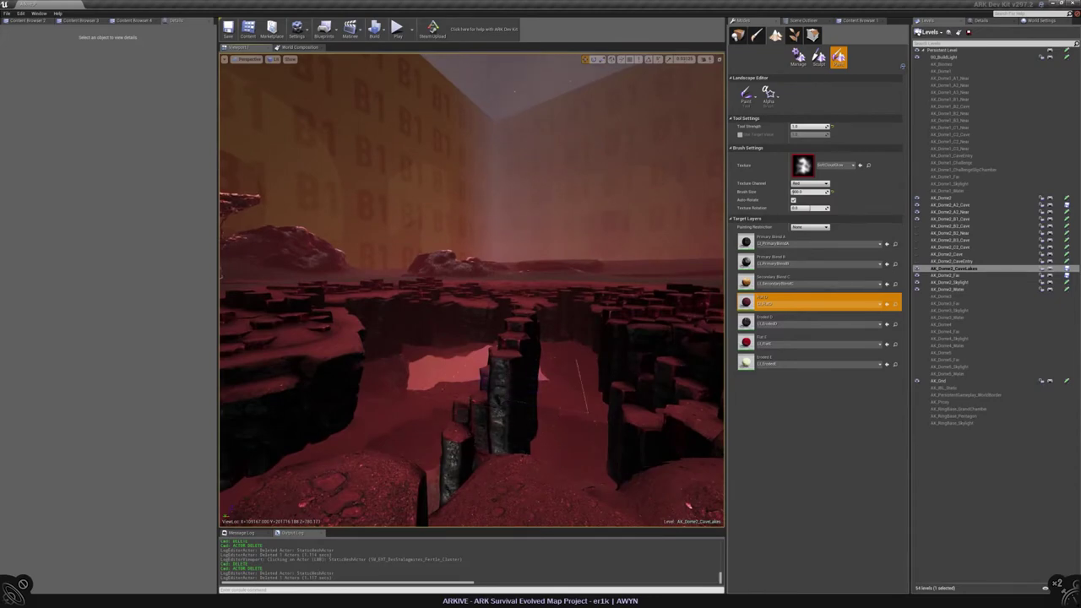
right_click_drag(589, 301, 653, 269)
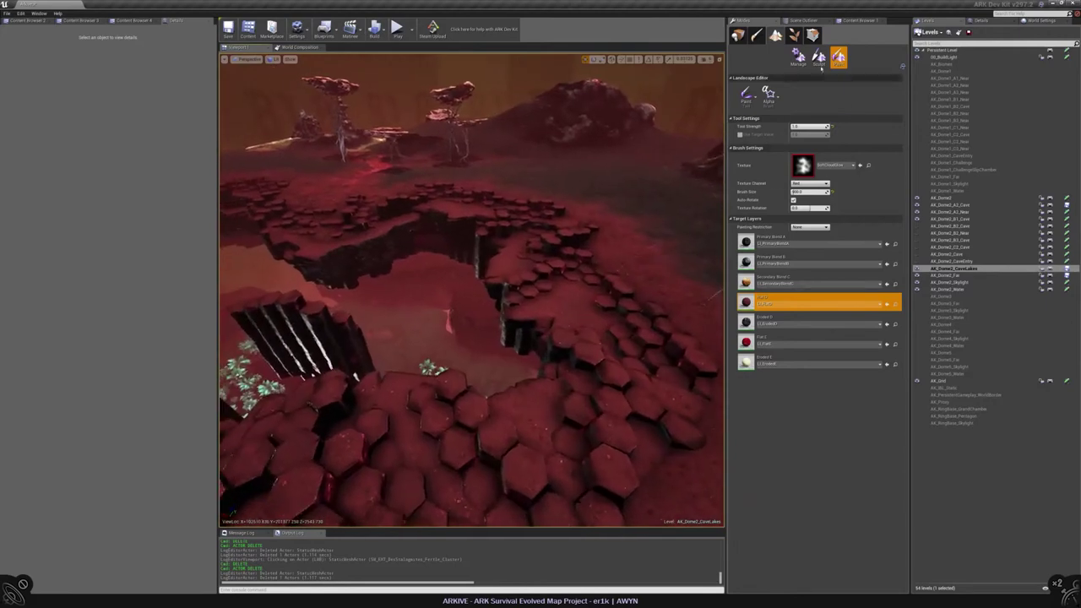
Switch to landscape sculpting with the Smooth tool and smooth the terrain beside the outermost basalt columns
left_click(818, 57)
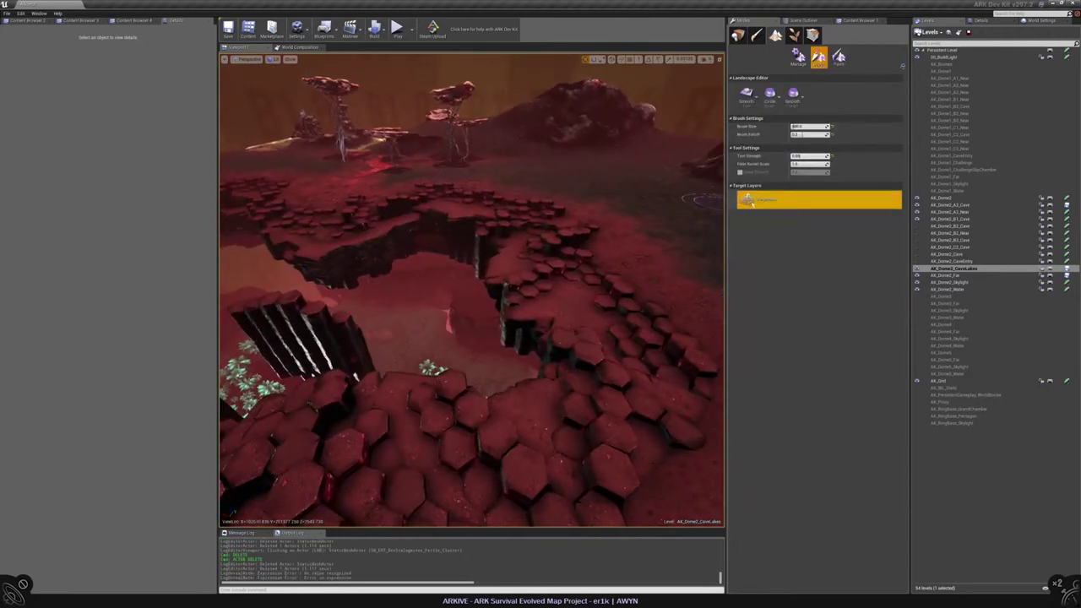
mouse_move(536, 245)
right_mouse_down()
mouse_move(535, 228)
mouse_move(536, 245)
mouse_move(516, 229)
right_mouse_up()
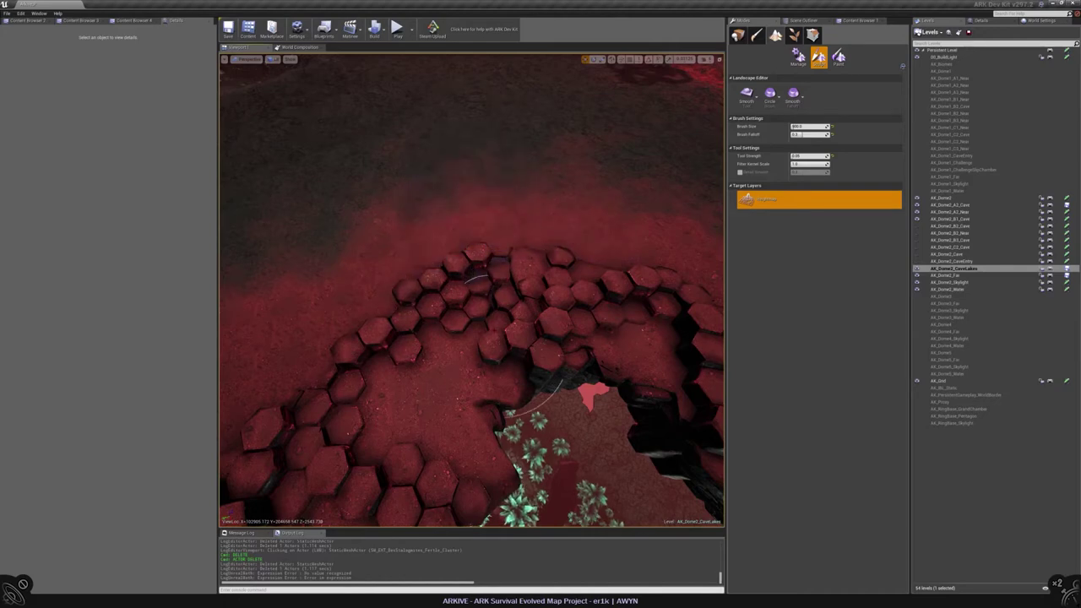
mouse_move(541, 397)
right_mouse_down()
mouse_move(541, 325)
mouse_move(560, 302)
mouse_move(617, 288)
right_mouse_up()
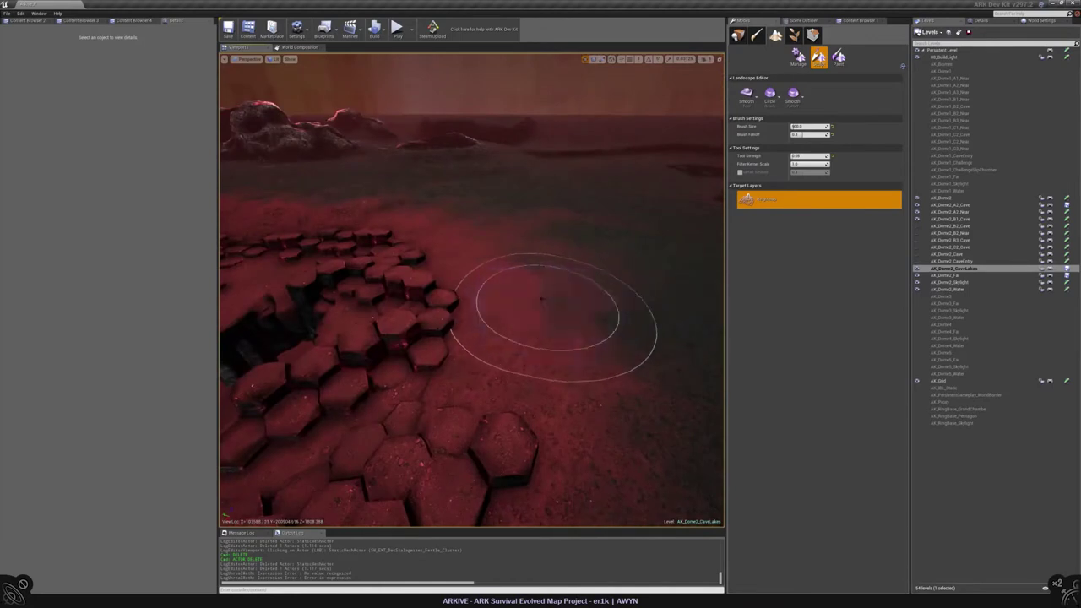
mouse_move(543, 354)
left_mouse_down()
mouse_move(536, 377)
mouse_move(506, 386)
mouse_move(522, 391)
left_mouse_up()
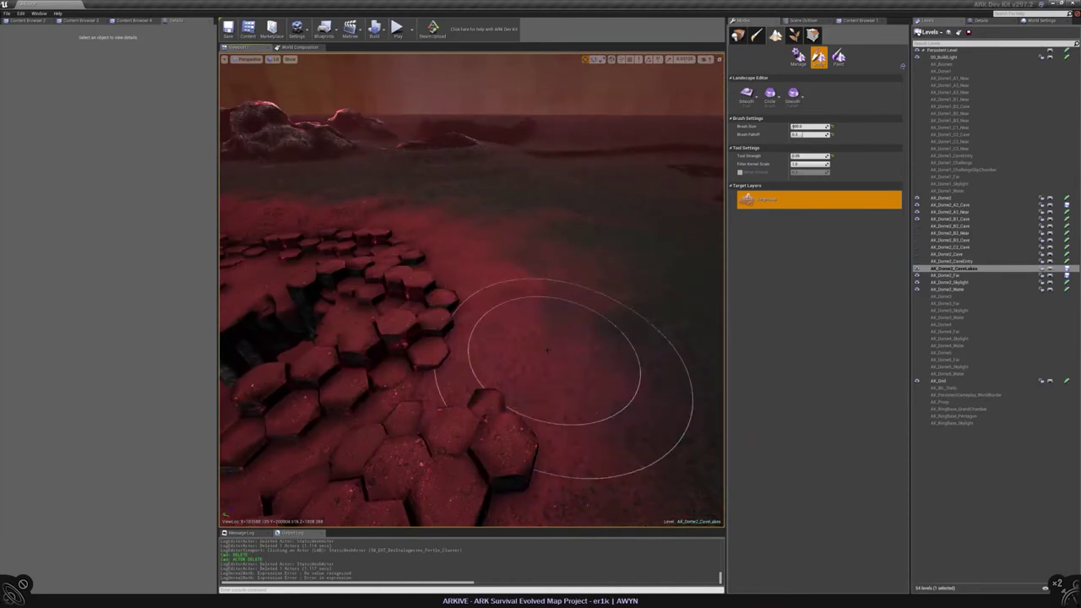
mouse_move(555, 350)
right_mouse_down()
mouse_move(550, 372)
mouse_move(537, 338)
mouse_move(540, 346)
mouse_move(560, 279)
right_mouse_up()
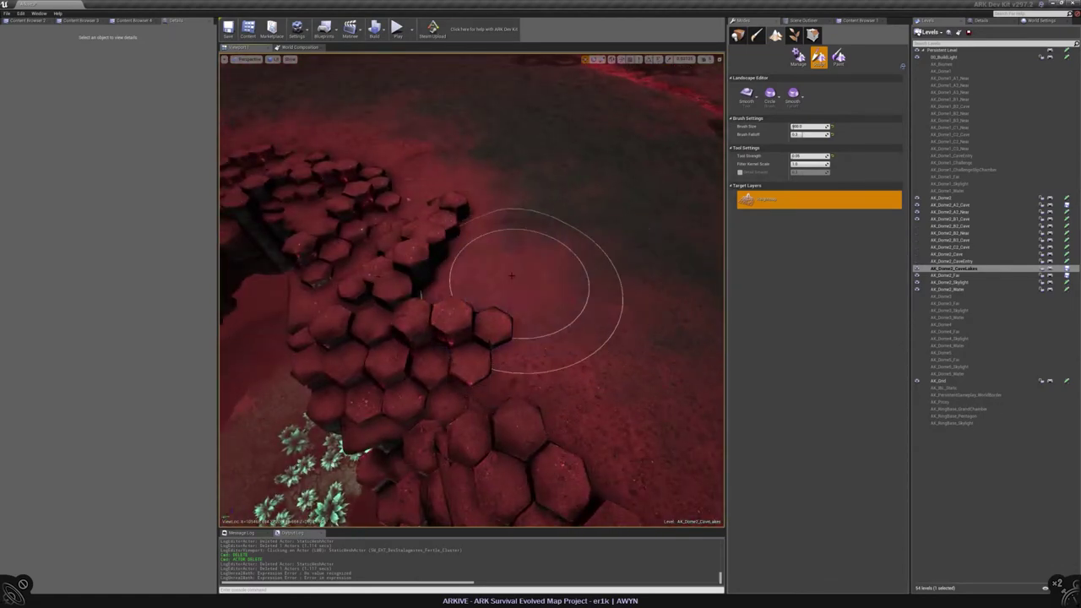
Set the Smooth brush falloff to 0.6 and soften the ground where it meets the basalt columns
right_click_drag(492, 277, 449, 253)
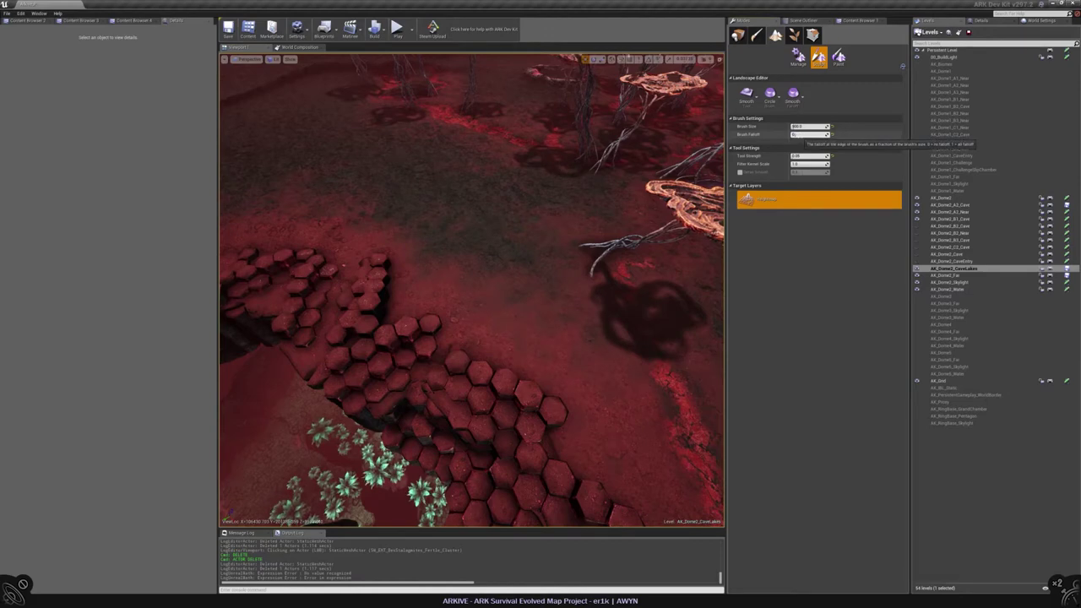
mouse_move(525, 325)
right_mouse_down()
mouse_move(517, 300)
mouse_move(525, 326)
right_mouse_up()
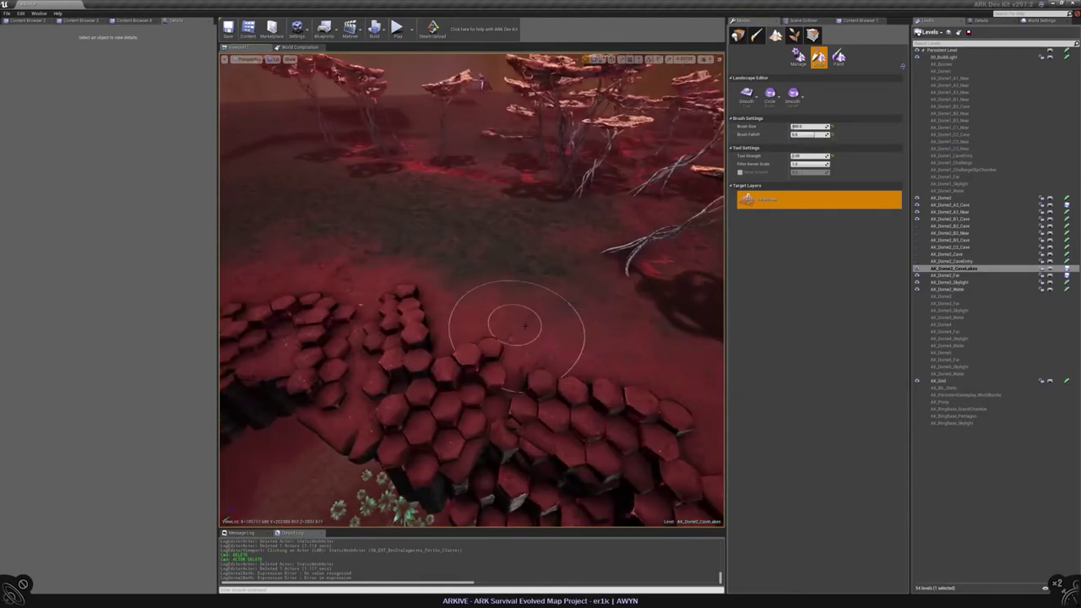
right_click_drag(581, 306, 549, 296)
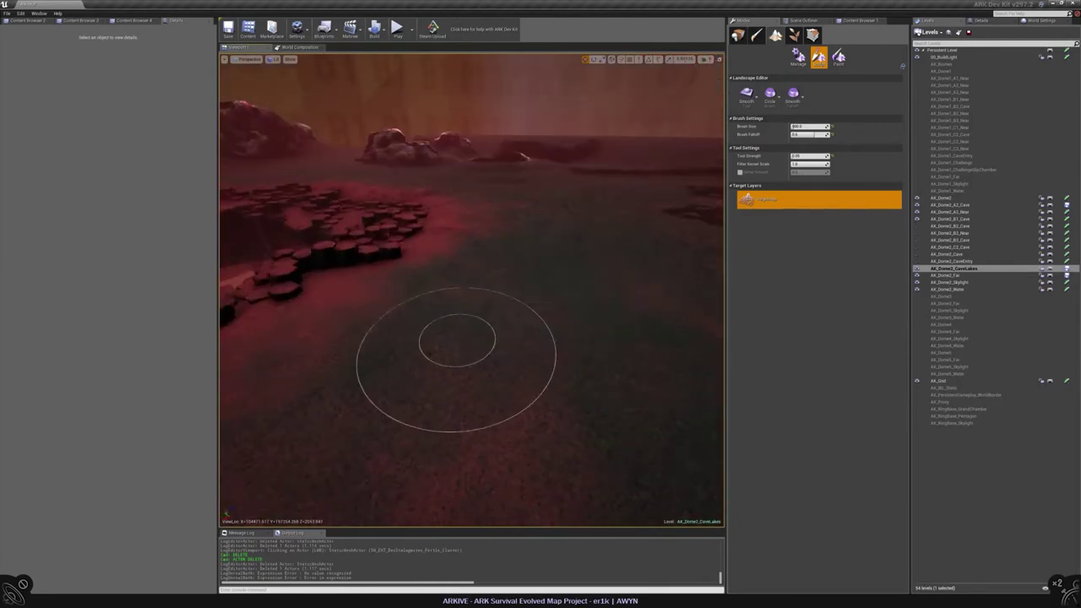
mouse_move(406, 286)
right_mouse_down()
mouse_move(448, 291)
mouse_move(406, 287)
mouse_move(414, 346)
right_mouse_up()
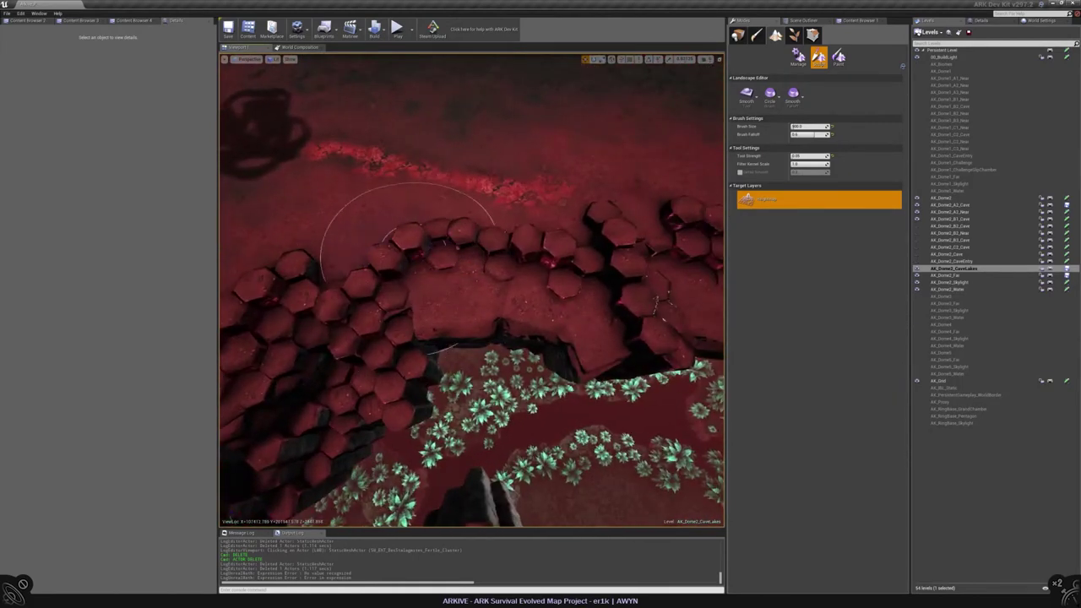
right_click_drag(423, 253, 428, 203)
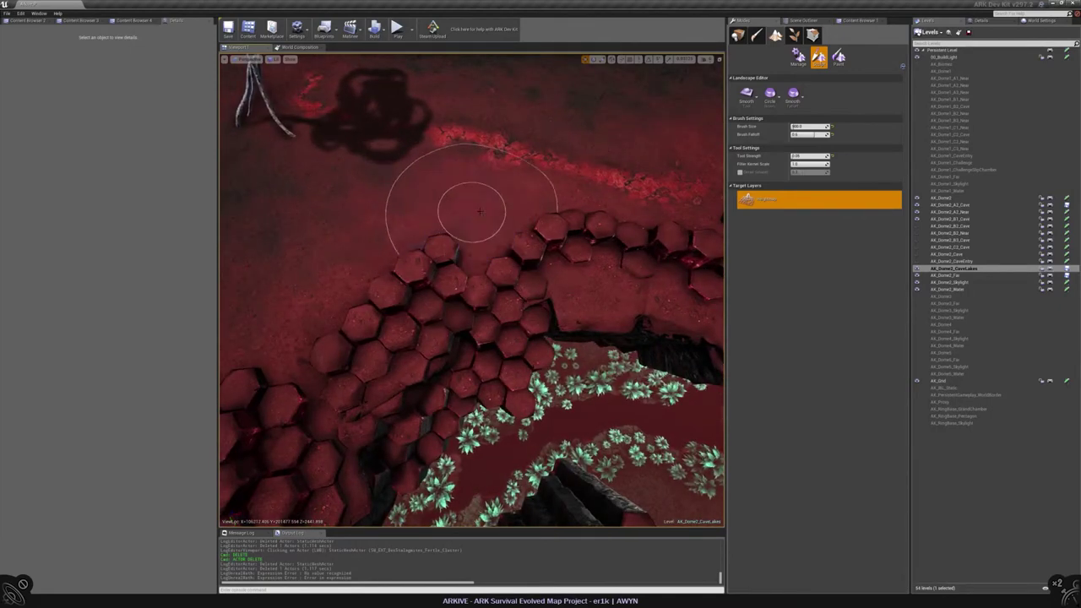
mouse_move(479, 211)
right_mouse_down()
mouse_move(403, 222)
mouse_move(405, 211)
right_mouse_up()
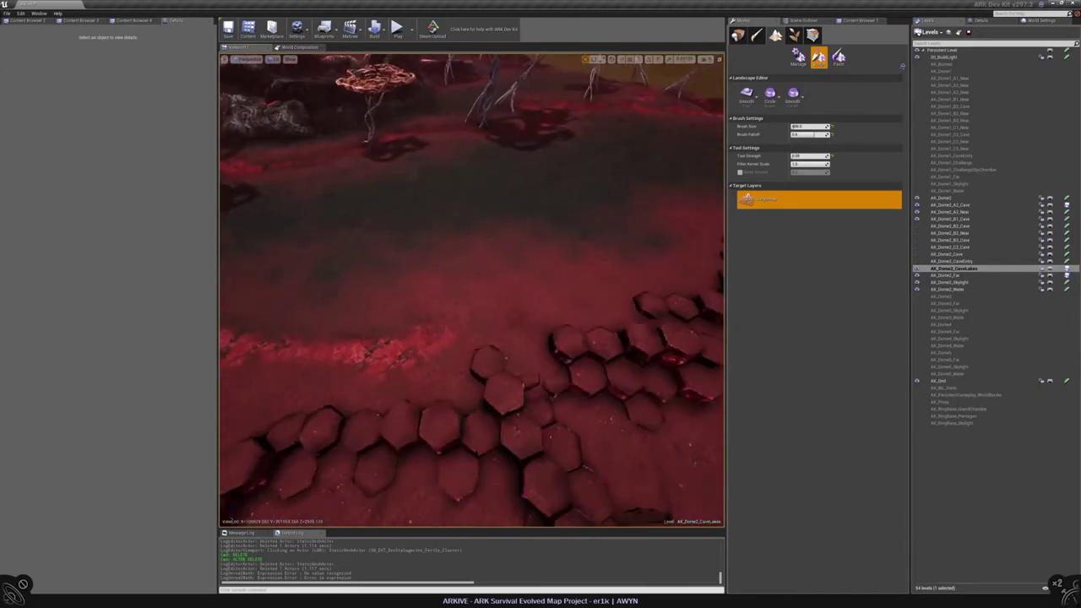
mouse_move(507, 372)
right_mouse_down()
mouse_move(494, 397)
mouse_move(517, 418)
right_mouse_up()
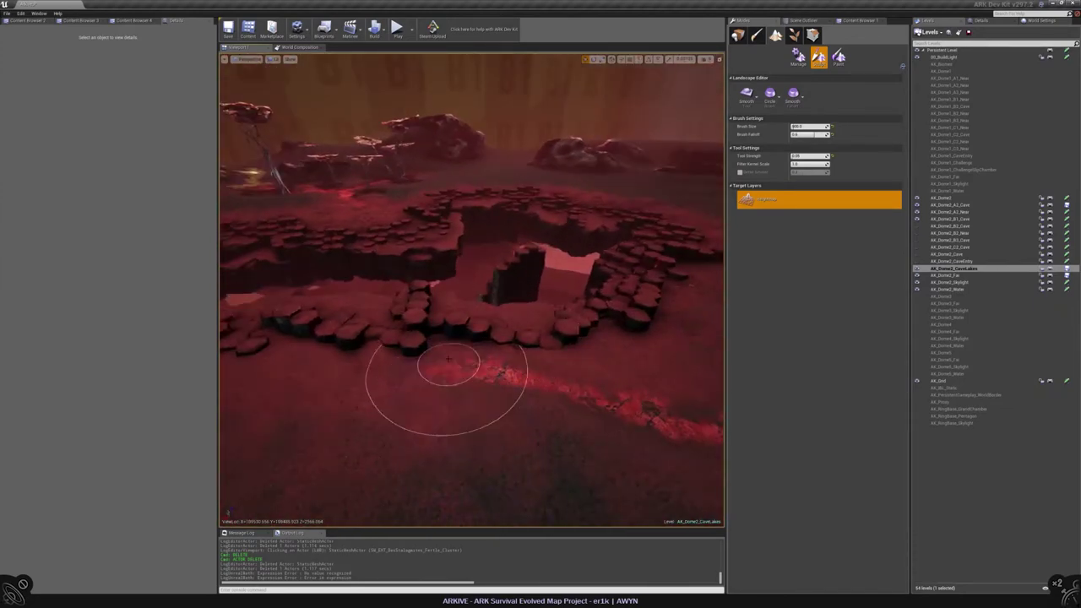
Continue smoothing the terrain along the outer basalt edge, past the bright red strip of ground
mouse_move(451, 354)
right_mouse_down()
mouse_move(478, 256)
mouse_move(492, 255)
mouse_move(473, 281)
right_mouse_up()
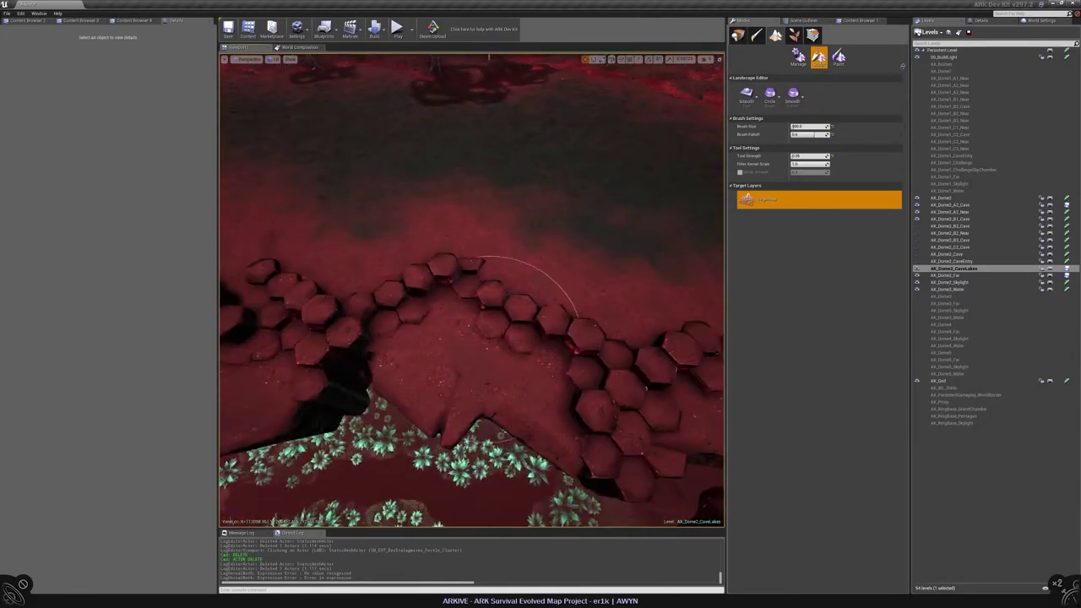
right_click_drag(477, 321, 400, 240)
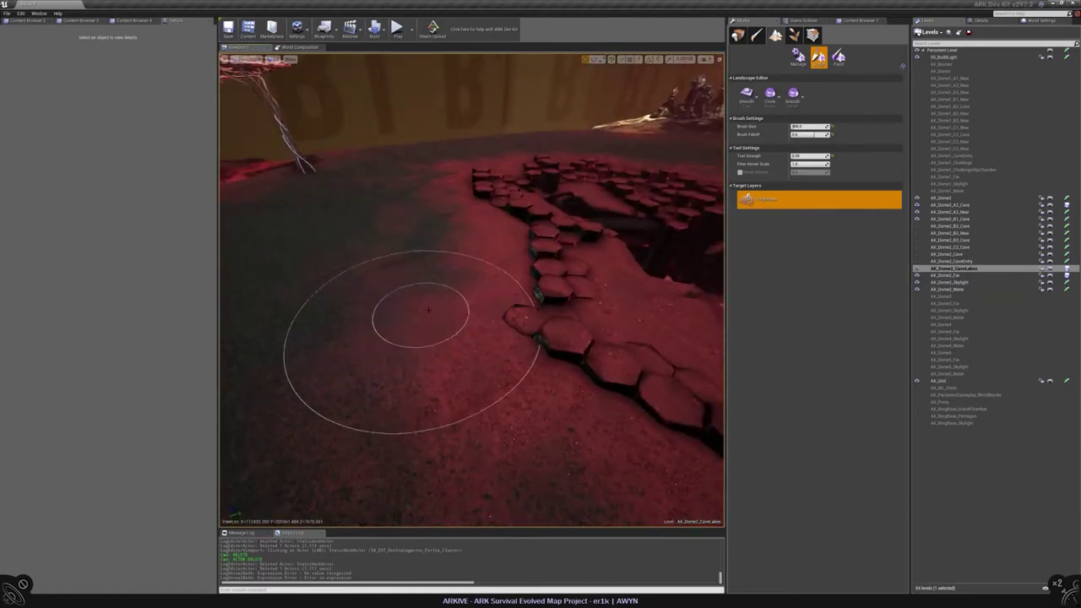
mouse_move(403, 355)
right_mouse_down()
mouse_move(507, 323)
mouse_move(486, 228)
right_mouse_up()
right_click_drag(545, 332, 438, 273)
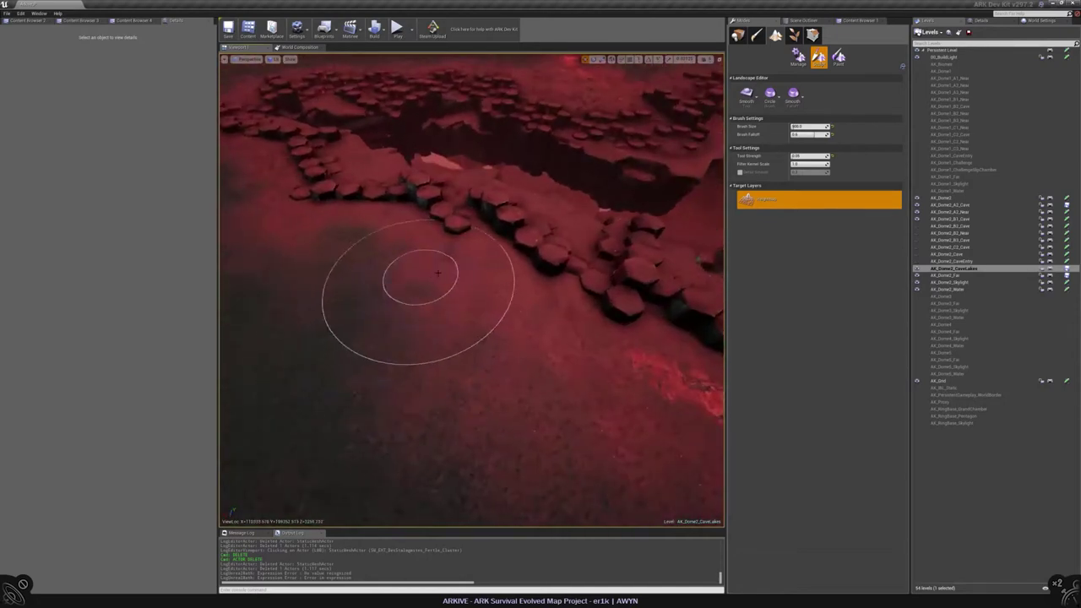
right_click_drag(439, 348, 422, 241)
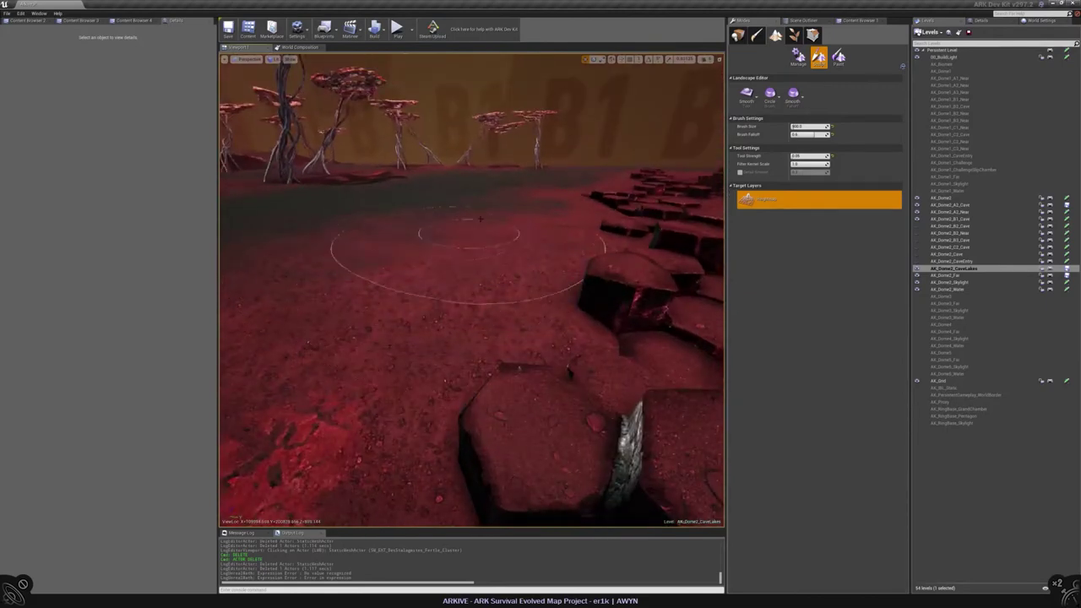
right_click_drag(488, 226, 523, 177)
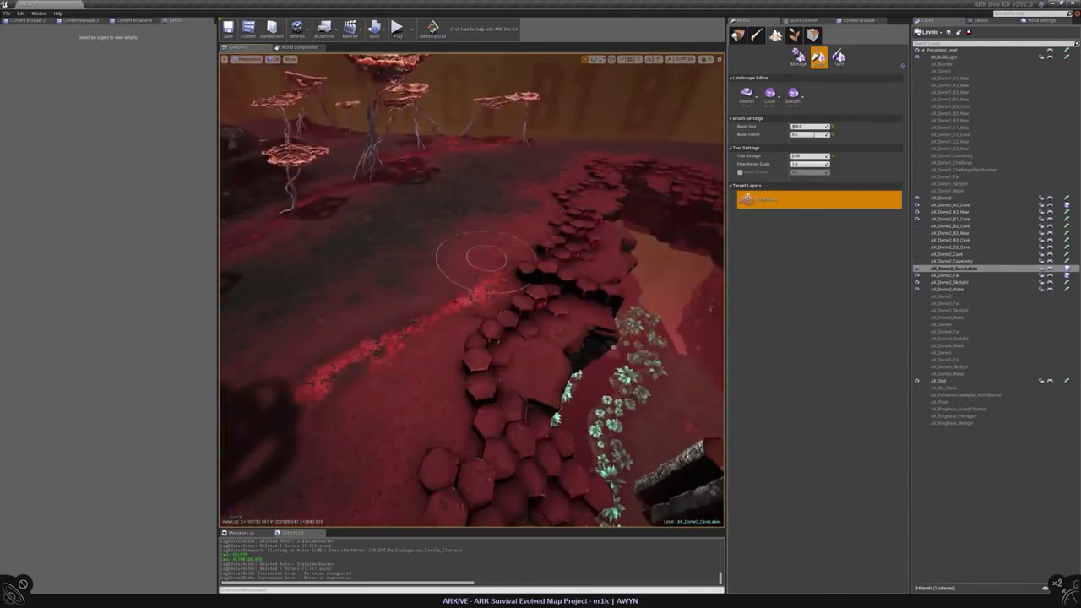
Flatten the sunken ground between the outer basalt columns with the Flatten tool and smooth its edges
mouse_move(464, 245)
right_mouse_down()
mouse_move(423, 258)
mouse_move(456, 254)
mouse_move(452, 305)
mouse_move(423, 291)
mouse_move(444, 291)
mouse_move(505, 336)
right_mouse_up()
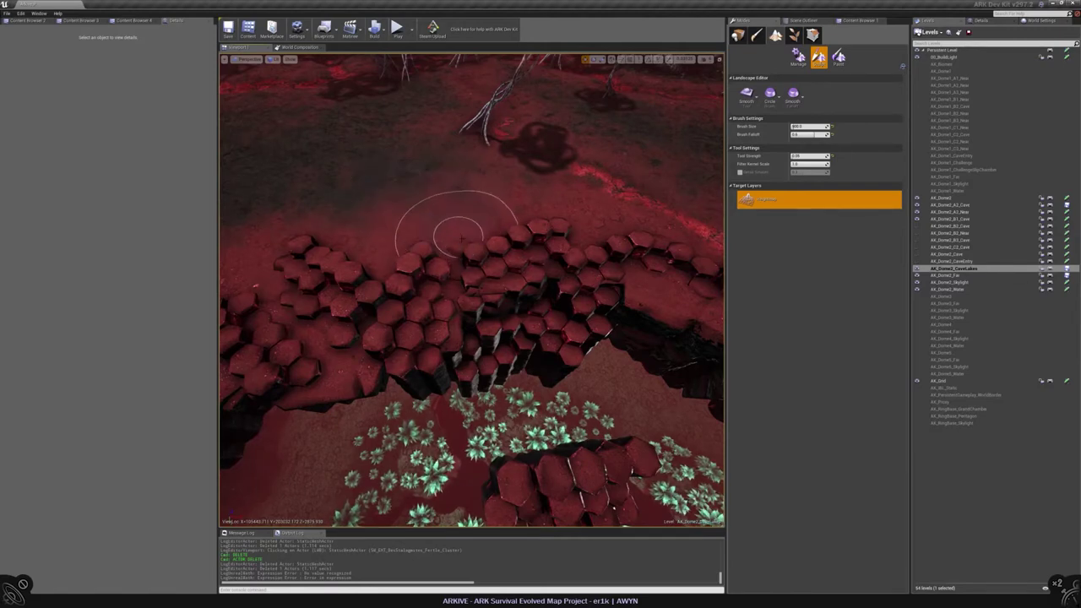
right_click_drag(433, 217, 506, 236)
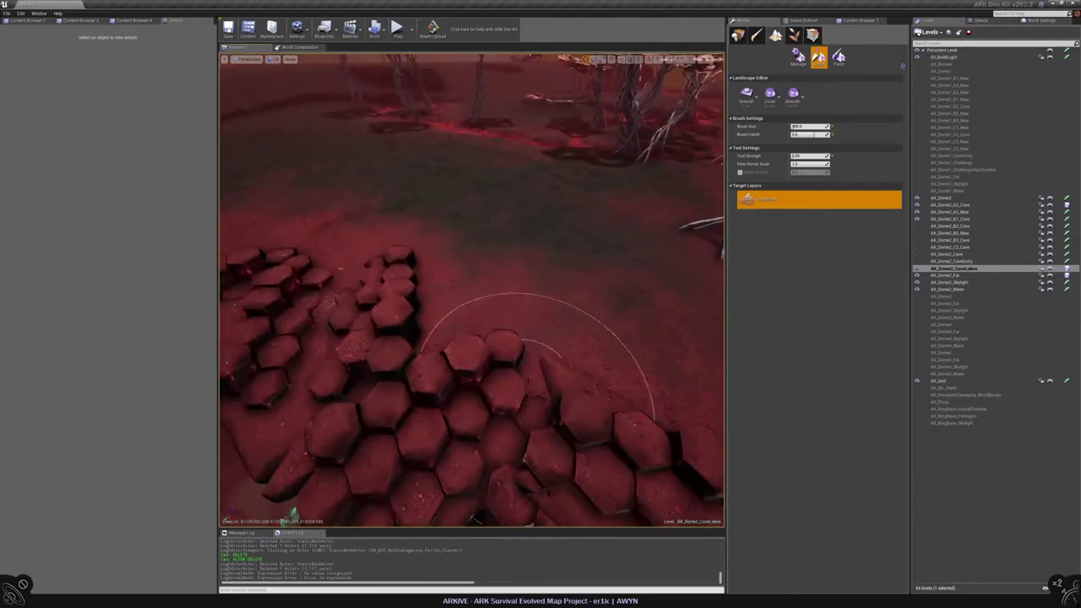
right_click_drag(495, 326, 441, 253)
left_click(746, 92)
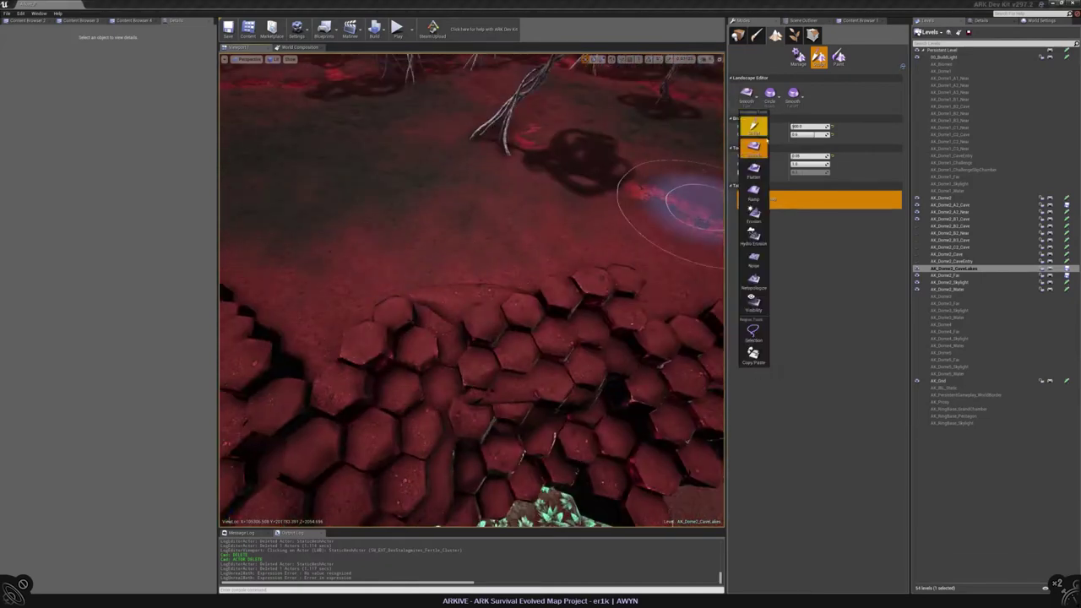
left_click(752, 144)
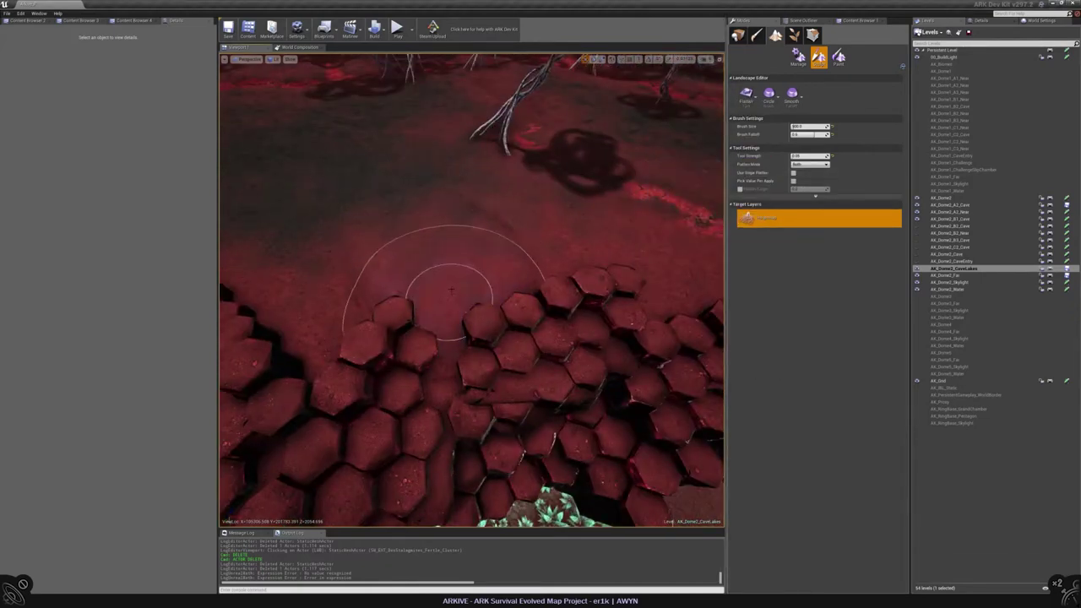
right_click_drag(438, 364, 667, 169)
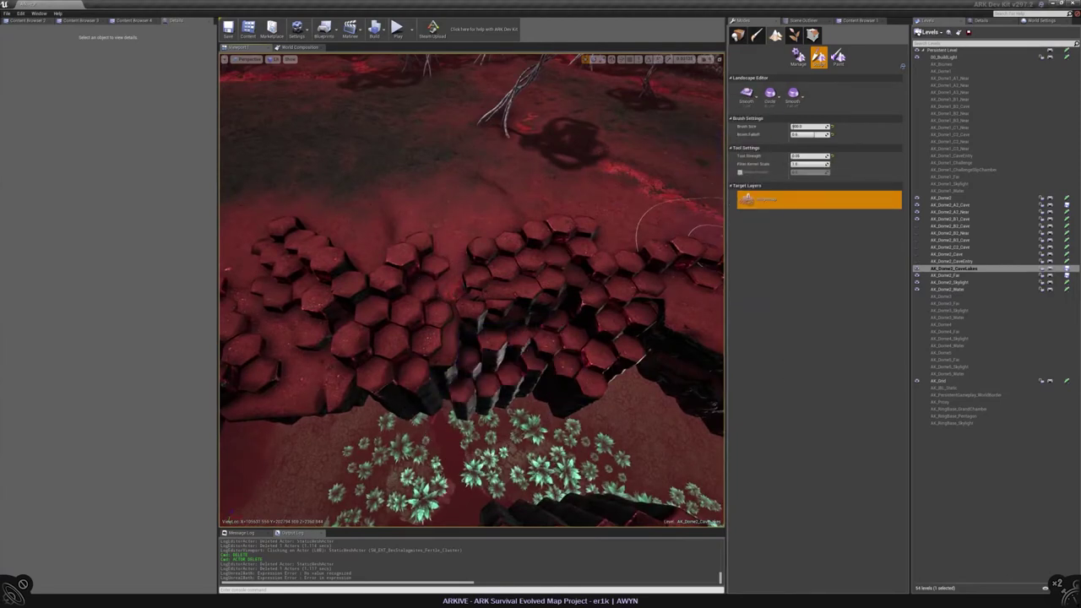
Paint the fourth target layer over the reshaped ground between the columns at tool strength 1.0, and clear the landscape selection
left_click(838, 56)
left_click(770, 302)
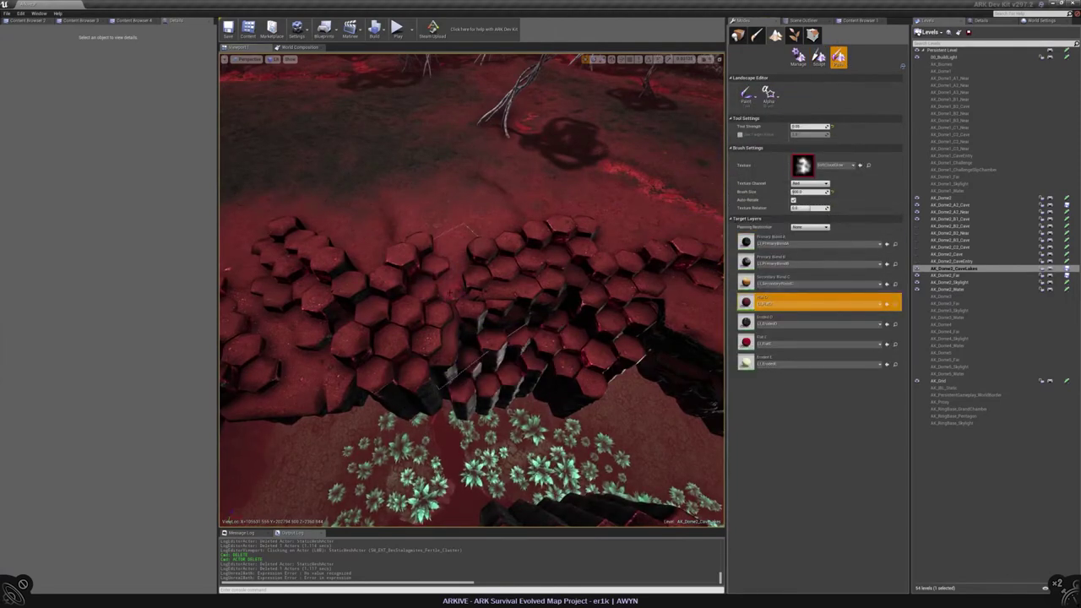
double_click(517, 344)
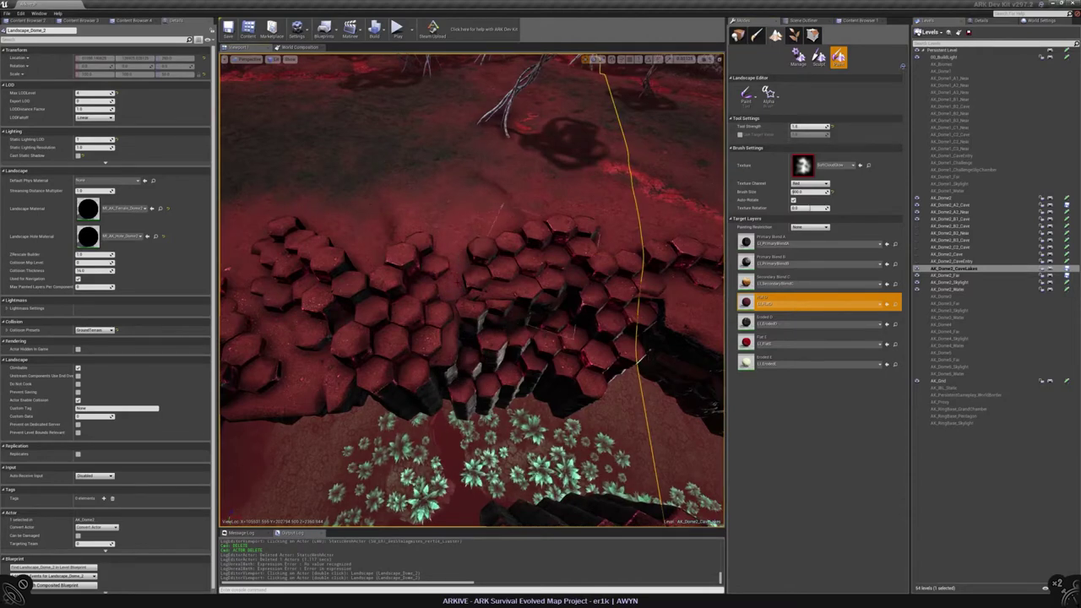
key("Escape")
Return to sculpting and flatten the ground directly behind the next row of outer basalt columns
left_click(818, 57)
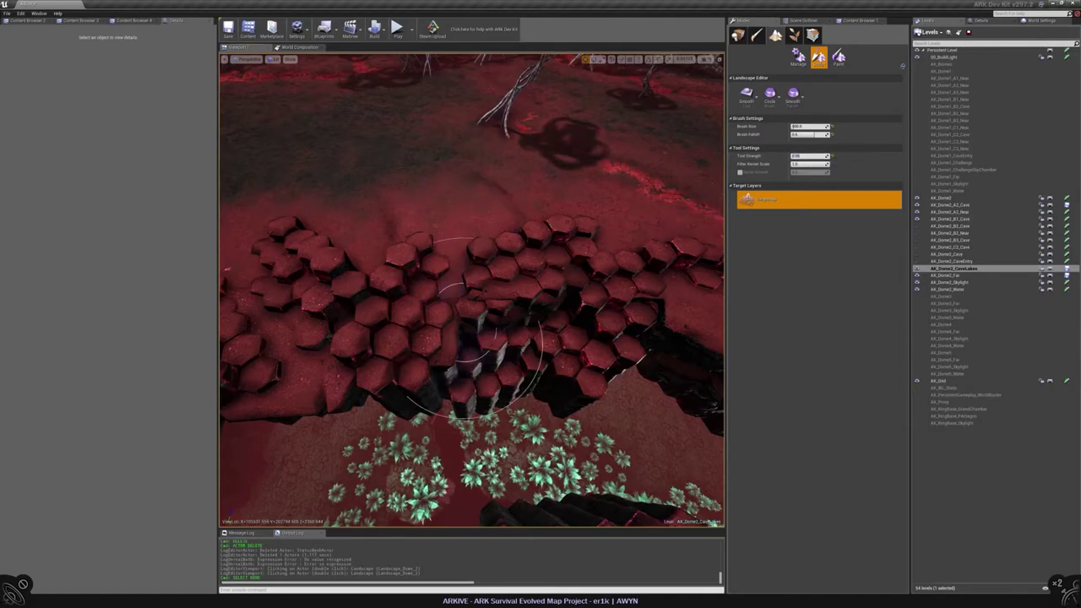
mouse_move(439, 334)
right_mouse_down()
mouse_move(482, 206)
mouse_move(510, 200)
mouse_move(511, 166)
mouse_move(625, 389)
mouse_move(659, 422)
mouse_move(688, 262)
right_mouse_up()
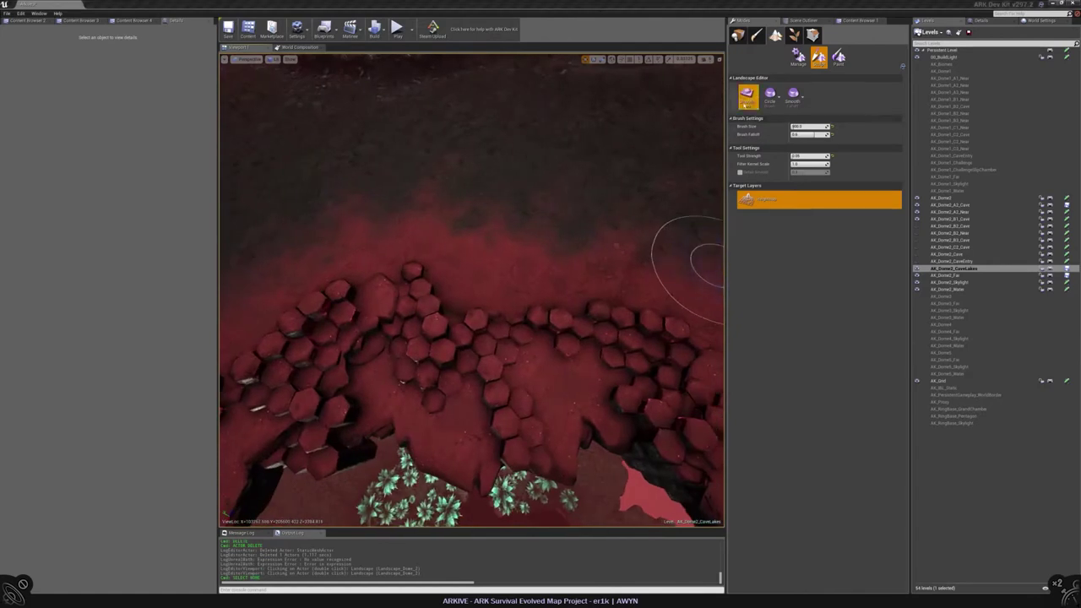
left_click(746, 95)
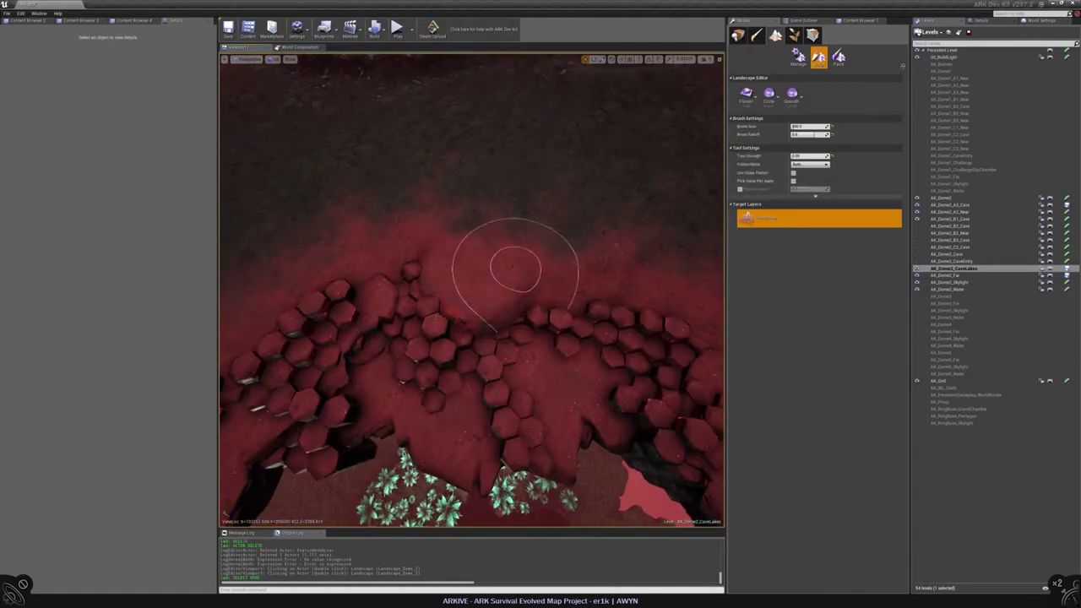
Paint the fourth target layer over the flattened mound and smooth it into the surrounding terrain
left_click(838, 56)
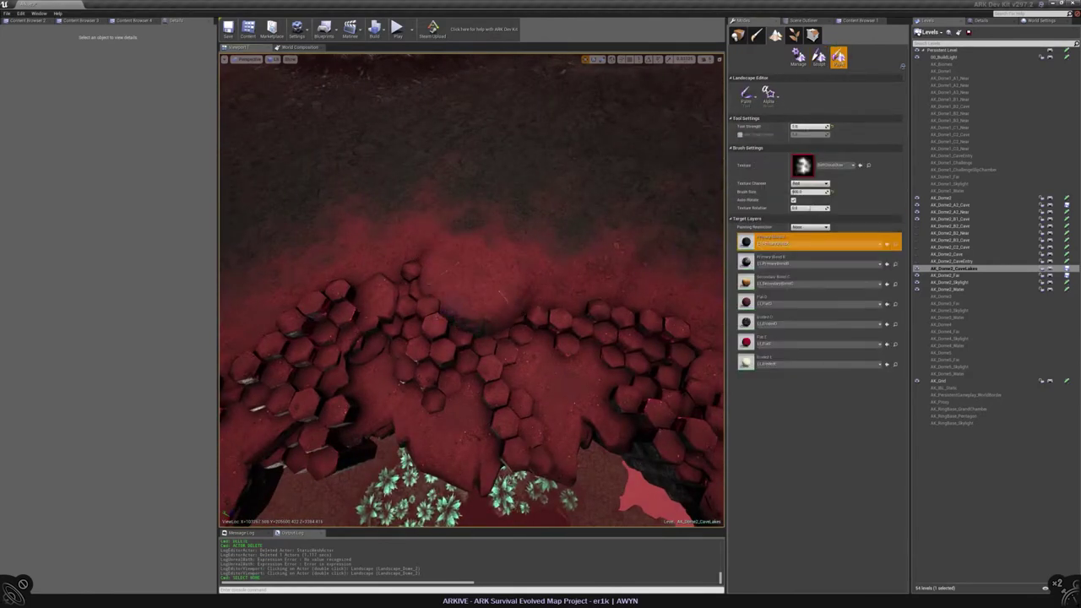
left_click(811, 302)
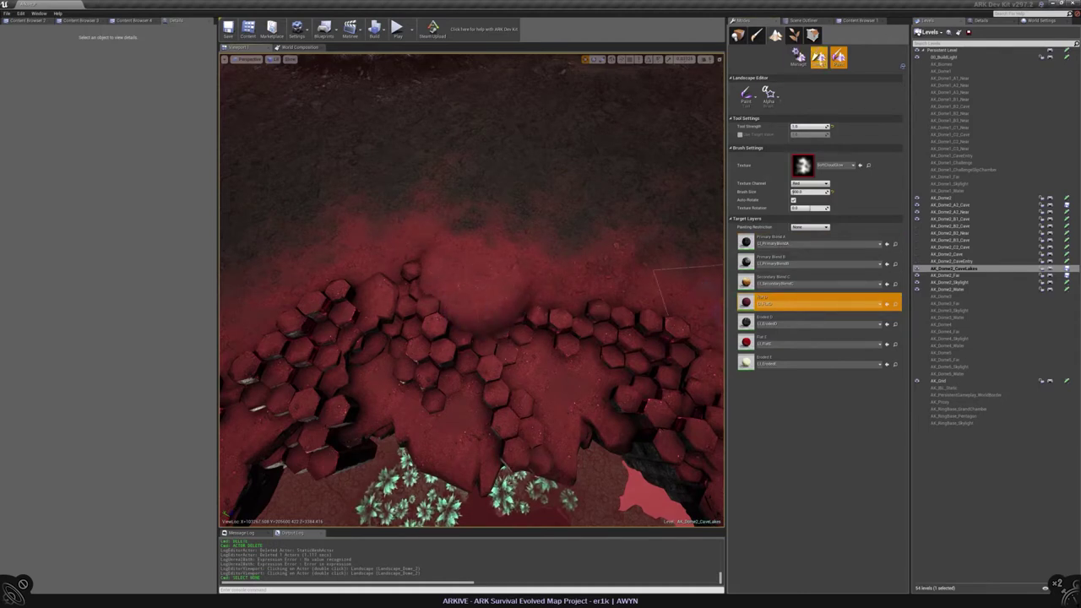
left_click(819, 57)
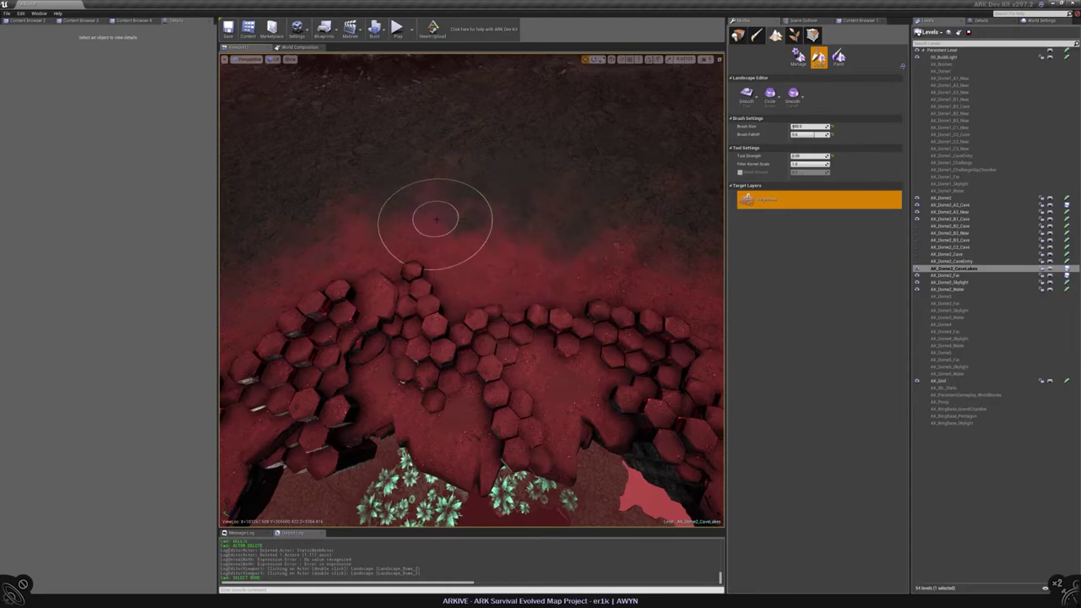
Flatten the ground in the bend of the basalt rim facing the bright red patch, and smooth it against the columns
mouse_move(434, 235)
right_mouse_down()
mouse_move(439, 203)
mouse_move(456, 219)
right_mouse_up()
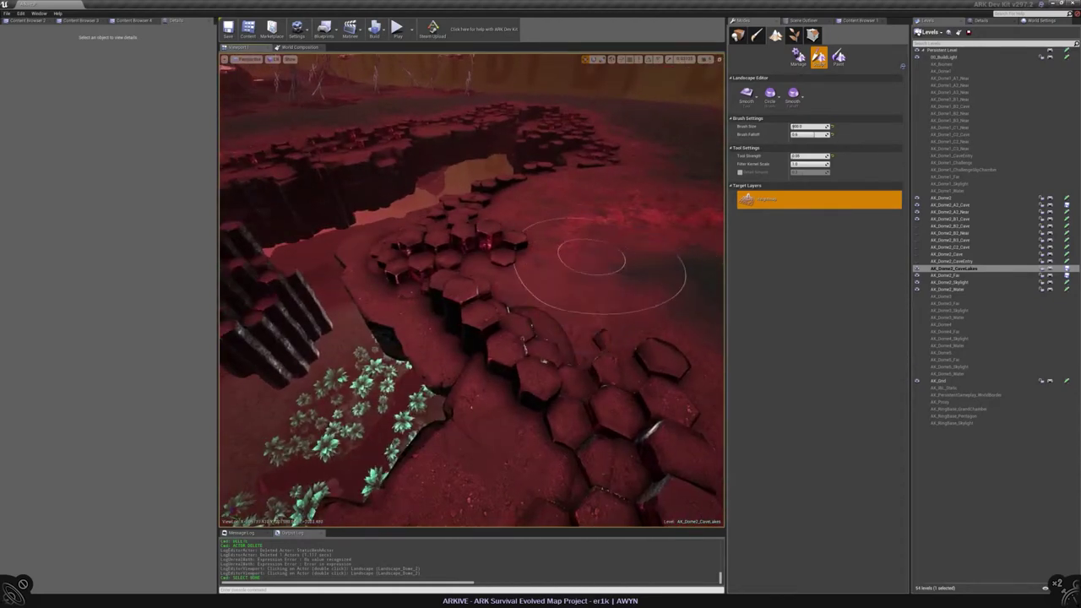
right_click_drag(584, 248, 574, 253)
left_click(746, 92)
left_click(755, 193)
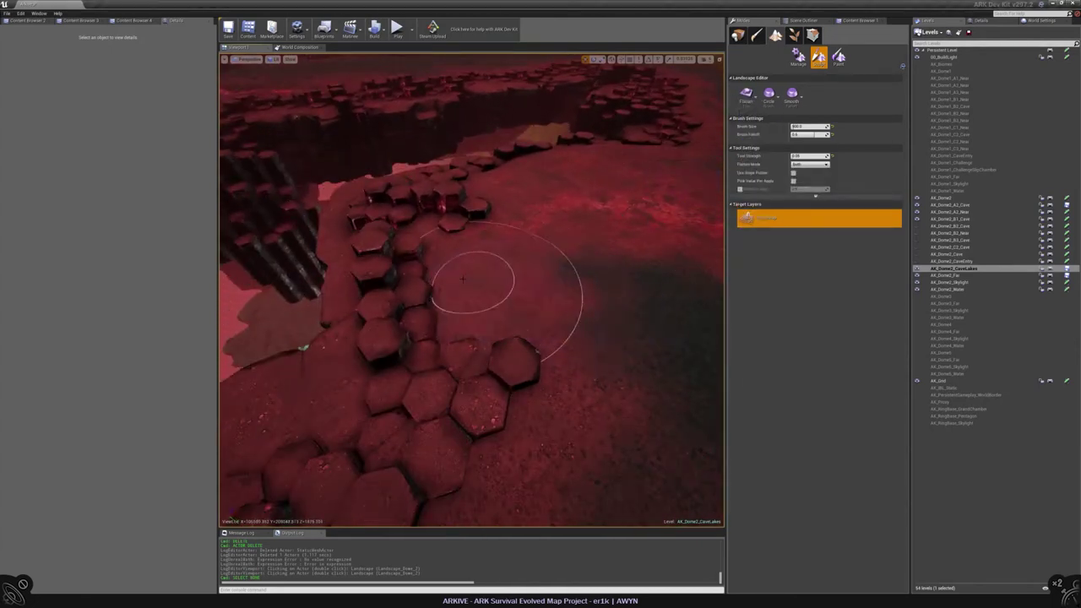
right_click_drag(543, 302, 528, 283)
left_click(746, 93)
left_click(755, 169)
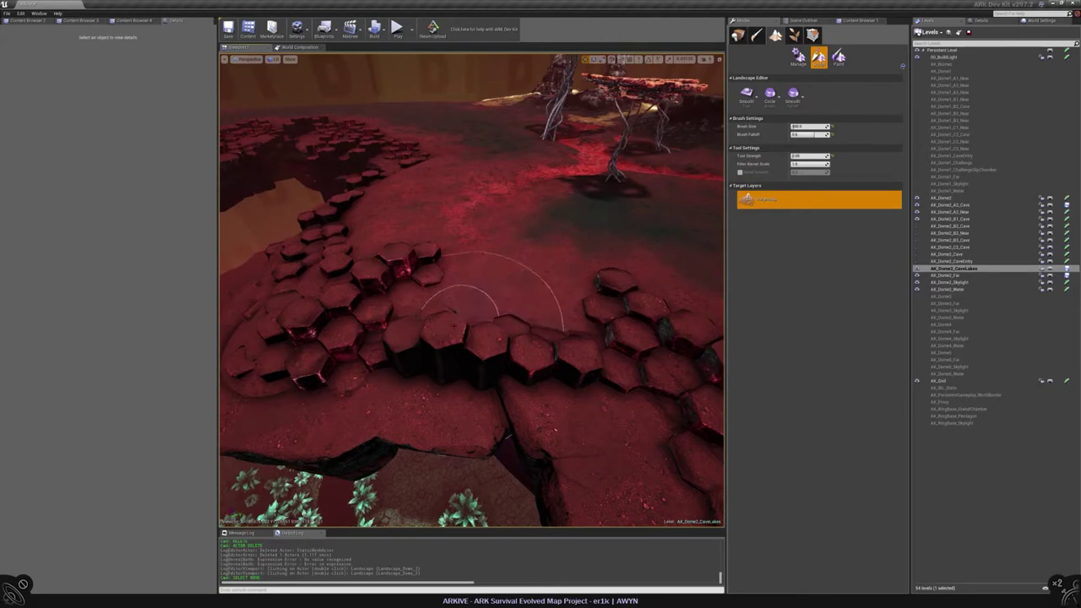
Smooth the ground in the recess between the two column clusters and flatten the terrain outside the adjoining rim corner
right_click_drag(461, 308, 506, 296)
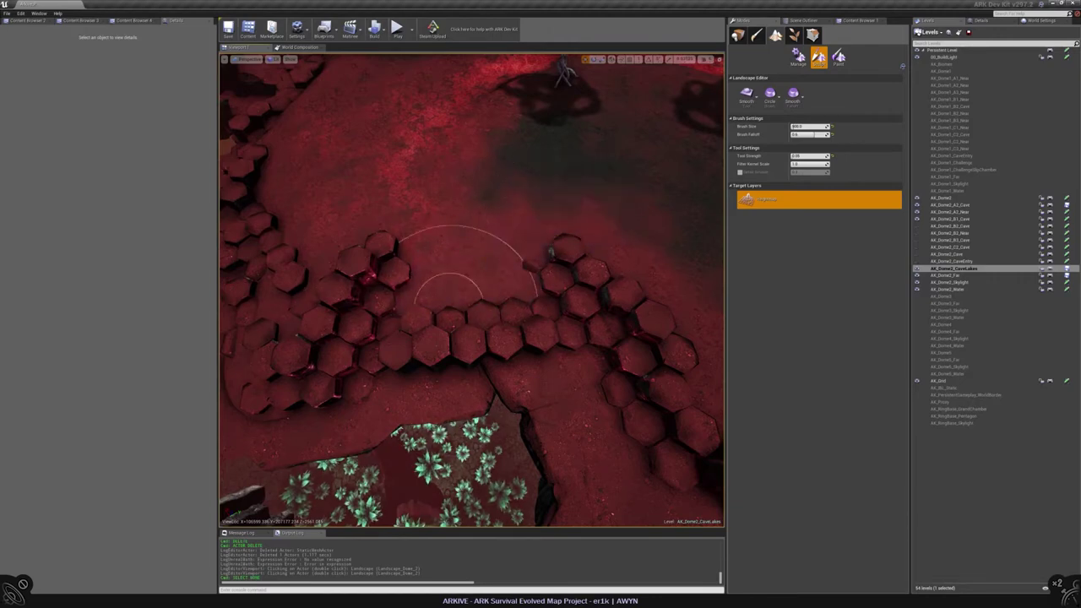
mouse_move(550, 252)
right_mouse_down()
mouse_move(533, 215)
mouse_move(528, 227)
mouse_move(523, 218)
mouse_move(560, 222)
mouse_move(561, 250)
right_mouse_up()
left_click(746, 93)
left_click(752, 171)
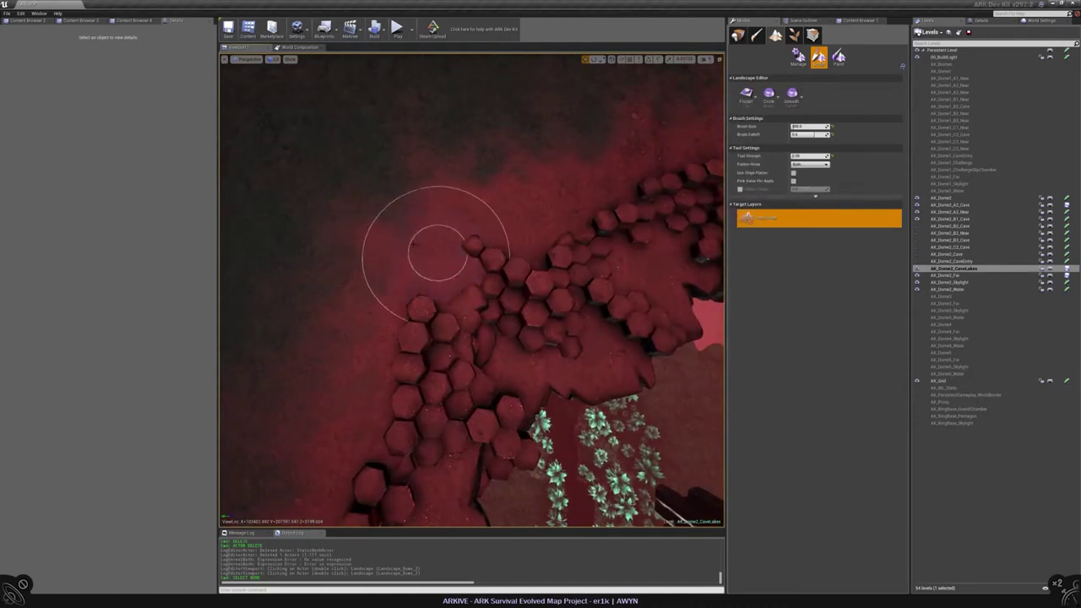
Try to smooth the ground around the outermost columns at the rim corner, and undo the last smoothing stroke
left_click(745, 93)
left_click(751, 145)
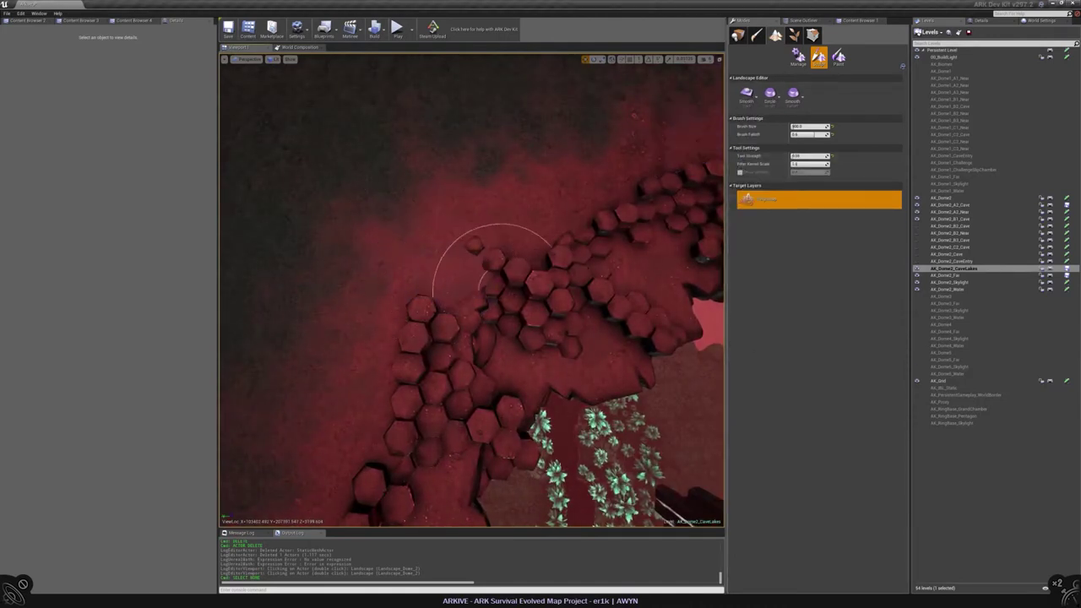
right_click_drag(426, 278, 459, 174)
key("ctrl+z")
Flatten the ground in the inner corner where the protruding column row meets the outer basalt edge
right_click_drag(482, 222, 663, 325)
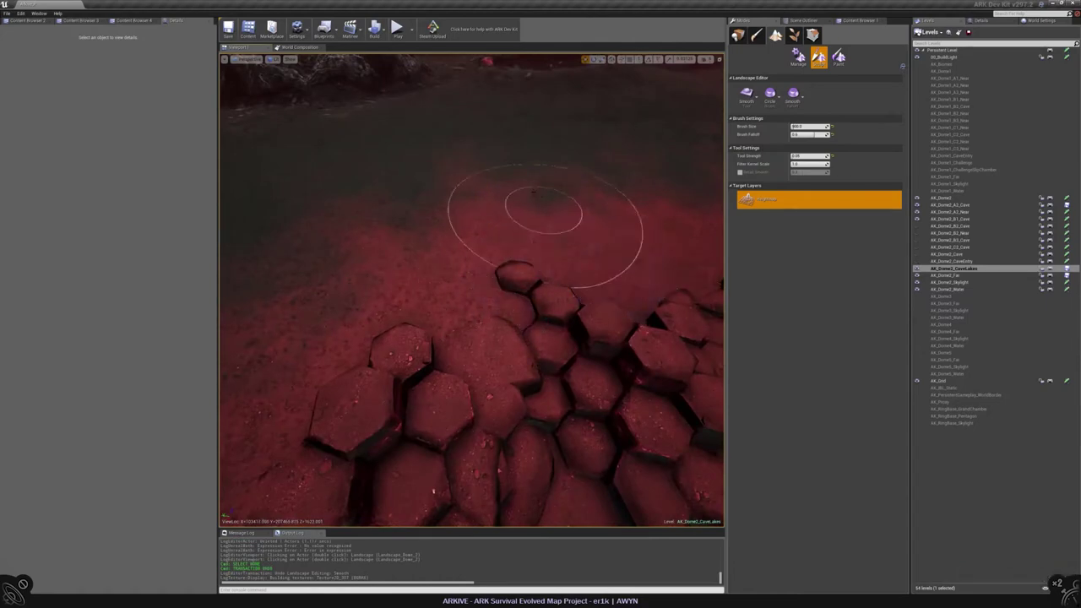
mouse_move(512, 212)
right_mouse_down()
mouse_move(512, 165)
mouse_move(464, 173)
right_mouse_up()
left_click(747, 93)
left_click(754, 169)
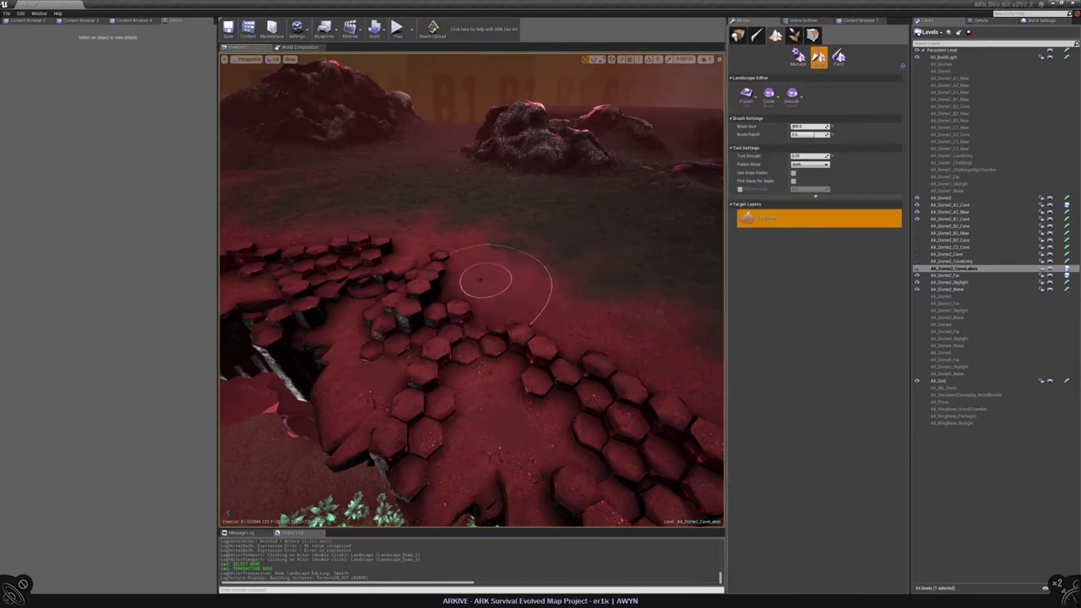
Smooth the flattened corner and the terrain along the outer basalt edge so the columns blend into the ground
left_click(746, 93)
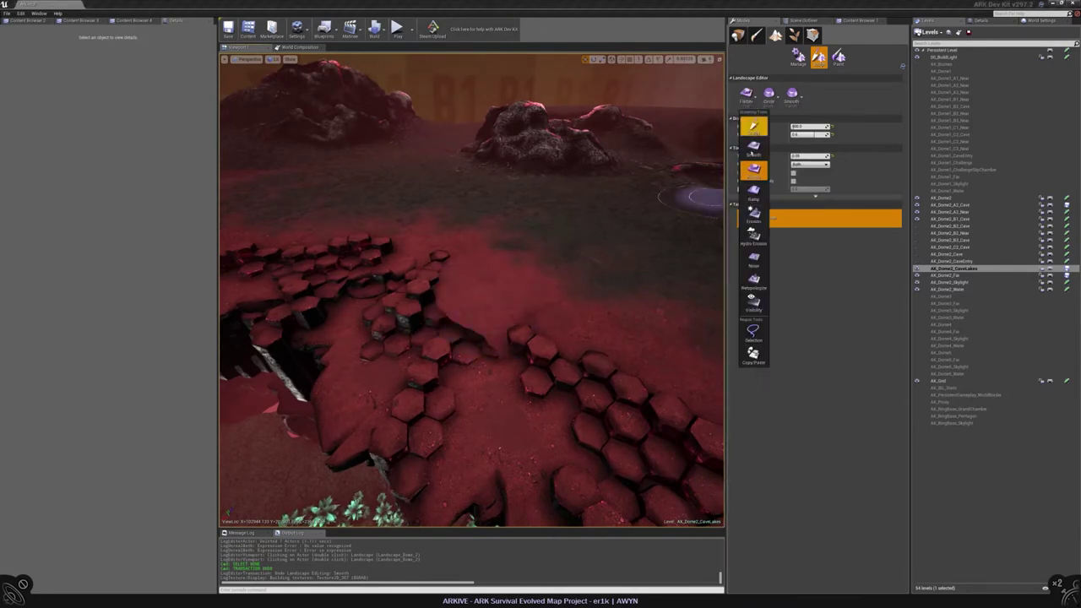
left_click(753, 149)
right_click_drag(470, 270, 470, 302)
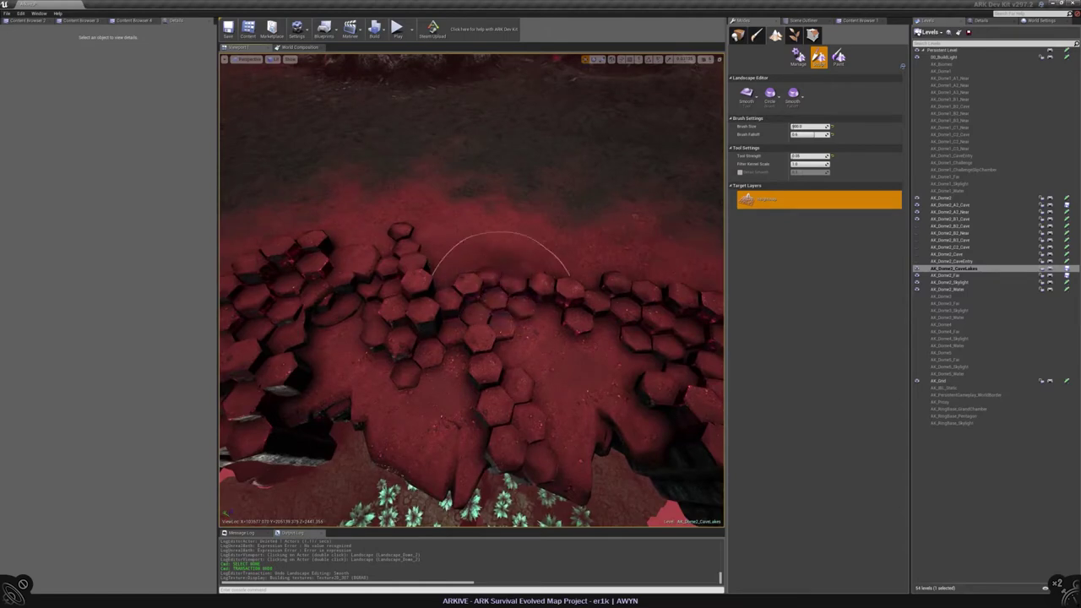
mouse_move(500, 270)
right_mouse_down()
mouse_move(523, 278)
mouse_move(582, 220)
right_mouse_up()
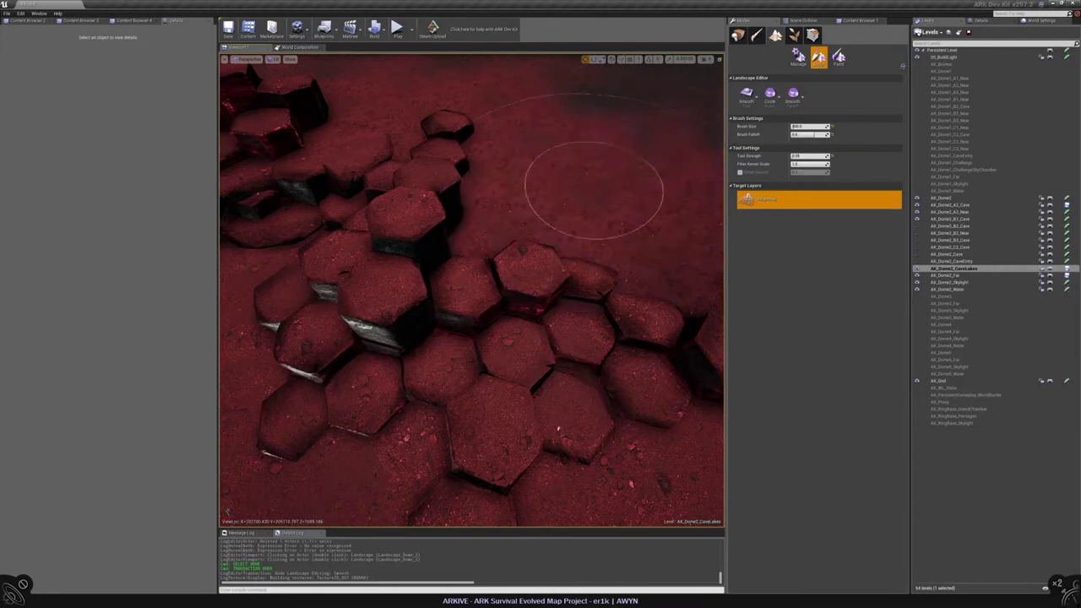
right_click_drag(513, 34, 566, 151)
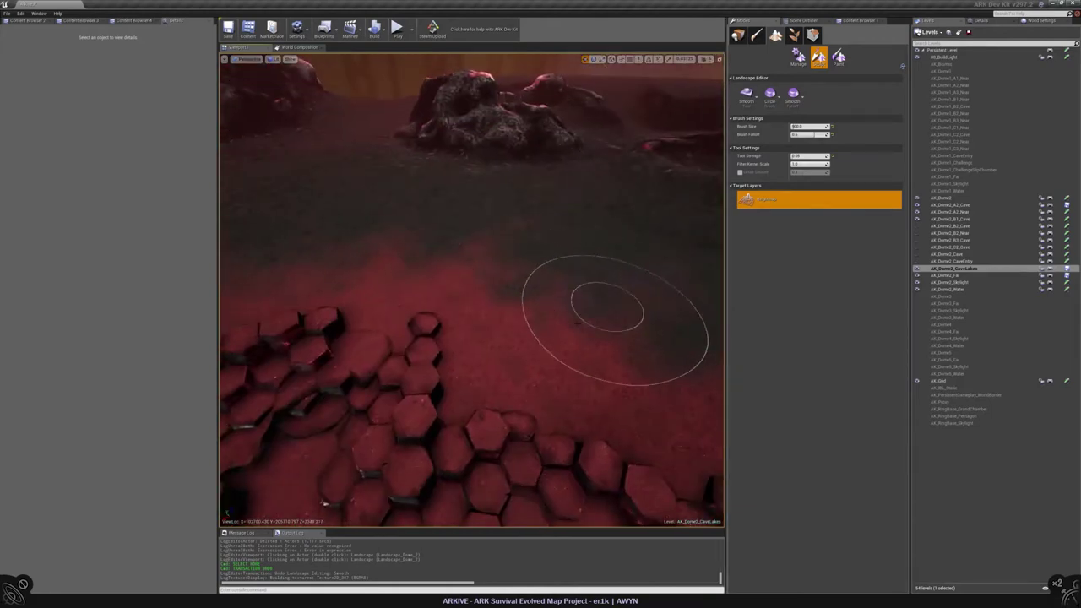
right_click_drag(580, 301, 583, 363)
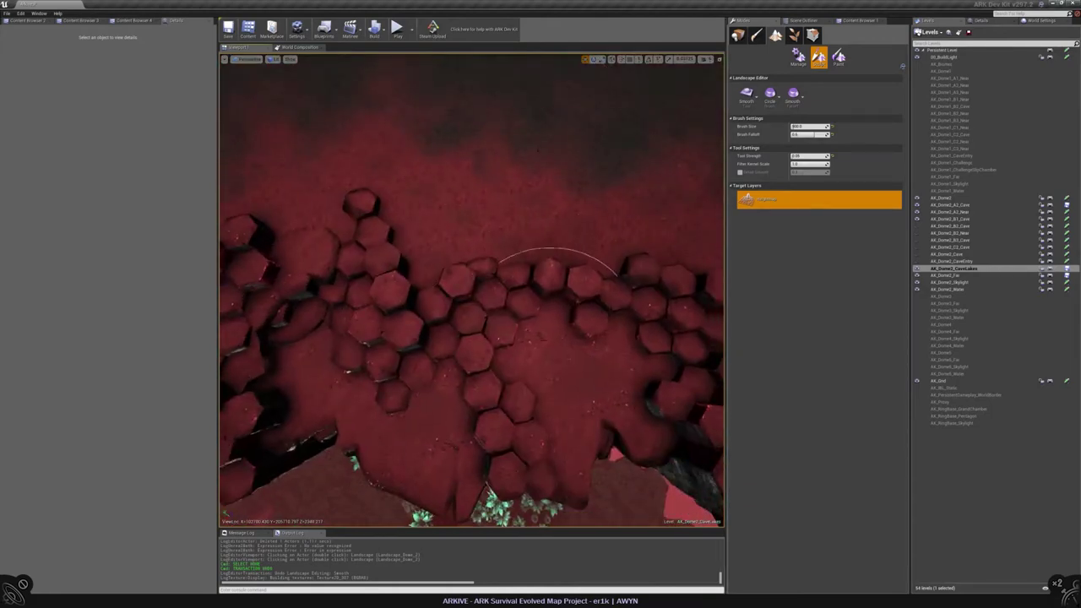
right_click_drag(583, 363, 519, 212)
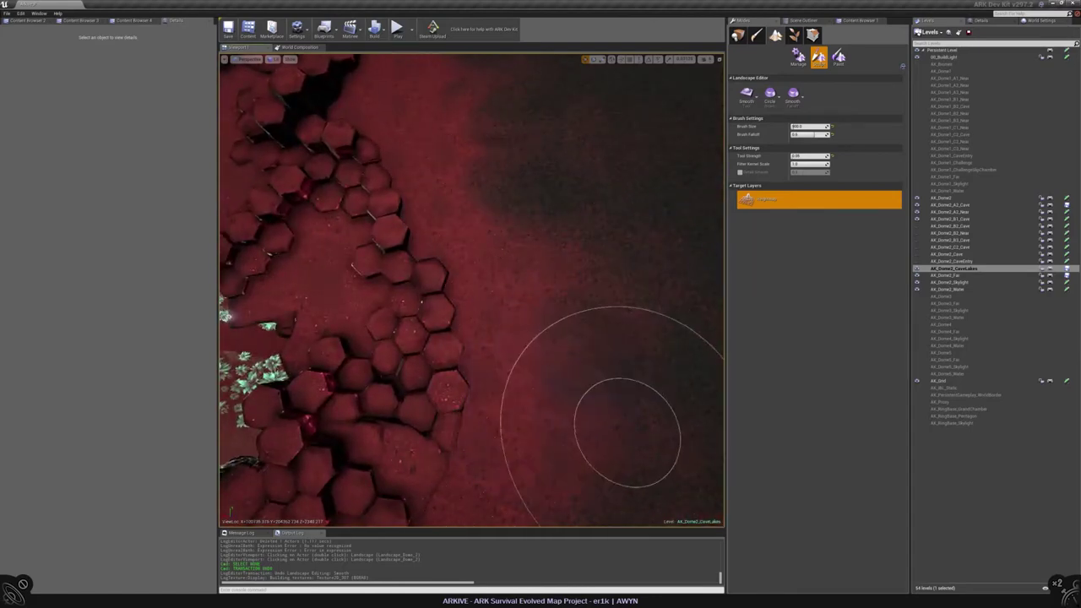
mouse_move(487, 211)
right_mouse_down()
mouse_move(487, 123)
mouse_move(487, 219)
mouse_move(446, 157)
mouse_move(496, 114)
mouse_move(492, 73)
mouse_move(492, 148)
right_mouse_up()
Leave landscape sculpting for placement mode and save the AK_Dome2 level
left_click(738, 35)
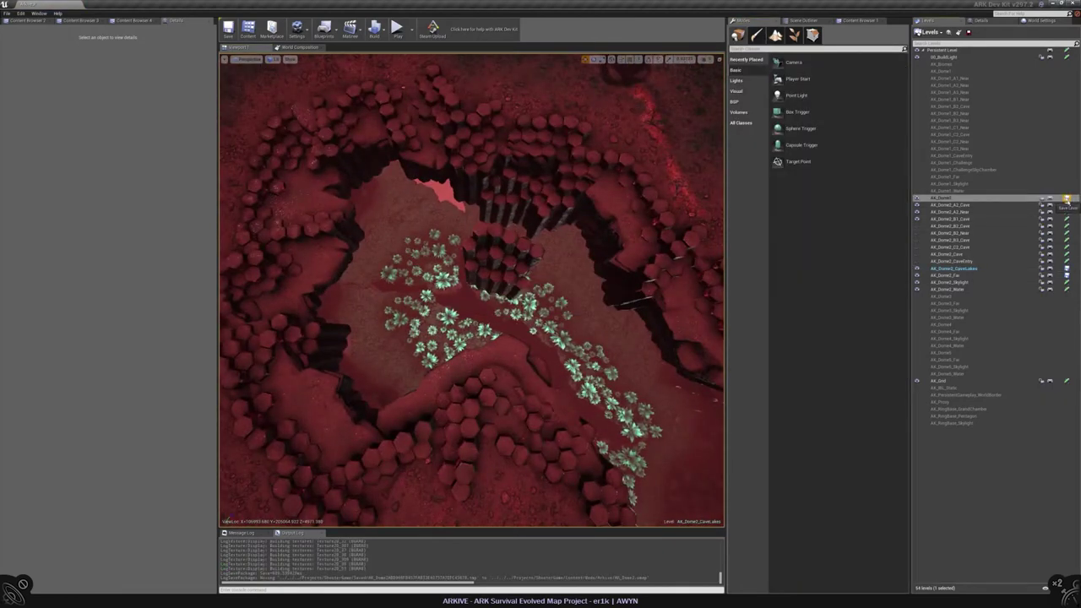
Duplicate the dark basalt cluster under the inner rim of the lake opening and undo the copy's rotation
left_click(495, 242)
right_click_drag(495, 242, 456, 368)
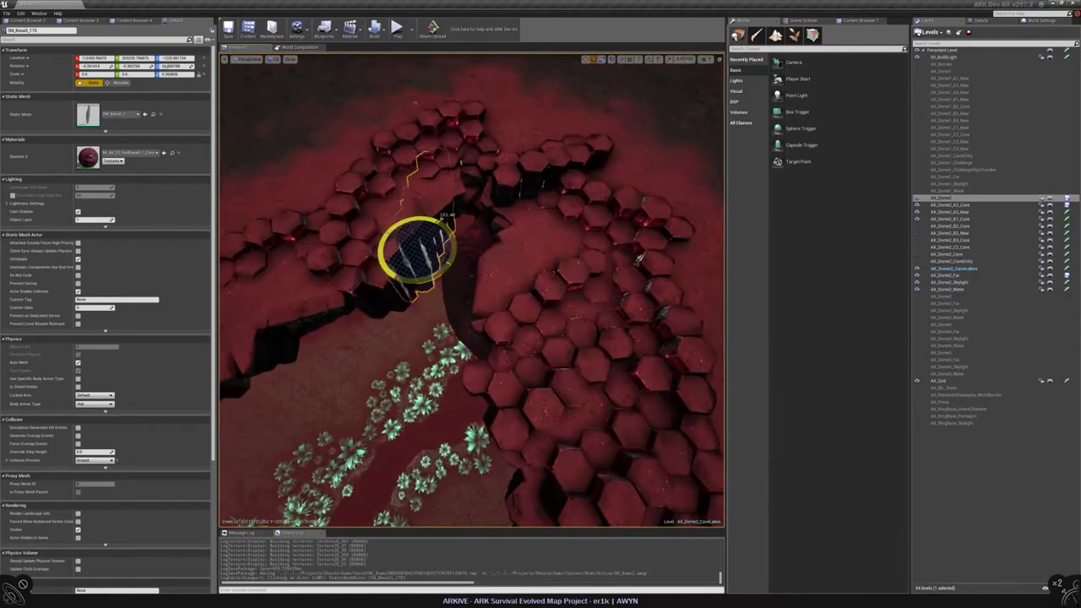
left_click_drag(440, 220, 452, 232, "alt")
key("ctrl+z")
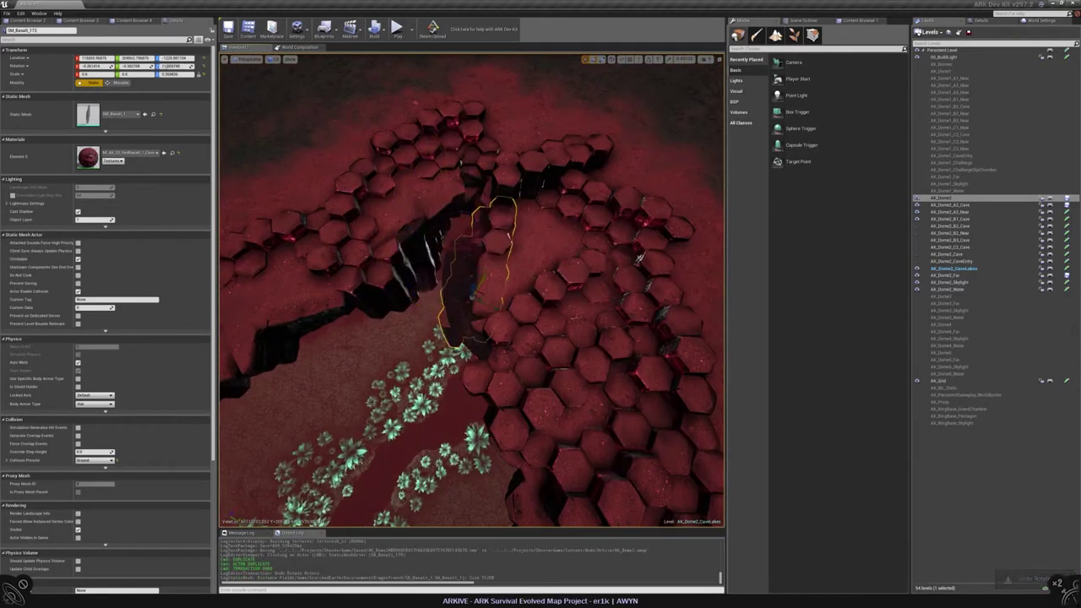
Move the duplicated basalt cluster into the gap at the narrow end of the lake opening and rotate it to fit
mouse_move(457, 367)
right_mouse_down()
mouse_move(456, 406)
mouse_move(456, 384)
right_mouse_up()
left_click_drag(473, 334, 405, 309)
right_click_drag(456, 385, 477, 325)
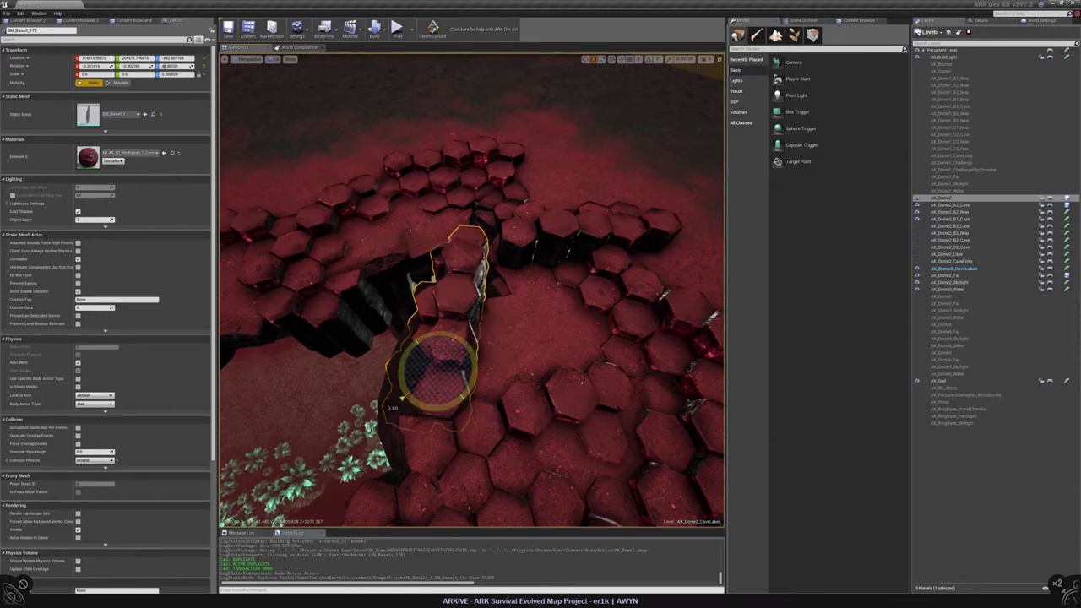
right_click_drag(477, 326, 477, 288)
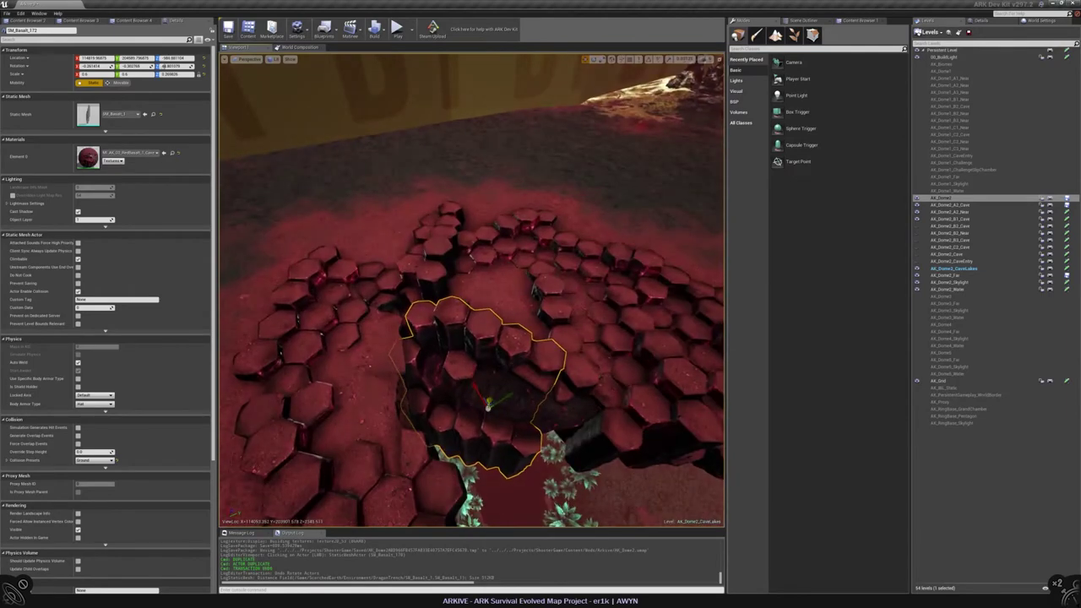
left_click_drag(488, 404, 488, 409)
right_click_drag(488, 409, 473, 384)
Rotate the duplicated basalt cluster at the narrow end of the lake opening and move it across the gap in the rim
key("Escape")
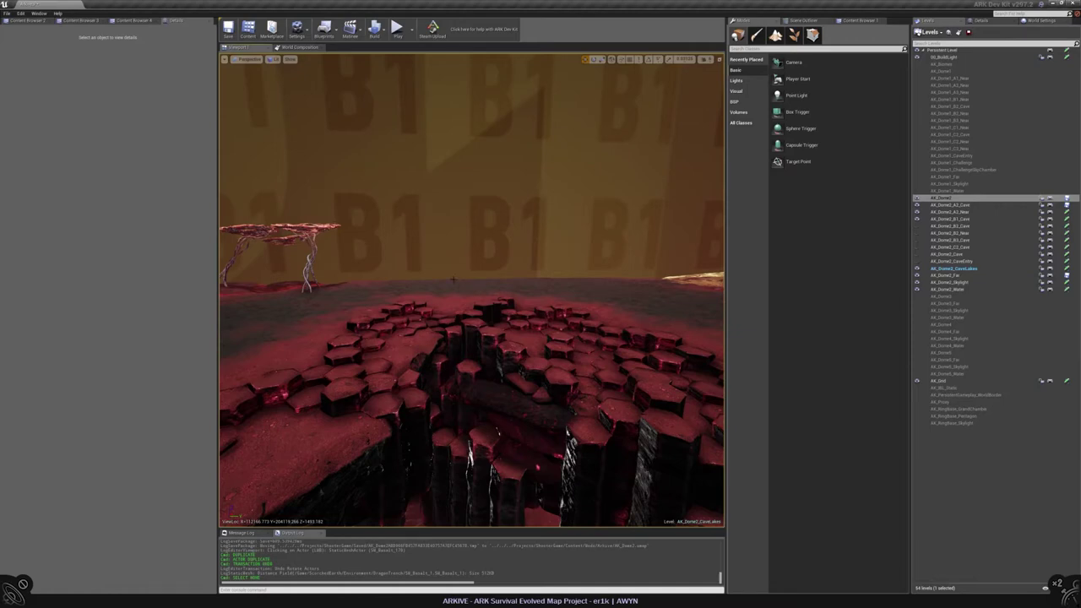
right_click_drag(575, 312, 574, 336)
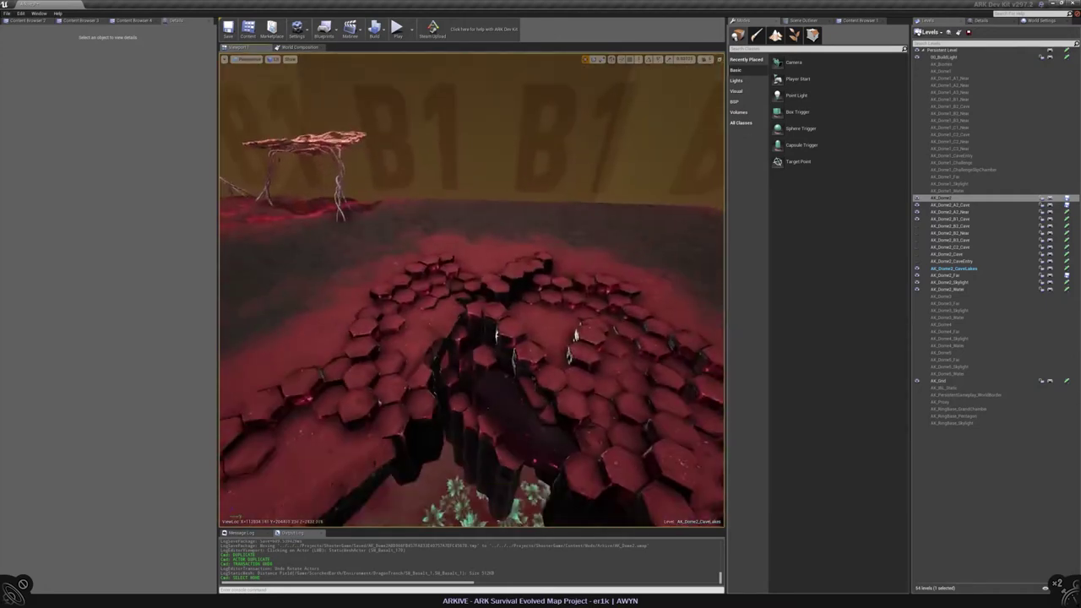
left_click(574, 336)
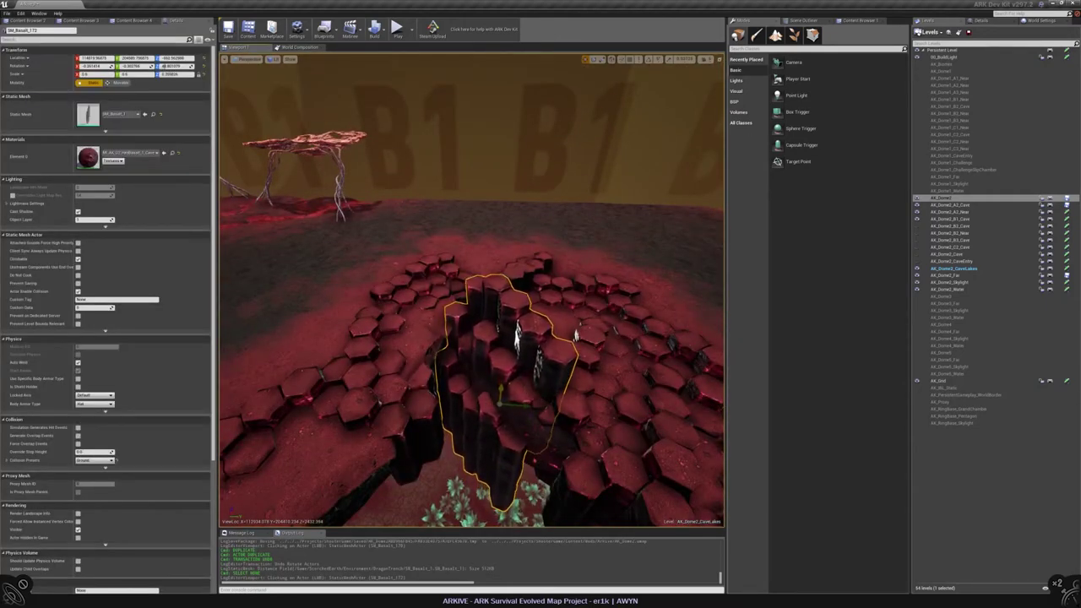
right_click_drag(575, 334, 576, 362)
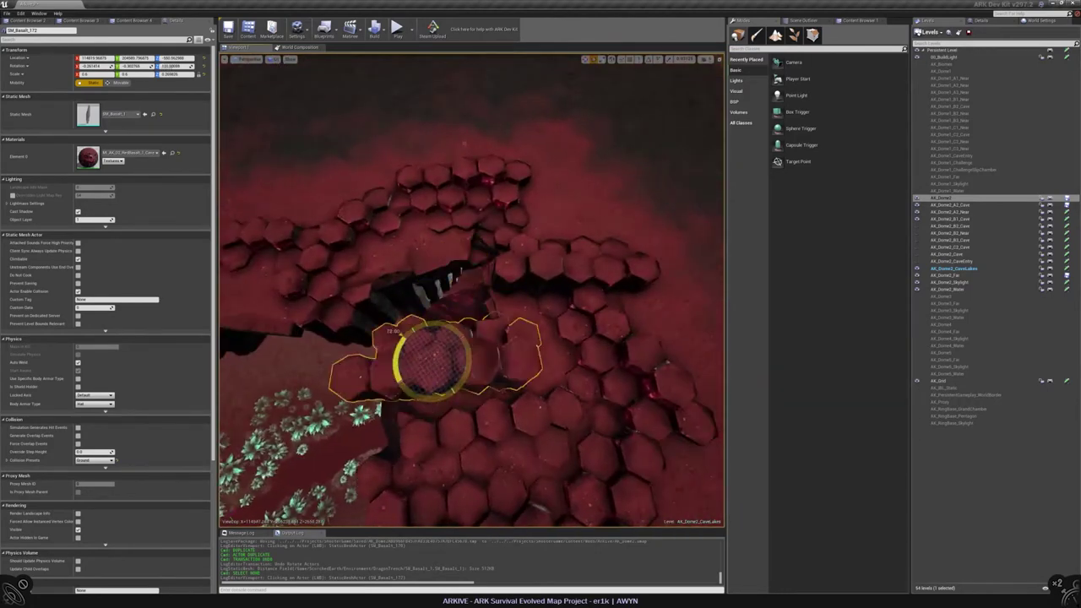
left_click_drag(431, 314, 439, 315)
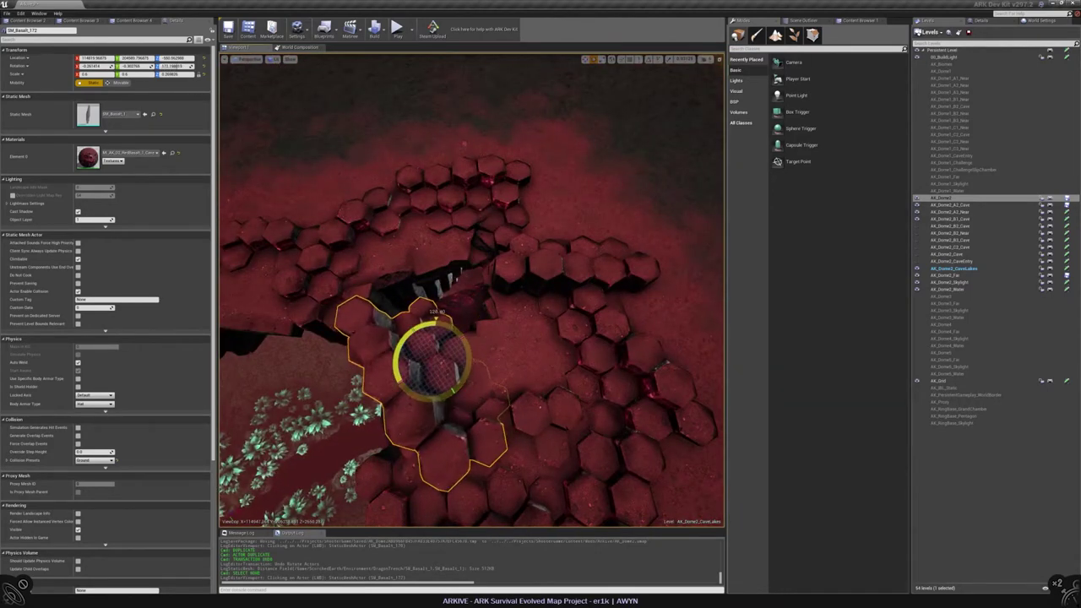
right_click_drag(575, 361, 576, 391)
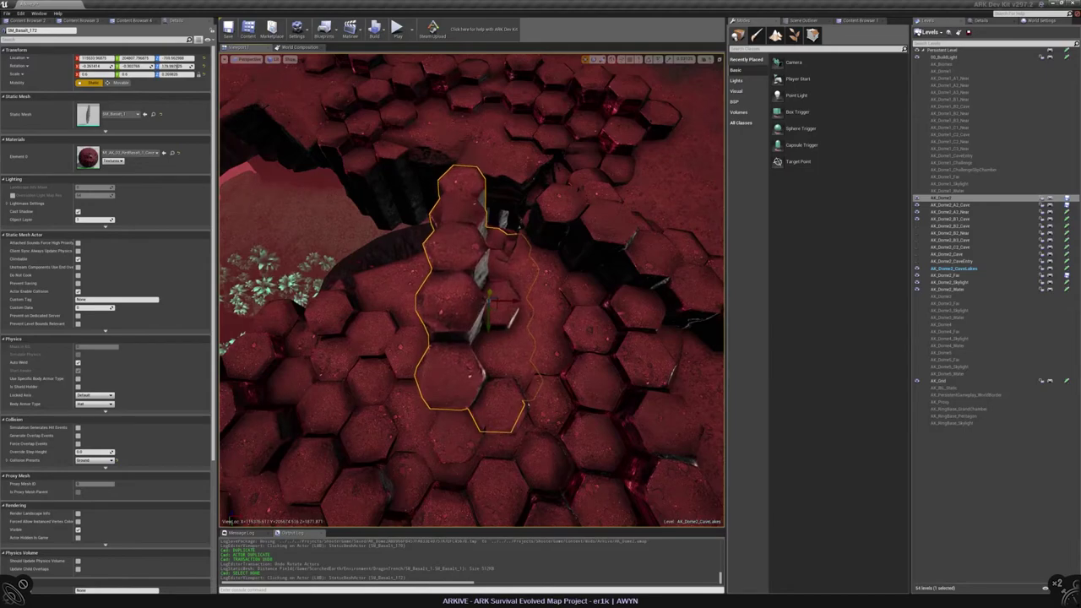
Duplicate the dark basalt cluster and rotate the copy to line up with the columns above the narrow tip
right_click_drag(575, 390, 575, 417)
key("Escape")
left_click(475, 299)
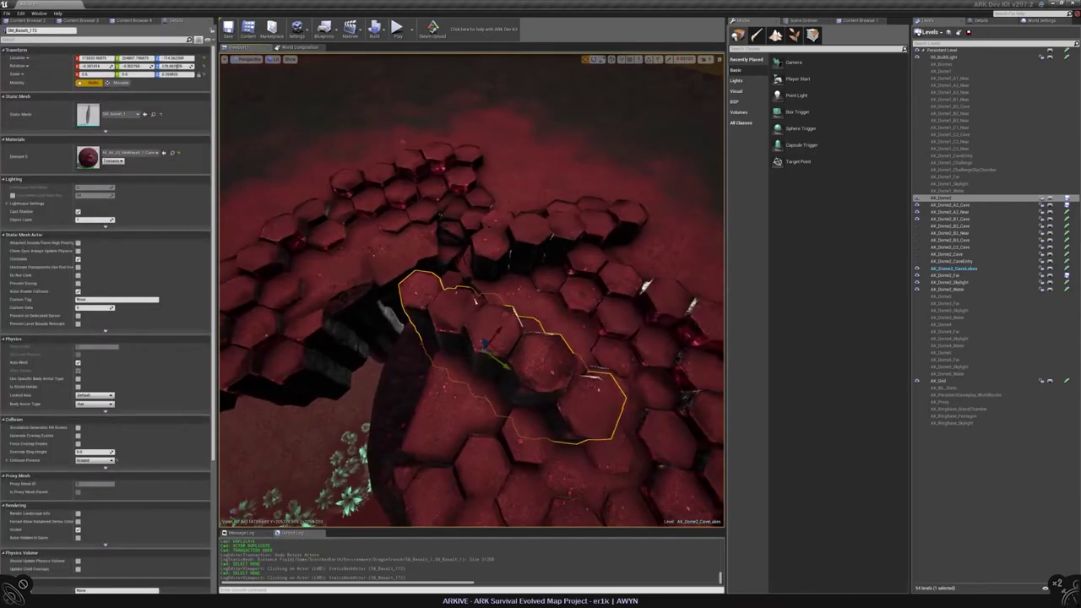
right_click_drag(475, 299, 477, 304)
key("ctrl+z")
key("e")
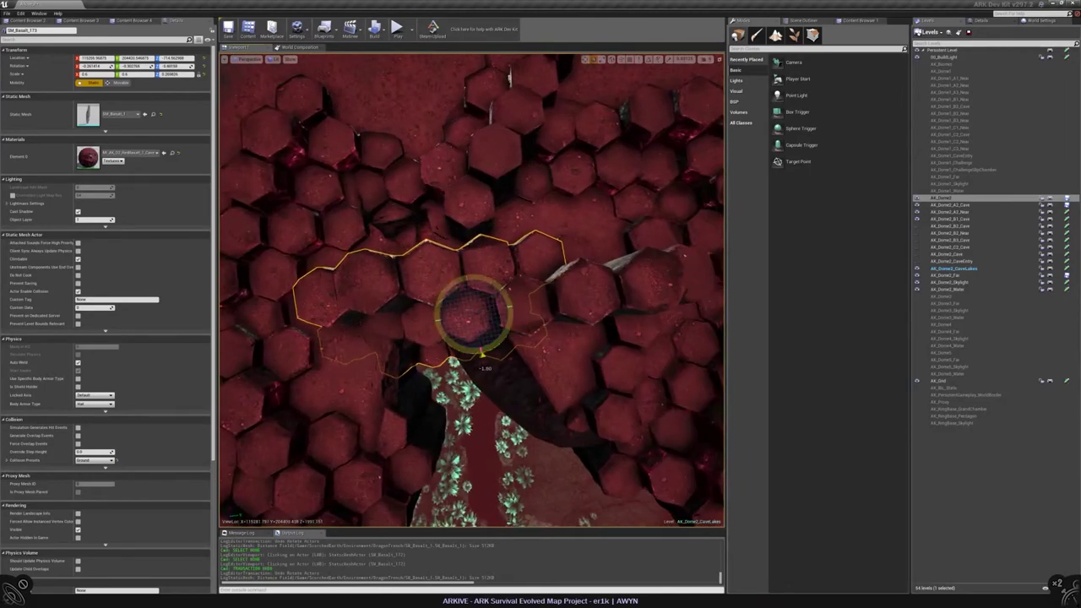
Undo the stray selection and shift the new basalt cluster along the rim at the narrow tip
left_click(405, 380, "ctrl")
key("ctrl+z")
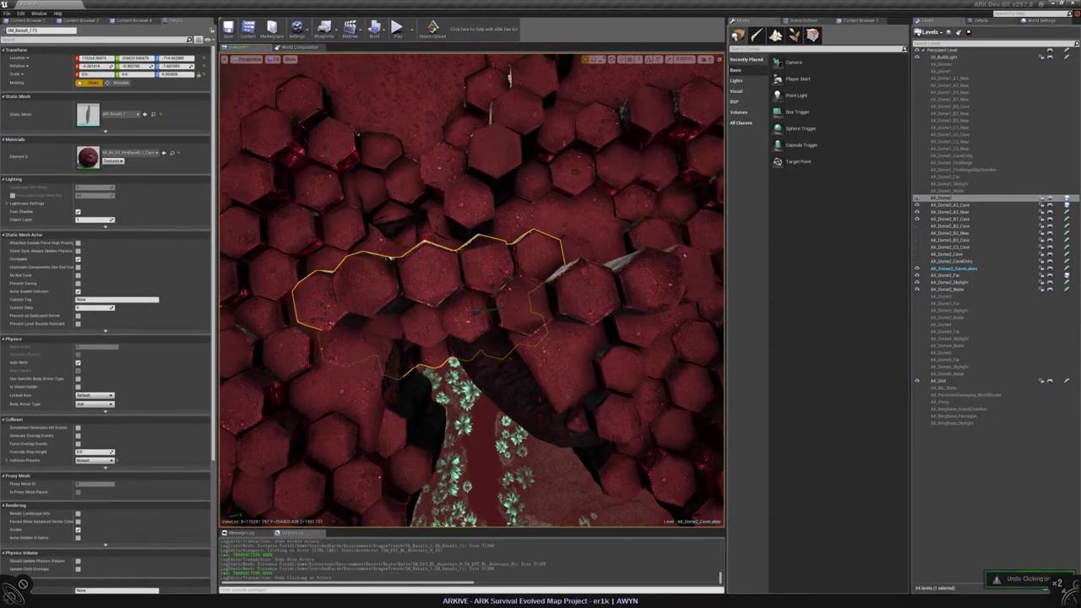
mouse_move(476, 304)
right_mouse_down()
mouse_move(475, 291)
mouse_move(477, 304)
right_mouse_up()
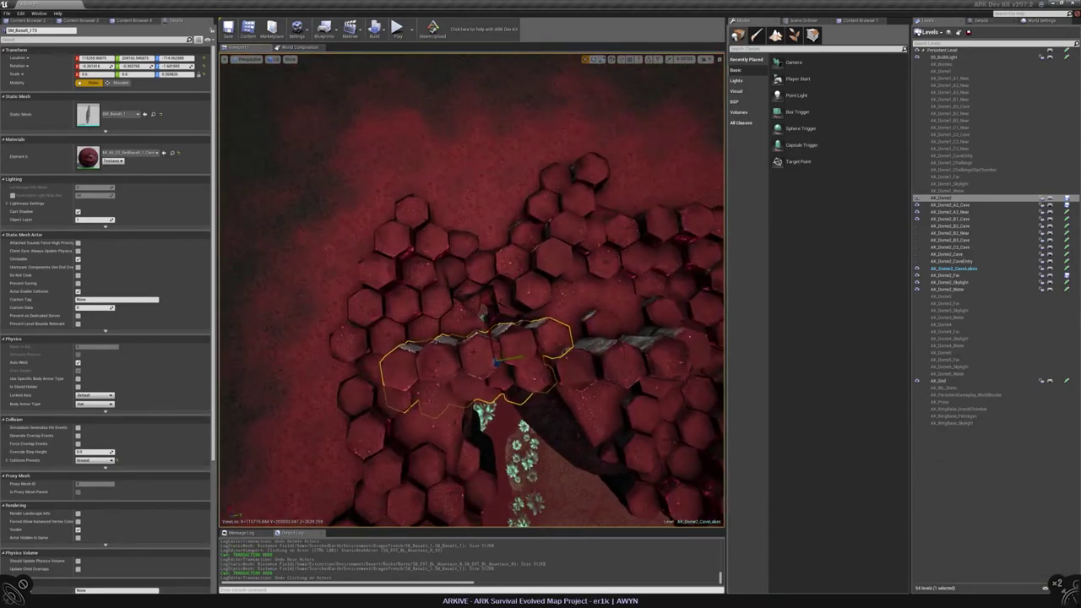
right_click_drag(477, 304, 413, 301)
key("Escape")
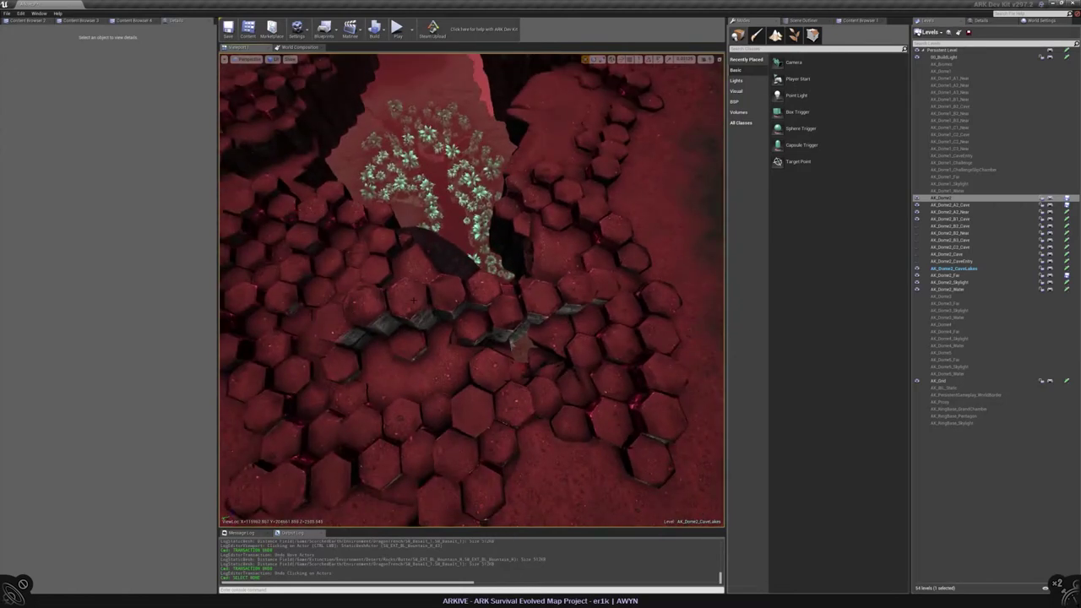
Rotate, shift and lower the basalt cluster at the inner tip so its columns step down into the lake opening
left_click(511, 340)
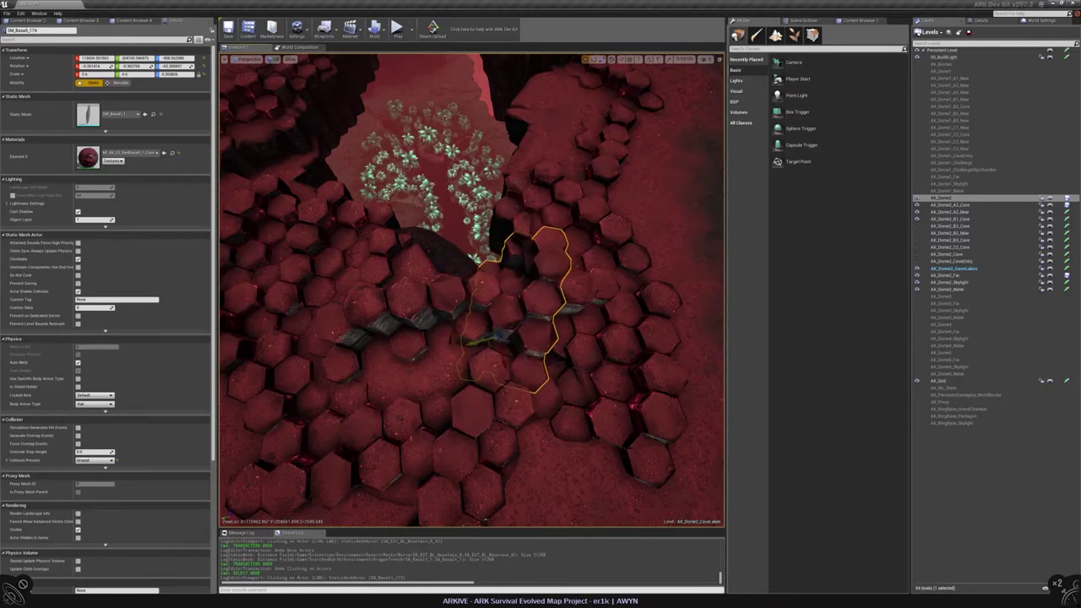
right_click_drag(472, 290, 498, 258)
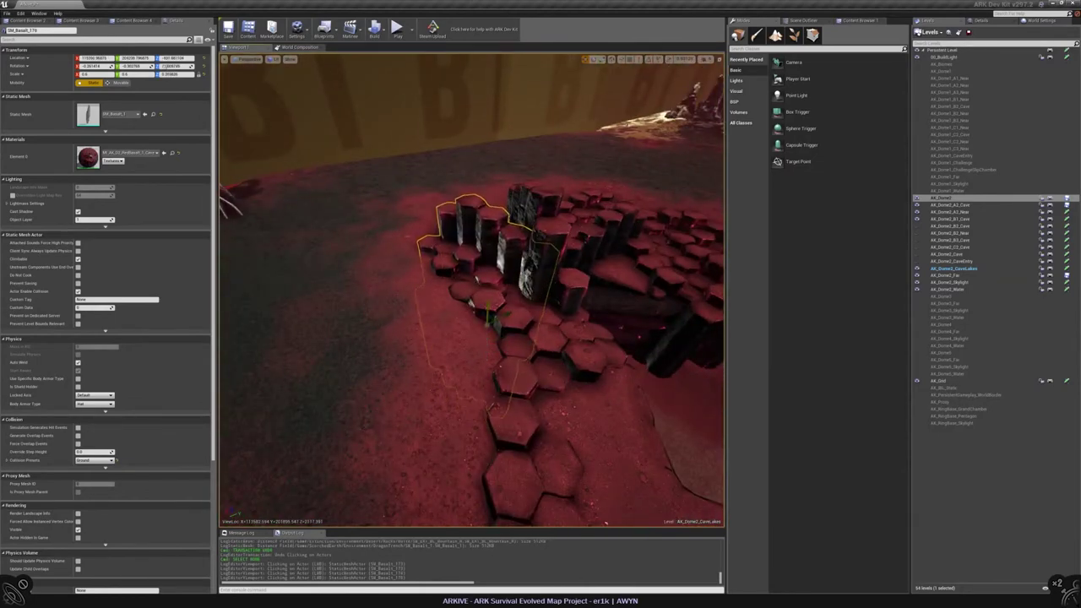
right_click_drag(499, 257, 508, 304)
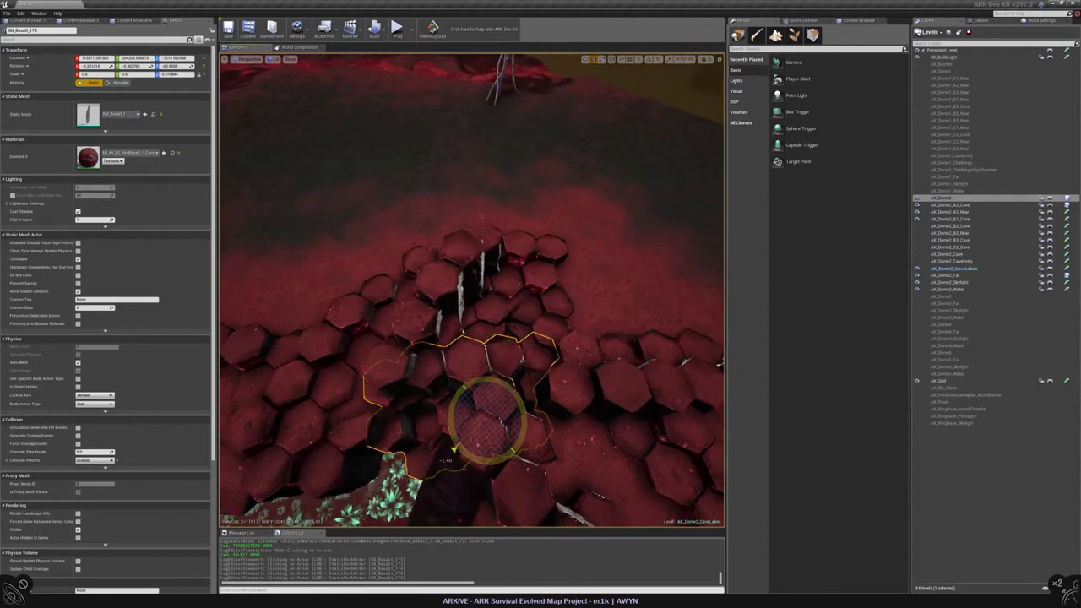
left_click(465, 426)
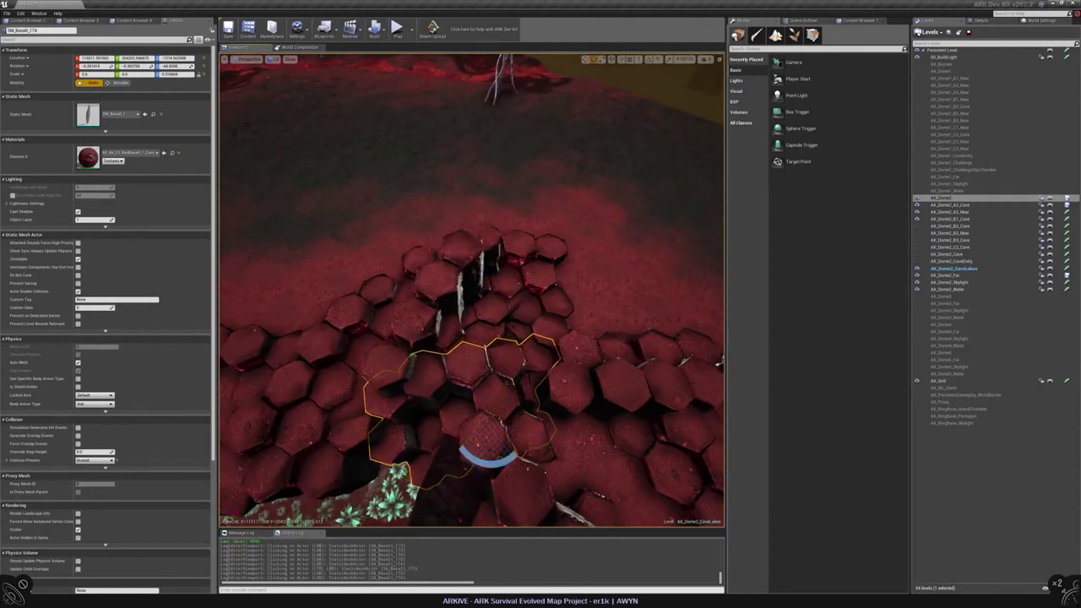
left_click_drag(491, 416, 498, 412)
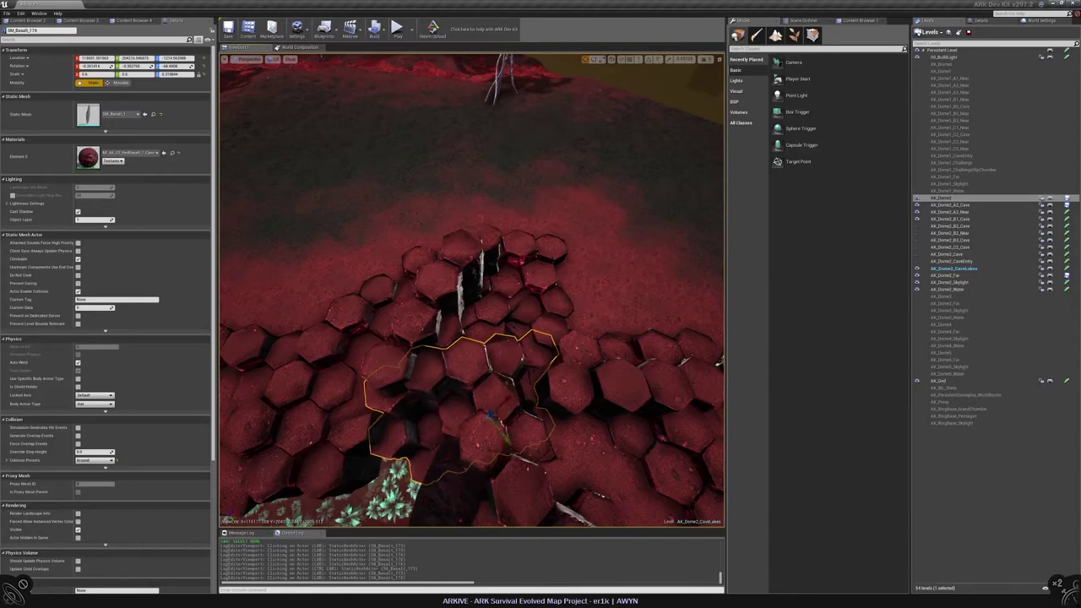
right_click_drag(473, 295, 473, 270)
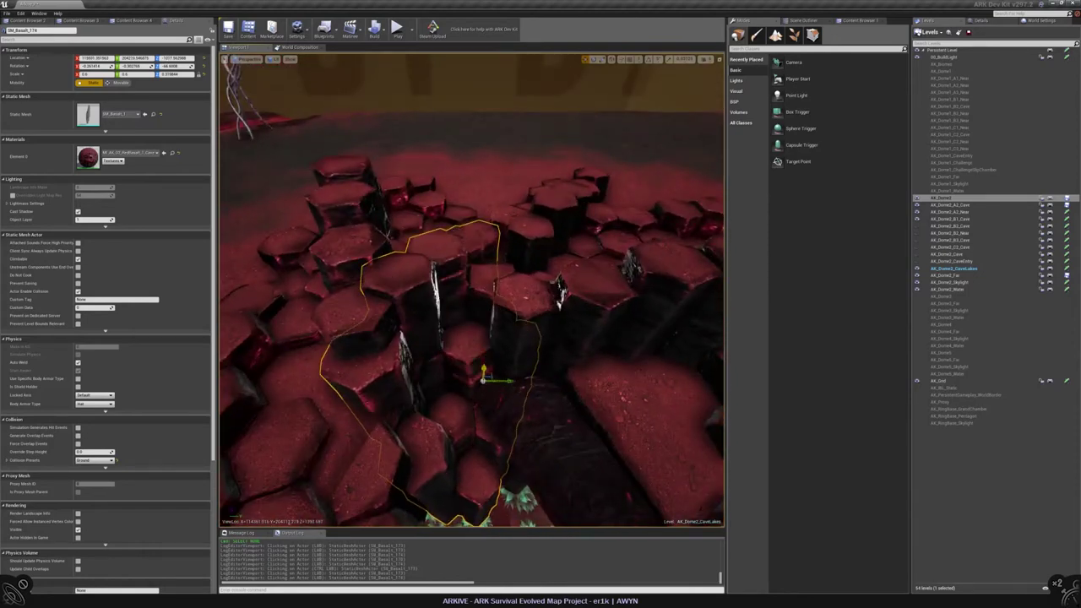
scroll(473, 291, "down", 3)
scroll(473, 291, "up", 3)
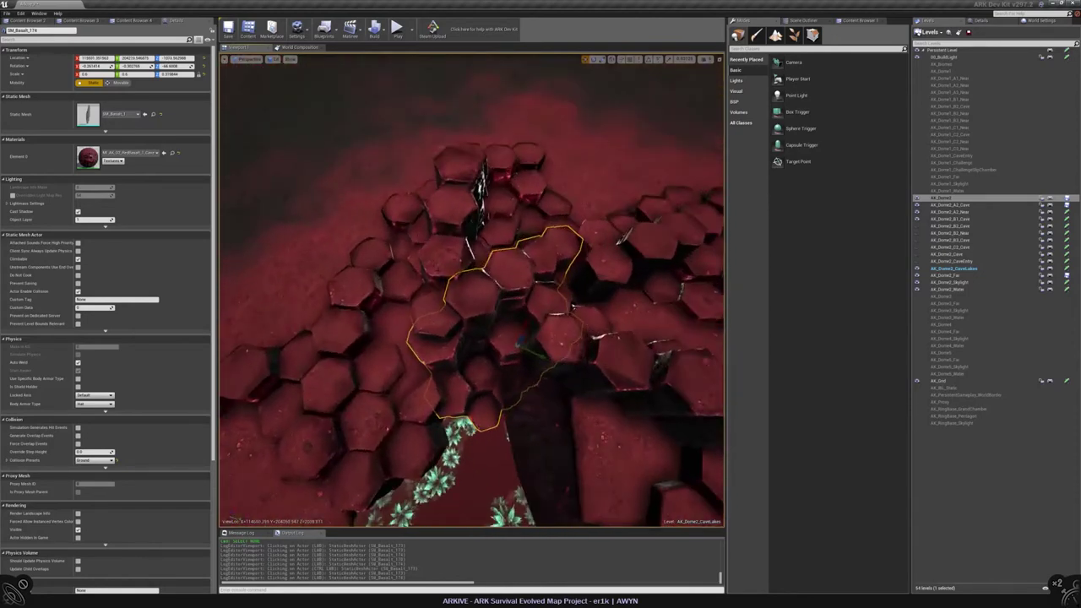
Slightly enlarge the inner-tip basalt cluster and reposition it against the surrounding columns
scroll(473, 291, "up", 4)
mouse_move(442, 406)
right_mouse_down()
mouse_move(441, 391)
mouse_move(473, 498)
mouse_move(485, 486)
right_mouse_up()
left_click_drag(469, 467, 467, 469)
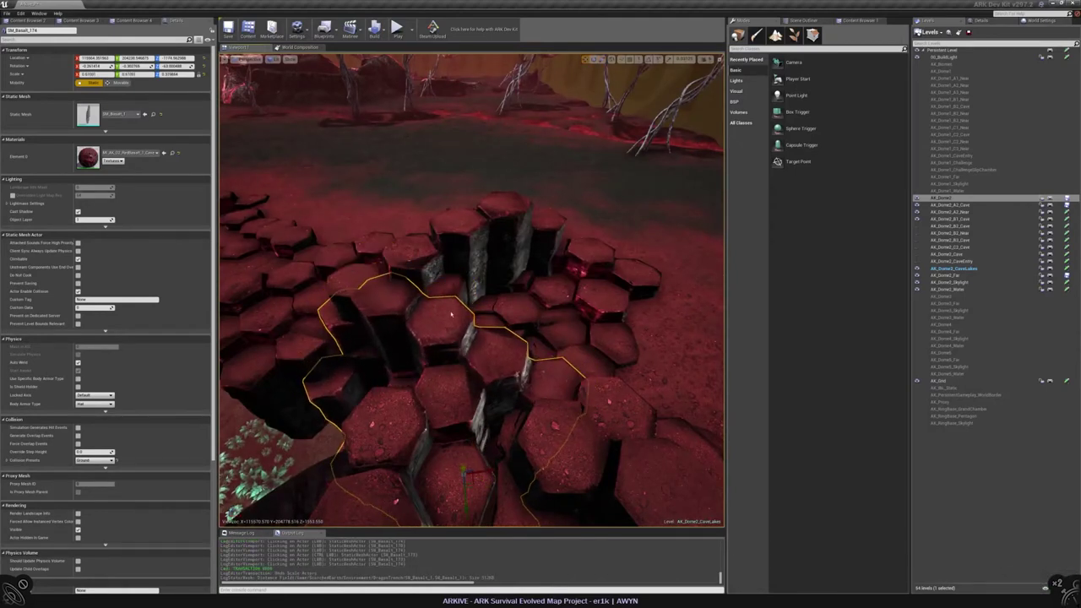
left_click_drag(470, 337, 583, 325, "alt")
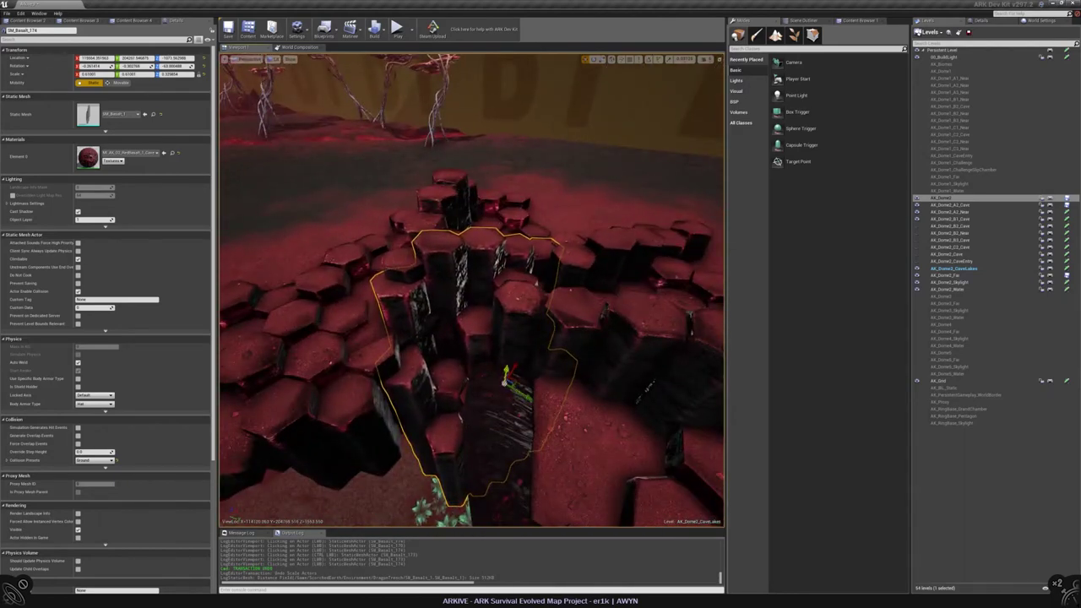
right_click_drag(470, 290, 488, 279)
key("Escape")
right_click_drag(471, 291, 471, 290)
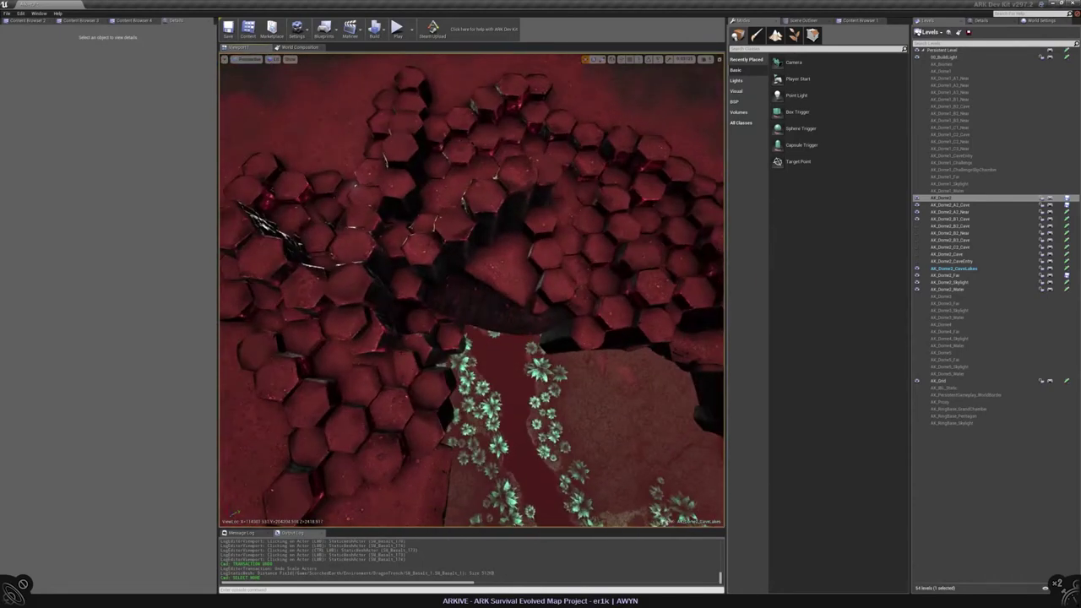
Rotate the lower basalt cluster on the inner lip above the crystal plants and move it into the remaining gap
left_click(547, 237)
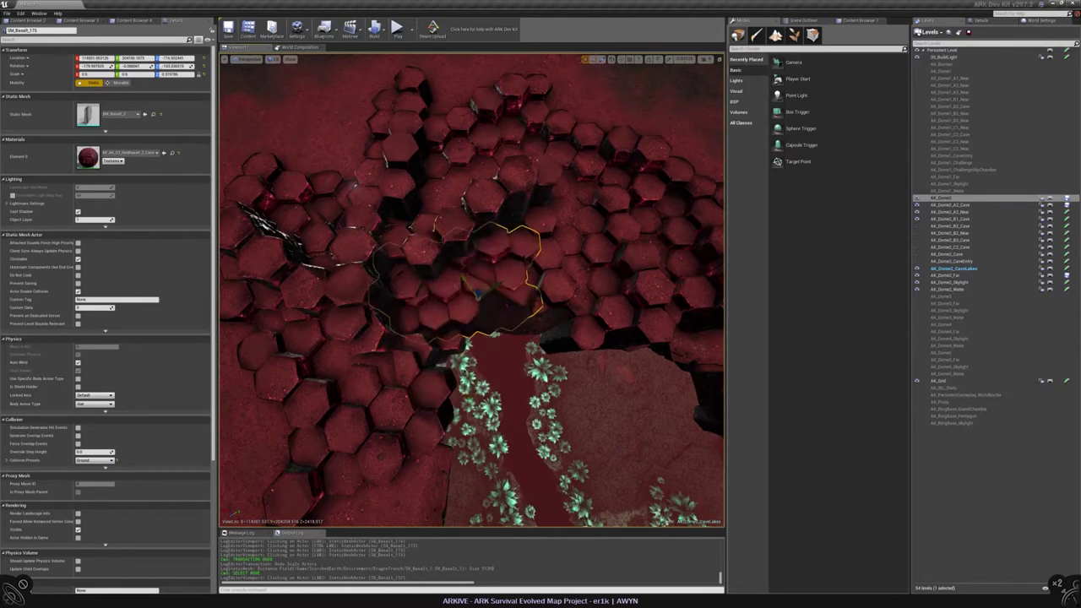
key("f")
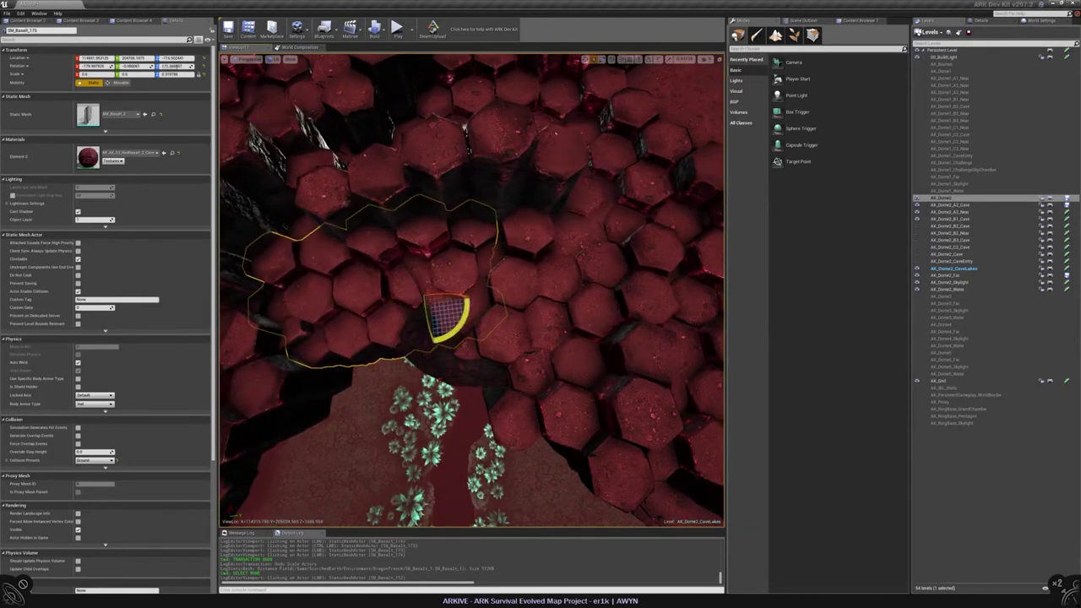
right_click_drag(471, 290, 472, 291)
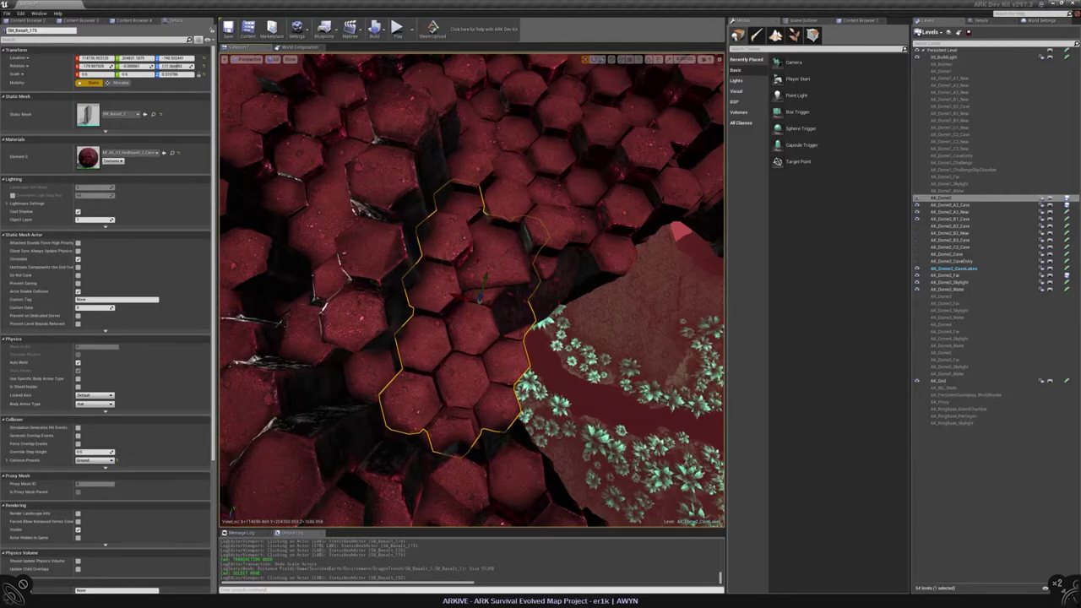
right_click_drag(472, 291, 472, 291)
key("Escape")
Undo the scaling of the basalt cluster on the outer rim and lower it among its neighbouring columns
left_click(471, 290)
key("ctrl+z")
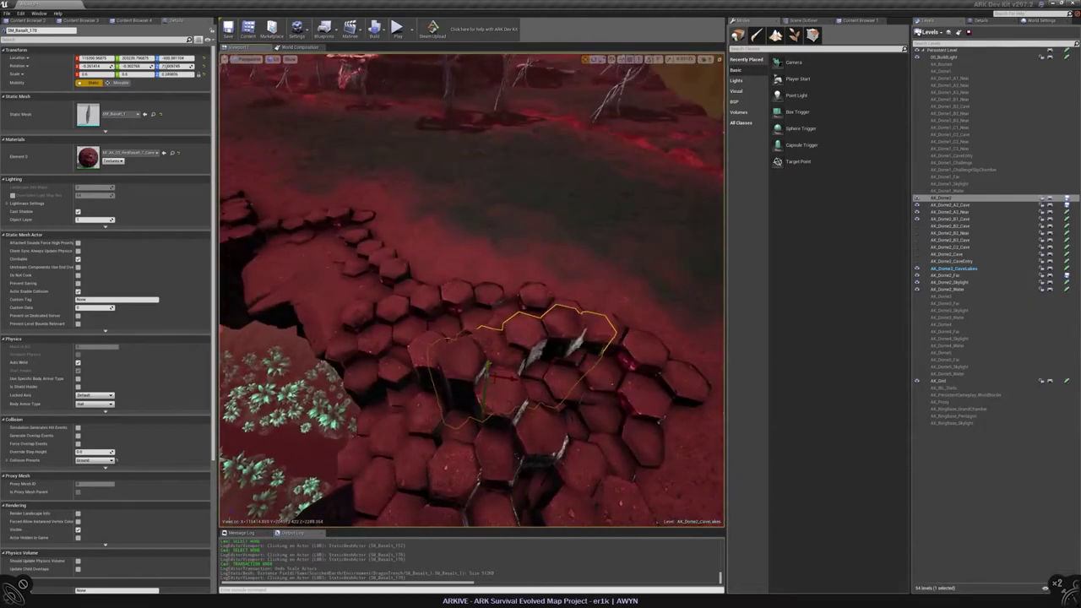
right_click_drag(471, 291, 472, 291)
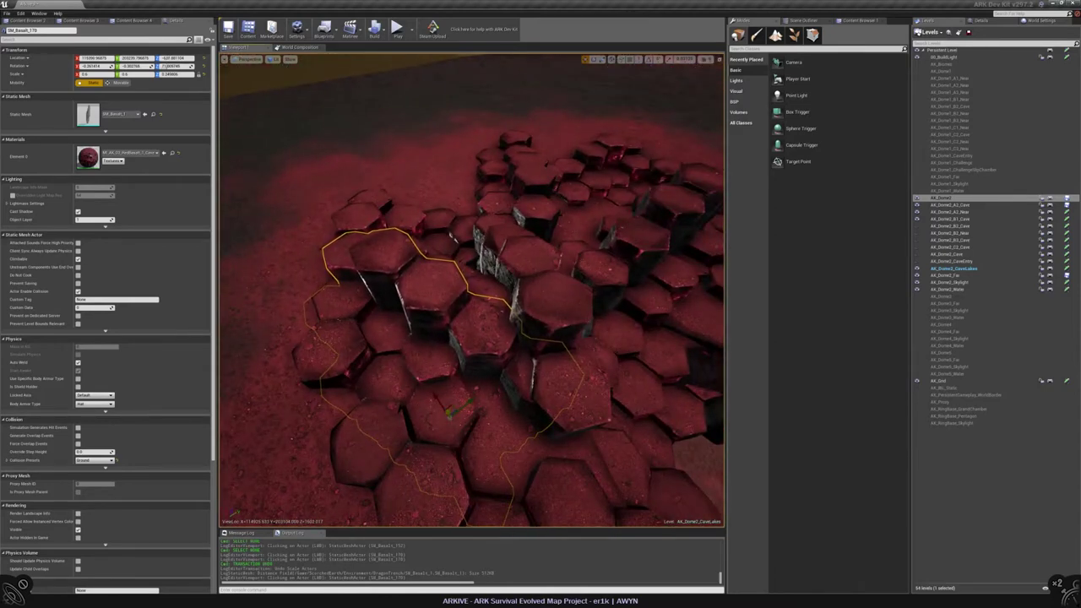
right_click_drag(471, 291, 472, 290)
key("Escape")
Adjust the basalt cluster at the outermost end of the rim, checking its columns from beneath the landscape
left_click(461, 216)
key("Escape")
left_click(472, 291)
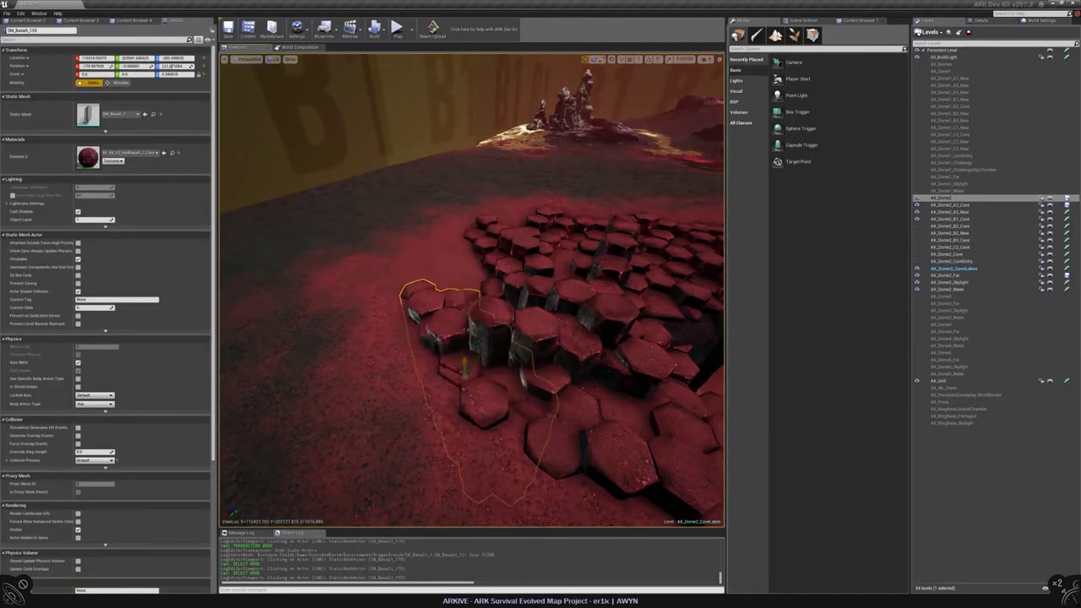
right_click_drag(471, 290, 471, 290)
key("Escape")
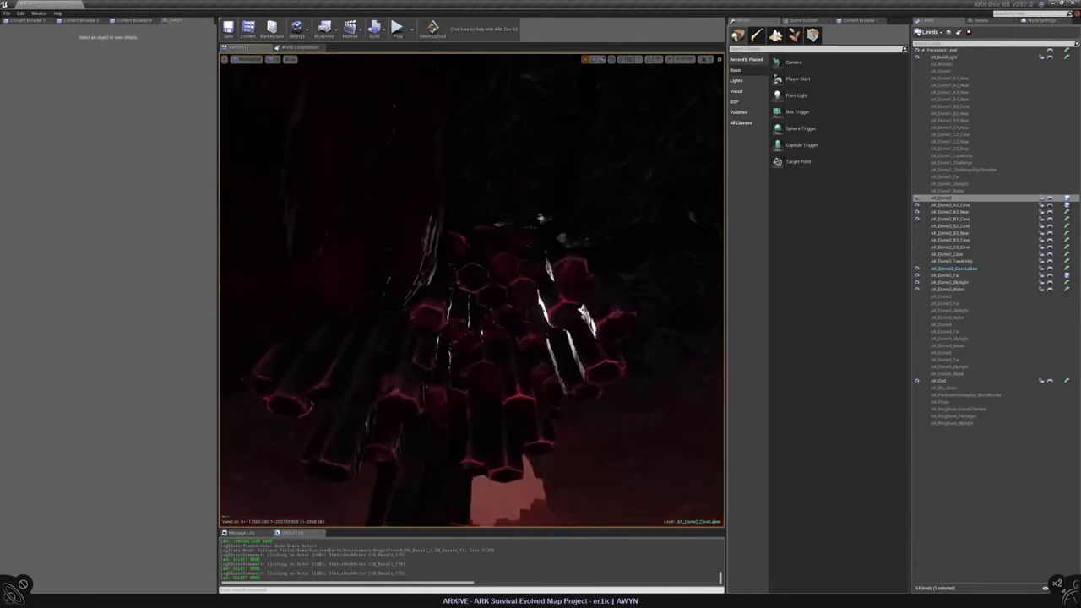
left_click(540, 218)
key("f")
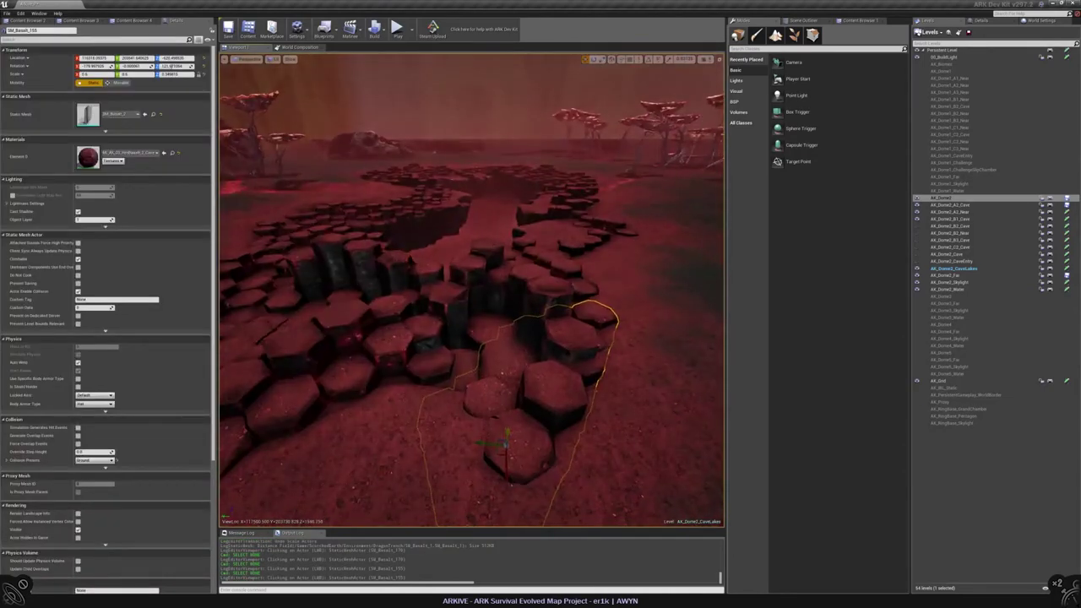
right_click_drag(450, 277, 450, 277)
key("Escape")
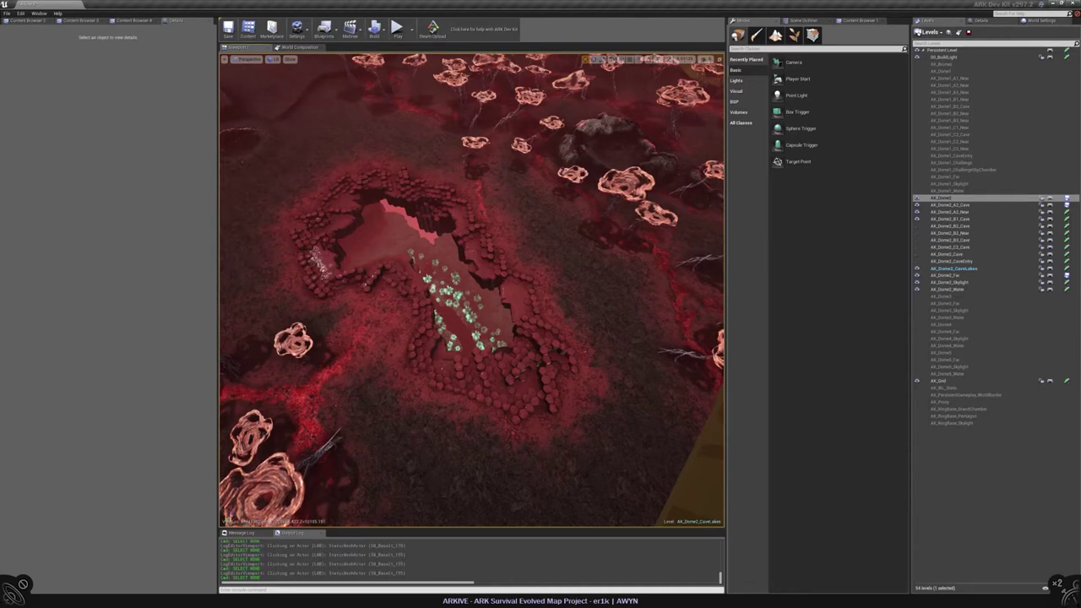
Rotate the basalt cluster protruding from the outer rim and shift it to fit the adjoining columns
right_click_drag(472, 290, 429, 241)
left_click(429, 247)
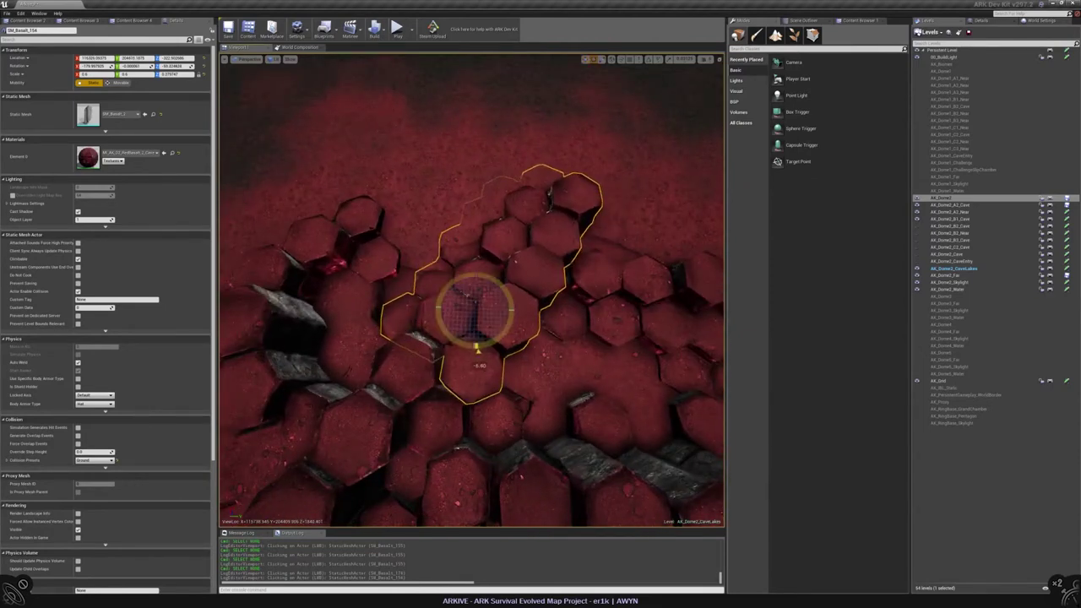
right_click_drag(429, 241, 435, 239)
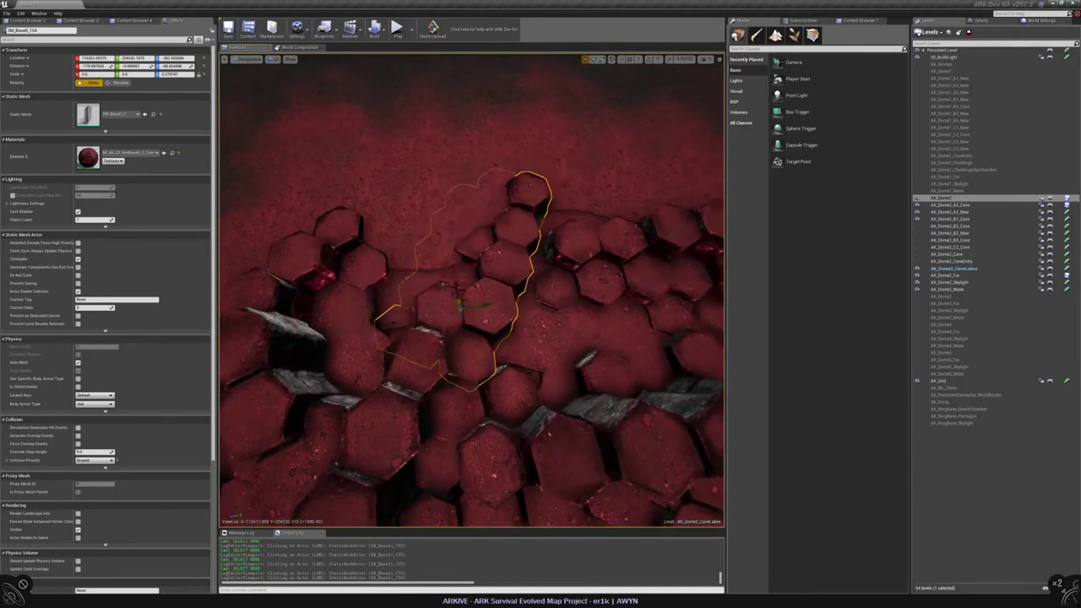
right_click_drag(435, 239, 467, 244)
key("Escape")
Clear the basalt selection, switch to foliage painting mode and save the AK_Dome2_CaveLakes level
left_click(560, 353)
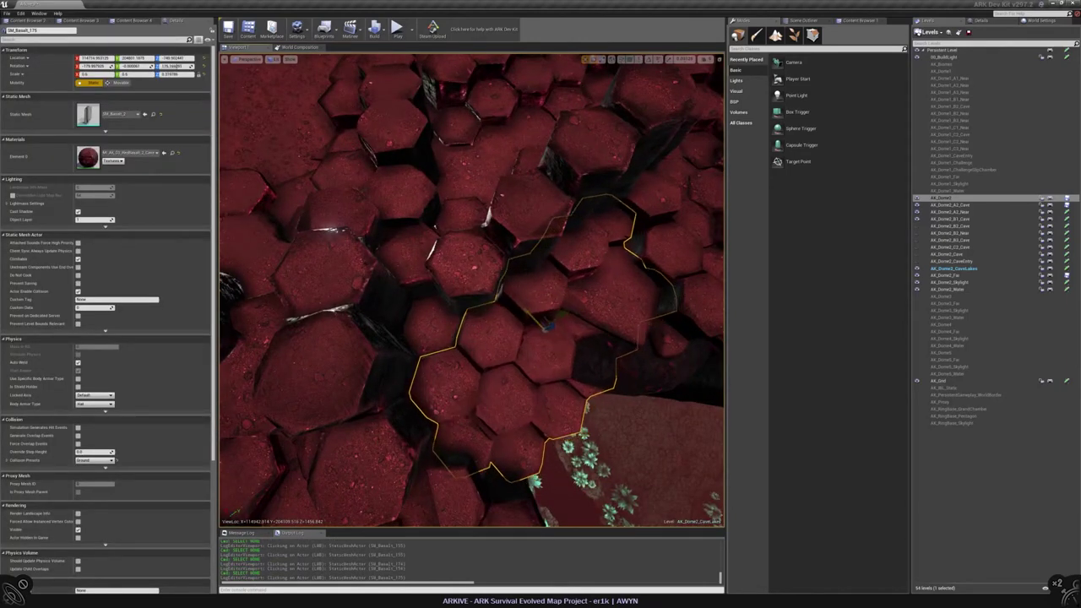
mouse_move(467, 244)
right_mouse_down()
mouse_move(503, 262)
mouse_move(442, 357)
right_mouse_up()
key("Escape")
key("shift+4")
key("ctrl+s")
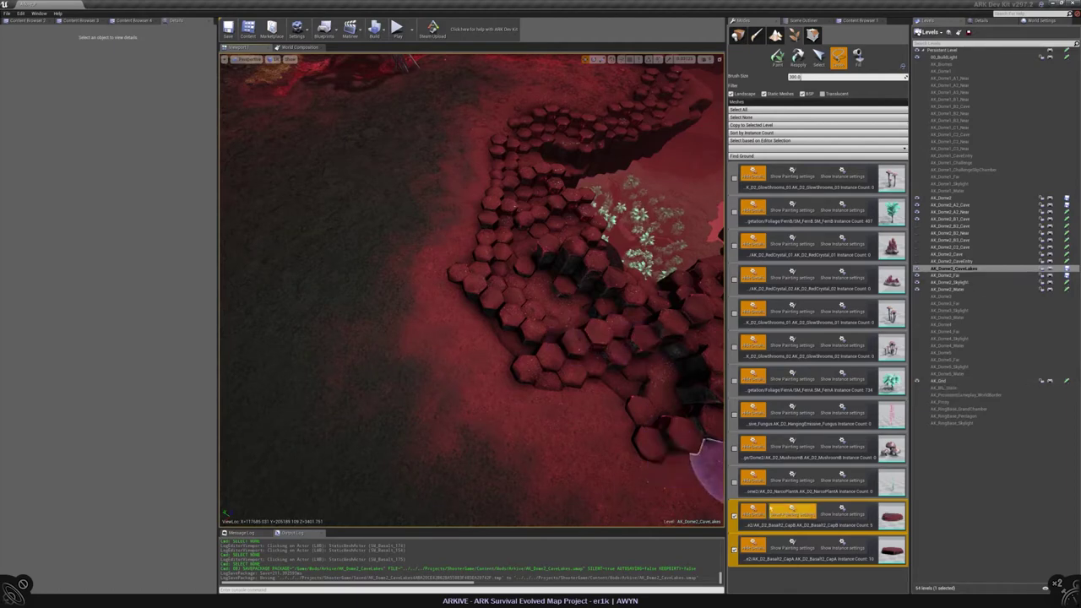
Remove the basalt CapA and CapB foliage types with all their instances from the AK_Dome2_CaveLakes level
left_click(793, 514)
left_click(792, 571)
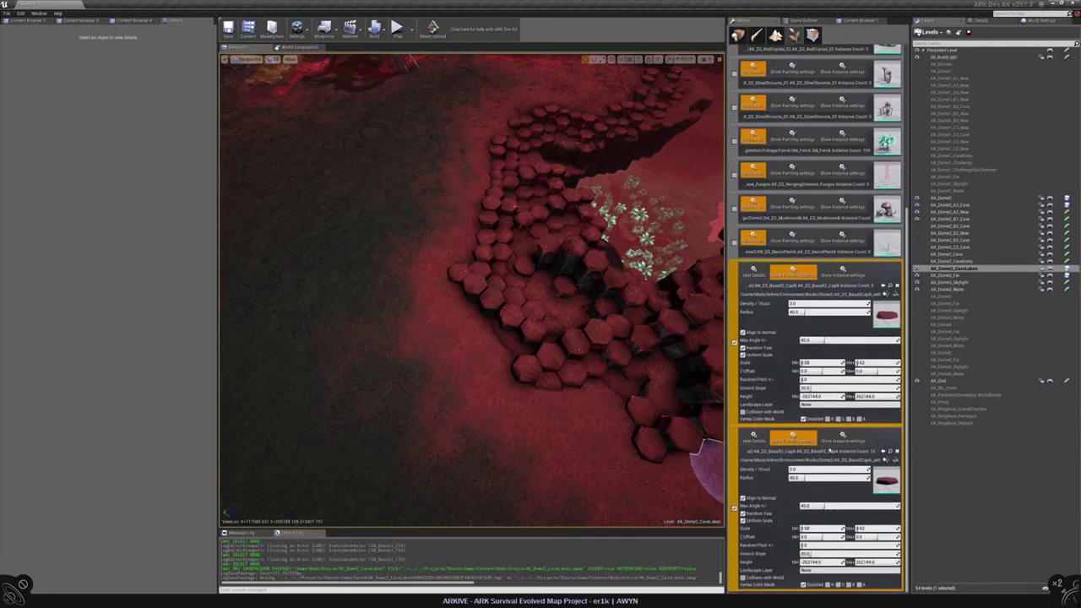
left_click(946, 275)
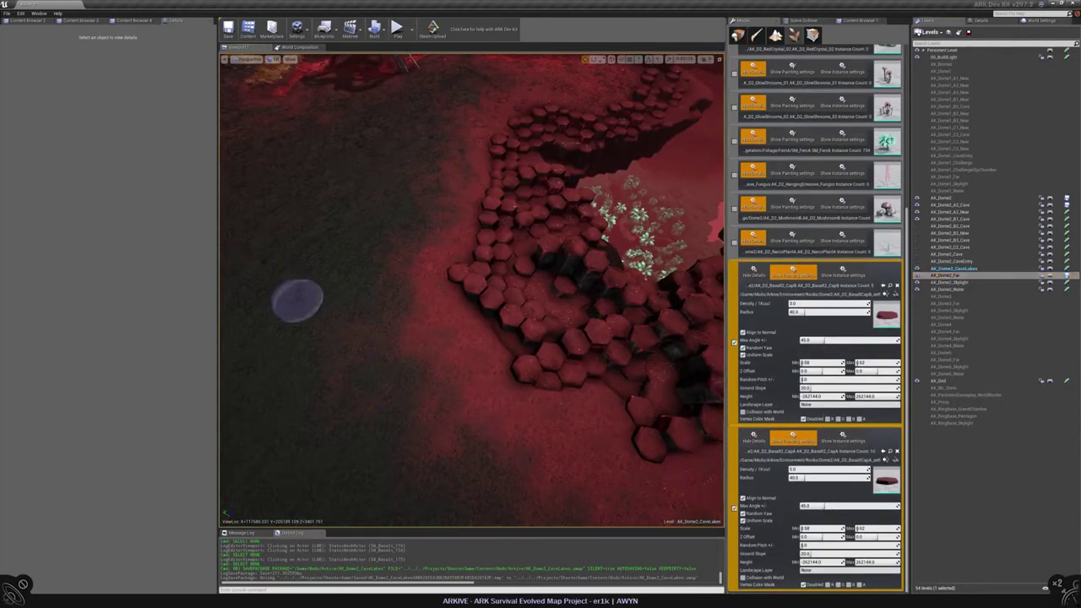
scroll(516, 454, "down", 10)
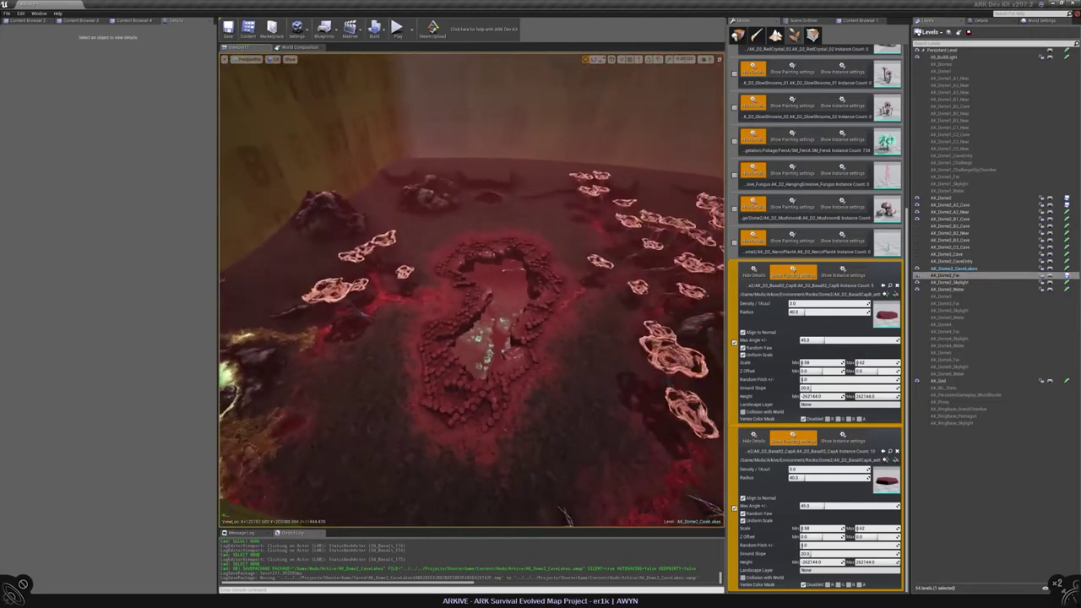
left_click(896, 451)
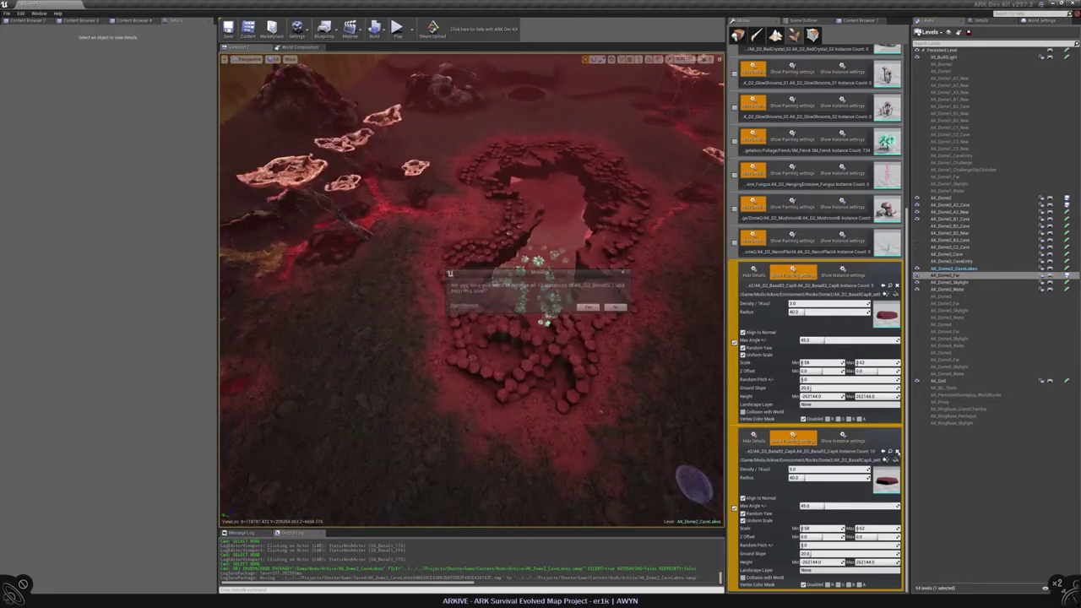
left_click(589, 309)
left_click(896, 451)
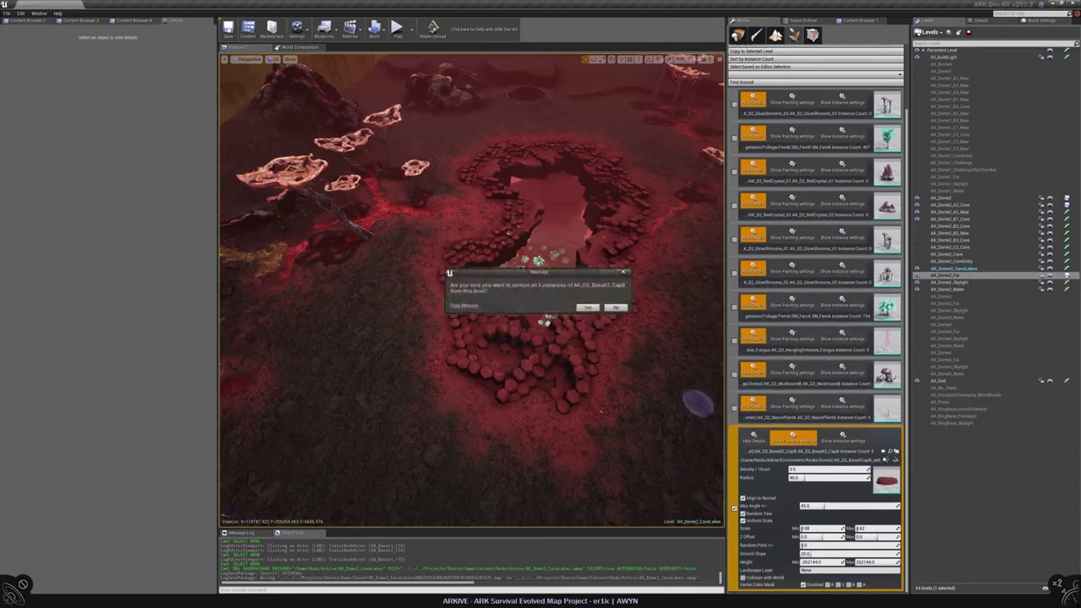
left_click(589, 309)
Make AK_Dome2_Far the current level and bring up its basalt CapA and CapB foliage types for painting
double_click(949, 276)
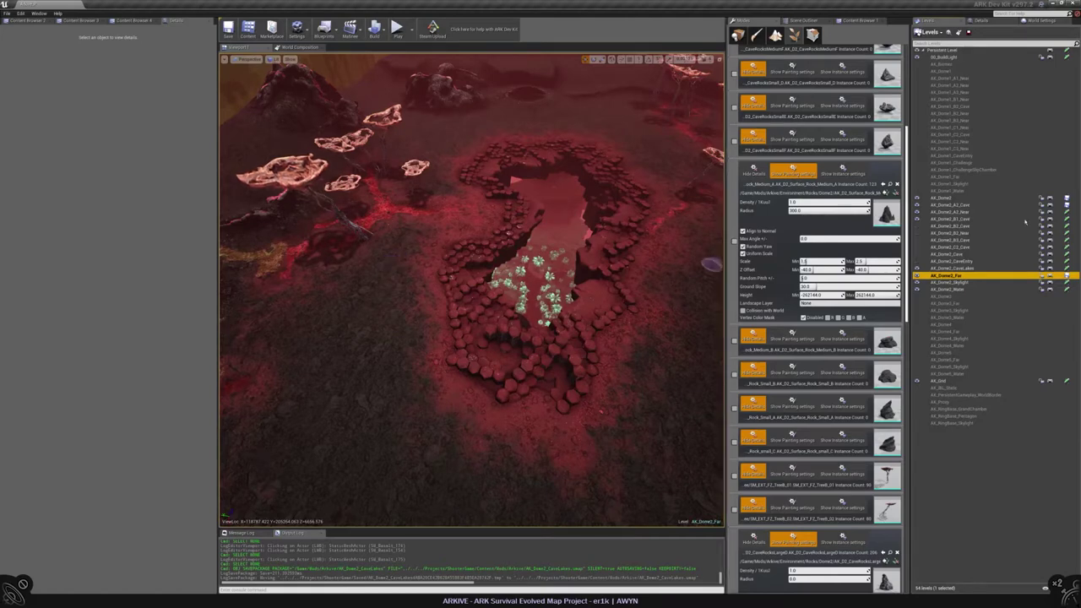
left_click_drag(907, 220, 915, 495)
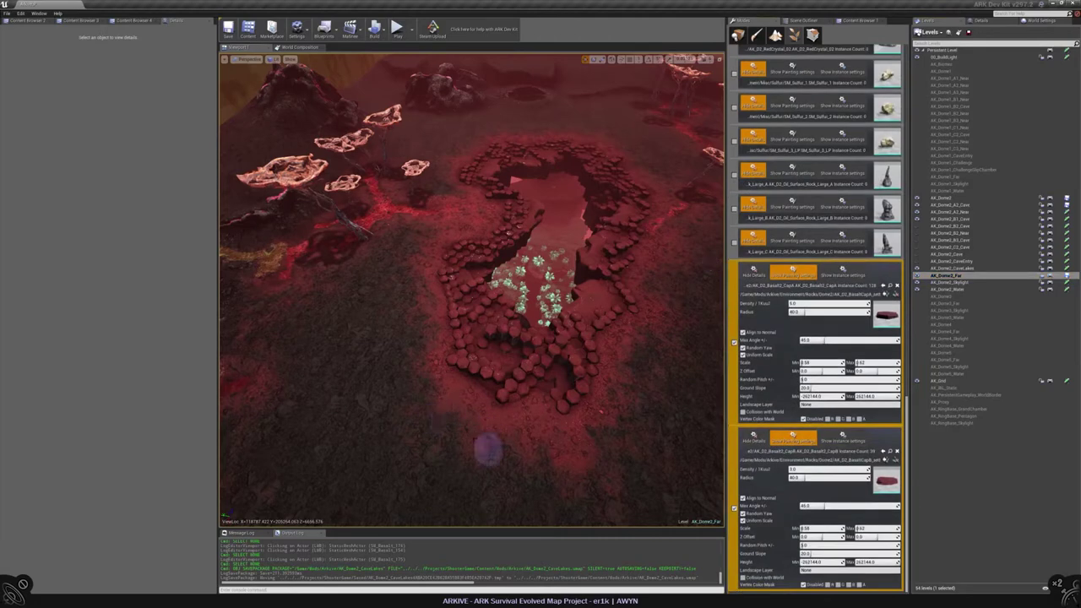
right_click_drag(456, 443, 470, 442)
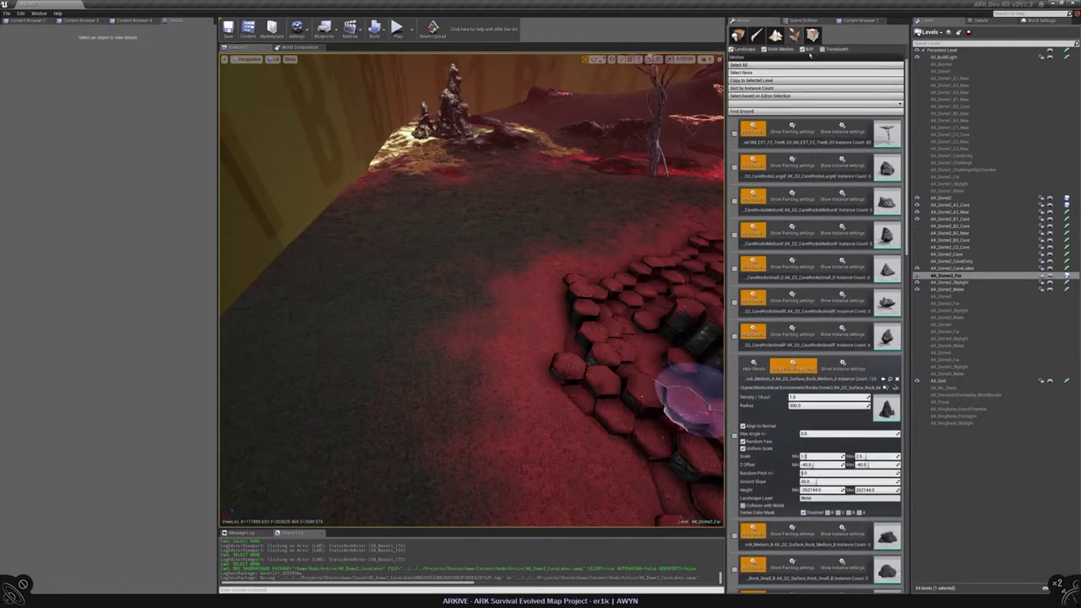
right_click_drag(423, 268, 423, 261)
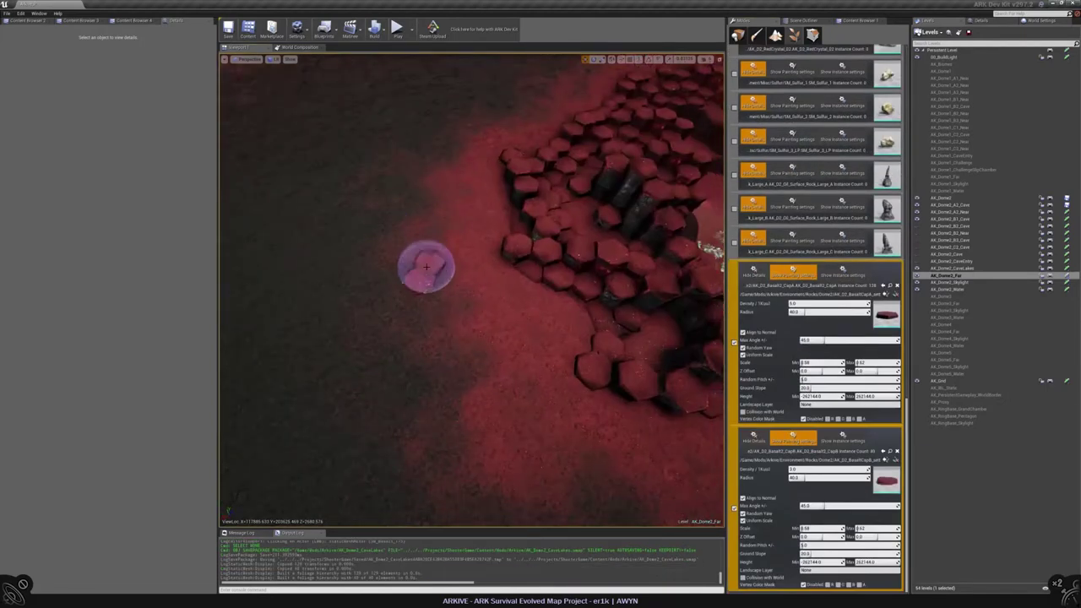
Paint a few loose basalt caps on the red ground just outside the columns at the near end of the lake opening
left_click(426, 262)
mouse_move(495, 289)
right_mouse_down()
mouse_move(495, 313)
mouse_move(409, 296)
right_mouse_up()
right_click_drag(471, 361, 470, 422)
right_click_drag(546, 313, 546, 287)
left_click(550, 289)
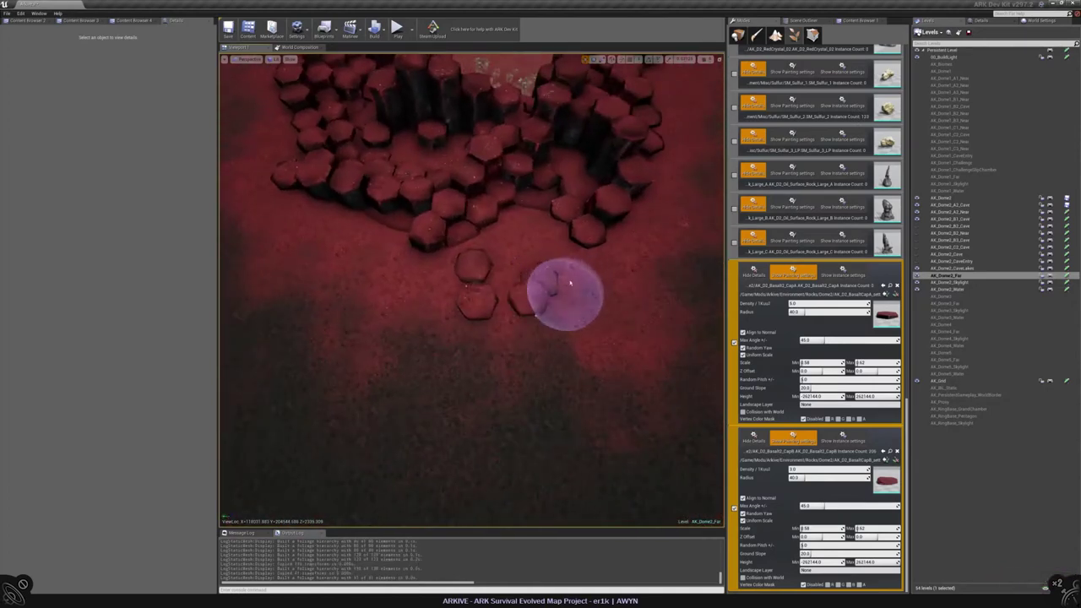
Scatter single basalt caps along the outer edge of the rim stretch that faces the bare trees
mouse_move(539, 364)
right_mouse_down()
mouse_move(433, 348)
mouse_move(543, 355)
right_mouse_up()
right_click_drag(510, 291, 414, 346)
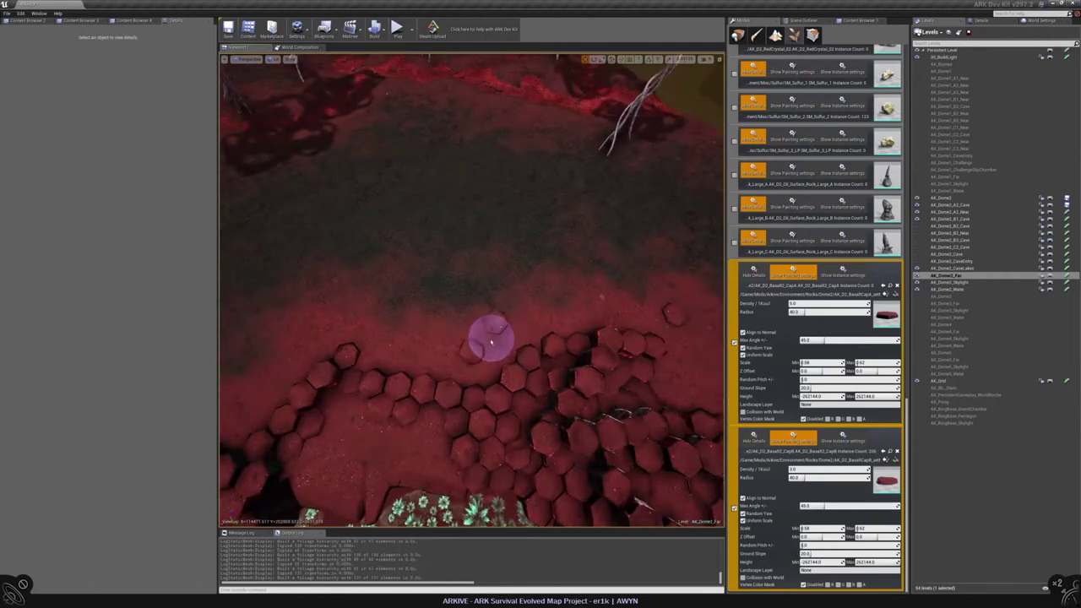
right_click_drag(517, 291, 479, 317)
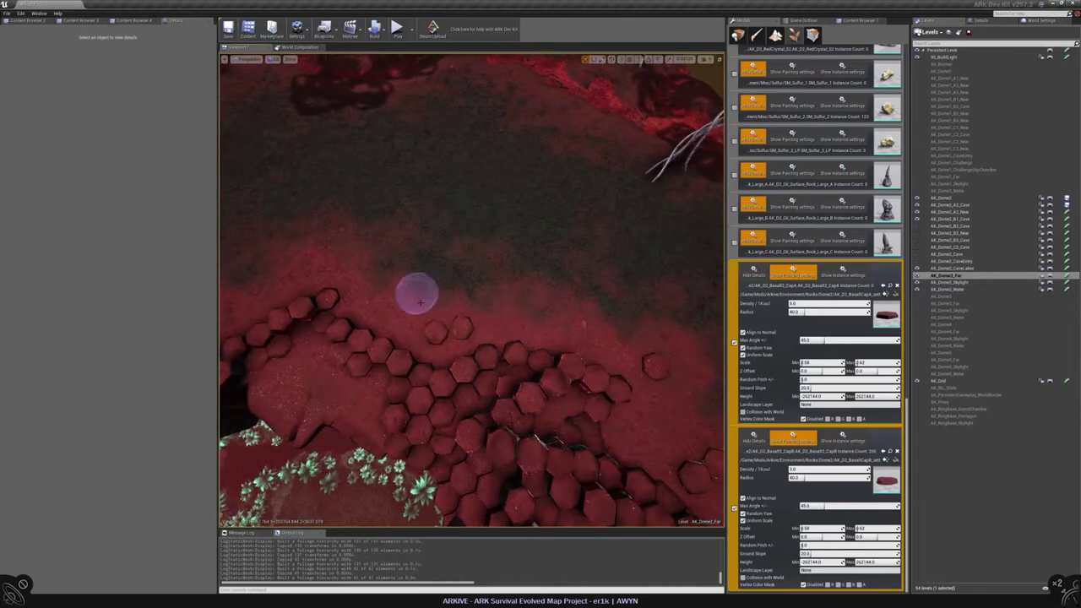
mouse_move(400, 300)
right_mouse_down()
mouse_move(464, 295)
mouse_move(464, 223)
mouse_move(465, 326)
right_mouse_up()
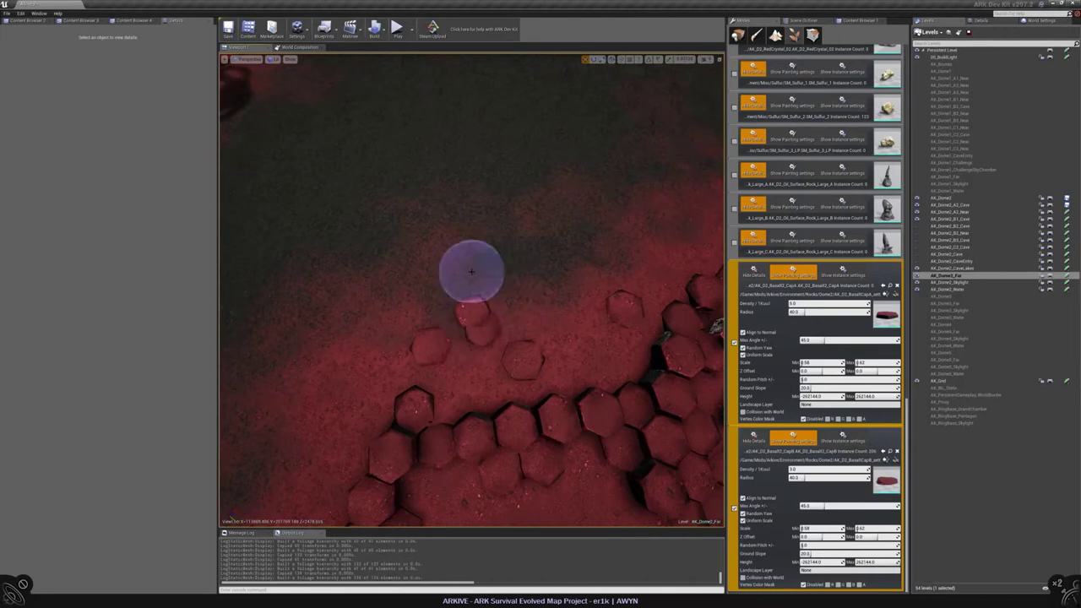
mouse_move(425, 279)
right_mouse_down()
mouse_move(447, 282)
mouse_move(447, 258)
mouse_move(435, 314)
mouse_move(466, 282)
mouse_move(511, 370)
right_mouse_up()
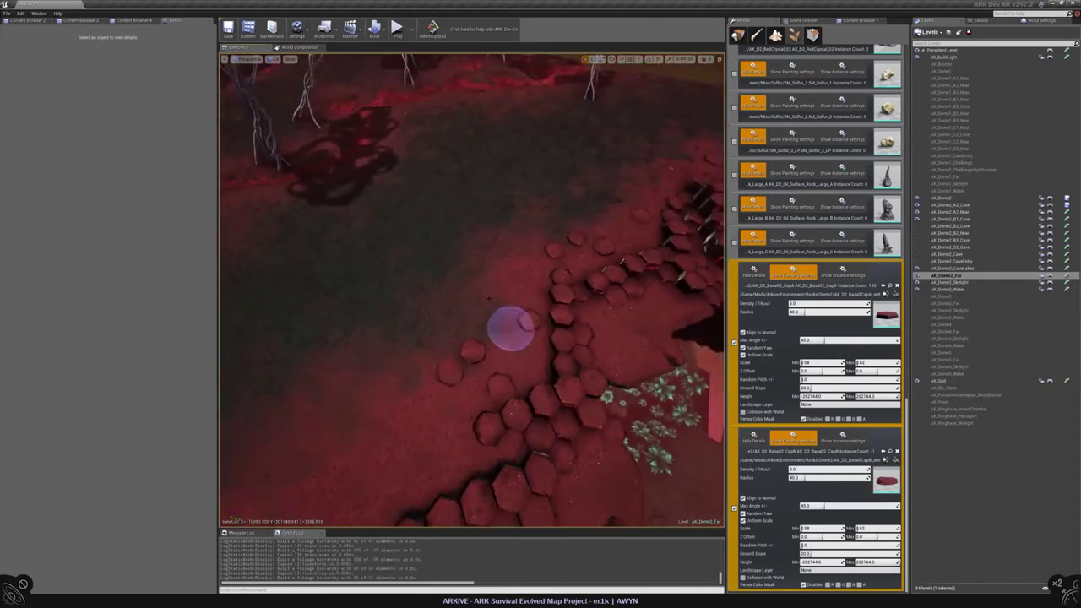
Paint basalt caps on the ground between the column rim and the glowing red vein beside the coral-topped tree
right_click_drag(525, 322, 479, 316)
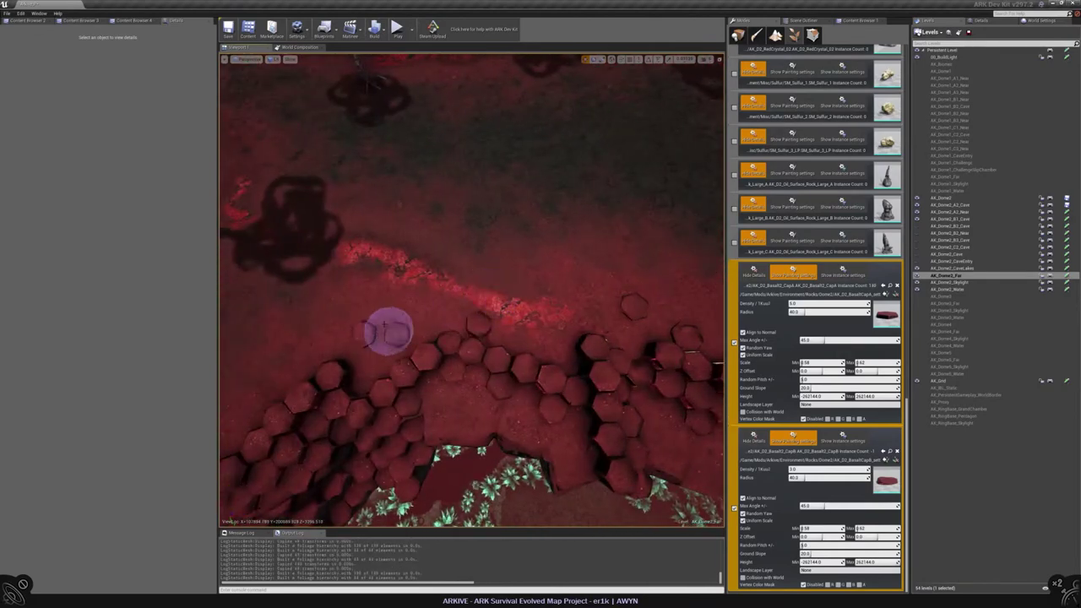
right_click_drag(479, 316, 483, 326)
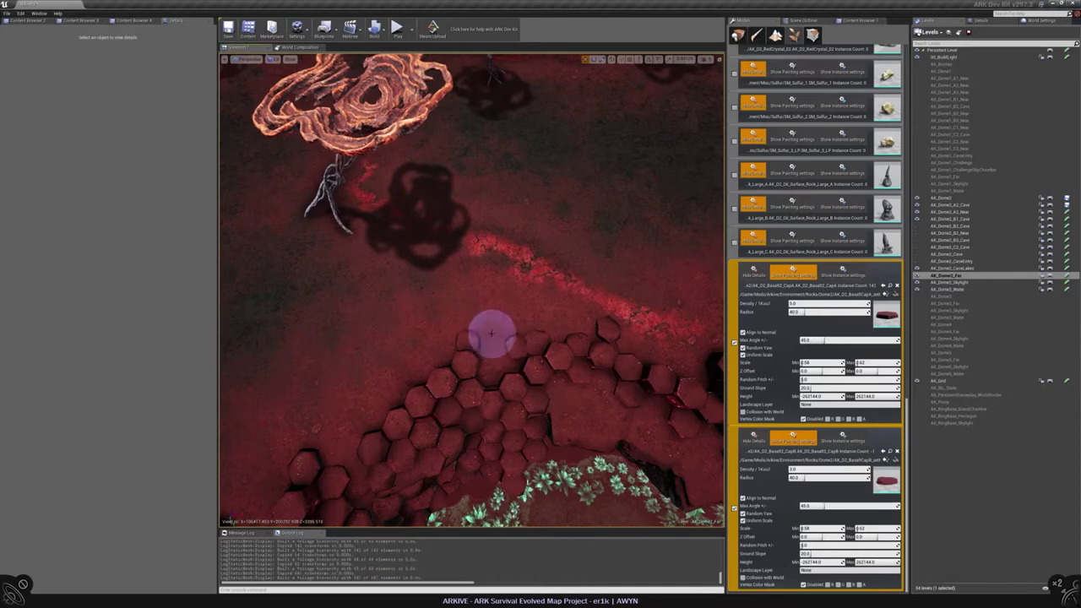
right_click_drag(475, 321, 481, 355)
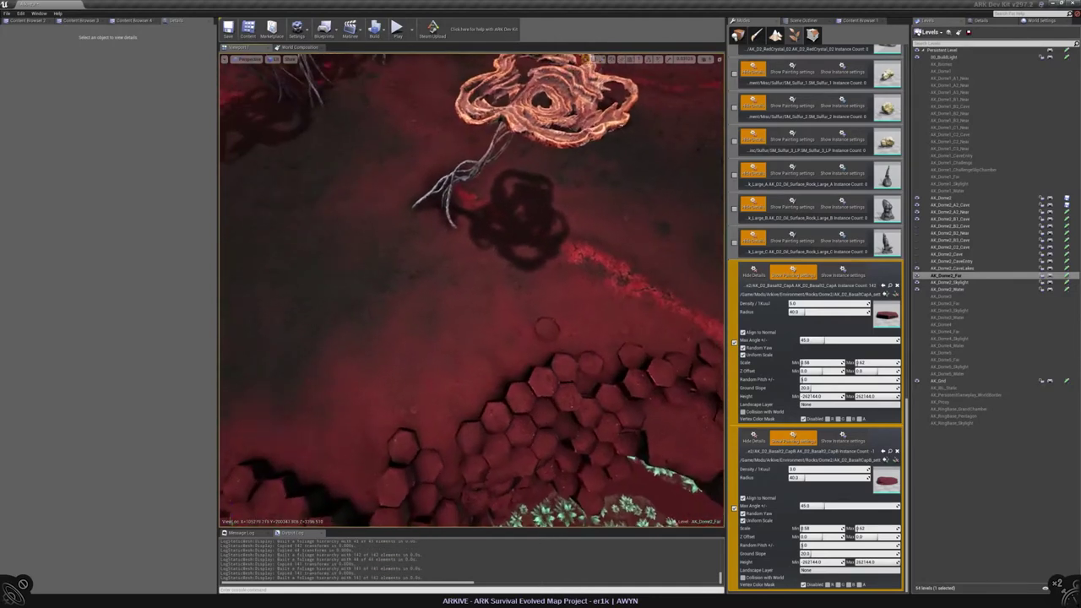
right_click_drag(415, 386, 467, 382)
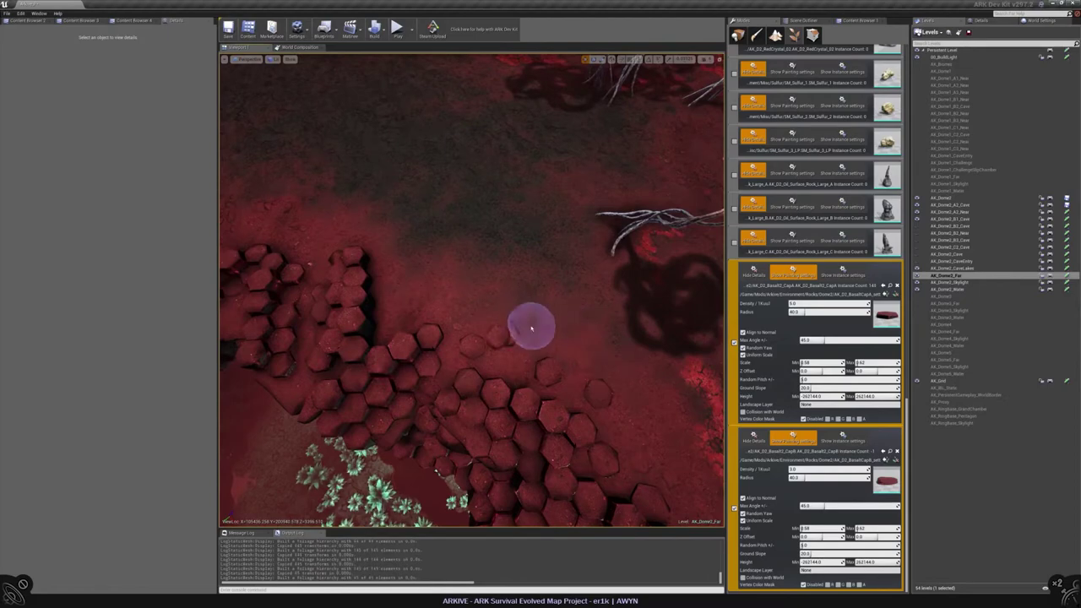
mouse_move(531, 328)
right_mouse_down()
mouse_move(482, 326)
mouse_move(532, 299)
mouse_move(494, 253)
mouse_move(550, 241)
right_mouse_up()
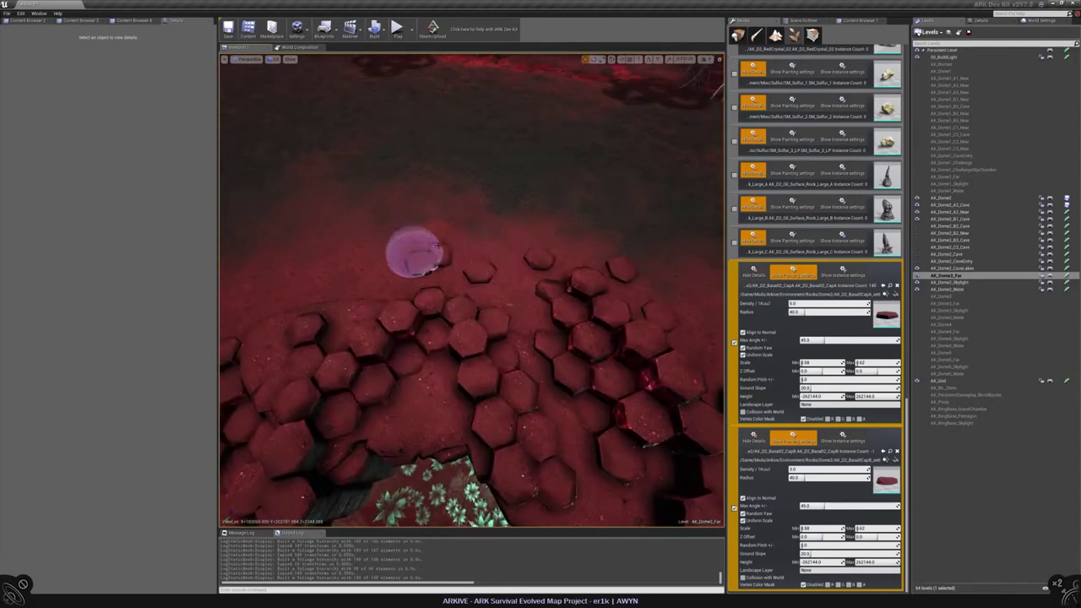
Continue the scattered basalt caps around the far end of the opening, outside its protruding columns
mouse_move(410, 249)
right_mouse_down()
mouse_move(387, 227)
mouse_move(386, 266)
mouse_move(448, 304)
mouse_move(389, 334)
mouse_move(513, 381)
right_mouse_up()
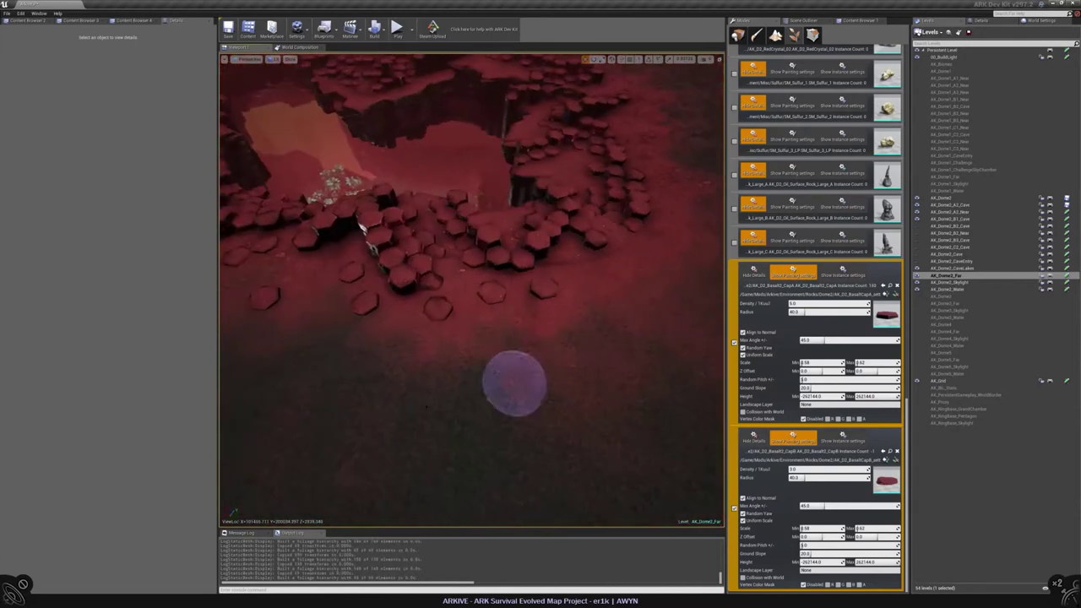
mouse_move(451, 405)
right_mouse_down()
mouse_move(460, 397)
mouse_move(447, 407)
right_mouse_up()
right_click_drag(518, 411, 475, 384)
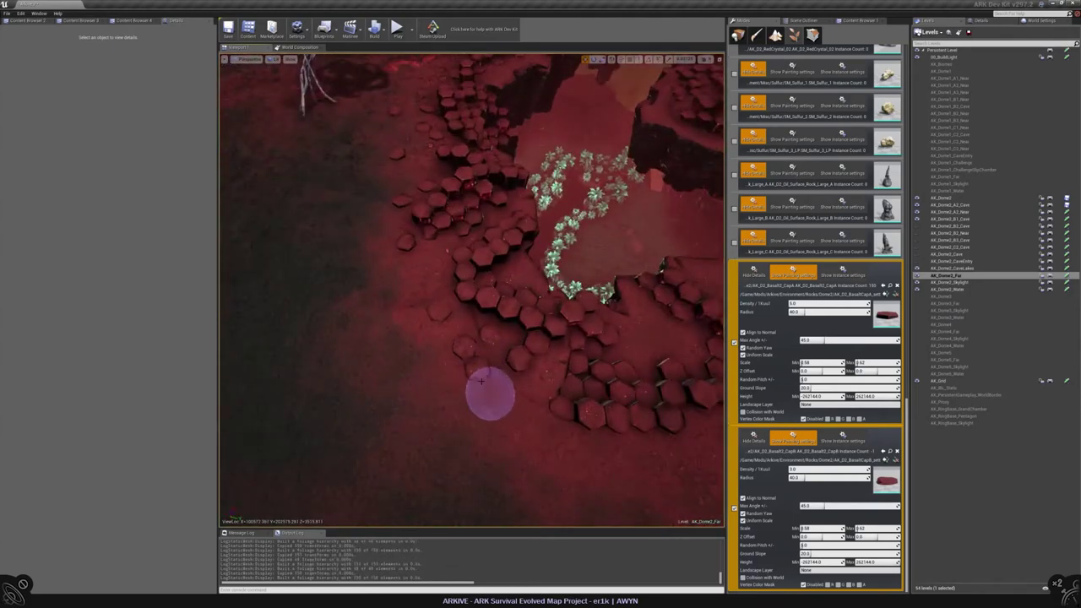
right_click_drag(479, 389, 519, 317)
right_click_drag(436, 325, 475, 321)
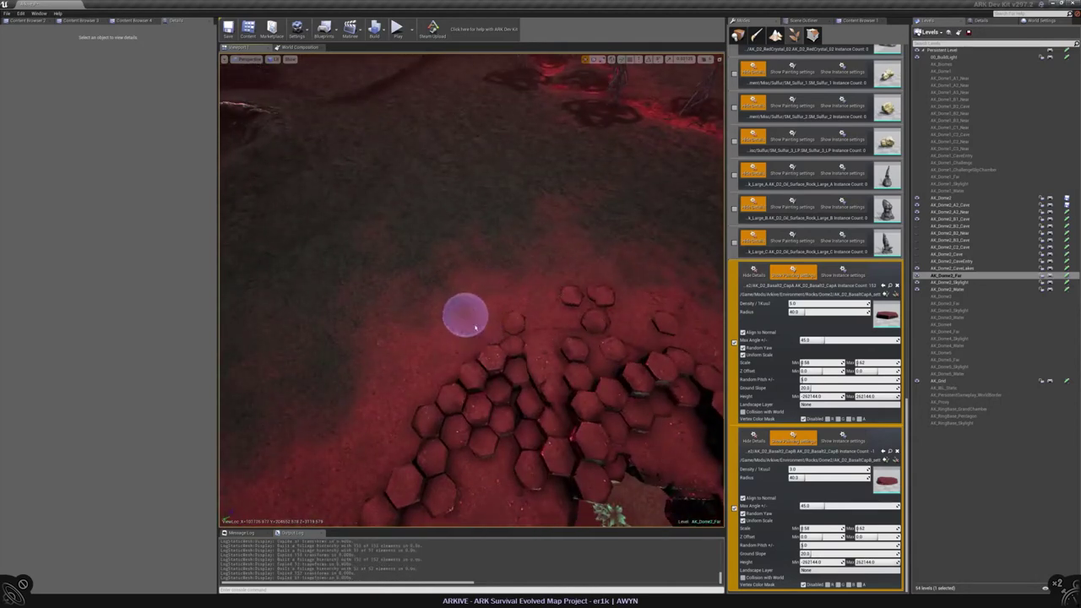
Add basalt caps at the border of the red and dark ground outside the curved column rim
left_click(468, 329)
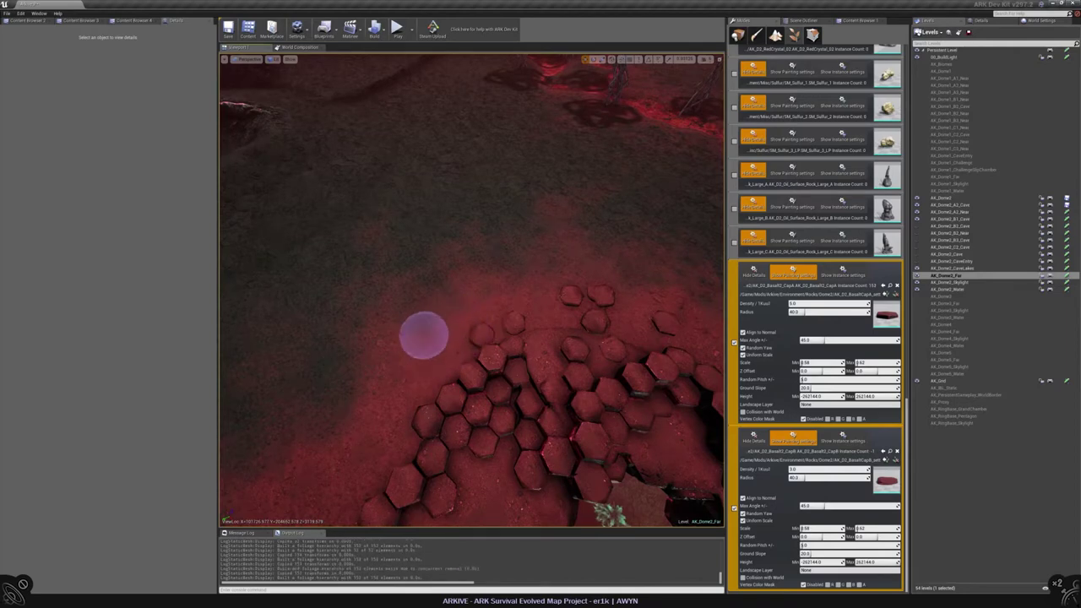
right_click_drag(424, 335, 546, 307)
left_click(546, 307)
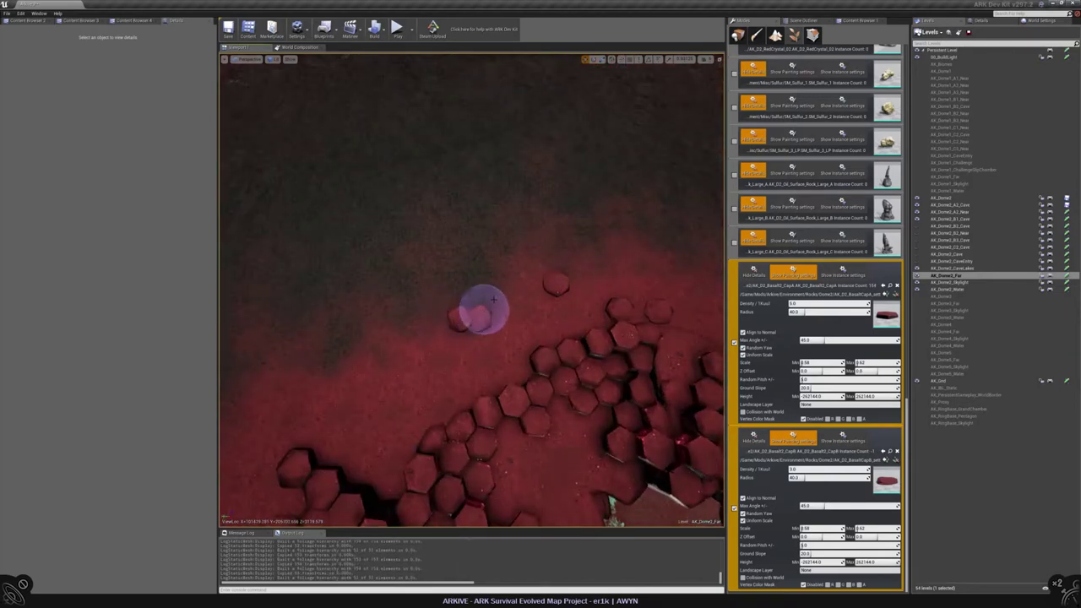
mouse_move(486, 332)
right_mouse_down()
mouse_move(450, 368)
mouse_move(499, 374)
mouse_move(500, 401)
mouse_move(500, 379)
right_mouse_up()
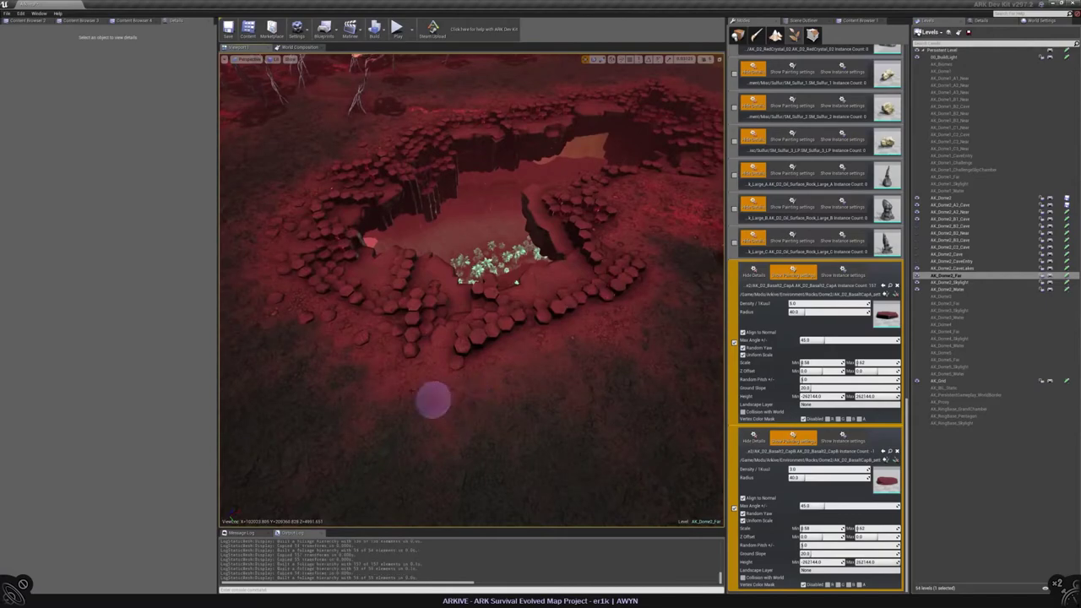
Place more basalt caps in front of the protruding columns and along the adjoining outer rim
scroll(383, 363, "up", 5)
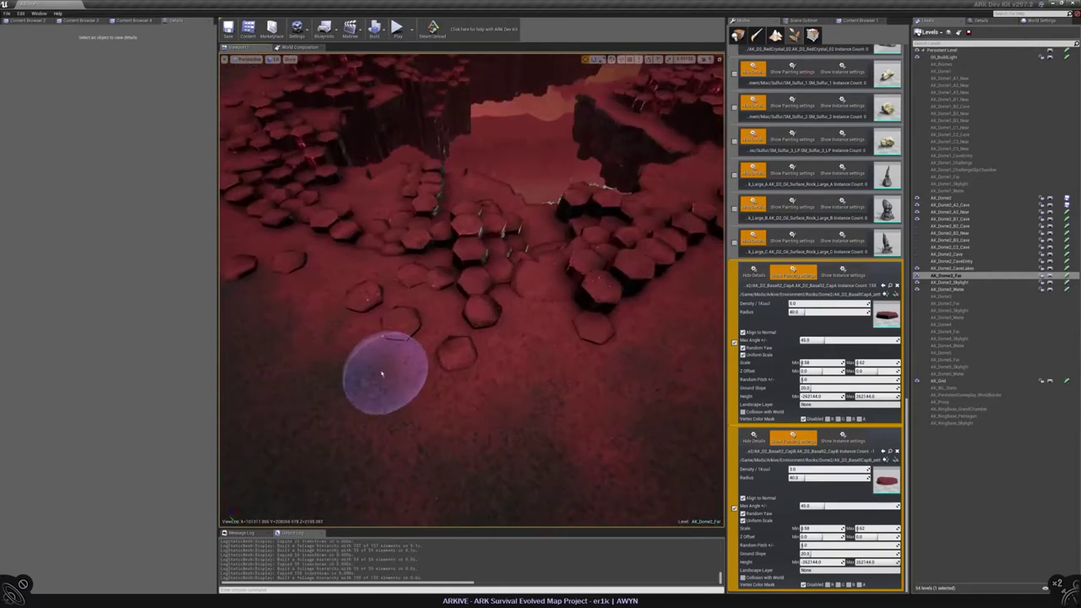
mouse_move(383, 363)
right_mouse_down()
mouse_move(369, 330)
mouse_move(384, 376)
mouse_move(378, 354)
right_mouse_up()
mouse_move(538, 318)
right_mouse_down()
mouse_move(459, 254)
mouse_move(514, 225)
mouse_move(485, 265)
right_mouse_up()
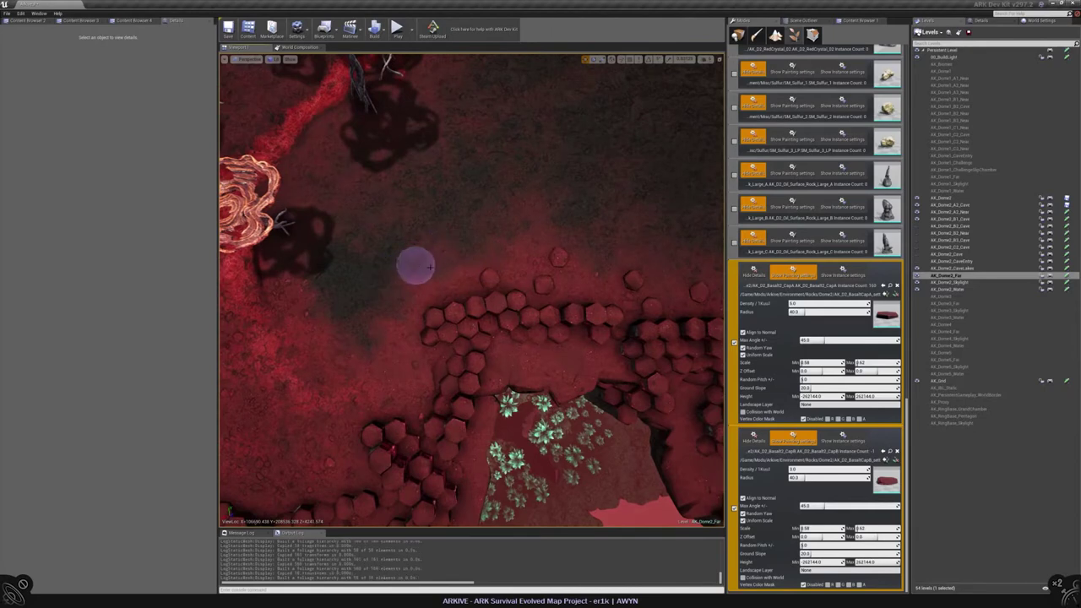
Paint small groups of basalt caps across the open red ground where the glowing vein reaches the rim
mouse_move(408, 282)
right_mouse_down()
mouse_move(471, 270)
mouse_move(471, 245)
right_mouse_up()
mouse_move(525, 380)
right_mouse_down()
mouse_move(529, 408)
mouse_move(457, 404)
mouse_move(374, 369)
mouse_move(437, 355)
mouse_move(599, 396)
mouse_move(461, 406)
mouse_move(482, 321)
right_mouse_up()
mouse_move(535, 265)
right_mouse_down()
mouse_move(515, 245)
mouse_move(411, 374)
mouse_move(470, 313)
mouse_move(458, 357)
mouse_move(521, 380)
right_mouse_up()
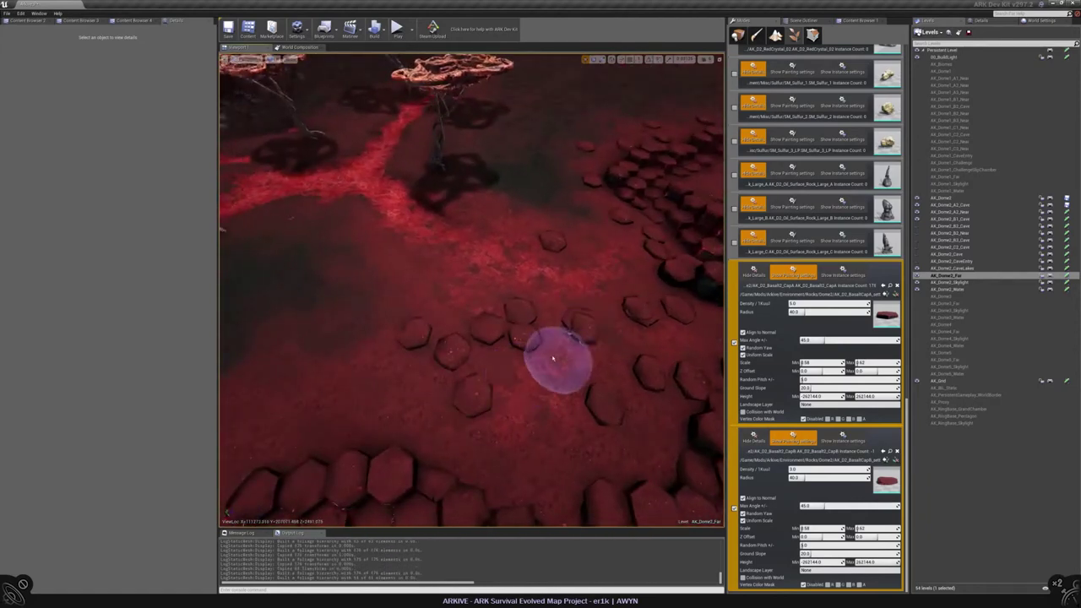
mouse_move(553, 359)
left_mouse_down()
mouse_move(569, 315)
mouse_move(593, 304)
mouse_move(587, 252)
mouse_move(600, 265)
mouse_move(567, 268)
left_mouse_up()
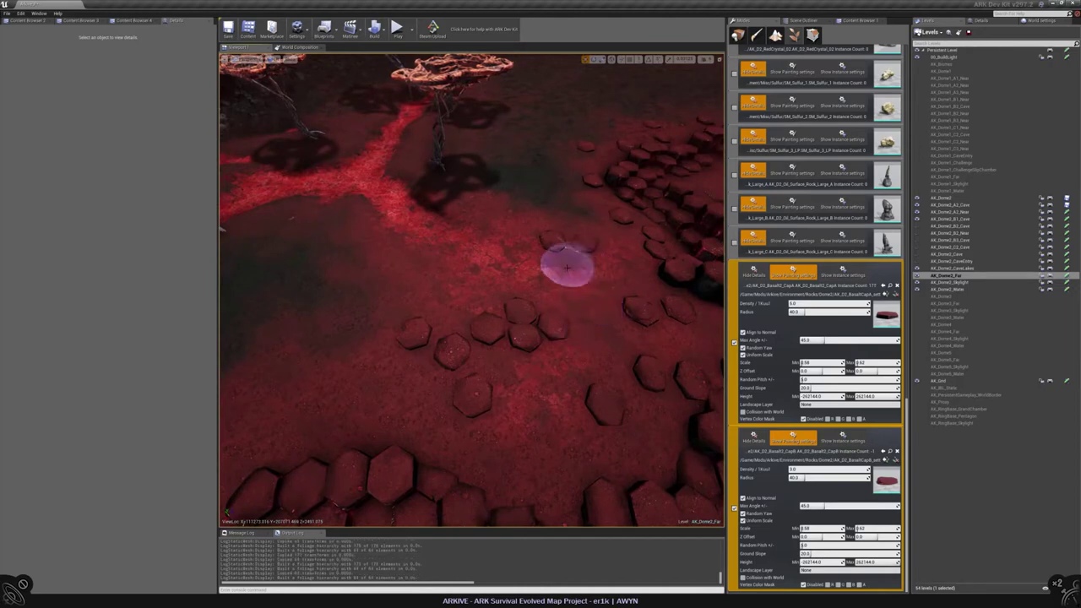
Fill out the basalt caps between the end of the glowing vein and the dense columns bordering the opening
mouse_move(566, 267)
right_mouse_down()
mouse_move(486, 376)
mouse_move(432, 367)
mouse_move(451, 343)
right_mouse_up()
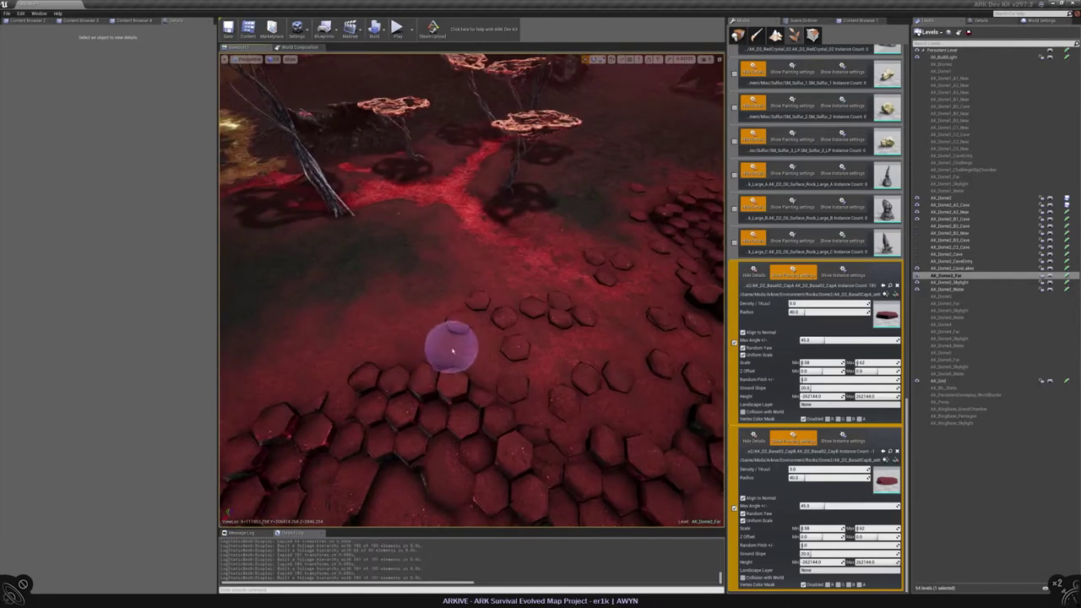
right_click_drag(452, 409, 415, 380)
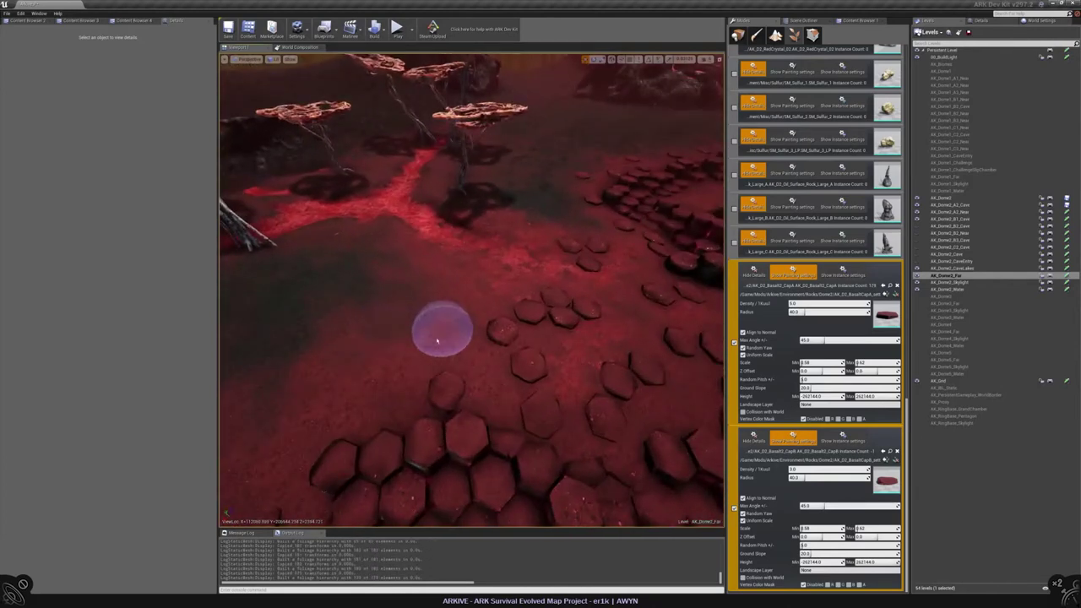
mouse_move(467, 414)
right_mouse_down()
mouse_move(528, 345)
mouse_move(515, 372)
mouse_move(508, 339)
mouse_move(454, 347)
mouse_move(489, 340)
right_mouse_up()
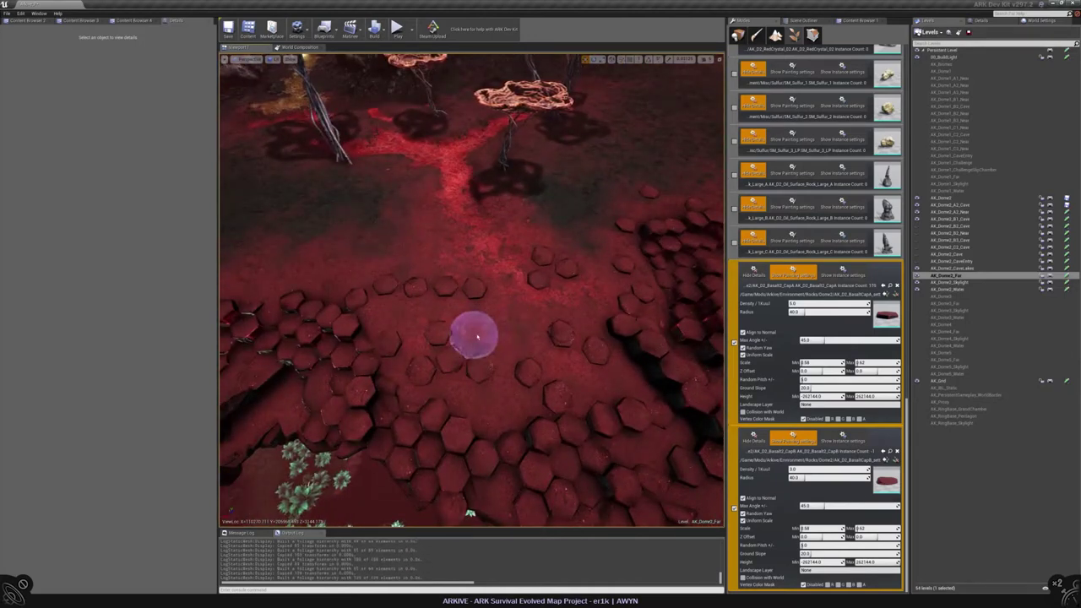
mouse_move(493, 335)
right_mouse_down()
mouse_move(511, 338)
mouse_move(461, 373)
mouse_move(505, 388)
mouse_move(550, 369)
mouse_move(560, 337)
mouse_move(455, 343)
mouse_move(526, 321)
mouse_move(504, 364)
right_mouse_up()
right_click_drag(412, 371, 465, 351)
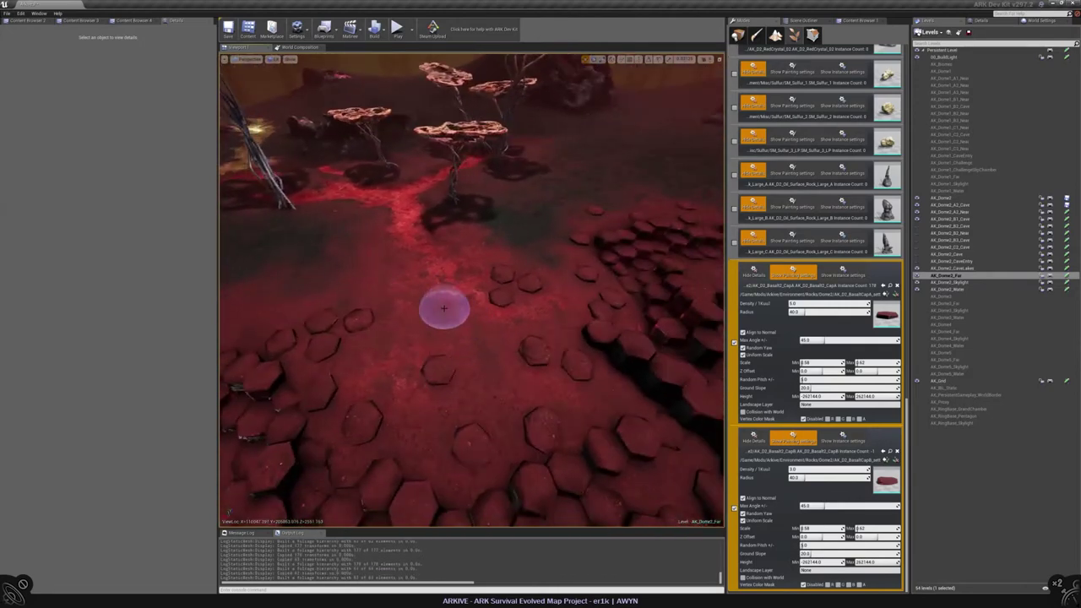
Extend the loose basalt caps from the vein area along the dark-ground side of the neighbouring columns
right_click_drag(429, 232, 430, 234)
right_click_drag(479, 267, 479, 266)
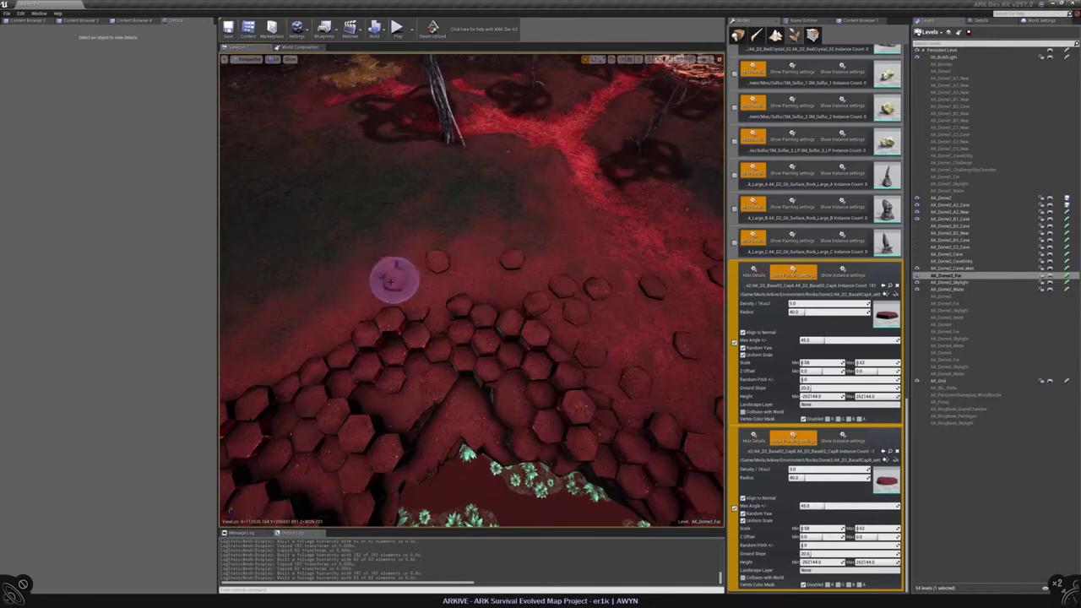
right_click_drag(395, 283, 394, 283)
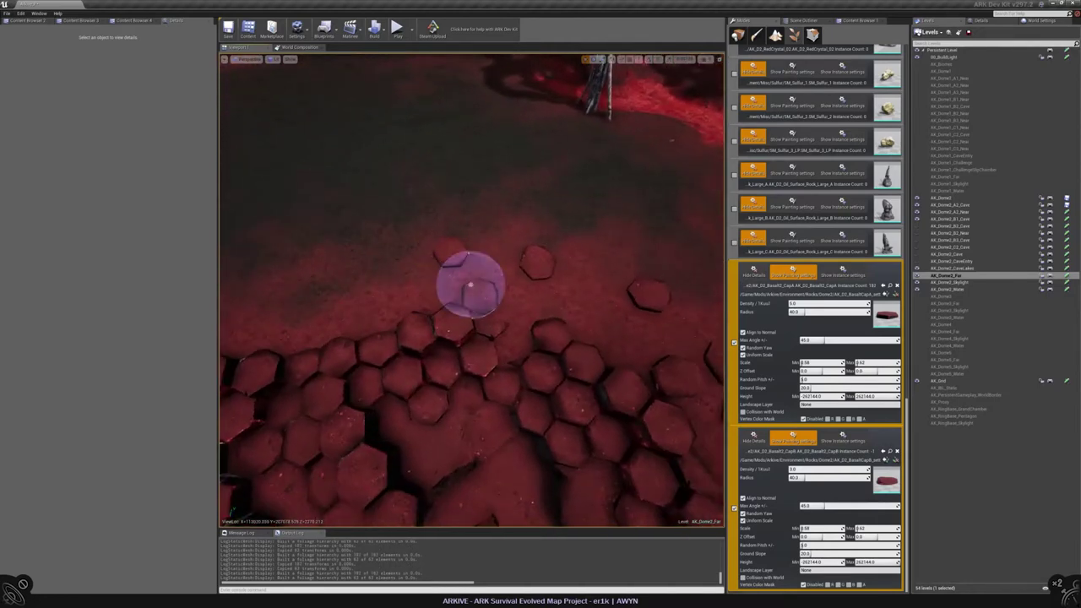
Paint a few more loose basalt caps between the dense columns and the dark ground, undoing one stray stroke
mouse_move(461, 253)
right_mouse_down()
mouse_move(499, 261)
mouse_move(385, 309)
right_mouse_up()
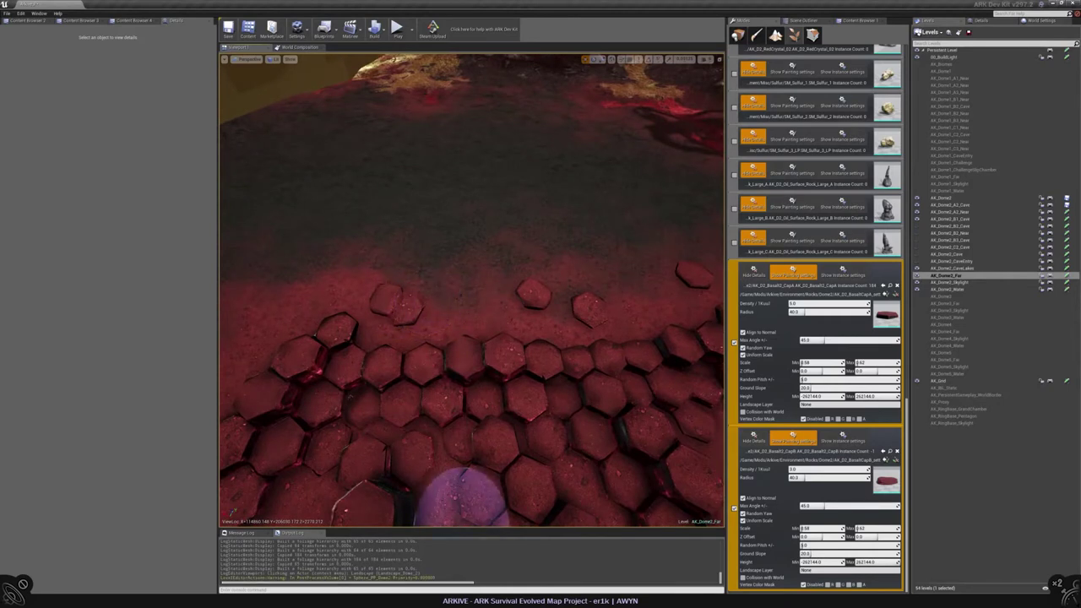
key("ctrl+z")
right_click(416, 264)
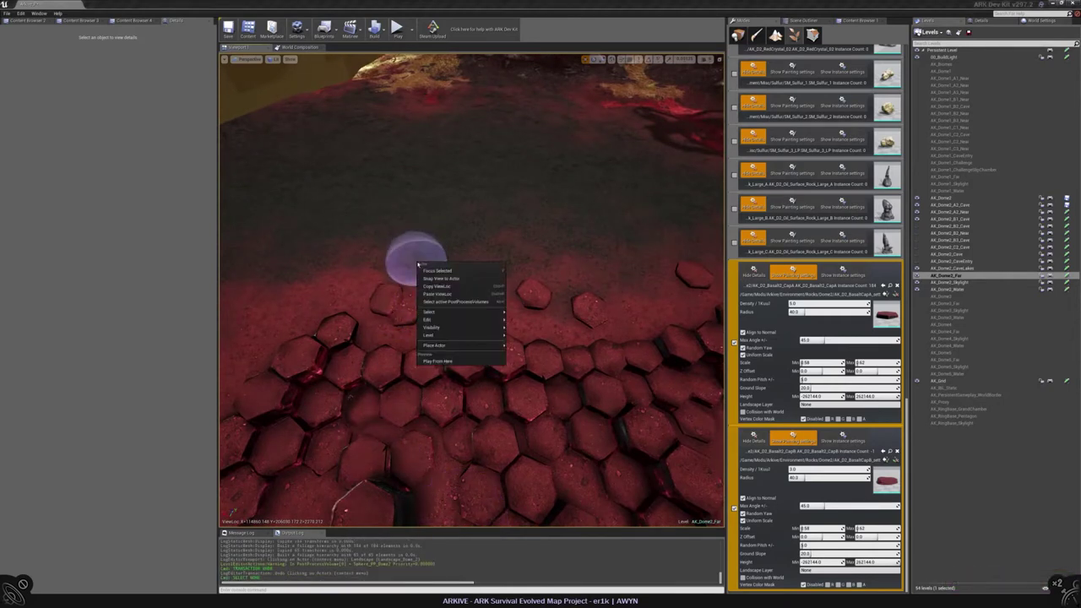
mouse_move(379, 274)
right_mouse_down()
mouse_move(494, 338)
mouse_move(495, 301)
mouse_move(510, 311)
right_mouse_up()
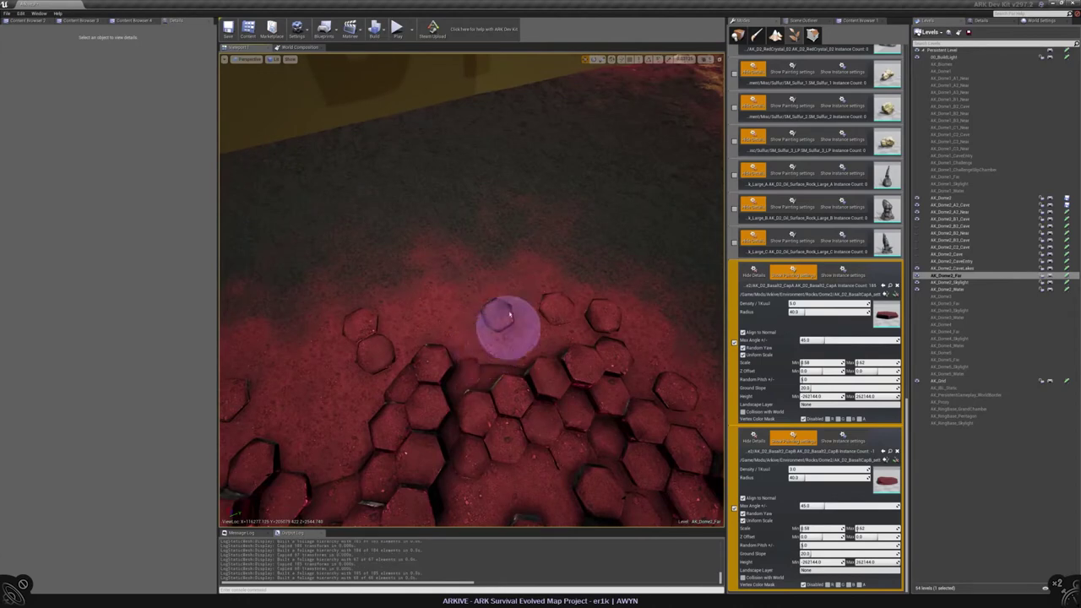
mouse_move(476, 353)
right_mouse_down()
mouse_move(440, 313)
mouse_move(475, 347)
mouse_move(514, 290)
mouse_move(482, 278)
mouse_move(482, 241)
mouse_move(498, 307)
right_mouse_up()
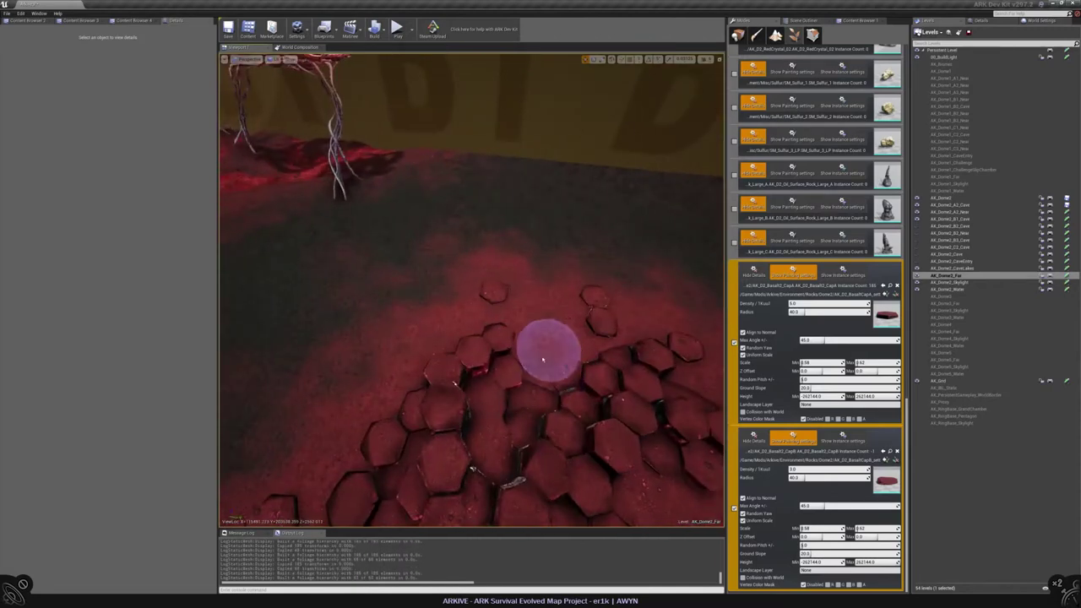
Paint additional basalt caps on the bare red ledges between the column rows and the edge of the opening
mouse_move(543, 360)
right_mouse_down()
mouse_move(528, 397)
mouse_move(528, 347)
mouse_move(540, 354)
mouse_move(545, 401)
mouse_move(545, 330)
mouse_move(550, 346)
mouse_move(533, 342)
mouse_move(537, 320)
mouse_move(520, 333)
mouse_move(557, 334)
mouse_move(545, 338)
mouse_move(545, 376)
mouse_move(505, 376)
right_mouse_up()
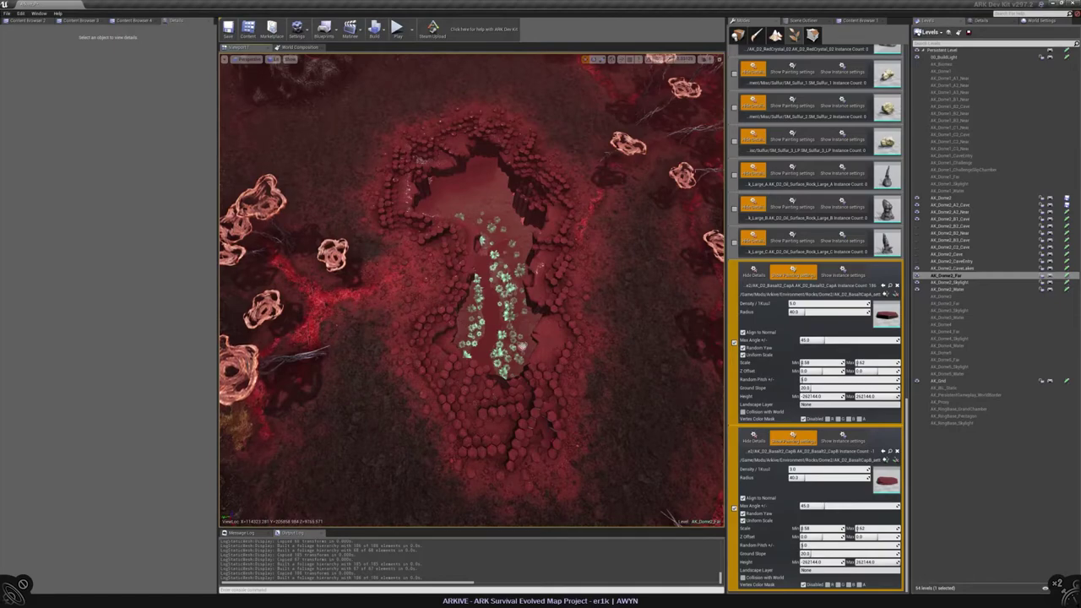
mouse_move(446, 265)
right_mouse_down()
mouse_move(446, 253)
mouse_move(446, 265)
mouse_move(550, 290)
mouse_move(450, 346)
mouse_move(477, 336)
mouse_move(456, 317)
right_mouse_up()
right_click_drag(515, 333, 592, 410)
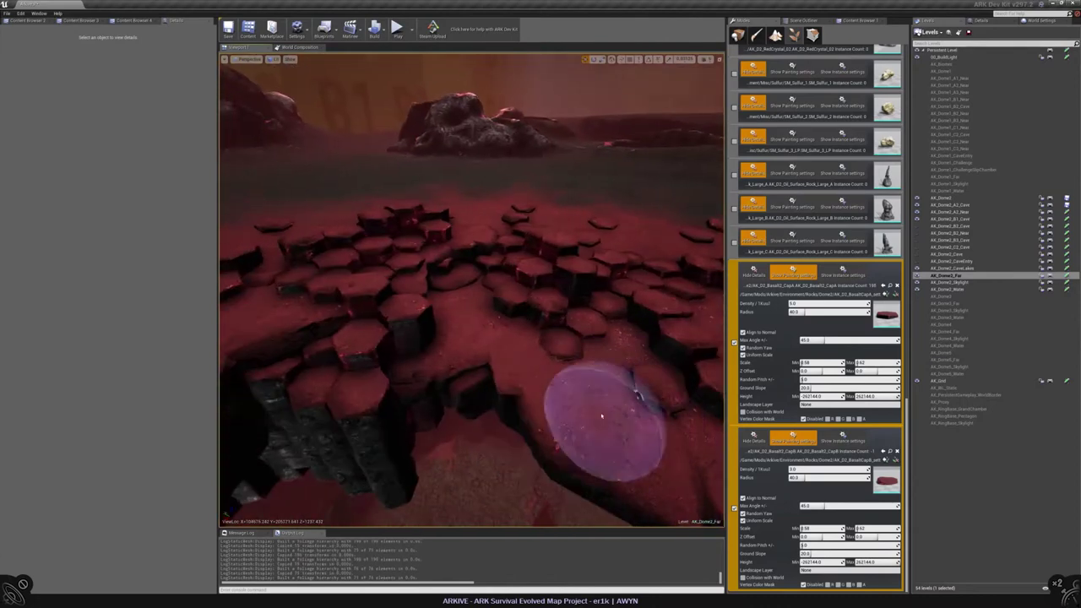
right_click_drag(526, 371, 560, 316)
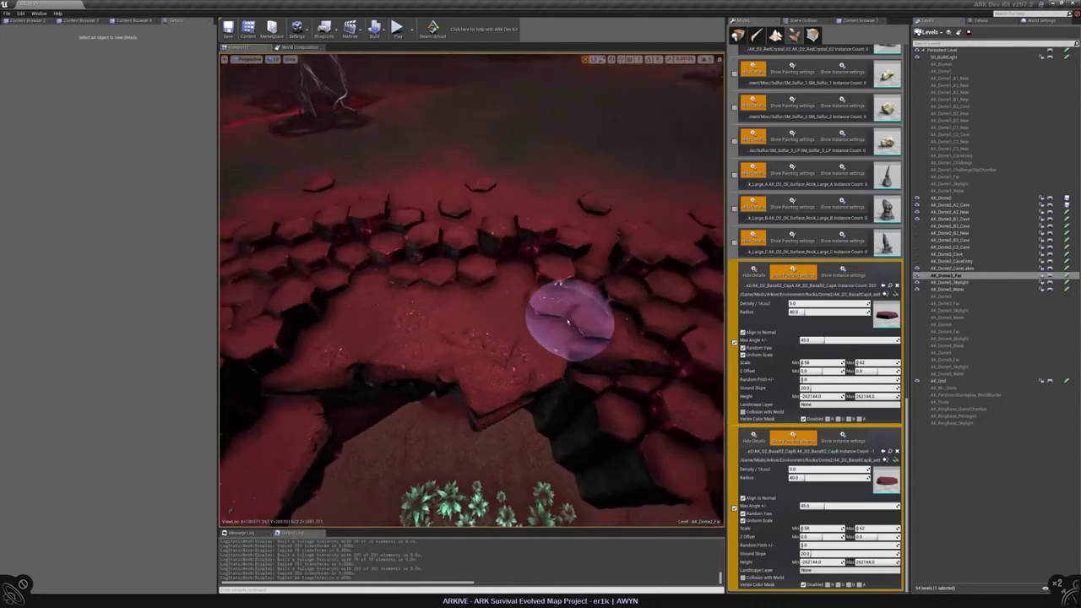
mouse_move(412, 319)
right_mouse_down()
mouse_move(377, 325)
mouse_move(526, 380)
mouse_move(527, 329)
mouse_move(532, 362)
mouse_move(515, 349)
right_mouse_up()
Switch foliage editing to single-instance selection, then move and rotate a basalt cap on the bare ledge to fit its neighbours
scroll(815, 253, "up", 10)
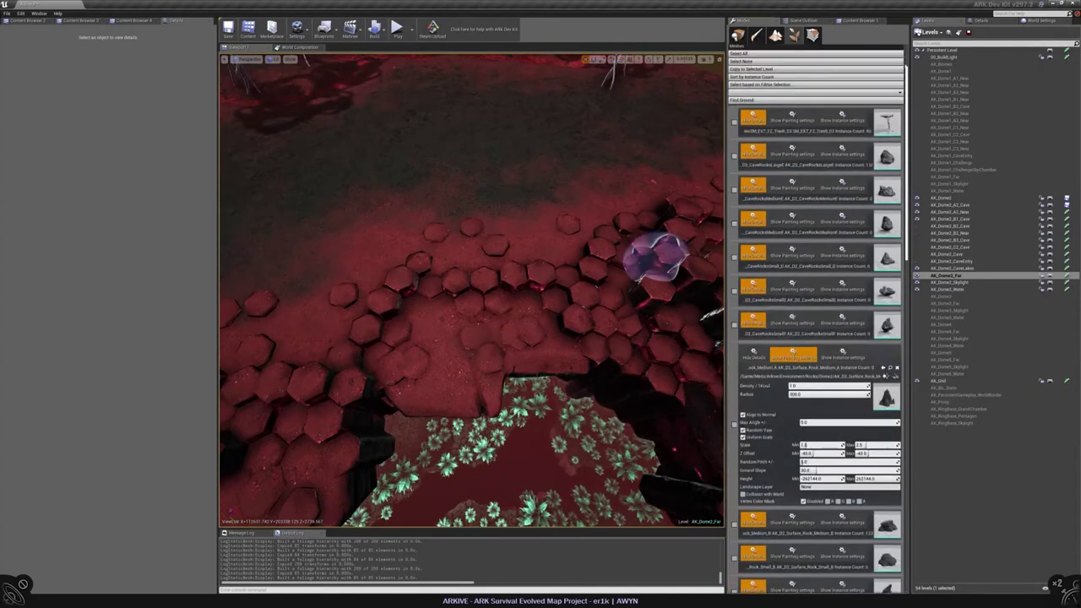
left_click(816, 56)
mouse_move(463, 332)
right_mouse_down()
mouse_move(418, 386)
mouse_move(453, 372)
right_mouse_up()
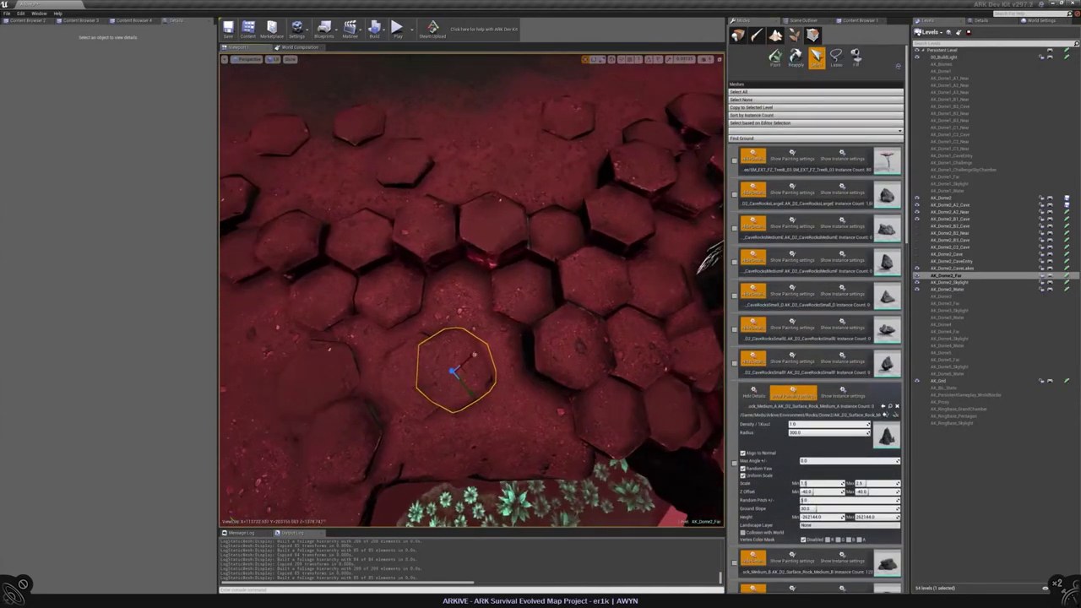
left_click_drag(471, 392, 478, 354)
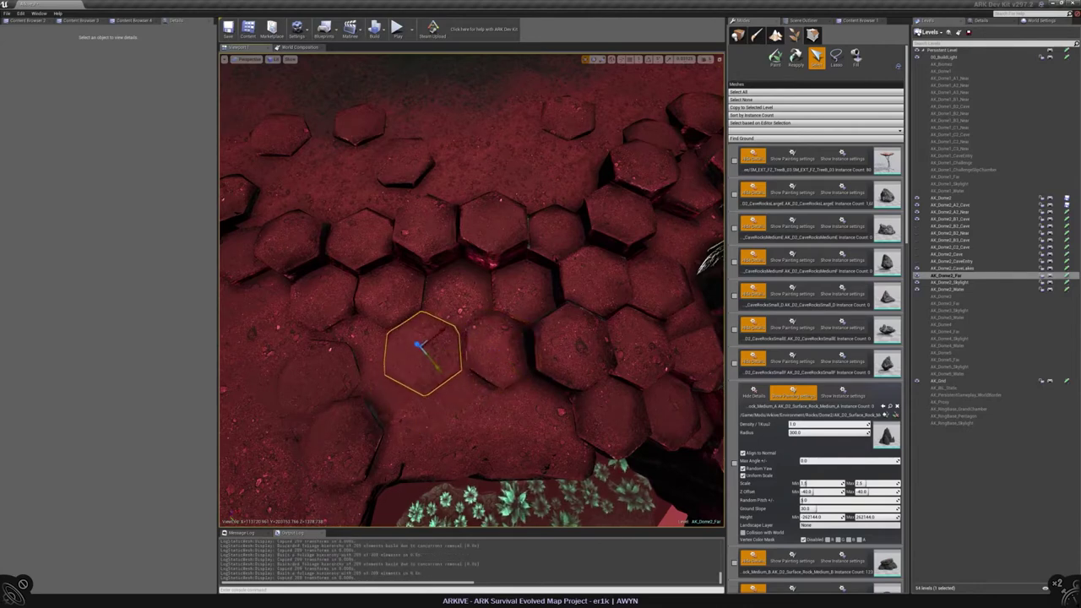
right_click_drag(454, 371, 454, 347)
key("e")
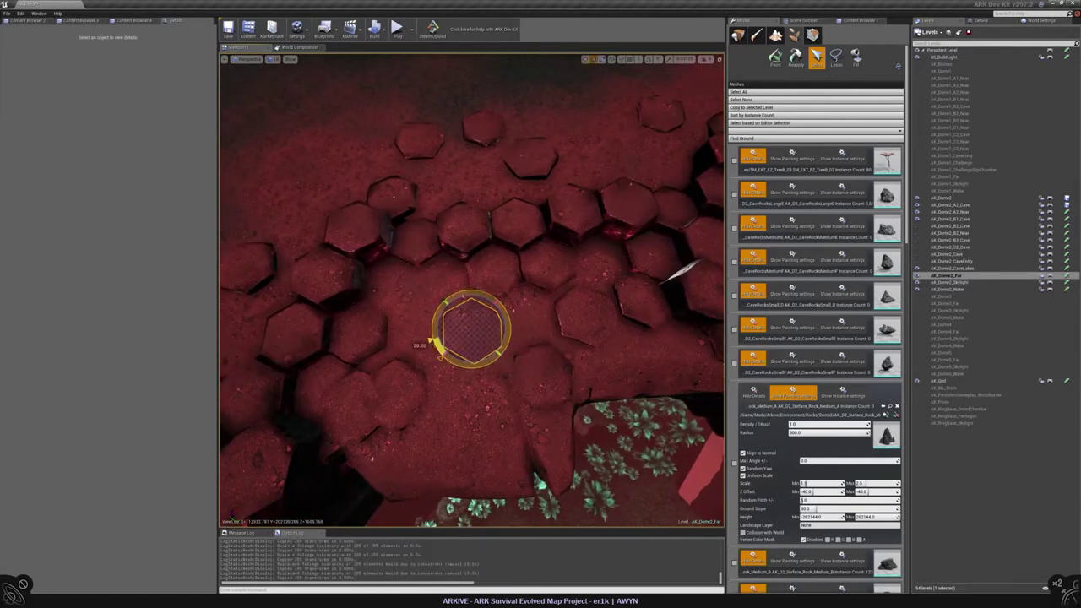
Reposition and tilt another basalt cap near the same ledge's edge, then clear the selection
key("w")
left_click_drag(547, 369, 465, 394)
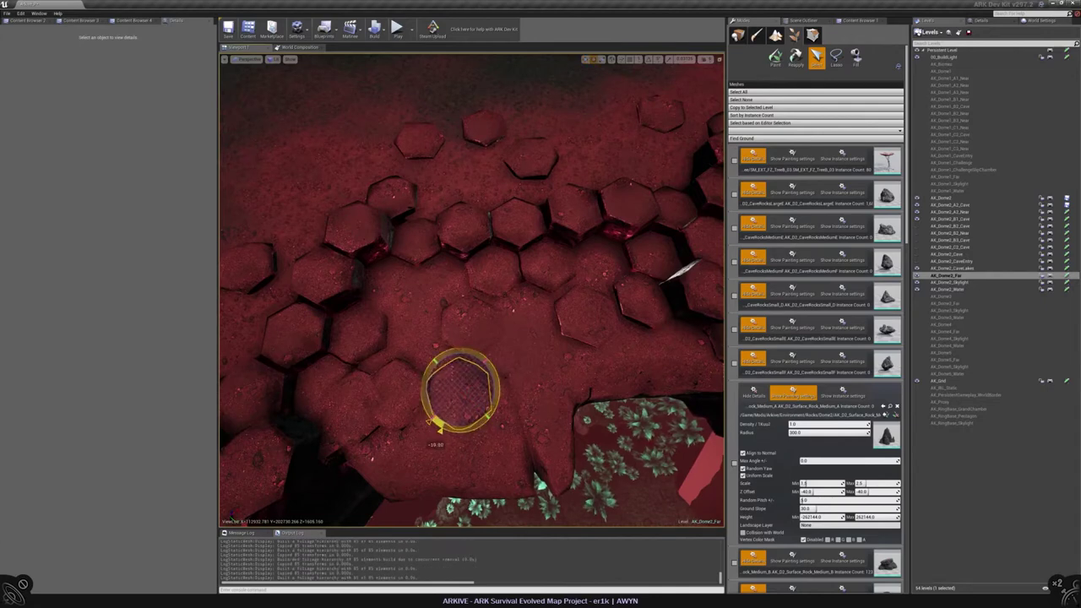
right_click_drag(466, 394, 471, 370)
key("Escape")
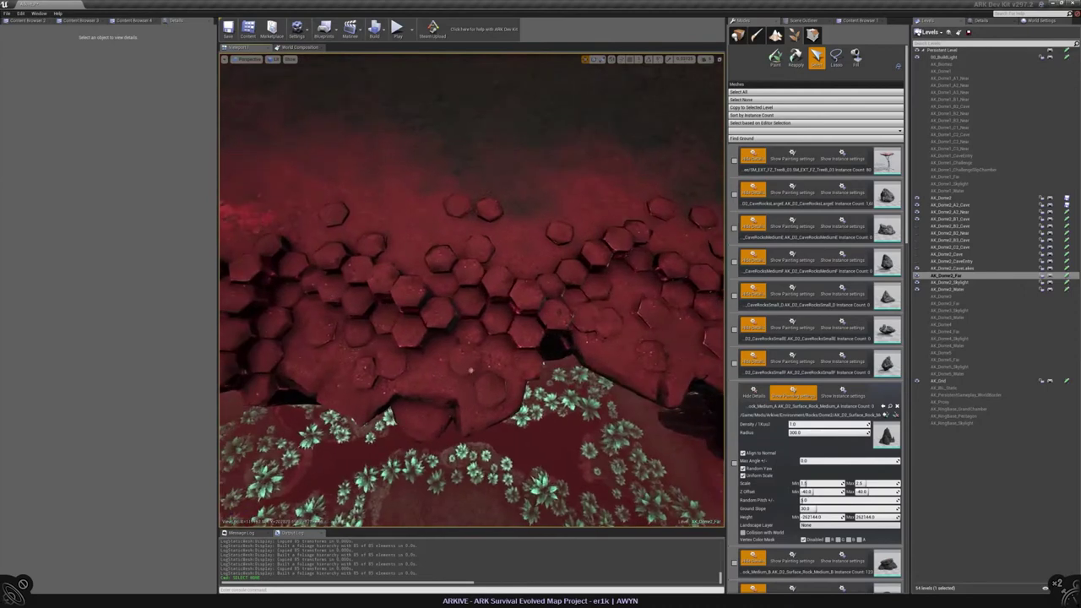
Shift and rotate the basalt caps on the ledge protruding over the crystal plants, and save the map
left_click(465, 358)
key("f")
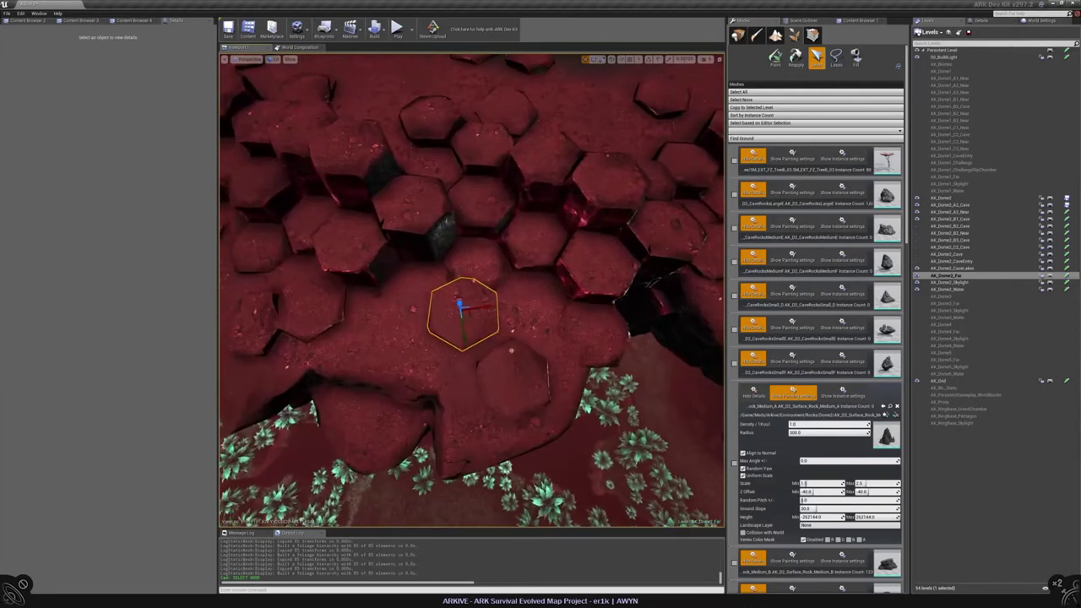
left_click_drag(444, 309, 410, 314)
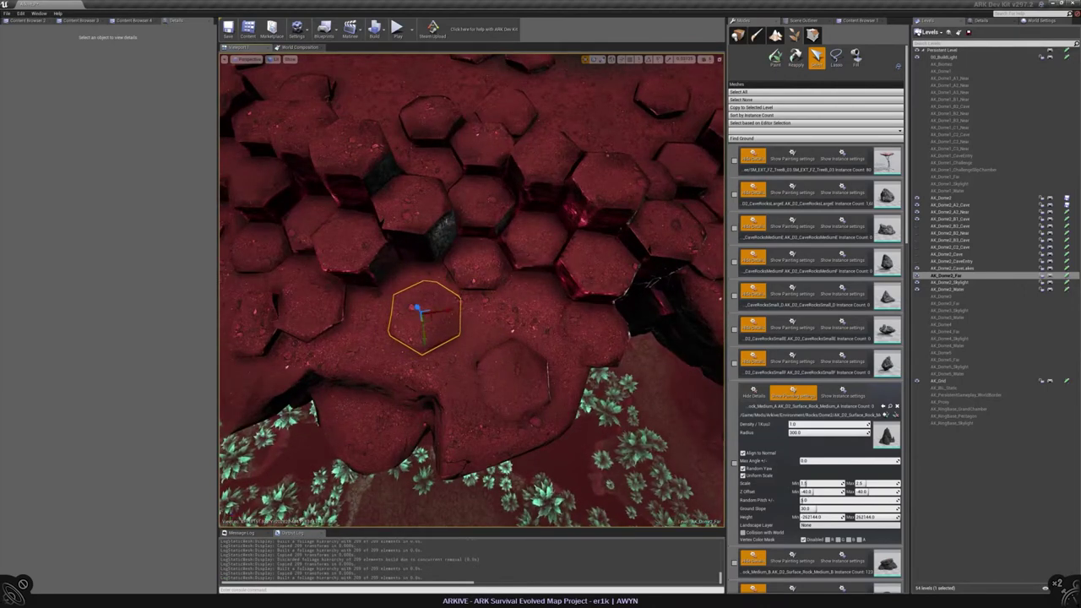
right_click_drag(422, 321, 422, 232)
key("w")
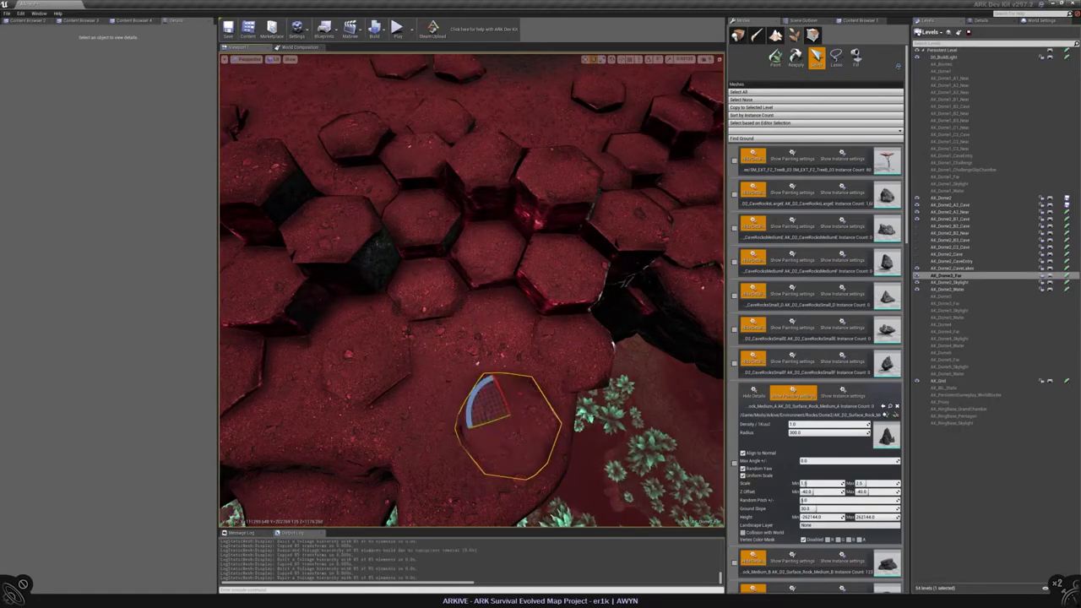
right_click_drag(464, 431, 466, 325)
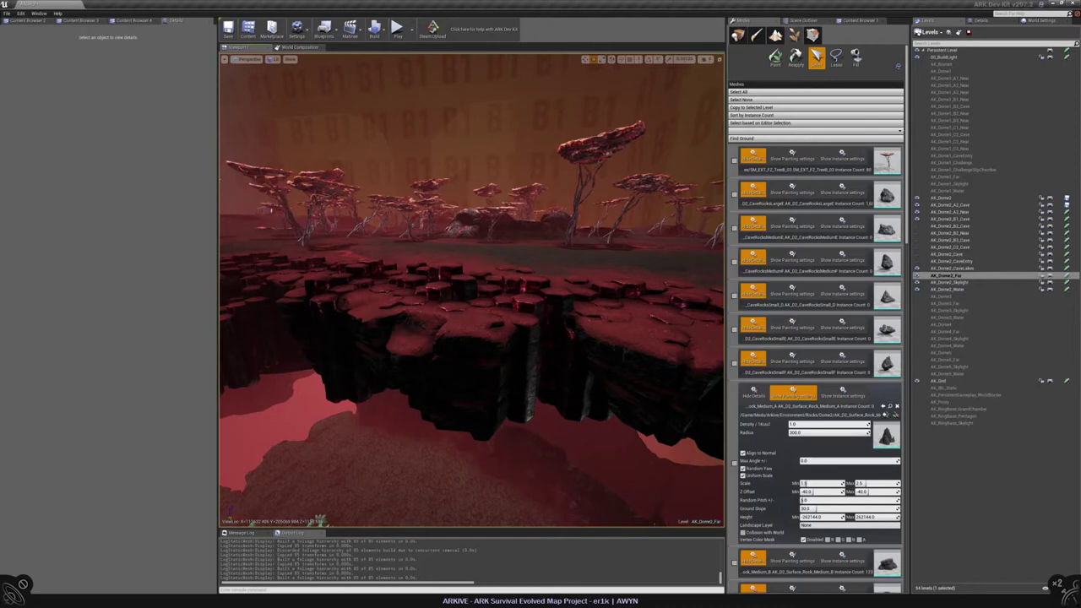
key("ctrl+s")
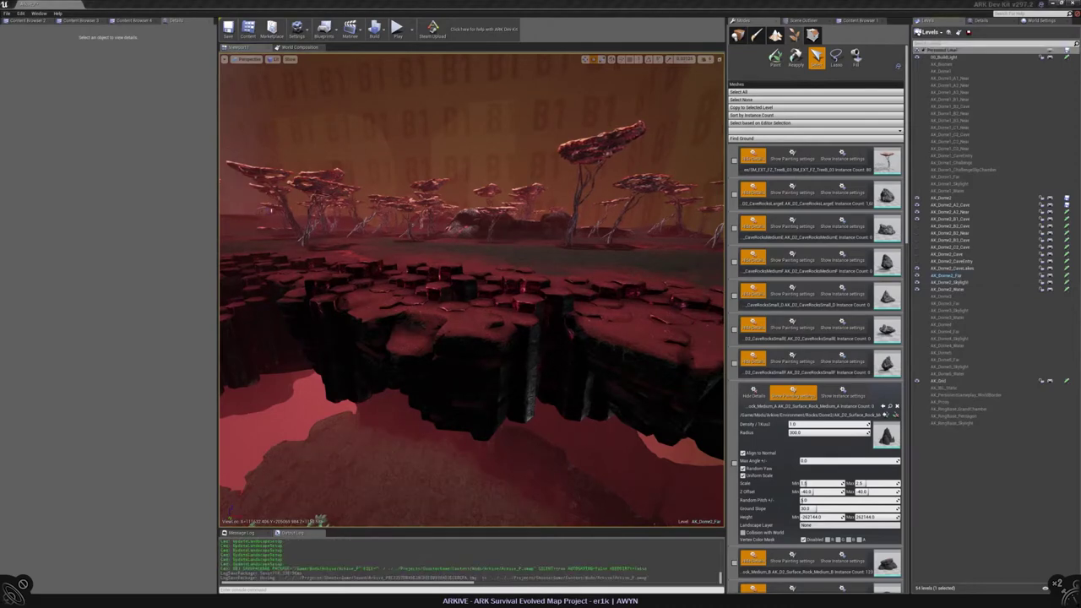
Arrange the basalt caps on the adjoining ledge so they follow the hexagonal pattern and sit flush with the rock
mouse_move(447, 338)
right_mouse_down()
mouse_move(456, 443)
mouse_move(495, 379)
mouse_move(506, 411)
mouse_move(441, 405)
mouse_move(544, 397)
right_mouse_up()
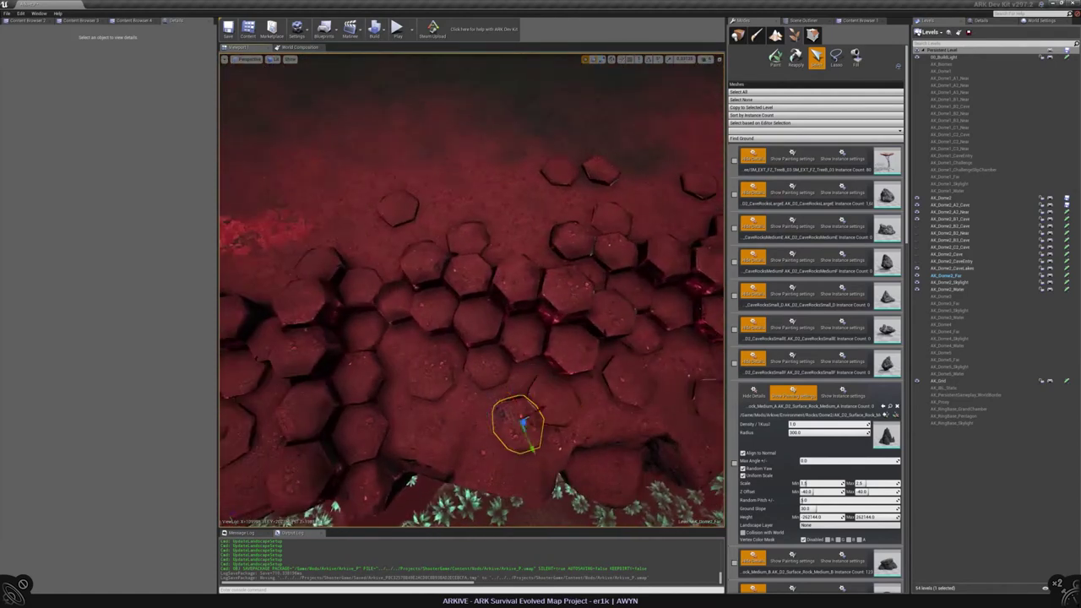
right_click_drag(459, 434, 473, 431)
key("e")
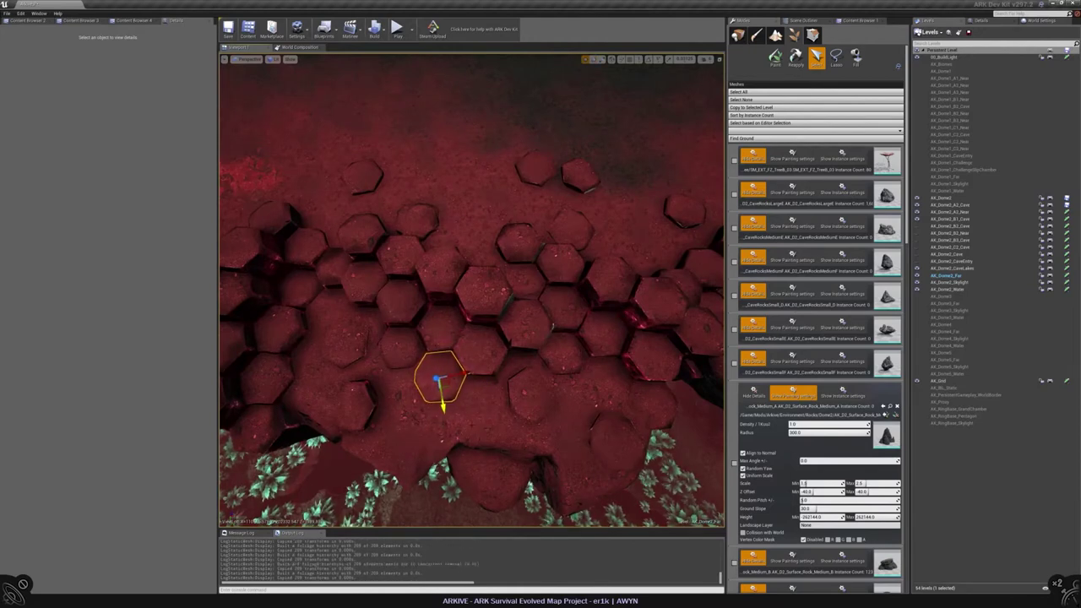
right_click_drag(440, 380, 412, 368)
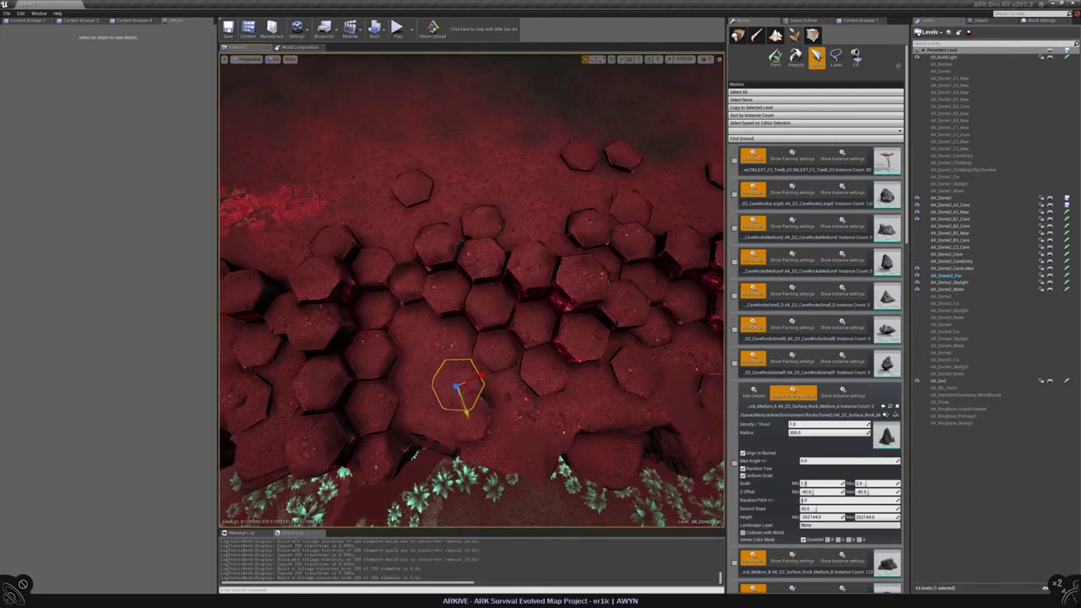
mouse_move(456, 380)
right_mouse_down()
mouse_move(458, 422)
mouse_move(501, 447)
mouse_move(430, 358)
mouse_move(415, 427)
right_mouse_up()
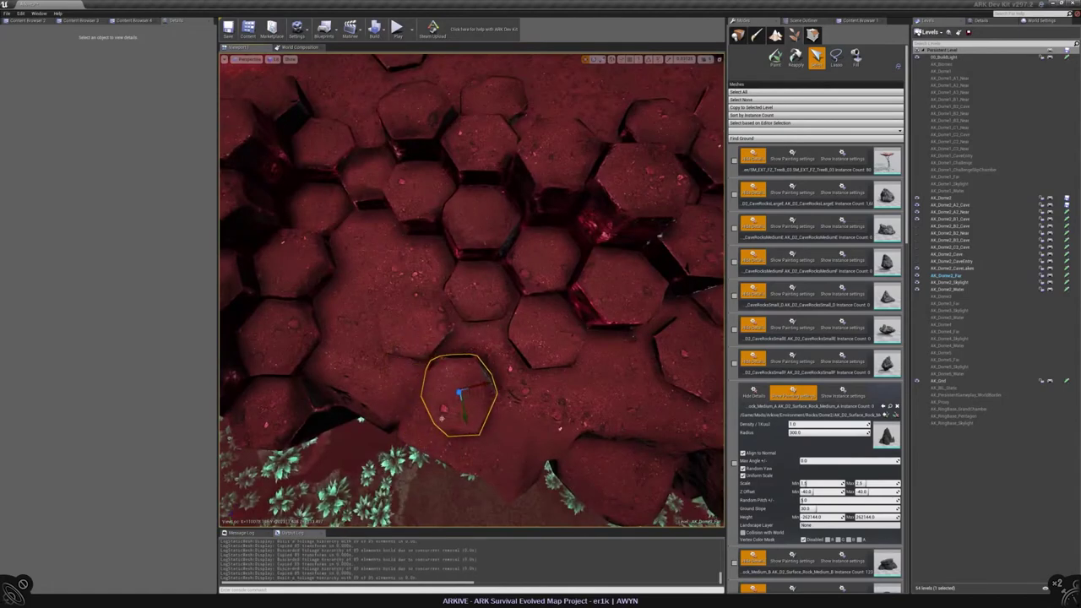
left_click(459, 393)
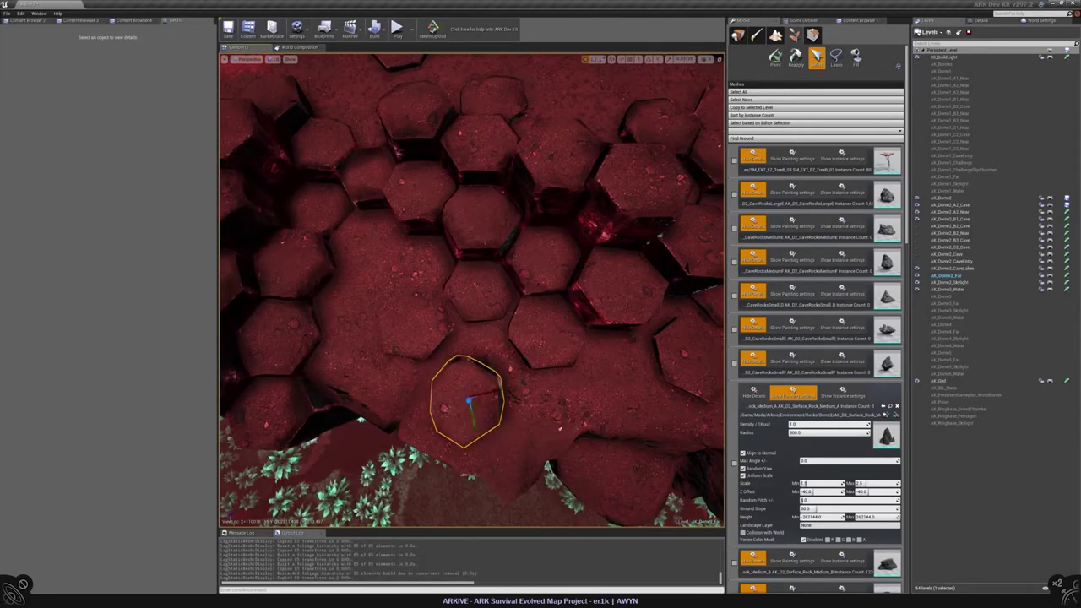
Fit a basalt cap beside the columns on the pointed ledge near the glowing vein, matching its position and rotation to them
right_click_drag(458, 393, 640, 365)
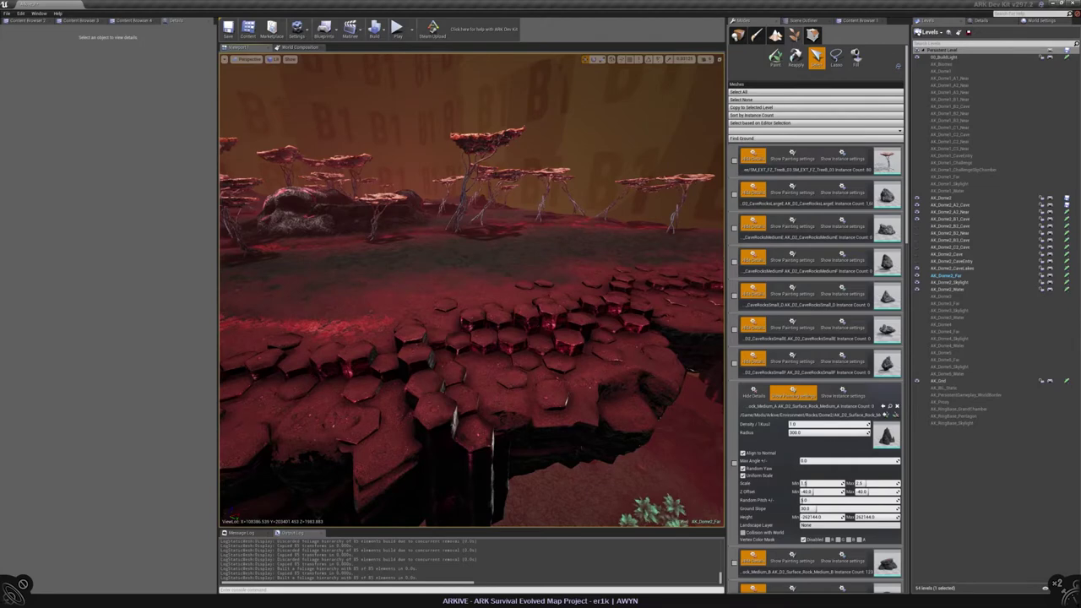
mouse_move(639, 365)
right_mouse_down()
mouse_move(640, 420)
mouse_move(640, 395)
mouse_move(625, 424)
mouse_move(625, 404)
right_mouse_up()
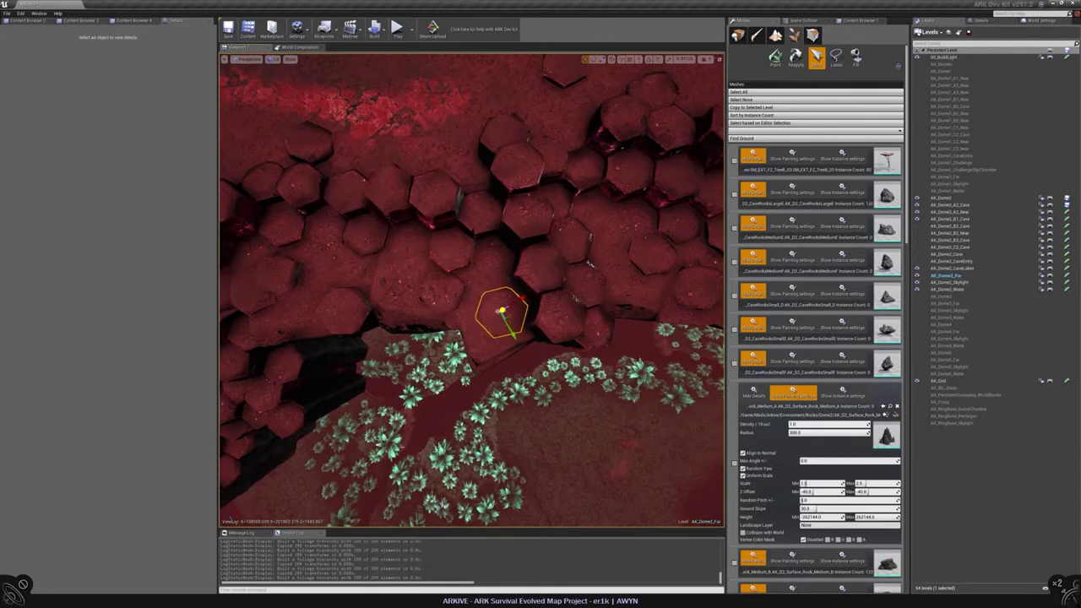
mouse_move(441, 290)
right_mouse_down()
mouse_move(470, 282)
mouse_move(338, 422)
mouse_move(543, 301)
mouse_move(555, 386)
mouse_move(447, 411)
mouse_move(551, 355)
right_mouse_up()
right_click_drag(623, 374, 495, 346)
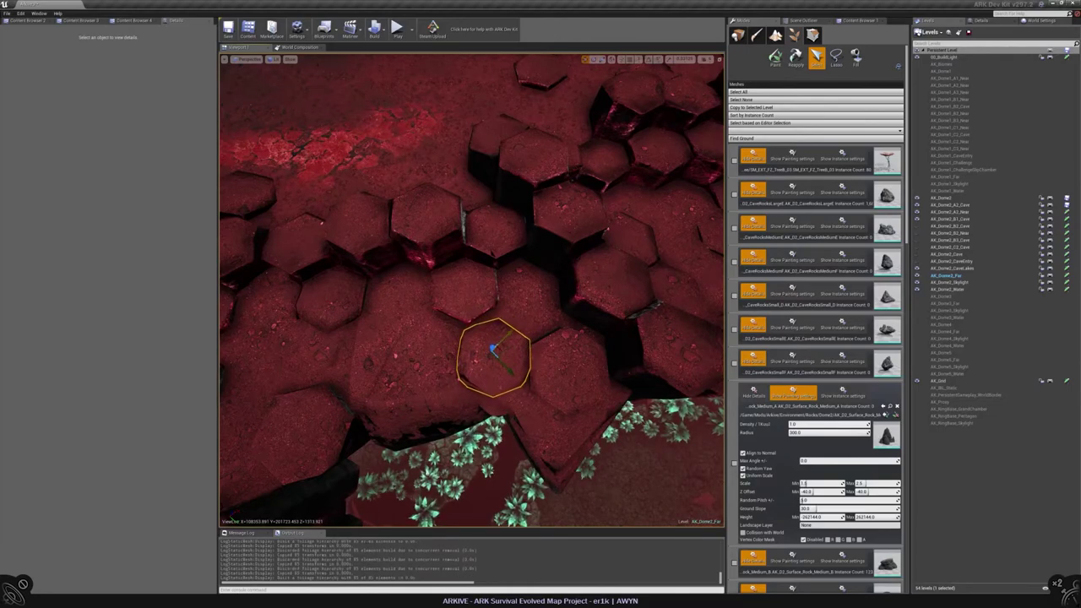
right_click_drag(496, 354, 501, 279)
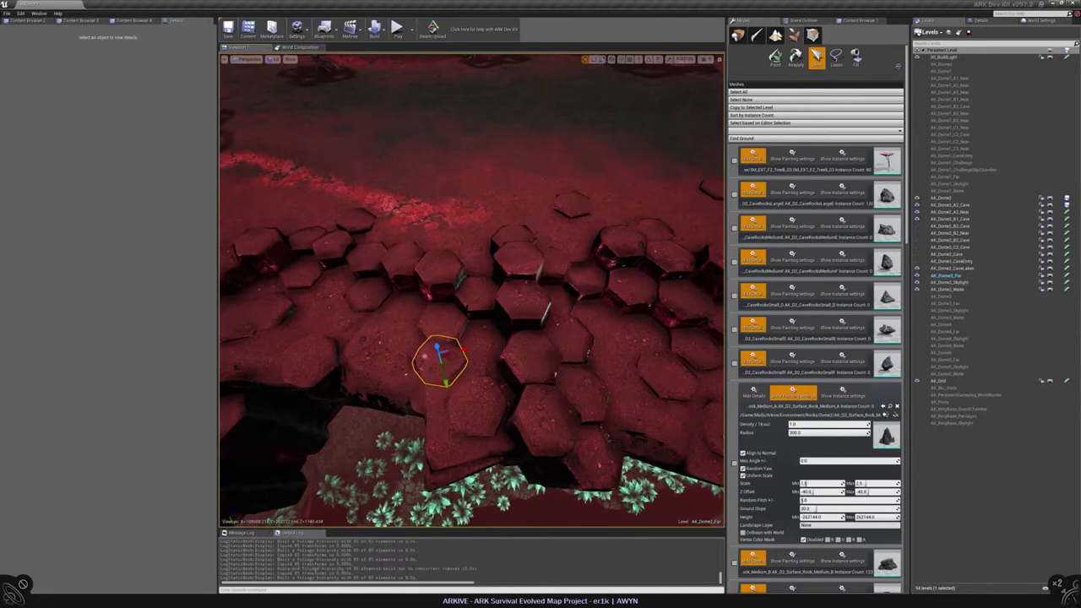
scroll(414, 409, "up", 3)
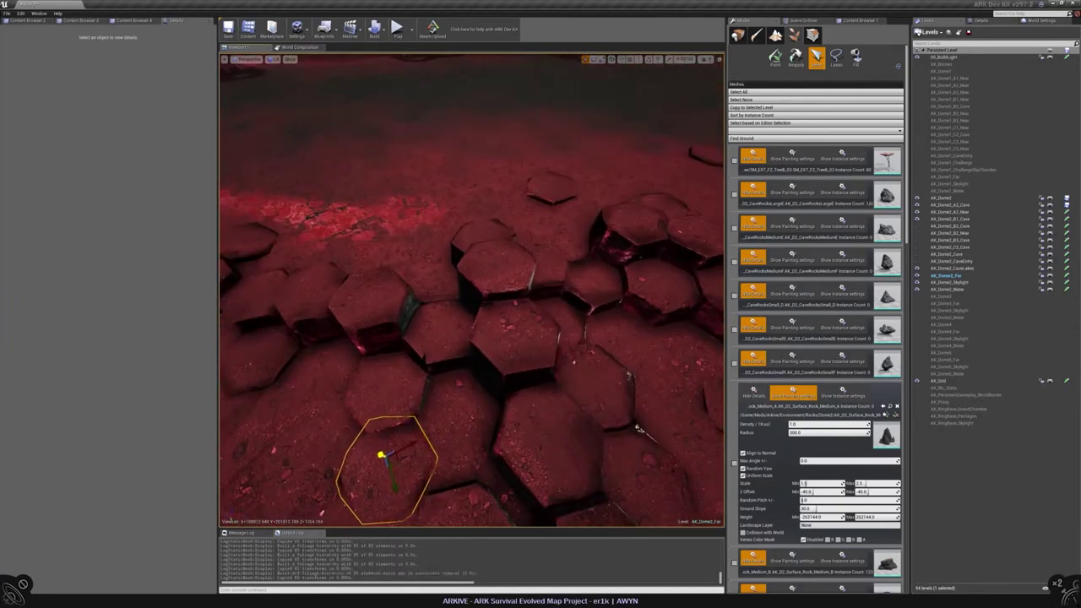
Align the basalt cap on the ledge below the glowing vein with the column pattern and level its tilt
mouse_move(384, 456)
right_mouse_down()
mouse_move(512, 326)
mouse_move(502, 482)
mouse_move(524, 433)
right_mouse_up()
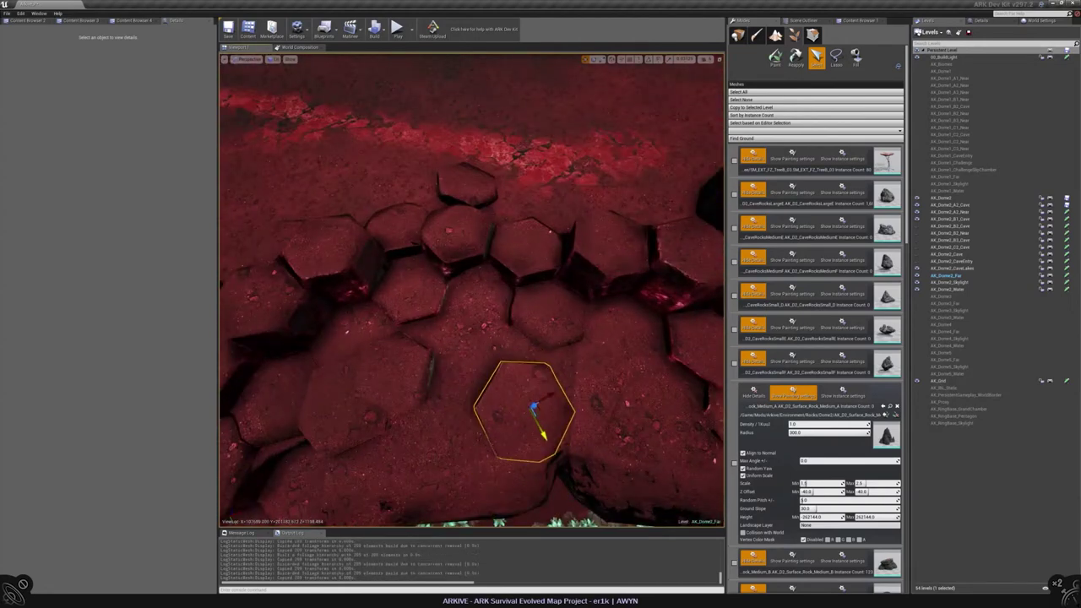
mouse_move(511, 446)
right_mouse_down()
mouse_move(523, 446)
mouse_move(495, 284)
mouse_move(410, 229)
mouse_move(442, 434)
mouse_move(448, 422)
mouse_move(362, 482)
right_mouse_up()
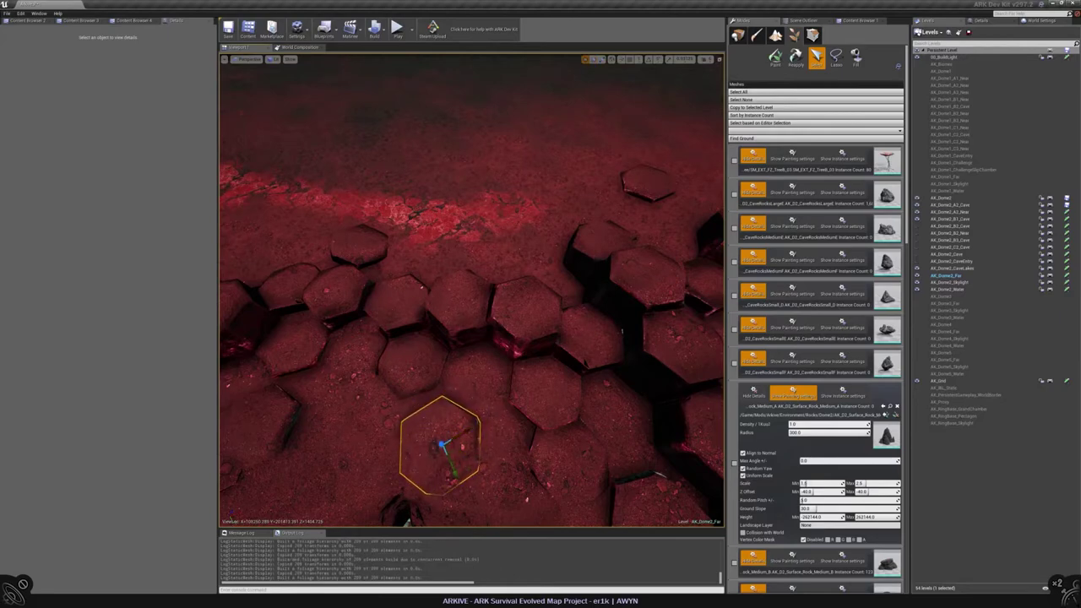
mouse_move(440, 446)
right_mouse_down()
mouse_move(349, 470)
mouse_move(486, 351)
mouse_move(398, 345)
mouse_move(555, 307)
right_mouse_up()
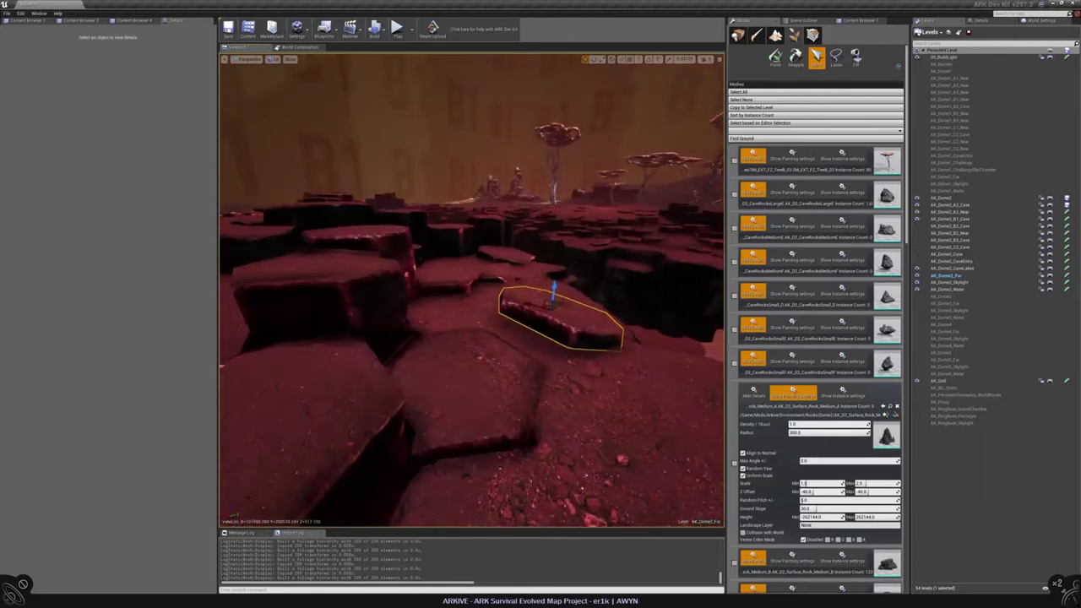
left_click(554, 308)
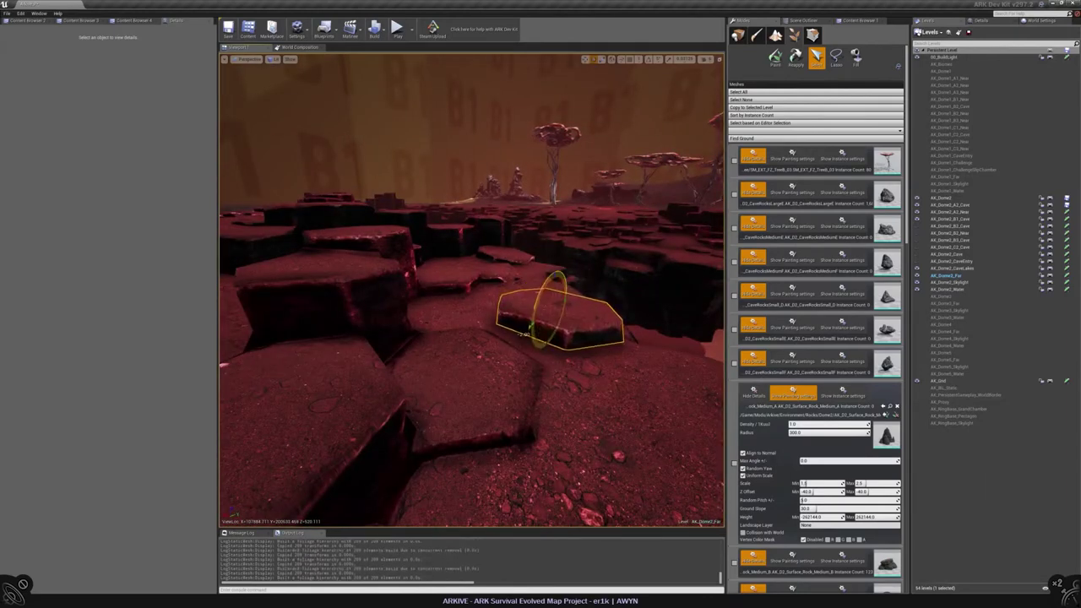
right_click_drag(553, 308, 469, 351)
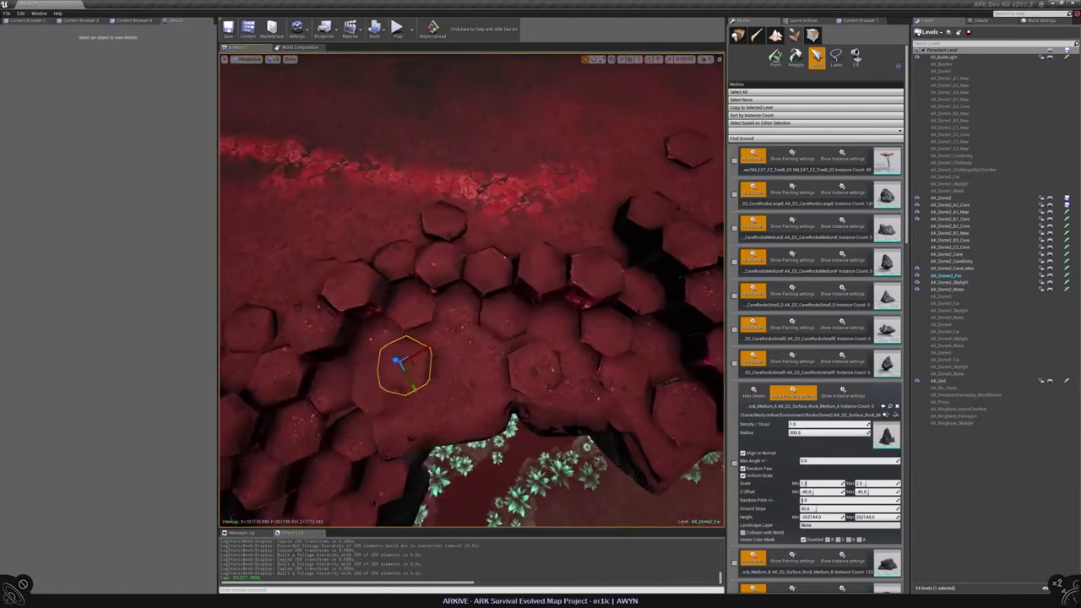
Move and rotate the remaining loose basalt caps on the vein-side ledge to sit evenly beside the aligned one
mouse_move(470, 365)
left_mouse_down()
mouse_move(466, 381)
mouse_move(473, 300)
mouse_move(473, 363)
left_mouse_up()
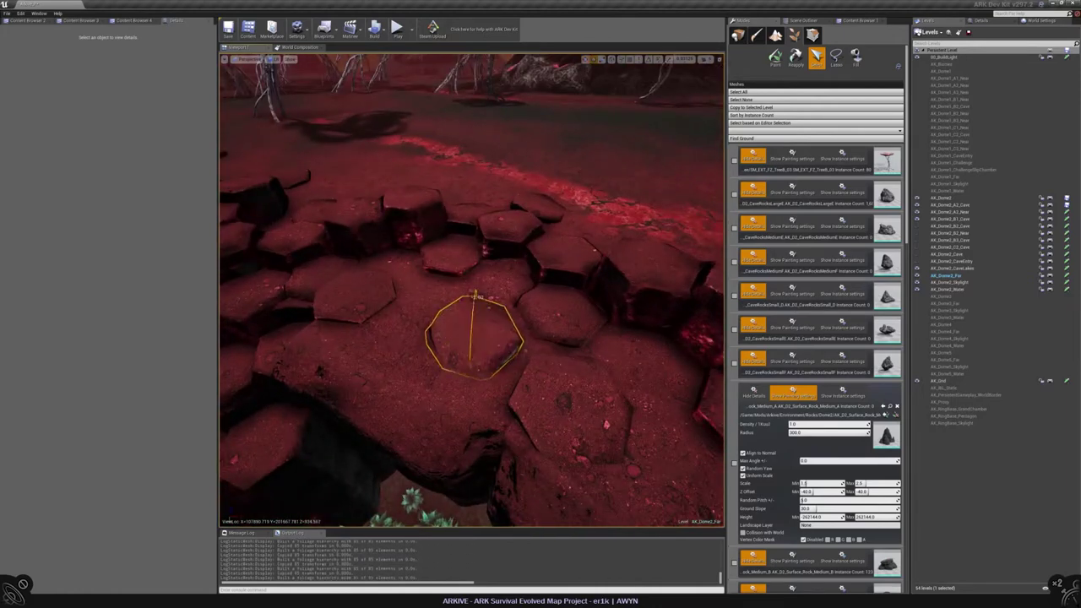
left_click_drag(473, 318, 526, 392, "alt")
key("f")
key("e")
key("w")
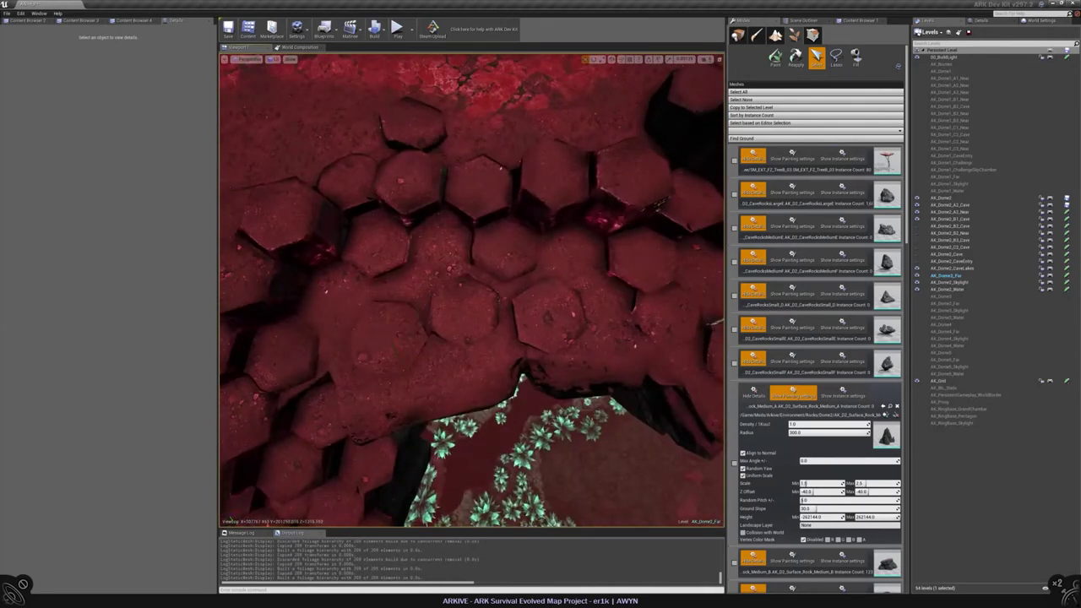
Move and rotate the loose basalt caps just beyond the columns, starting beside the glowing vein, to fit the hexagonal pattern
right_click_drag(473, 338, 447, 203)
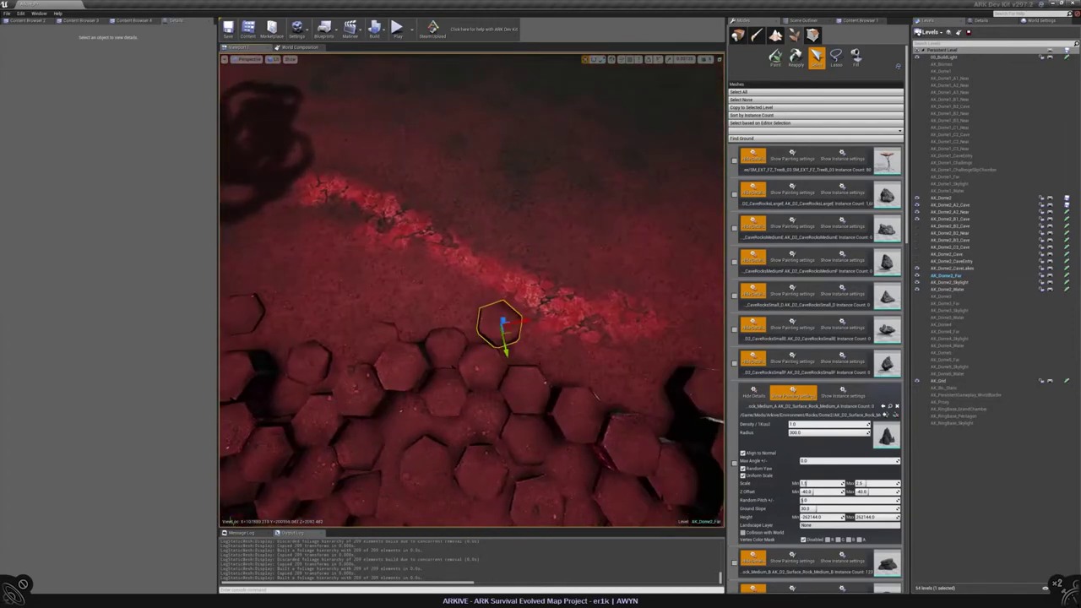
left_click_drag(500, 326, 523, 317)
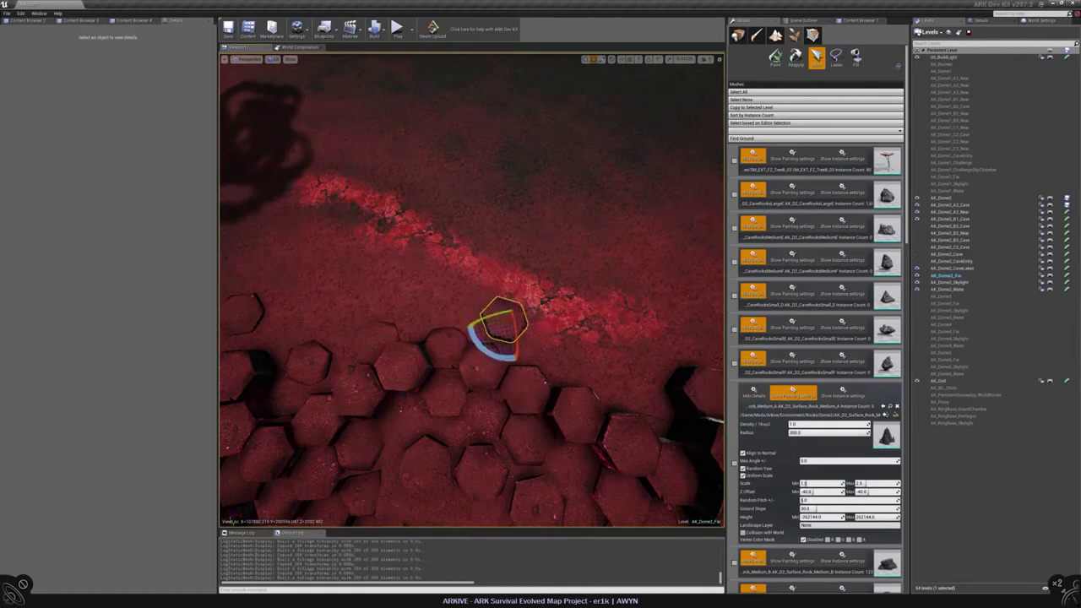
key("f")
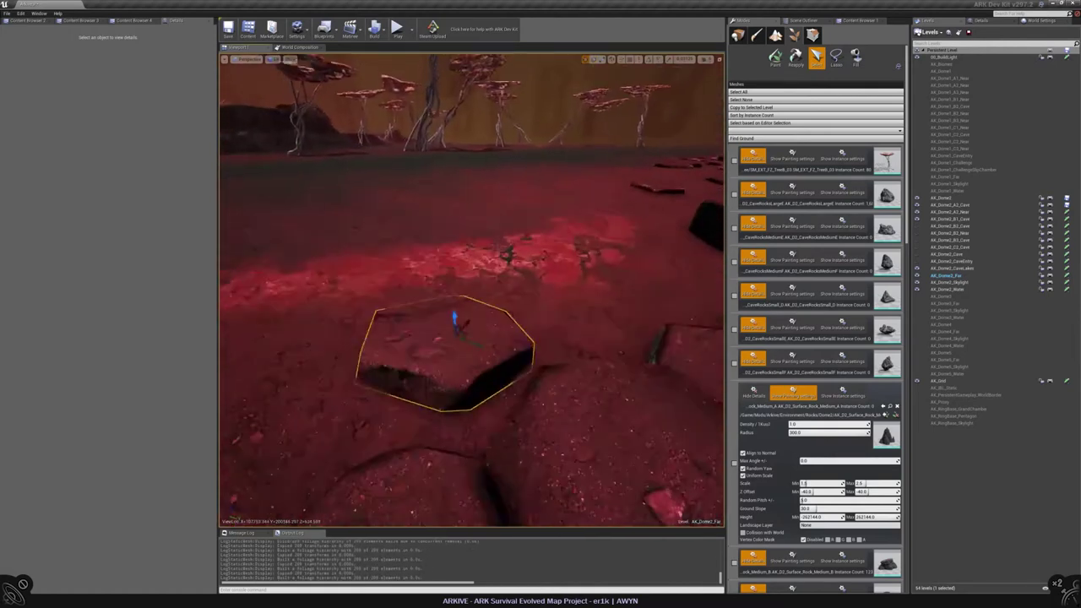
mouse_move(426, 266)
right_mouse_down()
mouse_move(687, 242)
mouse_move(555, 422)
mouse_move(473, 338)
mouse_move(460, 287)
mouse_move(456, 325)
mouse_move(431, 326)
mouse_move(431, 300)
mouse_move(431, 321)
right_mouse_up()
key("w")
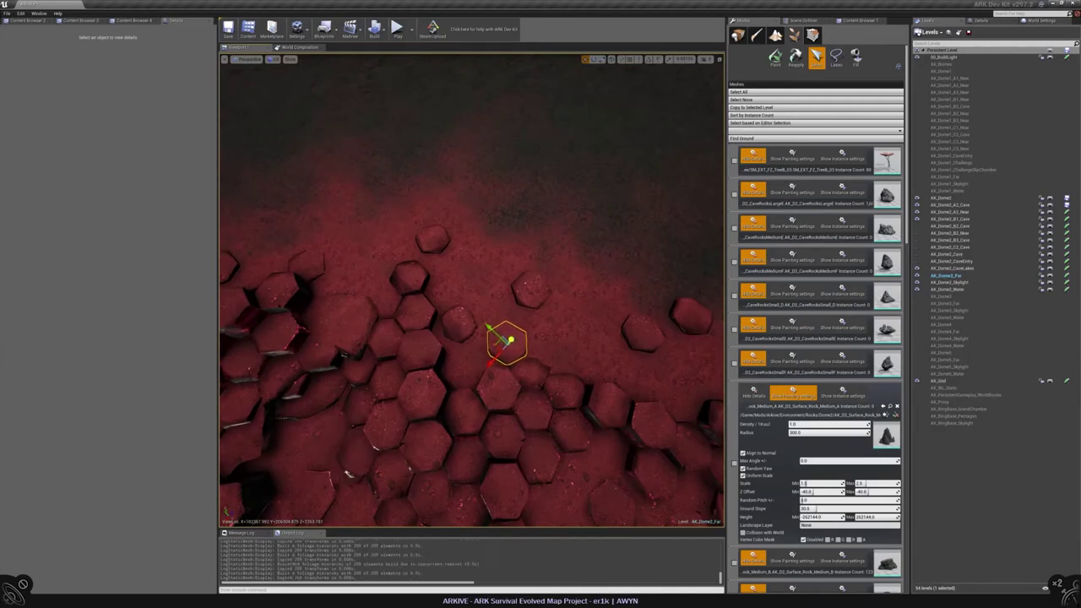
key("ctrl+z")
Rotate, level and sink the basalt caps on the overhanging ledge tips above the crystals to match the neighbouring columns
mouse_move(471, 355)
right_mouse_down()
mouse_move(477, 270)
mouse_move(541, 257)
mouse_move(494, 254)
mouse_move(494, 338)
mouse_move(506, 249)
mouse_move(506, 304)
right_mouse_up()
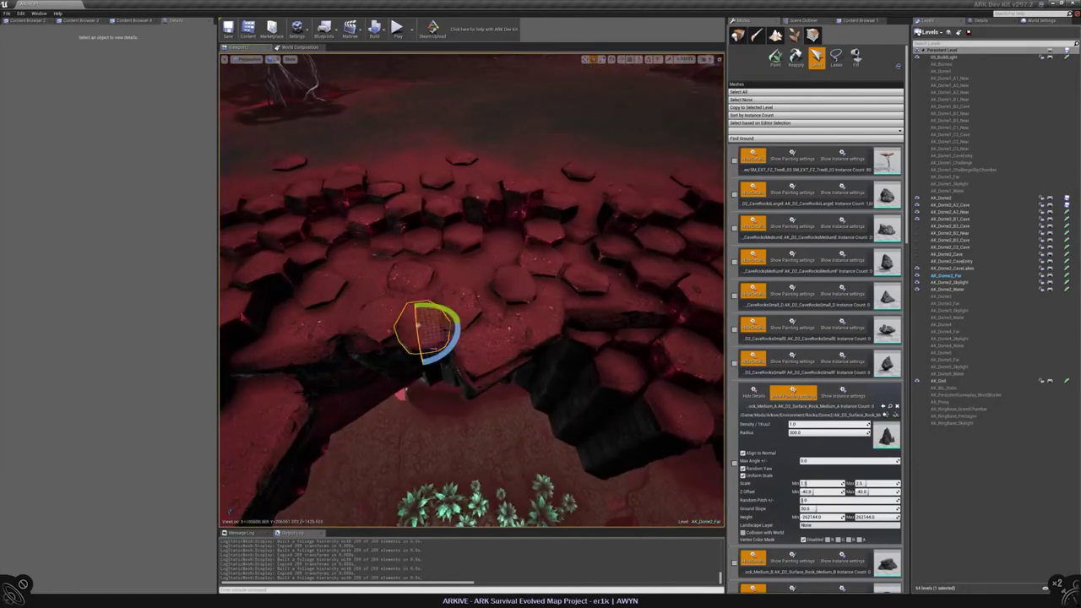
mouse_move(422, 332)
right_mouse_down()
mouse_move(443, 342)
mouse_move(448, 288)
mouse_move(451, 355)
mouse_move(423, 385)
mouse_move(483, 301)
mouse_move(422, 363)
mouse_move(425, 333)
mouse_move(427, 346)
right_mouse_up()
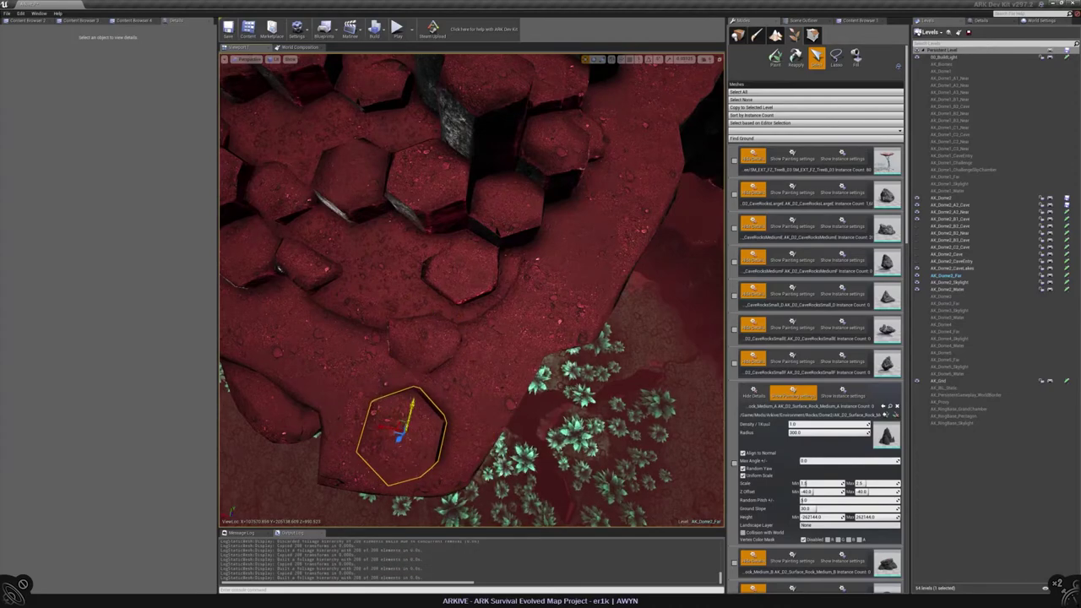
right_click_drag(426, 347, 427, 283)
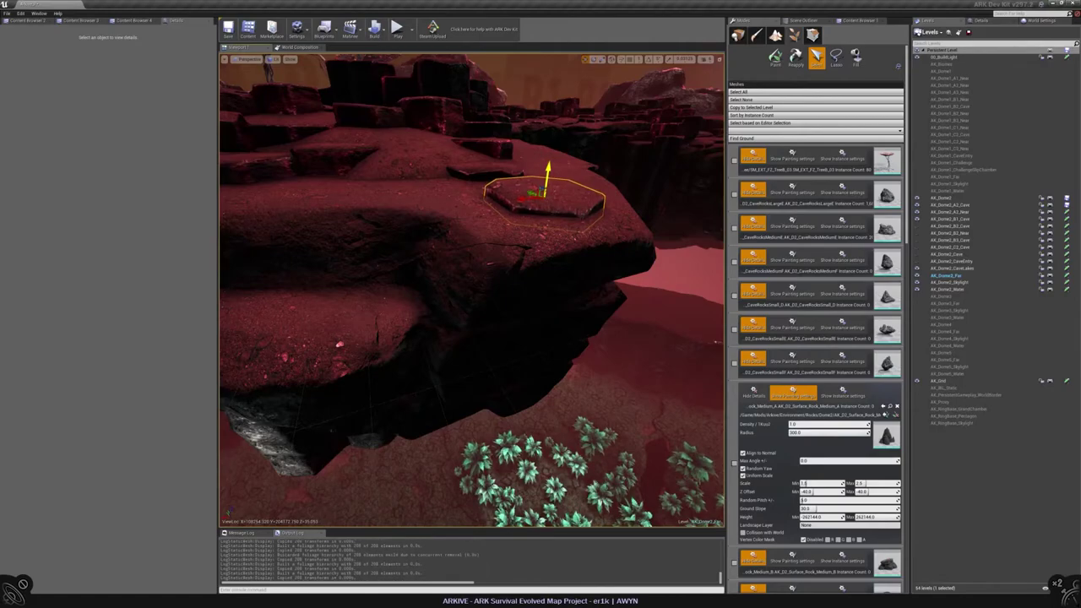
right_click_drag(426, 283, 427, 338)
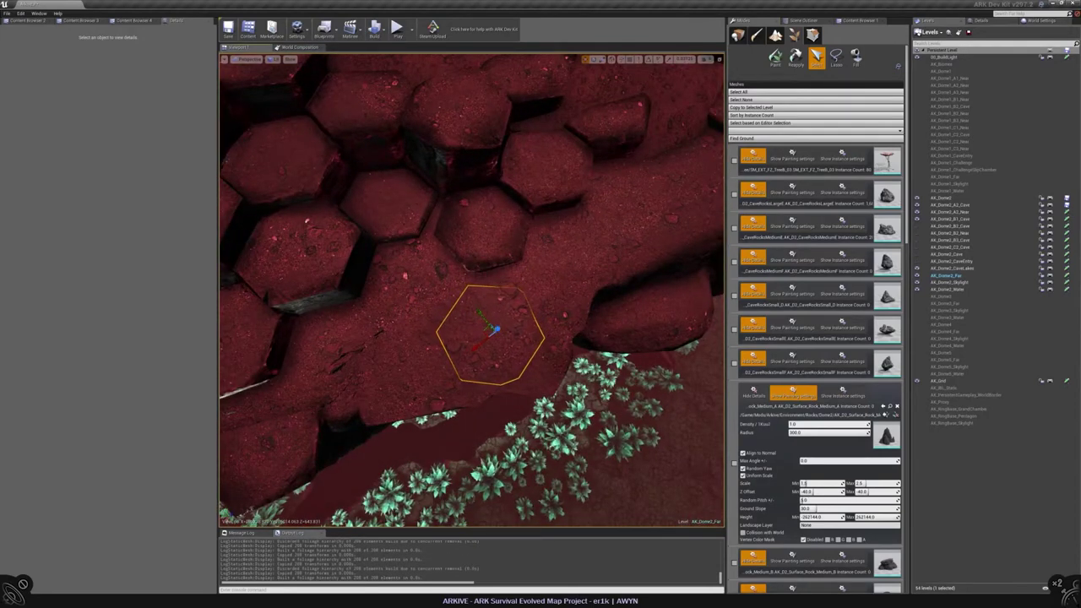
mouse_move(427, 338)
right_mouse_down()
mouse_move(427, 305)
mouse_move(418, 308)
mouse_move(426, 325)
mouse_move(418, 317)
mouse_move(422, 325)
mouse_move(572, 241)
right_mouse_up()
Save the AK_Dome2_Far level and set up landscape painting with the dark red layer between Secondary Blend and Eroded
key("shift+3")
key("ctrl+s")
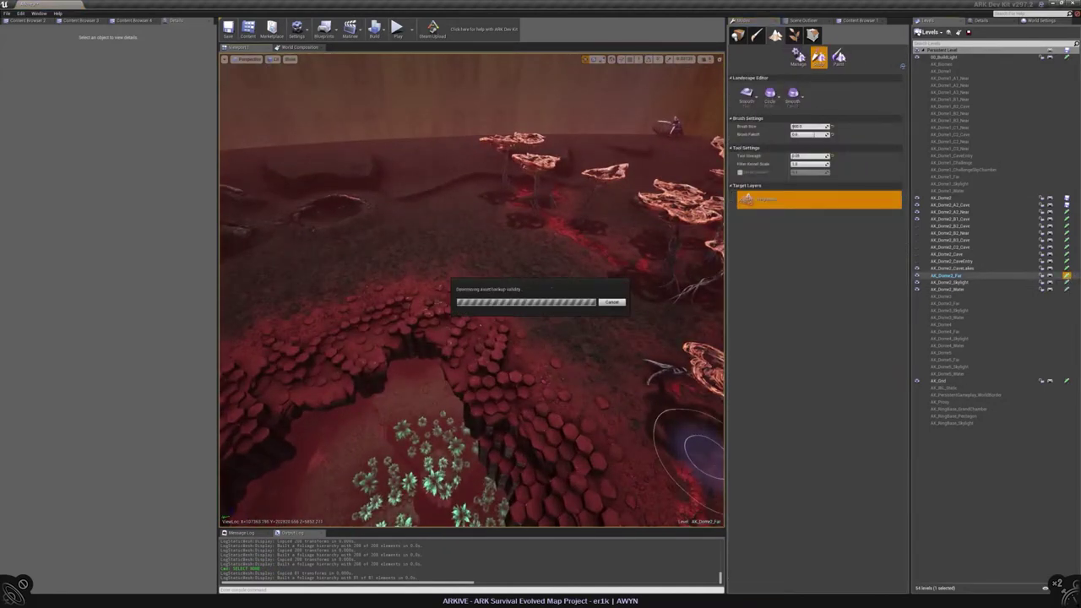
left_click(838, 57)
left_click(811, 282)
left_click(811, 301)
Paint the dark red layer with the cloud-textured brush on the ground around the basalt rim, blending the scattered caps into the terrain
right_click_drag(571, 242, 572, 242)
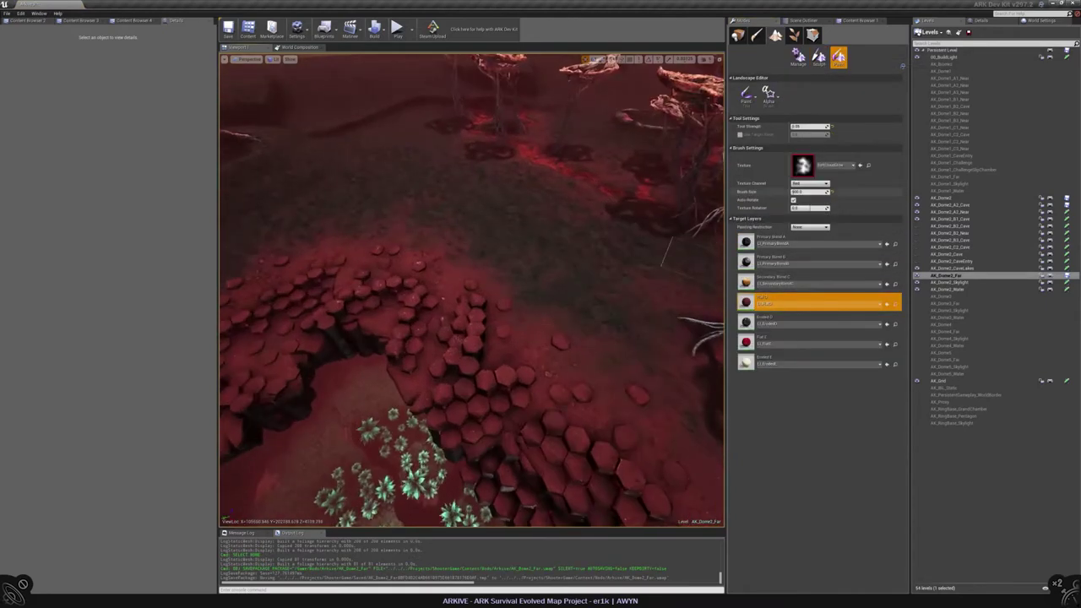
right_click_drag(452, 286, 452, 286)
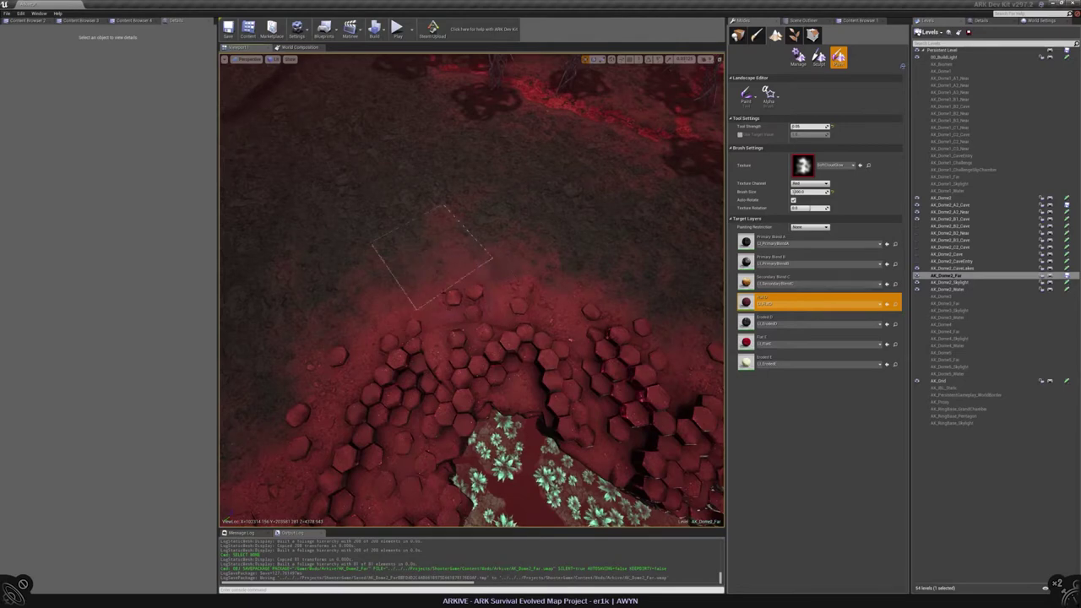
right_click_drag(465, 283, 482, 283)
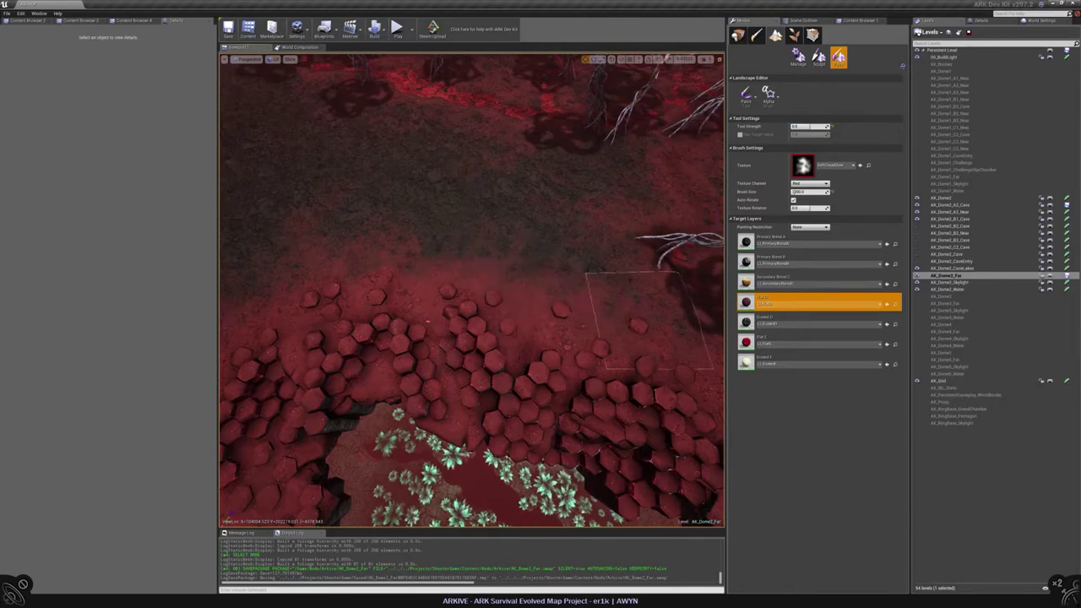
right_click_drag(651, 320, 520, 296)
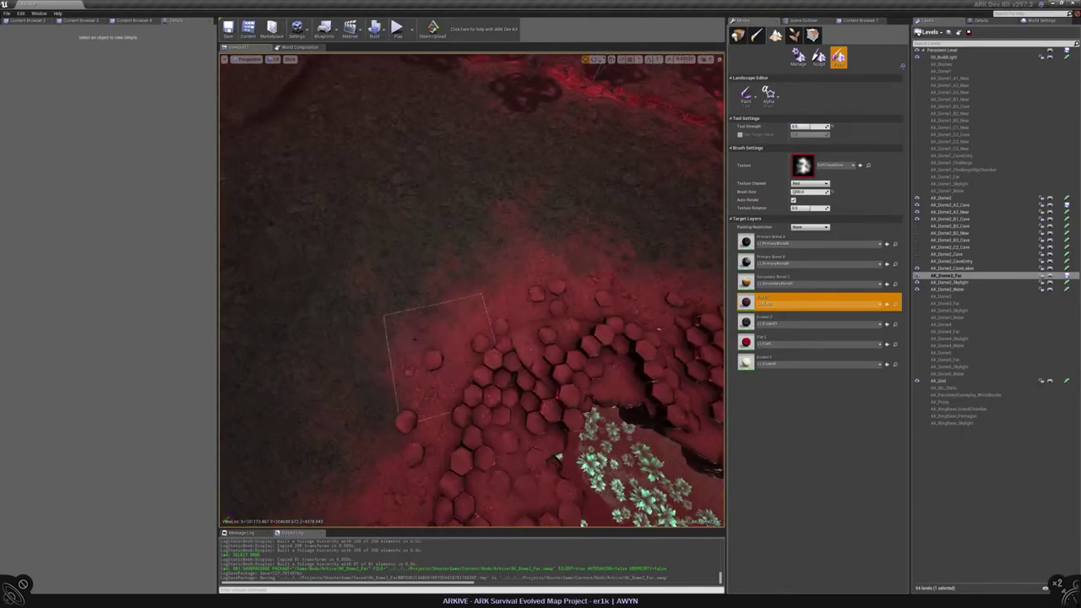
right_click_drag(431, 300, 503, 313)
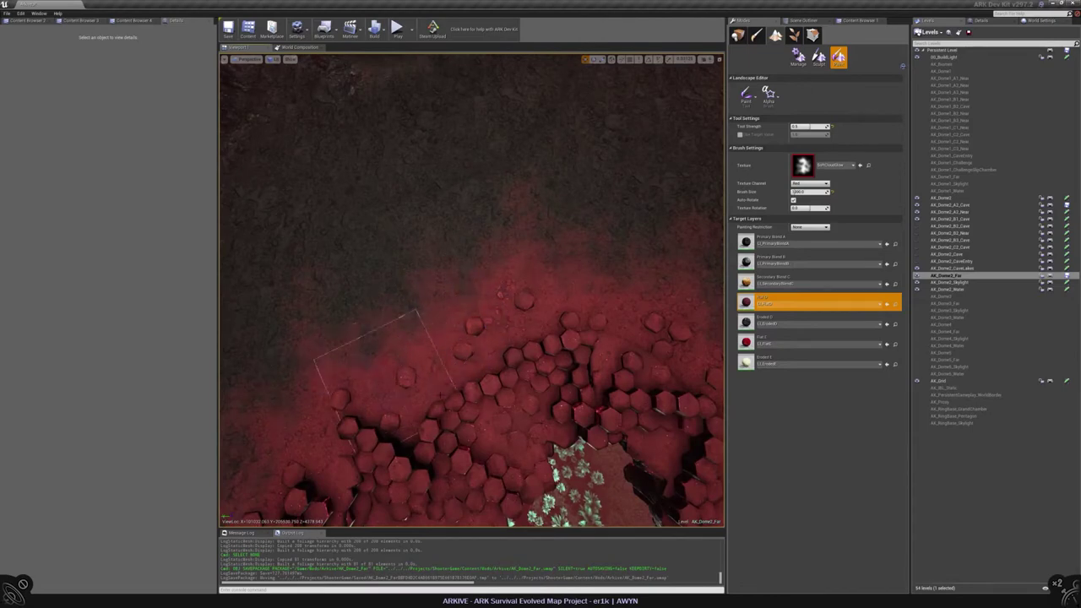
right_click_drag(380, 371, 473, 288)
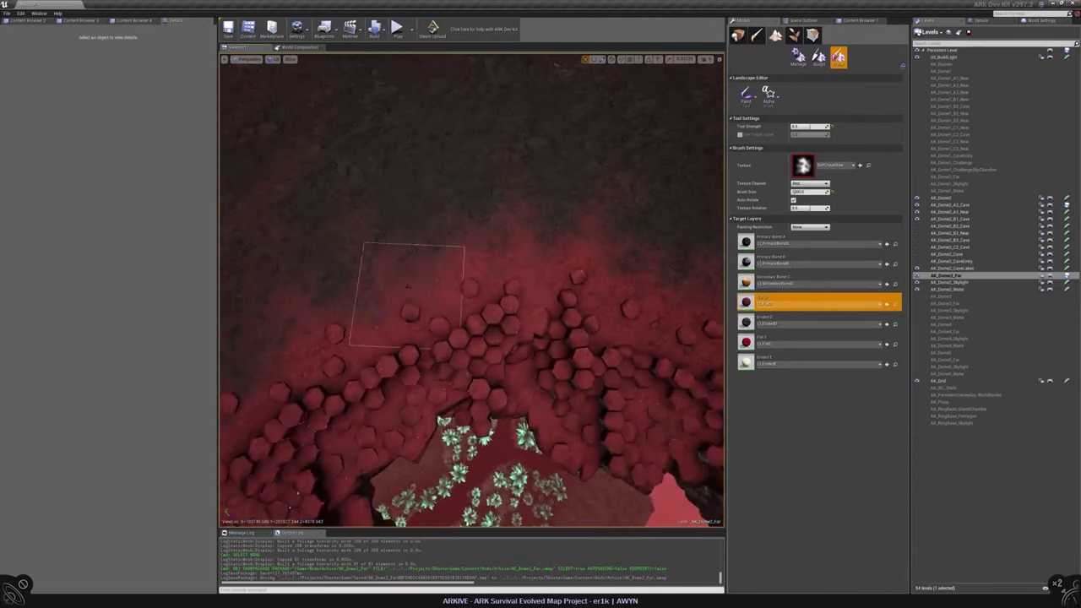
right_click_drag(375, 325, 499, 224)
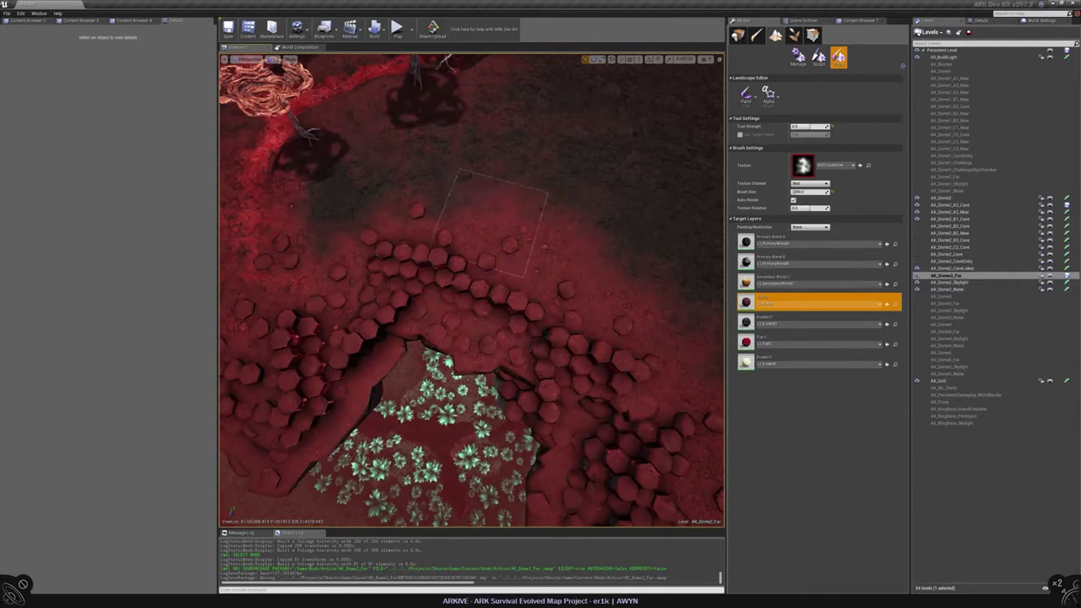
right_click_drag(401, 211, 410, 153)
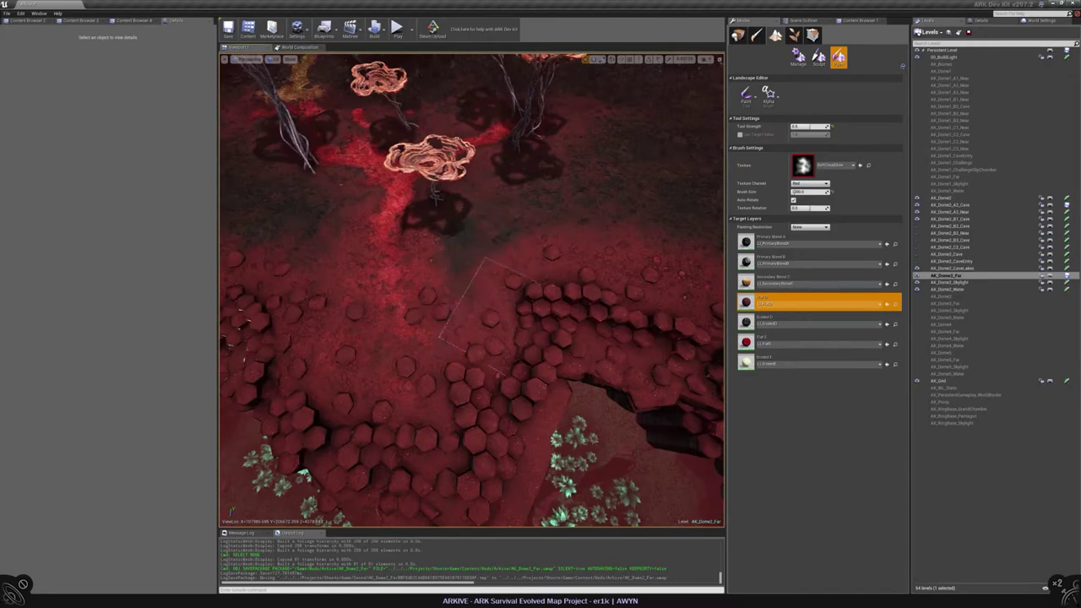
right_click_drag(431, 355, 484, 350)
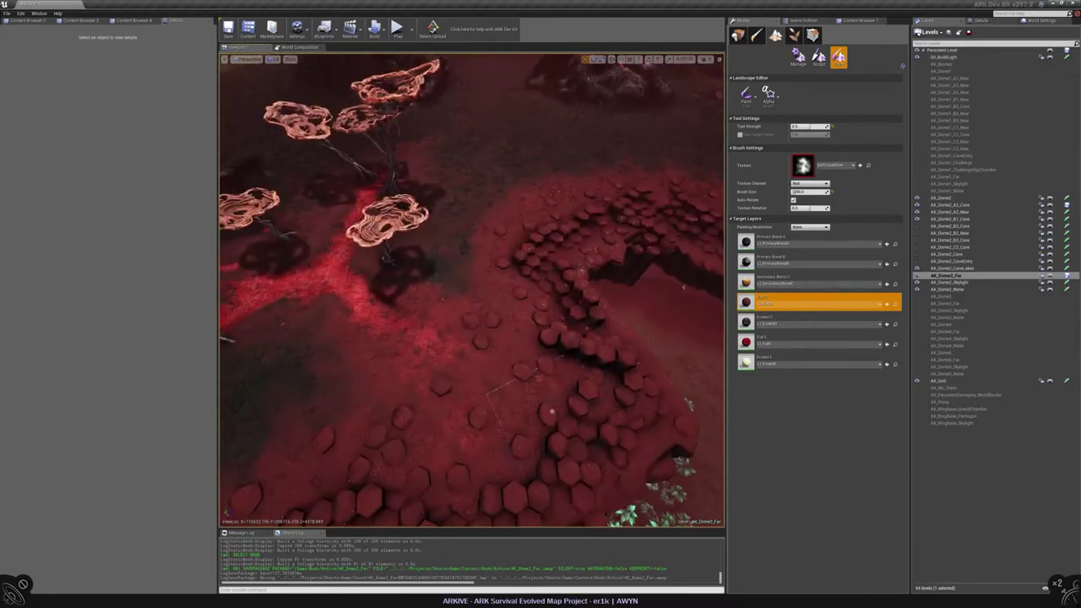
right_click_drag(507, 406, 477, 287)
Switch to foliage selection, then inspect the painted rim from above and survey the dome's other lake openings
left_click(794, 37)
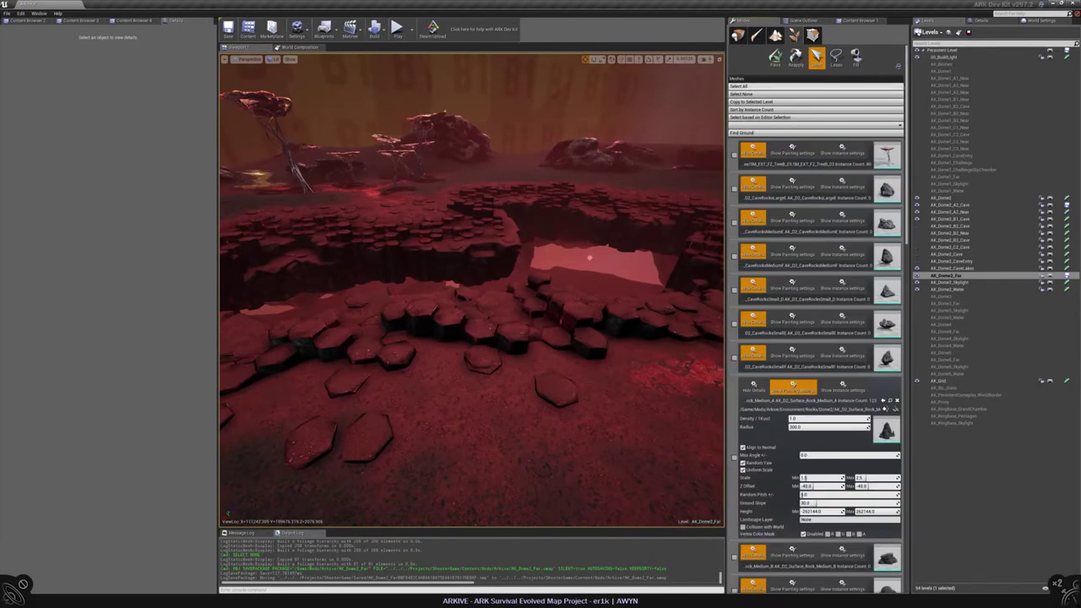
right_click_drag(474, 362, 507, 243)
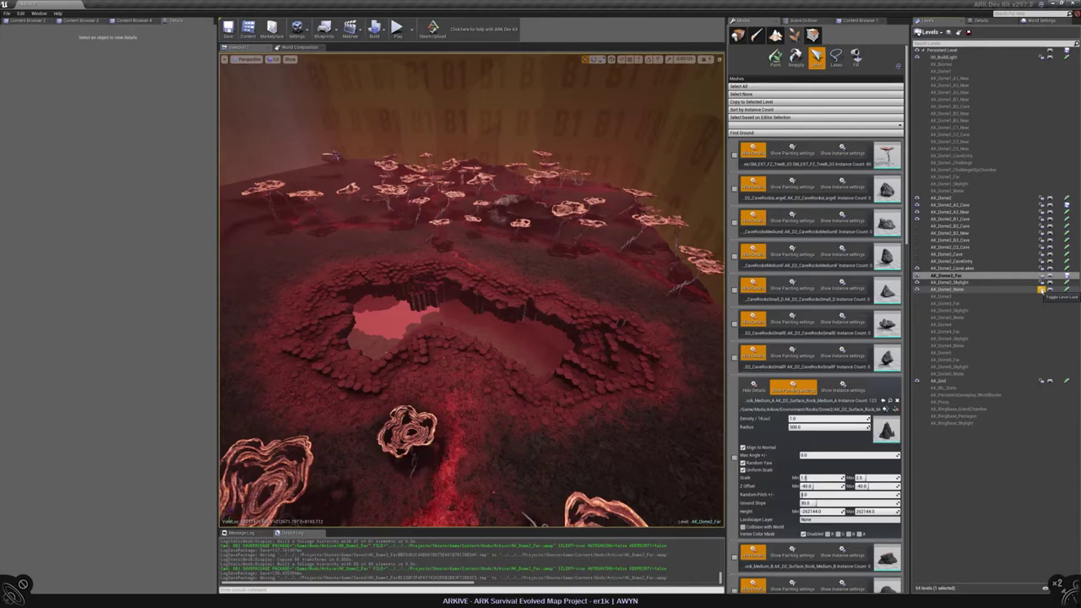
key("w")
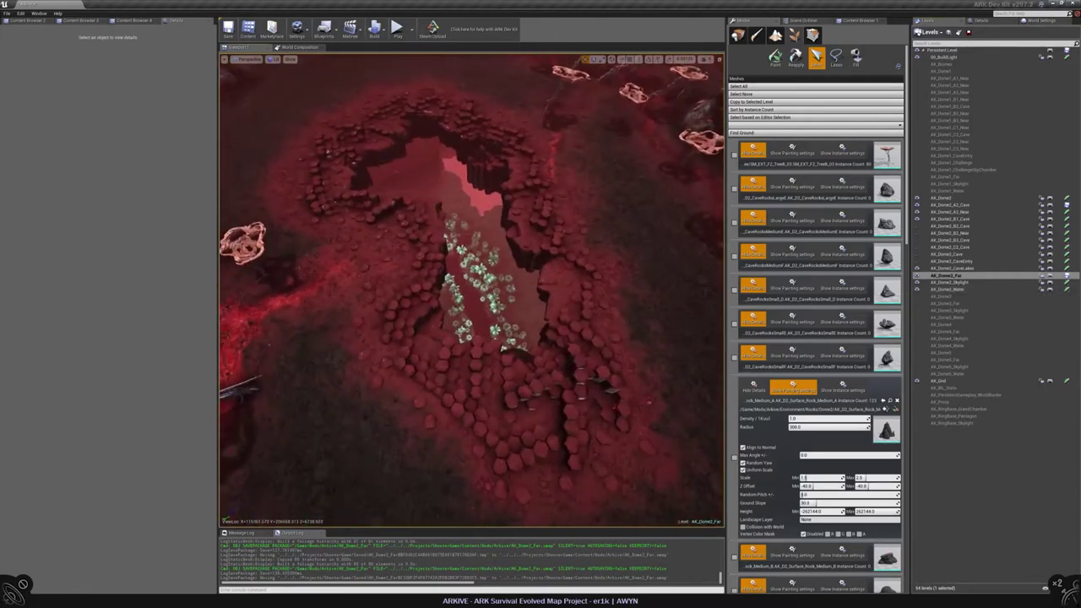
key("w")
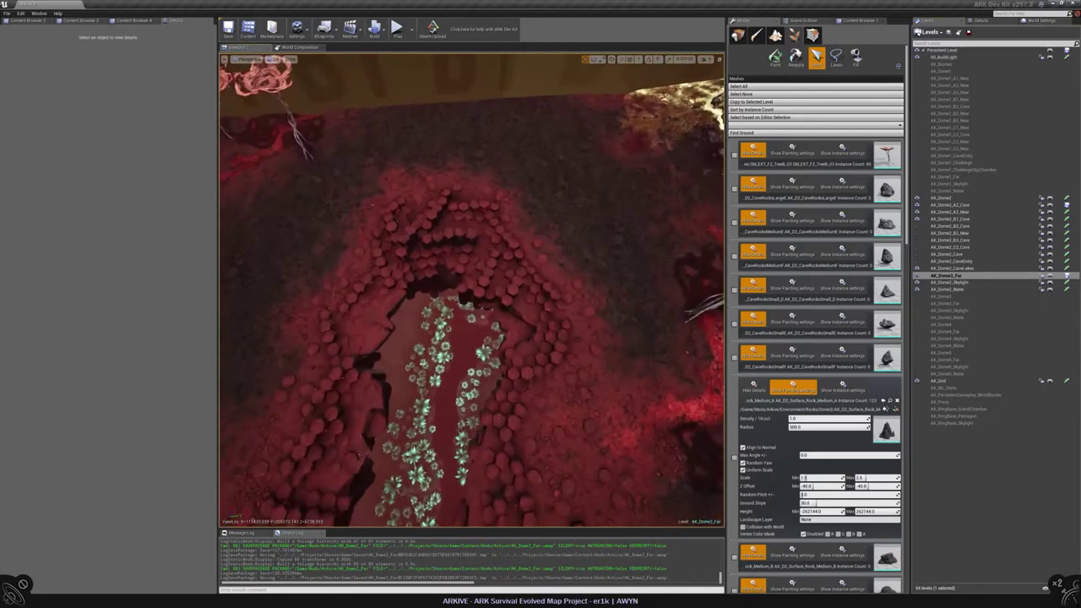
key("e")
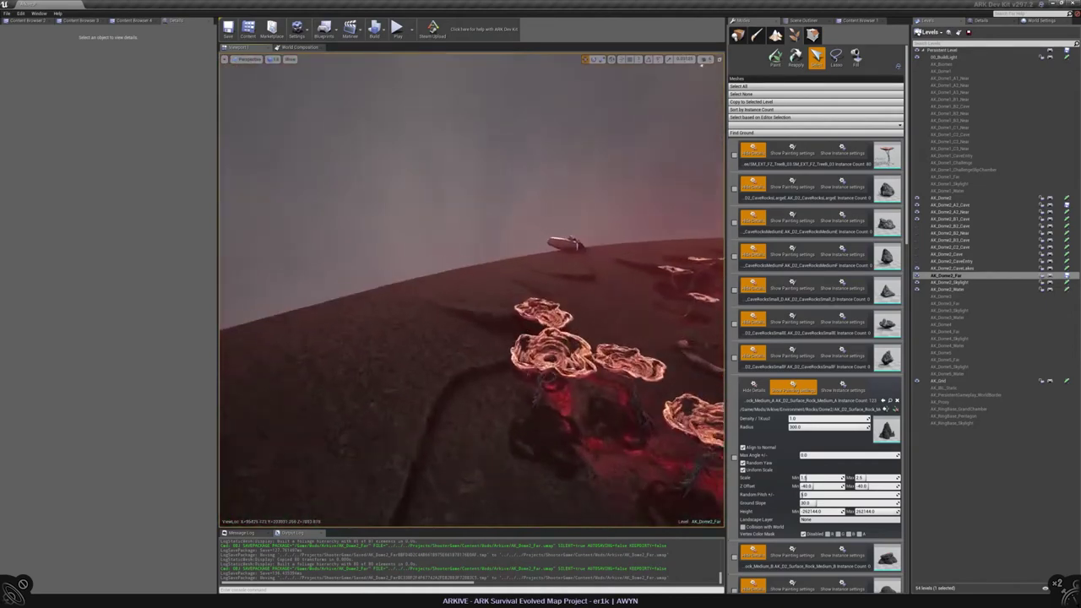
key("s")
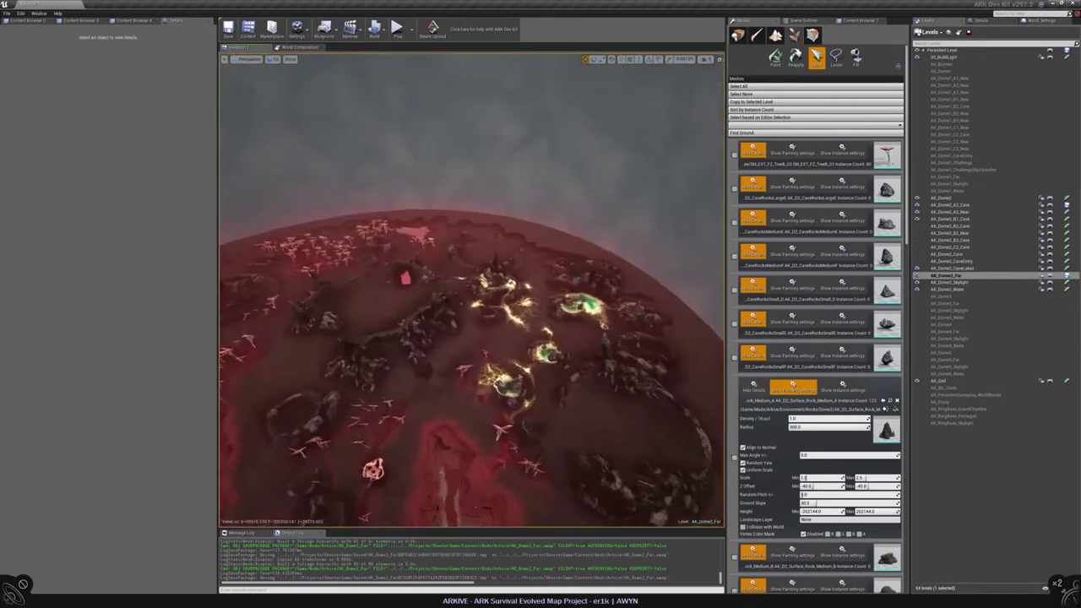
key("w")
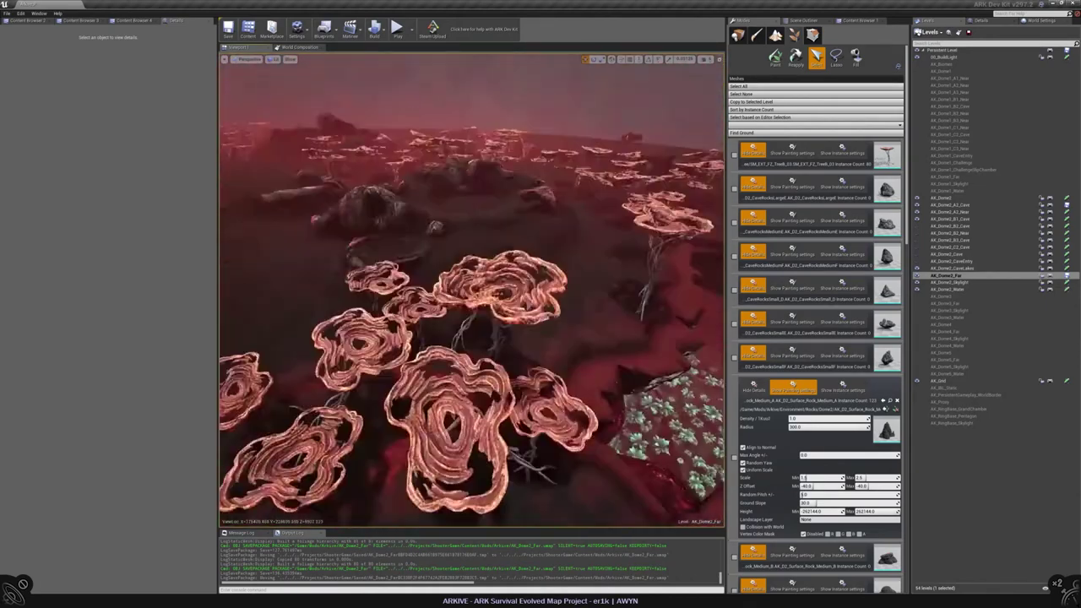
key("w")
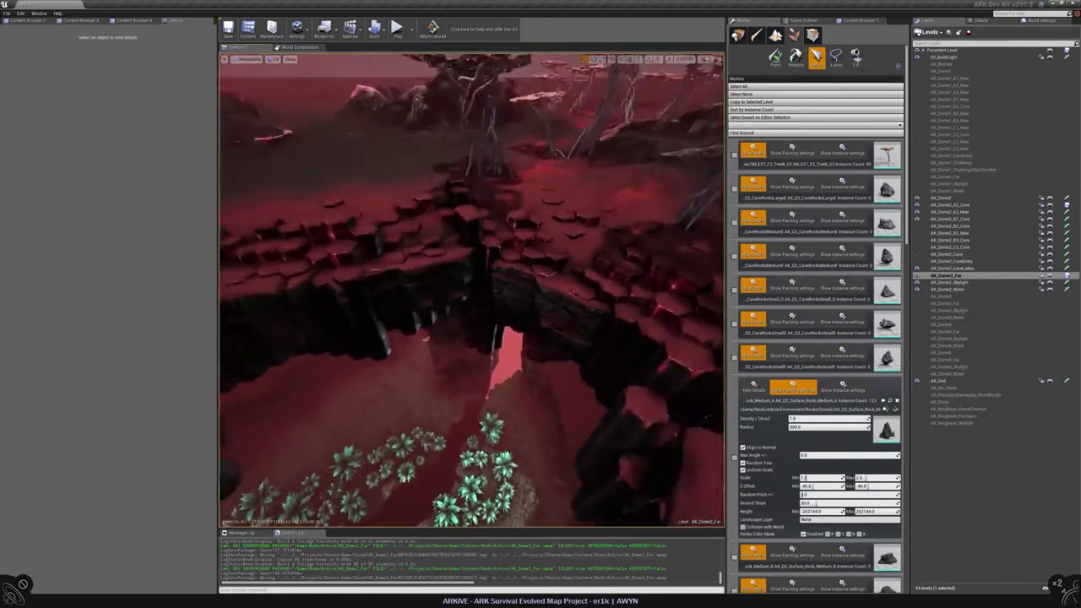
Select two basalt column meshes on a finished lake rim and copy them for reuse at another opening
key("shift+1")
left_click(468, 304)
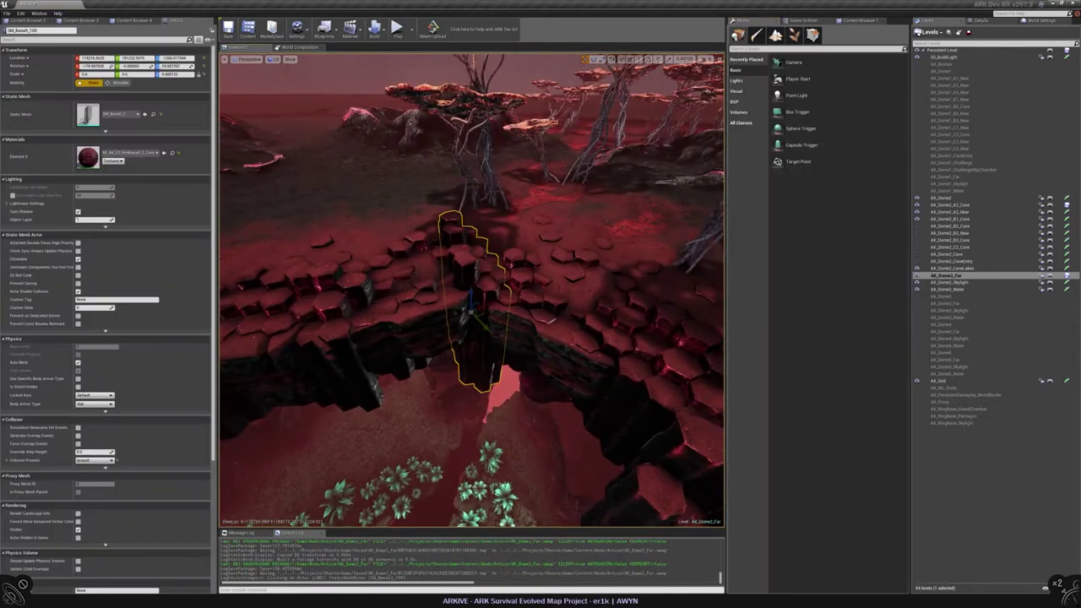
key("f")
key("s")
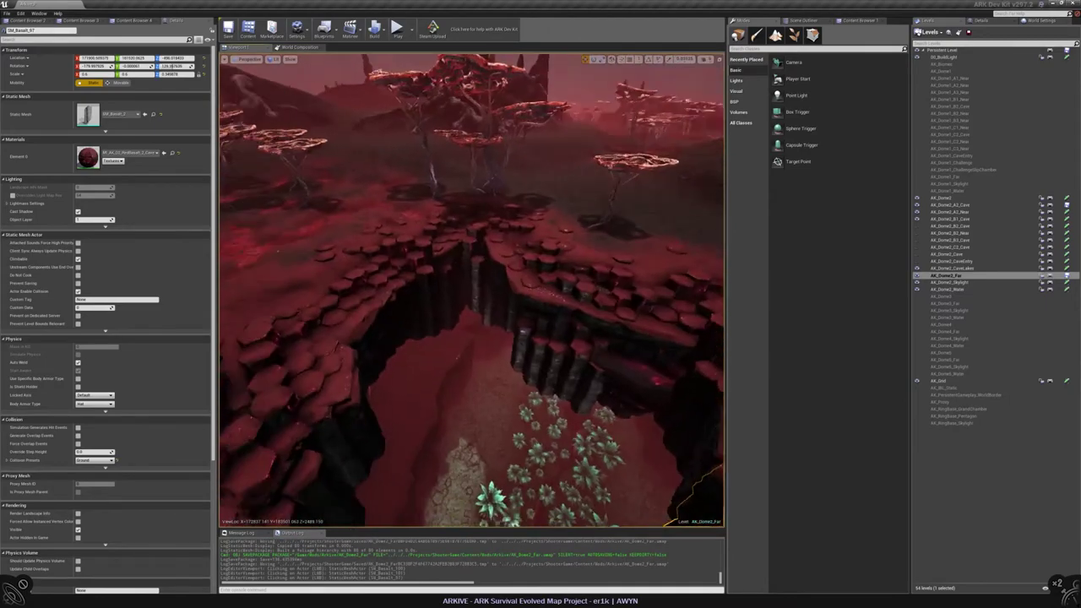
right_click_drag(449, 244, 449, 245)
left_click(450, 244, "ctrl")
left_click(802, 20)
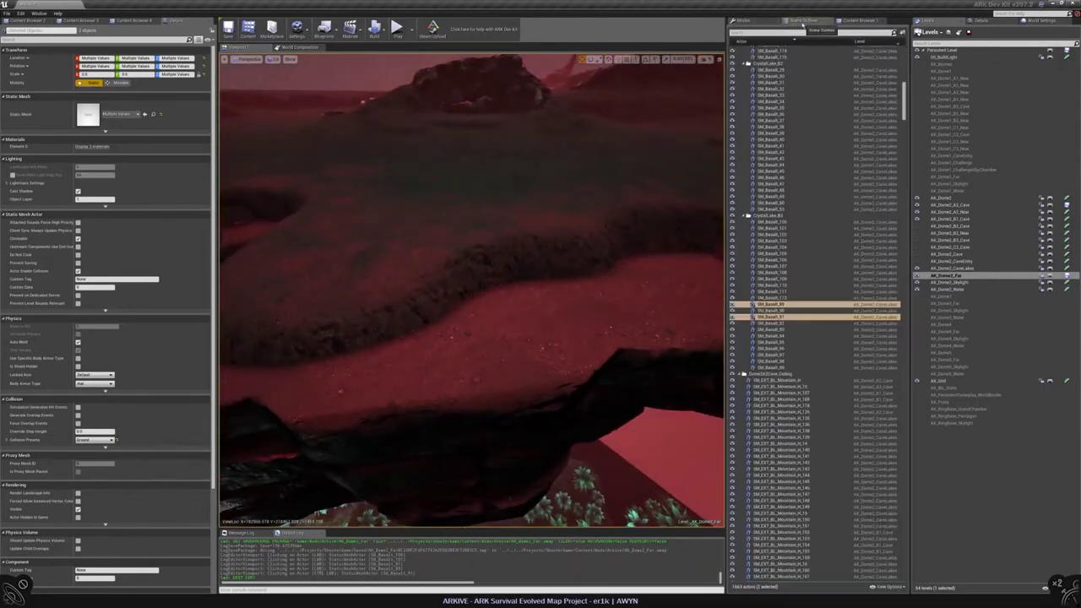
Paste the copied basalt columns at the bare lake opening and move them out of the CrystalLake_B3 folder into its parent
right_click(454, 336)
left_click(553, 438)
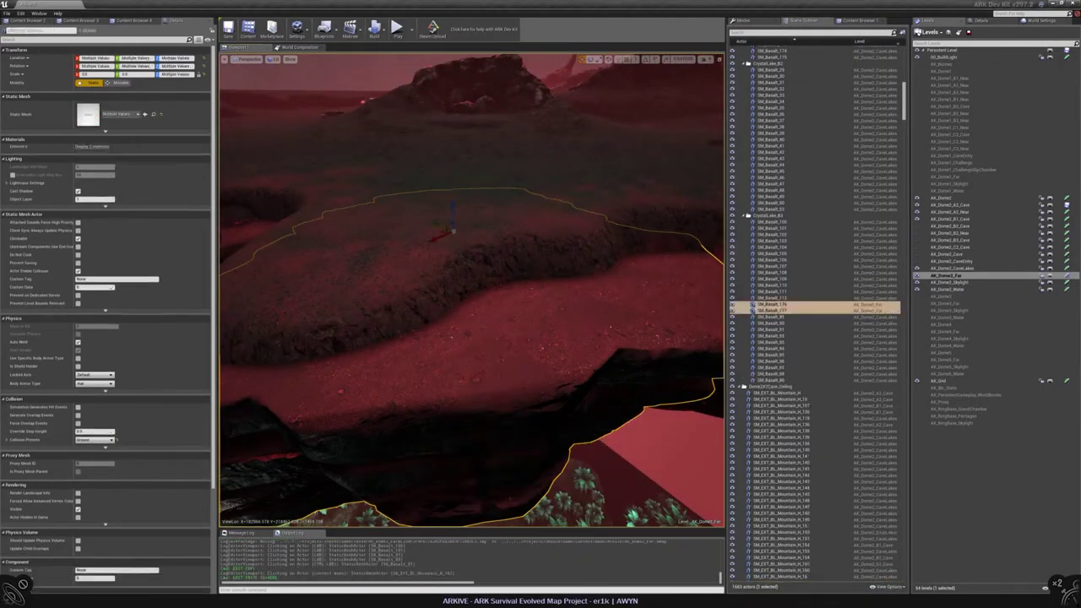
key("f")
right_click(769, 307)
left_click(897, 485)
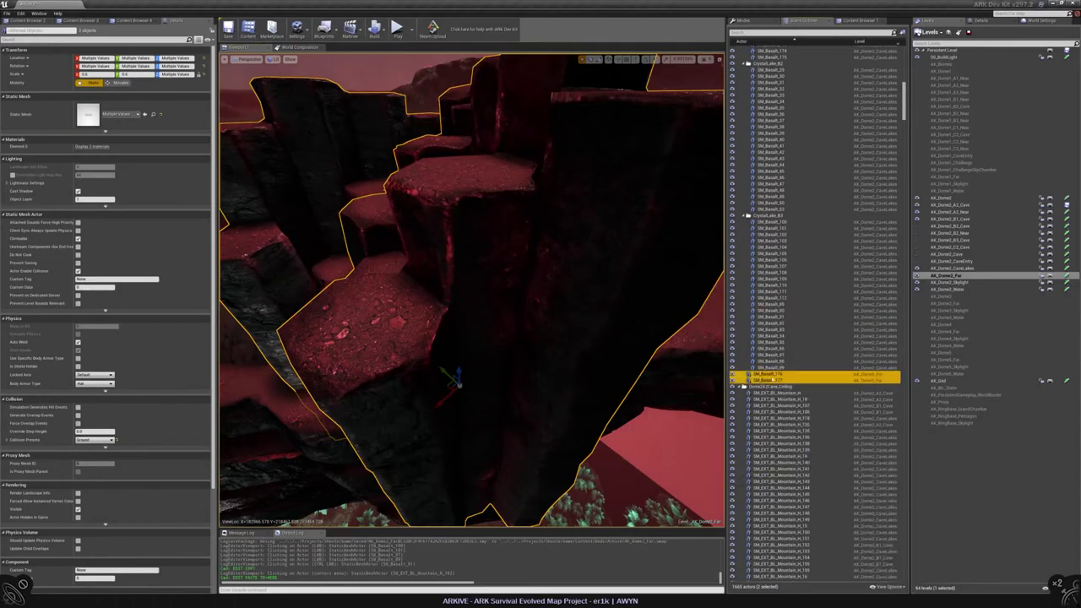
Check the opening's grid cell and put the two pasted basalt columns in a new outliner folder named CrystalLake_C3
right_click(769, 377)
left_click(786, 397)
right_click_drag(472, 290, 471, 290)
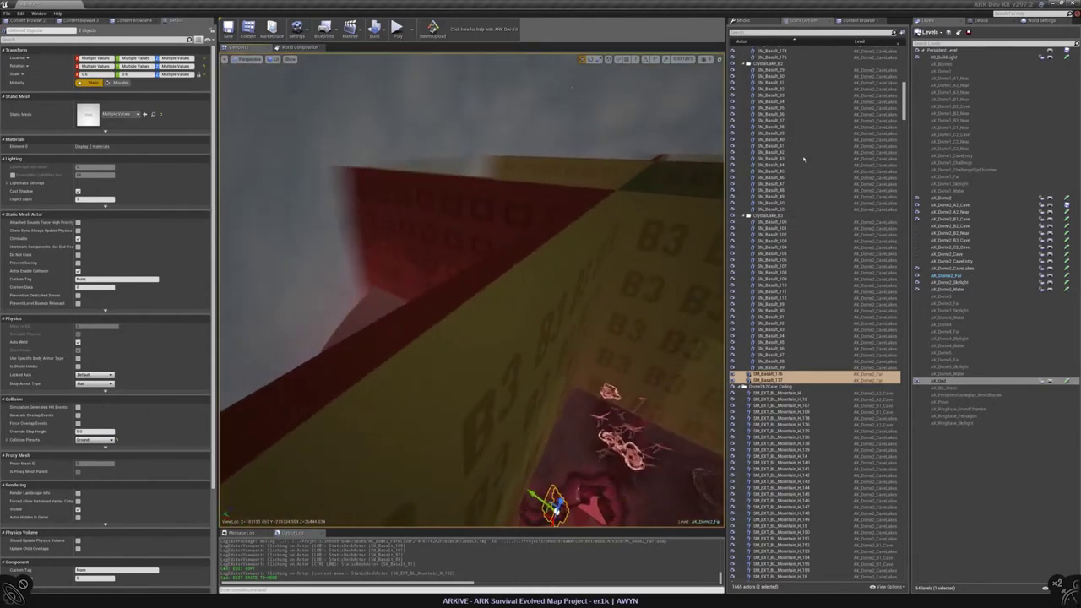
mouse_move(905, 101)
left_mouse_down()
mouse_move(909, 74)
mouse_move(923, 108)
left_mouse_up()
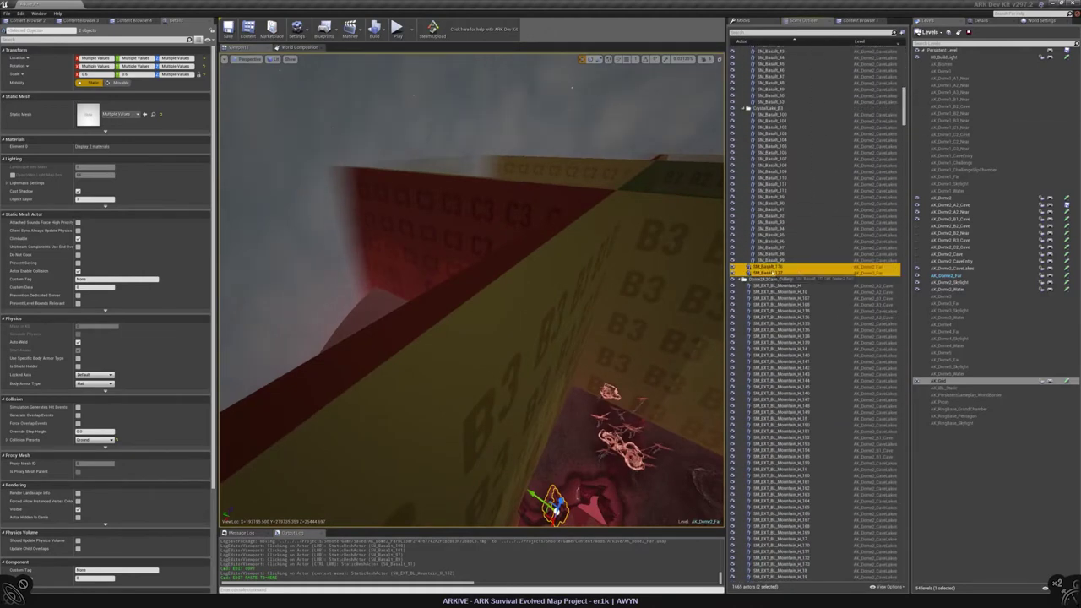
right_click(762, 272)
mouse_move(849, 434)
left_click(894, 439)
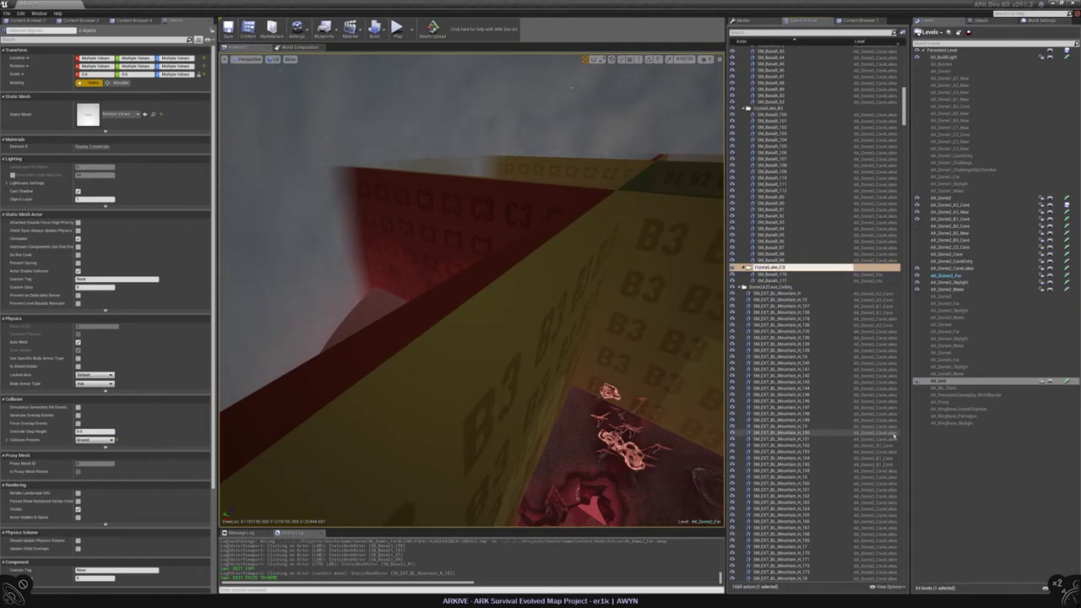
key("Return")
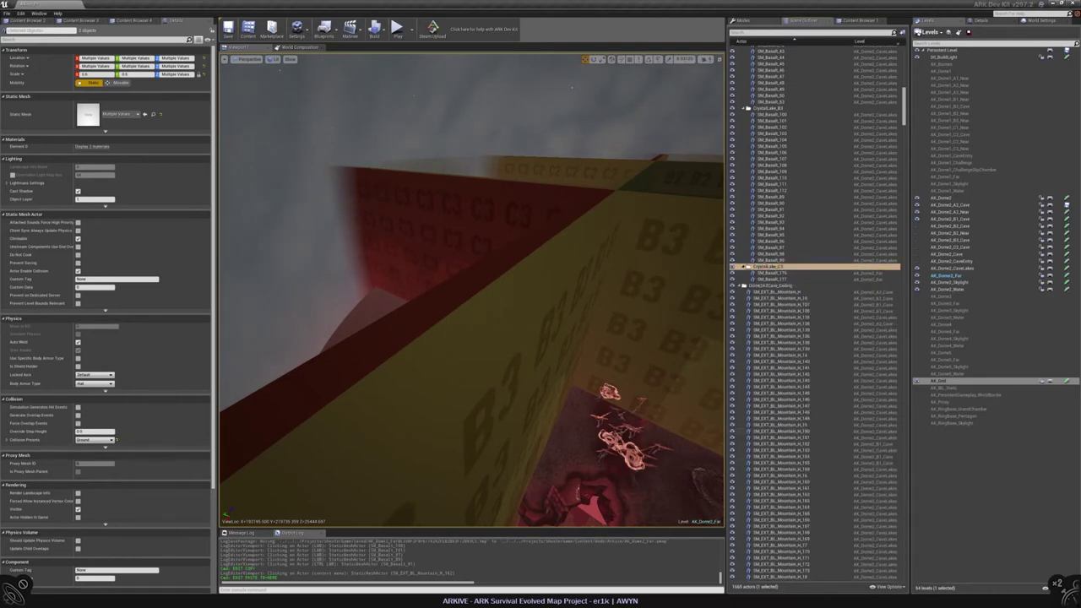
Move both pasted basalt columns onto the bare rim of the C3 lake opening and reposition them along its edge
key("f")
left_click(764, 274)
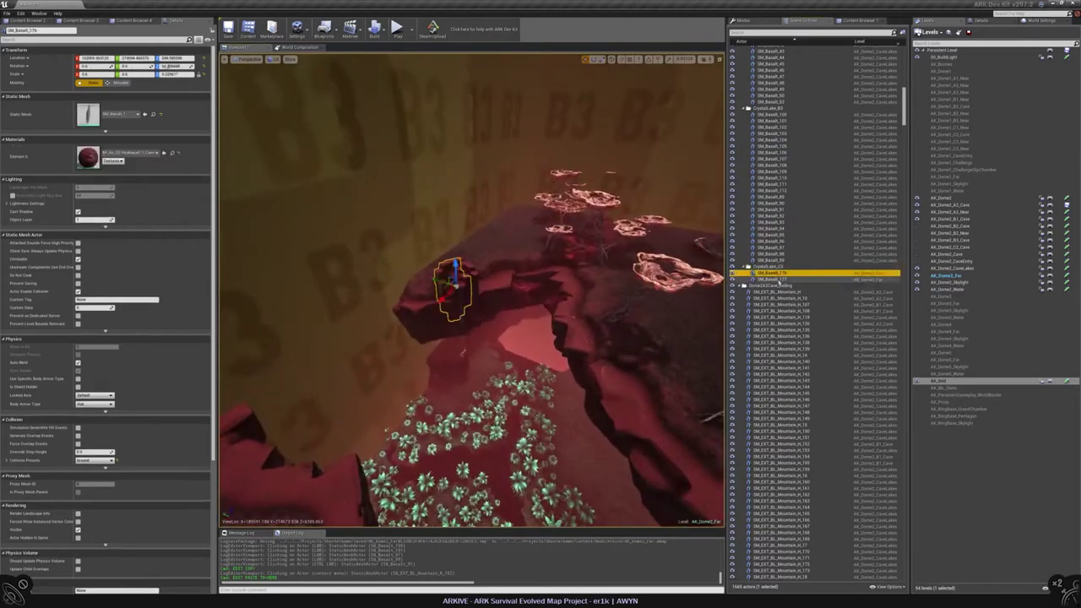
left_click(768, 278)
left_click_drag(473, 304, 473, 232, "alt")
left_click(414, 313, "ctrl")
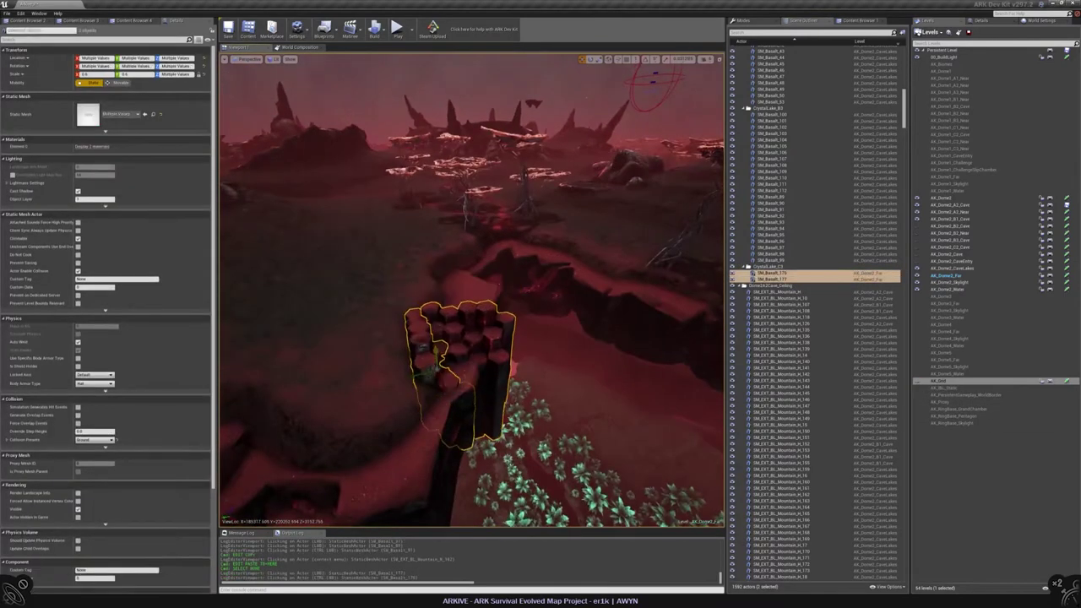
mouse_move(405, 241)
left_mouse_down("alt")
mouse_move(404, 294)
mouse_move(405, 241)
mouse_move(404, 253)
left_mouse_up("alt")
left_click(405, 287)
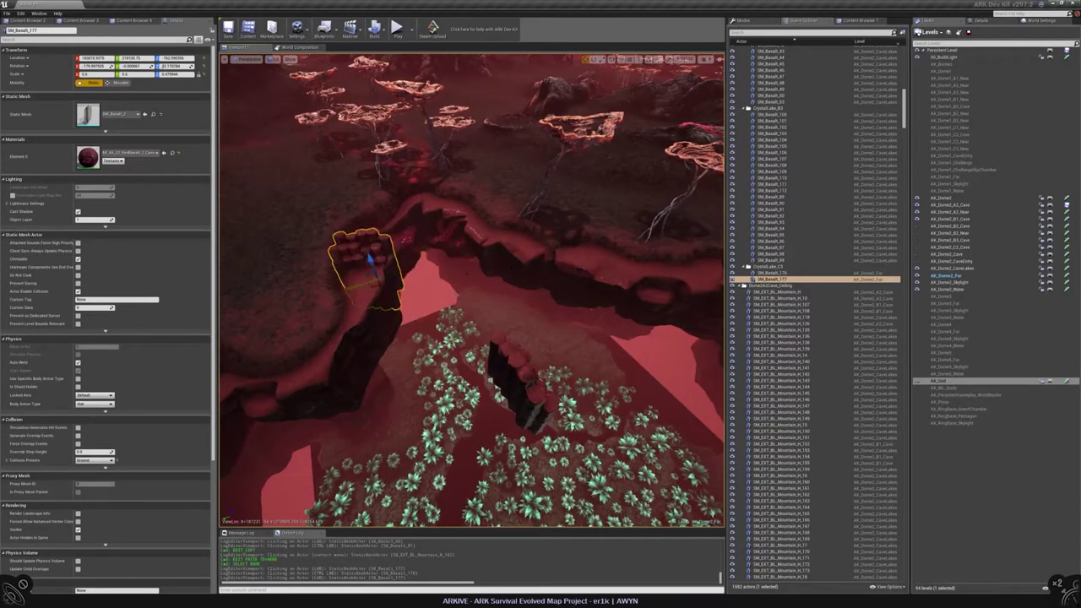
Duplicate a basalt column along the rim, rotate the copy to follow the edge, and adjust its height
left_click_drag(405, 253, 507, 338, "alt")
left_click(486, 381)
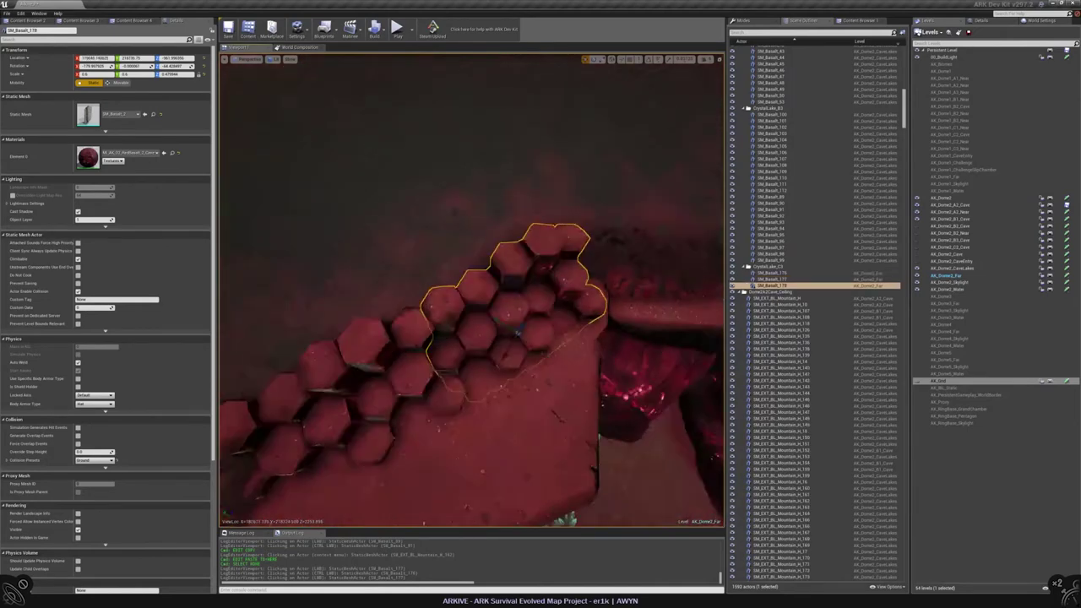
key("e")
left_click_drag(550, 263, 534, 258)
right_click_drag(420, 241, 367, 236)
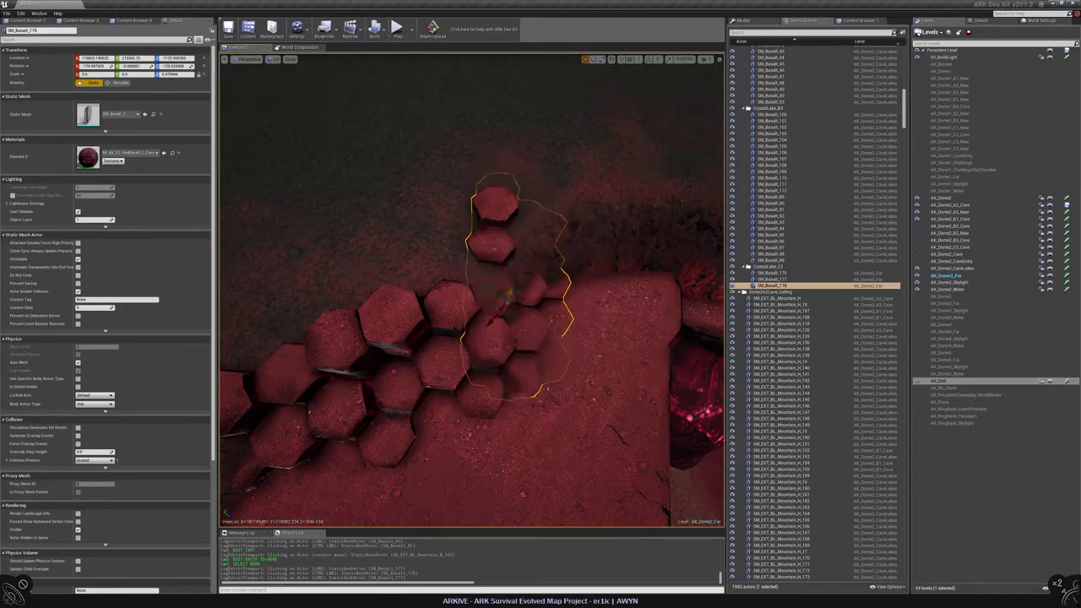
right_click_drag(367, 236, 388, 291)
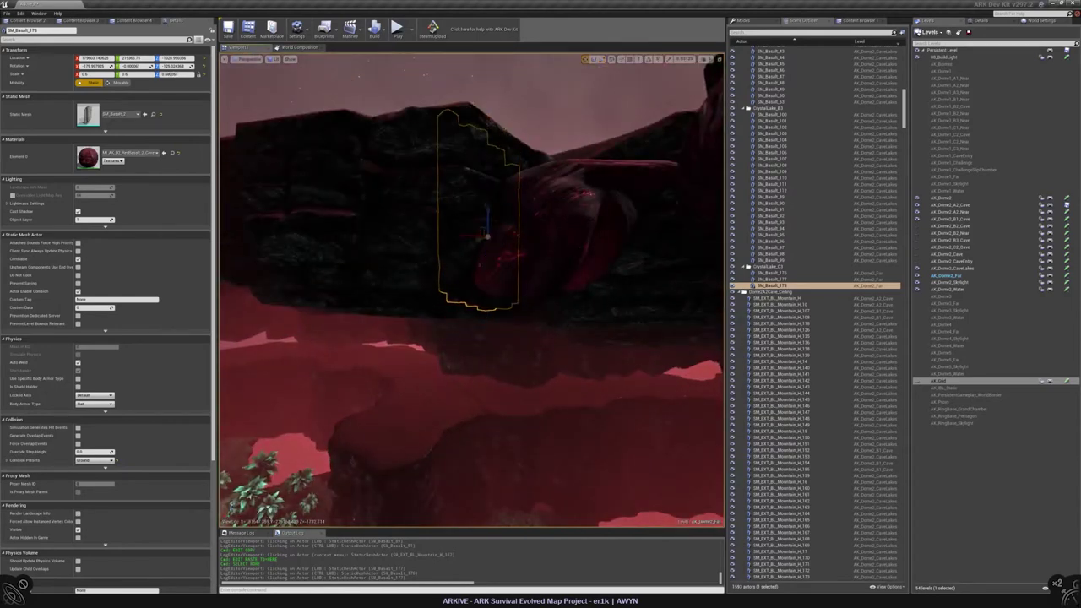
key("f")
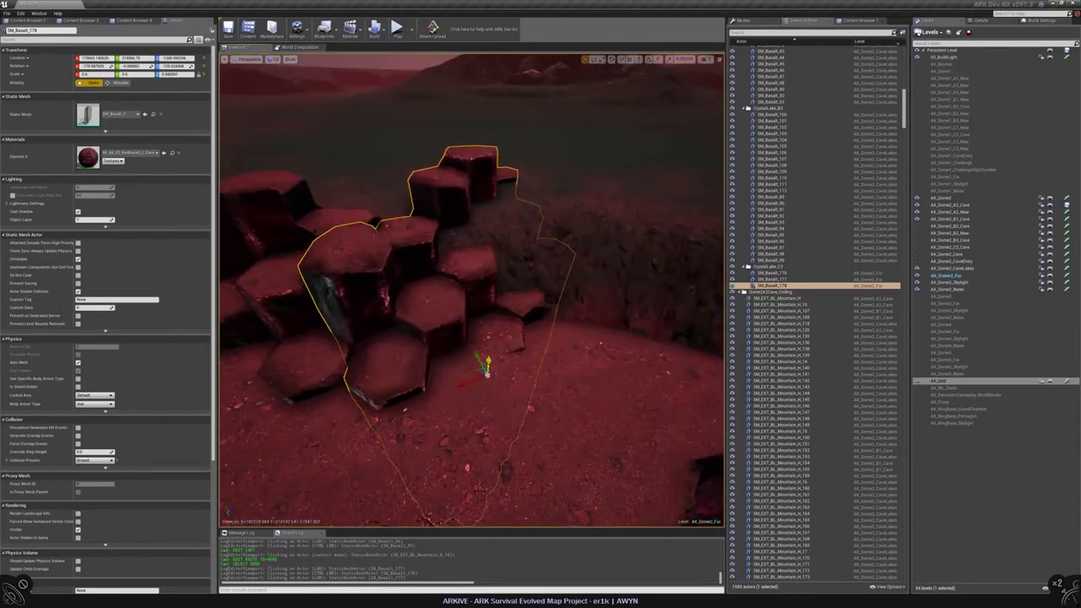
Duplicate the SM_Basalt_177 column and move the copy beyond the rotated one to extend the cluster towards the rim's corner
right_click_drag(473, 287, 494, 300)
key("Escape")
left_click(380, 291)
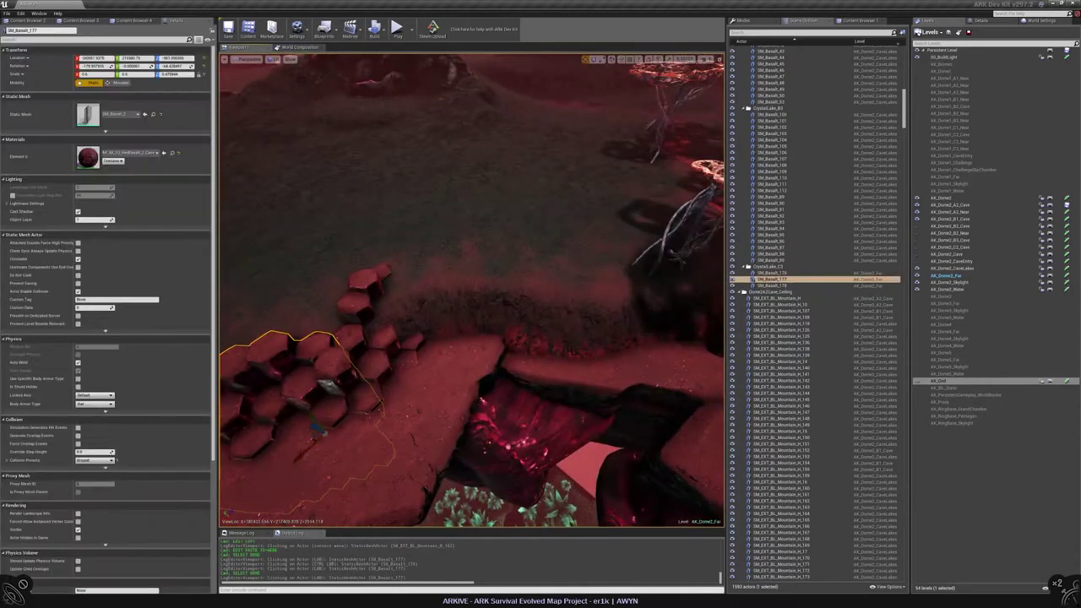
key("f")
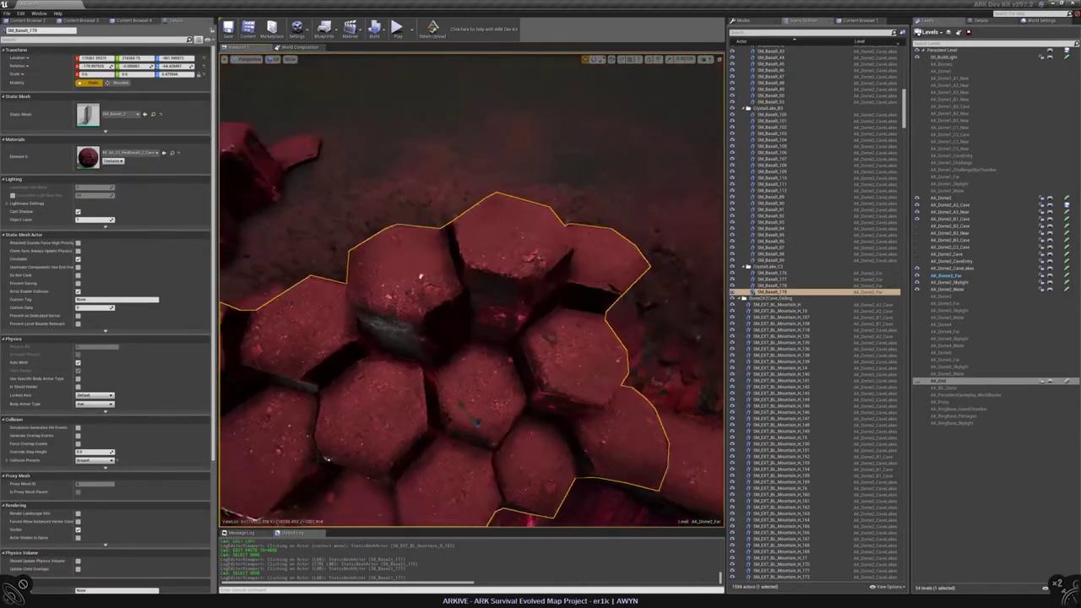
right_click_drag(473, 292, 500, 316)
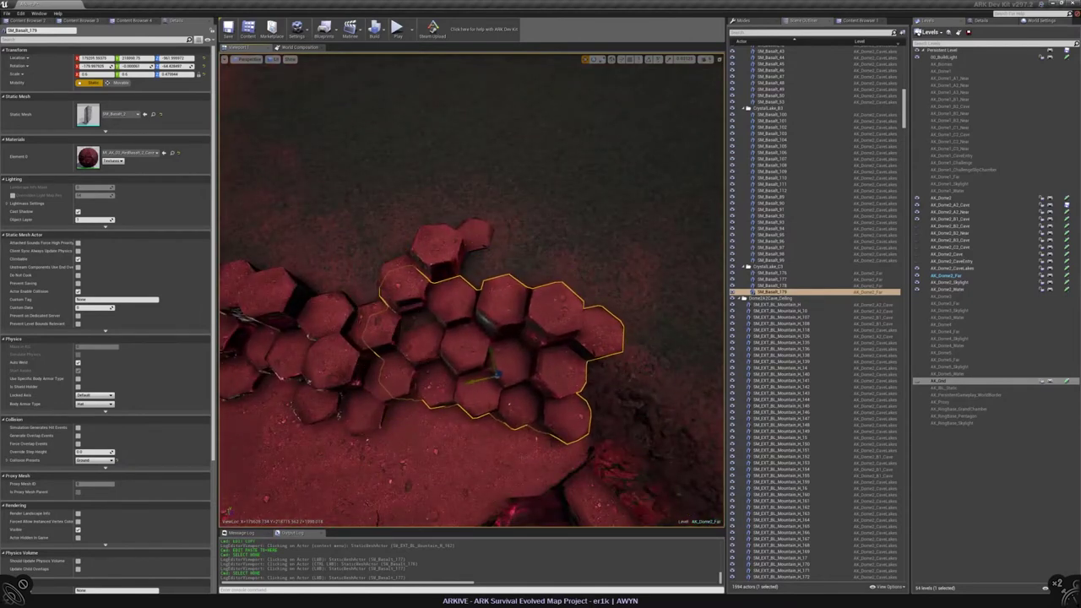
left_click_drag(495, 375, 532, 364)
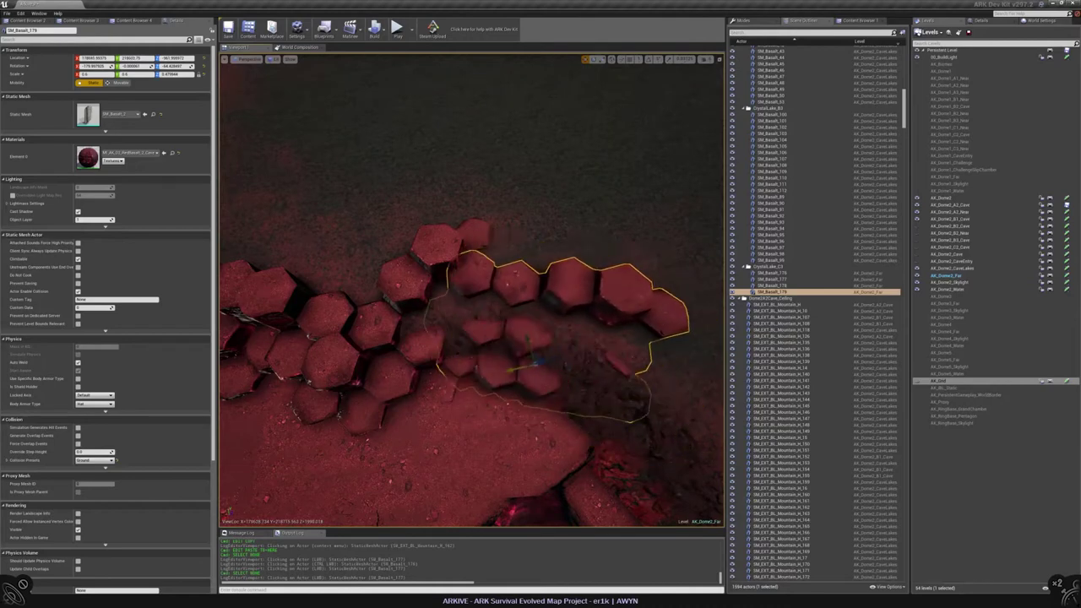
Duplicate the newest basalt column, rotate the copy to fit the corner, and check the cluster against the lake opening
right_click_drag(532, 363, 549, 397)
key("e")
left_click_drag(392, 353, 440, 390, "alt")
right_click_drag(439, 391, 447, 338)
Switch to landscape sculpting and smooth the terrain ridge around the opening and beside the new basalt columns
left_click(743, 19)
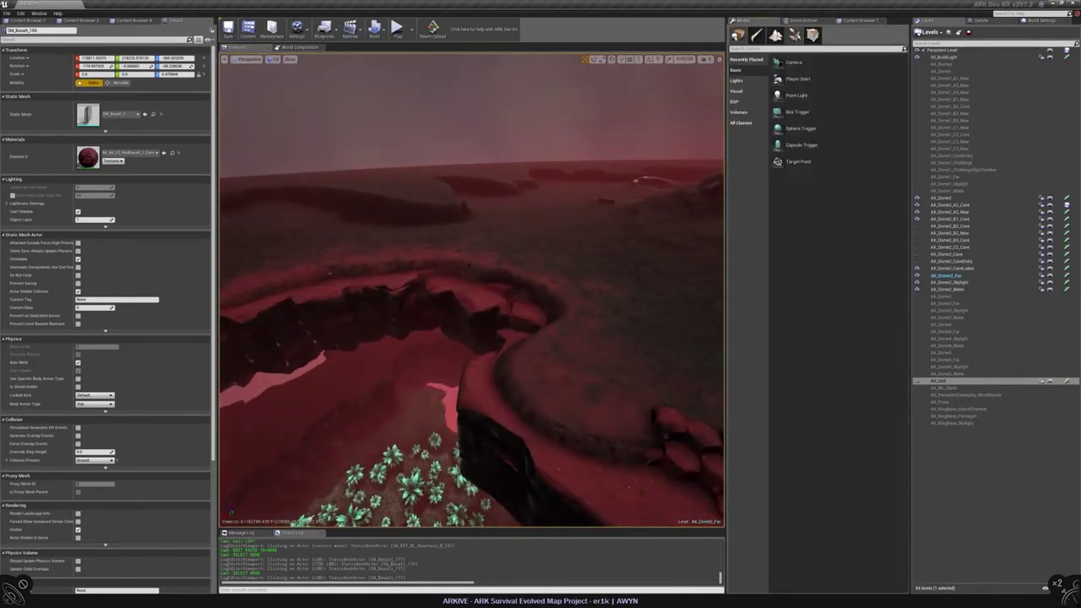
left_click(776, 35)
left_click(819, 57)
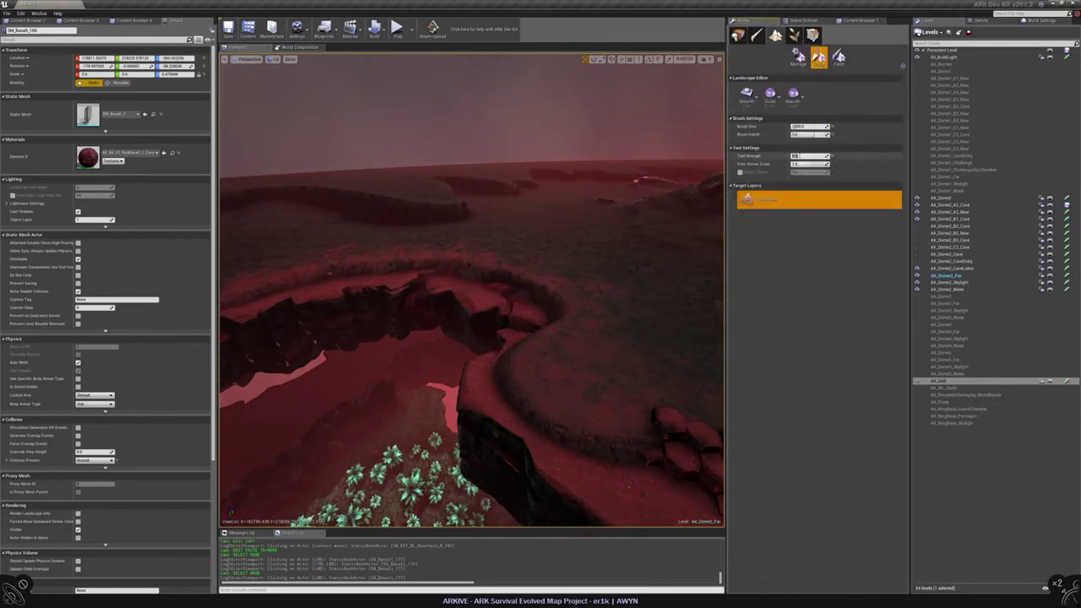
mouse_move(523, 337)
right_mouse_down()
mouse_move(528, 304)
mouse_move(502, 295)
mouse_move(486, 254)
right_mouse_up()
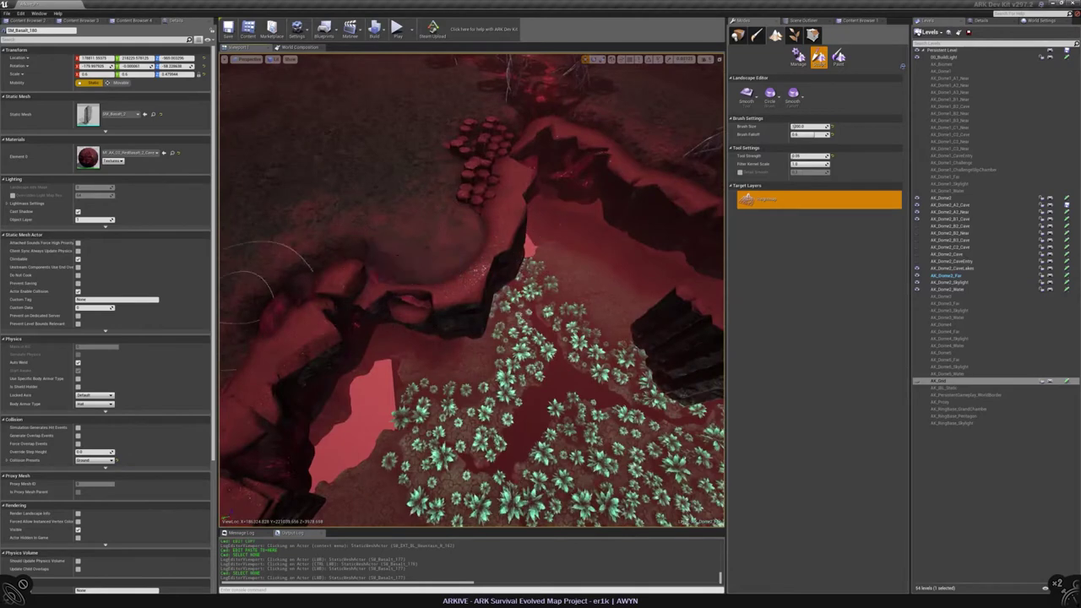
right_click_drag(290, 245, 497, 228)
right_click_drag(374, 255, 515, 242)
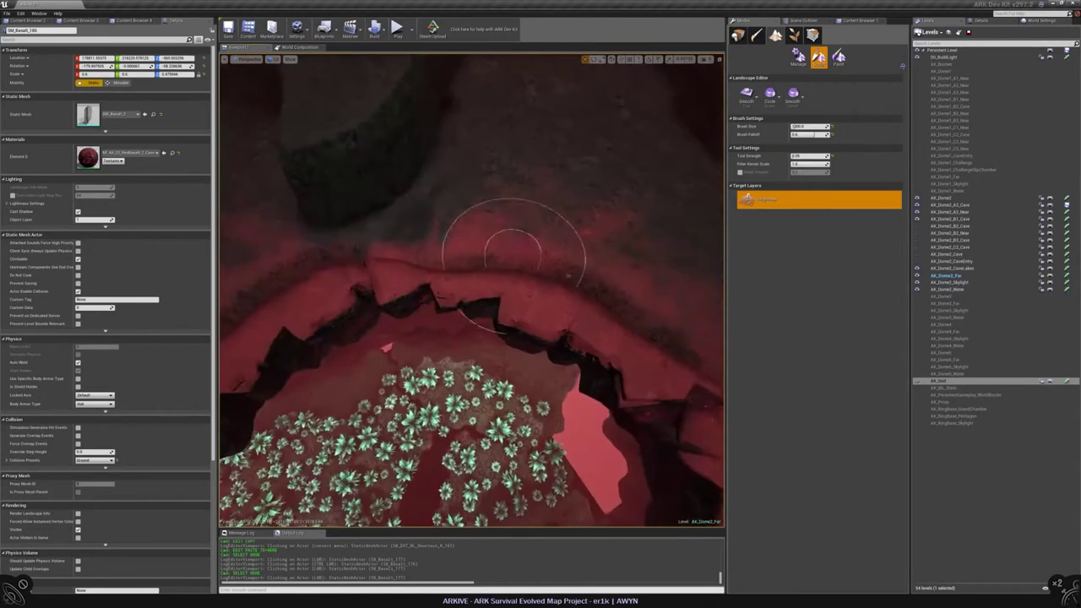
right_click_drag(657, 302, 591, 278)
mouse_move(480, 310)
right_mouse_down()
mouse_move(507, 181)
mouse_move(560, 273)
mouse_move(544, 273)
mouse_move(524, 237)
mouse_move(541, 314)
right_mouse_up()
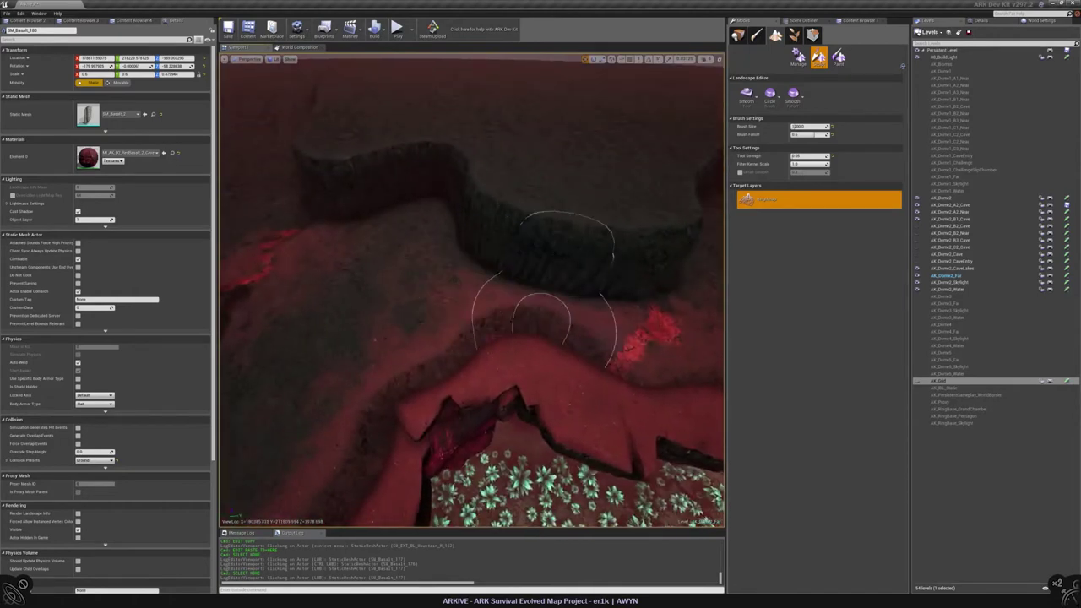
right_click_drag(422, 372, 574, 380)
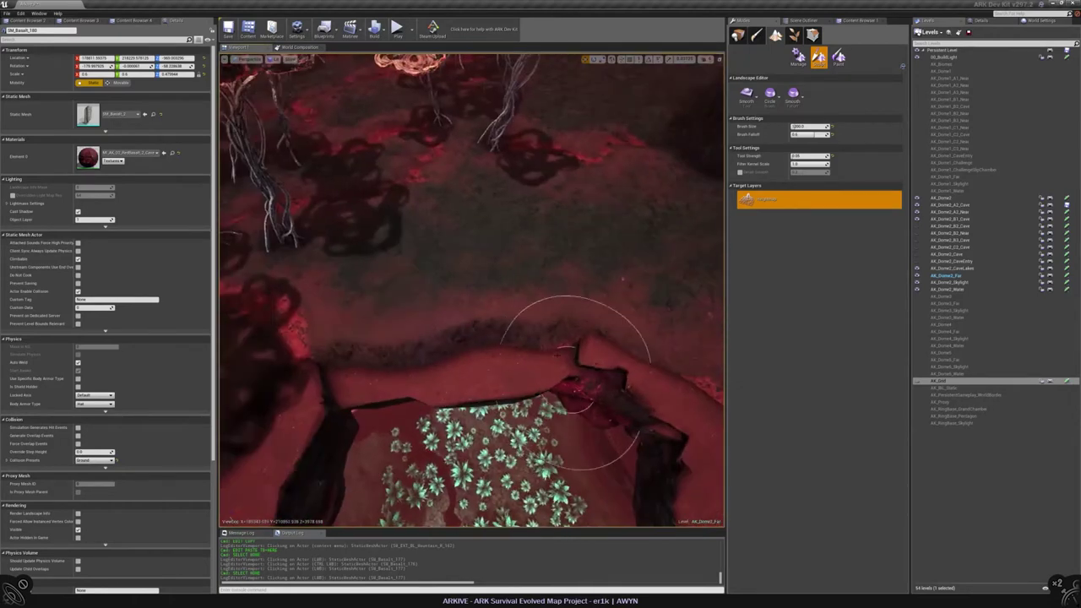
mouse_move(545, 338)
right_mouse_down()
mouse_move(541, 302)
mouse_move(507, 291)
mouse_move(523, 283)
mouse_move(313, 346)
mouse_move(460, 283)
right_mouse_up()
right_click_drag(498, 321, 409, 291)
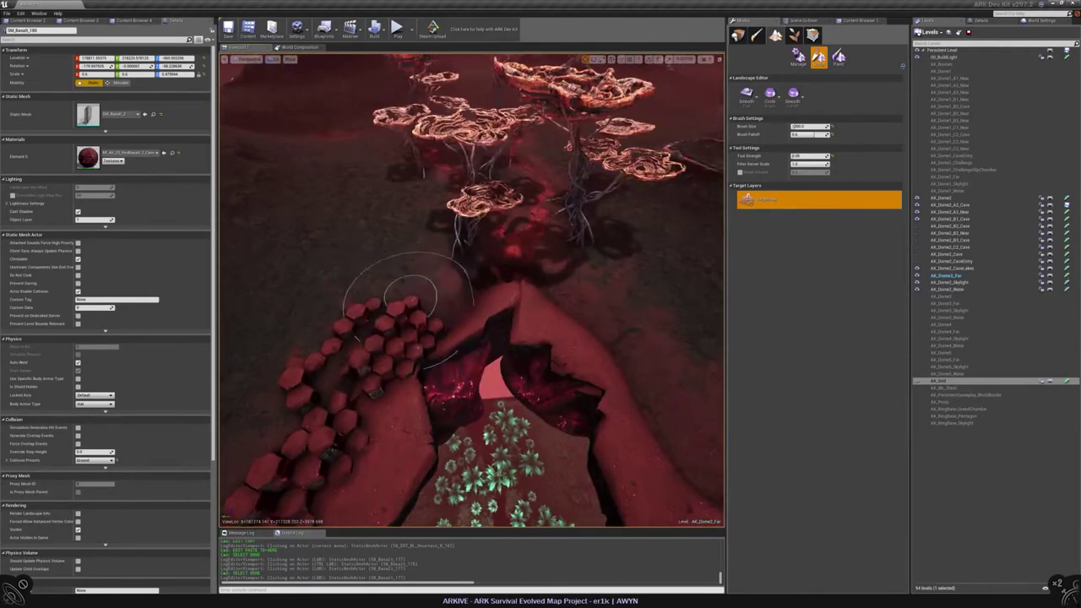
mouse_move(346, 372)
right_mouse_down()
mouse_move(363, 359)
mouse_move(473, 346)
mouse_move(486, 355)
mouse_move(477, 283)
right_mouse_up()
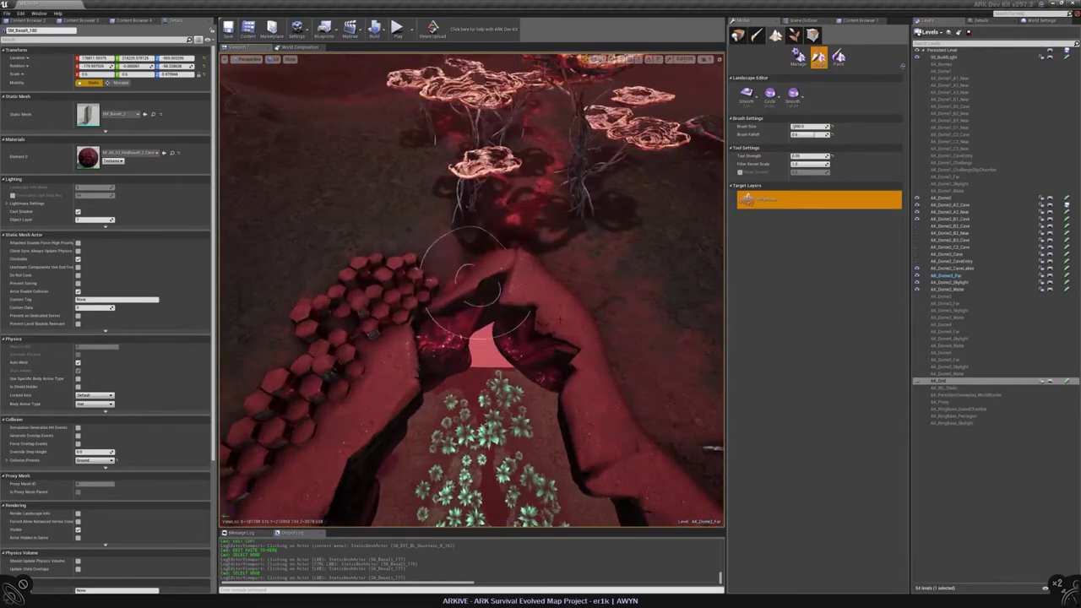
Paint the red ground layer around the opening with the Alpha brush and undo the last unwanted stroke
left_click(838, 57)
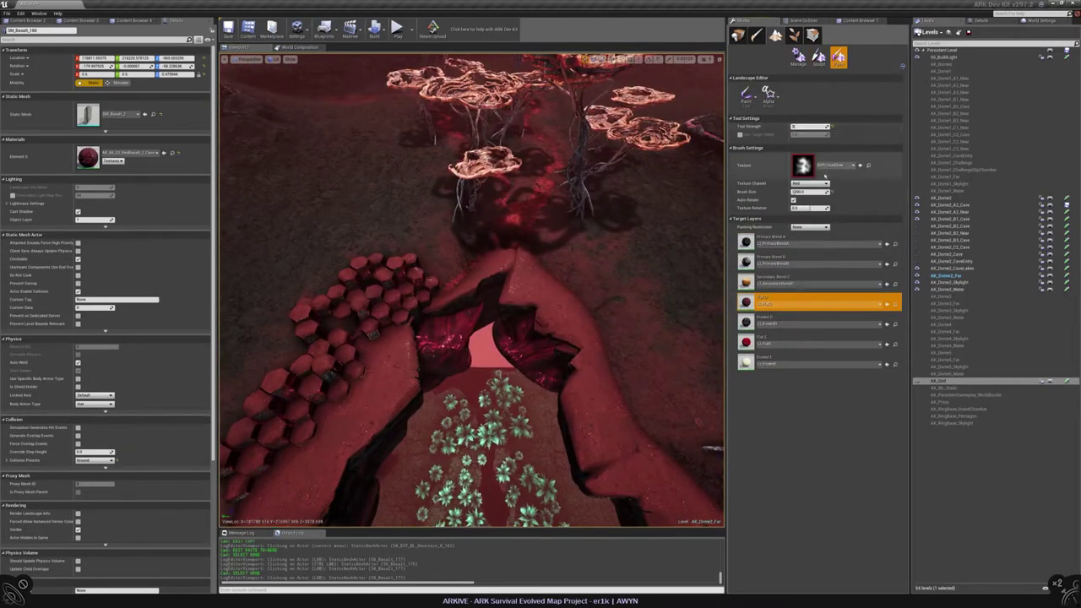
mouse_move(514, 168)
right_mouse_down()
mouse_move(500, 241)
mouse_move(456, 245)
mouse_move(465, 198)
mouse_move(473, 262)
mouse_move(506, 184)
right_mouse_up()
key("ctrl+z")
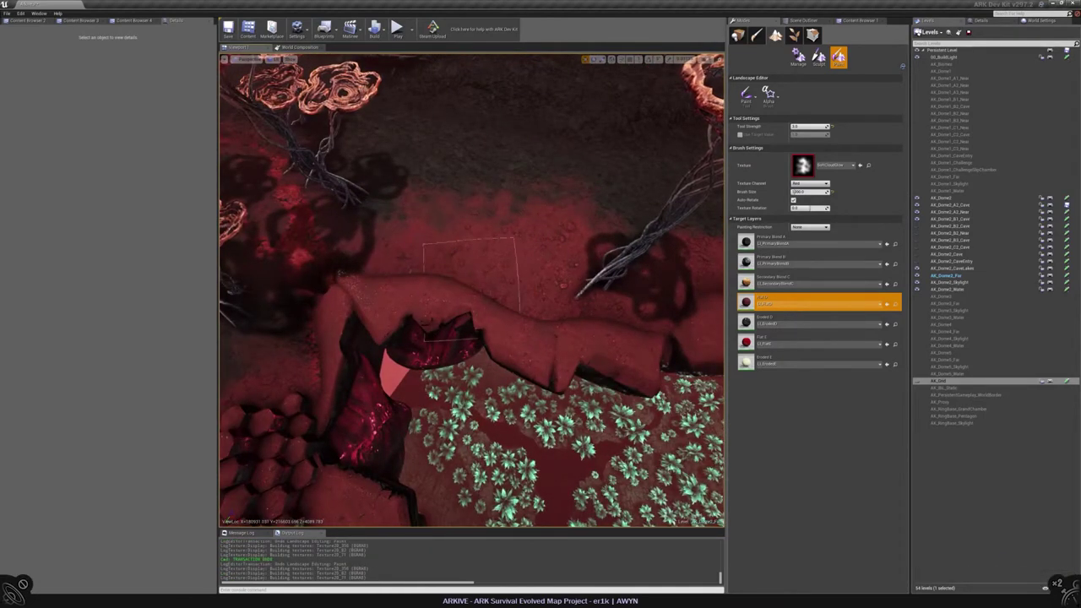
right_click_drag(507, 184, 526, 162)
Select the Primary Blend A layer, blend the outer edge of the red ground, and clear the accidental landscape selection
left_click(811, 242)
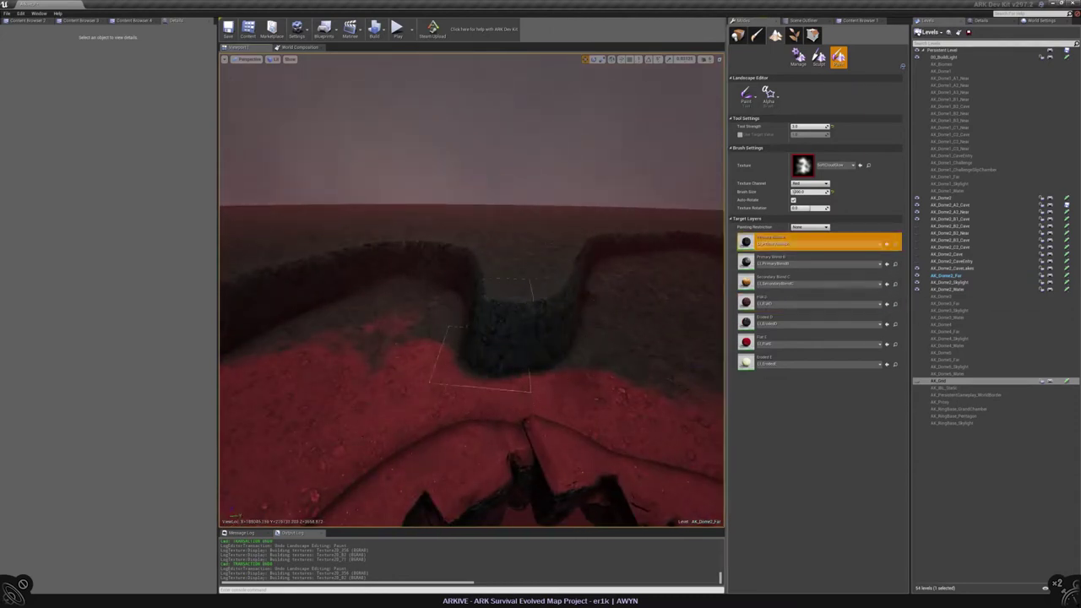
mouse_move(473, 287)
right_mouse_down()
mouse_move(456, 296)
mouse_move(473, 287)
right_mouse_up()
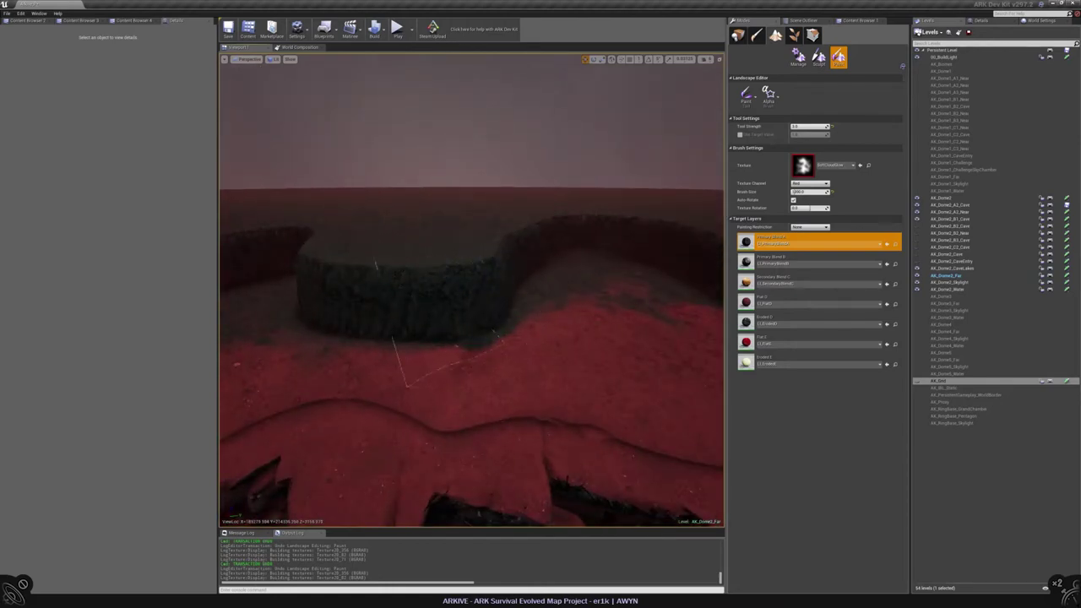
mouse_move(376, 265)
right_mouse_down()
mouse_move(515, 271)
mouse_move(541, 261)
mouse_move(532, 365)
mouse_move(520, 255)
right_mouse_up()
left_click(515, 270)
key("Escape")
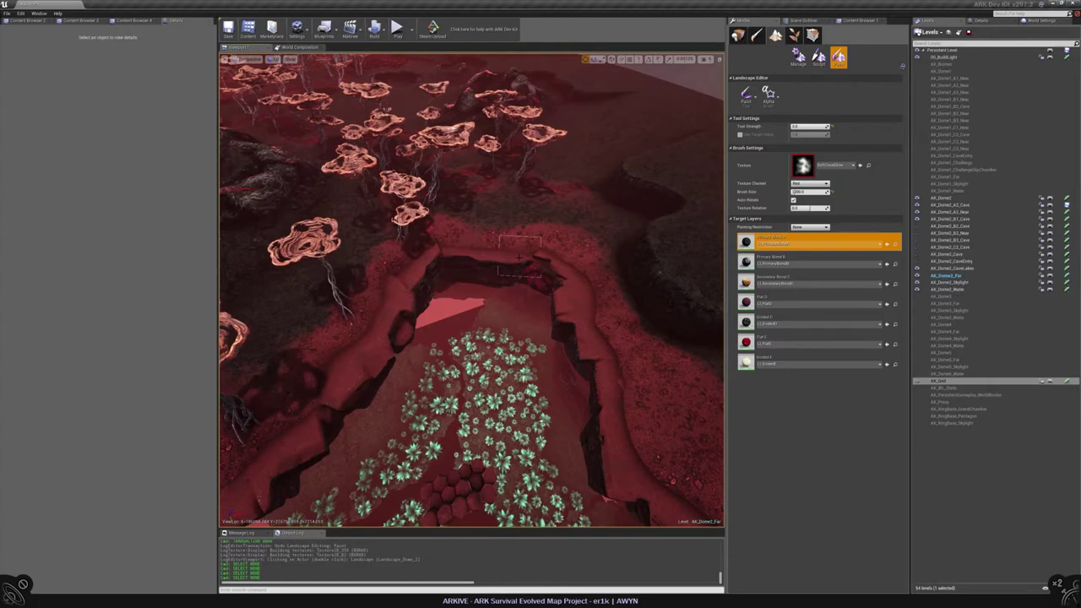
mouse_move(520, 255)
right_mouse_down()
mouse_move(510, 190)
mouse_move(513, 225)
right_mouse_up()
Return to landscape sculpting, adjust the smoothing strength, and smooth the ground around the cracked rocks on the rim
key("shift+2")
left_click(809, 156)
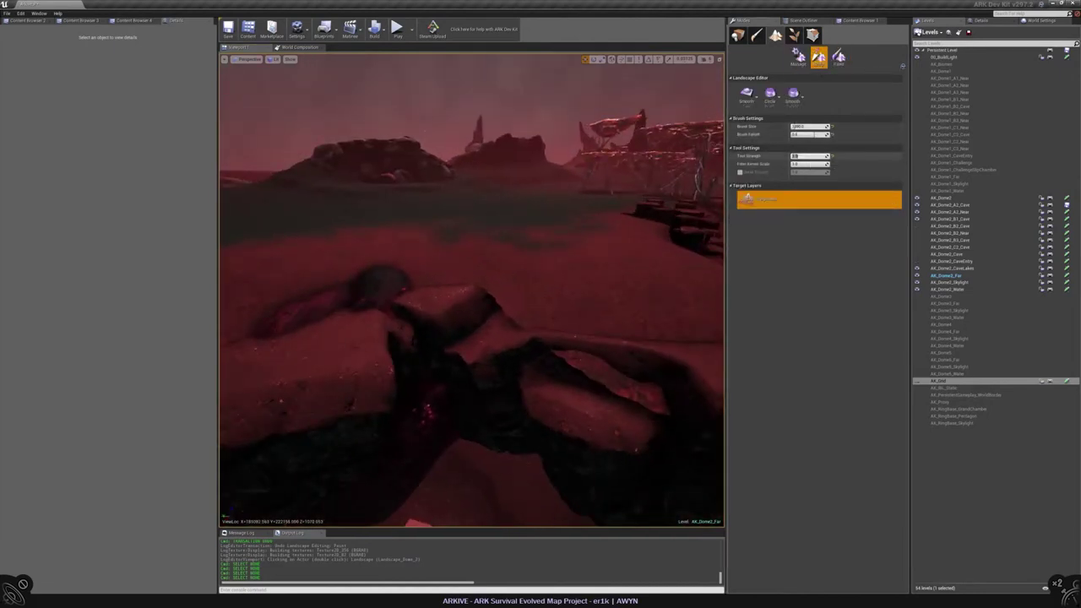
mouse_move(519, 397)
right_mouse_down()
mouse_move(507, 357)
mouse_move(507, 371)
right_mouse_up()
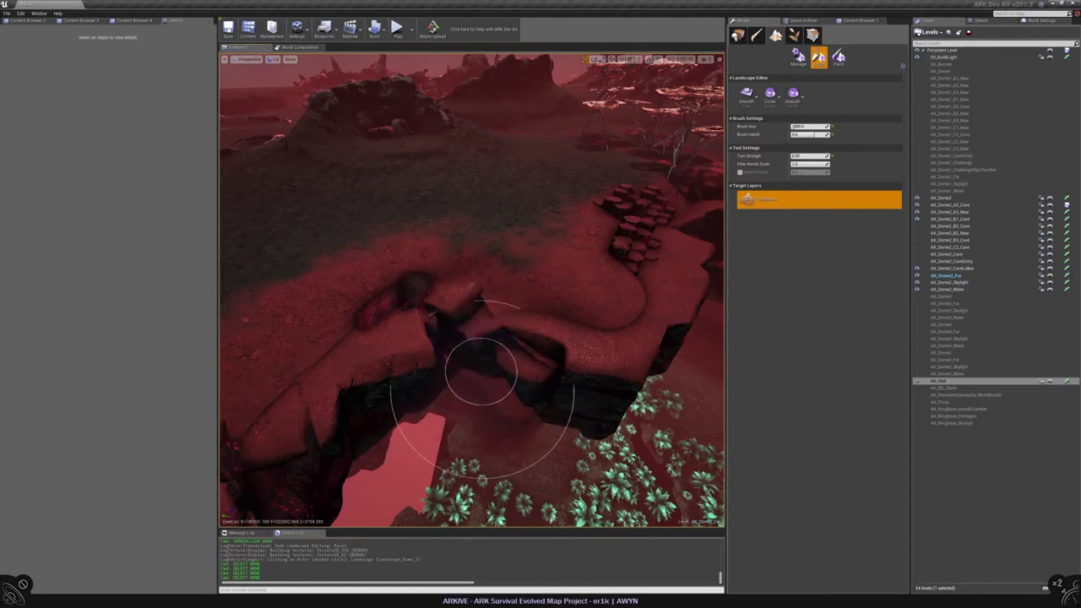
Lower the ground over the rim rocks with the Sculpt tool, and smooth the terrain behind them and beside the basalt columns
left_click(747, 93)
left_click(748, 127)
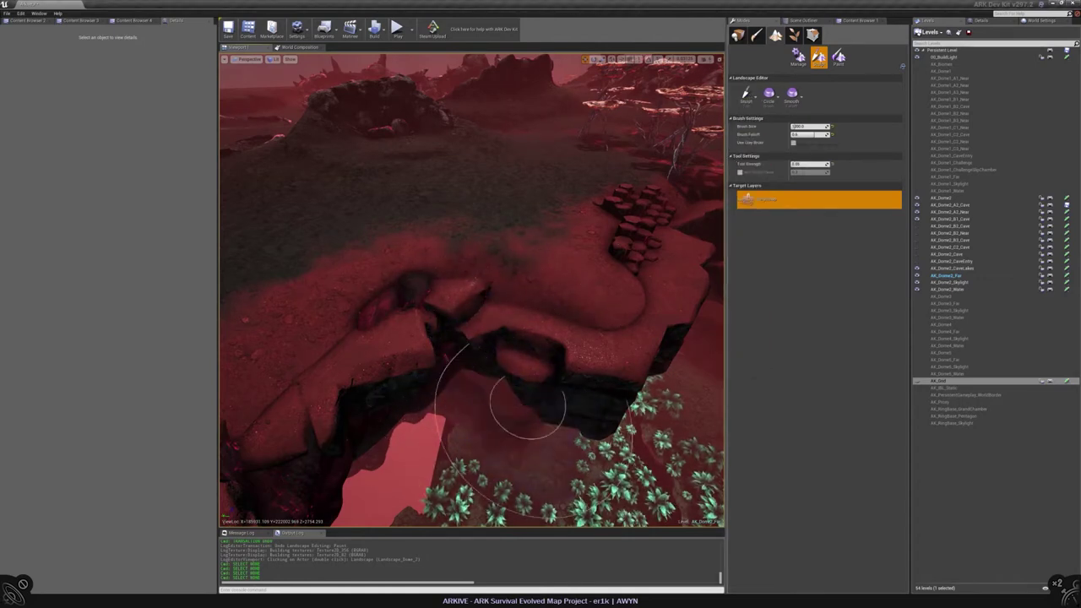
key("shift")
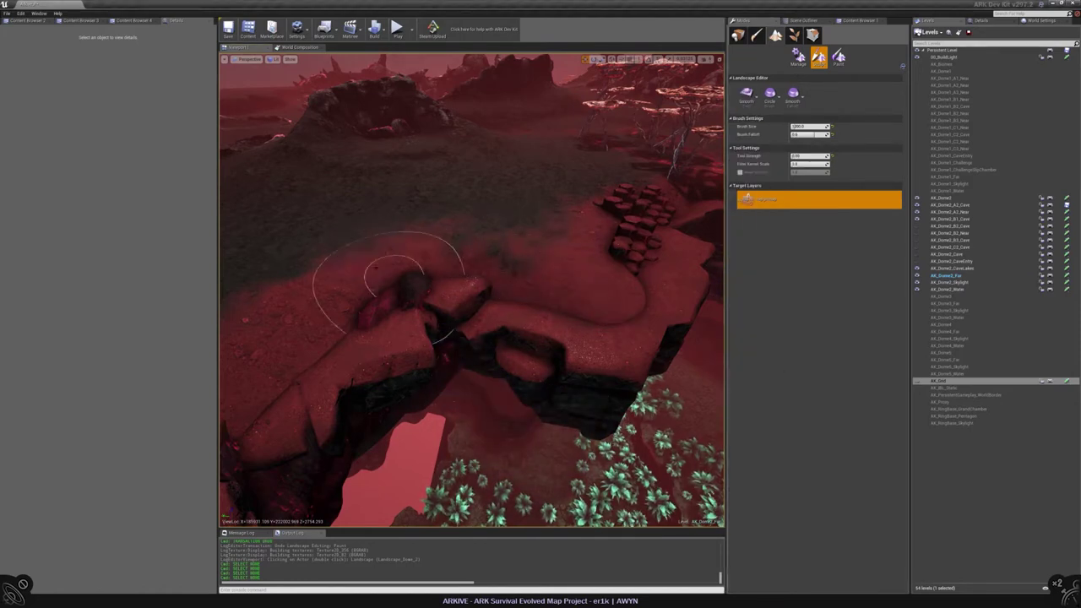
scroll(338, 313, "up", 3)
mouse_move(449, 283)
right_mouse_down()
mouse_move(476, 269)
mouse_move(529, 144)
mouse_move(477, 414)
right_mouse_up()
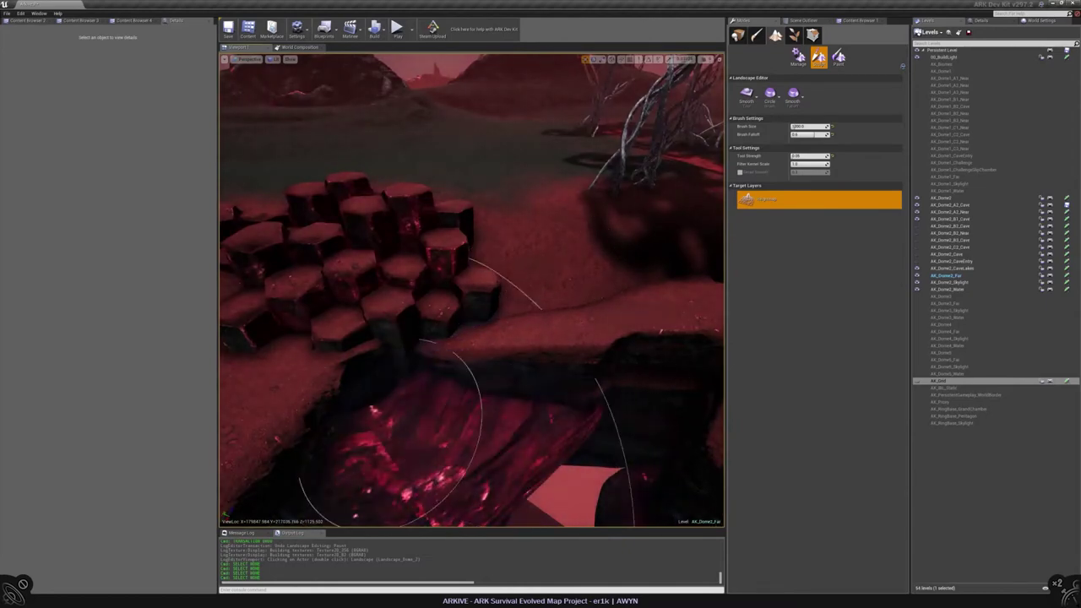
Inspect the smoothed ground, rock edges and red ground border around the C3 opening from several sides
mouse_move(495, 439)
right_mouse_down()
mouse_move(468, 309)
mouse_move(465, 321)
mouse_move(473, 309)
right_mouse_up()
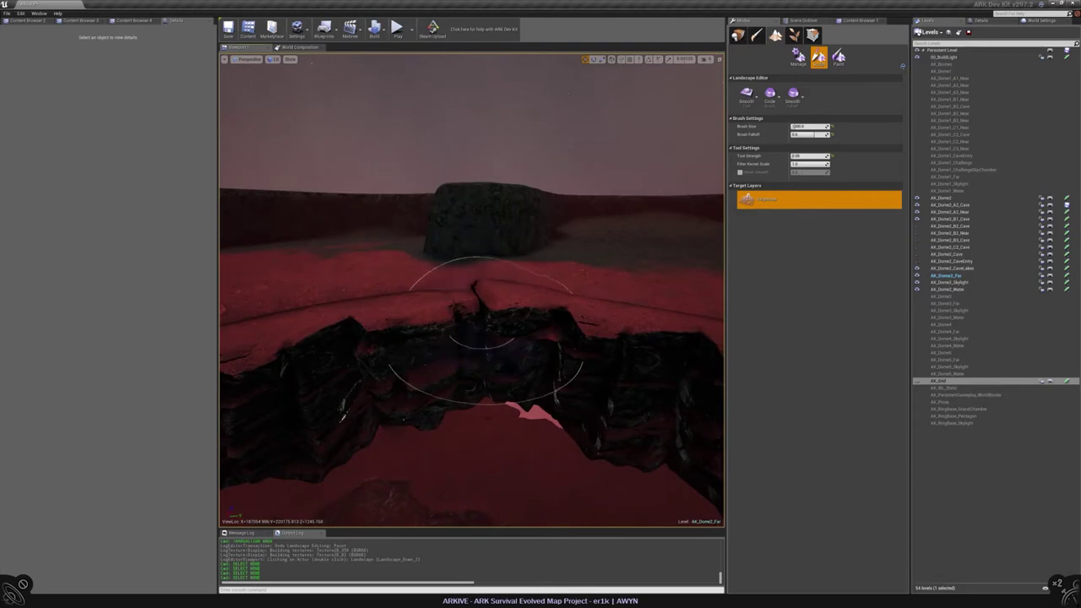
right_click_drag(473, 310, 439, 312)
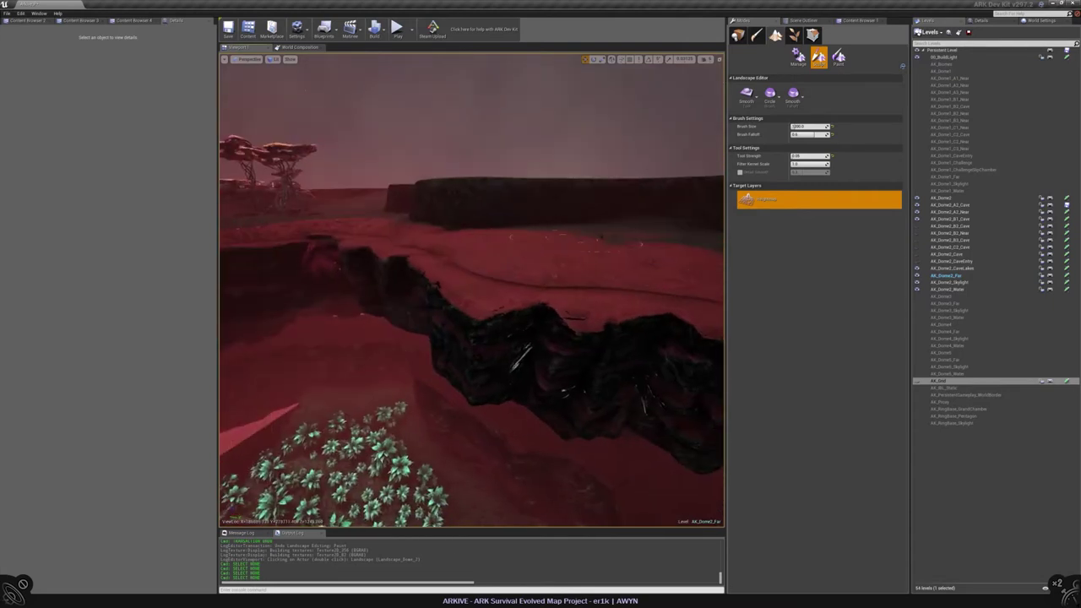
right_click_drag(477, 239, 547, 293)
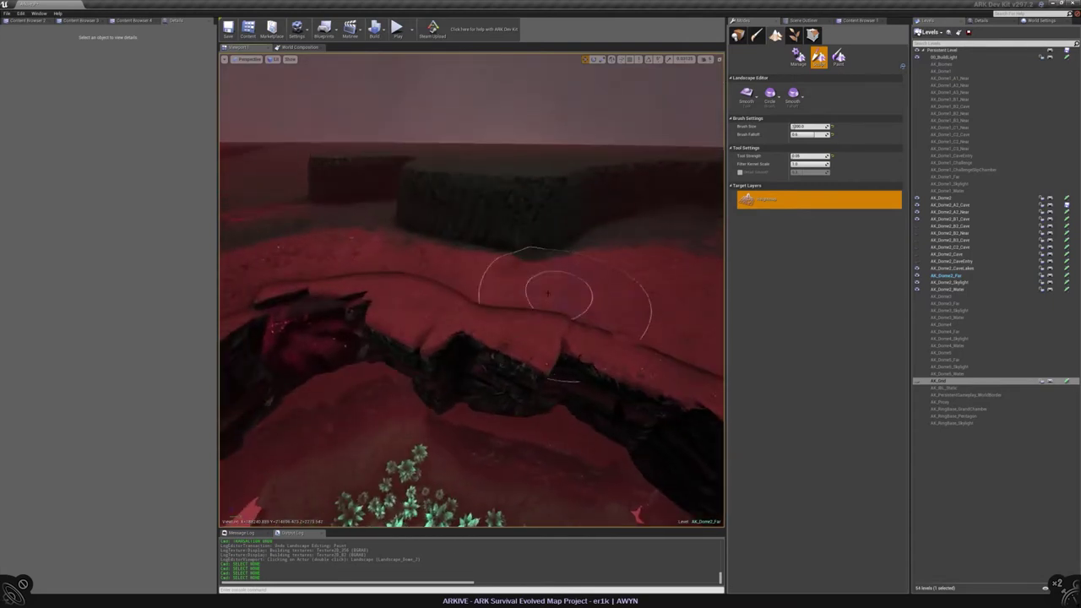
right_click_drag(291, 249, 405, 196)
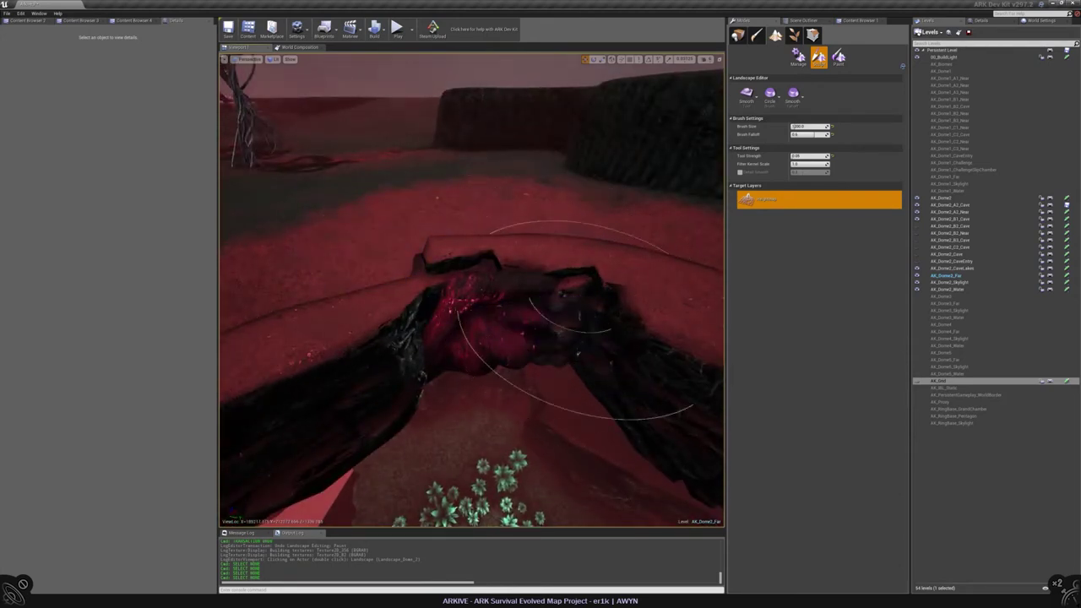
mouse_move(564, 325)
right_mouse_down()
mouse_move(549, 347)
mouse_move(464, 309)
right_mouse_up()
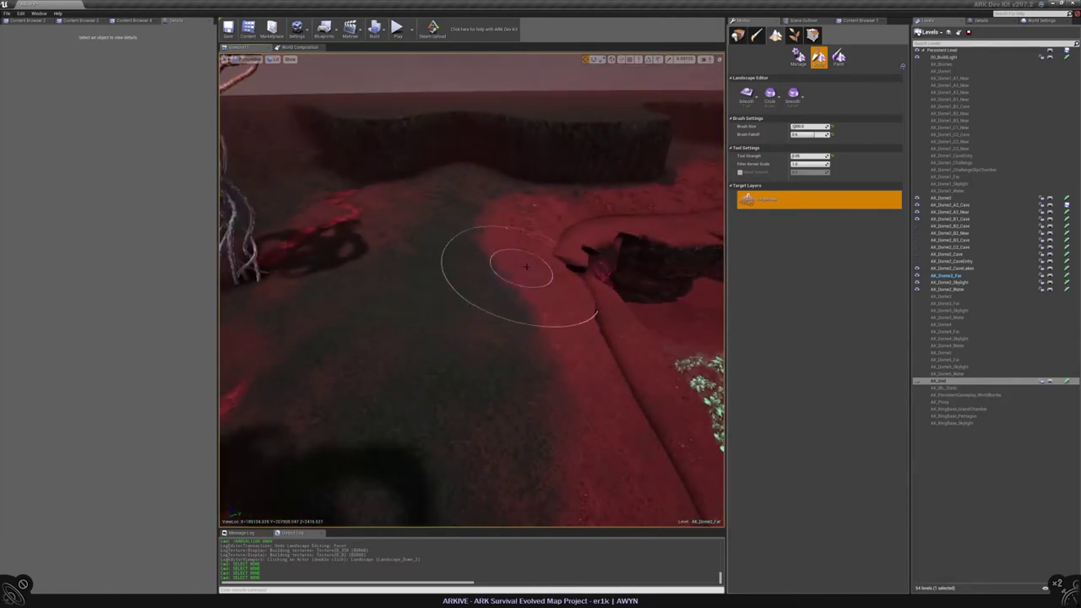
right_click_drag(506, 362, 397, 410)
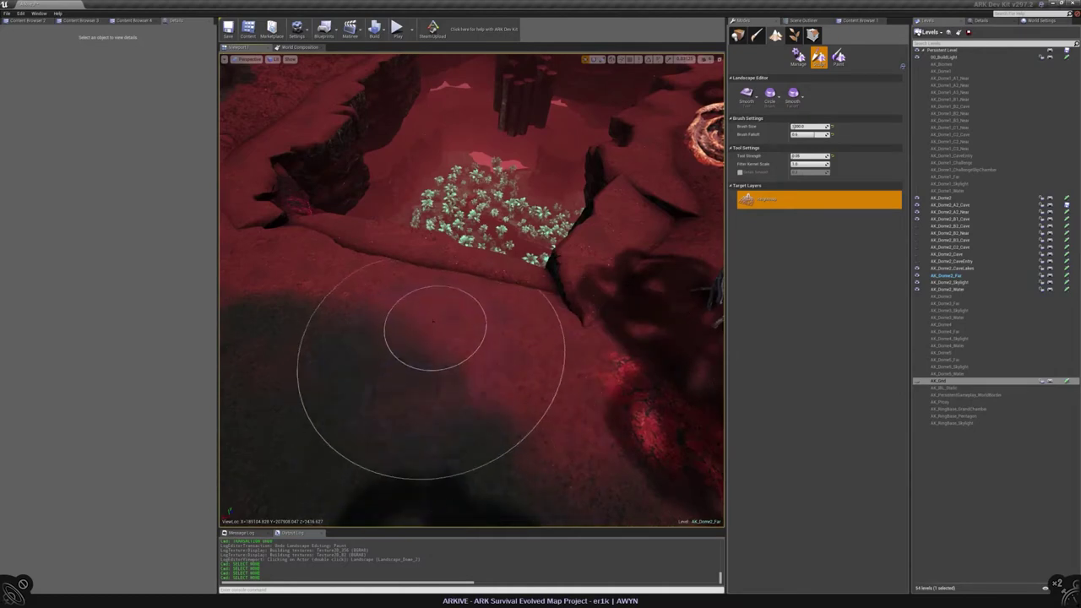
right_click_drag(514, 368, 511, 401)
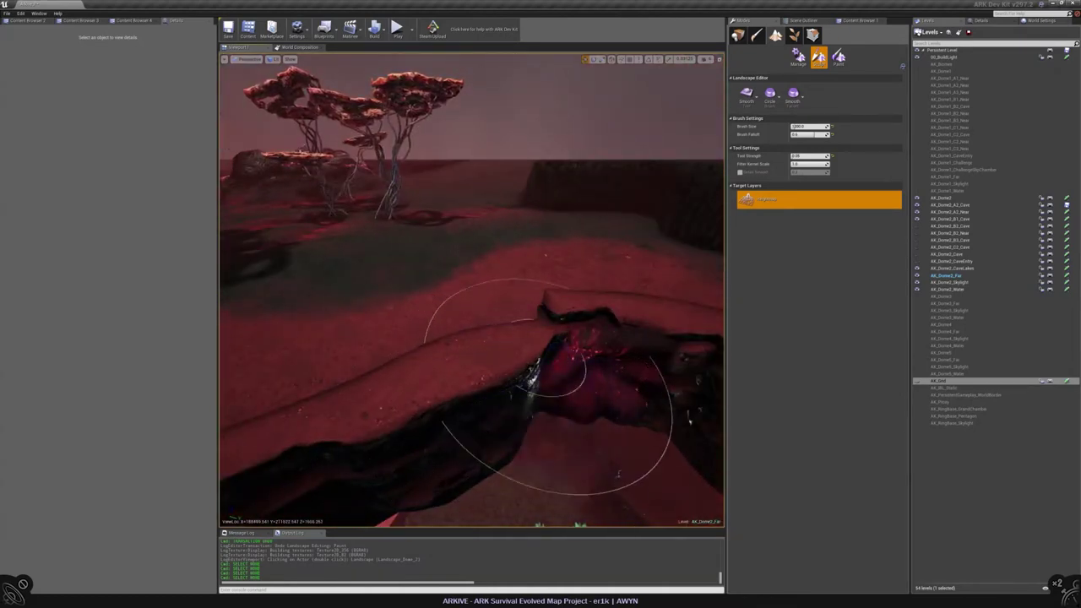
right_click_drag(519, 456, 435, 362)
left_click(746, 93)
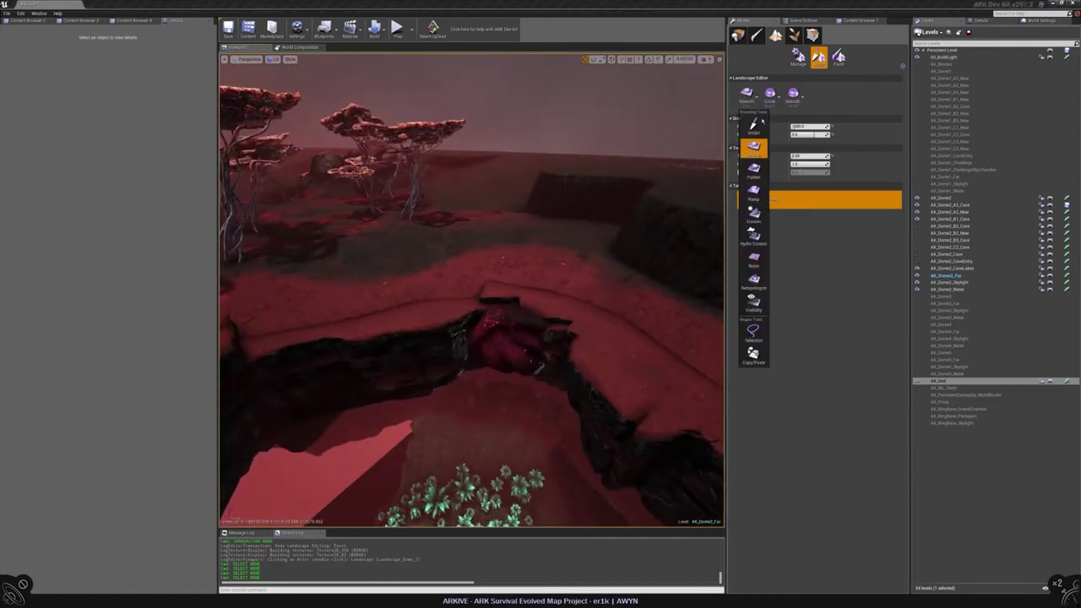
left_click(754, 126)
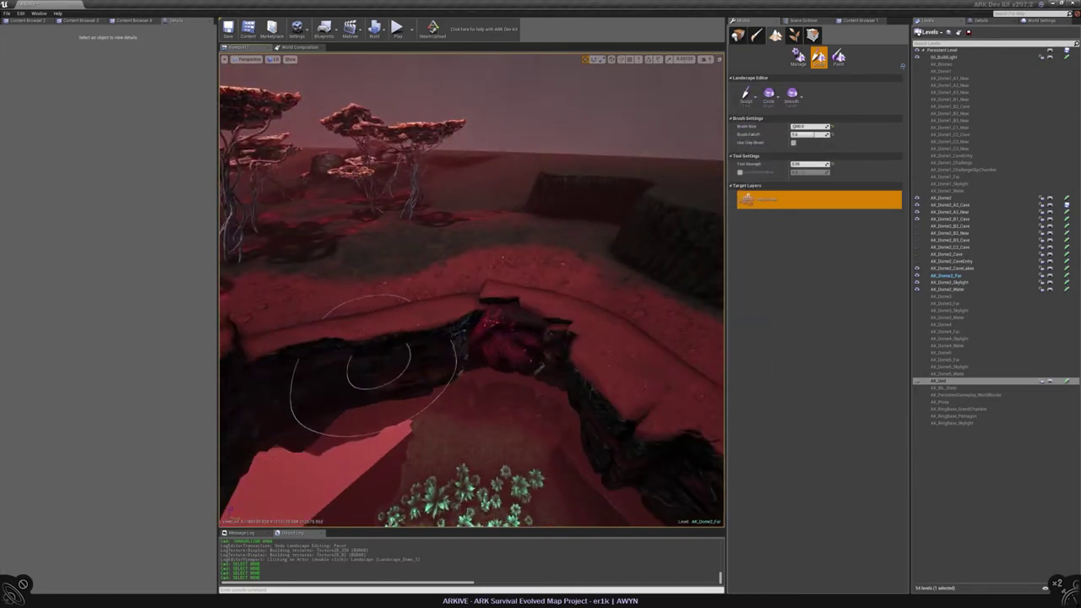
mouse_move(300, 359)
right_mouse_down()
mouse_move(278, 145)
mouse_move(434, 109)
mouse_move(454, 91)
mouse_move(439, 101)
right_mouse_up()
Leave landscape editing, duplicate a basalt cluster on the C3 rim, and position the copy at the end of the row
left_click(737, 34)
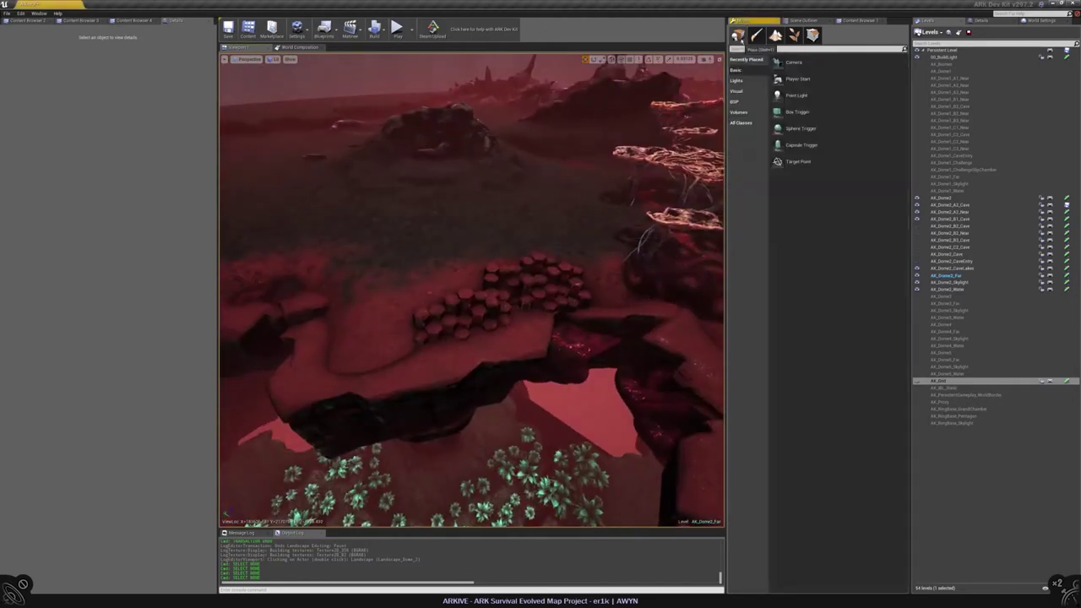
left_click(804, 21)
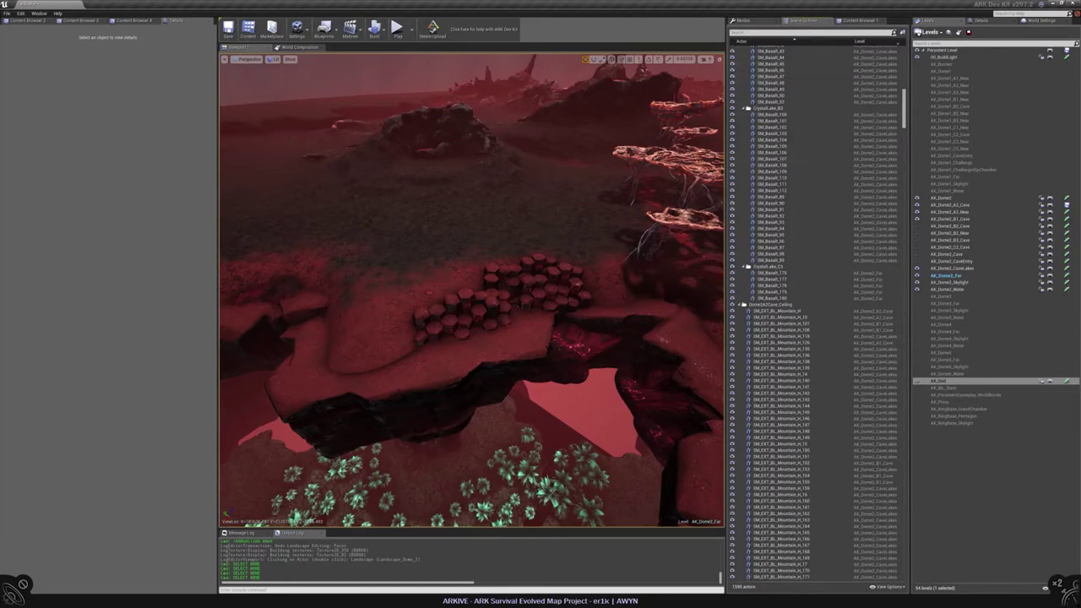
left_click(500, 291)
key("f")
left_click_drag(535, 375, 449, 424, "alt")
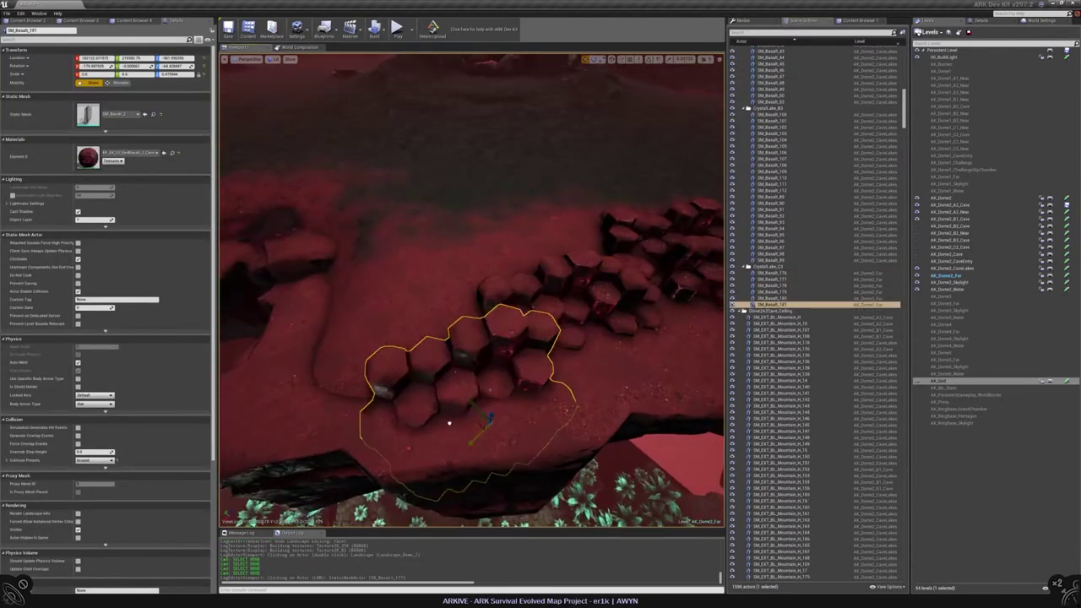
right_click_drag(530, 427, 404, 478)
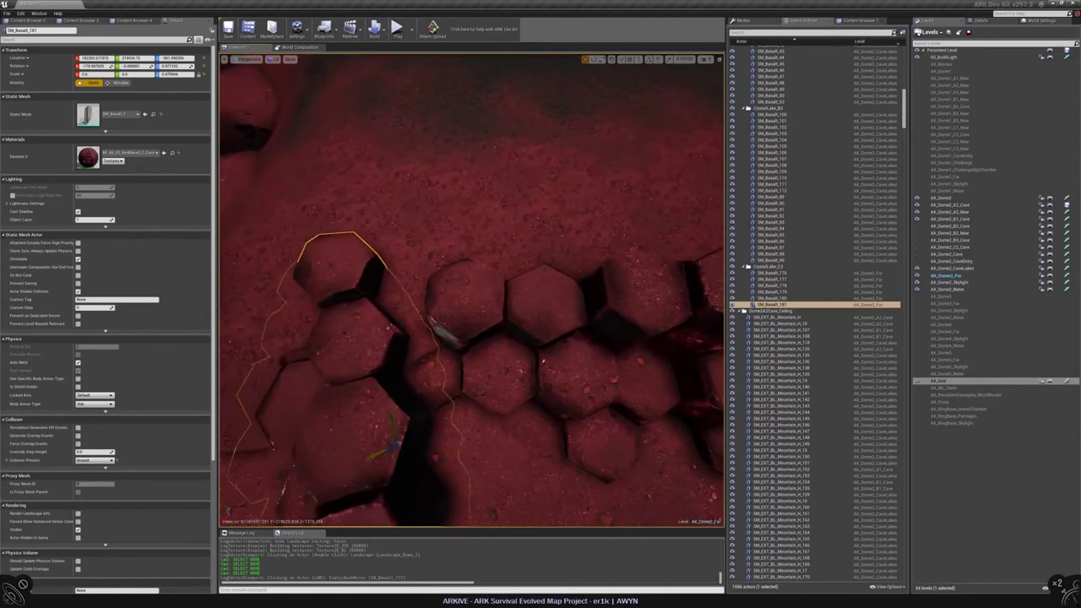
left_click_drag(393, 445, 387, 454)
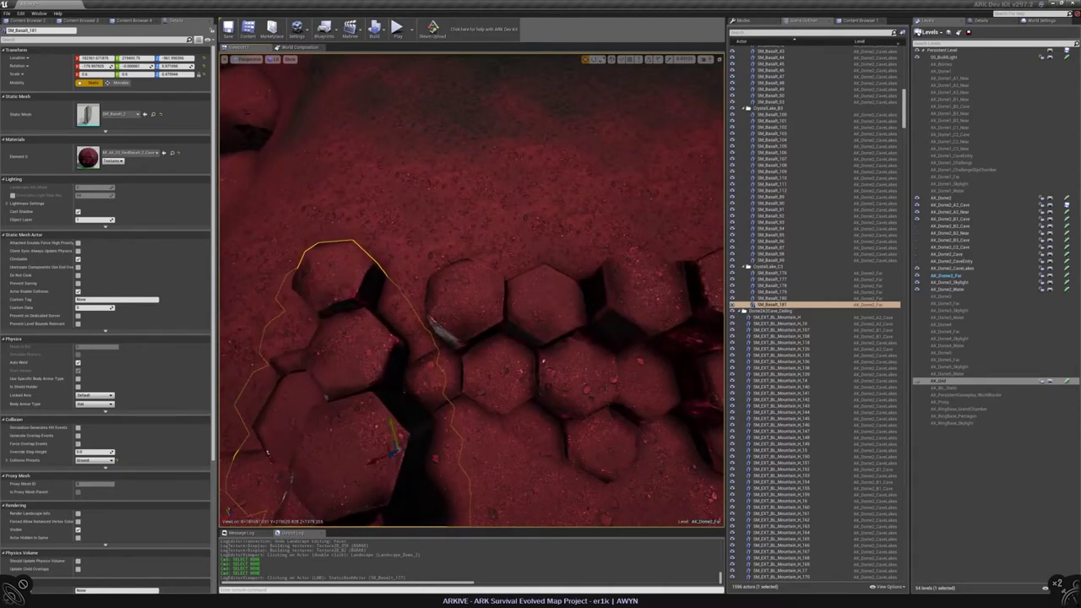
right_click_drag(387, 453, 391, 441)
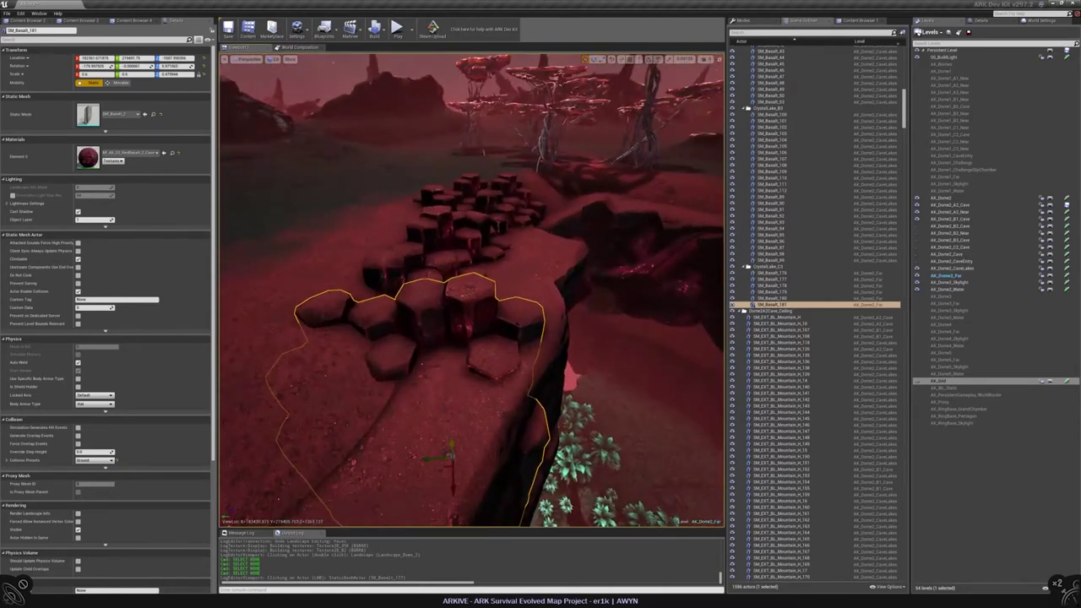
Stretch the copied basalt cluster vertically, then lower it into the rim ledge and adjust its rotation
key("f")
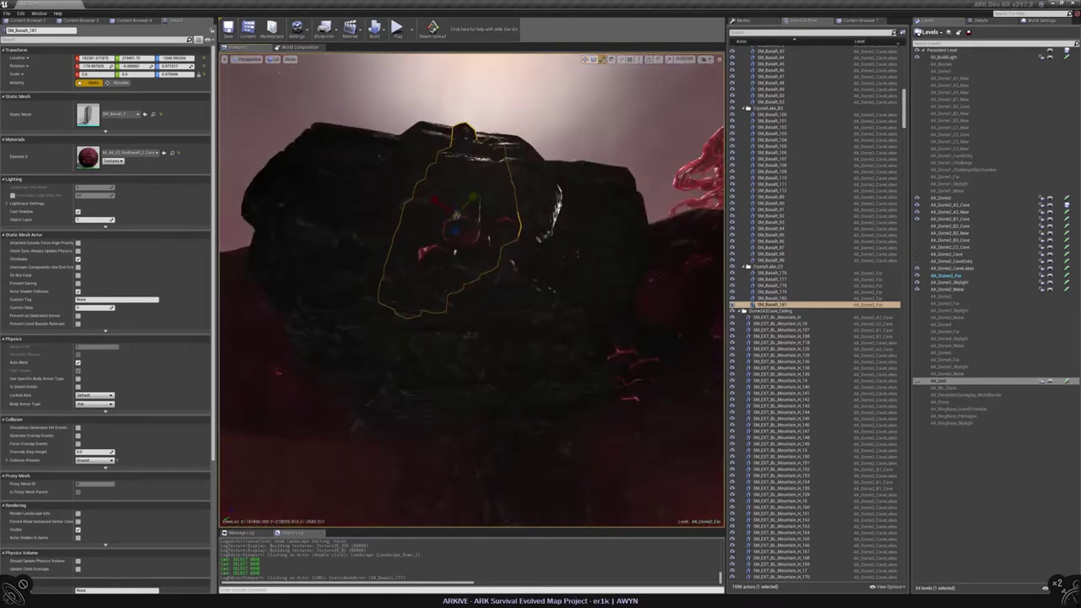
key("f")
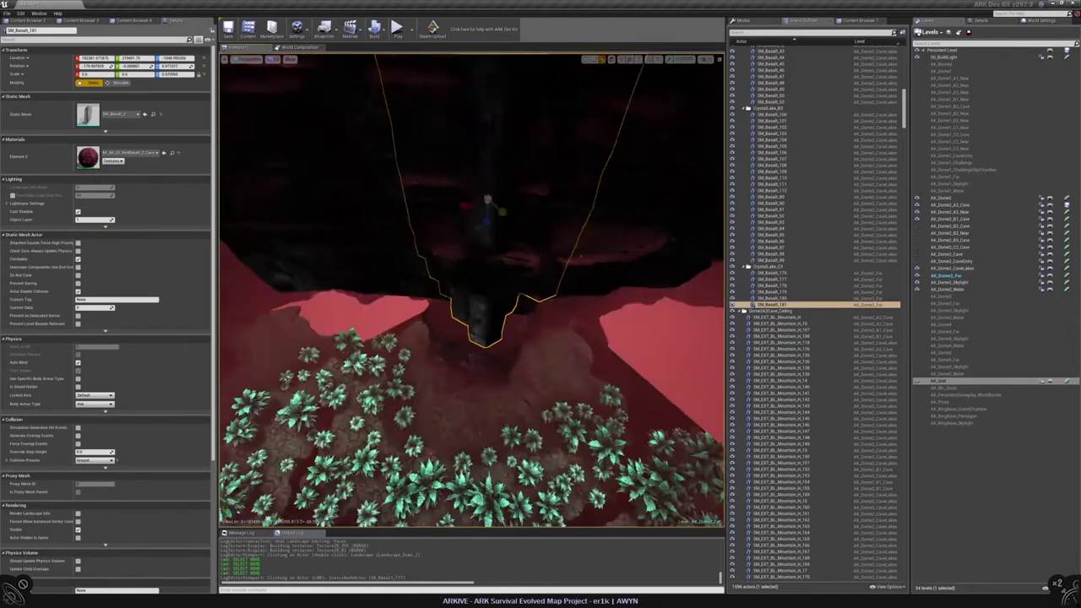
left_click_drag(472, 355, 474, 363)
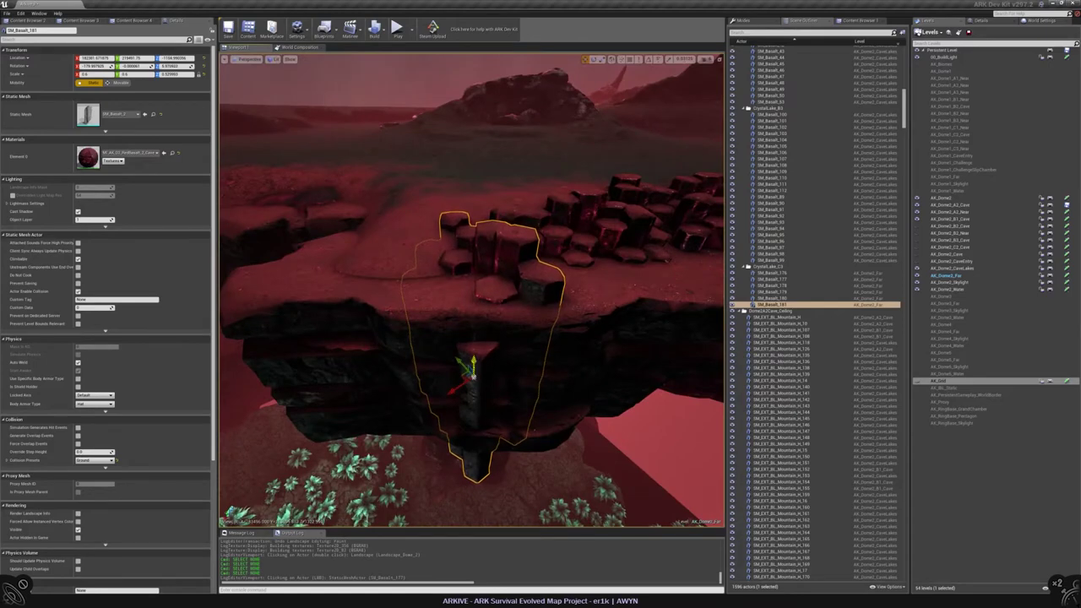
right_click_drag(473, 363, 474, 399)
key("e")
left_click_drag(438, 407, 454, 419)
Duplicate another basalt cluster from the row, and turn and place the copy beside it near the rim's edge
right_click_drag(453, 419, 515, 363)
left_click(523, 372)
left_click(427, 372)
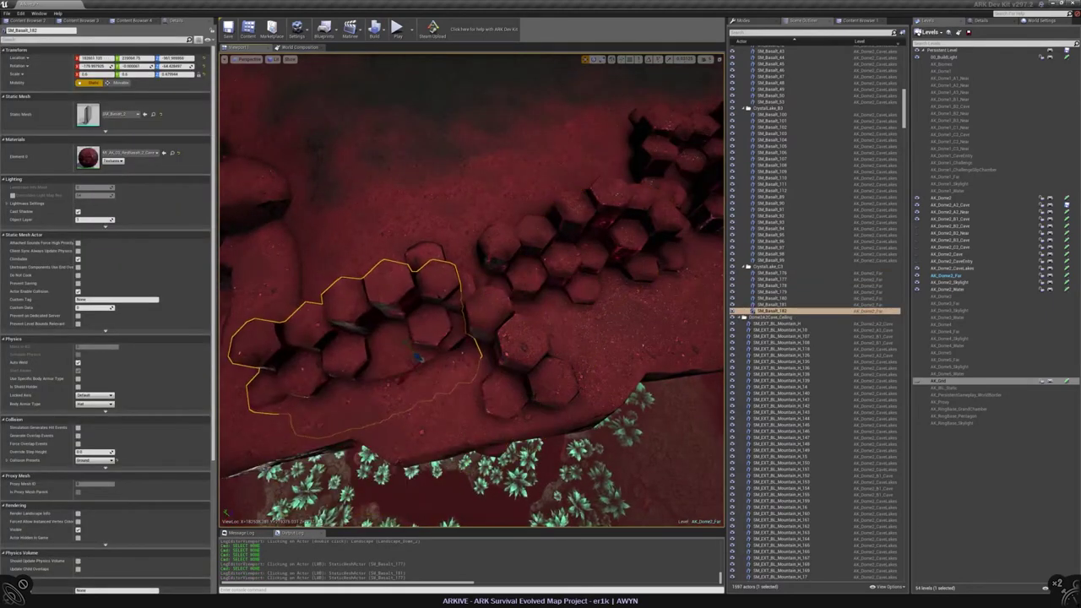
right_click_drag(515, 363, 528, 350)
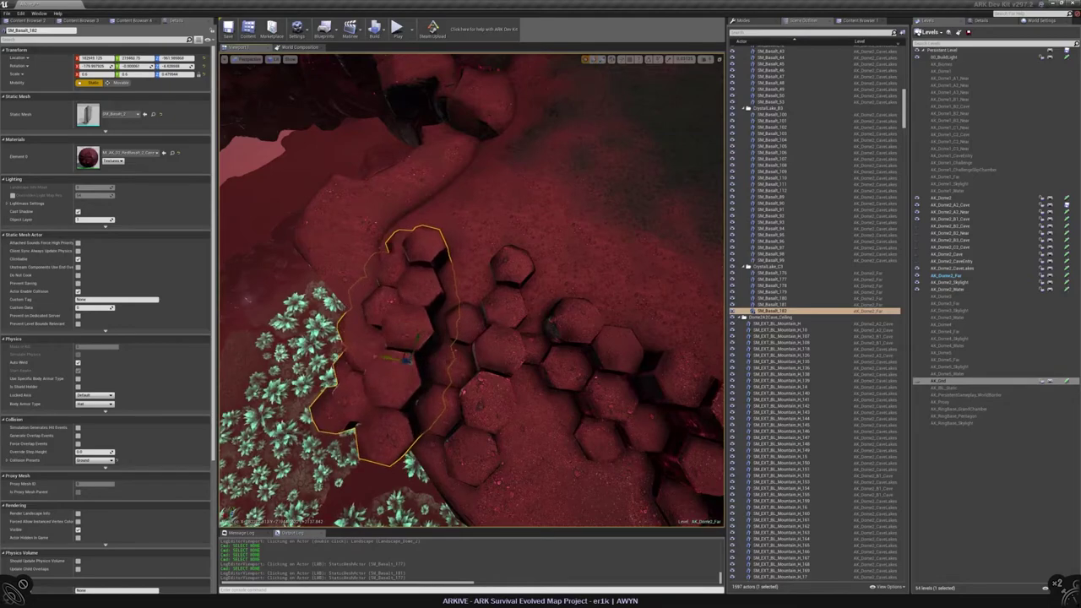
Add one more basalt cluster copy along the rim's edge, clearing the accidental landscape selection, and rotate it to extend the row
left_click_drag(493, 361, 421, 299, "alt")
left_click(498, 371)
key("Escape")
left_click(420, 299)
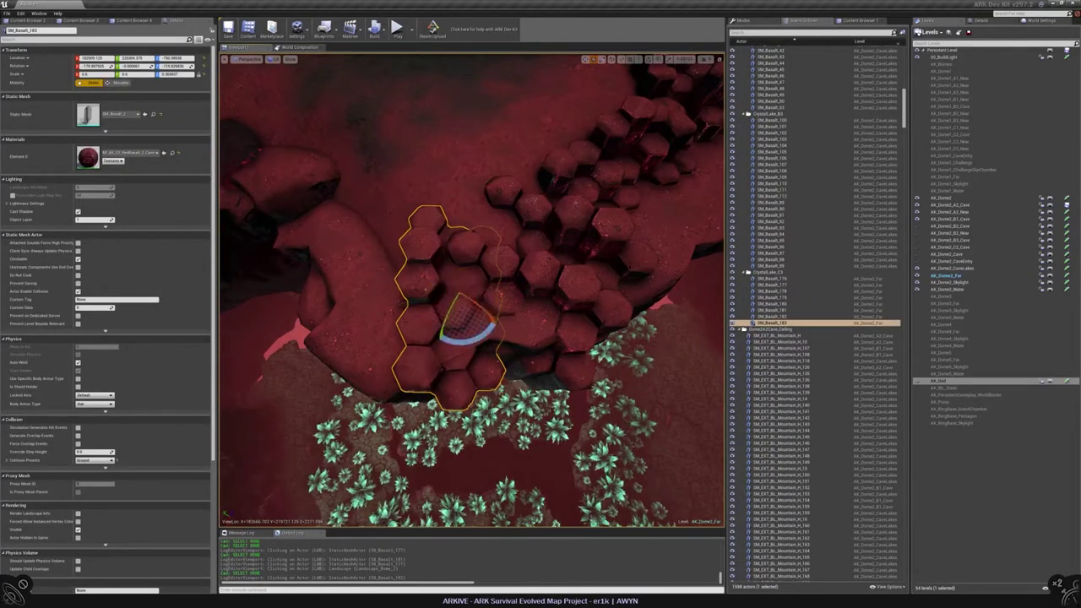
Reduce the selected basalt cluster's height, move it along the rock ledge, and place a rotated copy beside it
scroll(472, 291, "up", 3)
left_click_drag(420, 299, 477, 228, "alt")
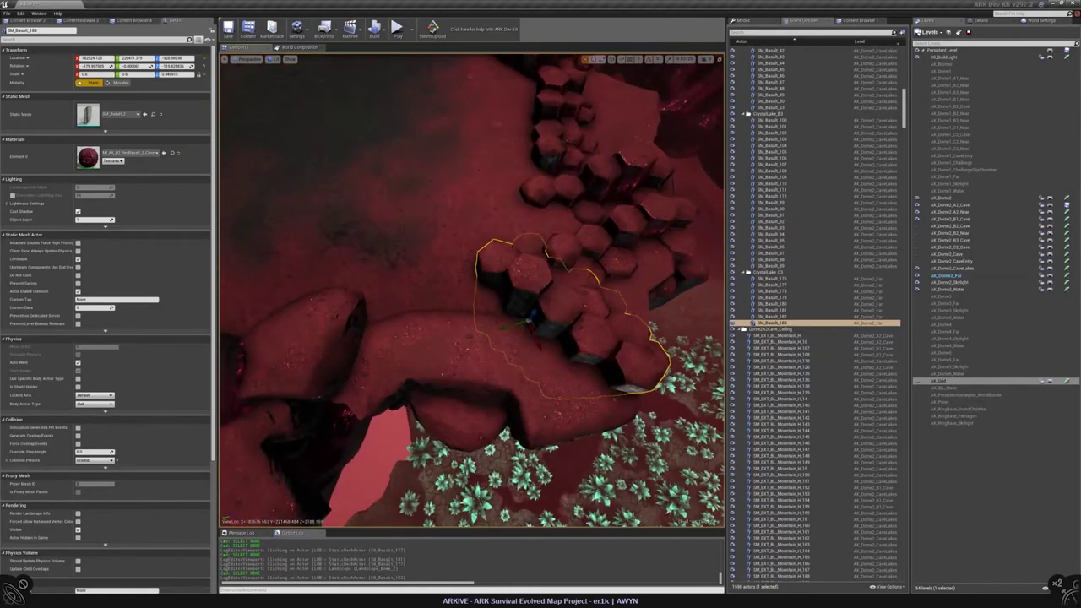
left_click_drag(497, 327, 427, 347, "alt")
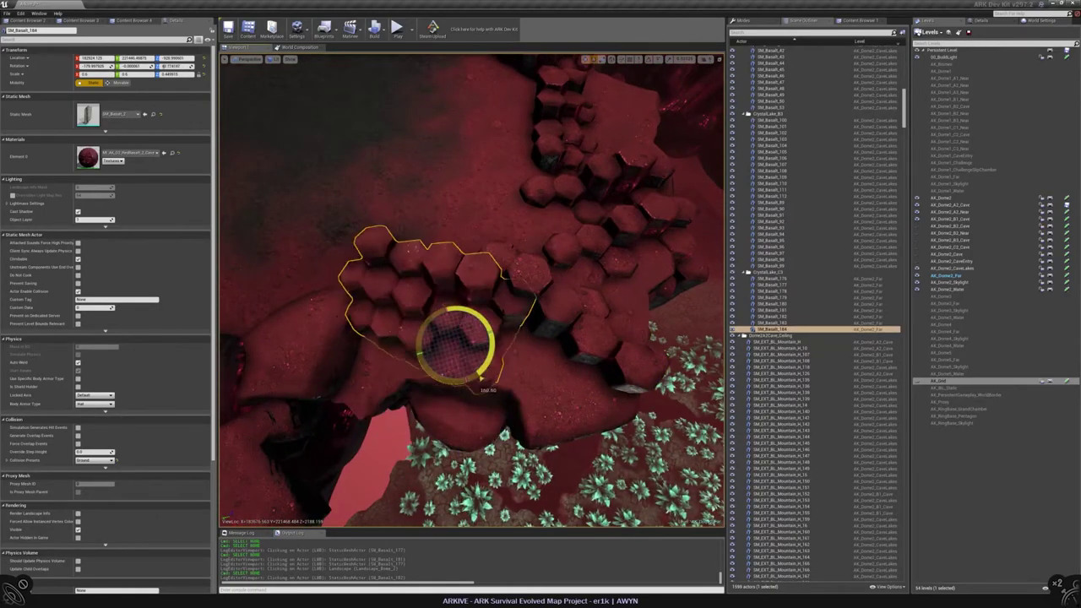
Position the copied basalt cluster against the neighbouring columns on the ledge and undo the last moves
left_click_drag(473, 384, 448, 351, "alt")
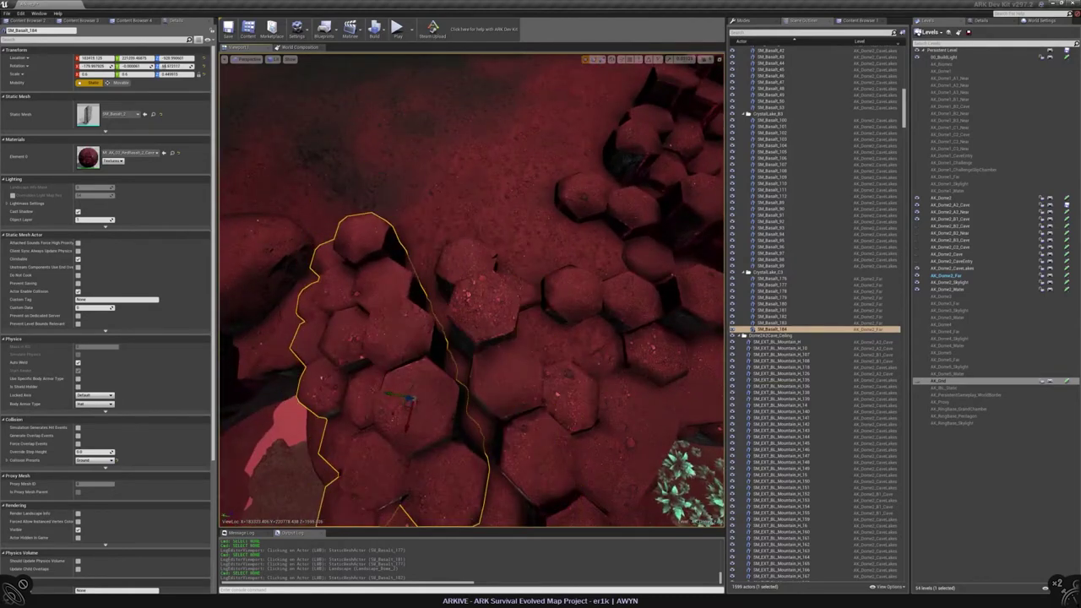
left_click_drag(405, 388, 392, 345, "alt")
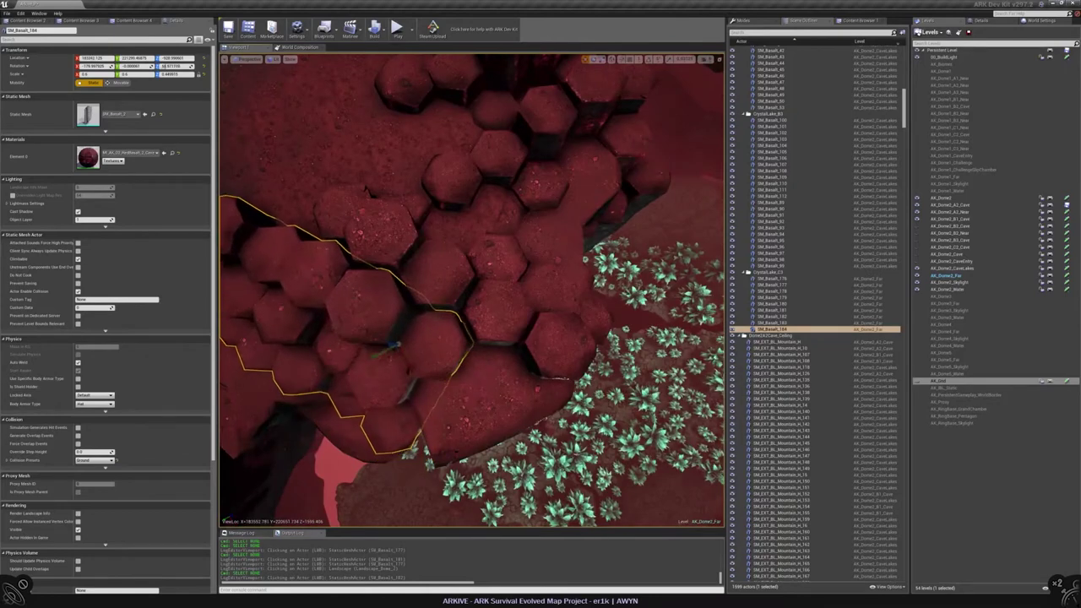
left_click(490, 409, "ctrl")
key("ctrl+z")
key("ctrl+z")
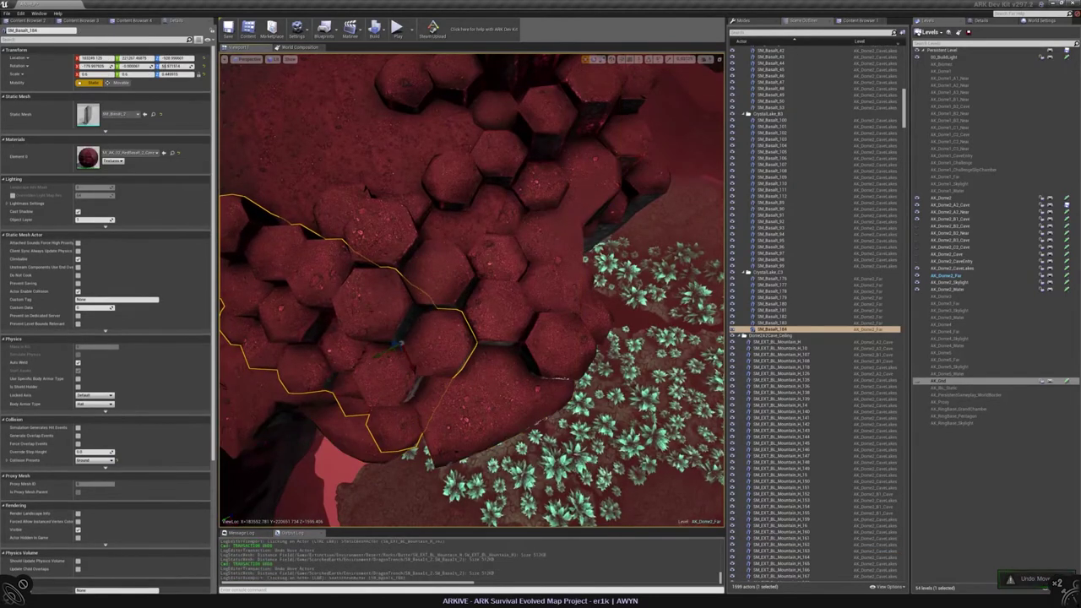
Place another rotated copy of the basalt cluster at the edge of the gap, lower it and increase its height
key("f")
left_click_drag(470, 354, 427, 325, "alt")
key("Escape")
left_click(460, 370)
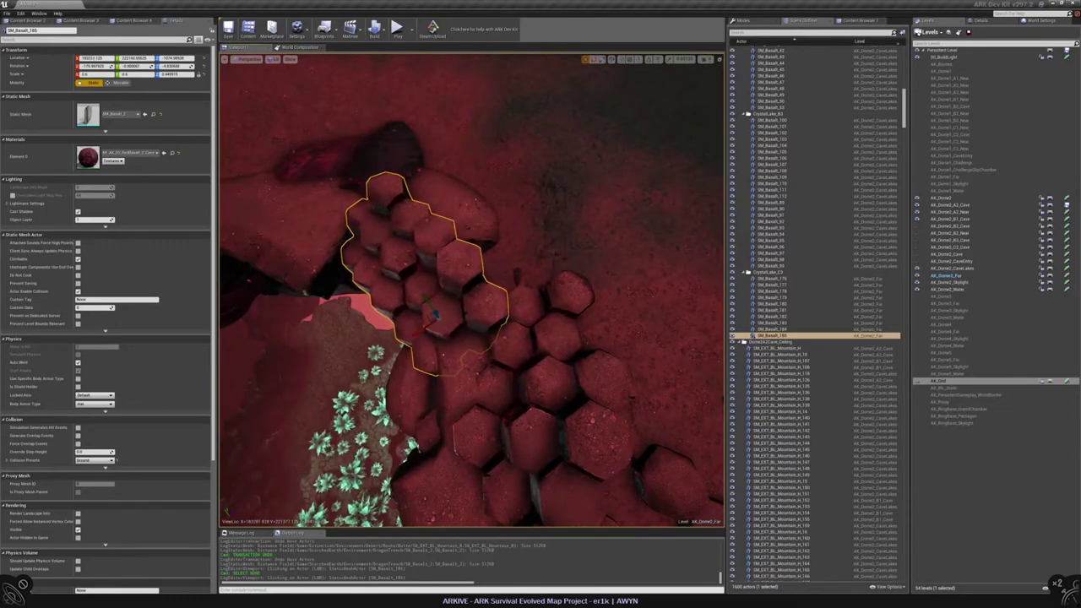
left_click_drag(427, 325, 431, 279, "alt")
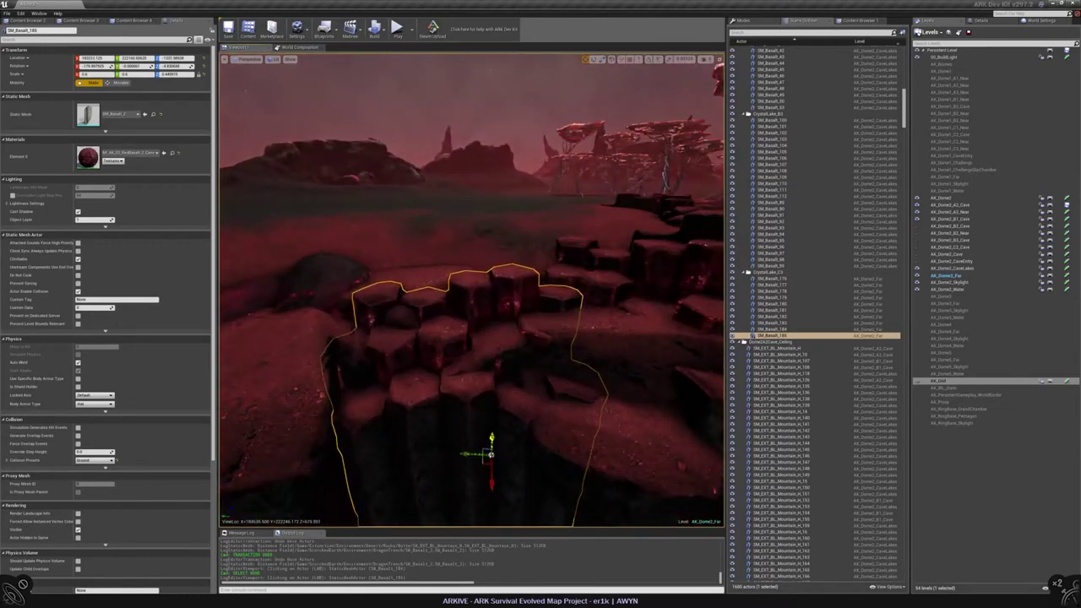
left_click_drag(431, 279, 432, 319, "alt")
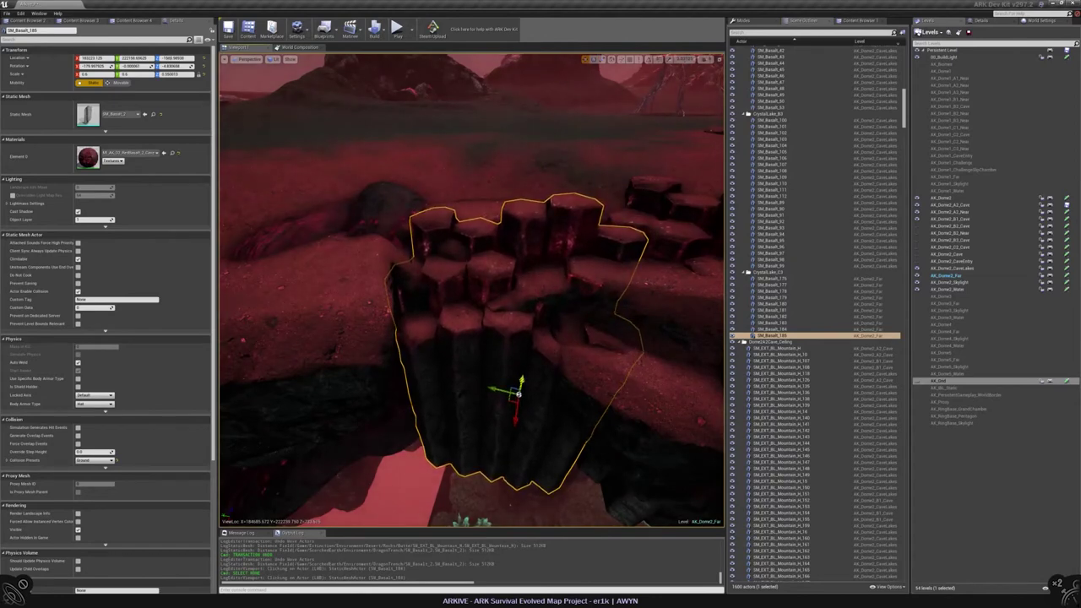
Rotate the newest basalt cluster and shift it so its columns continue the row beside the gap
left_click_drag(432, 319, 473, 283, "alt")
key("Escape")
left_click(476, 276)
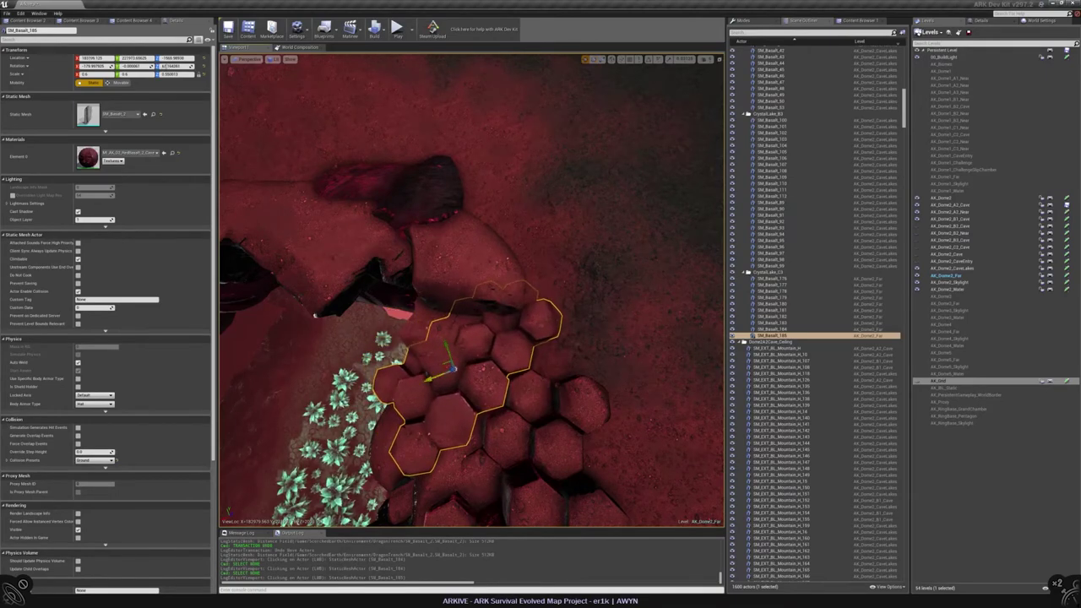
Place a further copy of the basalt cluster on the far side of the gap and turn it to face the opening
left_click_drag(473, 283, 383, 329, "alt")
key("Escape")
left_click(515, 287)
left_click(676, 157)
left_click(599, 230)
key("f")
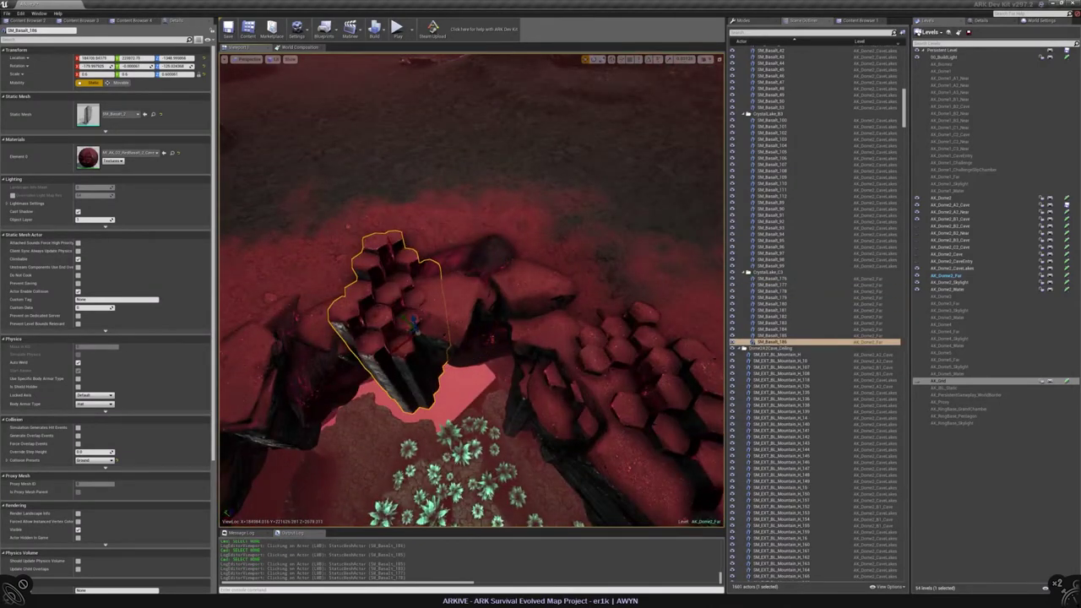
Duplicate the separate basalt cluster standing beyond the green plants and bring the copy toward the gap
left_click_drag(473, 287, 574, 262, "alt")
left_click(641, 423)
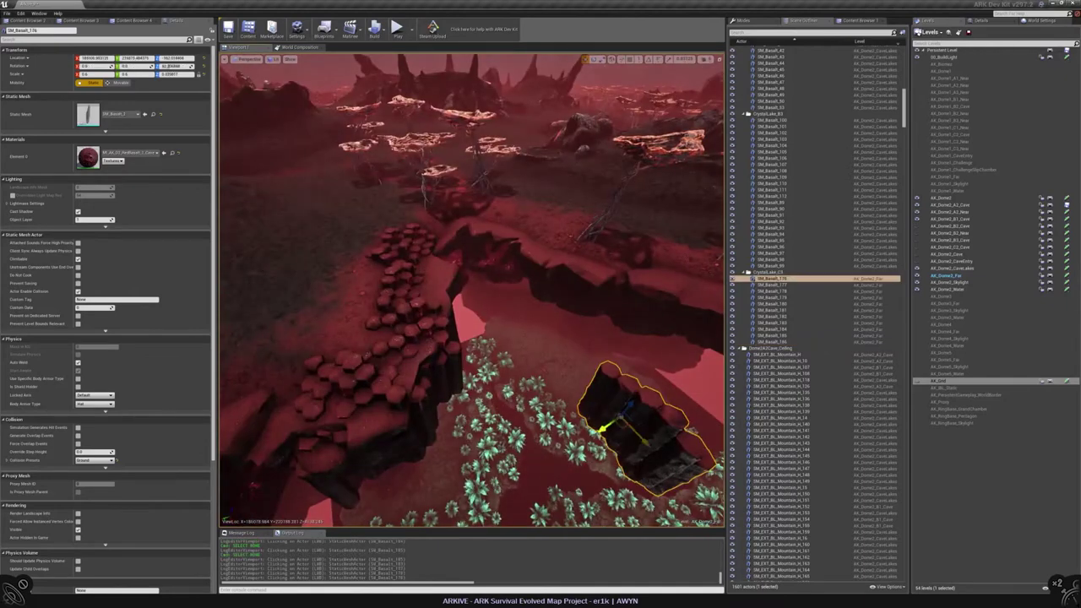
left_click(456, 494)
key("f")
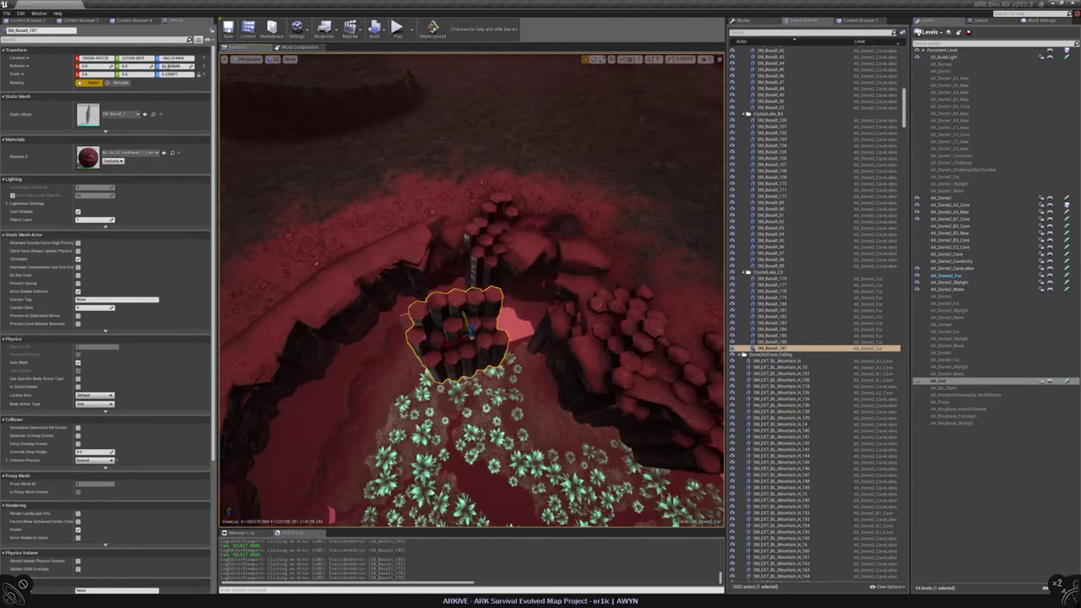
Move the duplicated cluster next to the existing columns at the gap and rotate it to follow the ledge
left_click_drag(473, 287, 528, 287, "alt")
scroll(438, 331, "up", 6)
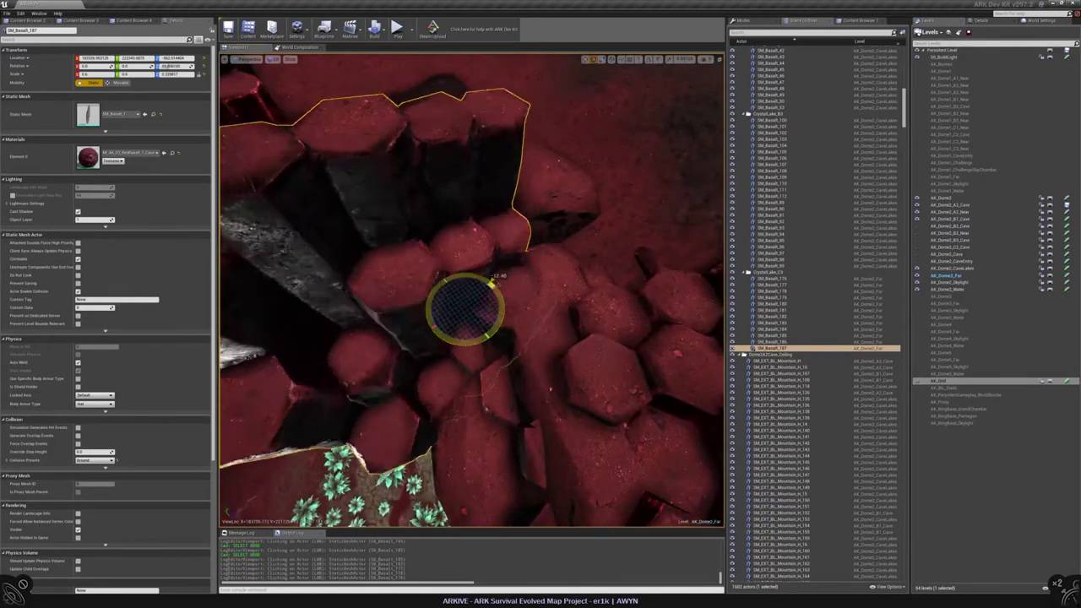
scroll(460, 302, "up", 8)
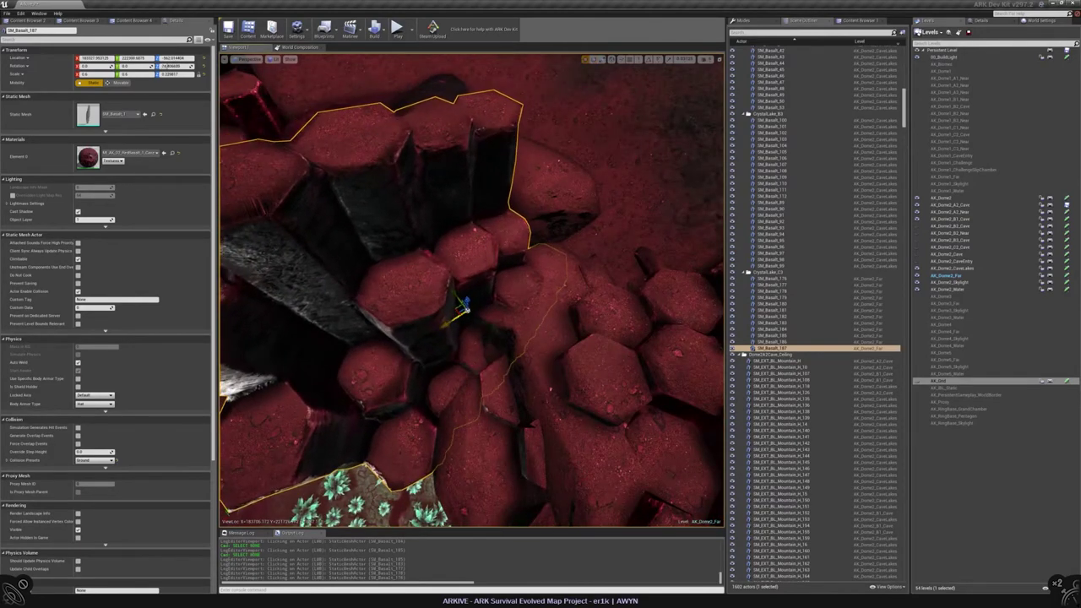
key("f")
scroll(471, 290, "up", 6)
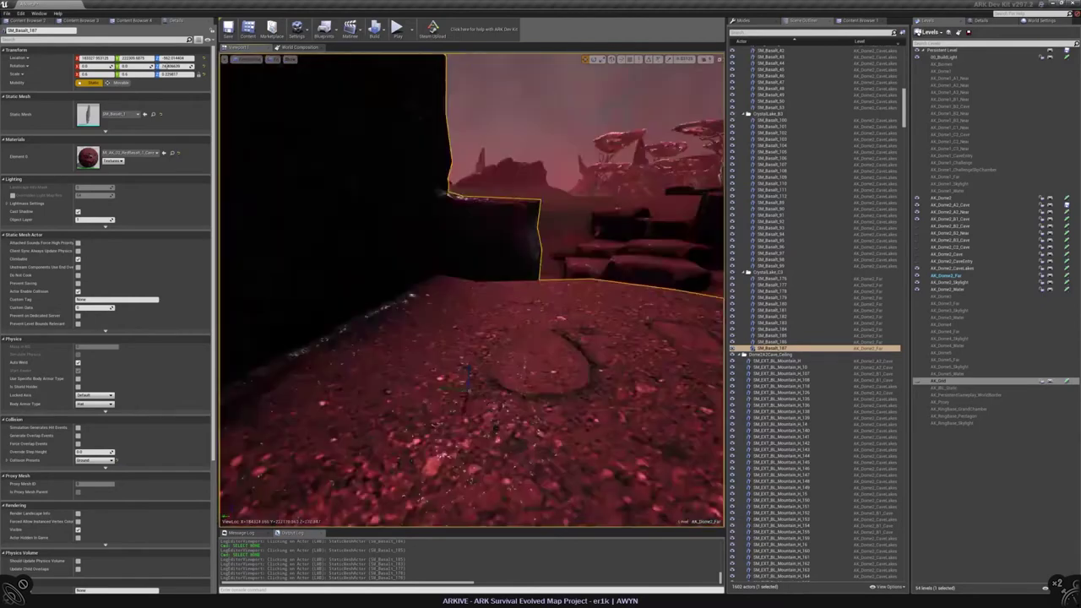
left_click_drag(500, 287, 325, 297, "alt")
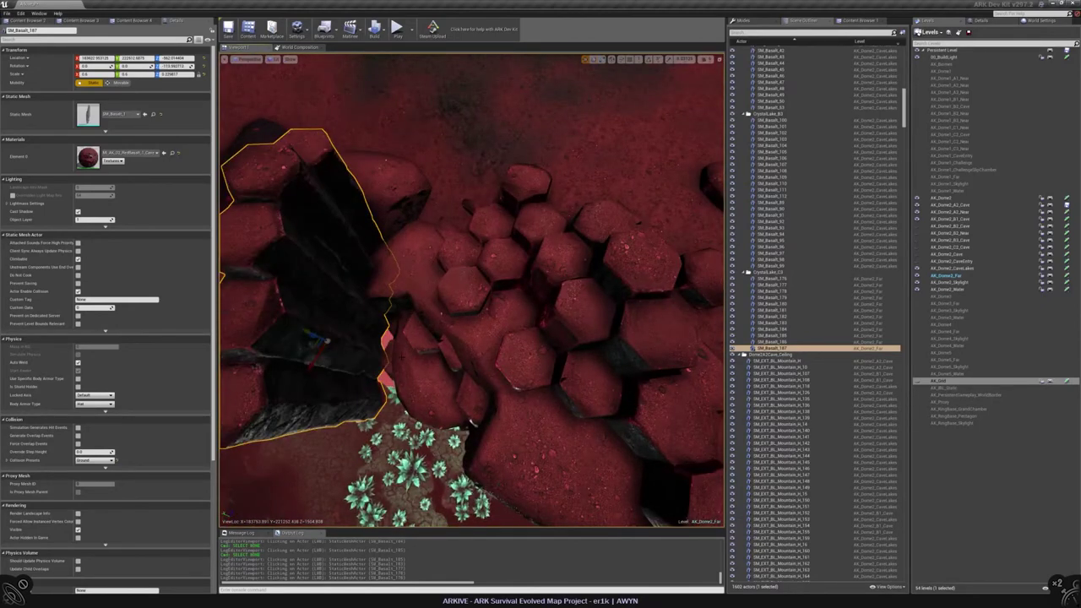
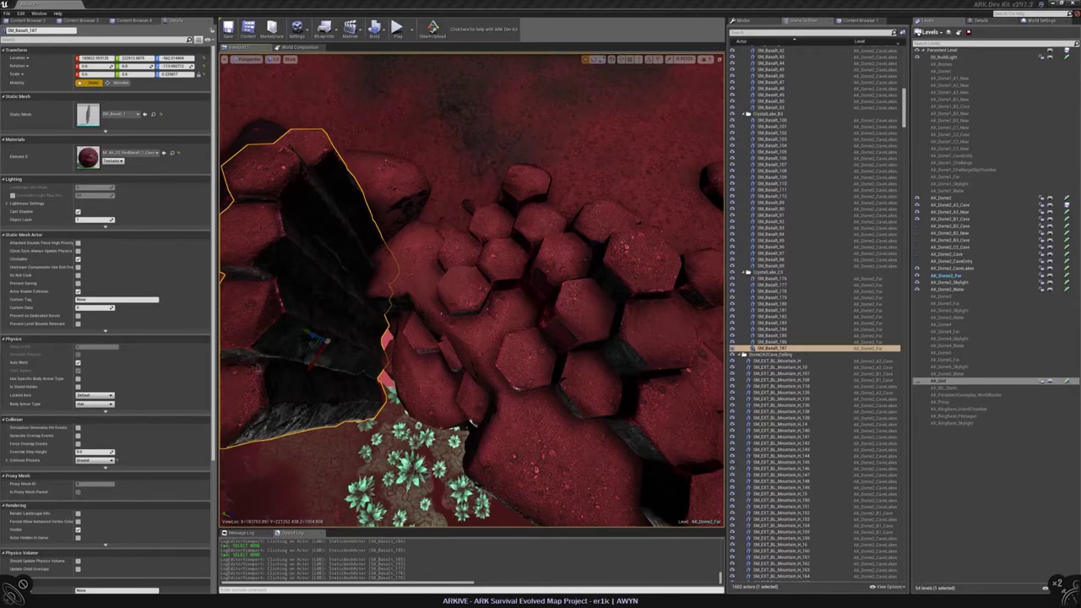
Rotate the duplicated cluster further and sink it into the ledge edge so its tops meet the neighbouring columns
right_click_drag(473, 288, 551, 263)
key("e")
left_click_drag(427, 272, 396, 278)
key("w")
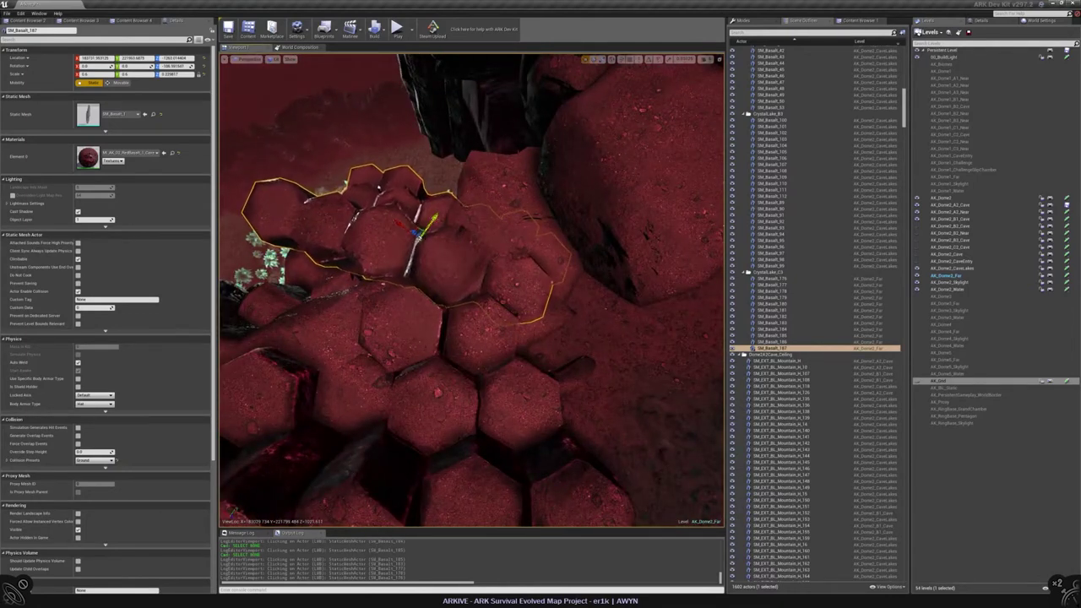
right_click_drag(395, 278, 408, 241)
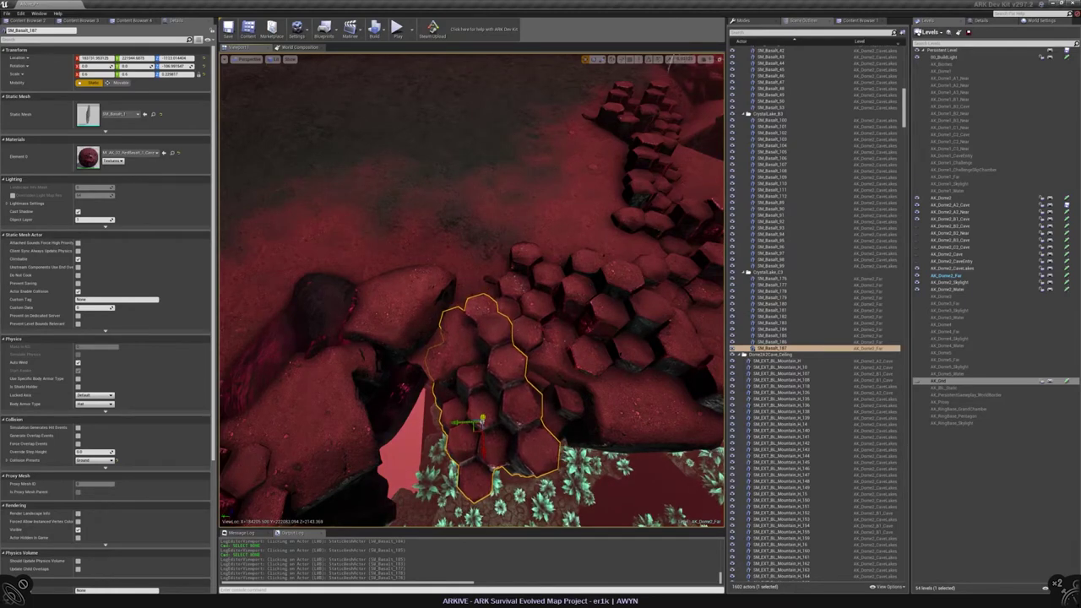
Select the basalt cluster across the gap and rotate it to line up with the rim
right_click_drag(473, 287, 498, 279)
key("Escape")
left_click(278, 321)
right_click_drag(279, 321, 282, 319)
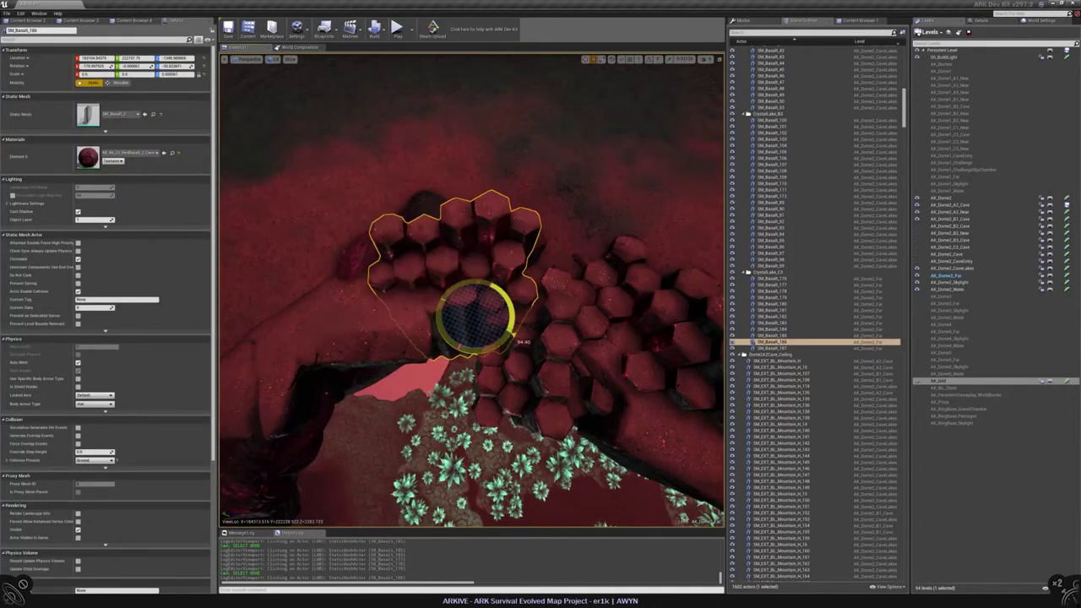
mouse_move(476, 317)
right_mouse_down()
mouse_move(450, 347)
mouse_move(469, 277)
mouse_move(475, 333)
right_mouse_up()
Add two more copies of the basalt cluster to extend the column row along the rim past the dark boulder
key("Escape")
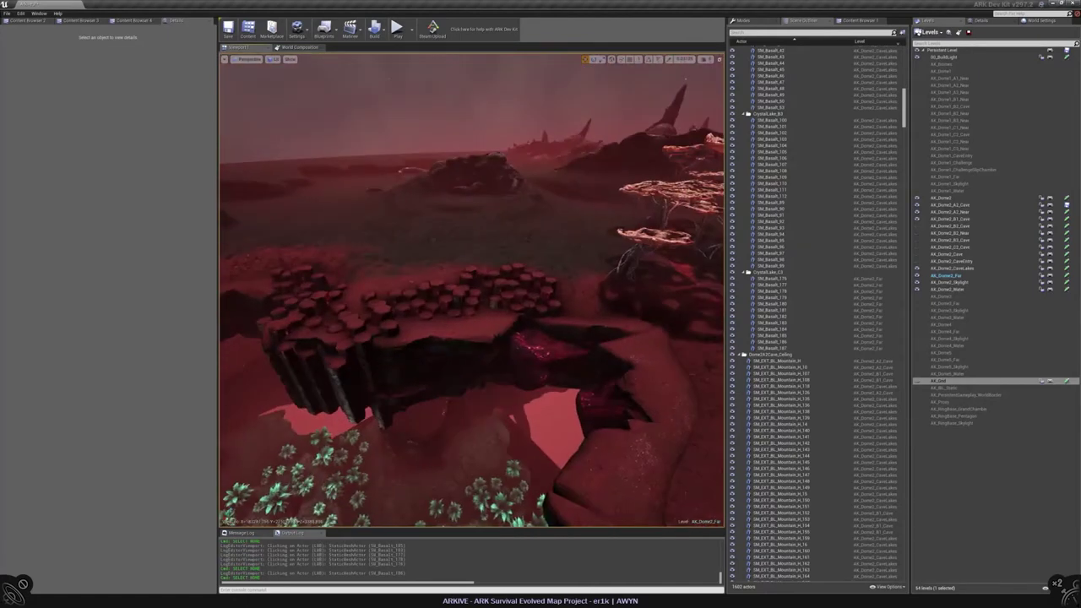
left_click(583, 321)
right_click_drag(582, 321, 475, 288)
left_click(459, 443)
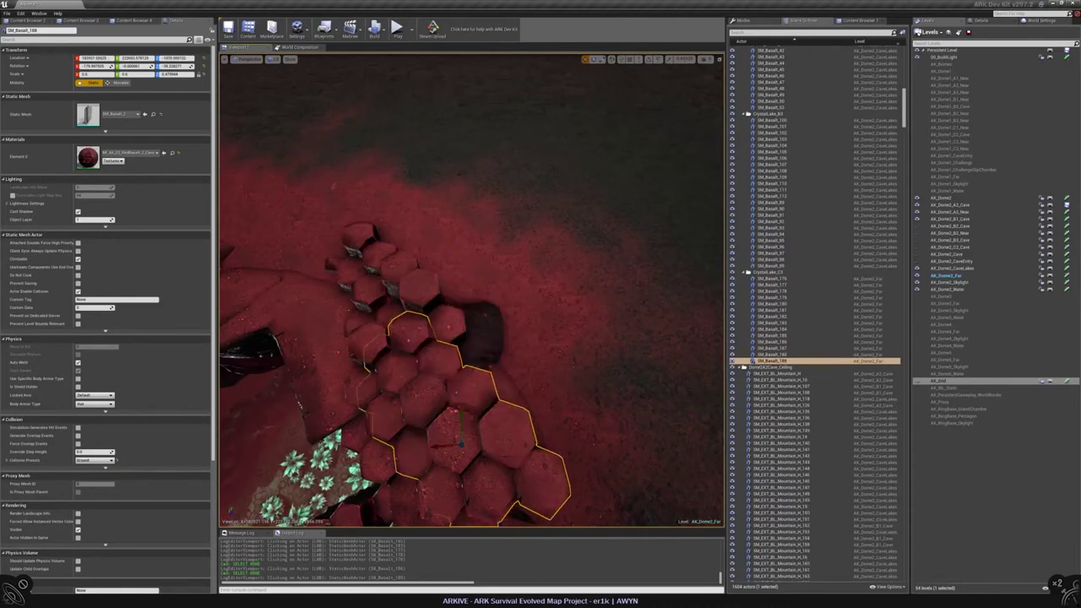
Rotate the newest basalt cluster about its vertical axis, move it to the row's outer end and raise it
right_click_drag(459, 443, 473, 494)
key("e")
left_click_drag(457, 274, 471, 277)
right_click_drag(471, 278, 507, 377)
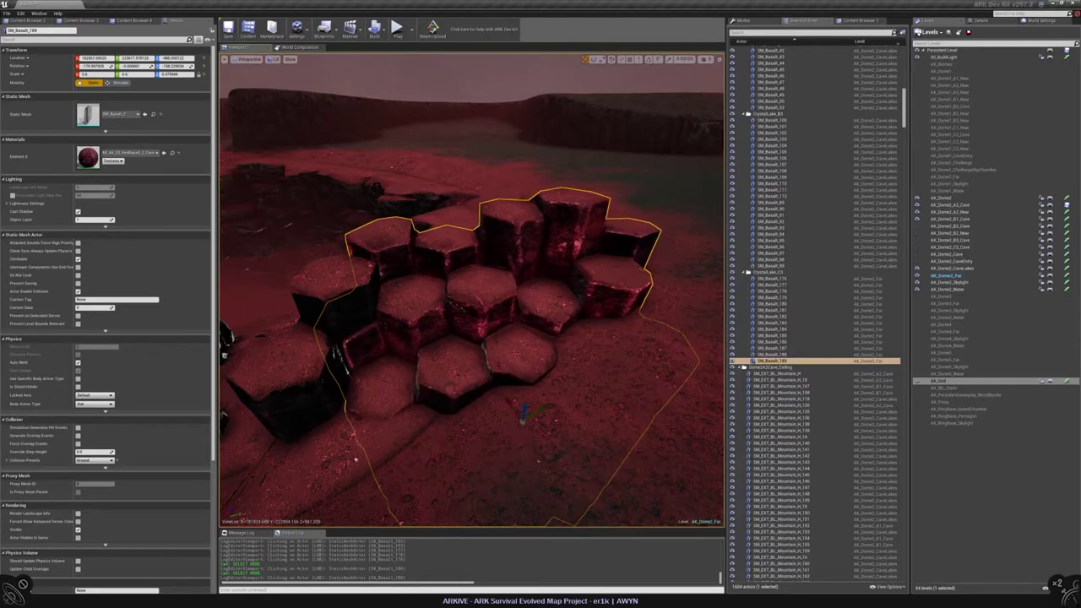
Place a copy of the basalt cluster on the next section of rim and lower it into the rock
right_click_drag(510, 380, 456, 363)
left_click(456, 421)
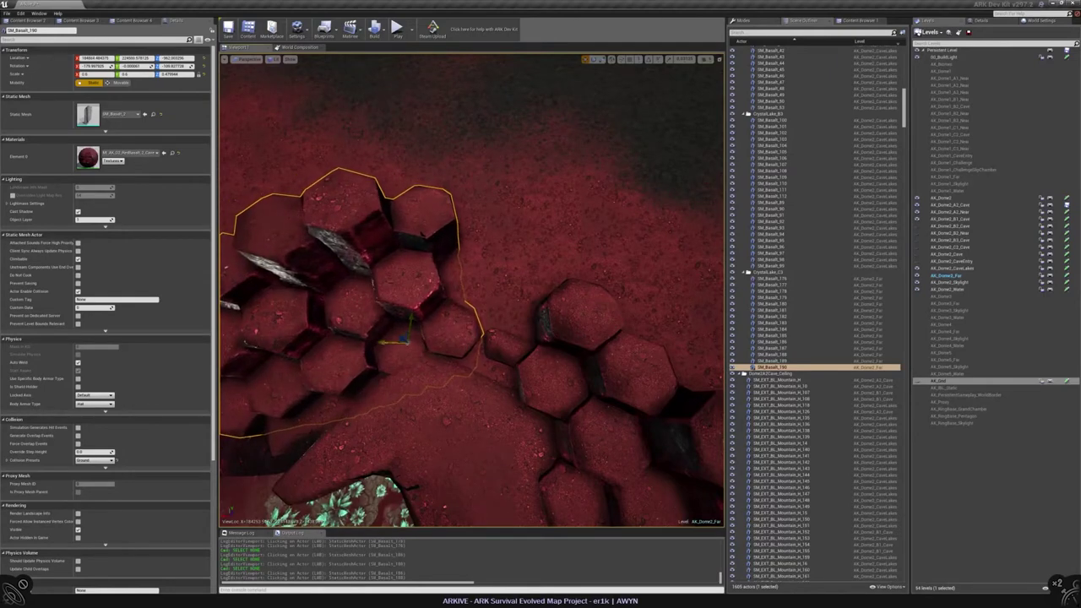
right_click_drag(456, 363, 453, 325)
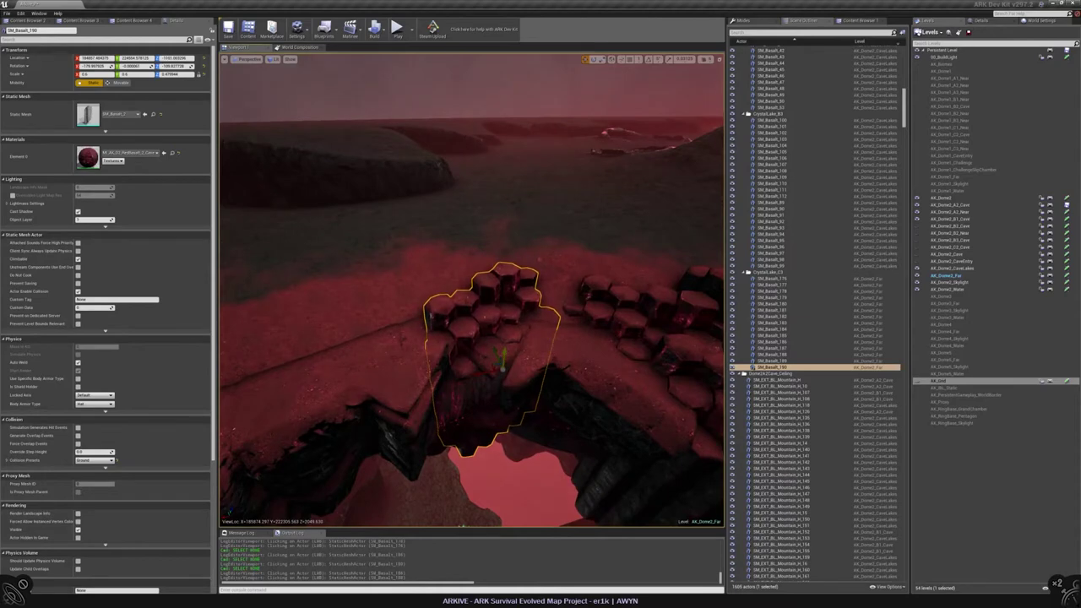
Place a rotated copy at the row's end, check the ledge from below, and lower the copy into the rock
right_click_drag(453, 325, 462, 347)
left_click(462, 347)
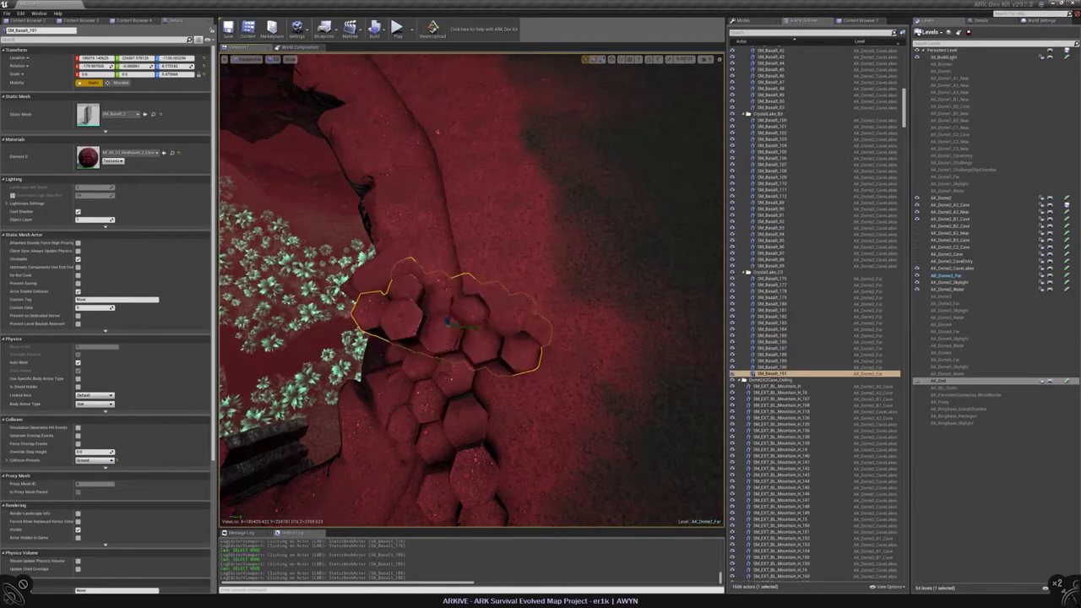
right_click_drag(463, 412, 463, 412)
key("Escape")
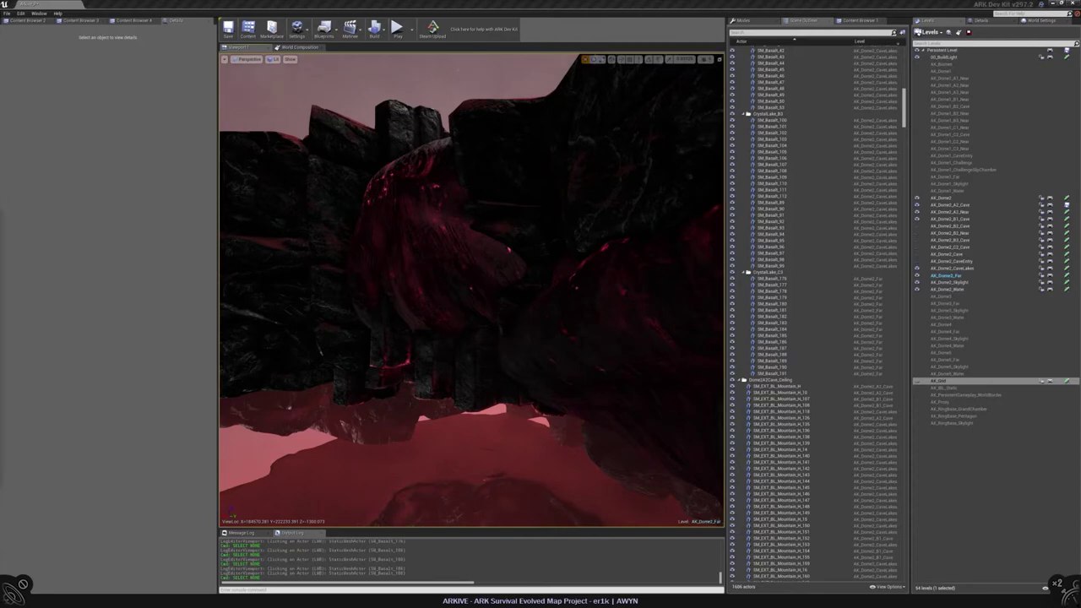
mouse_move(473, 287)
right_mouse_down()
mouse_move(473, 319)
mouse_move(486, 304)
right_mouse_up()
left_click(485, 291)
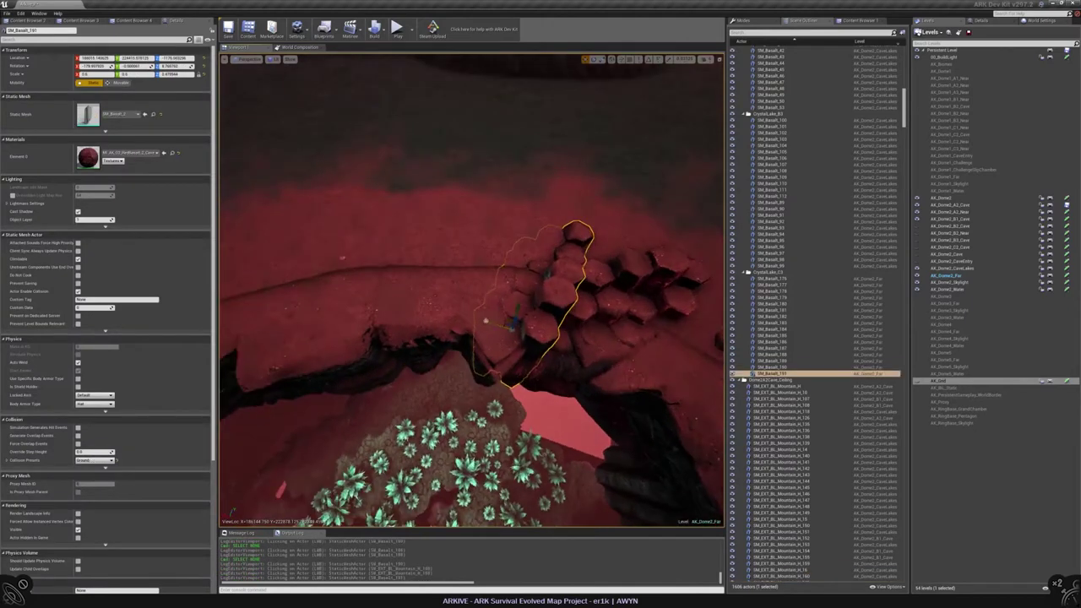
Continue the row with another rotated copy of the basalt cluster, raise it and reduce its height
left_click(483, 236)
right_click_drag(483, 236, 425, 399)
left_click_drag(425, 398, 464, 314)
right_click_drag(464, 314, 465, 362)
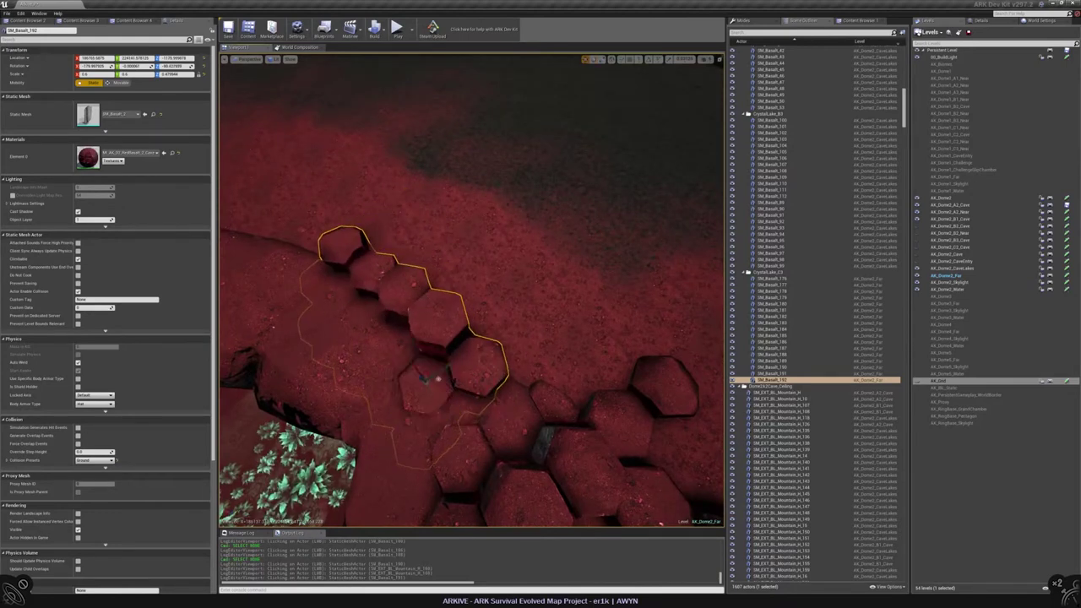
right_click_drag(465, 362, 464, 386)
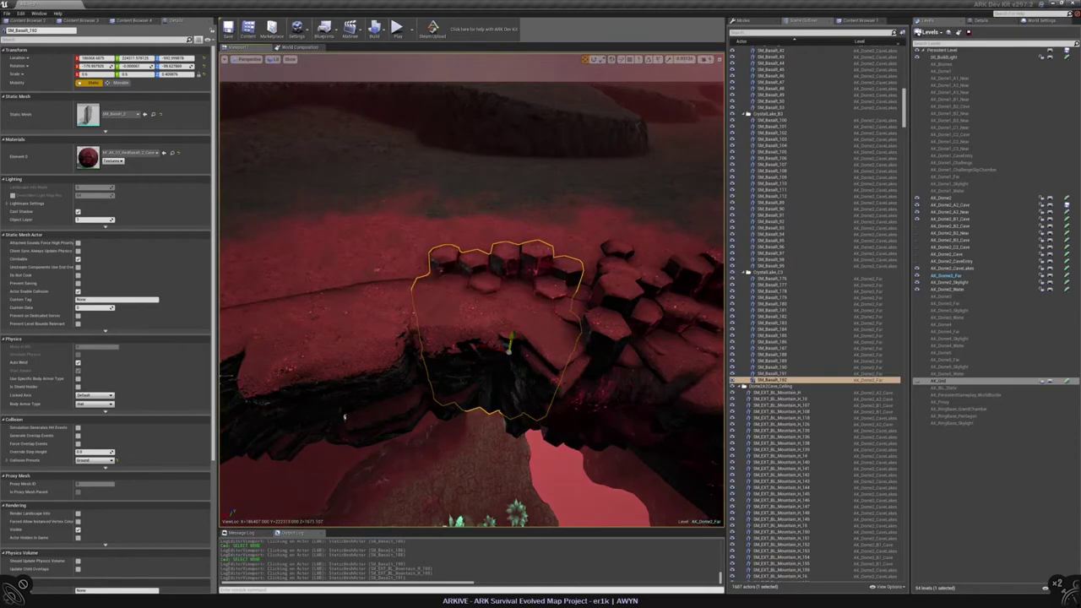
Duplicate the shortened cluster to the next stretch of rim, rotate it along the edge and lower it into the ground
right_click_drag(344, 416, 344, 430)
key("Escape")
left_click(655, 291)
right_click_drag(461, 261, 460, 265)
left_click(461, 262)
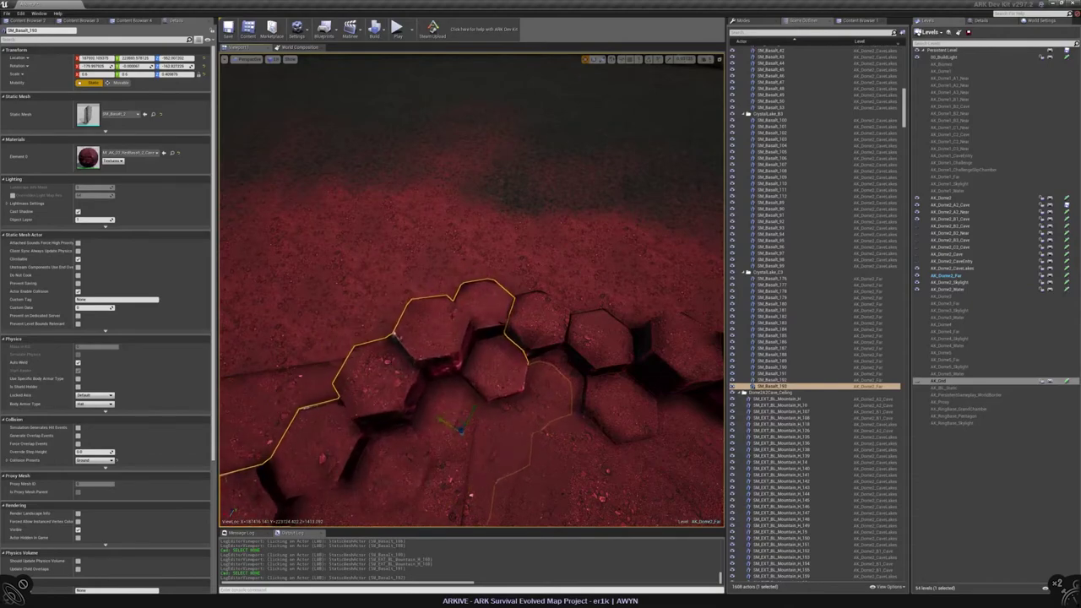
right_click_drag(460, 265, 460, 285)
key("Escape")
left_click(513, 355)
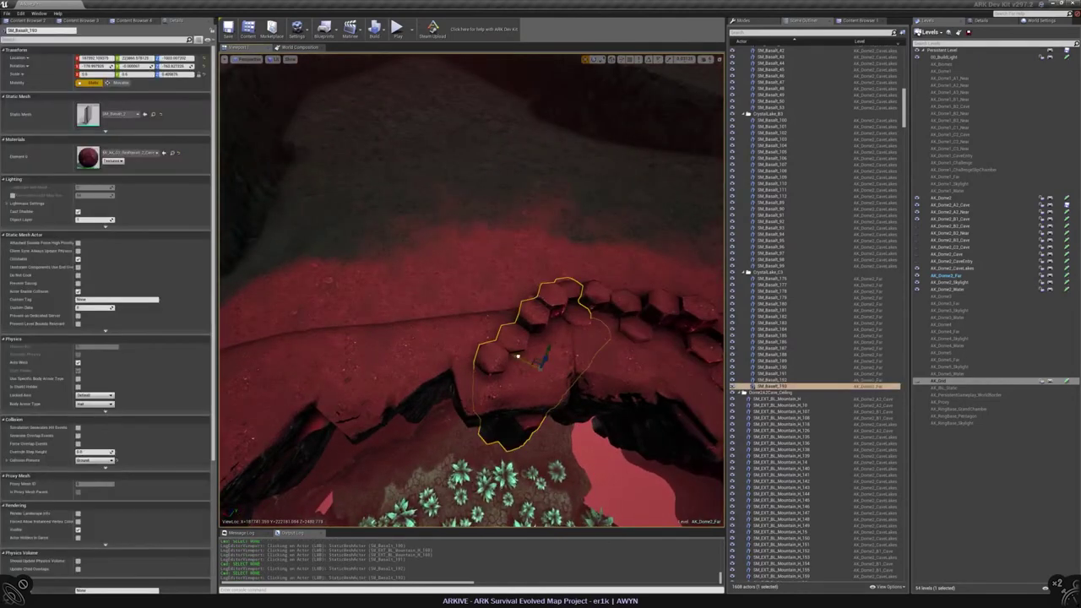
Add another copy at the end of the row, rotate it and move it so the columns follow the curved rim
right_click_drag(513, 355, 513, 361)
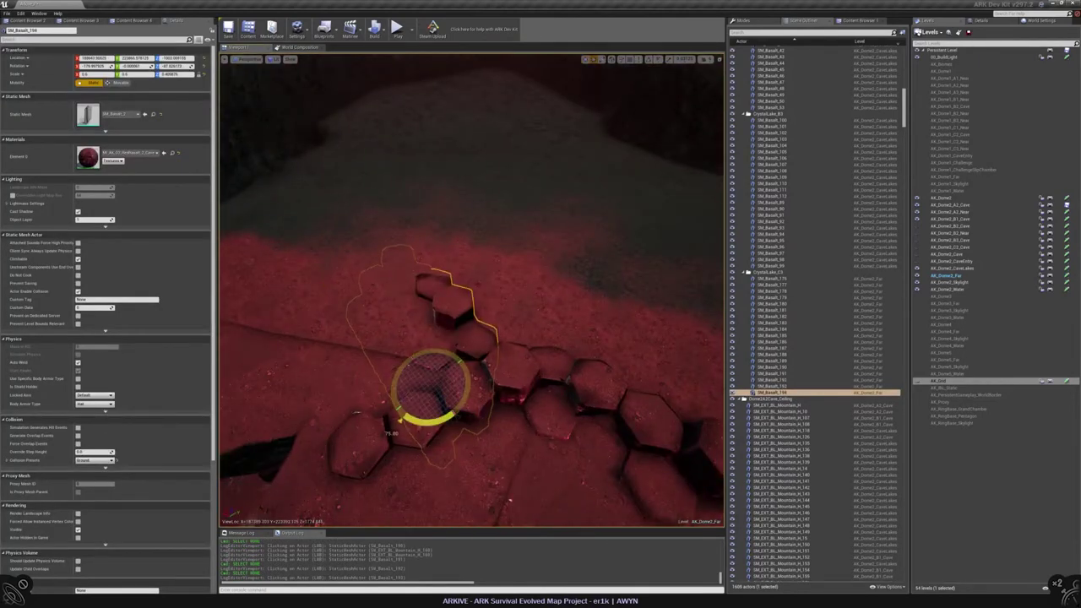
right_click_drag(431, 389, 430, 396)
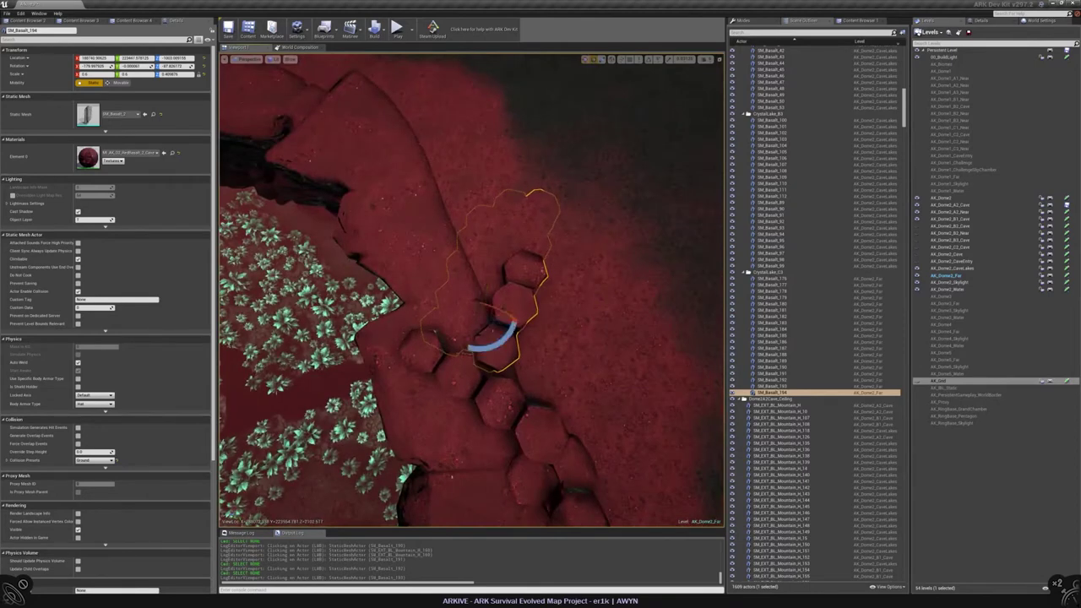
left_click_drag(479, 308, 467, 319)
right_click_drag(473, 338, 473, 346)
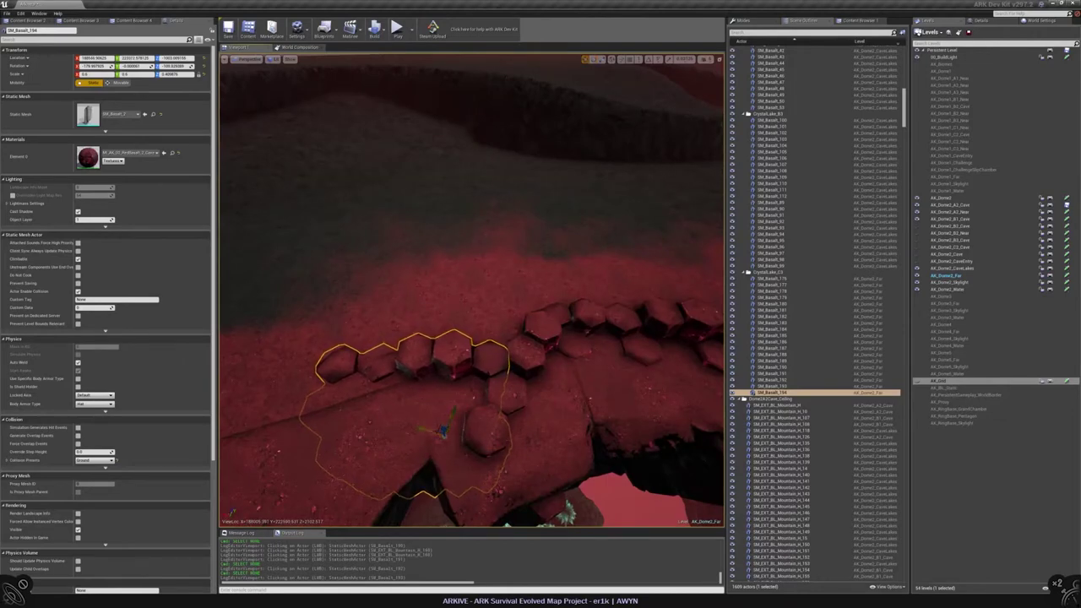
Move and lower the newest basalt cluster so its columns sit in the ground along the curved rim
right_click_drag(311, 369, 311, 376)
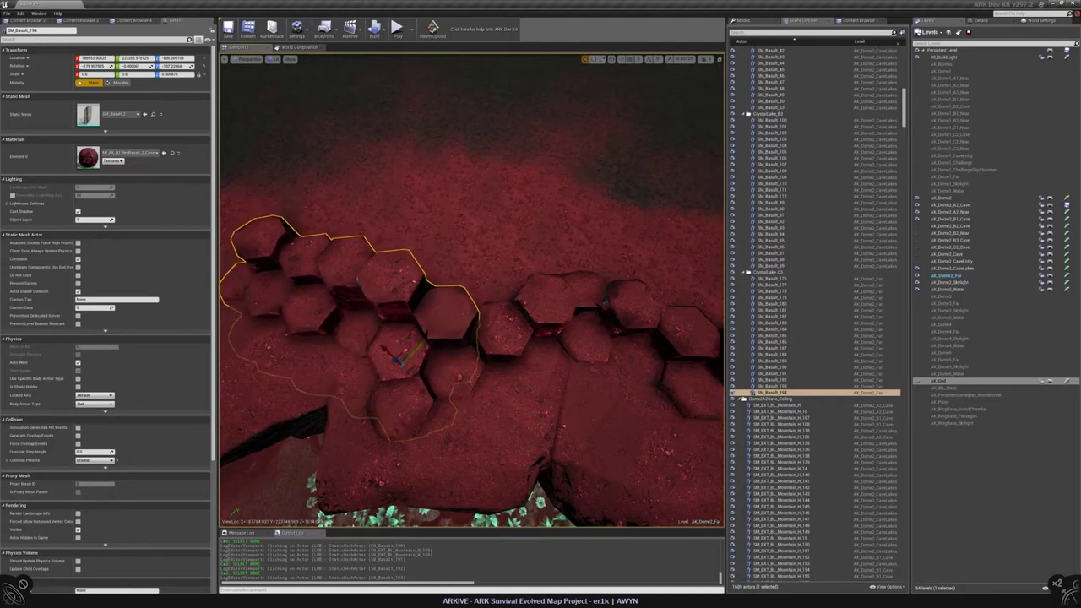
right_click_drag(311, 376, 311, 369)
left_click(357, 416)
right_click_drag(463, 339, 463, 331)
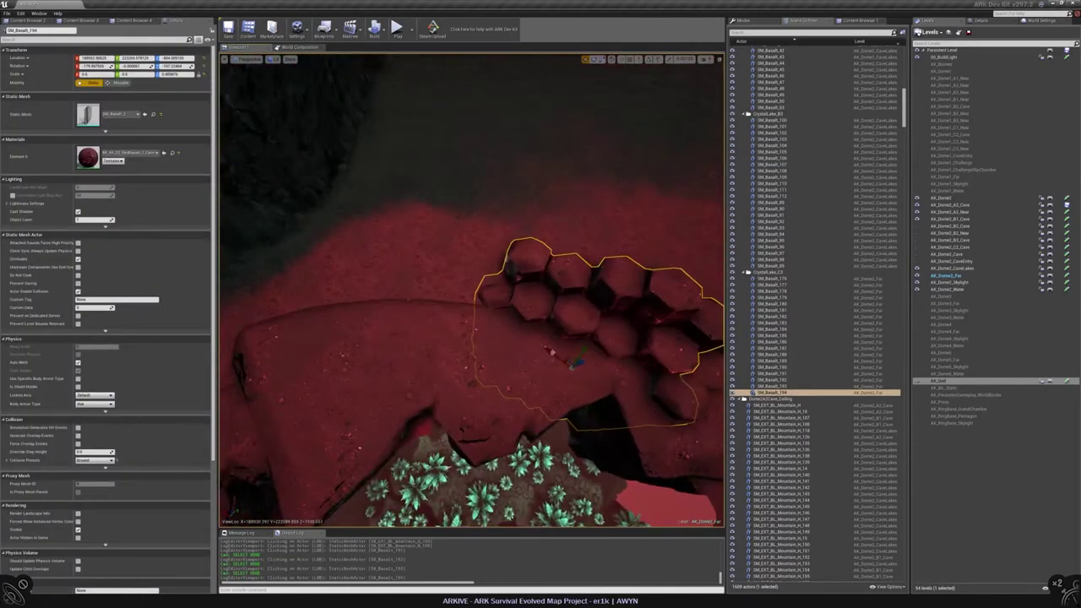
Duplicate the cluster to the next stretch of rim, rotate it along the edge and adjust its height
left_click(463, 331)
right_click_drag(448, 393, 448, 393)
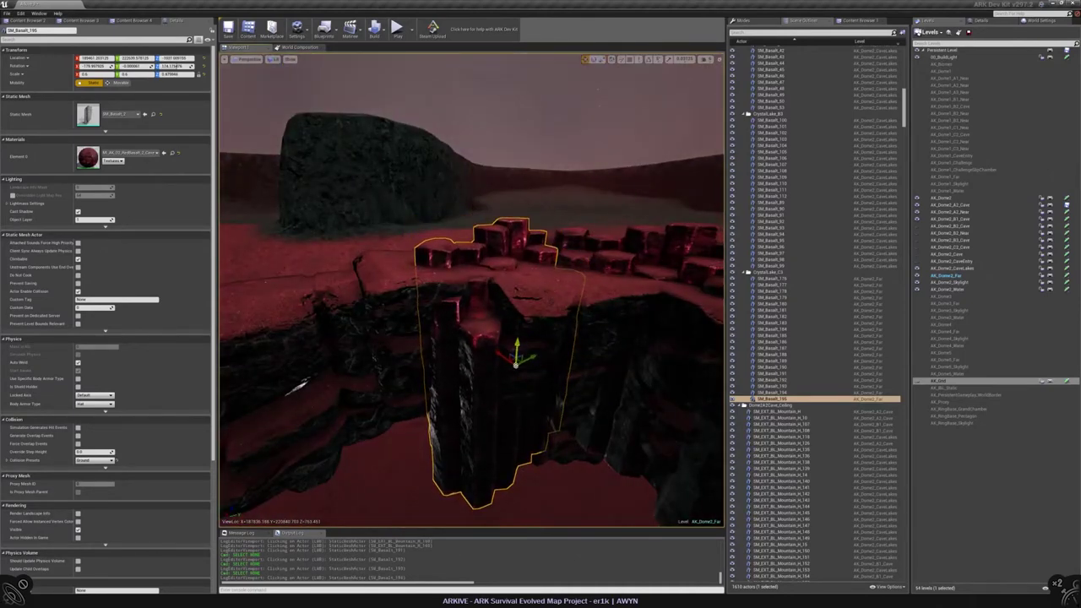
left_click_drag(473, 355, 554, 362, "alt")
key("Escape")
left_click(554, 361)
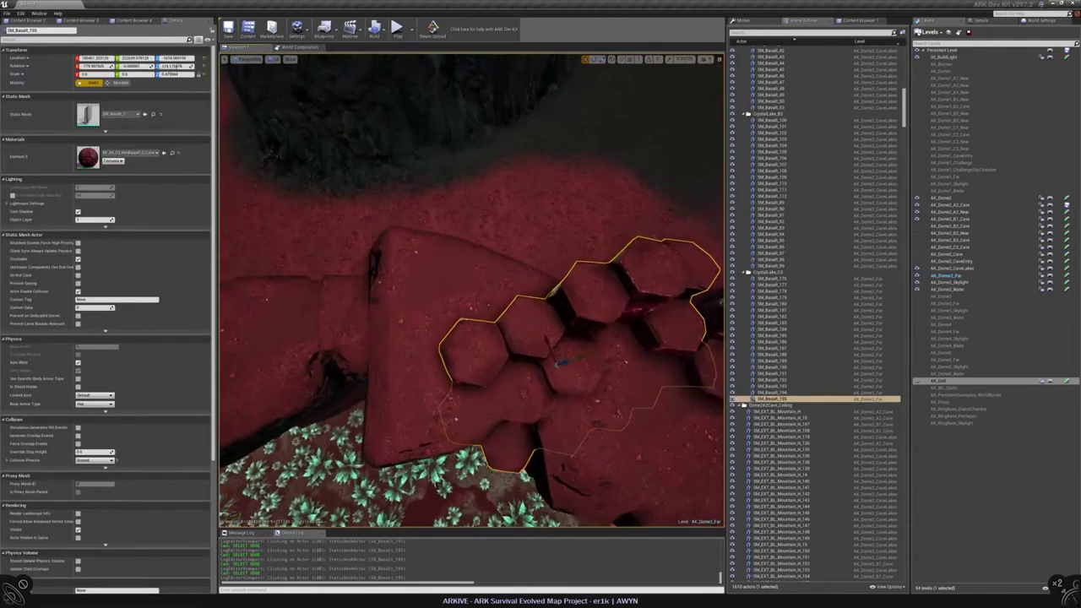
Continue the row with another copy of the basalt cluster and rotate it to follow the bend of the rim
left_click(591, 397)
left_click_drag(591, 397, 591, 355, "alt")
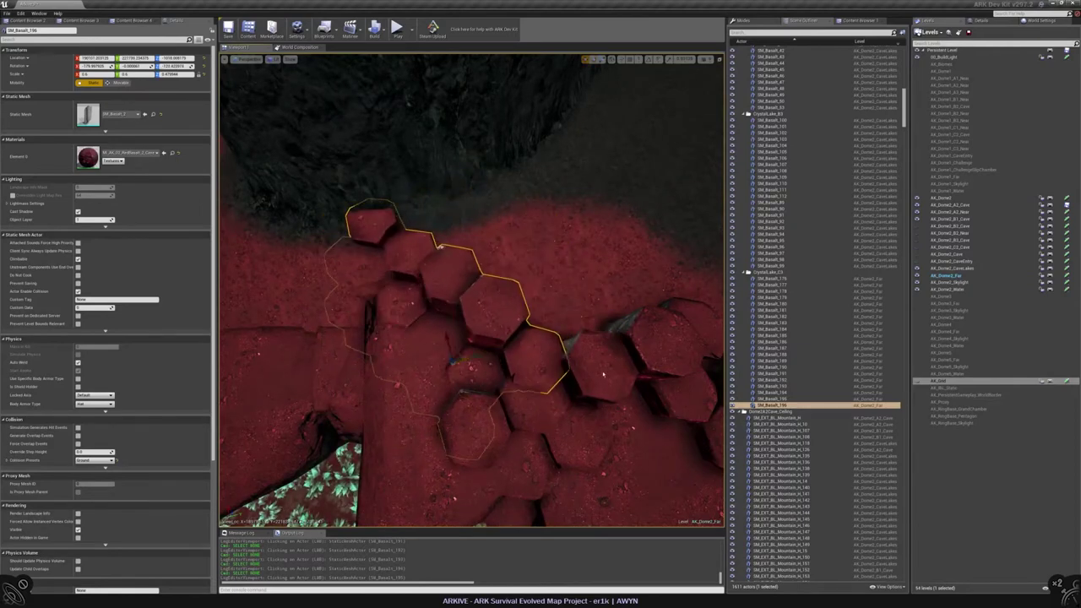
key("e")
left_click_drag(418, 376, 416, 409)
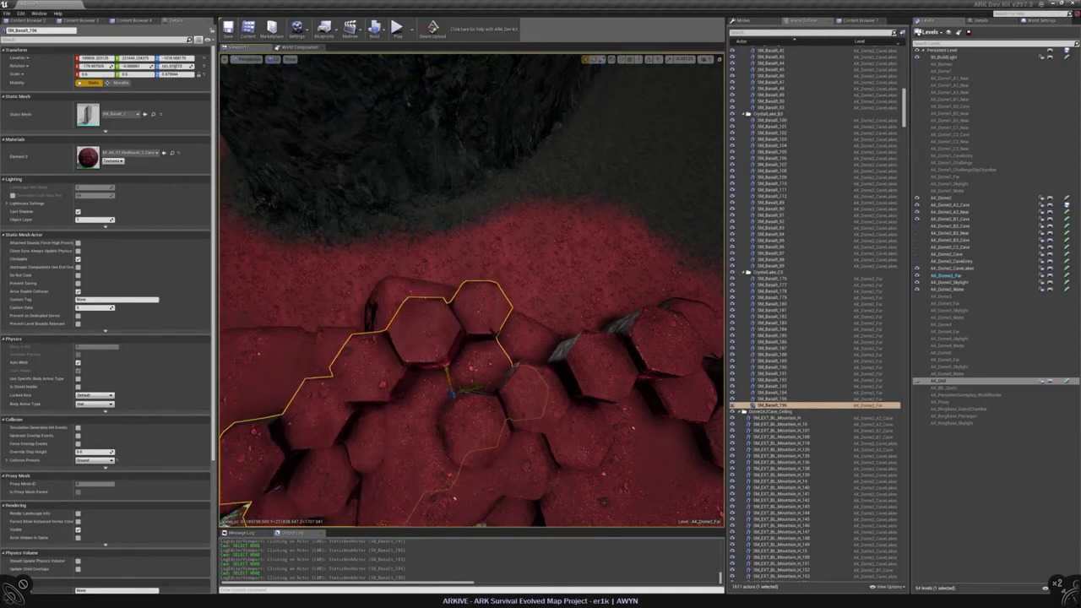
Duplicate the cluster at the end of the row, turn it along the rim and raise it slightly
right_click_drag(471, 338, 439, 278)
left_click_drag(439, 278, 393, 268, "alt")
right_click_drag(394, 269, 425, 238)
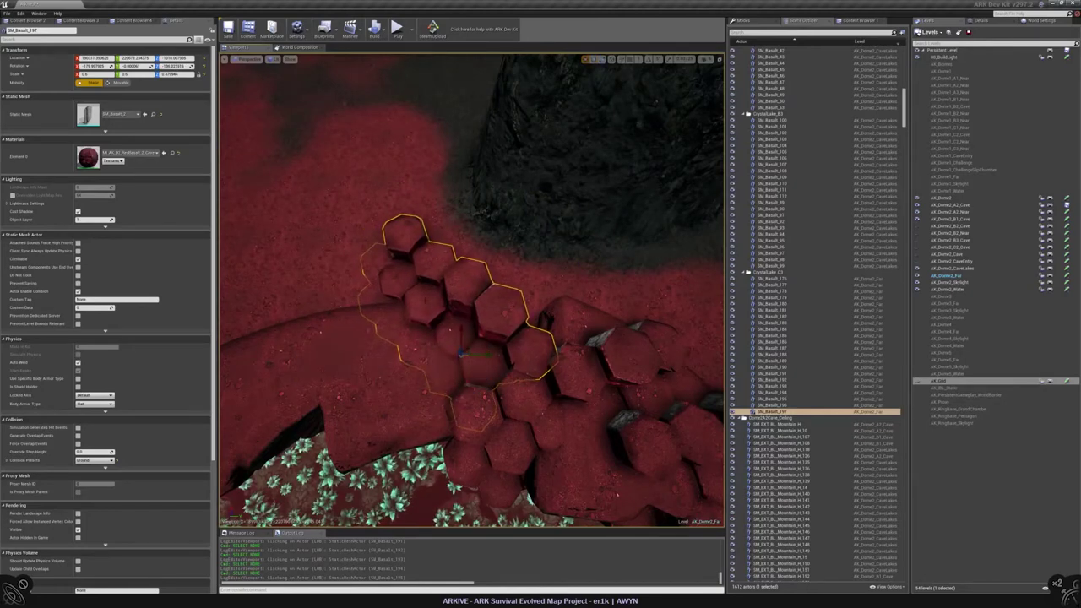
right_click_drag(425, 238, 391, 269)
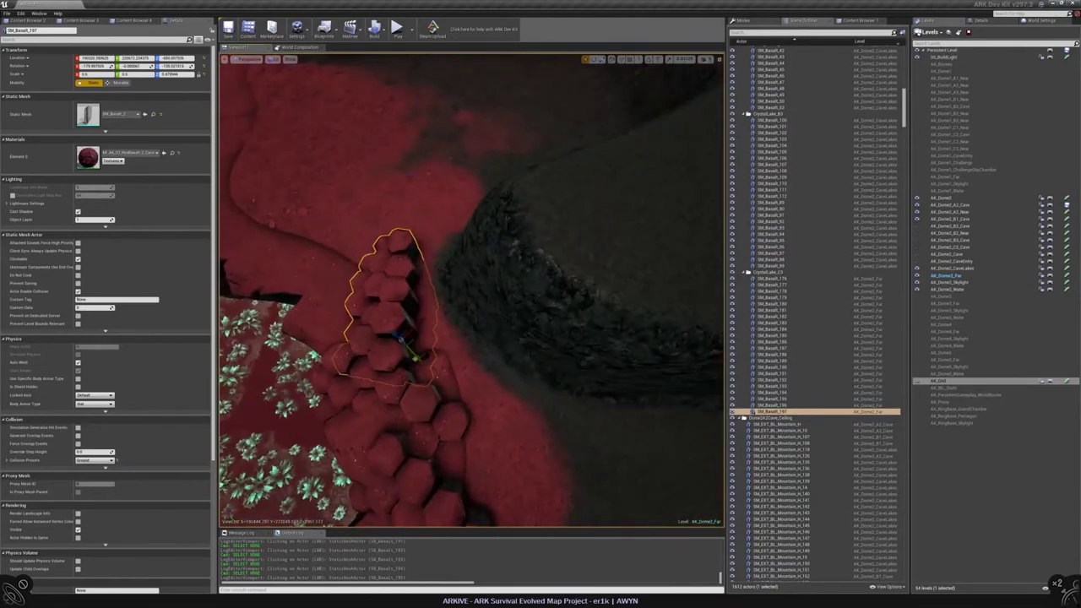
Place a rotated copy of the basalt cluster behind the row, against the foot of the dark rock pillar
left_click_drag(413, 353, 492, 378, "alt")
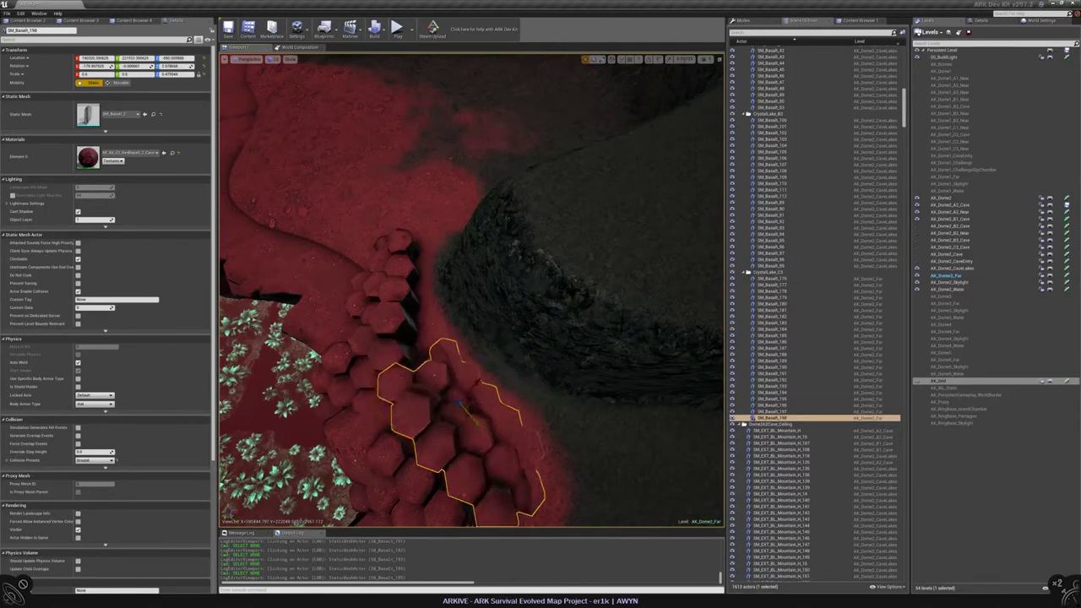
right_click_drag(473, 380, 406, 397)
key("e")
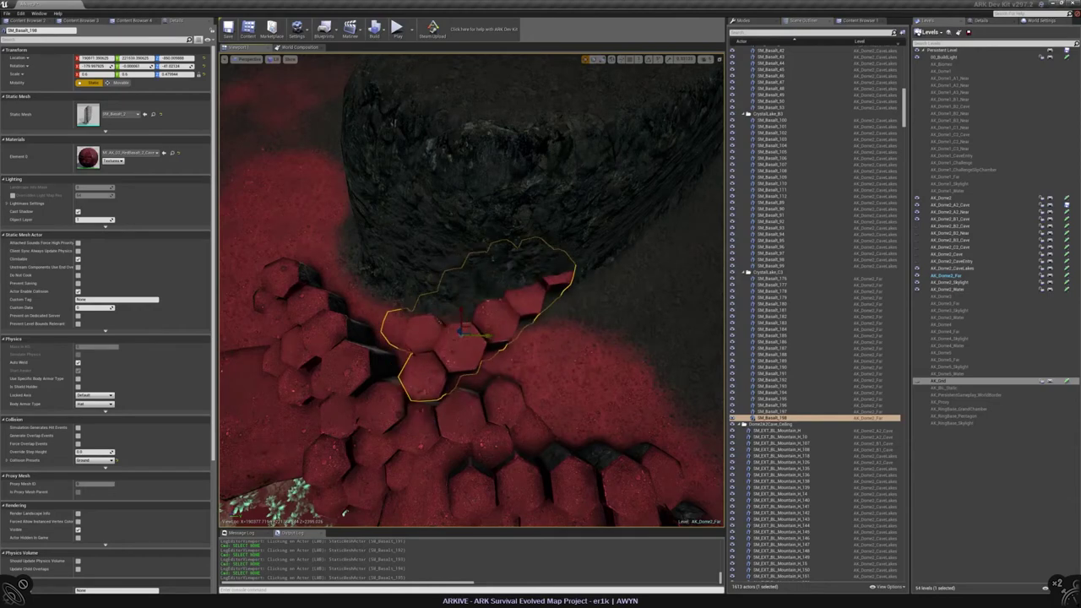
right_click_drag(345, 512, 440, 435)
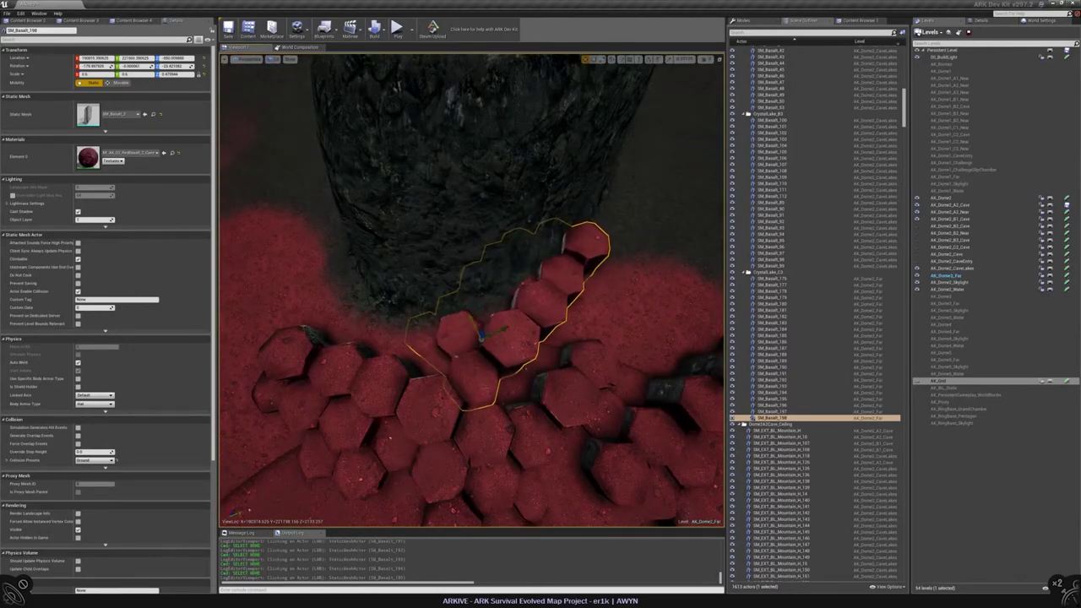
right_click_drag(440, 435, 456, 418)
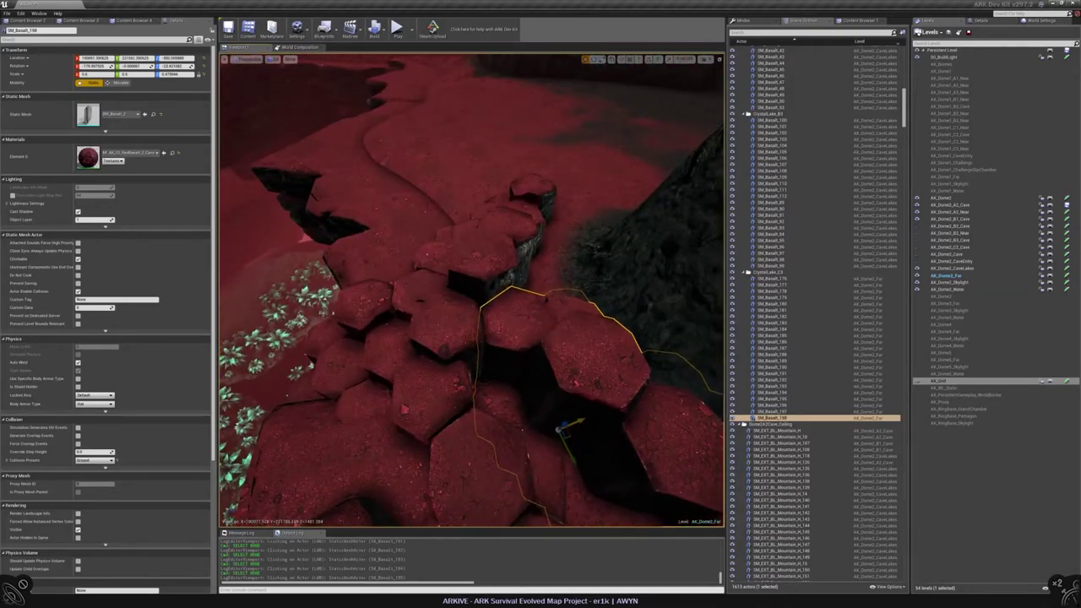
Raise the copy by the rock pillar and reduce its height scale so the columns stay low over the ground
key("f")
mouse_move(479, 382)
right_mouse_down()
mouse_move(489, 375)
mouse_move(483, 338)
mouse_move(473, 364)
right_mouse_up()
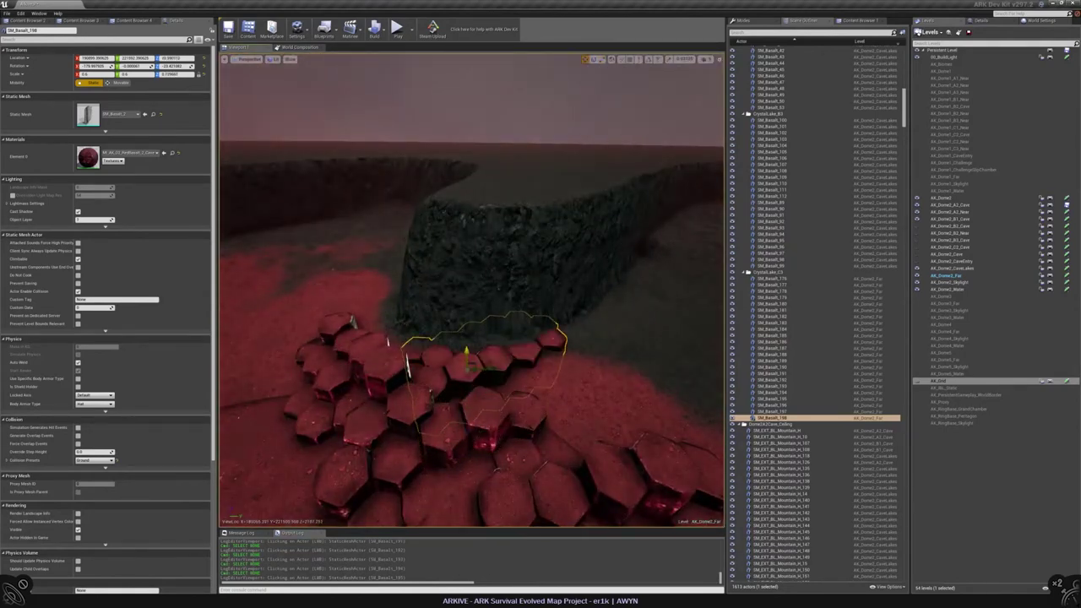
scroll(473, 364, "up", 3)
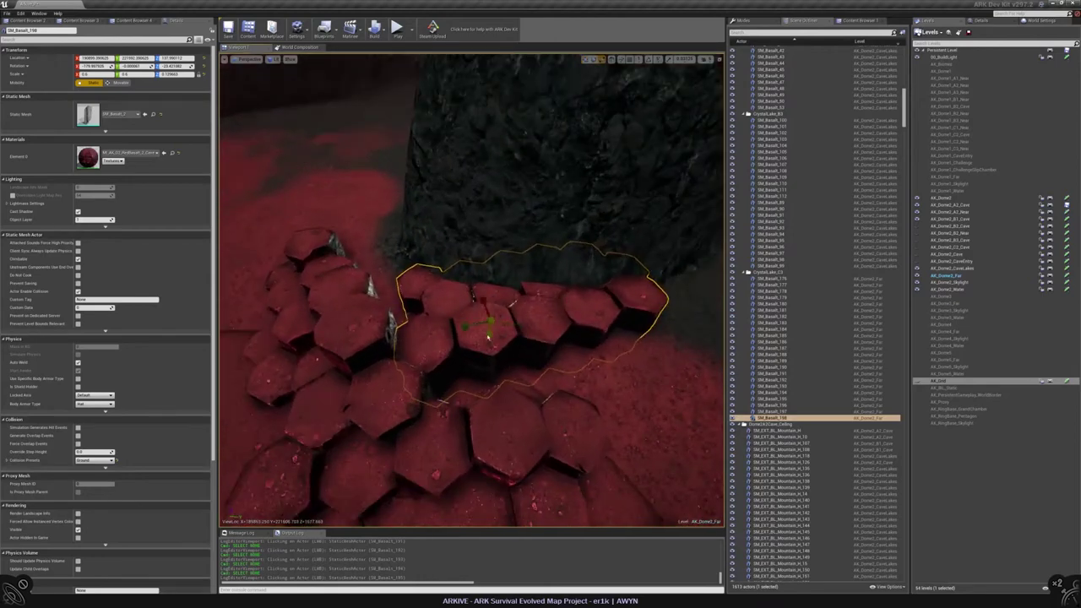
left_click_drag(487, 324, 494, 319)
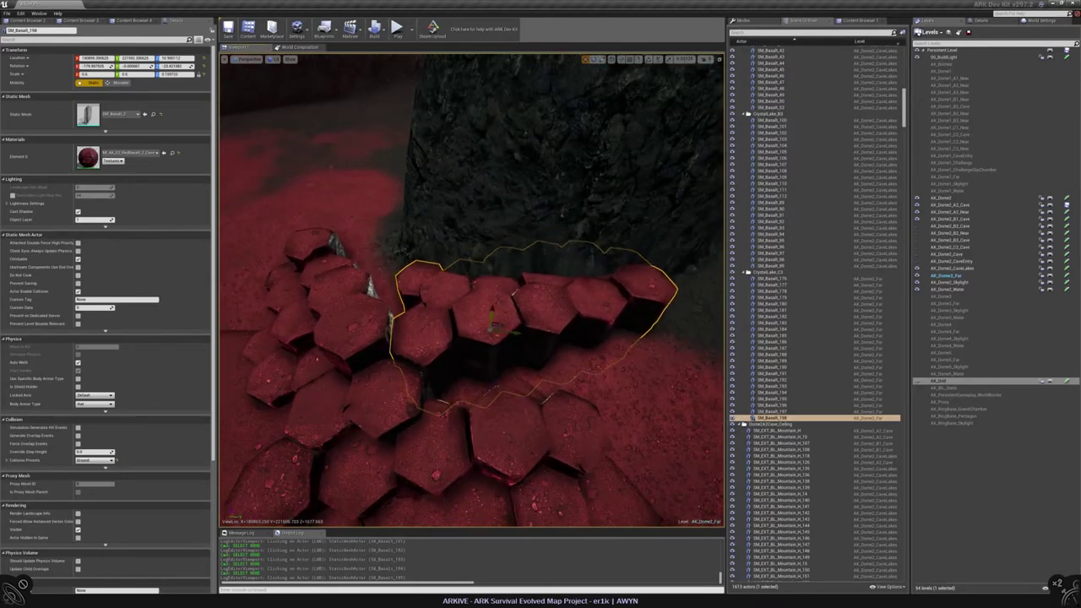
scroll(494, 319, "down", 5)
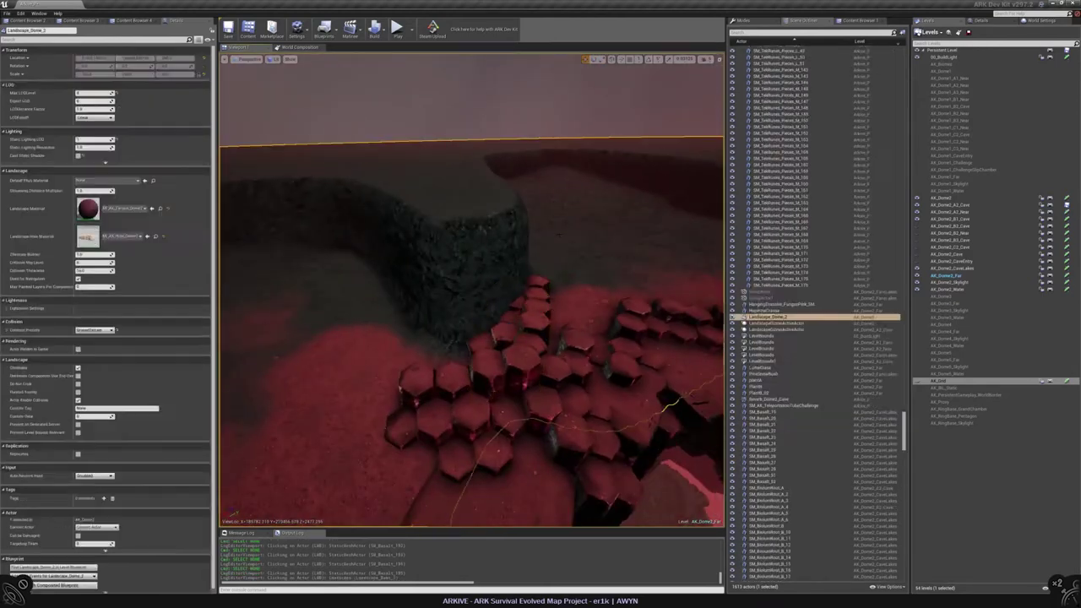
Select the cluster at the open end of the row and duplicate it farther along the rim
left_click(517, 382)
right_click_drag(517, 382, 549, 361)
left_click(574, 354)
left_click_drag(578, 362, 481, 351, "alt")
right_click_drag(480, 351, 473, 329)
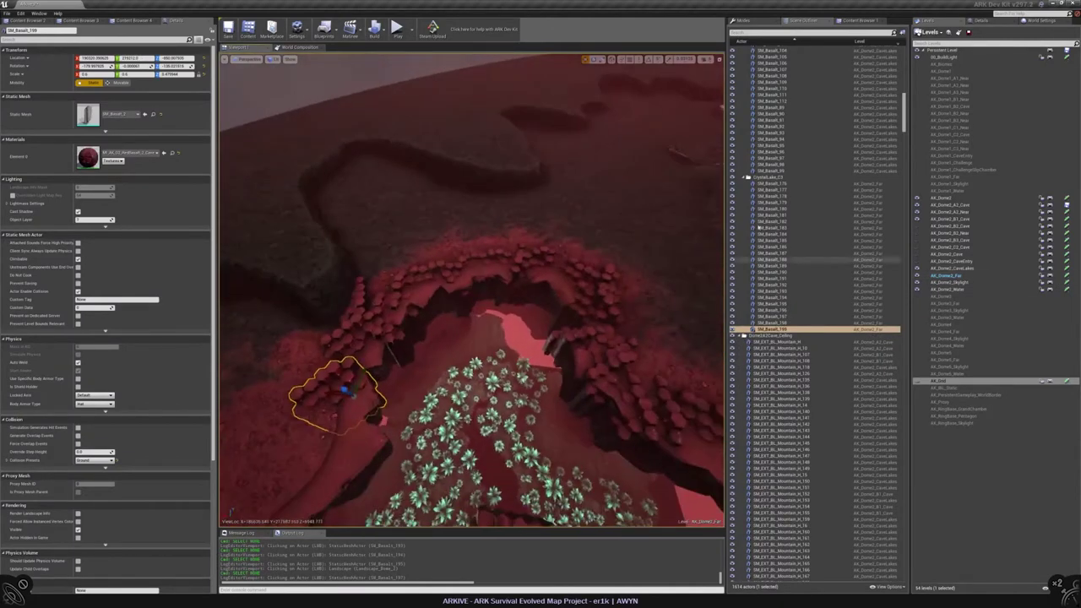
Move the actors SM_Basalt_176 through SM_Basalt_199 to the AK_Dome2_CaveLakes level
left_click(768, 184)
left_click(764, 330, "shift")
left_click(955, 269)
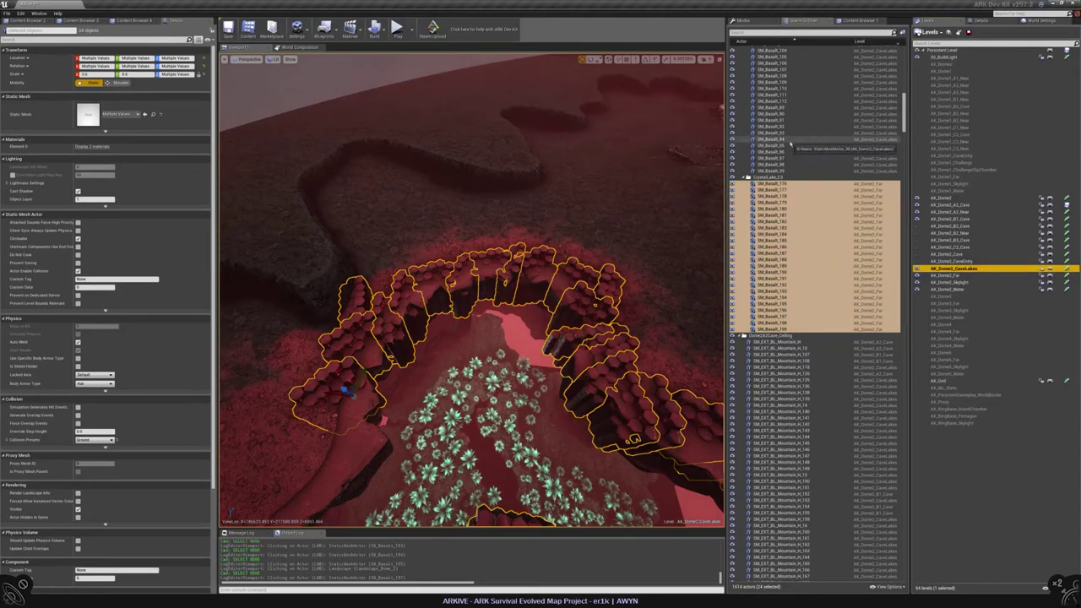
key("ctrl+m")
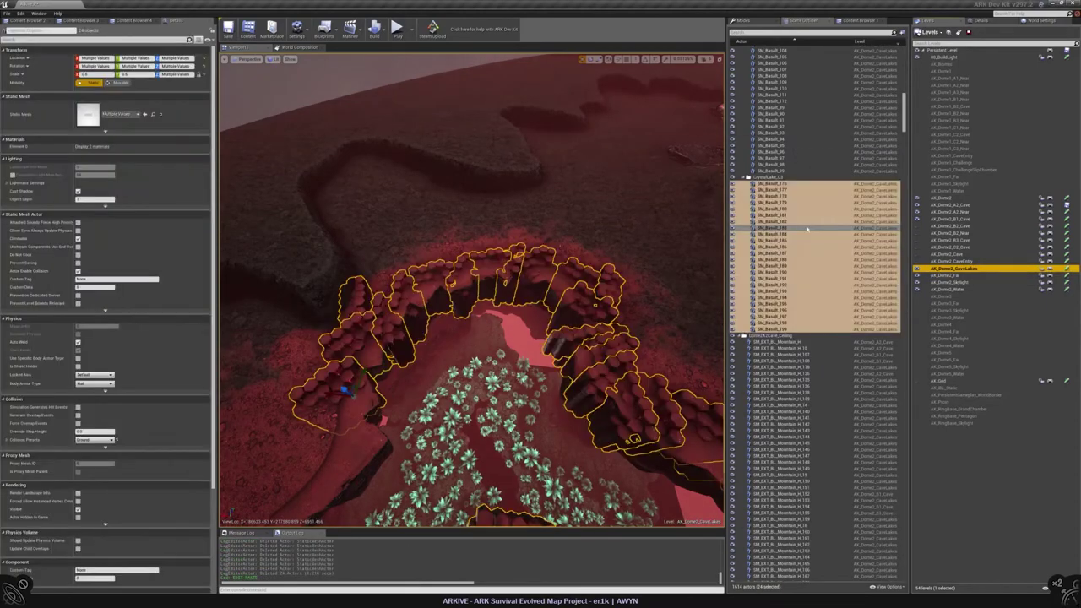
Duplicate the end cluster onto the bare ledge, rotate it along the rim and reduce its height
left_click(642, 321)
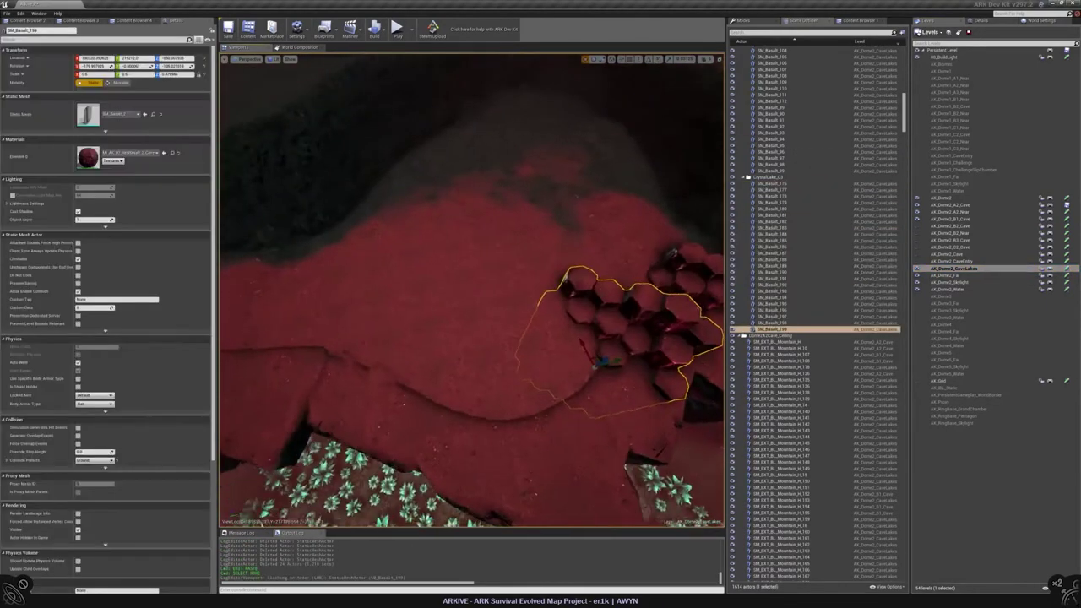
left_click_drag(544, 356, 461, 380, "alt")
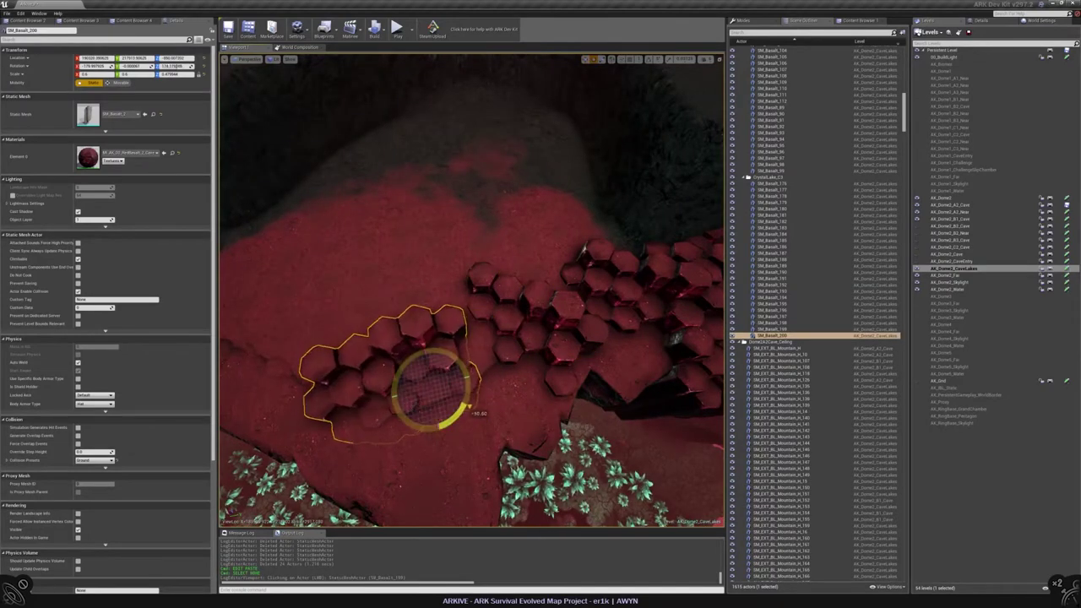
right_click_drag(431, 389, 456, 338)
left_click_drag(423, 325, 452, 340)
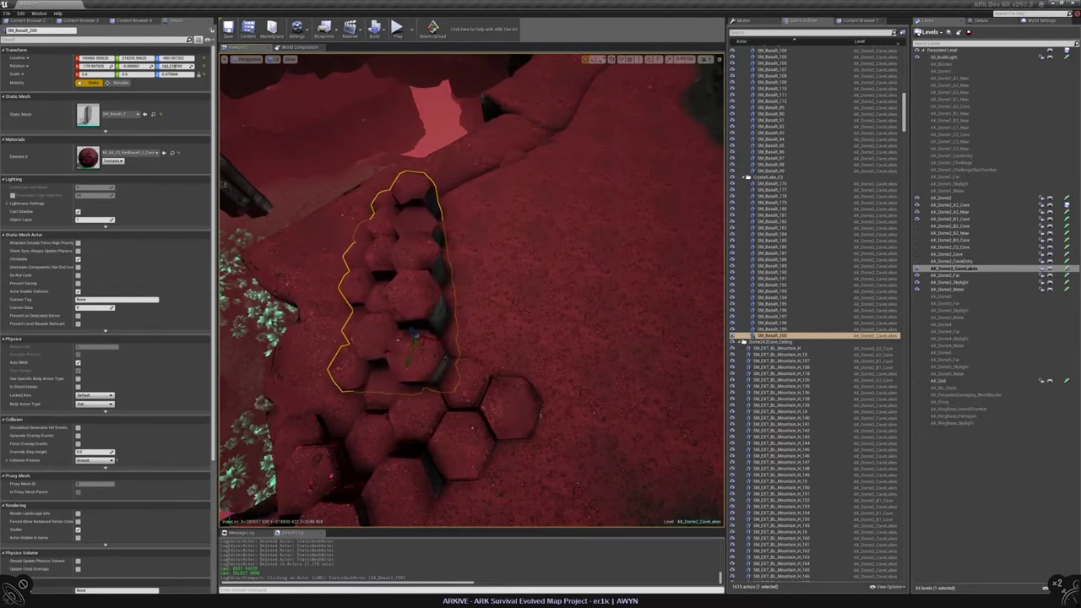
right_click_drag(452, 339, 456, 272)
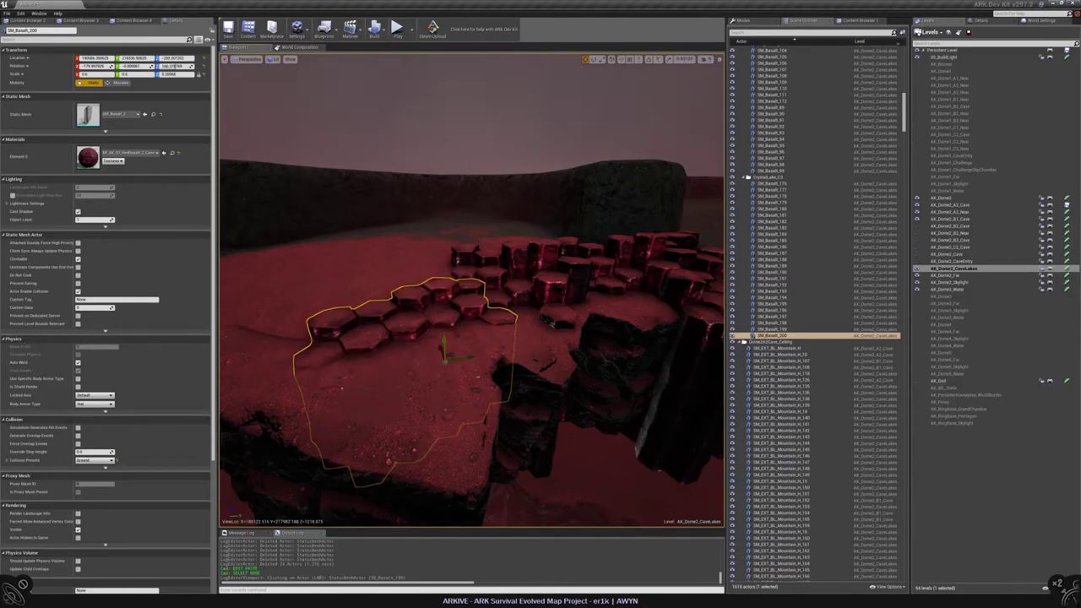
right_click_drag(457, 271, 460, 283)
Duplicate the shortened cluster farther along the ledge, rotate it and shift it against the neighbouring columns
key("Escape")
left_click(545, 279)
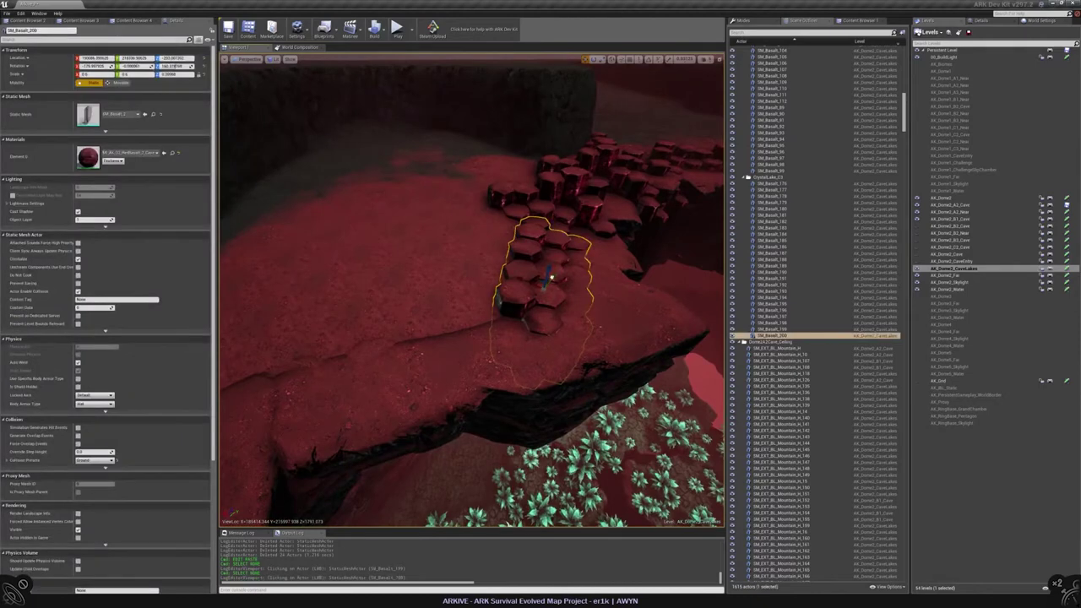
left_click_drag(548, 278, 496, 339, "alt")
right_click_drag(496, 339, 504, 351)
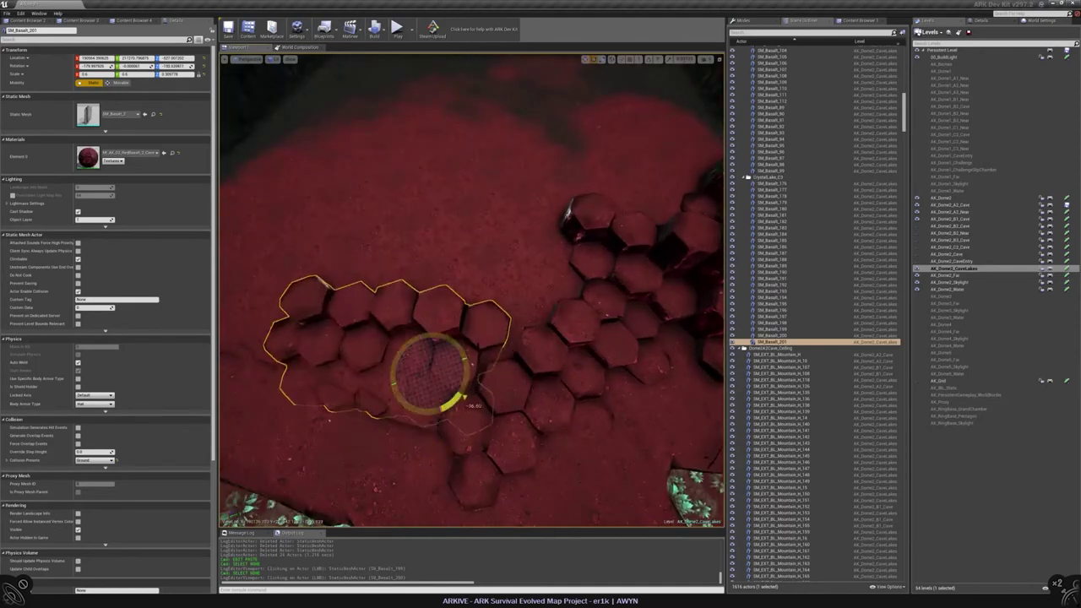
left_click_drag(457, 398, 433, 387)
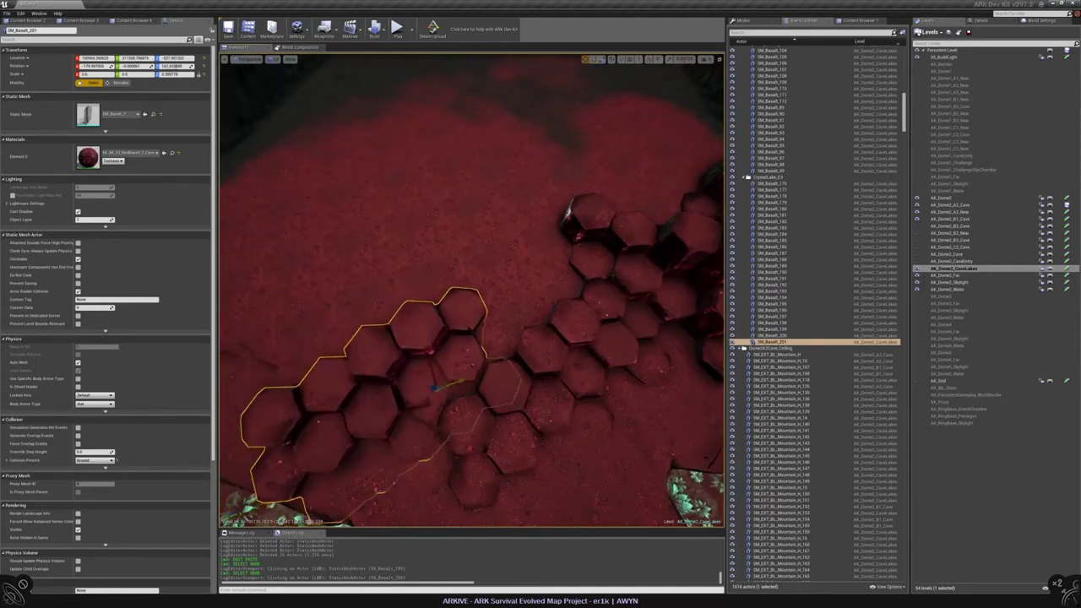
right_click_drag(433, 388, 446, 372)
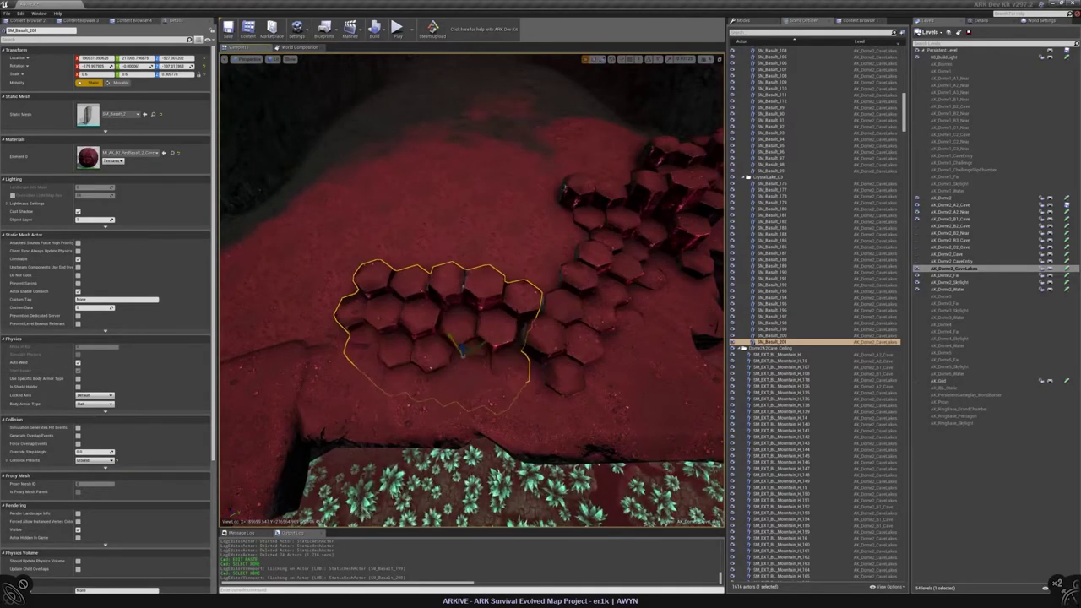
Fine-tune the newest copy's rotation, position and height scale so it joins the neighbouring columns
scroll(471, 291, "up", 5)
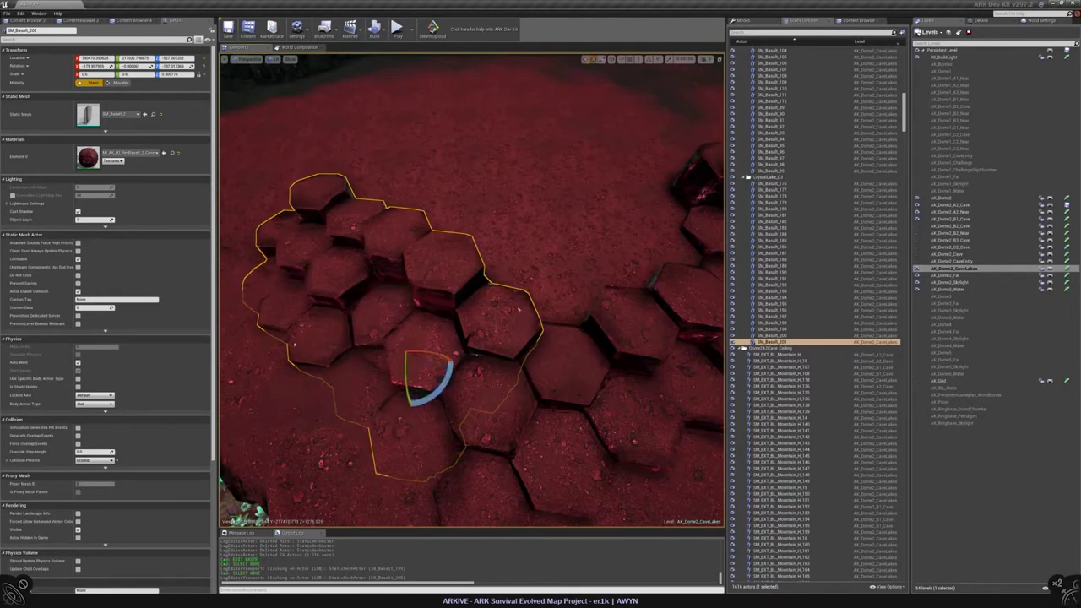
key("w")
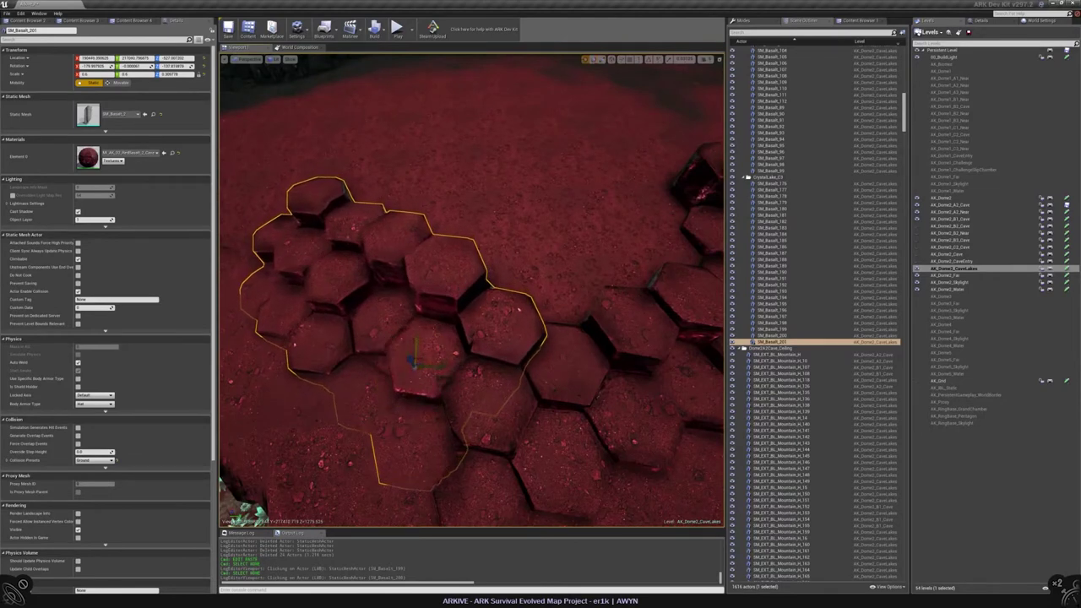
right_click_drag(439, 371, 432, 324)
key("r")
key("w")
key("Escape")
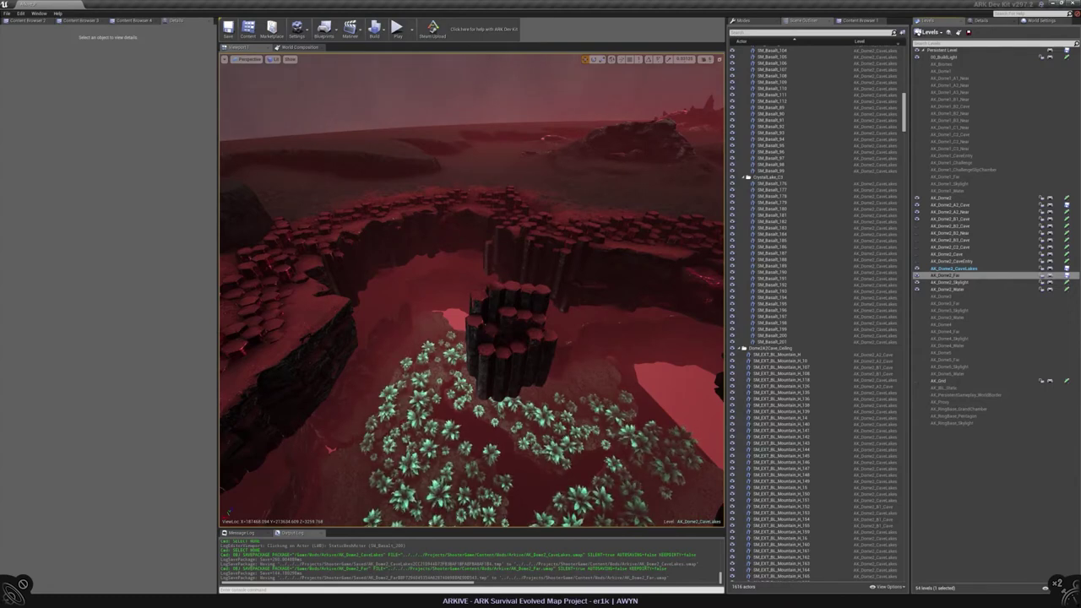
Duplicate the last cluster to the notch in the ledge, rotate it along the edge and fit it into the cliff
right_click_drag(550, 427, 551, 461)
left_click(550, 426)
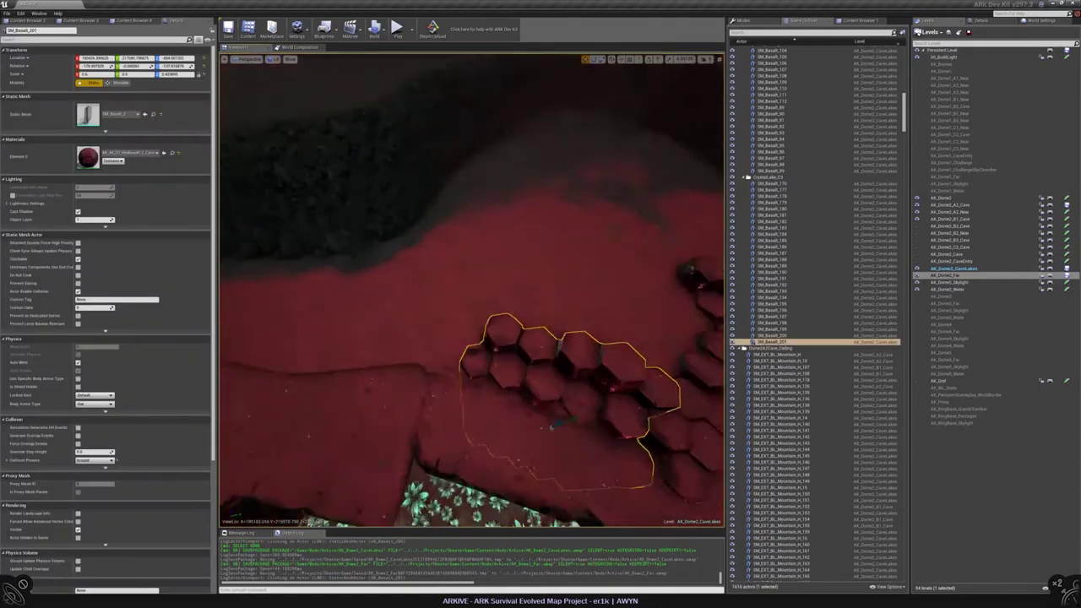
left_click_drag(550, 426, 447, 488, "alt")
right_click_drag(447, 488, 488, 404)
left_click_drag(488, 404, 456, 420)
right_click_drag(456, 419, 435, 313)
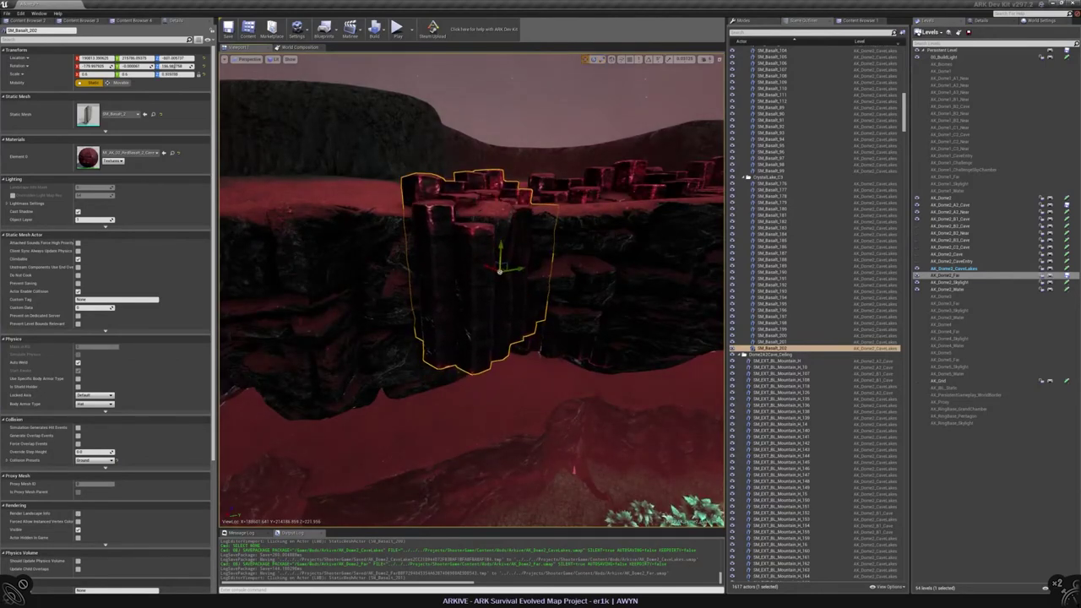
mouse_move(436, 313)
right_mouse_down()
mouse_move(436, 337)
mouse_move(436, 308)
mouse_move(420, 308)
mouse_move(458, 459)
right_mouse_up()
Deselect the cluster and switch to landscape sculpting for the ground around the new columns
key("Escape")
left_click(743, 19)
left_click(818, 57)
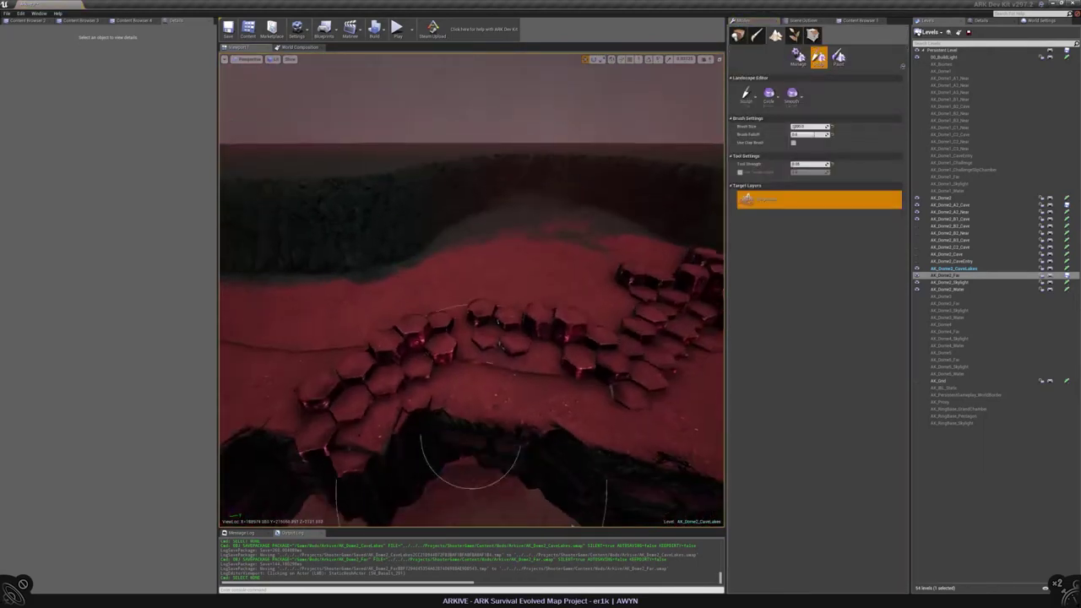
Undo the last landscape sculpt stroke and switch to the Smooth tool for the ground around the columns
key("ctrl+z")
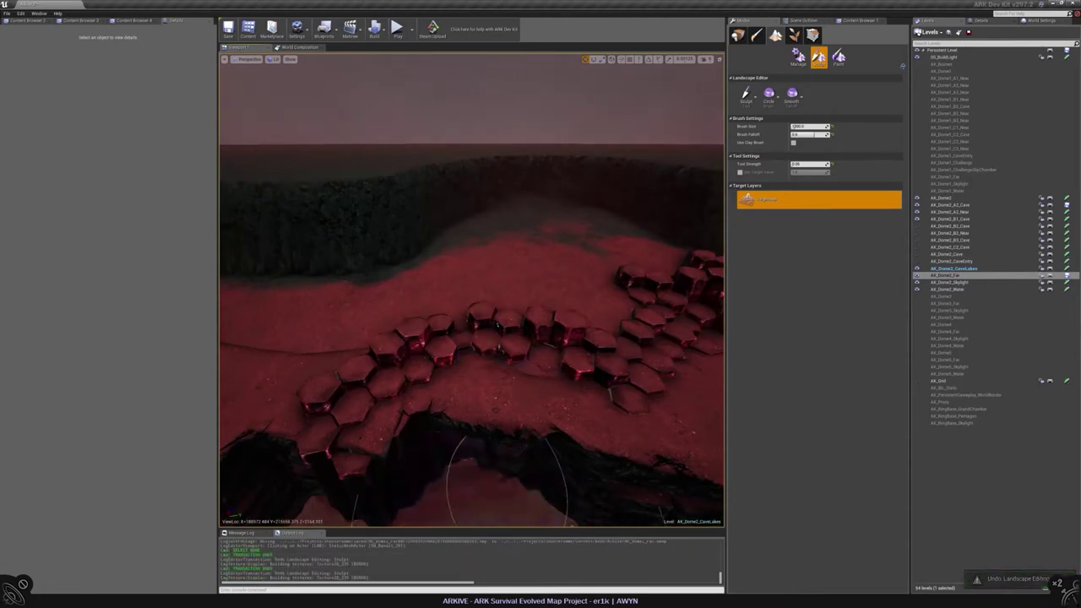
right_click_drag(459, 459, 463, 507)
left_click(747, 94)
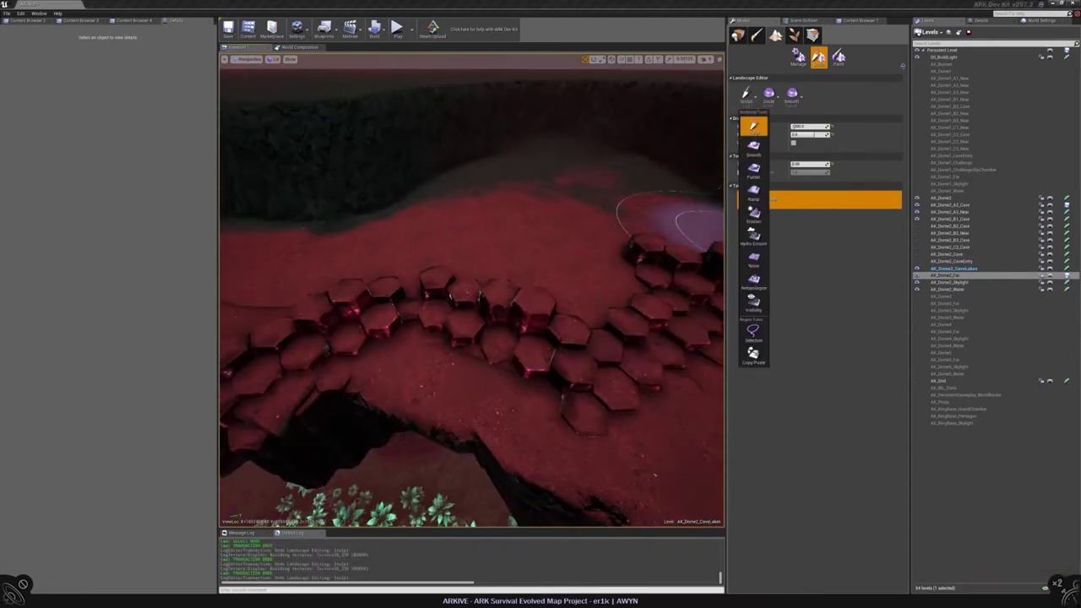
left_click(753, 147)
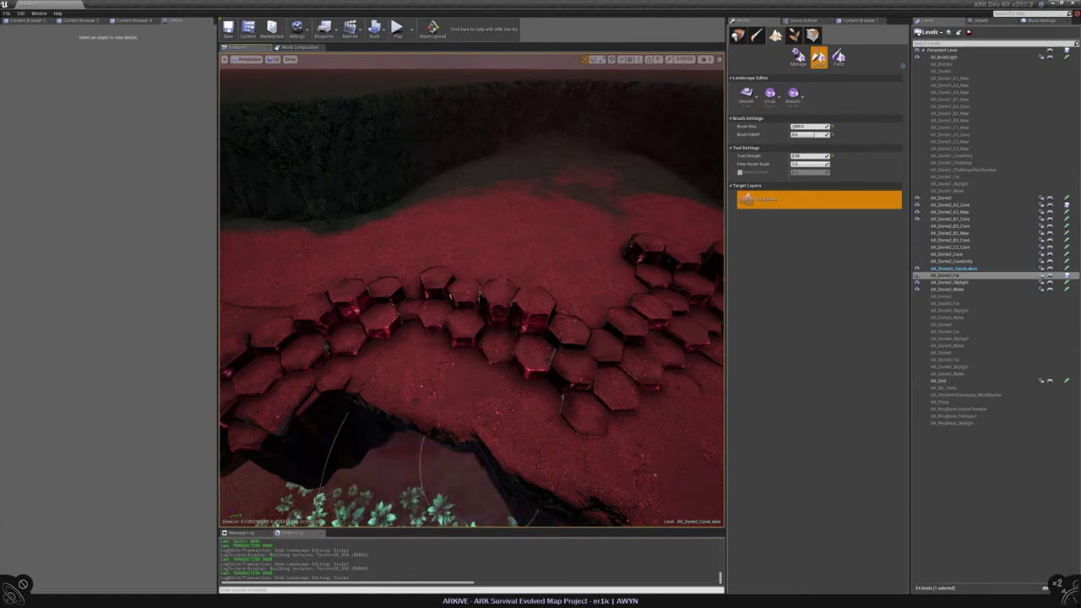
right_click_drag(383, 448, 419, 372)
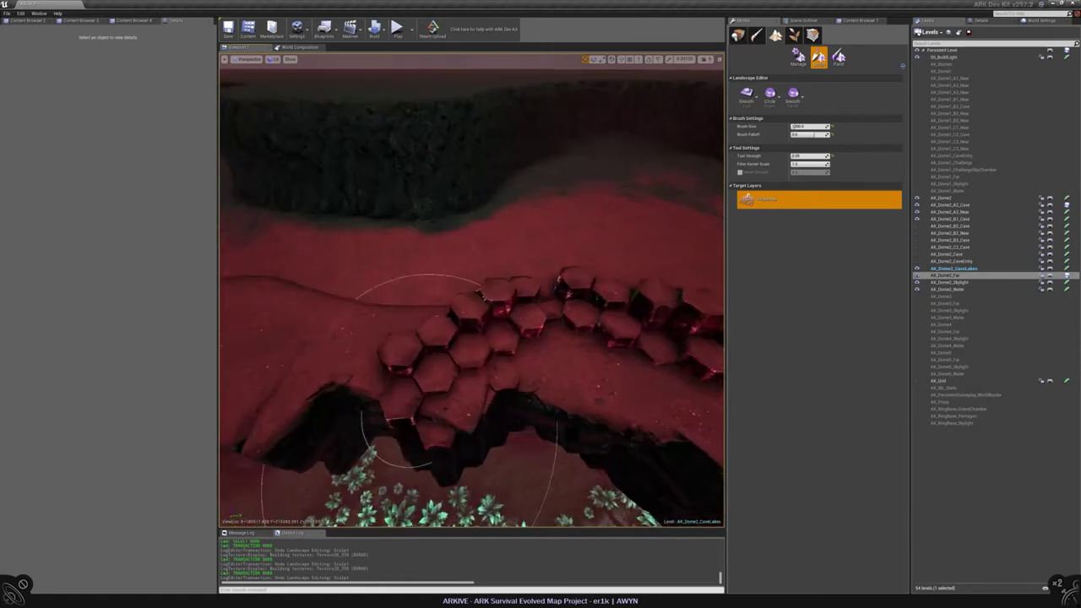
Return to object placement, duplicate the end basalt cluster farther along the ledge and rotate it against the neighbouring columns
left_click(738, 35)
left_click(803, 19)
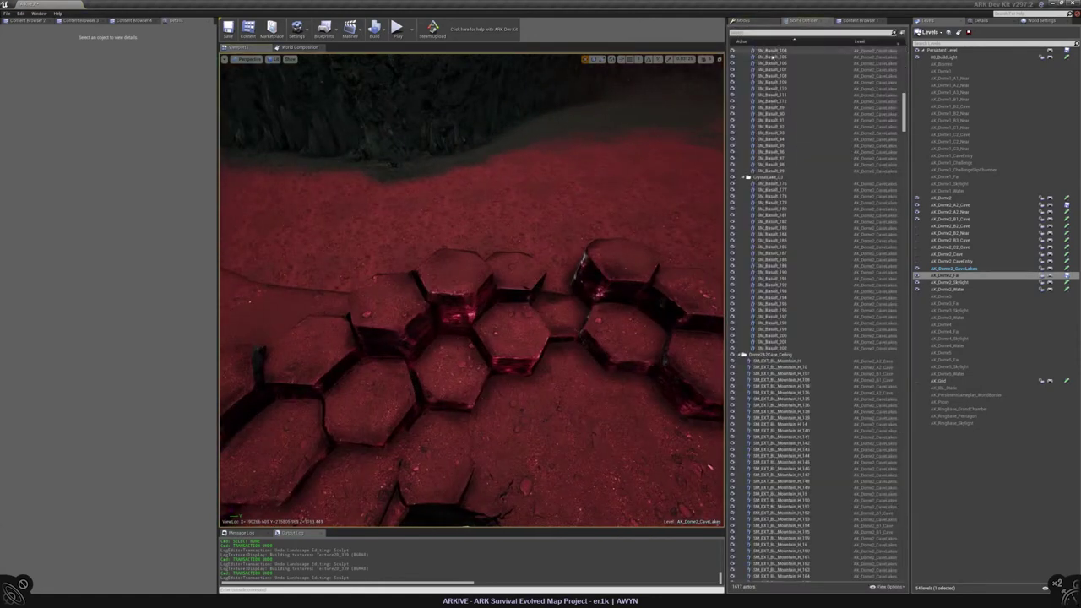
right_click_drag(471, 291, 447, 203)
mouse_move(472, 287)
right_mouse_down()
mouse_move(456, 304)
mouse_move(477, 286)
mouse_move(507, 217)
mouse_move(478, 212)
mouse_move(498, 217)
right_mouse_up()
left_click(560, 358)
scroll(560, 357, "up", 2)
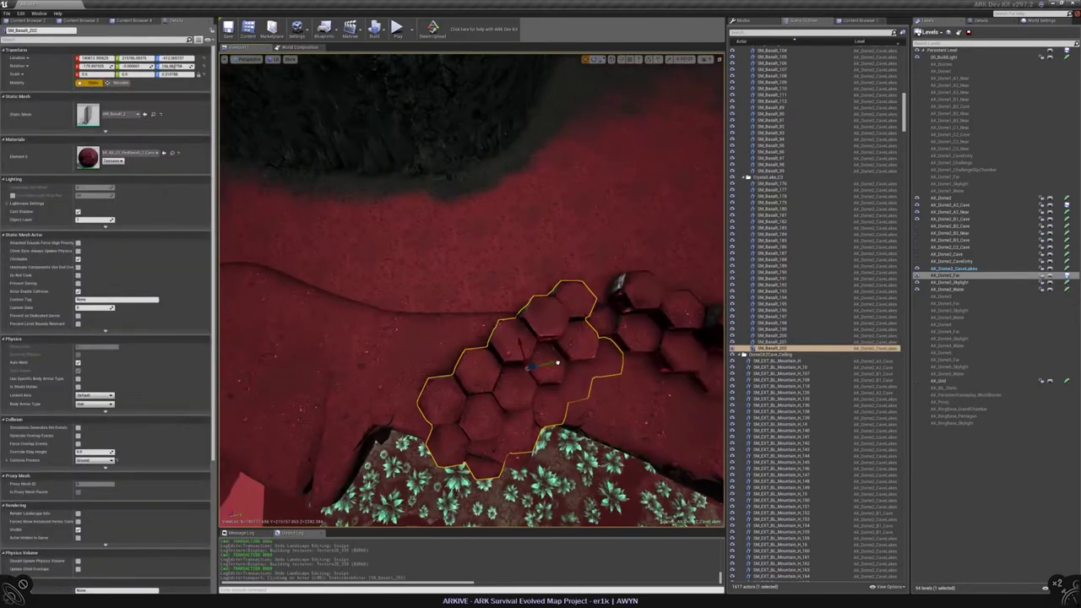
left_click_drag(550, 361, 440, 393, "alt")
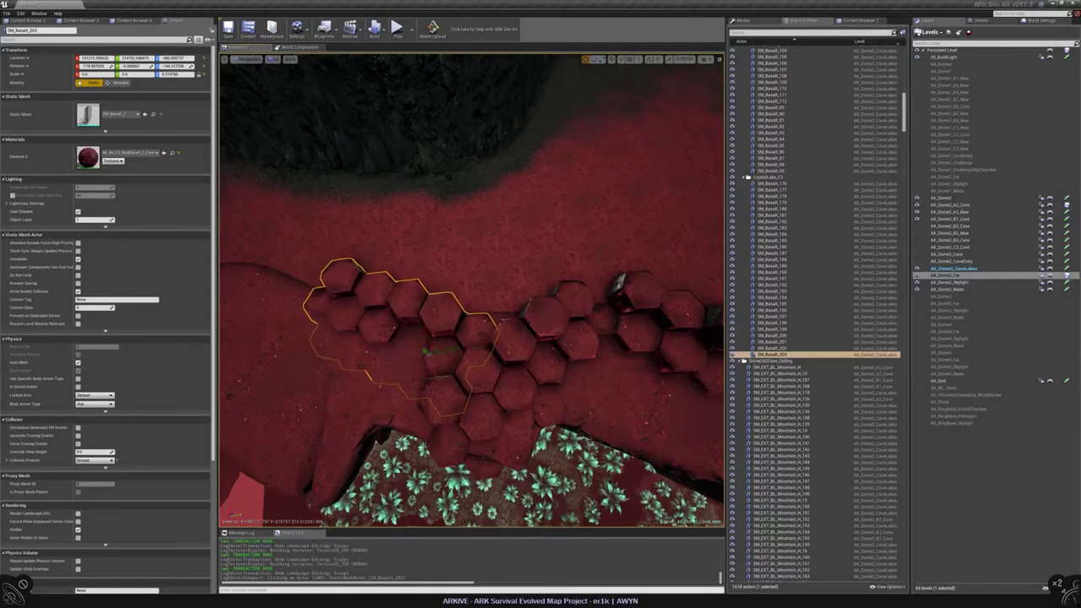
right_click_drag(472, 290, 472, 290)
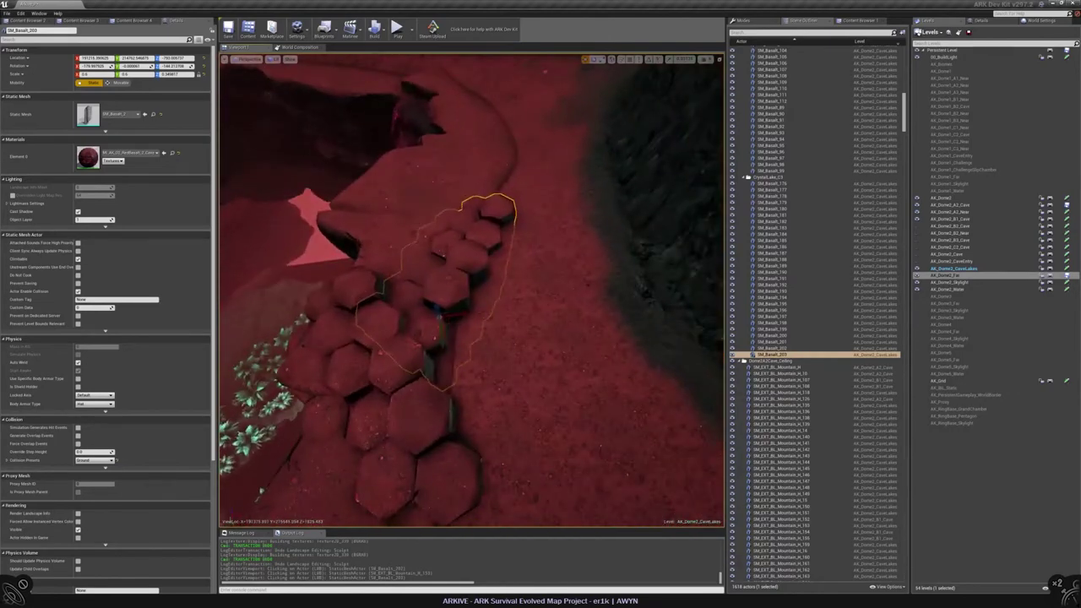
Switch to landscape sculpting and use the Flatten tool on the ground beside the newest column cluster
key("shift+1")
key("shift+3")
left_click(747, 95)
left_click(753, 169)
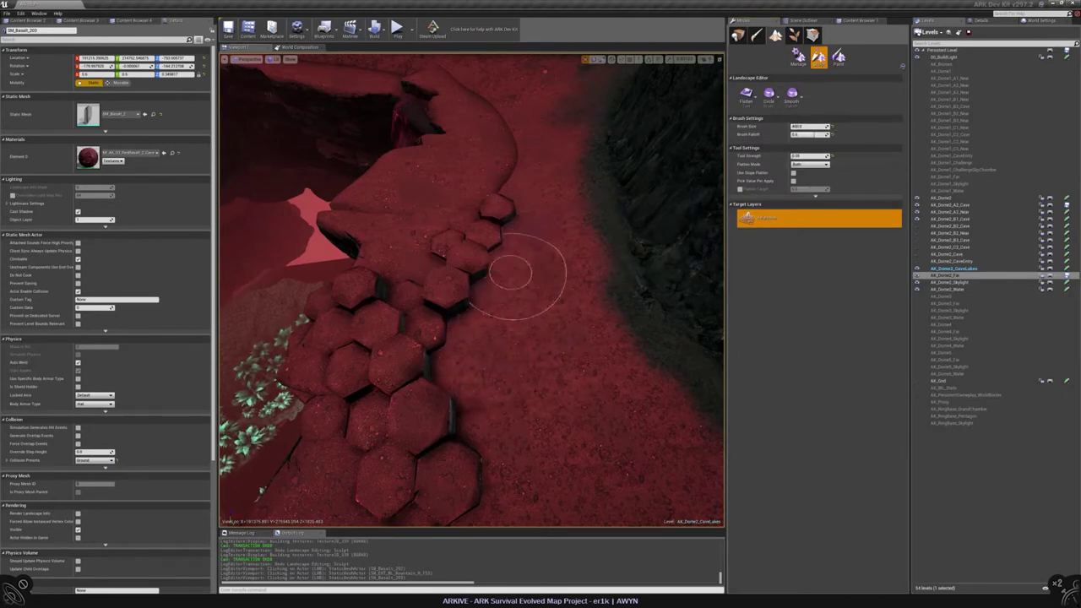
right_click_drag(461, 376, 461, 319)
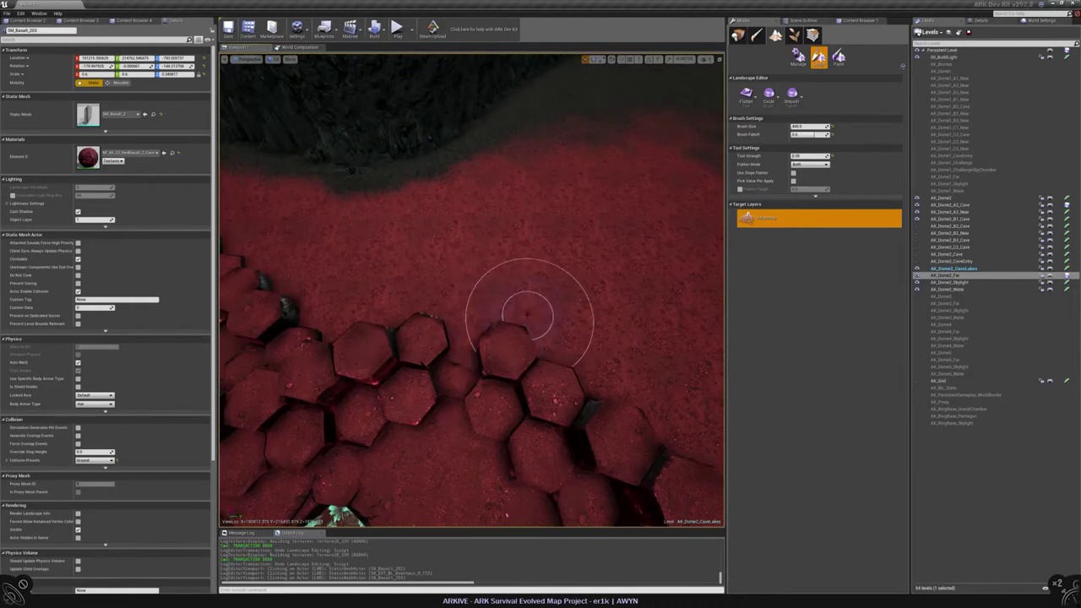
Smooth the landscape where it meets the back edge of the hexagonal columns
left_click(747, 95)
left_click(753, 145)
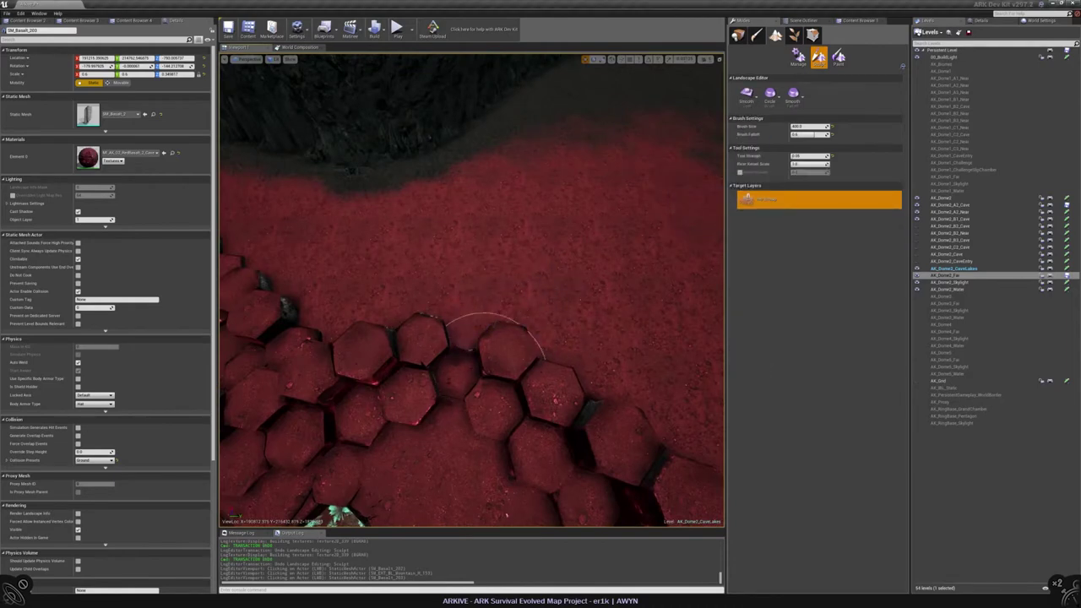
right_click_drag(512, 346, 560, 118)
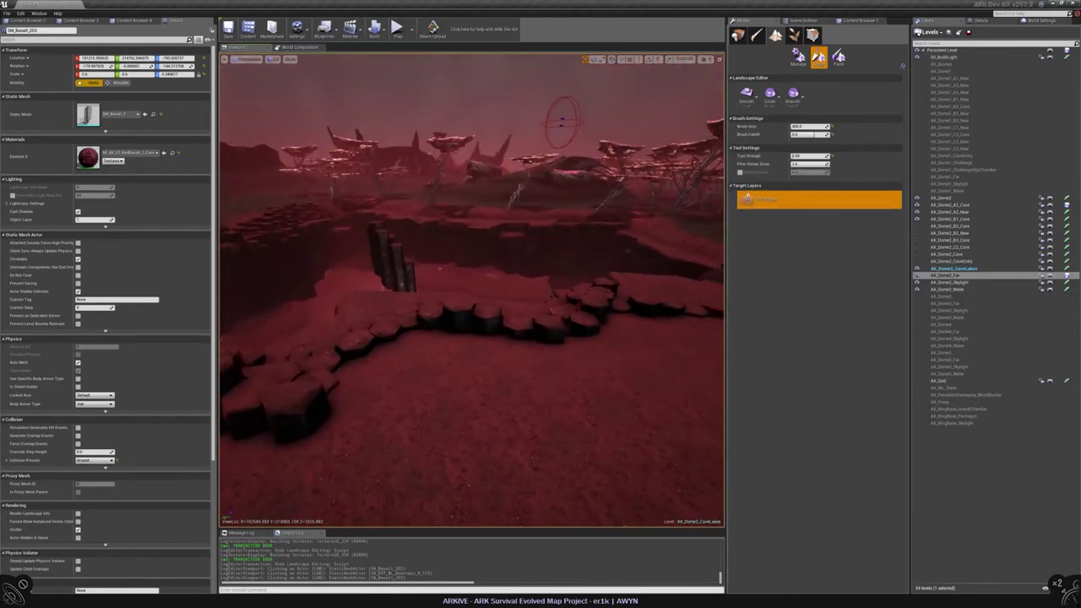
Flatten the ground along the outer side of the column row, return to object placement and save the AK_Dome2 level
left_click(746, 95)
left_click(752, 179)
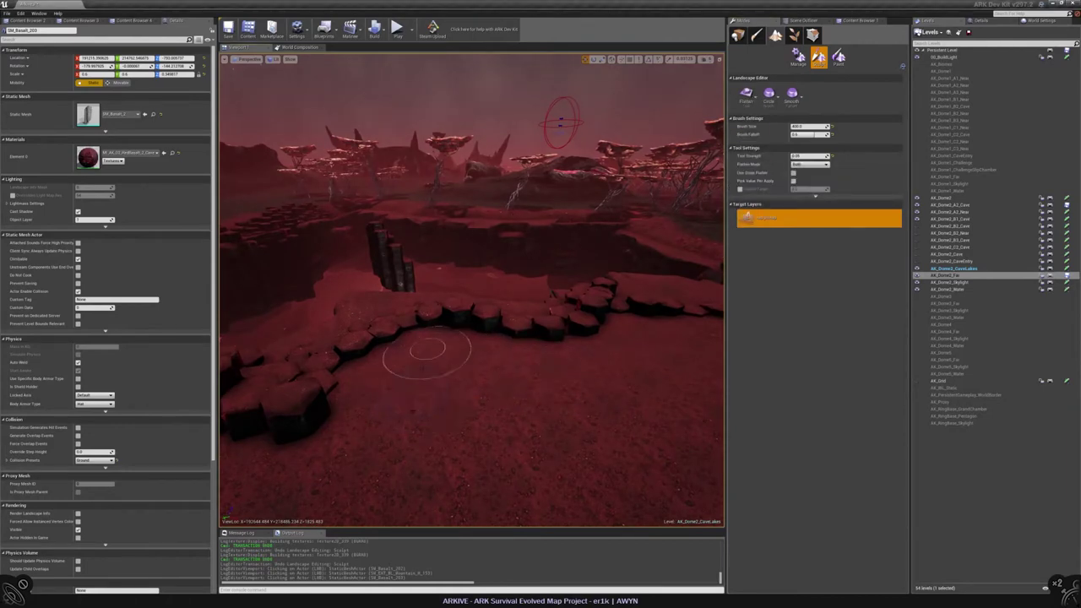
mouse_move(495, 386)
right_mouse_down()
mouse_move(511, 333)
mouse_move(507, 391)
mouse_move(509, 342)
mouse_move(440, 302)
right_mouse_up()
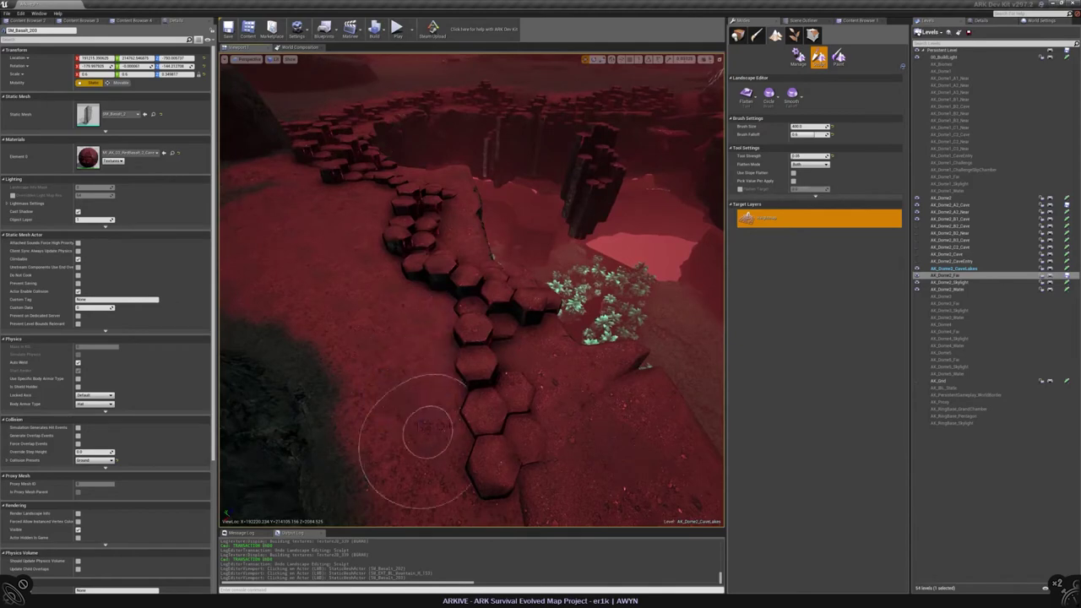
right_click_drag(428, 431, 421, 402)
key("shift+1")
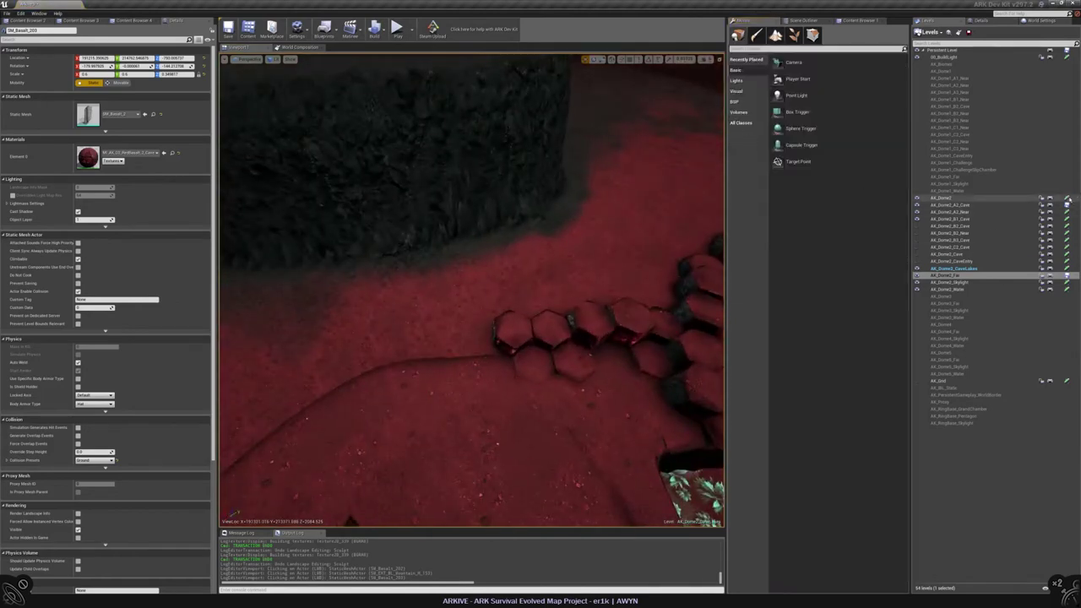
left_click(1068, 199)
Duplicate the end cluster farther along the rim, rotate it and shift it to continue the column row
left_click(608, 397)
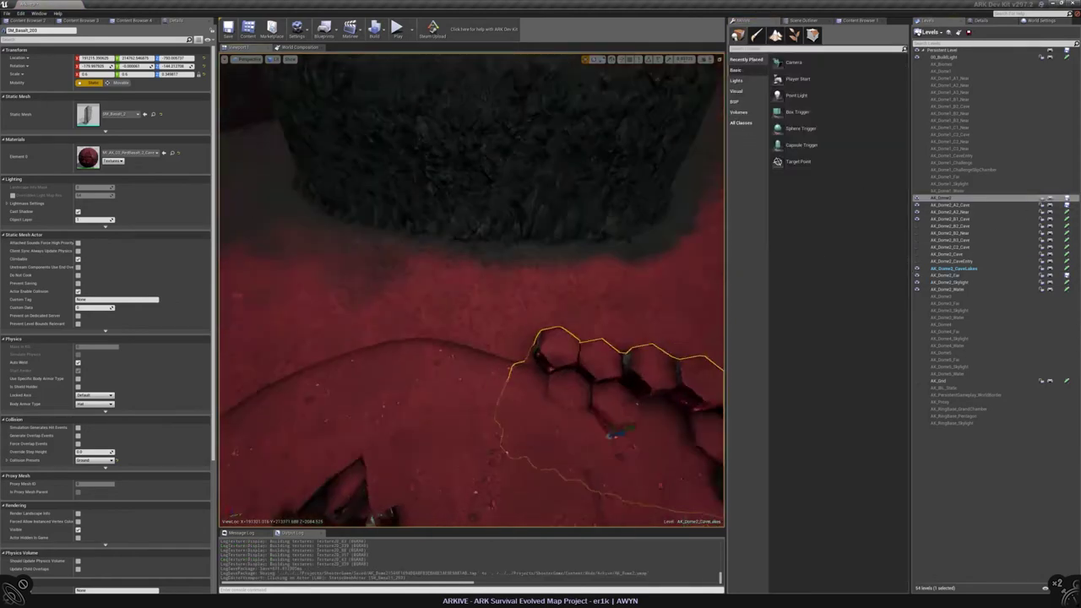
right_click_drag(608, 397, 538, 419)
left_click_drag(524, 460, 456, 371)
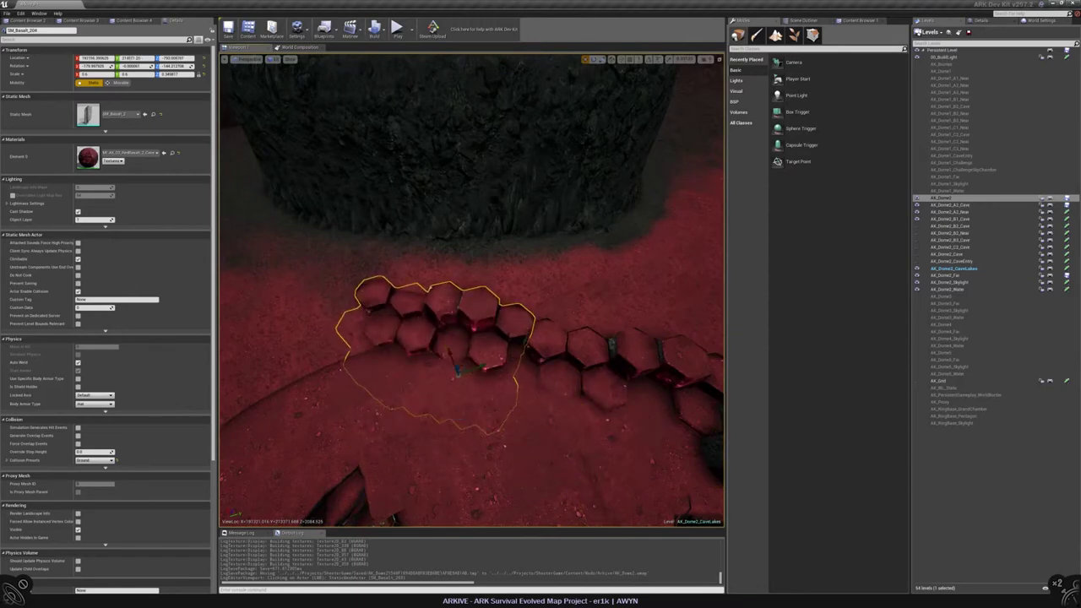
left_click_drag(494, 404, 446, 362)
right_click_drag(486, 475, 399, 476)
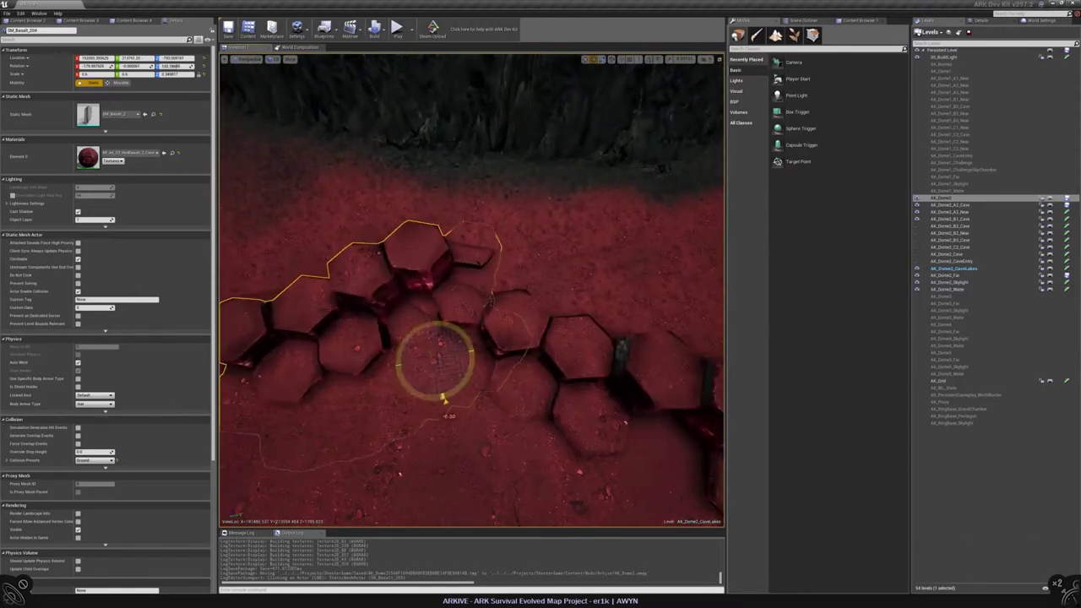
left_click_drag(443, 397, 407, 381)
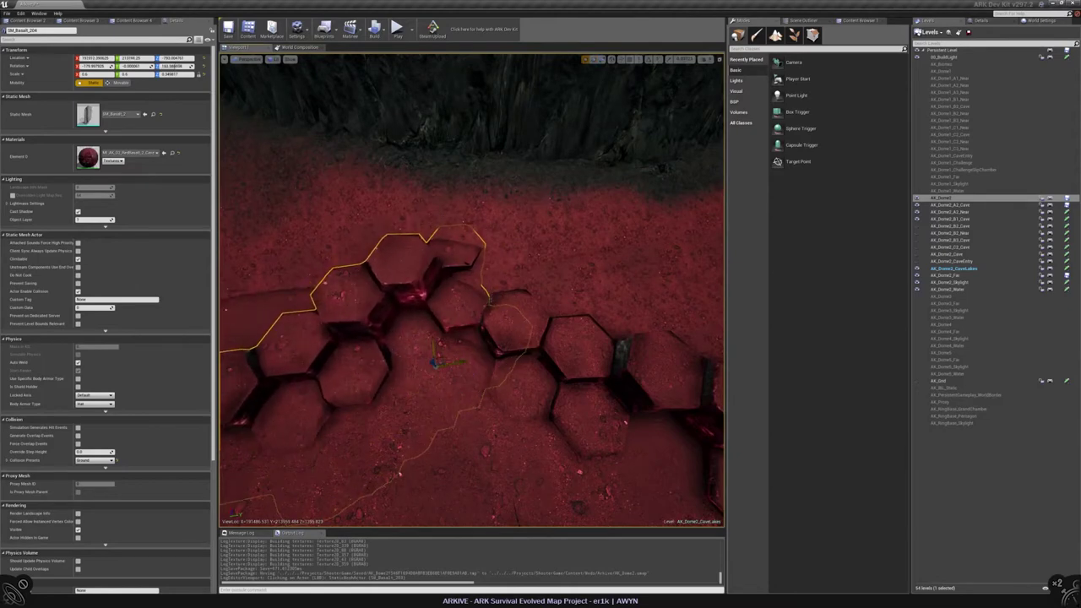
right_click_drag(473, 380, 534, 369)
Duplicate the cluster onto the next stretch of rim, turn it along the edge and adjust its height scale
key("Escape")
left_click(541, 372)
right_click_drag(547, 465, 545, 380)
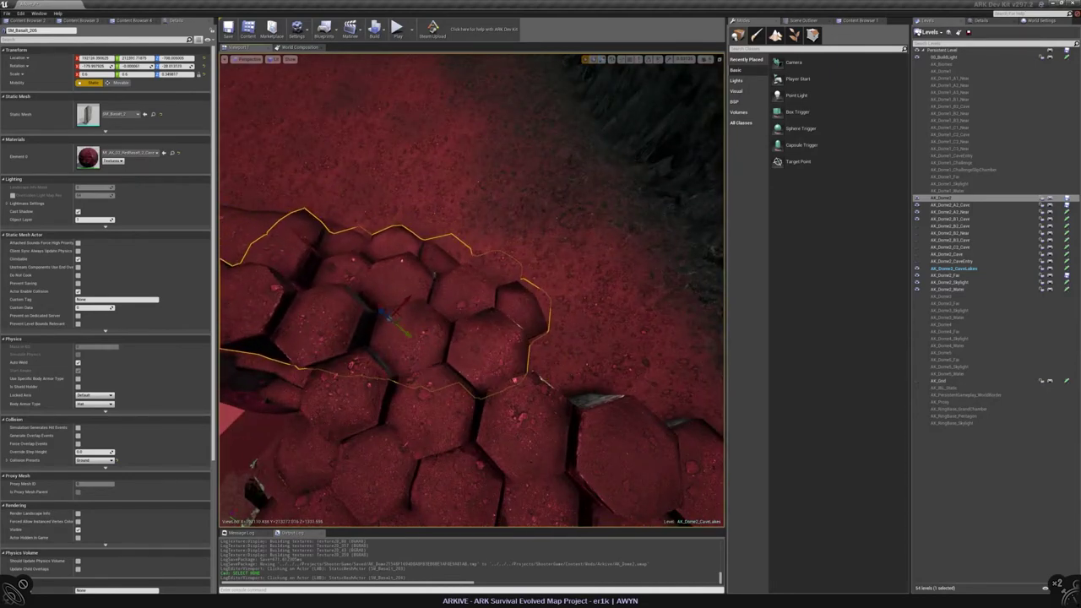
mouse_move(545, 381)
right_mouse_down()
mouse_move(540, 347)
mouse_move(540, 401)
mouse_move(541, 376)
right_mouse_up()
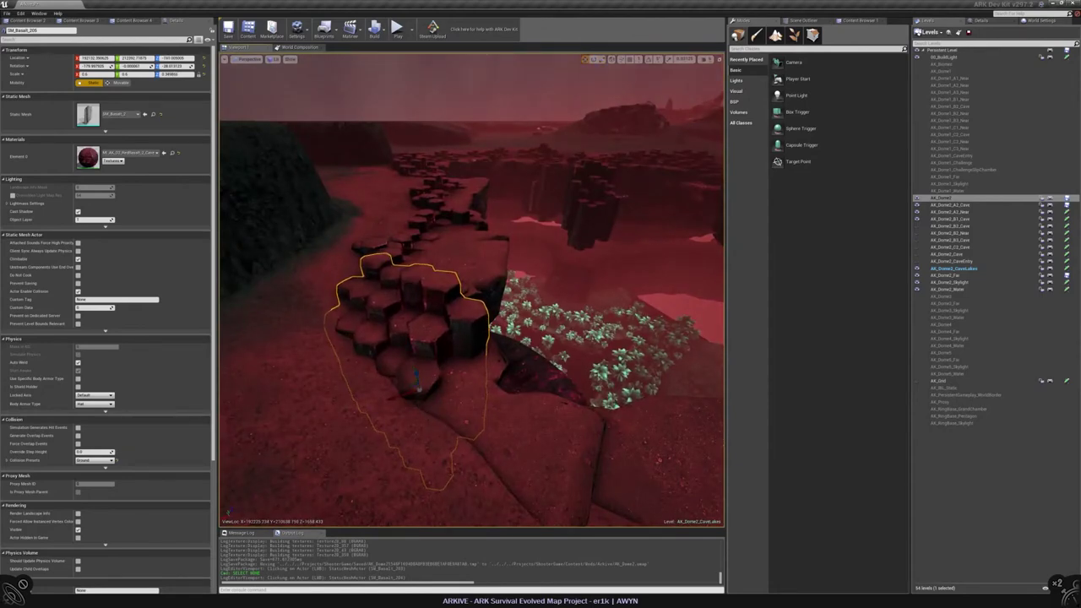
right_click_drag(540, 376, 545, 380)
Duplicate another cluster beyond the notch in the rim and rotate it over the bare rock ledge
key("Escape")
left_click(612, 297)
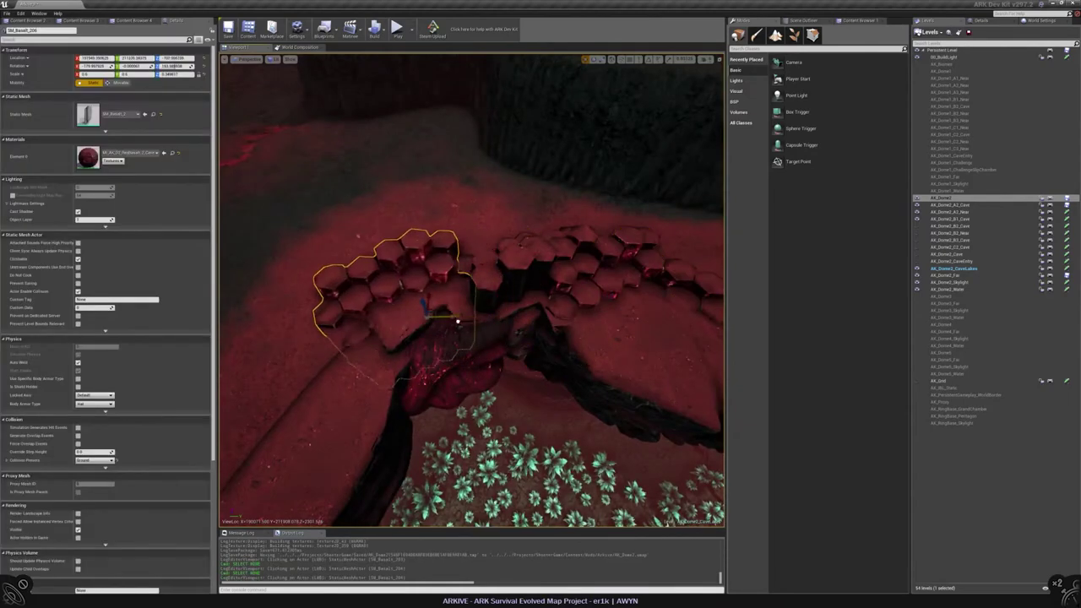
key("f")
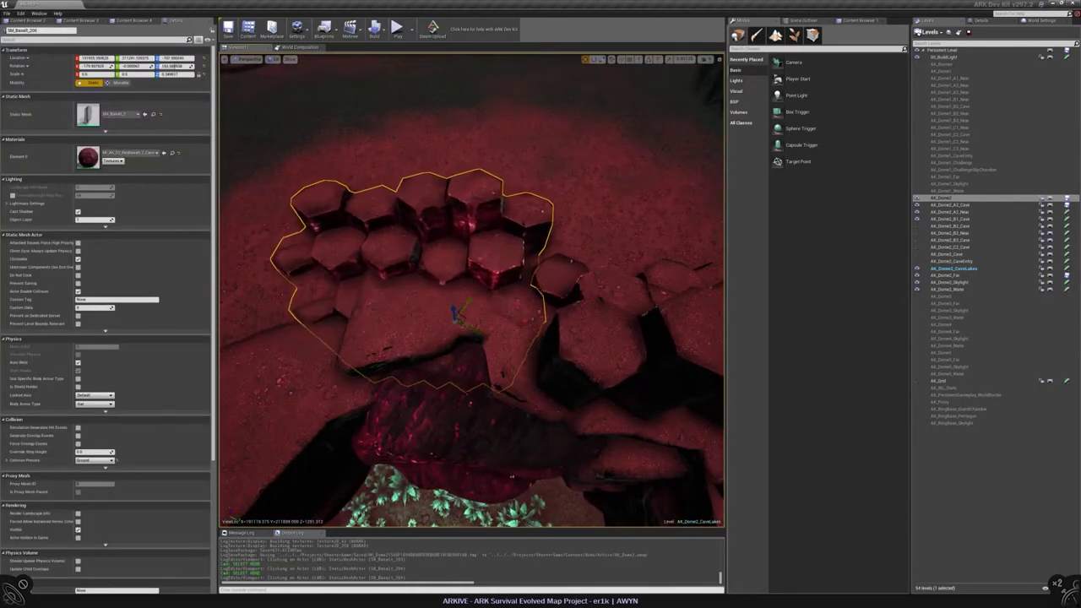
left_click_drag(473, 338, 541, 325, "alt")
key("e")
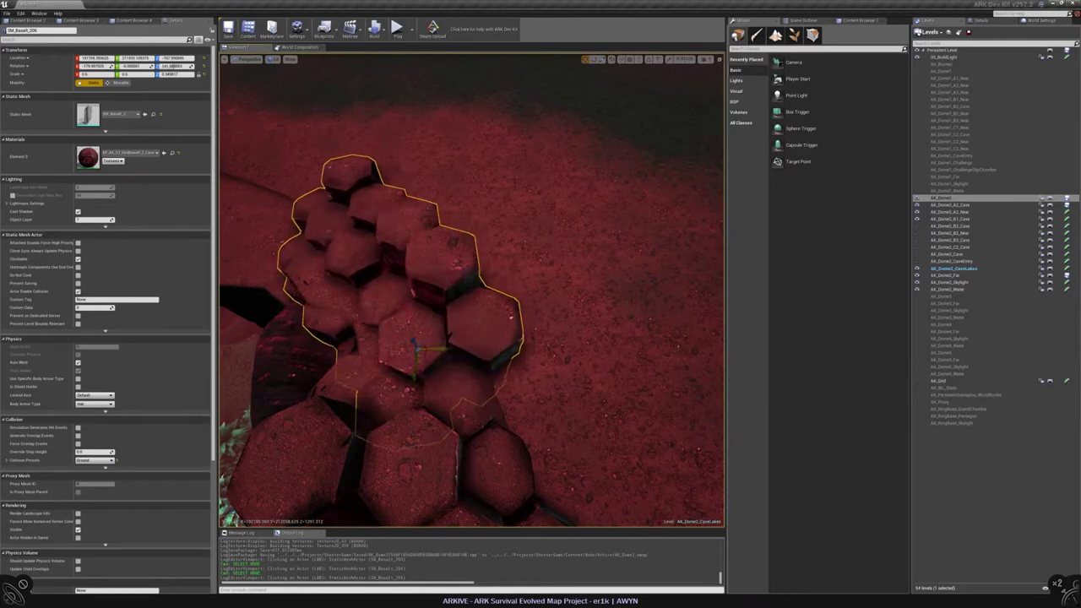
Reselect the newest cluster, turn it along the rim and move it so it covers the ledge beside the notch
key("Escape")
right_click_drag(471, 290, 473, 337)
left_click(473, 355)
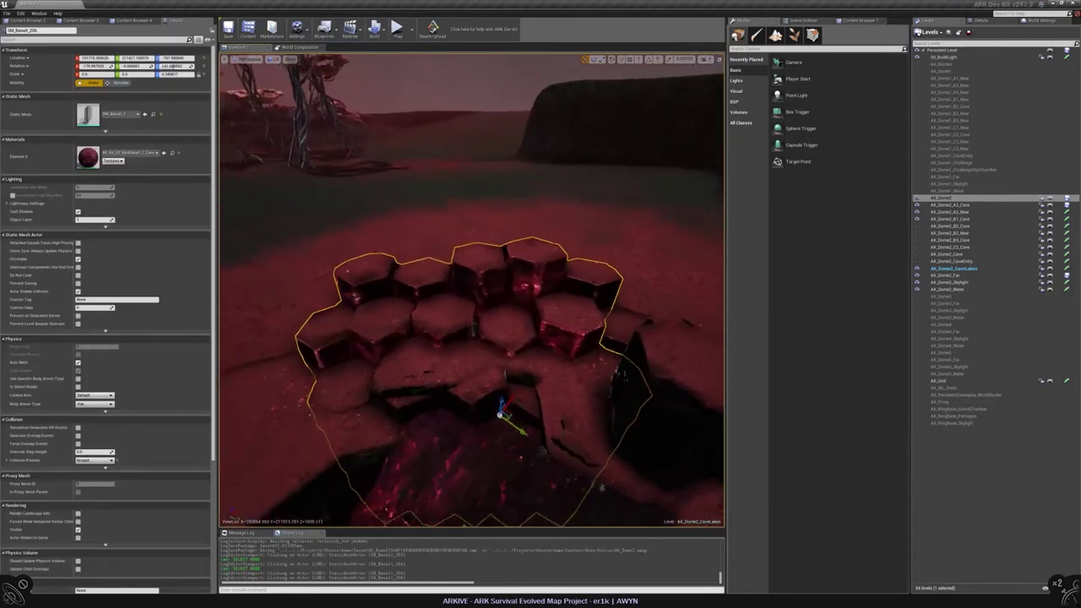
left_click_drag(473, 337, 481, 312, "alt")
left_click_drag(365, 303, 461, 380)
left_click_drag(493, 456, 493, 451)
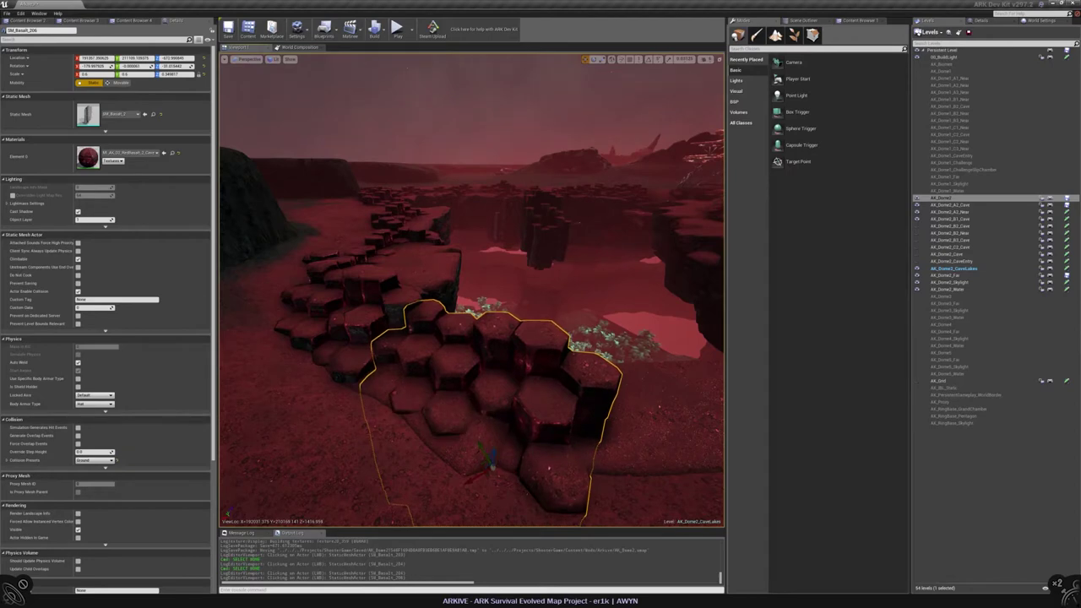
Duplicate the cluster to the bare rim past the last columns and rotate it to follow the edge
left_click_drag(493, 451, 557, 338, "alt")
key("Escape")
left_click(549, 304)
left_click(436, 358)
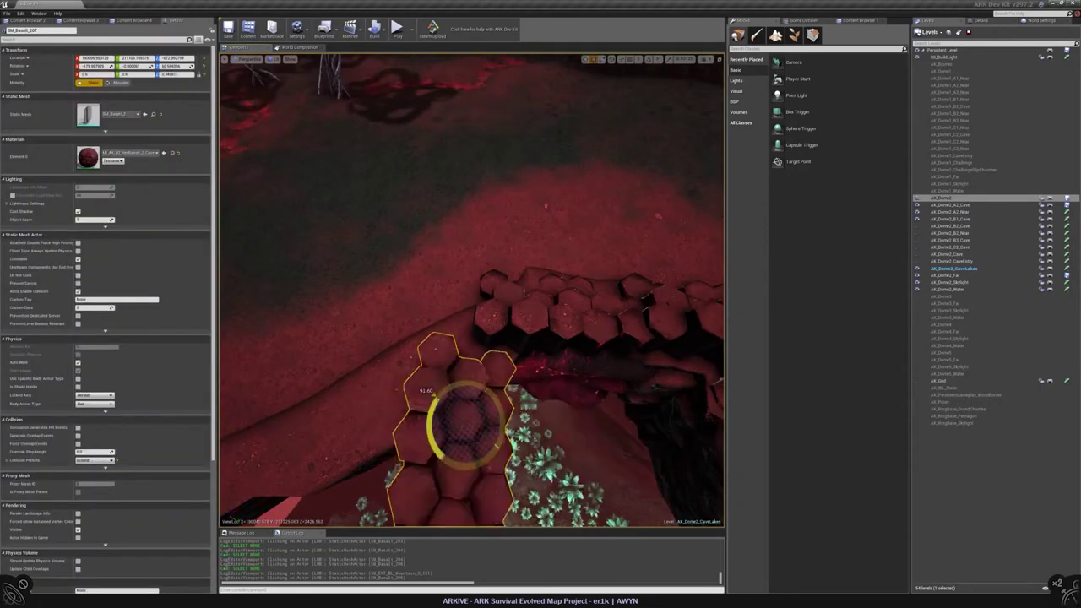
left_click_drag(436, 358, 502, 325, "alt")
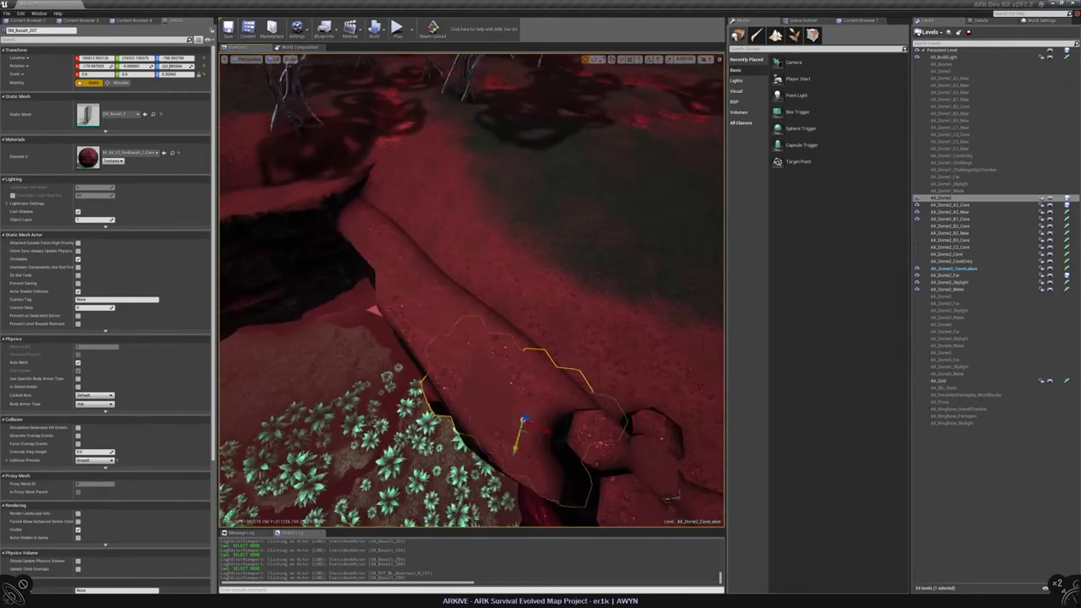
Fine-tune the new copy's rotation and position so its columns meet the adjoining cluster, and deselect it
key("f")
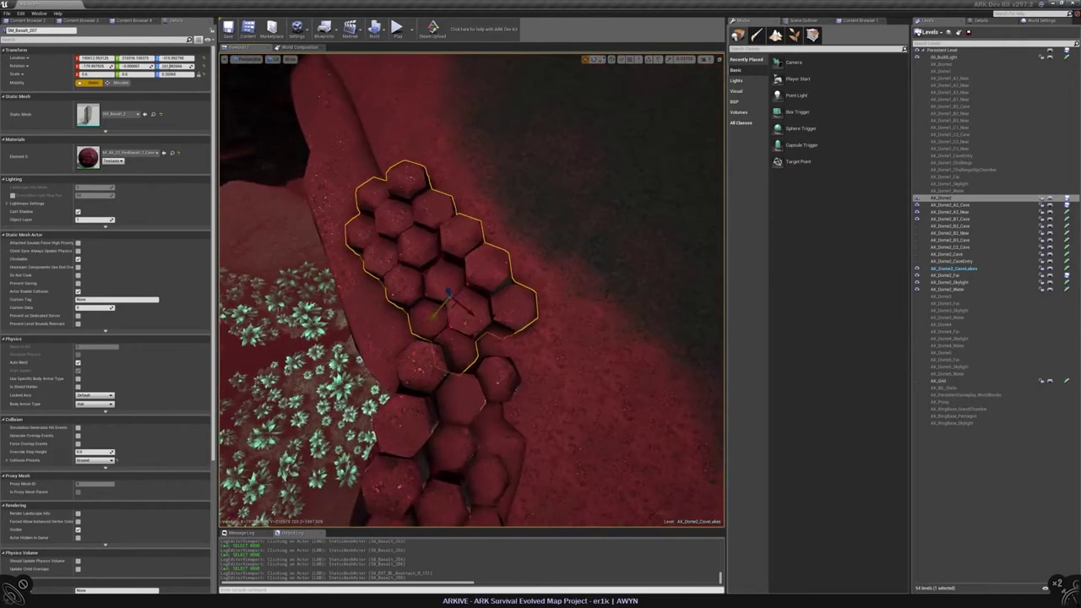
left_click_drag(454, 291, 473, 329)
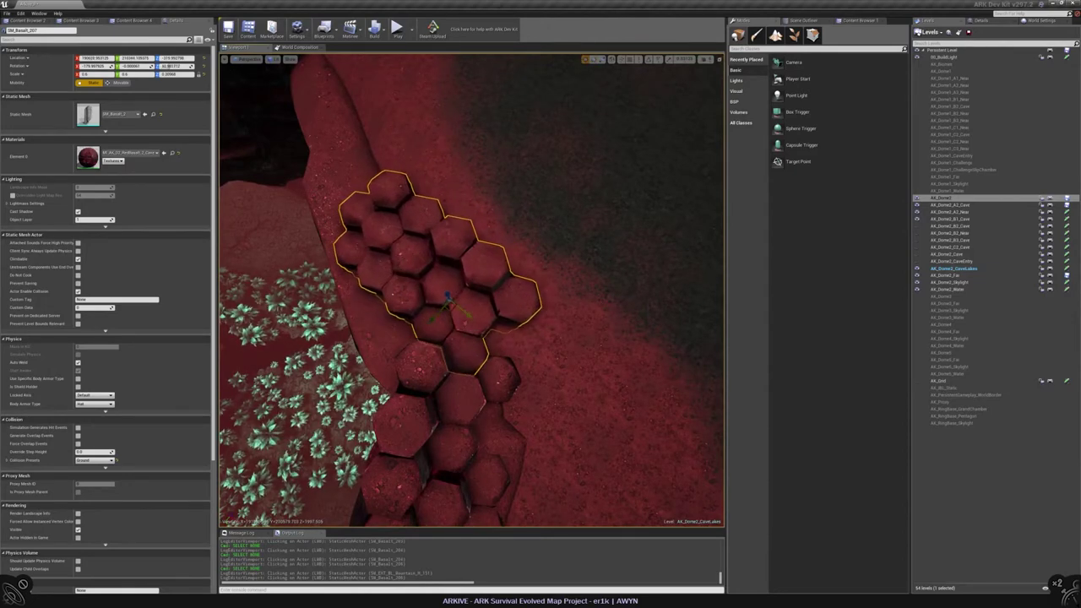
right_click_drag(473, 329, 482, 279)
key("Escape")
Duplicate the last cluster farther along the rim, rotate it into the bare ground and deselect it
right_click_drag(527, 405, 549, 384)
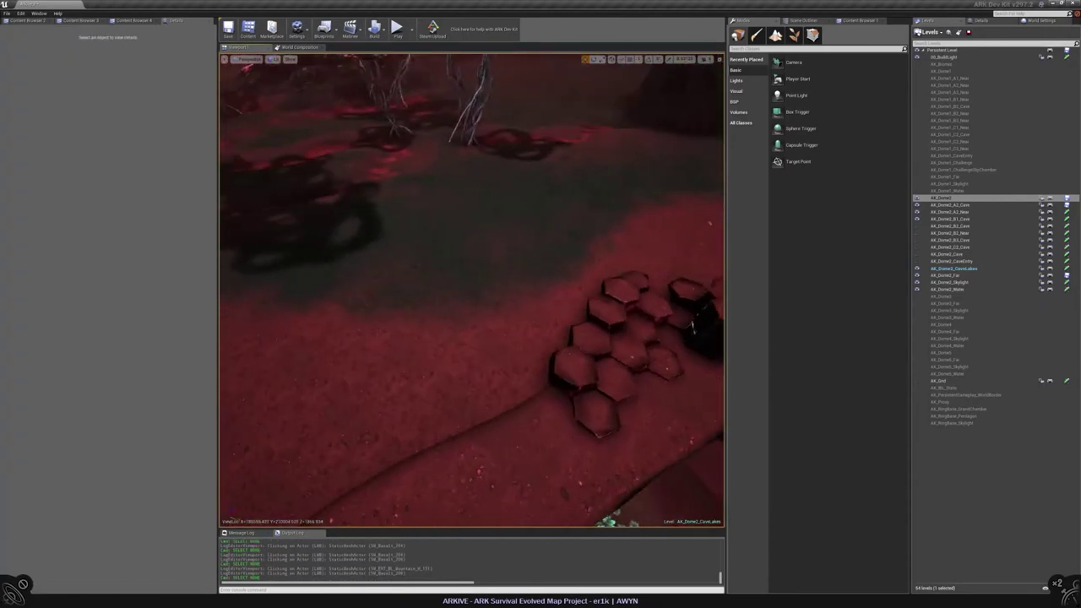
left_click(549, 388)
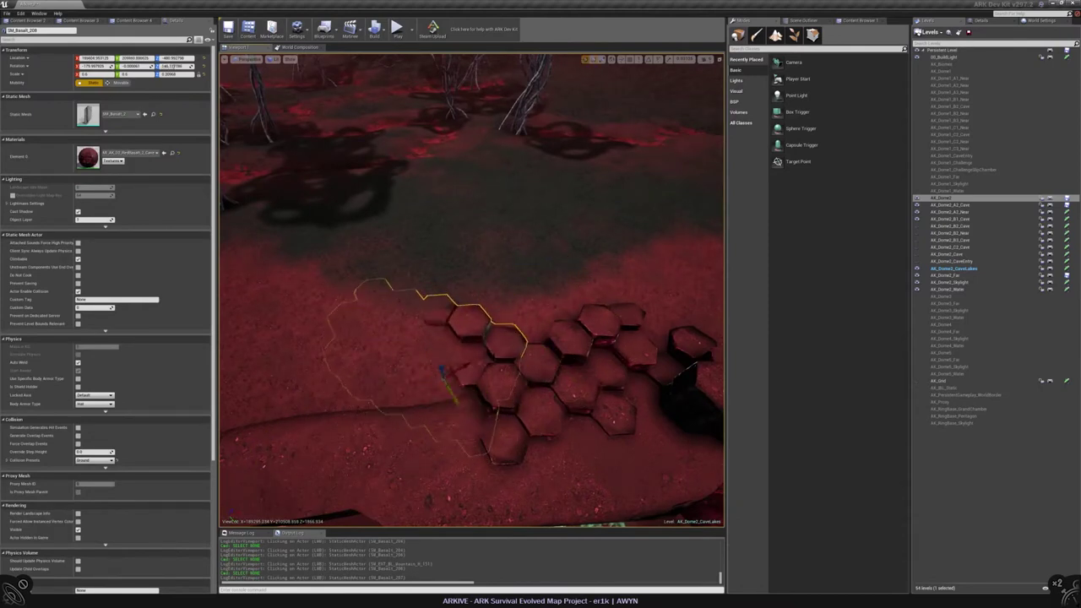
right_click_drag(470, 287, 624, 333)
left_click(515, 337)
key("Escape")
Duplicate the last basalt cluster over to the notch in the rim and rotate the copy to follow the edge
left_click(623, 334)
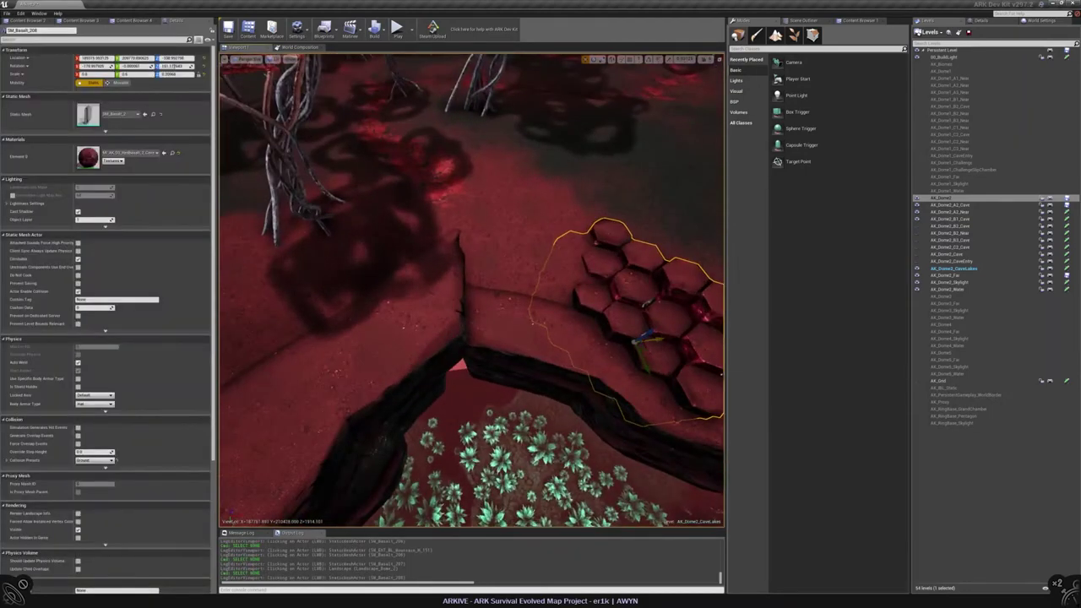
left_click_drag(623, 334, 490, 338, "alt")
right_click_drag(490, 338, 490, 372)
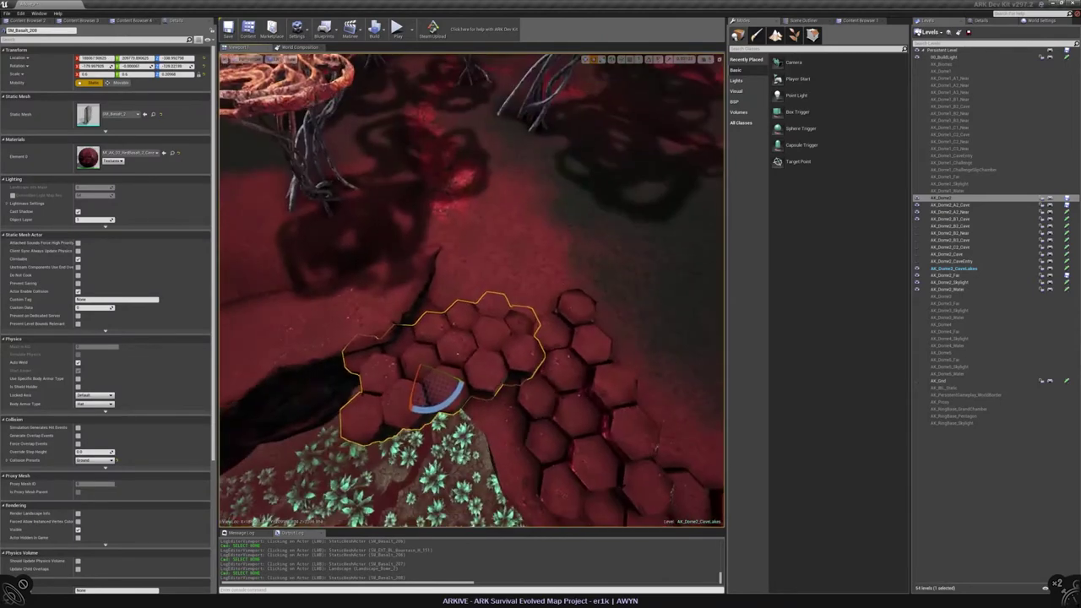
left_click_drag(448, 291, 410, 316)
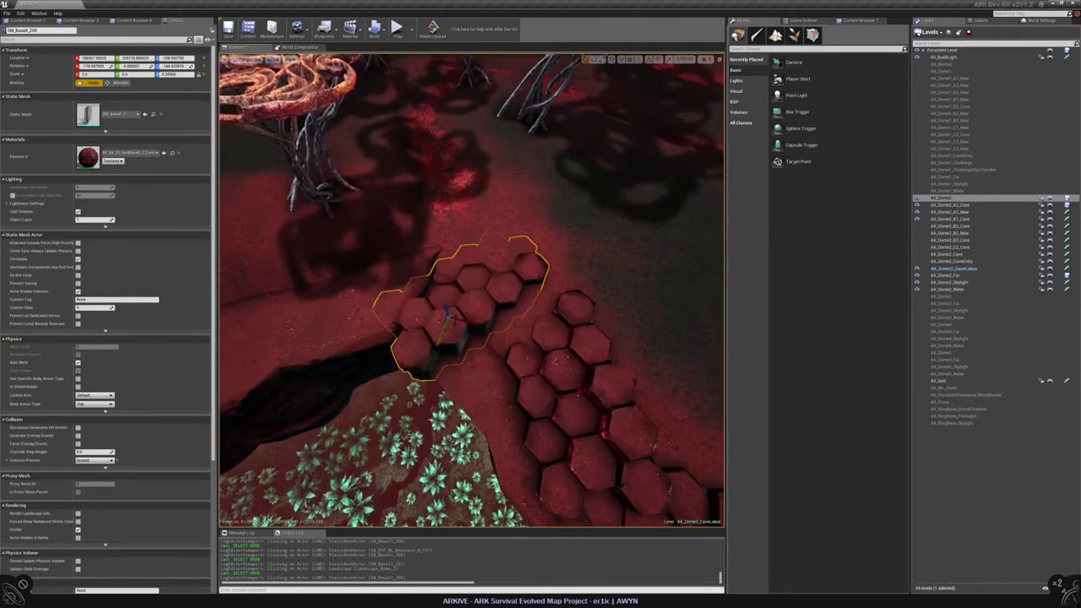
right_click_drag(490, 372, 473, 363)
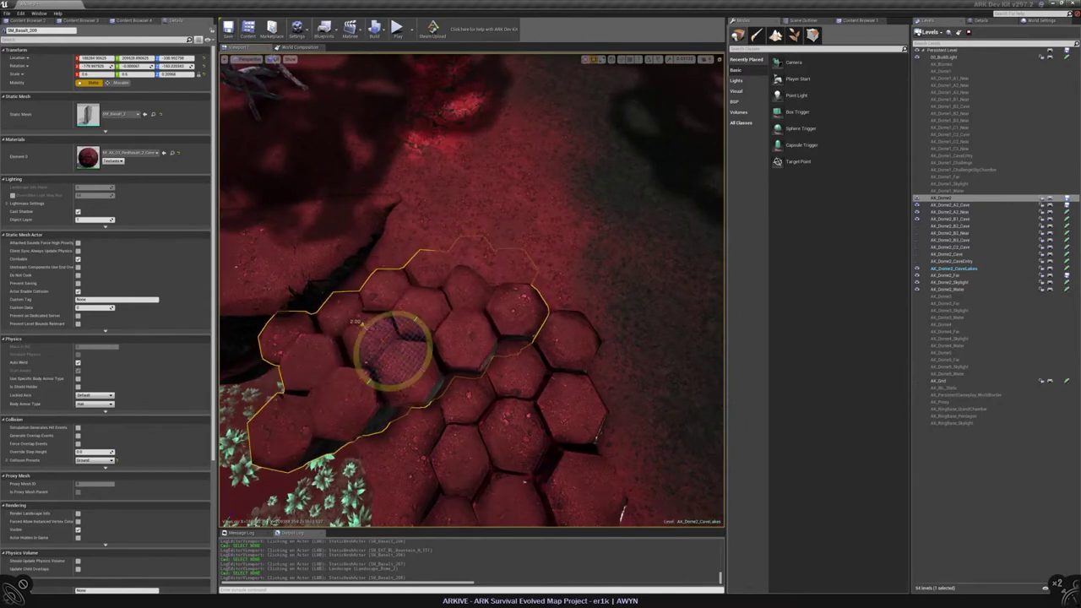
Align the copy with the notch's corner, lengthen its columns down into the cliff, and deselect it
right_click_drag(473, 363, 473, 304)
left_click_drag(402, 390, 405, 385)
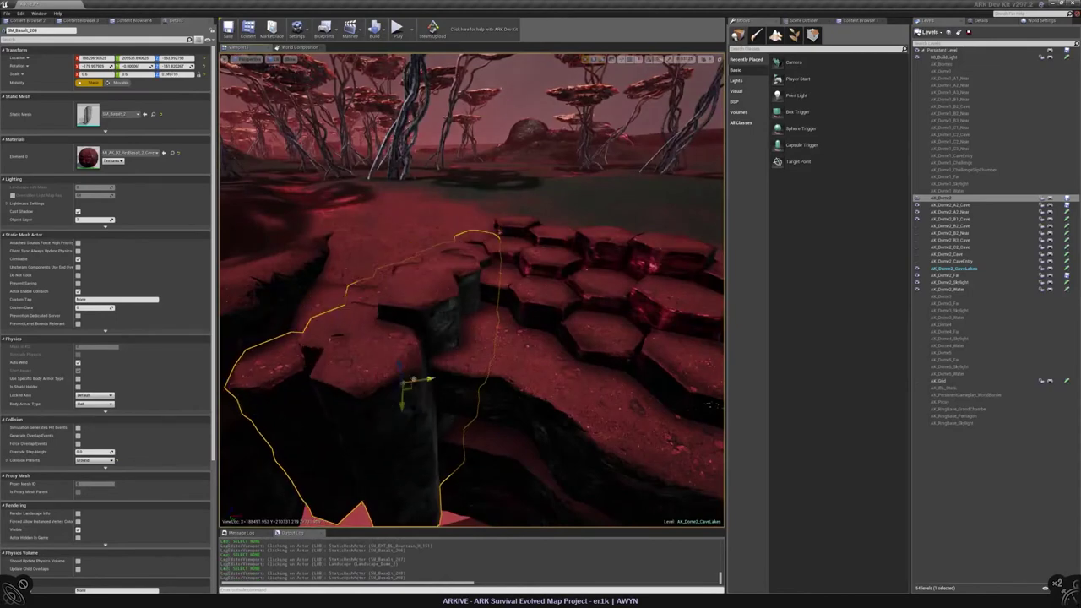
key("f")
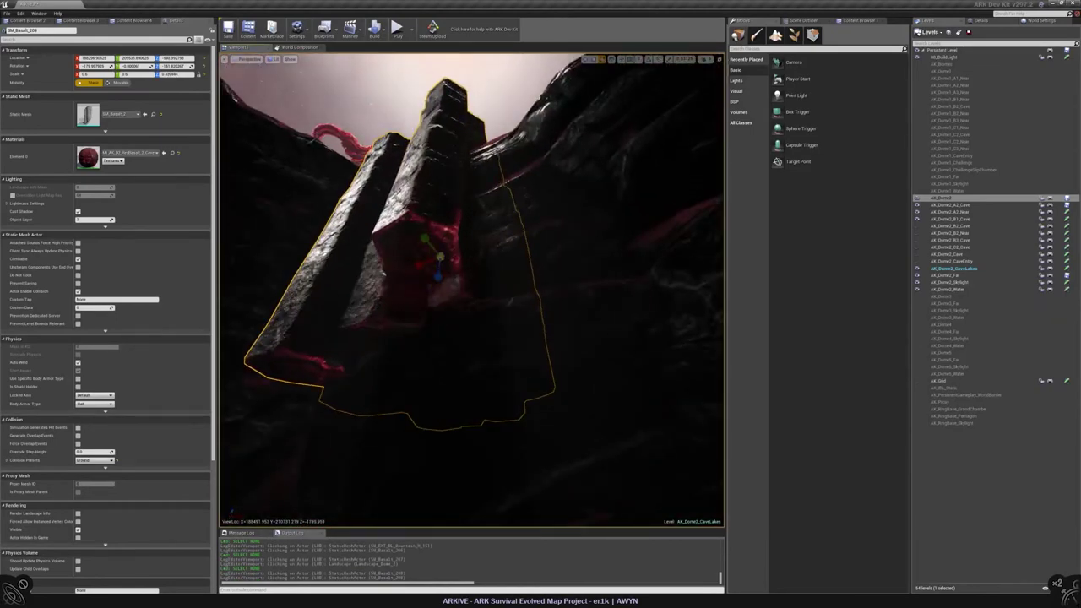
left_click_drag(471, 287, 471, 174, "alt")
scroll(472, 287, "up", 3)
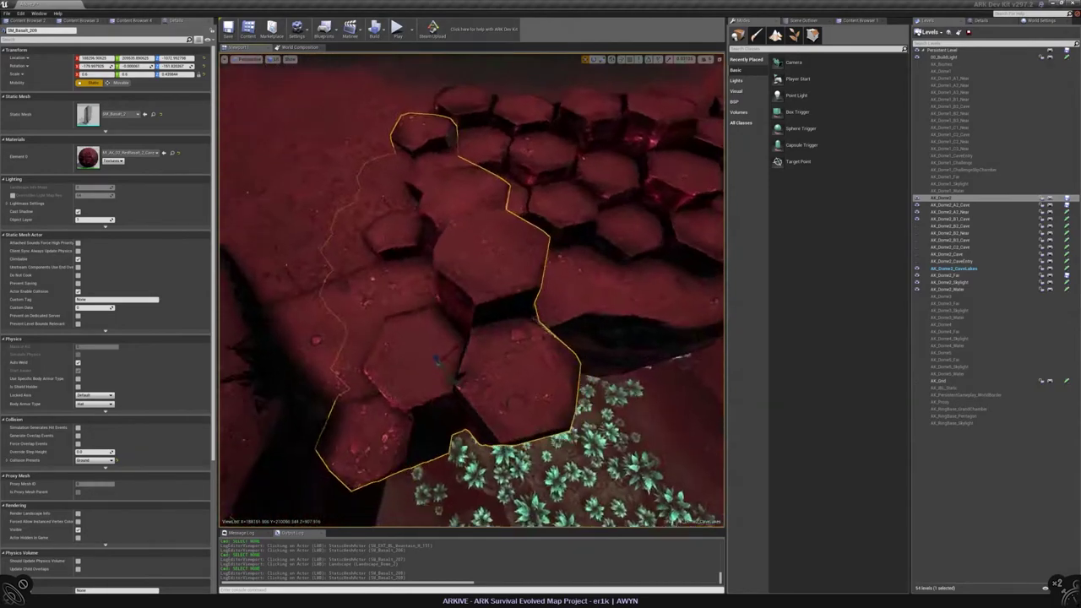
key("Escape")
Duplicate the basalt cluster to the other side of the notch, rotate it along the rim and shift it over the bare ledge
right_click_drag(436, 360, 456, 347)
left_click(456, 347)
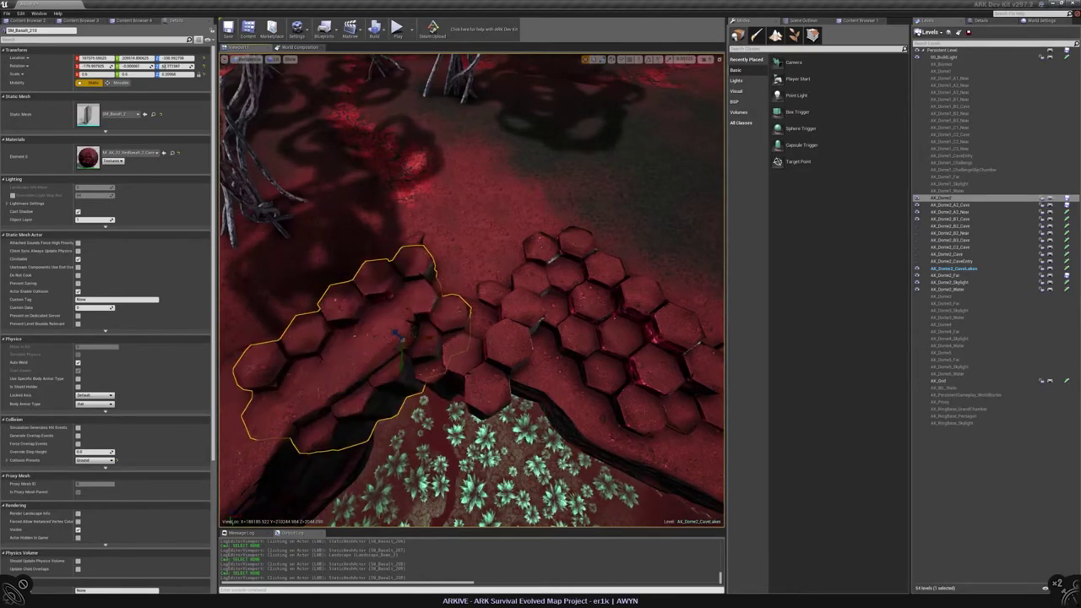
left_click_drag(471, 338, 555, 338, "alt")
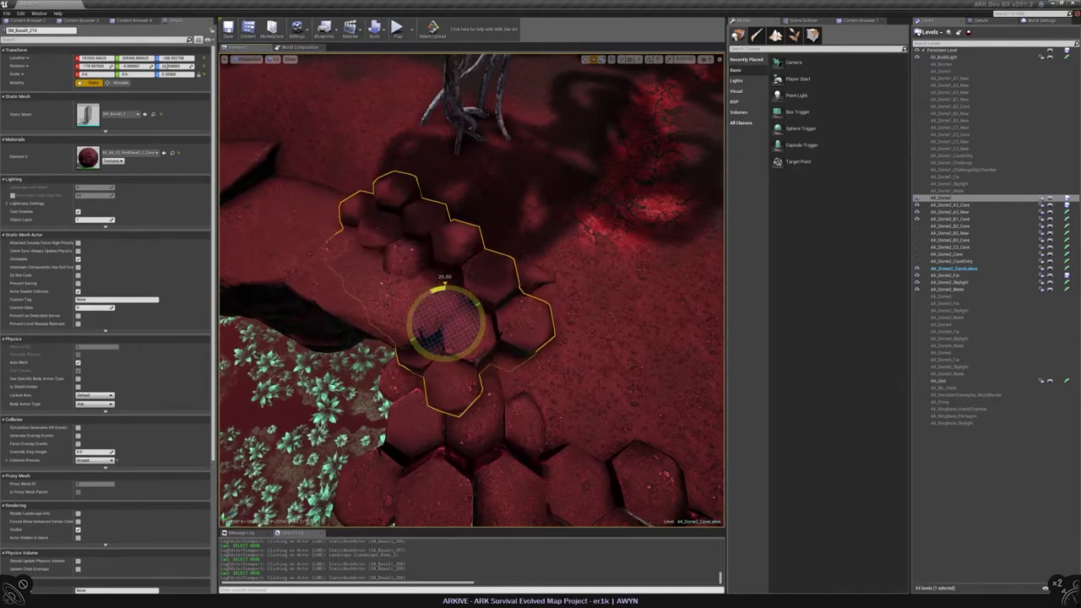
left_click_drag(456, 316, 507, 278)
key("e")
key("w")
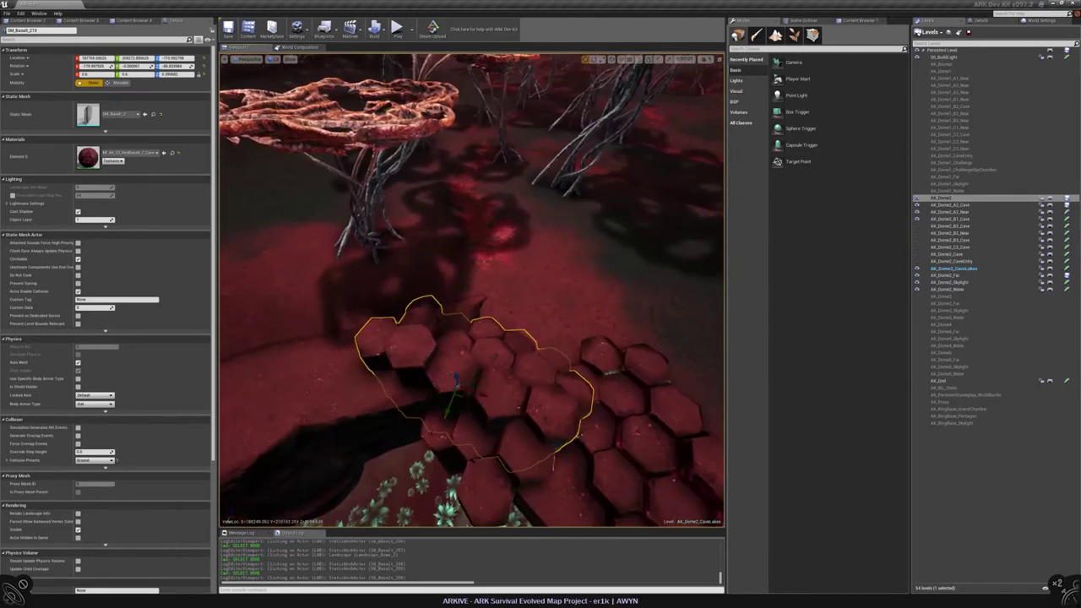
left_click_drag(452, 398, 391, 389)
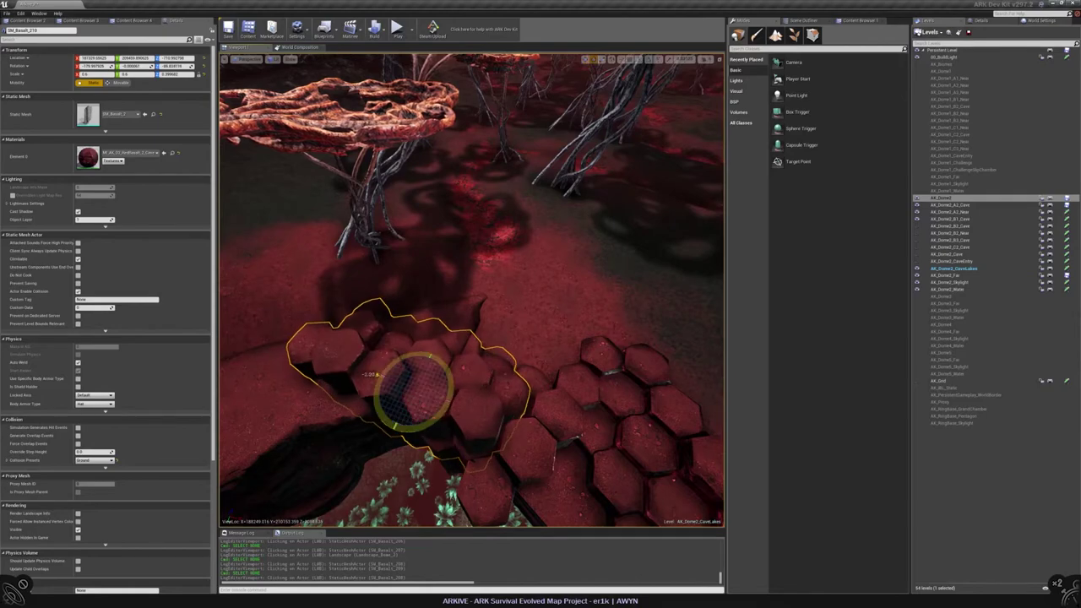
Rotate the new copy farther and lower it against the cliff face so its columns step down below the rim
left_click_drag(473, 288, 532, 317, "alt")
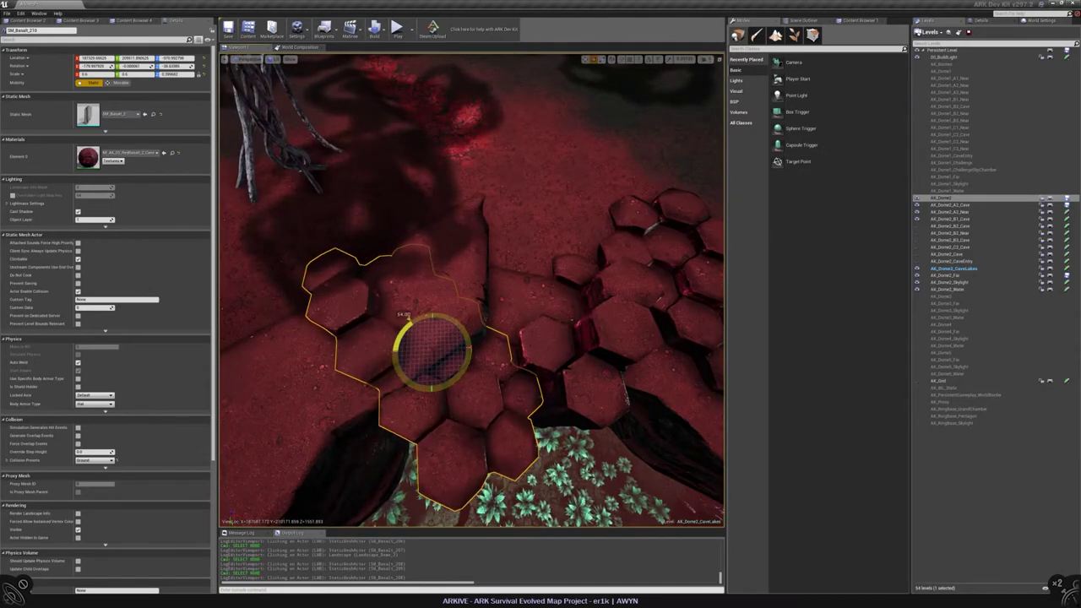
left_click_drag(532, 317, 553, 295, "alt")
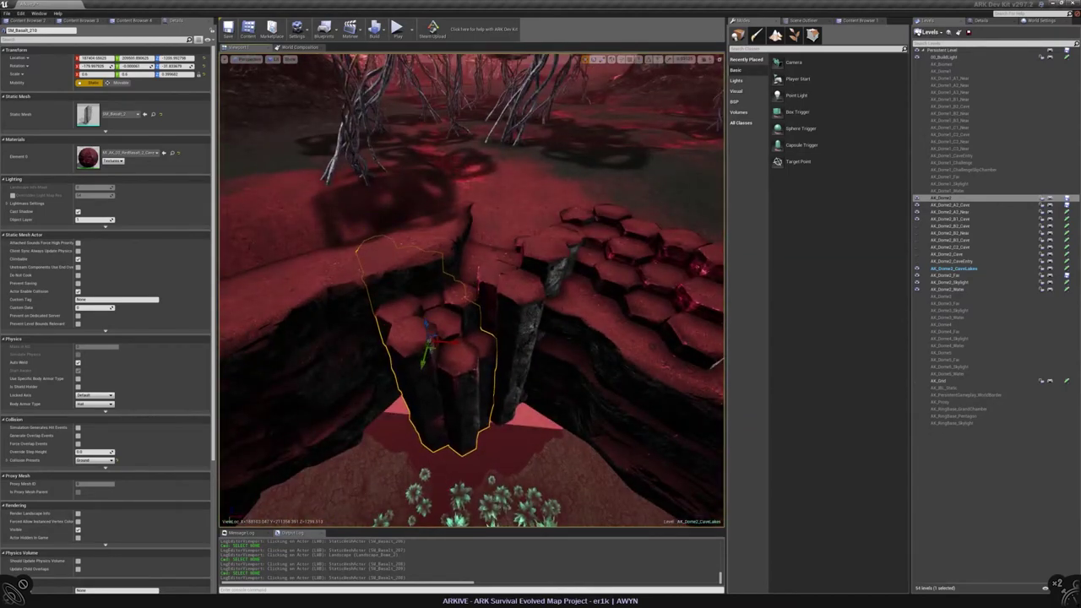
left_click_drag(553, 296, 556, 340, "alt")
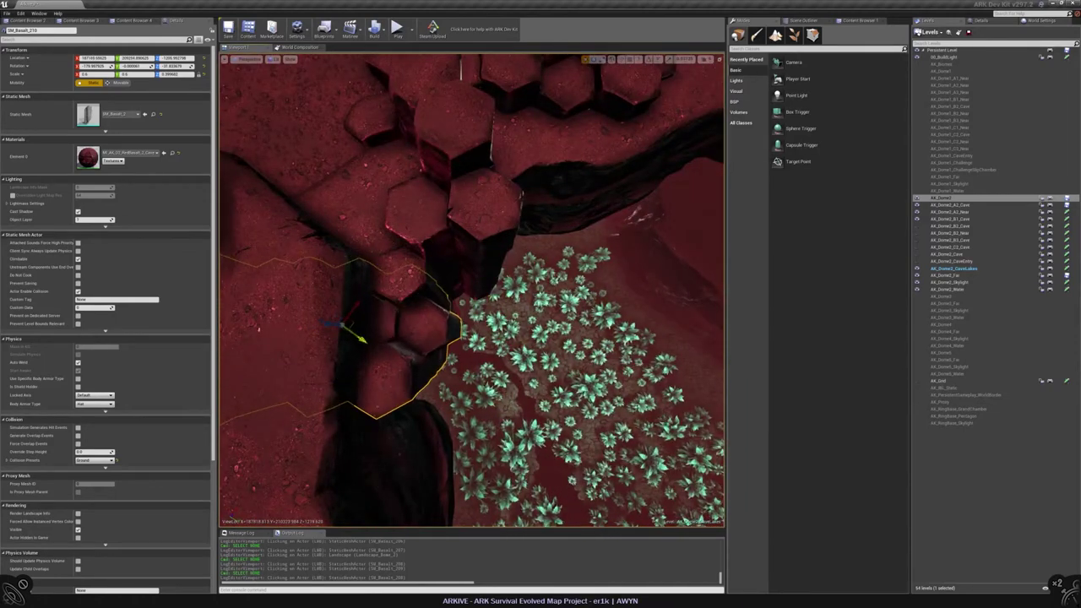
Duplicate a cluster onto the flat ground past the notch, rotate it to fit and reduce the height of its columns
left_click_drag(556, 340, 617, 422, "alt")
left_click_drag(434, 333, 414, 321)
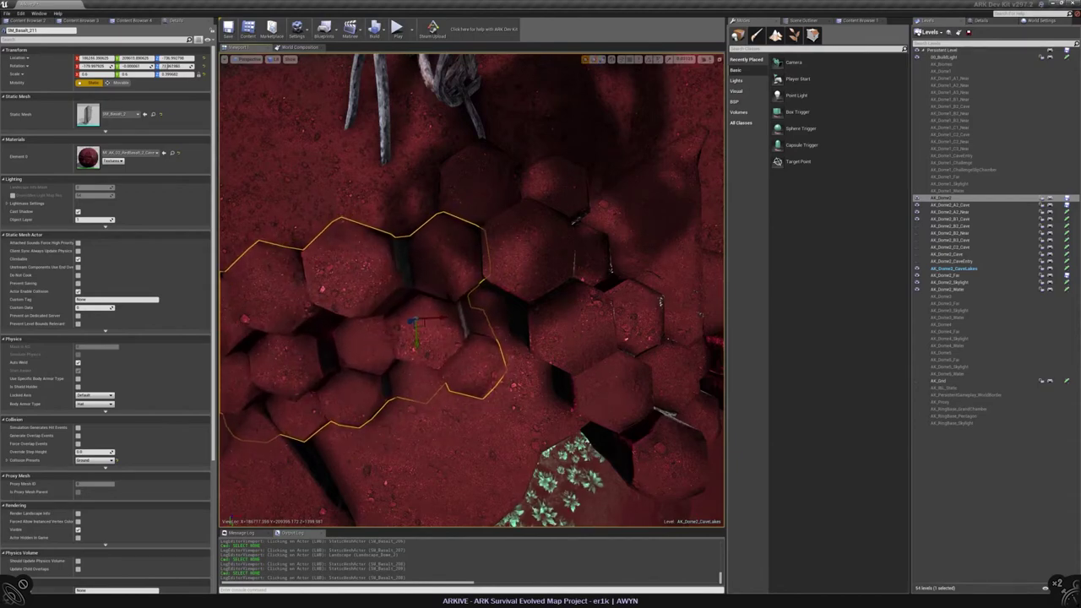
key("f")
left_click_drag(473, 287, 473, 254, "alt")
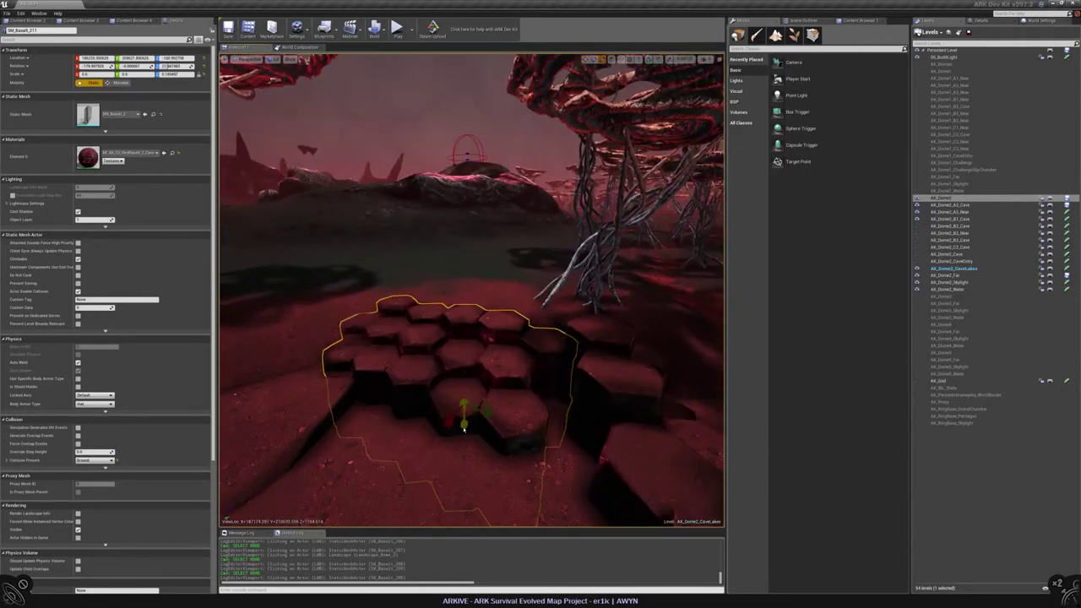
Lower the shortened copy so its columns sit just above the ground, and deselect it
left_click_drag(463, 426, 463, 429)
left_click_drag(463, 390, 463, 410)
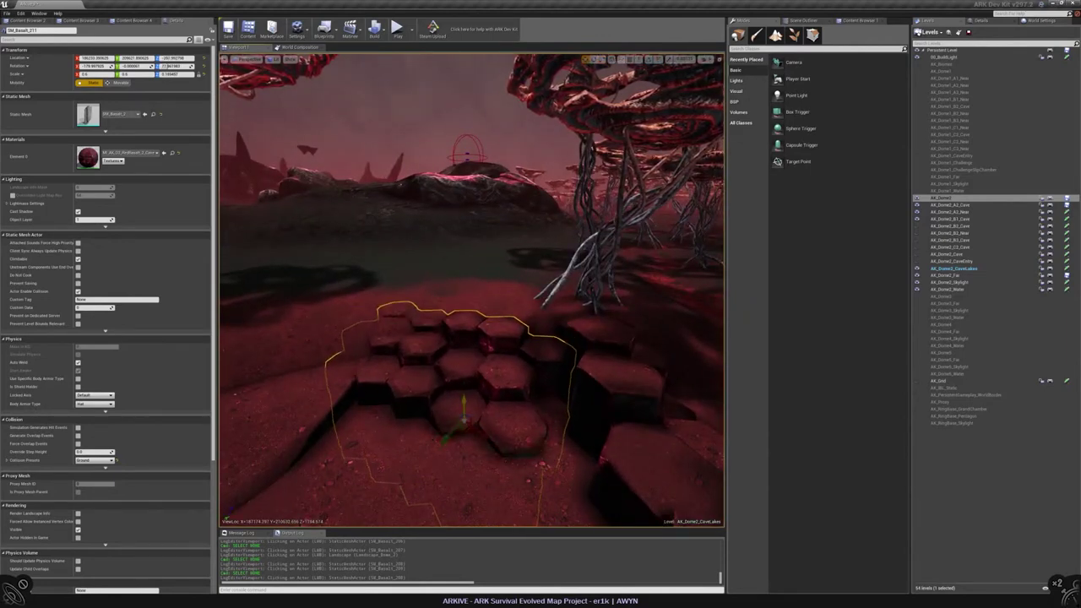
right_click_drag(471, 287, 472, 287)
key("Escape")
Reselect the shortened cluster and reposition it on the ground beside the taller columns at the notch
left_click(630, 517)
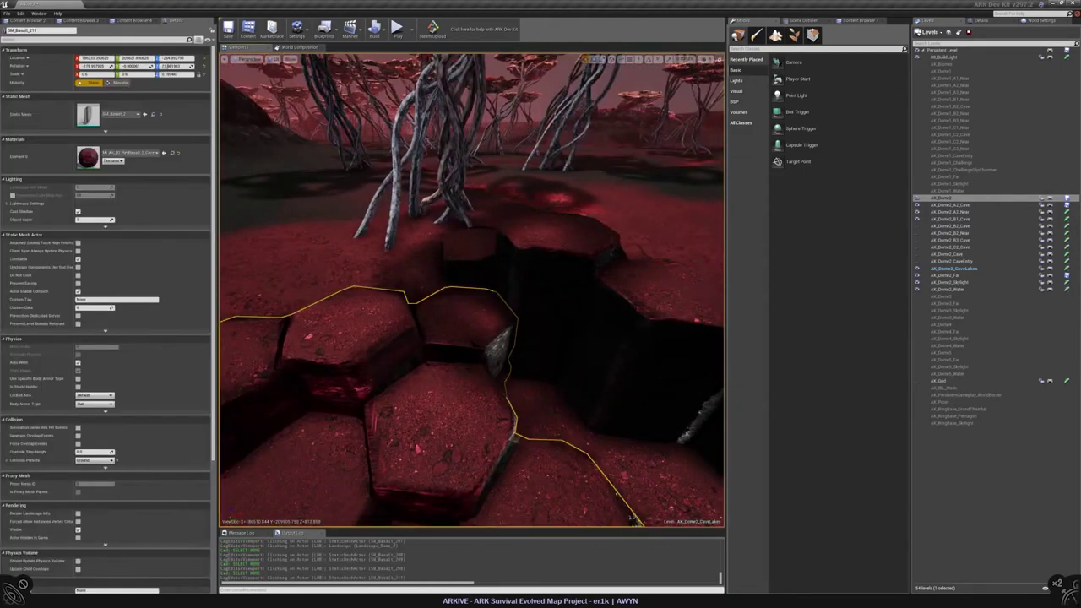
right_click_drag(627, 516, 627, 517)
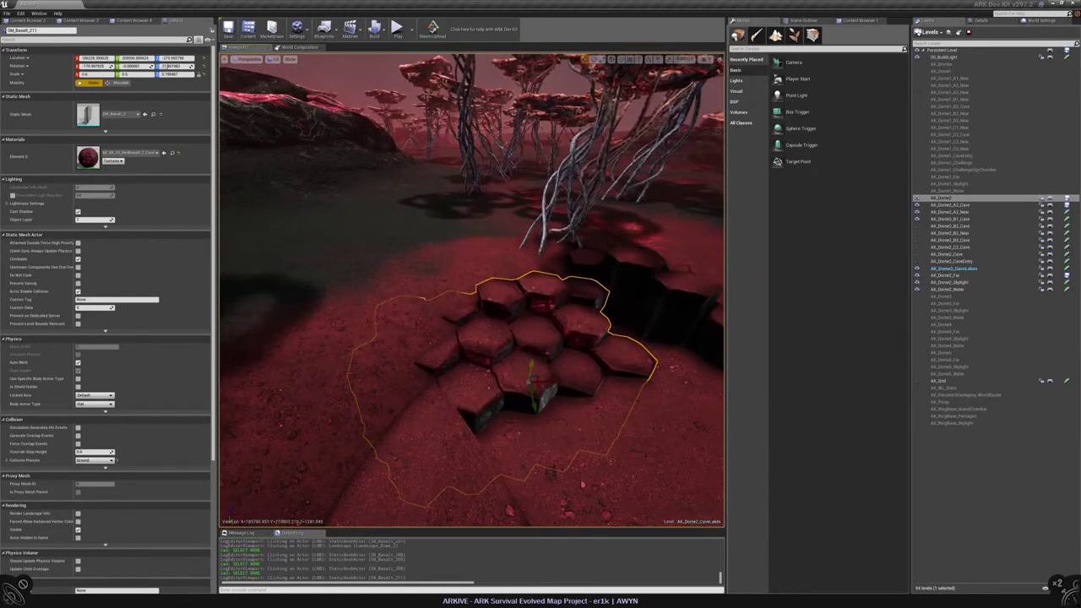
right_click_drag(628, 517, 628, 517)
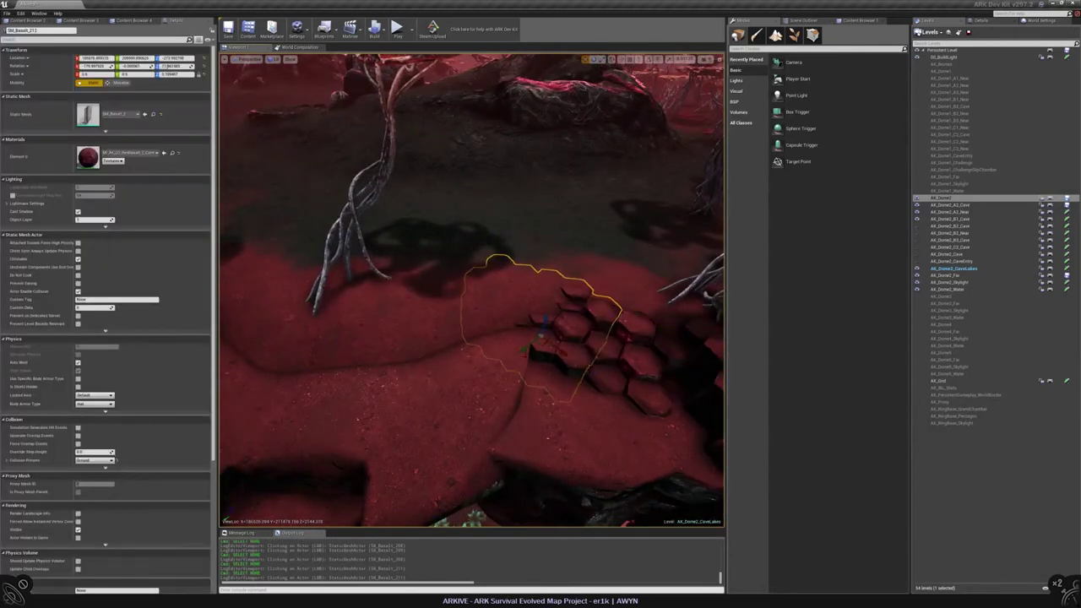
Duplicate the low cluster farther along the rim and rotate the copy in line with the adjoining columns
left_click_drag(596, 372, 394, 358, "alt")
key("e")
key("w")
key("f")
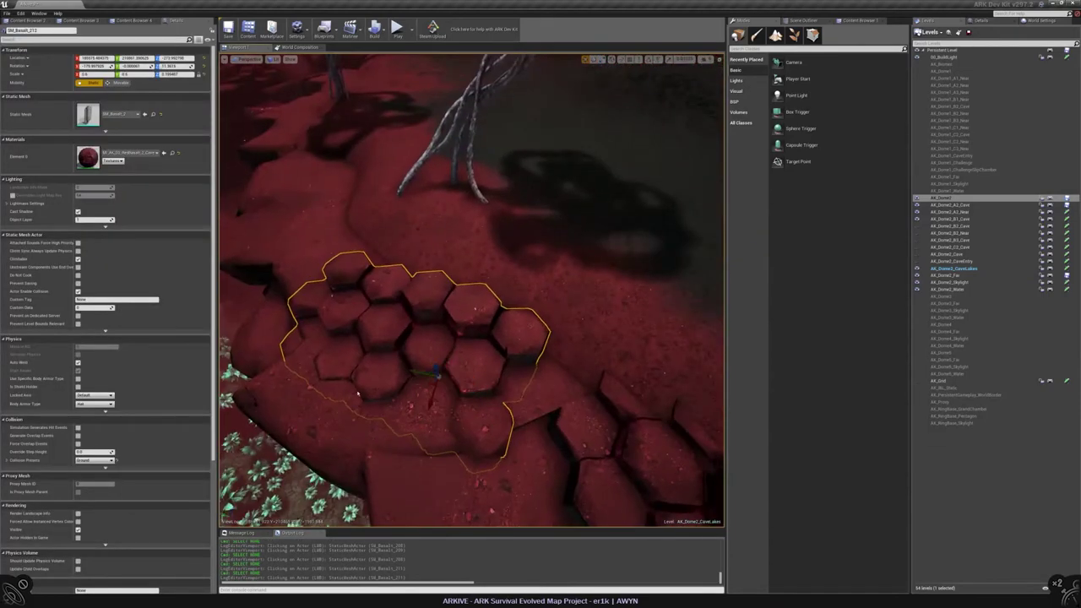
right_click_drag(472, 291, 471, 291)
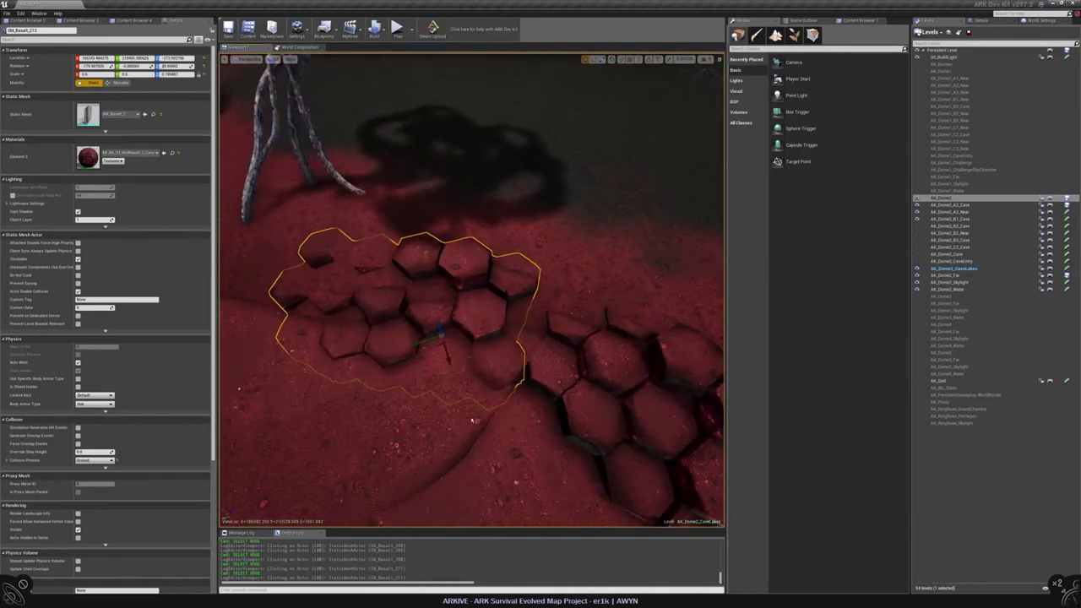
right_click_drag(471, 290, 472, 291)
Undo the last rotation and move the copy so its end columns meet the neighbouring cluster
right_click(386, 411)
left_click(386, 411)
key("ctrl+z")
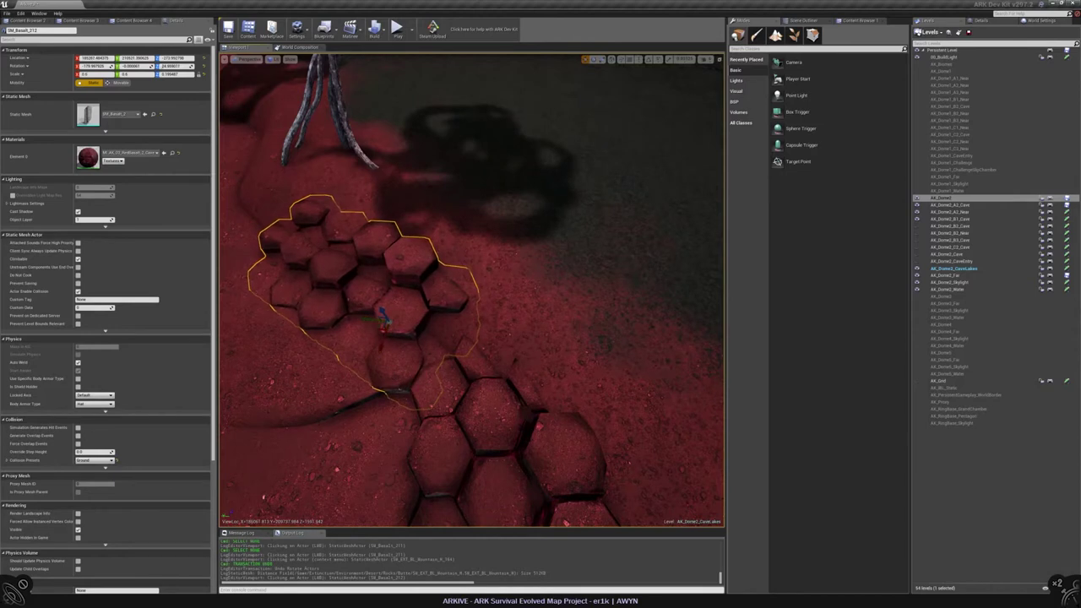
right_click_drag(472, 290, 472, 290)
left_click_drag(384, 408, 392, 355)
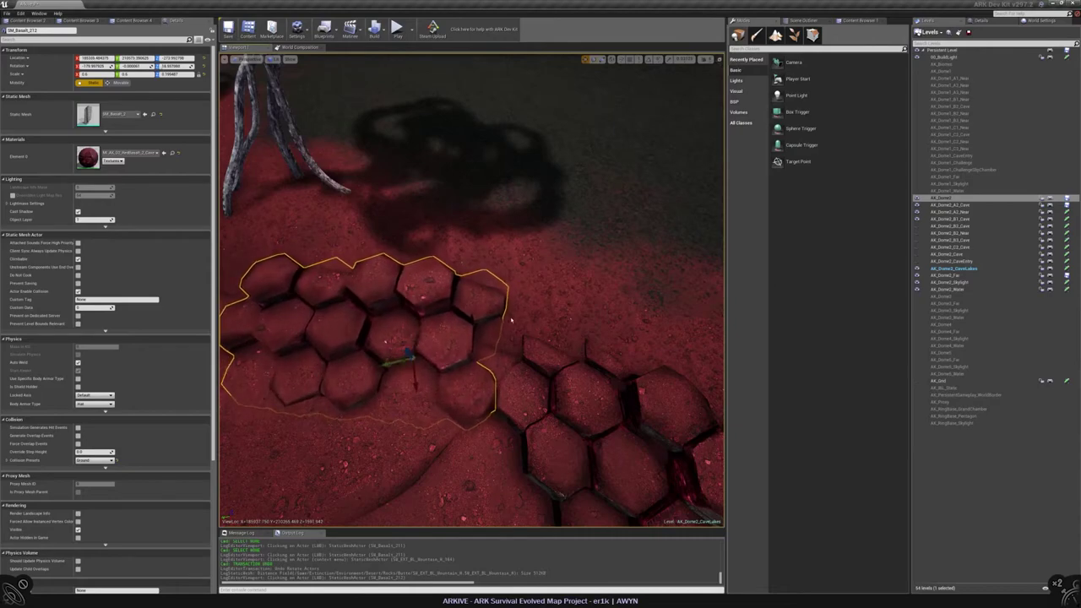
Deselect the cluster and save the AK_Dome2_CaveLakes level
right_click_drag(506, 313, 507, 313)
key("Escape")
left_click(1066, 269)
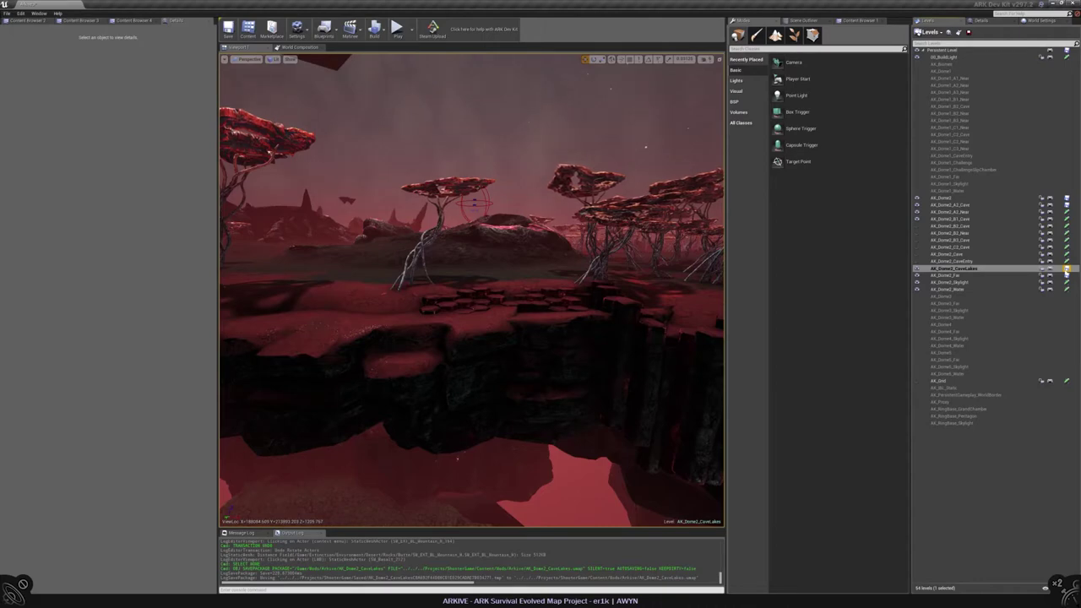
Duplicate the last low cluster along the rim to the foot of the tree, rotate it and shift it against the adjoining columns
right_click_drag(475, 203, 476, 203)
left_click(523, 347)
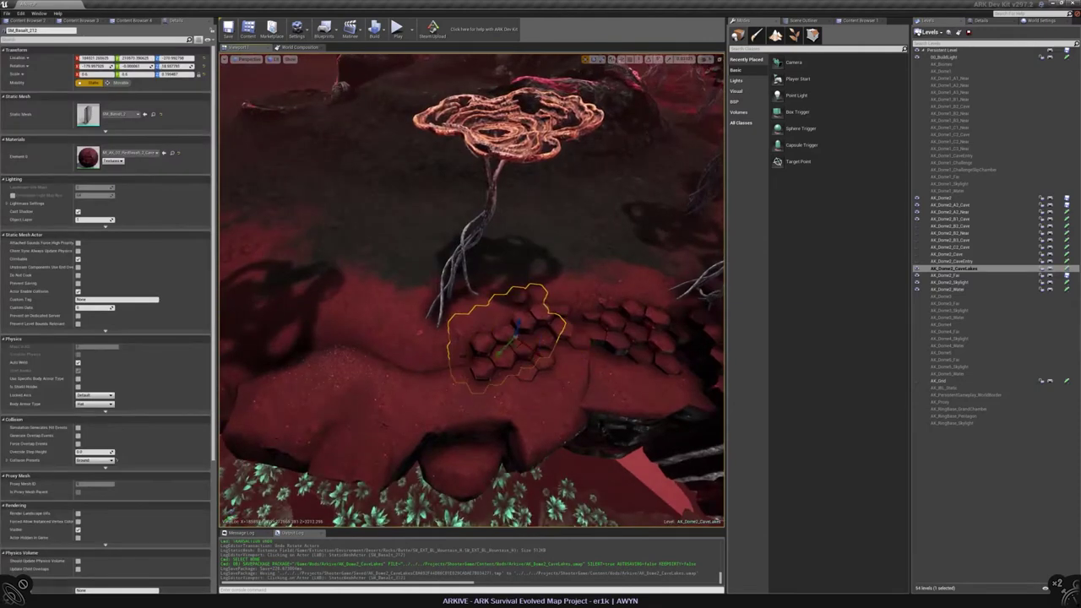
left_click(397, 372)
key("f")
right_click_drag(475, 203, 476, 203)
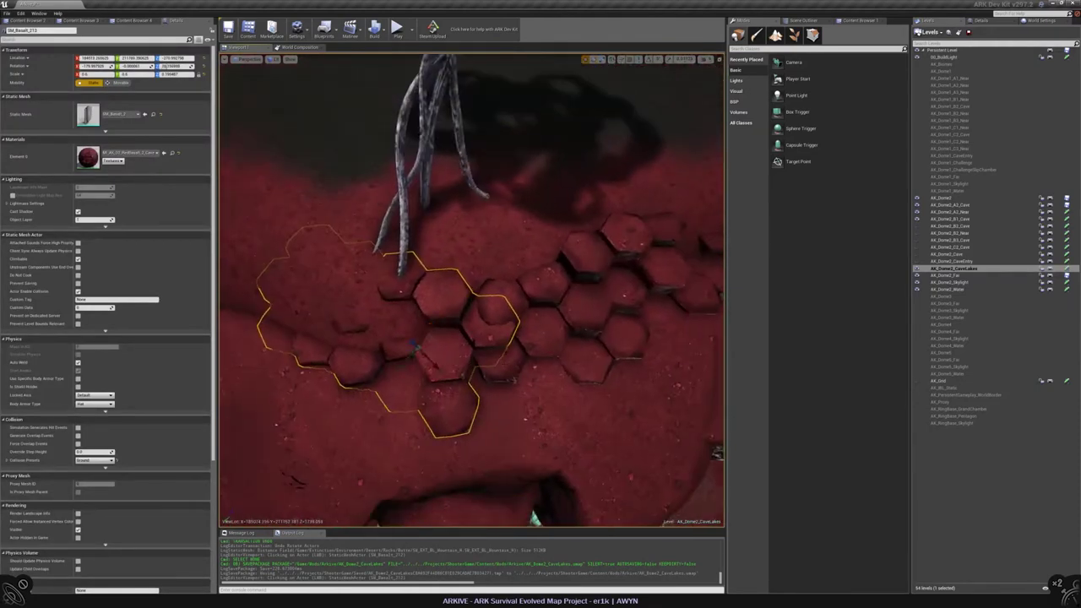
mouse_move(422, 372)
left_mouse_down()
mouse_move(386, 384)
mouse_move(414, 389)
mouse_move(422, 375)
left_mouse_up()
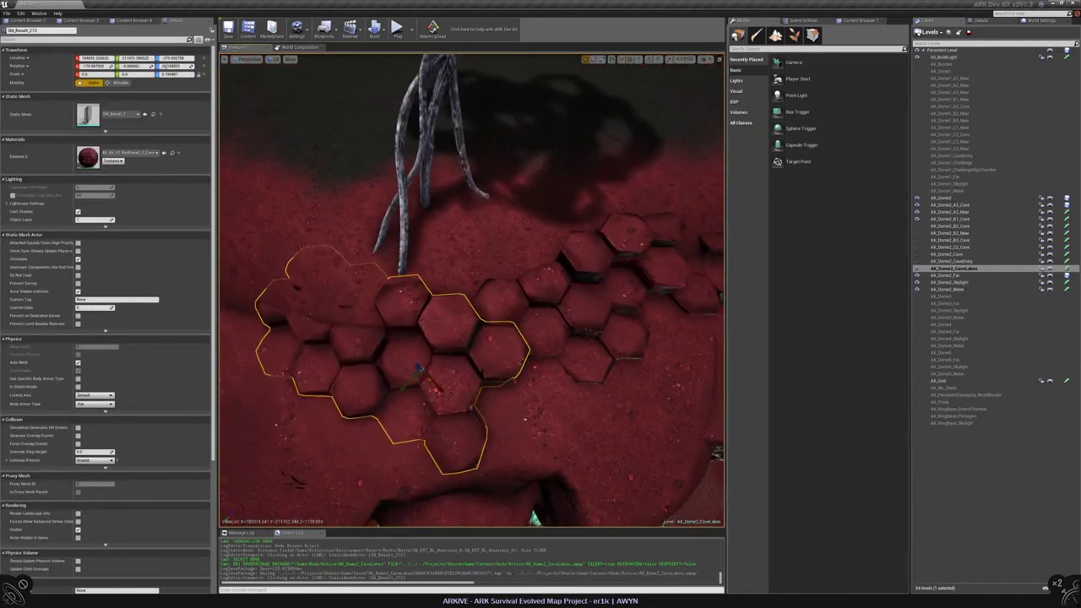
right_click_drag(476, 202, 476, 202)
Stretch the columns of the copy by the tree, undo its last move and deselect it
key("ctrl+z")
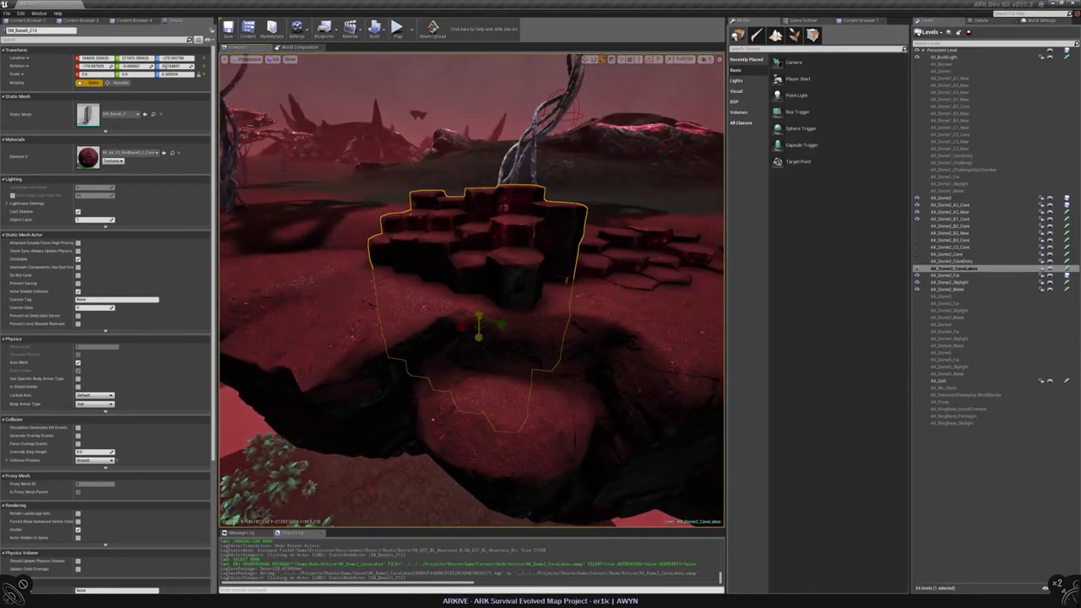
key("ctrl+z")
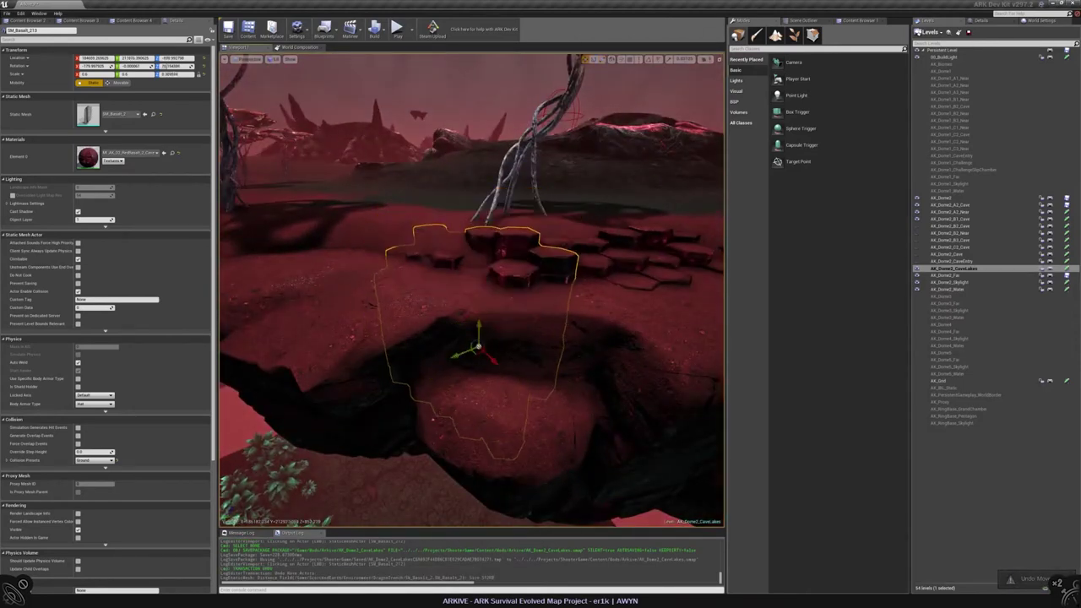
mouse_move(475, 203)
right_mouse_down()
mouse_move(507, 219)
mouse_move(473, 270)
mouse_move(430, 319)
mouse_move(422, 304)
mouse_move(389, 301)
mouse_move(397, 304)
right_mouse_up()
key("Escape")
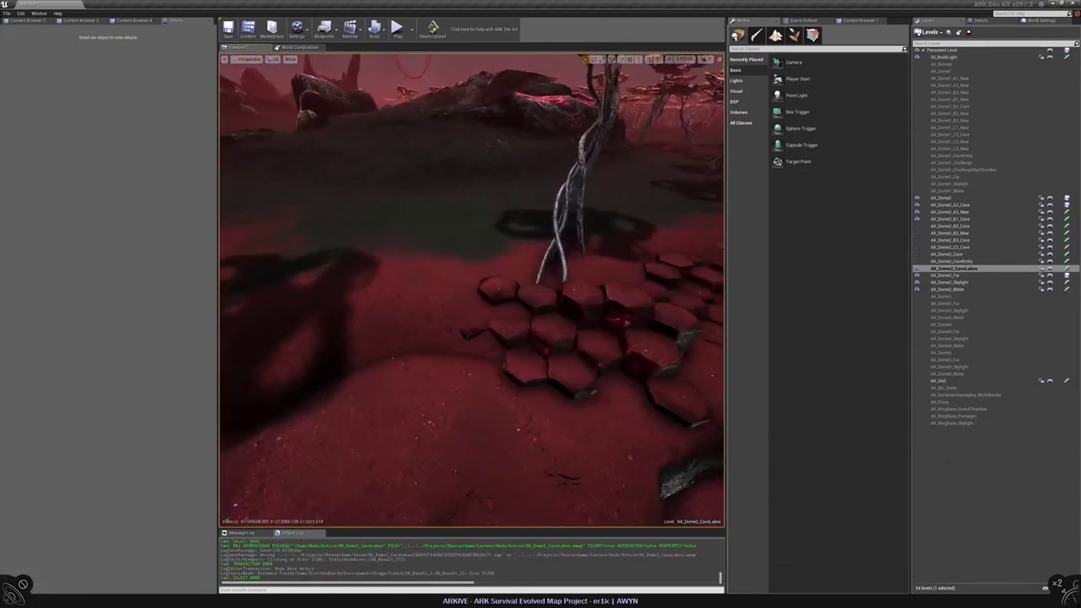
Duplicate the cluster by the tree to the next bare patch of rim, rotate the copy and deselect it
left_click(465, 387)
left_click_drag(428, 348, 365, 412)
right_click_drag(397, 397, 456, 322)
key("w")
key("Escape")
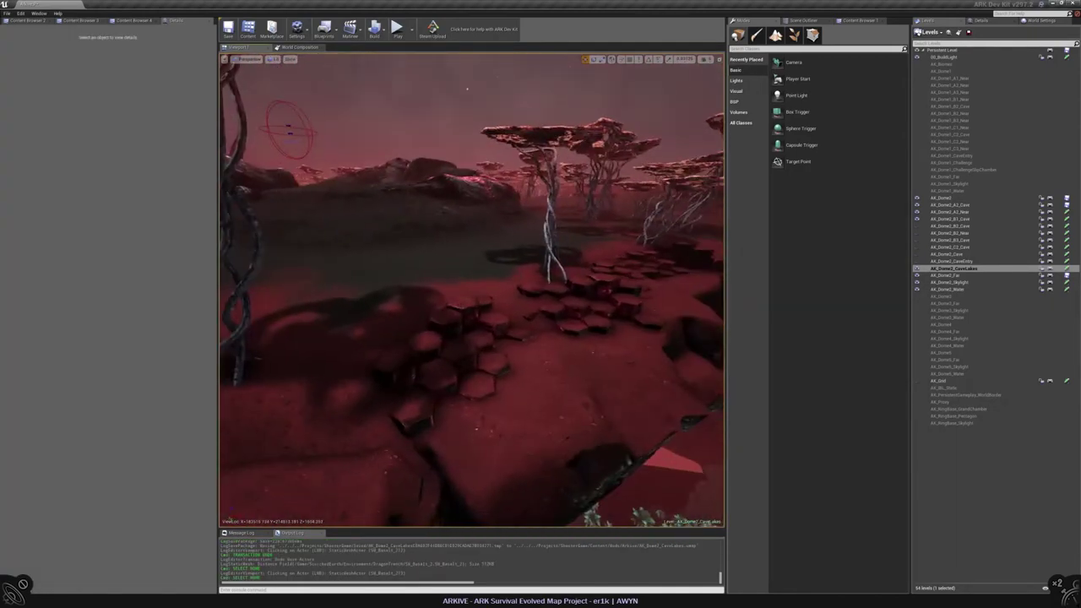
Reselect the newest cluster, sink it deeper into the ground above the rim's crack, and deselect it
left_click(456, 326)
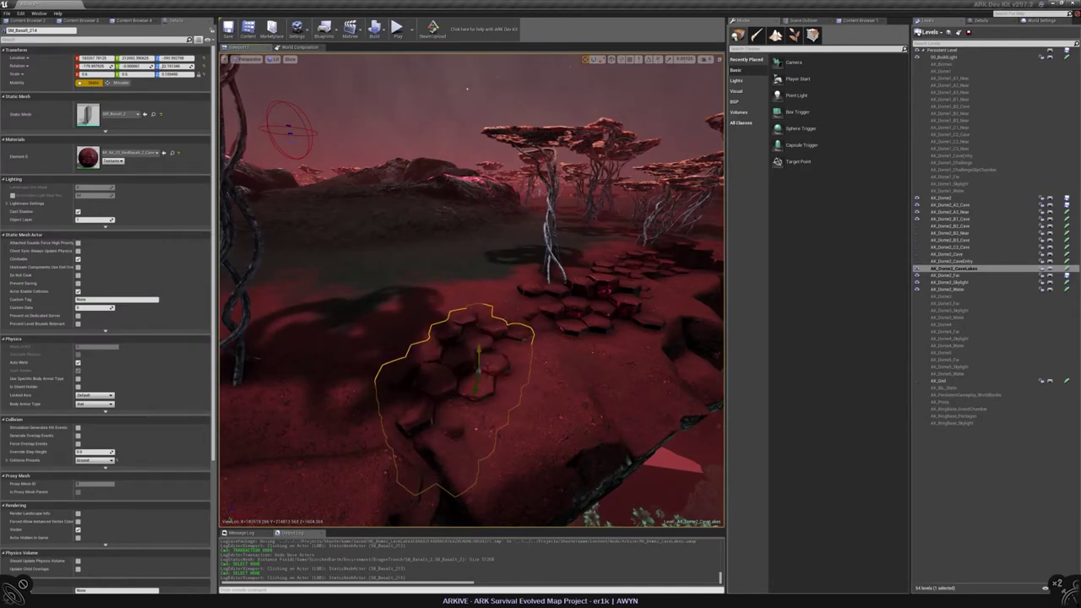
right_click_drag(456, 325, 422, 324)
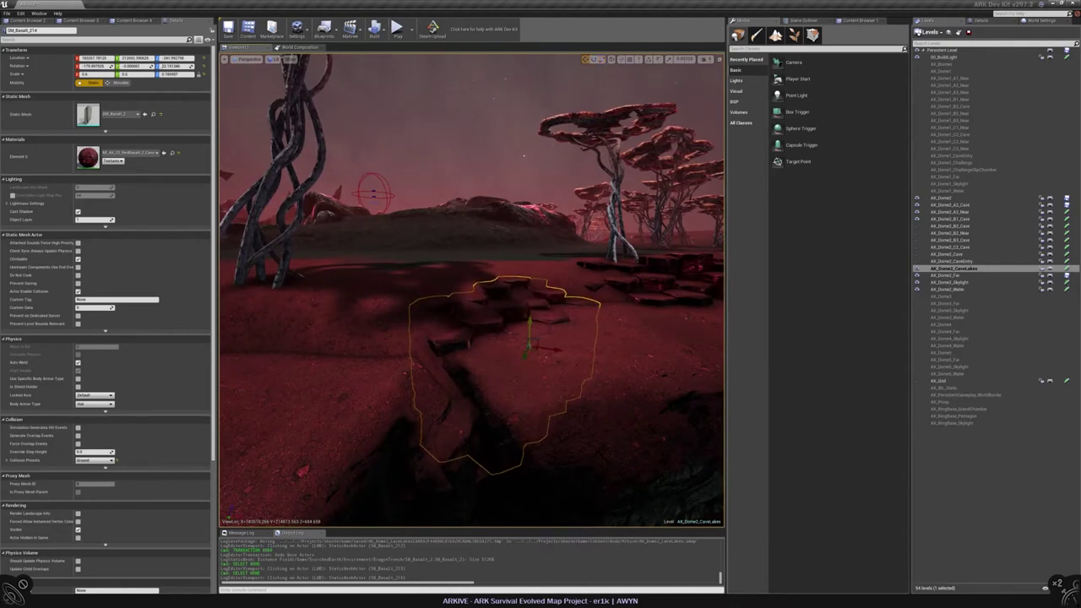
right_click_drag(422, 323, 423, 323)
key("Escape")
Duplicate the low basalt cluster onto the rim in front of the twisted tree, rotate the copy, flatten its columns and deselect it
left_click(492, 326)
key("f")
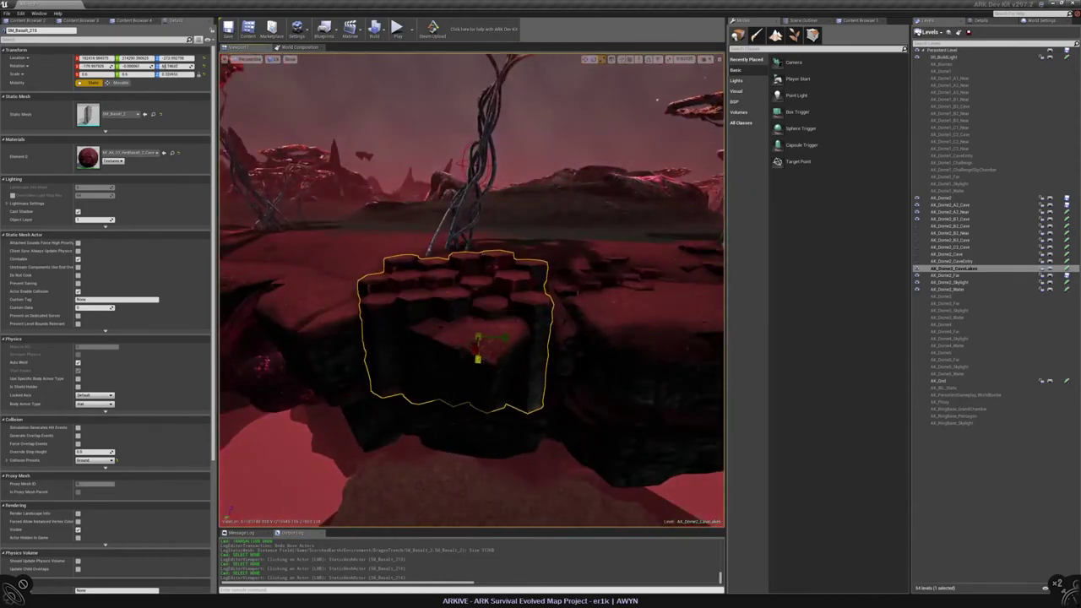
left_click_drag(473, 287, 507, 190, "alt")
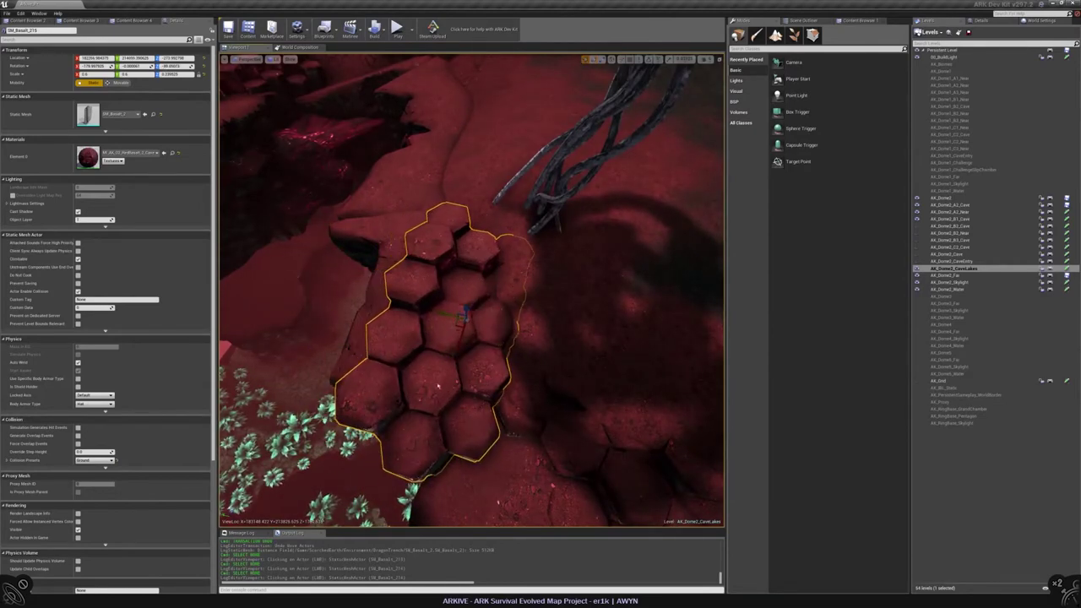
left_click_drag(506, 190, 549, 270, "alt")
key("Escape")
Duplicate the low cluster to the next bare stretch of rim beside the tree, rotate it to follow the edge and deselect it
left_click(651, 321)
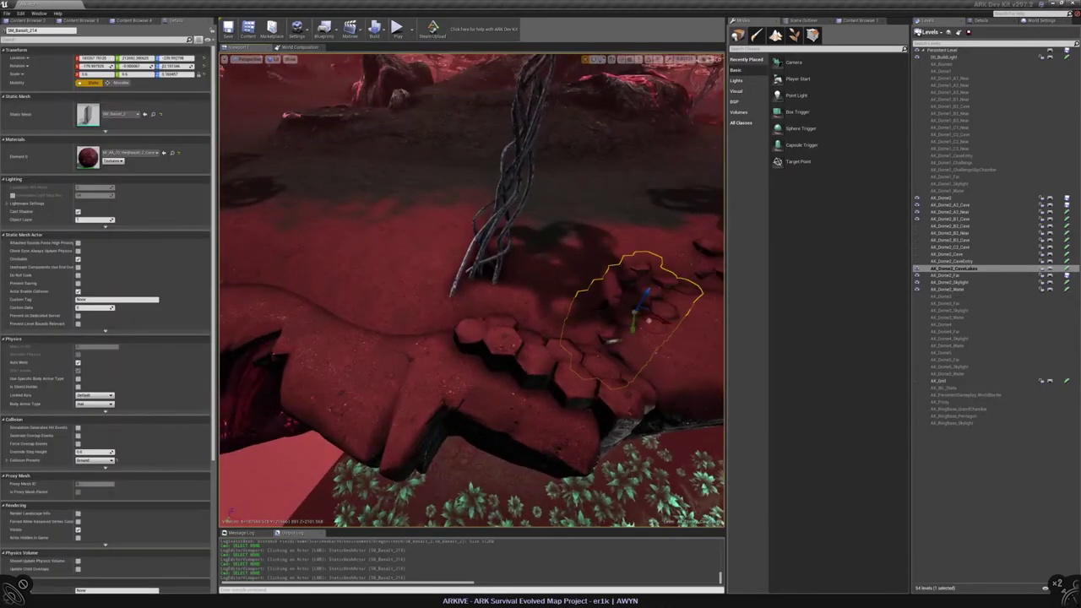
left_click(586, 287)
left_click(541, 320)
key("f")
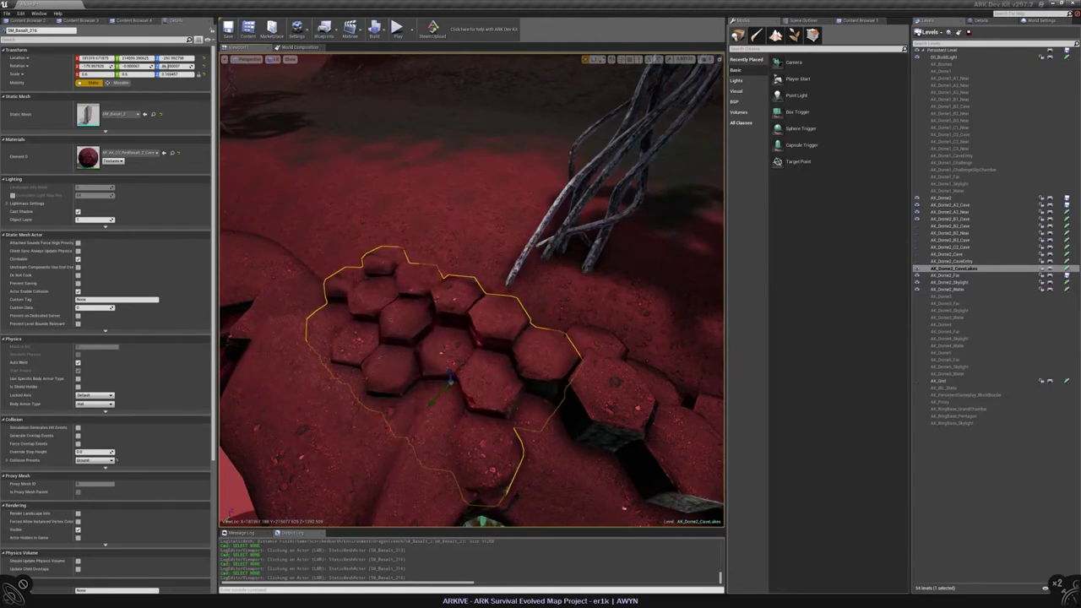
left_click_drag(473, 288, 634, 295, "alt")
key("Escape")
Duplicate the newest low cluster farther along to the rim's corner by the glowing crystals, rotate and raise the copy, and deselect it
left_click(507, 338)
left_click_drag(506, 338, 412, 332, "alt")
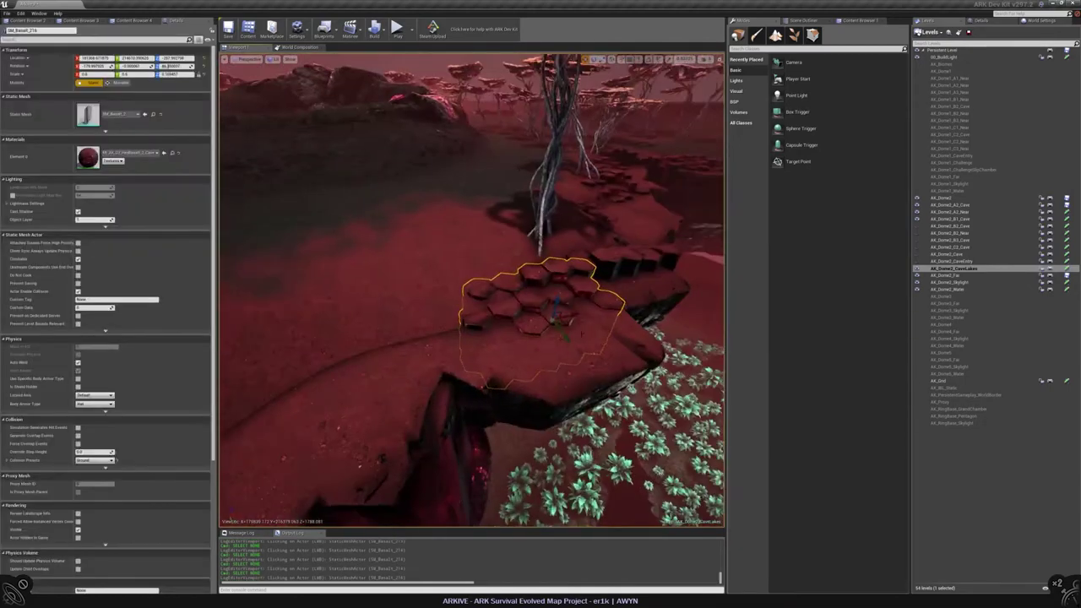
scroll(413, 332, "up", 5)
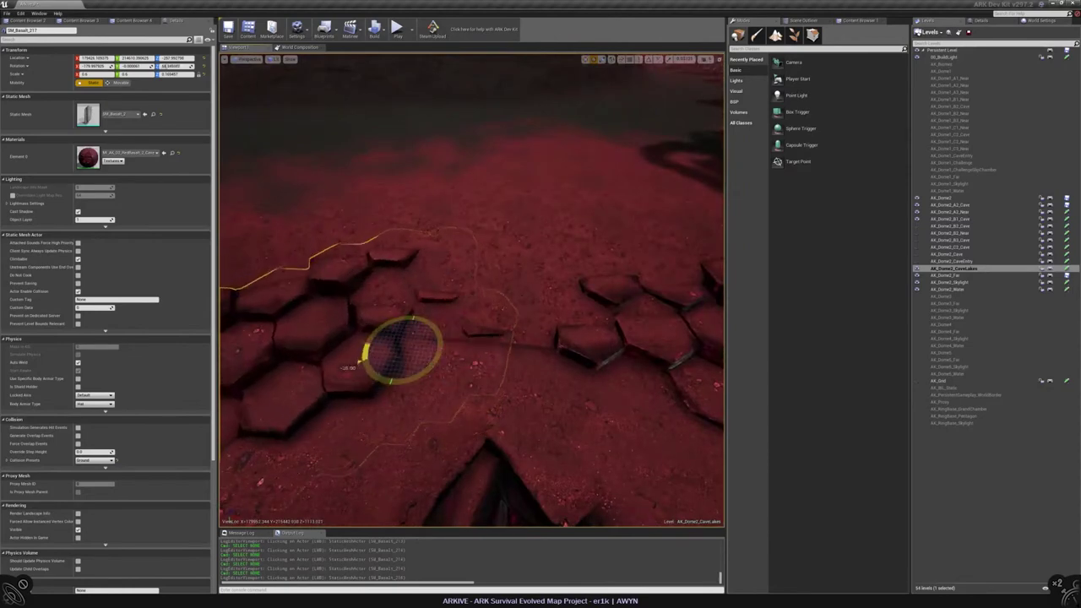
left_click_drag(405, 342, 465, 319, "alt")
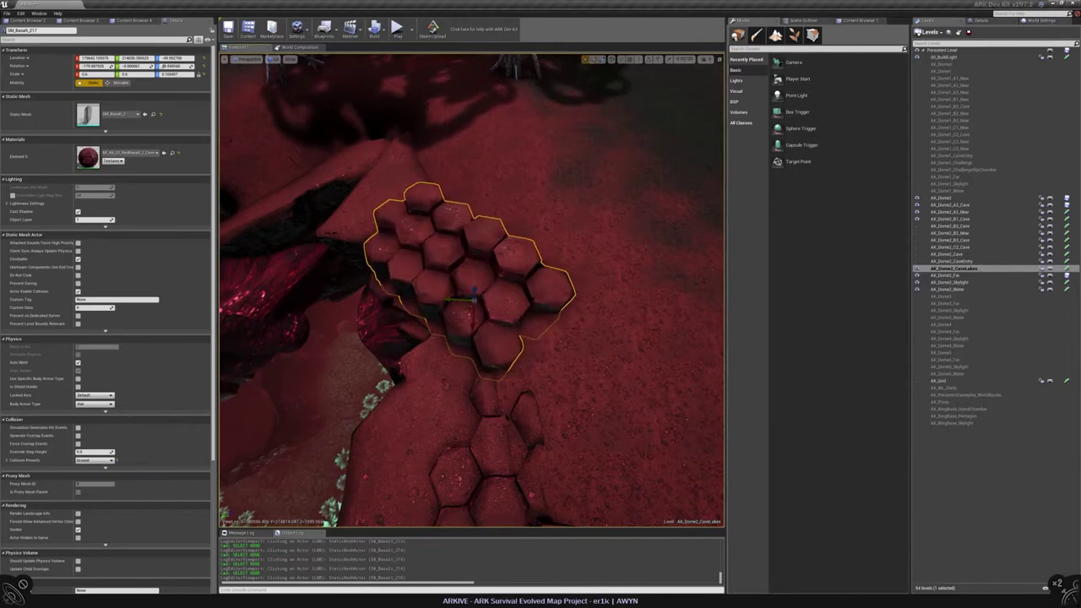
left_click_drag(473, 309, 498, 338, "alt")
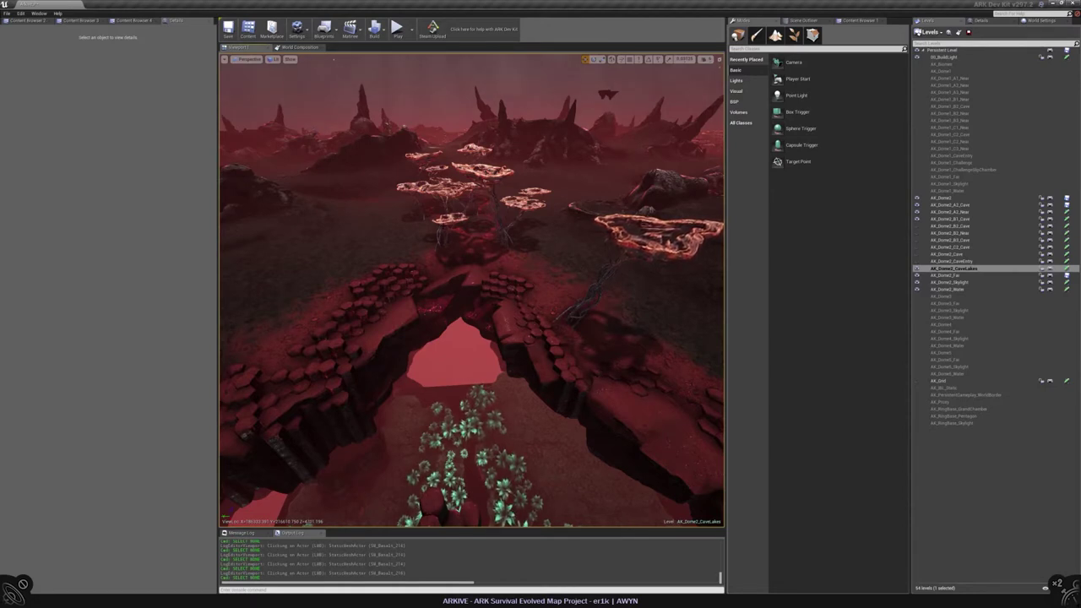
Duplicate a tall column cluster into the gap between the rim's existing columns, rotate the copy to fit and deselect it
right_click_drag(472, 287, 471, 277)
left_click(570, 240)
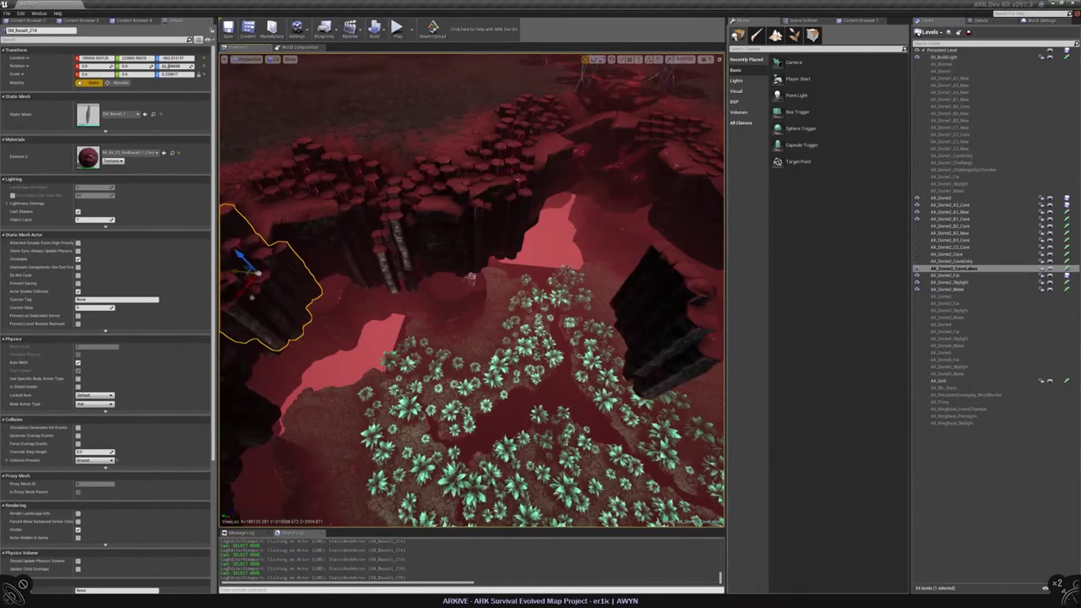
key("f")
left_click_drag(471, 287, 499, 254, "alt")
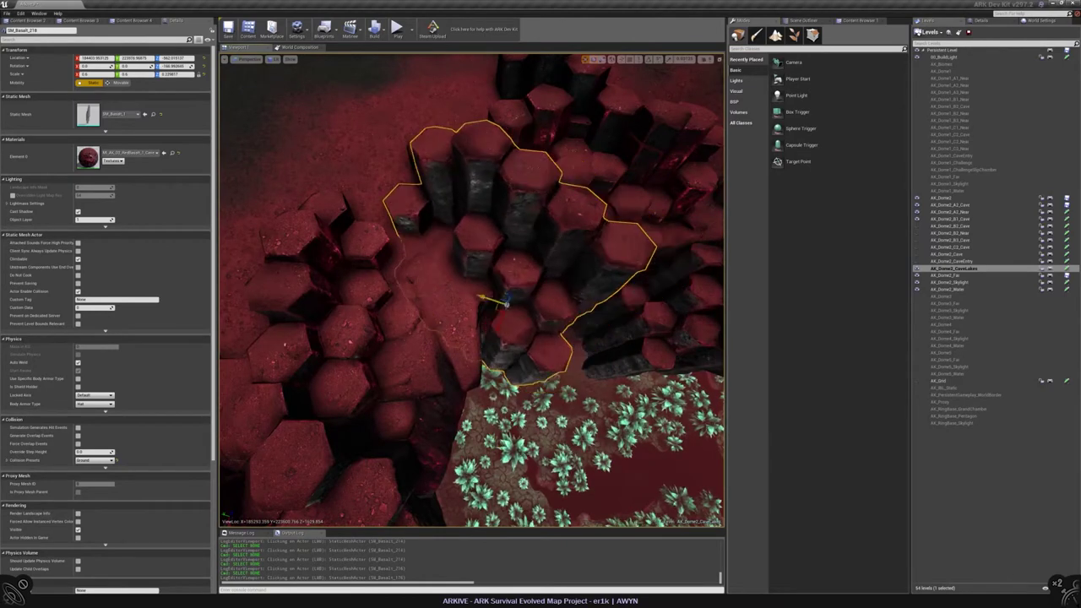
left_click_drag(499, 253, 522, 245, "alt")
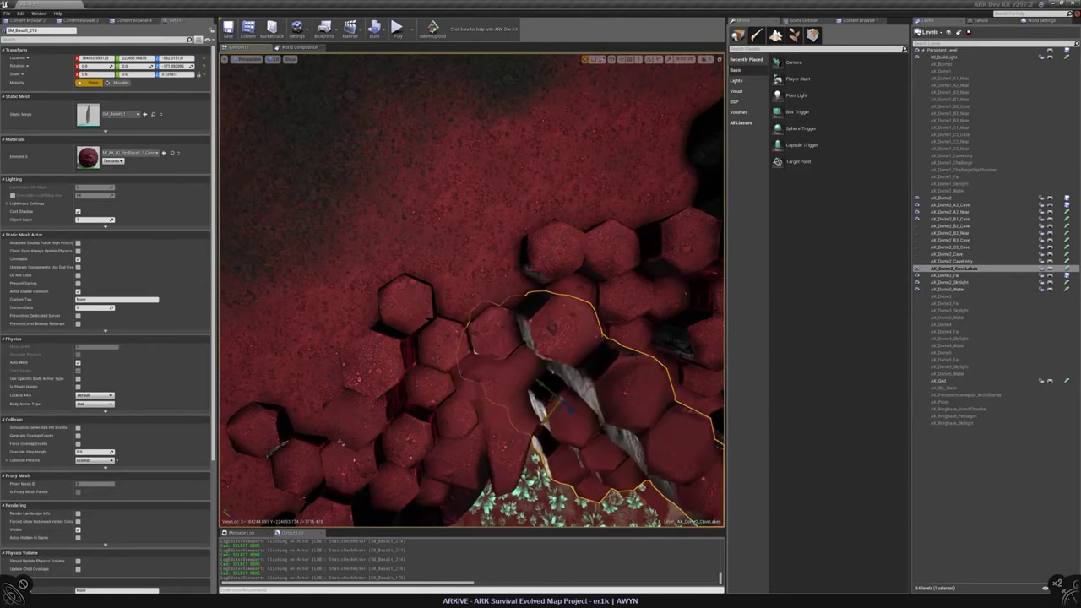
left_click_drag(522, 245, 441, 277, "alt")
key("Escape")
Duplicate the free-standing tall cluster to the notch in the opposite rim, rotate it against the adjoining columns and deselect it
left_click(667, 279)
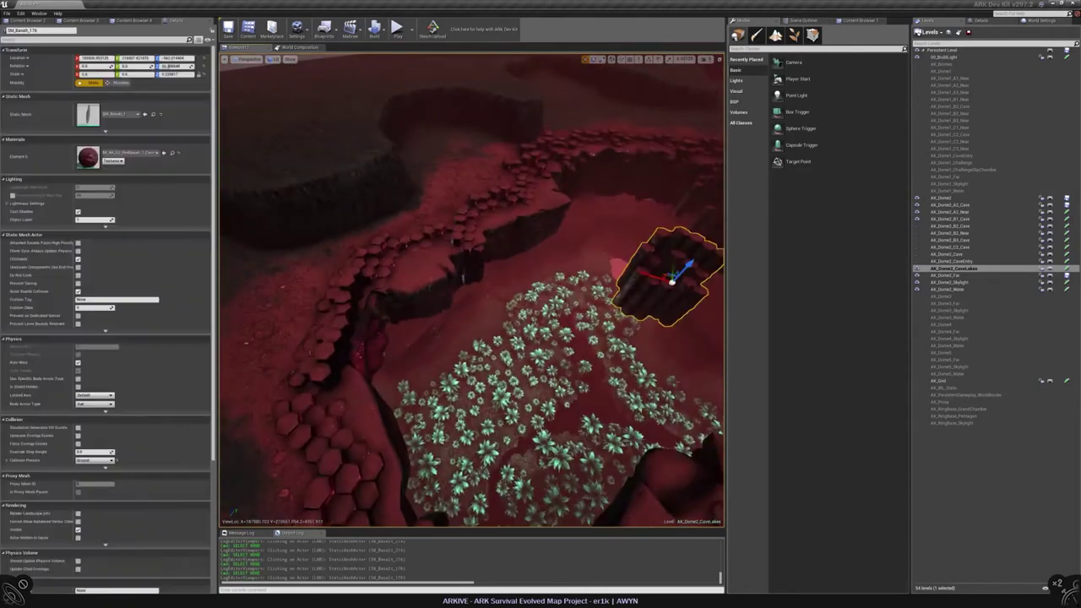
left_click(504, 224)
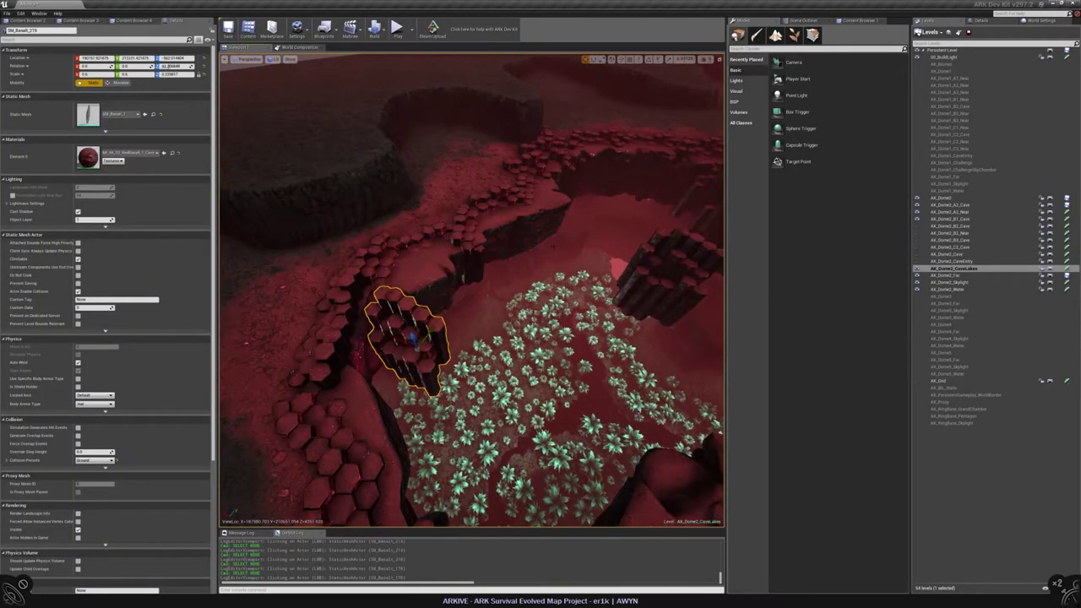
key("f")
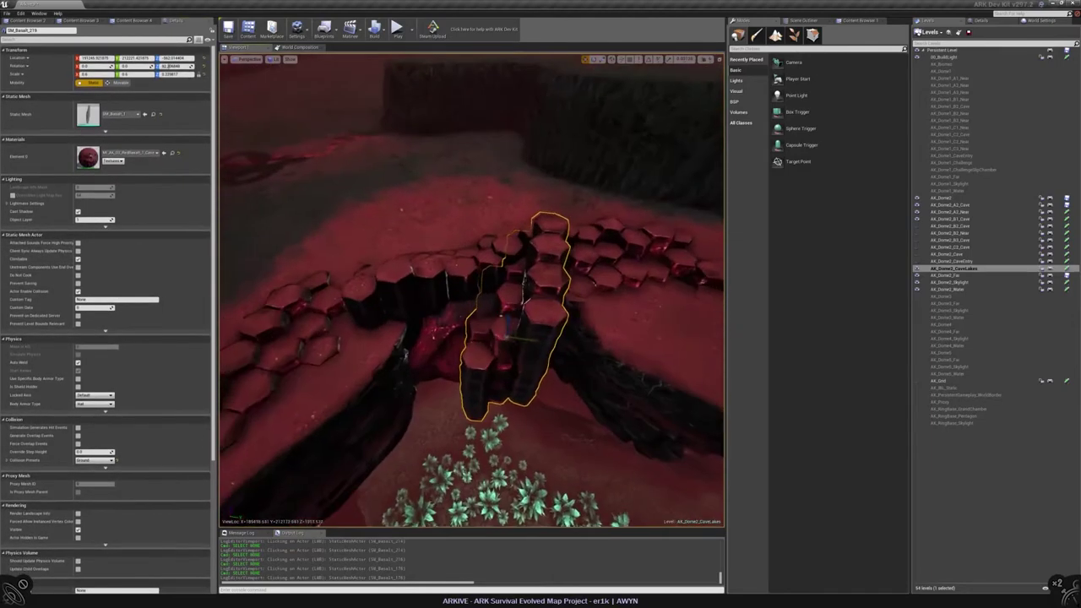
left_click_drag(507, 343, 431, 338, "alt")
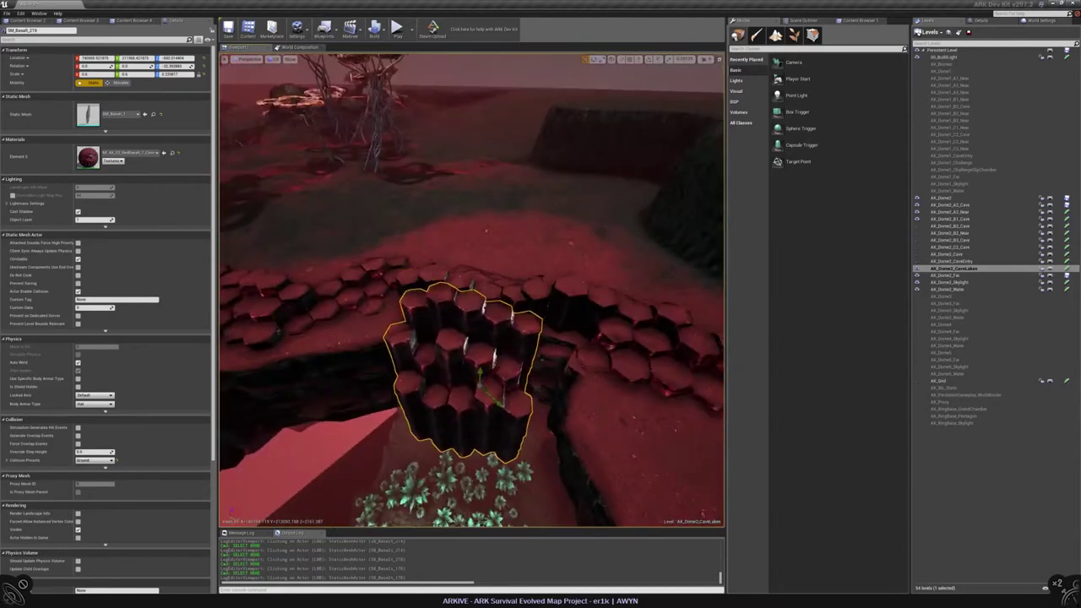
left_click_drag(510, 325, 482, 244, "alt")
key("e")
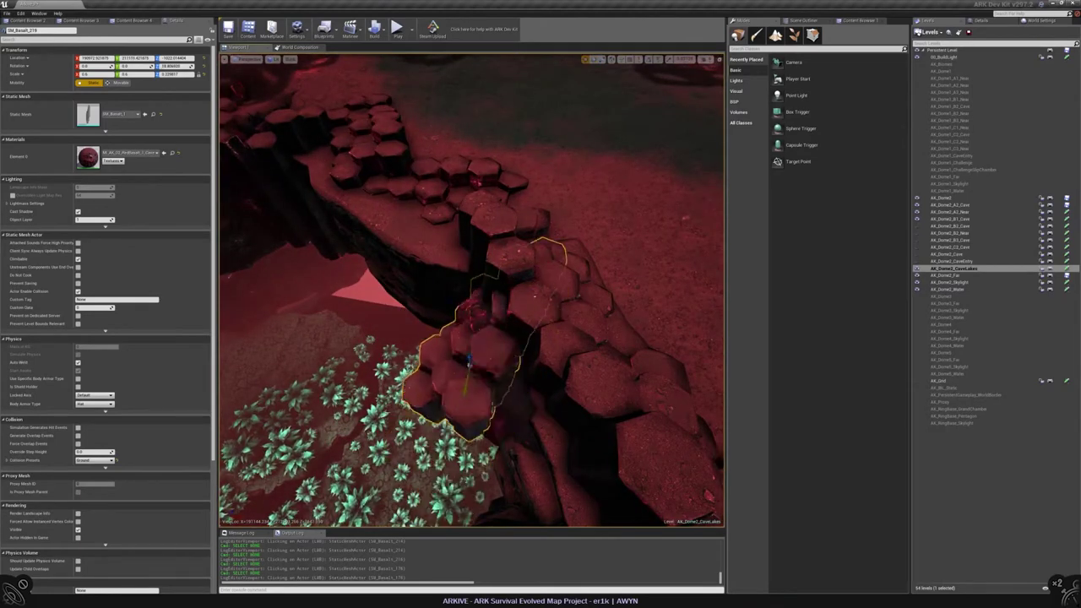
left_click_drag(482, 244, 493, 214, "alt")
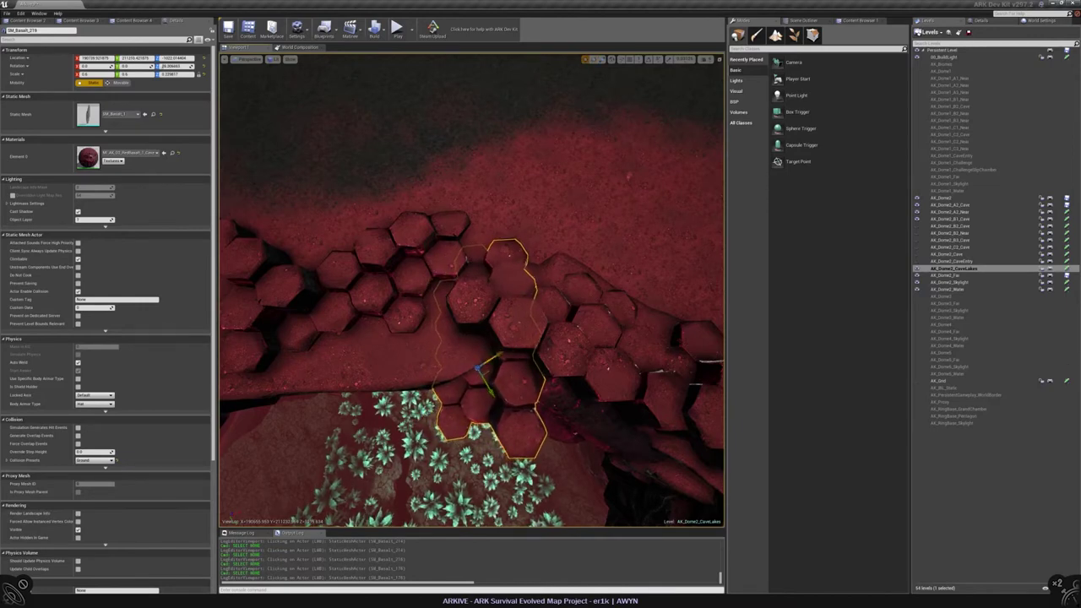
left_click_drag(492, 213, 557, 304, "alt")
key("Escape")
Reselect the tall cluster in the notch, sink it between the neighbouring columns, deselect it and save the cave lakes level
left_click(422, 296)
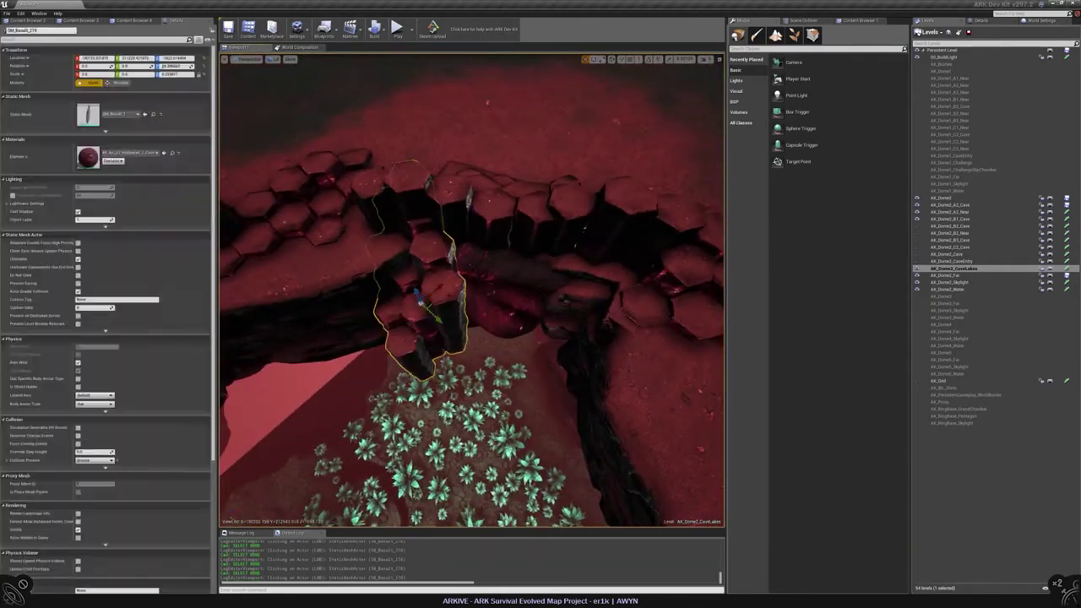
left_click_drag(422, 296, 473, 321, "alt")
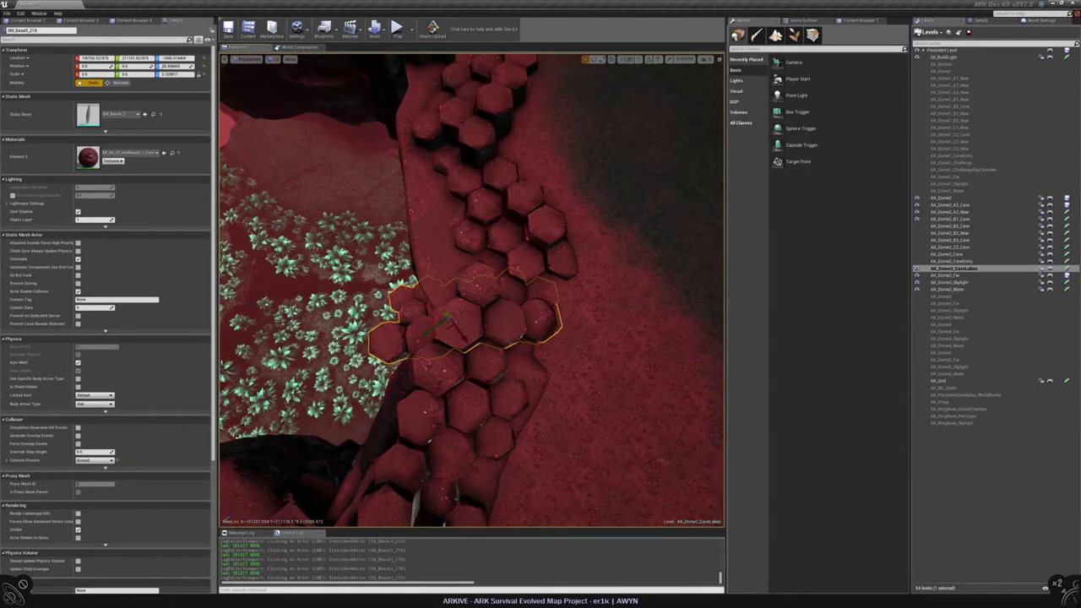
left_click_drag(473, 321, 473, 296, "alt")
key("Escape")
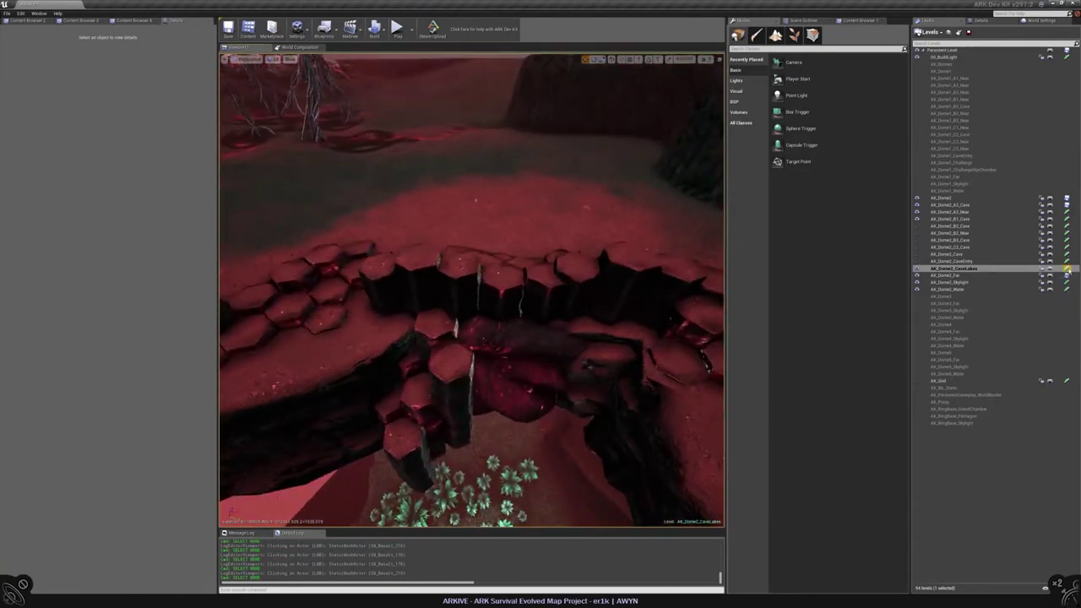
key("ctrl+s")
Duplicate the notch's tall cluster beside itself to fill the remaining gap, rotate and fit the copy, and deselect it
left_click(422, 380)
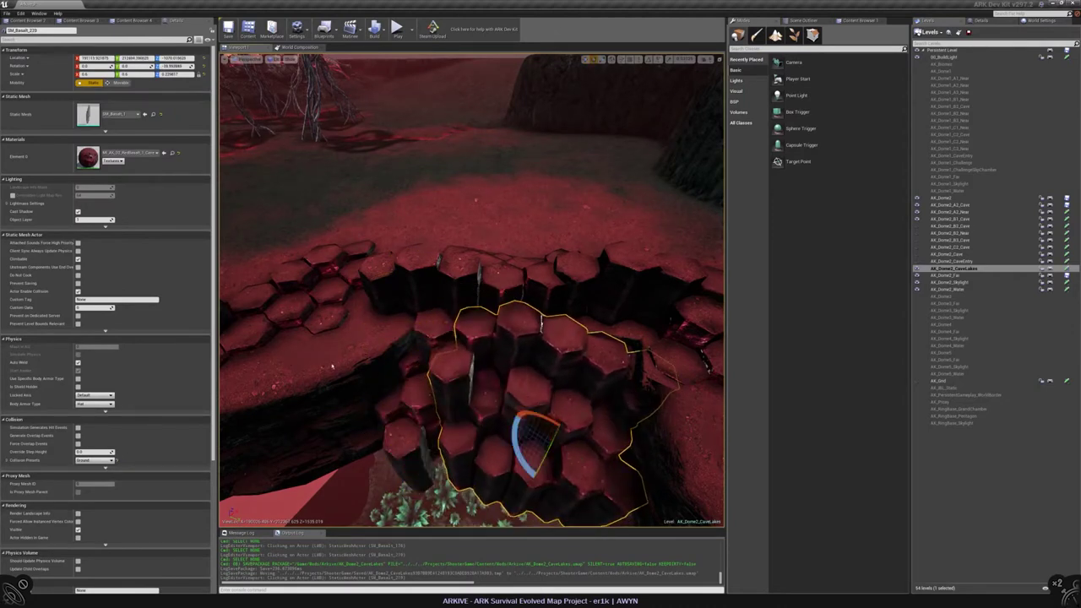
left_click_drag(473, 295, 486, 342, "alt")
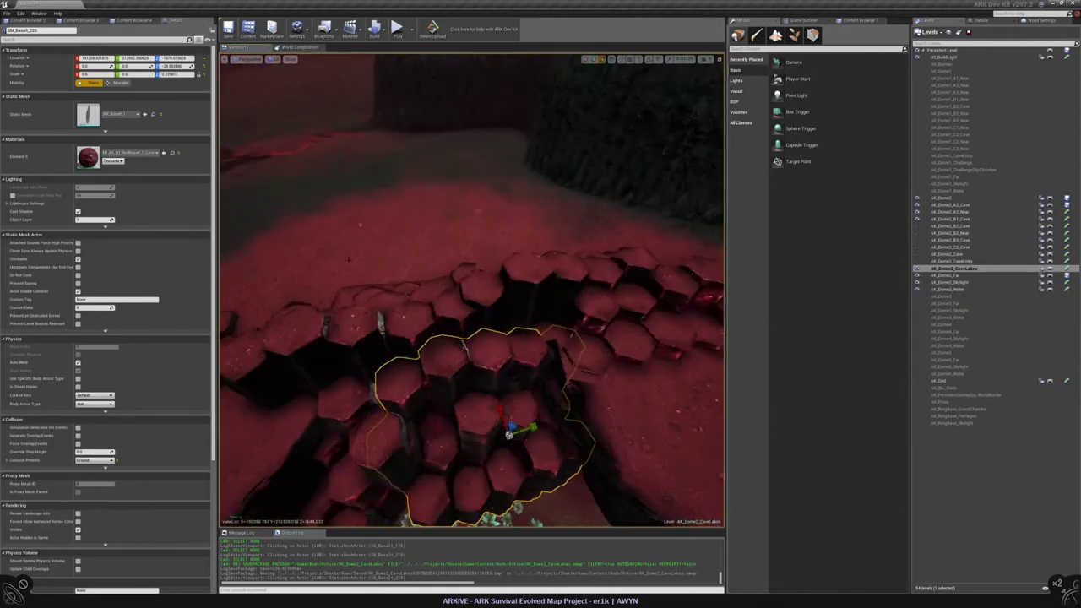
right_click(374, 239)
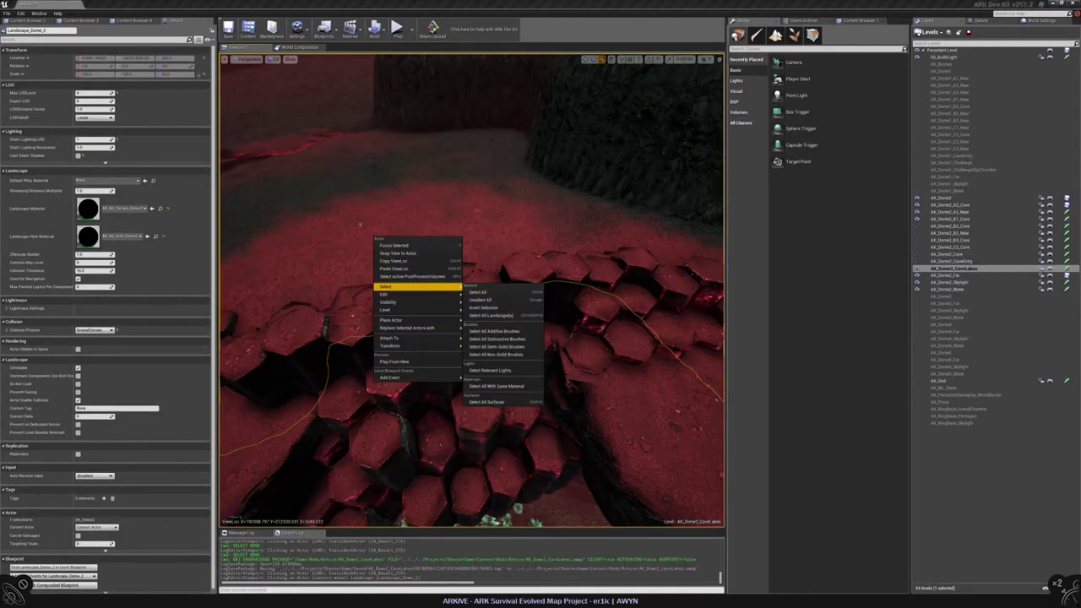
left_click(456, 372)
left_click_drag(456, 371, 461, 300, "alt")
key("Escape")
Raise the low cluster on the rim's outer side, and place a rotated duplicate of it over the adjoining bare ground
left_click(520, 342)
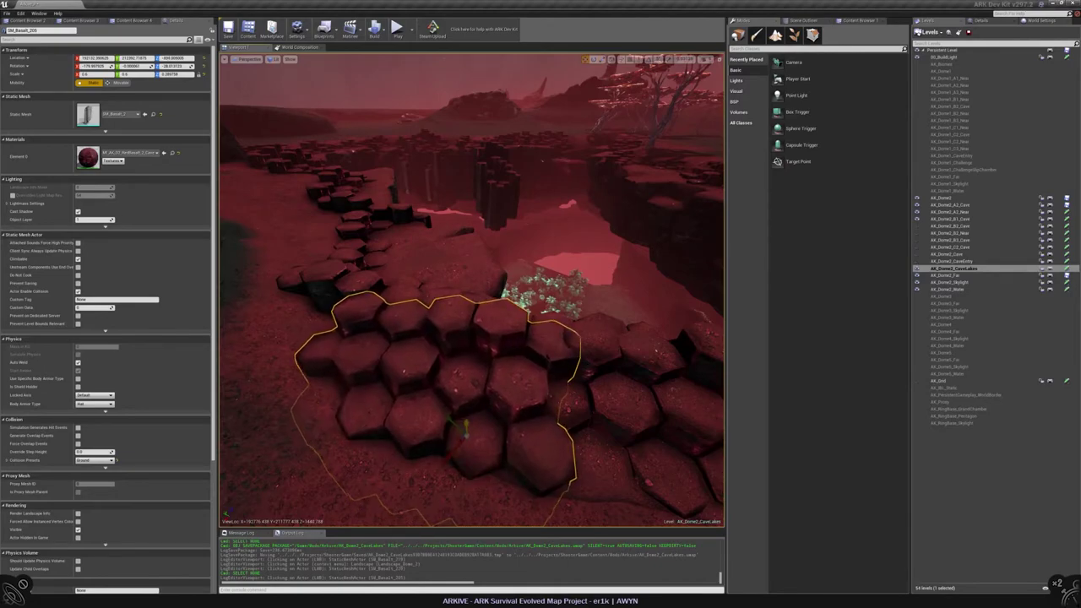
left_click_drag(460, 300, 456, 296, "alt")
left_click_drag(473, 287, 486, 215, "alt")
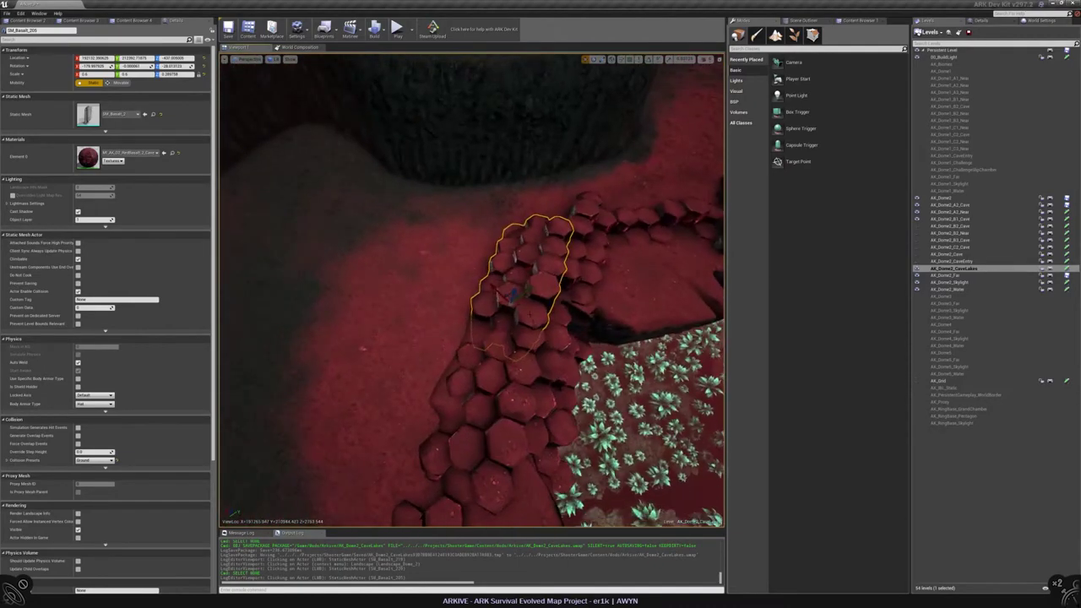
left_click_drag(523, 294, 427, 357)
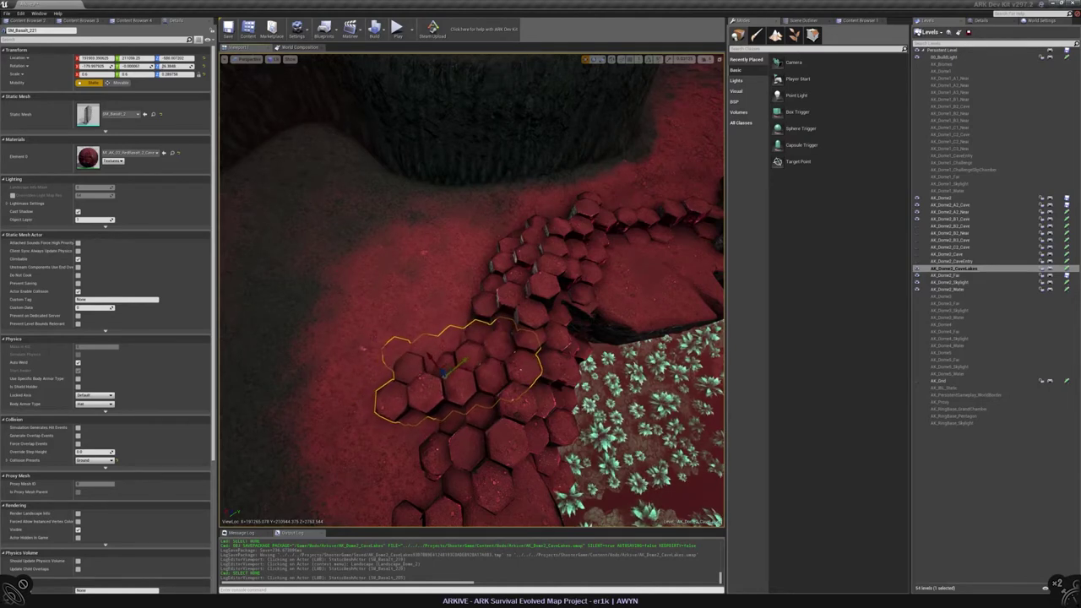
left_click_drag(473, 338, 498, 279, "alt")
key("Escape")
Duplicate the free-standing tall cluster to the cliff edge below the corner's low columns, rotate the copy and undo its last move
left_click(602, 296)
key("f")
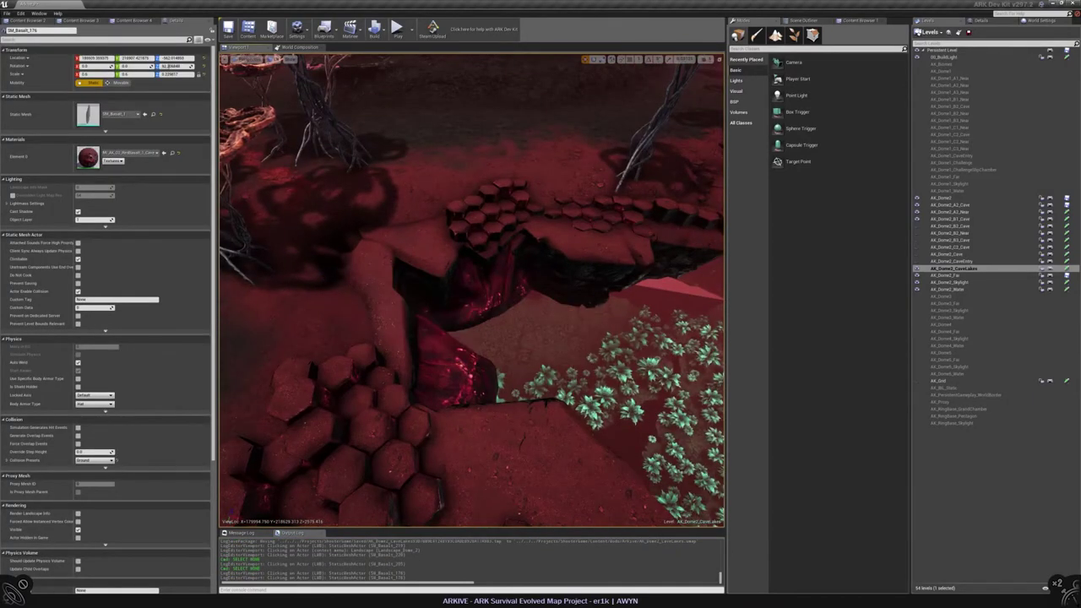
left_click_drag(473, 288, 473, 270)
left_click_drag(264, 386, 258, 336)
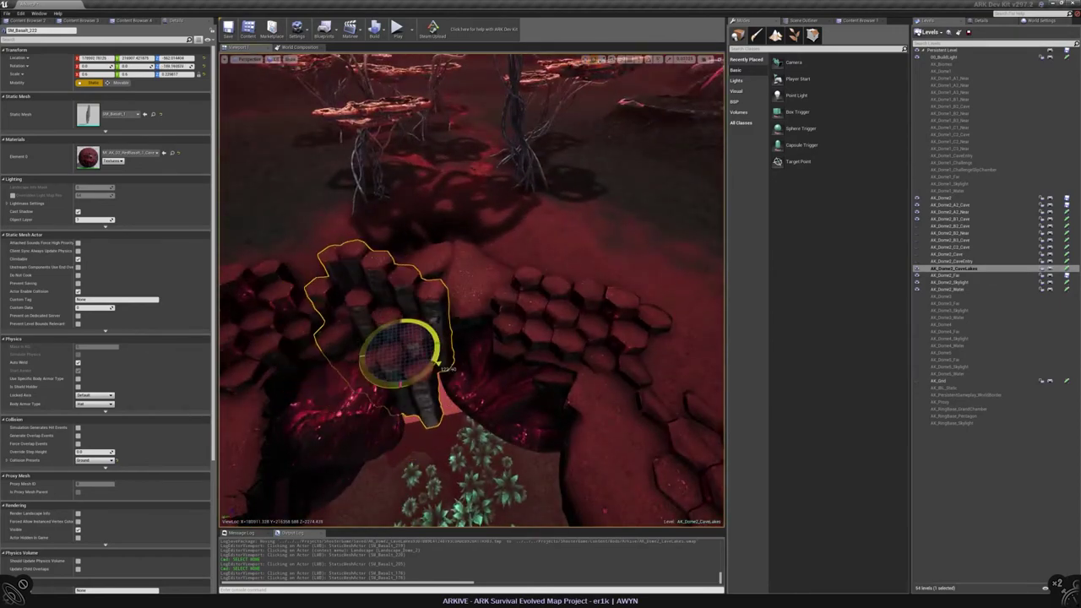
left_click_drag(401, 351, 507, 372)
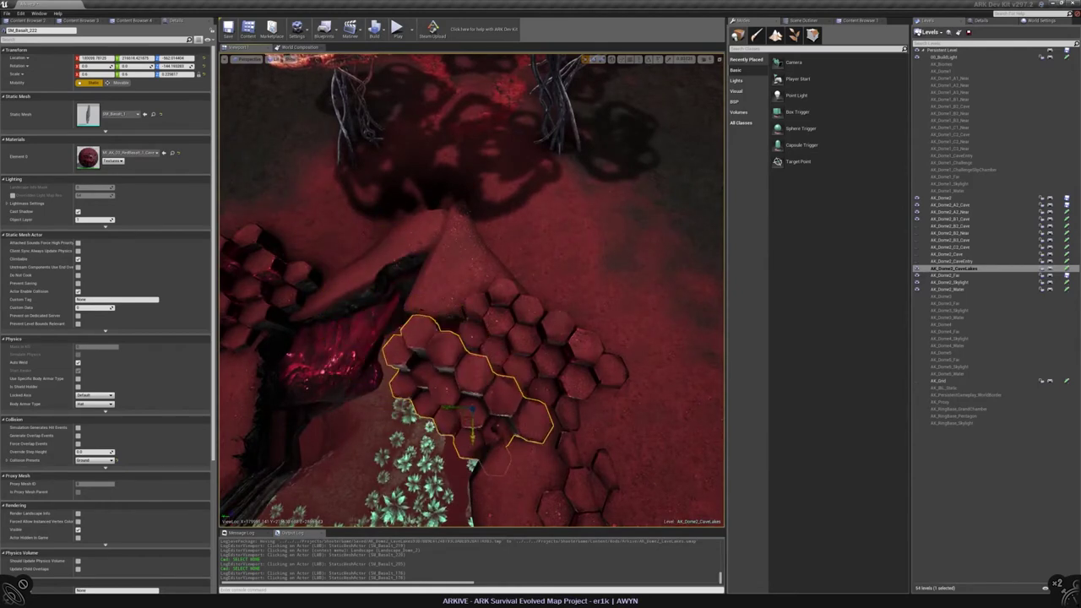
left_click_drag(506, 371, 507, 361)
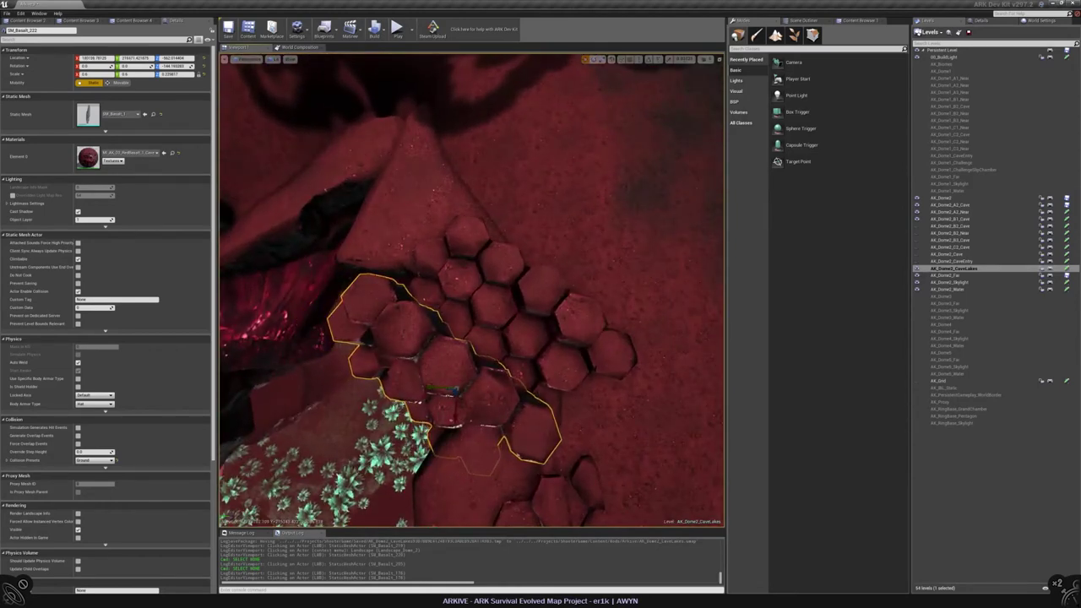
key("ctrl+z")
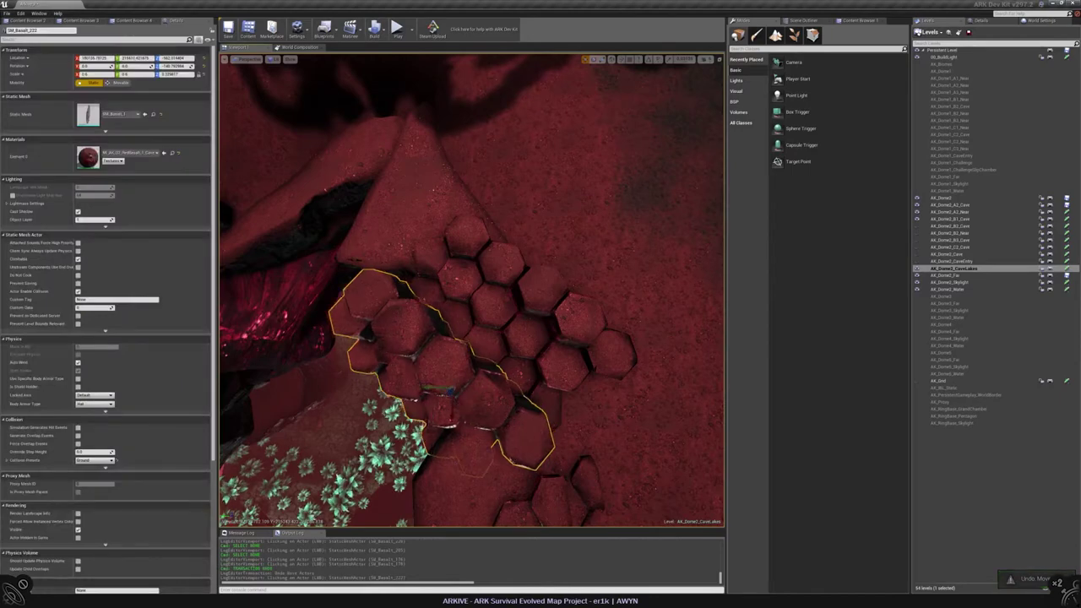
Lower the tall cluster at the cliff edge so it steps down from the low columns, and deselect it
key("f")
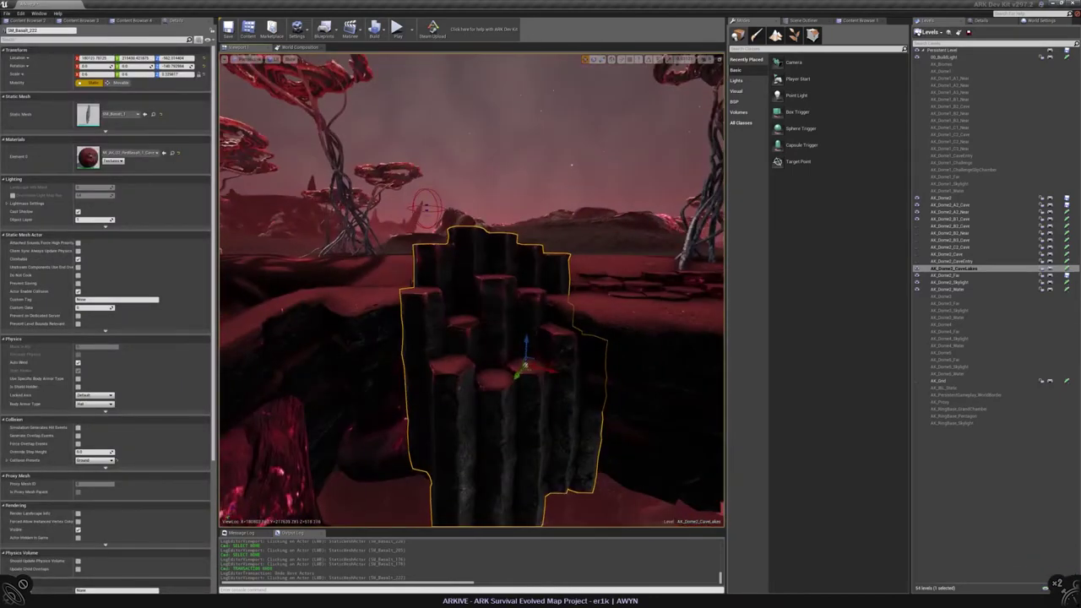
left_click_drag(523, 338, 524, 404, "alt")
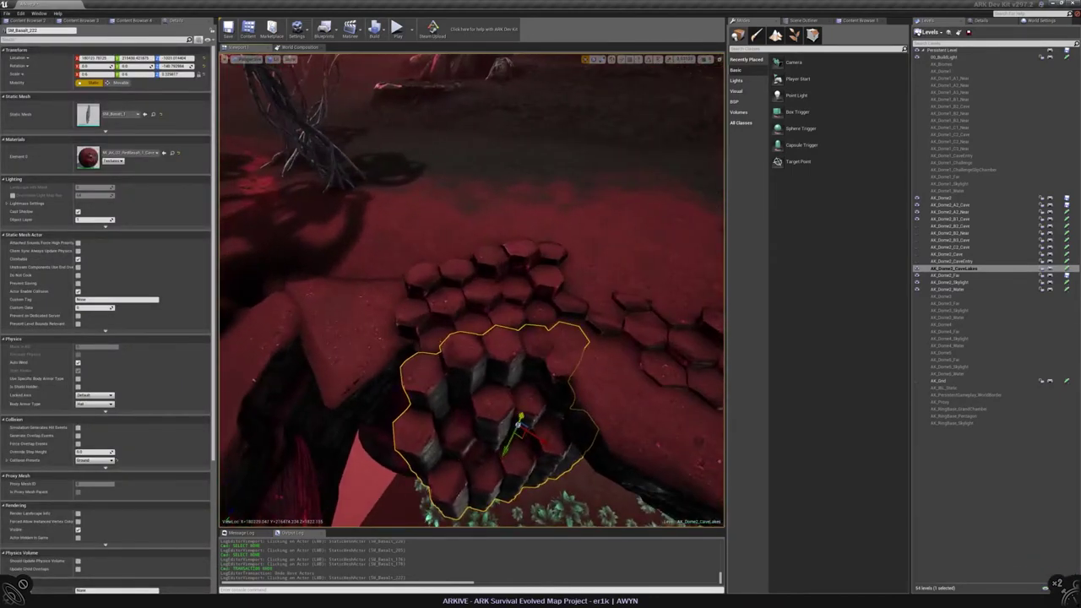
mouse_move(473, 288)
right_mouse_down()
mouse_move(456, 304)
mouse_move(473, 253)
mouse_move(460, 304)
right_mouse_up()
key("Escape")
Duplicate the tall column cluster at the cliff edge toward the crystal, rotate the copy to fit the adjoining corner, and deselect it
left_click(523, 372)
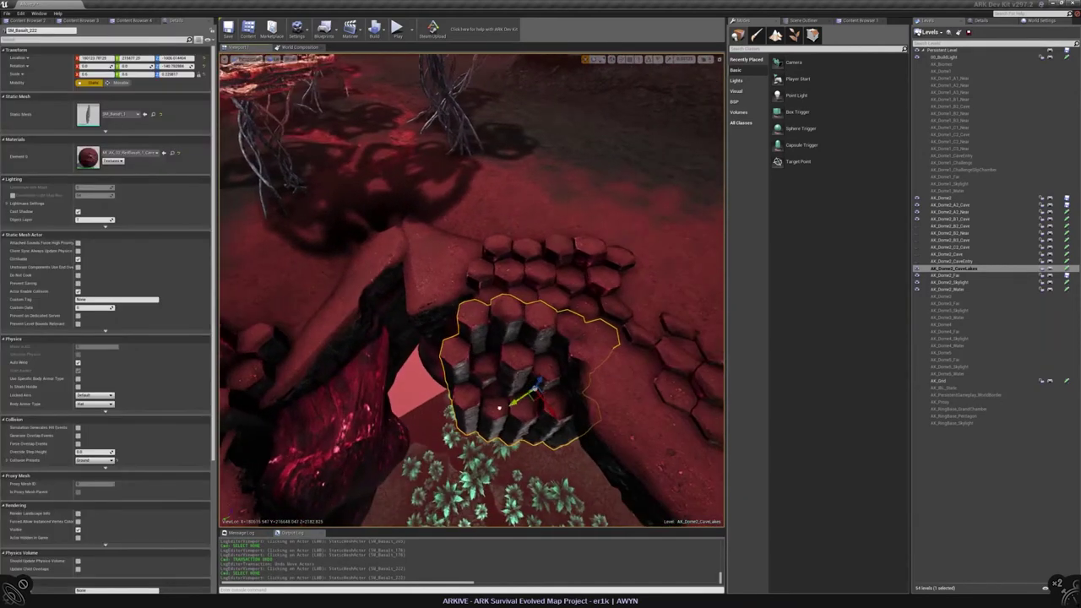
left_click_drag(500, 408, 371, 465, "alt")
key("e")
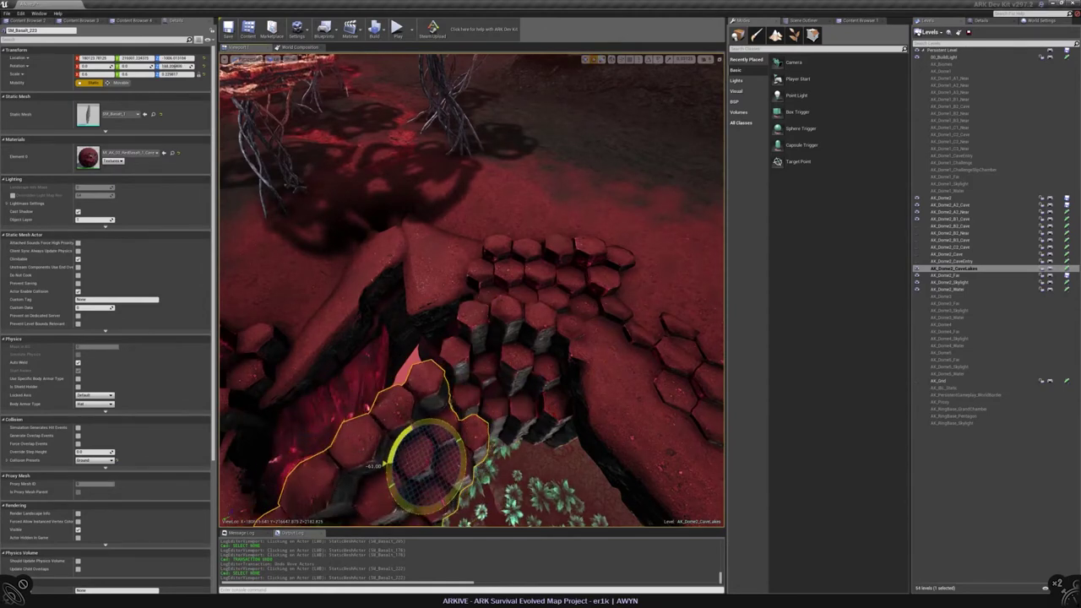
left_click_drag(287, 473, 281, 486)
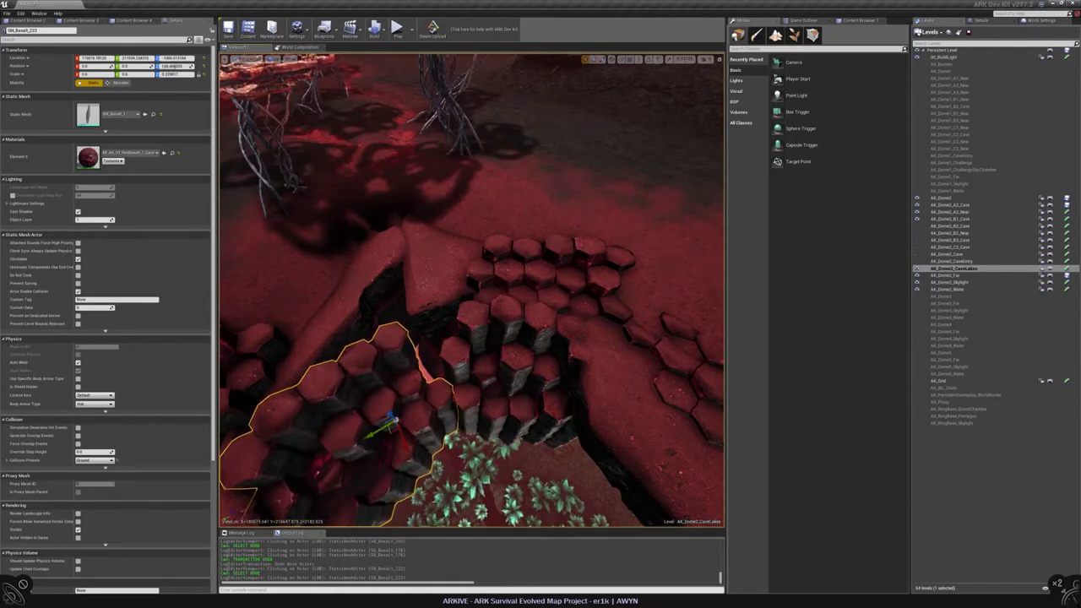
key("f")
right_click_drag(461, 304, 460, 279)
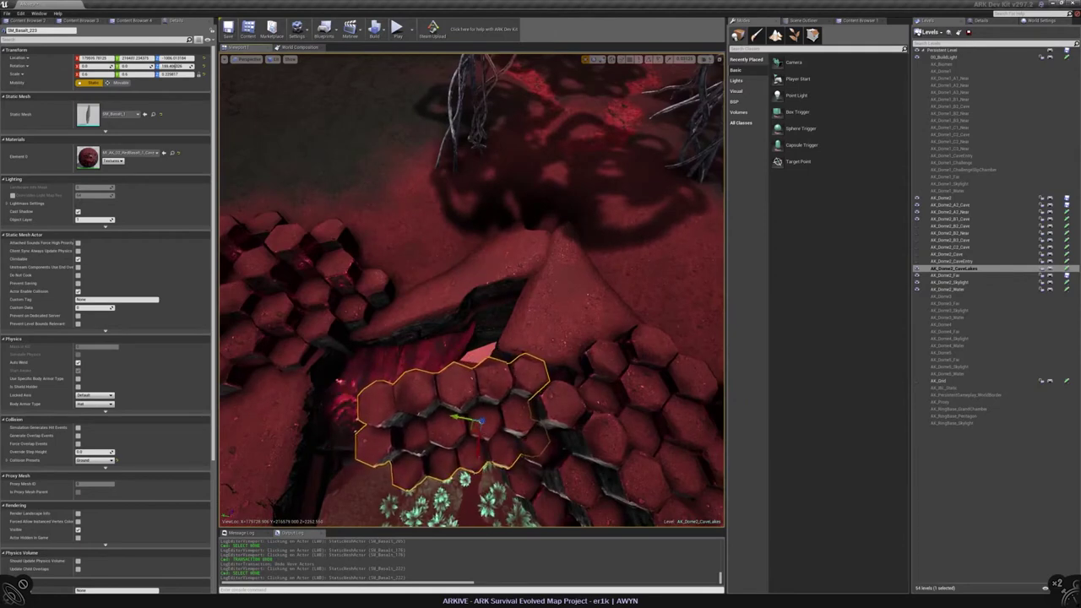
mouse_move(461, 279)
right_mouse_down()
mouse_move(464, 295)
mouse_move(465, 254)
mouse_move(460, 292)
mouse_move(461, 270)
right_mouse_up()
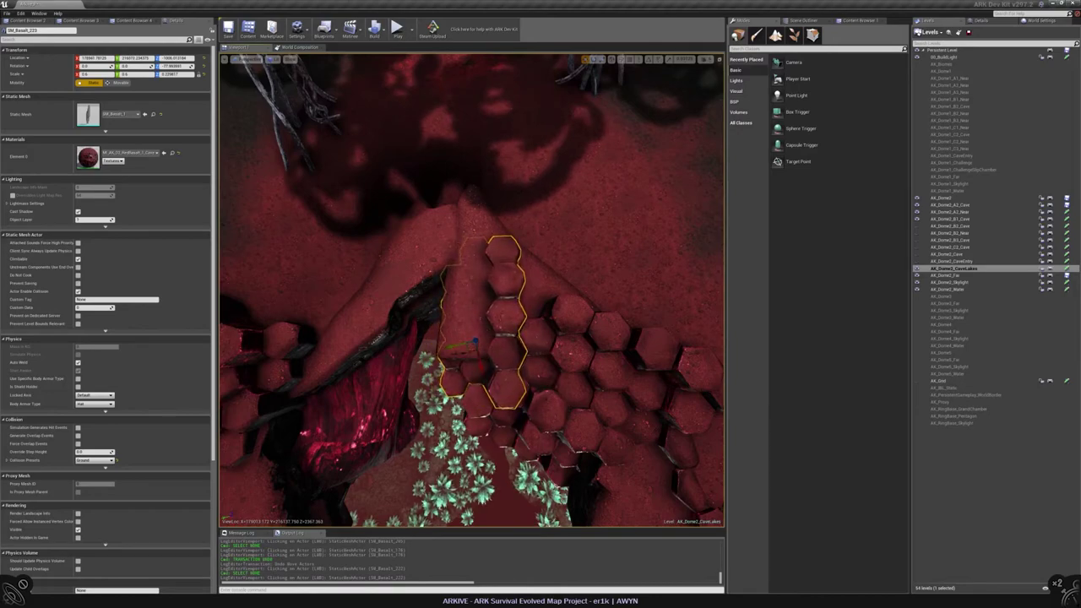
right_click_drag(461, 270, 497, 275)
key("Escape")
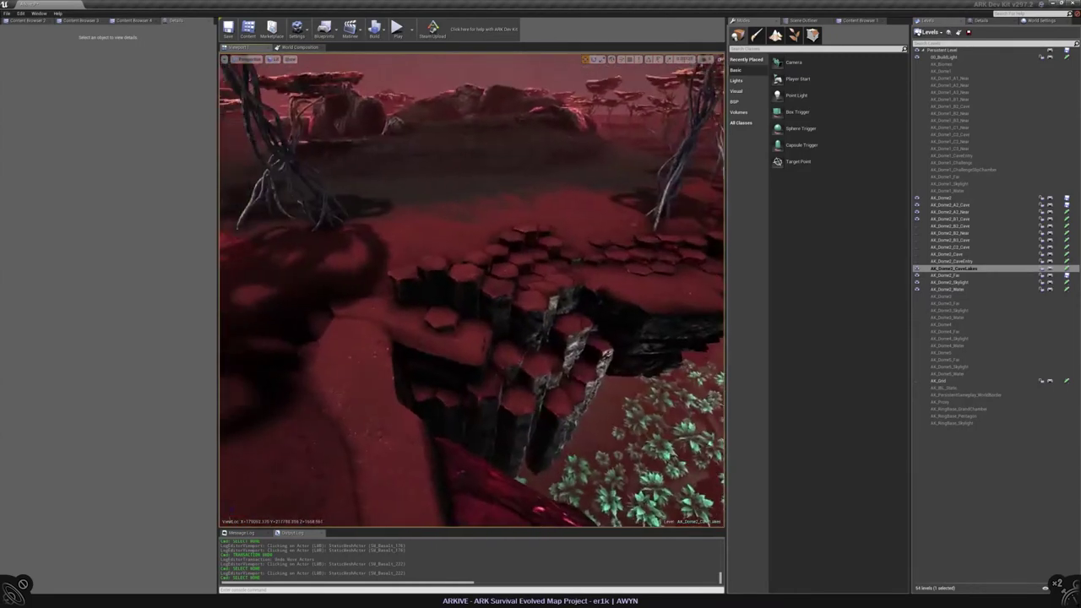
Rescale and lower the rotated tall copy in the corner so its columns step down below the ledge, and deselect it
left_click(473, 354)
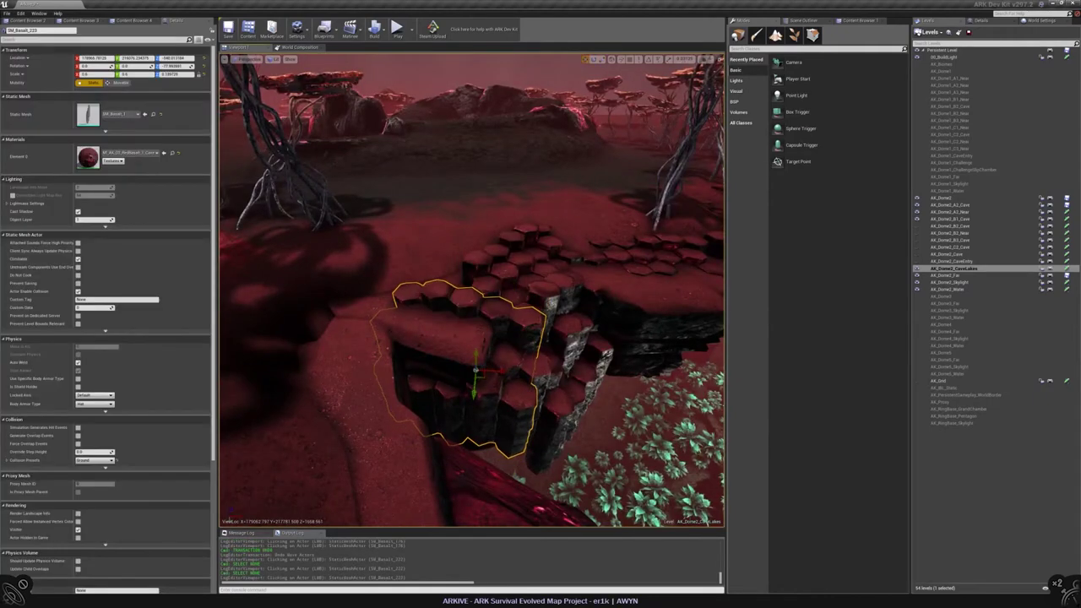
right_click_drag(473, 355, 480, 388)
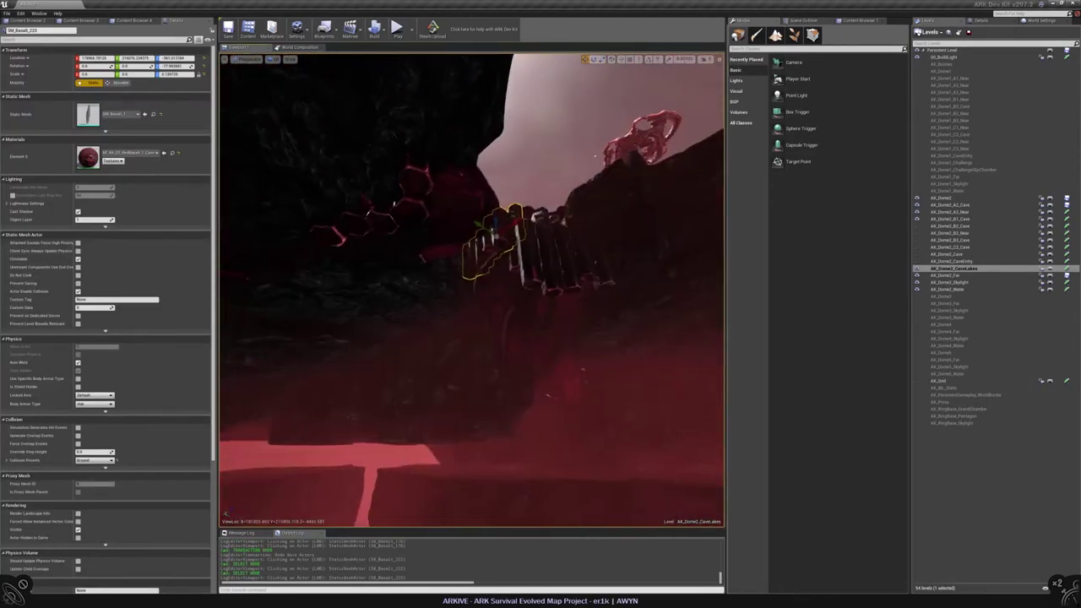
key("f")
mouse_move(473, 337)
right_mouse_down()
mouse_move(473, 380)
mouse_move(473, 321)
mouse_move(473, 355)
mouse_move(456, 359)
mouse_move(473, 355)
mouse_move(469, 338)
mouse_move(473, 346)
right_mouse_up()
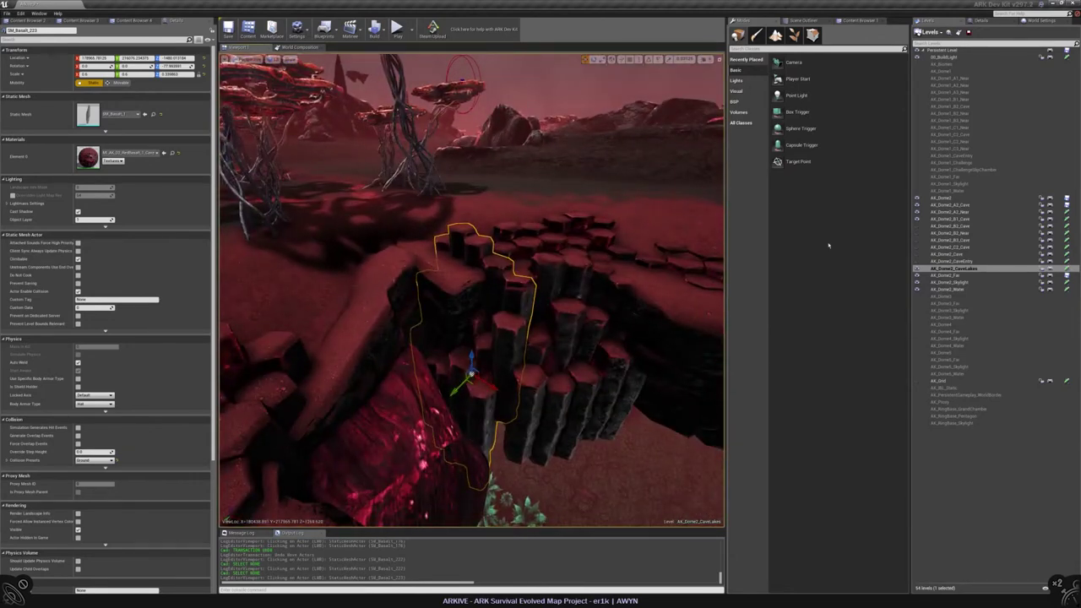
scroll(626, 80, "up", 3)
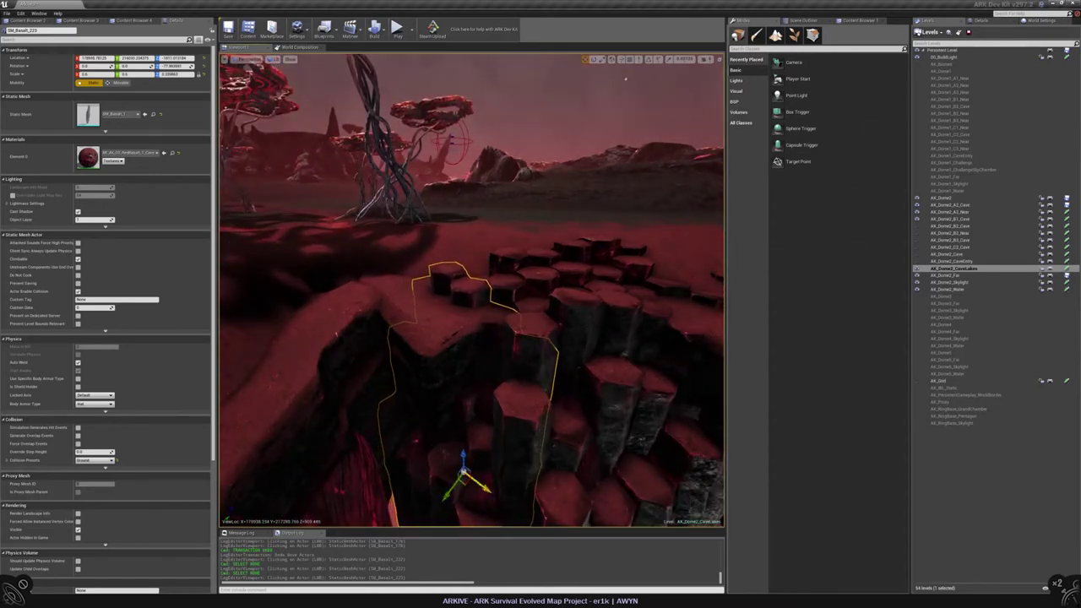
right_click_drag(626, 80, 457, 307)
key("Escape")
Duplicate the tall cluster to the opposite side of the opening, rotate the copy against the crystal and low columns, and deselect it
left_click(617, 448)
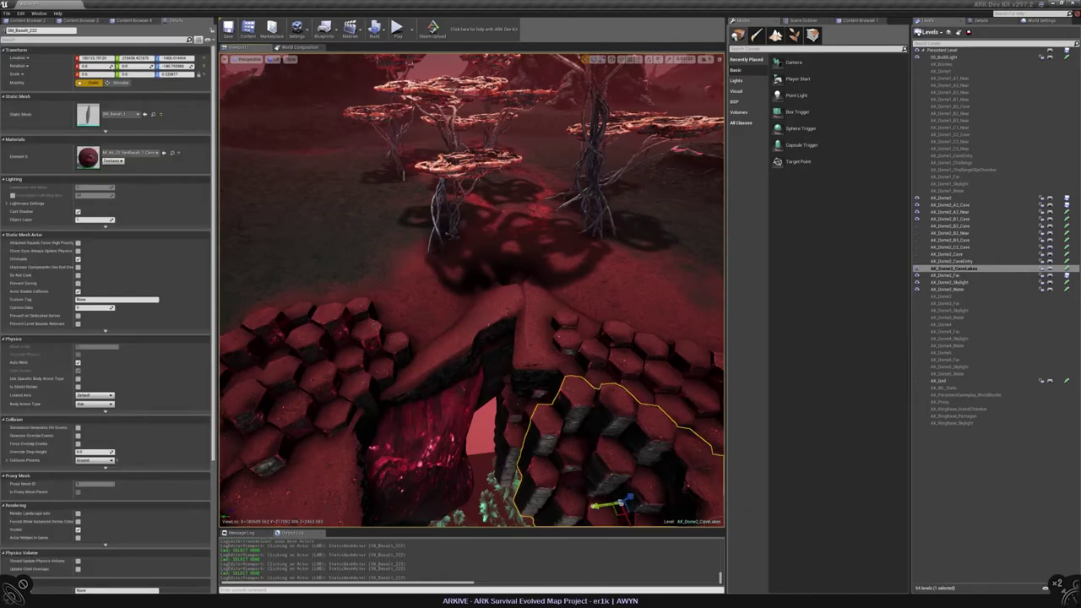
left_click(431, 473)
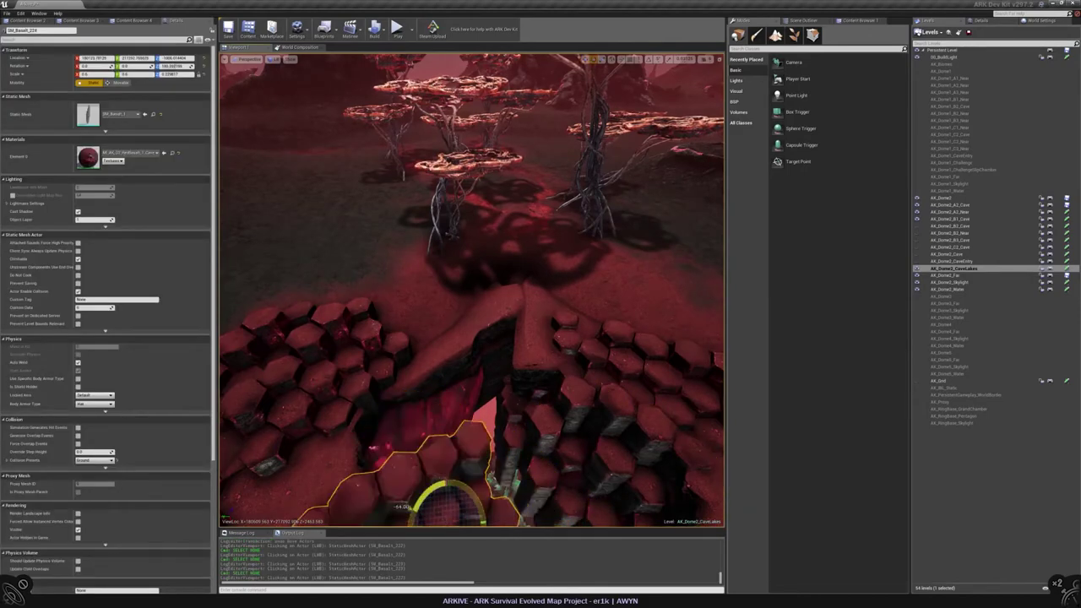
left_click(333, 406)
key("f")
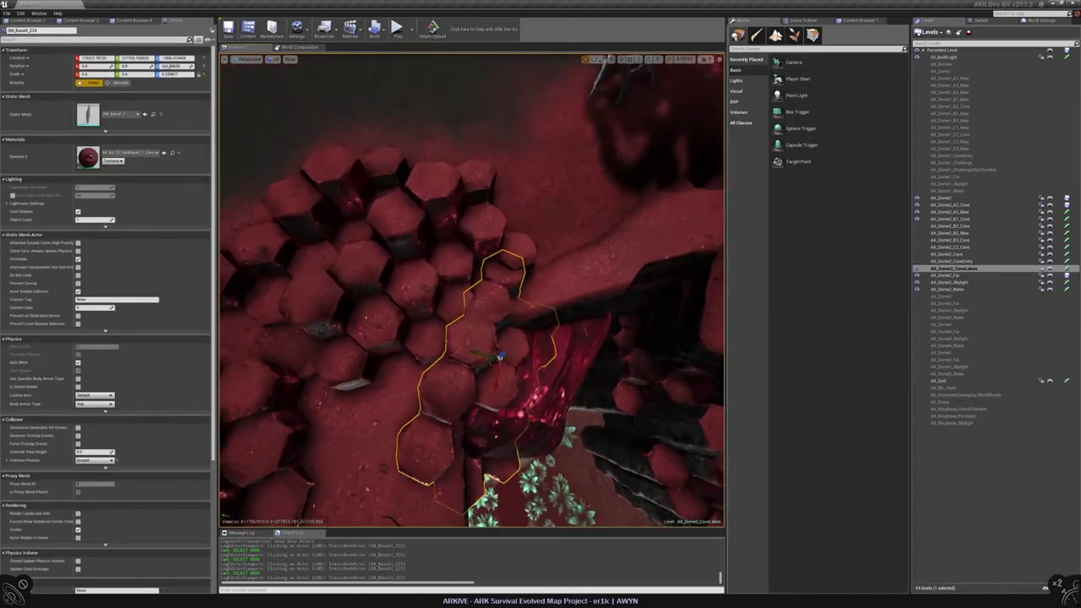
left_click_drag(499, 355, 591, 349, "alt")
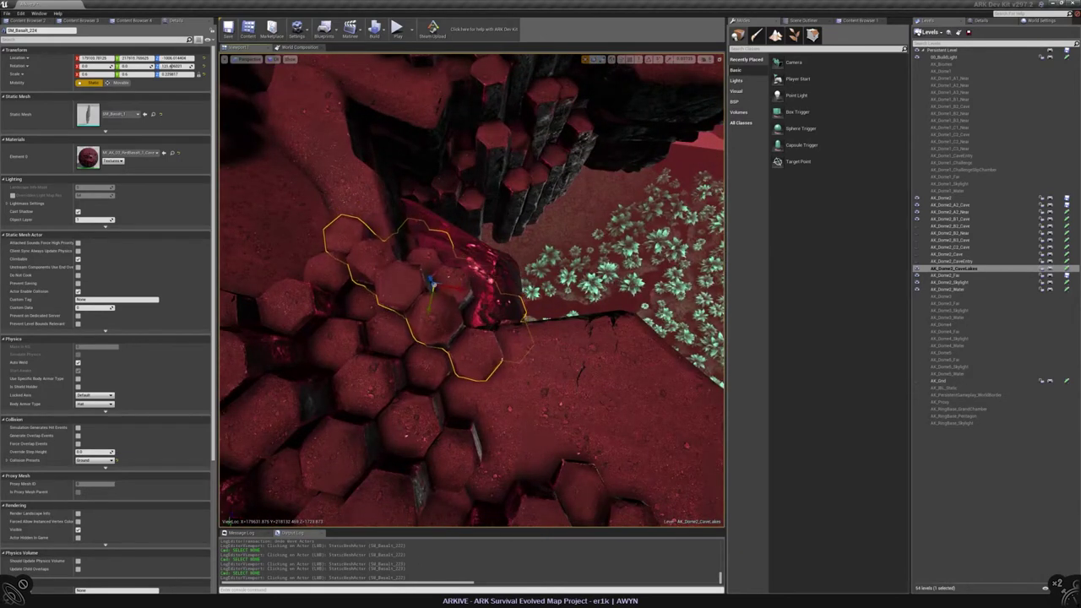
left_click_drag(473, 338, 625, 344, "alt")
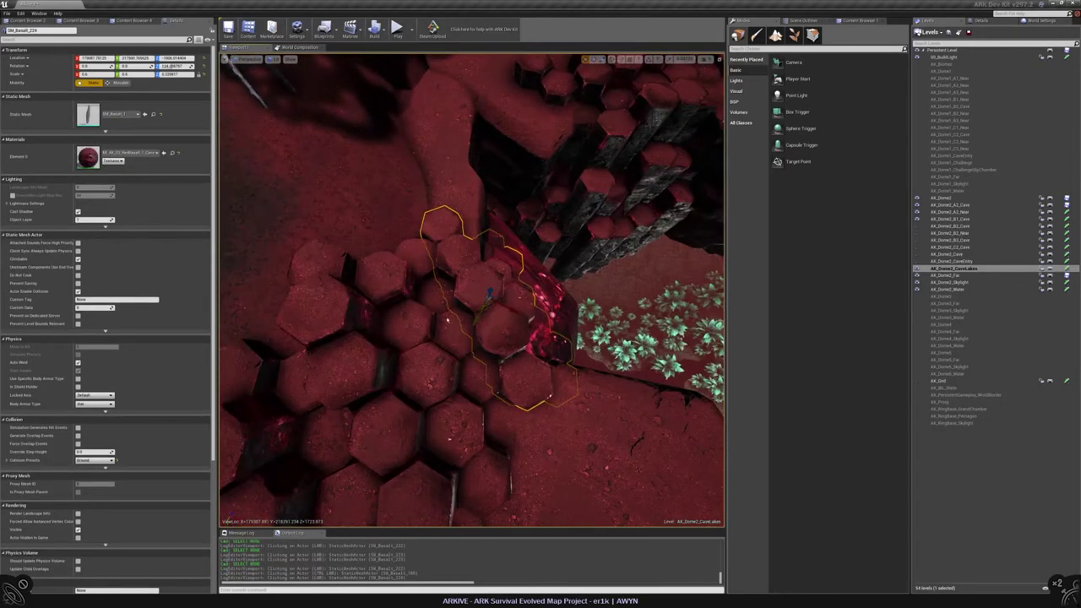
left_click_drag(490, 338, 321, 147, "alt")
left_click(413, 200)
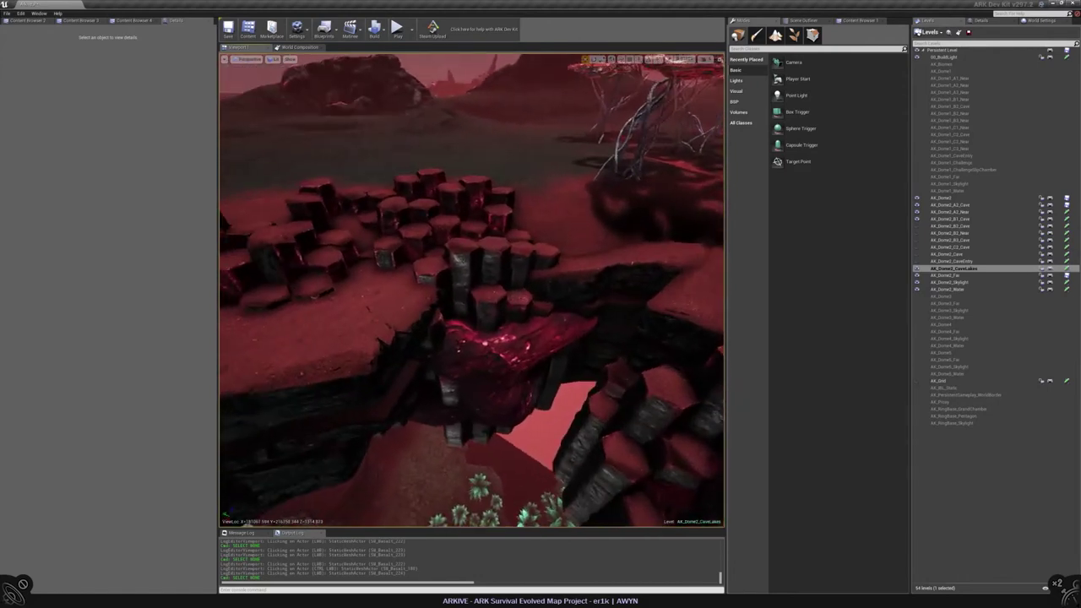
Duplicate the tall cluster beside the crystal, undo the unwanted rotations, then rotate and scale down the copy to fit along the cliff edge
left_click(471, 338)
key("f")
left_click_drag(471, 338, 401, 353, "alt")
key("ctrl+z")
key("ctrl+z")
left_click_drag(459, 384, 463, 395)
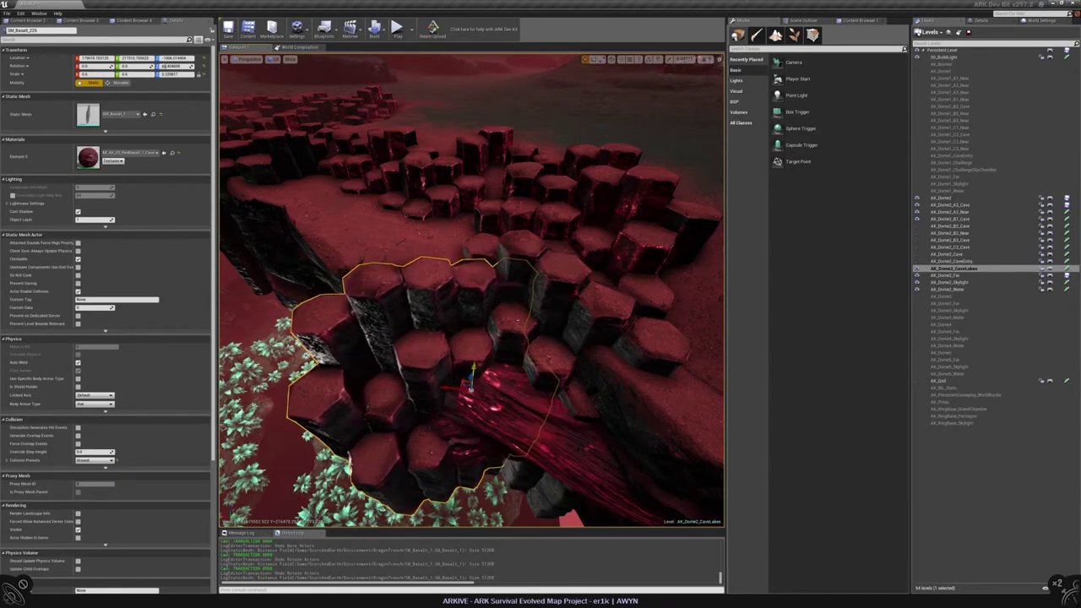
left_click_drag(402, 353, 412, 388, "alt")
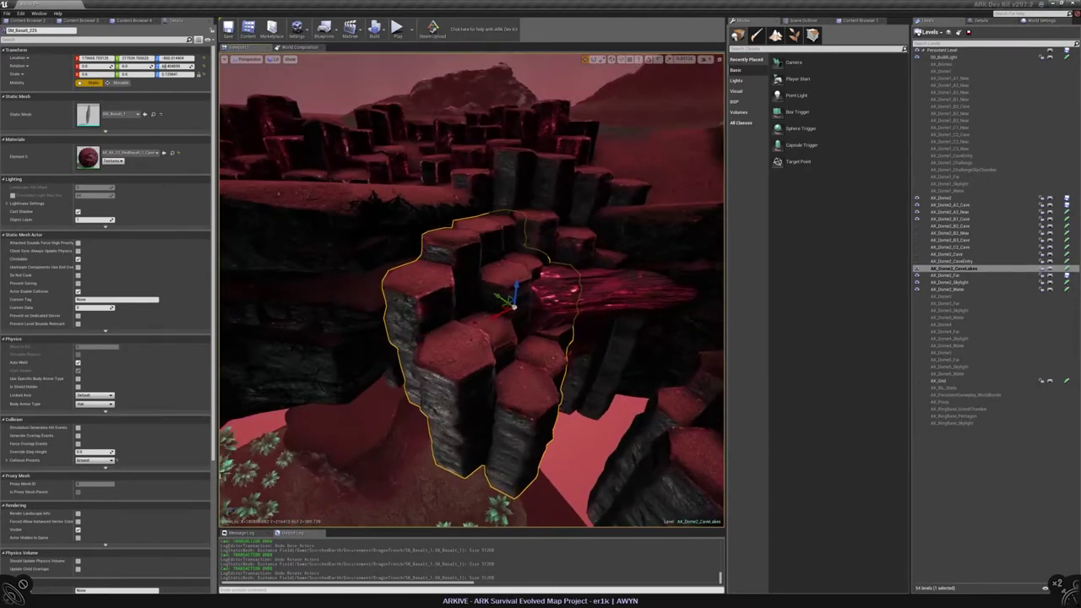
key("Escape")
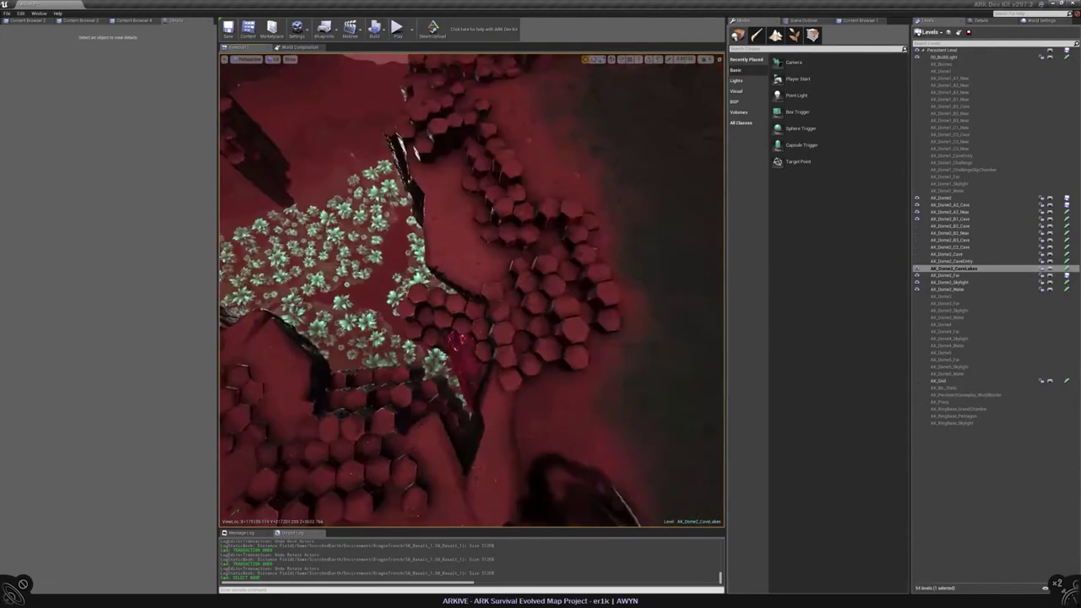
Duplicate the scaled-down cluster to the crystal's other side, rotate the copy into the remaining gap, and deselect it
left_click(418, 258)
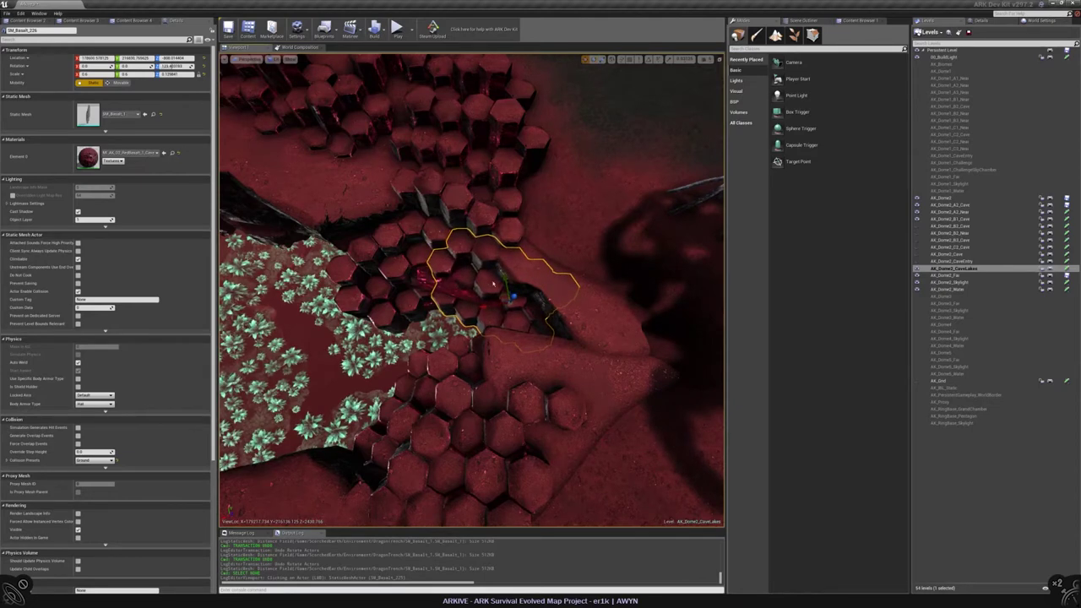
left_click_drag(471, 287, 477, 329, "alt")
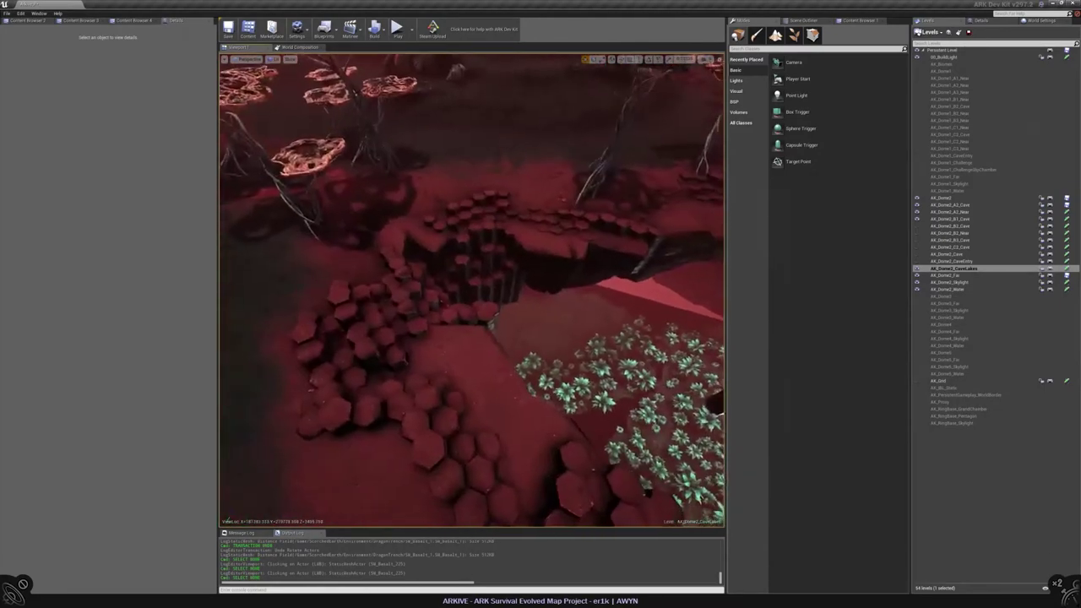
right_click_drag(358, 65, 357, 89)
right_click_drag(469, 321, 469, 288)
left_click(469, 313)
key("Delete")
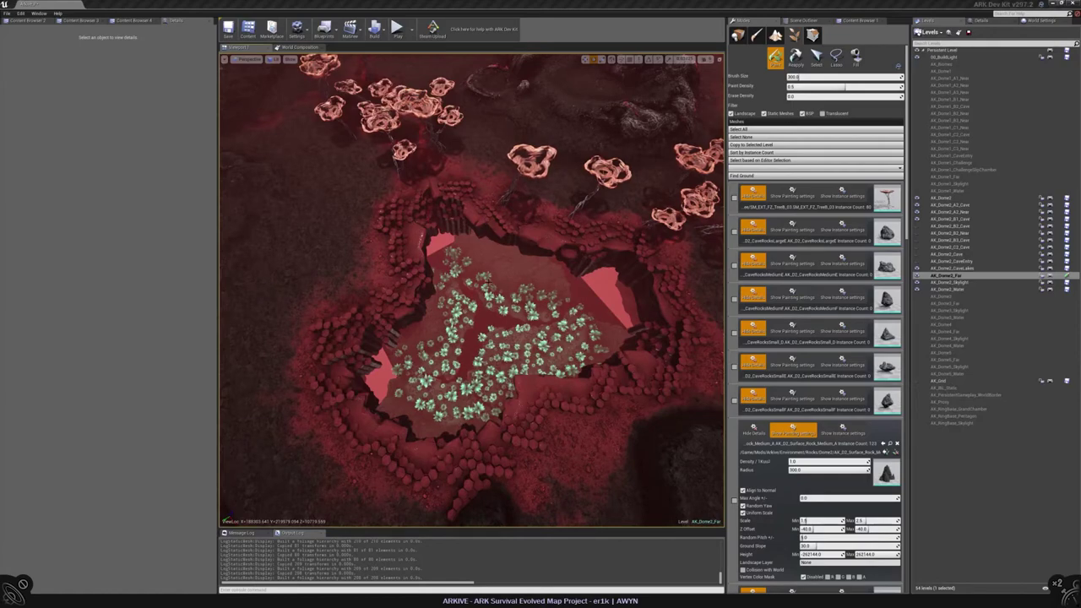
Paint scattered single hexagonal stones as foliage in the AK_Dome2_Far level, on the red ground between the rim's clusters and the dark rock wall
mouse_move(625, 321)
right_mouse_down()
mouse_move(625, 279)
mouse_move(625, 308)
mouse_move(535, 321)
right_mouse_up()
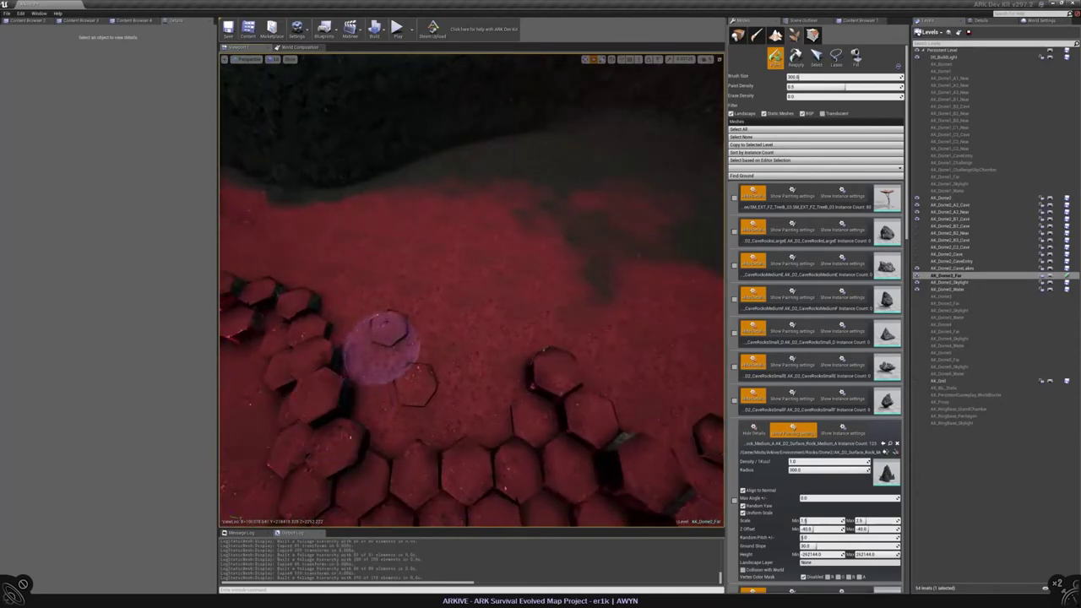
mouse_move(398, 435)
right_mouse_down()
mouse_move(496, 321)
mouse_move(548, 311)
mouse_move(512, 382)
right_mouse_up()
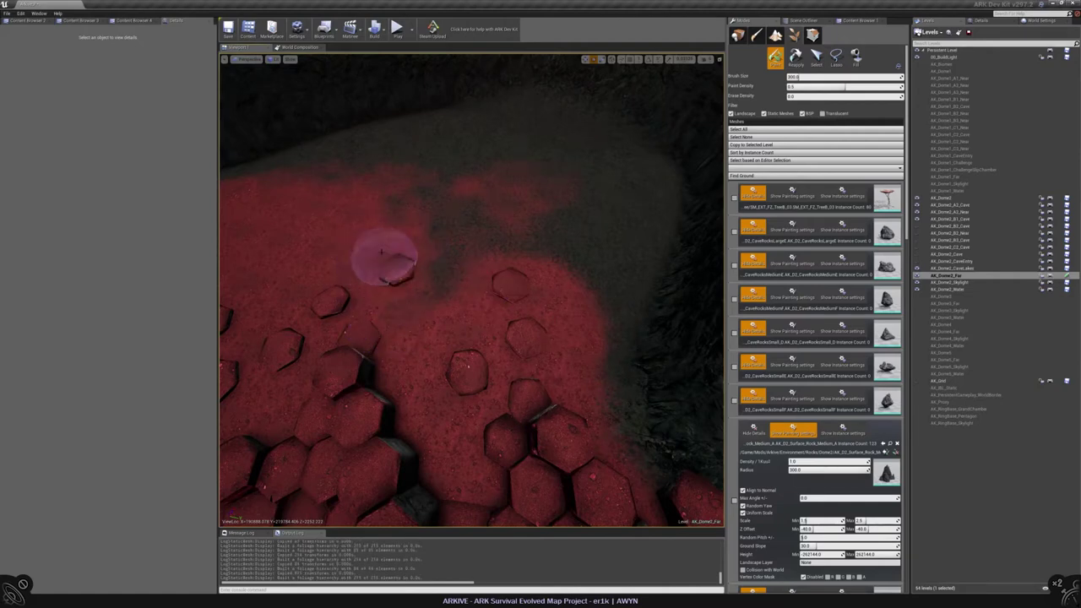
right_click_drag(374, 254, 287, 233)
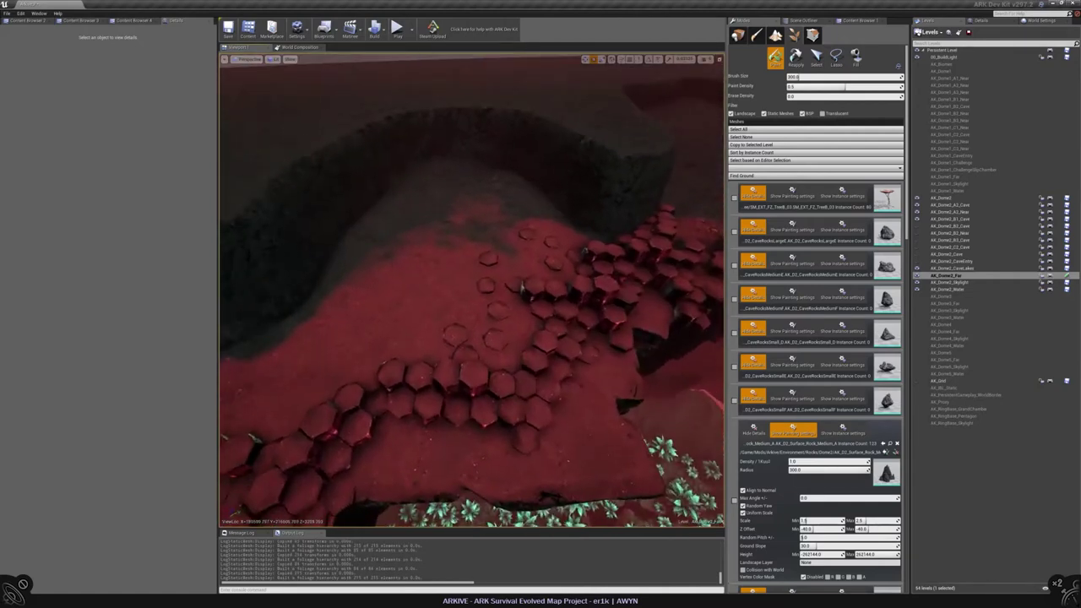
mouse_move(433, 291)
right_mouse_down()
mouse_move(423, 287)
mouse_move(433, 292)
mouse_move(426, 305)
mouse_move(474, 319)
right_mouse_up()
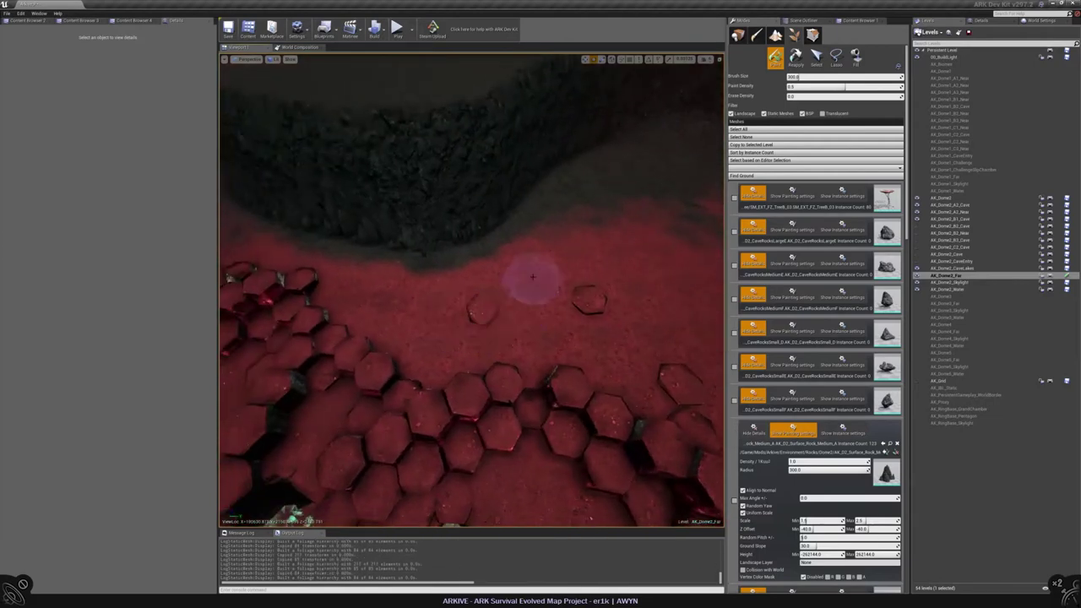
mouse_move(391, 316)
right_mouse_down()
mouse_move(591, 309)
mouse_move(545, 275)
right_mouse_up()
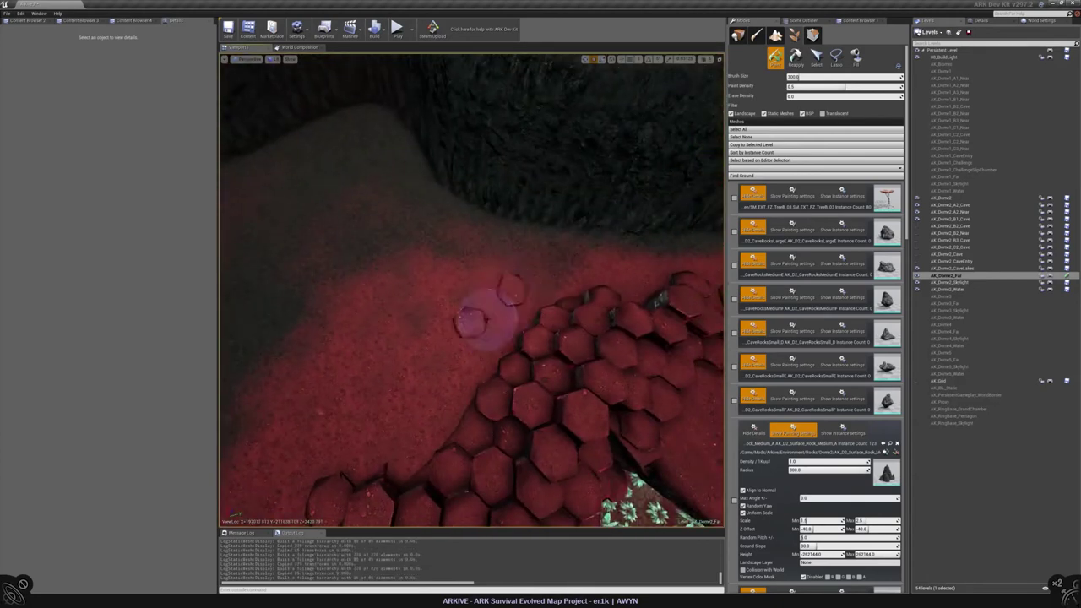
Paint more loose hexagonal foliage stones on the red ground just outside the clusters where the dark rock wall ends
mouse_move(473, 319)
right_mouse_down()
mouse_move(469, 328)
mouse_move(523, 305)
mouse_move(547, 483)
mouse_move(506, 338)
right_mouse_up()
mouse_move(537, 285)
right_mouse_down()
mouse_move(501, 314)
mouse_move(505, 330)
mouse_move(545, 314)
right_mouse_up()
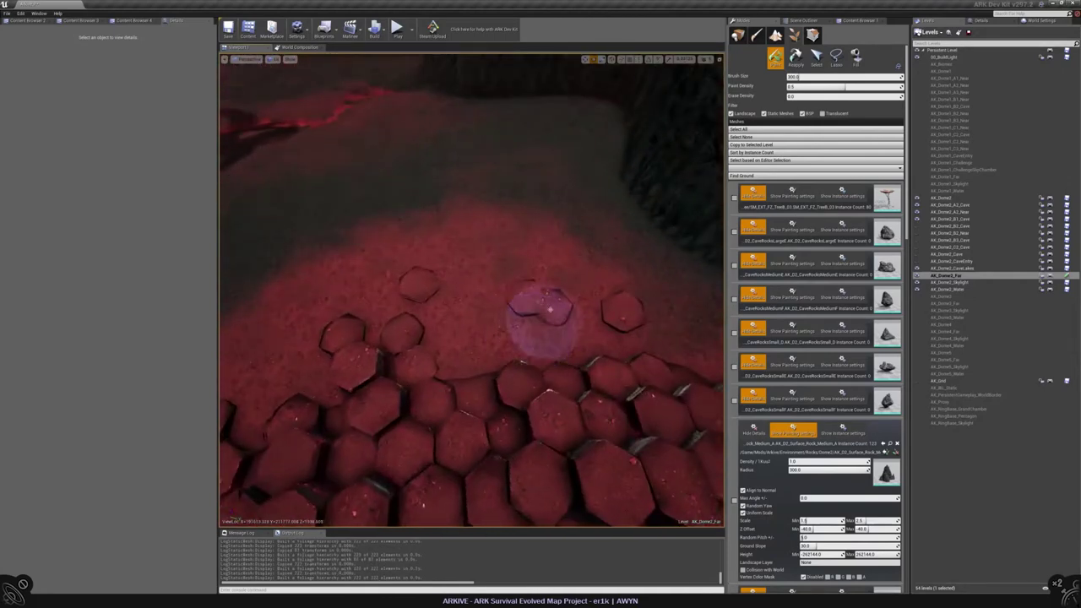
scroll(571, 279, "up", 2)
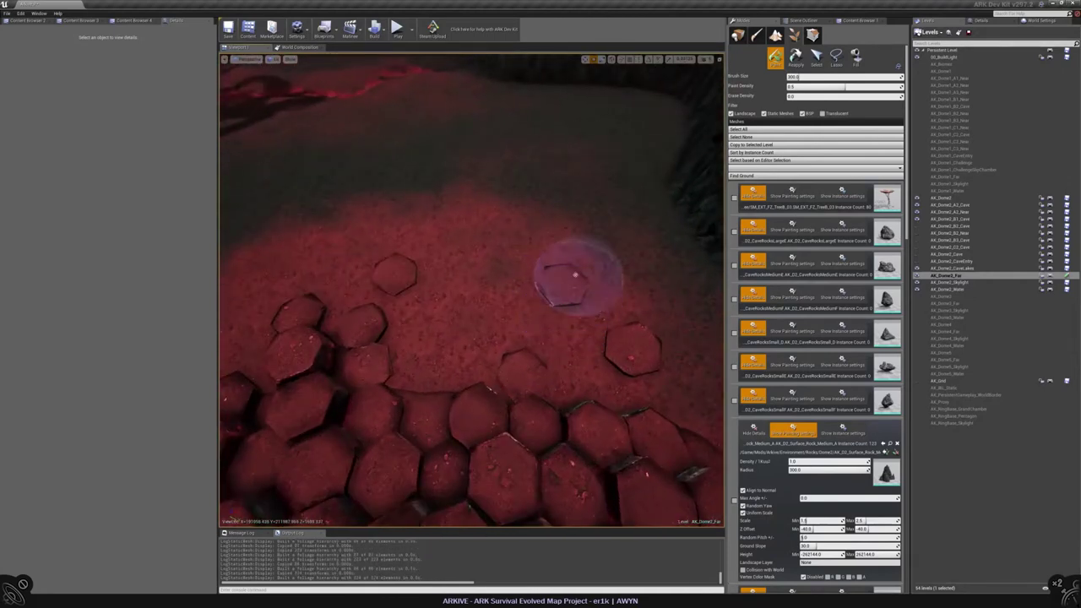
right_click_drag(574, 274, 549, 258)
mouse_move(540, 300)
right_mouse_down()
mouse_move(516, 327)
mouse_move(554, 311)
right_mouse_up()
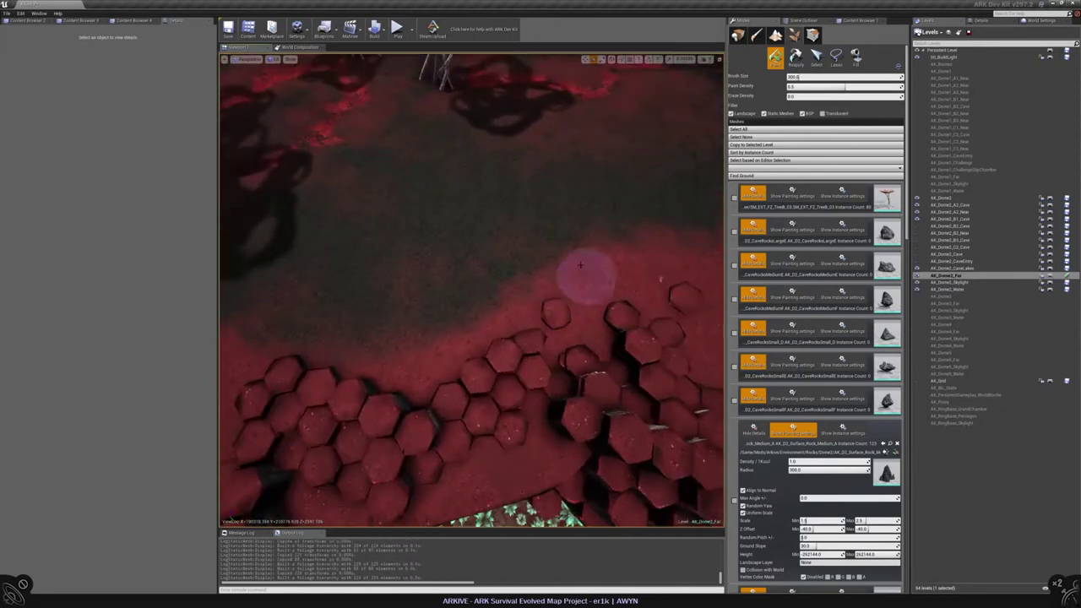
Scatter single hexagonal foliage stones outside the rim's low clusters on the side facing the trees, thinning out toward the dark ground
right_click_drag(581, 265, 503, 319)
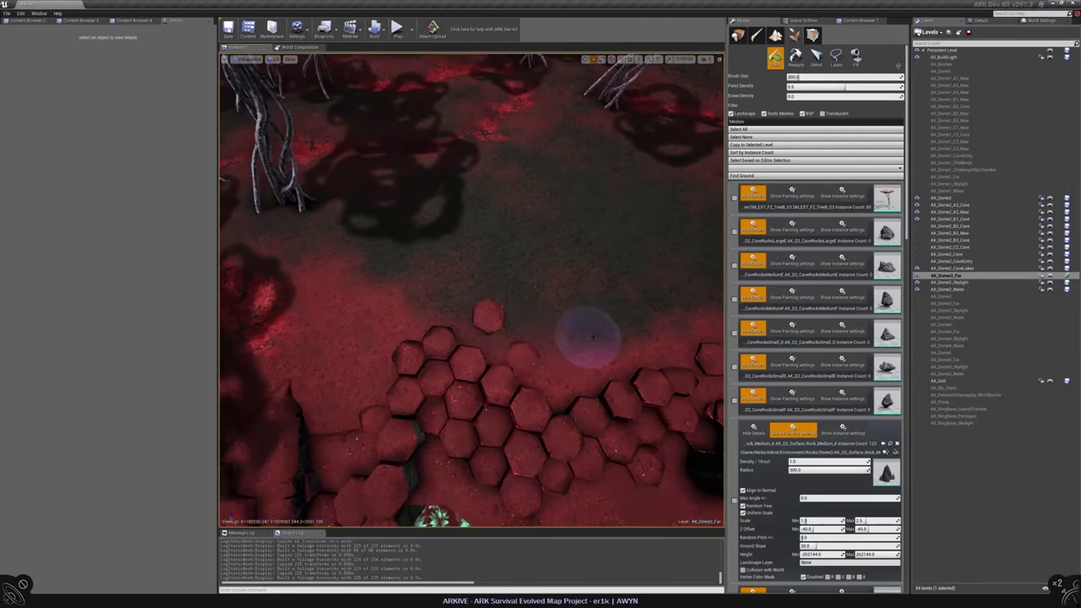
right_click_drag(614, 272, 515, 294)
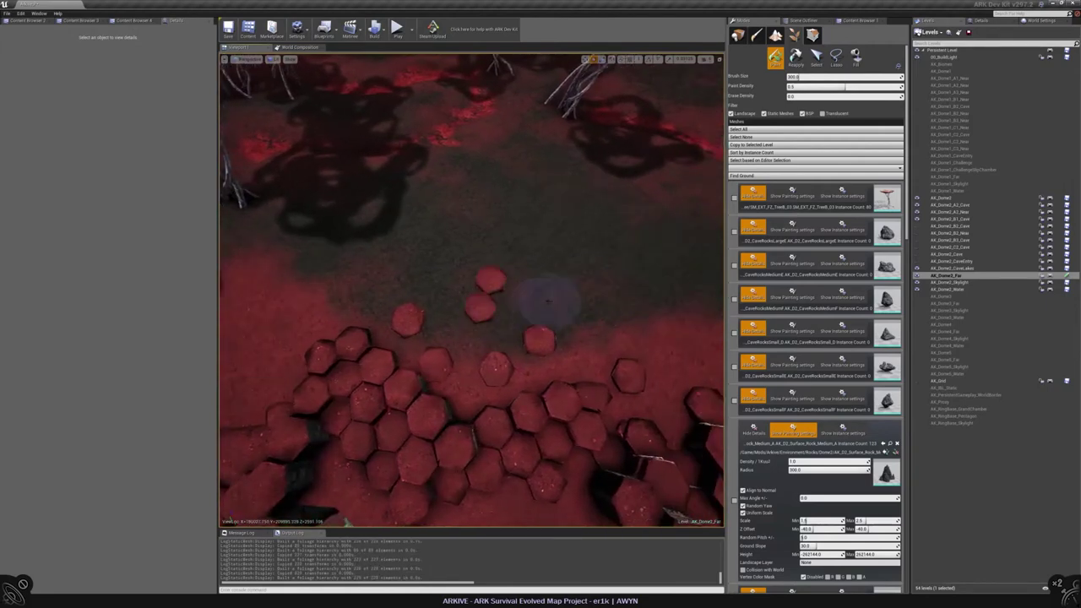
right_click_drag(619, 294, 580, 271)
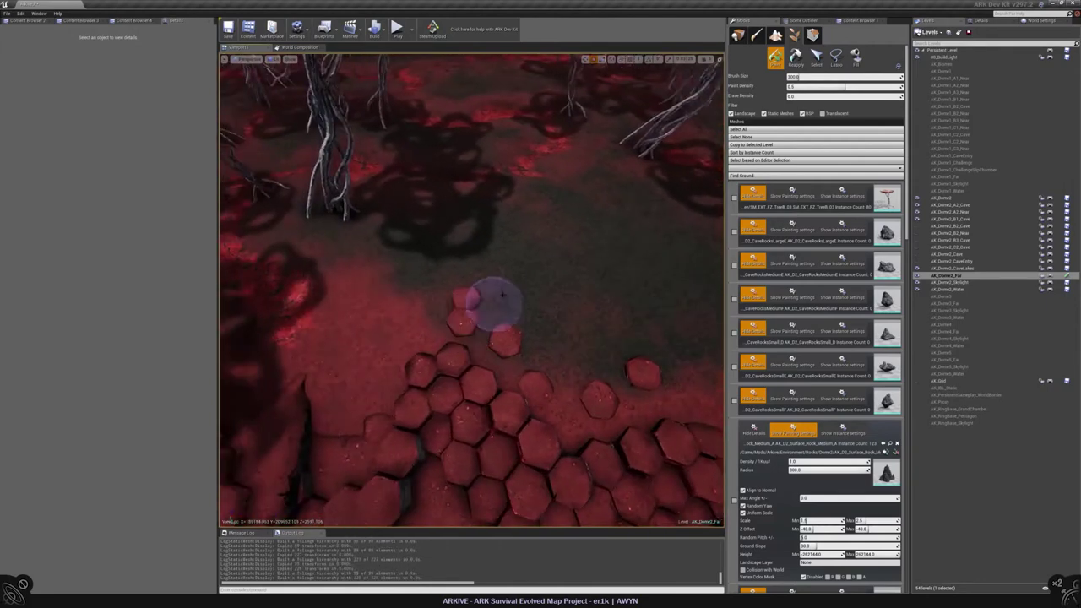
right_click_drag(502, 294, 452, 311)
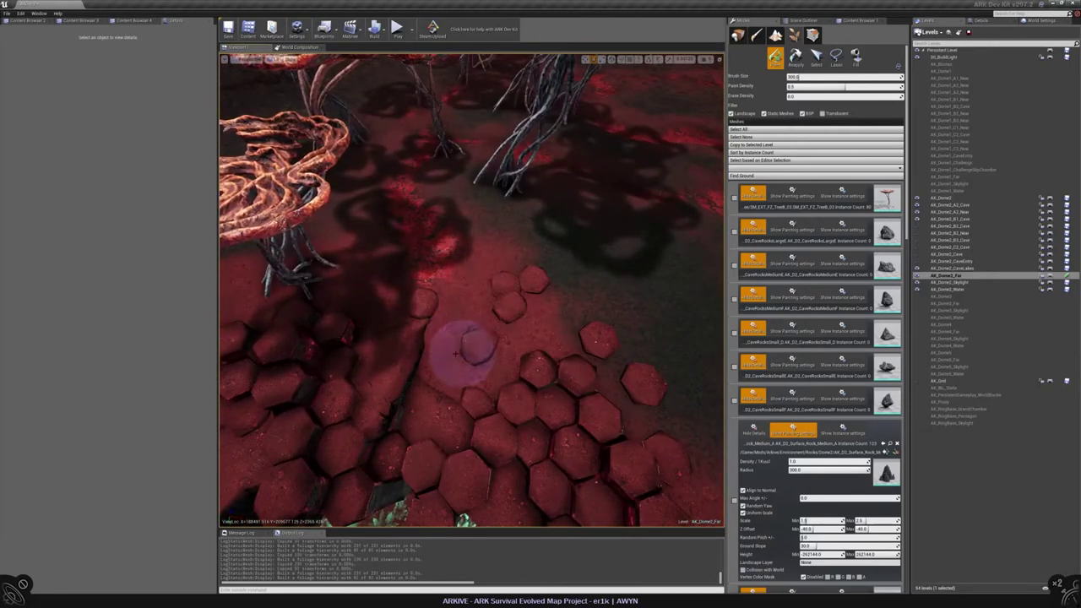
mouse_move(456, 353)
right_mouse_down()
mouse_move(516, 331)
mouse_move(541, 336)
mouse_move(545, 292)
mouse_move(505, 336)
right_mouse_up()
mouse_move(517, 270)
right_mouse_down()
mouse_move(506, 241)
mouse_move(530, 255)
mouse_move(511, 246)
right_mouse_up()
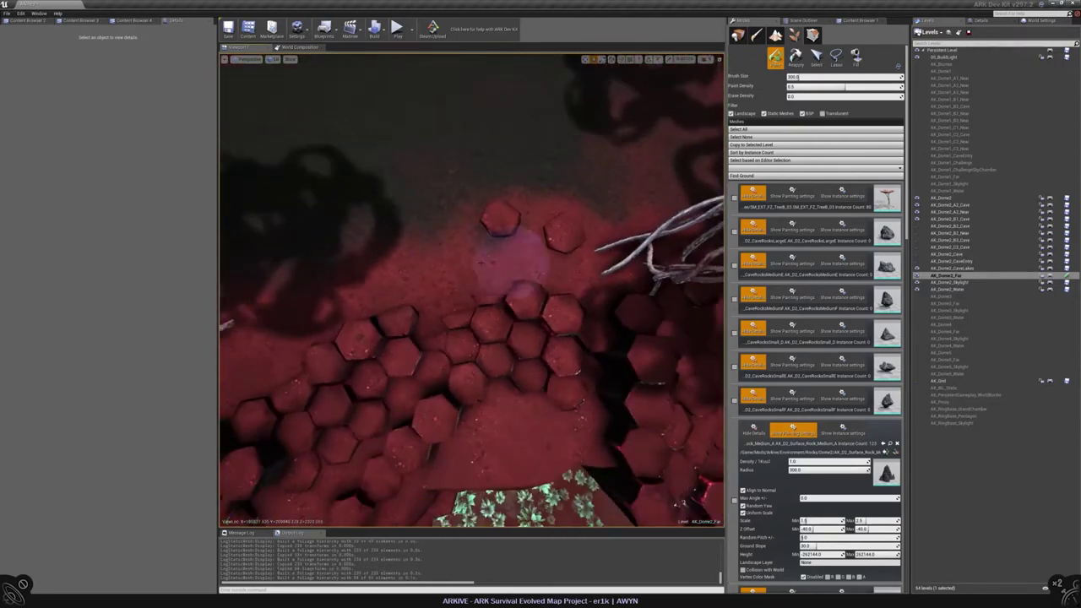
Paint single hexagonal stones as foliage on the shadowed red ground between the rim's low clusters and the dark ground
right_click_drag(420, 234, 509, 265)
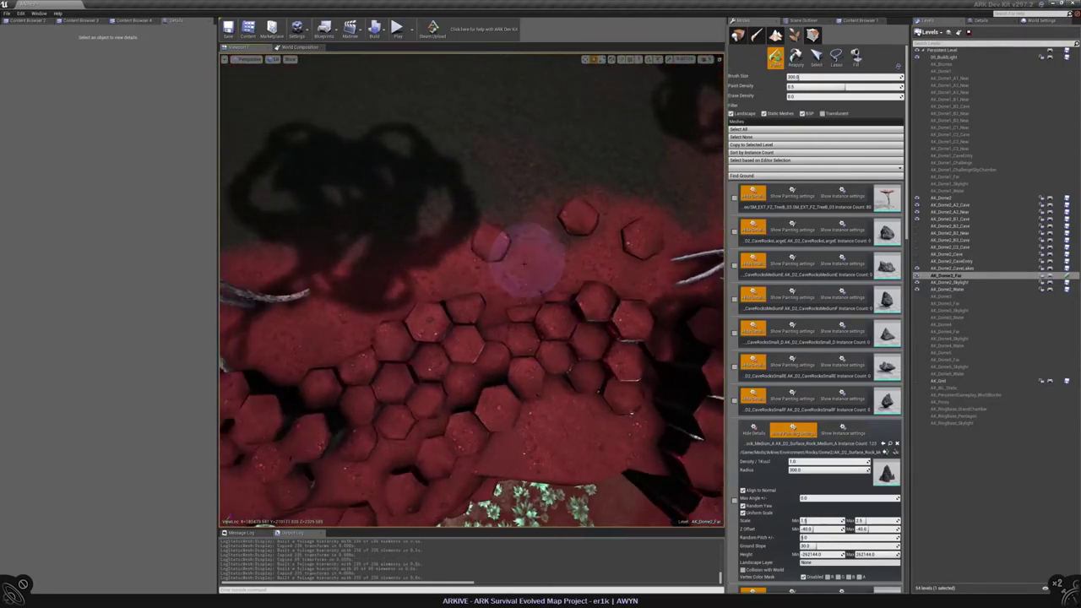
right_click_drag(499, 272, 500, 273)
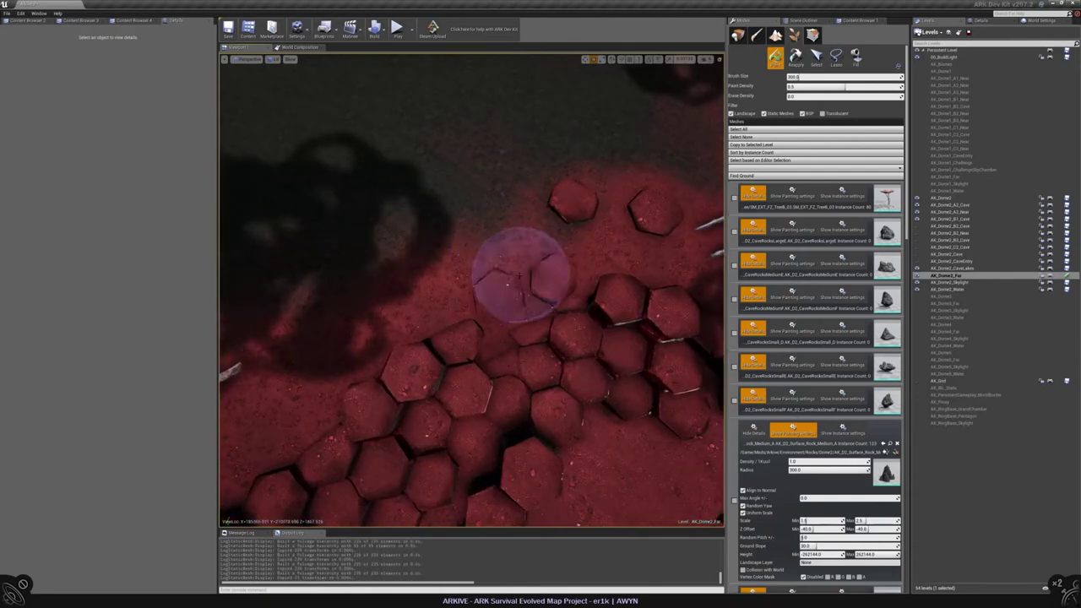
right_click_drag(580, 301, 518, 302)
right_click_drag(513, 264, 507, 257)
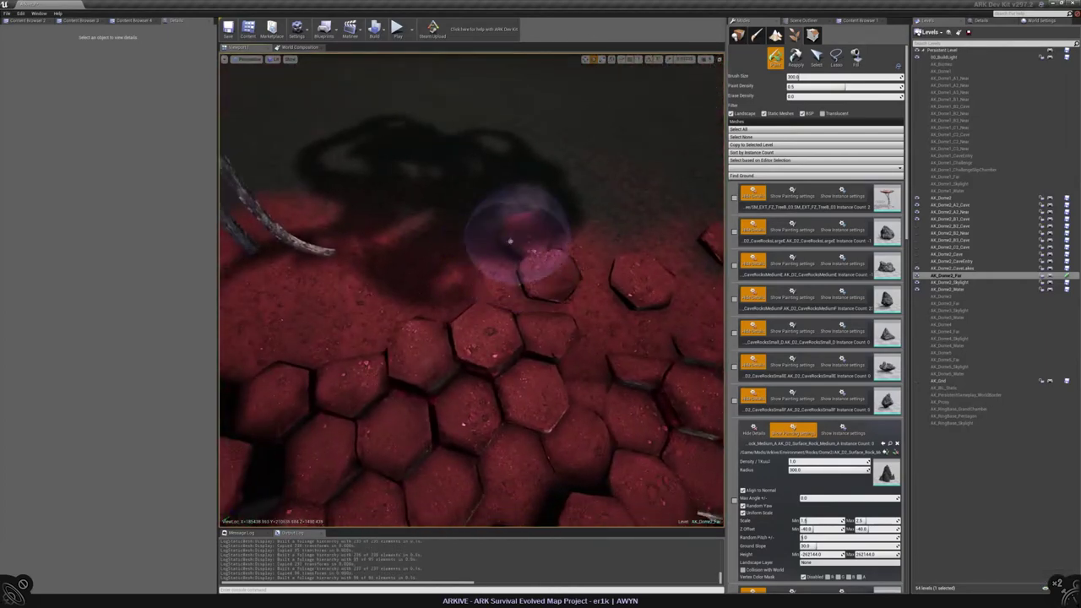
mouse_move(427, 245)
right_mouse_down()
mouse_move(413, 265)
mouse_move(488, 178)
right_mouse_up()
left_click(496, 311)
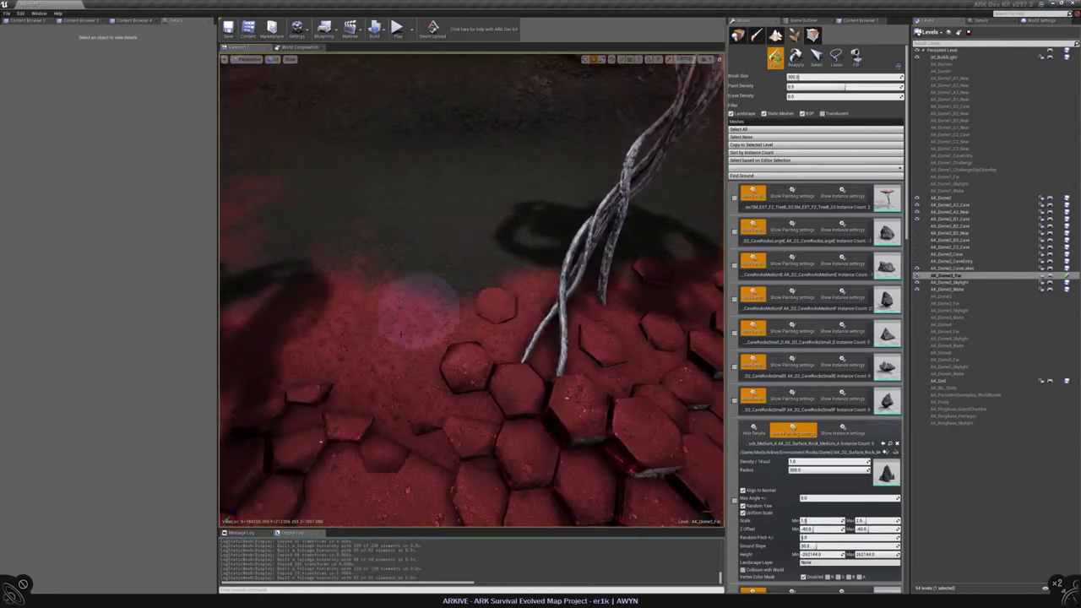
Scatter loose hexagonal foliage stones around the base of the twisted tree and over the shadowed ground beside it
left_click(363, 343)
mouse_move(357, 350)
right_mouse_down()
mouse_move(468, 301)
mouse_move(480, 304)
mouse_move(478, 346)
mouse_move(479, 293)
mouse_move(502, 271)
right_mouse_up()
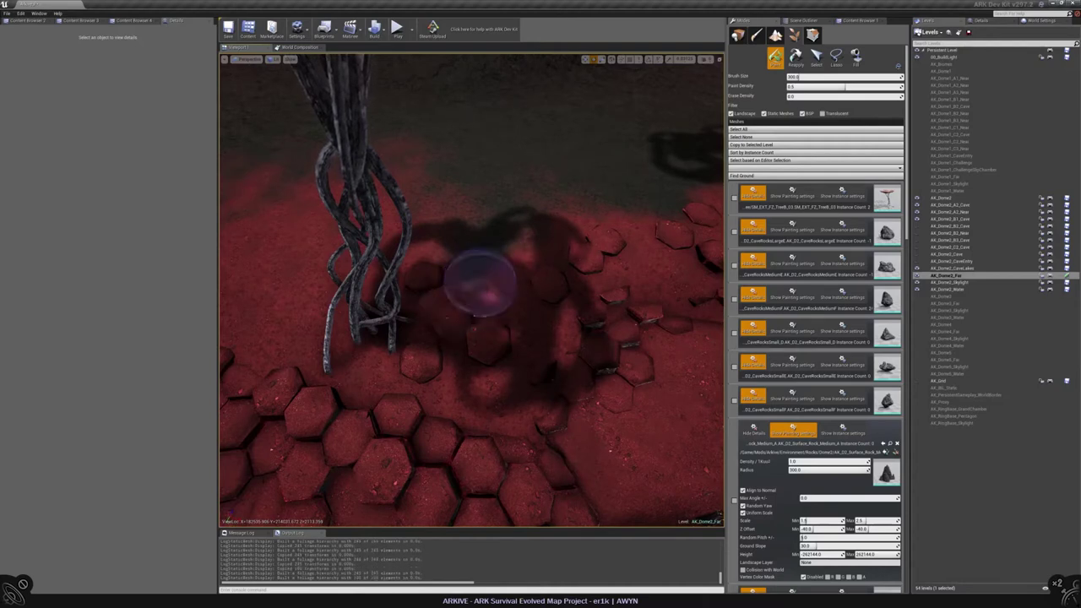
mouse_move(511, 355)
right_mouse_down()
mouse_move(514, 379)
mouse_move(488, 382)
right_mouse_up()
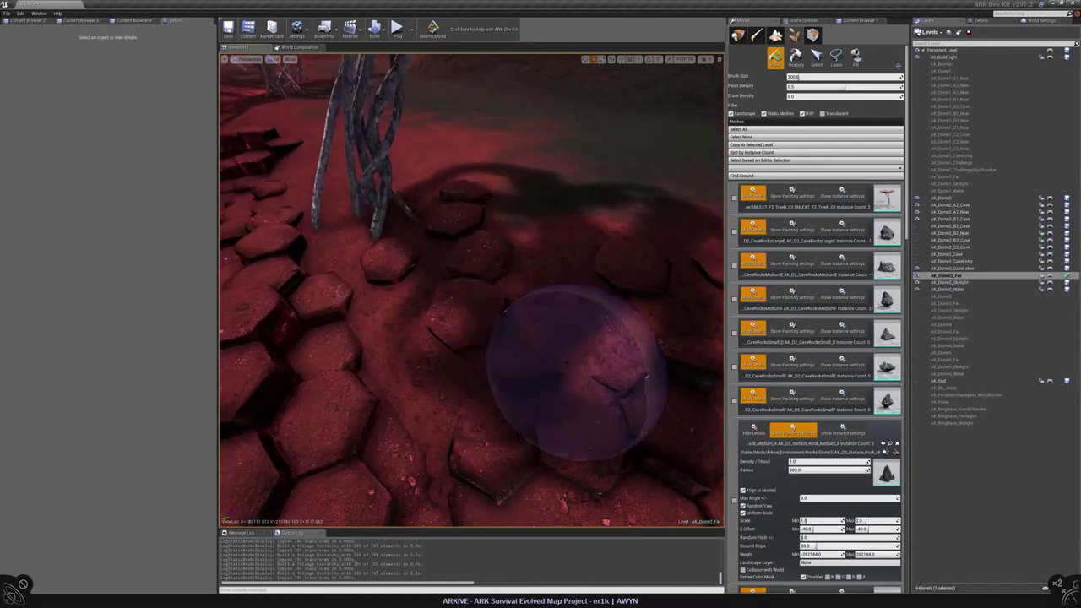
mouse_move(566, 386)
right_mouse_down()
mouse_move(560, 279)
mouse_move(549, 273)
mouse_move(518, 302)
mouse_move(541, 338)
mouse_move(471, 293)
mouse_move(446, 259)
right_mouse_up()
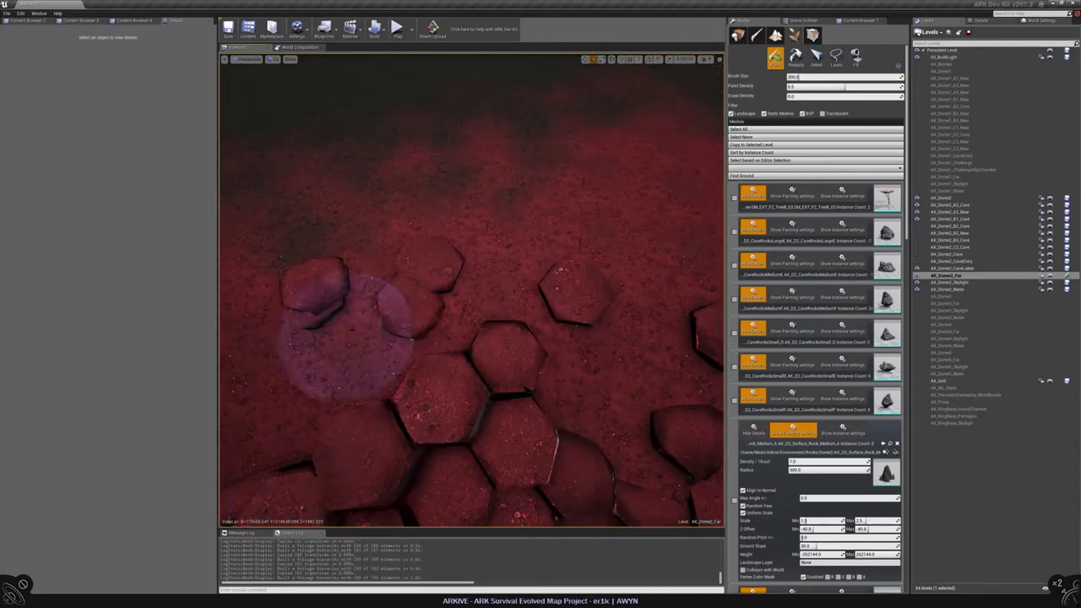
Paint a loose group of hexagonal stones in front of the tree roots and erase the overlapping one
right_click_drag(338, 338, 469, 338)
mouse_move(431, 386)
right_mouse_down()
mouse_move(439, 422)
mouse_move(456, 363)
mouse_move(525, 326)
right_mouse_up()
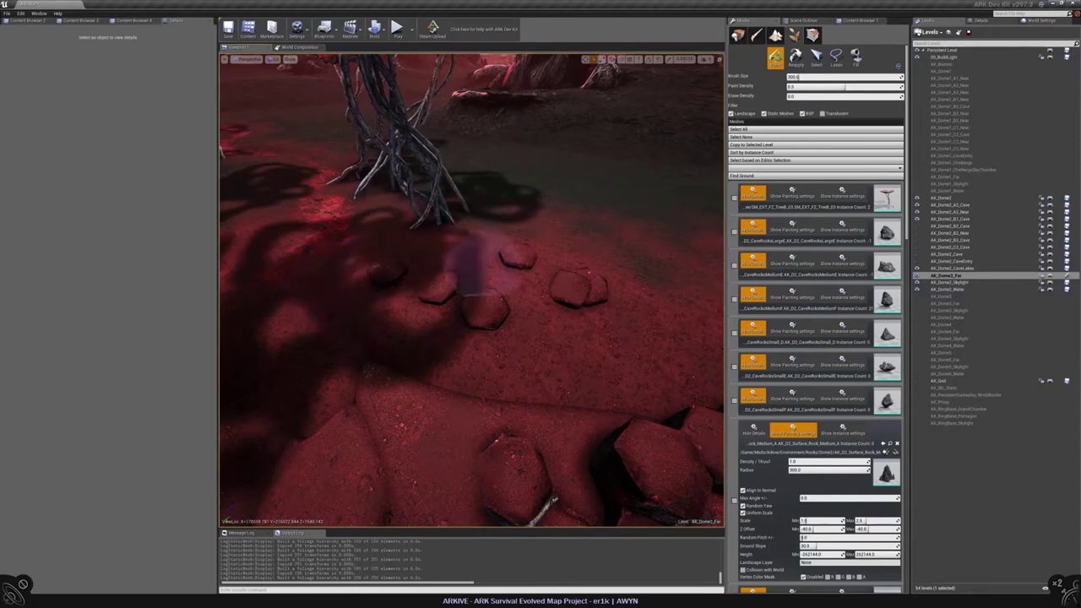
left_click_drag(469, 268, 647, 301, "shift")
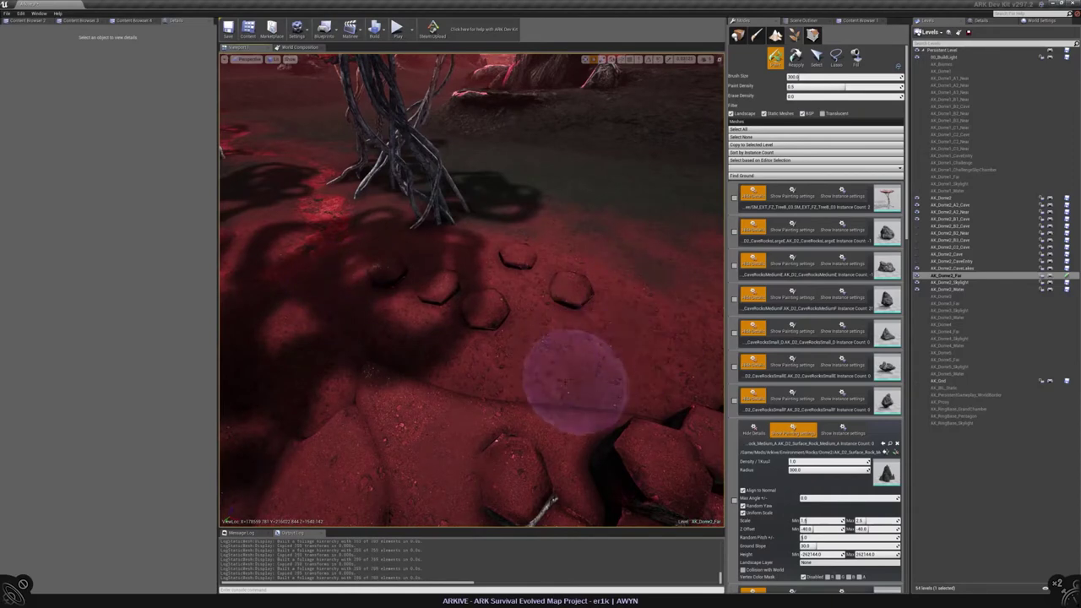
Paint single hexagonal stones around the smooth wedge-shaped rock beside the columns and tidy up the overlapping ones
right_click_drag(512, 398, 516, 456)
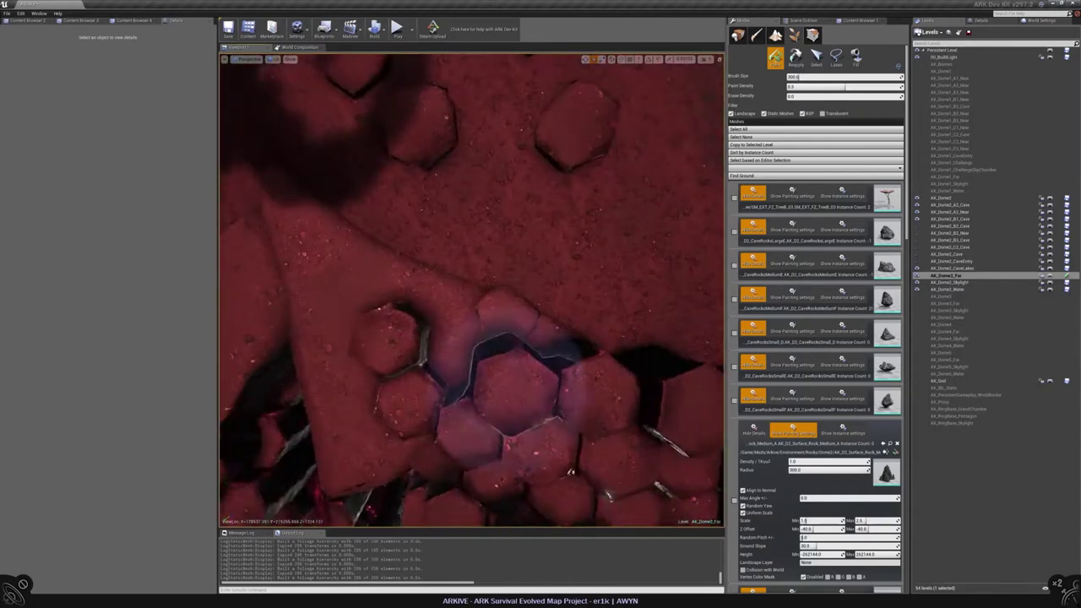
right_click_drag(455, 279, 455, 275)
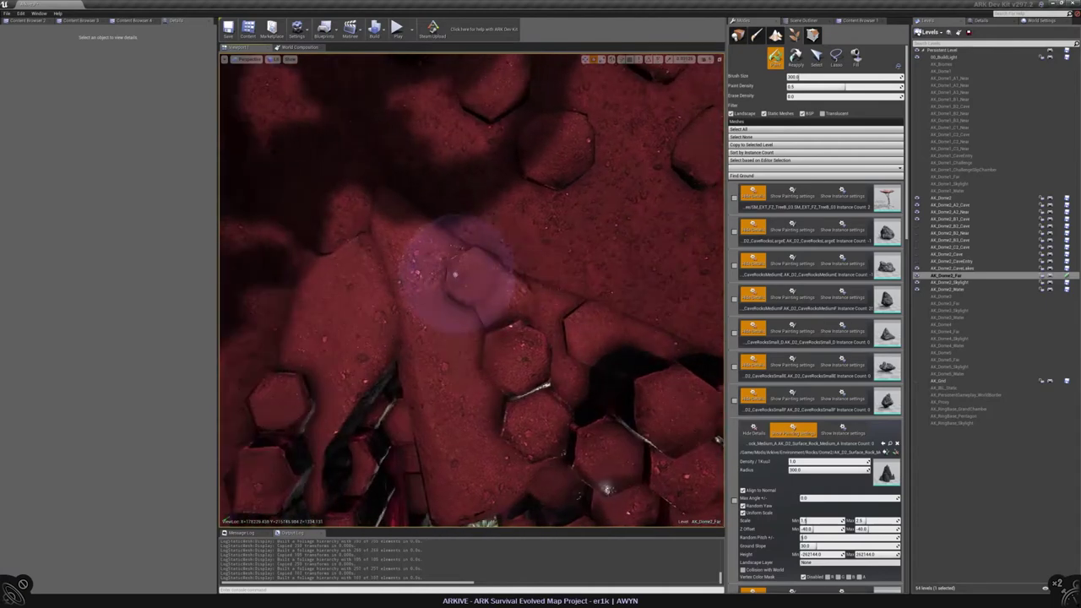
mouse_move(541, 277)
right_mouse_down()
mouse_move(506, 324)
mouse_move(418, 342)
right_mouse_up()
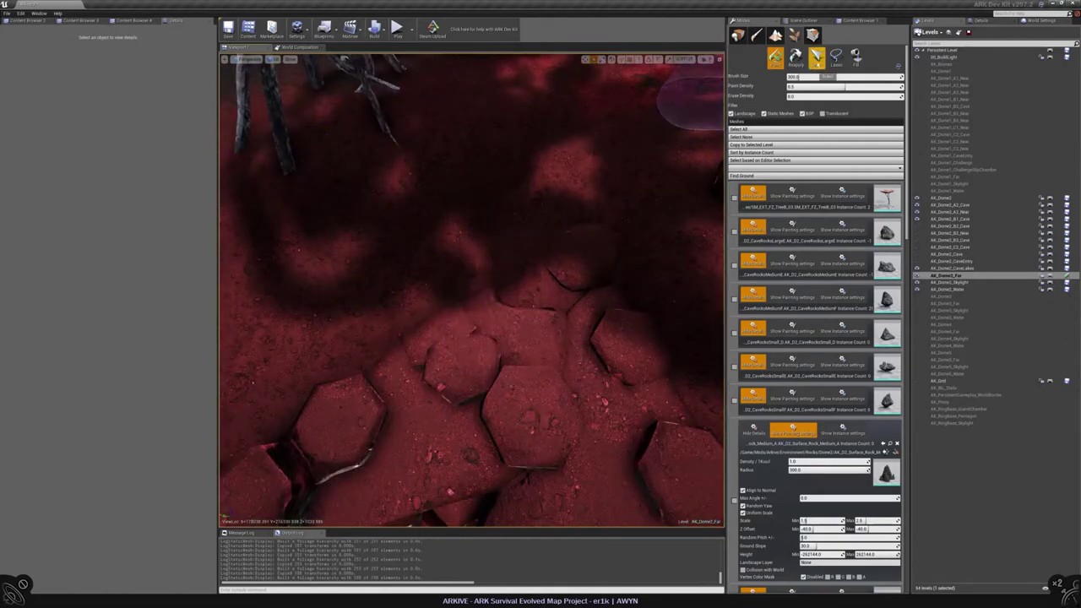
left_click(816, 57)
right_click_drag(450, 491, 451, 471)
left_click(775, 57)
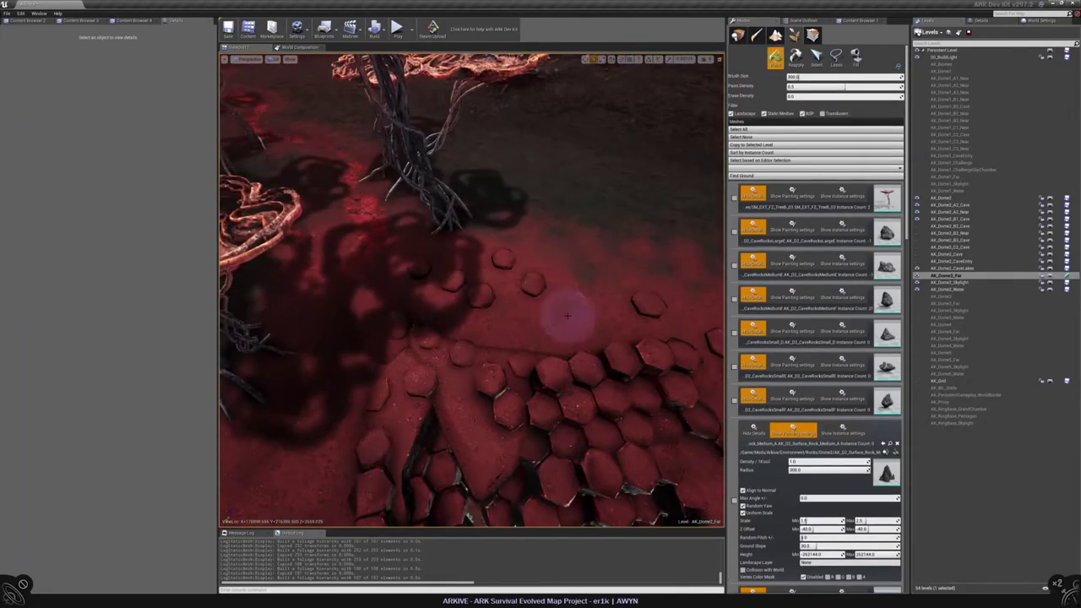
Fill the red ground between the tall cluster and the tree's shadow with hexagonal stones and clean up the overlapping ones
right_click_drag(547, 330, 442, 330)
right_click_drag(481, 429, 495, 382)
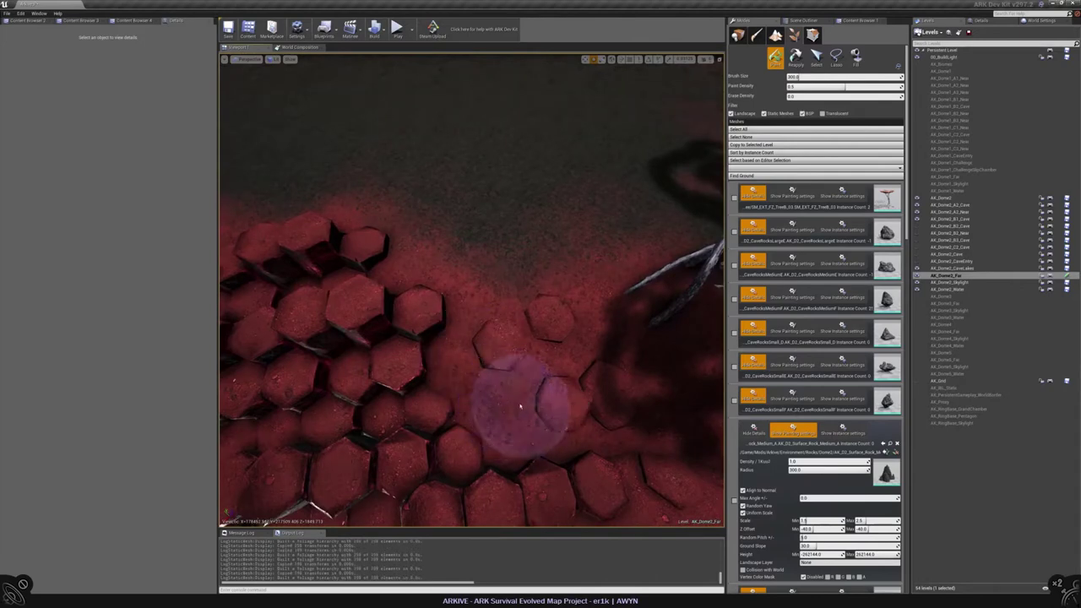
mouse_move(463, 399)
right_mouse_down()
mouse_move(476, 362)
mouse_move(478, 373)
mouse_move(467, 363)
right_mouse_up()
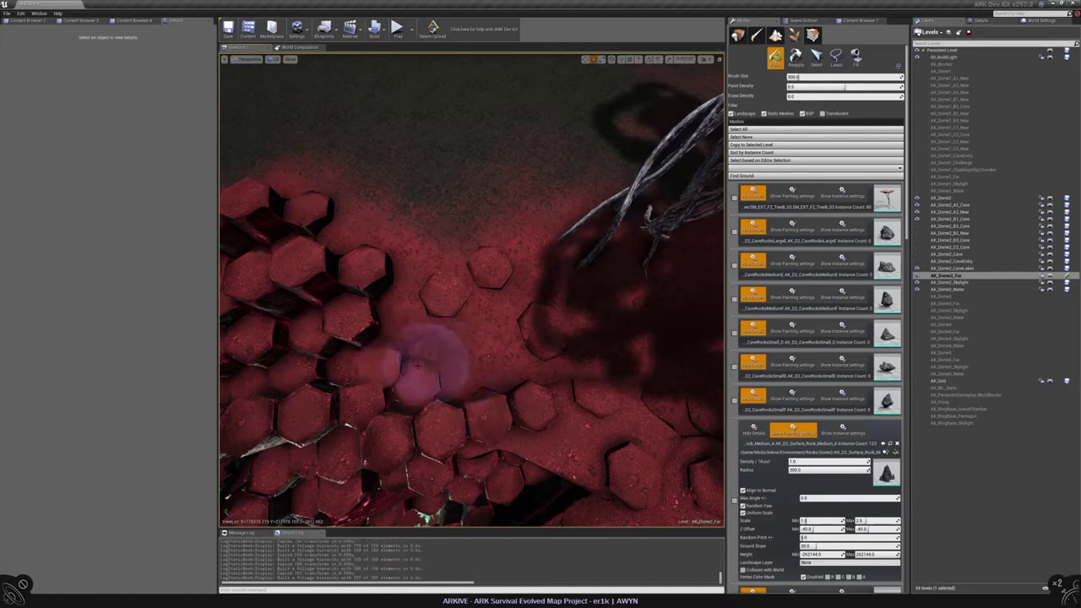
left_click_drag(399, 397, 456, 374)
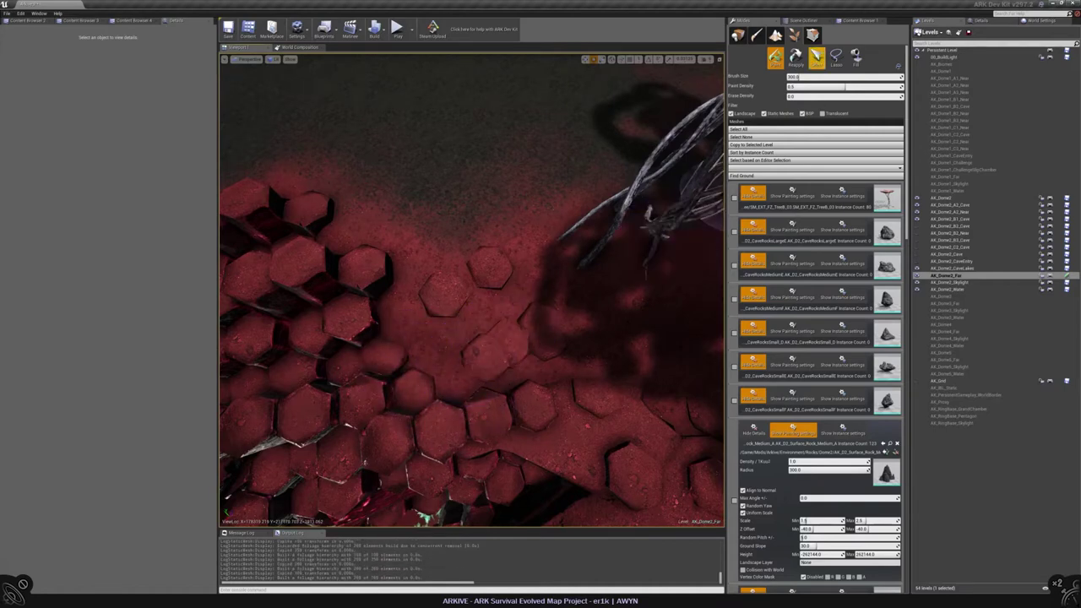
left_click(816, 56)
right_click_drag(532, 346, 532, 300)
left_click(351, 268)
left_click(776, 56)
Place single hexagonal stones past the tall cluster's outer edge, where red ground meets dark ground, undoing the unwanted placement
right_click_drag(483, 207, 483, 182)
mouse_move(495, 254)
right_mouse_down()
mouse_move(495, 265)
mouse_move(541, 246)
mouse_move(544, 234)
right_mouse_up()
left_click(511, 272)
left_click(390, 272)
key("ctrl+z")
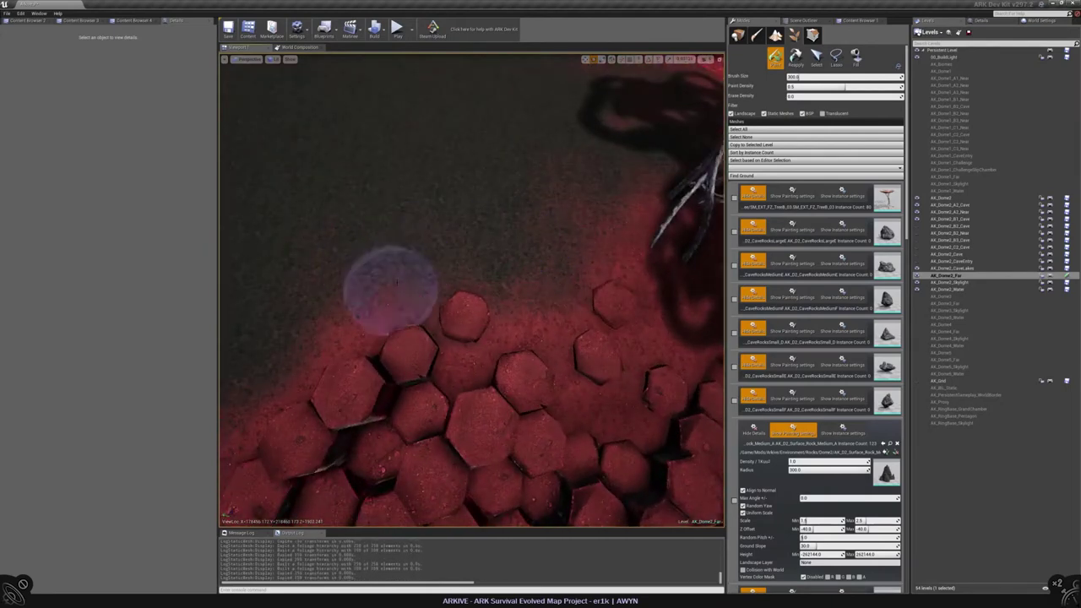
right_click_drag(390, 272, 532, 245)
left_click(531, 245)
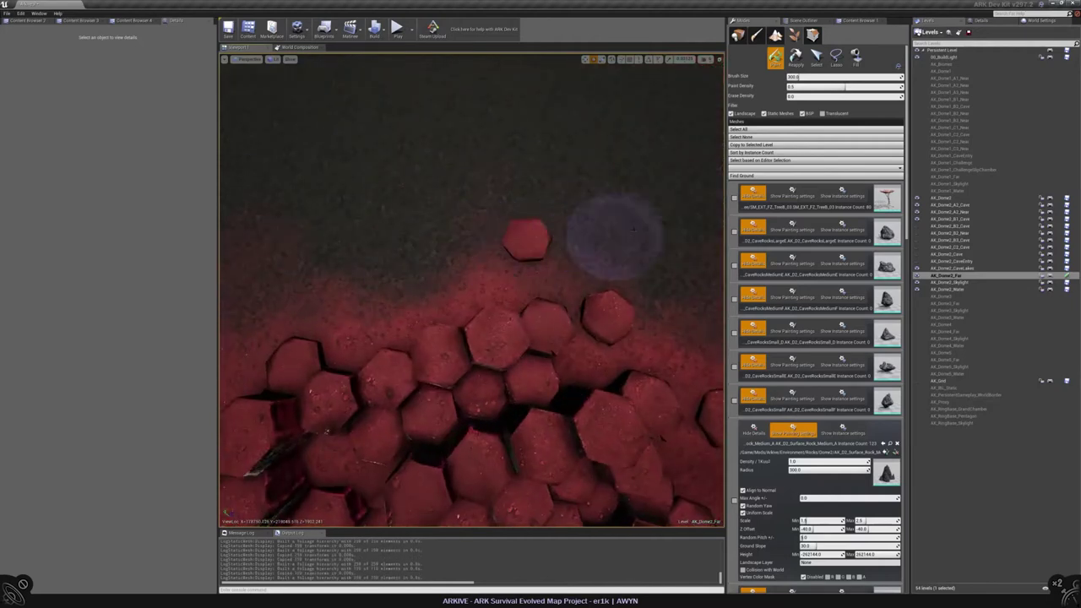
Continue the line of loose hexagonal stones around the outside of the next cluster on the red ground
left_click(348, 278)
right_click_drag(348, 293, 350, 262)
left_click(380, 346)
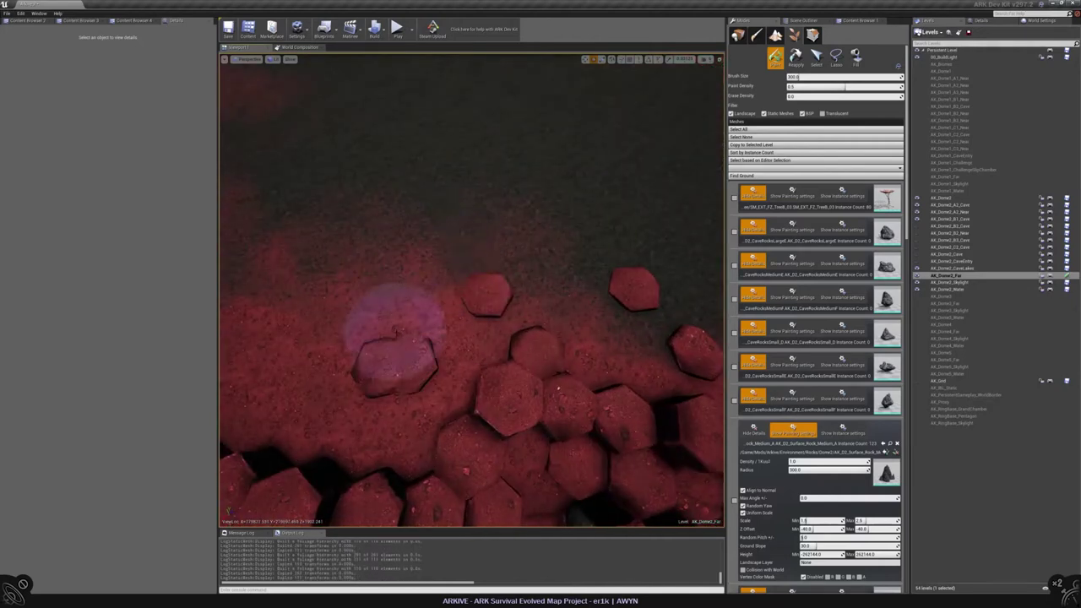
mouse_move(374, 357)
right_mouse_down()
mouse_move(388, 363)
mouse_move(490, 295)
right_mouse_up()
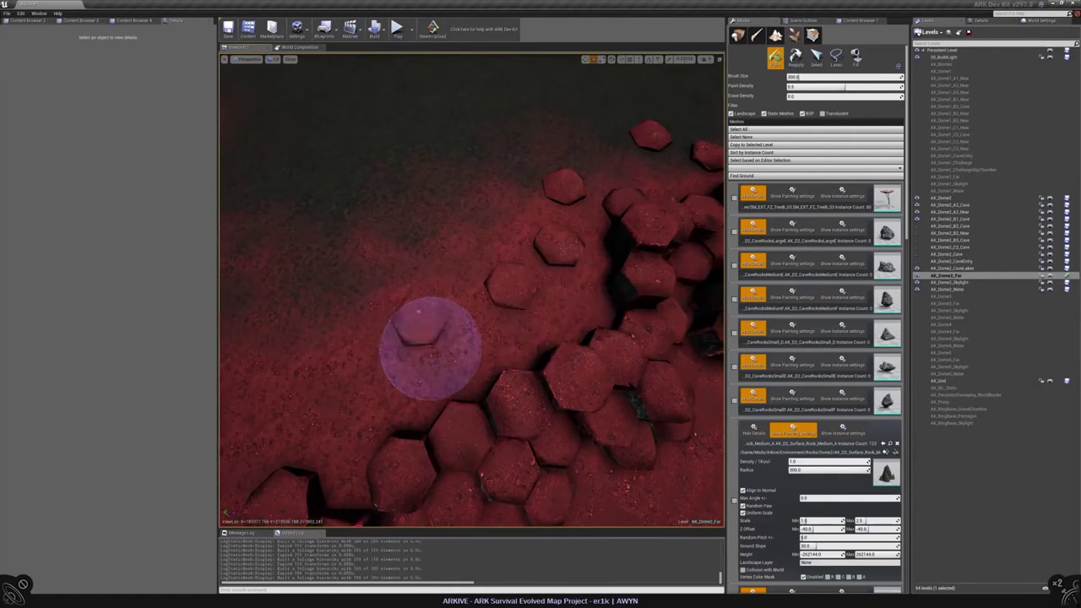
mouse_move(437, 348)
left_mouse_down()
mouse_move(367, 341)
mouse_move(393, 354)
mouse_move(374, 248)
left_mouse_up()
right_click_drag(375, 248, 524, 354)
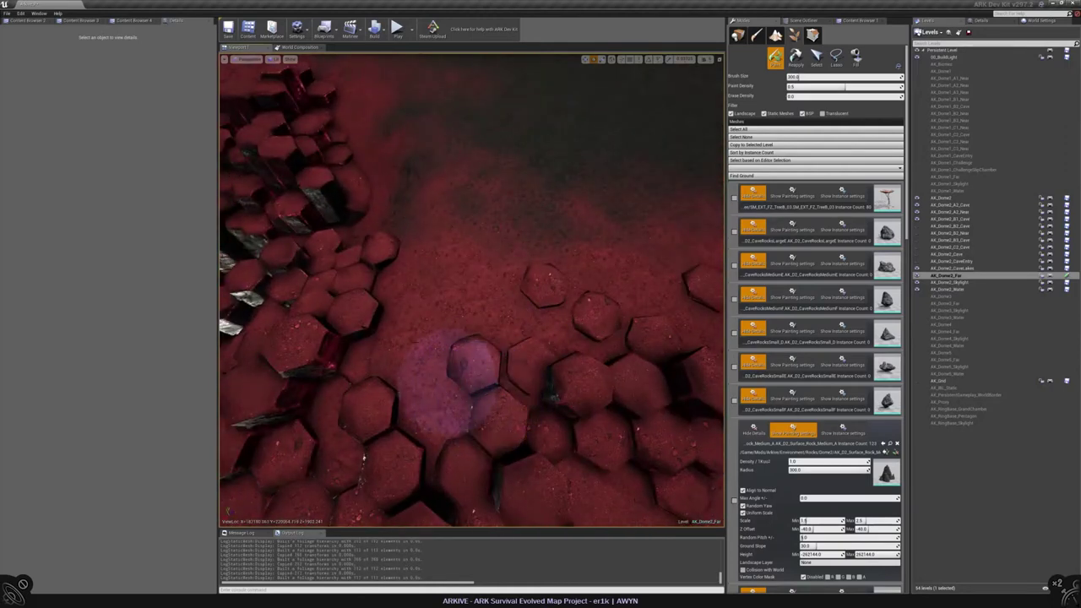
Paint hexagonal stones across the red gap between the two neighbouring clusters and adjust a single stone near the dark patch
mouse_move(435, 384)
right_mouse_down()
mouse_move(473, 279)
mouse_move(429, 290)
right_mouse_up()
mouse_move(526, 362)
right_mouse_down()
mouse_move(549, 338)
mouse_move(475, 342)
right_mouse_up()
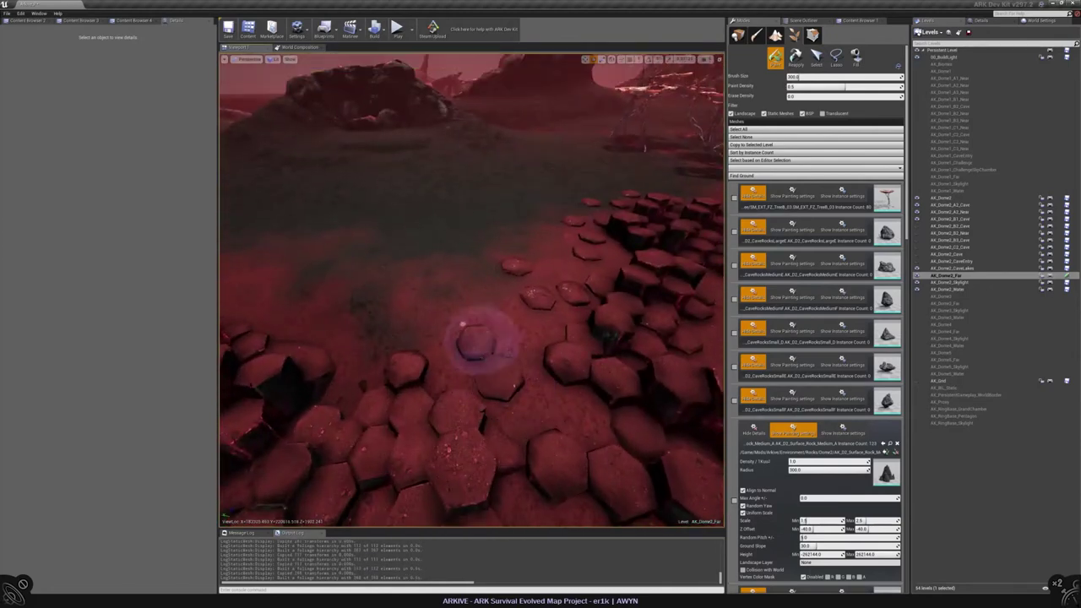
right_click_drag(475, 304, 463, 358)
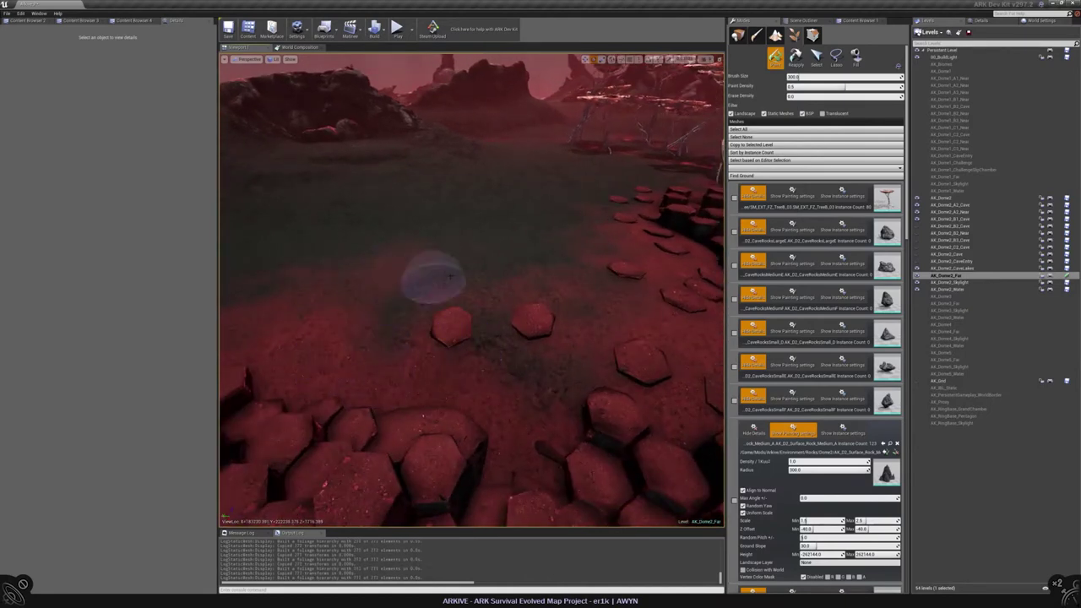
mouse_move(434, 265)
right_mouse_down()
mouse_move(456, 329)
mouse_move(405, 321)
mouse_move(440, 333)
mouse_move(459, 254)
mouse_move(423, 270)
mouse_move(477, 317)
mouse_move(524, 225)
mouse_move(374, 246)
mouse_move(355, 314)
mouse_move(482, 315)
mouse_move(476, 261)
mouse_move(456, 271)
mouse_move(517, 294)
right_mouse_up()
left_click(816, 56)
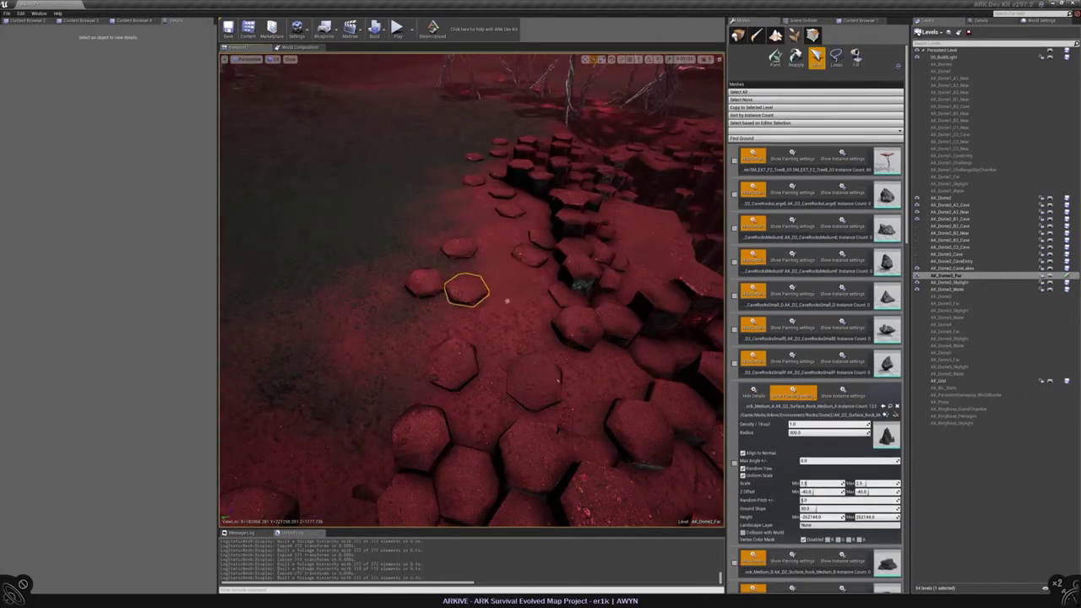
left_click(775, 57)
right_click_drag(446, 284, 475, 269)
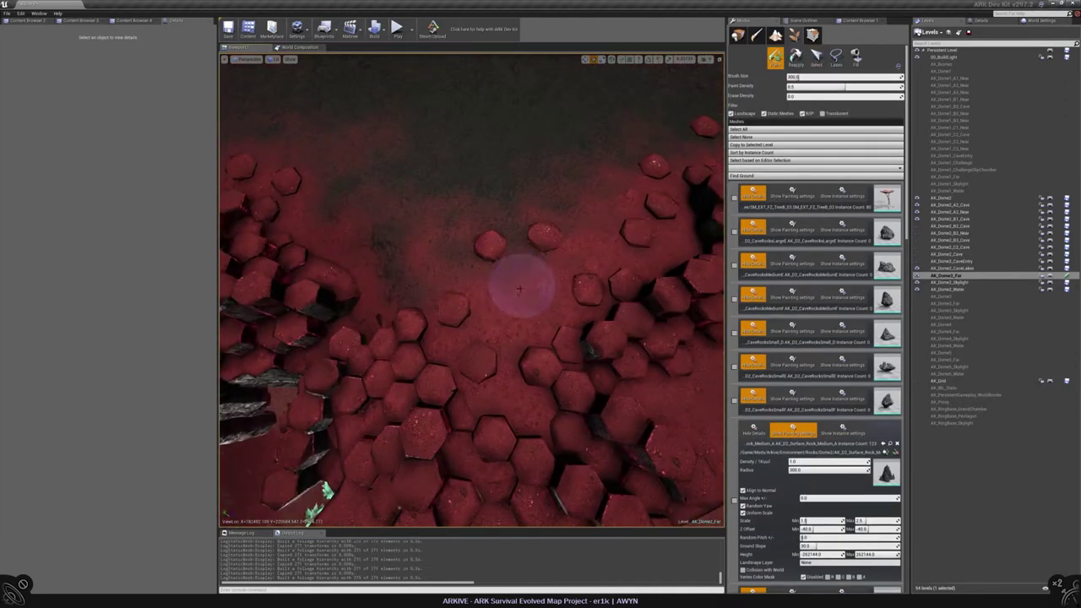
Replace the overlapping stones at the dark ground's edge and paint more hexagonal stones above the following clusters
mouse_move(534, 279)
right_mouse_down()
mouse_move(464, 286)
mouse_move(458, 248)
right_mouse_up()
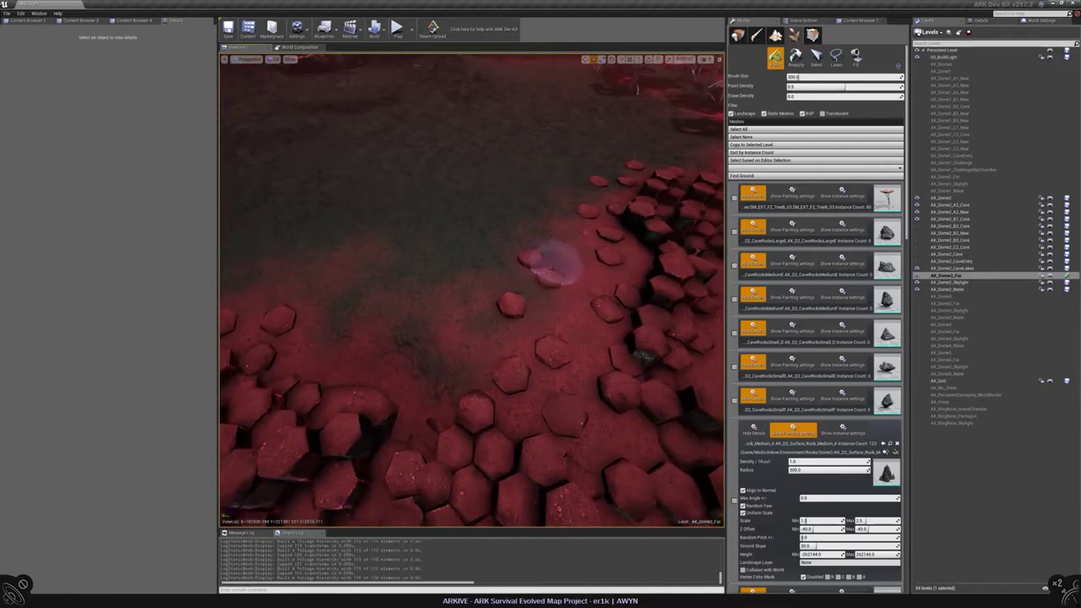
left_click(542, 270)
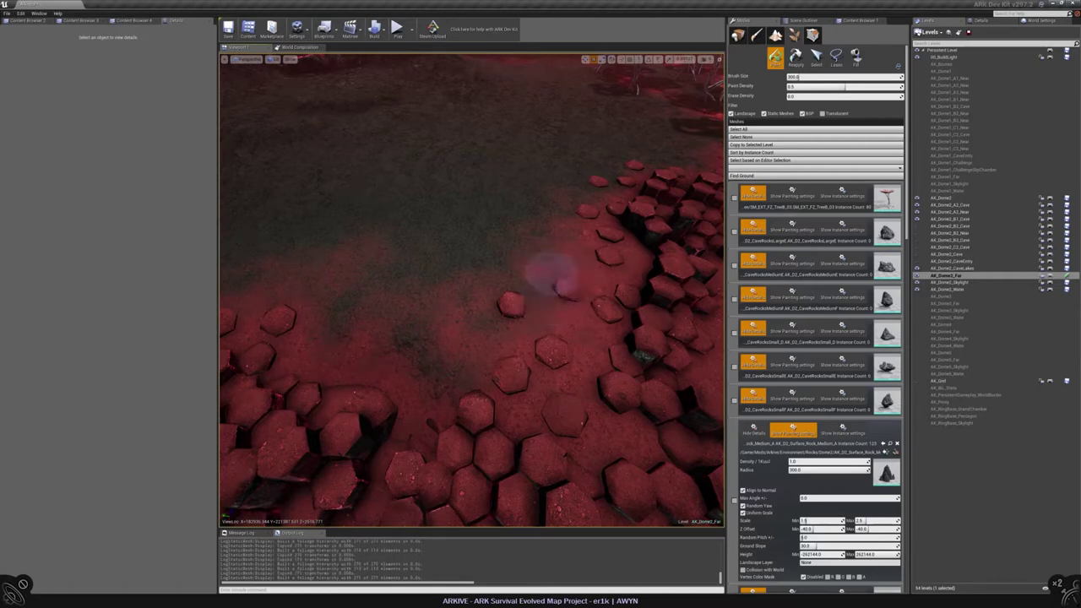
mouse_move(554, 274)
right_mouse_down()
mouse_move(408, 273)
mouse_move(525, 250)
right_mouse_up()
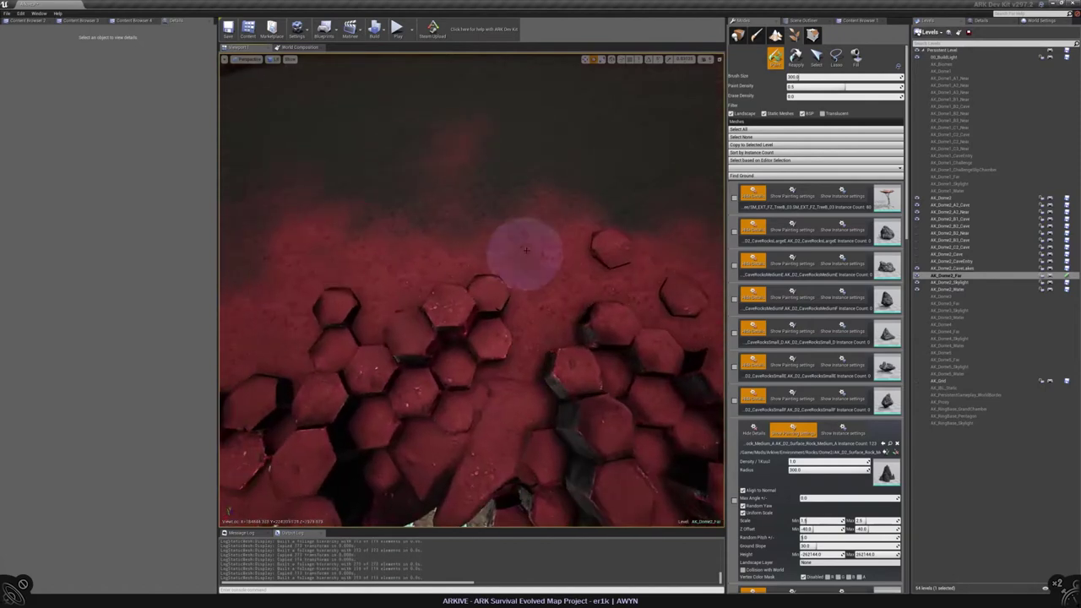
left_click(557, 278)
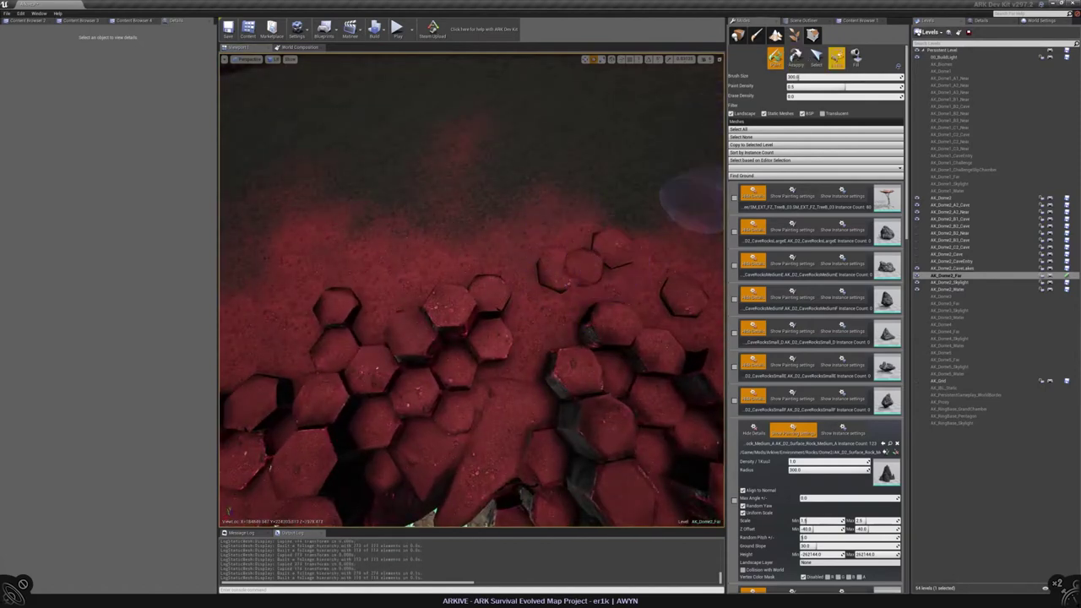
left_click(450, 238)
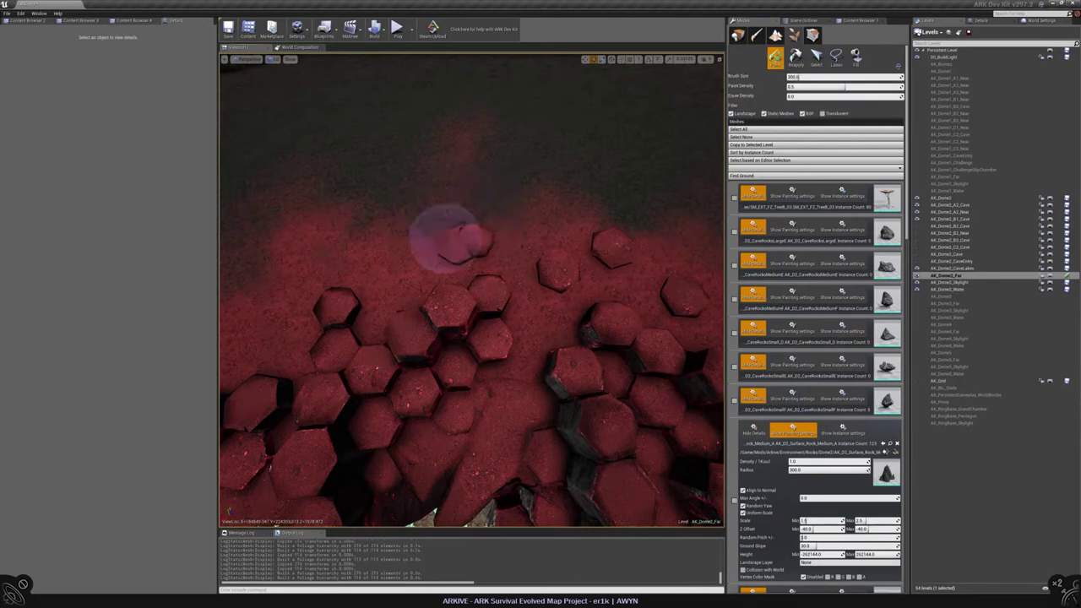
Repaint the loose hexagonal stones outside the low clusters facing the large dark rock until they are spaced apart
mouse_move(470, 174)
right_mouse_down()
mouse_move(524, 214)
mouse_move(459, 306)
mouse_move(633, 258)
mouse_move(550, 278)
right_mouse_up()
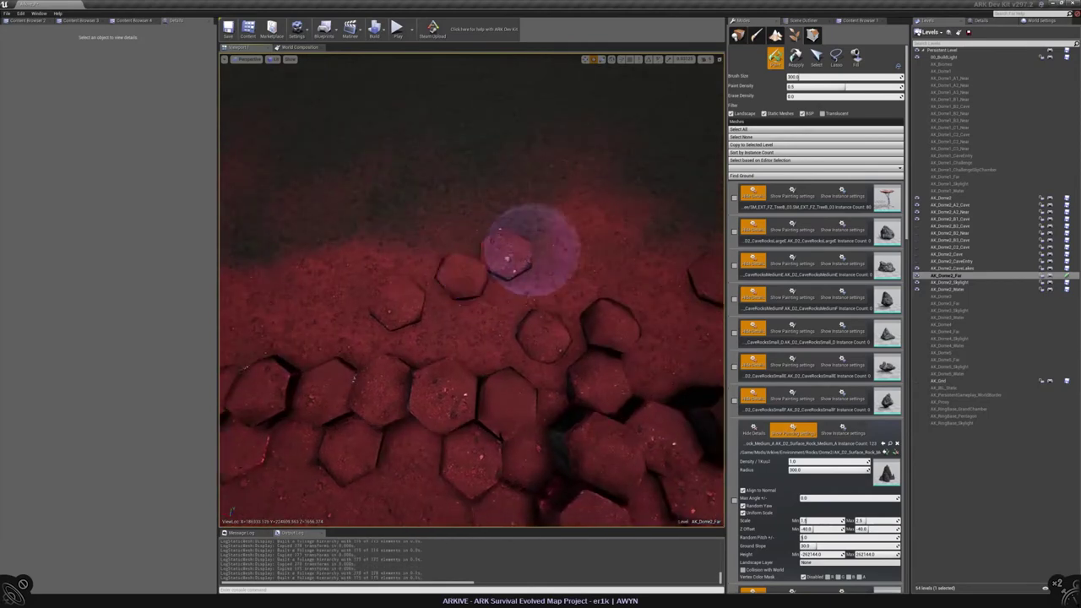
left_click(492, 265)
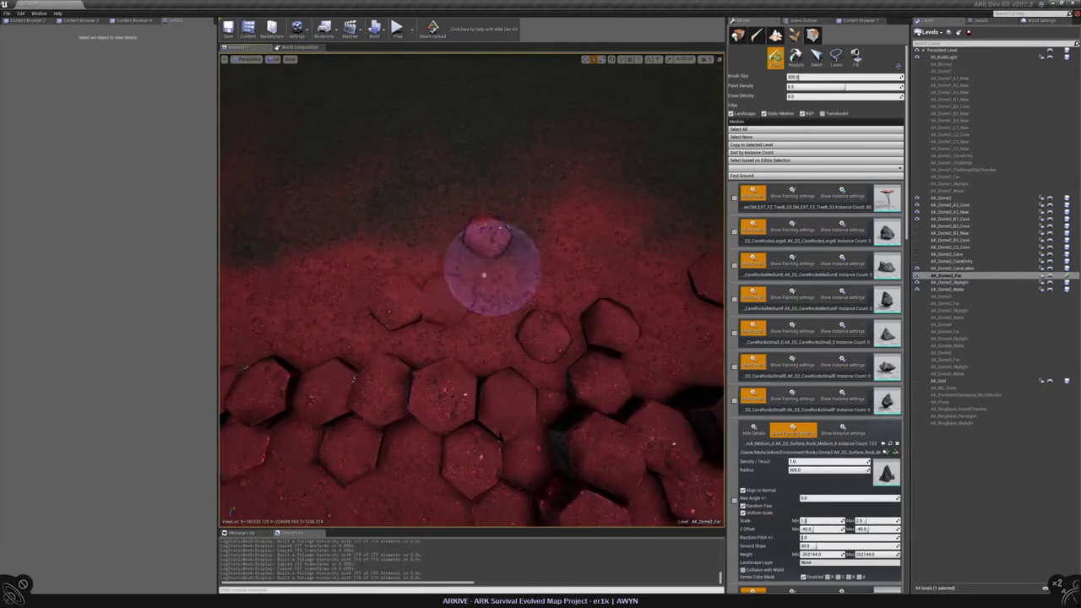
left_click(489, 264)
right_click_drag(497, 266, 519, 309)
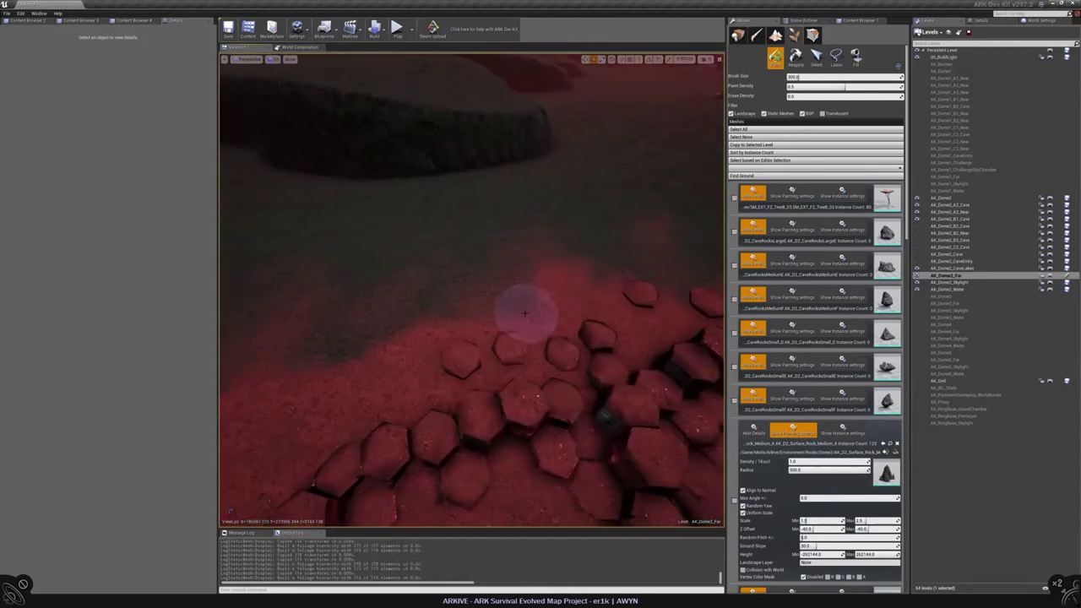
left_click(498, 307)
left_click(503, 326)
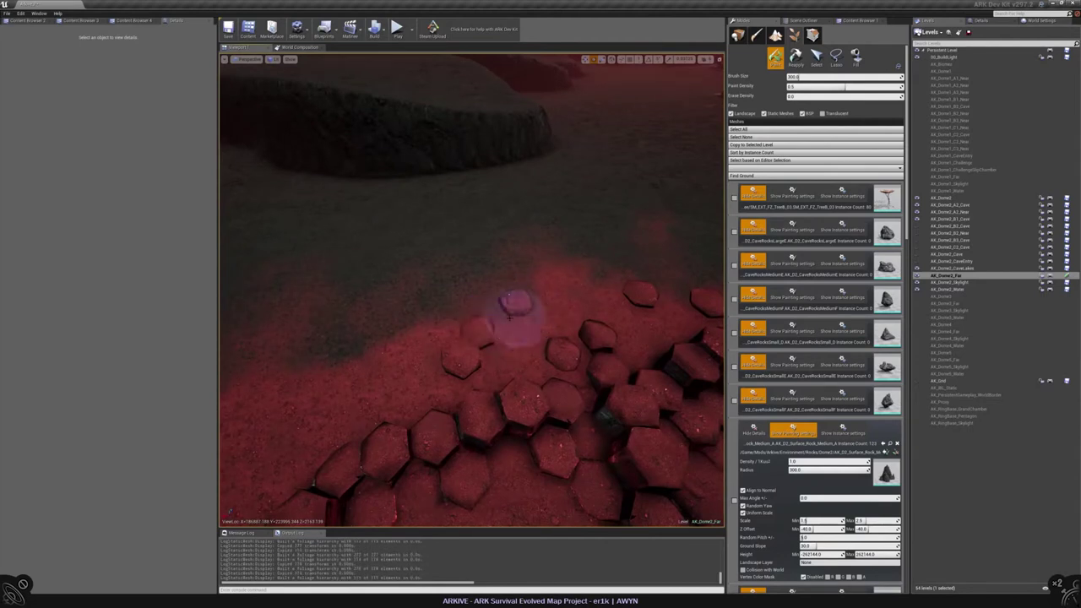
left_click(500, 316)
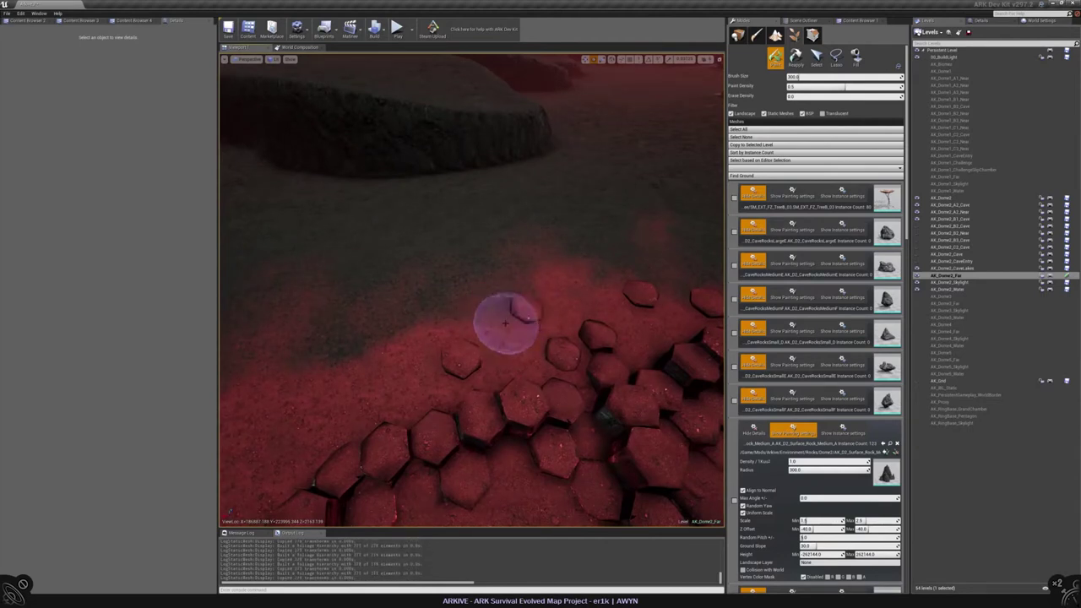
Continue painting spaced hexagonal stones on the red ground outside the clusters up to the tall dark cliff
mouse_move(513, 321)
right_mouse_down()
mouse_move(513, 290)
mouse_move(381, 338)
mouse_move(374, 313)
mouse_move(464, 344)
right_mouse_up()
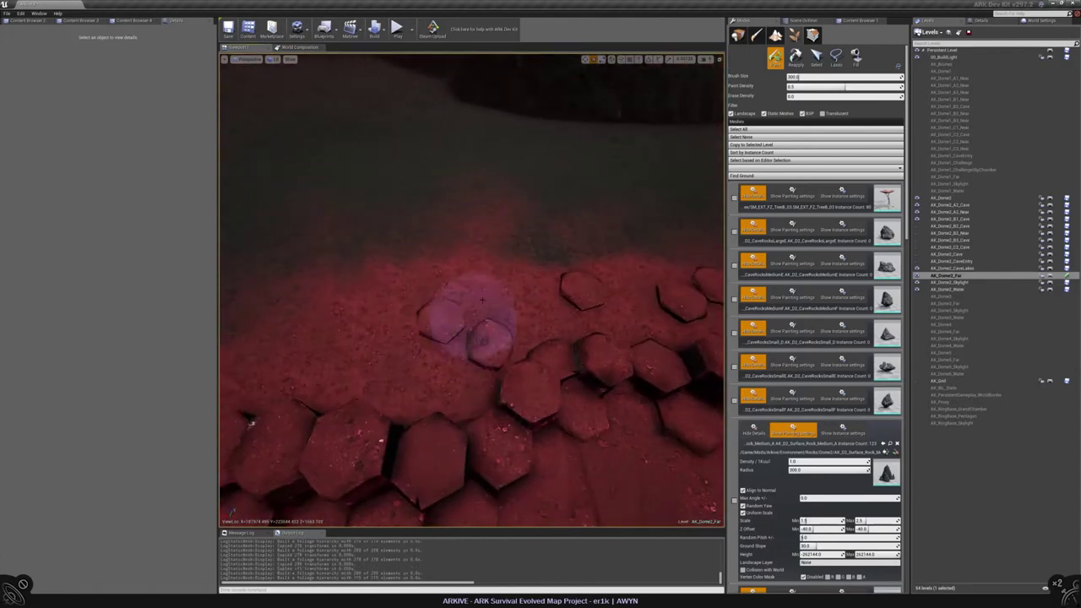
right_click_drag(483, 300, 447, 374)
mouse_move(447, 309)
right_mouse_down()
mouse_move(427, 333)
mouse_move(552, 229)
right_mouse_up()
mouse_move(535, 174)
right_mouse_down()
mouse_move(384, 315)
mouse_move(495, 302)
right_mouse_up()
right_click_drag(391, 242, 476, 300)
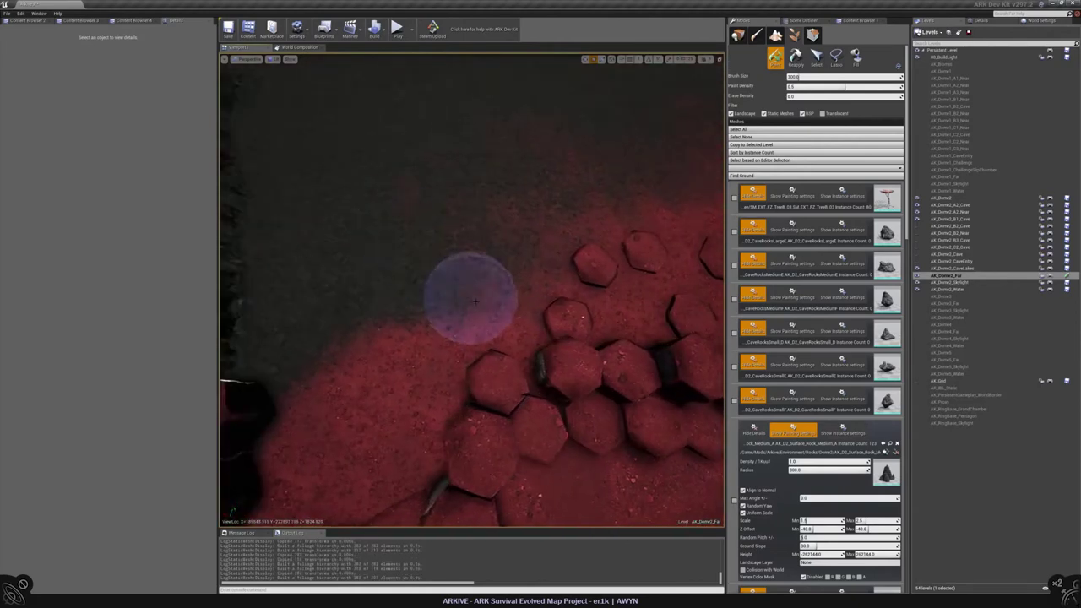
mouse_move(405, 371)
right_mouse_down()
mouse_move(599, 283)
mouse_move(493, 309)
mouse_move(540, 305)
mouse_move(513, 363)
mouse_move(541, 342)
mouse_move(540, 320)
right_mouse_up()
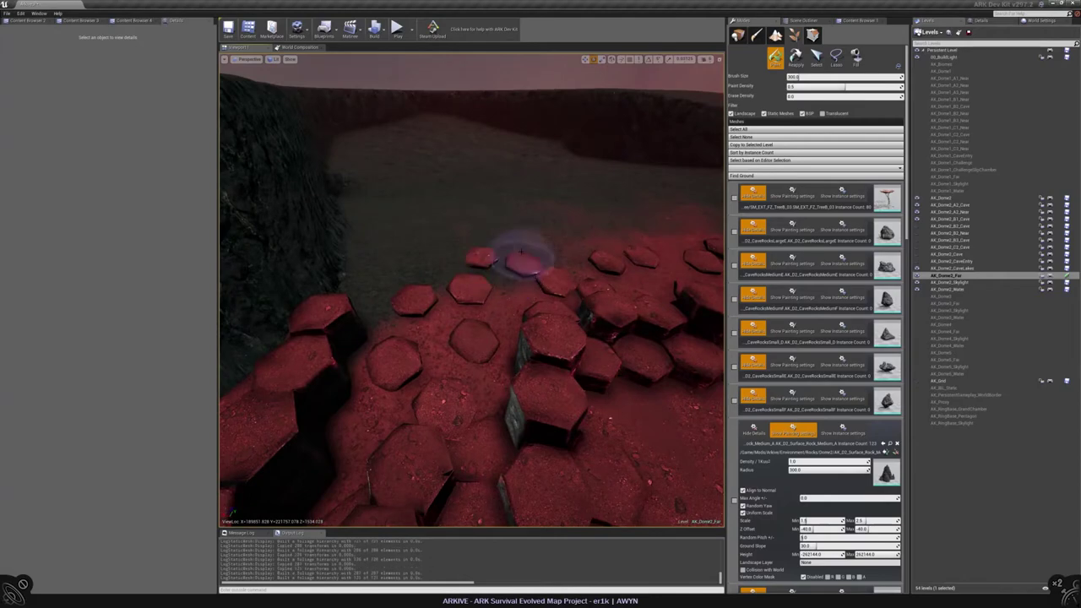
Fill the red ground beside the dark cliff with hexagonal stones and replace the last stone at the cliff's foot
mouse_move(521, 254)
right_mouse_down()
mouse_move(505, 346)
mouse_move(482, 325)
mouse_move(447, 331)
mouse_move(435, 397)
mouse_move(572, 379)
mouse_move(620, 338)
mouse_move(490, 258)
right_mouse_up()
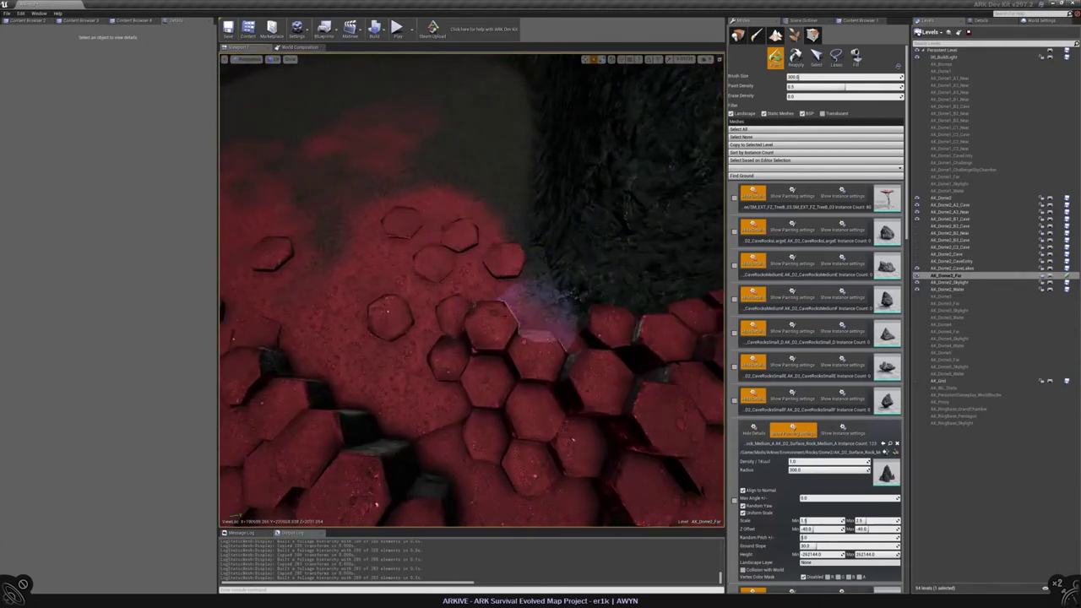
key("ctrl+z")
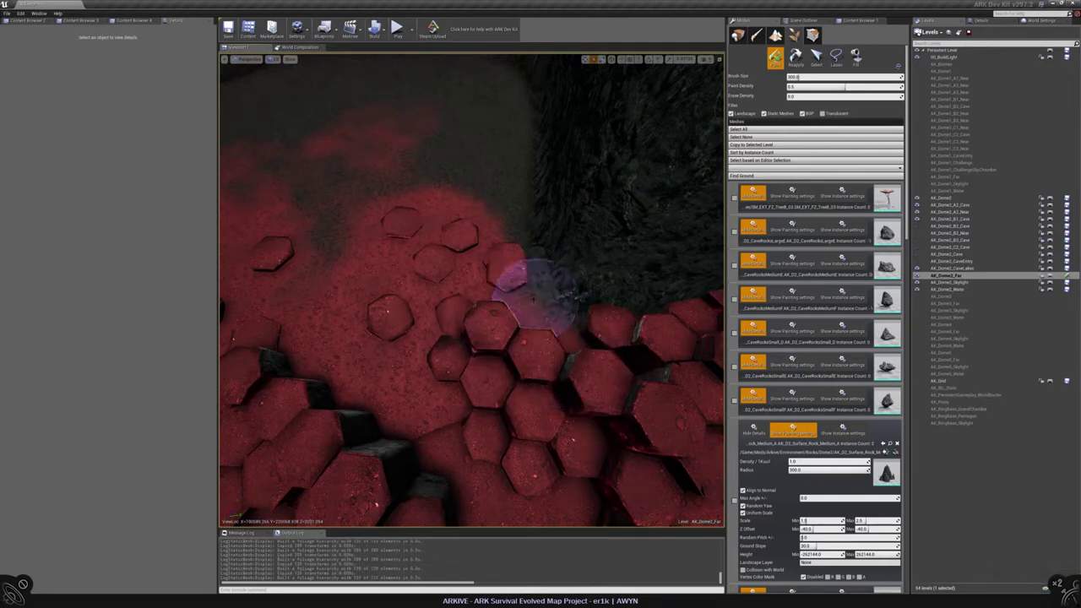
right_click_drag(532, 300, 459, 328)
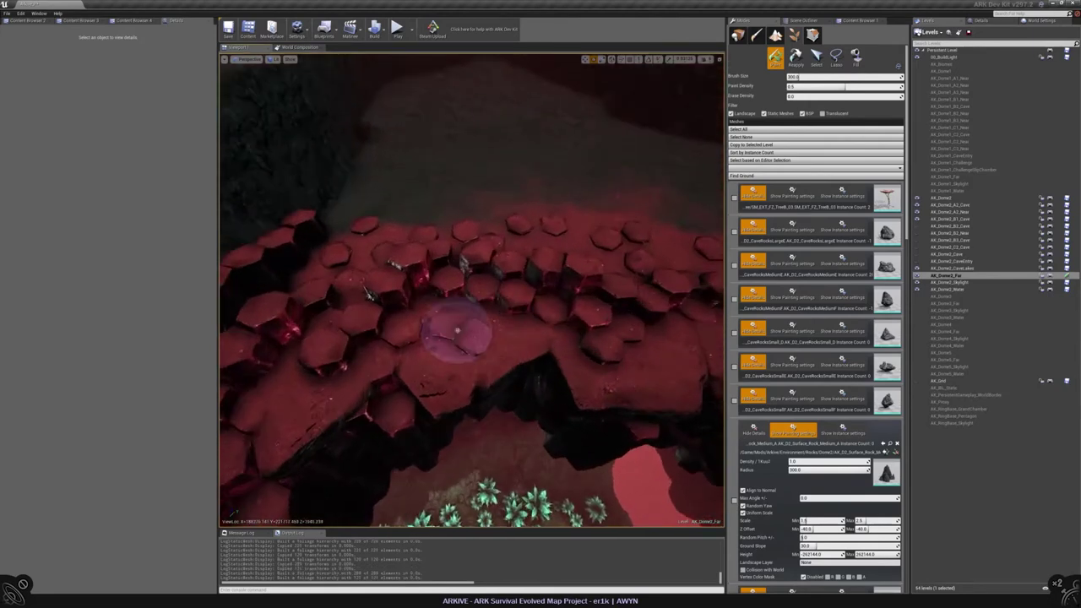
Paint hexagonal stones on the bare rock ledges along the opening's inner lip, in front of the column clusters
right_click_drag(480, 385, 471, 369)
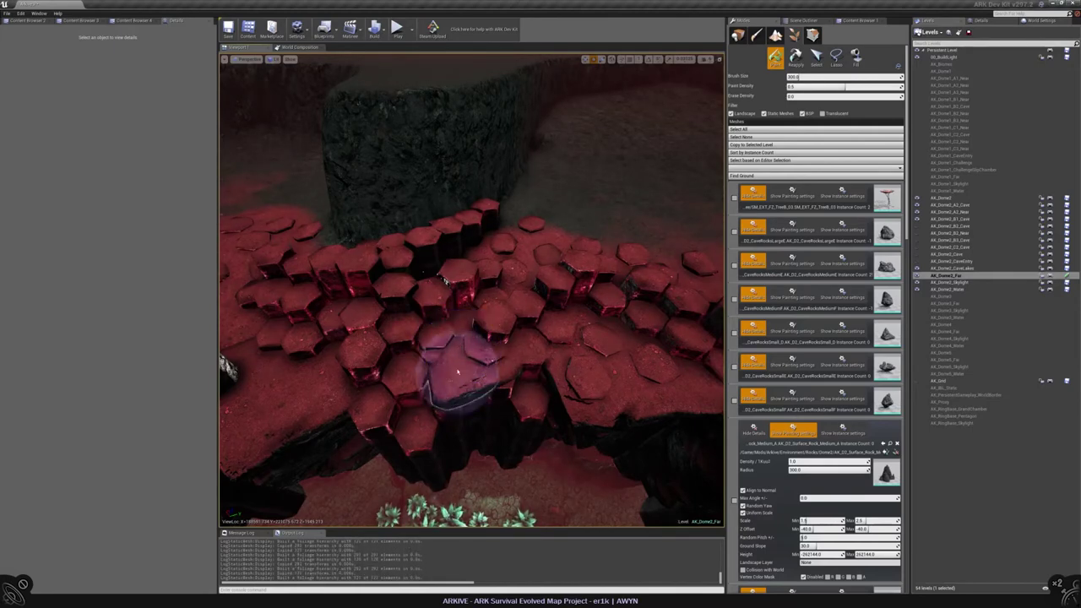
mouse_move(457, 372)
right_mouse_down()
mouse_move(507, 386)
mouse_move(332, 437)
mouse_move(495, 350)
right_mouse_up()
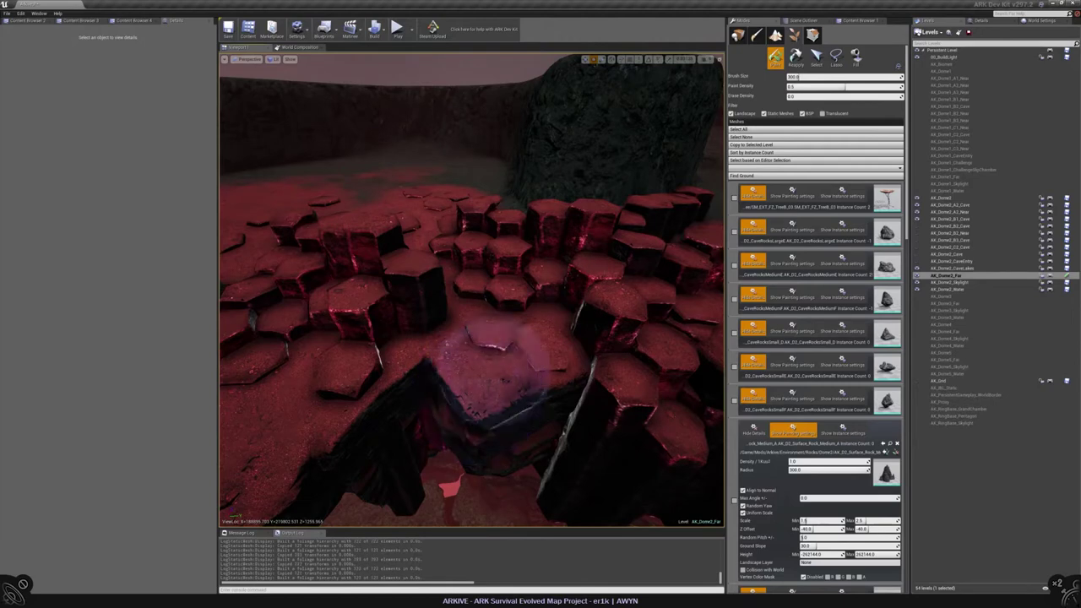
mouse_move(499, 354)
right_mouse_down()
mouse_move(486, 392)
mouse_move(441, 376)
mouse_move(461, 382)
right_mouse_up()
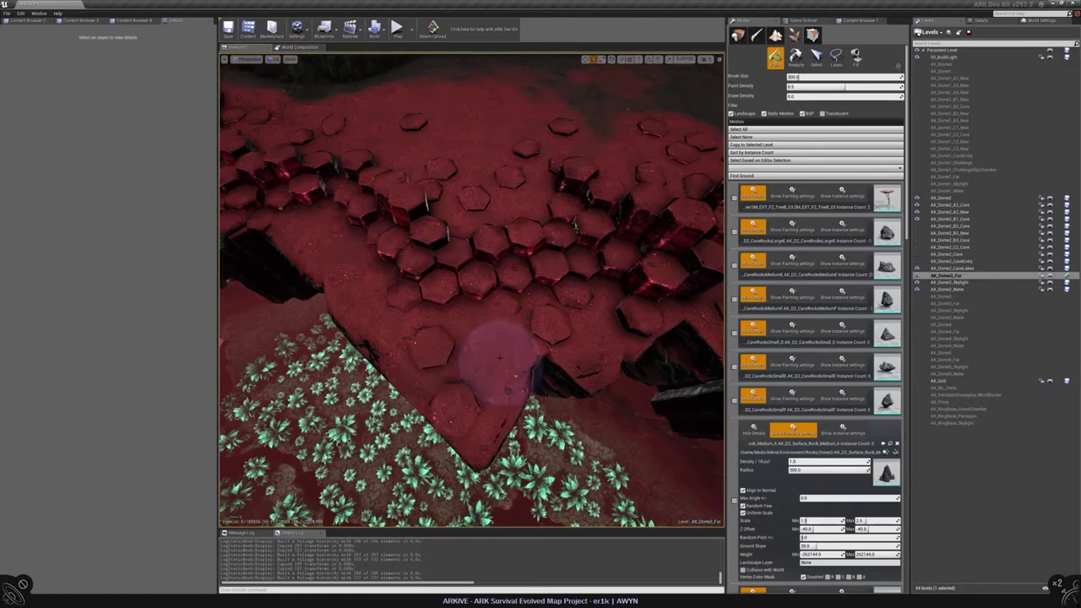
Undo the last stone on the pointed ledge above the plants, repaint it and switch to selecting single stones
key("ctrl+z")
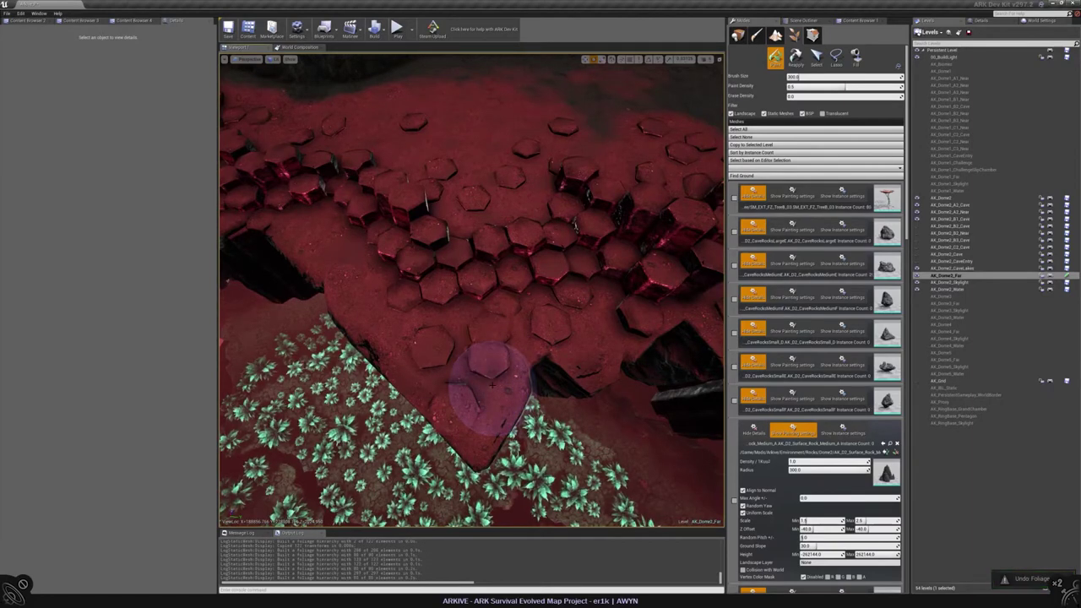
left_click(476, 394)
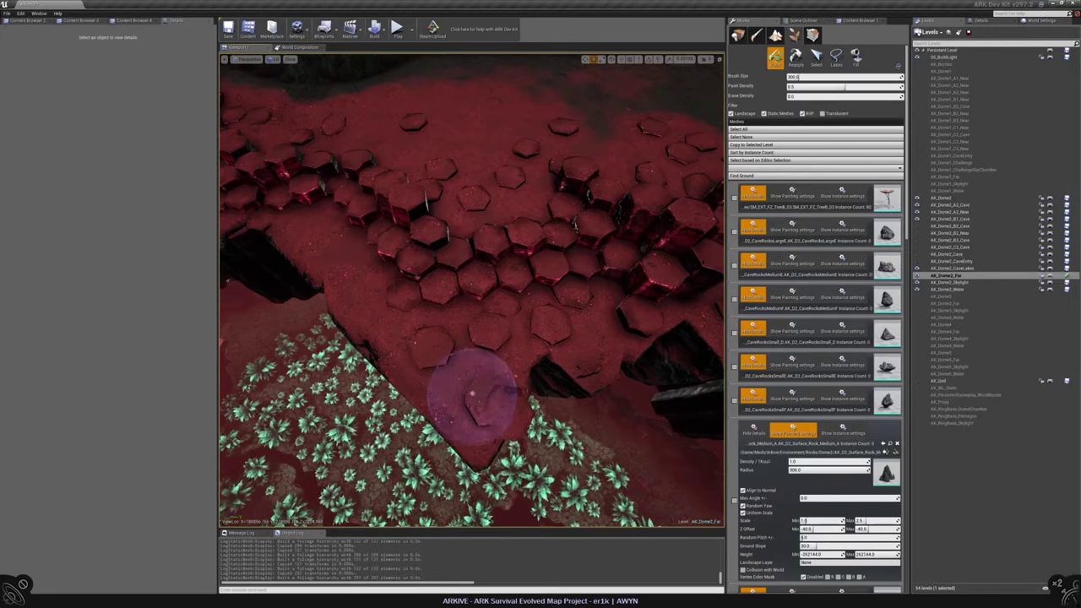
left_click(816, 56)
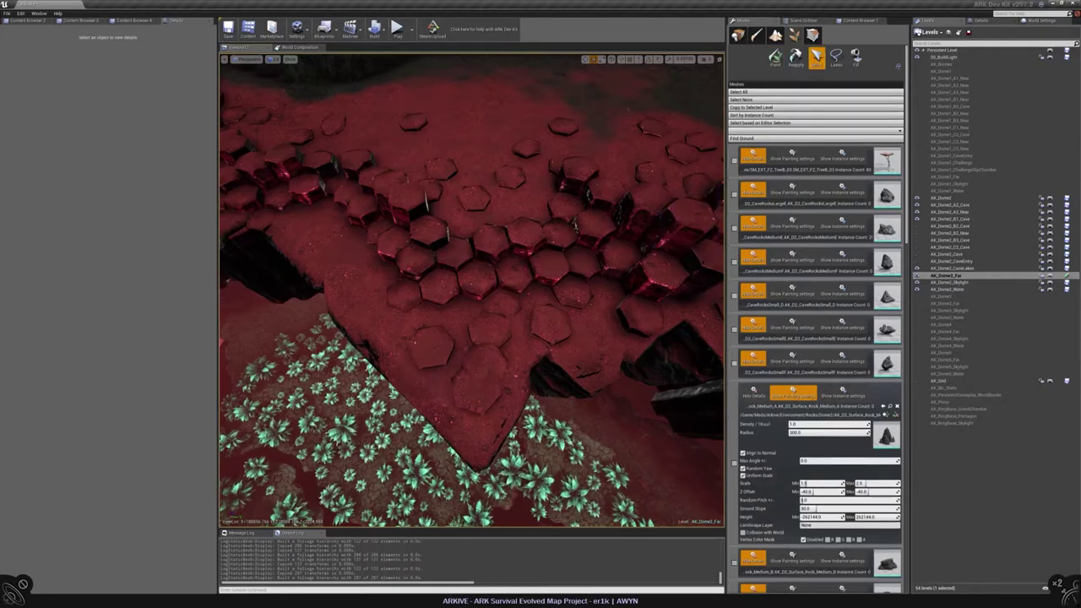
mouse_move(471, 288)
right_mouse_down()
mouse_move(331, 273)
mouse_move(456, 279)
mouse_move(439, 270)
mouse_move(405, 263)
mouse_move(388, 291)
mouse_move(507, 308)
mouse_move(456, 310)
mouse_move(540, 325)
mouse_move(442, 338)
mouse_move(467, 327)
right_mouse_up()
Paint a hexagonal stone into the gap between the column clusters at the opening's edge and adjust its placement
left_click(776, 55)
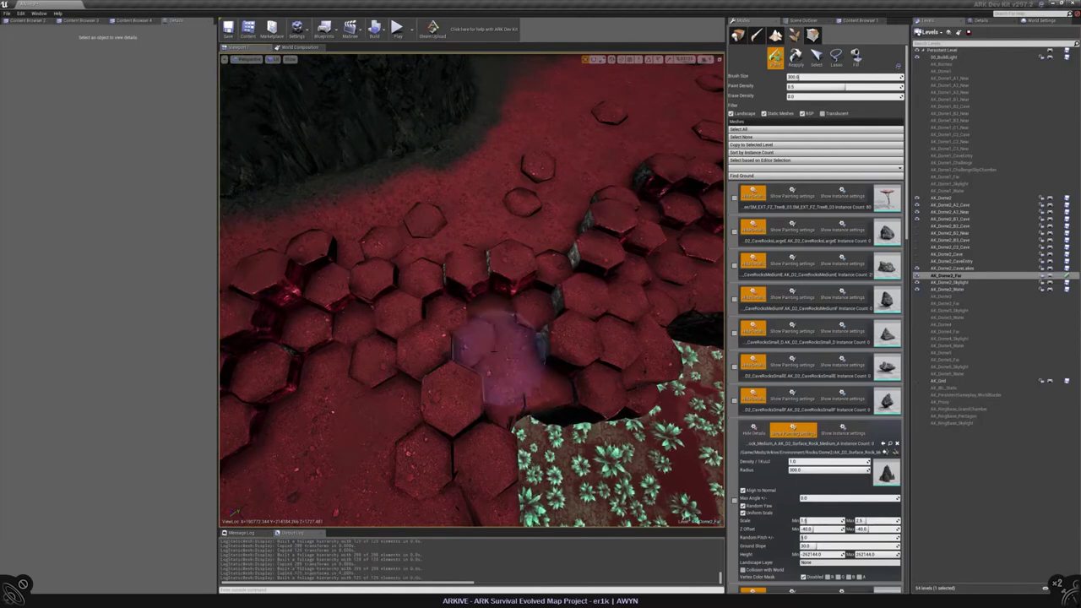
left_click_drag(499, 350, 505, 356)
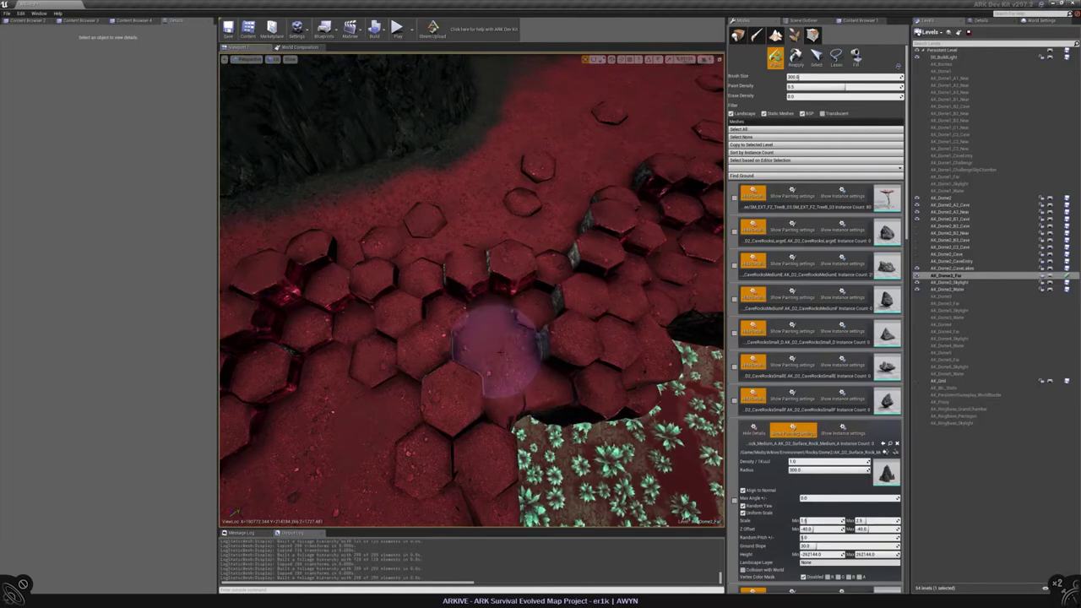
left_click(816, 56)
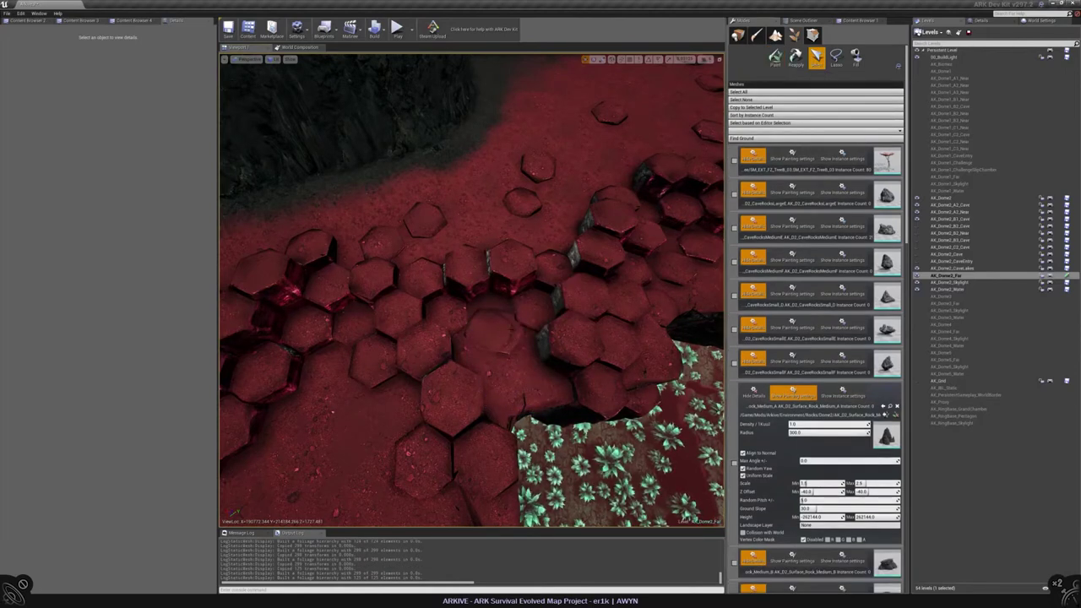
scroll(488, 329, "up", 3)
left_click_drag(489, 329, 487, 355, "alt")
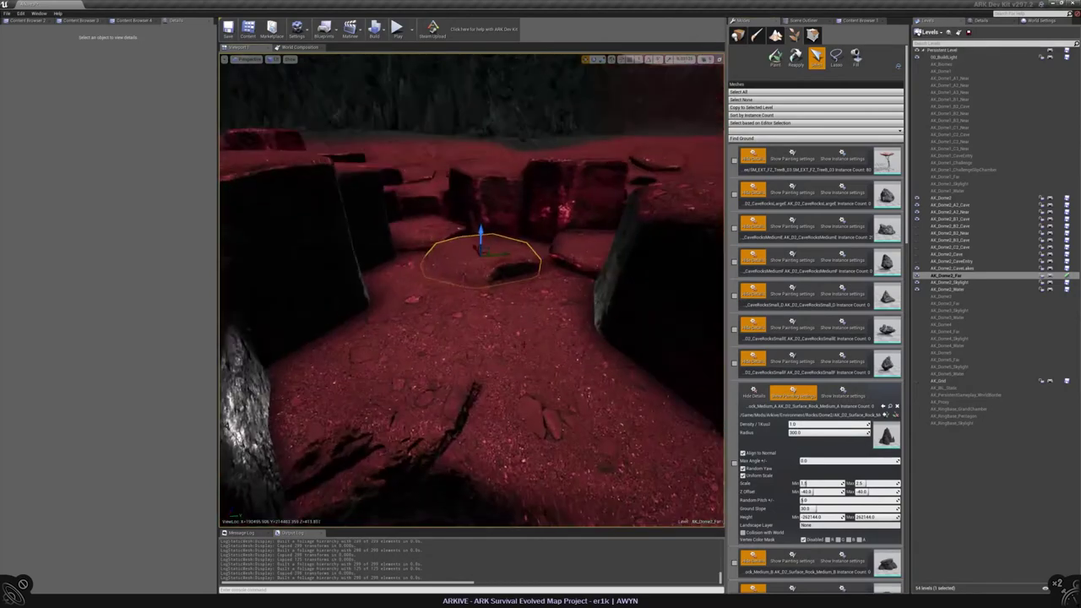
left_click_drag(473, 397, 510, 381)
left_click_drag(468, 347, 479, 343)
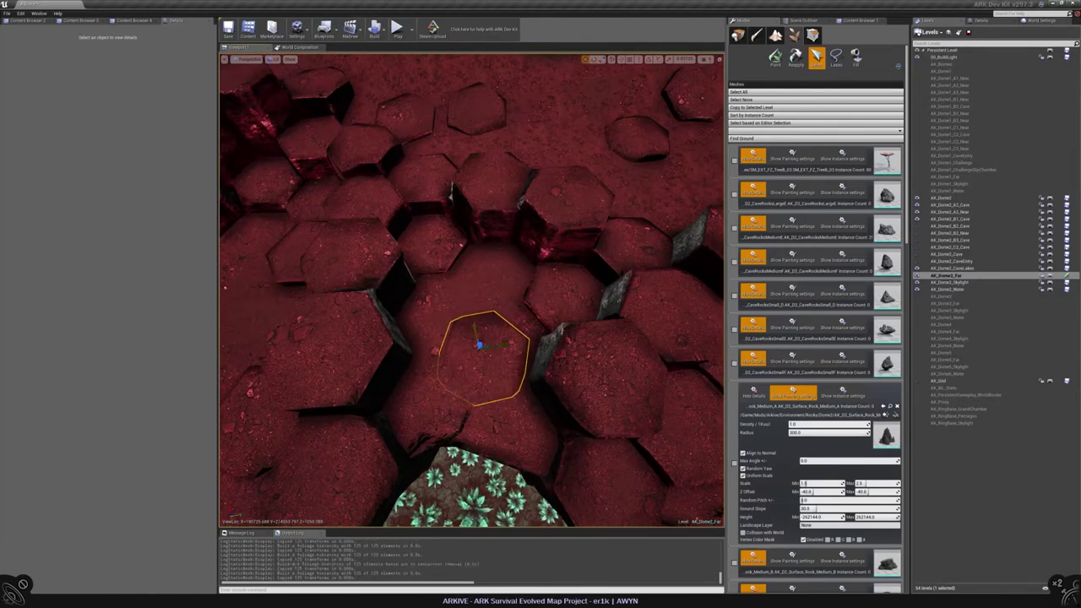
mouse_move(473, 355)
right_mouse_down()
mouse_move(473, 254)
mouse_move(473, 355)
right_mouse_up()
Paint hexagonal stones across the large bare ledge between the clusters, replacing the steeply tilted one
left_click(775, 57)
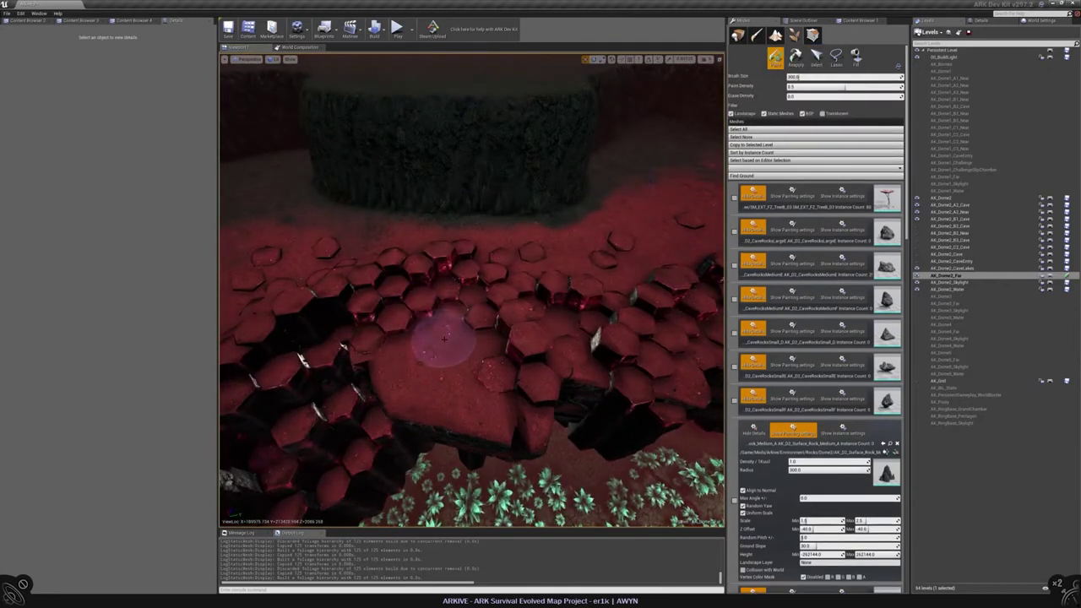
scroll(444, 338, "up", 3)
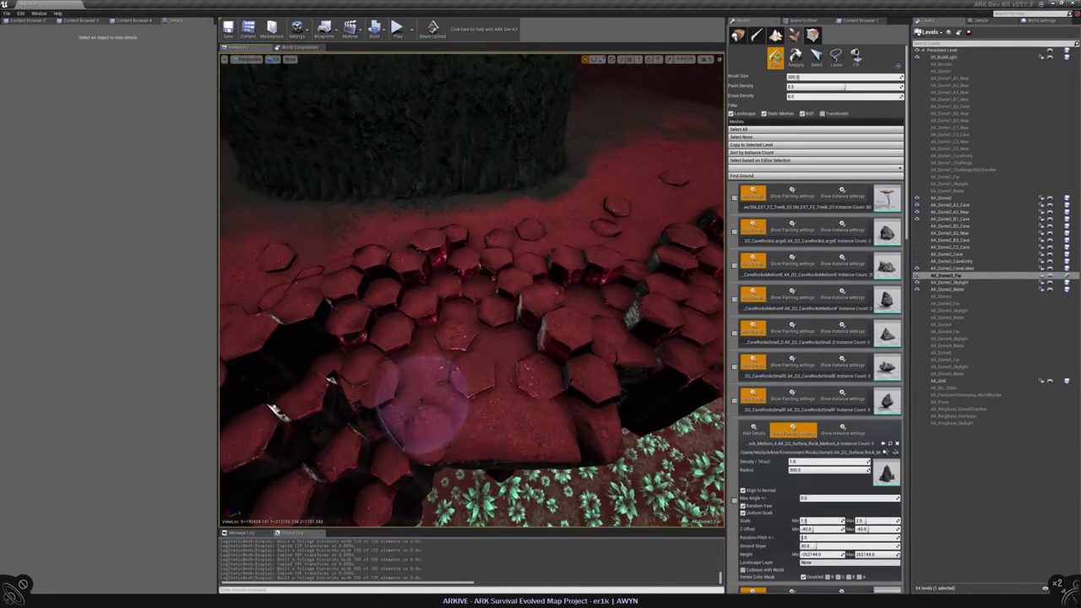
left_click_drag(414, 386, 414, 392)
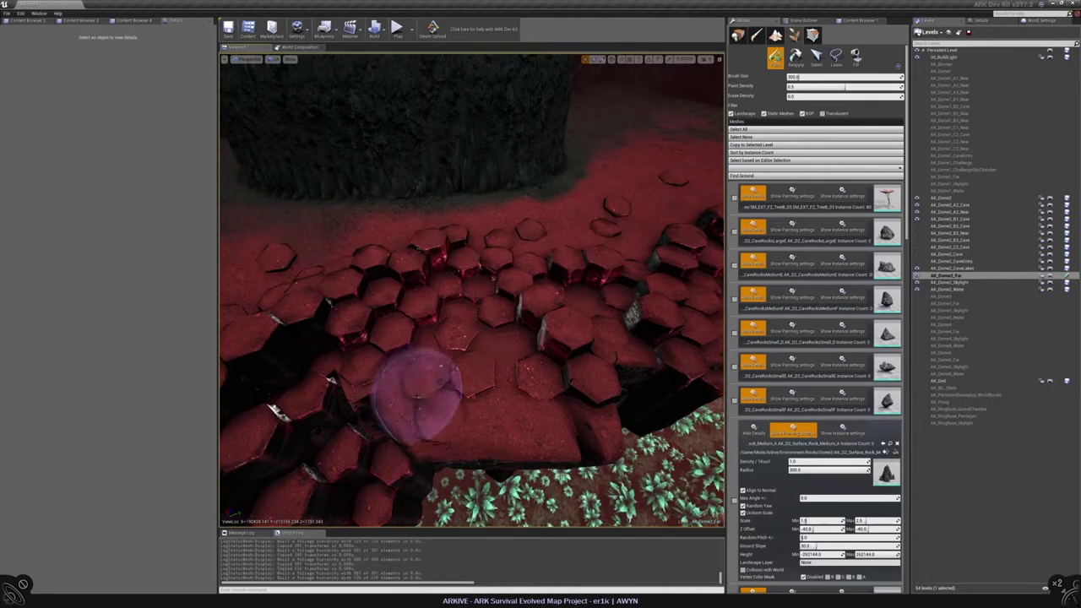
right_click_drag(456, 436, 518, 402)
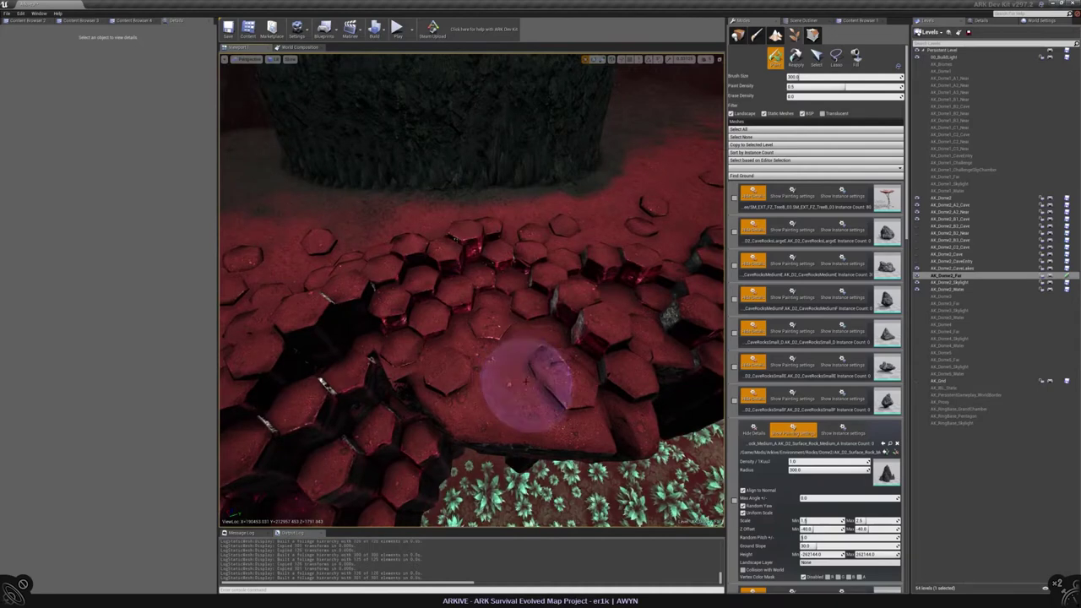
left_click(524, 382)
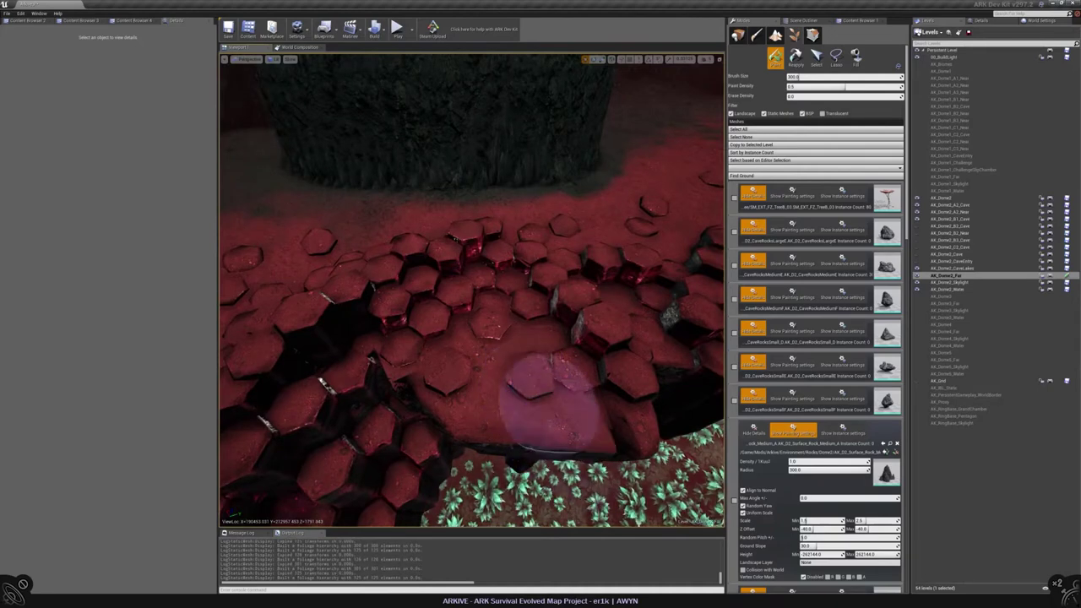
right_click_drag(553, 402, 562, 439)
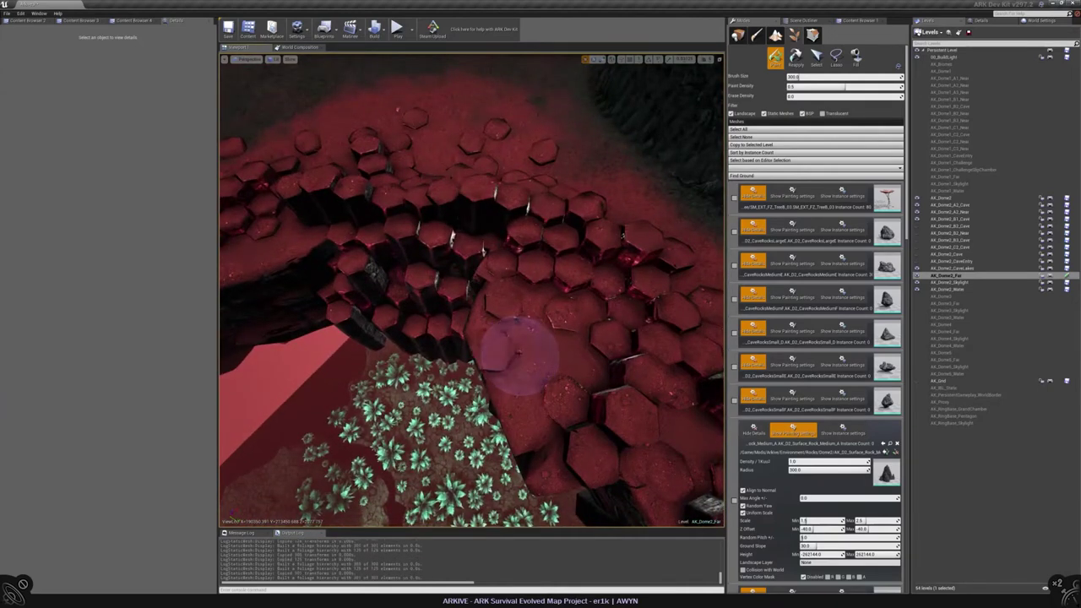
Rotate and reposition the single stone at the large ledge's outer edge, then deselect it
left_click(816, 56)
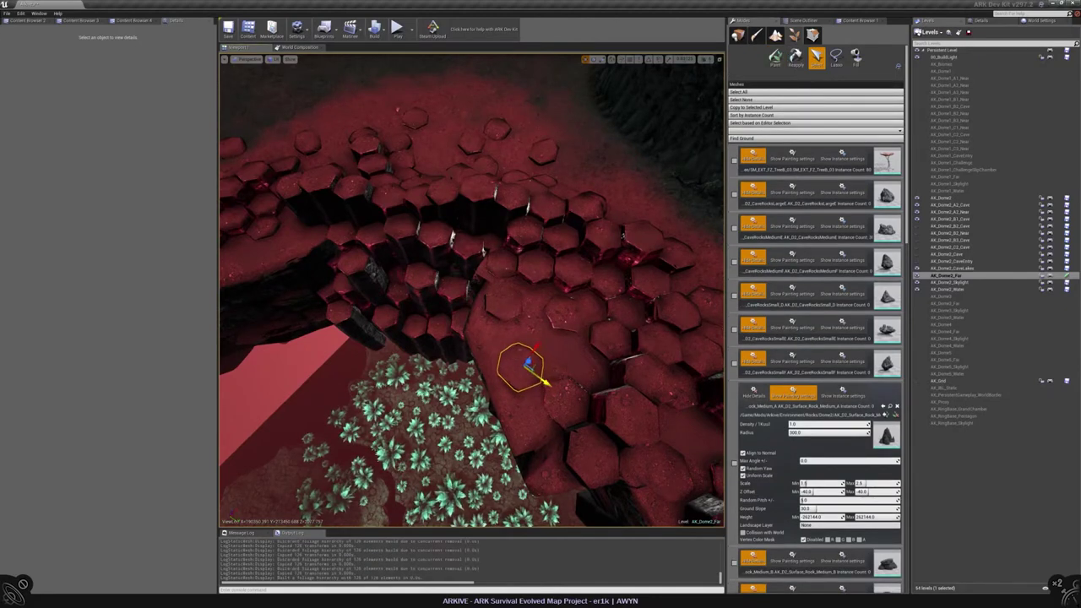
right_click_drag(533, 372, 549, 355)
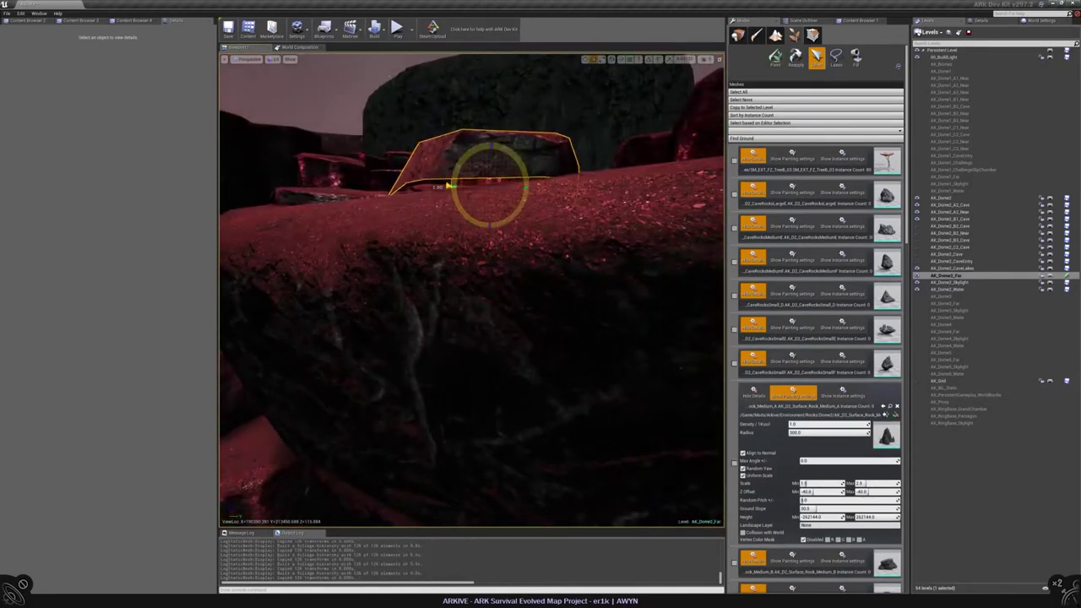
key("f")
key("w")
right_click_drag(473, 338, 498, 283)
key("Escape")
mouse_move(488, 216)
right_mouse_down()
mouse_move(580, 314)
mouse_move(458, 338)
mouse_move(456, 355)
mouse_move(477, 308)
right_mouse_up()
Adjust the selected stone on the narrow ledge above the plants and paint more stones on the neighbouring ledges
left_click(816, 56)
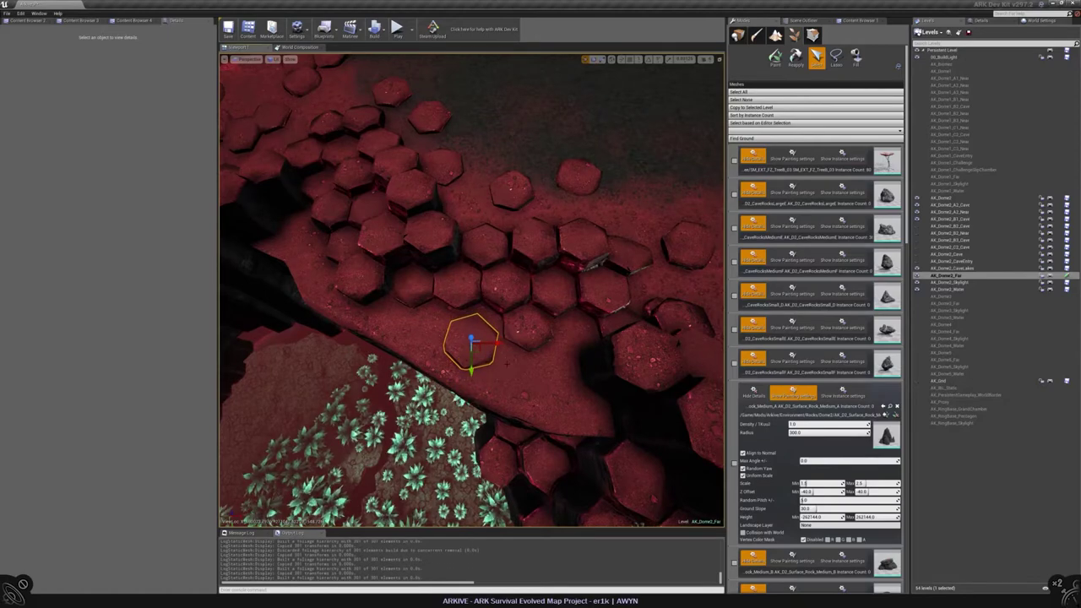
mouse_move(507, 361)
right_mouse_down()
mouse_move(512, 304)
mouse_move(516, 380)
right_mouse_up()
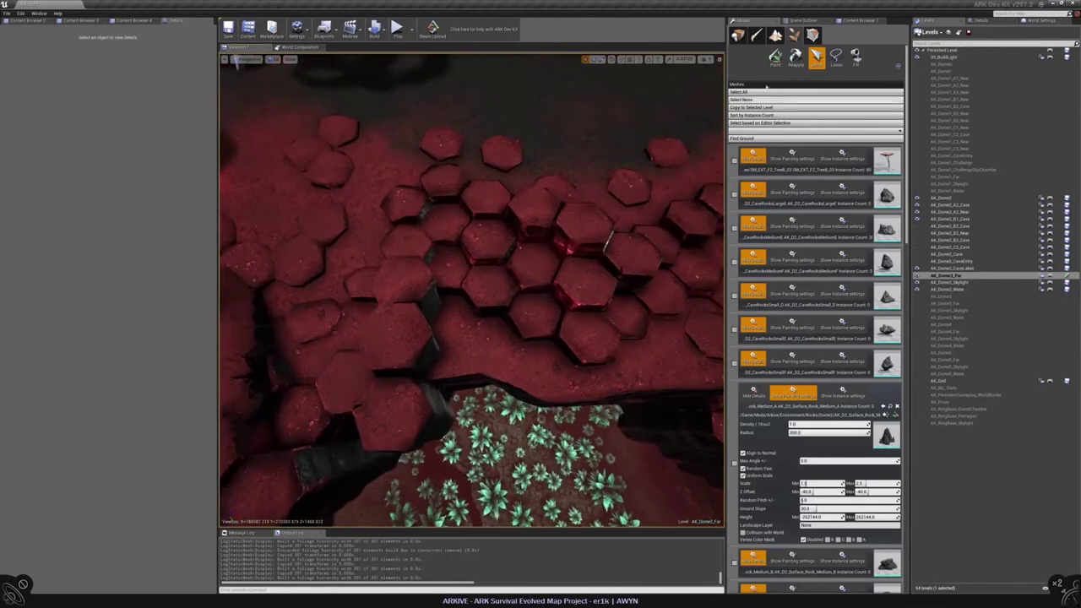
left_click(776, 56)
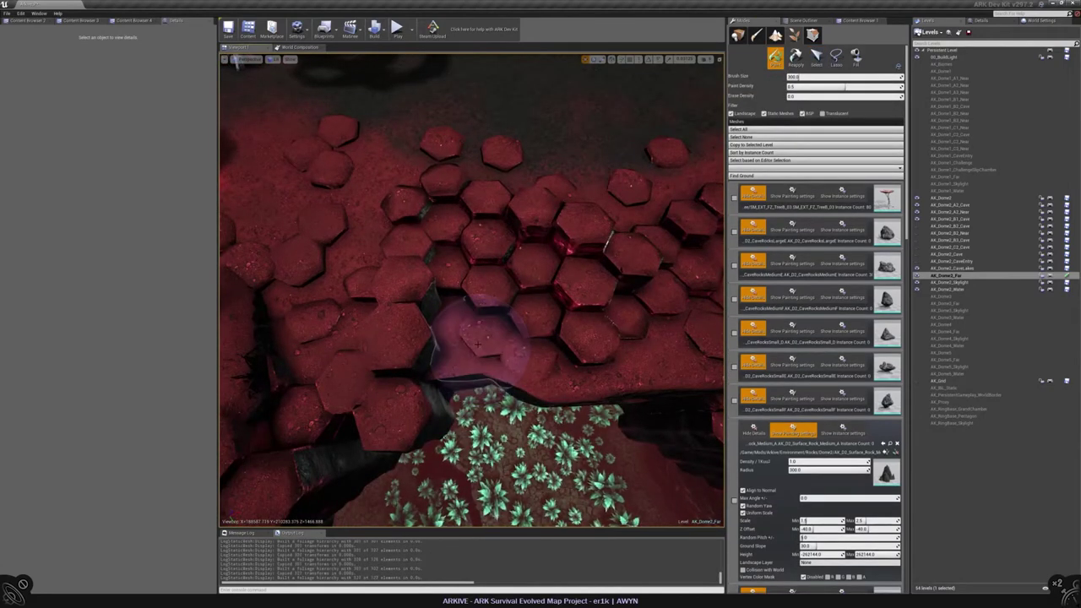
mouse_move(553, 346)
right_mouse_down()
mouse_move(555, 321)
mouse_move(558, 346)
mouse_move(490, 295)
right_mouse_up()
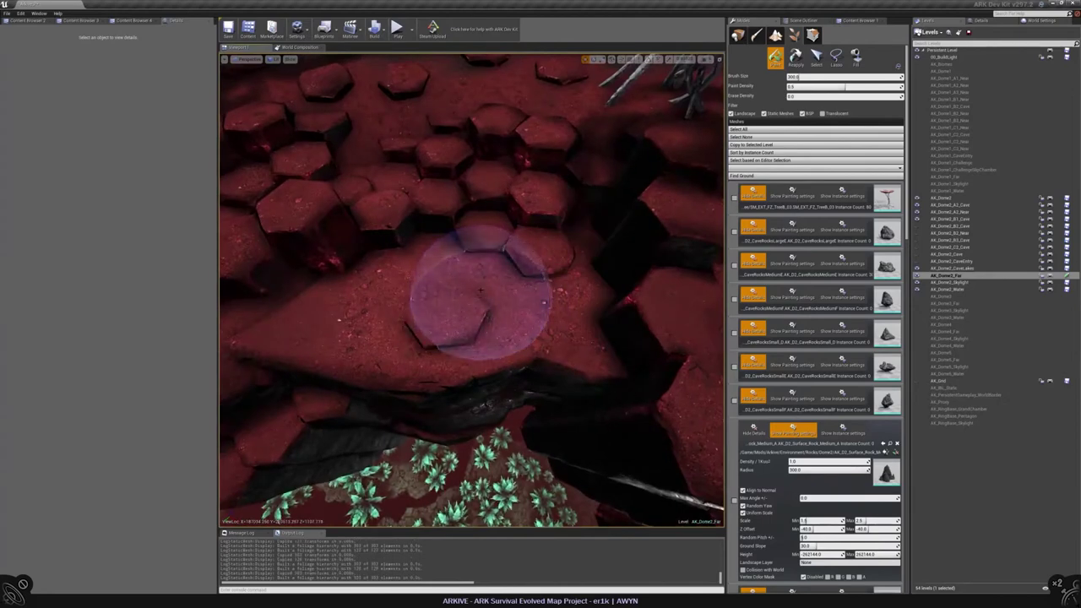
Paint a hexagonal stone on the ledge at the foot of the taller column and adjust that single stone
scroll(483, 300, "down", 3)
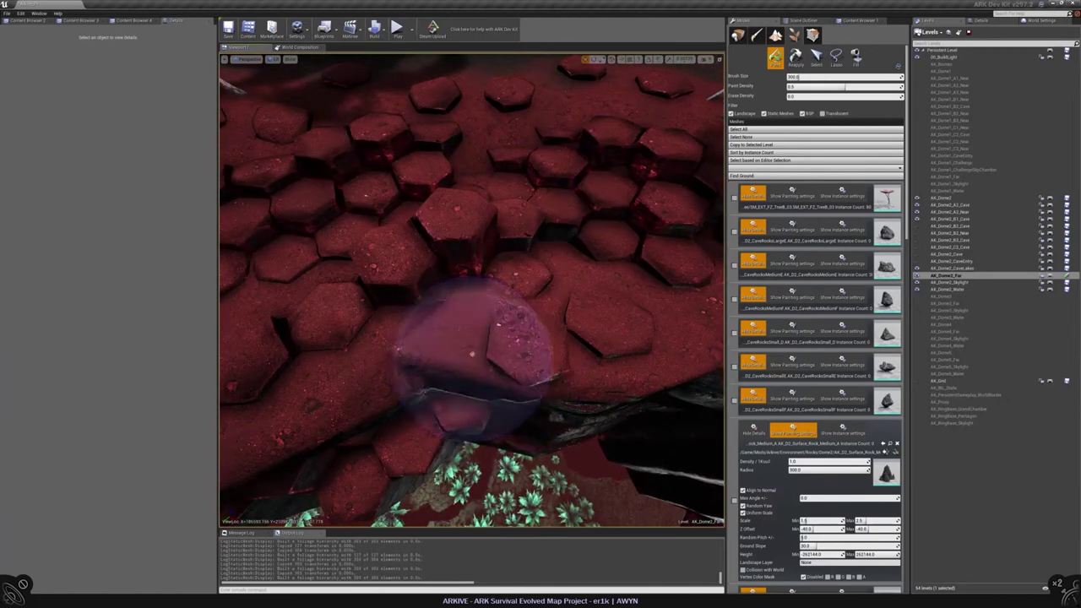
left_click(816, 57)
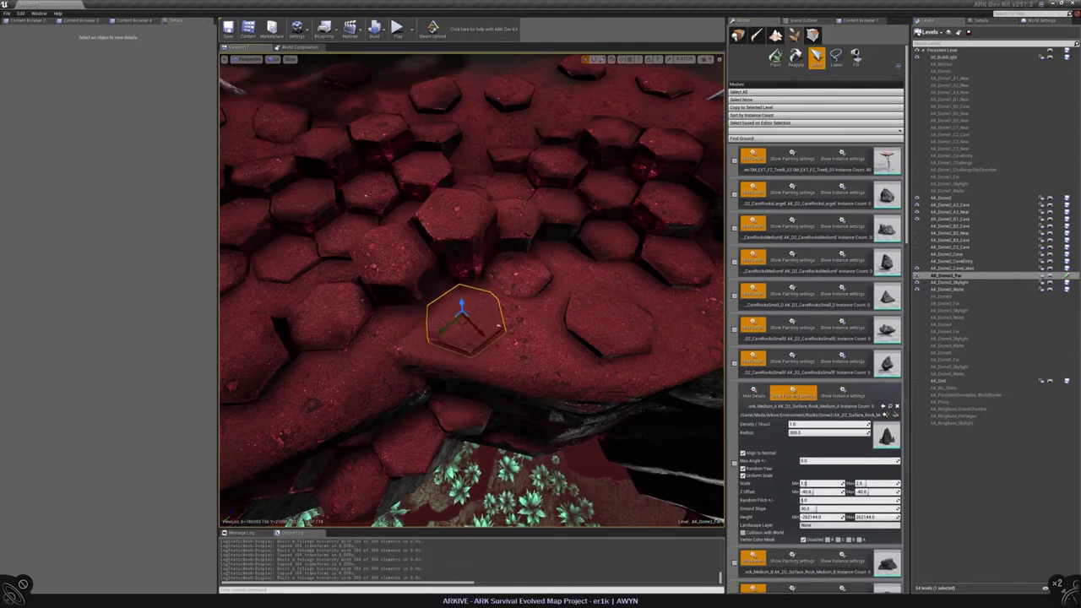
right_click_drag(473, 321, 473, 203)
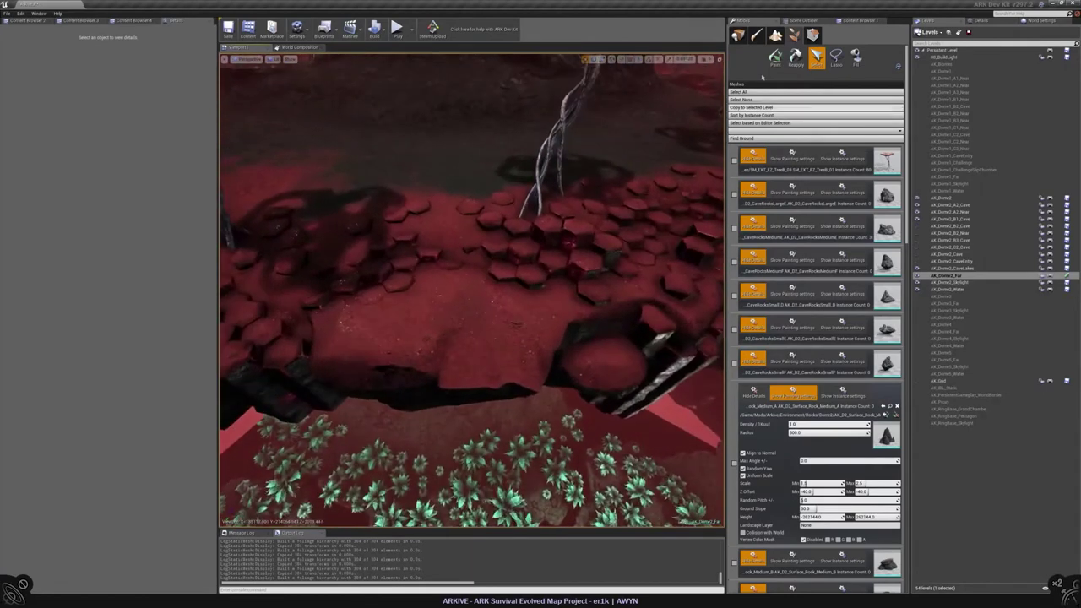
Paint spaced hexagonal stones across the wide bare ledge in front of the twisted tree
left_click(775, 56)
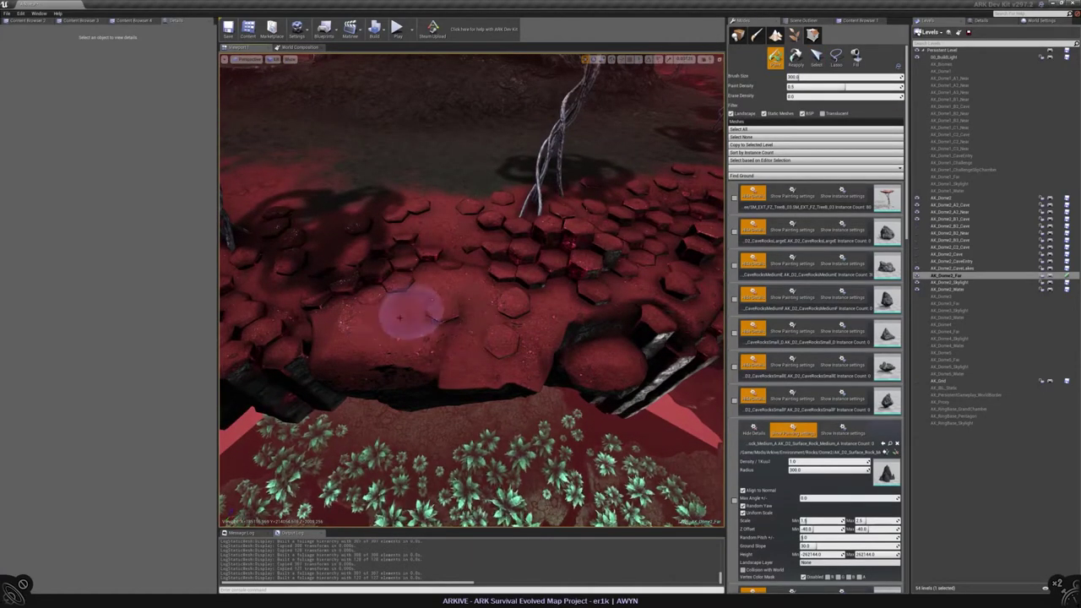
scroll(400, 317, "up", 4)
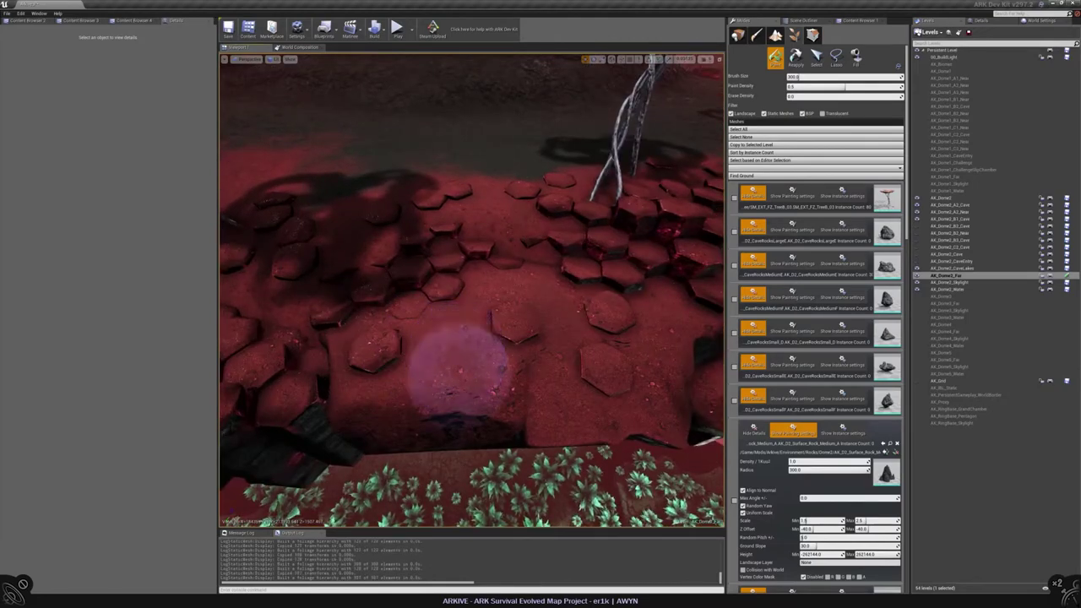
mouse_move(461, 372)
right_mouse_down()
mouse_move(471, 379)
mouse_move(549, 346)
mouse_move(553, 372)
mouse_move(523, 460)
right_mouse_up()
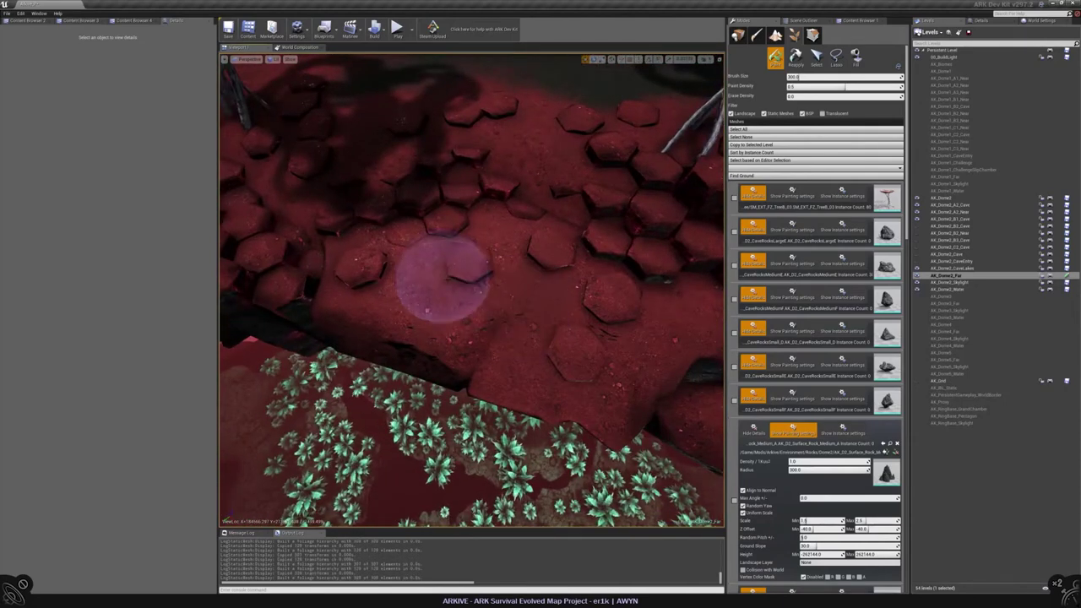
Undo the last painted stroke and adjust the height of the single stone at the ledge's outer tip
mouse_move(467, 325)
right_mouse_down()
mouse_move(536, 313)
mouse_move(531, 376)
mouse_move(479, 316)
right_mouse_up()
key("ctrl+z")
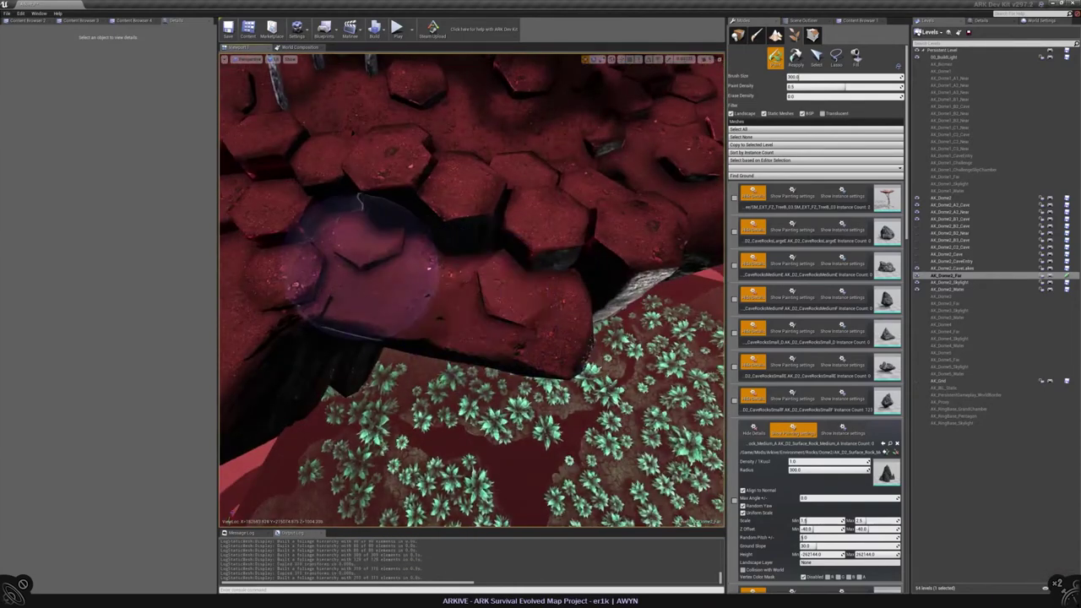
left_click(816, 57)
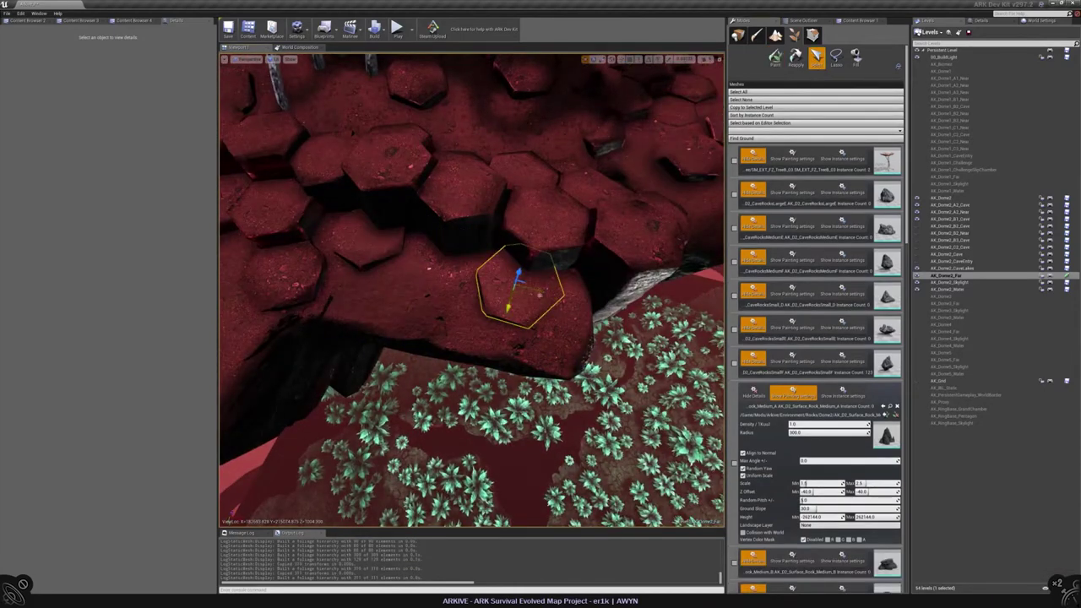
scroll(472, 290, "up", 3)
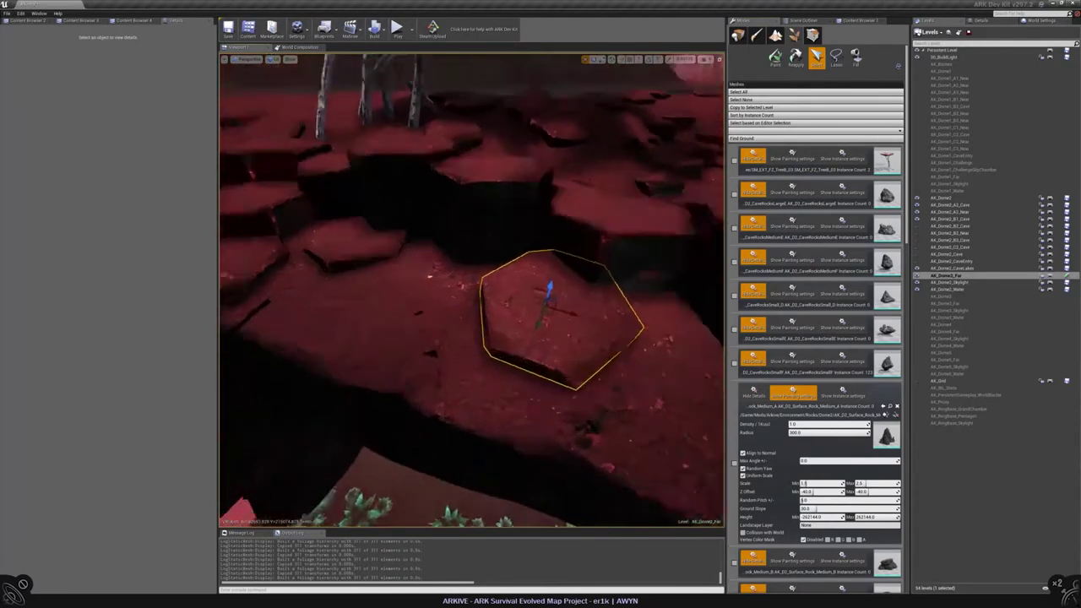
mouse_move(471, 290)
right_mouse_down()
mouse_move(471, 253)
mouse_move(471, 304)
mouse_move(472, 287)
right_mouse_up()
key("w")
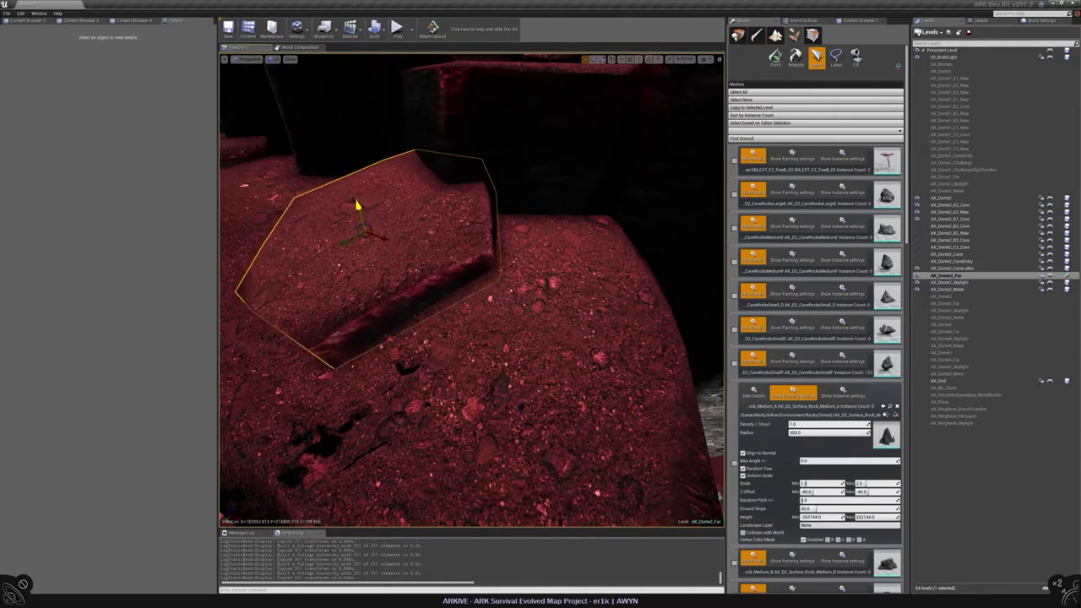
Move the half-buried stone out from the foot of the tall columns onto the open ledge and rotate it to fit the surface
scroll(471, 287, "down", 5)
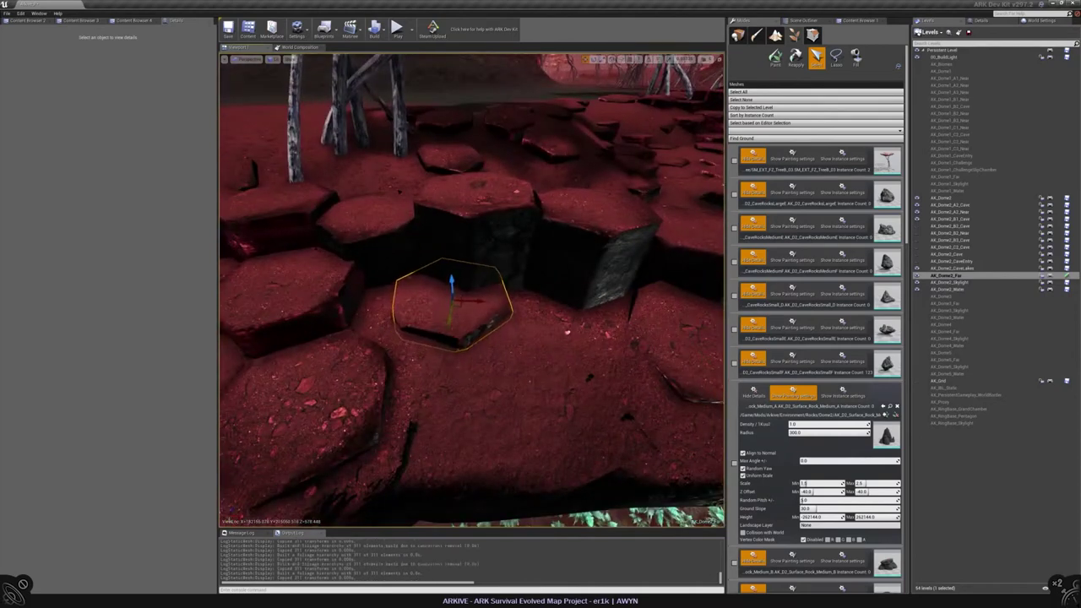
left_click_drag(446, 326, 471, 352)
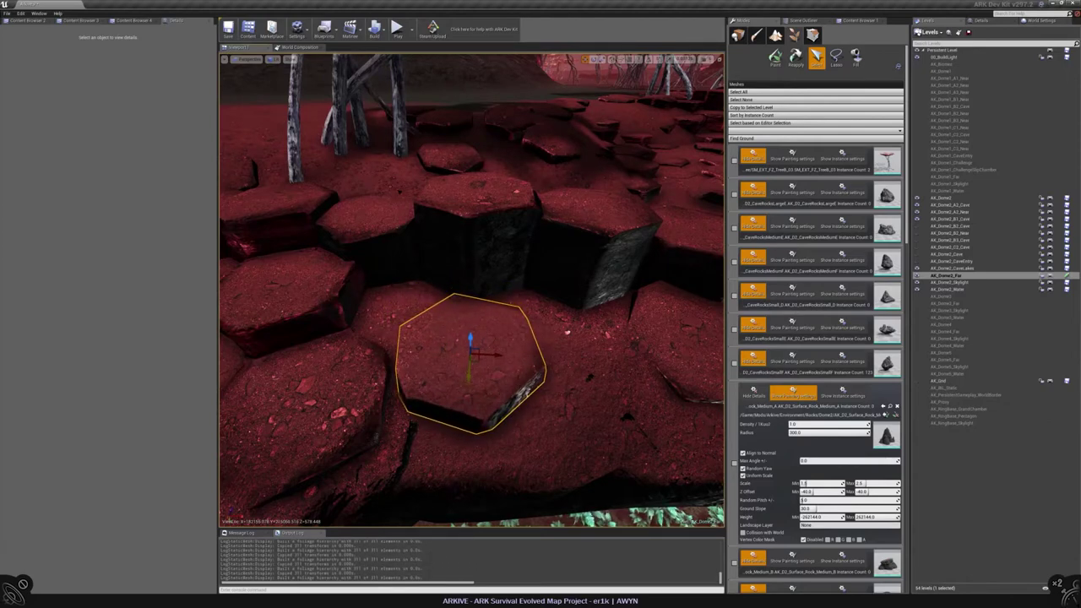
key("f")
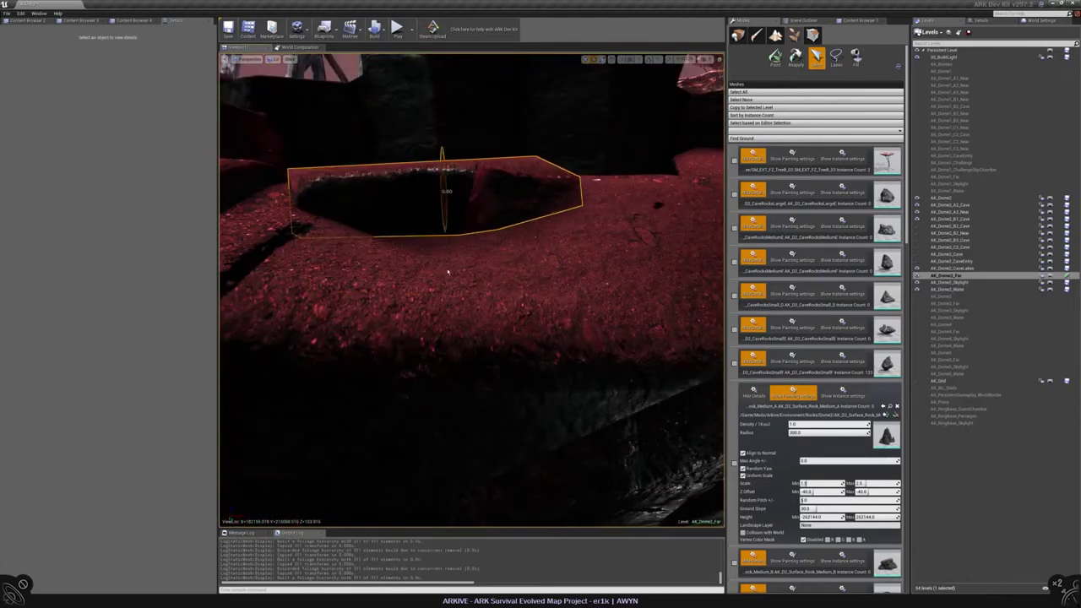
key("e")
mouse_move(448, 271)
left_mouse_down("alt")
mouse_move(534, 239)
mouse_move(526, 273)
mouse_move(512, 229)
mouse_move(473, 274)
left_mouse_up("alt")
Paint a hexagonal stone at the ledge's inner corner beside the gap and nudge it against the neighbouring stones
left_click(775, 56)
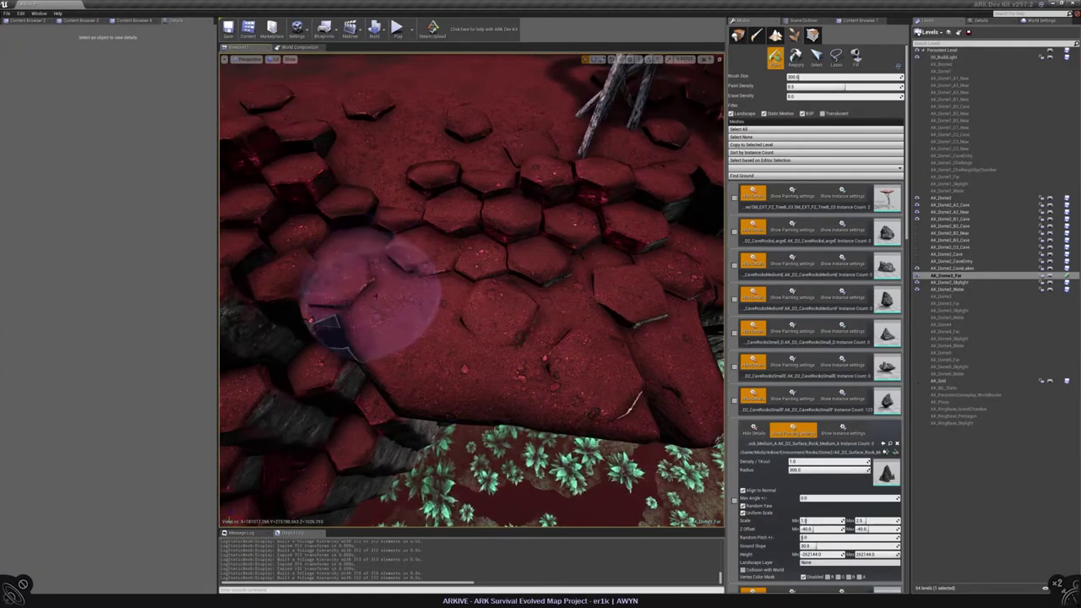
left_click(816, 56)
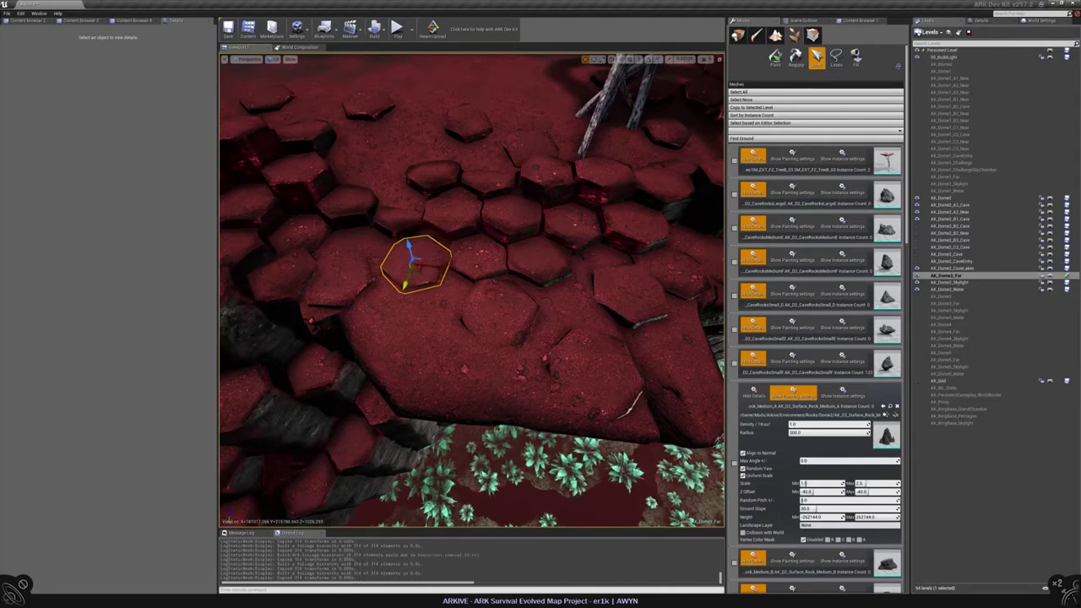
right_click_drag(471, 290, 472, 321)
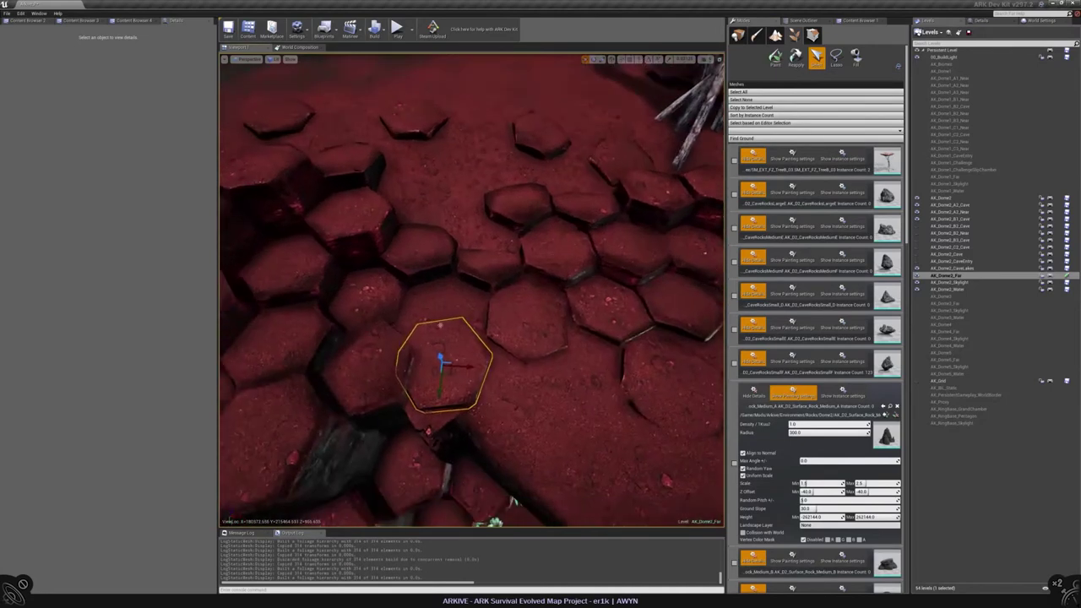
left_click_drag(441, 360, 440, 348)
mouse_move(439, 348)
right_mouse_down()
mouse_move(511, 338)
mouse_move(494, 319)
mouse_move(543, 278)
right_mouse_up()
Paint a hexagonal stone at the head of the crevice between the two ledges and shift it sideways onto the adjoining ledge
left_click(775, 55)
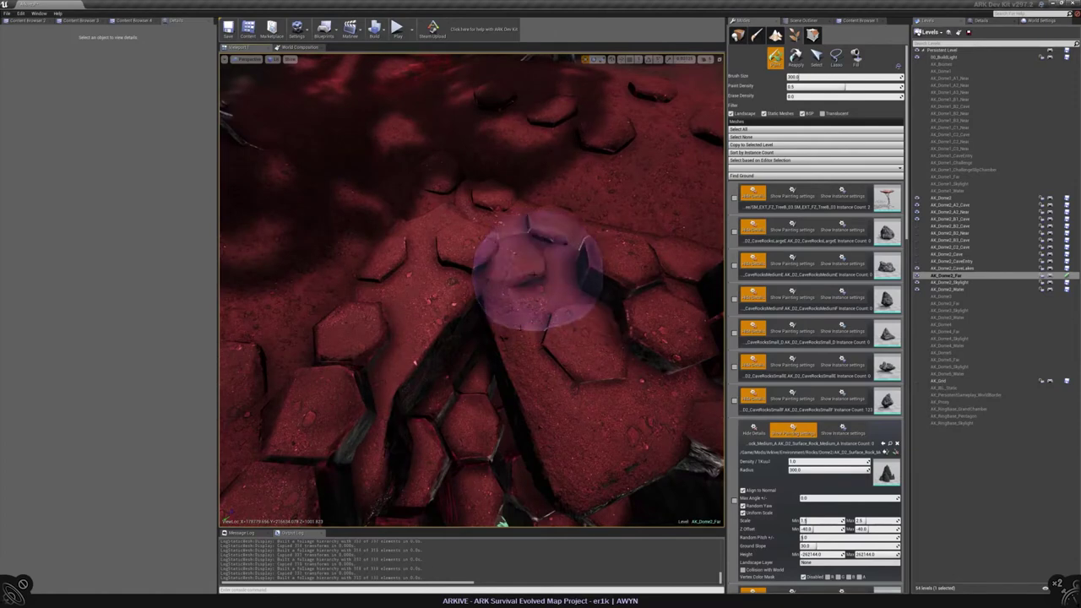
left_click(815, 56)
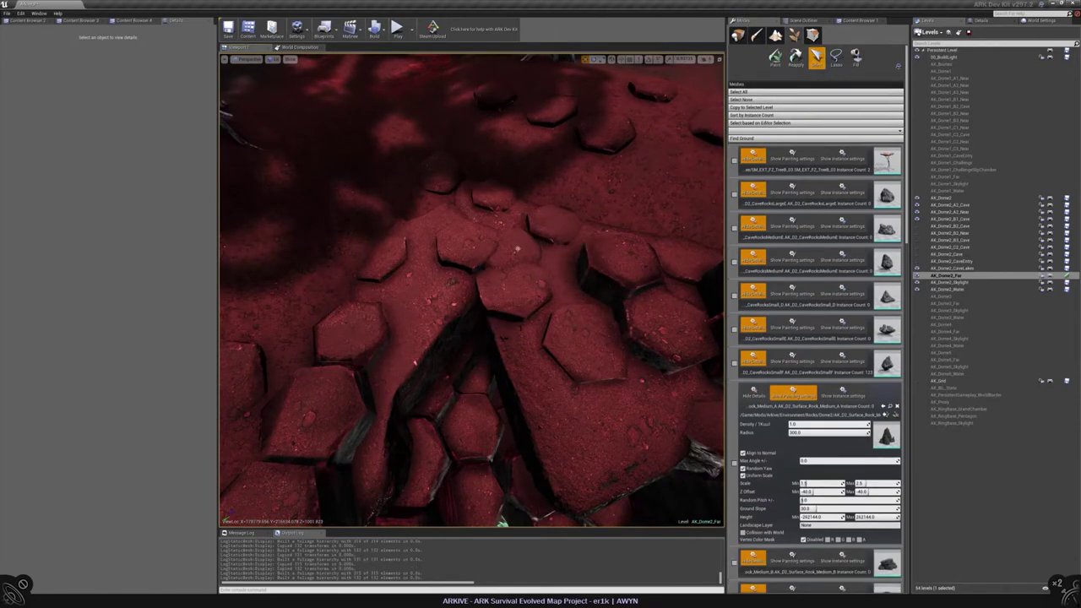
left_click(511, 285)
right_click_drag(511, 285, 524, 254)
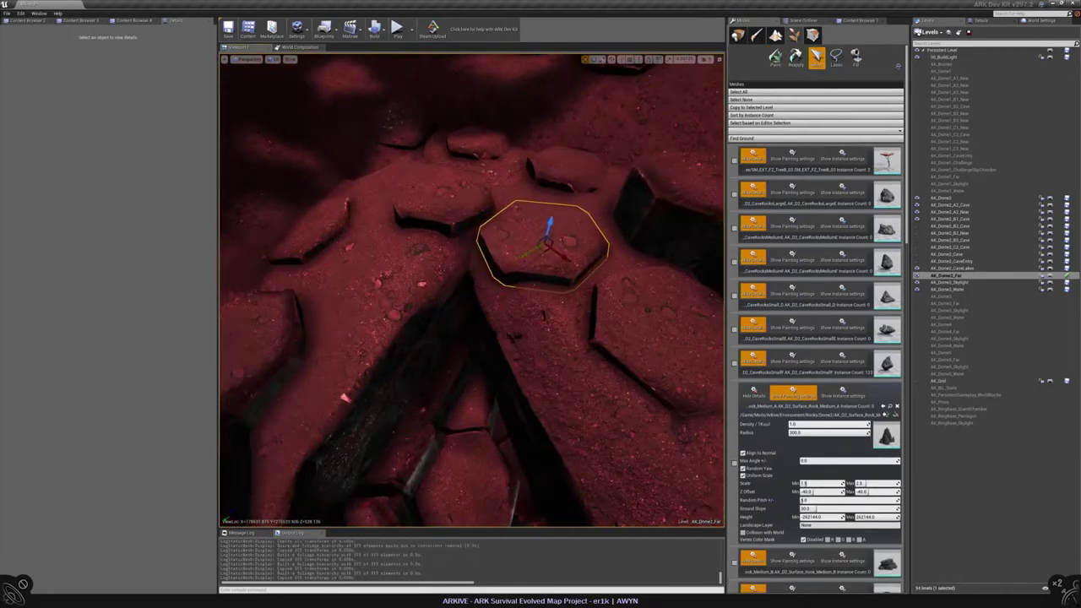
left_click_drag(567, 213, 575, 221)
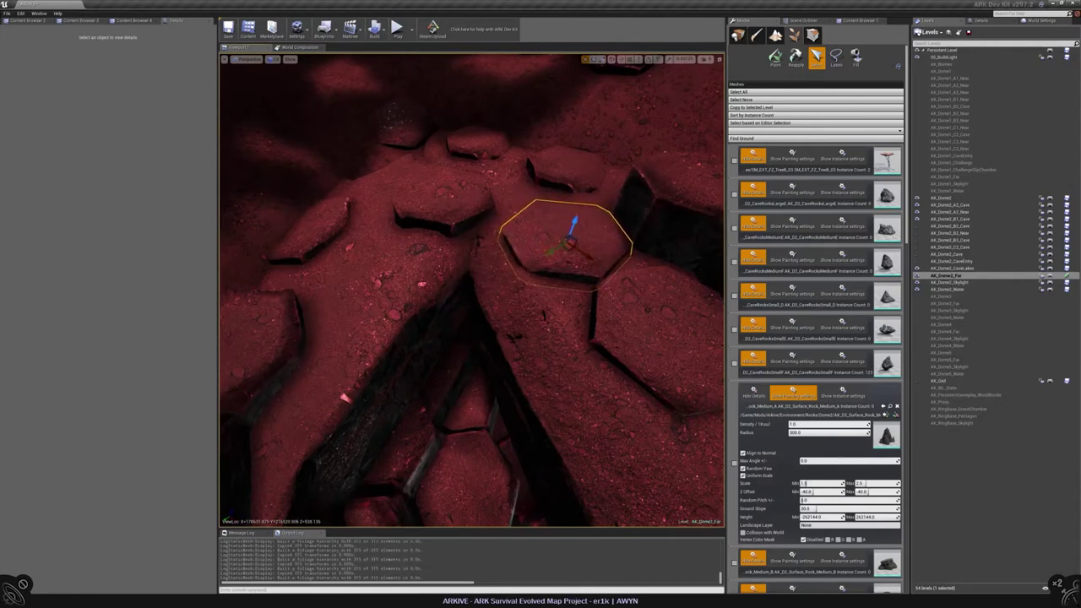
right_click_drag(574, 221, 595, 157)
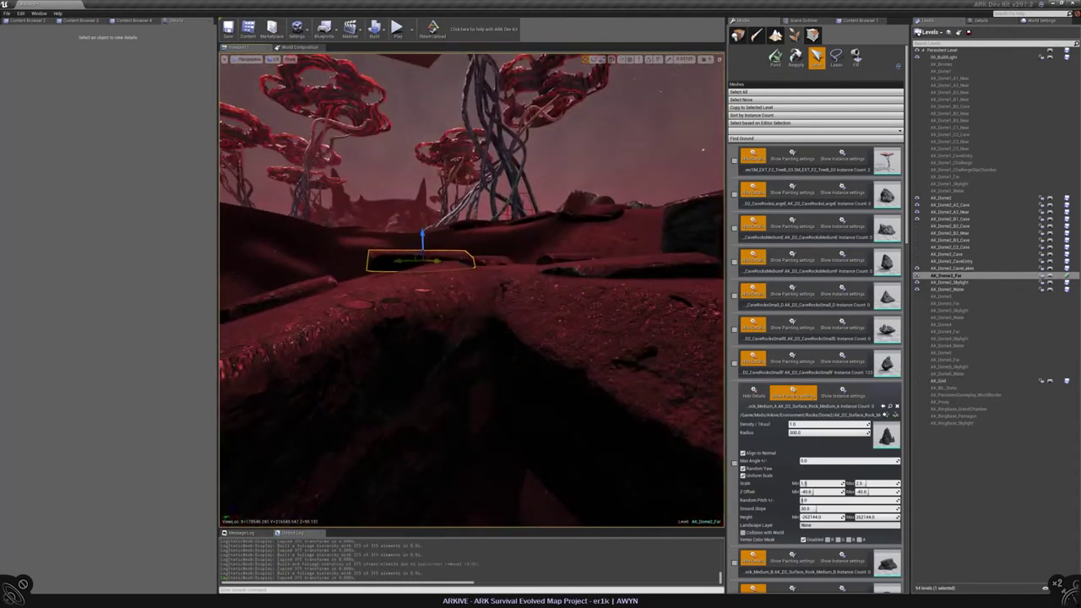
Reposition and rotate the selected crevice-head stone so it follows the slope of the ground
key("e")
key("w")
mouse_move(422, 254)
left_mouse_down()
mouse_move(410, 266)
mouse_move(405, 253)
left_mouse_up()
right_click_drag(406, 254, 423, 296)
key("e")
left_click_drag(462, 227, 476, 255)
right_click_drag(476, 255, 463, 221)
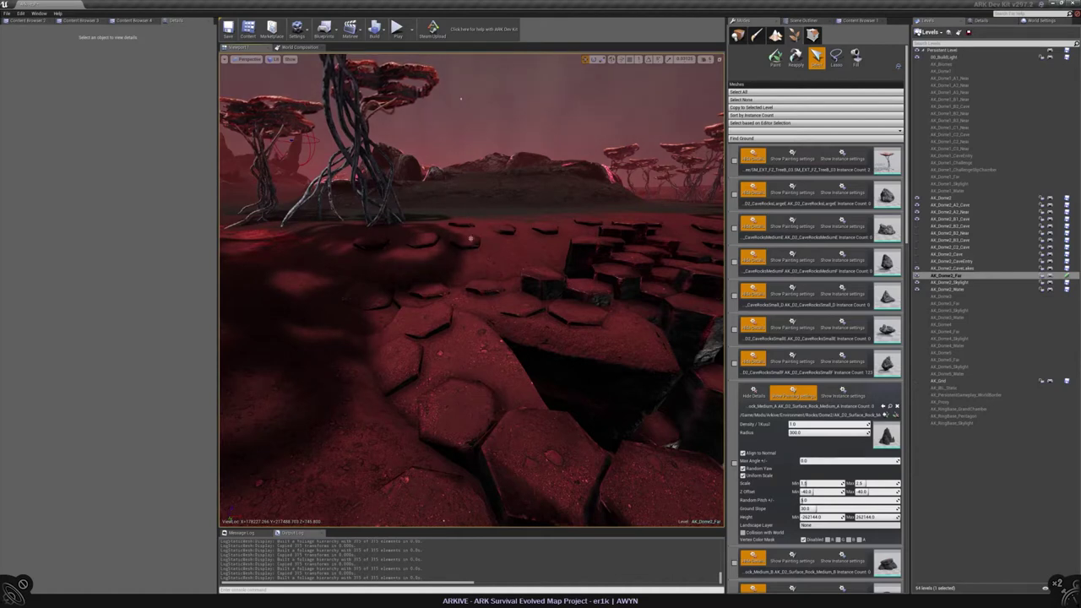
Paint spaced hexagonal stones across the bare ledge at the foot of the columns, undoing one misplaced stroke
mouse_move(471, 291)
right_mouse_down()
mouse_move(456, 304)
mouse_move(422, 287)
mouse_move(473, 287)
mouse_move(494, 346)
mouse_move(572, 237)
right_mouse_up()
key("shift+2")
left_click(471, 326)
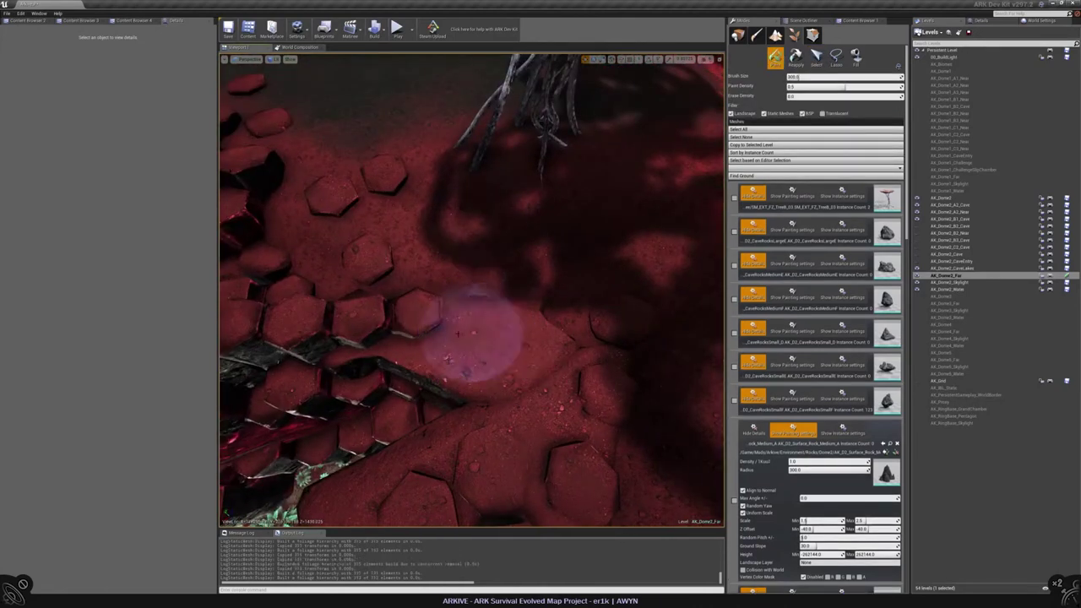
mouse_move(470, 326)
right_mouse_down()
mouse_move(473, 262)
mouse_move(465, 312)
mouse_move(519, 277)
right_mouse_up()
key("ctrl+z")
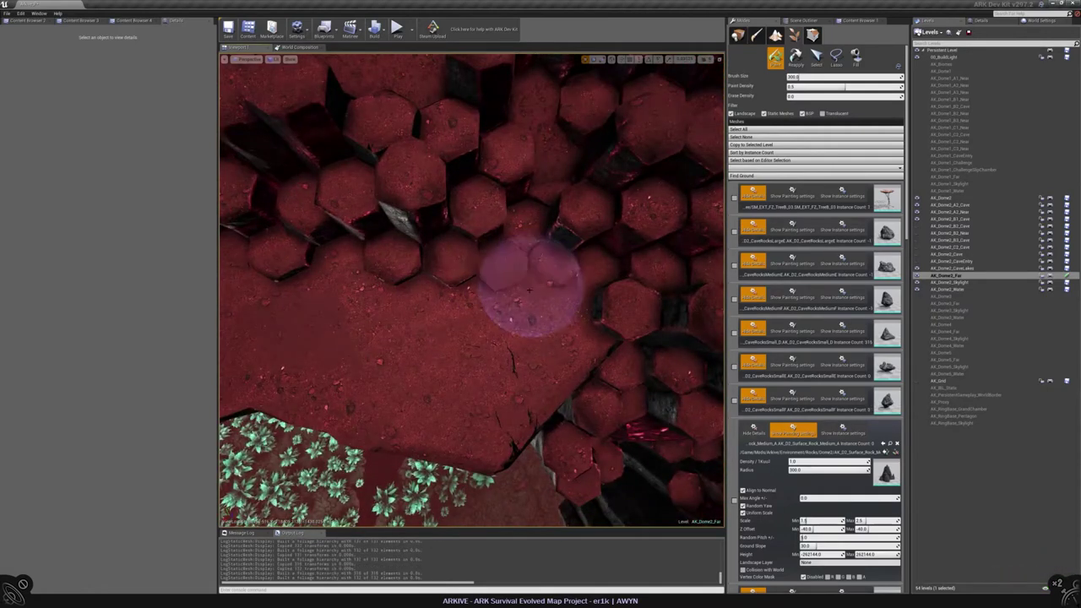
mouse_move(583, 277)
left_mouse_down()
mouse_move(524, 338)
mouse_move(537, 339)
mouse_move(521, 367)
mouse_move(455, 378)
mouse_move(508, 395)
mouse_move(347, 328)
left_mouse_up()
right_click_drag(347, 328, 363, 314)
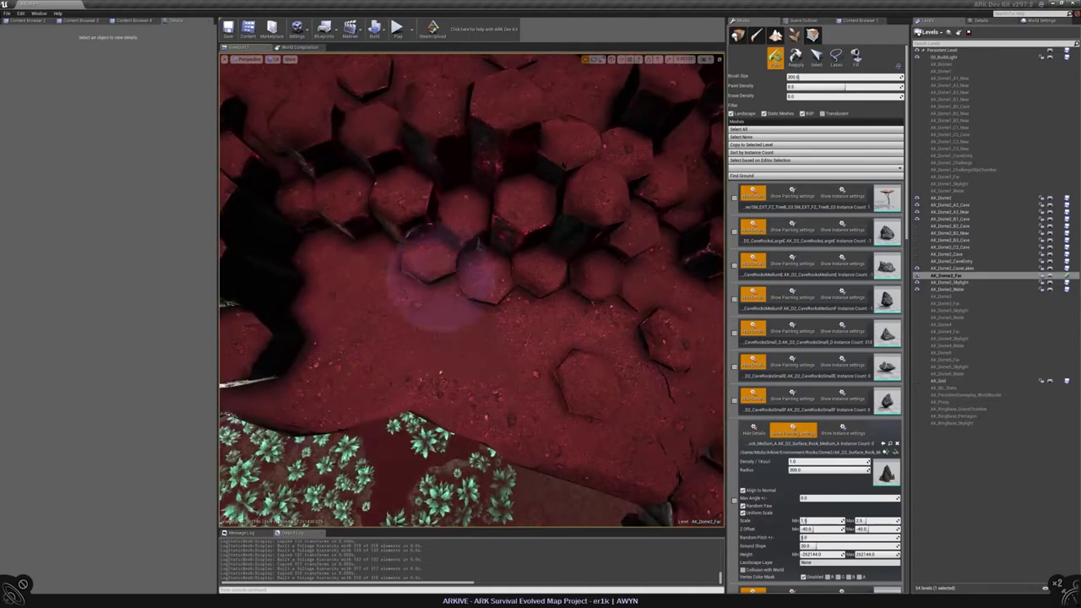
mouse_move(384, 359)
left_mouse_down()
mouse_move(473, 372)
mouse_move(393, 386)
mouse_move(391, 337)
mouse_move(374, 330)
mouse_move(395, 334)
left_mouse_up()
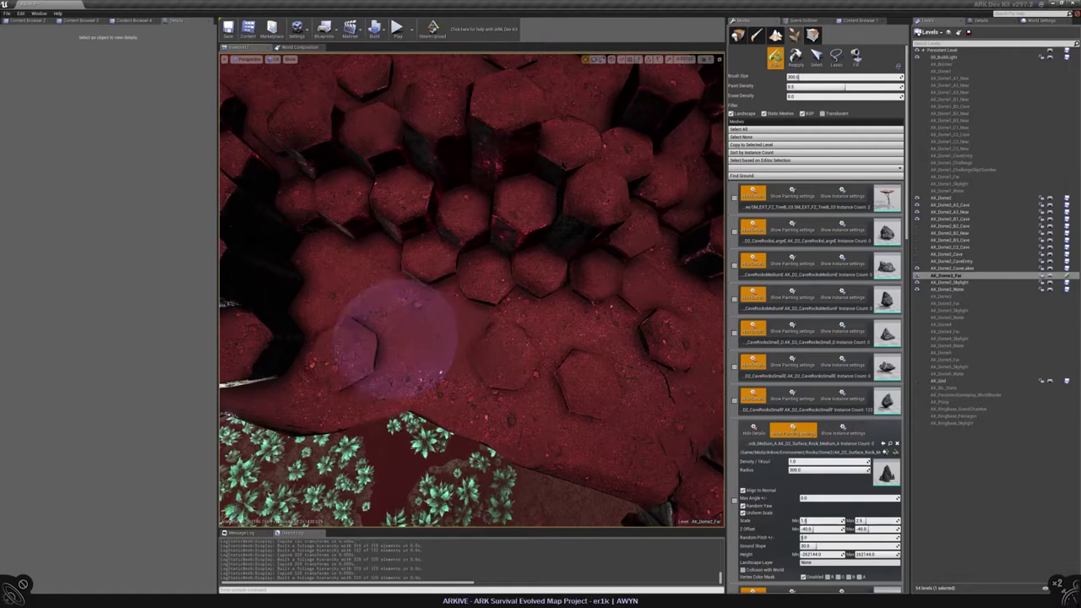
right_click_drag(393, 334, 458, 284)
right_click_drag(478, 205, 486, 212)
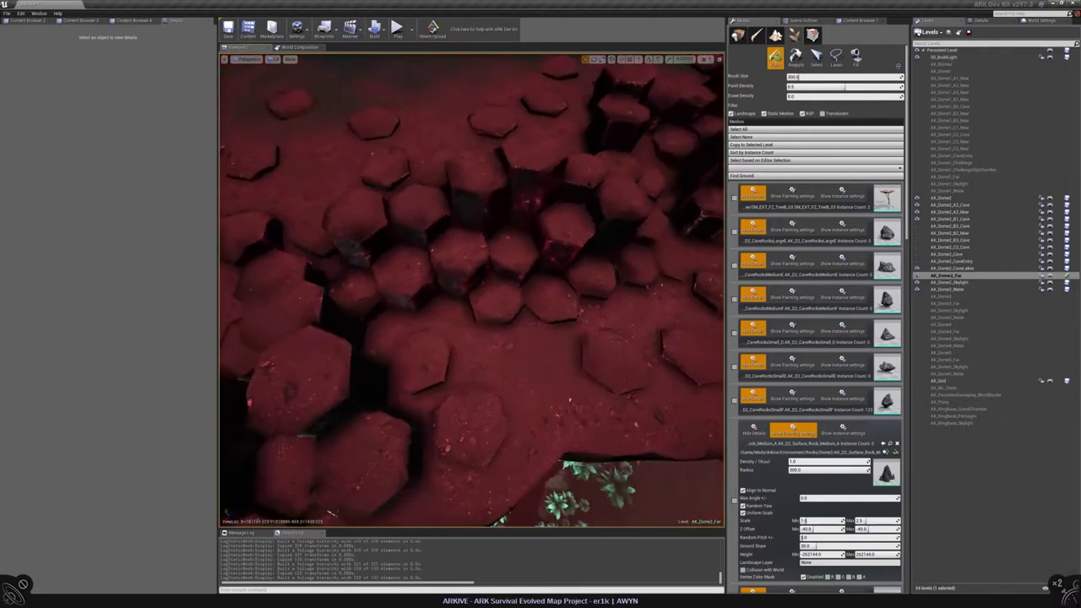
Select the hexagonal stone beside the dark gap at the columns' foot and adjust how it sits on the ledge
left_click(816, 56)
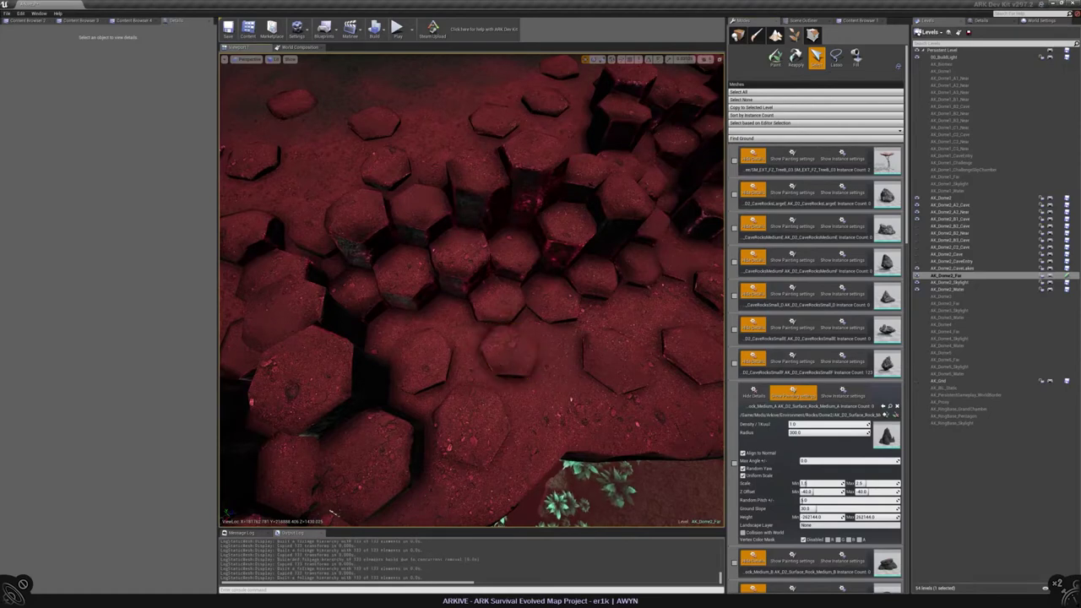
right_click_drag(334, 513, 367, 498)
left_click(476, 369)
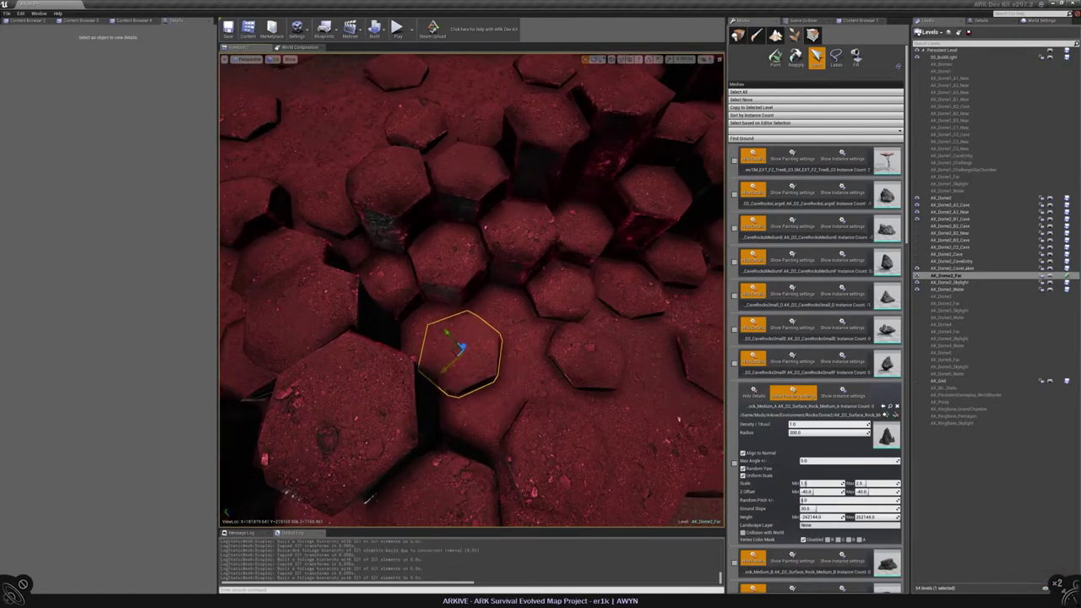
left_click_drag(367, 498, 367, 448, "alt")
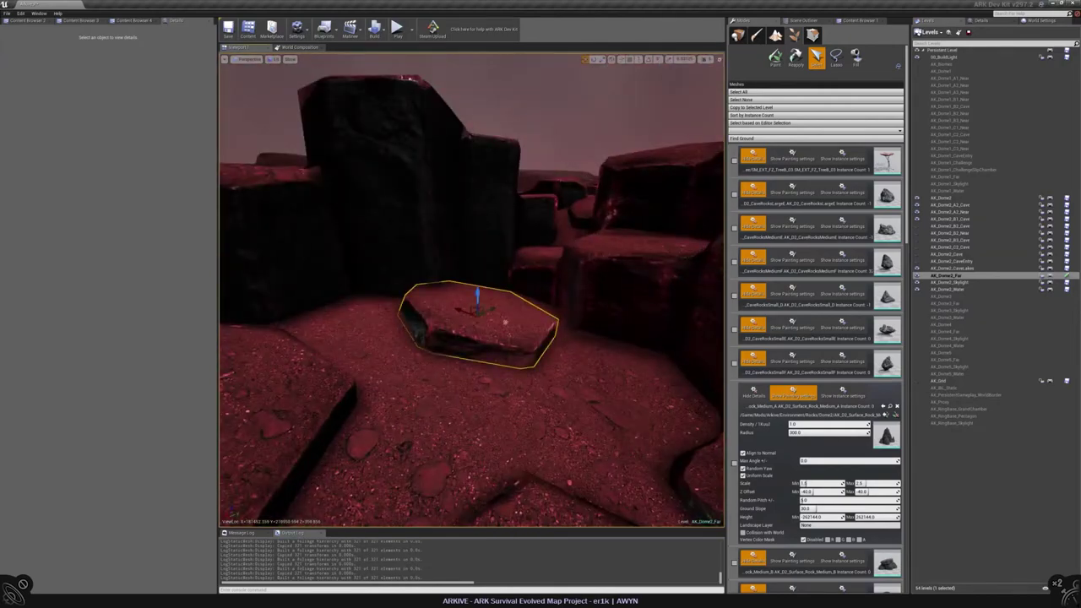
right_click_drag(368, 448, 414, 452)
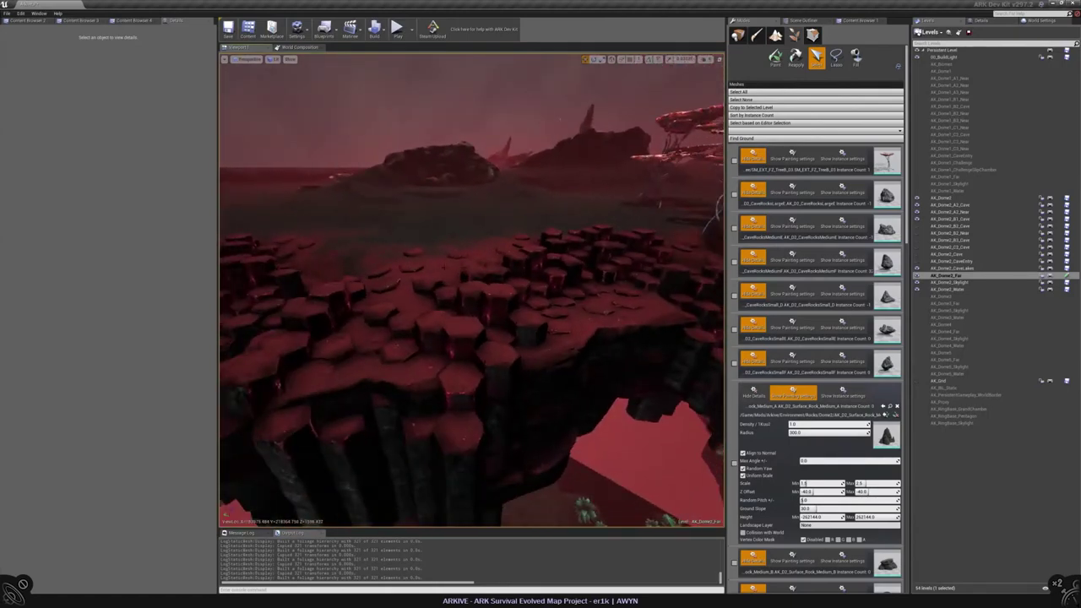
Paint more hexagonal stones on the bare ledges between the column clusters above the glowing plants
left_click(776, 59)
mouse_move(473, 337)
right_mouse_down()
mouse_move(473, 384)
mouse_move(439, 304)
mouse_move(448, 277)
mouse_move(504, 283)
right_mouse_up()
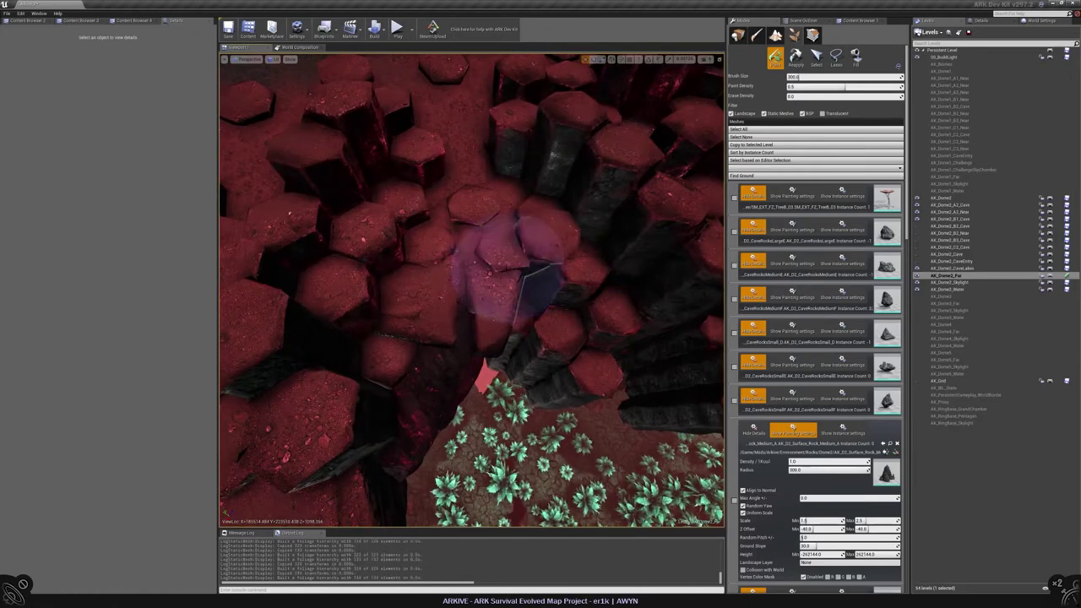
mouse_move(596, 203)
right_mouse_down()
mouse_move(515, 295)
mouse_move(517, 270)
mouse_move(523, 293)
right_mouse_up()
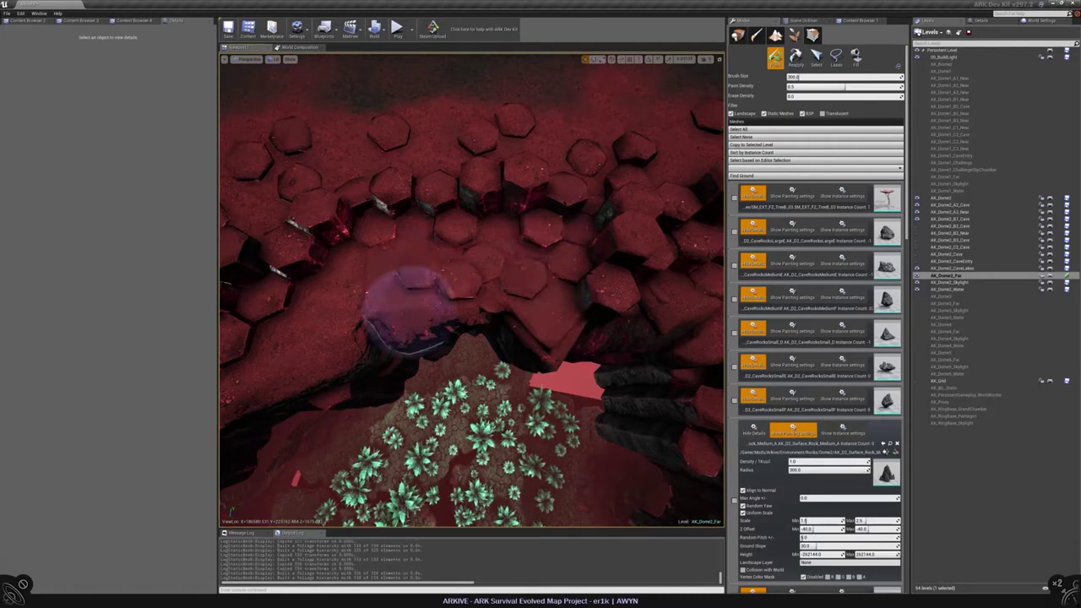
right_click_drag(350, 289, 358, 289)
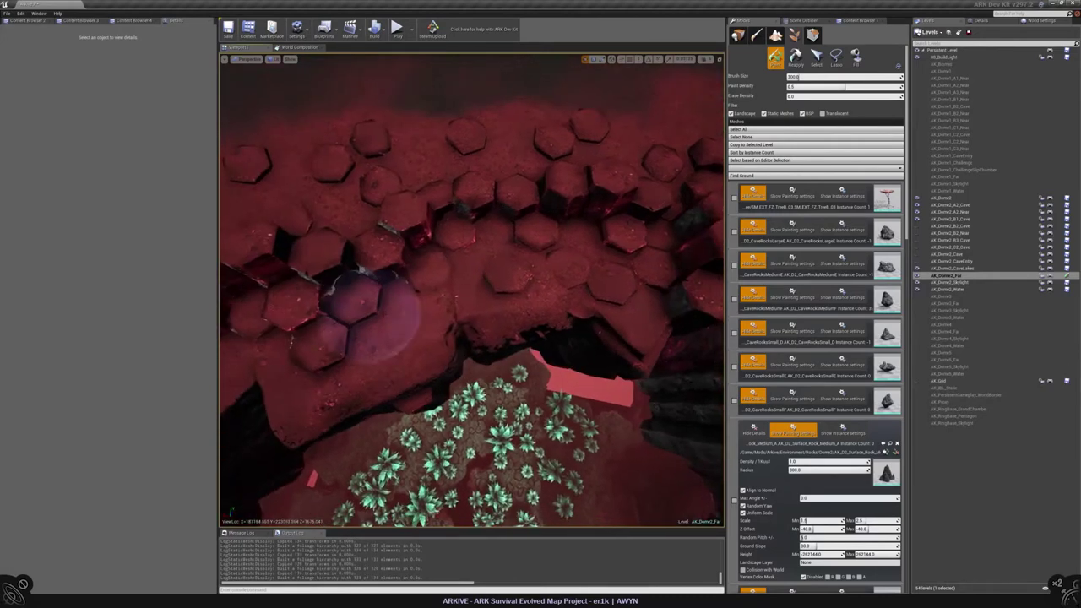
right_click_drag(427, 372, 486, 325)
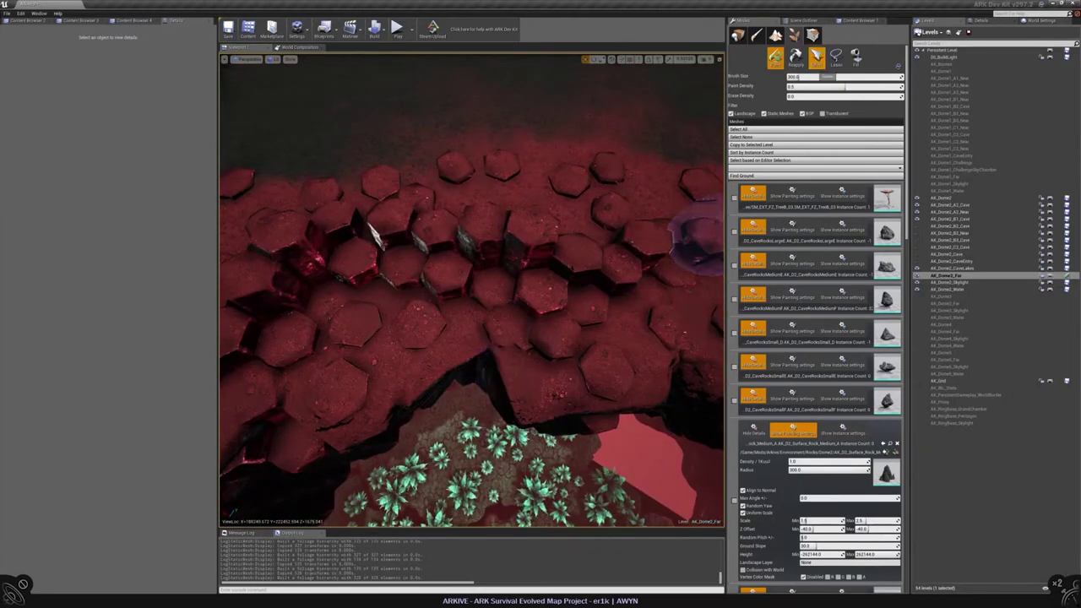
Rotate individual painted stones on the rim ledges and adjust their height to match the ground
left_click(816, 56)
right_click_drag(473, 321, 505, 324)
left_click(458, 254)
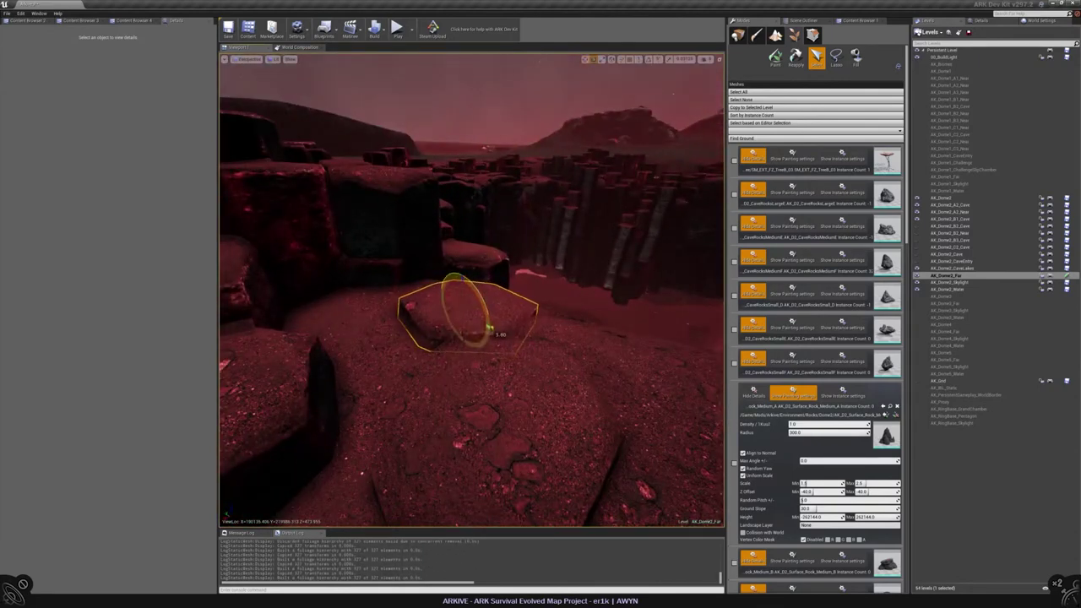
right_click_drag(505, 324, 481, 325)
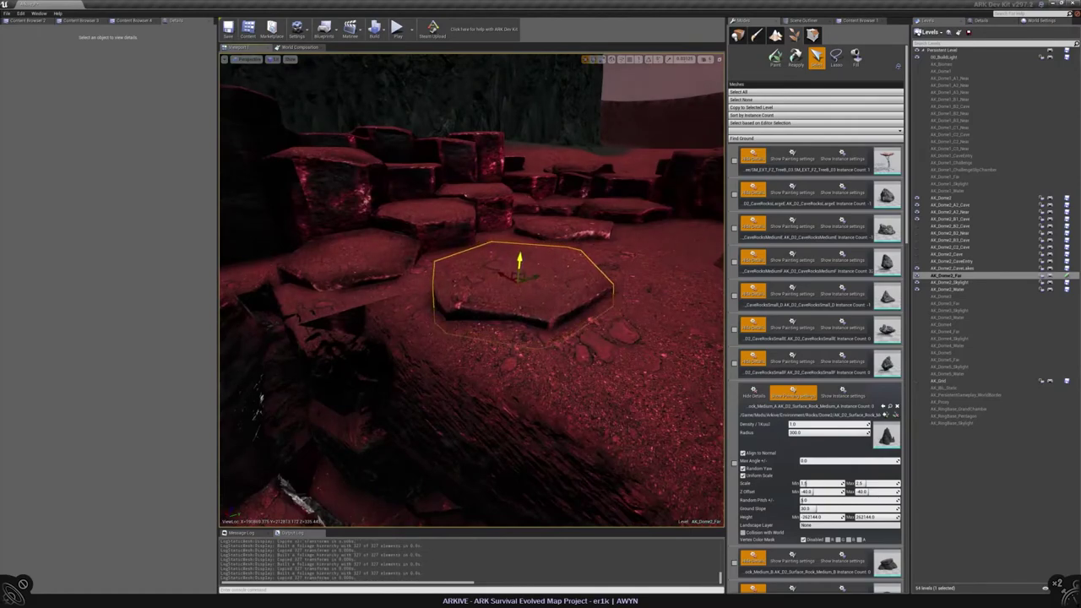
right_click_drag(481, 325, 482, 326)
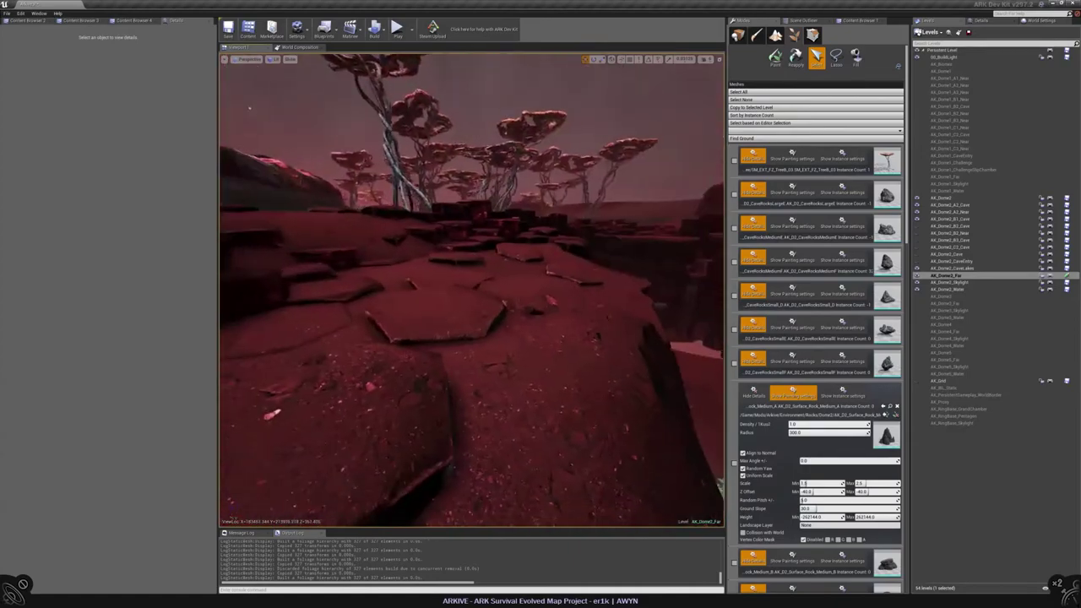
Save the AK_Dome2_Far level and set up landscape painting with the fourth target layer
mouse_move(471, 290)
right_mouse_down()
mouse_move(473, 312)
mouse_move(481, 270)
mouse_move(475, 294)
right_mouse_up()
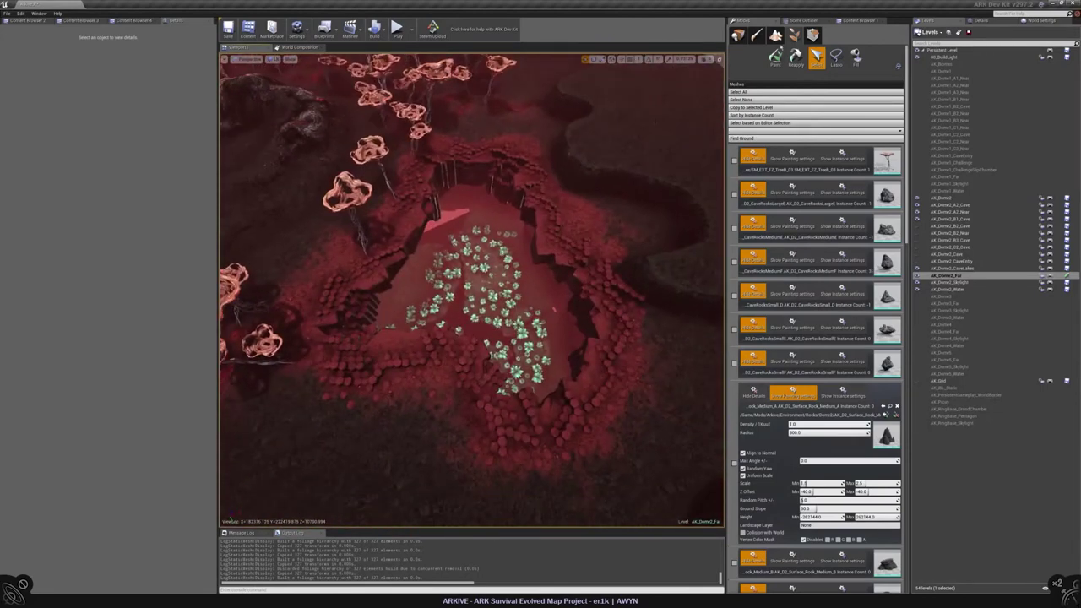
key("shift+3")
key("ctrl+s")
left_click(838, 57)
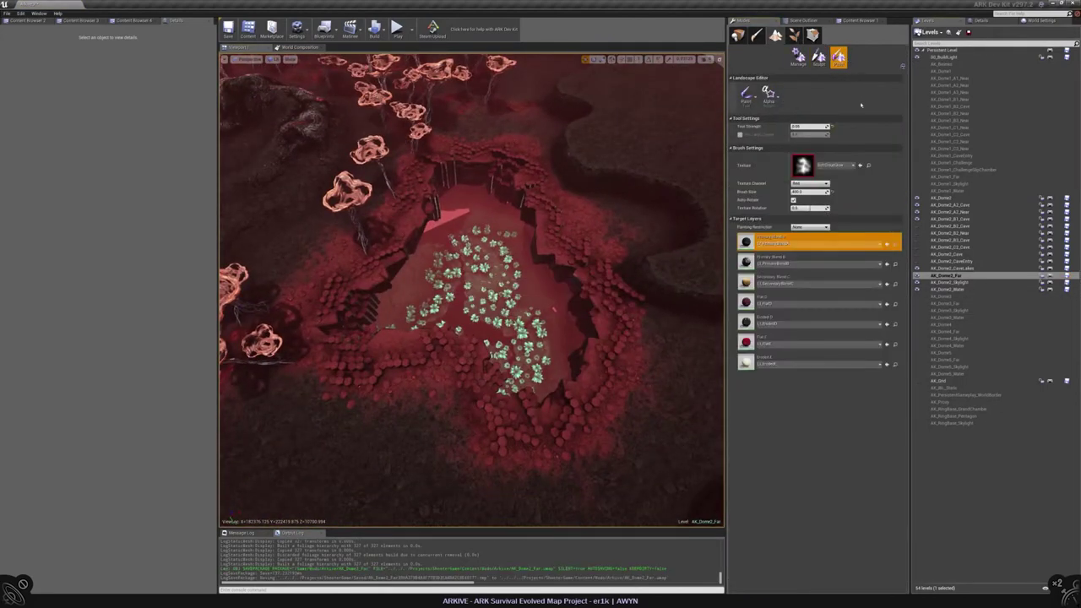
left_click(781, 301)
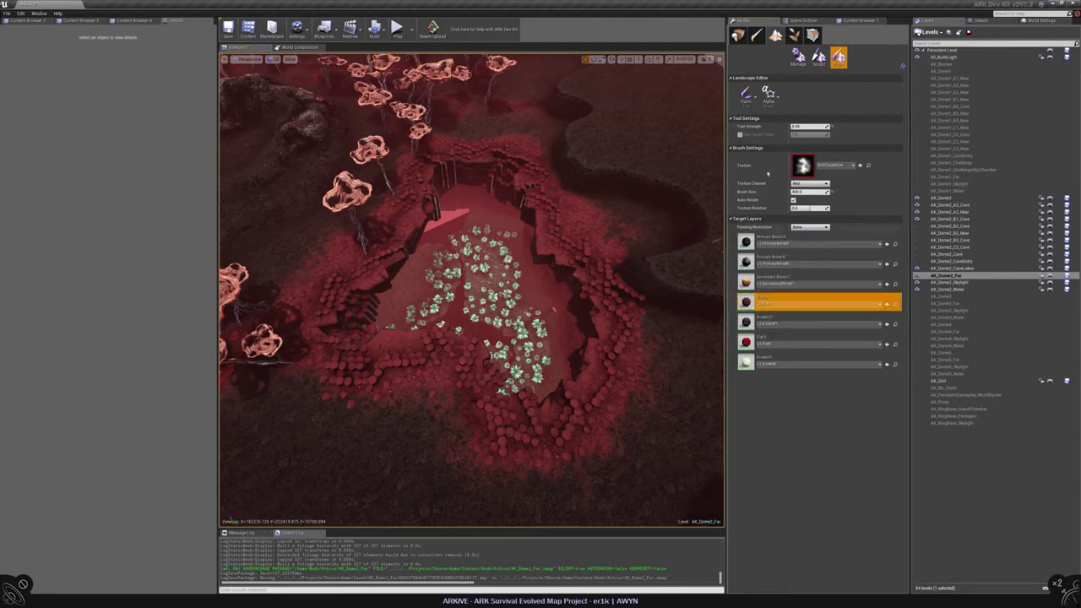
Adjust the landscape brush size and set the tool strength to 1.0 for painting beside the rim's hexagonal stones
right_click_drag(496, 483, 496, 372)
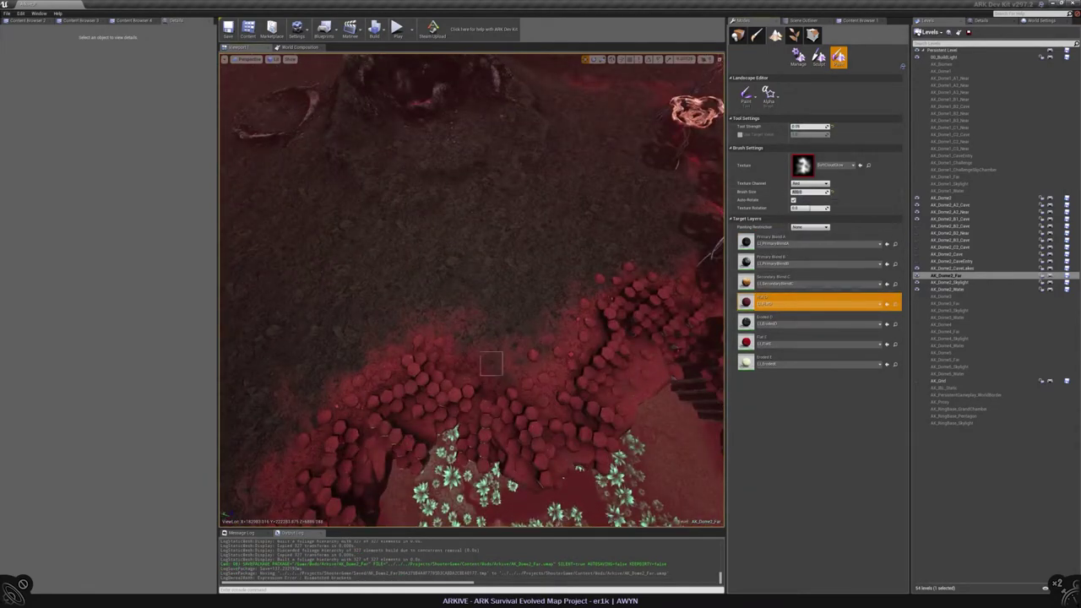
scroll(518, 347, "up", 3)
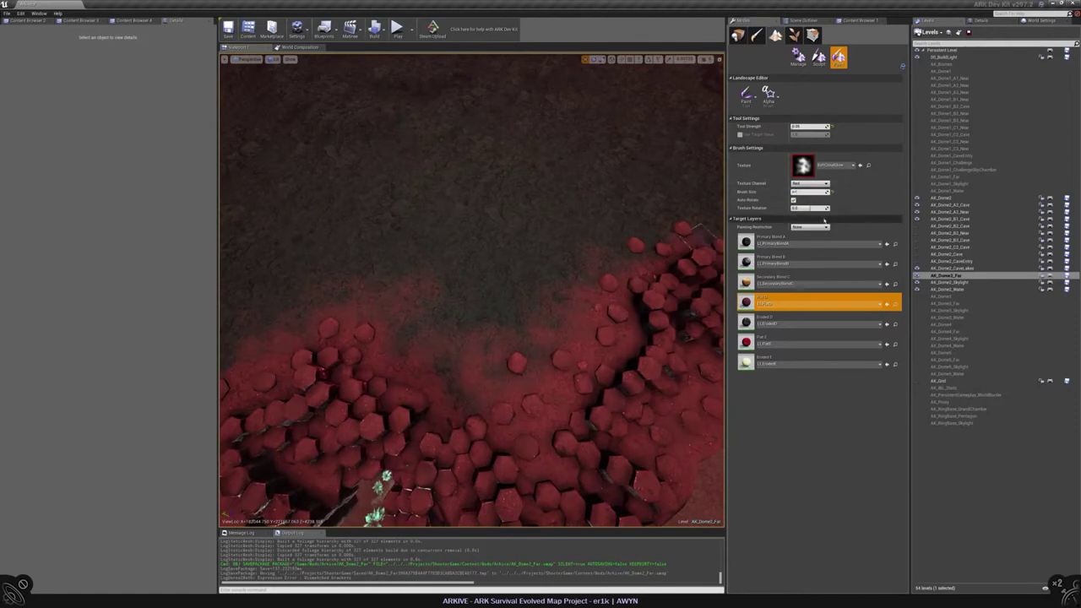
left_click(809, 192)
type("400")
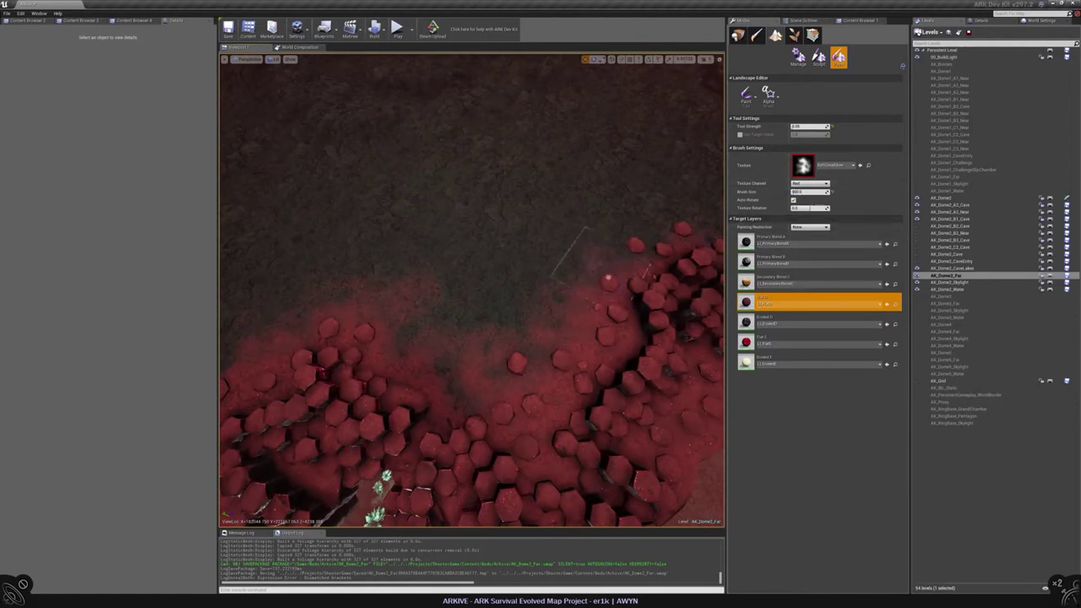
scroll(485, 283, "up", 3)
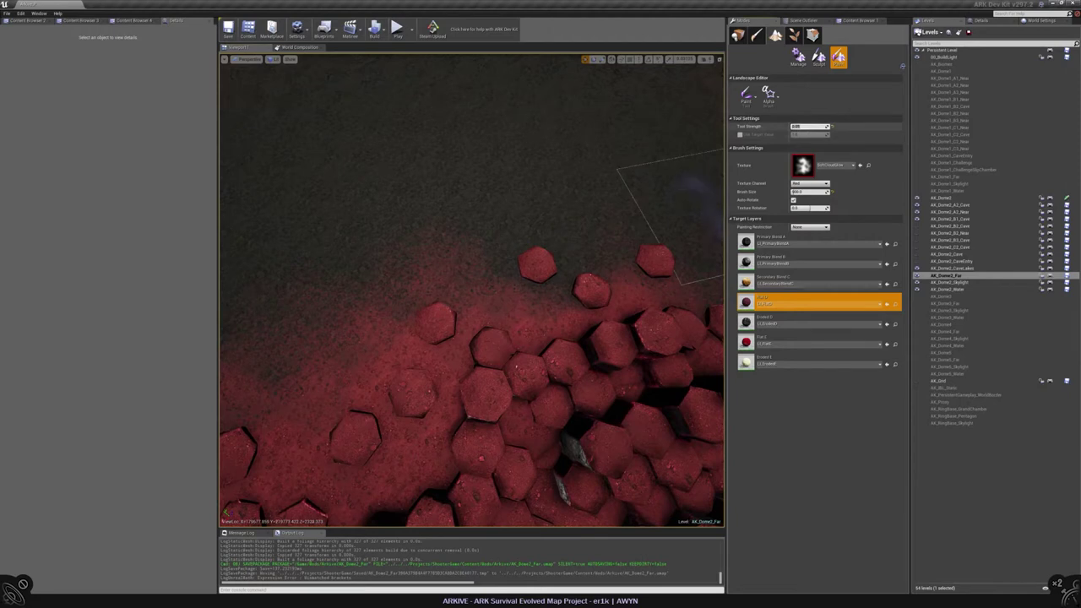
type("1")
key("Return")
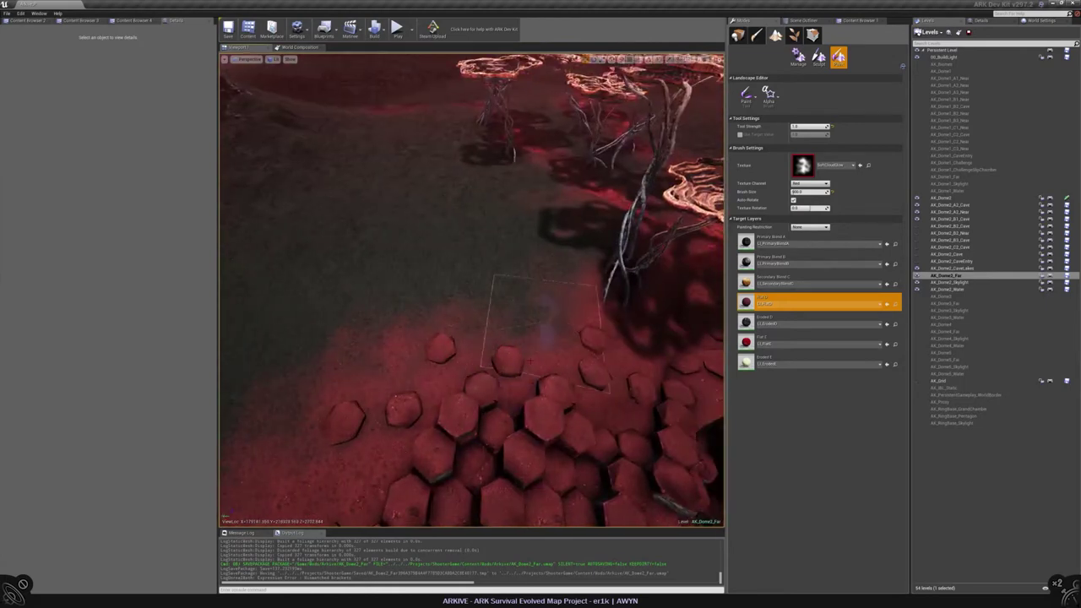
Paint the fourth target layer over the ground around the outer edge of the hexagonal stones encircling the cave opening
mouse_move(471, 287)
right_mouse_down()
mouse_move(473, 321)
mouse_move(442, 328)
mouse_move(430, 304)
mouse_move(474, 259)
mouse_move(471, 271)
right_mouse_up()
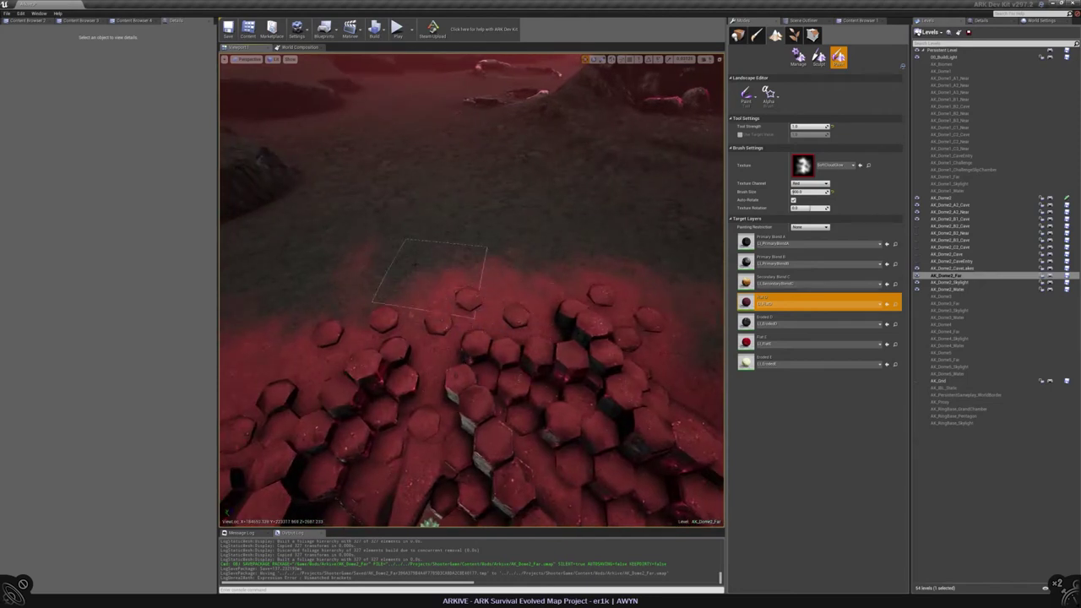
mouse_move(471, 272)
right_mouse_down()
mouse_move(499, 338)
mouse_move(490, 321)
mouse_move(470, 324)
right_mouse_up()
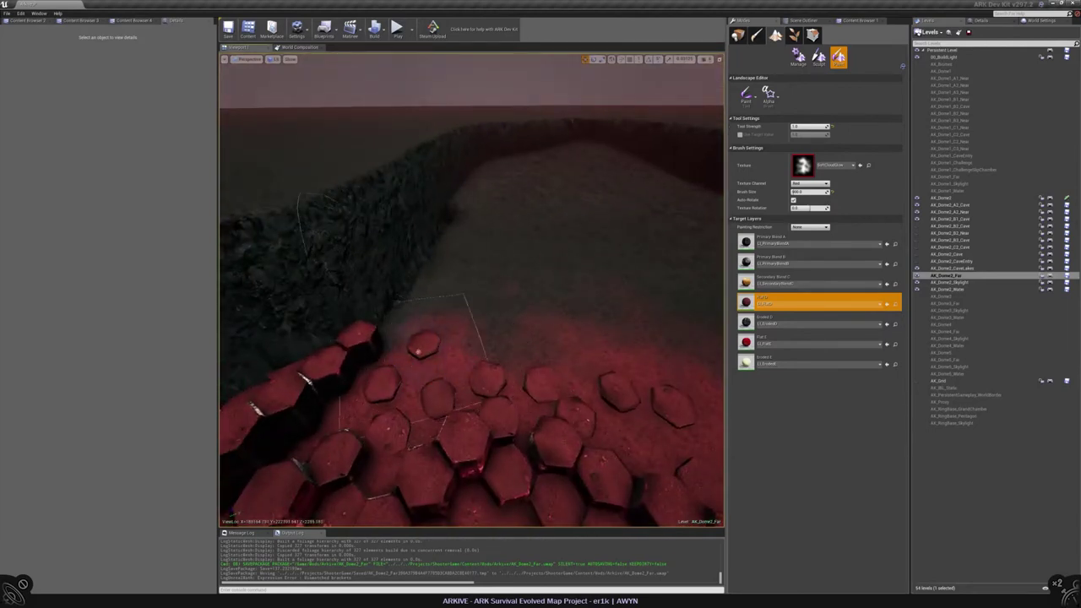
right_click_drag(469, 324, 523, 244)
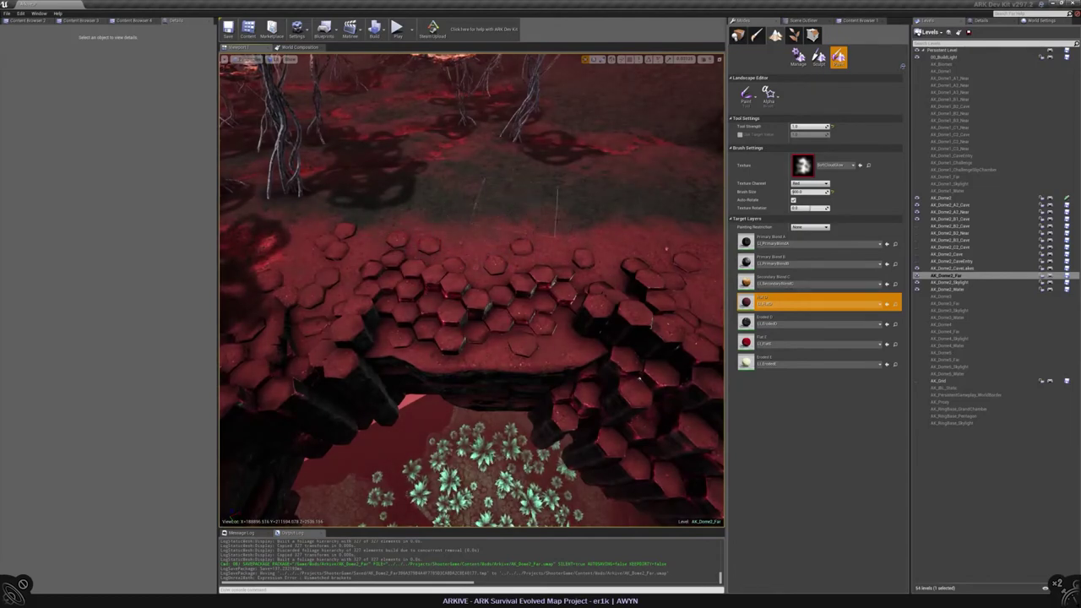
right_click_drag(523, 244, 583, 253)
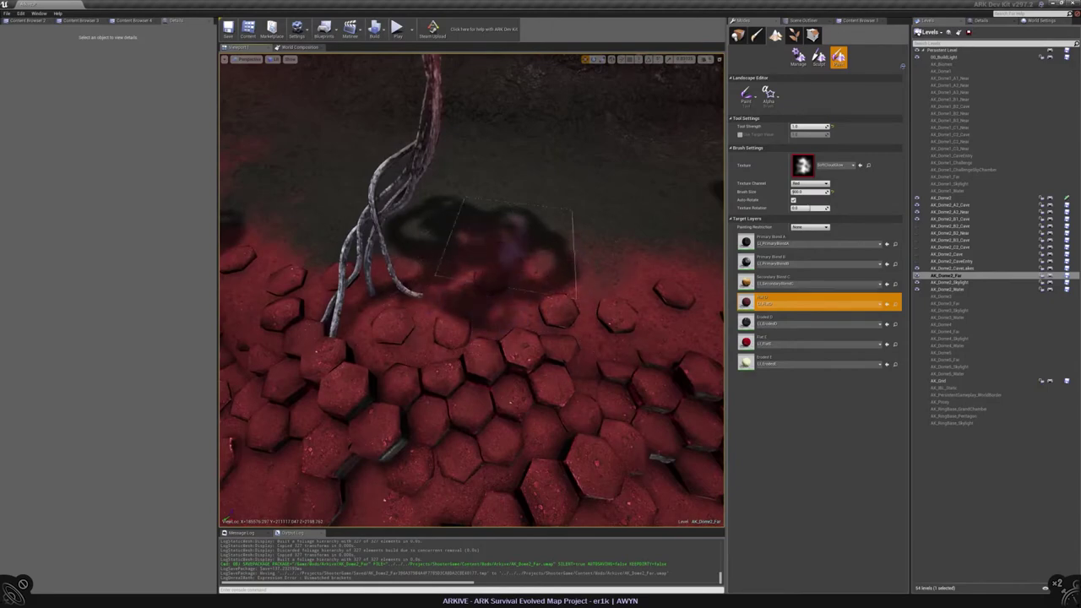
mouse_move(502, 261)
right_mouse_down()
mouse_move(506, 312)
mouse_move(558, 347)
mouse_move(507, 321)
mouse_move(506, 270)
mouse_move(498, 258)
mouse_move(490, 279)
mouse_move(481, 271)
mouse_move(502, 254)
mouse_move(503, 321)
mouse_move(486, 328)
right_mouse_up()
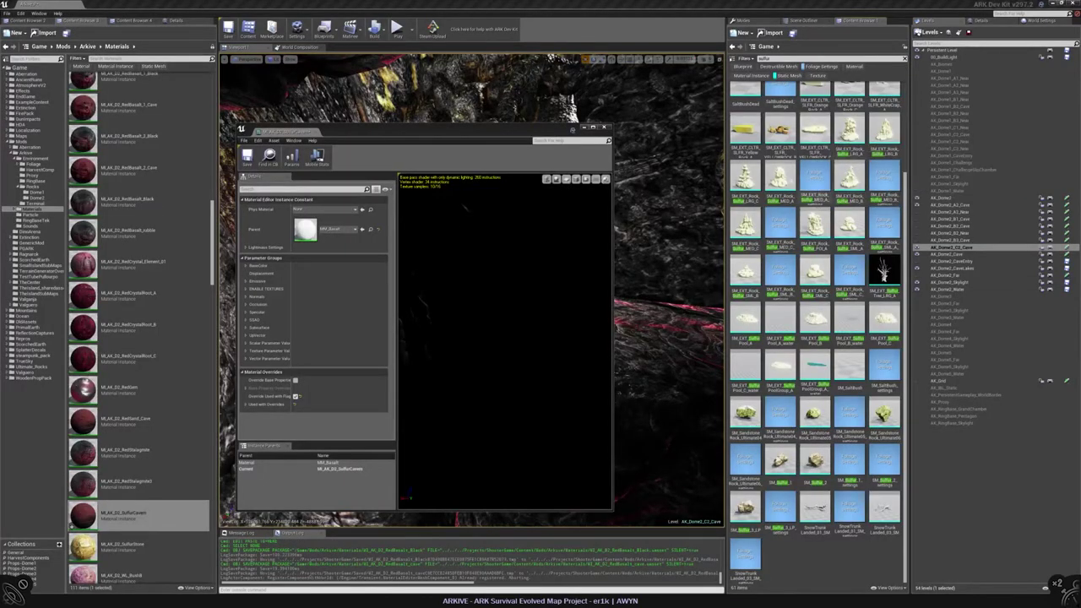
Open the SM_EXT_Rock_Sulfur_LRG_A mesh and its material instance, and examine the material's texture parameters
scroll(853, 235, "up", 2)
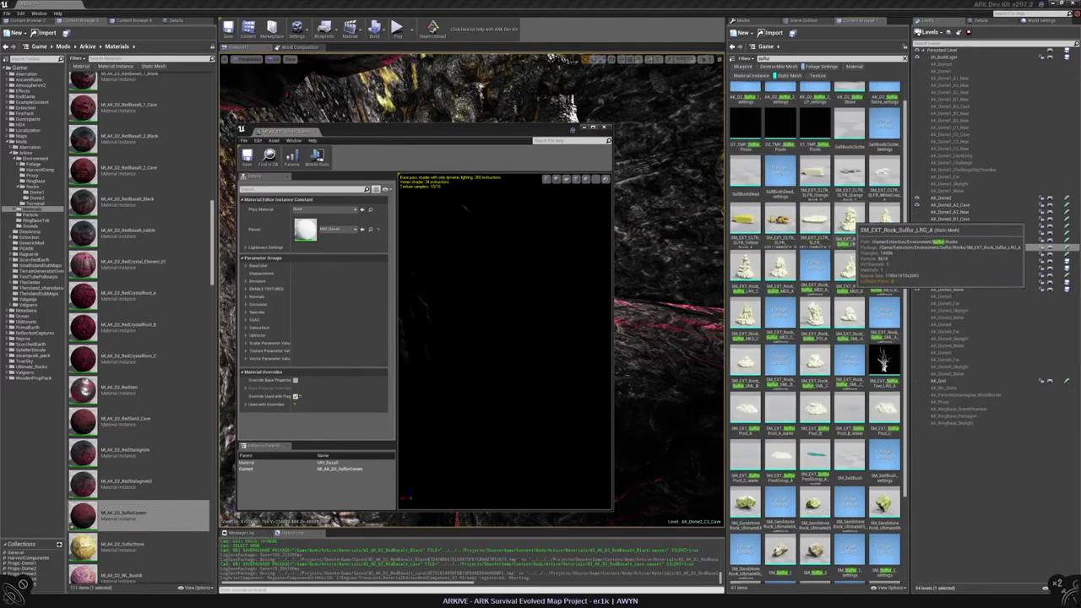
double_click(849, 221)
double_click(549, 221)
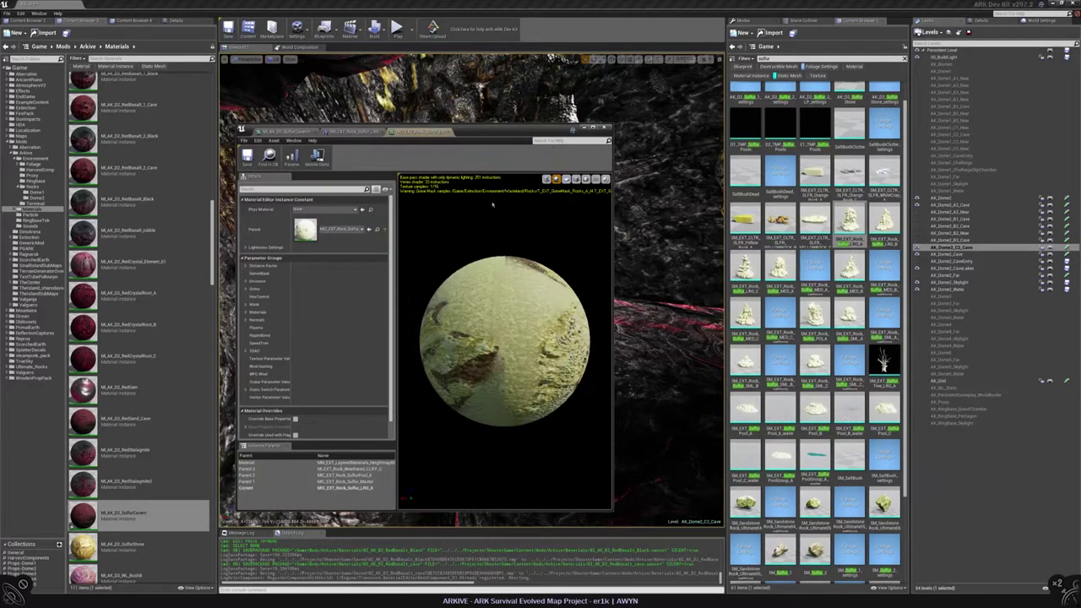
left_click(261, 258, "shift")
scroll(372, 332, "down", 5)
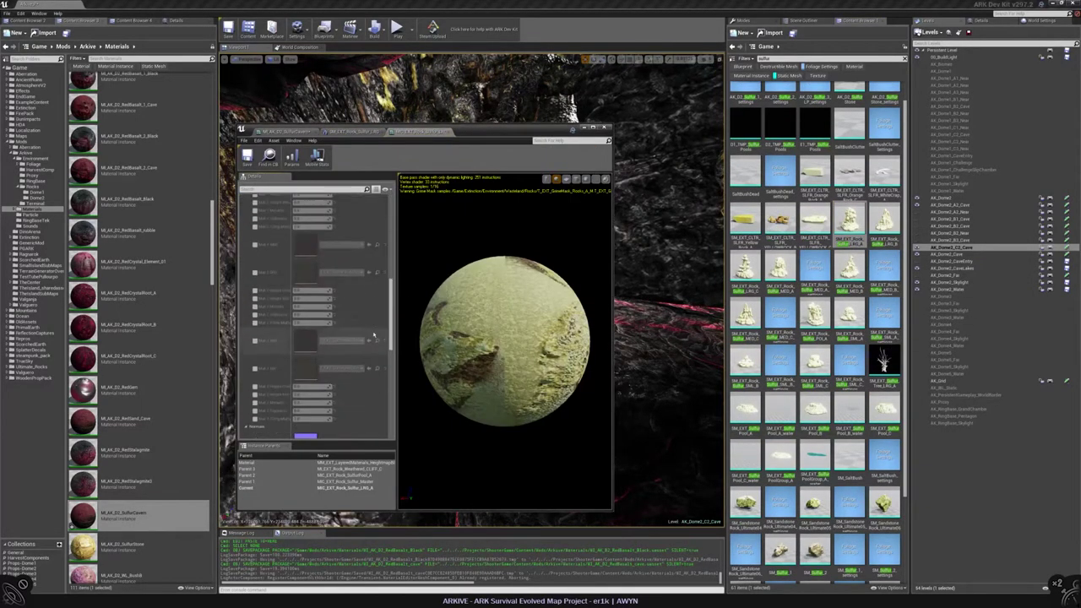
left_click(251, 313)
scroll(261, 391, "down", 3)
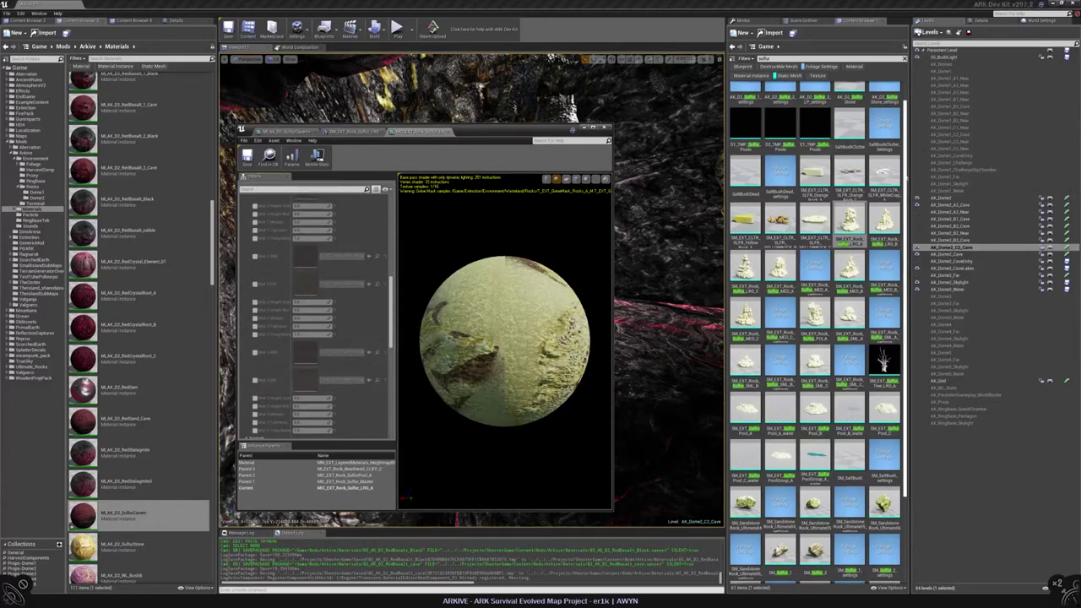
Restrict the sulfur asset search to textures only and close the sulfur rock's material and mesh editors
left_click(788, 75)
left_click(816, 75)
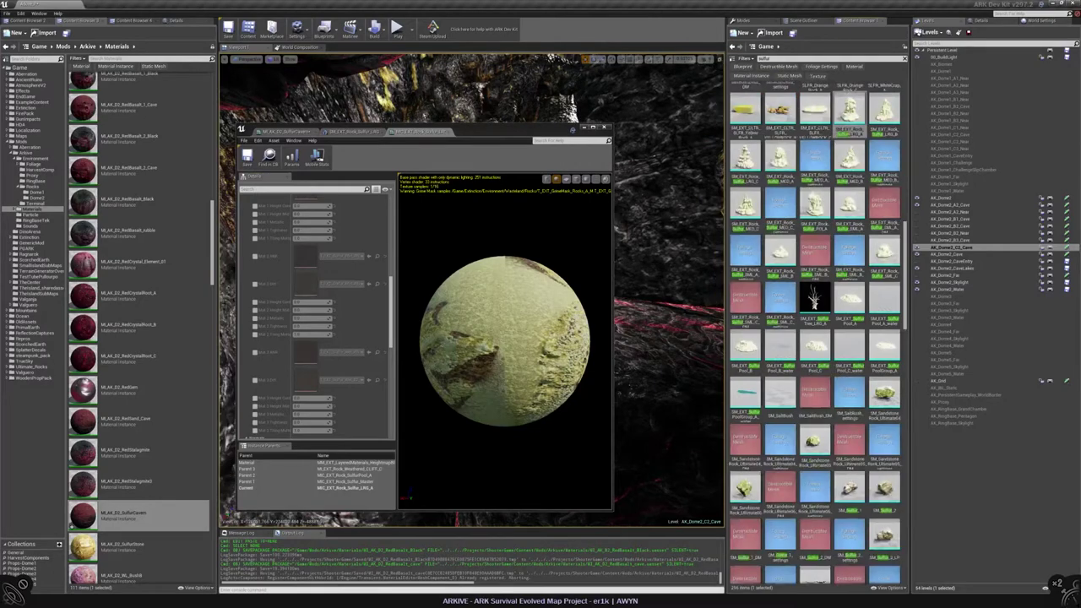
left_click(788, 75)
left_click(382, 133)
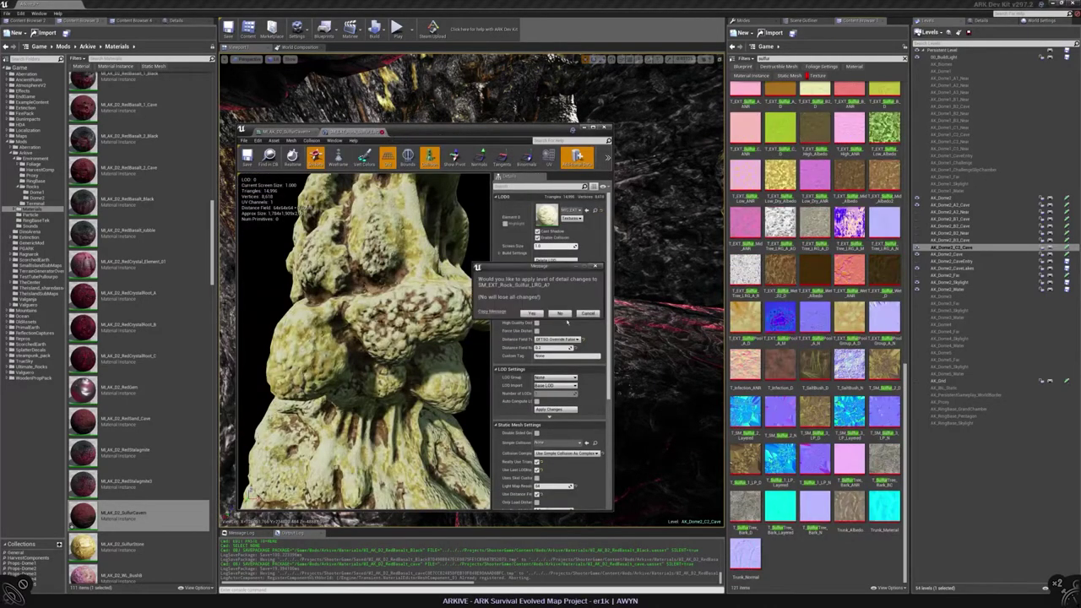
Locate the selected vertical platform's static mesh among the assets and inspect the SulfurCavern material preview from several angles
left_click_drag(479, 294, 515, 267)
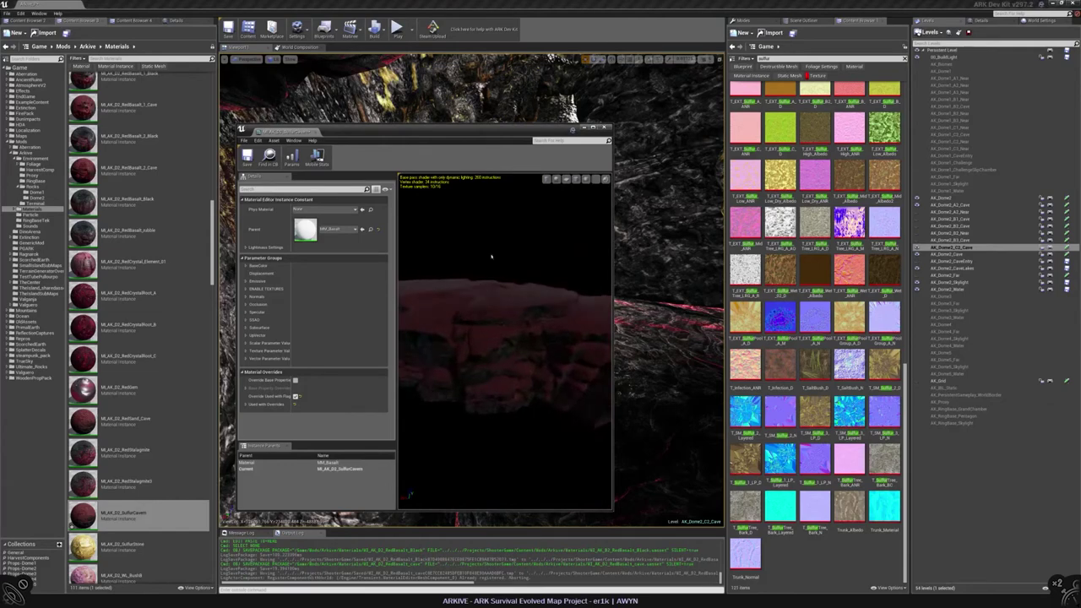
left_click_drag(515, 266, 519, 265)
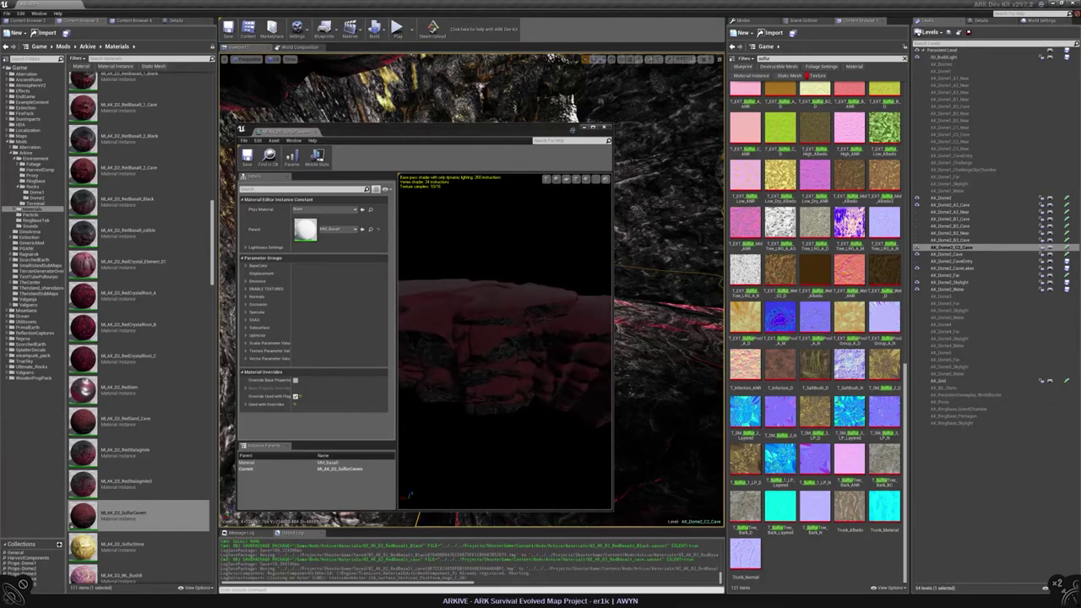
left_click(176, 19)
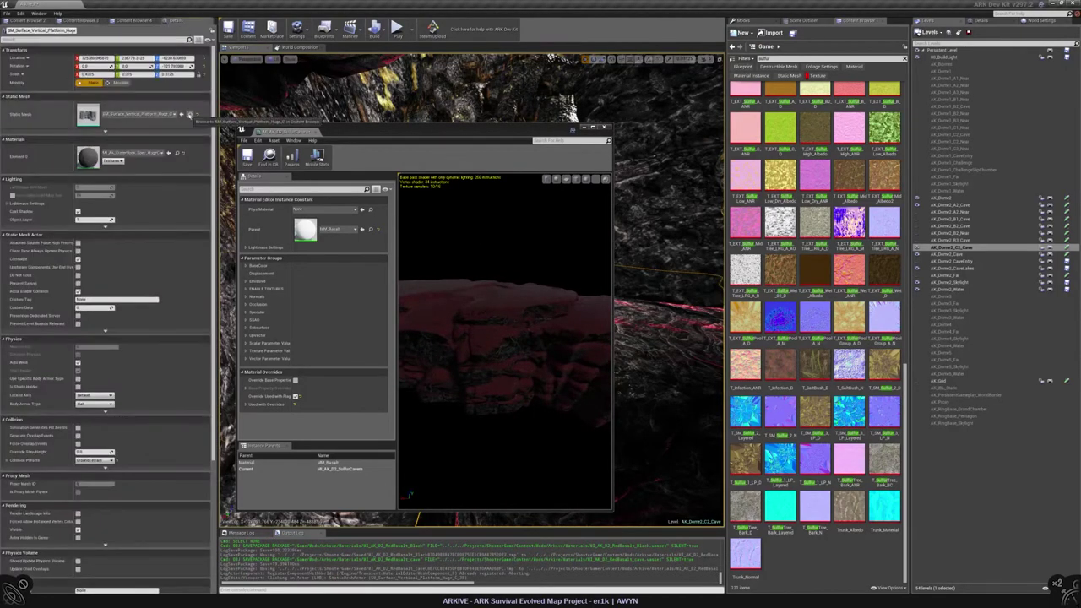
left_click(183, 115)
left_click_drag(507, 321, 553, 330)
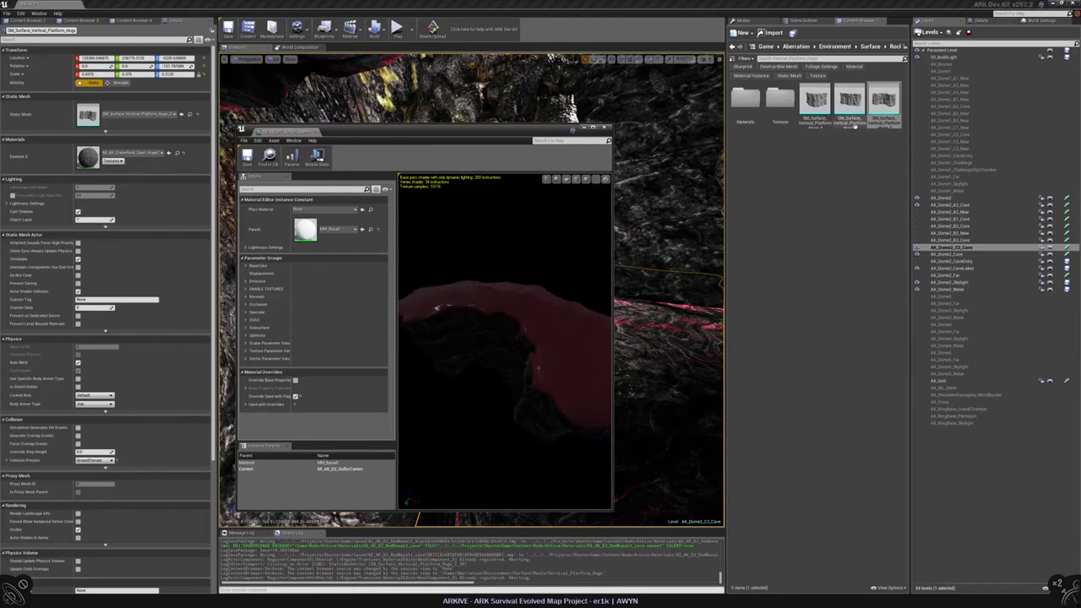
left_click(765, 46)
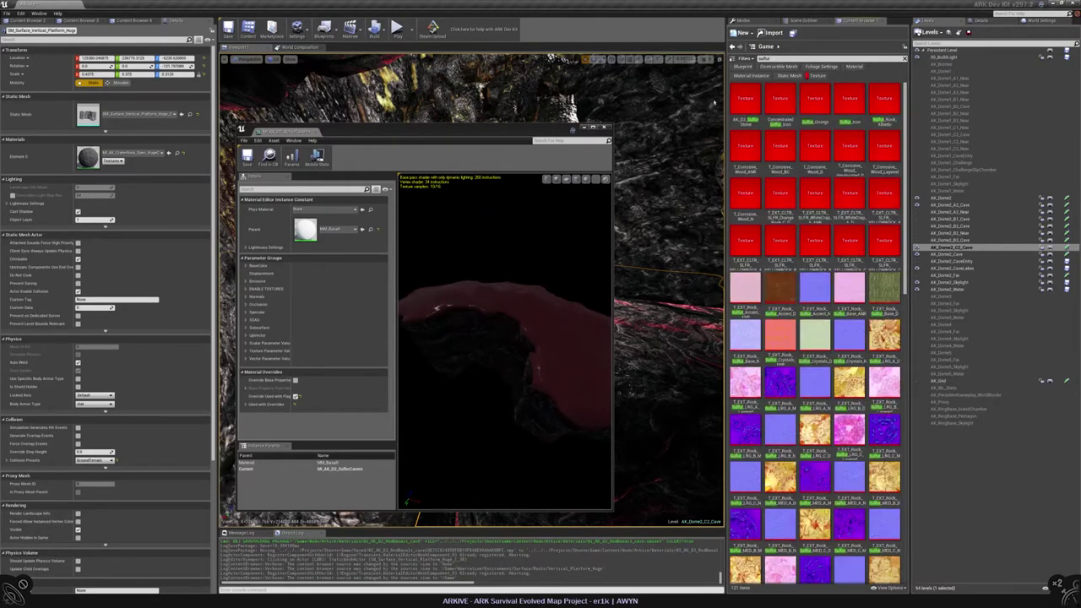
Assign the T_EXT_Sulfur_Low_Dry_Albedo texture as the Up Vector Diffuse of the SulfurCavern material instance
left_click(298, 257)
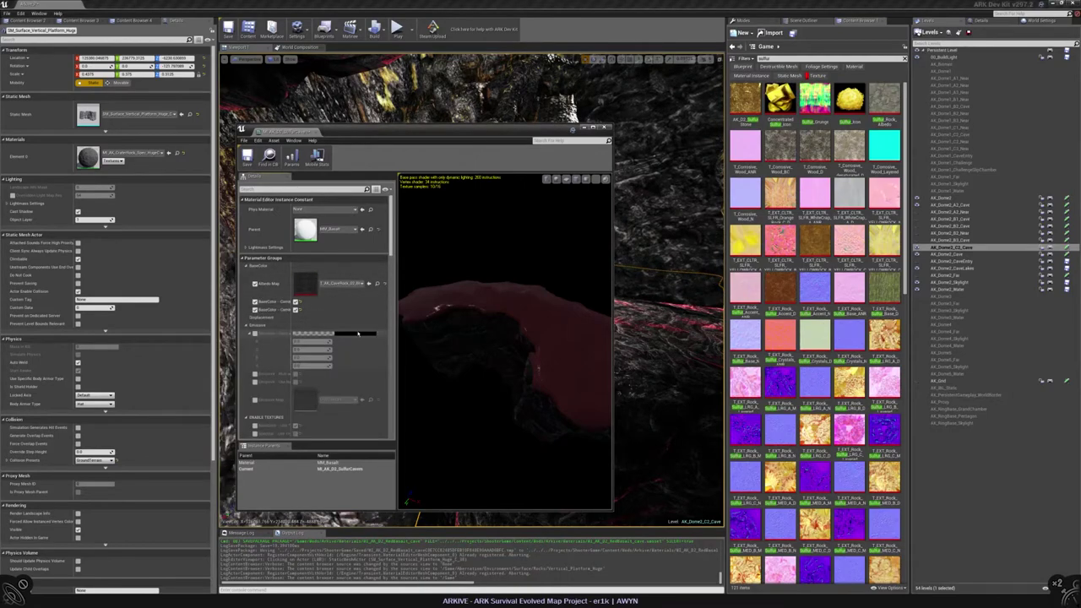
scroll(357, 335, "down", 3)
scroll(357, 335, "down", 3)
scroll(883, 283, "down", 5)
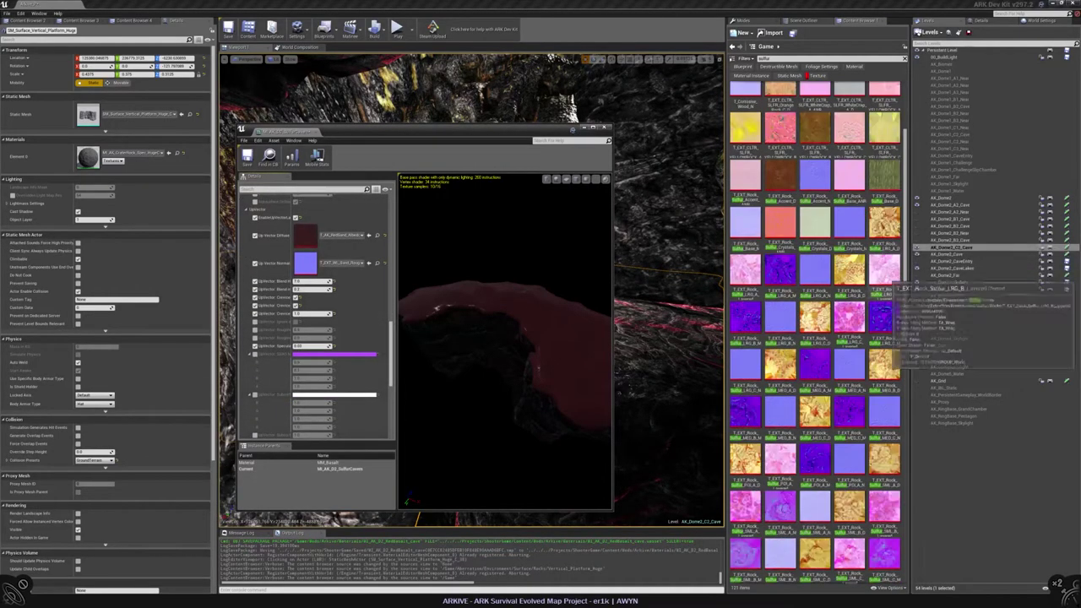
scroll(883, 291, "down", 3)
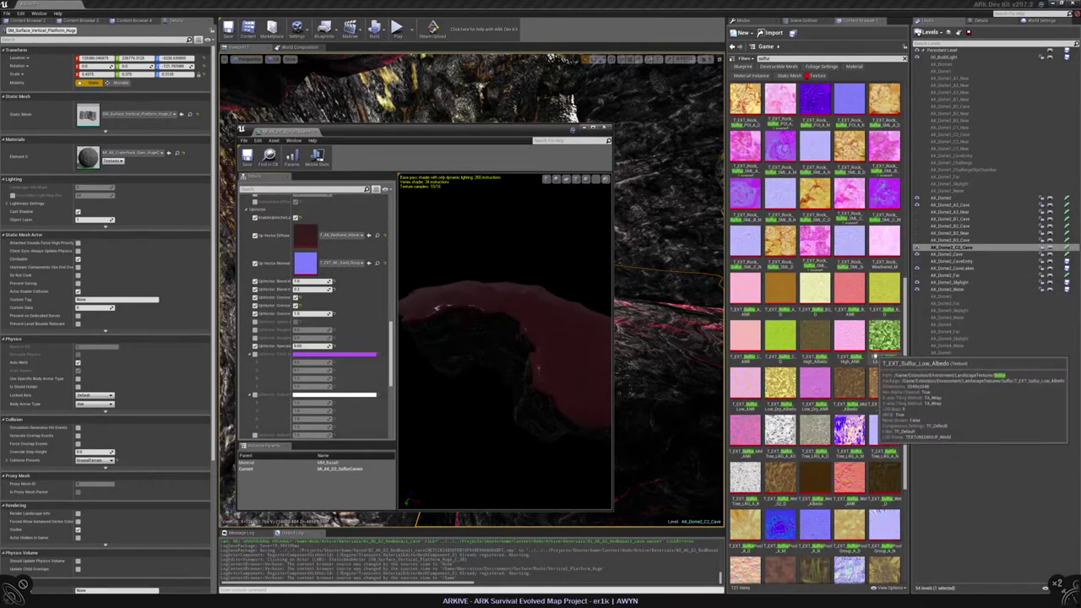
scroll(879, 361, "down", 1)
left_click(779, 359)
left_click(368, 234)
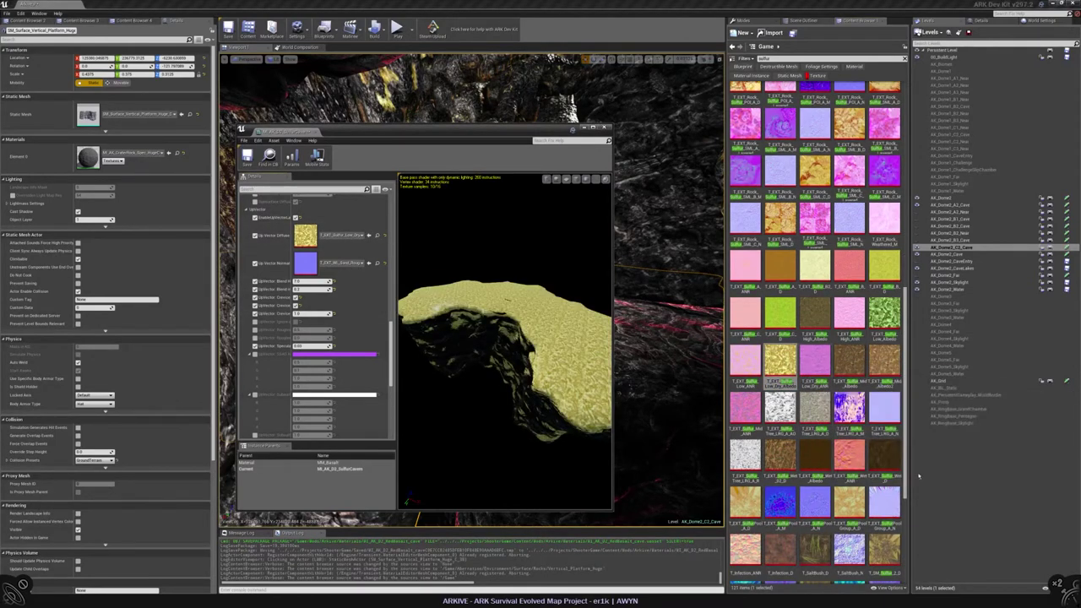
Assign the T_EXT_Sulfur_Low_Dry_ANR texture as the Up Vector Normal of the SulfurCavern material instance
scroll(844, 427, "down", 1)
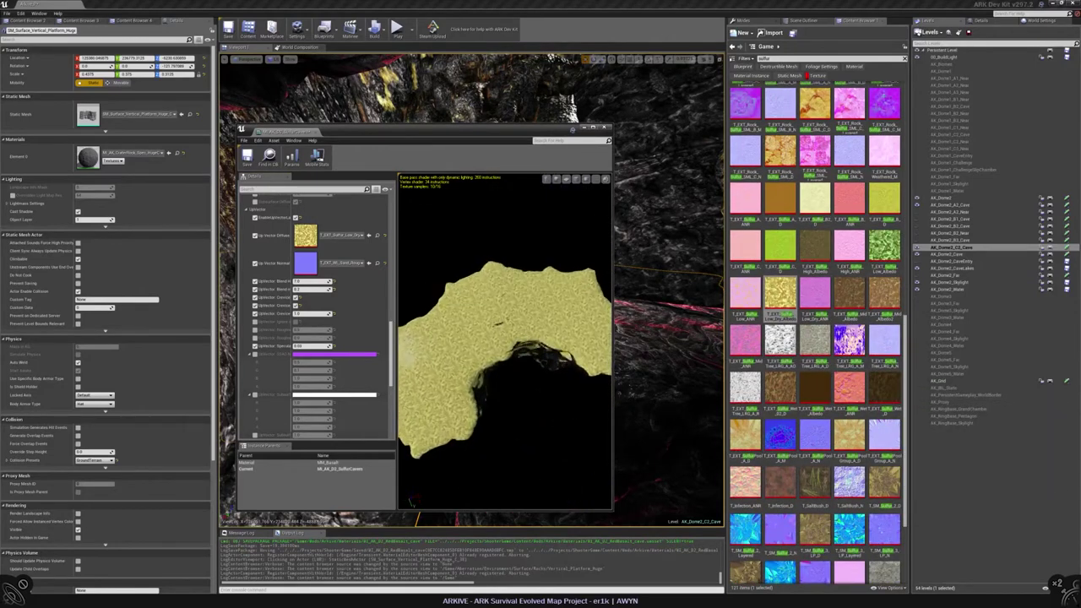
scroll(342, 313, "down", 1)
scroll(342, 313, "down", 3)
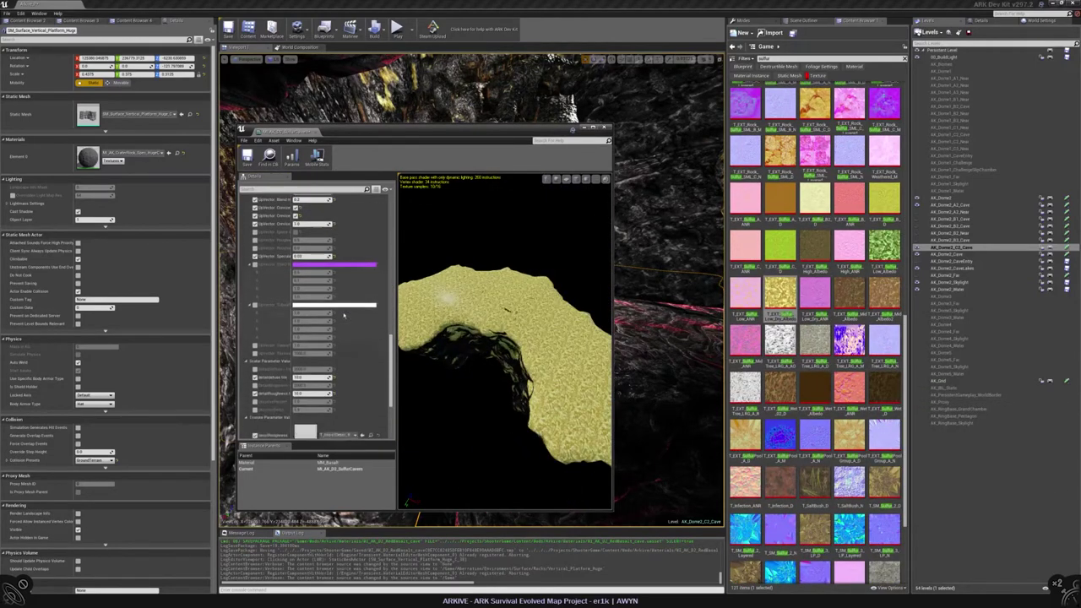
scroll(343, 315, "up", 5)
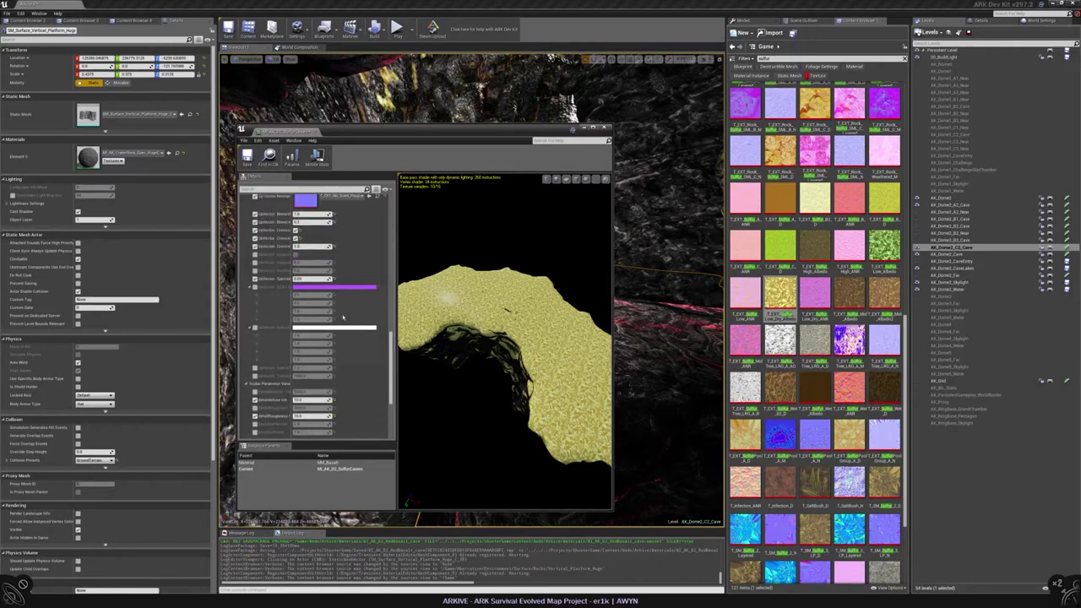
scroll(342, 316, "down", 2)
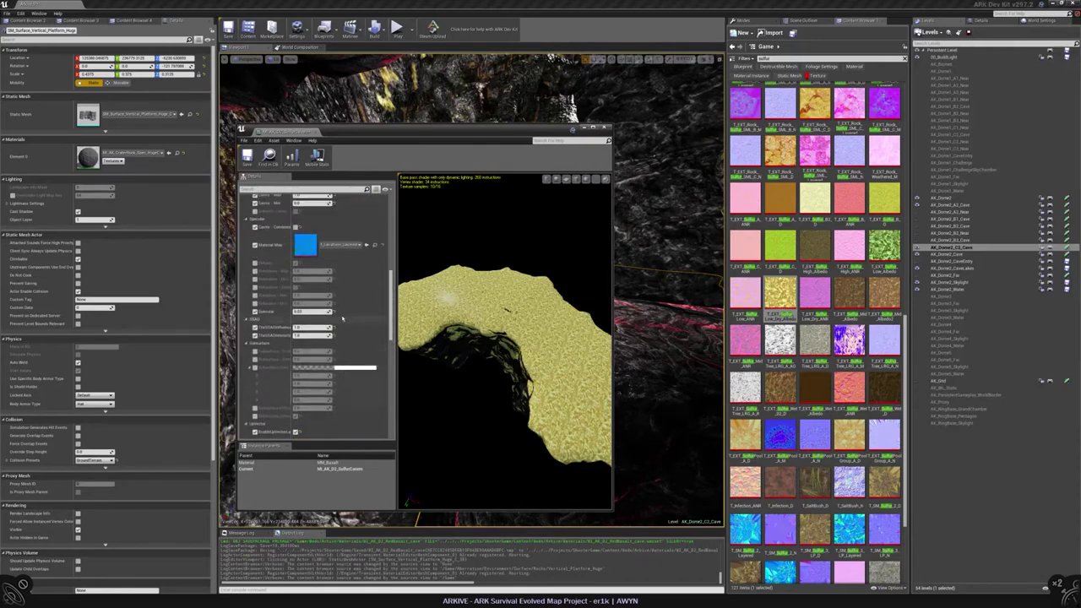
scroll(342, 316, "up", 4)
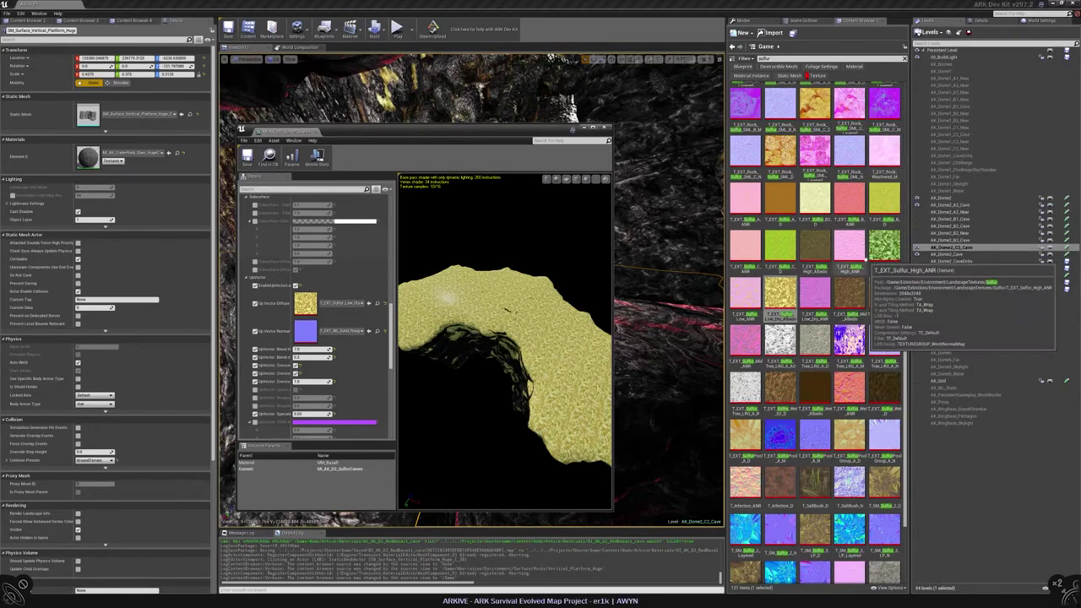
left_click(815, 294)
left_click(377, 330)
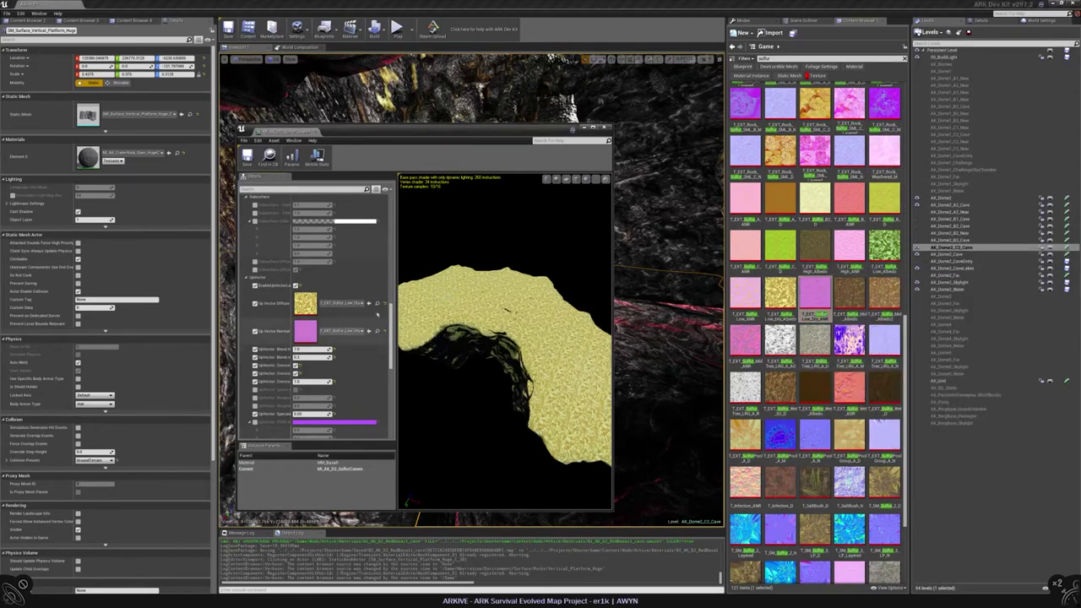
Check the sulfur coating in the preview, save the material instance, and apply it to the selected vertical platform's Element 0
left_click_drag(439, 304, 428, 370)
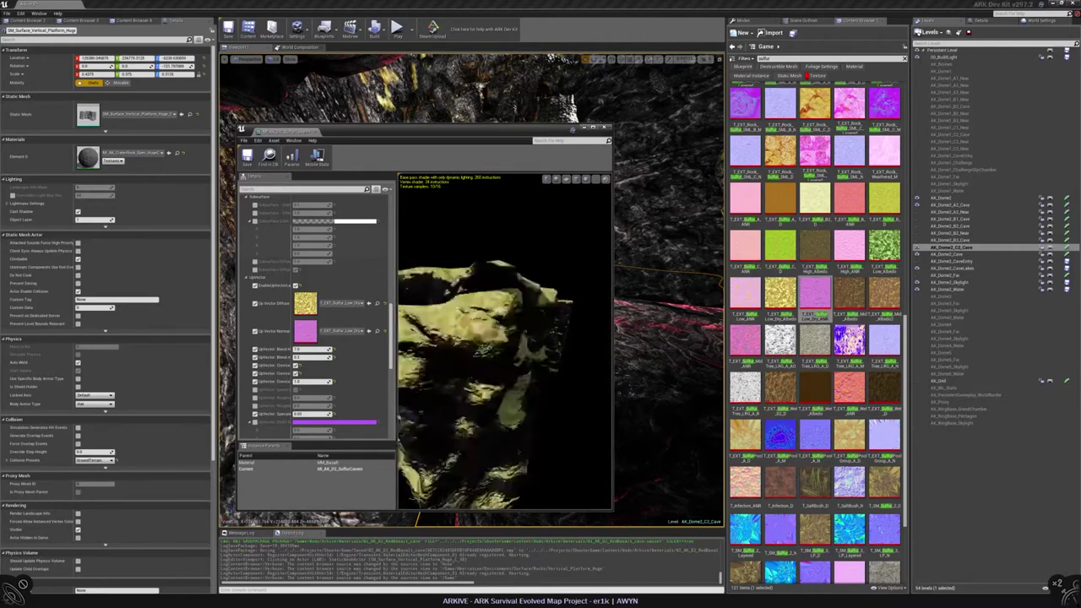
left_click_drag(409, 494, 404, 496)
left_click_drag(338, 131, 282, 245)
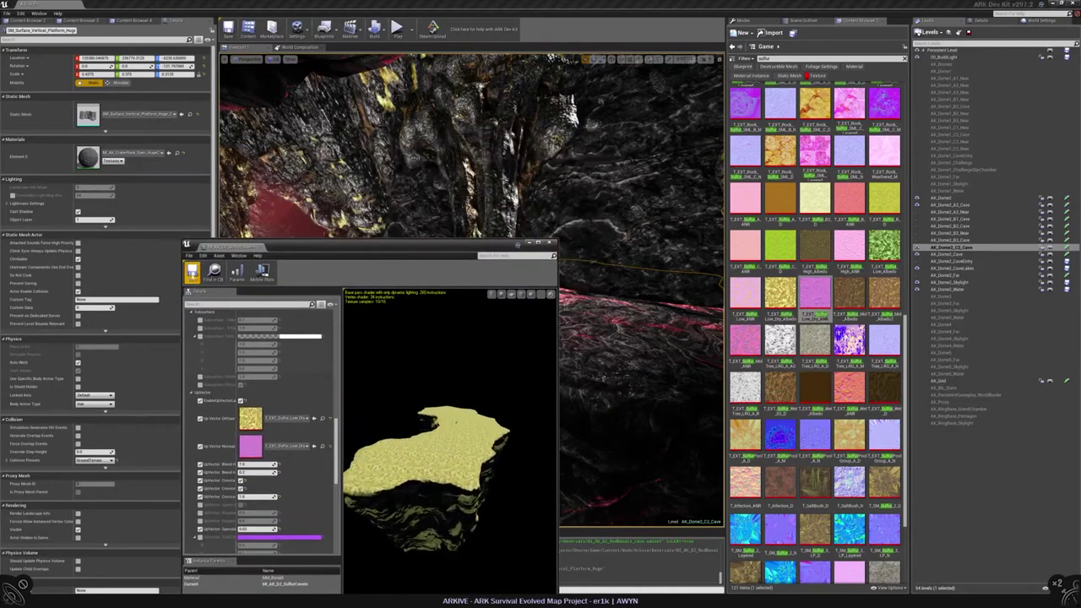
left_click(117, 20)
left_click(127, 517)
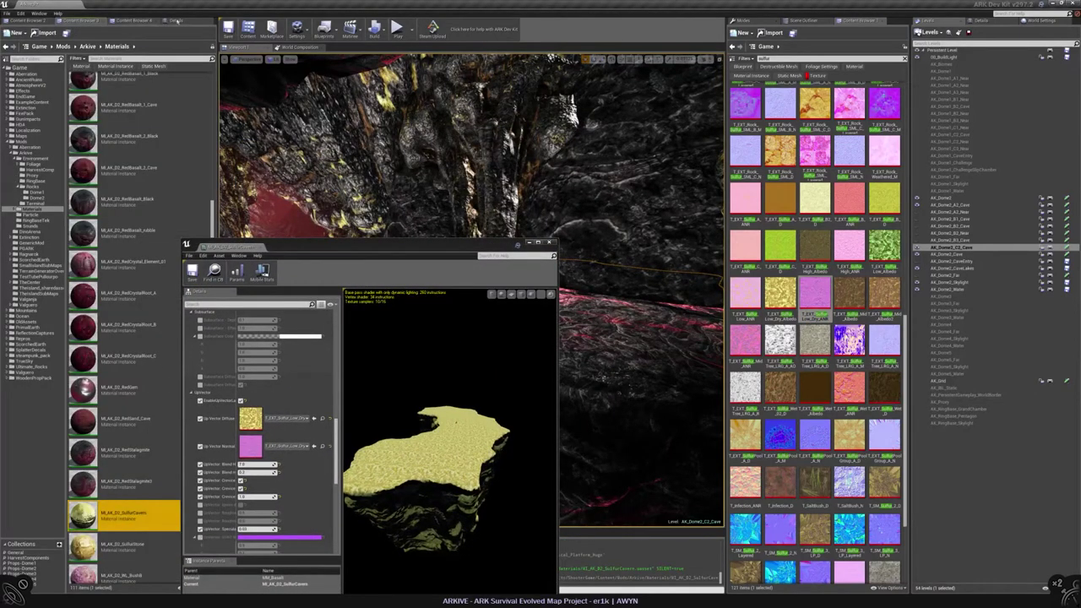
left_click(175, 20)
left_click(169, 153)
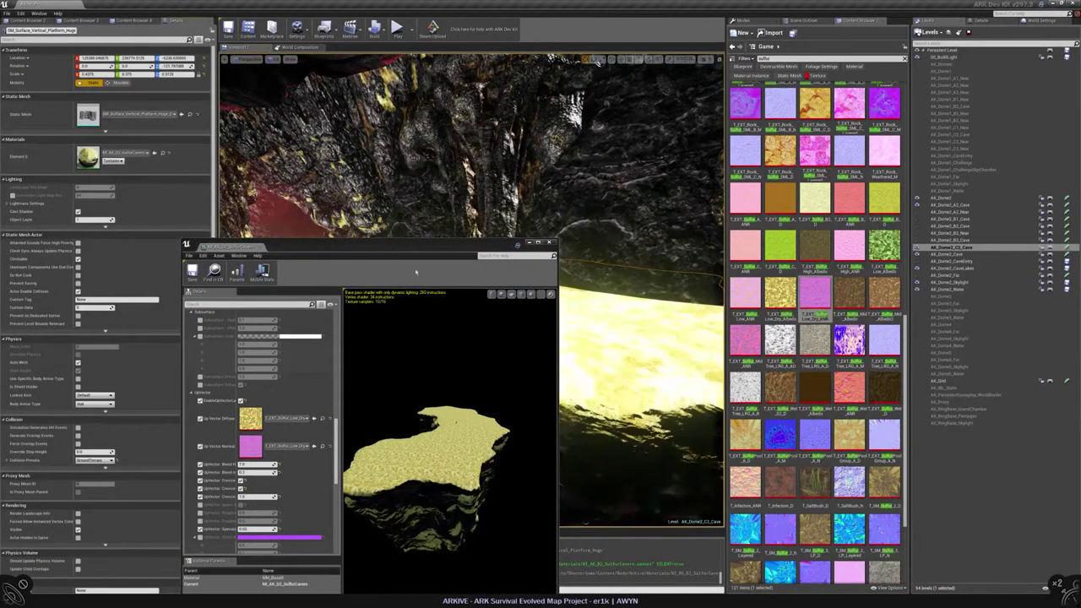
Try the T_EXT_Sulfur_Tree_LRG_A_D texture as the Up Vector Diffuse of the SulfurCavern material instance and check it on the cave platform
left_click_drag(413, 247, 247, 393)
mouse_move(473, 338)
right_mouse_down()
mouse_move(499, 329)
mouse_move(469, 324)
right_mouse_up()
left_click_drag(211, 391, 252, 192)
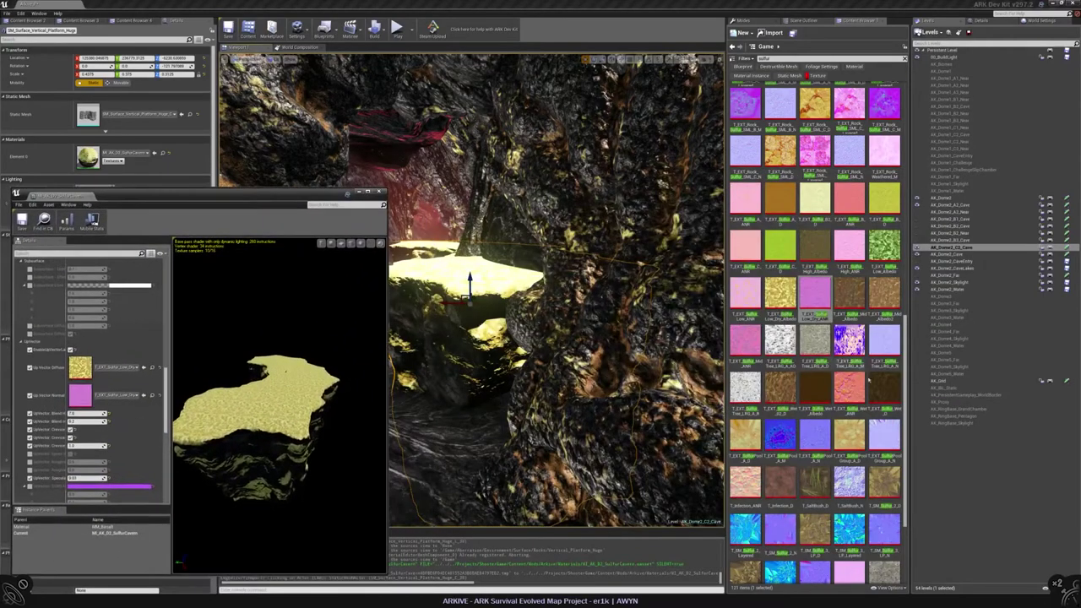
left_click_drag(819, 342, 127, 370)
left_click_drag(252, 194, 242, 332)
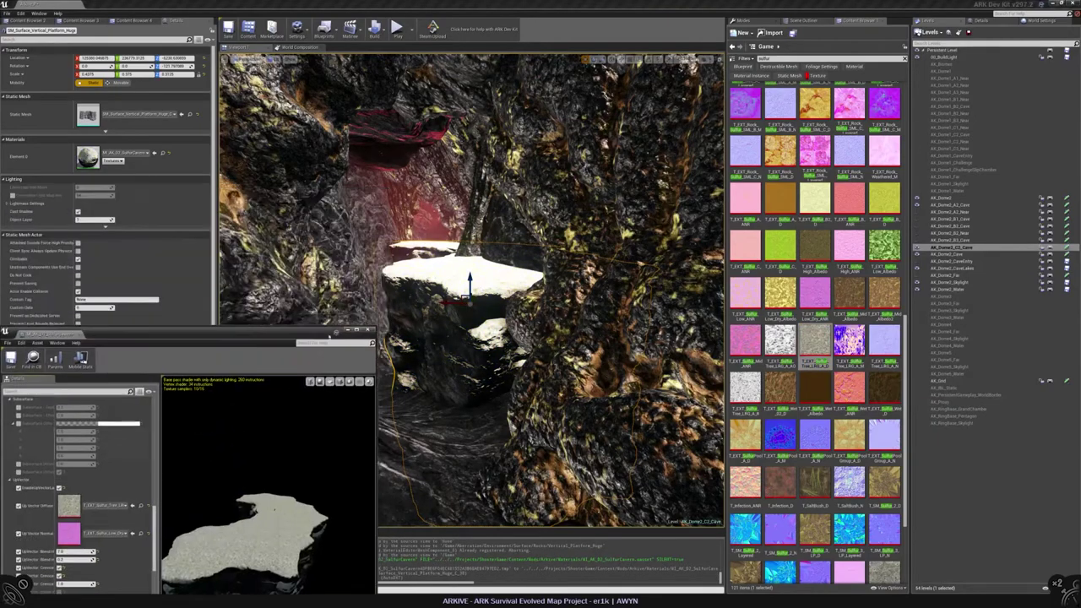
right_click_drag(506, 296, 507, 295)
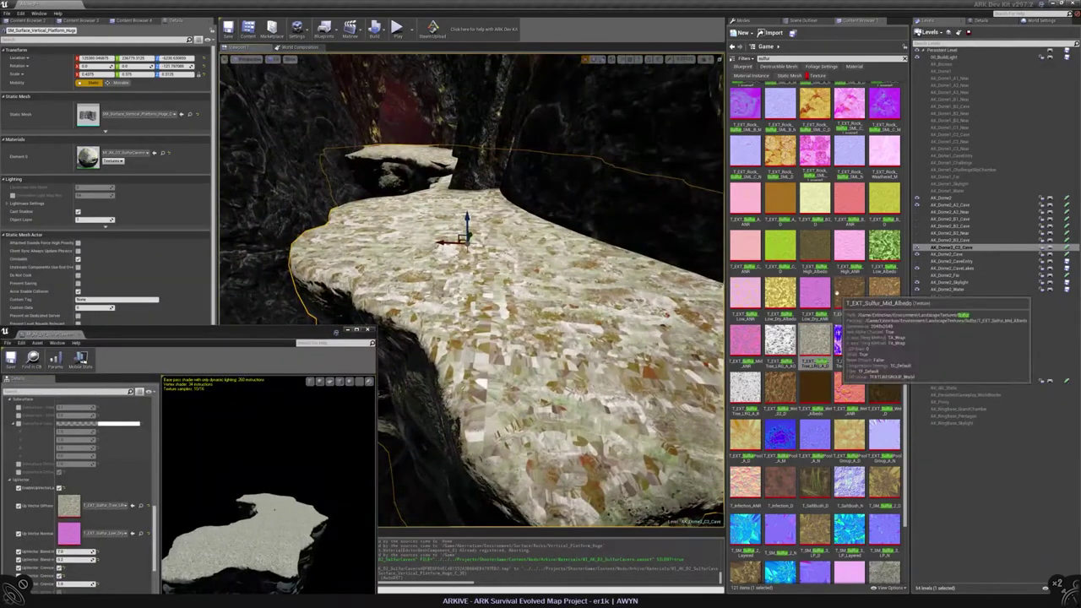
Assign the T_EXT_Sulfur_Mid_Albedo2 texture as the Up Vector Diffuse of the SulfurCavern material instance and check the platform
left_click(884, 294)
left_click(133, 505)
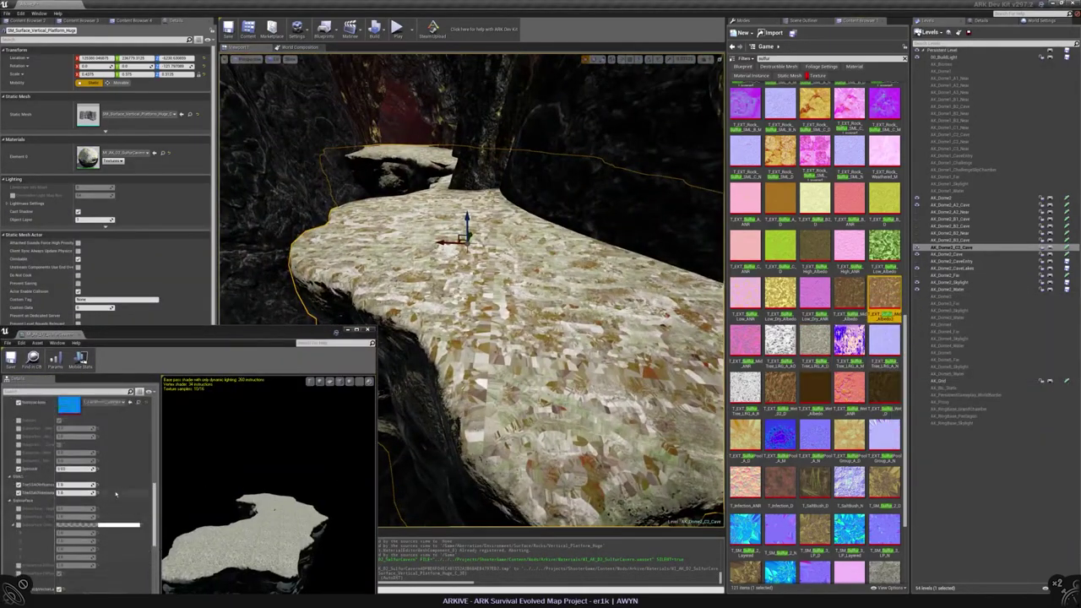
right_click_drag(507, 296, 507, 295)
left_click_drag(169, 332, 199, 157)
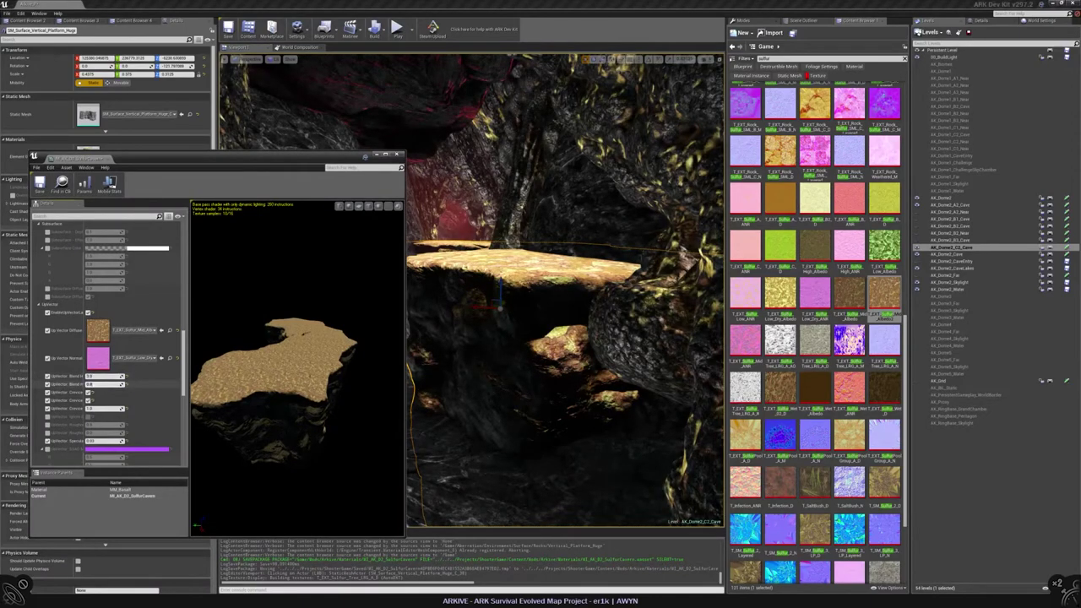
Tune the two Up Vector blend values of the SulfurCavern material instance to adjust how the sulfur coating fades over the platform's edges
left_click_drag(106, 376, 169, 379)
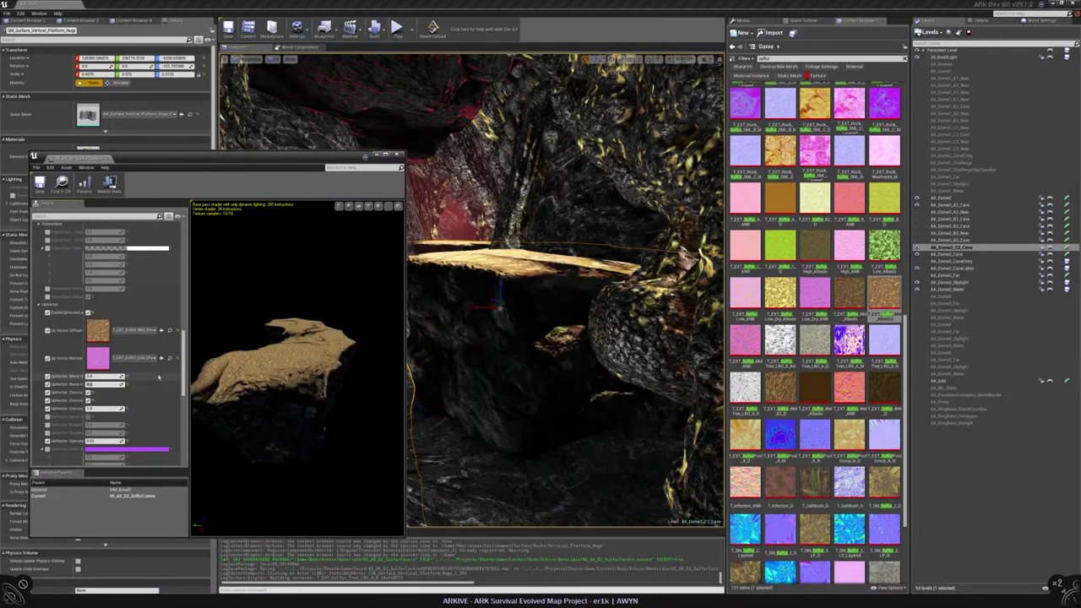
right_click_drag(507, 296, 549, 275)
left_click(104, 384)
left_click_drag(104, 385, 135, 385)
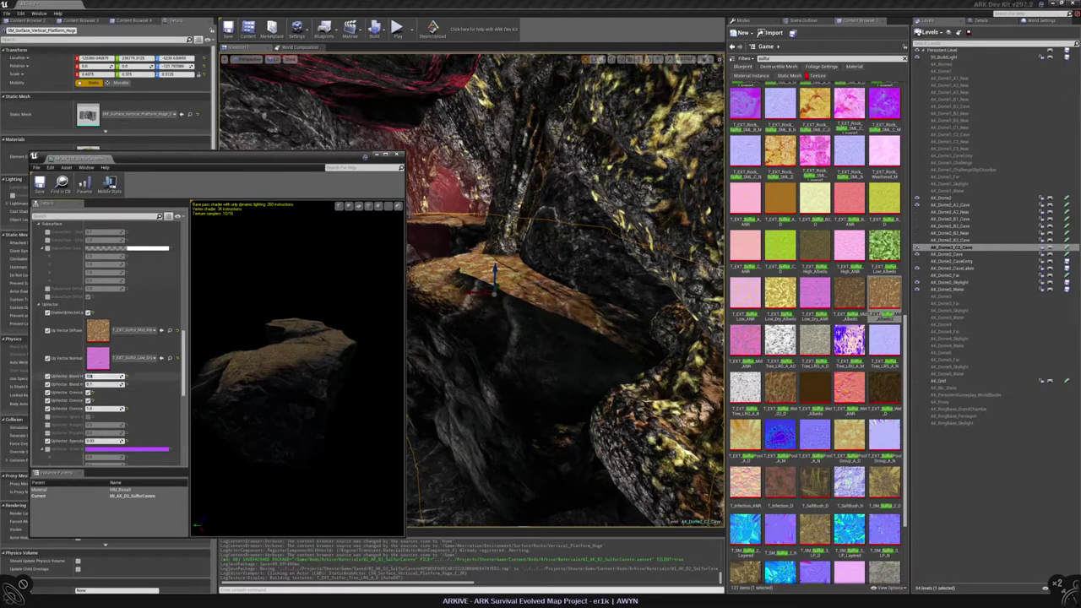
key("ctrl+z")
left_click_drag(97, 384, 100, 384)
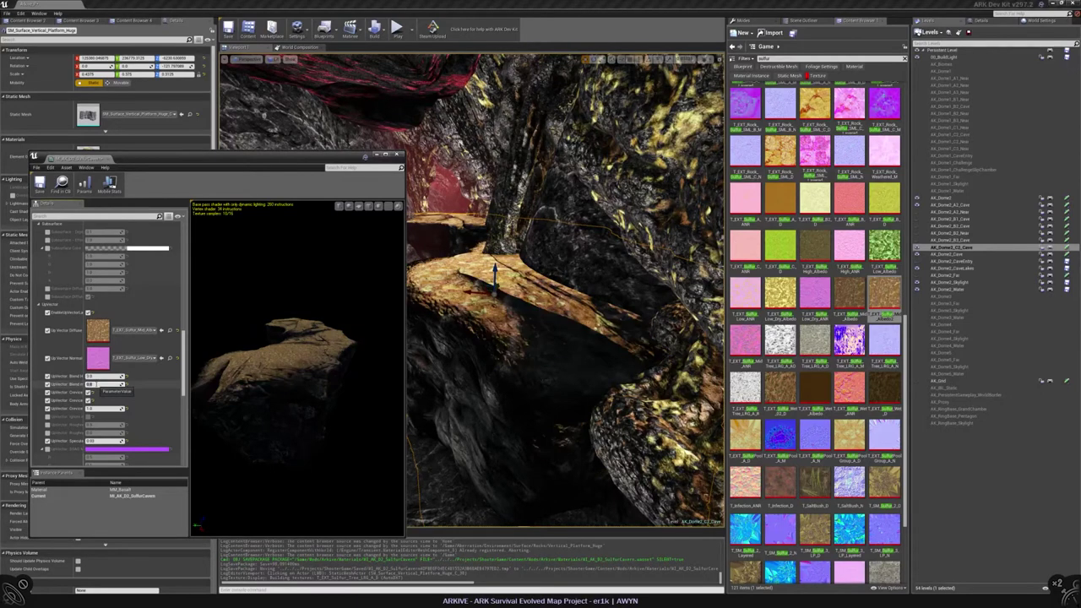
key("Return")
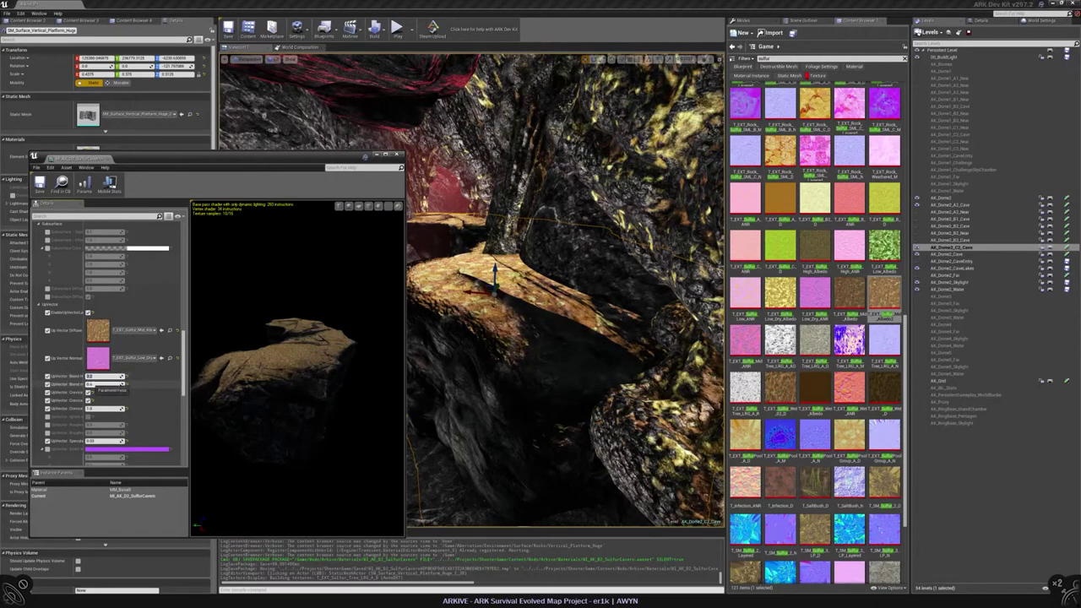
left_click_drag(95, 385, 96, 385)
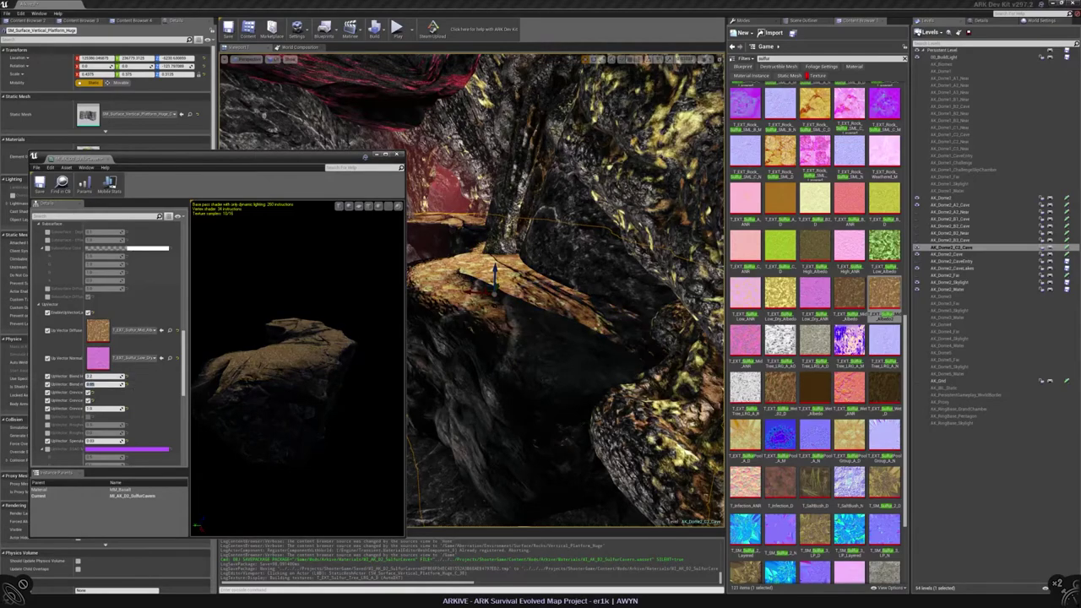
From the selected platform's static mesh, locate and open MI_Surface_Vertical_Platform_Huge_C, discarding the mesh's level-of-detail changes
left_click_drag(212, 157, 135, 359)
right_click_drag(507, 287, 507, 287)
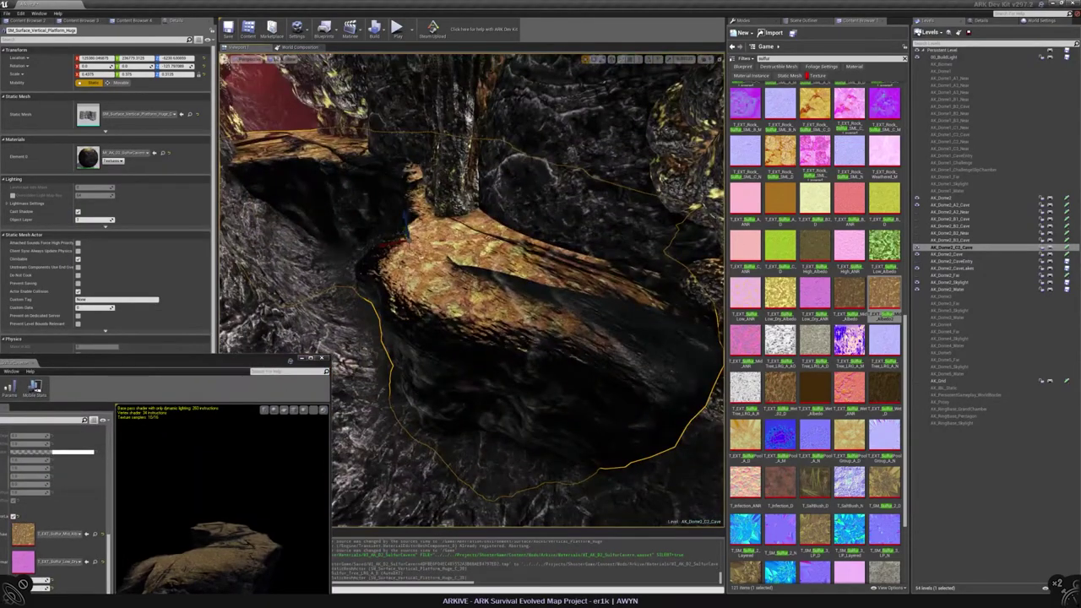
left_click(189, 114)
double_click(815, 99)
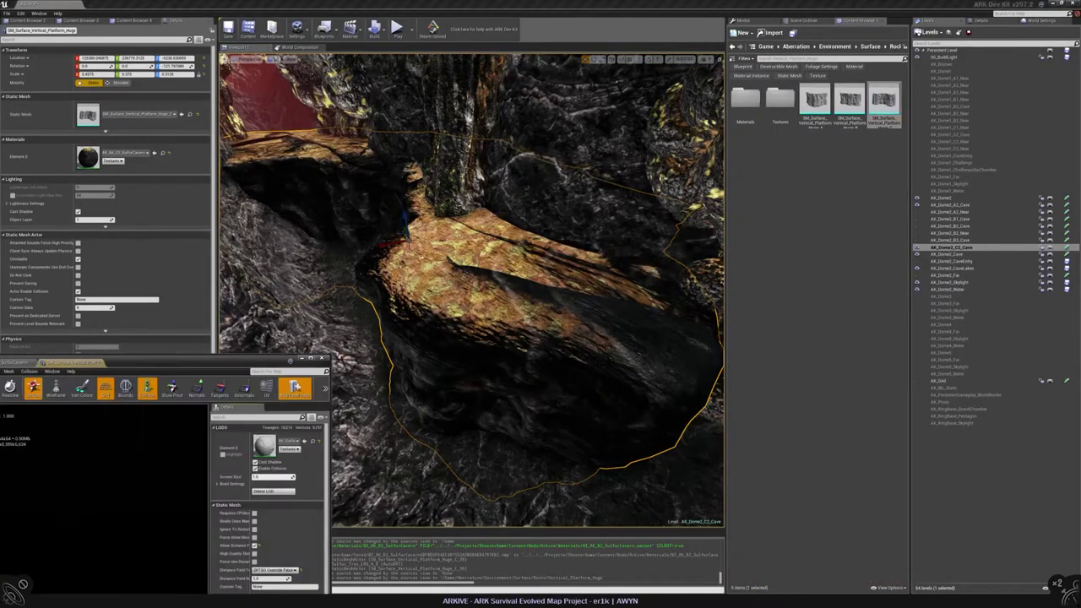
left_click(313, 441)
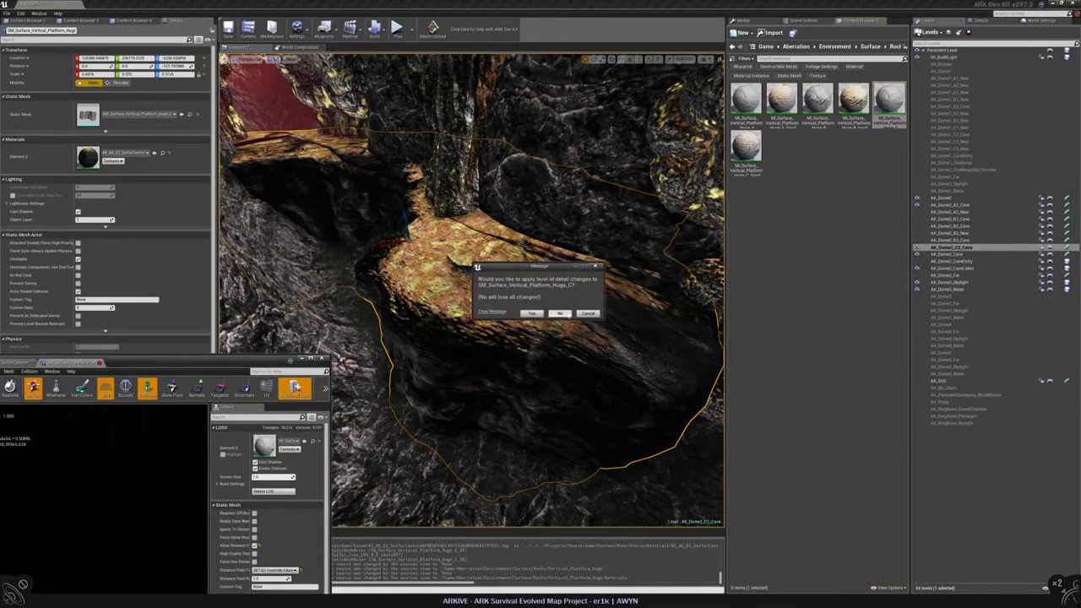
left_click(560, 316)
double_click(888, 97)
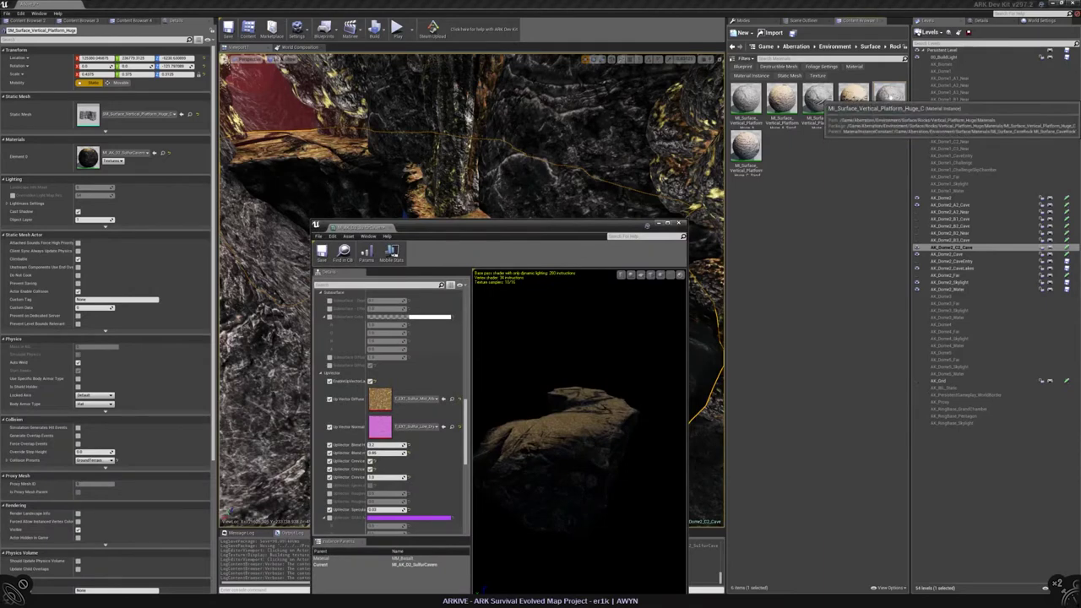
Expand the platform material's parameter groups and locate its Unique Normal texture in the content folder
right_click(364, 358)
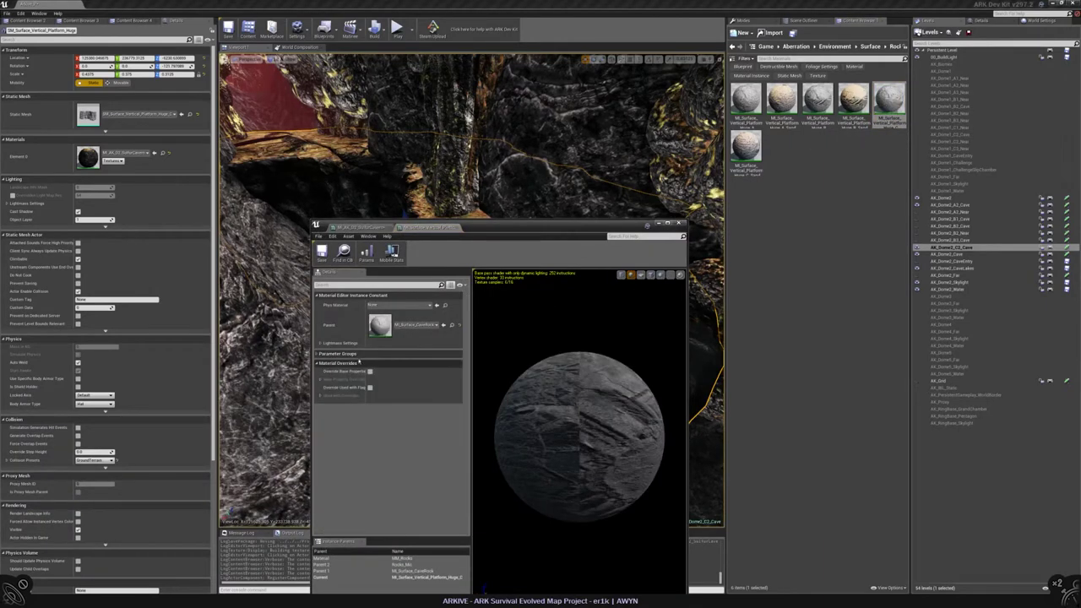
left_click(377, 372)
scroll(411, 418, "down", 5)
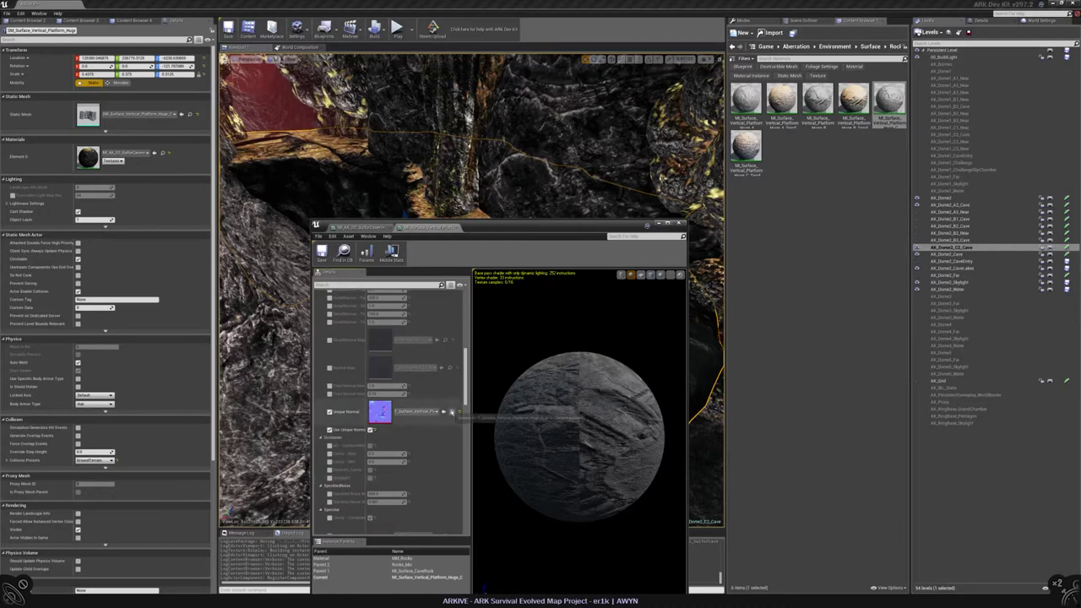
left_click(452, 412)
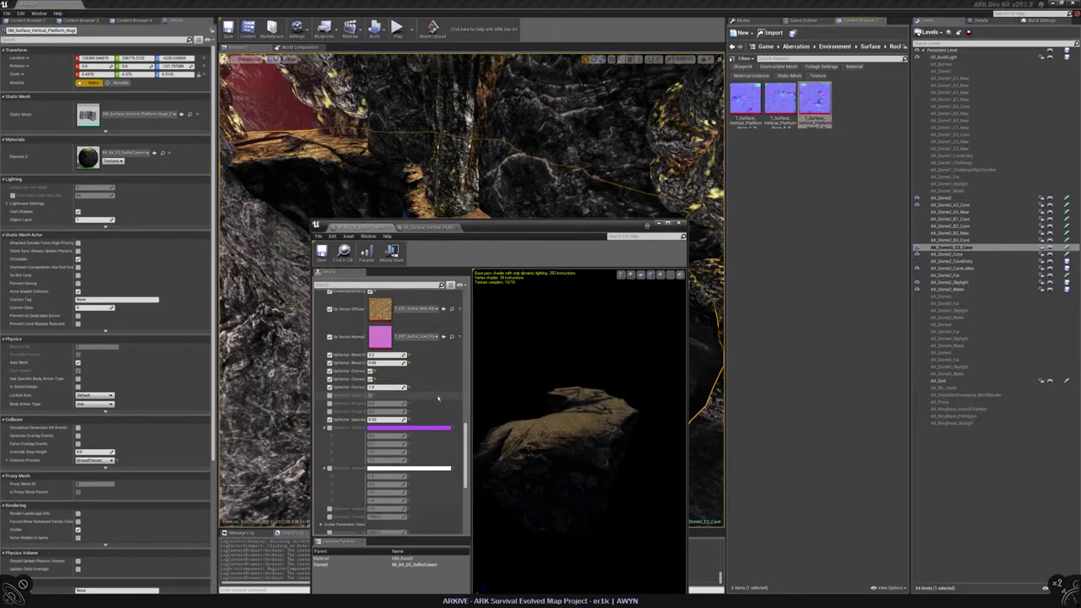
Assign the platform's unique normal texture to the Normal Map of the sulfur cavern material, keeping the original DetailNormal Map
scroll(439, 398, "down", 5)
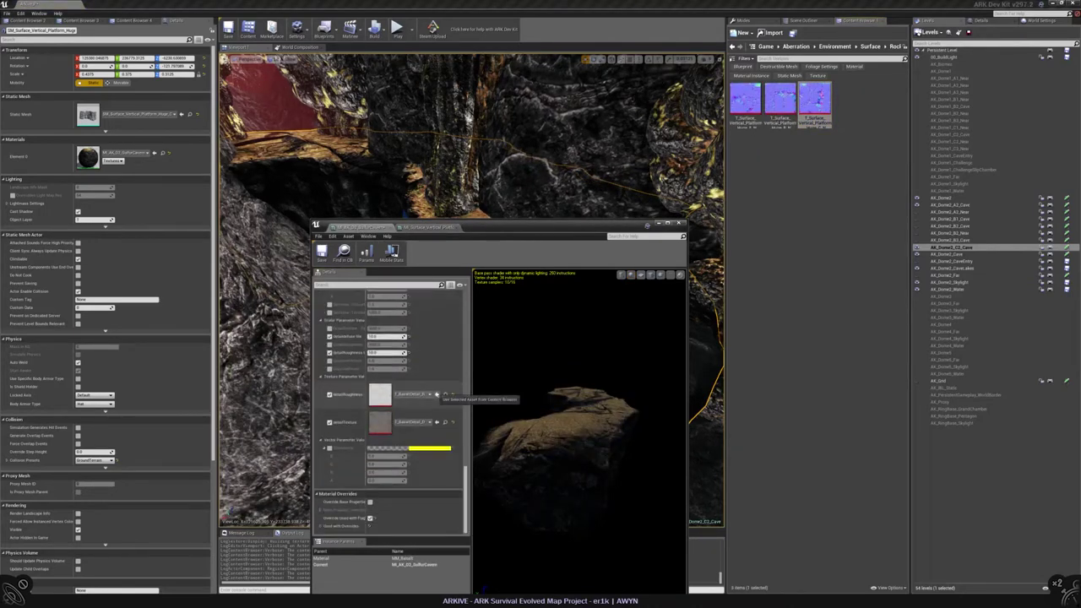
scroll(437, 394, "up", 10)
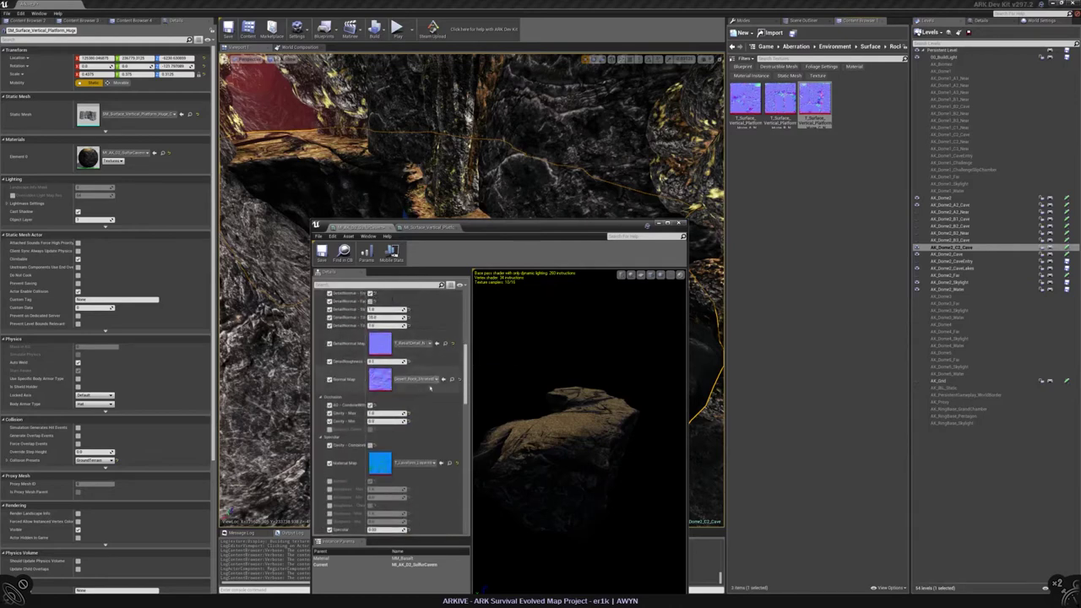
left_click(437, 344)
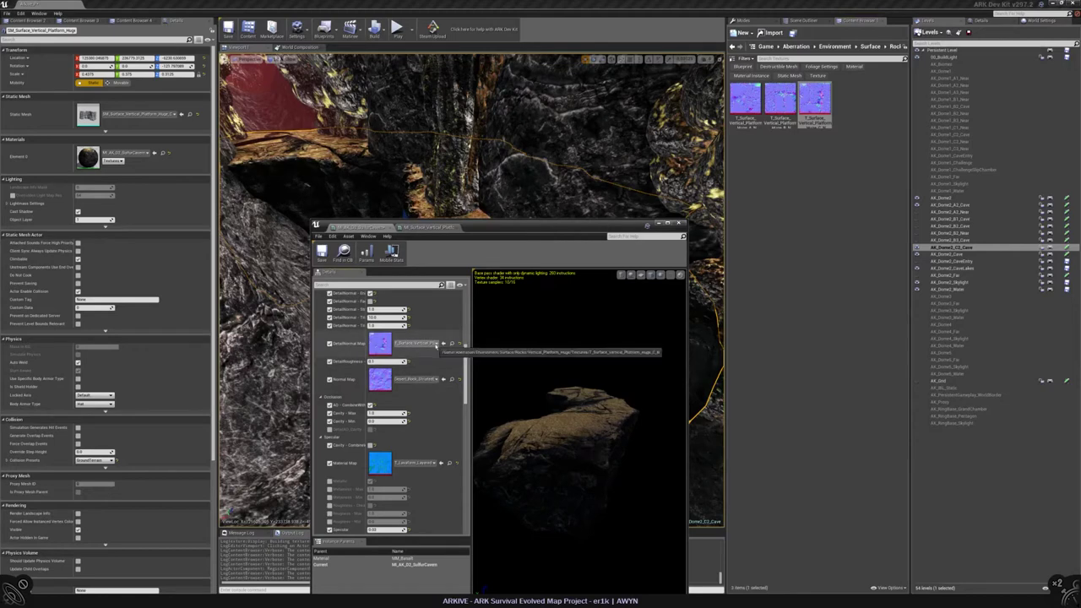
scroll(420, 361, "down", 2)
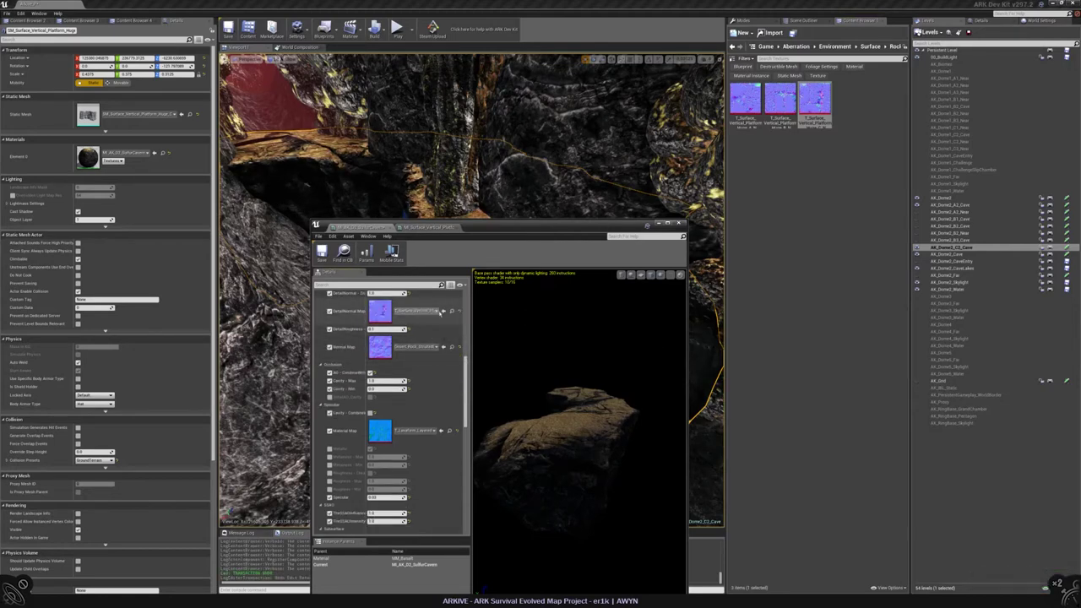
key("ctrl+z")
left_click(442, 346)
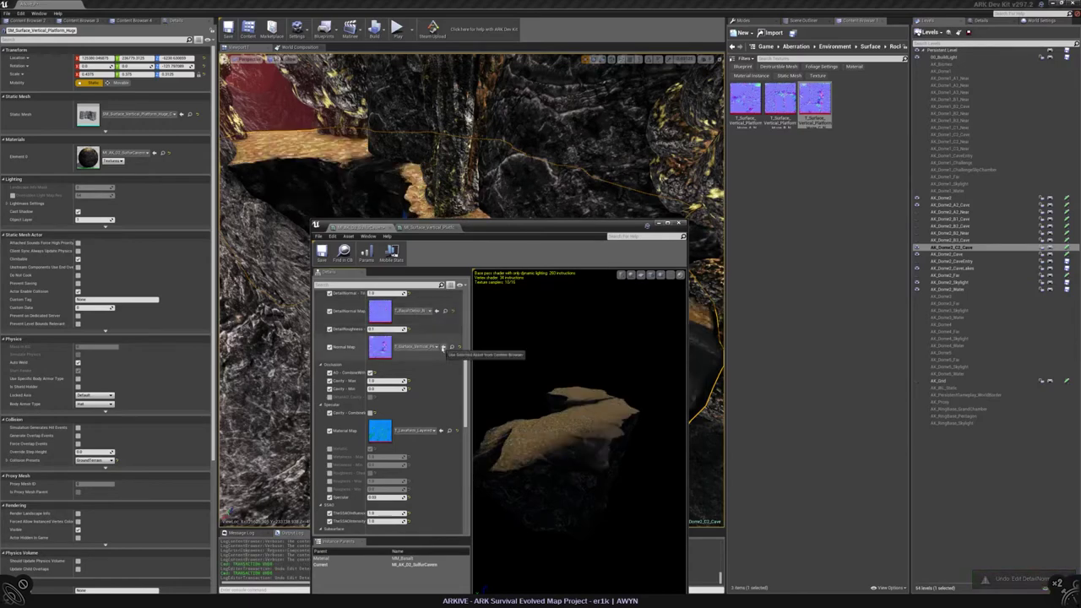
left_click_drag(569, 361, 521, 404)
Set the sulfur cavern material's UpVector Blend hardness to about 44 and its blend minimum normal to about 0.98
scroll(447, 380, "down", 8)
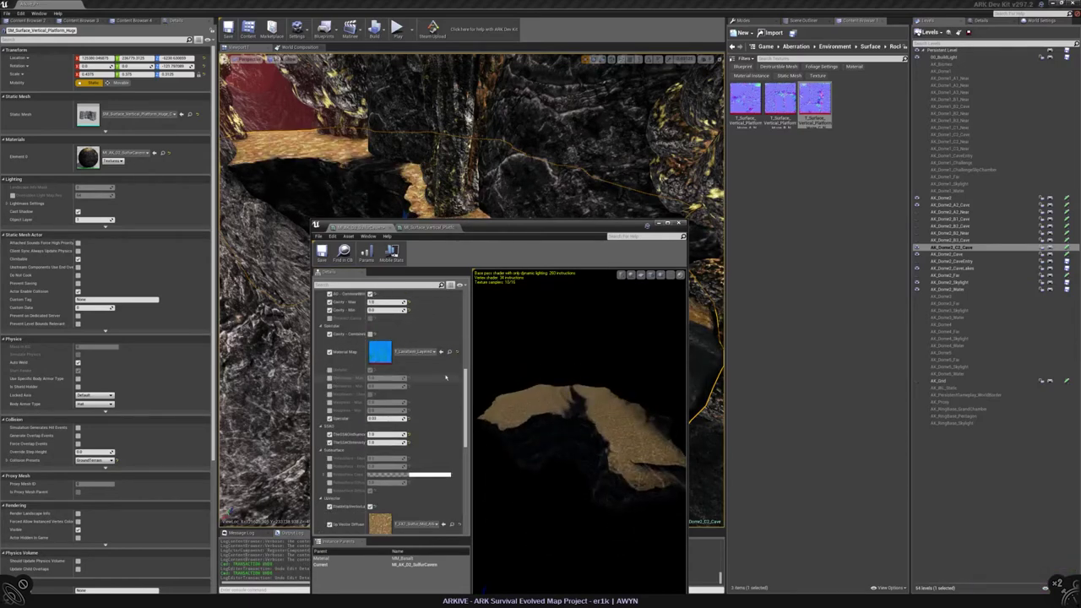
mouse_move(387, 401)
left_mouse_down()
mouse_move(364, 409)
mouse_move(407, 401)
mouse_move(371, 409)
mouse_move(380, 401)
left_mouse_up()
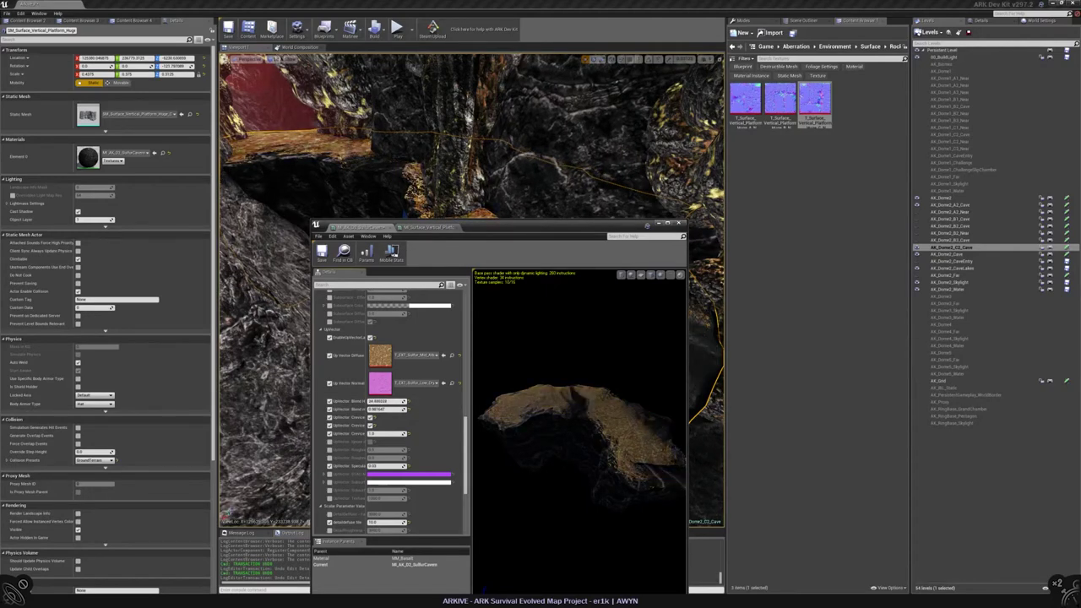
left_click_drag(507, 228, 194, 228)
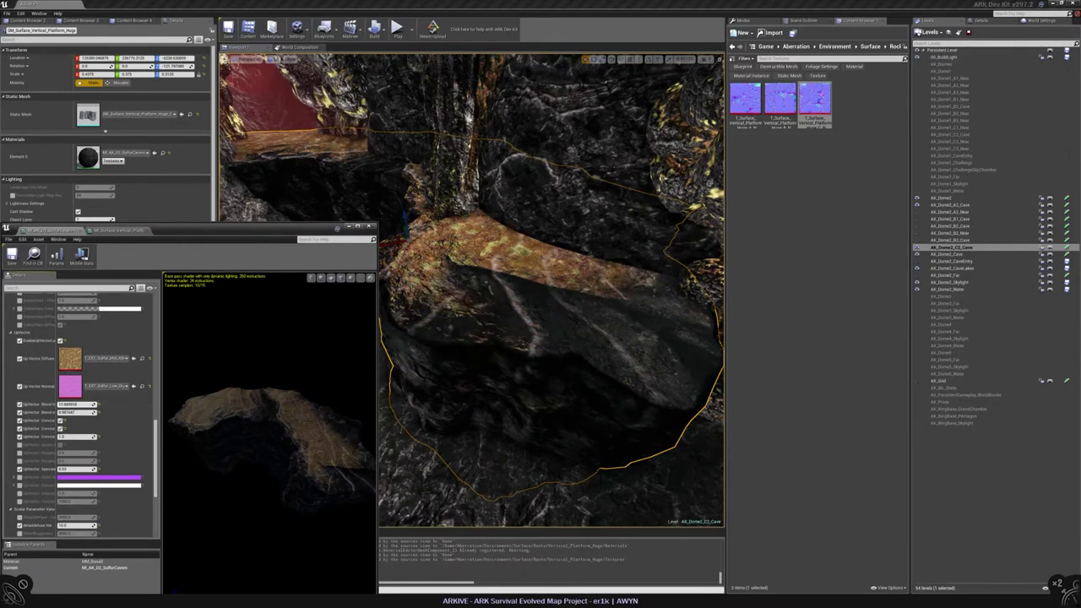
left_click_drag(76, 404, 142, 398)
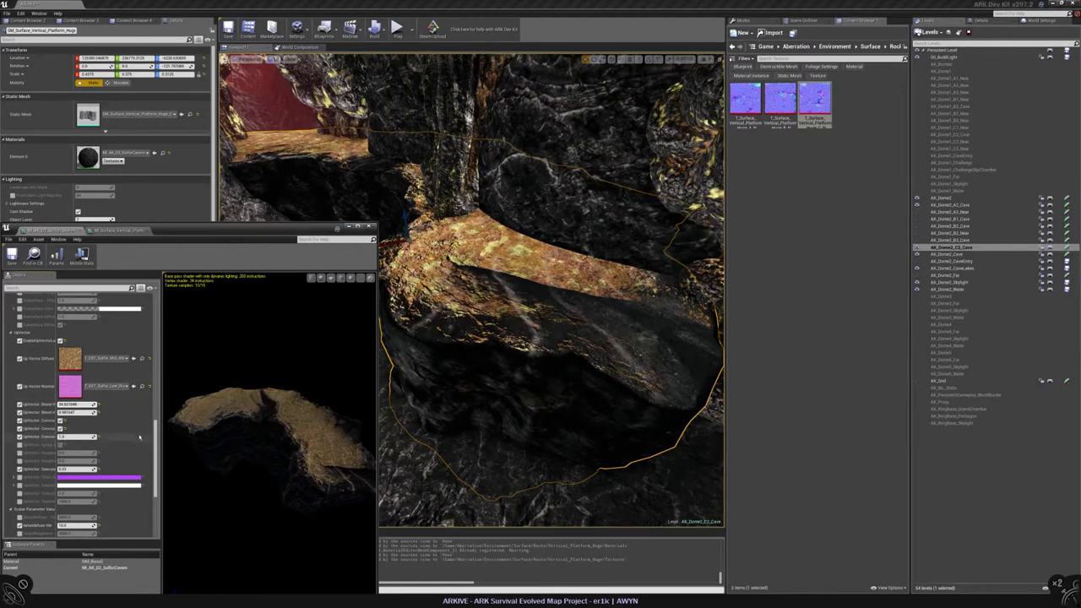
left_click_drag(142, 399, 162, 399)
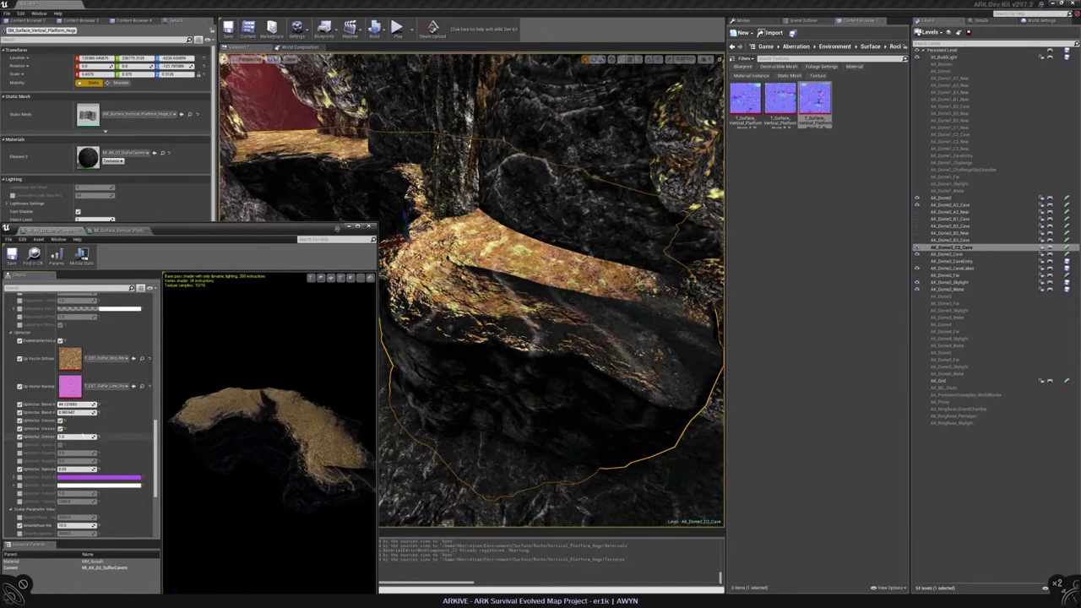
Replace the Up Vector Normal with the salmon-red sulfur ANR texture from the diffuse texture's folder, and save the material
left_click_drag(171, 235, 201, 212)
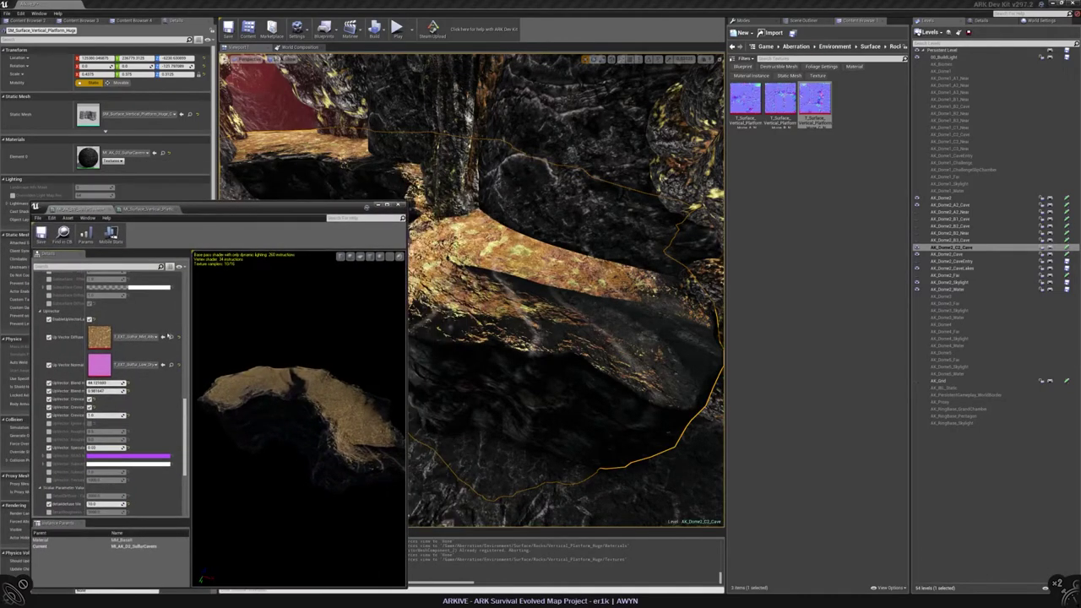
left_click(170, 336)
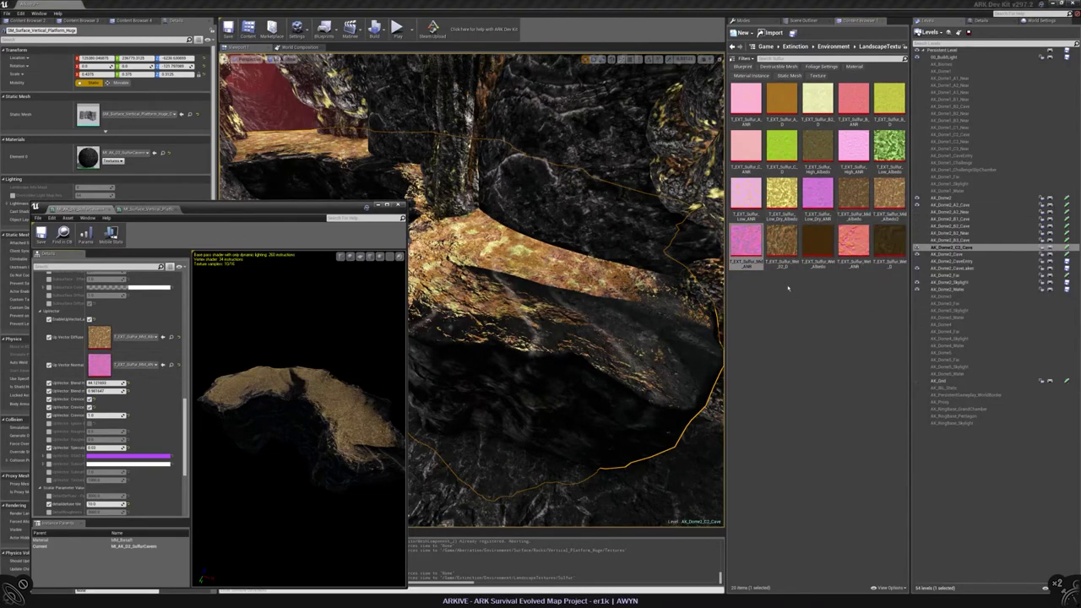
left_click(850, 245)
left_click(163, 364)
right_click_drag(583, 338, 585, 335)
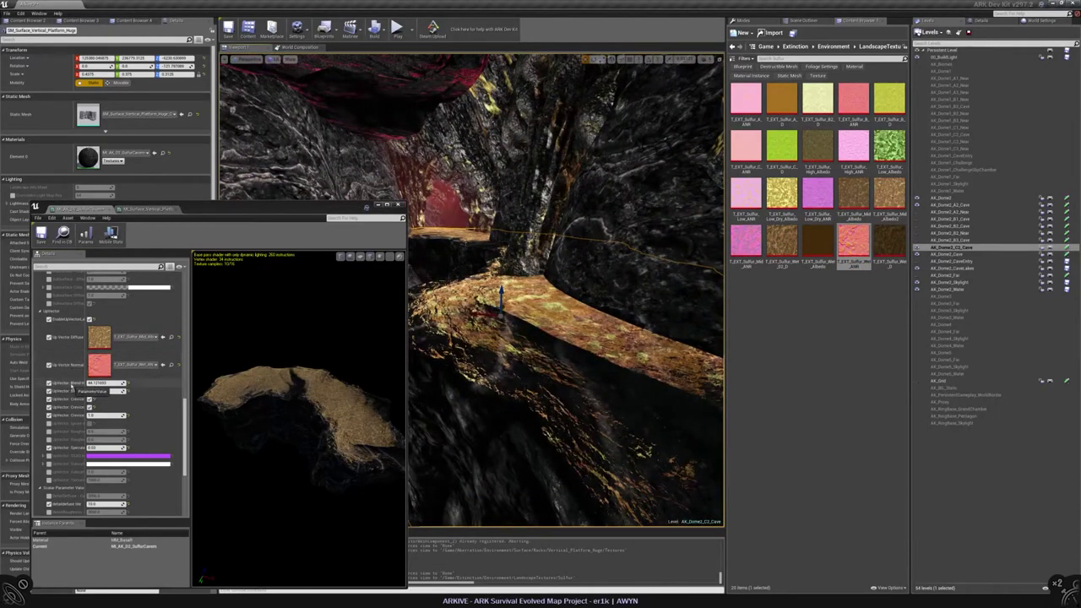
scroll(94, 408, "down", 3)
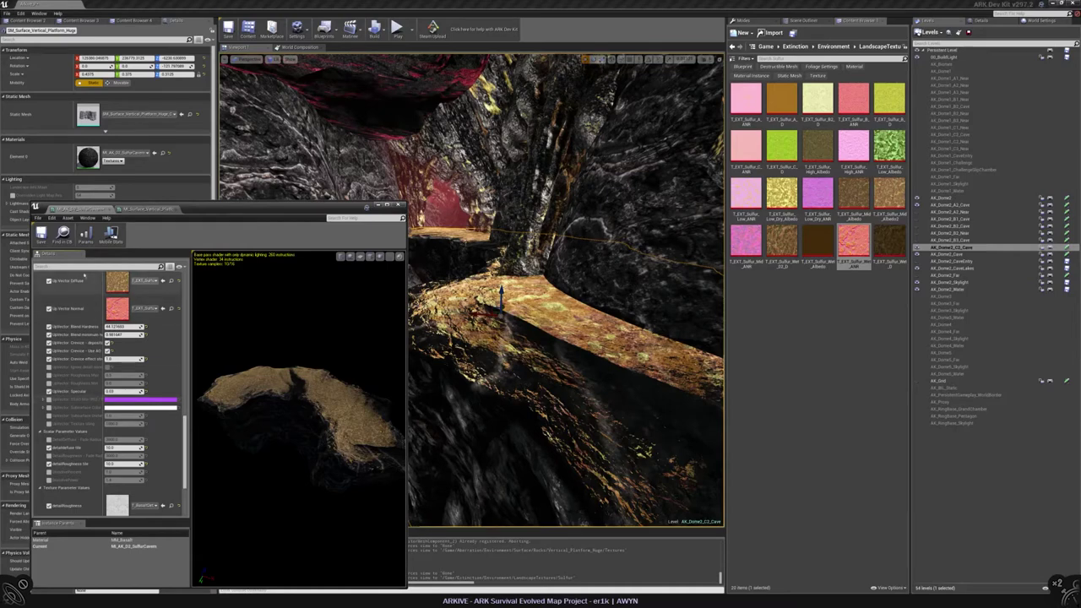
left_click(41, 235)
Locate T_Cliff_2_Layered through the original platform material and assign it as the sulfur cavern material's Material Map
left_click(150, 210)
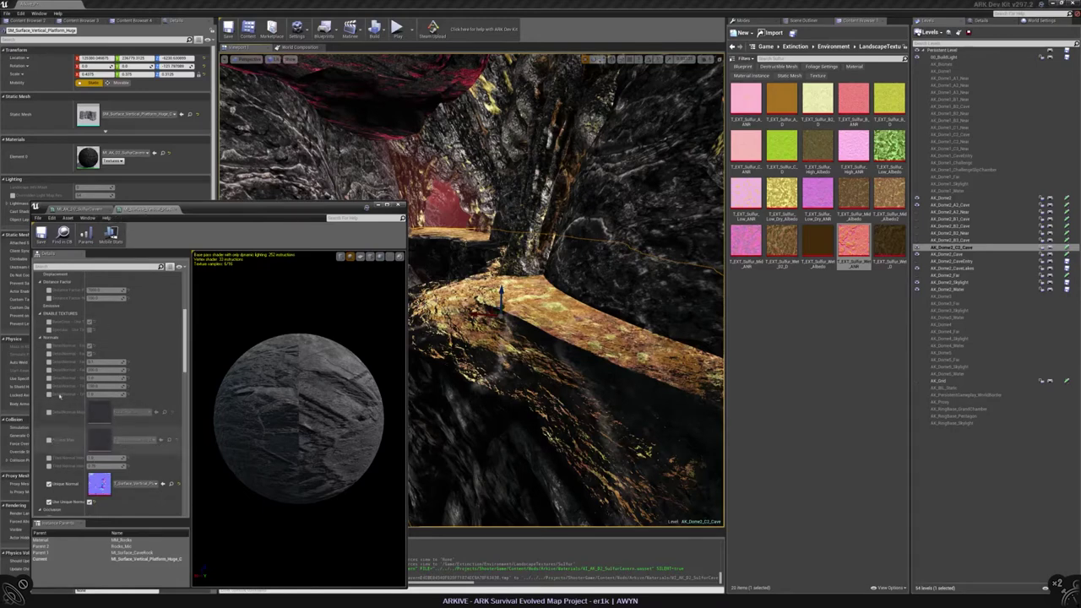
left_click(76, 210)
scroll(112, 355, "down", 2)
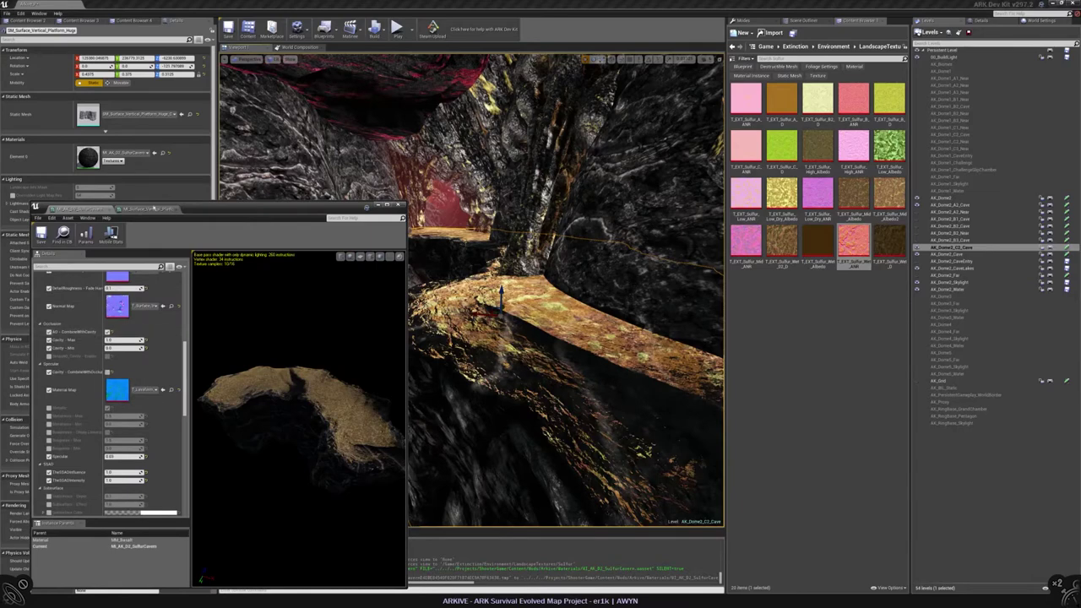
left_click(150, 209)
scroll(166, 343, "down", 3)
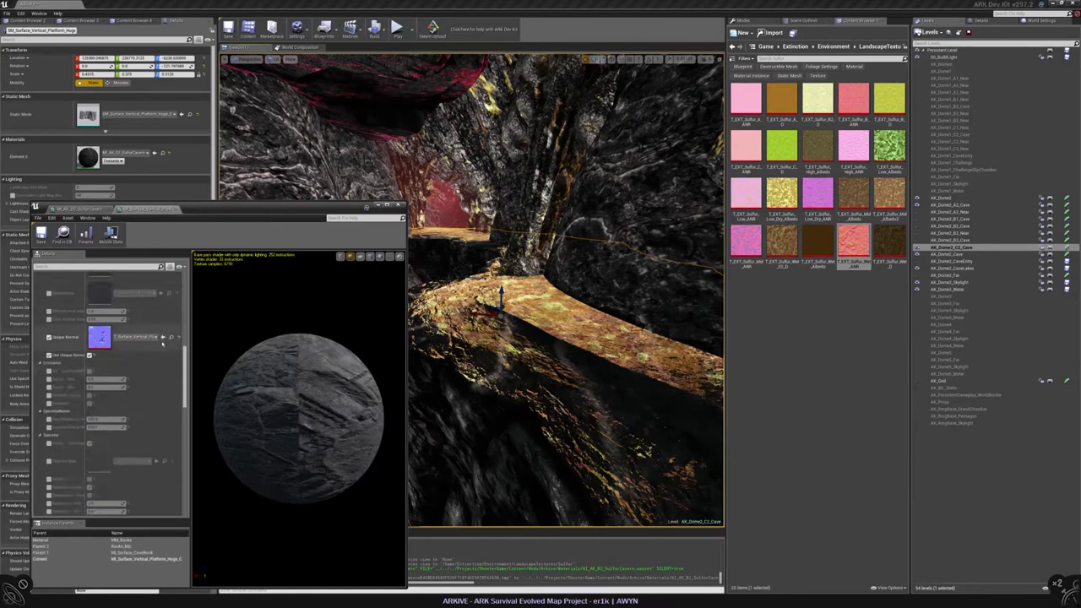
scroll(163, 343, "down", 3)
left_click(171, 460)
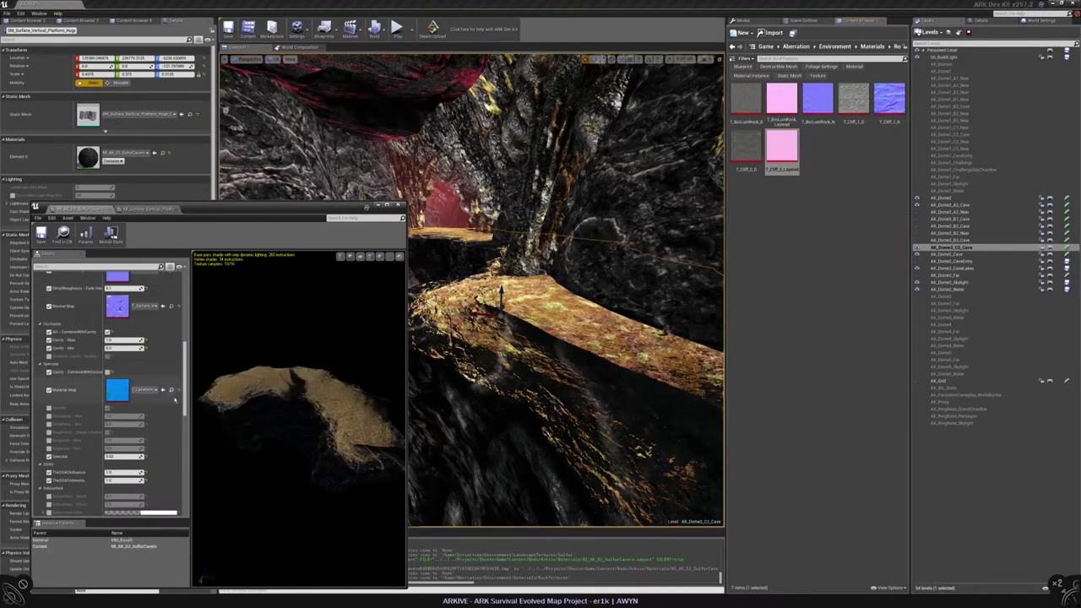
left_click(163, 390)
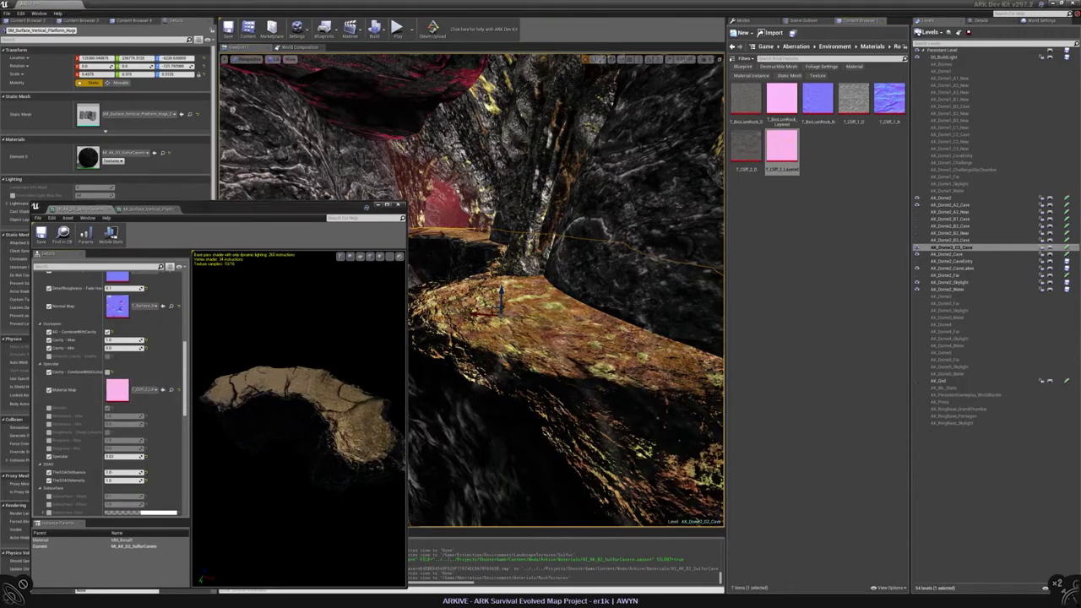
right_click_drag(597, 274, 597, 274)
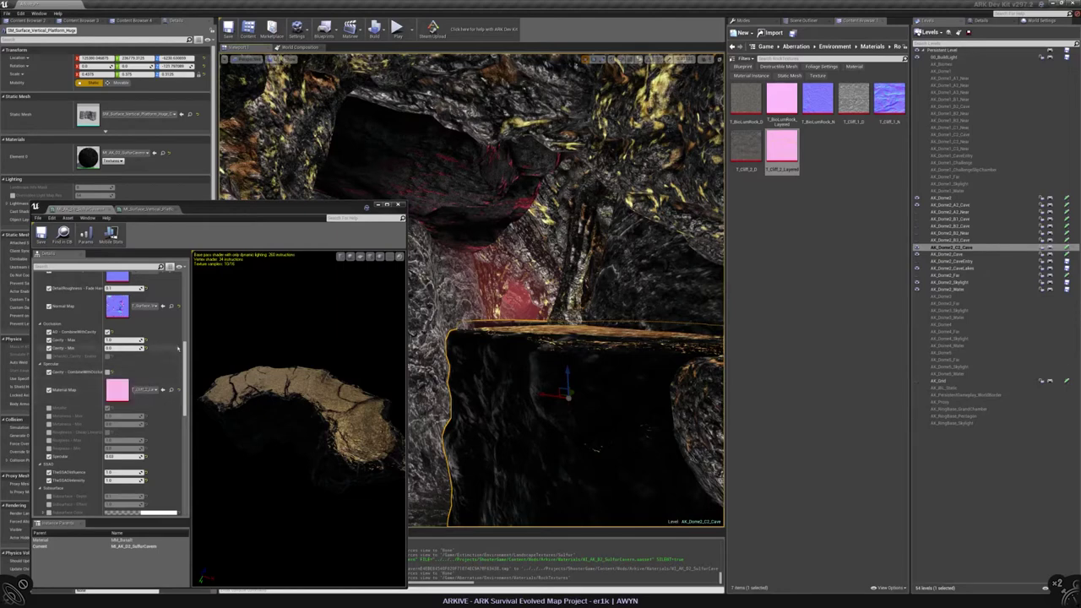
Adjust the UpVector Crevice effect amount to strengthen the dark cracks in the platform's sulfur layer
left_click_drag(185, 359, 184, 414)
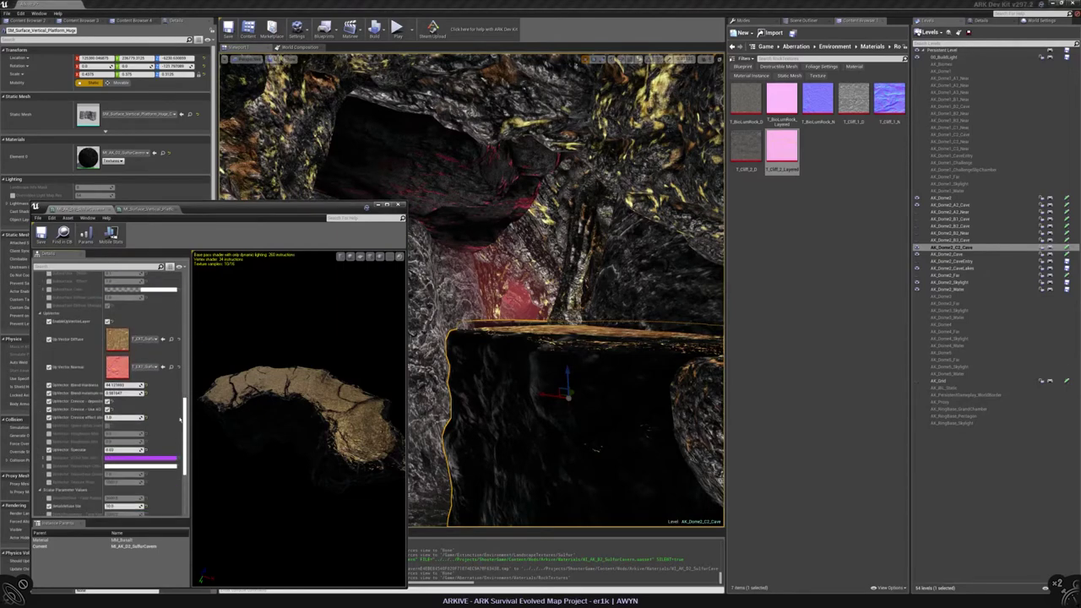
scroll(176, 417, "up", 1)
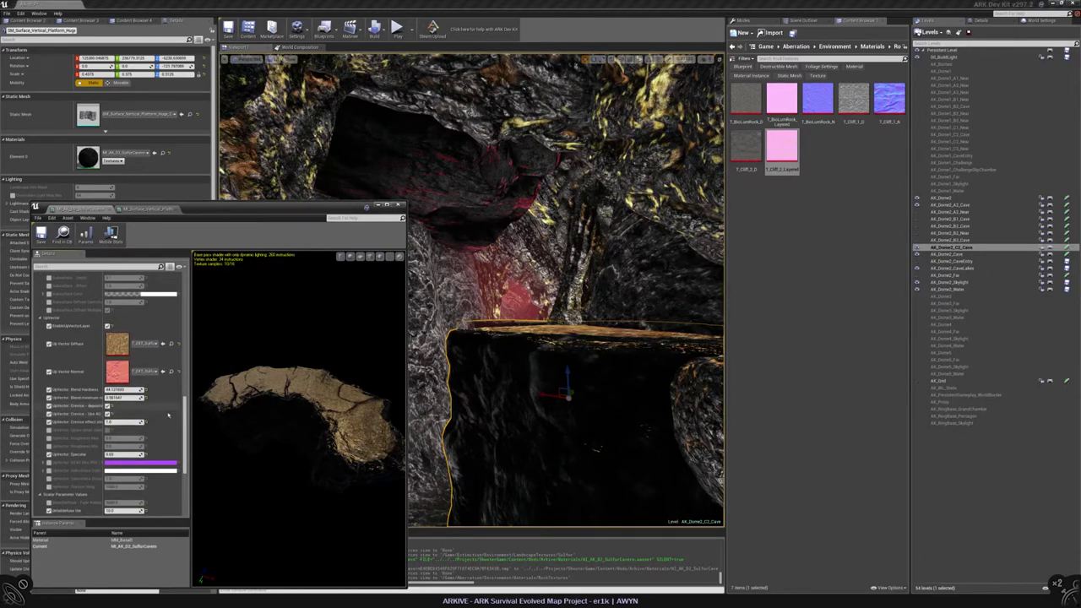
left_click_drag(124, 421, 160, 421)
right_click_drag(566, 287, 587, 272)
left_click_drag(127, 422, 120, 421)
mouse_move(566, 287)
right_mouse_down()
mouse_move(591, 275)
mouse_move(582, 283)
right_mouse_up()
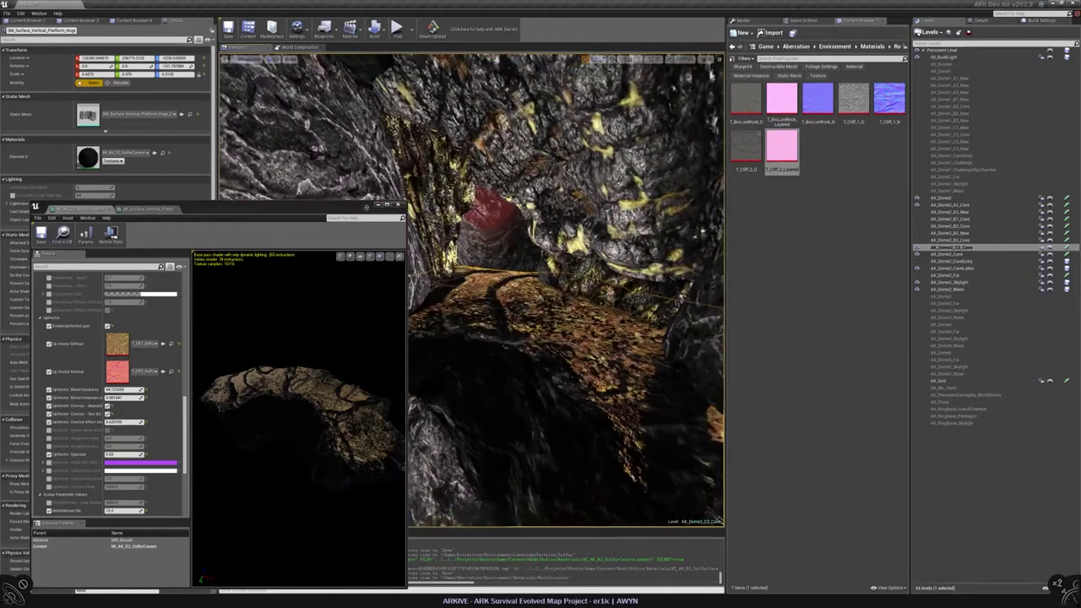
Raise the UpVector Blend hardness to about 129 and set the blend minimum normal to about 0.98
left_click_drag(123, 390, 131, 389)
left_click(116, 398)
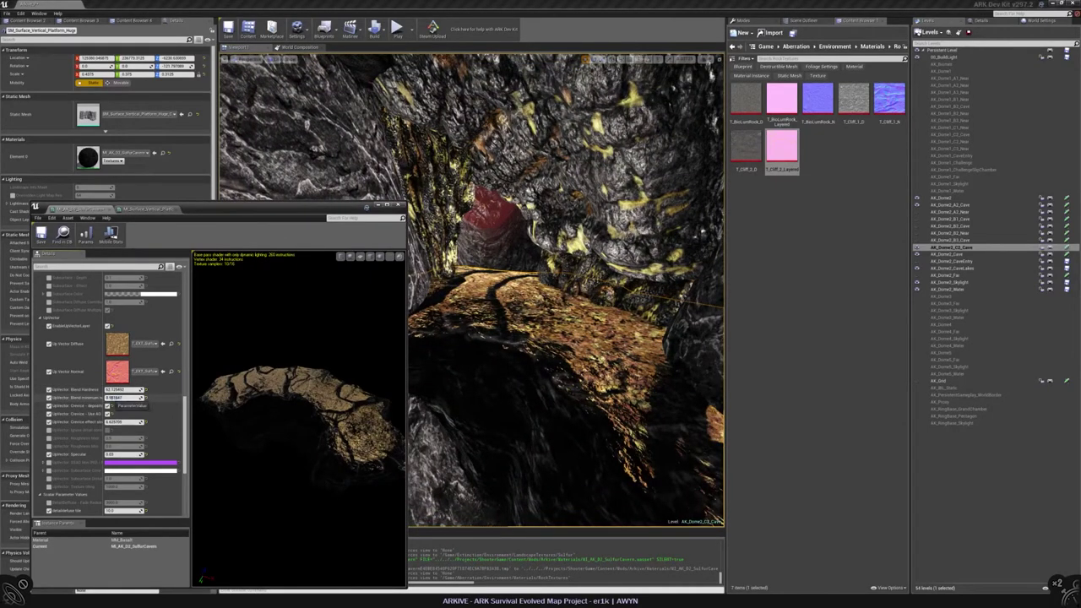
type("1")
key("Return")
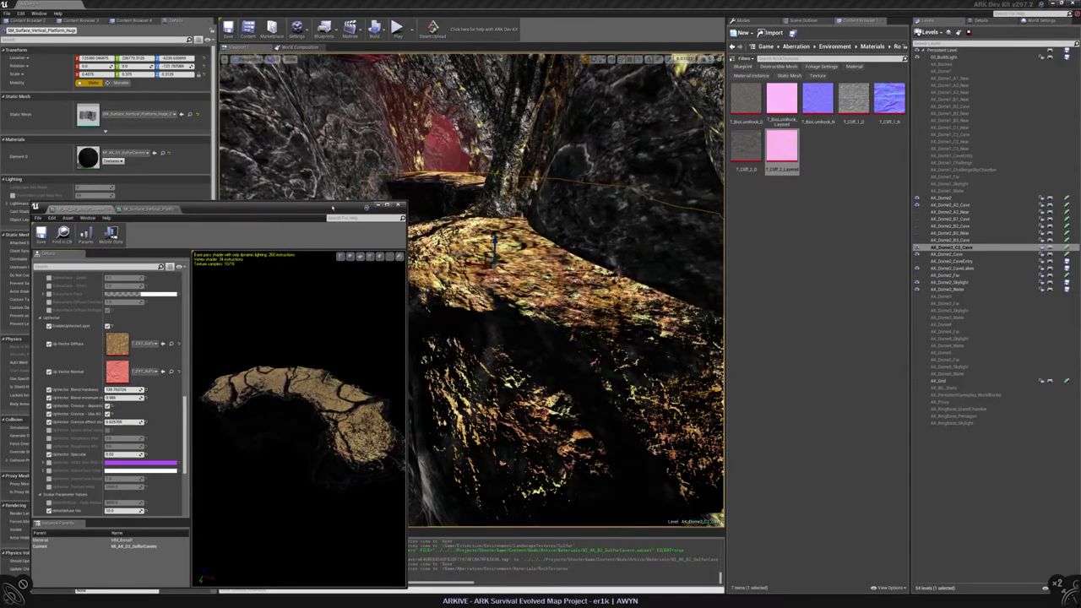
Save the sulfur cavern material instance and close its editor
left_click_drag(212, 207, 147, 222)
right_click_drag(534, 290, 505, 306)
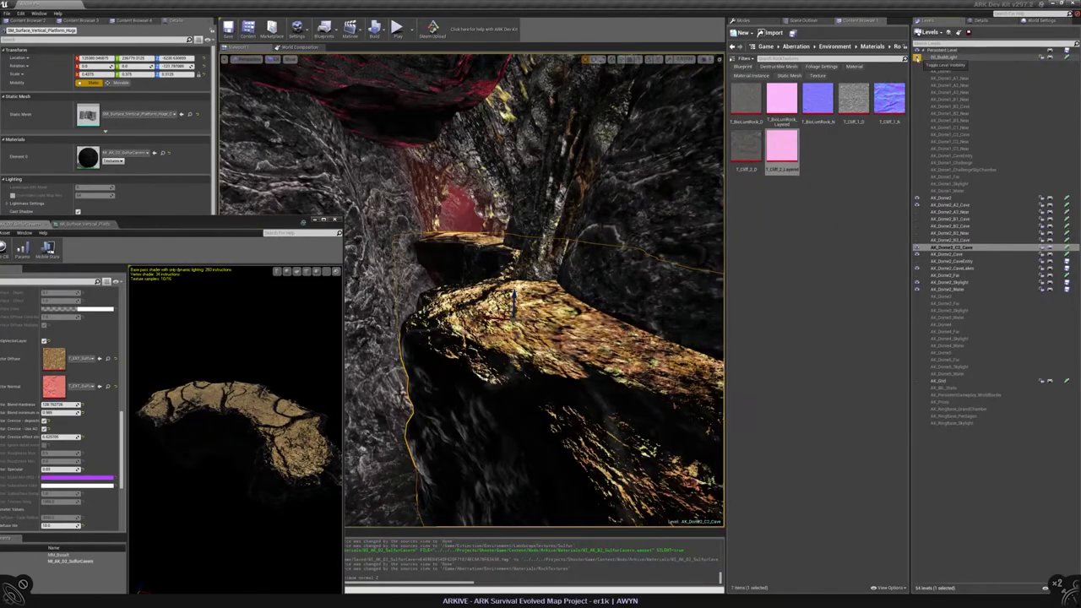
left_click_drag(191, 226, 443, 172)
left_click(261, 196)
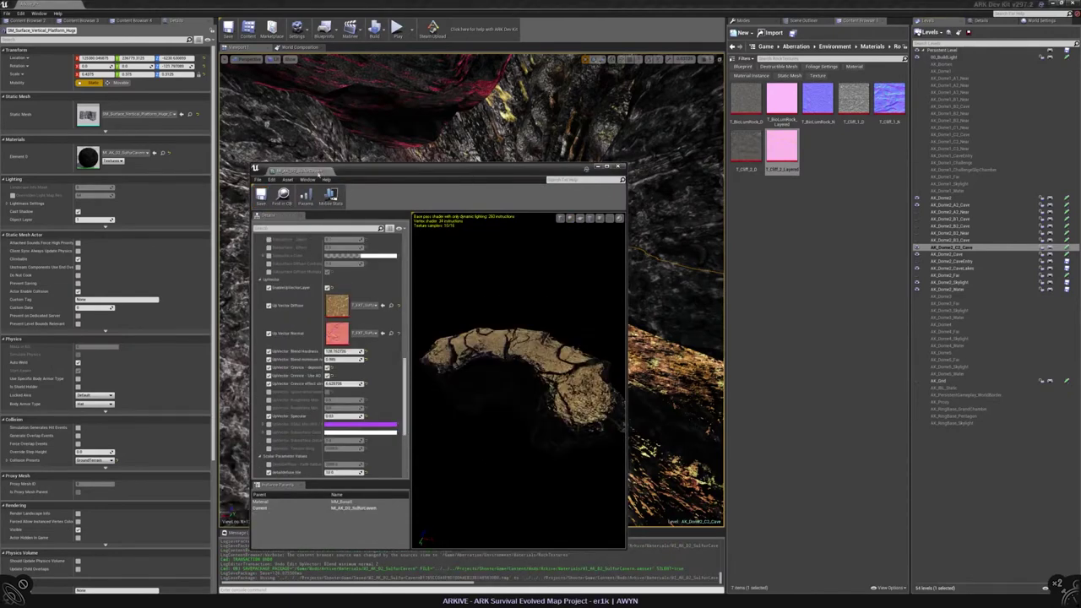
left_click(329, 172)
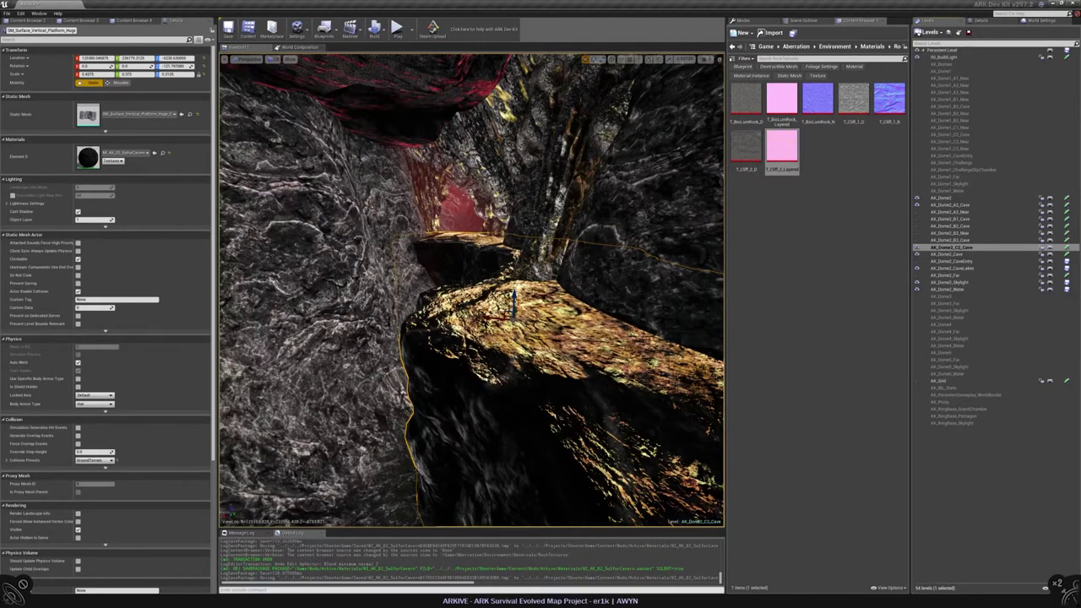
Duplicate the selected huge vertical rock platform and place the copy farther along the cave passage
left_click(807, 20)
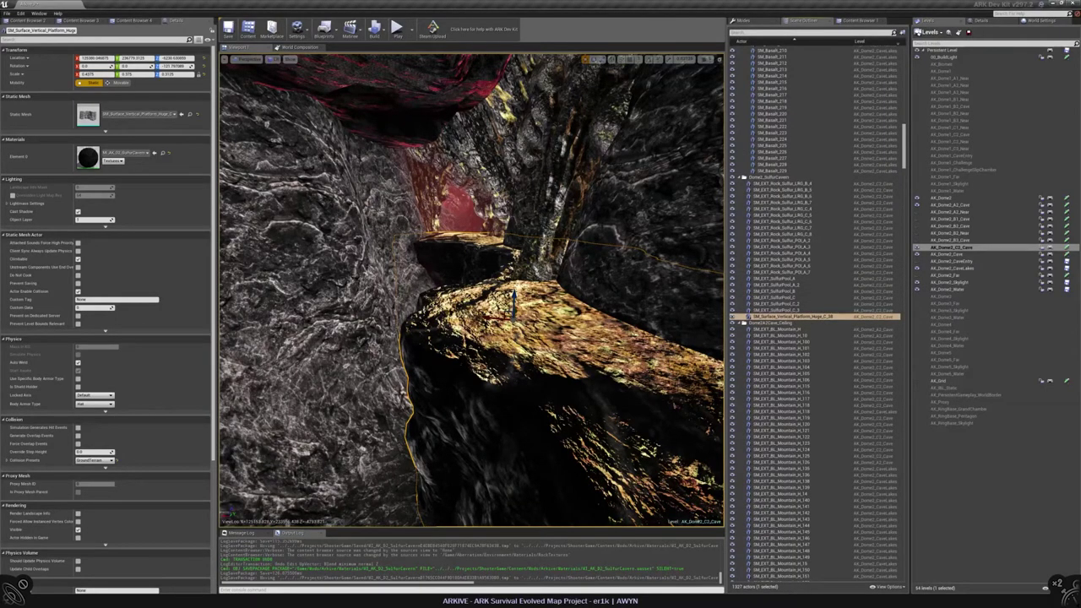
right_click_drag(471, 287, 541, 253)
scroll(823, 354, "down", 5)
scroll(823, 353, "up", 8)
key("ctrl+w")
key("e")
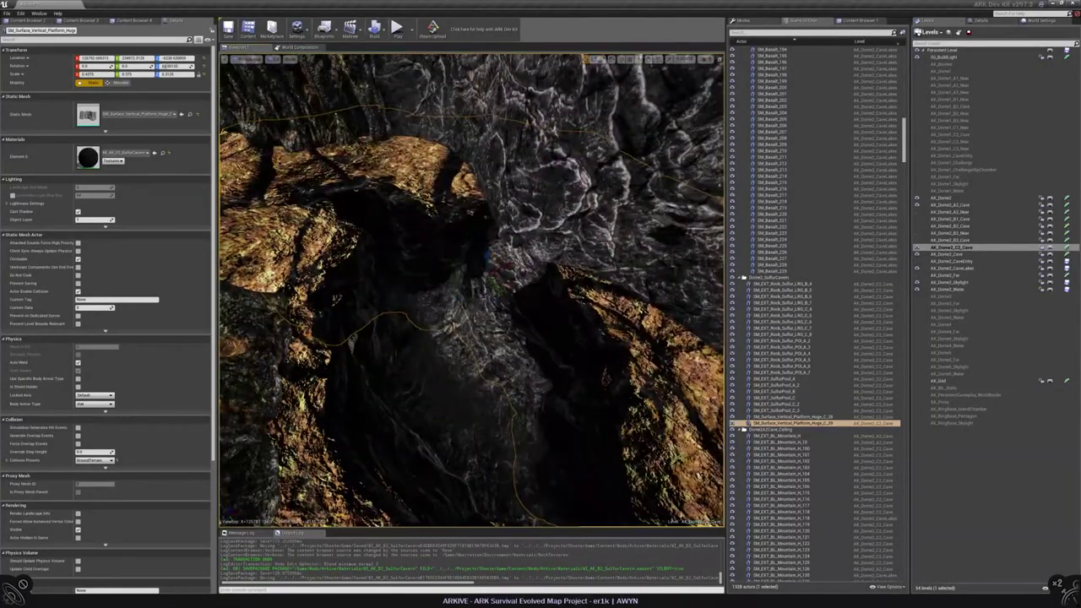
Rotate the platform copy and shift it into the cave wall so it forms a ledge beside the original
right_click_drag(540, 253, 553, 262)
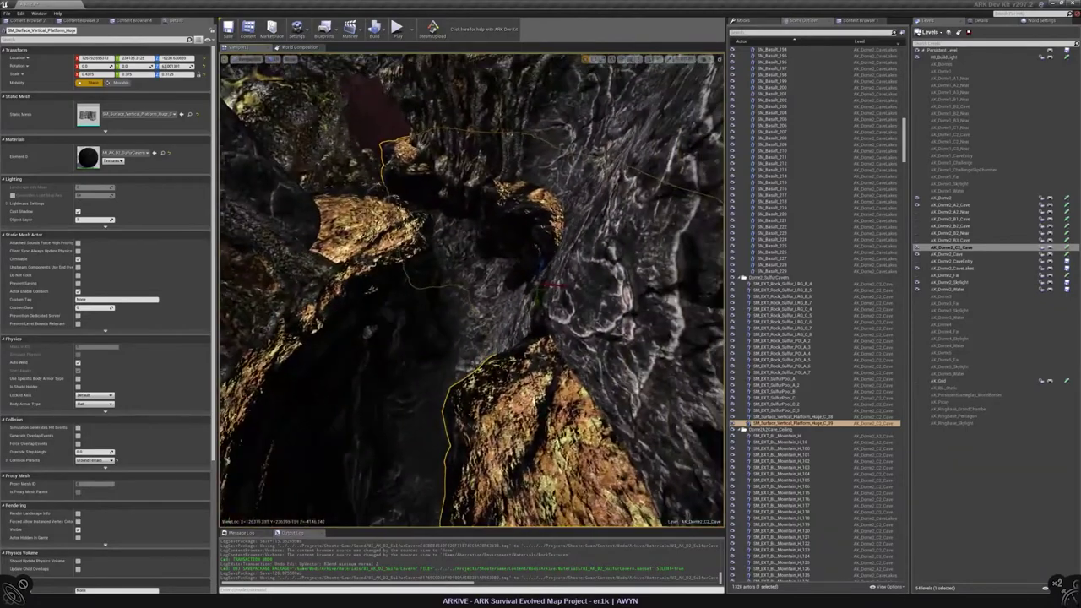
key("e")
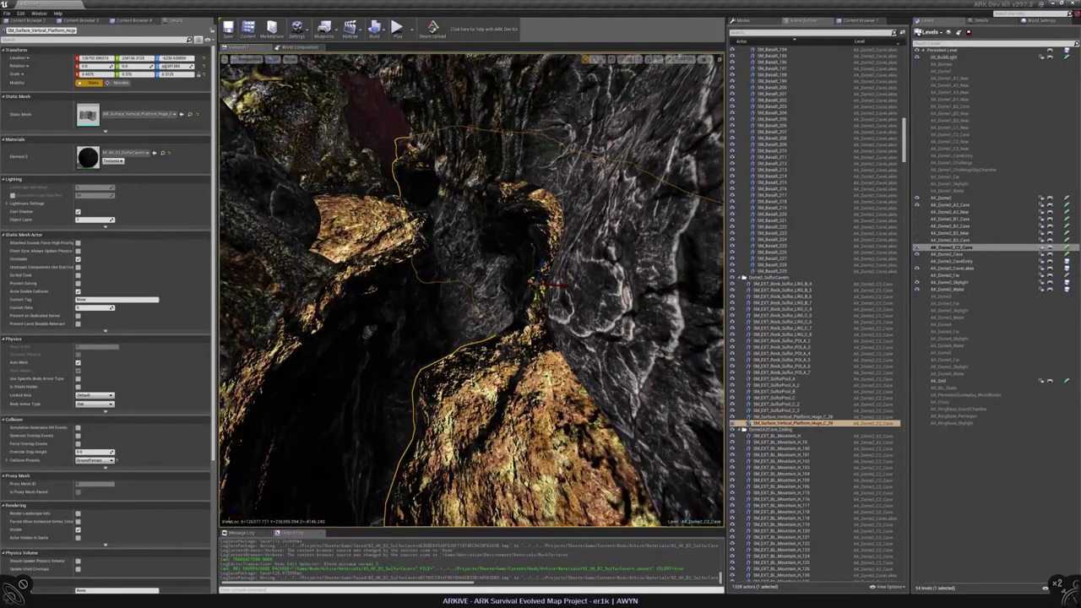
mouse_move(553, 262)
right_mouse_down()
mouse_move(545, 253)
mouse_move(536, 270)
right_mouse_up()
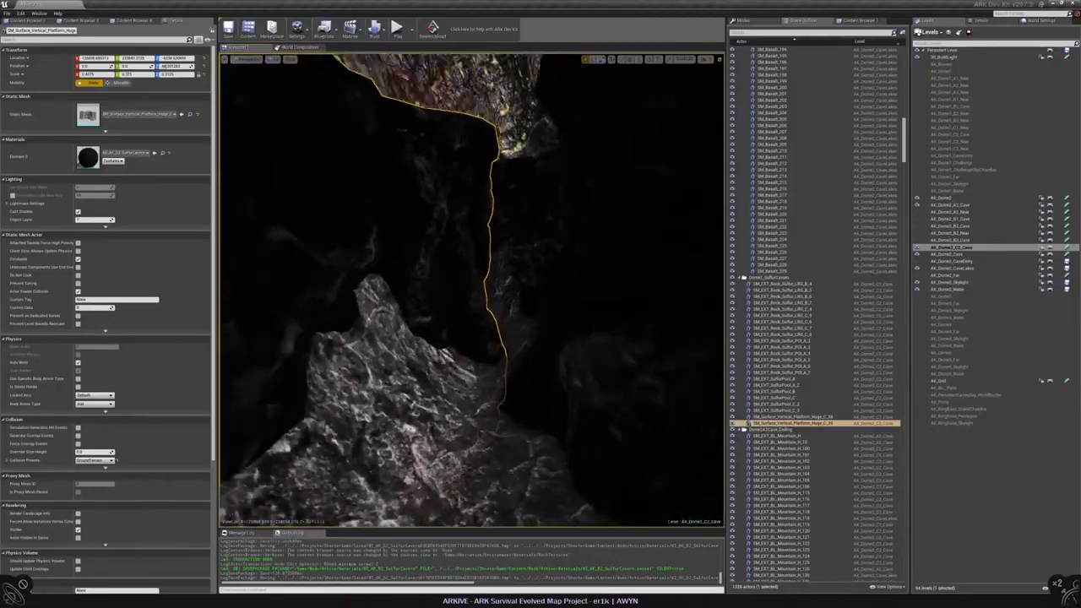
right_click_drag(537, 270, 528, 266)
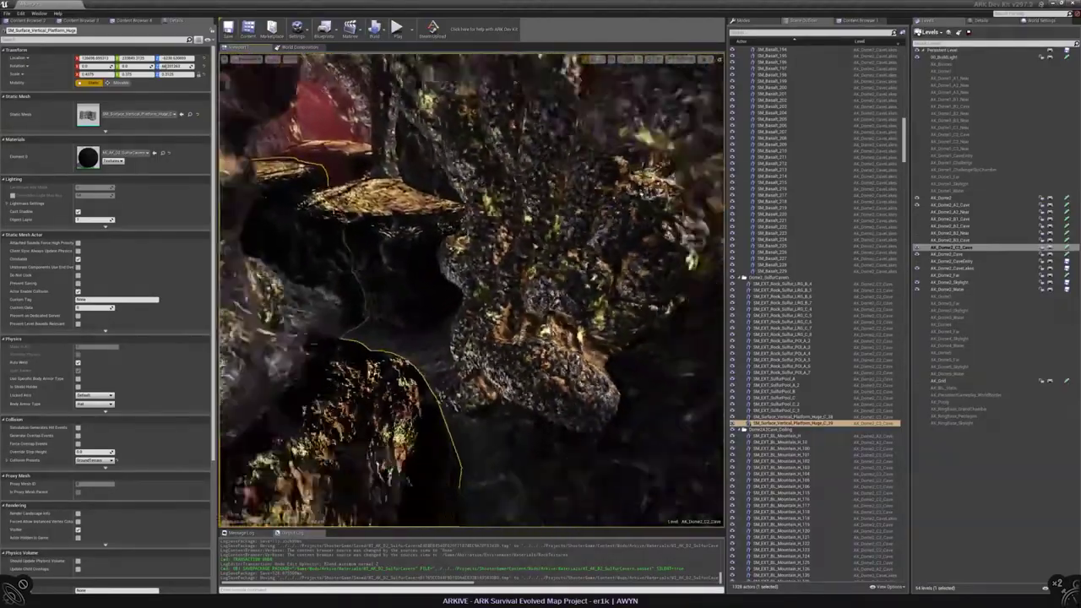
Duplicate the original platform again, and reposition and turn the first copy against the cave wall
double_click(794, 416)
key("ctrl+w")
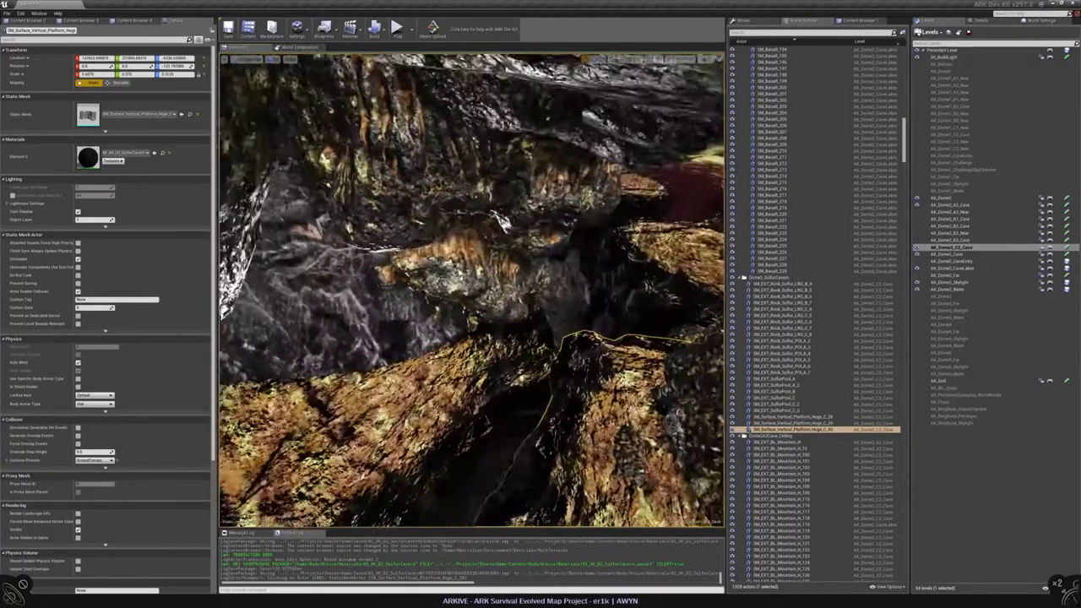
left_click(642, 181)
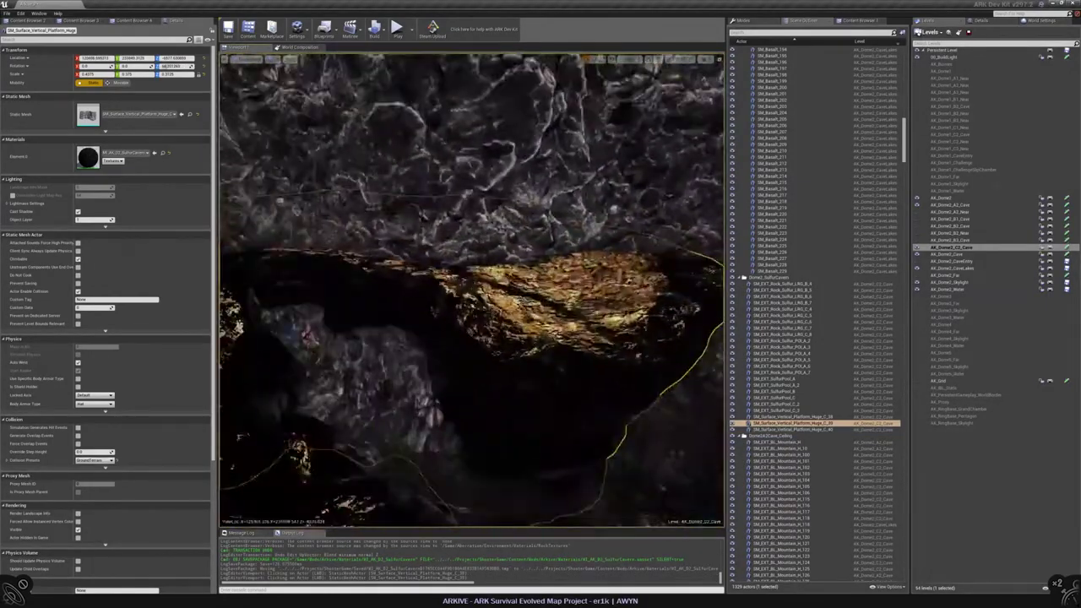
scroll(472, 287, "up", 1)
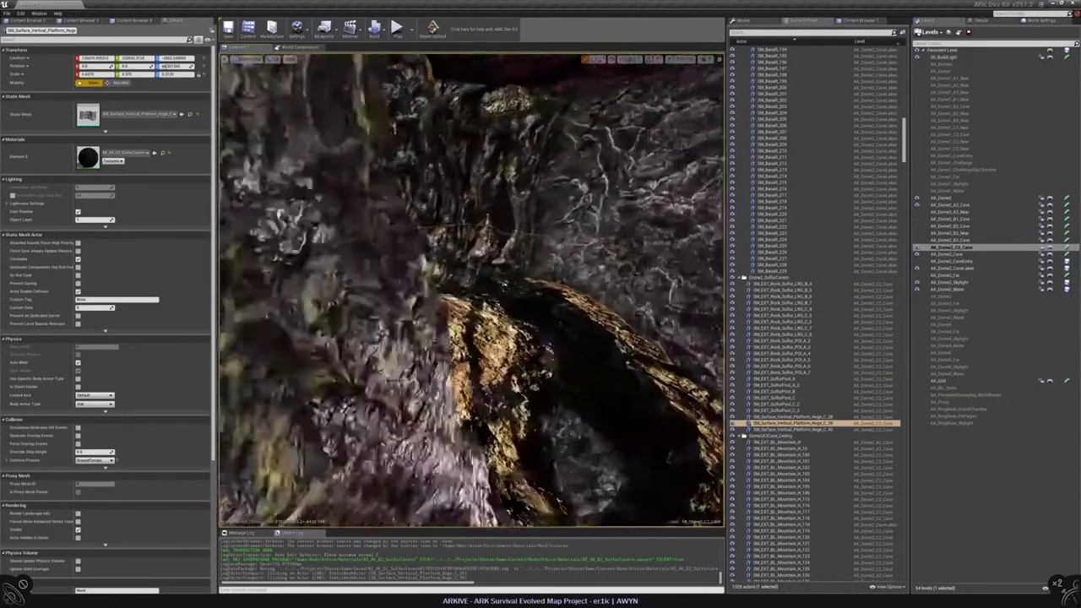
right_click_drag(472, 287, 400, 173)
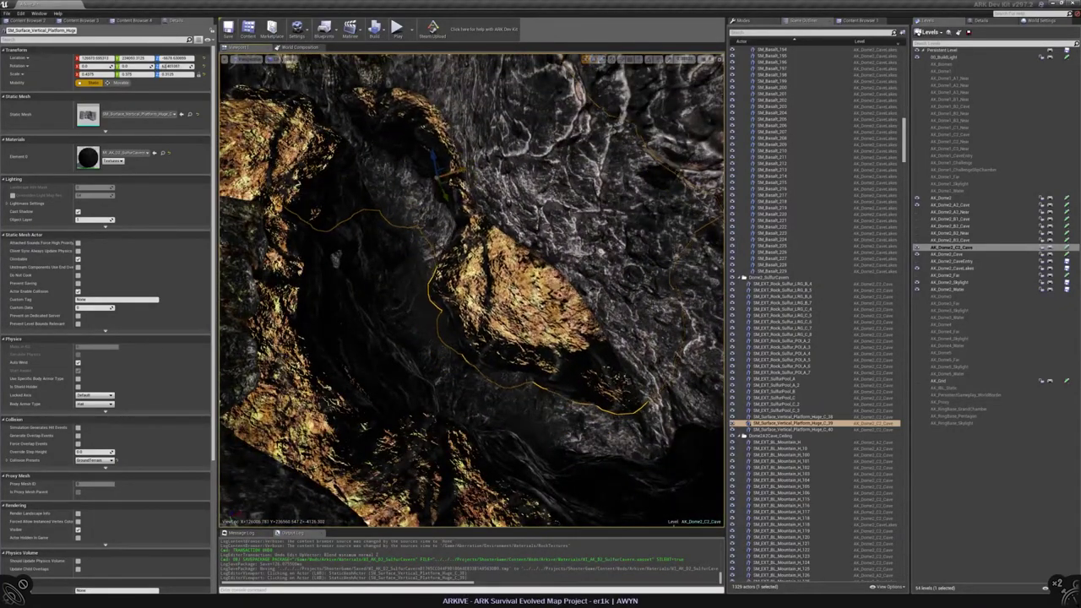
right_click_drag(401, 173, 355, 151)
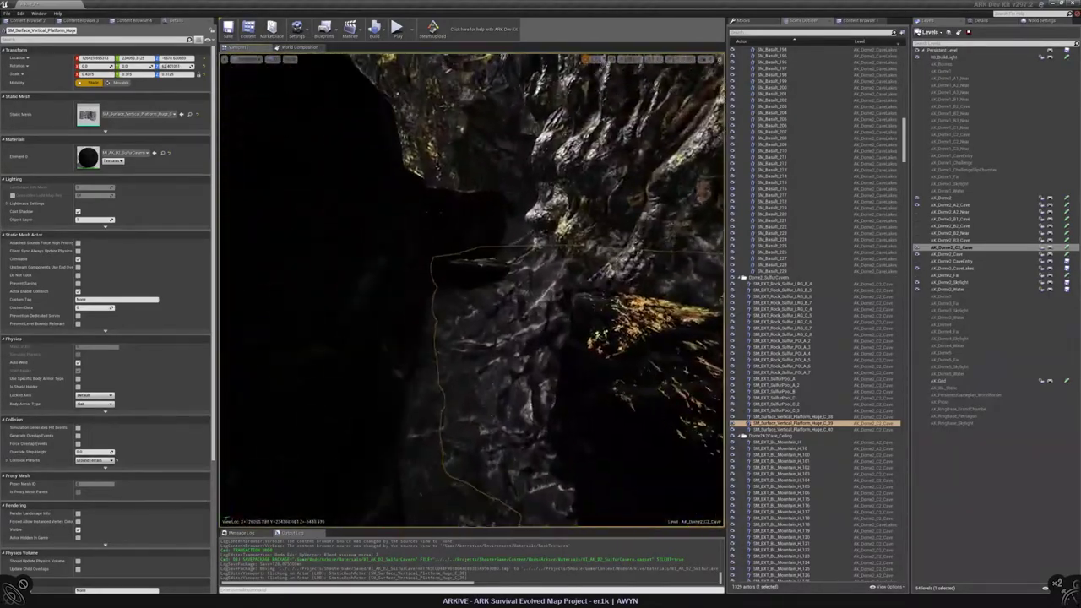
Move the second platform copy down the passage and rotate it to extend the ledge path along the opposite rock wall
left_click(363, 146)
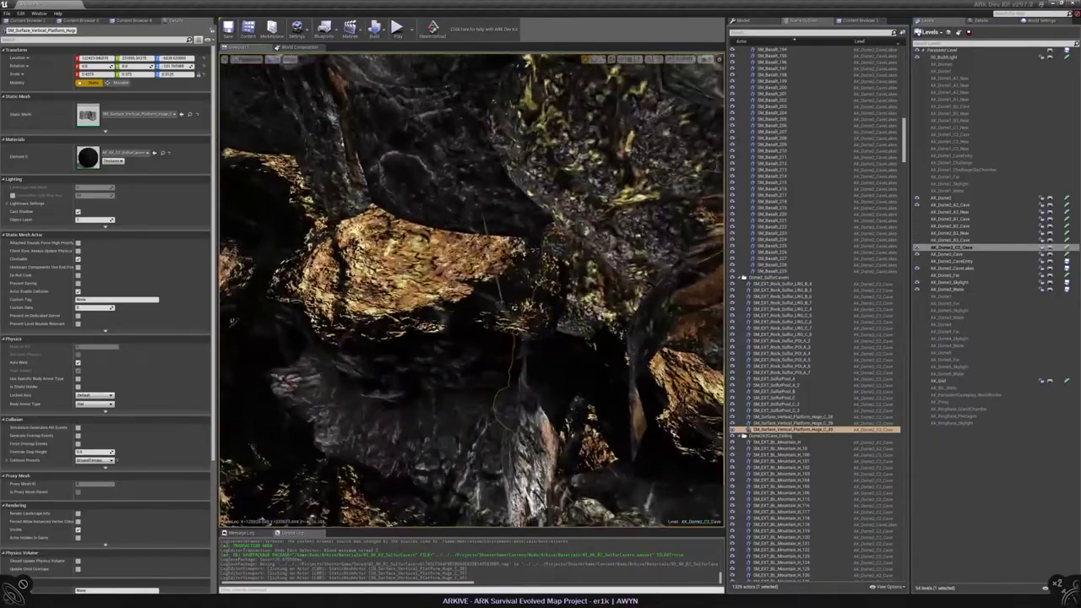
left_click(439, 355)
double_click(794, 429)
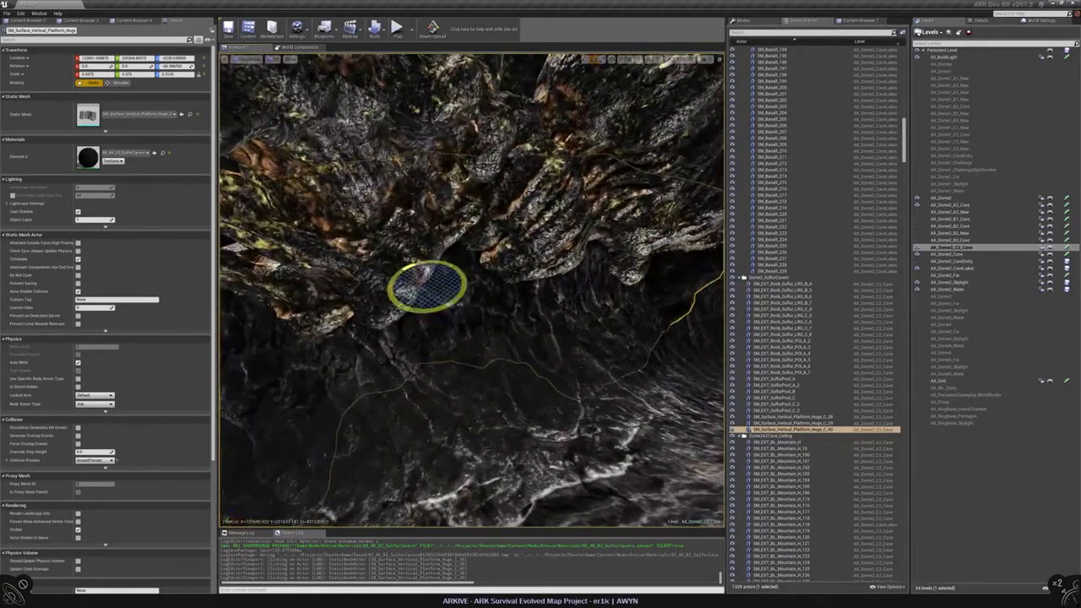
right_click_drag(537, 507, 537, 506)
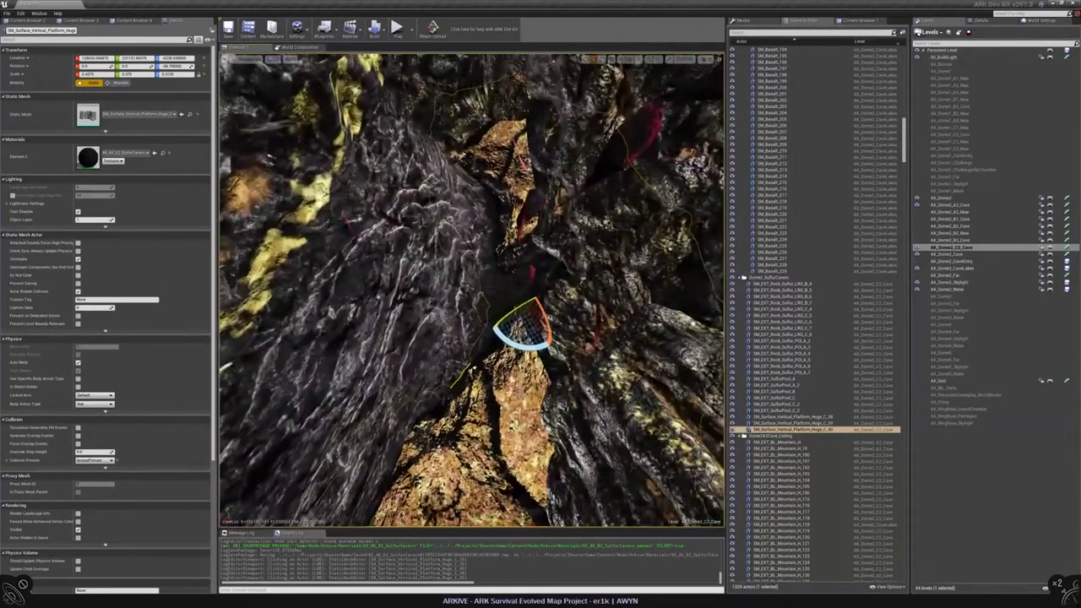
left_click_drag(526, 312, 527, 313)
right_click_drag(527, 312, 526, 312)
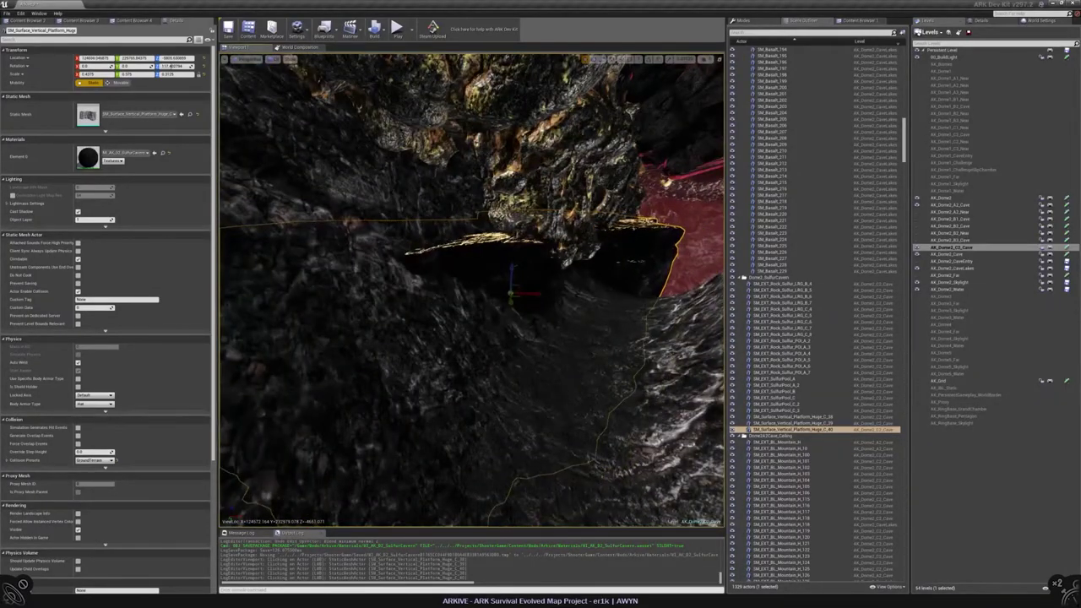
right_click_drag(527, 313, 527, 313)
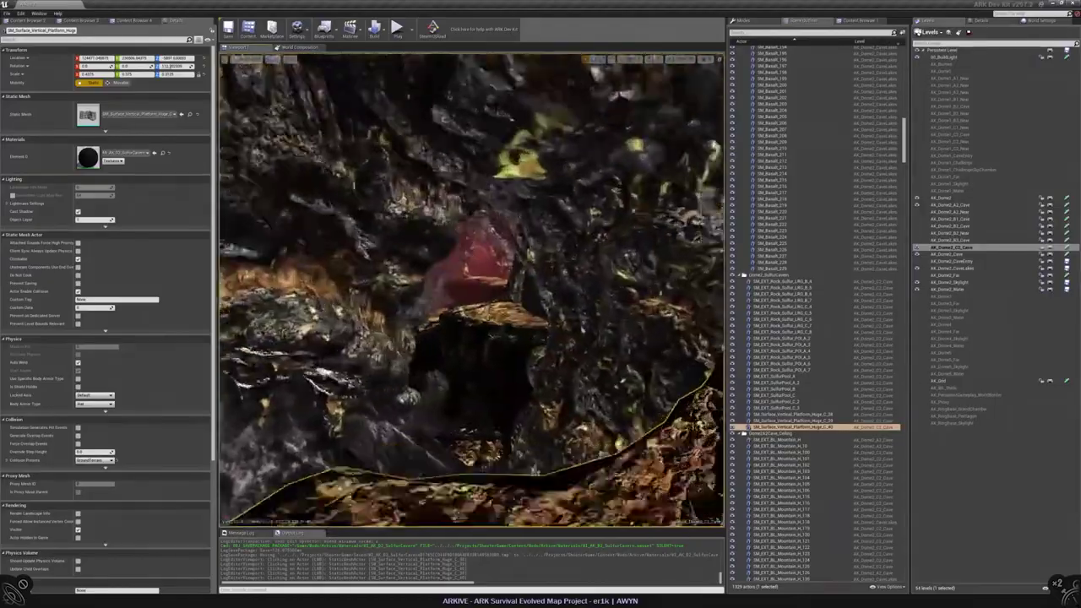
key("Escape")
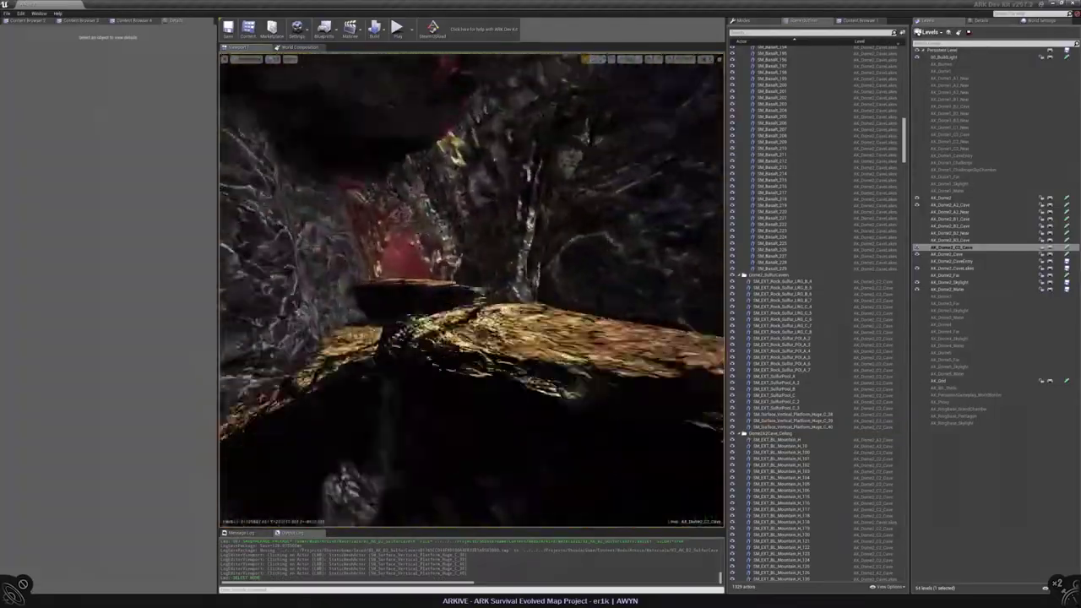
Inspect the platforms along the passage and duplicate the second copy to continue the path
right_click_drag(472, 287, 471, 287)
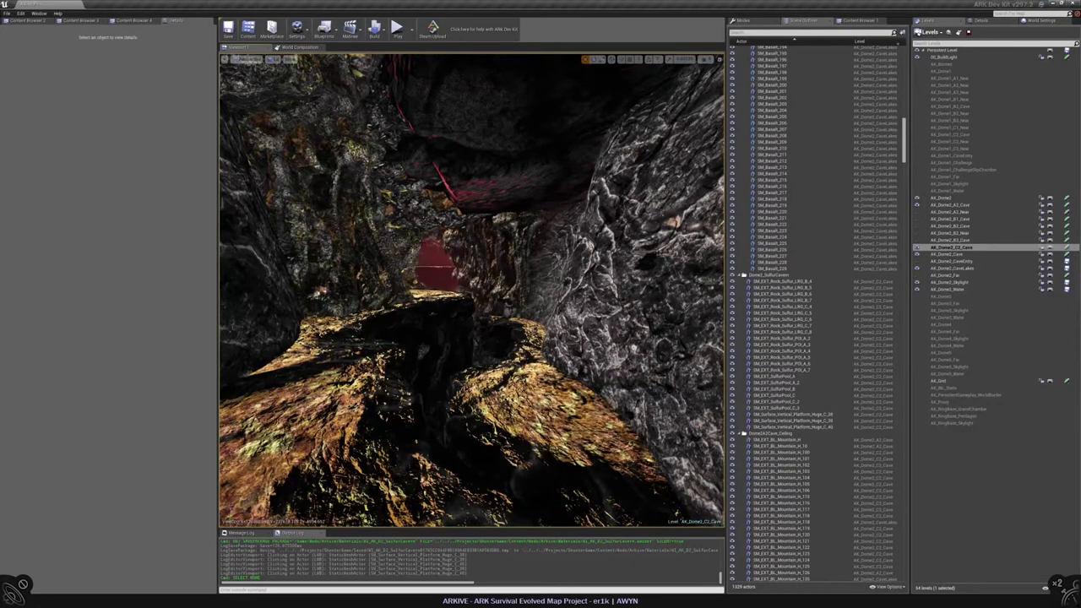
right_click_drag(471, 287, 472, 288)
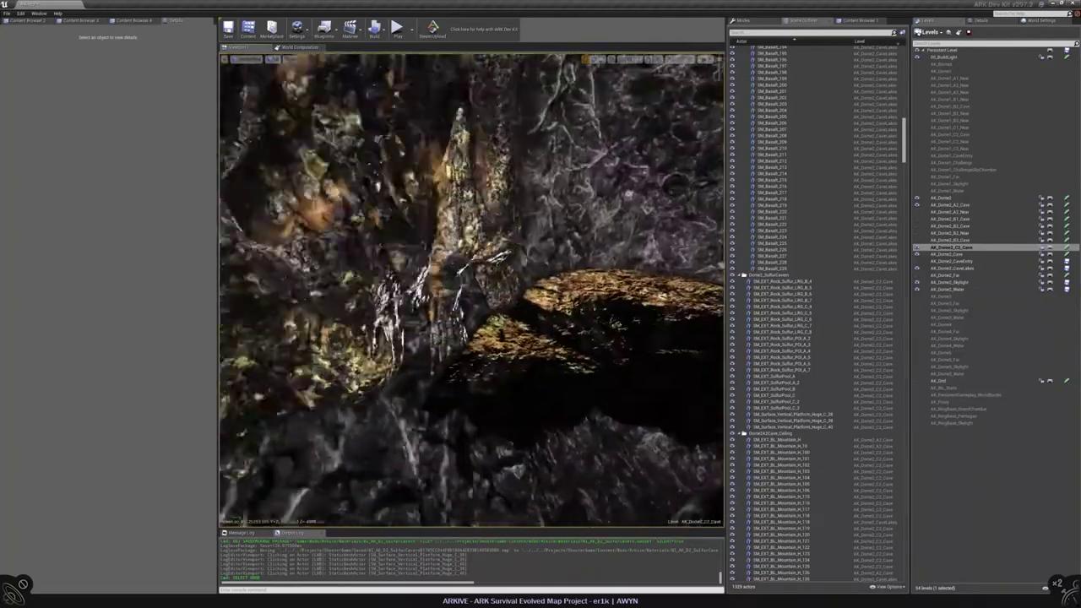
right_click_drag(471, 287, 471, 287)
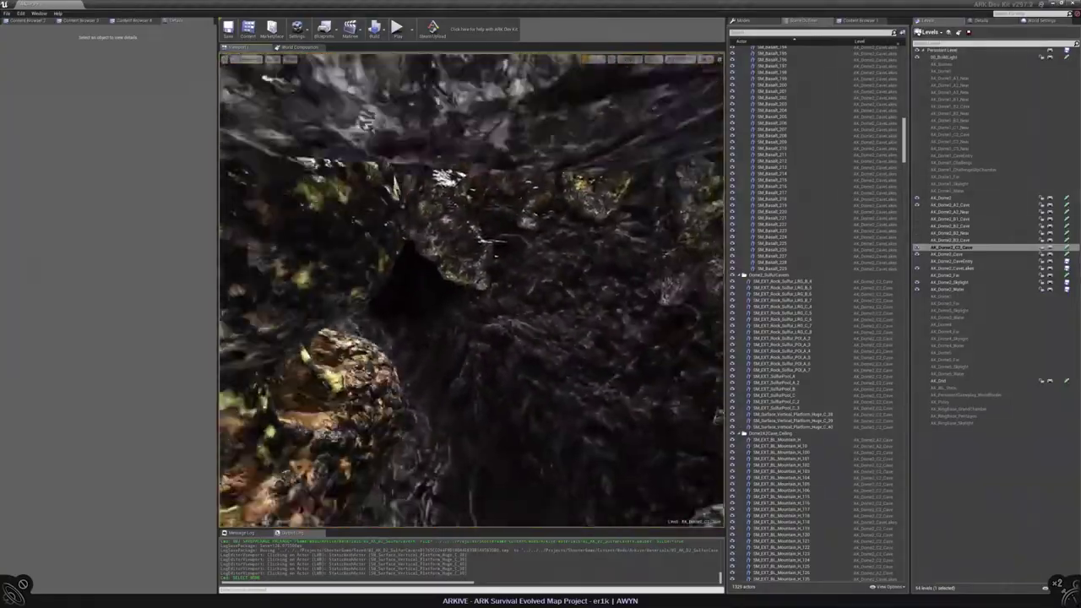
left_click(646, 321)
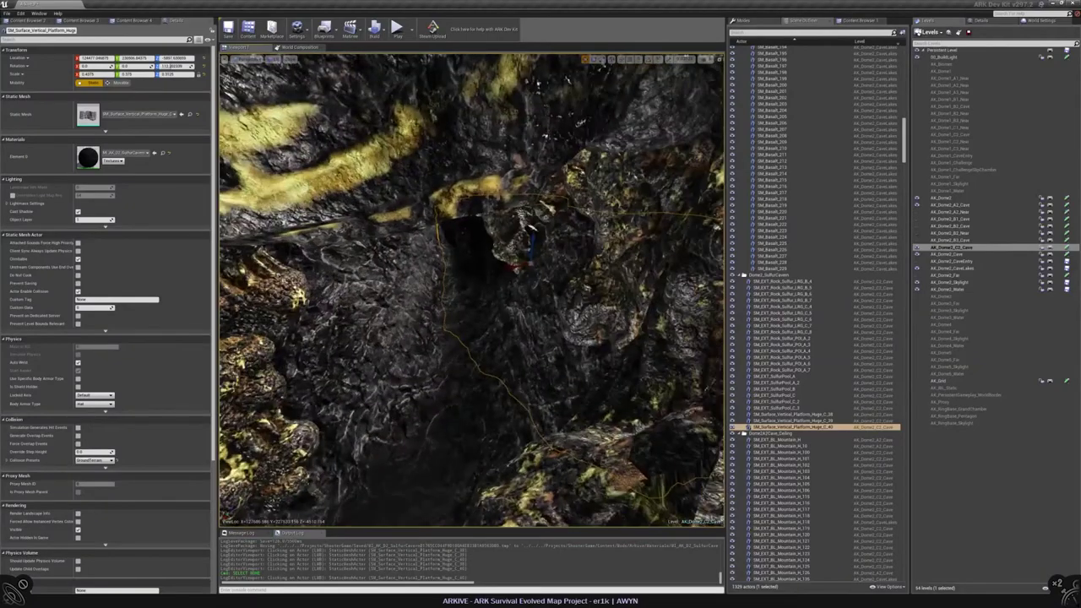
key("ctrl+w")
key("f")
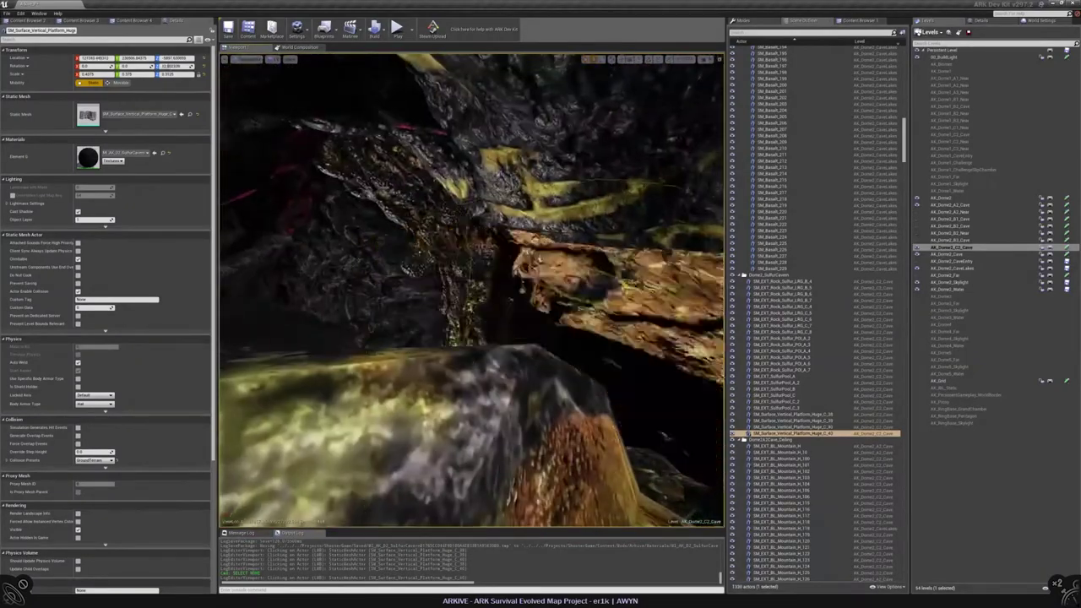
Rotate and reposition the new platform copy so it juts from the cave wall as a ledge near the passage opening
right_click_drag(470, 290, 406, 270)
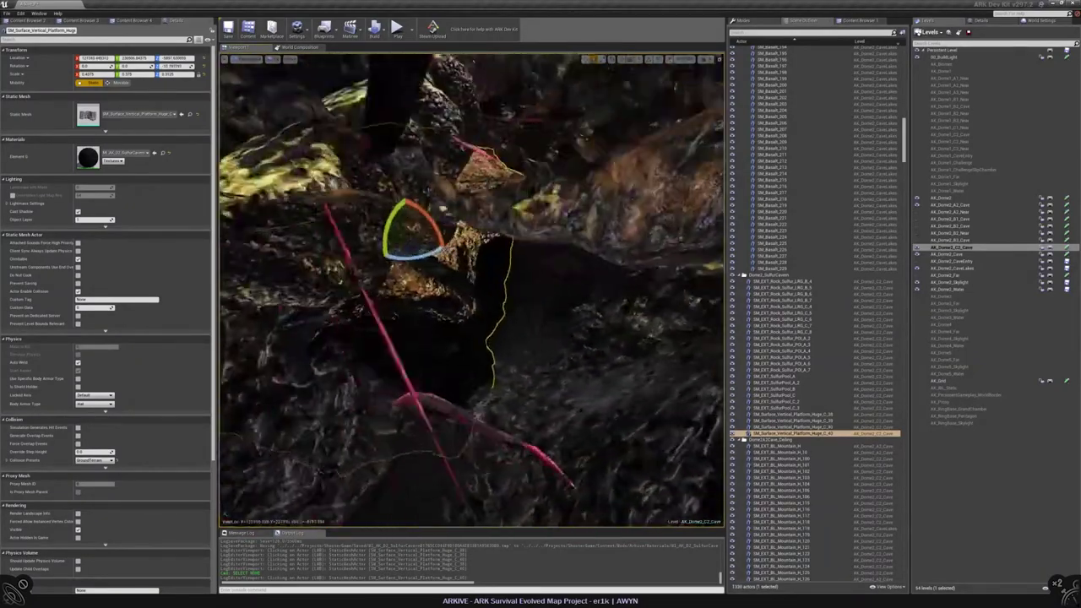
key("f")
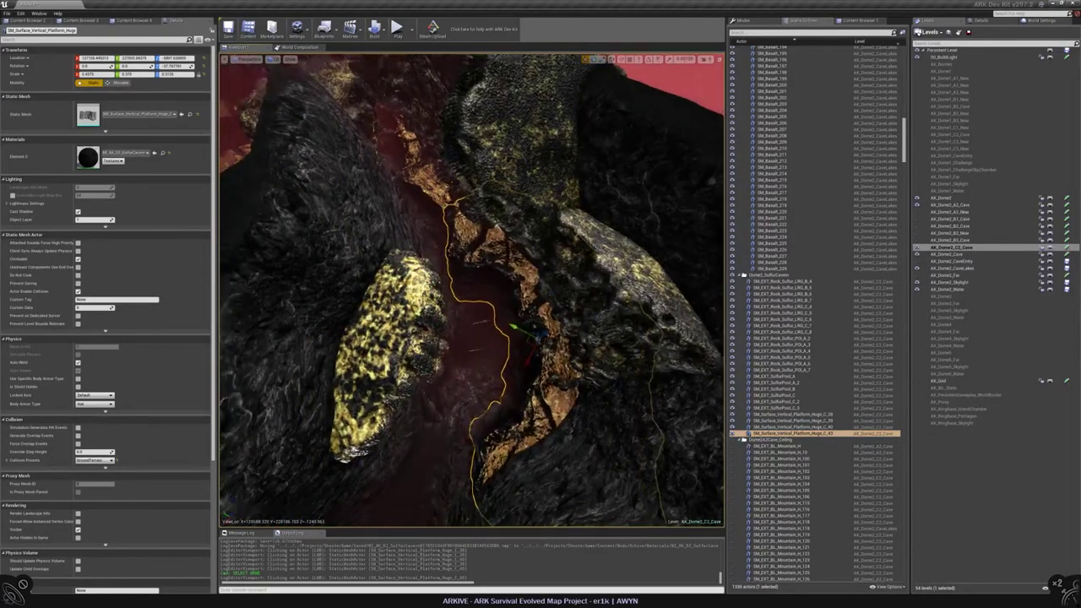
right_click_drag(470, 290, 348, 268)
key("e")
key("f")
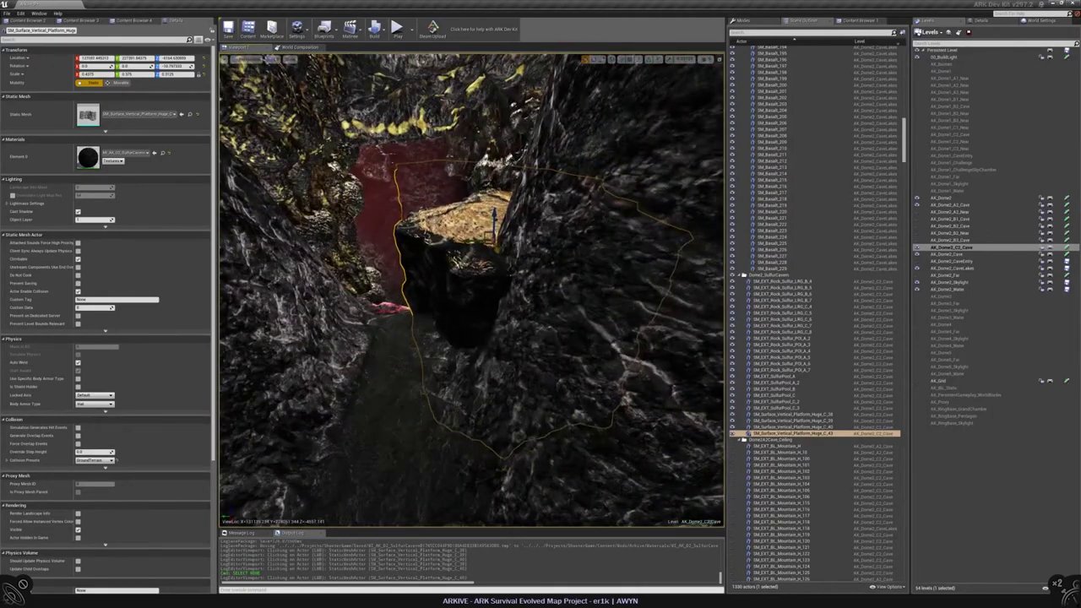
key("e")
left_click_drag(495, 247, 535, 247)
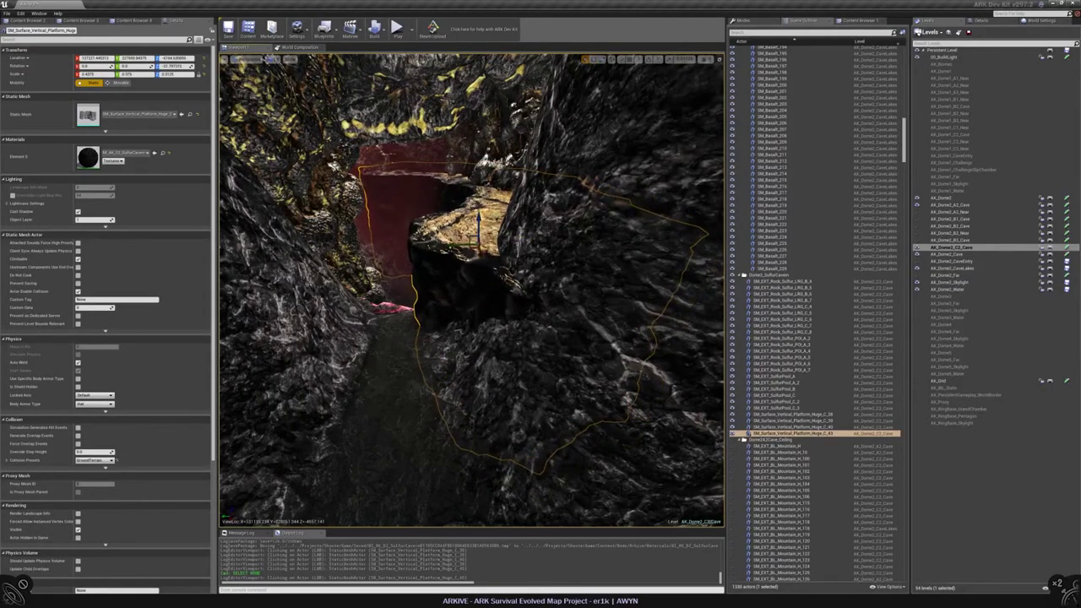
right_click_drag(535, 247, 529, 259)
mouse_move(471, 290)
right_mouse_down()
mouse_move(461, 225)
mouse_move(549, 236)
mouse_move(490, 275)
mouse_move(507, 264)
mouse_move(490, 273)
mouse_move(497, 260)
mouse_move(490, 268)
mouse_move(473, 245)
right_mouse_up()
key("Escape")
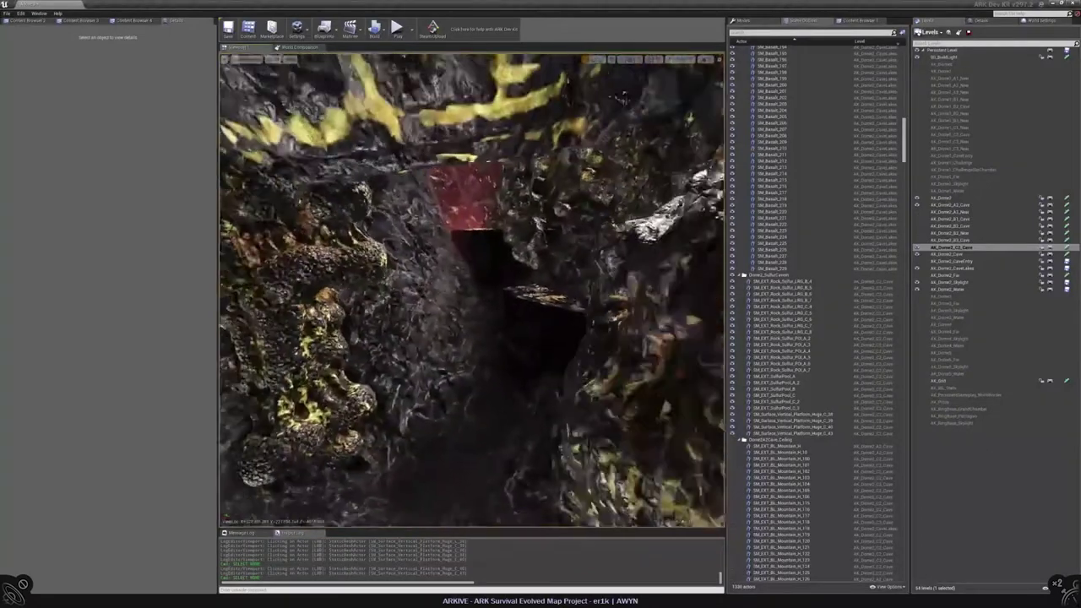
Duplicate a rock platform once more, then turn, resize and fit the copy against the wall beside the sulfur rocks
left_click(490, 279)
left_click_drag(535, 262, 423, 311, "alt")
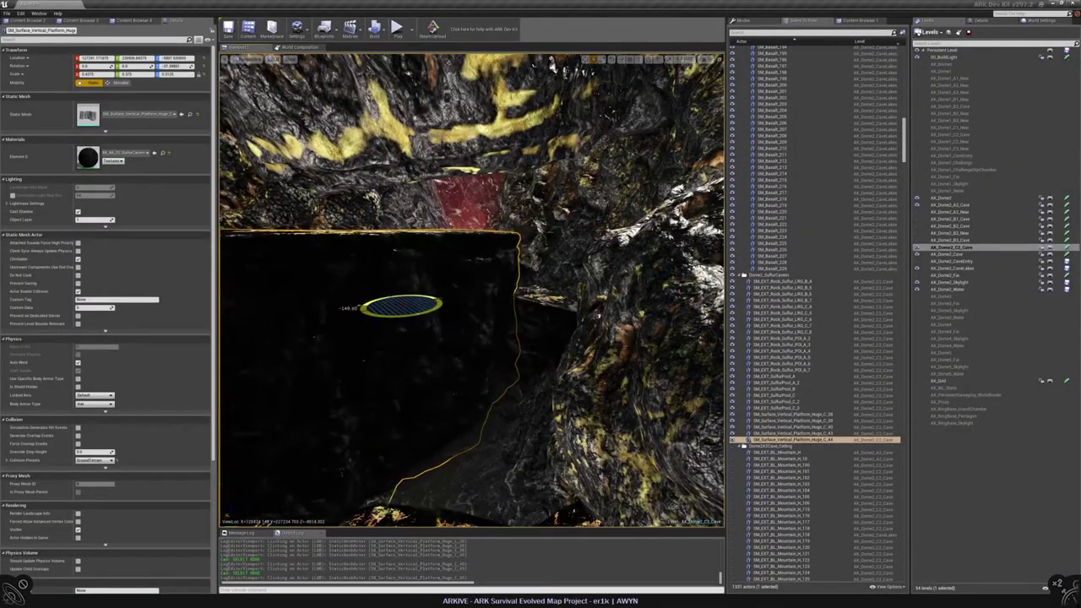
right_click_drag(361, 285, 392, 279)
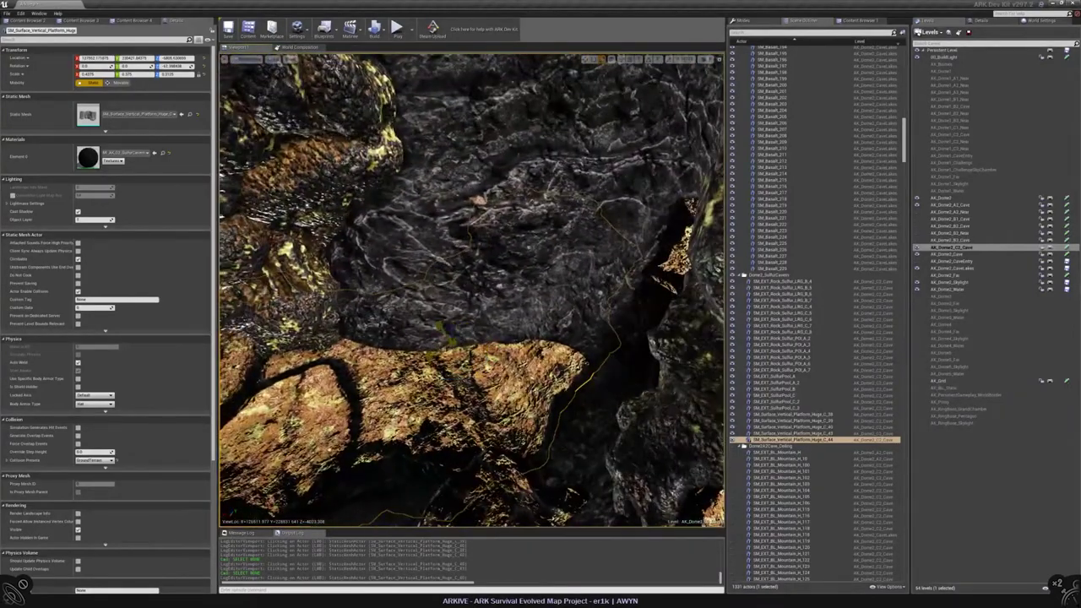
key("f")
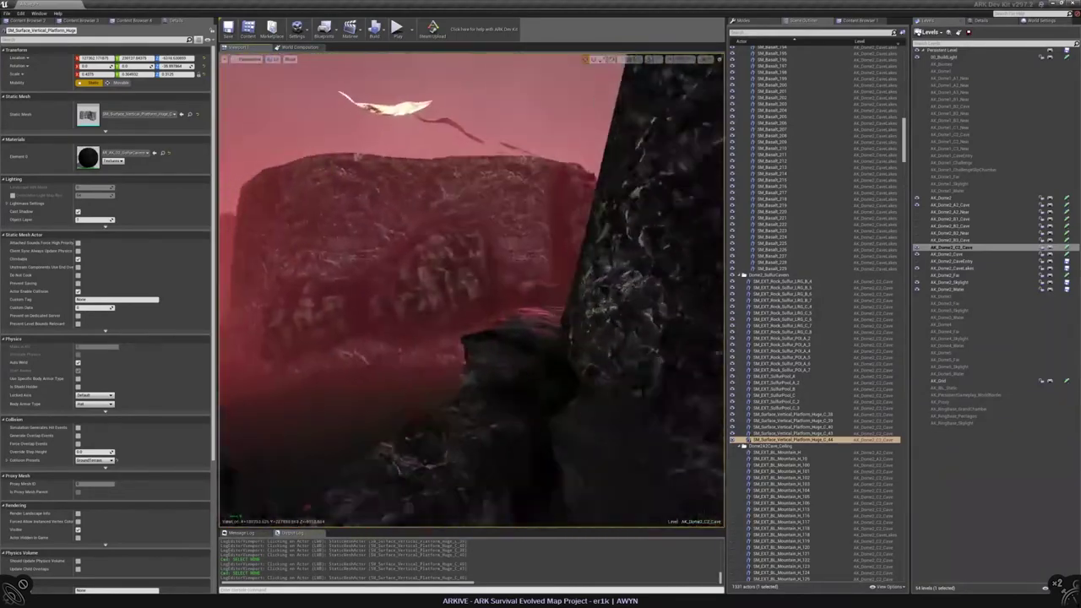
key("Escape")
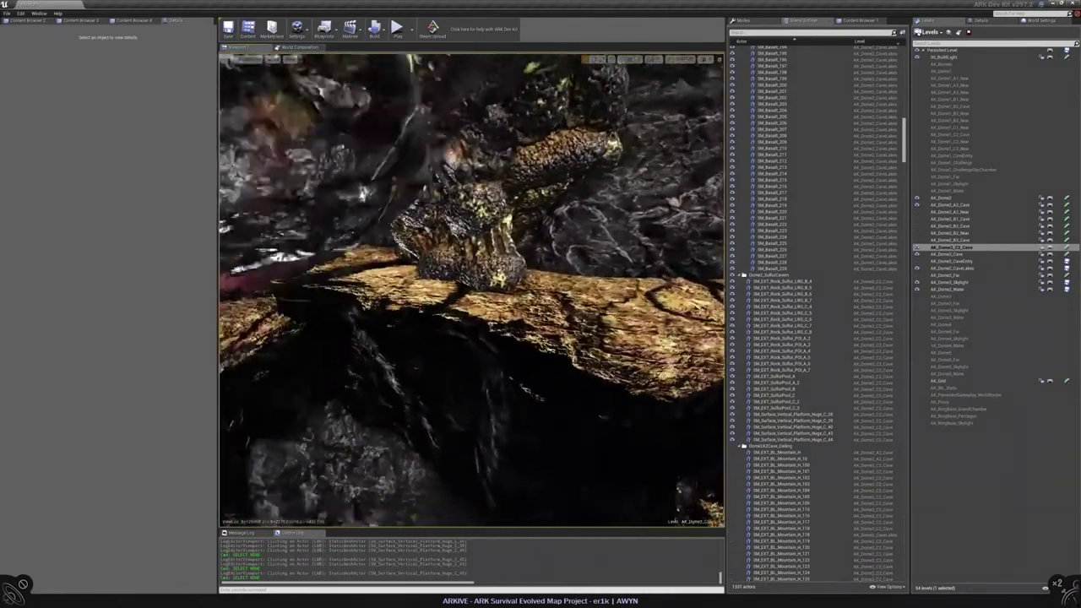
Scale down the newest platform, move it farther along the cave wall and adjust its height among the neighbouring ledges
left_click(279, 224)
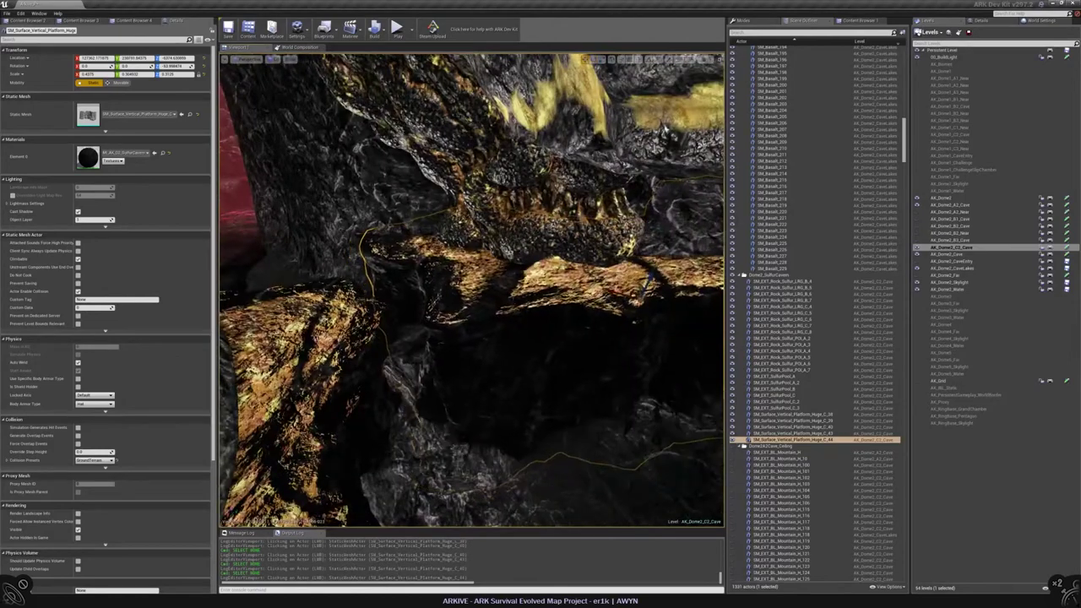
key("w")
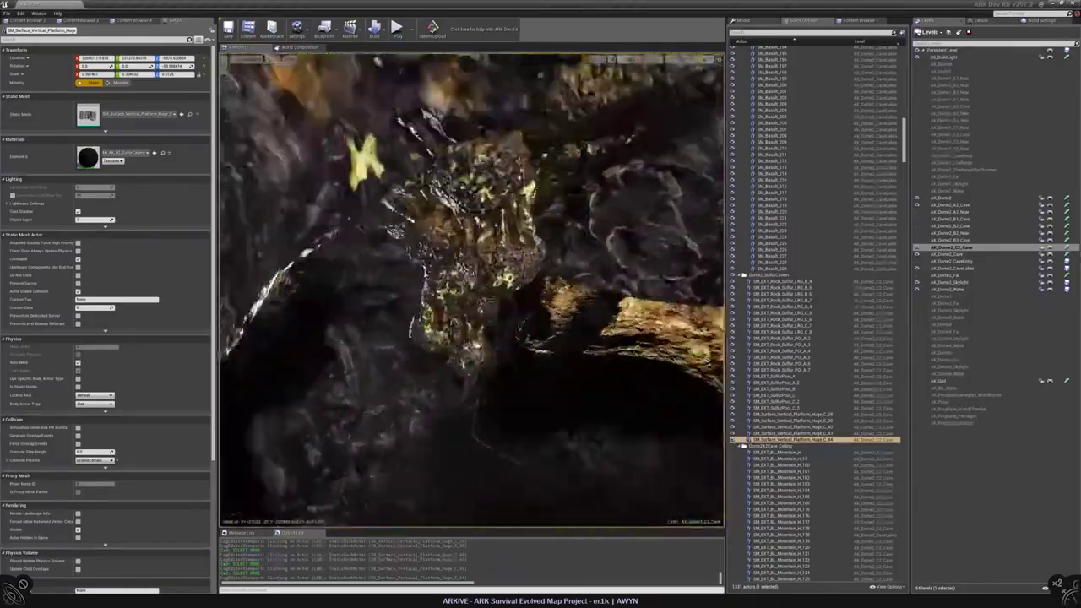
key("Escape")
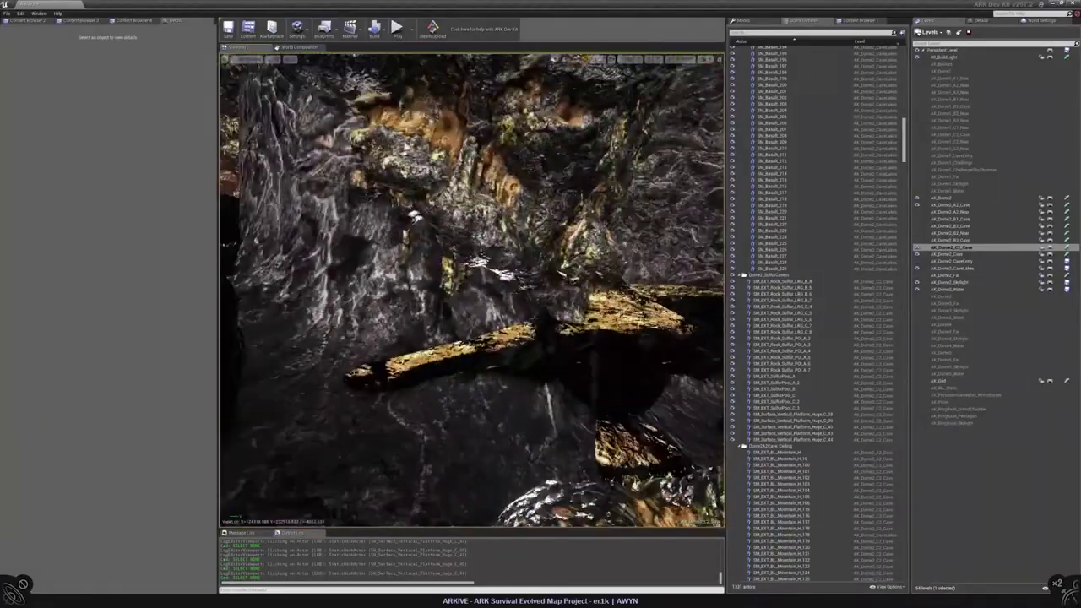
left_click(667, 346)
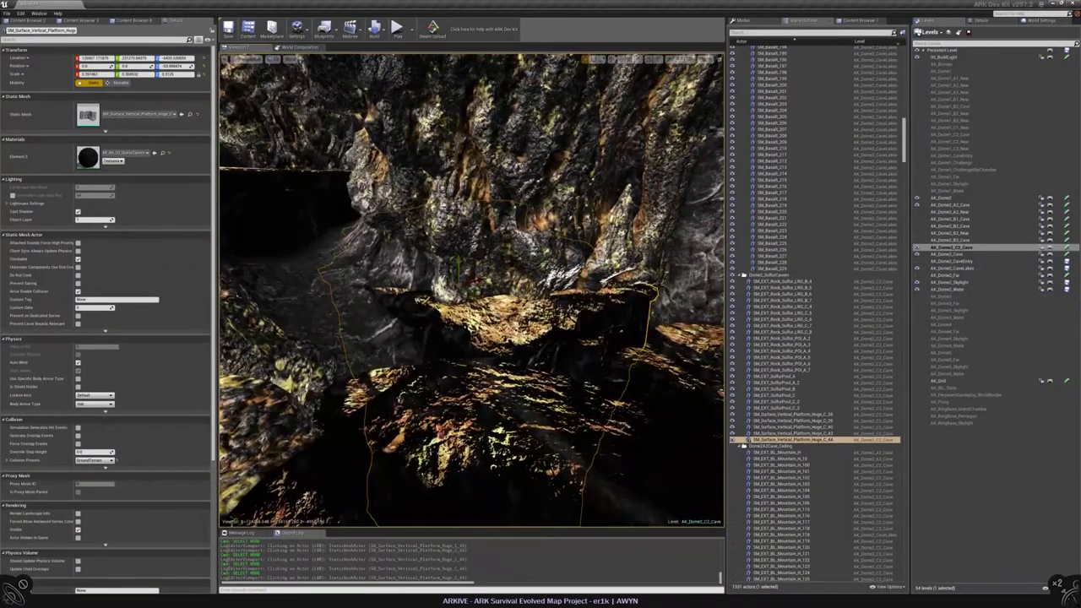
Deselect the platform, switch to foliage editing above the cave floor and browse the Dome2 rocks folder for sulfur assets
key("Escape")
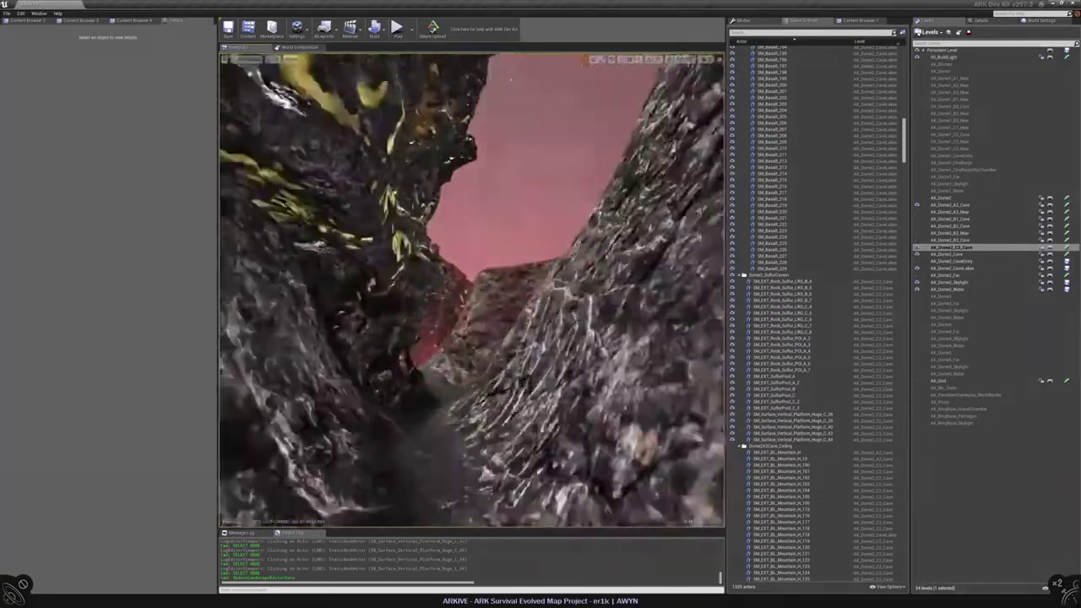
right_click_drag(471, 290, 471, 290)
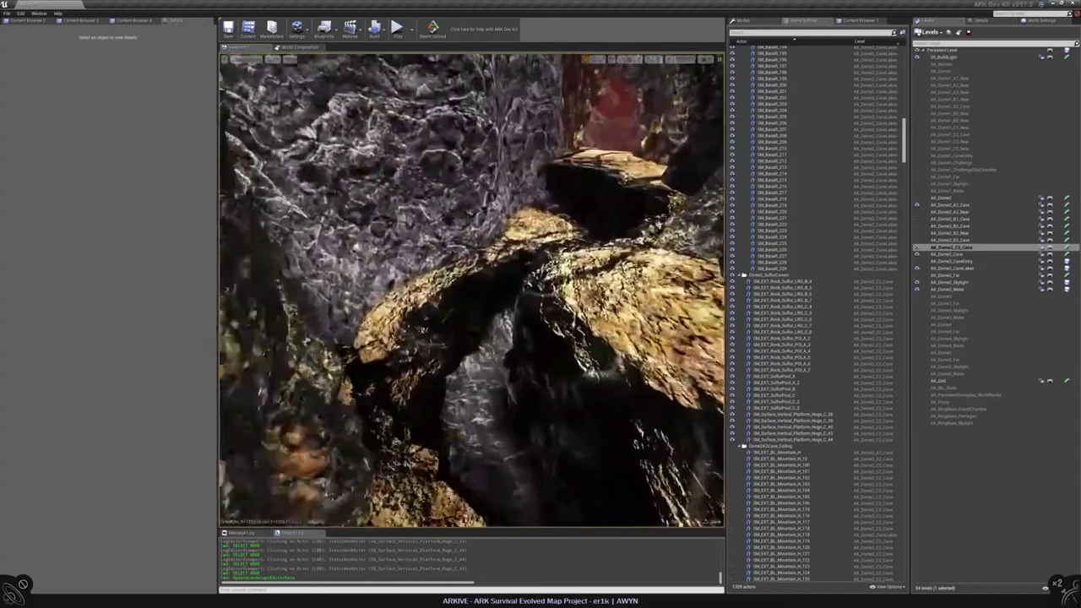
right_click_drag(472, 290, 507, 279)
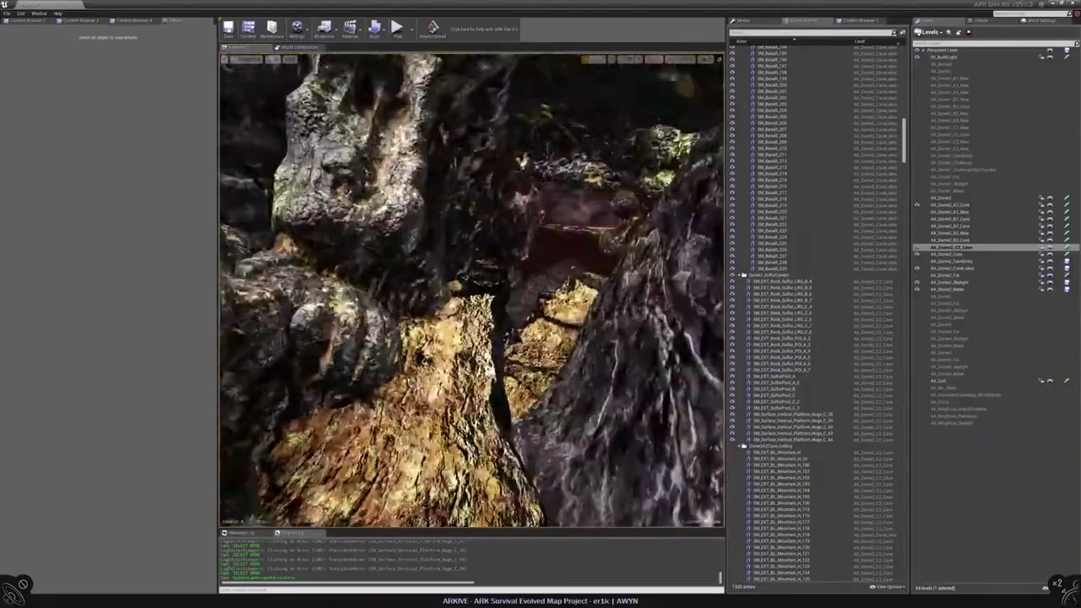
mouse_move(507, 279)
right_mouse_down()
mouse_move(481, 292)
mouse_move(499, 283)
mouse_move(481, 292)
mouse_move(499, 283)
mouse_move(482, 291)
mouse_move(499, 283)
mouse_move(481, 291)
mouse_move(490, 288)
right_mouse_up()
key("shift+1")
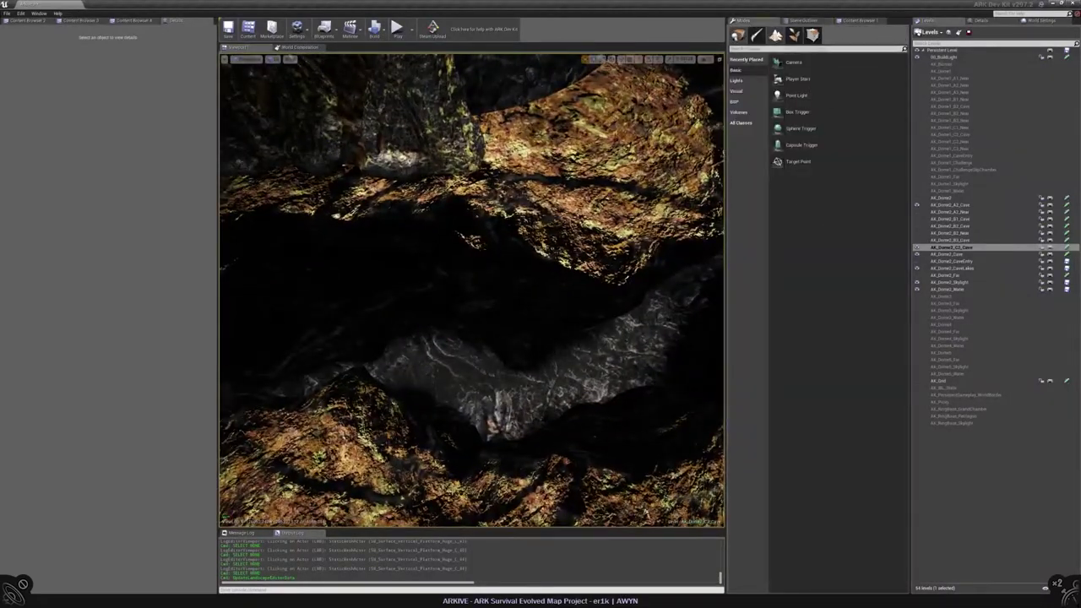
left_click(794, 35)
left_click(137, 21)
left_click(37, 197)
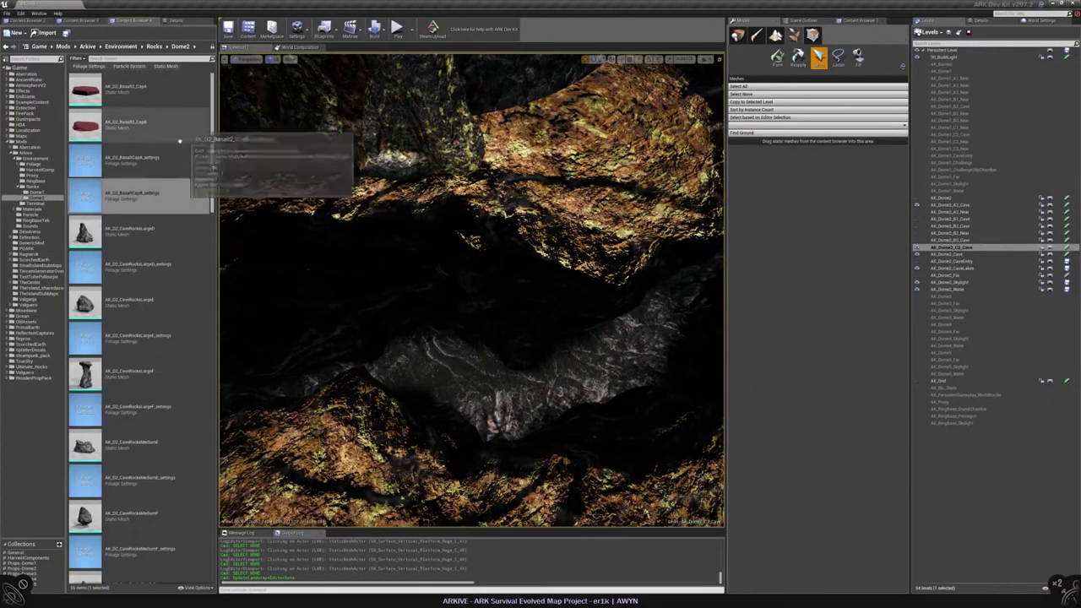
scroll(206, 434, "down", 15)
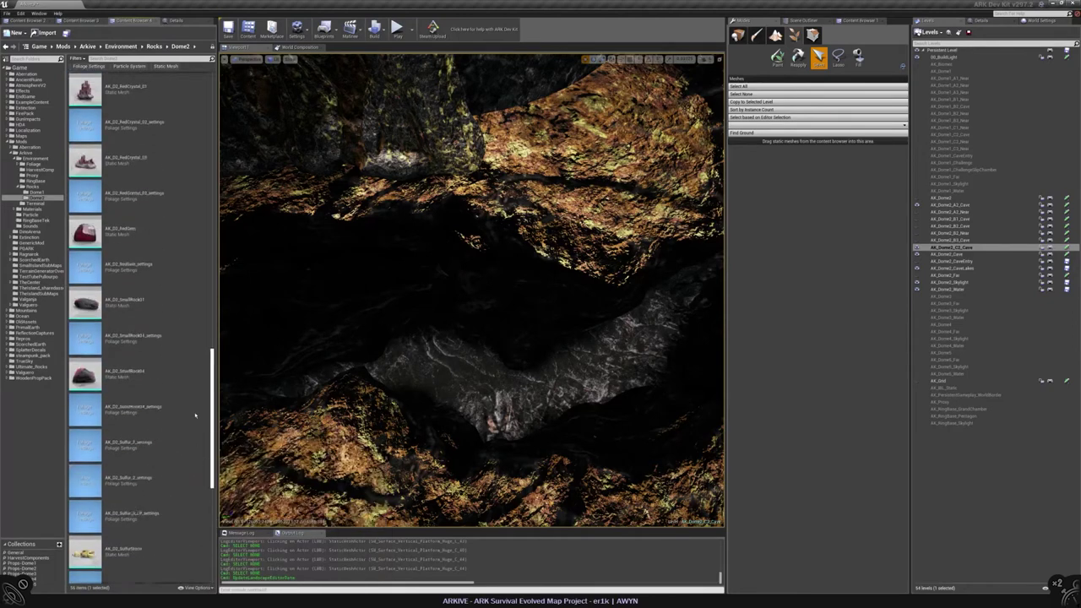
Search the whole Game folder for "sulfur", filtered to foliage settings and static meshes, and look through the list
left_click(26, 152)
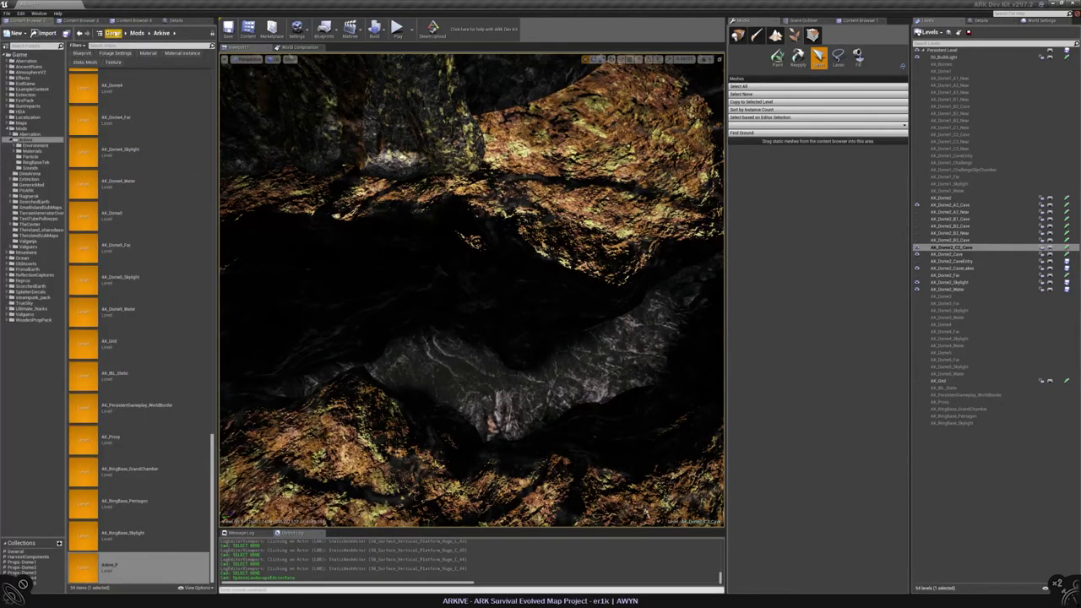
left_click(113, 34)
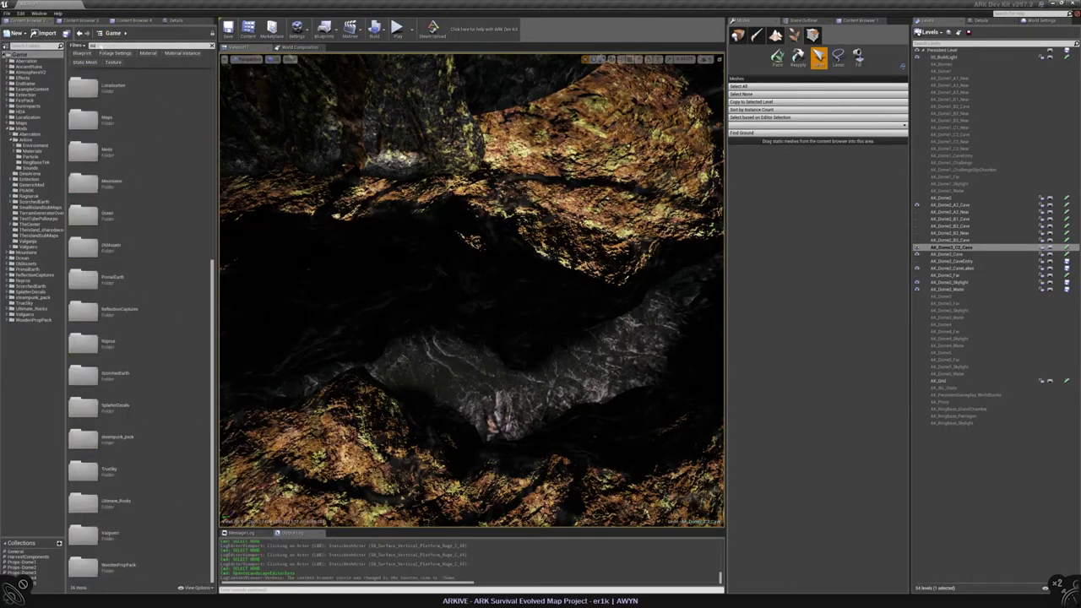
left_click(115, 53)
left_click(84, 63)
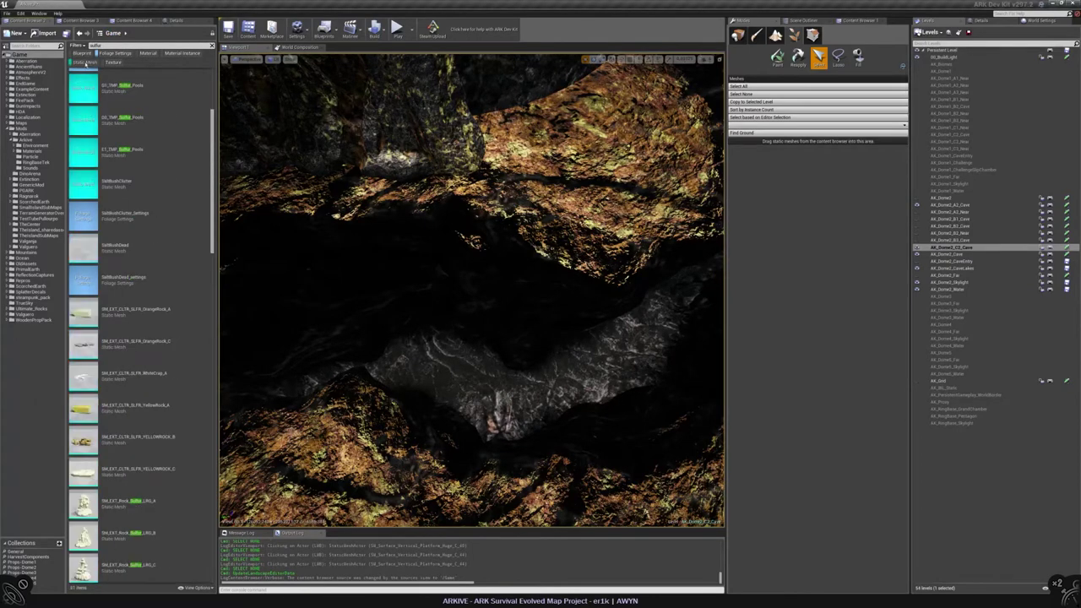
left_click_drag(216, 164, 198, 501)
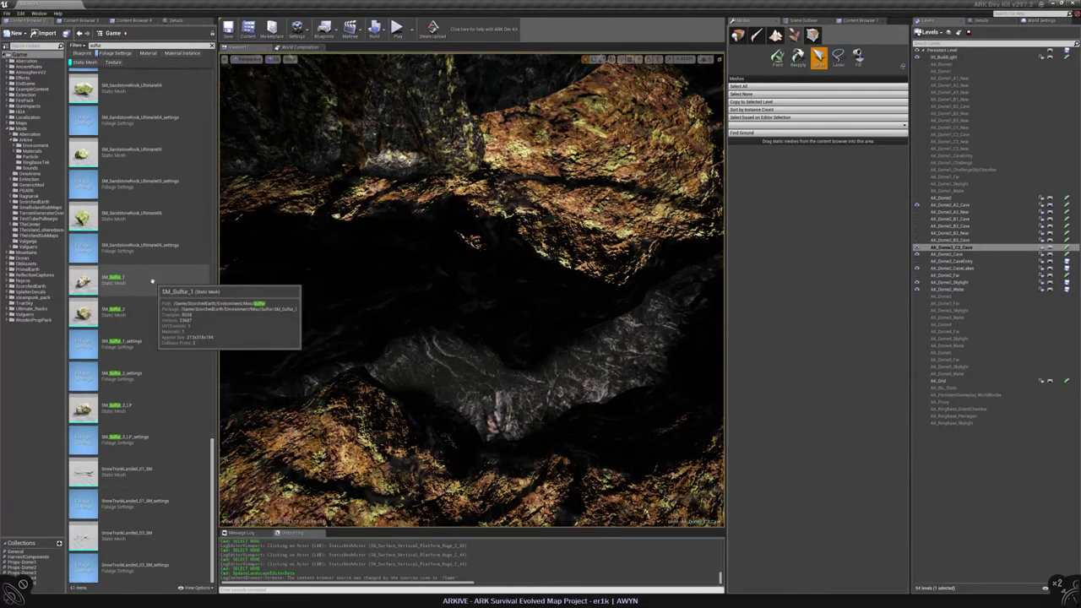
Filter the Dome2 rocks folder by "sulf" and check which mesh AK_D2_Sulfur_1_settings uses
left_click(133, 20)
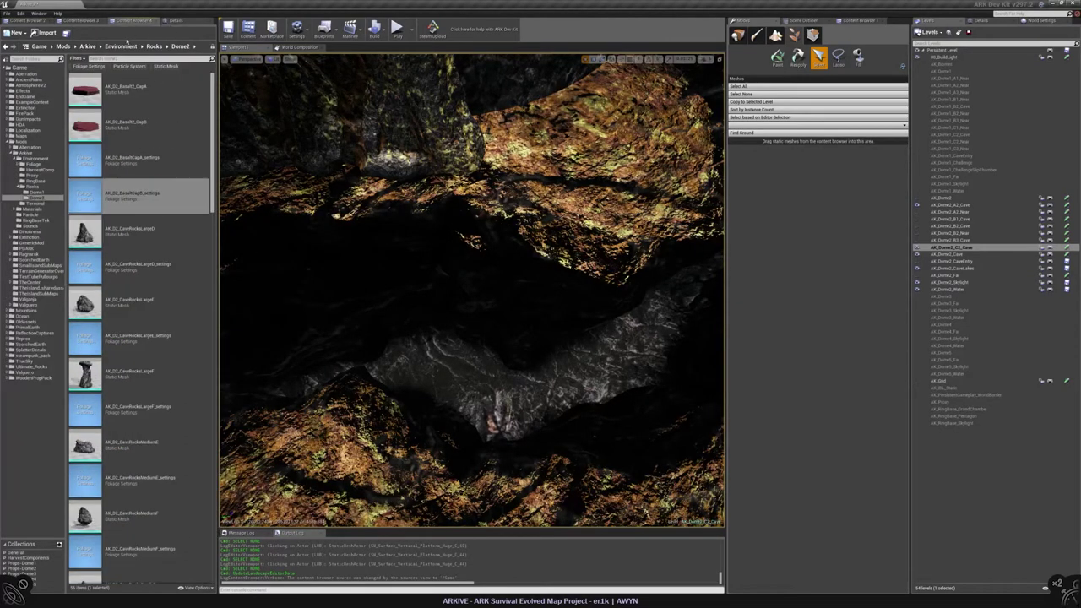
left_click(121, 58)
type("sulf")
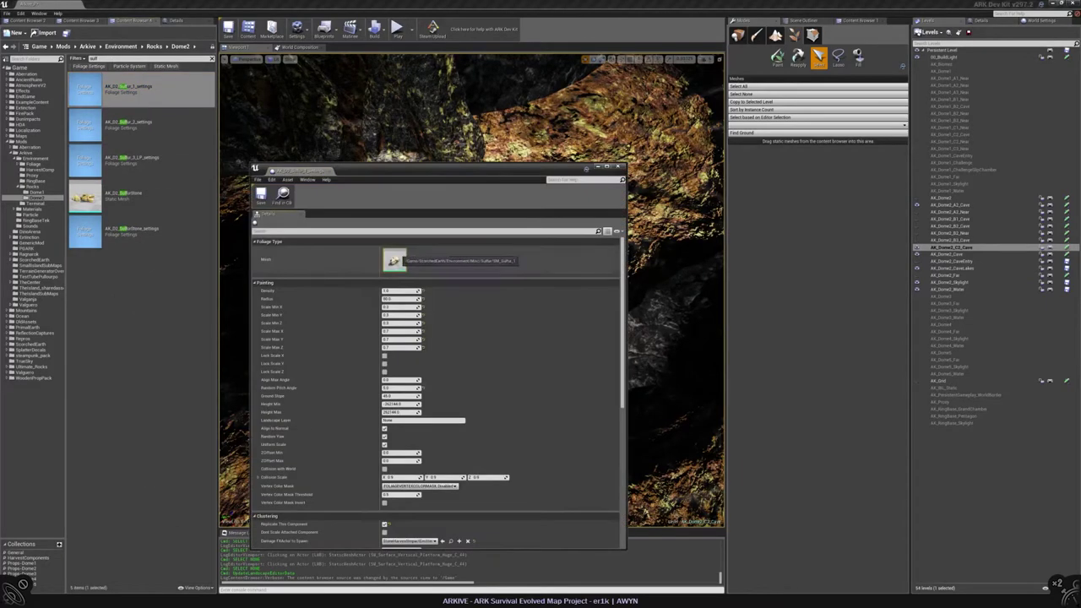
Add the static meshes SM_Sulfur_1, SM_Sulfur_2 and SM_Sulfur_3_LP to the foliage mesh list
left_click(40, 20)
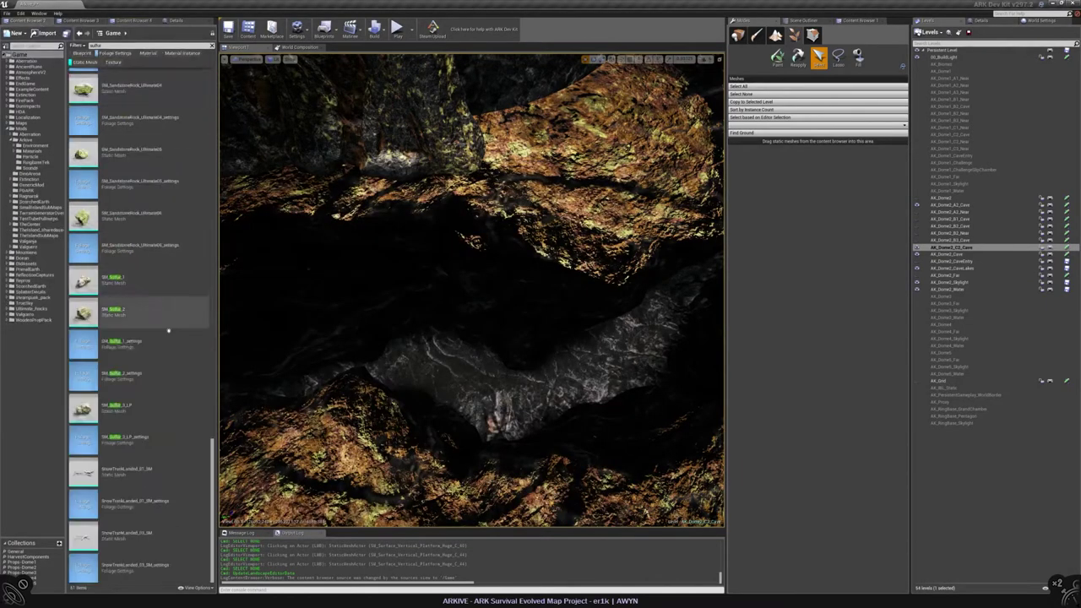
left_click(144, 314)
left_click(85, 281)
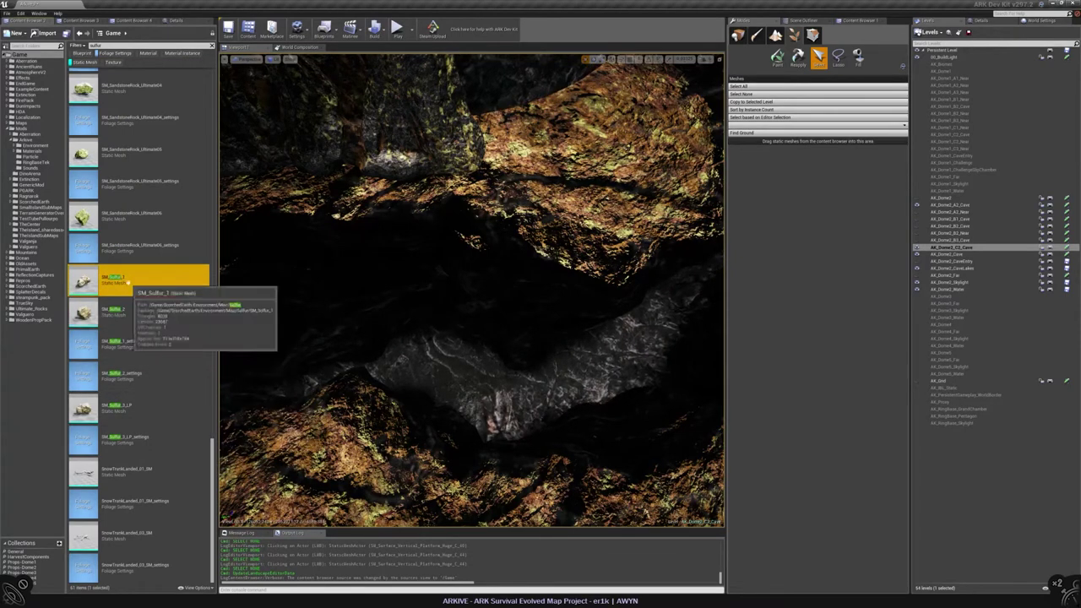
left_click_drag(85, 281, 805, 142)
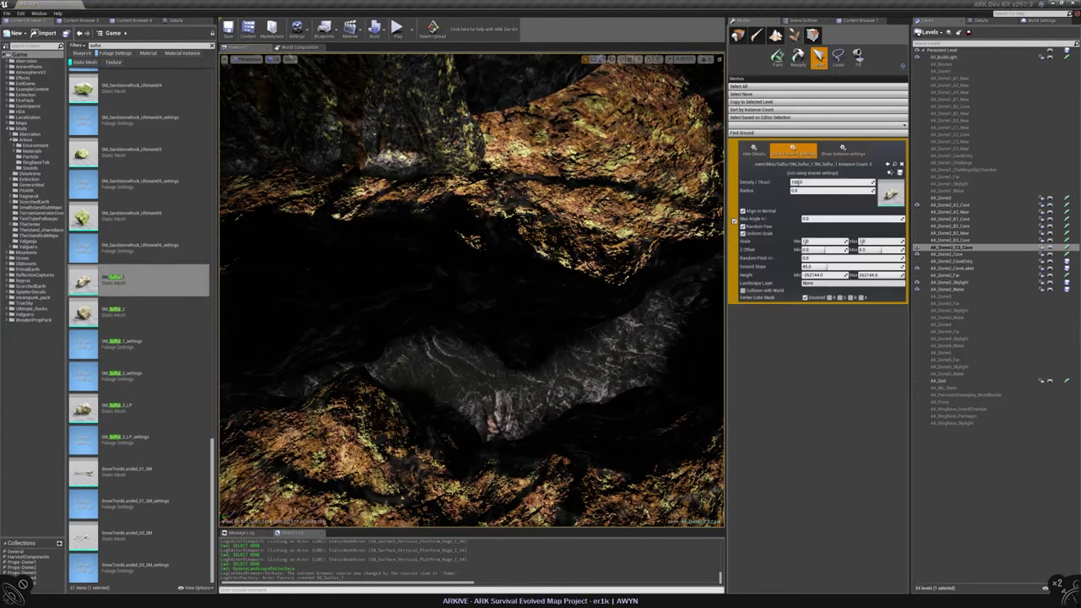
left_click_drag(84, 314, 815, 220)
left_click_drag(84, 408, 815, 254)
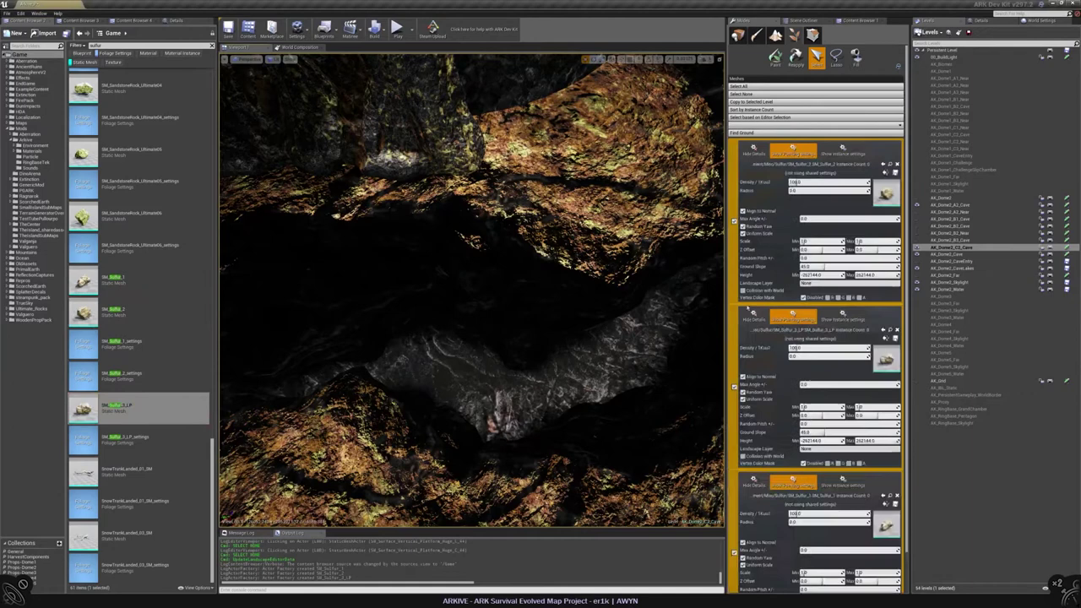
Assign AK_D2_Sulfur_1_settings, AK_D2_Sulfur_2_settings and AK_D2_Sulfur_3_LP_settings to the matching foliage meshes
left_click(135, 20)
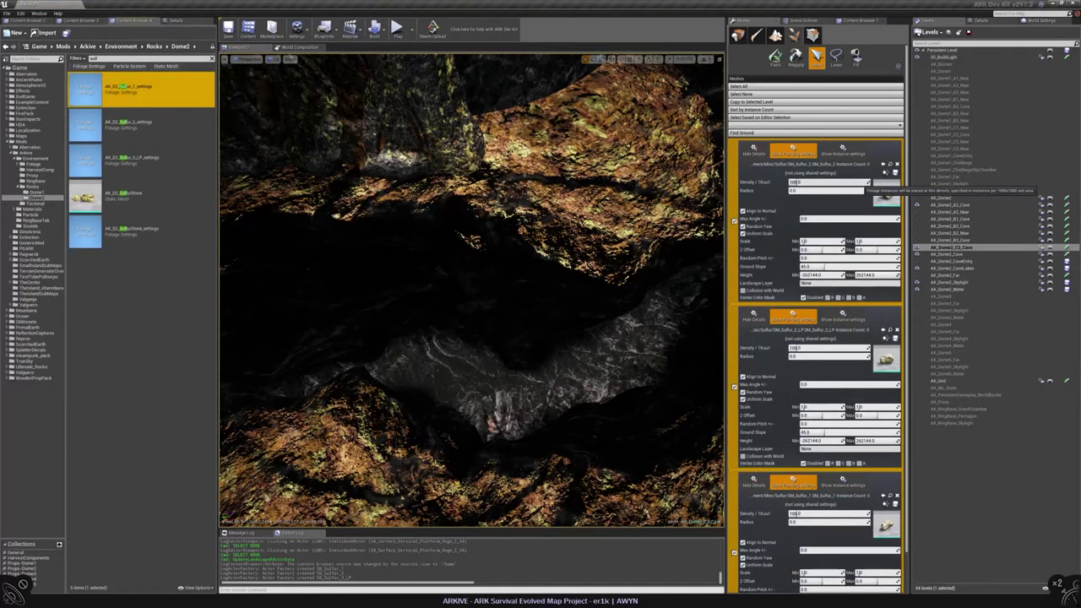
left_click(884, 503)
left_click(127, 123)
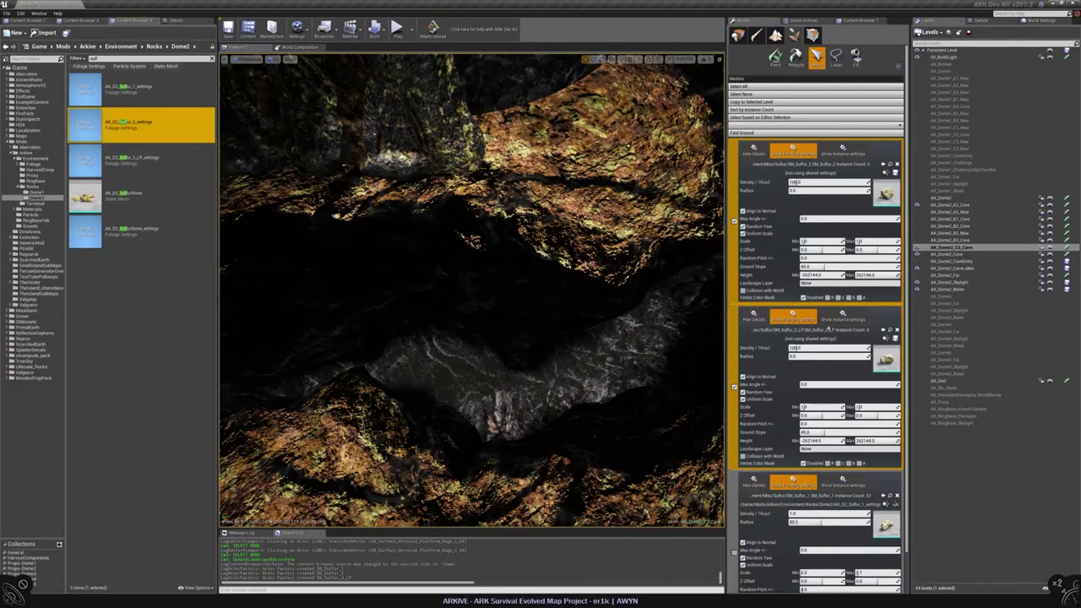
left_click(884, 173)
left_click(126, 159)
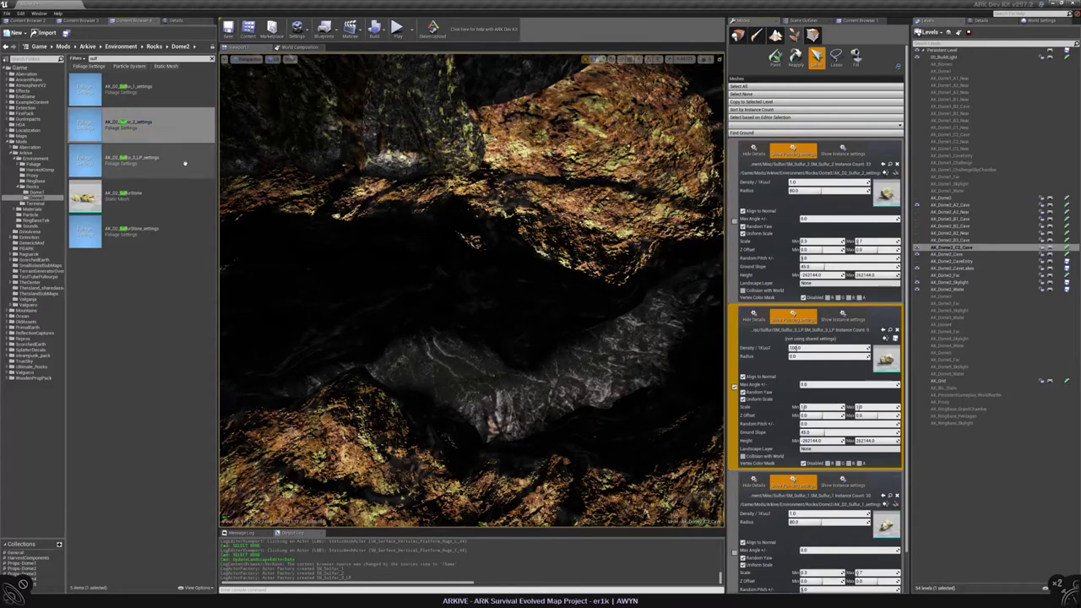
left_click(884, 338)
Try painting a few sulfur rocks on the grey cave floor between the platforms and erase them
left_click(777, 59)
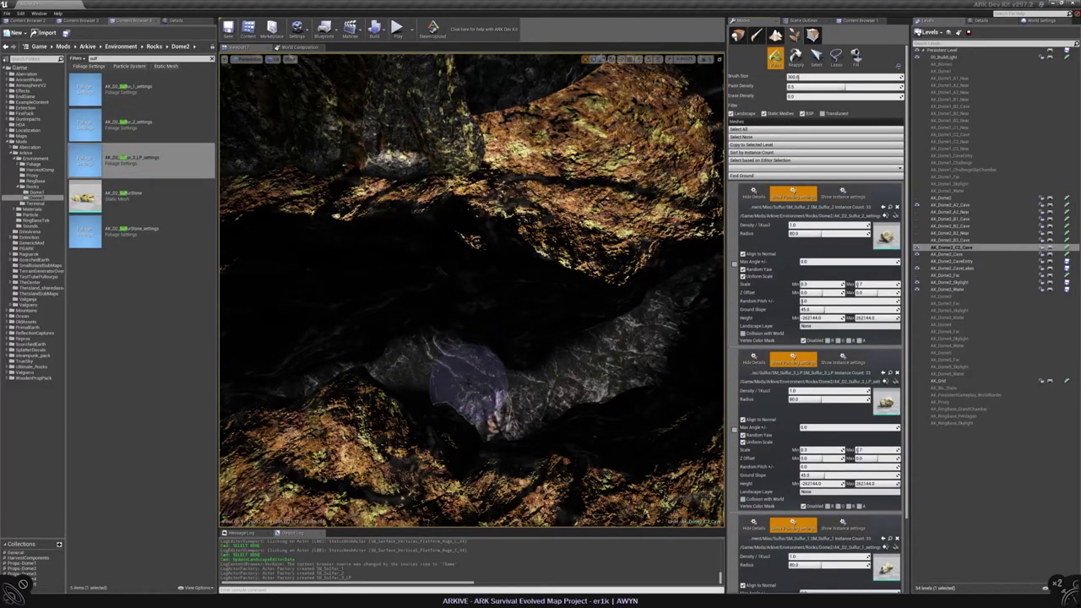
left_click(439, 342)
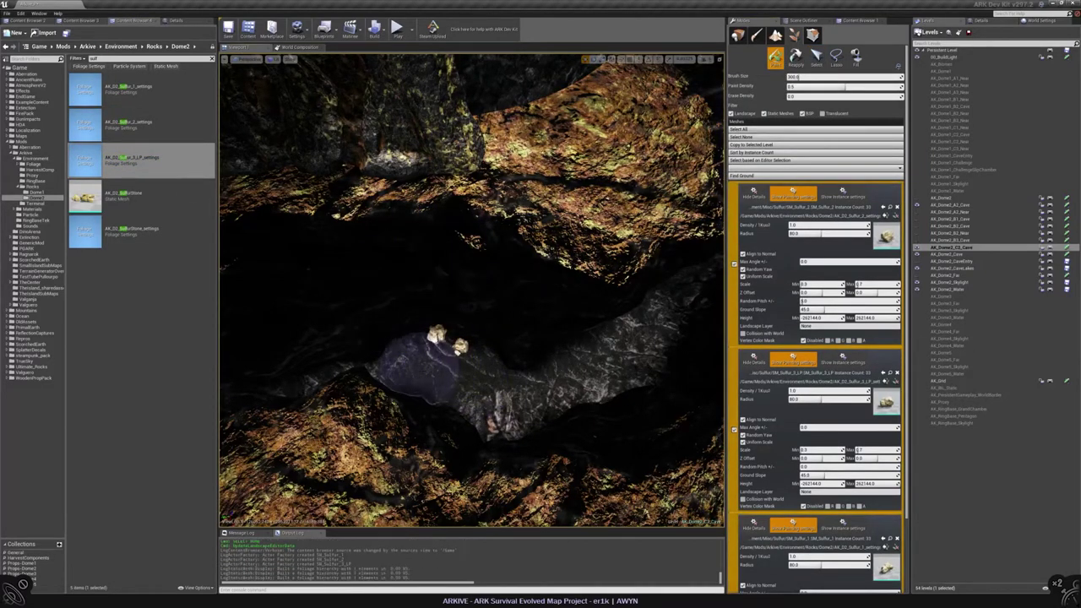
left_click(513, 403)
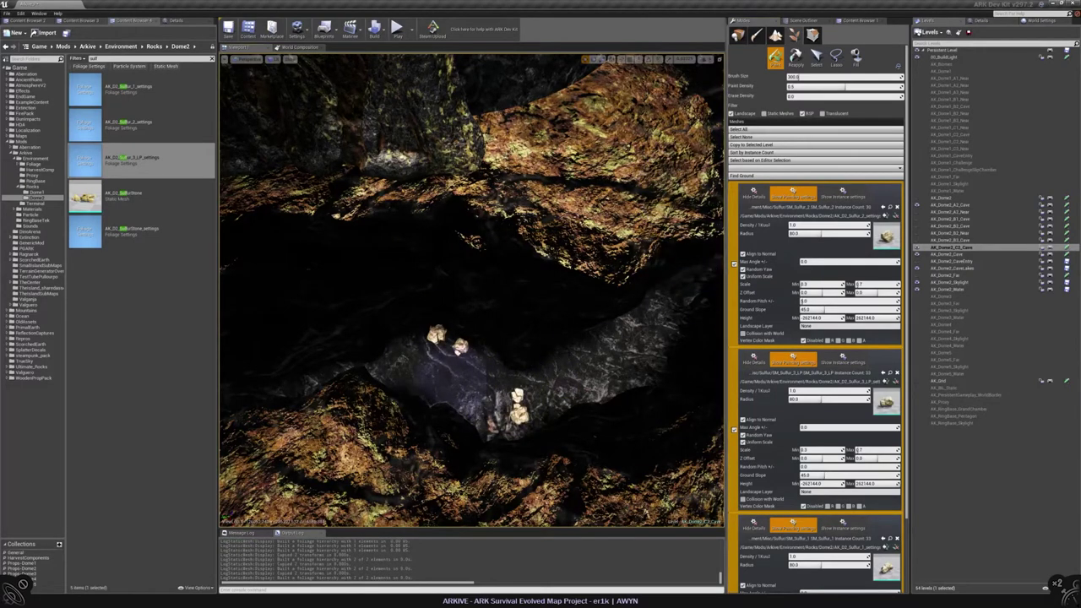
left_click_drag(516, 397, 414, 338, "shift")
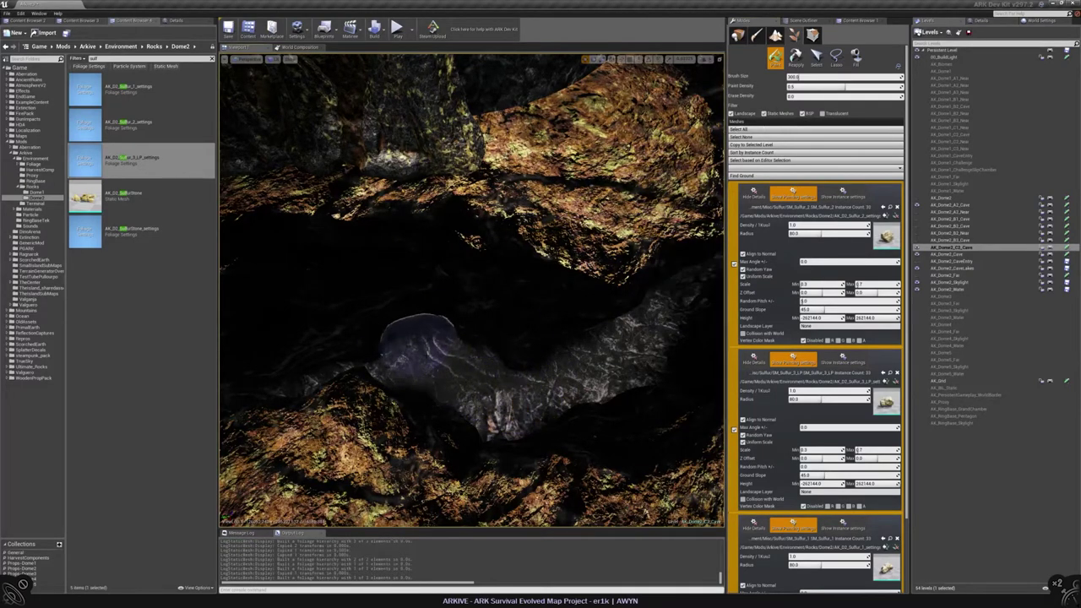
Set the three sulfur meshes' ground slope to 60 and minimum scale to 0.5, and test-paint rocks on the cave floor
type("60")
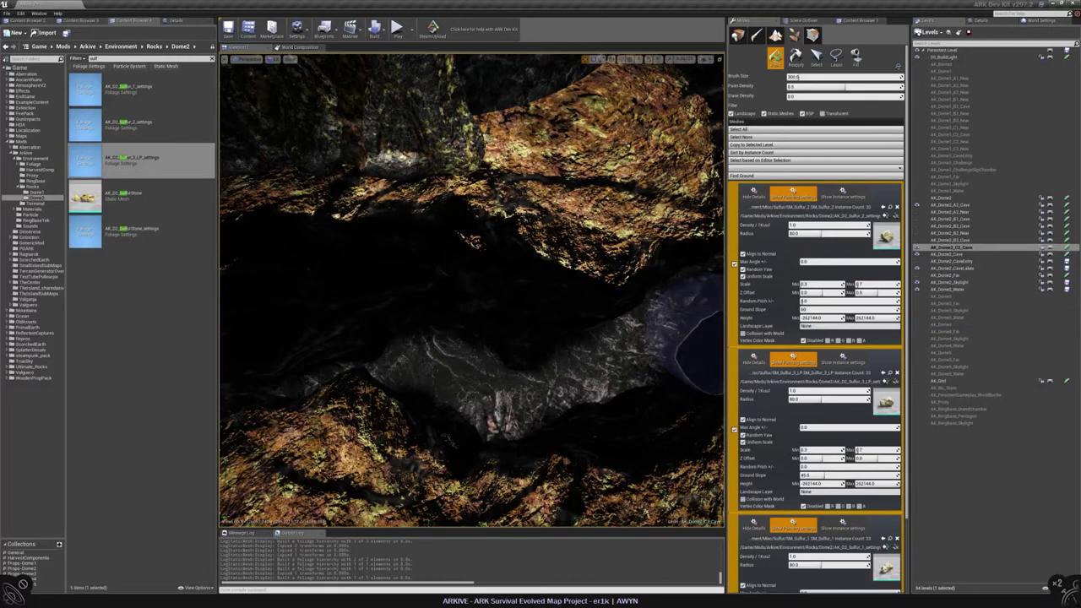
scroll(811, 490, "down", 3)
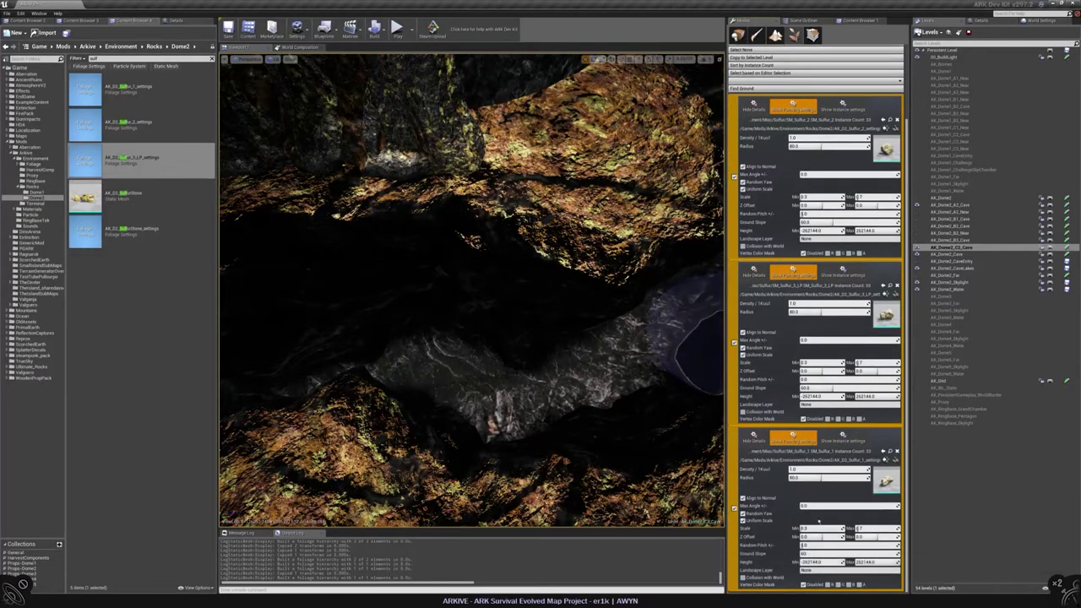
scroll(456, 363, "up", 5)
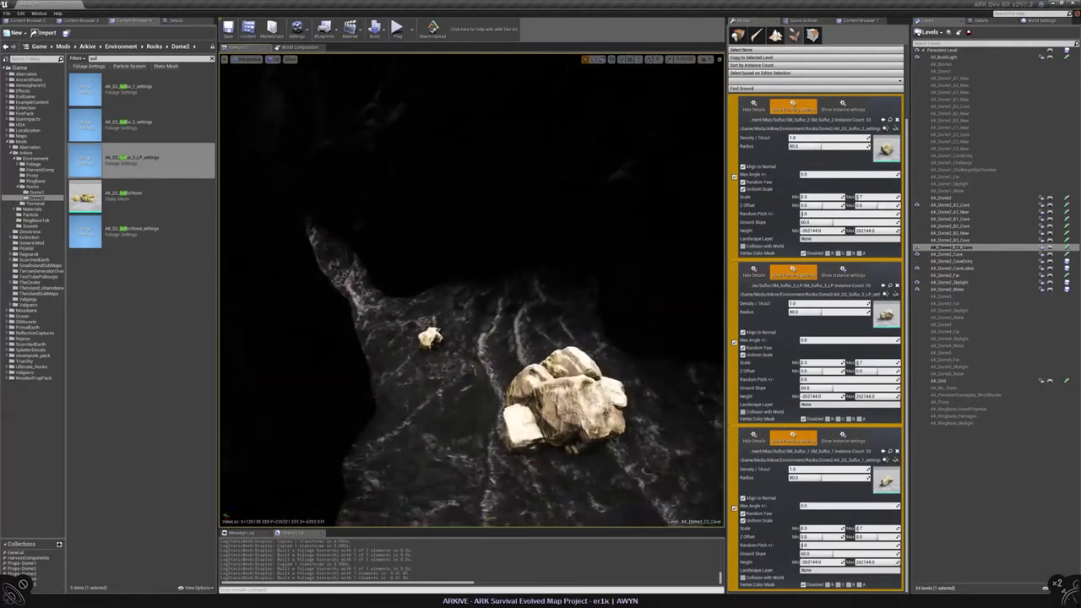
right_click_drag(502, 381, 473, 363)
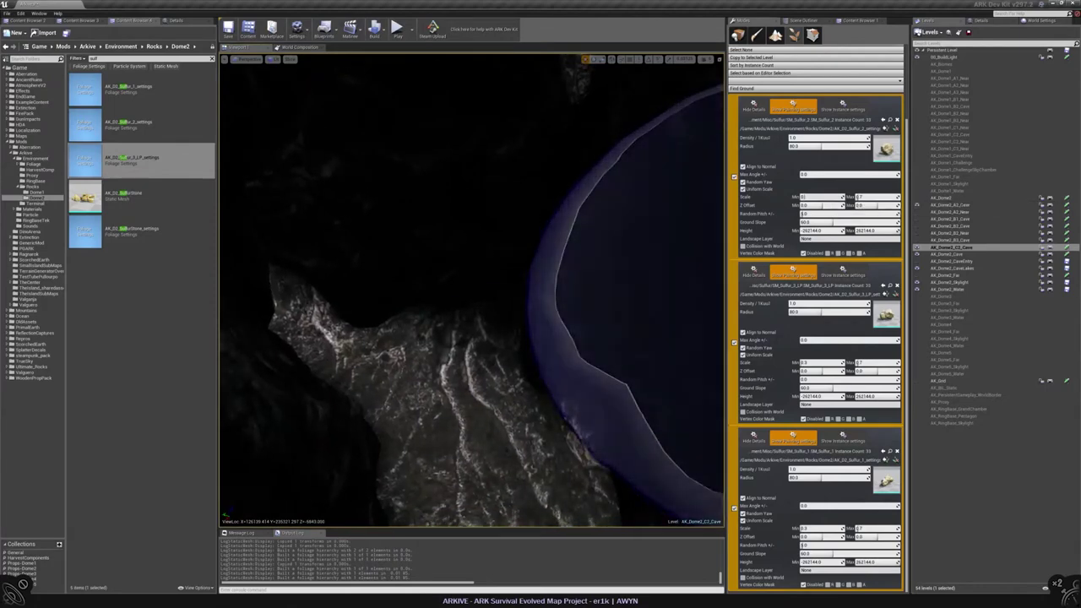
mouse_move(468, 403)
right_mouse_down()
mouse_move(469, 414)
mouse_move(473, 397)
right_mouse_up()
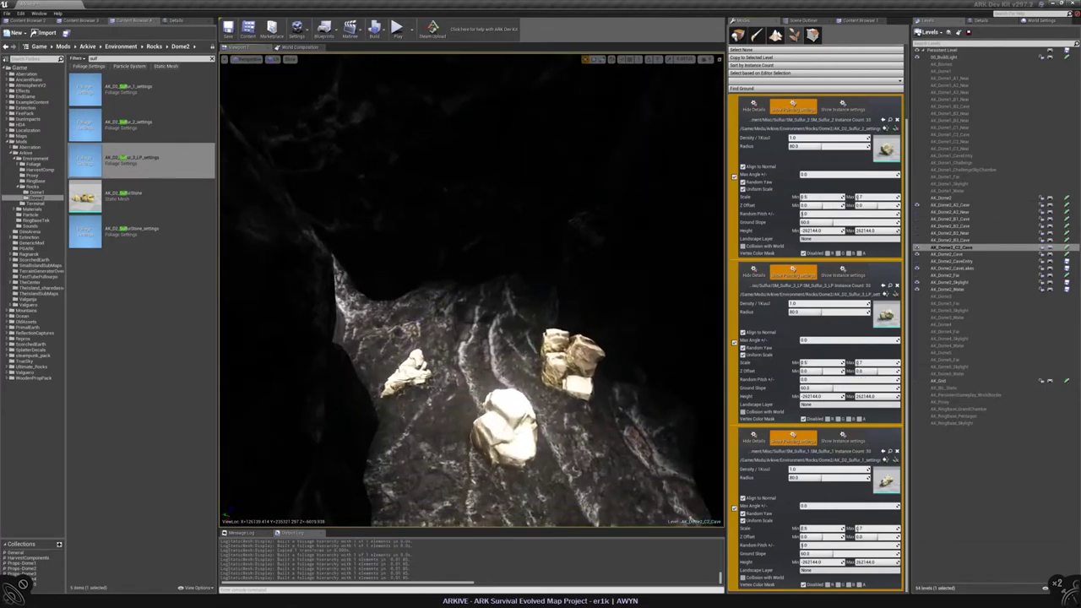
Place BP_Cinematic_Human_Female from the General collection beside the painted sulfur rocks as a size reference
key("ctrl+b")
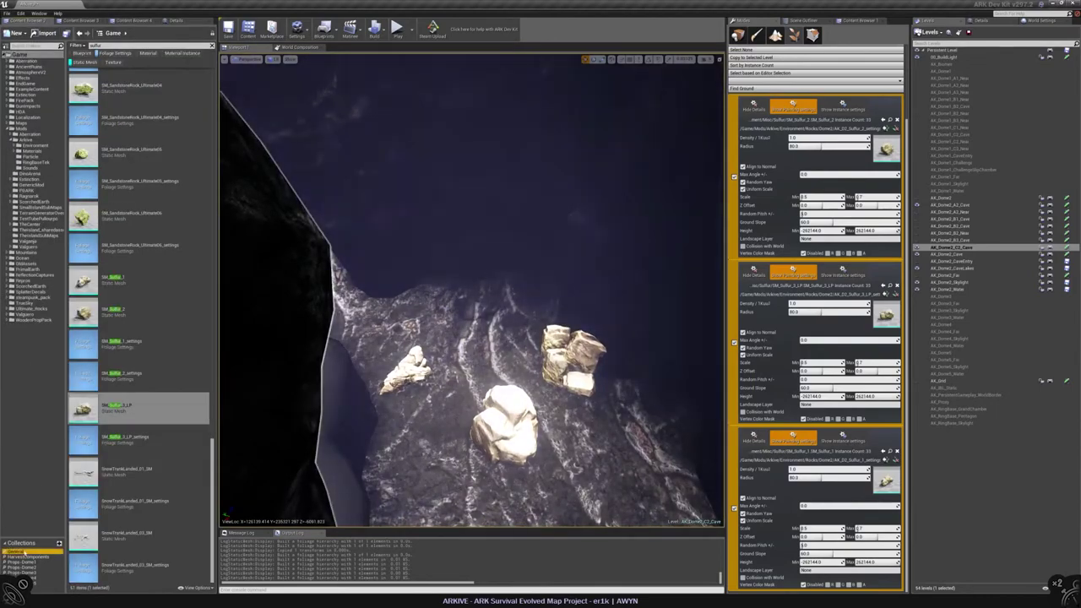
left_click(15, 551)
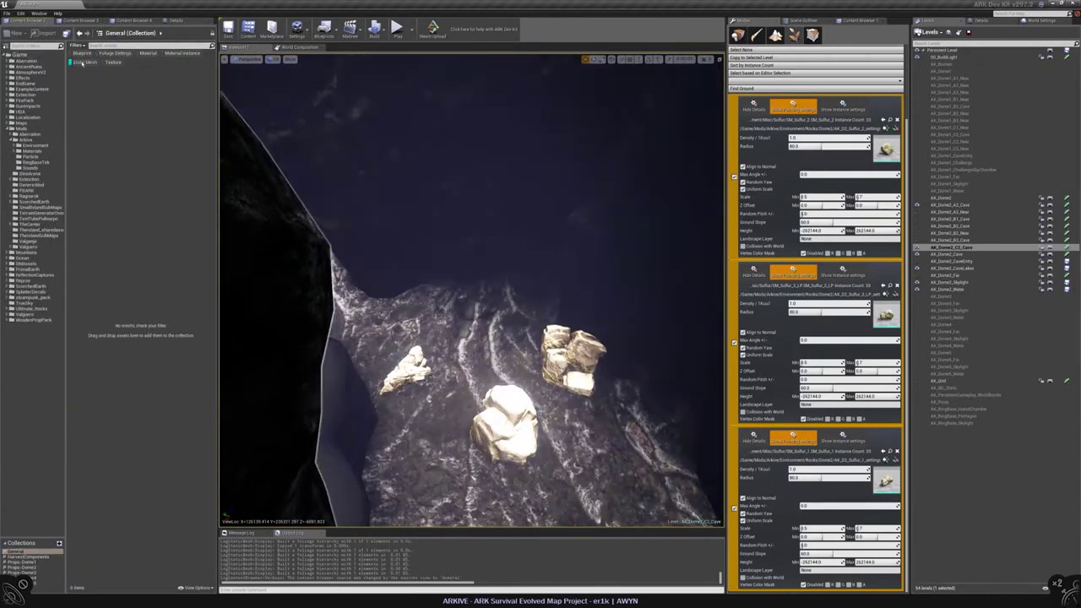
left_click_drag(82, 85, 478, 337)
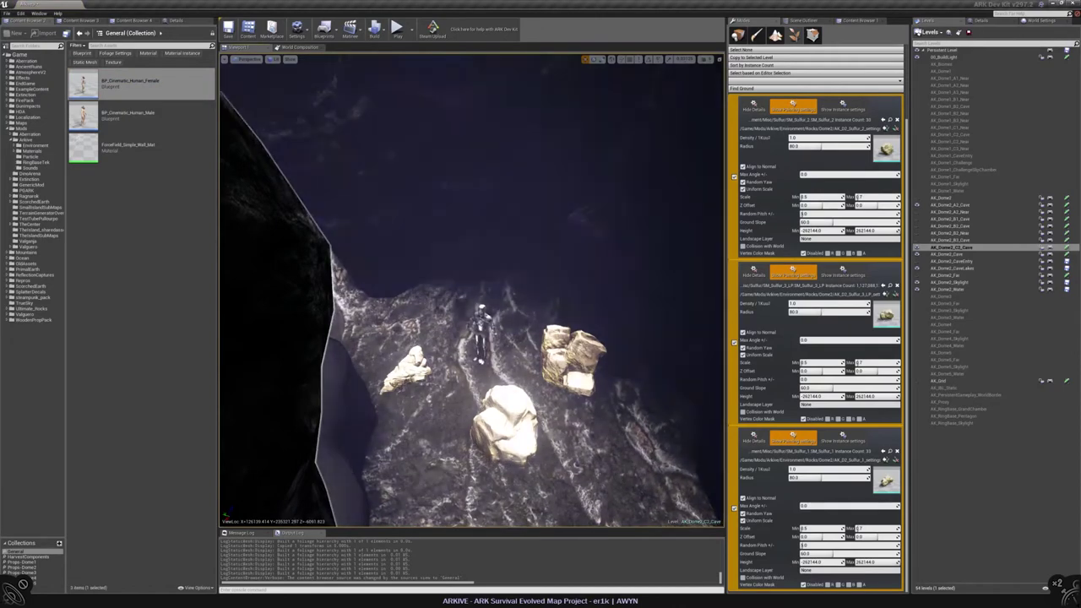
mouse_move(495, 374)
right_mouse_down()
mouse_move(492, 338)
mouse_move(490, 380)
right_mouse_up()
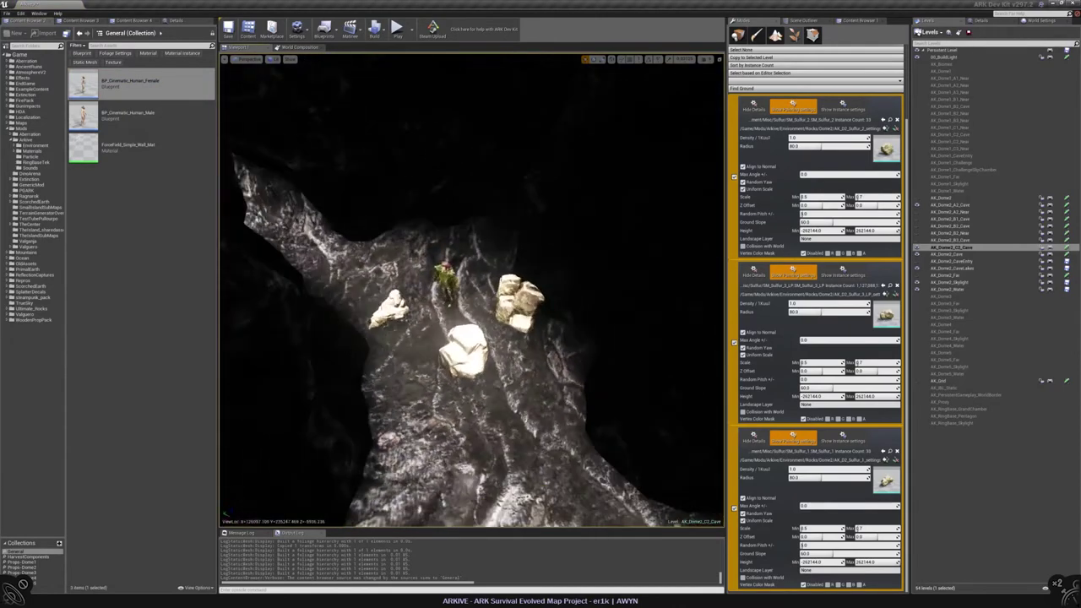
Erase the test rocks and set the three sulfur meshes' scale range to 0.3–0.6 and density to 2
scroll(642, 321, "up", 5)
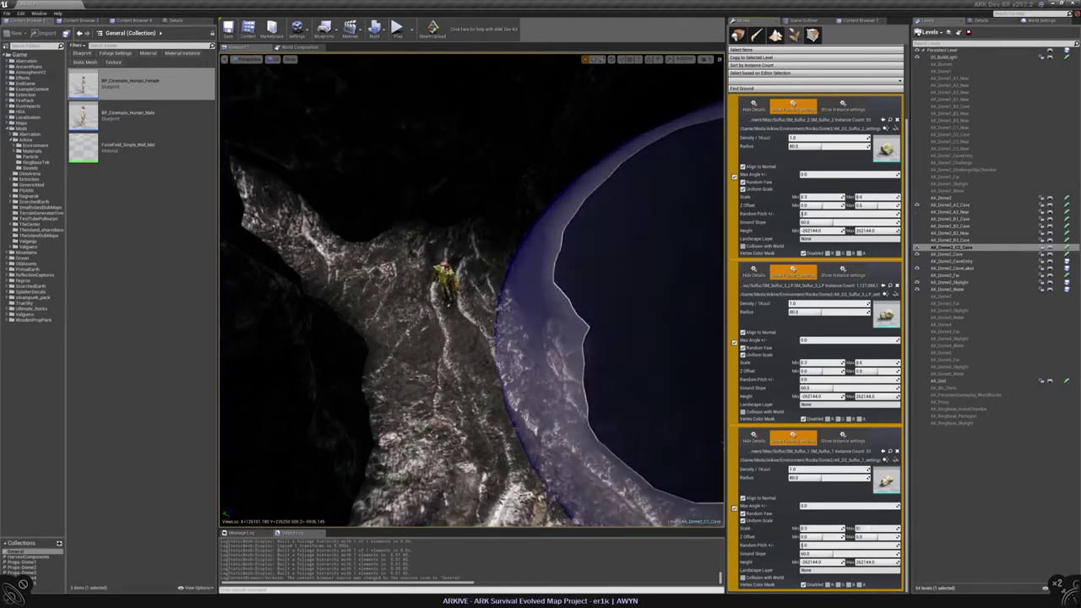
mouse_move(481, 330)
right_mouse_down()
mouse_move(362, 265)
mouse_move(422, 254)
mouse_move(483, 386)
mouse_move(615, 313)
right_mouse_up()
scroll(815, 254, "up", 3)
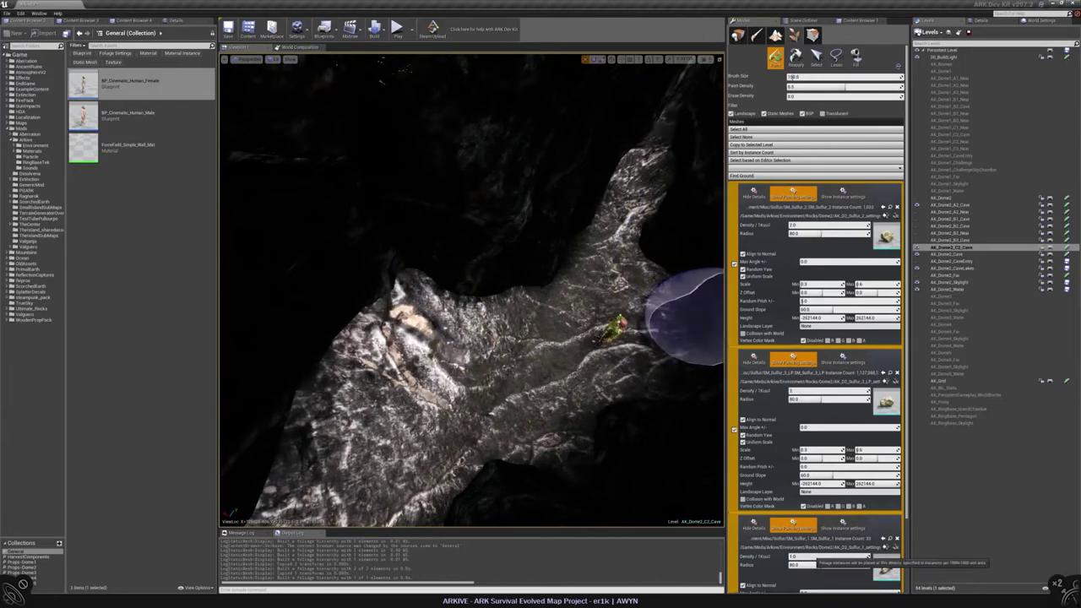
Paint sulfur rocks on the cave floor around the human figure with a smaller brush
left_click_drag(519, 313, 439, 325)
right_click_drag(600, 384, 507, 433)
right_click_drag(439, 405, 439, 447)
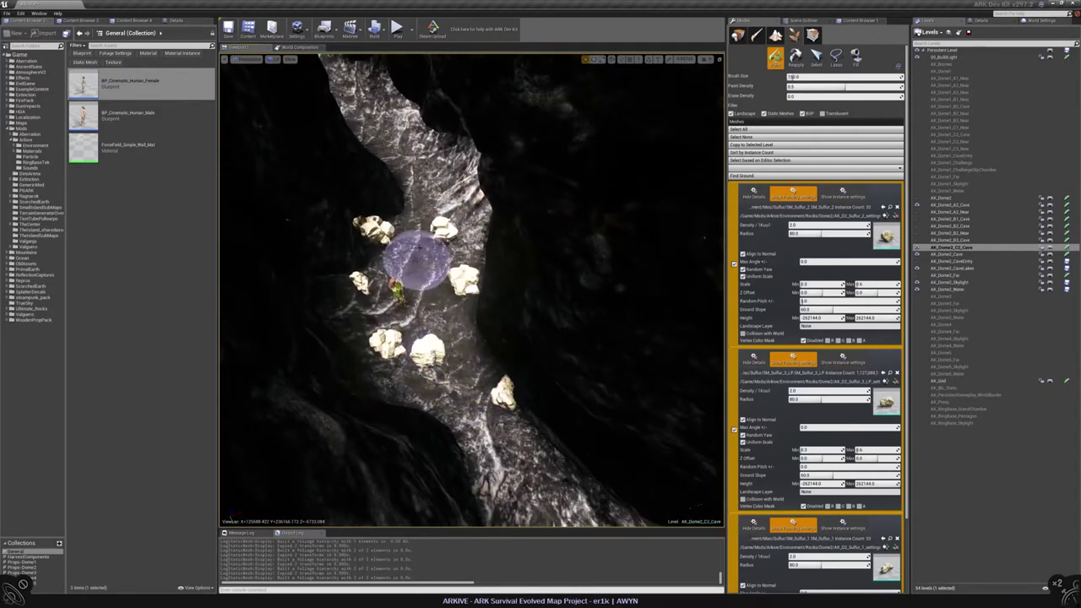
Raise the three sulfur meshes' density to 3 and paint more rocks along the cave passage beyond the human figure
right_click_drag(431, 165, 429, 287)
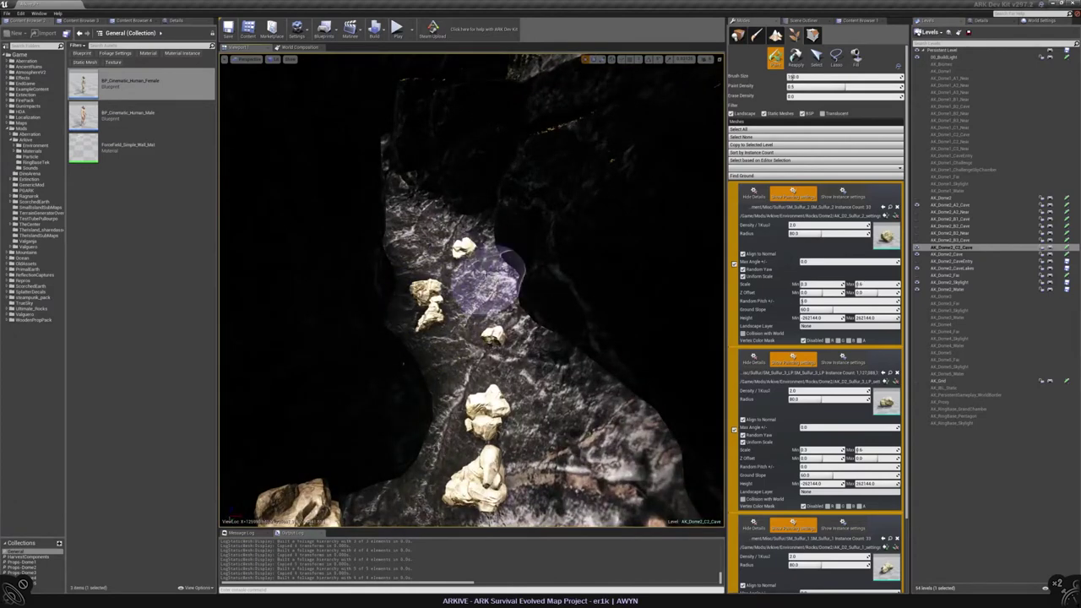
right_click_drag(494, 308, 495, 194)
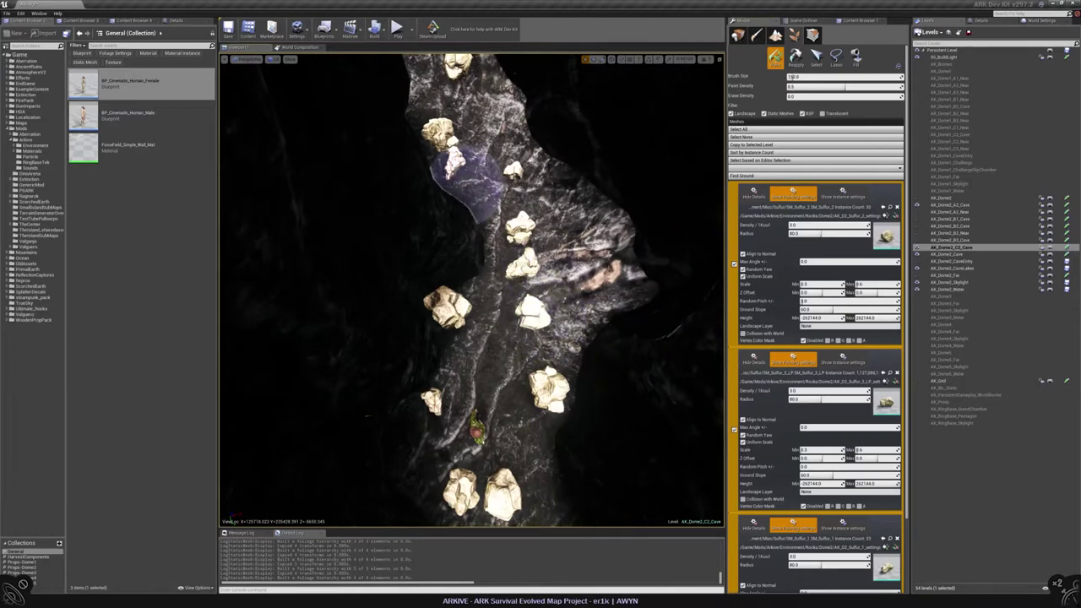
mouse_move(486, 193)
left_mouse_down()
mouse_move(512, 196)
mouse_move(518, 239)
mouse_move(564, 230)
mouse_move(541, 269)
left_mouse_up()
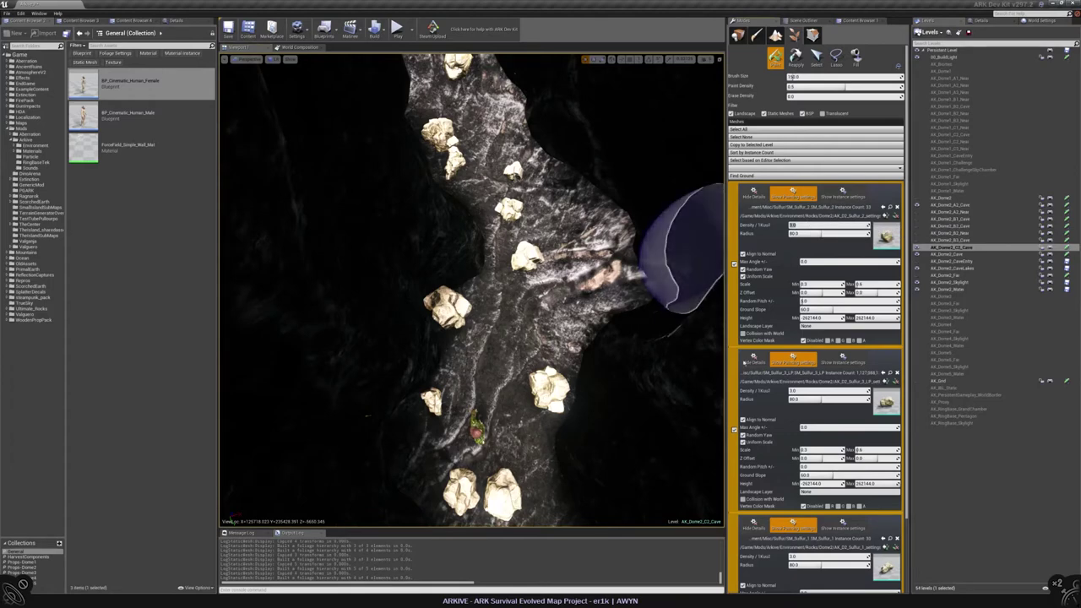
Set the sulfur meshes' density to 5, test-paint rocks in the passage beside the human figure, and undo the strokes
left_click(824, 556)
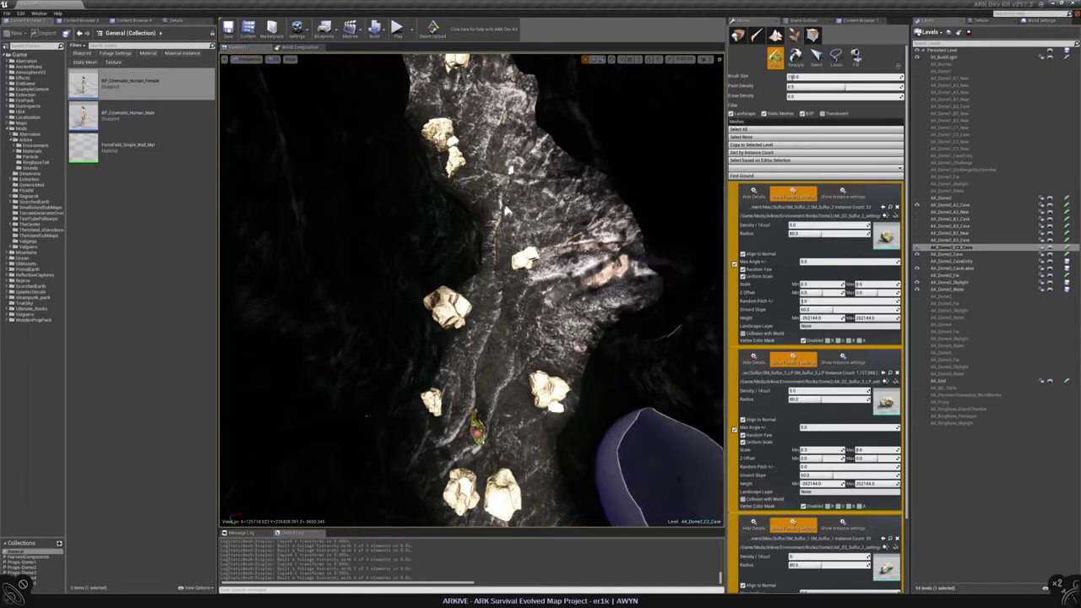
left_click_drag(537, 291, 483, 296)
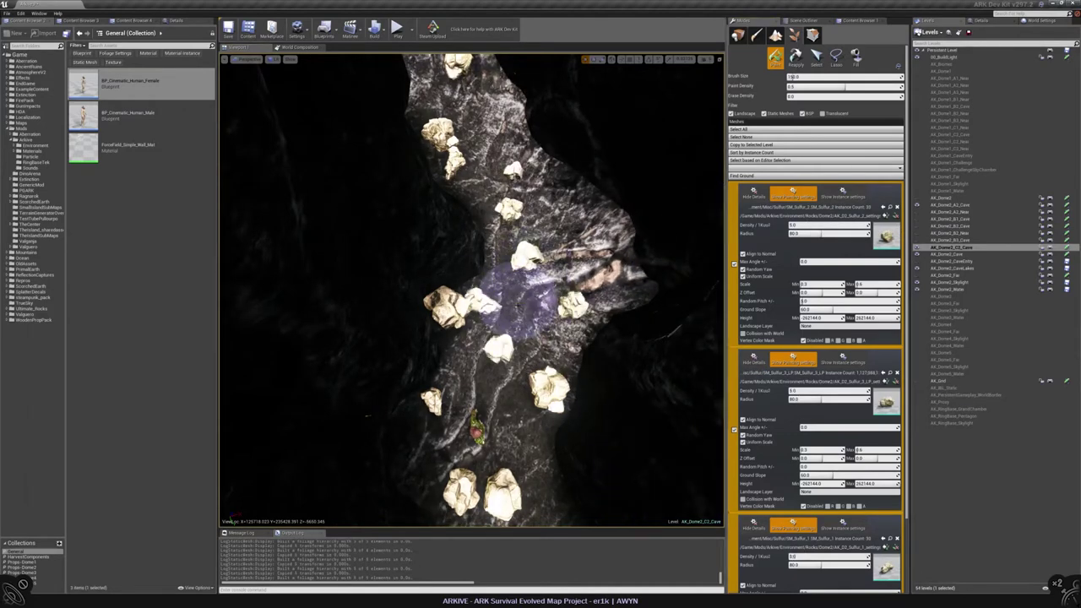
key("ctrl+z")
key("ctrl+z")
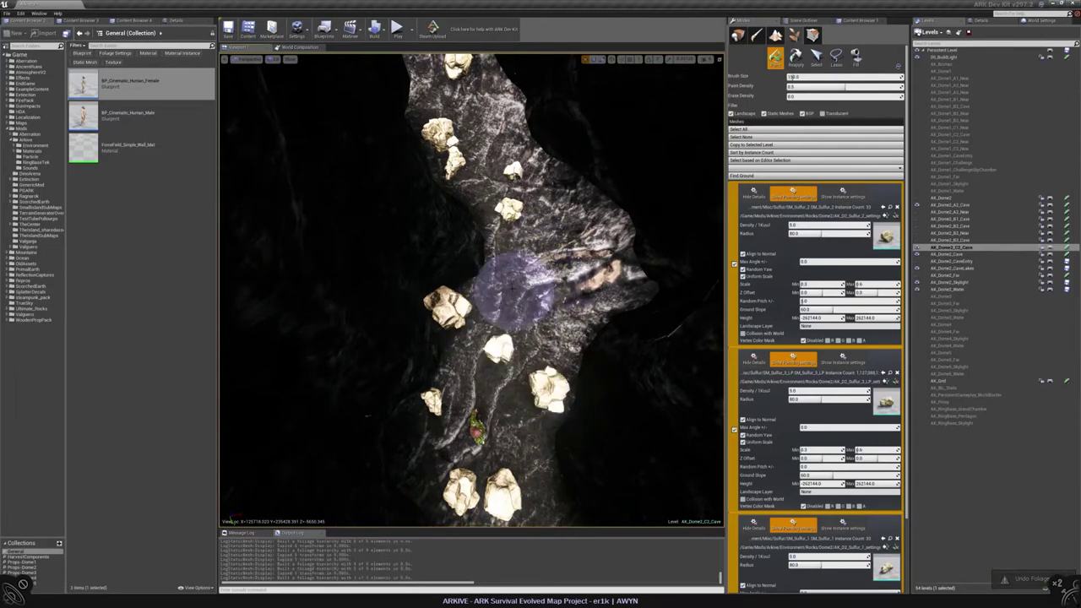
Clear the sparse sulfur rocks from the passage beyond the human figure and repaint that stretch more densely
mouse_move(534, 245)
right_mouse_down()
mouse_move(506, 262)
mouse_move(477, 253)
mouse_move(479, 296)
right_mouse_up()
scroll(815, 338, "down", 2)
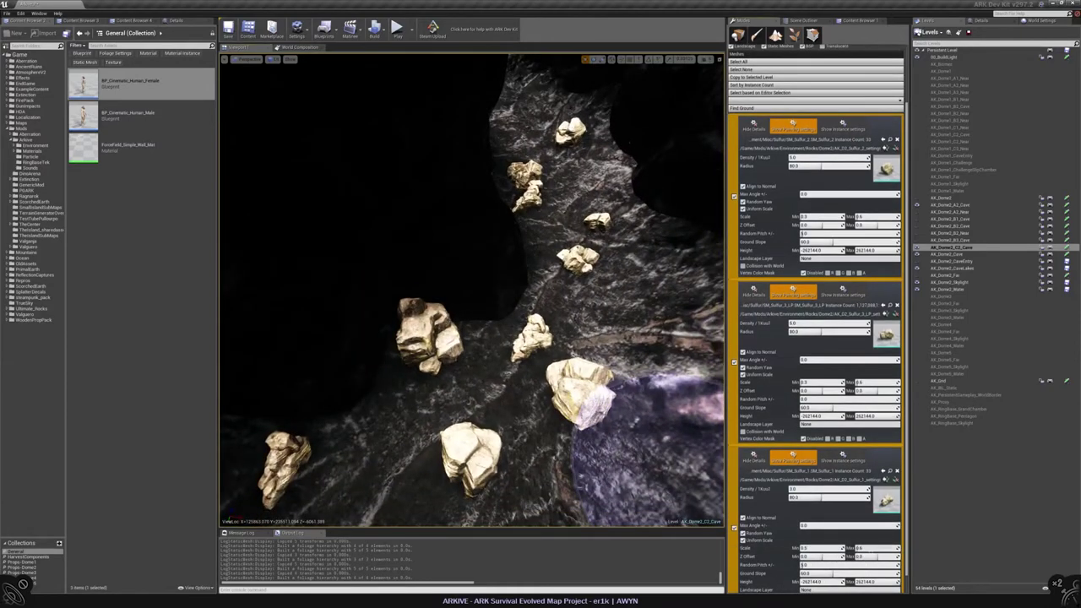
key("ctrl+z")
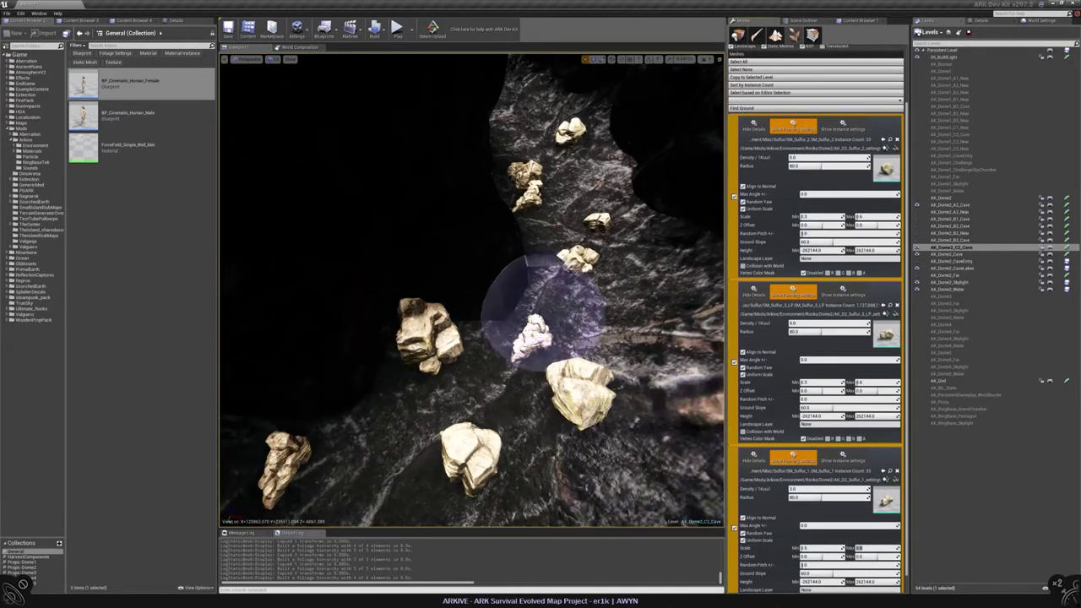
right_click_drag(514, 313, 494, 304)
left_click_drag(633, 173, 541, 325, "shift")
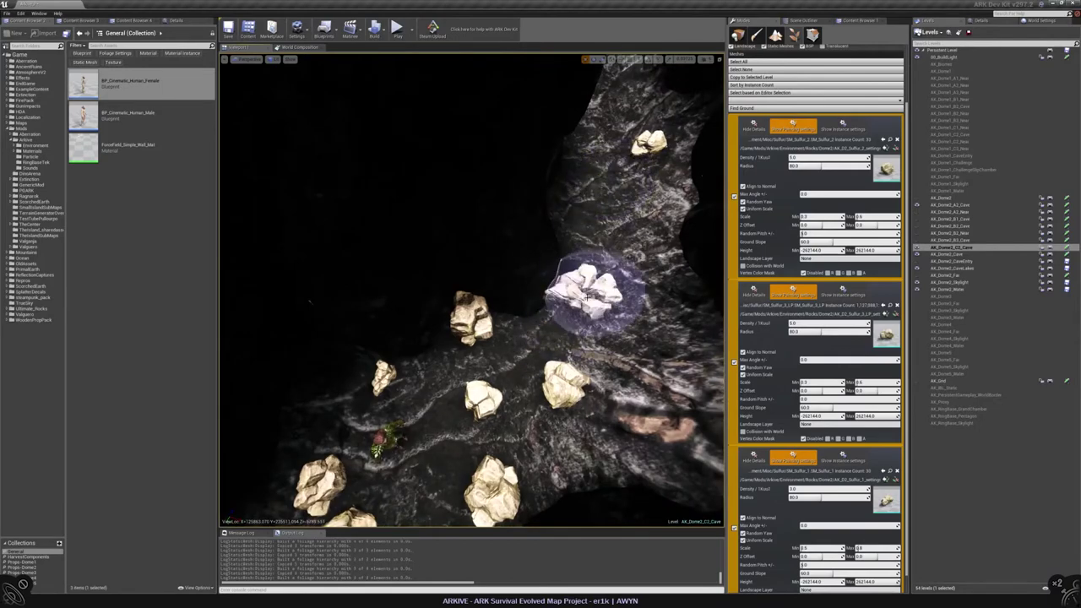
mouse_move(588, 294)
left_mouse_down()
mouse_move(592, 312)
mouse_move(610, 192)
left_mouse_up()
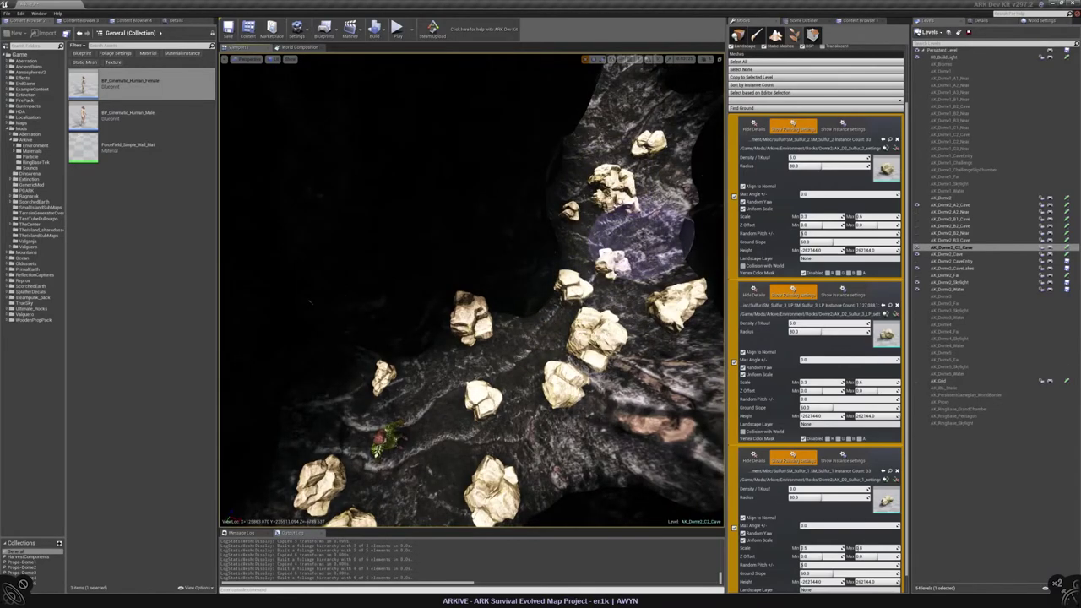
Paint sulfur rocks down the narrow passage on the near side of the human figure
mouse_move(664, 181)
right_mouse_down()
mouse_move(655, 144)
mouse_move(592, 157)
mouse_move(456, 291)
right_mouse_up()
left_click_drag(456, 291, 429, 341)
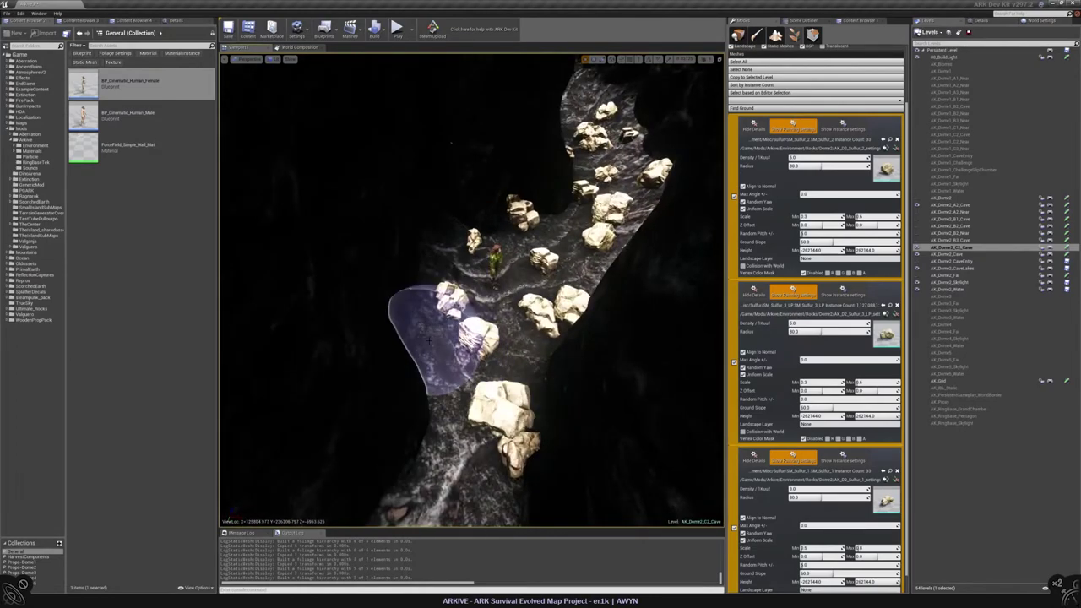
right_click_drag(456, 347, 469, 334)
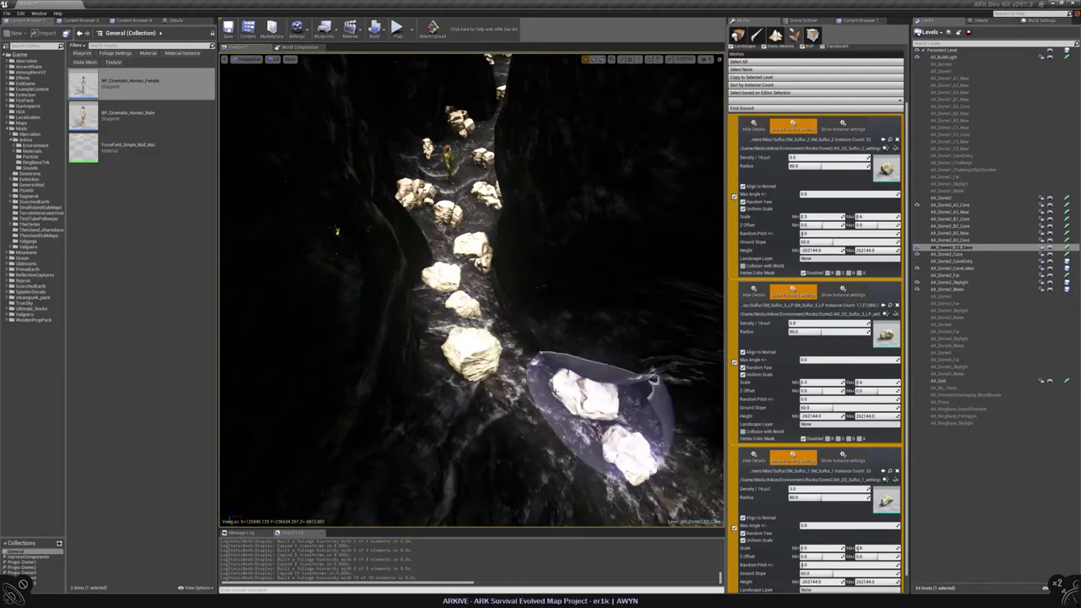
right_click_drag(462, 279, 462, 322)
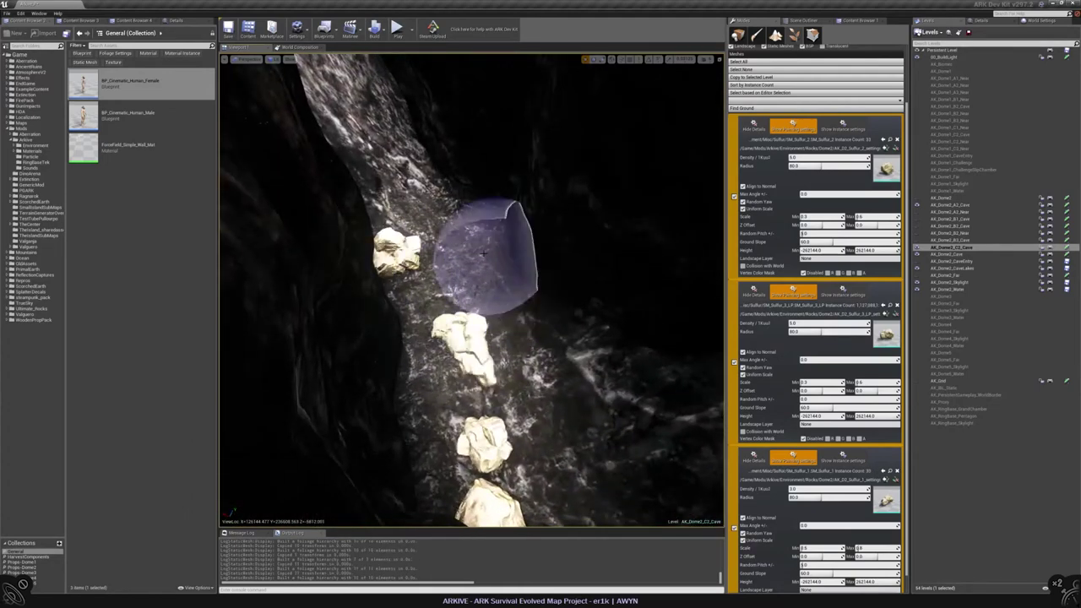
left_click_drag(483, 251, 477, 224)
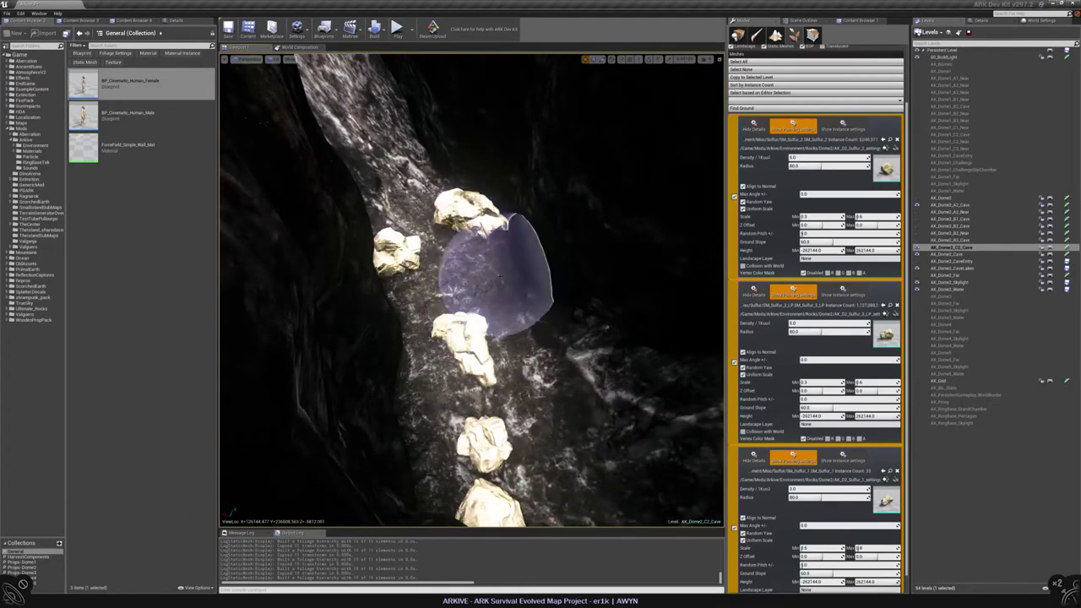
mouse_move(511, 266)
right_mouse_down()
mouse_move(498, 273)
mouse_move(534, 248)
mouse_move(444, 312)
right_mouse_up()
Exclude static meshes from the foliage filter and fill in sulfur rocks on the cave floor around the human figure
scroll(815, 211, "up", 3)
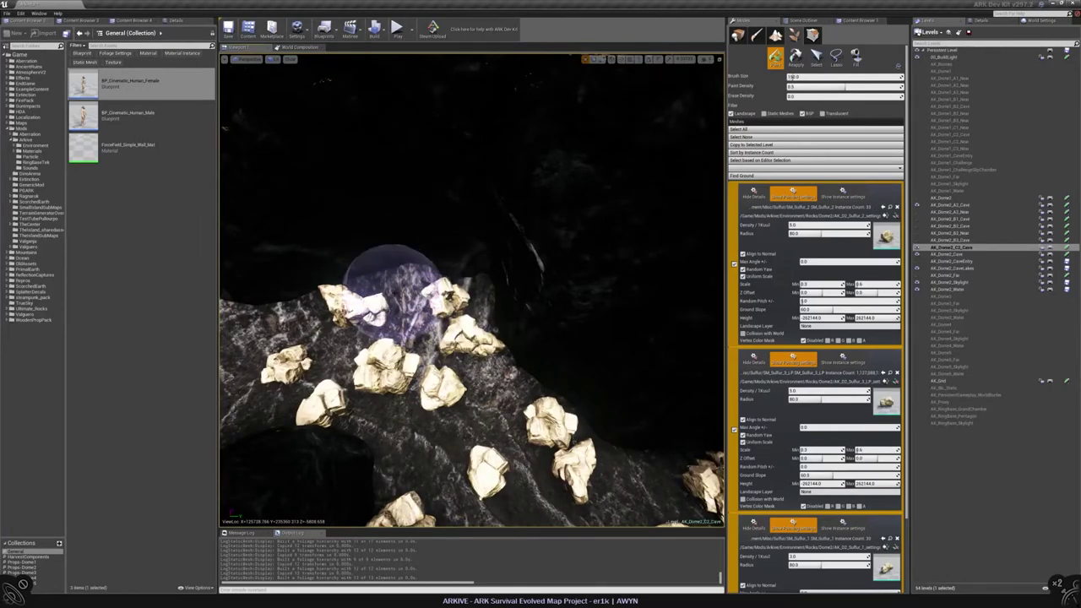
mouse_move(408, 283)
right_mouse_down()
mouse_move(367, 298)
mouse_move(354, 254)
right_mouse_up()
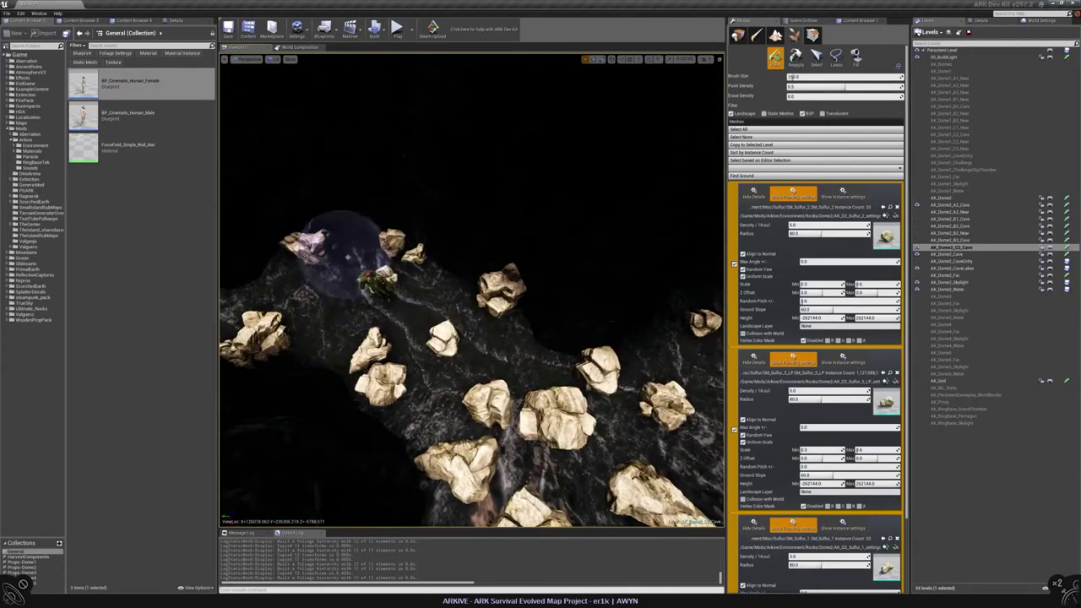
right_click_drag(348, 256, 423, 291)
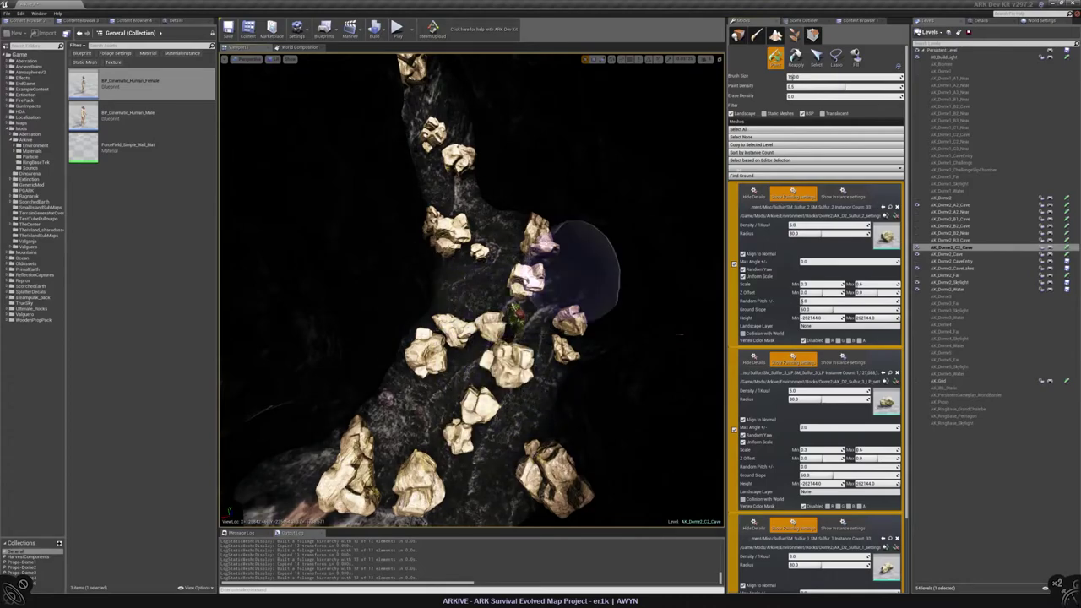
left_click(816, 57)
mouse_move(473, 287)
right_mouse_down()
mouse_move(486, 266)
mouse_move(494, 321)
mouse_move(469, 304)
mouse_move(537, 347)
mouse_move(524, 346)
mouse_move(488, 298)
right_mouse_up()
left_click(776, 57)
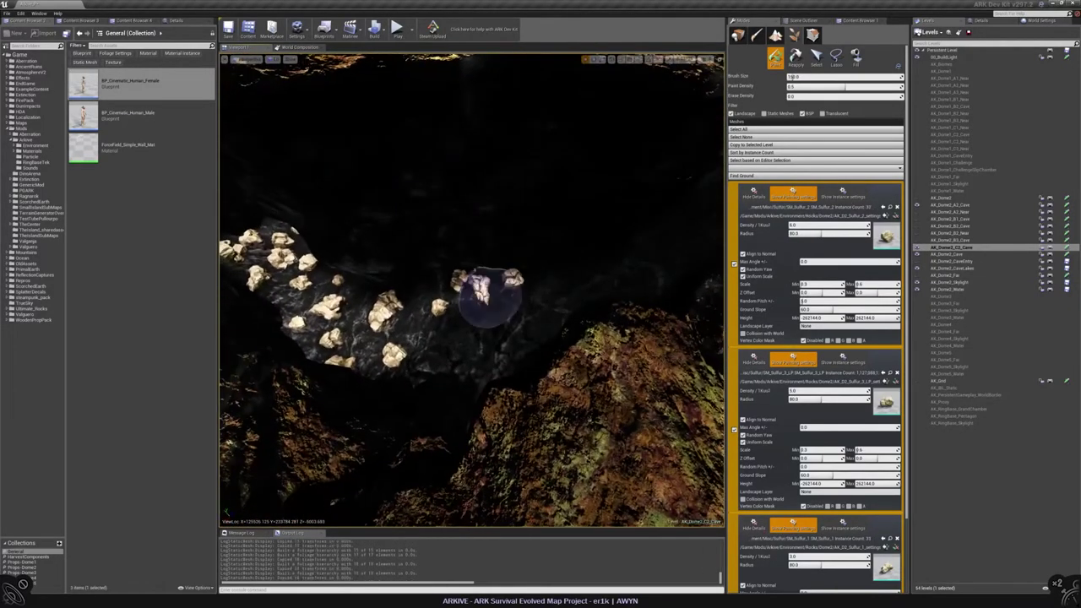
Paint sulfur rocks across the open chamber floor beneath the hanging sulfur formation and save the level
right_click_drag(502, 338, 456, 338)
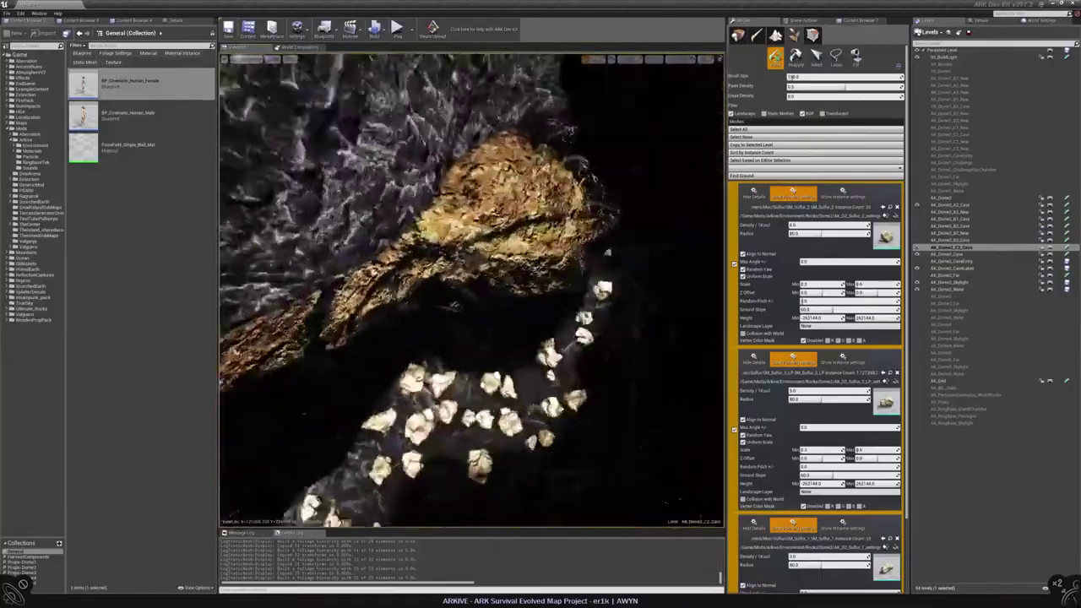
right_click_drag(472, 287, 471, 288)
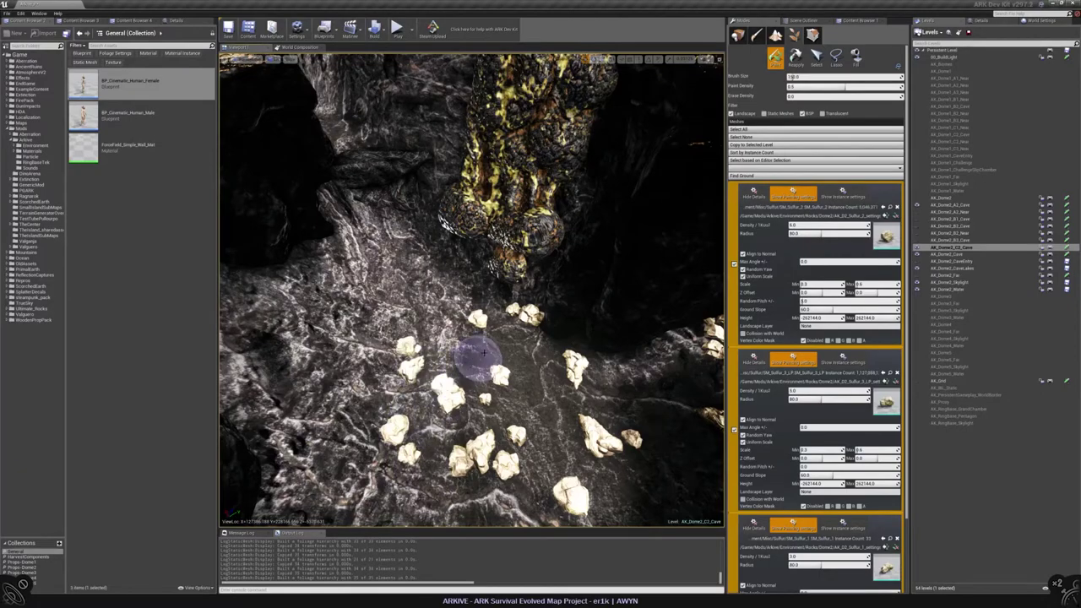
right_click_drag(479, 353, 526, 324)
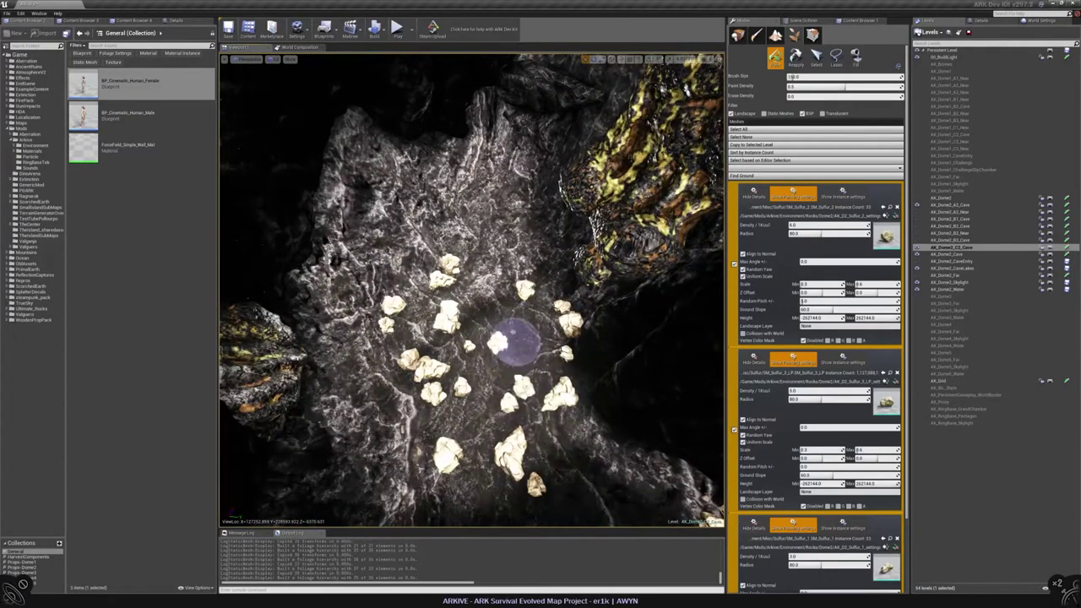
mouse_move(534, 320)
right_mouse_down()
mouse_move(556, 216)
mouse_move(562, 279)
mouse_move(524, 325)
right_mouse_up()
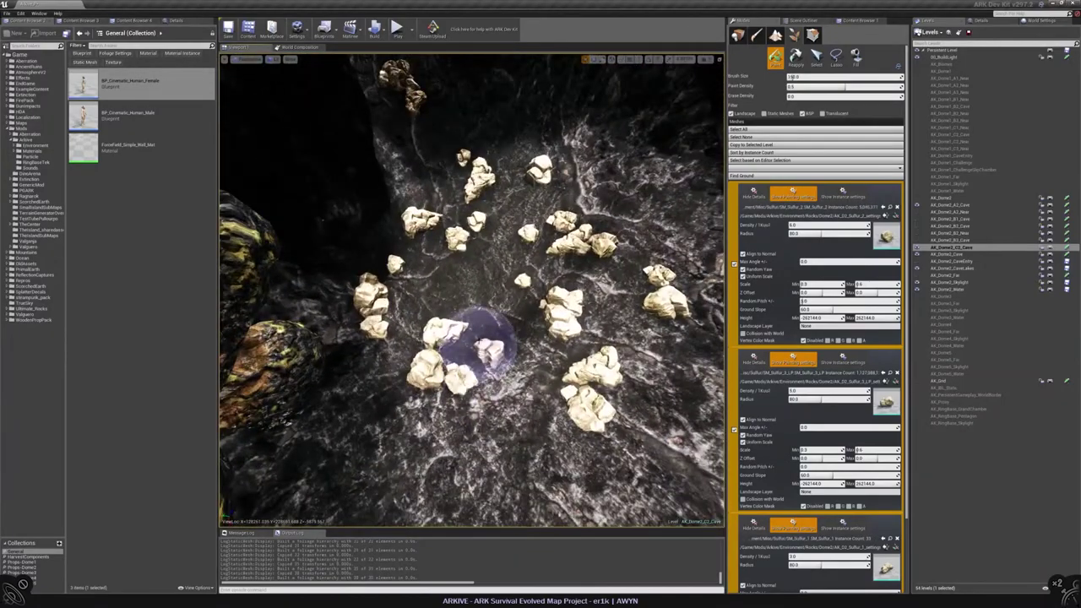
mouse_move(478, 422)
right_mouse_down()
mouse_move(430, 322)
mouse_move(461, 309)
mouse_move(435, 267)
right_mouse_up()
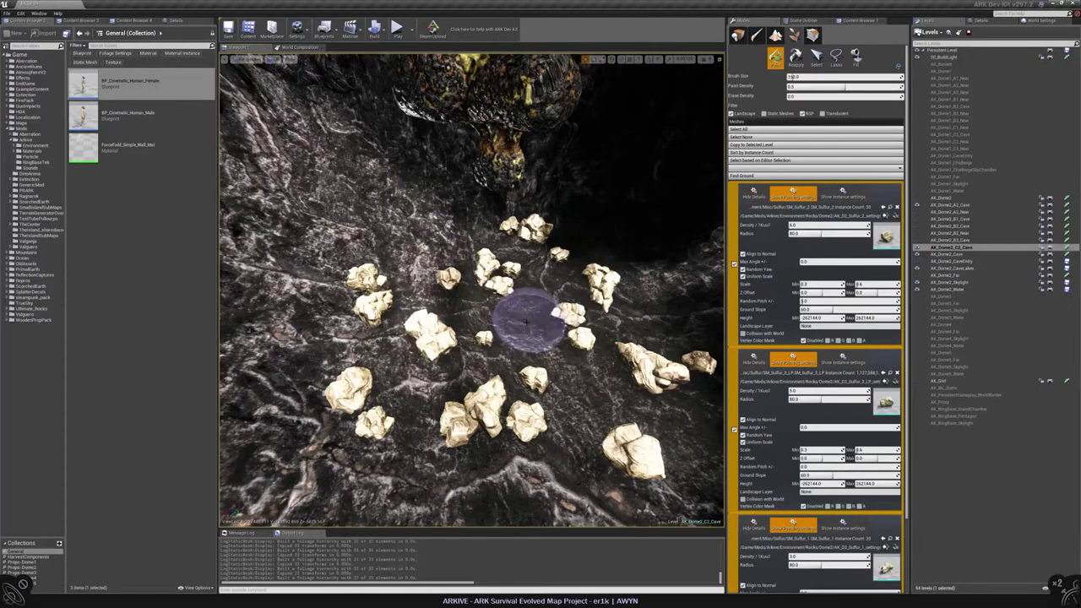
mouse_move(528, 321)
right_mouse_down()
mouse_move(504, 238)
mouse_move(505, 338)
right_mouse_up()
key("ctrl+s")
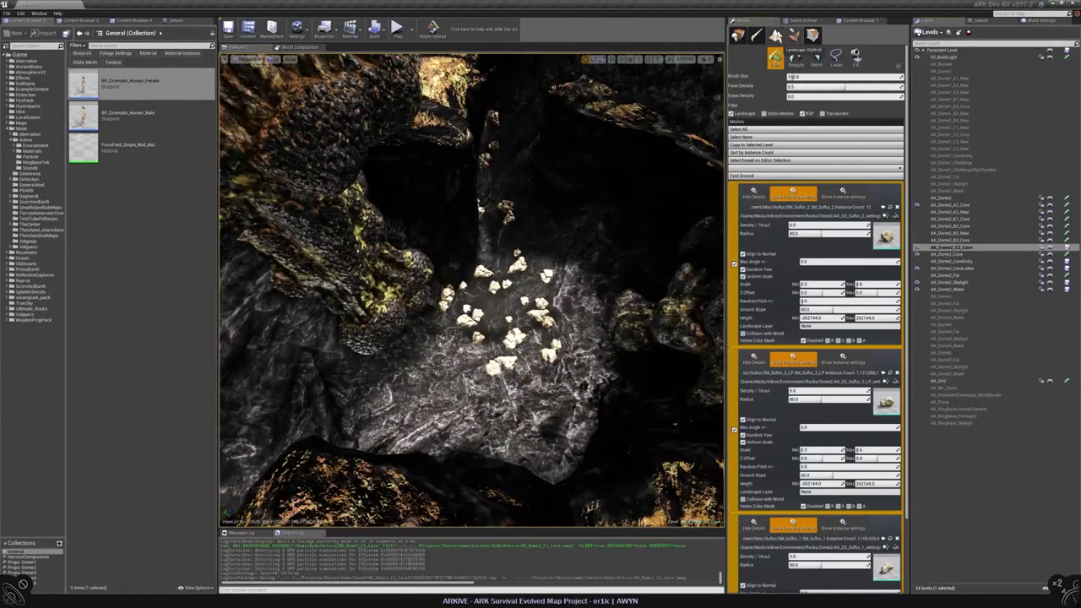
Switch to landscape painting and assign a layer info to the Secondary Blend target layer
key("shift+3")
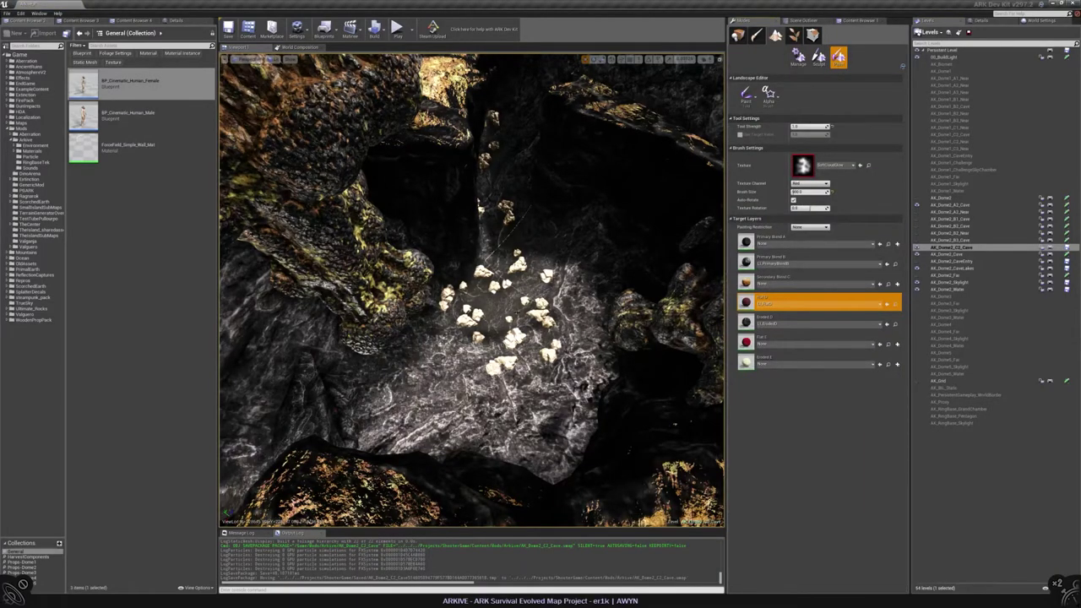
left_click(758, 284)
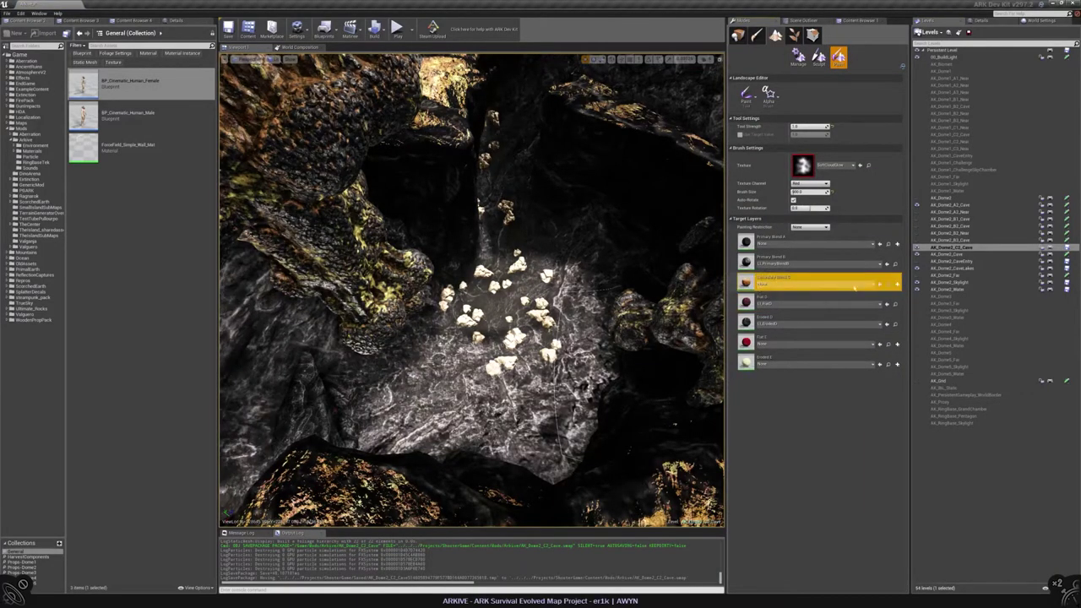
right_click(758, 284)
left_click(803, 332)
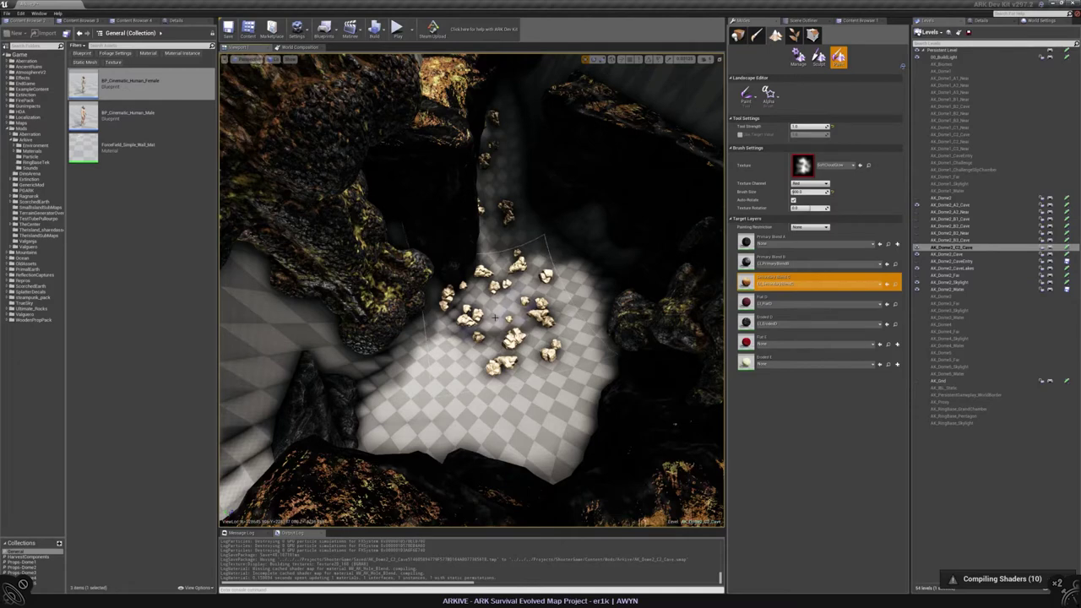
Paint the Secondary Blend layer over the chamber floor around the sulfur rocks
mouse_move(532, 338)
left_mouse_down()
mouse_move(423, 363)
mouse_move(507, 397)
mouse_move(523, 439)
left_mouse_up()
right_click_drag(524, 439, 490, 380)
left_click_drag(346, 291, 405, 268)
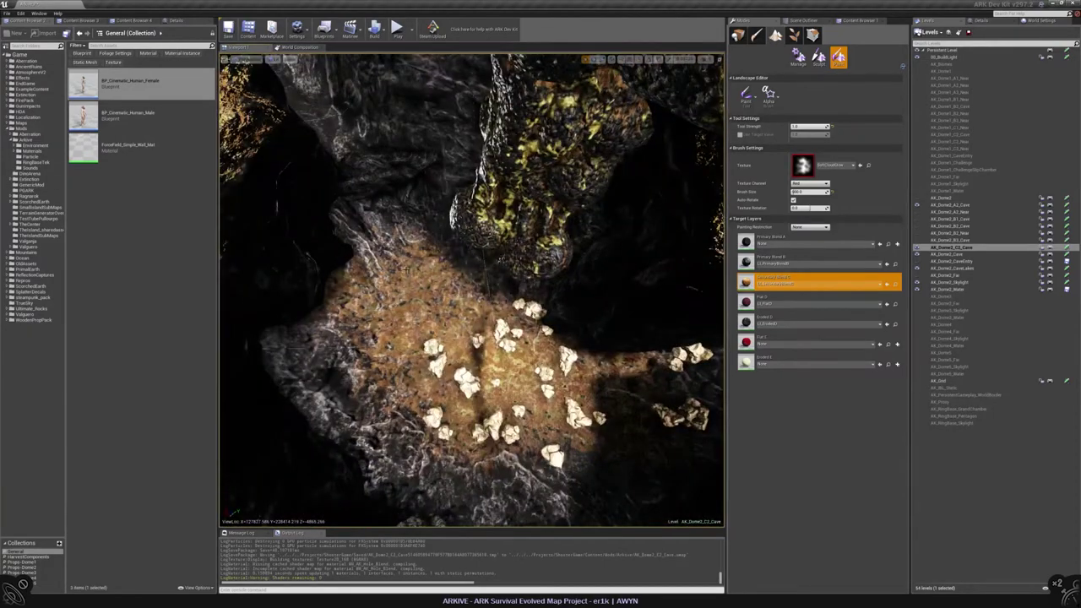
left_click_drag(338, 397, 397, 422)
Extend the Secondary Blend layer from the chamber into the narrow passage beneath the sulfur-covered platforms
right_click_drag(473, 338, 464, 207)
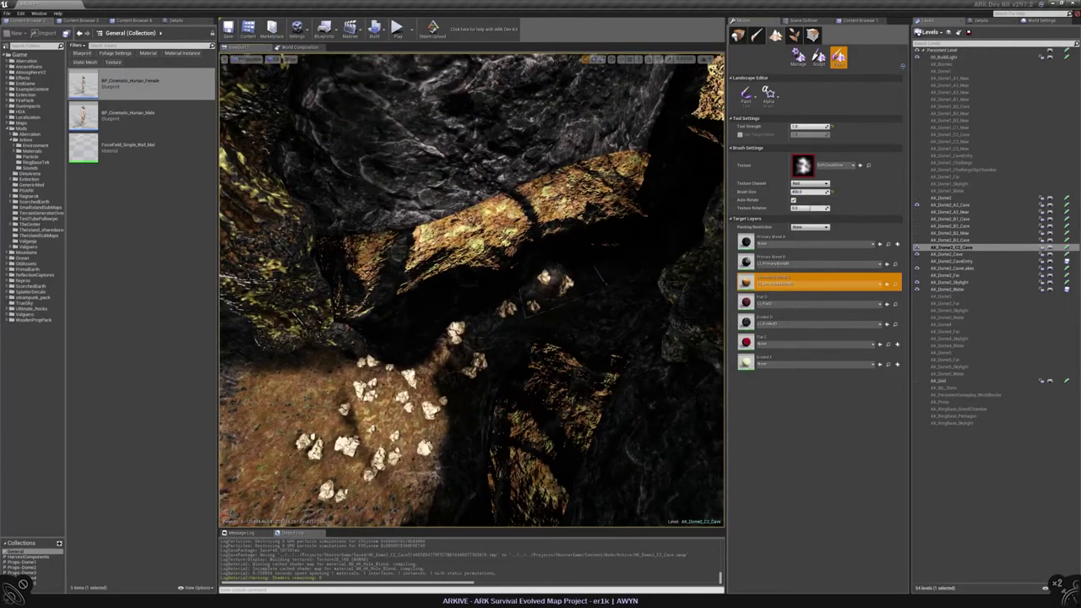
right_click_drag(465, 207, 460, 185)
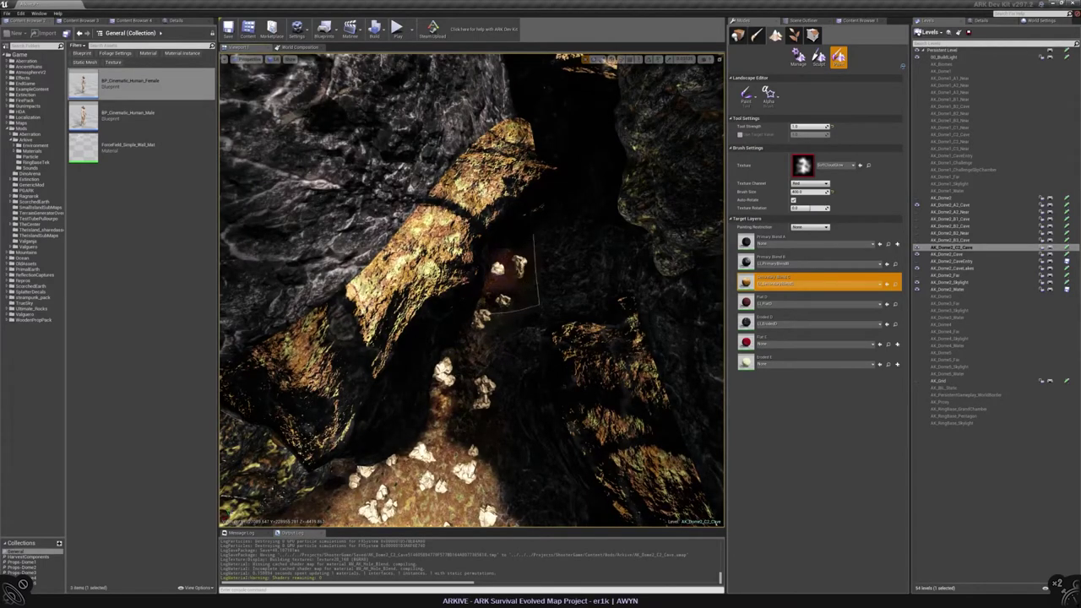
right_click(460, 186)
right_click(461, 186)
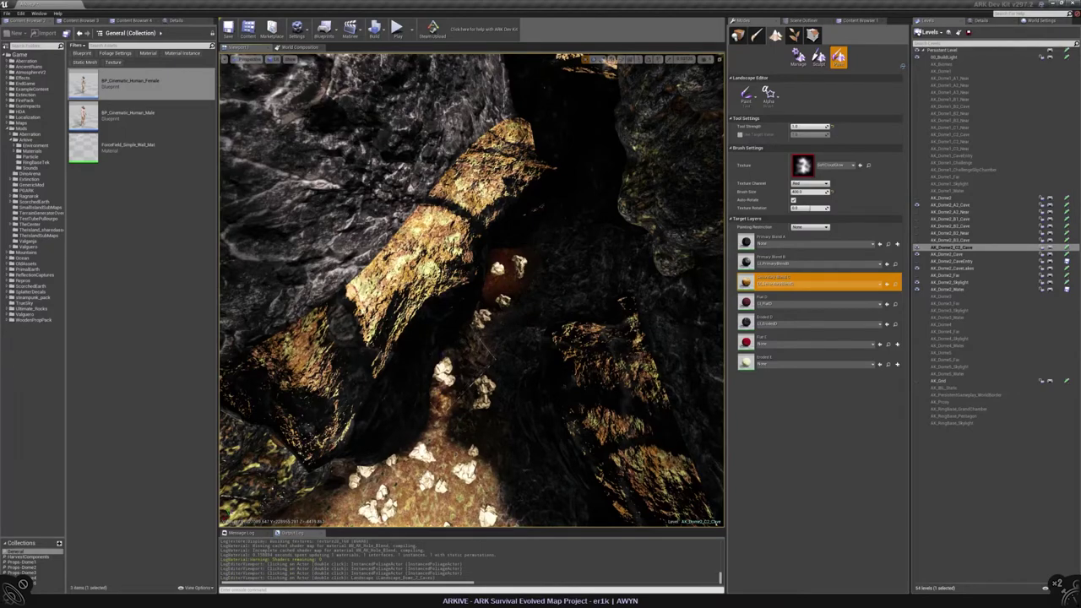
right_click_drag(460, 186, 460, 207)
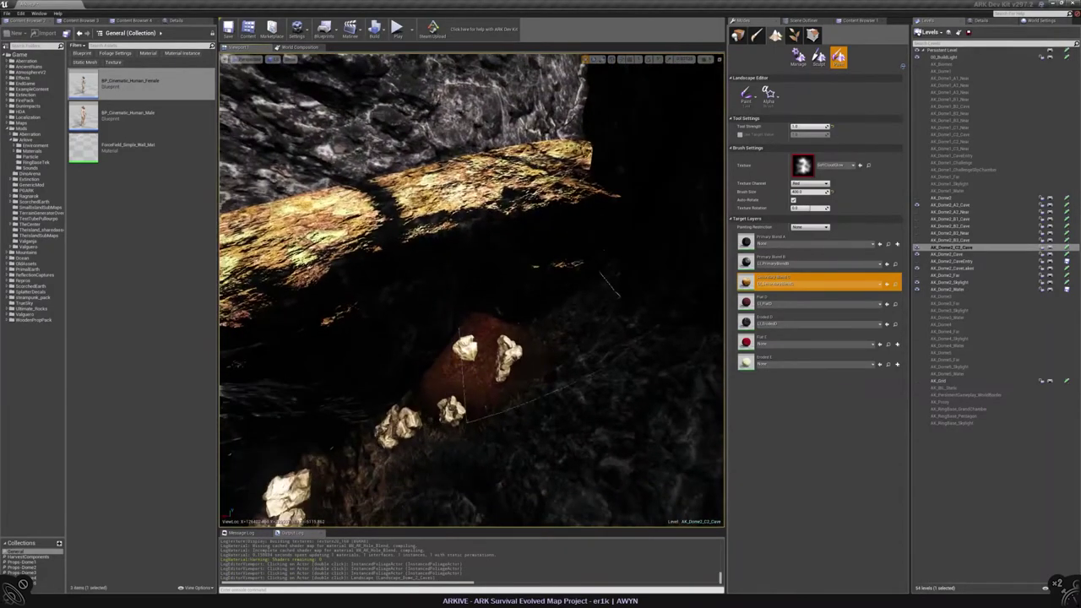
Cover the reddish patch in the passage with the Primary Blend B layer and repaint it with Secondary Blend
left_click(811, 262)
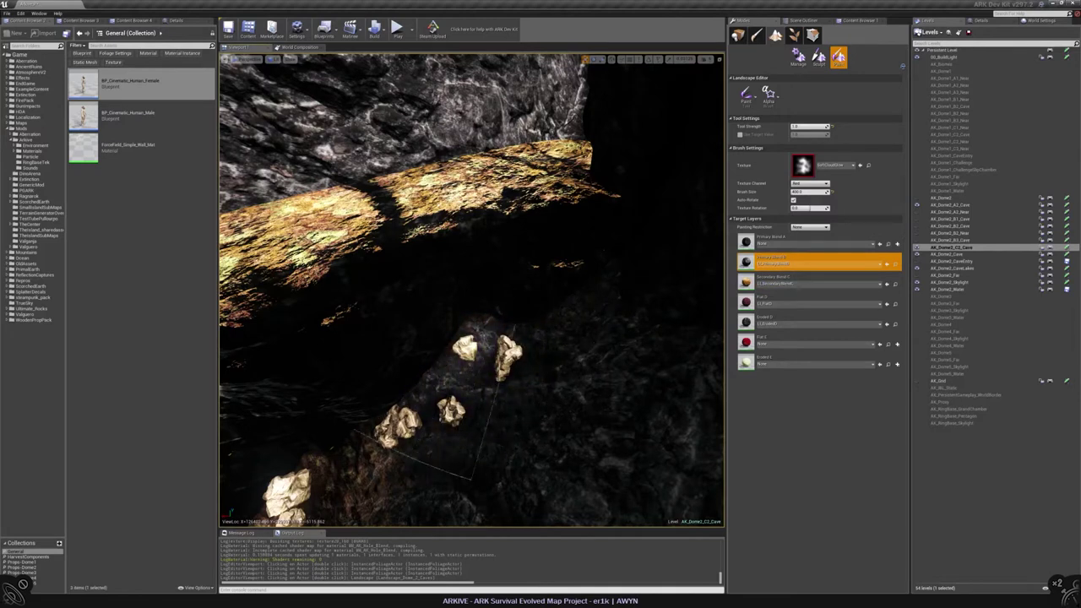
left_click(811, 282)
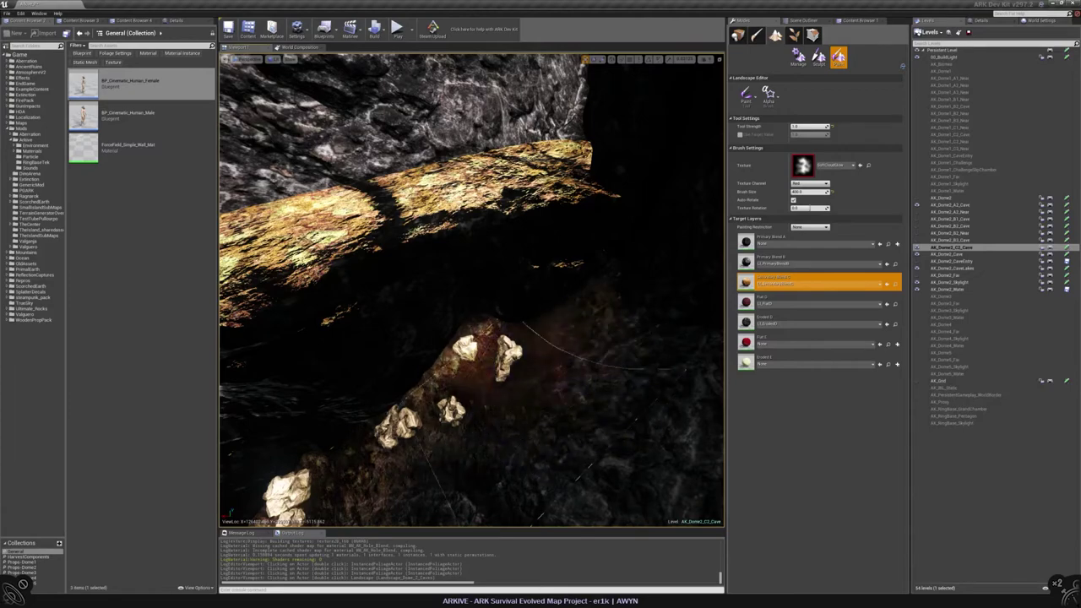
right_click_drag(495, 386, 456, 394)
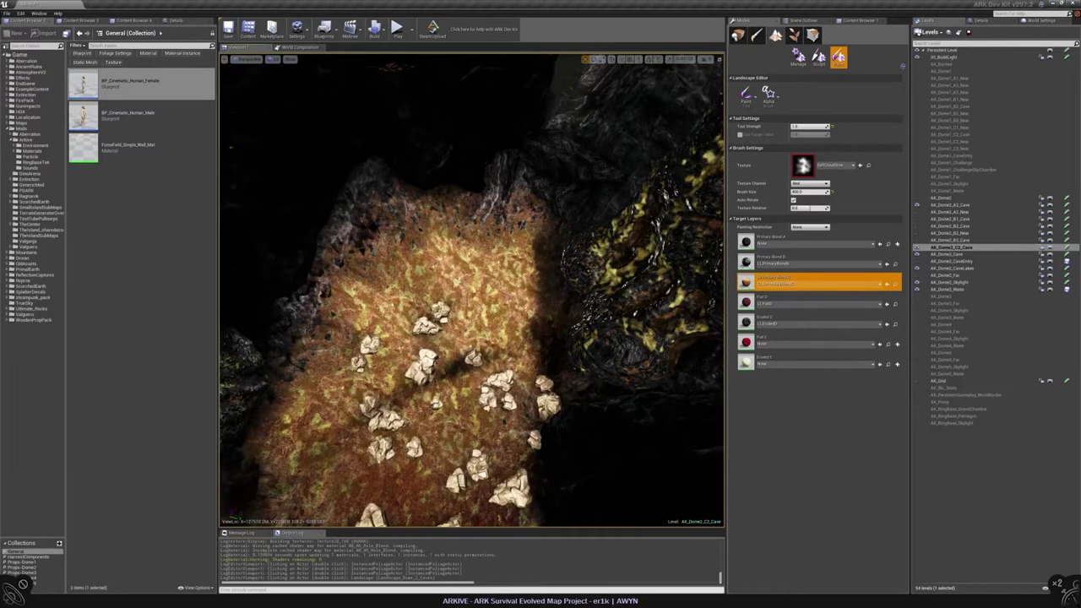
Paint Primary Blend B back over the outer edges of the sulfur-coloured floor along the dark cave walls and reselect Secondary Blend
right_click_drag(456, 394, 469, 387)
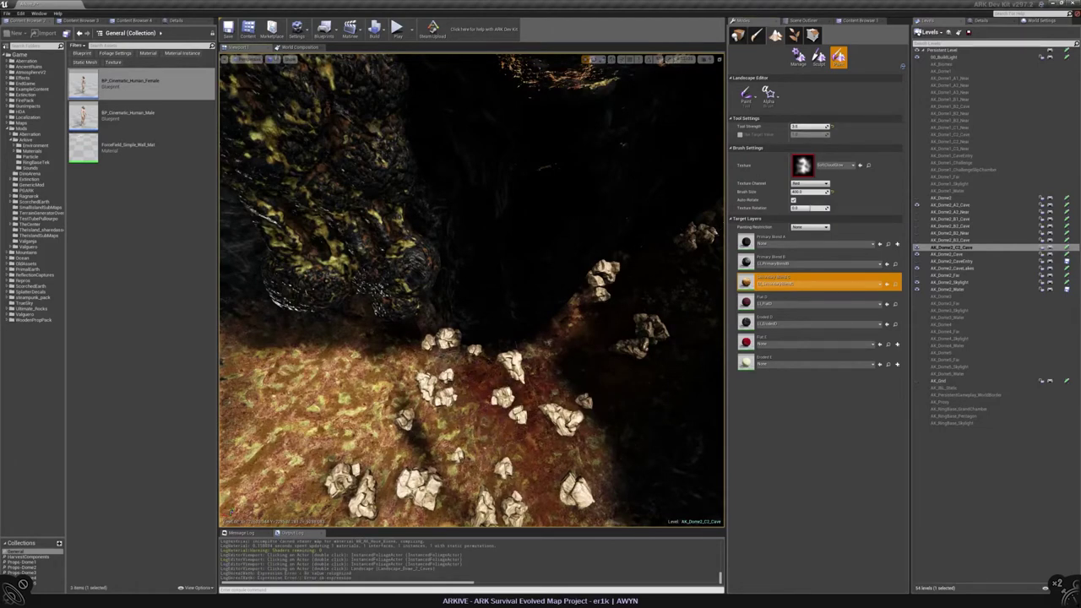
right_click_drag(470, 387, 421, 362)
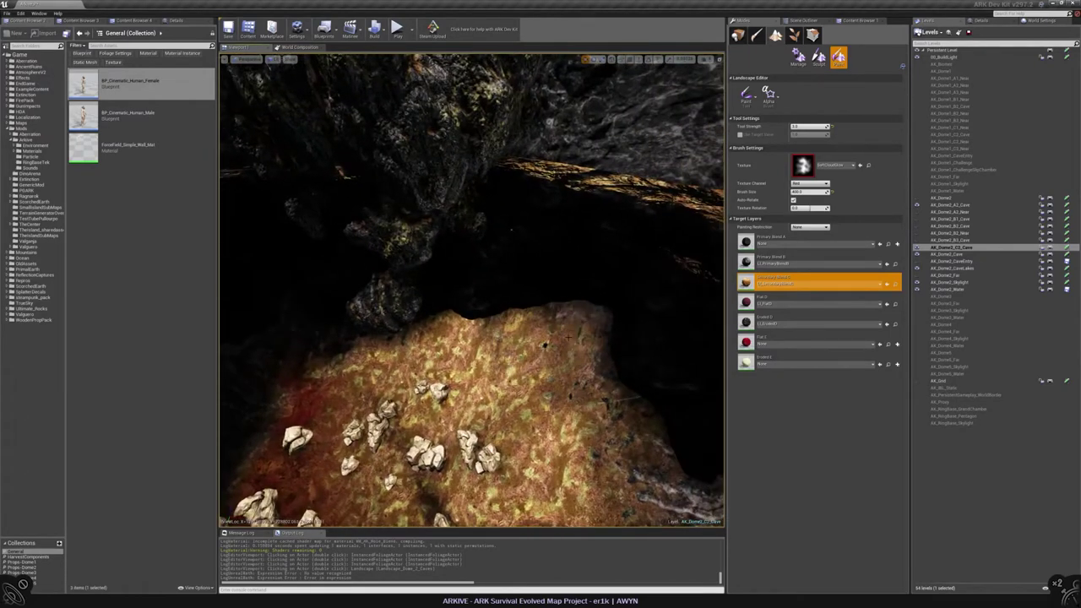
left_click(811, 263)
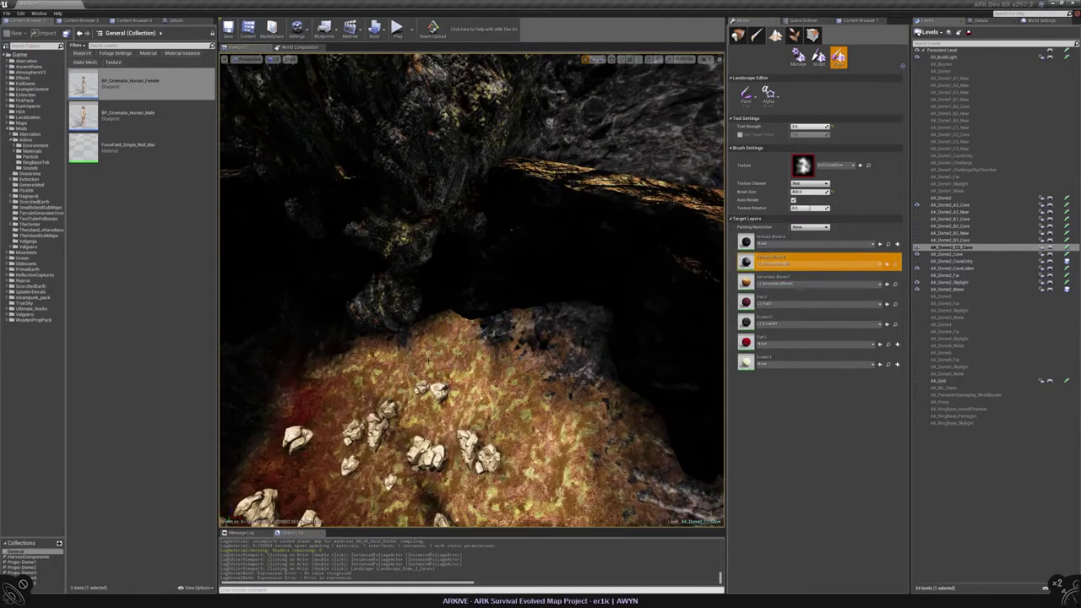
mouse_move(581, 372)
left_mouse_down()
mouse_move(583, 446)
mouse_move(526, 456)
mouse_move(517, 473)
left_mouse_up()
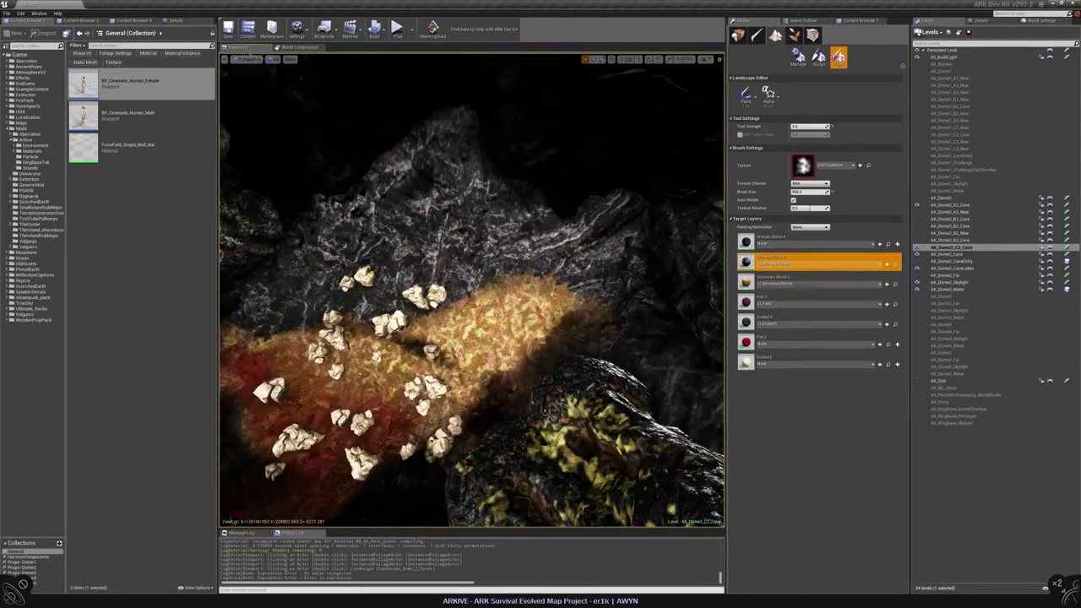
mouse_move(557, 287)
left_mouse_down()
mouse_move(498, 314)
mouse_move(439, 316)
mouse_move(465, 303)
mouse_move(583, 311)
mouse_move(440, 286)
mouse_move(448, 303)
mouse_move(591, 312)
mouse_move(473, 287)
mouse_move(456, 211)
mouse_move(371, 305)
mouse_move(346, 227)
mouse_move(321, 244)
mouse_move(304, 336)
left_mouse_up()
left_click(819, 282)
mouse_move(529, 208)
right_mouse_down()
mouse_move(490, 237)
mouse_move(530, 209)
mouse_move(540, 220)
right_mouse_up()
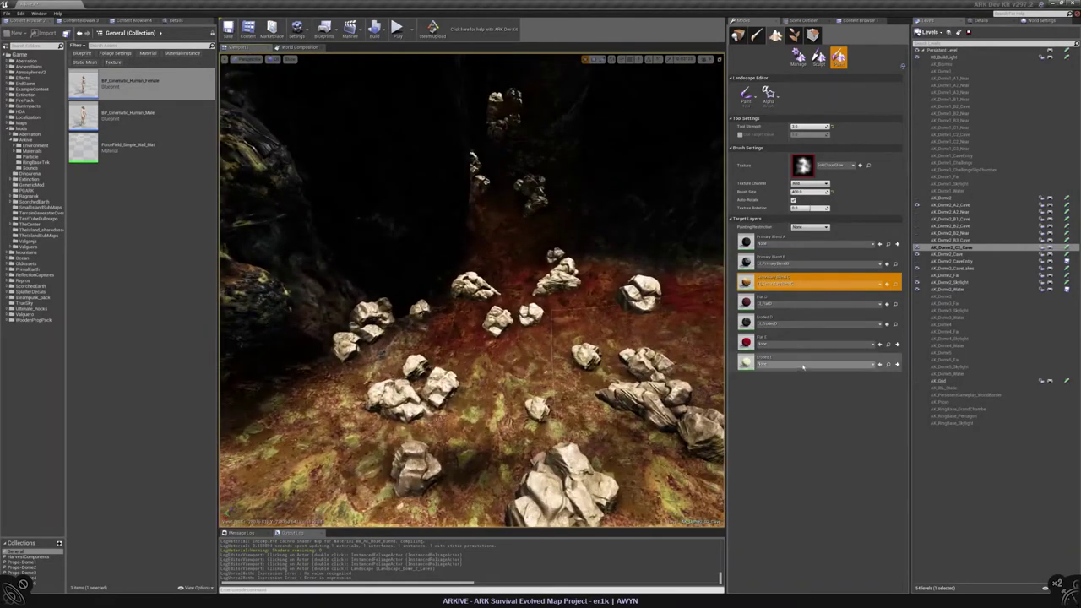
Assign a layer info to the pale Eroded target layer, test it around the rocks and set the brush size to 200
left_click(748, 362)
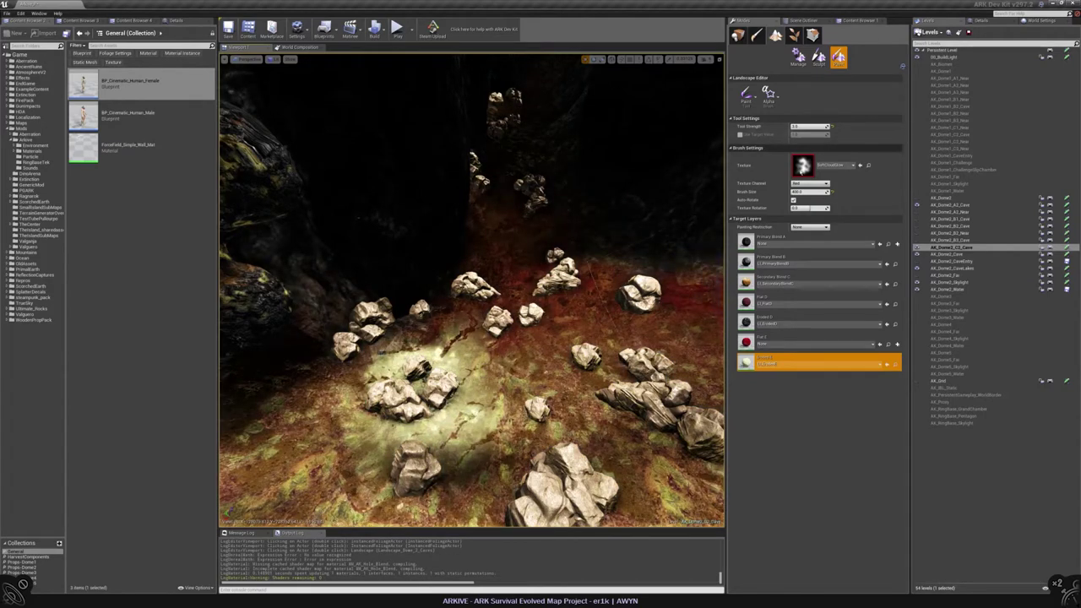
left_click(809, 192)
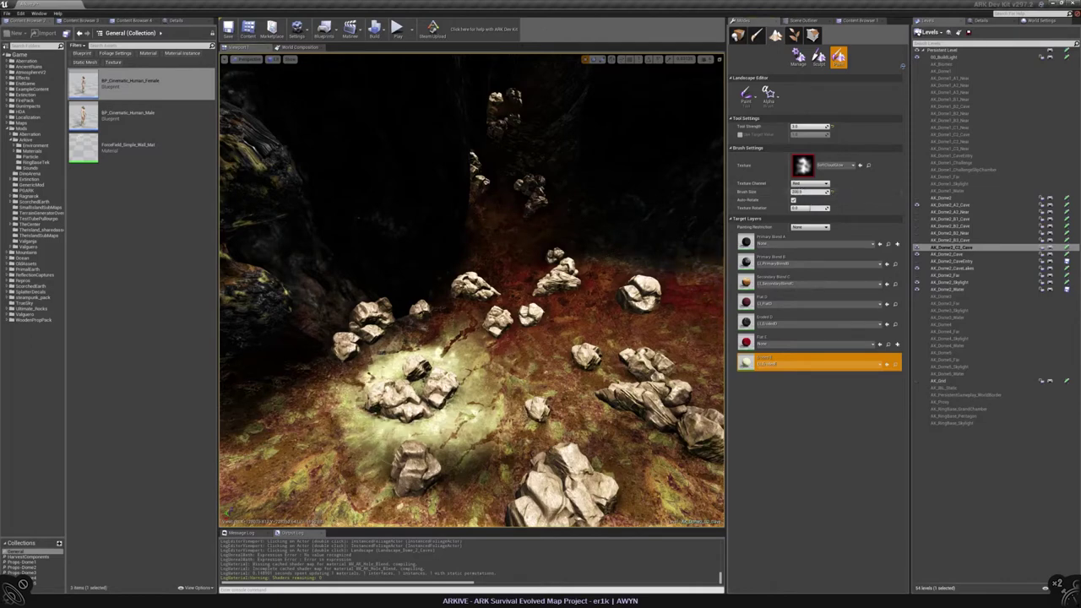
left_click(811, 284)
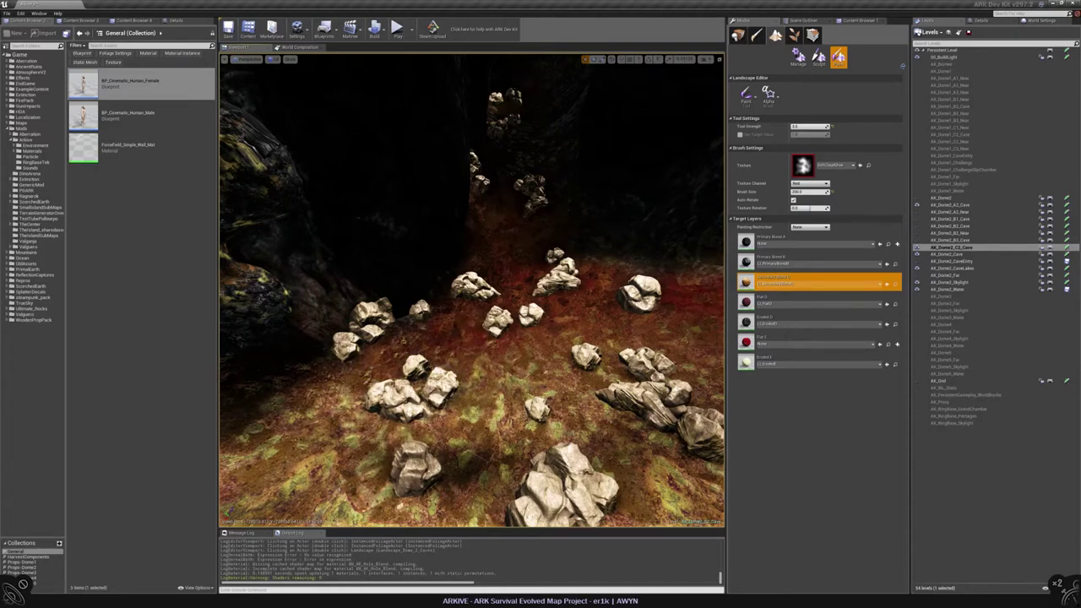
Paint the pale Eroded layer around the rock clusters at the foot of the sulfur-covered wall formation
left_click(811, 364)
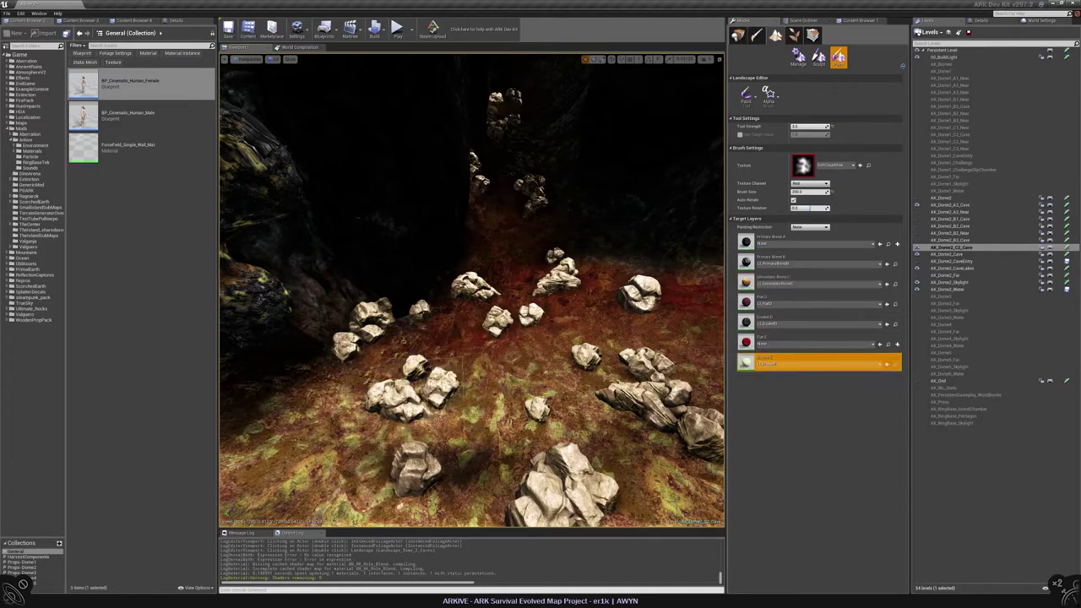
mouse_move(414, 368)
left_mouse_down()
mouse_move(446, 346)
mouse_move(363, 406)
mouse_move(447, 405)
left_mouse_up()
mouse_move(380, 355)
left_mouse_down()
mouse_move(338, 304)
mouse_move(355, 363)
left_mouse_up()
mouse_move(355, 363)
right_mouse_down()
mouse_move(321, 346)
mouse_move(481, 270)
right_mouse_up()
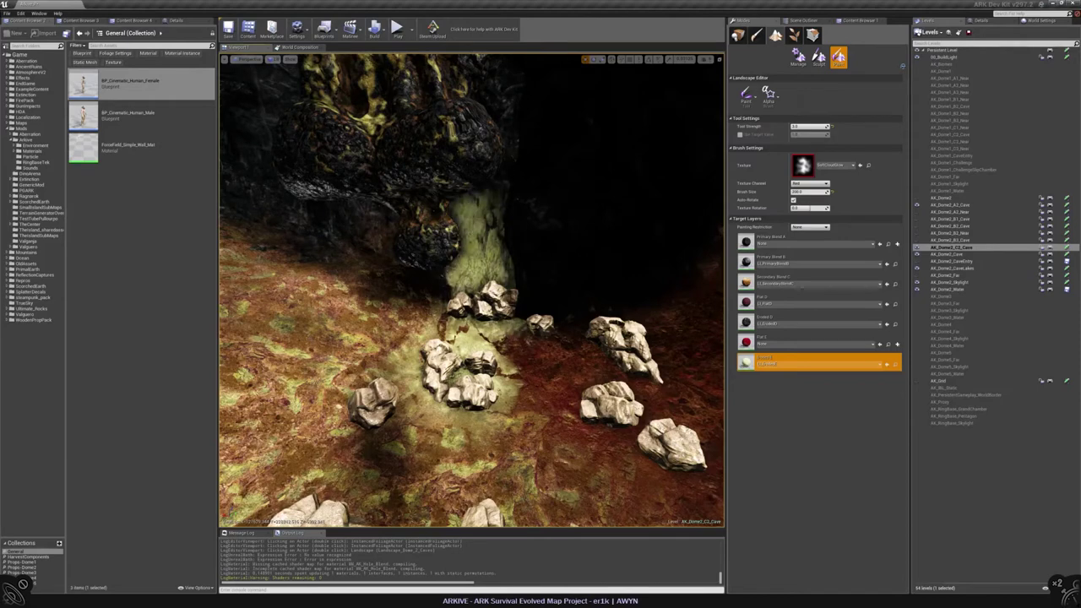
scroll(465, 279, "up", 2)
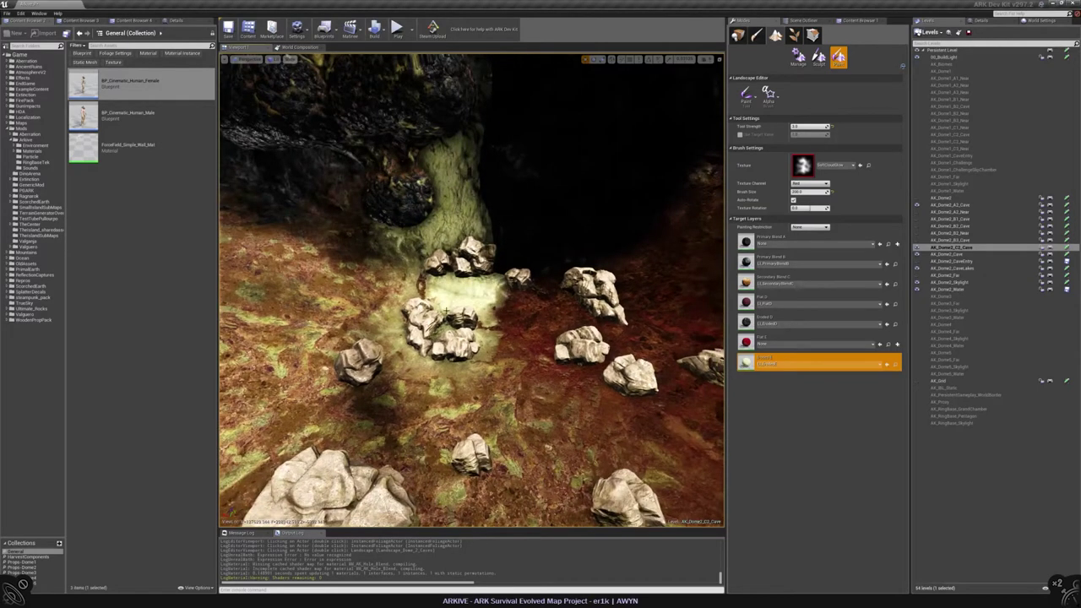
left_click_drag(477, 325, 503, 347)
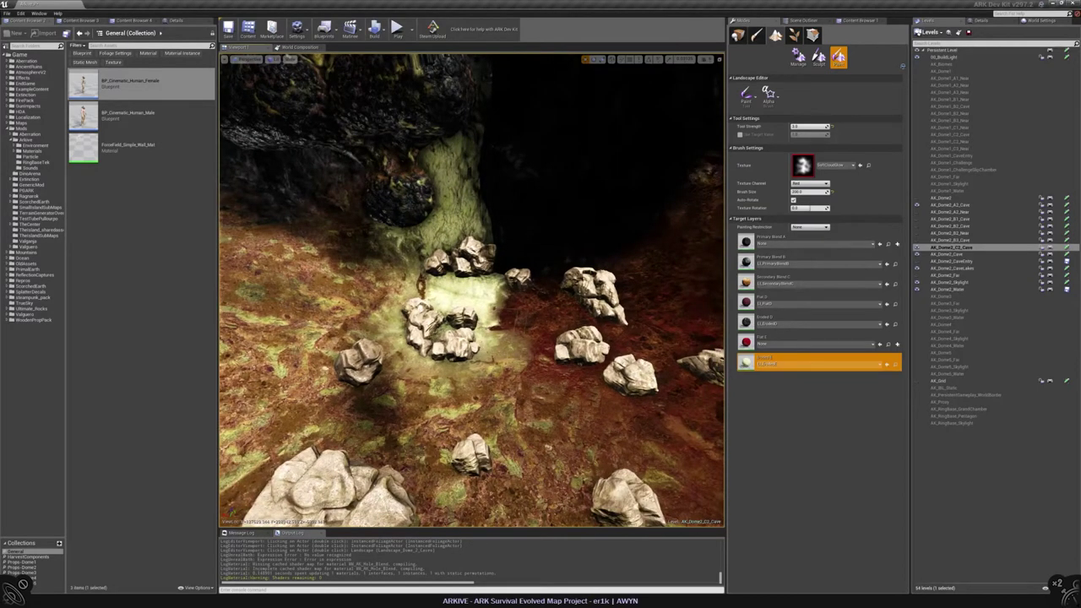
Spread the pale Eroded layer around the remaining sulfur rock clusters in the middle of the chamber floor
scroll(457, 304, "down", 3)
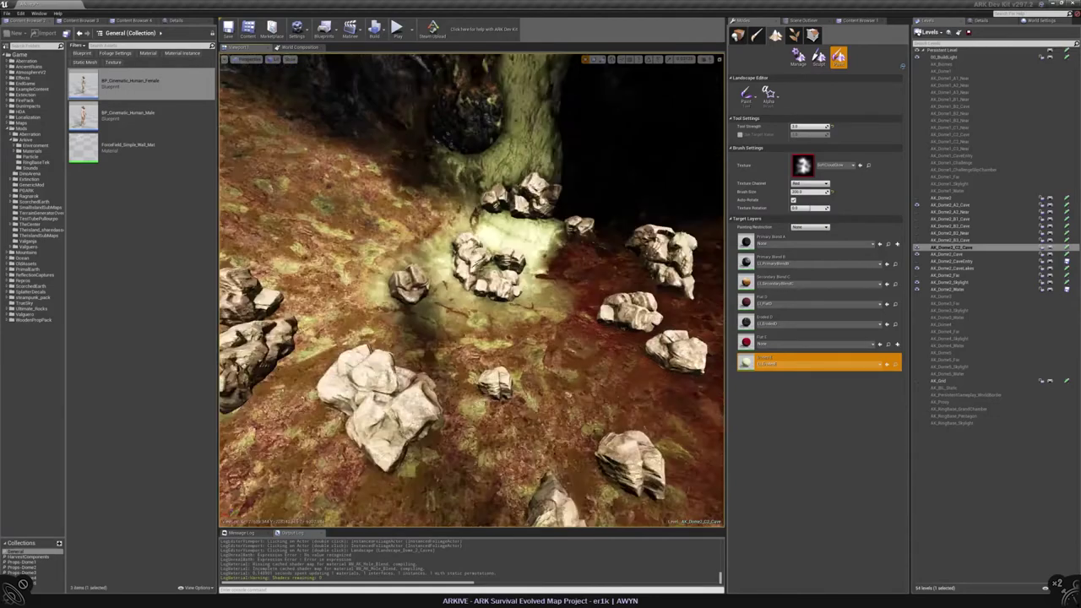
scroll(448, 338, "up", 1)
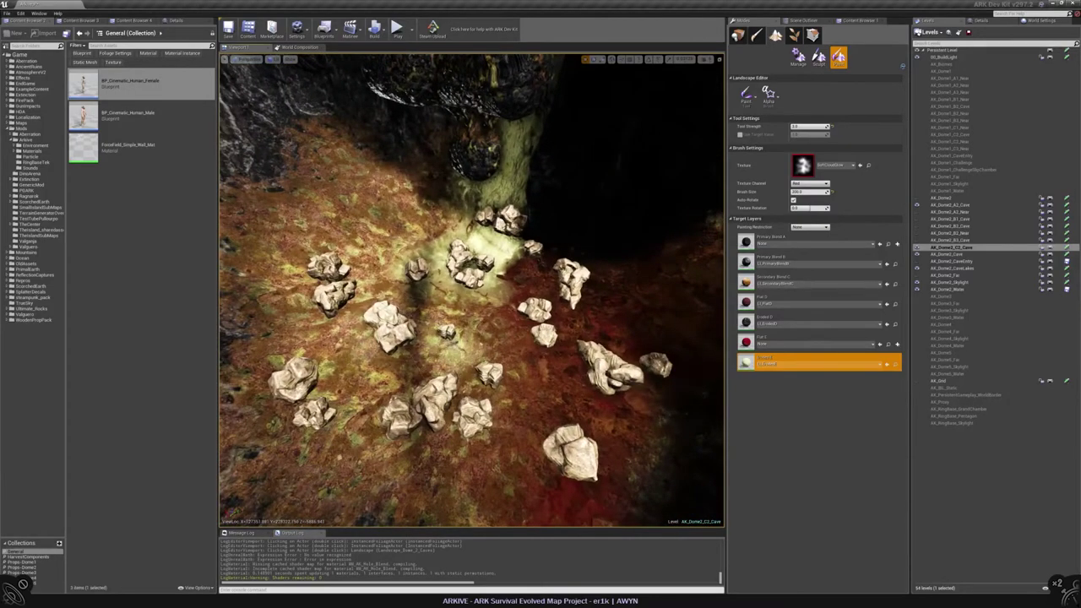
mouse_move(366, 342)
left_mouse_down()
mouse_move(397, 309)
mouse_move(308, 300)
mouse_move(296, 291)
mouse_move(329, 257)
mouse_move(304, 266)
mouse_move(338, 253)
mouse_move(321, 304)
mouse_move(355, 330)
mouse_move(287, 295)
mouse_move(406, 372)
mouse_move(355, 329)
left_mouse_up()
mouse_move(422, 314)
left_mouse_down()
mouse_move(393, 293)
mouse_move(413, 269)
left_mouse_up()
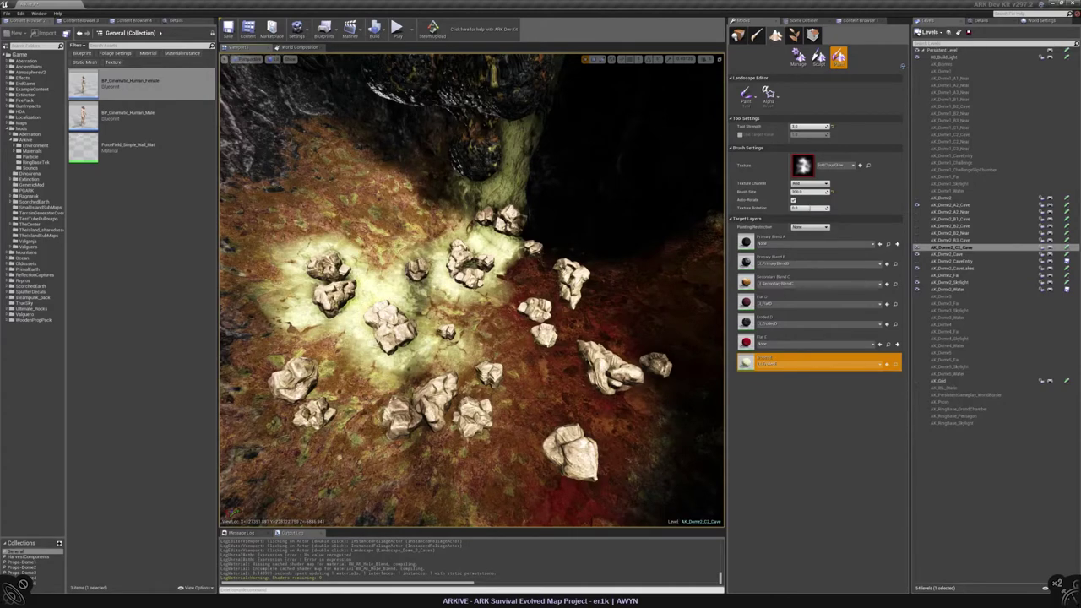
left_click_drag(488, 297, 507, 279)
mouse_move(431, 293)
left_mouse_down()
mouse_move(278, 372)
mouse_move(287, 376)
mouse_move(270, 406)
mouse_move(270, 371)
mouse_move(338, 439)
mouse_move(330, 406)
mouse_move(355, 397)
mouse_move(405, 422)
mouse_move(473, 405)
mouse_move(469, 396)
mouse_move(505, 361)
mouse_move(512, 370)
mouse_move(540, 342)
mouse_move(583, 279)
mouse_move(516, 319)
mouse_move(532, 293)
left_mouse_up()
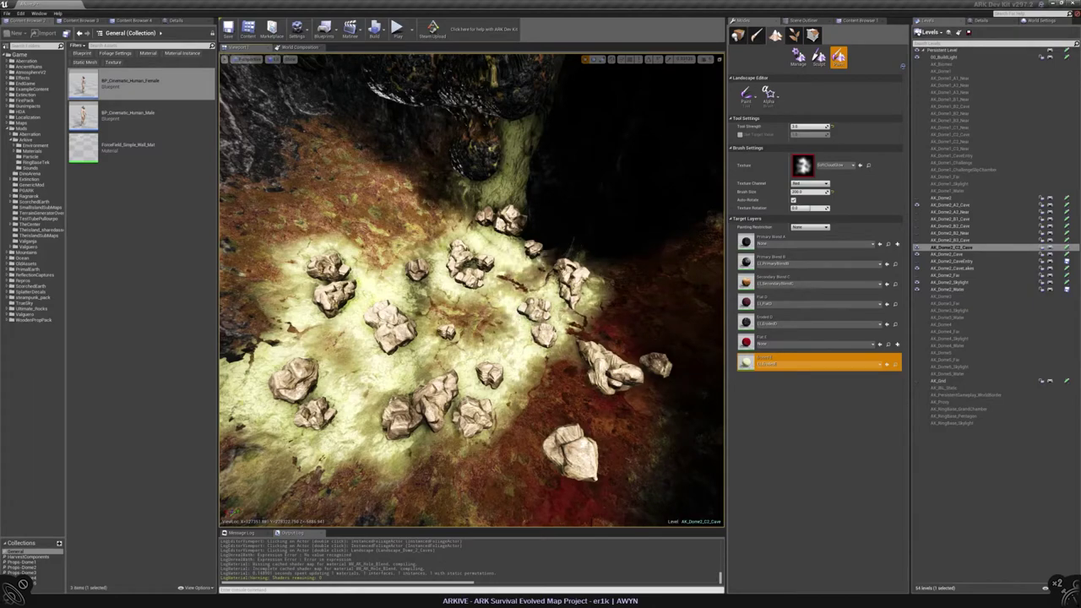
Extend the pale Eroded layer to the rocks along the far edge of the chamber floor
right_click_drag(544, 258, 532, 300)
mouse_move(490, 283)
left_mouse_down()
mouse_move(473, 271)
mouse_move(287, 329)
mouse_move(296, 321)
mouse_move(279, 347)
left_mouse_up()
mouse_move(279, 346)
right_mouse_down()
mouse_move(338, 325)
mouse_move(397, 253)
right_mouse_up()
mouse_move(397, 254)
left_mouse_down()
mouse_move(405, 270)
mouse_move(422, 270)
mouse_move(404, 218)
mouse_move(390, 234)
left_mouse_up()
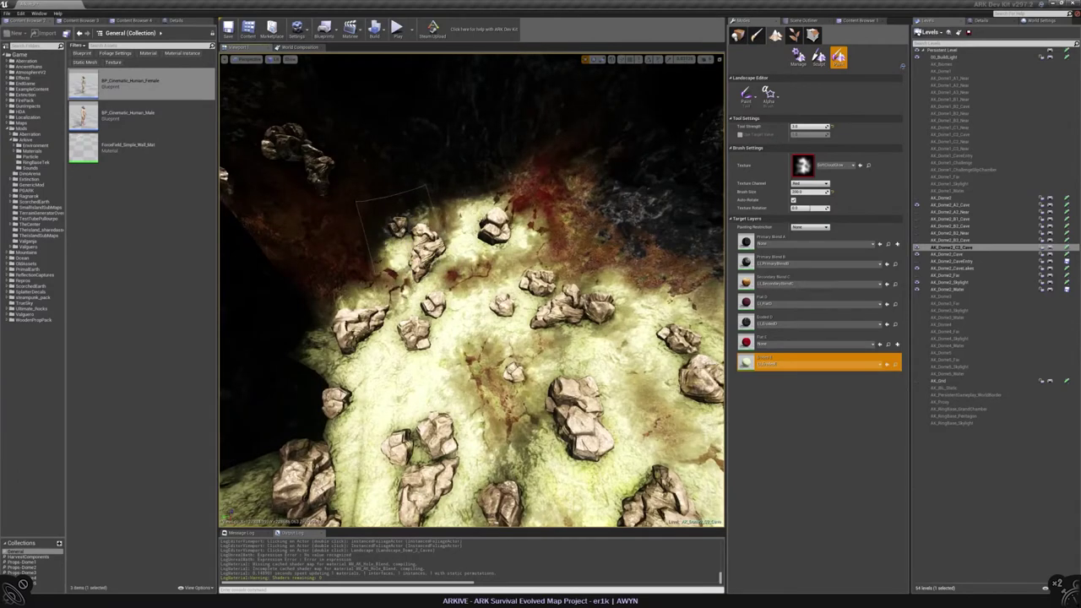
right_click_drag(393, 215, 471, 238)
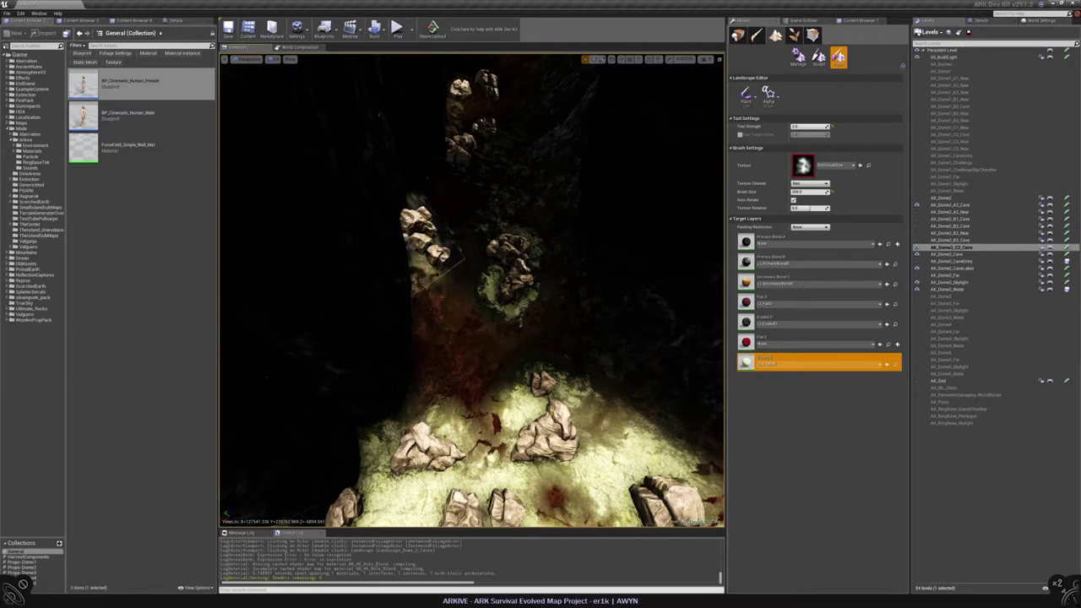
Paint the pale Eroded layer around the rock clusters on the dark slope leading up from the chamber
right_click_drag(435, 266, 464, 300)
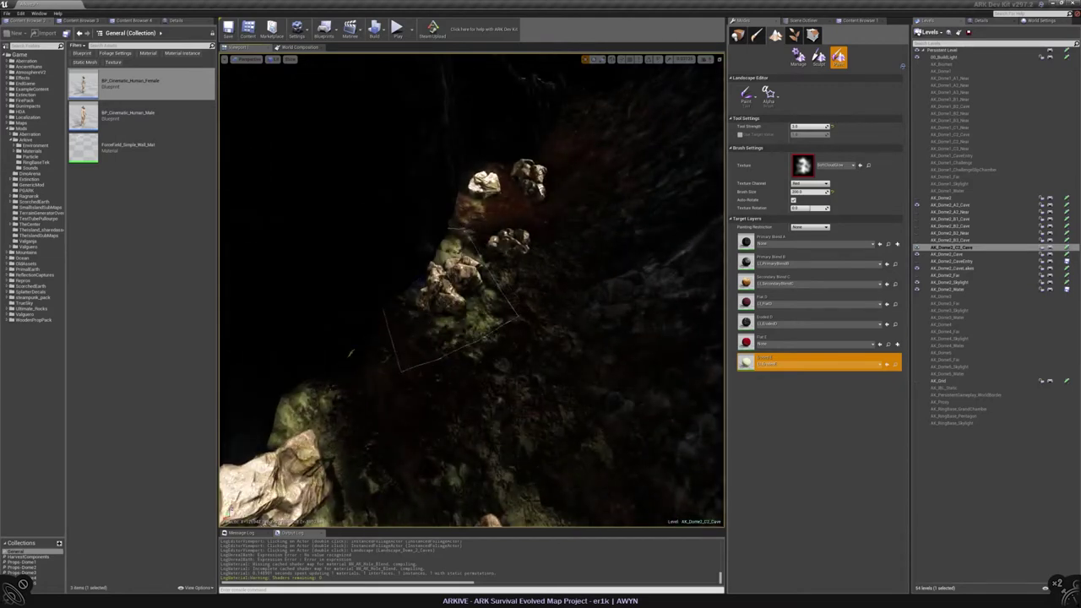
right_click_drag(507, 253, 554, 248)
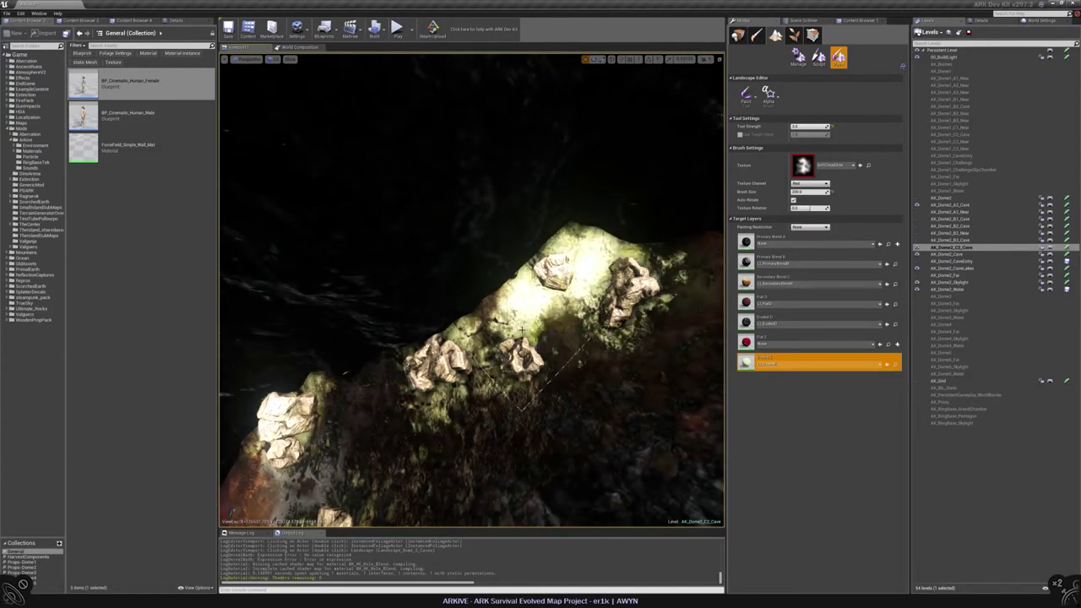
right_click_drag(518, 326, 473, 287)
right_click_drag(423, 288, 456, 278)
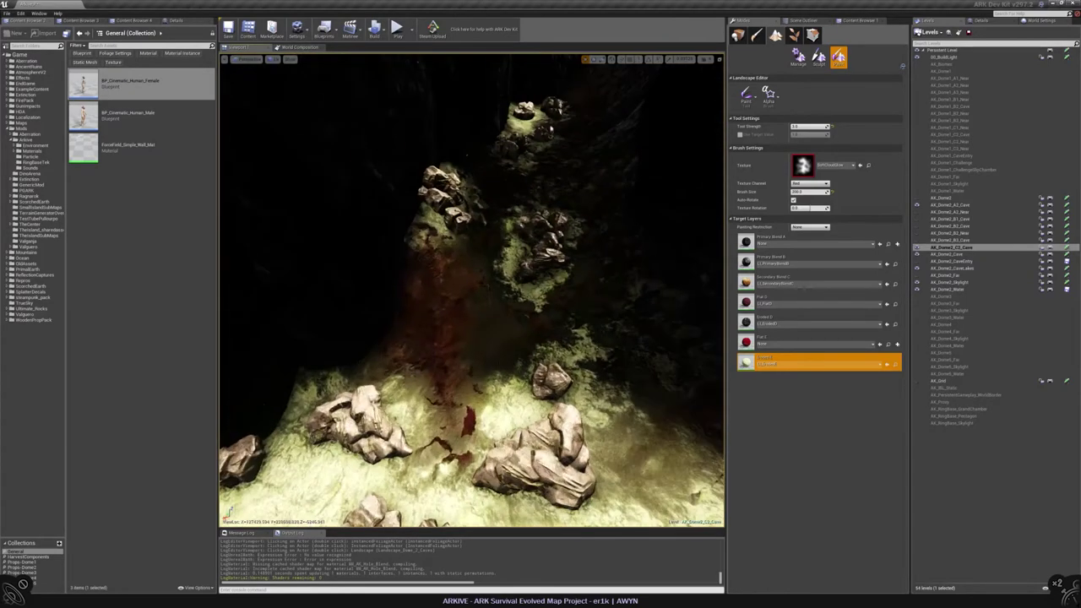
right_click_drag(530, 403, 507, 388)
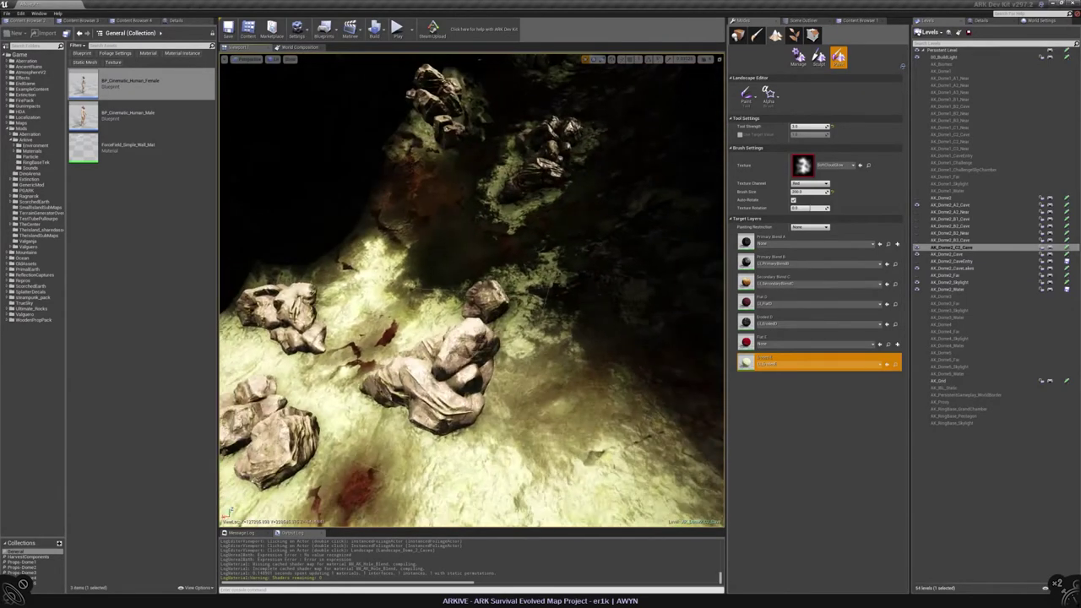
Paint the Secondary Blend layer over the bare ground around the rocks in the narrow passage
scroll(471, 291, "down", 3)
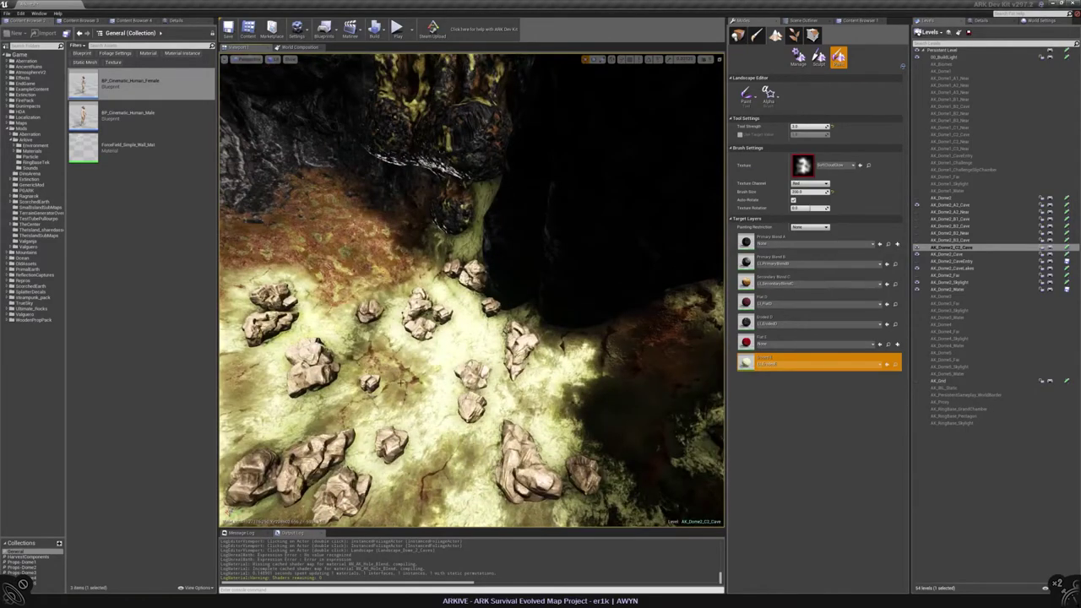
mouse_move(500, 292)
right_mouse_down()
mouse_move(473, 292)
mouse_move(491, 301)
right_mouse_up()
left_click(820, 282)
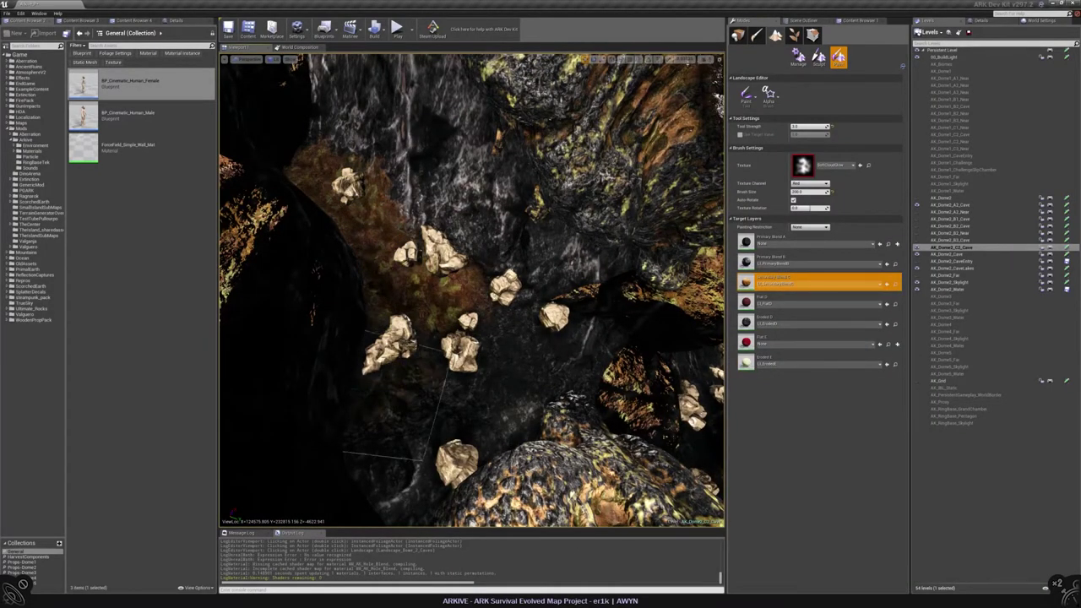
mouse_move(393, 397)
left_mouse_down()
mouse_move(397, 469)
mouse_move(465, 437)
left_mouse_up()
left_click_drag(544, 372, 507, 319)
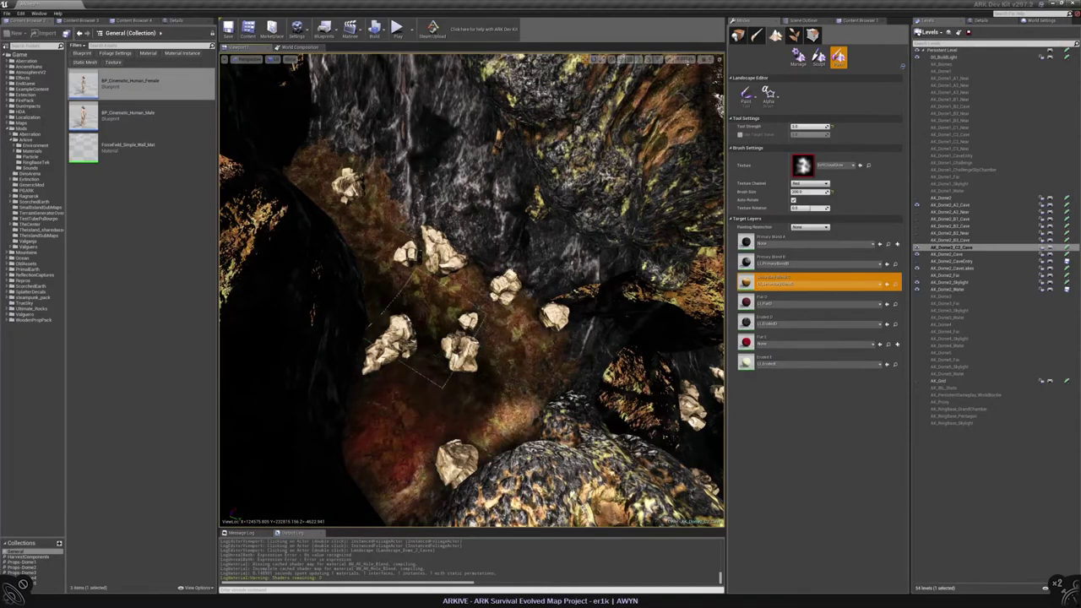
right_click_drag(572, 363, 578, 146)
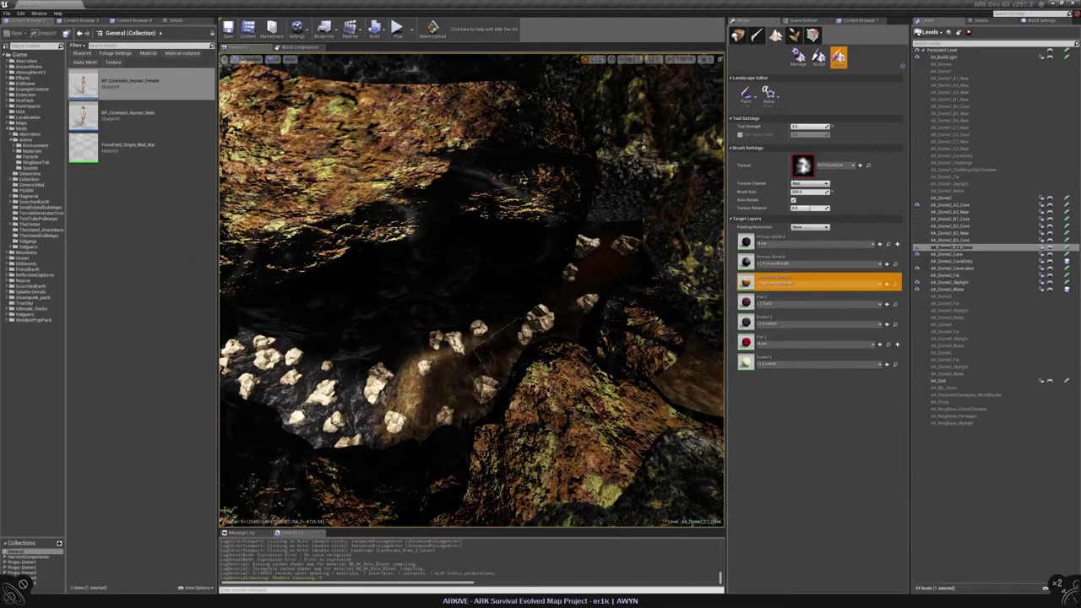
Continue the Secondary Blend layer around the passage's bend and along its remaining dark, rock-strewn floor
mouse_move(490, 376)
left_mouse_down()
mouse_move(338, 427)
mouse_move(287, 418)
mouse_move(363, 393)
left_mouse_up()
right_click_drag(473, 338, 473, 406)
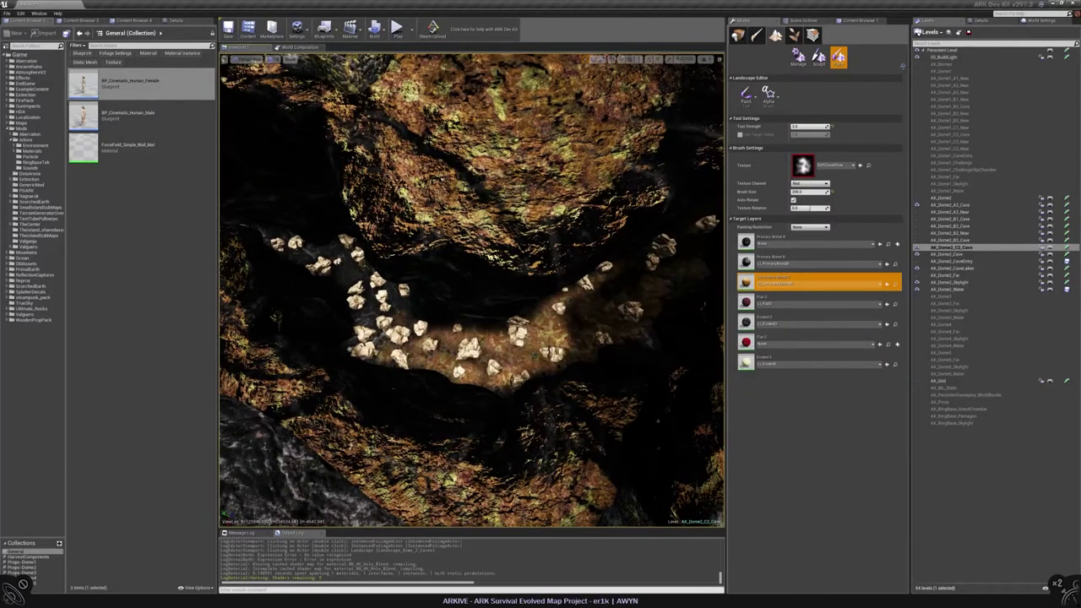
right_click_drag(473, 406, 486, 346)
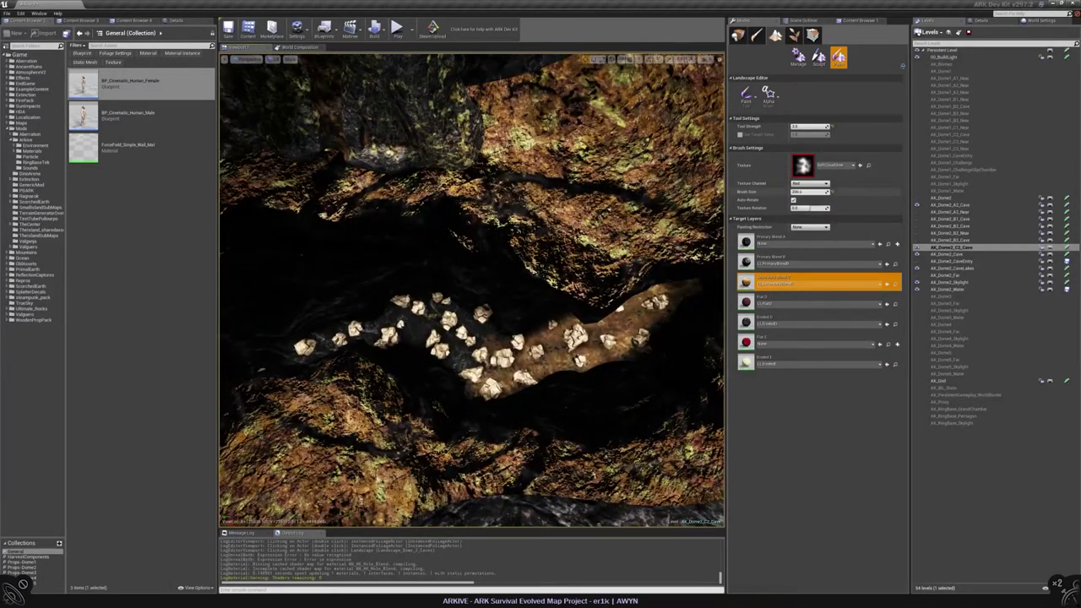
mouse_move(487, 352)
left_mouse_down()
mouse_move(536, 359)
mouse_move(625, 321)
mouse_move(346, 338)
left_mouse_up()
Undo the last two landscape paint strokes
right_click_drag(473, 338, 625, 245)
key("ctrl+z")
key("ctrl+z")
Paint the pale Eroded layer around the rocks at the start of the narrow passage
right_click_drag(583, 375, 591, 311)
right_click_drag(471, 290, 415, 211)
left_click(811, 363)
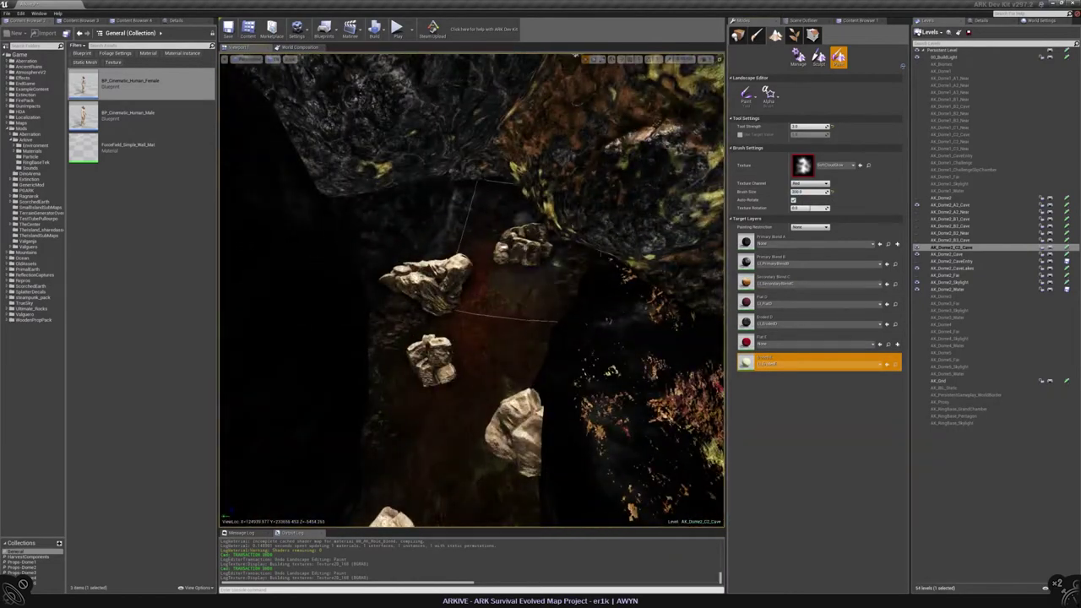
mouse_move(520, 229)
left_mouse_down()
mouse_move(516, 266)
mouse_move(505, 262)
mouse_move(468, 304)
mouse_move(443, 296)
mouse_move(435, 380)
mouse_move(415, 426)
mouse_move(507, 372)
mouse_move(490, 414)
left_mouse_up()
mouse_move(473, 287)
right_mouse_down()
mouse_move(405, 257)
mouse_move(354, 253)
right_mouse_up()
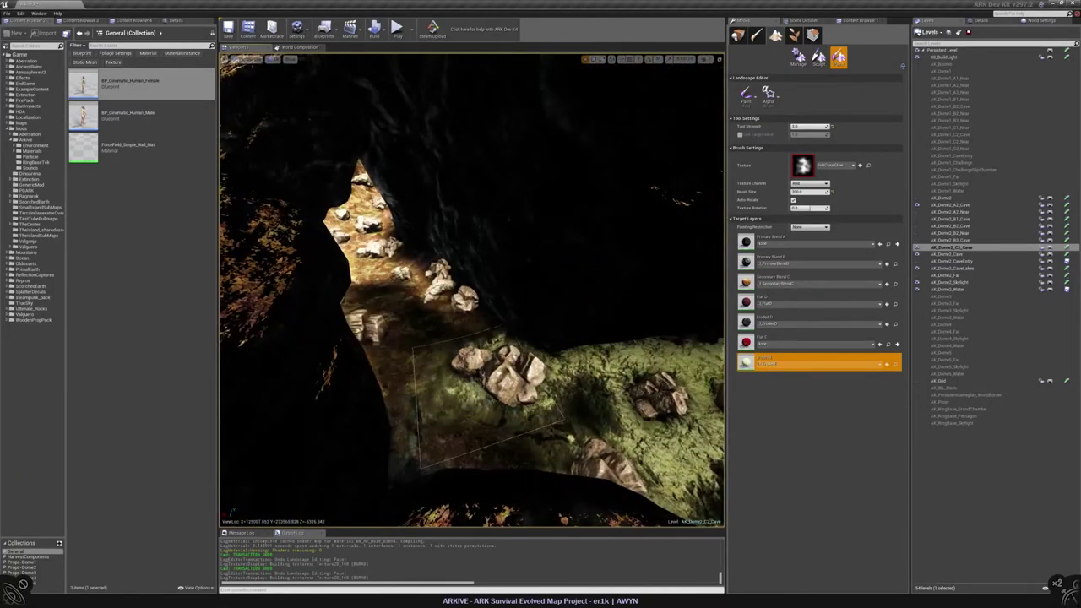
Paint the pale Eroded layer around the rocks along the middle stretch of the narrow passage
right_click_drag(486, 397, 541, 405)
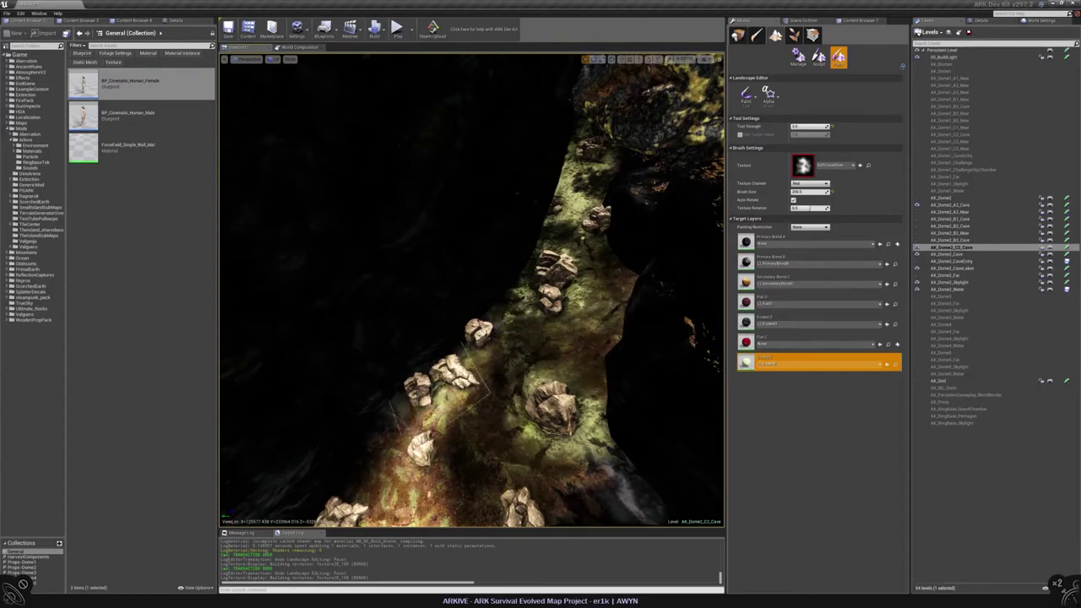
right_click_drag(473, 405, 490, 389)
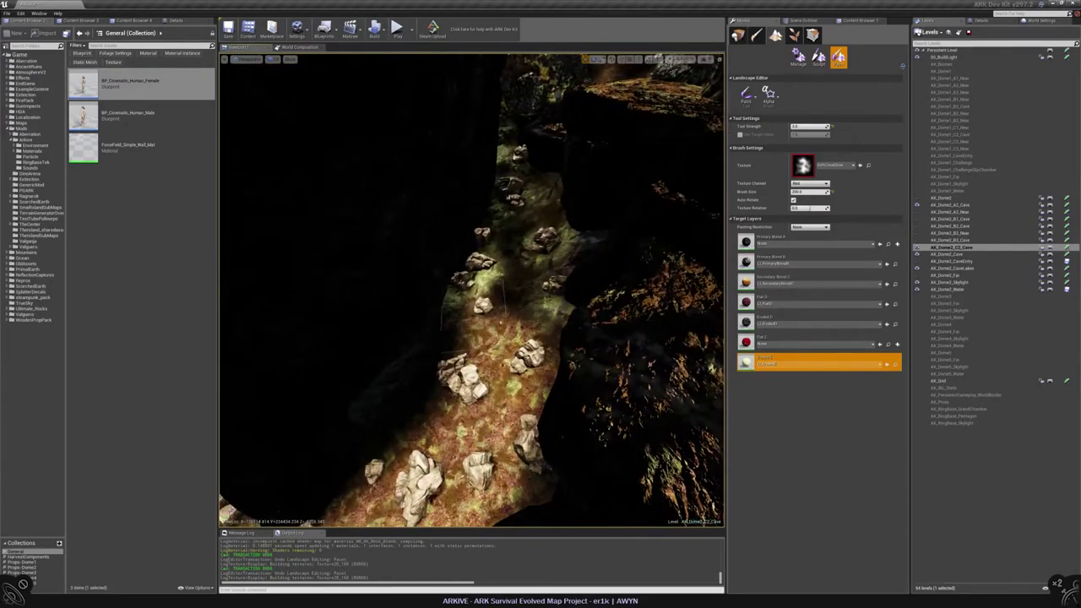
left_click_drag(441, 405, 440, 422)
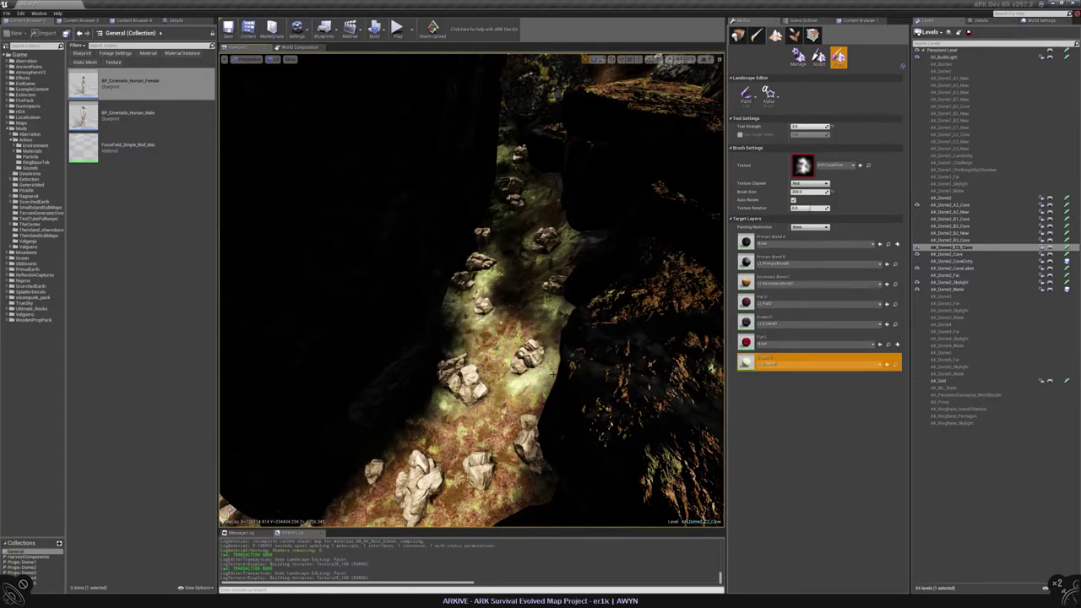
right_click_drag(521, 369, 498, 372)
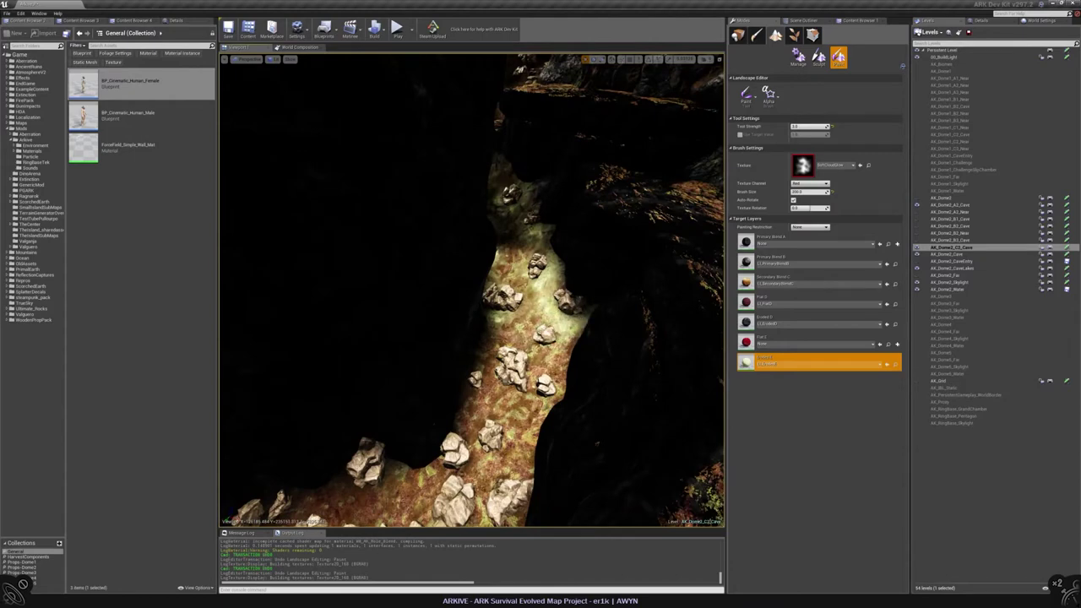
mouse_move(533, 334)
left_mouse_down()
mouse_move(519, 384)
mouse_move(526, 404)
mouse_move(536, 396)
left_mouse_up()
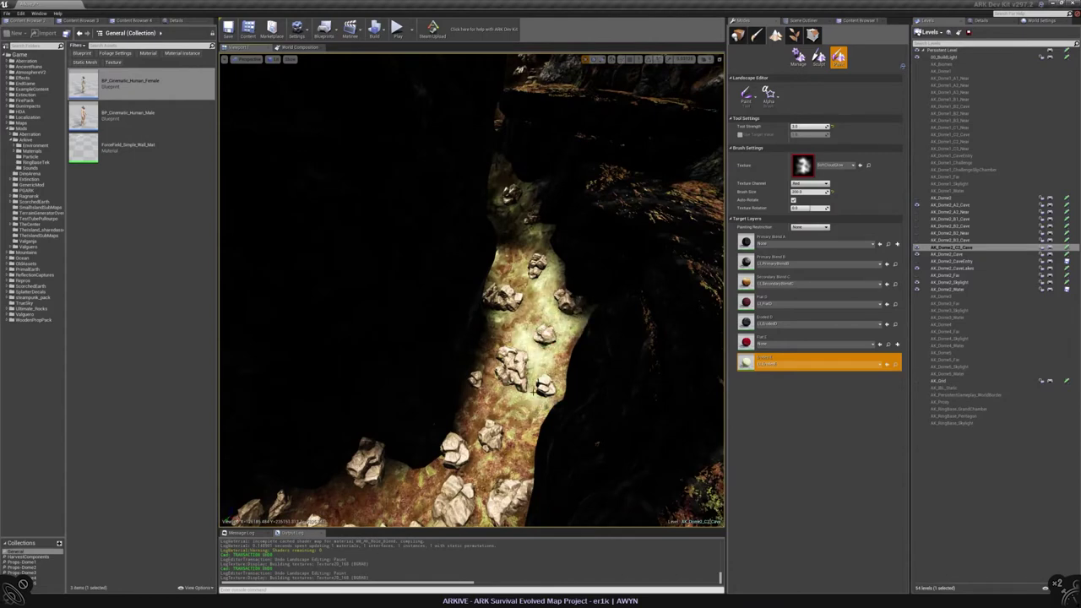
Extend the Eroded layer over the ground between the larger rocks where the passage widens
right_click_drag(530, 397, 534, 304)
mouse_move(533, 287)
left_mouse_down()
mouse_move(562, 329)
mouse_move(528, 372)
mouse_move(545, 418)
left_mouse_up()
mouse_move(559, 378)
left_mouse_down()
mouse_move(592, 397)
mouse_move(581, 350)
left_mouse_up()
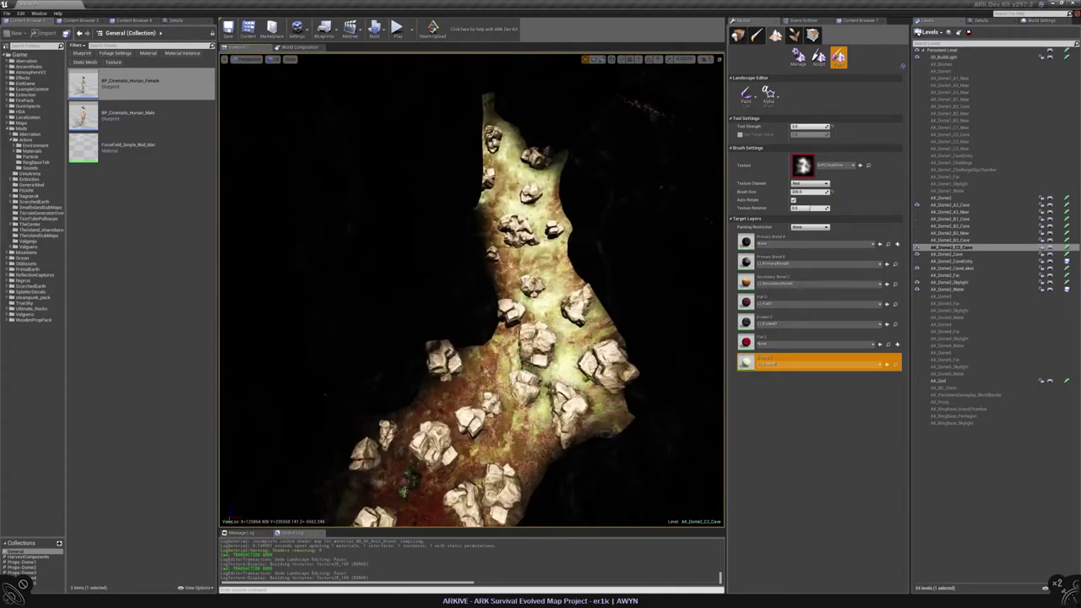
mouse_move(608, 397)
left_mouse_down()
mouse_move(615, 411)
mouse_move(601, 408)
left_mouse_up()
right_click_drag(601, 408, 579, 380)
mouse_move(481, 401)
left_mouse_down()
mouse_move(435, 405)
mouse_move(566, 456)
left_mouse_up()
Paint the Eroded layer around the rocks on the reddish ground beyond the passage's bend
right_click_drag(566, 456, 506, 397)
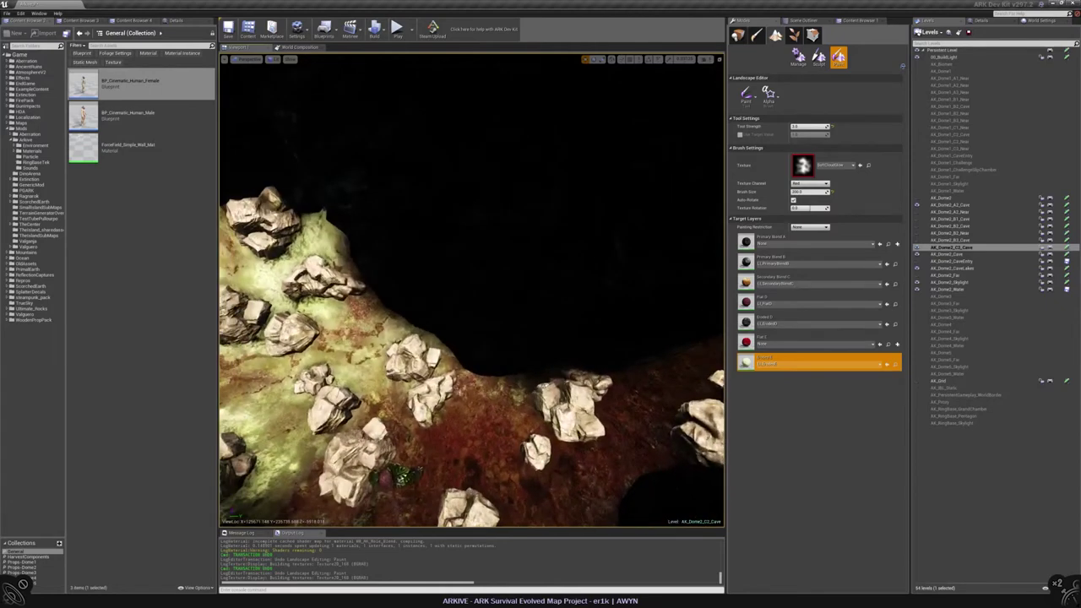
mouse_move(397, 338)
left_mouse_down()
mouse_move(452, 380)
mouse_move(431, 359)
mouse_move(418, 397)
mouse_move(439, 414)
left_mouse_up()
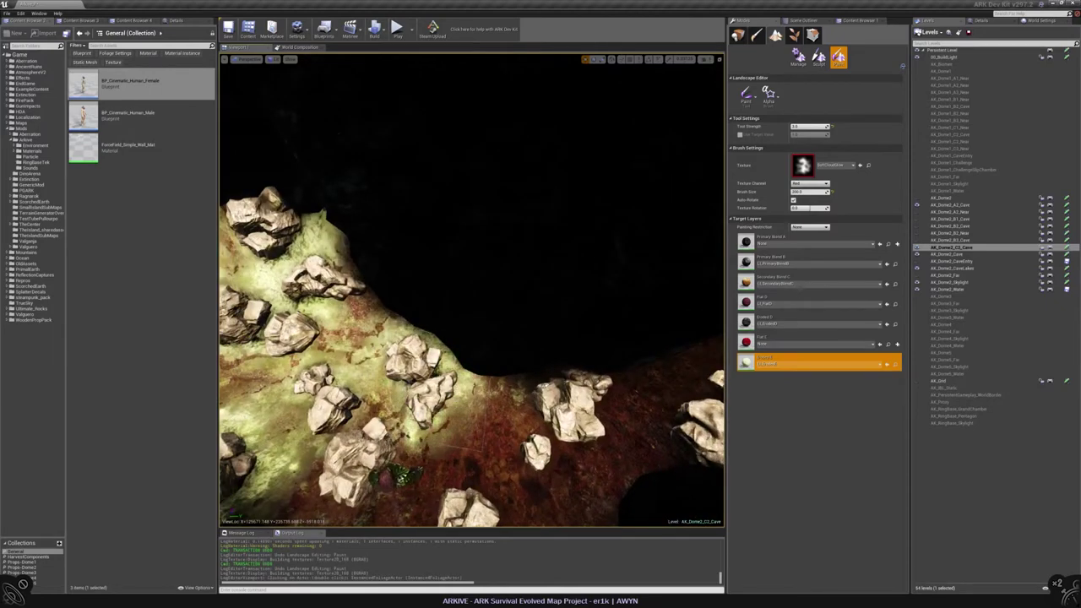
right_click_drag(439, 413, 473, 397)
mouse_move(507, 384)
left_mouse_down()
mouse_move(456, 363)
mouse_move(406, 397)
mouse_move(503, 422)
mouse_move(511, 397)
mouse_move(456, 443)
mouse_move(506, 427)
mouse_move(519, 392)
left_mouse_up()
left_click_drag(371, 439, 380, 469)
Cover the remaining dark red patches along the rocky lower passage floor with the Eroded layer
right_click_drag(380, 469, 321, 456)
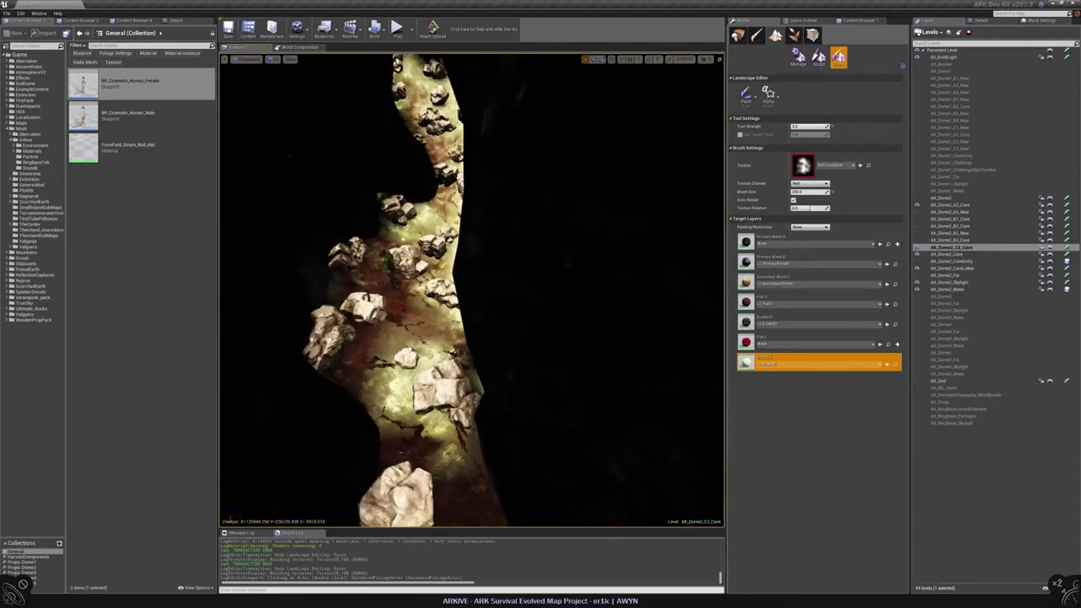
mouse_move(368, 338)
left_mouse_down()
mouse_move(384, 292)
mouse_move(338, 279)
mouse_move(338, 266)
left_mouse_up()
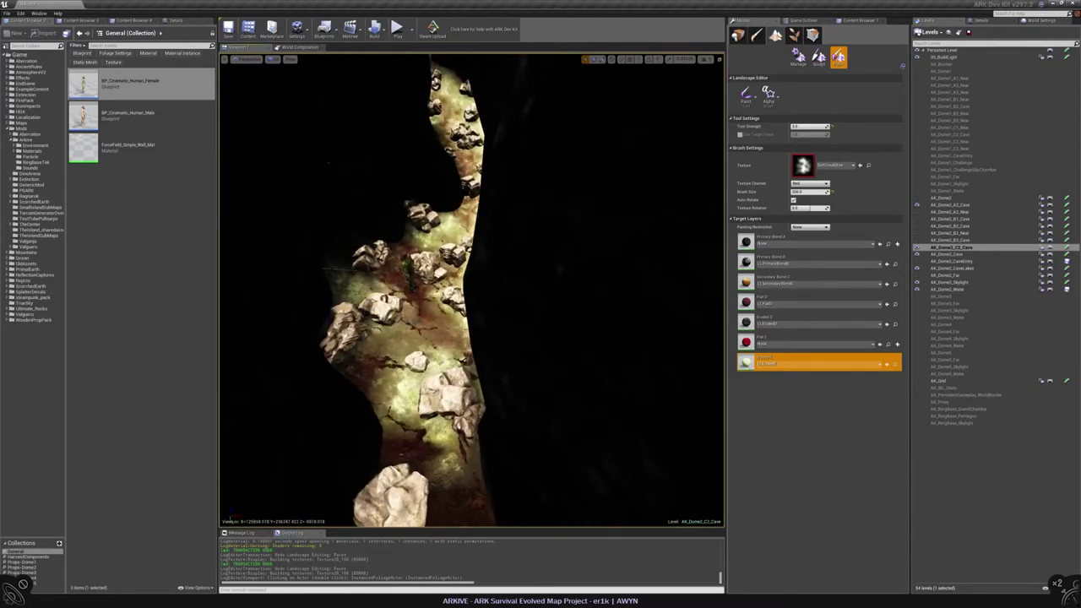
right_click_drag(338, 279, 354, 245)
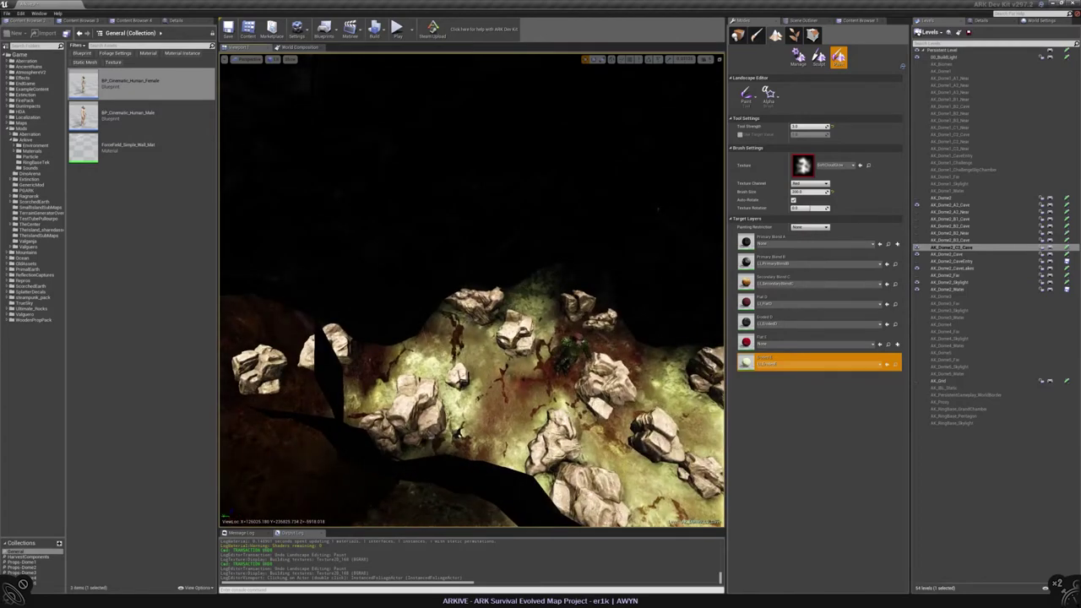
mouse_move(566, 348)
left_mouse_down()
mouse_move(591, 329)
mouse_move(587, 283)
mouse_move(574, 346)
left_mouse_up()
right_click_drag(575, 346, 482, 313)
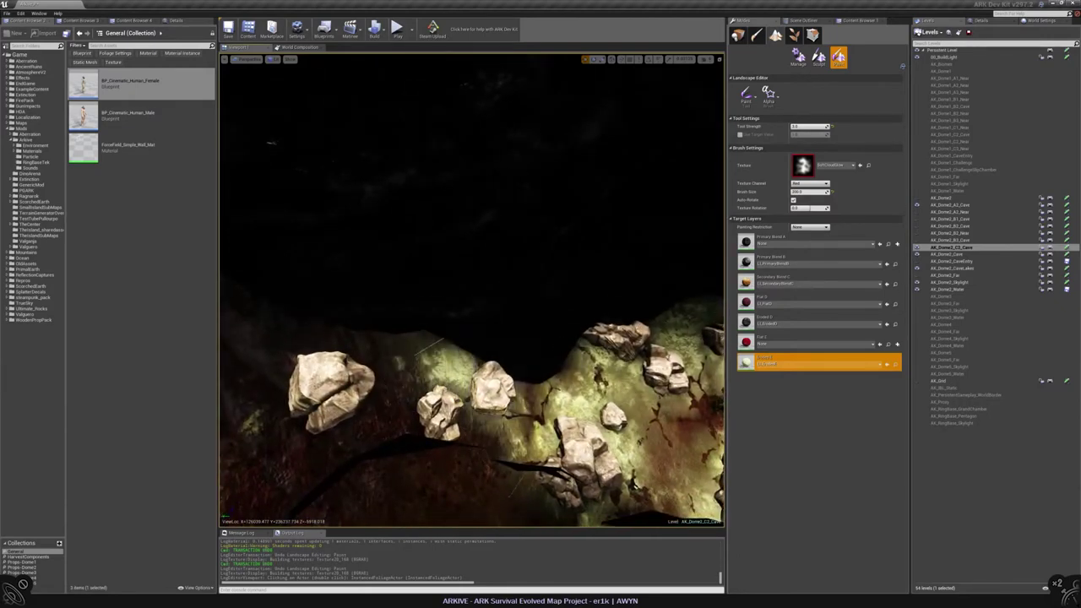
Undo the last paint stroke and paint the Eroded layer around the rocks and over the red patch beneath the grey cave wall
right_click_drag(482, 313, 393, 321)
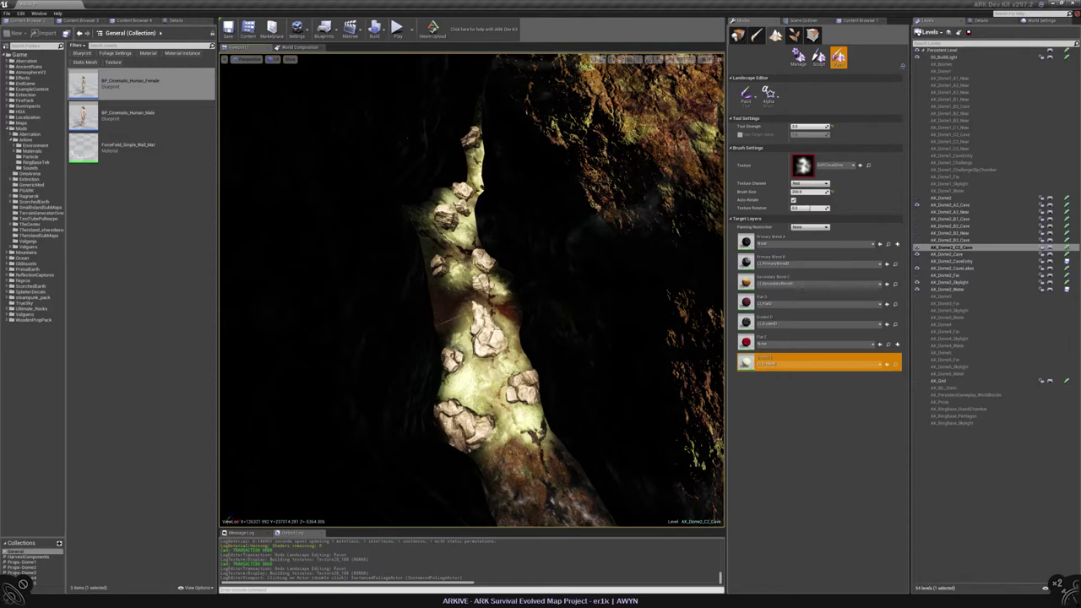
right_click_drag(472, 288, 468, 257)
key("ctrl+z")
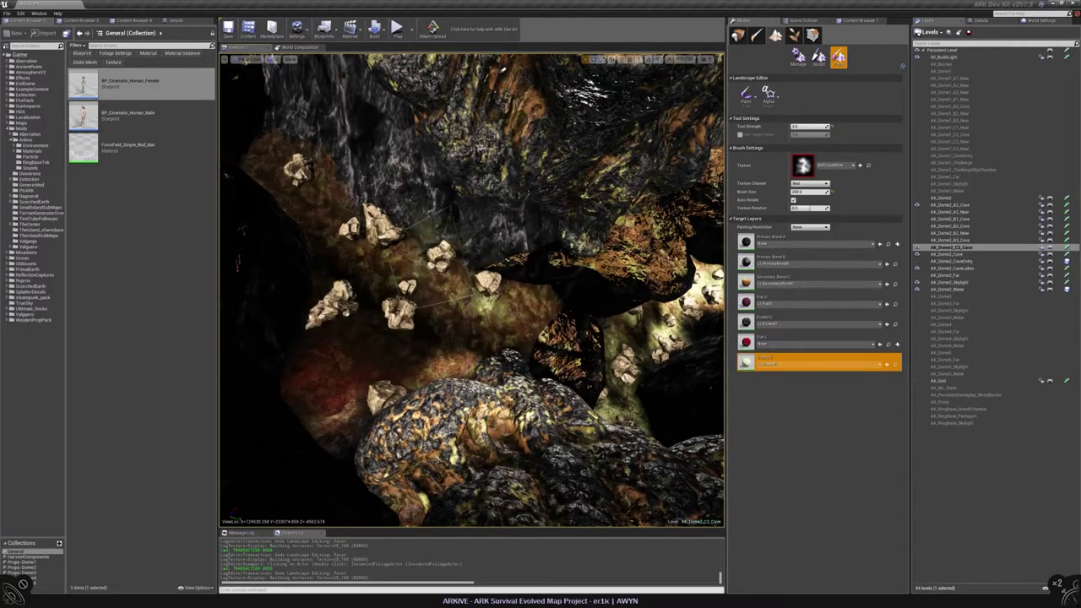
mouse_move(409, 257)
left_mouse_down()
mouse_move(350, 233)
mouse_move(338, 254)
mouse_move(346, 258)
left_mouse_up()
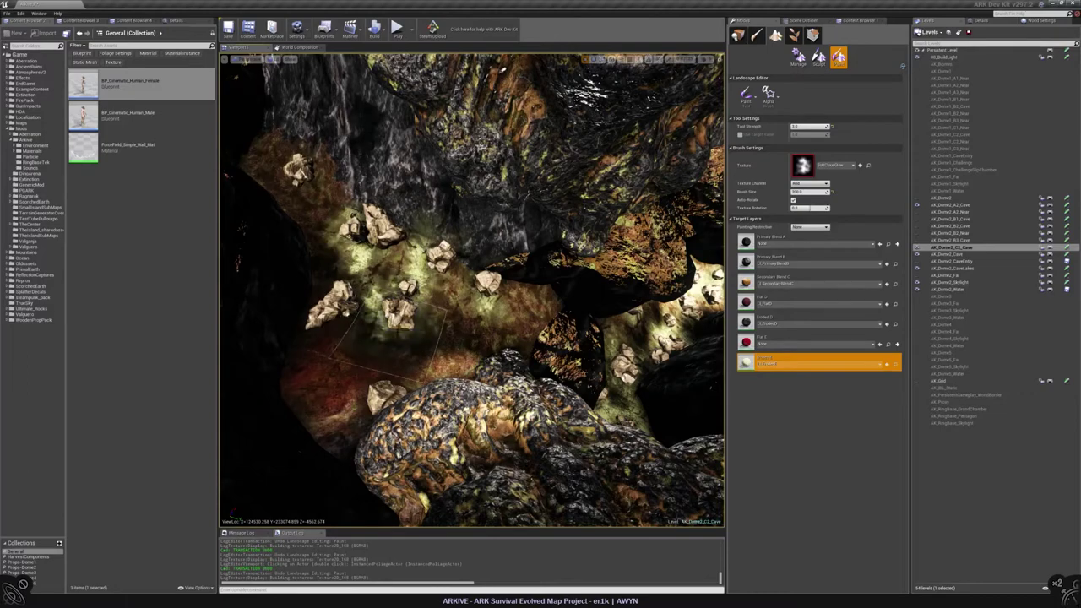
left_click_drag(342, 393, 325, 313)
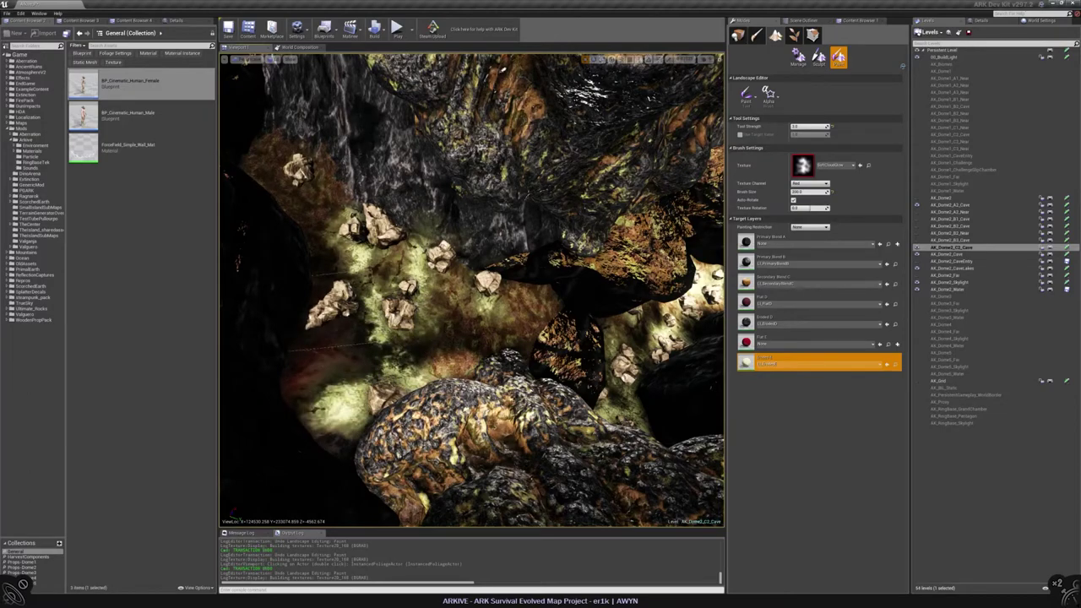
right_click_drag(471, 290, 426, 345)
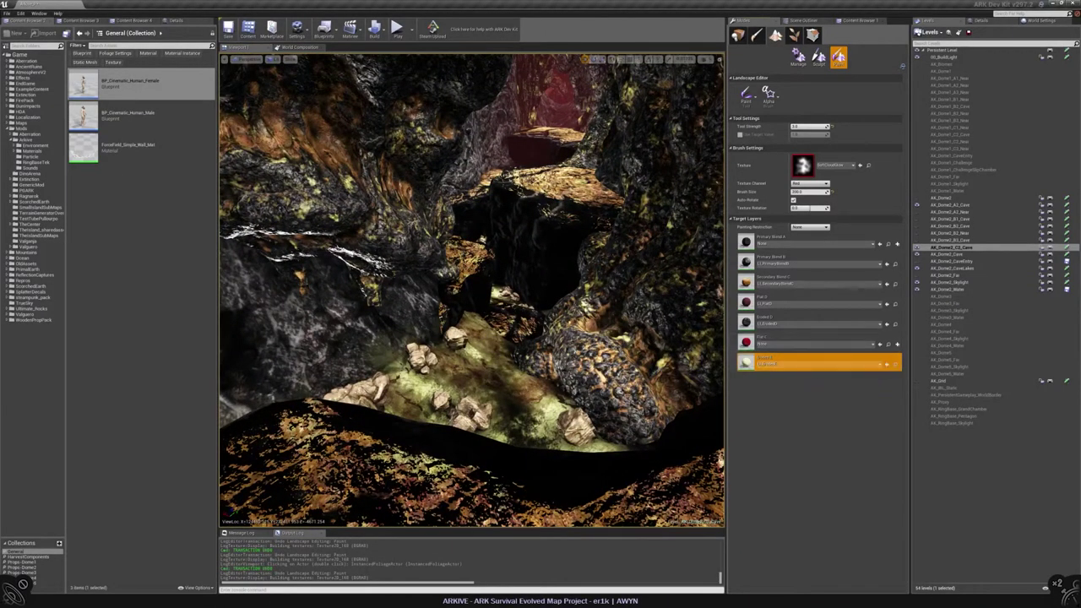
right_click_drag(426, 346, 398, 386)
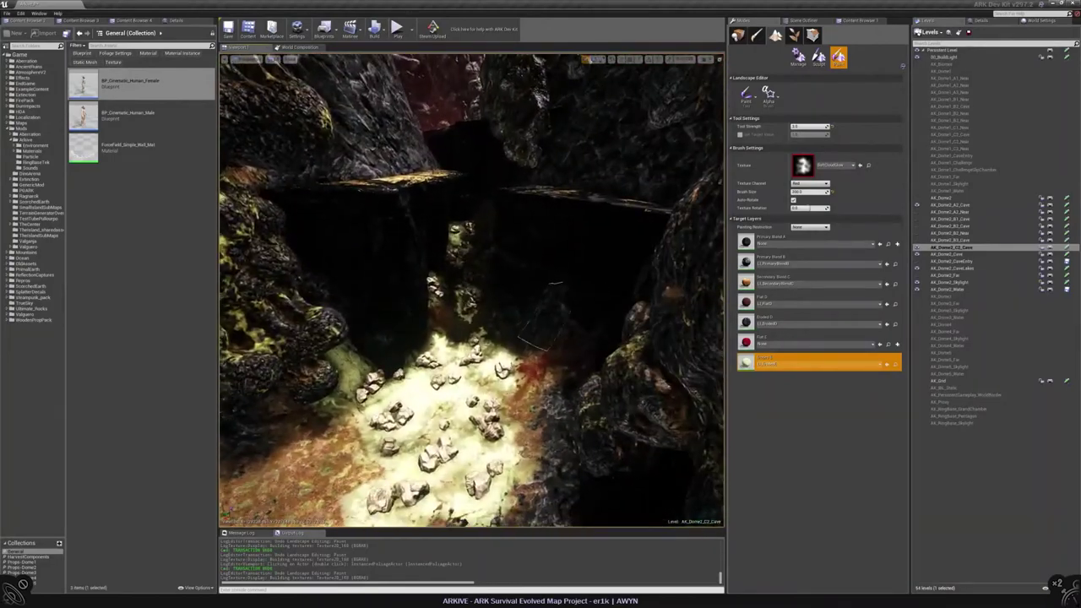
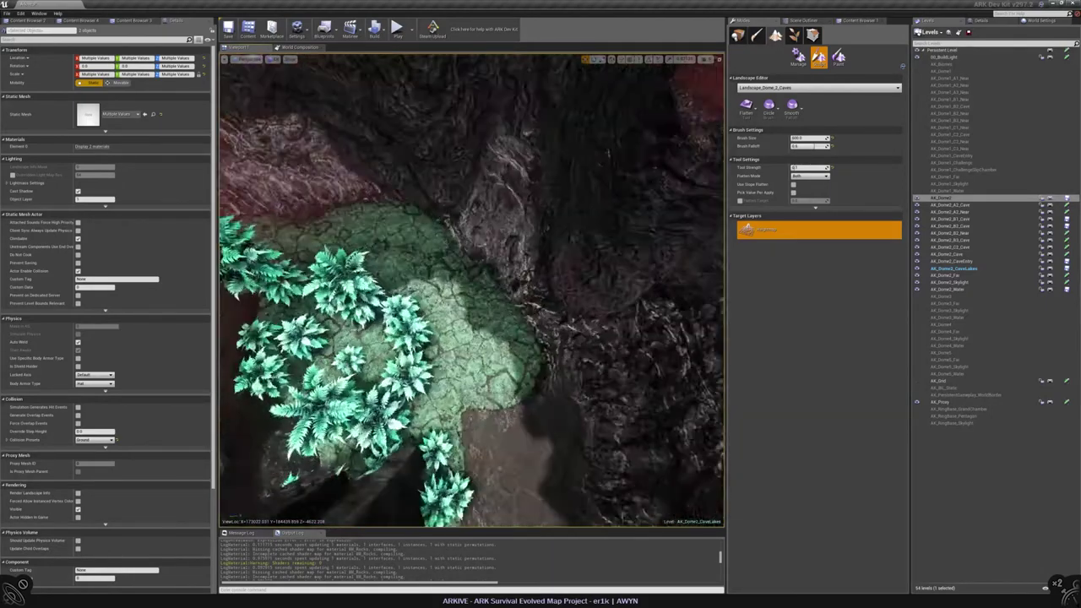
Flatten the bare ground of Landscape_Dome_2_Caves along the edge of the fern-covered green platform
right_click_drag(470, 338, 471, 279)
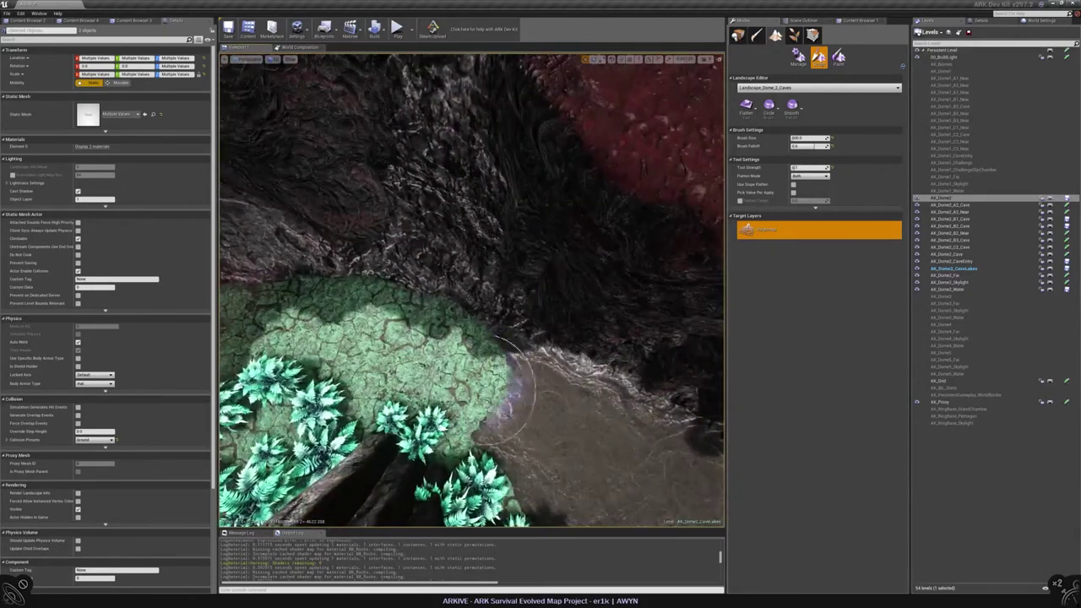
right_click_drag(507, 384, 507, 359)
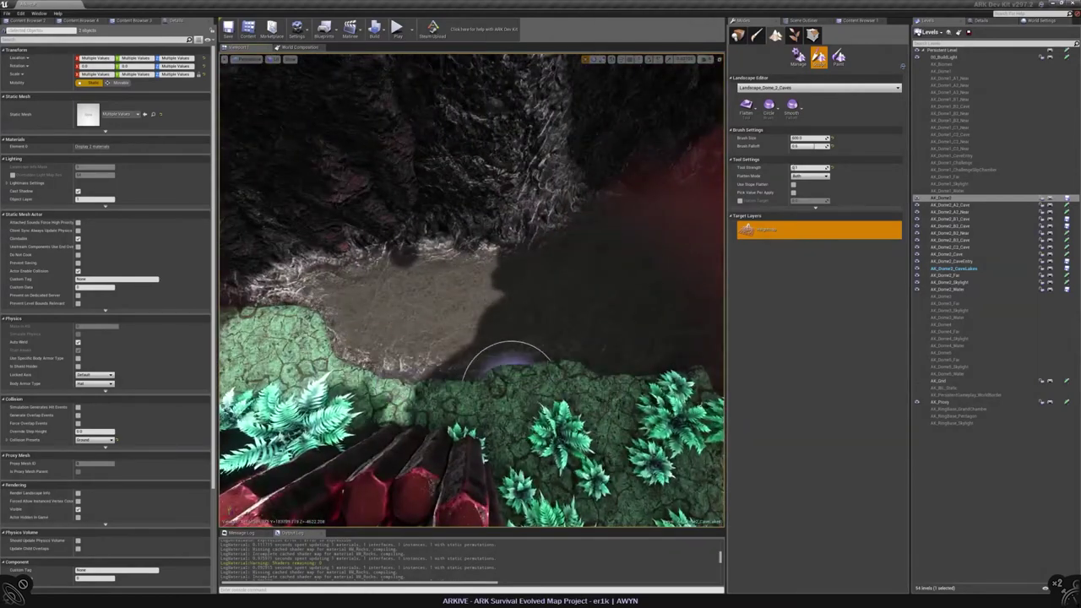
mouse_move(507, 359)
left_mouse_down()
mouse_move(374, 326)
mouse_move(374, 315)
mouse_move(438, 292)
mouse_move(486, 311)
mouse_move(522, 298)
mouse_move(438, 273)
mouse_move(590, 273)
mouse_move(603, 349)
mouse_move(625, 298)
mouse_move(608, 222)
left_mouse_up()
mouse_move(608, 222)
right_mouse_down()
mouse_move(591, 202)
mouse_move(313, 289)
right_mouse_up()
mouse_move(314, 290)
left_mouse_down()
mouse_move(350, 260)
mouse_move(396, 235)
mouse_move(481, 209)
mouse_move(535, 259)
mouse_move(537, 290)
mouse_move(474, 275)
mouse_move(398, 319)
mouse_move(484, 355)
mouse_move(583, 325)
left_mouse_up()
mouse_move(583, 325)
right_mouse_down()
mouse_move(574, 219)
mouse_move(438, 326)
right_mouse_up()
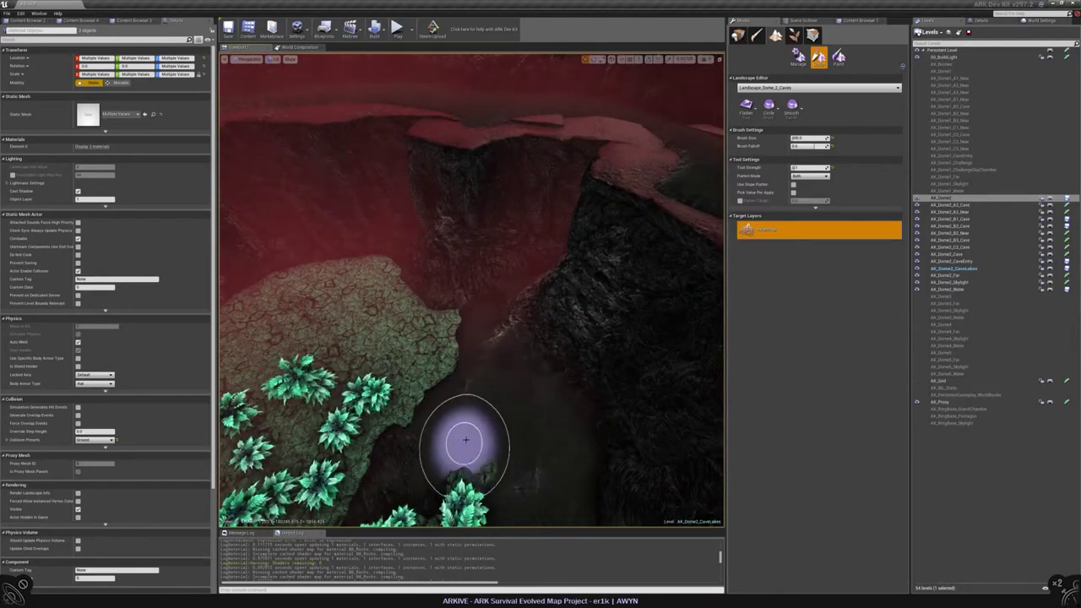
Examine where the landscape walls and ground meet the edges of the fern-covered green platforms
right_click_drag(465, 440, 518, 386)
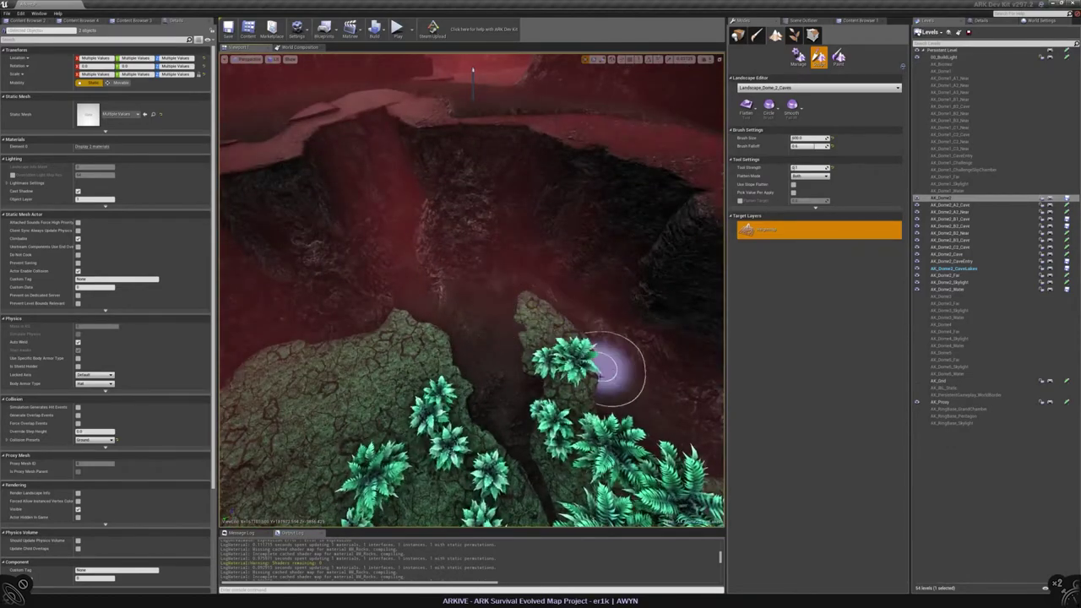
right_click_drag(633, 407, 483, 338)
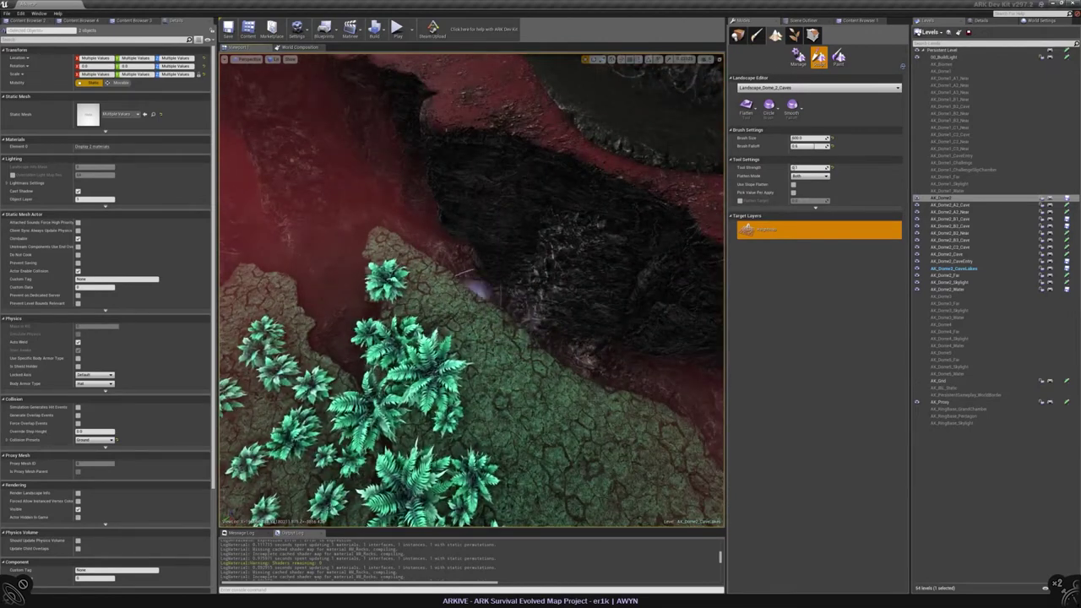
mouse_move(577, 359)
right_mouse_down()
mouse_move(445, 412)
mouse_move(414, 407)
mouse_move(443, 401)
right_mouse_up()
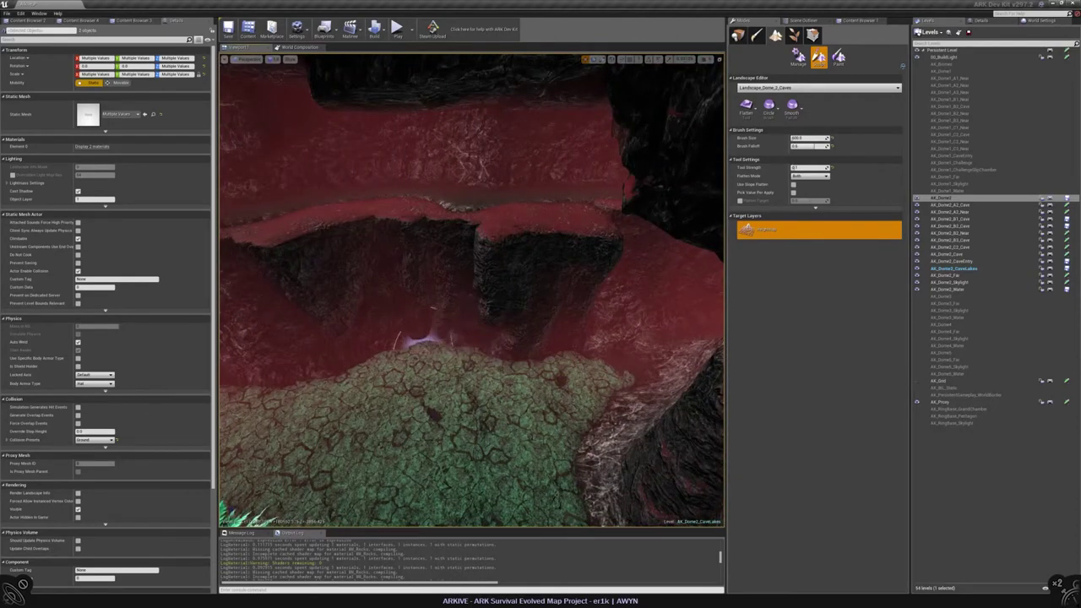
right_click_drag(380, 347, 518, 338)
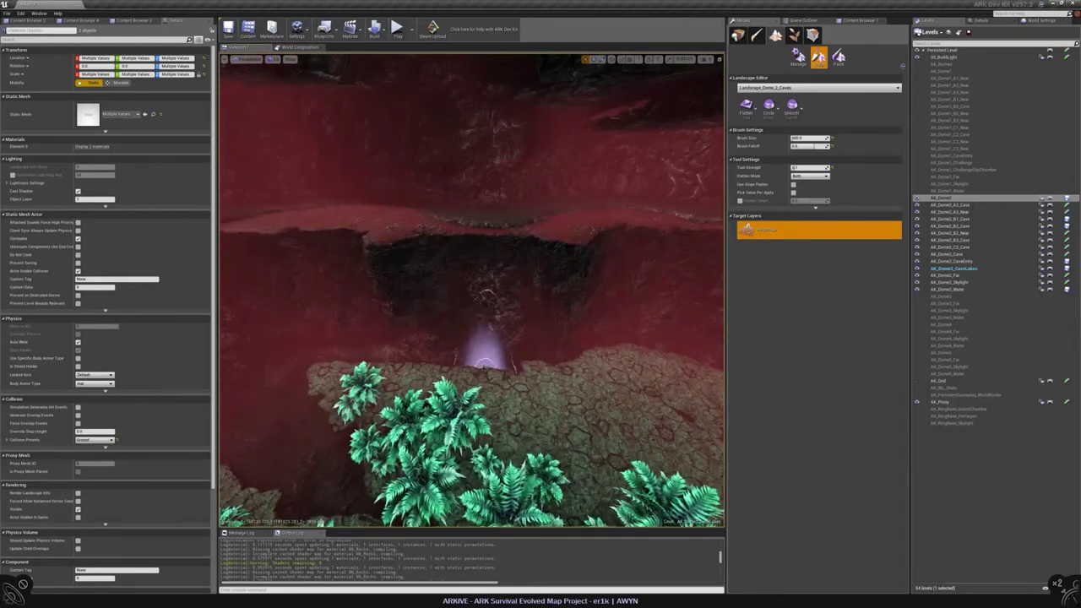
right_click_drag(441, 355, 500, 357)
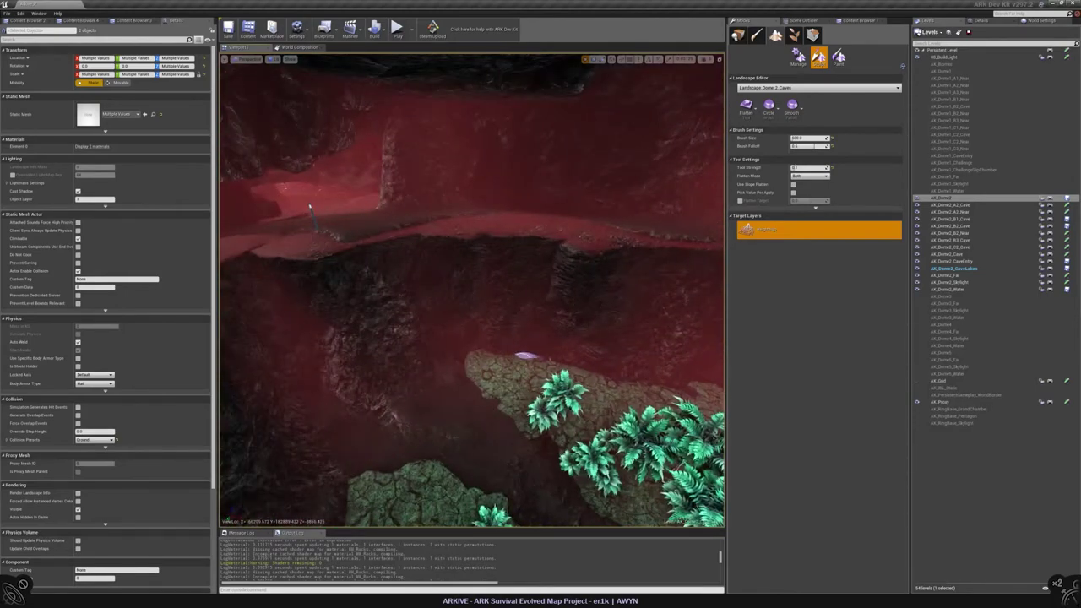
right_click_drag(309, 207, 493, 269)
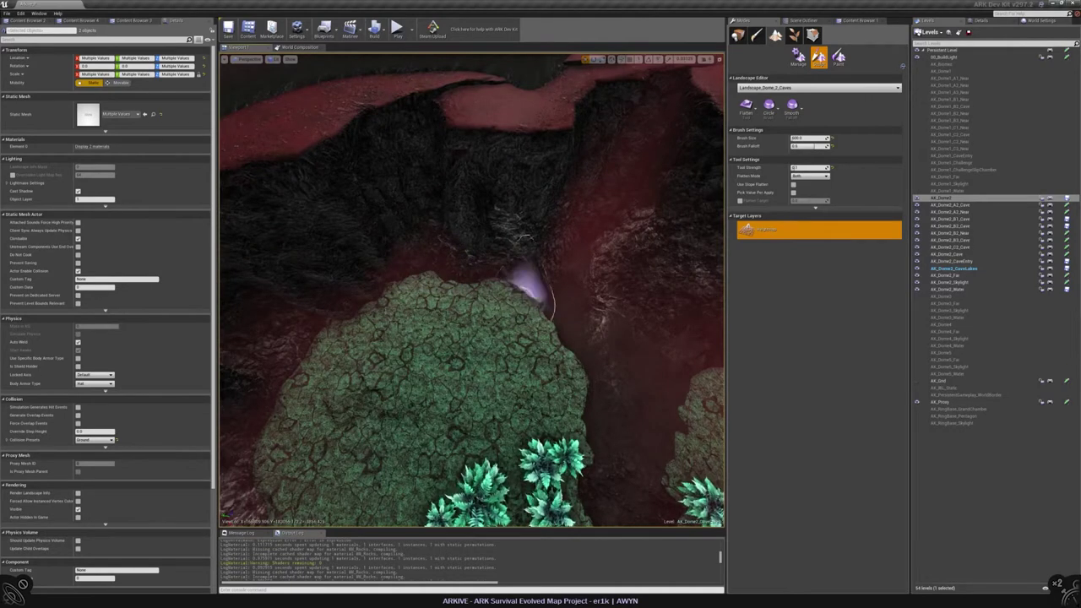
mouse_move(530, 289)
right_mouse_down()
mouse_move(507, 270)
mouse_move(506, 255)
right_mouse_up()
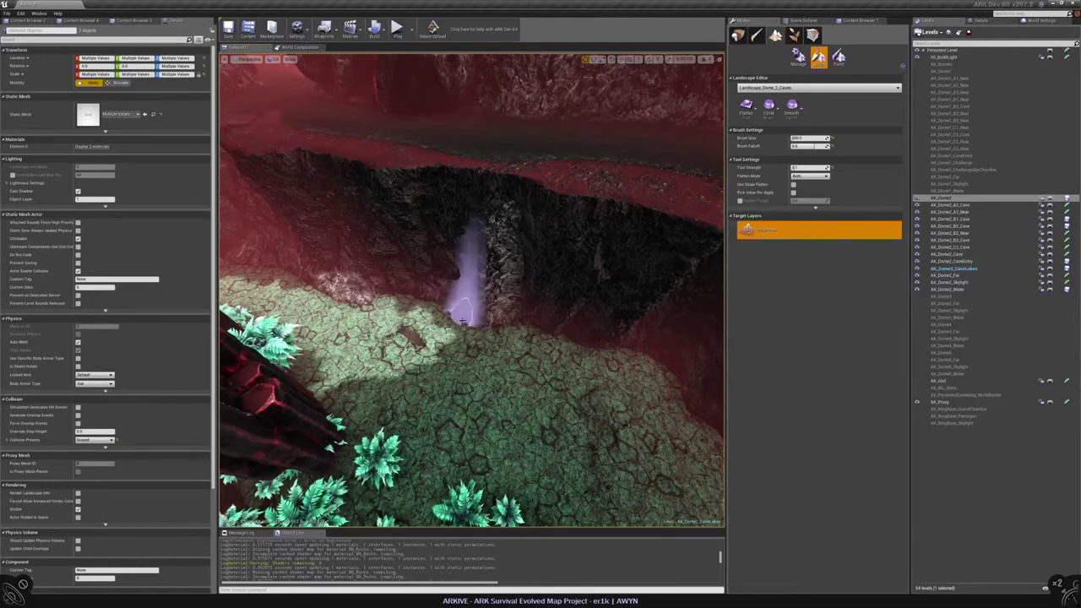
right_click_drag(405, 309, 501, 366)
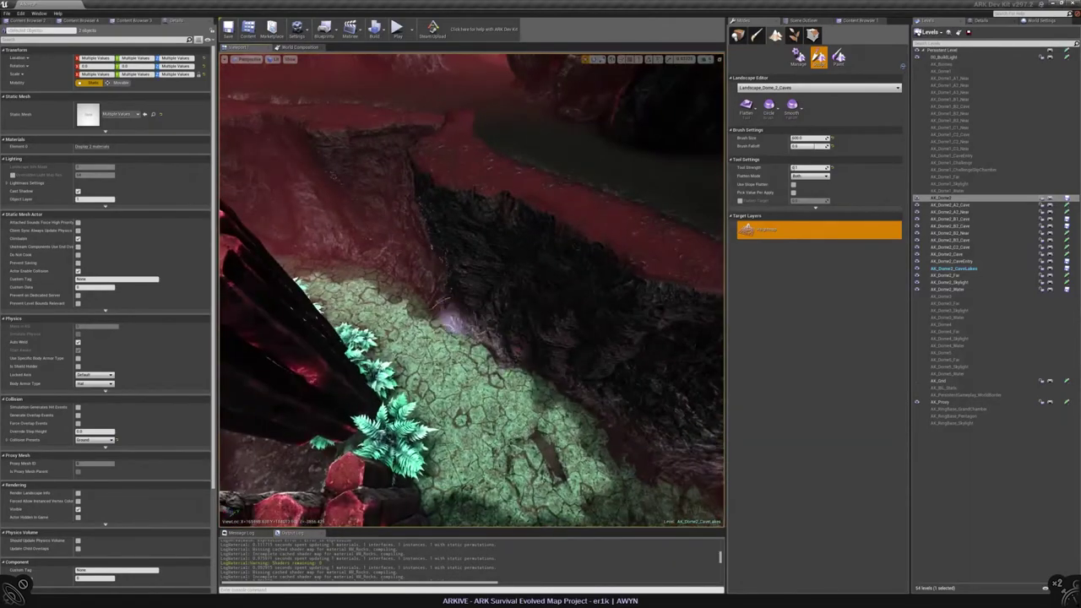
right_click_drag(499, 321, 530, 283)
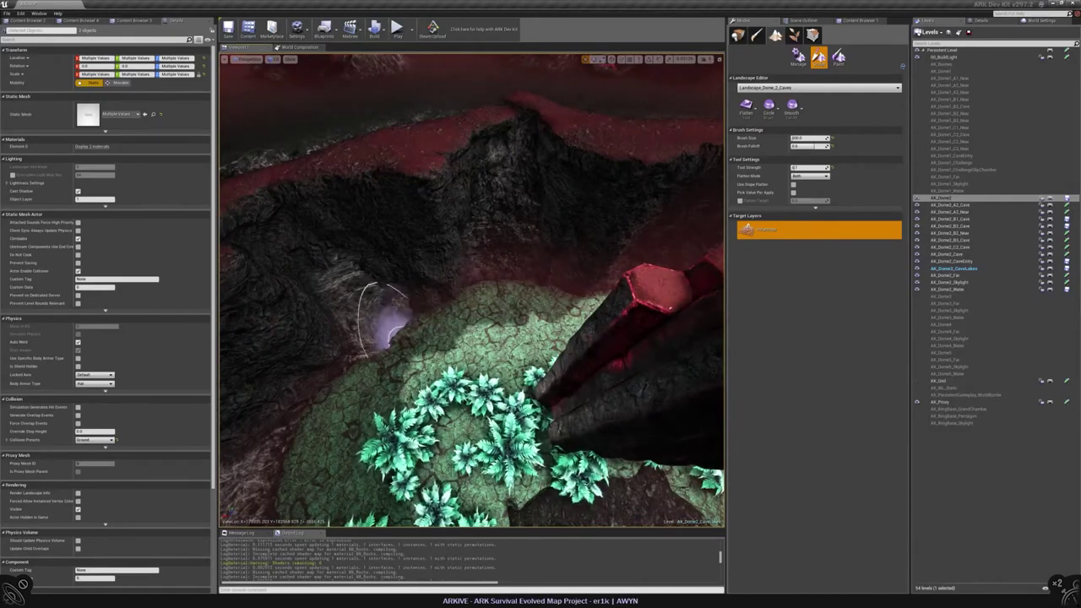
right_click_drag(384, 316, 486, 363)
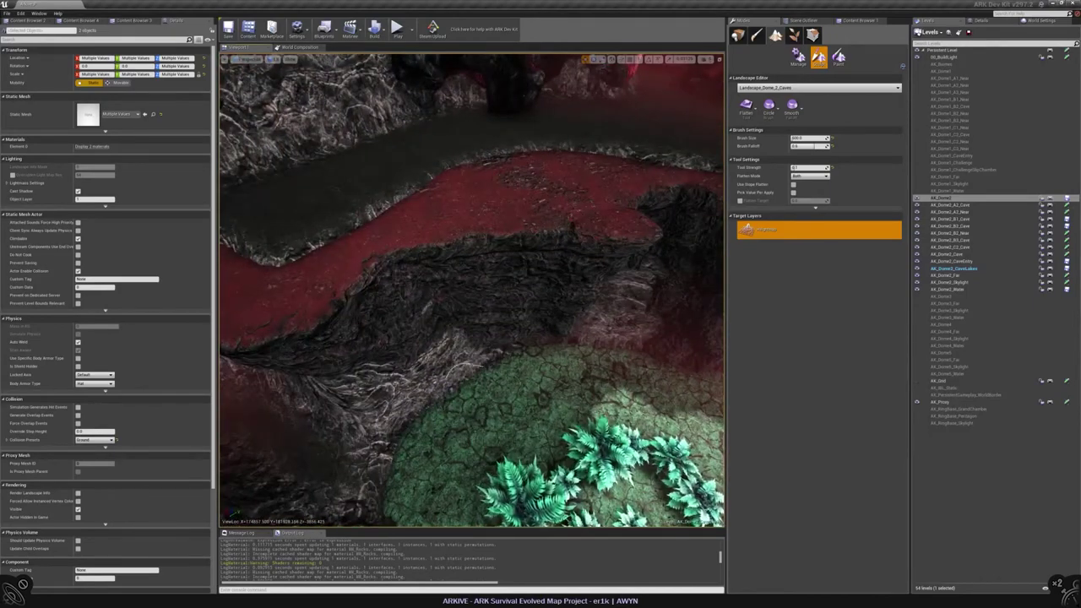
right_click_drag(473, 321, 507, 287)
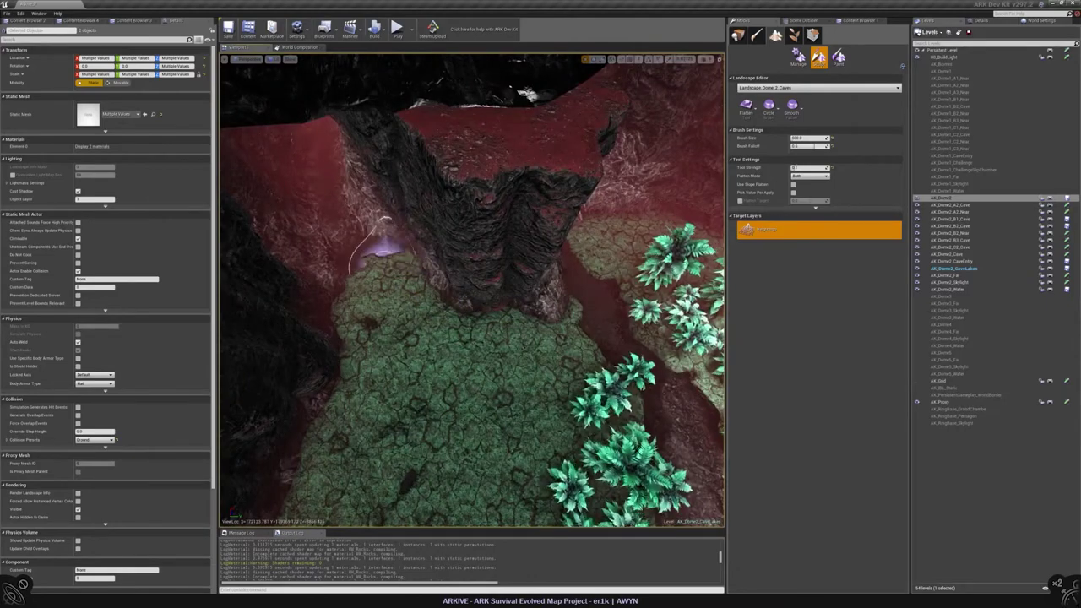
mouse_move(486, 308)
right_mouse_down()
mouse_move(478, 321)
mouse_move(506, 287)
mouse_move(475, 248)
right_mouse_up()
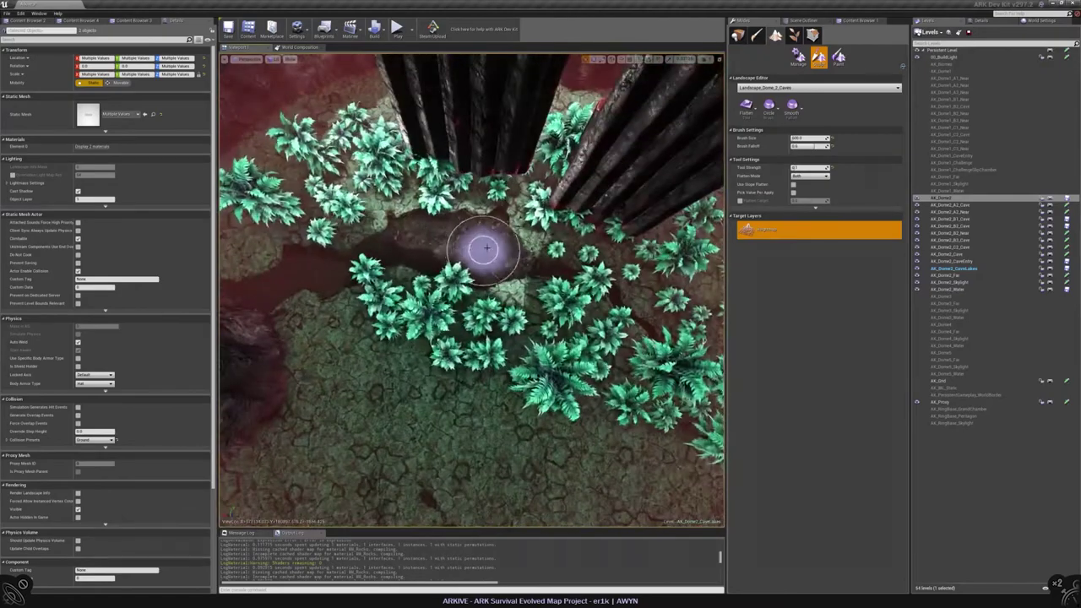
right_click_drag(357, 262, 331, 300)
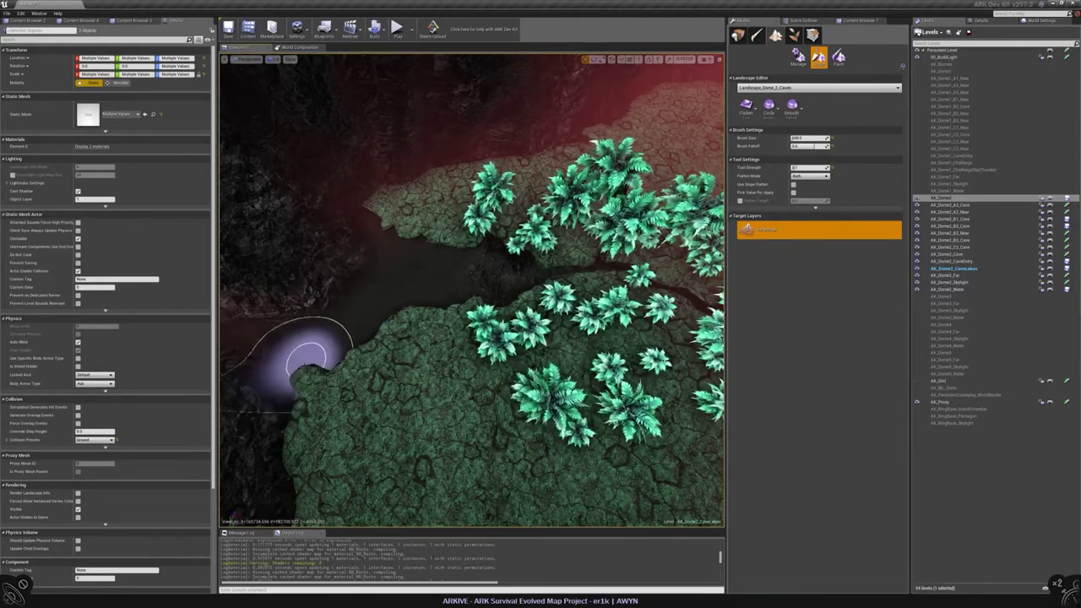
Smooth the Landscape_Dome_2_Caves ground where the dark cave walls meet the tips and edges of the green platform
right_click_drag(338, 338, 447, 290)
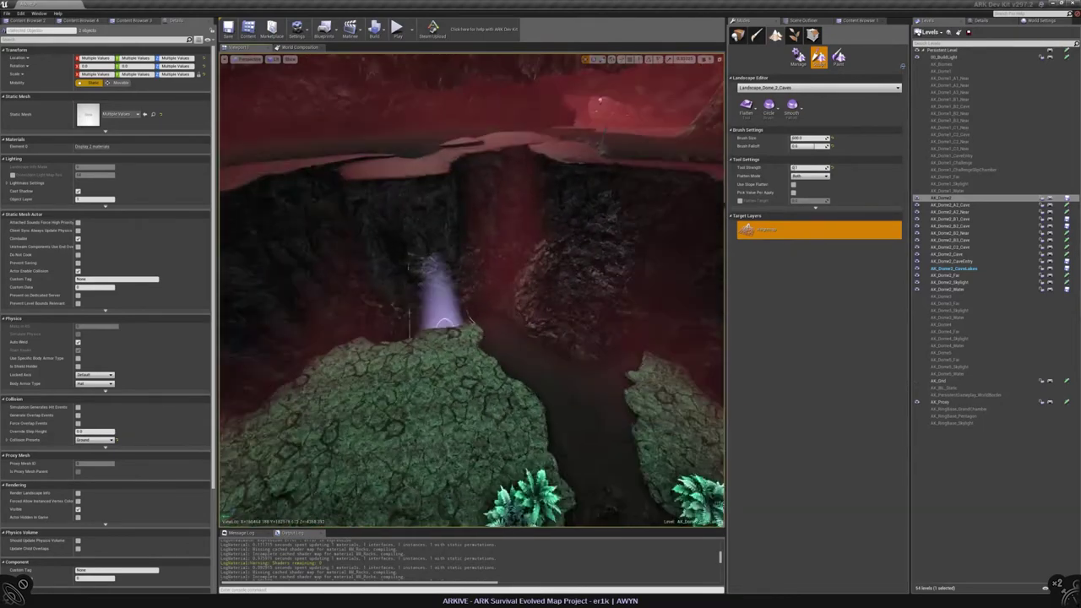
left_click(746, 105)
left_click(752, 169)
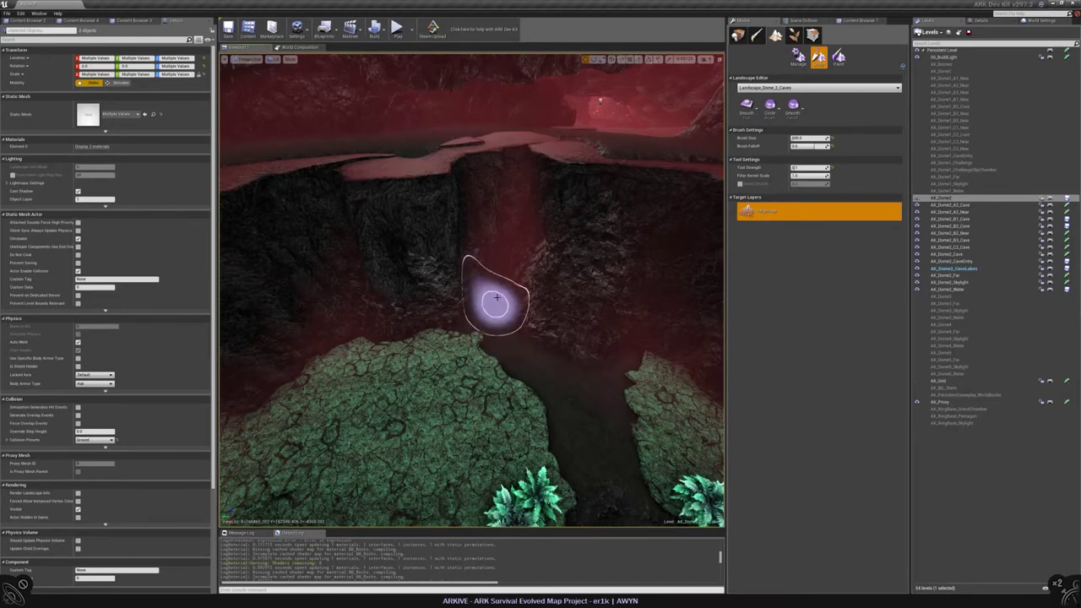
scroll(498, 334, "up", 5)
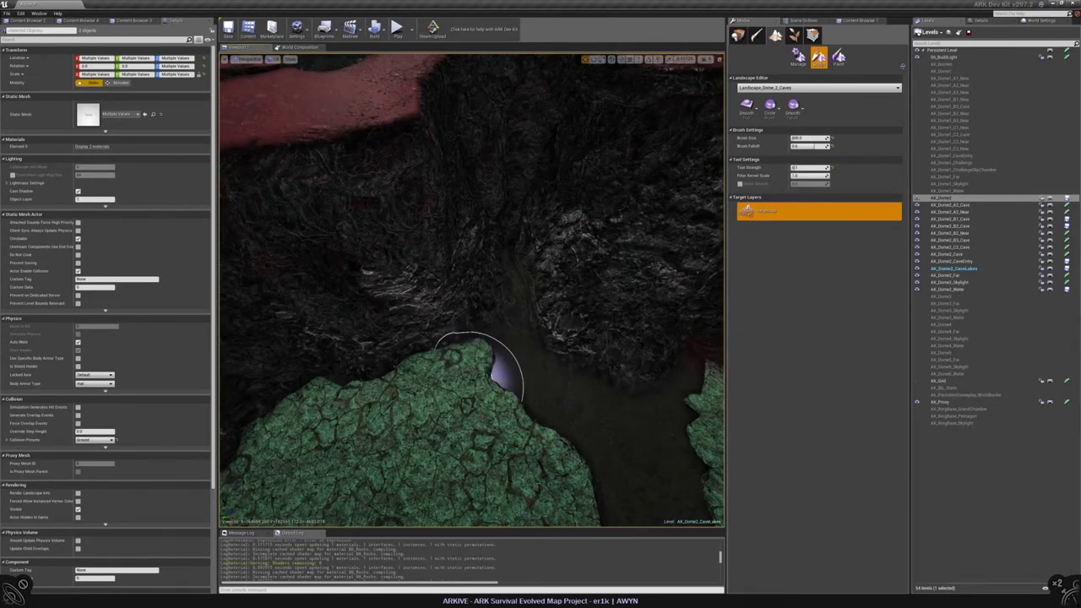
scroll(370, 374, "up", 4)
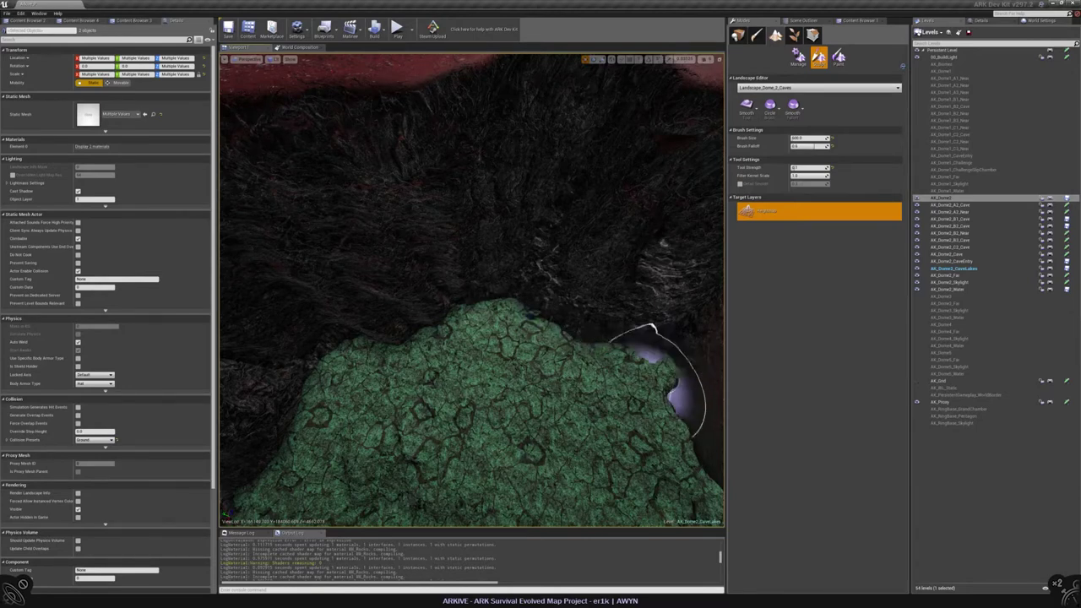
scroll(604, 342, "down", 3)
mouse_move(604, 342)
right_mouse_down()
mouse_move(583, 334)
mouse_move(591, 342)
mouse_move(595, 329)
mouse_move(591, 337)
right_mouse_up()
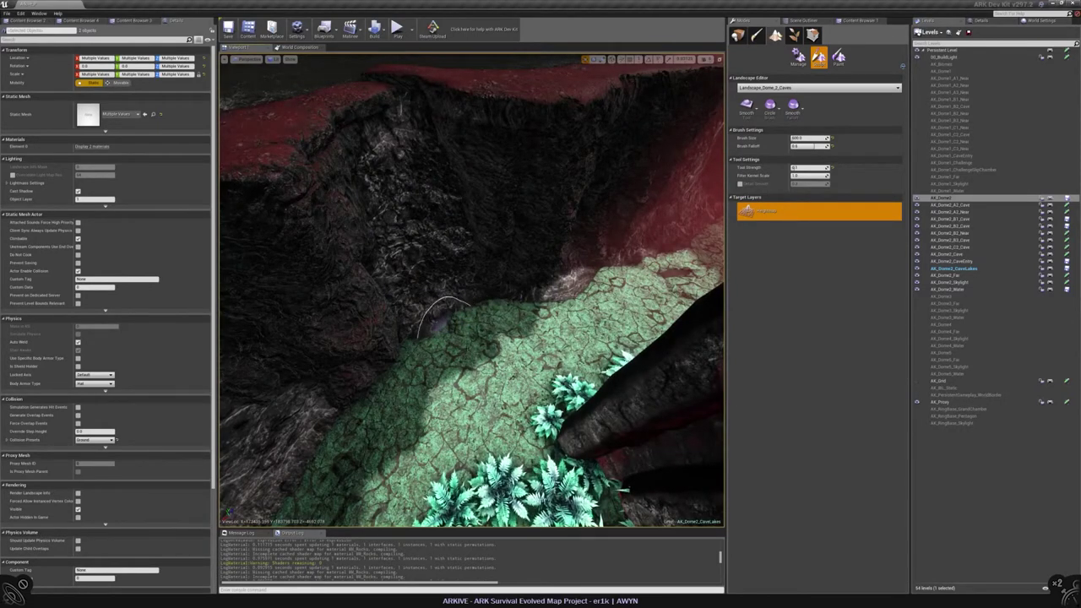
right_click_drag(519, 304, 520, 304)
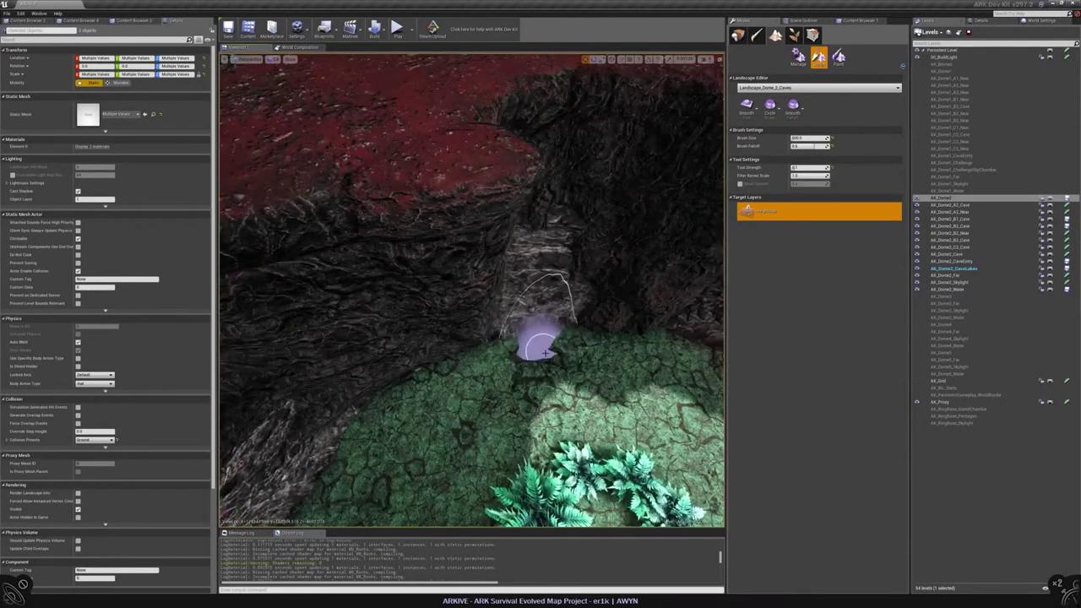
Flatten the raised ground covering the green platform's edge below the grey rock slope and return to the Smooth tool
left_click(745, 106)
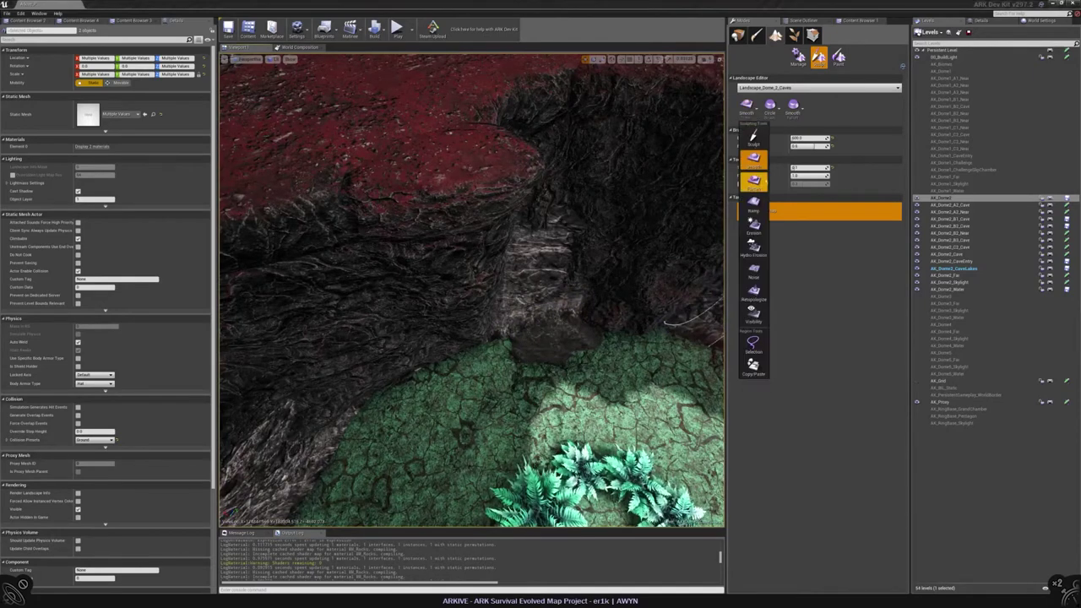
left_click(752, 181)
left_click(746, 105)
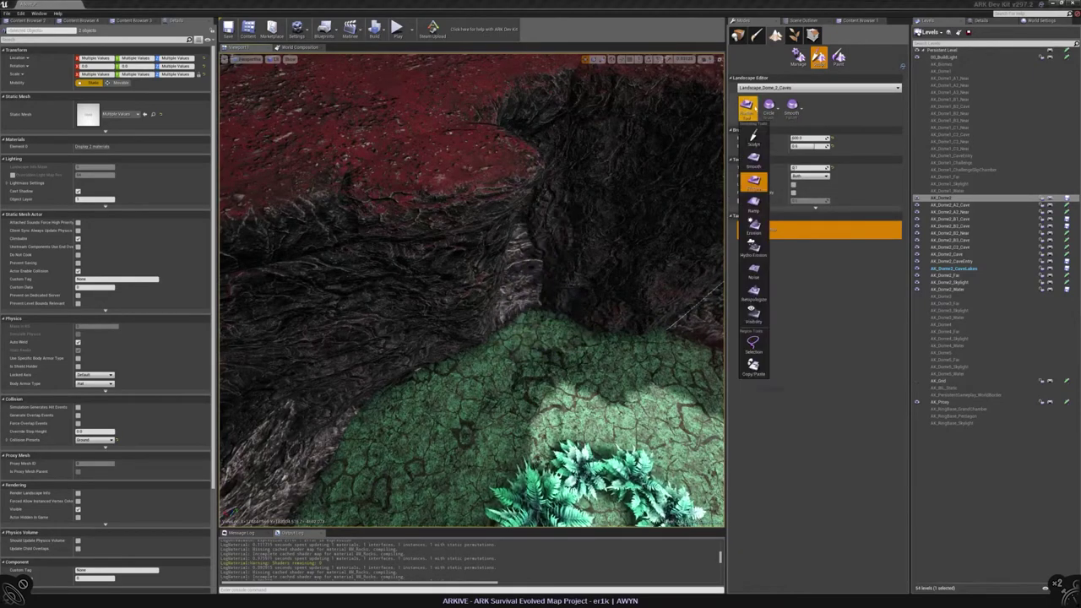
left_click(753, 160)
right_click_drag(541, 334, 541, 333)
right_click_drag(497, 278, 496, 279)
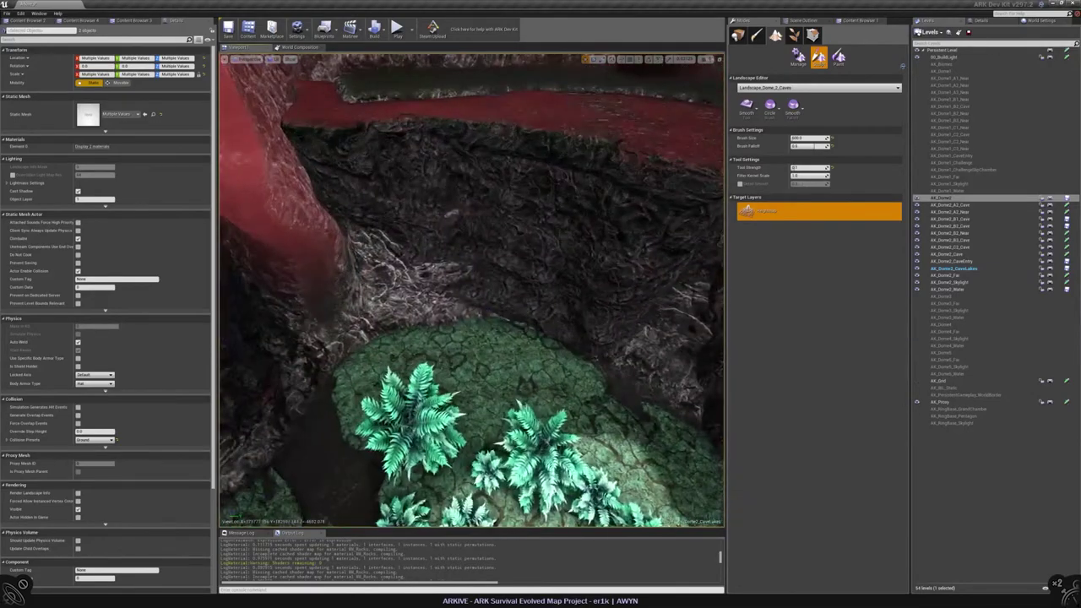
Flatten the narrow channel below the red rock column and smooth the grey slope beside the green platform
right_click_drag(499, 317, 510, 332)
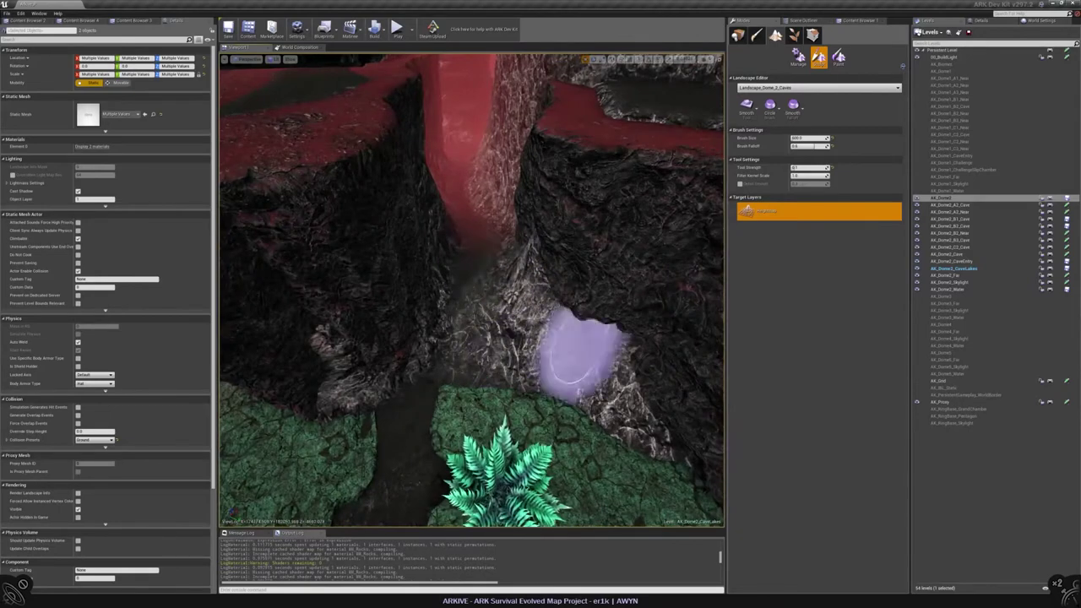
left_click(747, 105)
left_click(754, 152)
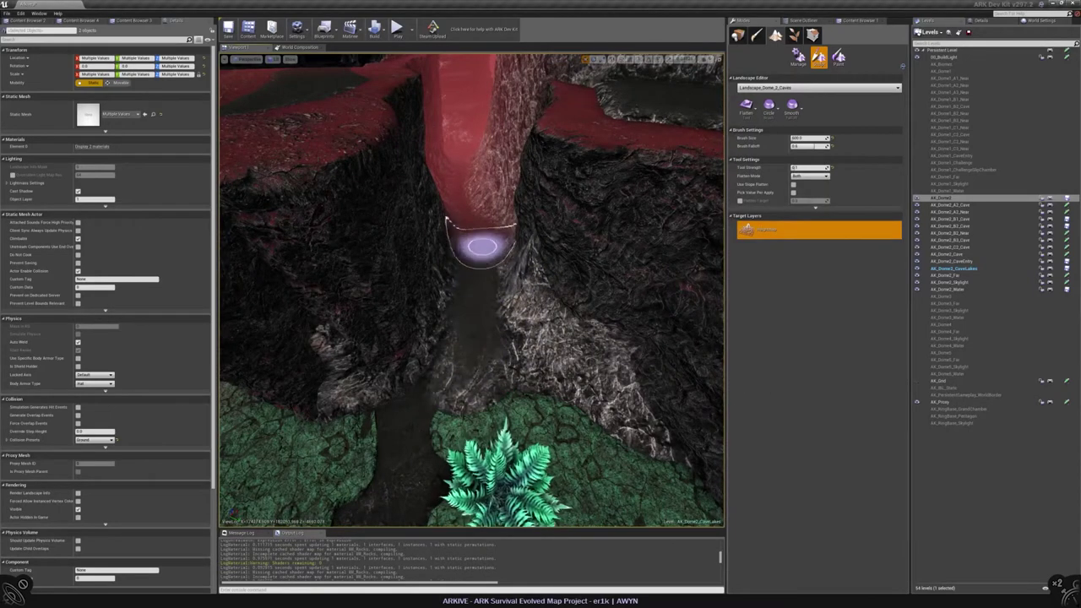
left_click(746, 104)
left_click(754, 137)
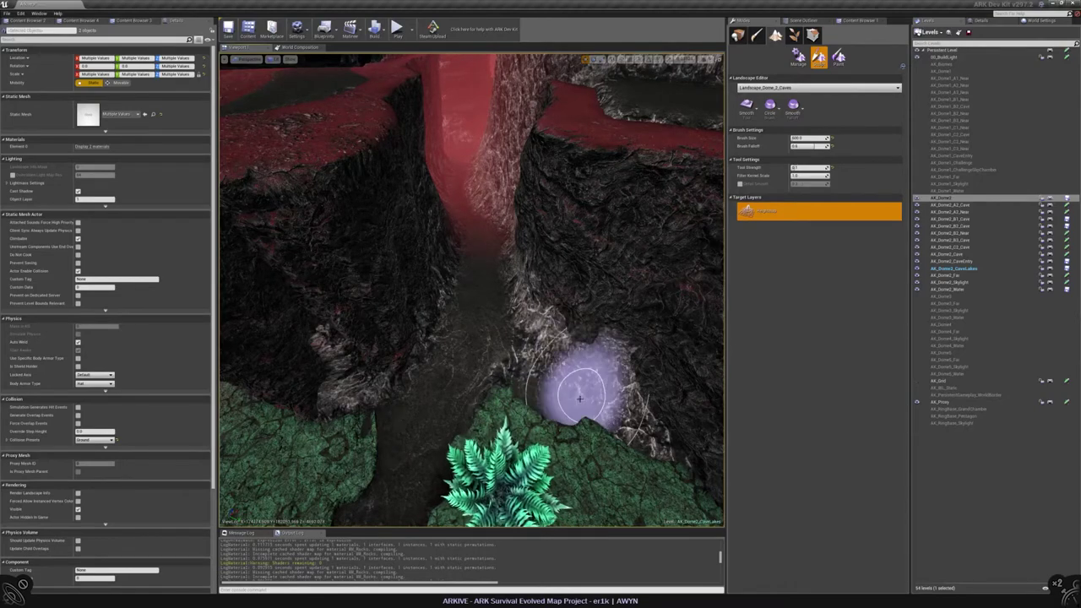
right_click_drag(487, 362, 495, 309)
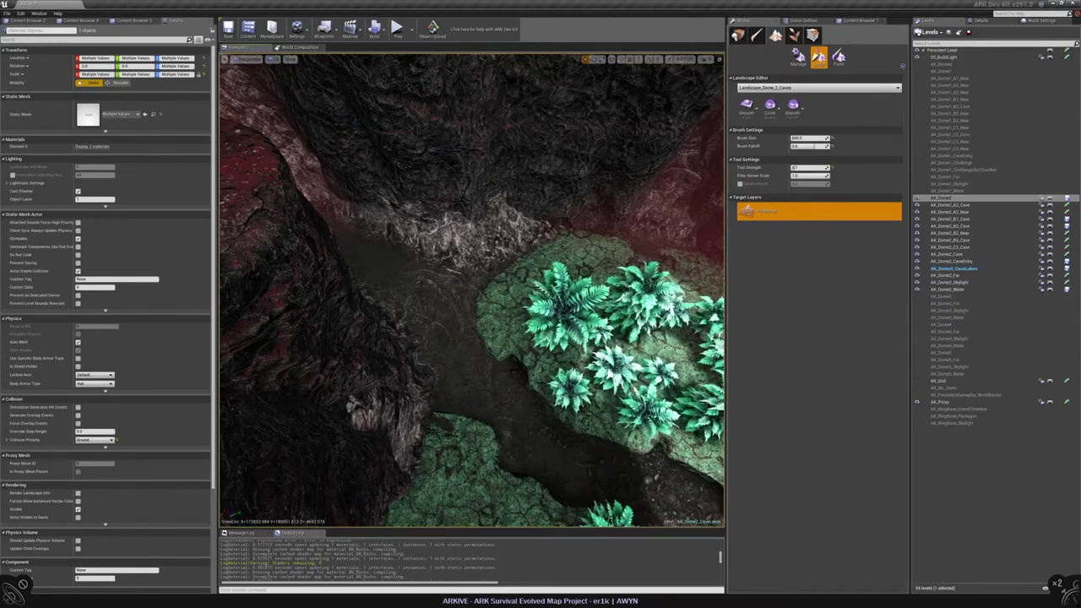
Examine the landscape edges around the fern-covered platforms beneath the red crystal columns and beside the rock ledge
right_click_drag(532, 247, 559, 288)
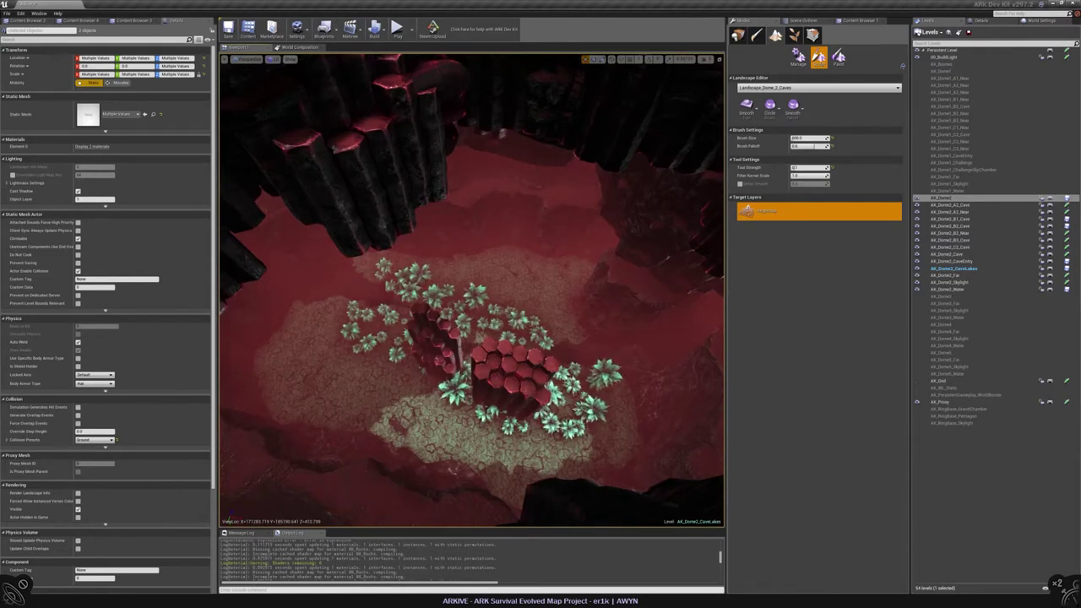
mouse_move(559, 287)
right_mouse_down()
mouse_move(562, 321)
mouse_move(570, 271)
mouse_move(557, 295)
mouse_move(519, 283)
right_mouse_up()
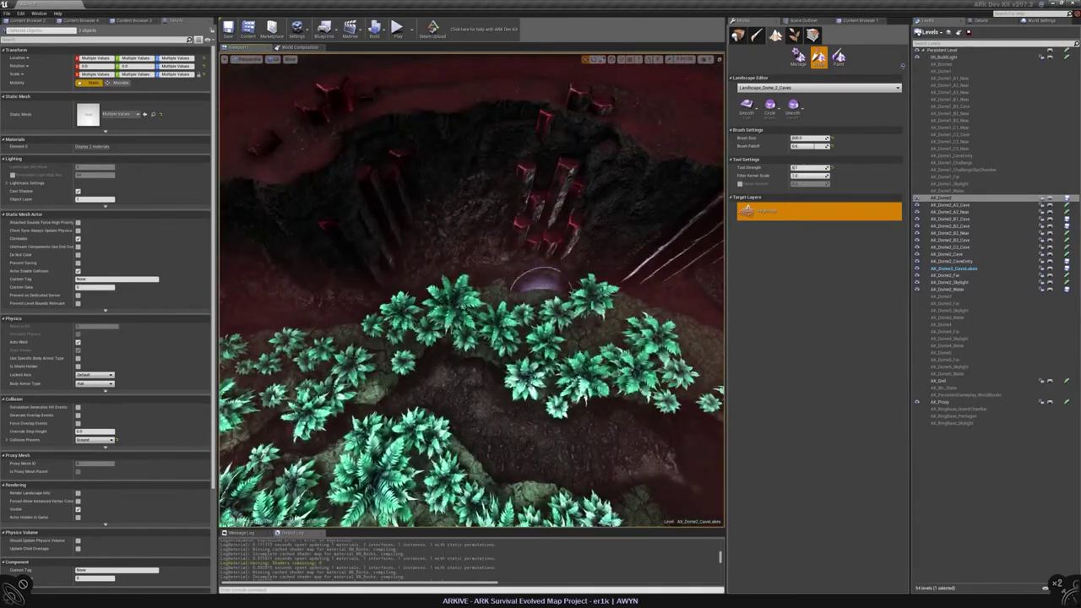
right_click_drag(336, 320, 570, 275)
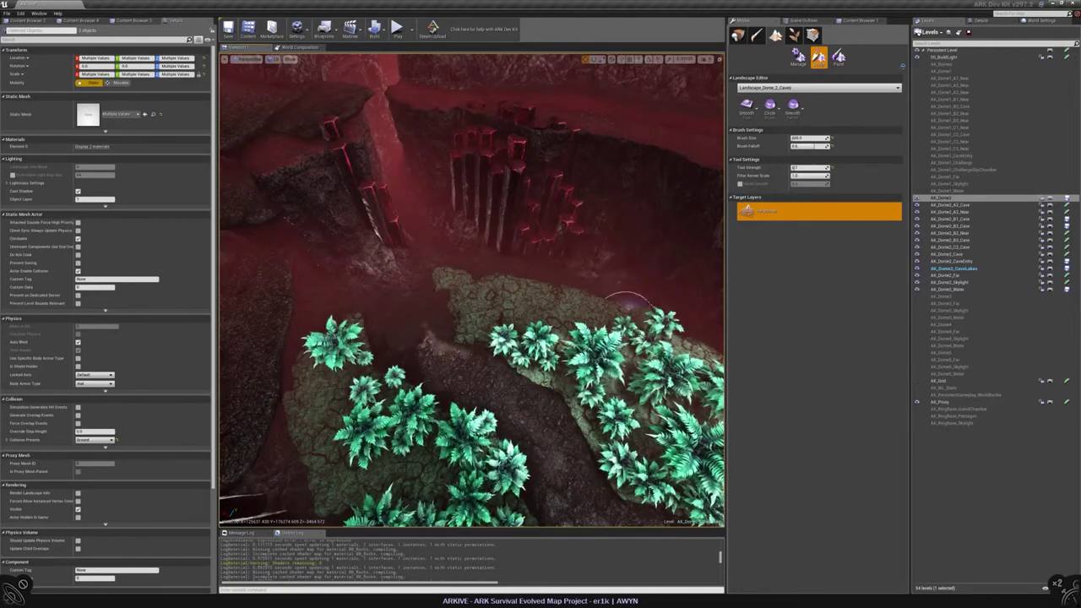
right_click_drag(629, 300, 522, 239)
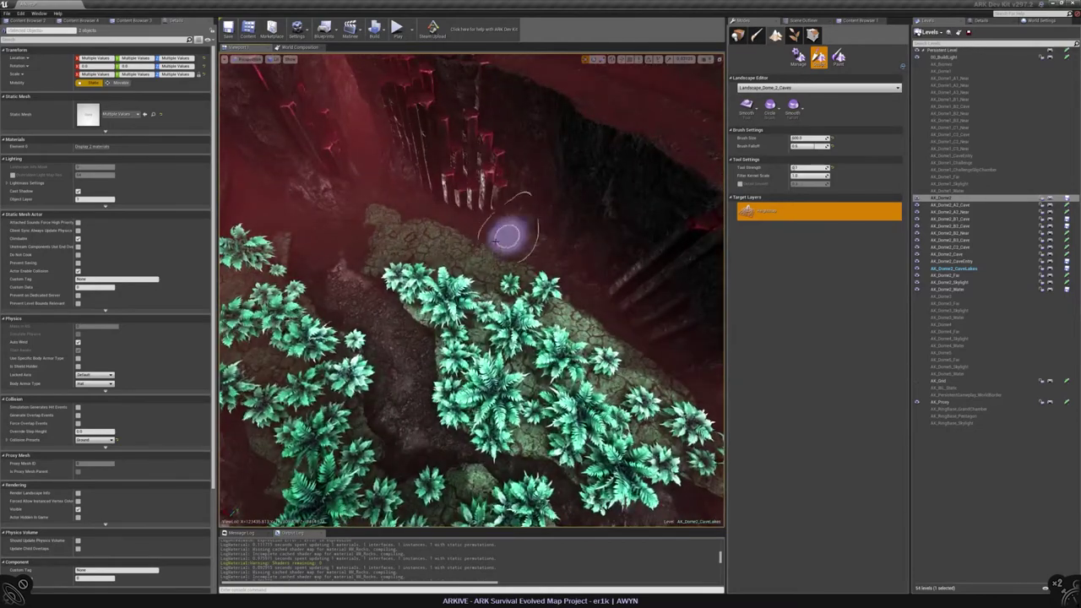
right_click_drag(591, 304, 481, 285)
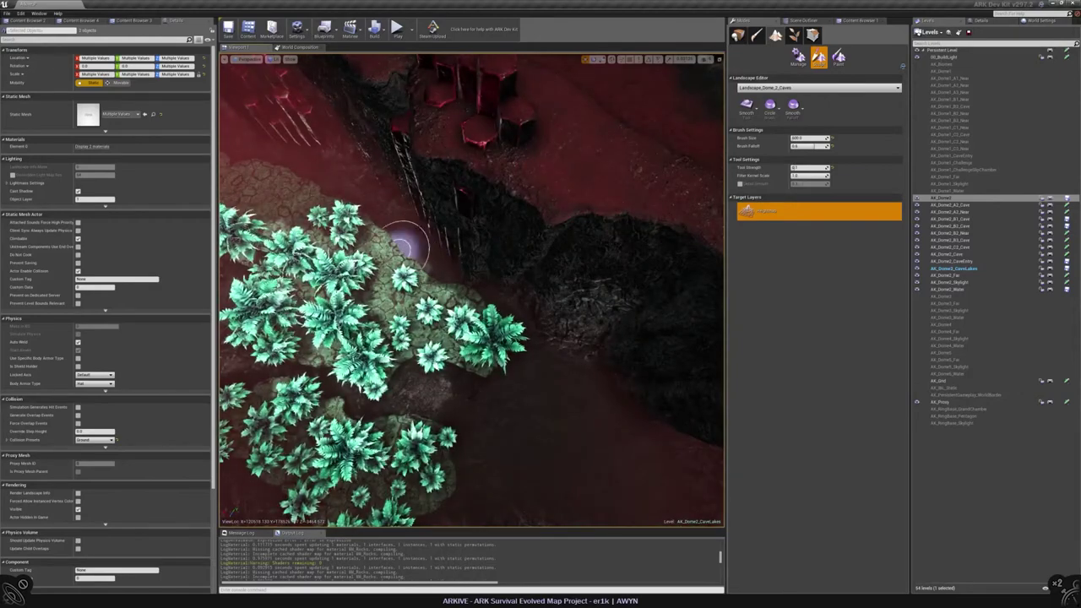
mouse_move(489, 287)
right_mouse_down()
mouse_move(556, 350)
mouse_move(603, 289)
mouse_move(591, 279)
mouse_move(495, 326)
mouse_move(444, 313)
mouse_move(423, 275)
right_mouse_up()
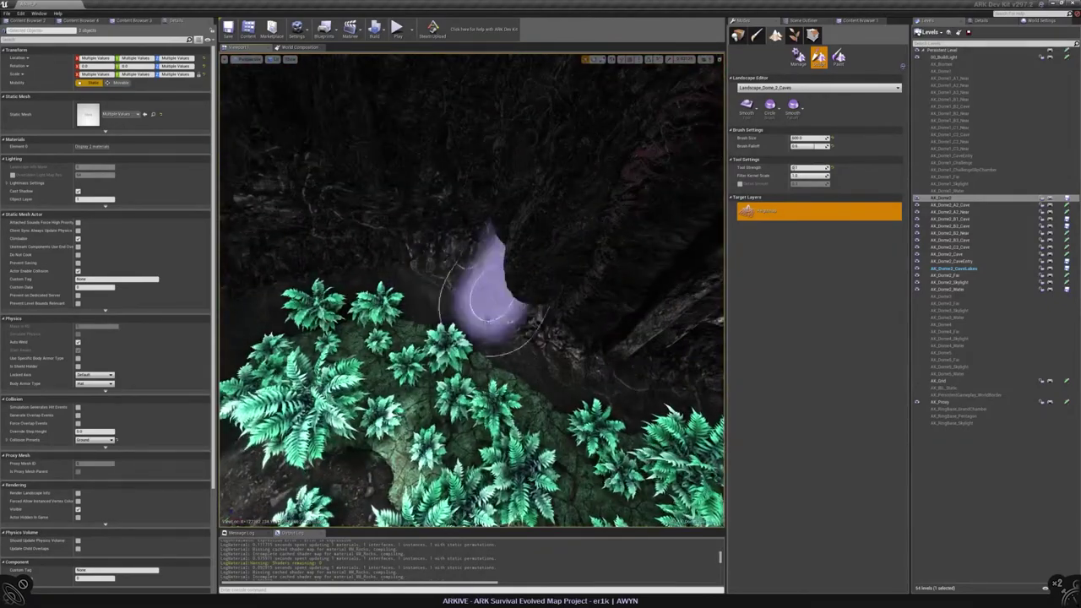
right_click_drag(545, 357, 430, 330)
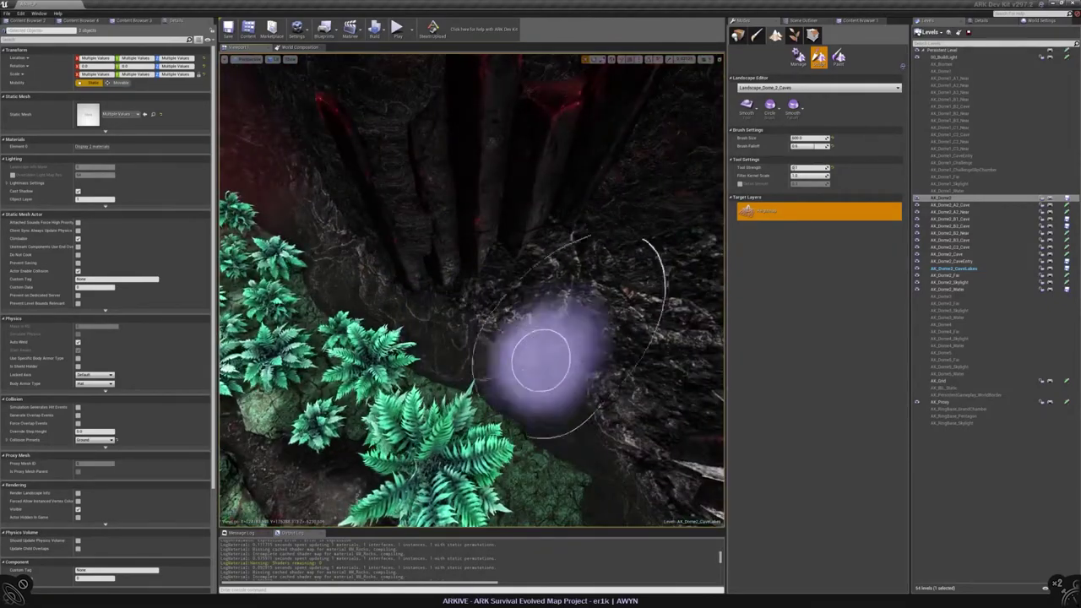
mouse_move(536, 358)
right_mouse_down()
mouse_move(540, 330)
mouse_move(303, 348)
right_mouse_up()
mouse_move(424, 359)
right_mouse_down()
mouse_move(458, 248)
mouse_move(473, 269)
right_mouse_up()
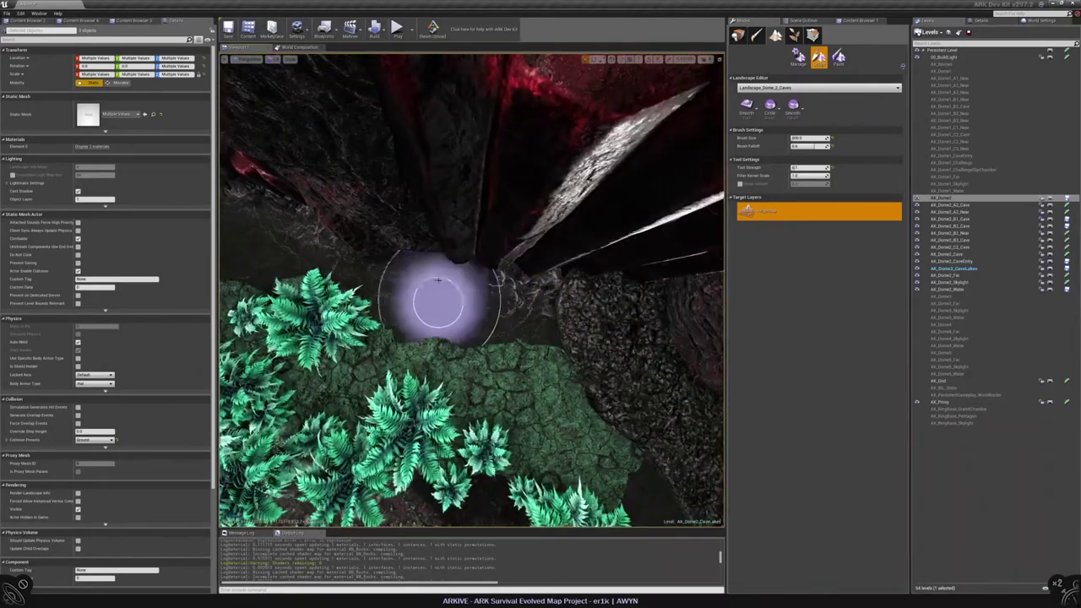
right_click_drag(438, 281, 389, 296)
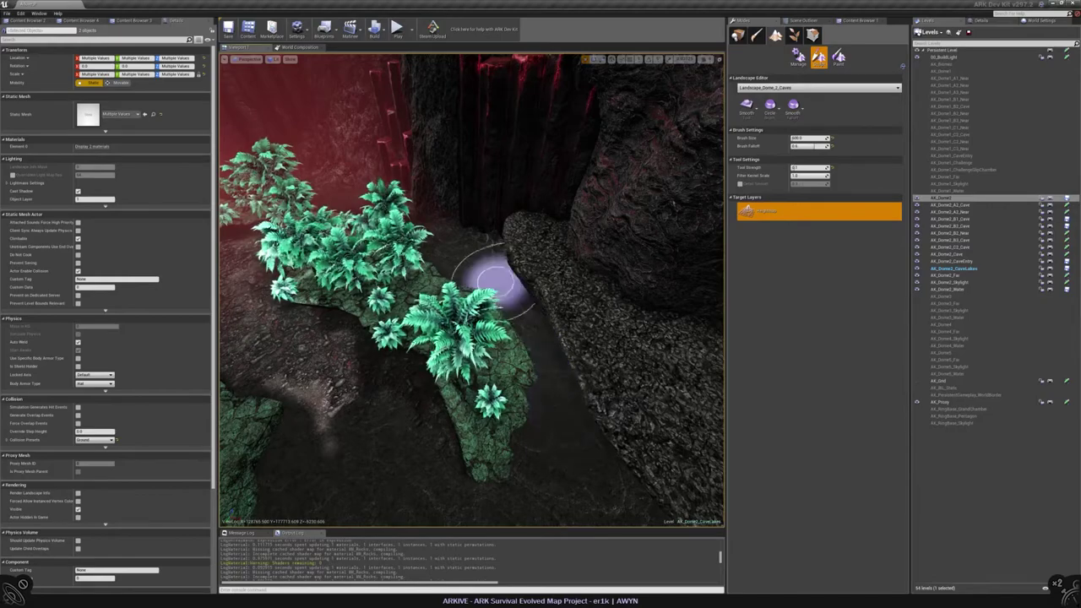
mouse_move(562, 416)
right_mouse_down()
mouse_move(558, 388)
mouse_move(541, 406)
mouse_move(544, 426)
right_mouse_up()
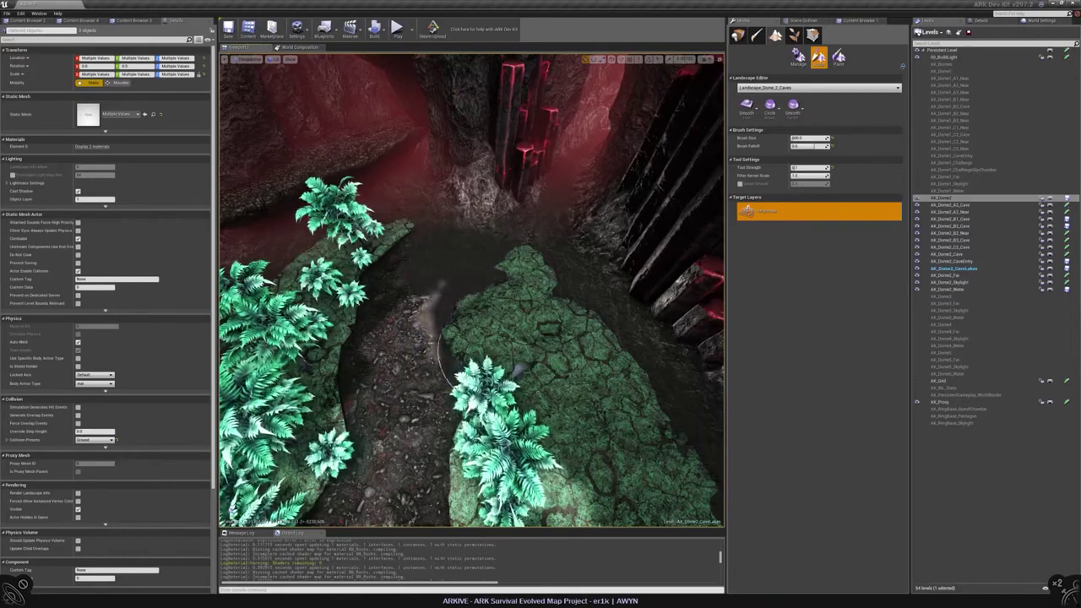
right_click_drag(473, 355, 473, 321)
right_click_drag(472, 290, 474, 289)
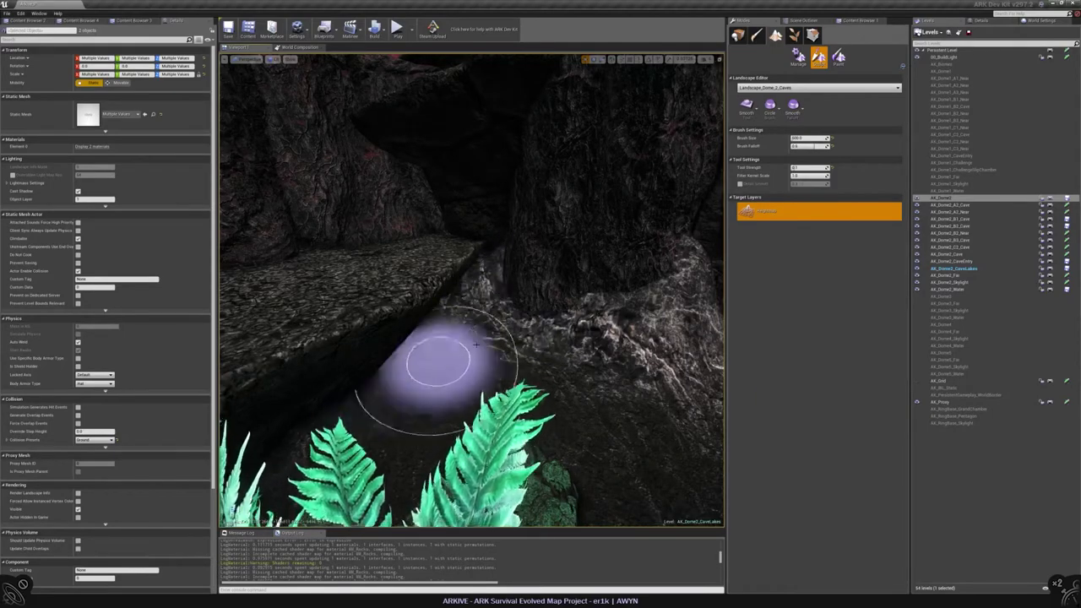
Examine the ground along the outer edges of the fern-lined platforms, the dark basins beside them and the red rocky mound
right_click_drag(476, 344, 492, 338)
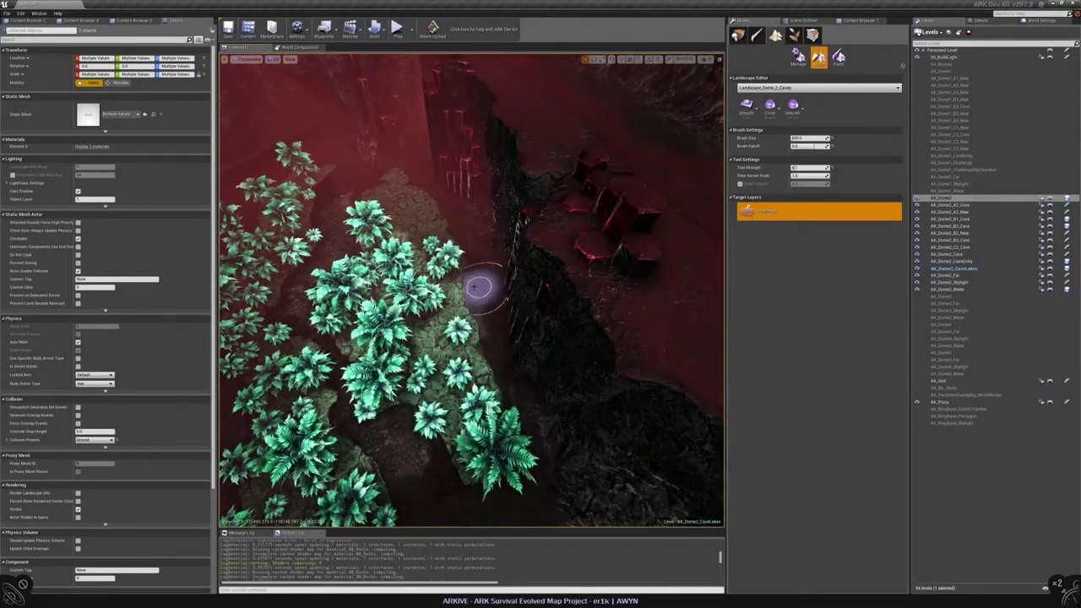
right_click_drag(482, 281, 493, 282)
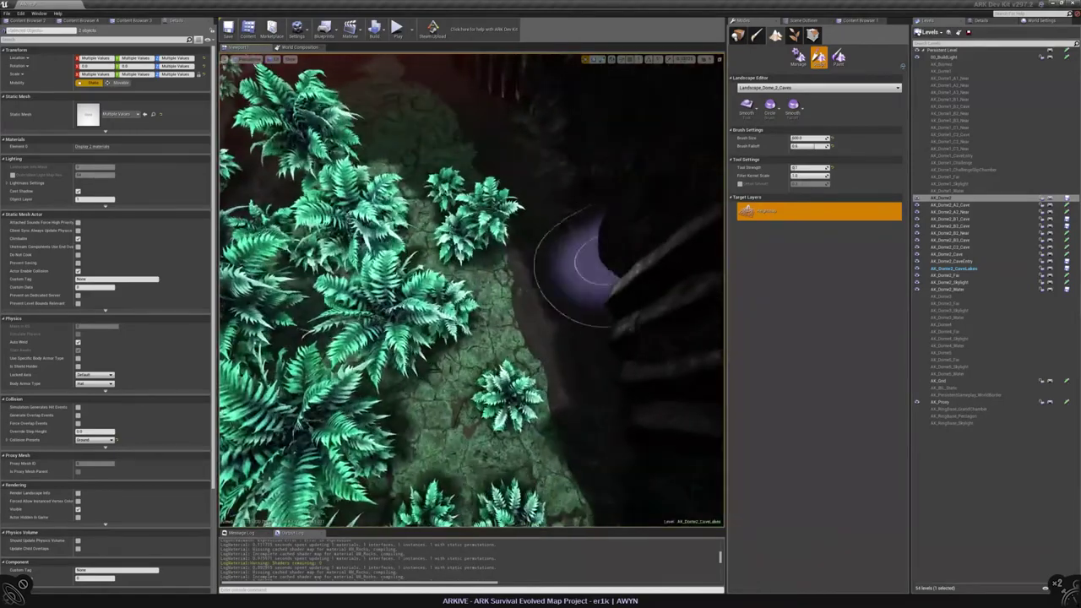
mouse_move(579, 277)
right_mouse_down()
mouse_move(581, 264)
mouse_move(600, 264)
right_mouse_up()
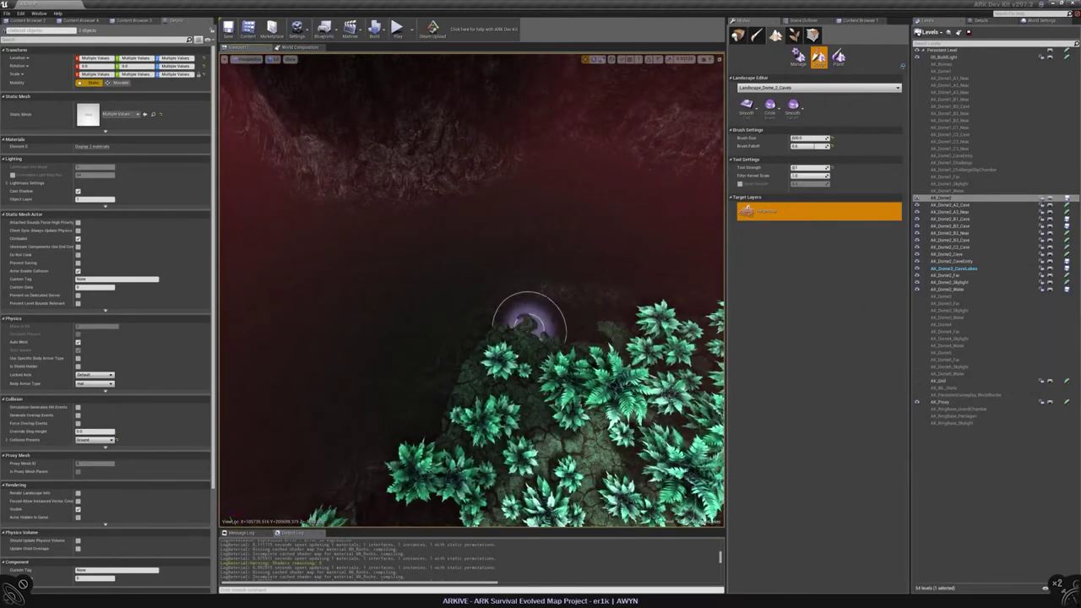
right_click_drag(431, 414, 441, 325)
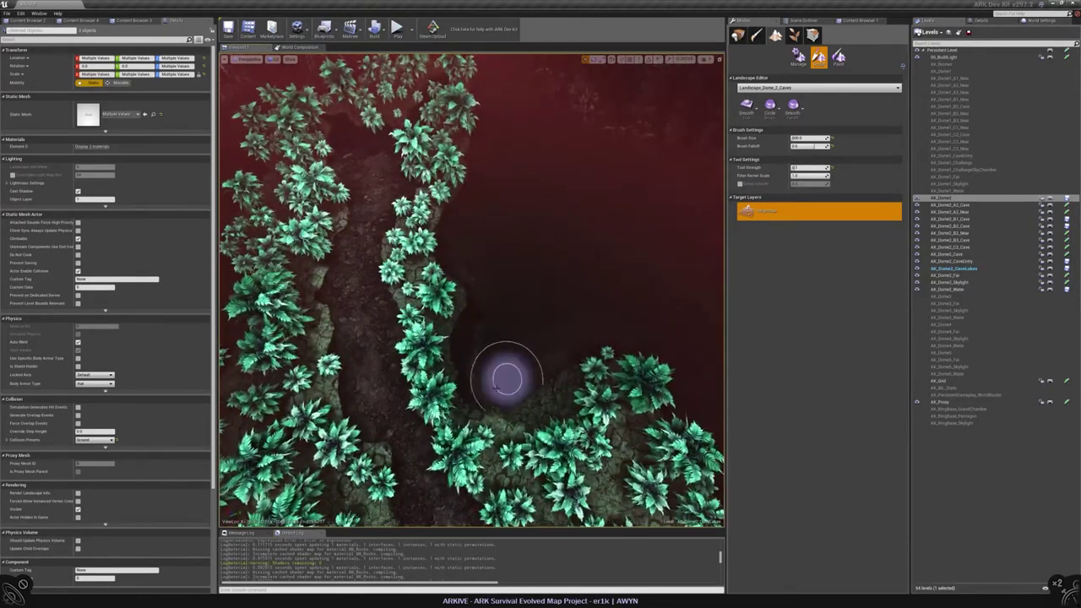
right_click_drag(490, 273, 481, 279)
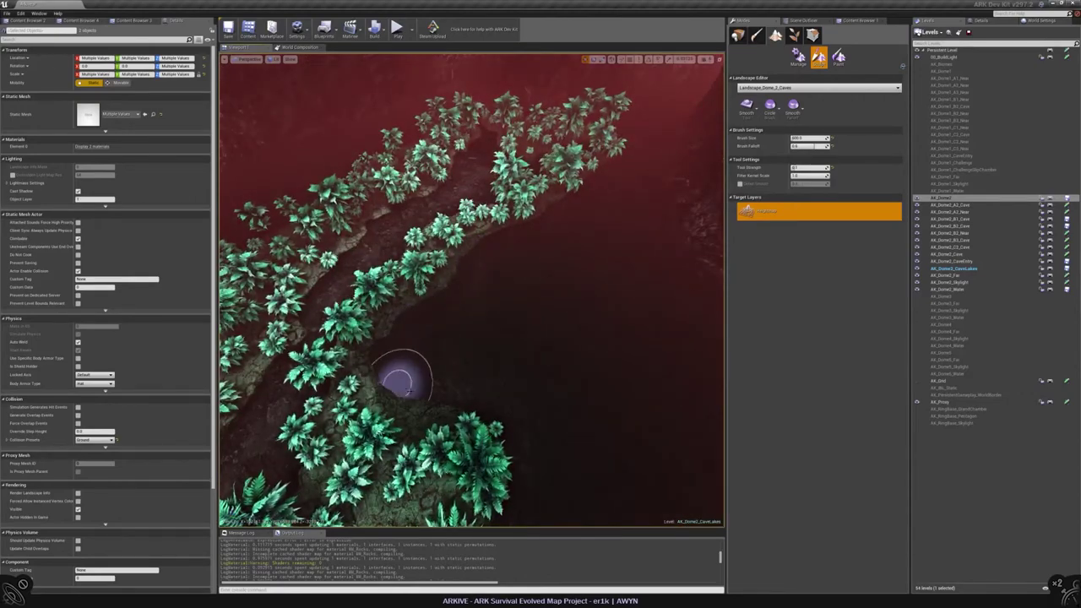
mouse_move(405, 384)
right_mouse_down()
mouse_move(412, 335)
mouse_move(452, 408)
right_mouse_up()
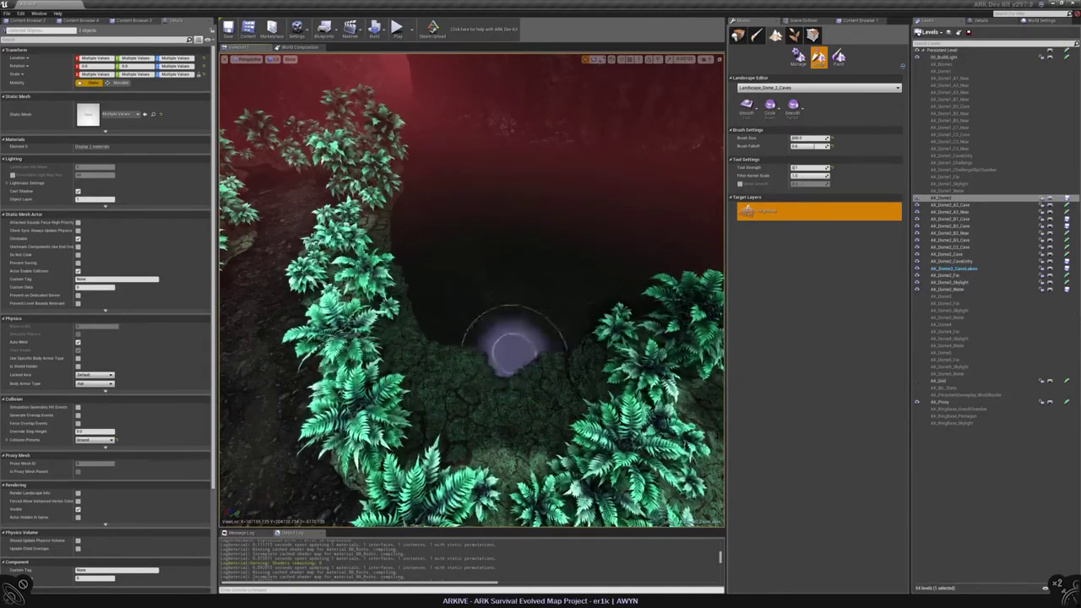
right_click_drag(584, 319, 464, 302)
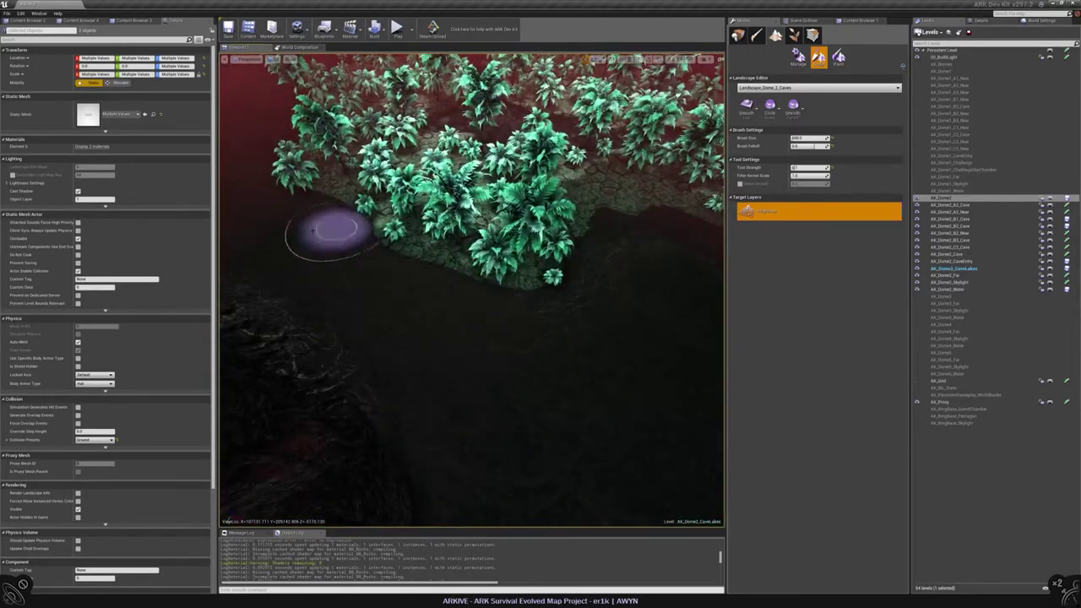
right_click_drag(326, 233, 364, 144)
right_click_drag(459, 313, 488, 312)
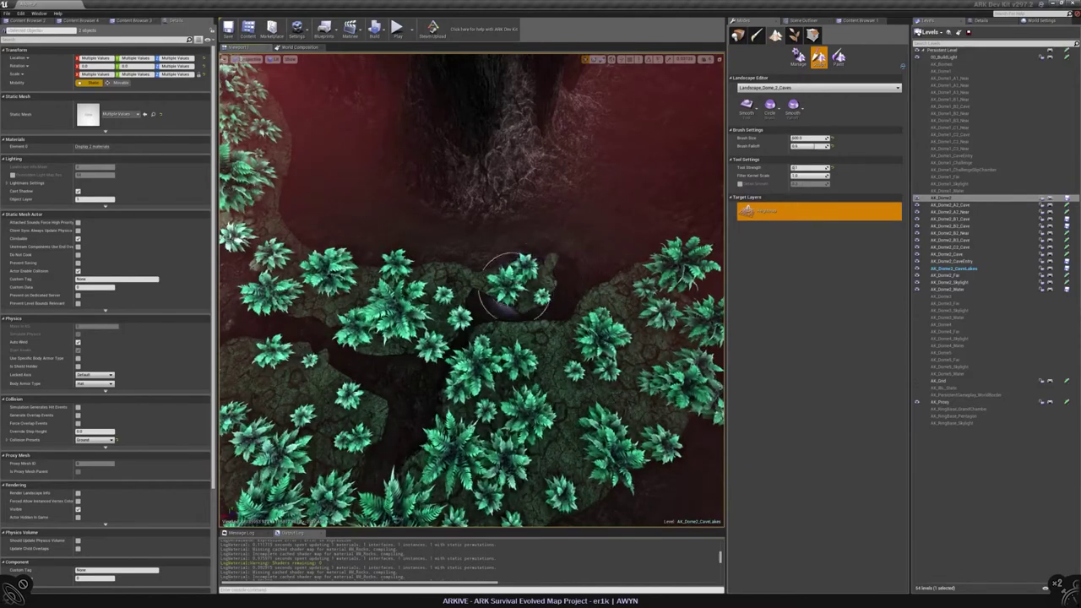
right_click_drag(488, 313, 488, 254)
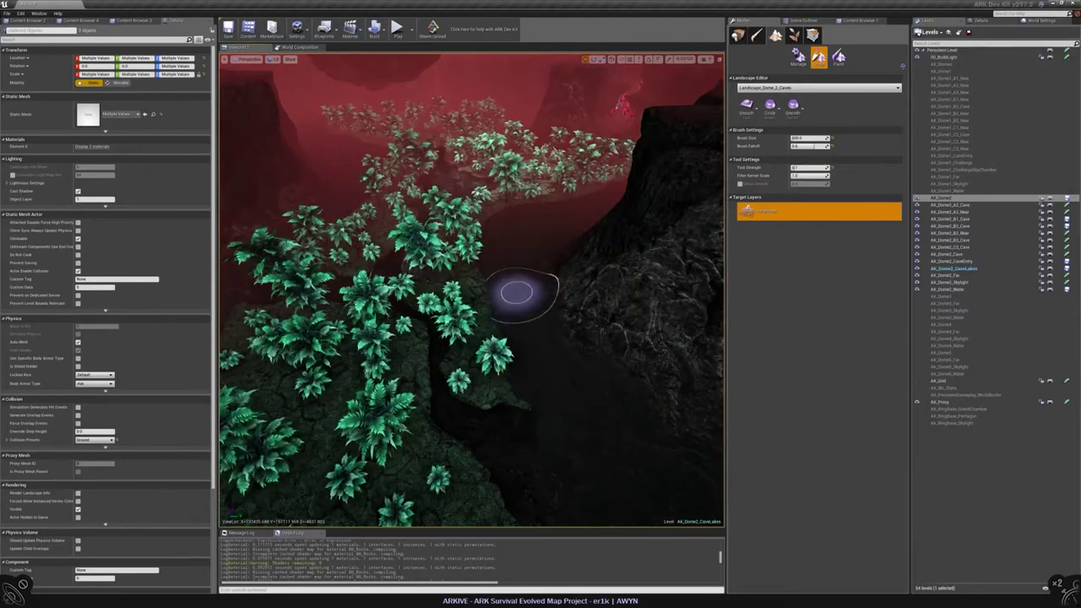
mouse_move(517, 293)
right_mouse_down()
mouse_move(517, 249)
mouse_move(517, 270)
mouse_move(517, 249)
mouse_move(481, 233)
mouse_move(465, 311)
mouse_move(479, 289)
right_mouse_up()
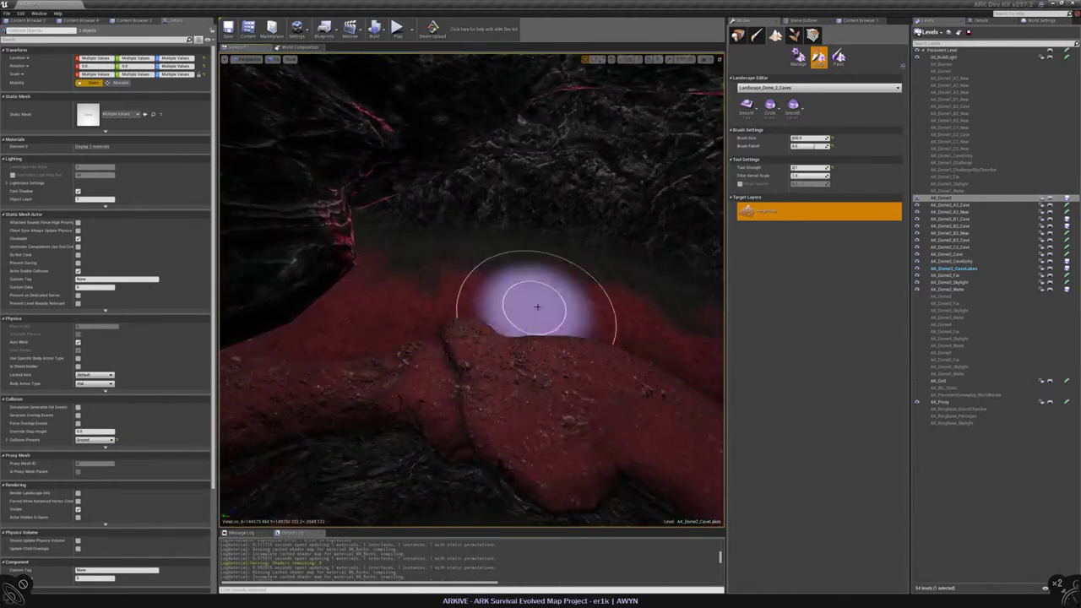
right_click_drag(536, 306, 334, 315)
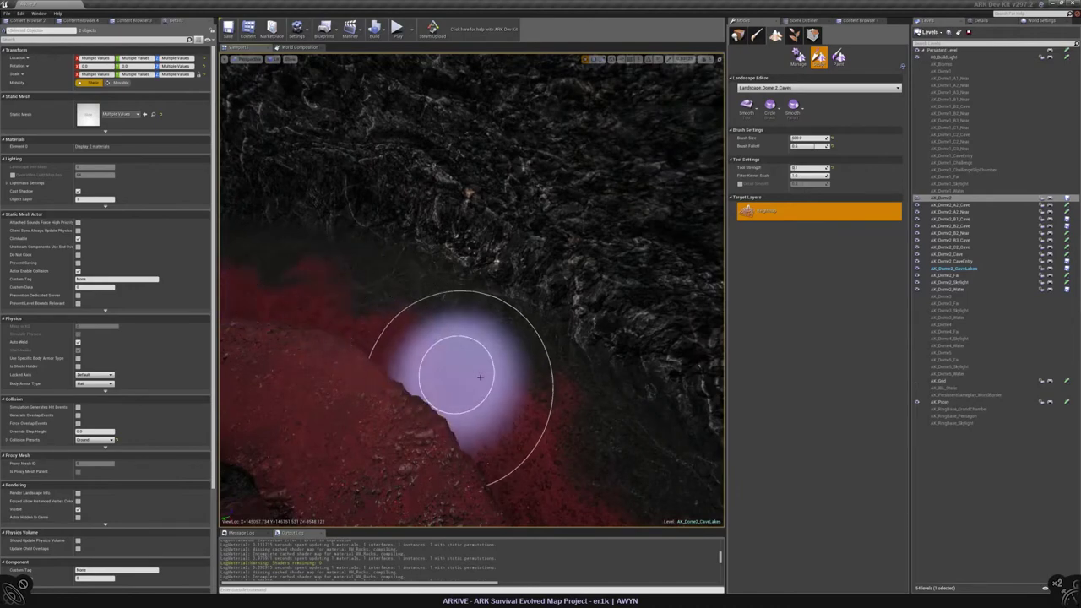
Set up landscape painting on the Eroded D layer with an alpha-textured brush for the red ground beside the rock ledge
right_click_drag(480, 377, 357, 256)
right_click_drag(574, 237, 270, 229)
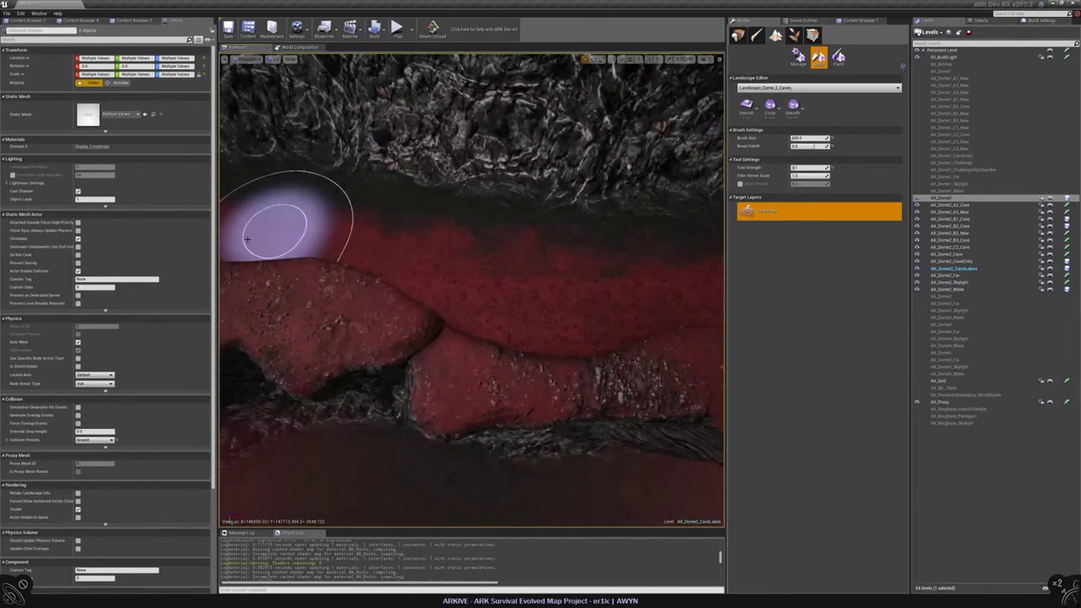
right_click_drag(560, 299, 409, 309)
right_click_drag(550, 310, 374, 309)
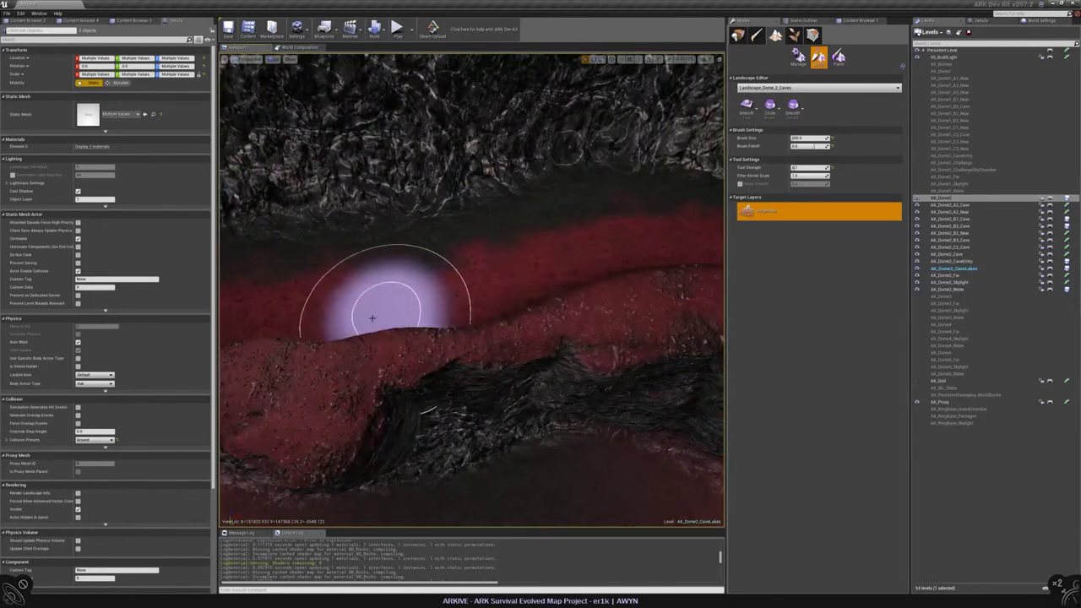
right_click_drag(321, 190, 340, 301)
mouse_move(579, 324)
right_mouse_down()
mouse_move(609, 326)
mouse_move(389, 248)
mouse_move(495, 217)
right_mouse_up()
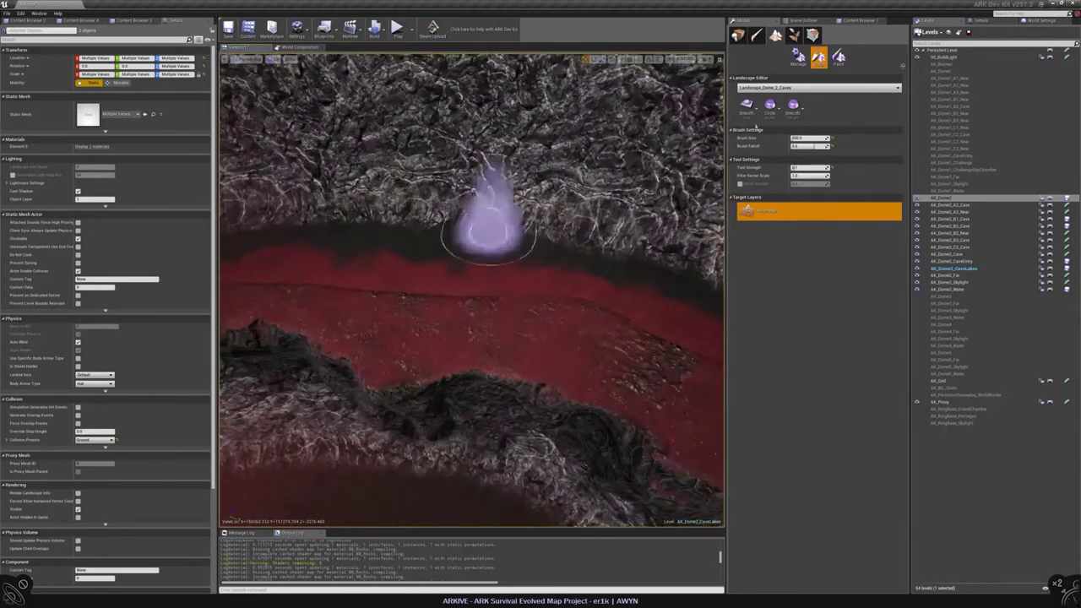
left_click(839, 56)
left_click(868, 294)
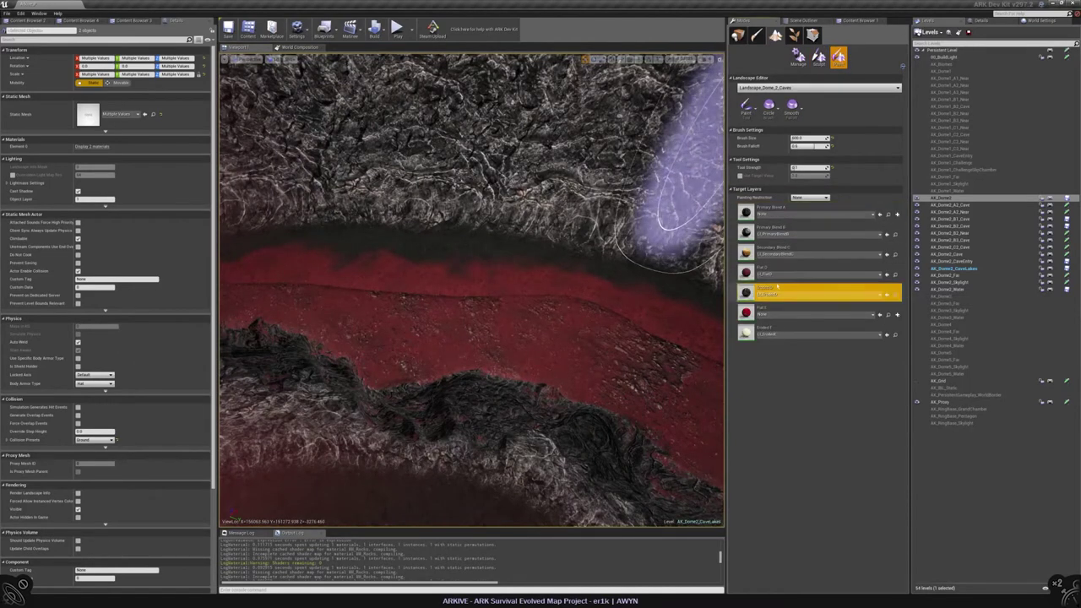
left_click(768, 105)
left_click(781, 142)
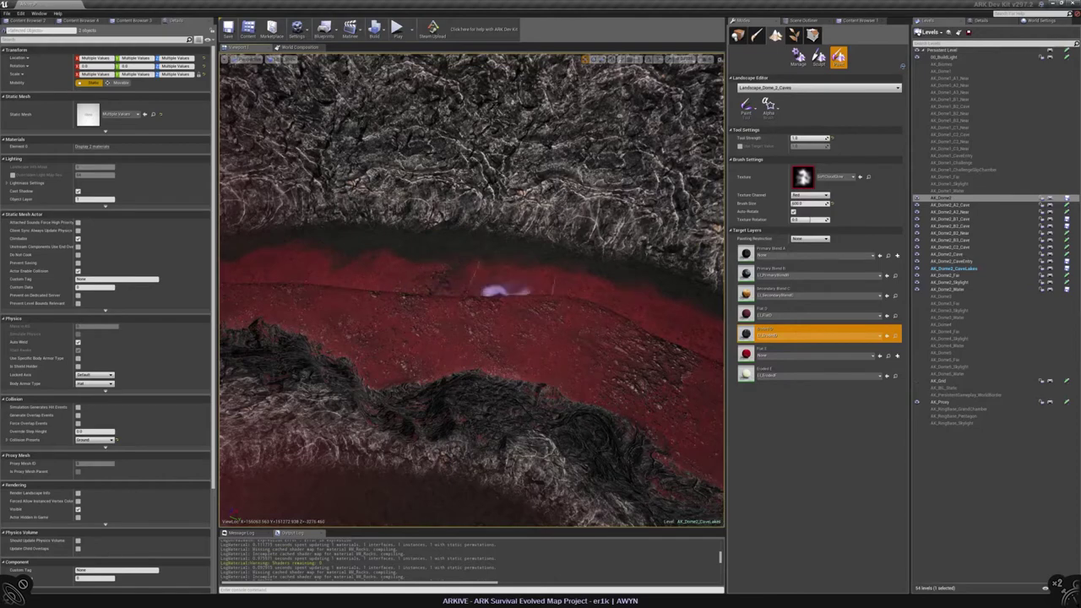
Paint Eroded D debris along the red landscape strip between the sand-covered ledge and the grey rock wall
right_click_drag(355, 274, 528, 304)
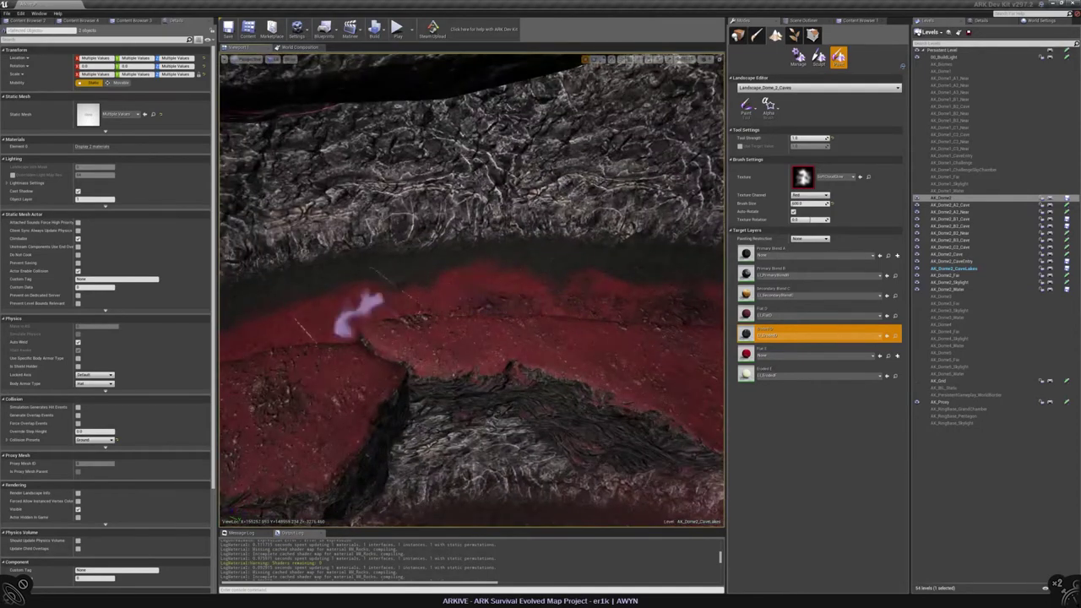
right_click_drag(405, 312, 549, 325)
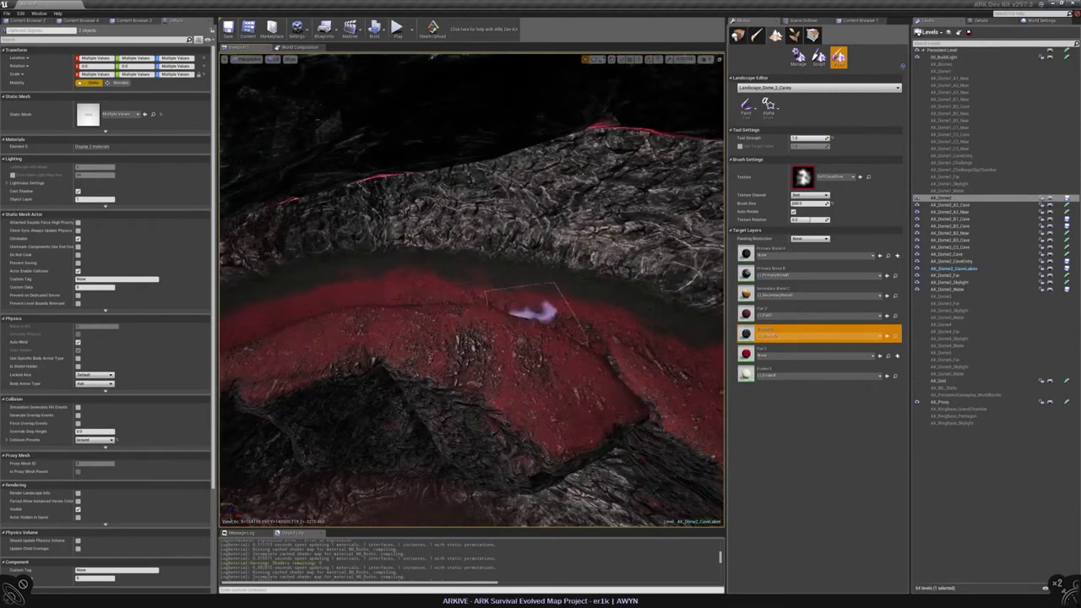
mouse_move(262, 314)
right_mouse_down()
mouse_move(380, 287)
mouse_move(443, 299)
right_mouse_up()
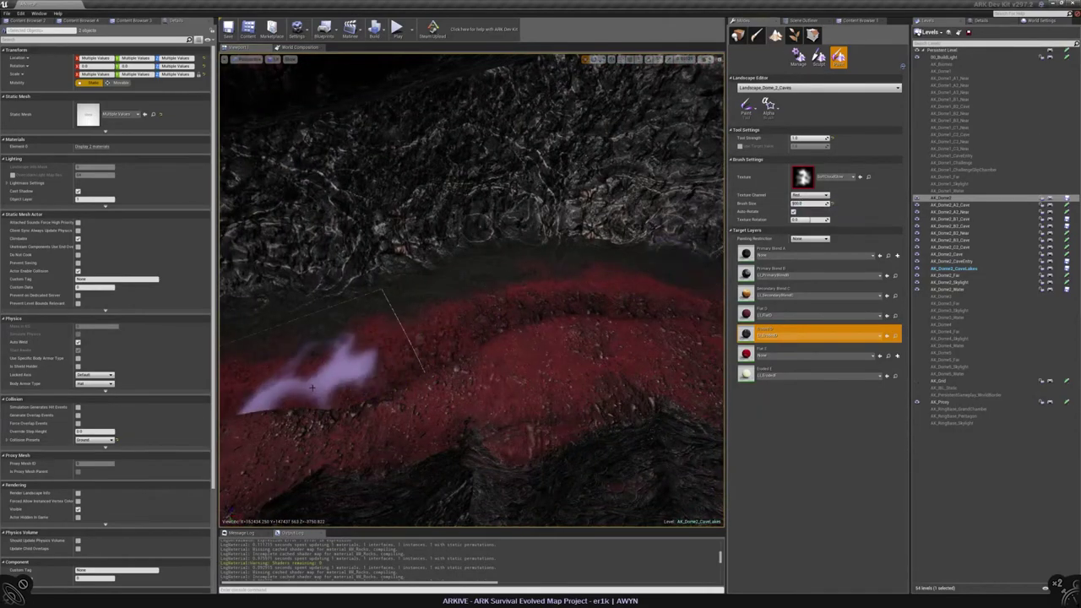
mouse_move(302, 381)
right_mouse_down()
mouse_move(477, 355)
mouse_move(441, 350)
mouse_move(435, 336)
right_mouse_up()
mouse_move(281, 305)
right_mouse_down()
mouse_move(453, 321)
mouse_move(418, 346)
mouse_move(313, 338)
right_mouse_up()
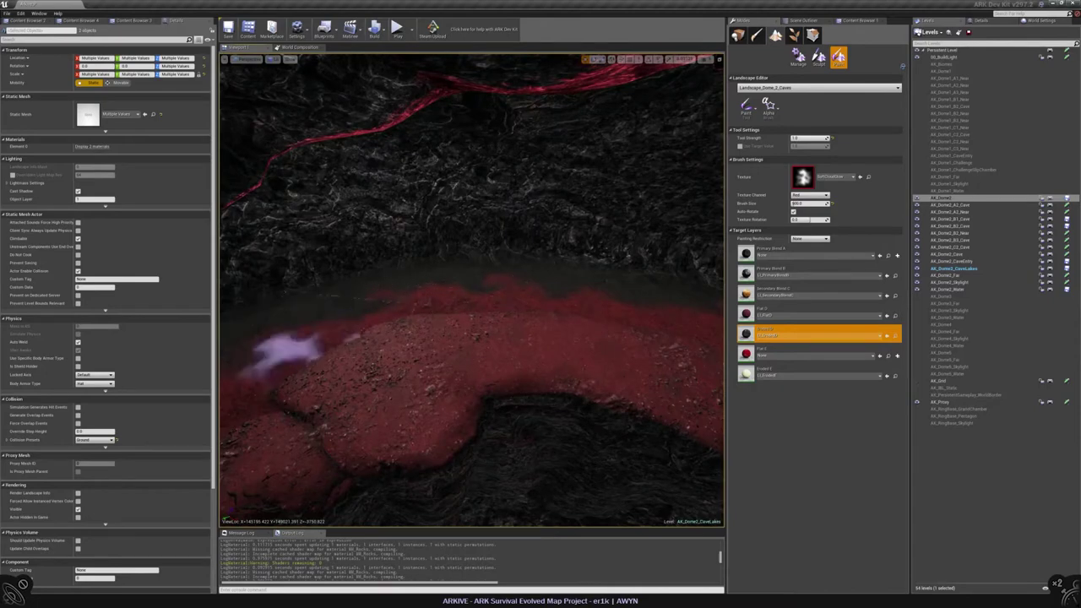
mouse_move(458, 306)
right_mouse_down()
mouse_move(443, 291)
mouse_move(405, 304)
mouse_move(477, 319)
mouse_move(528, 302)
right_mouse_up()
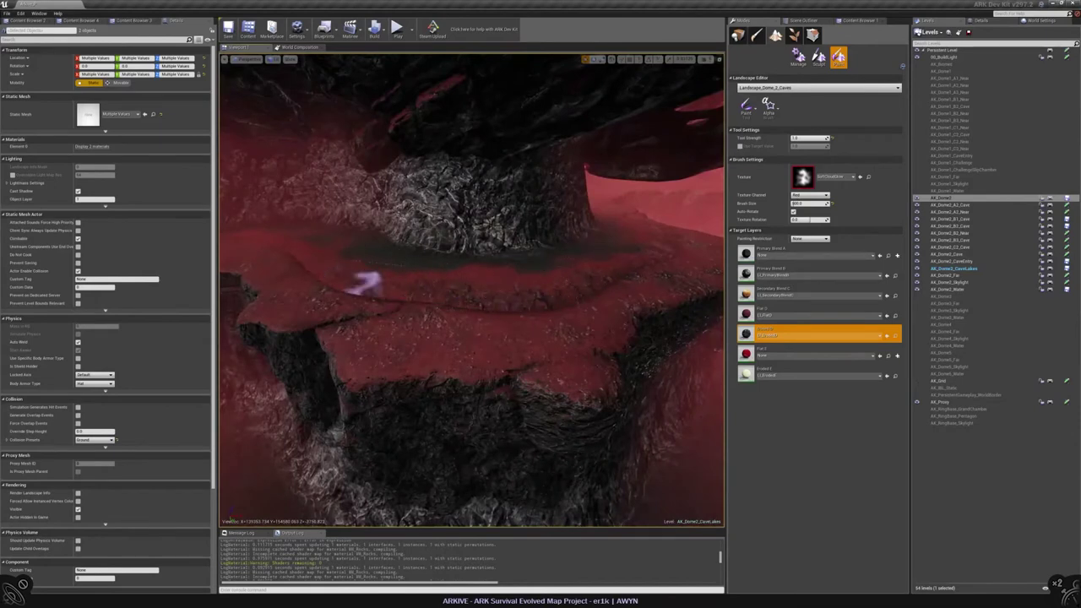
right_click_drag(365, 284, 488, 282)
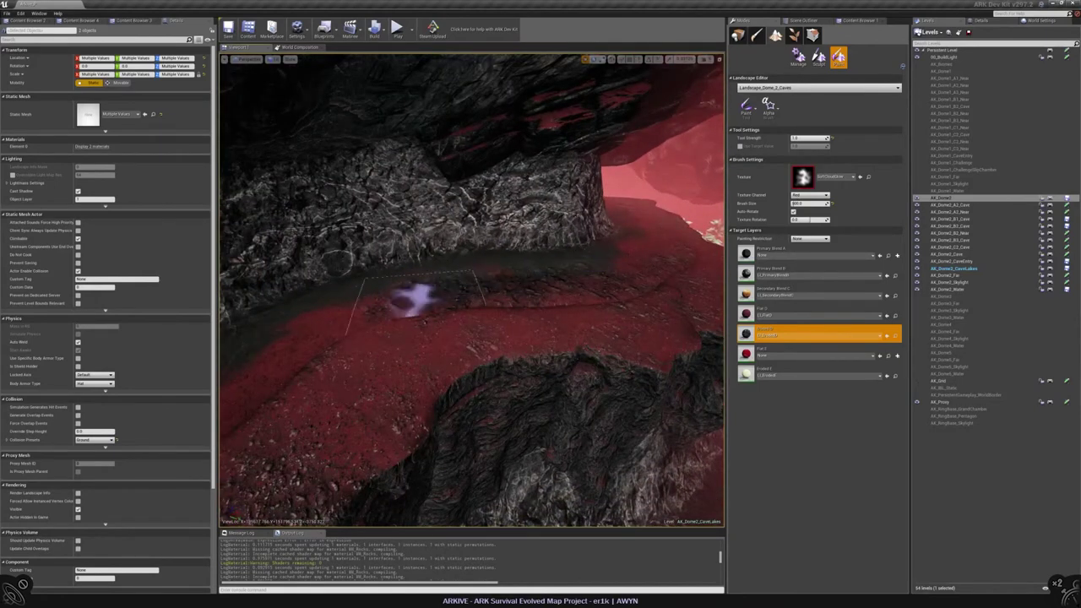
right_click_drag(313, 326, 603, 261)
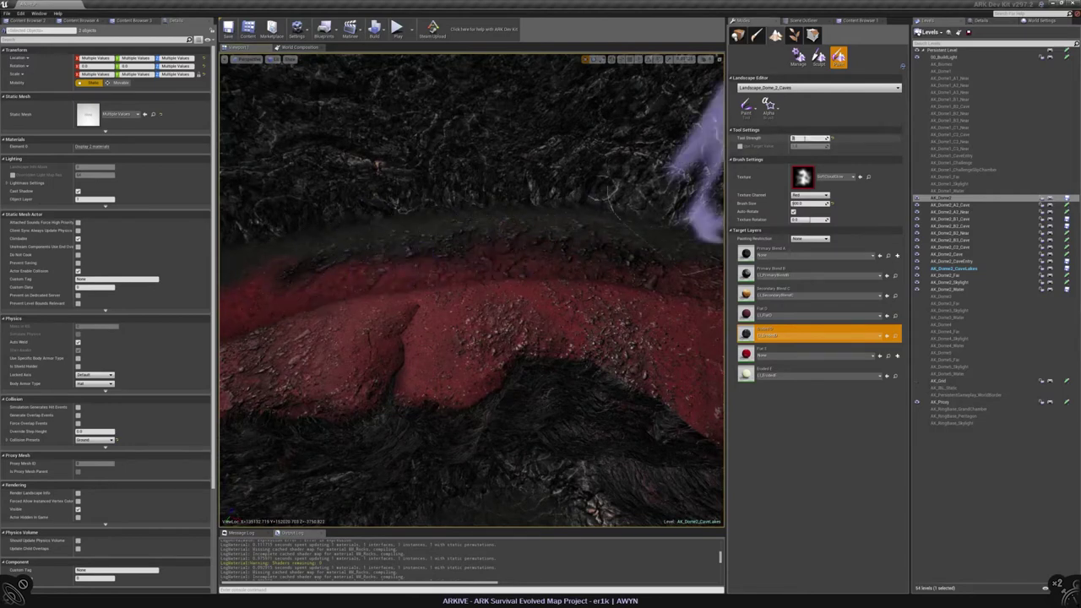
Change the paint tool's strength and cover the ground between the red ledge and the rock wall with dark Eroded D
left_click_drag(811, 137, 798, 138)
mouse_move(395, 277)
right_mouse_down()
mouse_move(647, 253)
mouse_move(415, 234)
right_mouse_up()
mouse_move(464, 258)
left_mouse_down()
mouse_move(558, 296)
mouse_move(533, 296)
mouse_move(488, 253)
left_mouse_up()
mouse_move(498, 232)
right_mouse_down()
mouse_move(363, 181)
mouse_move(495, 241)
right_mouse_up()
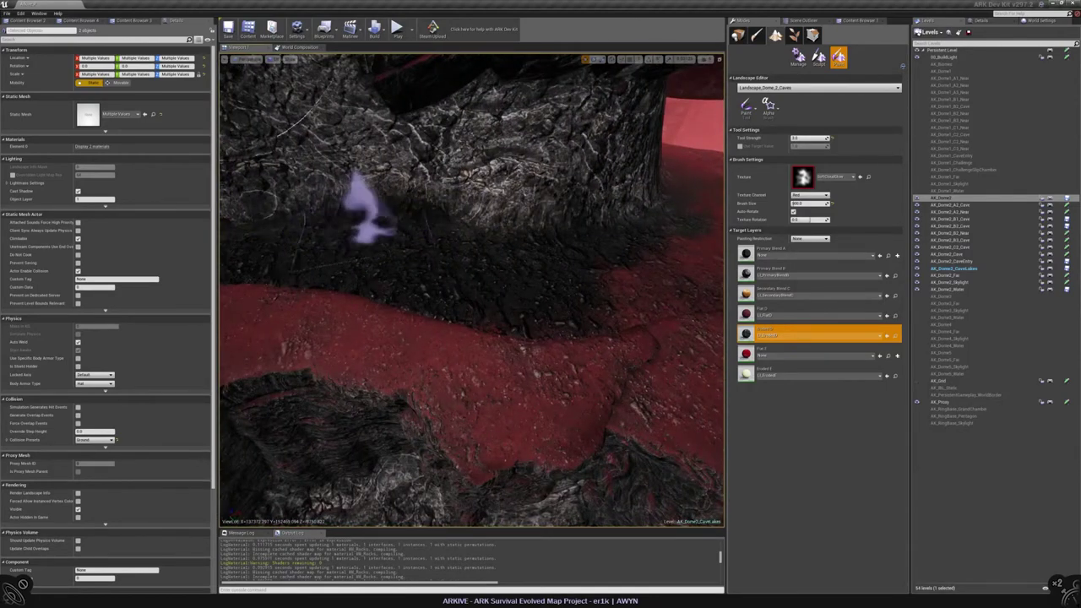
right_click_drag(361, 206, 518, 181)
right_click_drag(384, 232, 581, 245)
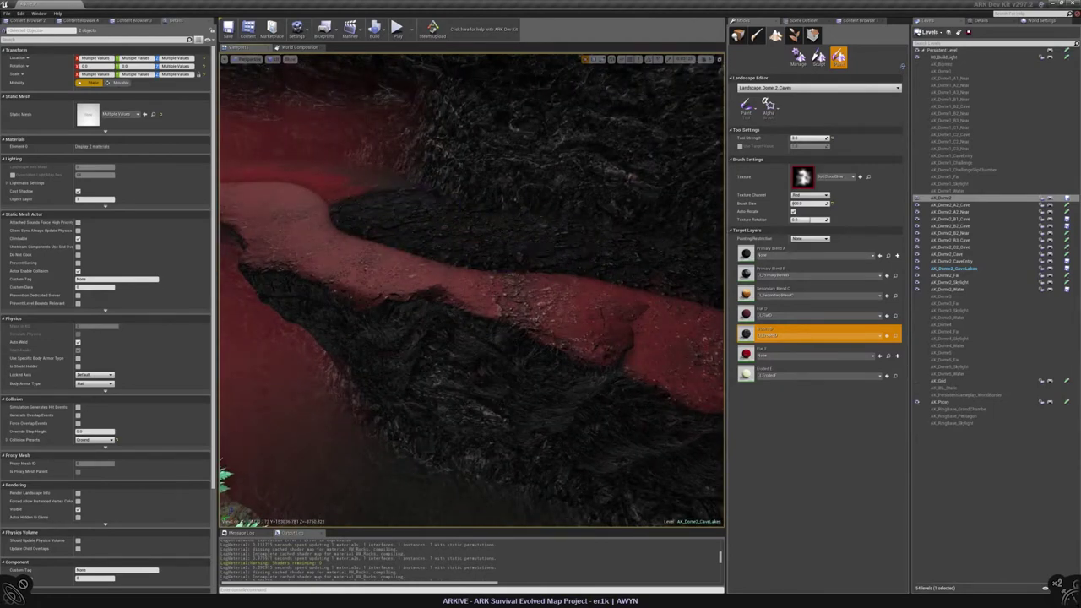
right_click_drag(473, 287, 639, 269)
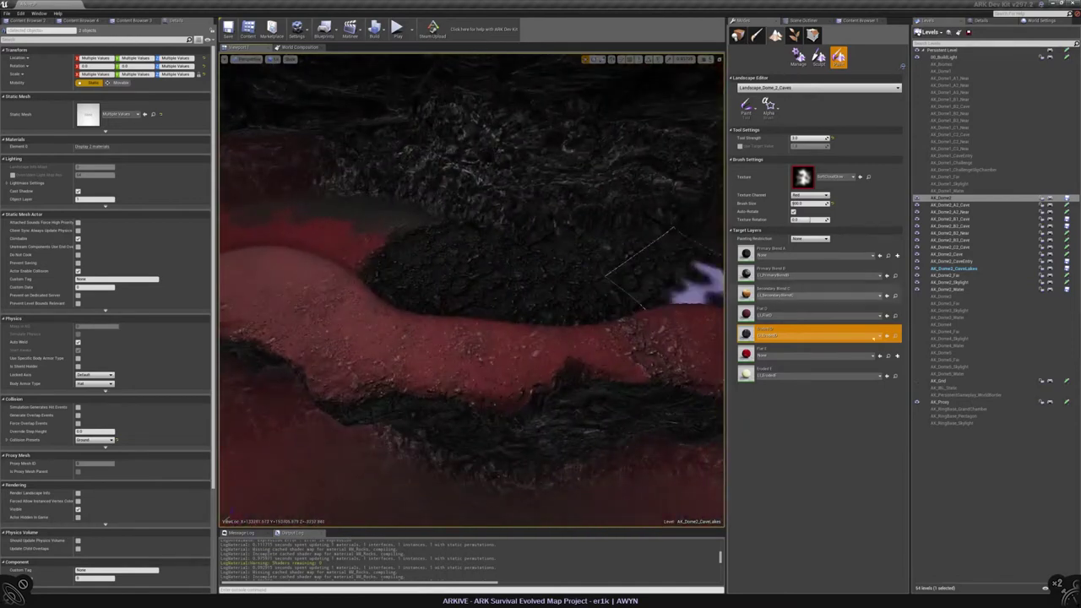
Paint the red Flat layer back over the dark ground along the ledge and blend Eroded D debris into it
left_click(810, 314)
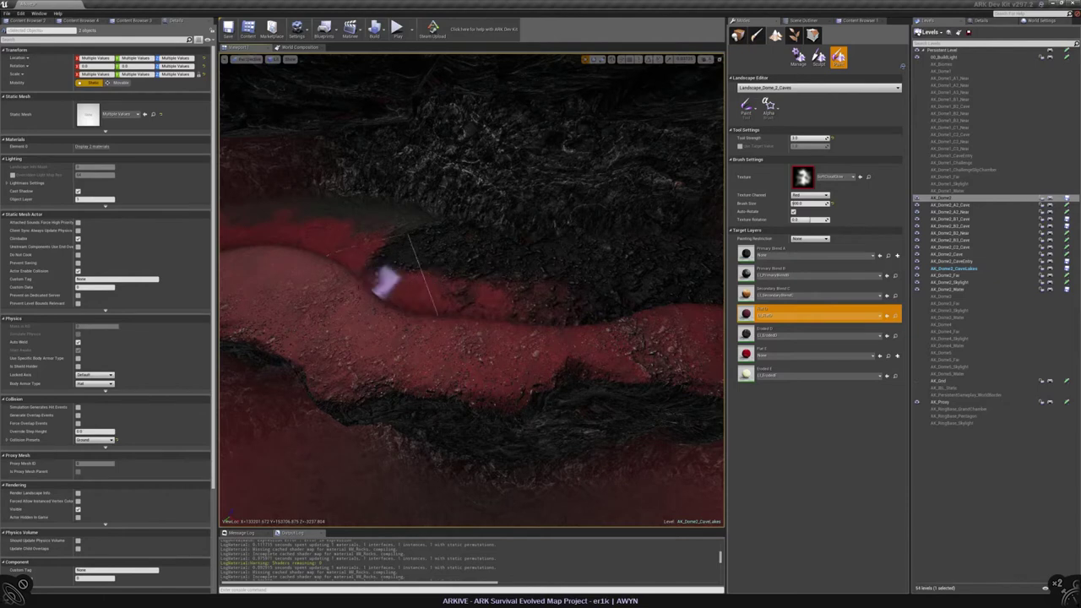
right_click_drag(494, 283, 446, 266)
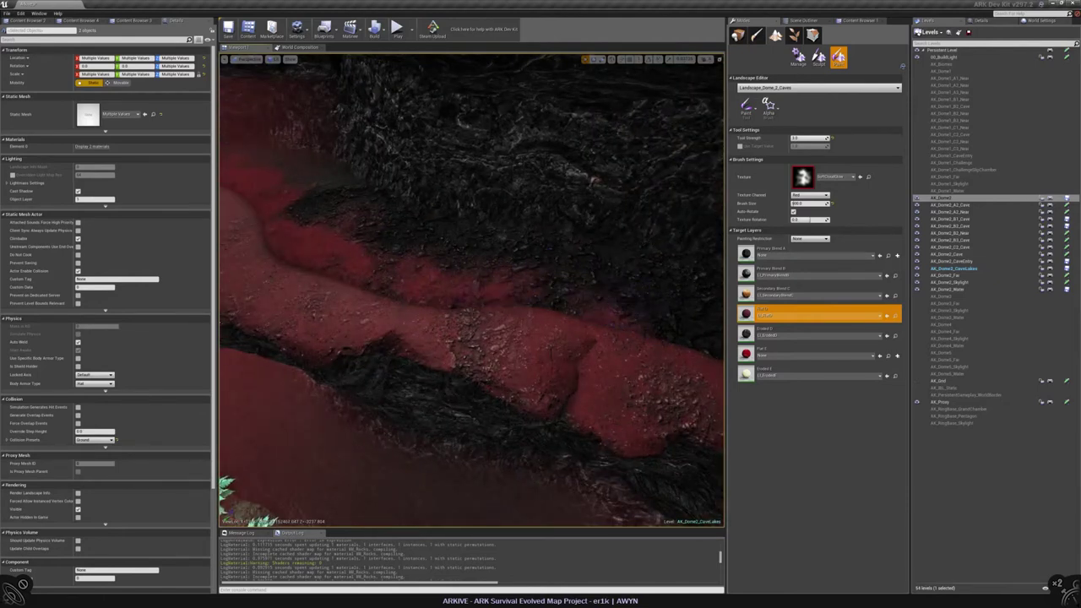
right_click_drag(540, 270, 541, 270)
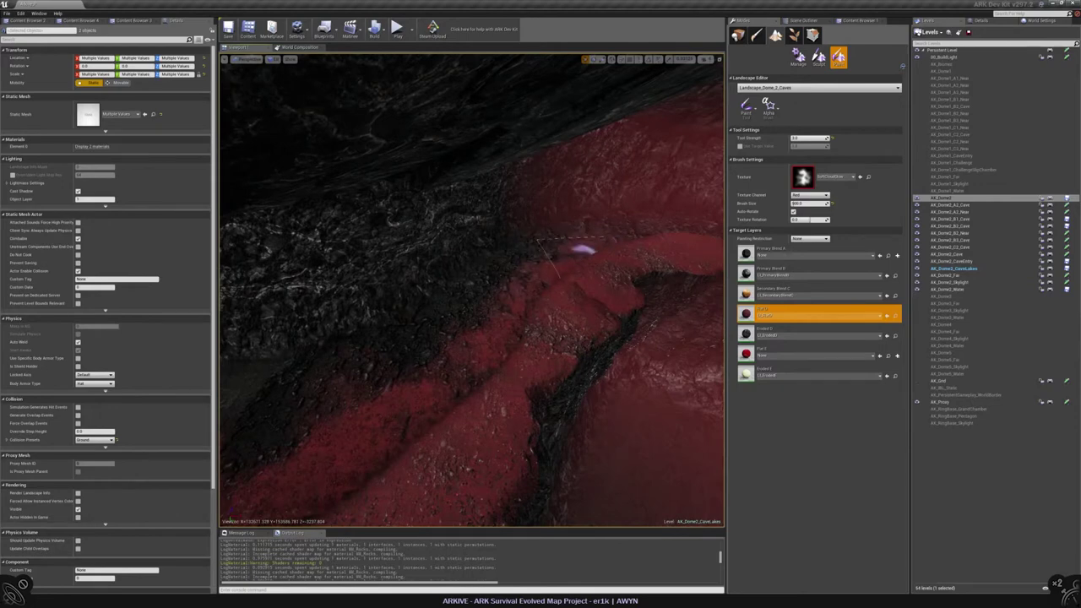
right_click_drag(477, 330, 423, 245)
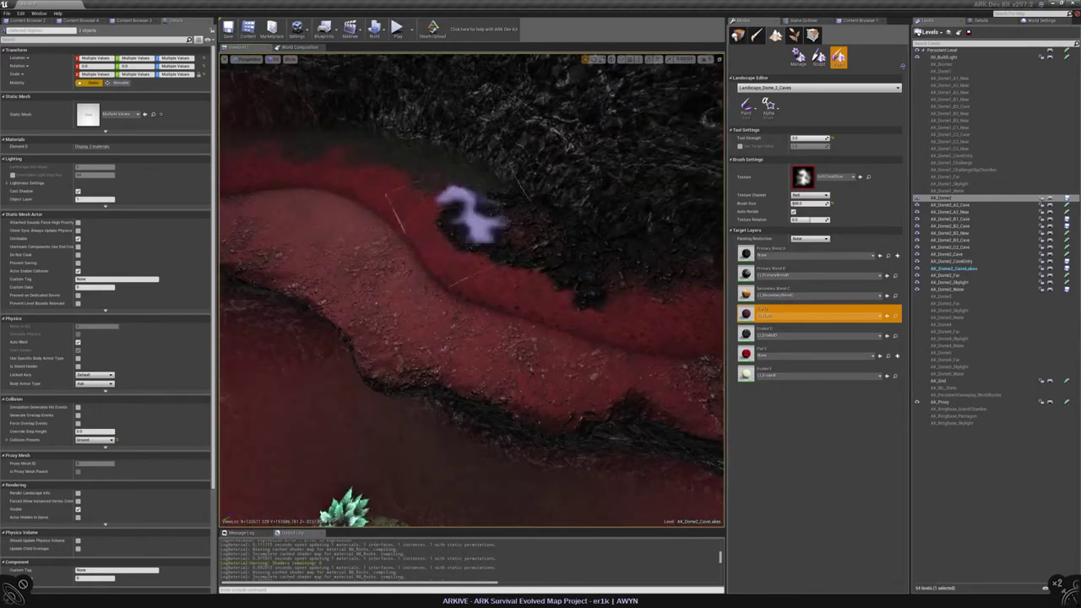
right_click_drag(470, 217, 471, 169)
left_click(815, 334)
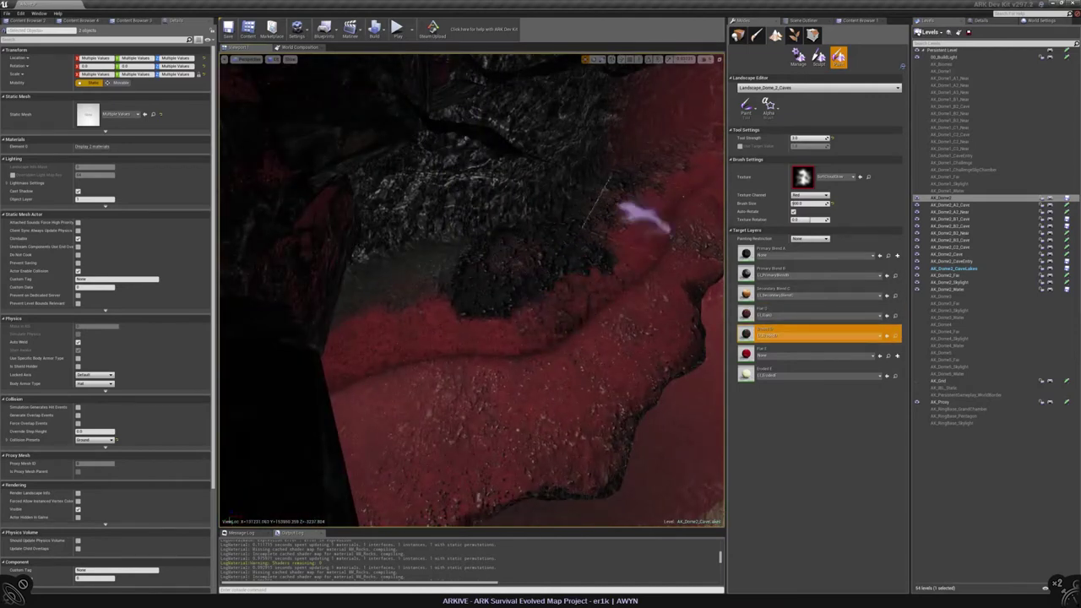
right_click_drag(485, 334, 439, 287)
Try to smooth the landscape strip behind the red ledge with a changed tool strength, and undo the sculpting
left_click(819, 57)
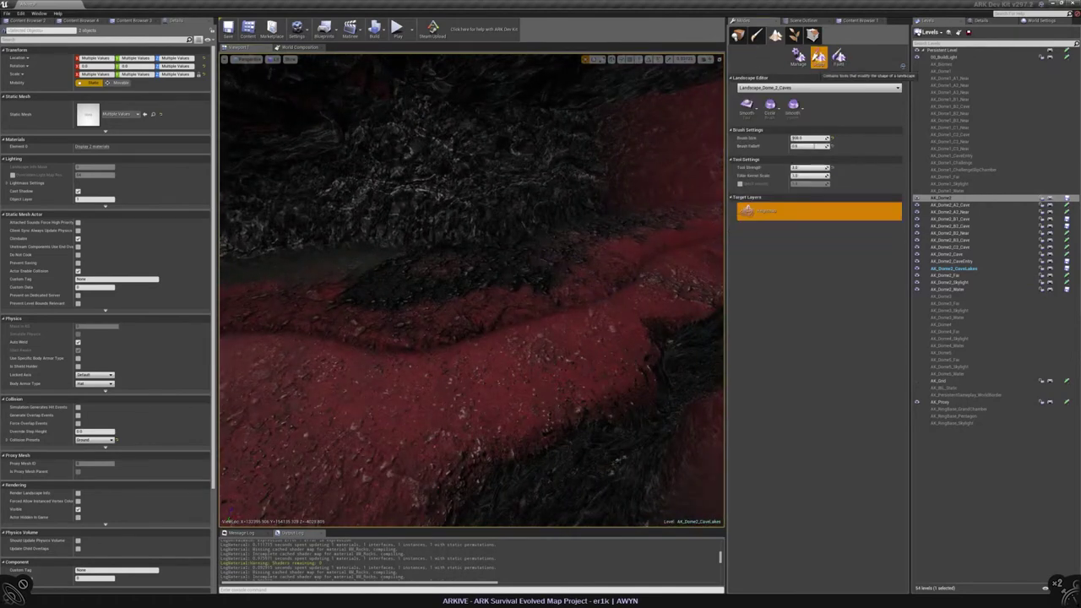
left_click(544, 302)
key("ctrl+z")
left_click(807, 167)
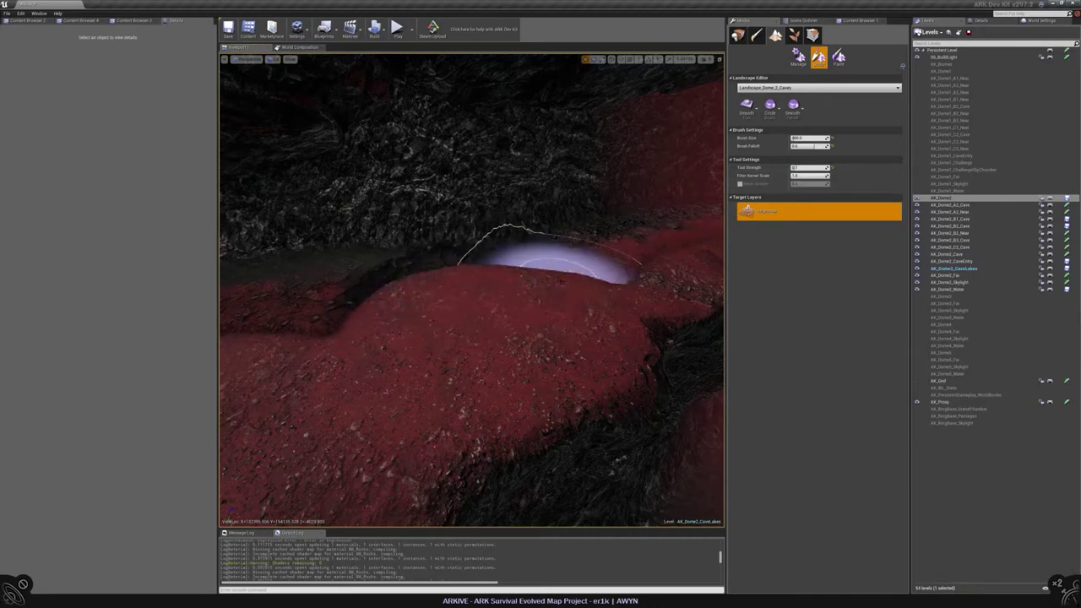
mouse_move(553, 265)
right_mouse_down()
mouse_move(450, 301)
mouse_move(382, 280)
right_mouse_up()
right_click_drag(558, 283, 342, 315)
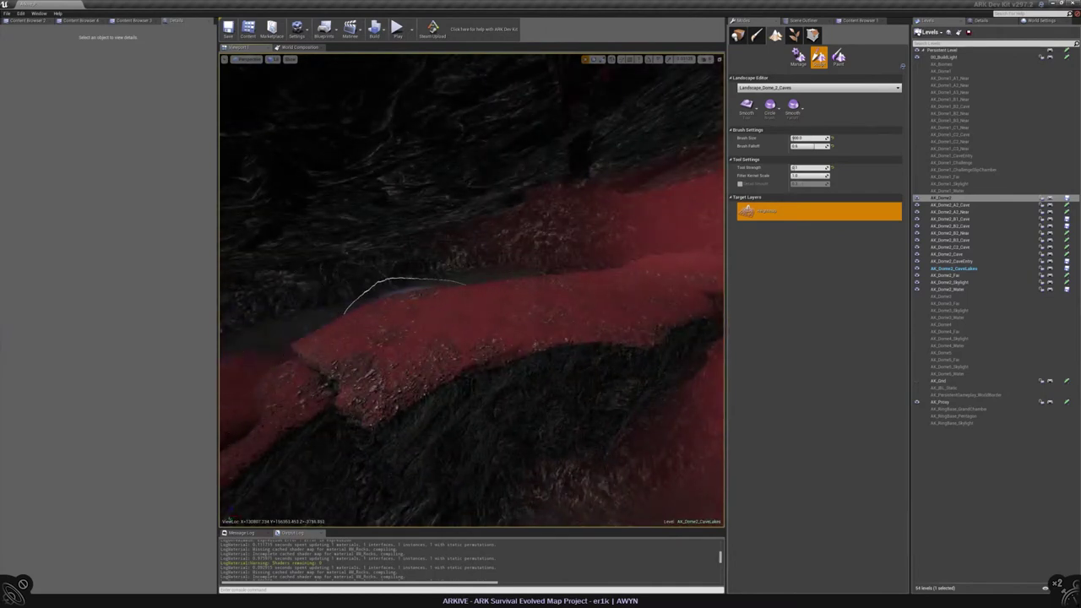
right_click_drag(404, 300, 414, 318)
key("ctrl+z")
key("ctrl+z")
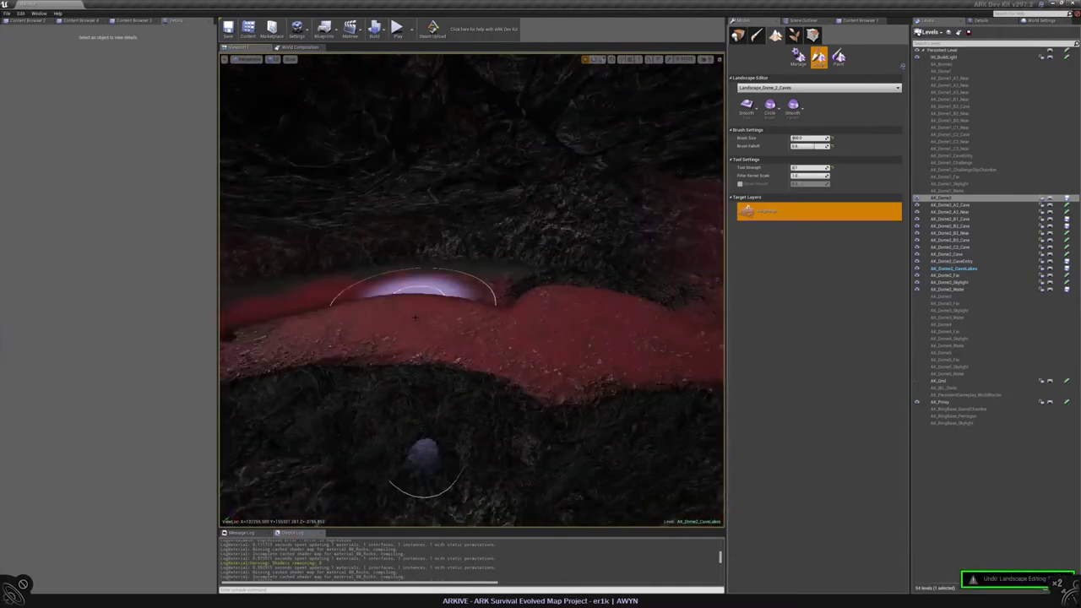
mouse_move(415, 317)
right_mouse_down()
mouse_move(359, 295)
mouse_move(380, 295)
mouse_move(363, 288)
right_mouse_up()
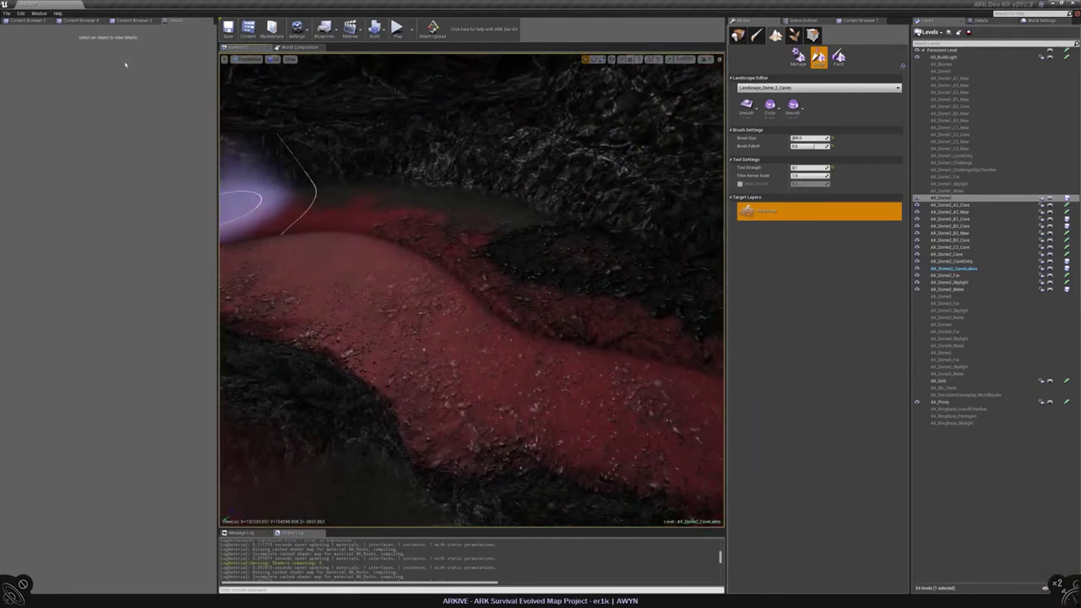
left_click(28, 19)
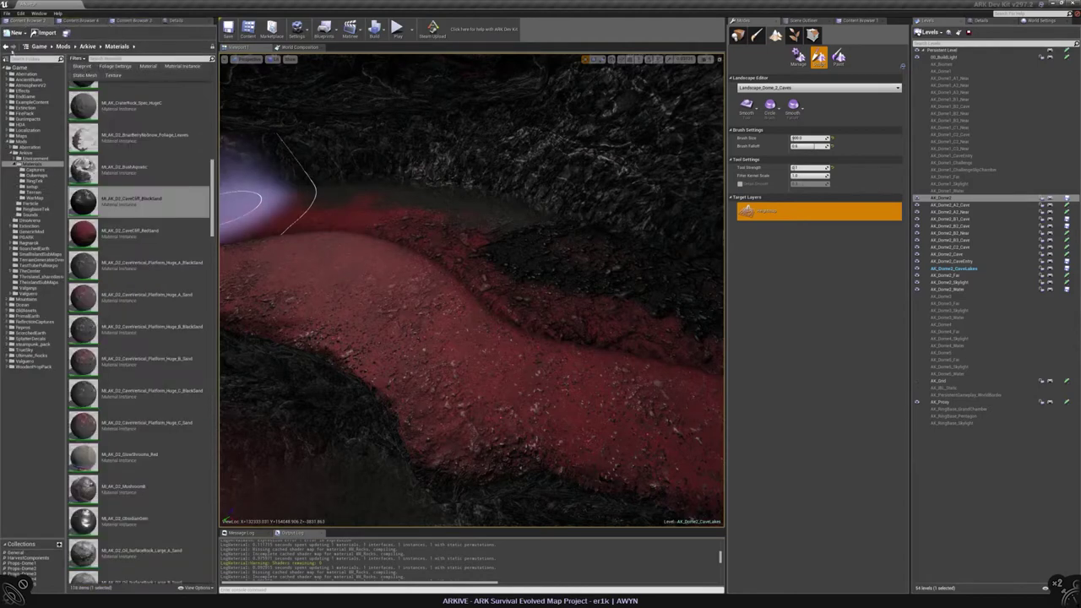
double_click(121, 300)
left_click_drag(538, 168, 719, 510)
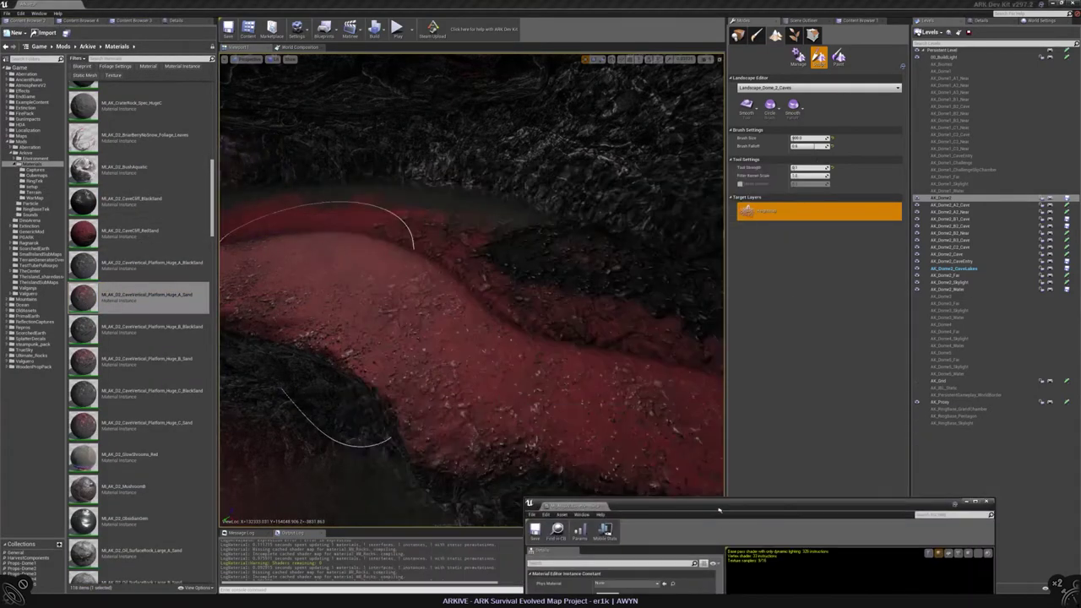
left_click(986, 502)
Select the red sand-covered rock platform and open its assigned material instance at the up-vector parameters
left_click(738, 35)
left_click(473, 355)
left_click(941, 20)
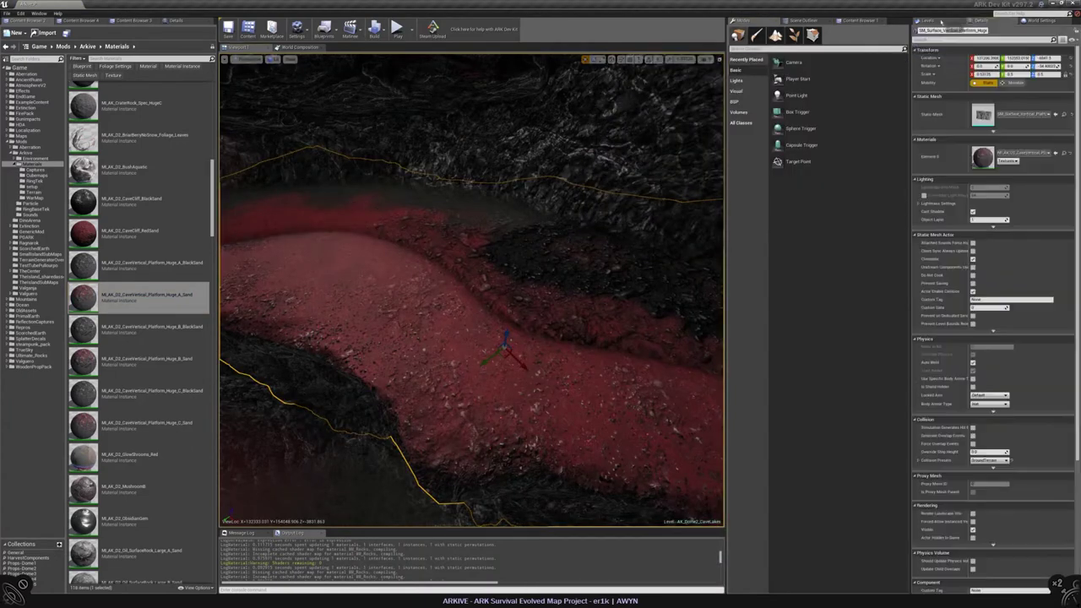
double_click(983, 156)
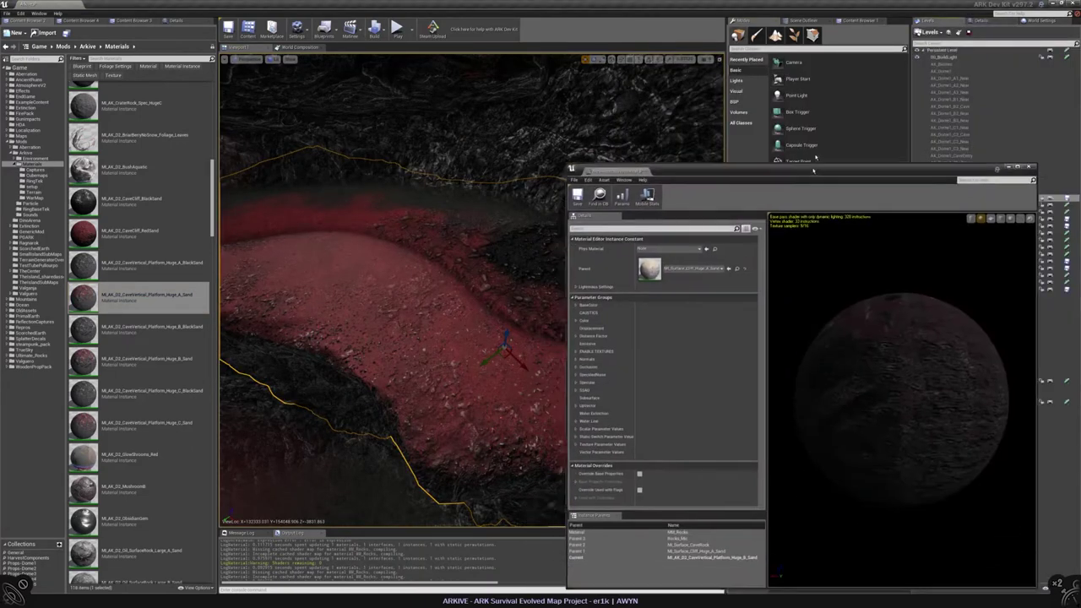
right_click(626, 279)
scroll(743, 355, "down", 10)
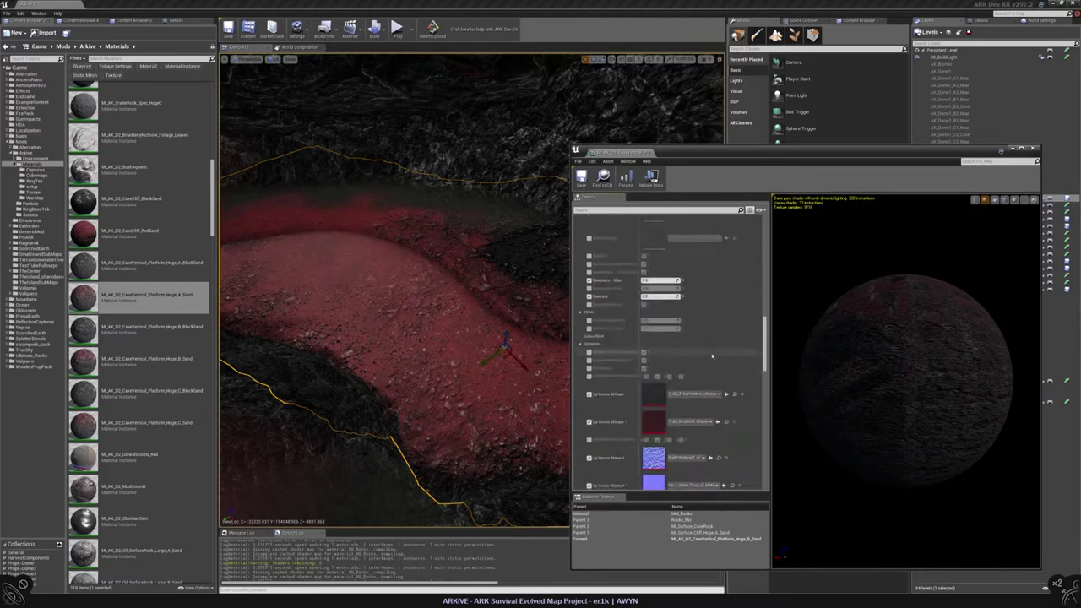
Try the platform's material with up-vector variation disabled, inspect the ledge surface, and enable the variation again
left_click(589, 270)
left_click(588, 270)
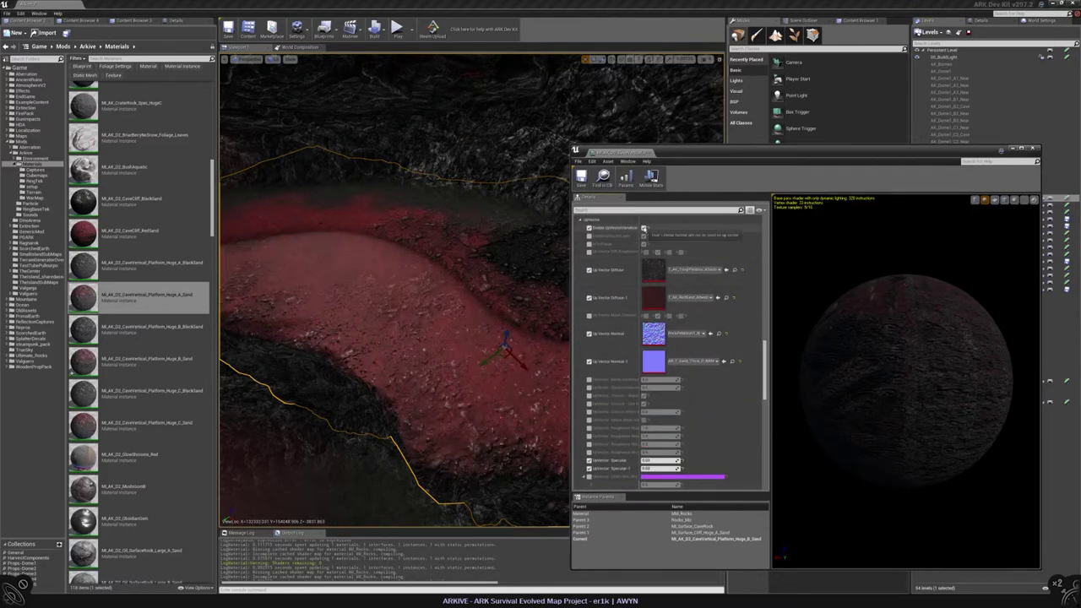
left_click(644, 228)
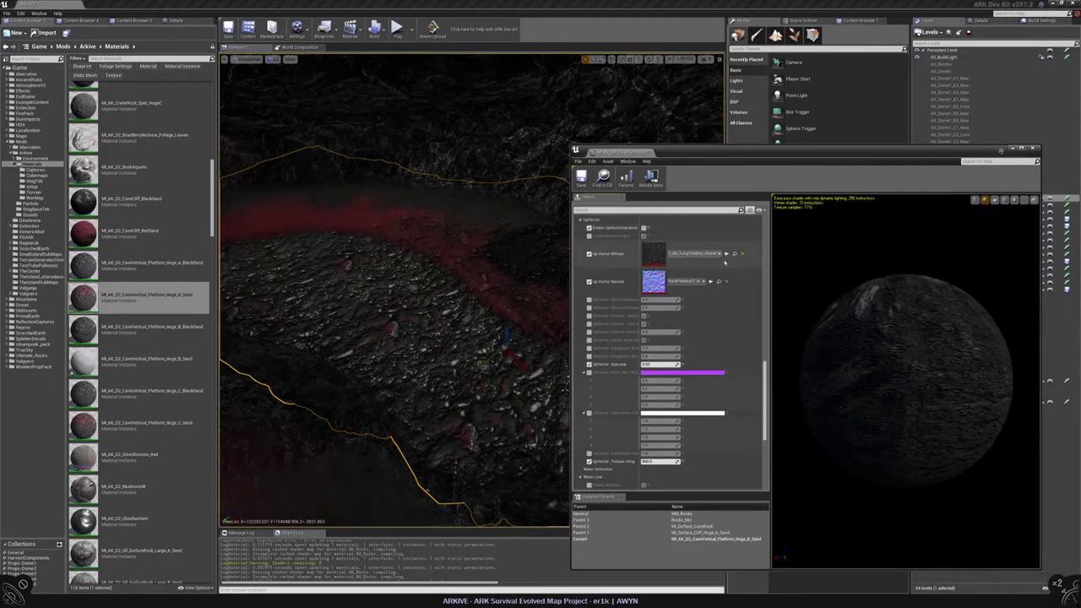
right_click_drag(473, 296, 473, 295)
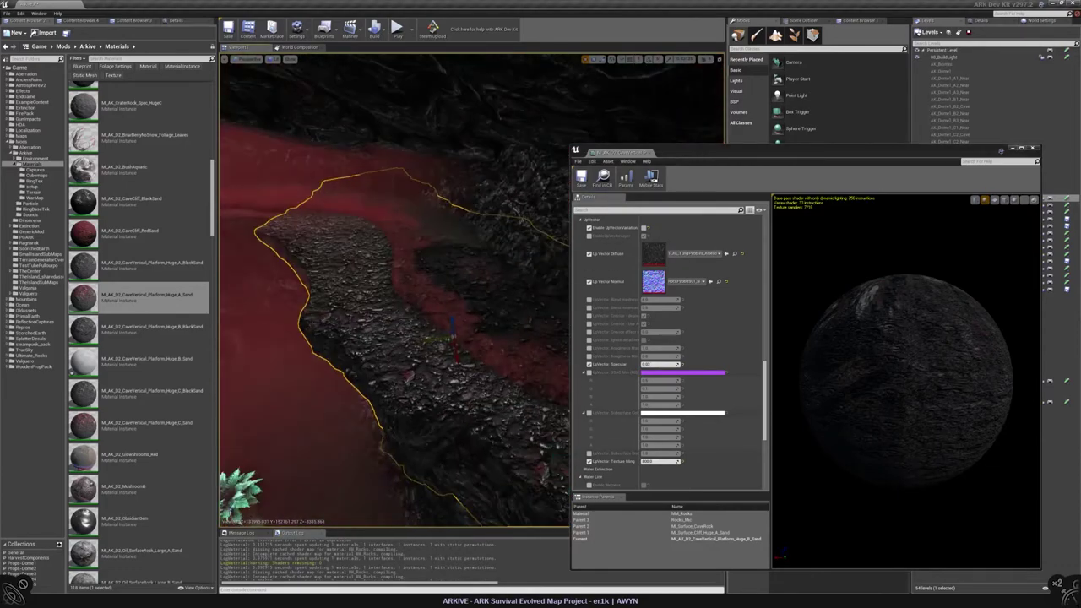
left_click(644, 228)
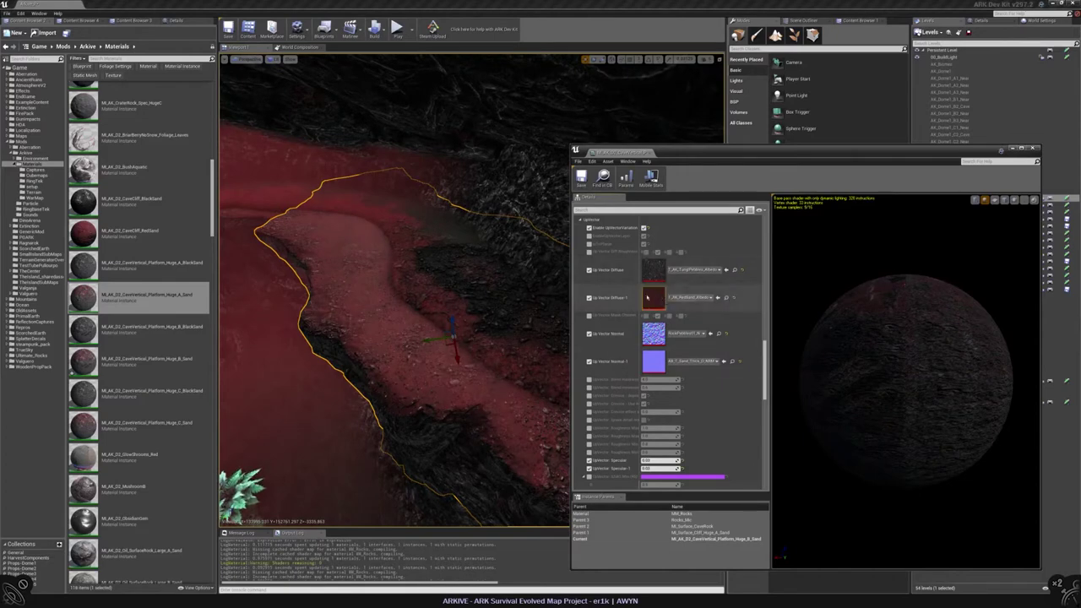
Swap the material's up-vector diffuse textures, putting the red sand in Up Vector Diffuse and the dark pebbles in Up Vector Diffuse 1
left_click(733, 297)
left_click_drag(676, 152, 348, 135)
left_click_drag(817, 242, 327, 253)
left_click_drag(748, 290, 326, 282)
left_click_drag(512, 139, 860, 221)
right_click_drag(405, 321, 361, 277)
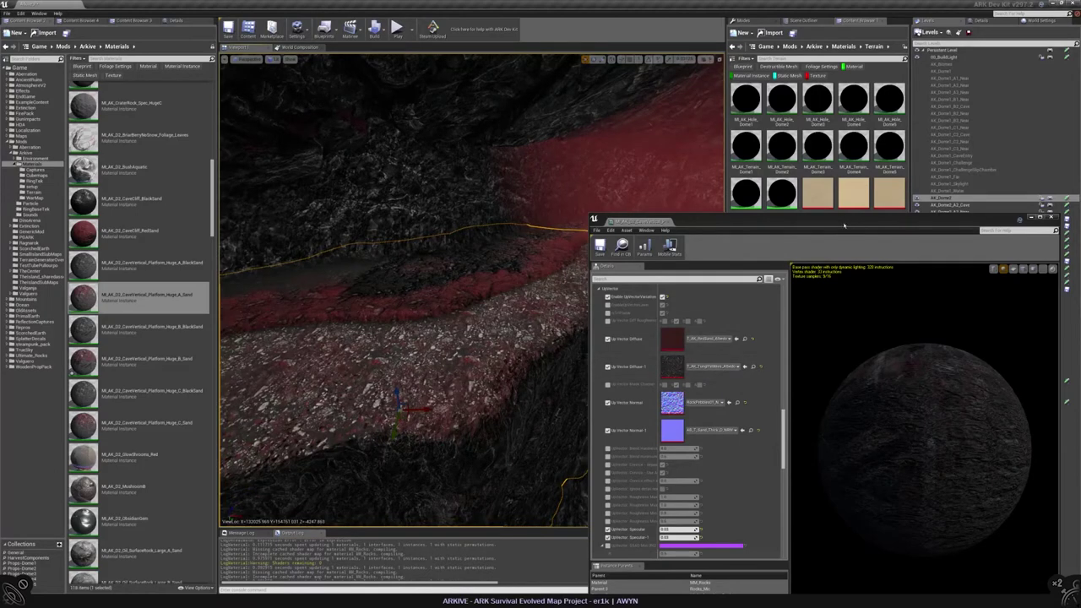
Swap the platform material's up-vector diffuse textures back, with dark pebbles in Up Vector Diffuse and red sand in Up Vector Diffuse 1
left_click_drag(844, 225, 488, 167)
left_click(385, 280)
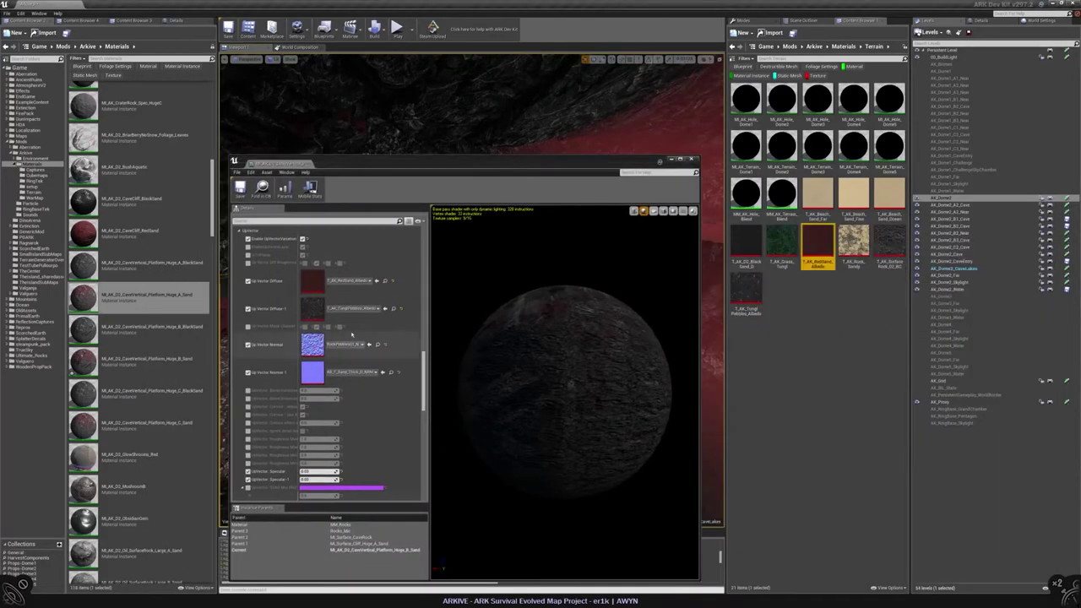
left_click(376, 307)
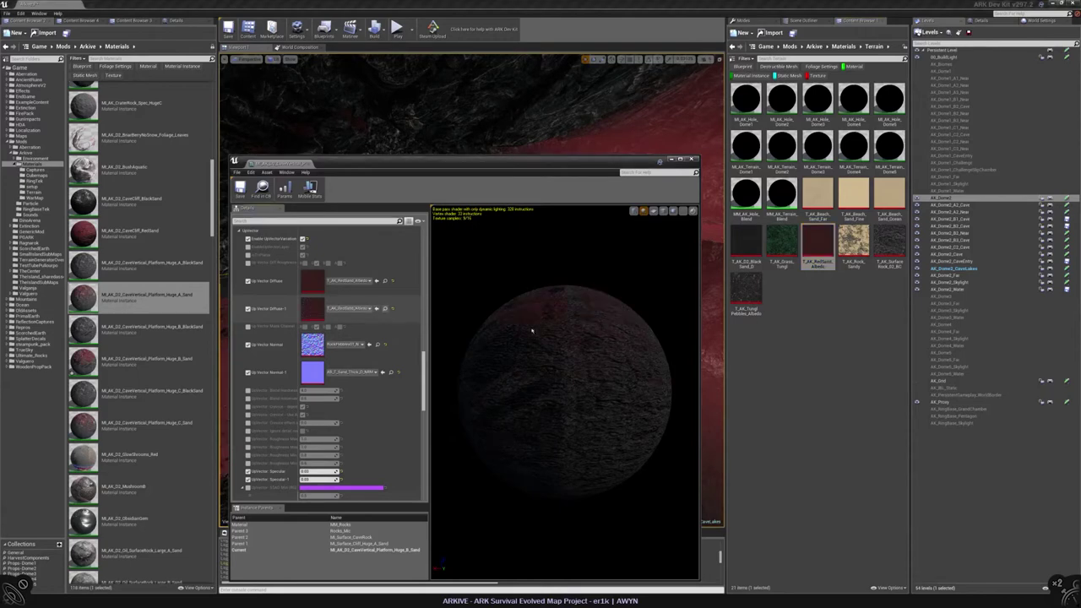
left_click_drag(473, 161, 898, 178)
right_click_drag(439, 355, 431, 359)
Override the UpVector Blend Hardness and Blend Intensity parameters and tune the hardness against the ledge's sand blending
left_click(672, 406)
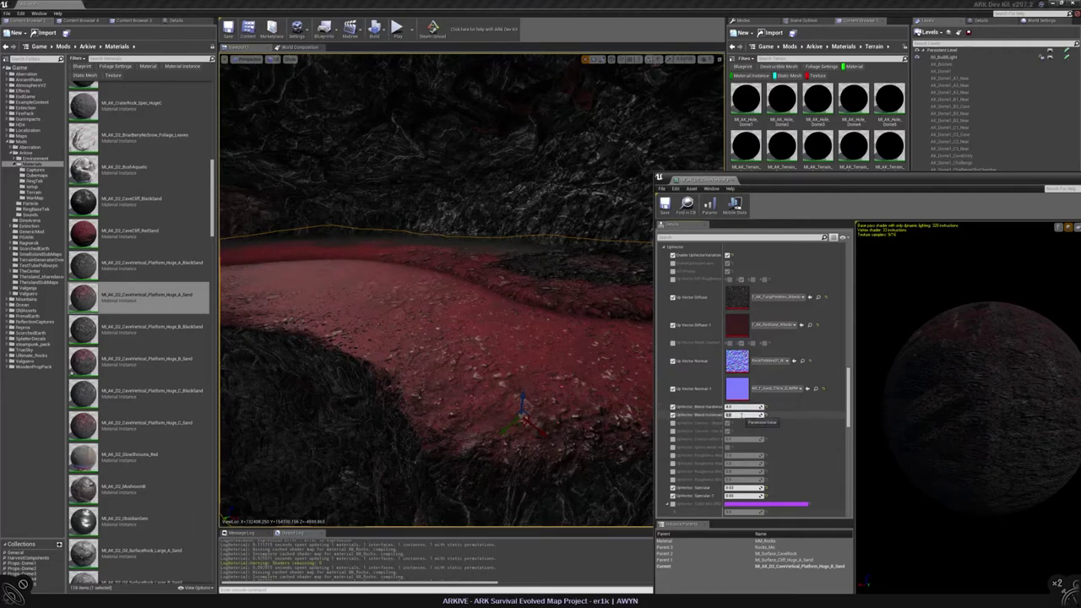
left_click(731, 407)
mouse_move(435, 337)
right_mouse_down()
mouse_move(448, 321)
mouse_move(460, 334)
mouse_move(448, 348)
right_mouse_up()
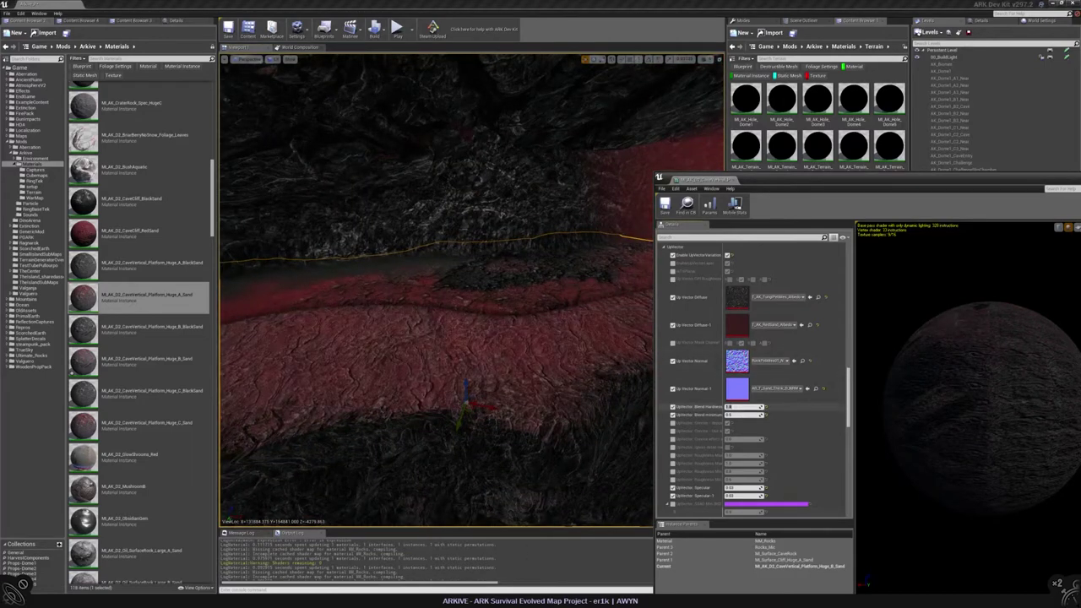
left_click_drag(731, 407, 737, 407)
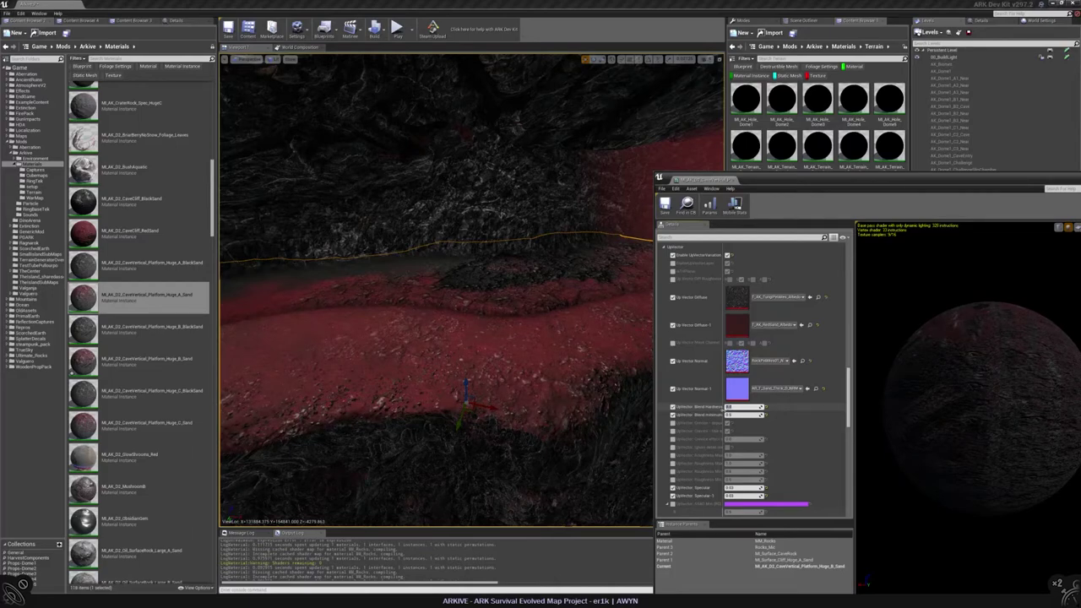
mouse_move(448, 348)
right_mouse_down()
mouse_move(439, 338)
mouse_move(460, 342)
mouse_move(439, 338)
mouse_move(443, 329)
mouse_move(441, 340)
right_mouse_up()
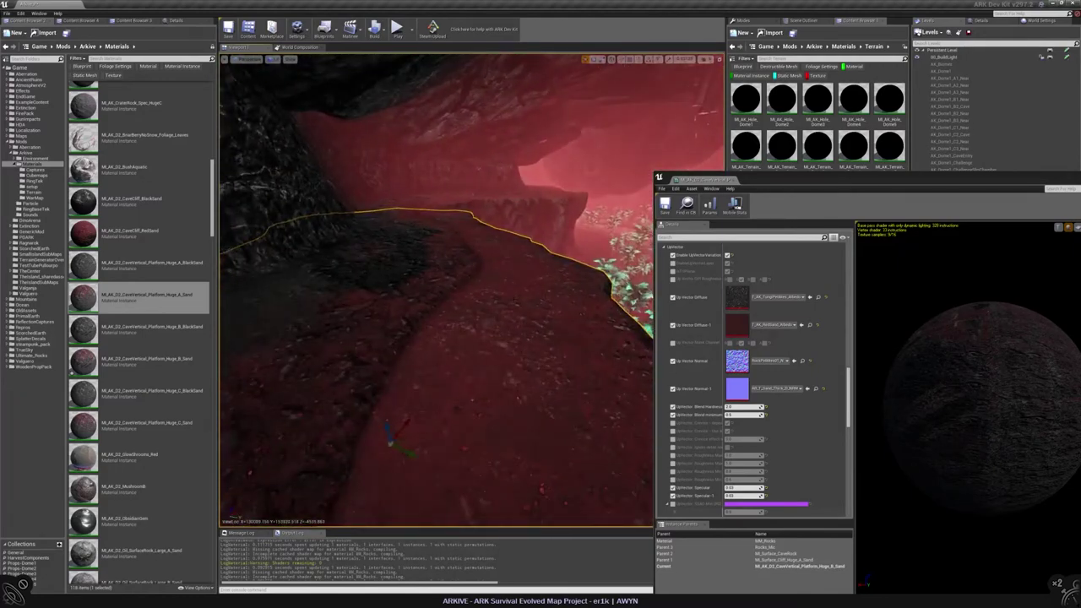
Open the MI_AK_Terrain_Dome2 material instance, locate its Flat 2 ANR texture in the content folder, and select T_EXT_WL_Sand_Rough_N there
left_click_drag(709, 180, 312, 152)
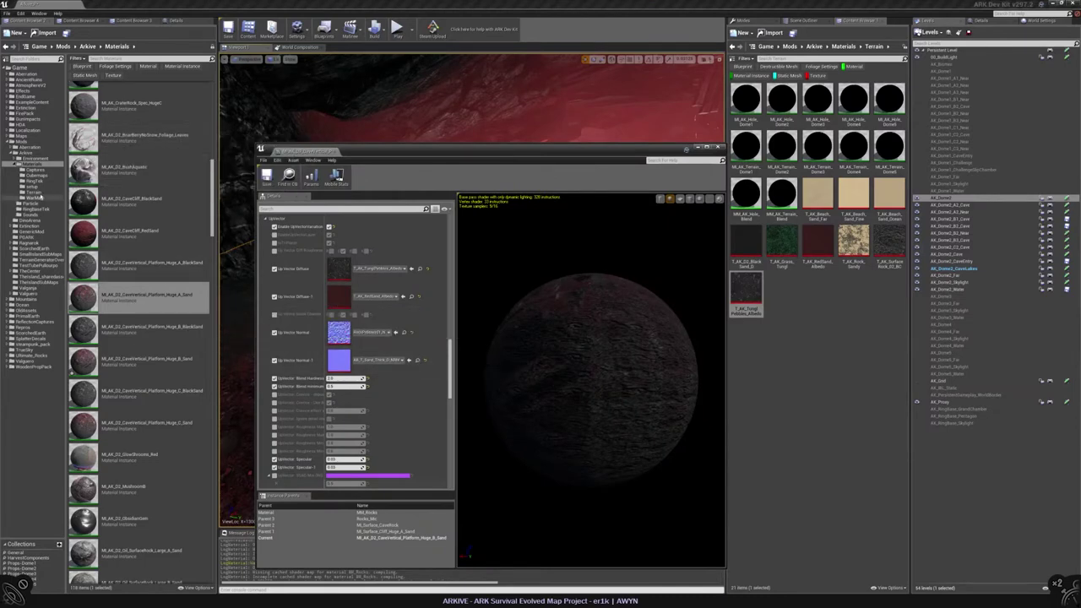
double_click(782, 145)
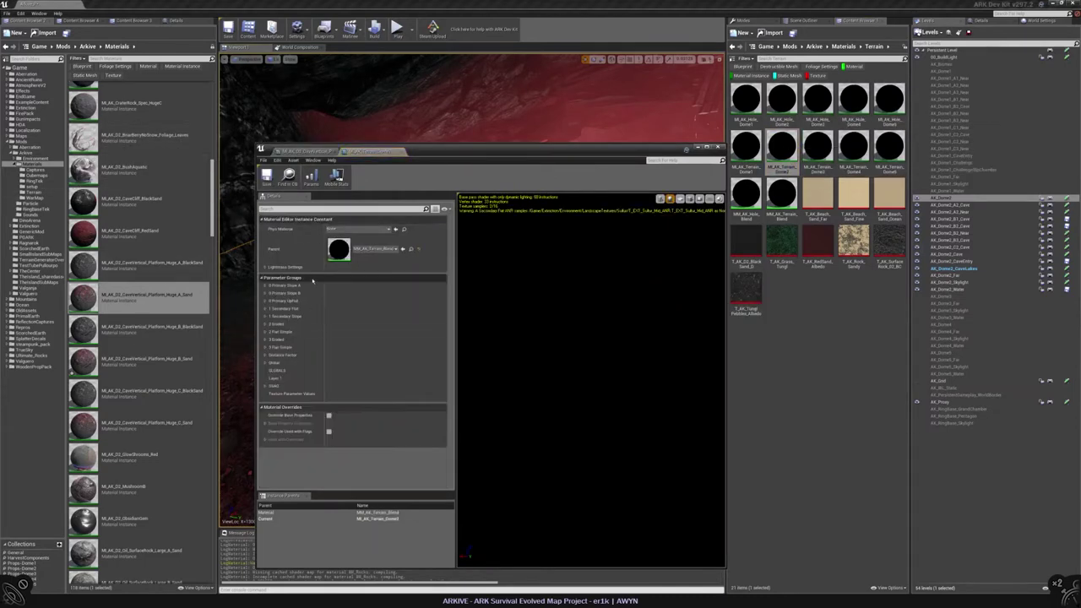
scroll(372, 330, "down", 10)
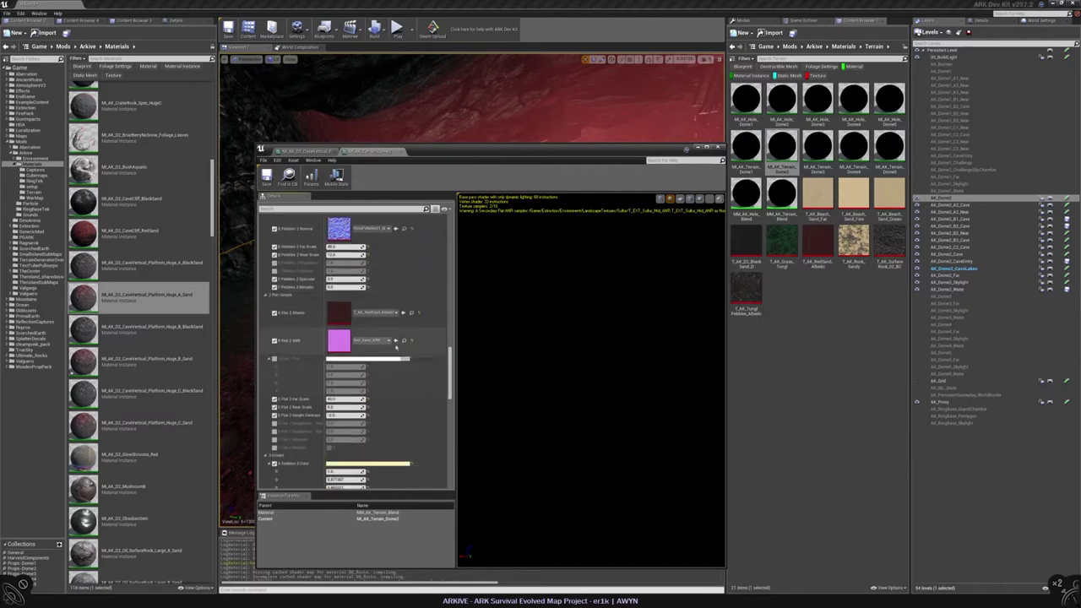
left_click(404, 340)
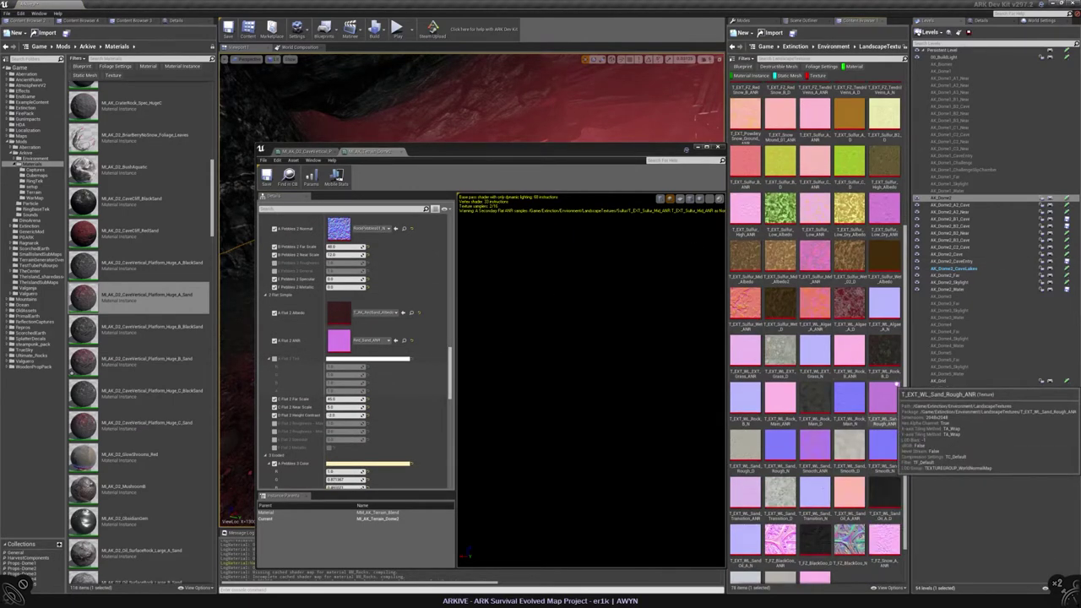
scroll(897, 387, "down", 1)
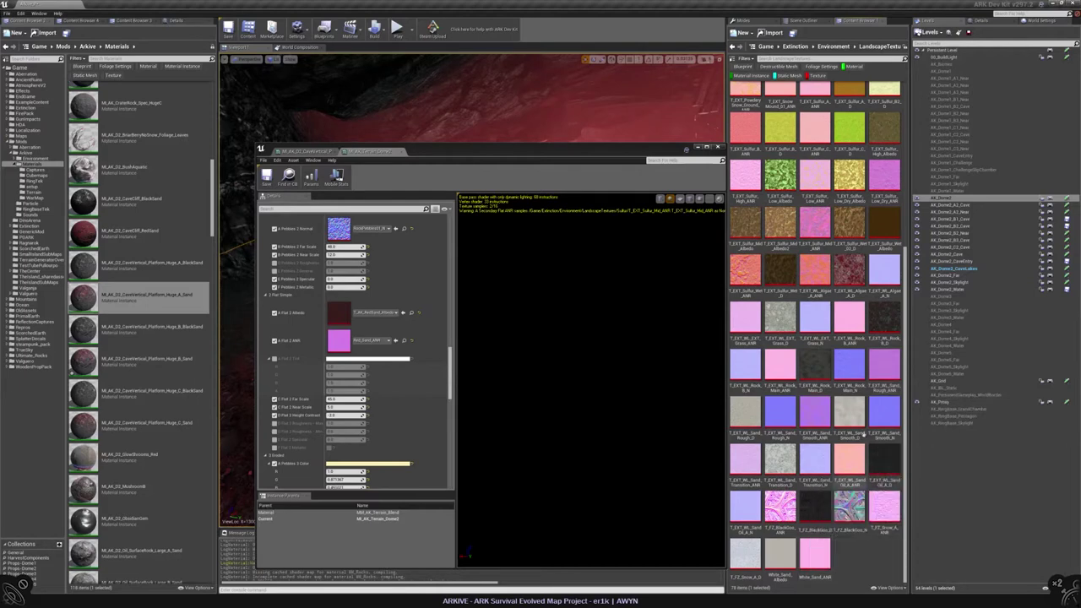
left_click(780, 412)
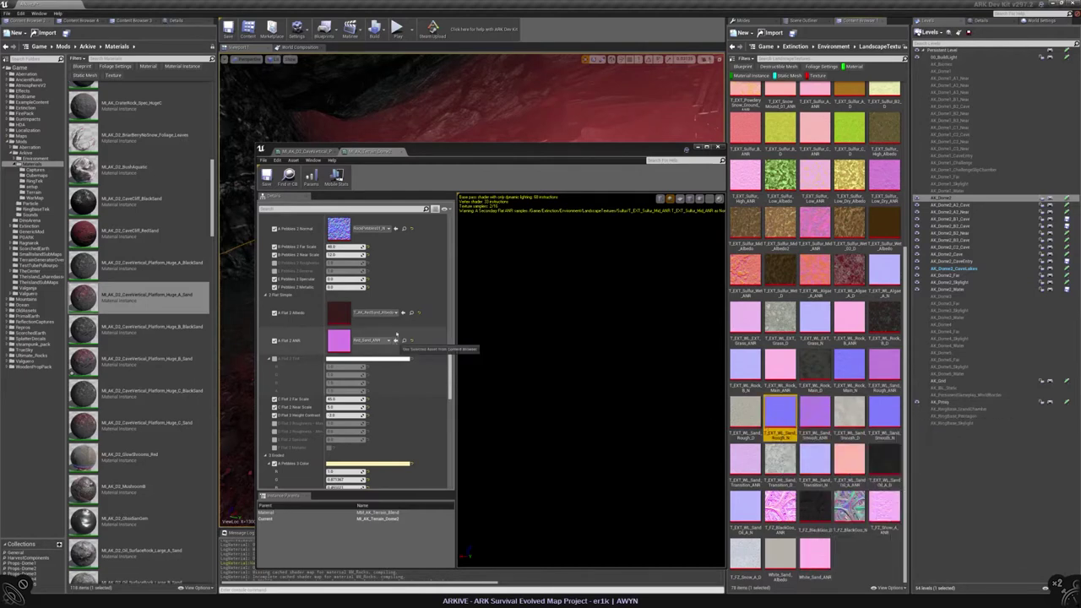
Try T_EXT_WL_Sand_Rough_N as the terrain material's Flat 2 ANR texture and restore the original one
left_click_drag(397, 335, 709, 302)
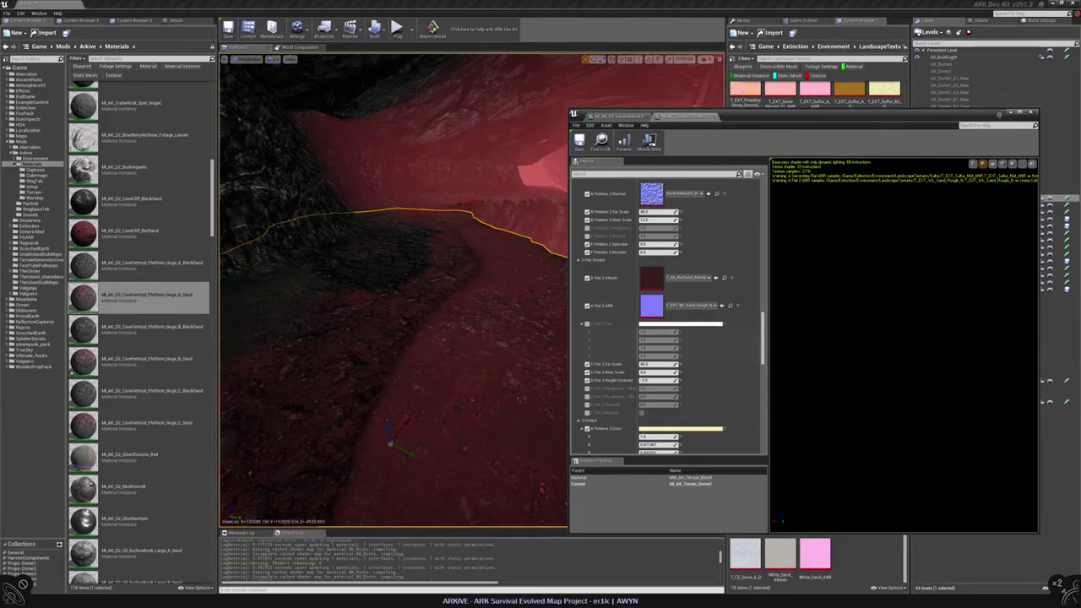
left_click_drag(815, 553, 685, 305)
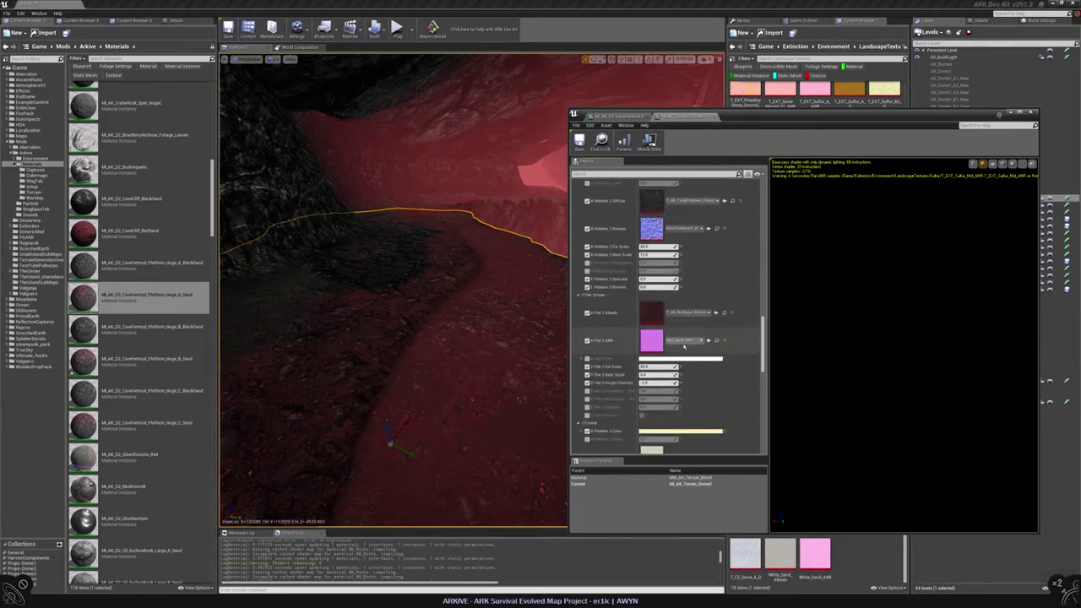
Assign T_EXT_WL_Sand_Rough_N to Up Vector Normal 1 in the platform's material instance and check the ledge surface
left_click(602, 116)
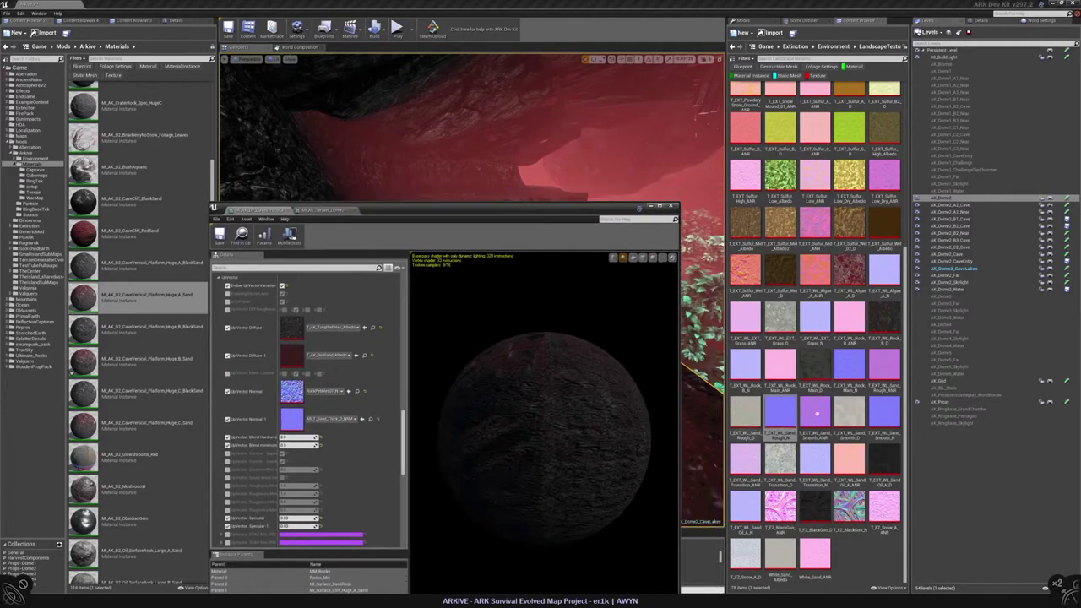
left_click_drag(361, 206, 740, 146)
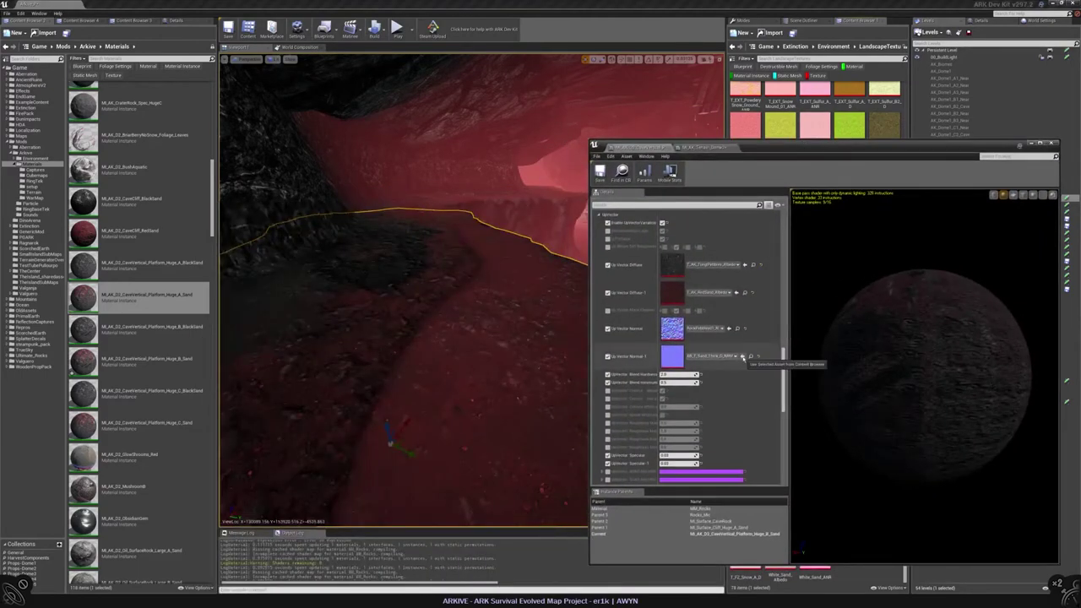
left_click(743, 355)
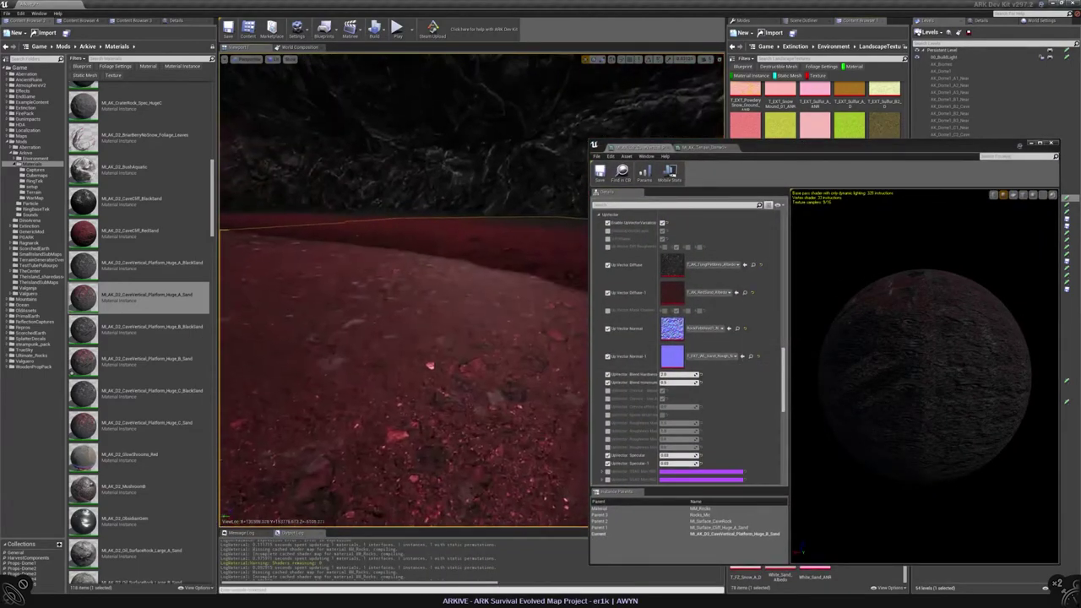
right_click_drag(404, 287, 361, 302)
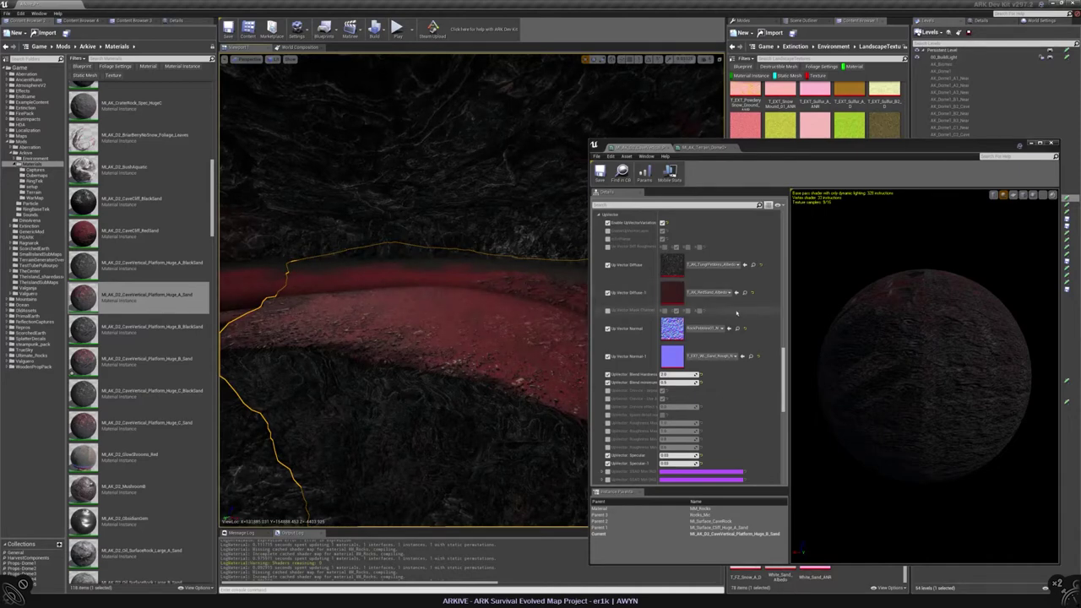
Open the CaveVertical_Platform_Huge A_Sand and C_Sand material instances, close the terrain material, and expand all their parameter groups
left_click(143, 362)
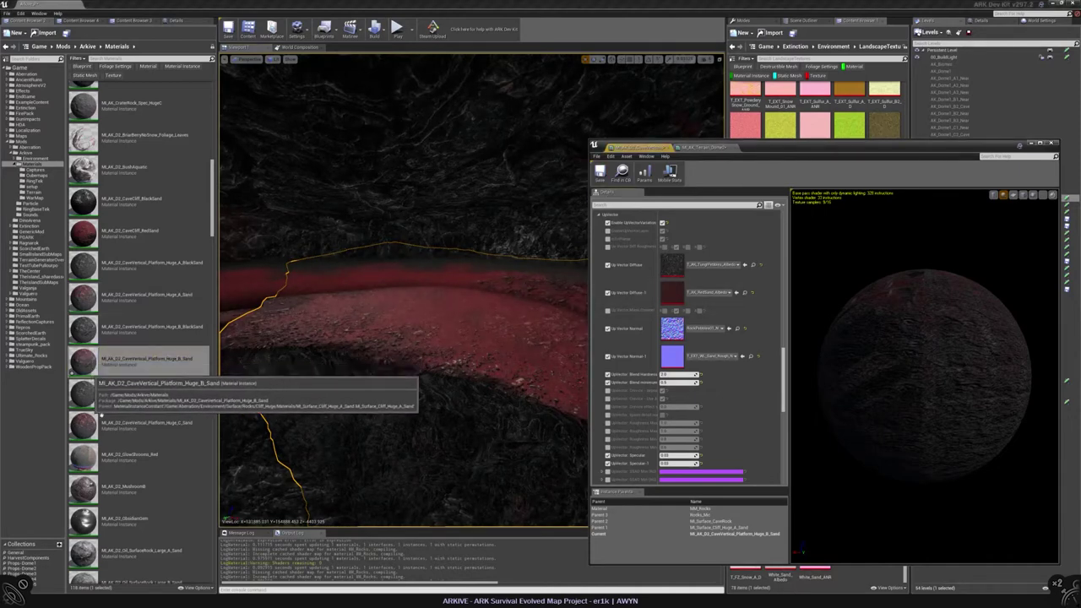
double_click(91, 427)
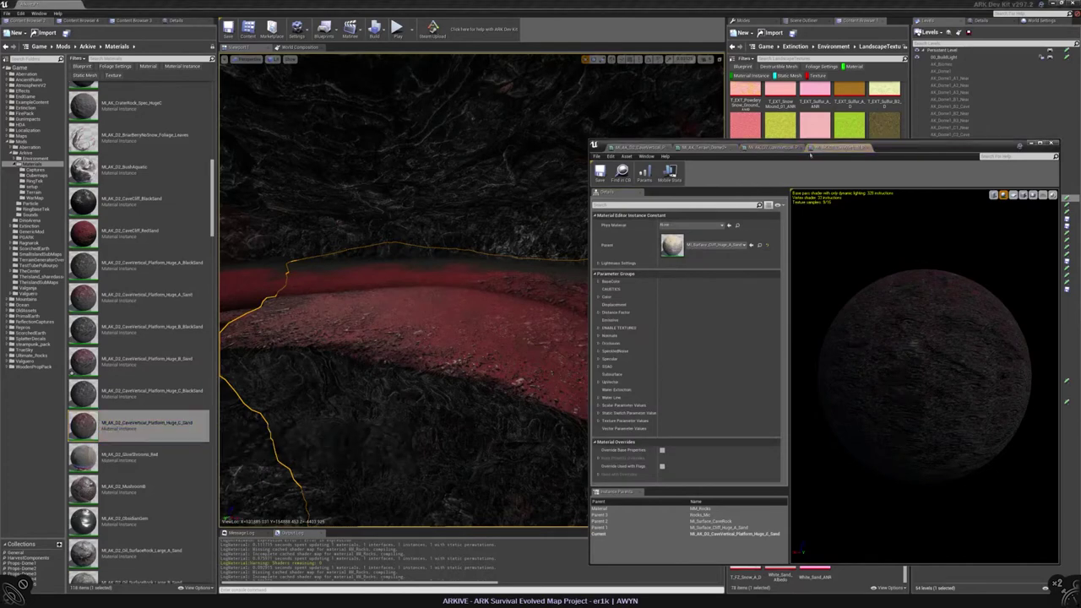
left_click(734, 148)
left_click(706, 149)
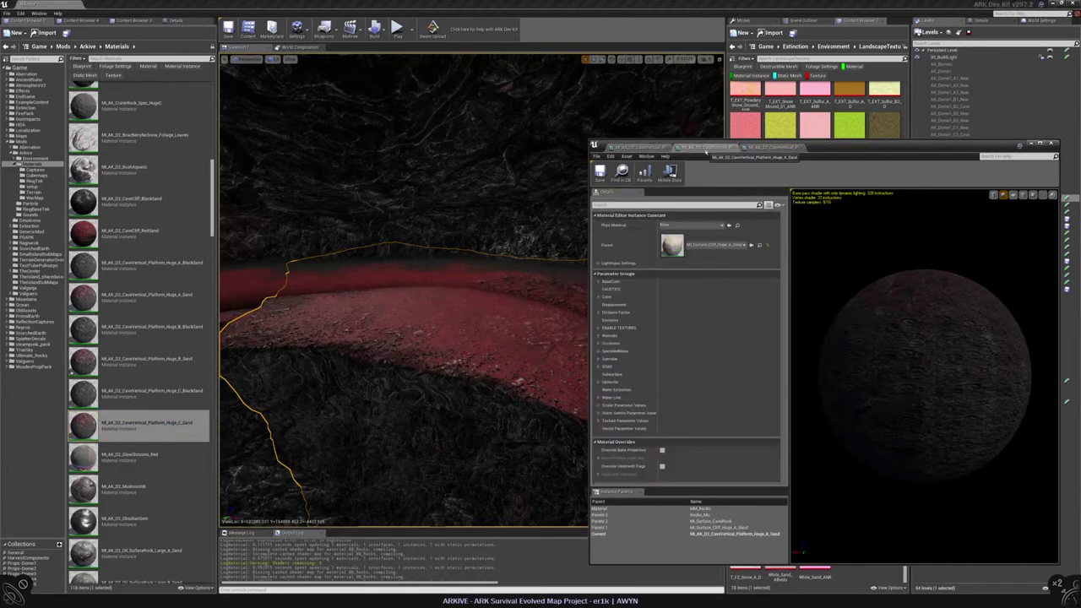
right_click(625, 274)
left_click(647, 282)
scroll(657, 321, "down", 10)
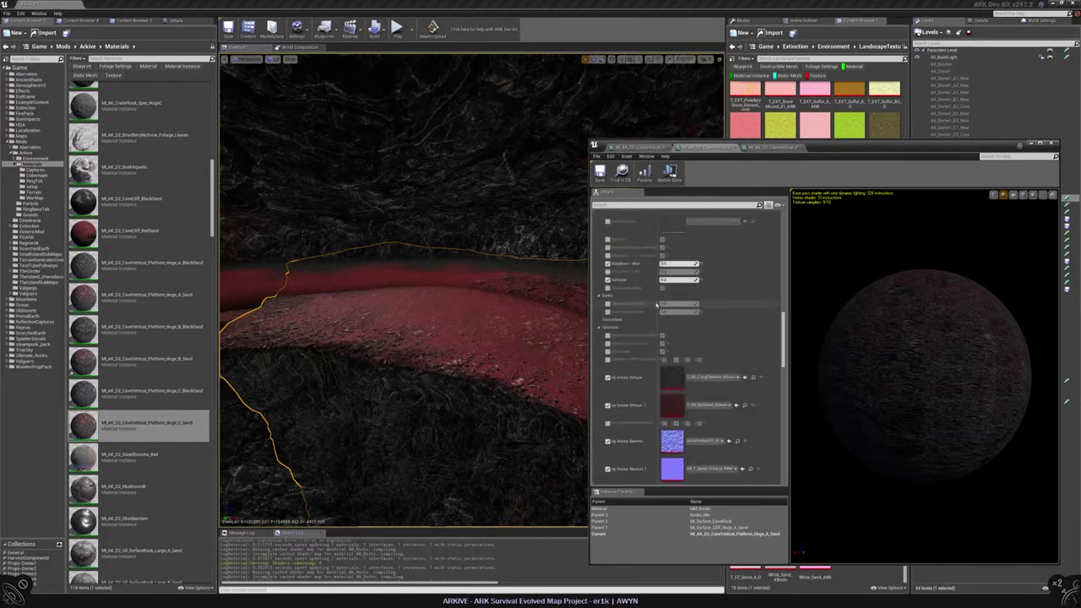
left_click(658, 149)
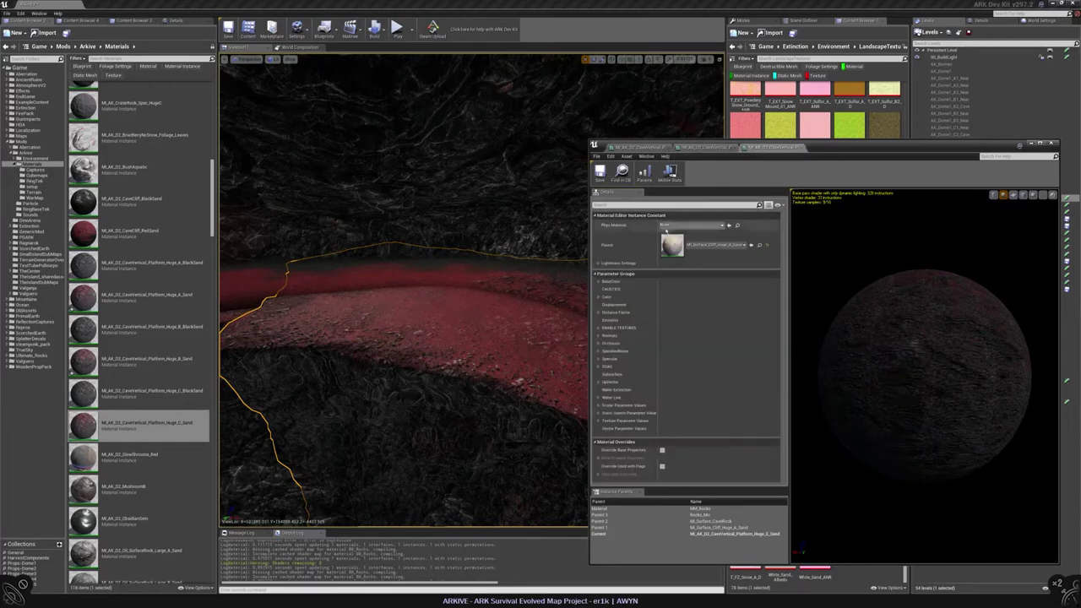
right_click(629, 275)
left_click(652, 286)
Apply the first platform material's UpVector Blend Hardness and Blend Intensity values to the A_Sand and C_Sand instances and save them
left_click(650, 149)
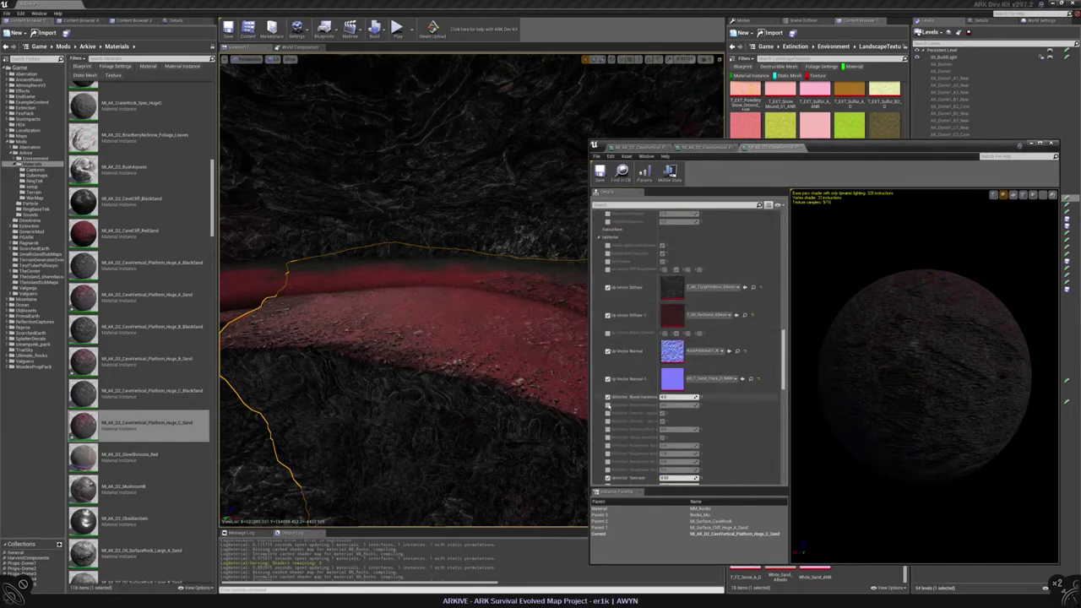
left_click(708, 148)
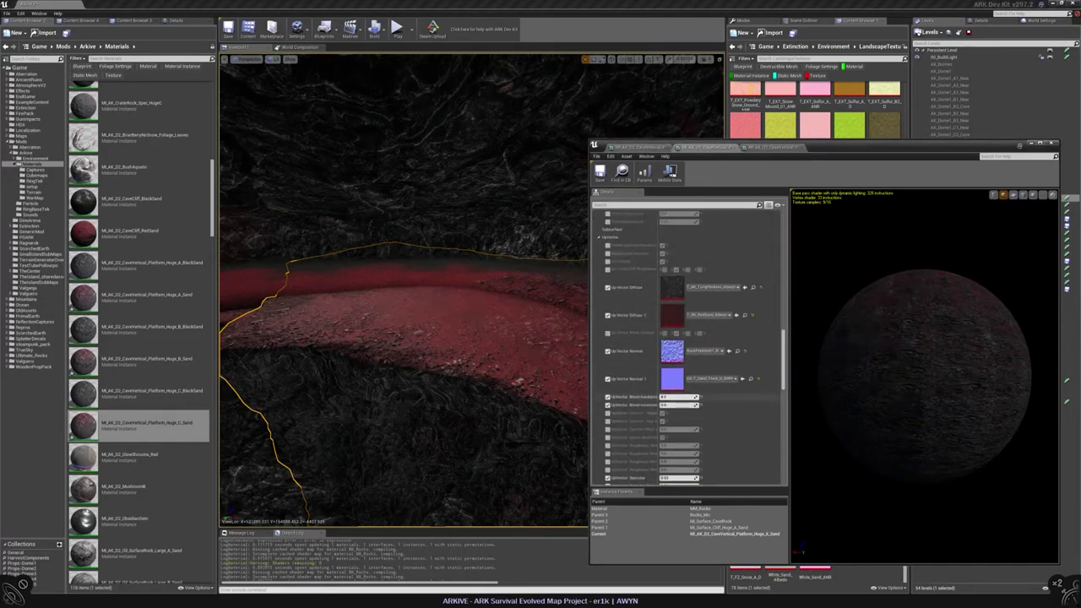
left_click(769, 148)
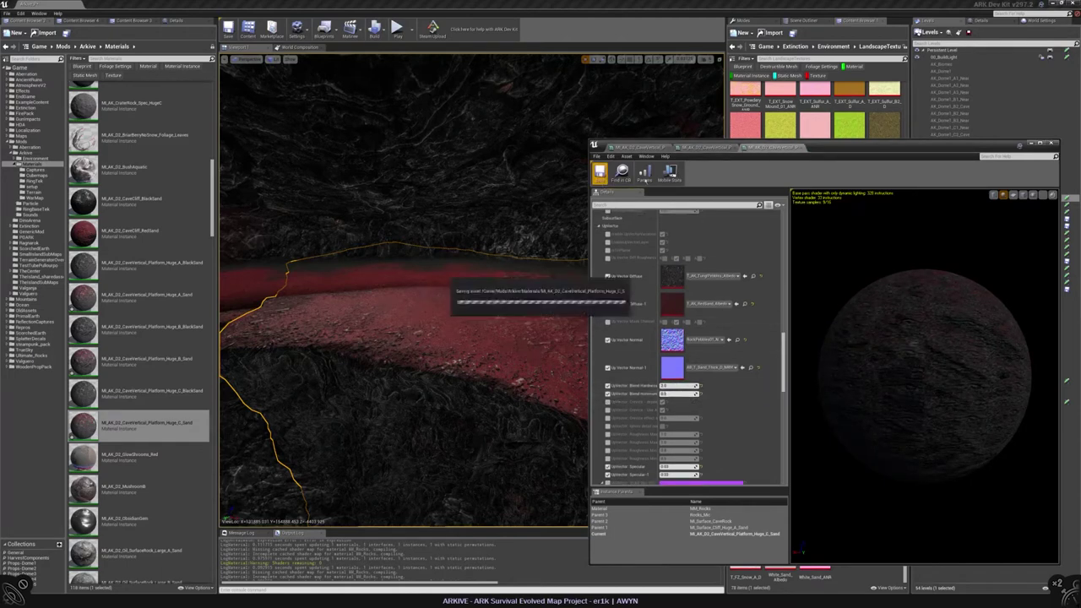
left_click(621, 173)
left_click(695, 146)
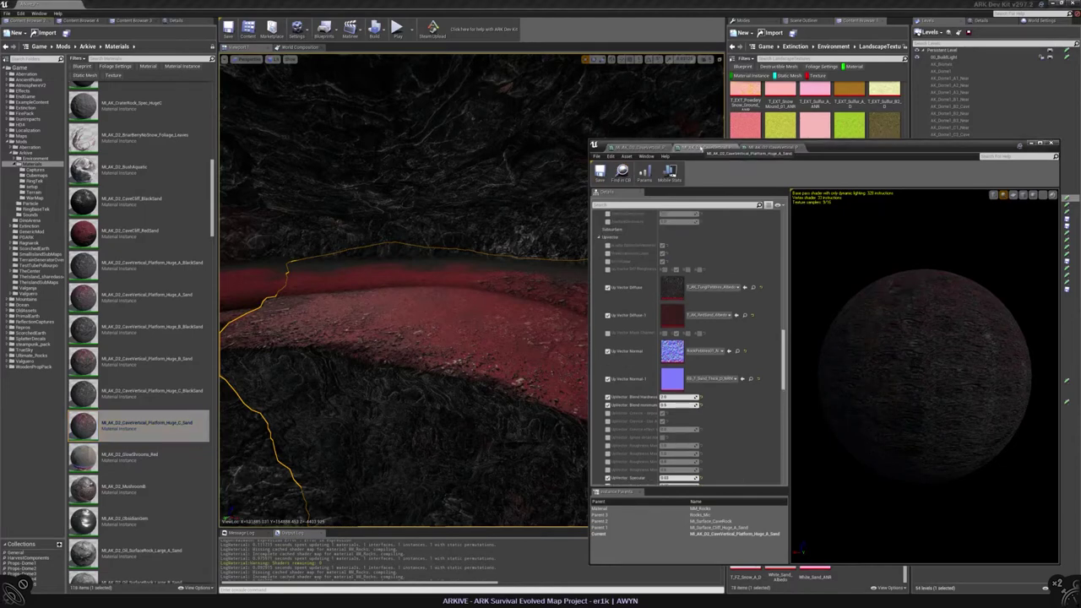
Set Up Vector Normal 1 to T_EXT_WL_Sand_Rough_N in the A_Sand and C_Sand platform material instances
left_click_drag(844, 150, 503, 140)
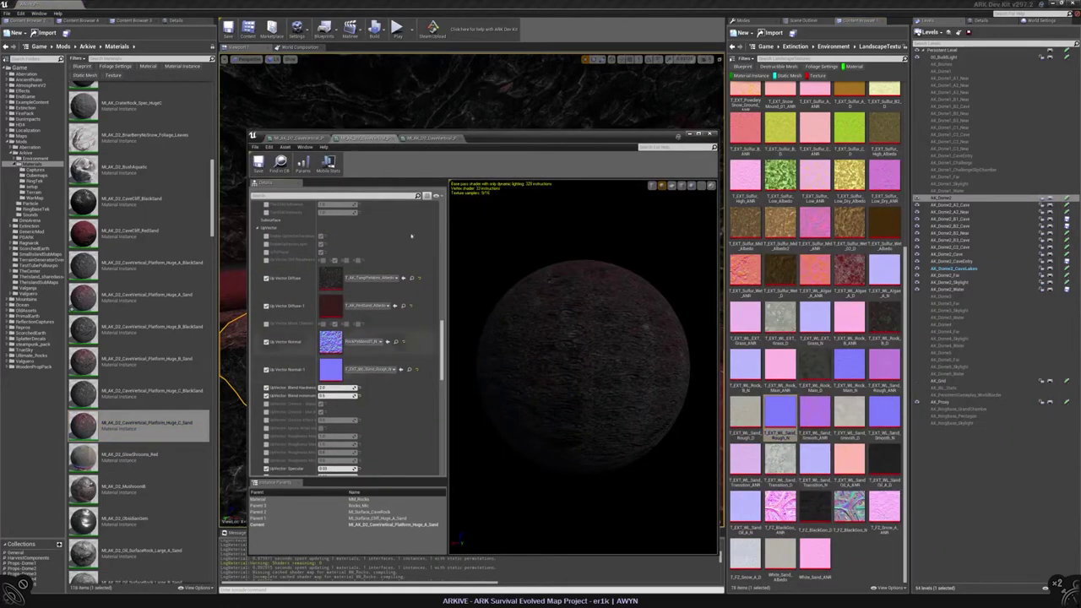
left_click(402, 369)
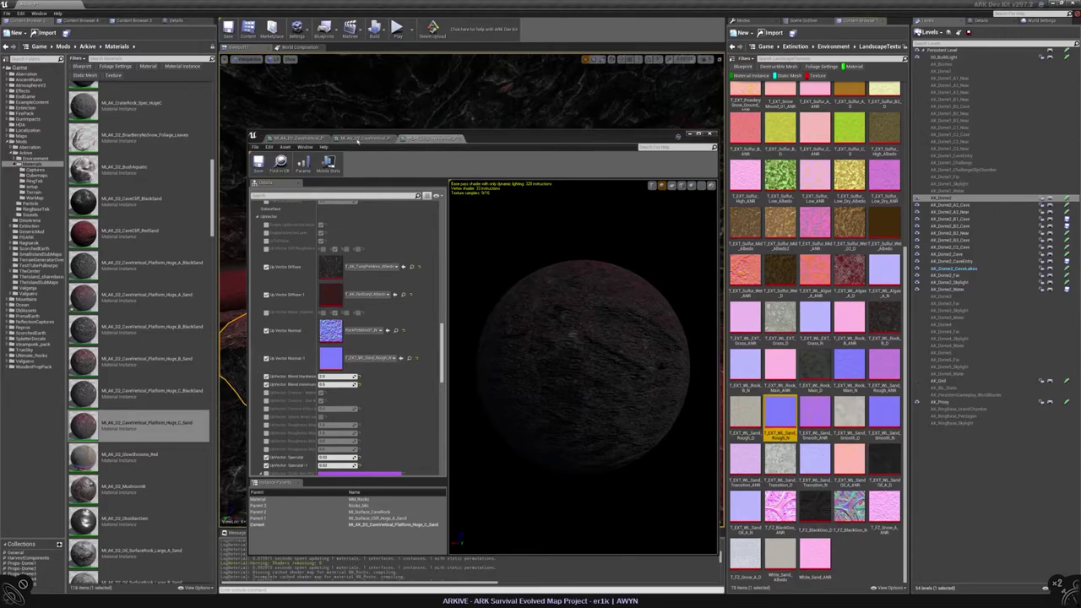
left_click_drag(518, 134, 731, 234)
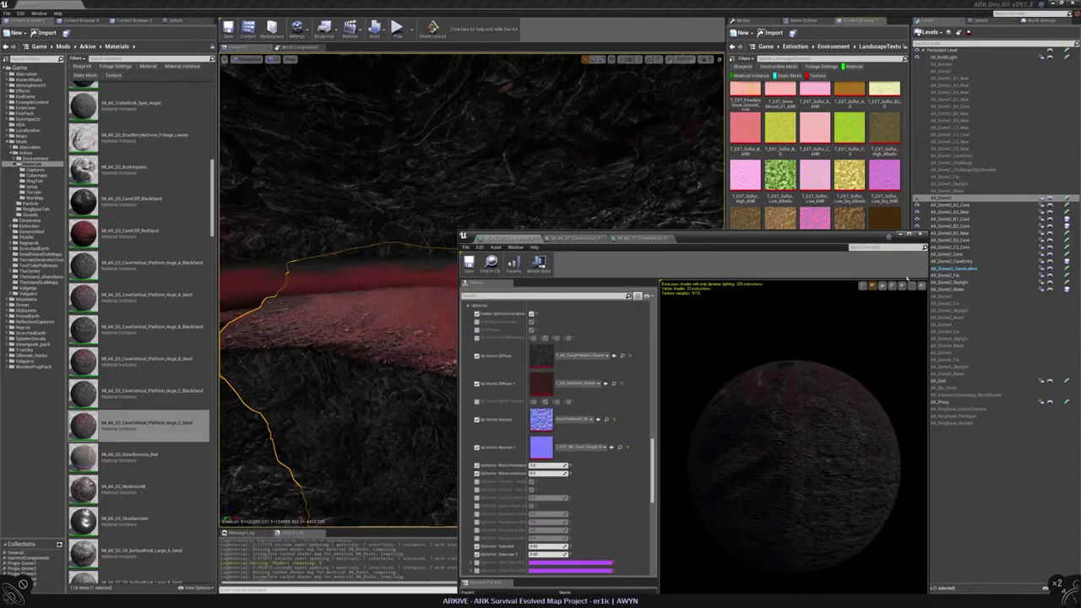
Switch to landscape painting on Landscape_Dome_2_Caves and paint the dark eroded layer over the cave floor behind the red ledge
right_click_drag(473, 338, 473, 338)
right_click_drag(526, 306, 526, 306)
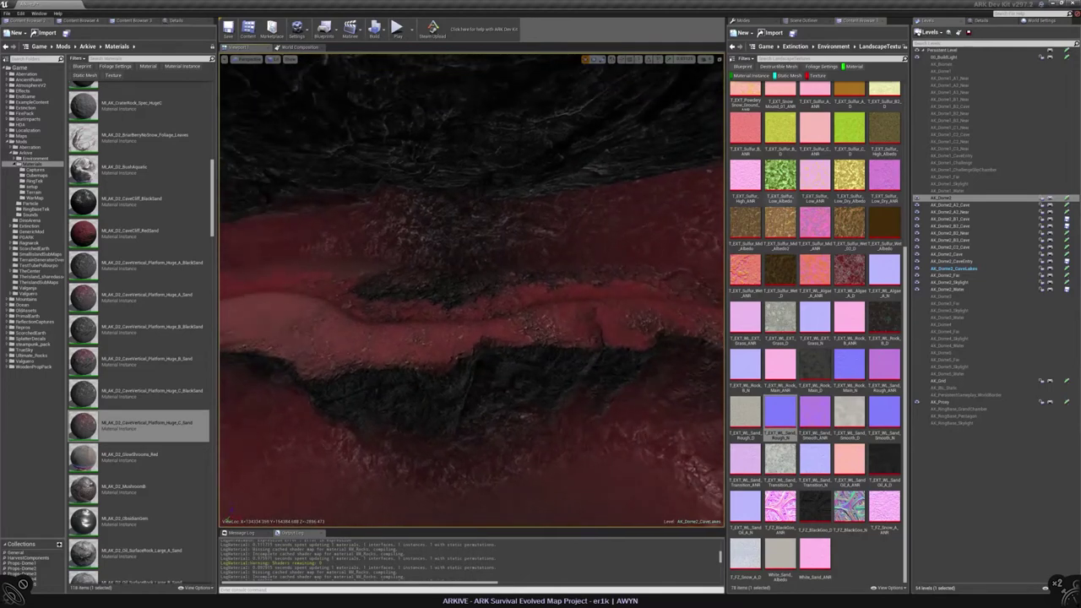
left_click(744, 20)
left_click(775, 36)
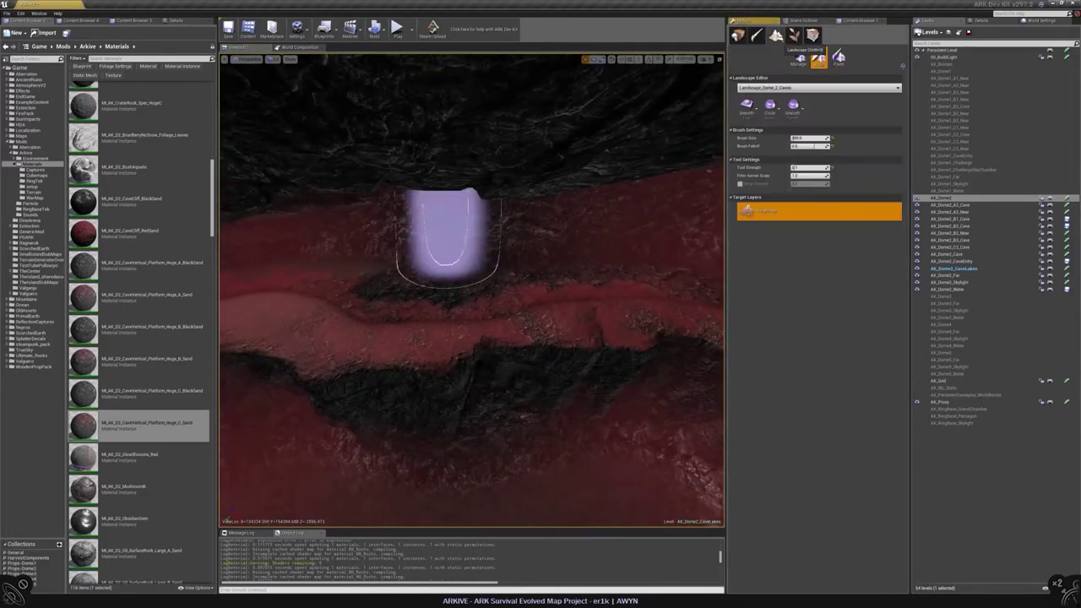
left_click(839, 57)
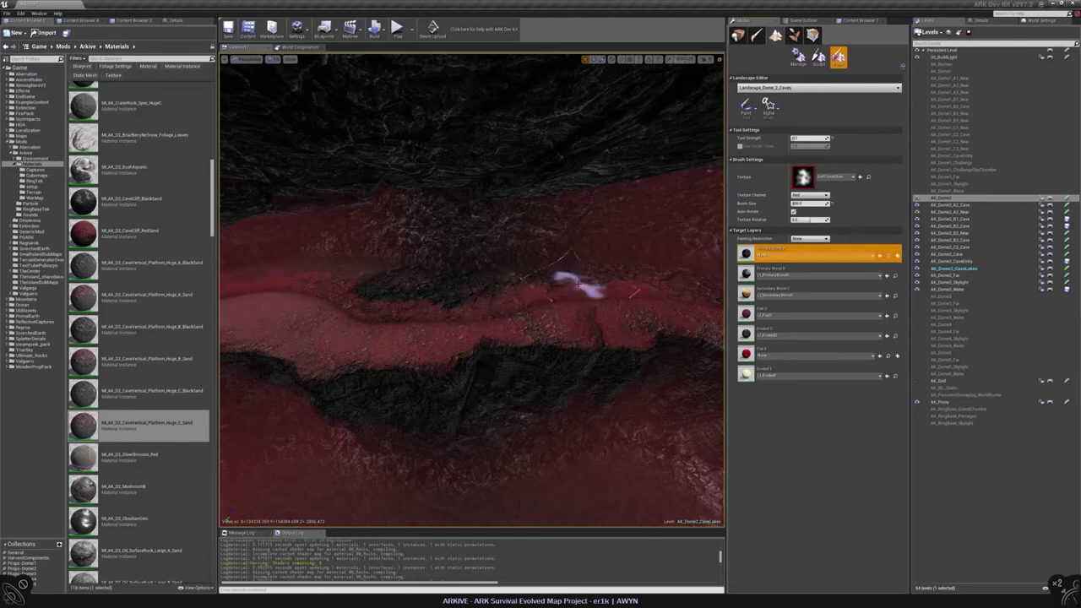
left_click(811, 334)
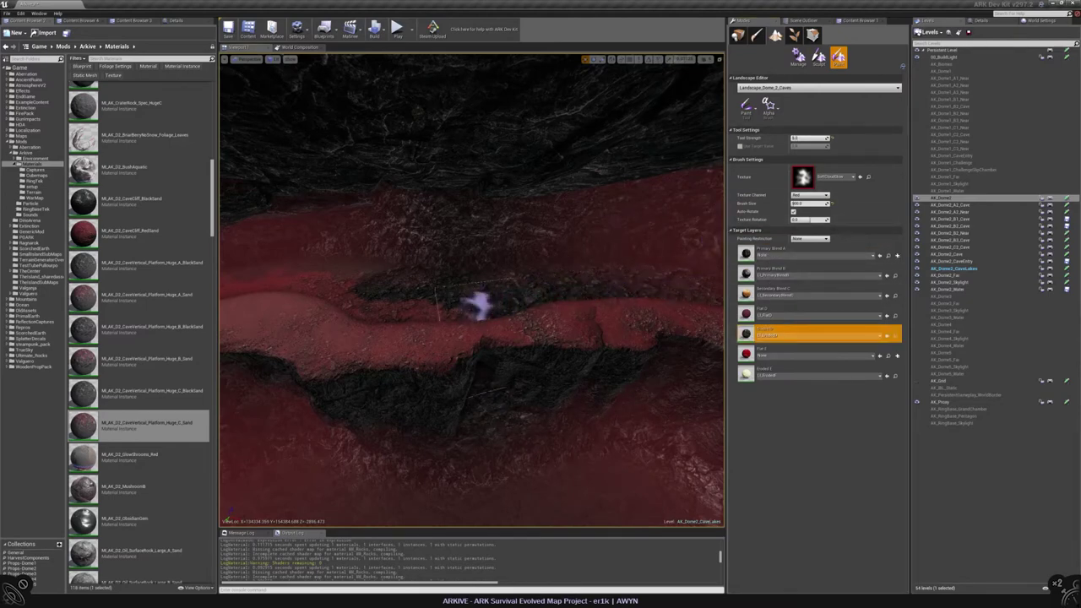
right_click_drag(355, 294, 500, 289)
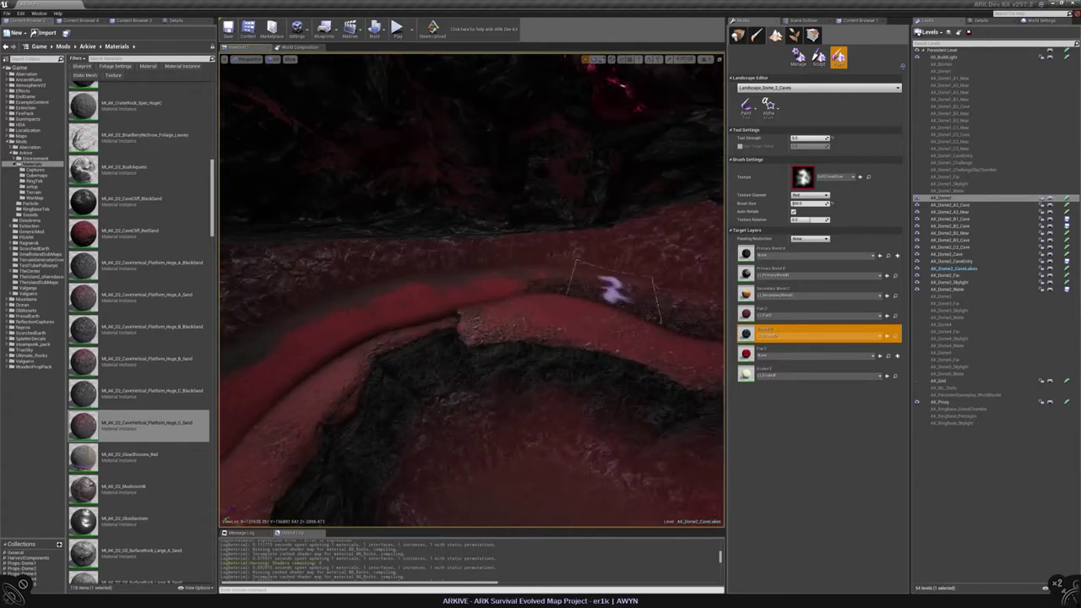
right_click_drag(342, 338, 489, 239)
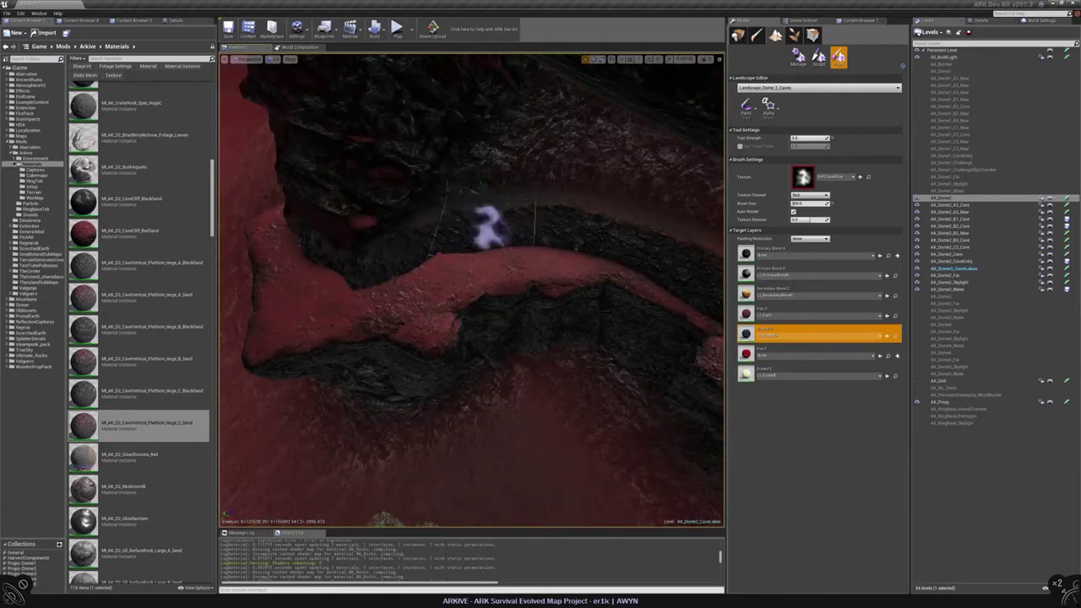
Continue the dark eroded layer along the floor gaps between the curving red rock platforms and the cave walls
right_click_drag(583, 211, 422, 190)
right_click(603, 241)
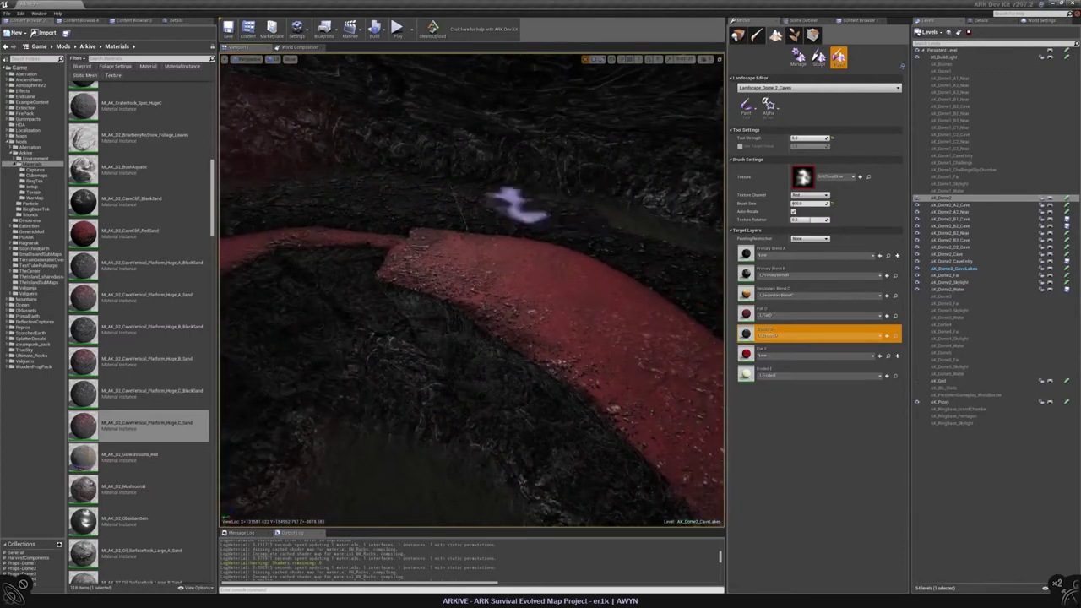
mouse_move(515, 203)
right_mouse_down()
mouse_move(278, 248)
mouse_move(398, 251)
mouse_move(338, 241)
mouse_move(599, 294)
mouse_move(372, 275)
mouse_move(536, 326)
mouse_move(398, 386)
mouse_move(583, 380)
mouse_move(482, 355)
right_mouse_up()
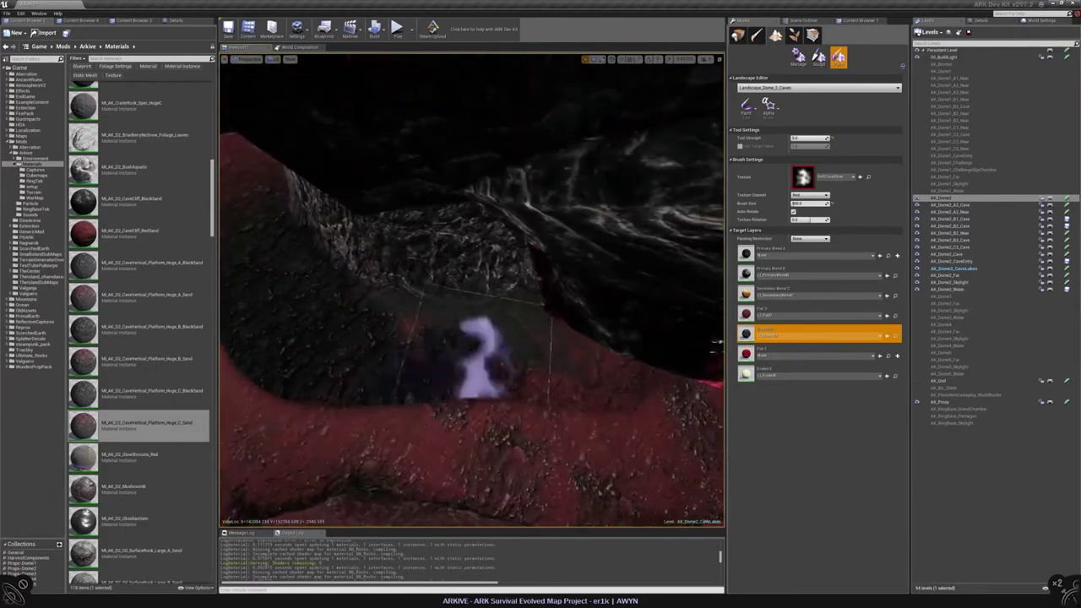
right_click_drag(526, 321, 422, 346)
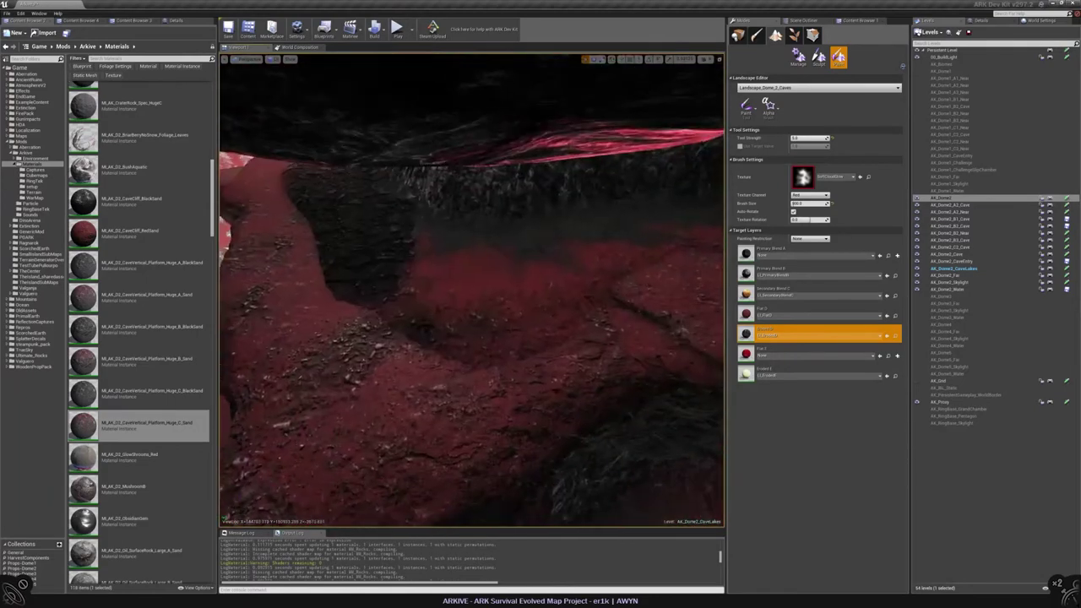
right_click_drag(505, 291, 507, 285)
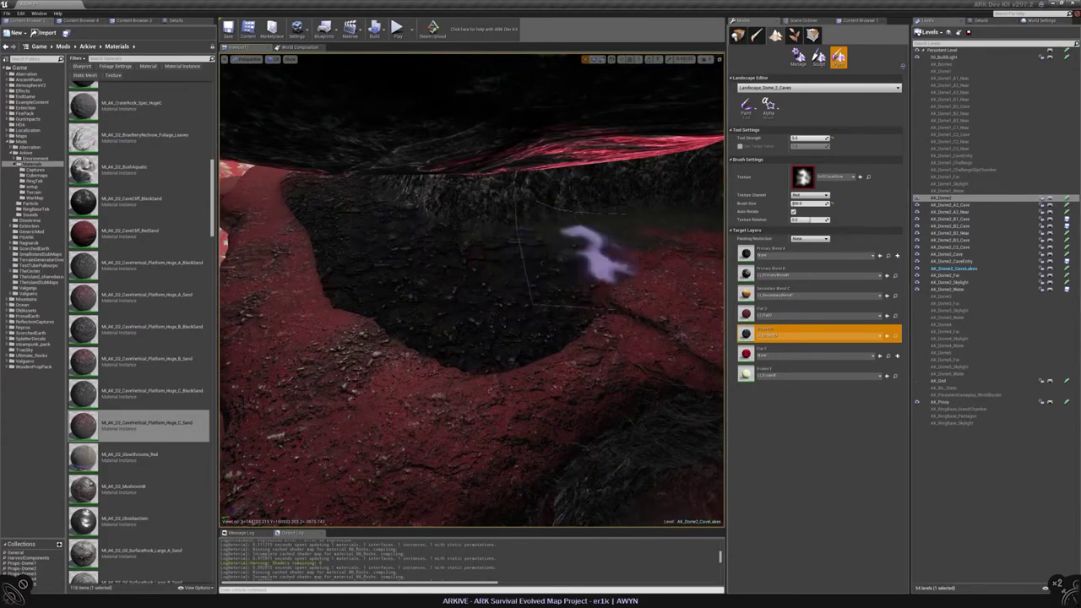
right_click_drag(672, 239, 418, 257)
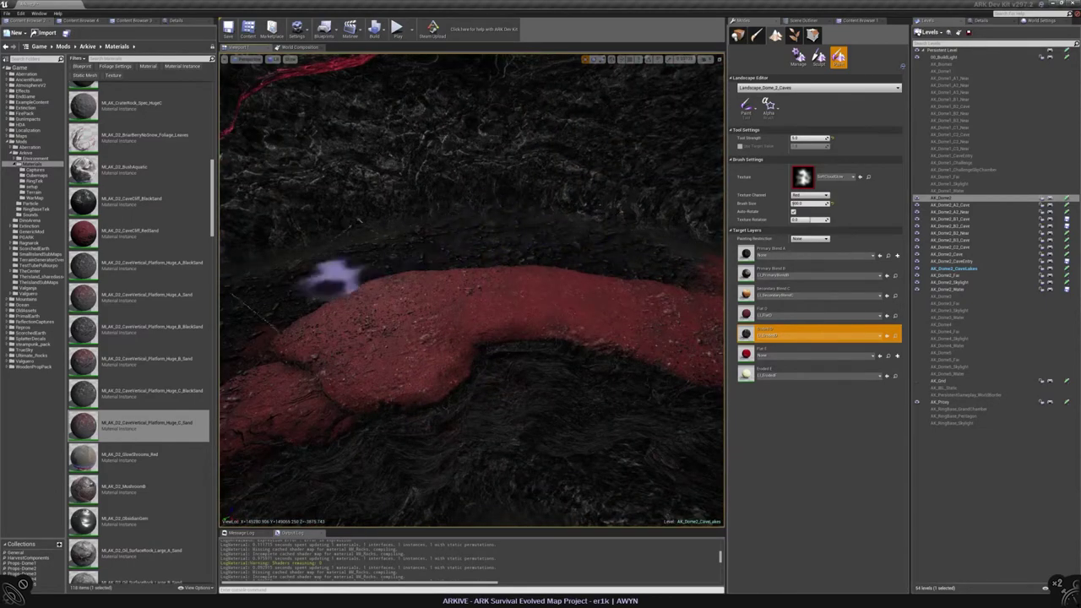
right_click_drag(504, 253, 504, 247)
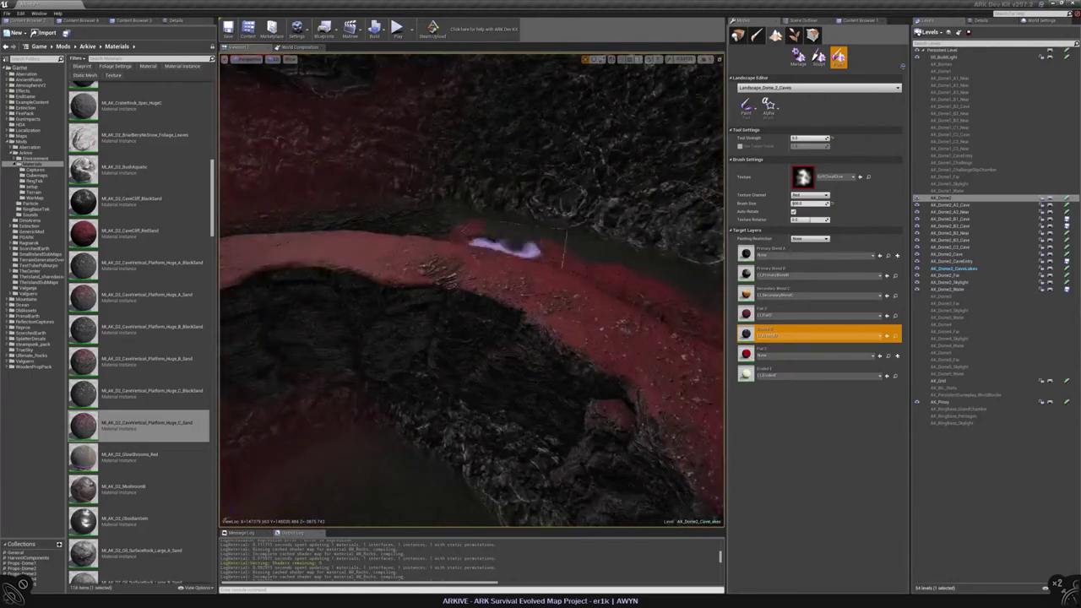
Paint the dark eroded layer over the remaining red ground between the gravelly ledges and the pale rock wall
mouse_move(536, 203)
right_mouse_down()
mouse_move(350, 234)
mouse_move(405, 275)
mouse_move(439, 283)
right_mouse_up()
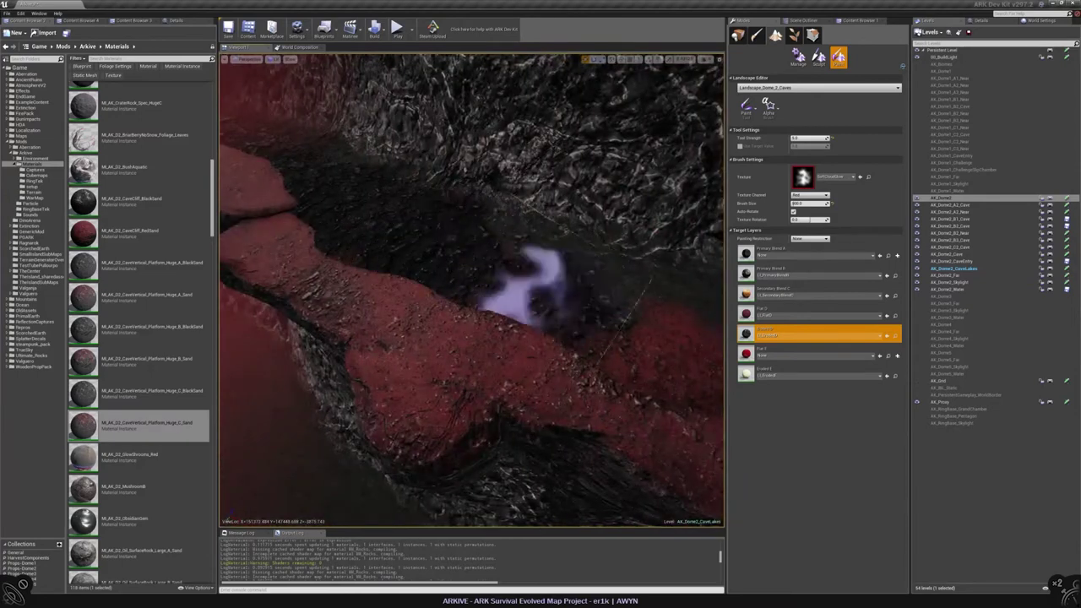
right_click_drag(369, 197, 369, 197)
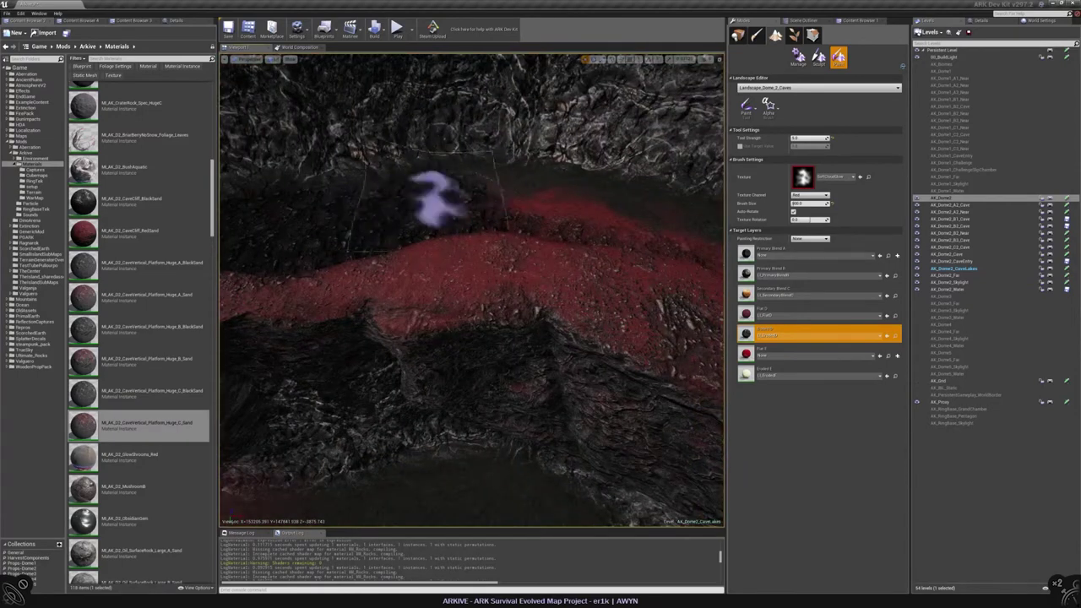
right_click_drag(591, 196, 519, 206)
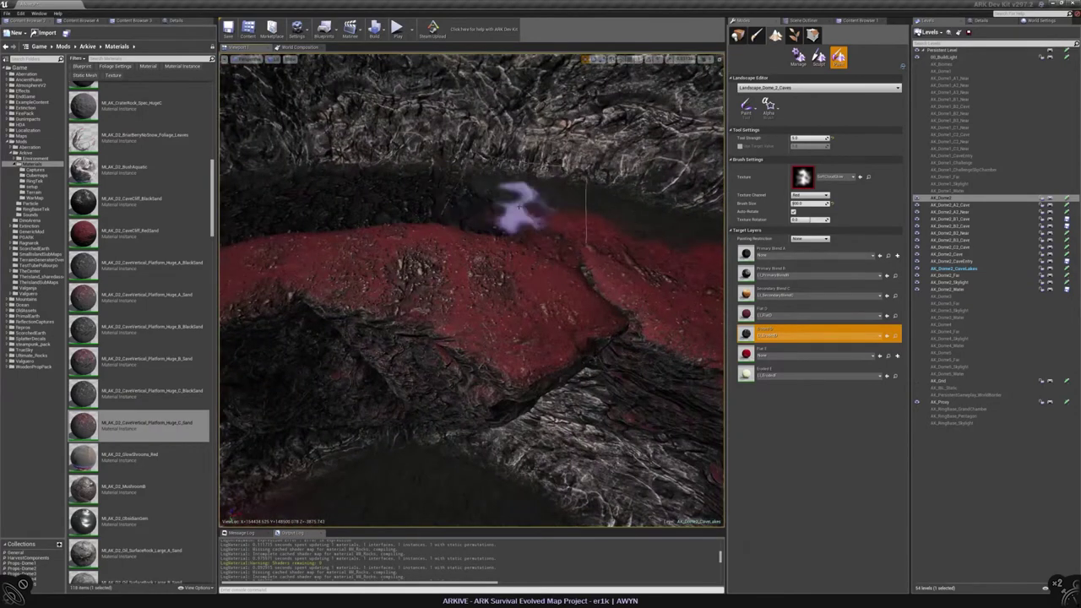
right_click_drag(667, 253, 386, 234)
right_click_drag(456, 257, 515, 270)
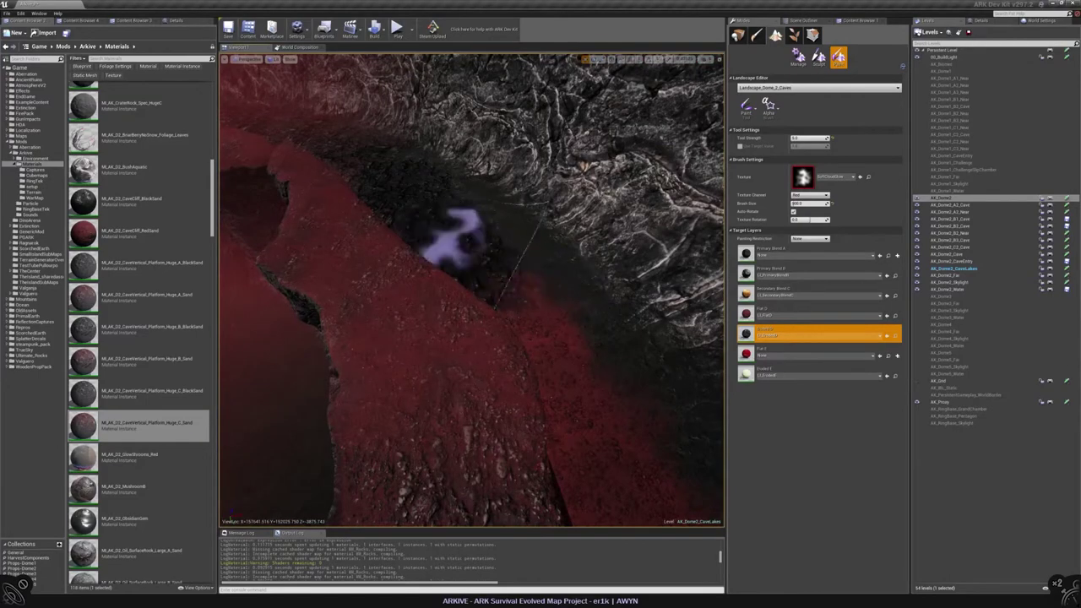
mouse_move(486, 206)
right_mouse_down()
mouse_move(579, 375)
mouse_move(531, 242)
mouse_move(473, 304)
right_mouse_up()
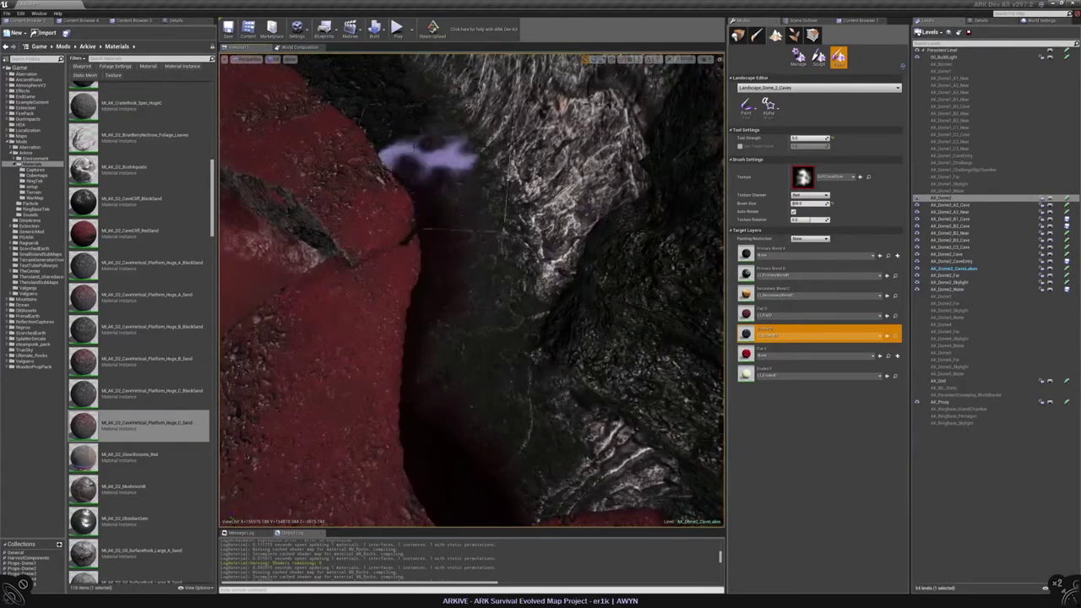
Open the Dome2 terrain and hole material instances from the mod's Terrain materials folder and expand all their parameter groups
left_click(34, 192)
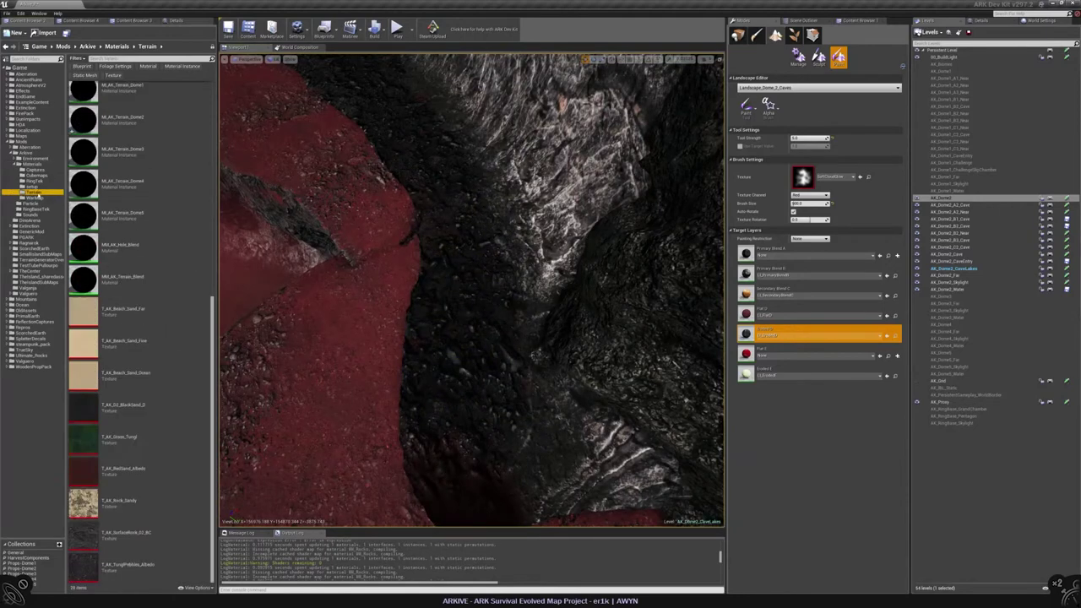
double_click(157, 217)
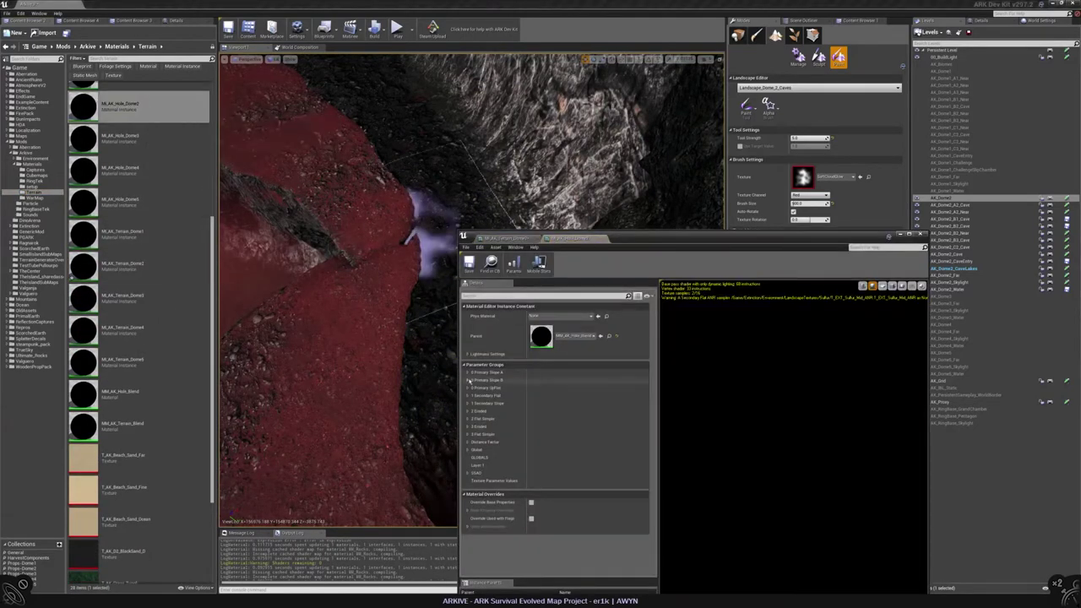
left_click(518, 380)
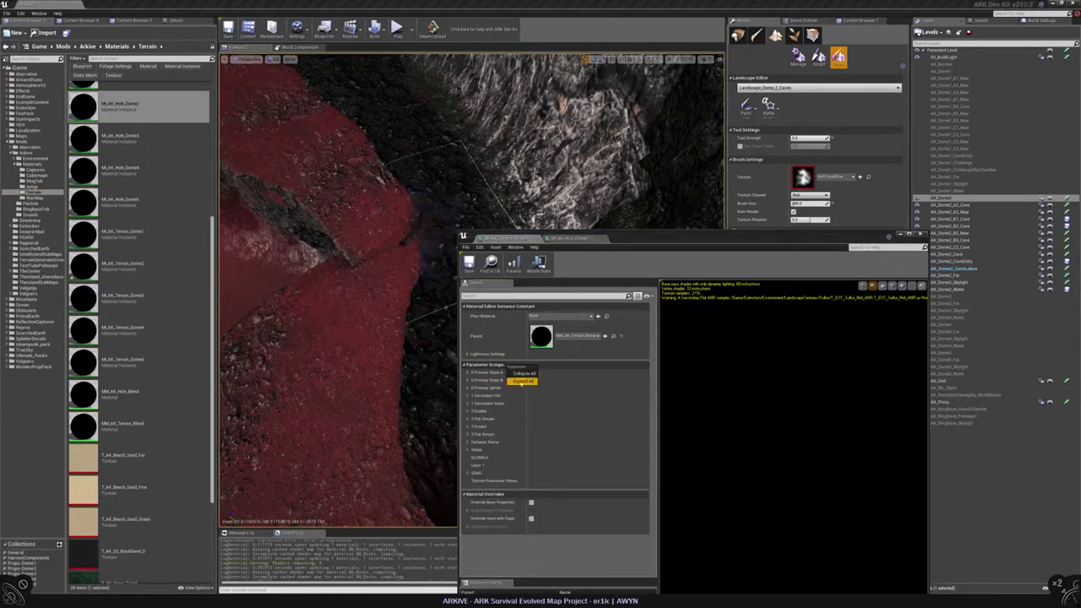
left_click(523, 381)
Compare the flat and eroded layer textures and scales between the Dome2 terrain and hole material instances, closing them when finished
scroll(557, 422, "down", 5)
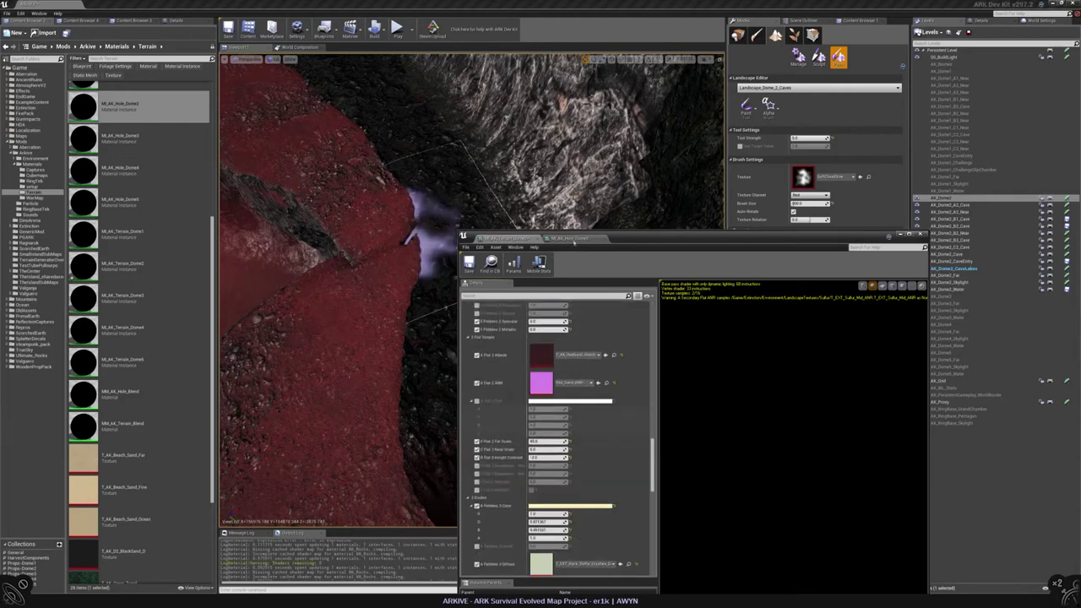
left_click(573, 243)
scroll(593, 387, "down", 2)
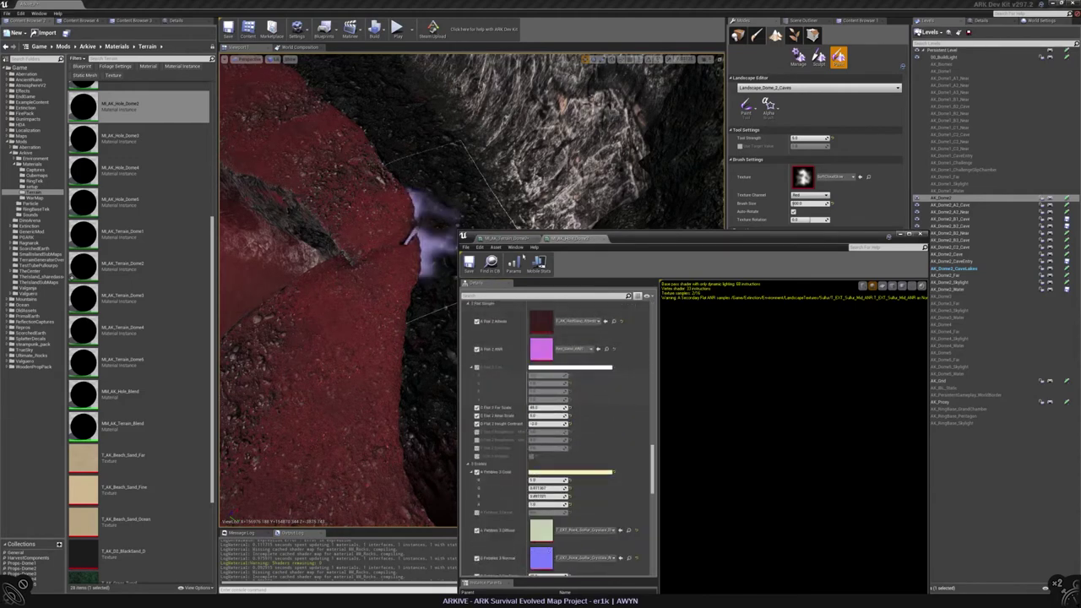
scroll(583, 369, "up", 3)
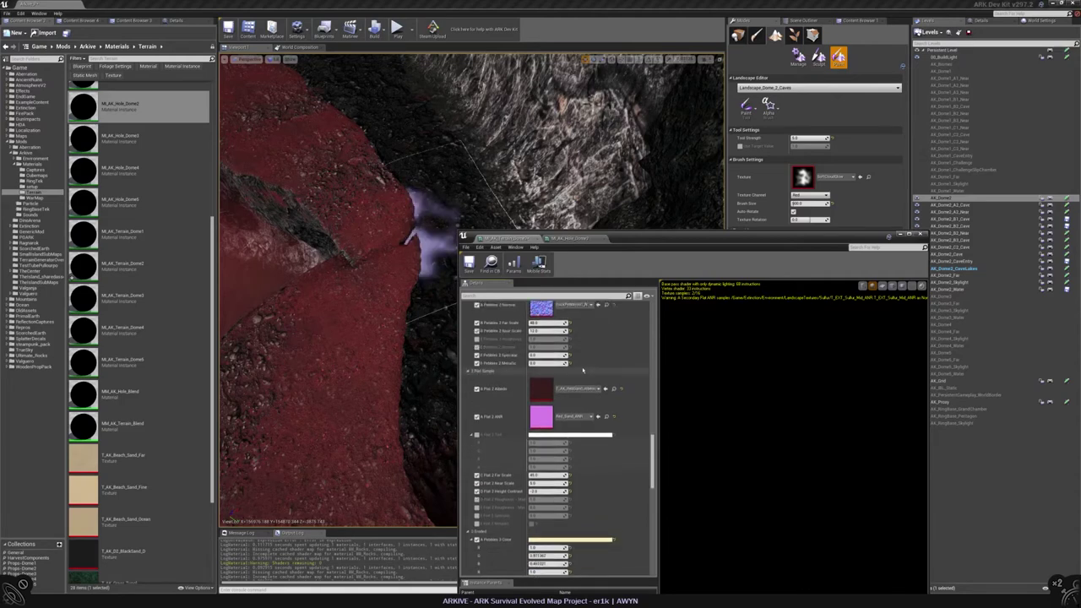
scroll(582, 369, "up", 3)
scroll(583, 369, "down", 6)
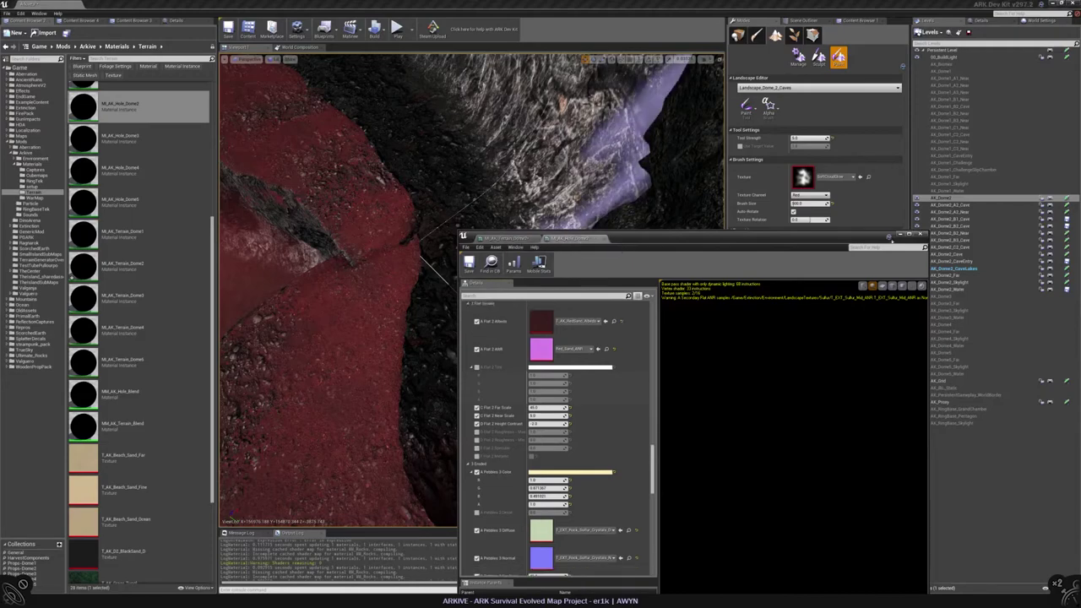
left_click(922, 234)
Cover the red floor hollow between the platforms and the rock wall with the dark eroded layer
right_click_drag(471, 290, 472, 289)
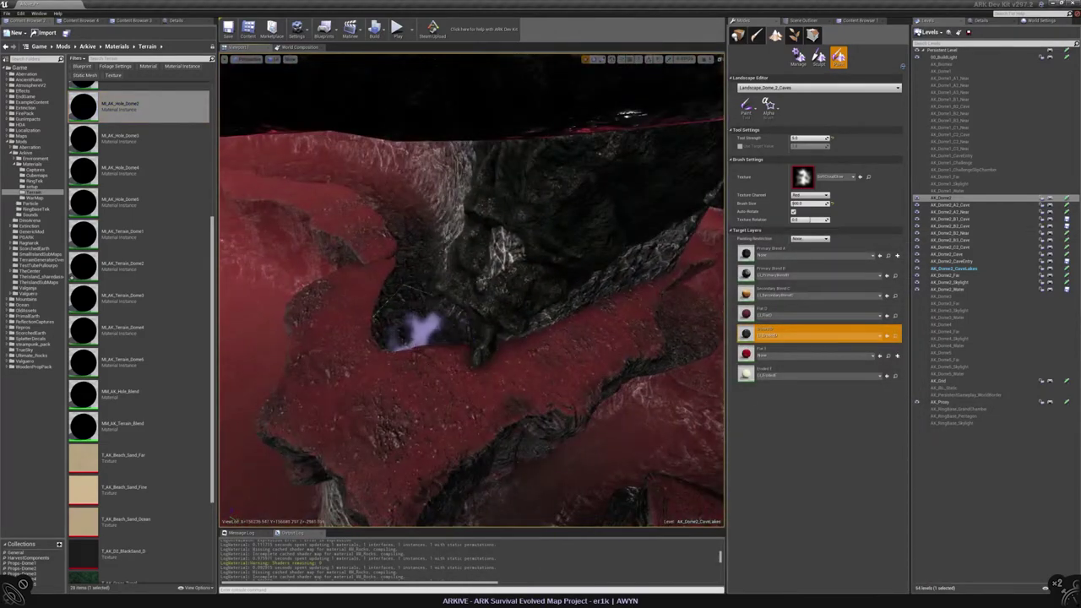
right_click_drag(439, 342, 439, 342)
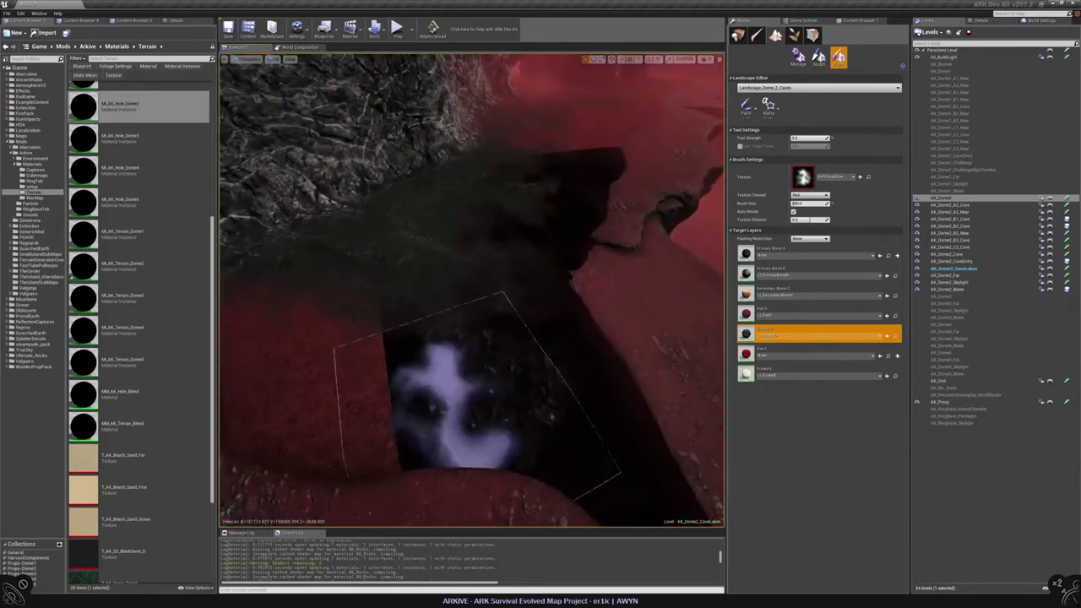
mouse_move(241, 325)
left_mouse_down()
mouse_move(273, 265)
mouse_move(427, 194)
mouse_move(478, 289)
mouse_move(389, 346)
mouse_move(314, 430)
mouse_move(502, 271)
mouse_move(555, 327)
mouse_move(545, 199)
left_mouse_up()
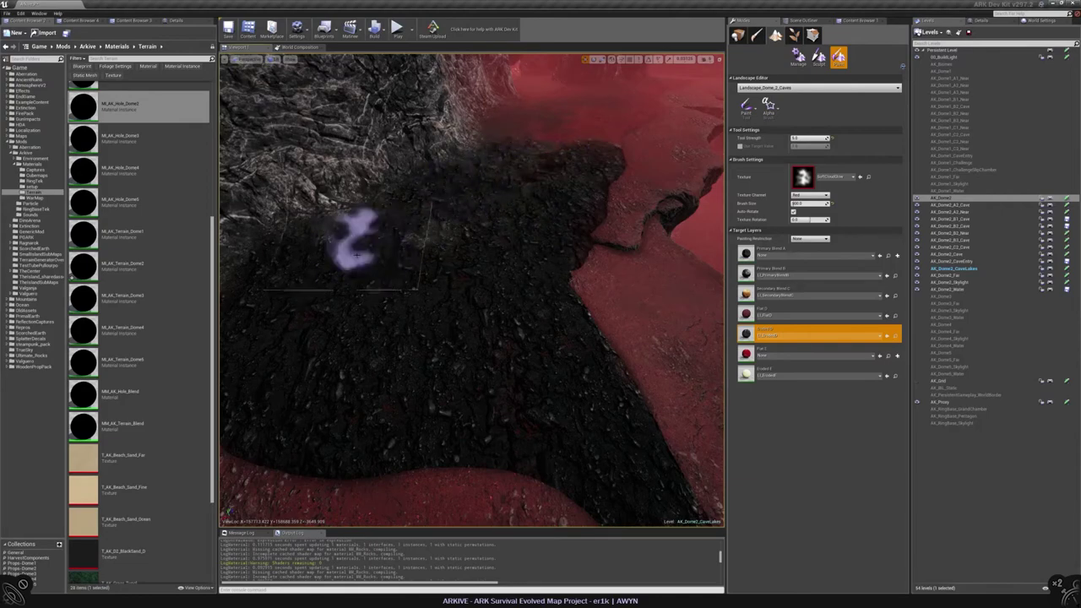
mouse_move(470, 248)
right_mouse_down()
mouse_move(511, 224)
mouse_move(591, 241)
right_mouse_up()
mouse_move(471, 235)
left_mouse_down()
mouse_move(448, 199)
mouse_move(479, 172)
mouse_move(534, 185)
left_mouse_up()
left_click_drag(642, 215, 536, 179)
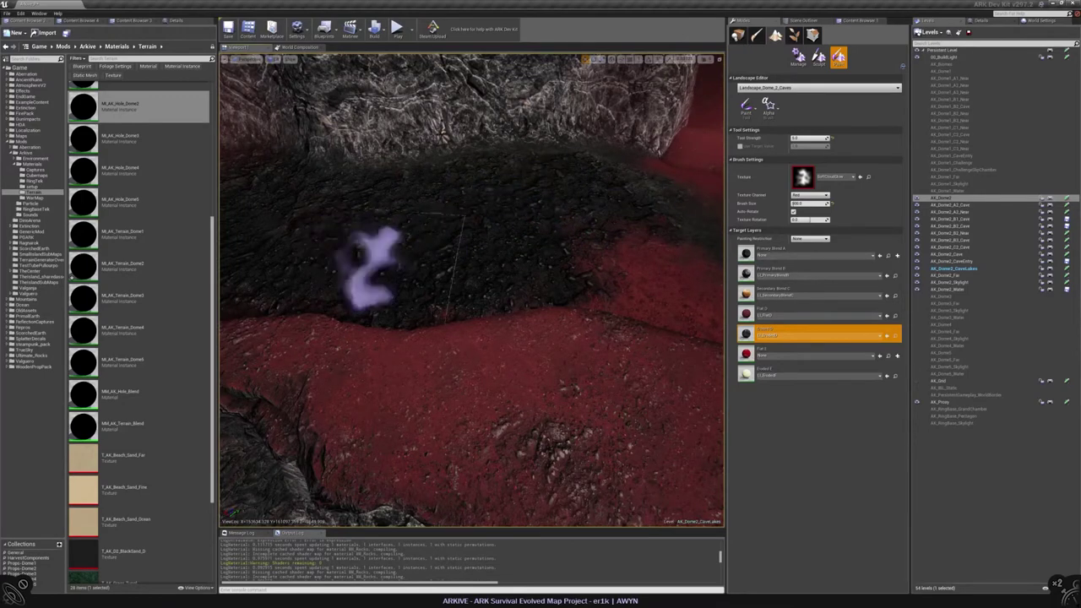
Extend the dark eroded layer along the ledge's inner side to the rock pillars by the red cliff
mouse_move(372, 266)
left_mouse_down()
mouse_move(651, 241)
mouse_move(574, 279)
left_mouse_up()
right_click_drag(571, 299, 524, 270)
mouse_move(653, 254)
left_mouse_down()
mouse_move(646, 296)
mouse_move(478, 283)
mouse_move(461, 321)
mouse_move(454, 263)
mouse_move(485, 423)
mouse_move(520, 431)
mouse_move(595, 342)
mouse_move(519, 289)
left_mouse_up()
mouse_move(518, 289)
right_mouse_down()
mouse_move(435, 261)
mouse_move(495, 265)
right_mouse_up()
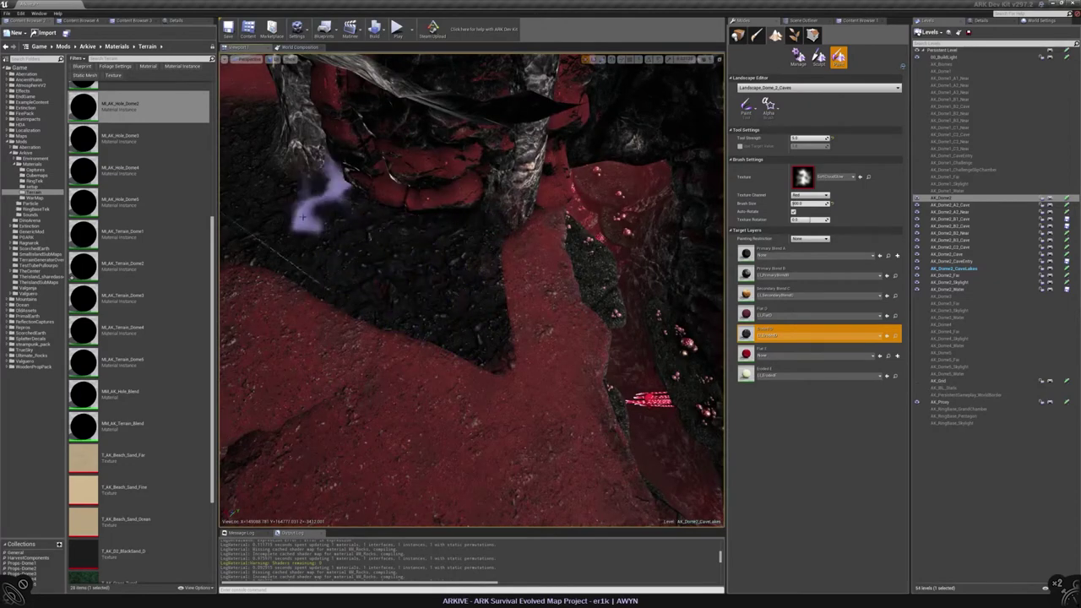
right_click_drag(464, 270, 485, 266)
Paint patches of the red flat sand layer along the platform edges to blend them into the dark floor, undoing the initial stroke
left_click(766, 313)
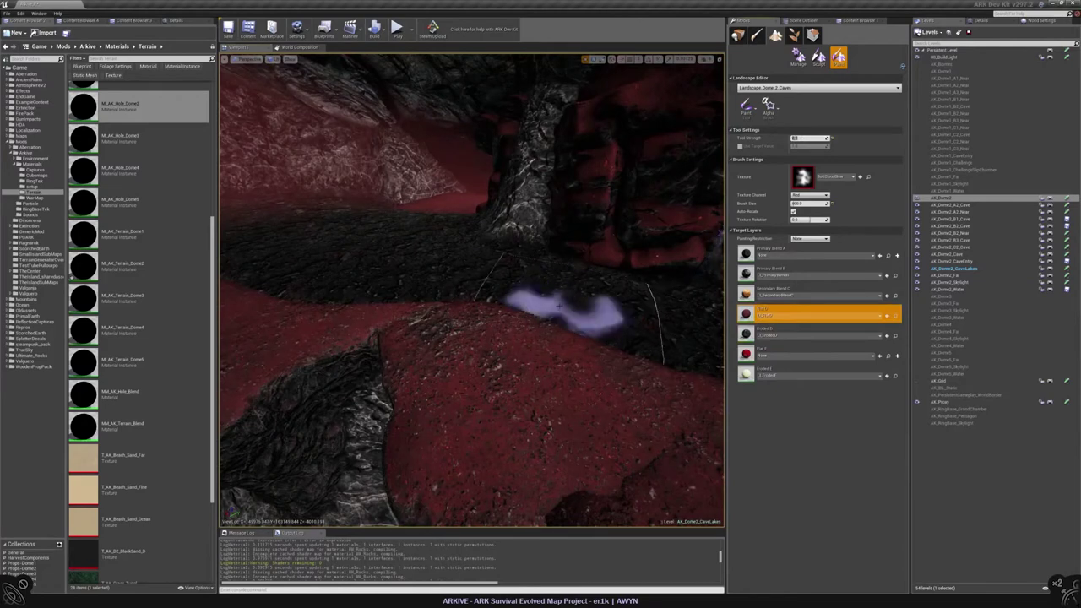
right_click_drag(562, 312, 471, 313)
key("ctrl+z")
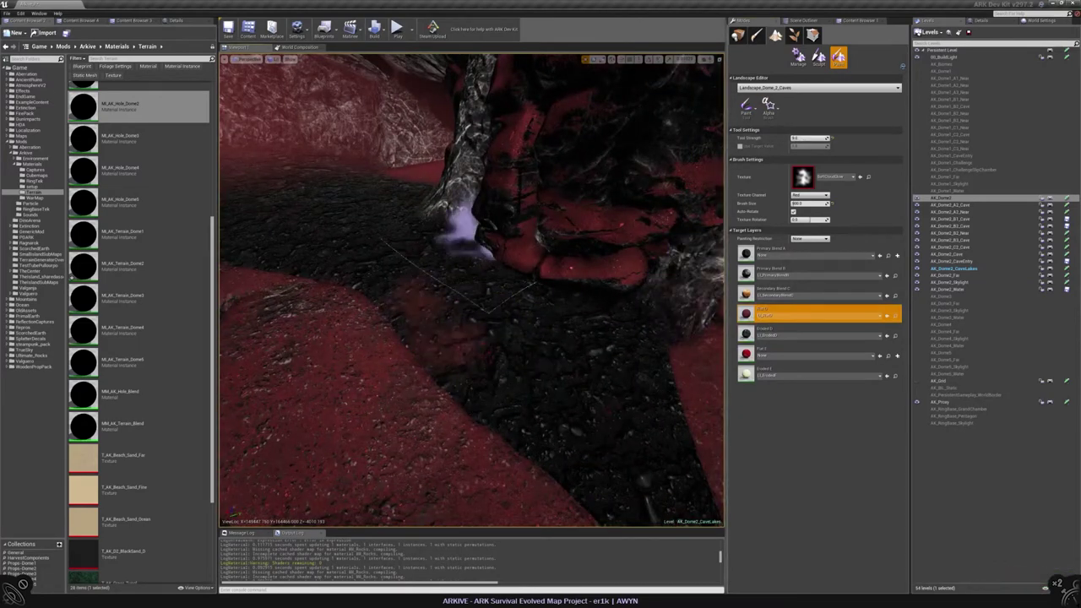
mouse_move(461, 232)
right_mouse_down()
mouse_move(290, 374)
mouse_move(482, 314)
right_mouse_up()
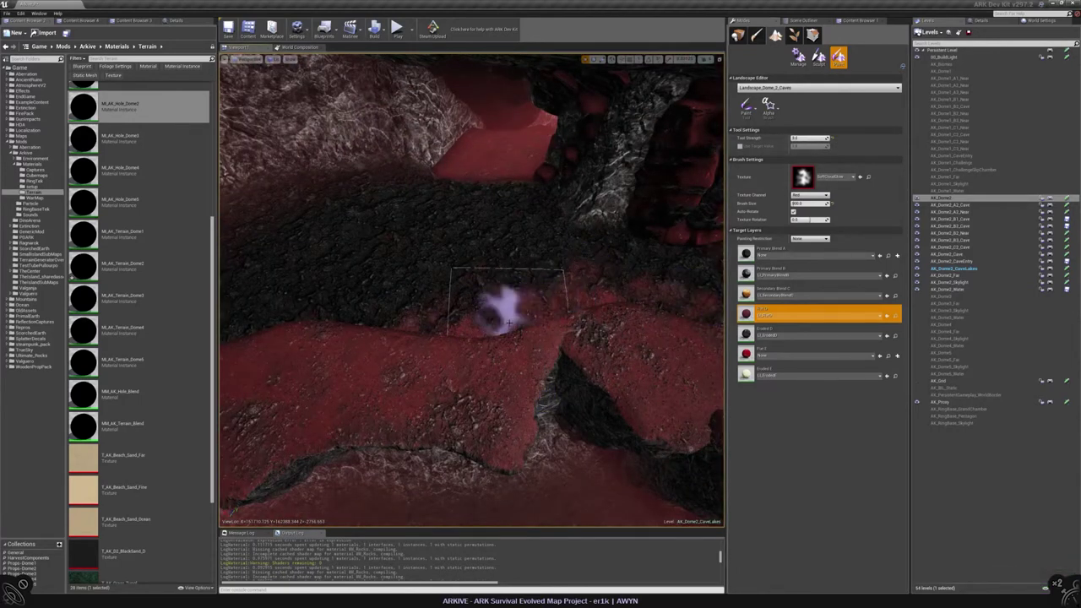
mouse_move(405, 279)
left_mouse_down()
mouse_move(329, 289)
mouse_move(348, 264)
mouse_move(433, 261)
mouse_move(395, 279)
mouse_move(522, 265)
left_mouse_up()
right_click_drag(522, 265, 478, 309)
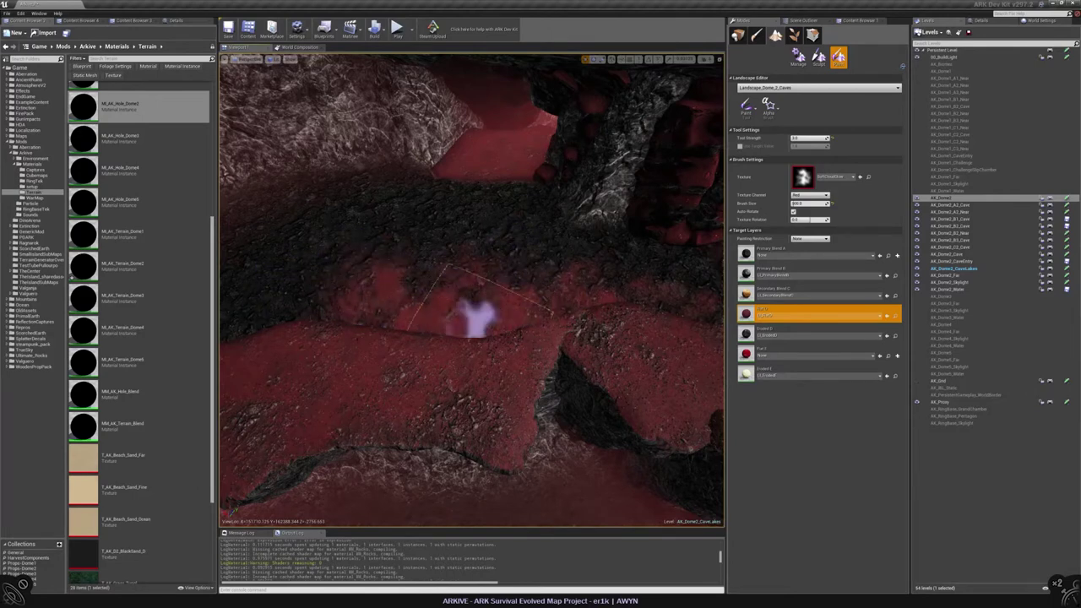
right_click_drag(333, 242, 435, 304)
mouse_move(435, 304)
left_mouse_down()
mouse_move(383, 284)
mouse_move(411, 272)
mouse_move(462, 314)
mouse_move(384, 306)
mouse_move(408, 278)
mouse_move(454, 273)
mouse_move(317, 308)
left_mouse_up()
right_click_drag(317, 308, 402, 169)
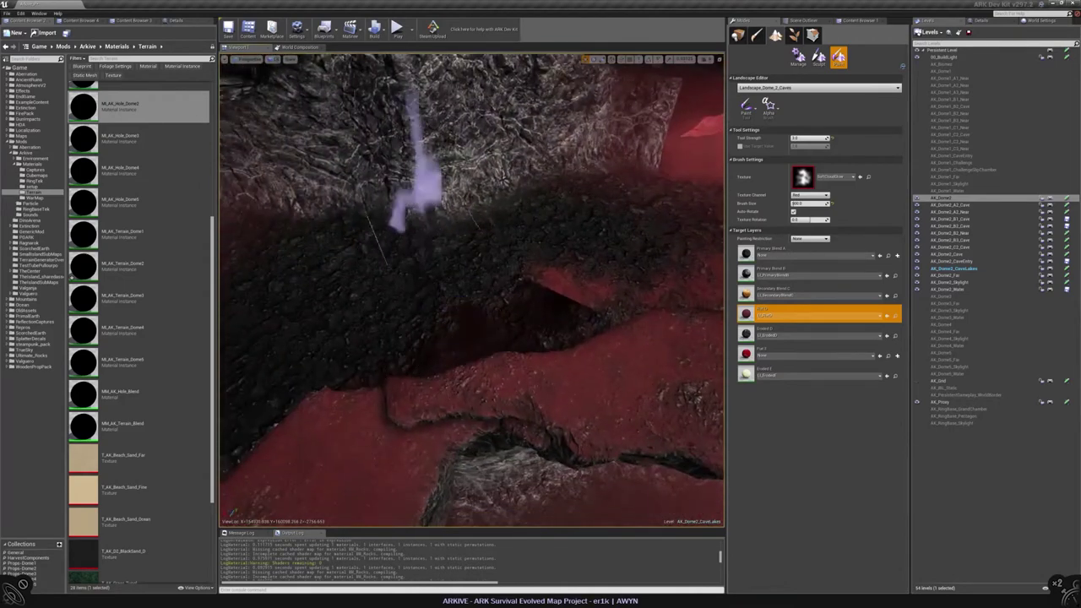
Build the map, choosing to show all hidden levels and continue with the build
left_click(380, 34)
left_click(404, 144)
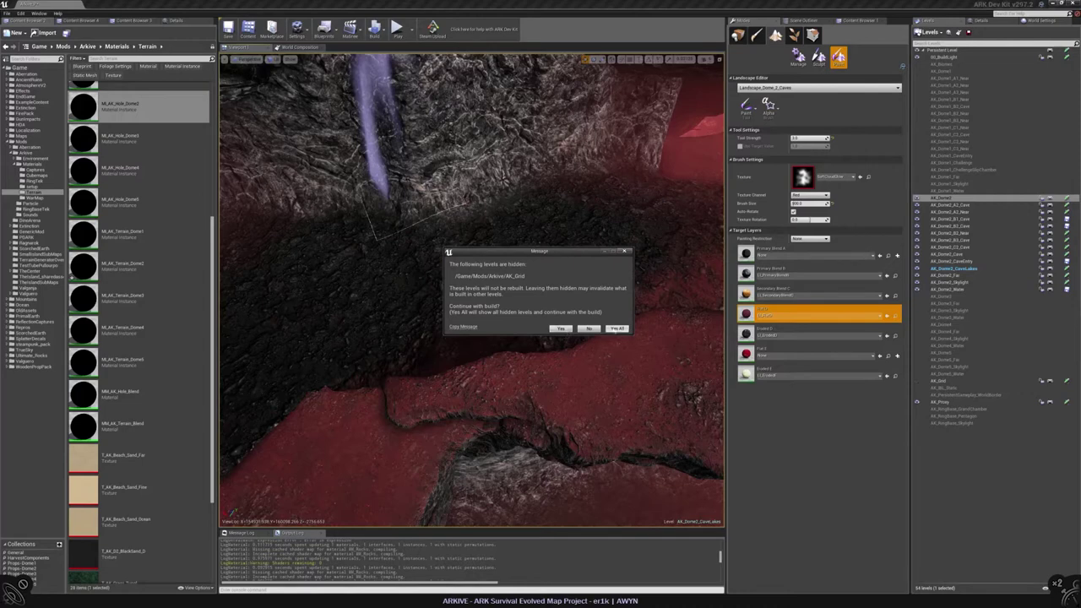
left_click(618, 328)
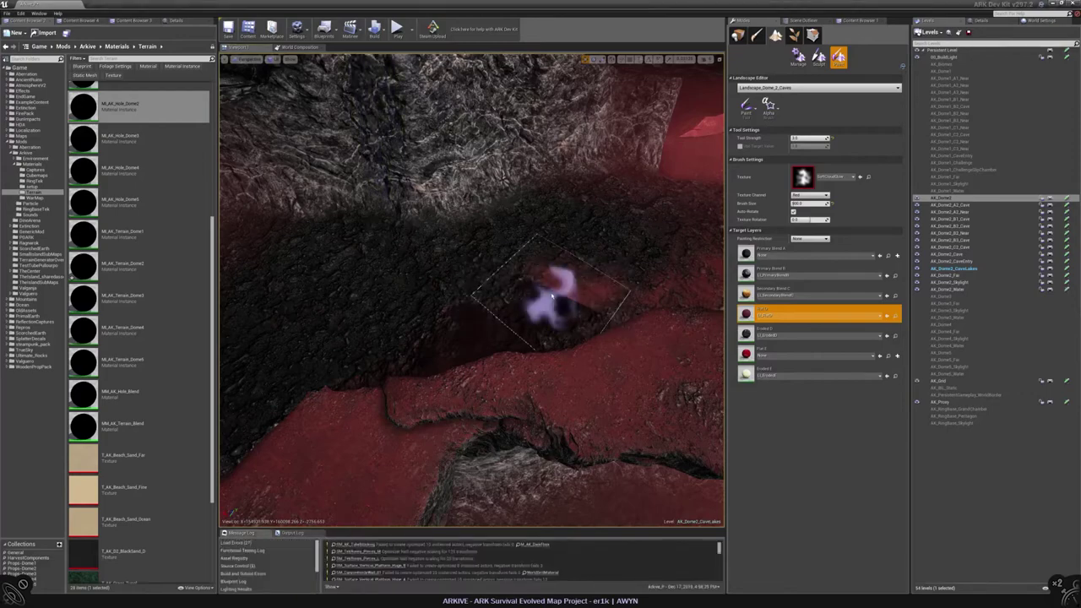
Compare the Flat 2 textures and scales between the Dome2 terrain and hole material instances, closing both when finished
mouse_move(558, 254)
right_mouse_down()
mouse_move(545, 229)
mouse_move(557, 186)
right_mouse_up()
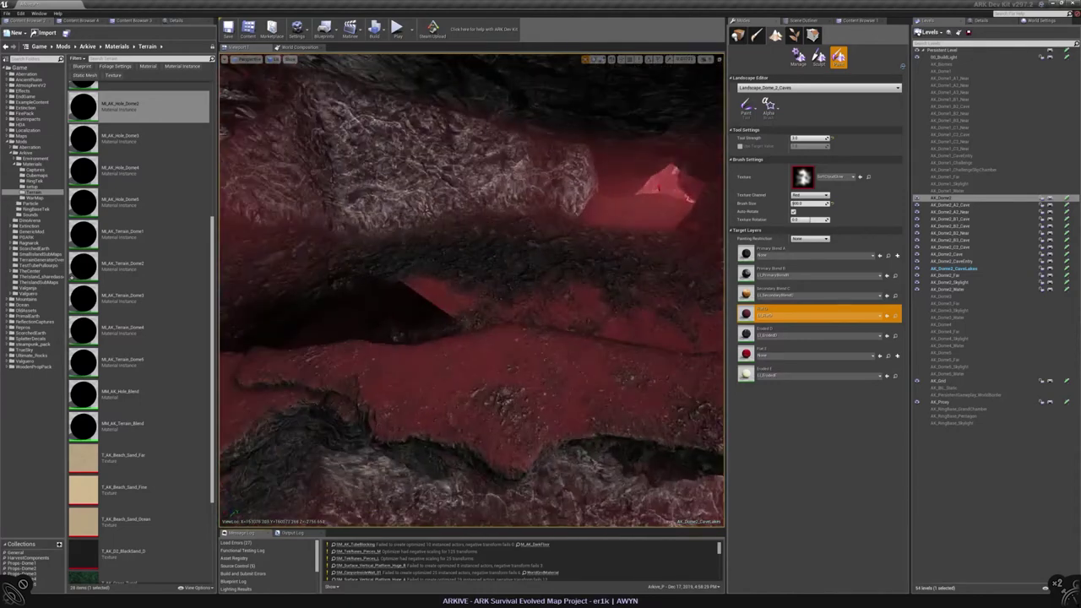
double_click(110, 267)
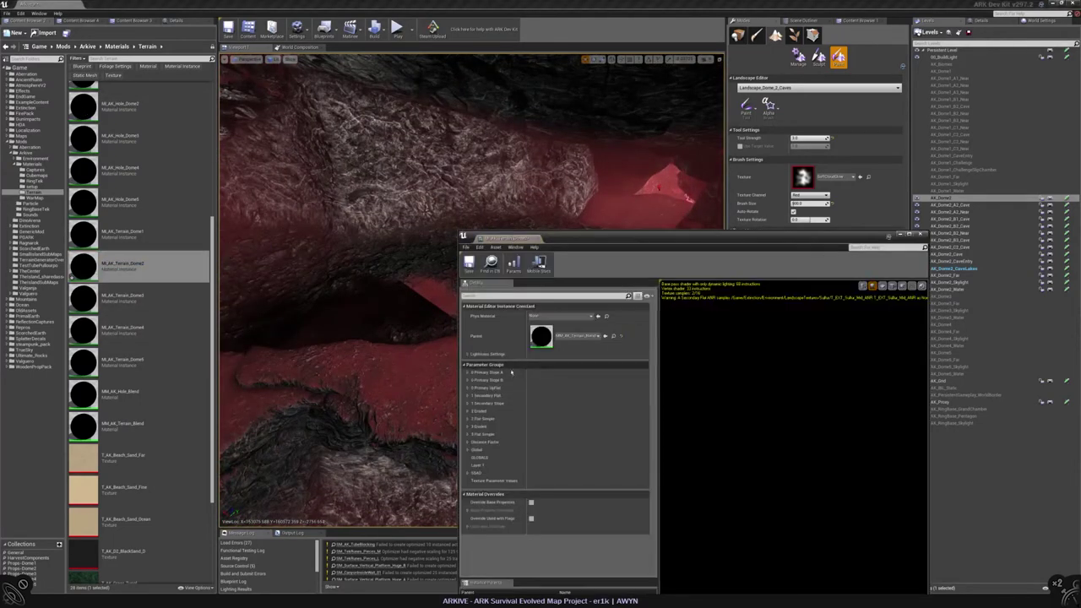
left_click(468, 419)
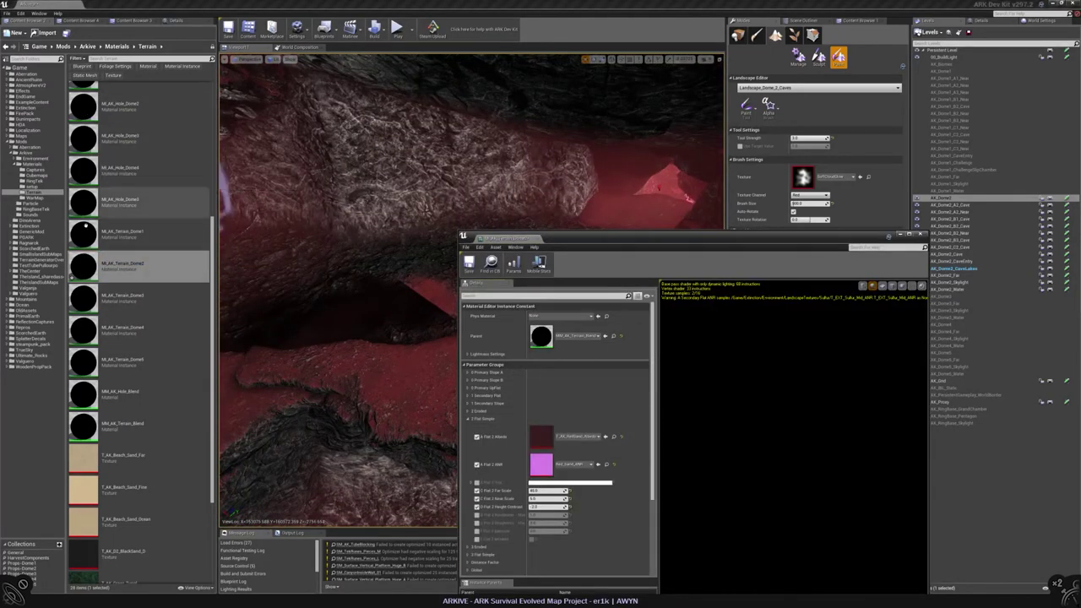
double_click(82, 109)
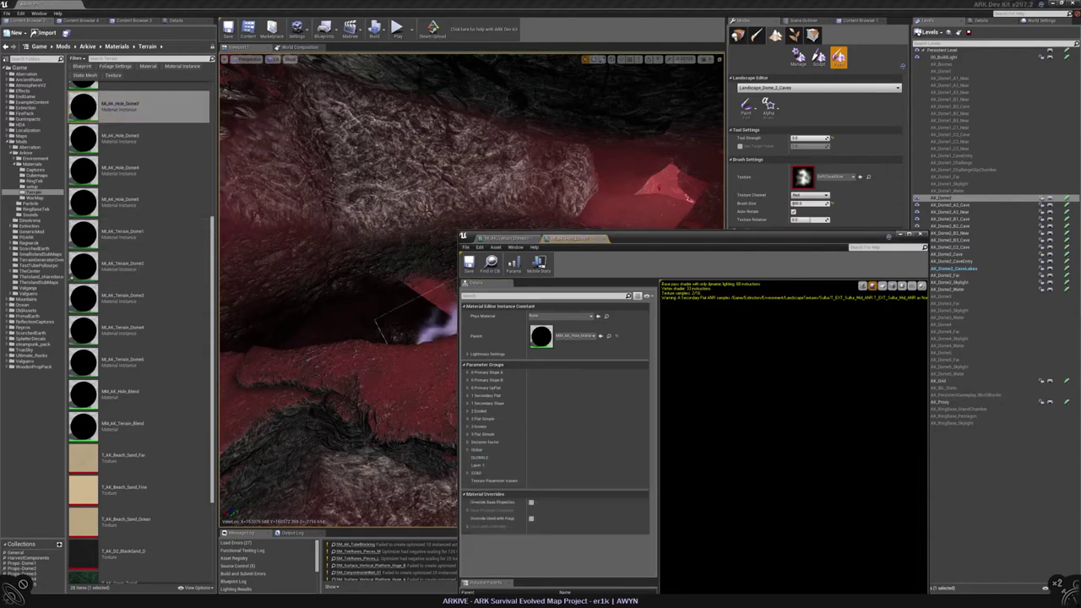
left_click(505, 239)
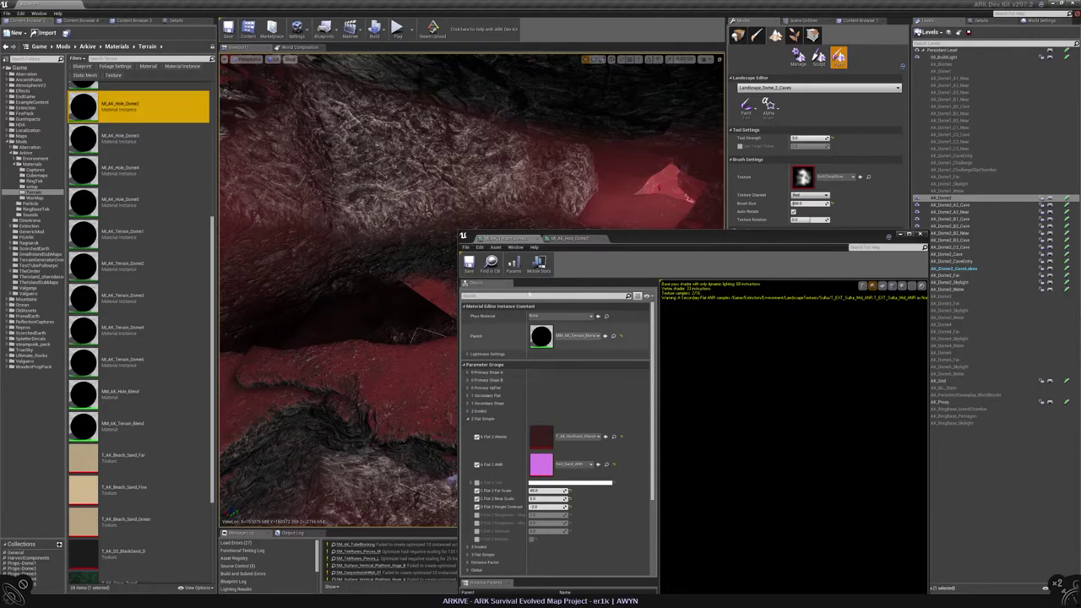
left_click(581, 240)
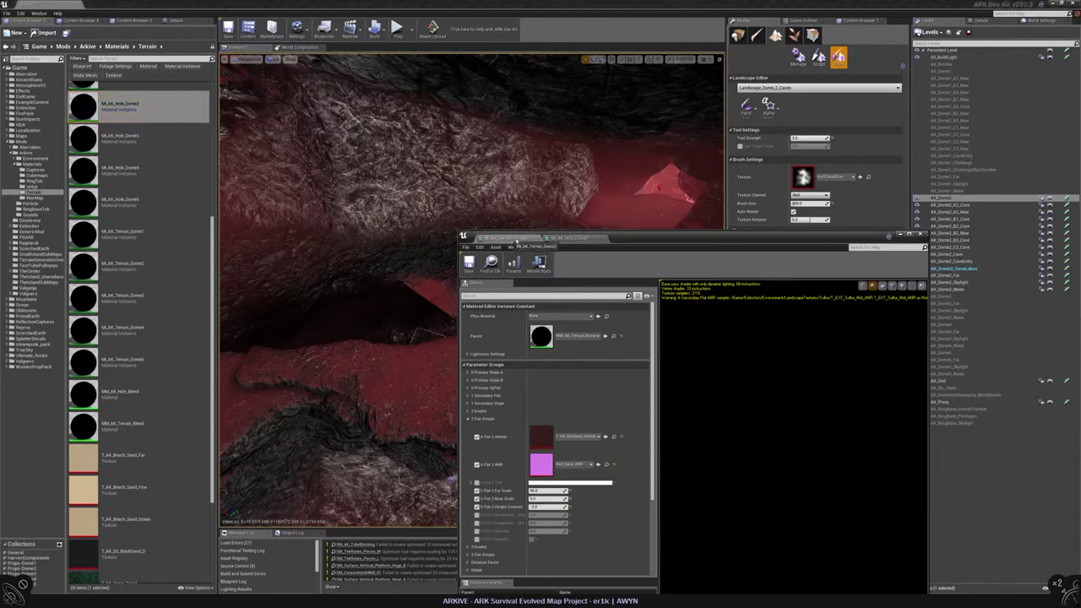
left_click_drag(580, 240, 632, 176)
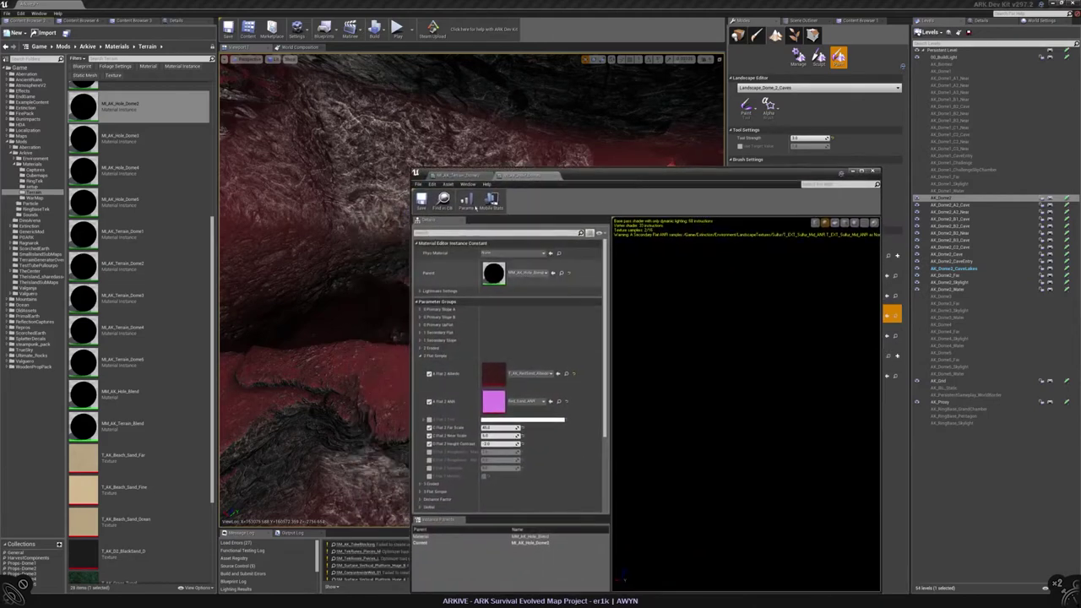
left_click(872, 172)
Reopen the Dome2 hole material instance and examine the second Flat Simple group's textures, tint and scales beside the landscape paint layers
left_click(818, 56)
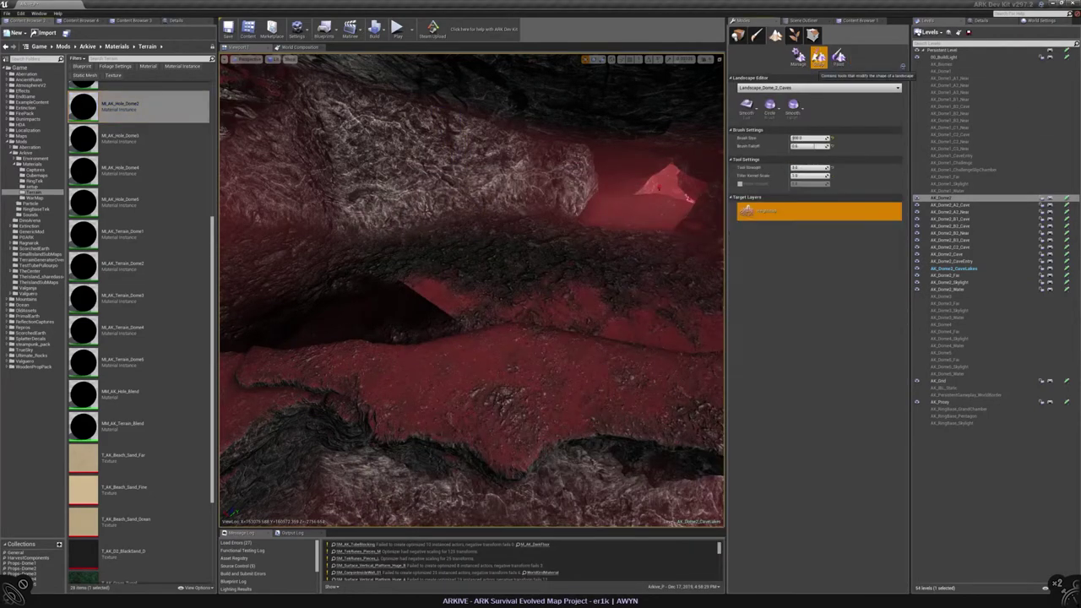
left_click(838, 56)
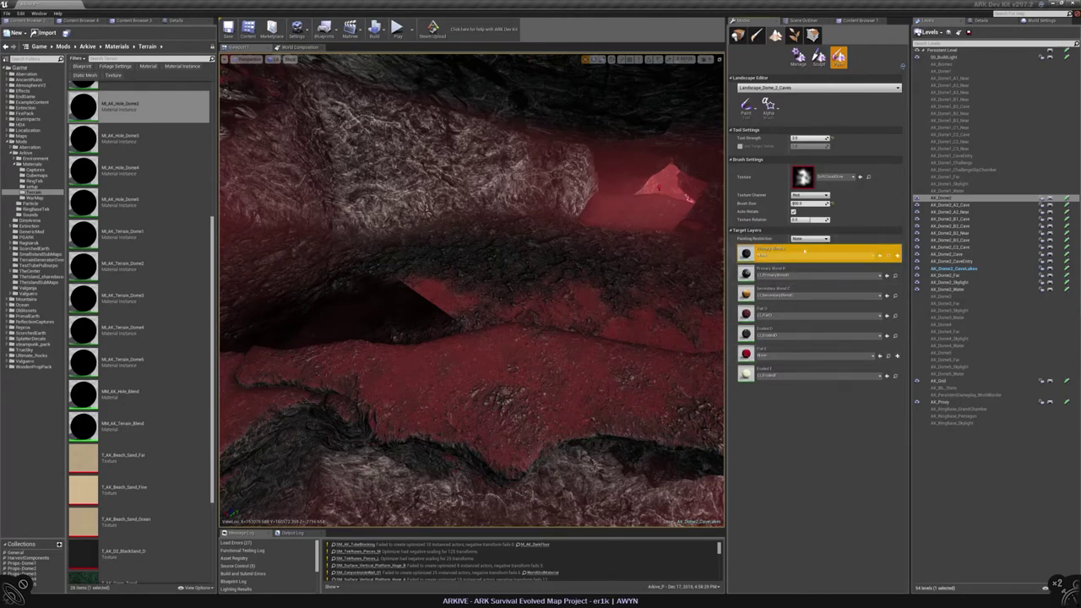
double_click(119, 106)
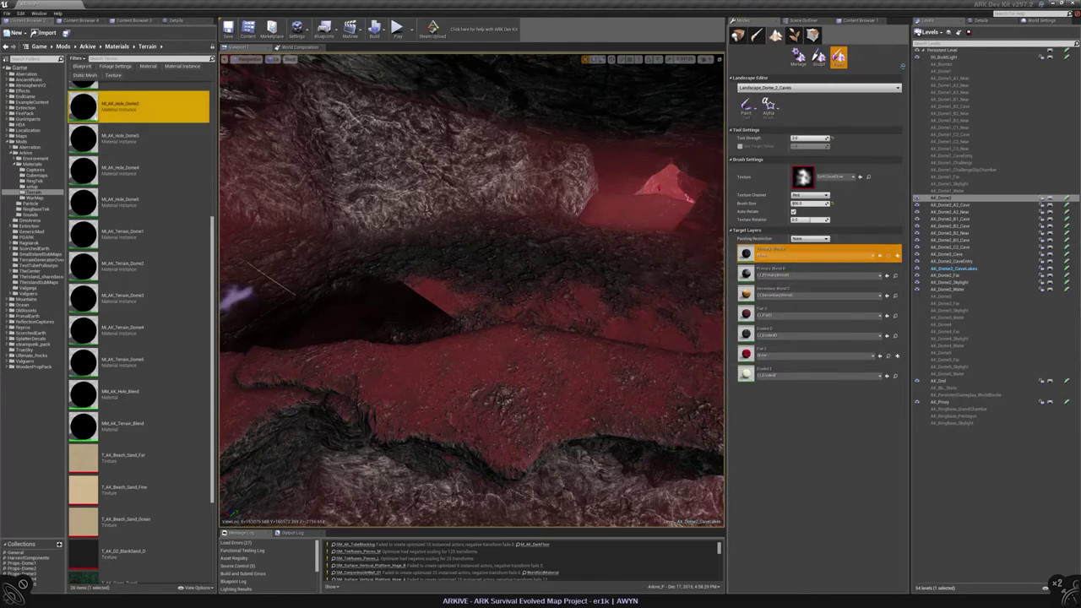
left_click(420, 370)
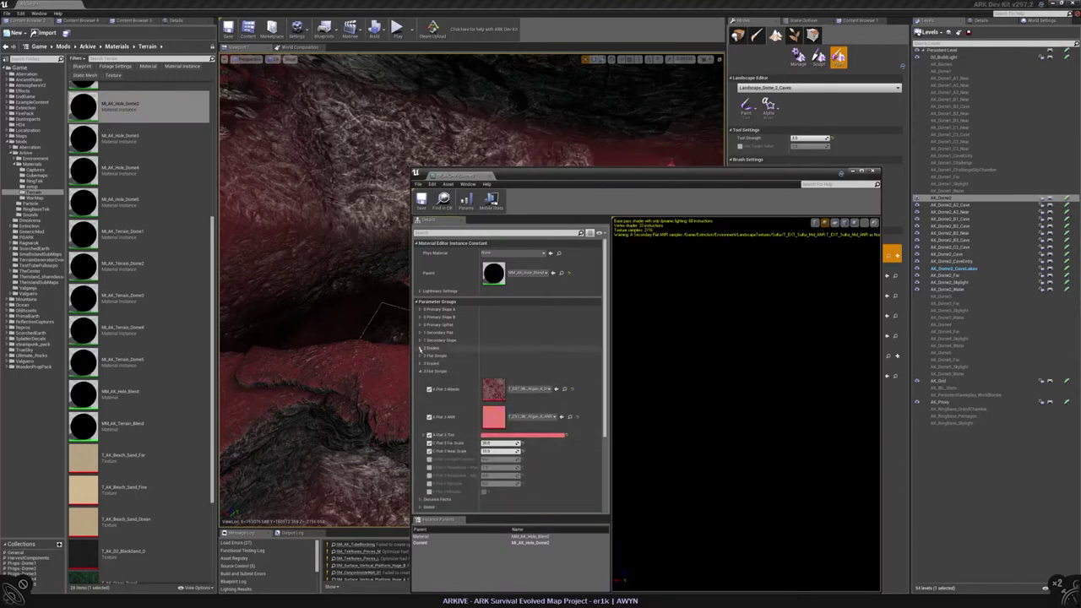
left_click_drag(712, 178, 543, 132)
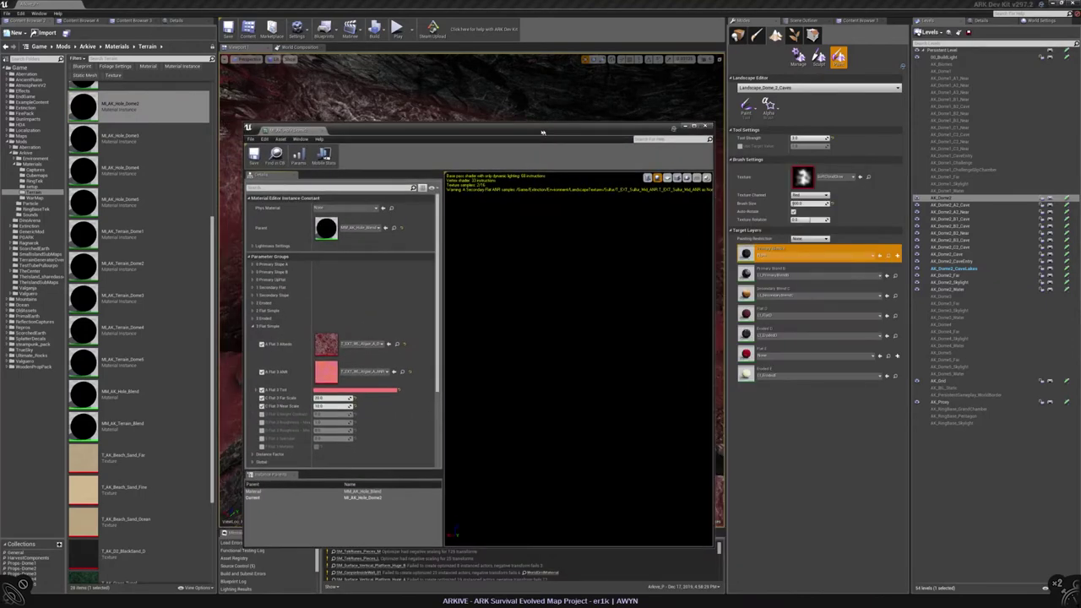